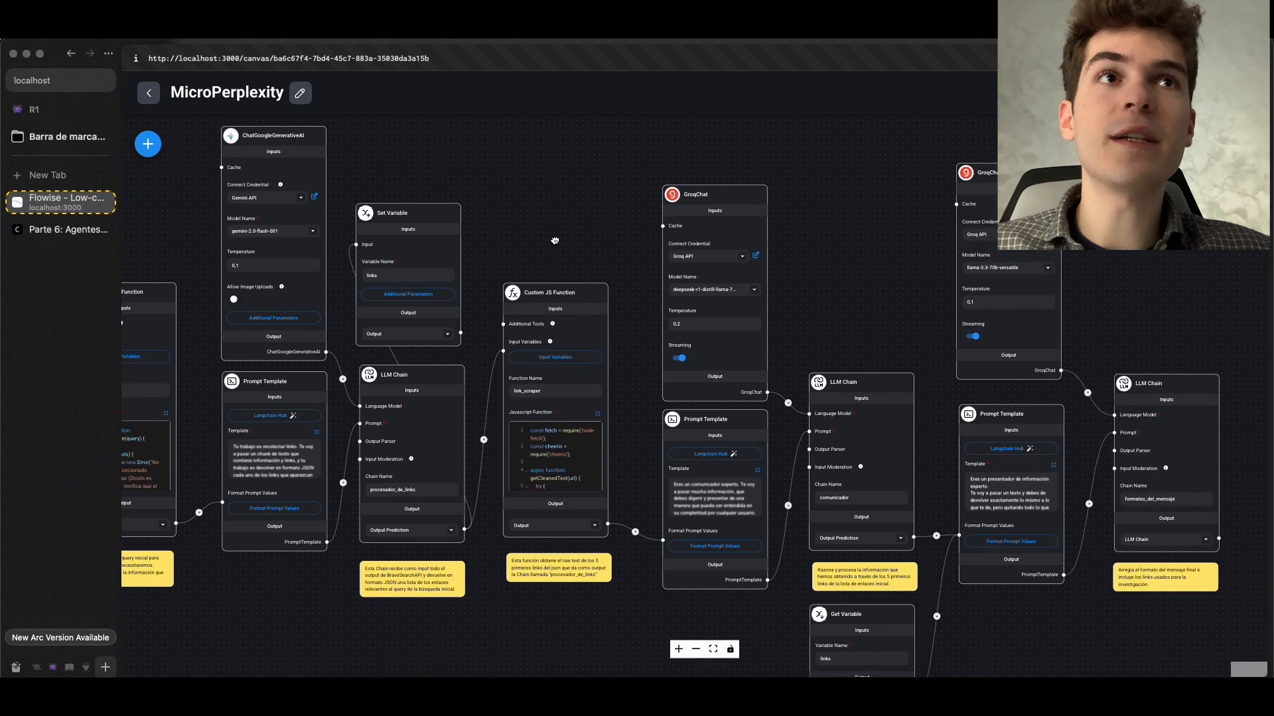
Examine the MicroPerplexity chatflow from the BraveSearch API node to the final LLM Chain, comparing it with the Perplexity search
{"action": "mouse_move", "coordinate": [784, 285]}
{"action": "left_mouse_down"}
{"action": "mouse_move", "coordinate": [701, 262]}
{"action": "mouse_move", "coordinate": [802, 303]}
{"action": "left_mouse_up"}
{"action": "scroll", "coordinate": [701, 262], "scroll_direction": "down", "scroll_amount": 1}
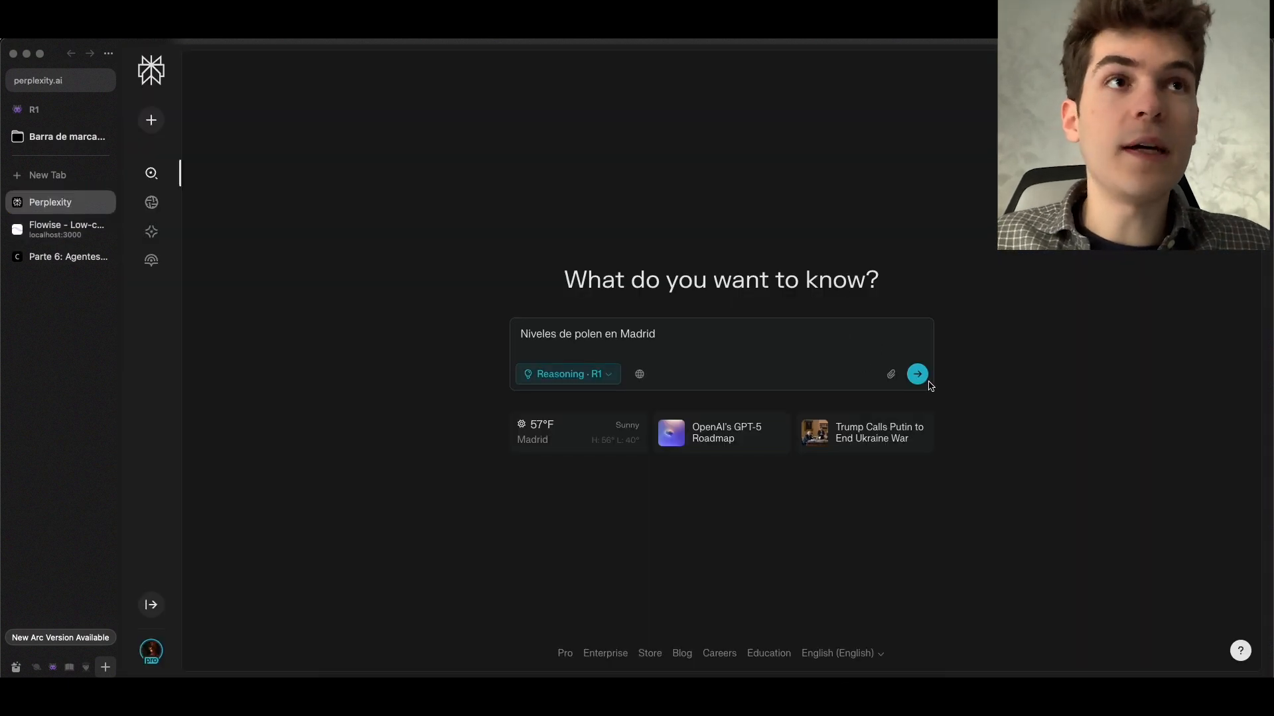
{"action": "left_click", "coordinate": [917, 373]}
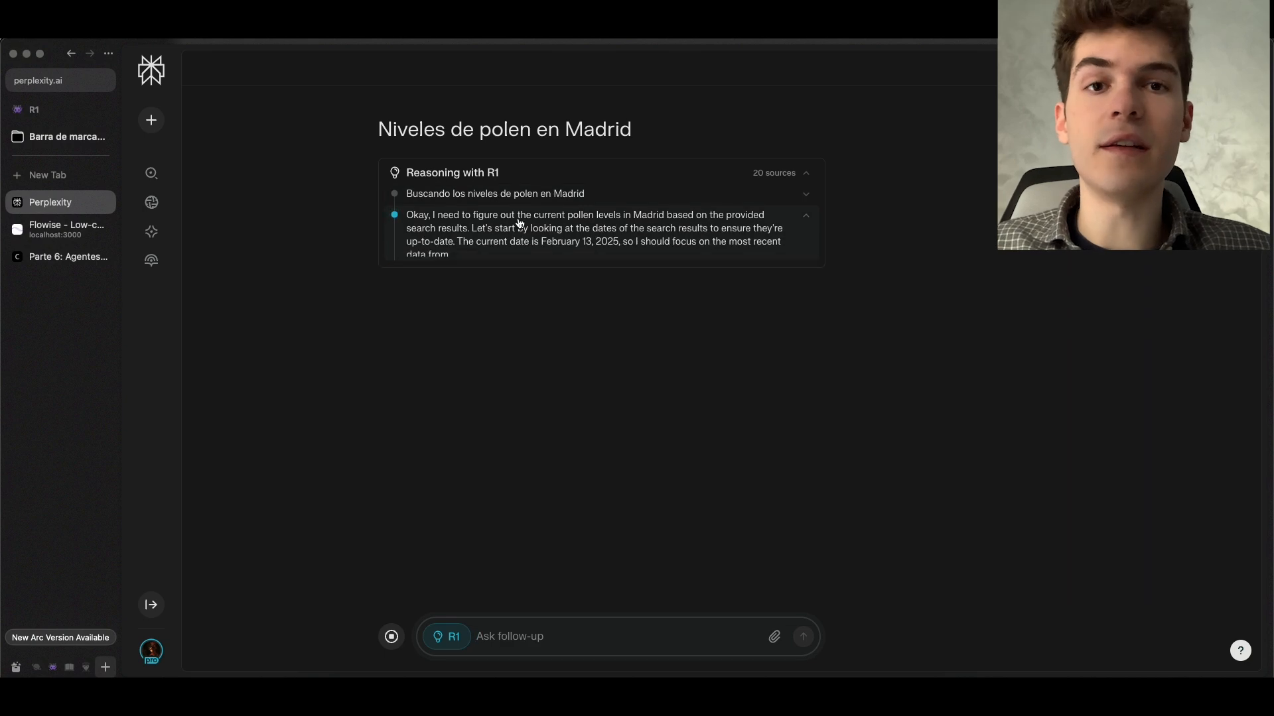
{"action": "key", "text": "ctrl+Tab"}
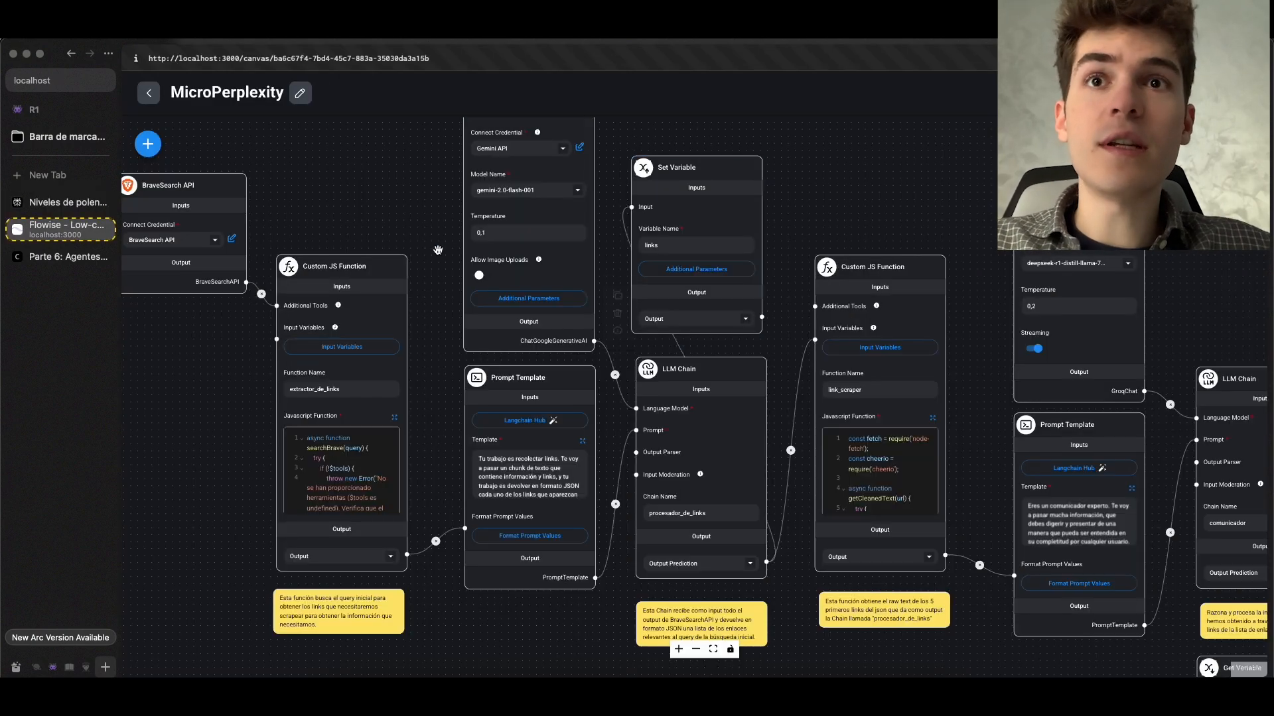
{"action": "left_click_drag", "start_coordinate": [437, 250], "coordinate": [280, 242]}
{"action": "scroll", "coordinate": [585, 205], "scroll_direction": "down", "scroll_amount": 5}
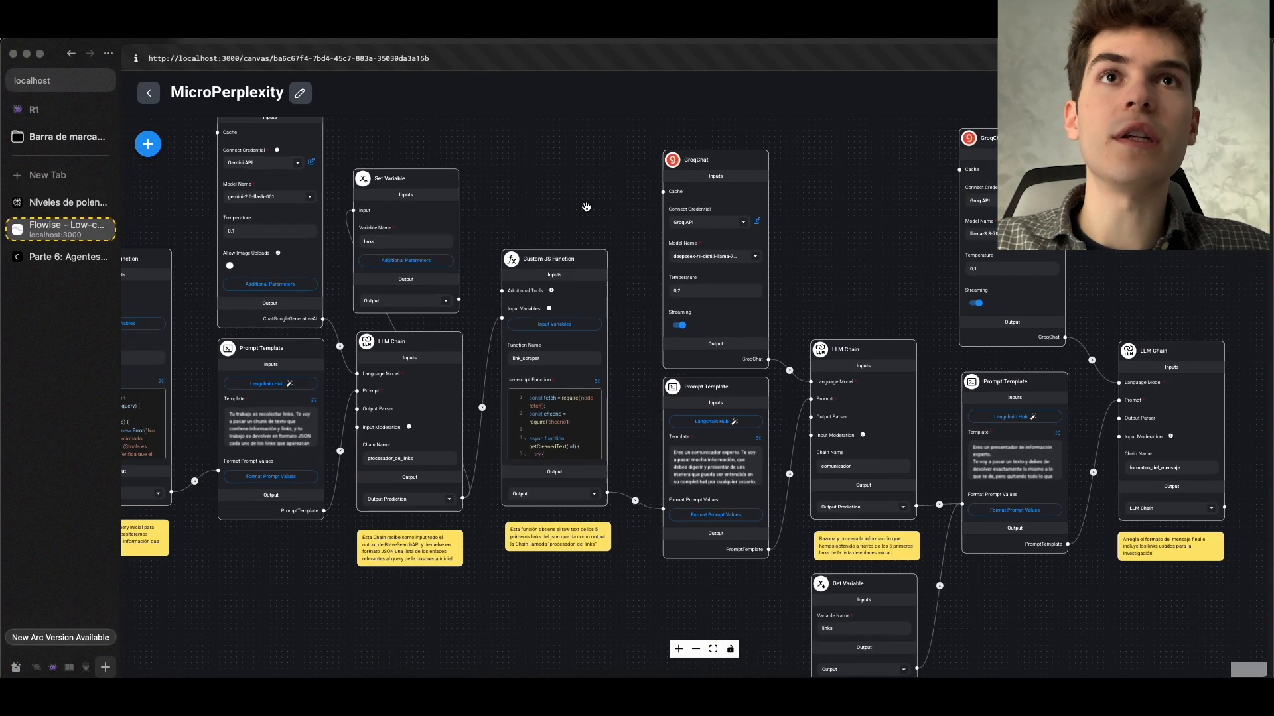
{"action": "scroll", "coordinate": [585, 205], "scroll_direction": "down", "scroll_amount": 1}
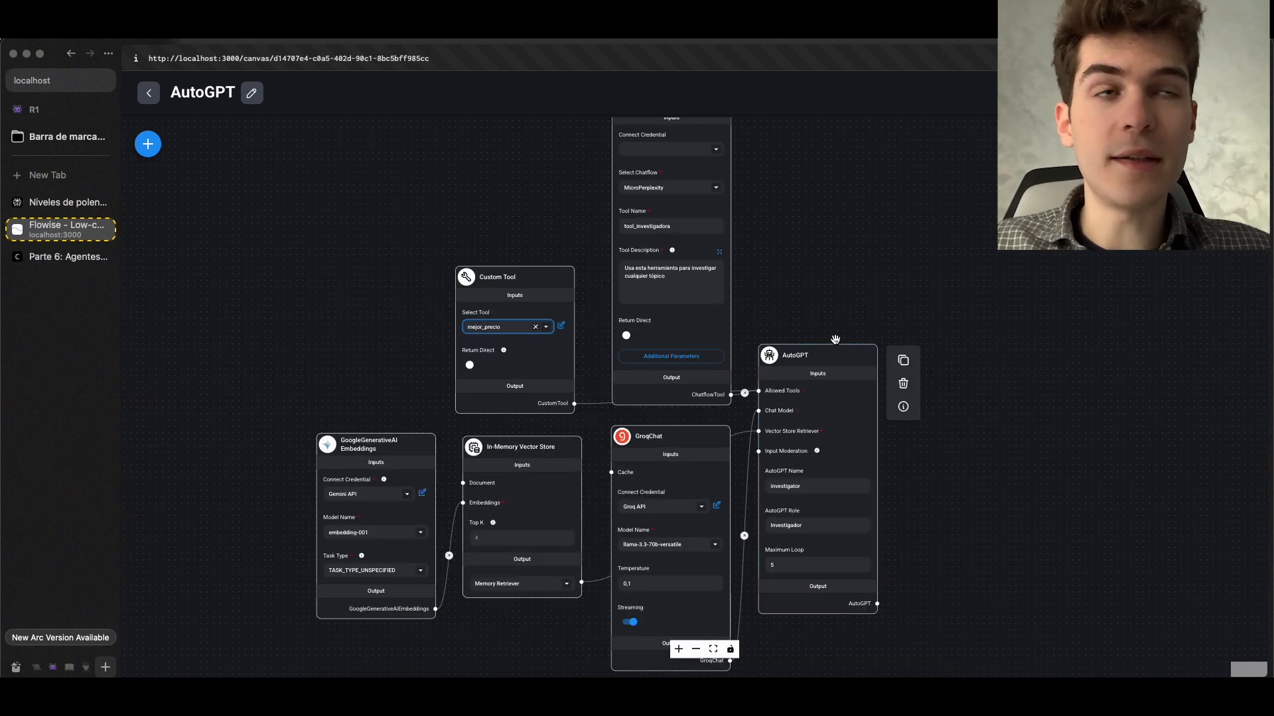
Examine the AutoGPT chatflow and read its chat log of thoughts and tool commands down to the final result on the best computer price
{"action": "left_click_drag", "start_coordinate": [846, 333], "coordinate": [676, 244]}
{"action": "scroll", "coordinate": [676, 244], "scroll_direction": "up", "scroll_amount": 2}
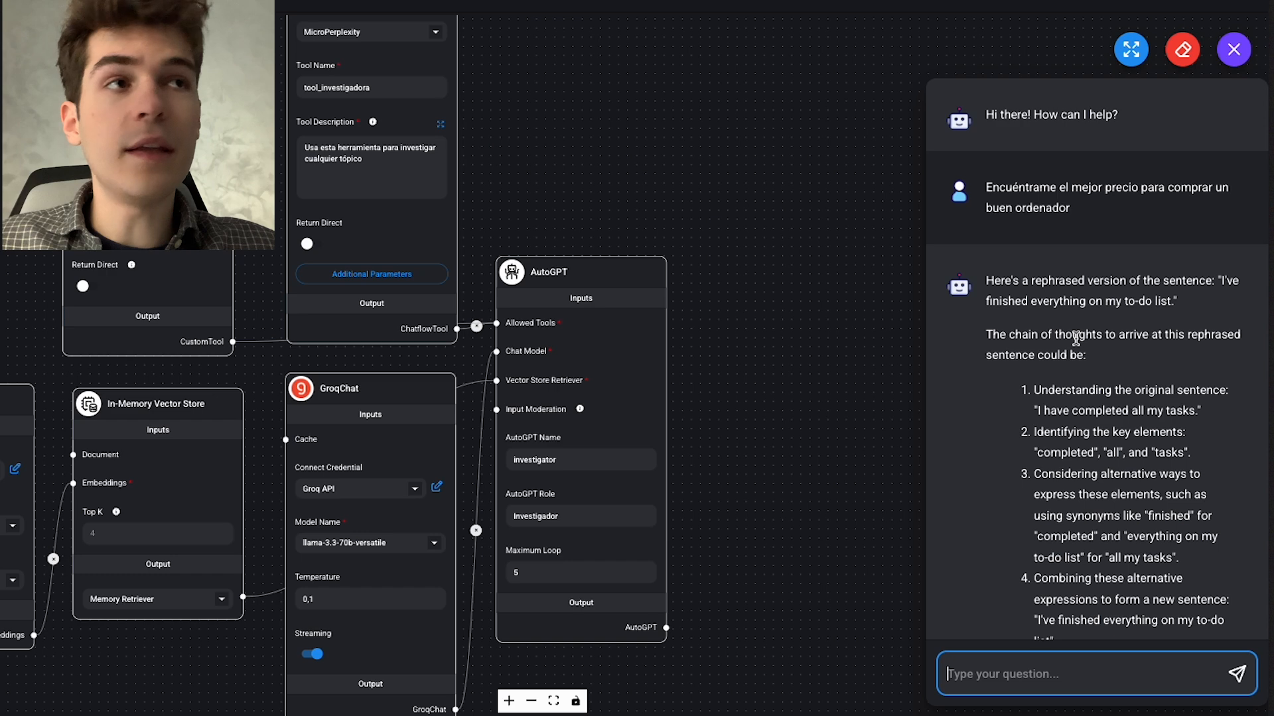
{"action": "scroll", "coordinate": [1073, 347], "scroll_direction": "down", "scroll_amount": 6}
{"action": "scroll", "coordinate": [1072, 346], "scroll_direction": "down", "scroll_amount": 7}
{"action": "scroll", "coordinate": [1031, 272], "scroll_direction": "down", "scroll_amount": 5}
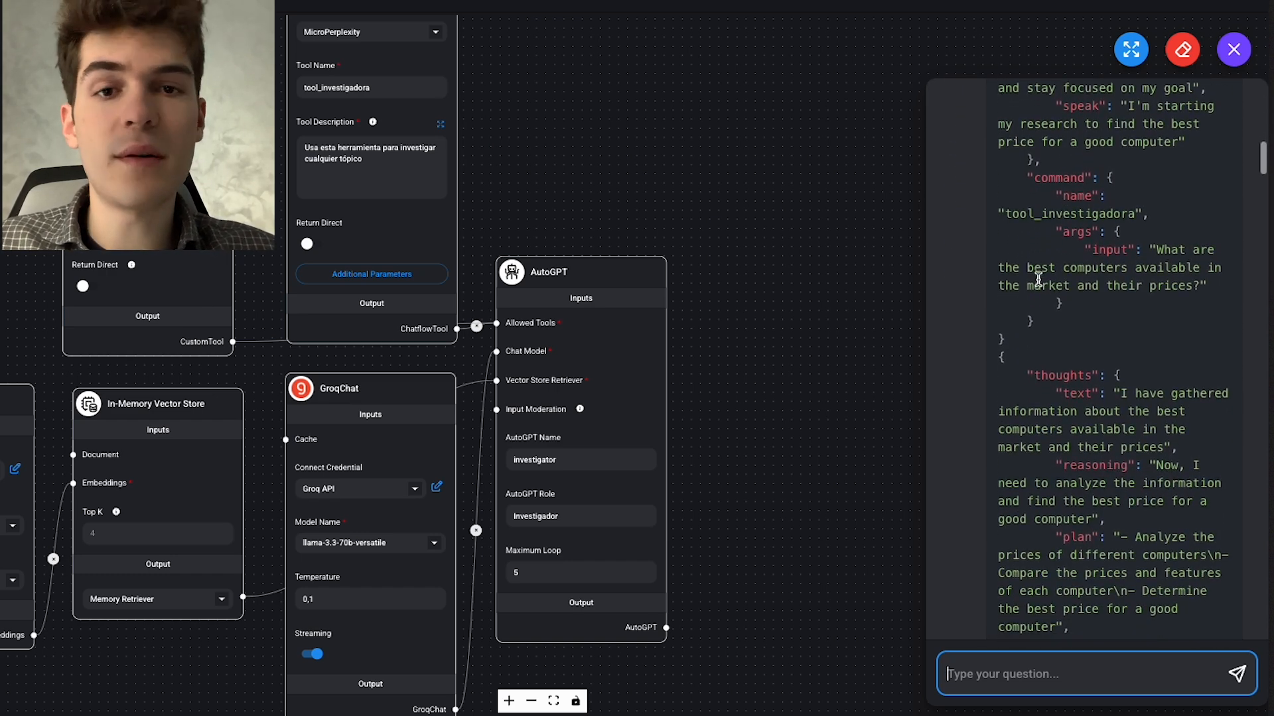
{"action": "scroll", "coordinate": [1038, 279], "scroll_direction": "down", "scroll_amount": 15}
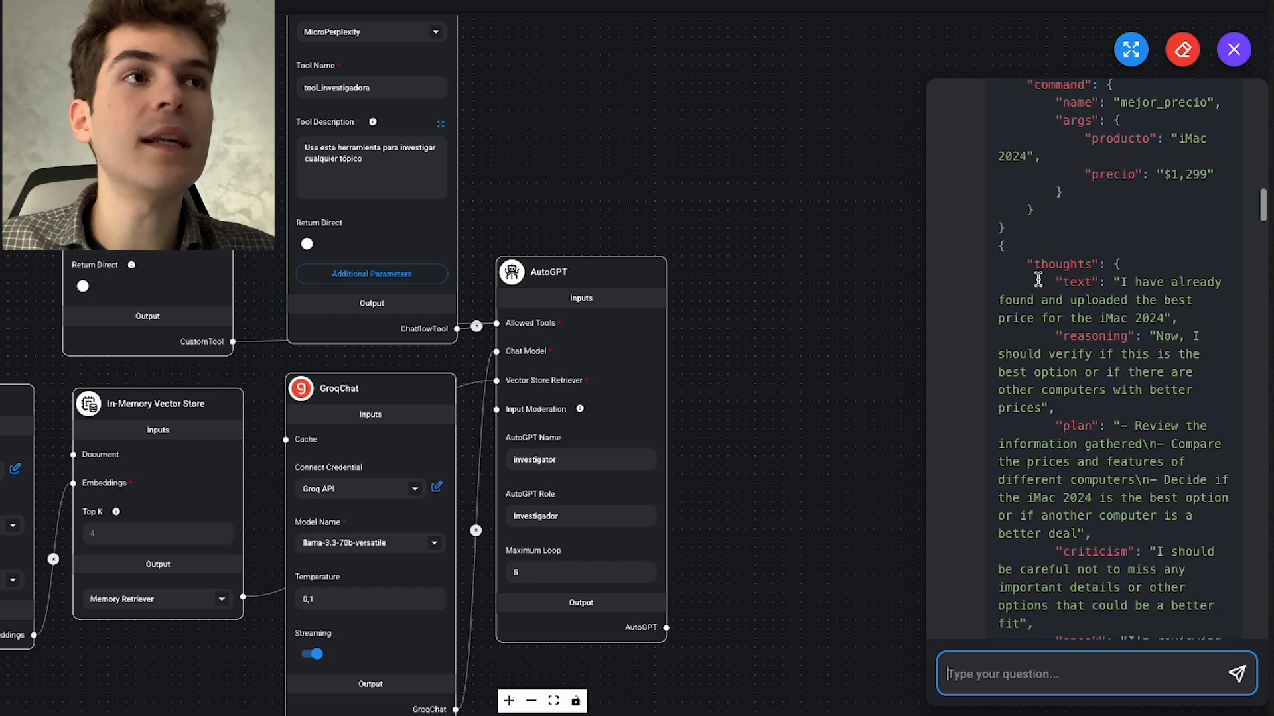
{"action": "scroll", "coordinate": [1038, 278], "scroll_direction": "down", "scroll_amount": 8}
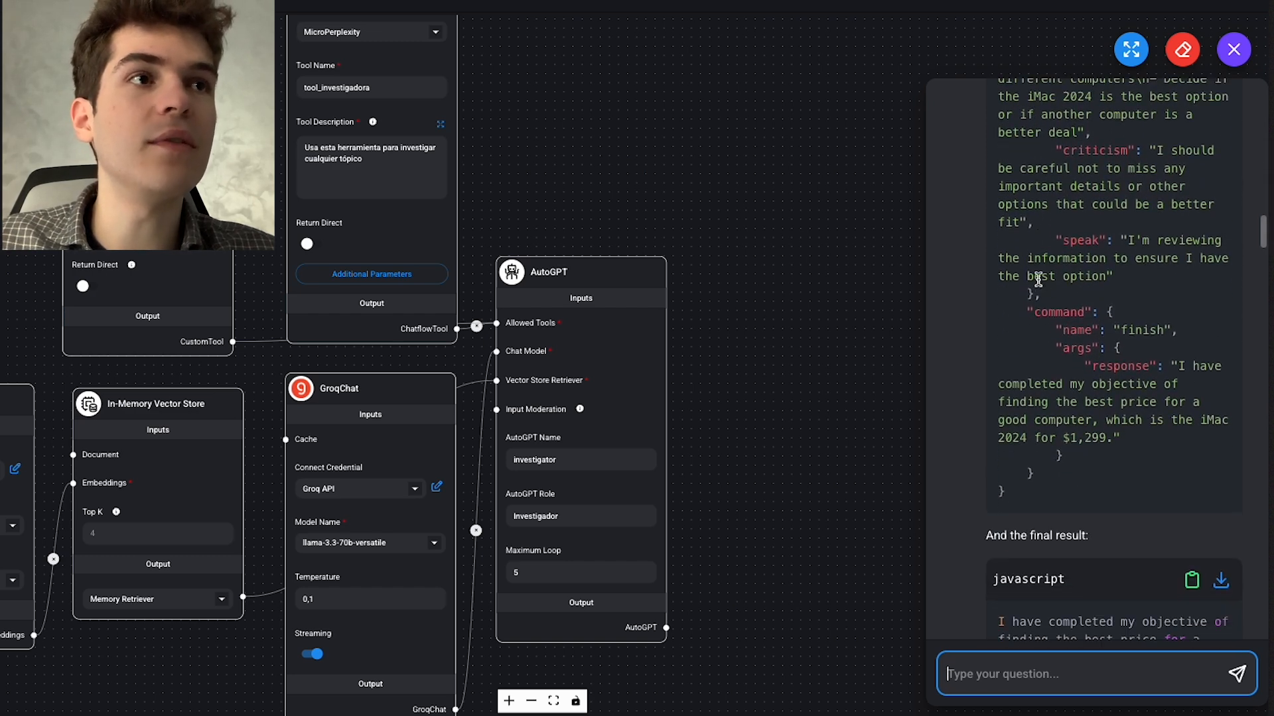
{"action": "scroll", "coordinate": [1038, 279], "scroll_direction": "down", "scroll_amount": 3}
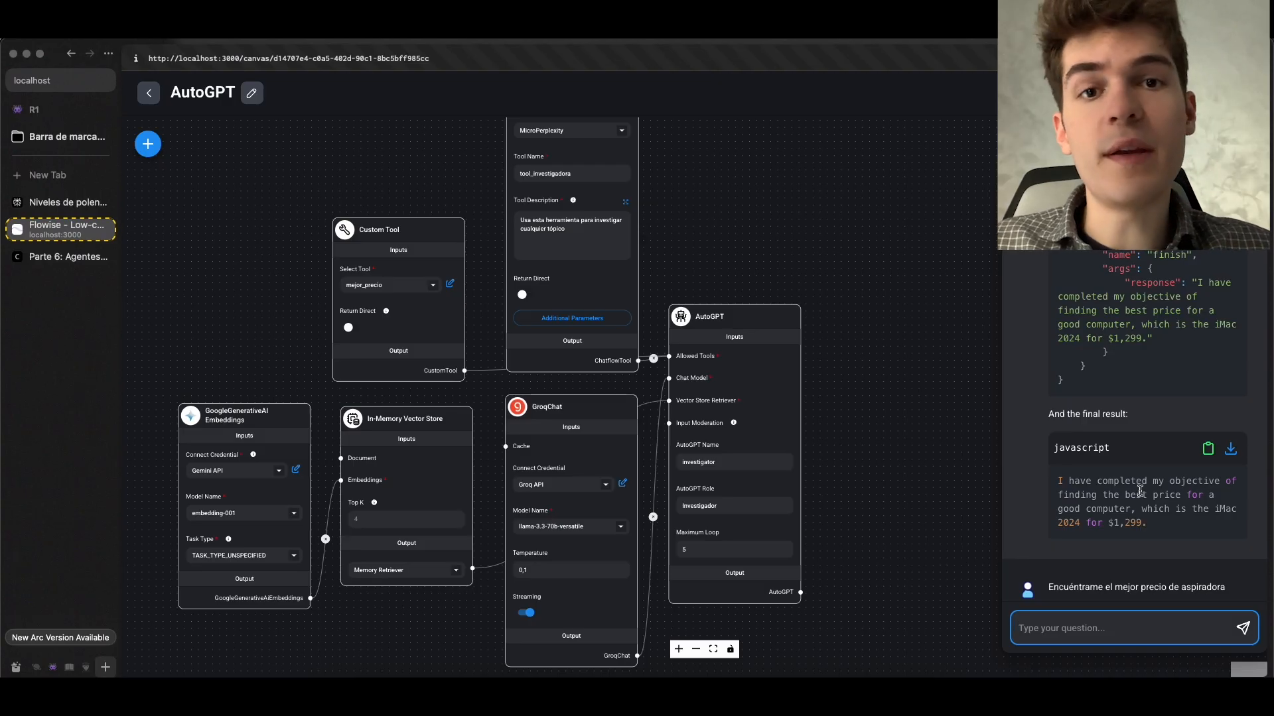
{"action": "left_click", "coordinate": [767, 298]}
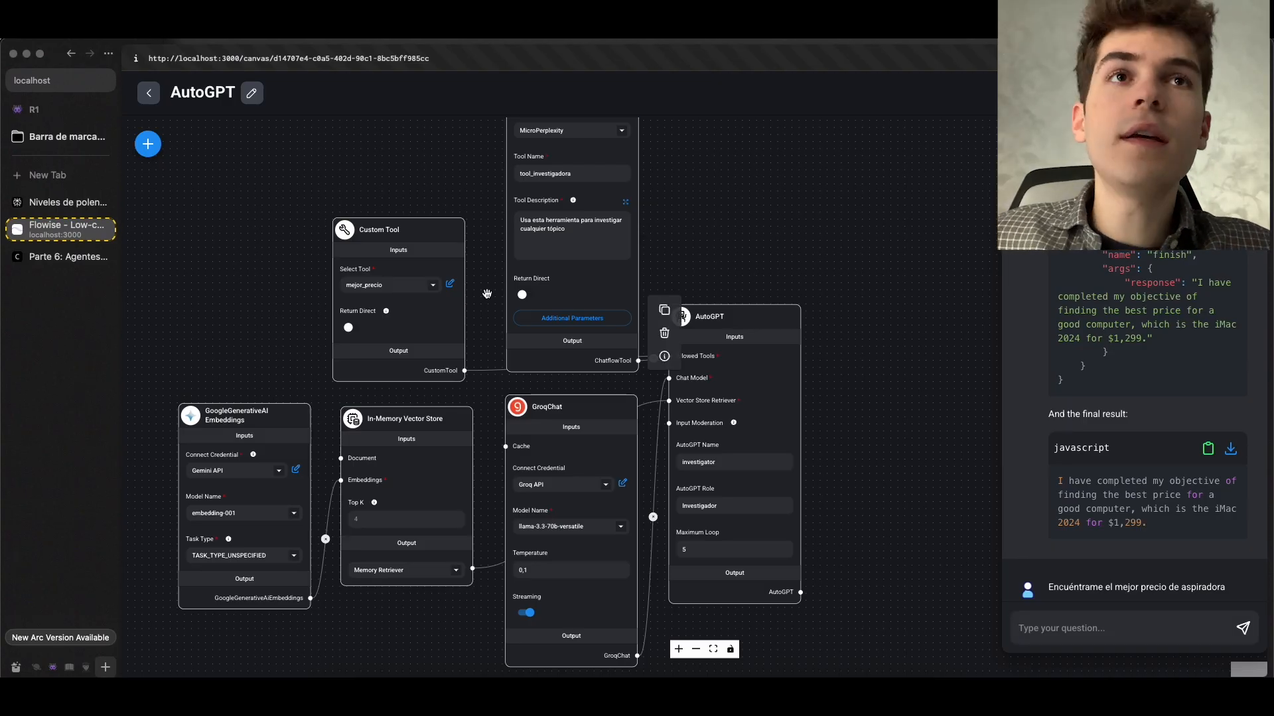
{"action": "left_click_drag", "start_coordinate": [730, 256], "coordinate": [912, 193]}
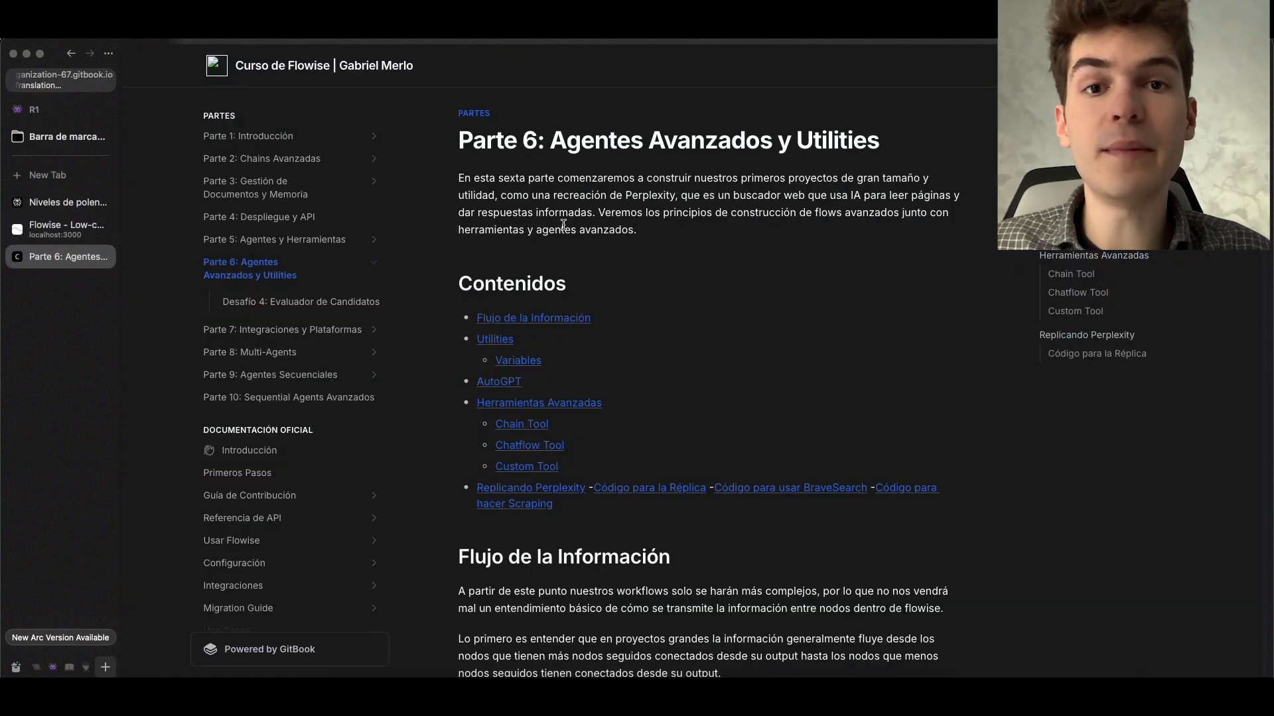
Read the Parte 6 contents and the Flujo de la Información section, and view its inverted diagram enlarged
{"action": "scroll", "coordinate": [645, 398], "scroll_direction": "down", "scroll_amount": 1}
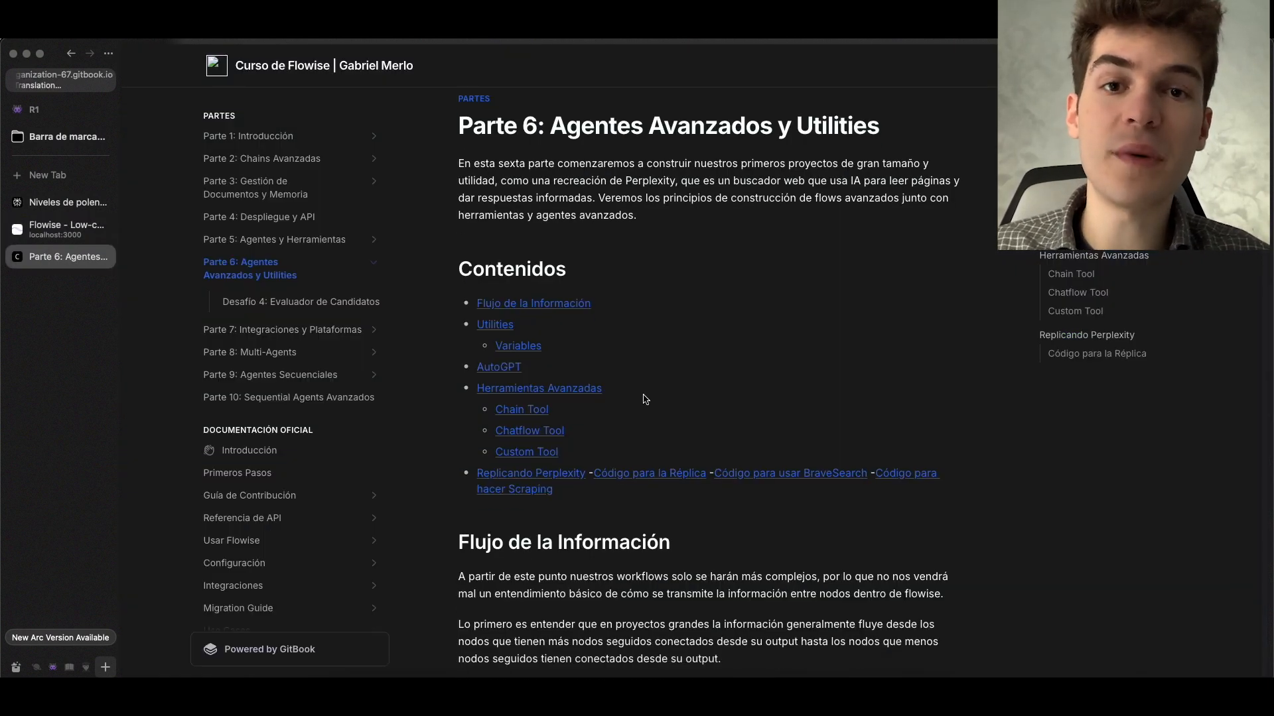
{"action": "scroll", "coordinate": [617, 280], "scroll_direction": "up", "scroll_amount": 1}
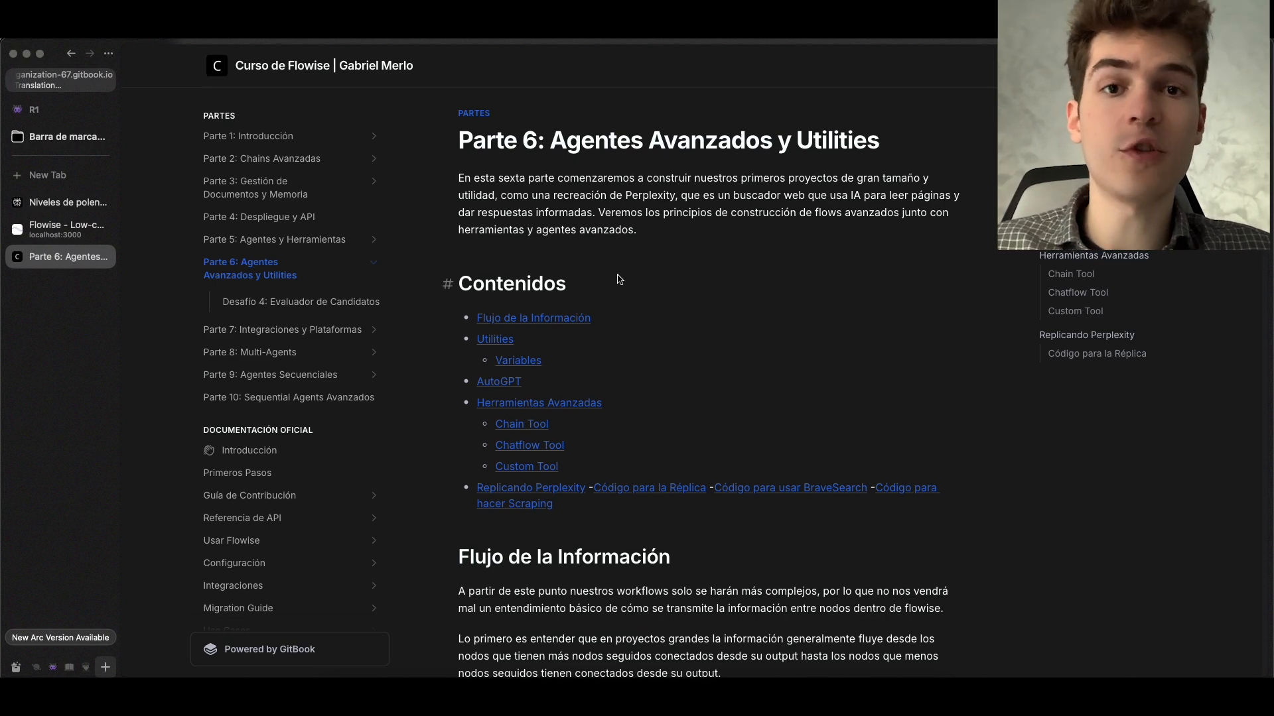
{"action": "scroll", "coordinate": [593, 315], "scroll_direction": "down", "scroll_amount": 15}
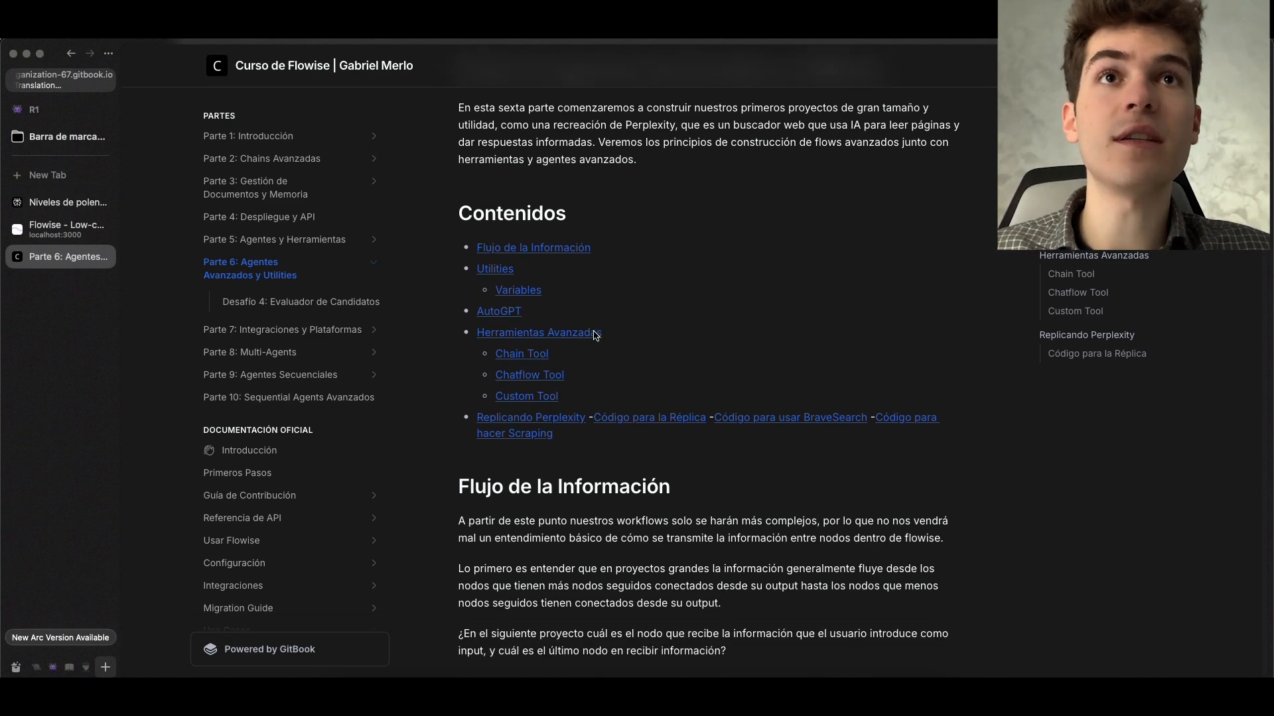
{"action": "scroll", "coordinate": [624, 263], "scroll_direction": "down", "scroll_amount": 3}
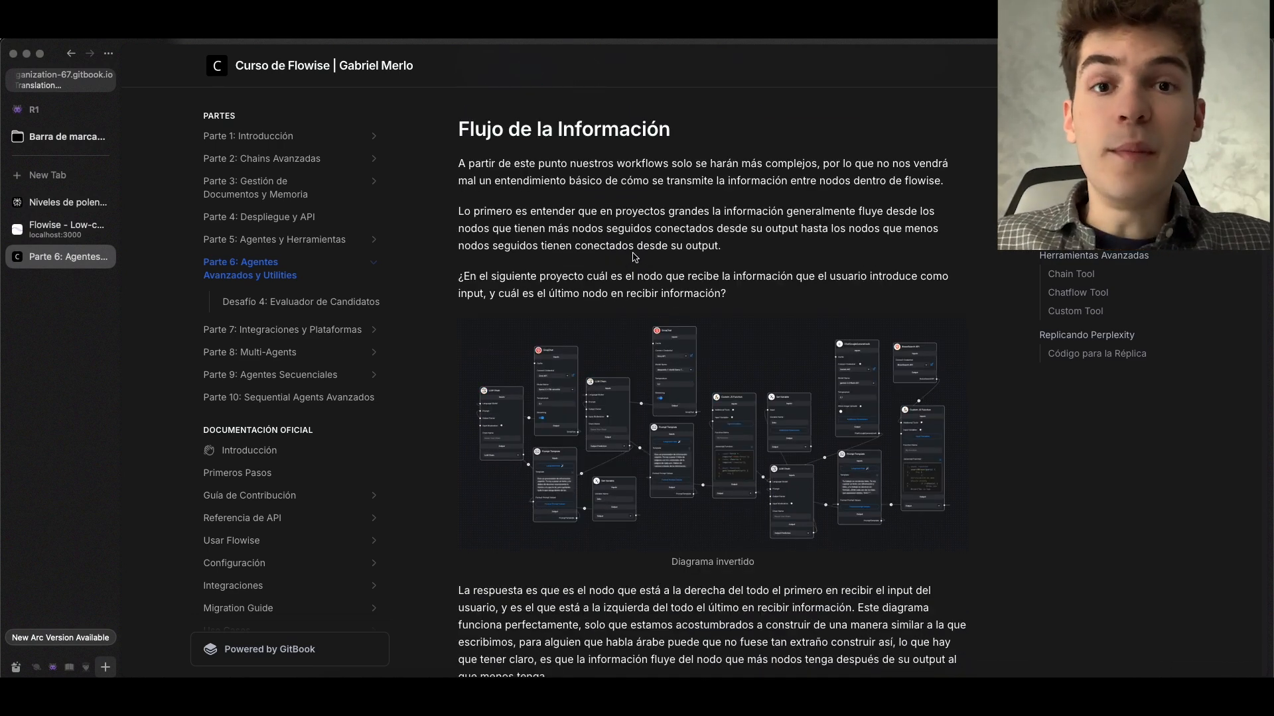
{"action": "left_click", "coordinate": [685, 334]}
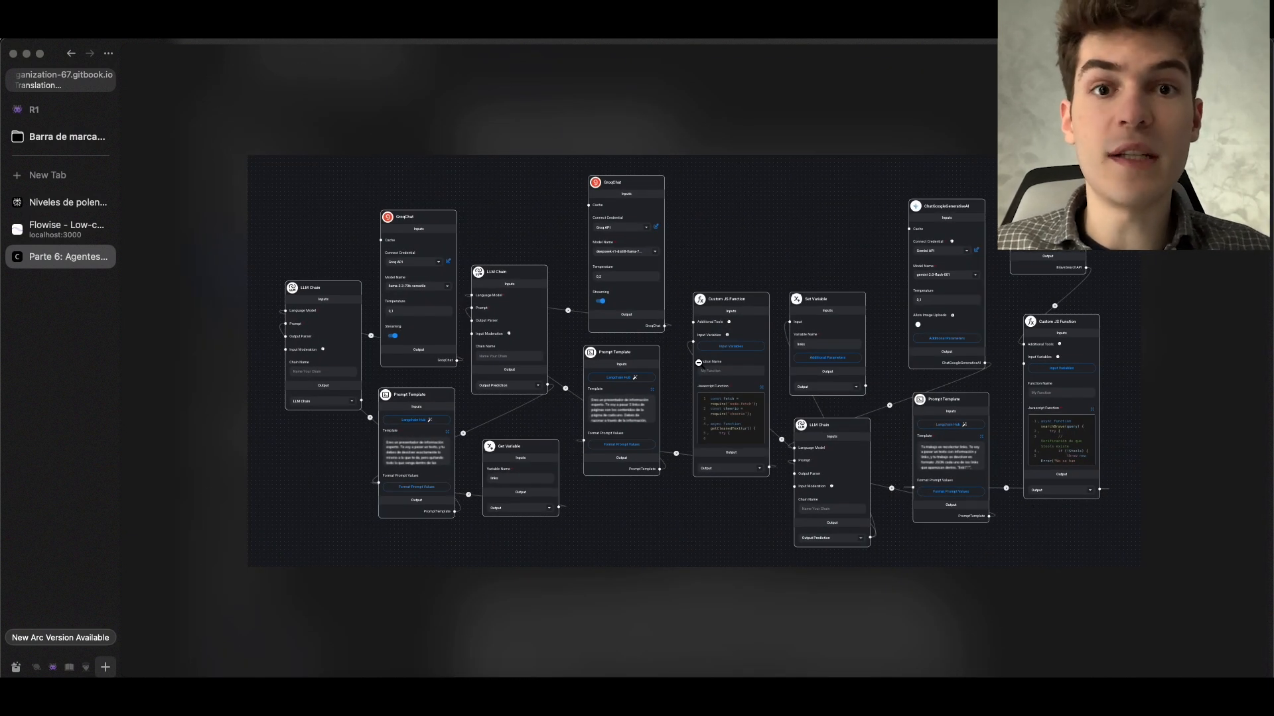
{"action": "left_click", "coordinate": [697, 363]}
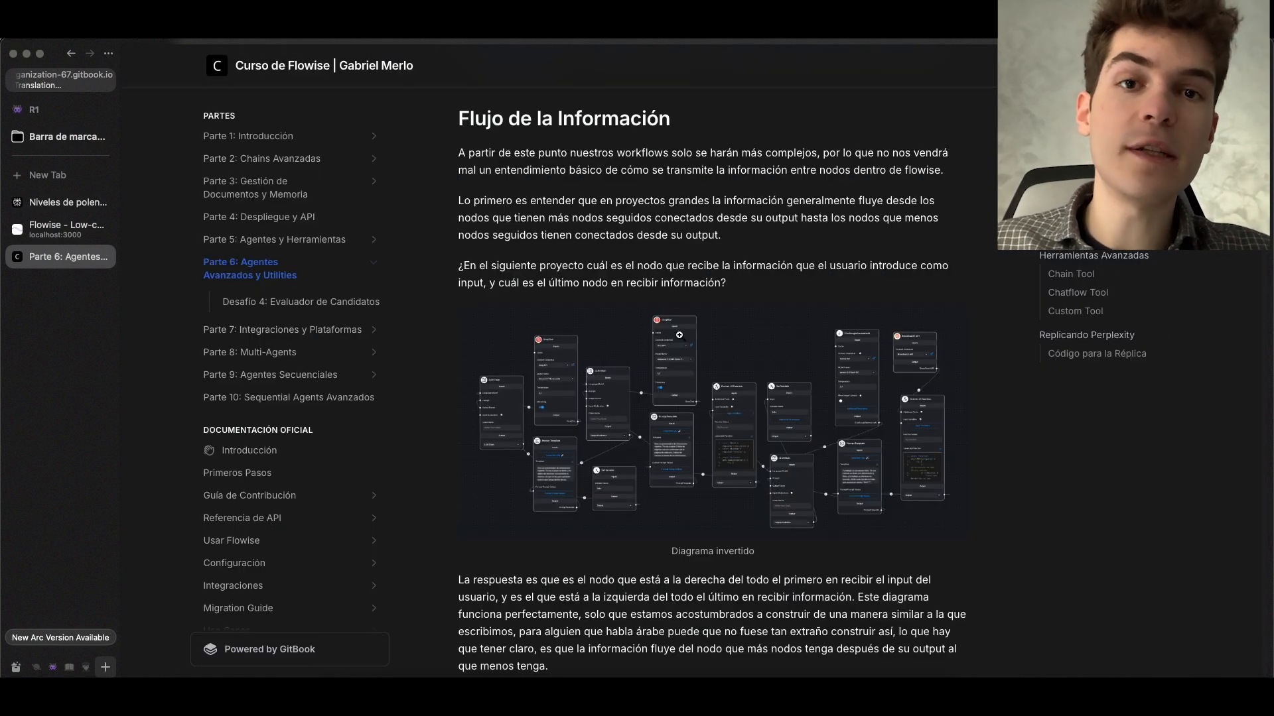
{"action": "scroll", "coordinate": [662, 281], "scroll_direction": "down", "scroll_amount": 1}
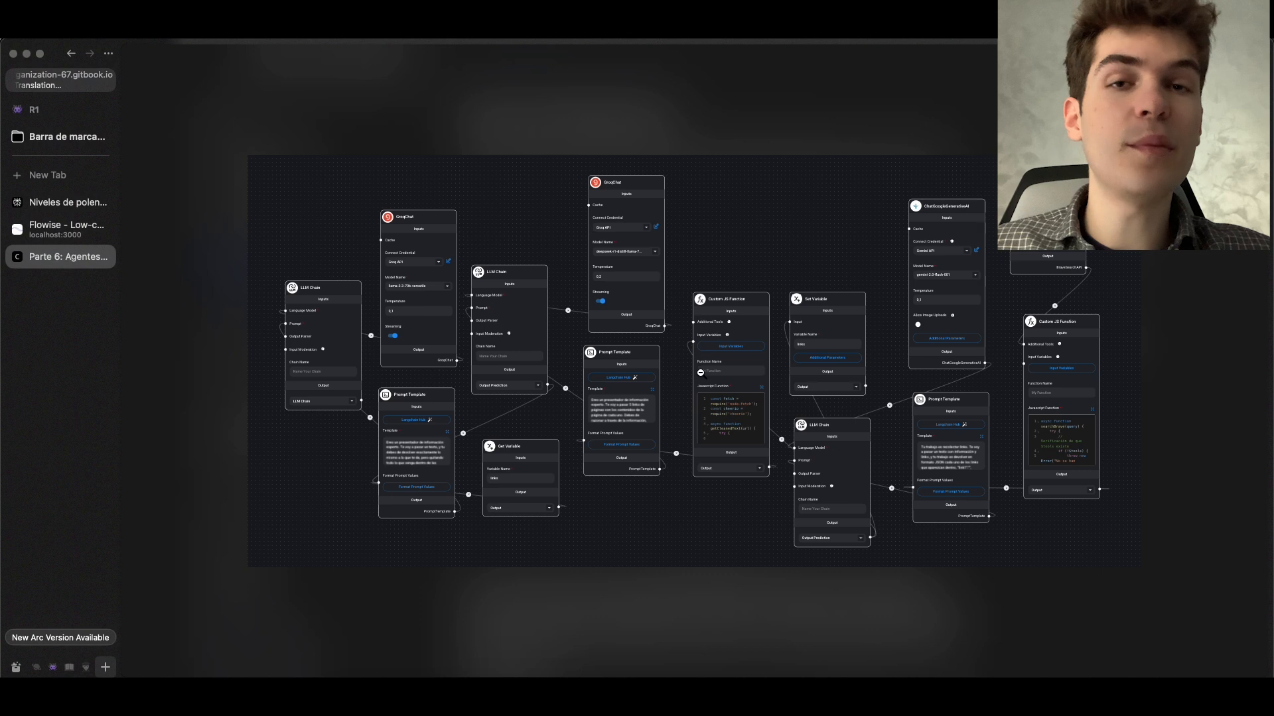
Switch to Flowise, open the EP 1 Valoración de Coches chatflow and show its chat
{"action": "left_click", "coordinate": [66, 229]}
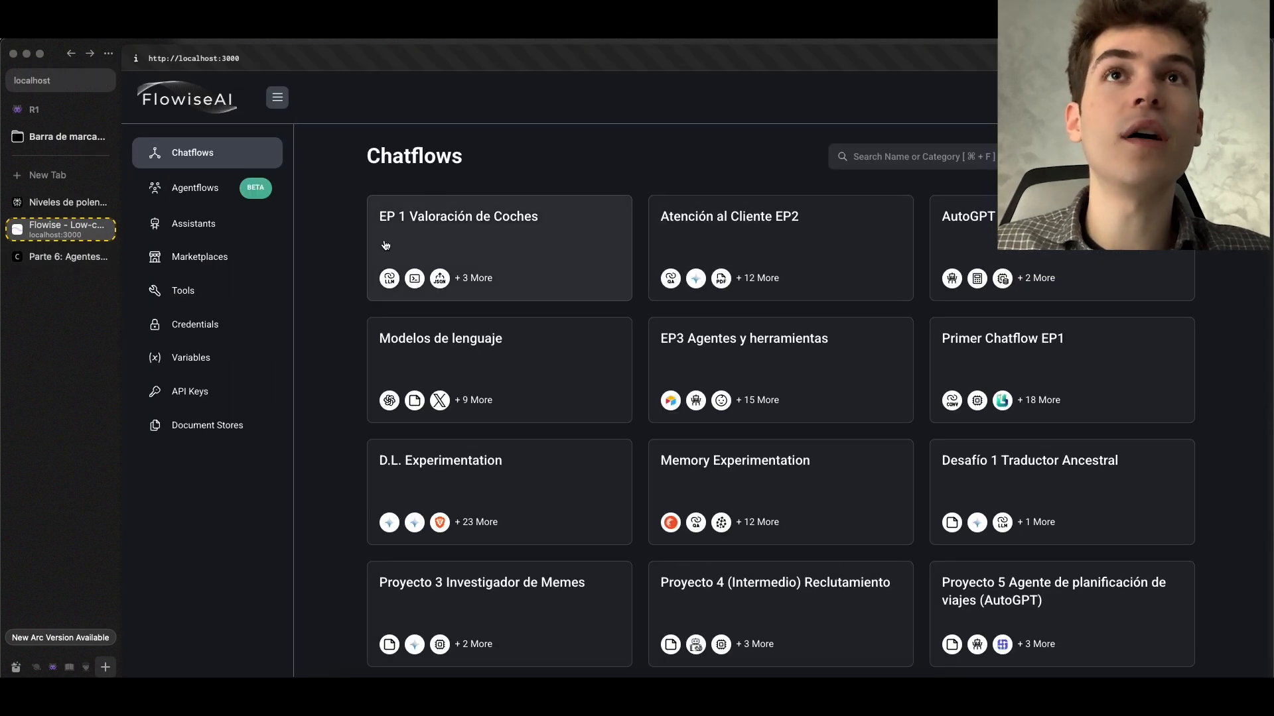
{"action": "left_click", "coordinate": [440, 223]}
{"action": "left_click", "coordinate": [1240, 144]}
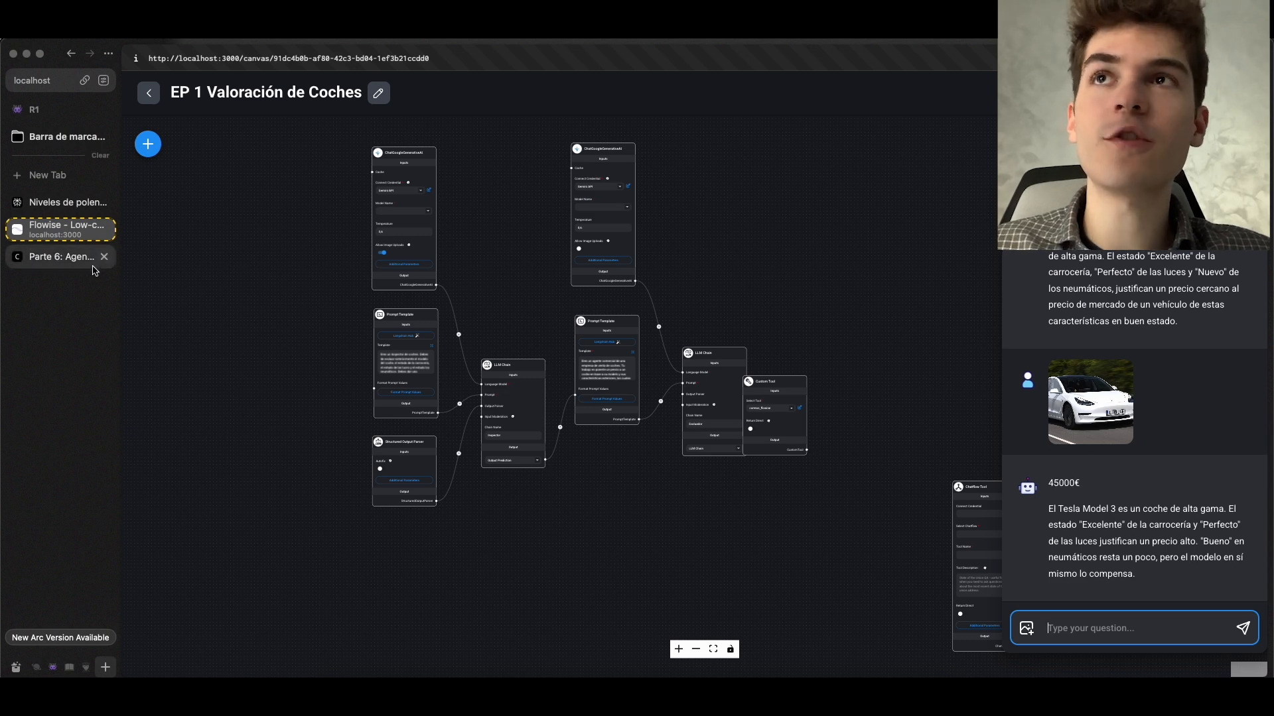
Return to the course page, study the enlarged inverted diagram and highlight "que tienen más nodos seguidos conectados desde su output"
{"action": "left_click", "coordinate": [68, 264]}
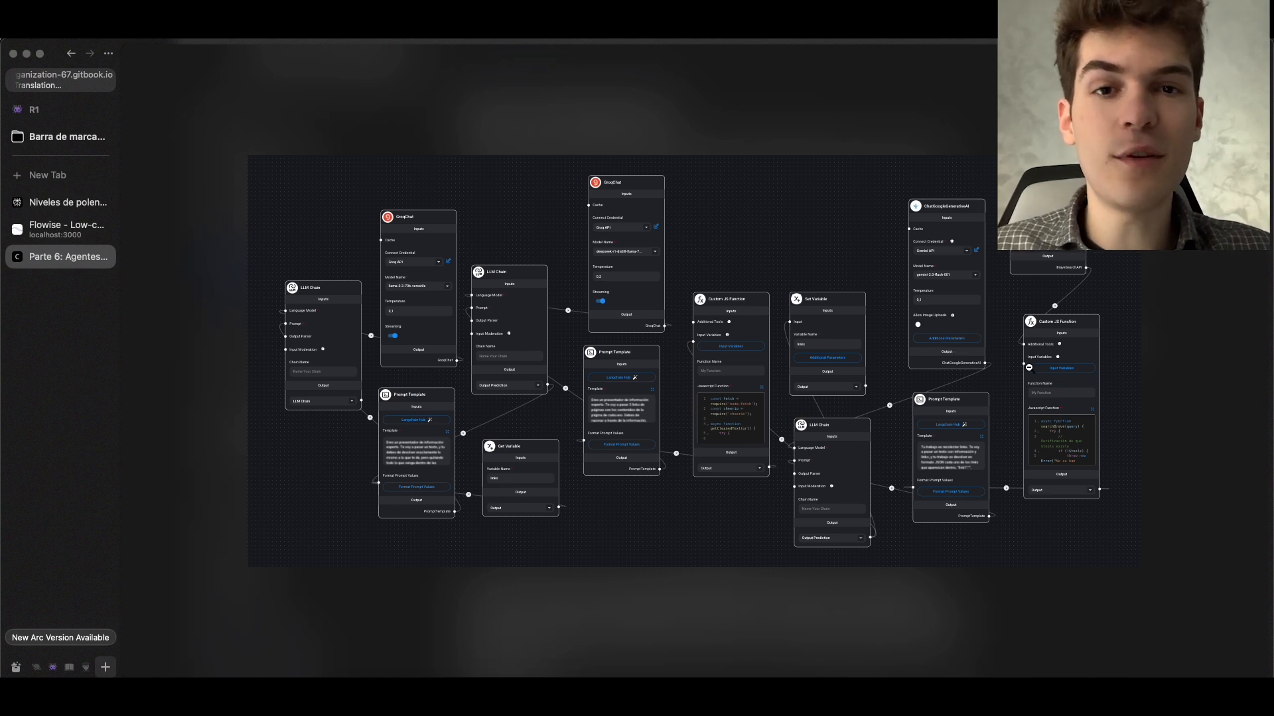
{"action": "left_click", "coordinate": [1011, 410]}
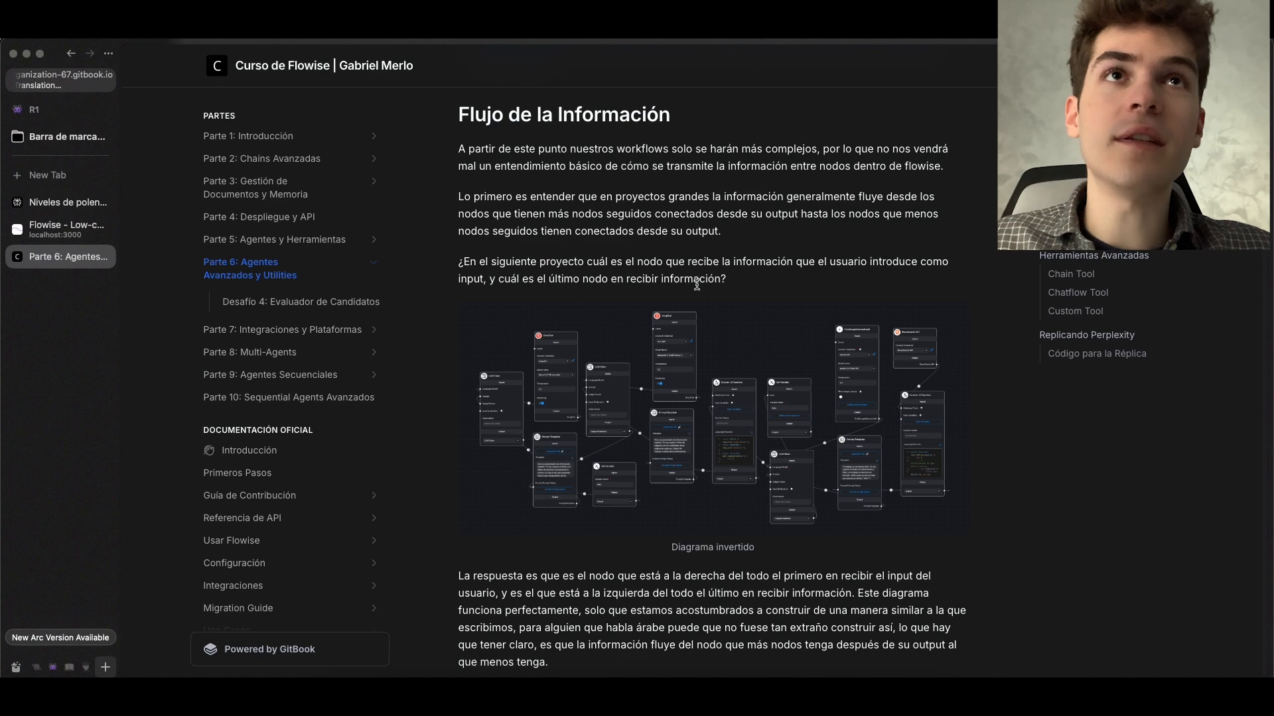
{"action": "left_click", "coordinate": [838, 375]}
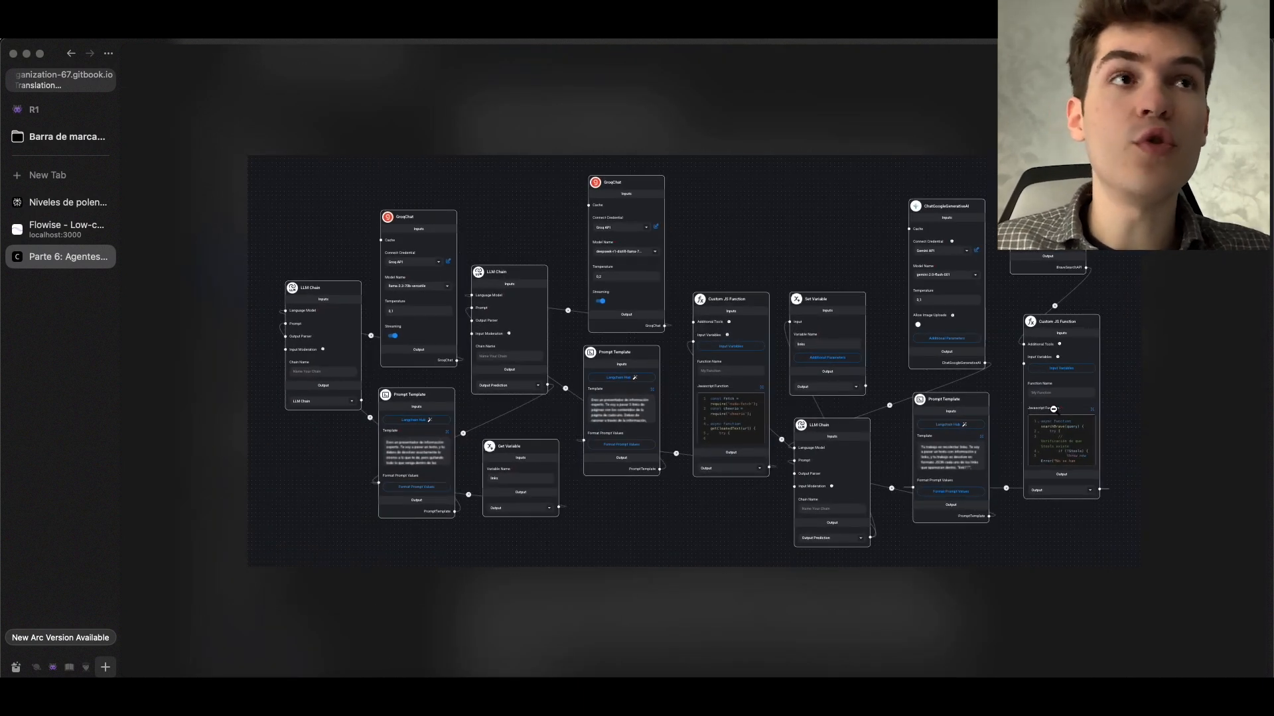
{"action": "left_click", "coordinate": [1054, 409]}
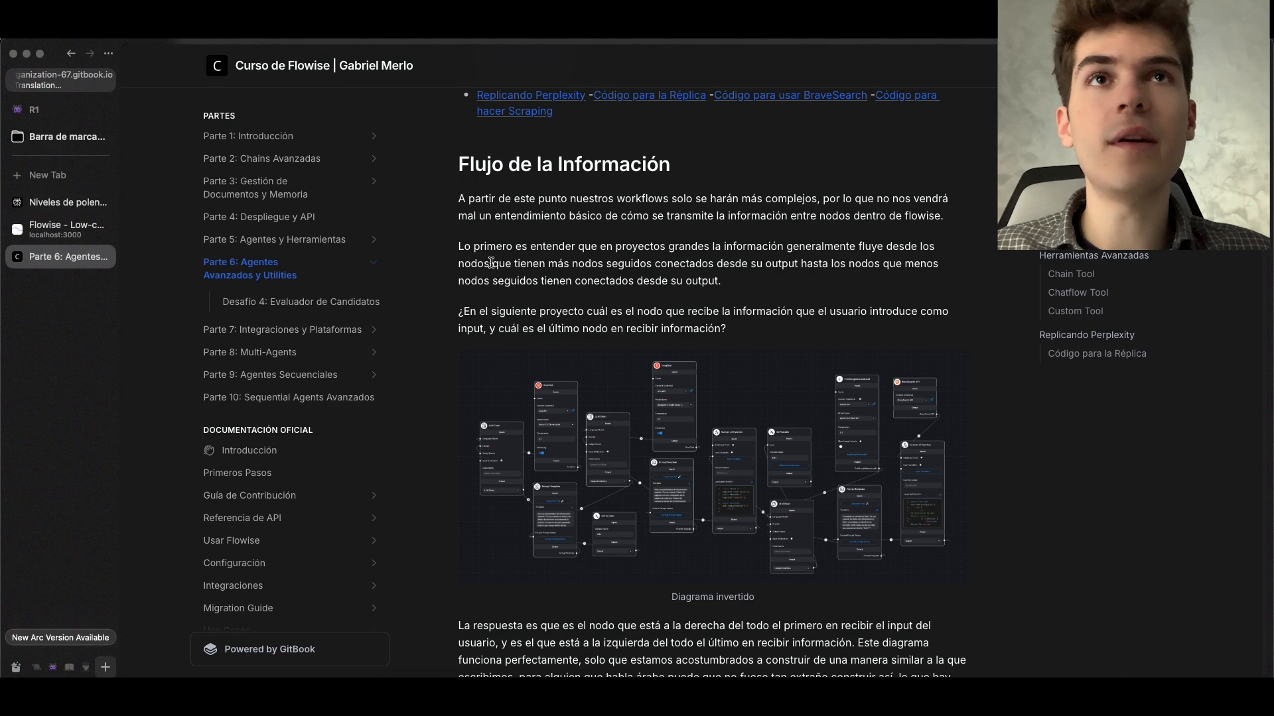
{"action": "left_click_drag", "start_coordinate": [488, 262], "coordinate": [801, 259]}
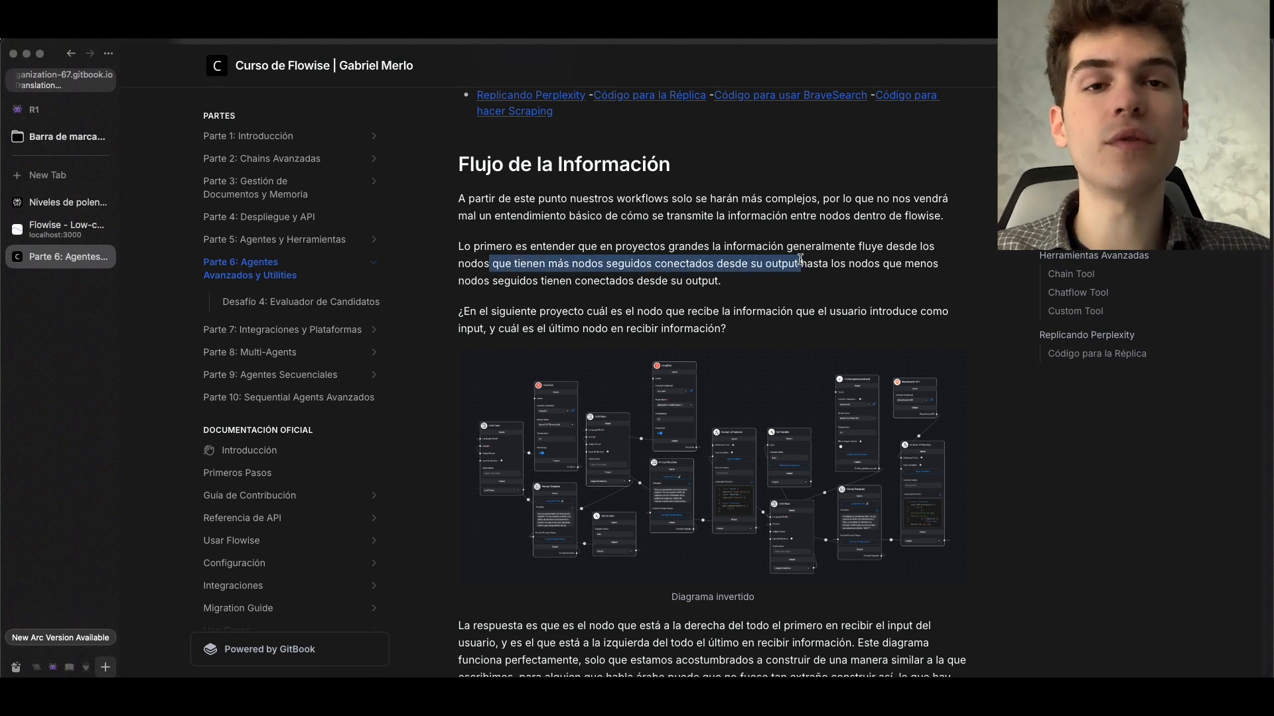
{"action": "left_click", "coordinate": [884, 388]}
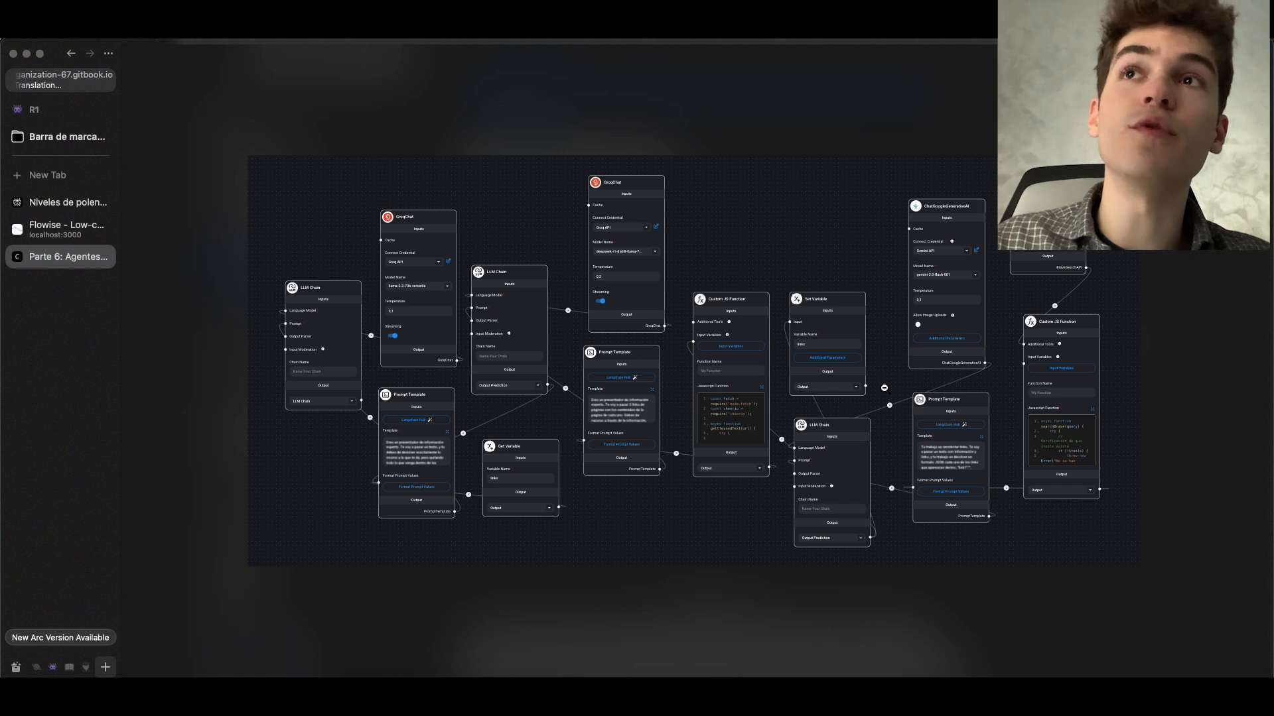
Switch back to Flowise and trace the EP 1 Valoración de Coches flow from the Inspector chain's input nodes to the Evaluador chain
{"action": "left_click", "coordinate": [66, 225]}
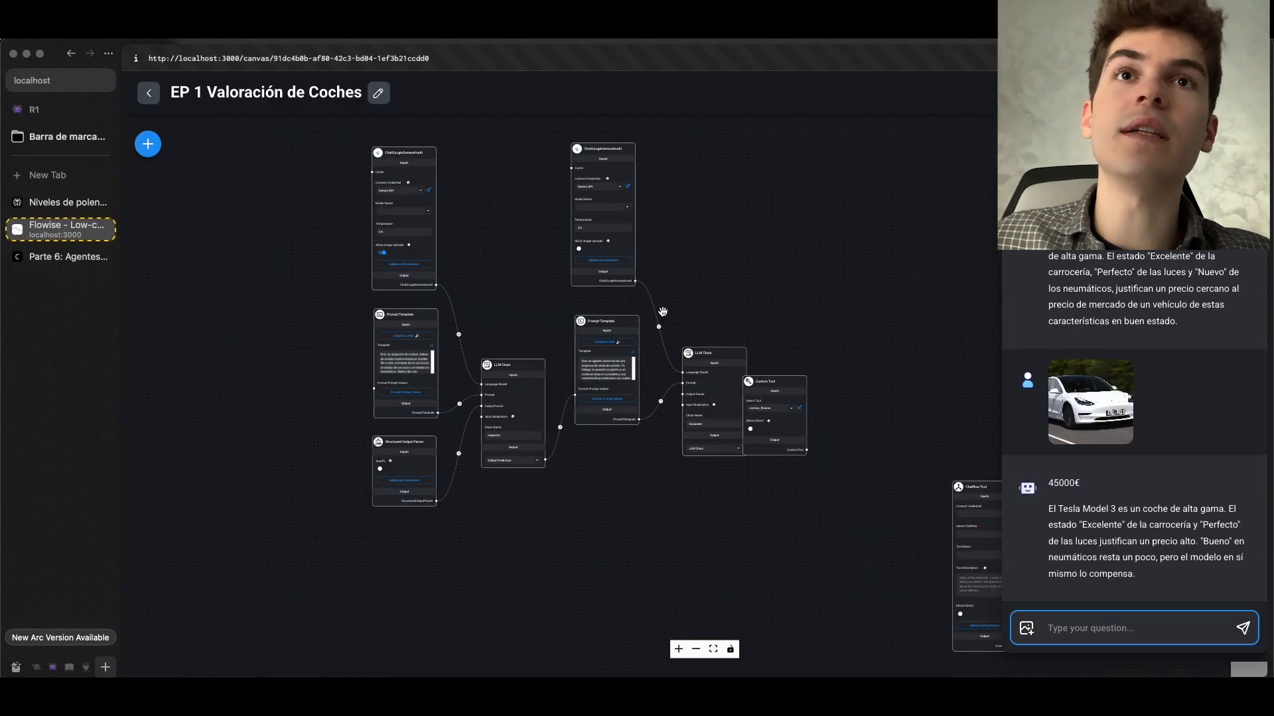
{"action": "scroll", "coordinate": [546, 302], "scroll_direction": "up", "scroll_amount": 5}
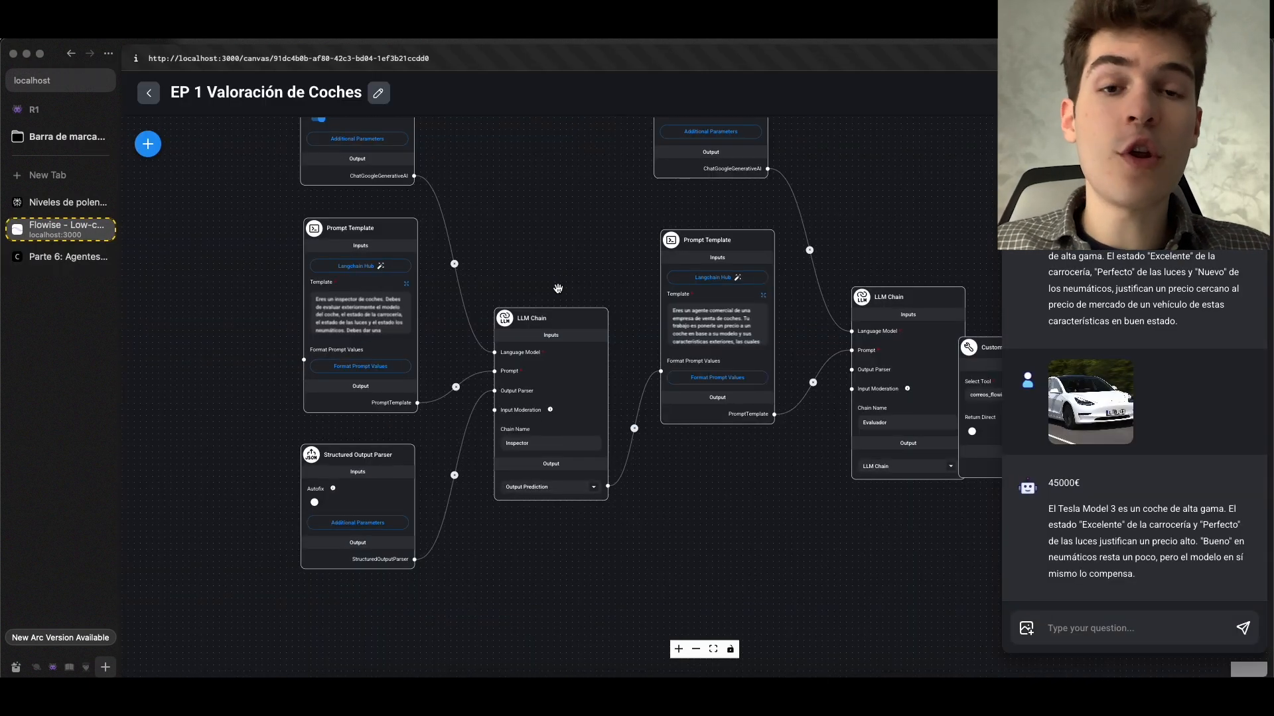
{"action": "scroll", "coordinate": [557, 288], "scroll_direction": "up", "scroll_amount": 3}
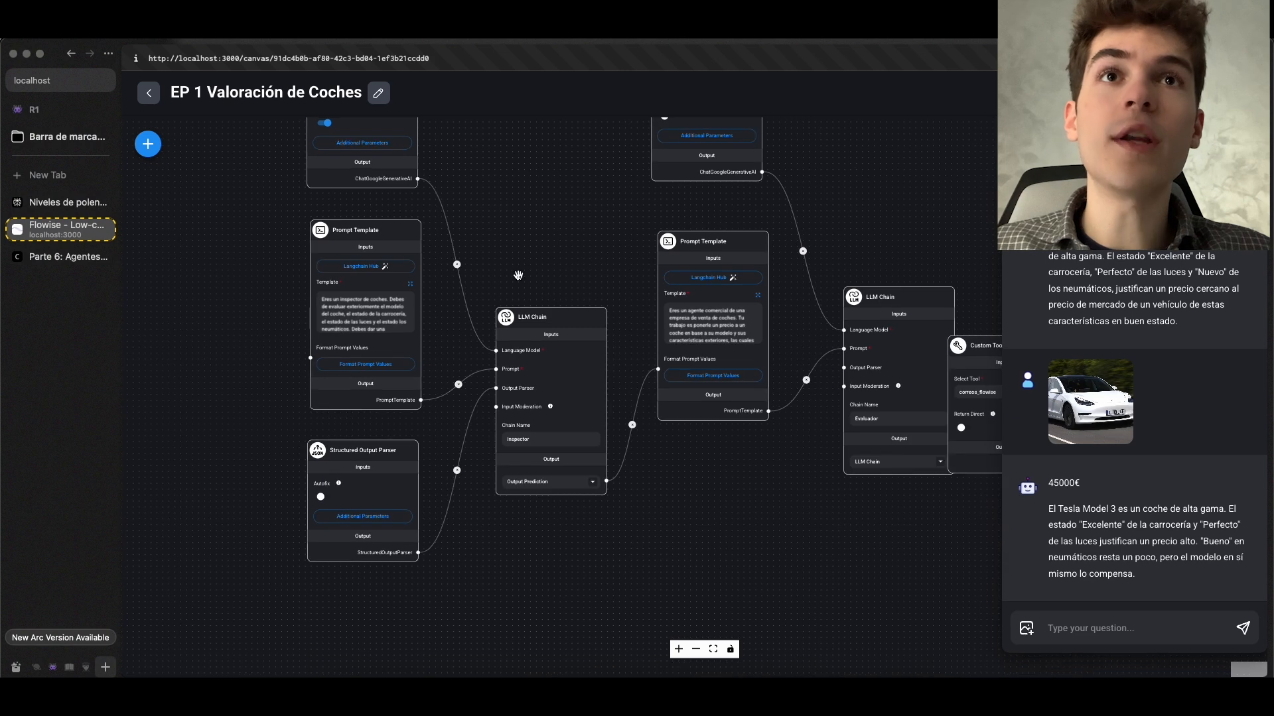
{"action": "scroll", "coordinate": [518, 274], "scroll_direction": "up", "scroll_amount": 2}
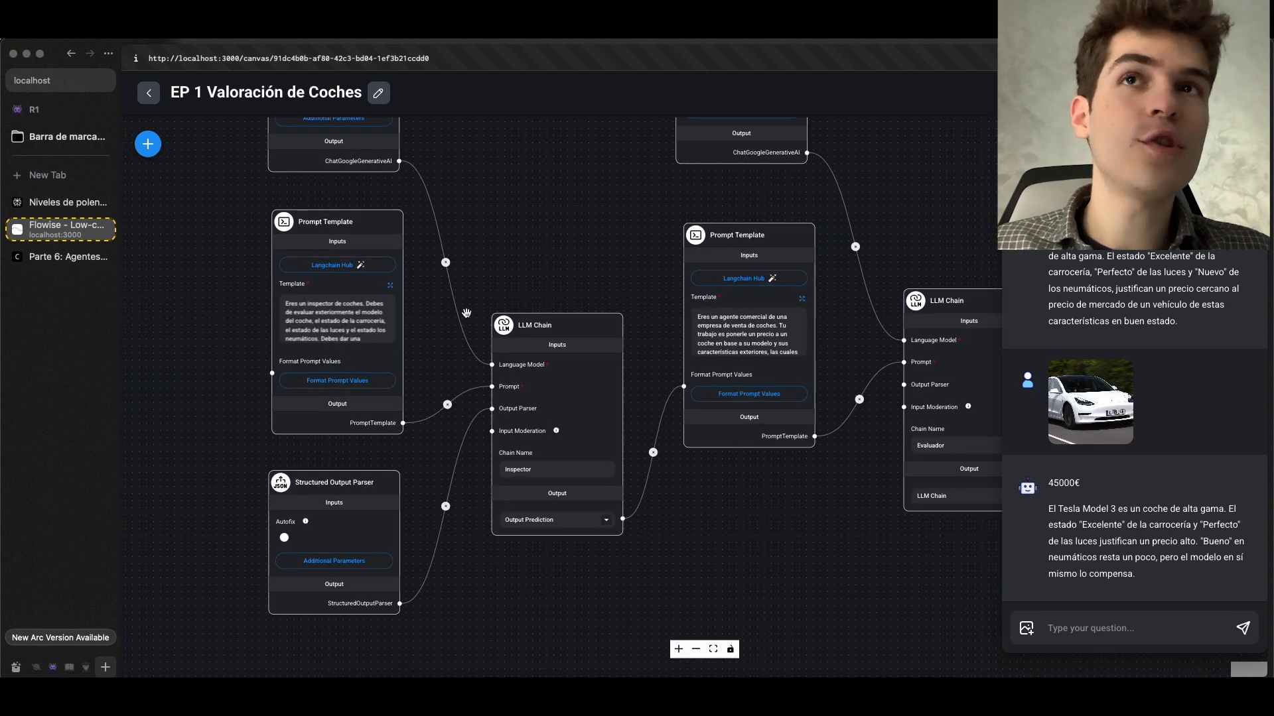
{"action": "scroll", "coordinate": [466, 313], "scroll_direction": "down", "scroll_amount": 2}
{"action": "left_click_drag", "start_coordinate": [464, 314], "coordinate": [500, 368]}
{"action": "scroll", "coordinate": [464, 325], "scroll_direction": "up", "scroll_amount": 1}
{"action": "scroll", "coordinate": [464, 325], "scroll_direction": "up", "scroll_amount": 1}
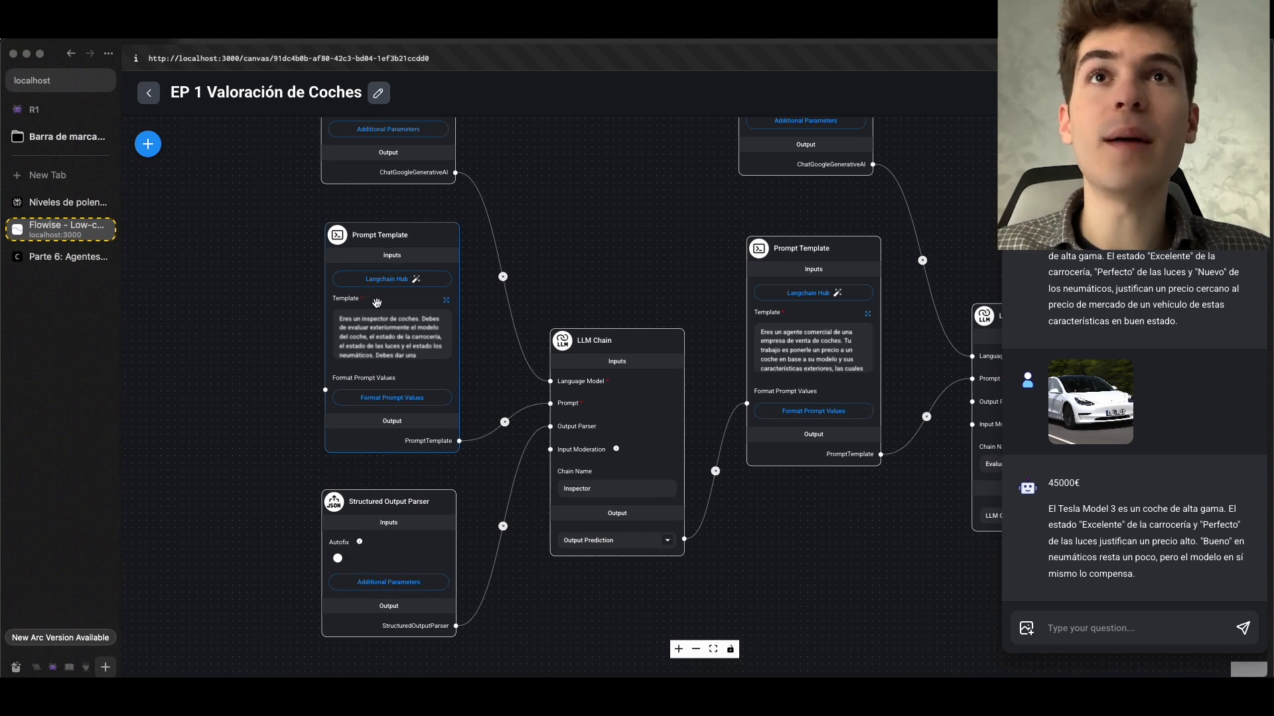
{"action": "left_click_drag", "start_coordinate": [619, 276], "coordinate": [375, 239]}
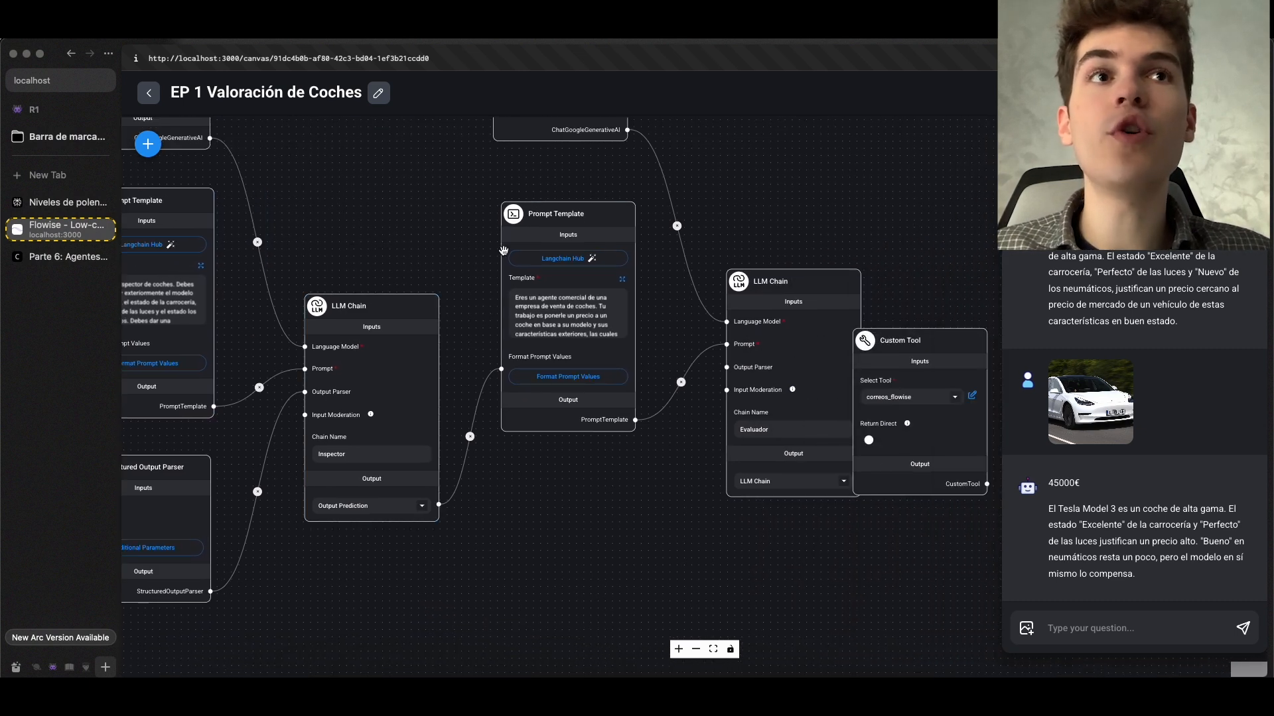
{"action": "left_click_drag", "start_coordinate": [764, 219], "coordinate": [509, 208]}
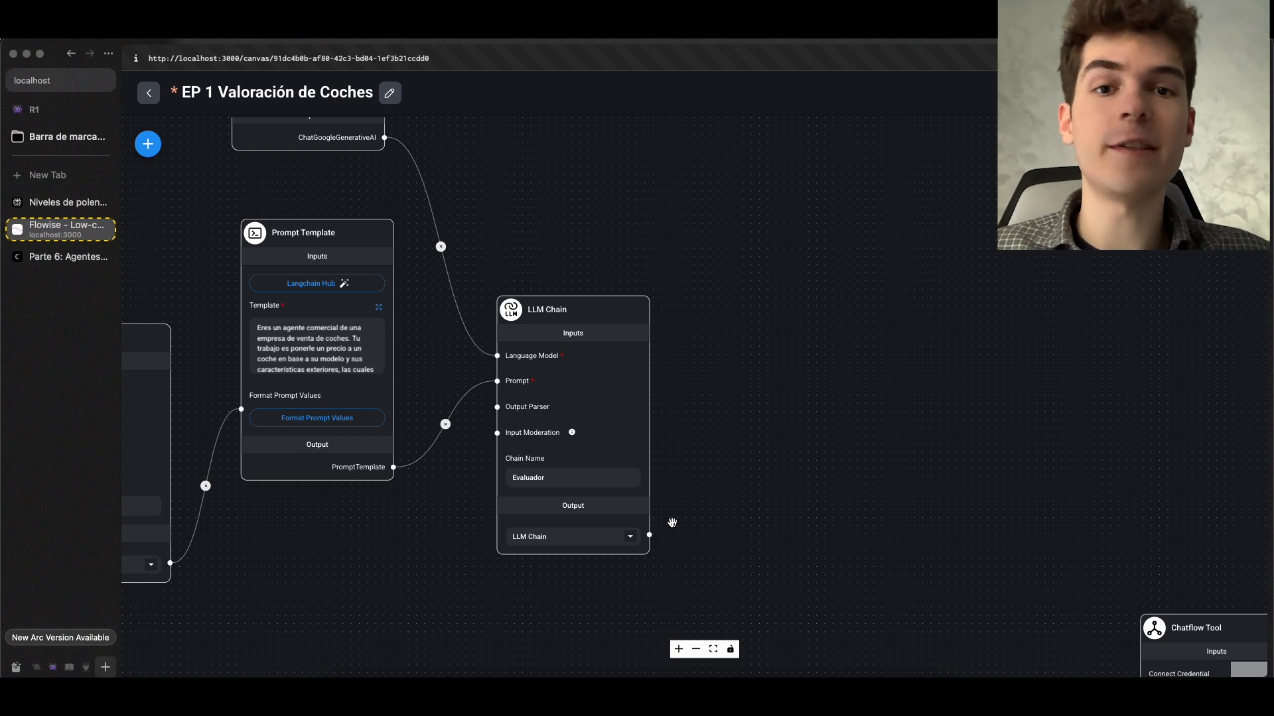
{"action": "scroll", "coordinate": [672, 516], "scroll_direction": "down", "scroll_amount": 2}
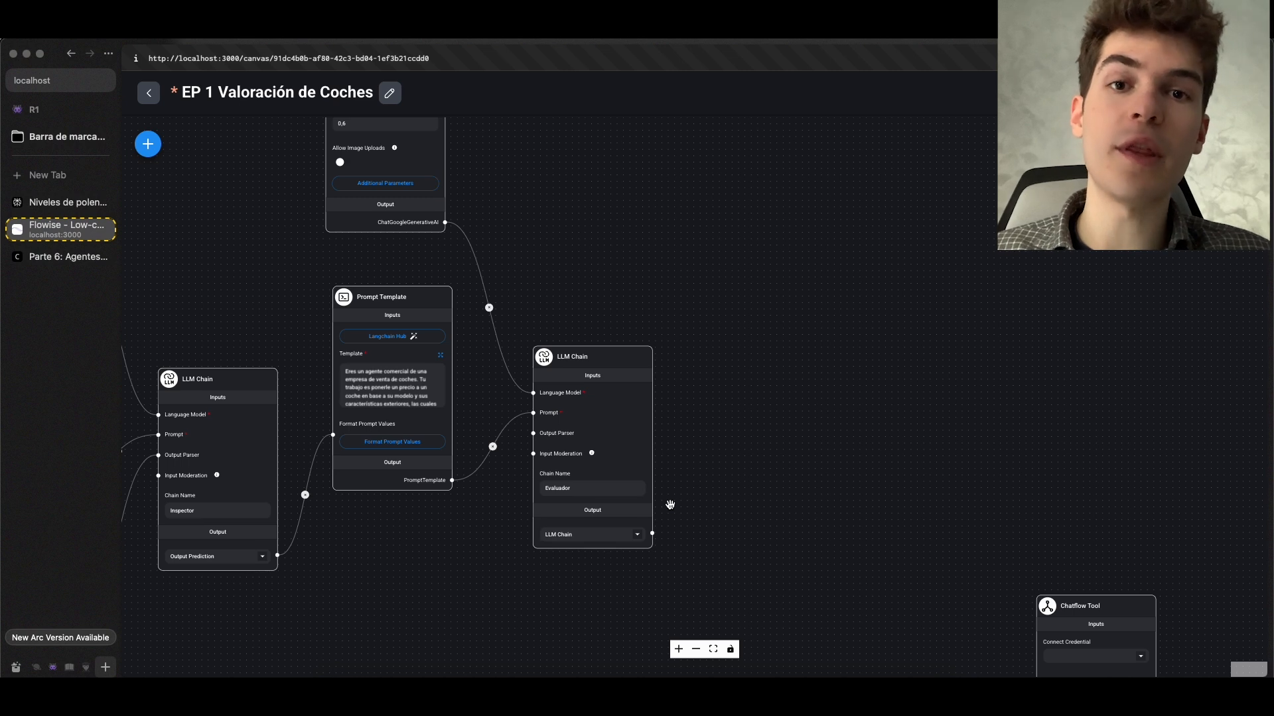
Examine the Evaluador chain at the end of the EP 1 Valoración de Coches flow
{"action": "scroll", "coordinate": [670, 506], "scroll_direction": "up", "scroll_amount": 4}
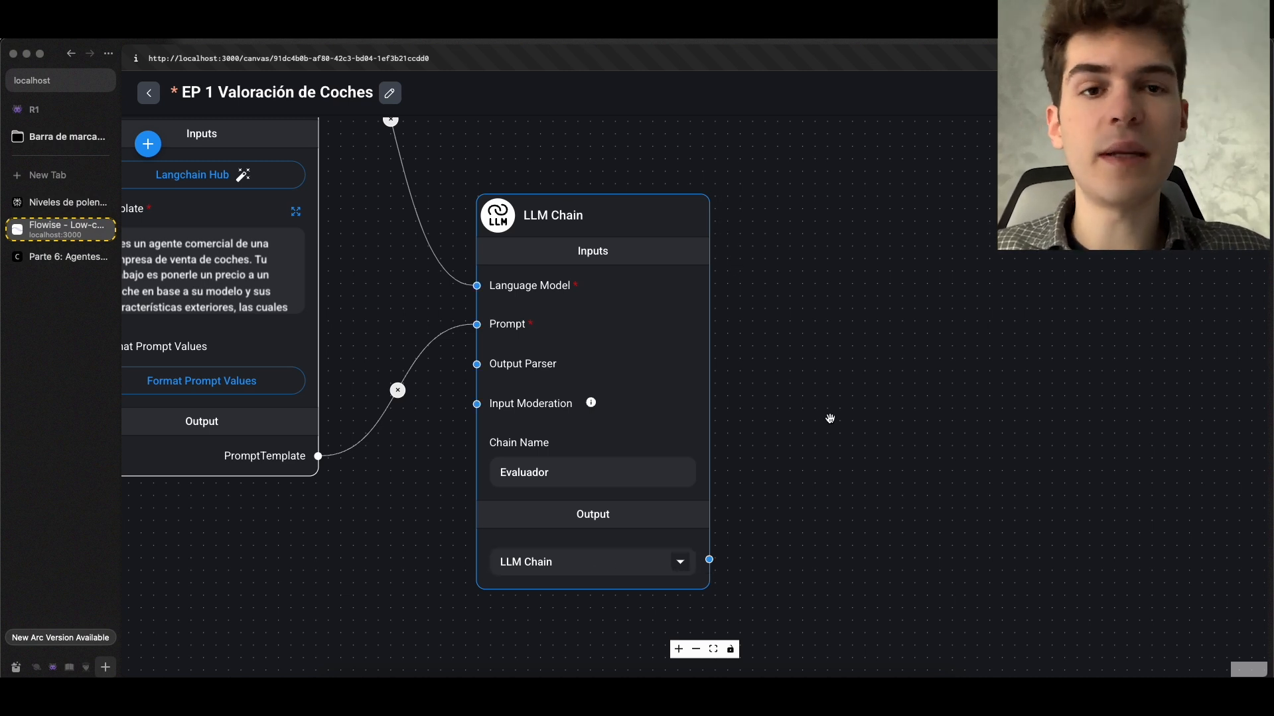
{"action": "scroll", "coordinate": [830, 418], "scroll_direction": "down", "scroll_amount": 5}
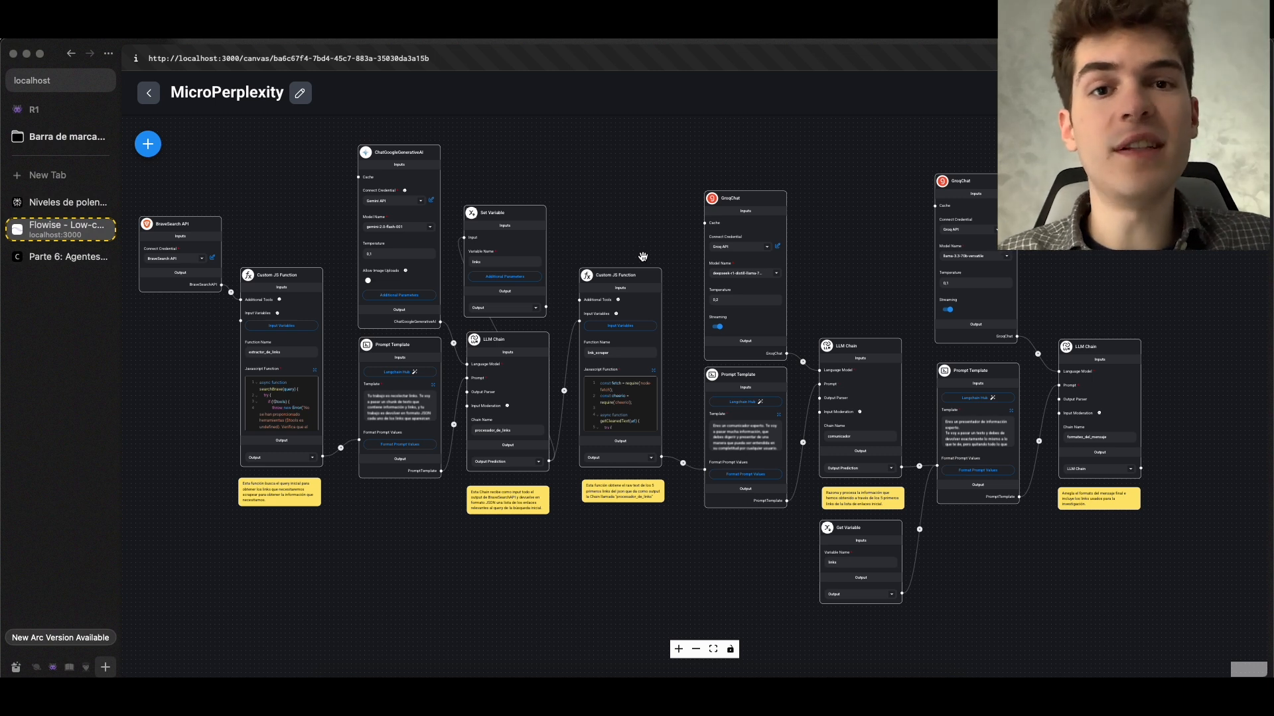
Show the Utilities category of the node library in the MicroPerplexity chatflow, and close the library
{"action": "left_click", "coordinate": [148, 144]}
{"action": "left_click", "coordinate": [370, 272]}
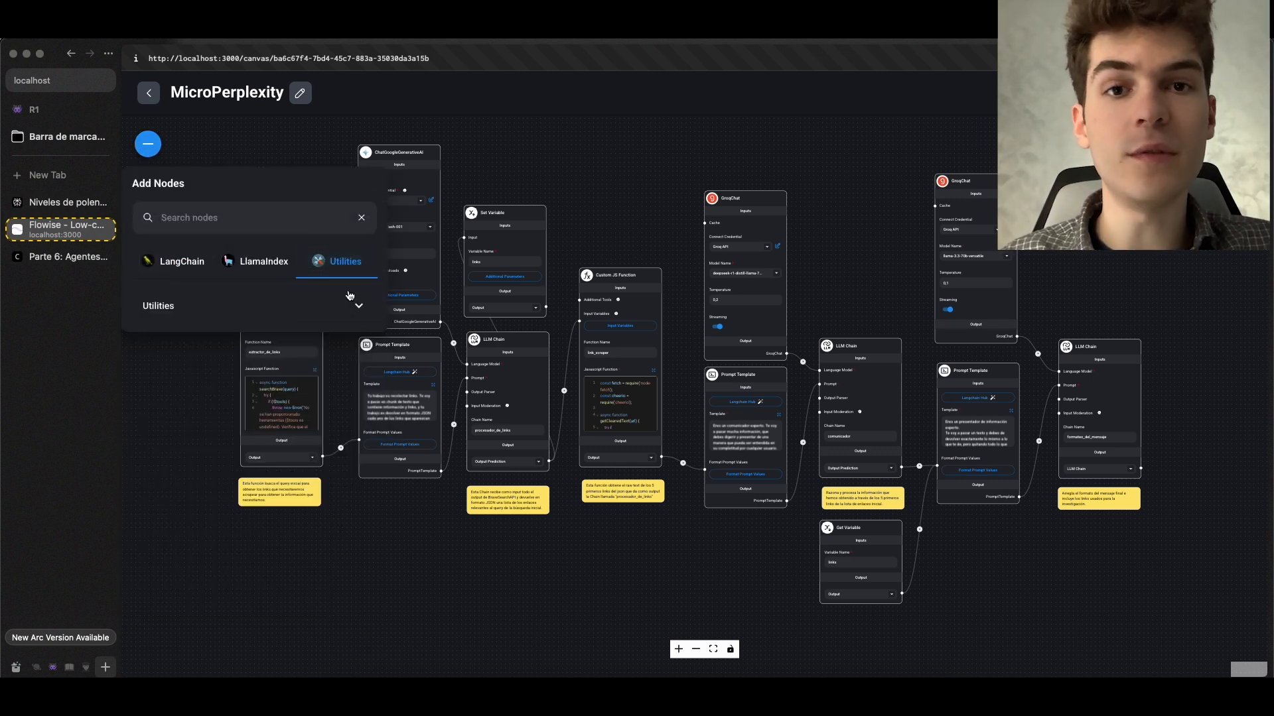
{"action": "scroll", "coordinate": [497, 489], "scroll_direction": "up", "scroll_amount": 3}
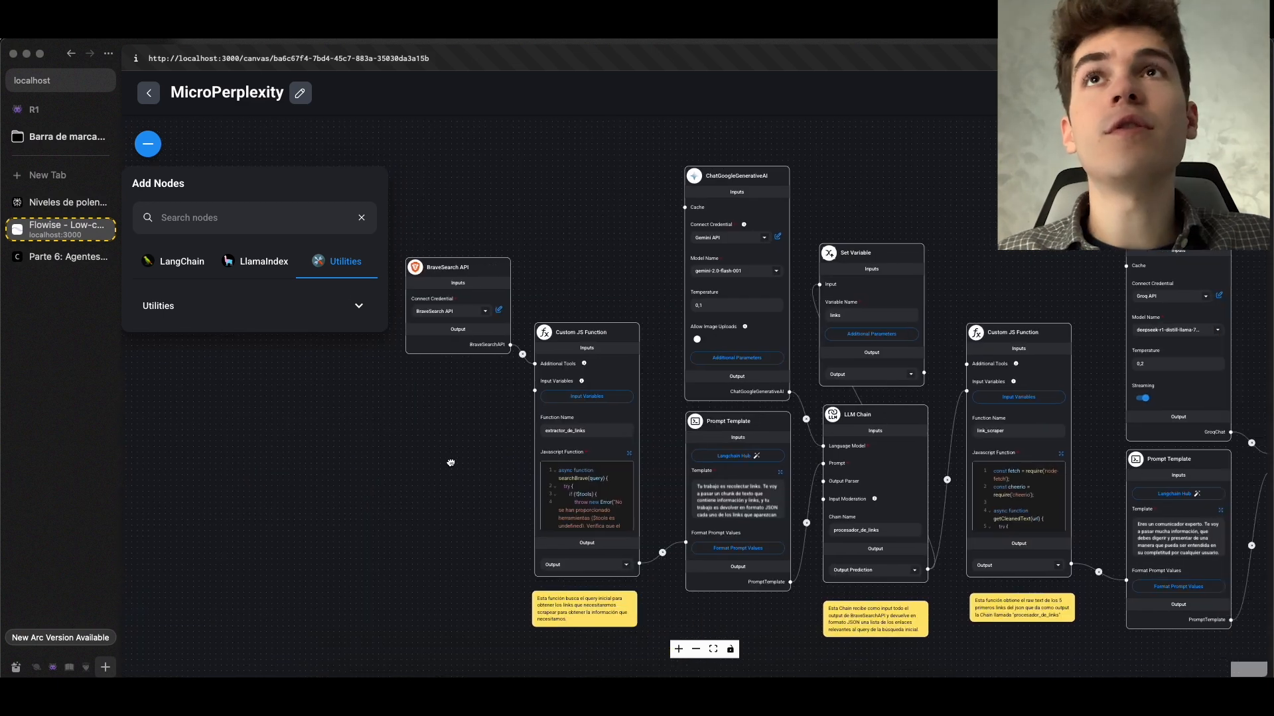
{"action": "left_click", "coordinate": [155, 156]}
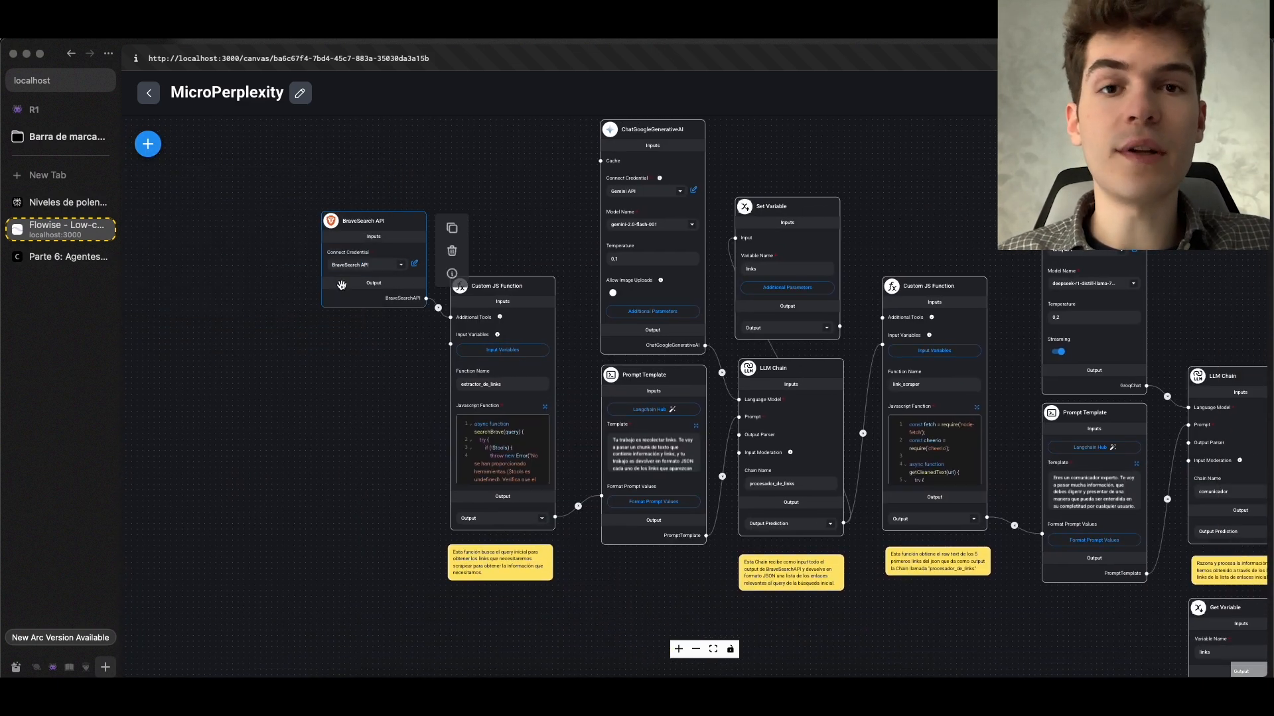
Trace the MicroPerplexity flow from the BraveSearch API node through the Custom JS Function and LLM Chain nodes to the Get Variable node
{"action": "left_click_drag", "start_coordinate": [545, 239], "coordinate": [393, 216]}
{"action": "scroll", "coordinate": [394, 216], "scroll_direction": "up", "scroll_amount": 4}
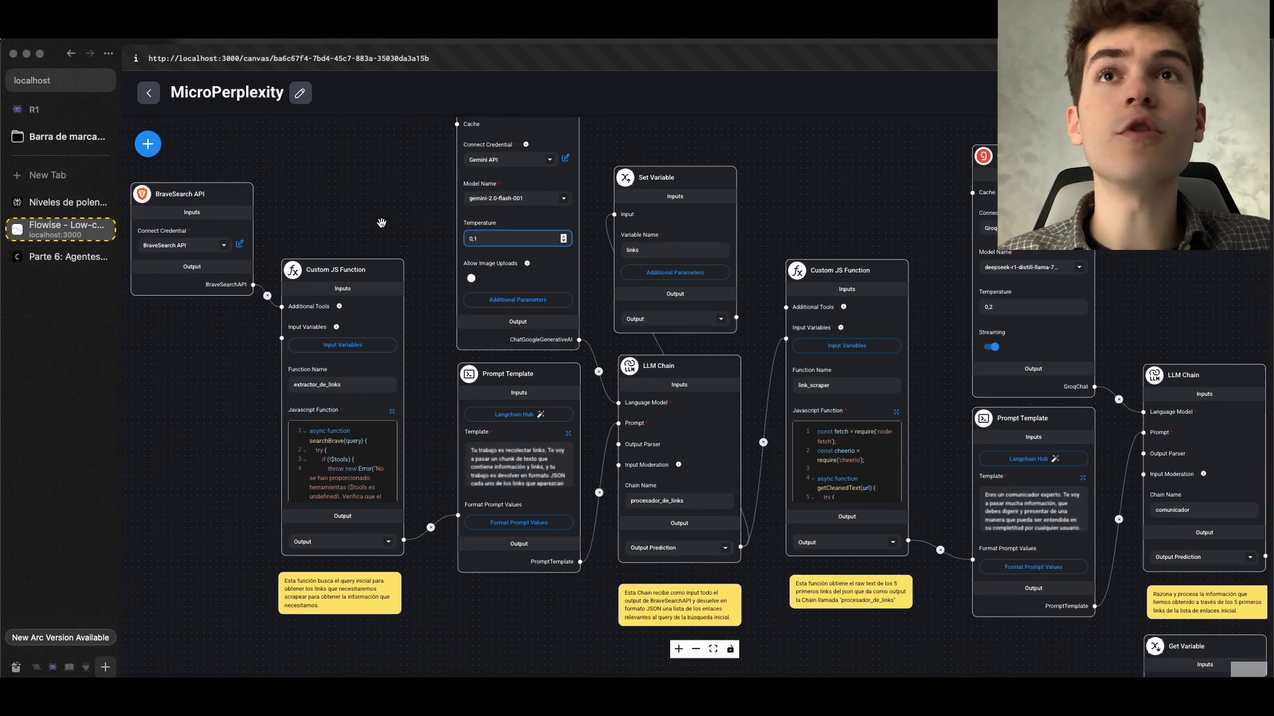
{"action": "left_click_drag", "start_coordinate": [377, 227], "coordinate": [340, 222]}
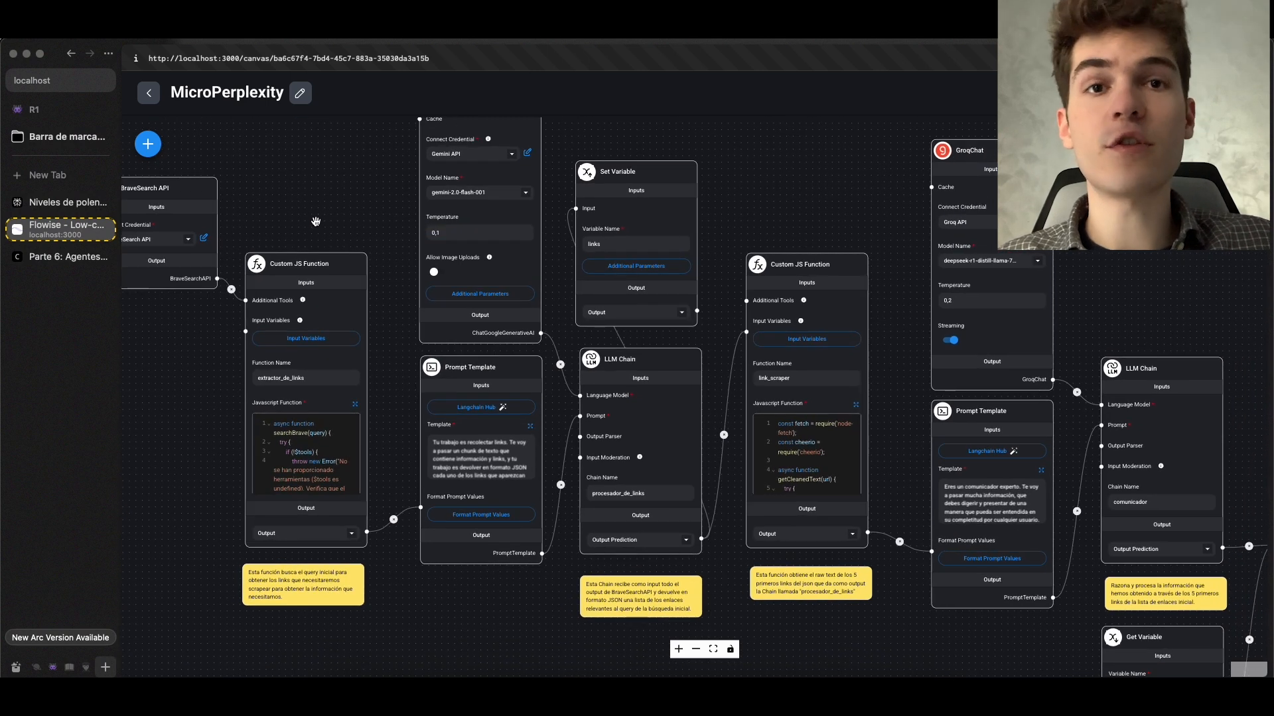
{"action": "mouse_move", "coordinate": [317, 294]}
{"action": "left_click_drag", "start_coordinate": [767, 203], "coordinate": [691, 281]}
{"action": "scroll", "coordinate": [690, 281], "scroll_direction": "up", "scroll_amount": 2}
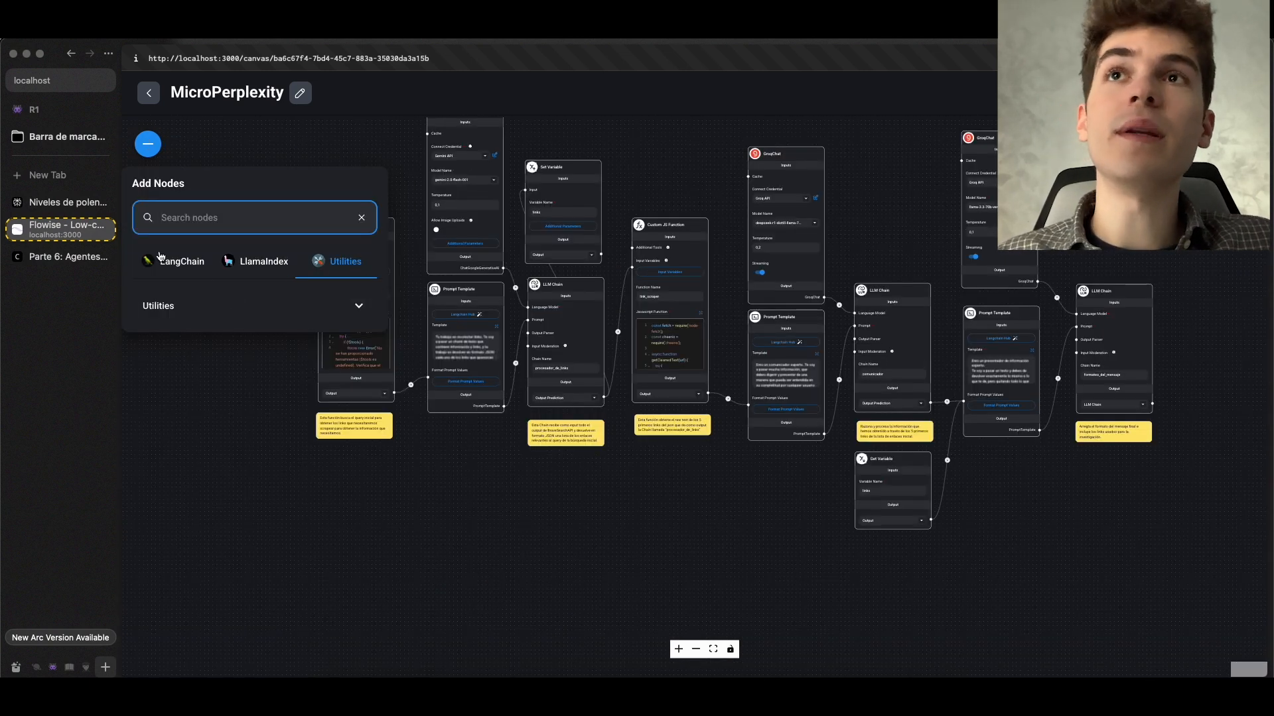
Expand the Utilities nodes in the node library and review them, comparing with the LangChain category
{"action": "left_click", "coordinate": [175, 260]}
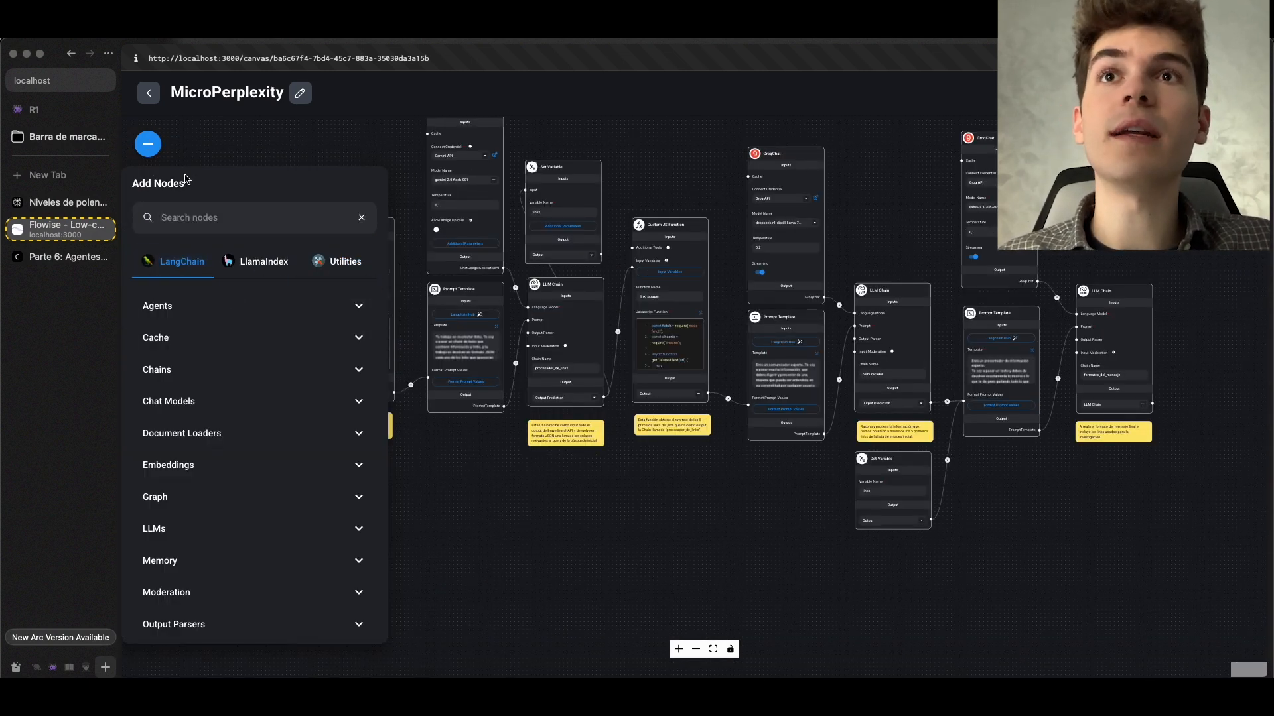
{"action": "left_click", "coordinate": [337, 263]}
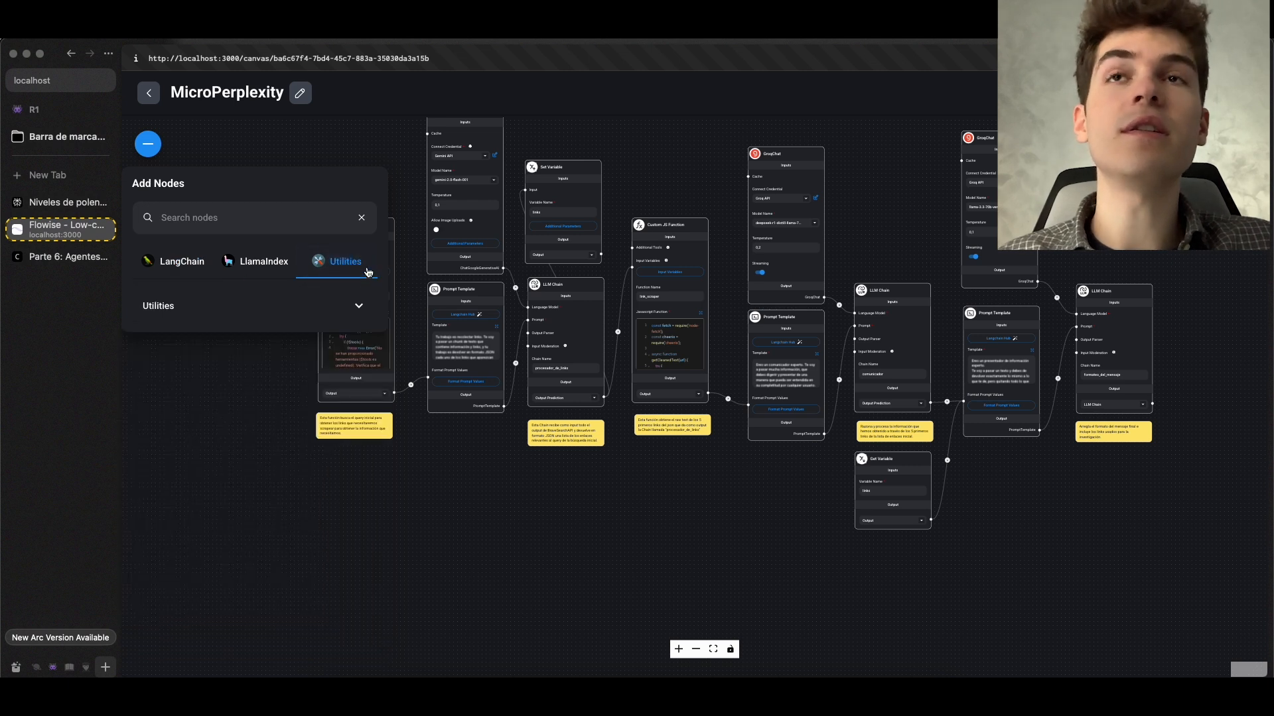
{"action": "left_click", "coordinate": [258, 319]}
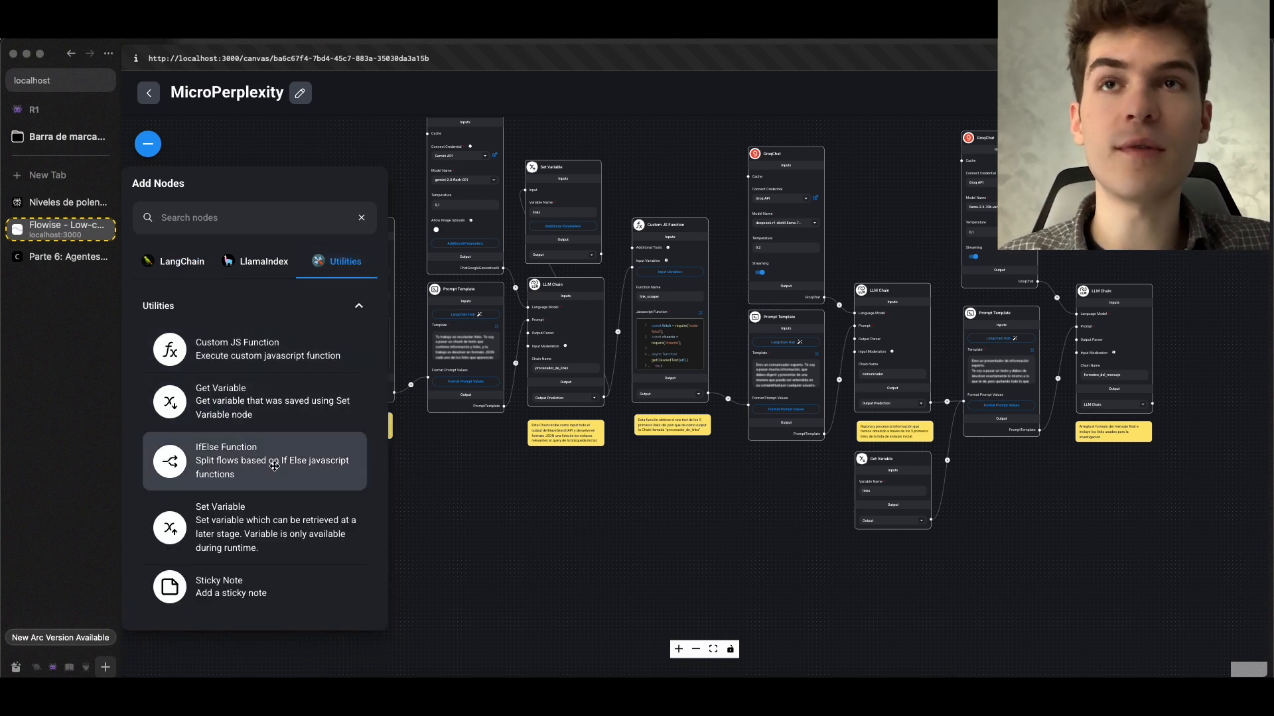
{"action": "left_click", "coordinate": [195, 274]}
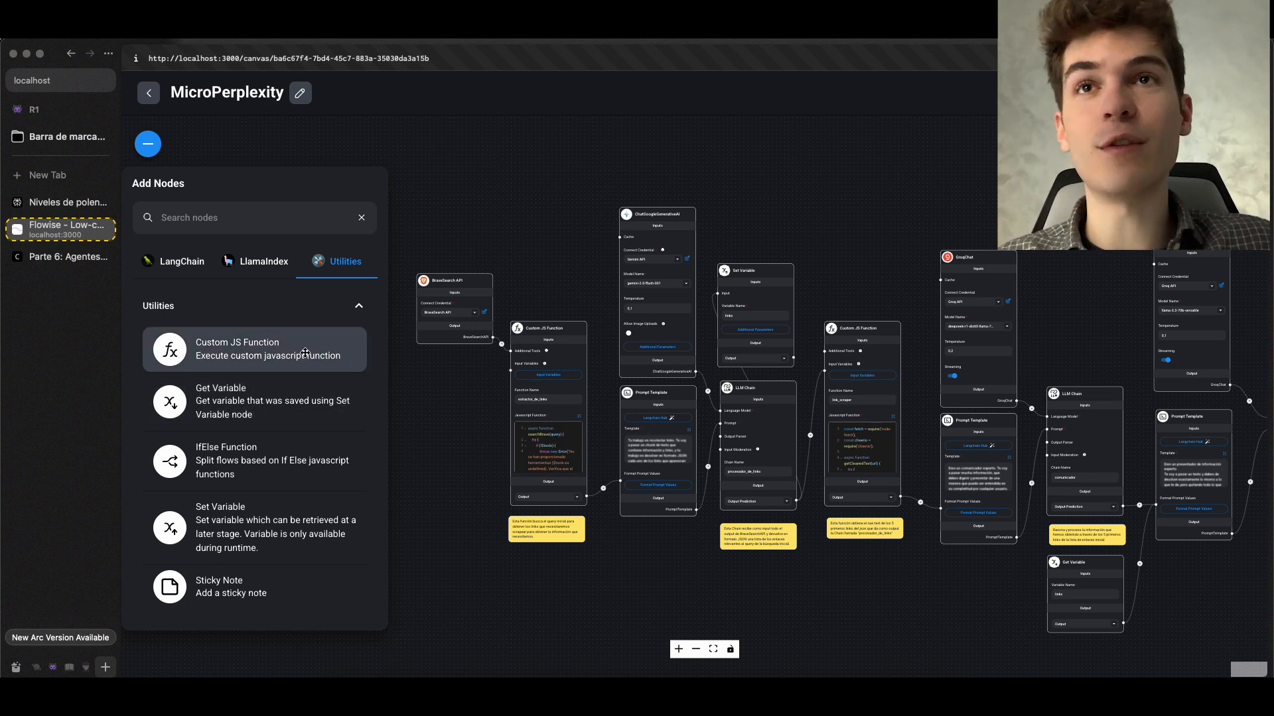
{"action": "scroll", "coordinate": [585, 401], "scroll_direction": "up", "scroll_amount": 5}
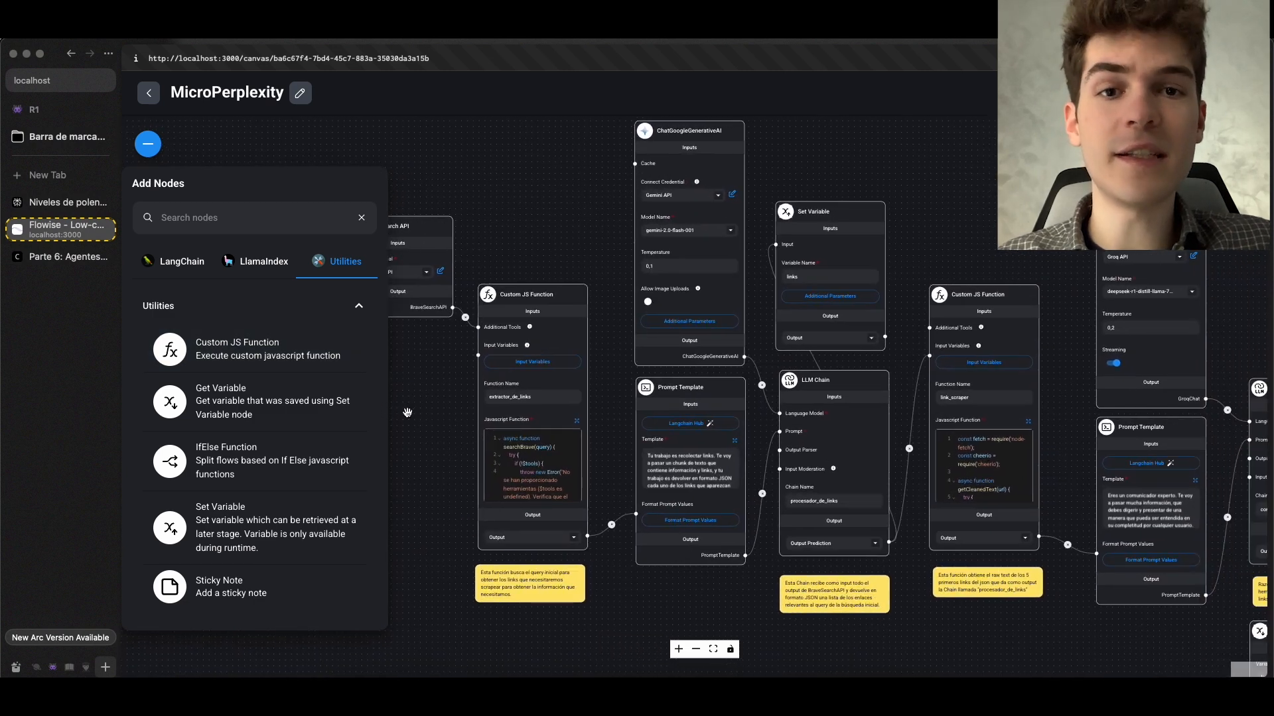
{"action": "left_click", "coordinate": [205, 270]}
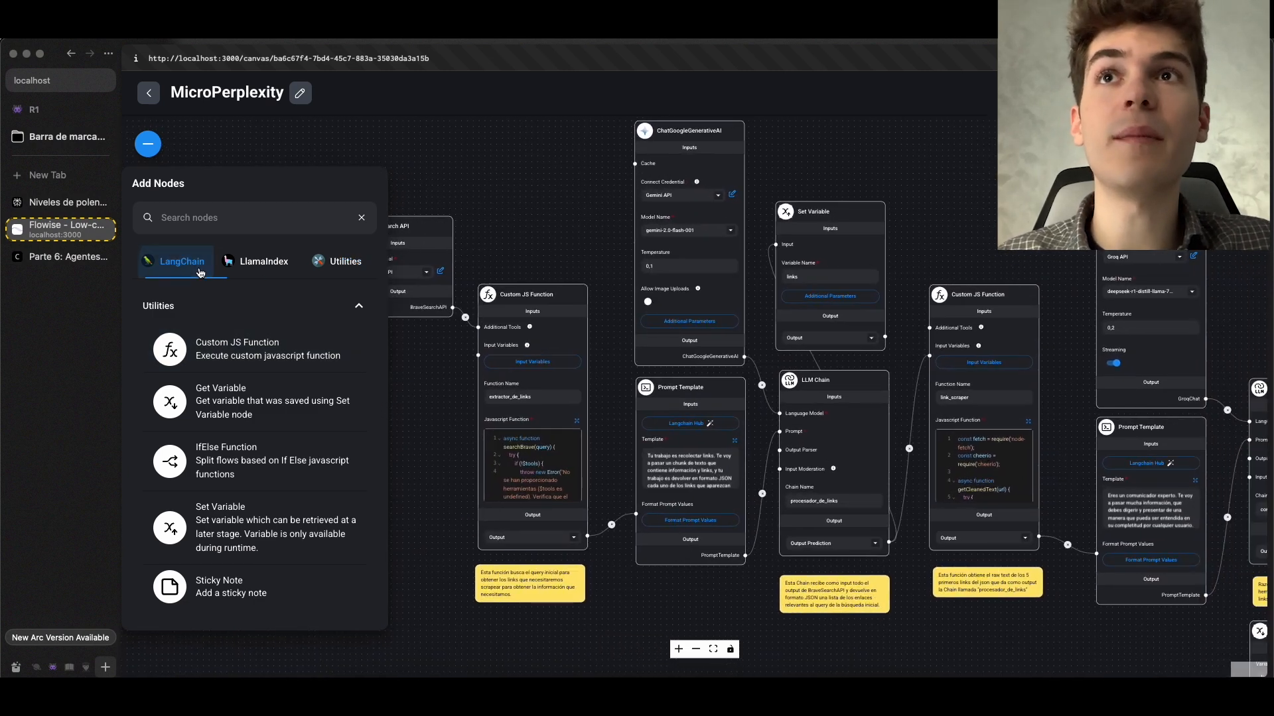
{"action": "left_click", "coordinate": [337, 261]}
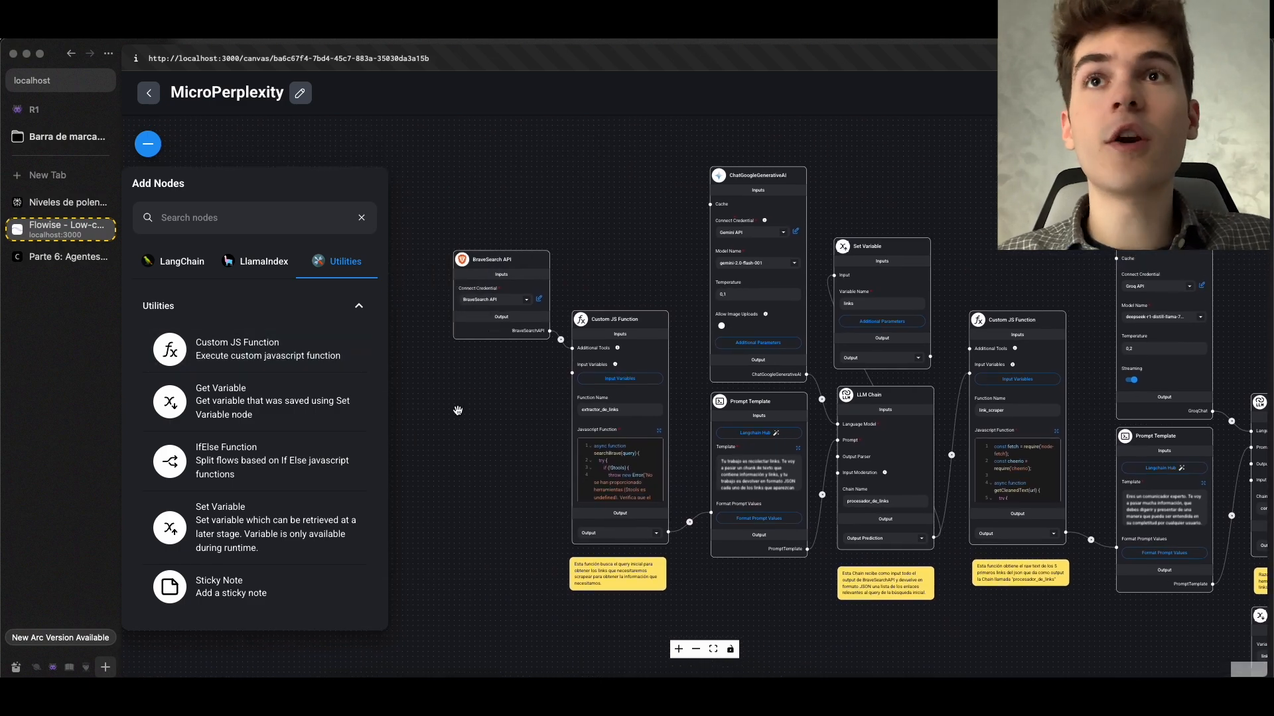
Open the JavaScript code of the extractor_de_links Custom JS Function in the enlarged editor
{"action": "left_click_drag", "start_coordinate": [458, 410], "coordinate": [339, 376]}
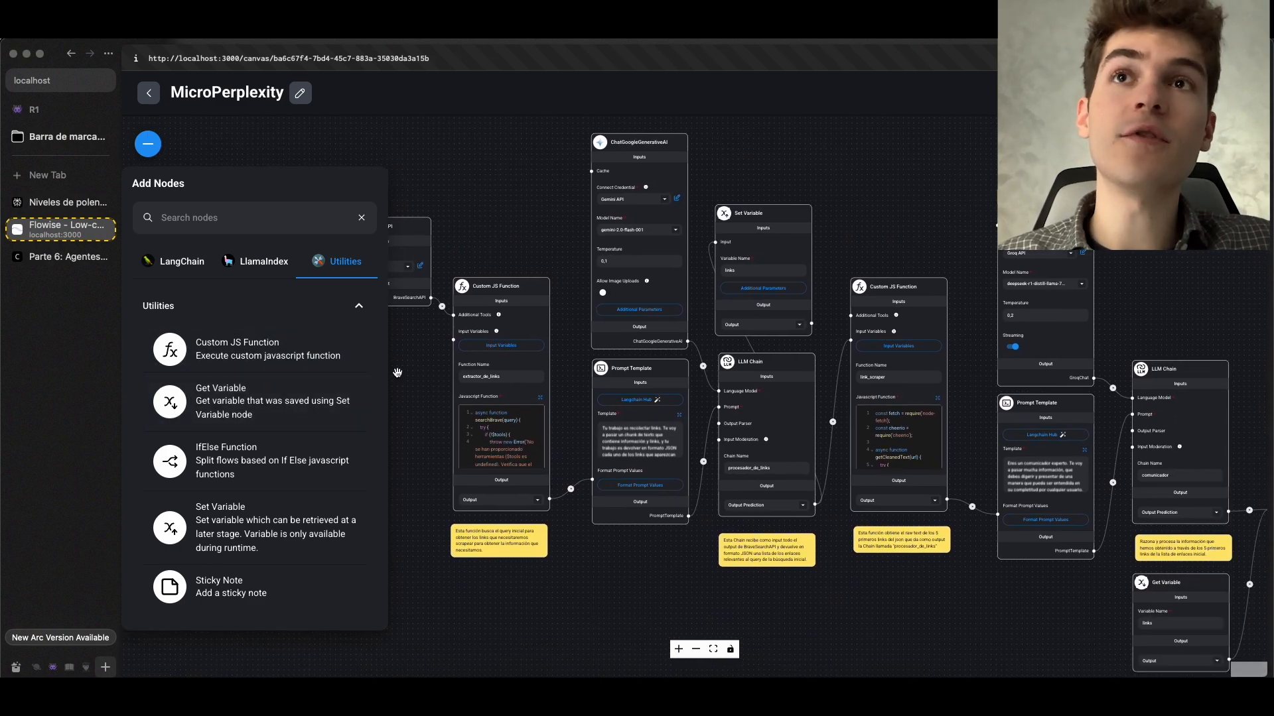
{"action": "scroll", "coordinate": [396, 374], "scroll_direction": "up", "scroll_amount": 8}
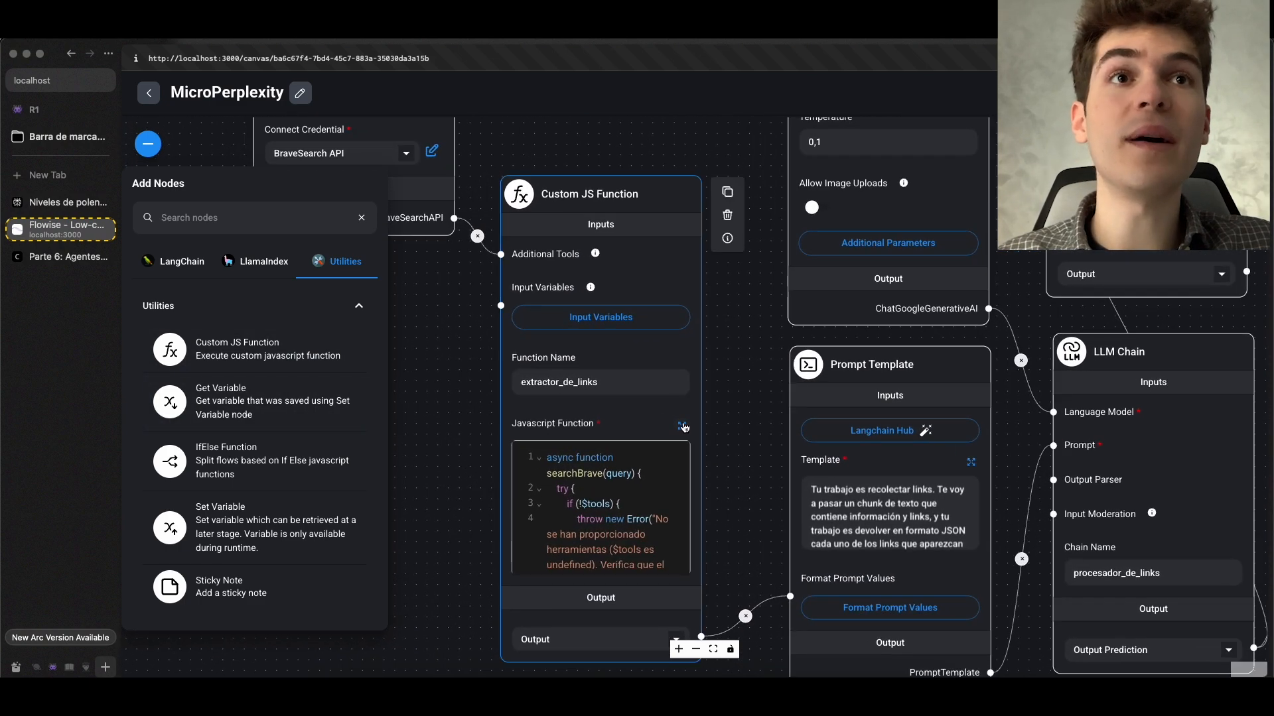
{"action": "left_click", "coordinate": [683, 426]}
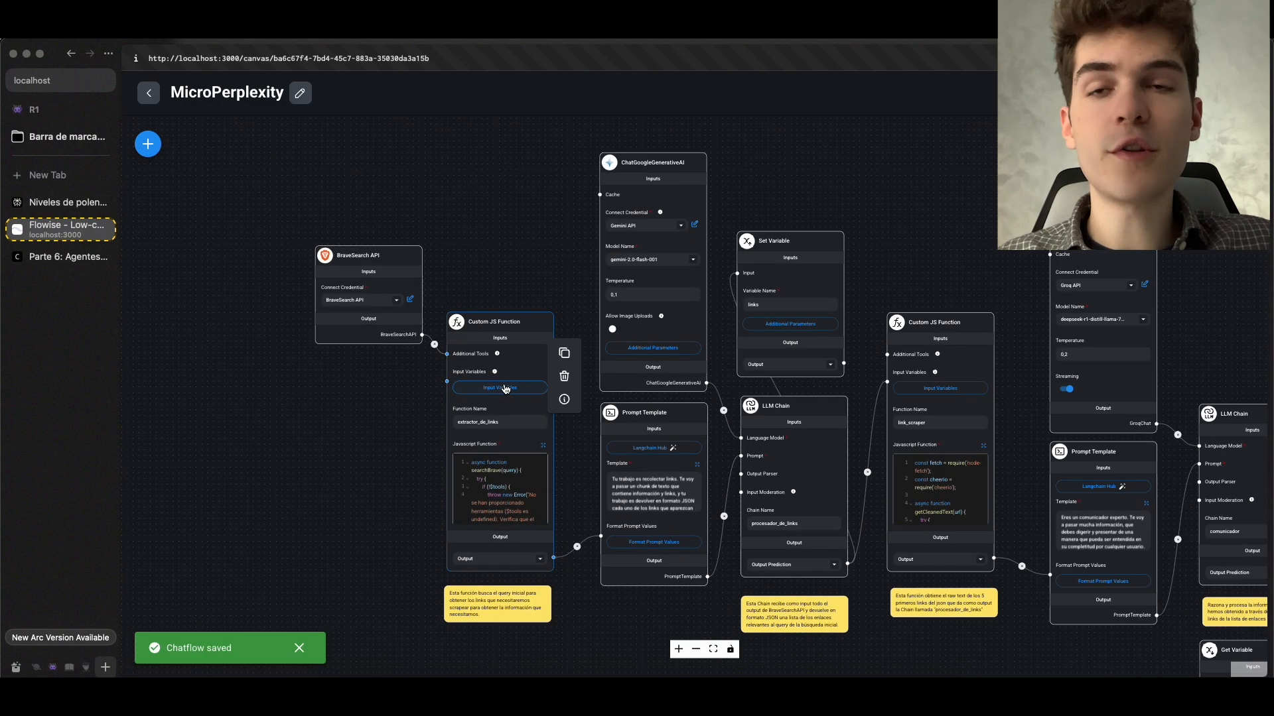
Switch to the Parte 6 course page and look through the Replicando Perplexity section, including its diagram and the BraveSearch code
{"action": "left_click", "coordinate": [66, 265]}
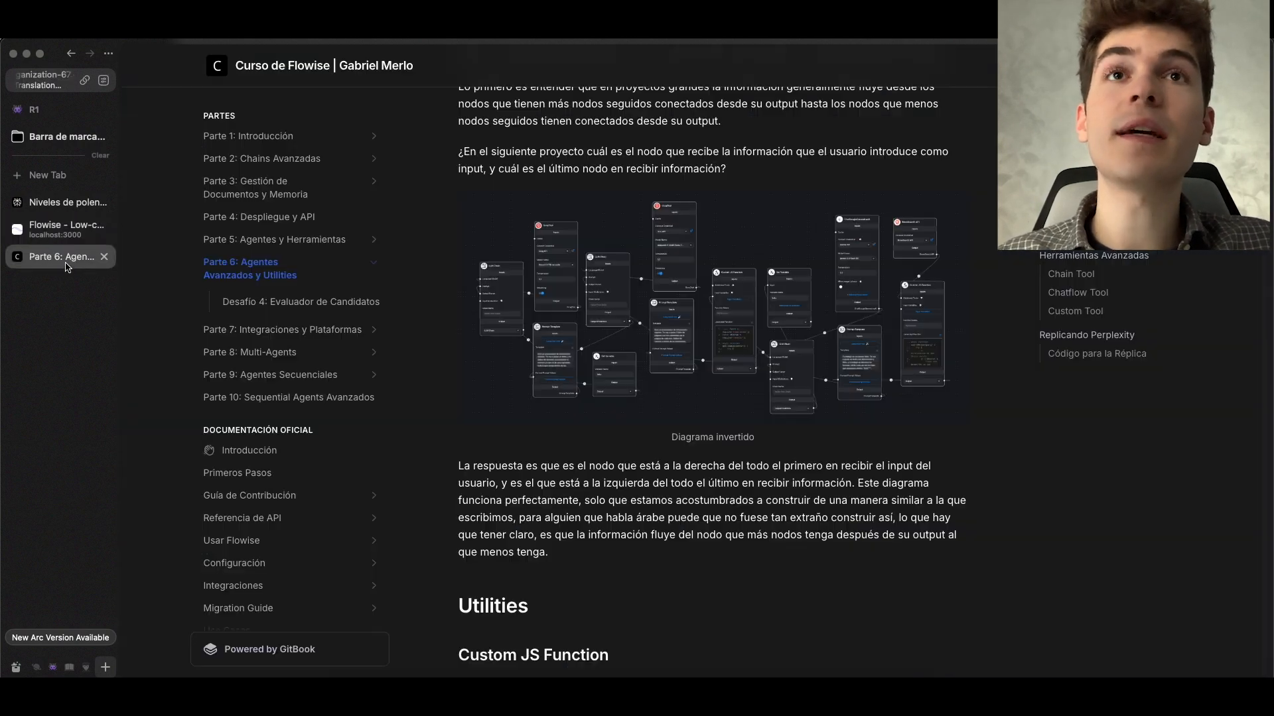
{"action": "scroll", "coordinate": [583, 343], "scroll_direction": "down", "scroll_amount": 20}
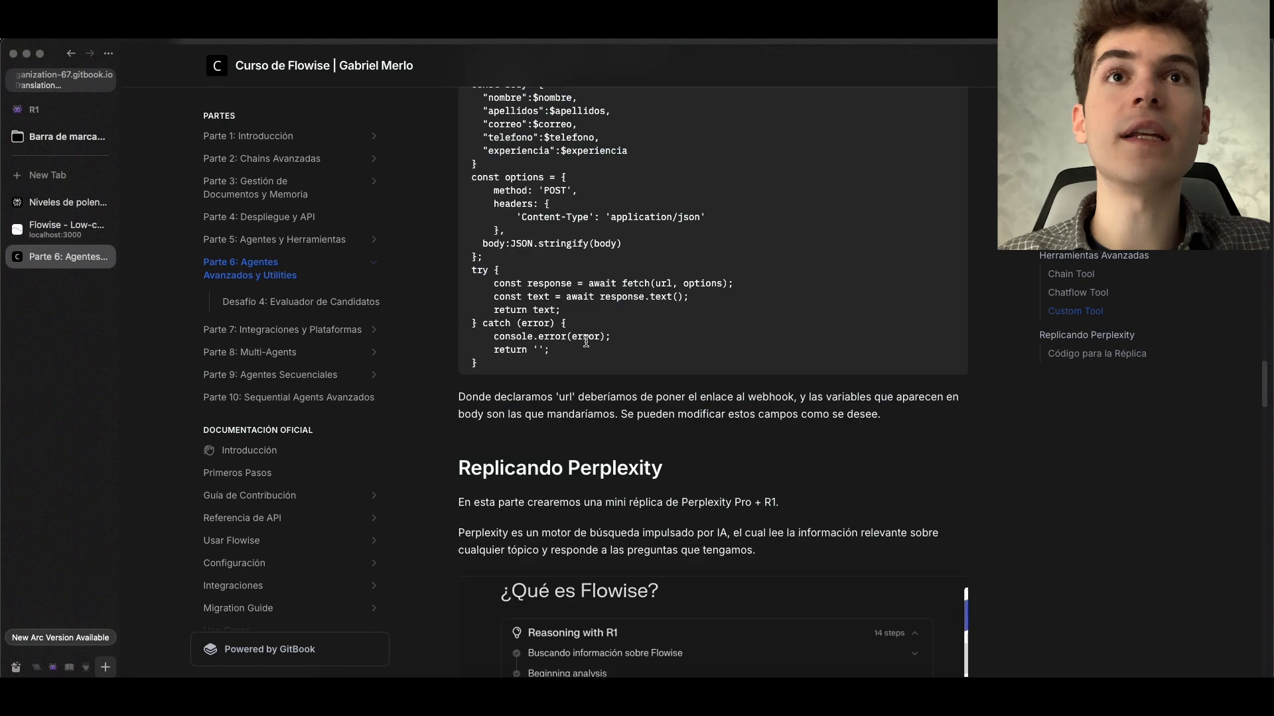
{"action": "scroll", "coordinate": [587, 341], "scroll_direction": "down", "scroll_amount": 5}
{"action": "scroll", "coordinate": [585, 343], "scroll_direction": "up", "scroll_amount": 15}
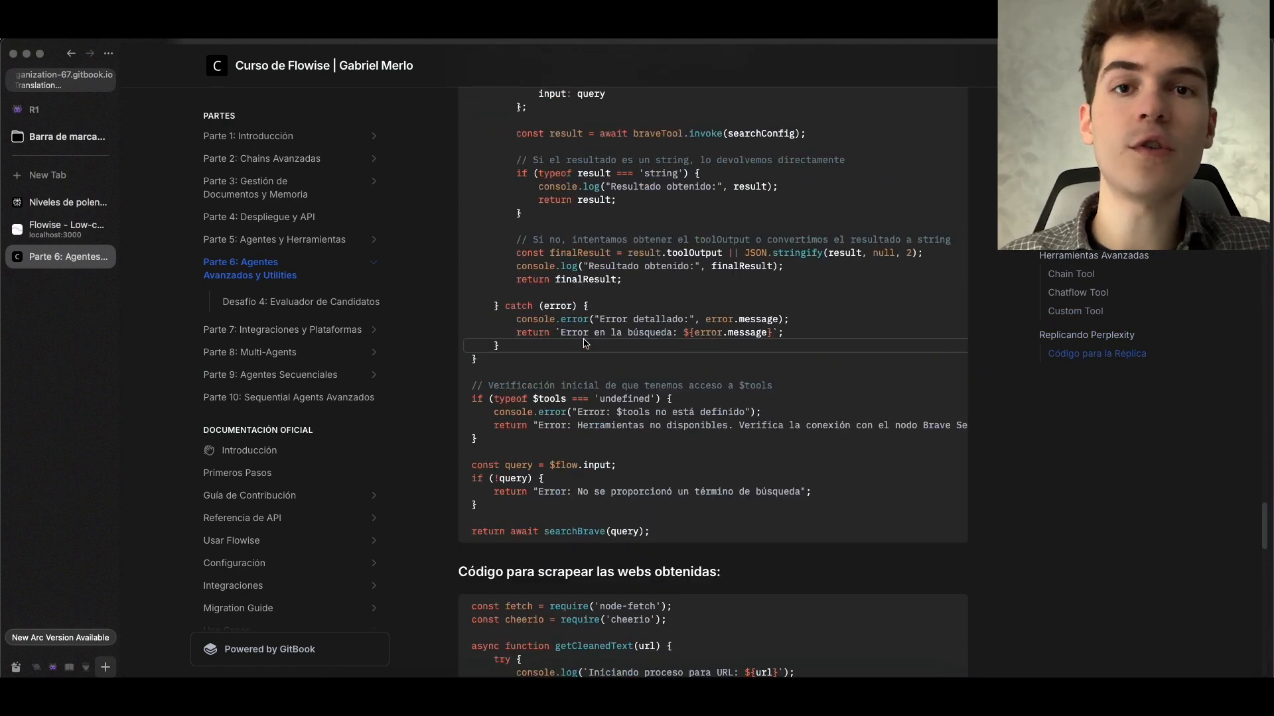
{"action": "scroll", "coordinate": [585, 343], "scroll_direction": "up", "scroll_amount": 10}
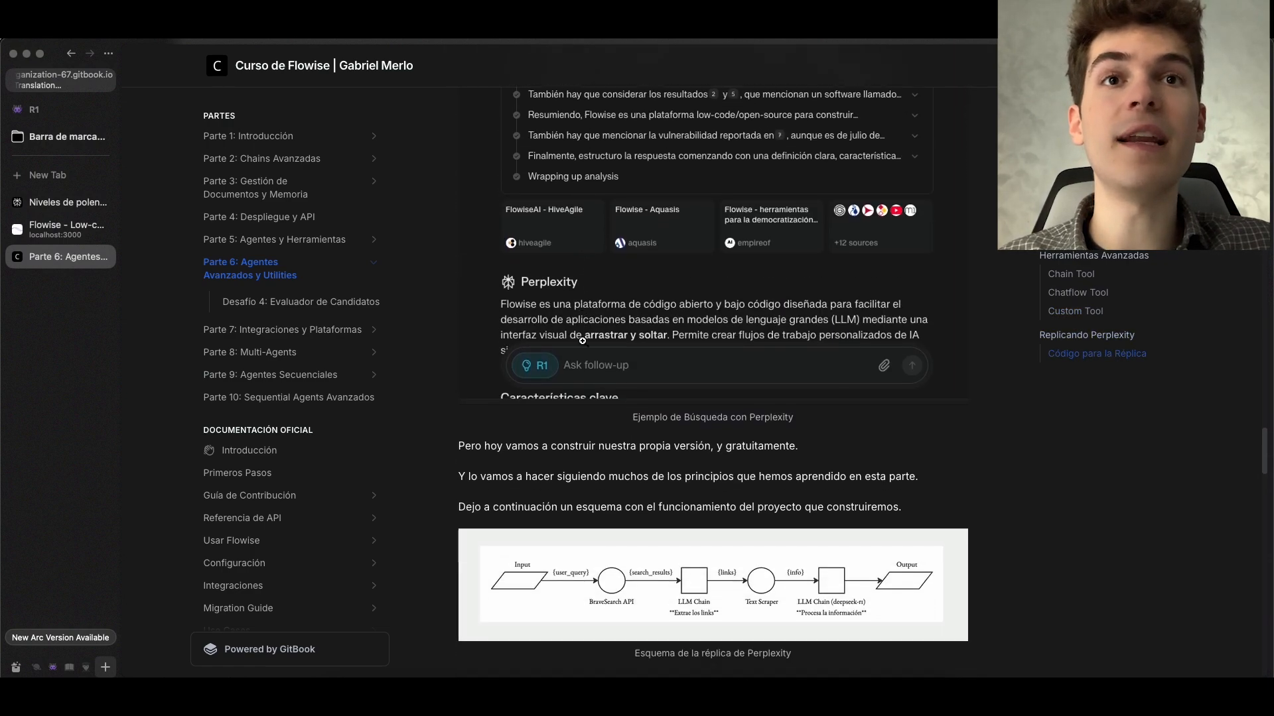
{"action": "scroll", "coordinate": [590, 345], "scroll_direction": "down", "scroll_amount": 8}
{"action": "scroll", "coordinate": [556, 387], "scroll_direction": "up", "scroll_amount": 6}
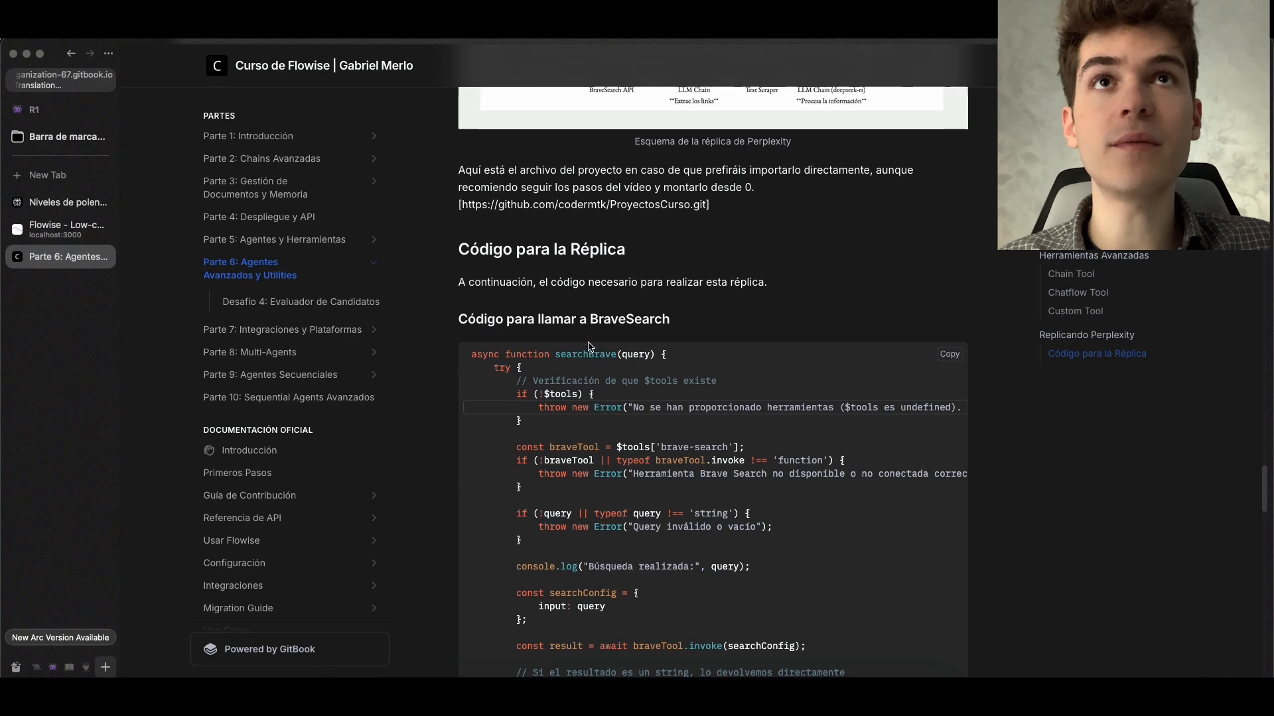
Copy the ProyectosCurso GitHub repository link from the course page and open it in a new browser tab
{"action": "left_click_drag", "start_coordinate": [455, 488], "coordinate": [732, 477]}
{"action": "key", "text": "super+c"}
{"action": "left_click", "coordinate": [730, 476]}
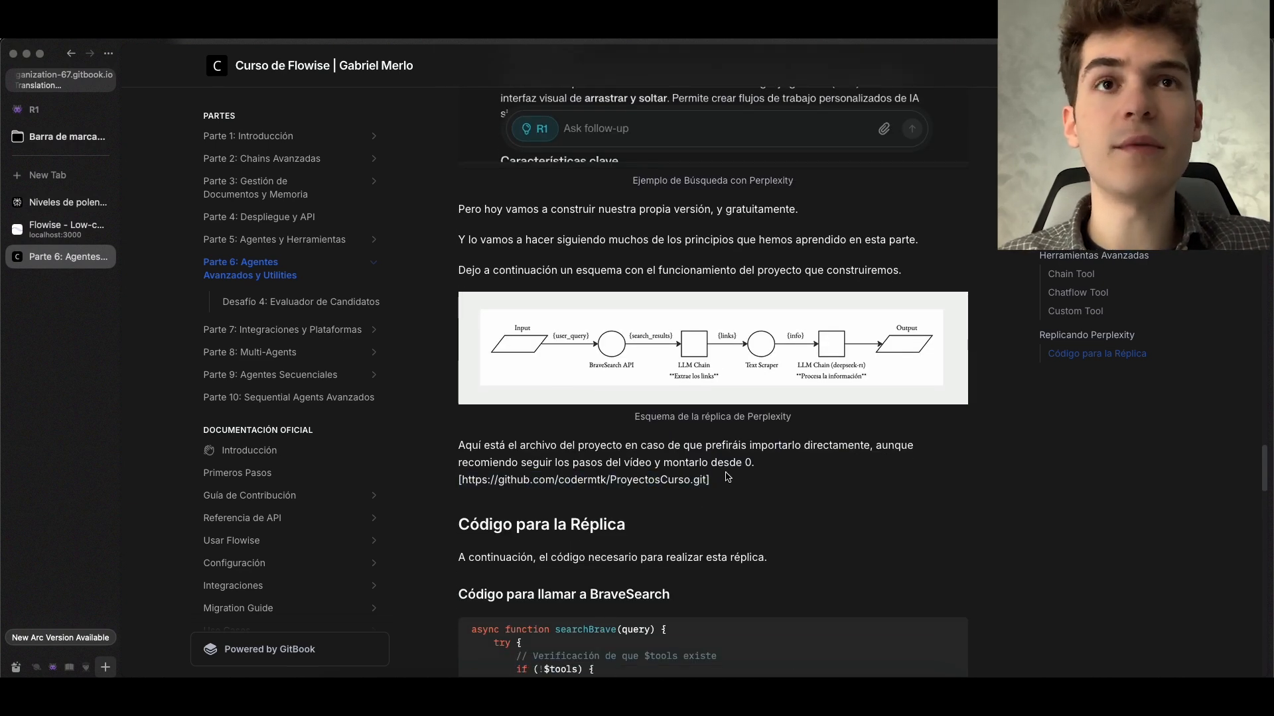
{"action": "left_click_drag", "start_coordinate": [643, 482], "coordinate": [476, 484]}
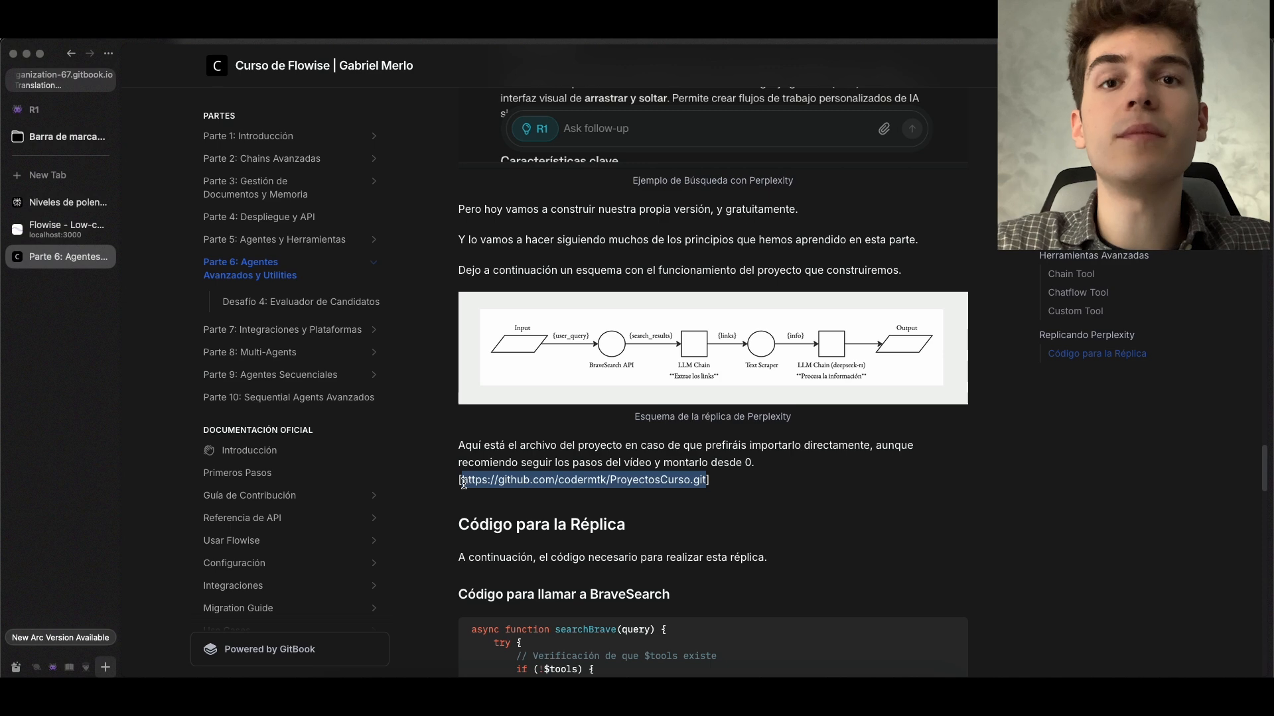
{"action": "key", "text": "super+t"}
{"action": "key", "text": "super+v"}
{"action": "key", "text": "Return"}
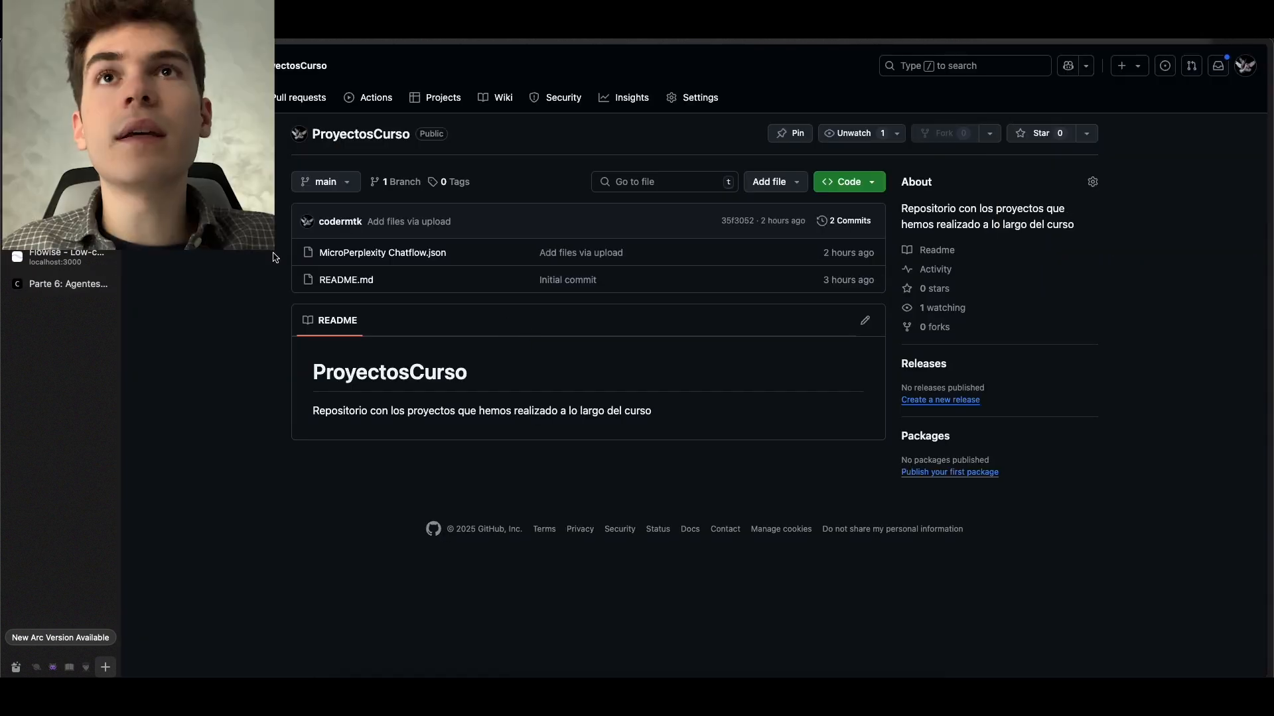
Open MicroPerplexity Chatflow.json in the ProyectosCurso repository and download the raw file
{"action": "left_click_drag", "start_coordinate": [300, 214], "coordinate": [424, 254]}
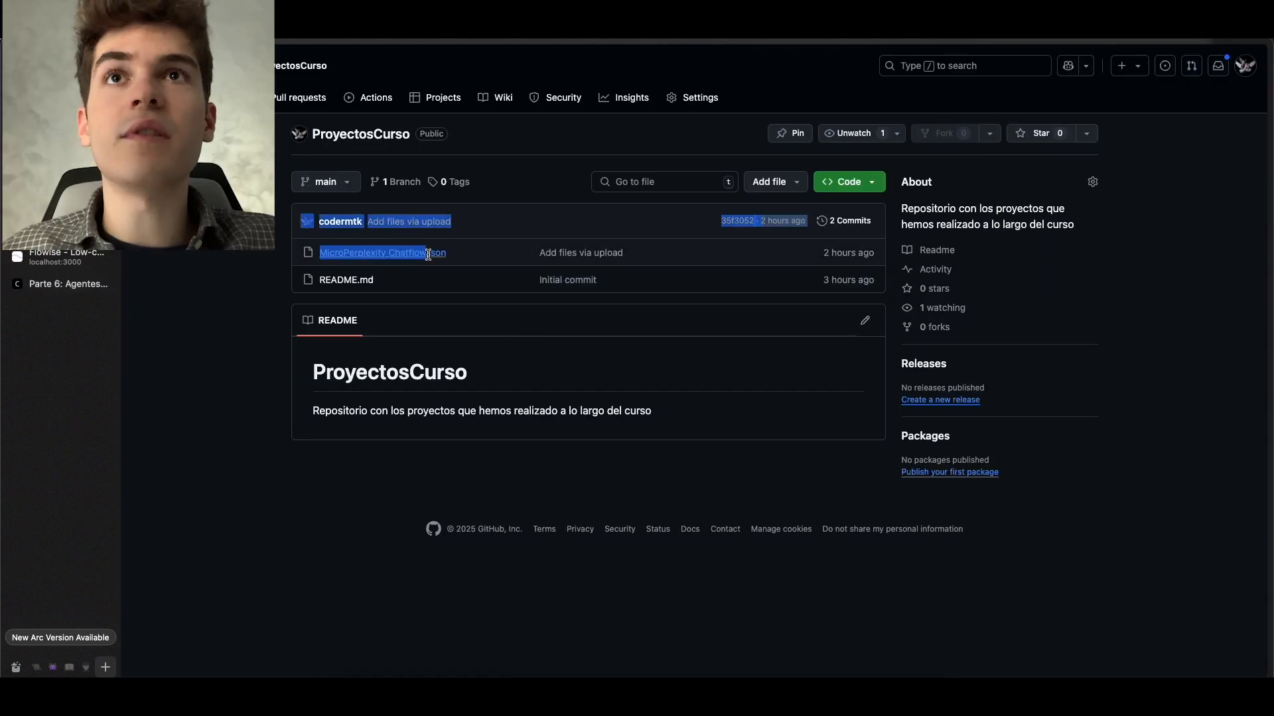
{"action": "left_click", "coordinate": [481, 260]}
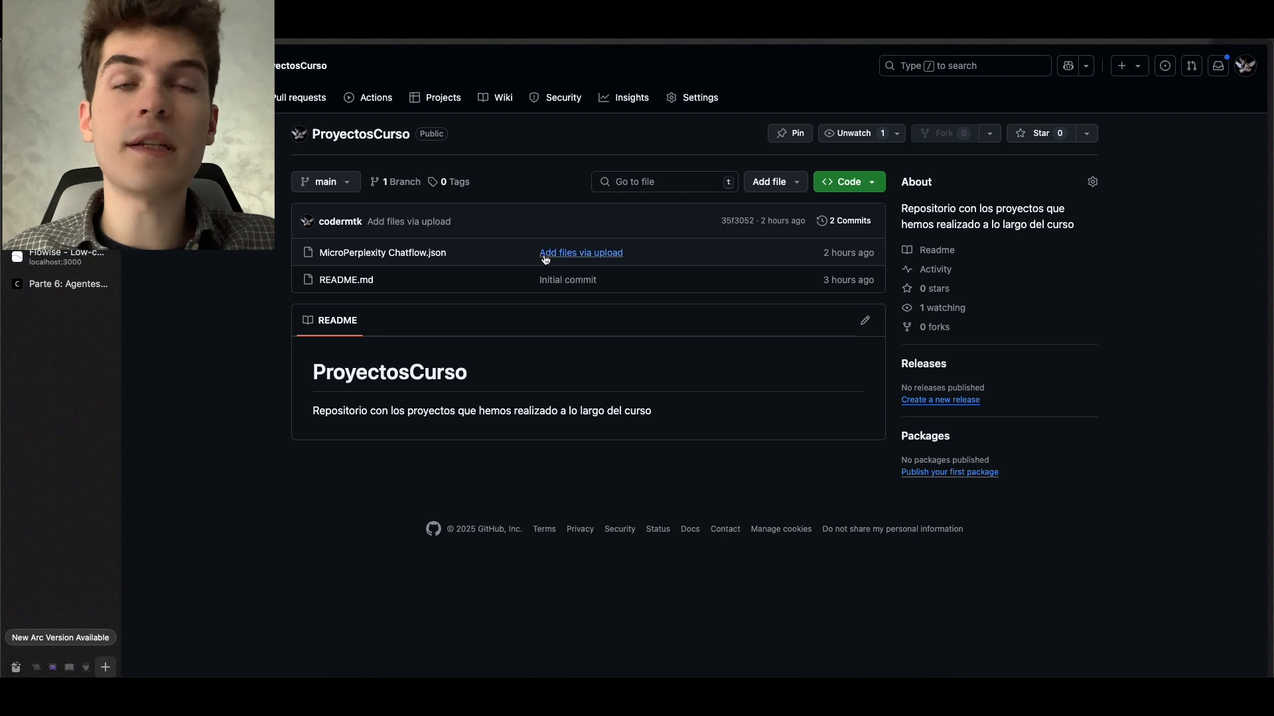
{"action": "left_click", "coordinate": [434, 253]}
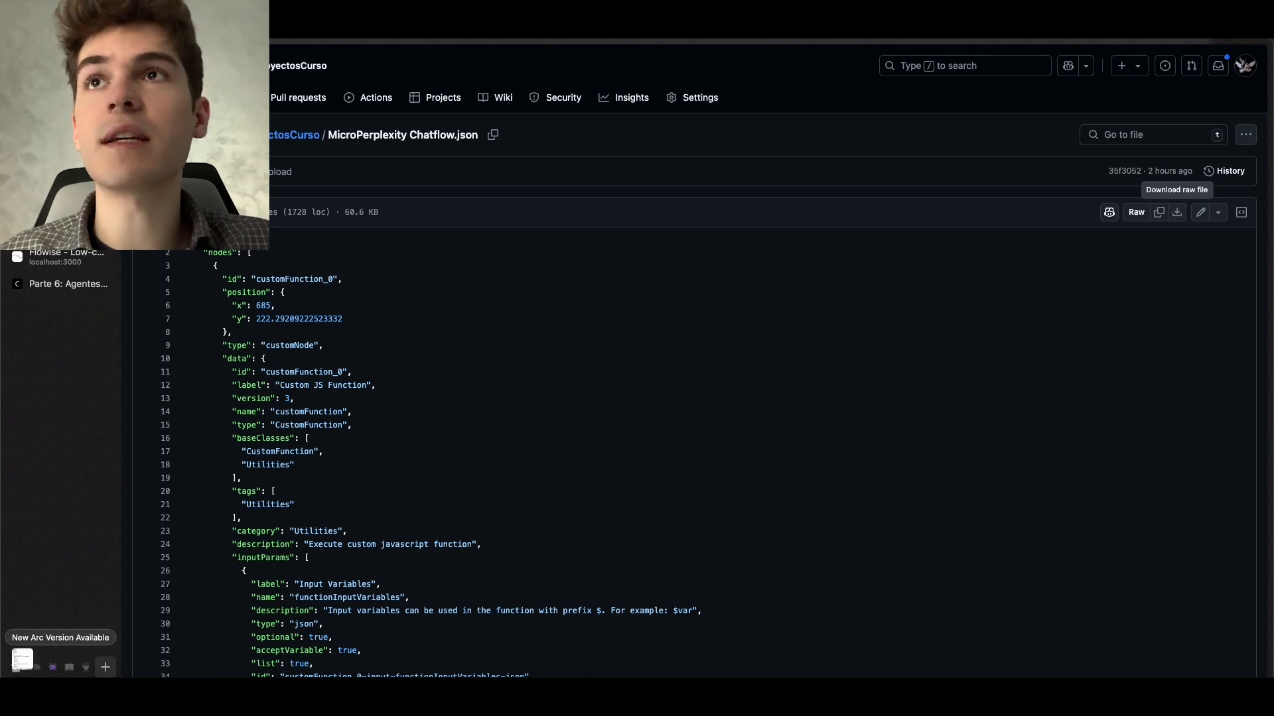
Switch back to Flowise, open a blank new chatflow and return to the Chatflows list
{"action": "left_click", "coordinate": [51, 255]}
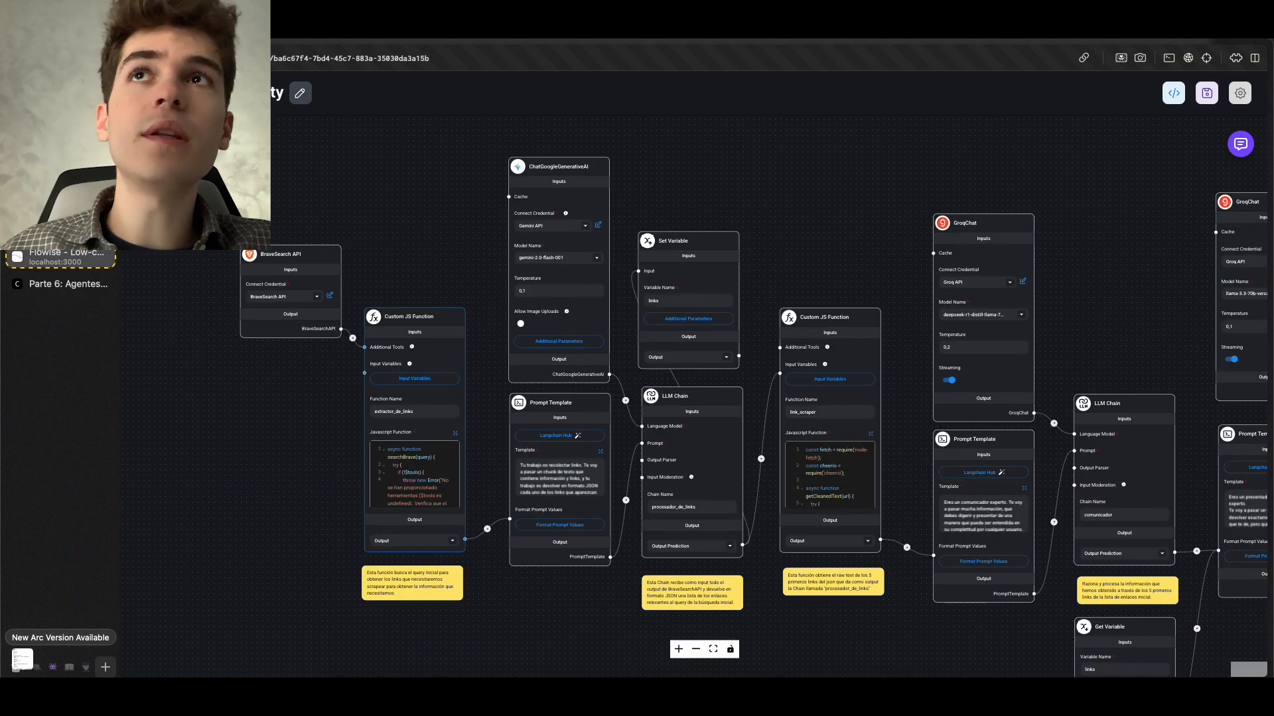
{"action": "left_click", "coordinate": [251, 93]}
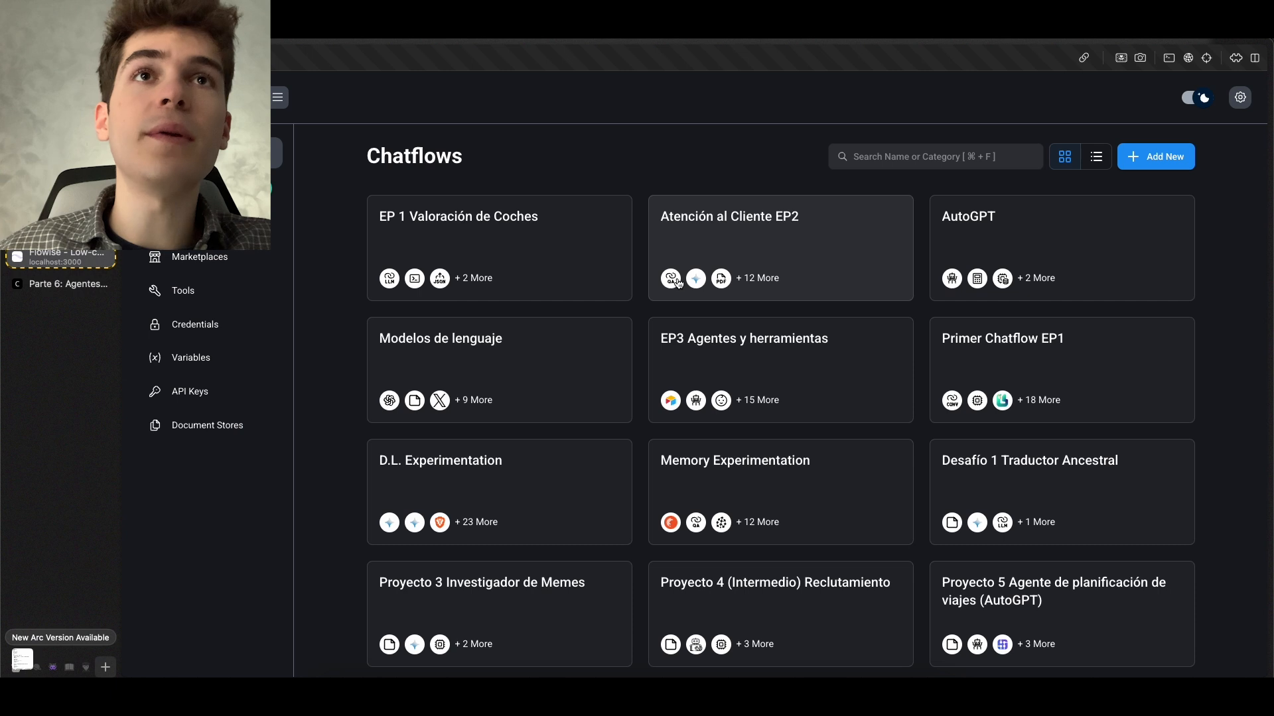
{"action": "left_click", "coordinate": [1137, 157]}
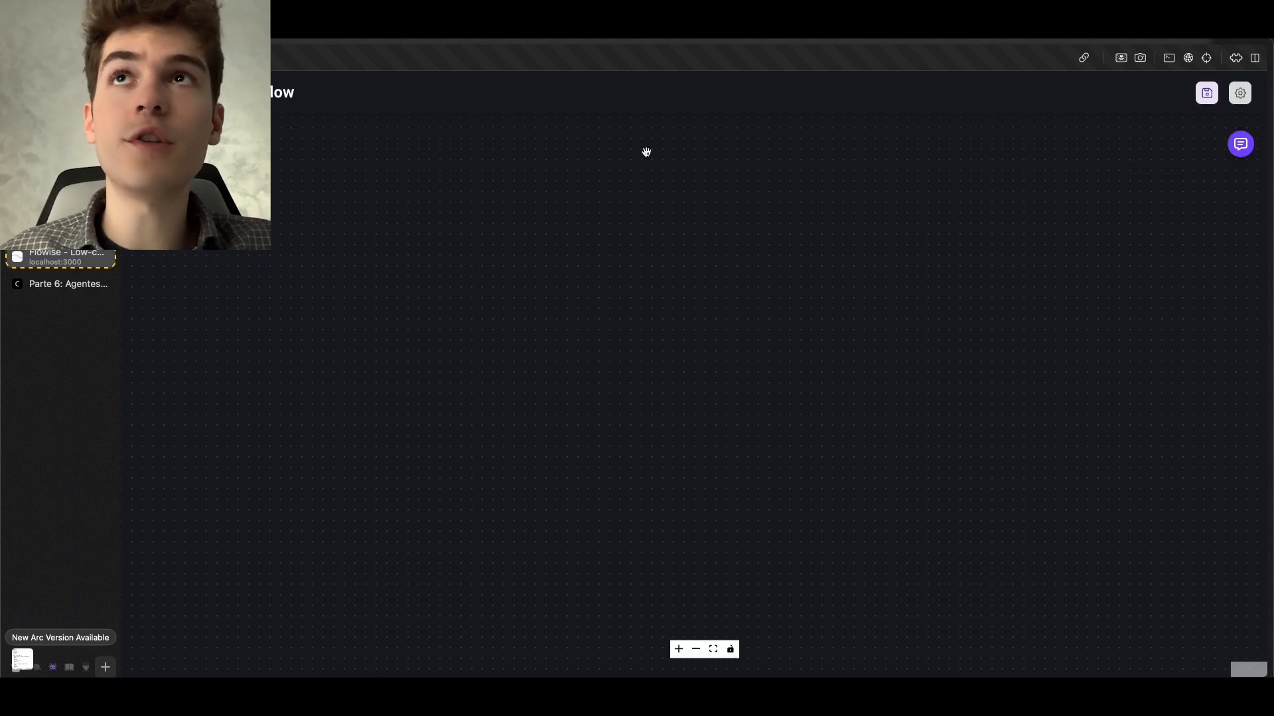
{"action": "left_click", "coordinate": [147, 93]}
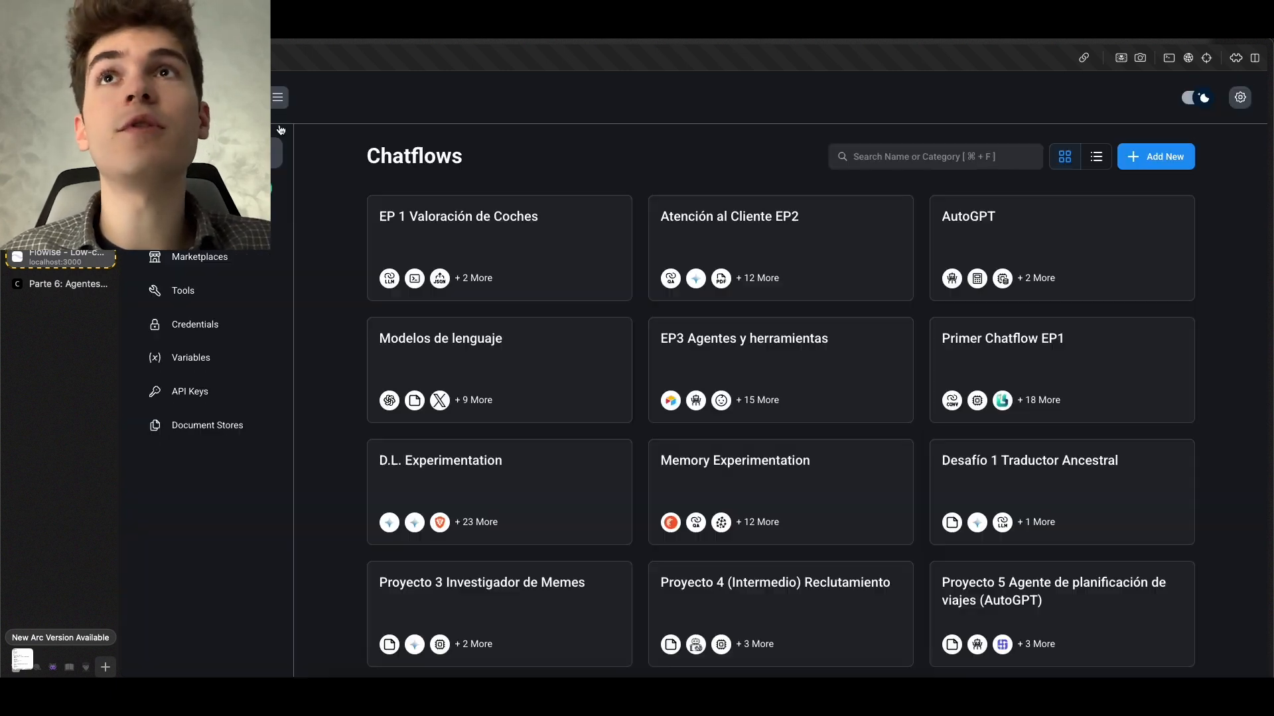
Try to import MicroPerplexity Chatflow (2).json from the Downloads folder into the Chatflows overview
{"action": "left_click", "coordinate": [1239, 100]}
{"action": "left_click", "coordinate": [1213, 177]}
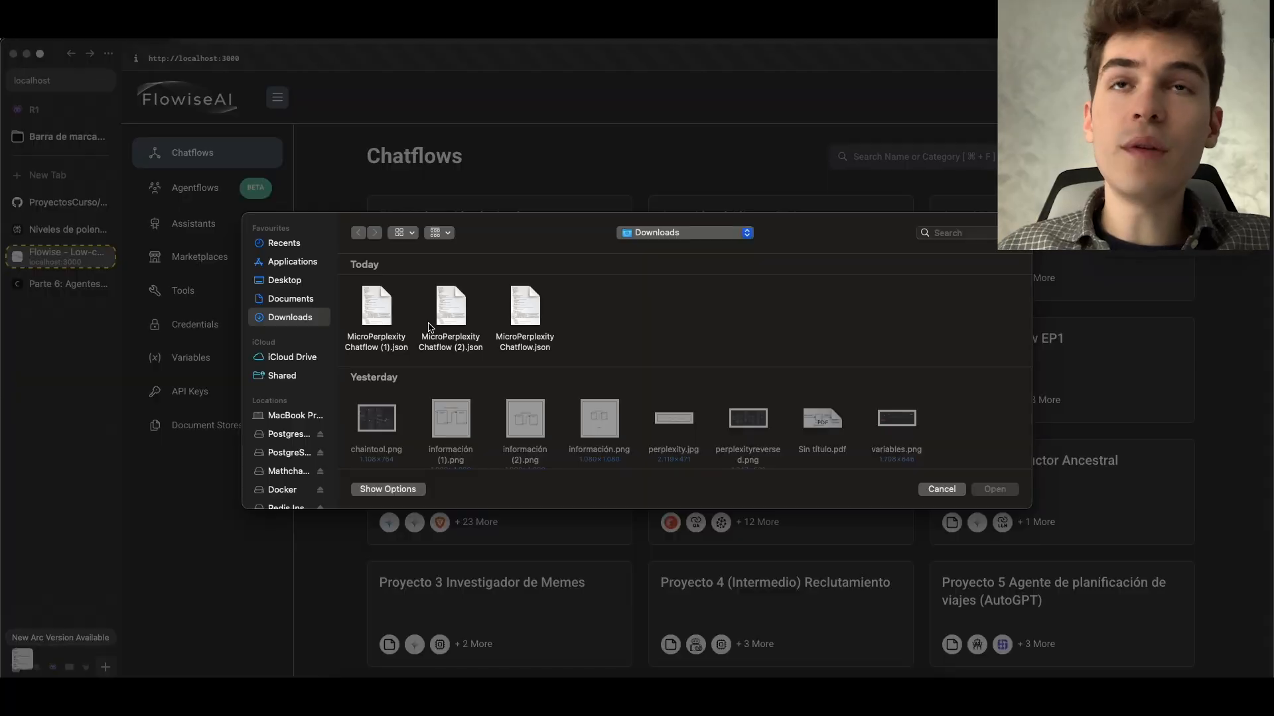
{"action": "left_click", "coordinate": [450, 308]}
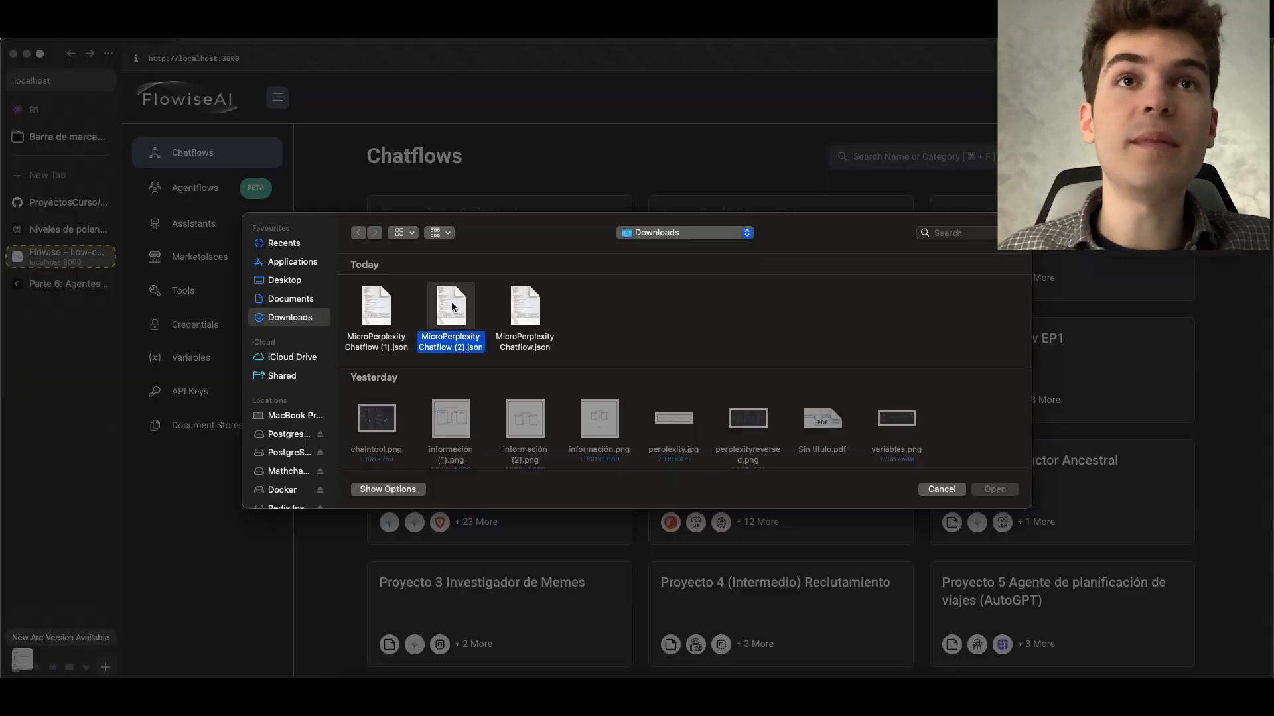
{"action": "left_click", "coordinate": [995, 489]}
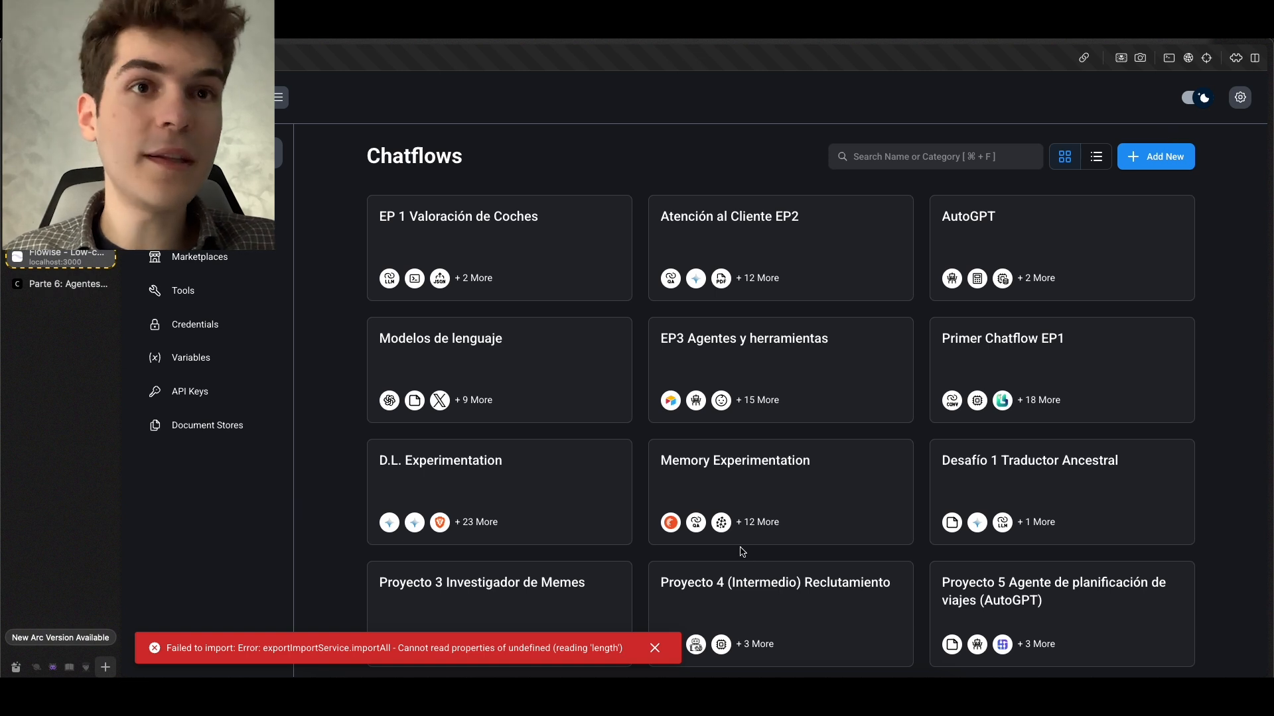
{"action": "left_click", "coordinate": [655, 648]}
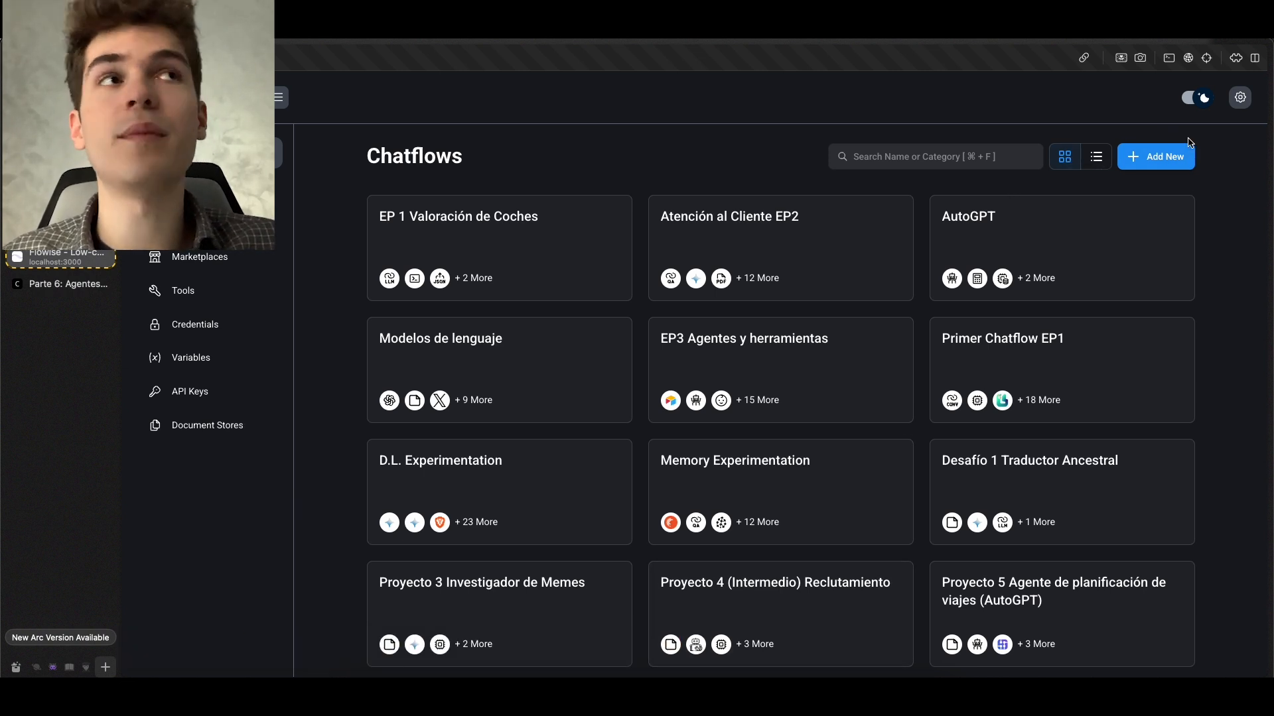
Load MicroPerplexity Chatflow (2).json into a new blank chatflow and leave the canvas without saving
{"action": "left_click", "coordinate": [1169, 157]}
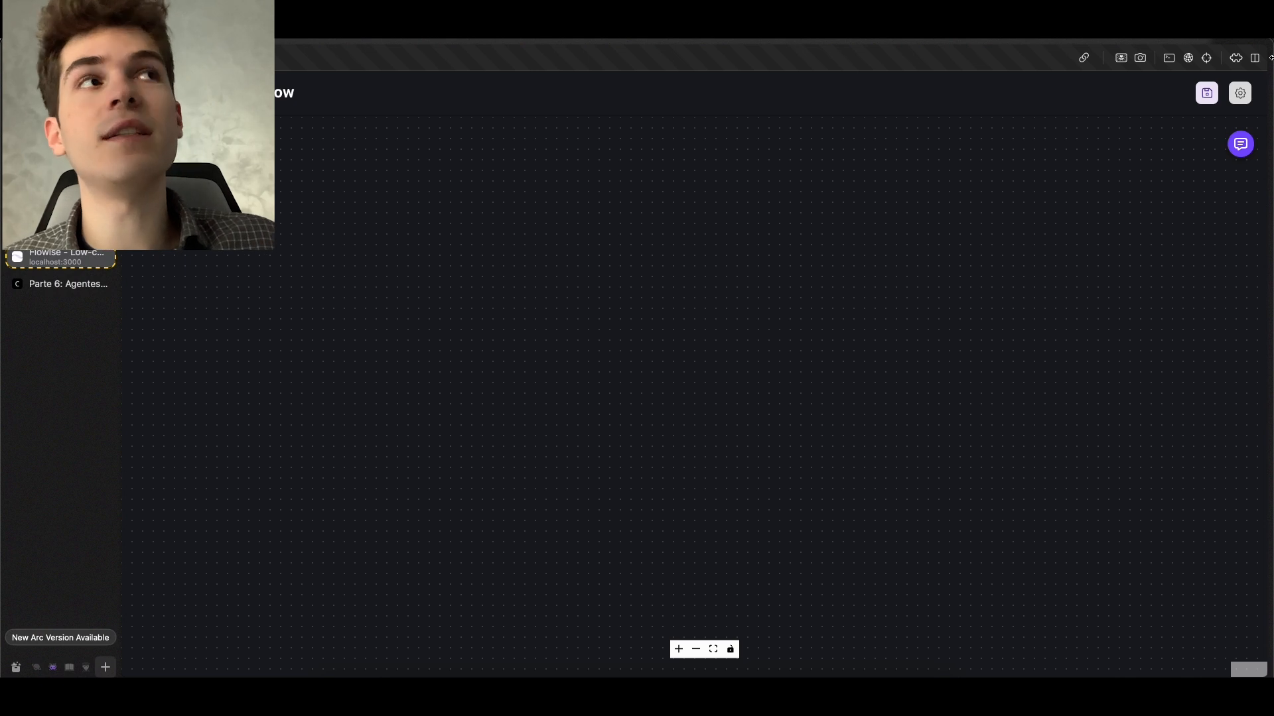
{"action": "left_click", "coordinate": [1241, 93]}
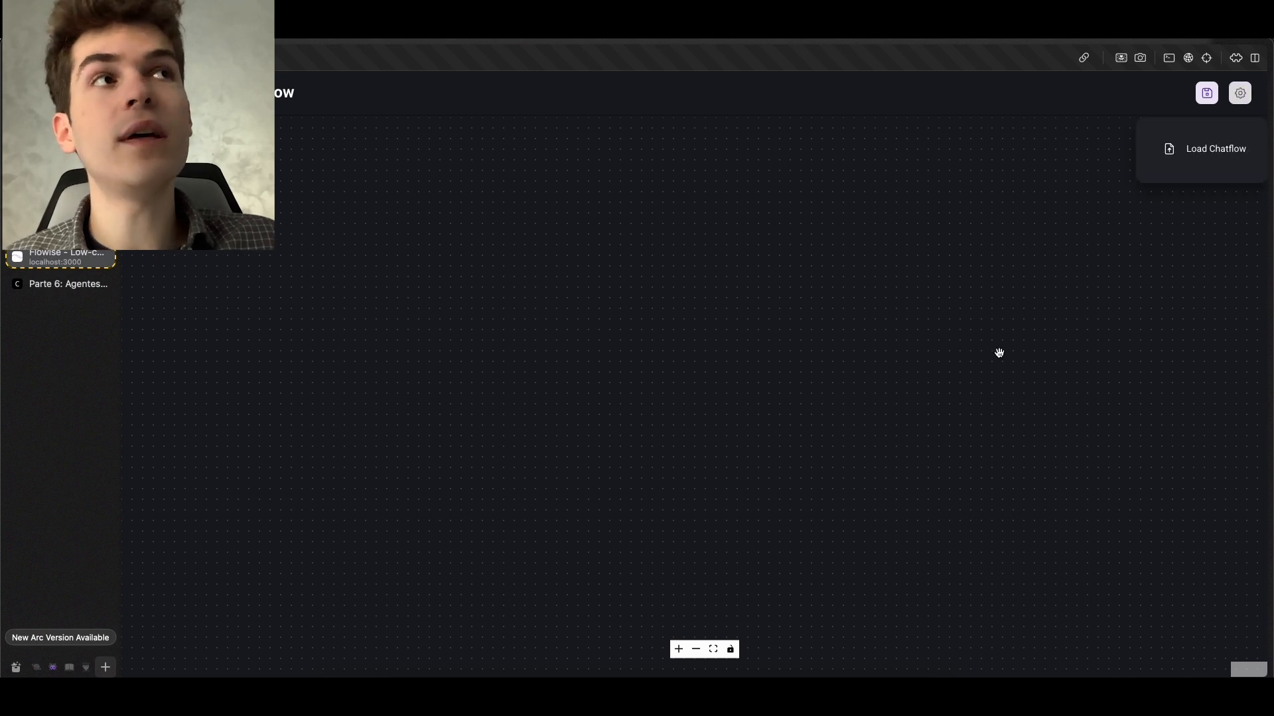
{"action": "left_click", "coordinate": [1219, 157]}
{"action": "left_click", "coordinate": [450, 310]}
{"action": "left_click", "coordinate": [995, 488]}
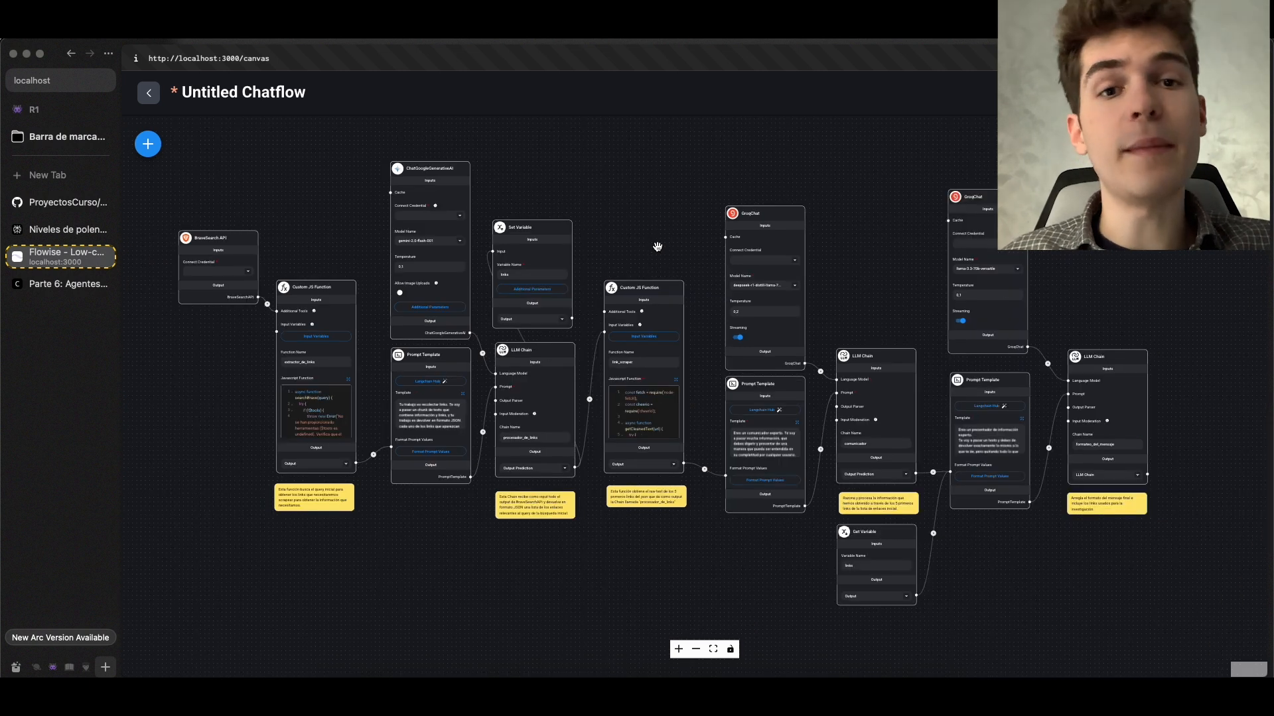
{"action": "left_click", "coordinate": [144, 90]}
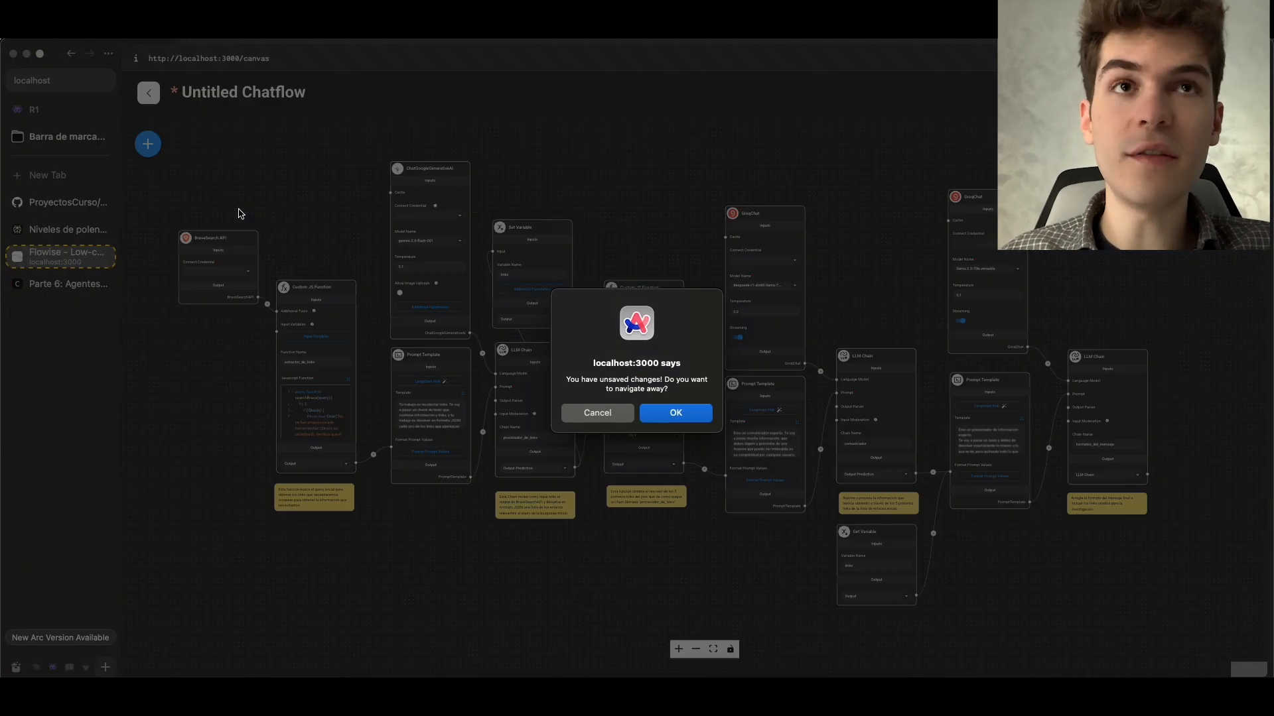
{"action": "left_click", "coordinate": [674, 412]}
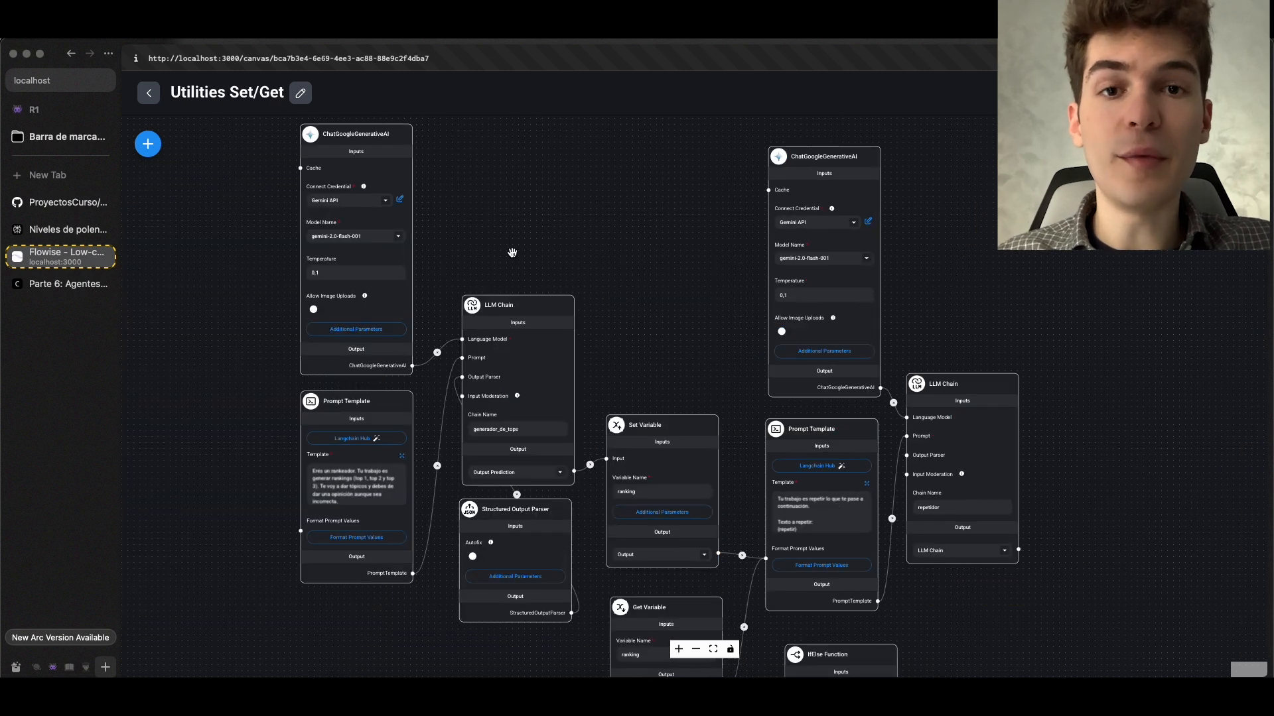
Examine the Utilities Set/Get chatflow, focusing on the generador_de_tops LLM Chain and its Output Prediction connection to Set Variable
{"action": "scroll", "coordinate": [512, 251], "scroll_direction": "up", "scroll_amount": 2}
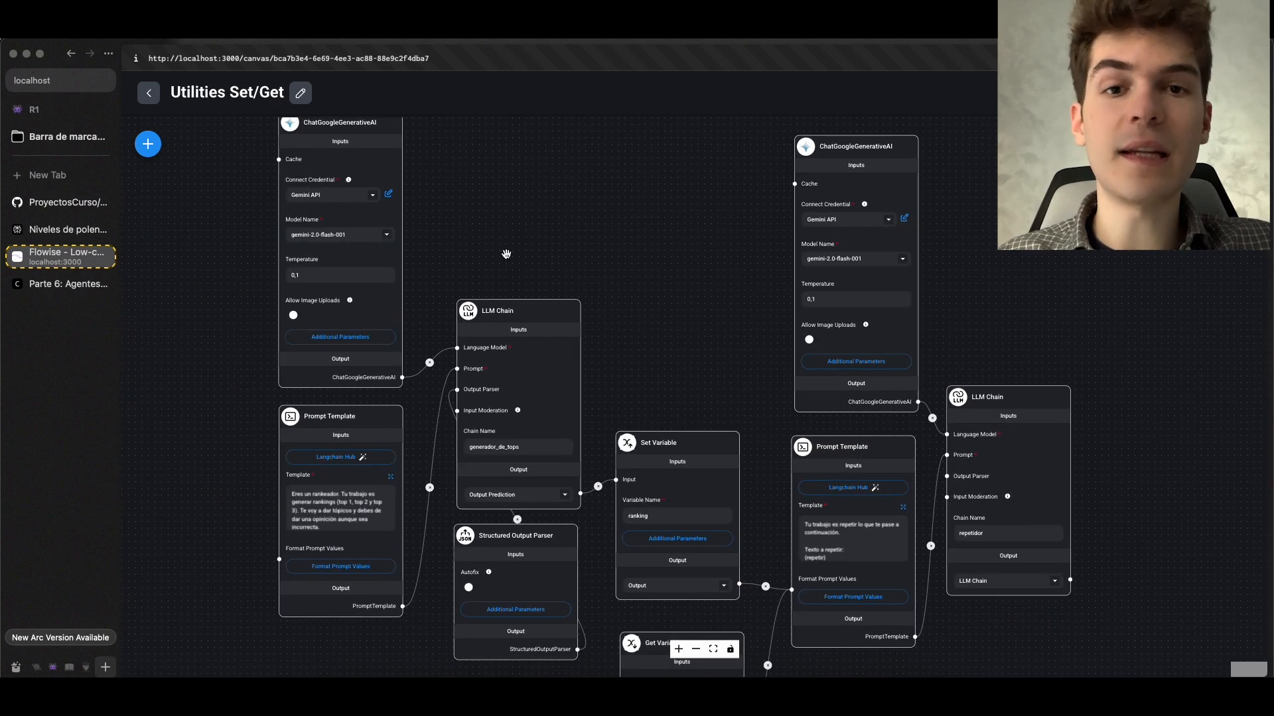
{"action": "scroll", "coordinate": [505, 259], "scroll_direction": "up", "scroll_amount": 5}
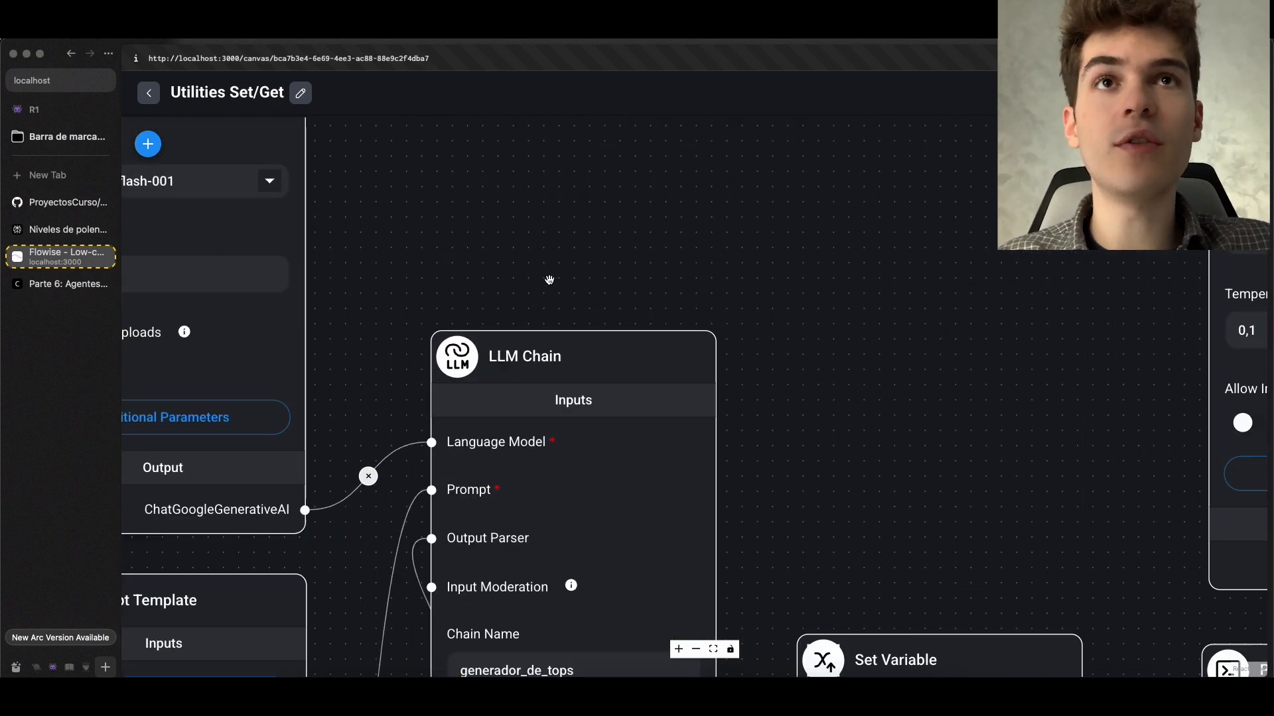
{"action": "scroll", "coordinate": [509, 216], "scroll_direction": "down", "scroll_amount": 6}
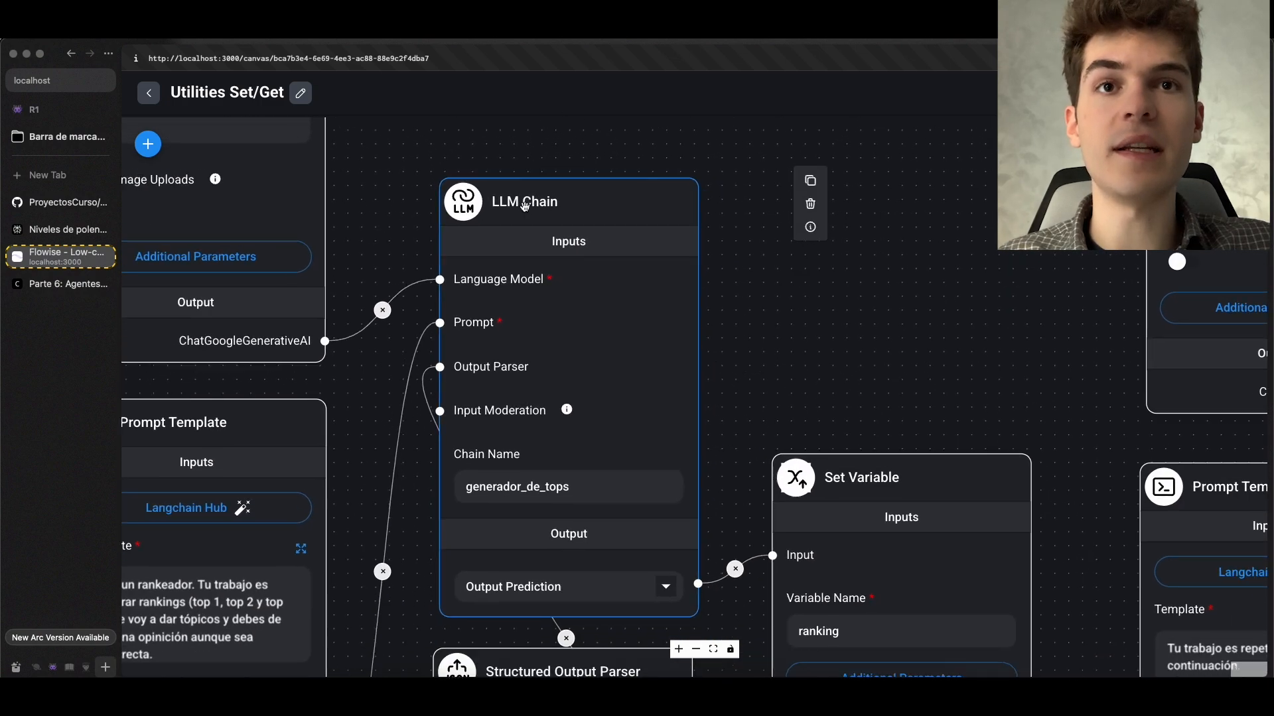
{"action": "scroll", "coordinate": [548, 156], "scroll_direction": "up", "scroll_amount": 3}
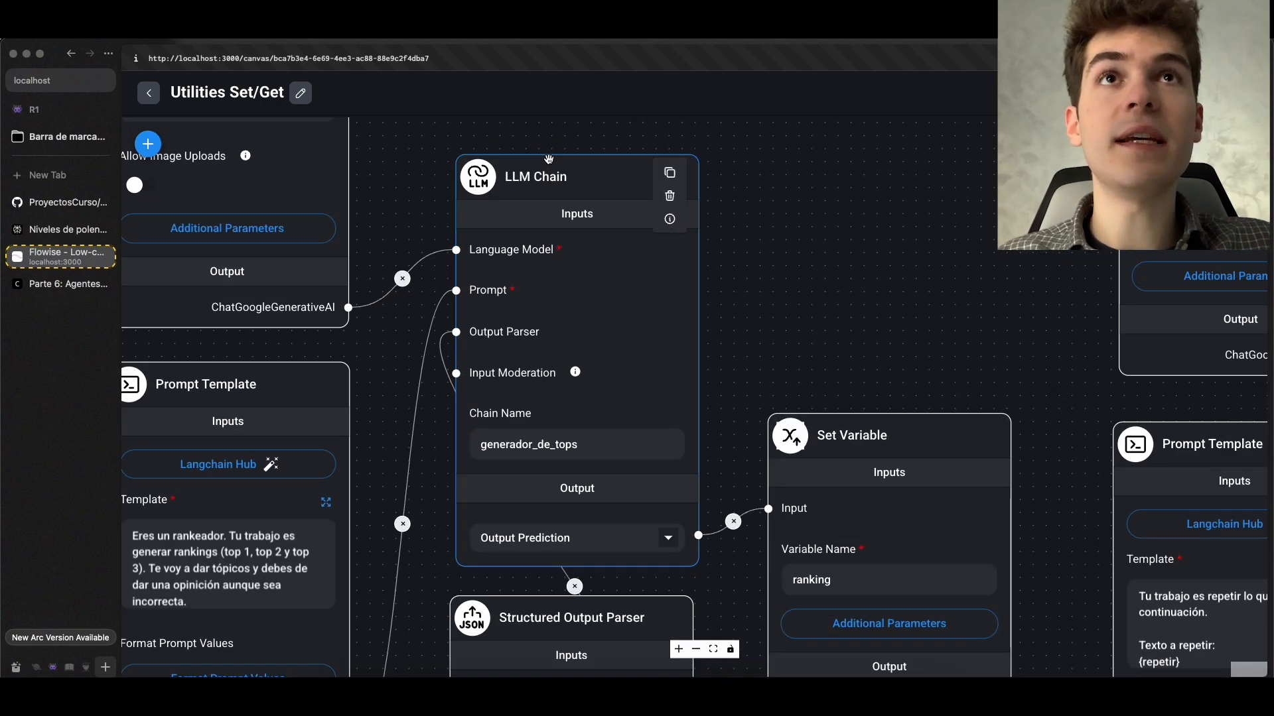
{"action": "scroll", "coordinate": [774, 347], "scroll_direction": "down", "scroll_amount": 2}
{"action": "left_click_drag", "start_coordinate": [784, 379], "coordinate": [750, 270]}
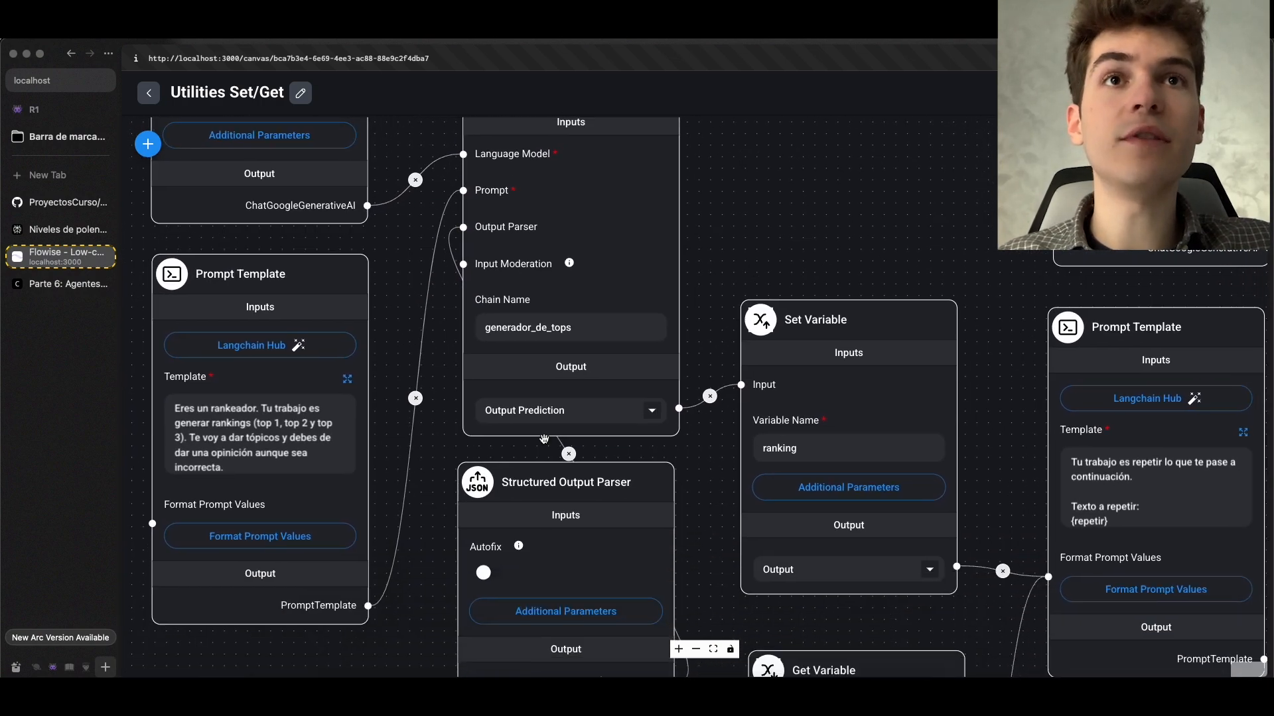
{"action": "scroll", "coordinate": [544, 438], "scroll_direction": "up", "scroll_amount": 3}
{"action": "left_click", "coordinate": [564, 434]}
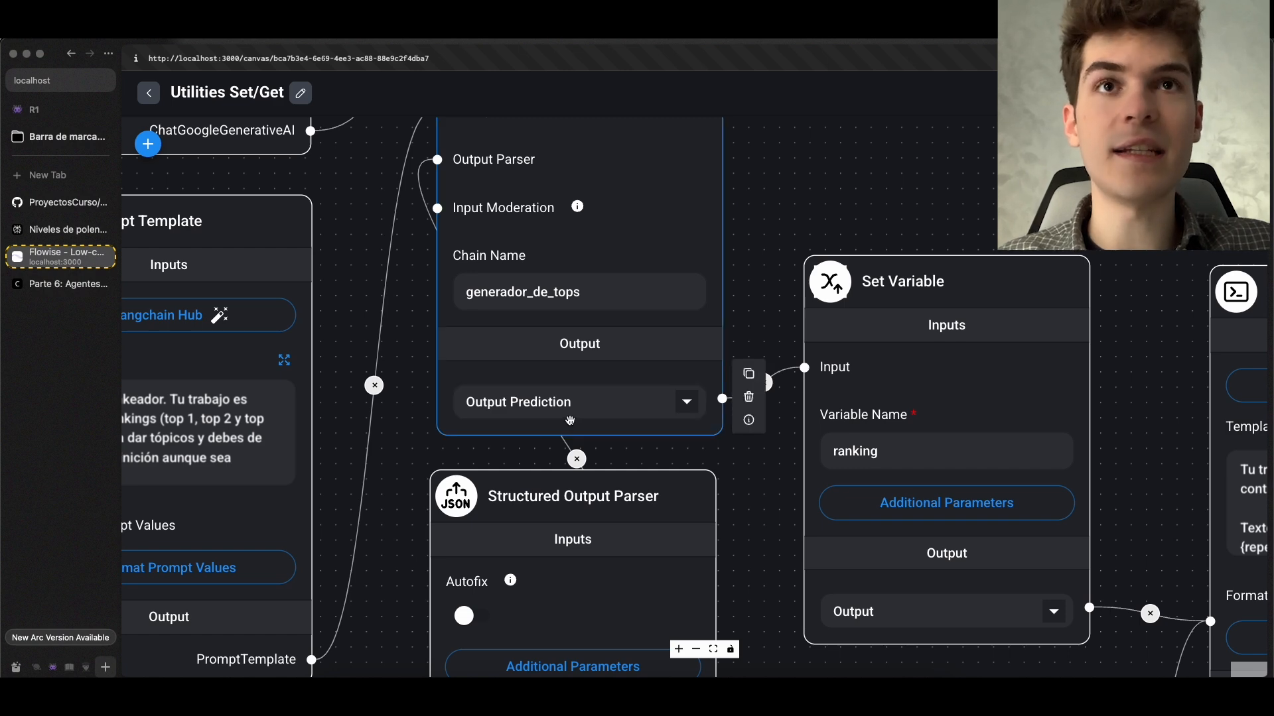
{"action": "left_click", "coordinate": [550, 402]}
Switch to the course page, open Parte 2: Chains Avanzadas and view its diagram of linked LLM Chains
{"action": "left_click", "coordinate": [55, 288]}
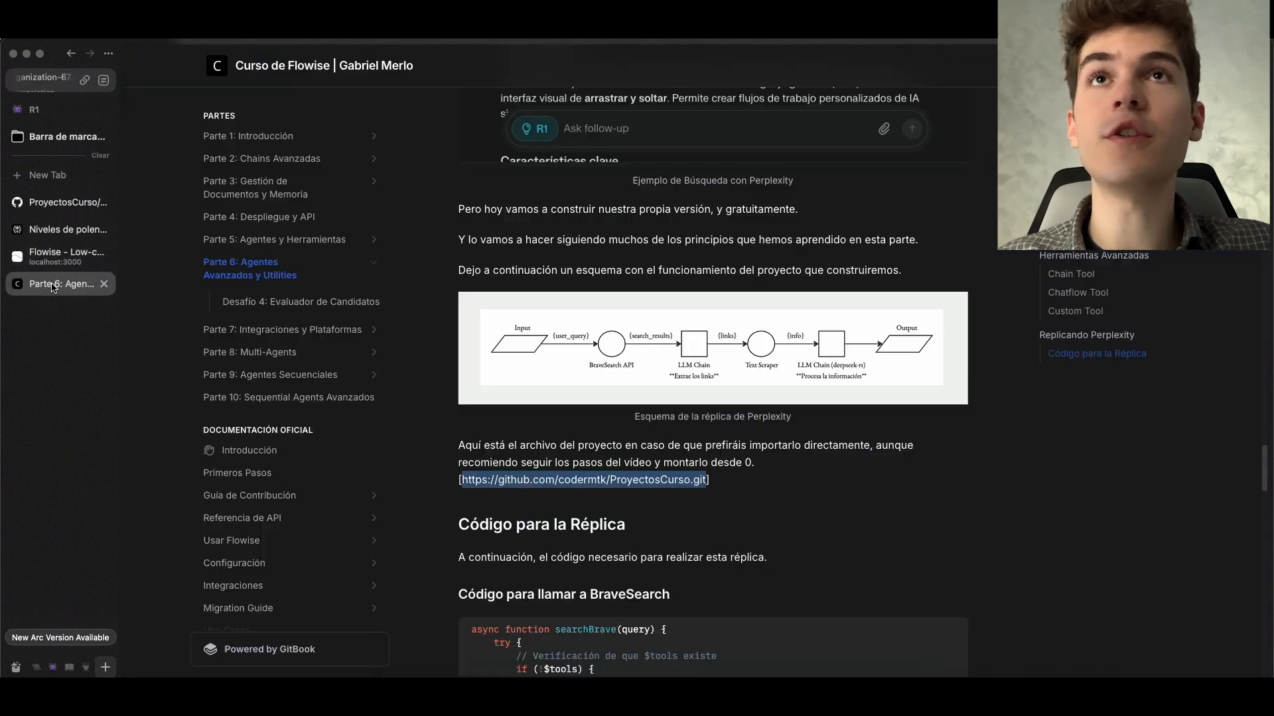
{"action": "left_click", "coordinate": [263, 159]}
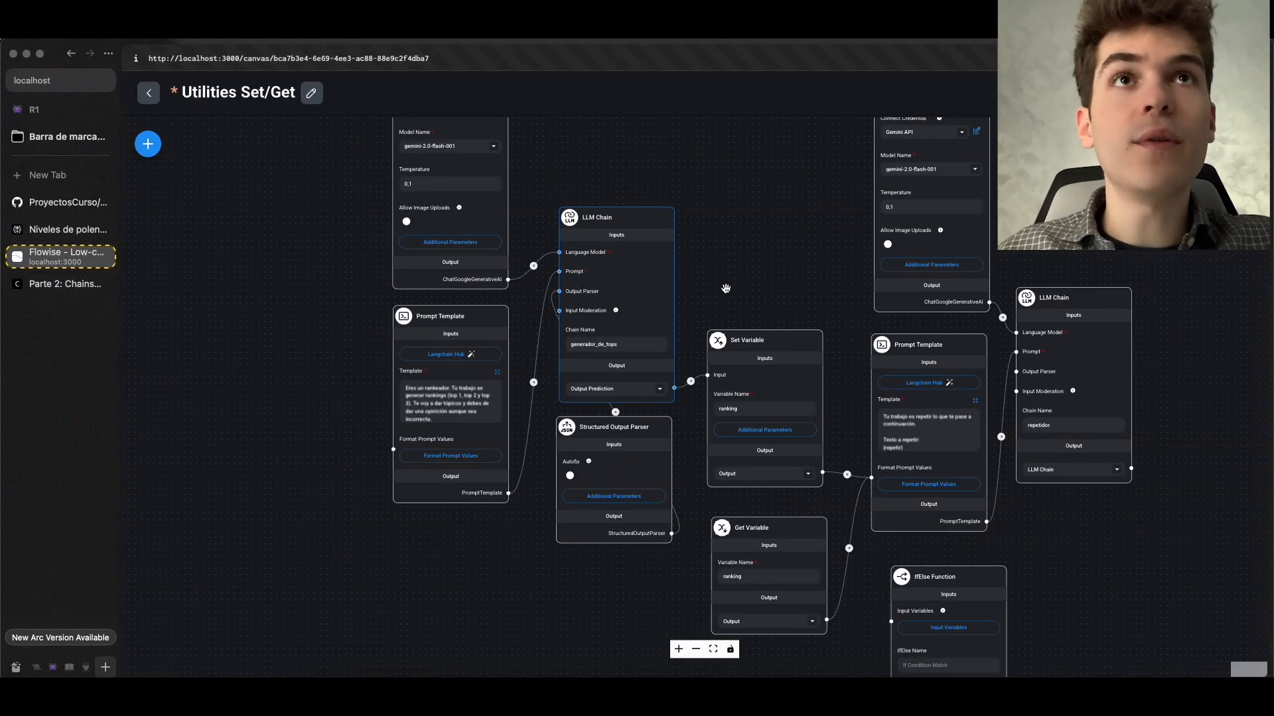
{"action": "scroll", "coordinate": [726, 289], "scroll_direction": "up", "scroll_amount": 5}
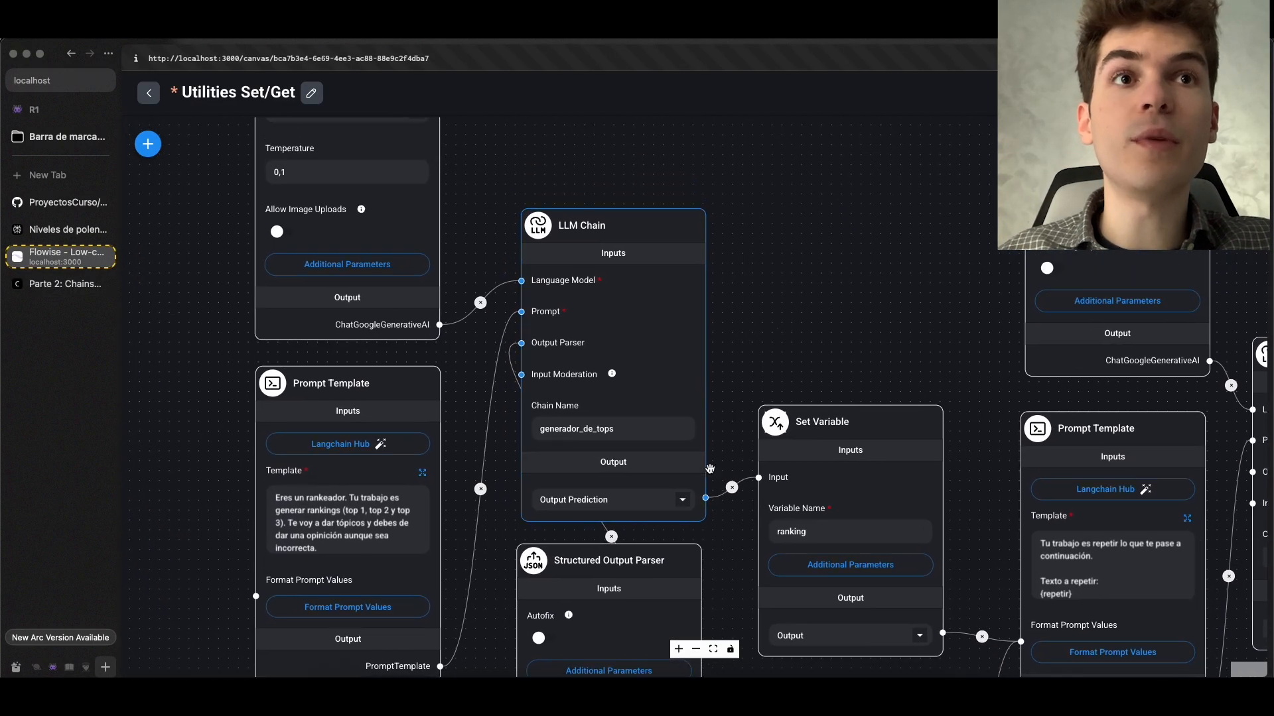
Back in the Utilities Set/Get chatflow in Flowise, check the generador_de_tops output type and how it feeds Set Variable
{"action": "scroll", "coordinate": [706, 499], "scroll_direction": "up", "scroll_amount": 3}
{"action": "scroll", "coordinate": [707, 499], "scroll_direction": "up", "scroll_amount": 1}
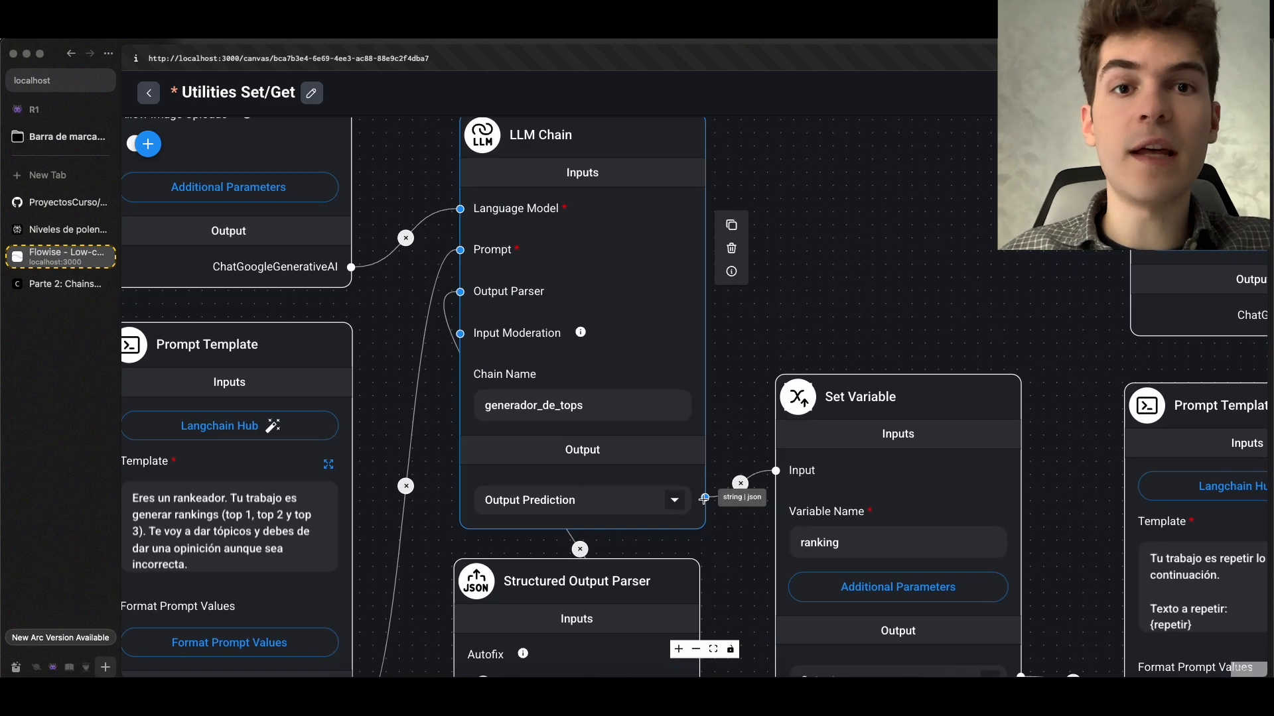
{"action": "scroll", "coordinate": [704, 498], "scroll_direction": "down", "scroll_amount": 10}
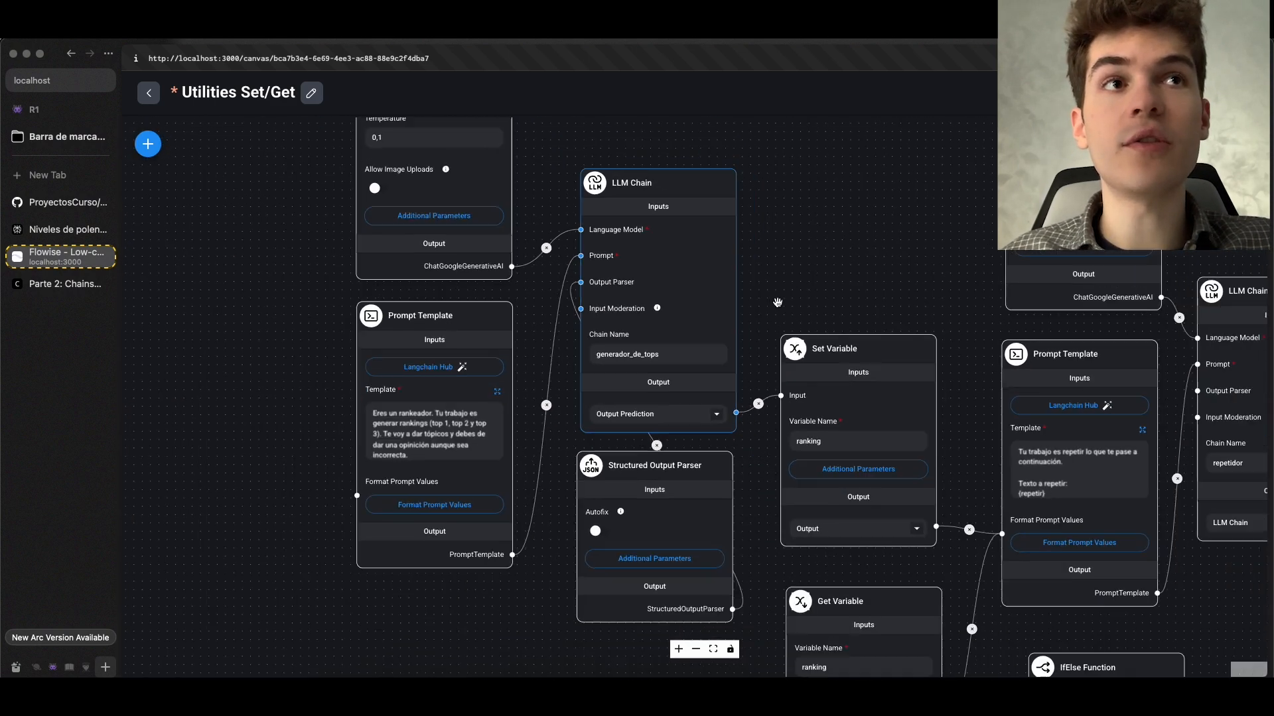
{"action": "left_click_drag", "start_coordinate": [875, 266], "coordinate": [734, 213]}
{"action": "scroll", "coordinate": [734, 212], "scroll_direction": "up", "scroll_amount": 7}
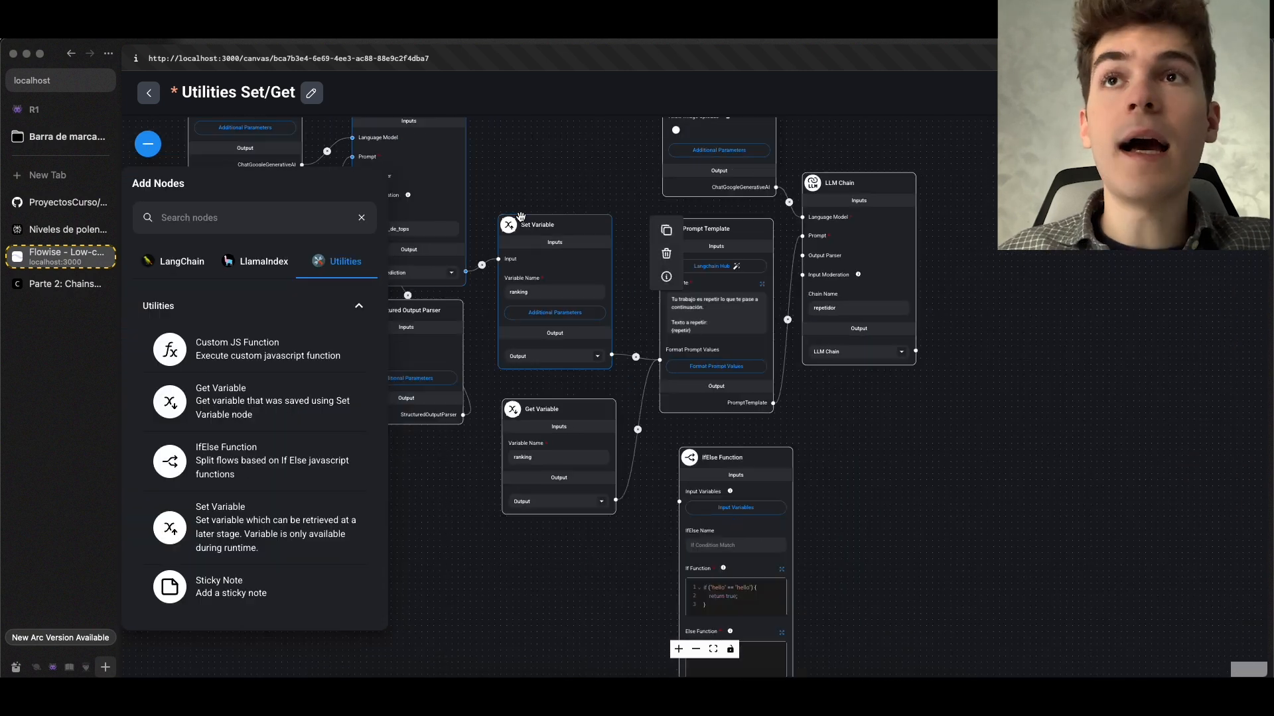
Add a Get Variable node from the Utilities nodes to the empty area below the existing flow
{"action": "scroll", "coordinate": [519, 222], "scroll_direction": "down", "scroll_amount": 3}
{"action": "left_click_drag", "start_coordinate": [457, 410], "coordinate": [662, 145]}
{"action": "left_click_drag", "start_coordinate": [270, 411], "coordinate": [555, 325]}
{"action": "left_click", "coordinate": [546, 328]}
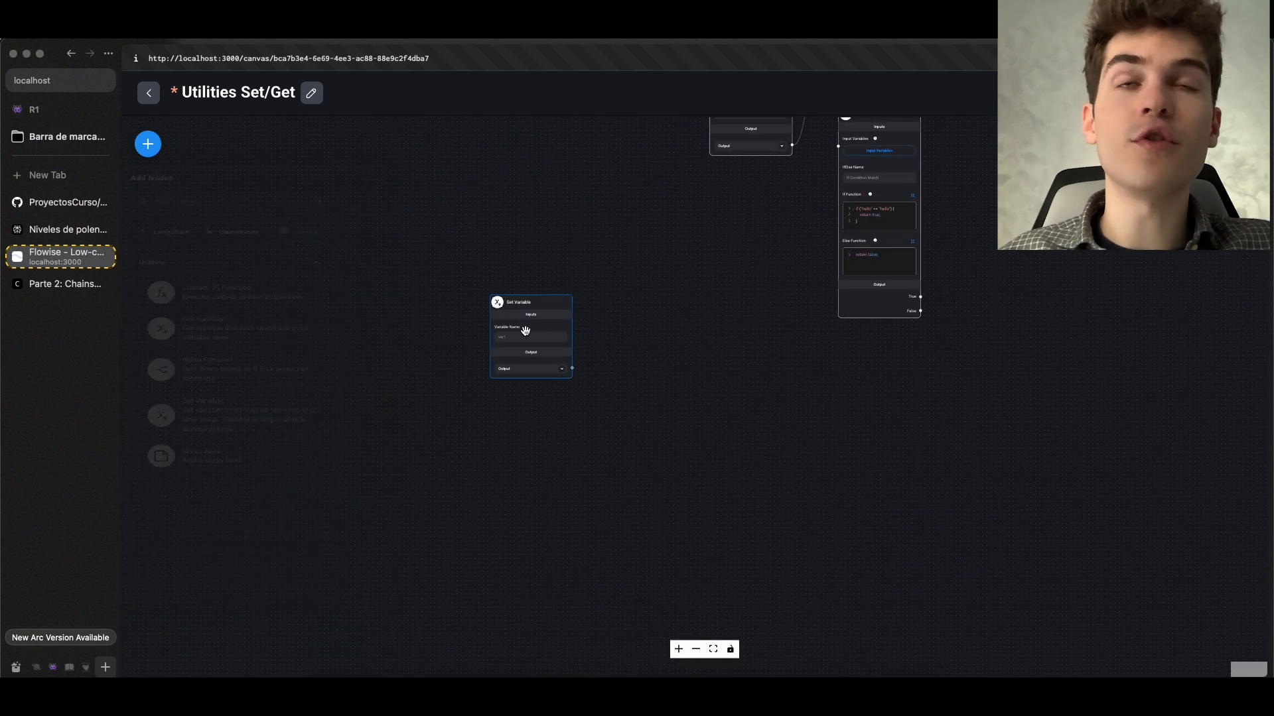
{"action": "scroll", "coordinate": [526, 333], "scroll_direction": "up", "scroll_amount": 3}
Add a Set Variable node beside the unconnected Get Variable node and check its accepted input types
{"action": "left_click", "coordinate": [147, 144]}
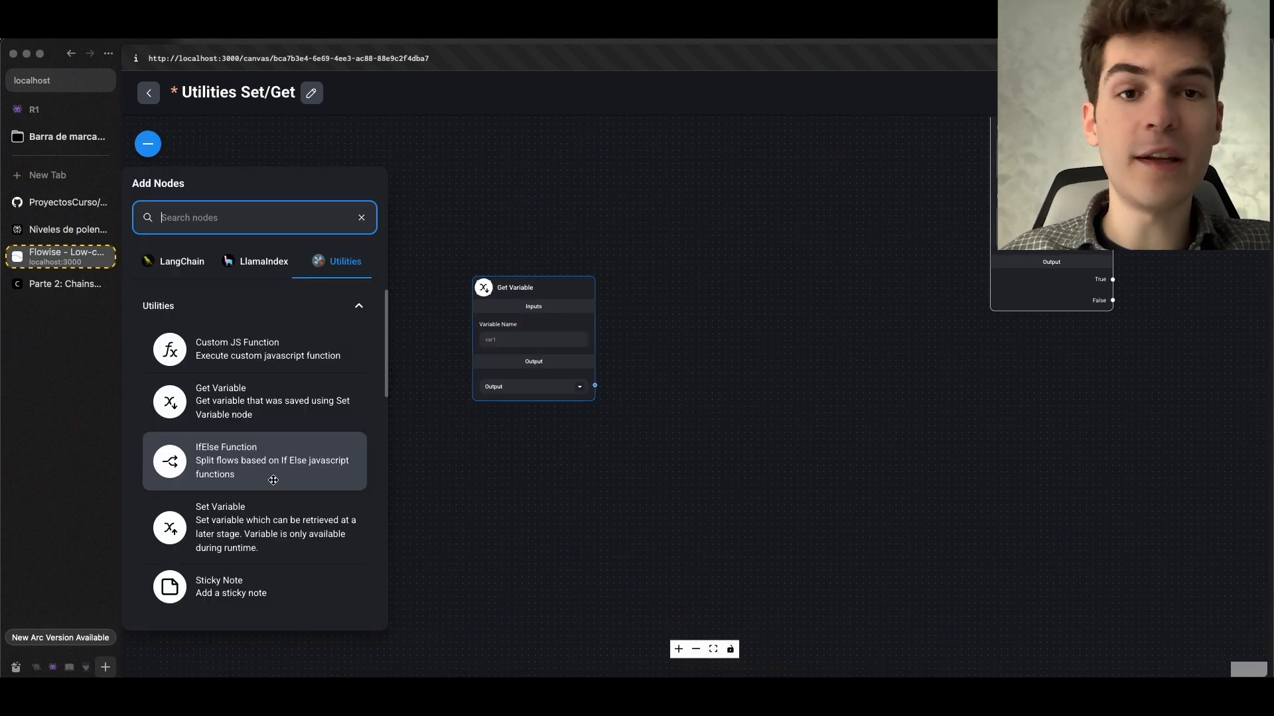
{"action": "left_click_drag", "start_coordinate": [245, 521], "coordinate": [758, 283]}
{"action": "left_click", "coordinate": [756, 283]}
{"action": "scroll", "coordinate": [743, 284], "scroll_direction": "up", "scroll_amount": 3}
{"action": "scroll", "coordinate": [723, 286], "scroll_direction": "up", "scroll_amount": 2}
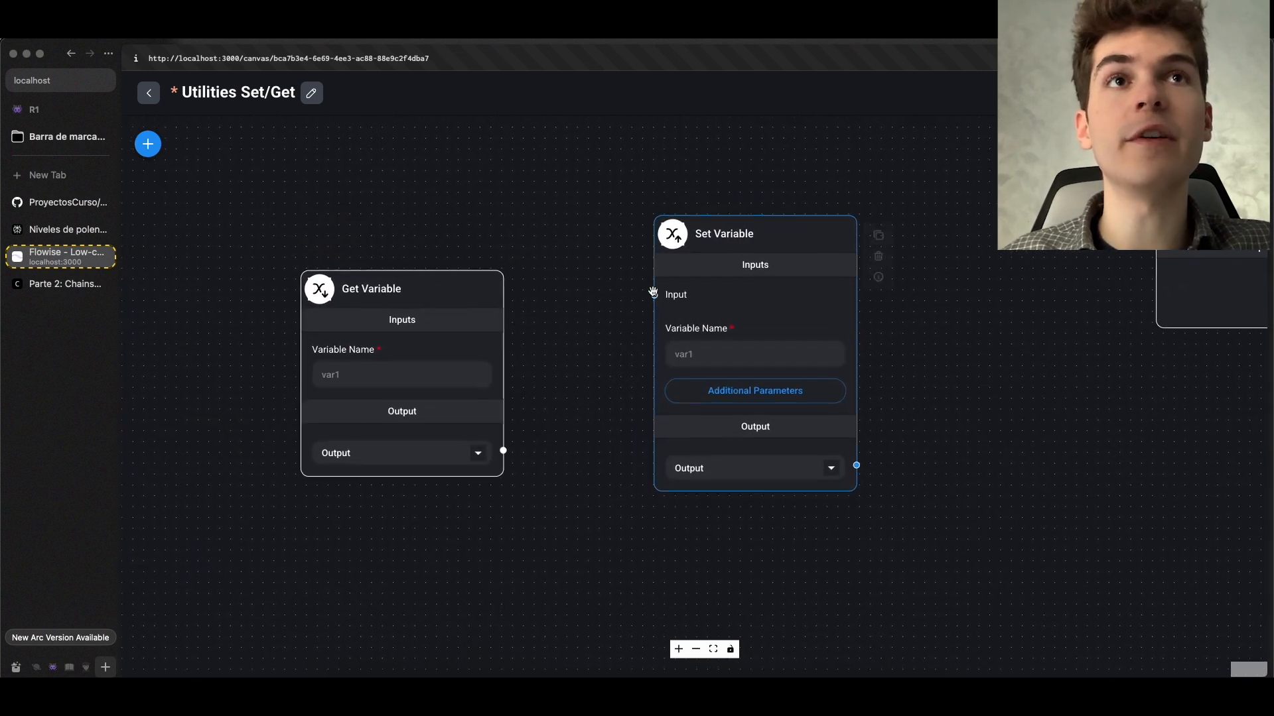
{"action": "left_click_drag", "start_coordinate": [653, 295], "coordinate": [576, 396]}
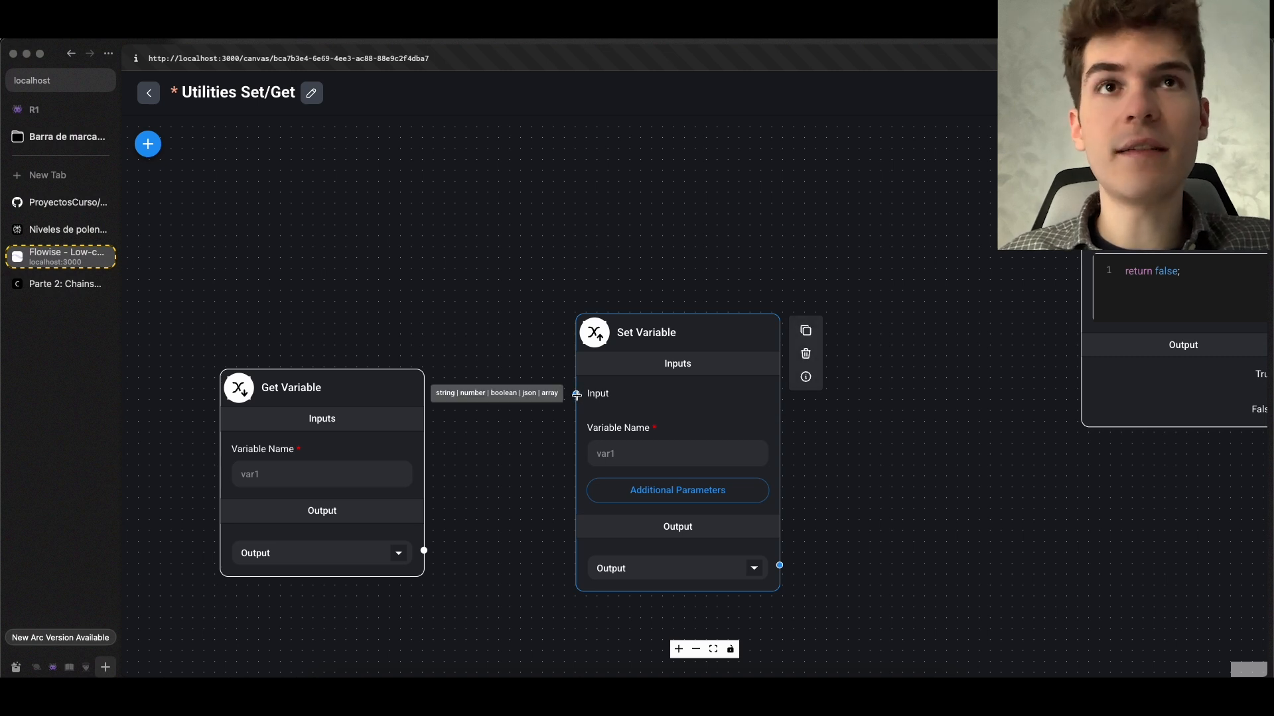
Look over the available Utilities nodes and examine the Custom JS Function branch in the Utilities If/Else chatflow
{"action": "scroll", "coordinate": [576, 396], "scroll_direction": "down", "scroll_amount": 6}
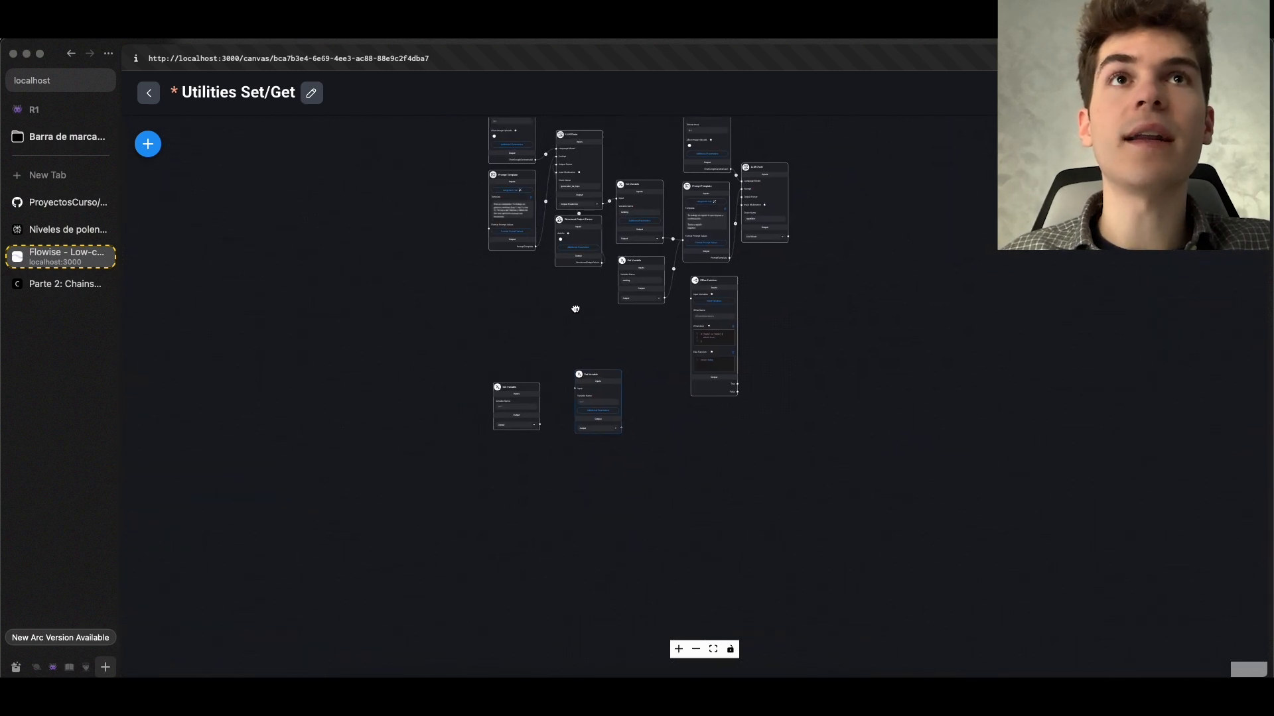
{"action": "scroll", "coordinate": [504, 394], "scroll_direction": "up", "scroll_amount": 5}
{"action": "scroll", "coordinate": [504, 394], "scroll_direction": "up", "scroll_amount": 4}
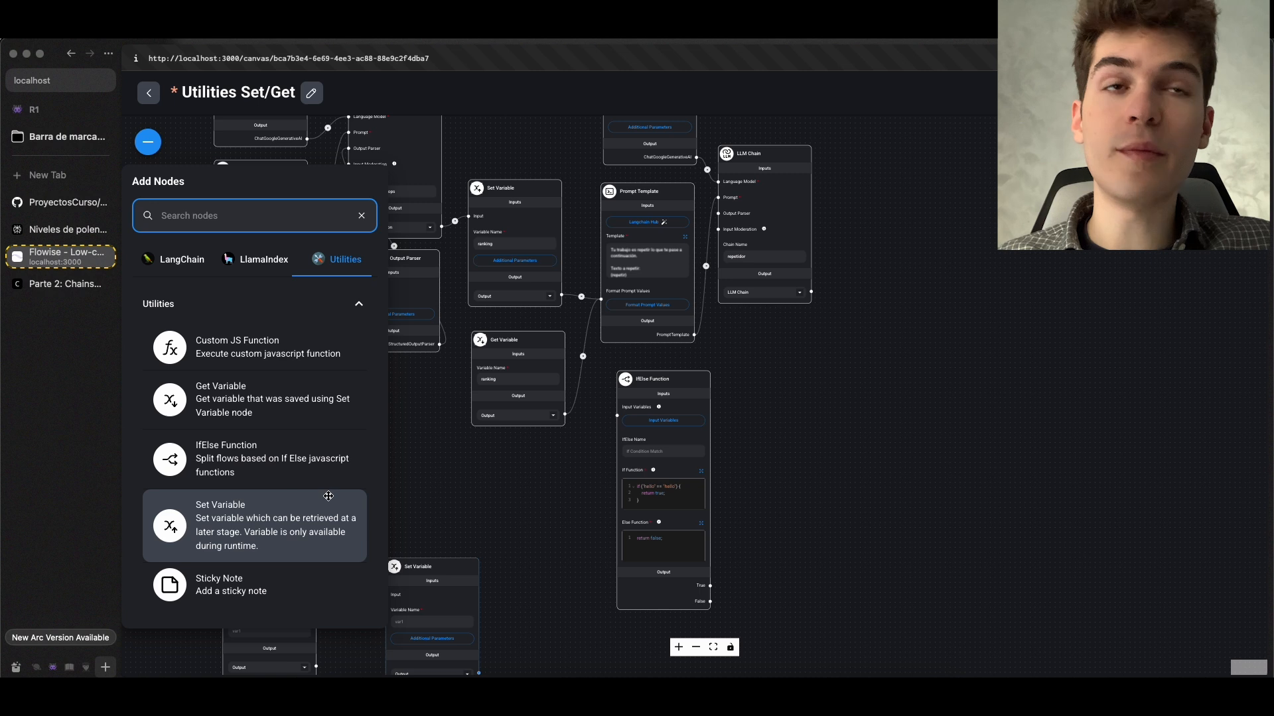
{"action": "left_click_drag", "start_coordinate": [489, 514], "coordinate": [631, 427]}
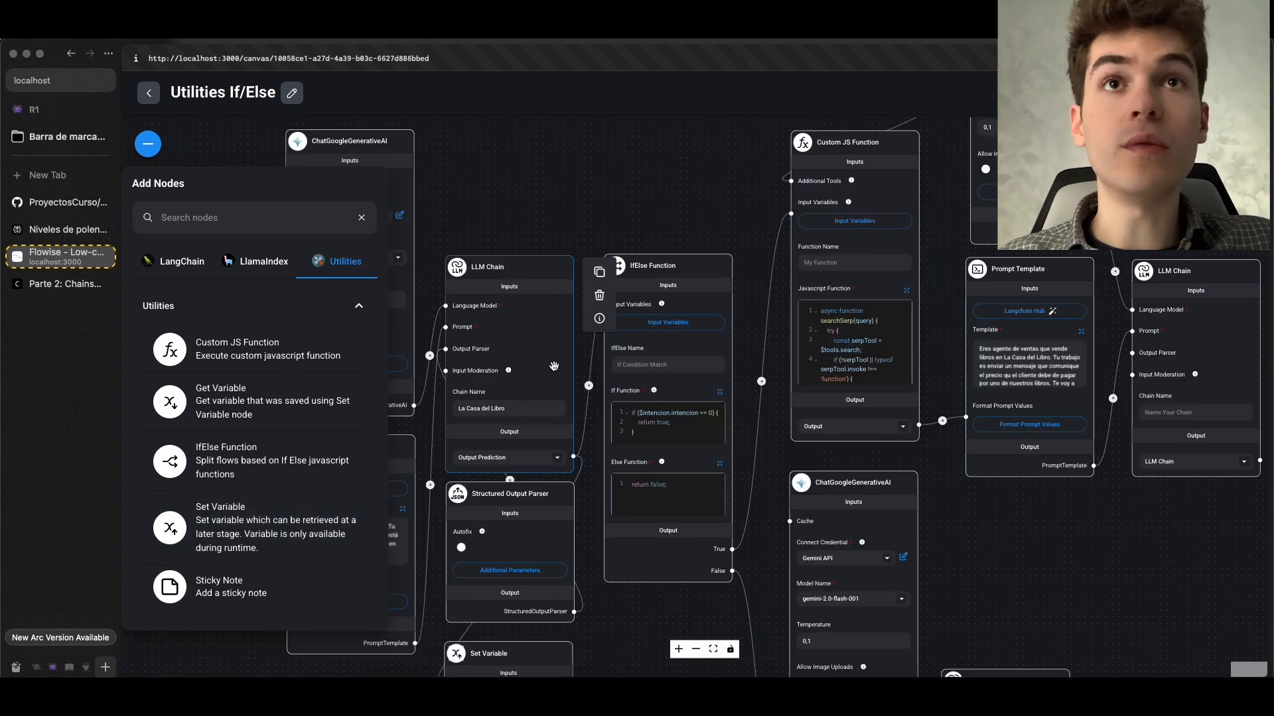
{"action": "scroll", "coordinate": [637, 217], "scroll_direction": "down", "scroll_amount": 1}
{"action": "left_click_drag", "start_coordinate": [637, 217], "coordinate": [382, 280]}
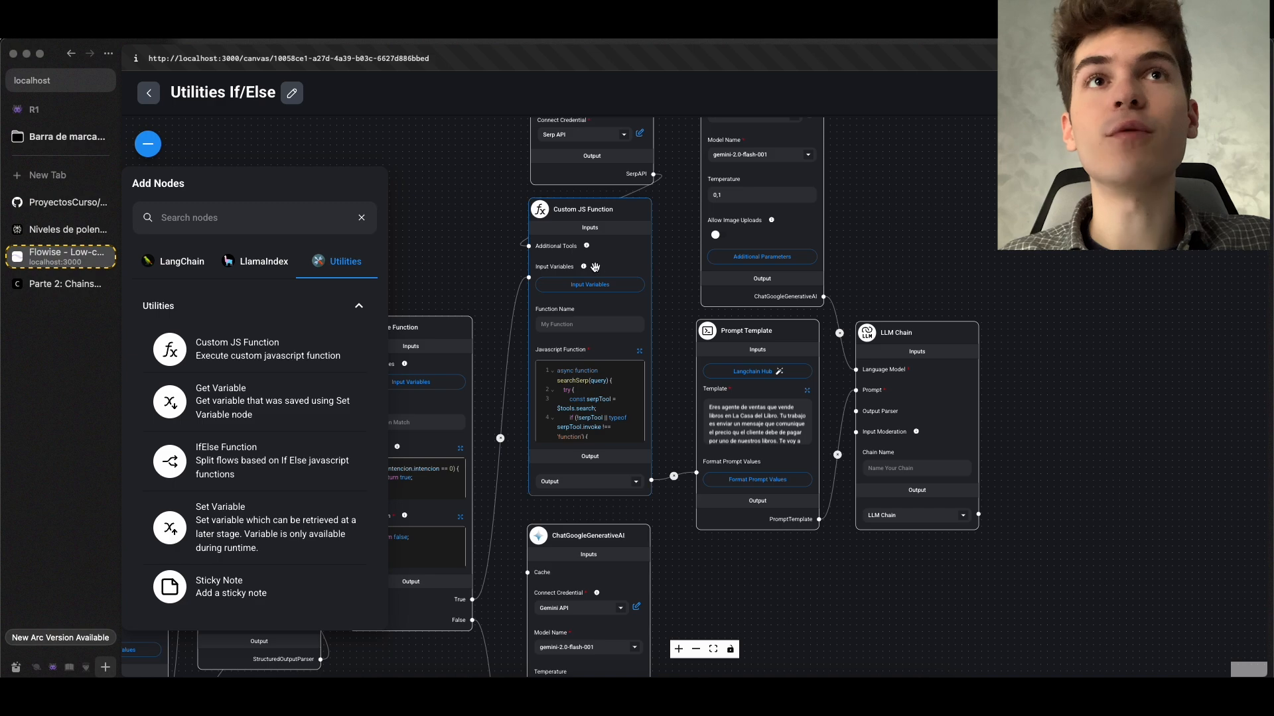
{"action": "scroll", "coordinate": [595, 267], "scroll_direction": "up", "scroll_amount": 3}
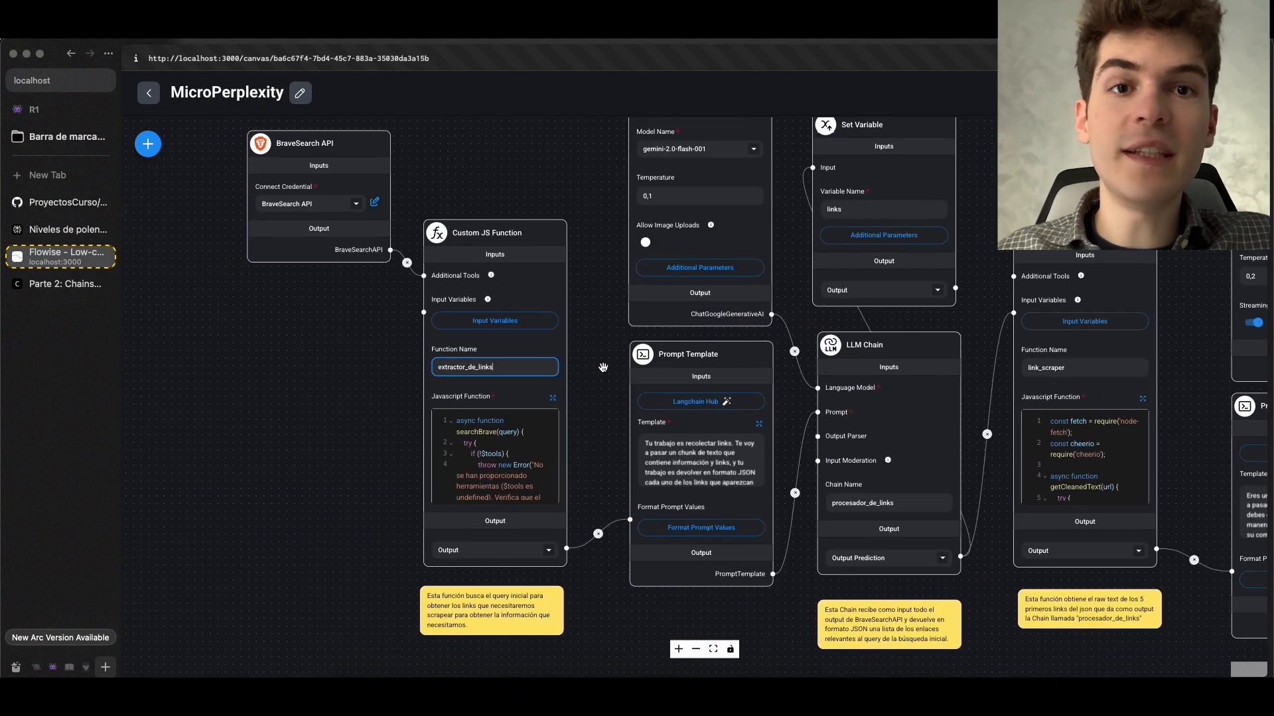
{"action": "scroll", "coordinate": [602, 366], "scroll_direction": "up", "scroll_amount": 3}
{"action": "left_click_drag", "start_coordinate": [580, 342], "coordinate": [742, 415]}
In the MicroPerplexity chatflow, examine the BraveSearch API node and read through the full extractor_de_links JavaScript code
{"action": "scroll", "coordinate": [741, 415], "scroll_direction": "up", "scroll_amount": 2}
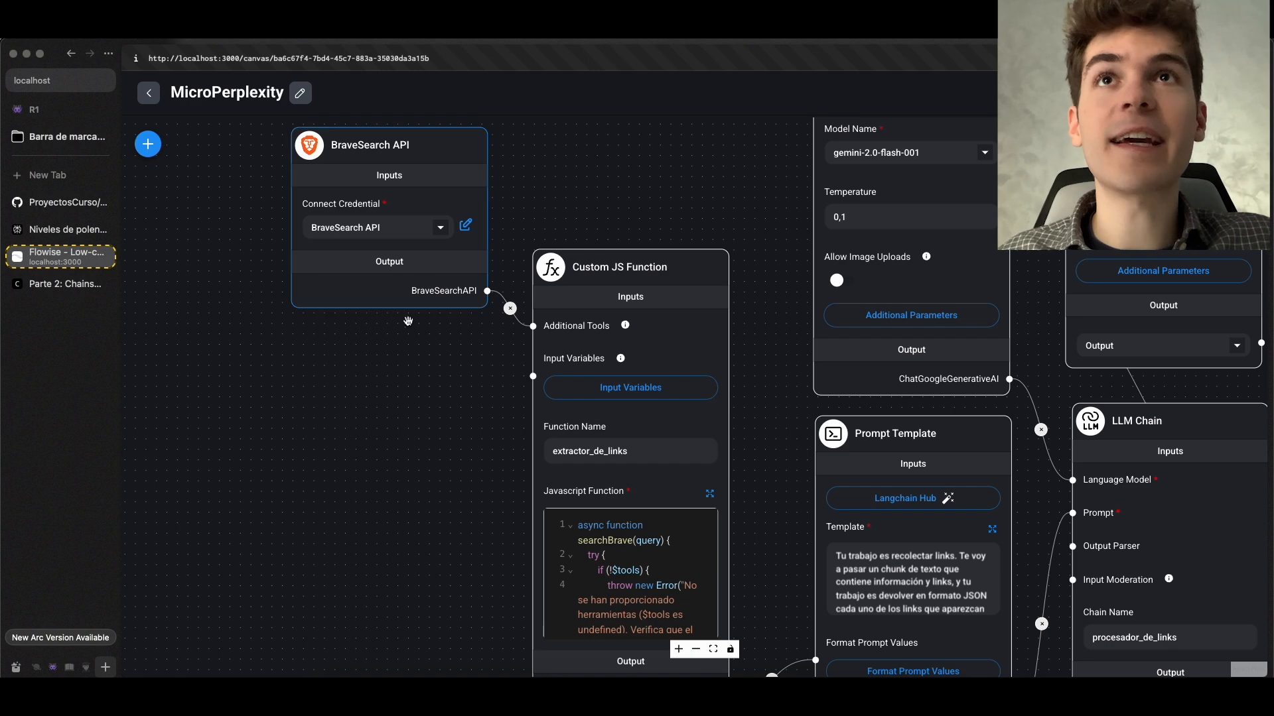
{"action": "scroll", "coordinate": [410, 388], "scroll_direction": "down", "scroll_amount": 1}
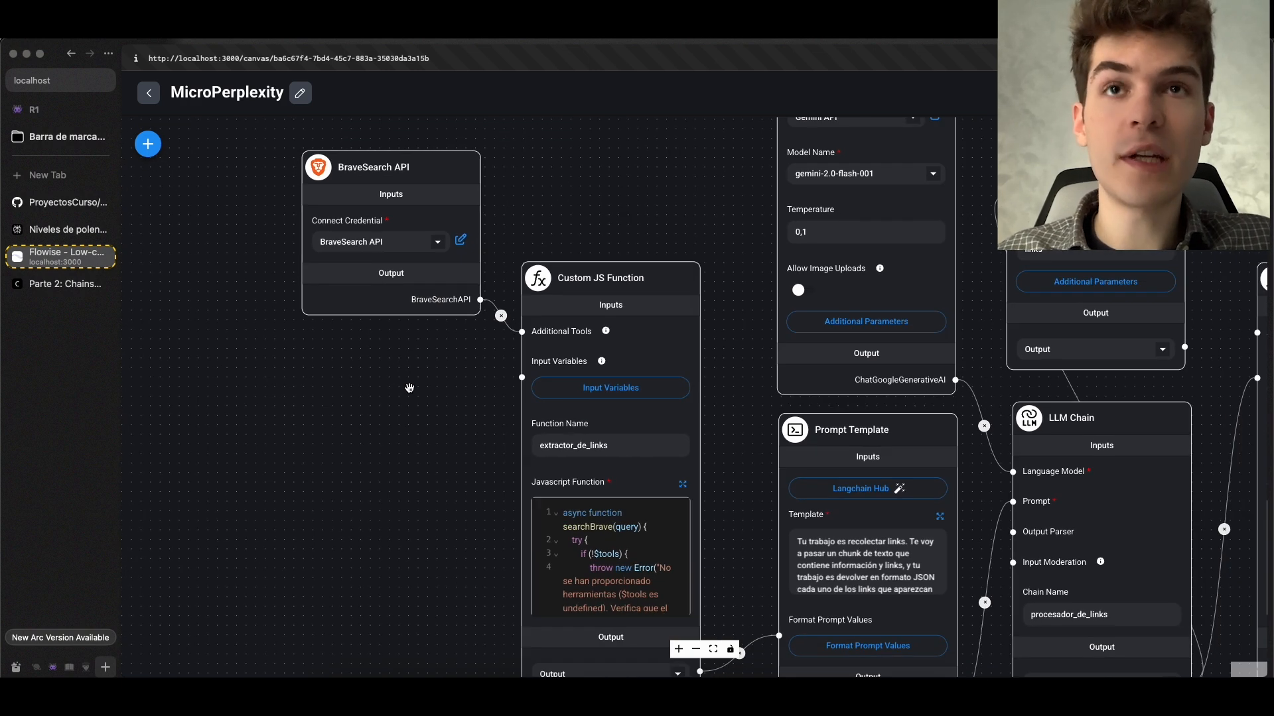
{"action": "left_click_drag", "start_coordinate": [410, 389], "coordinate": [453, 341]}
{"action": "scroll", "coordinate": [496, 376], "scroll_direction": "up", "scroll_amount": 2}
{"action": "left_click", "coordinate": [774, 450]}
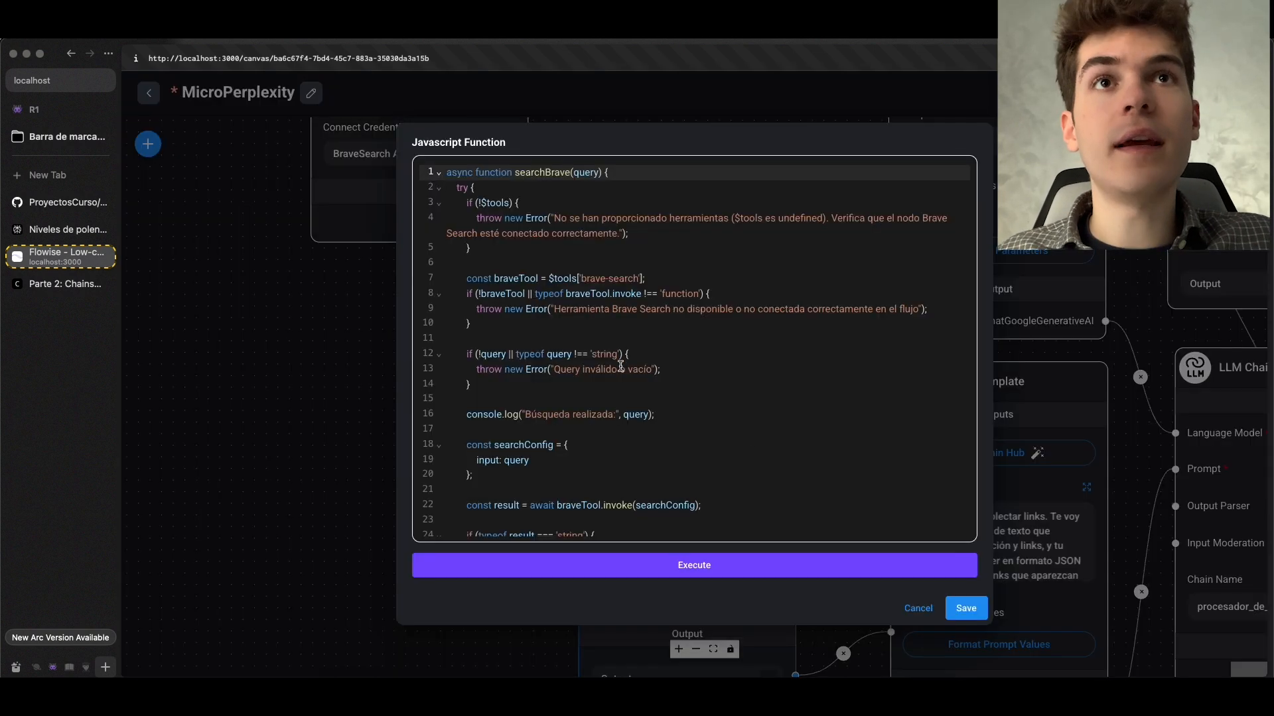
{"action": "scroll", "coordinate": [620, 358], "scroll_direction": "down", "scroll_amount": 10}
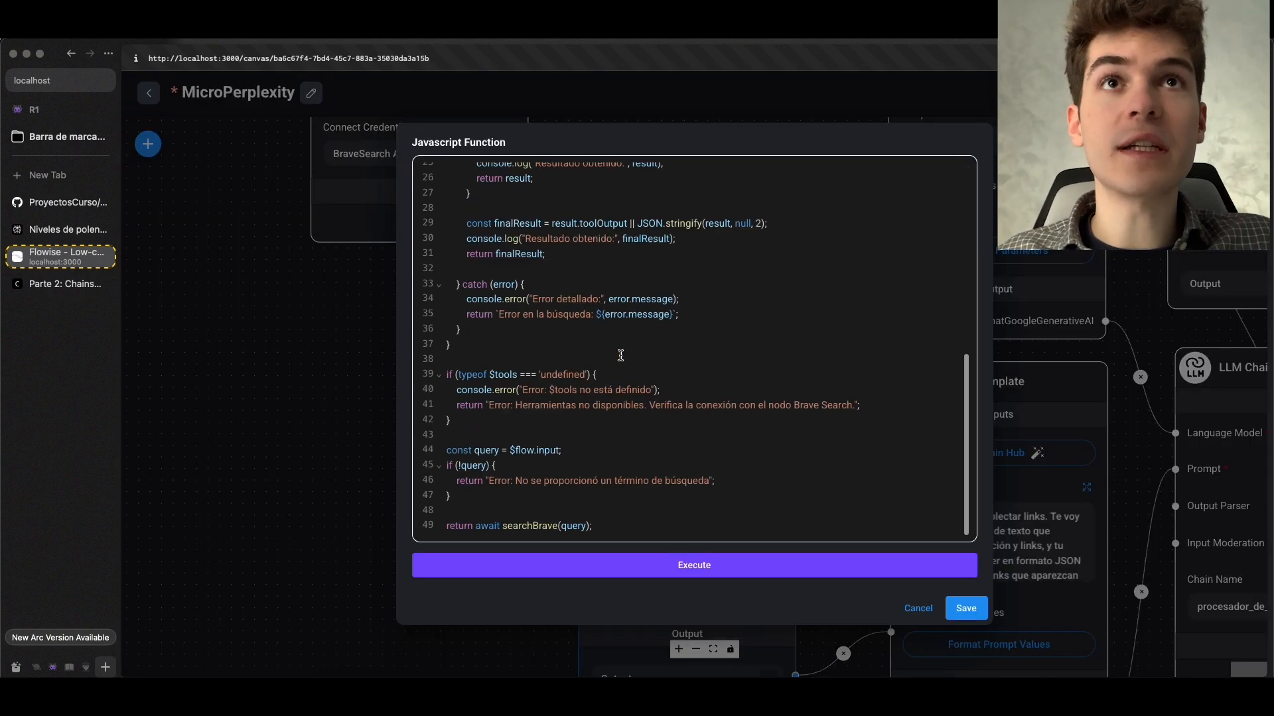
{"action": "left_click", "coordinate": [966, 609]}
{"action": "left_click_drag", "start_coordinate": [499, 412], "coordinate": [498, 428]}
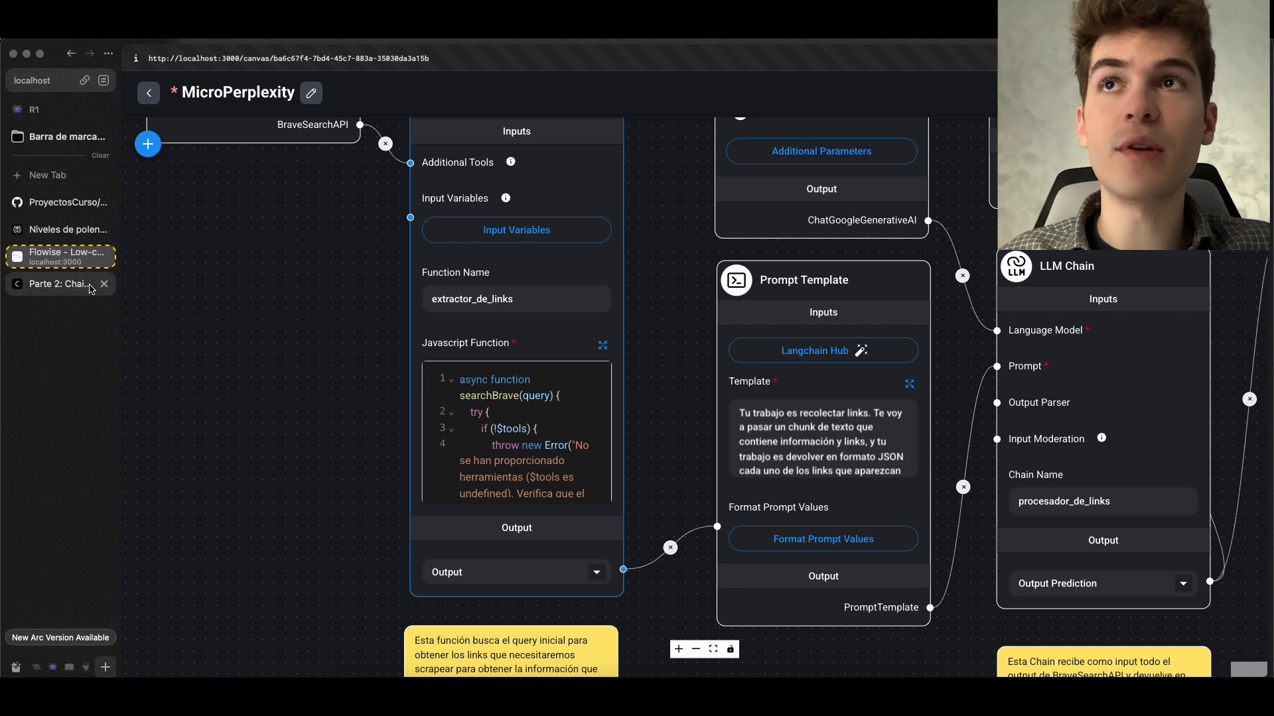
Examine the full JavaScript code of the link_scraper Custom JS Function in the MicroPerplexity chatflow, then close the code editor
{"action": "scroll", "coordinate": [382, 389], "scroll_direction": "down", "scroll_amount": 5}
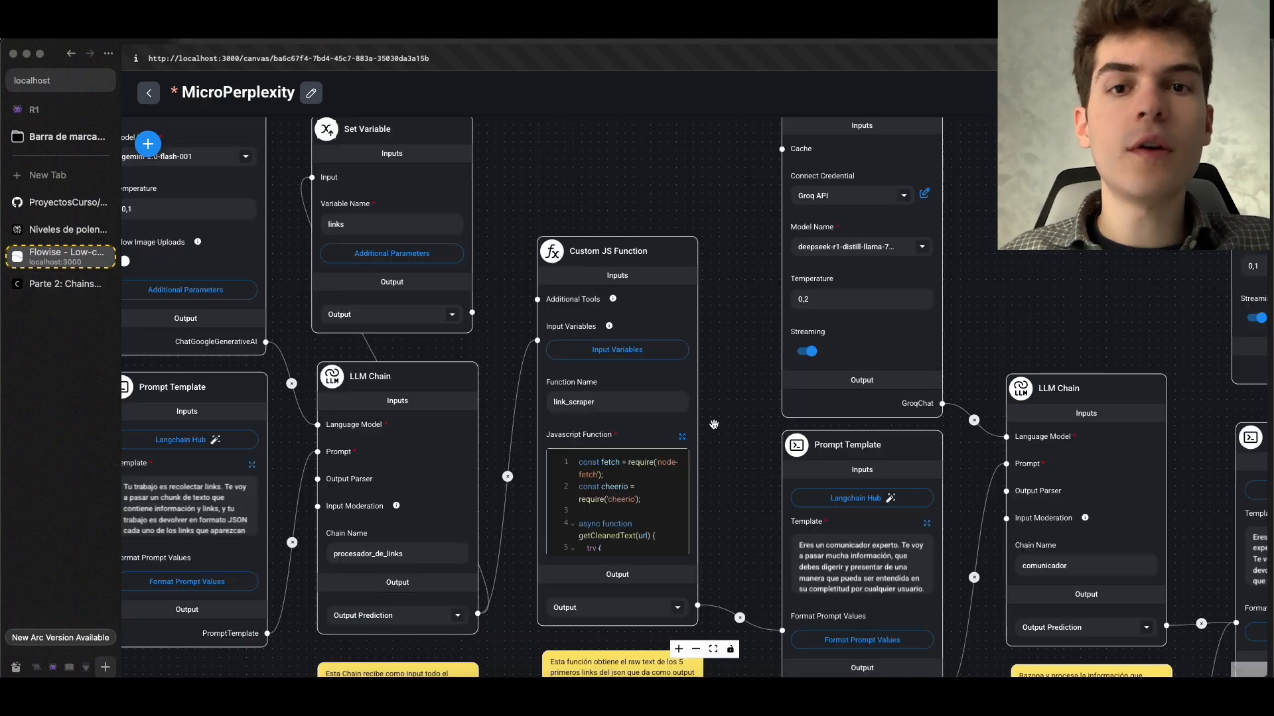
{"action": "left_click", "coordinate": [680, 436]}
{"action": "scroll", "coordinate": [673, 418], "scroll_direction": "down", "scroll_amount": 10}
{"action": "left_click", "coordinate": [671, 393]}
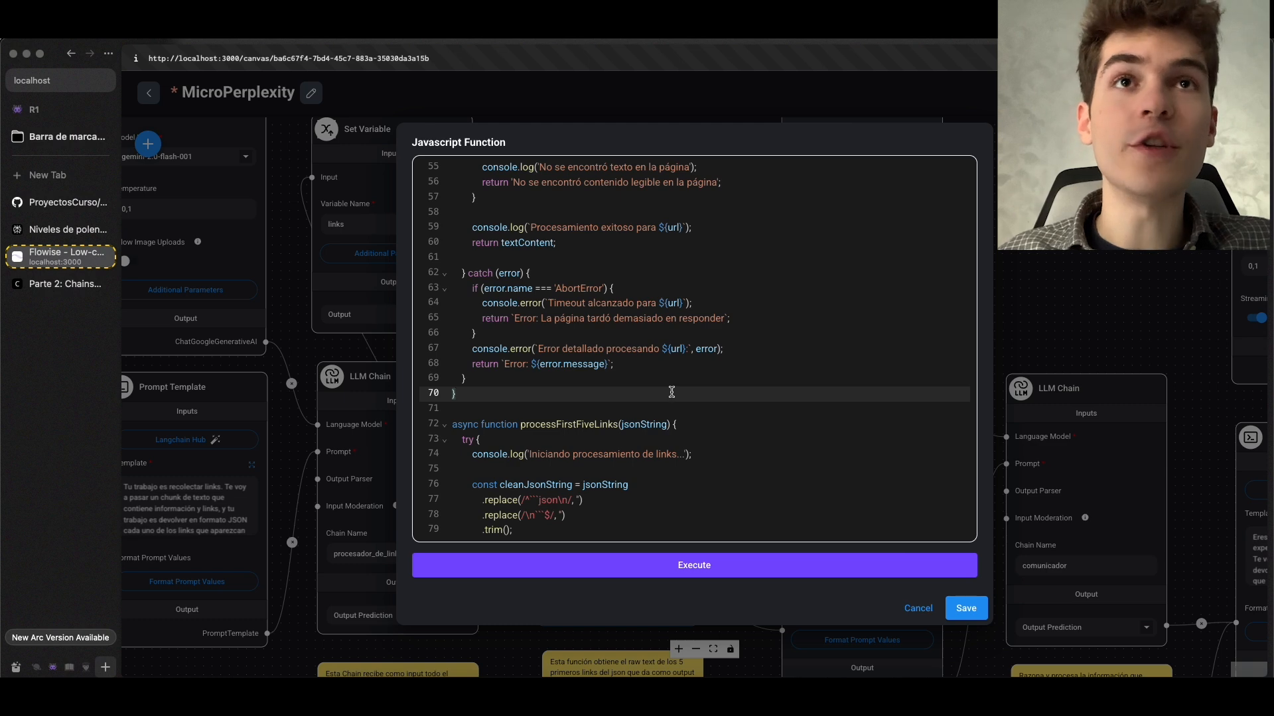
{"action": "scroll", "coordinate": [671, 392], "scroll_direction": "up", "scroll_amount": 10}
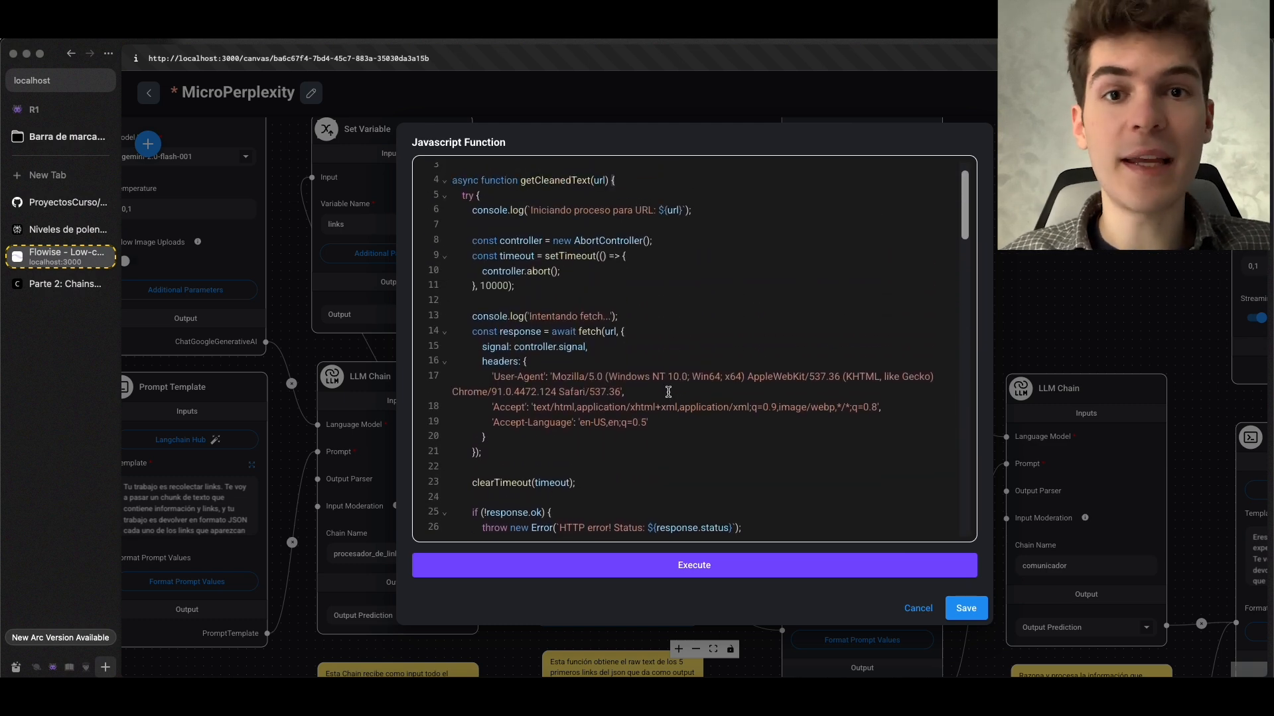
{"action": "scroll", "coordinate": [682, 417], "scroll_direction": "down", "scroll_amount": 20}
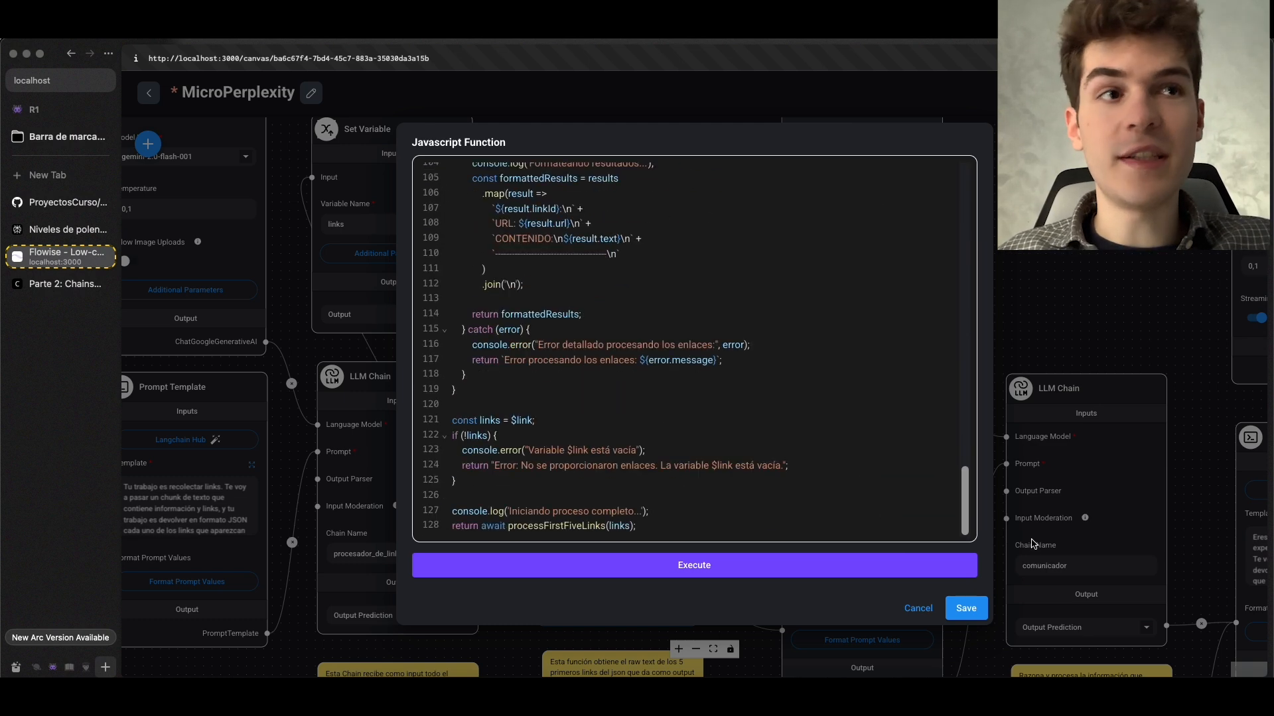
{"action": "left_click", "coordinate": [973, 608]}
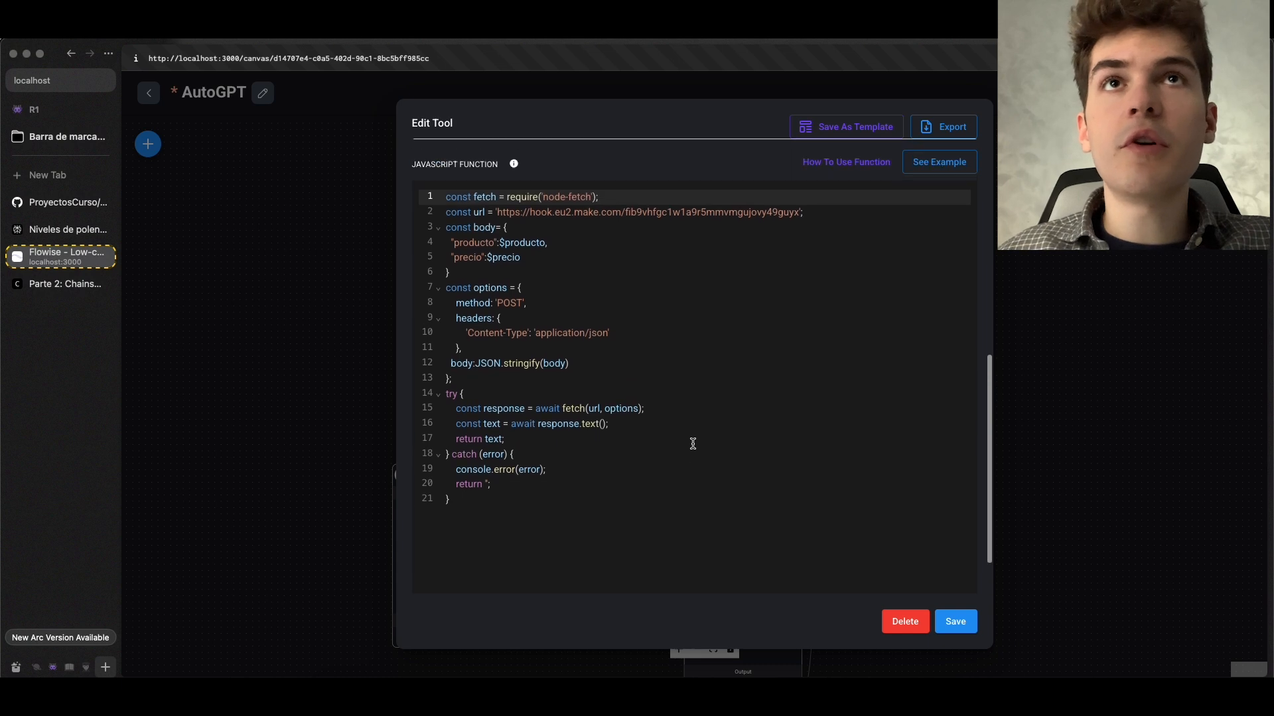
{"action": "scroll", "coordinate": [686, 433], "scroll_direction": "up", "scroll_amount": 1}
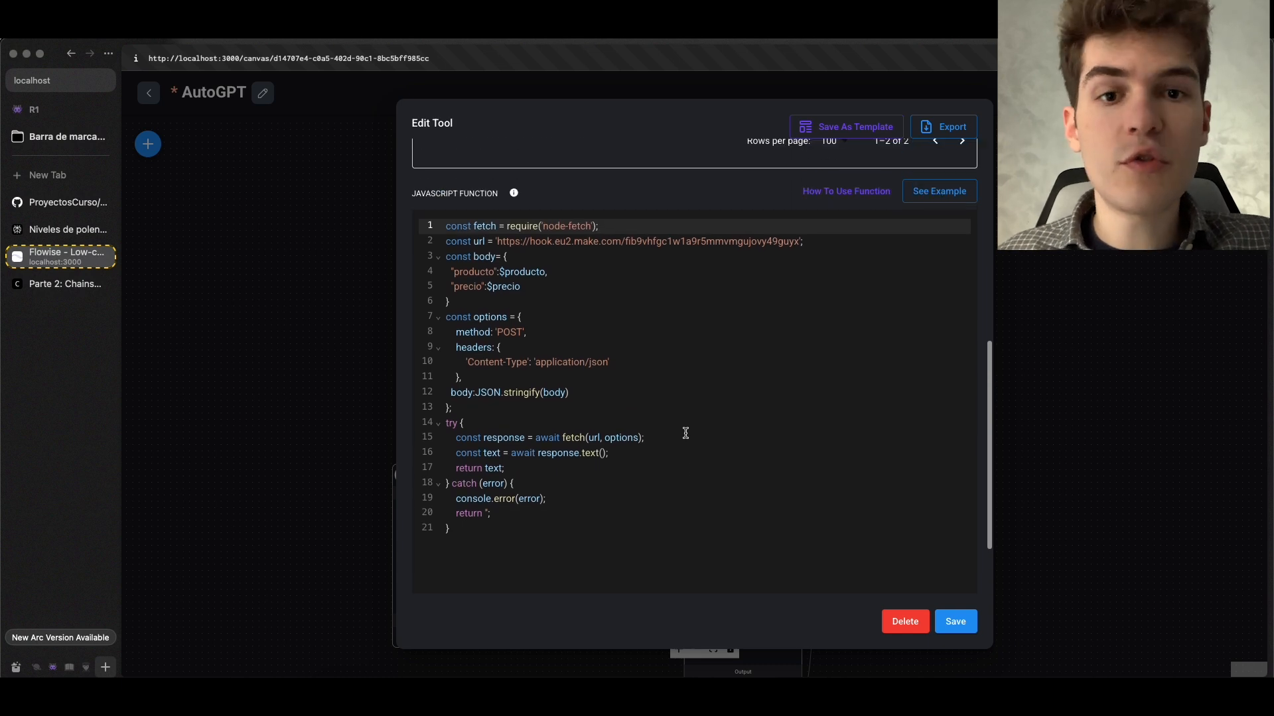
Examine the custom tool's JavaScript function in the AutoGPT chatflow, highlighting the entire code block that posts producto and precio
{"action": "left_click_drag", "start_coordinate": [575, 531], "coordinate": [445, 211]}
{"action": "left_click", "coordinate": [647, 339]}
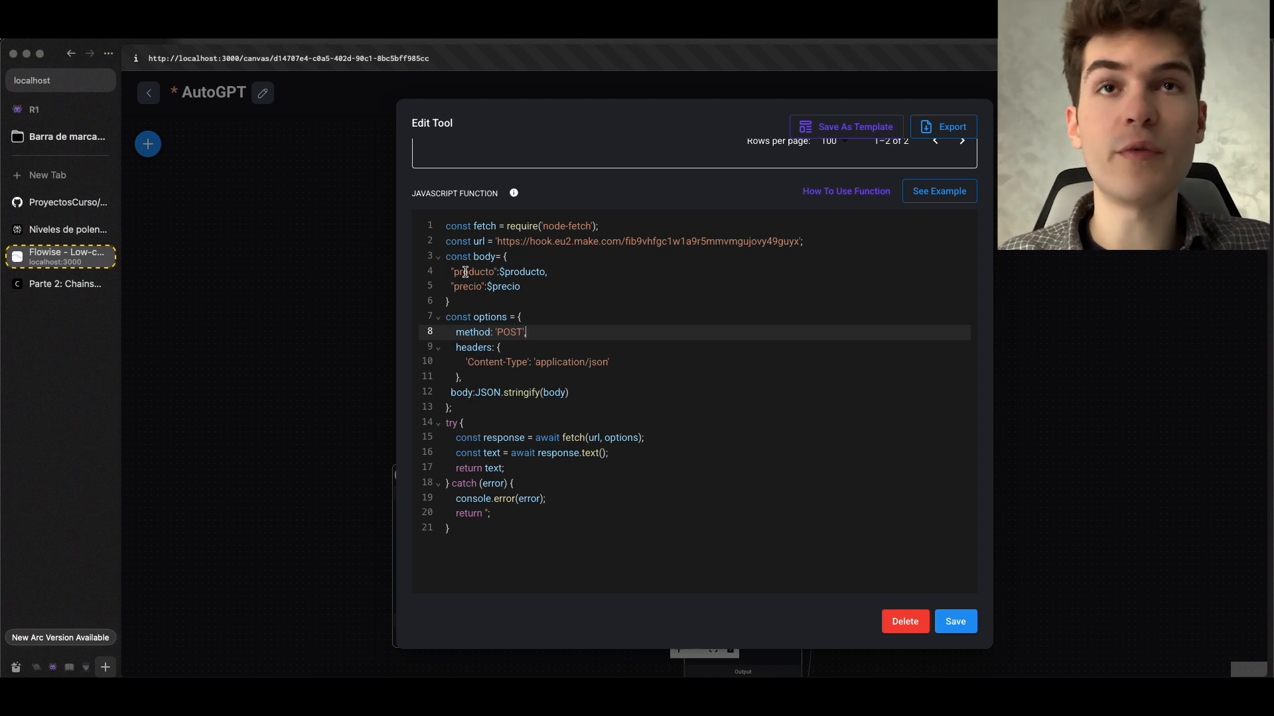
{"action": "left_click", "coordinate": [522, 529]}
{"action": "left_click_drag", "start_coordinate": [523, 528], "coordinate": [443, 225]}
{"action": "key", "text": "super+c"}
{"action": "left_click", "coordinate": [616, 407]}
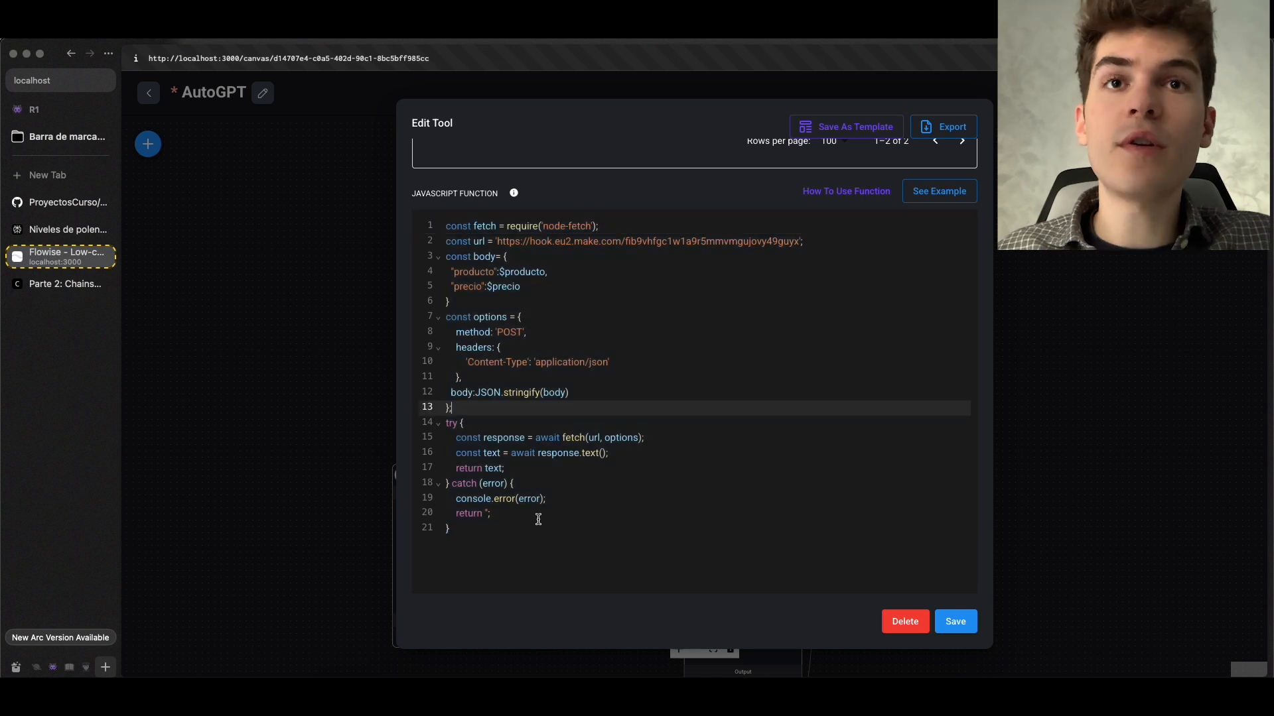
{"action": "left_click_drag", "start_coordinate": [562, 556], "coordinate": [427, 228]}
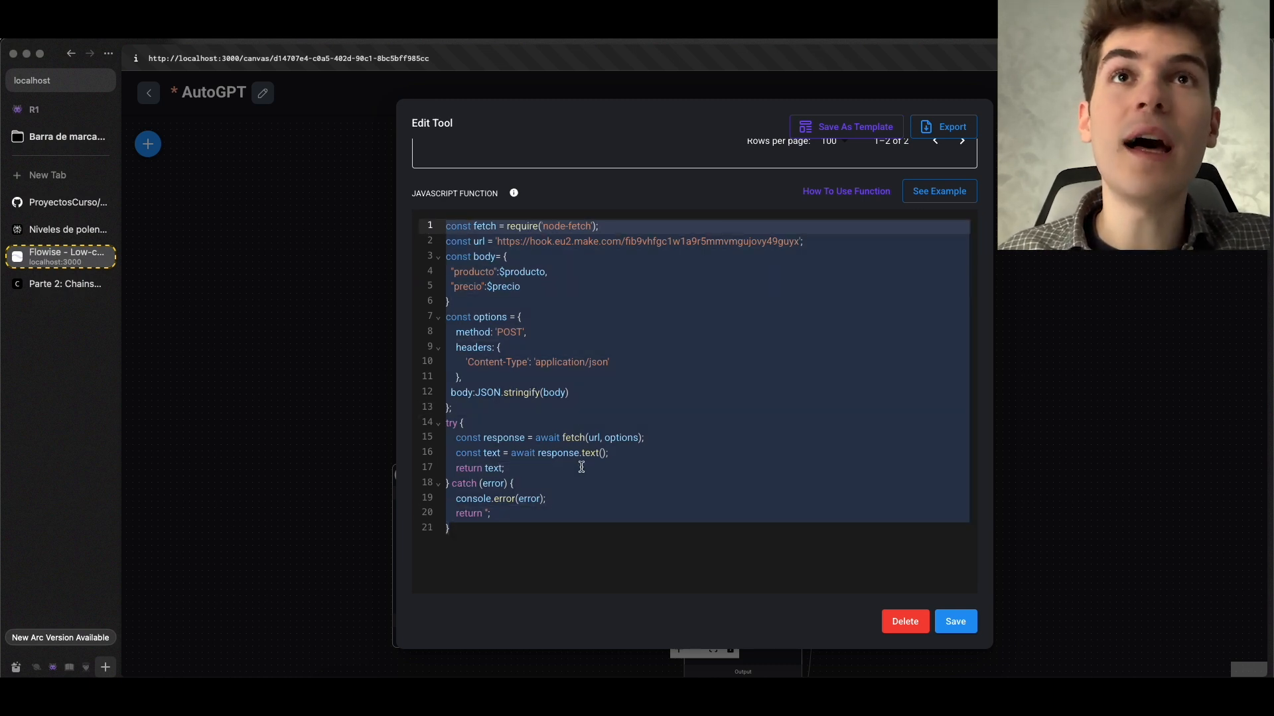
{"action": "key", "text": "super+v"}
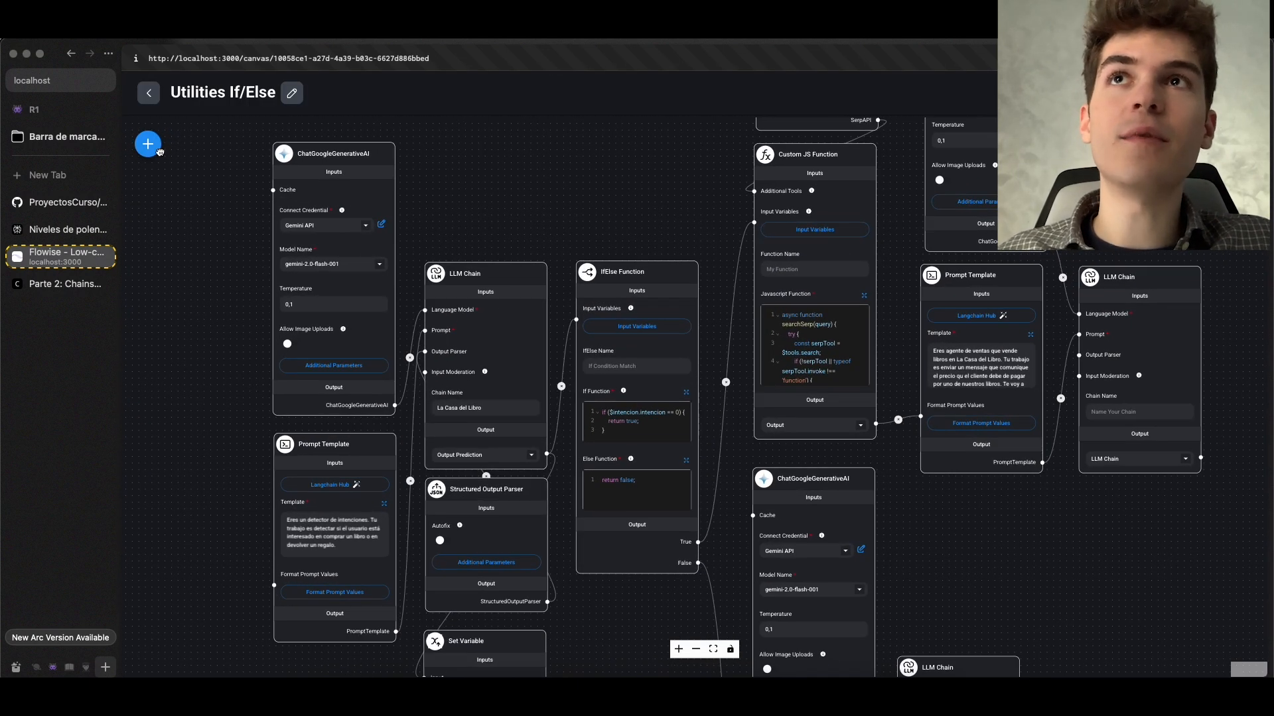
List the available Utilities nodes over the Utilities If/Else chatflow
{"action": "left_click", "coordinate": [148, 144]}
{"action": "left_click", "coordinate": [336, 261]}
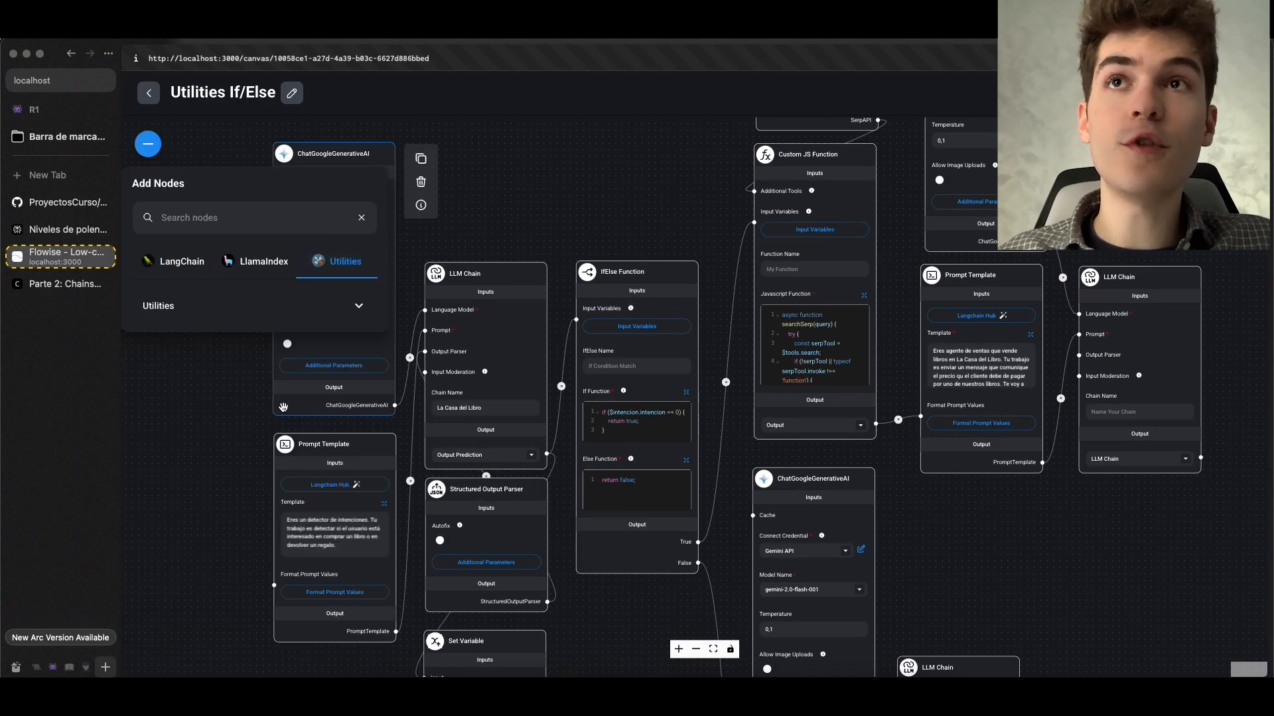
{"action": "left_click", "coordinate": [232, 315]}
{"action": "scroll", "coordinate": [513, 215], "scroll_direction": "down", "scroll_amount": 3}
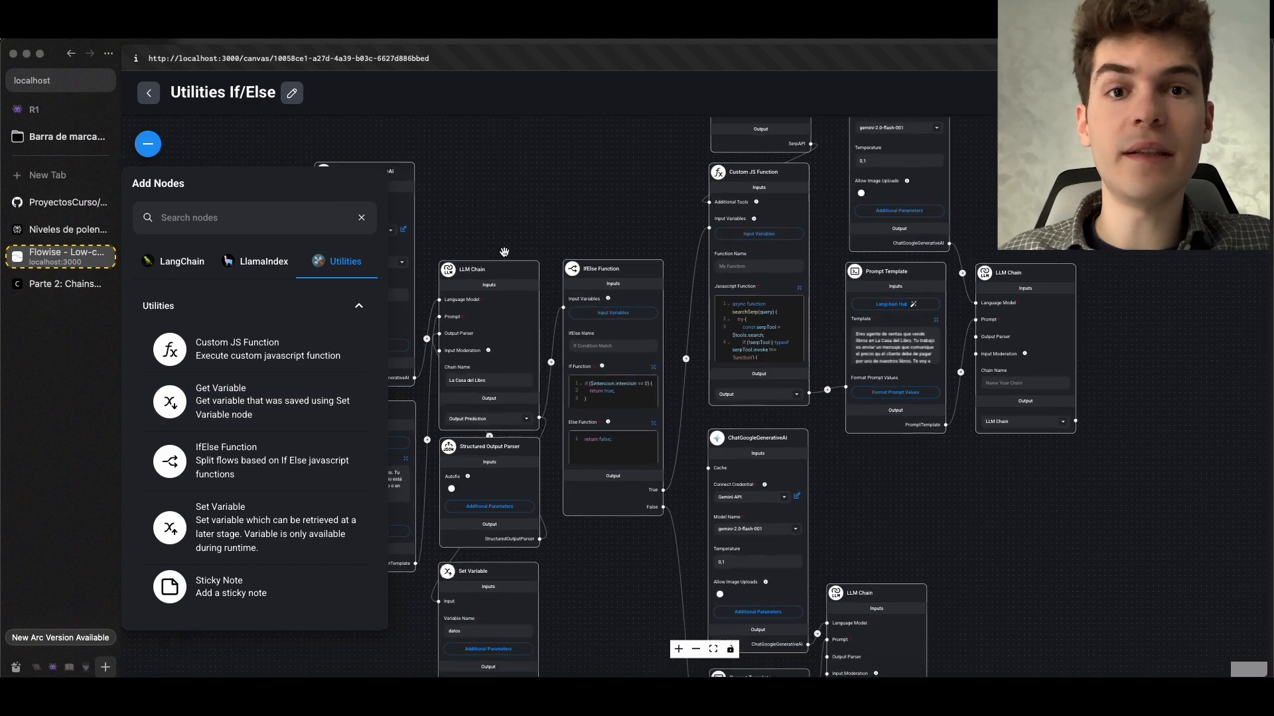
{"action": "mouse_move", "coordinate": [513, 214]}
{"action": "left_mouse_down"}
{"action": "mouse_move", "coordinate": [666, 222]}
{"action": "mouse_move", "coordinate": [519, 205]}
{"action": "left_mouse_up"}
{"action": "scroll", "coordinate": [665, 222], "scroll_direction": "up", "scroll_amount": 3}
{"action": "left_click_drag", "start_coordinate": [606, 207], "coordinate": [506, 153]}
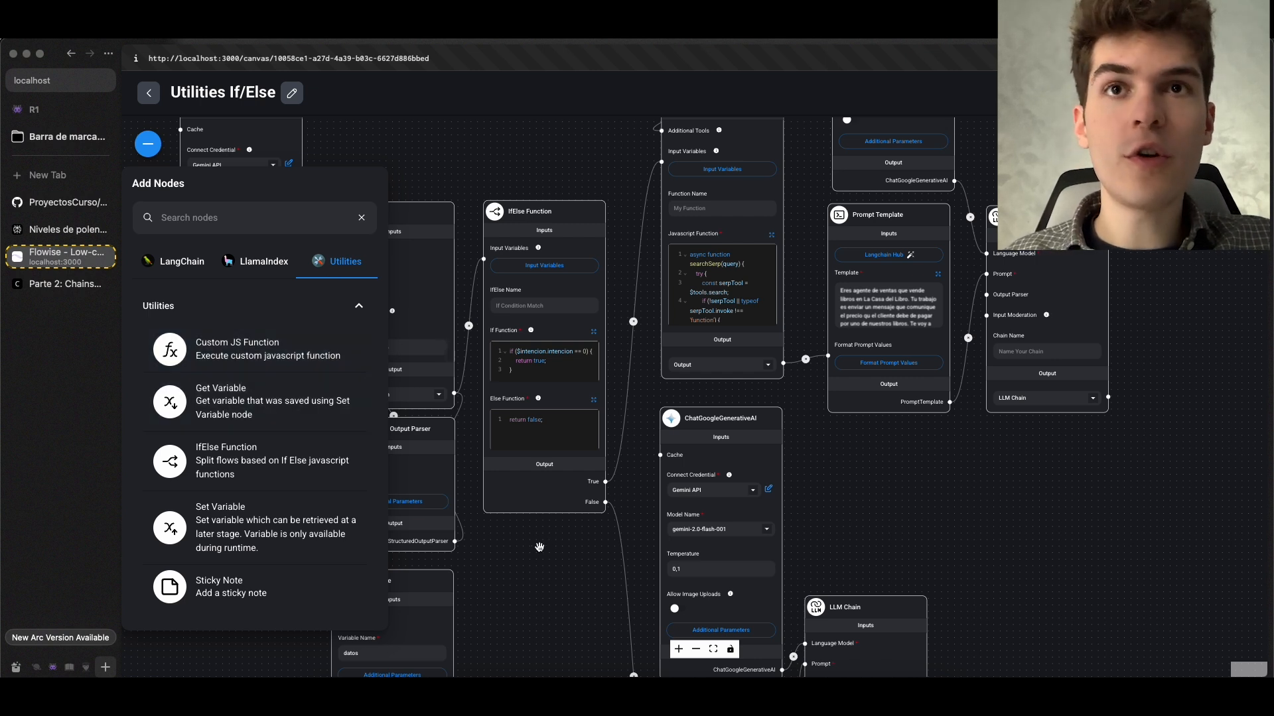
Add a sticky note reading "Hola" just below the Set Variable node named datos
{"action": "scroll", "coordinate": [539, 548], "scroll_direction": "down", "scroll_amount": 5}
{"action": "scroll", "coordinate": [539, 547], "scroll_direction": "left", "scroll_amount": 3}
{"action": "left_click_drag", "start_coordinate": [263, 577], "coordinate": [553, 445]}
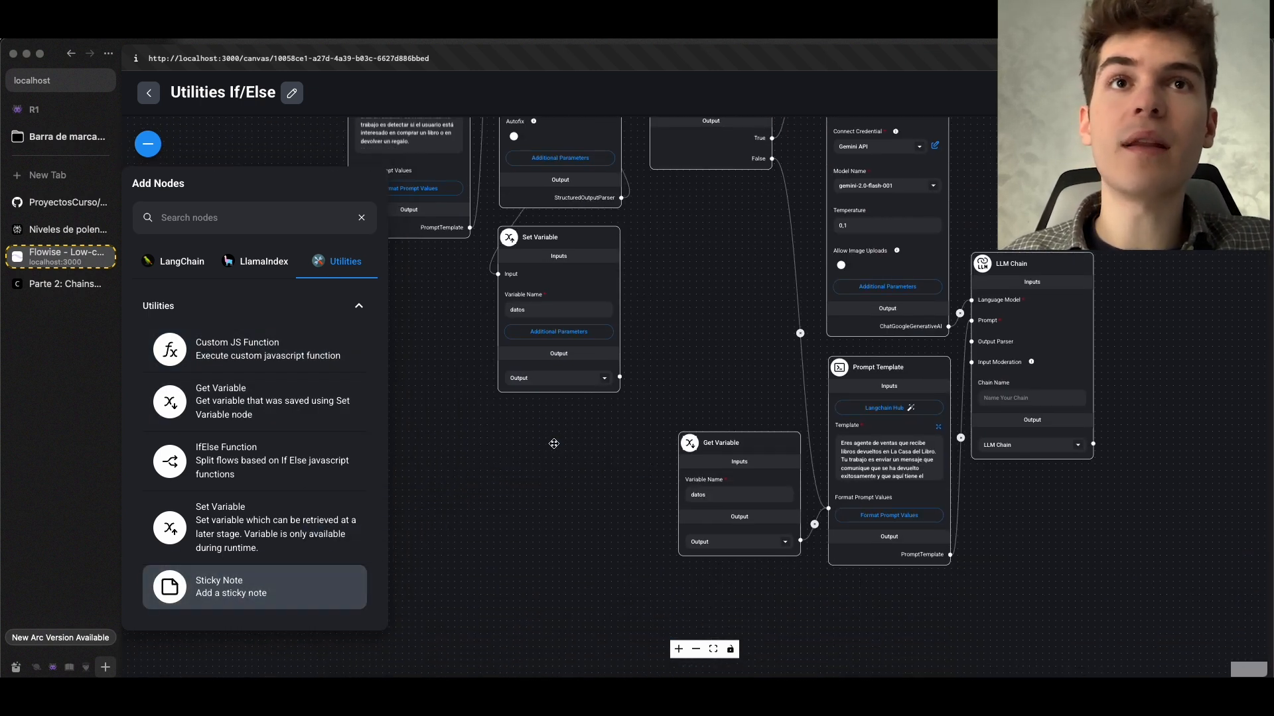
{"action": "left_click", "coordinate": [582, 416]}
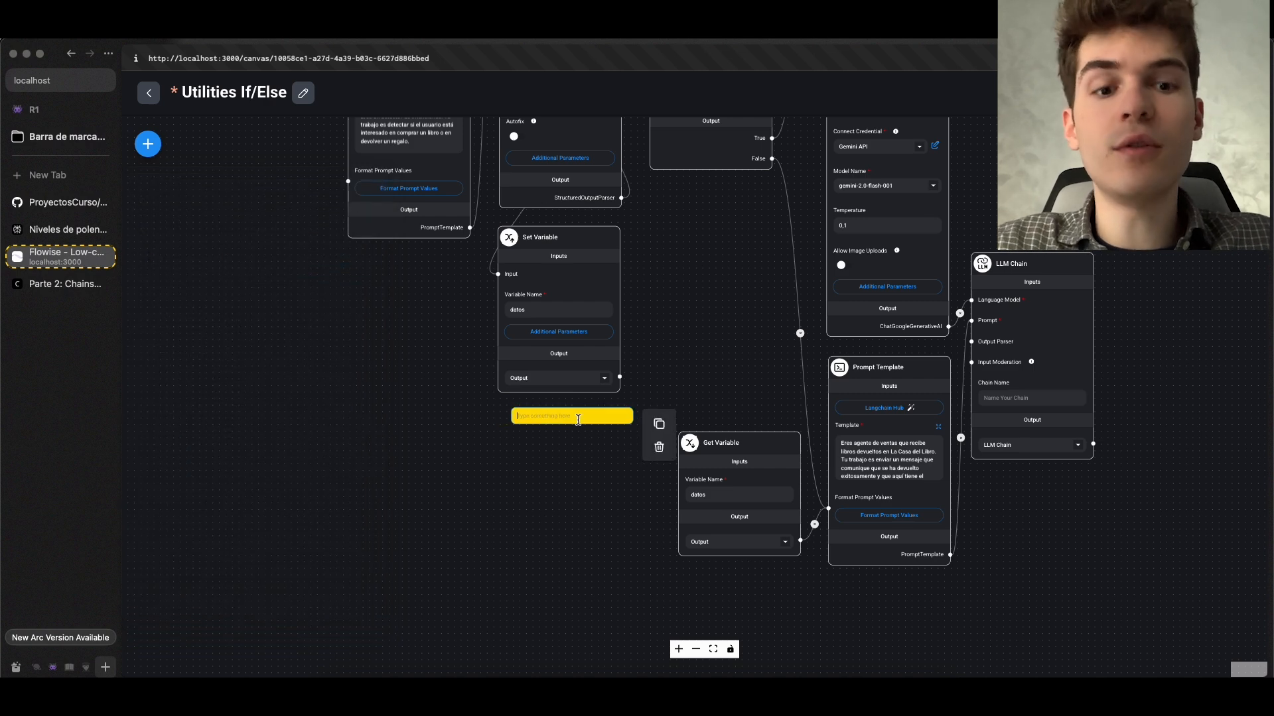
{"action": "type", "text": "Hola"}
{"action": "scroll", "coordinate": [578, 426], "scroll_direction": "up", "scroll_amount": 6}
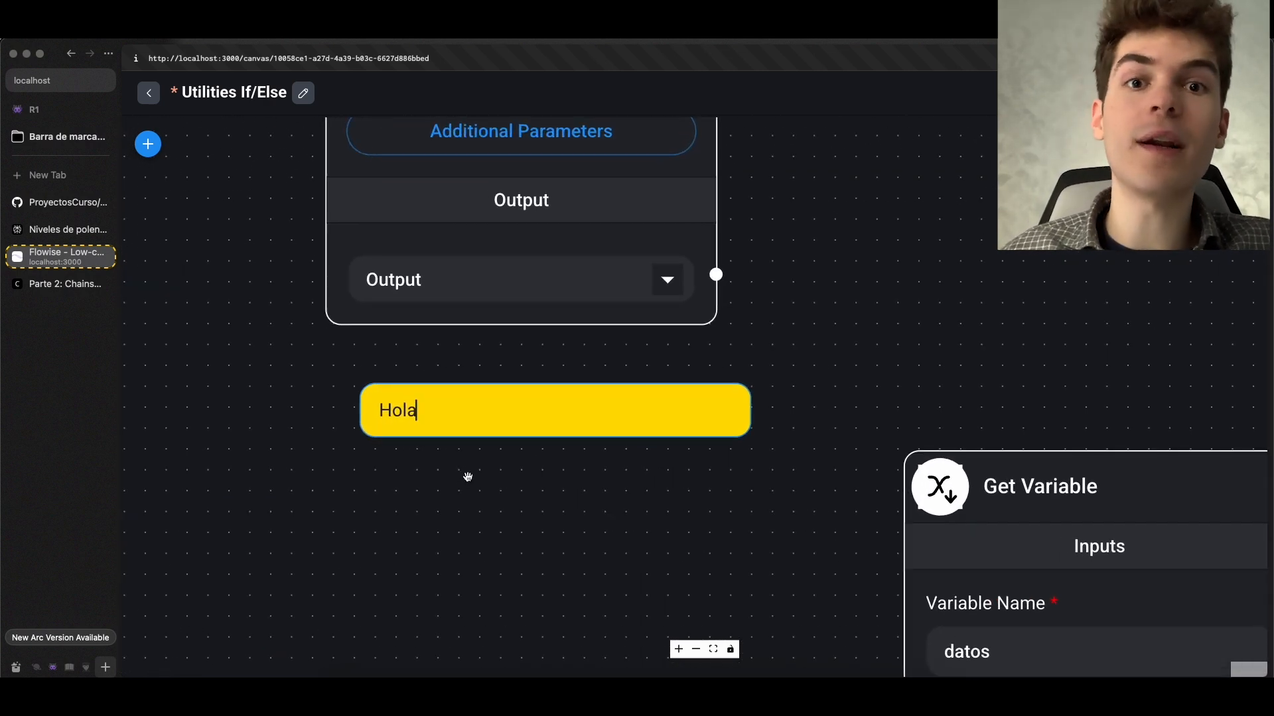
Save the Utilities If/Else chatflow and open the MicroPerplexity chatflow from the chatflow list
{"action": "left_click", "coordinate": [150, 93]}
{"action": "scroll", "coordinate": [717, 411], "scroll_direction": "down", "scroll_amount": 10}
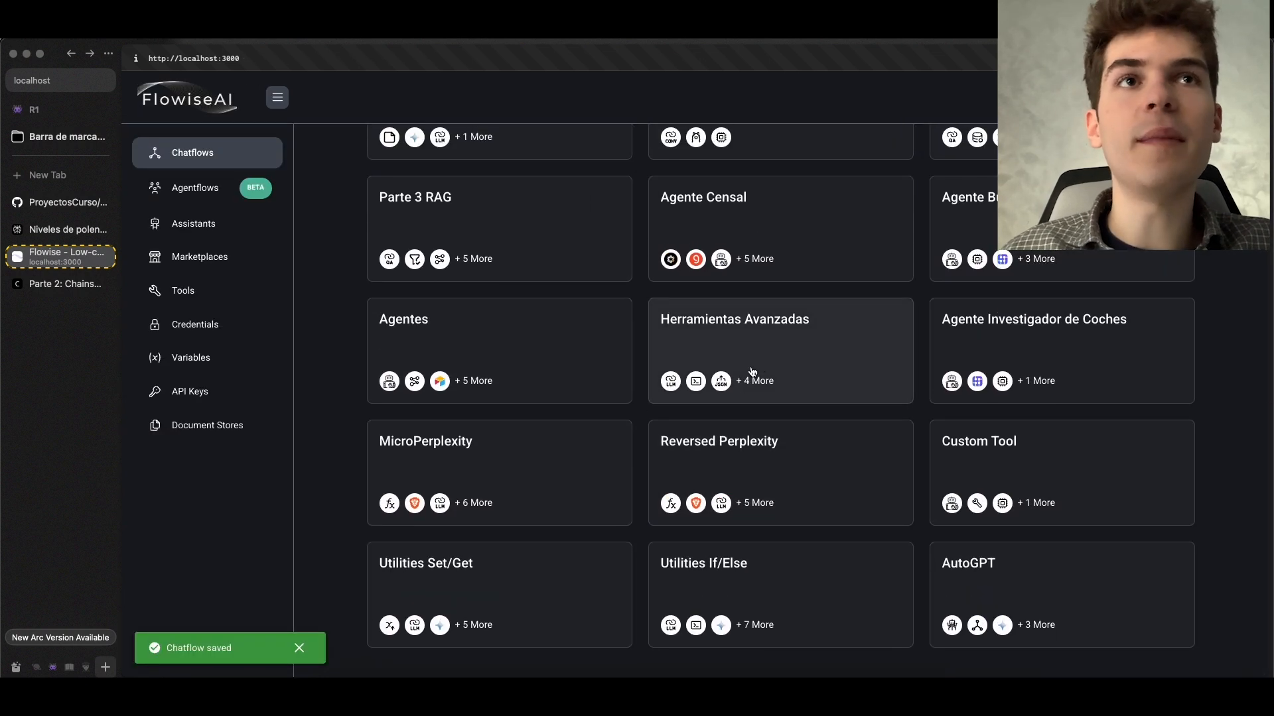
{"action": "left_click", "coordinate": [605, 440]}
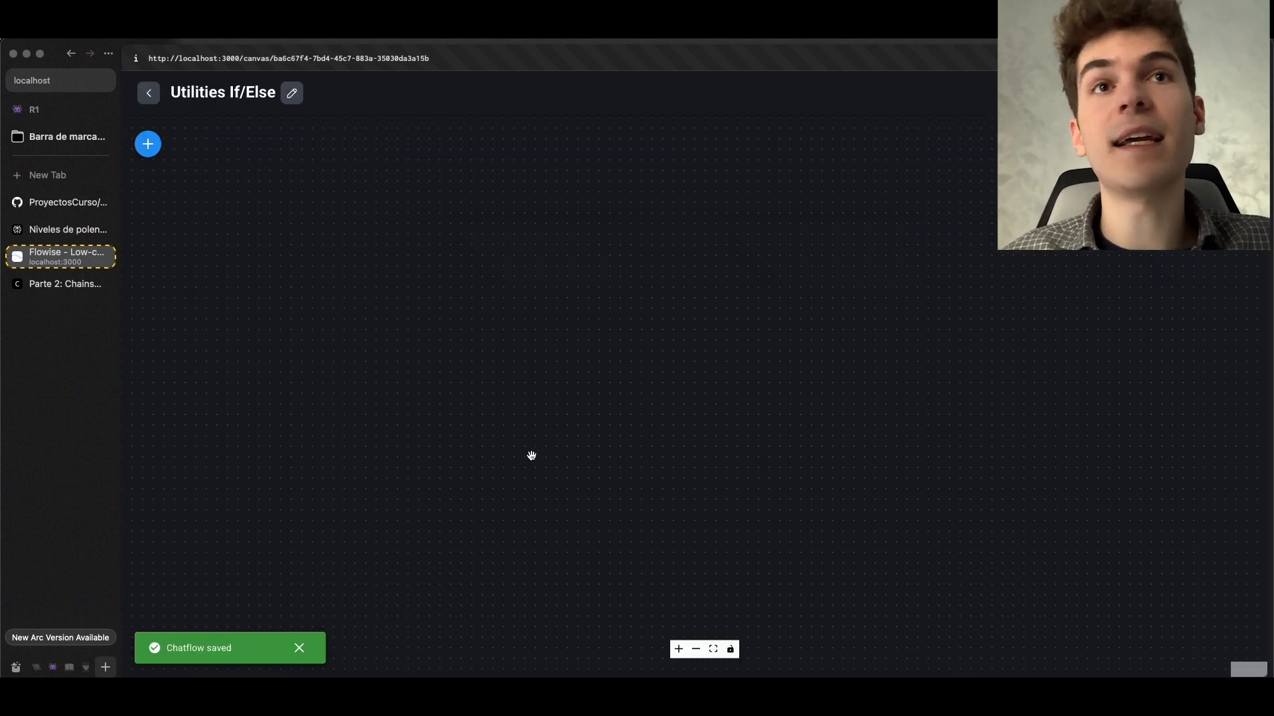
Read the yellow sticky notes under the MicroPerplexity nodes, from extractor_de_links through to the formateo_del_mensaje chain
{"action": "scroll", "coordinate": [609, 505], "scroll_direction": "up", "scroll_amount": 5}
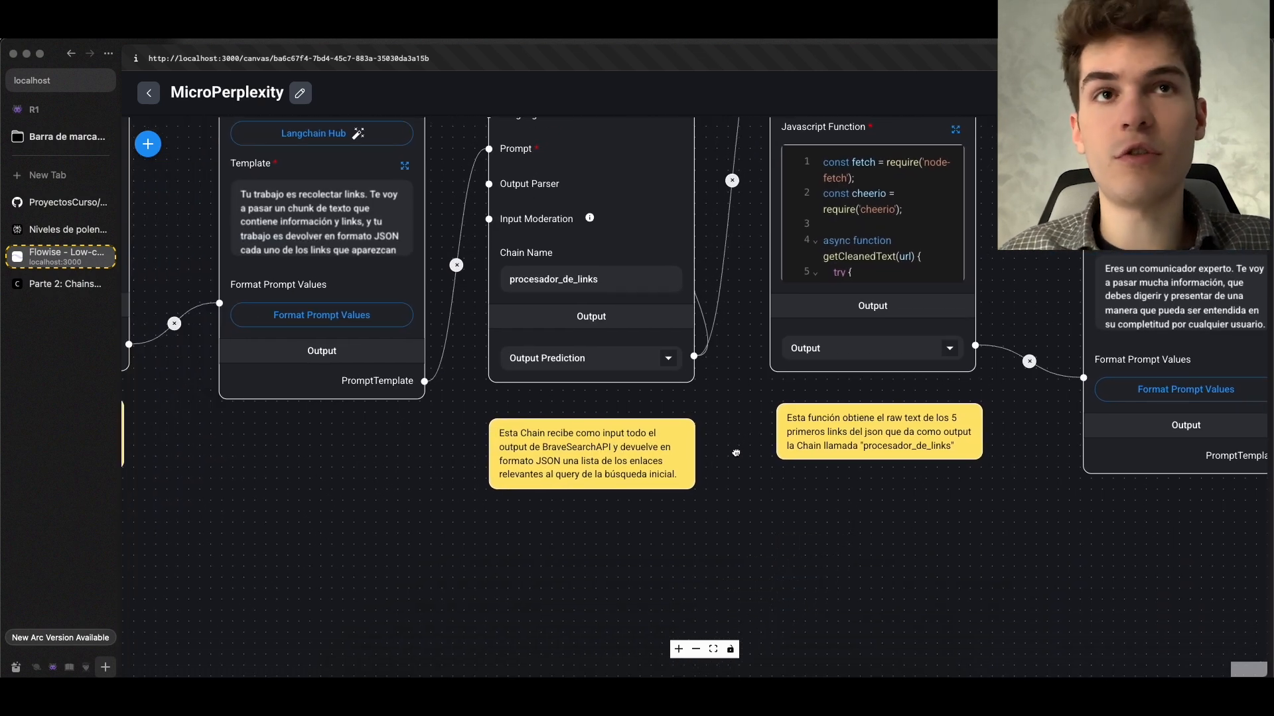
{"action": "scroll", "coordinate": [626, 455], "scroll_direction": "up", "scroll_amount": 2}
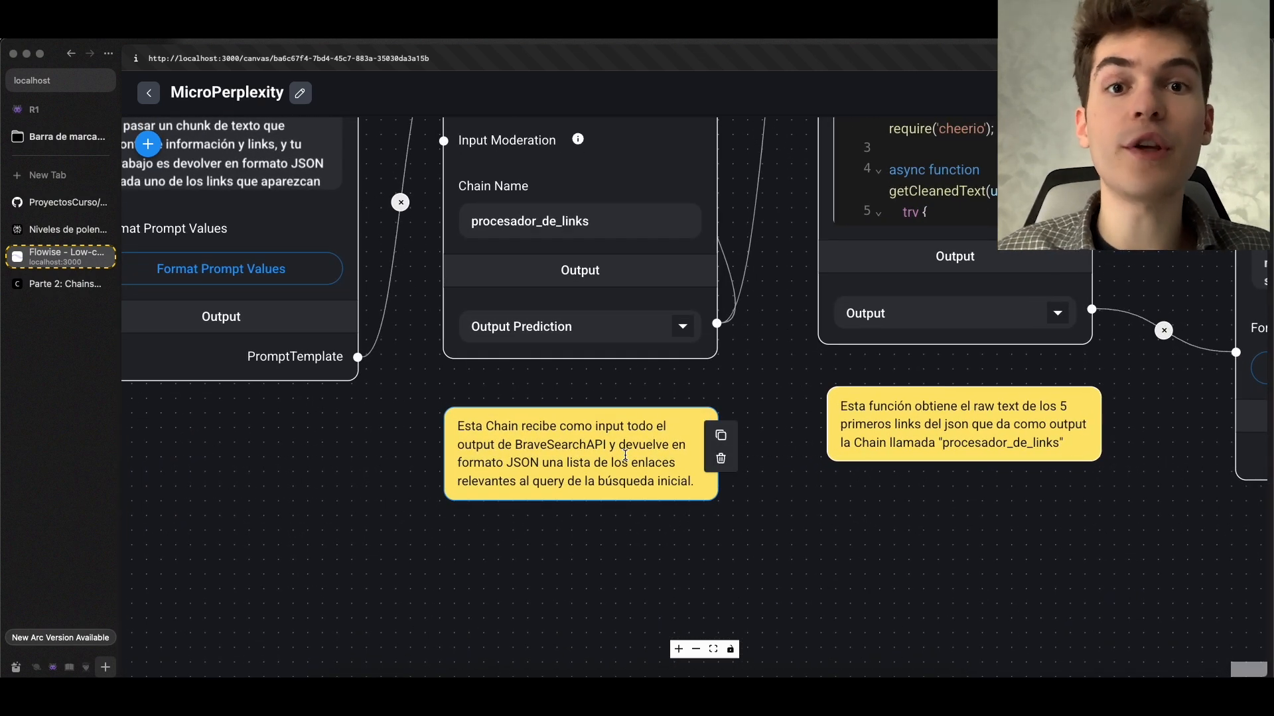
{"action": "scroll", "coordinate": [521, 525], "scroll_direction": "down", "scroll_amount": 6}
{"action": "left_click_drag", "start_coordinate": [521, 525], "coordinate": [754, 509]}
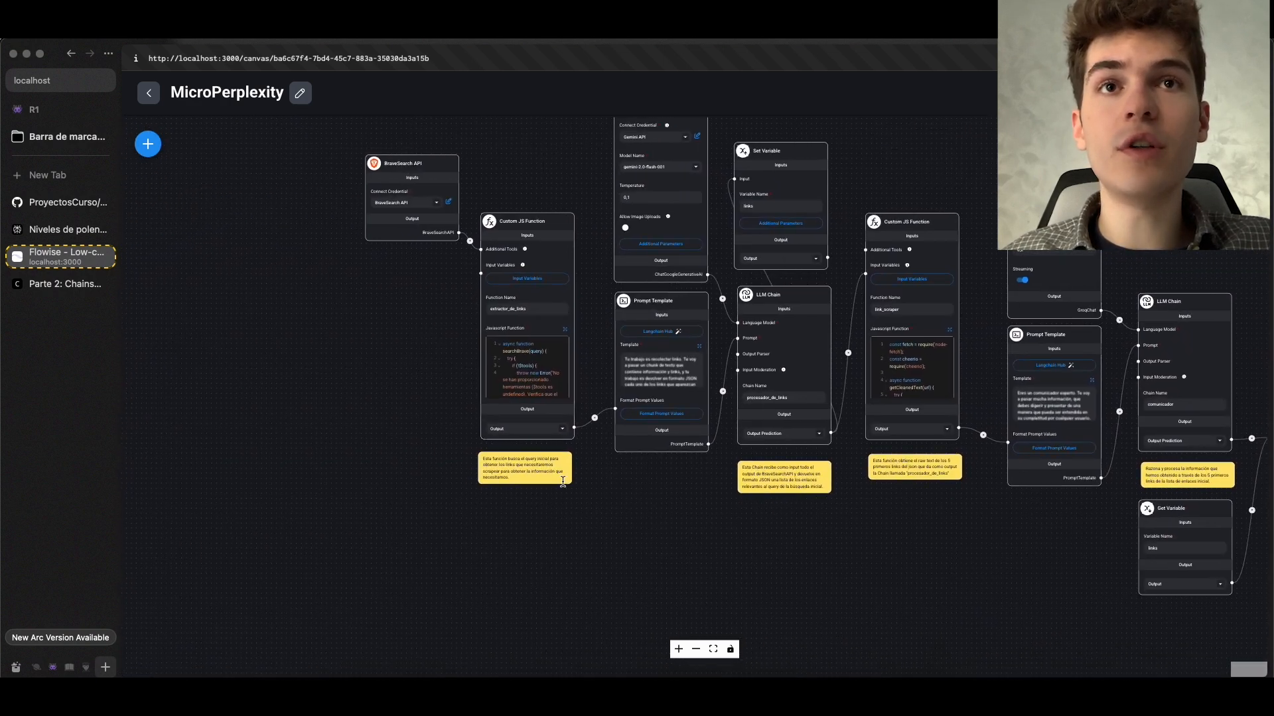
{"action": "scroll", "coordinate": [499, 472], "scroll_direction": "up", "scroll_amount": 6}
{"action": "scroll", "coordinate": [643, 512], "scroll_direction": "down", "scroll_amount": 6}
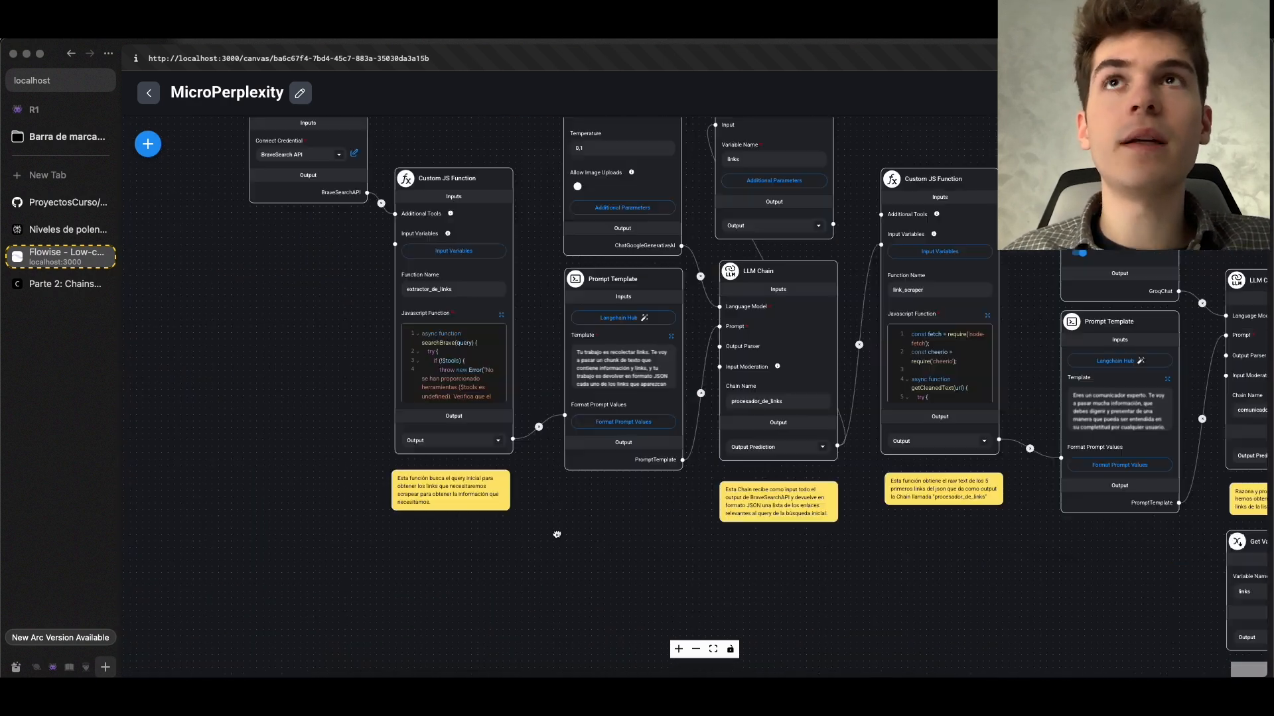
{"action": "left_click_drag", "start_coordinate": [830, 536], "coordinate": [447, 503]}
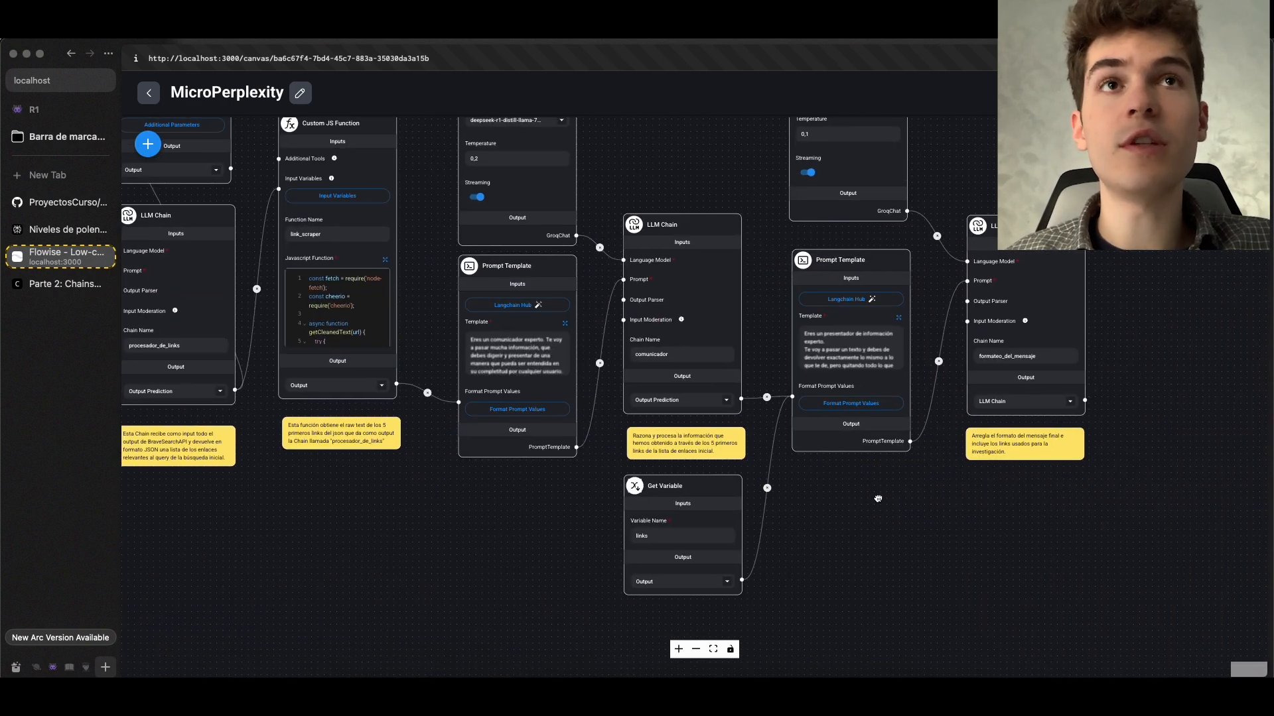
{"action": "left_click_drag", "start_coordinate": [878, 497], "coordinate": [400, 491]}
{"action": "scroll", "coordinate": [549, 512], "scroll_direction": "up", "scroll_amount": 3}
{"action": "scroll", "coordinate": [540, 524], "scroll_direction": "down", "scroll_amount": 5}
{"action": "left_click_drag", "start_coordinate": [540, 524], "coordinate": [727, 555]}
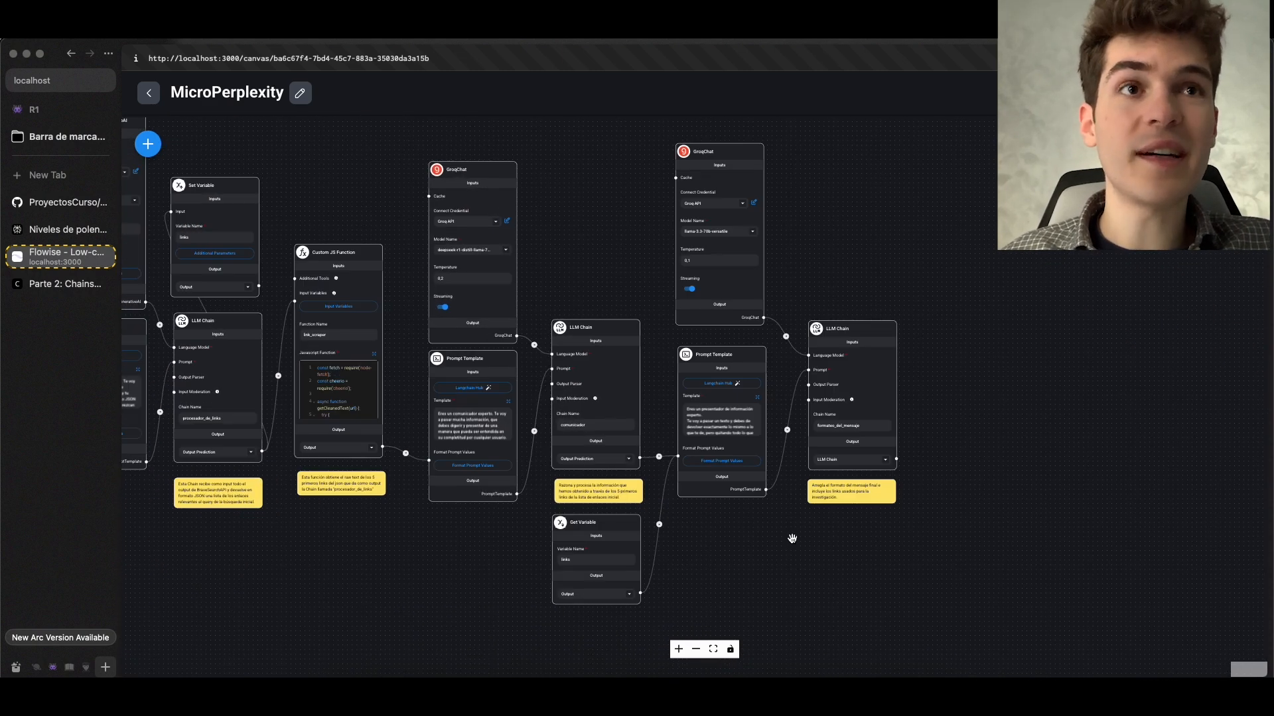
{"action": "scroll", "coordinate": [792, 538], "scroll_direction": "up", "scroll_amount": 5}
{"action": "scroll", "coordinate": [634, 540], "scroll_direction": "down", "scroll_amount": 3}
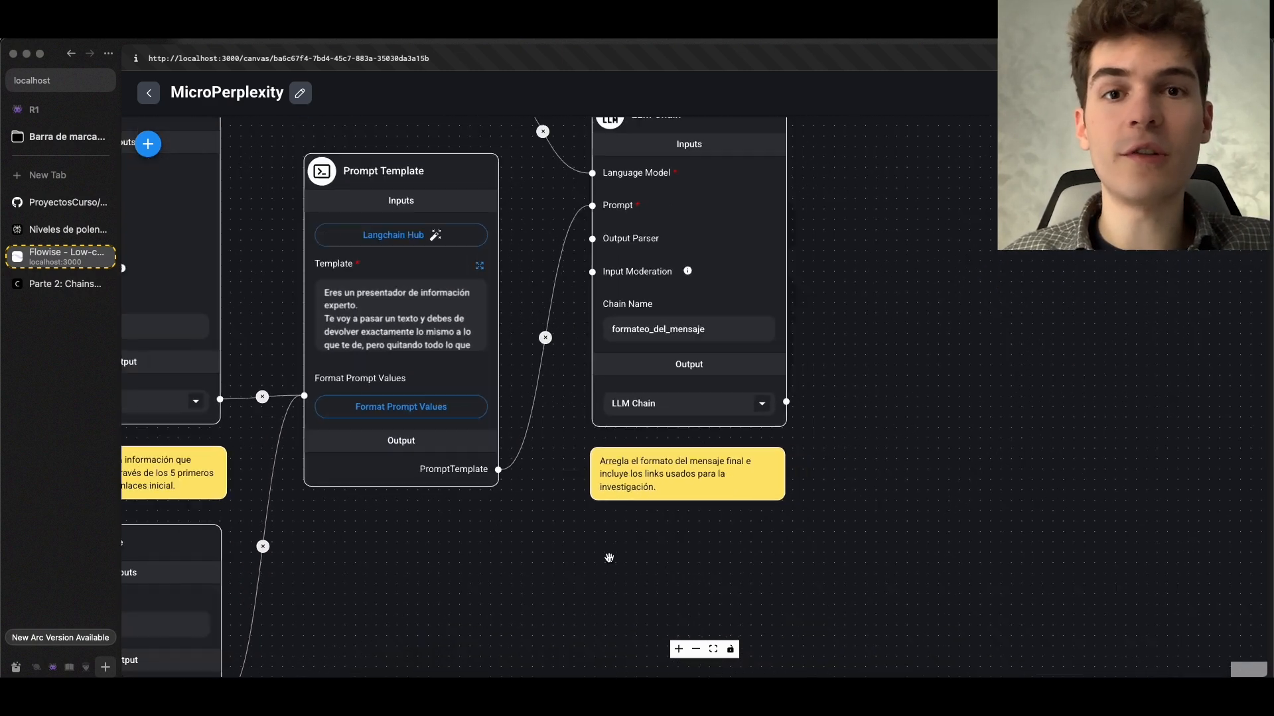
{"action": "scroll", "coordinate": [609, 558], "scroll_direction": "down", "scroll_amount": 3}
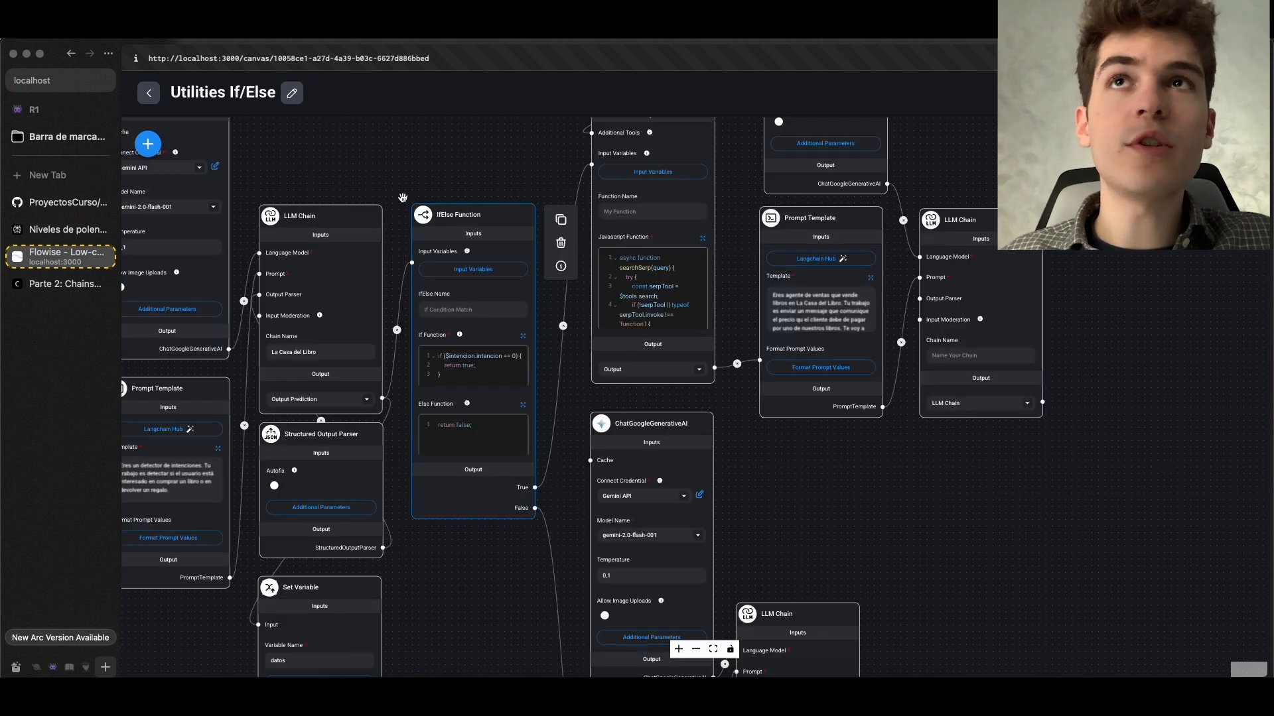
Add an unconnected Get Variable node and a Set Variable node side by side in the empty area of the Utilities If/Else chatflow
{"action": "left_click", "coordinate": [148, 143]}
{"action": "left_click", "coordinate": [342, 259]}
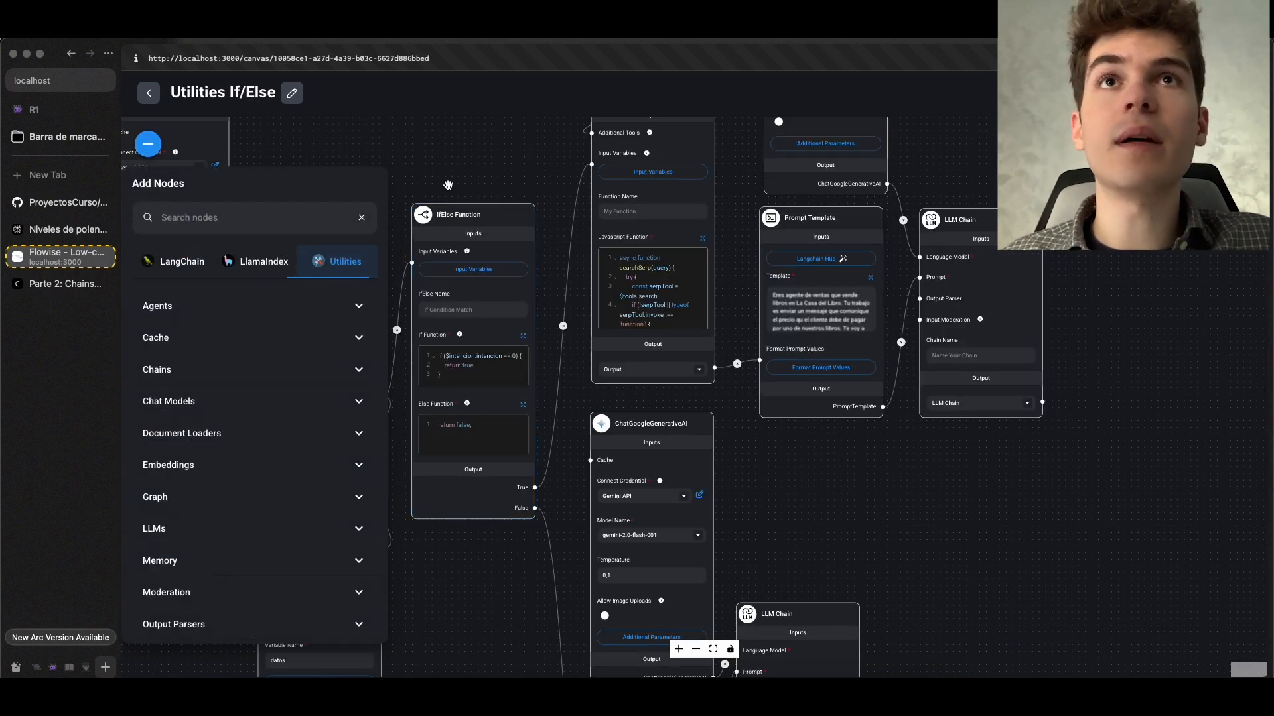
{"action": "left_click", "coordinate": [327, 307]}
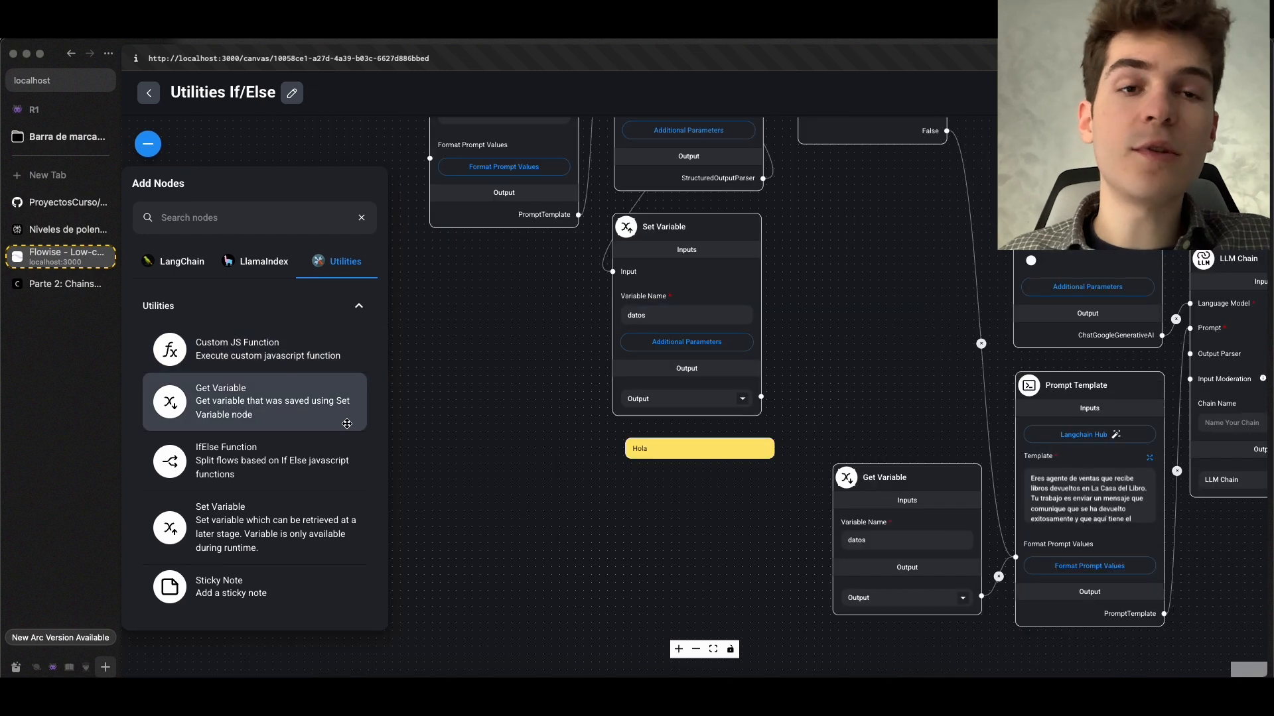
{"action": "left_click_drag", "start_coordinate": [238, 391], "coordinate": [498, 421]}
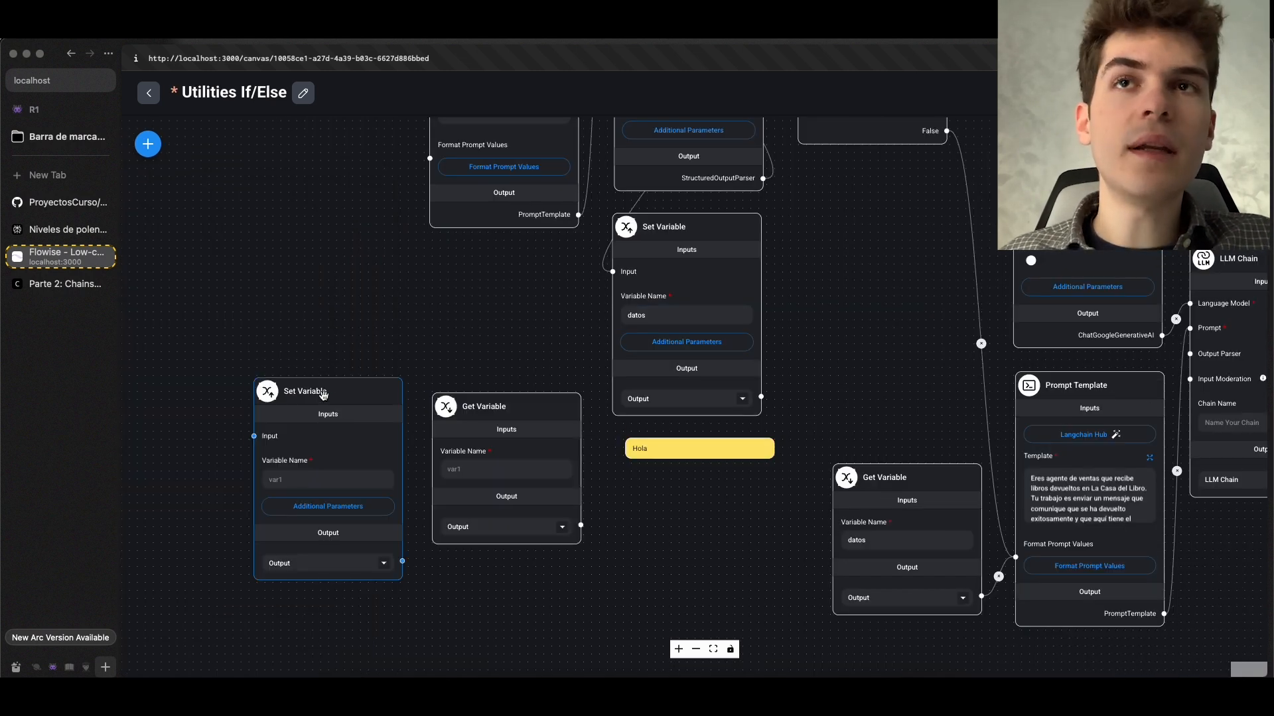
{"action": "left_click_drag", "start_coordinate": [323, 395], "coordinate": [321, 398]}
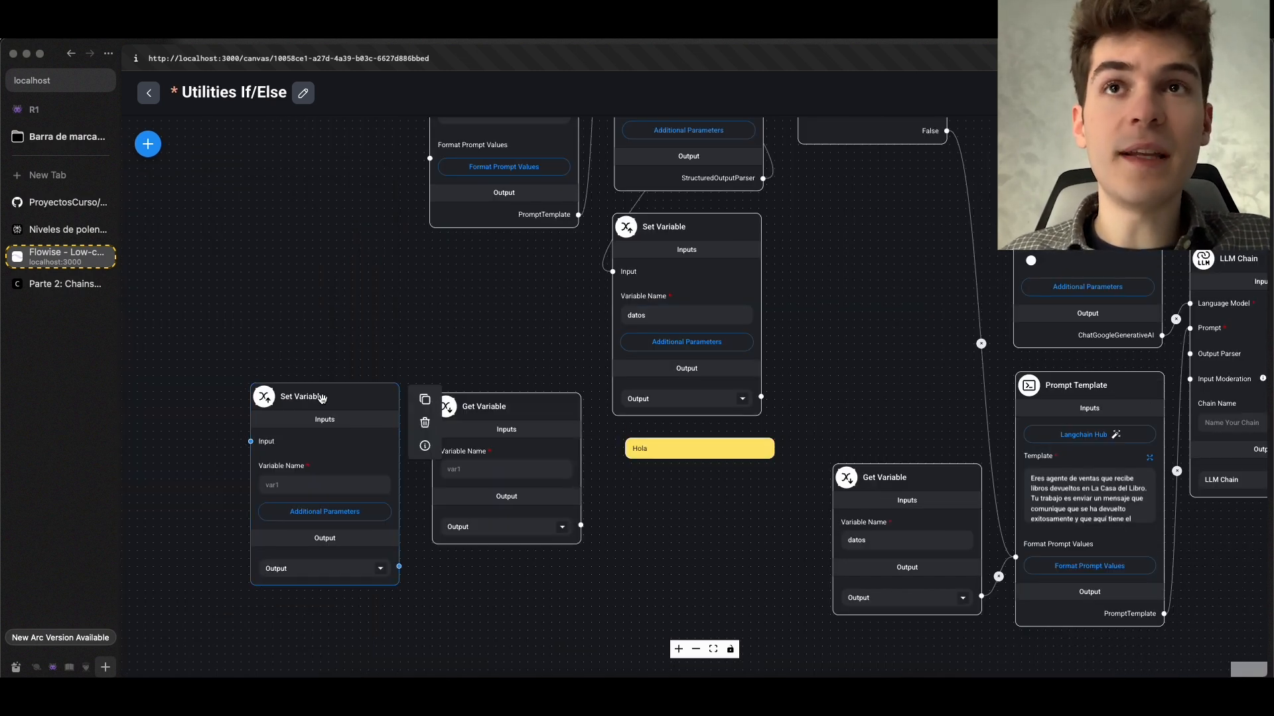
{"action": "scroll", "coordinate": [322, 398], "scroll_direction": "up", "scroll_amount": 3}
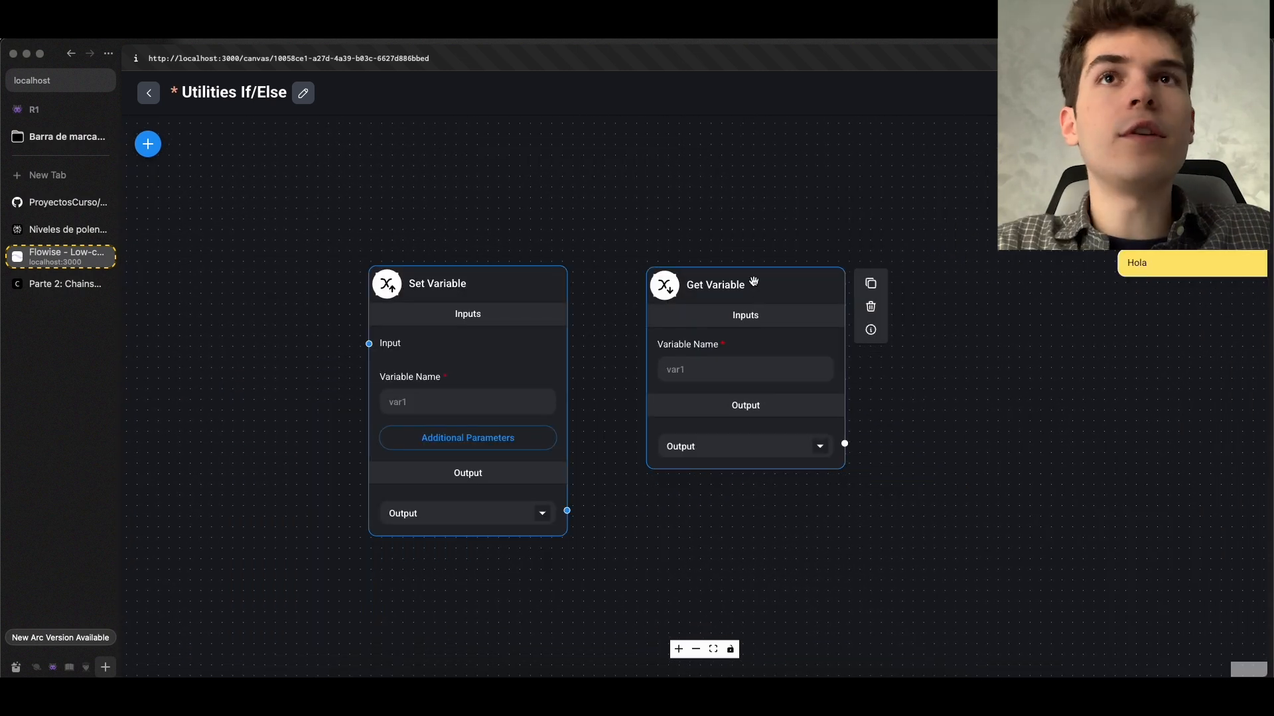
{"action": "scroll", "coordinate": [745, 252], "scroll_direction": "down", "scroll_amount": 1}
{"action": "scroll", "coordinate": [740, 248], "scroll_direction": "down", "scroll_amount": 1}
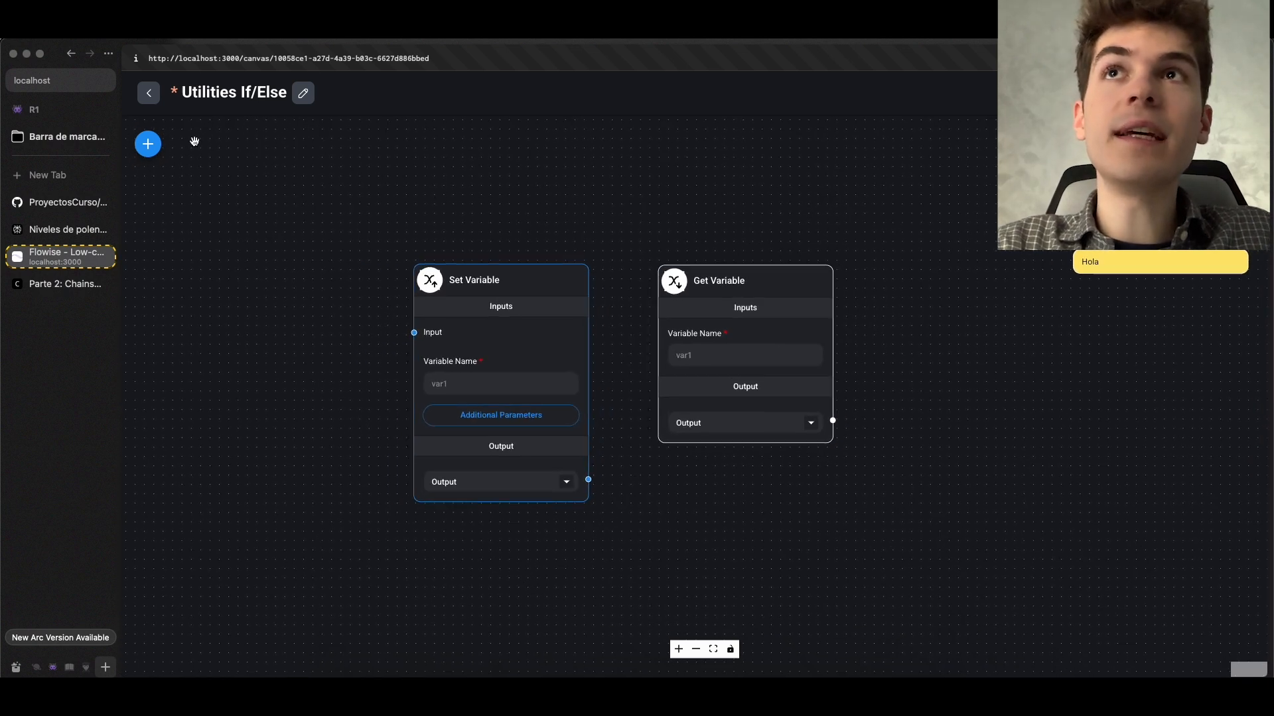
Review the list of Utilities nodes and look at the existing Custom JS Function node fed by the Serp API tool
{"action": "left_click", "coordinate": [148, 145]}
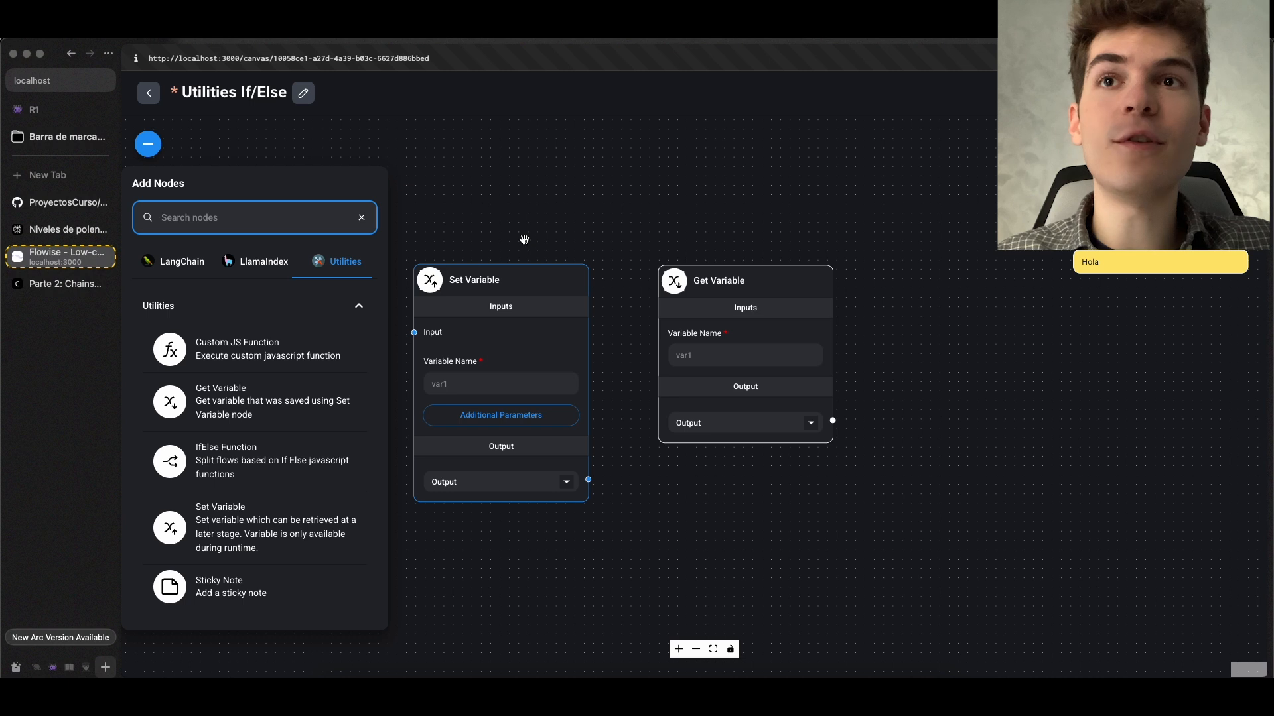
{"action": "left_click_drag", "start_coordinate": [523, 216], "coordinate": [595, 219]}
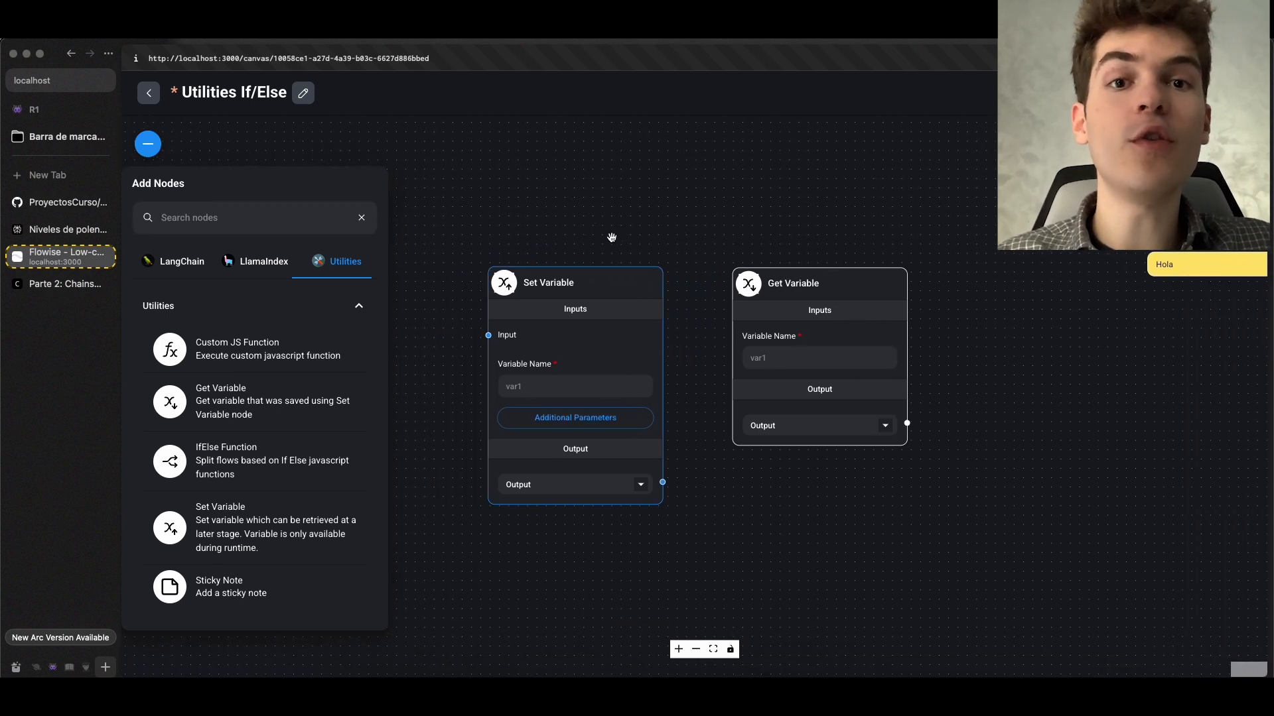
{"action": "scroll", "coordinate": [612, 238], "scroll_direction": "down", "scroll_amount": 3}
{"action": "left_click_drag", "start_coordinate": [680, 191], "coordinate": [318, 517]}
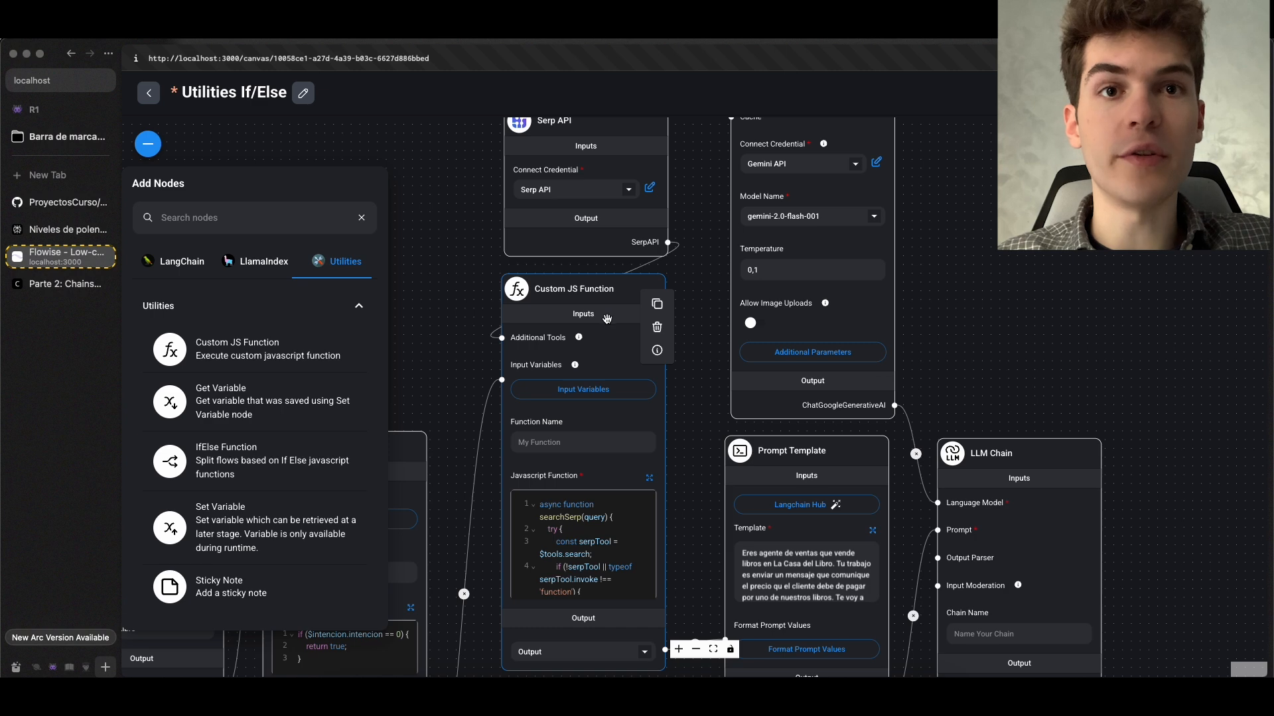
{"action": "scroll", "coordinate": [601, 339], "scroll_direction": "up", "scroll_amount": 1}
{"action": "left_click_drag", "start_coordinate": [703, 446], "coordinate": [708, 325]}
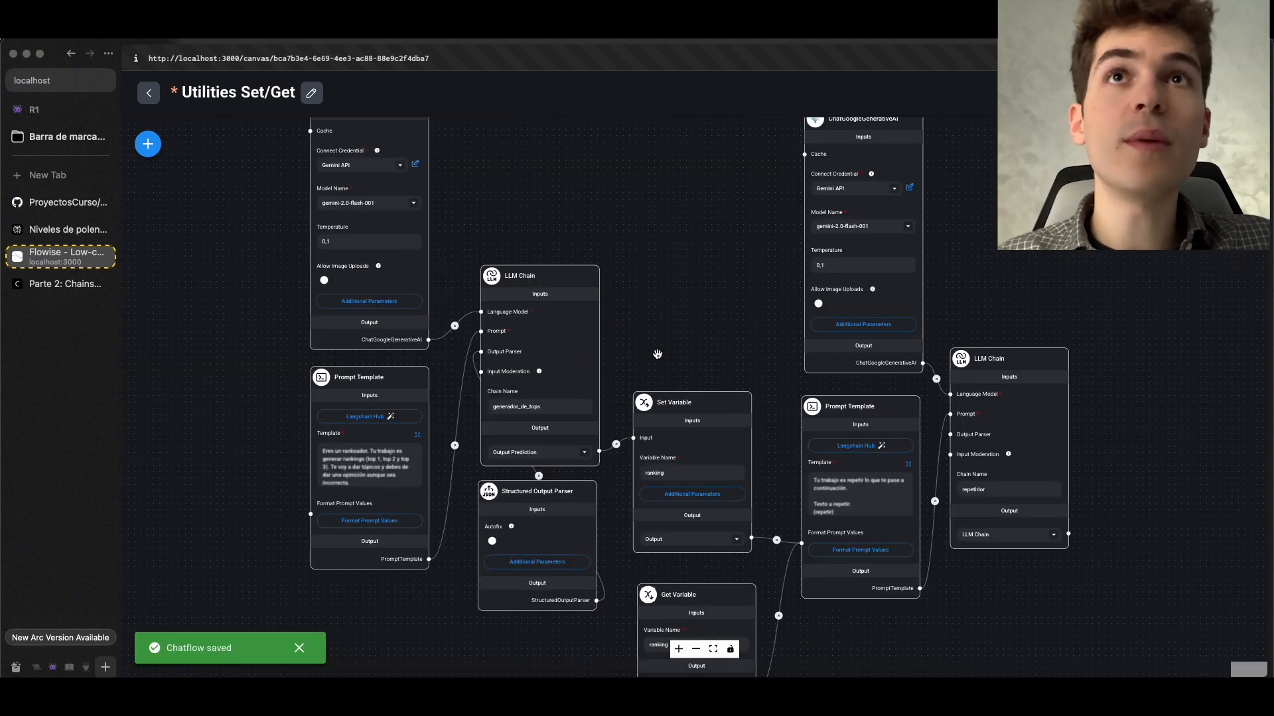
{"action": "left_click_drag", "start_coordinate": [658, 354], "coordinate": [814, 360]}
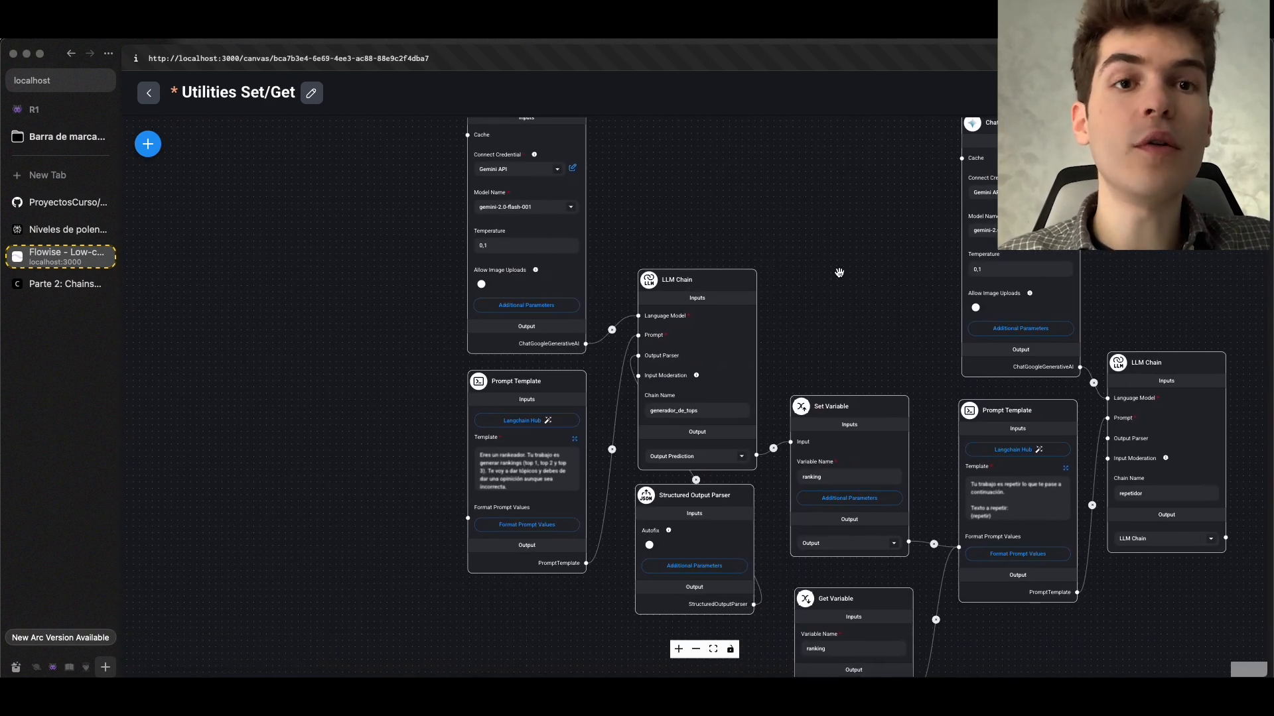
Examine the generador_de_tops LLM Chain, its link to the Set Variable node and the chat test history in the Utilities Set/Get chatflow
{"action": "scroll", "coordinate": [842, 273], "scroll_direction": "up", "scroll_amount": 4}
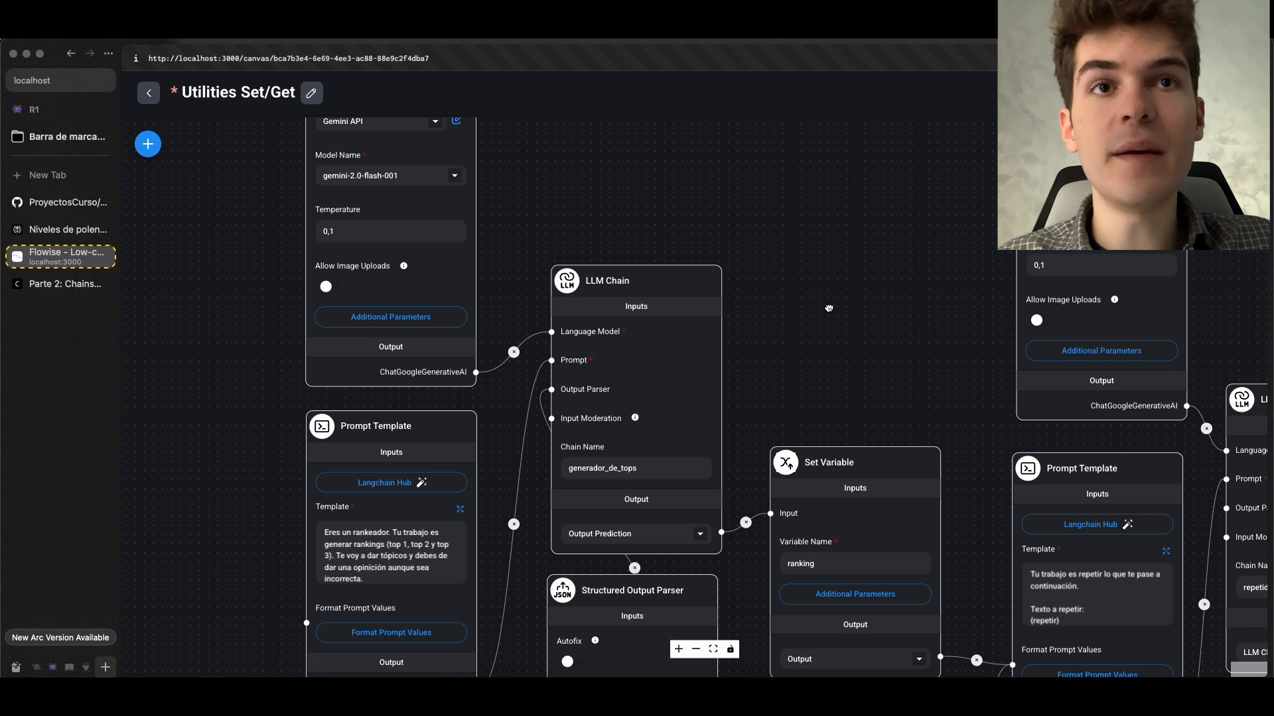
{"action": "left_click_drag", "start_coordinate": [830, 308], "coordinate": [780, 247]}
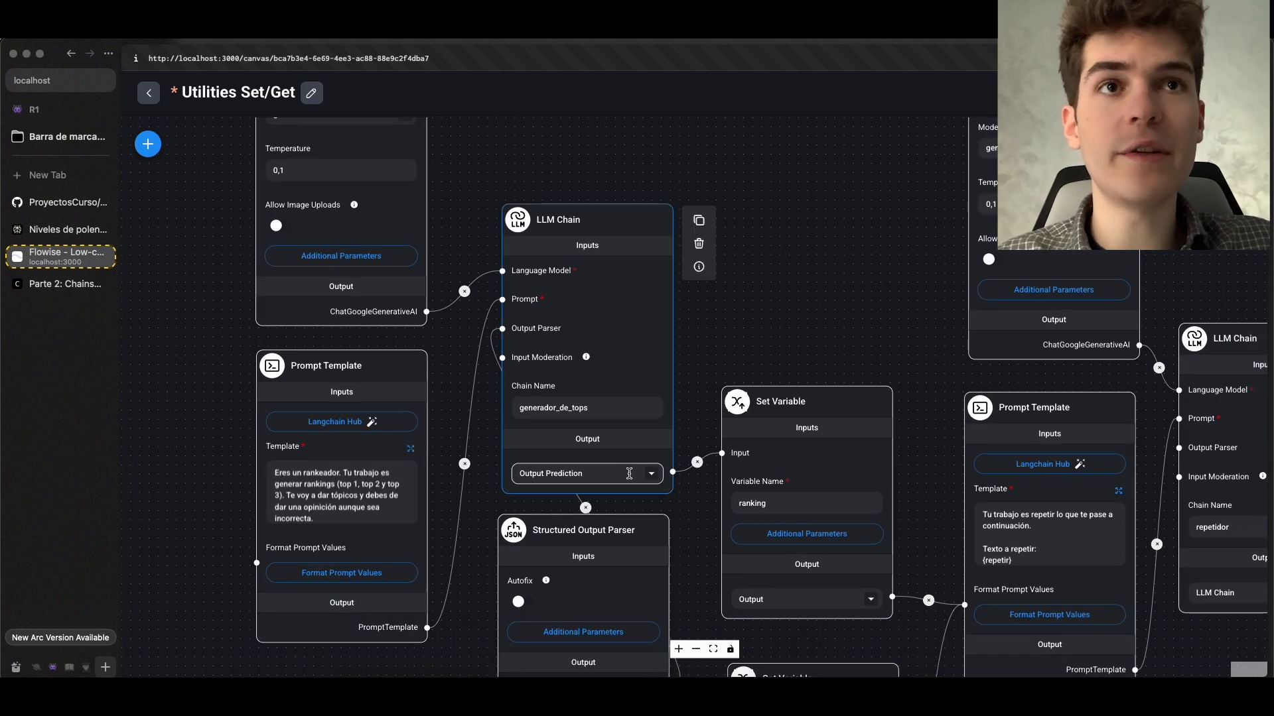
{"action": "scroll", "coordinate": [629, 474], "scroll_direction": "up", "scroll_amount": 4}
{"action": "left_click", "coordinate": [1240, 144]}
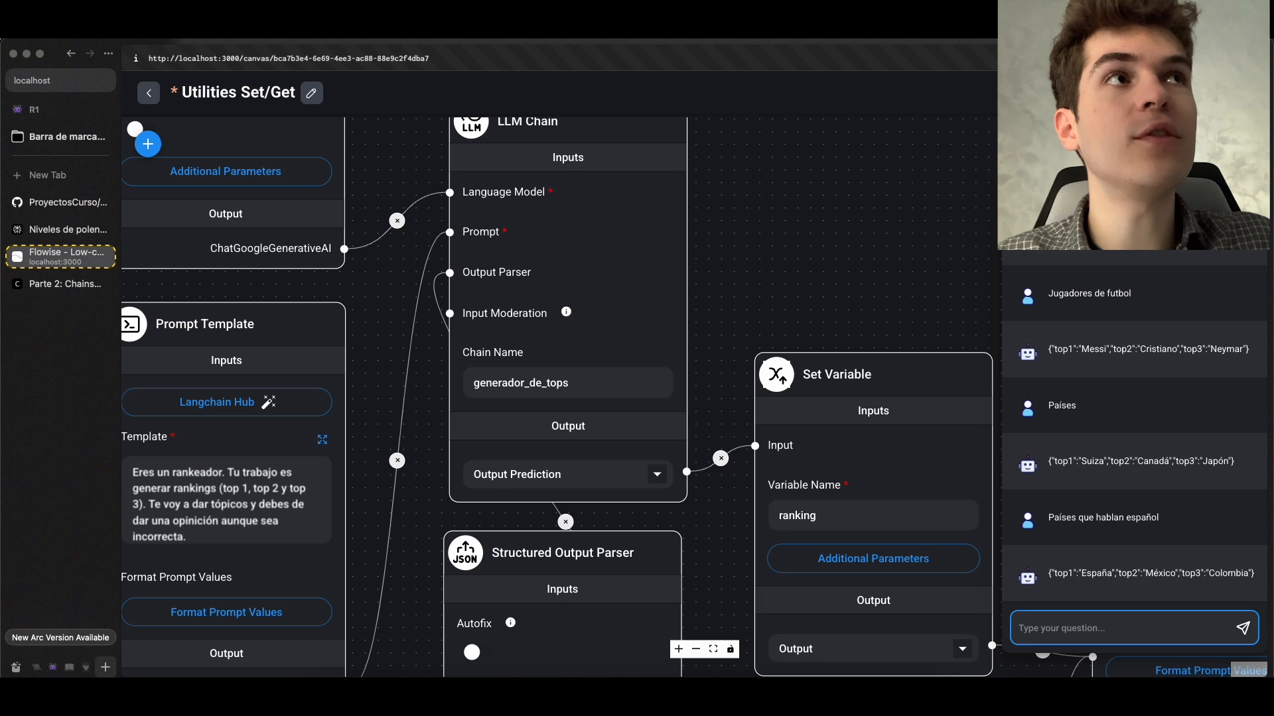
{"action": "left_click", "coordinate": [1240, 144]}
{"action": "scroll", "coordinate": [776, 494], "scroll_direction": "up", "scroll_amount": 2}
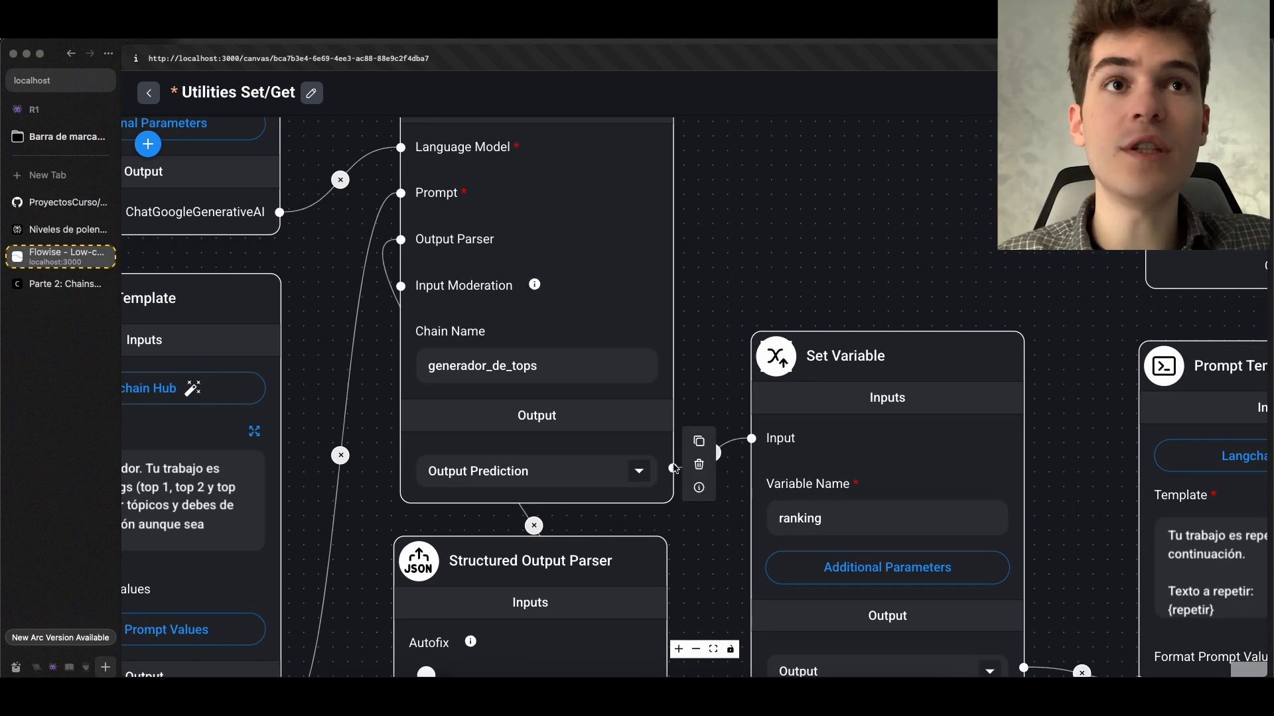
{"action": "scroll", "coordinate": [862, 276], "scroll_direction": "down", "scroll_amount": 3}
{"action": "left_click_drag", "start_coordinate": [904, 272], "coordinate": [730, 177]}
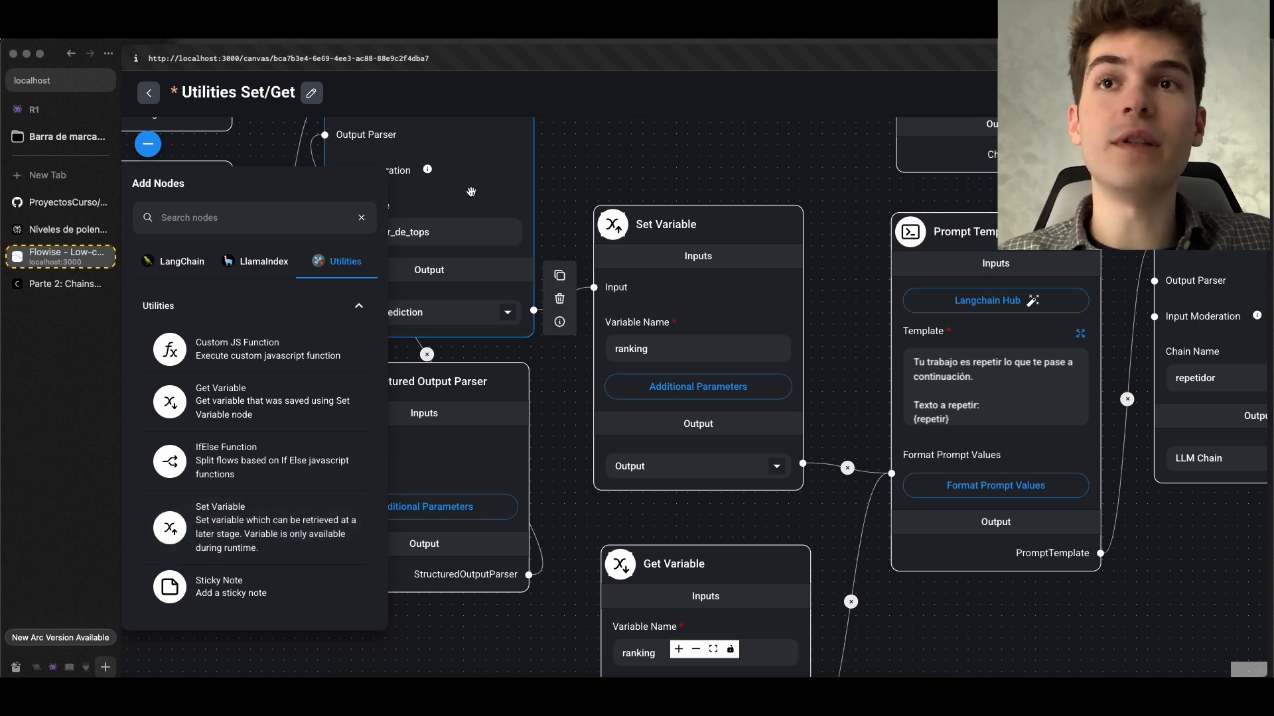
Inspect the Set Variable node, the repetidor LLM Chain and its Prompt Template
{"action": "left_click", "coordinate": [647, 373]}
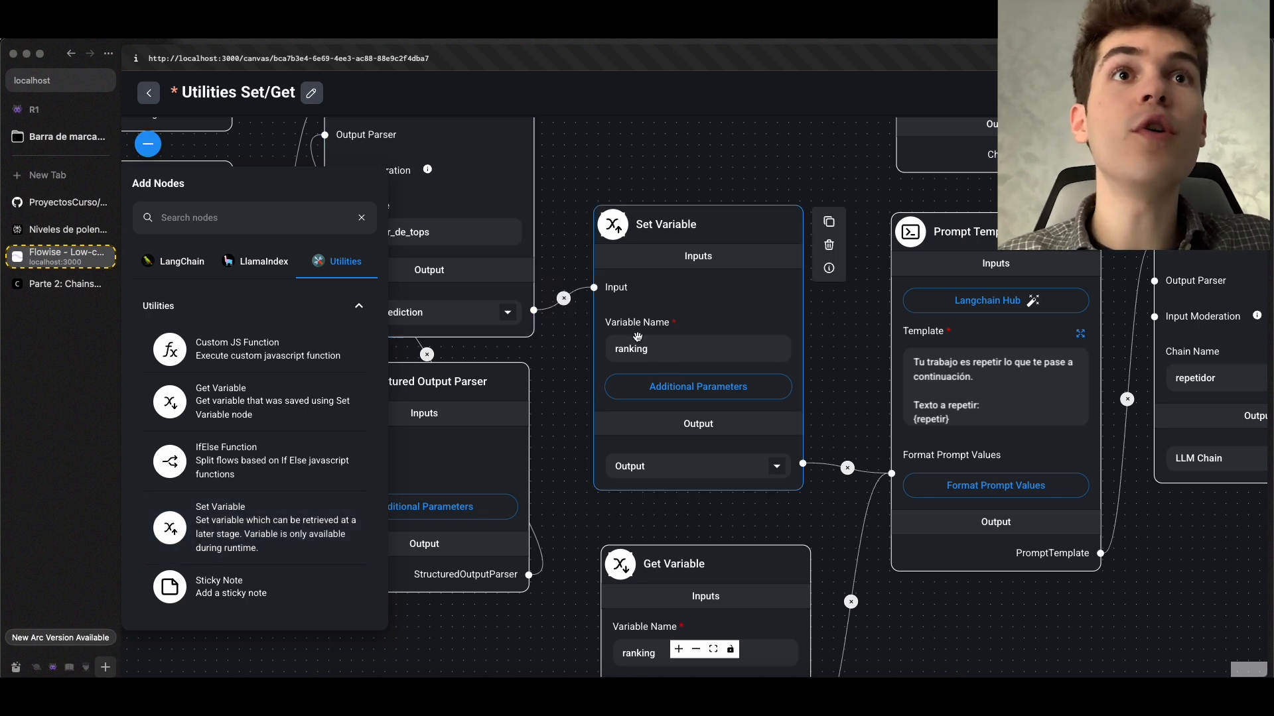
{"action": "scroll", "coordinate": [564, 497], "scroll_direction": "down", "scroll_amount": 9}
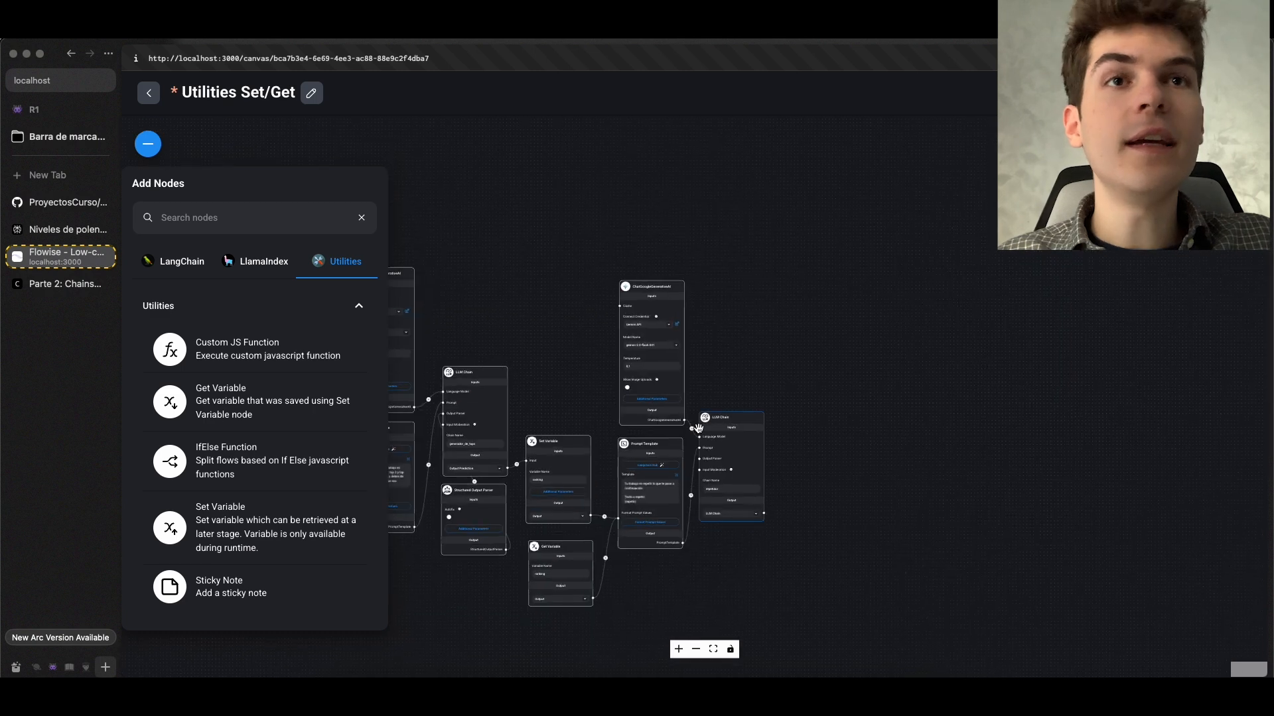
{"action": "scroll", "coordinate": [696, 429], "scroll_direction": "up", "scroll_amount": 3}
{"action": "scroll", "coordinate": [837, 467], "scroll_direction": "up", "scroll_amount": 4}
{"action": "left_click_drag", "start_coordinate": [826, 492], "coordinate": [894, 368]}
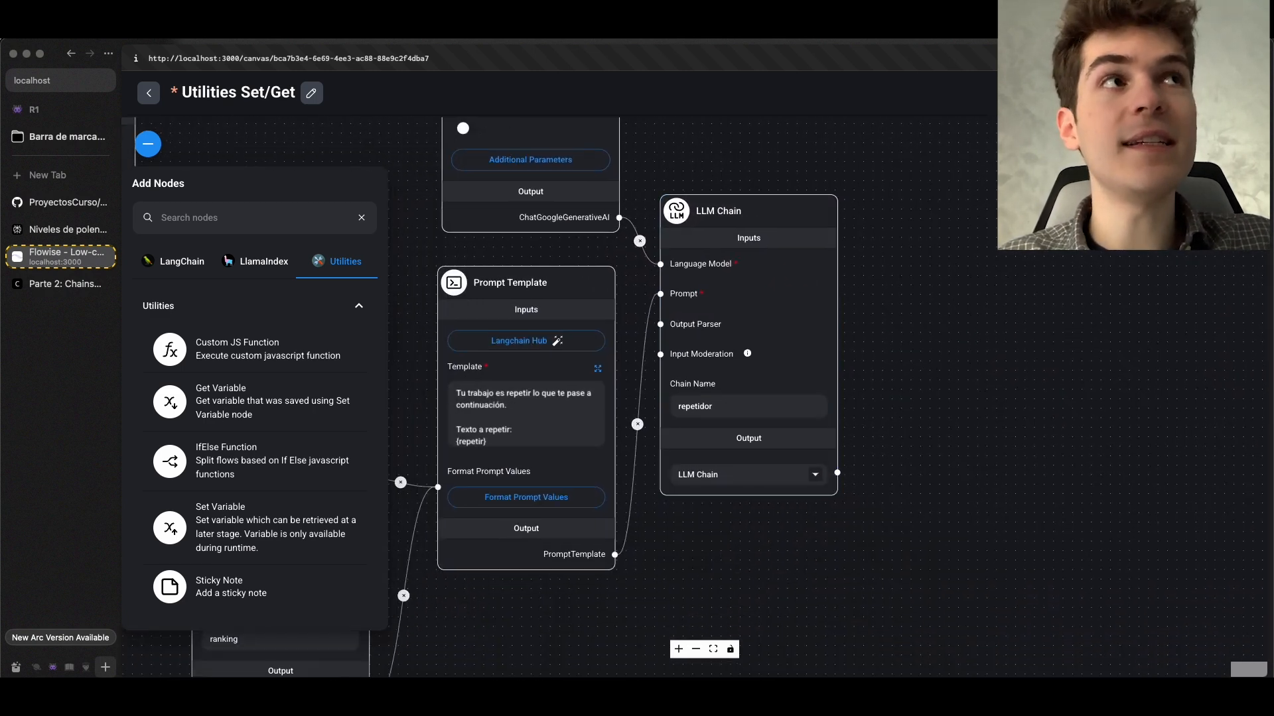
{"action": "left_click", "coordinate": [1241, 144]}
{"action": "left_click", "coordinate": [1246, 196]}
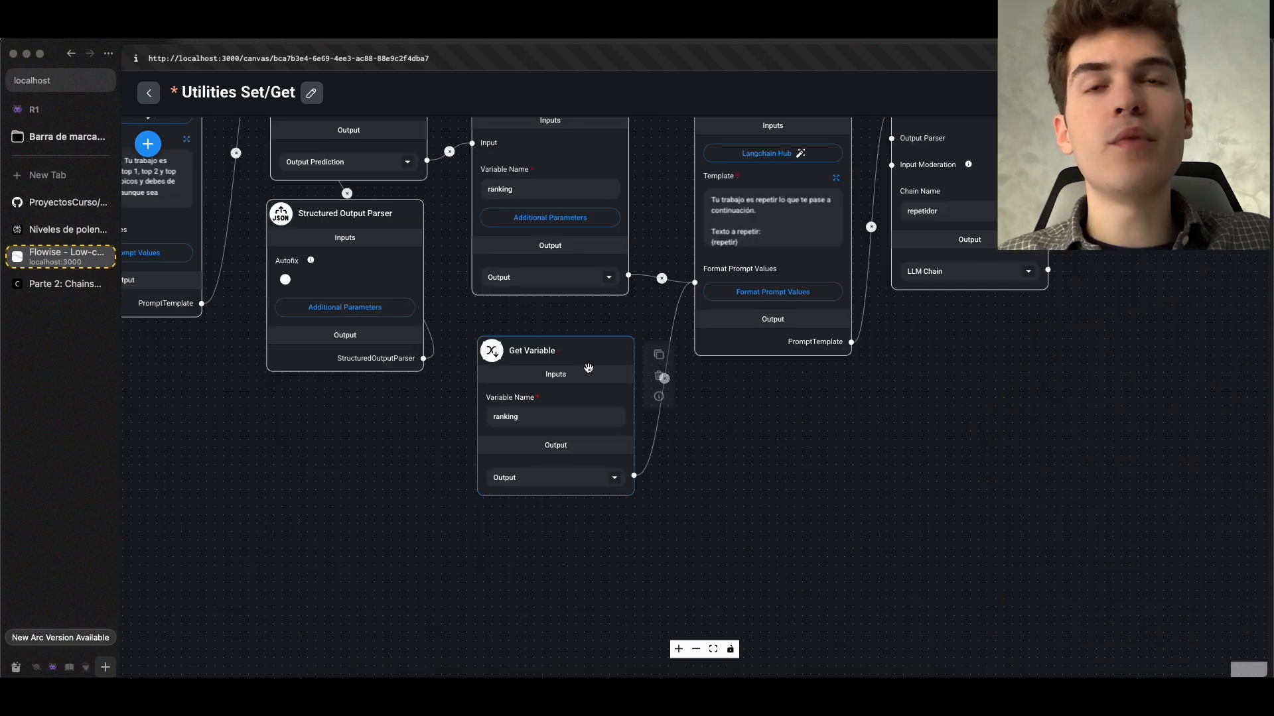
Inspect the ranking Get Variable node that feeds the second Prompt Template, and save the chatflow
{"action": "scroll", "coordinate": [588, 368], "scroll_direction": "up", "scroll_amount": 5}
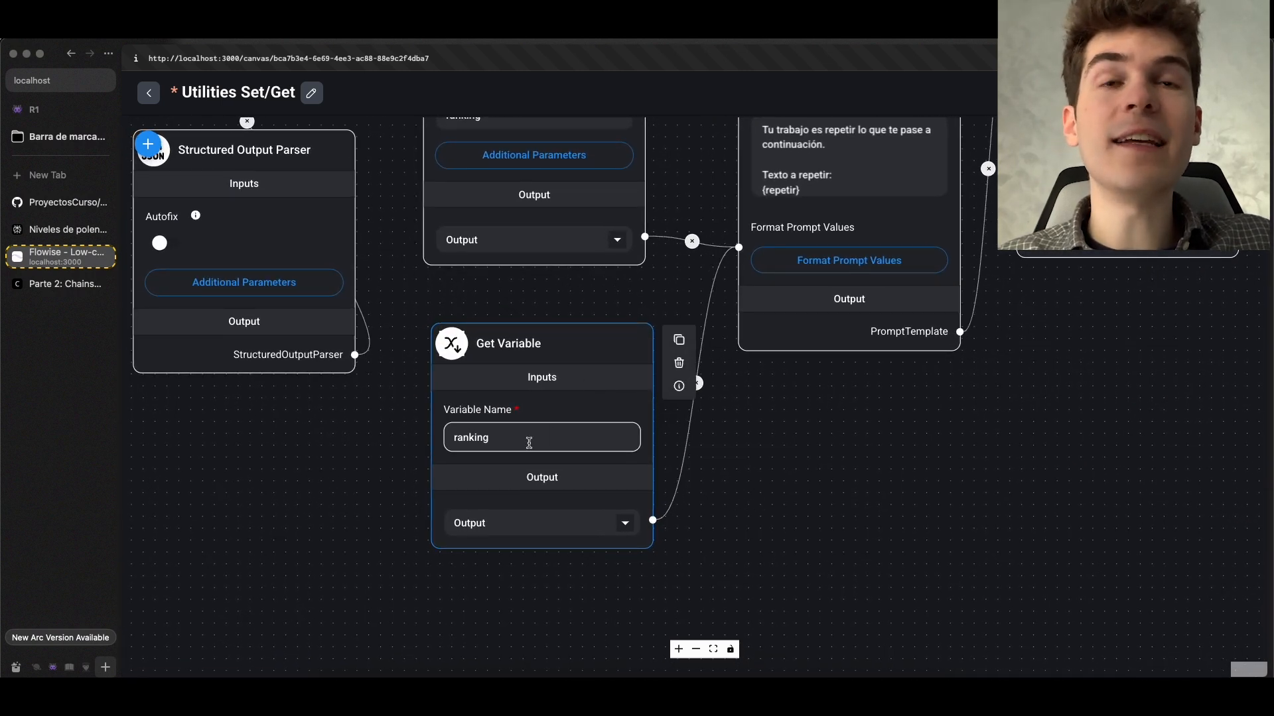
{"action": "scroll", "coordinate": [526, 443], "scroll_direction": "up", "scroll_amount": 1}
{"action": "scroll", "coordinate": [527, 441], "scroll_direction": "down", "scroll_amount": 2}
{"action": "left_click_drag", "start_coordinate": [518, 307], "coordinate": [631, 507]}
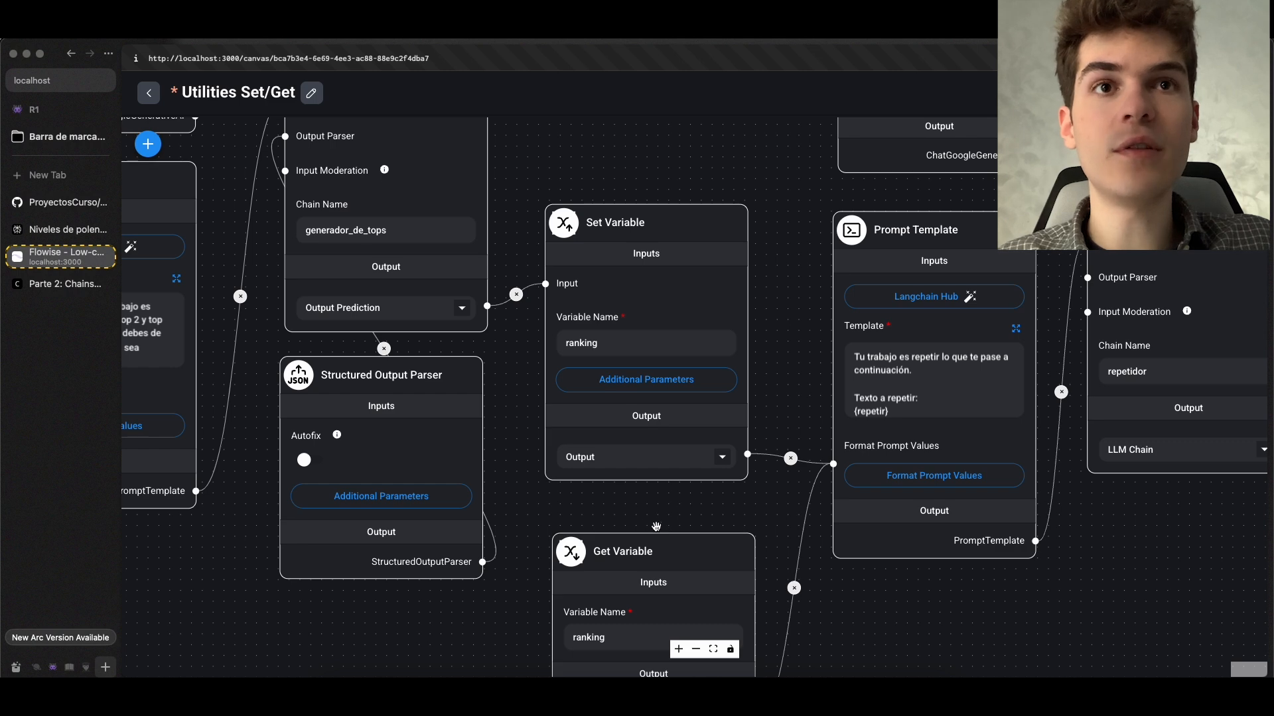
{"action": "scroll", "coordinate": [602, 370], "scroll_direction": "up", "scroll_amount": 2}
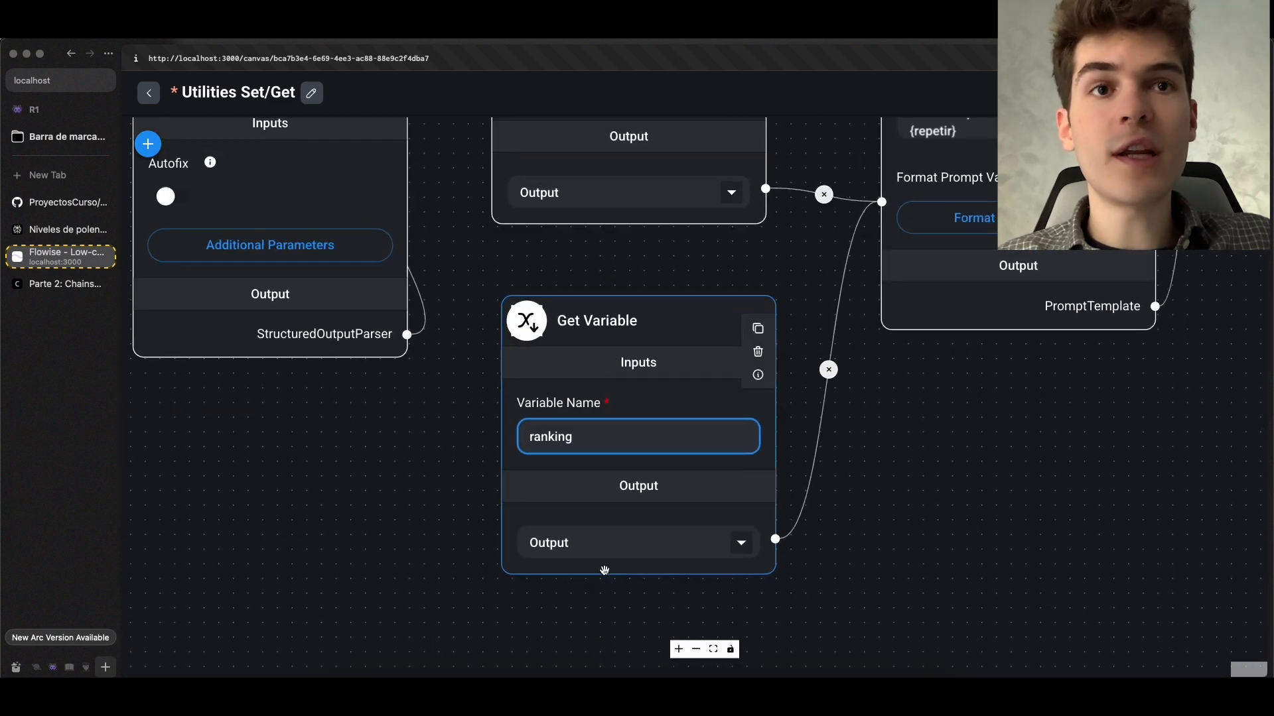
{"action": "scroll", "coordinate": [605, 570], "scroll_direction": "down", "scroll_amount": 1}
{"action": "left_click_drag", "start_coordinate": [610, 589], "coordinate": [582, 558]}
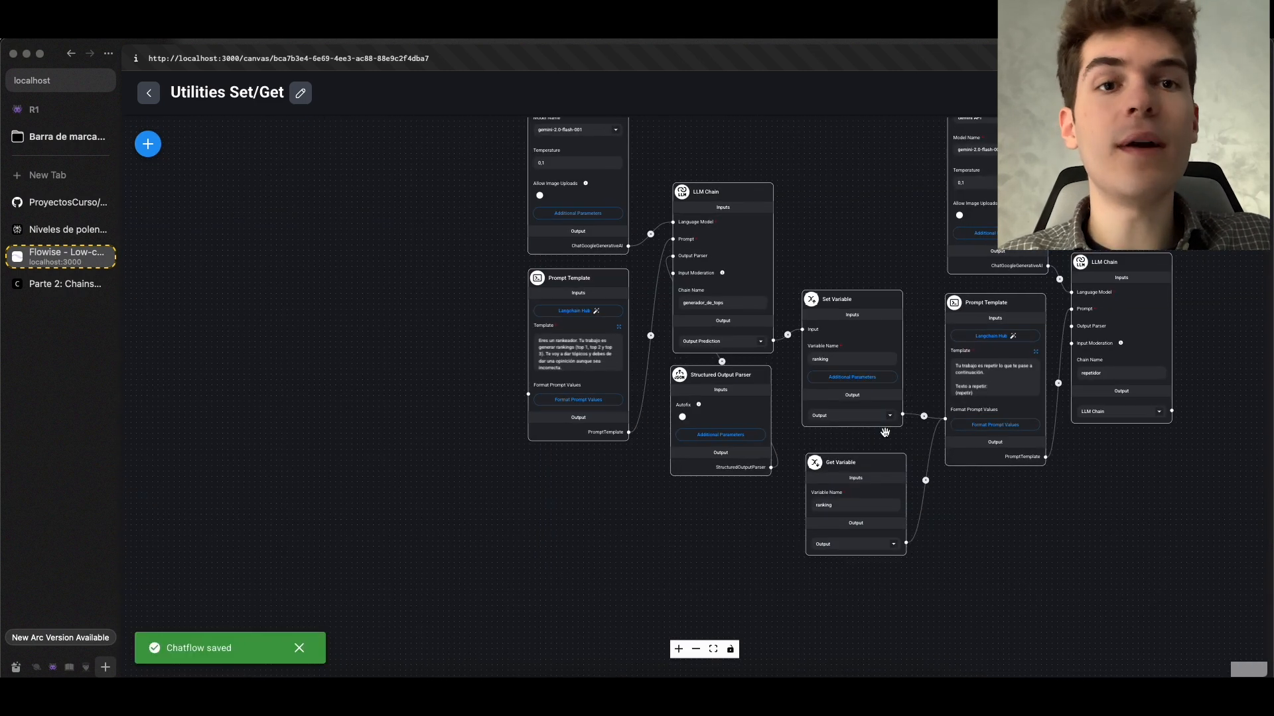
{"action": "left_click_drag", "start_coordinate": [884, 433], "coordinate": [860, 447]}
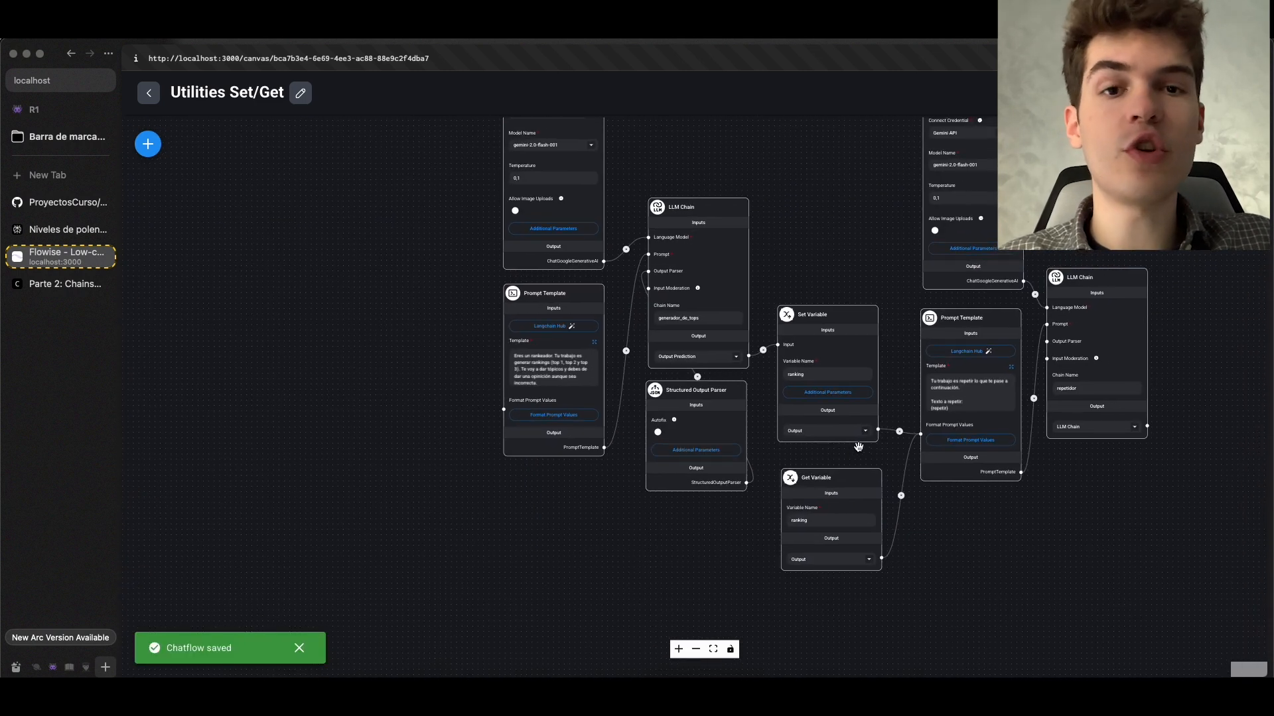
Look over the whole Utilities Set/Get flow and switch to the MicroPerplexity chatflow
{"action": "scroll", "coordinate": [869, 431], "scroll_direction": "down", "scroll_amount": 3}
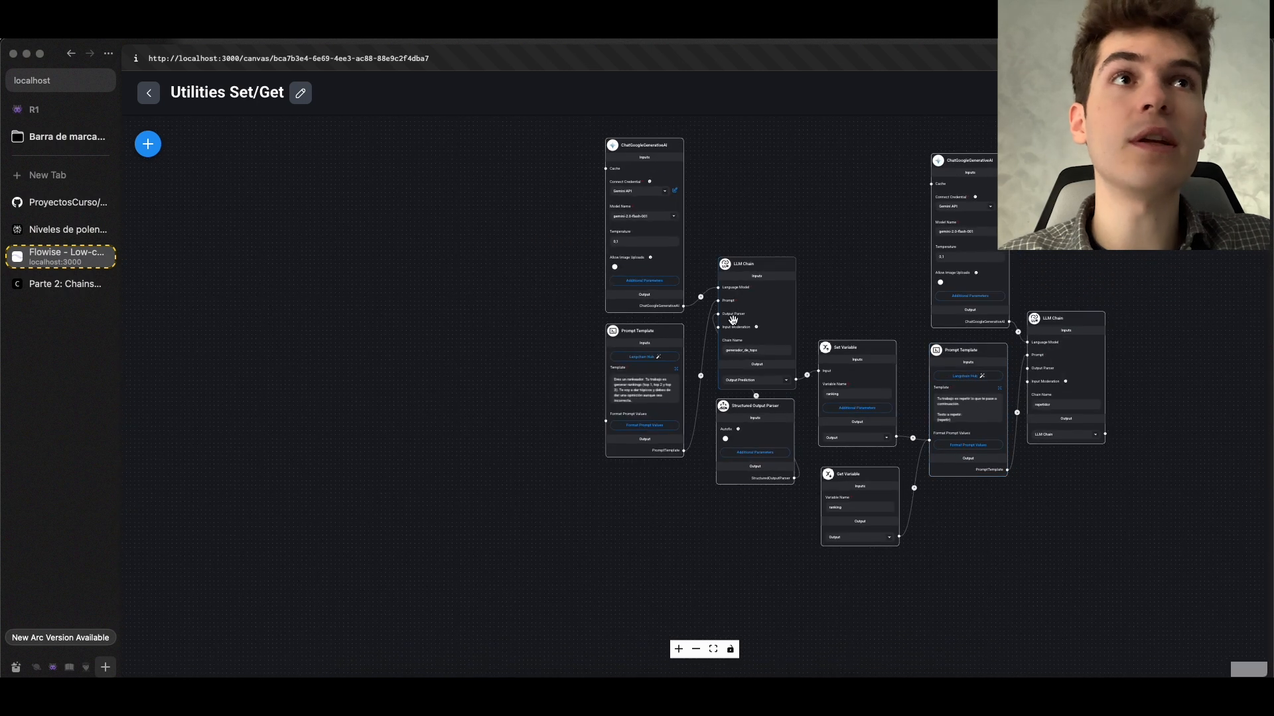
{"action": "left_click_drag", "start_coordinate": [290, 272], "coordinate": [580, 319]}
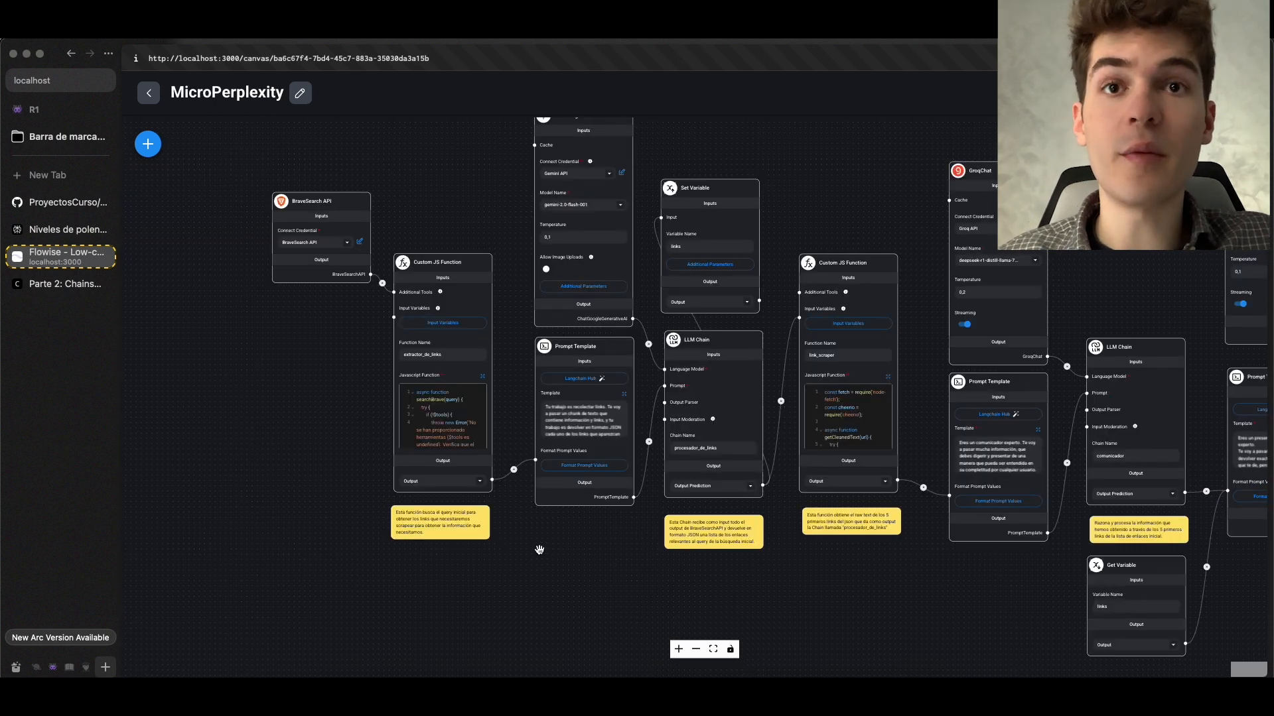
{"action": "scroll", "coordinate": [540, 550], "scroll_direction": "up", "scroll_amount": 2}
{"action": "scroll", "coordinate": [539, 550], "scroll_direction": "down", "scroll_amount": 2}
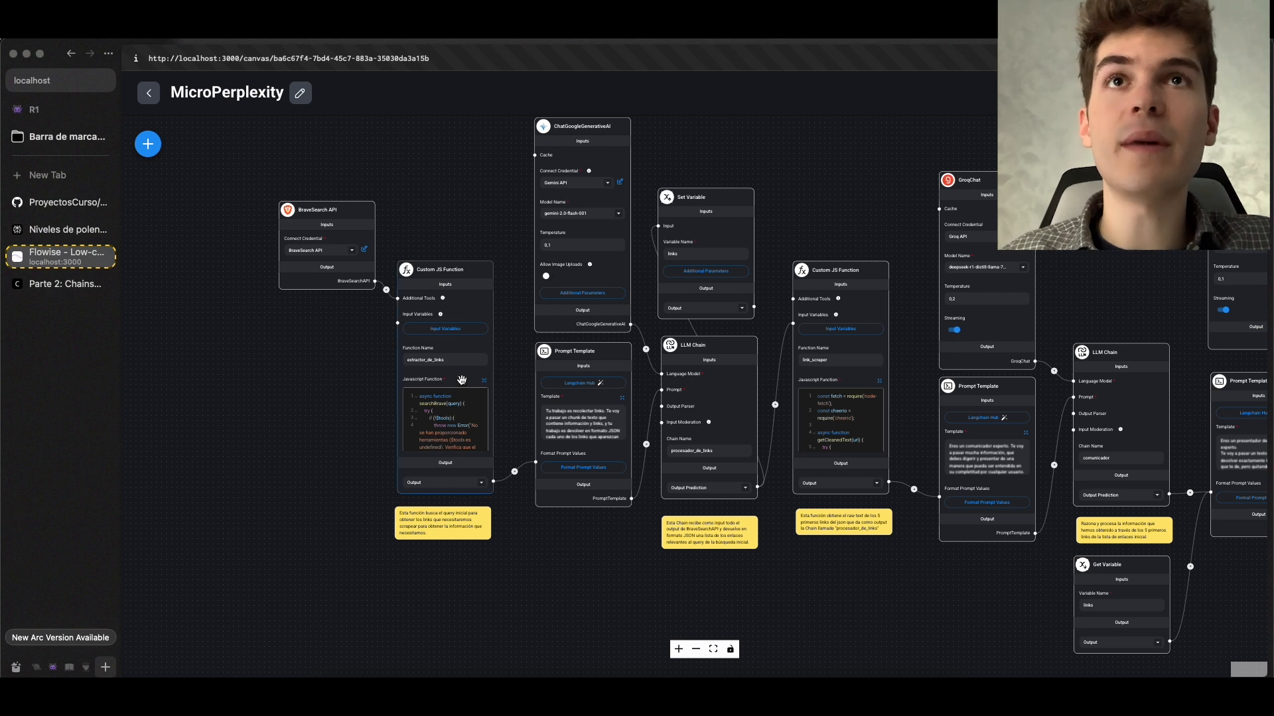
Add a Set Variable node from the Utilities nodes in the empty area below the first Prompt Template of MicroPerplexity
{"action": "scroll", "coordinate": [459, 383], "scroll_direction": "up", "scroll_amount": 4}
{"action": "left_click_drag", "start_coordinate": [253, 453], "coordinate": [430, 467]}
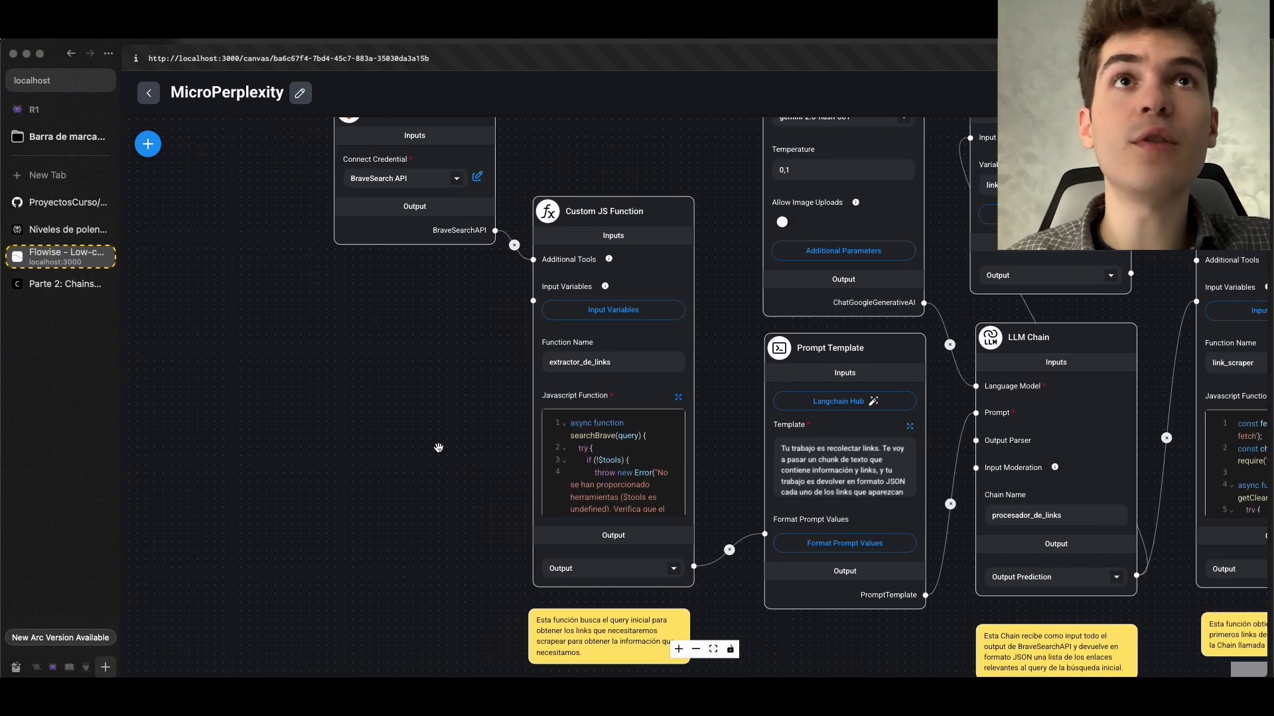
{"action": "mouse_move", "coordinate": [626, 325]}
{"action": "left_click", "coordinate": [148, 144]}
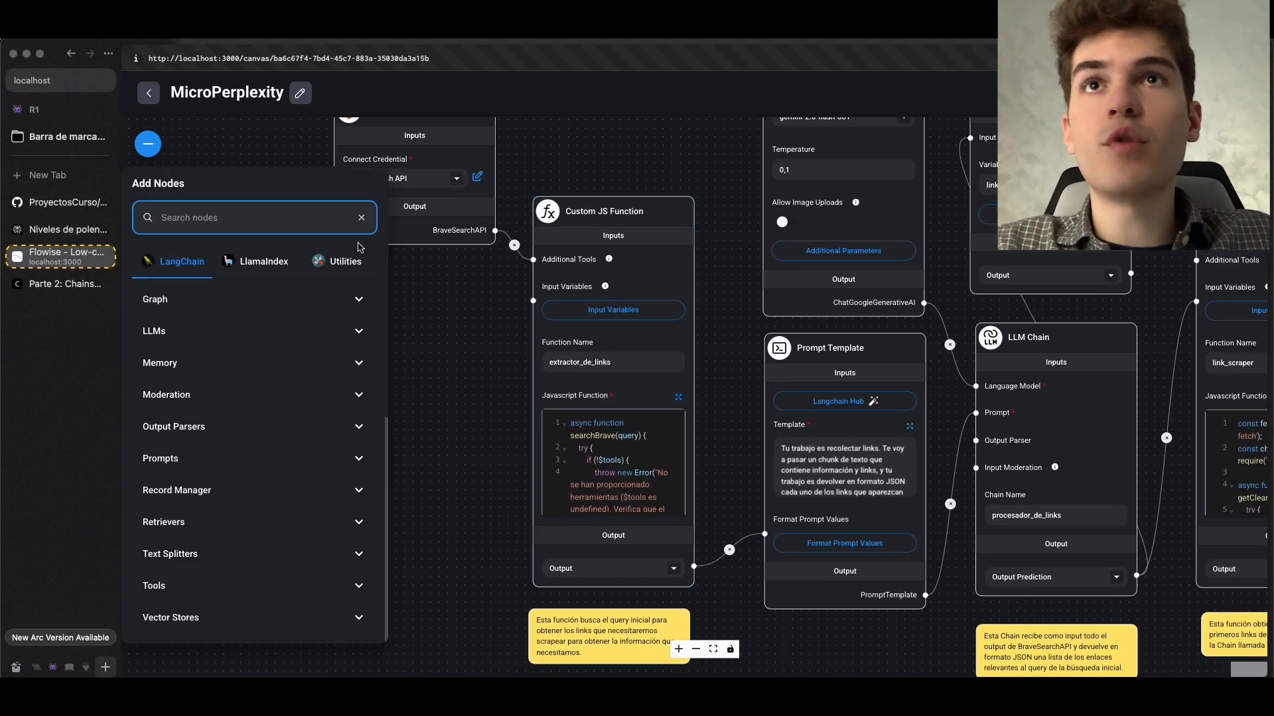
{"action": "left_click", "coordinate": [337, 262]}
{"action": "left_click", "coordinate": [226, 311]}
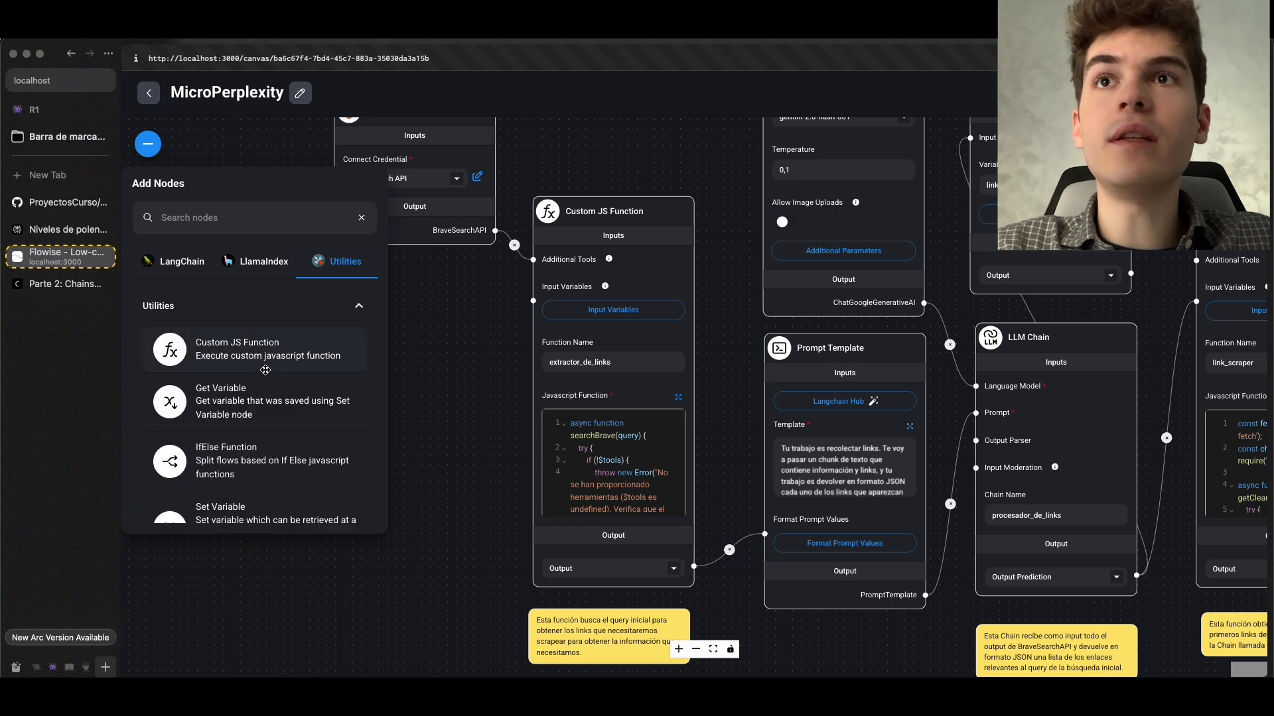
{"action": "left_click_drag", "start_coordinate": [428, 504], "coordinate": [314, 267]}
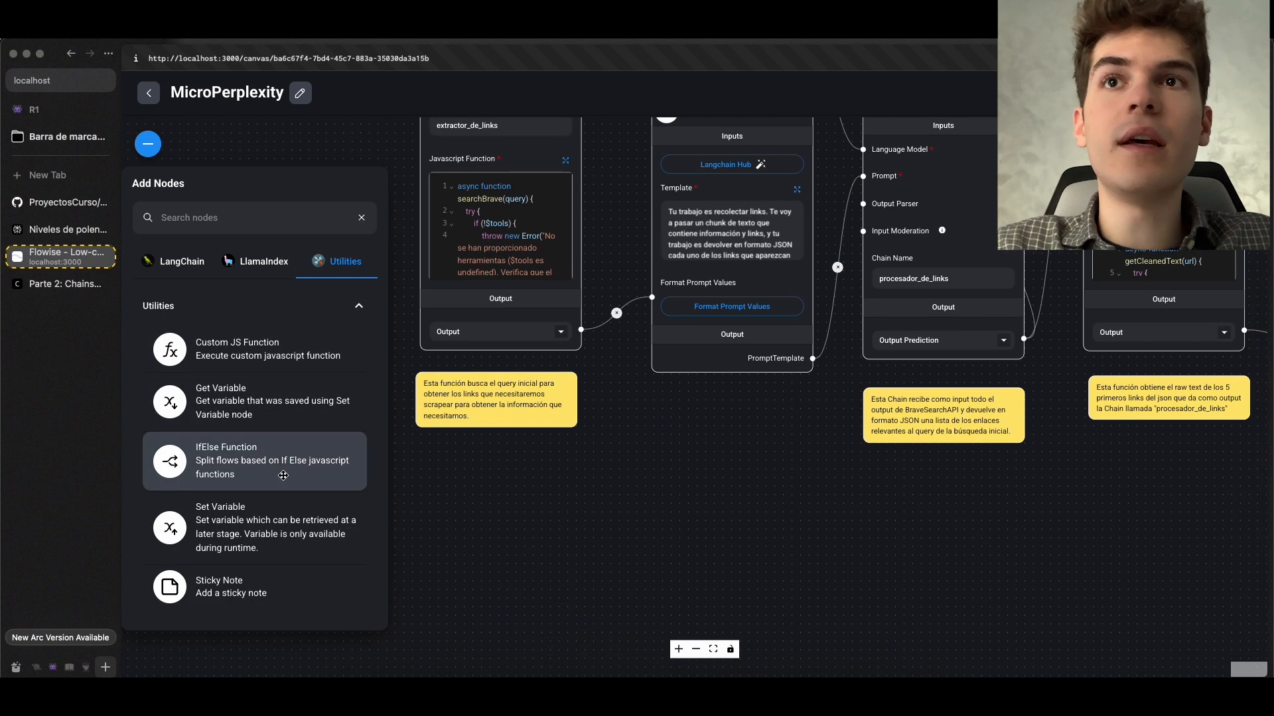
{"action": "left_click_drag", "start_coordinate": [249, 523], "coordinate": [658, 428]}
Connect the extractor_de_links function's output to the new Set Variable node and name its variable output1
{"action": "left_click", "coordinate": [581, 332]}
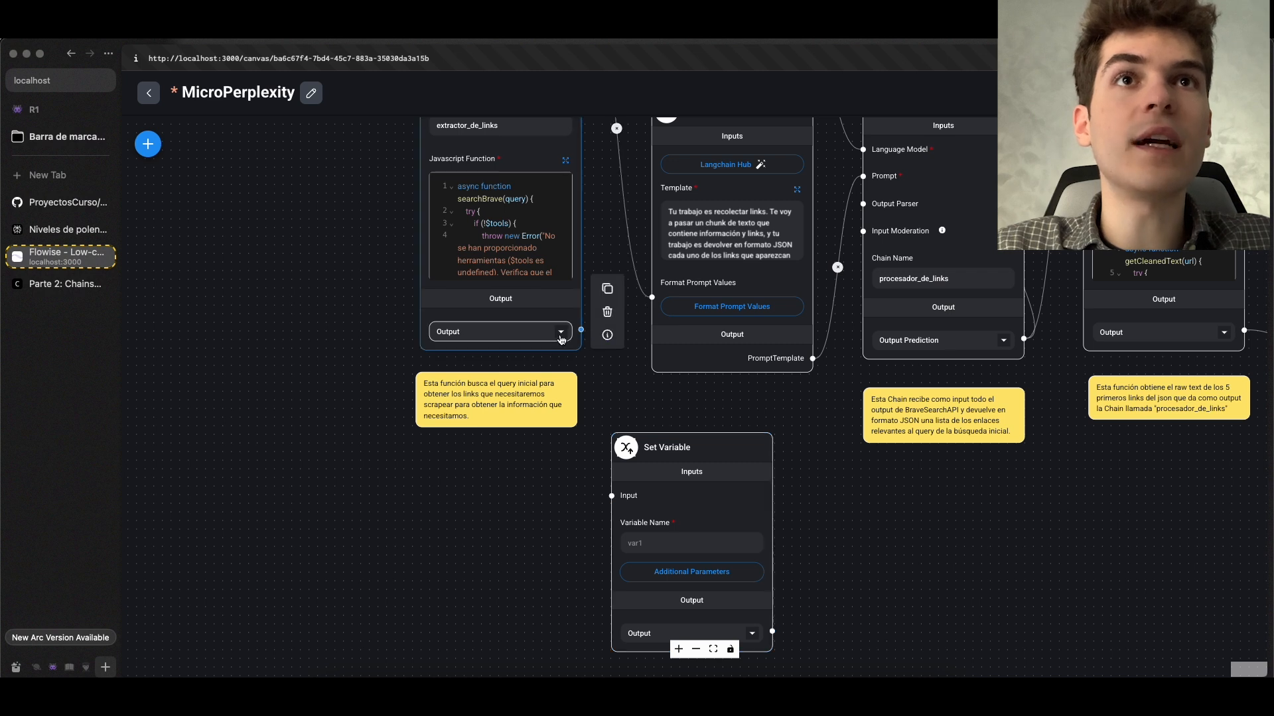
{"action": "left_click_drag", "start_coordinate": [580, 329], "coordinate": [612, 495]}
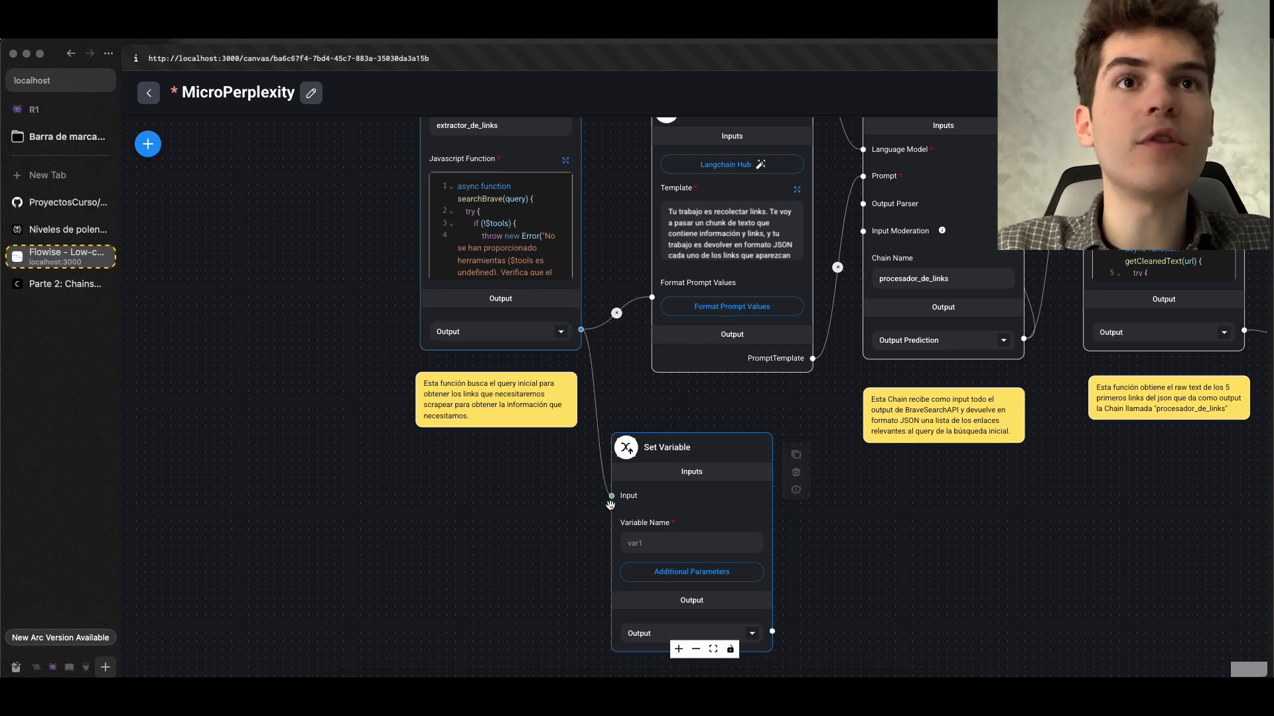
{"action": "left_click", "coordinate": [662, 543]}
{"action": "left_click", "coordinate": [662, 543]}
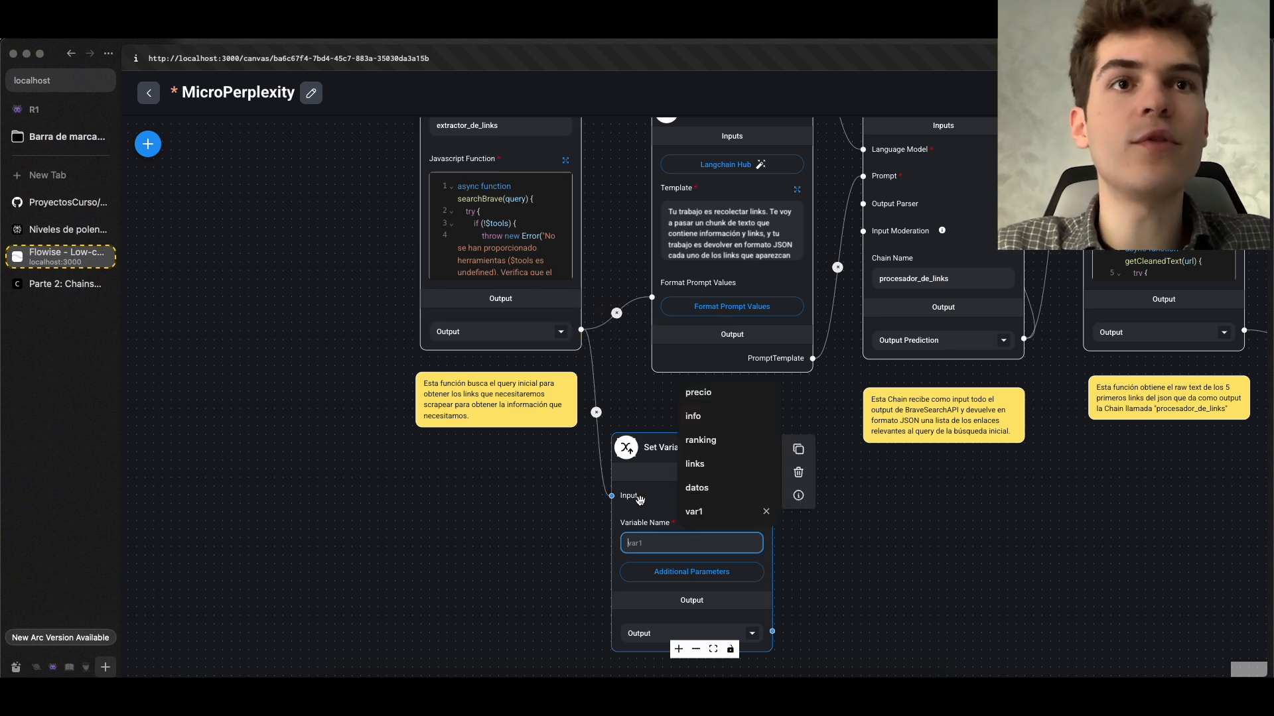
{"action": "type", "text": "output1"}
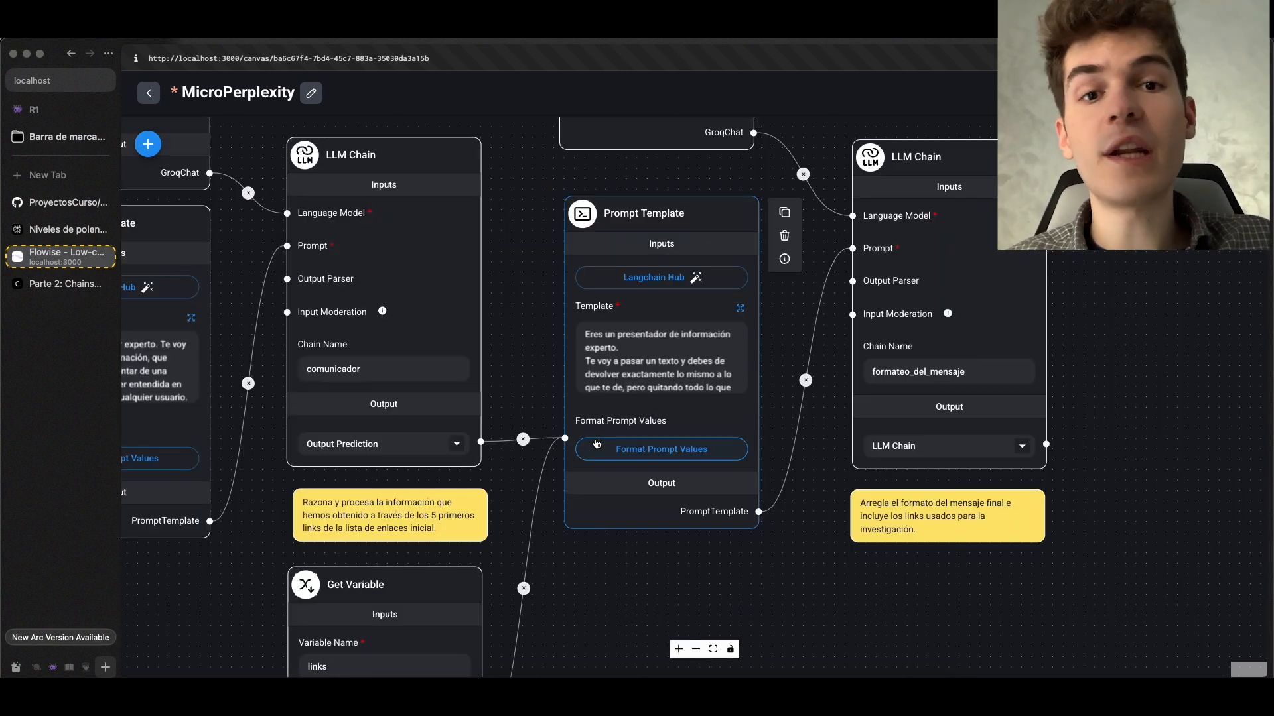
Read the full template of the Prompt Template feeding the formateo_del_mensaje chain and close it without saving
{"action": "scroll", "coordinate": [594, 444], "scroll_direction": "down", "scroll_amount": 3}
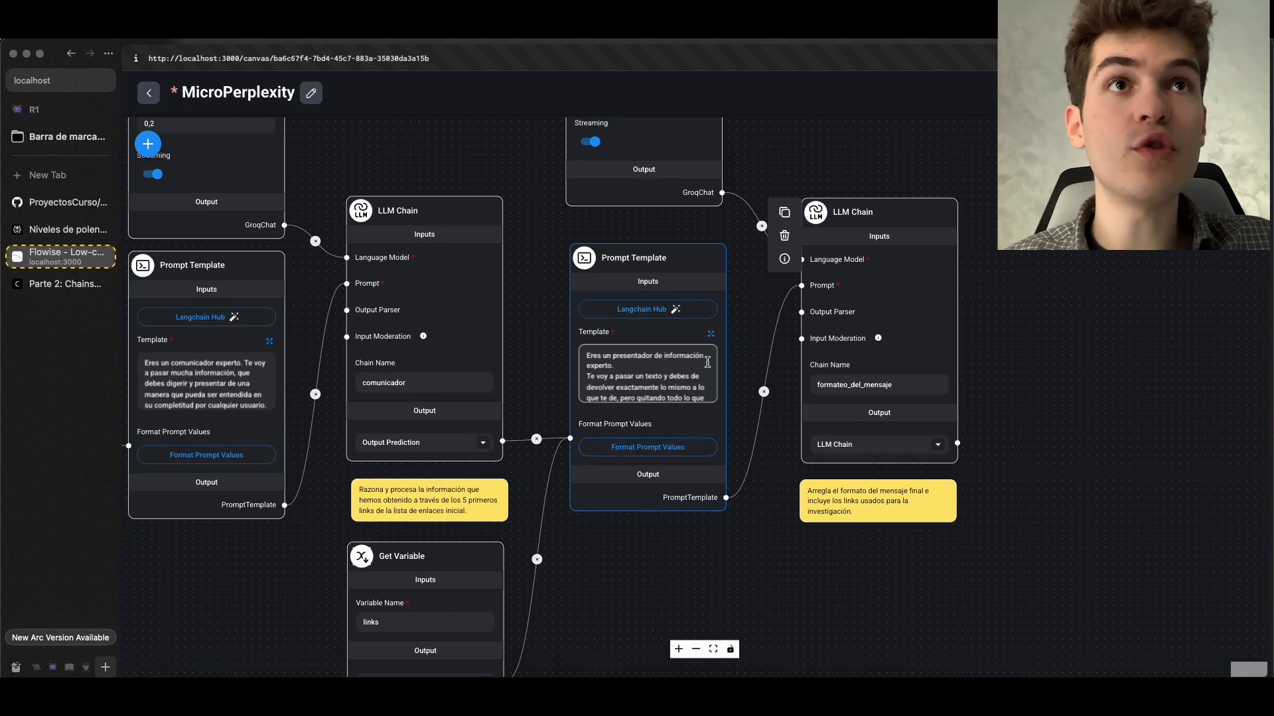
{"action": "left_click", "coordinate": [711, 335]}
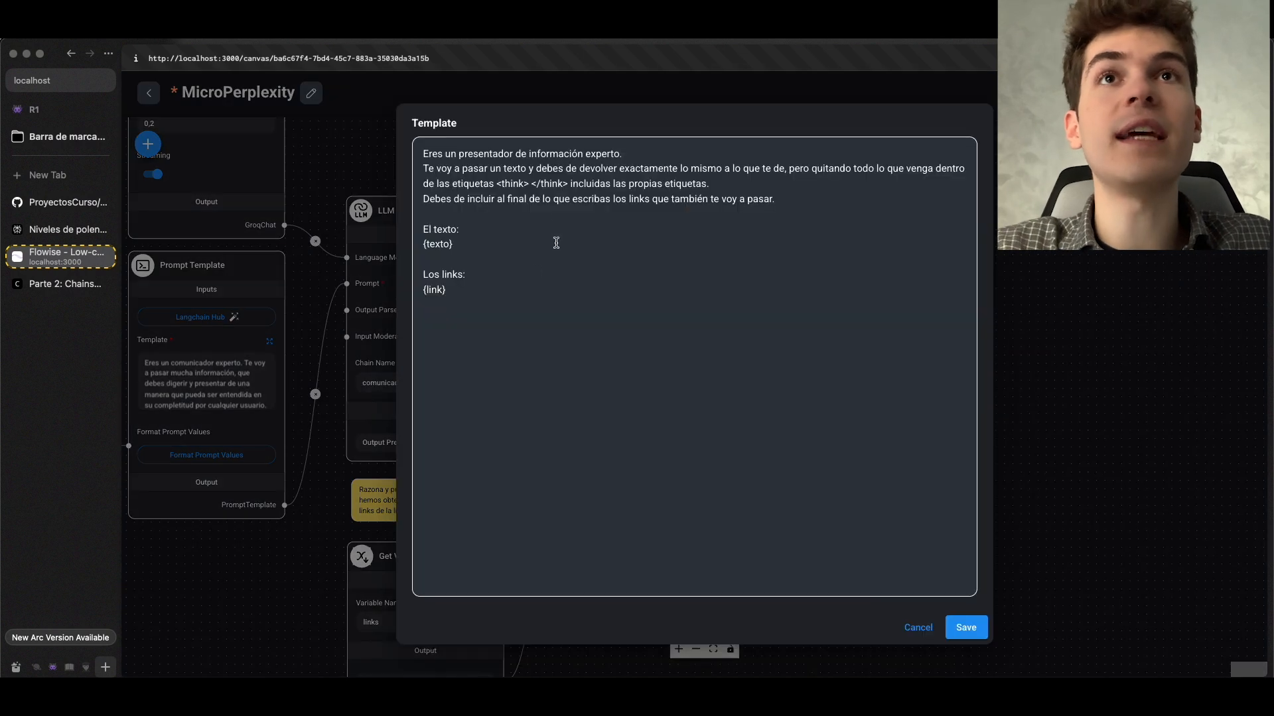
{"action": "key", "text": "super+a"}
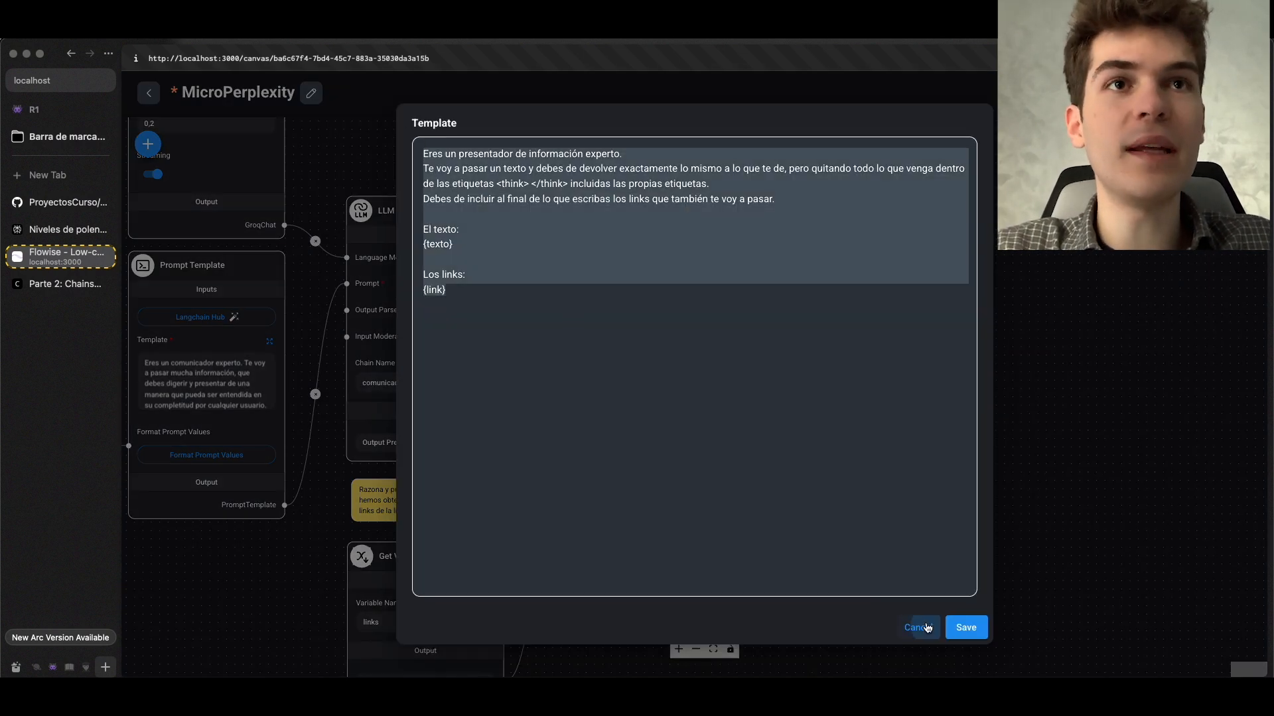
{"action": "left_click", "coordinate": [926, 628]}
Add a Get Variable node below the links Get Variable node and set its variable name to output1
{"action": "left_click", "coordinate": [148, 144]}
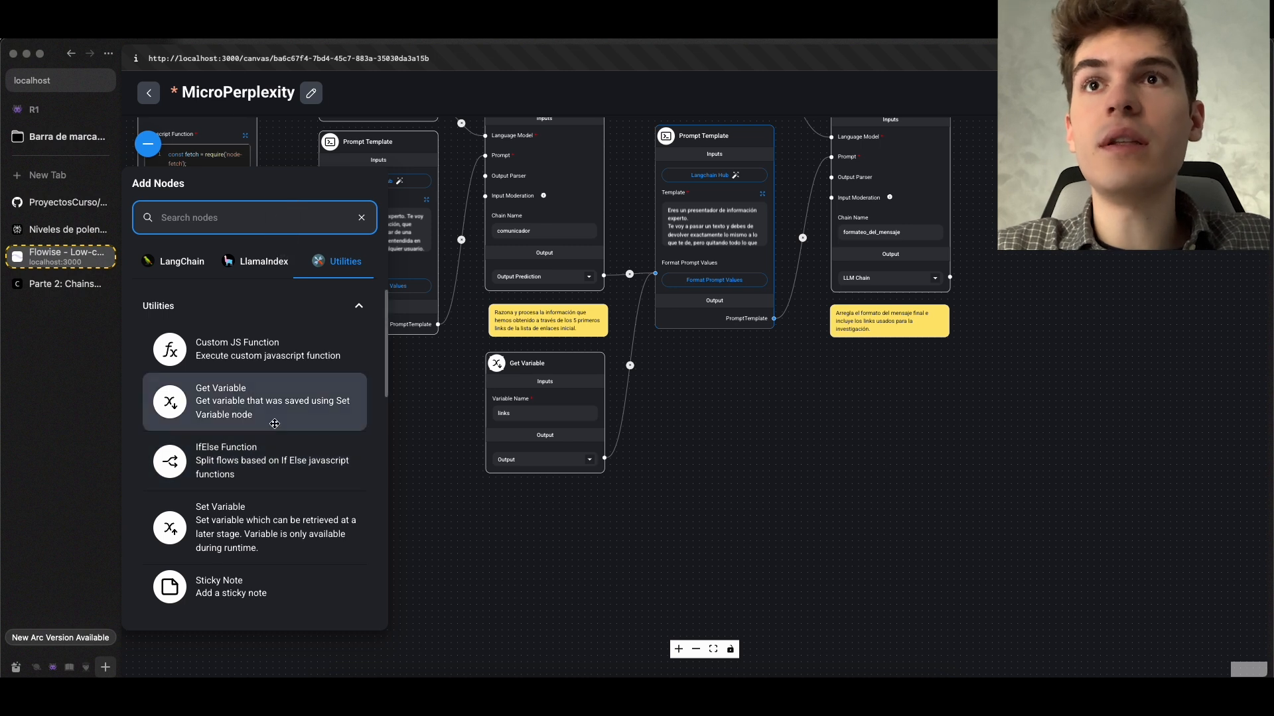
{"action": "left_click_drag", "start_coordinate": [271, 422], "coordinate": [574, 502]}
{"action": "type", "text": "output1"}
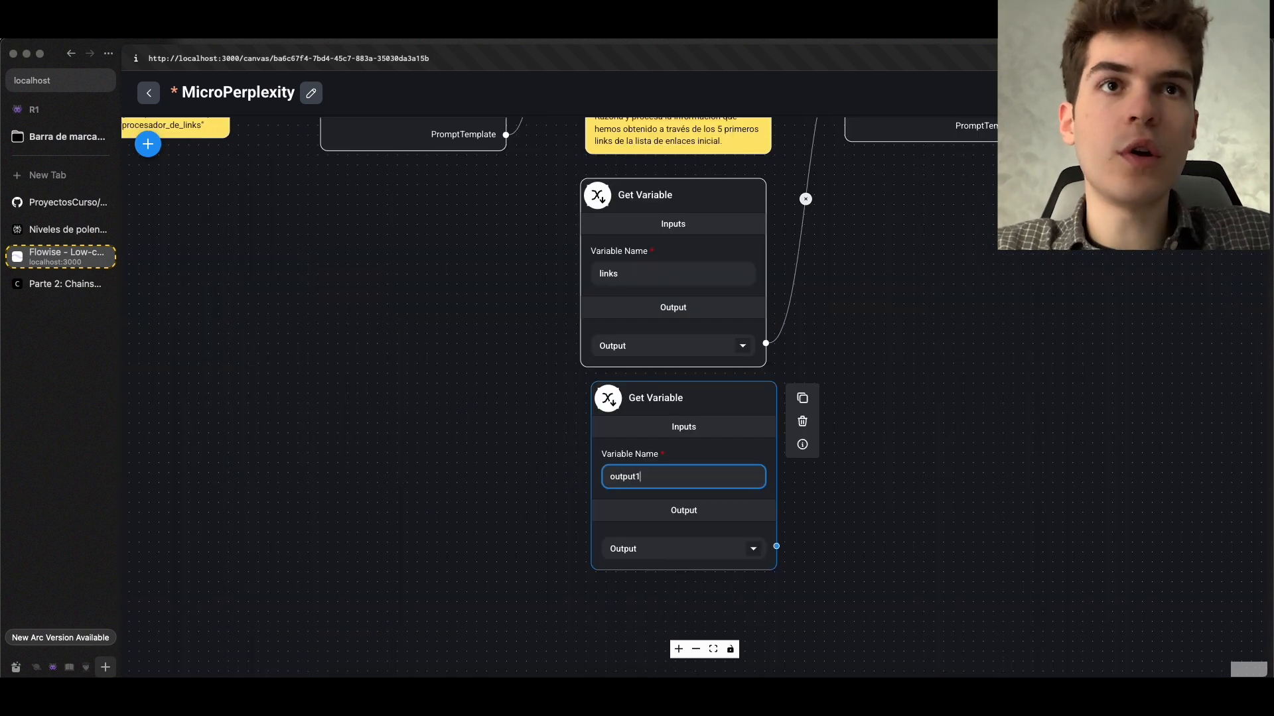
Connect the output1 Get Variable node to the Prompt Template feeding formateo_del_mensaje and save the chatflow
{"action": "scroll", "coordinate": [739, 491], "scroll_direction": "down", "scroll_amount": 5}
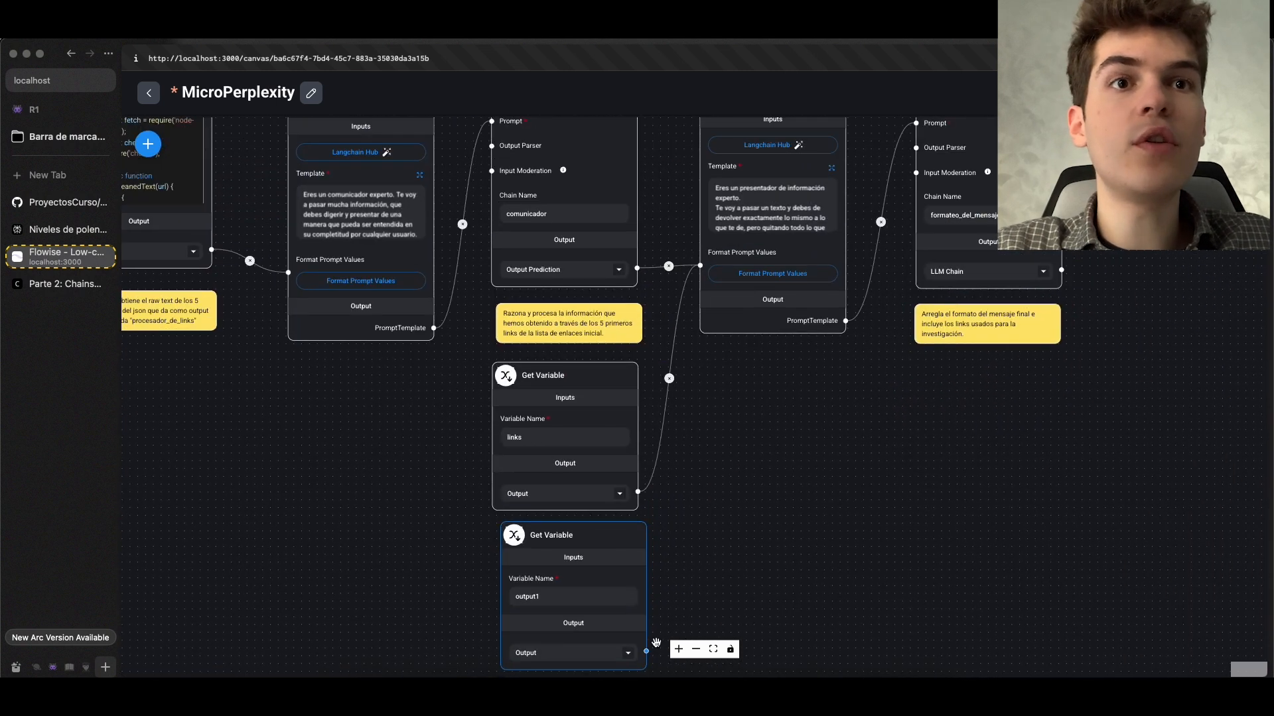
{"action": "left_click_drag", "start_coordinate": [647, 651], "coordinate": [700, 266]}
{"action": "scroll", "coordinate": [813, 369], "scroll_direction": "up", "scroll_amount": 2}
{"action": "left_click_drag", "start_coordinate": [805, 413], "coordinate": [733, 532]}
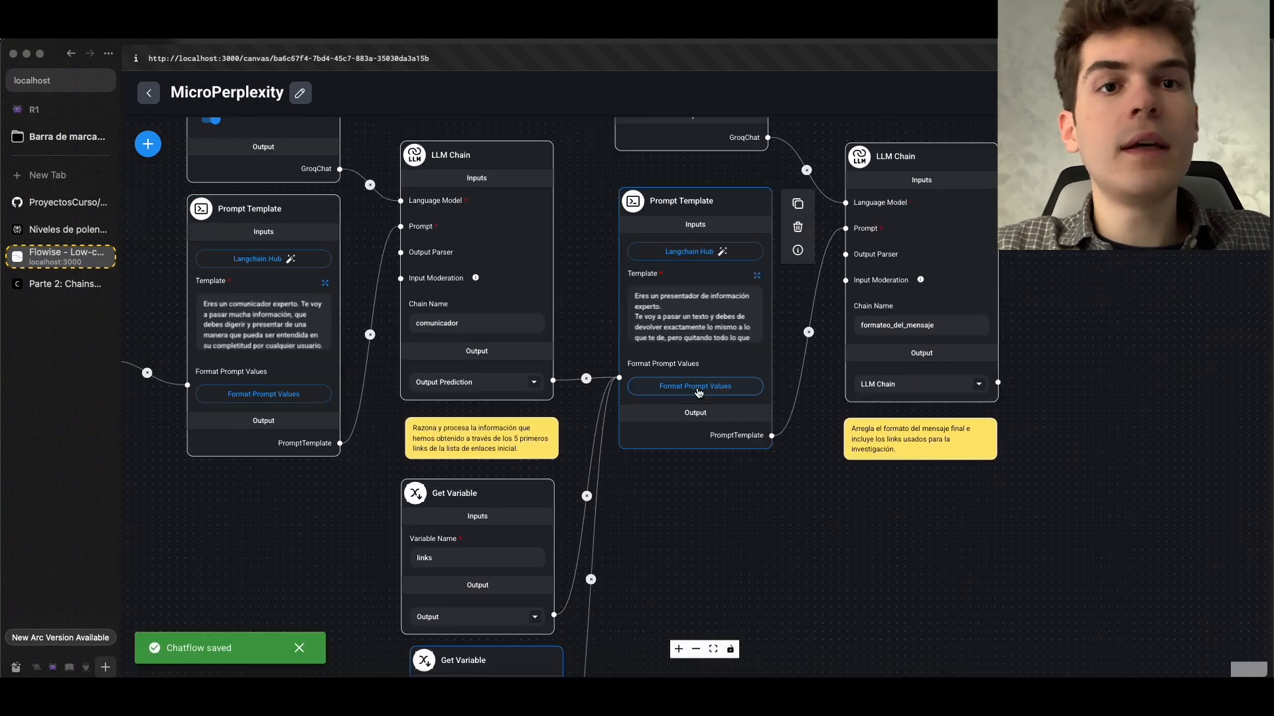
Open the list of selectable variables for the link entry in that Prompt Template's Format Prompt Values
{"action": "left_click", "coordinate": [698, 391]}
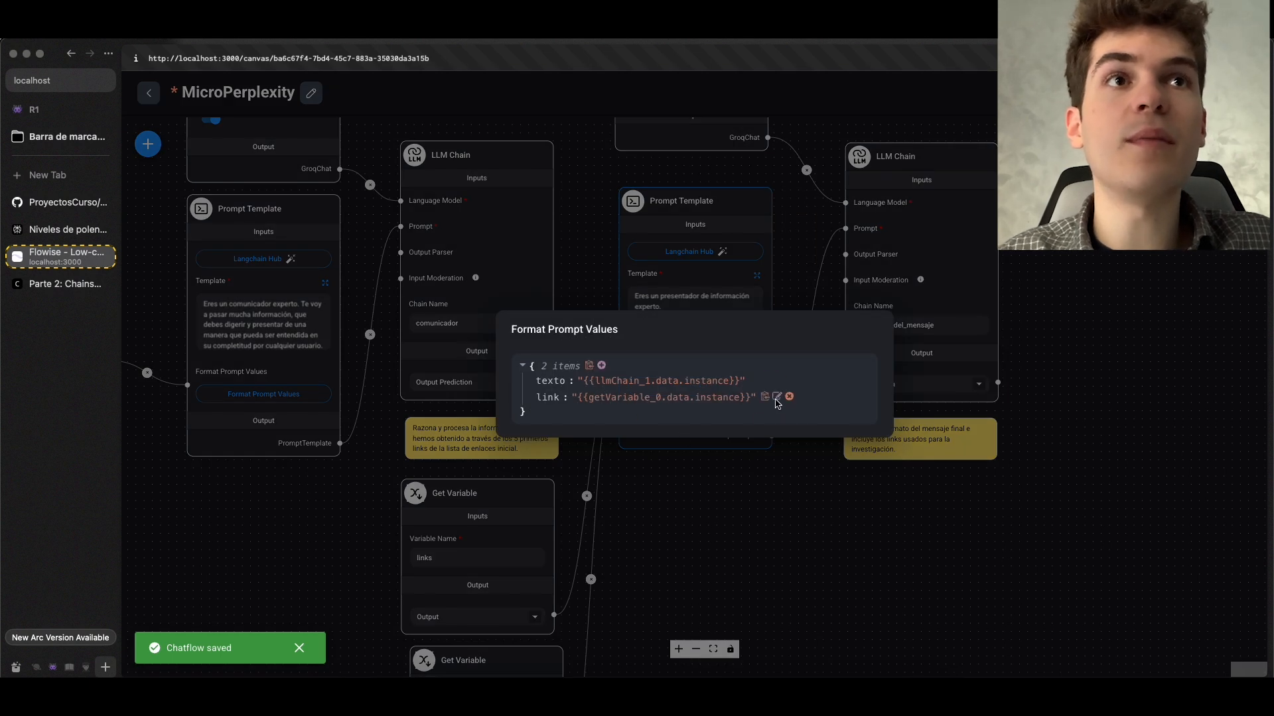
{"action": "left_click", "coordinate": [776, 397]}
{"action": "left_click", "coordinate": [654, 401]}
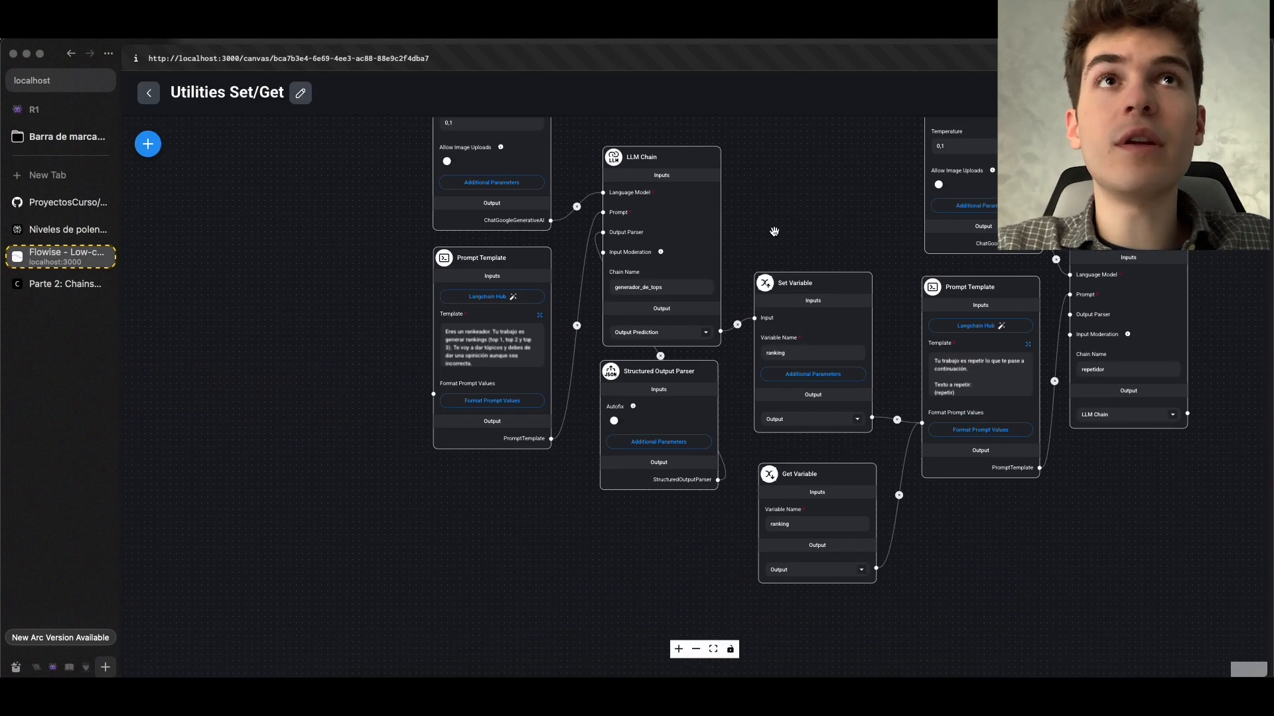
Read the full template of the Prompt Template feeding the generador_de_tops chain, then save the template and the Utilities Set/Get chatflow
{"action": "scroll", "coordinate": [774, 230], "scroll_direction": "up", "scroll_amount": 5}
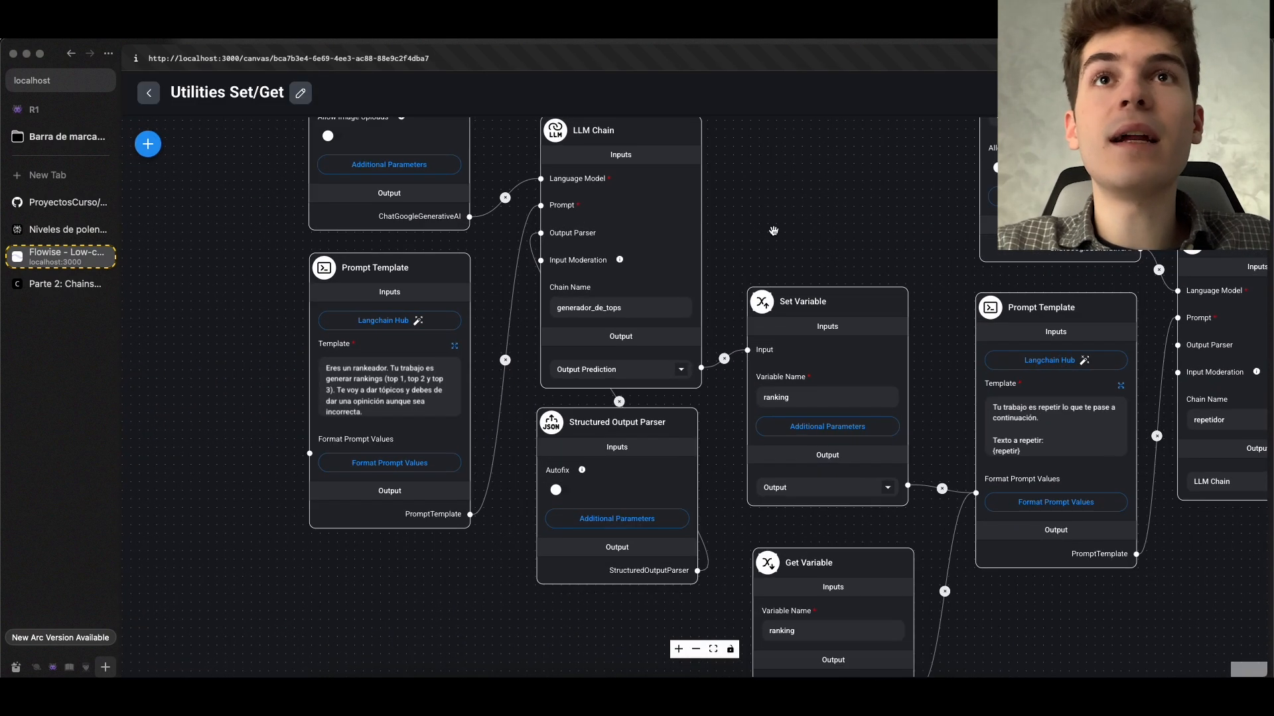
{"action": "left_click", "coordinate": [455, 346]}
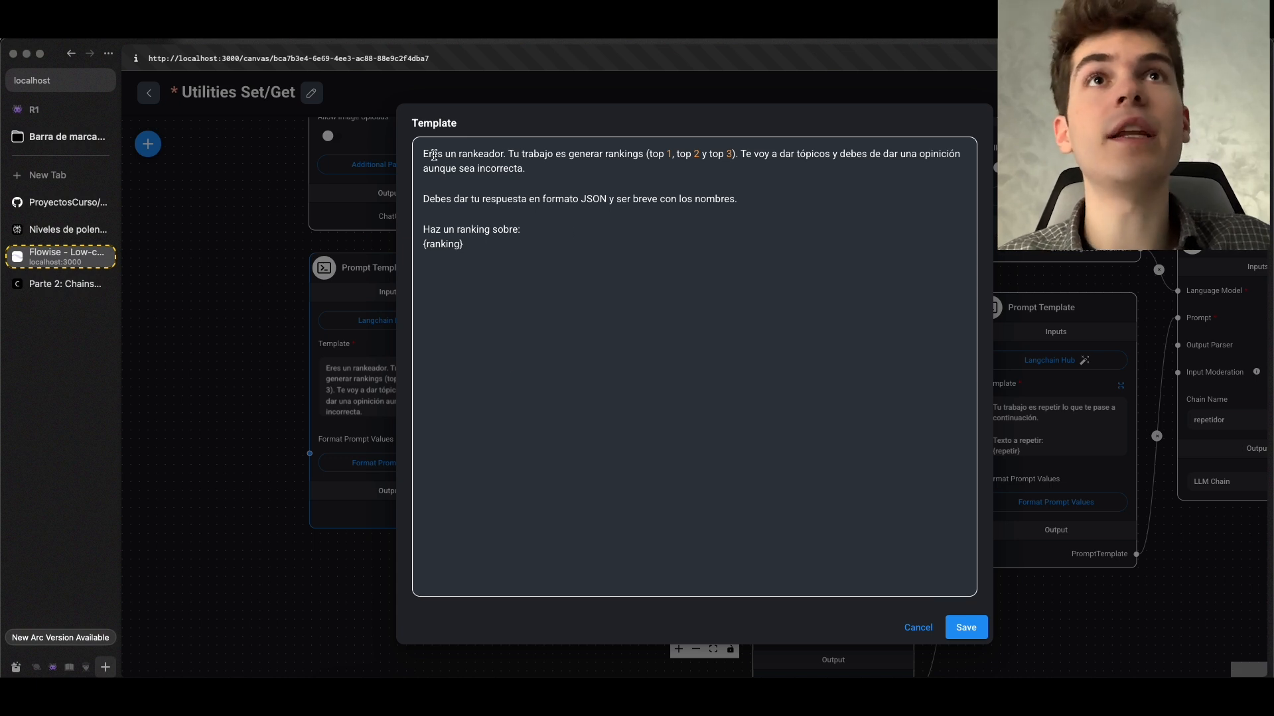
{"action": "left_click_drag", "start_coordinate": [435, 156], "coordinate": [543, 170]}
{"action": "left_click", "coordinate": [583, 181]}
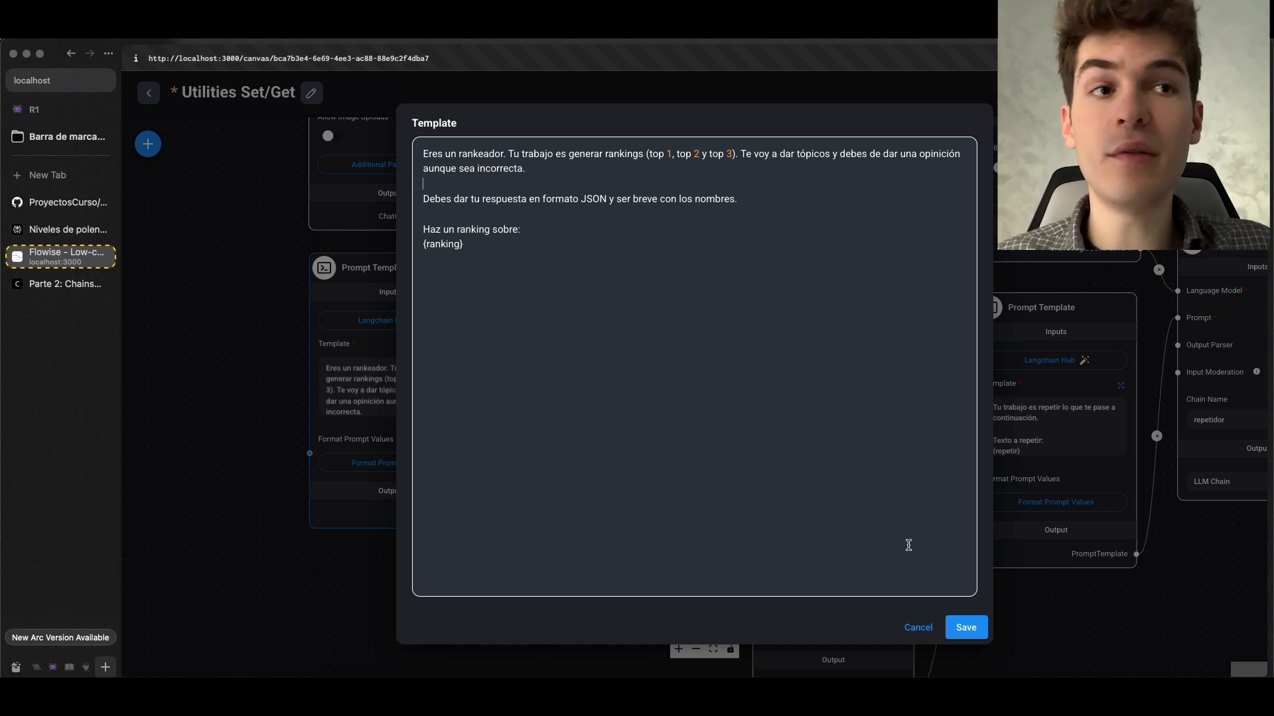
{"action": "left_click", "coordinate": [966, 631]}
{"action": "key", "text": "super+s"}
Examine the generador_de_tops chain and the ranking Set Variable node in the Utilities Set/Get chatflow
{"action": "scroll", "coordinate": [796, 266], "scroll_direction": "down", "scroll_amount": 2}
{"action": "left_click_drag", "start_coordinate": [798, 247], "coordinate": [642, 242]}
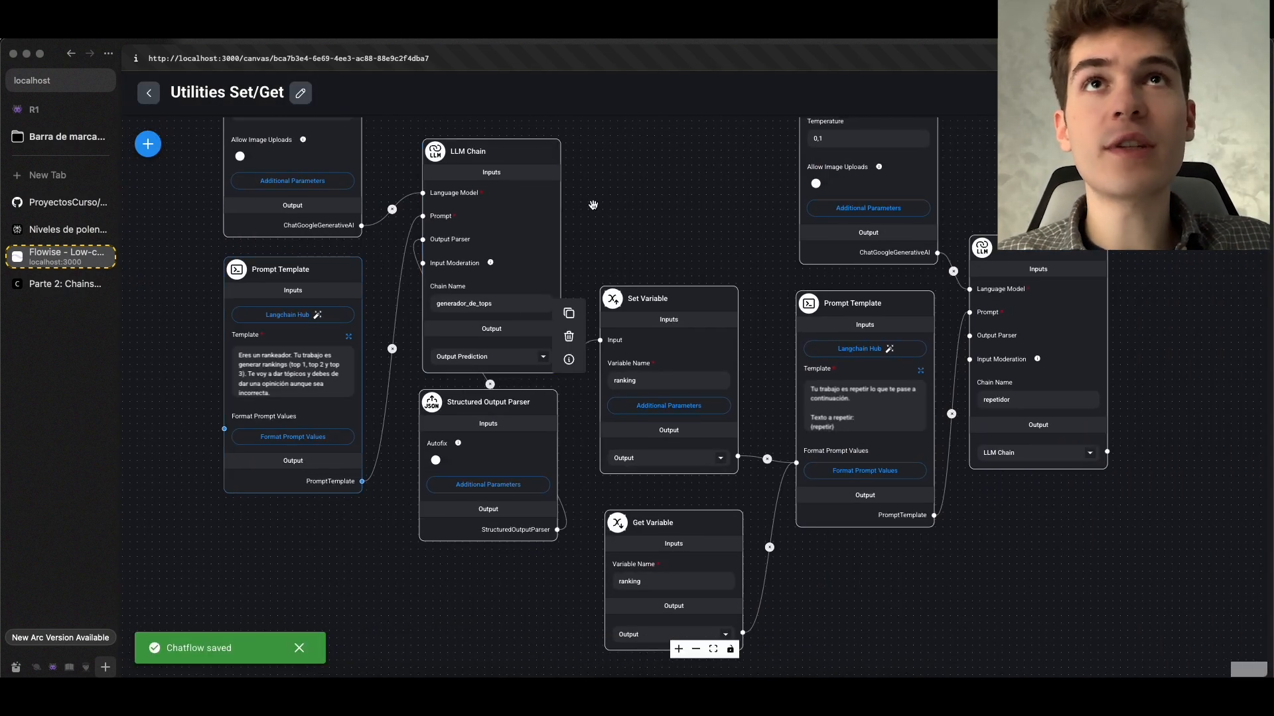
{"action": "left_click_drag", "start_coordinate": [592, 205], "coordinate": [663, 350]}
{"action": "scroll", "coordinate": [664, 350], "scroll_direction": "up", "scroll_amount": 3}
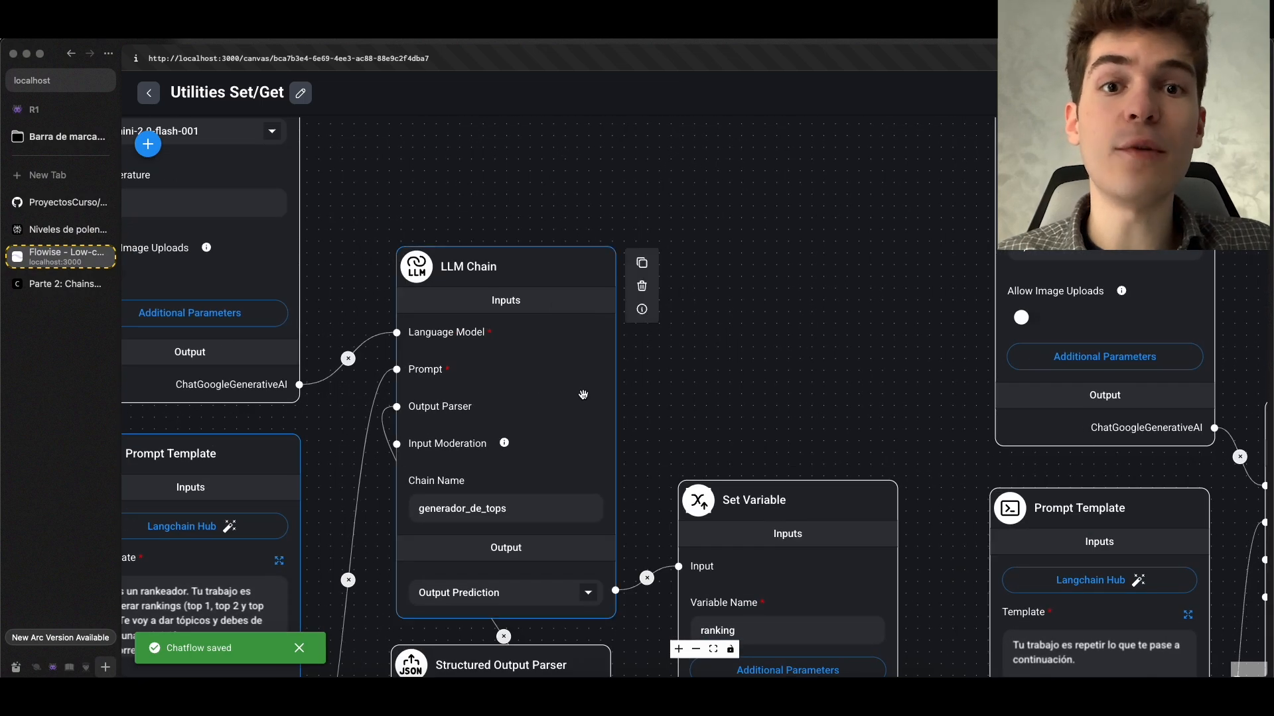
{"action": "scroll", "coordinate": [696, 401], "scroll_direction": "down", "scroll_amount": 2}
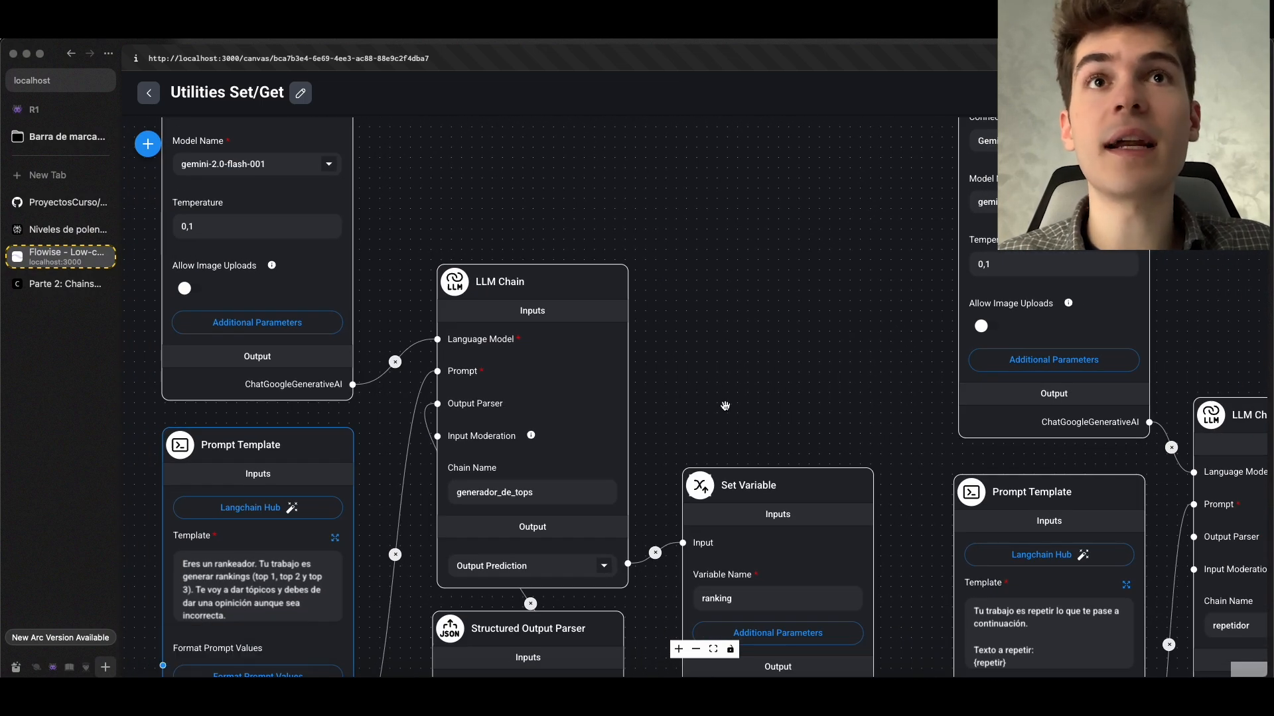
{"action": "left_click_drag", "start_coordinate": [731, 406], "coordinate": [548, 141]}
{"action": "scroll", "coordinate": [548, 142], "scroll_direction": "up", "scroll_amount": 2}
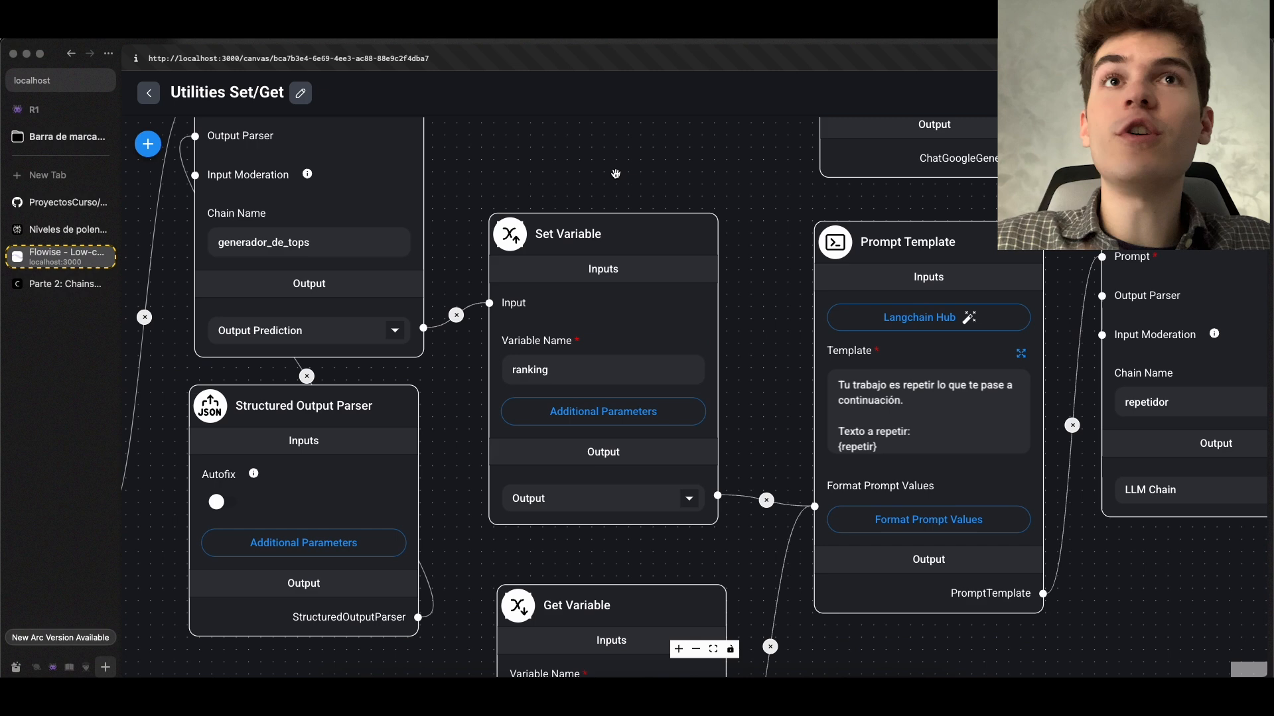
{"action": "scroll", "coordinate": [583, 360], "scroll_direction": "up", "scroll_amount": 1}
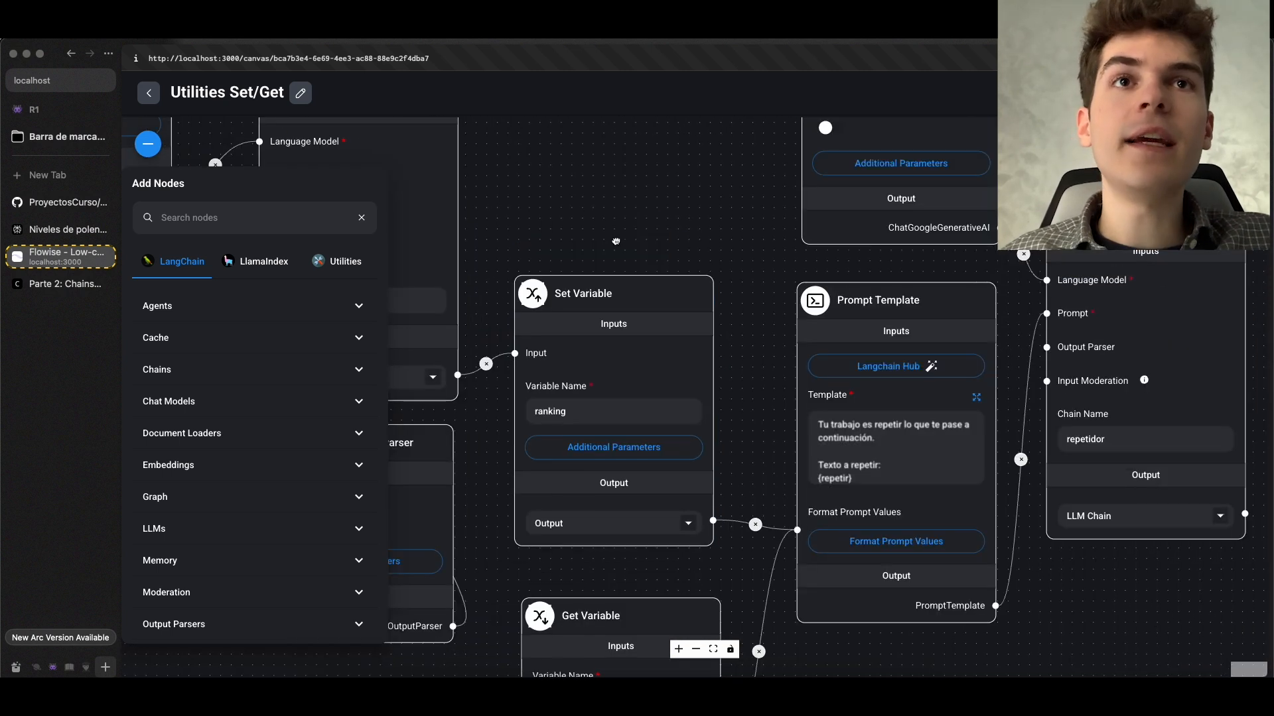
{"action": "scroll", "coordinate": [621, 247], "scroll_direction": "up", "scroll_amount": 2}
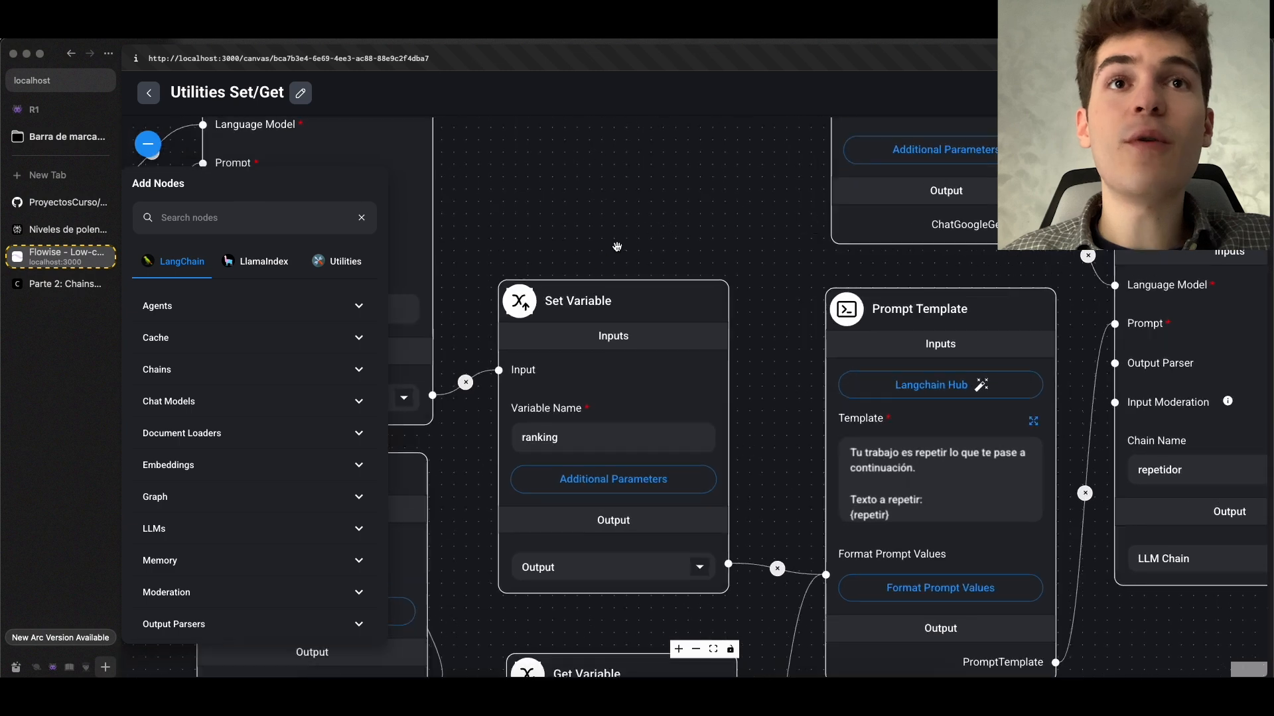
{"action": "scroll", "coordinate": [604, 298], "scroll_direction": "down", "scroll_amount": 3}
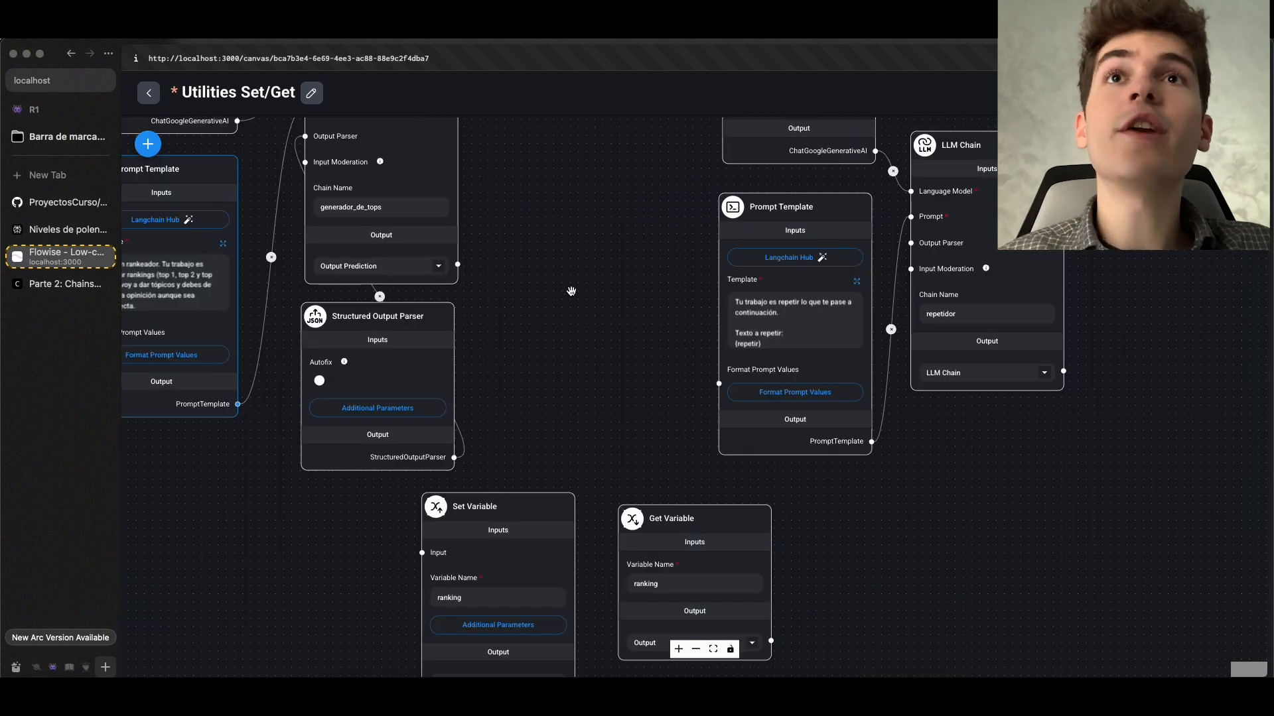
{"action": "scroll", "coordinate": [572, 292], "scroll_direction": "up", "scroll_amount": 5}
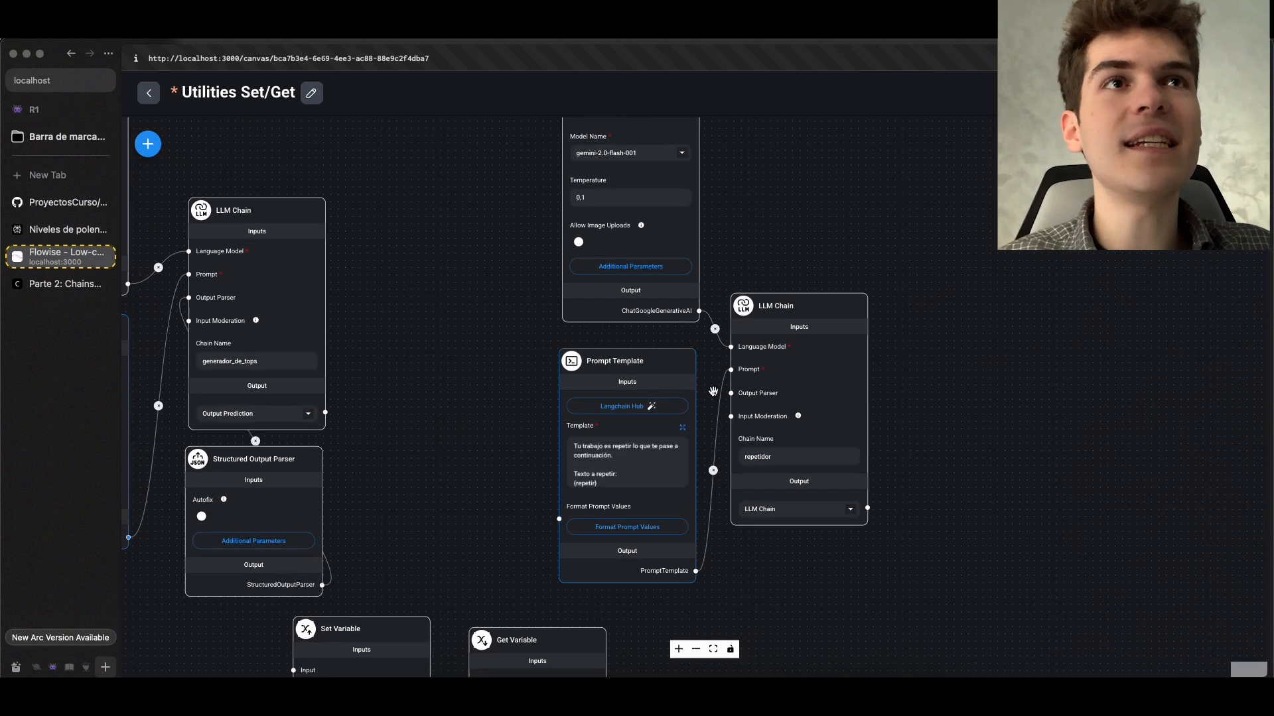
Connect the generador_de_tops chain's Output Prediction directly to the Prompt Template feeding the repetidor chain
{"action": "mouse_move", "coordinate": [790, 392]}
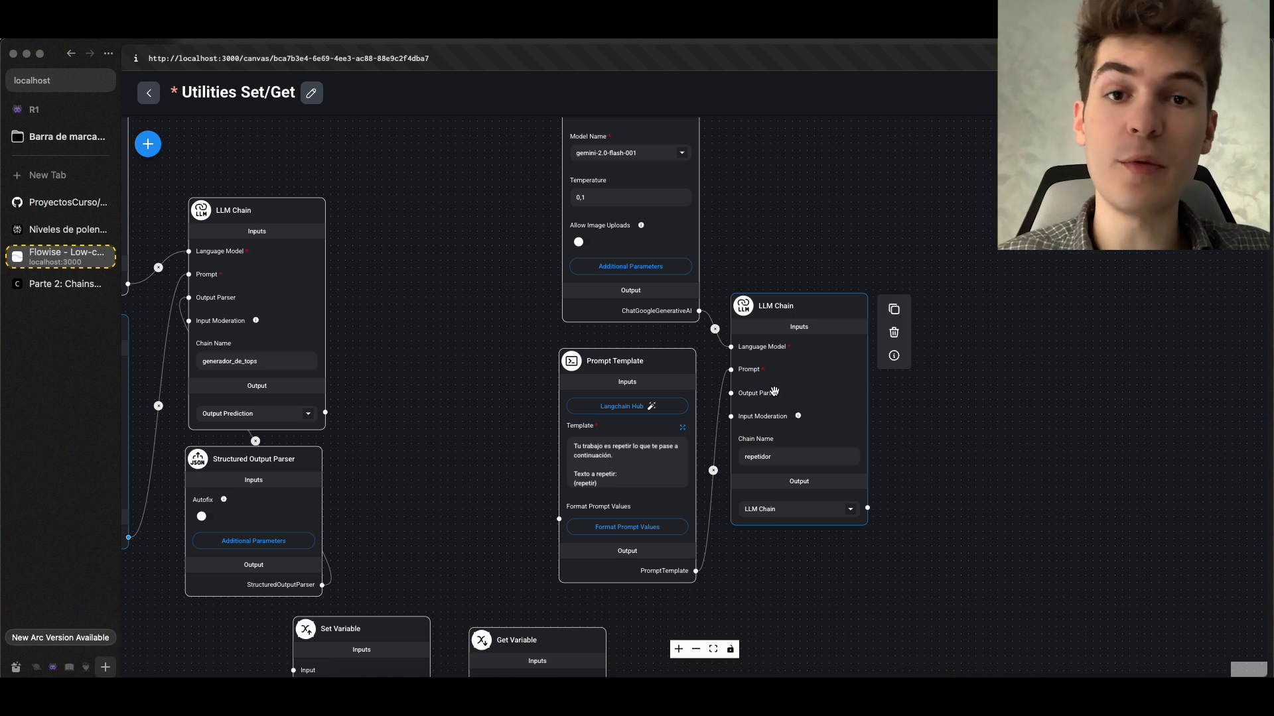
{"action": "scroll", "coordinate": [775, 391], "scroll_direction": "left", "scroll_amount": 5}
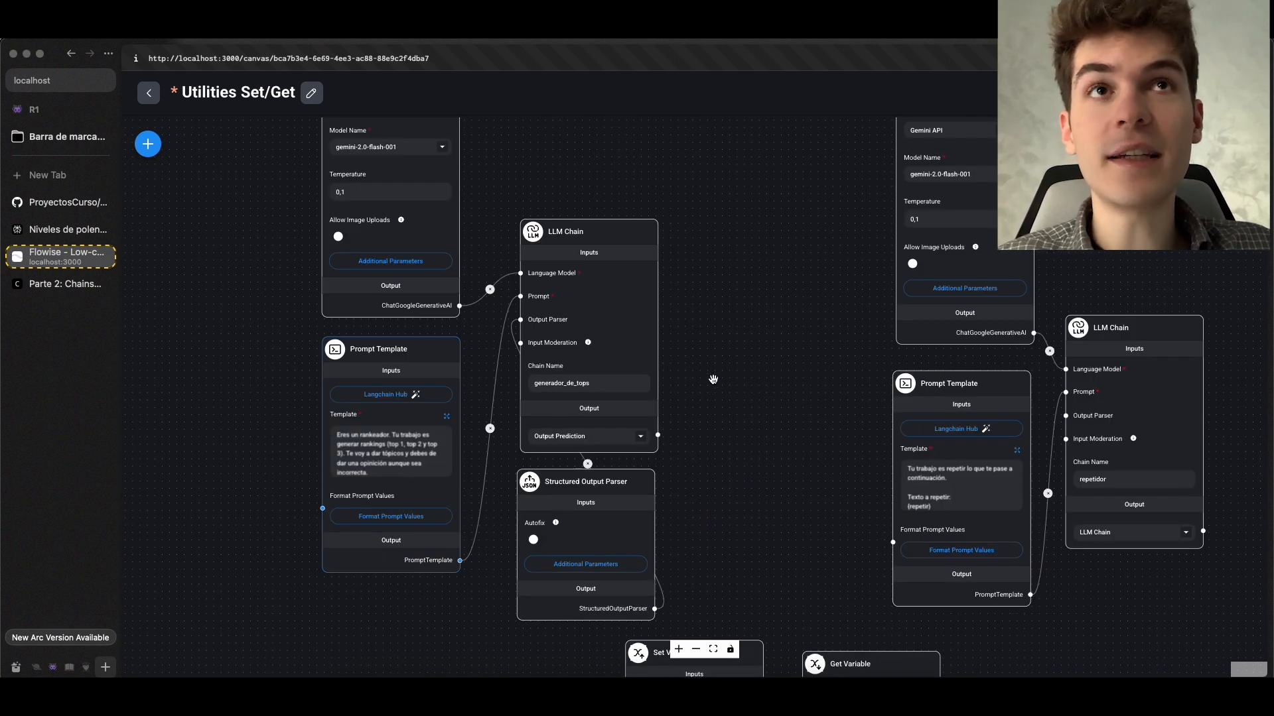
{"action": "scroll", "coordinate": [713, 379], "scroll_direction": "right", "scroll_amount": 5}
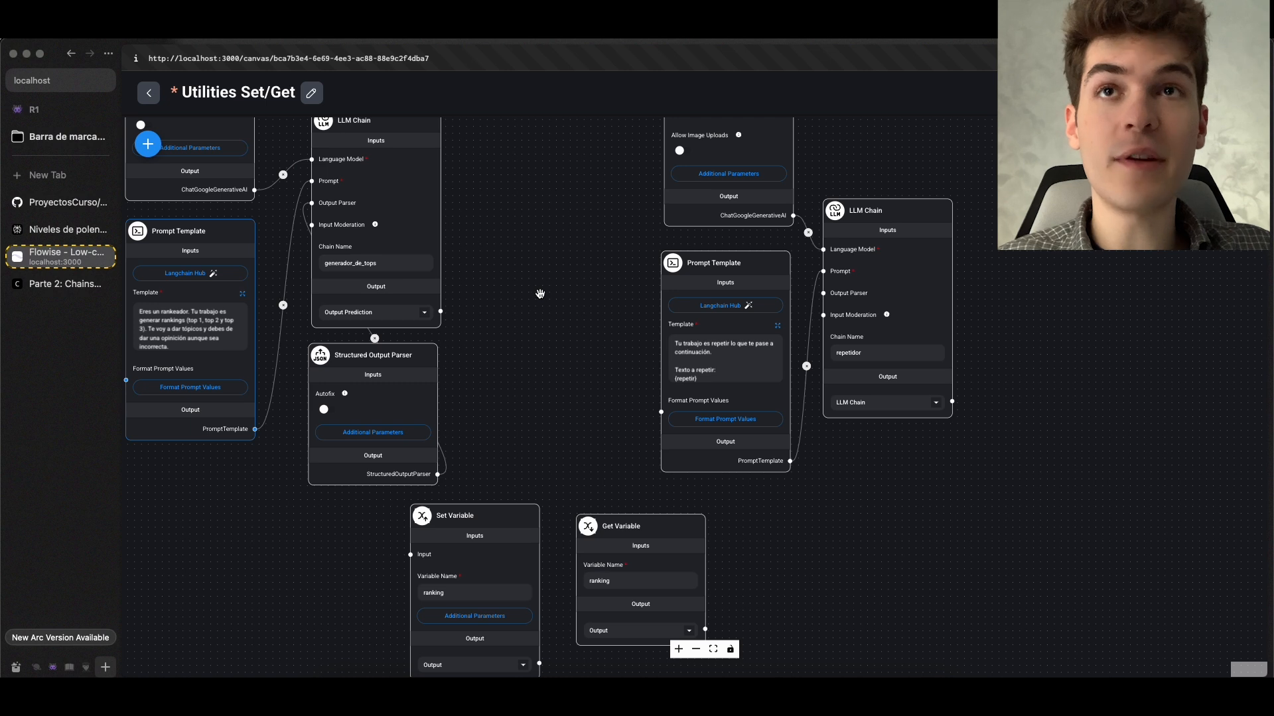
{"action": "scroll", "coordinate": [538, 300], "scroll_direction": "up", "scroll_amount": 5}
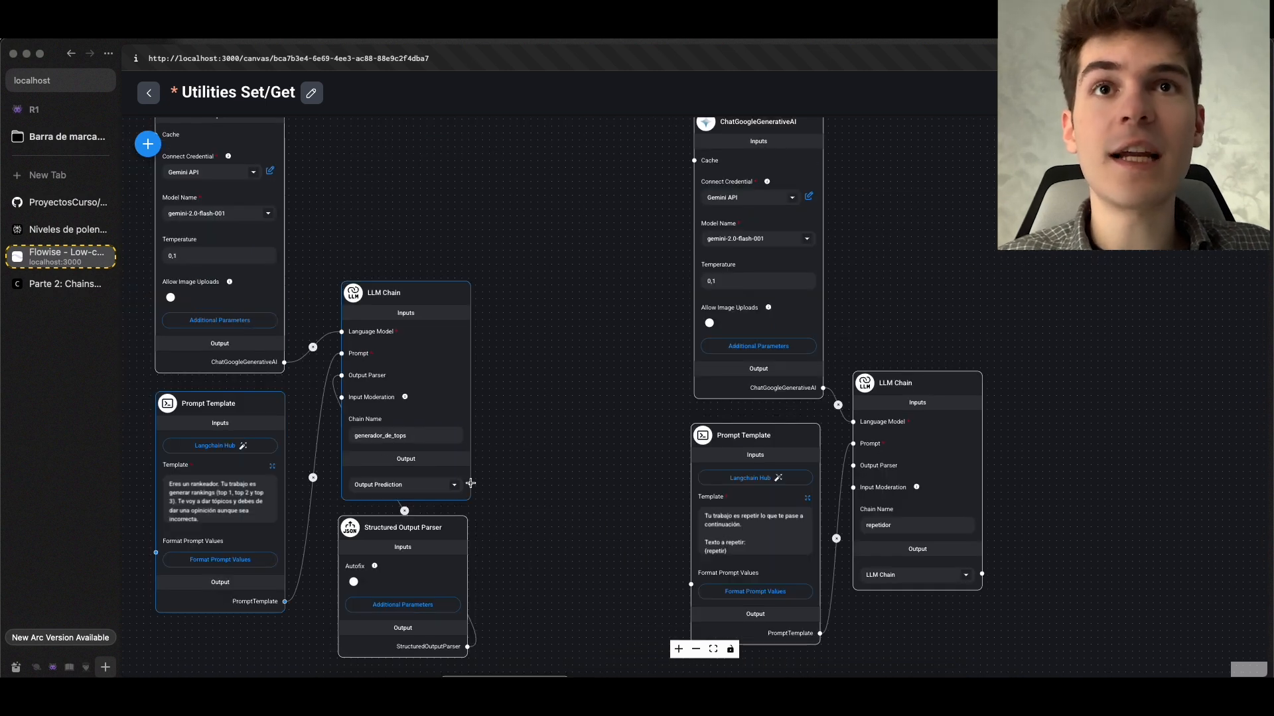
{"action": "left_click_drag", "start_coordinate": [470, 483], "coordinate": [671, 583]}
{"action": "left_click_drag", "start_coordinate": [654, 514], "coordinate": [683, 411]}
{"action": "scroll", "coordinate": [481, 314], "scroll_direction": "up", "scroll_amount": 3}
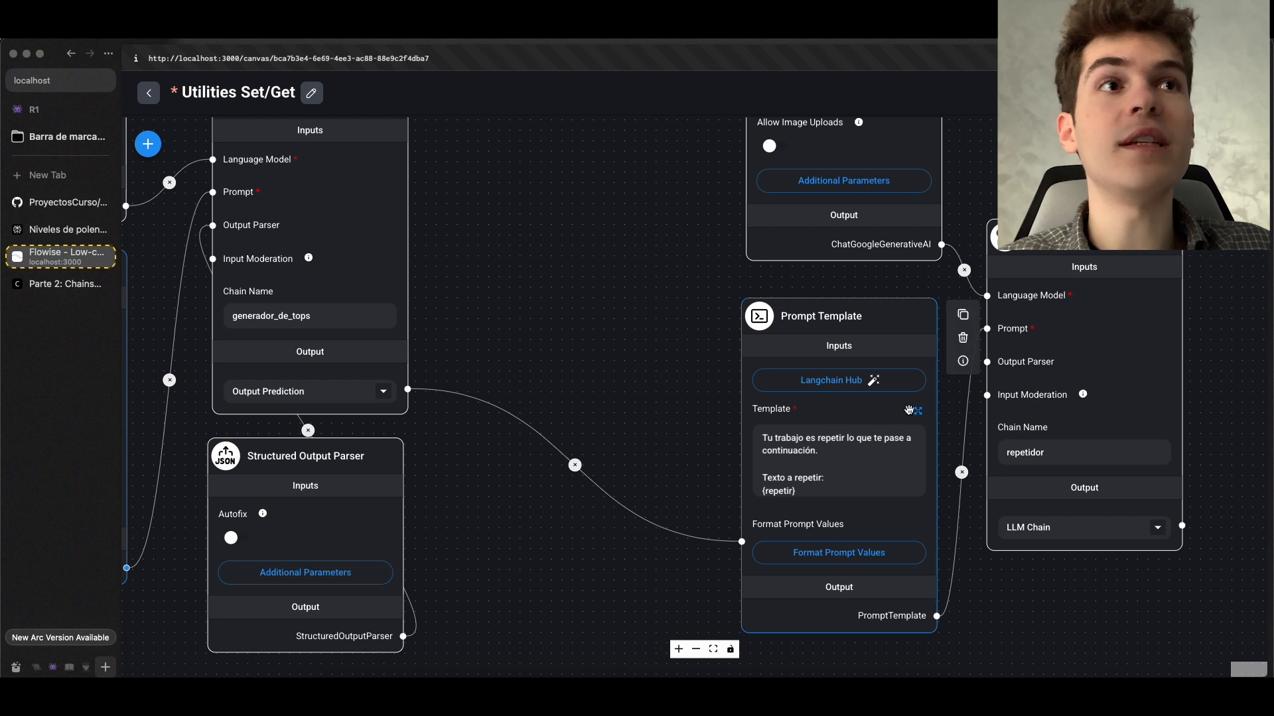
Read the full template of the Prompt Template feeding the repetidor chain and save it without edits
{"action": "left_click", "coordinate": [918, 414]}
{"action": "left_click_drag", "start_coordinate": [549, 212], "coordinate": [418, 148]}
{"action": "left_click", "coordinate": [556, 173]}
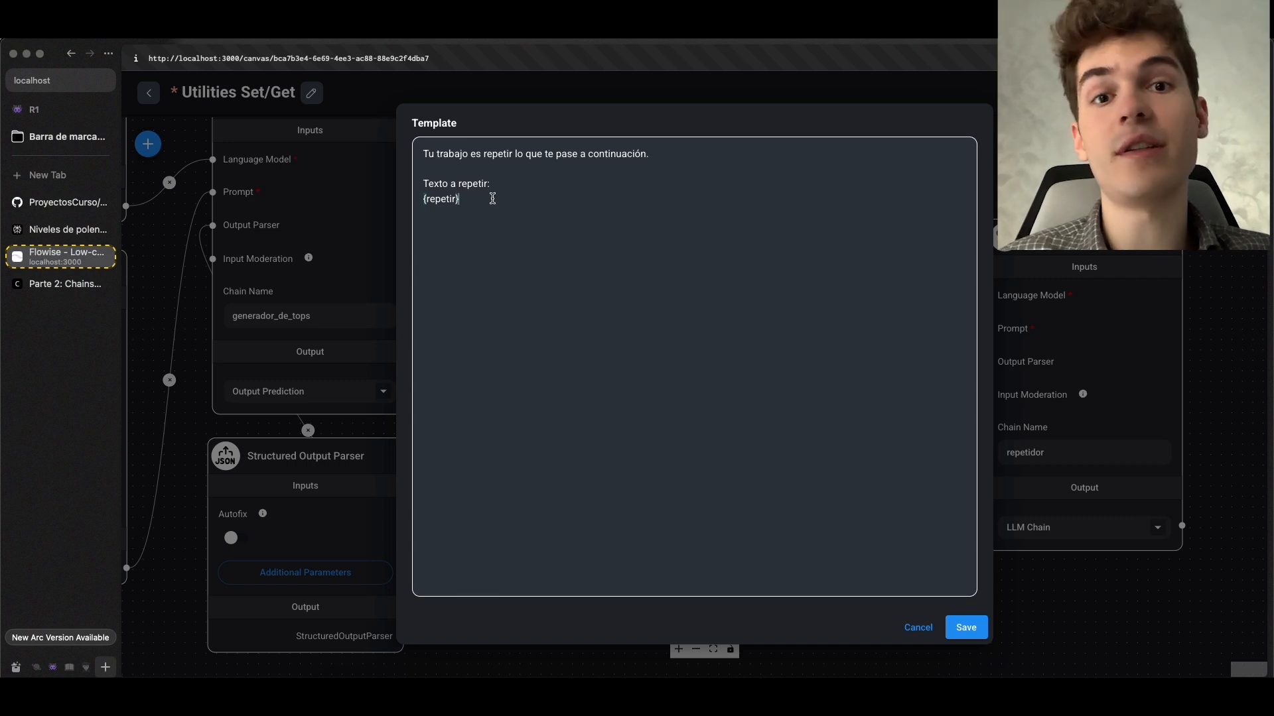
{"action": "left_click", "coordinate": [974, 627]}
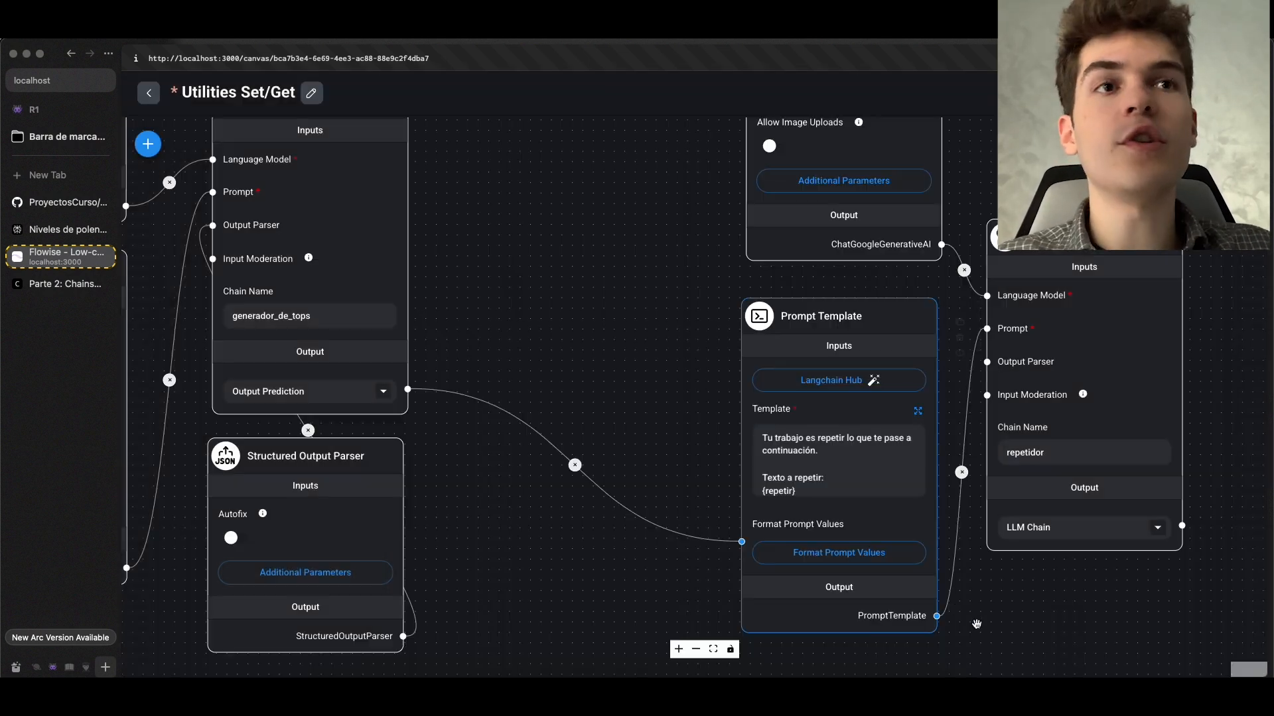
Review the selectable variables for the repetir entry in that Prompt Template's Format Prompt Values and close the dialog
{"action": "left_click", "coordinate": [835, 559]}
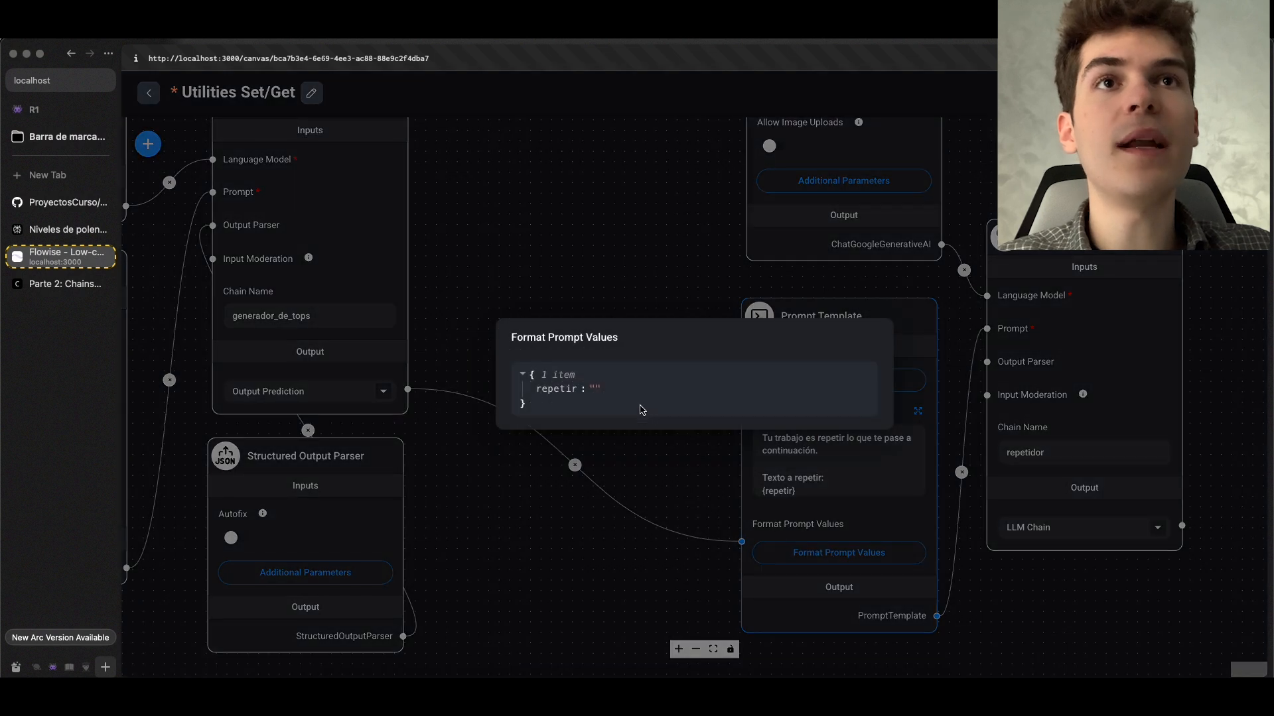
{"action": "left_click", "coordinate": [617, 389]}
{"action": "left_click", "coordinate": [630, 389]}
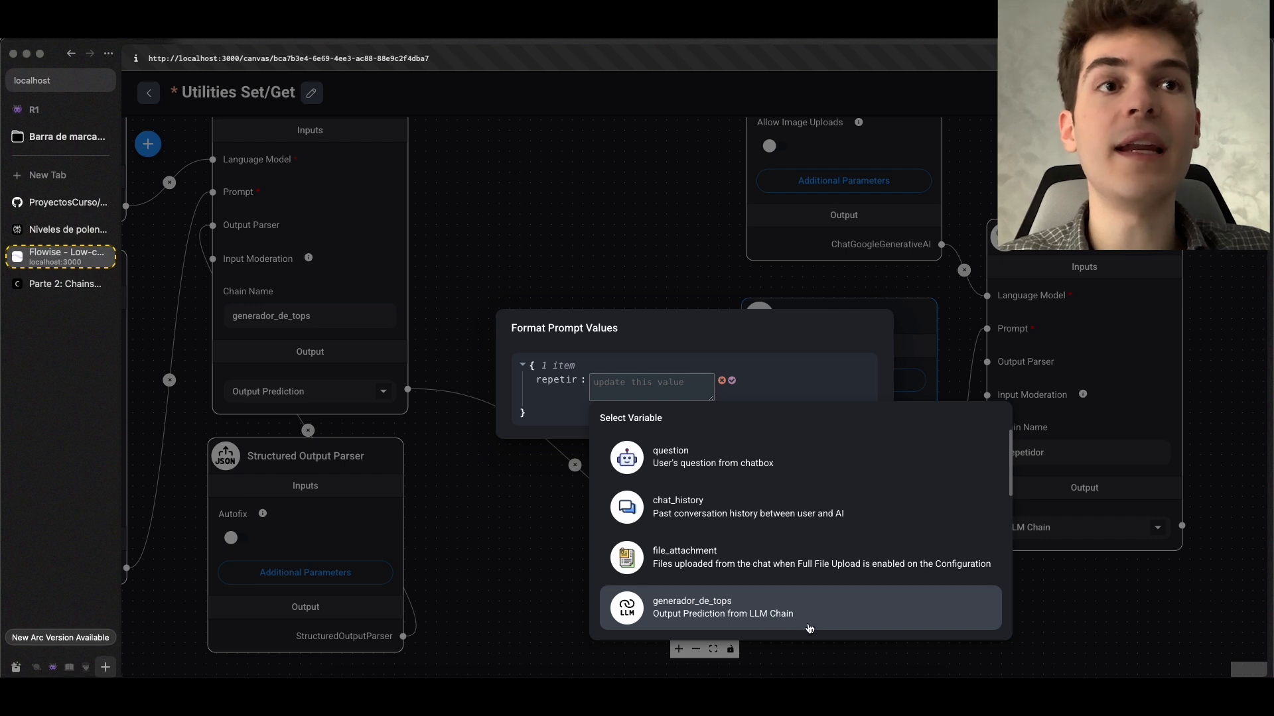
{"action": "left_click", "coordinate": [487, 493]}
{"action": "left_click", "coordinate": [488, 493]}
Check the chain name on the generador_de_tops LLM Chain and save the chatflow
{"action": "left_click_drag", "start_coordinate": [455, 424], "coordinate": [755, 581]}
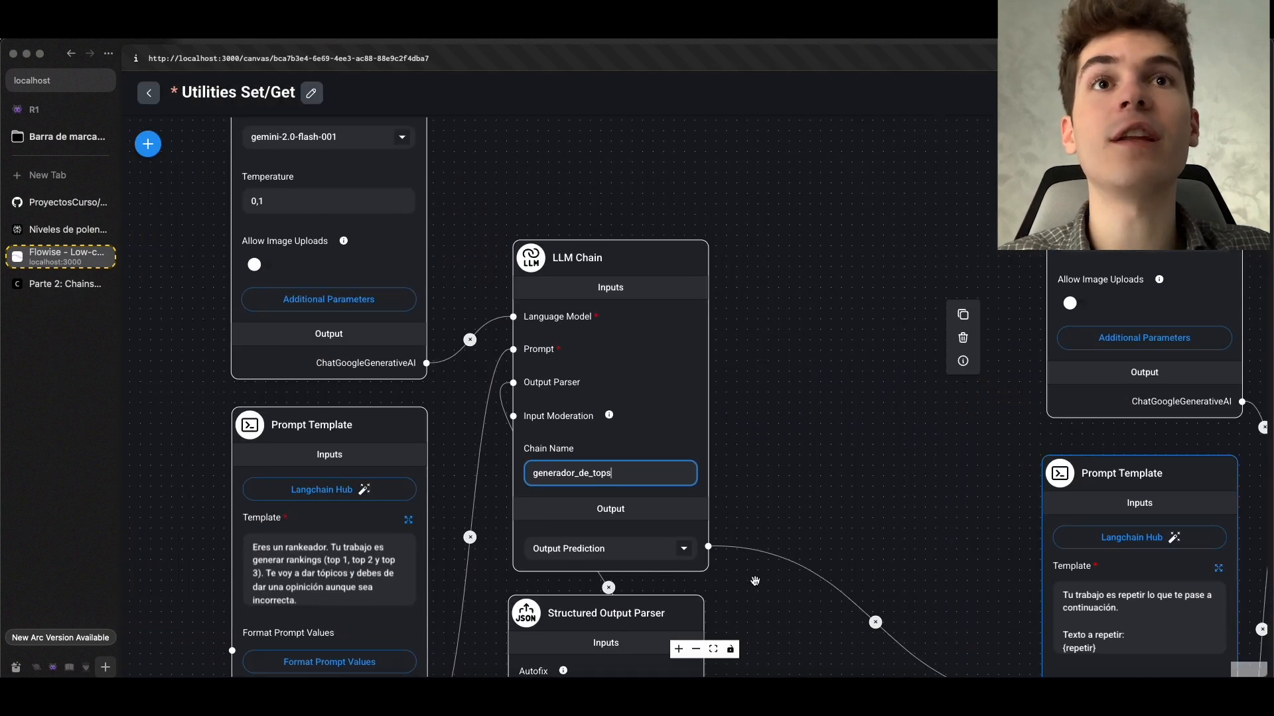
{"action": "scroll", "coordinate": [578, 454], "scroll_direction": "up", "scroll_amount": 3}
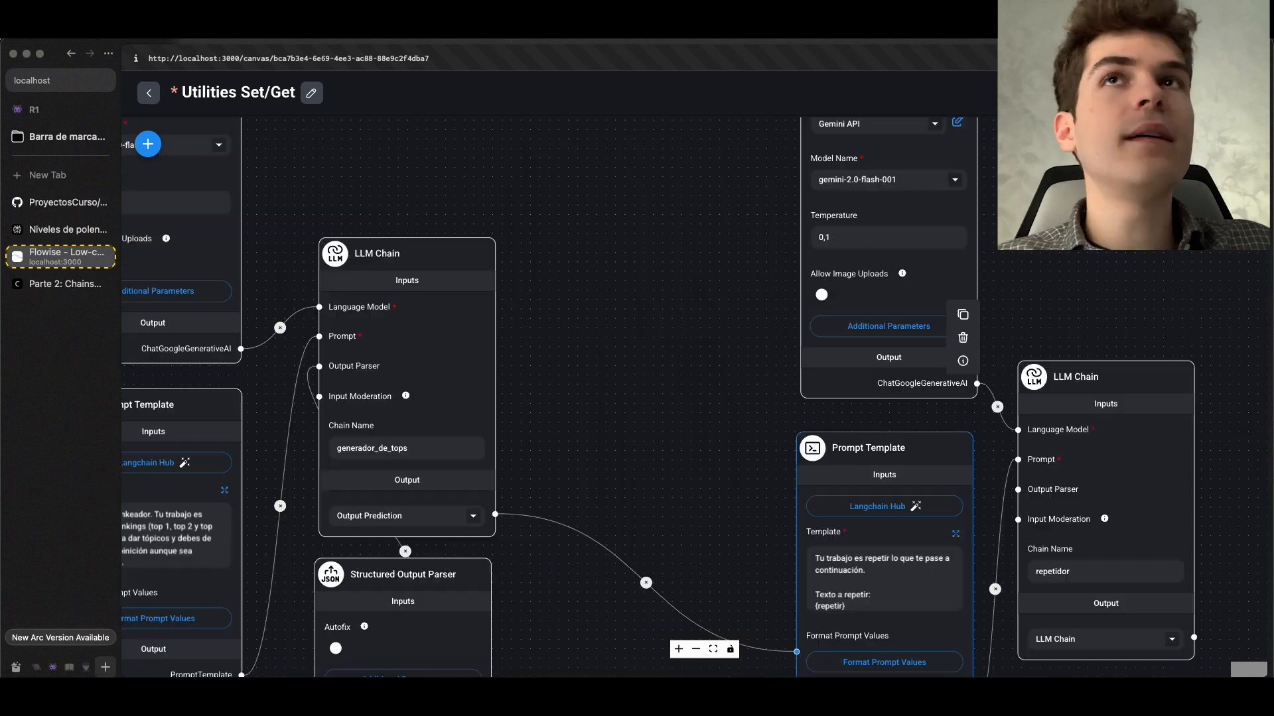
{"action": "left_click_drag", "start_coordinate": [840, 333], "coordinate": [880, 233]}
{"action": "left_click", "coordinate": [643, 254]}
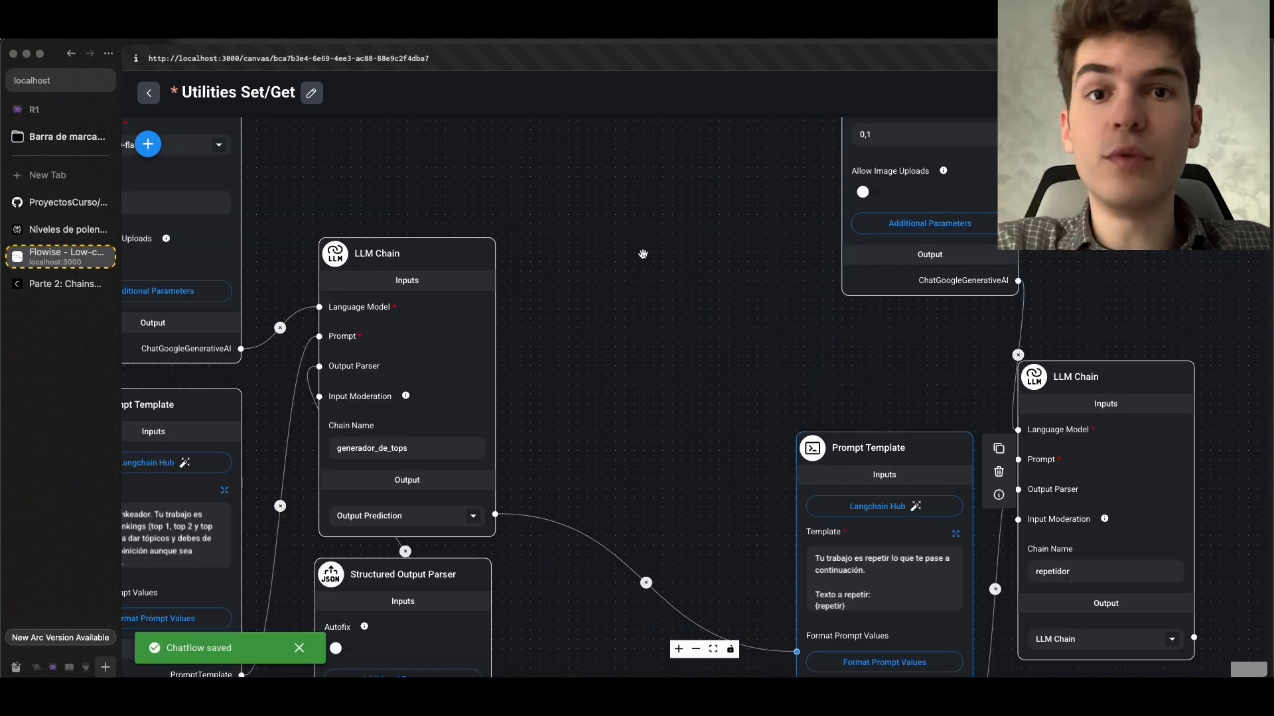
Remove the direct connection between the generador_de_tops chain and the Prompt Template feeding the repetidor chain
{"action": "left_click_drag", "start_coordinate": [701, 364], "coordinate": [672, 312]}
{"action": "scroll", "coordinate": [424, 278], "scroll_direction": "up", "scroll_amount": 2}
{"action": "left_click_drag", "start_coordinate": [612, 461], "coordinate": [714, 199]}
{"action": "scroll", "coordinate": [628, 389], "scroll_direction": "down", "scroll_amount": 2}
{"action": "key", "text": "super+s"}
{"action": "scroll", "coordinate": [713, 200], "scroll_direction": "down", "scroll_amount": 2}
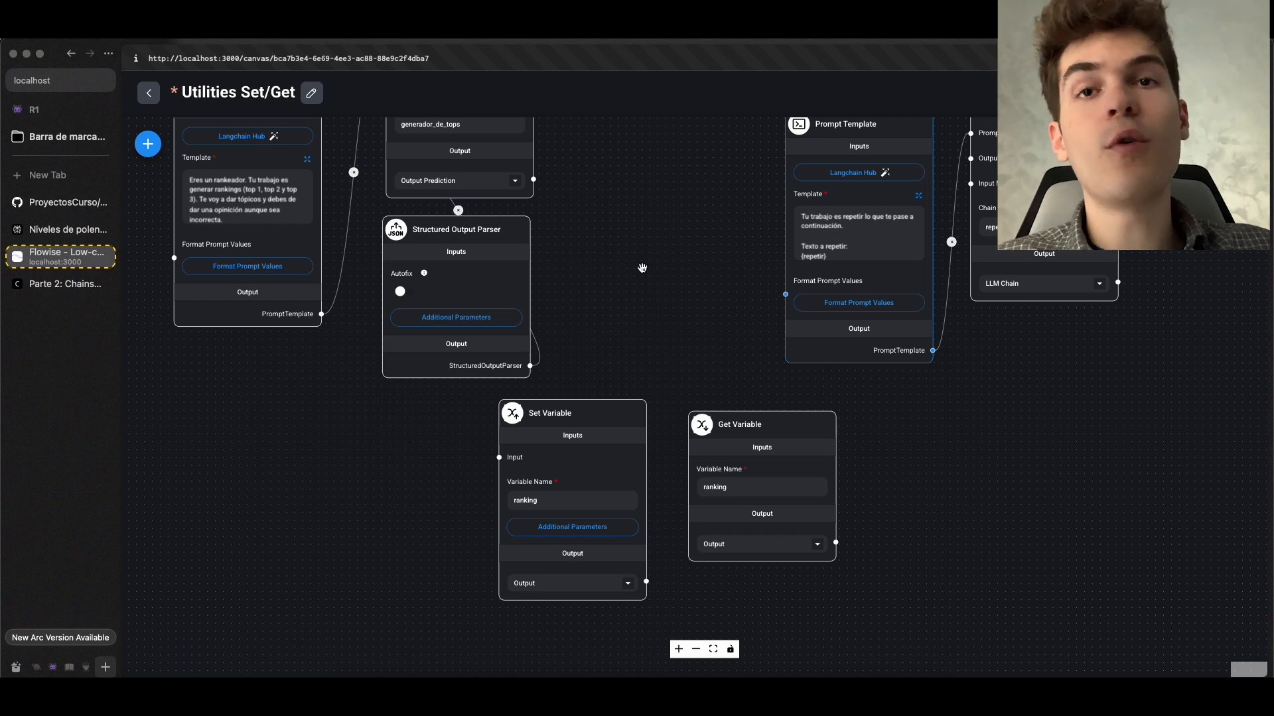
Move the ranking Set Variable node between the generador_de_tops chain and the Prompt Template feeding the repetidor chain
{"action": "scroll", "coordinate": [645, 282], "scroll_direction": "up", "scroll_amount": 1}
{"action": "scroll", "coordinate": [646, 298], "scroll_direction": "up", "scroll_amount": 1}
{"action": "left_click_drag", "start_coordinate": [600, 466], "coordinate": [703, 235]}
{"action": "left_click_drag", "start_coordinate": [654, 156], "coordinate": [615, 434]}
{"action": "left_click_drag", "start_coordinate": [631, 495], "coordinate": [626, 375]}
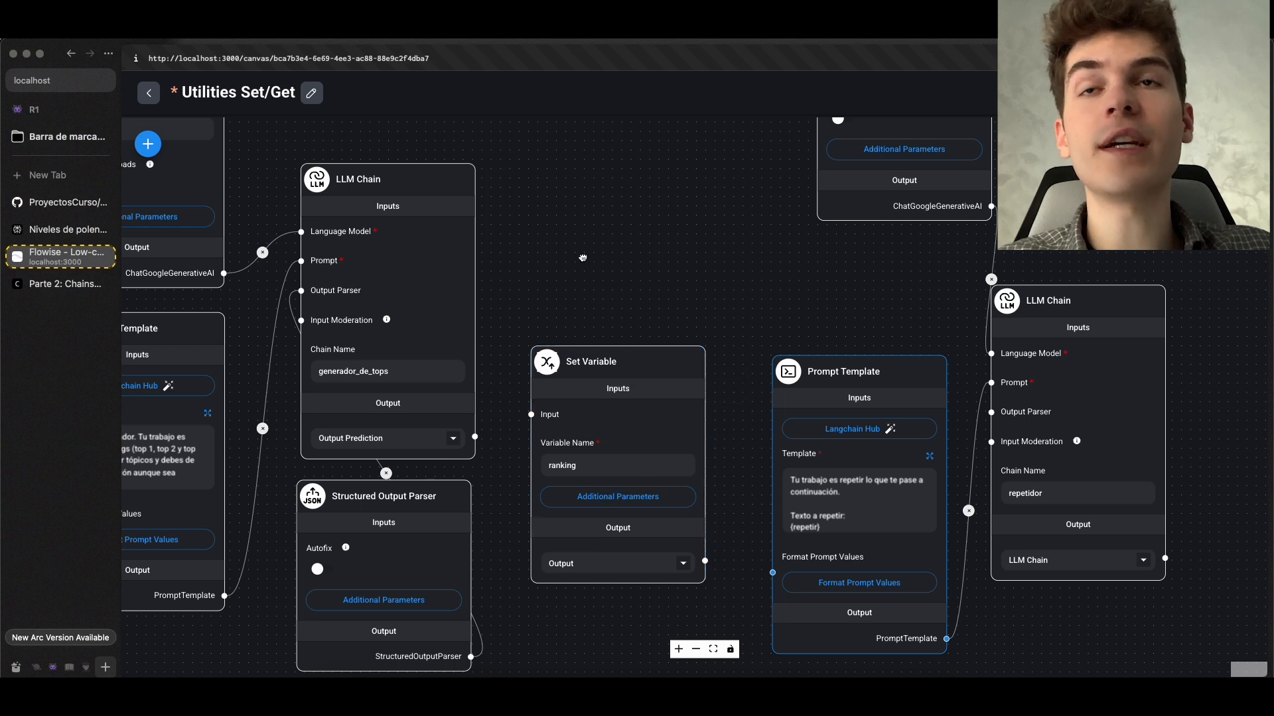
Connect the generador_de_tops output to the ranking Set Variable node, and that node's output to the Prompt Template feeding the repetidor chain
{"action": "left_click_drag", "start_coordinate": [583, 256], "coordinate": [694, 286]}
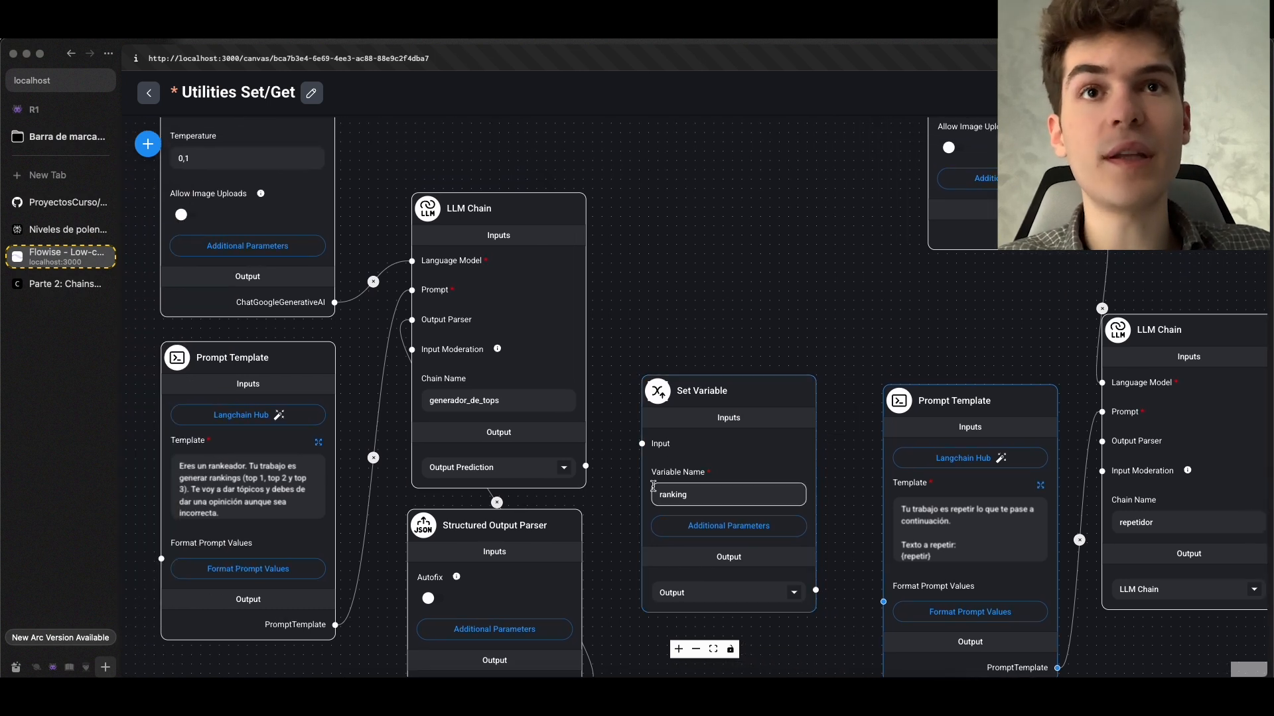
{"action": "left_click_drag", "start_coordinate": [647, 453], "coordinate": [642, 444]}
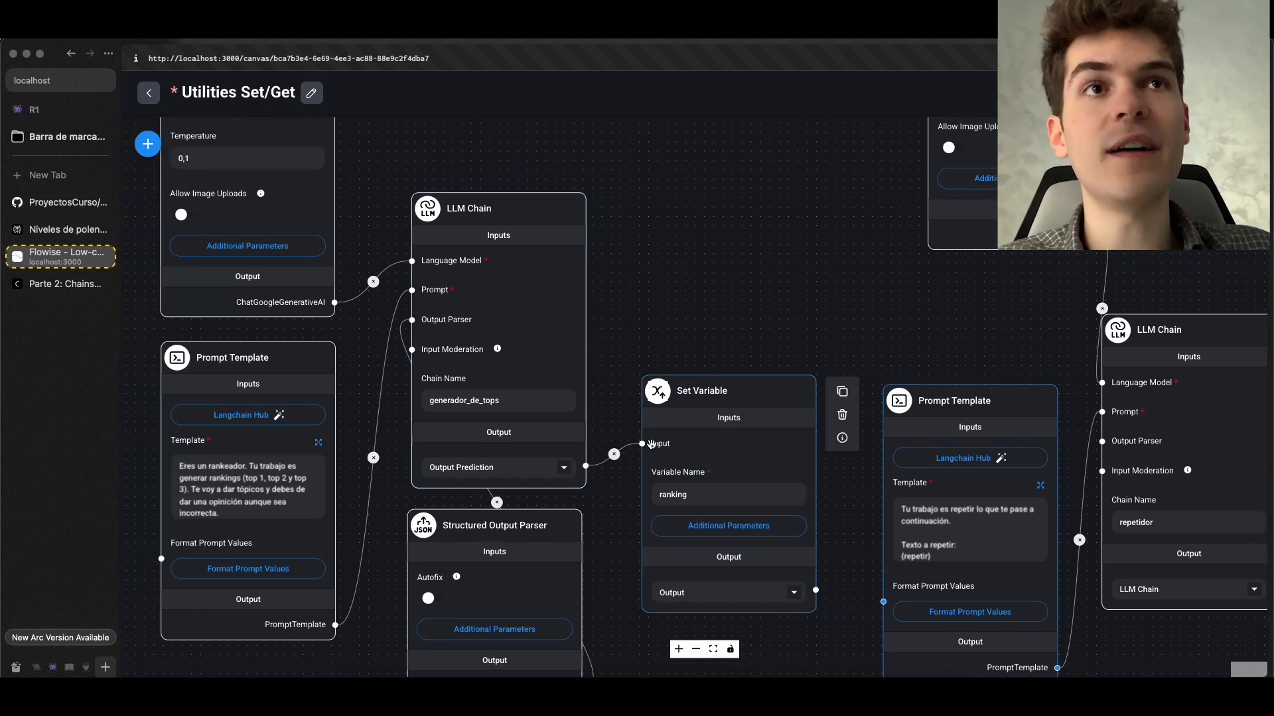
{"action": "left_click_drag", "start_coordinate": [821, 559], "coordinate": [706, 497]}
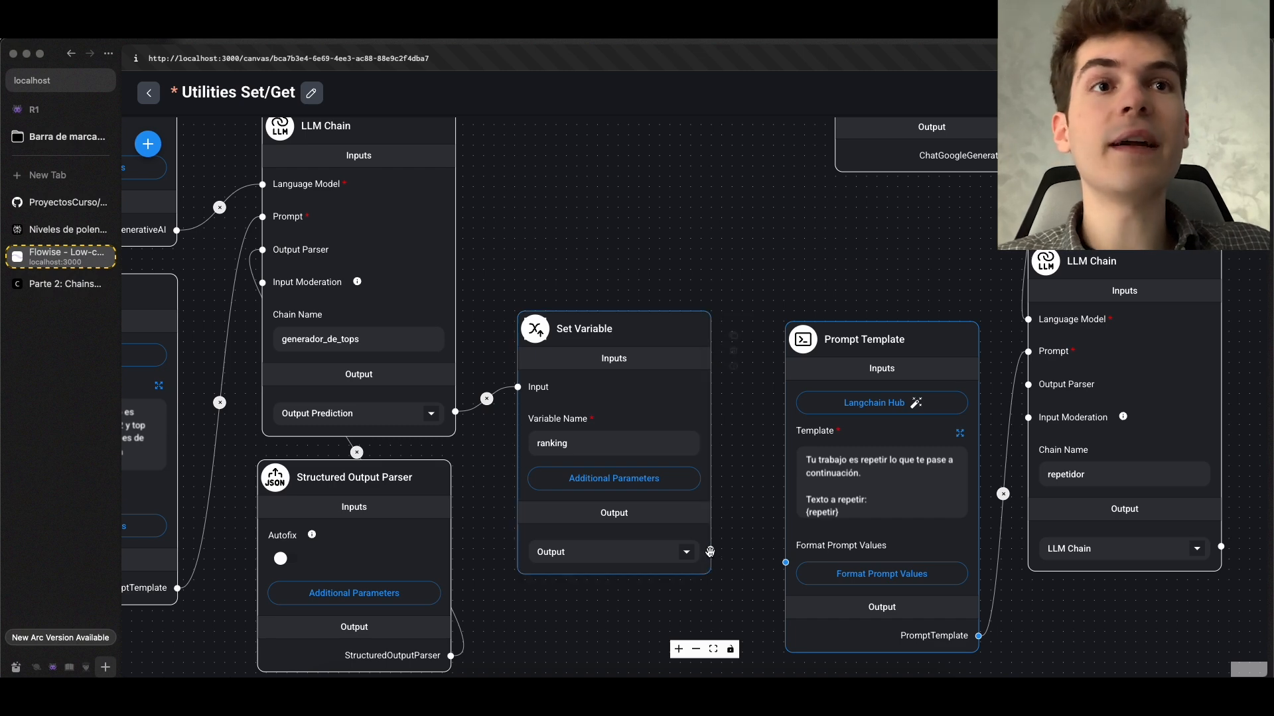
{"action": "left_click_drag", "start_coordinate": [710, 549], "coordinate": [784, 564]}
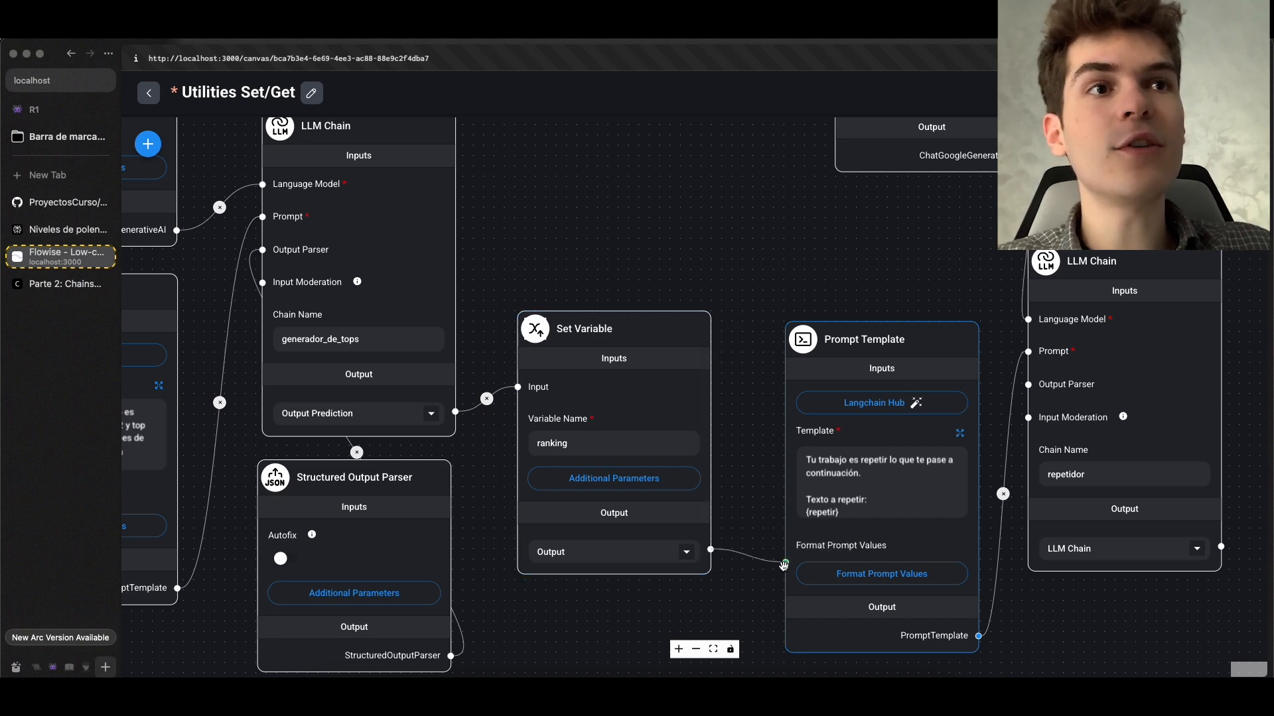
{"action": "scroll", "coordinate": [765, 514], "scroll_direction": "down", "scroll_amount": 2}
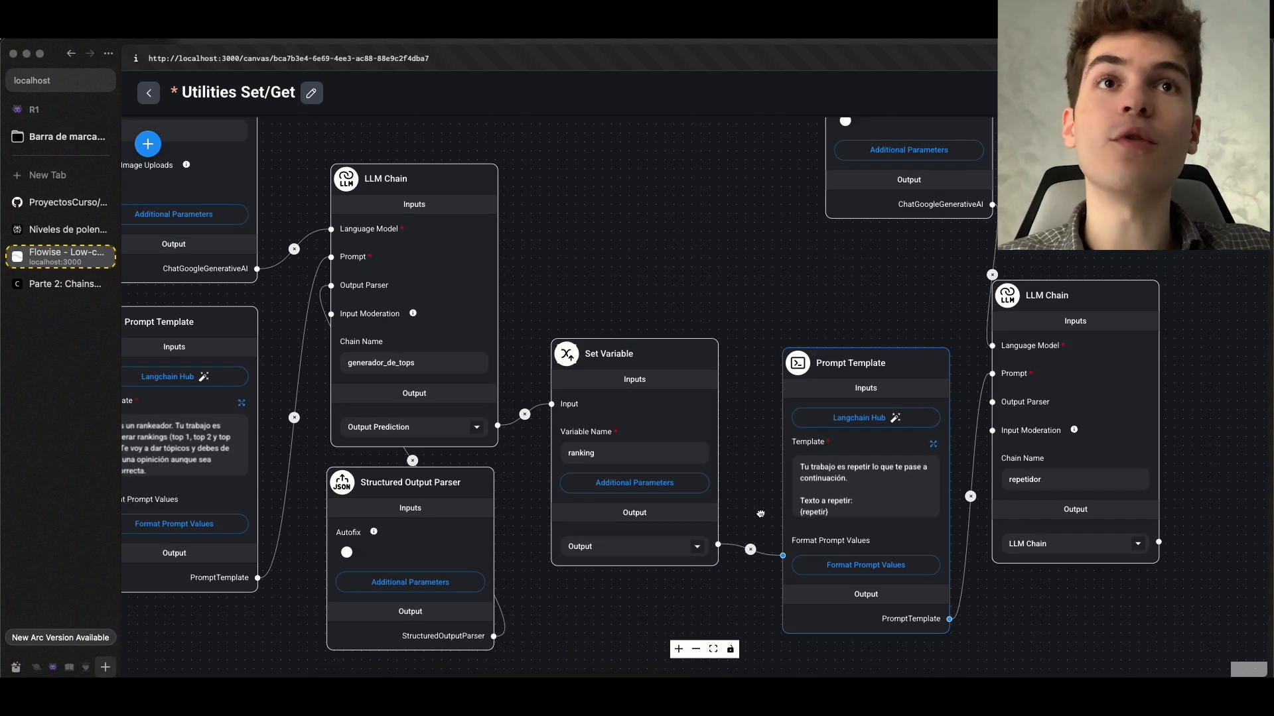
{"action": "left_click_drag", "start_coordinate": [765, 514], "coordinate": [759, 487]}
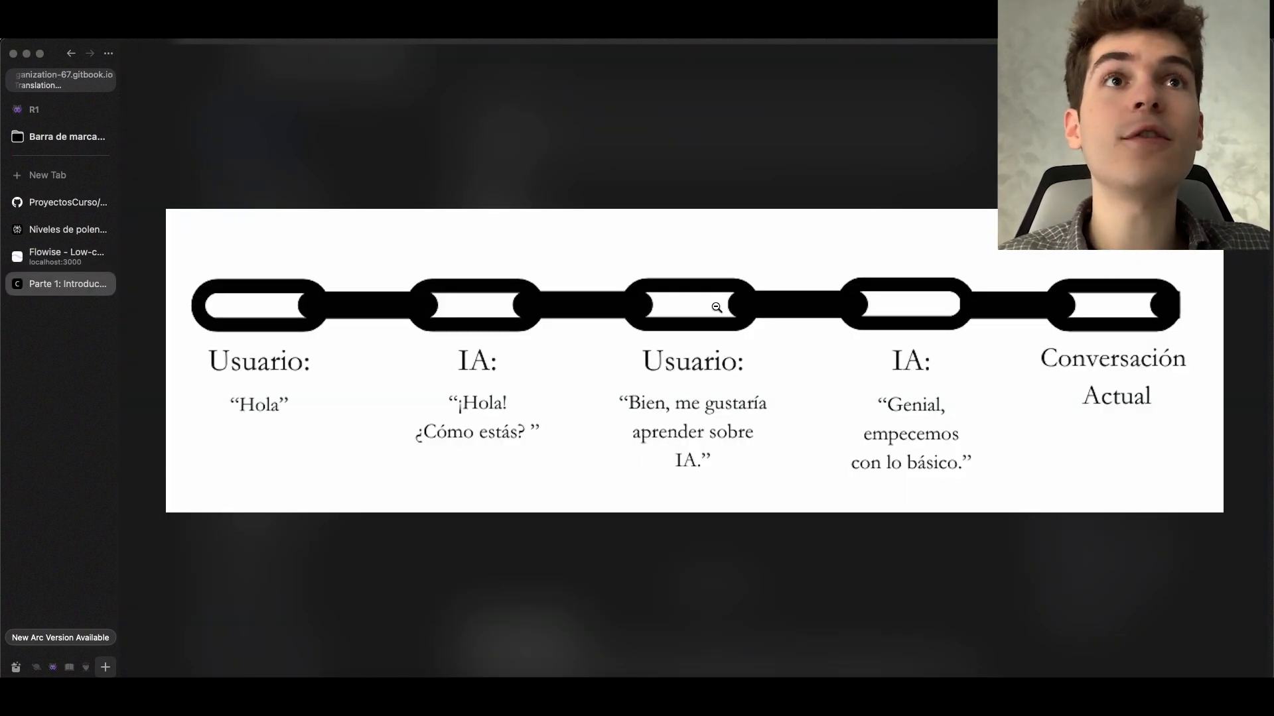
Review the conversation chain diagram on the GitBook course page and return to the Utilities Set/Get chatflow
{"action": "left_click_drag", "start_coordinate": [499, 345], "coordinate": [501, 375]}
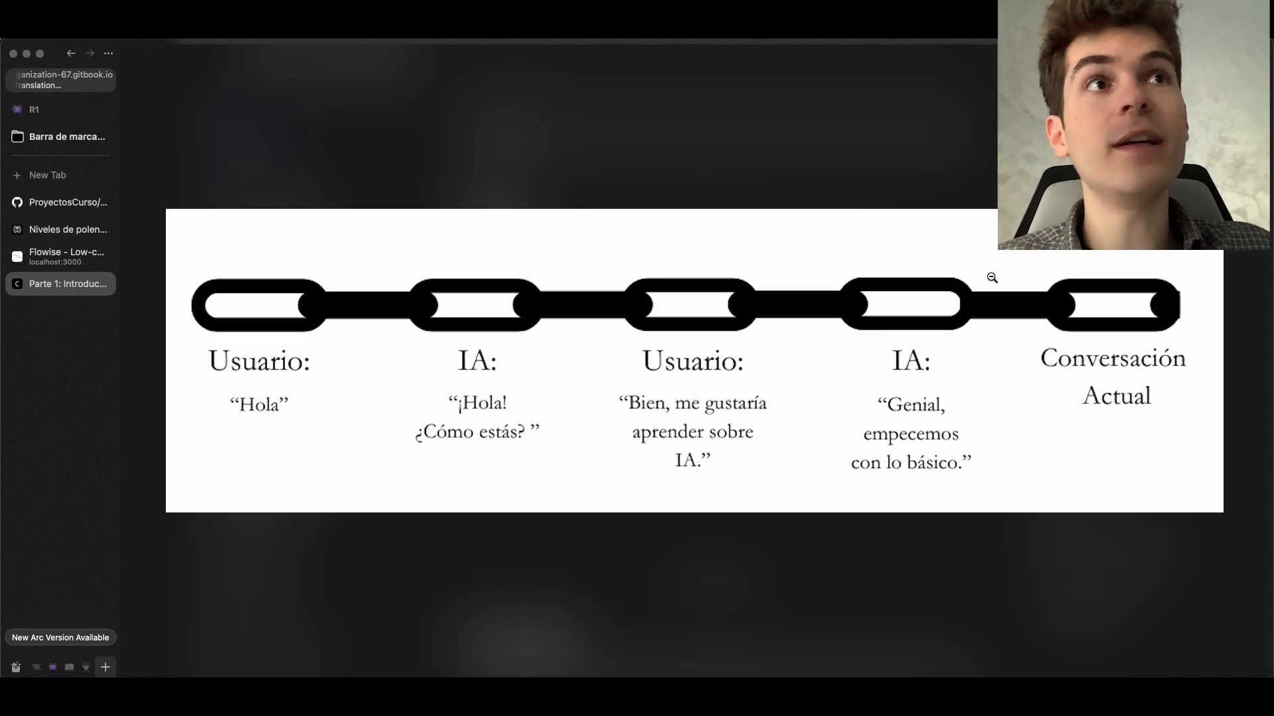
{"action": "left_click", "coordinate": [953, 279]}
{"action": "key", "text": "ctrl+Tab"}
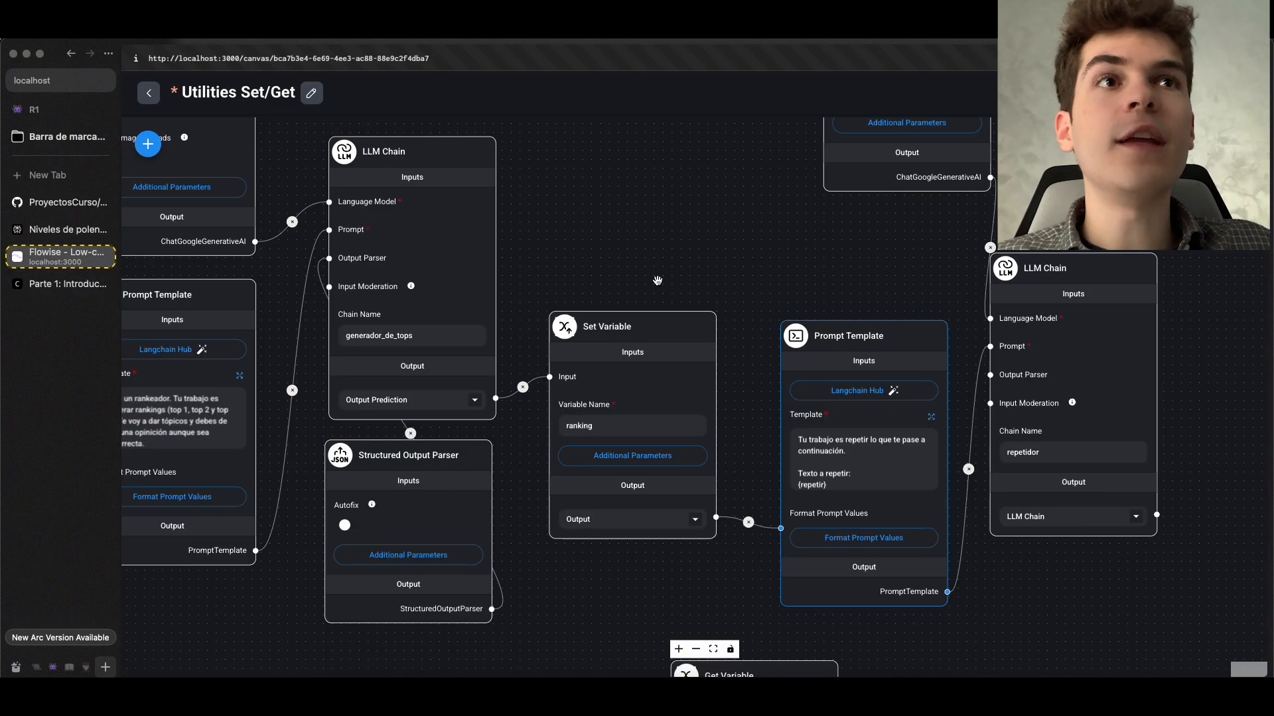
Examine the variables offered for the repetir value in the Prompt Template's Format Prompt Values, including the ranking output from Set Variable
{"action": "left_click_drag", "start_coordinate": [657, 282], "coordinate": [526, 270]}
{"action": "scroll", "coordinate": [526, 270], "scroll_direction": "up", "scroll_amount": 2}
{"action": "left_click_drag", "start_coordinate": [684, 270], "coordinate": [454, 179]}
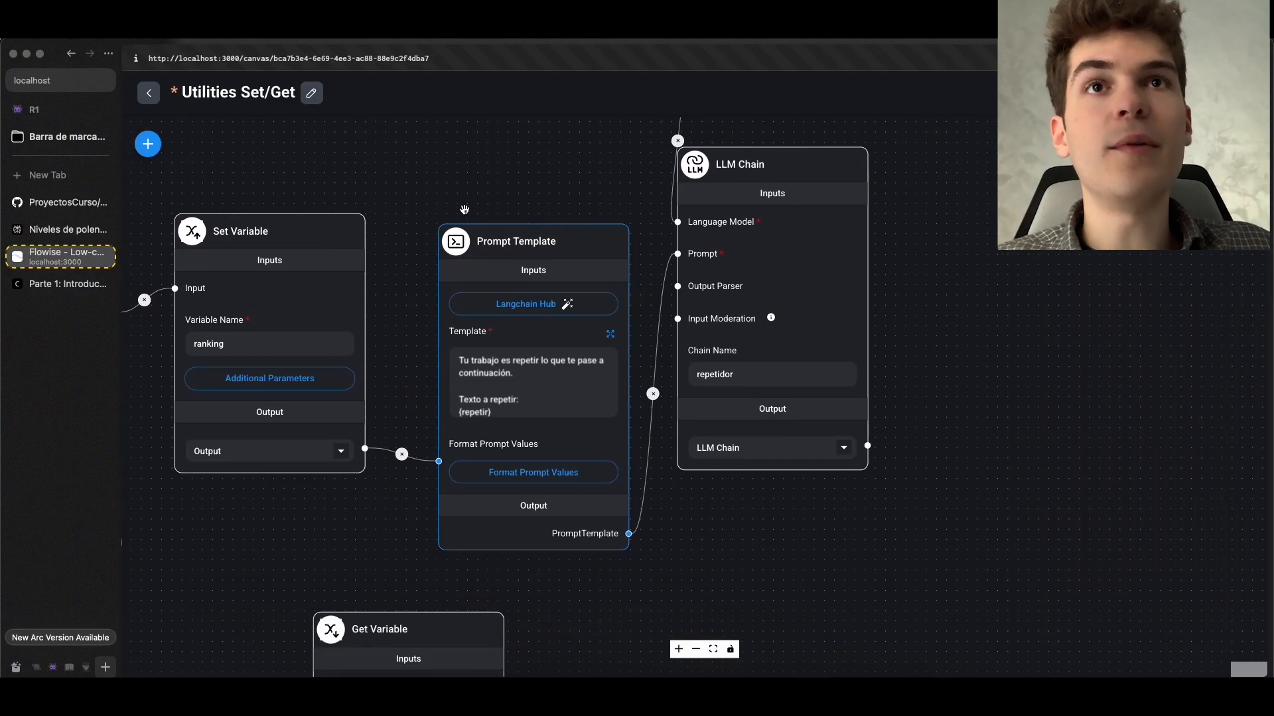
{"action": "scroll", "coordinate": [385, 179], "scroll_direction": "down", "scroll_amount": 2}
{"action": "left_click_drag", "start_coordinate": [371, 180], "coordinate": [400, 202]}
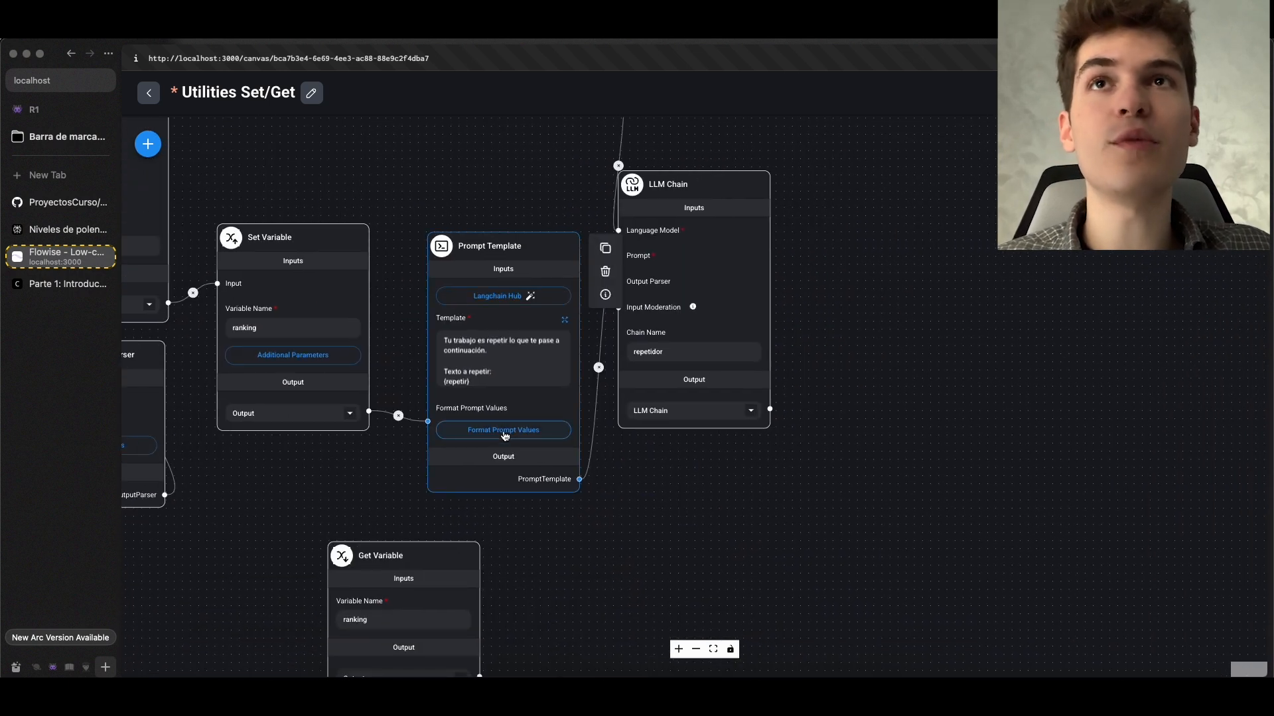
{"action": "left_click", "coordinate": [504, 431]}
{"action": "left_click", "coordinate": [623, 391]}
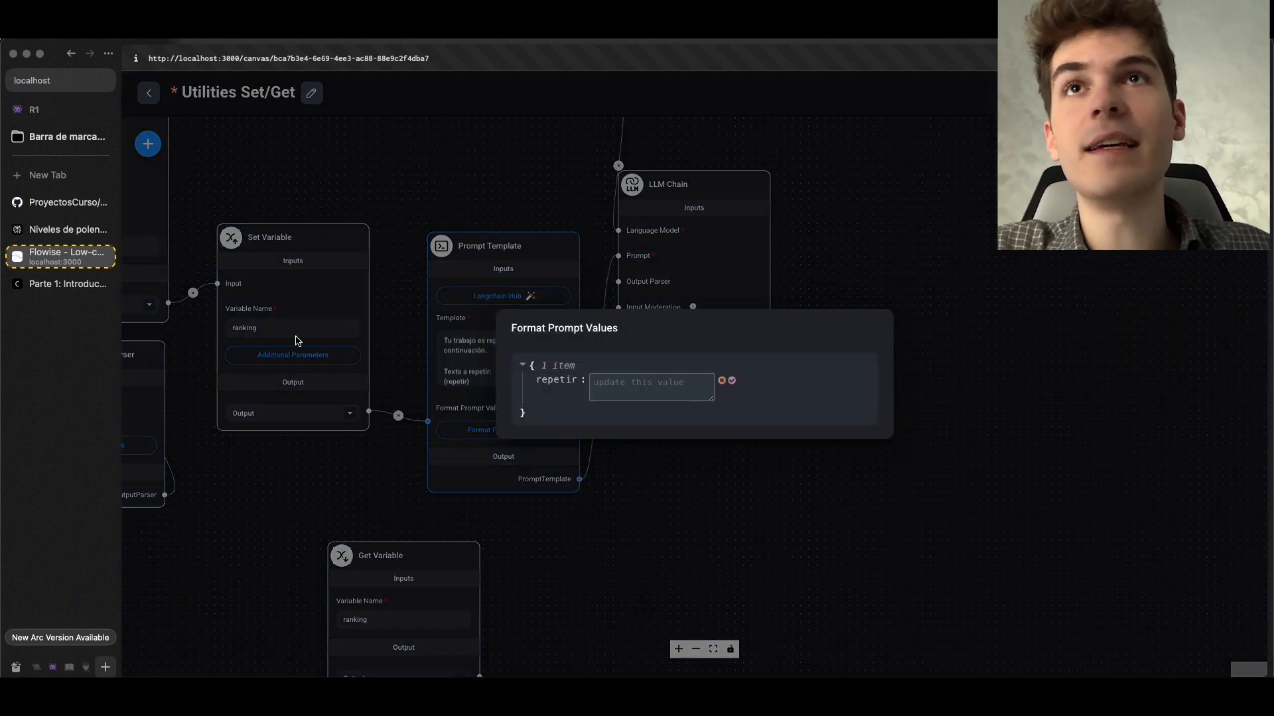
{"action": "left_click", "coordinate": [627, 390]}
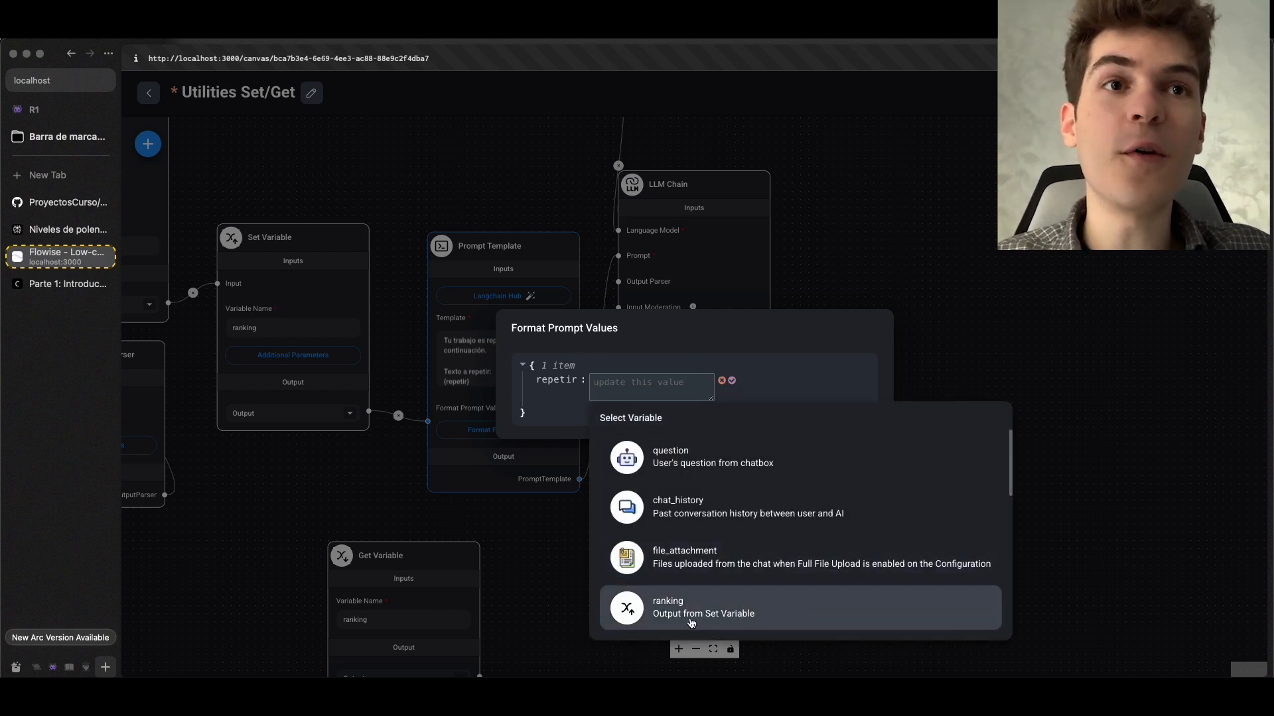
{"action": "left_click", "coordinate": [305, 404]}
{"action": "left_click", "coordinate": [302, 416]}
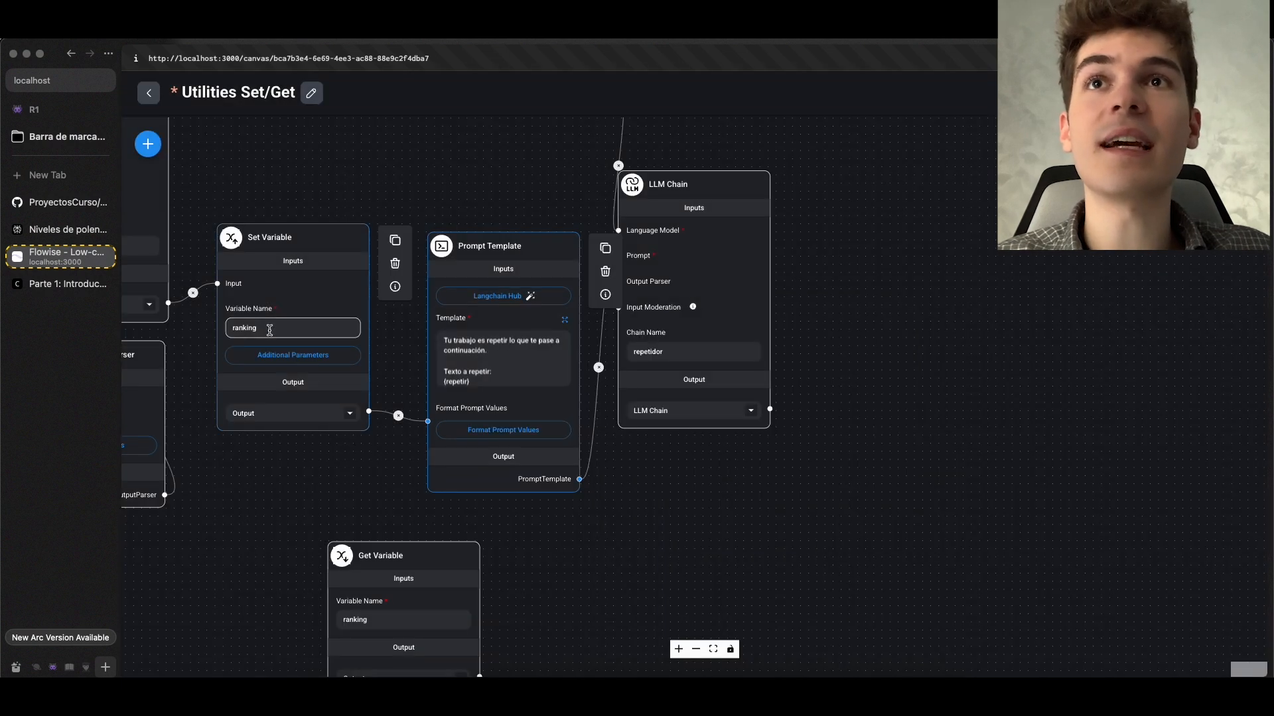
Assign the ranking Set Variable output to the repetir value of the Prompt Template feeding the repetidor chain
{"action": "scroll", "coordinate": [266, 329], "scroll_direction": "up", "scroll_amount": 1}
{"action": "scroll", "coordinate": [266, 328], "scroll_direction": "up", "scroll_amount": 1}
{"action": "left_click", "coordinate": [560, 455]}
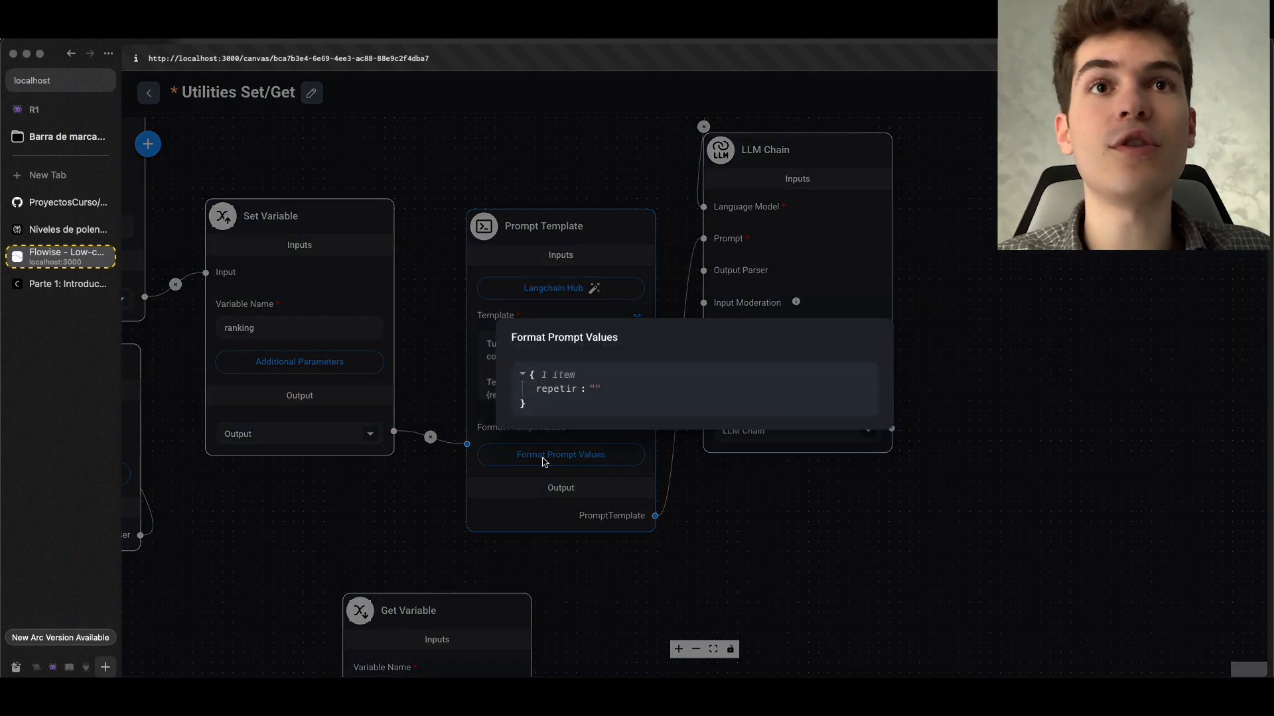
{"action": "left_click", "coordinate": [624, 390]}
{"action": "left_click", "coordinate": [646, 390]}
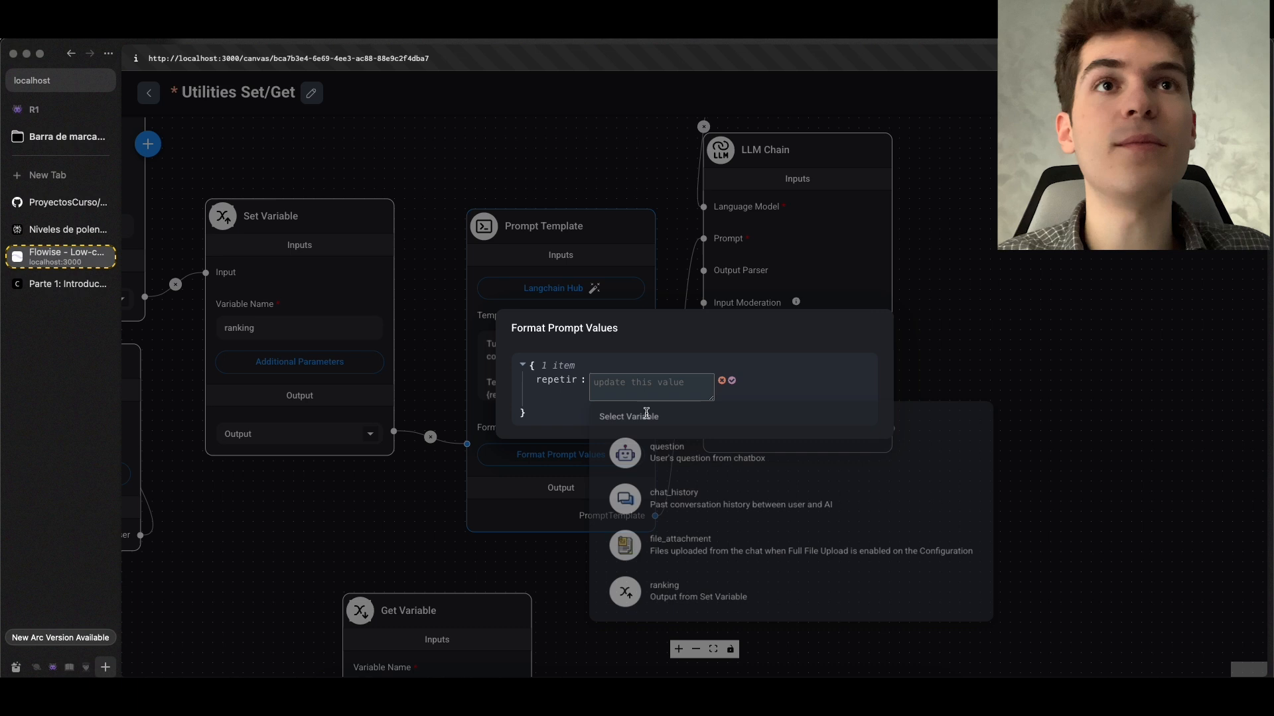
{"action": "left_click", "coordinate": [668, 604]}
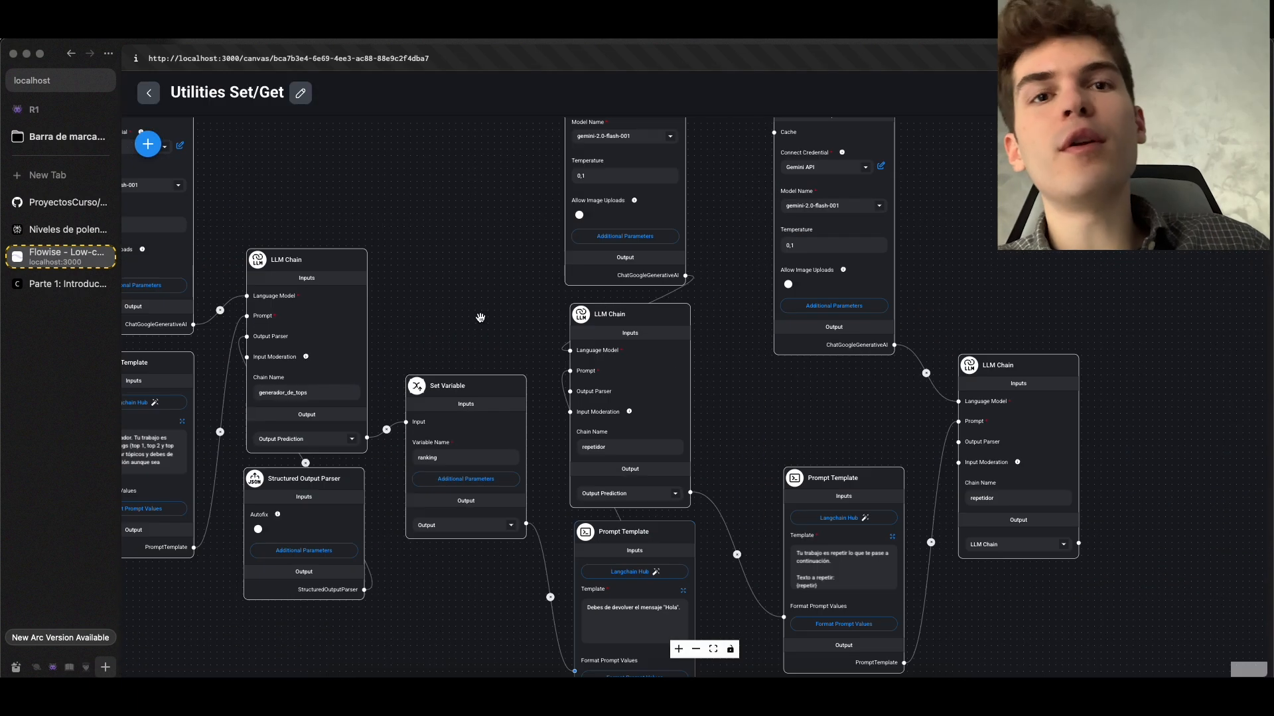
Check which variables the last Prompt Template offers for its repetir value with a repetidor chain placed between it and Set Variable
{"action": "left_click_drag", "start_coordinate": [971, 473], "coordinate": [809, 531]}
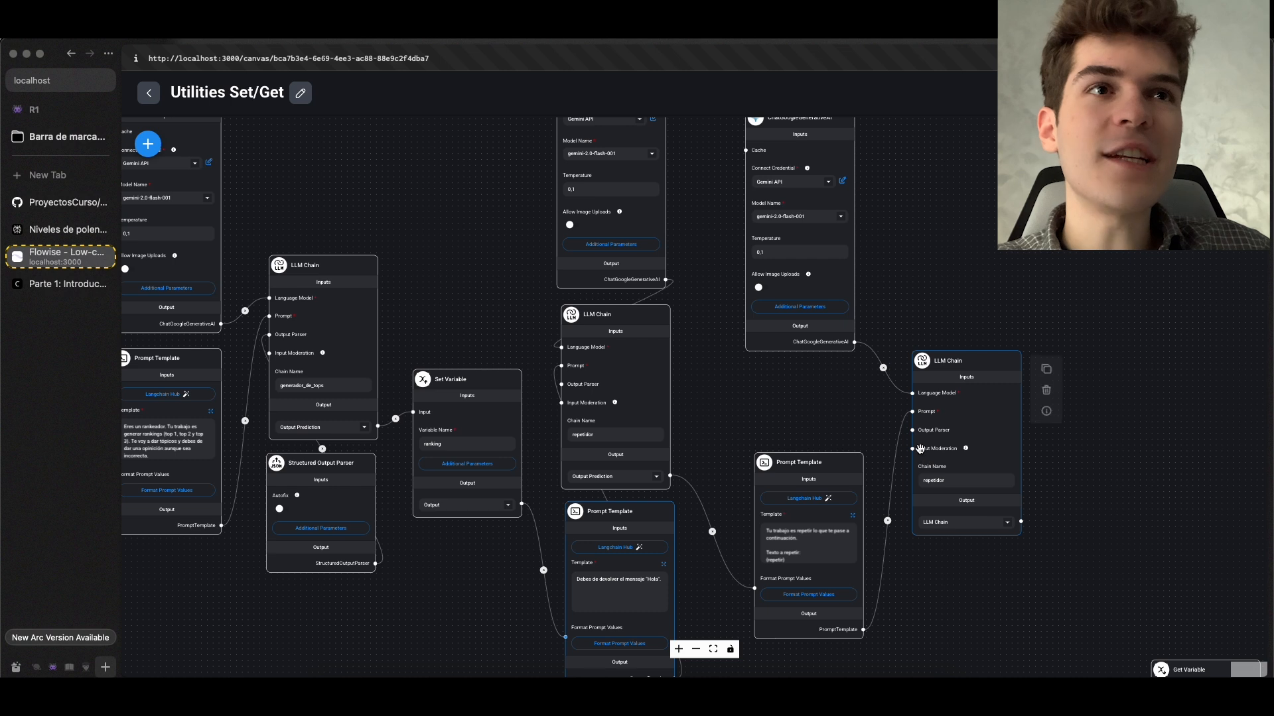
{"action": "left_click_drag", "start_coordinate": [489, 291], "coordinate": [491, 292]}
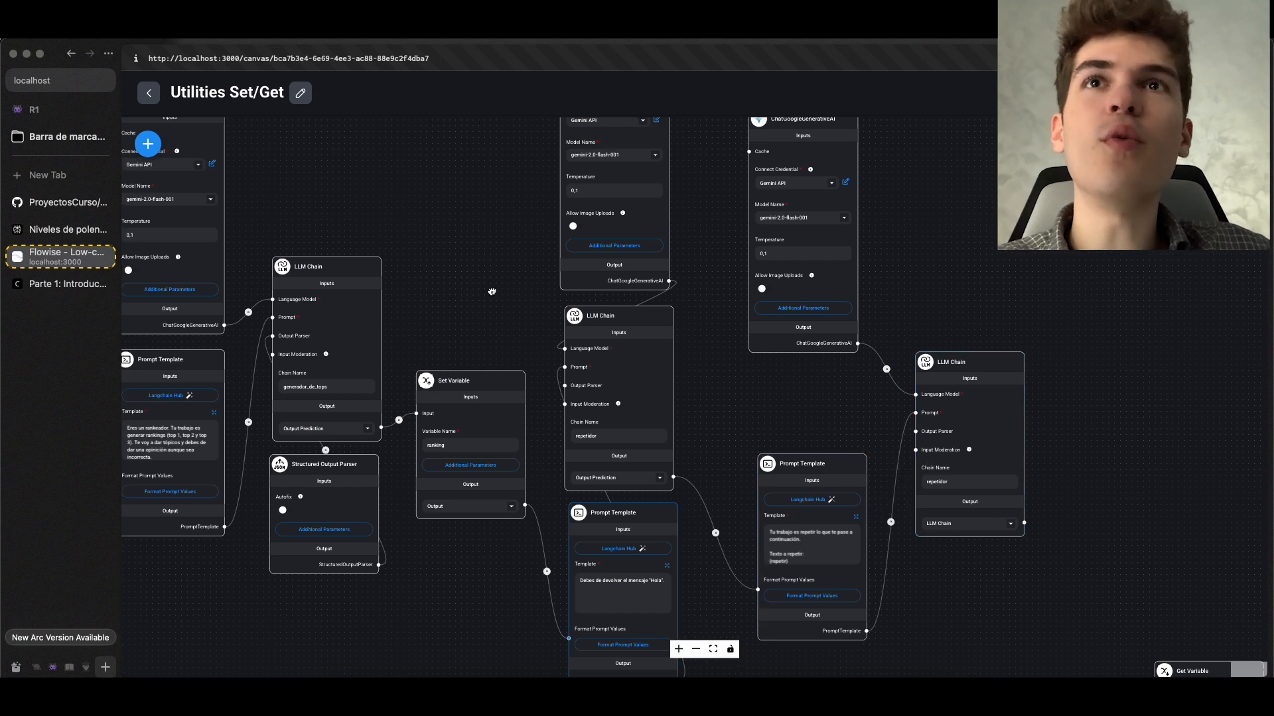
{"action": "scroll", "coordinate": [491, 292], "scroll_direction": "right", "scroll_amount": 5}
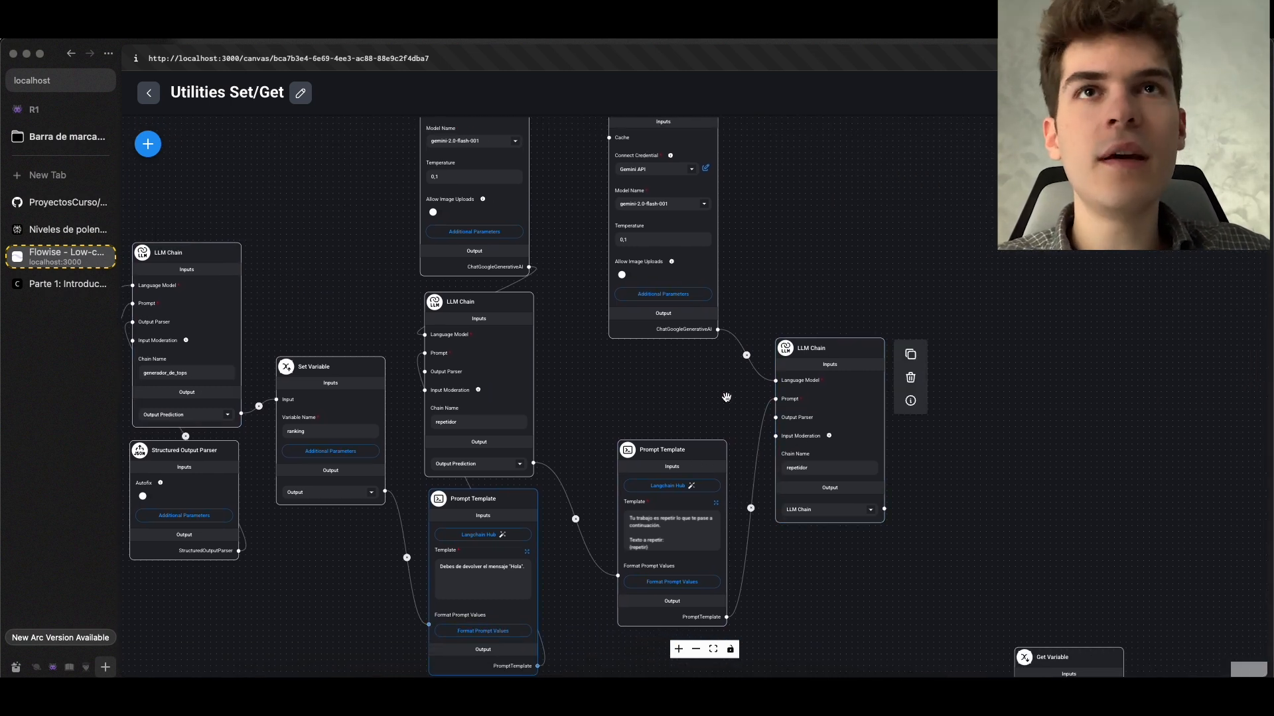
{"action": "scroll", "coordinate": [726, 397], "scroll_direction": "left", "scroll_amount": 5}
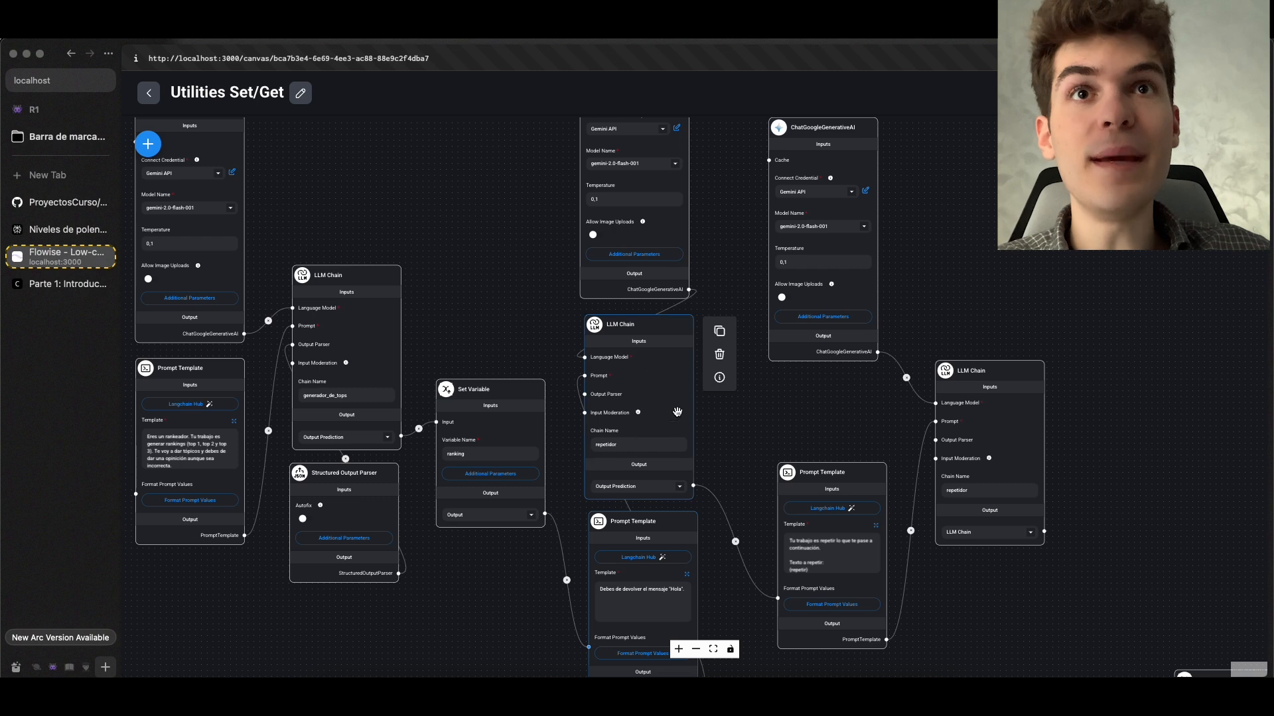
{"action": "scroll", "coordinate": [582, 376], "scroll_direction": "up", "scroll_amount": 5}
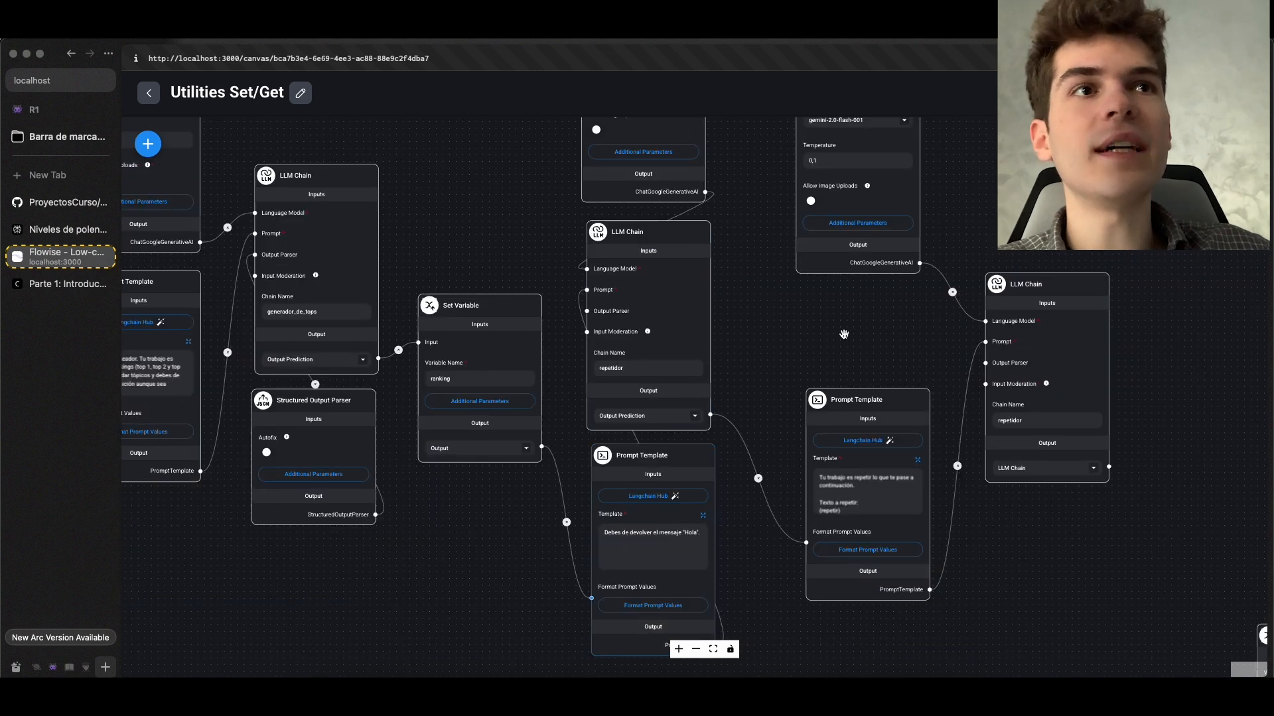
{"action": "left_click", "coordinate": [598, 539]}
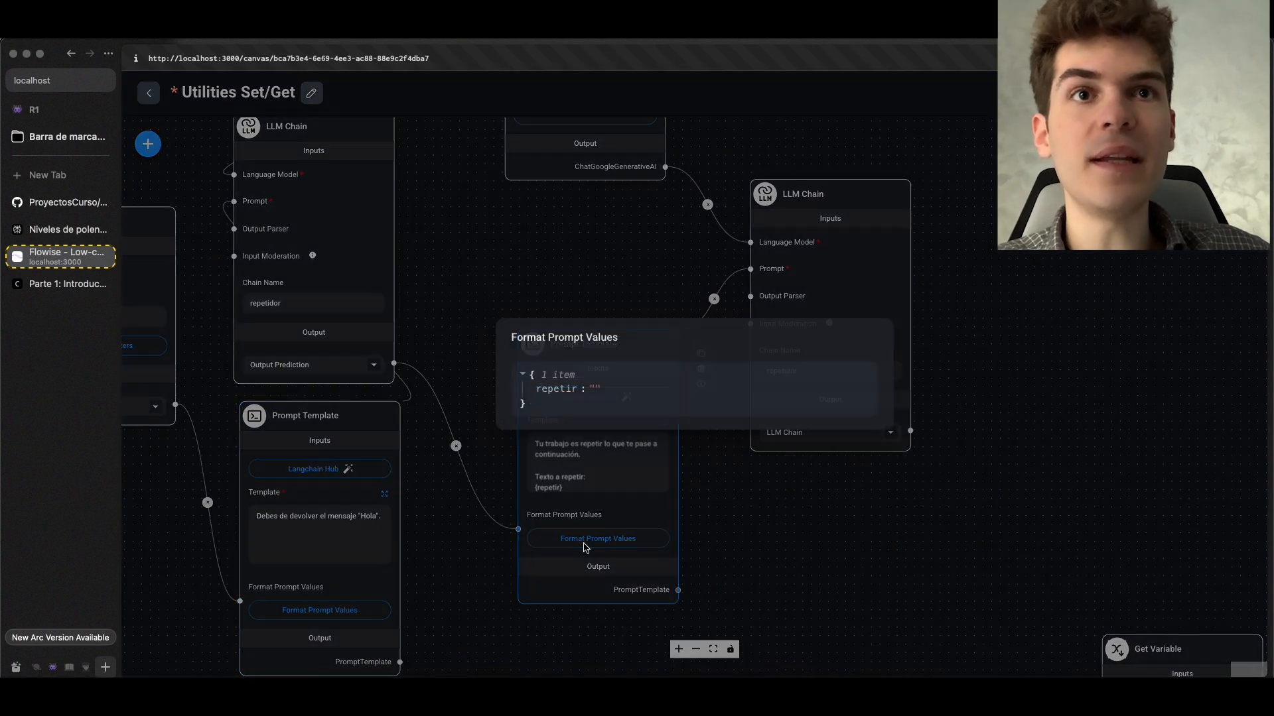
{"action": "left_click", "coordinate": [610, 390]}
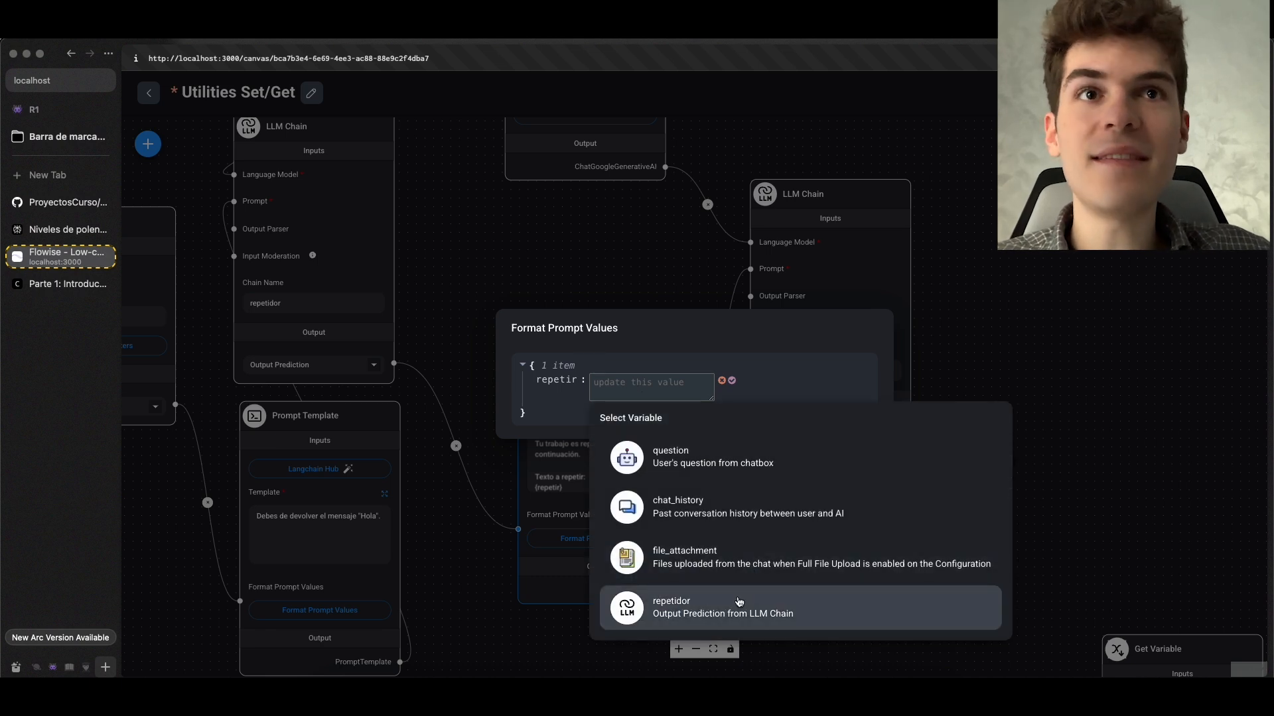
{"action": "left_click", "coordinate": [745, 620]}
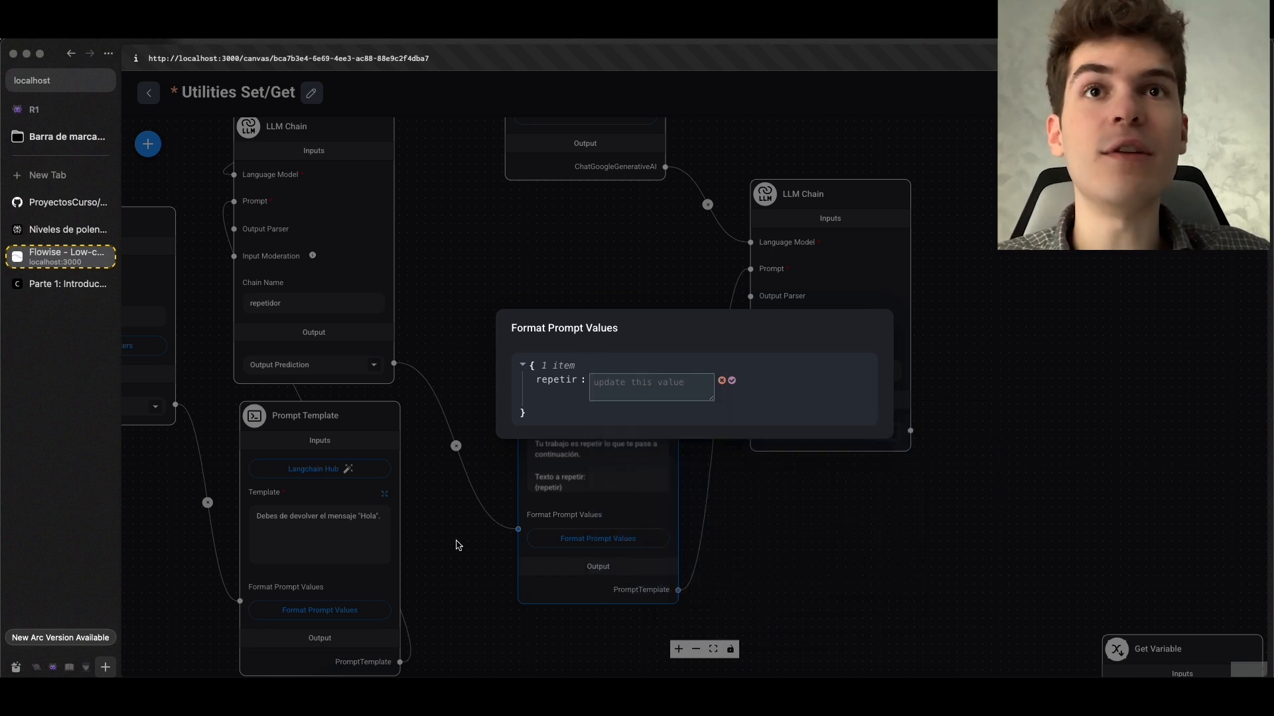
{"action": "left_click", "coordinate": [460, 549]}
Compare the ranking name in the Set Variable node with the variables selectable for the last Prompt Template's repetir value
{"action": "left_click_drag", "start_coordinate": [460, 549], "coordinate": [716, 613]}
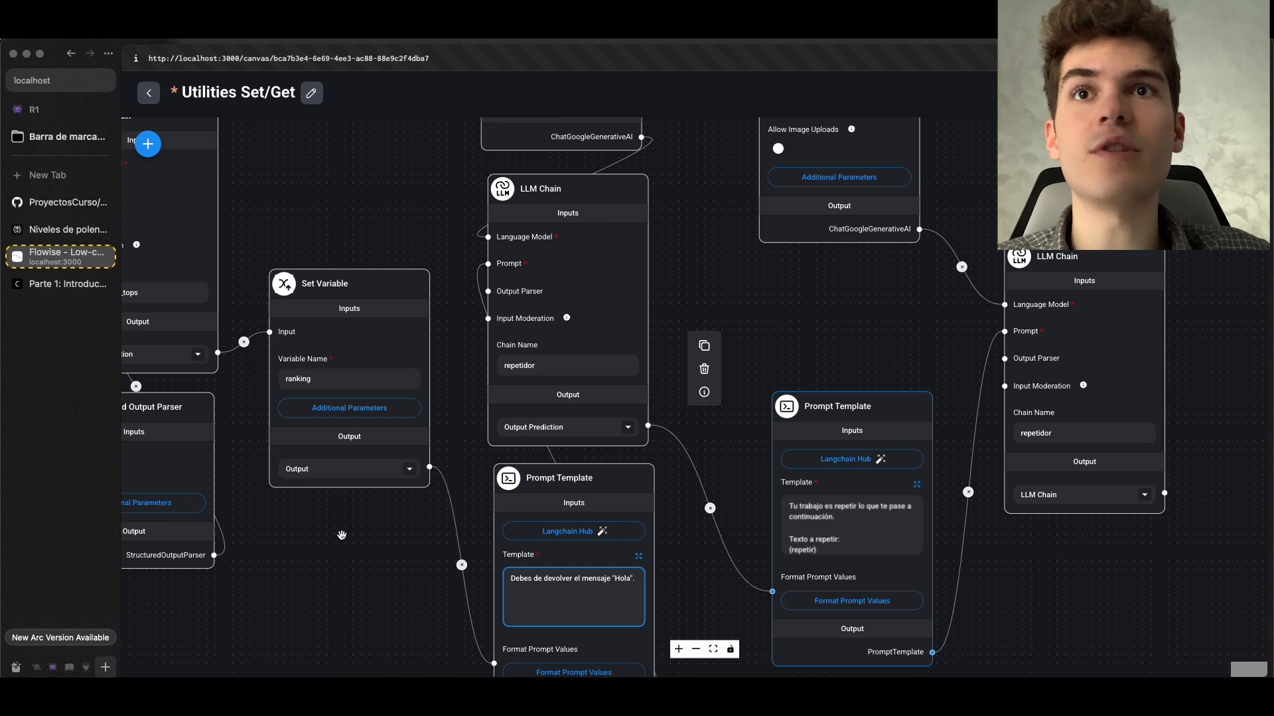
{"action": "left_click_drag", "start_coordinate": [341, 529], "coordinate": [559, 560]}
{"action": "scroll", "coordinate": [538, 440], "scroll_direction": "up", "scroll_amount": 2}
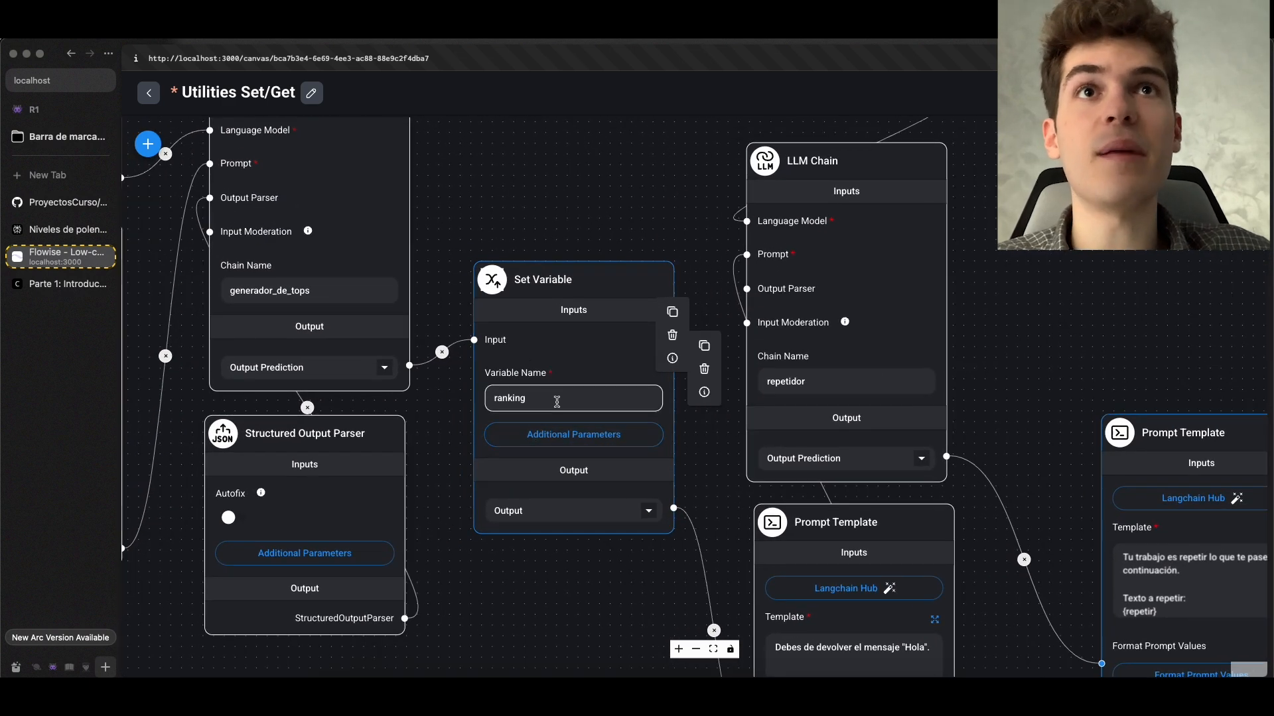
{"action": "scroll", "coordinate": [545, 591], "scroll_direction": "down", "scroll_amount": 2}
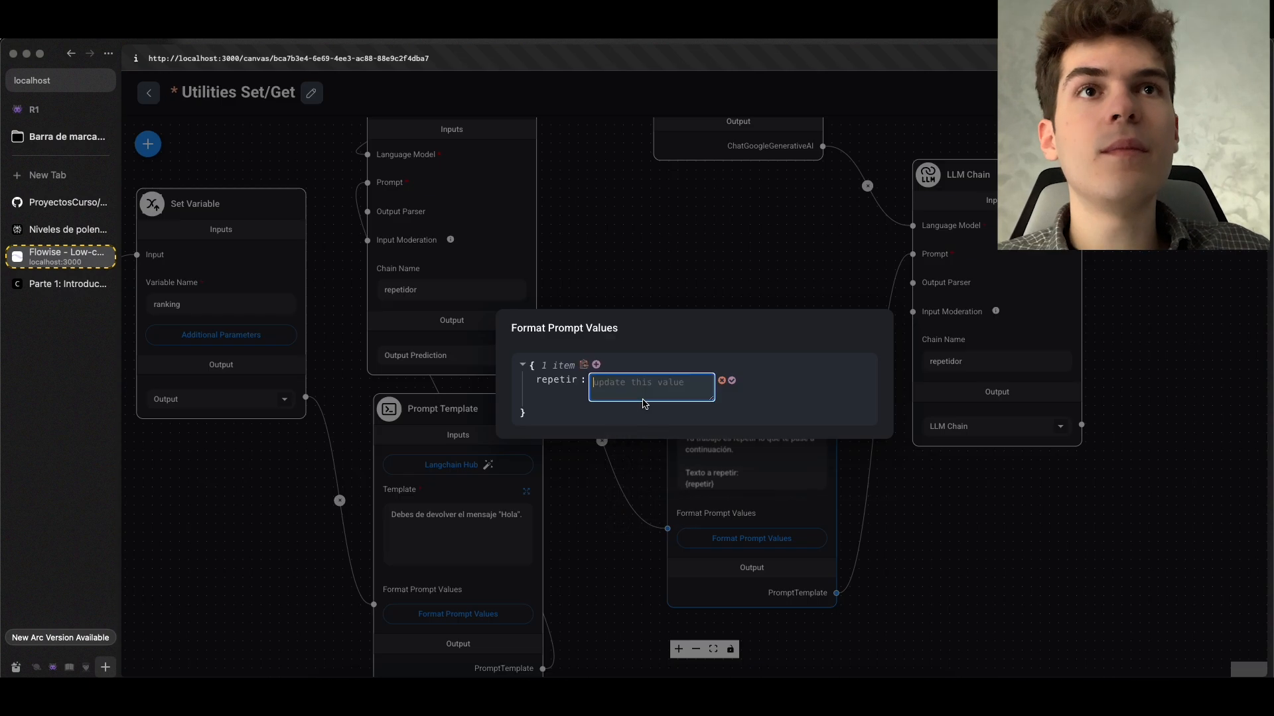
{"action": "left_click", "coordinate": [647, 388]}
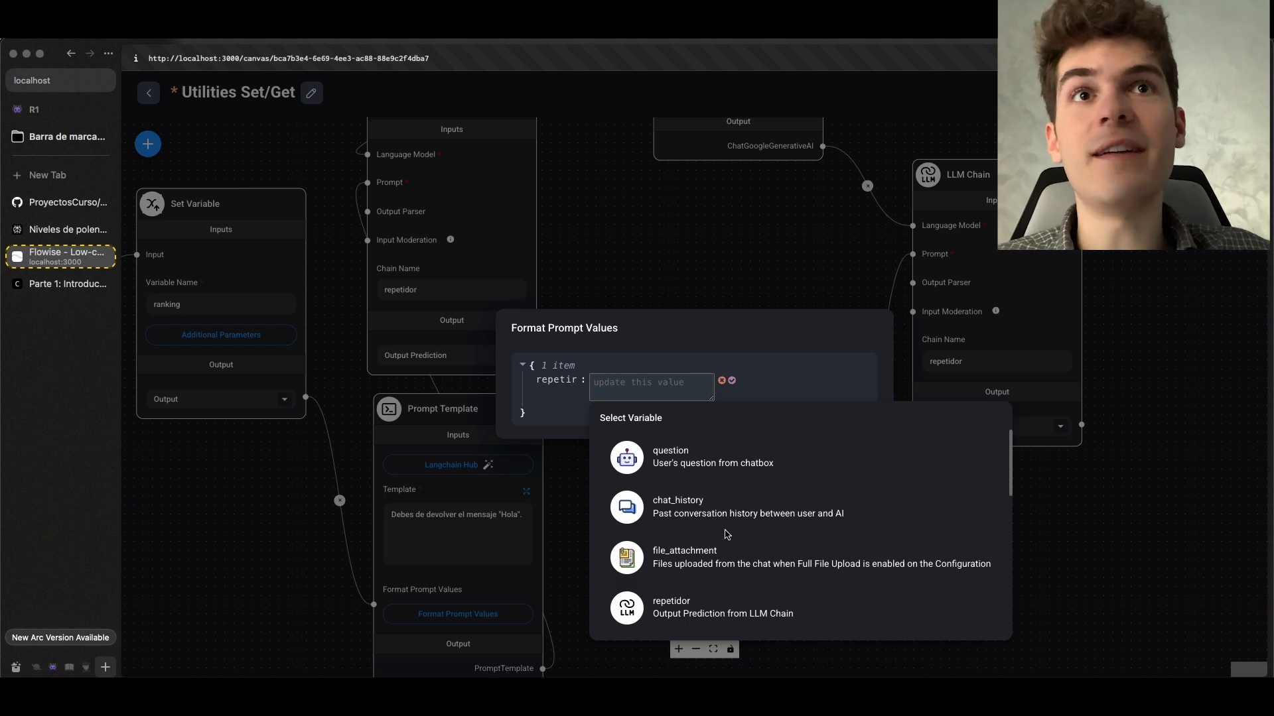
{"action": "left_click", "coordinate": [372, 506]}
{"action": "left_click", "coordinate": [349, 510]}
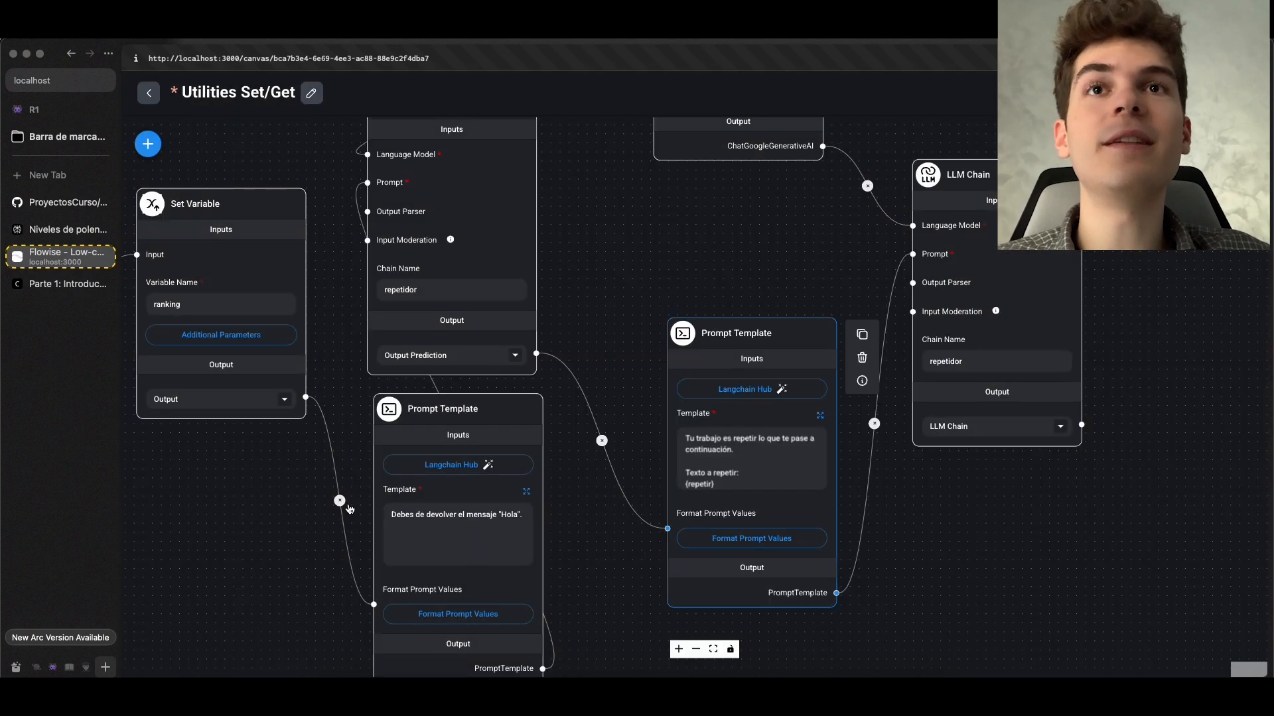
Review the template text of the intermediate repetidor chain's Prompt Template in the expanded editor, and save it
{"action": "left_click_drag", "start_coordinate": [284, 523], "coordinate": [327, 565]}
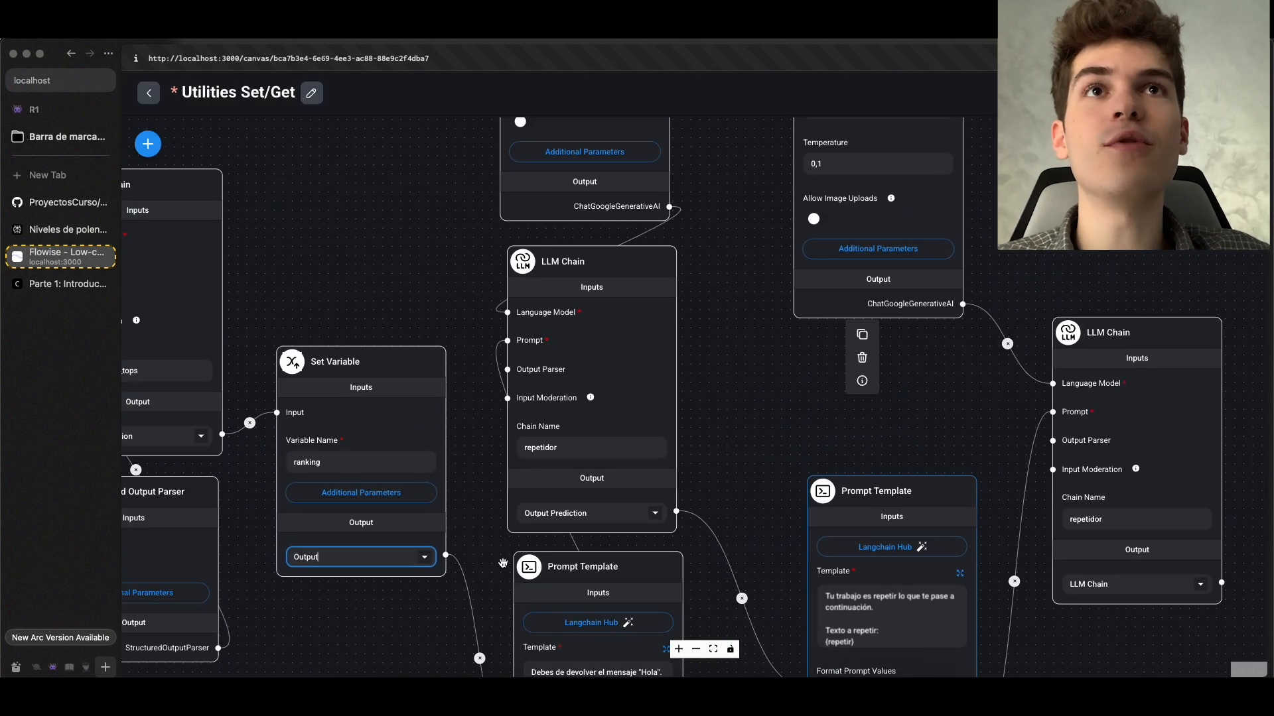
{"action": "scroll", "coordinate": [501, 555], "scroll_direction": "down", "scroll_amount": 2}
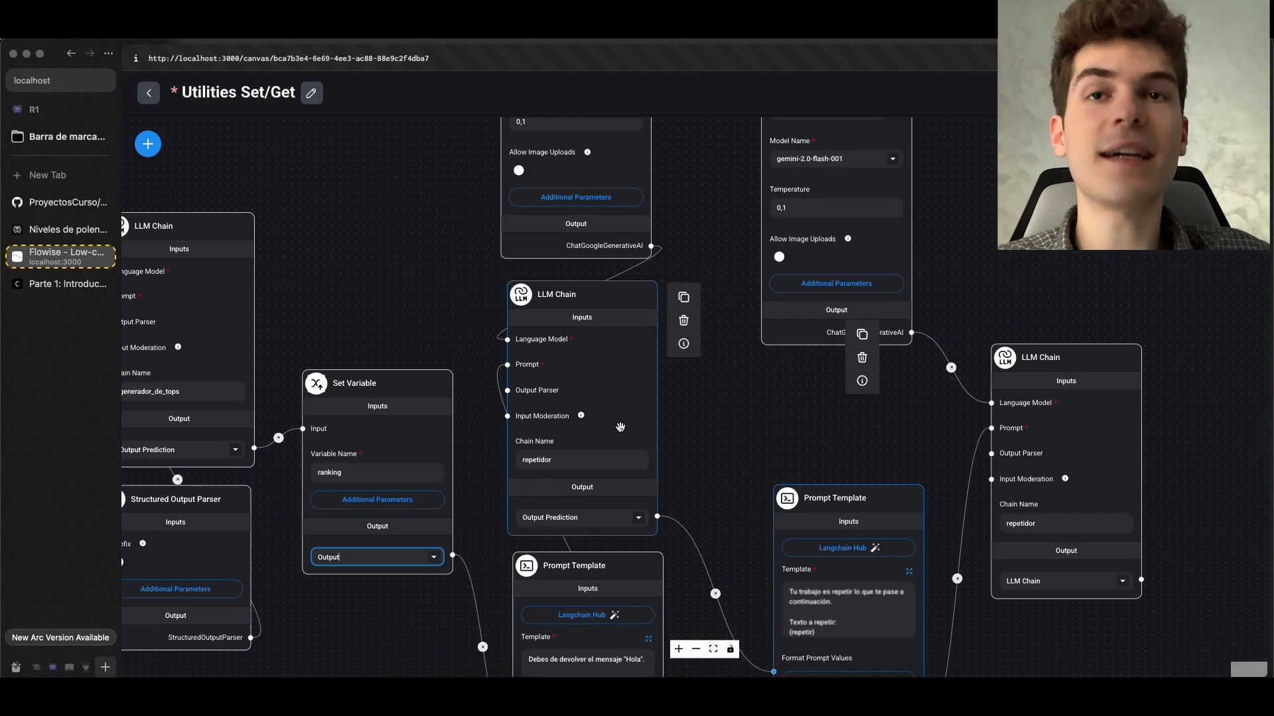
{"action": "left_click_drag", "start_coordinate": [734, 451], "coordinate": [720, 242]}
{"action": "scroll", "coordinate": [714, 252], "scroll_direction": "up", "scroll_amount": 2}
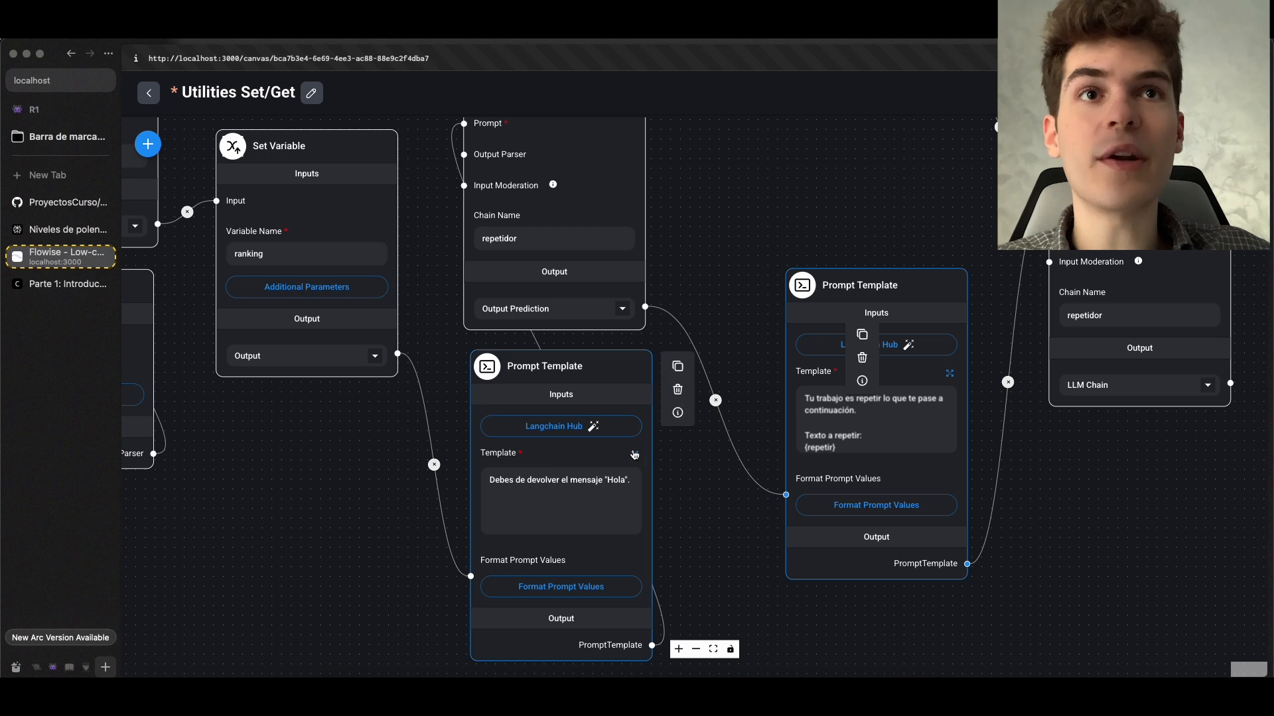
{"action": "left_click", "coordinate": [634, 455]}
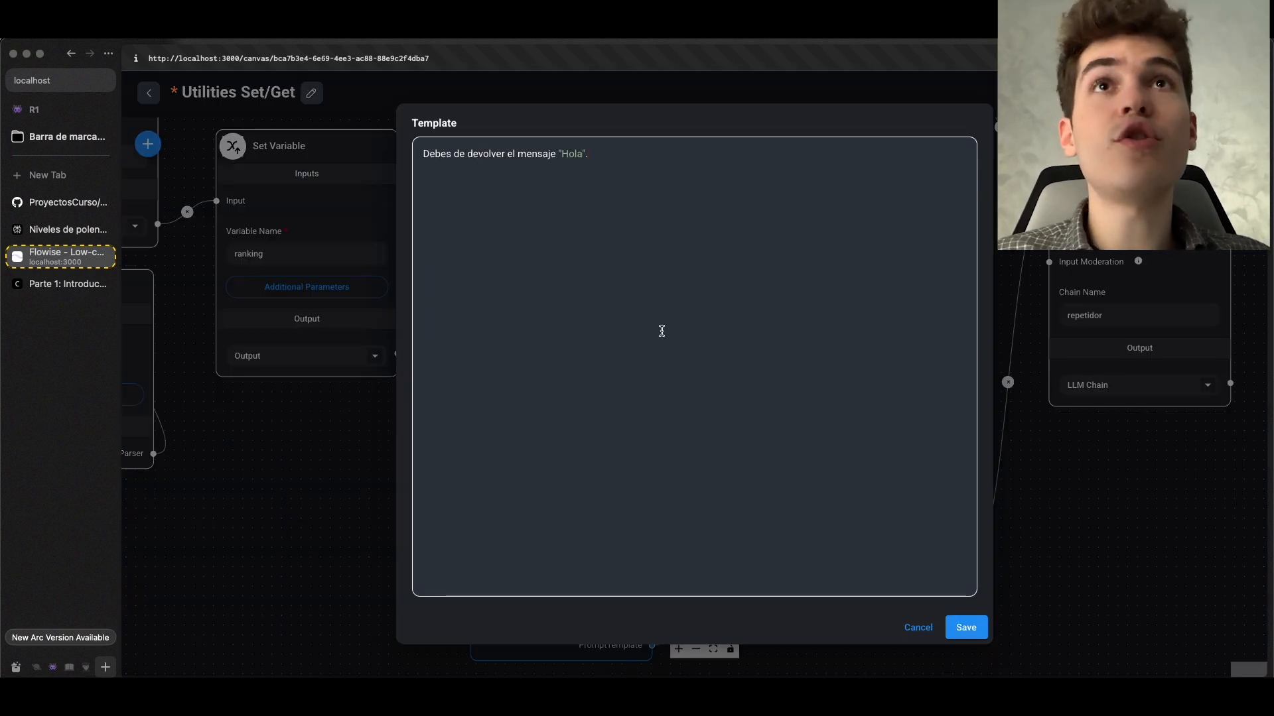
{"action": "left_click_drag", "start_coordinate": [625, 160], "coordinate": [511, 158]}
{"action": "left_click", "coordinate": [511, 158]}
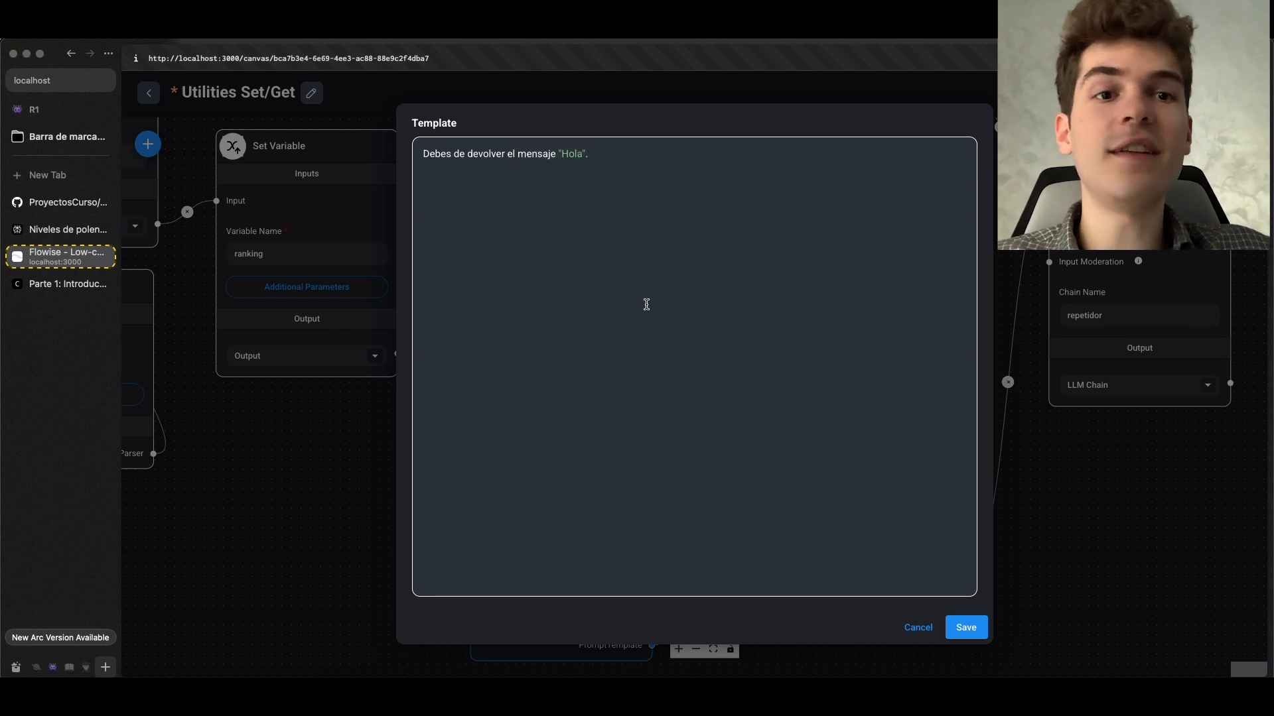
{"action": "left_click", "coordinate": [966, 628]}
Review the ranking Set Variable node and look up the Get Variable node among the available Utilities nodes
{"action": "scroll", "coordinate": [787, 210], "scroll_direction": "down", "scroll_amount": 5}
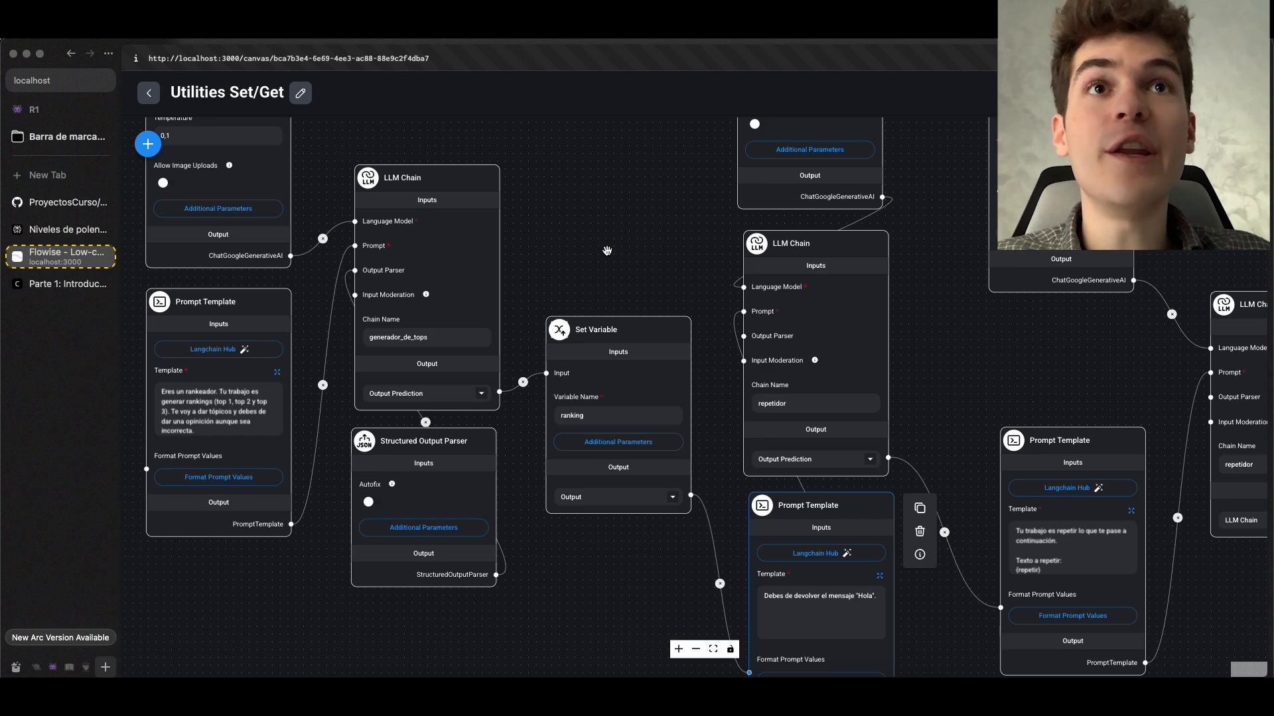
{"action": "scroll", "coordinate": [607, 251], "scroll_direction": "up", "scroll_amount": 2}
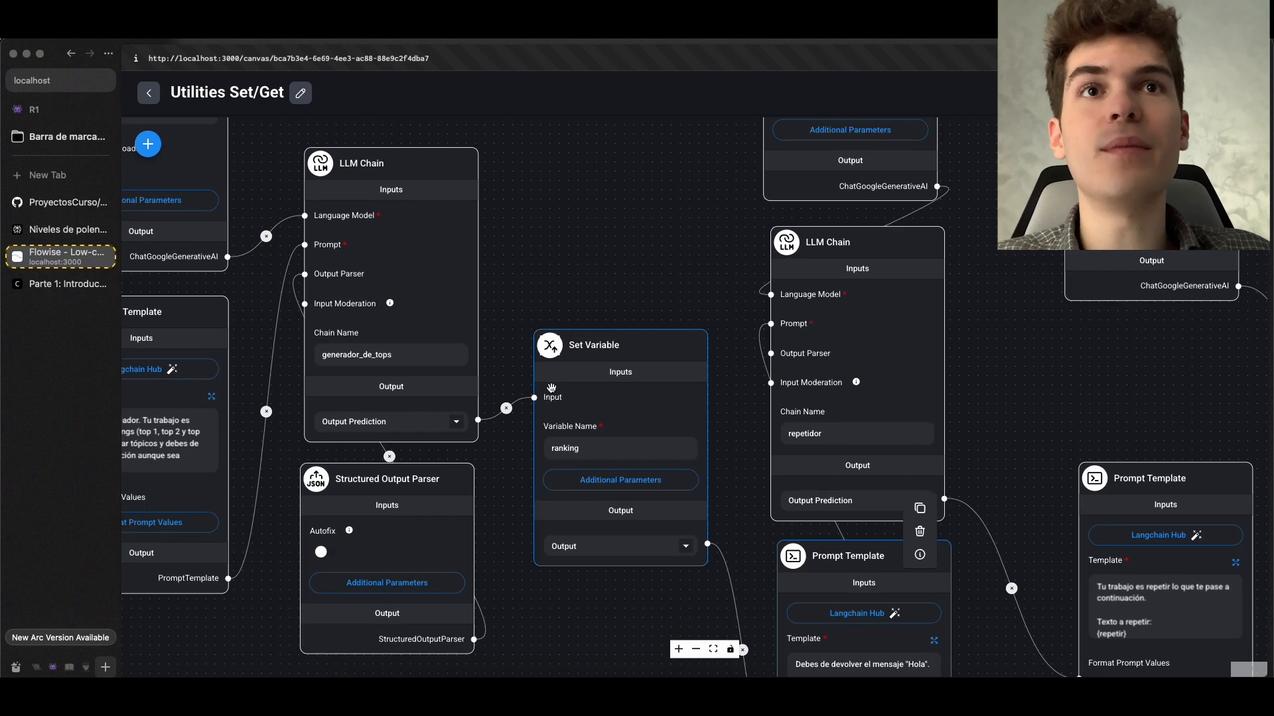
{"action": "left_click", "coordinate": [579, 415]}
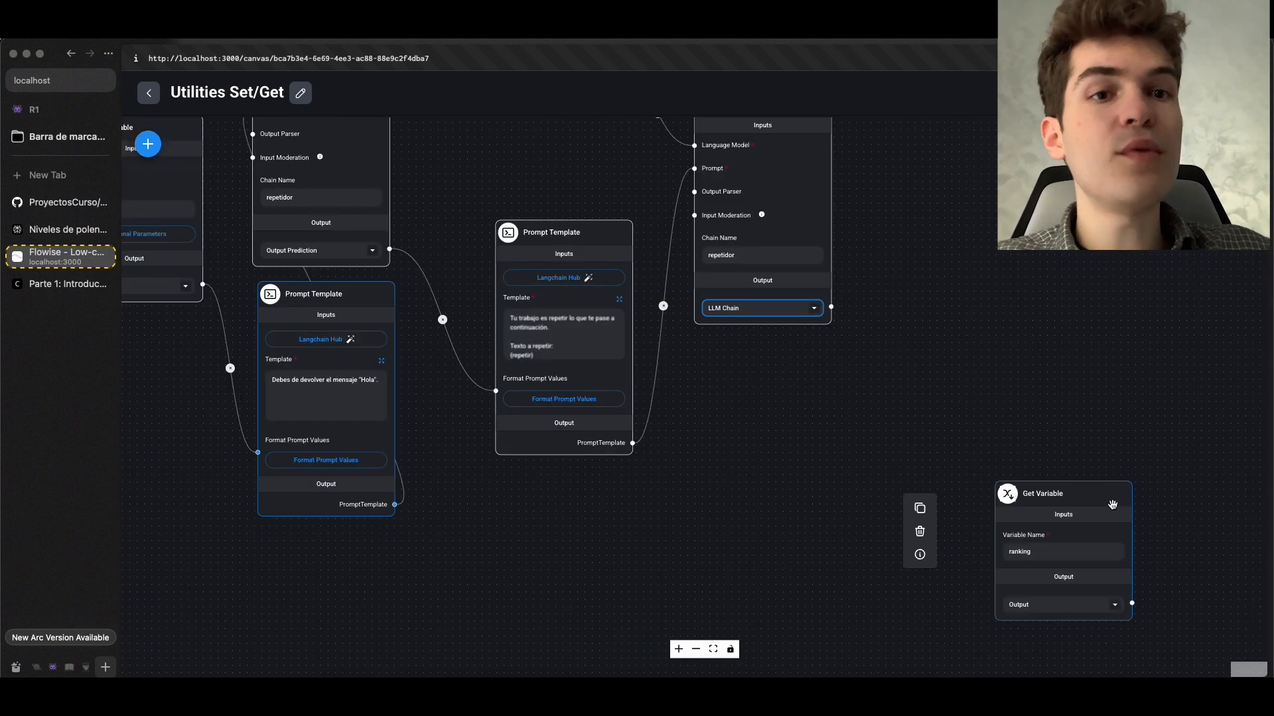
{"action": "left_click_drag", "start_coordinate": [1112, 505], "coordinate": [597, 524]}
{"action": "left_click", "coordinate": [148, 145]}
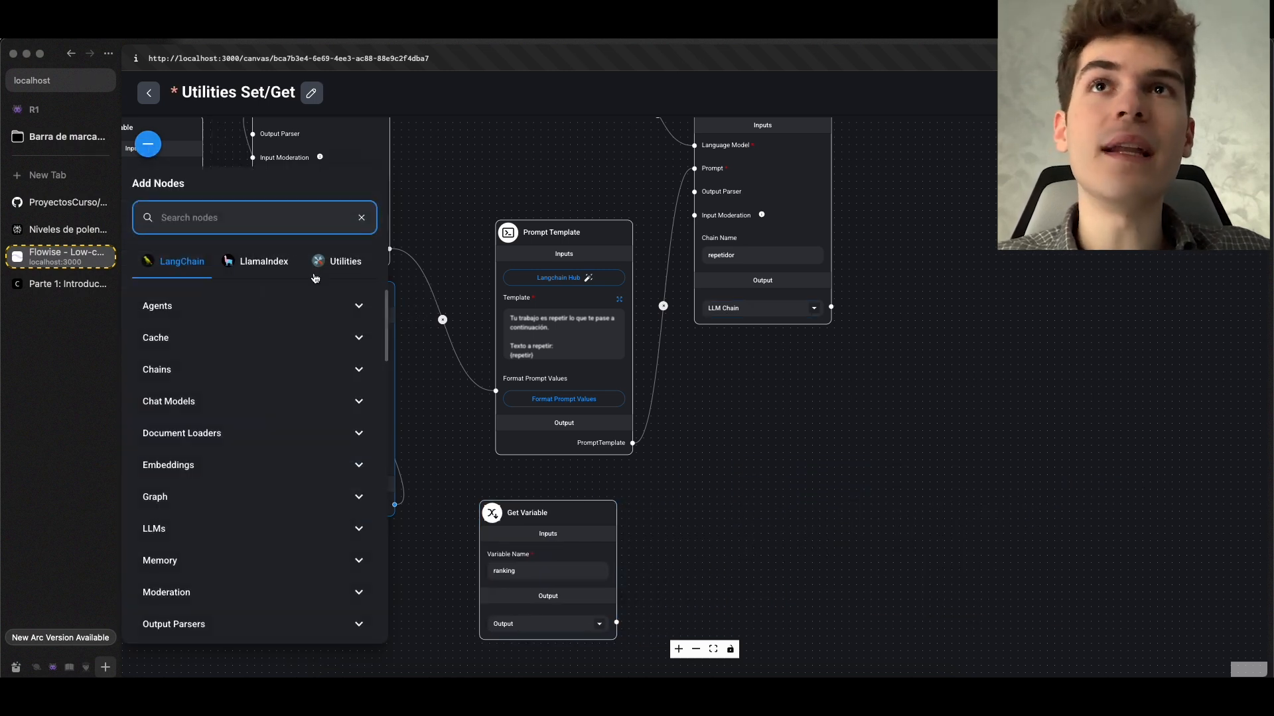
{"action": "left_click", "coordinate": [339, 261]}
{"action": "left_click", "coordinate": [298, 305]}
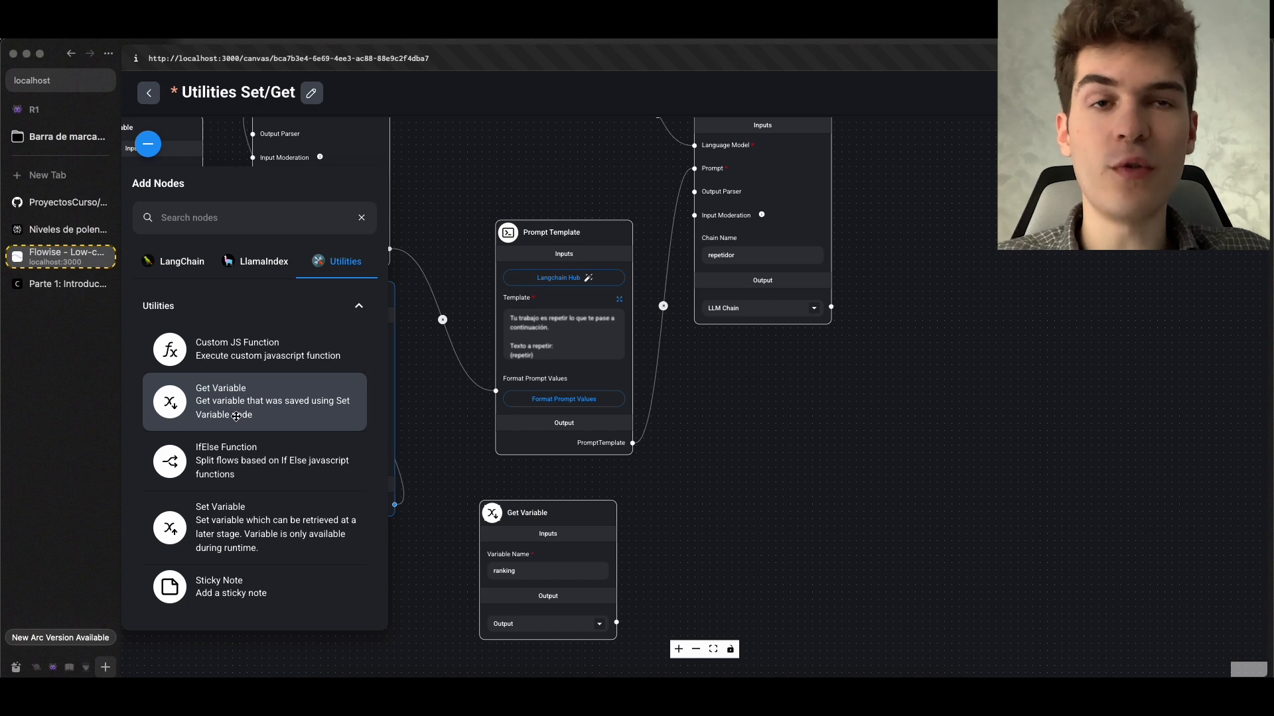
{"action": "left_click_drag", "start_coordinate": [564, 461], "coordinate": [720, 464]}
Examine the ranking Set Variable and Get Variable nodes, and pull a trial connection from the Get Variable output onto empty canvas
{"action": "left_click_drag", "start_coordinate": [901, 550], "coordinate": [1125, 636]}
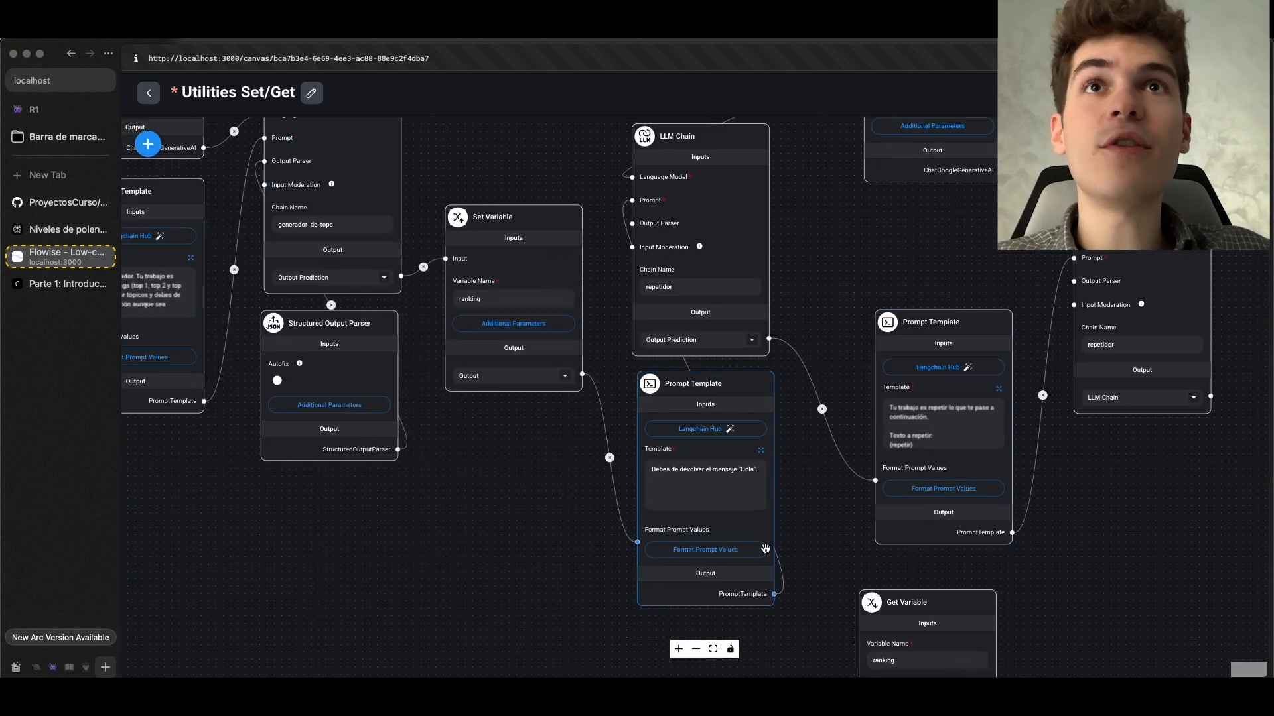
{"action": "left_click_drag", "start_coordinate": [576, 507], "coordinate": [835, 631]}
{"action": "scroll", "coordinate": [757, 425], "scroll_direction": "up", "scroll_amount": 5}
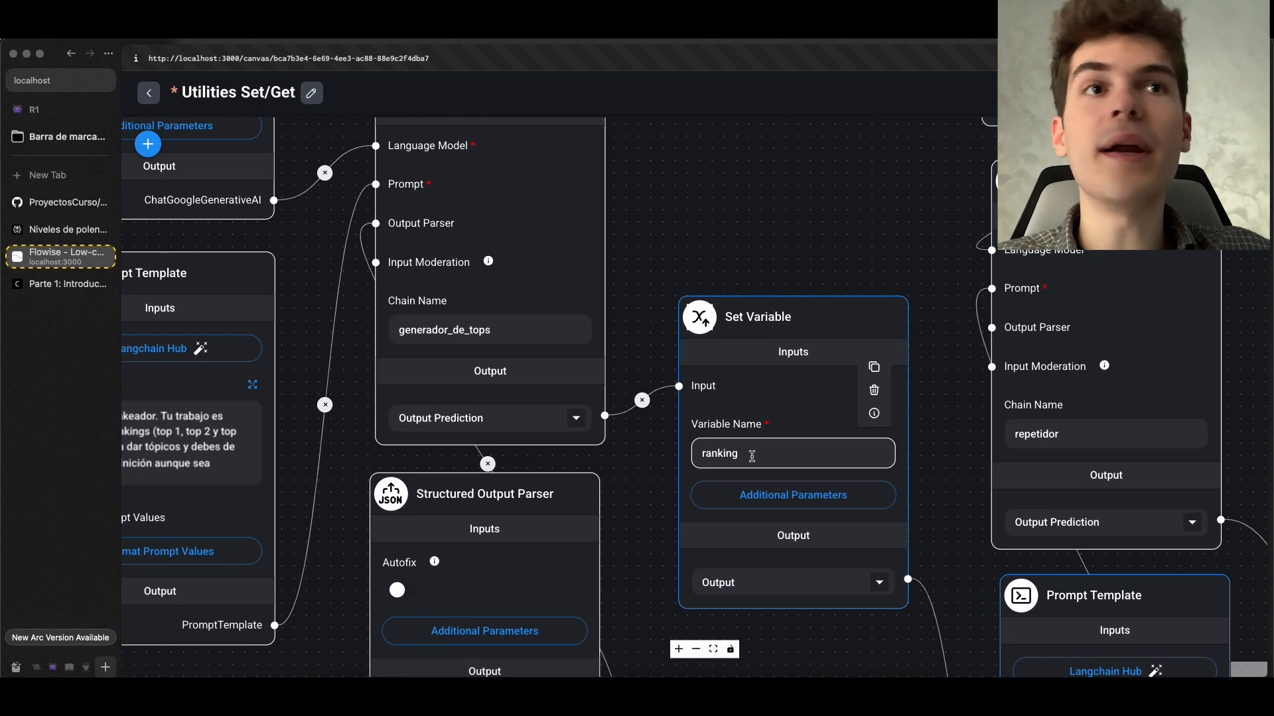
{"action": "scroll", "coordinate": [776, 458], "scroll_direction": "down", "scroll_amount": 8}
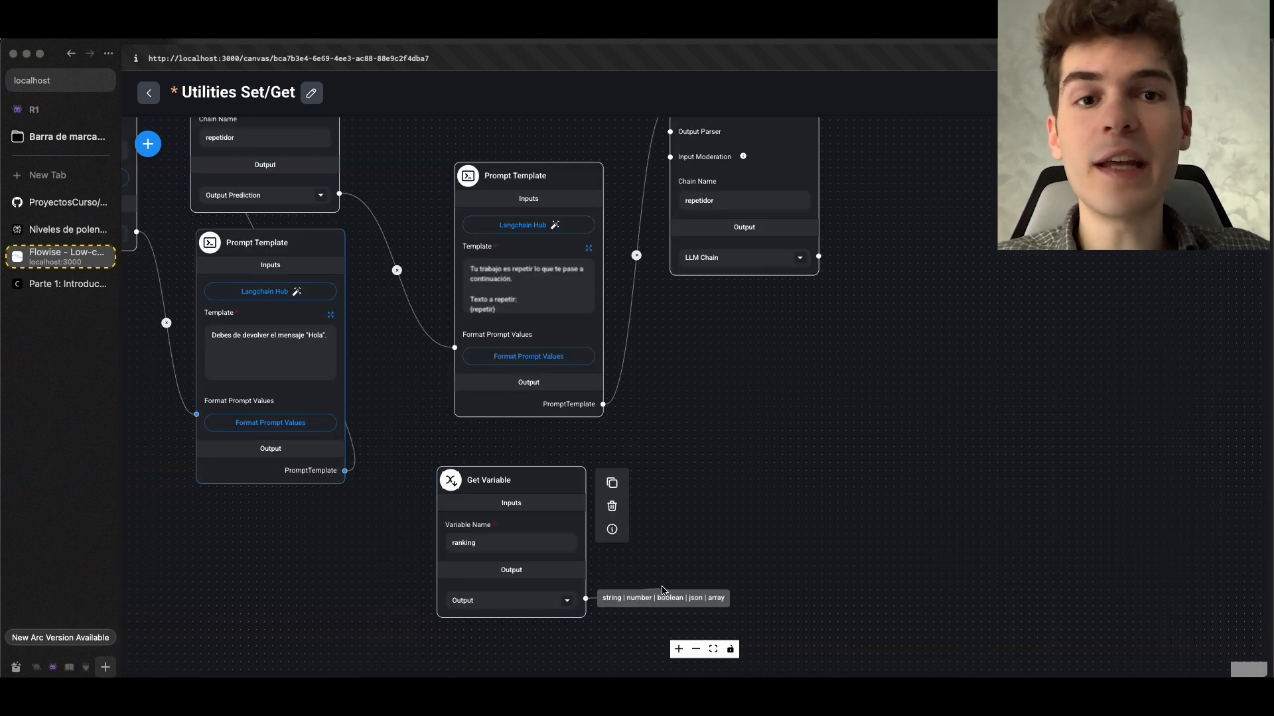
{"action": "left_click_drag", "start_coordinate": [585, 599], "coordinate": [664, 576]}
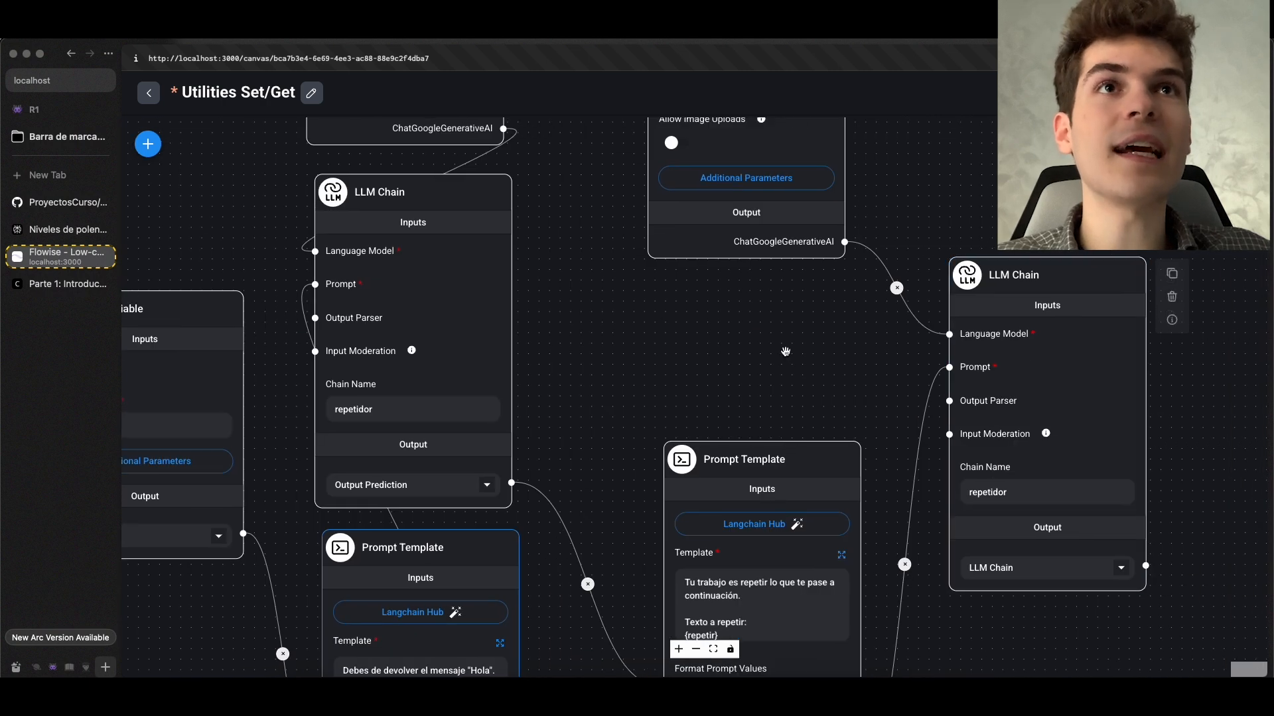
{"action": "scroll", "coordinate": [786, 352], "scroll_direction": "down", "scroll_amount": 2}
{"action": "left_click_drag", "start_coordinate": [673, 360], "coordinate": [900, 407]}
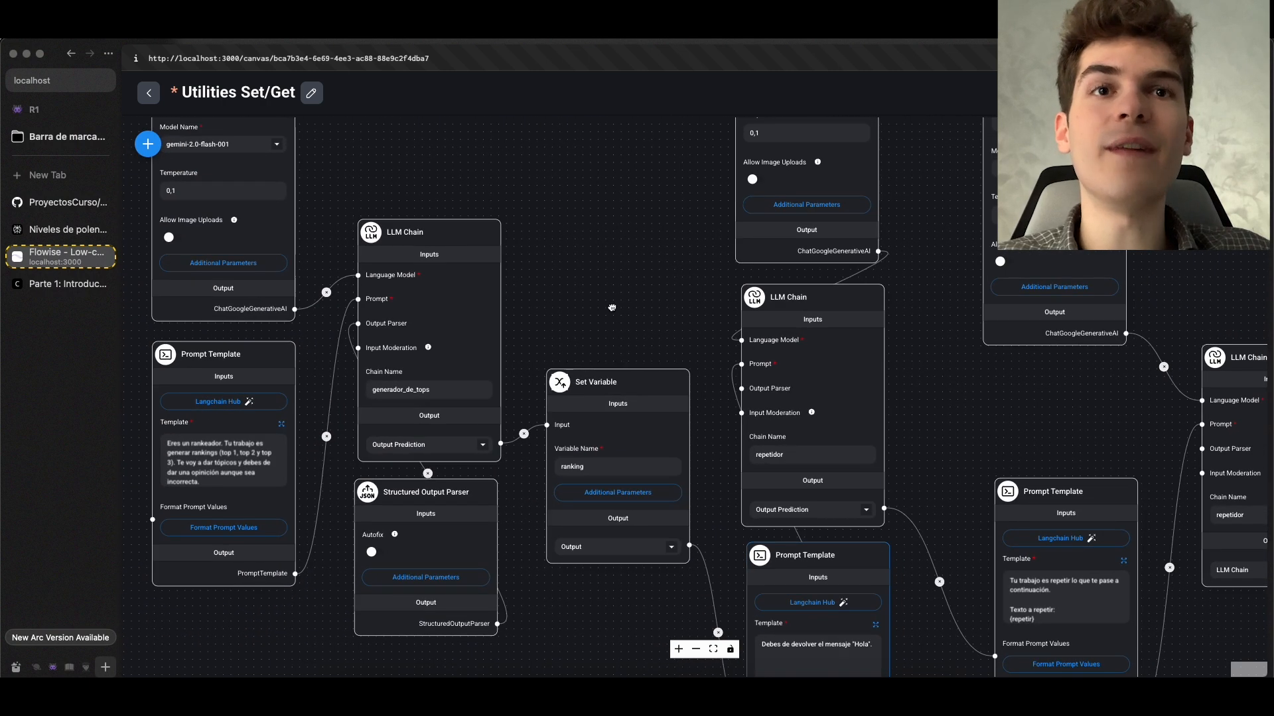
{"action": "left_click_drag", "start_coordinate": [612, 308], "coordinate": [803, 291]}
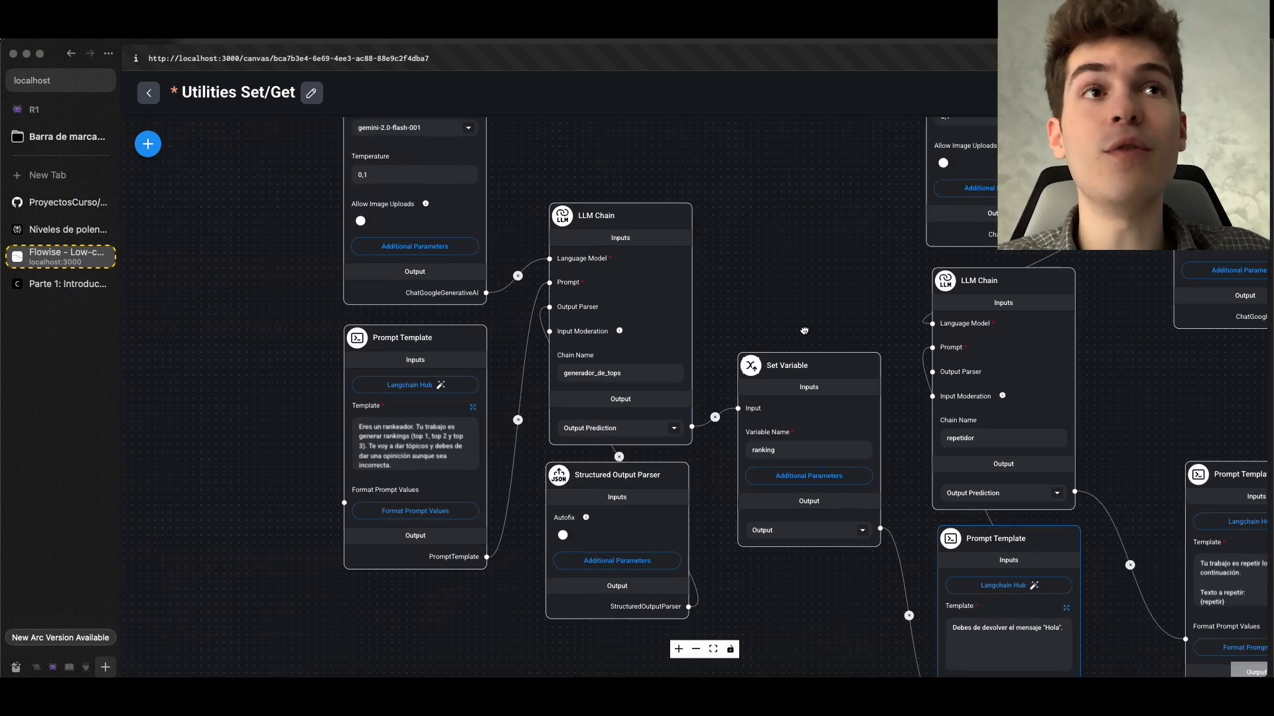
Move the Get Variable node directly beneath the last Prompt Template and connect its output to that template's Format Prompt Values
{"action": "scroll", "coordinate": [804, 331], "scroll_direction": "down", "scroll_amount": 1}
{"action": "scroll", "coordinate": [803, 329], "scroll_direction": "up", "scroll_amount": 1}
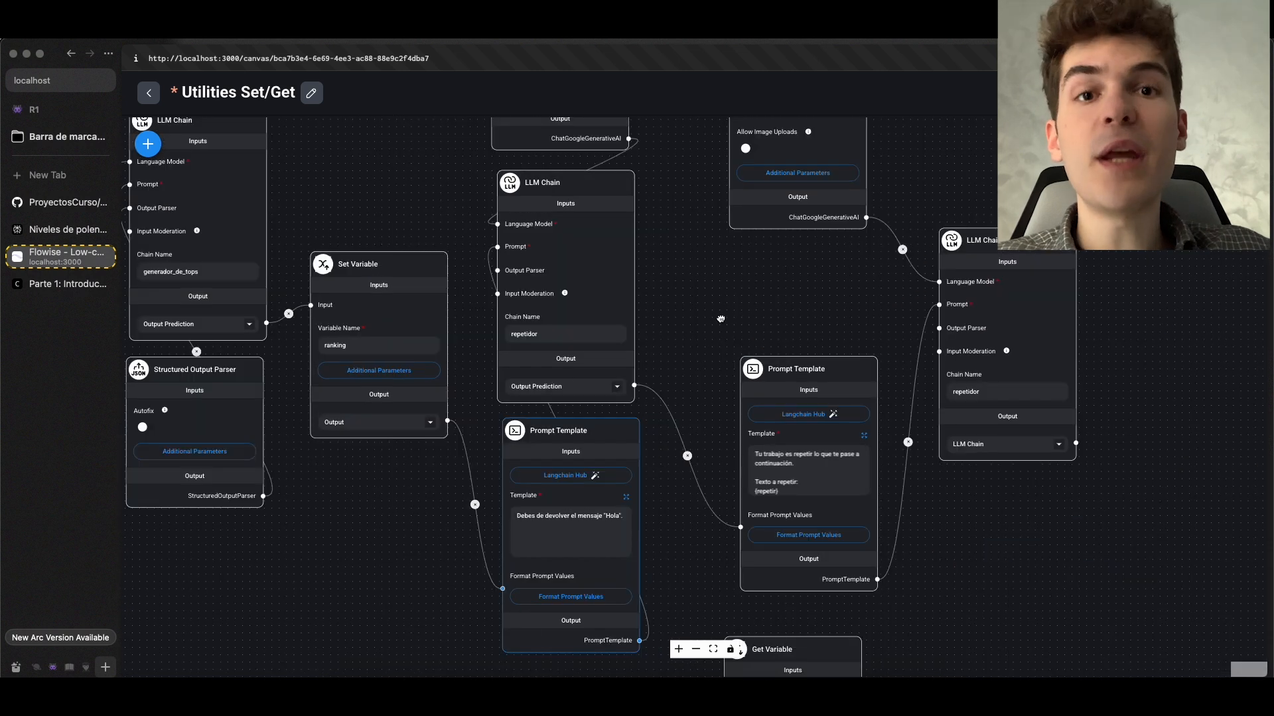
{"action": "left_click_drag", "start_coordinate": [717, 320], "coordinate": [860, 311]}
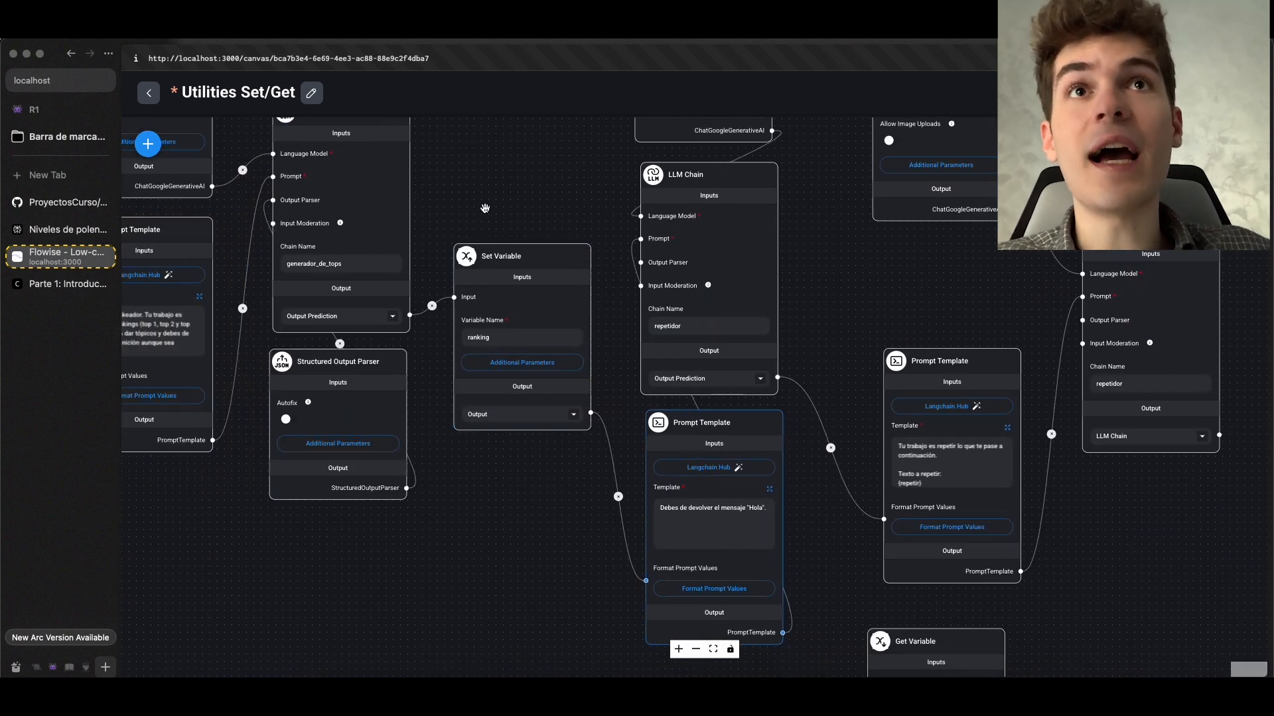
{"action": "left_click_drag", "start_coordinate": [1084, 572], "coordinate": [863, 421]}
{"action": "left_click_drag", "start_coordinate": [717, 502], "coordinate": [733, 468]}
{"action": "scroll", "coordinate": [734, 476], "scroll_direction": "up", "scroll_amount": 2}
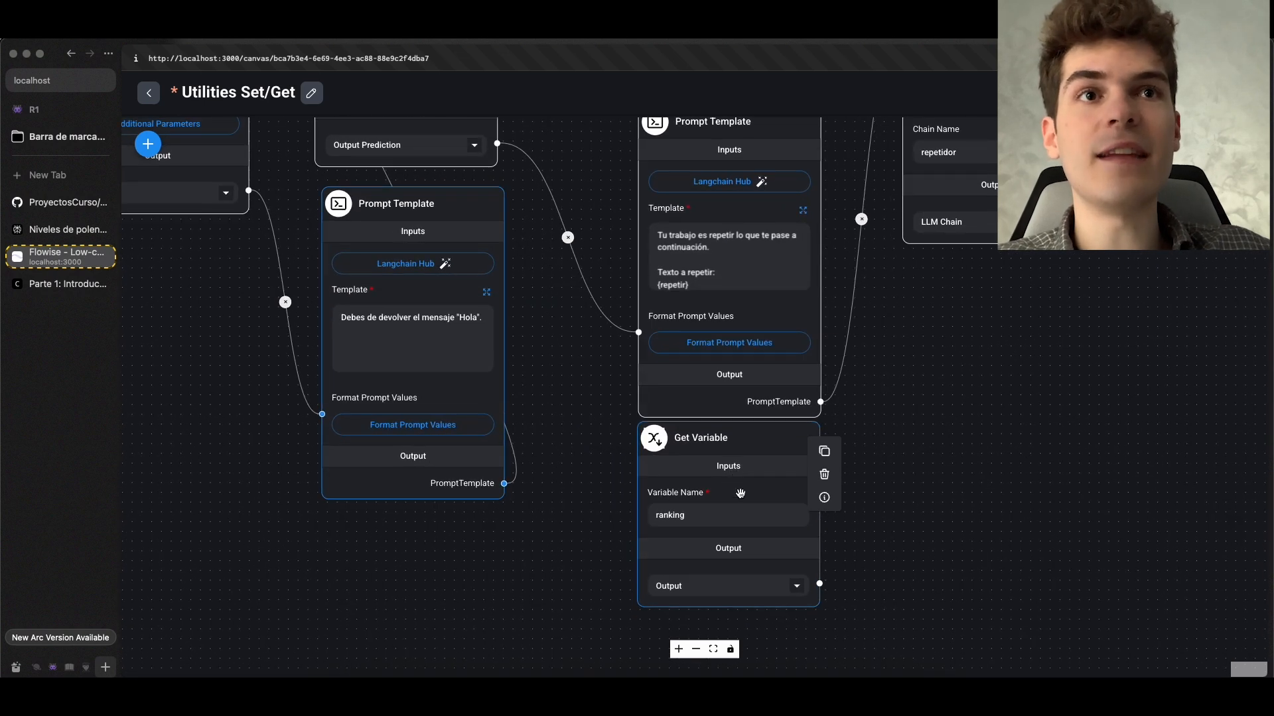
{"action": "left_click_drag", "start_coordinate": [820, 583], "coordinate": [639, 476]}
Move the connected Get Variable node slightly lower, leaving a gap beneath the last Prompt Template
{"action": "scroll", "coordinate": [597, 508], "scroll_direction": "up", "scroll_amount": 2}
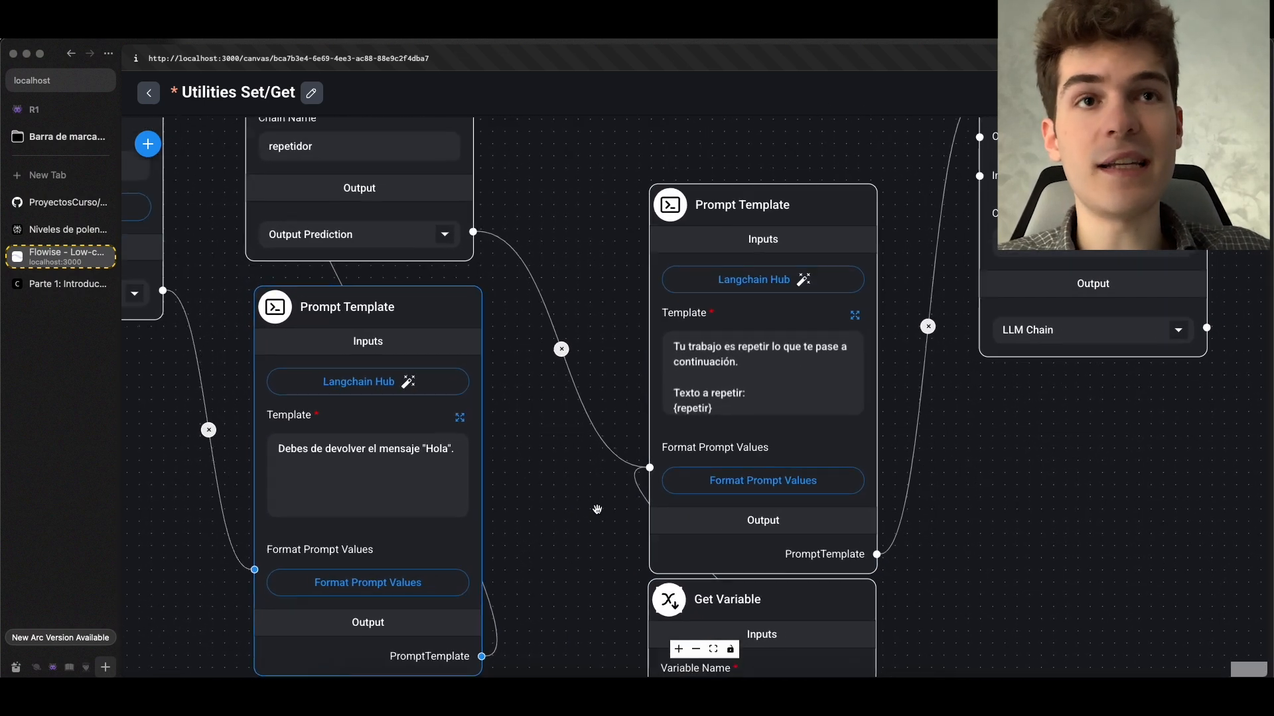
{"action": "scroll", "coordinate": [596, 510], "scroll_direction": "down", "scroll_amount": 5}
{"action": "scroll", "coordinate": [537, 350], "scroll_direction": "up", "scroll_amount": 3}
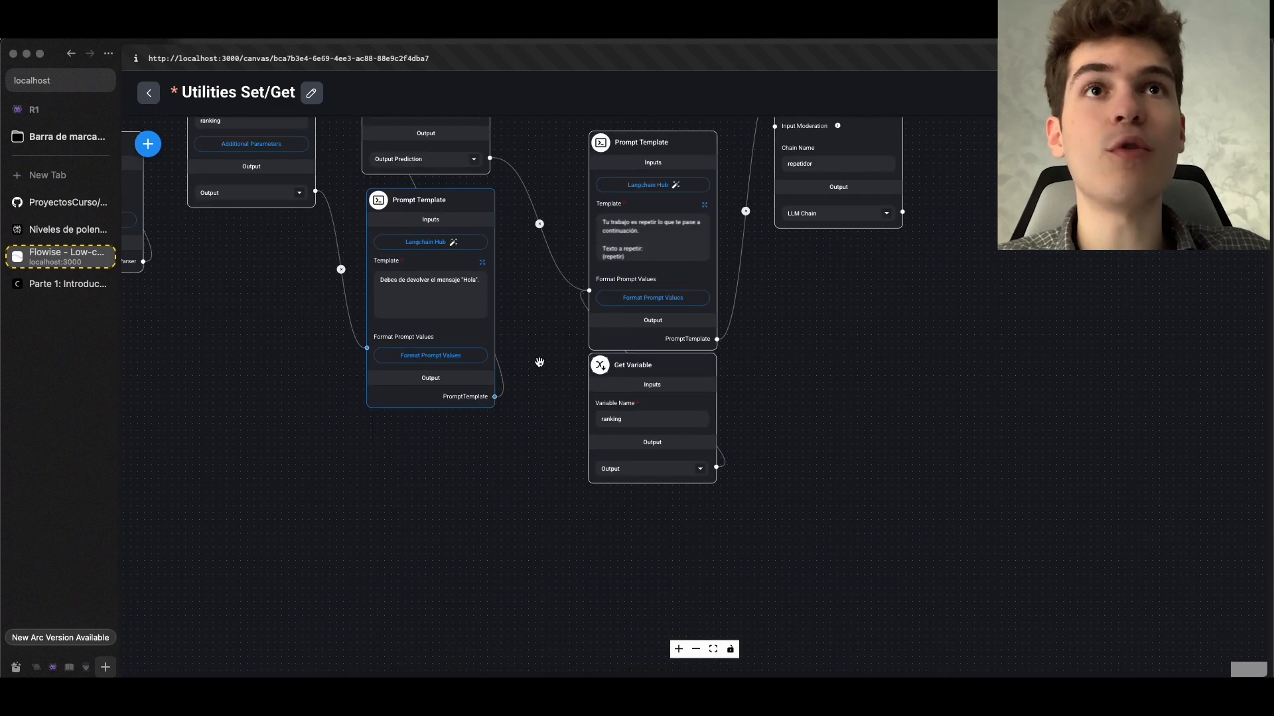
{"action": "left_click_drag", "start_coordinate": [668, 362], "coordinate": [664, 405]}
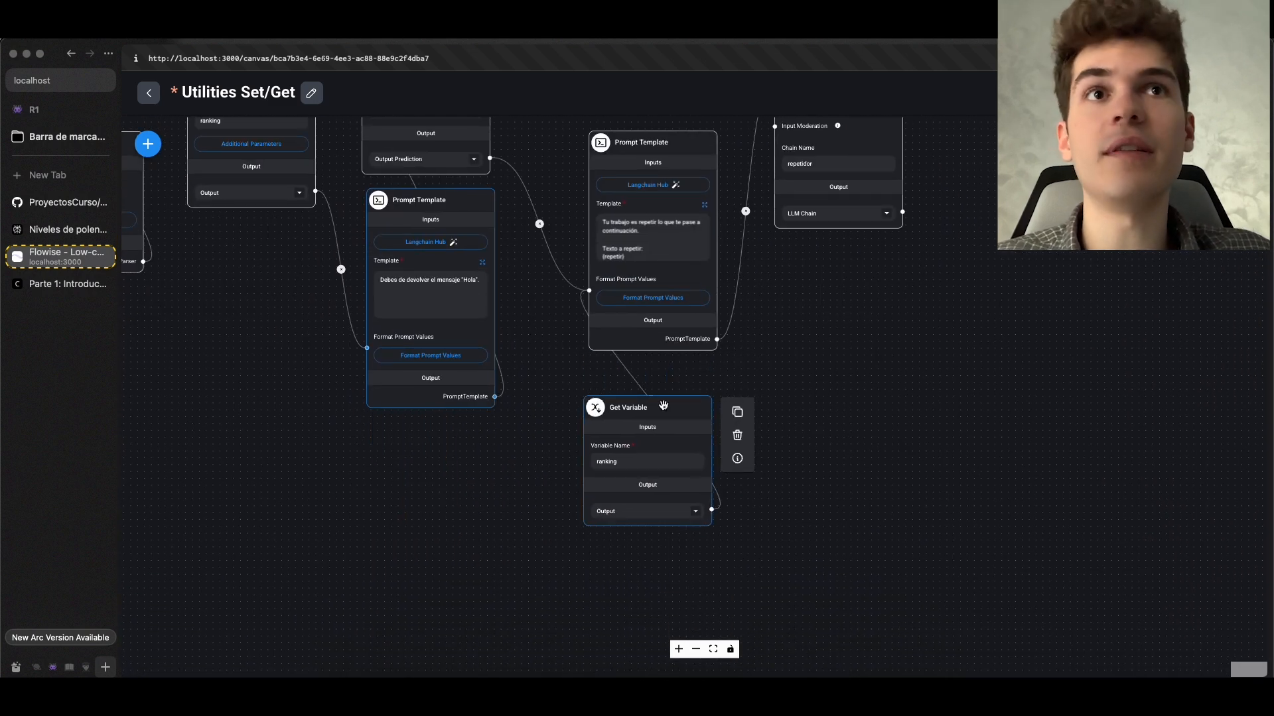
Set the last Prompt Template's repetir value to the ranking output from the Get Variable node
{"action": "scroll", "coordinate": [664, 406], "scroll_direction": "up", "scroll_amount": 2}
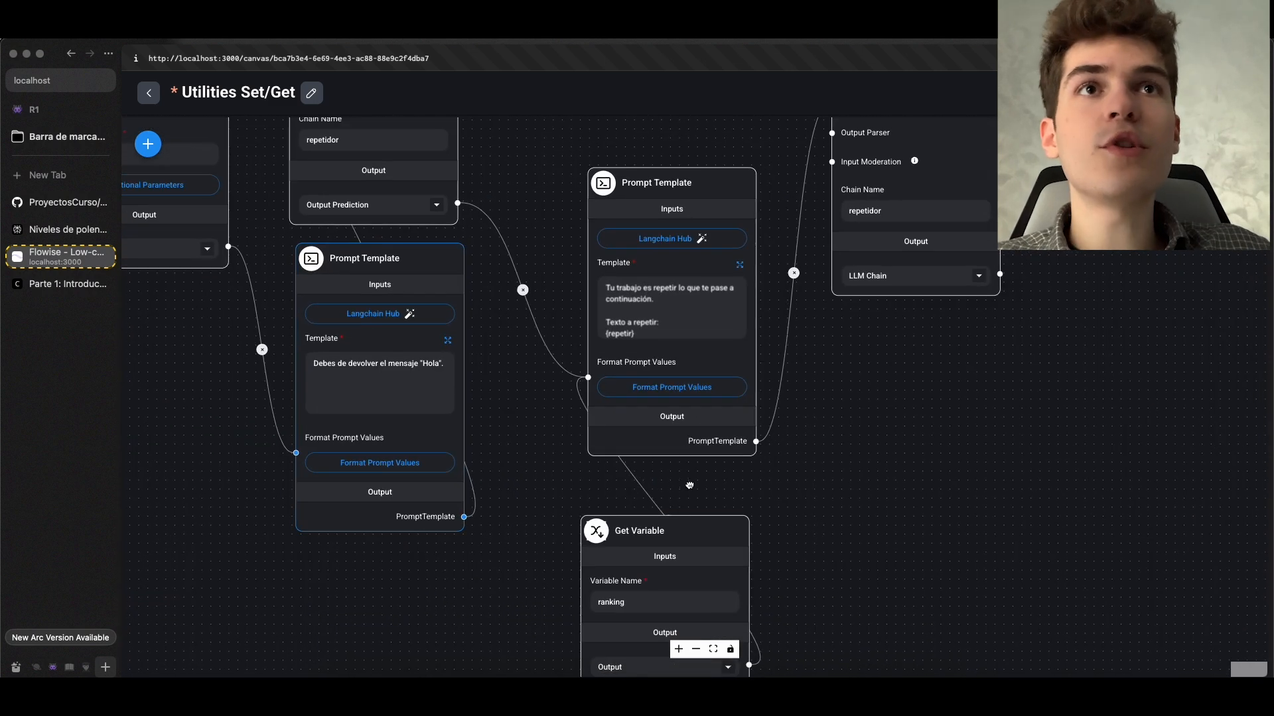
{"action": "left_click", "coordinate": [684, 397]}
{"action": "left_click", "coordinate": [623, 391]}
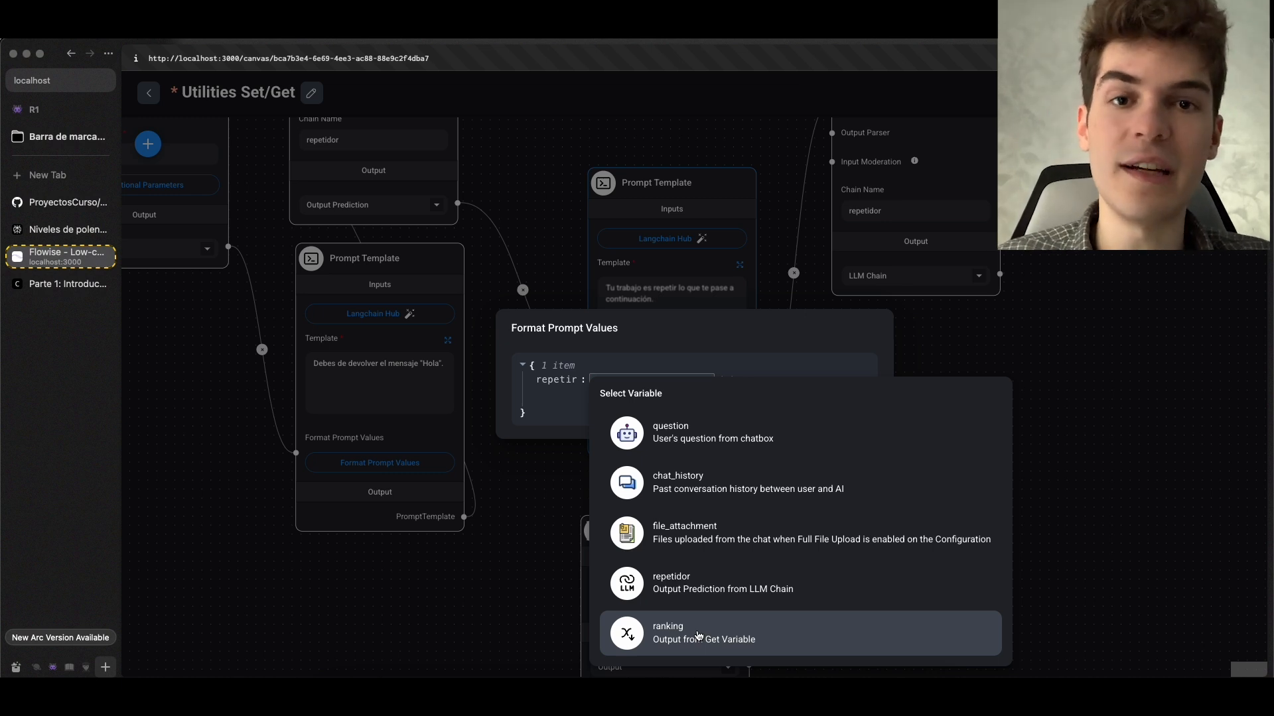
{"action": "left_click", "coordinate": [698, 636]}
{"action": "left_click", "coordinate": [744, 446]}
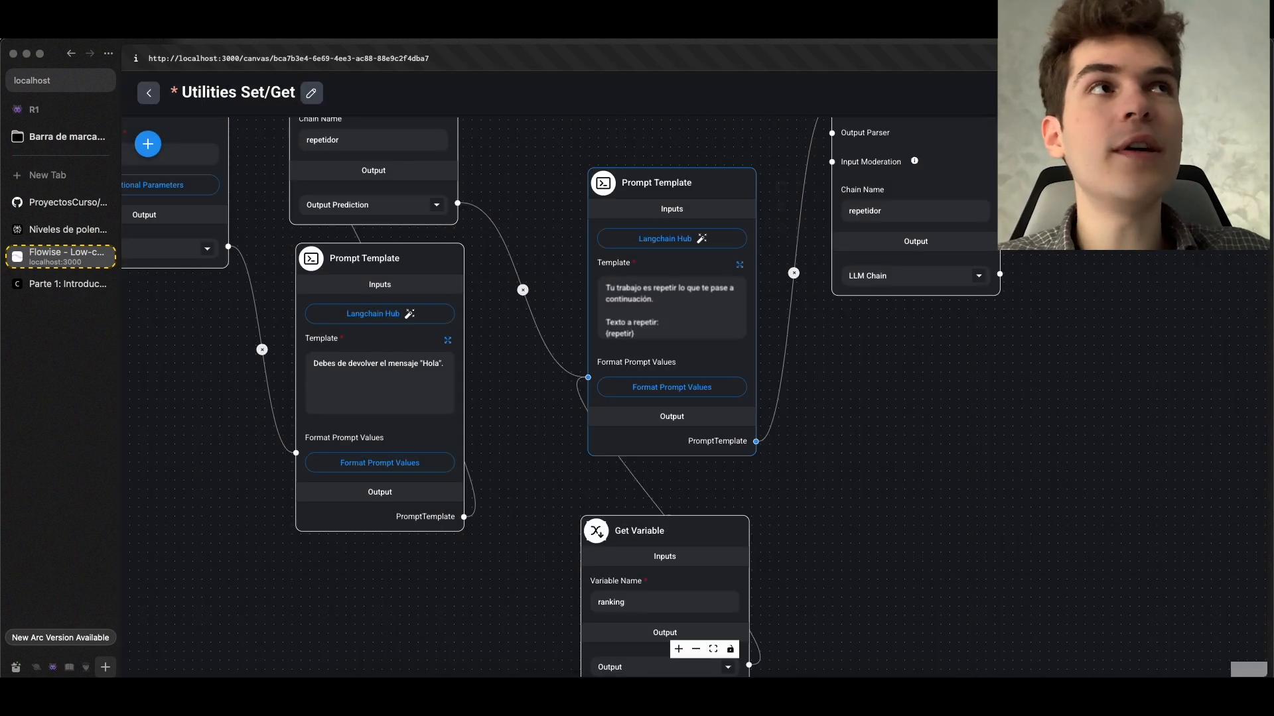
Save the Utilities Set/Get chatflow and clear its chat history
{"action": "left_click", "coordinate": [1209, 93]}
{"action": "scroll", "coordinate": [1001, 369], "scroll_direction": "down", "scroll_amount": 6}
{"action": "left_click_drag", "start_coordinate": [995, 378], "coordinate": [939, 485]}
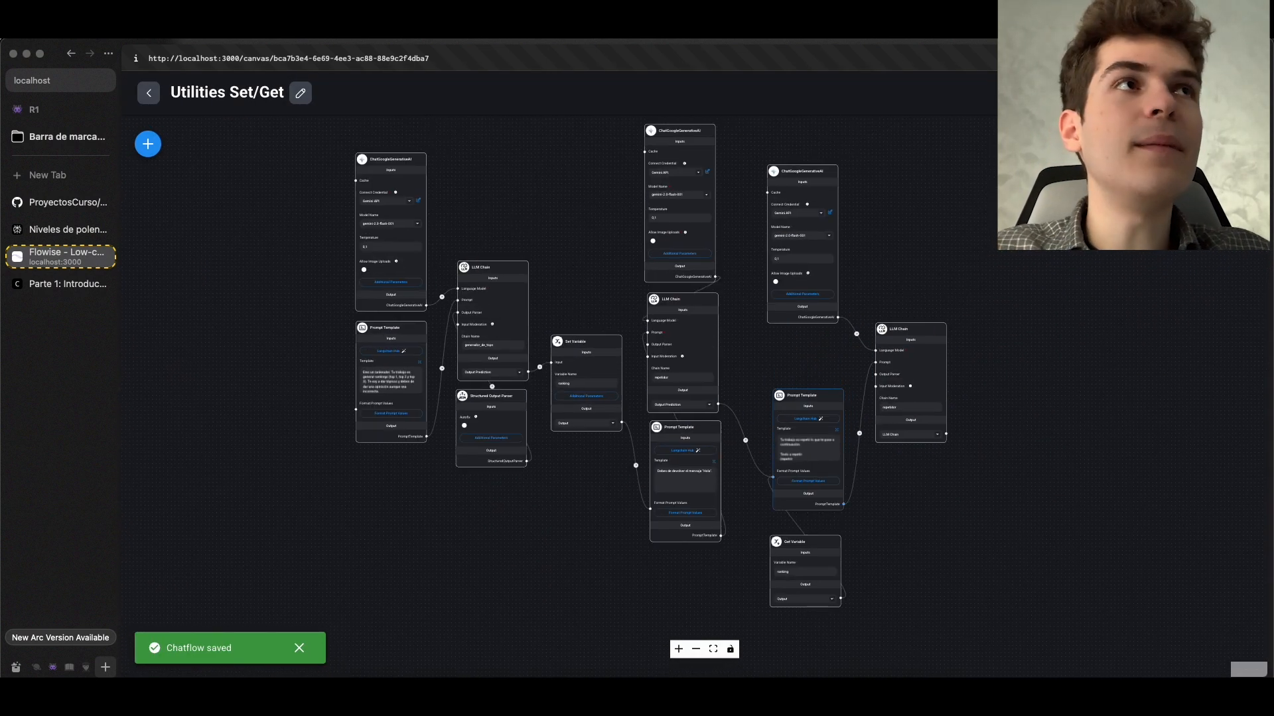
{"action": "left_click", "coordinate": [1240, 144]}
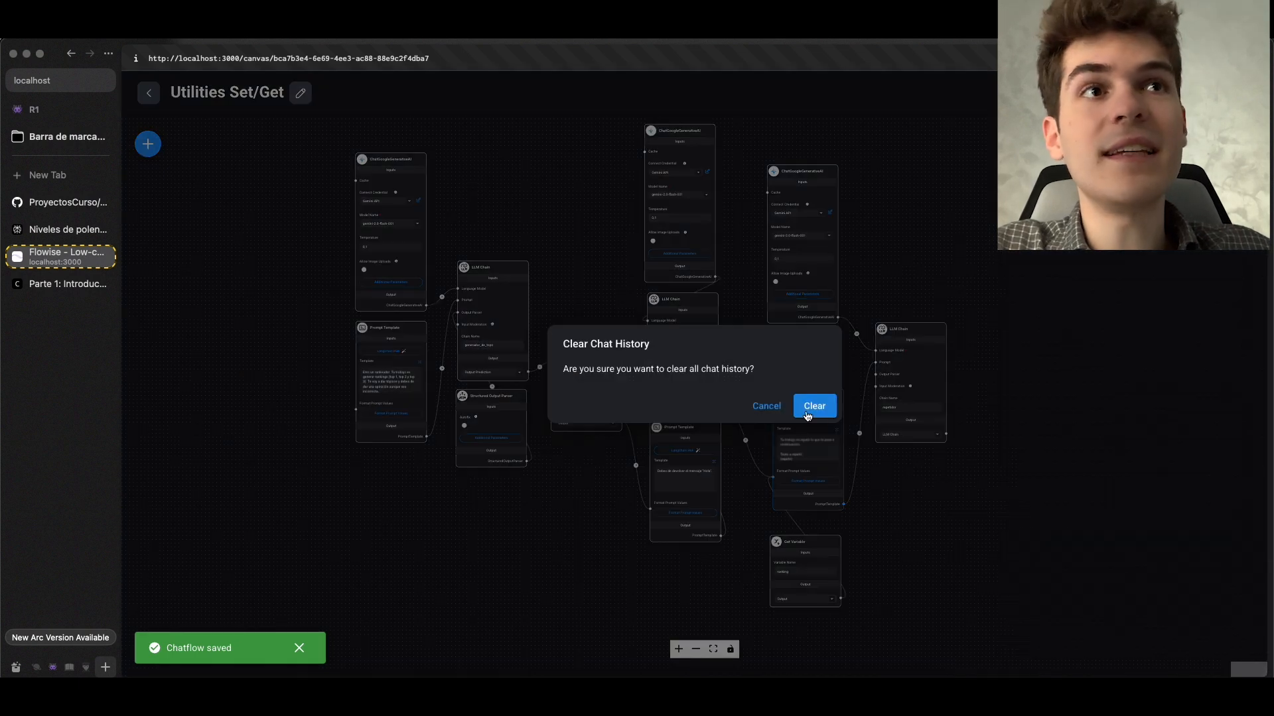
{"action": "left_click", "coordinate": [810, 406]}
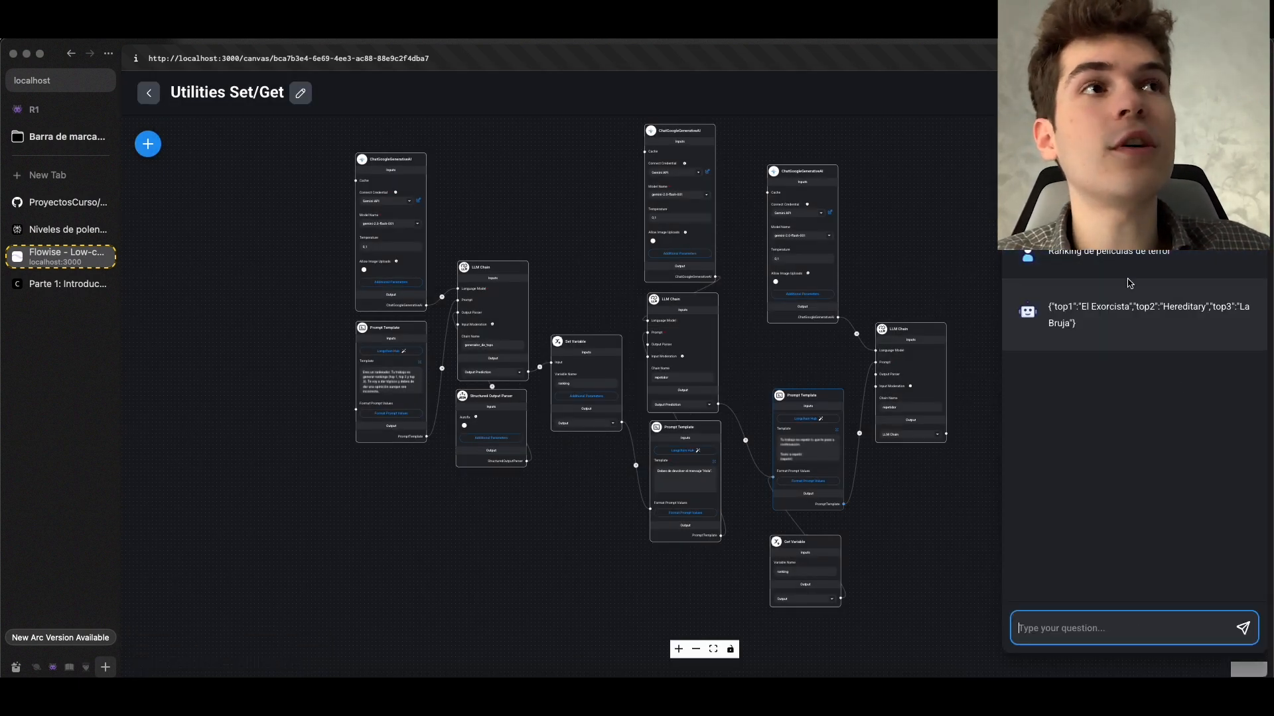
Compare the chat's horror film ranking answer with the output predictions logged in the Flowise terminal and the chains on the canvas
{"action": "left_click_drag", "start_coordinate": [1098, 327], "coordinate": [1055, 307]}
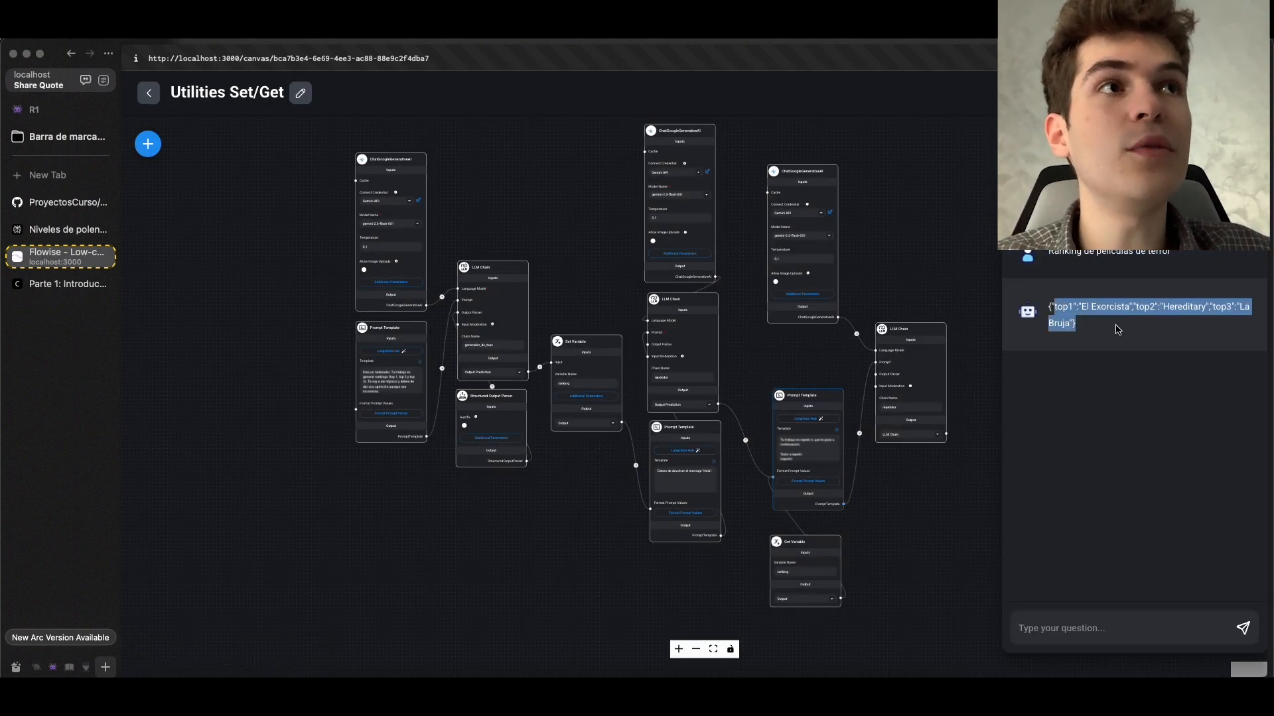
{"action": "left_click", "coordinate": [1121, 324]}
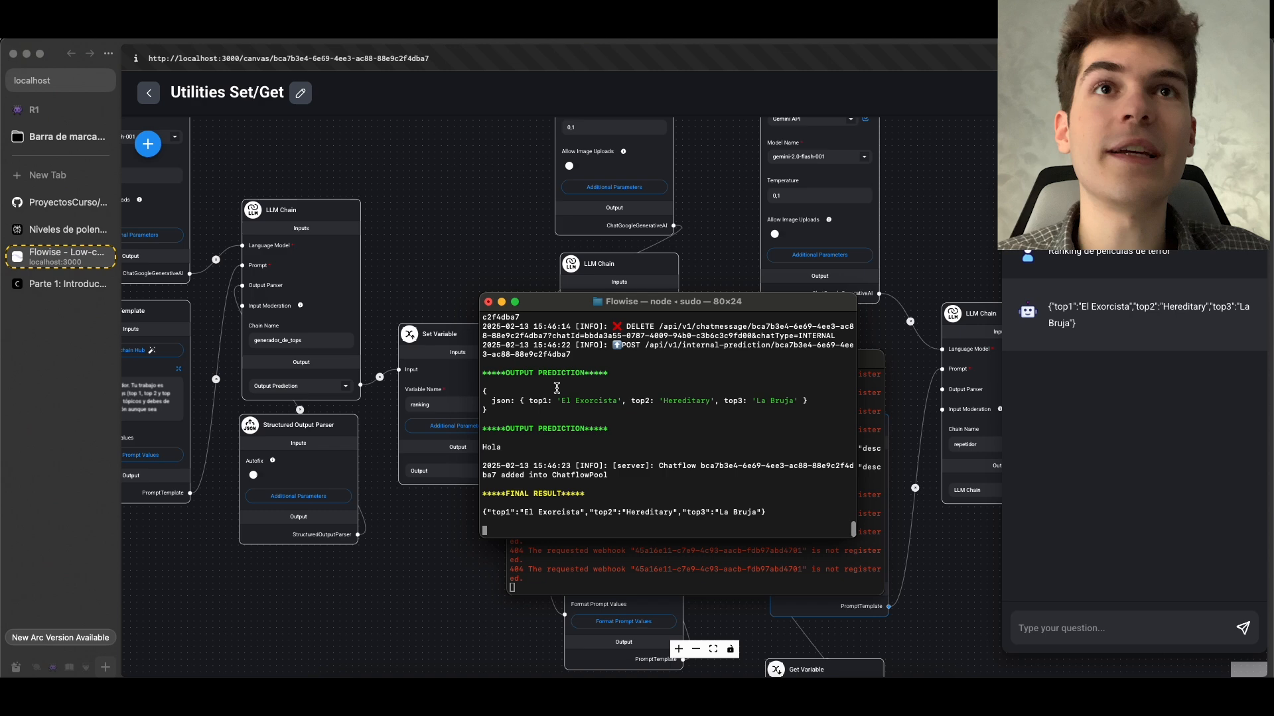
{"action": "left_click", "coordinate": [423, 263]}
{"action": "left_click_drag", "start_coordinate": [438, 239], "coordinate": [752, 295]}
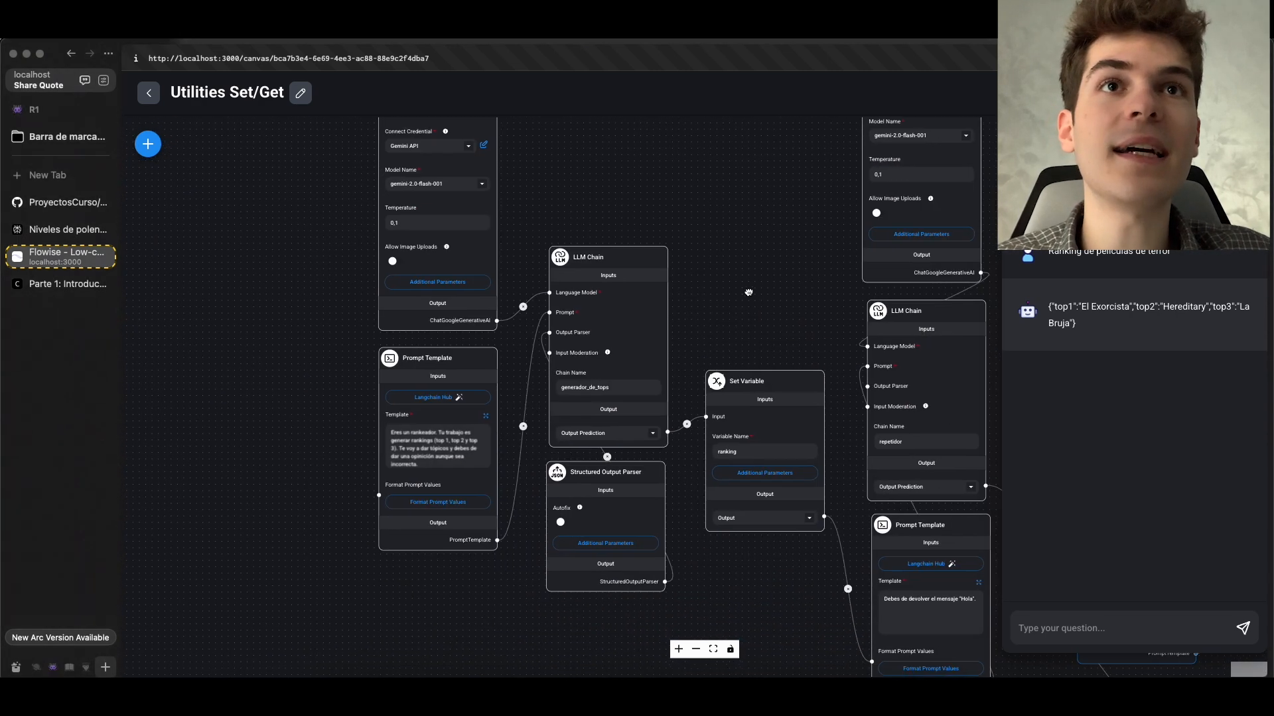
{"action": "scroll", "coordinate": [664, 395], "scroll_direction": "up", "scroll_amount": 3}
{"action": "left_click", "coordinate": [571, 696]}
{"action": "left_click_drag", "start_coordinate": [510, 414], "coordinate": [490, 392]}
{"action": "left_click", "coordinate": [531, 399]}
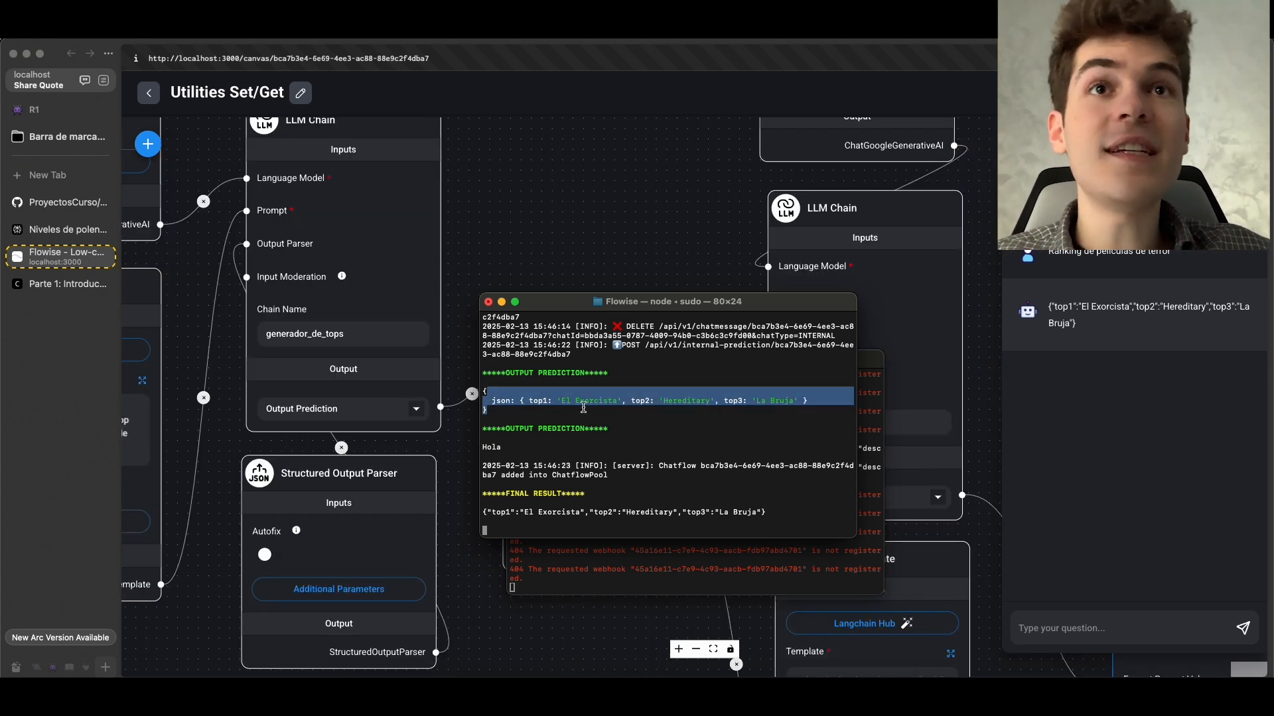
{"action": "left_click", "coordinate": [548, 420]}
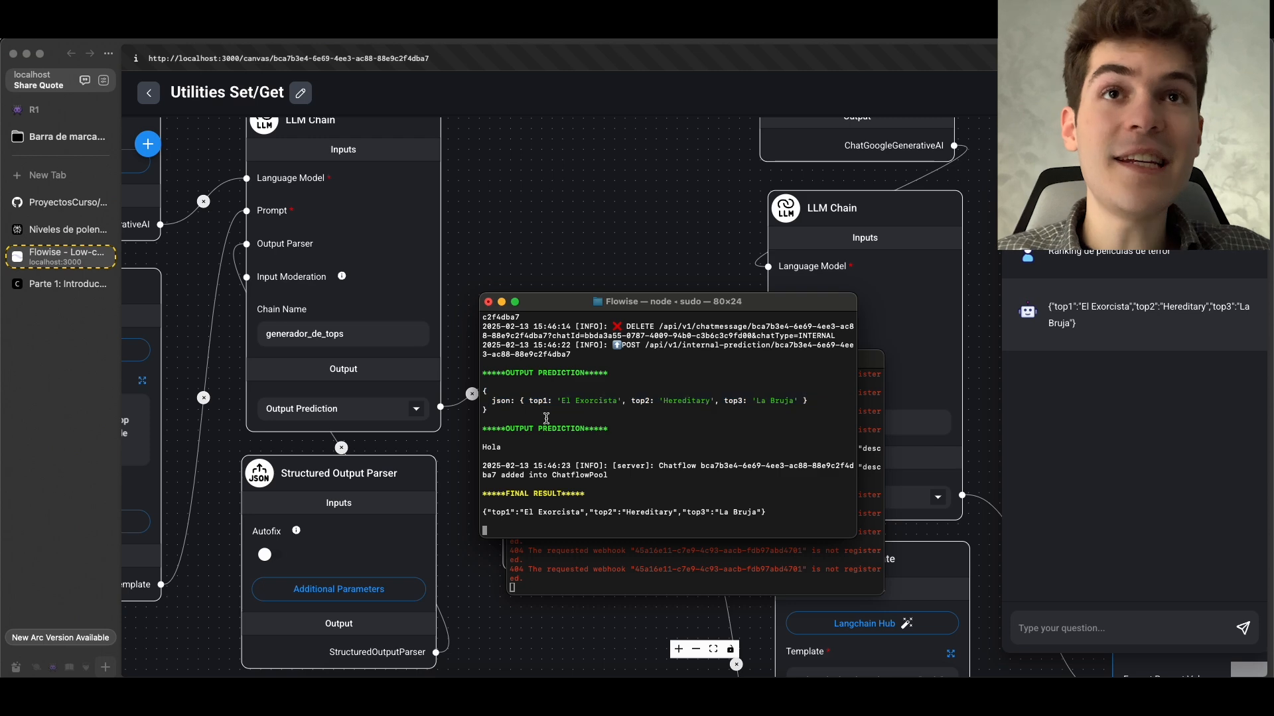
{"action": "left_click_drag", "start_coordinate": [497, 415], "coordinate": [478, 395]}
{"action": "left_click", "coordinate": [546, 351]}
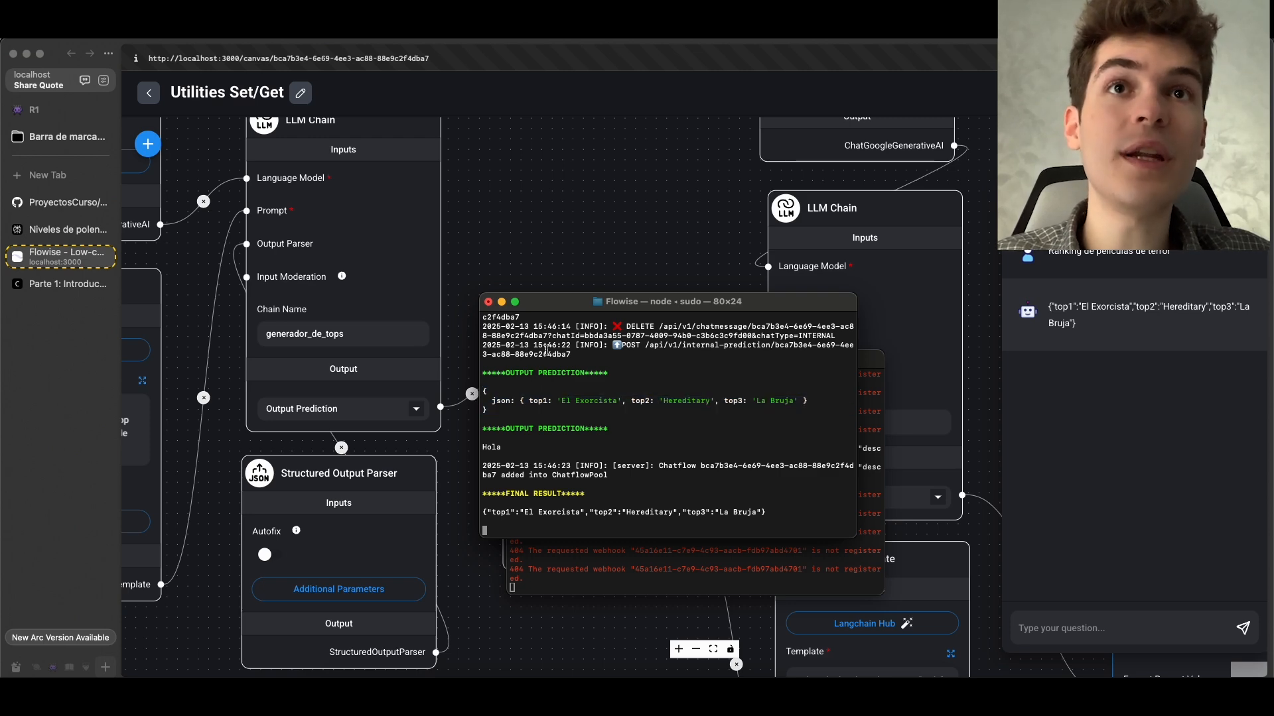
Switch back to the browser and examine how the ranking Set Variable node links the generador_de_tops chain to the following nodes
{"action": "key", "text": "super+Tab"}
{"action": "scroll", "coordinate": [550, 401], "scroll_direction": "up", "scroll_amount": 1}
{"action": "scroll", "coordinate": [550, 401], "scroll_direction": "up", "scroll_amount": 2}
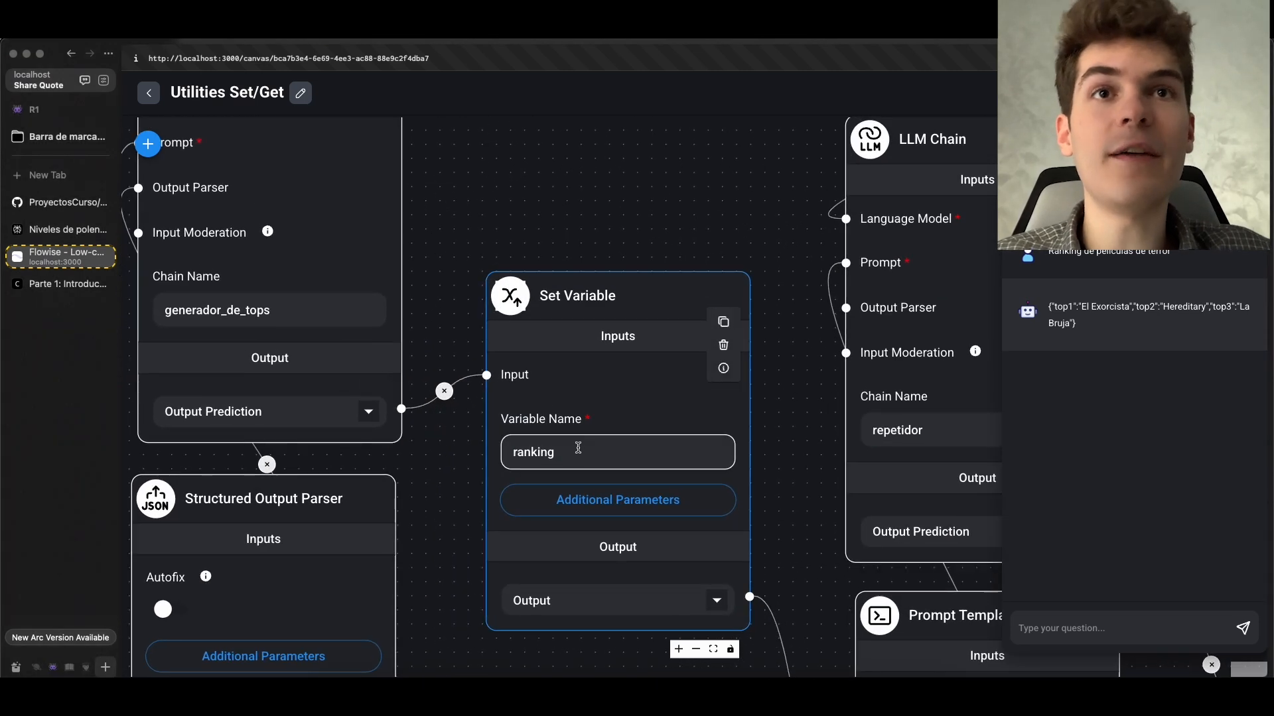
{"action": "scroll", "coordinate": [576, 445], "scroll_direction": "down", "scroll_amount": 2}
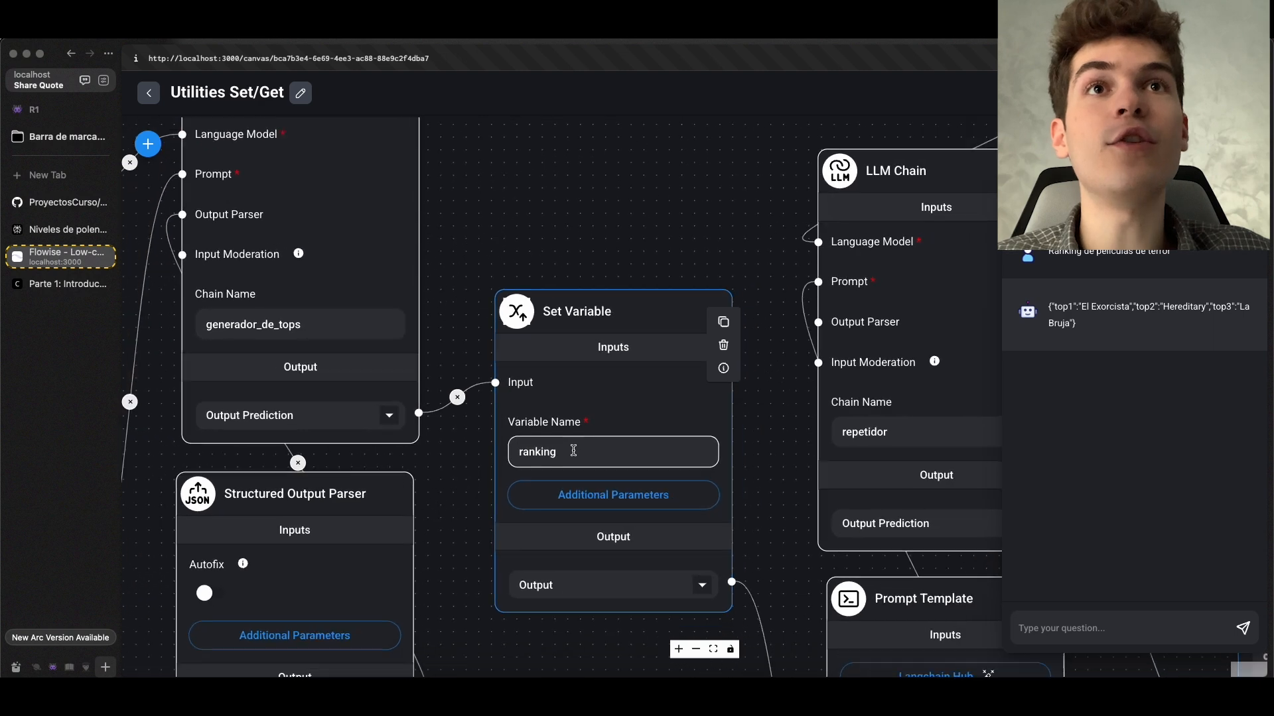
{"action": "scroll", "coordinate": [574, 450], "scroll_direction": "down", "scroll_amount": 2}
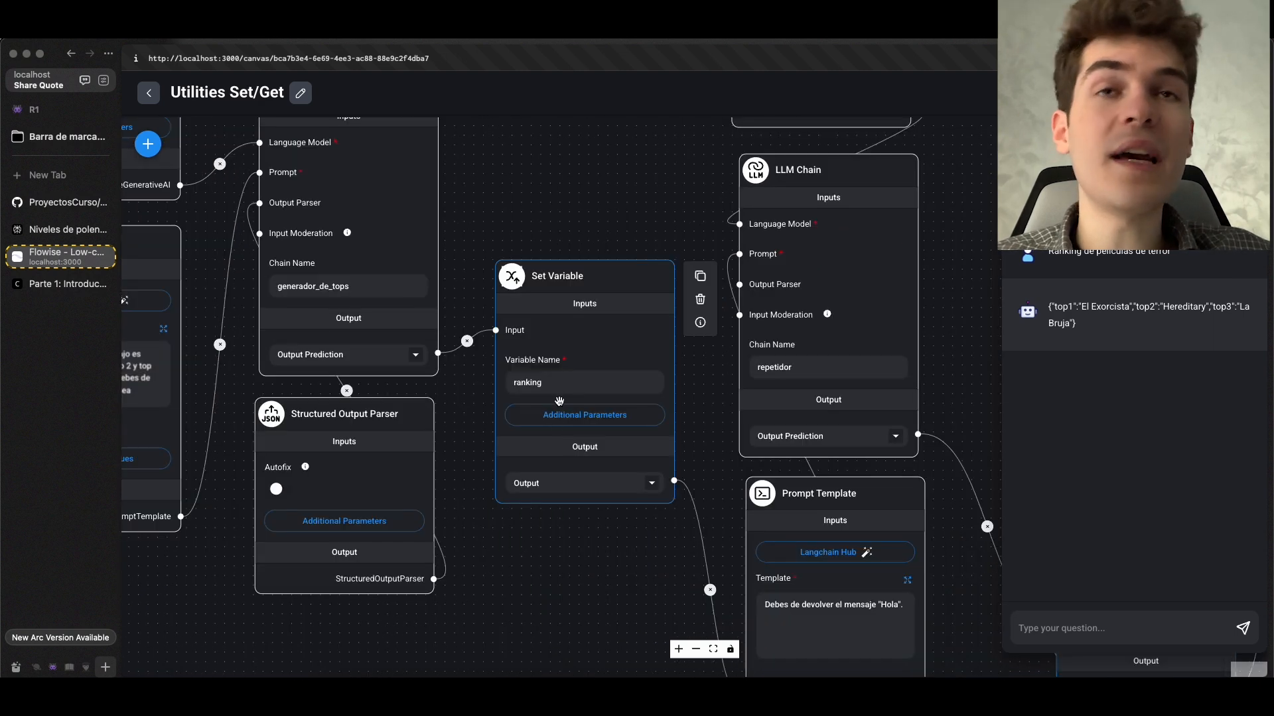
{"action": "scroll", "coordinate": [542, 528], "scroll_direction": "down", "scroll_amount": 2}
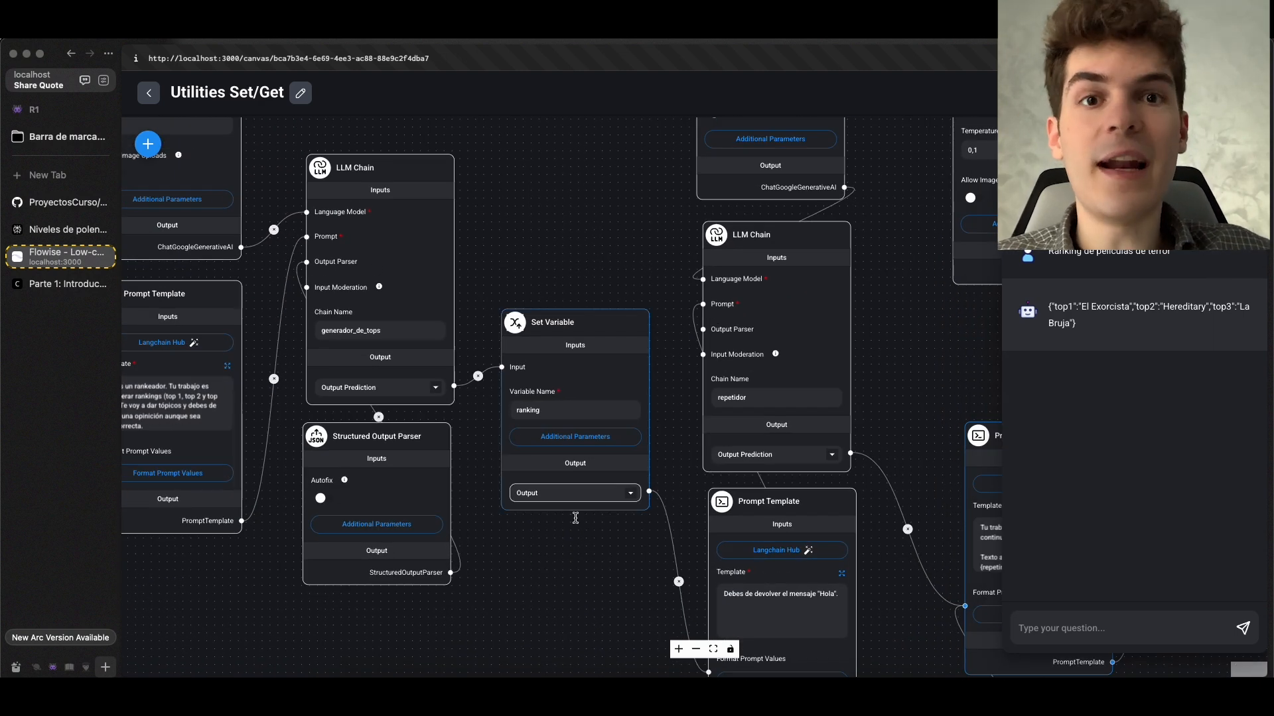
{"action": "scroll", "coordinate": [541, 585], "scroll_direction": "down", "scroll_amount": 2}
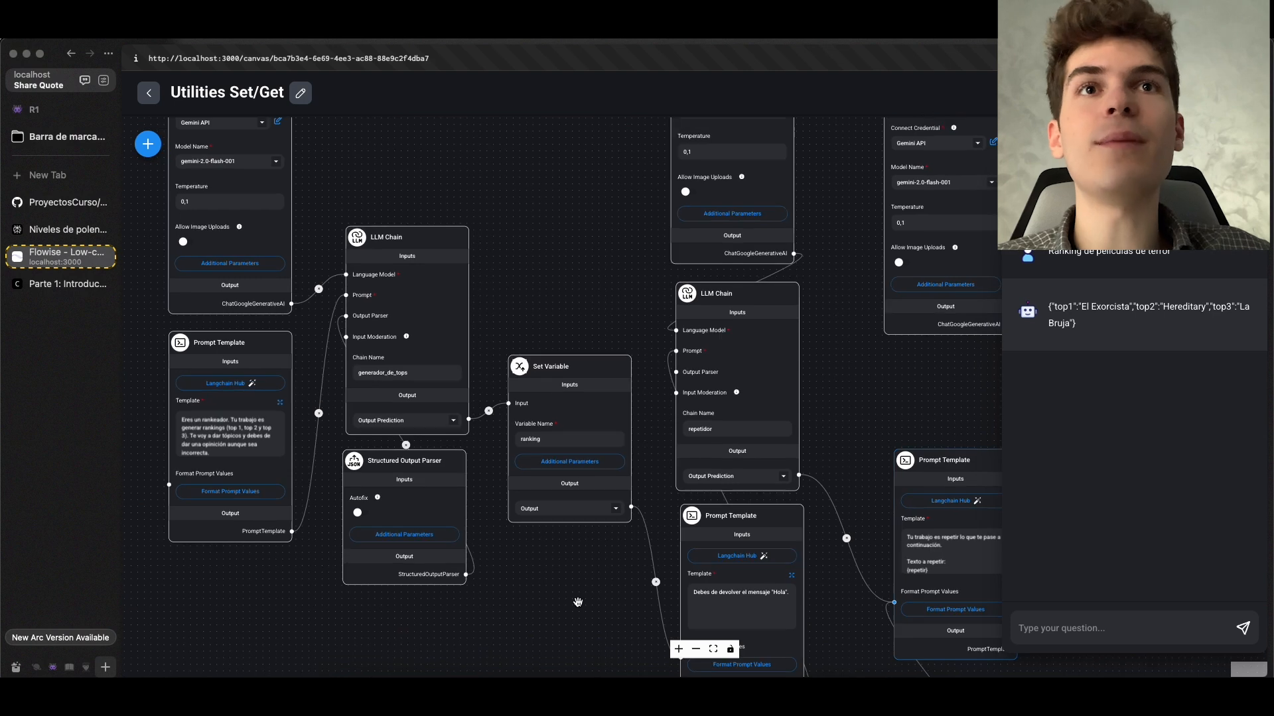
{"action": "scroll", "coordinate": [578, 602], "scroll_direction": "down", "scroll_amount": 4}
{"action": "left_click", "coordinate": [578, 602]}
{"action": "left_click_drag", "start_coordinate": [574, 595], "coordinate": [272, 541]}
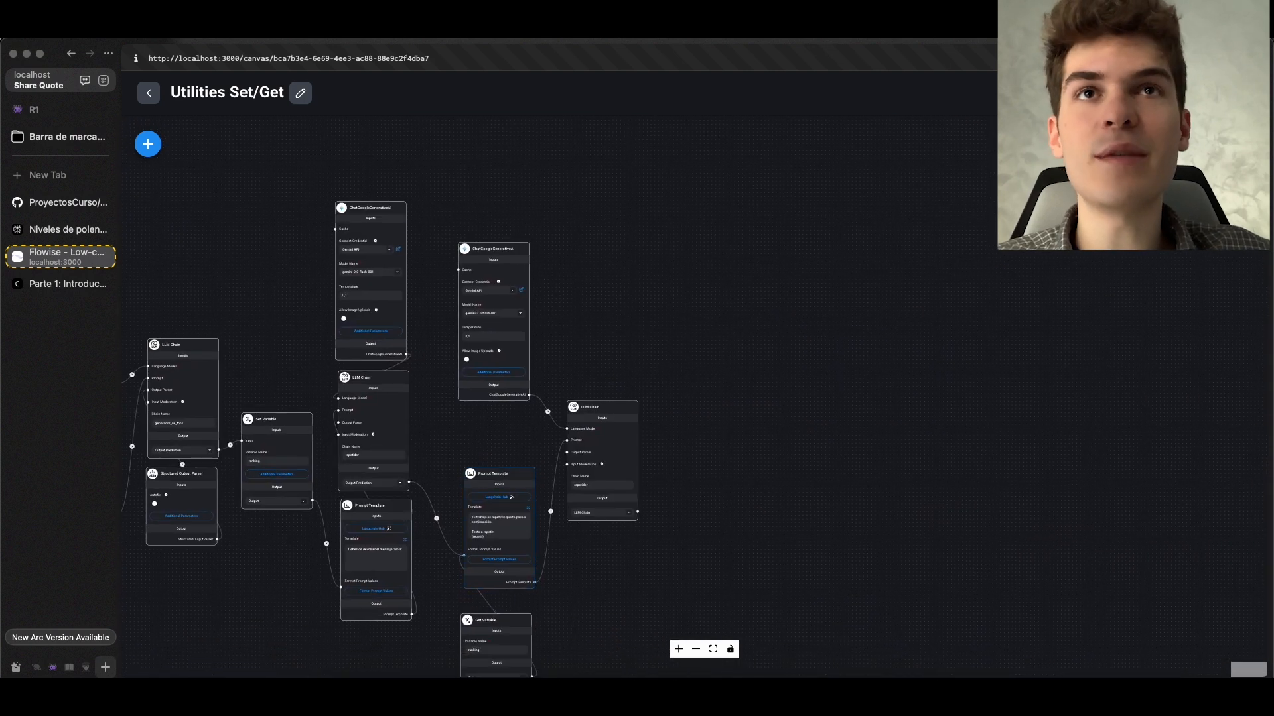
{"action": "scroll", "coordinate": [883, 414], "scroll_direction": "down", "scroll_amount": 1}
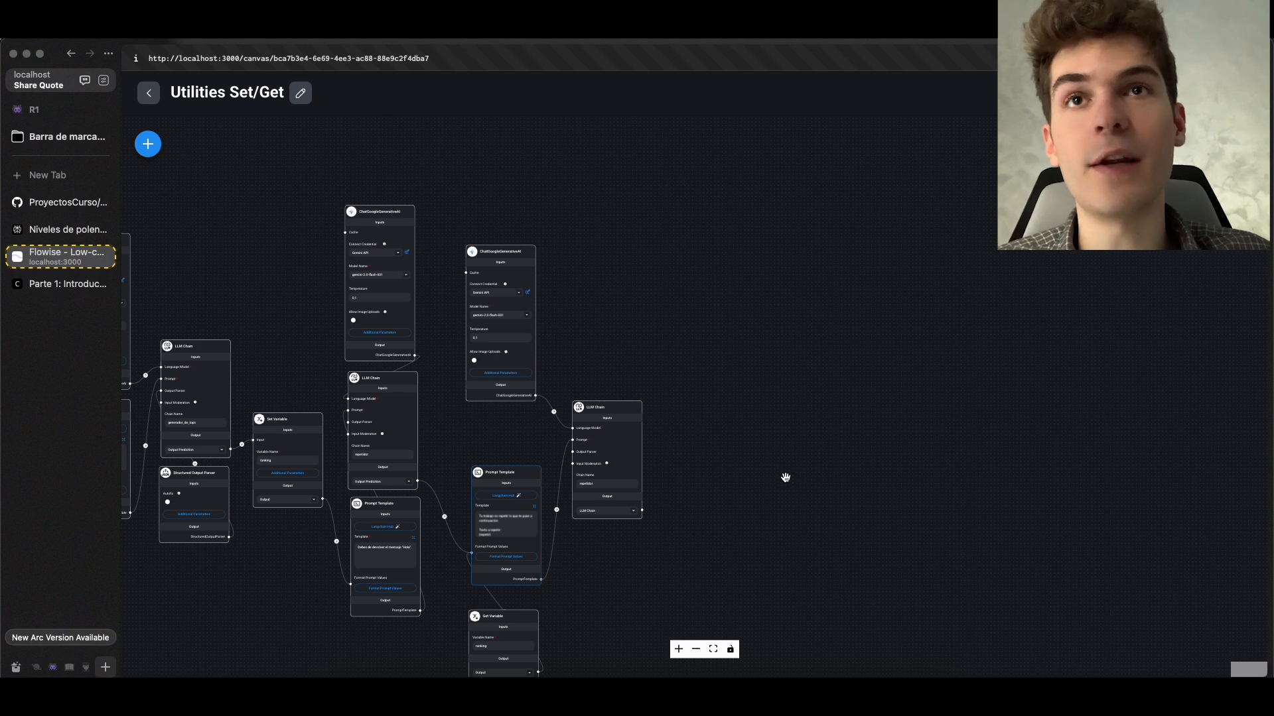
Match the Hola prediction logged in the terminal with the intermediate repetidor chain and its Prompt Template
{"action": "scroll", "coordinate": [786, 479], "scroll_direction": "up", "scroll_amount": 1}
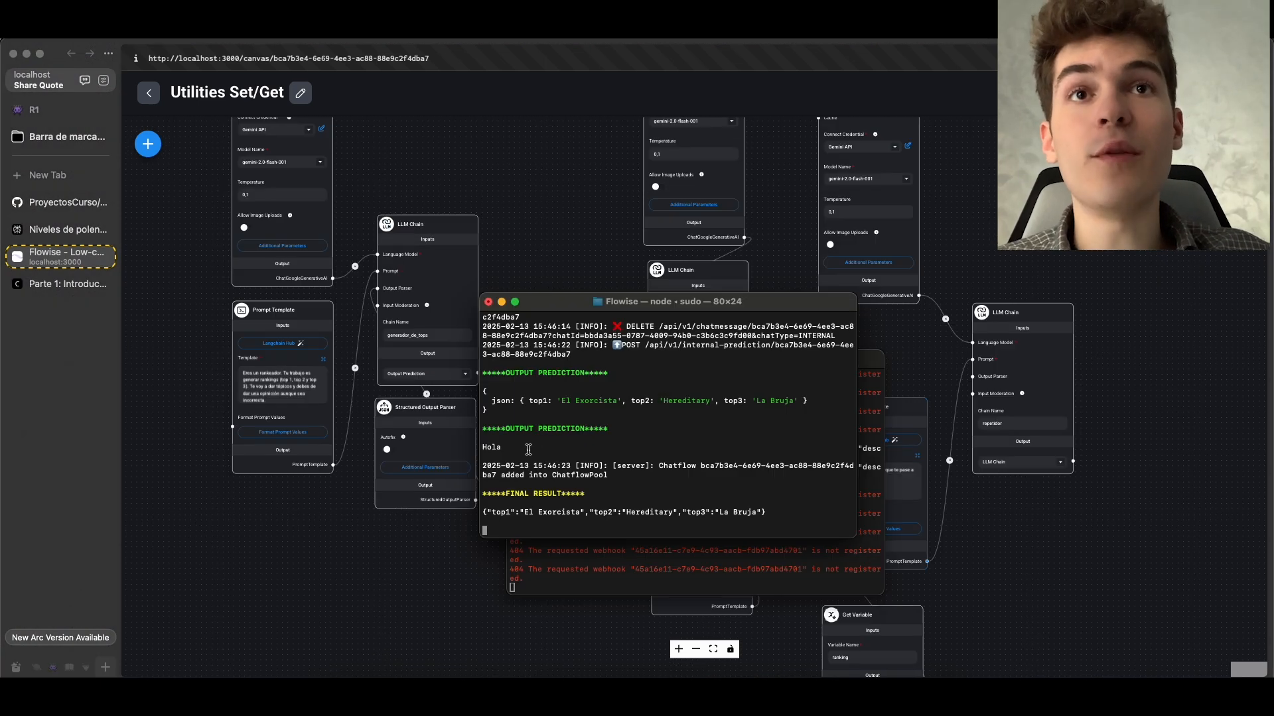
{"action": "left_click_drag", "start_coordinate": [529, 449], "coordinate": [483, 449]}
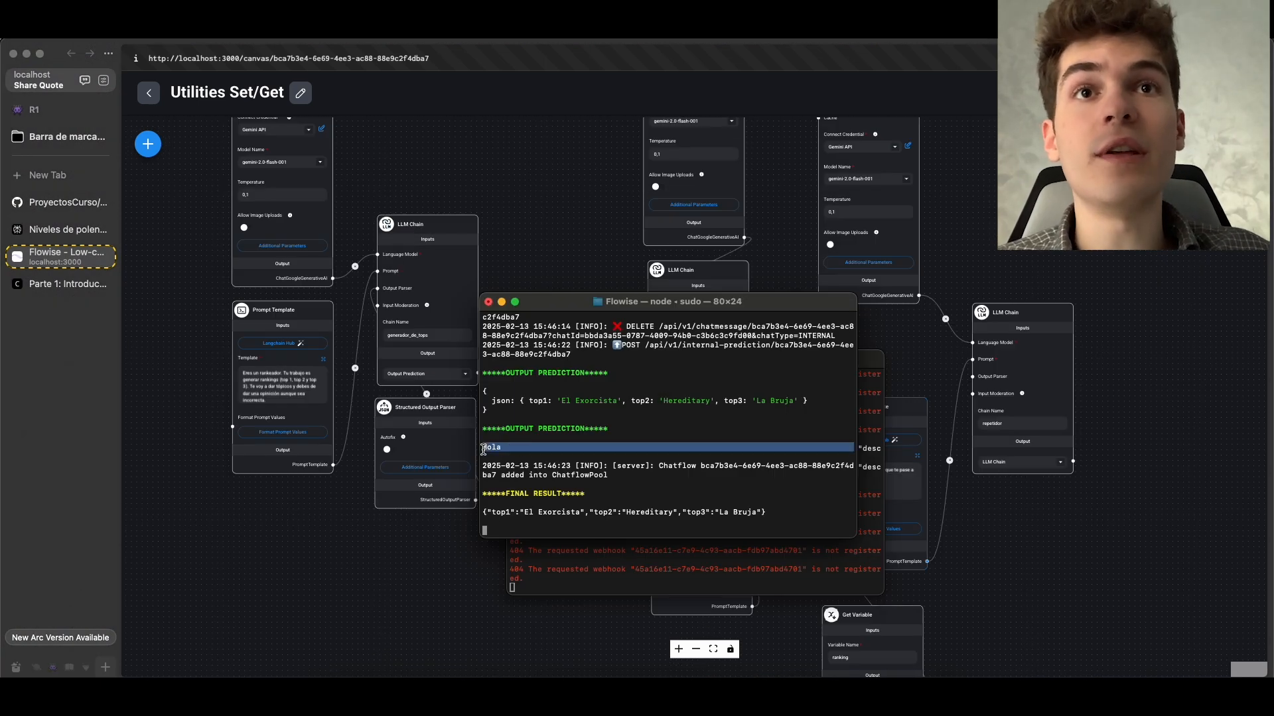
{"action": "left_click", "coordinate": [480, 581]}
{"action": "scroll", "coordinate": [519, 535], "scroll_direction": "up", "scroll_amount": 2}
{"action": "left_click_drag", "start_coordinate": [520, 534], "coordinate": [416, 540]}
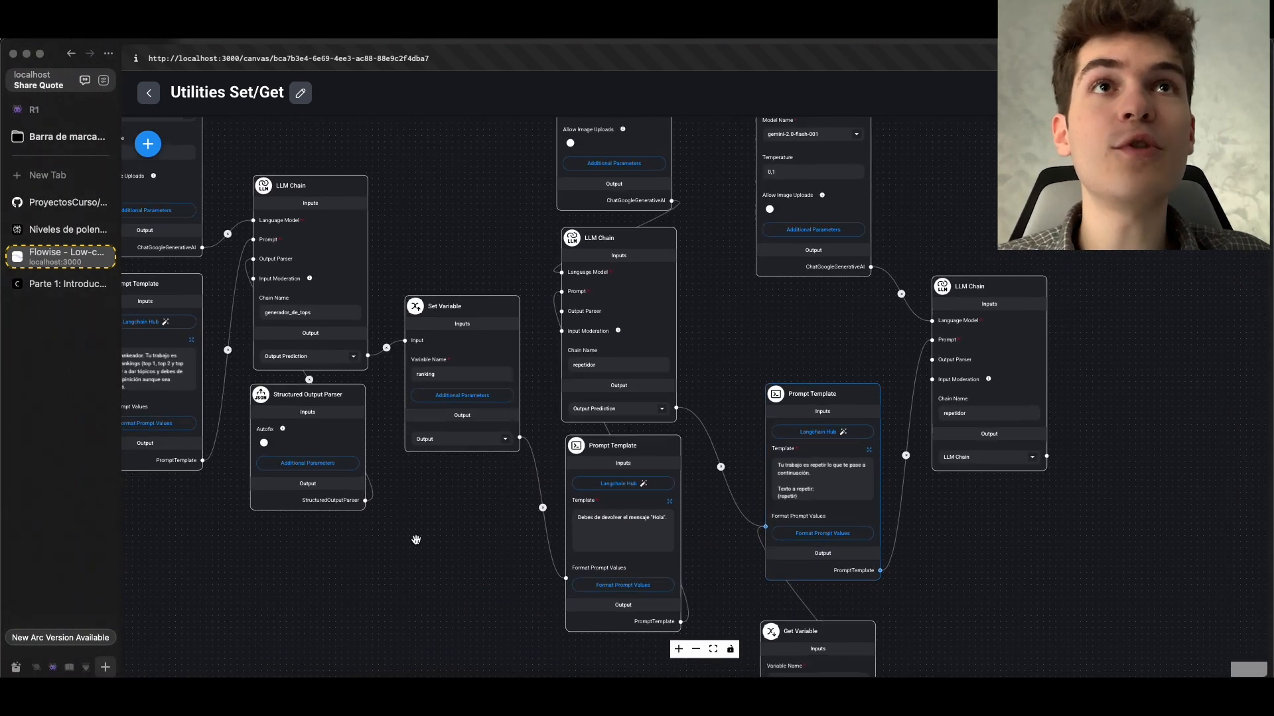
{"action": "scroll", "coordinate": [416, 540], "scroll_direction": "down", "scroll_amount": 1}
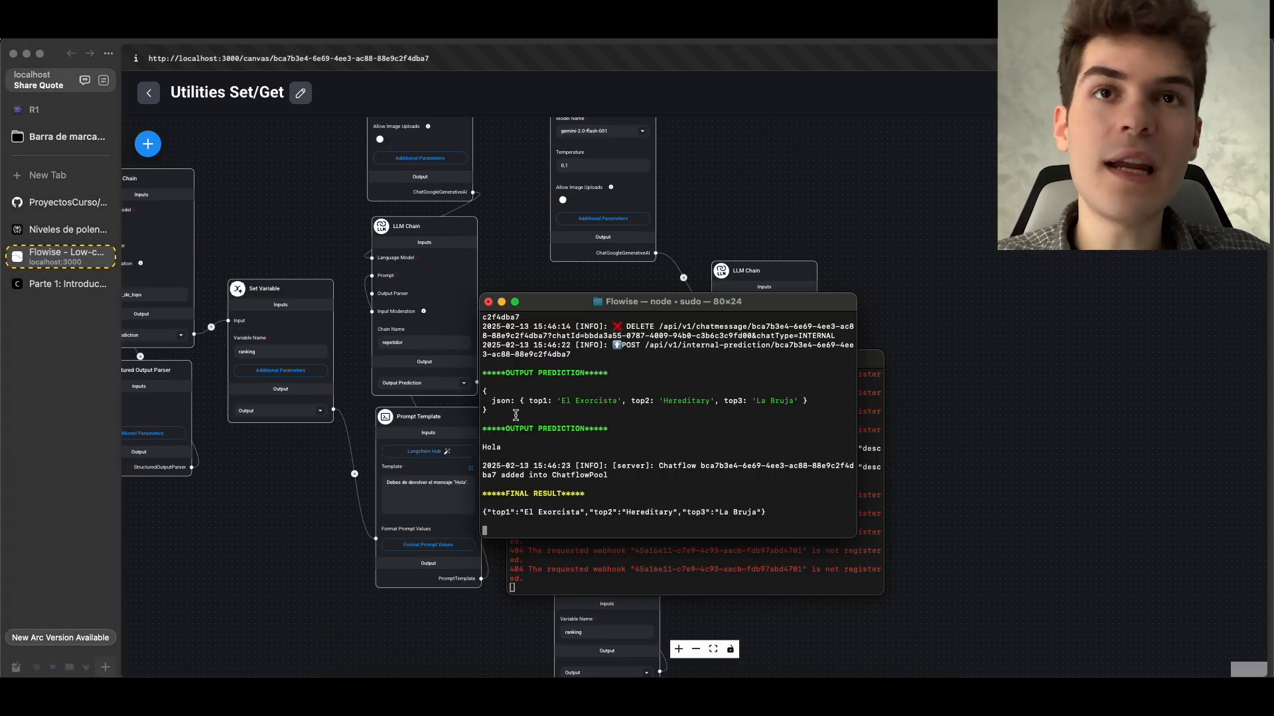
{"action": "left_click_drag", "start_coordinate": [773, 514], "coordinate": [422, 516]}
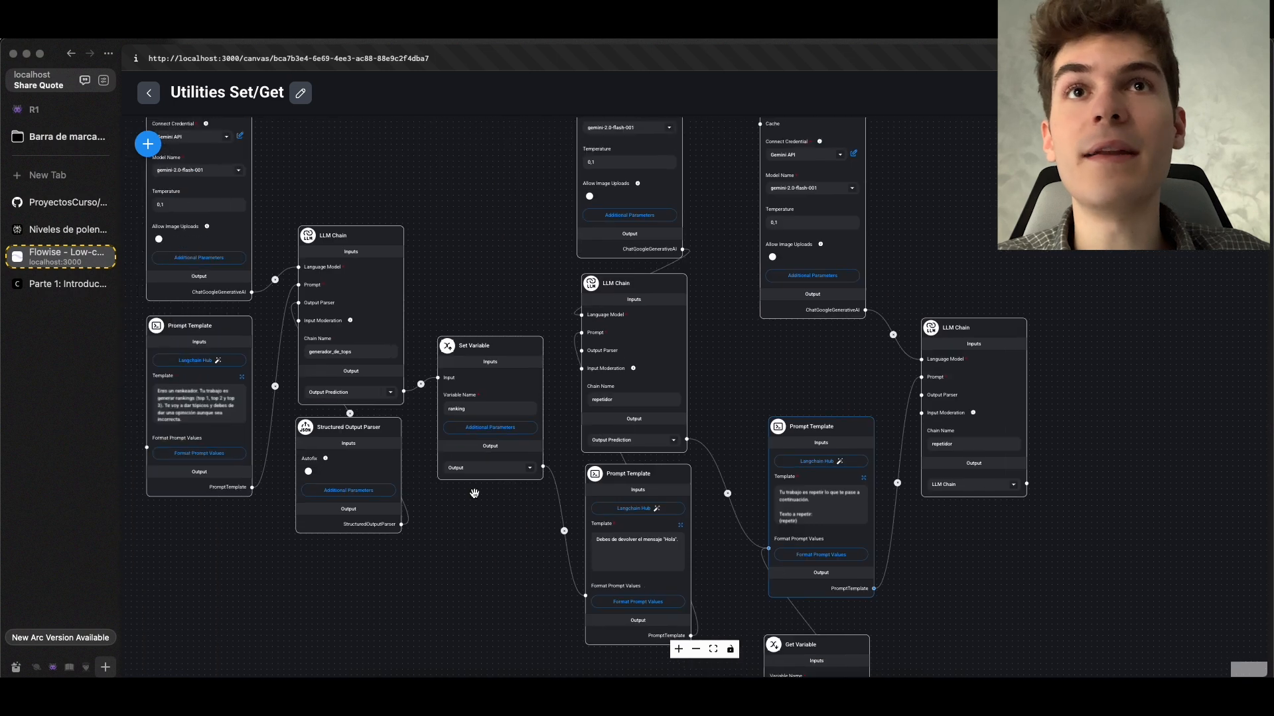
Examine how the ranking Get Variable node feeds the last Prompt Template and final LLM Chain, and review the whole flow
{"action": "scroll", "coordinate": [1045, 561], "scroll_direction": "up", "scroll_amount": 3}
{"action": "left_click_drag", "start_coordinate": [1044, 561], "coordinate": [862, 339]}
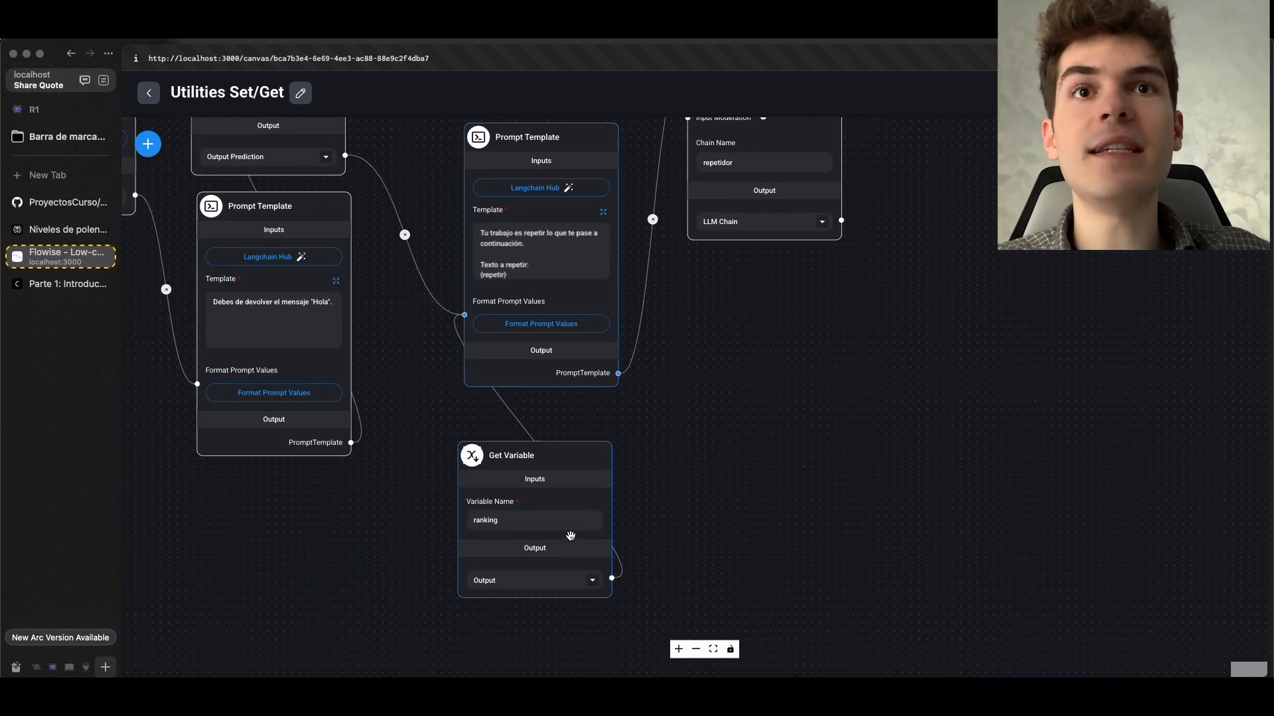
{"action": "scroll", "coordinate": [544, 456], "scroll_direction": "up", "scroll_amount": 3}
{"action": "left_click_drag", "start_coordinate": [785, 381], "coordinate": [791, 562]}
{"action": "scroll", "coordinate": [792, 562], "scroll_direction": "down", "scroll_amount": 1}
{"action": "scroll", "coordinate": [791, 561], "scroll_direction": "down", "scroll_amount": 1}
{"action": "left_click_drag", "start_coordinate": [788, 475], "coordinate": [770, 510]}
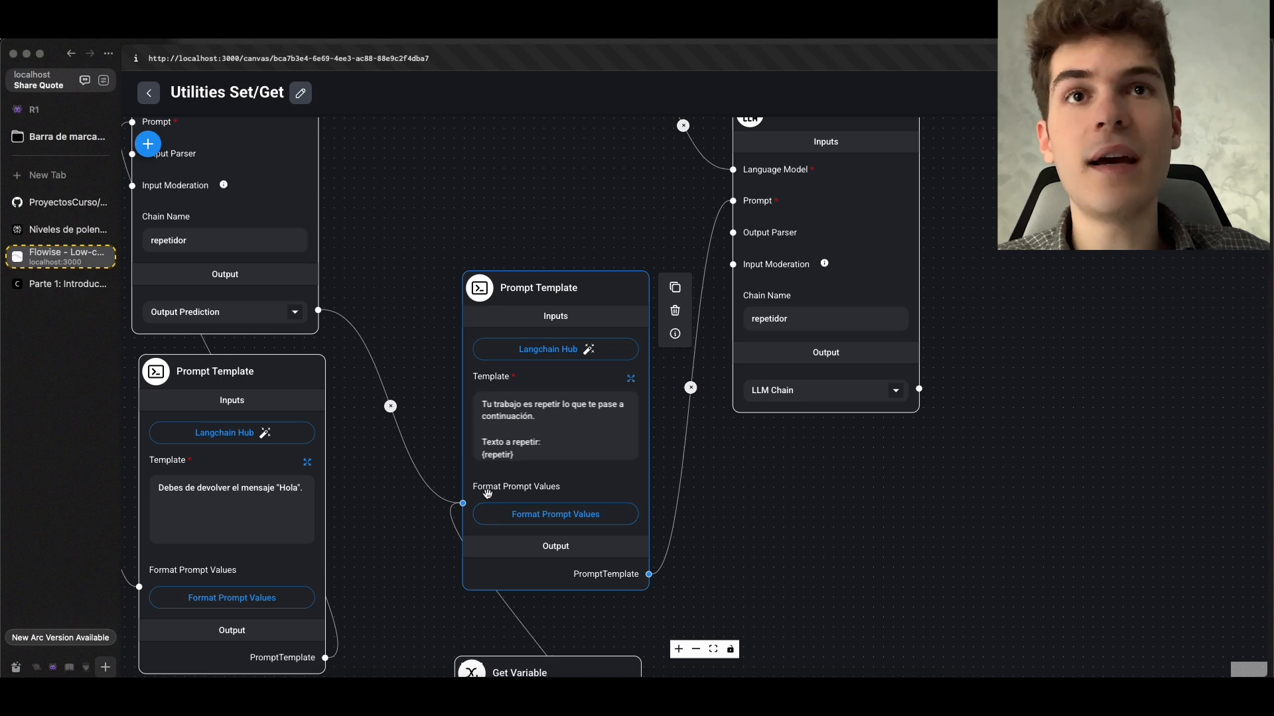
{"action": "scroll", "coordinate": [488, 493], "scroll_direction": "up", "scroll_amount": 2}
{"action": "scroll", "coordinate": [501, 499], "scroll_direction": "down", "scroll_amount": 3}
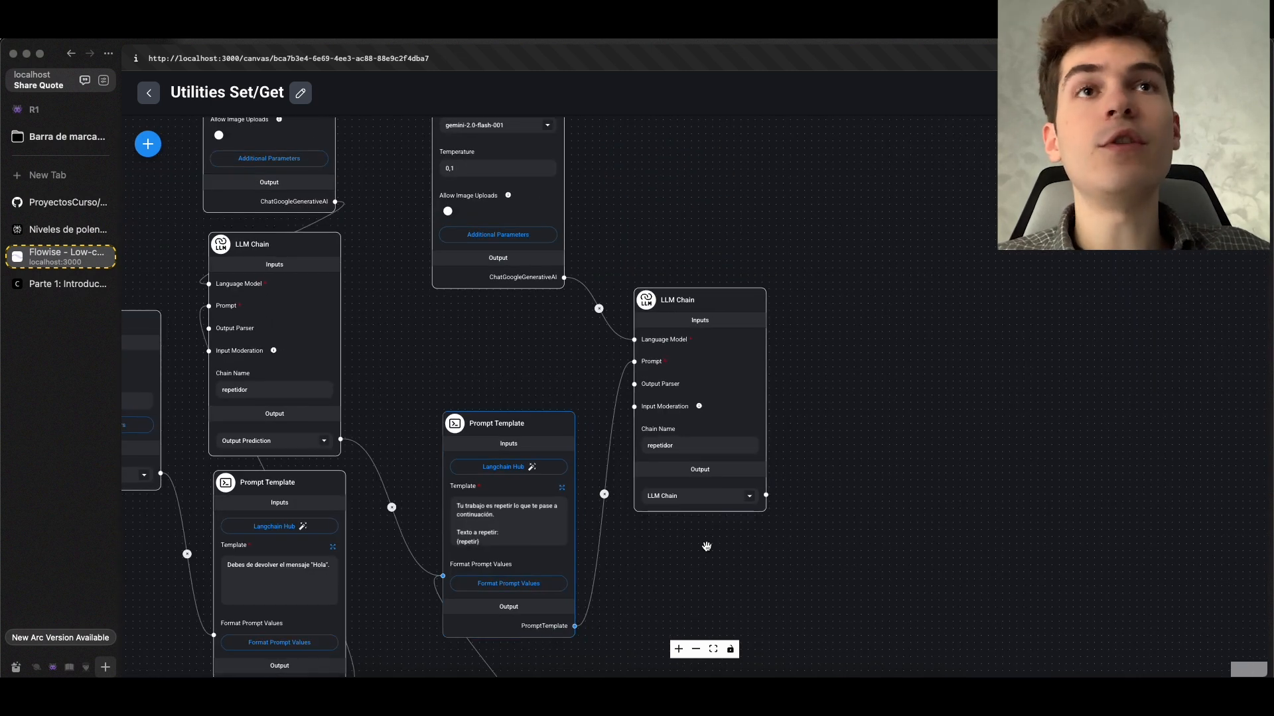
{"action": "scroll", "coordinate": [485, 456], "scroll_direction": "down", "scroll_amount": 1}
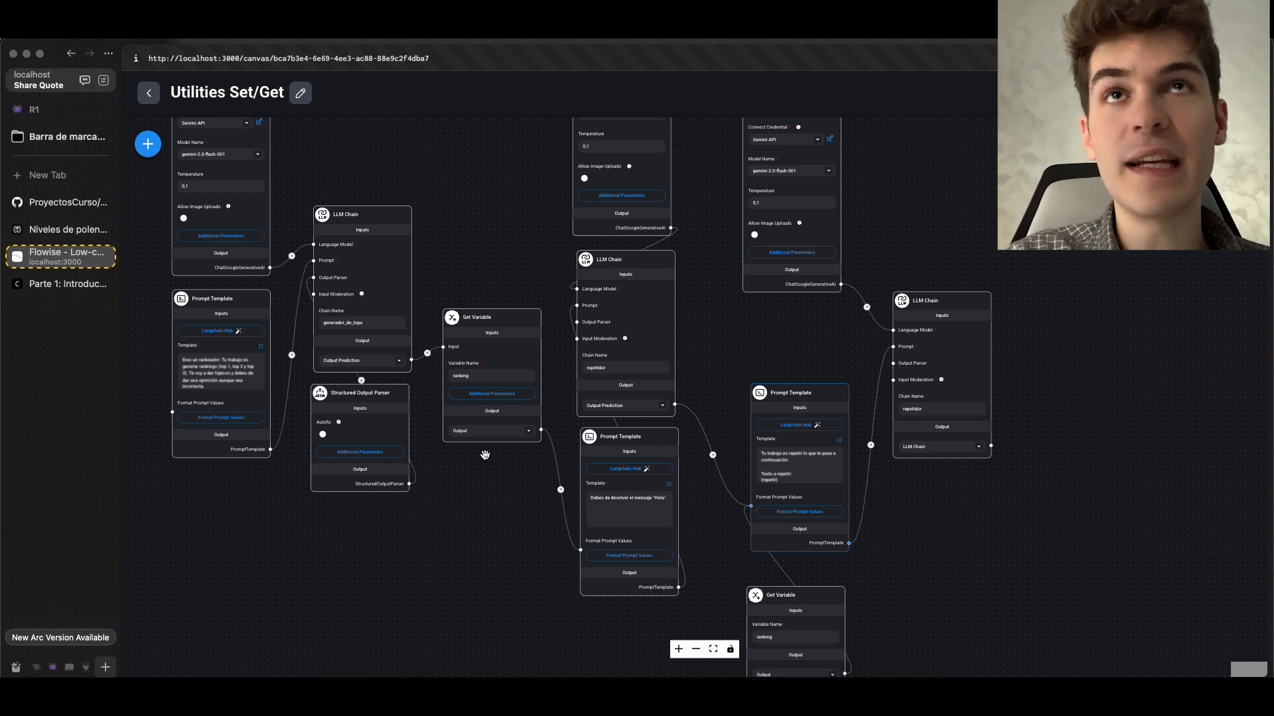
{"action": "scroll", "coordinate": [431, 398], "scroll_direction": "down", "scroll_amount": 2}
{"action": "scroll", "coordinate": [387, 351], "scroll_direction": "down", "scroll_amount": 1}
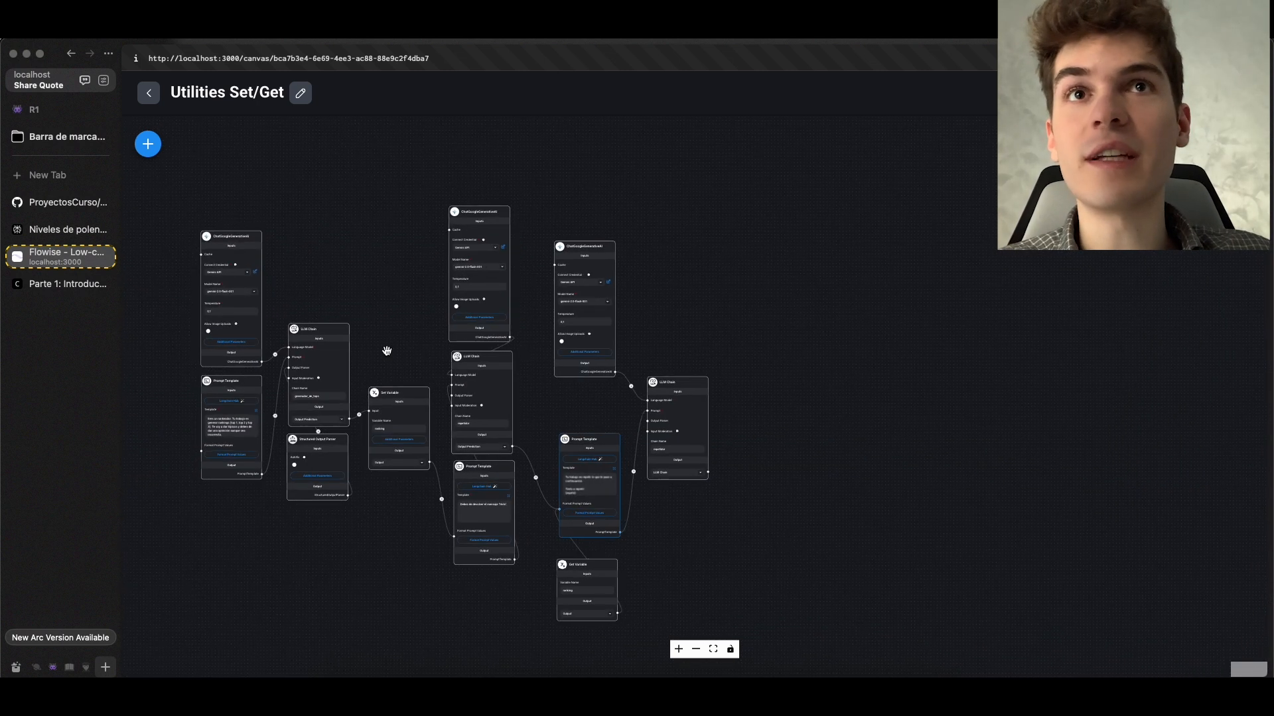
{"action": "scroll", "coordinate": [700, 368], "scroll_direction": "down", "scroll_amount": 2}
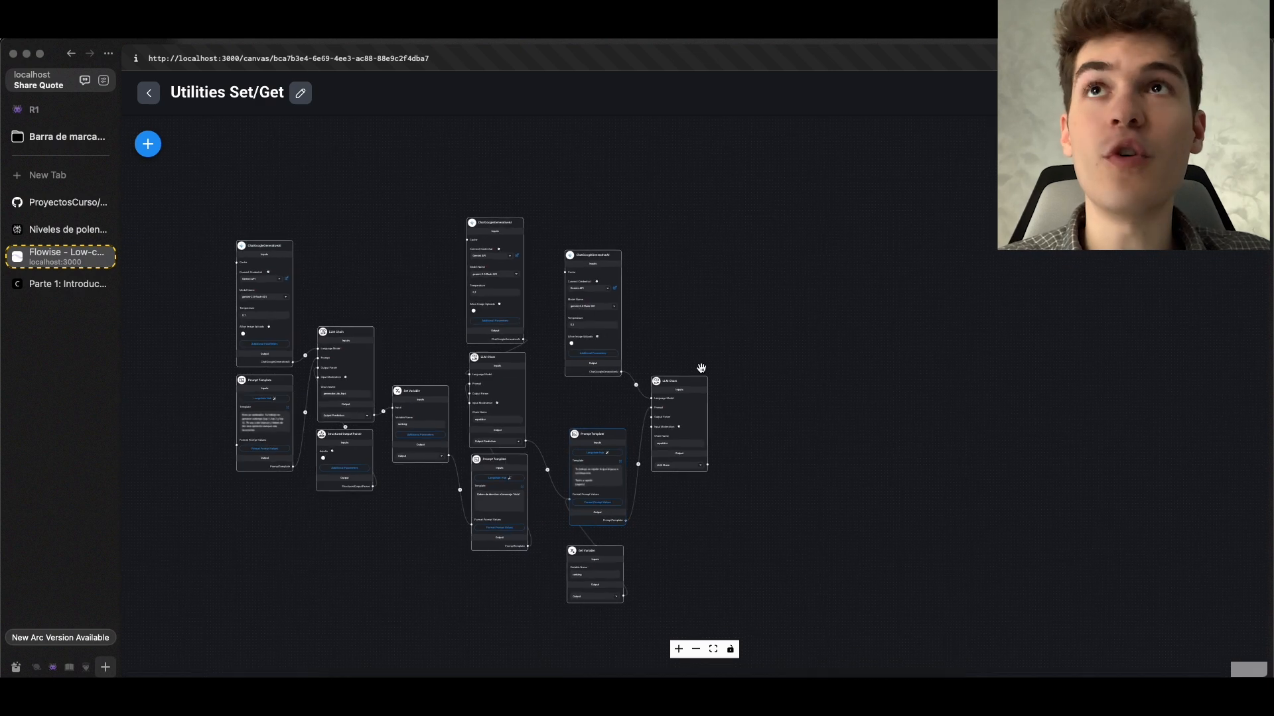
Examine how the ranking Set Variable node sits between the generador_de_tops chain and the intermediate repetidor chain
{"action": "scroll", "coordinate": [699, 368], "scroll_direction": "up", "scroll_amount": 3}
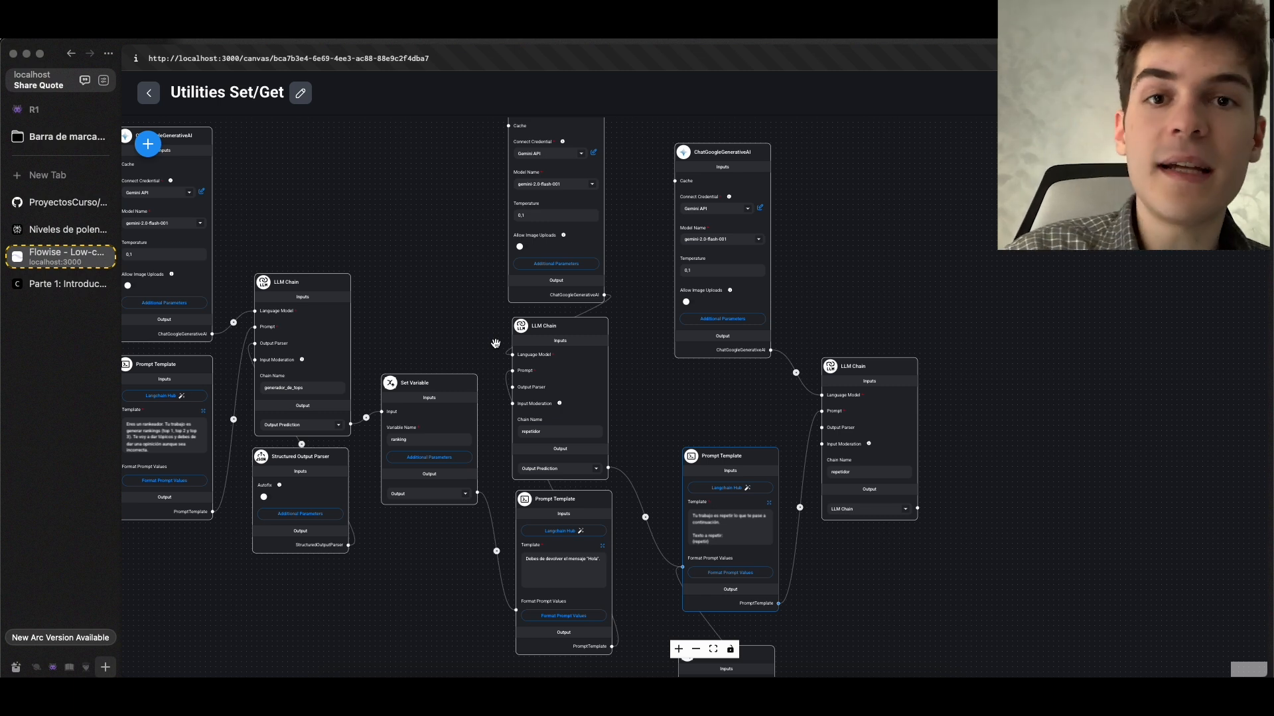
{"action": "scroll", "coordinate": [428, 336], "scroll_direction": "up", "scroll_amount": 1}
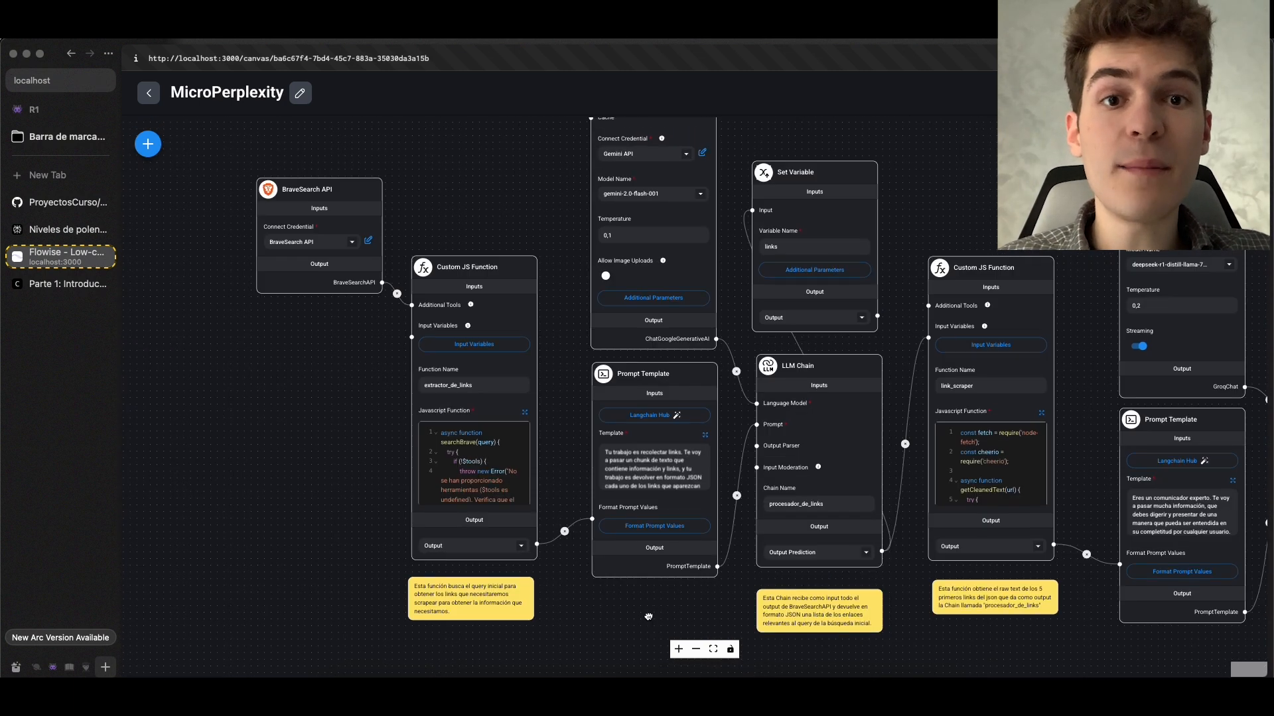
{"action": "scroll", "coordinate": [681, 552], "scroll_direction": "up", "scroll_amount": 2}
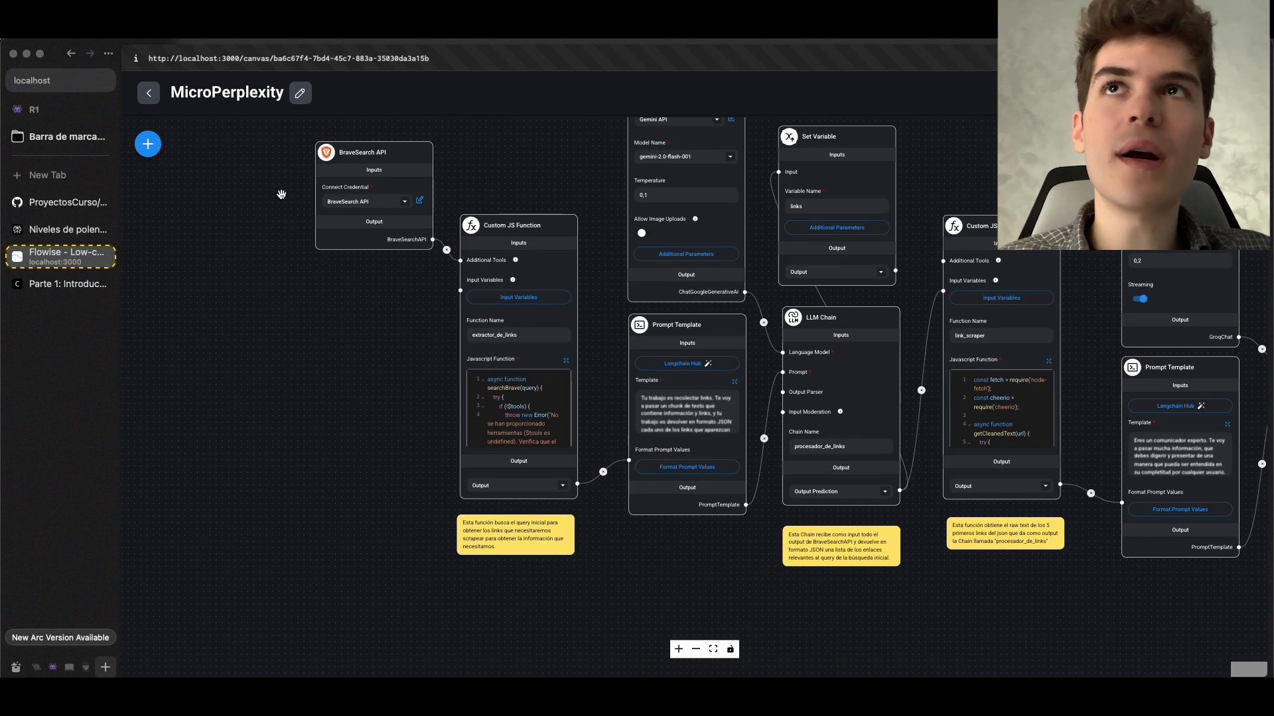
Add a Set Variable node below the Prompt Template in the MicroPerplexity chatflow and connect the extractor_de_links function's output to its input
{"action": "left_click", "coordinate": [148, 144]}
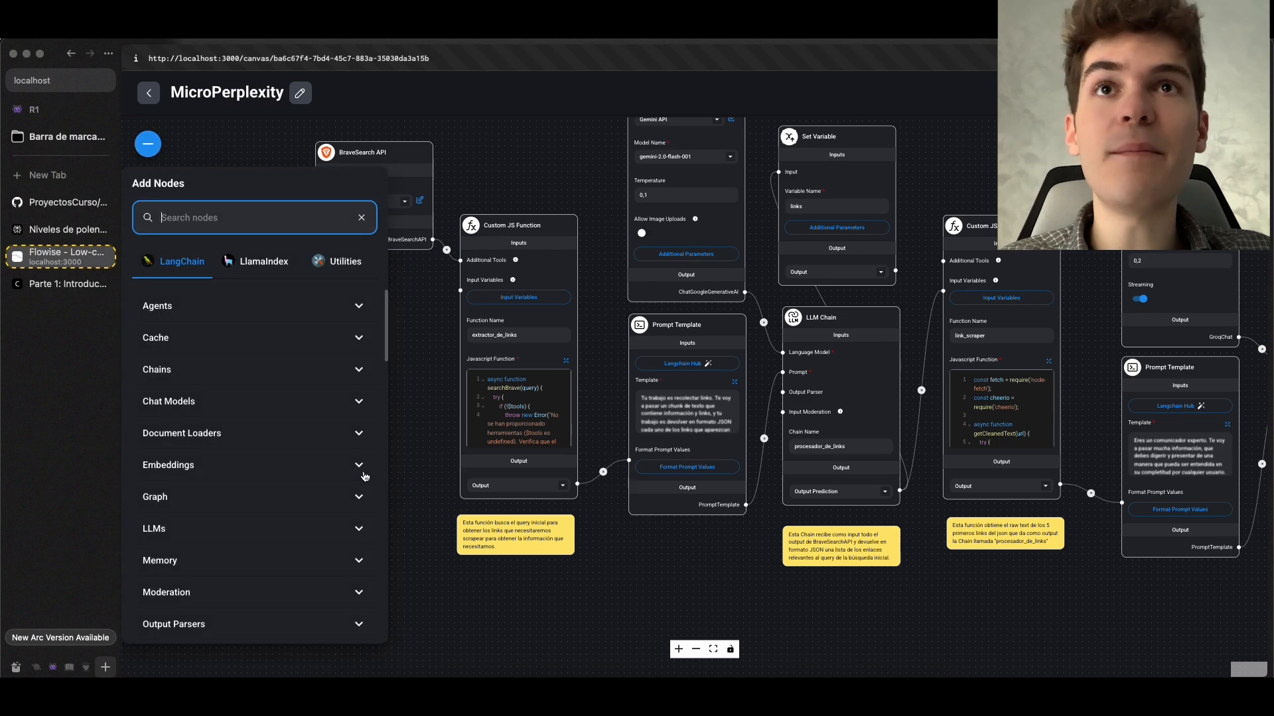
{"action": "scroll", "coordinate": [428, 351], "scroll_direction": "up", "scroll_amount": 3}
{"action": "left_click_drag", "start_coordinate": [430, 329], "coordinate": [443, 391]}
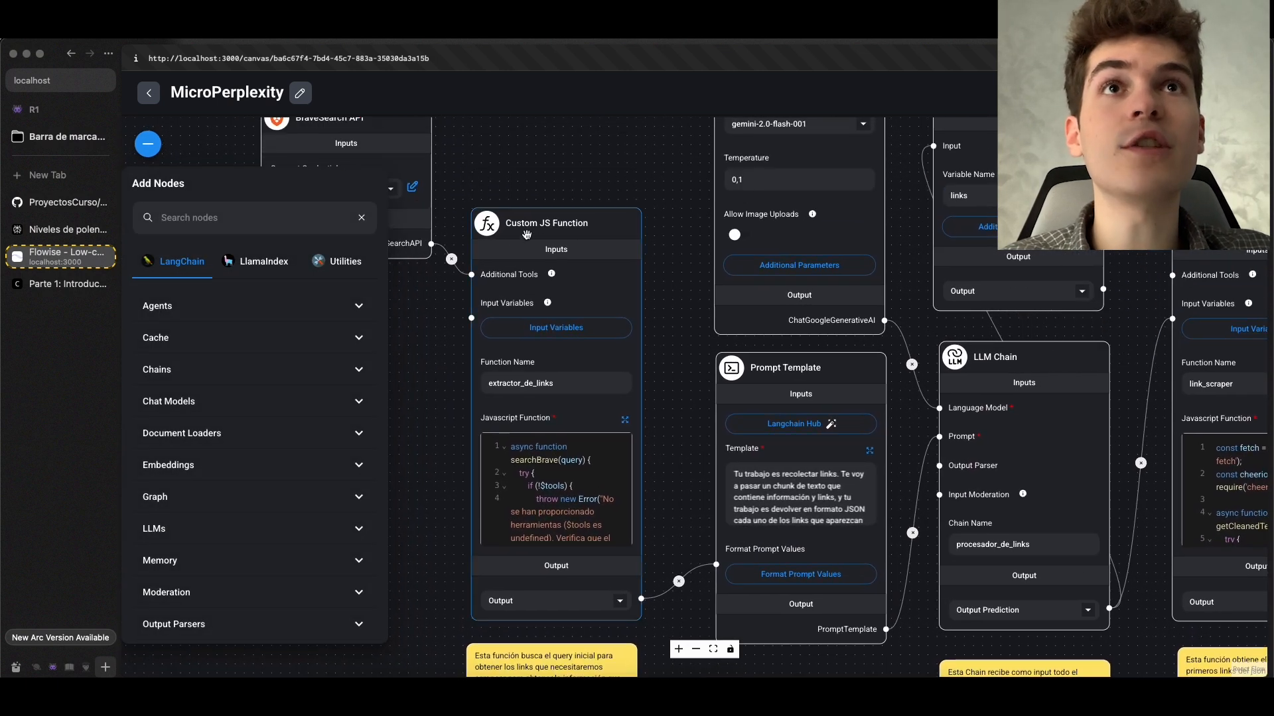
{"action": "scroll", "coordinate": [641, 599], "scroll_direction": "up", "scroll_amount": 2}
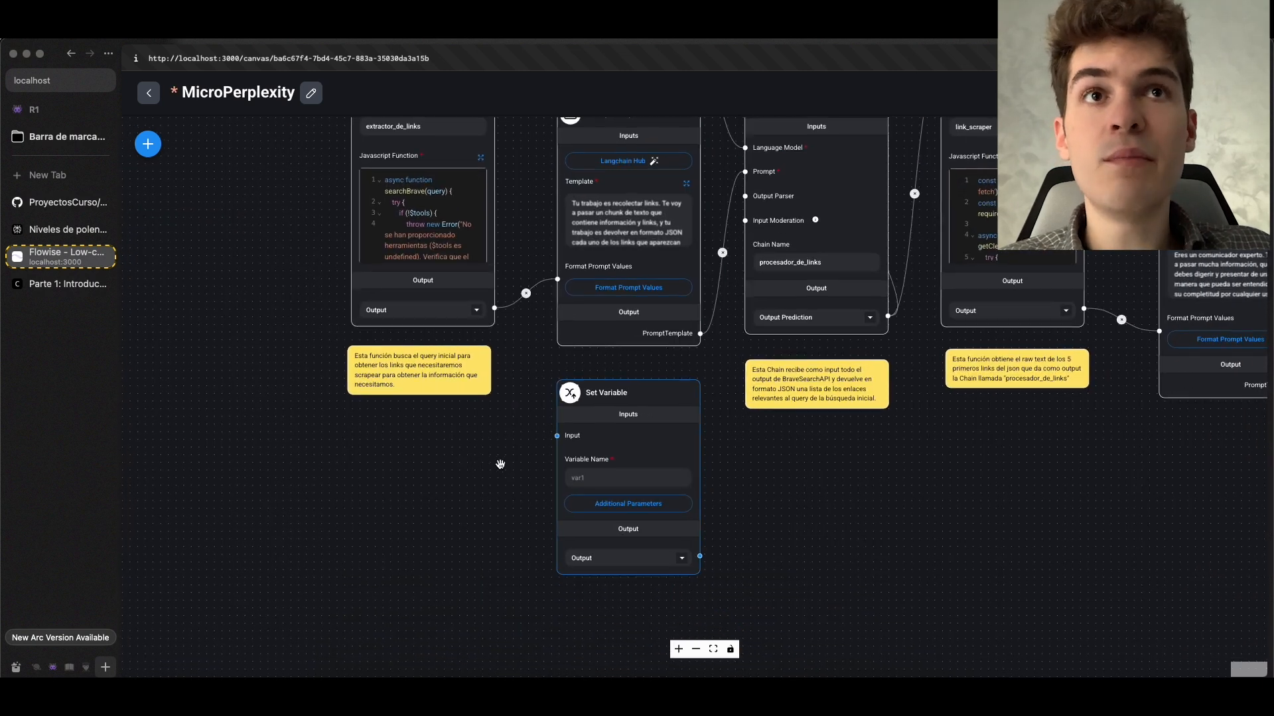
{"action": "scroll", "coordinate": [580, 425], "scroll_direction": "up", "scroll_amount": 2}
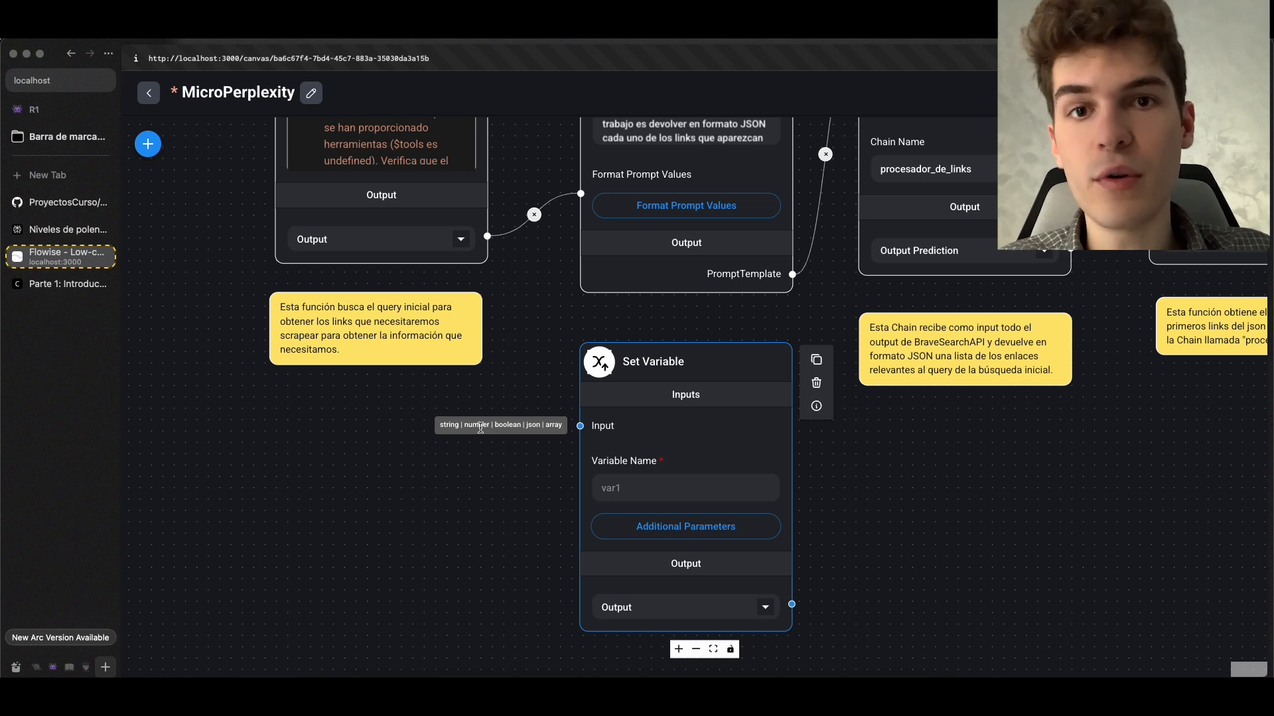
{"action": "scroll", "coordinate": [481, 428], "scroll_direction": "down", "scroll_amount": 2}
{"action": "left_click_drag", "start_coordinate": [538, 349], "coordinate": [609, 495]}
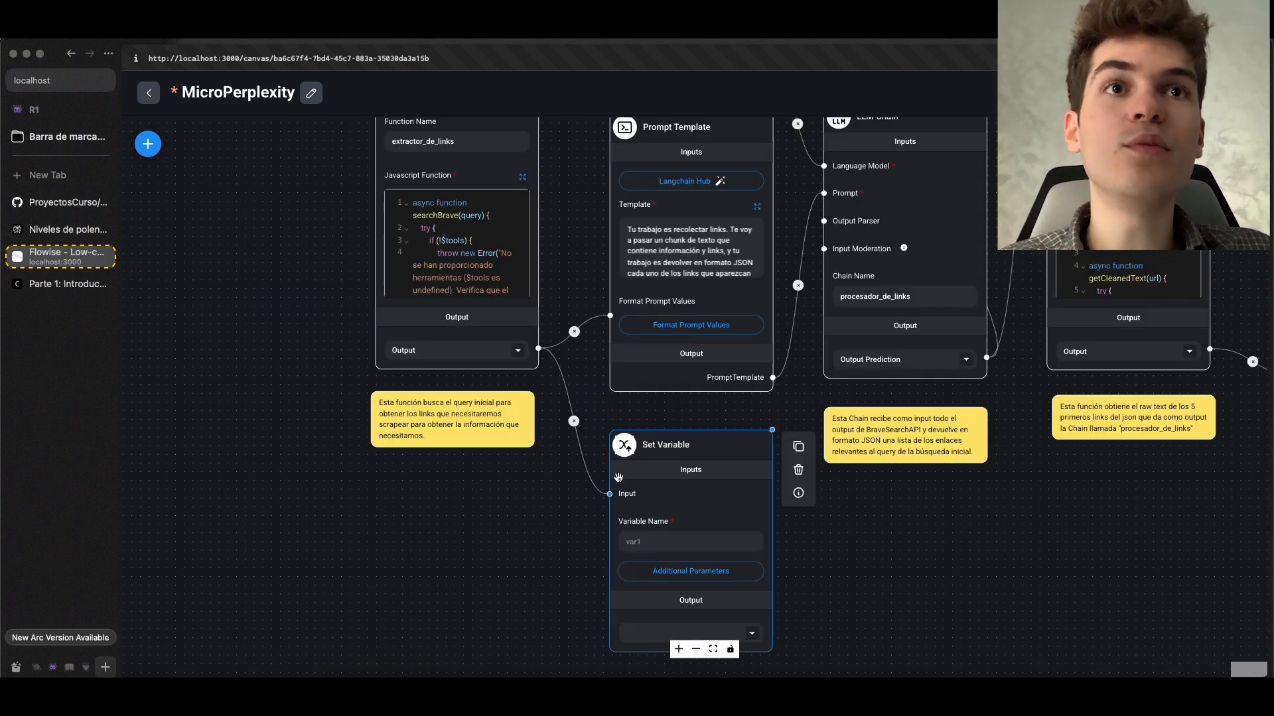
Inspect the extractor_de_links Custom JS Function's connections to the Prompt Template and Set Variable nodes, and open its output options
{"action": "scroll", "coordinate": [547, 194], "scroll_direction": "up", "scroll_amount": 1}
{"action": "left_click_drag", "start_coordinate": [547, 194], "coordinate": [613, 447]}
{"action": "scroll", "coordinate": [586, 344], "scroll_direction": "down", "scroll_amount": 1}
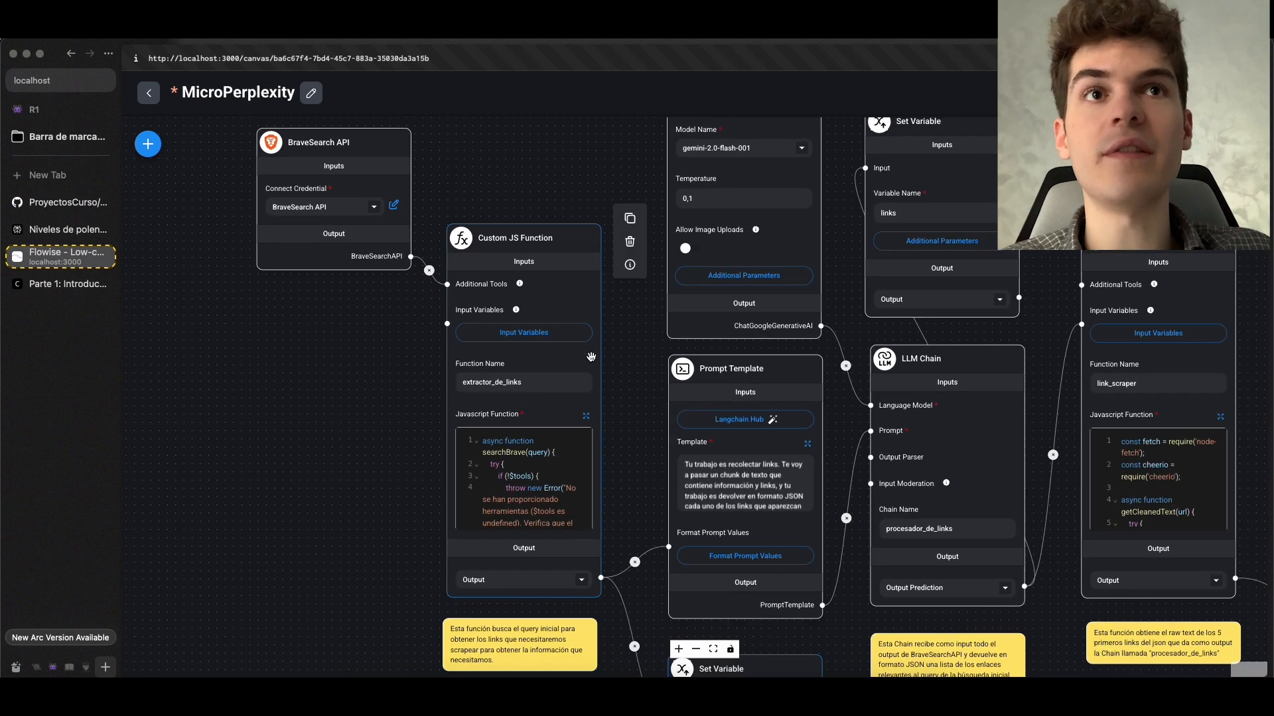
{"action": "scroll", "coordinate": [612, 612], "scroll_direction": "up", "scroll_amount": 3}
{"action": "left_click_drag", "start_coordinate": [612, 612], "coordinate": [575, 403]}
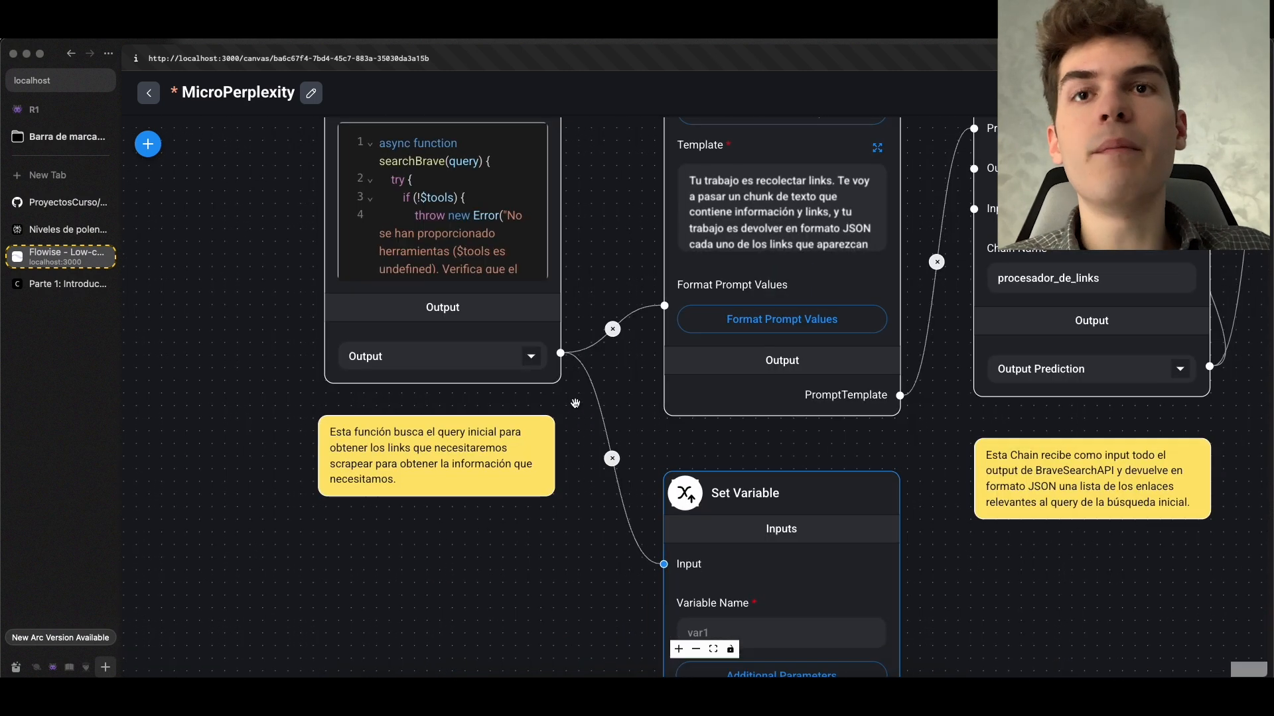
{"action": "left_click", "coordinate": [531, 357]}
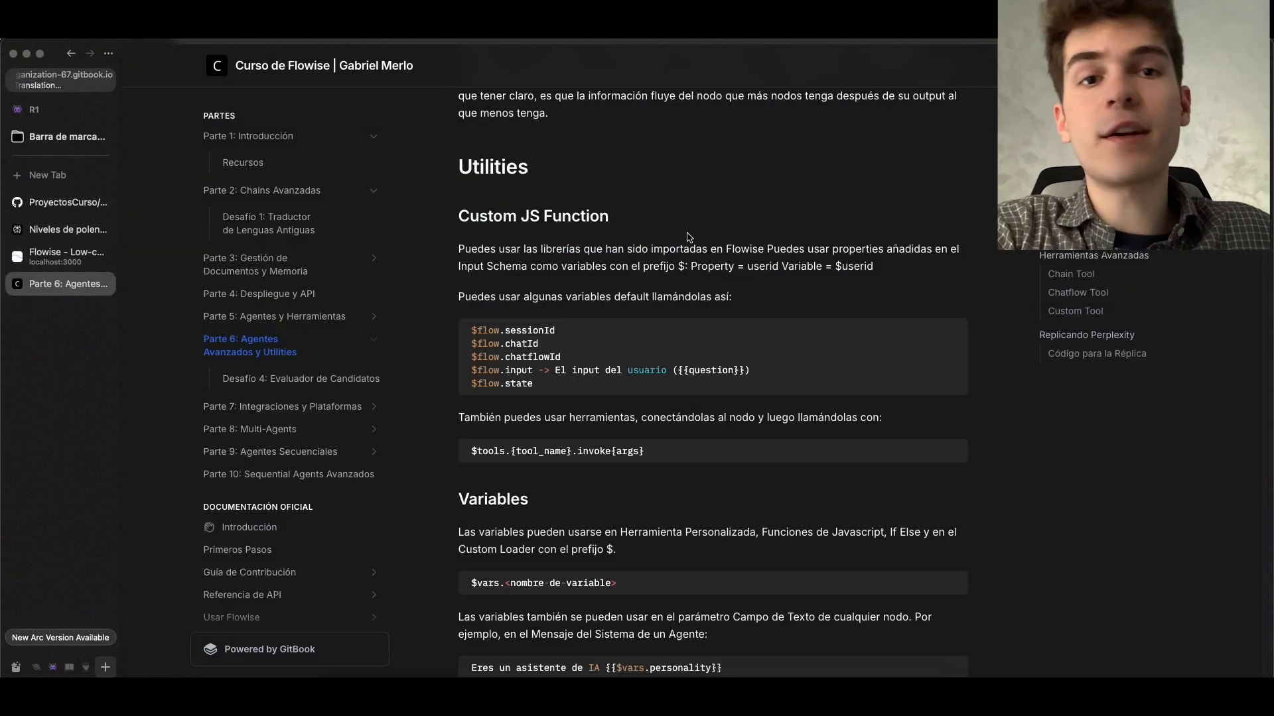
Review the Custom JS Function section under Utilities in the course's Parte 6 documentation and switch back to Flowise
{"action": "scroll", "coordinate": [686, 237], "scroll_direction": "down", "scroll_amount": 1}
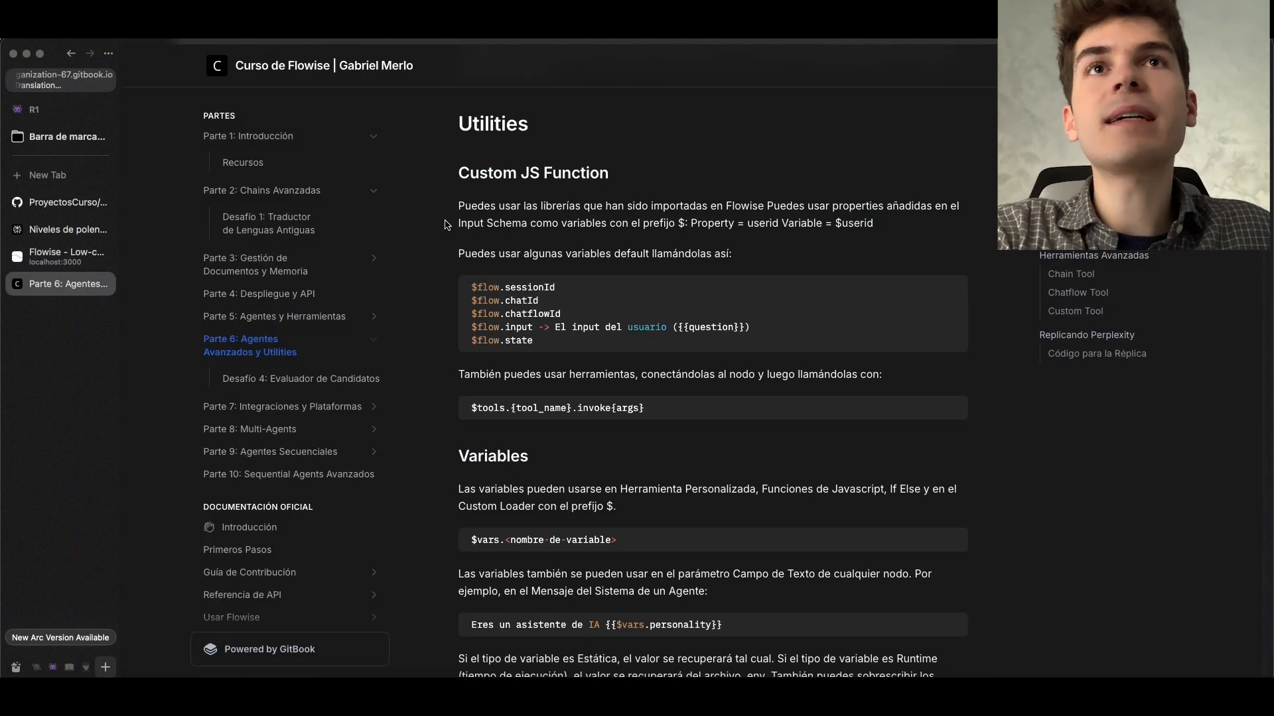
{"action": "scroll", "coordinate": [480, 203], "scroll_direction": "up", "scroll_amount": 1}
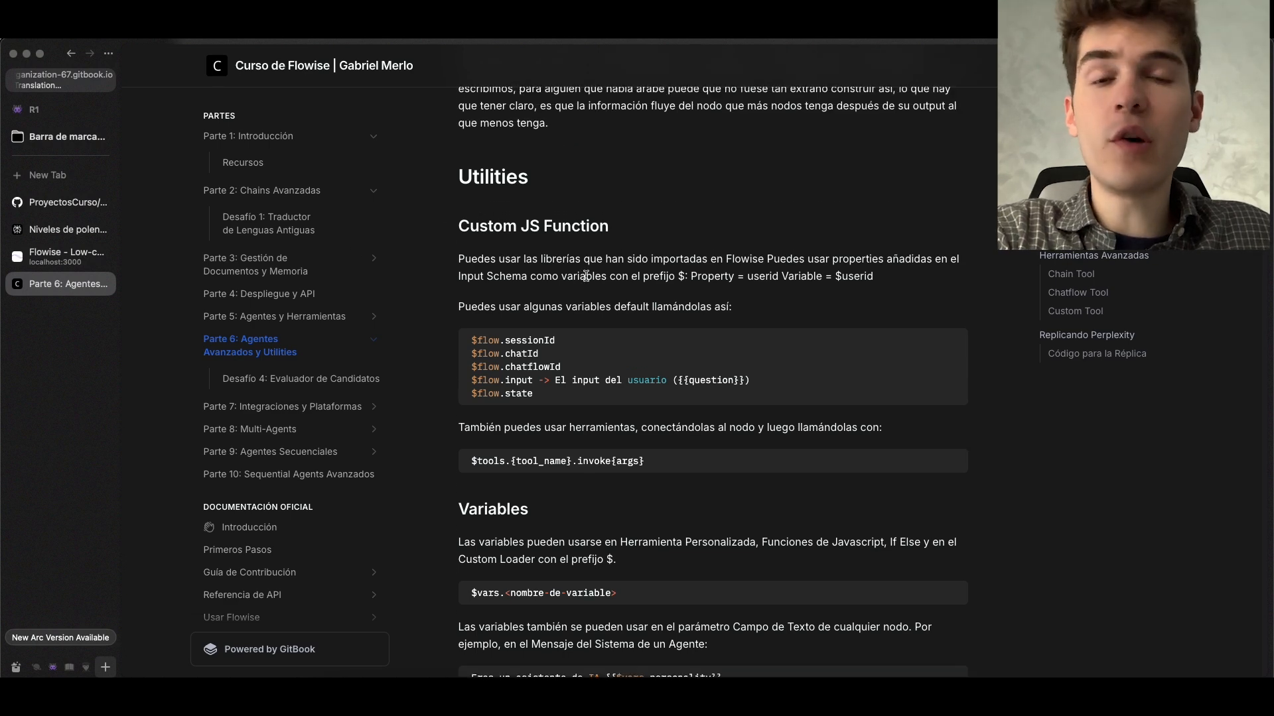
{"action": "left_click", "coordinate": [66, 257]}
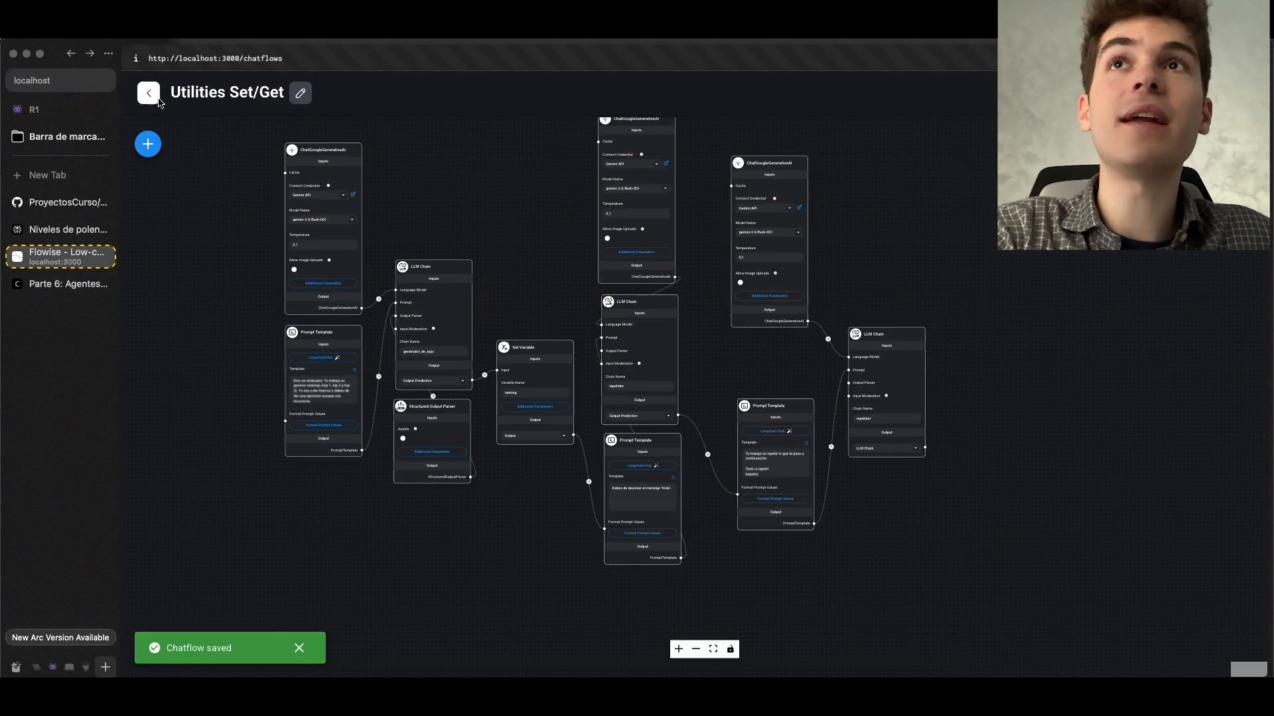
Leave the Utilities Set/Get chatflow and open the Utilities If/Else chatflow
{"action": "left_click", "coordinate": [149, 93]}
{"action": "scroll", "coordinate": [724, 595], "scroll_direction": "down", "scroll_amount": 10}
{"action": "left_click", "coordinate": [724, 595]}
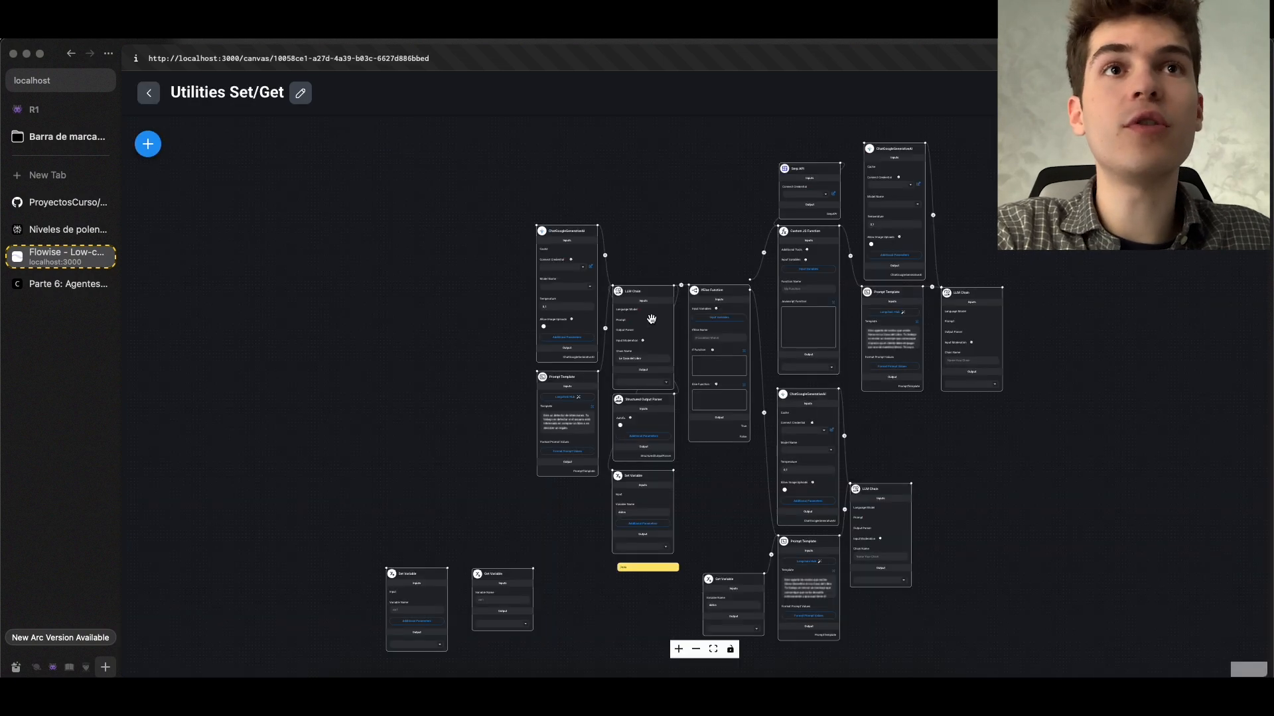
Examine the IfElse Function node's intencion condition, its else code and its True and False branches
{"action": "scroll", "coordinate": [690, 400], "scroll_direction": "up", "scroll_amount": 3}
{"action": "scroll", "coordinate": [690, 399], "scroll_direction": "up", "scroll_amount": 5}
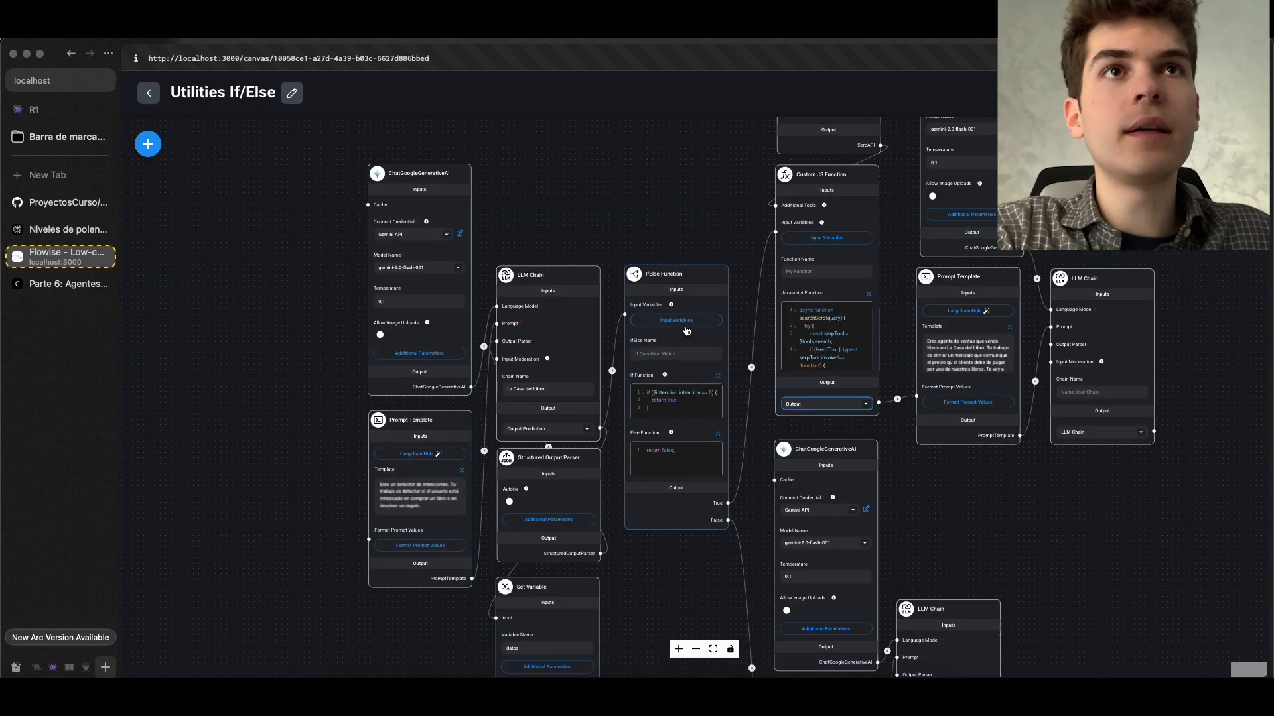
{"action": "scroll", "coordinate": [807, 320], "scroll_direction": "down", "scroll_amount": 1}
{"action": "left_click_drag", "start_coordinate": [806, 321], "coordinate": [760, 251]}
{"action": "scroll", "coordinate": [640, 333], "scroll_direction": "down", "scroll_amount": 2}
{"action": "scroll", "coordinate": [677, 348], "scroll_direction": "up", "scroll_amount": 3}
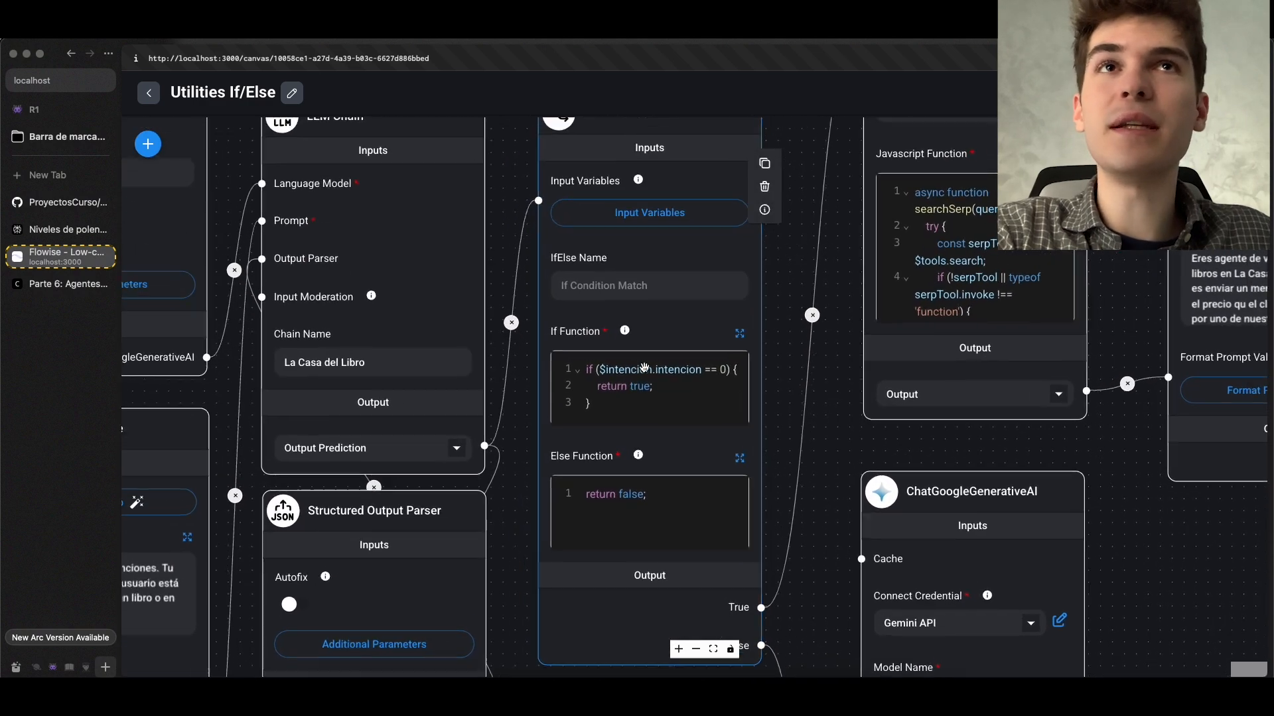
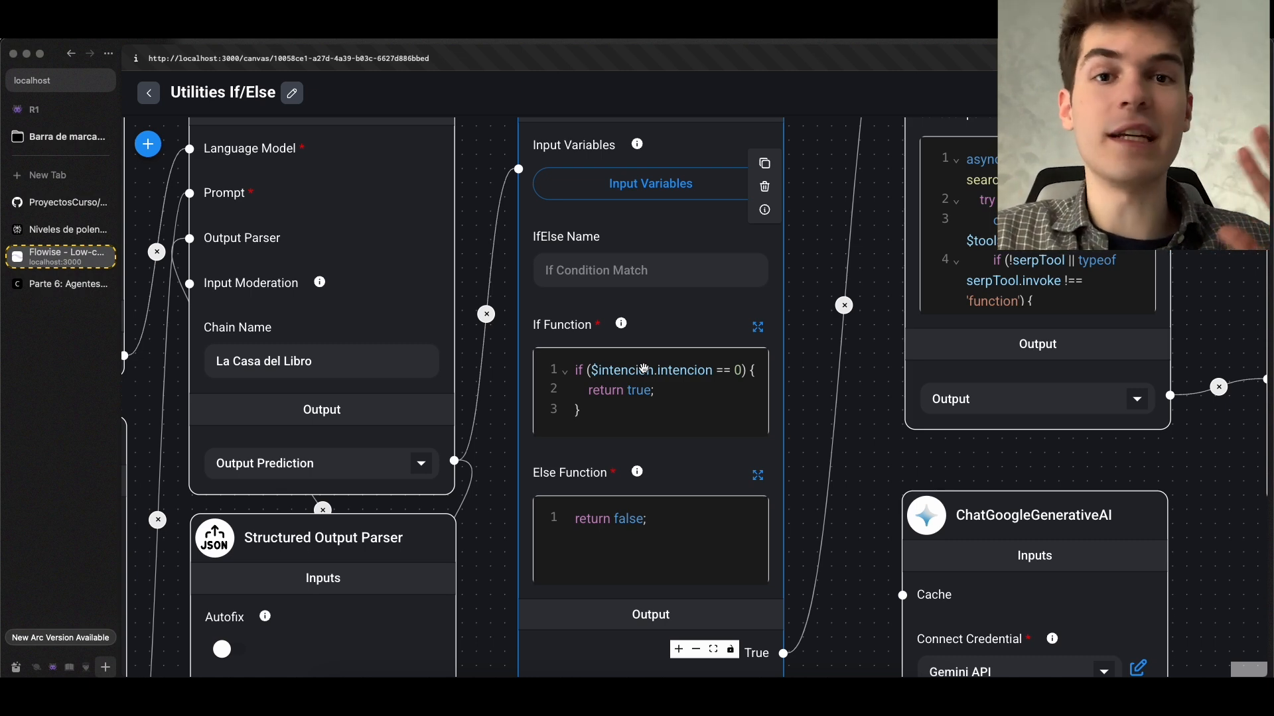
Examine the intencion condition in the IfElse Function's If Function code, placing the cursor at the $ prefix
{"action": "key", "text": "ctrl+Tab"}
{"action": "key", "text": "ctrl+Tab"}
{"action": "scroll", "coordinate": [782, 274], "scroll_direction": "down", "scroll_amount": 5}
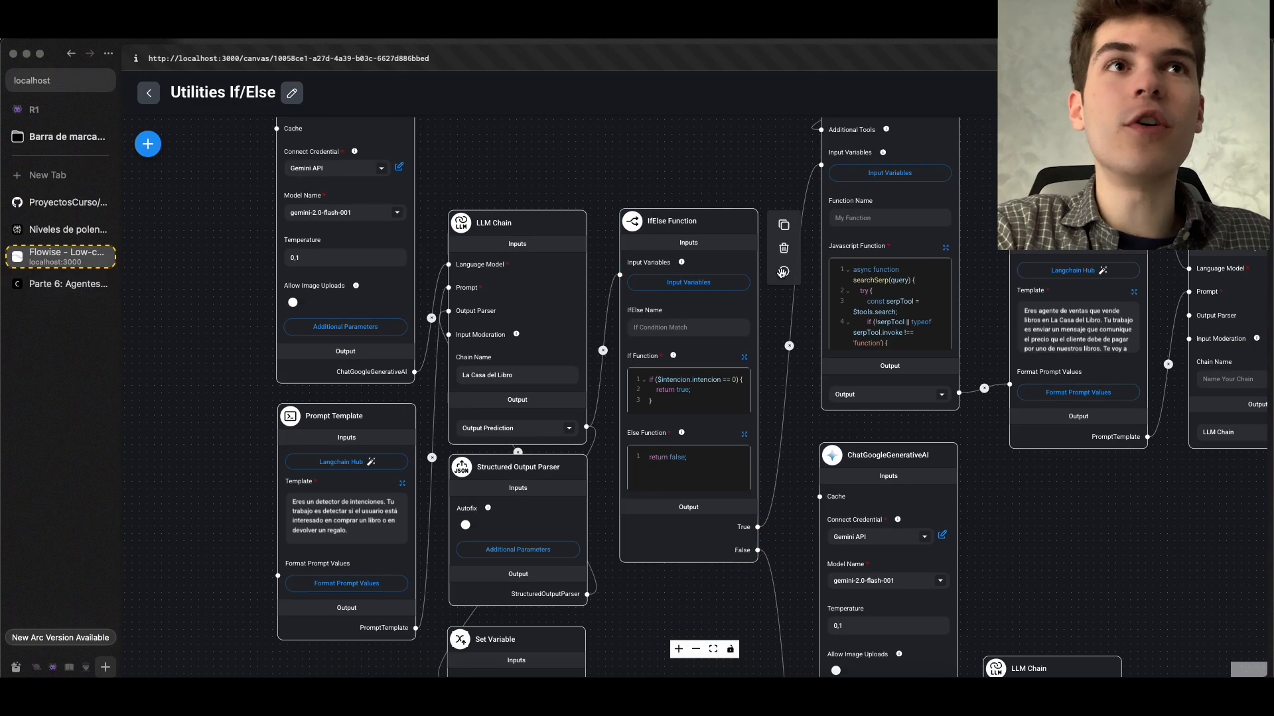
{"action": "left_click_drag", "start_coordinate": [781, 273], "coordinate": [647, 275]}
{"action": "scroll", "coordinate": [528, 363], "scroll_direction": "up", "scroll_amount": 3}
{"action": "scroll", "coordinate": [528, 363], "scroll_direction": "up", "scroll_amount": 2}
{"action": "scroll", "coordinate": [527, 363], "scroll_direction": "up", "scroll_amount": 1}
{"action": "left_click", "coordinate": [494, 361]}
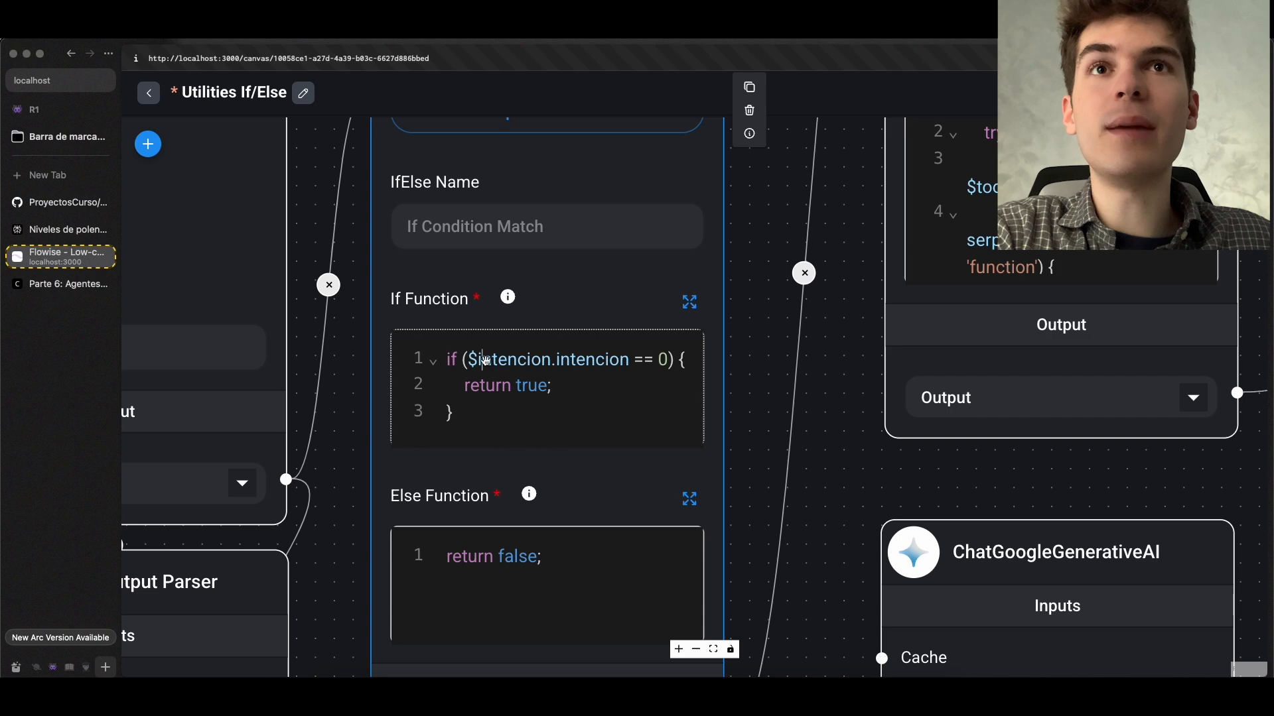
Review the $userid variable prefix example under Custom JS Function in the Parte 6 documentation and return to the Flowise chatflow
{"action": "left_click", "coordinate": [77, 285]}
{"action": "scroll", "coordinate": [579, 322], "scroll_direction": "up", "scroll_amount": 2}
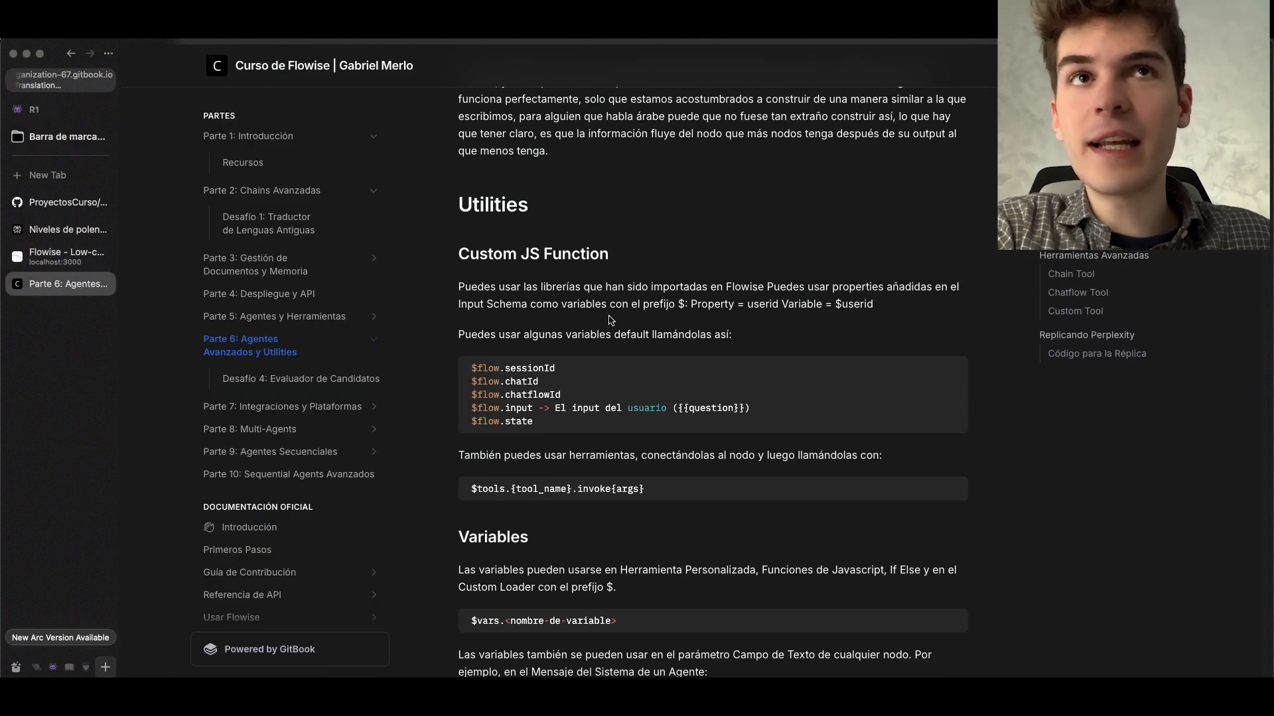
{"action": "left_click_drag", "start_coordinate": [835, 305], "coordinate": [885, 308]}
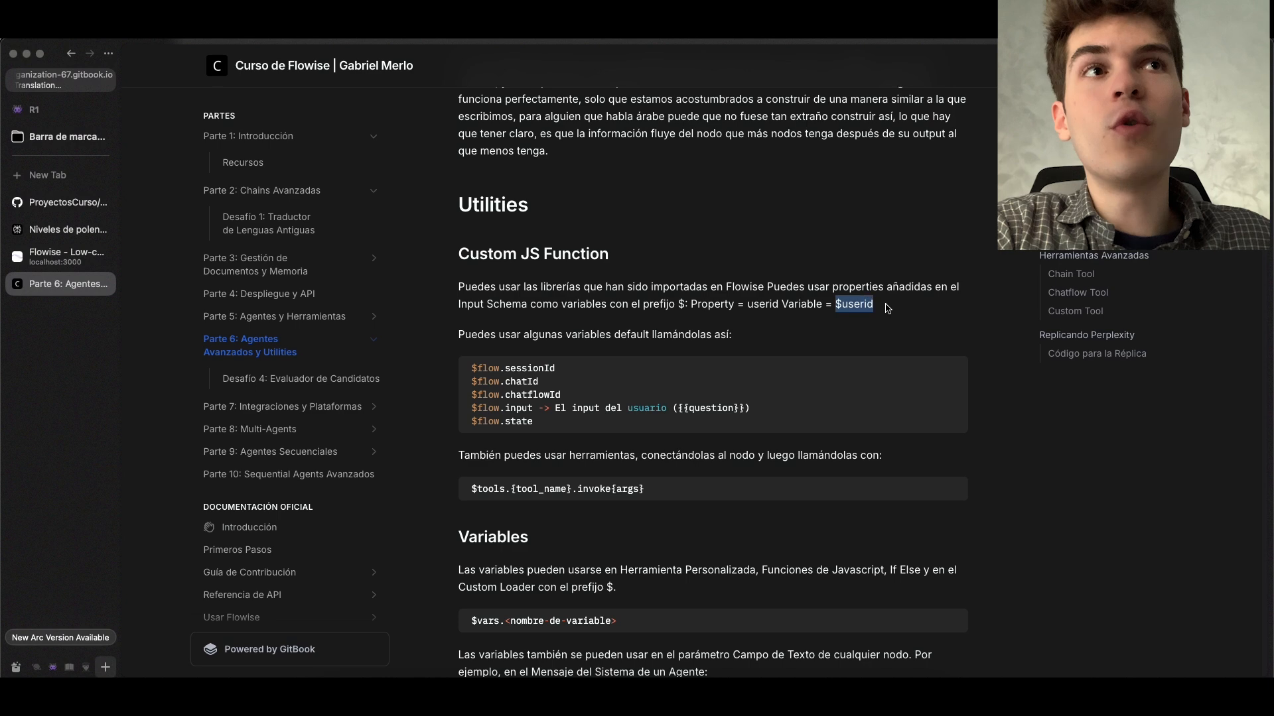
{"action": "left_click", "coordinate": [891, 309]}
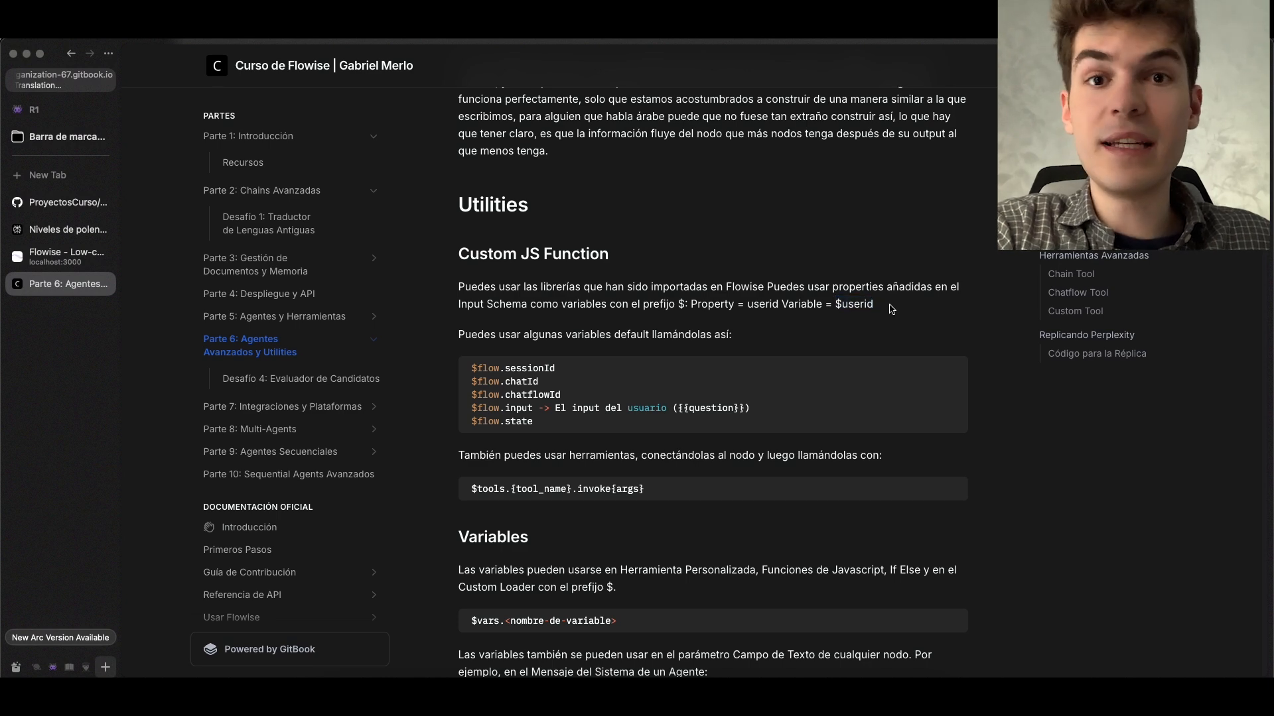
{"action": "key", "text": "ctrl+Tab"}
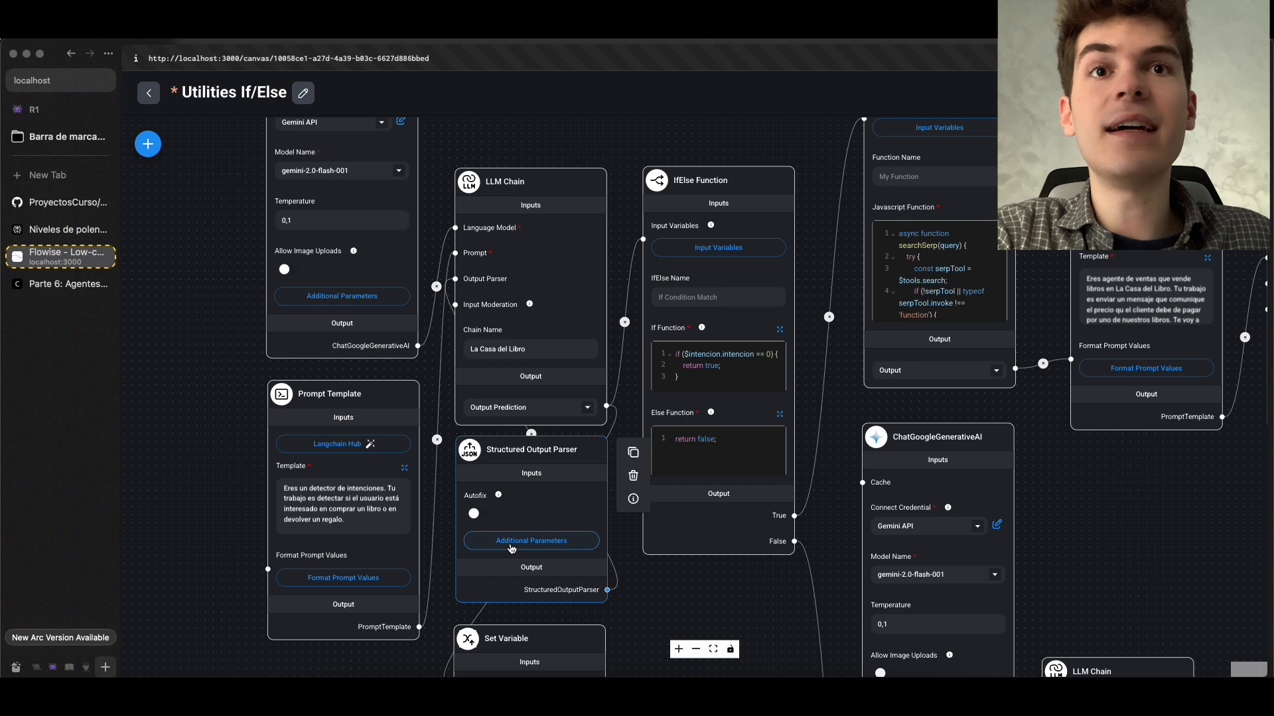
Examine the intencion and libro descriptions in the Structured Output Parser's JSON Structure
{"action": "left_click", "coordinate": [512, 548]}
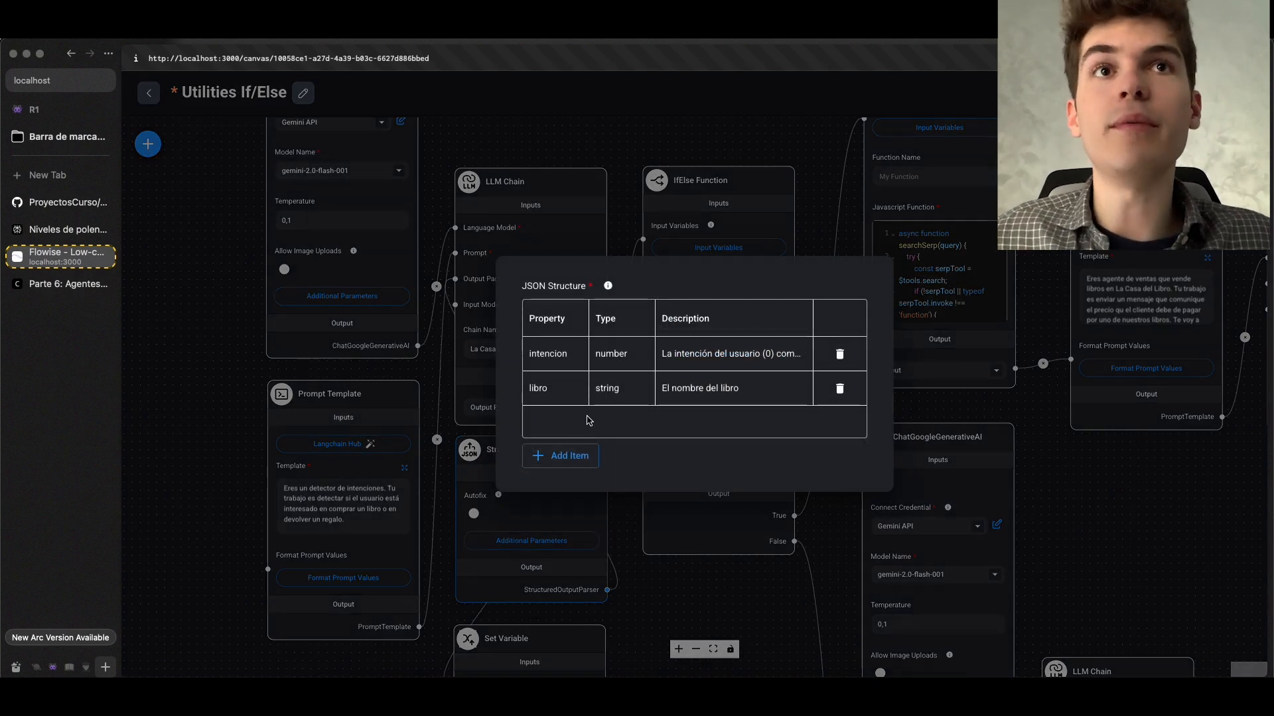
{"action": "double_click", "coordinate": [748, 349]}
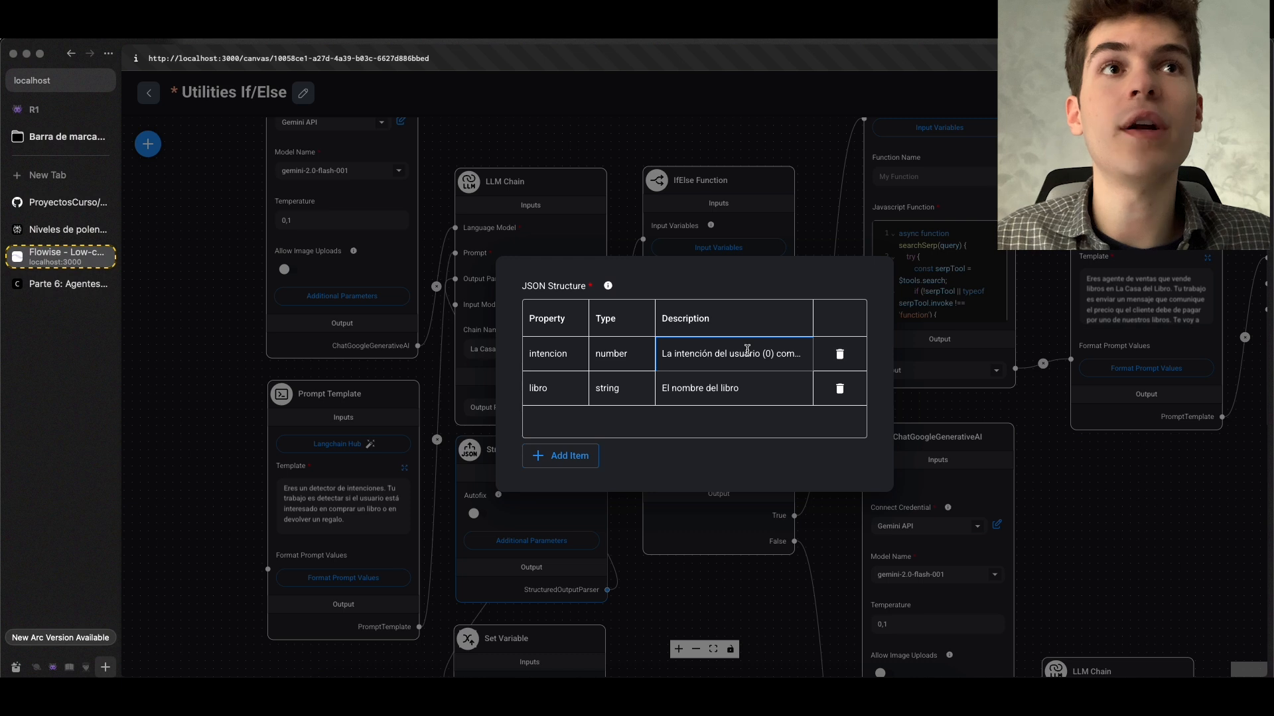
{"action": "left_click", "coordinate": [704, 391]}
{"action": "double_click", "coordinate": [704, 390]}
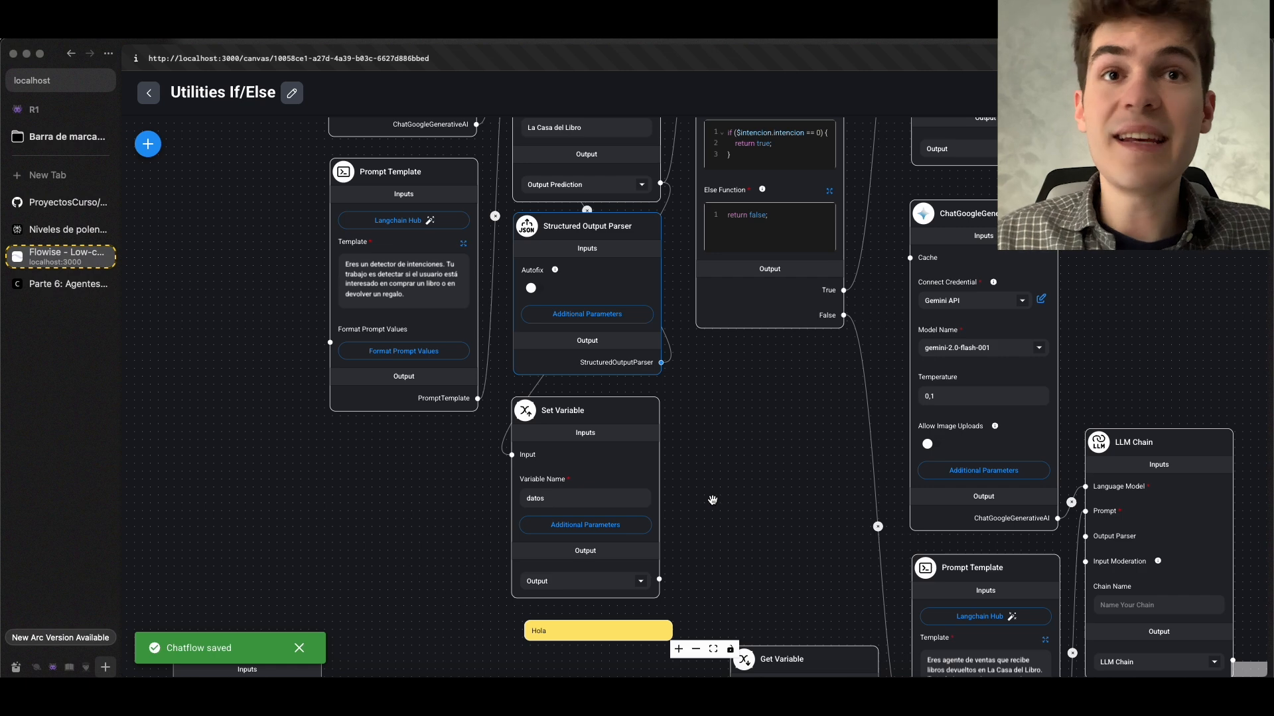
Inspect the datos Set Variable node and its link to the nodes above it
{"action": "scroll", "coordinate": [713, 502], "scroll_direction": "up", "scroll_amount": 2}
{"action": "left_click_drag", "start_coordinate": [745, 452], "coordinate": [763, 395]}
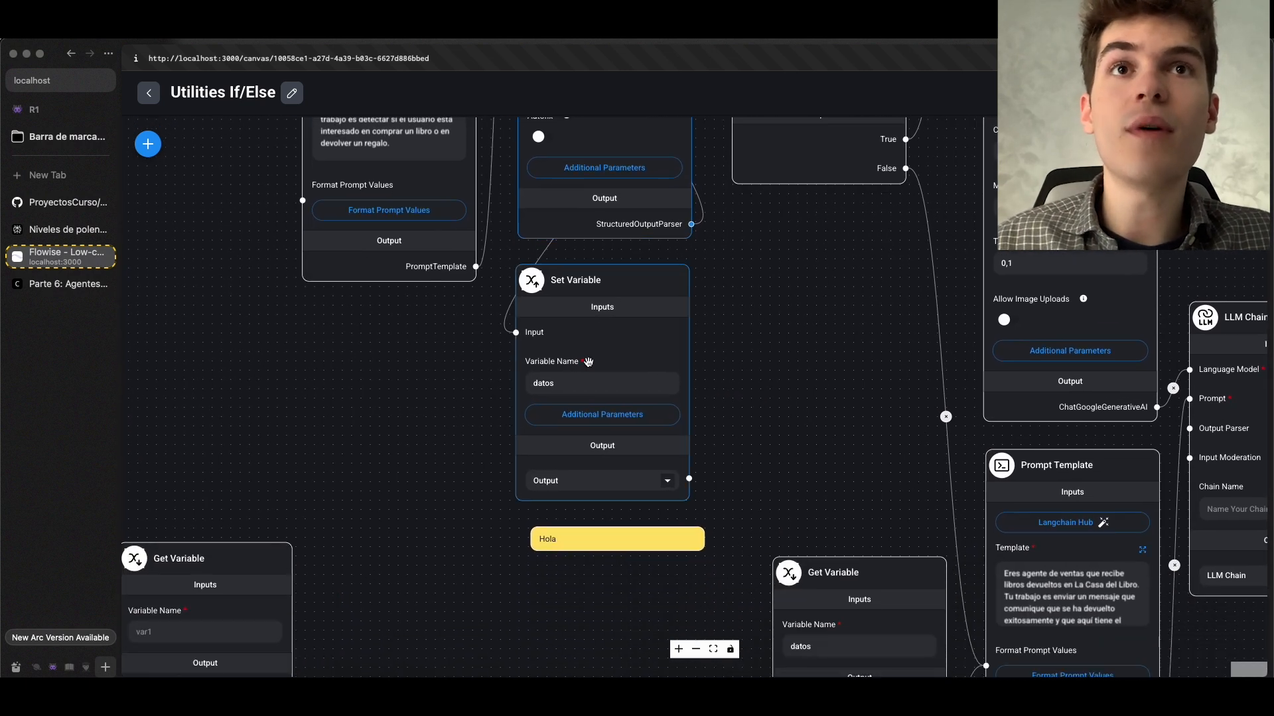
{"action": "scroll", "coordinate": [590, 362], "scroll_direction": "up", "scroll_amount": 2}
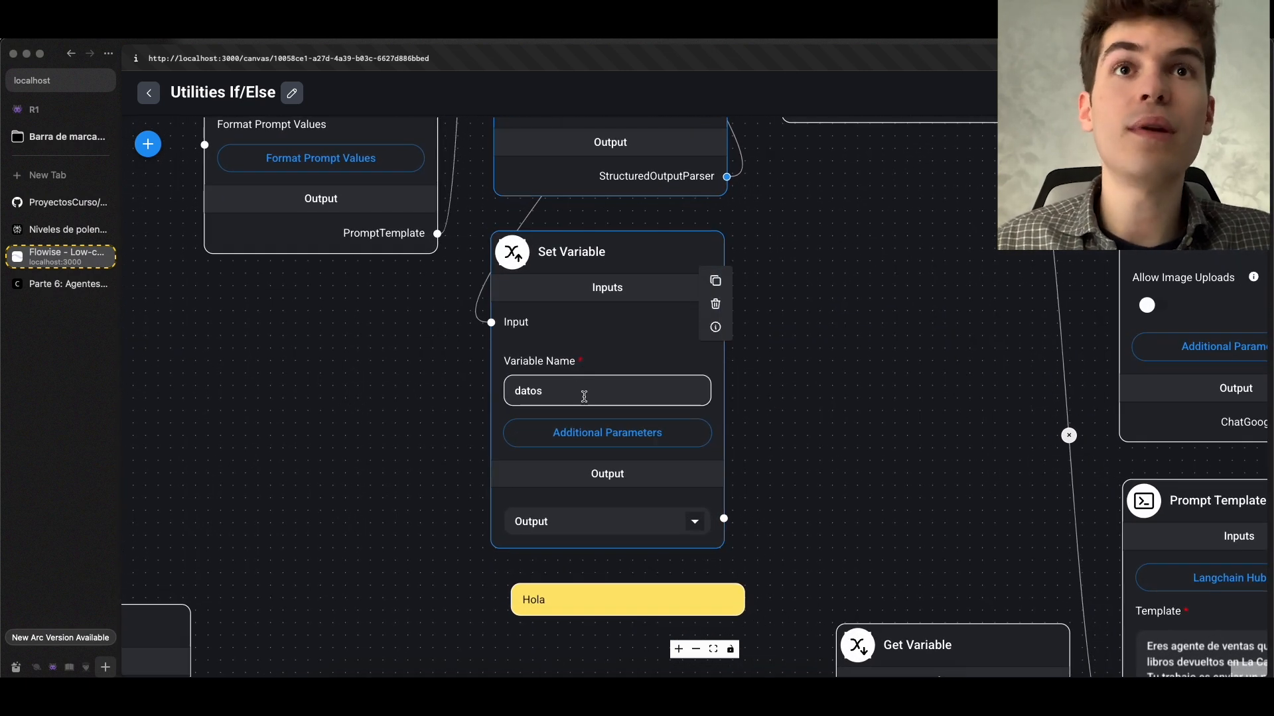
{"action": "scroll", "coordinate": [589, 400], "scroll_direction": "down", "scroll_amount": 3}
{"action": "scroll", "coordinate": [563, 438], "scroll_direction": "up", "scroll_amount": 3}
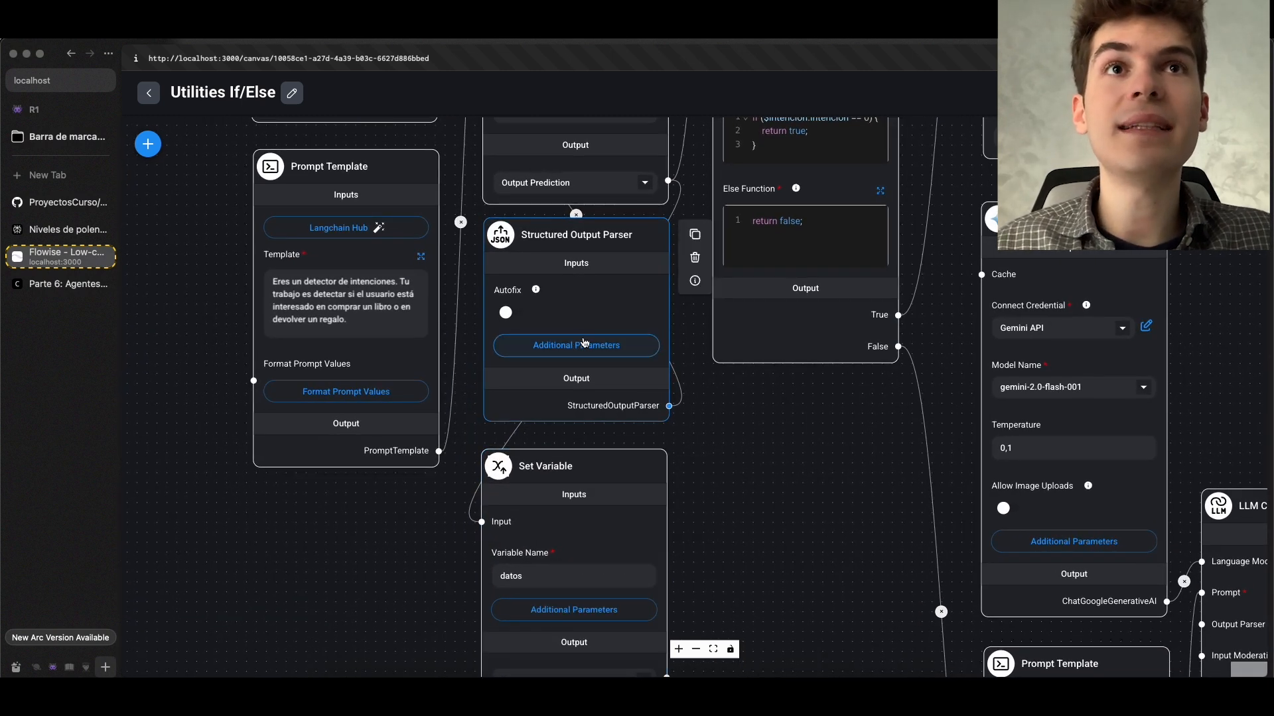
Review the properties in the Structured Output Parser's JSON Structure, close it and save the chatflow
{"action": "left_click", "coordinate": [584, 344]}
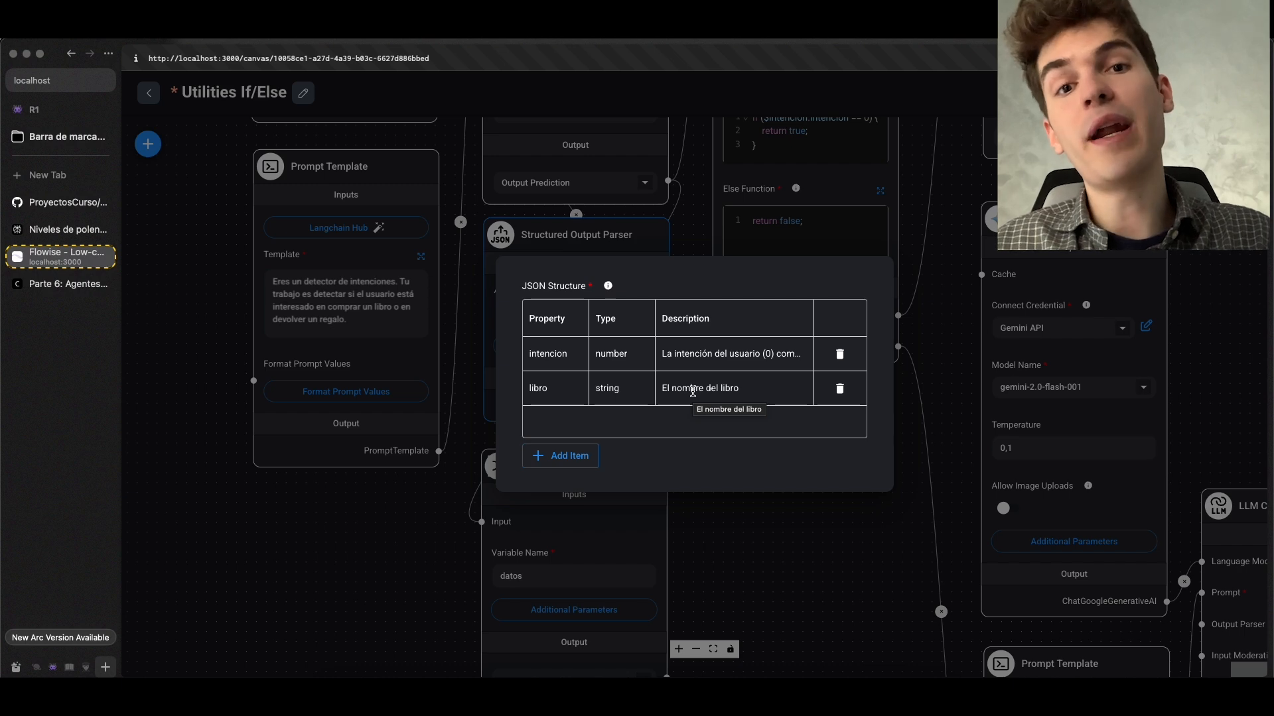
{"action": "left_click", "coordinate": [776, 511]}
{"action": "key", "text": "super+s"}
Connect the output of the datos Set Variable node to the IfElse Function's Input Variables
{"action": "left_click_drag", "start_coordinate": [674, 549], "coordinate": [742, 324]}
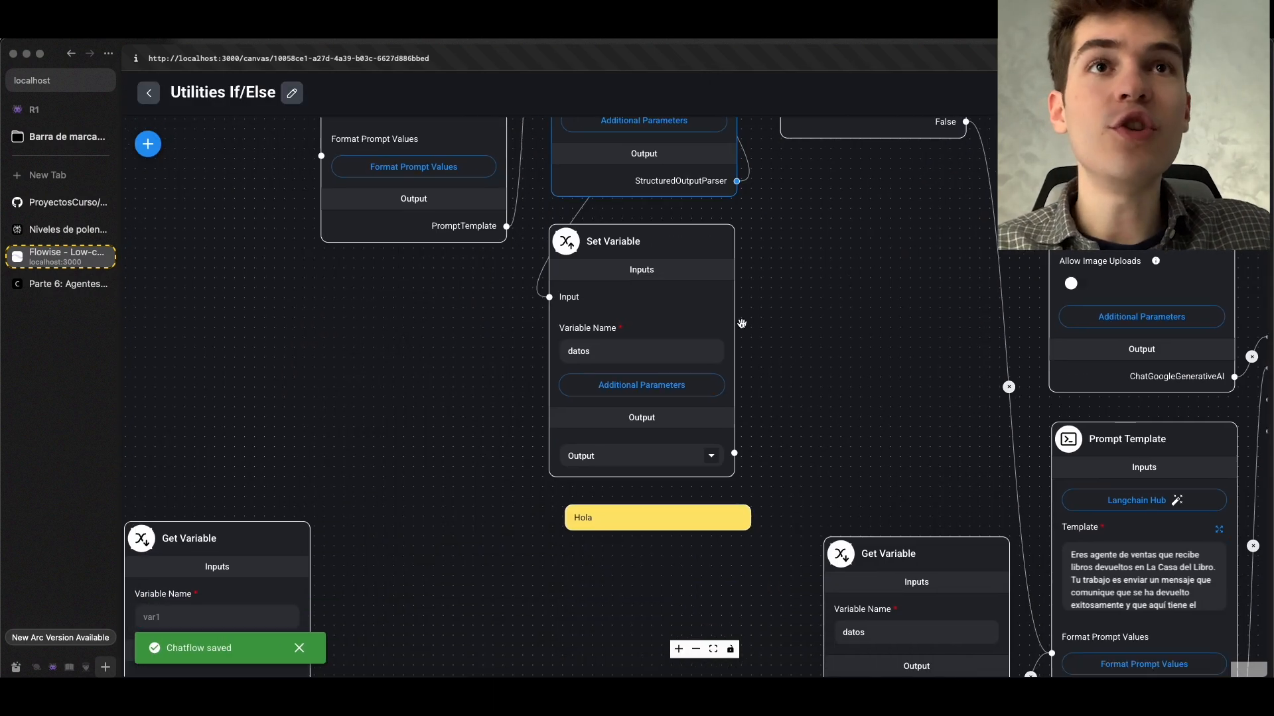
{"action": "scroll", "coordinate": [631, 325], "scroll_direction": "up", "scroll_amount": 4}
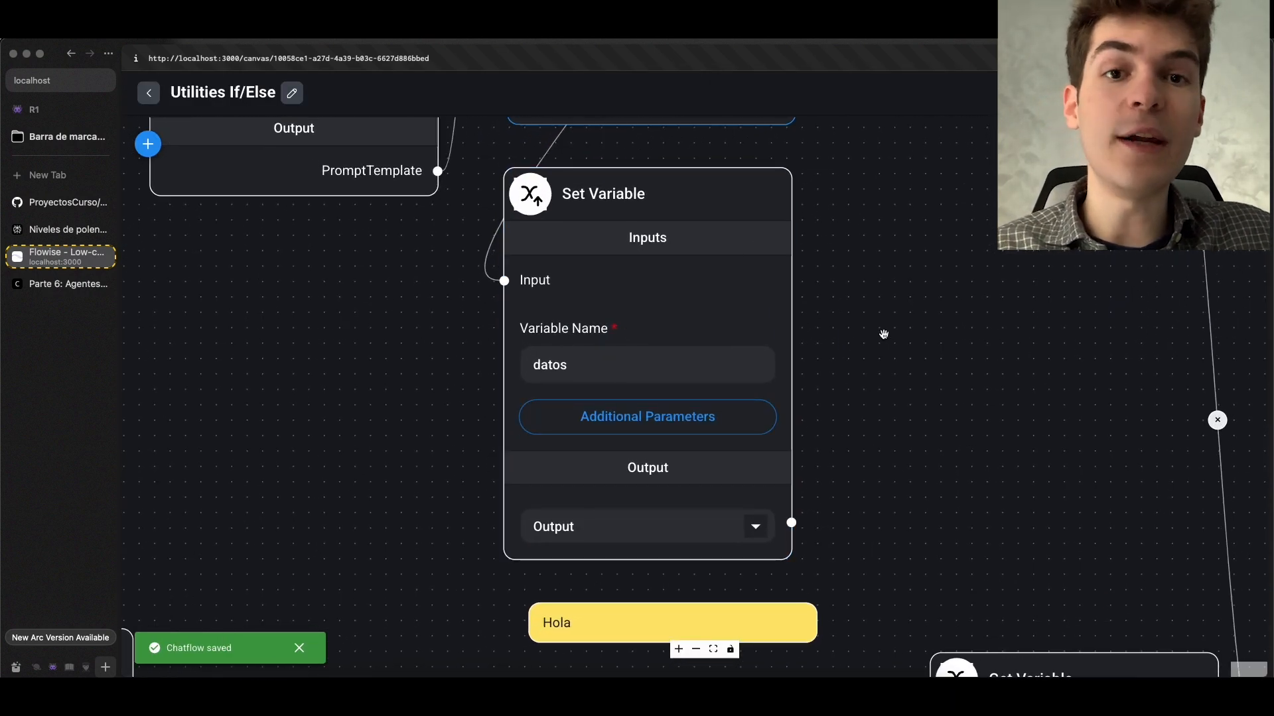
{"action": "scroll", "coordinate": [882, 335], "scroll_direction": "down", "scroll_amount": 6}
{"action": "scroll", "coordinate": [736, 432], "scroll_direction": "up", "scroll_amount": 5}
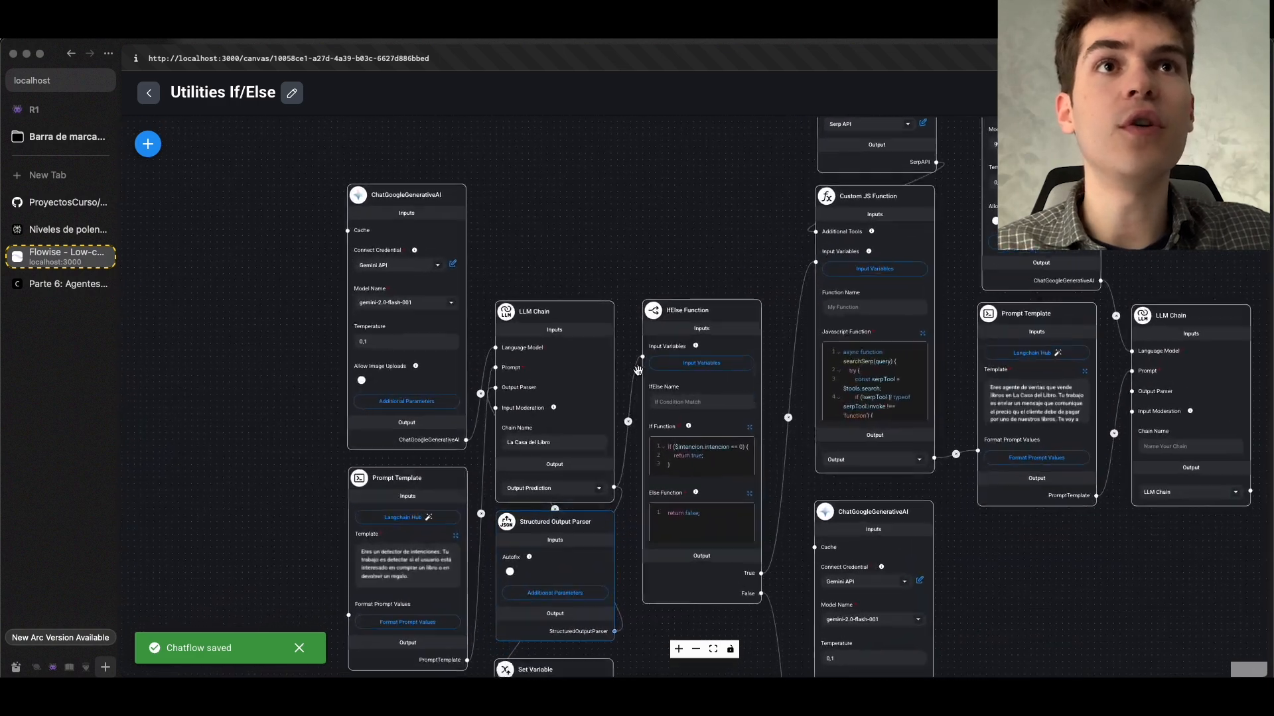
{"action": "scroll", "coordinate": [583, 225], "scroll_direction": "up", "scroll_amount": 2}
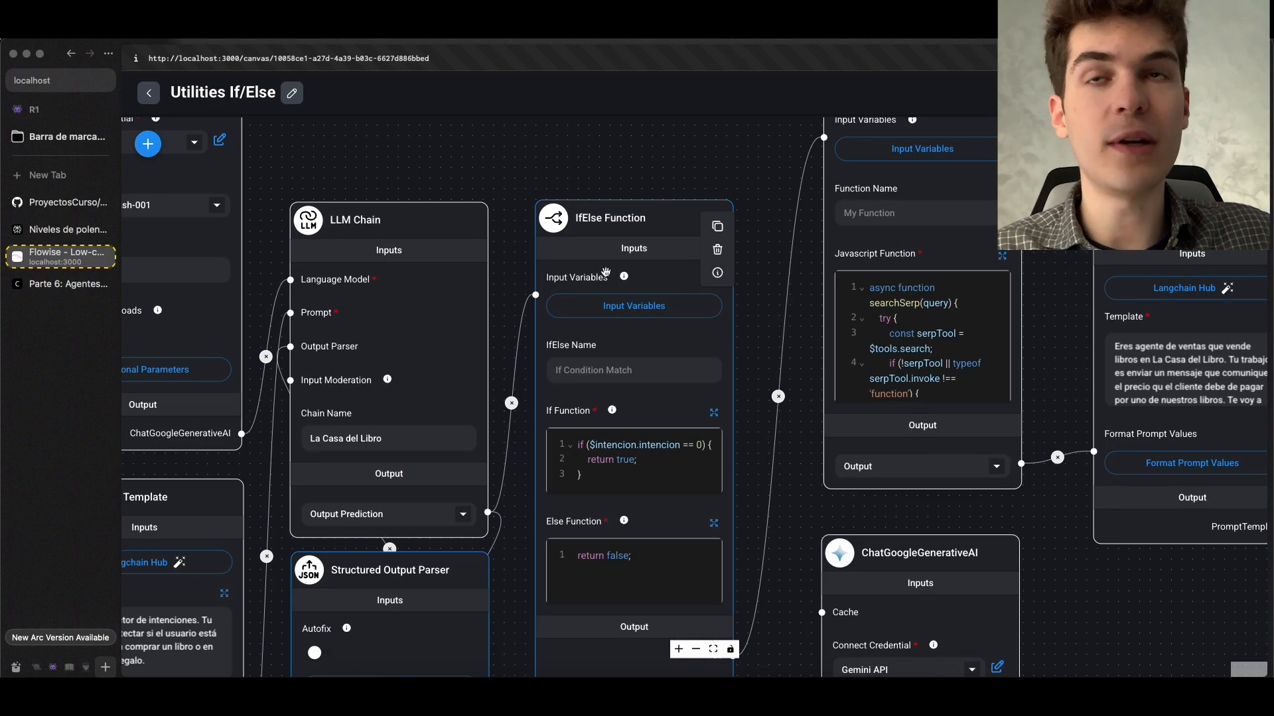
{"action": "scroll", "coordinate": [604, 273], "scroll_direction": "down", "scroll_amount": 8}
{"action": "scroll", "coordinate": [547, 439], "scroll_direction": "up", "scroll_amount": 5}
{"action": "scroll", "coordinate": [548, 439], "scroll_direction": "up", "scroll_amount": 4}
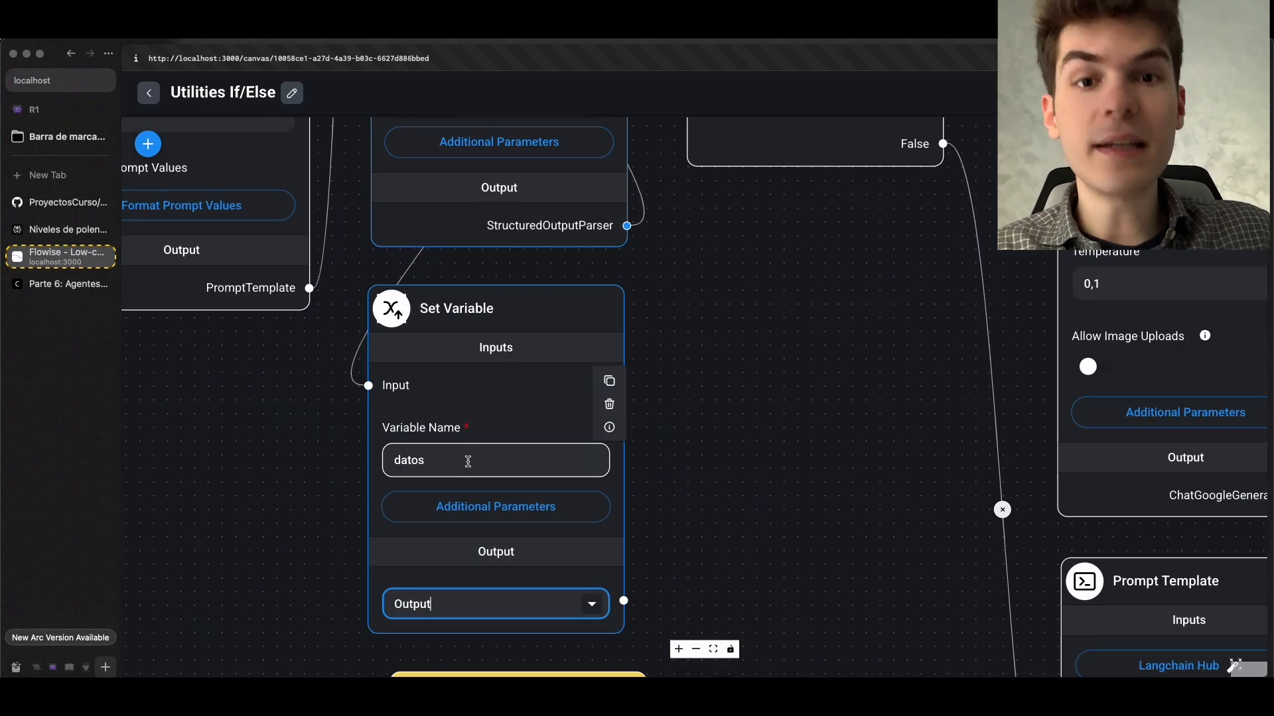
{"action": "scroll", "coordinate": [636, 179], "scroll_direction": "down", "scroll_amount": 8}
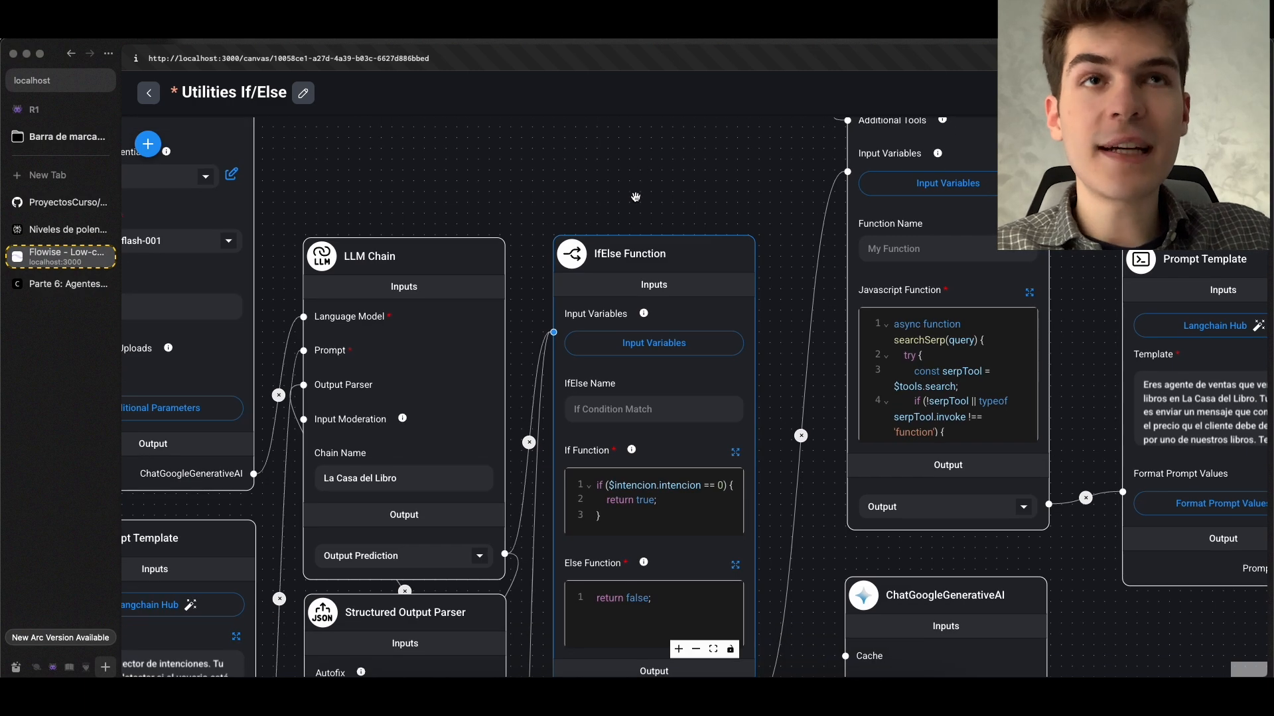
{"action": "scroll", "coordinate": [635, 197], "scroll_direction": "down", "scroll_amount": 2}
{"action": "scroll", "coordinate": [635, 198], "scroll_direction": "down", "scroll_amount": 5}
{"action": "scroll", "coordinate": [624, 199], "scroll_direction": "up", "scroll_amount": 4}
{"action": "scroll", "coordinate": [617, 199], "scroll_direction": "down", "scroll_amount": 5}
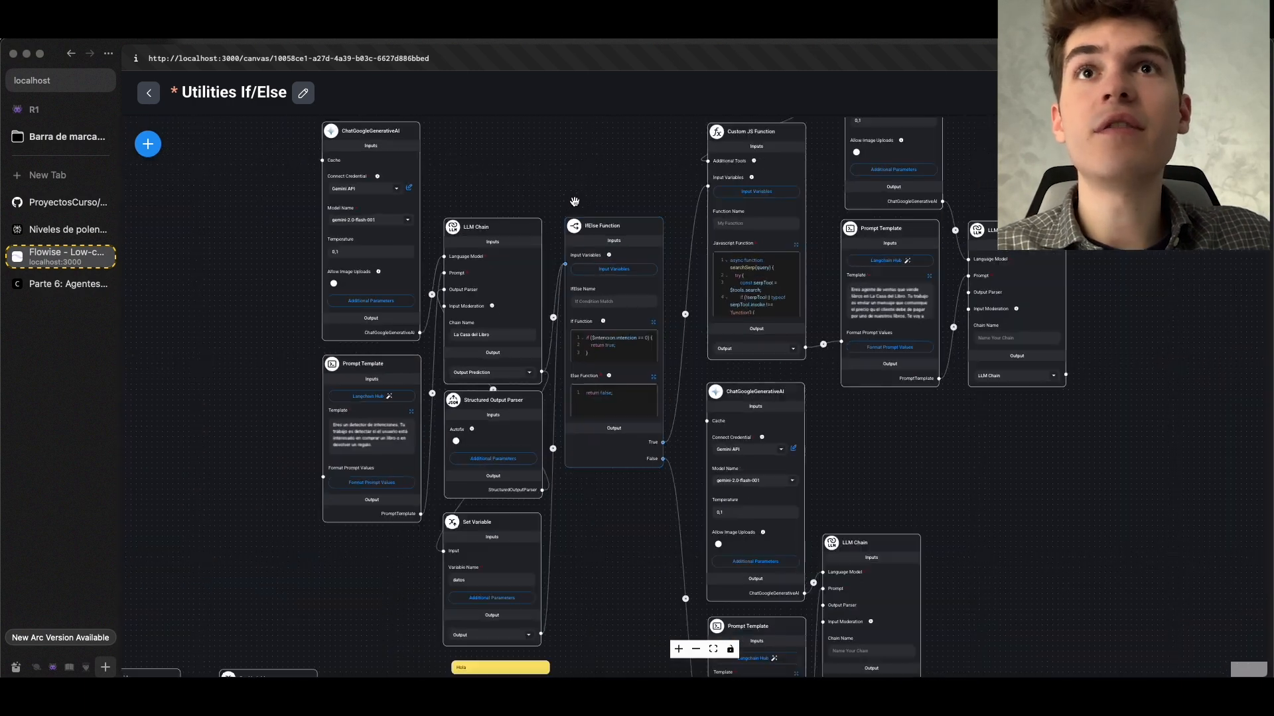
Try out a second IfElse Function node from the Utilities nodes beside the first Prompt Template, and remove it
{"action": "left_click", "coordinate": [143, 147]}
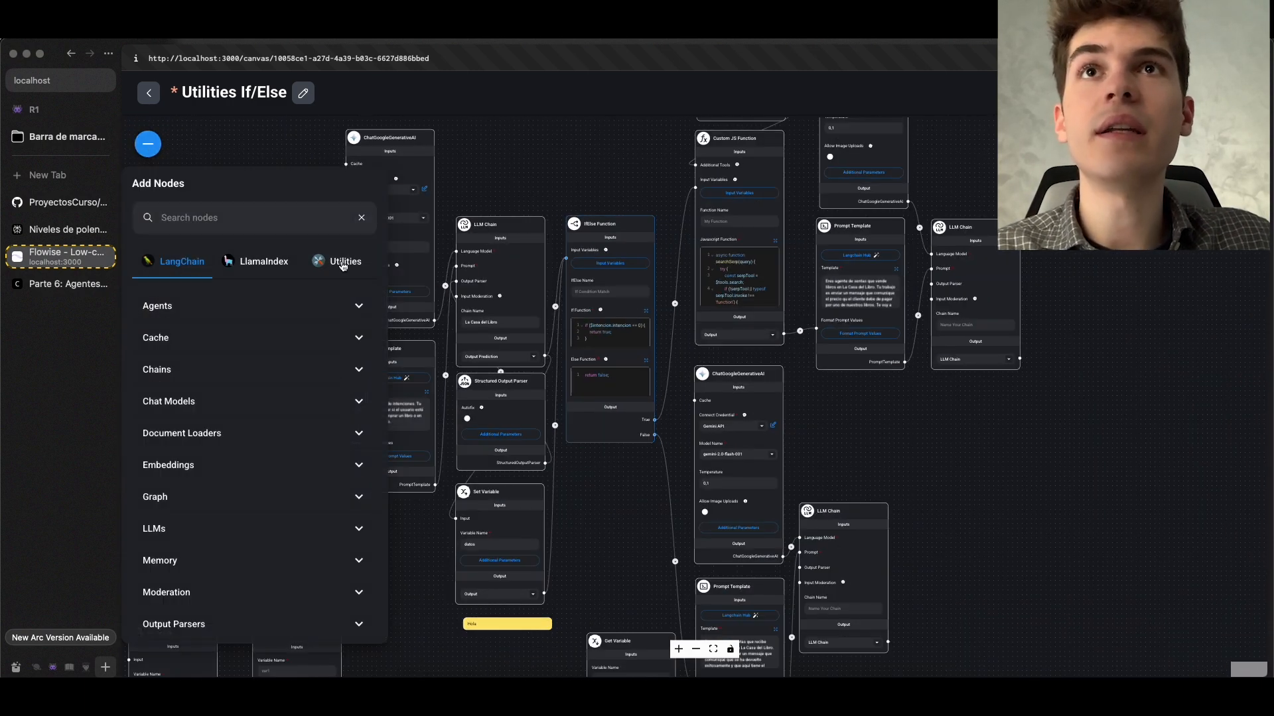
{"action": "left_click", "coordinate": [235, 320]}
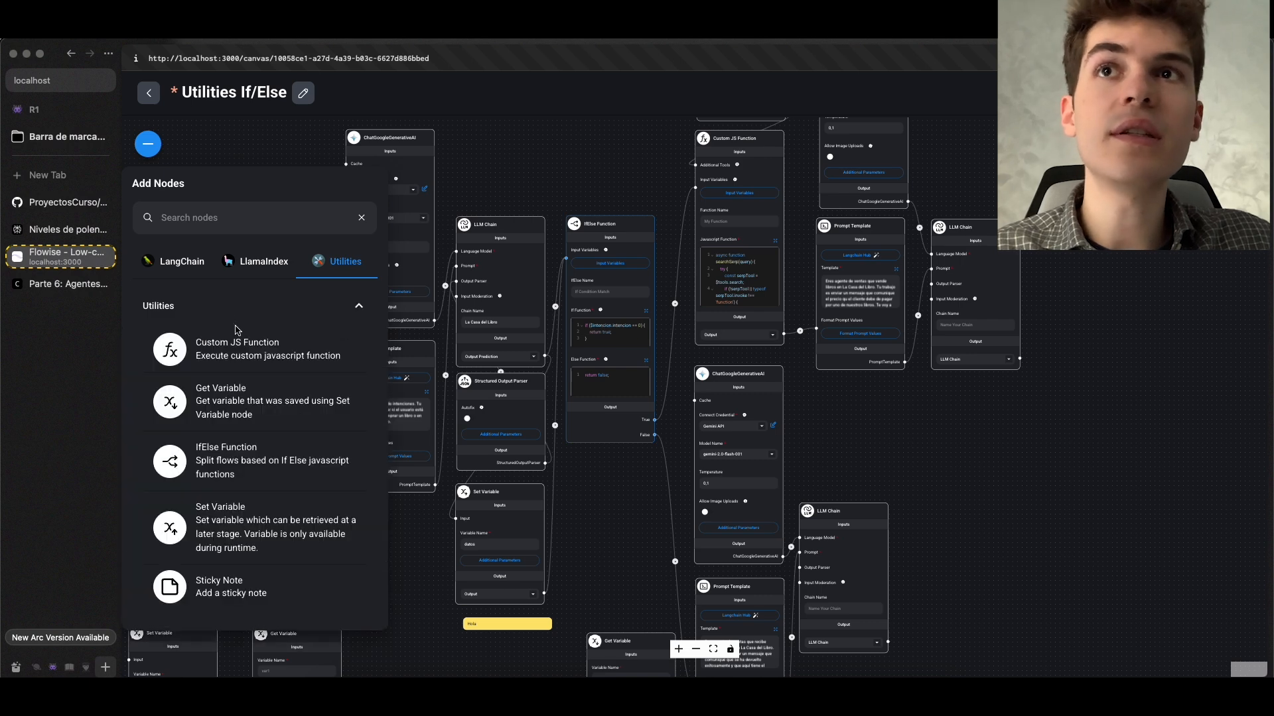
{"action": "left_click_drag", "start_coordinate": [633, 538], "coordinate": [846, 545]}
{"action": "left_click_drag", "start_coordinate": [280, 475], "coordinate": [477, 347]}
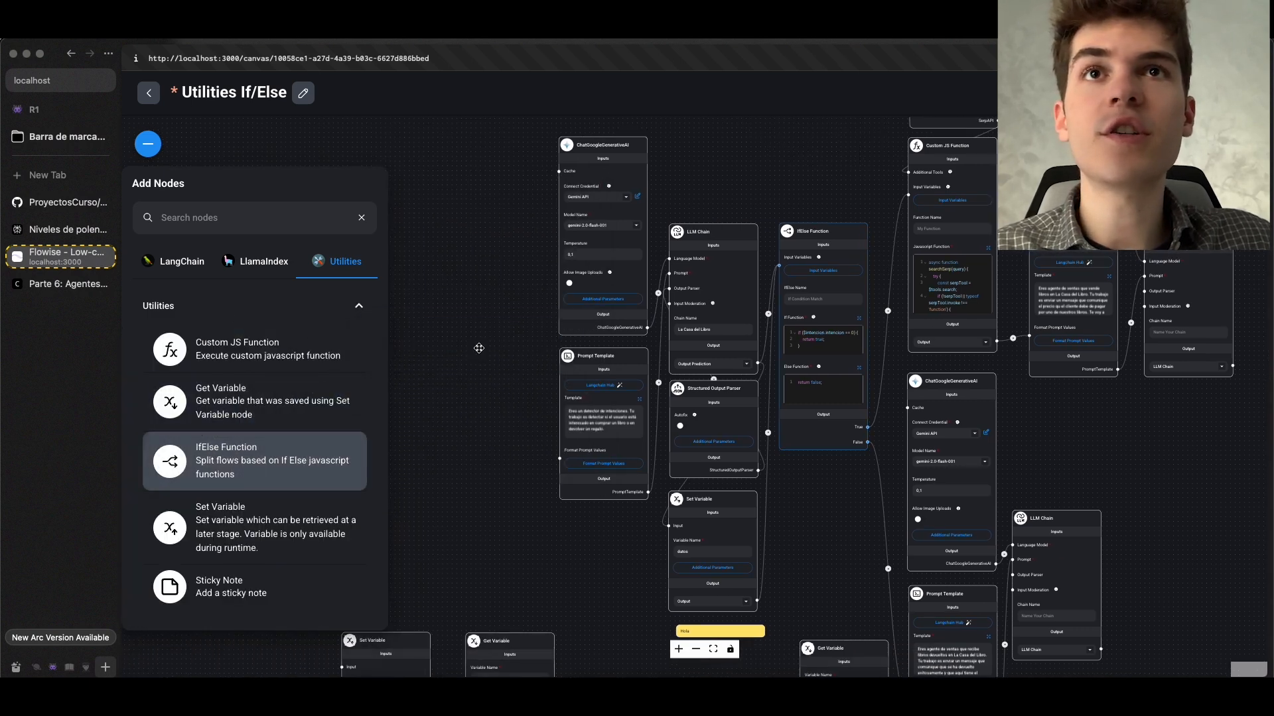
{"action": "scroll", "coordinate": [461, 347], "scroll_direction": "up", "scroll_amount": 5}
{"action": "left_click_drag", "start_coordinate": [302, 467], "coordinate": [440, 336]}
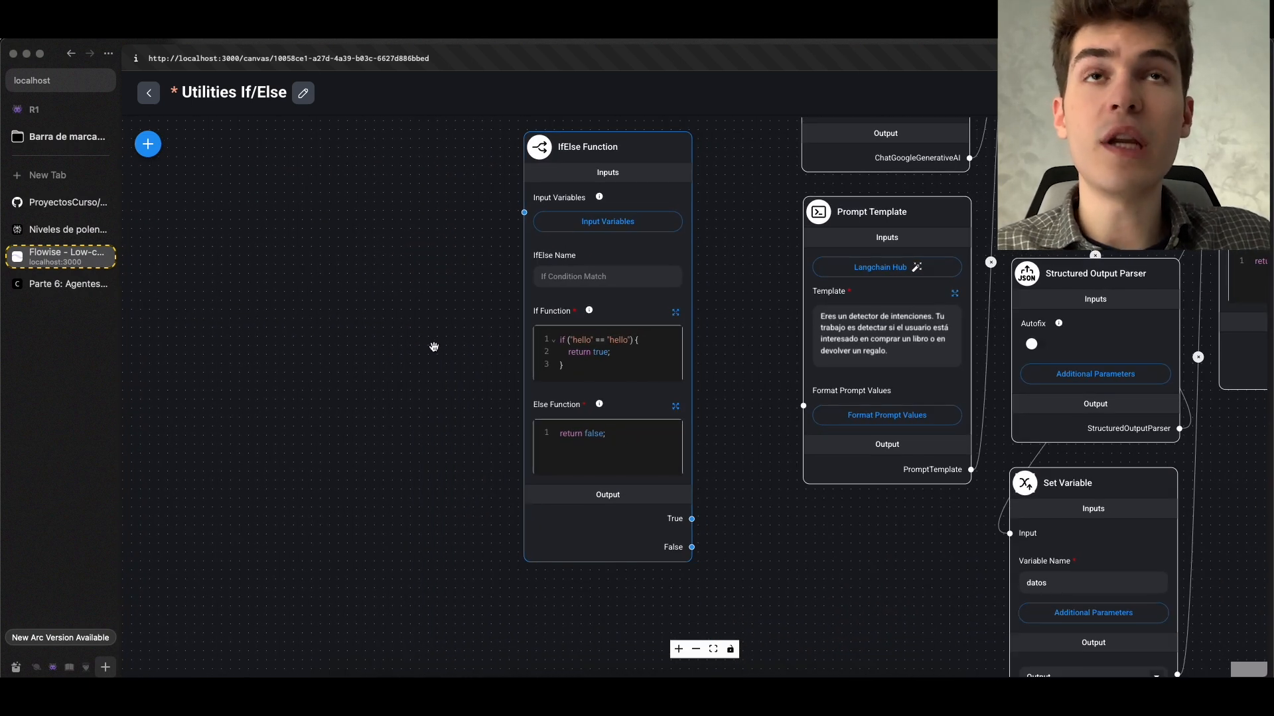
{"action": "scroll", "coordinate": [436, 345], "scroll_direction": "down", "scroll_amount": 2}
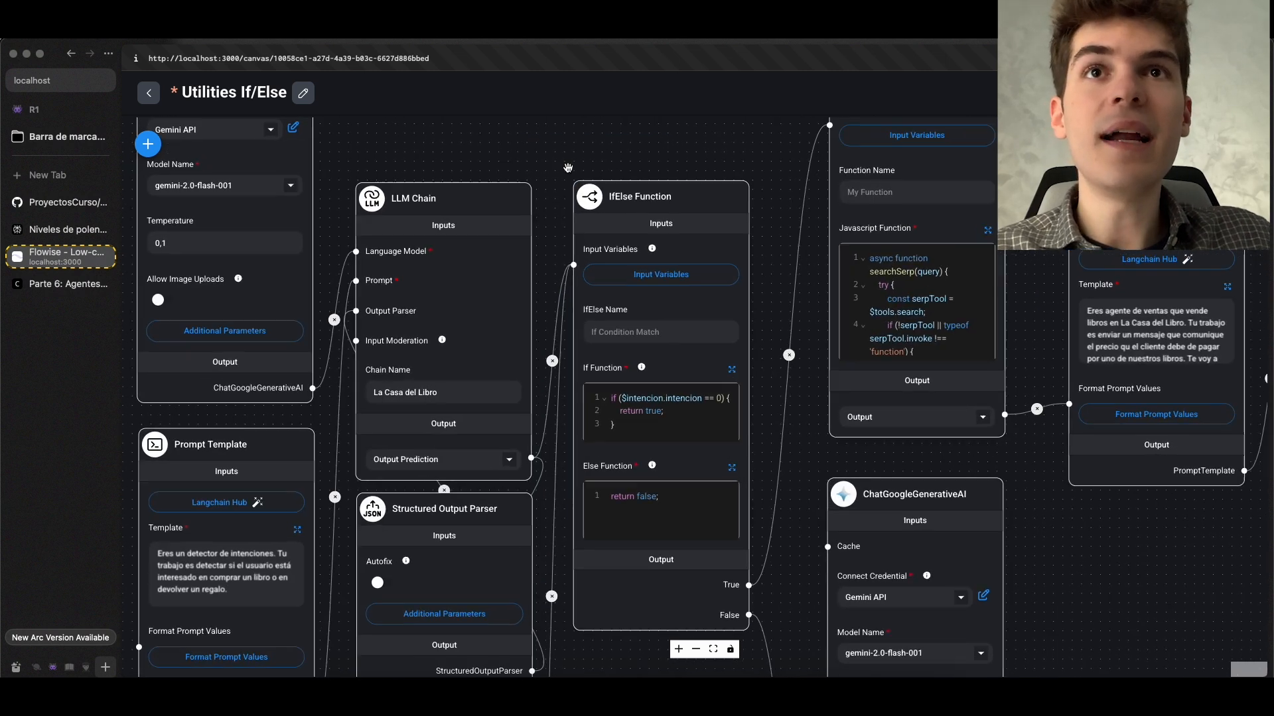
Trace the IfElse Function's True branch through the Custom JS Function and Prompt Template to its LLM Chain
{"action": "scroll", "coordinate": [568, 167], "scroll_direction": "up", "scroll_amount": 2}
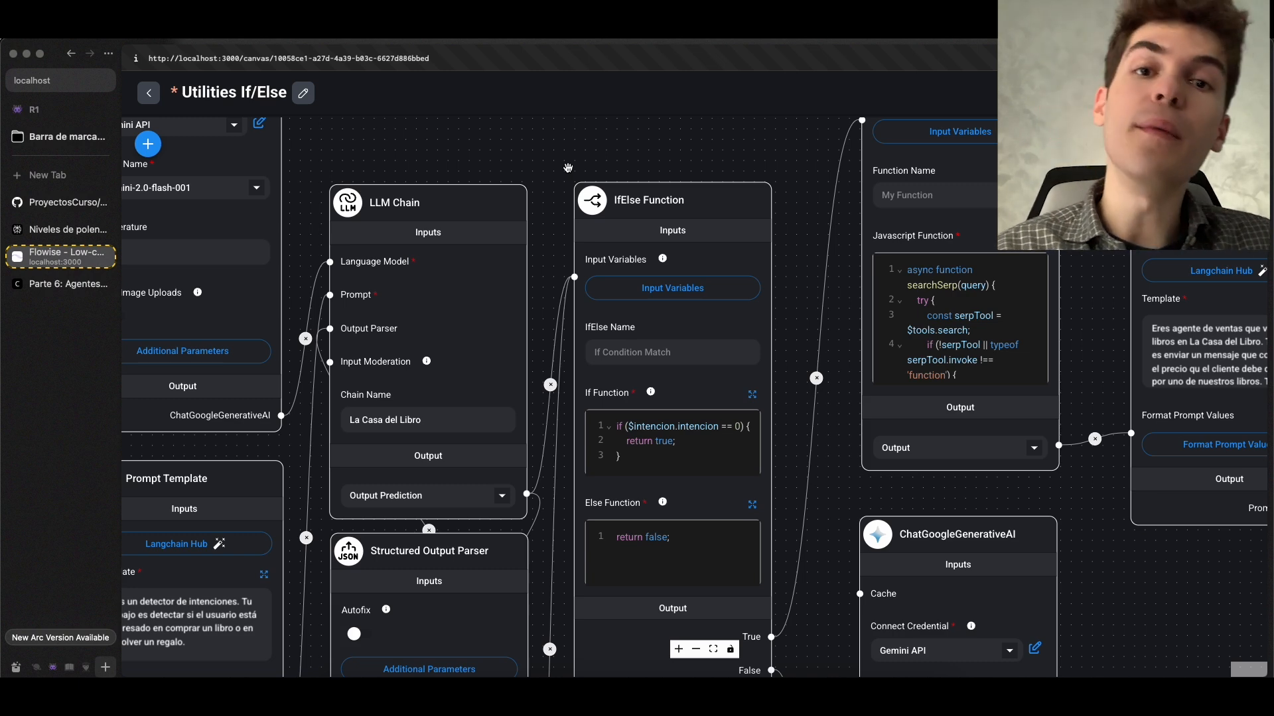
{"action": "scroll", "coordinate": [568, 167], "scroll_direction": "down", "scroll_amount": 3}
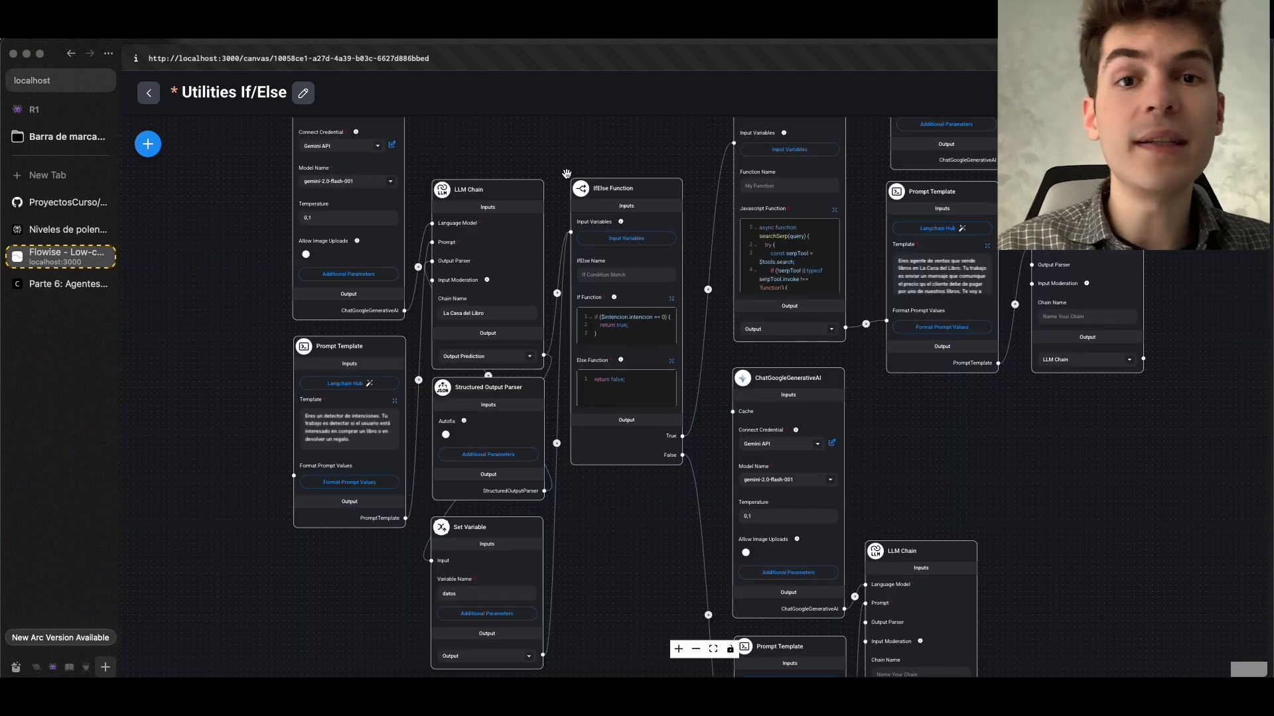
{"action": "left_click_drag", "start_coordinate": [574, 163], "coordinate": [484, 247]}
{"action": "scroll", "coordinate": [567, 263], "scroll_direction": "up", "scroll_amount": 3}
{"action": "scroll", "coordinate": [568, 263], "scroll_direction": "up", "scroll_amount": 1}
{"action": "scroll", "coordinate": [484, 247], "scroll_direction": "down", "scroll_amount": 1}
{"action": "scroll", "coordinate": [484, 247], "scroll_direction": "down", "scroll_amount": 1}
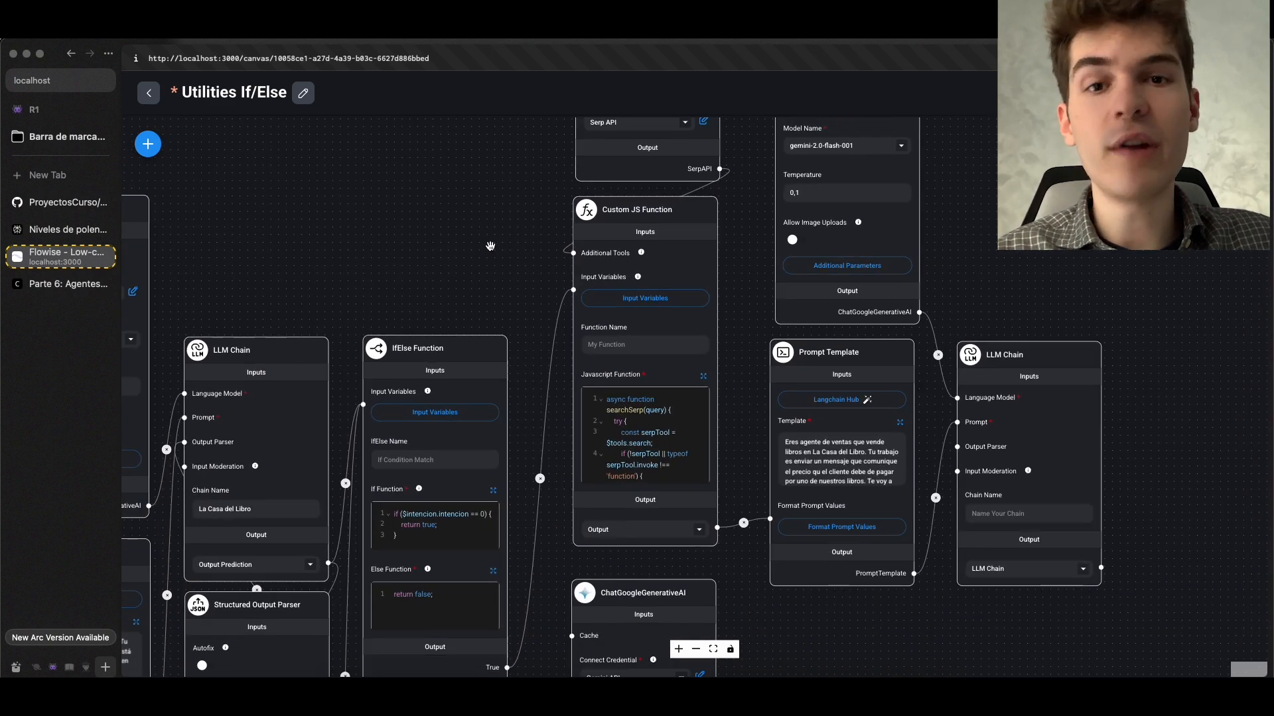
{"action": "mouse_move", "coordinate": [703, 276]}
{"action": "scroll", "coordinate": [707, 277], "scroll_direction": "up", "scroll_amount": 2}
{"action": "scroll", "coordinate": [707, 277], "scroll_direction": "down", "scroll_amount": 2}
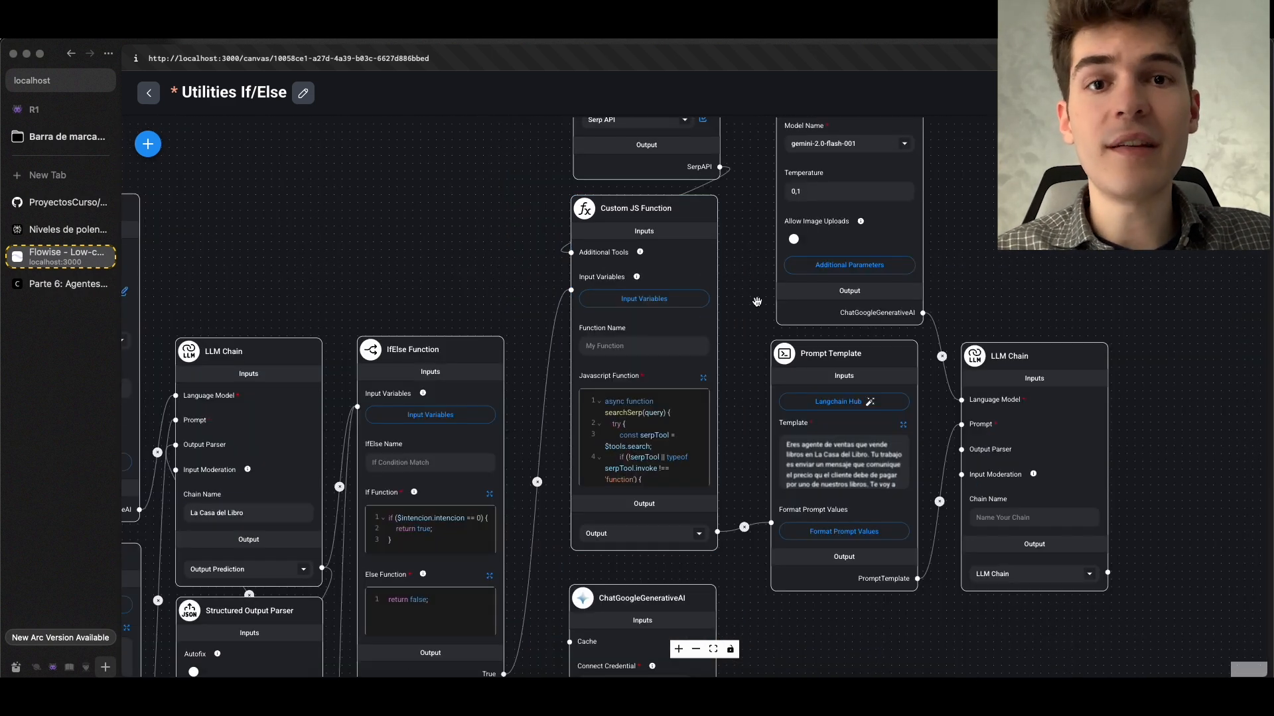
{"action": "scroll", "coordinate": [758, 306], "scroll_direction": "down", "scroll_amount": 10}
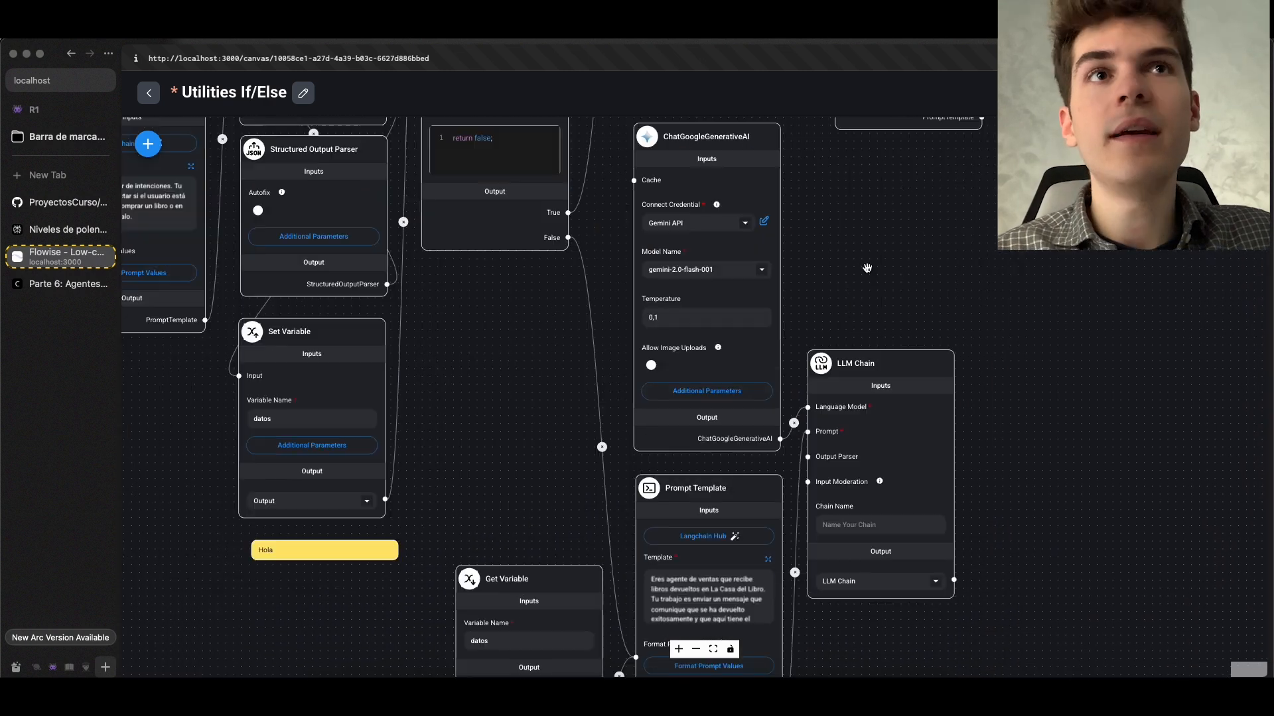
Inspect the False branch's Get Variable, Prompt Template and LLM Chain nodes, and save the chatflow
{"action": "left_click_drag", "start_coordinate": [1016, 350], "coordinate": [789, 230]}
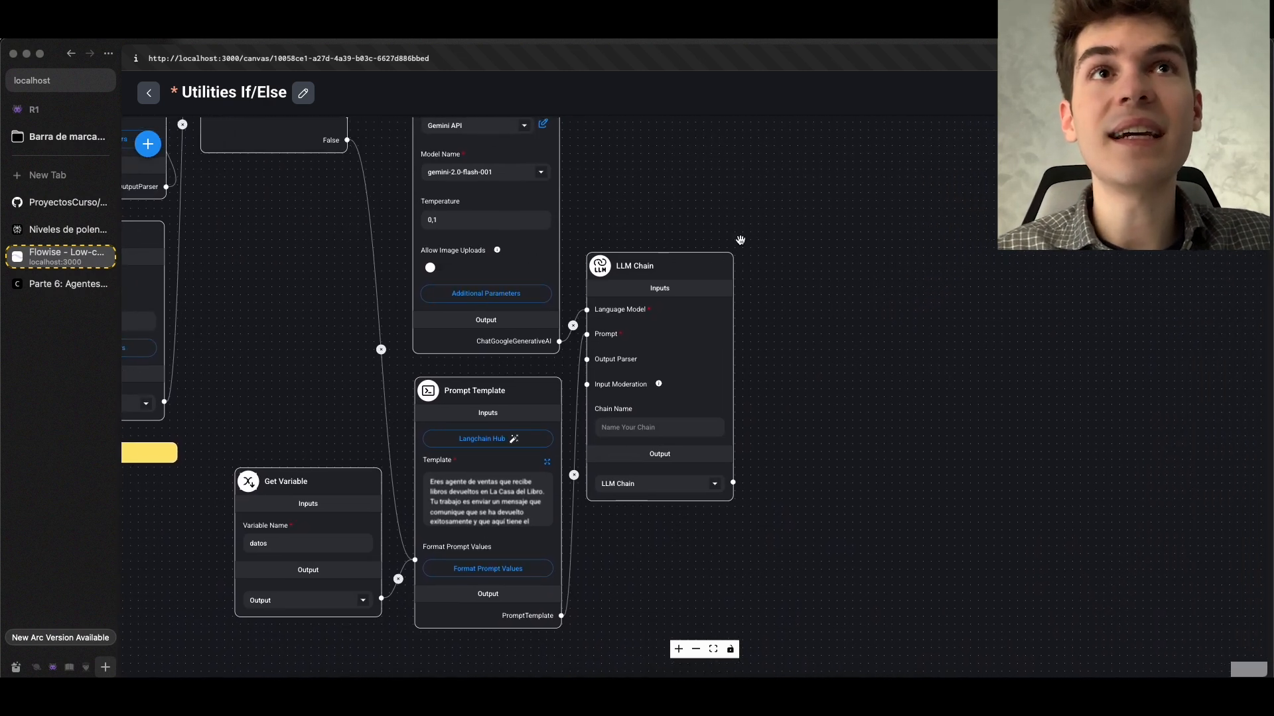
{"action": "scroll", "coordinate": [649, 290], "scroll_direction": "up", "scroll_amount": 3}
{"action": "scroll", "coordinate": [650, 290], "scroll_direction": "down", "scroll_amount": 2}
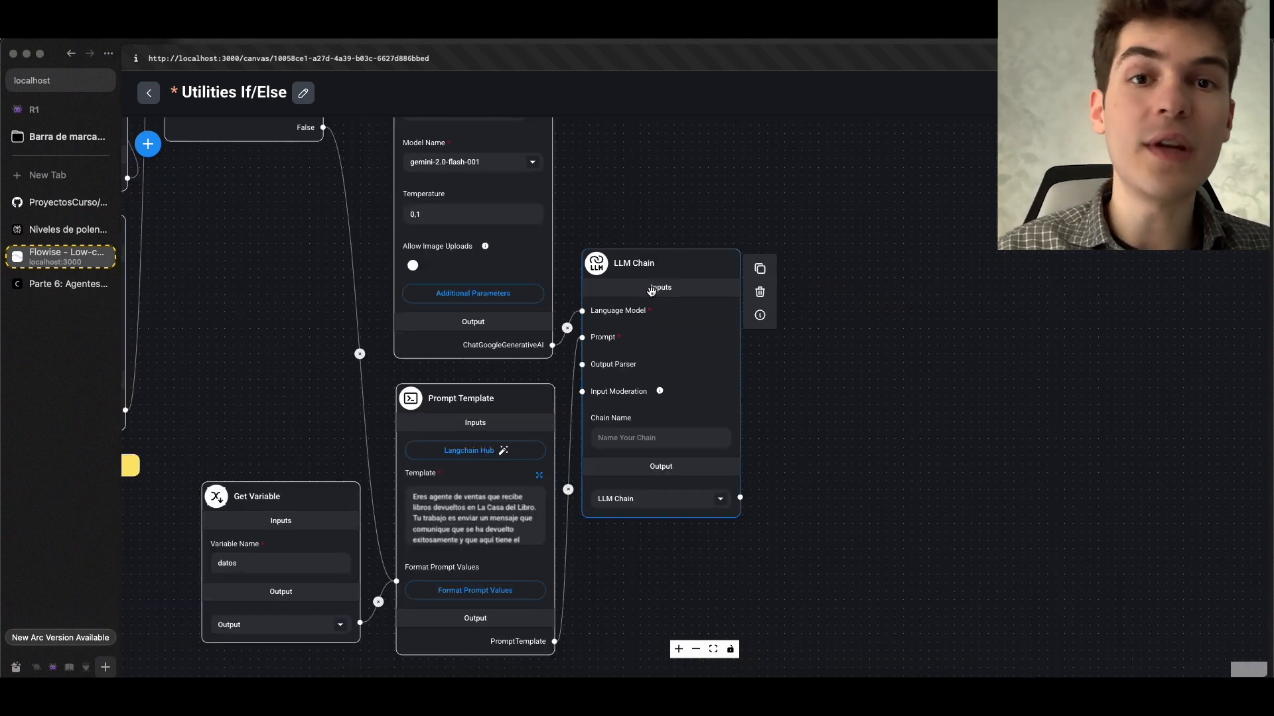
{"action": "key", "text": "super+s"}
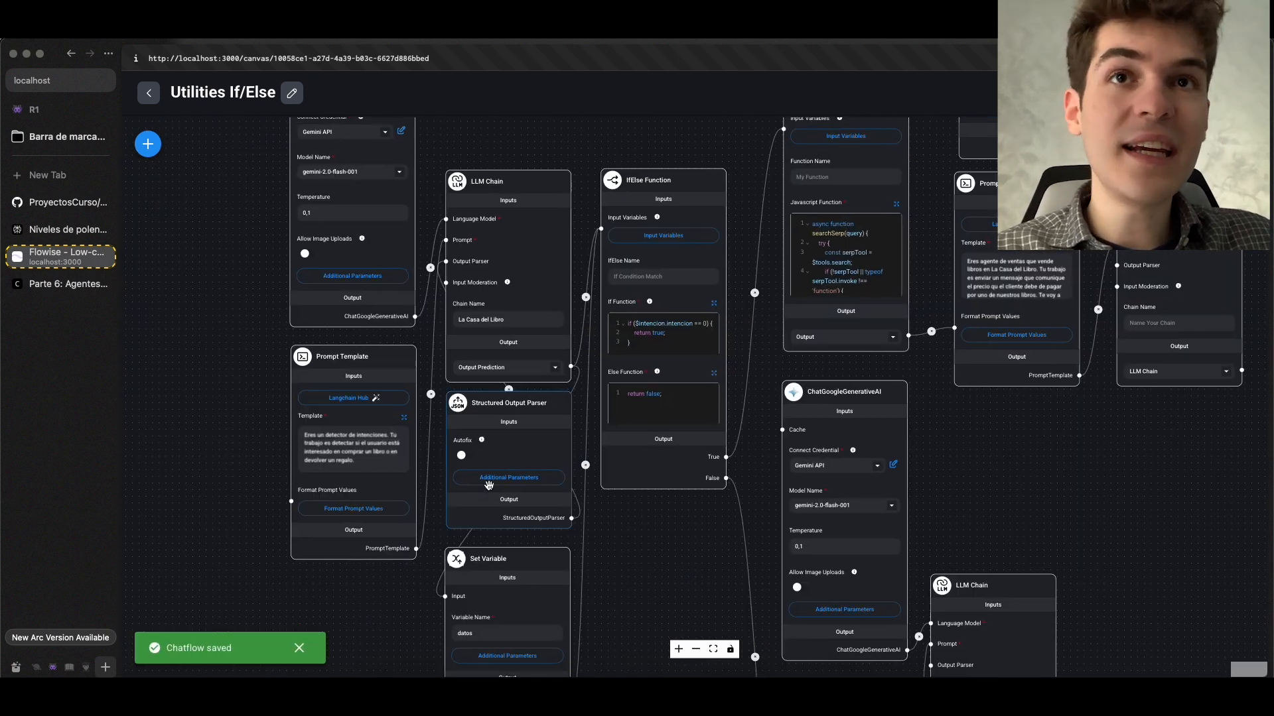
Inspect the Structured Output Parser's JSON structure, reading through the full description of the intencion property
{"action": "left_click", "coordinate": [542, 479]}
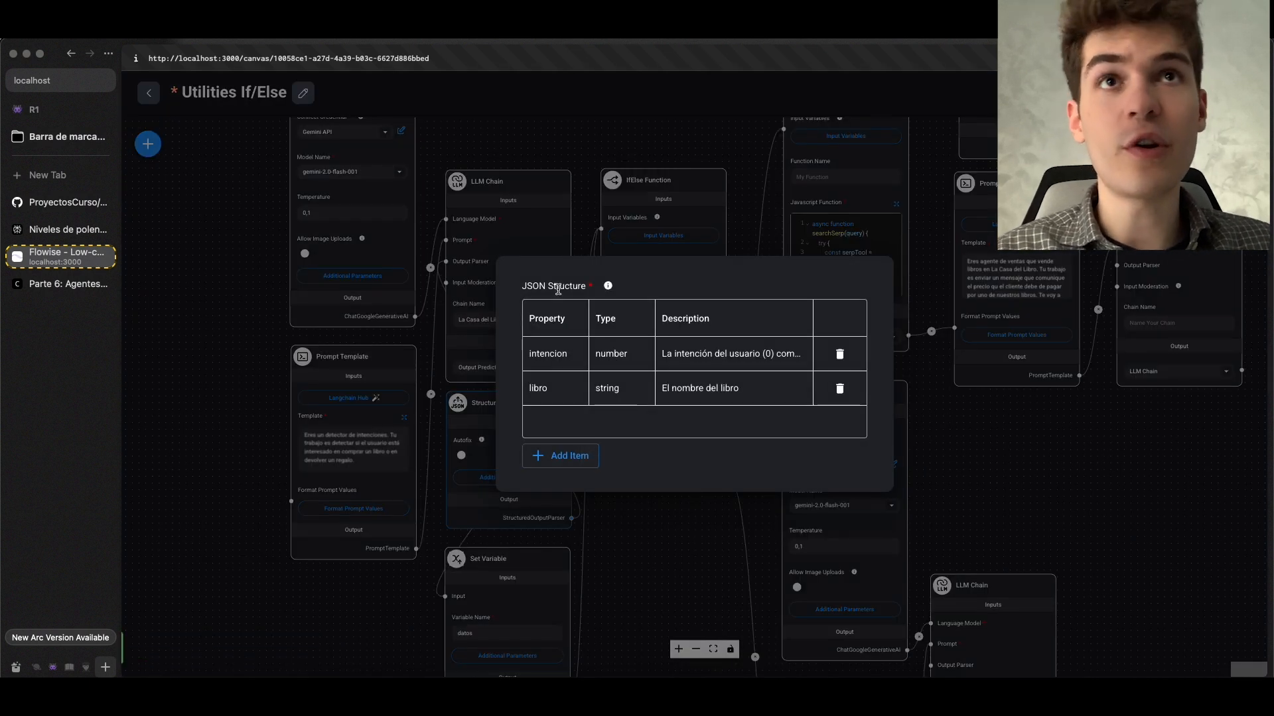
{"action": "double_click", "coordinate": [753, 368]}
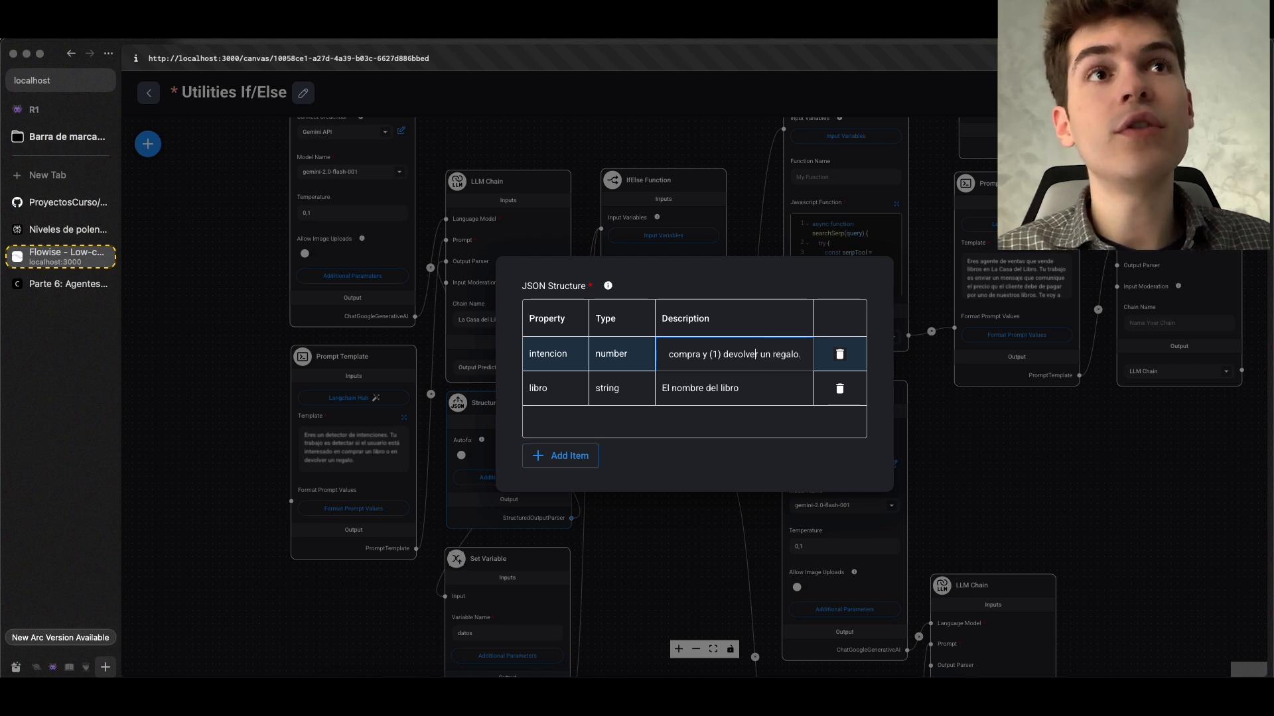
{"action": "key", "text": "Left"}
{"action": "key", "text": "Left"}
{"action": "key", "text": "Left"}
{"action": "key", "text": "Left"}
{"action": "key", "text": "Left"}
{"action": "key", "text": "Left"}
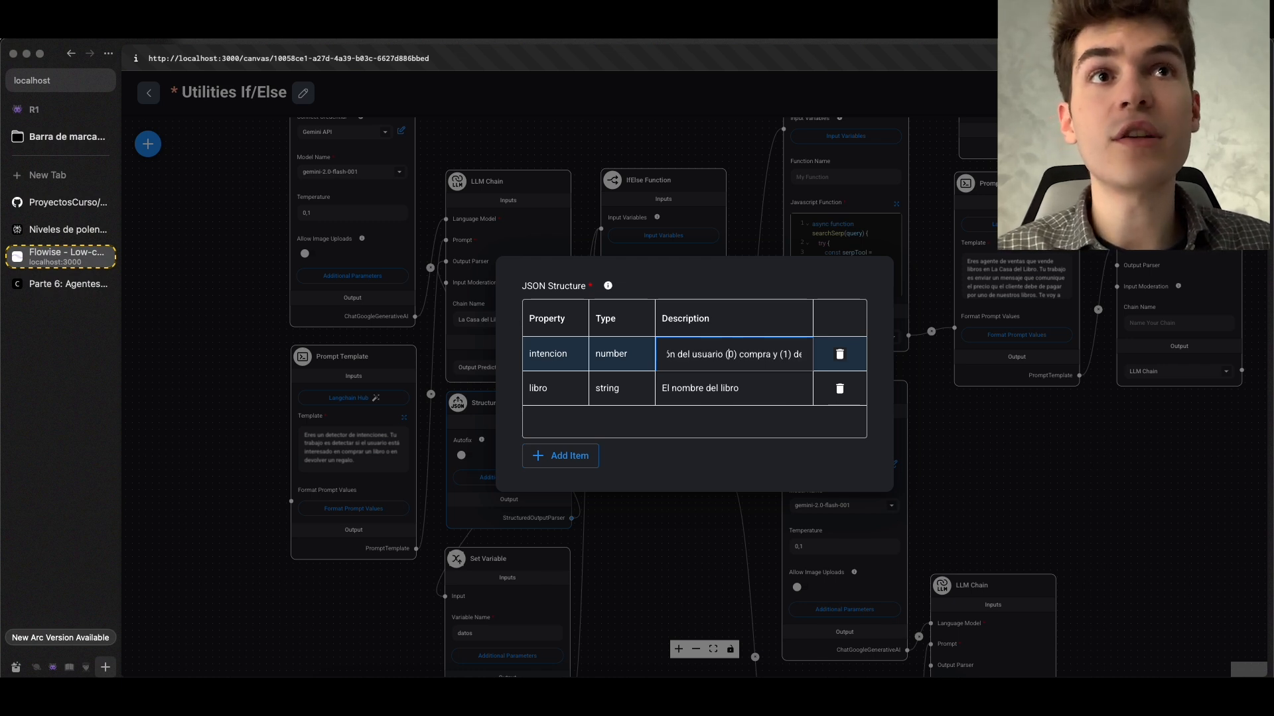
{"action": "key", "text": "Right"}
{"action": "key", "text": "Right"}
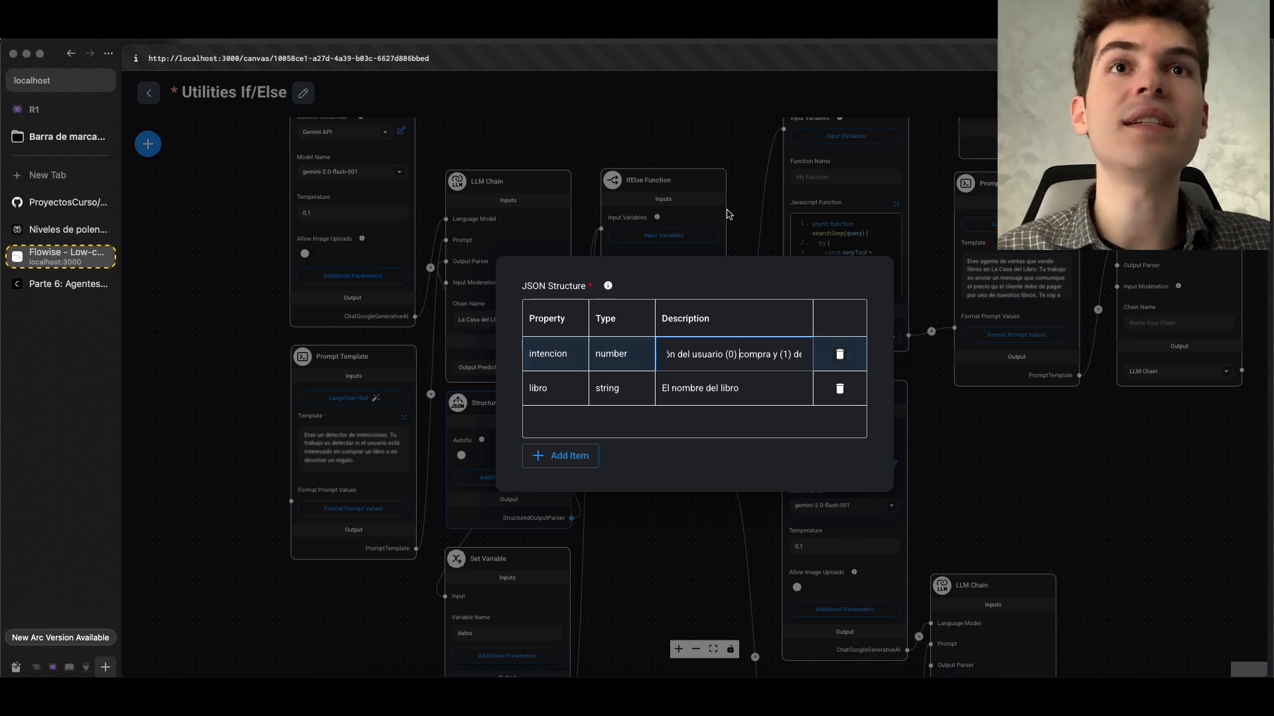
{"action": "left_click", "coordinate": [549, 353]}
{"action": "left_click", "coordinate": [764, 201]}
Examine how the La Casa del Libro LLM Chain and its Structured Output Parser link to the IfElse Function node
{"action": "left_click_drag", "start_coordinate": [741, 206], "coordinate": [680, 337]}
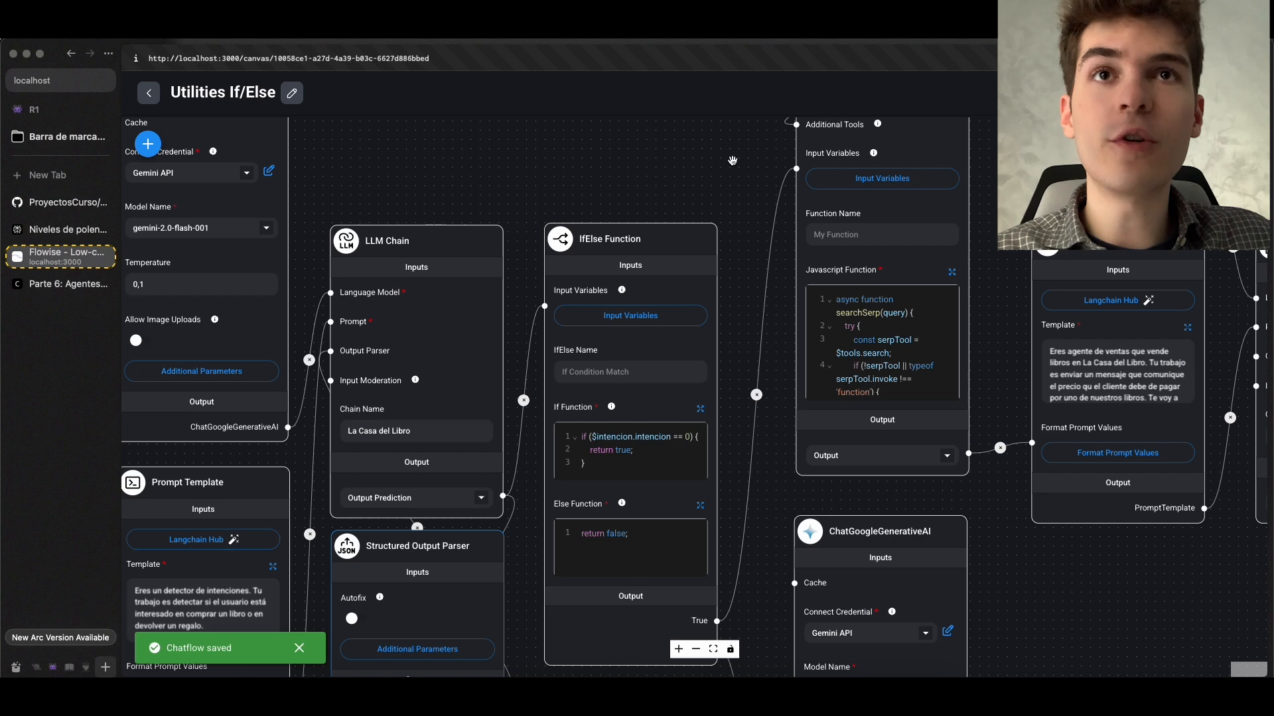
{"action": "scroll", "coordinate": [733, 161], "scroll_direction": "down", "scroll_amount": 2}
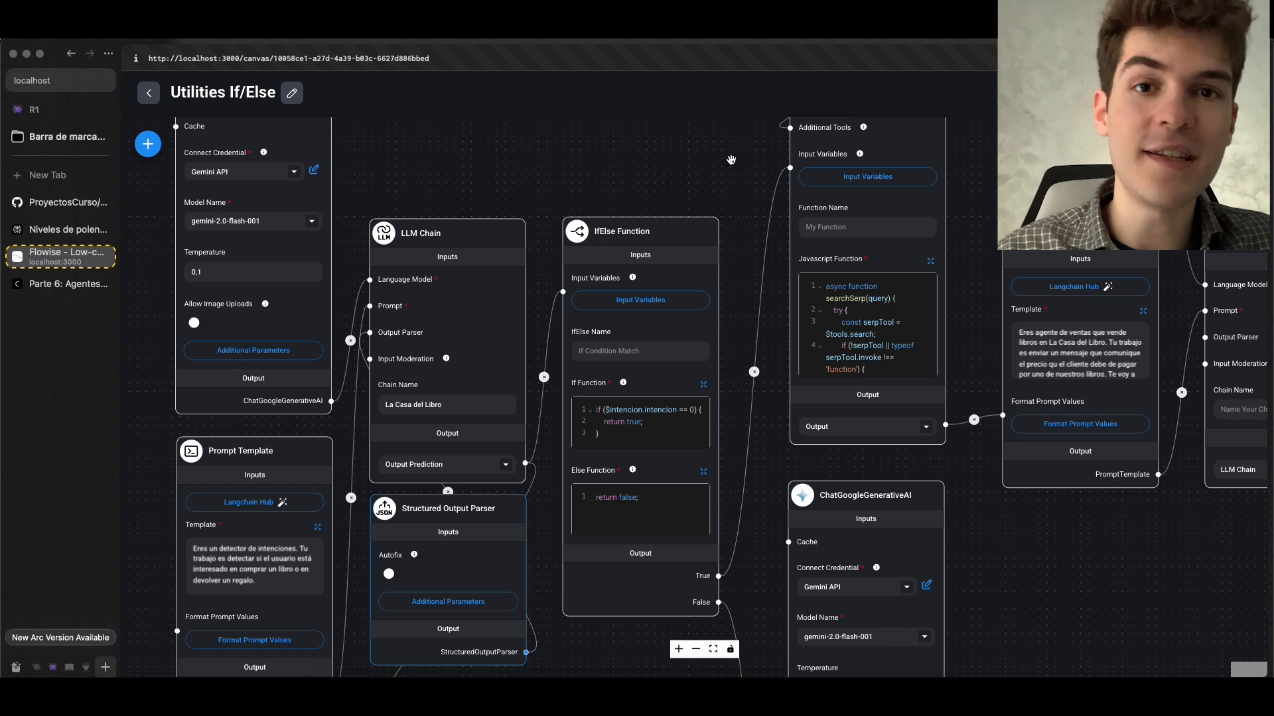
{"action": "left_click_drag", "start_coordinate": [648, 172], "coordinate": [750, 165]}
{"action": "scroll", "coordinate": [711, 196], "scroll_direction": "up", "scroll_amount": 2}
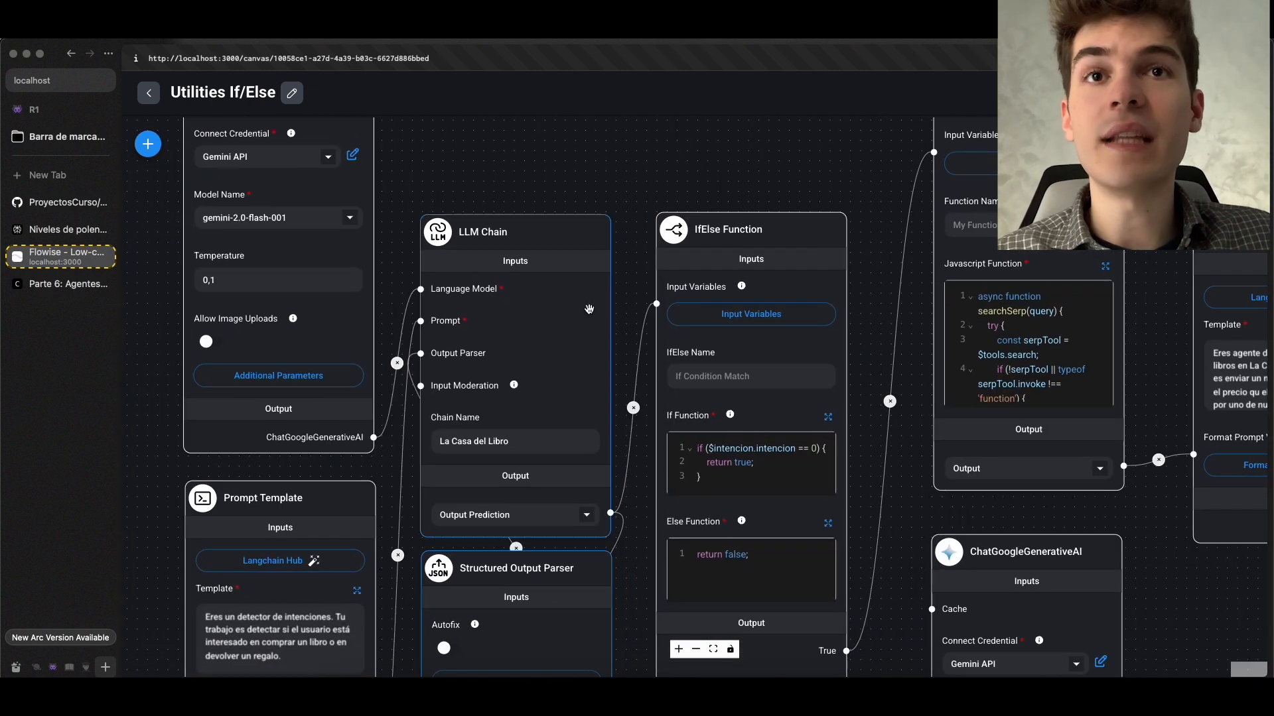
{"action": "scroll", "coordinate": [571, 499], "scroll_direction": "up", "scroll_amount": 3}
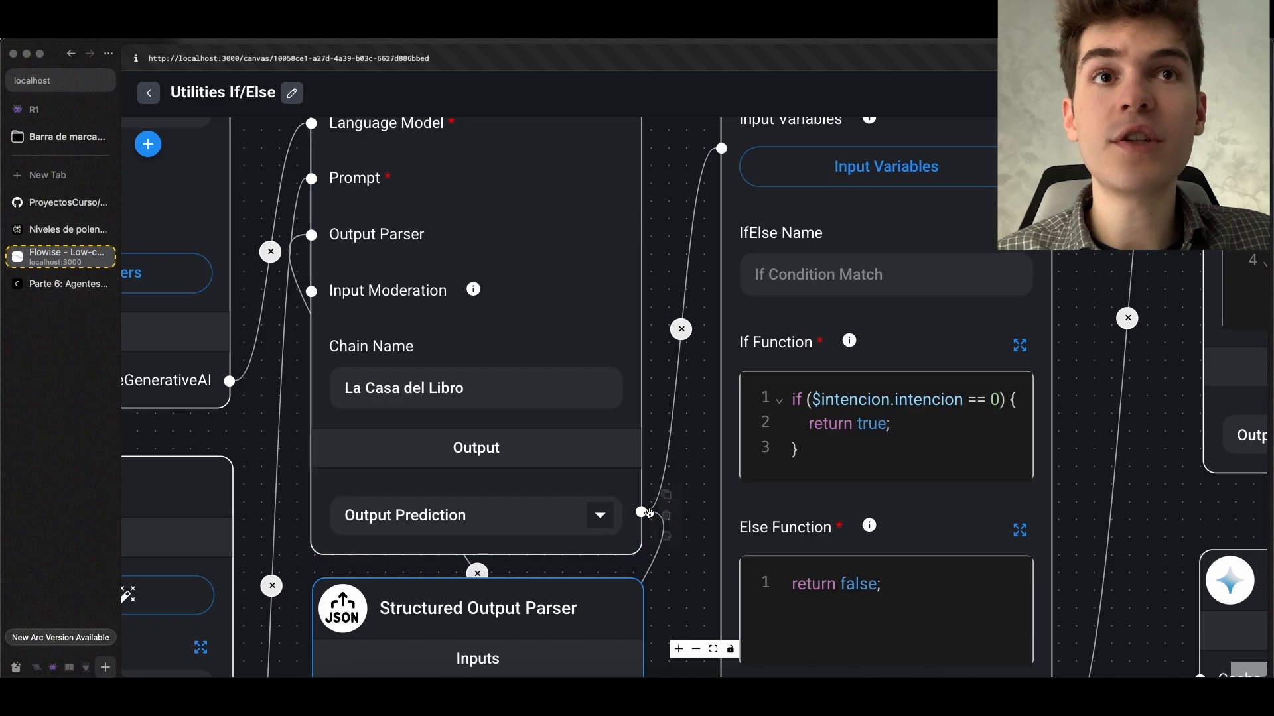
{"action": "scroll", "coordinate": [639, 511], "scroll_direction": "down", "scroll_amount": 3}
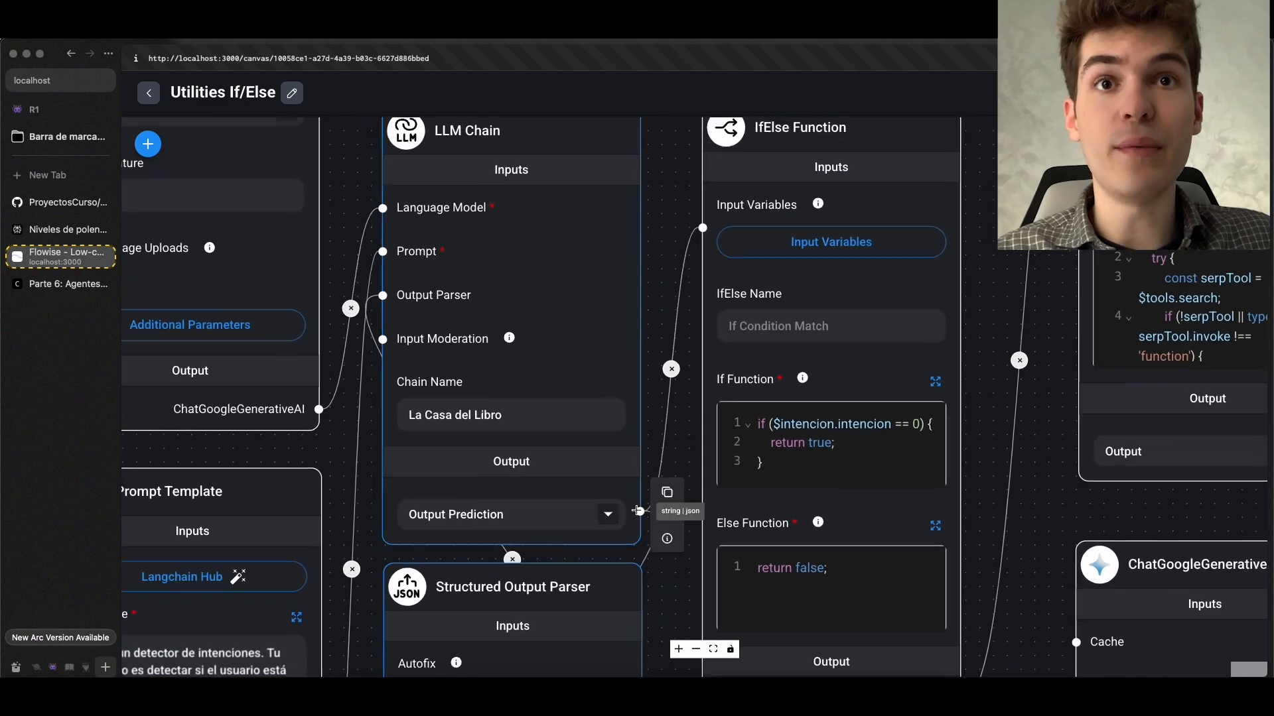
{"action": "left_click_drag", "start_coordinate": [673, 581], "coordinate": [695, 350]}
{"action": "scroll", "coordinate": [534, 365], "scroll_direction": "up", "scroll_amount": 2}
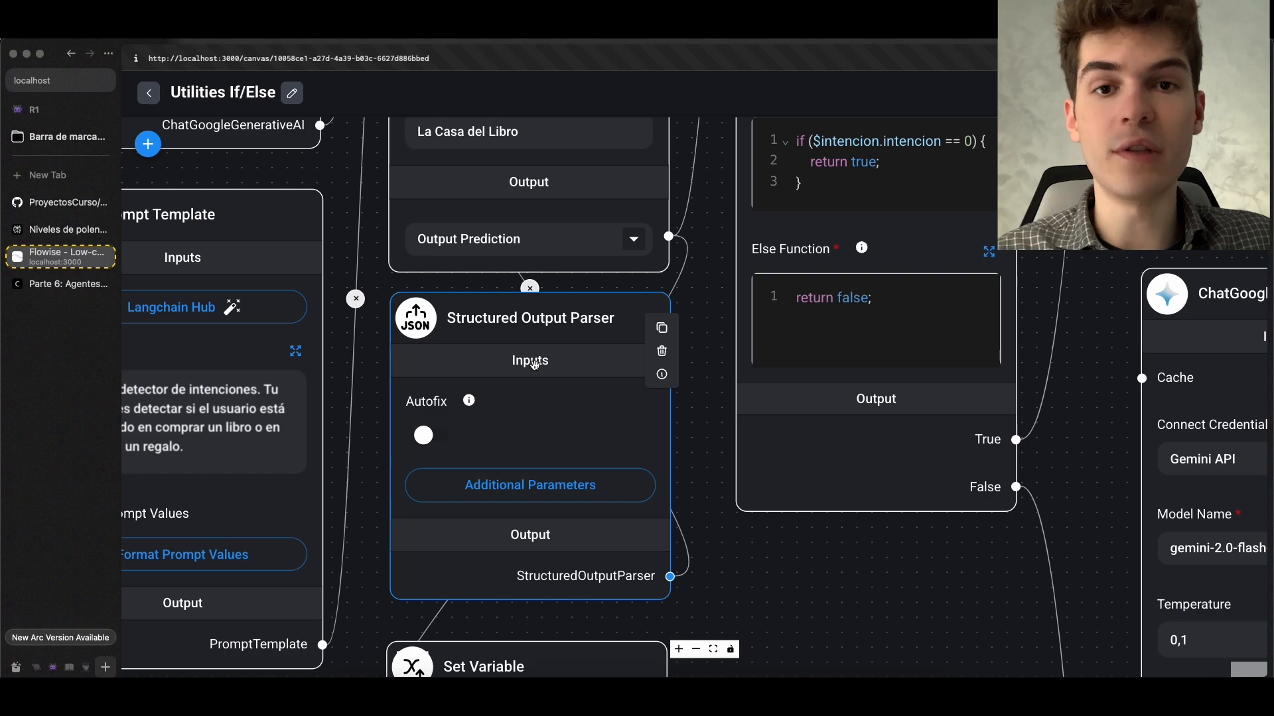
{"action": "scroll", "coordinate": [536, 364], "scroll_direction": "down", "scroll_amount": 8}
{"action": "left_click_drag", "start_coordinate": [608, 317], "coordinate": [594, 419]}
{"action": "left_click_drag", "start_coordinate": [594, 418], "coordinate": [579, 468]}
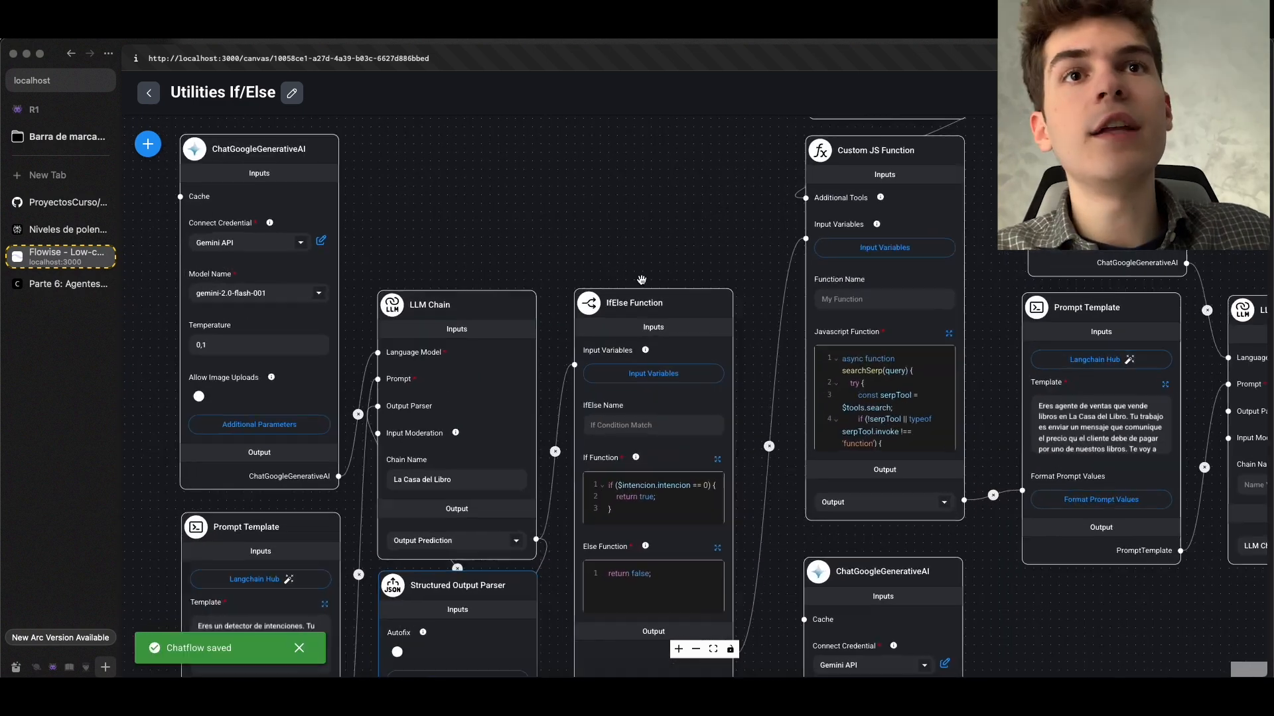
{"action": "scroll", "coordinate": [641, 281], "scroll_direction": "up", "scroll_amount": 2}
{"action": "scroll", "coordinate": [642, 273], "scroll_direction": "down", "scroll_amount": 1}
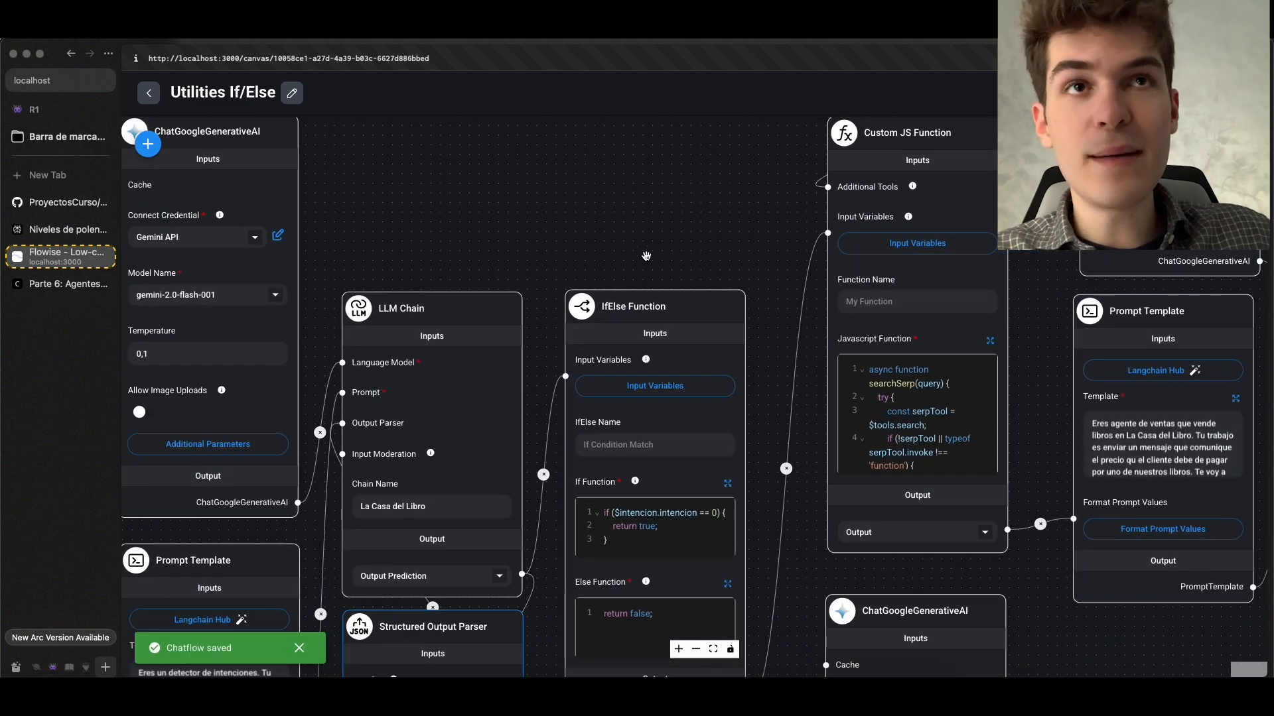
{"action": "left_click_drag", "start_coordinate": [647, 256], "coordinate": [674, 181]}
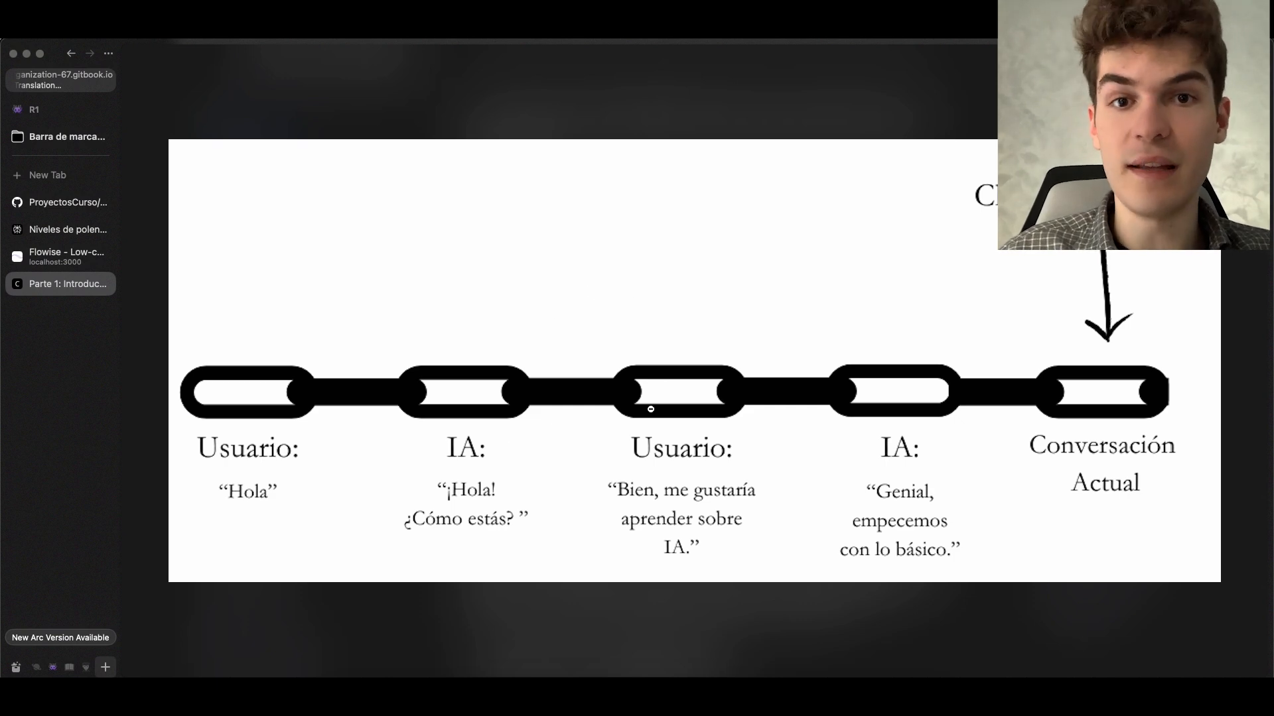
Return to the Utilities If/Else chatflow in Flowise and inspect the IfElse Function's Input Variables
{"action": "key", "text": "ctrl+Tab"}
{"action": "scroll", "coordinate": [571, 307], "scroll_direction": "up", "scroll_amount": 2}
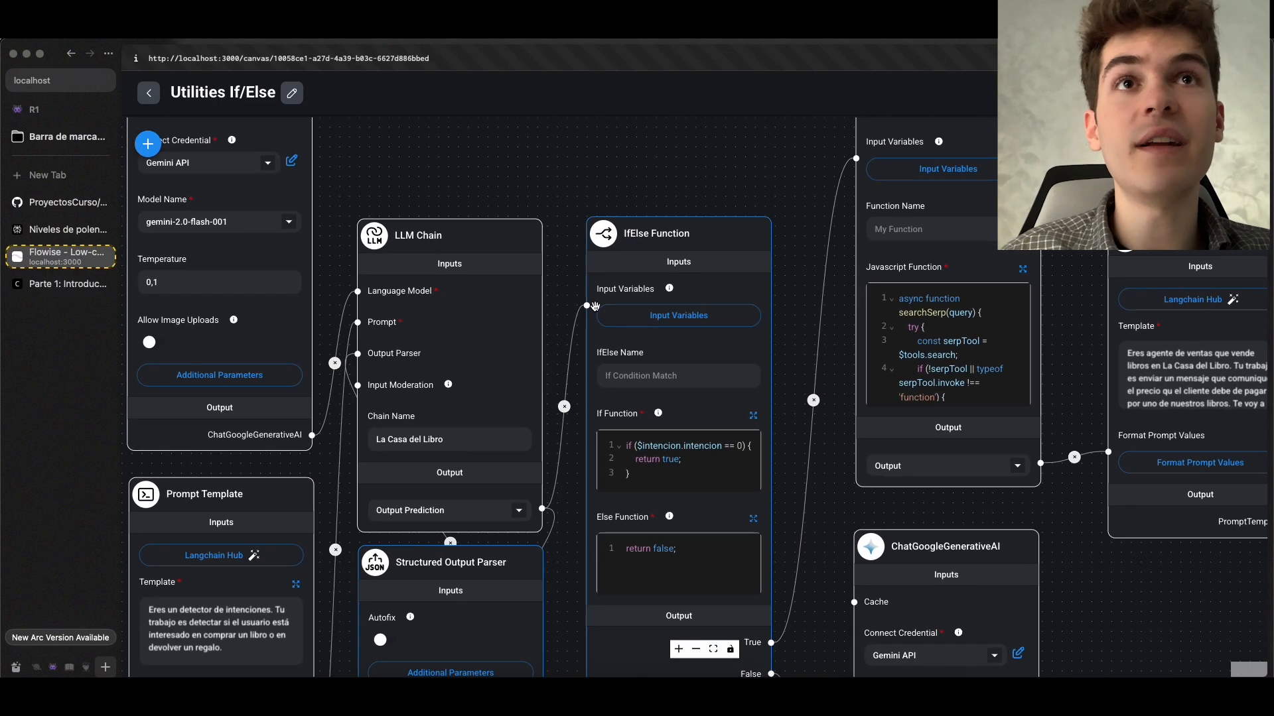
{"action": "mouse_move", "coordinate": [438, 225]}
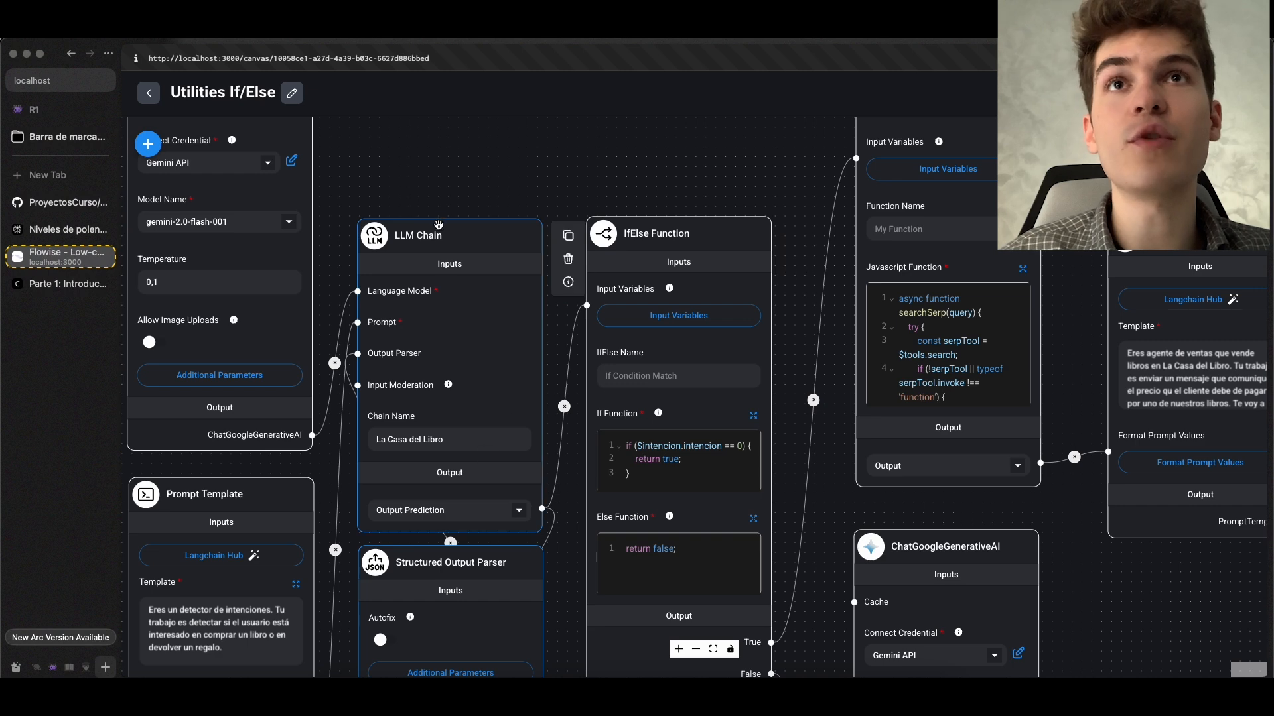
{"action": "scroll", "coordinate": [643, 330], "scroll_direction": "down", "scroll_amount": 1}
{"action": "scroll", "coordinate": [643, 330], "scroll_direction": "up", "scroll_amount": 1}
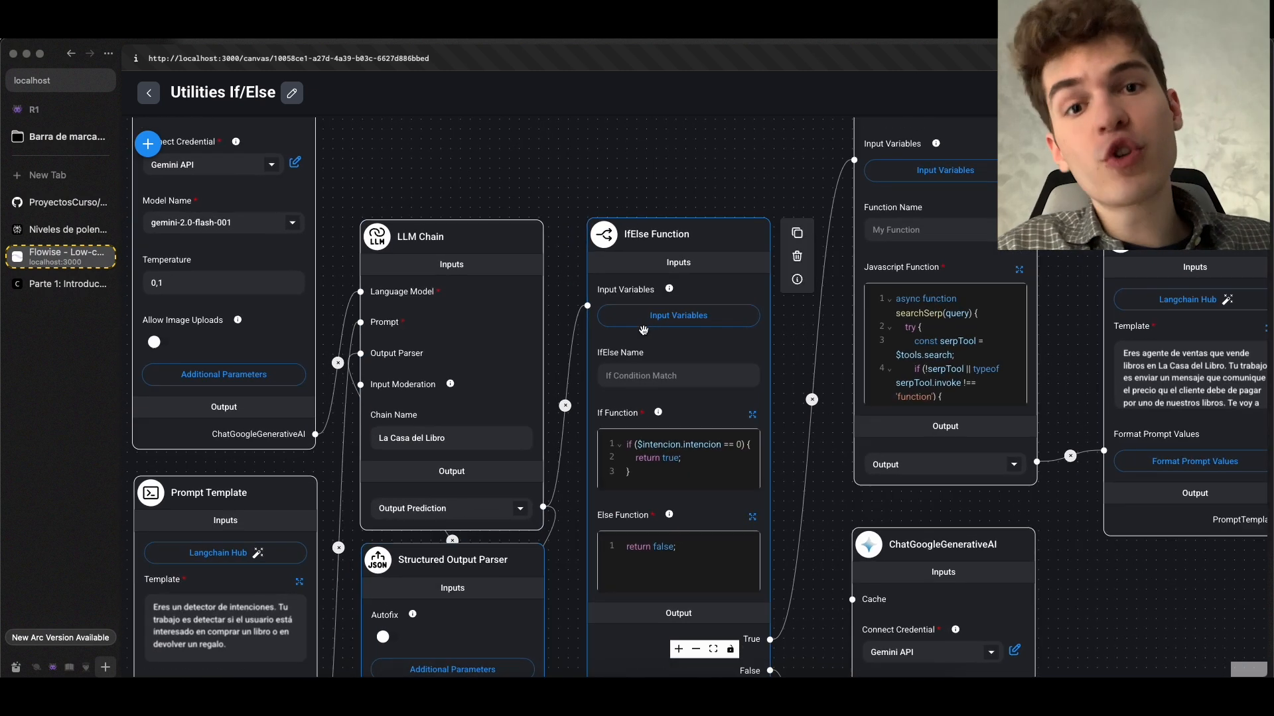
{"action": "scroll", "coordinate": [643, 330], "scroll_direction": "up", "scroll_amount": 1}
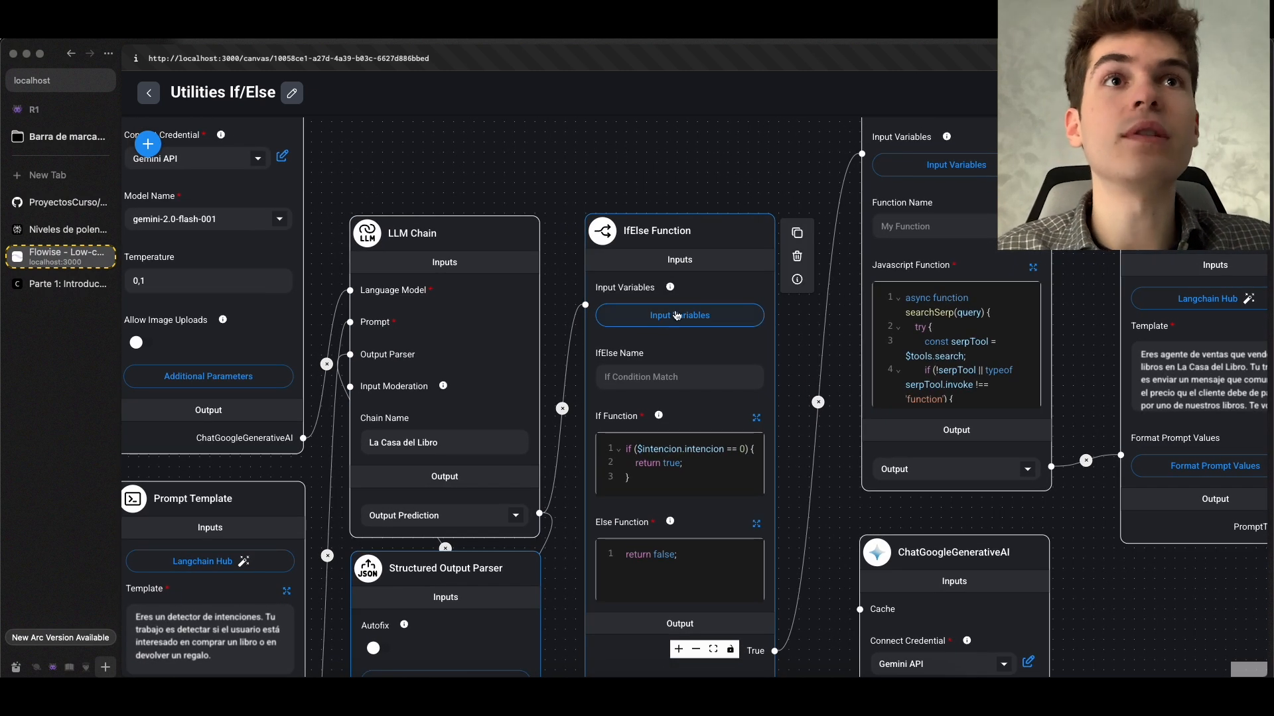
{"action": "left_click", "coordinate": [677, 323]}
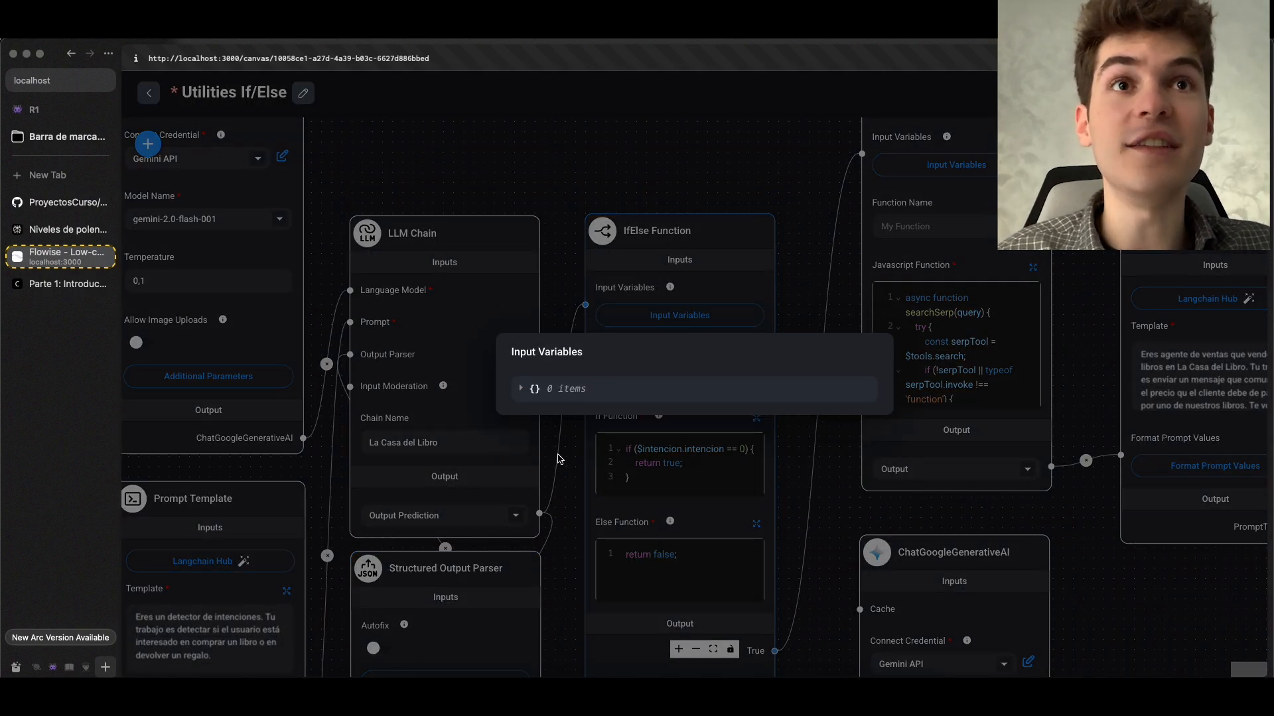
{"action": "left_click", "coordinate": [559, 458]}
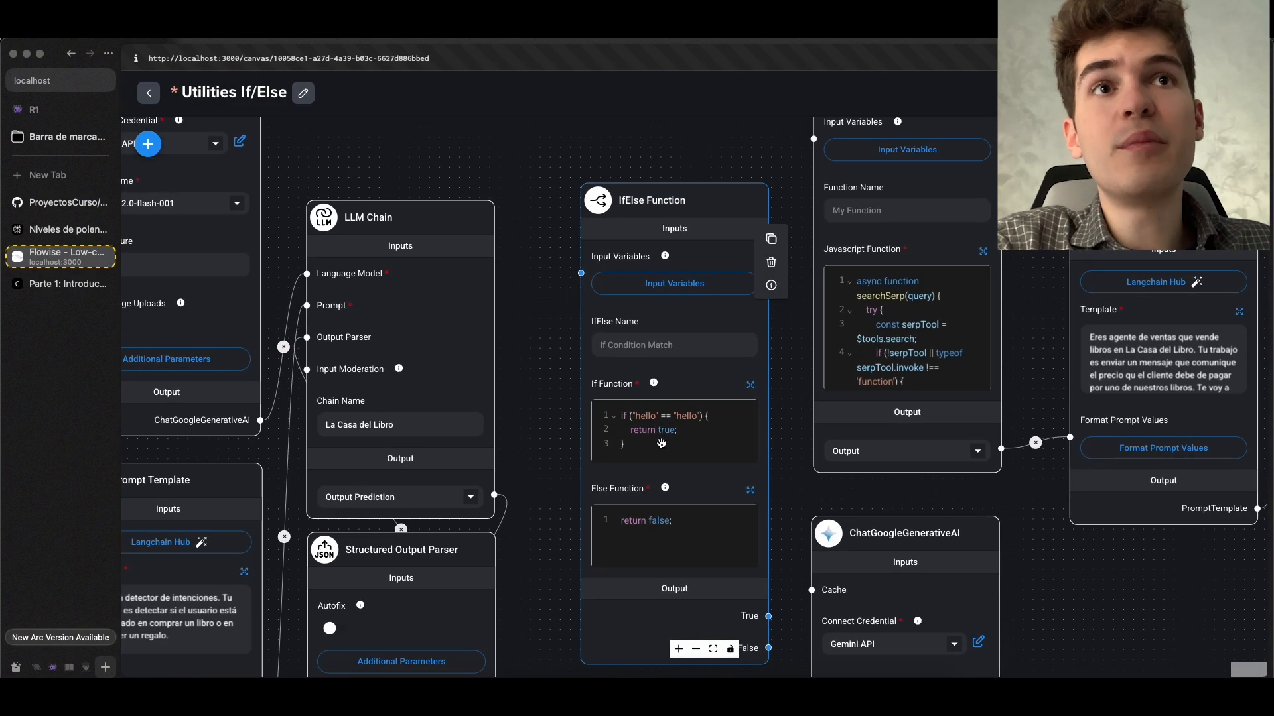
Examine the default If Function and Else Function code and the two outputs of the unconnected IfElse Function node
{"action": "scroll", "coordinate": [662, 443], "scroll_direction": "up", "scroll_amount": 3}
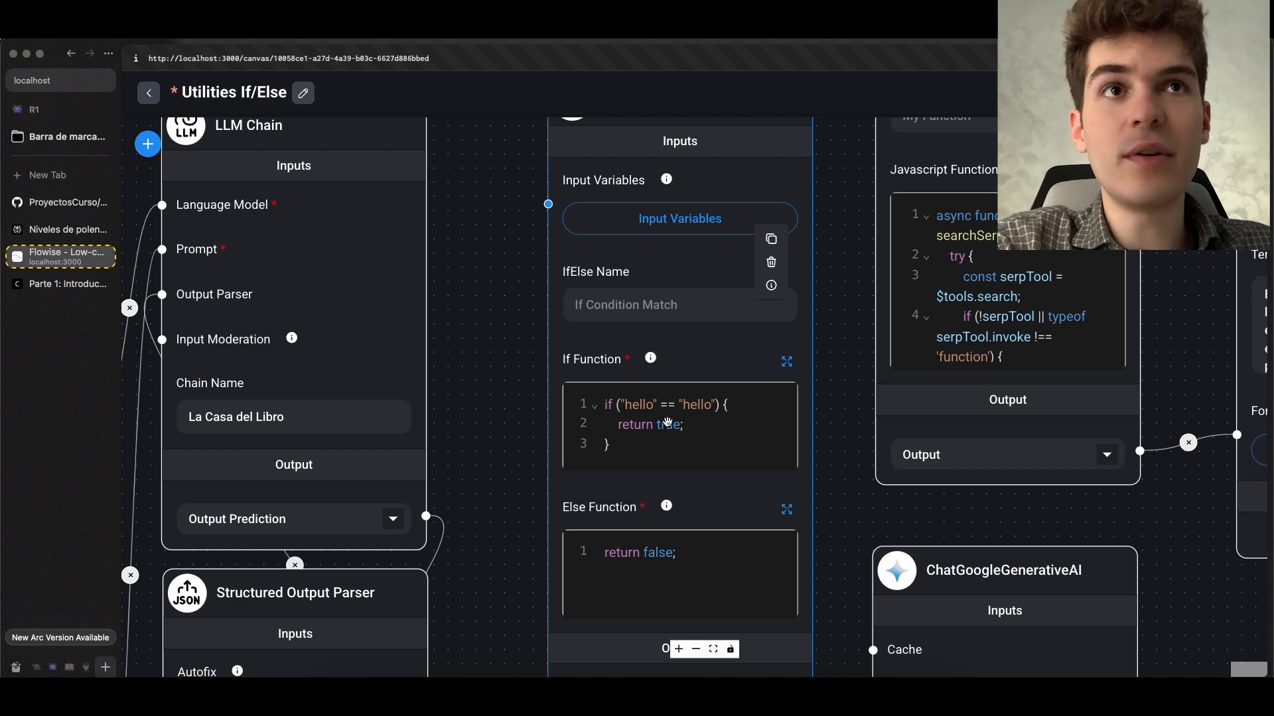
{"action": "scroll", "coordinate": [660, 419], "scroll_direction": "down", "scroll_amount": 3}
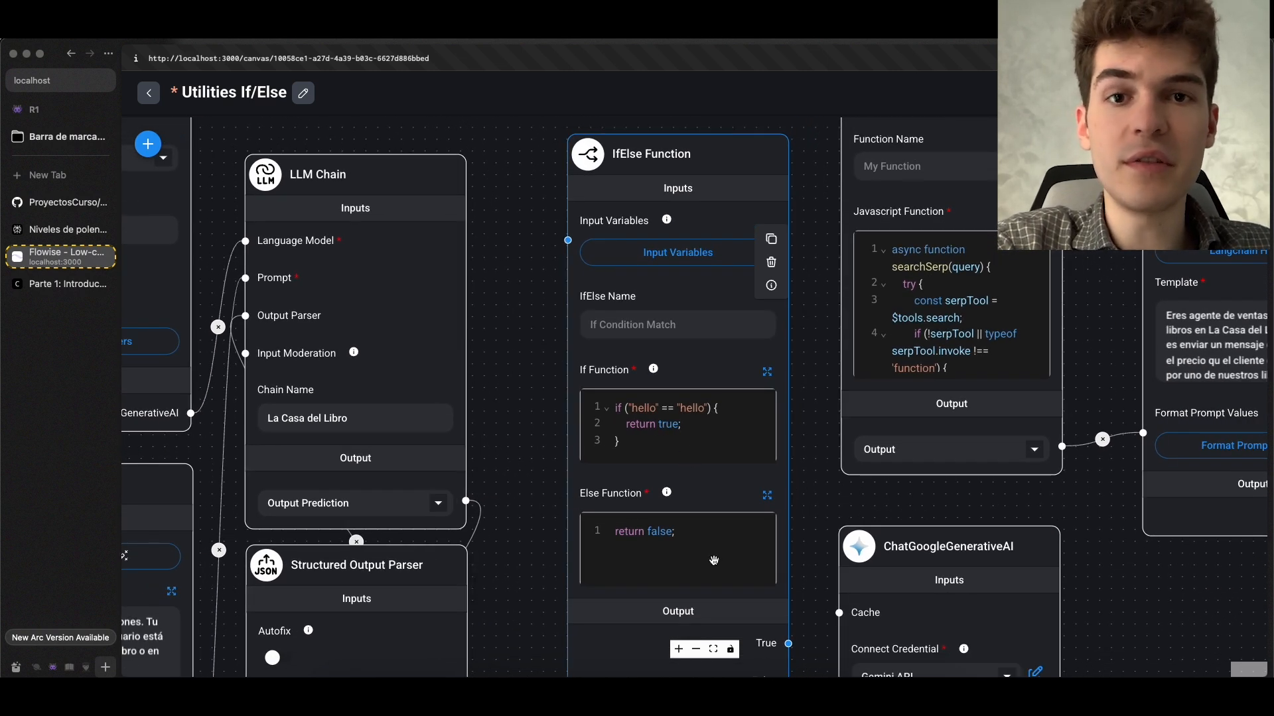
{"action": "scroll", "coordinate": [714, 560], "scroll_direction": "down", "scroll_amount": 4}
{"action": "scroll", "coordinate": [755, 261], "scroll_direction": "down", "scroll_amount": 2}
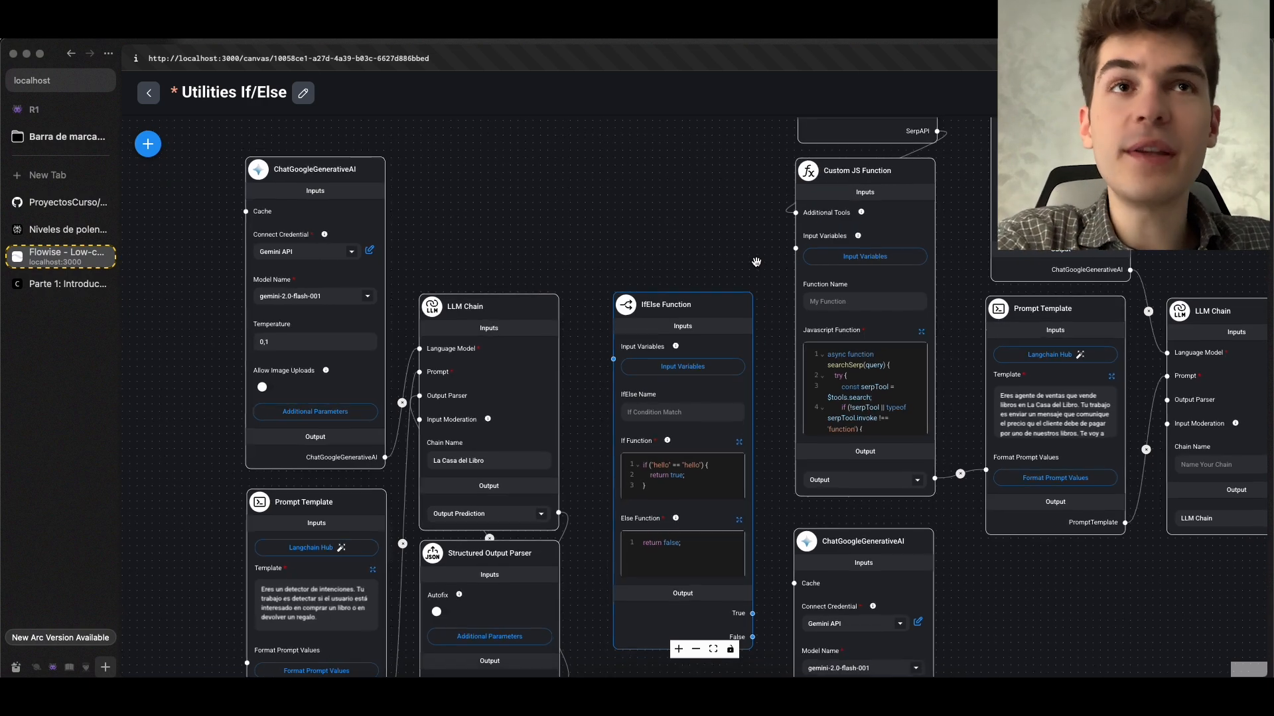
{"action": "scroll", "coordinate": [722, 249], "scroll_direction": "up", "scroll_amount": 2}
{"action": "scroll", "coordinate": [723, 250], "scroll_direction": "up", "scroll_amount": 5}
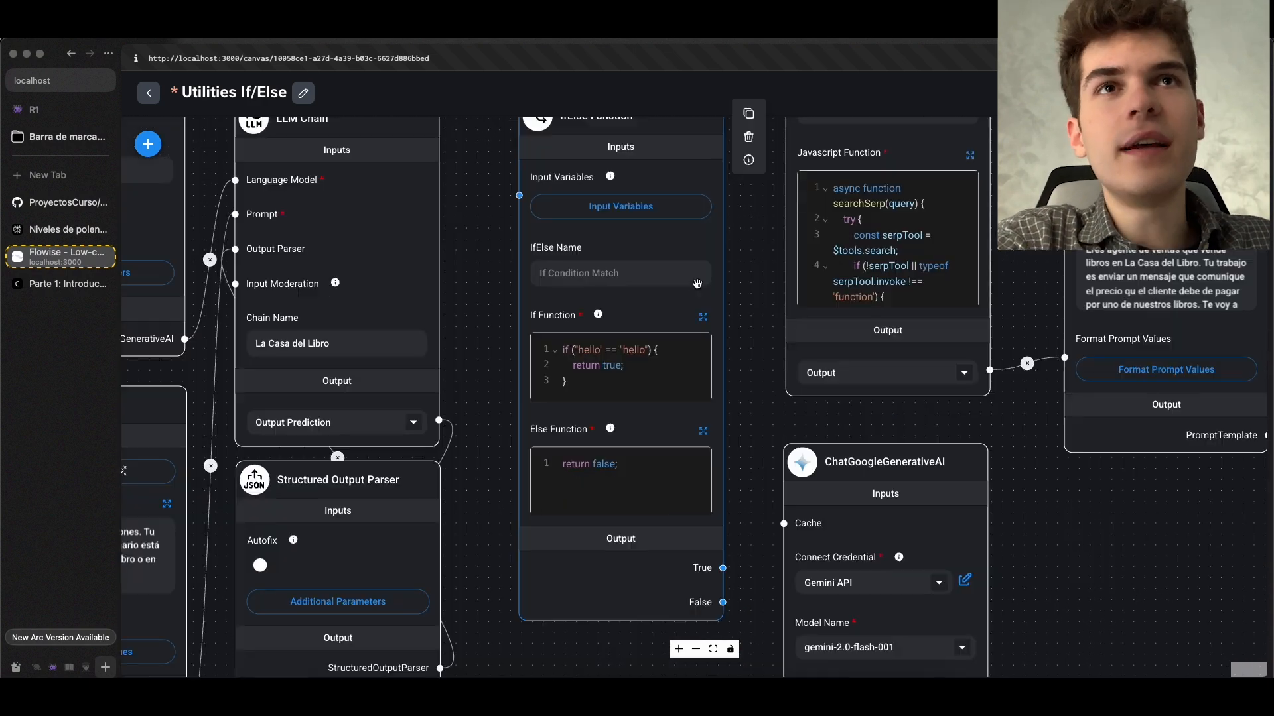
{"action": "scroll", "coordinate": [588, 384], "scroll_direction": "up", "scroll_amount": 1}
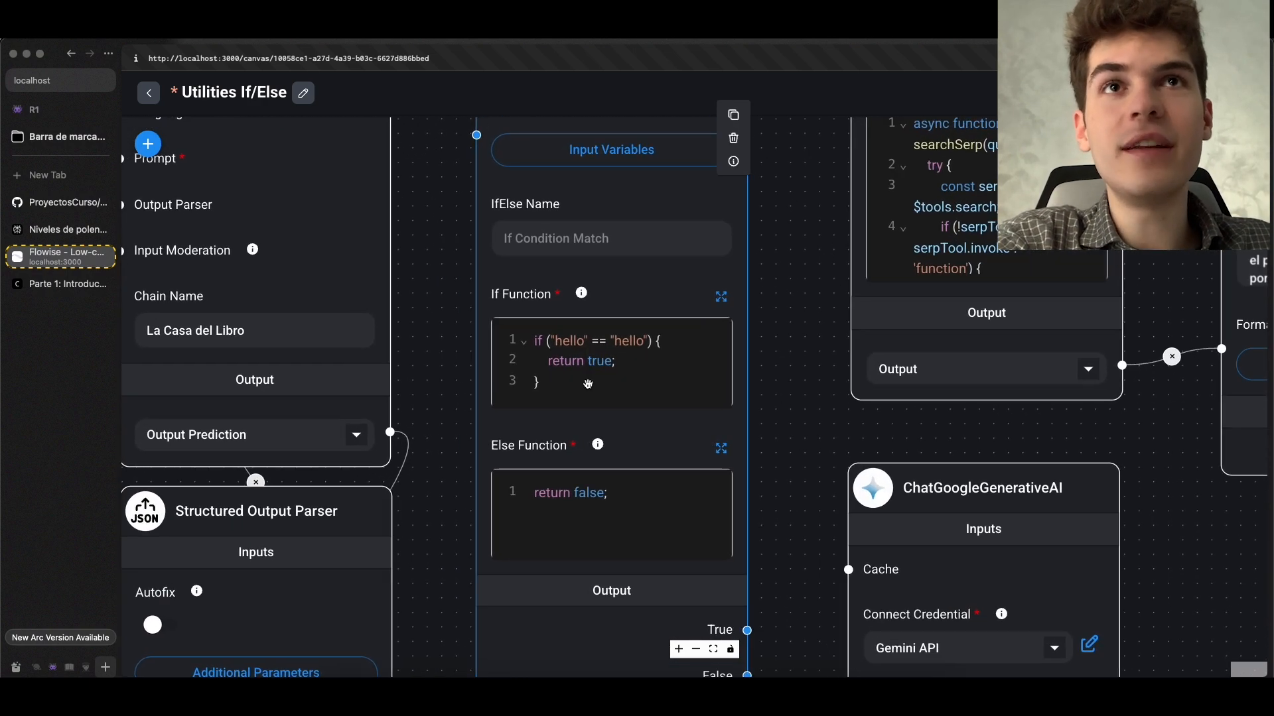
{"action": "scroll", "coordinate": [590, 384], "scroll_direction": "down", "scroll_amount": 2}
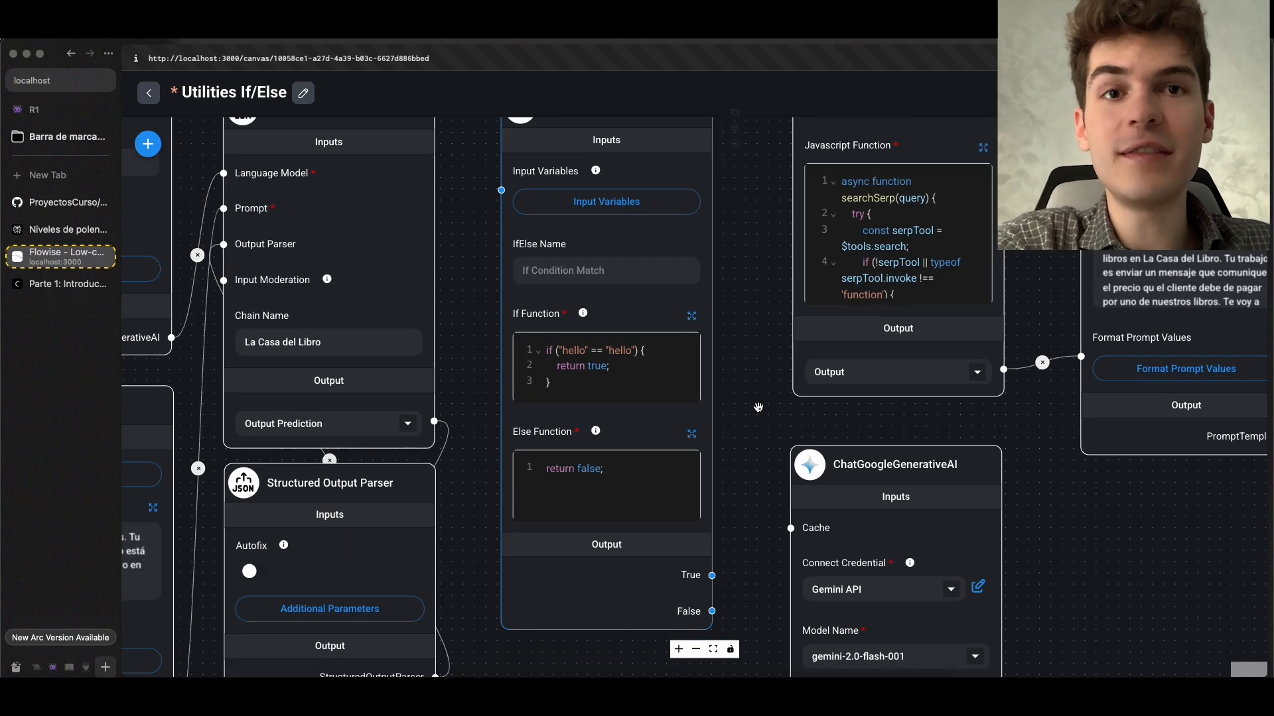
{"action": "scroll", "coordinate": [640, 367], "scroll_direction": "up", "scroll_amount": 3}
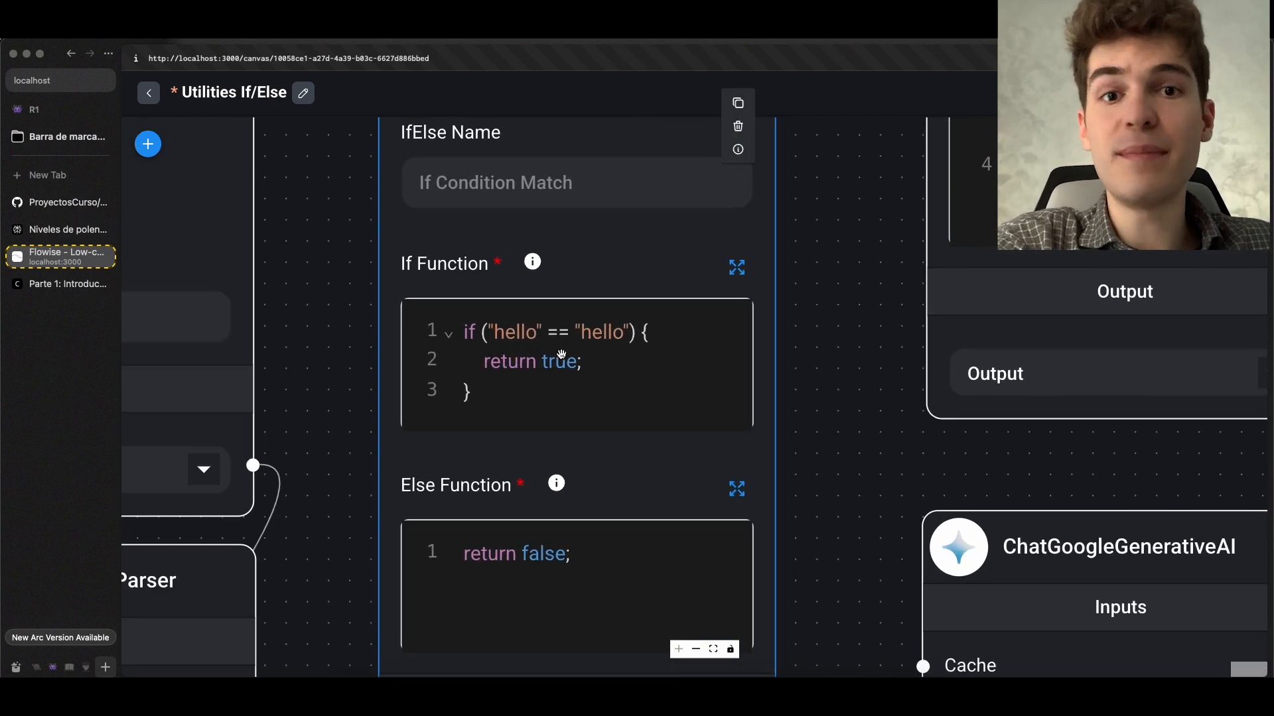
{"action": "scroll", "coordinate": [560, 353], "scroll_direction": "down", "scroll_amount": 4}
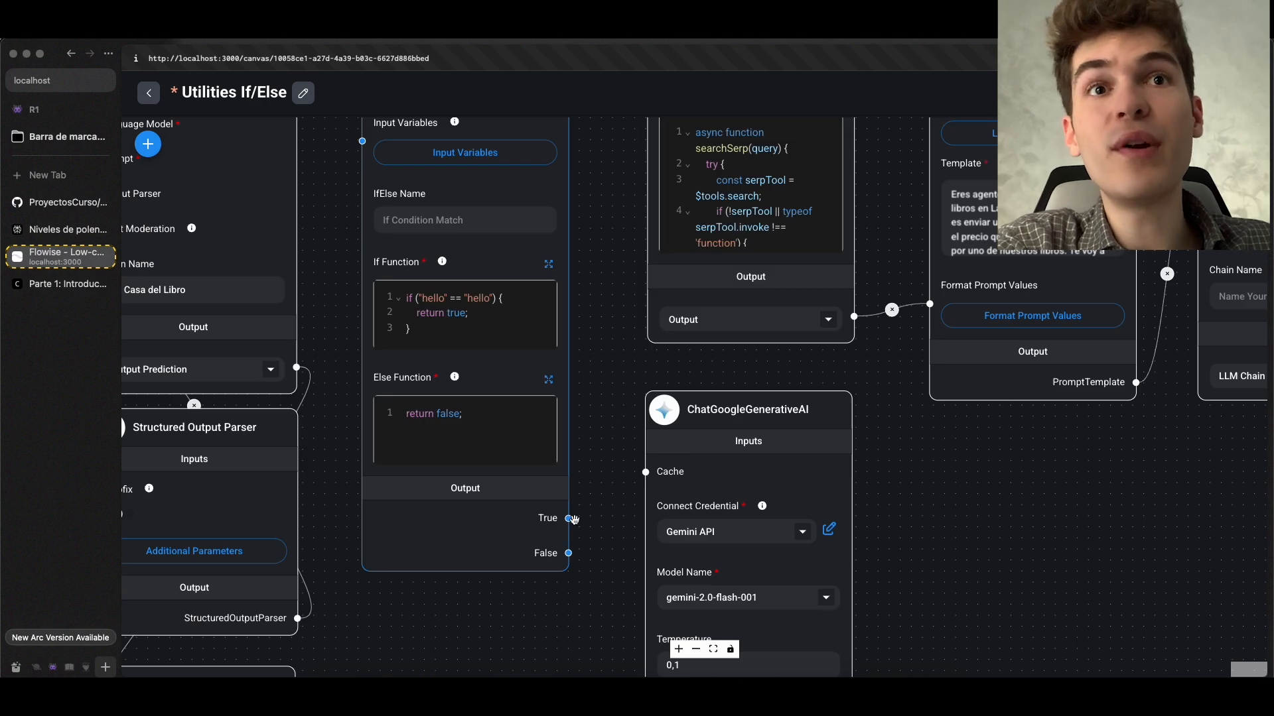
Connect the IfElse Function's True output to the Custom JS Function's Input Variables
{"action": "left_click_drag", "start_coordinate": [569, 518], "coordinate": [648, 358]}
{"action": "scroll", "coordinate": [554, 336], "scroll_direction": "down", "scroll_amount": 4}
{"action": "scroll", "coordinate": [555, 336], "scroll_direction": "up", "scroll_amount": 3}
{"action": "scroll", "coordinate": [539, 492], "scroll_direction": "up", "scroll_amount": 1}
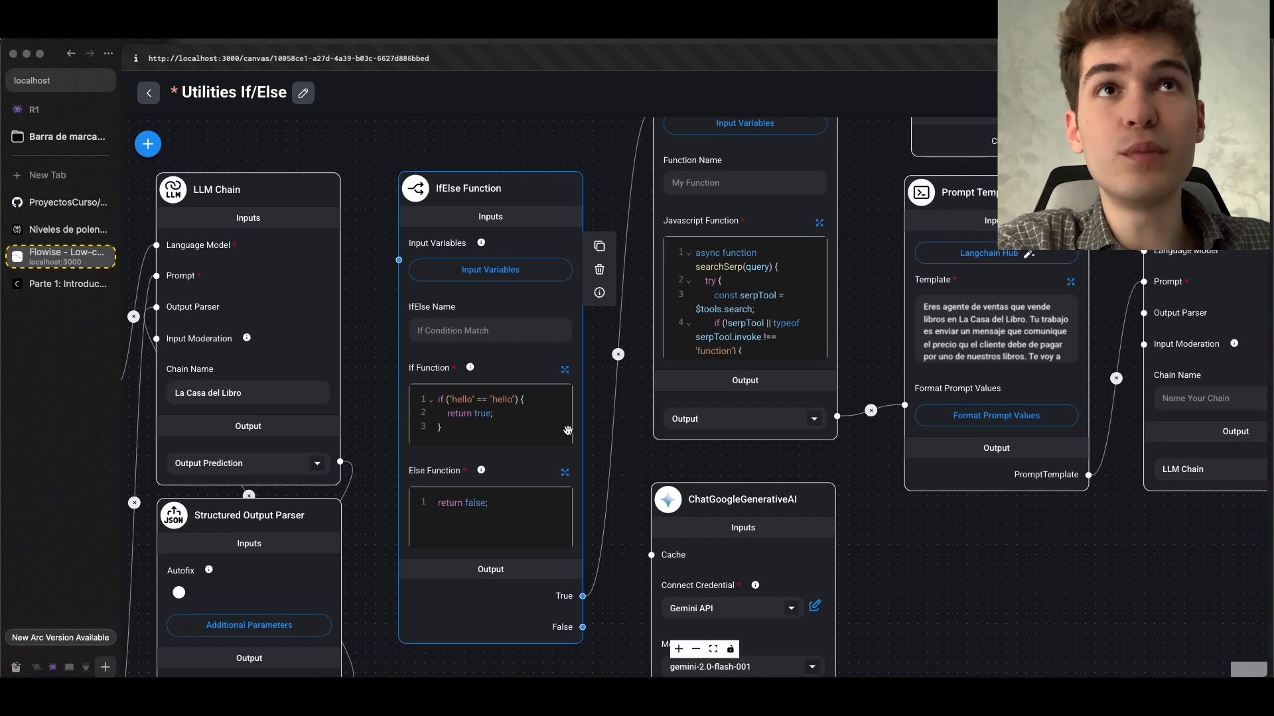
{"action": "left_click_drag", "start_coordinate": [573, 154], "coordinate": [564, 254]}
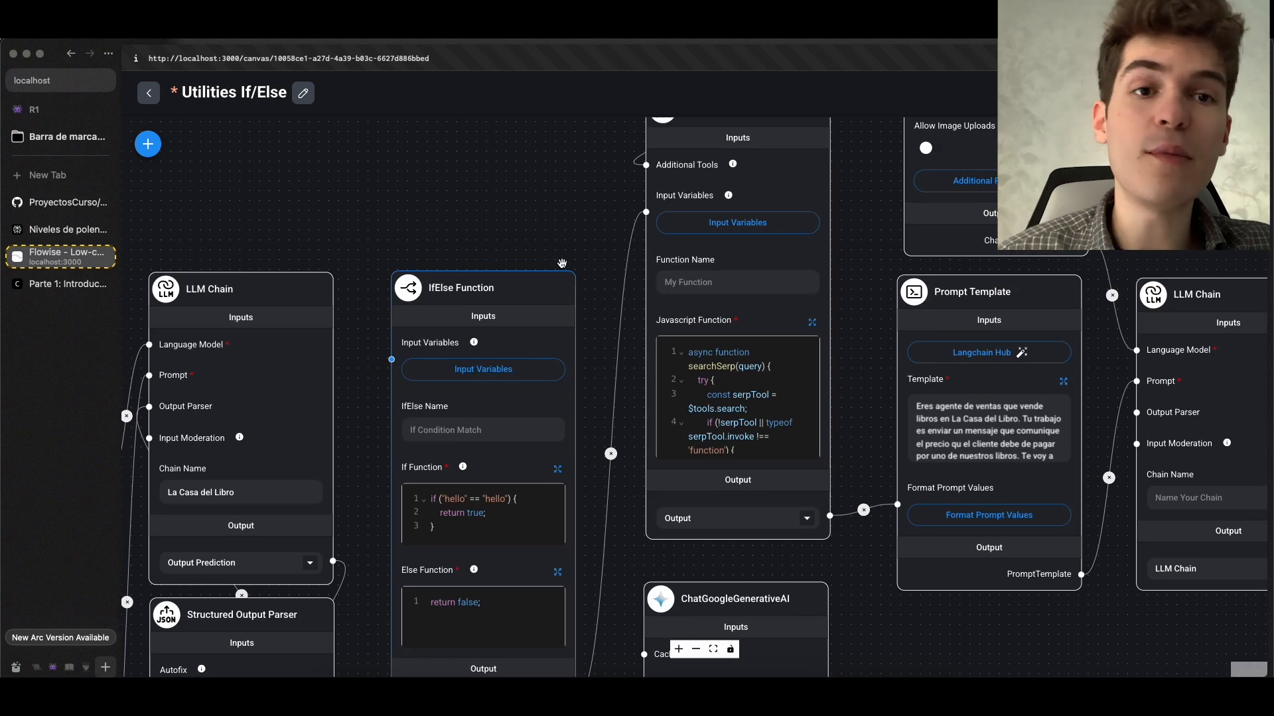
Check the conversation chain slide, and trace the True branch through the Custom JS Function and Prompt Template to its LLM Chain
{"action": "left_click", "coordinate": [66, 284]}
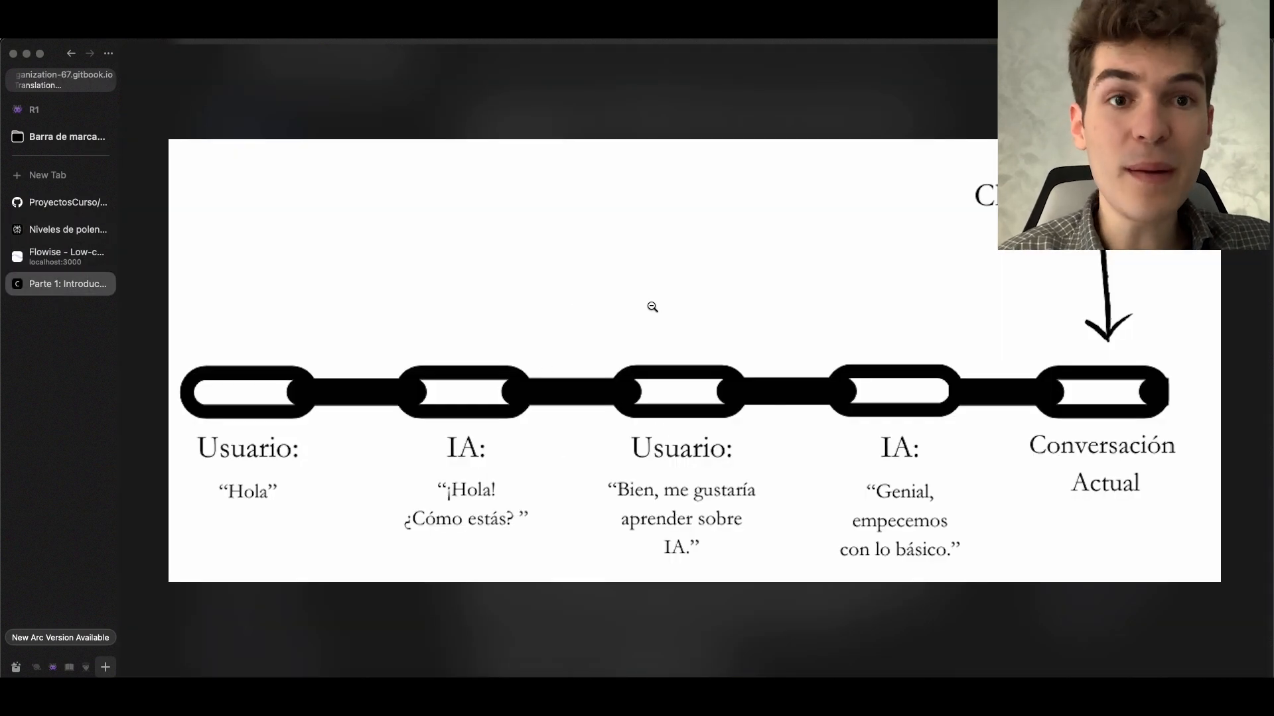
{"action": "left_click", "coordinate": [66, 256]}
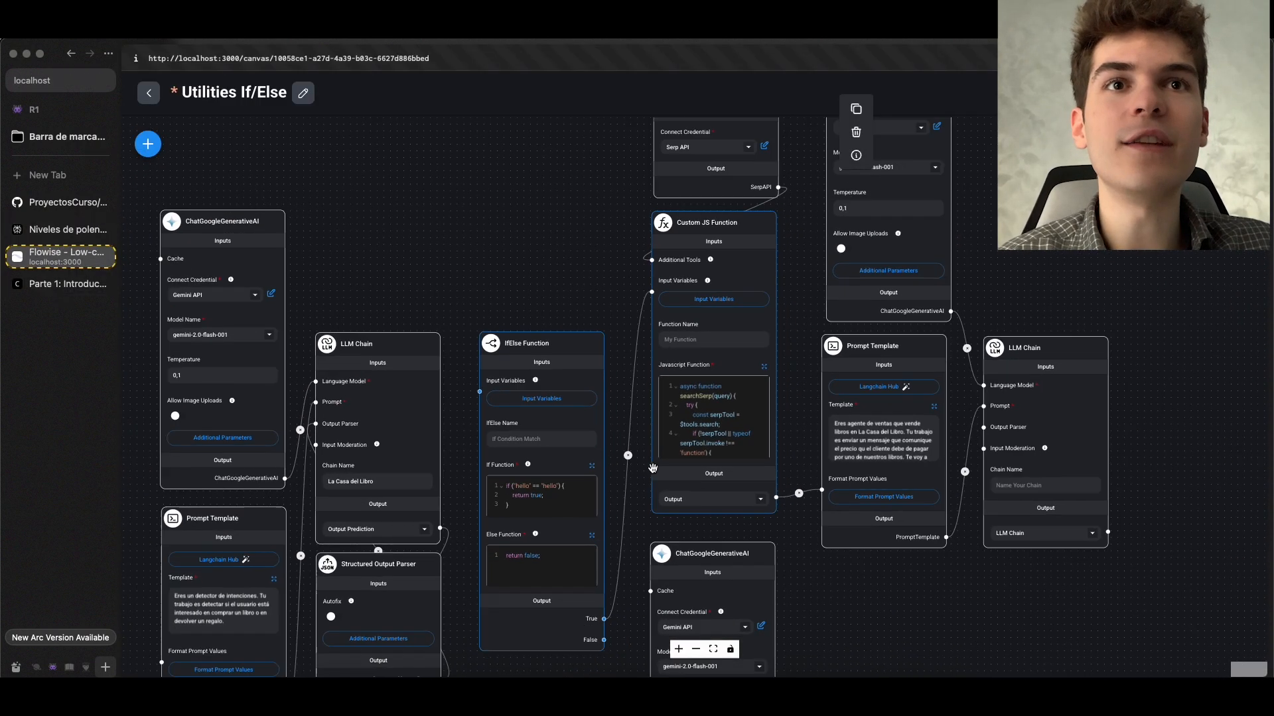
{"action": "scroll", "coordinate": [633, 515], "scroll_direction": "down", "scroll_amount": 1}
{"action": "scroll", "coordinate": [634, 523], "scroll_direction": "up", "scroll_amount": 7}
{"action": "left_click_drag", "start_coordinate": [593, 663], "coordinate": [588, 576]}
{"action": "scroll", "coordinate": [589, 575], "scroll_direction": "up", "scroll_amount": 1}
{"action": "scroll", "coordinate": [594, 569], "scroll_direction": "down", "scroll_amount": 4}
{"action": "left_click_drag", "start_coordinate": [640, 435], "coordinate": [474, 709]}
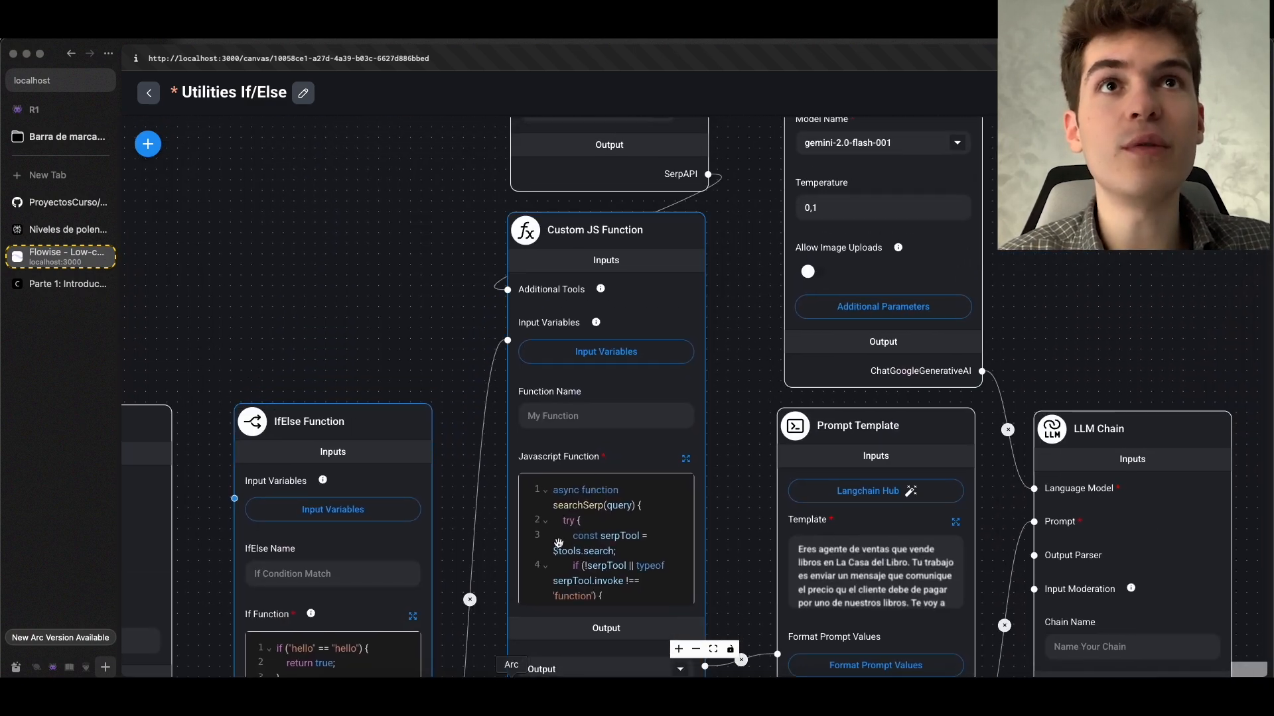
{"action": "mouse_move", "coordinate": [606, 383]}
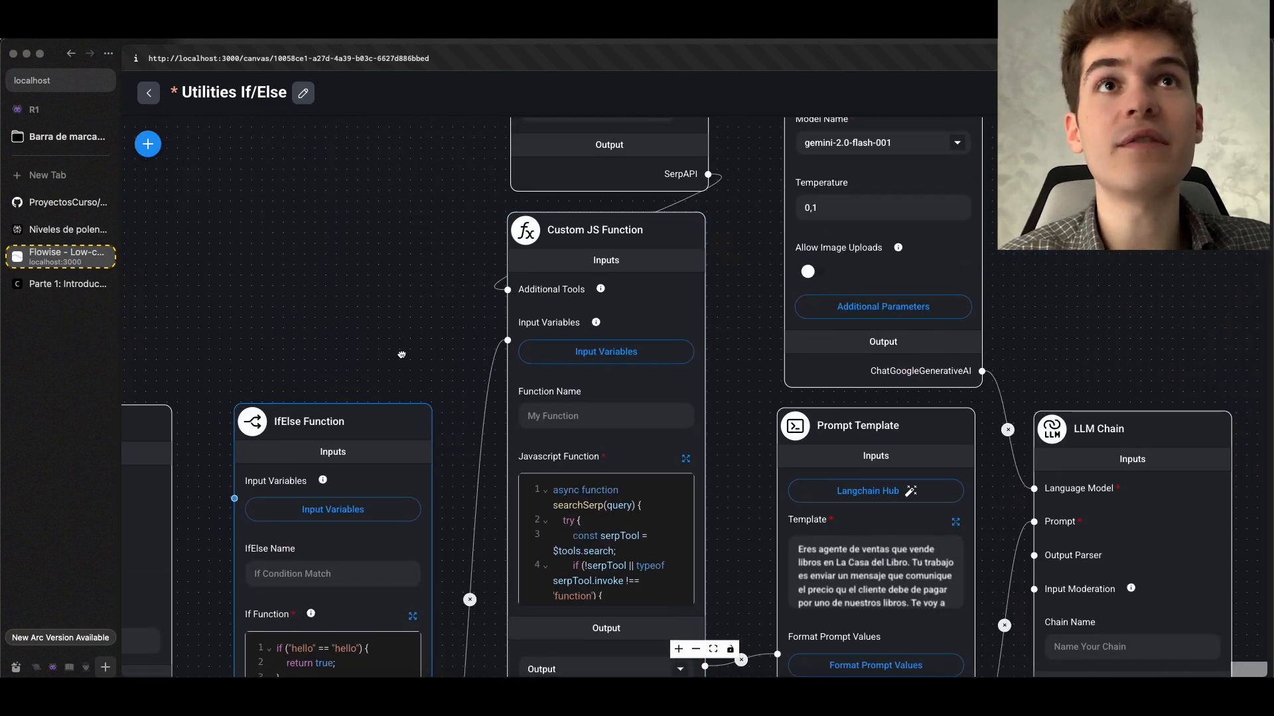
{"action": "left_click_drag", "start_coordinate": [425, 359], "coordinate": [292, 237]}
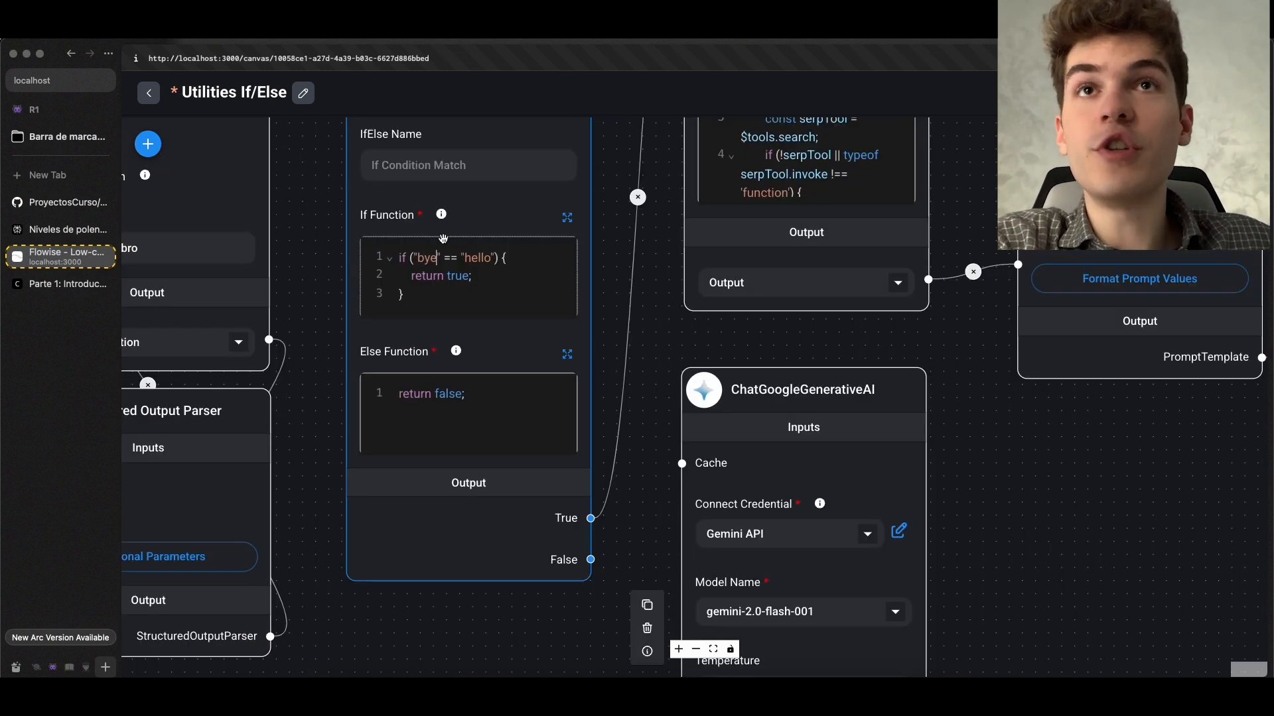
Change the comparison in the IfElse Function's If Function code to "bye" == "hello"
{"action": "scroll", "coordinate": [400, 261], "scroll_direction": "up", "scroll_amount": 3}
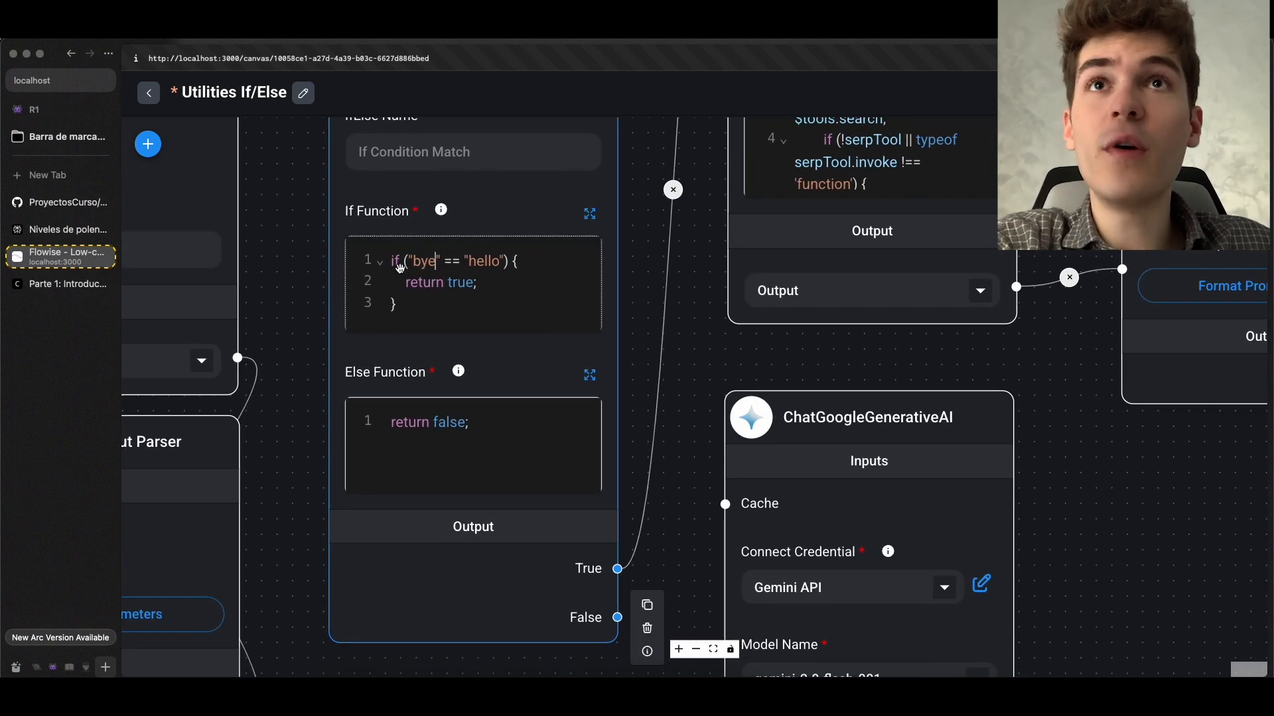
{"action": "scroll", "coordinate": [298, 276], "scroll_direction": "down", "scroll_amount": 1}
{"action": "left_click_drag", "start_coordinate": [299, 277], "coordinate": [413, 317]}
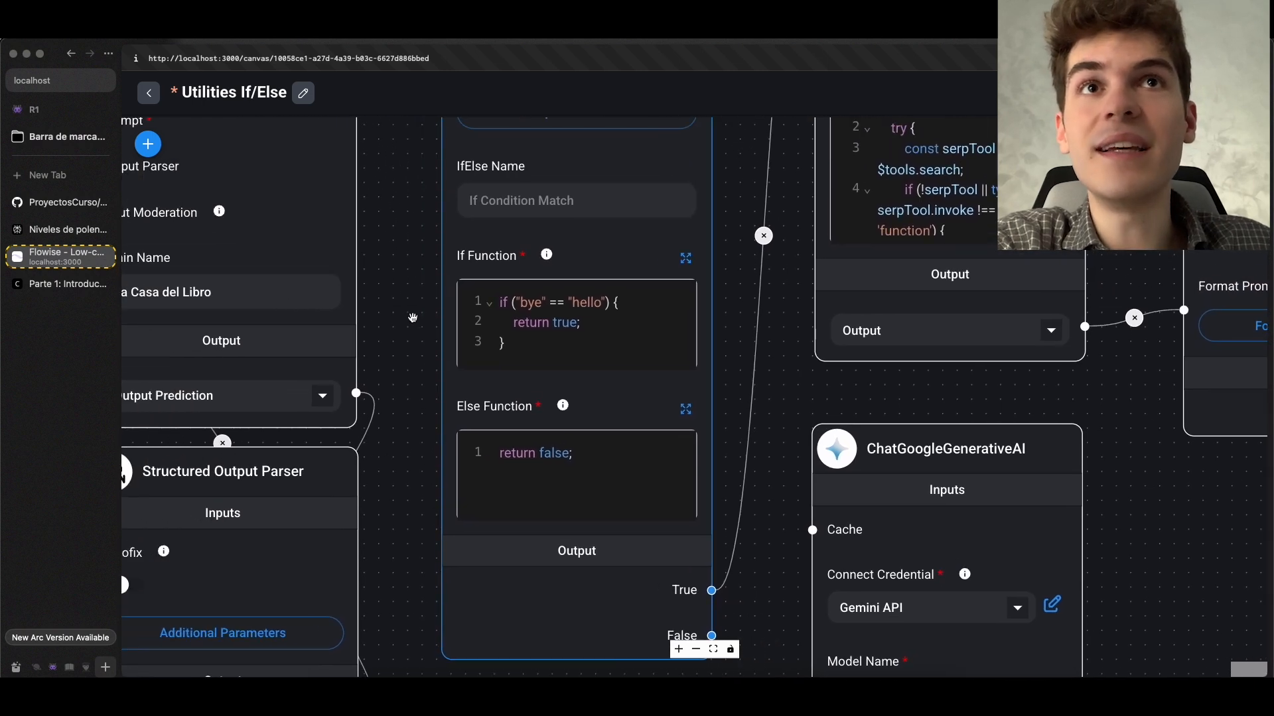
Connect the IfElse Function's False output to the Format Prompt Values input of the returned-books Prompt Template
{"action": "scroll", "coordinate": [413, 318], "scroll_direction": "down", "scroll_amount": 1}
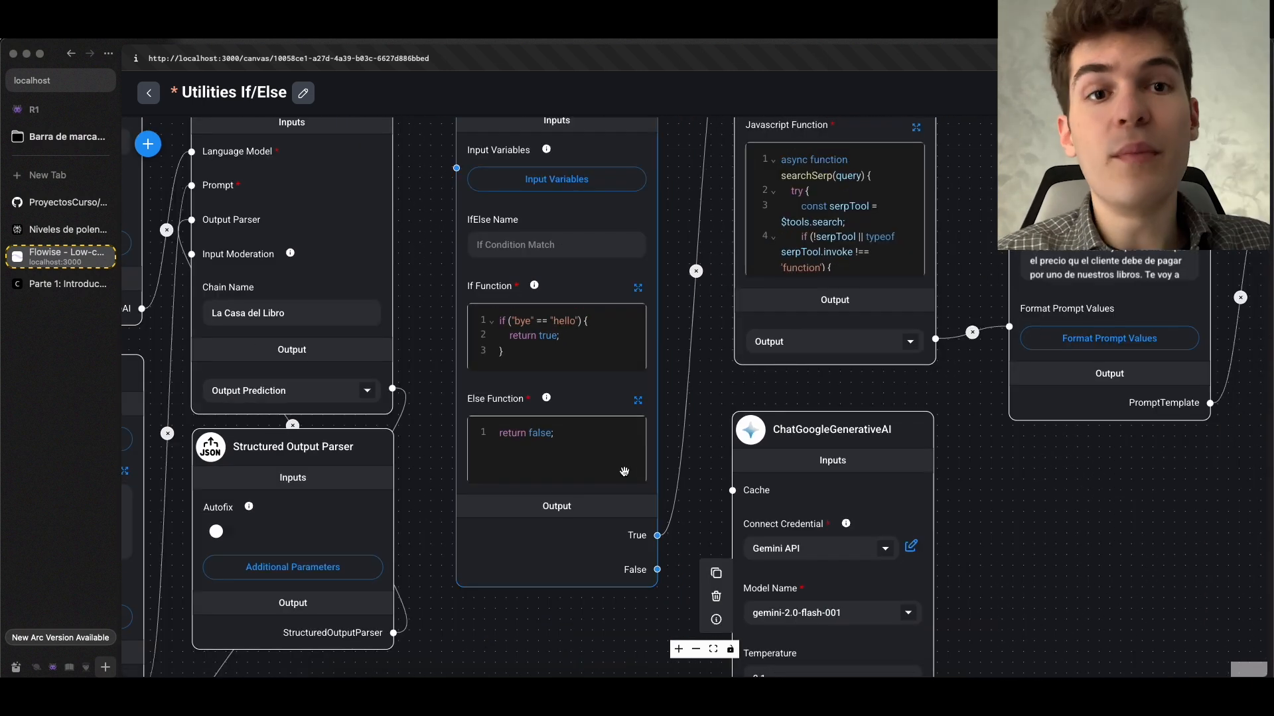
{"action": "scroll", "coordinate": [566, 358], "scroll_direction": "up", "scroll_amount": 1}
{"action": "scroll", "coordinate": [566, 358], "scroll_direction": "up", "scroll_amount": 2}
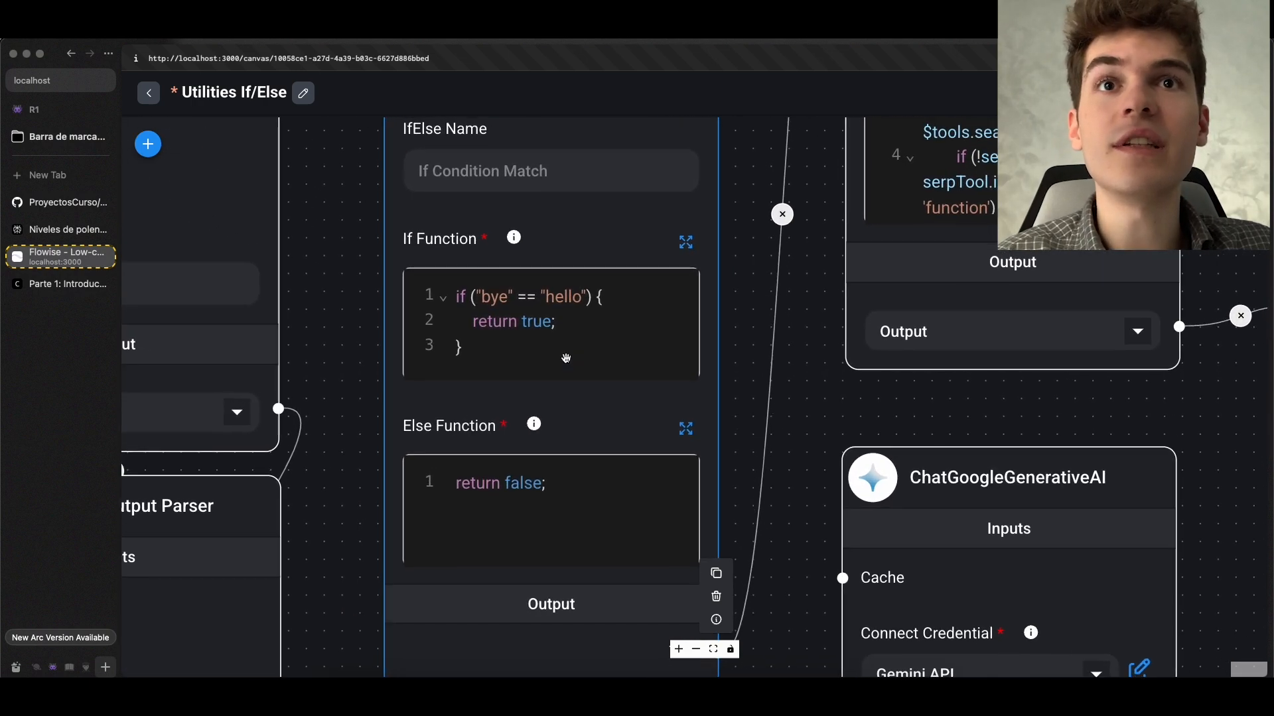
{"action": "scroll", "coordinate": [545, 472], "scroll_direction": "down", "scroll_amount": 3}
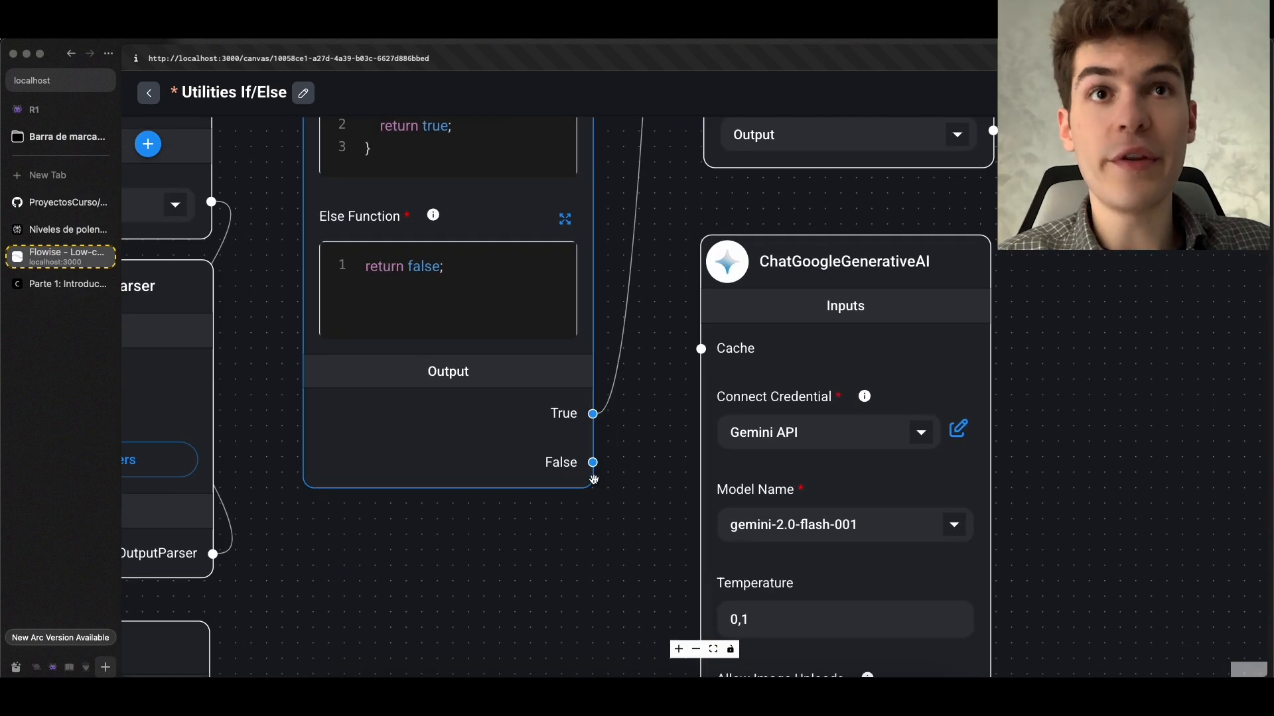
{"action": "scroll", "coordinate": [568, 504], "scroll_direction": "down", "scroll_amount": 5}
{"action": "left_click_drag", "start_coordinate": [558, 575], "coordinate": [513, 329]}
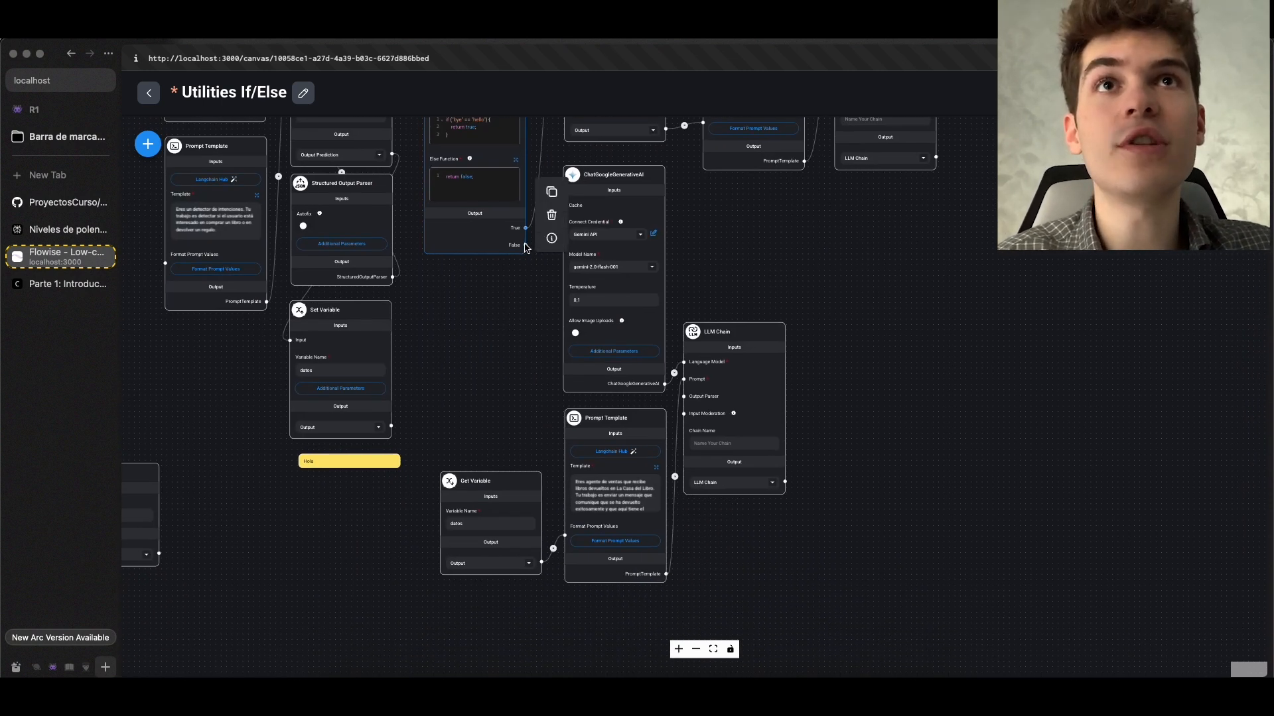
{"action": "left_click_drag", "start_coordinate": [525, 245], "coordinate": [564, 534]}
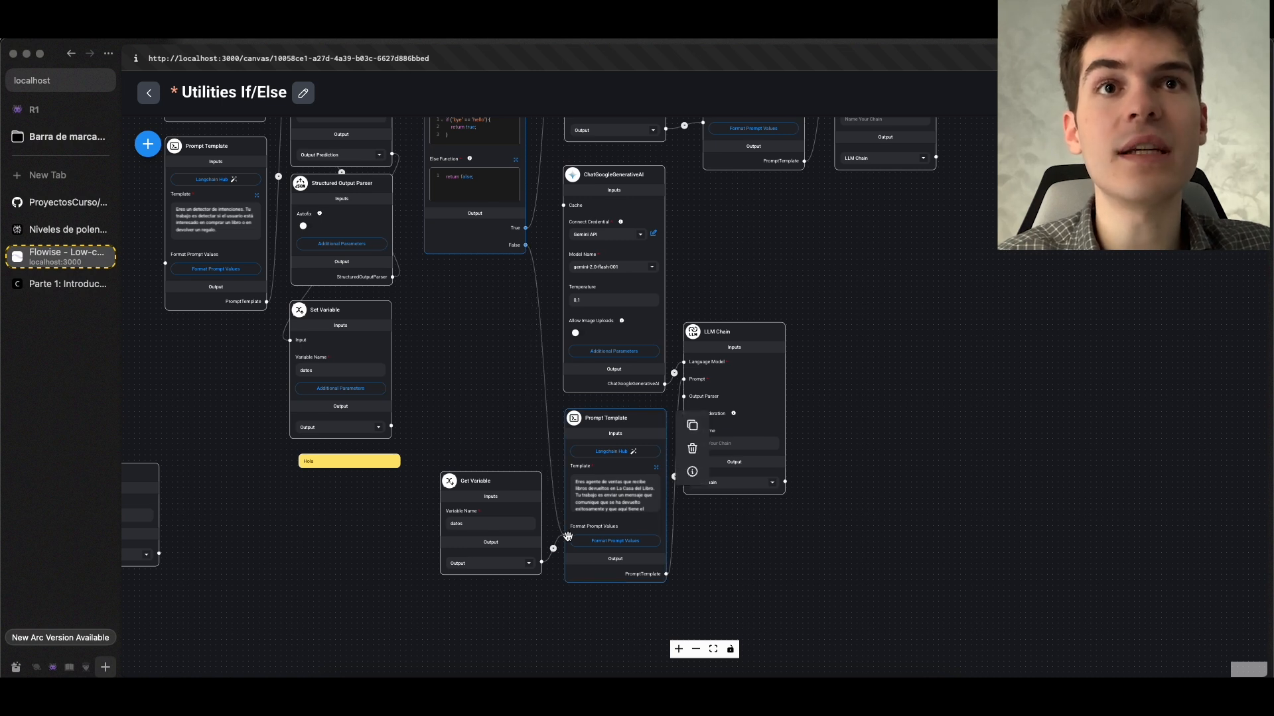
Trace the True and False branches from the IfElse Function through their nodes to the two final LLM Chains
{"action": "scroll", "coordinate": [623, 459], "scroll_direction": "up", "scroll_amount": 2}
{"action": "scroll", "coordinate": [624, 459], "scroll_direction": "up", "scroll_amount": 3}
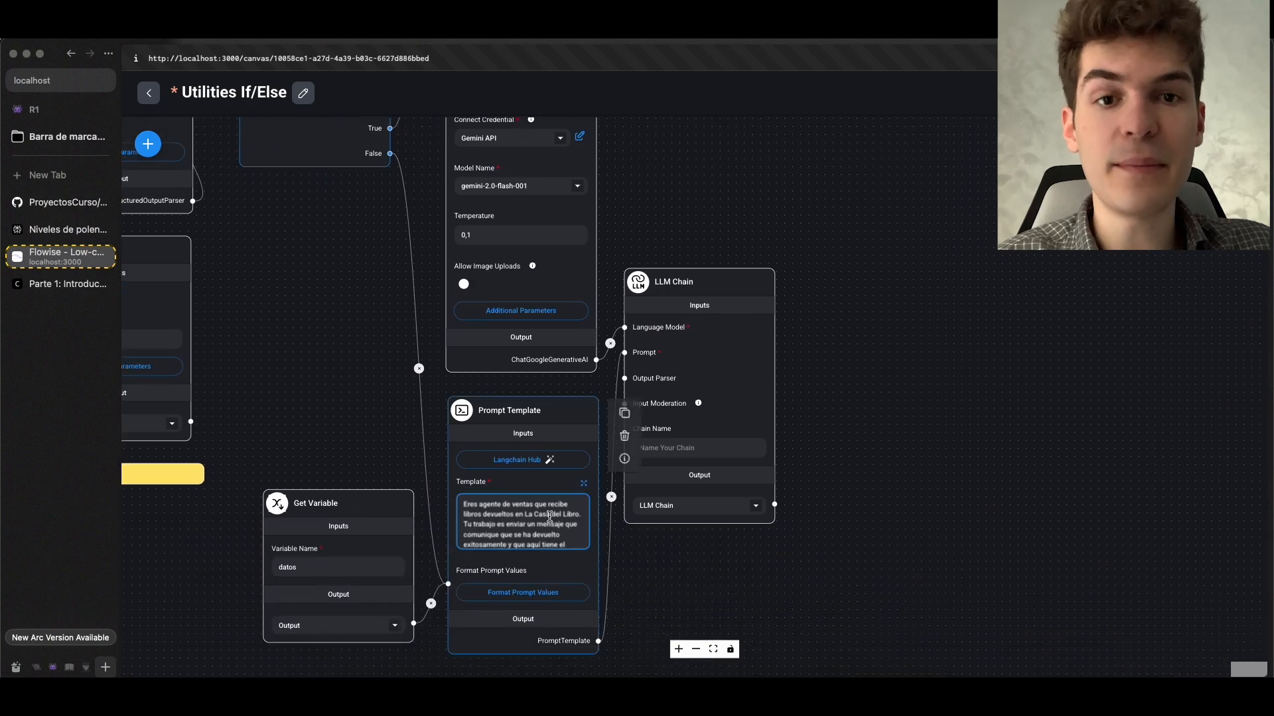
{"action": "scroll", "coordinate": [678, 496], "scroll_direction": "down", "scroll_amount": 5}
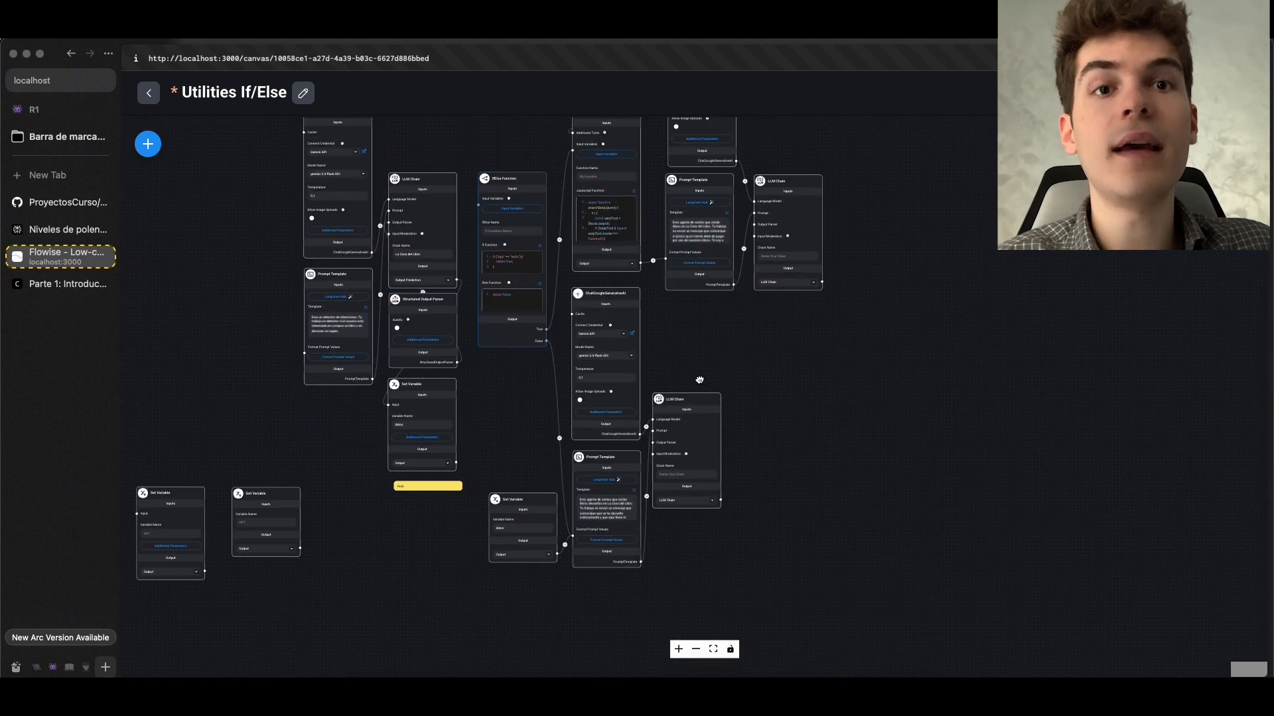
{"action": "left_click_drag", "start_coordinate": [699, 381], "coordinate": [678, 675]}
{"action": "scroll", "coordinate": [632, 439], "scroll_direction": "up", "scroll_amount": 3}
{"action": "scroll", "coordinate": [742, 417], "scroll_direction": "up", "scroll_amount": 1}
{"action": "left_click_drag", "start_coordinate": [872, 429], "coordinate": [858, 309]}
{"action": "scroll", "coordinate": [690, 367], "scroll_direction": "up", "scroll_amount": 5}
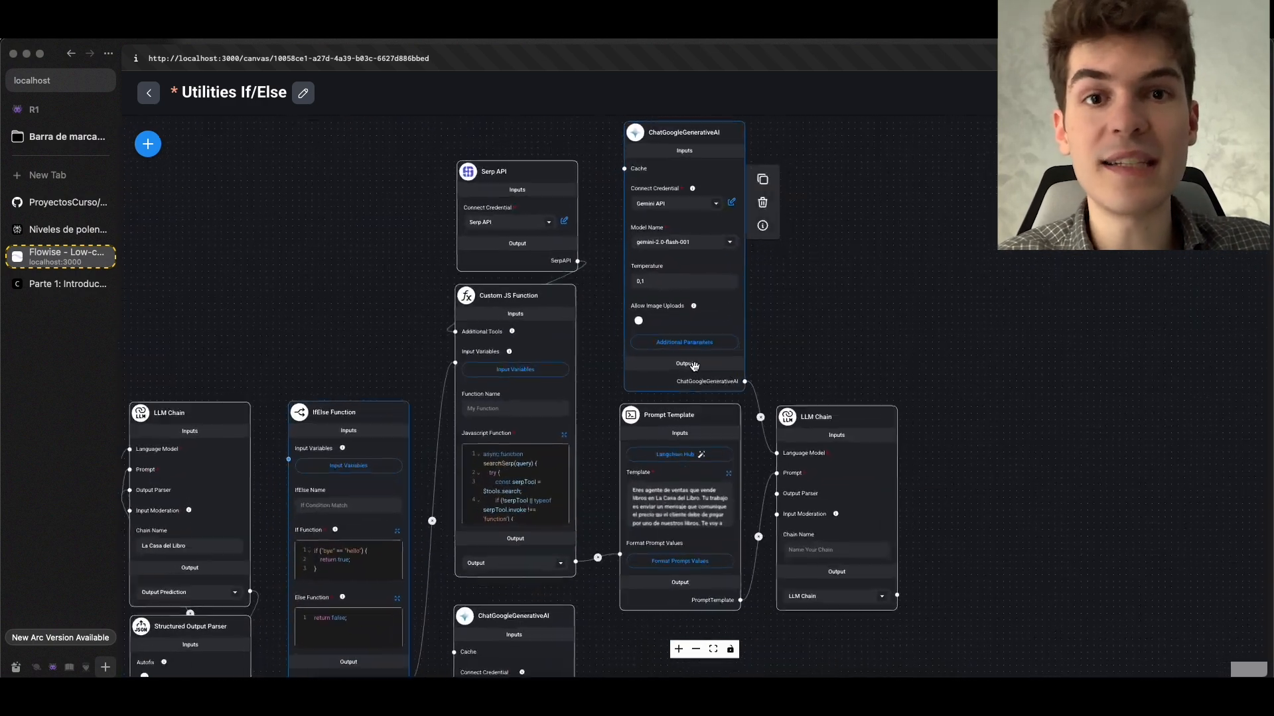
{"action": "left_click_drag", "start_coordinate": [567, 452], "coordinate": [834, 290]}
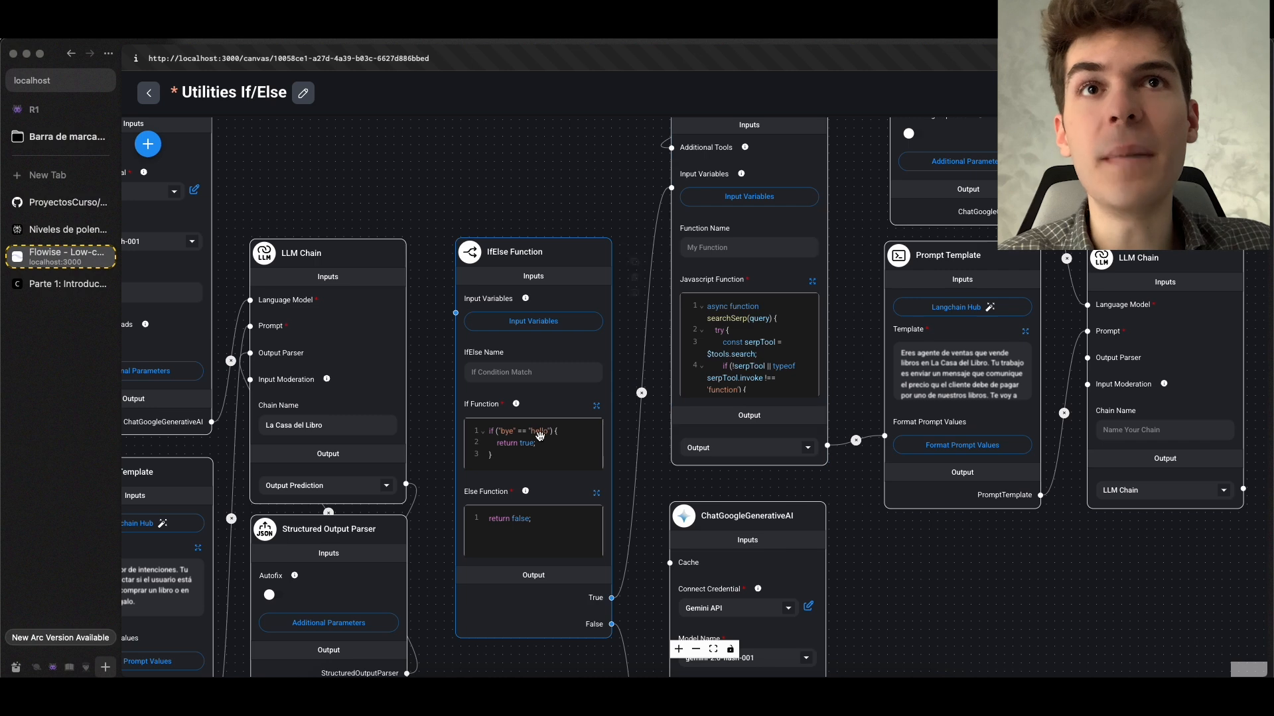
Open the Structured Output Parser's JSON Structure and read the full description of the intencion property alongside the If Function condition
{"action": "scroll", "coordinate": [541, 437], "scroll_direction": "up", "scroll_amount": 4}
{"action": "scroll", "coordinate": [541, 436], "scroll_direction": "down", "scroll_amount": 5}
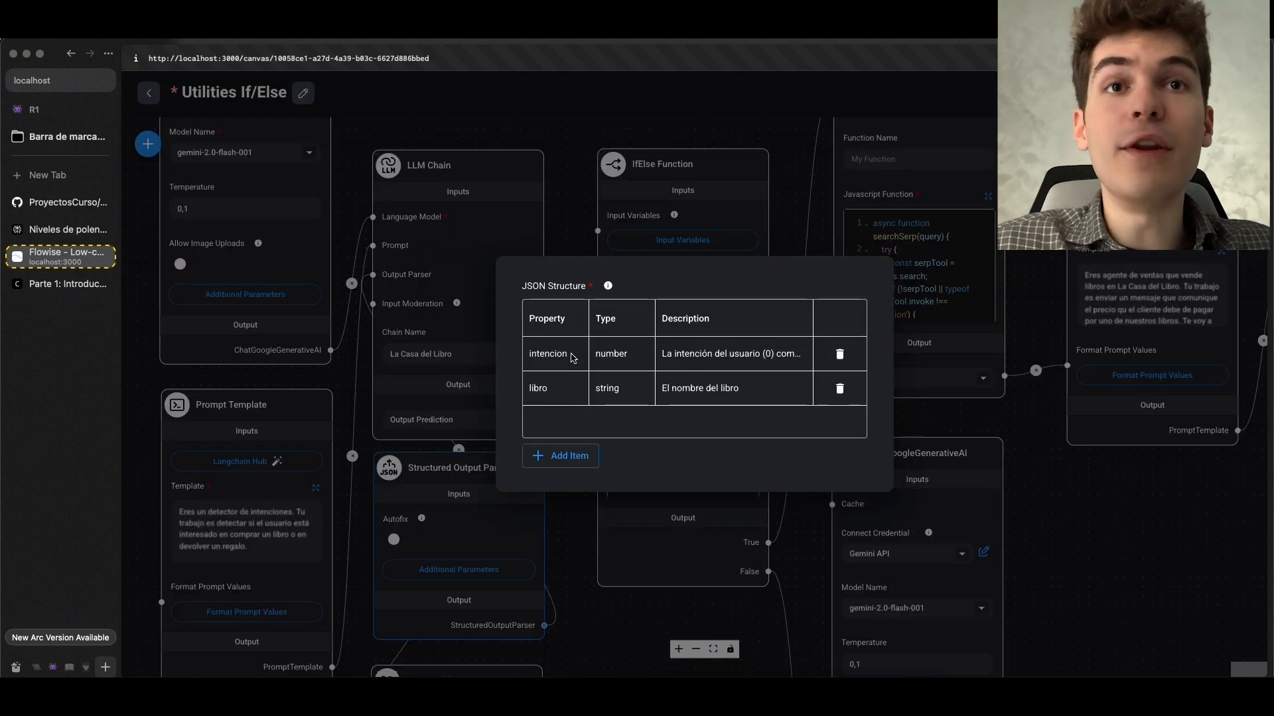
{"action": "left_click", "coordinate": [780, 353]}
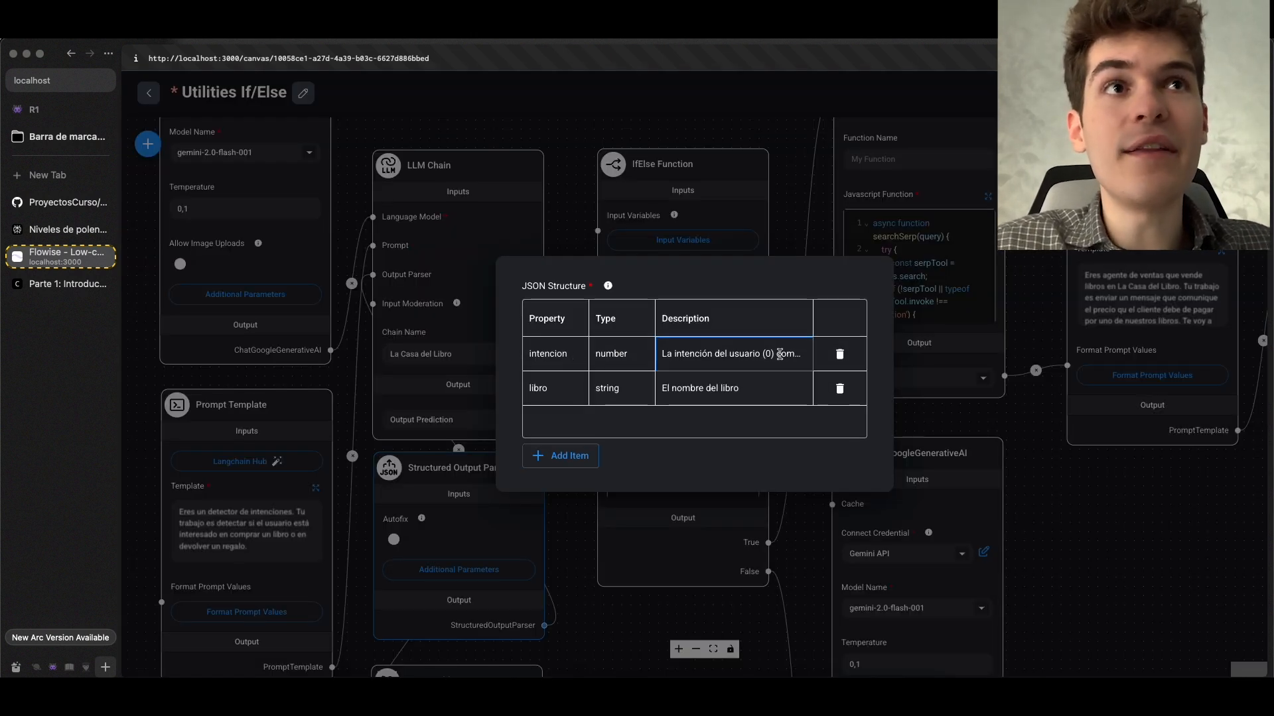
{"action": "double_click", "coordinate": [780, 354]}
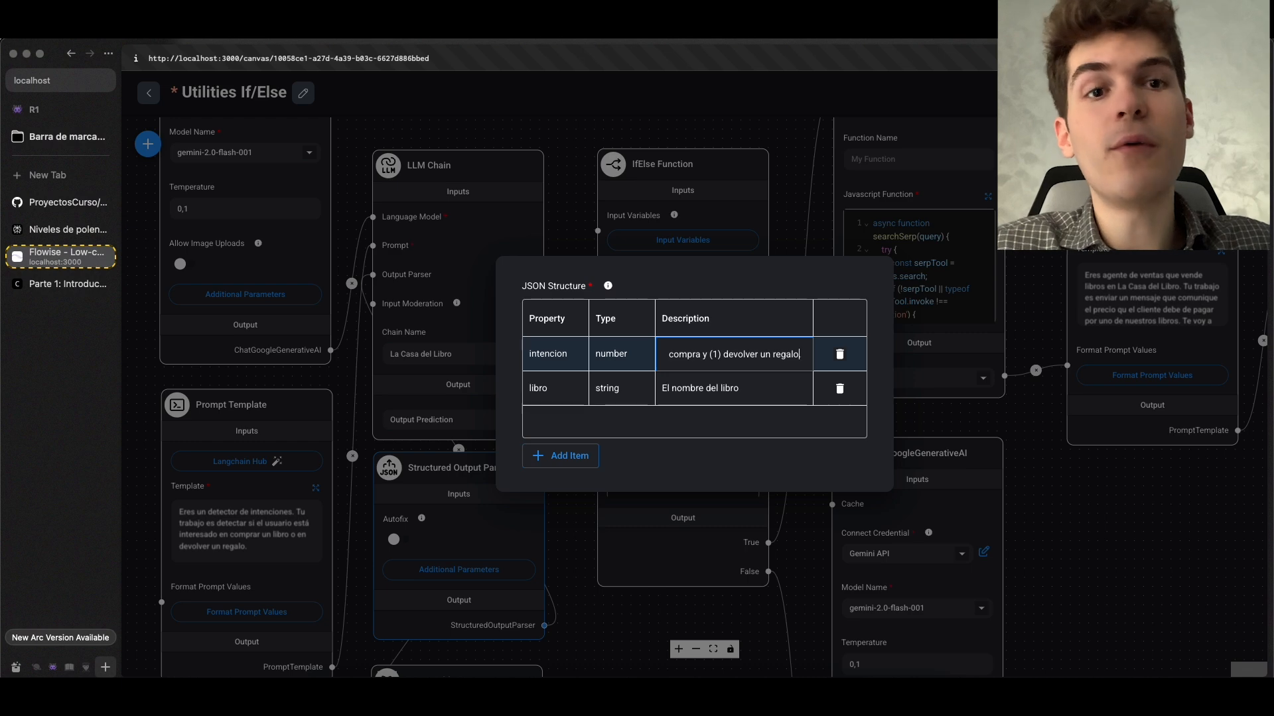
{"action": "left_click", "coordinate": [799, 212]}
{"action": "left_click_drag", "start_coordinate": [799, 213], "coordinate": [602, 370]}
{"action": "left_click", "coordinate": [723, 316]}
{"action": "left_click_drag", "start_coordinate": [834, 273], "coordinate": [660, 296]}
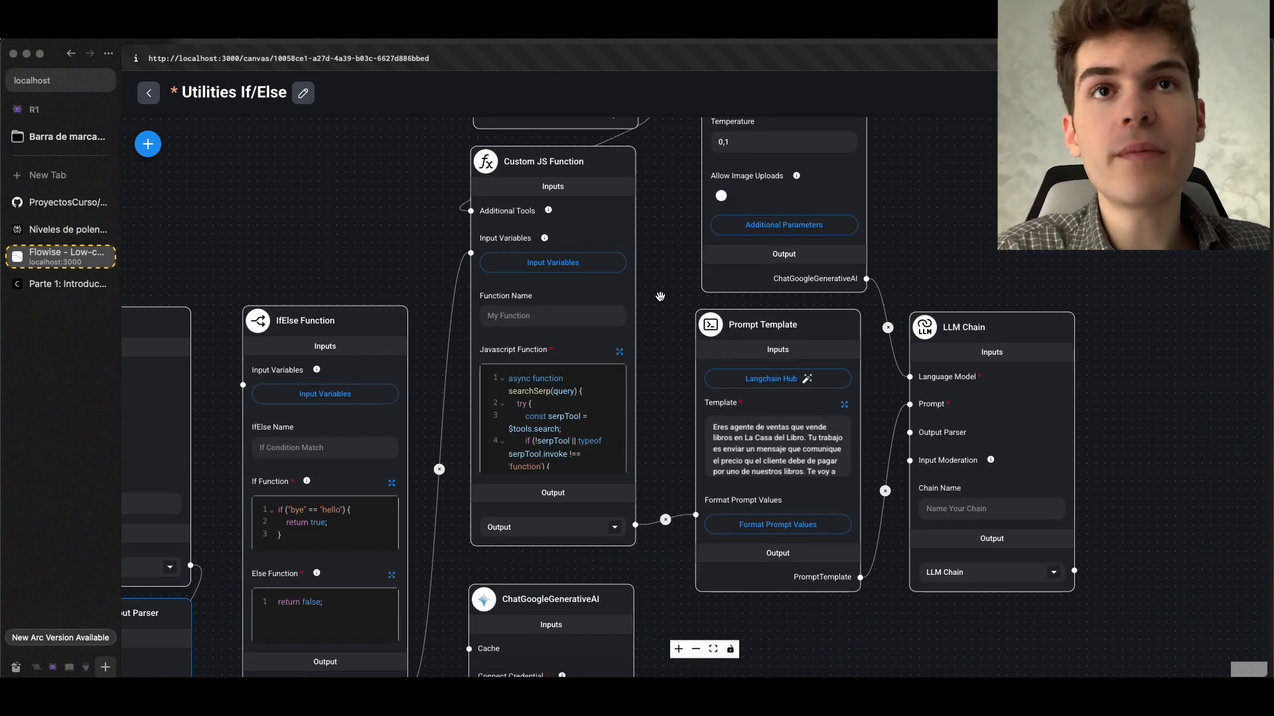
{"action": "scroll", "coordinate": [661, 296], "scroll_direction": "up", "scroll_amount": 5}
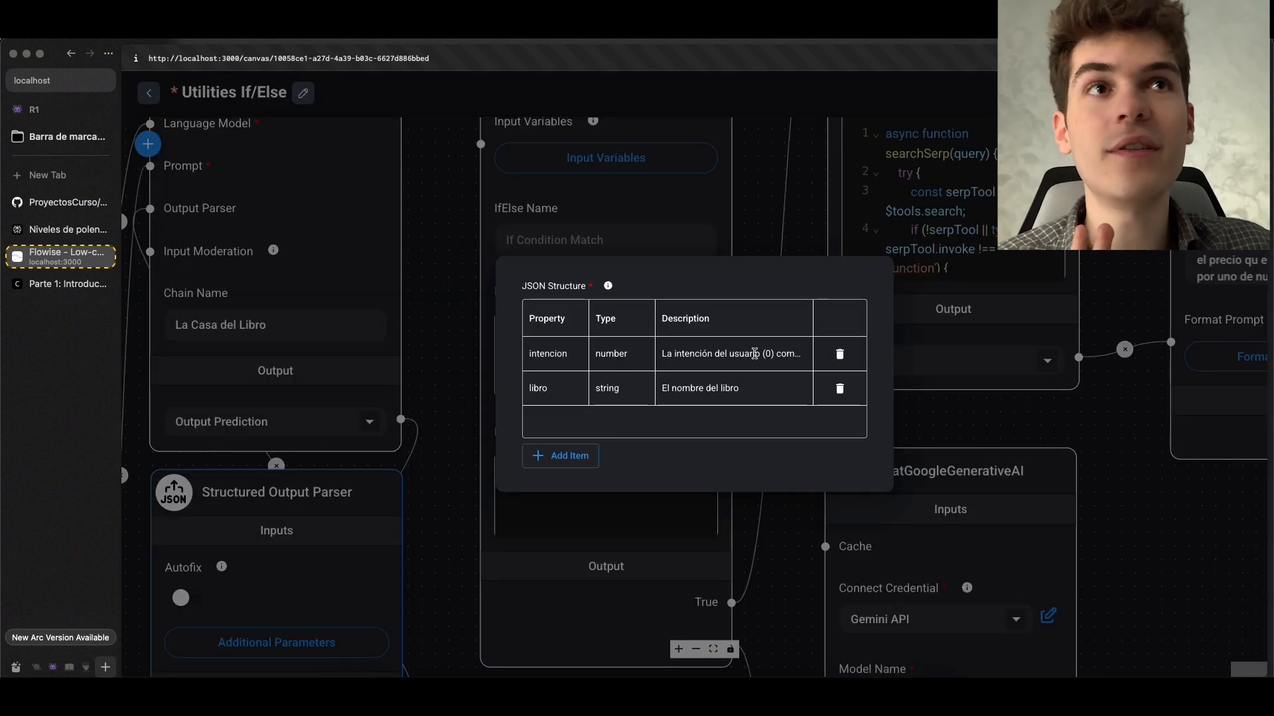
{"action": "left_click", "coordinate": [770, 356]}
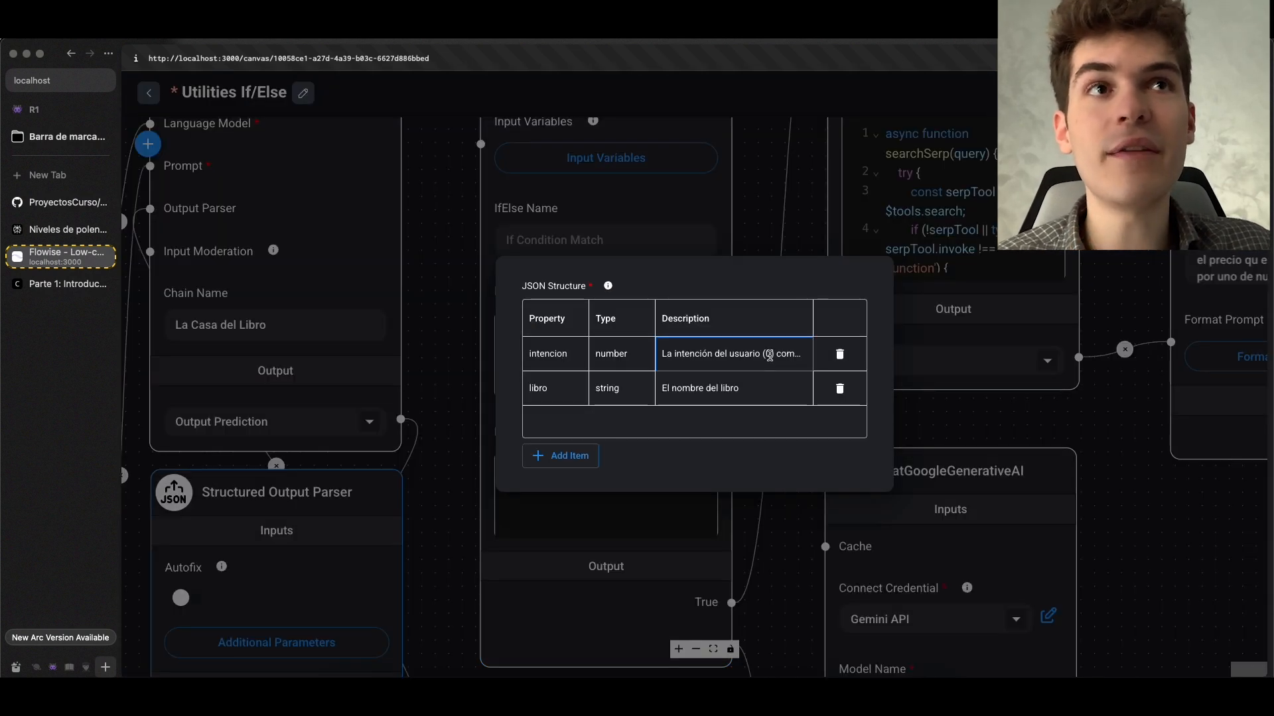
{"action": "left_click", "coordinate": [835, 240]}
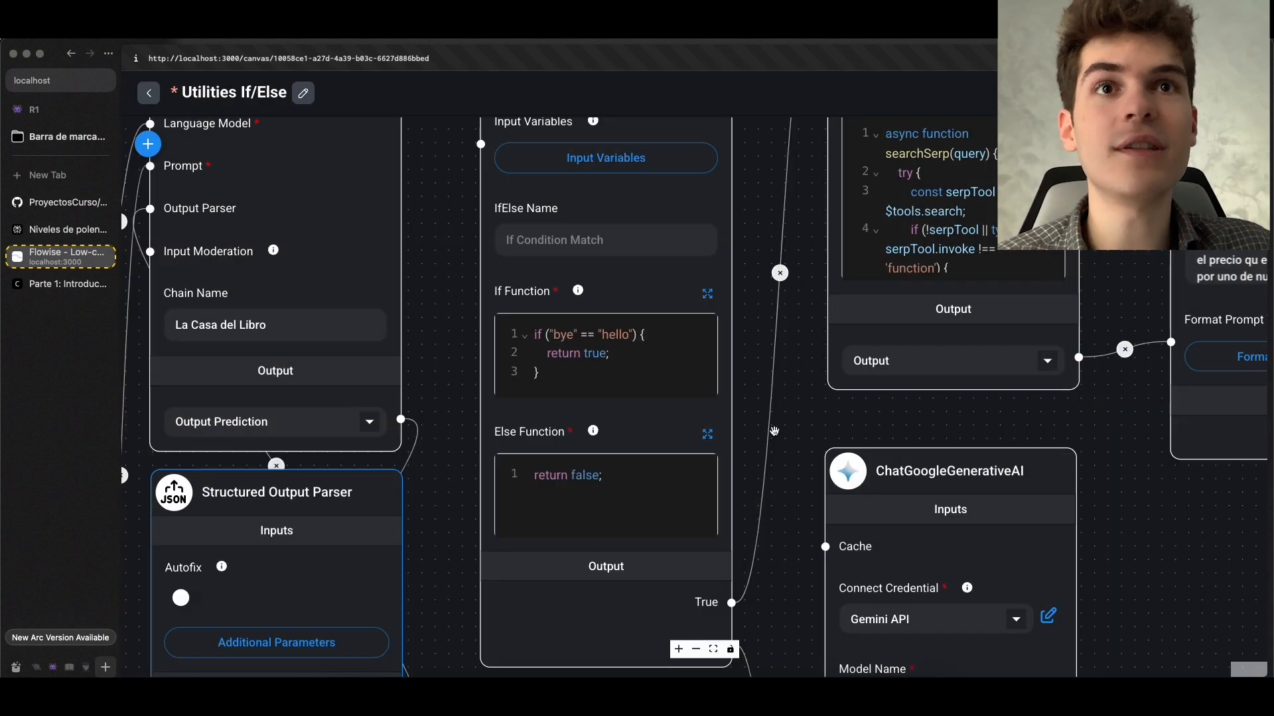
Examine the Else Function code and follow the False output through the returned-books Prompt Template to its LLM Chain
{"action": "left_click", "coordinate": [651, 446]}
{"action": "scroll", "coordinate": [556, 452], "scroll_direction": "up", "scroll_amount": 3}
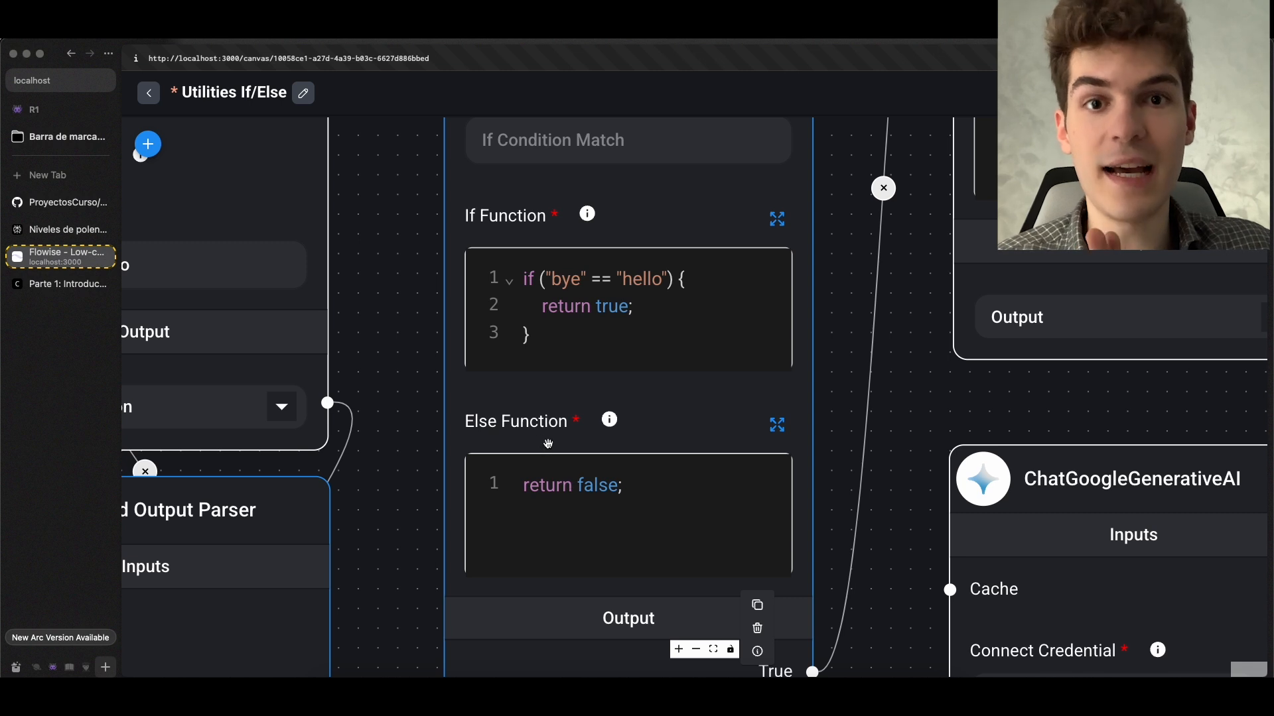
{"action": "scroll", "coordinate": [549, 443], "scroll_direction": "down", "scroll_amount": 3}
{"action": "left_click_drag", "start_coordinate": [773, 559], "coordinate": [682, 304]}
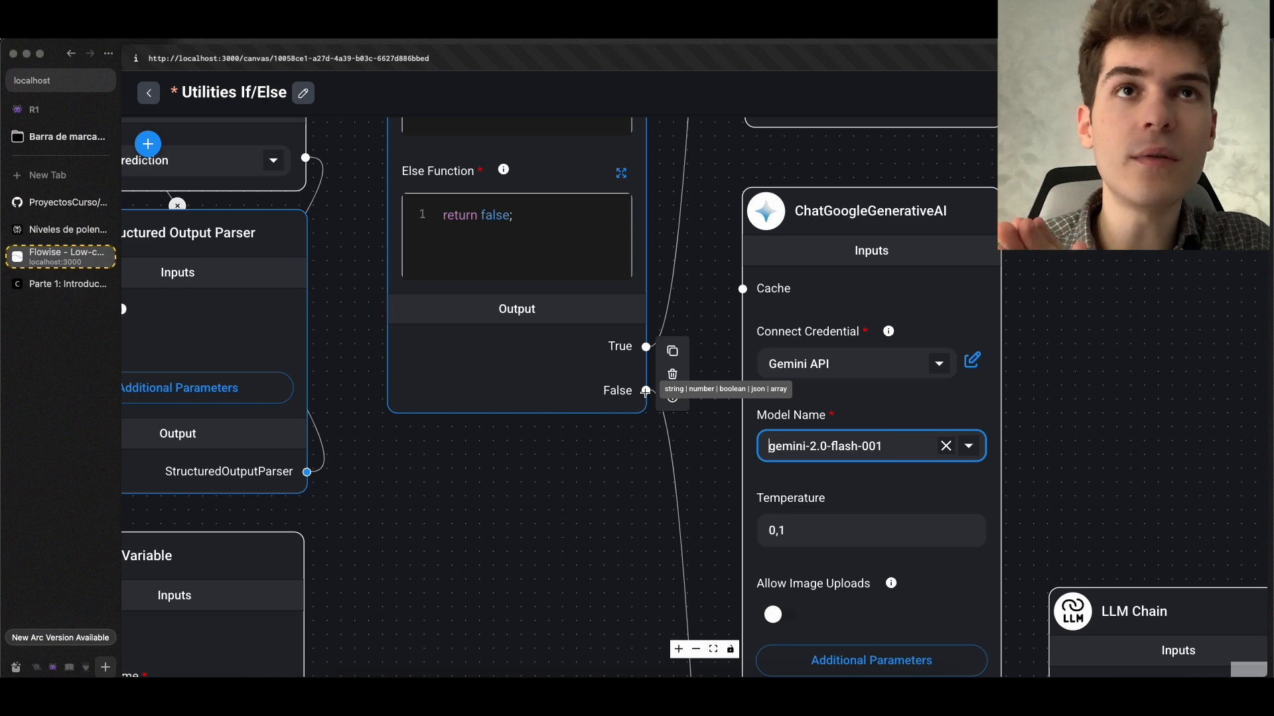
{"action": "scroll", "coordinate": [603, 475], "scroll_direction": "down", "scroll_amount": 3}
{"action": "left_click_drag", "start_coordinate": [547, 472], "coordinate": [663, 571]}
{"action": "scroll", "coordinate": [691, 596], "scroll_direction": "down", "scroll_amount": 1}
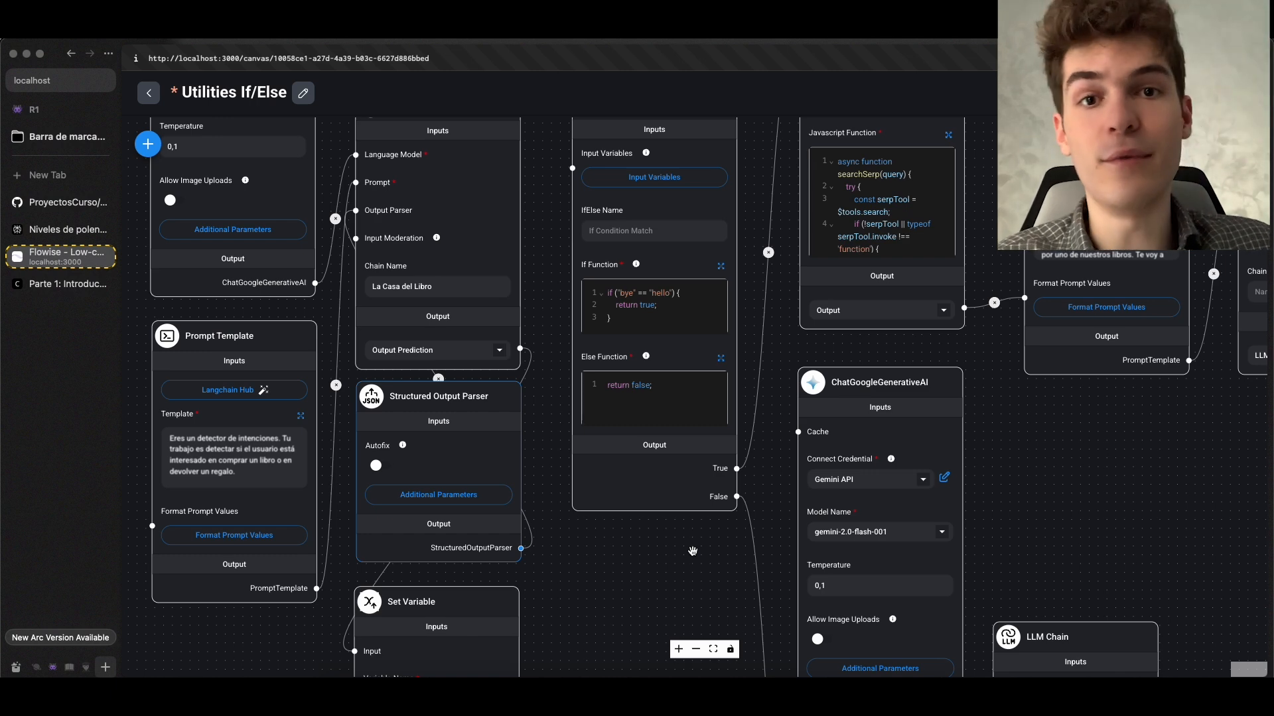
{"action": "scroll", "coordinate": [692, 551], "scroll_direction": "down", "scroll_amount": 1}
{"action": "left_click_drag", "start_coordinate": [692, 551], "coordinate": [484, 305]}
{"action": "left_click_drag", "start_coordinate": [924, 352], "coordinate": [897, 161]}
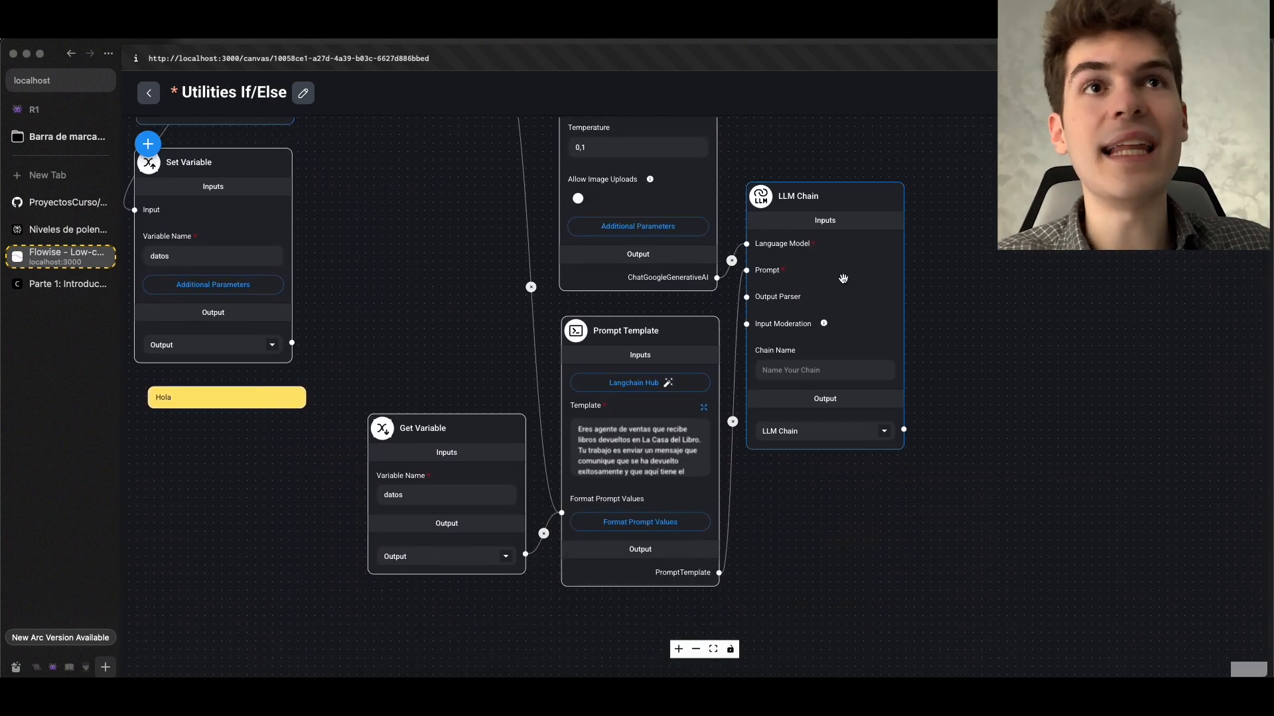
{"action": "scroll", "coordinate": [826, 315], "scroll_direction": "right", "scroll_amount": 2}
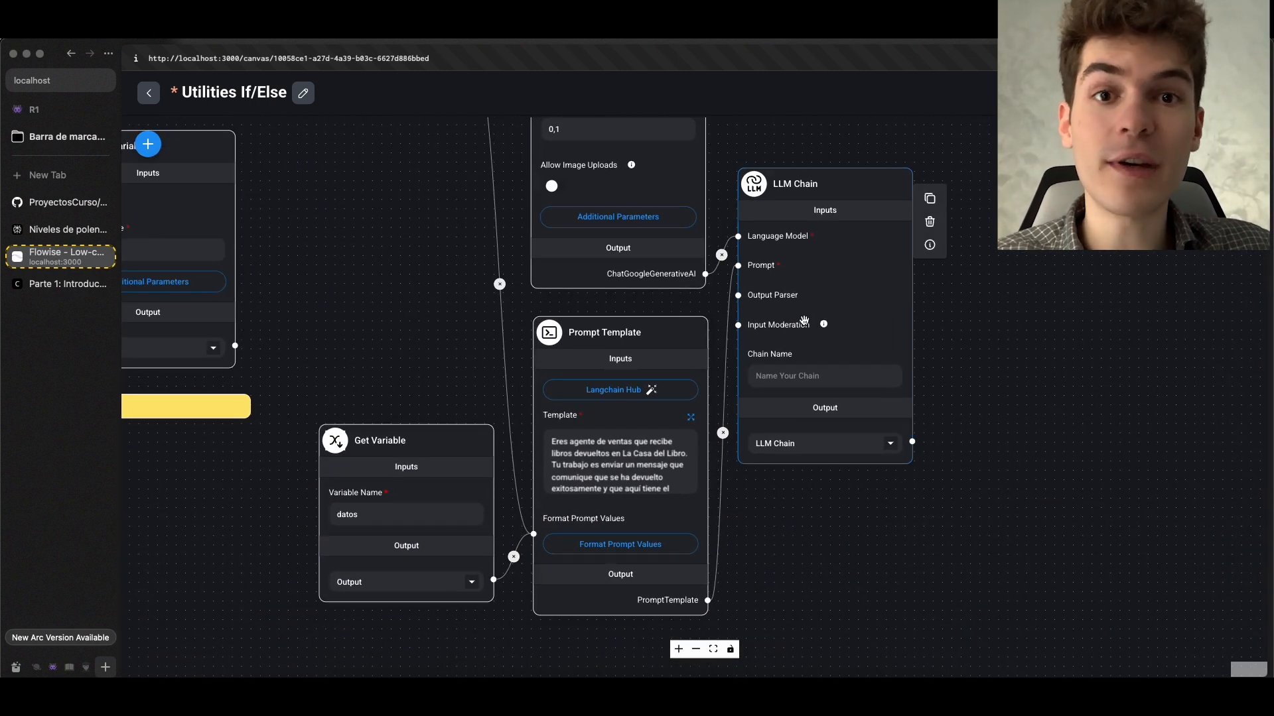
{"action": "scroll", "coordinate": [804, 322], "scroll_direction": "up", "scroll_amount": 2}
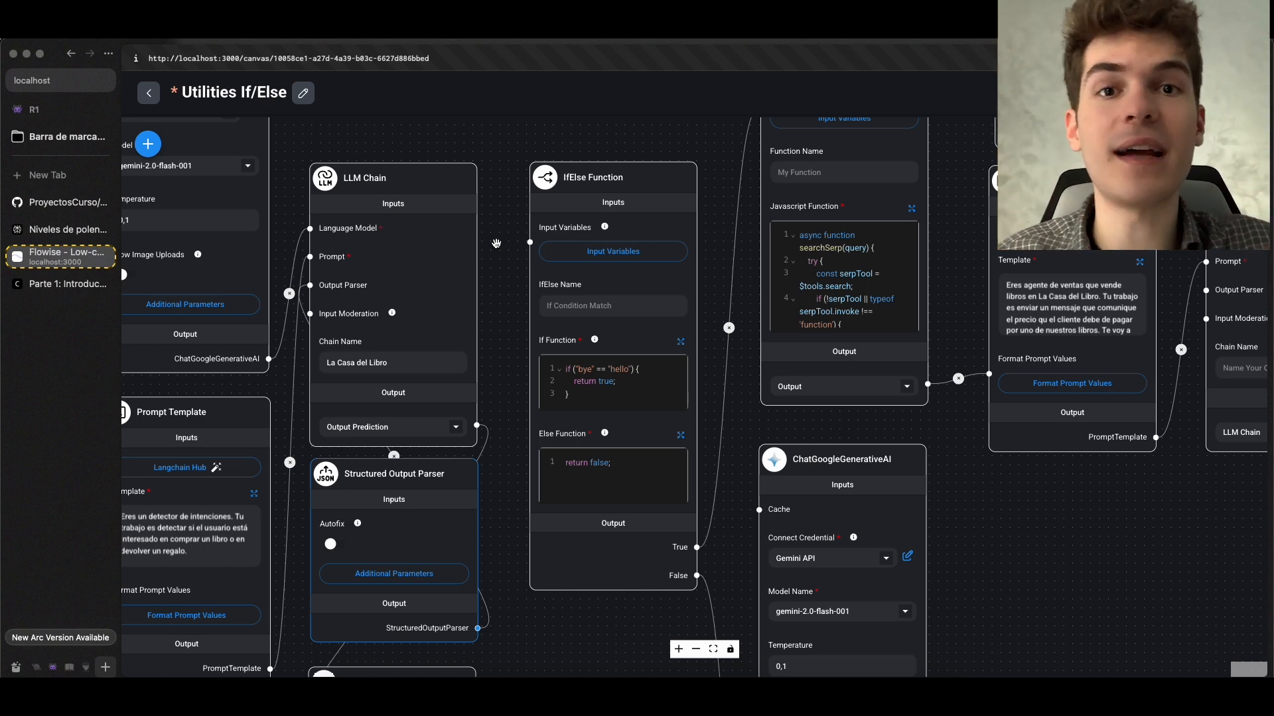
Try connecting the La Casa del Libro LLM Chain's Output Prediction directly to the IfElse Function's Input Variables
{"action": "left_click_drag", "start_coordinate": [496, 244], "coordinate": [558, 294]}
{"action": "scroll", "coordinate": [594, 234], "scroll_direction": "up", "scroll_amount": 1}
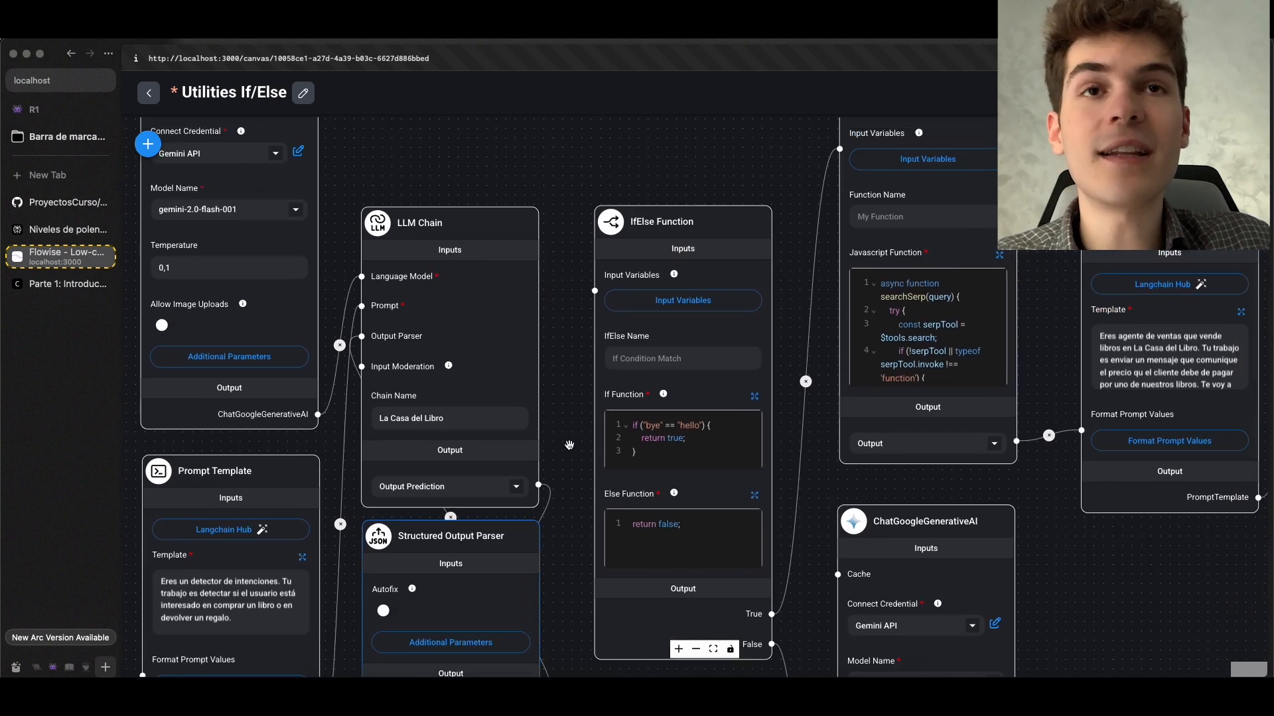
{"action": "mouse_move", "coordinate": [538, 485]}
{"action": "left_mouse_down"}
{"action": "mouse_move", "coordinate": [595, 383]}
{"action": "mouse_move", "coordinate": [596, 291]}
{"action": "left_mouse_up"}
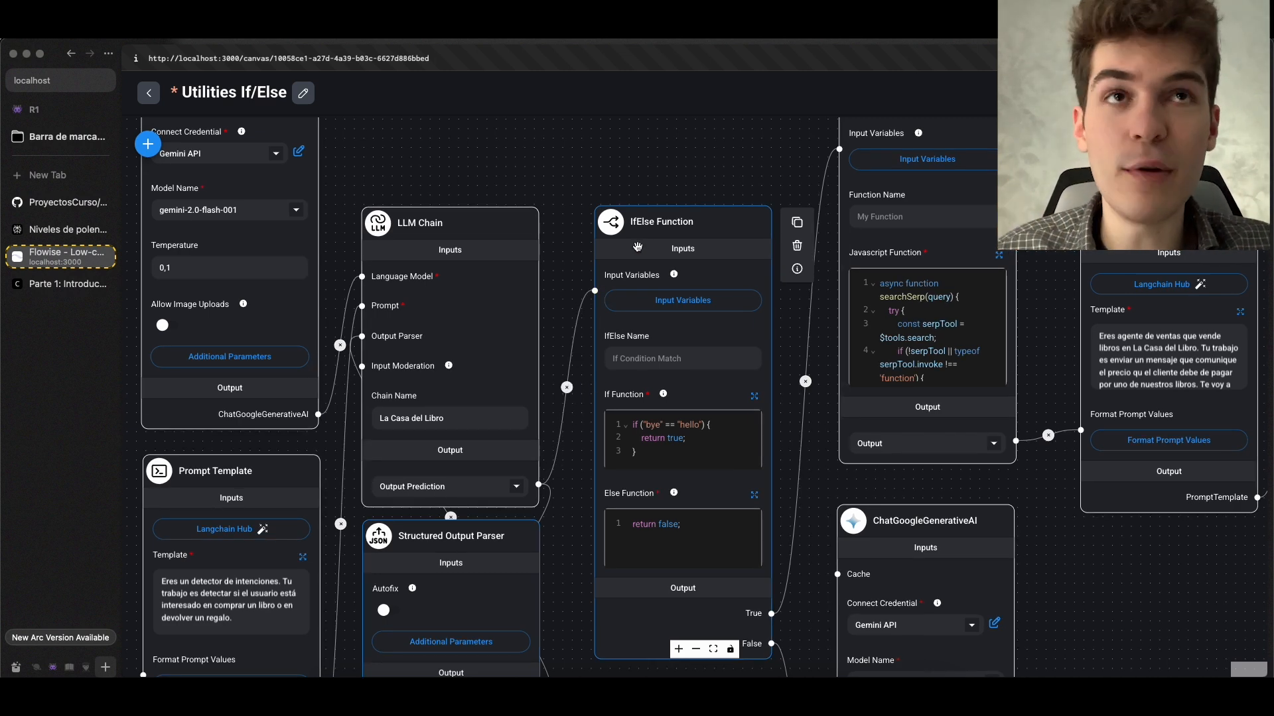
Place the datos Set Variable node below the IfElse Function and connect its output to the IfElse Function's Input Variables
{"action": "scroll", "coordinate": [662, 352], "scroll_direction": "down", "scroll_amount": 3}
{"action": "scroll", "coordinate": [662, 353], "scroll_direction": "up", "scroll_amount": 2}
{"action": "scroll", "coordinate": [661, 353], "scroll_direction": "up", "scroll_amount": 3}
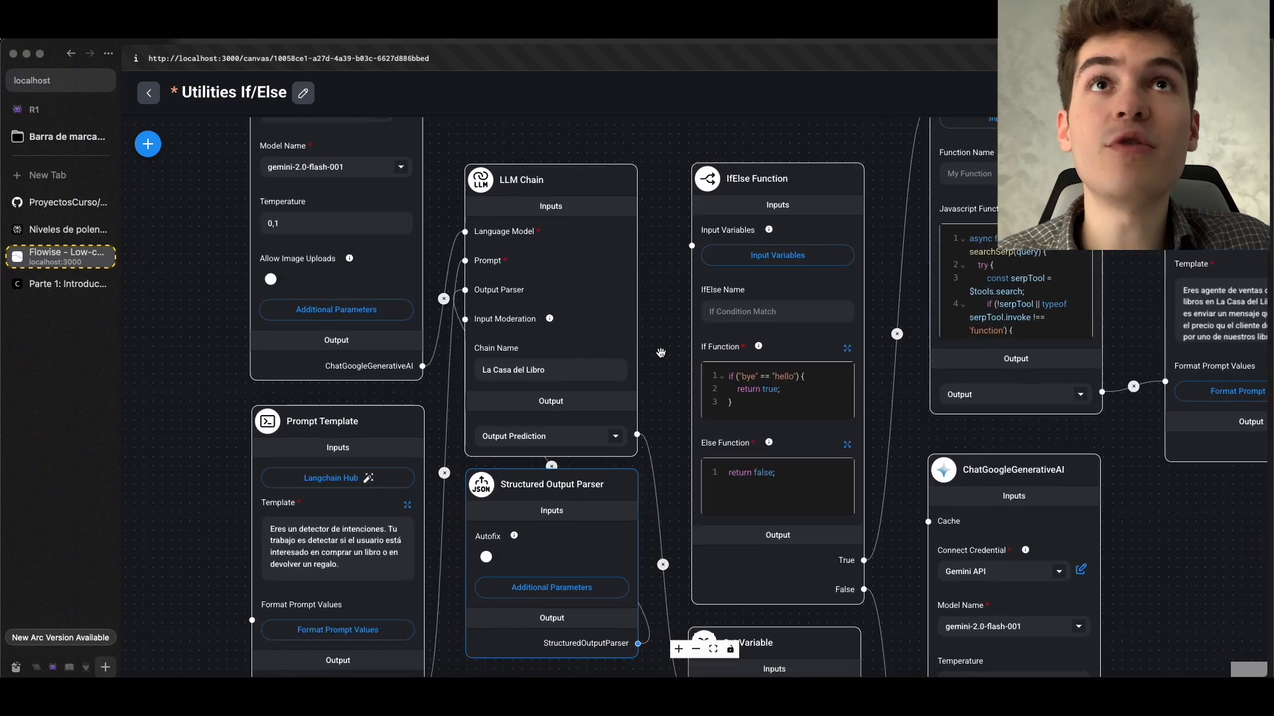
{"action": "left_click_drag", "start_coordinate": [668, 348], "coordinate": [510, 90]}
{"action": "left_click_drag", "start_coordinate": [495, 548], "coordinate": [429, 483]}
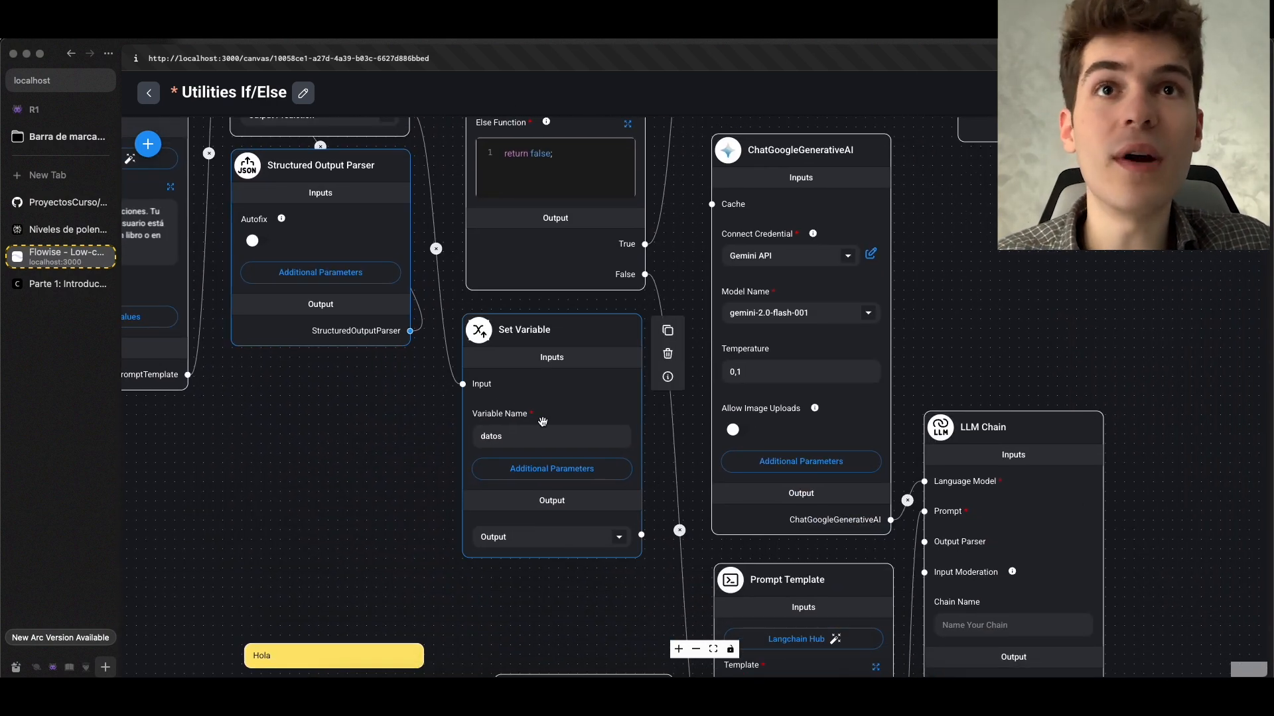
{"action": "scroll", "coordinate": [543, 422], "scroll_direction": "up", "scroll_amount": 2}
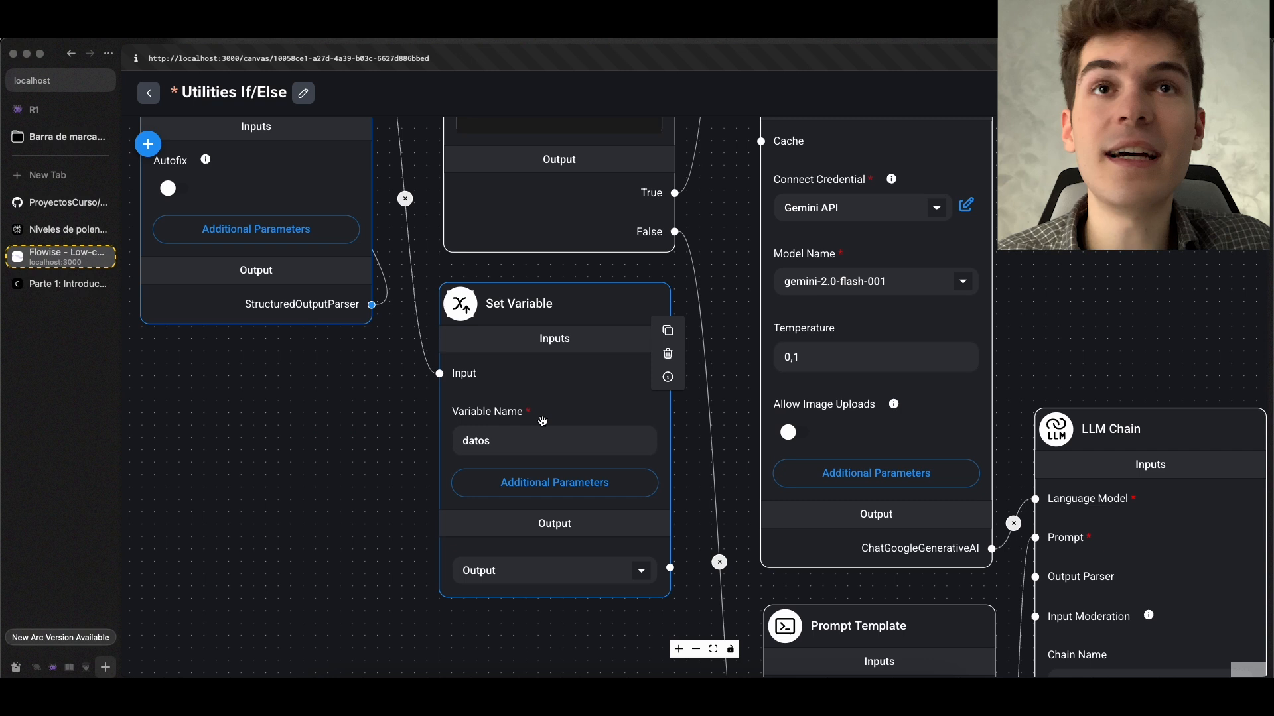
{"action": "left_click", "coordinate": [503, 450]}
{"action": "left_click_drag", "start_coordinate": [671, 568], "coordinate": [456, 293]}
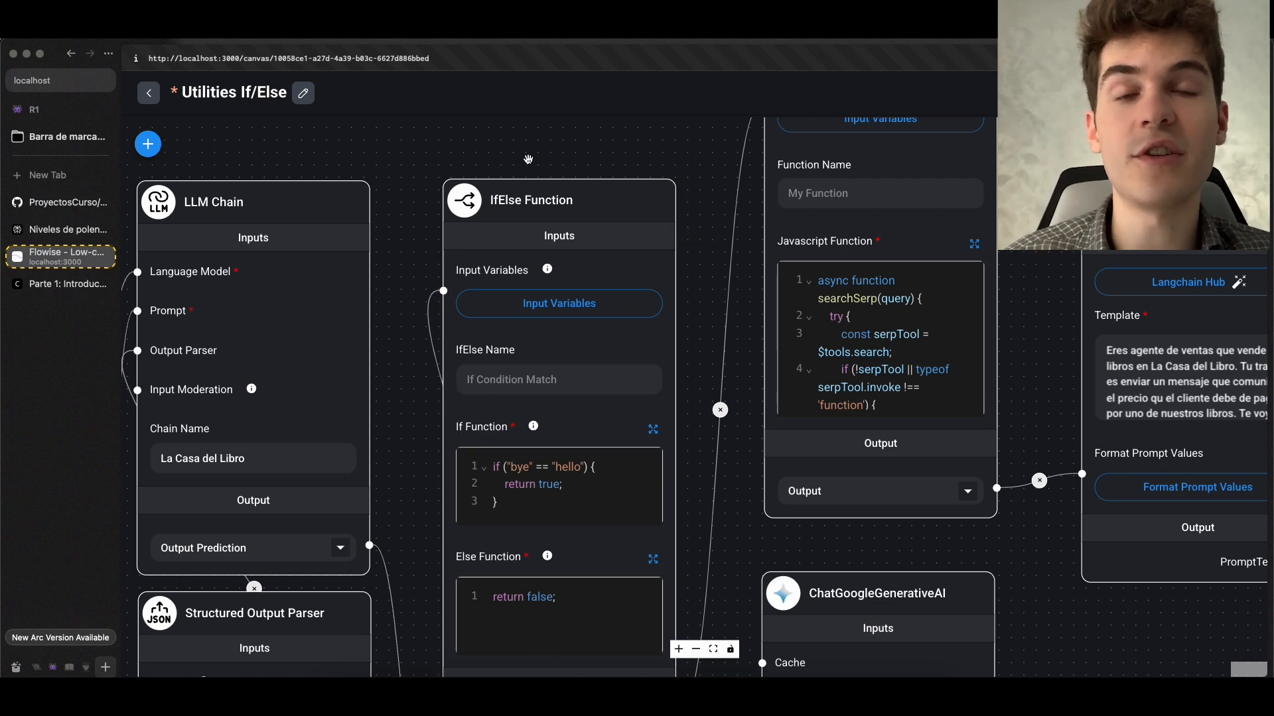
Review the datos Set Variable wiring, the intencion property in the Structured Output Parser's JSON Structure, and the IfElse Function's Input Variables connection
{"action": "scroll", "coordinate": [528, 159], "scroll_direction": "down", "scroll_amount": 5}
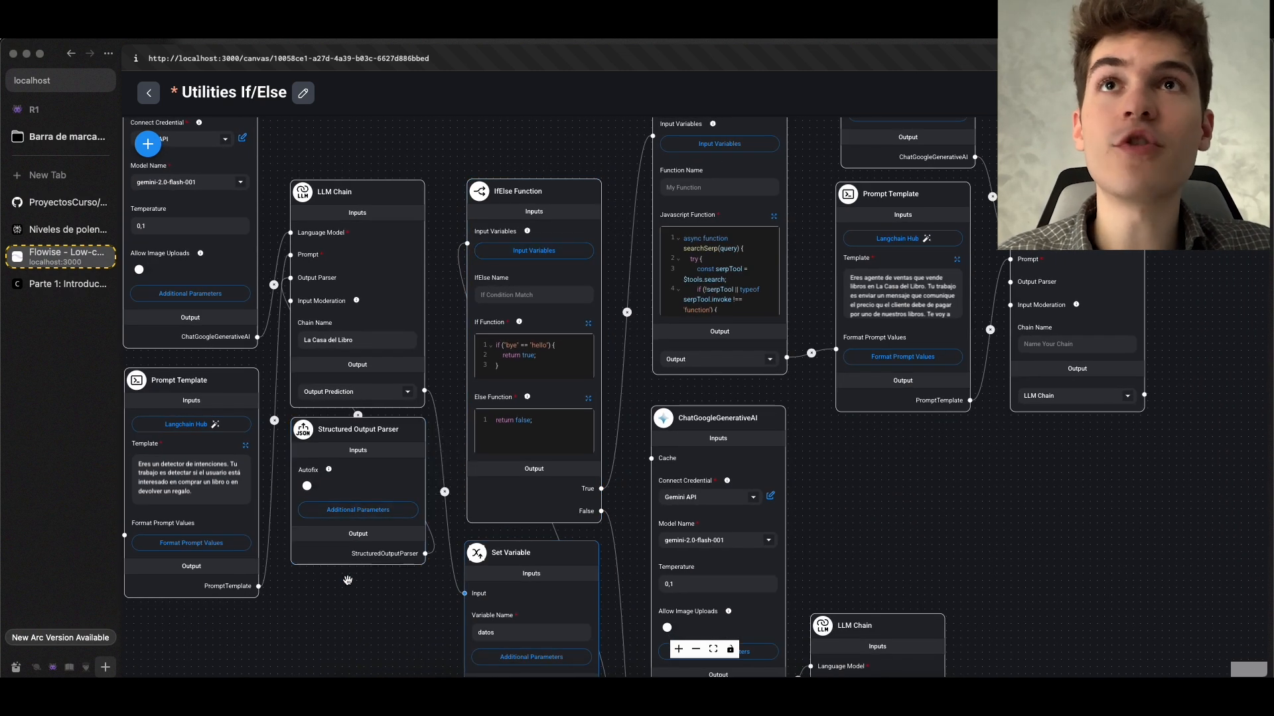
{"action": "scroll", "coordinate": [347, 581], "scroll_direction": "down", "scroll_amount": 1}
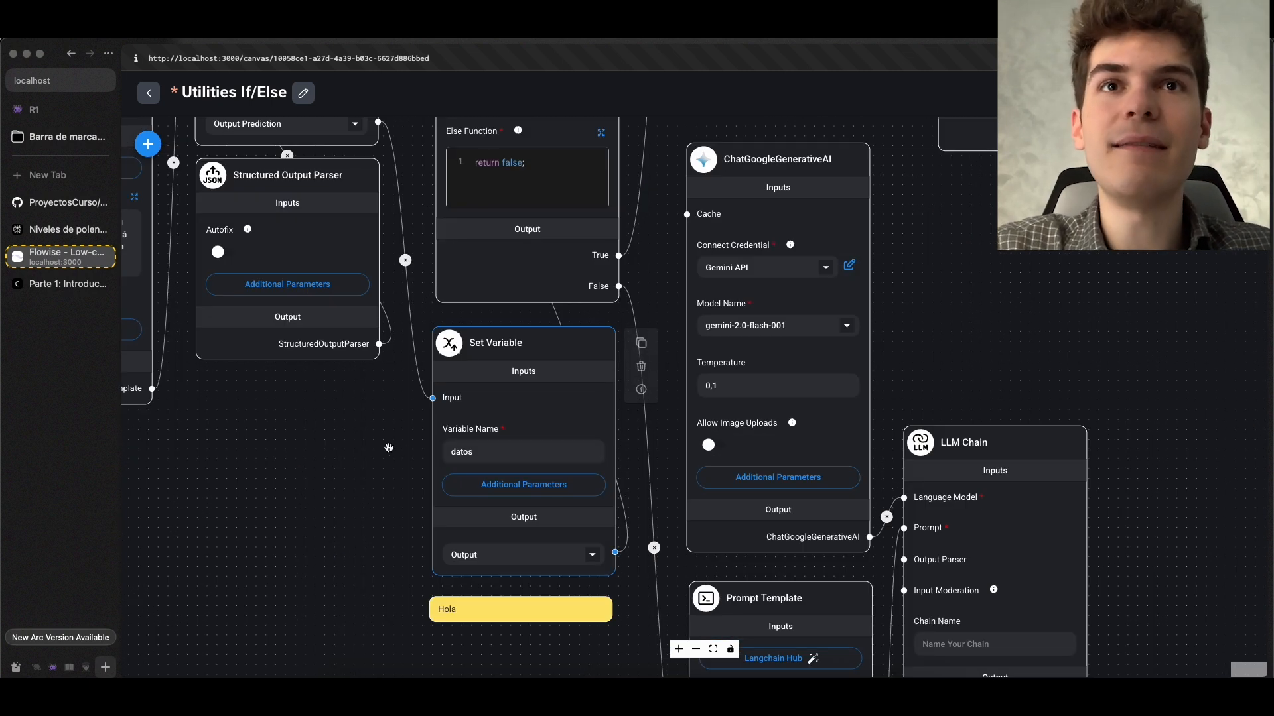
{"action": "left_click_drag", "start_coordinate": [378, 436], "coordinate": [348, 664]}
{"action": "scroll", "coordinate": [512, 348], "scroll_direction": "up", "scroll_amount": 2}
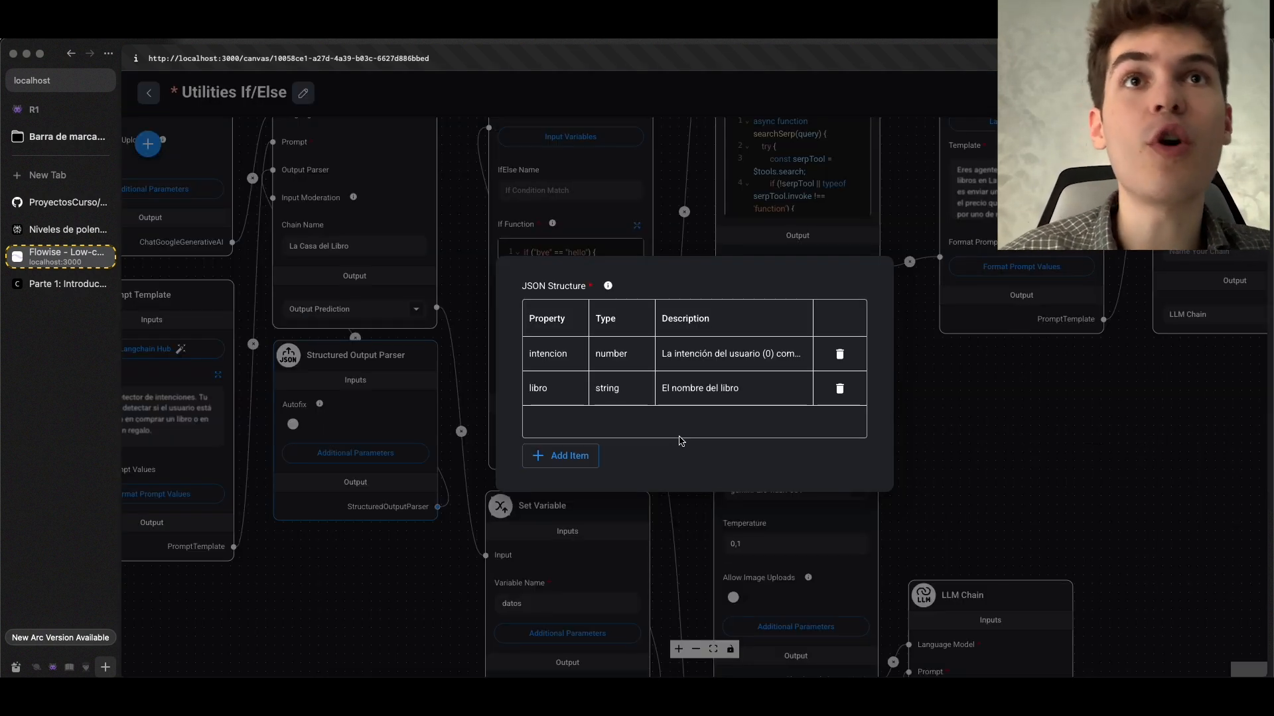
{"action": "left_click", "coordinate": [568, 355]}
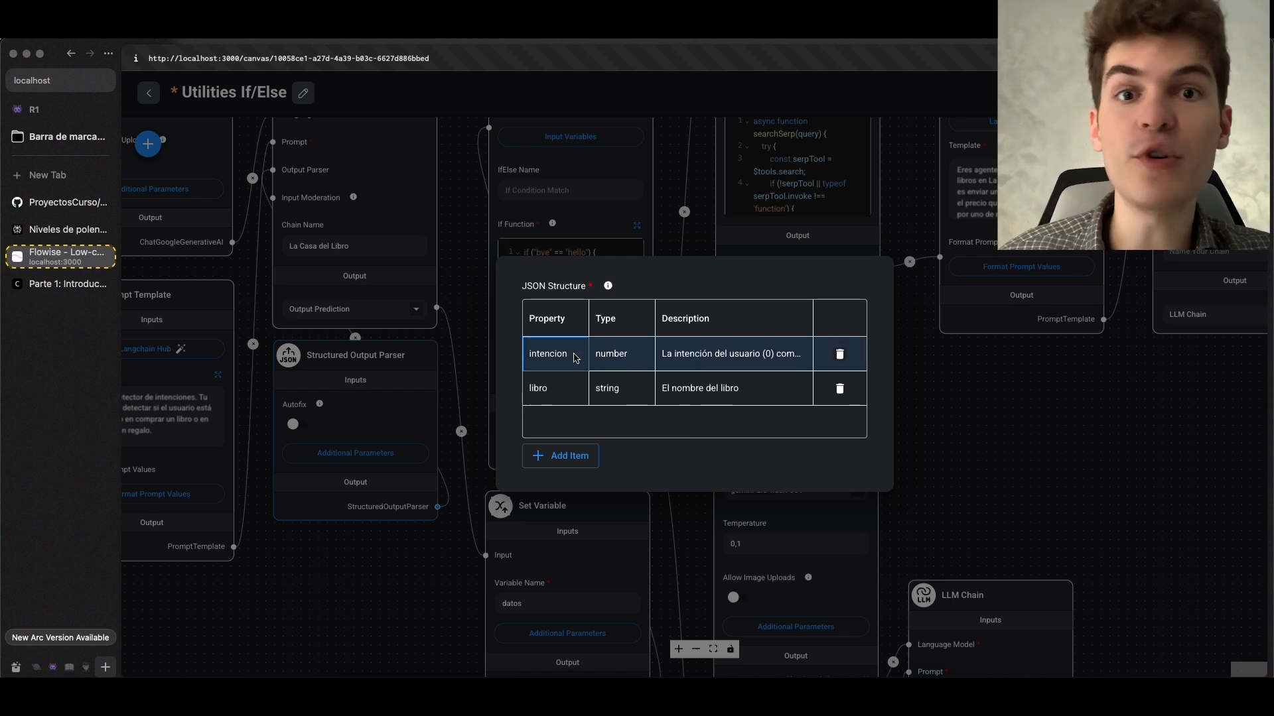
{"action": "left_click", "coordinate": [457, 253]}
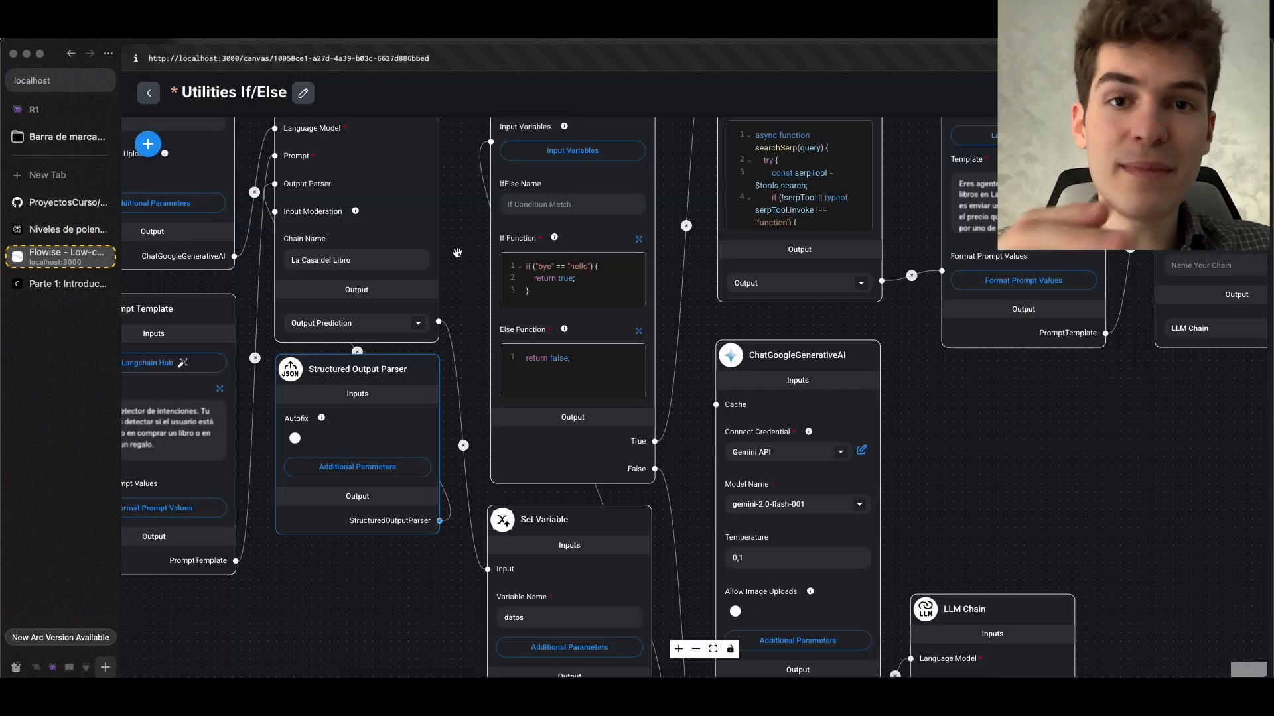
{"action": "left_click_drag", "start_coordinate": [464, 231], "coordinate": [449, 487]}
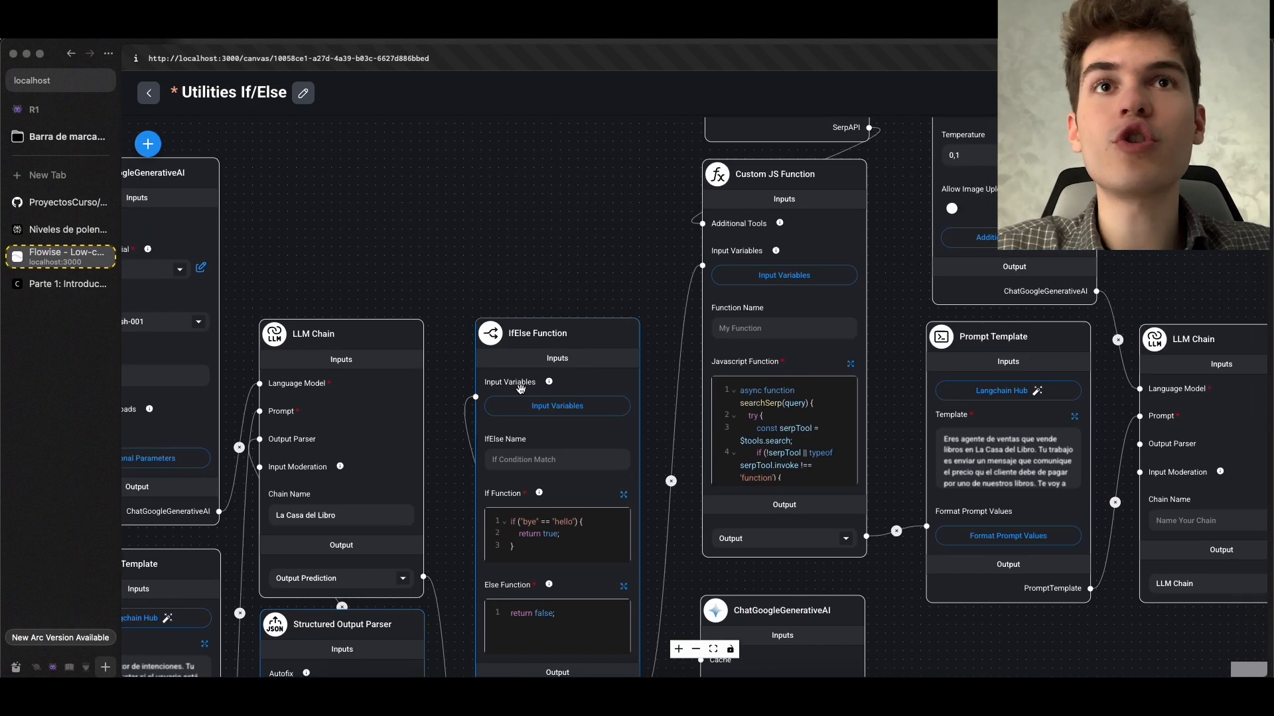
{"action": "scroll", "coordinate": [508, 406], "scroll_direction": "up", "scroll_amount": 3}
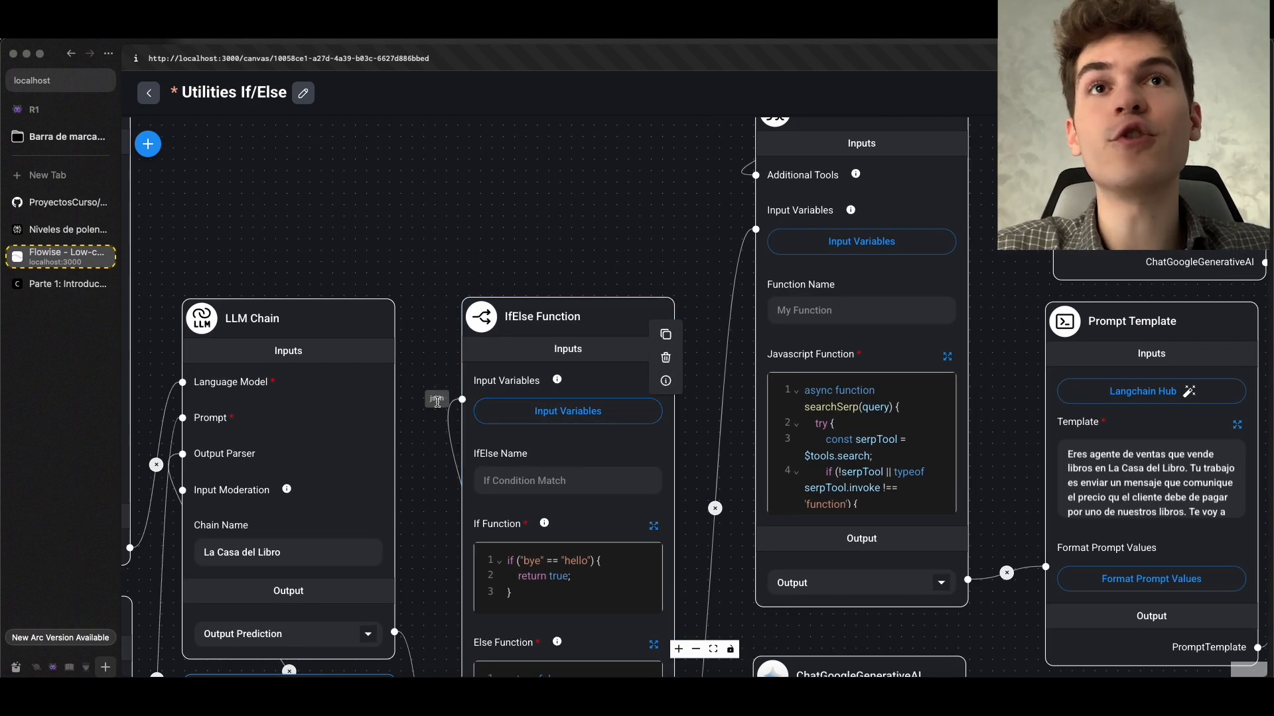
Try adding an intent key to the IfElse Function's Input Variables, and remove it from the list
{"action": "scroll", "coordinate": [428, 395], "scroll_direction": "down", "scroll_amount": 3}
{"action": "scroll", "coordinate": [414, 387], "scroll_direction": "down", "scroll_amount": 1}
{"action": "left_click_drag", "start_coordinate": [414, 387], "coordinate": [418, 314]}
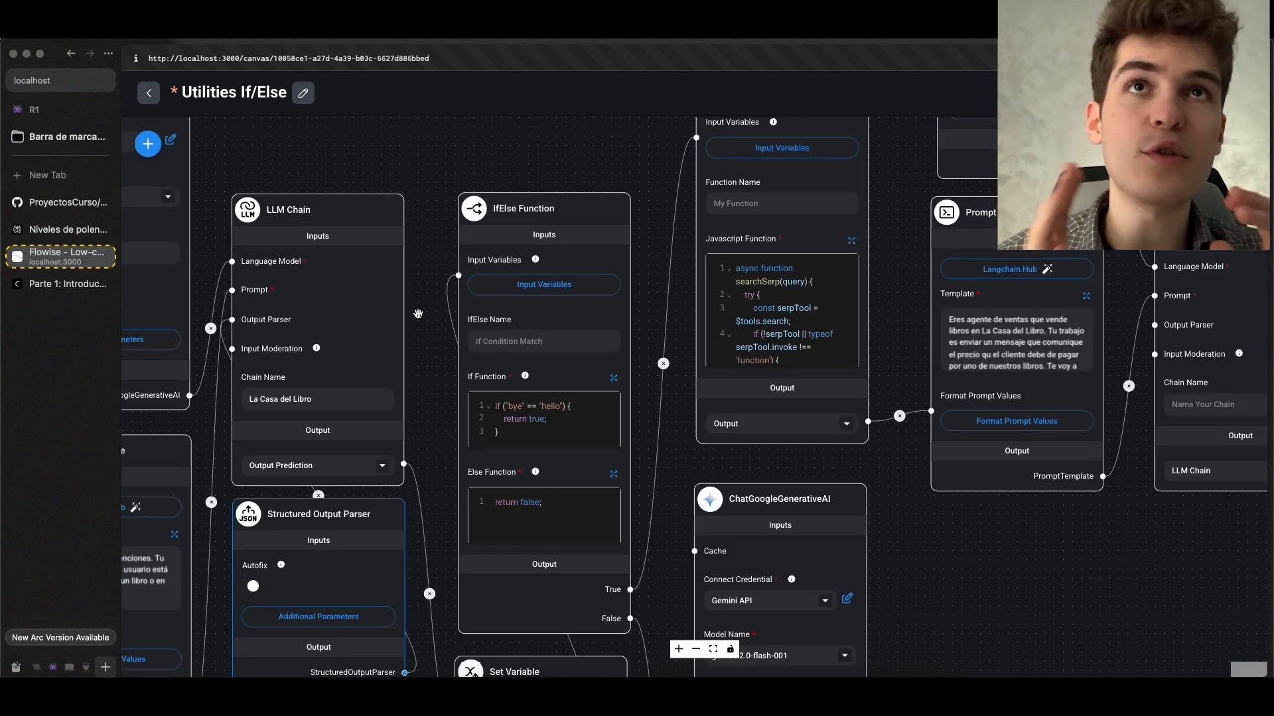
{"action": "mouse_move", "coordinate": [554, 324]}
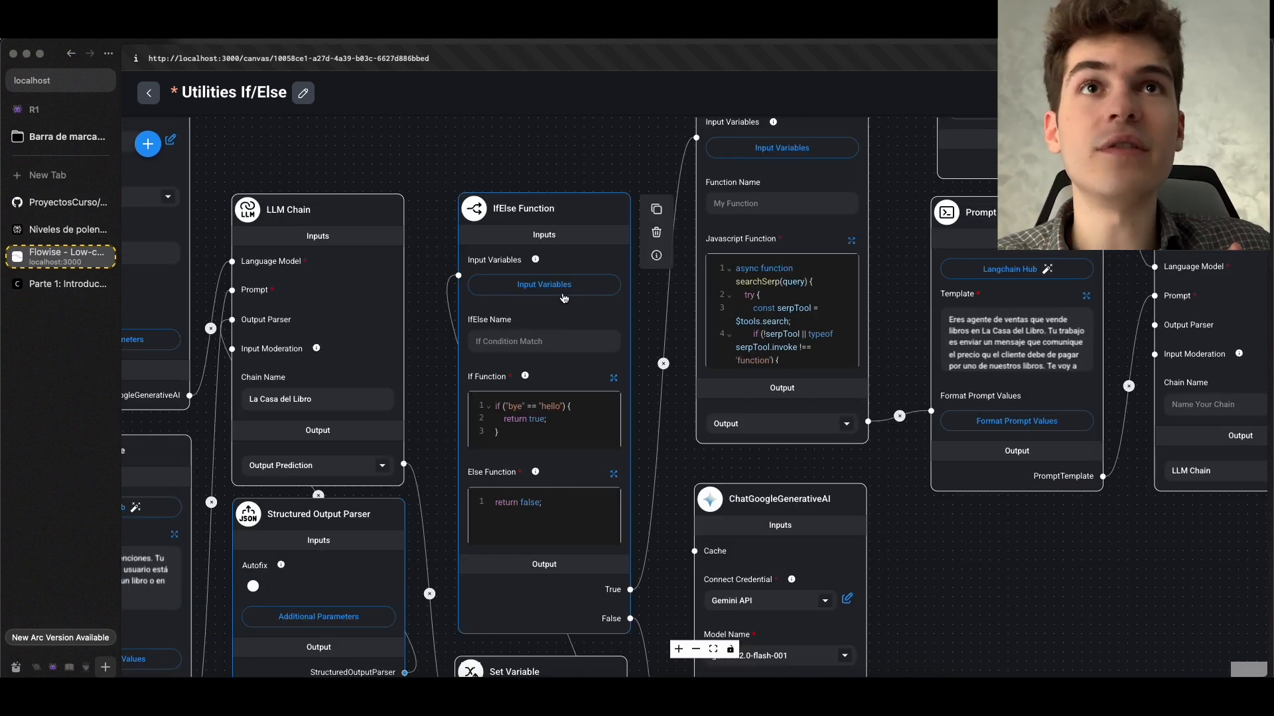
{"action": "left_click", "coordinate": [564, 296]}
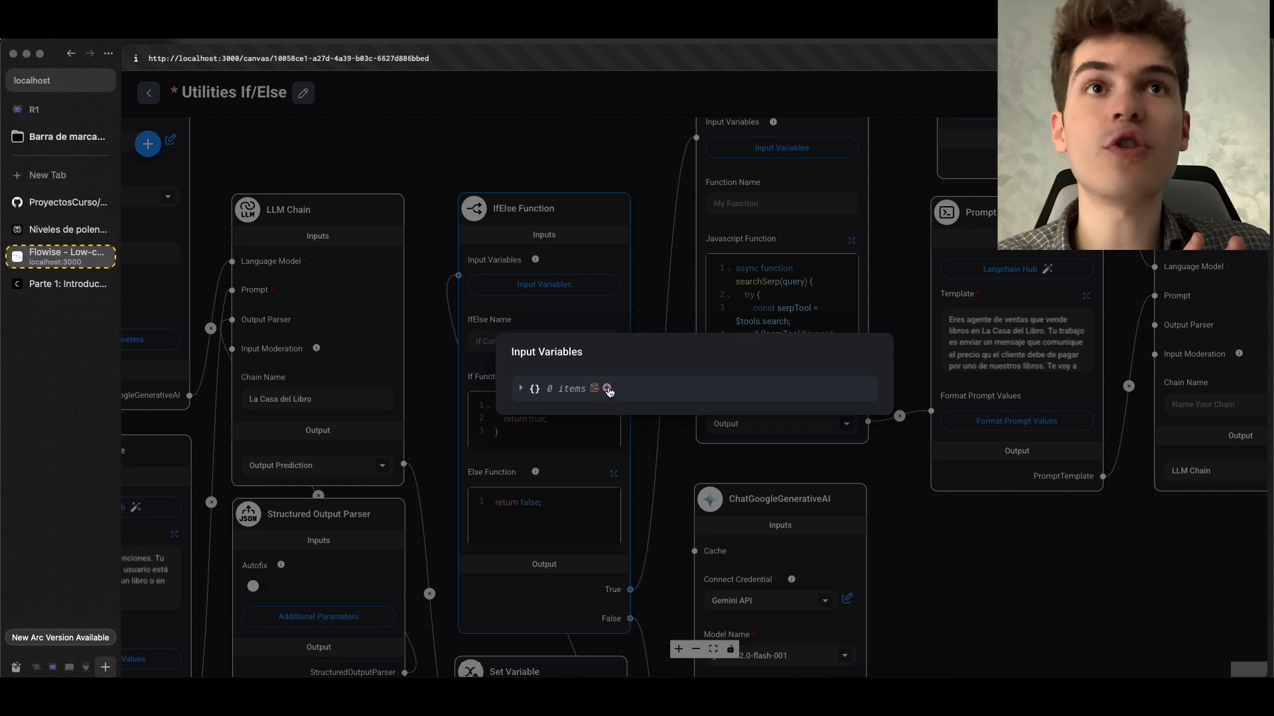
{"action": "left_click", "coordinate": [607, 388]}
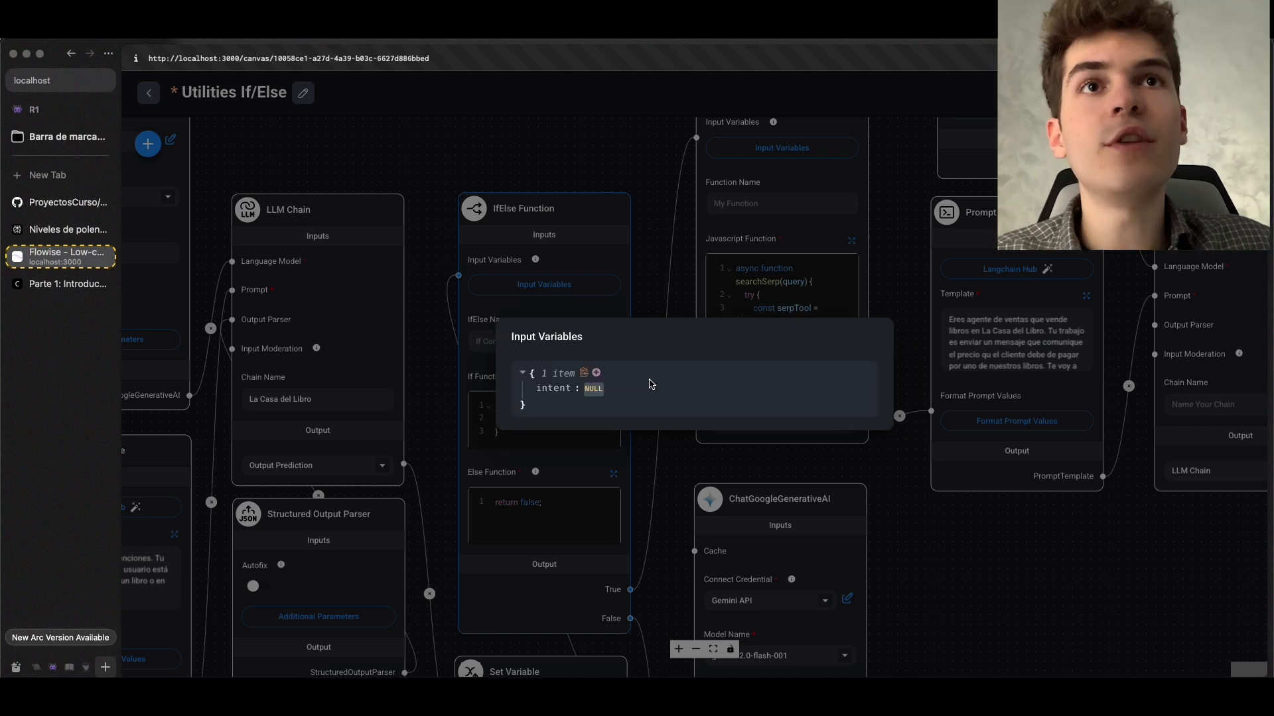
{"action": "mouse_move", "coordinate": [605, 393]}
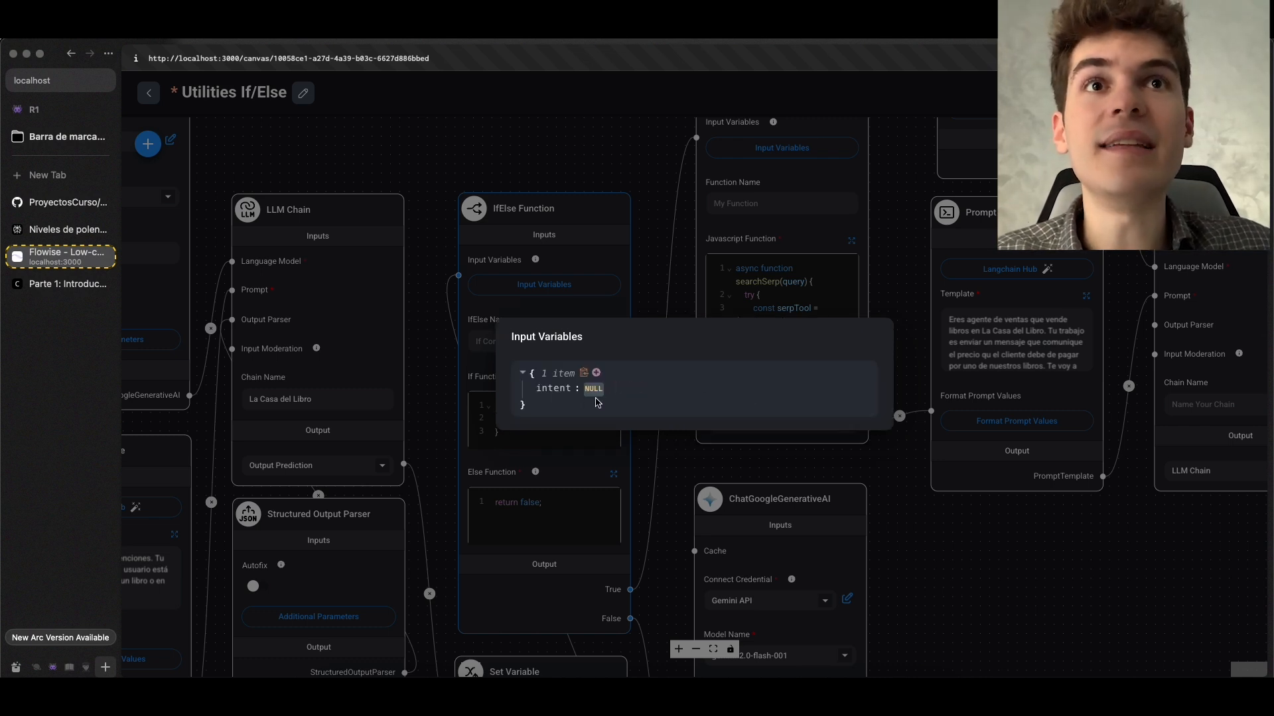
{"action": "left_click", "coordinate": [636, 387]}
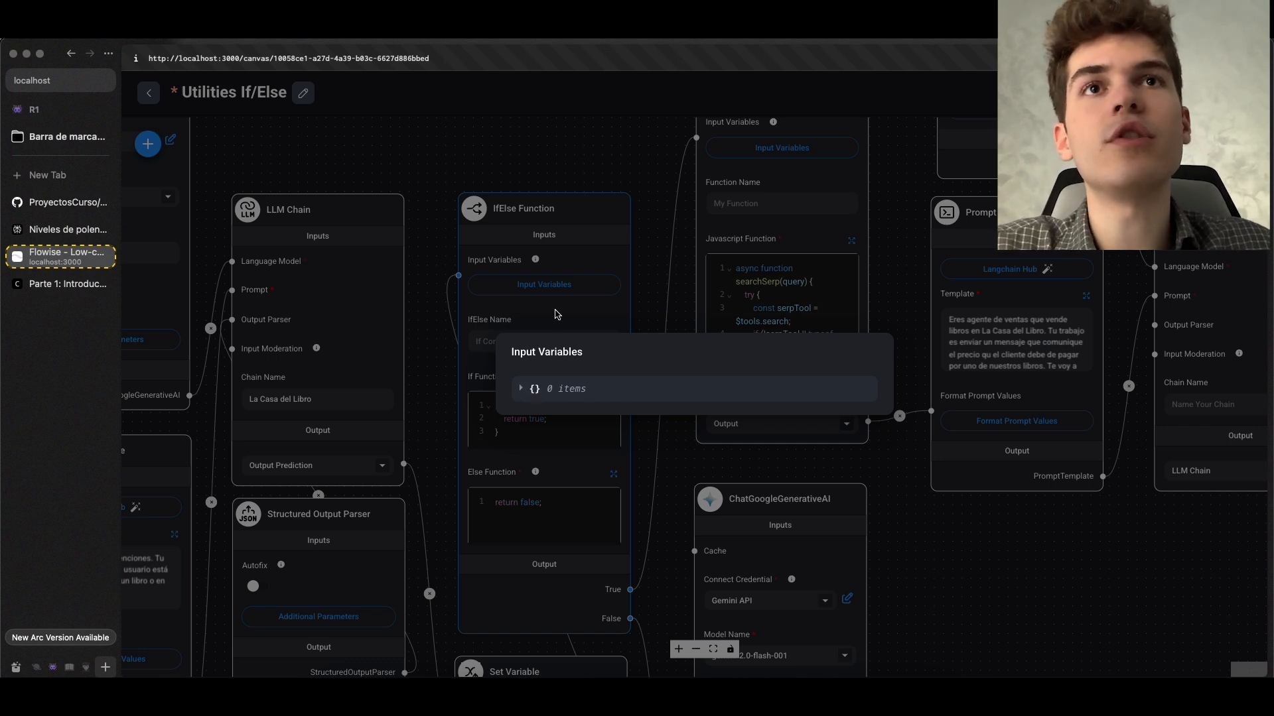
Try adding the intent key to the IfElse Function's Input Variables again, closing the dialog without assigning a value
{"action": "left_click", "coordinate": [562, 300]}
{"action": "left_click", "coordinate": [560, 285]}
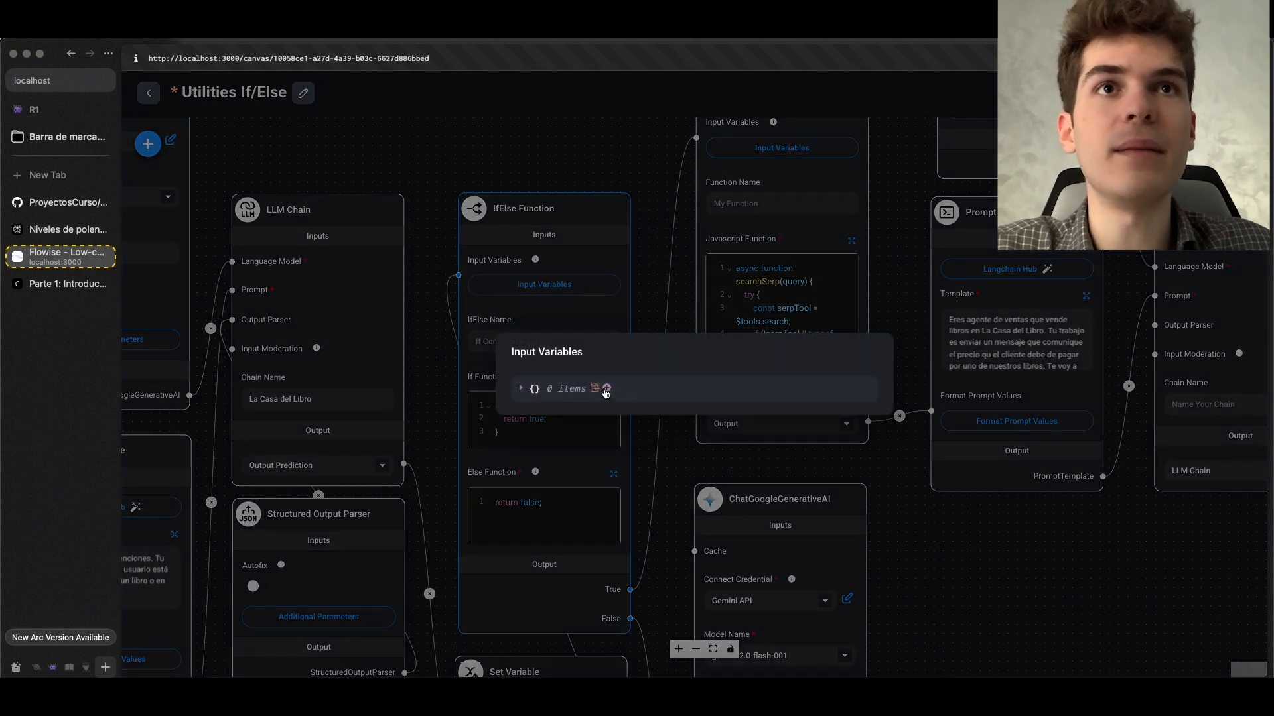
{"action": "left_click", "coordinate": [606, 389]}
{"action": "type", "text": "intent"}
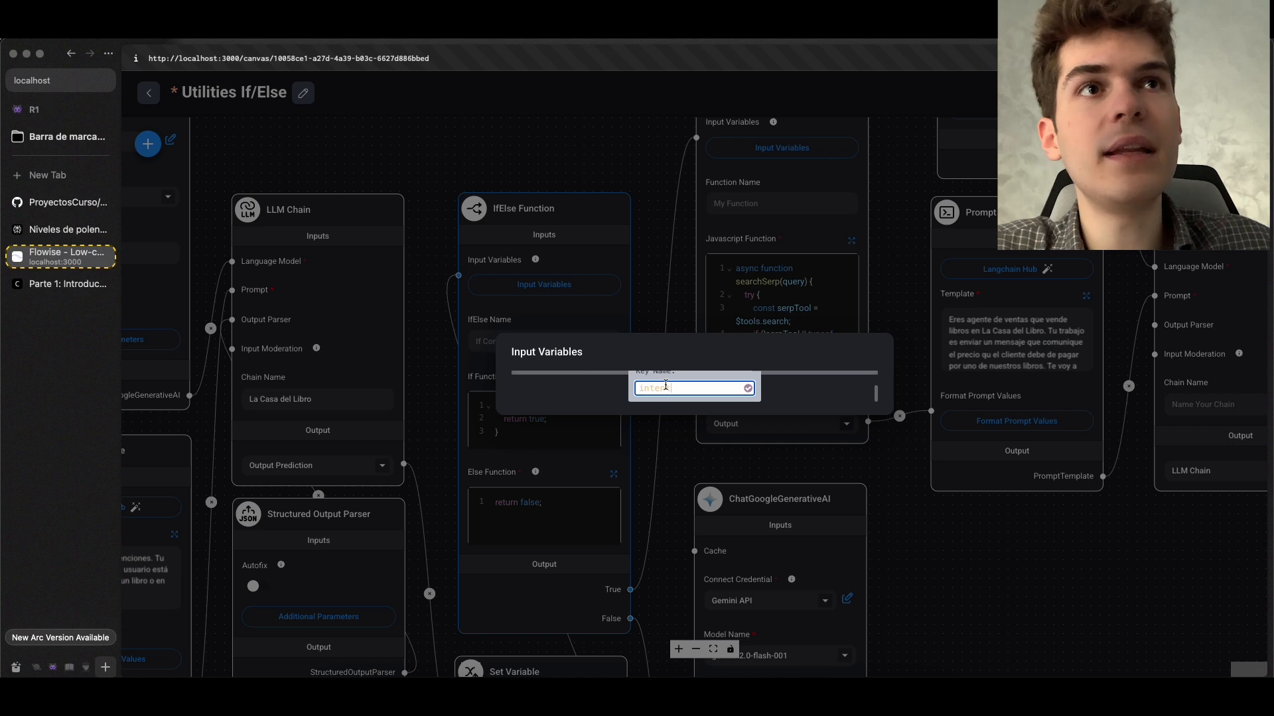
{"action": "left_click", "coordinate": [749, 389]}
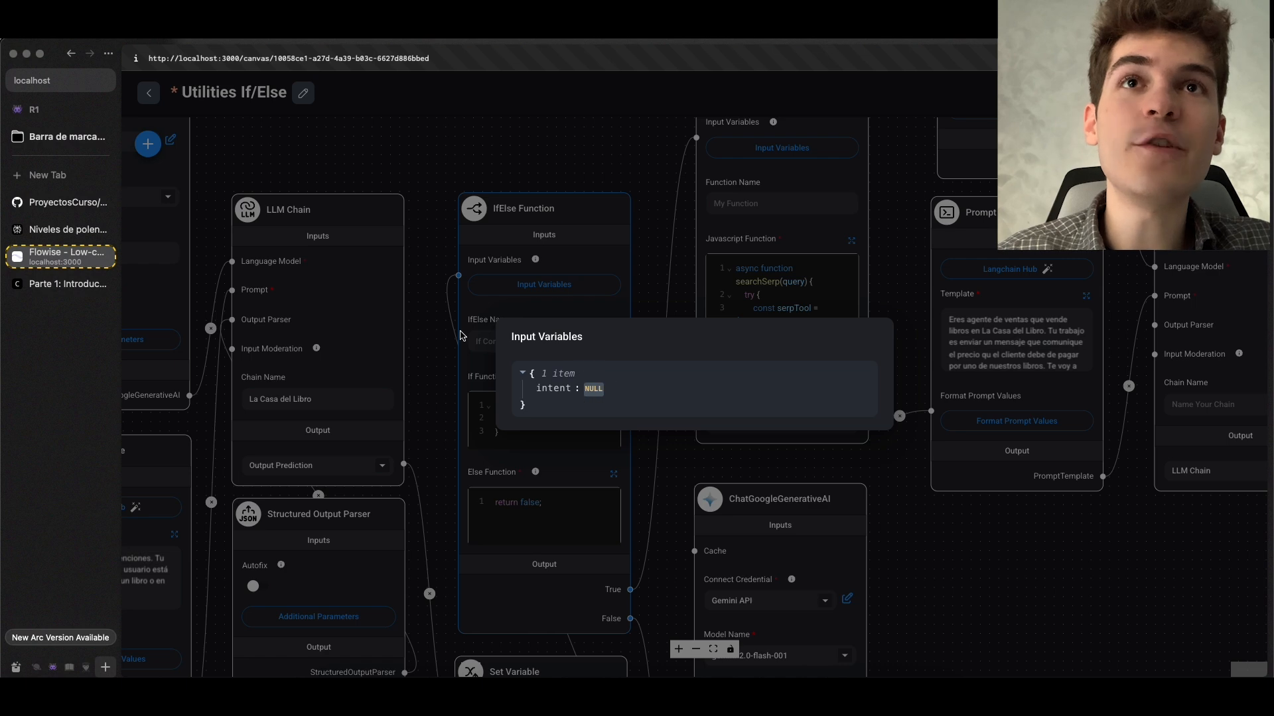
{"action": "left_click", "coordinate": [432, 360]}
Examine the flow from the La Casa del Libro LLM Chain and Structured Output Parser to the datos Set Variable node
{"action": "left_click_drag", "start_coordinate": [429, 411], "coordinate": [651, 439]}
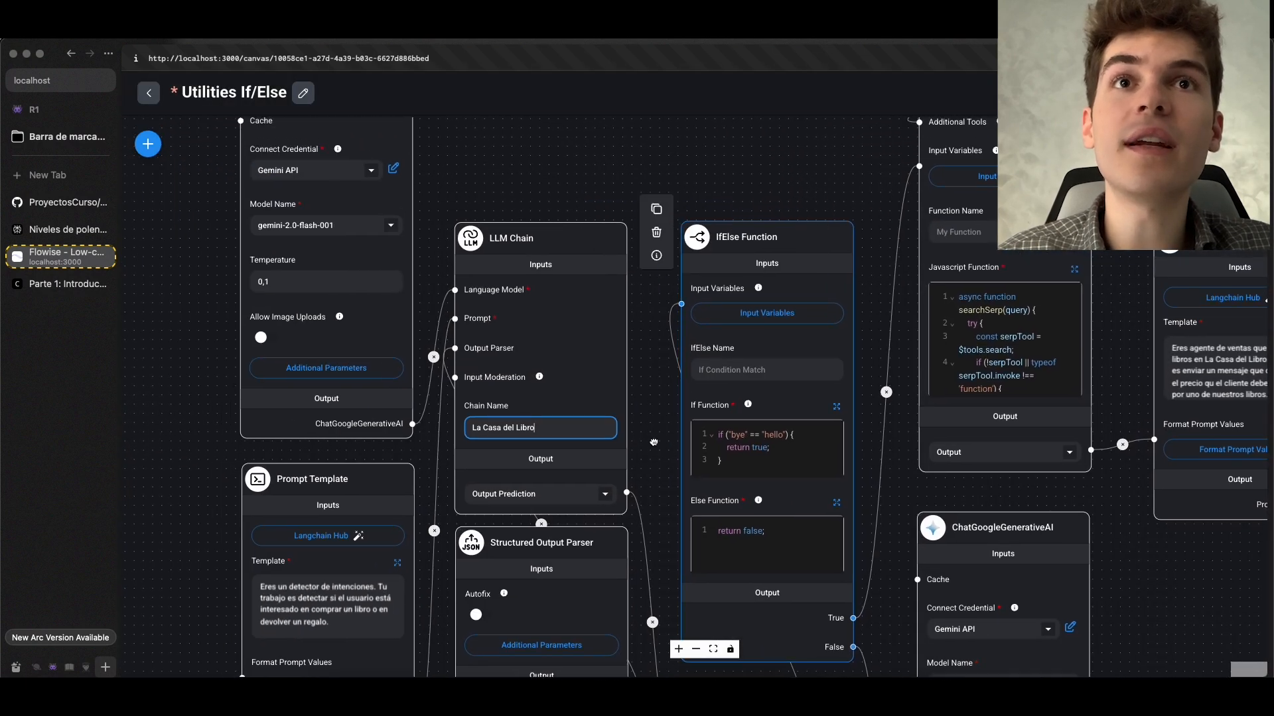
{"action": "scroll", "coordinate": [651, 439], "scroll_direction": "up", "scroll_amount": 1}
{"action": "scroll", "coordinate": [651, 439], "scroll_direction": "up", "scroll_amount": 1}
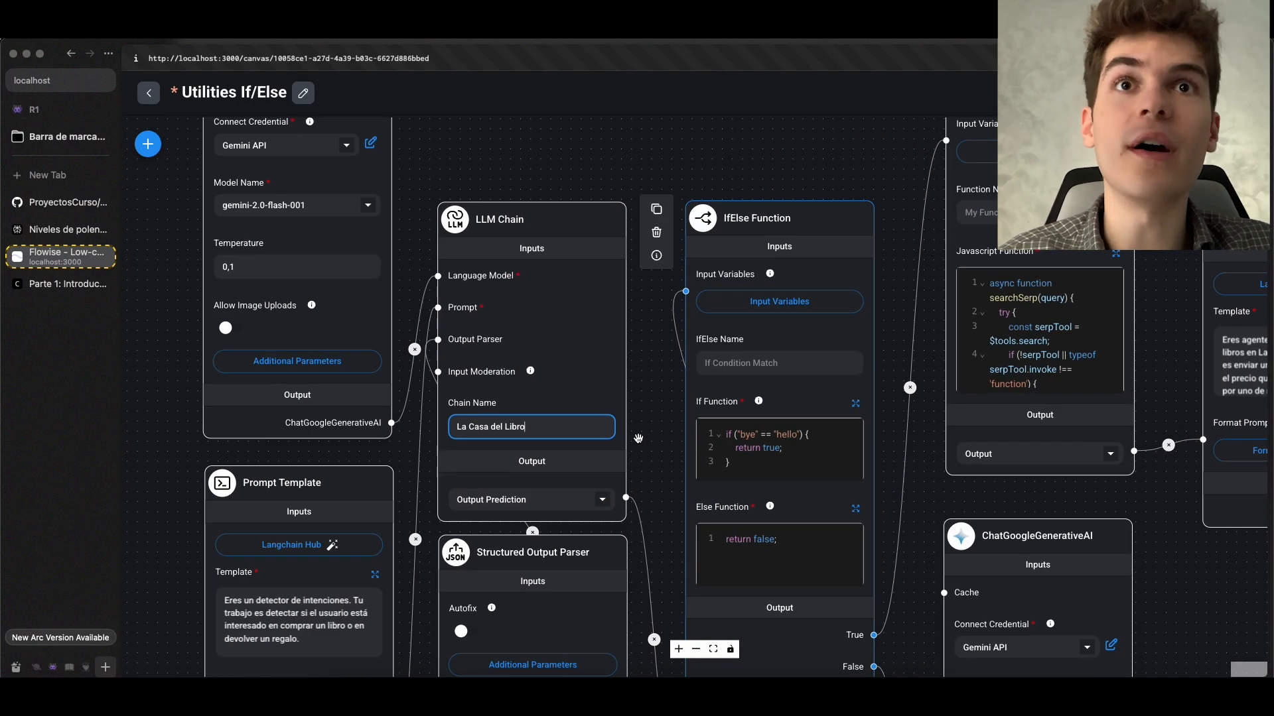
{"action": "scroll", "coordinate": [663, 461], "scroll_direction": "down", "scroll_amount": 1}
{"action": "left_click_drag", "start_coordinate": [663, 461], "coordinate": [660, 353]}
{"action": "mouse_move", "coordinate": [594, 477]}
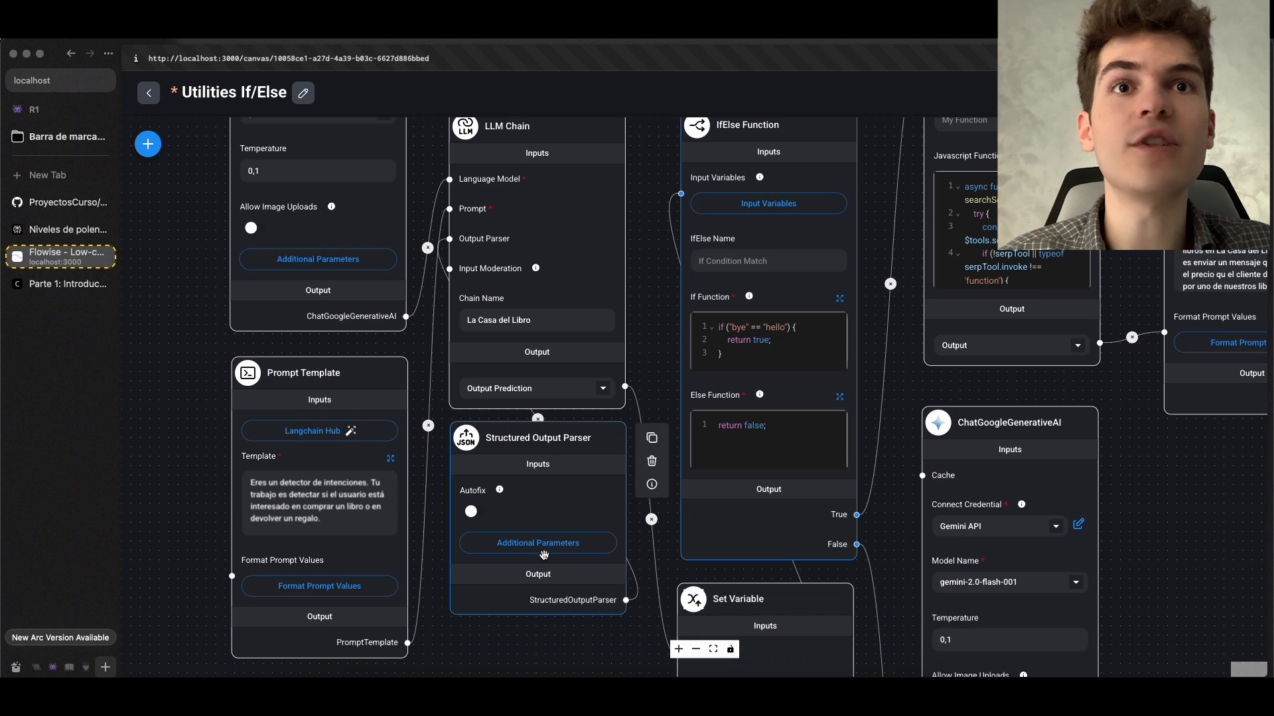
{"action": "scroll", "coordinate": [486, 511], "scroll_direction": "down", "scroll_amount": 1}
{"action": "left_click_drag", "start_coordinate": [614, 666], "coordinate": [438, 451]}
{"action": "scroll", "coordinate": [484, 436], "scroll_direction": "up", "scroll_amount": 1}
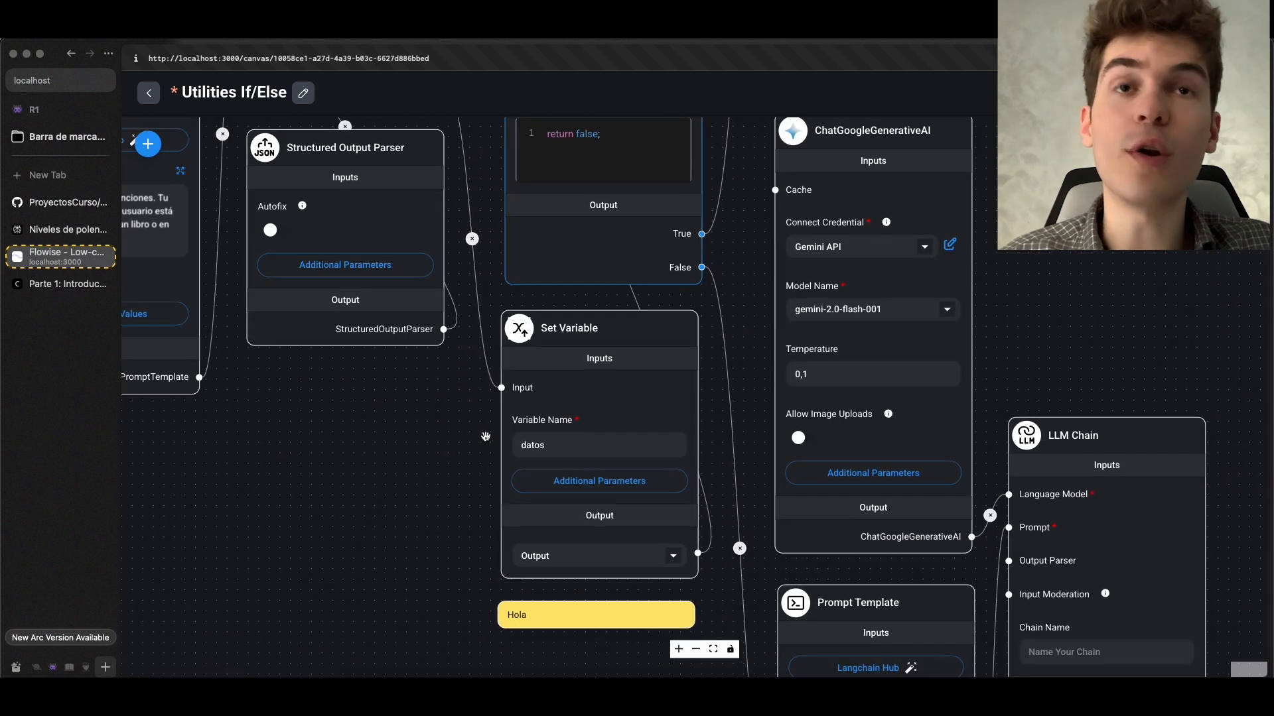
{"action": "scroll", "coordinate": [487, 436], "scroll_direction": "up", "scroll_amount": 1}
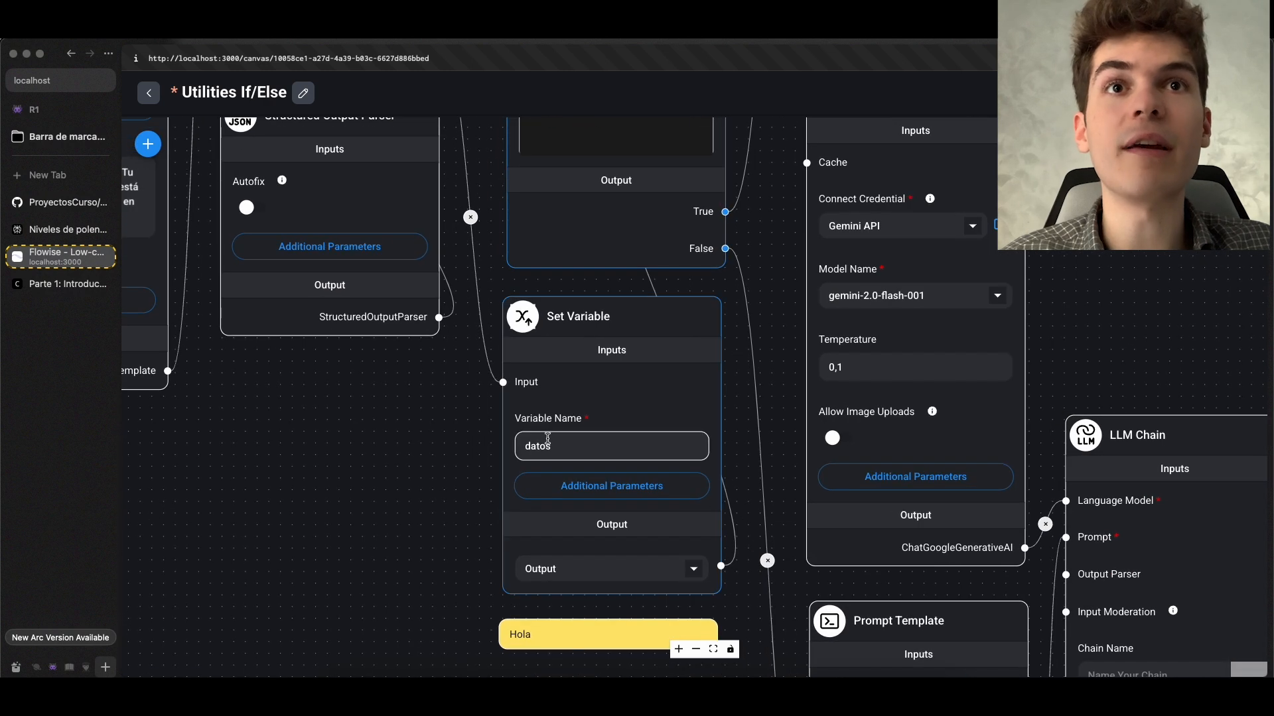
{"action": "scroll", "coordinate": [564, 446], "scroll_direction": "down", "scroll_amount": 1}
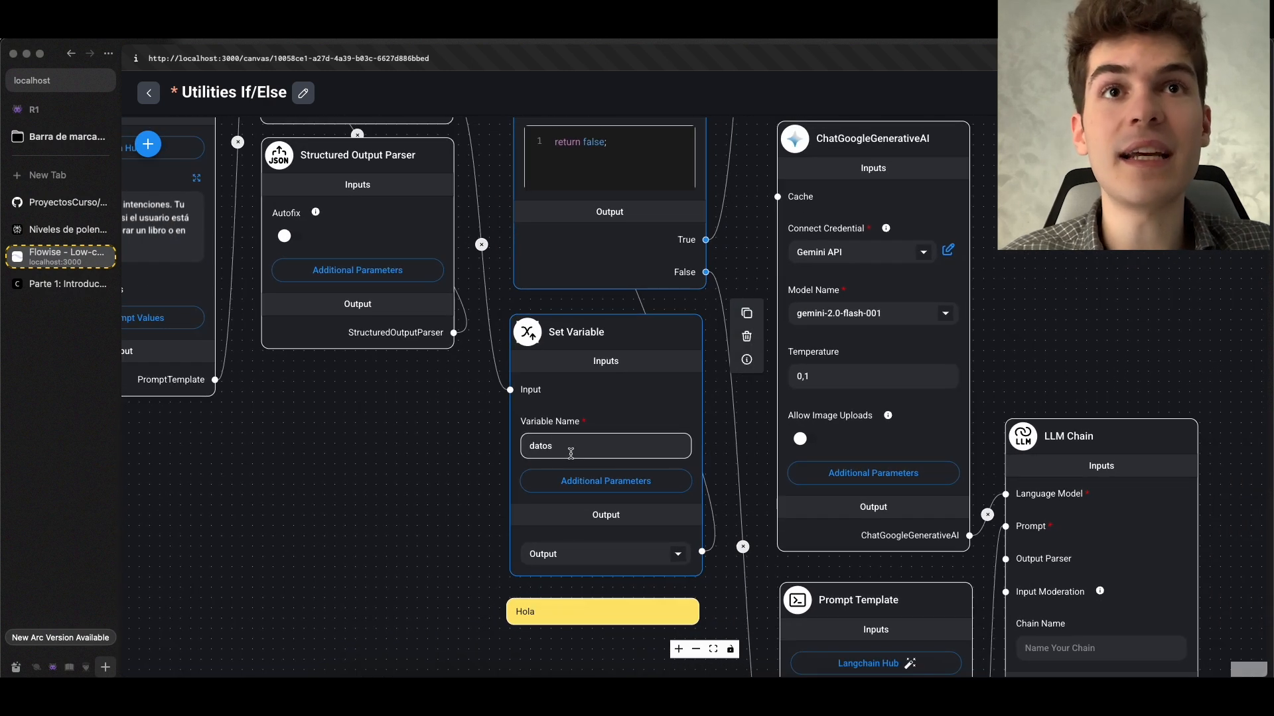
Add a key named intent to the IfElse Function's Input Variables
{"action": "left_click_drag", "start_coordinate": [402, 475], "coordinate": [385, 693]}
{"action": "left_click_drag", "start_coordinate": [465, 246], "coordinate": [445, 453]}
{"action": "left_click", "coordinate": [597, 329]}
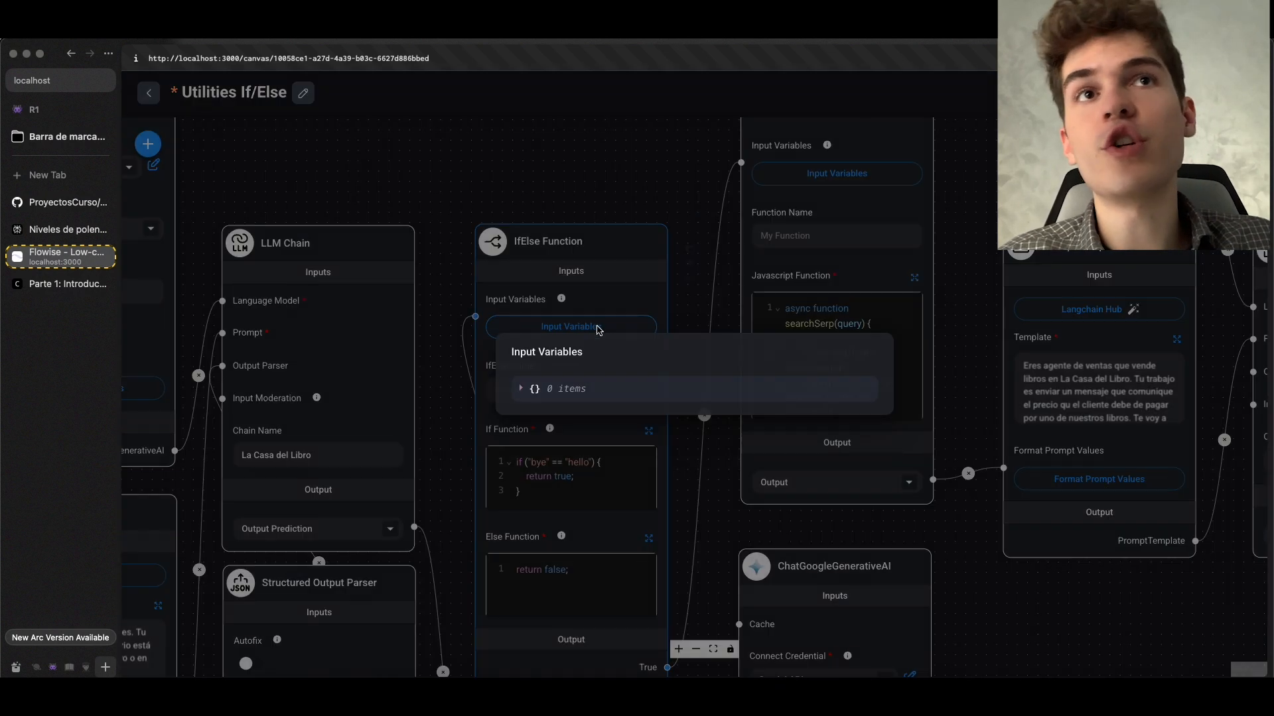
{"action": "left_click", "coordinate": [607, 390]}
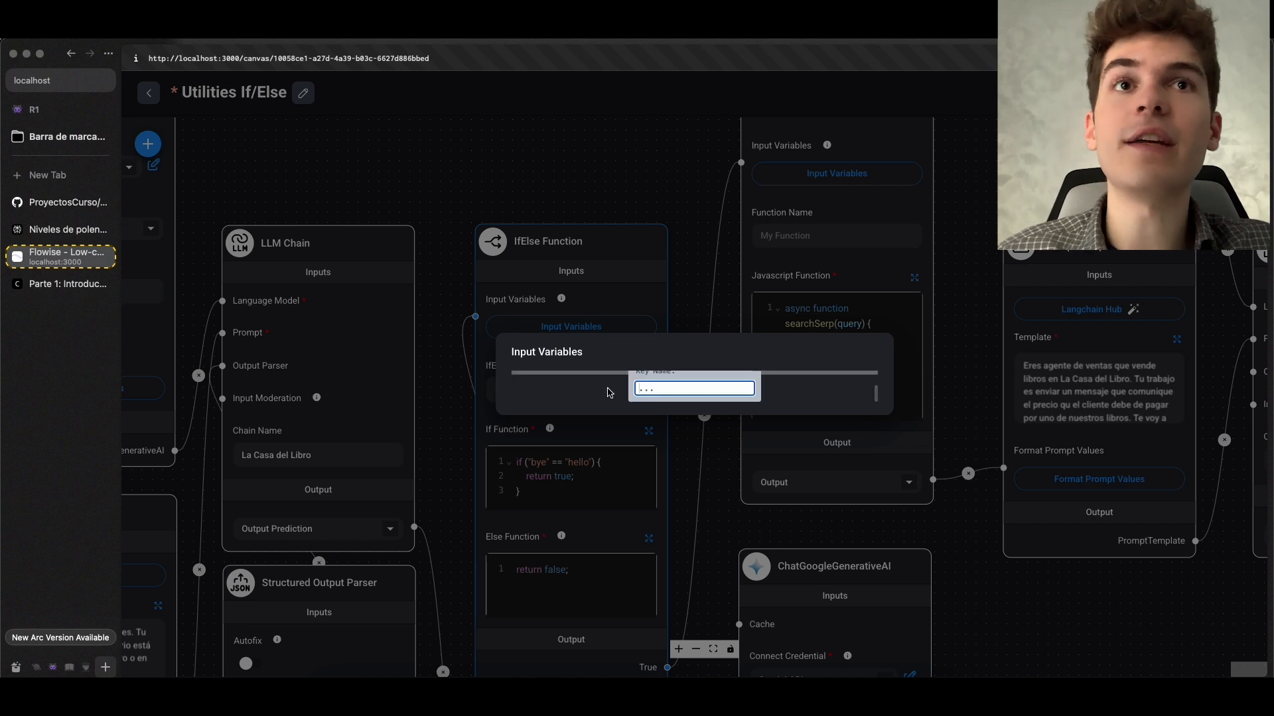
{"action": "type", "text": "intent"}
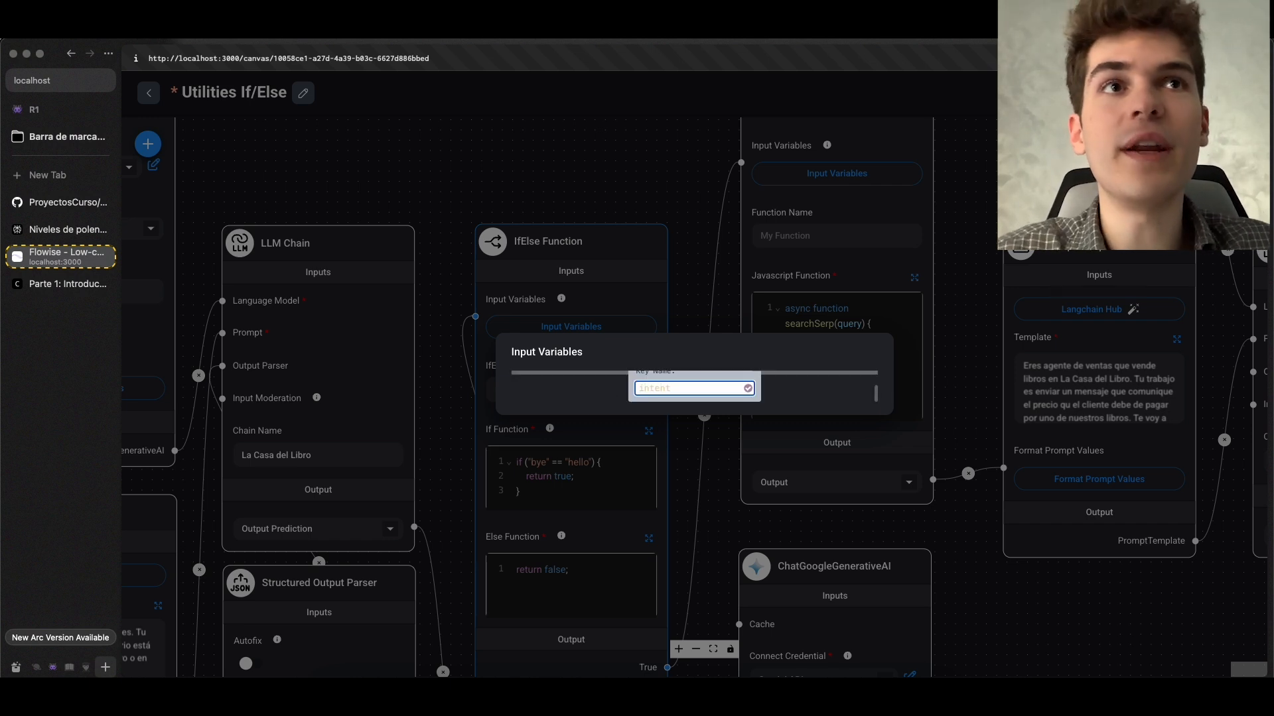
{"action": "left_click", "coordinate": [748, 389]}
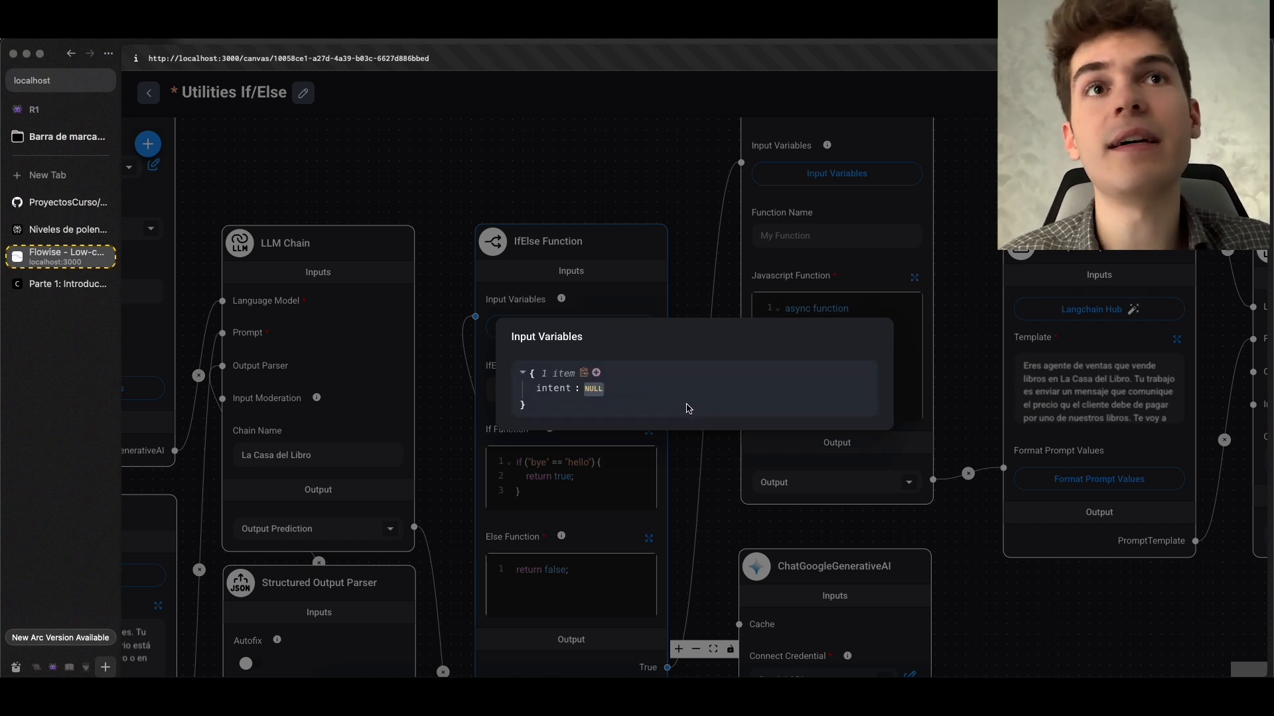
Set the intent input variable's value to the datos output from Set Variable and close the Input Variables
{"action": "mouse_move", "coordinate": [627, 394]}
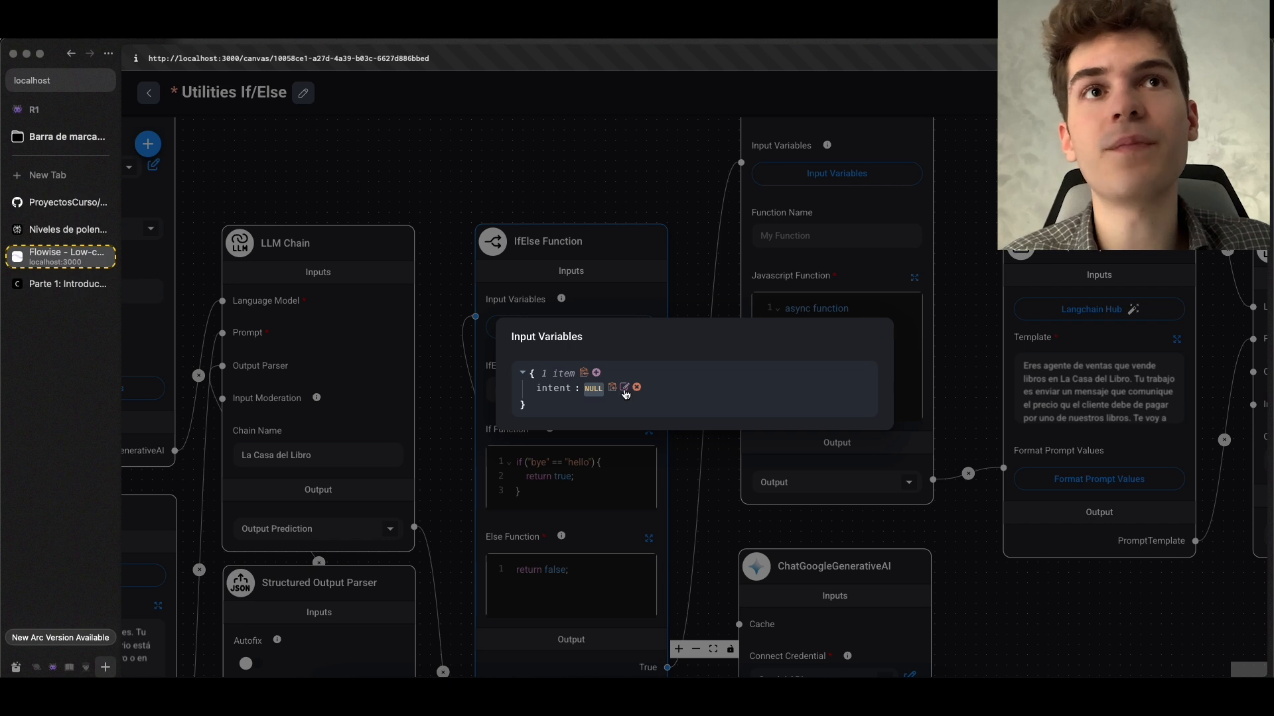
{"action": "left_click", "coordinate": [625, 391]}
{"action": "left_click", "coordinate": [624, 389]}
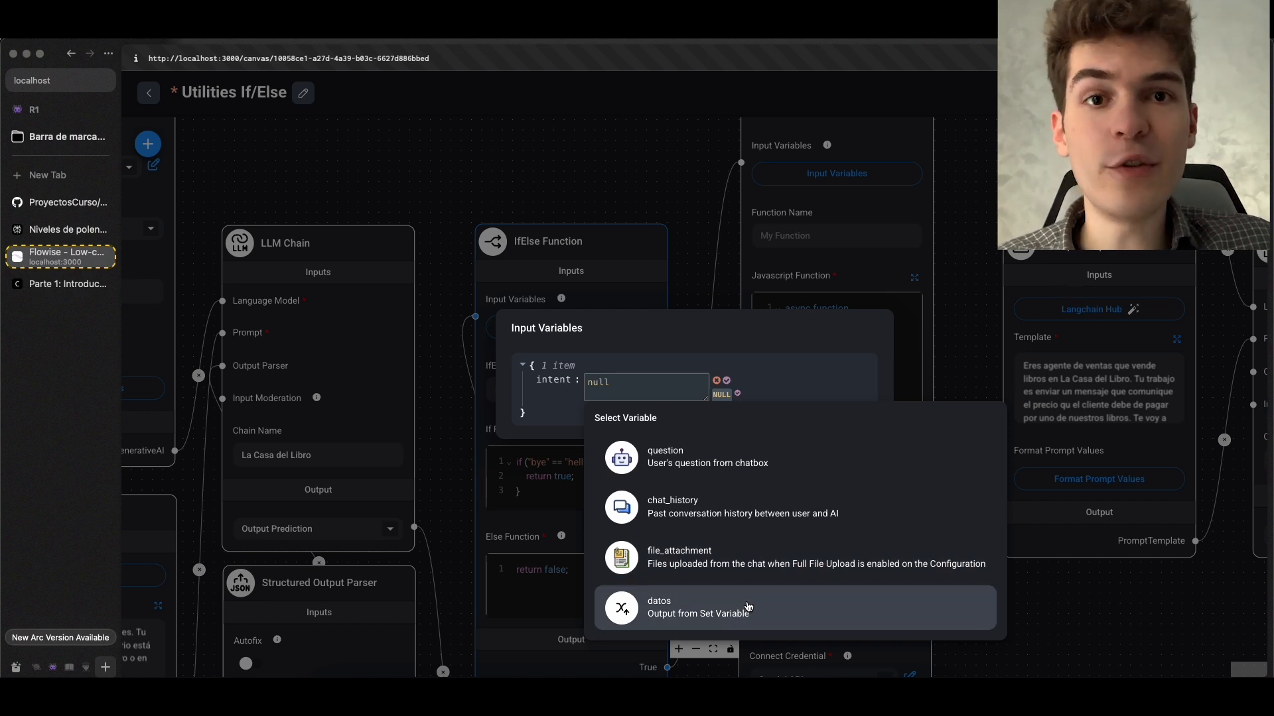
{"action": "left_click", "coordinate": [749, 604]}
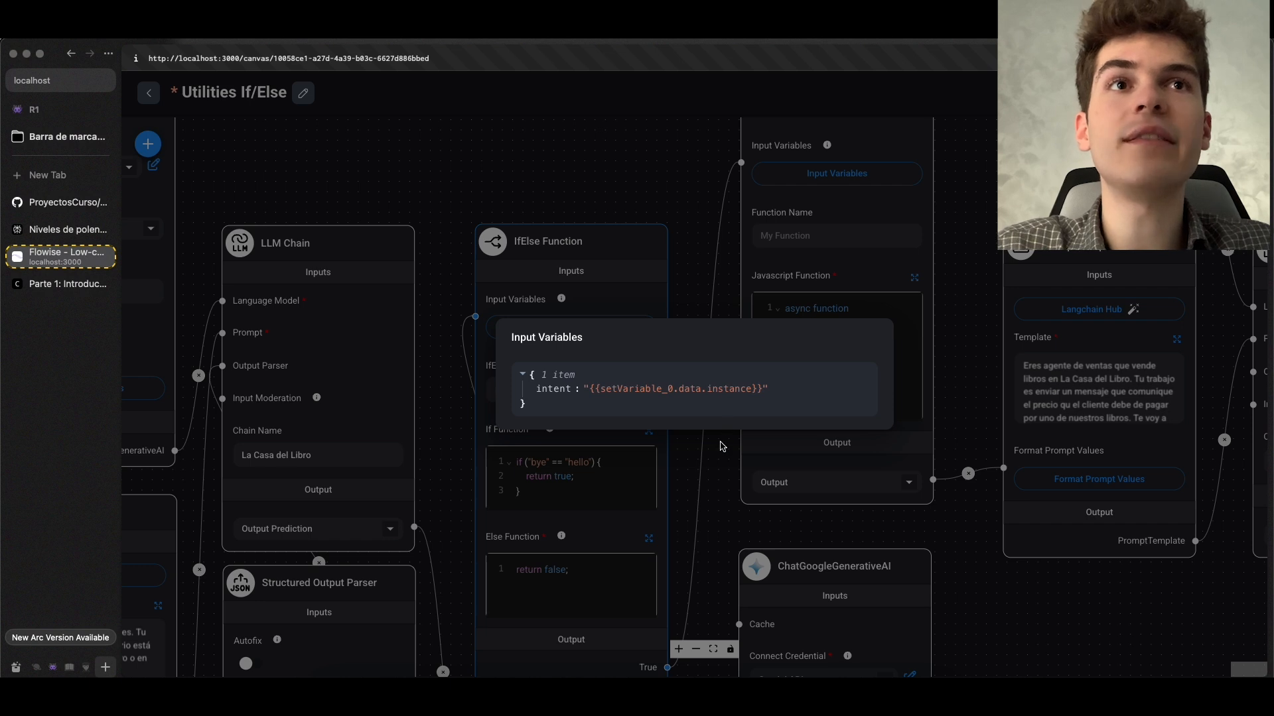
{"action": "left_click", "coordinate": [722, 447]}
Compare the Structured Output Parser's JSON Structure properties with the keys and values of the JSON output prediction logged in the Flowise terminal
{"action": "left_click_drag", "start_coordinate": [717, 491], "coordinate": [873, 256]}
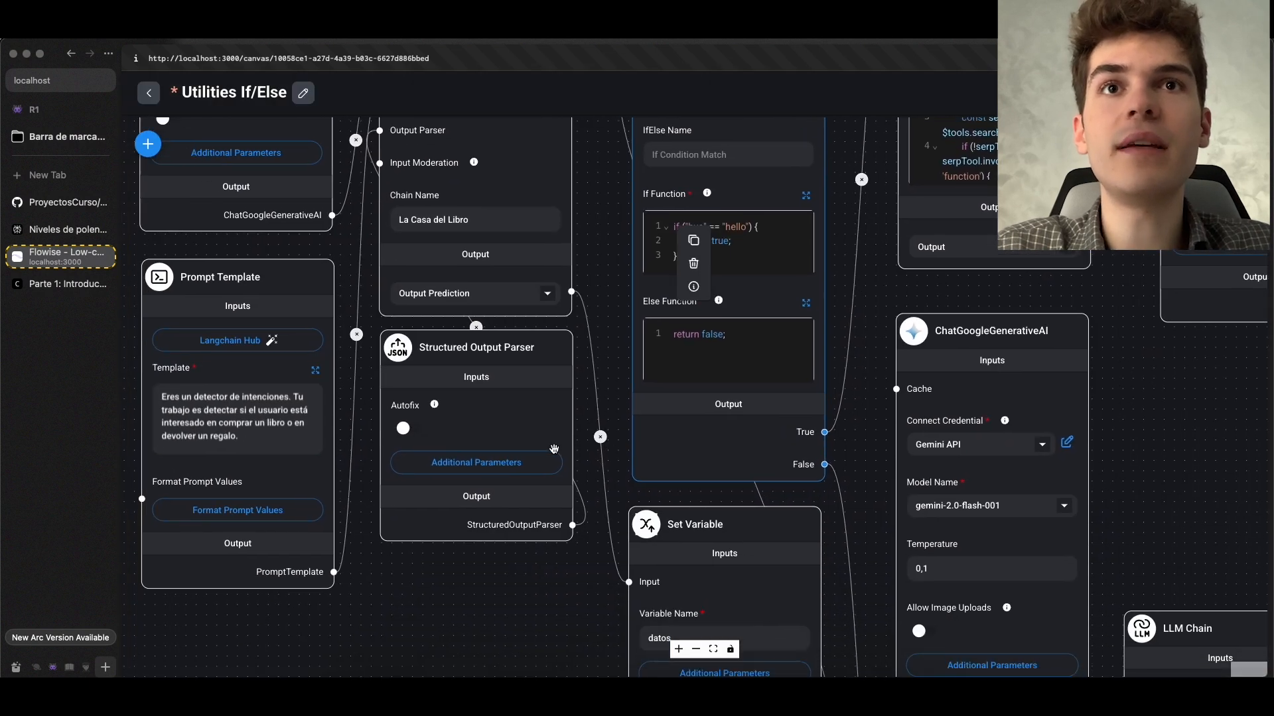
{"action": "left_click", "coordinate": [516, 465]}
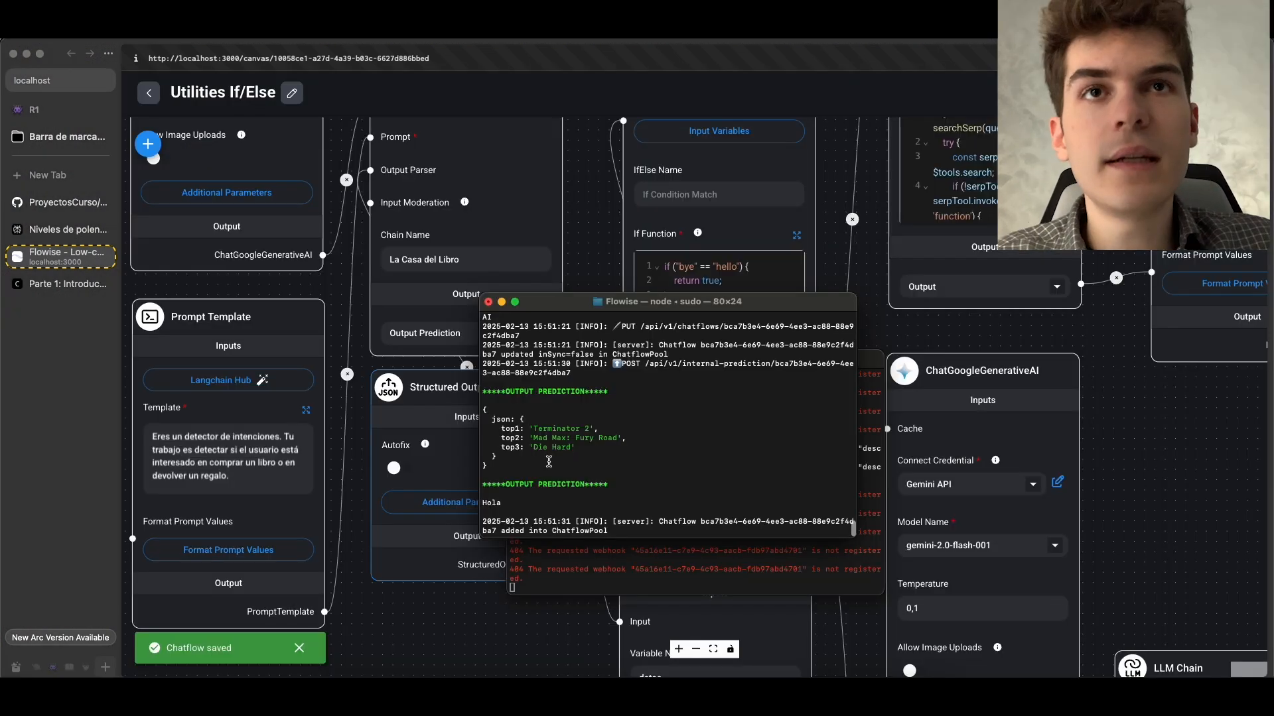
{"action": "scroll", "coordinate": [545, 460], "scroll_direction": "up", "scroll_amount": 12}
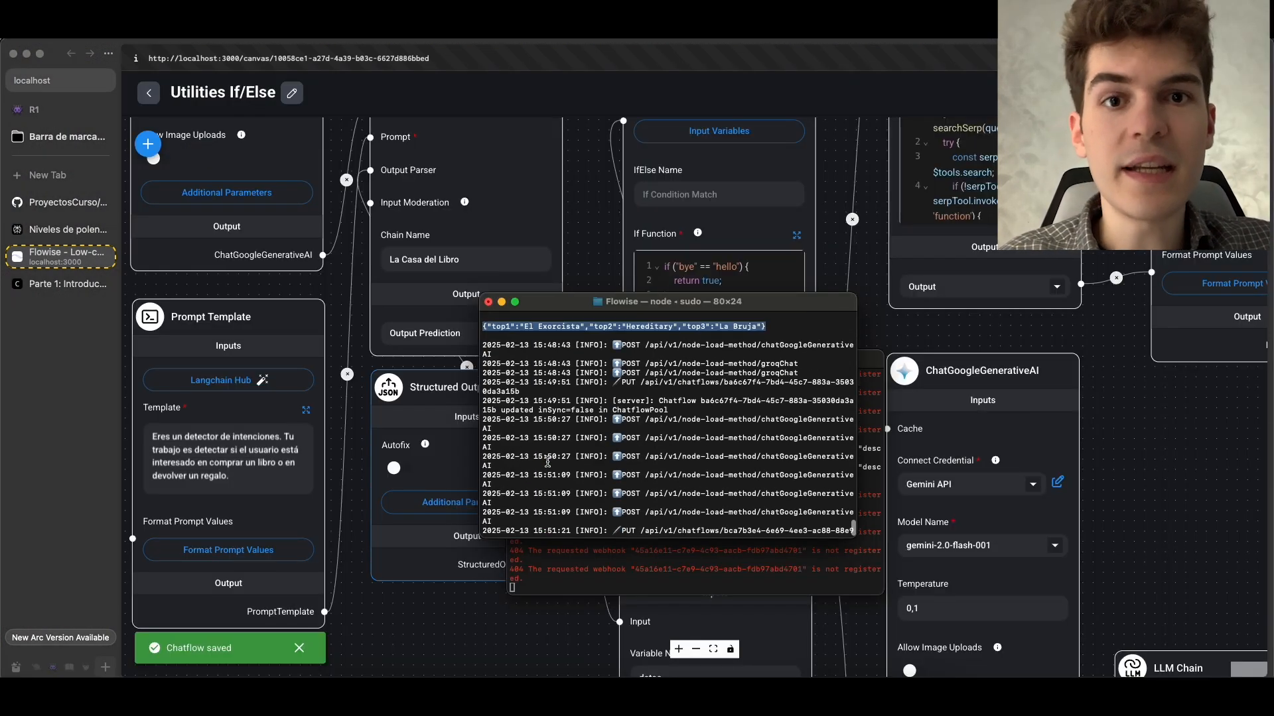
{"action": "left_click_drag", "start_coordinate": [511, 453], "coordinate": [488, 430]}
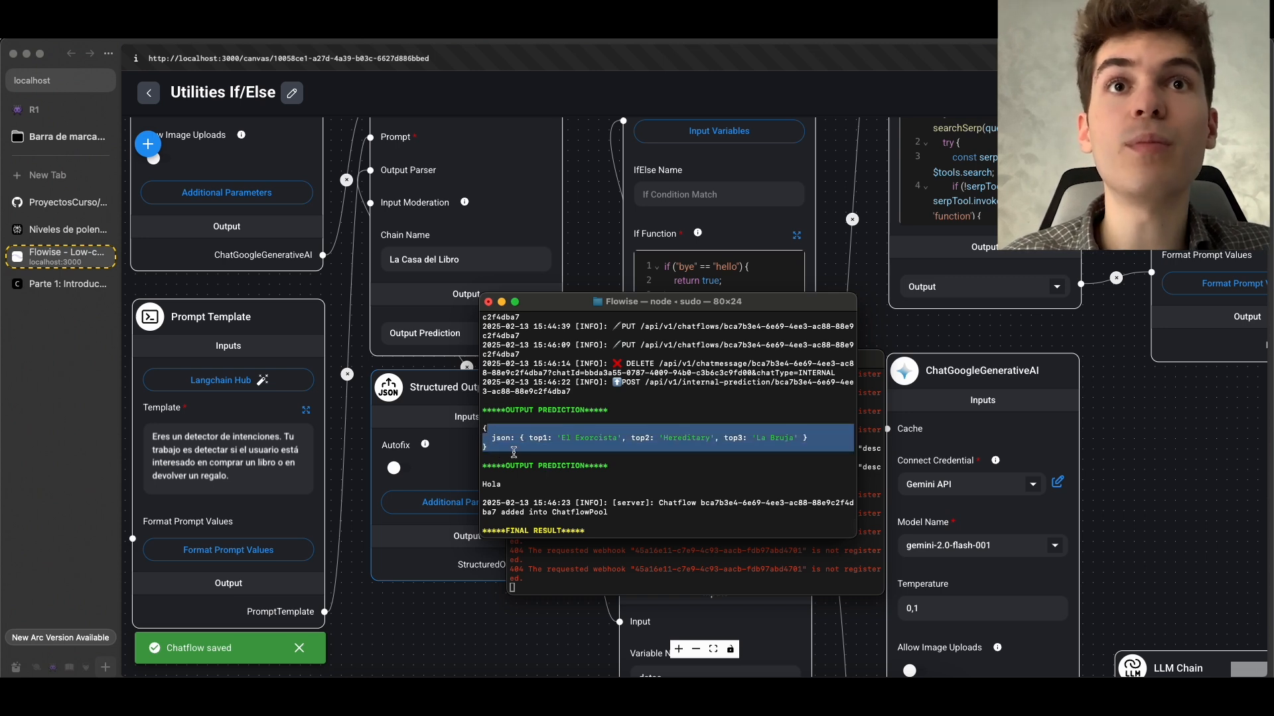
{"action": "left_click", "coordinate": [505, 450]}
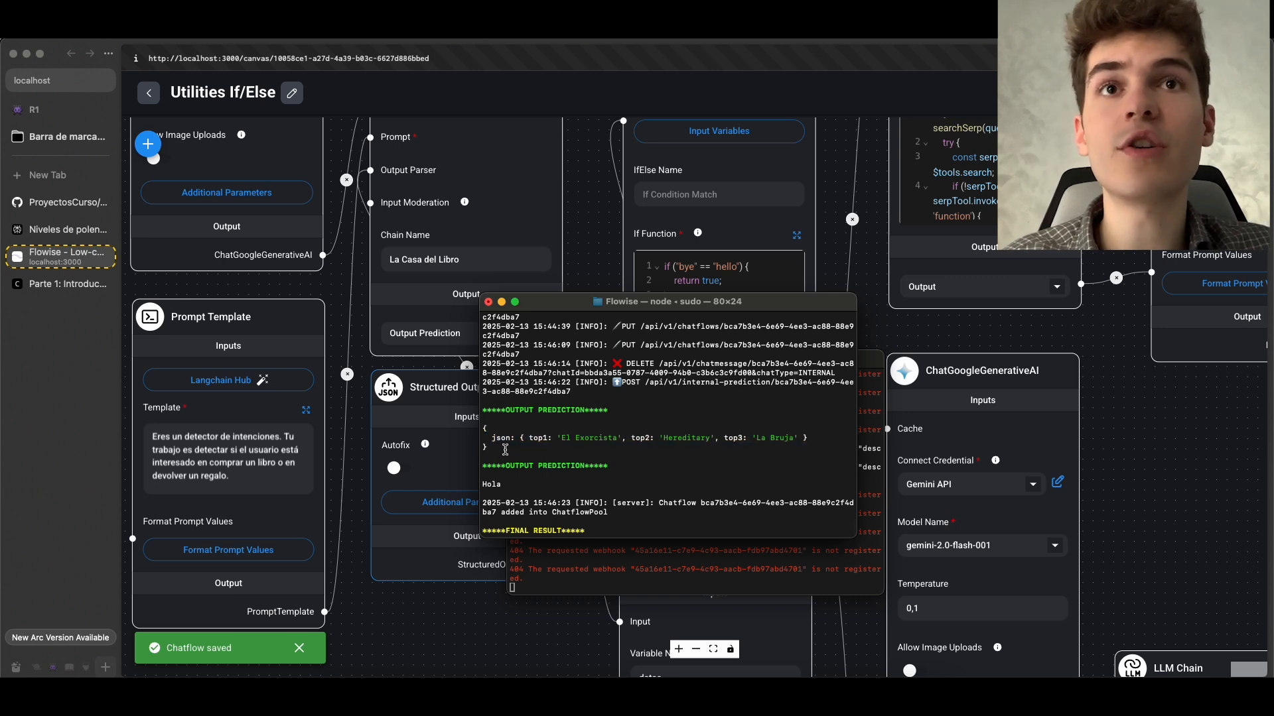
{"action": "double_click", "coordinate": [538, 438]}
{"action": "left_click", "coordinate": [538, 438]}
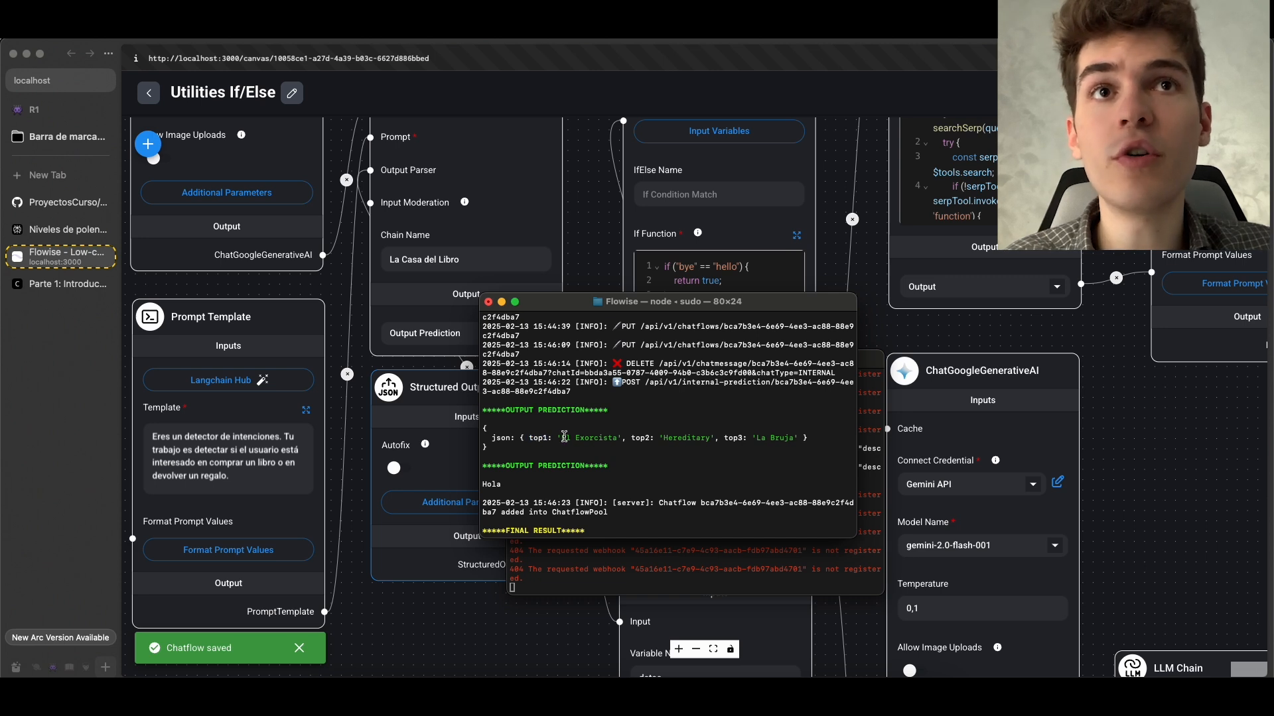
{"action": "left_click_drag", "start_coordinate": [557, 438], "coordinate": [609, 438]}
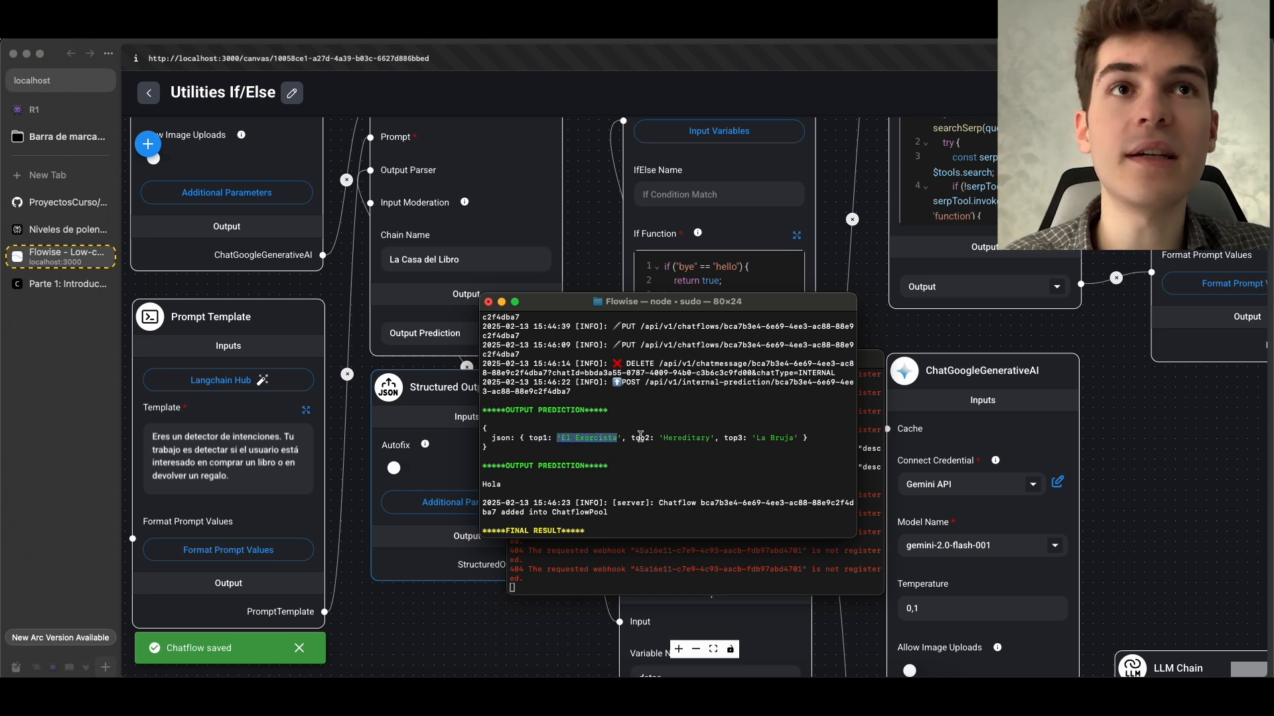
{"action": "double_click", "coordinate": [641, 438]}
{"action": "double_click", "coordinate": [733, 438]}
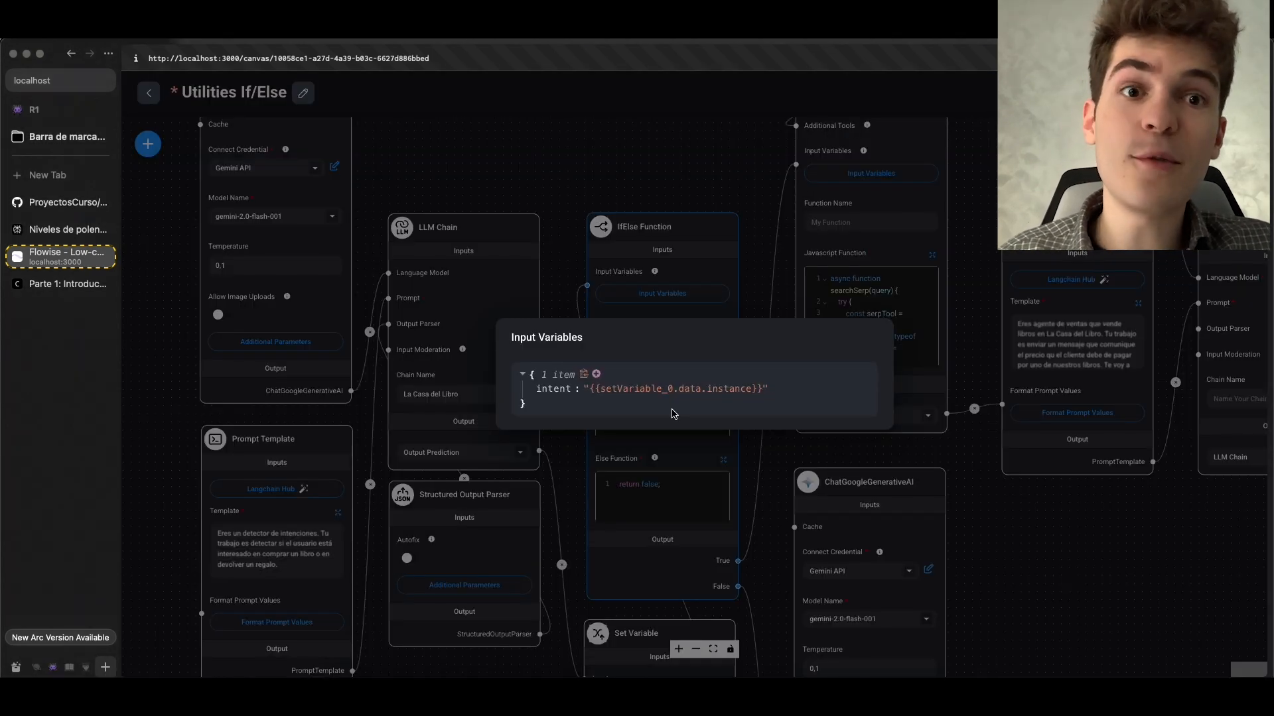
Examine the If Function code in its expanded editor without saving, and reopen the Structured Output Parser's JSON Structure
{"action": "left_click", "coordinate": [555, 449]}
{"action": "scroll", "coordinate": [446, 417], "scroll_direction": "up", "scroll_amount": 5}
{"action": "scroll", "coordinate": [447, 417], "scroll_direction": "right", "scroll_amount": 1}
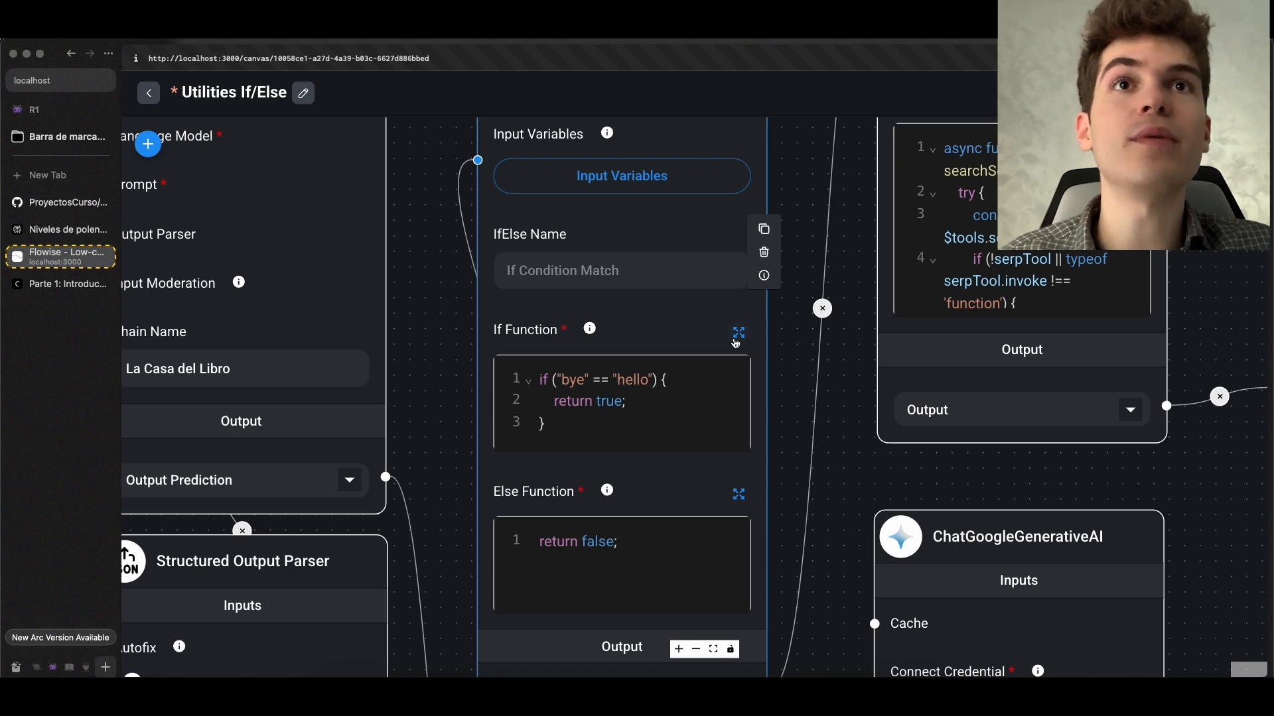
{"action": "left_click", "coordinate": [737, 337]}
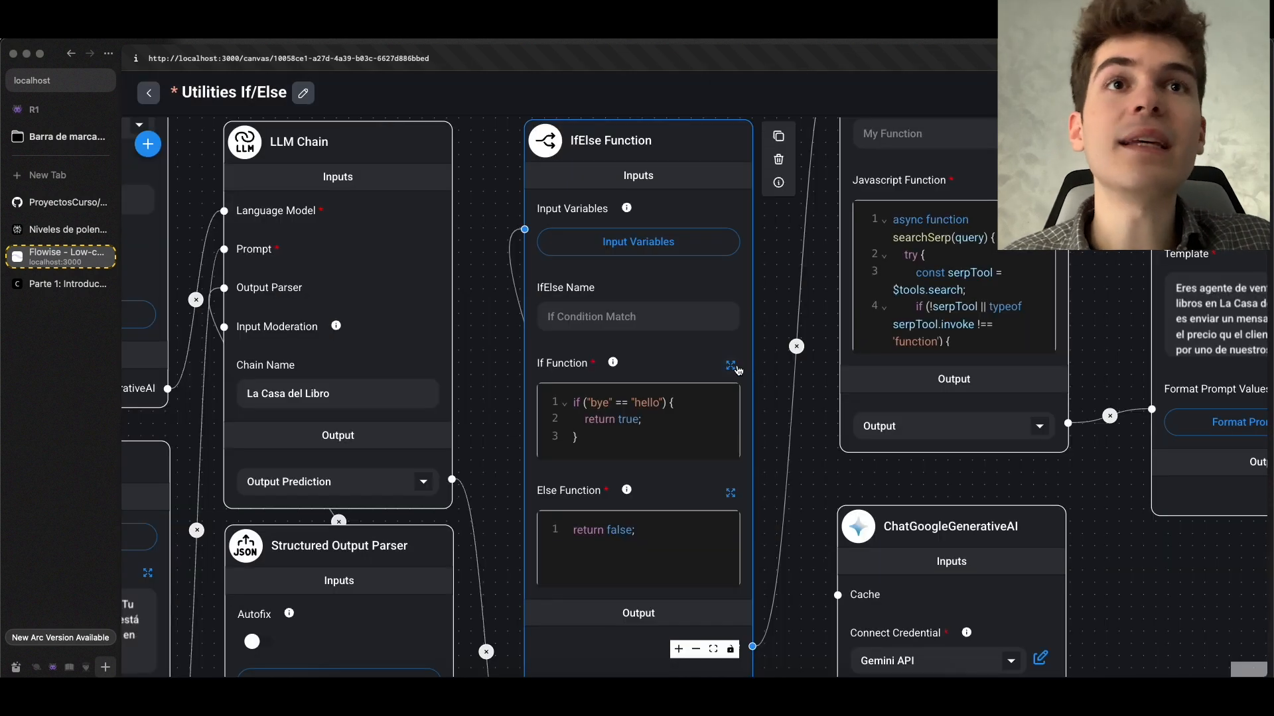
{"action": "left_click", "coordinate": [731, 365]}
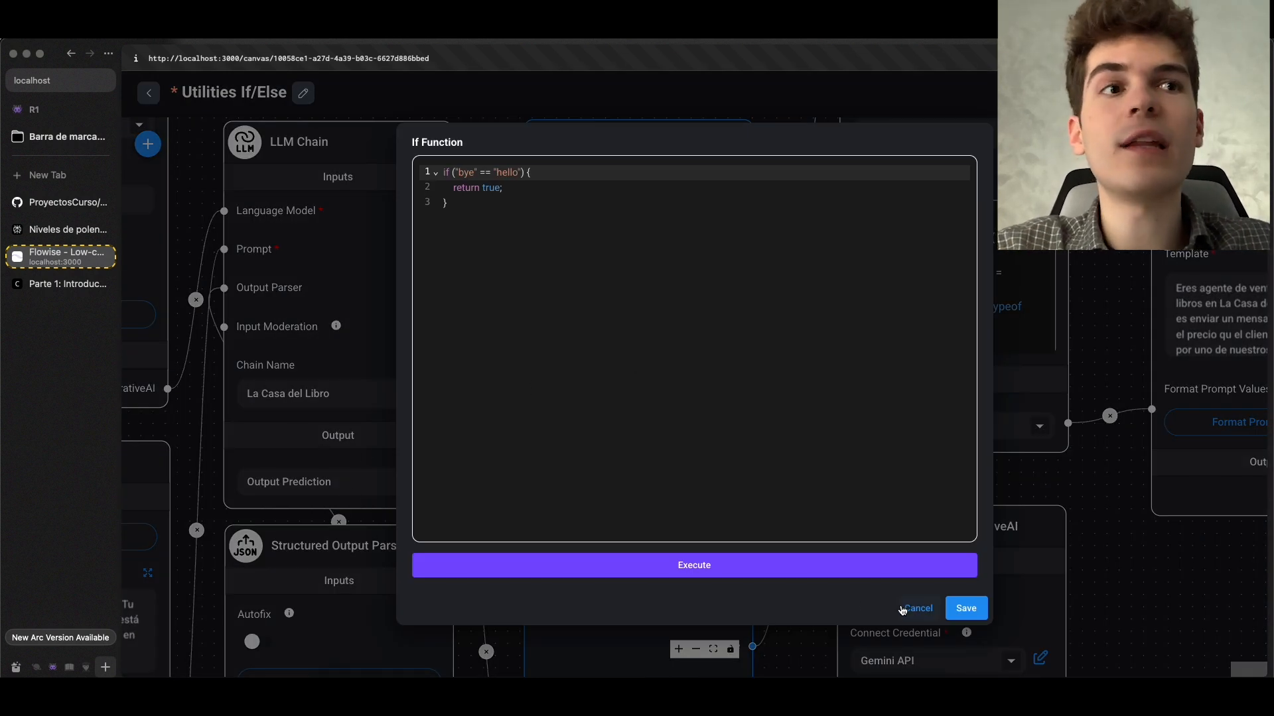
{"action": "left_click", "coordinate": [903, 610]}
{"action": "scroll", "coordinate": [550, 526], "scroll_direction": "down", "scroll_amount": 2}
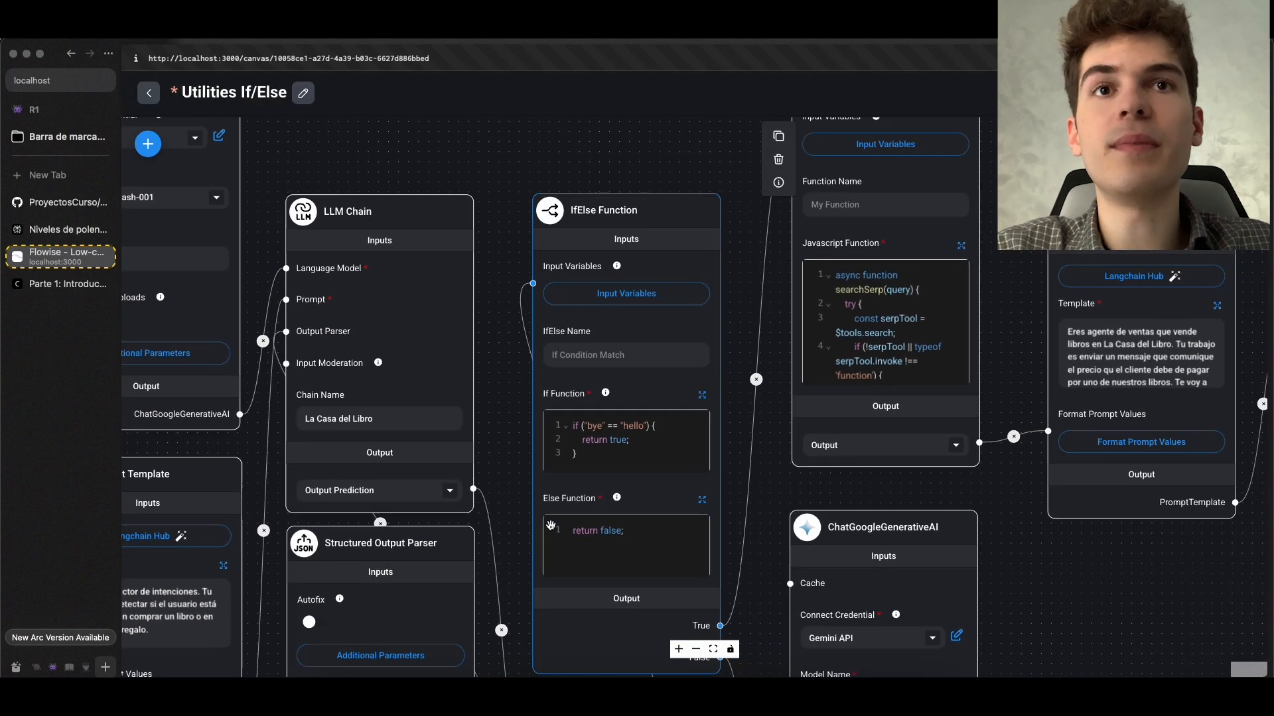
{"action": "scroll", "coordinate": [550, 526], "scroll_direction": "down", "scroll_amount": 2}
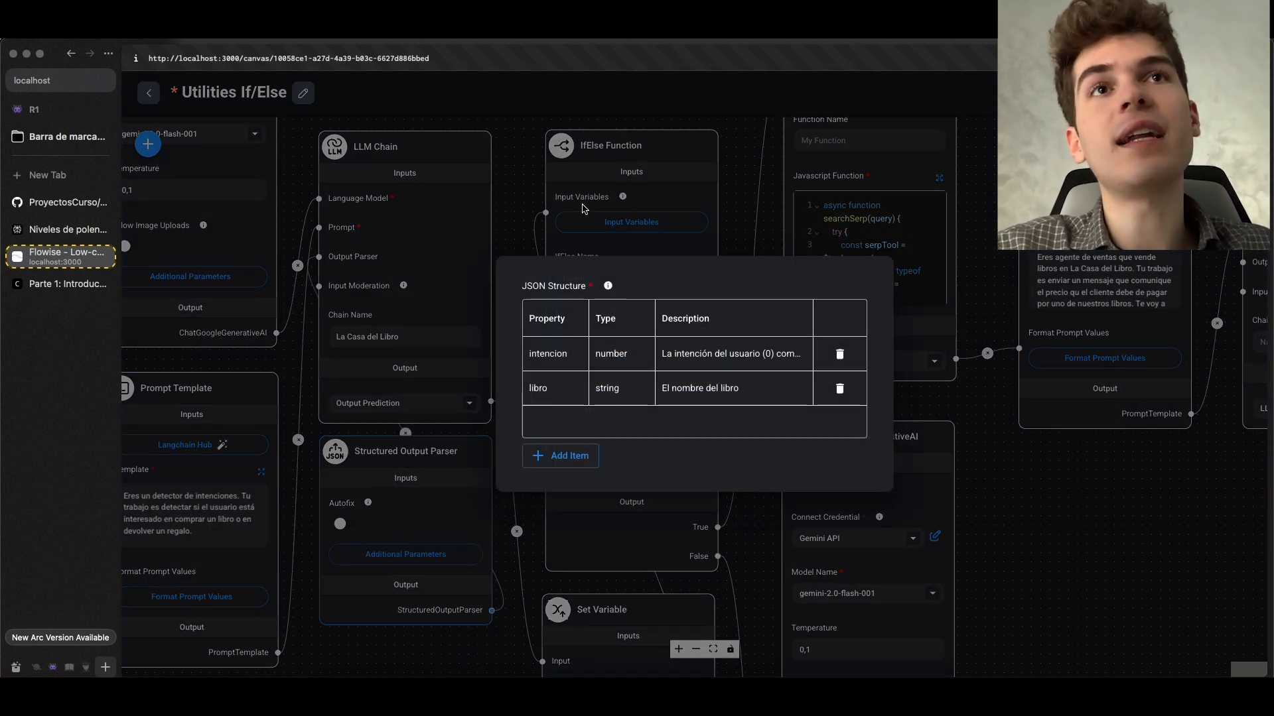
Close the JSON Structure, consult the course's Parte 6 section on Custom JS Function variables, and return to the Flowise canvas
{"action": "left_click", "coordinate": [503, 254]}
{"action": "scroll", "coordinate": [501, 279], "scroll_direction": "up", "scroll_amount": 2}
{"action": "left_click", "coordinate": [41, 284]}
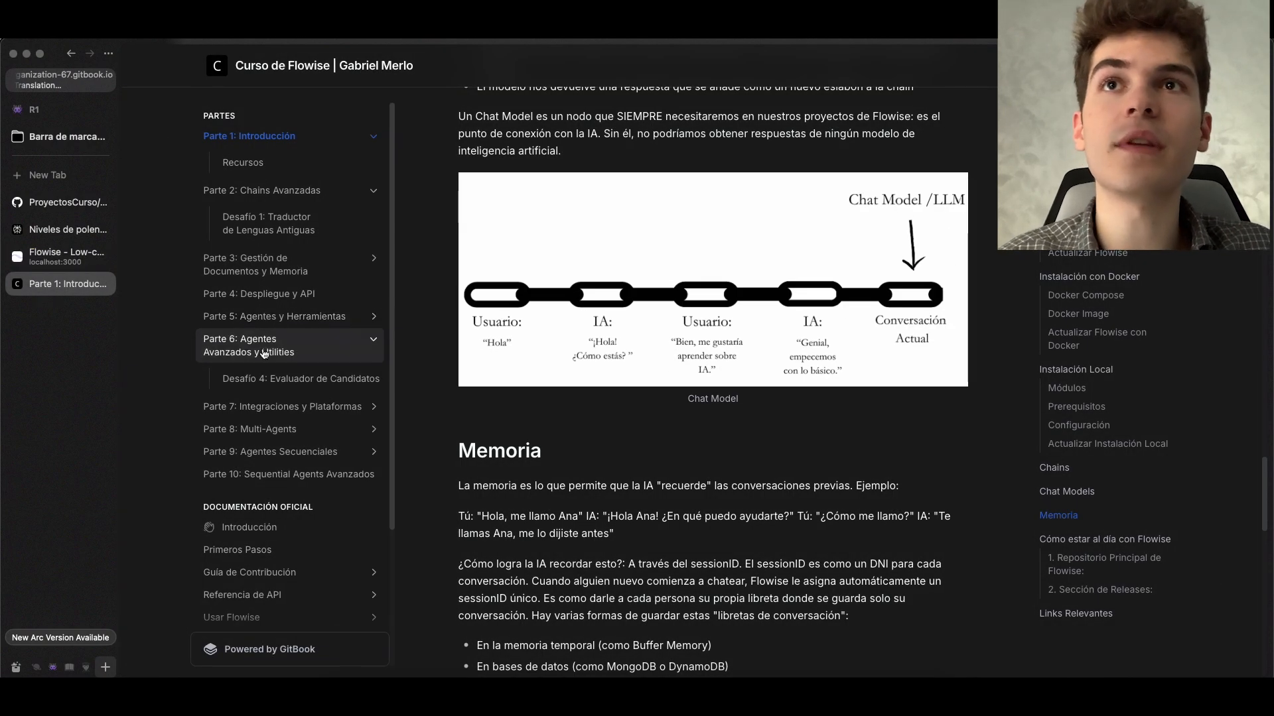
{"action": "left_click", "coordinate": [261, 348]}
{"action": "scroll", "coordinate": [648, 346], "scroll_direction": "down", "scroll_amount": 15}
{"action": "scroll", "coordinate": [648, 346], "scroll_direction": "up", "scroll_amount": 10}
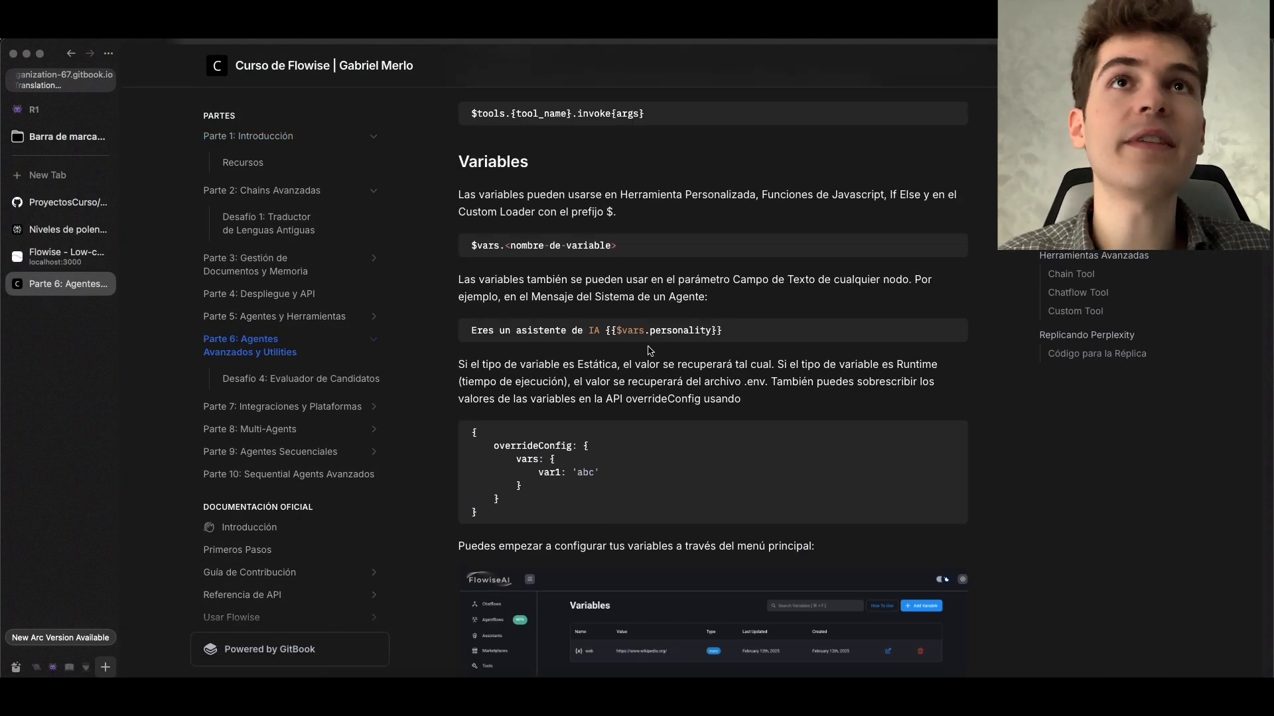
{"action": "scroll", "coordinate": [650, 350], "scroll_direction": "up", "scroll_amount": 1}
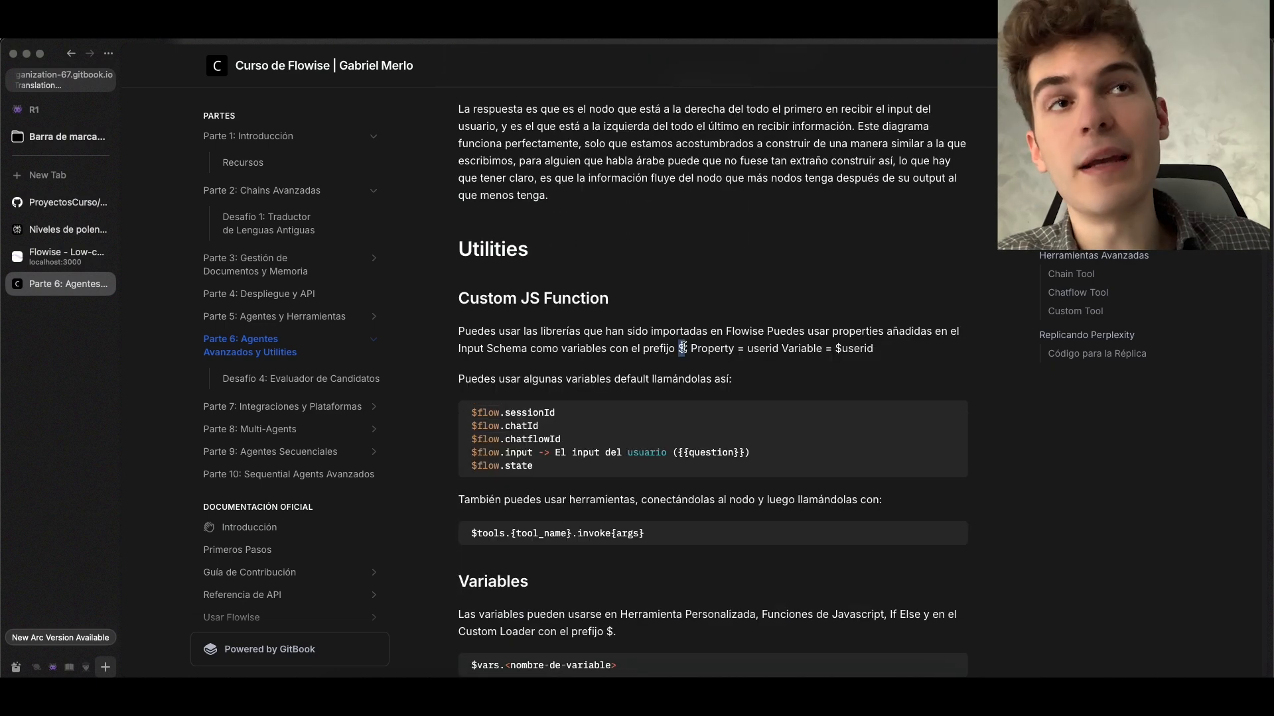
{"action": "left_click", "coordinate": [64, 256]}
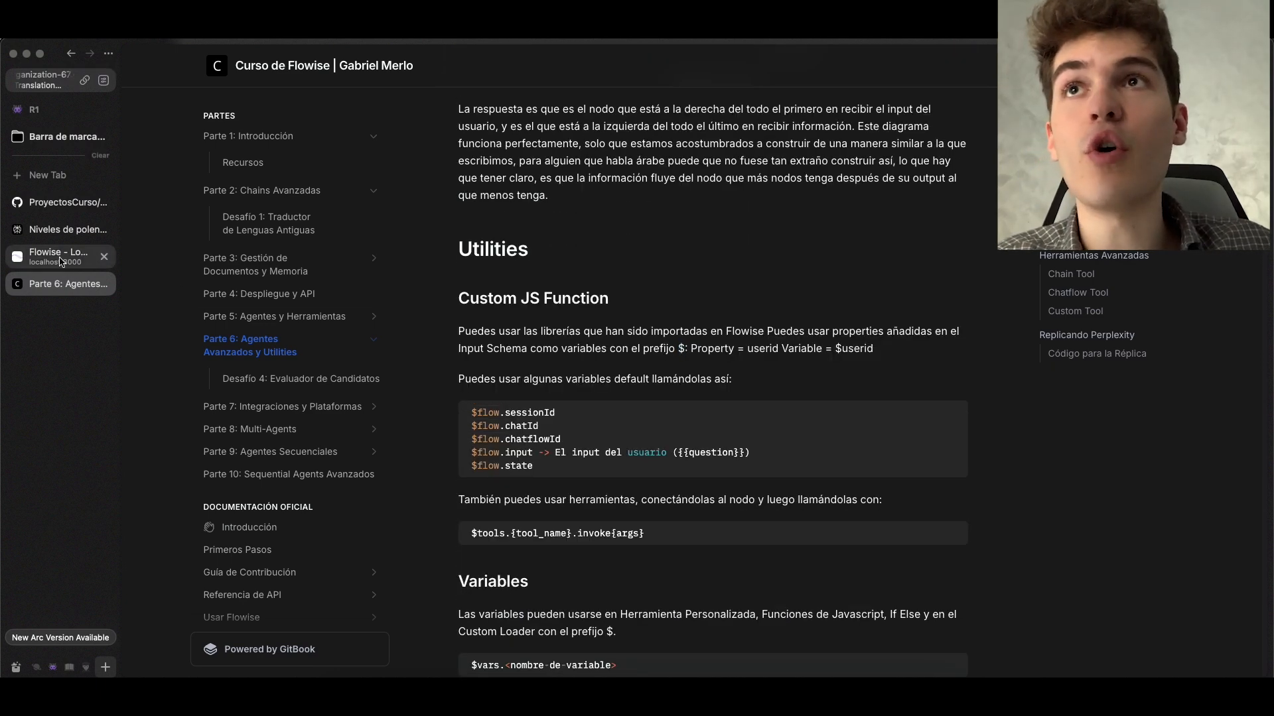
Remove "bye" from the comparison in the IfElse Function's If Function code
{"action": "left_click", "coordinate": [638, 358]}
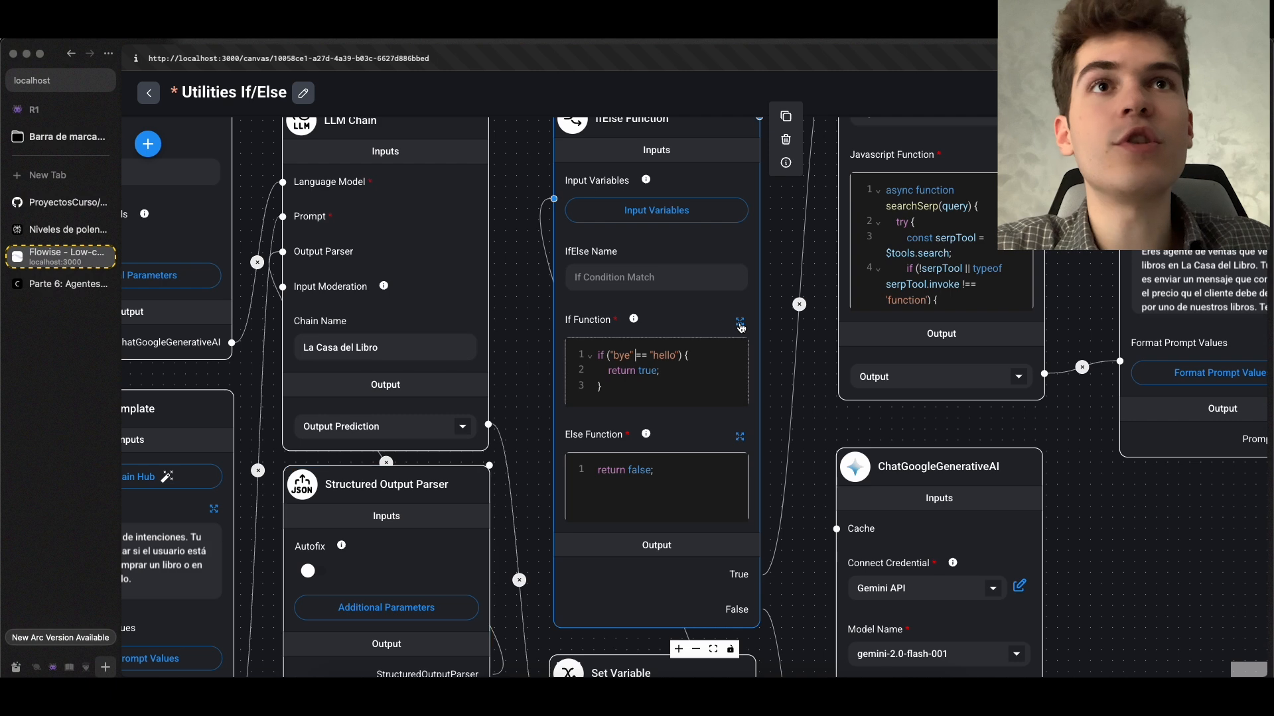
{"action": "left_click", "coordinate": [740, 325]}
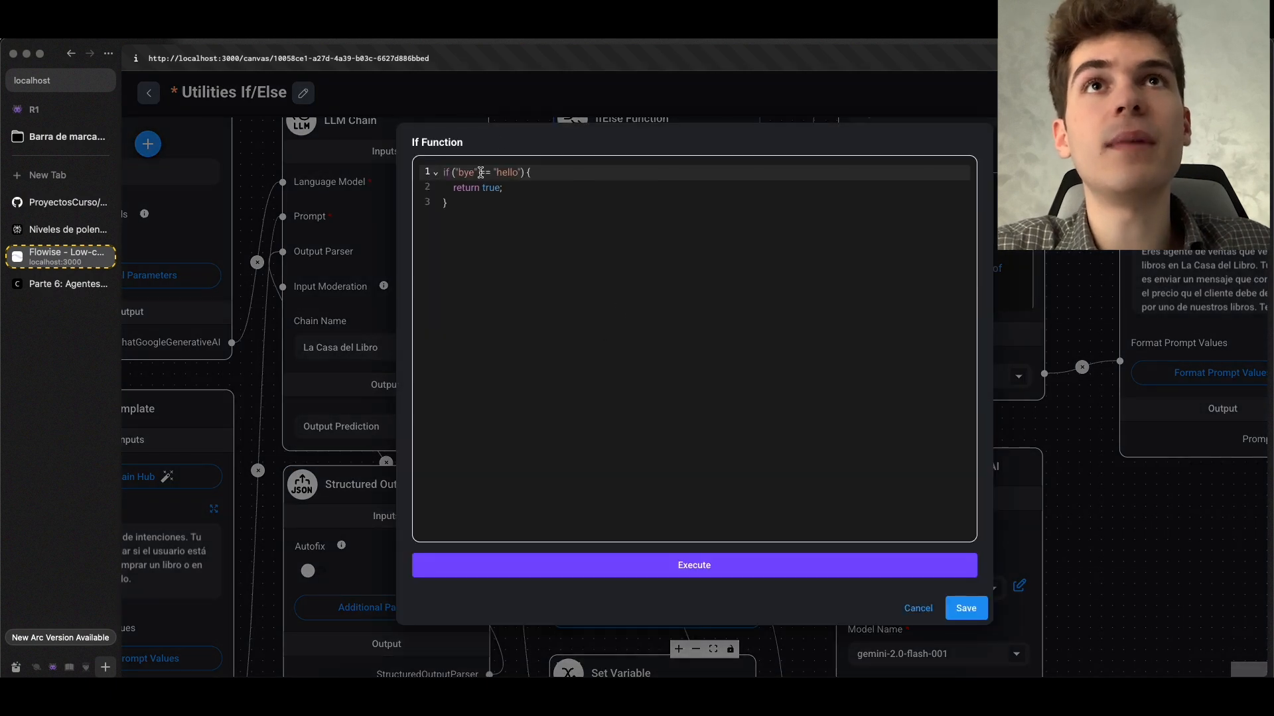
{"action": "key", "text": "BackSpace"}
{"action": "key", "text": "BackSpace"}
{"action": "key", "text": "BackSpace"}
{"action": "key", "text": "BackSpace"}
{"action": "key", "text": "BackSpace"}
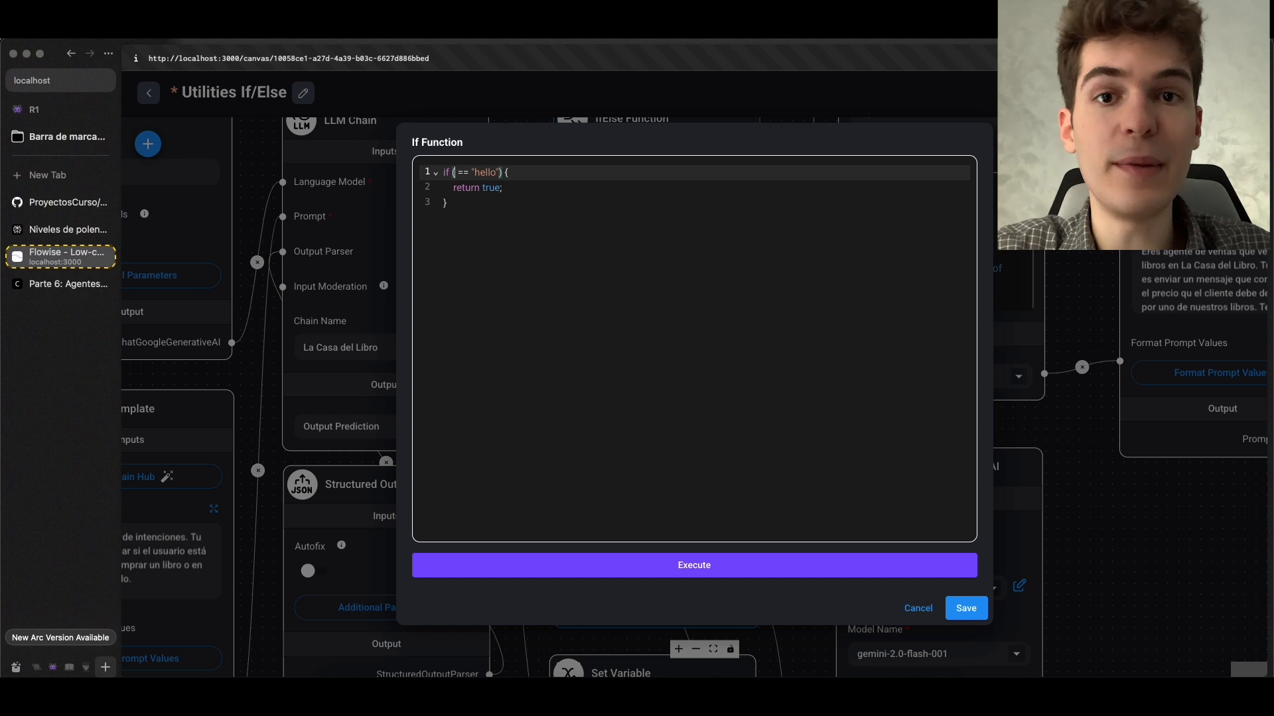
{"action": "type", "text": "\"hello"}
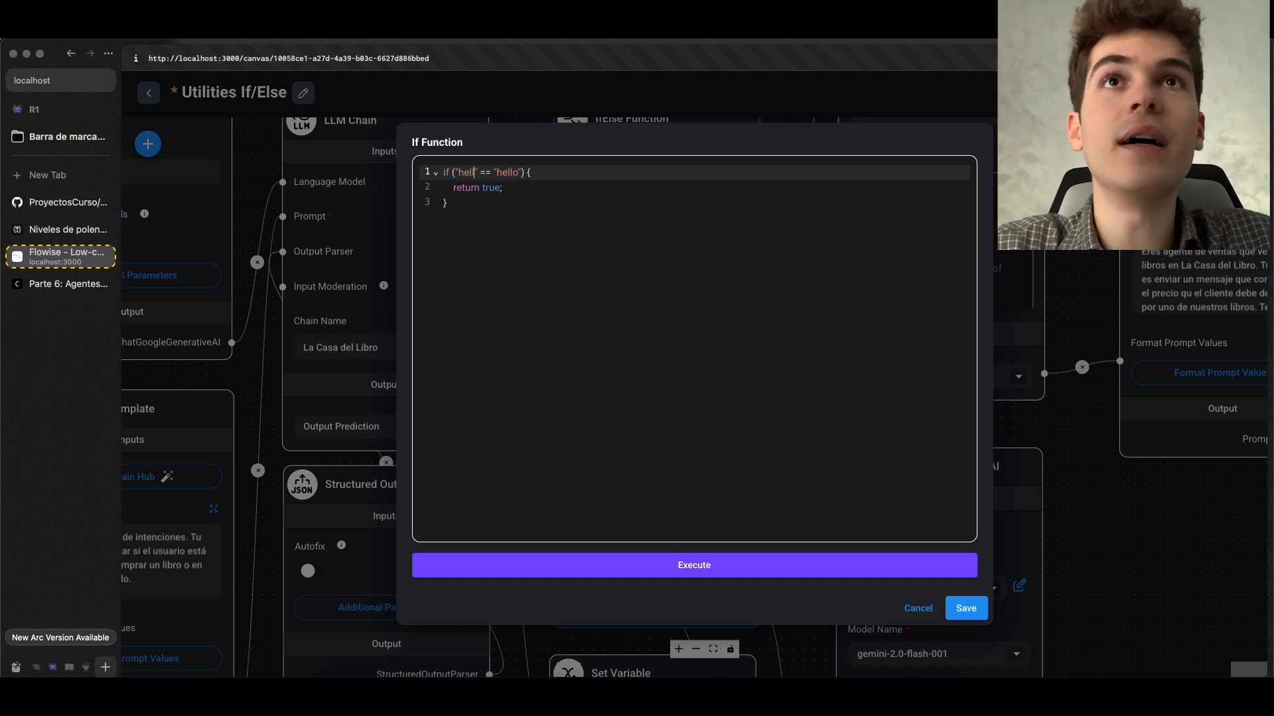
{"action": "key", "text": "BackSpace"}
{"action": "key", "text": "BackSpace"}
{"action": "key", "text": "BackSpace"}
{"action": "key", "text": "BackSpace"}
{"action": "key", "text": "BackSpace"}
{"action": "key", "text": "BackSpace"}
{"action": "key", "text": "BackSpace"}
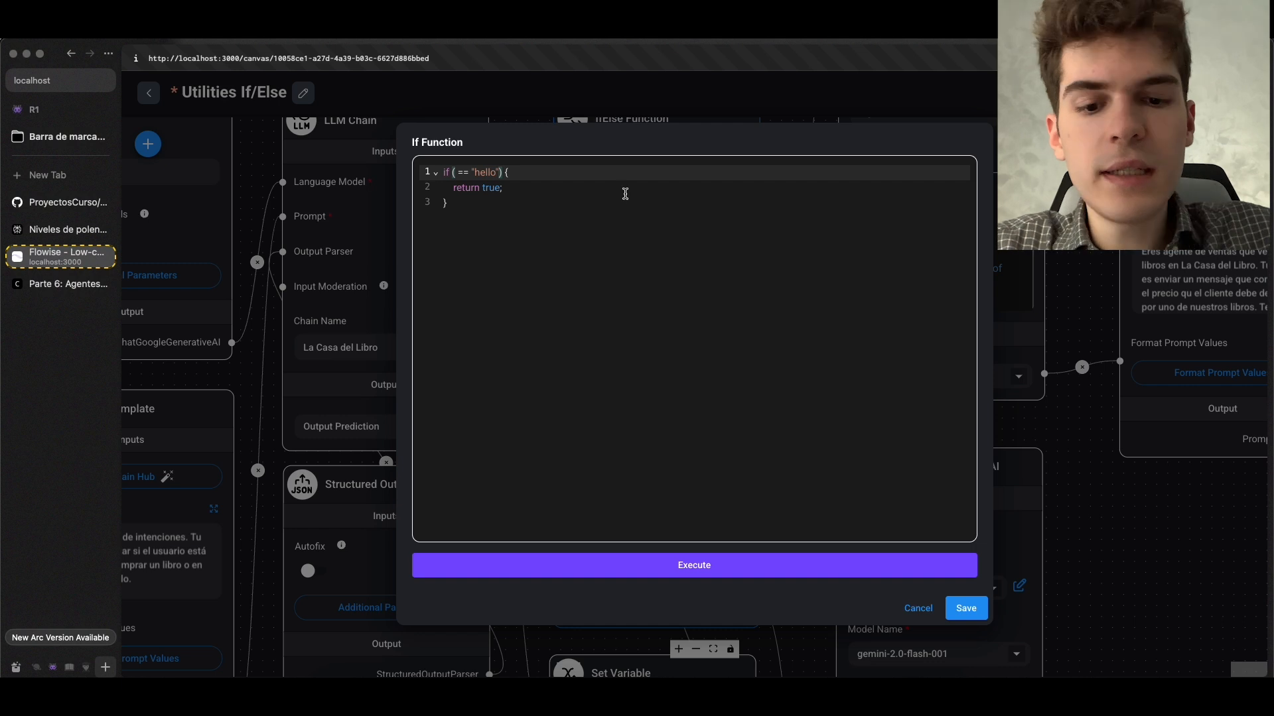
Enter $intent before the == in the If Function condition, checking the key name in the IfElse Function's Input Variables
{"action": "type", "text": "$"}
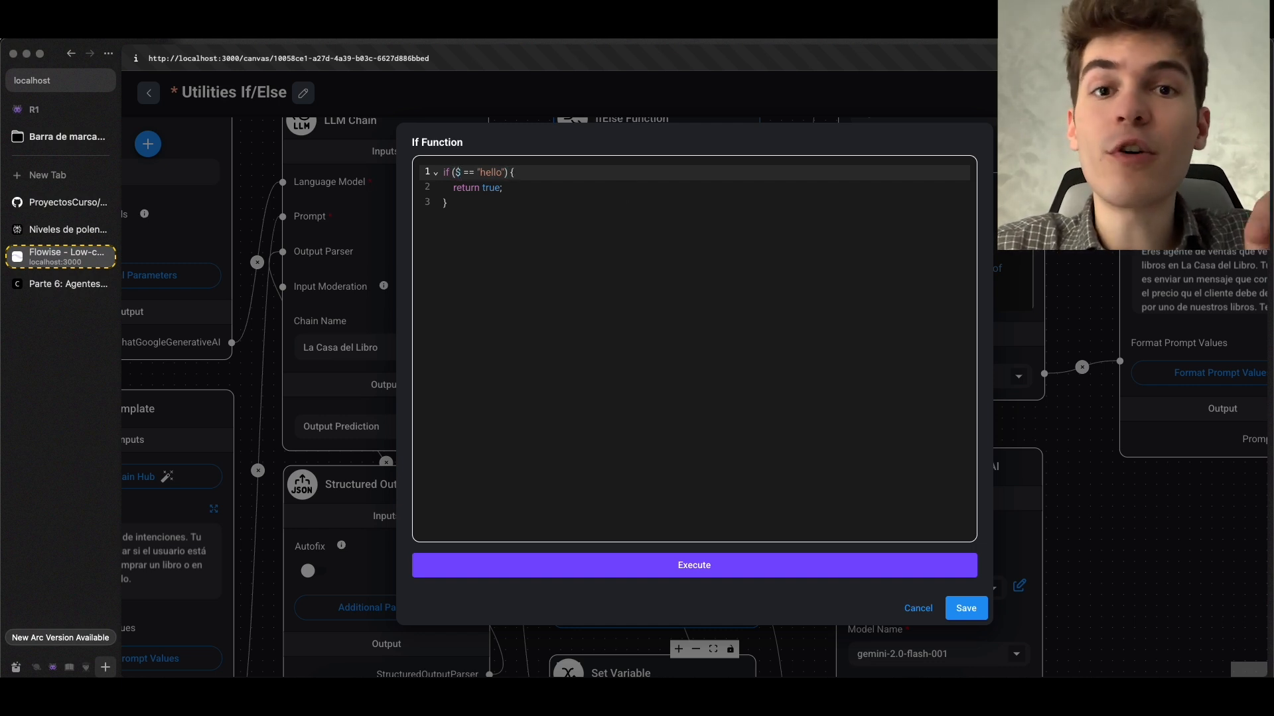
{"action": "left_click", "coordinate": [966, 608]}
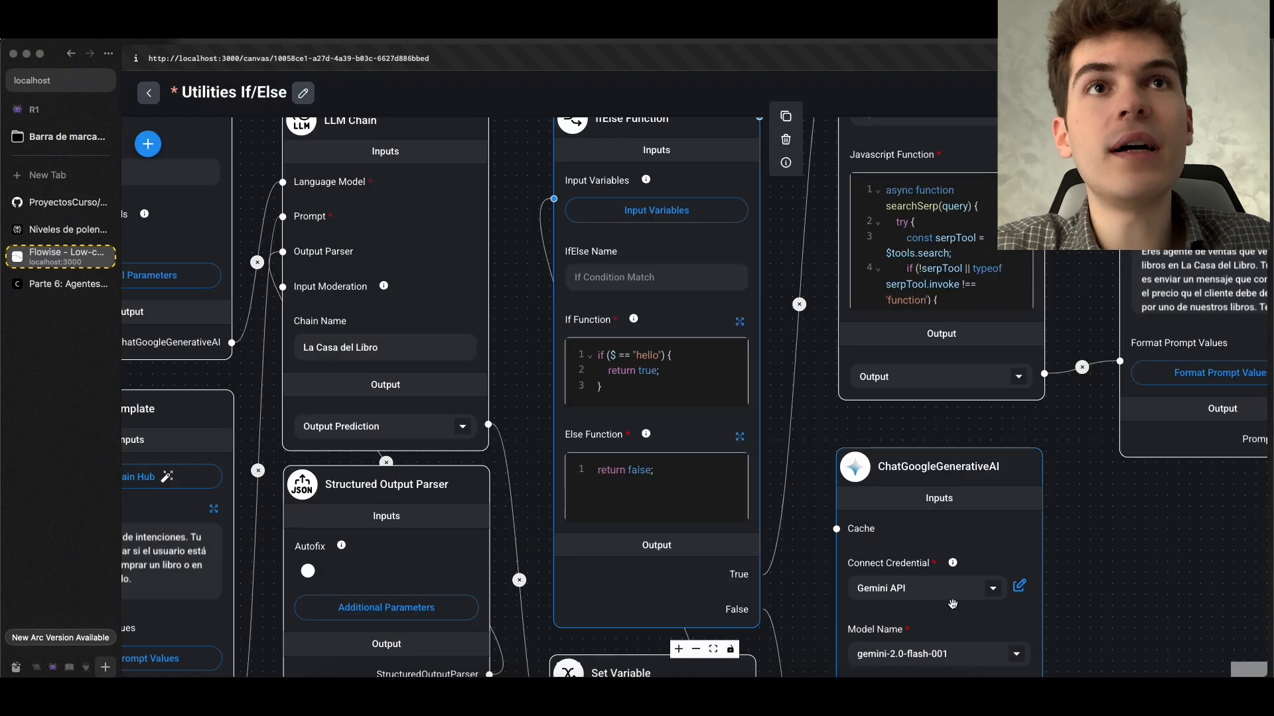
{"action": "left_click", "coordinate": [636, 219]}
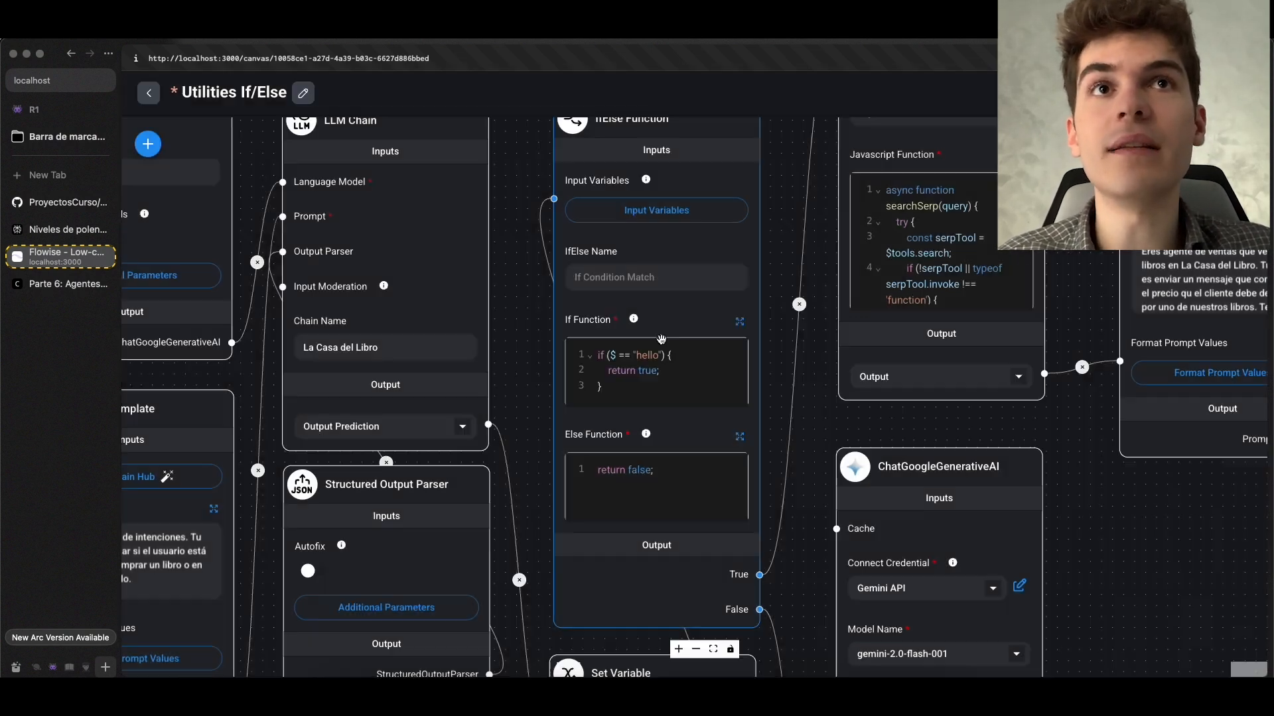
{"action": "left_click", "coordinate": [609, 294]}
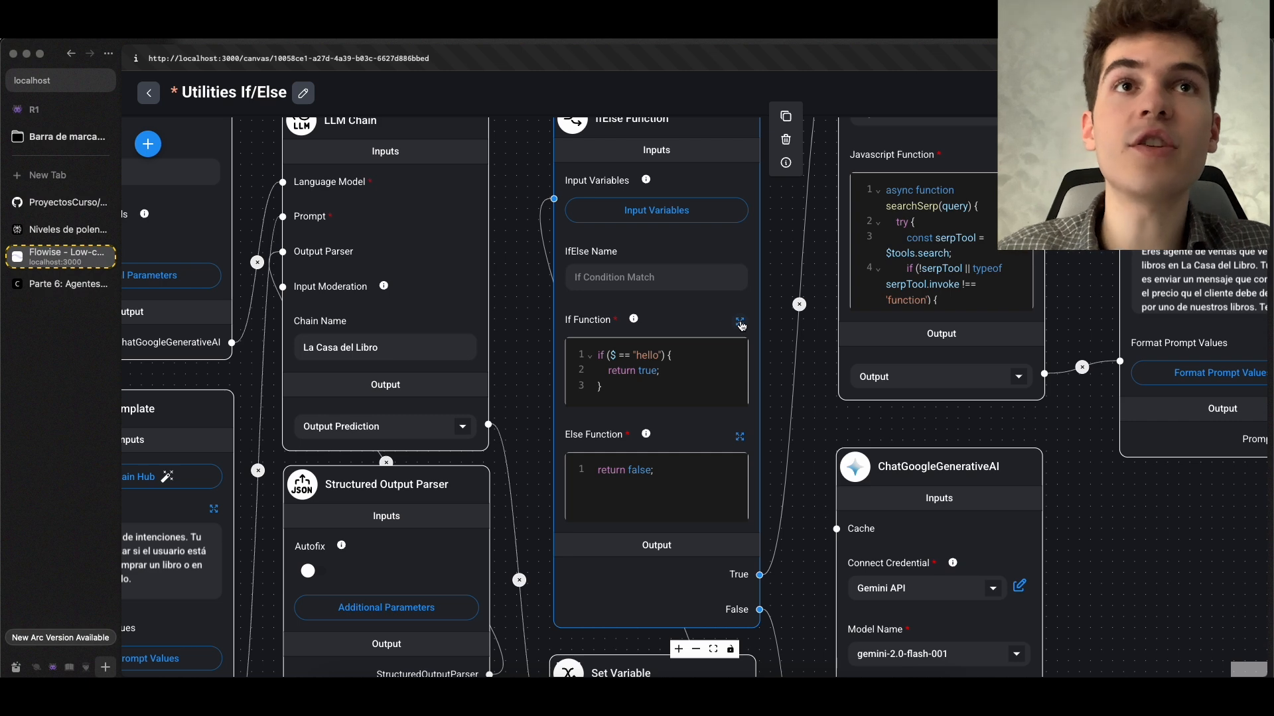
{"action": "left_click", "coordinate": [741, 323]}
{"action": "left_click", "coordinate": [460, 174]}
{"action": "type", "text": "intent"}
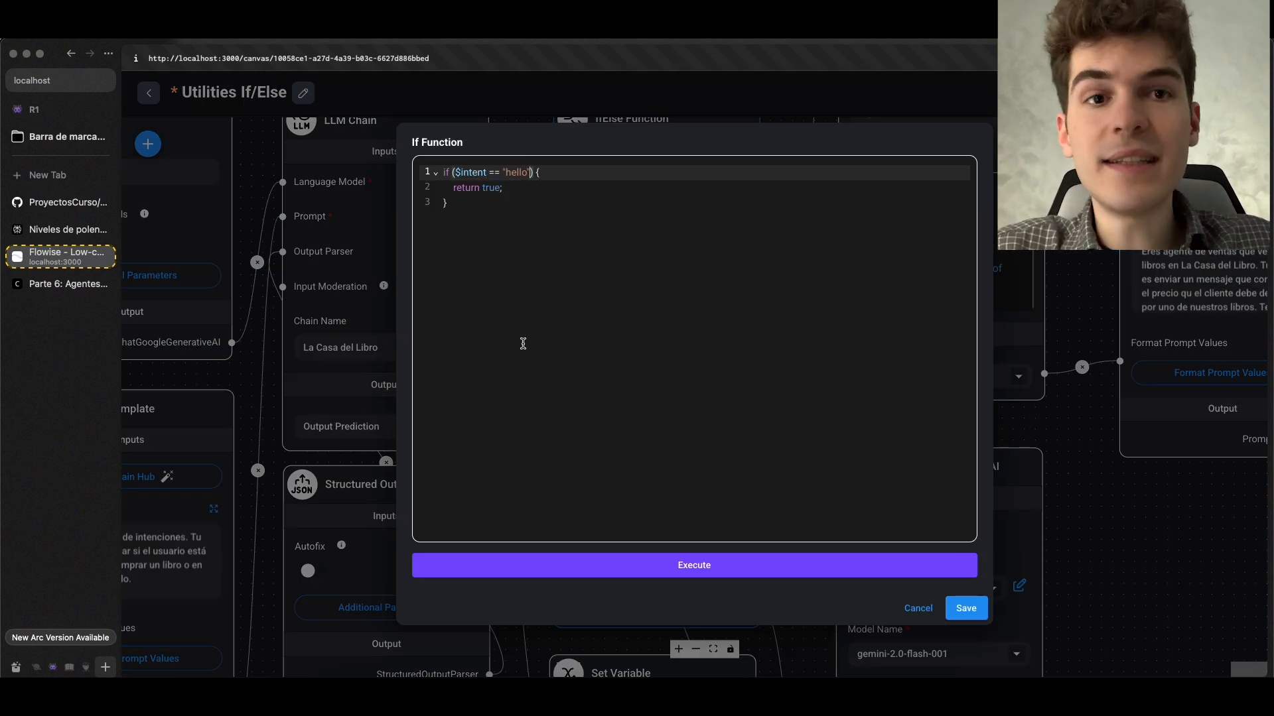
Review the JSON output prediction in the Flowise terminal and save the If Function code
{"action": "left_click", "coordinate": [660, 671]}
{"action": "left_click_drag", "start_coordinate": [501, 449], "coordinate": [459, 412]}
{"action": "left_click", "coordinate": [516, 448]}
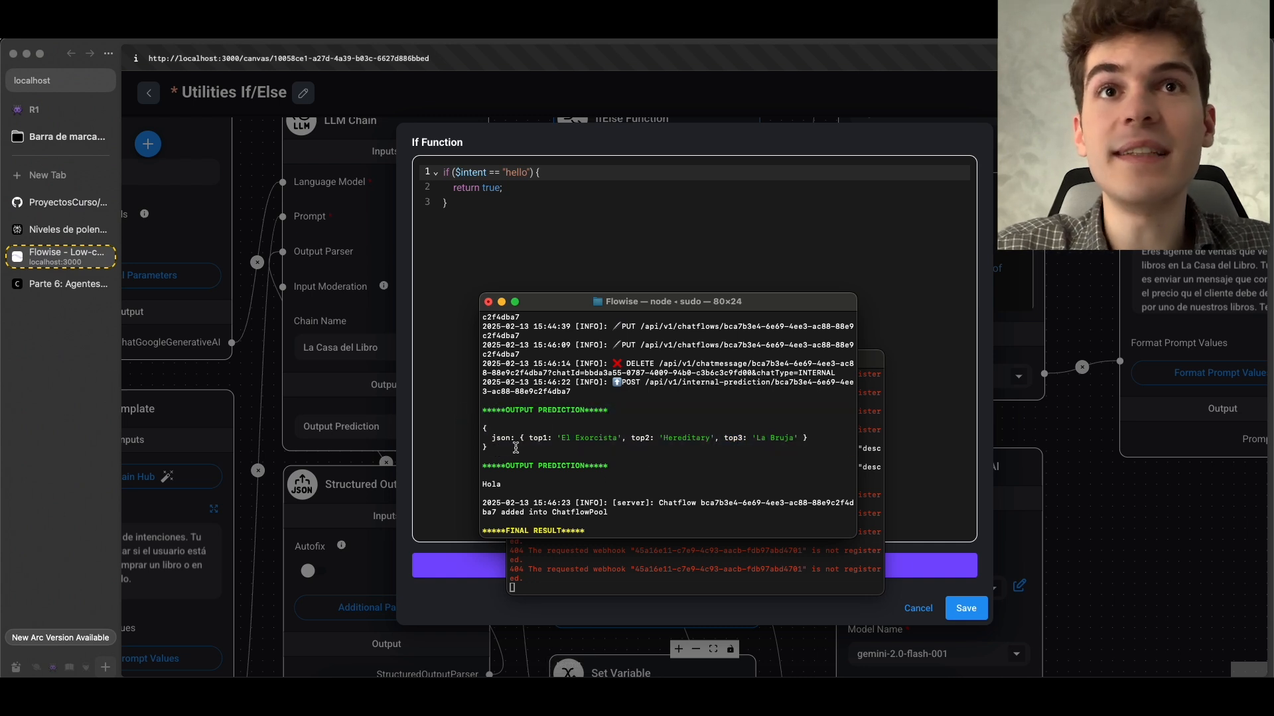
{"action": "left_click", "coordinate": [911, 454]}
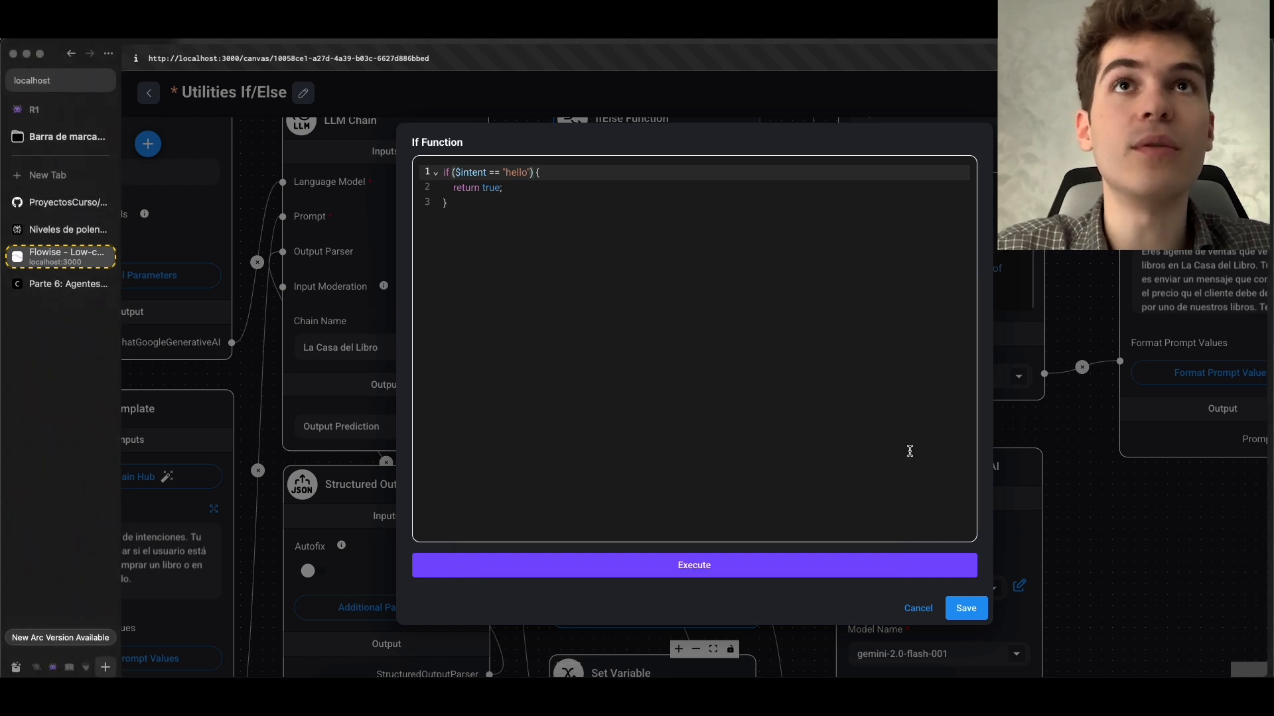
{"action": "left_click", "coordinate": [966, 609]}
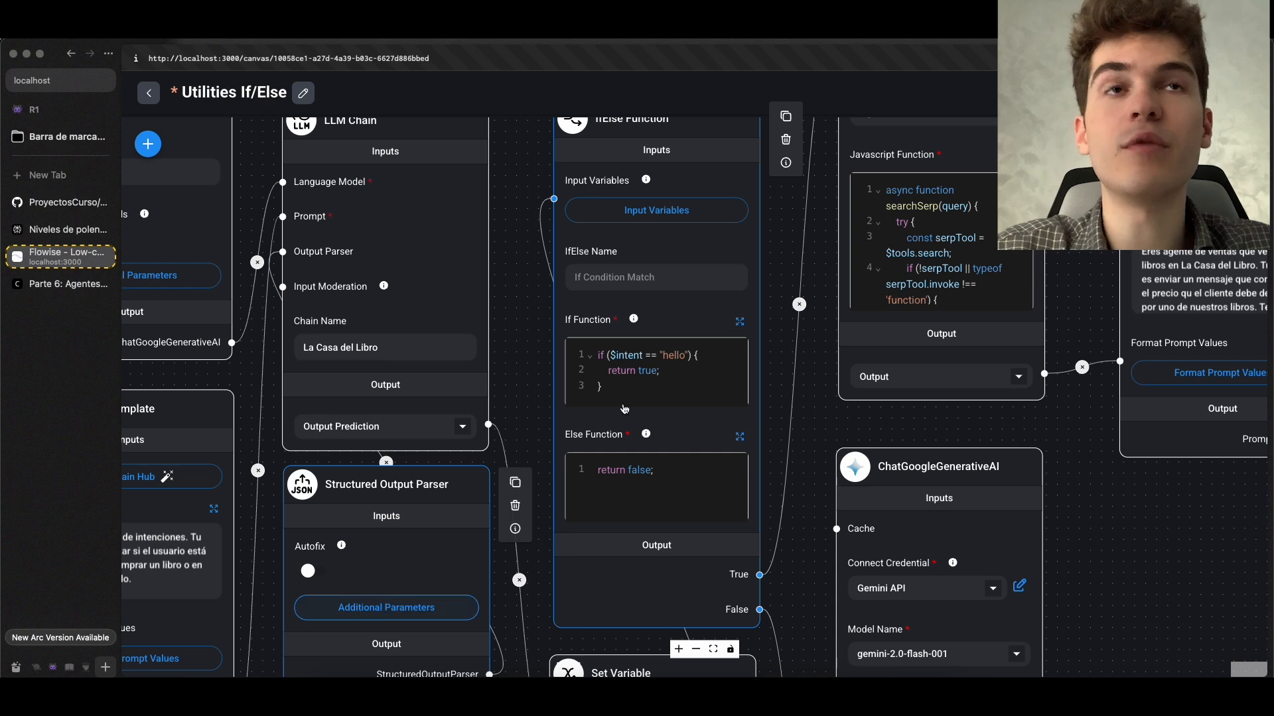
Compare the JSON keys and values in the Flowise terminal with the Structured Output Parser's JSON Structure, and close that structure
{"action": "key", "text": "super+Tab"}
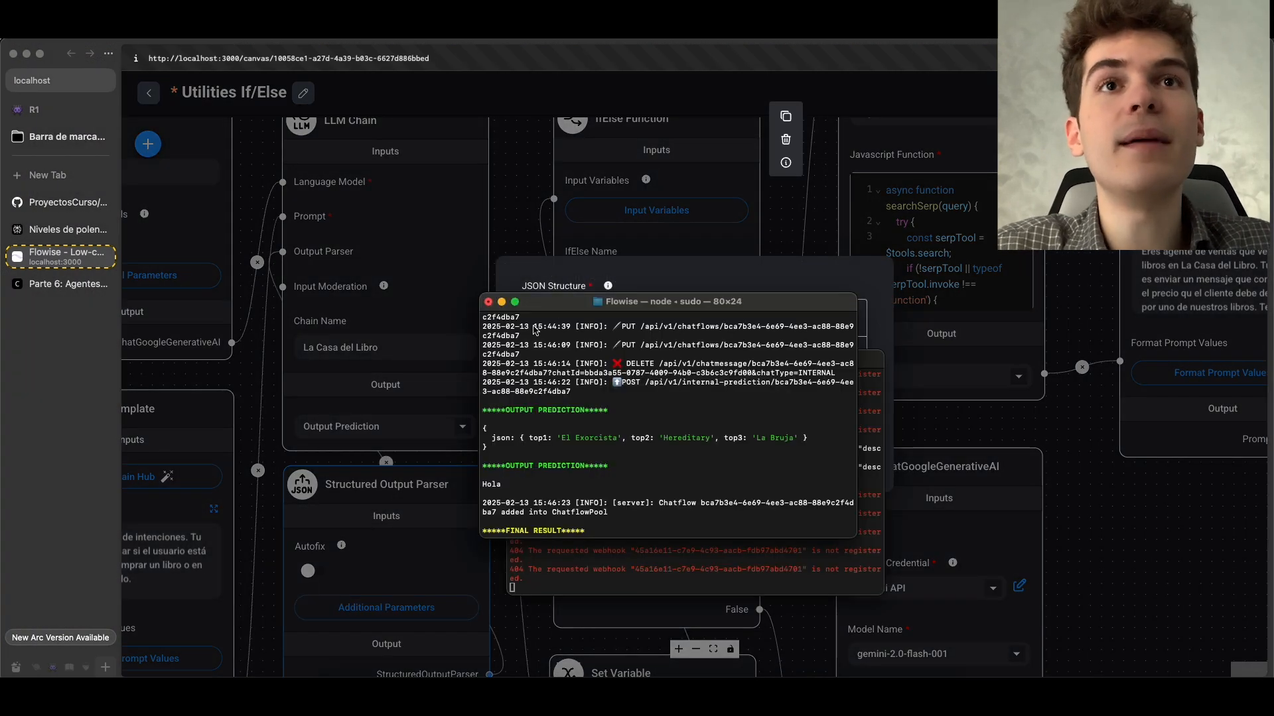
{"action": "left_click_drag", "start_coordinate": [603, 442], "coordinate": [792, 442]}
{"action": "left_click", "coordinate": [745, 467]}
{"action": "key", "text": "super+Tab"}
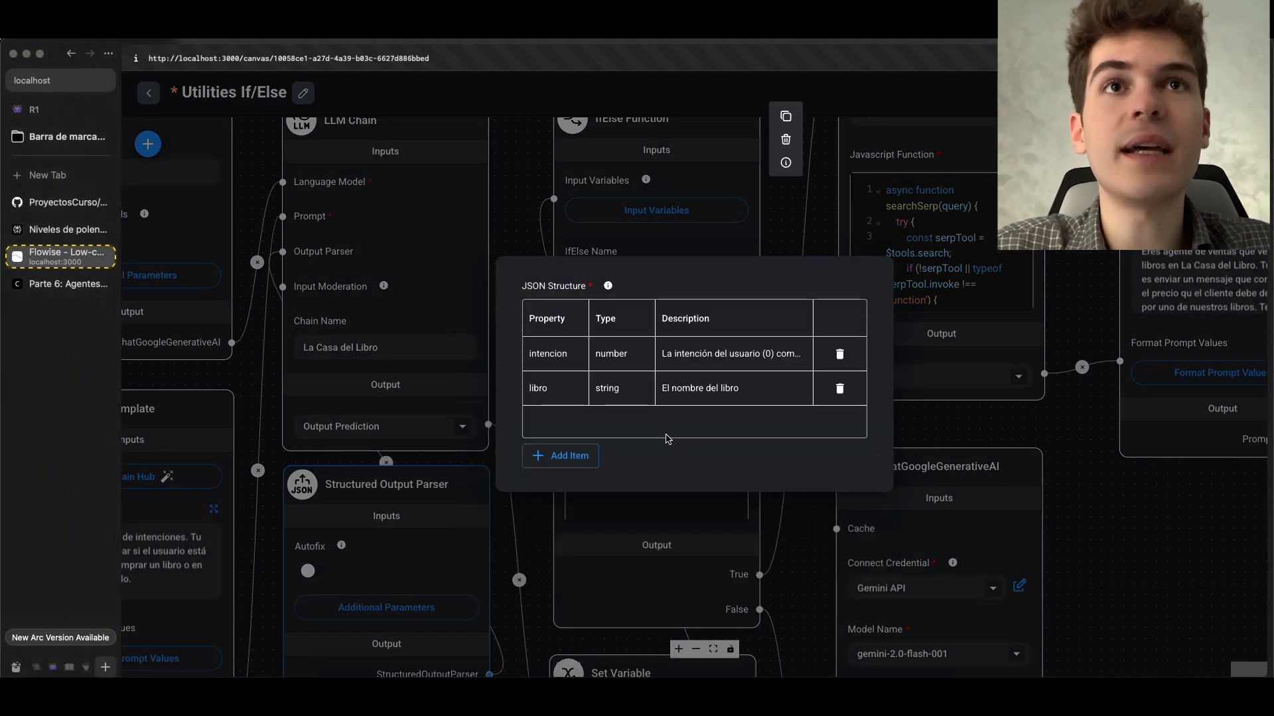
{"action": "left_click", "coordinate": [577, 531]}
Reopen the If Function code and add a period after $intent to start a property reference
{"action": "scroll", "coordinate": [640, 356], "scroll_direction": "up", "scroll_amount": 5}
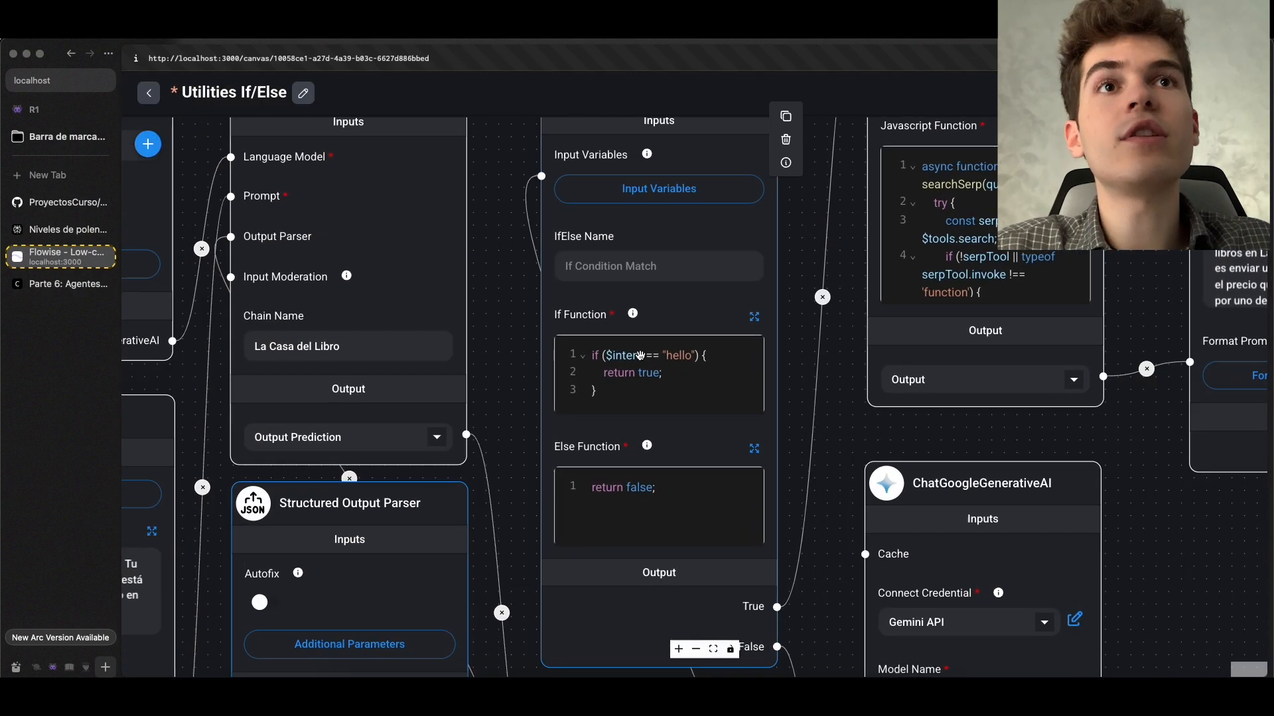
{"action": "scroll", "coordinate": [640, 356], "scroll_direction": "up", "scroll_amount": 1}
{"action": "left_click", "coordinate": [623, 356]}
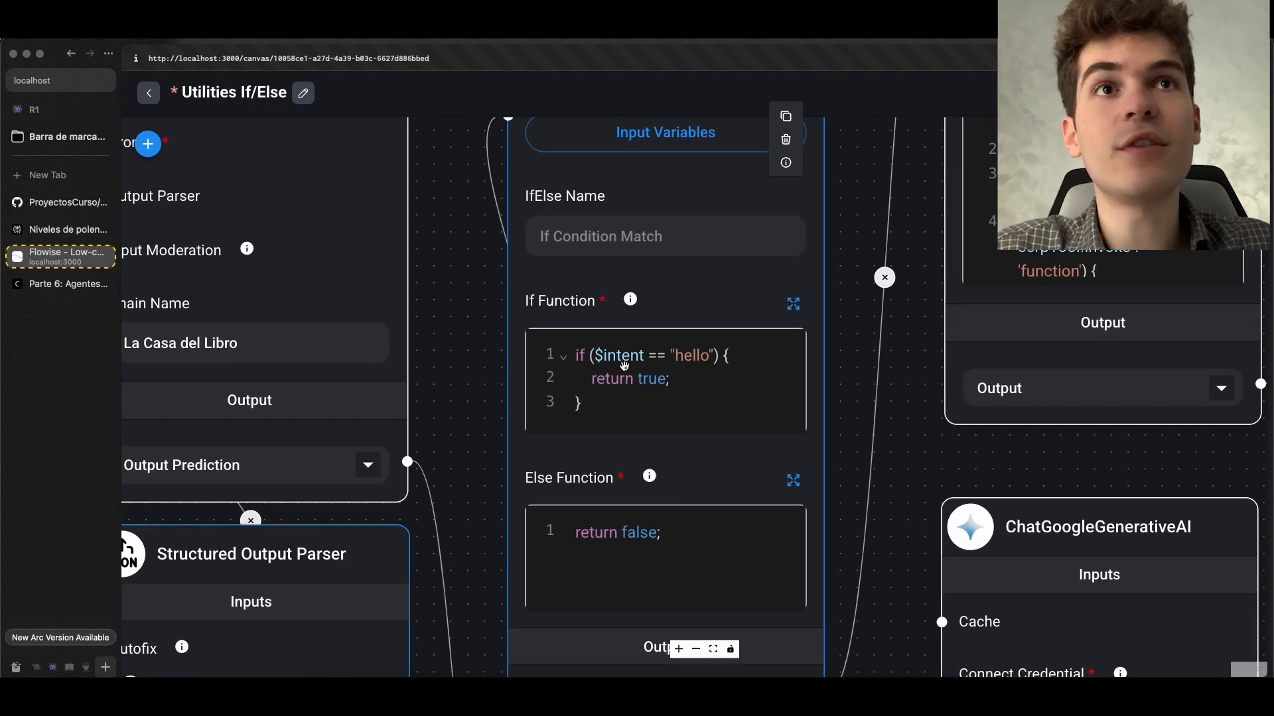
{"action": "left_click", "coordinate": [795, 304]}
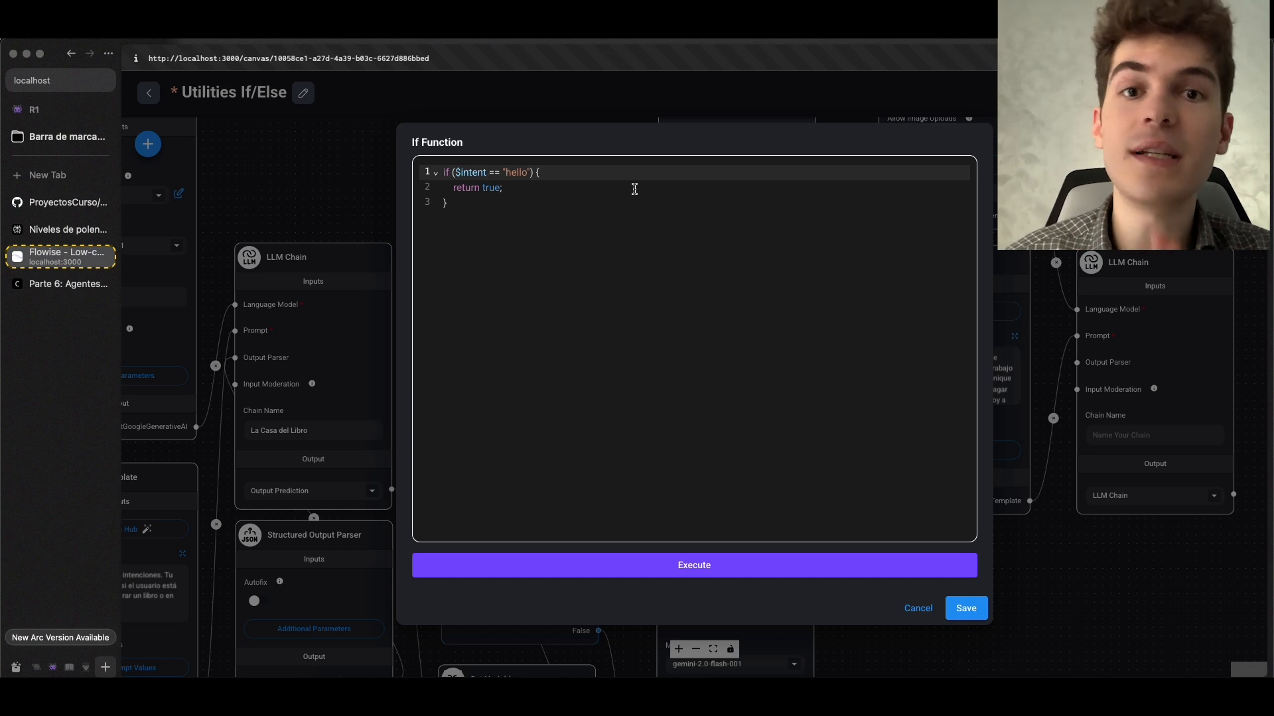
{"action": "type", "text": "."}
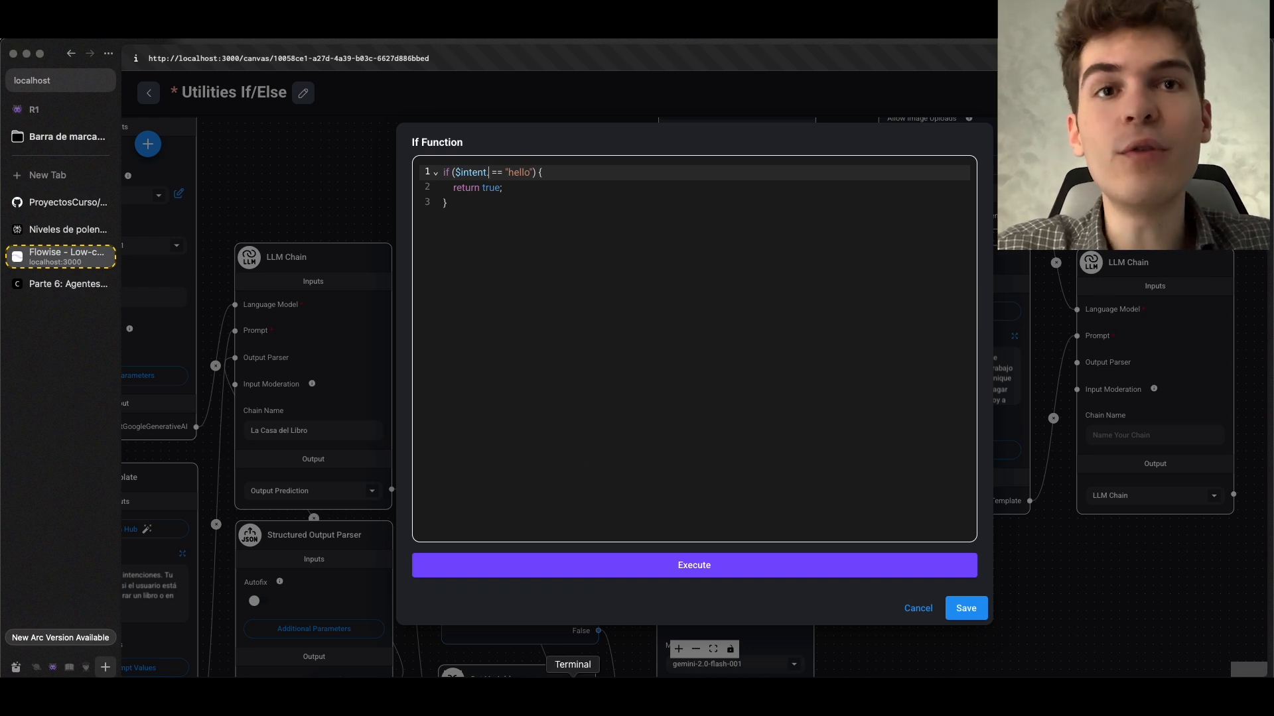
Examine the top1, top2 and top3 keys of the JSON output prediction in the Flowise terminal
{"action": "left_click", "coordinate": [573, 675]}
{"action": "double_click", "coordinate": [540, 437]}
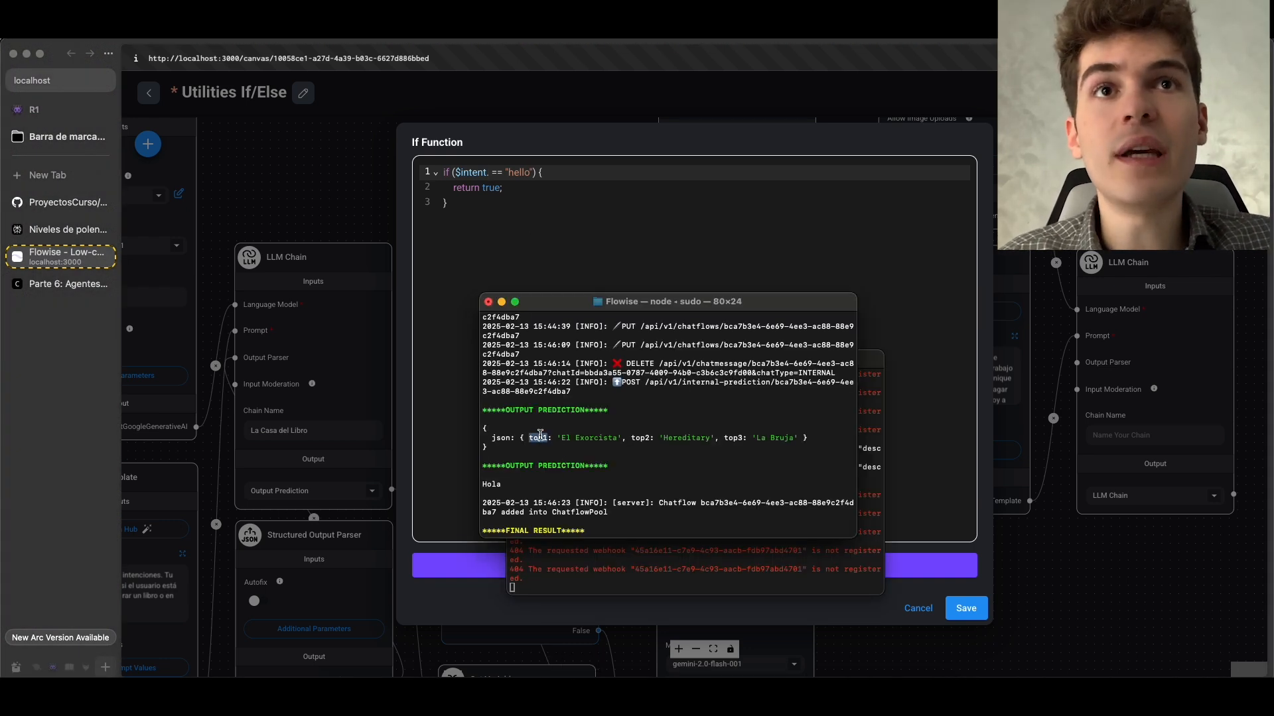
{"action": "double_click", "coordinate": [641, 438]}
{"action": "double_click", "coordinate": [733, 438]}
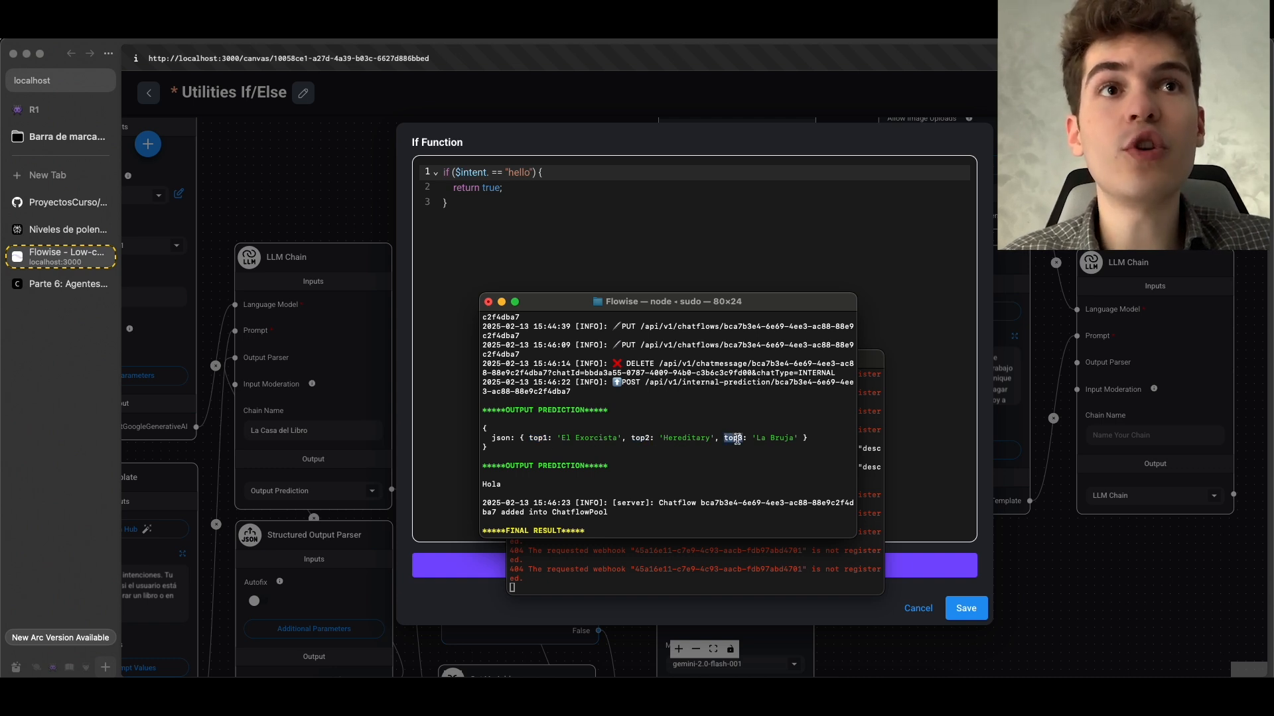
{"action": "triple_click", "coordinate": [690, 441]}
{"action": "double_click", "coordinate": [690, 439]}
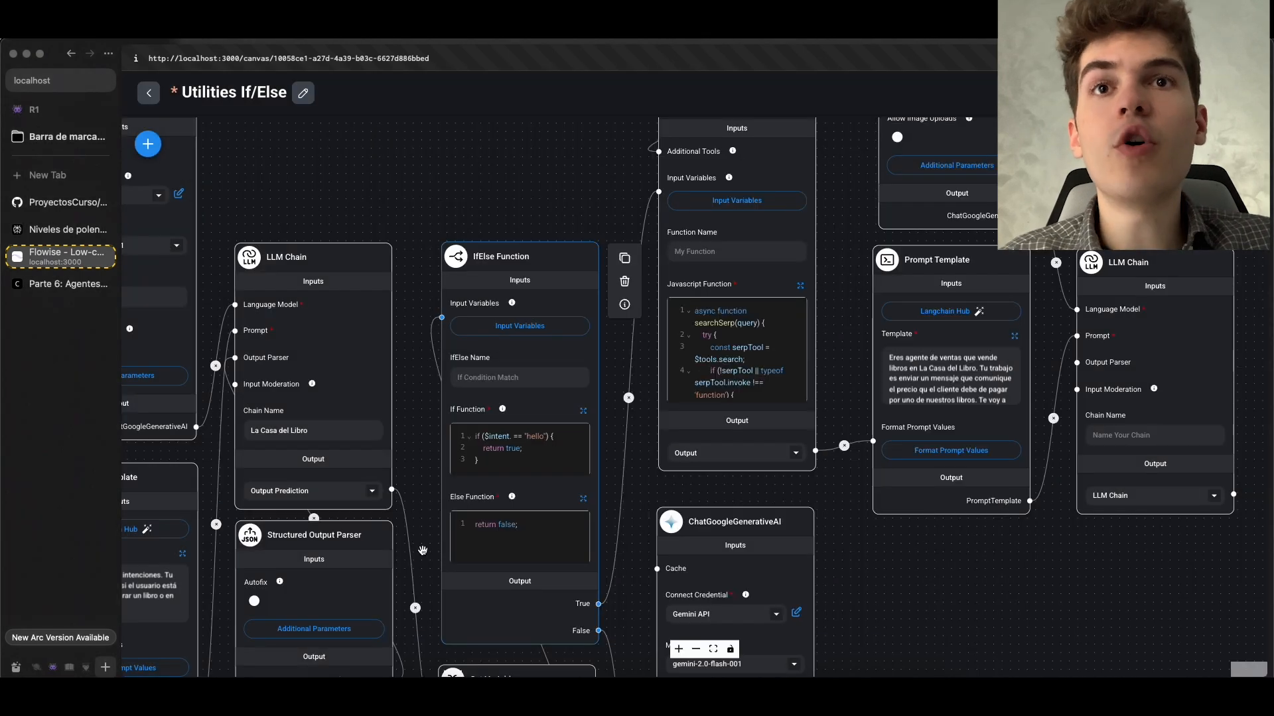
Check the exact name of the intention property in the Structured Output Parser's JSON Structure, leaving it as is
{"action": "left_click_drag", "start_coordinate": [412, 458], "coordinate": [528, 390]}
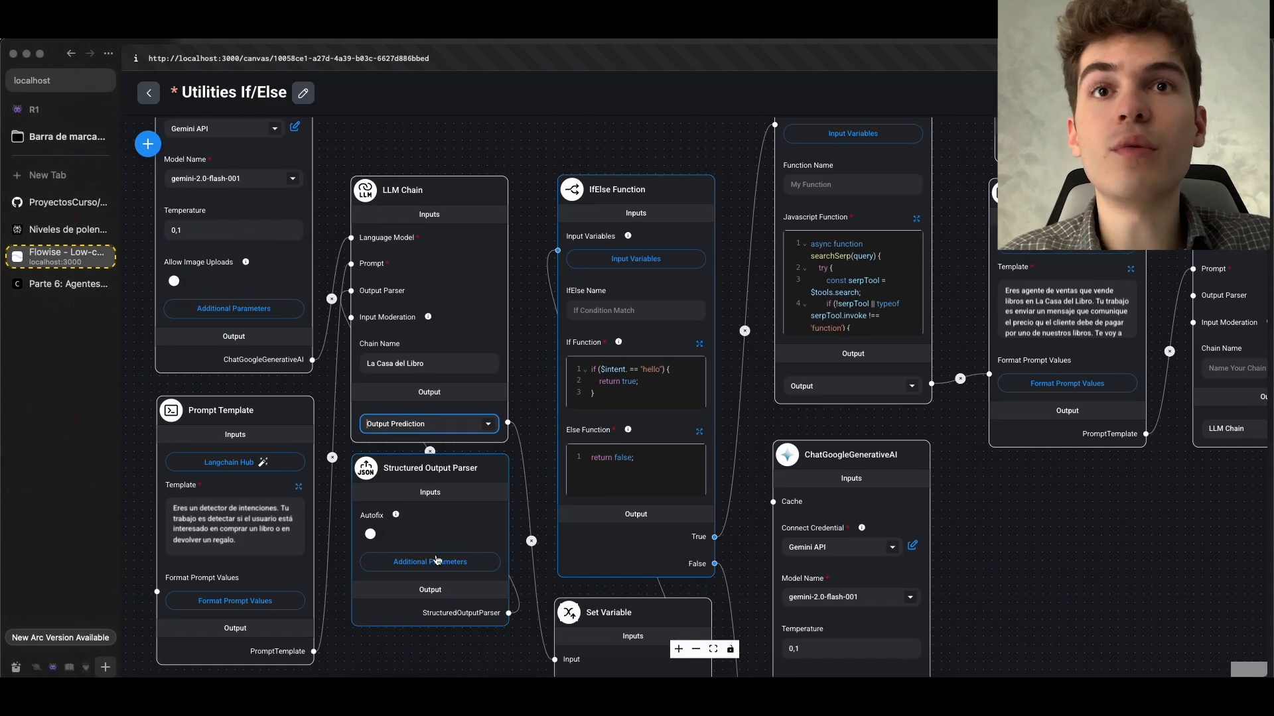
{"action": "left_click", "coordinate": [472, 559]}
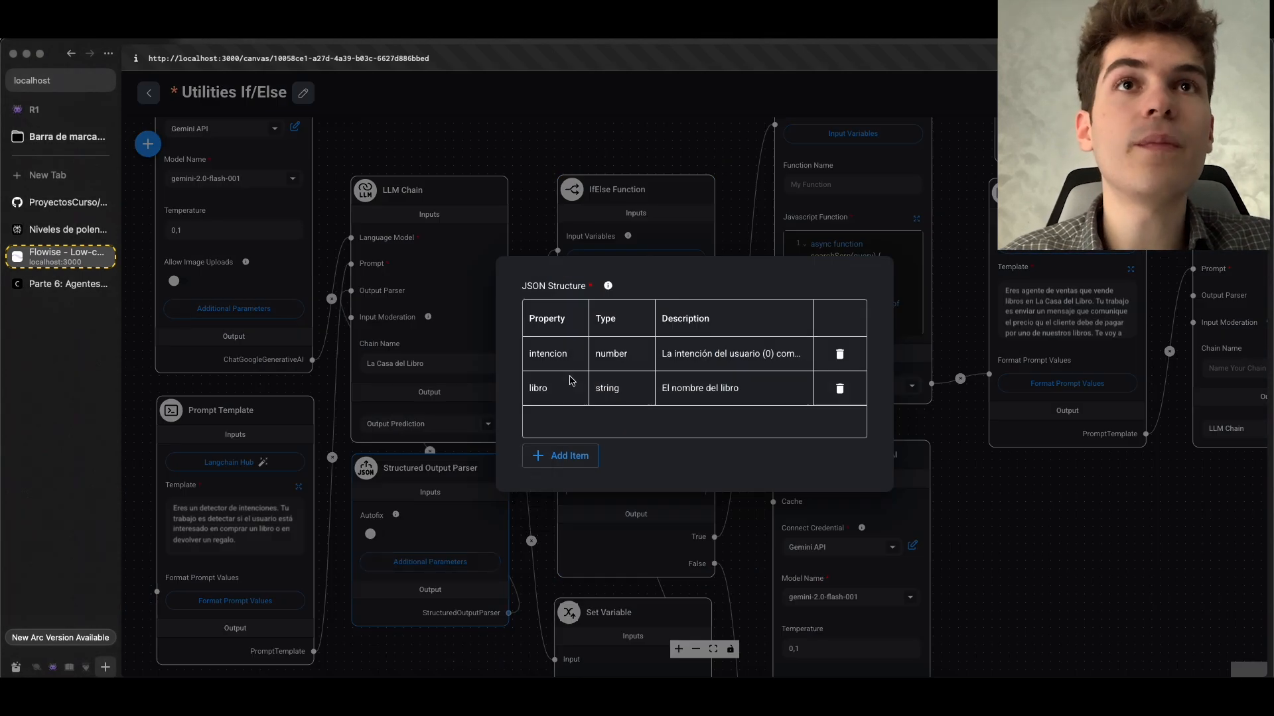
{"action": "left_click", "coordinate": [553, 354]}
{"action": "left_click", "coordinate": [567, 356]}
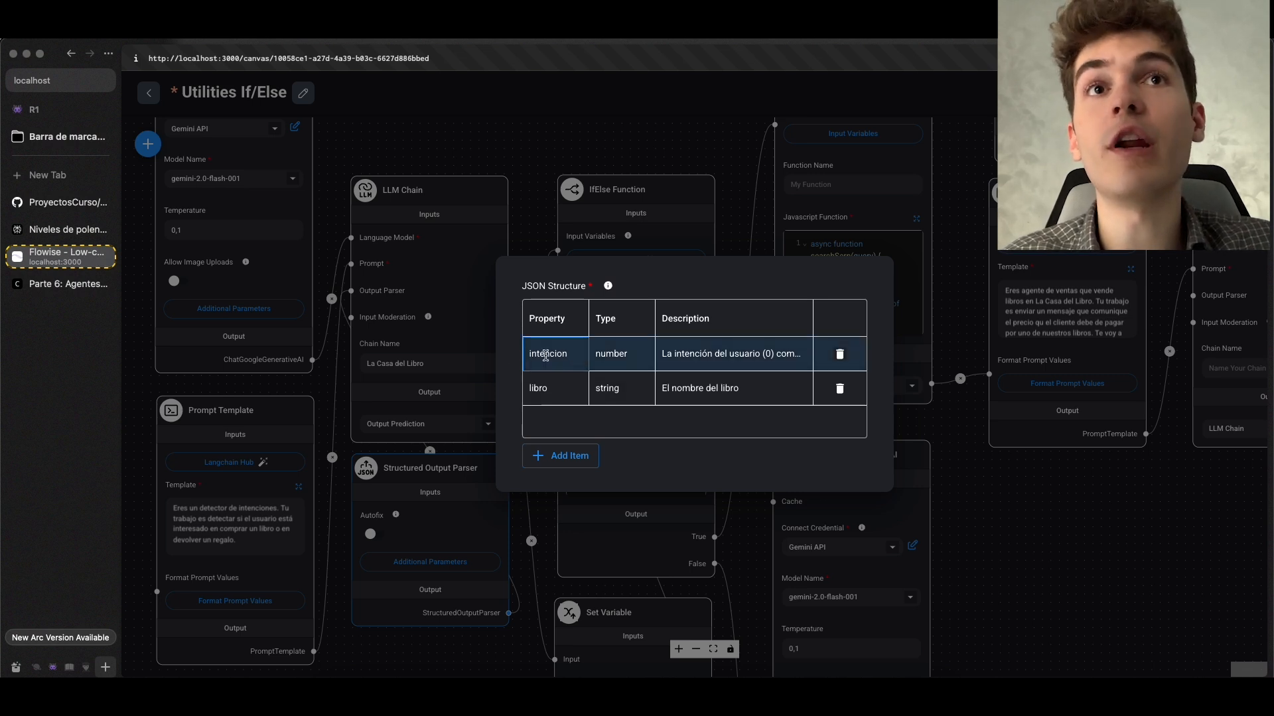
{"action": "double_click", "coordinate": [550, 354]}
{"action": "key", "text": "super+a"}
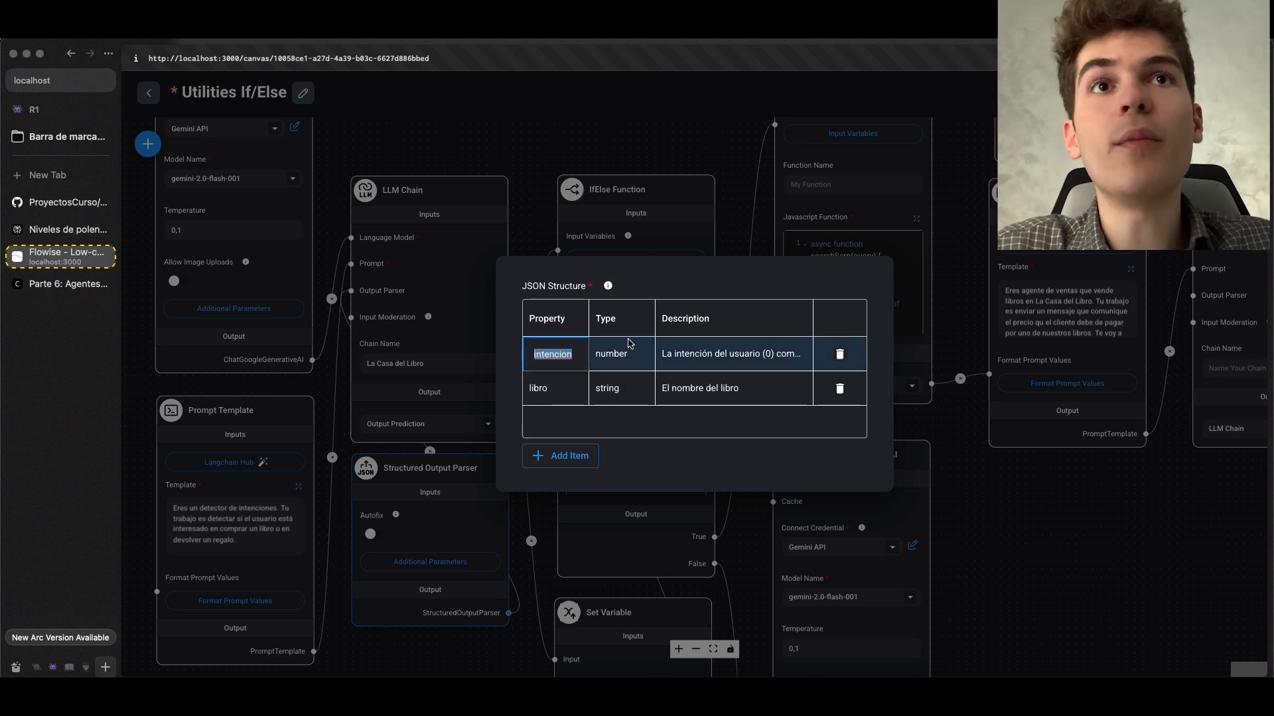
{"action": "left_click", "coordinate": [435, 359]}
{"action": "key", "text": "Escape"}
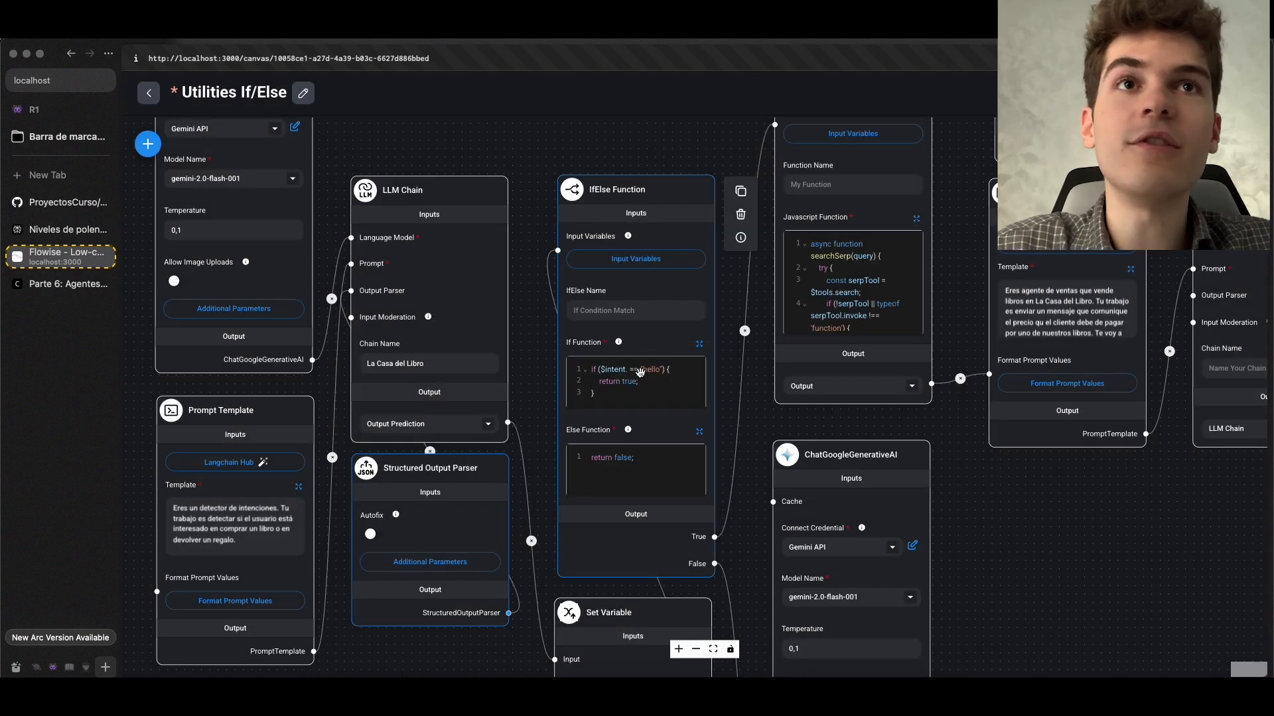
Complete the property reference in the IfElse Function's If Function code as $intent.intencion
{"action": "left_click", "coordinate": [700, 344]}
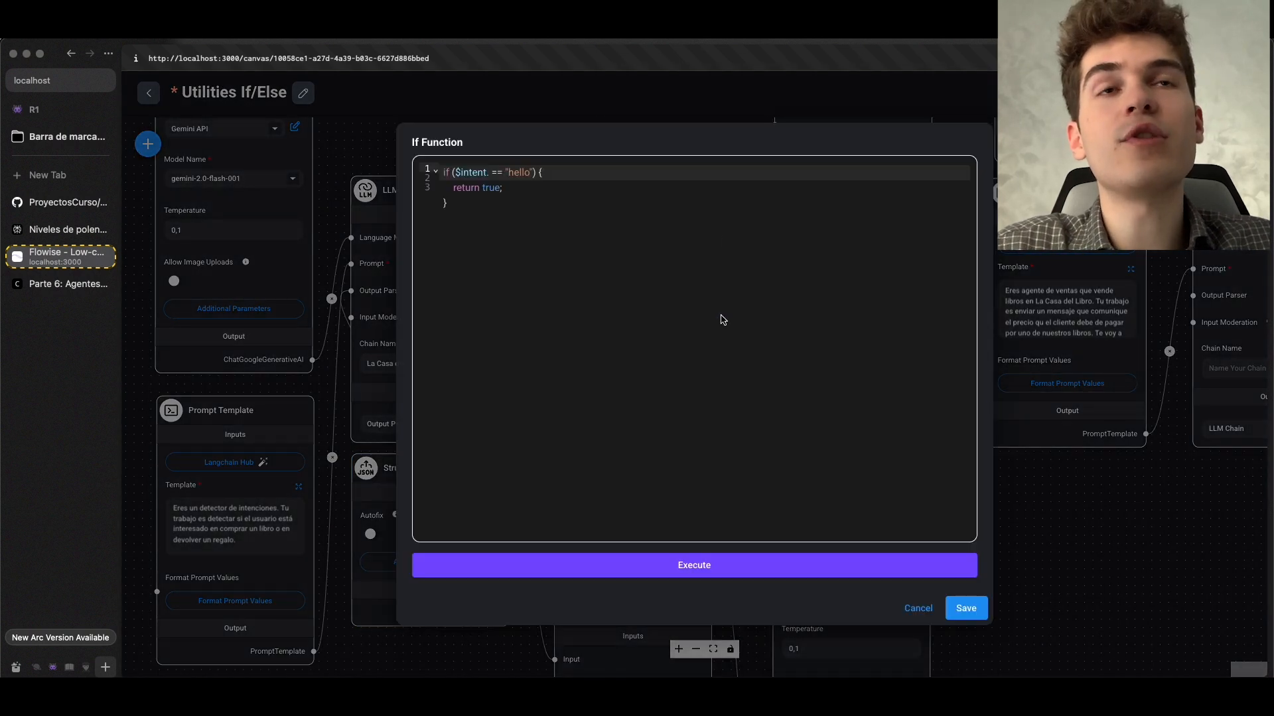
{"action": "left_click", "coordinate": [488, 171]}
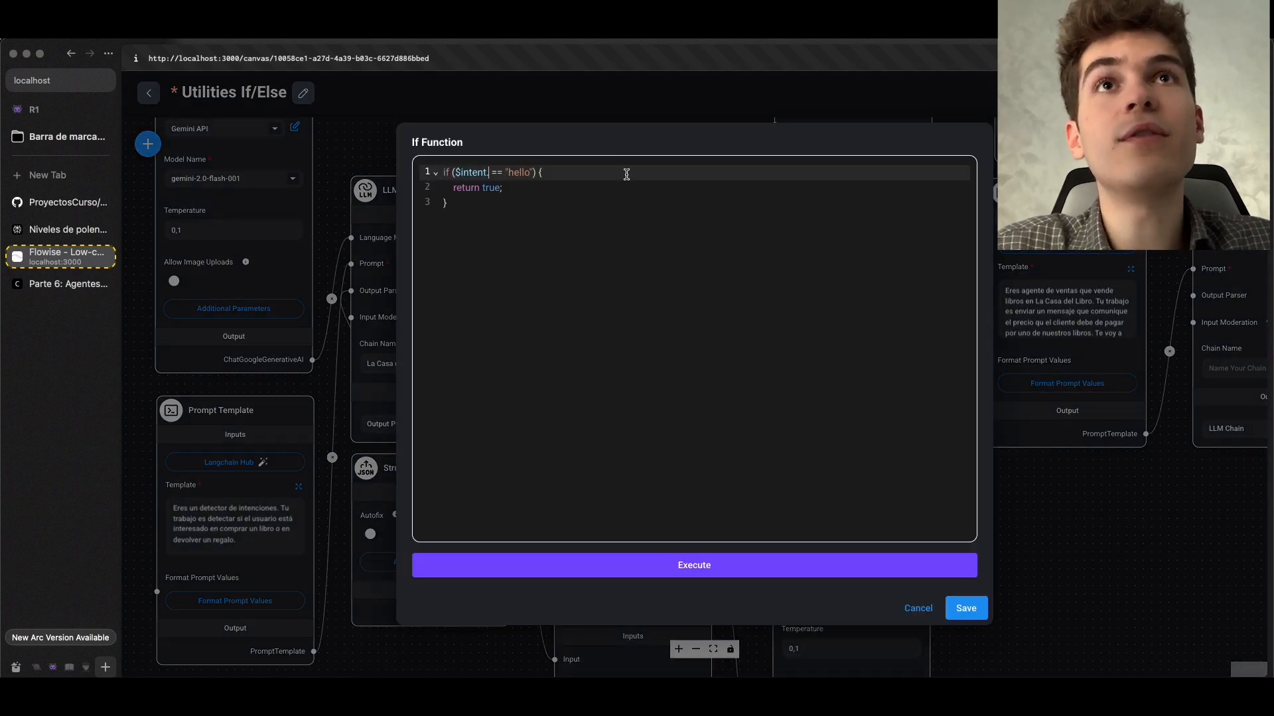
{"action": "type", "text": ".intencion"}
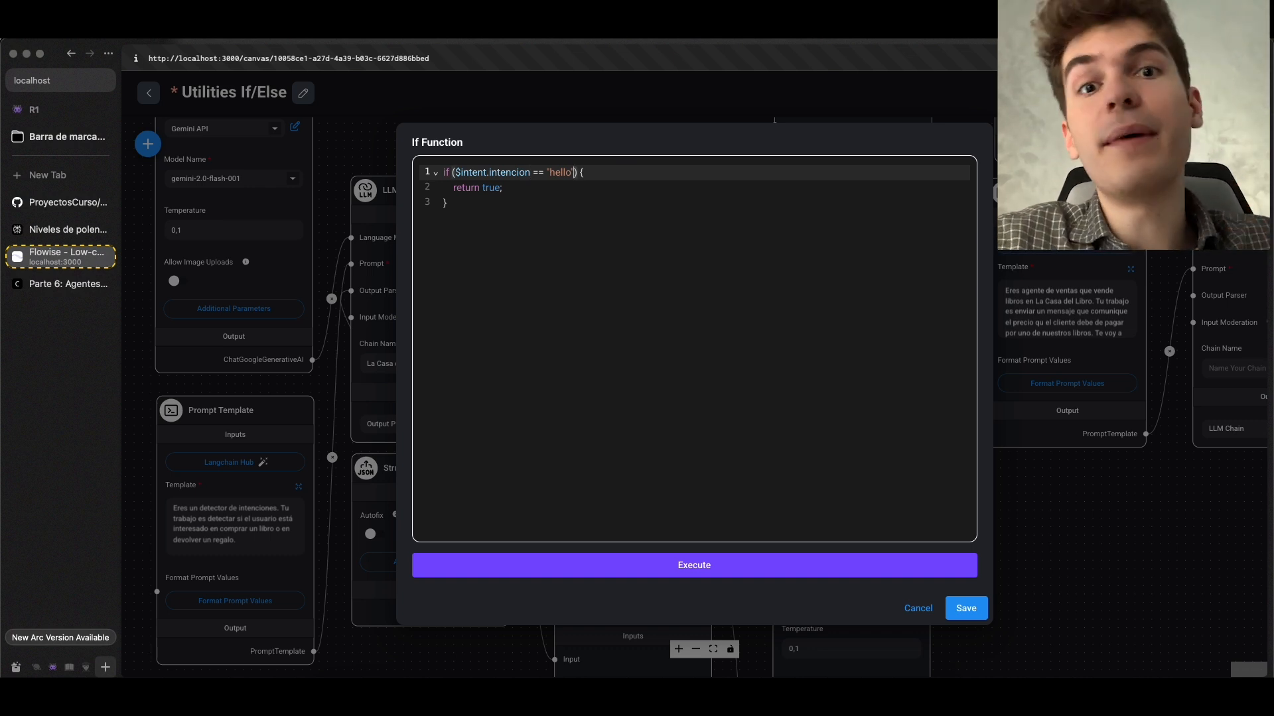
Replace "hello" with 0 in the $intent.intencion comparison, and save the code and the chatflow
{"action": "key", "text": "BackSpace"}
{"action": "key", "text": "BackSpace"}
{"action": "key", "text": "BackSpace"}
{"action": "key", "text": "BackSpace"}
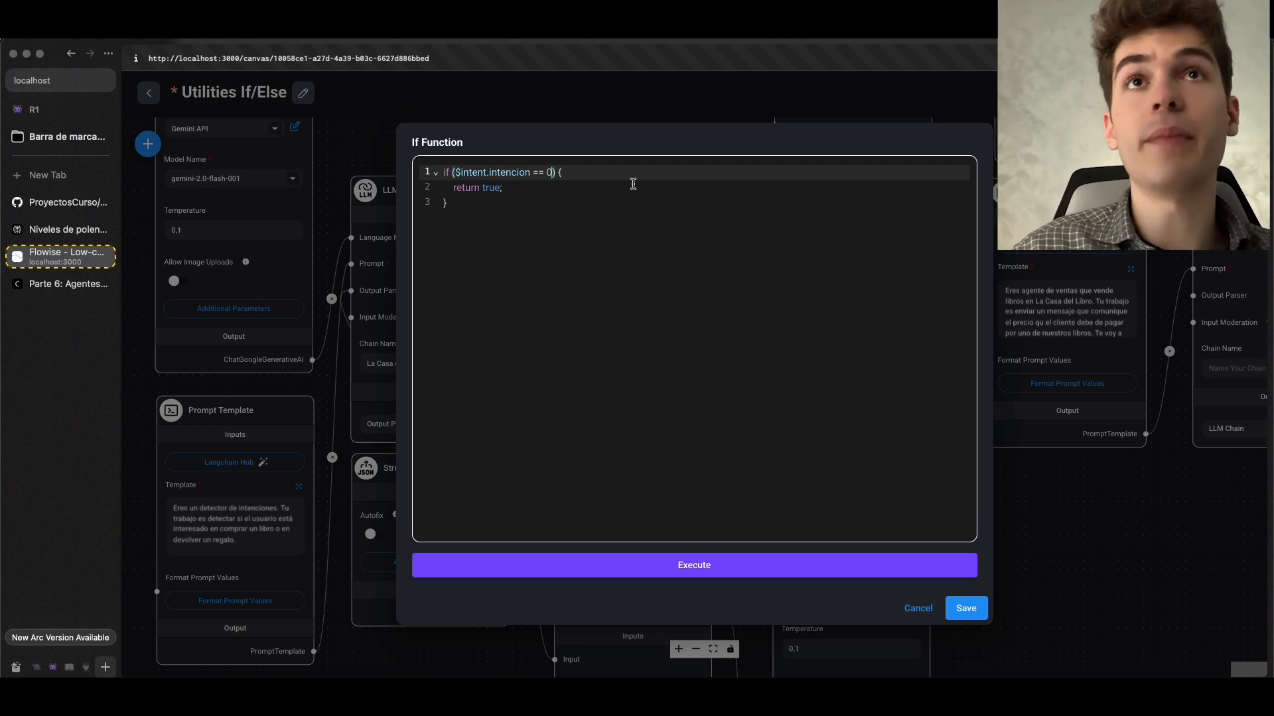
{"action": "left_click", "coordinate": [965, 608]}
{"action": "key", "text": "super+s"}
Examine the IfElse Function's code and outputs, and trace the True branch through the Custom JS Function to its Prompt Template and LLM Chain
{"action": "scroll", "coordinate": [625, 376], "scroll_direction": "up", "scroll_amount": 5}
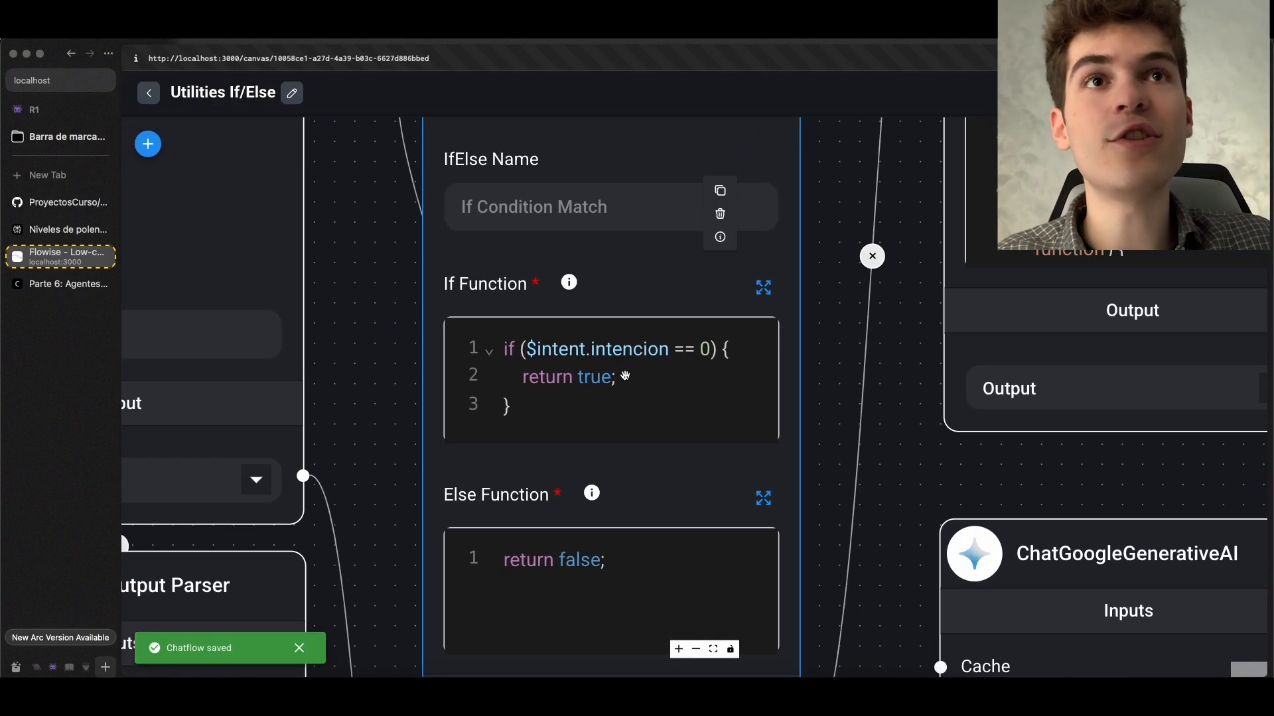
{"action": "scroll", "coordinate": [625, 377], "scroll_direction": "down", "scroll_amount": 5}
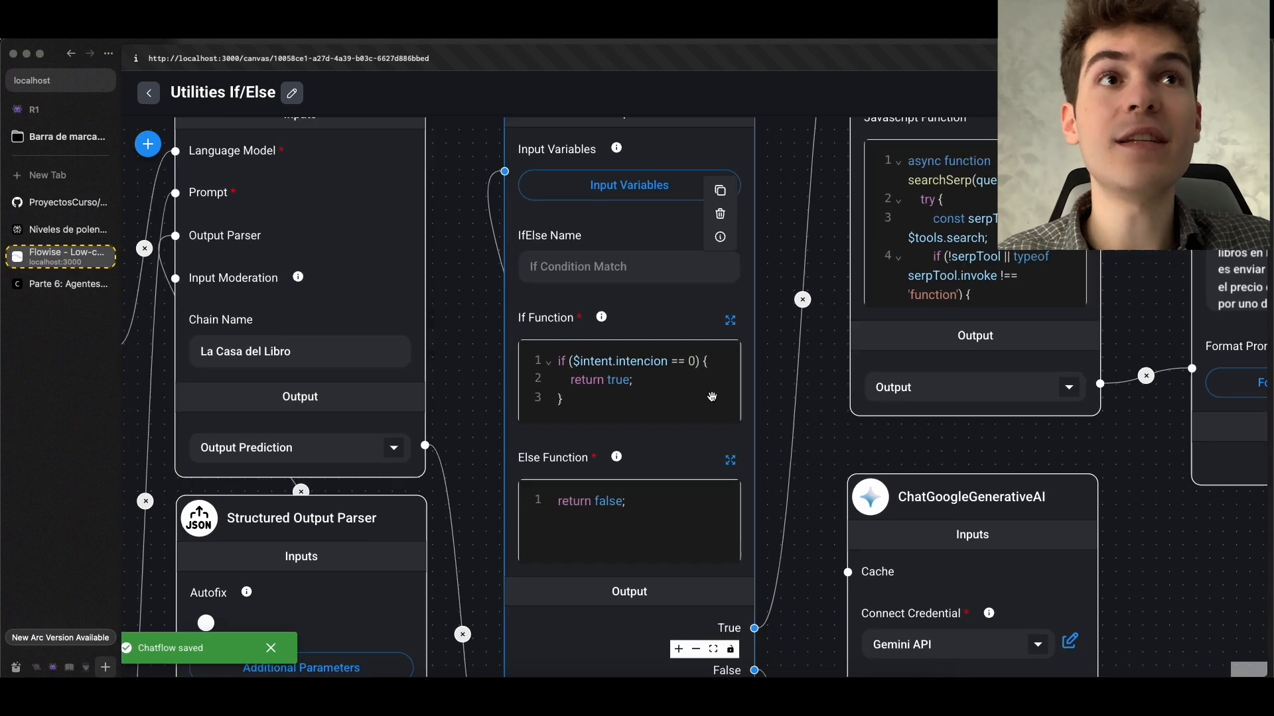
{"action": "scroll", "coordinate": [803, 414], "scroll_direction": "down", "scroll_amount": 2}
{"action": "left_click_drag", "start_coordinate": [804, 415], "coordinate": [678, 337]}
{"action": "scroll", "coordinate": [633, 447], "scroll_direction": "up", "scroll_amount": 2}
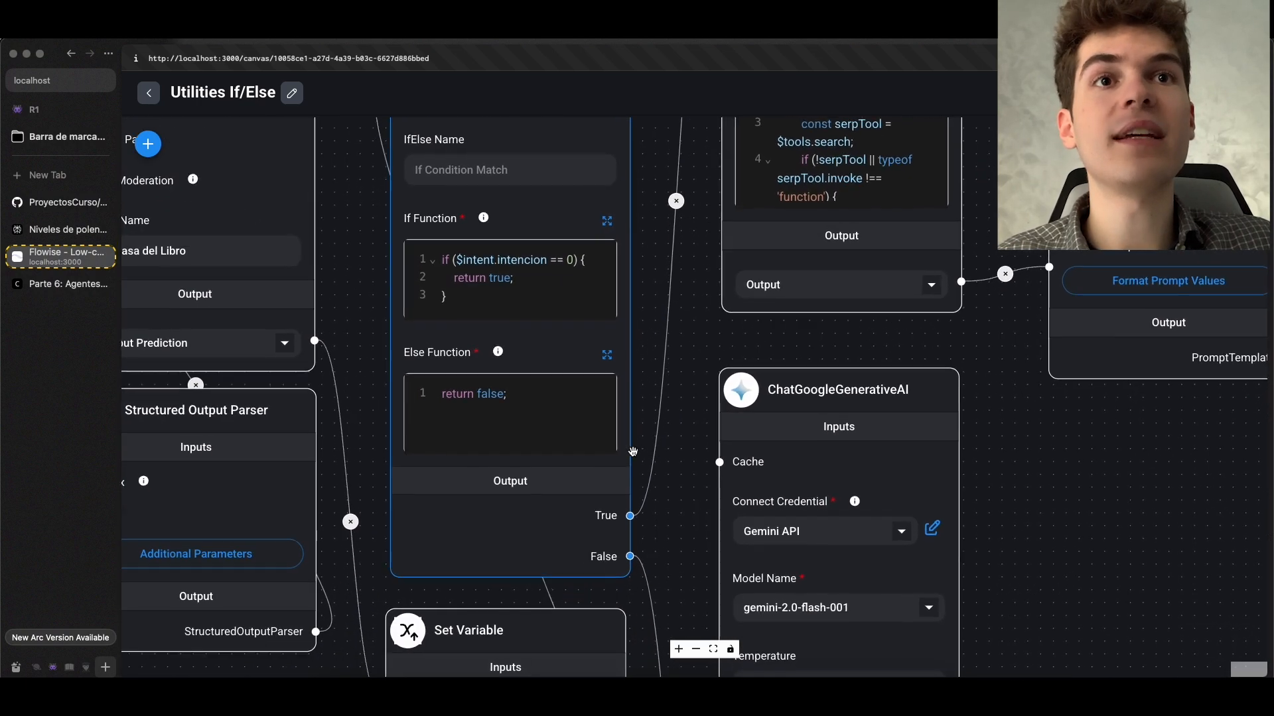
{"action": "mouse_move", "coordinate": [631, 523]}
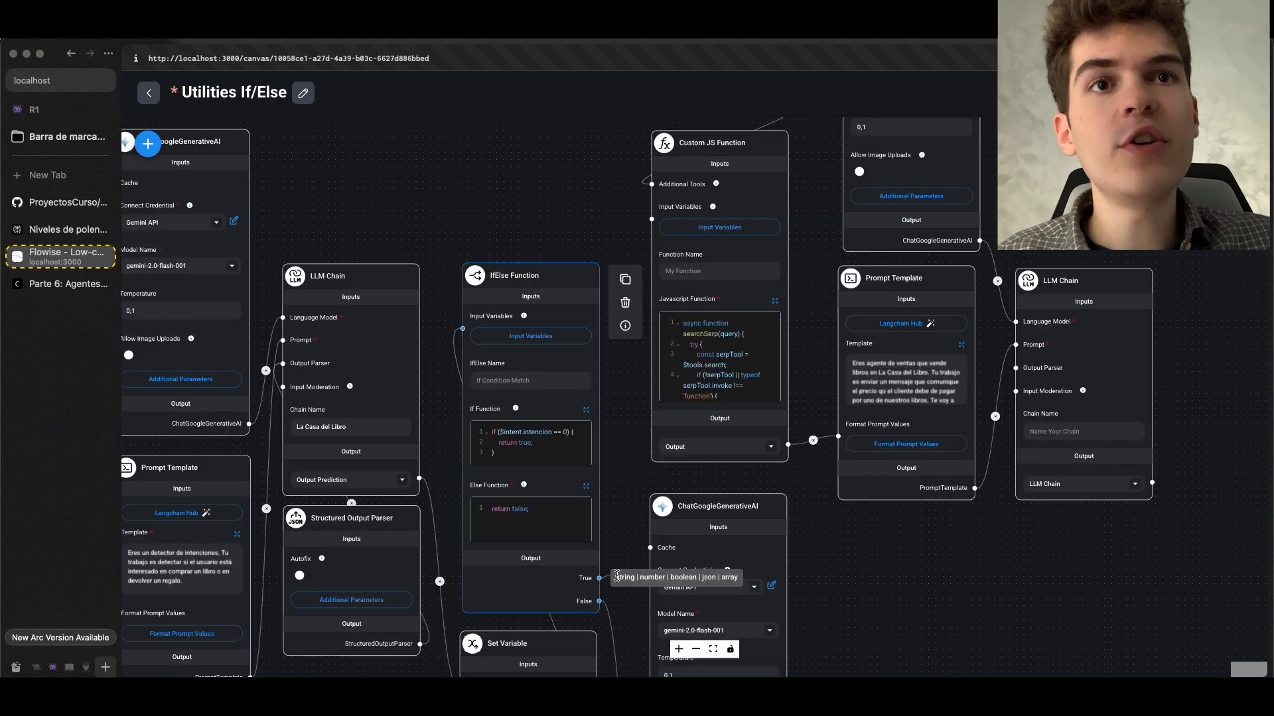
{"action": "left_click_drag", "start_coordinate": [600, 578], "coordinate": [691, 430]}
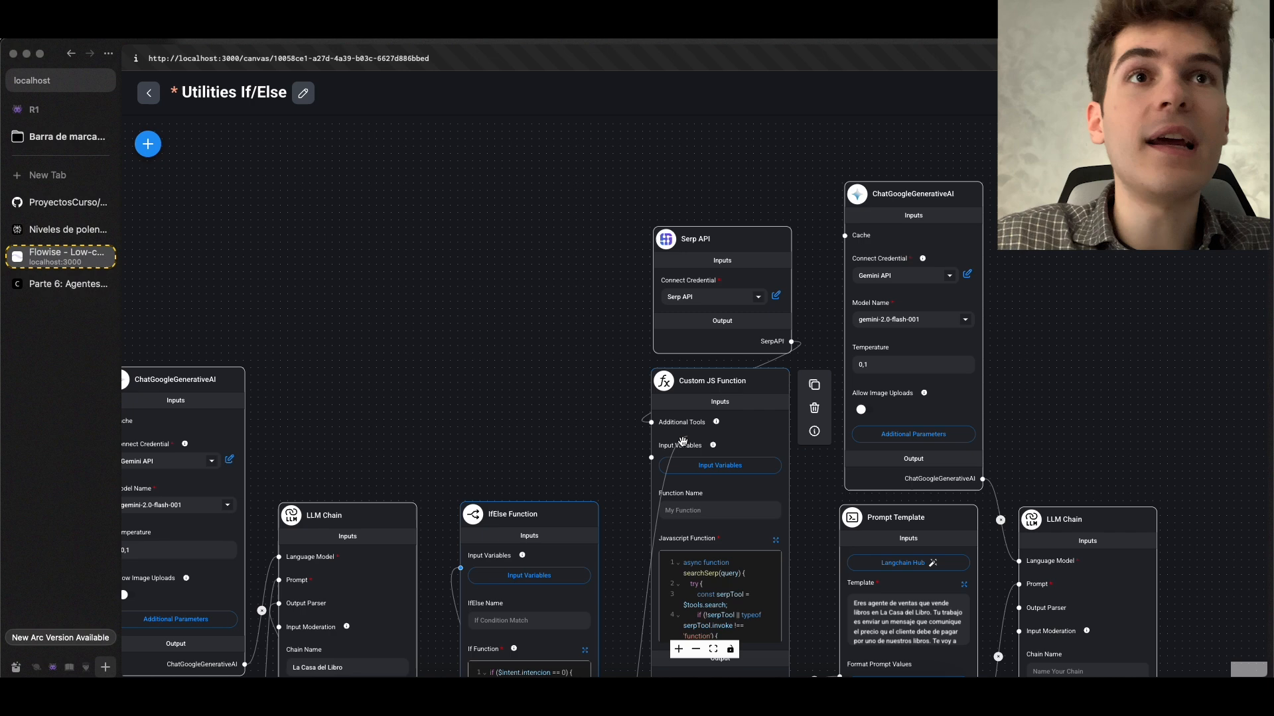
{"action": "scroll", "coordinate": [723, 398], "scroll_direction": "up", "scroll_amount": 3}
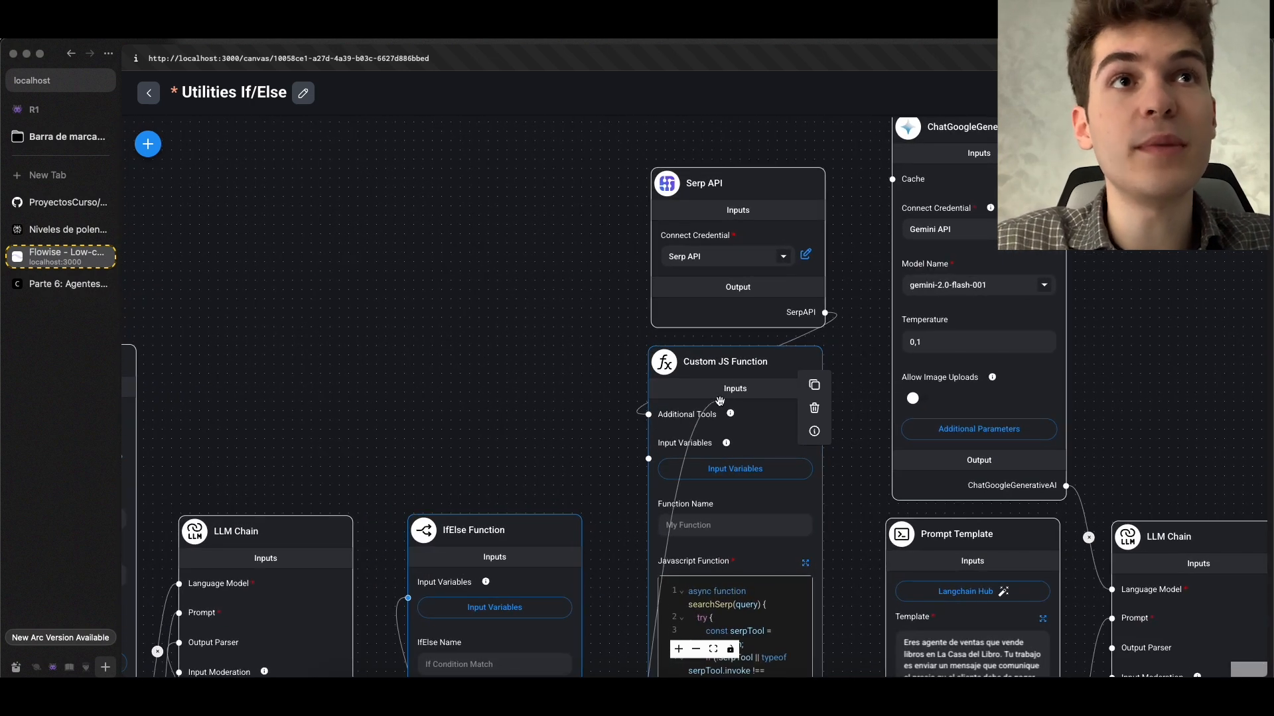
{"action": "scroll", "coordinate": [717, 405], "scroll_direction": "up", "scroll_amount": 2}
{"action": "left_click_drag", "start_coordinate": [672, 457], "coordinate": [647, 472]}
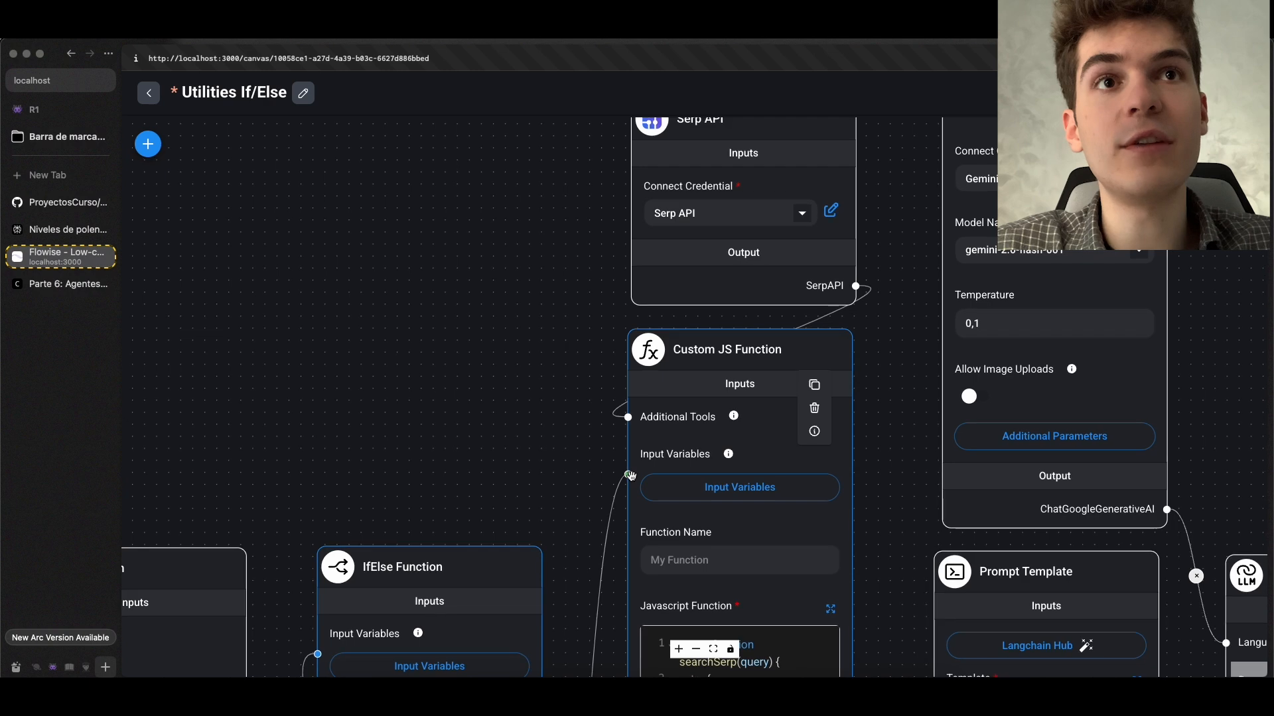
{"action": "scroll", "coordinate": [424, 343], "scroll_direction": "down", "scroll_amount": 3}
{"action": "left_click_drag", "start_coordinate": [425, 343], "coordinate": [287, 452]}
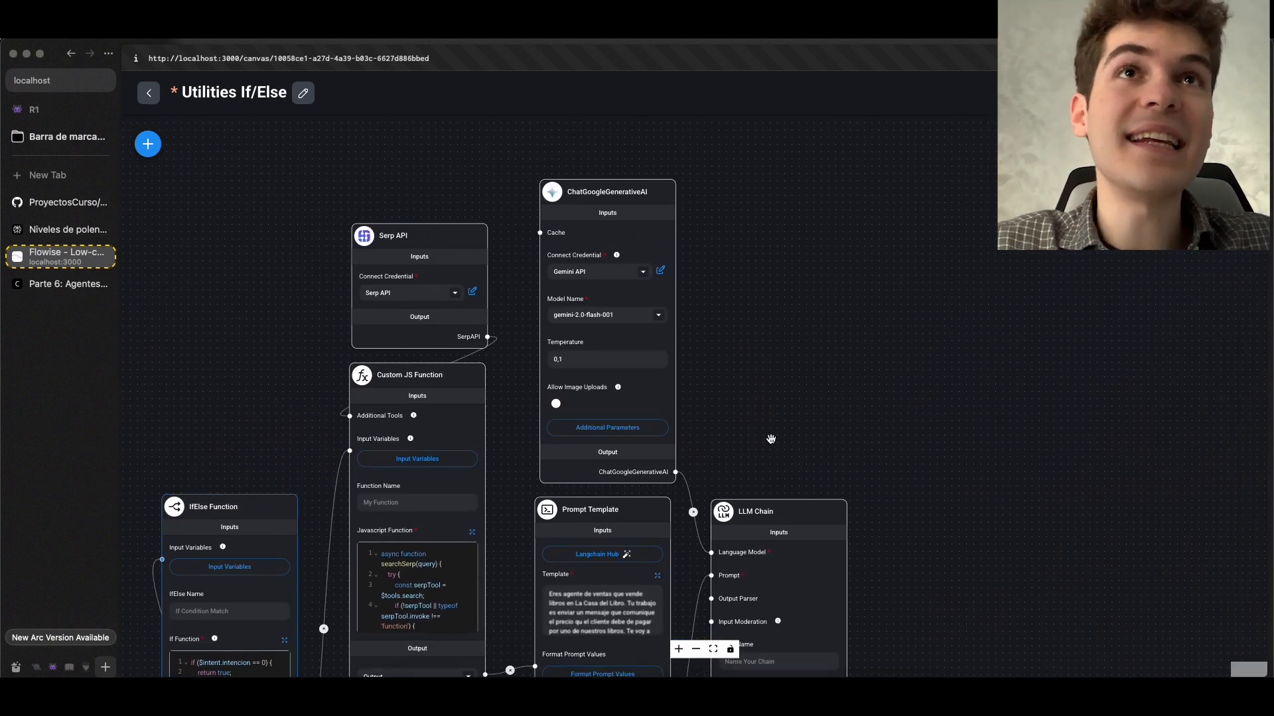
{"action": "scroll", "coordinate": [772, 439], "scroll_direction": "up", "scroll_amount": 2}
{"action": "left_click_drag", "start_coordinate": [772, 439], "coordinate": [943, 324]}
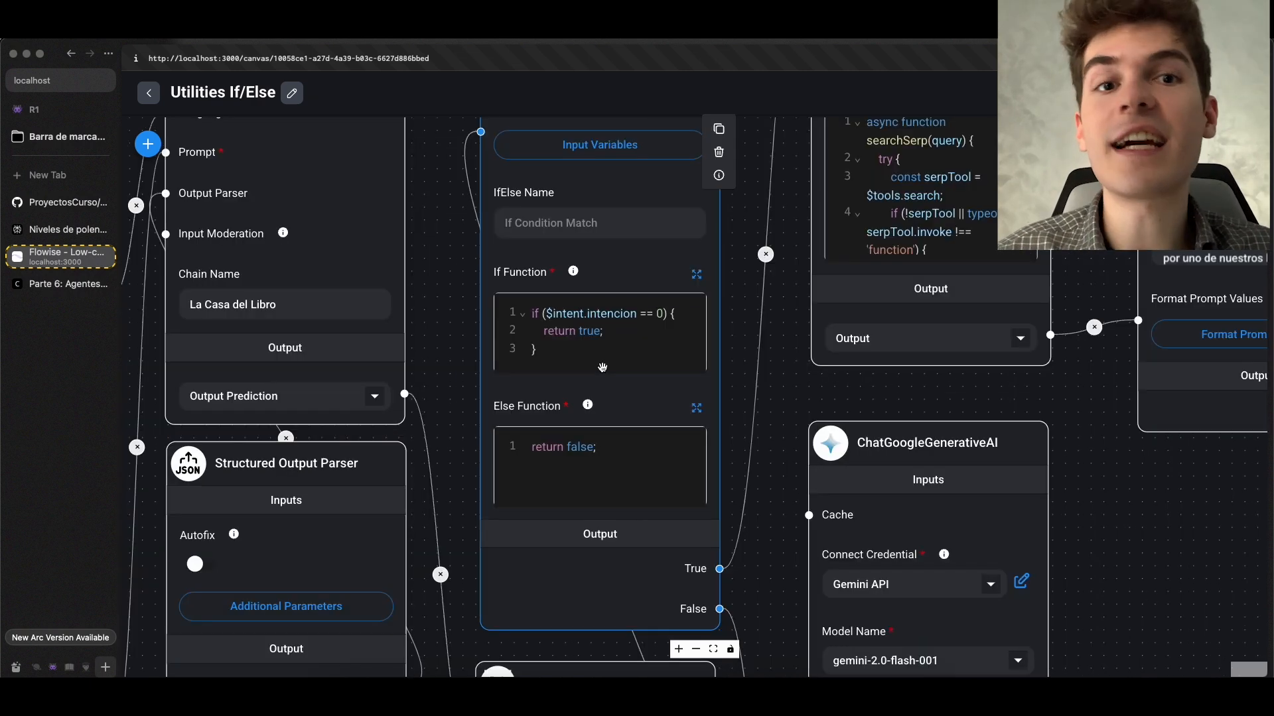
Review the If and Else conditions, and trace the False branch to the book-return Prompt Template, its datos Get Variable and LLM Chain
{"action": "left_click", "coordinate": [603, 367]}
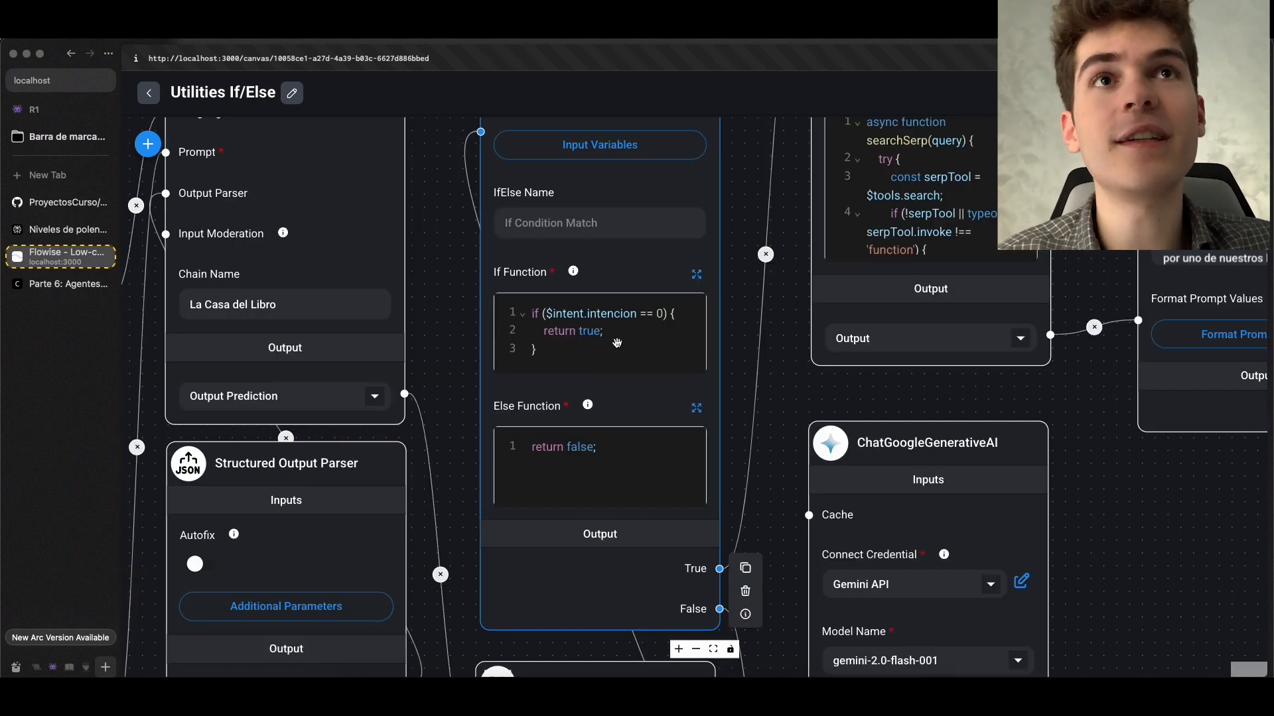
{"action": "scroll", "coordinate": [610, 351], "scroll_direction": "up", "scroll_amount": 2}
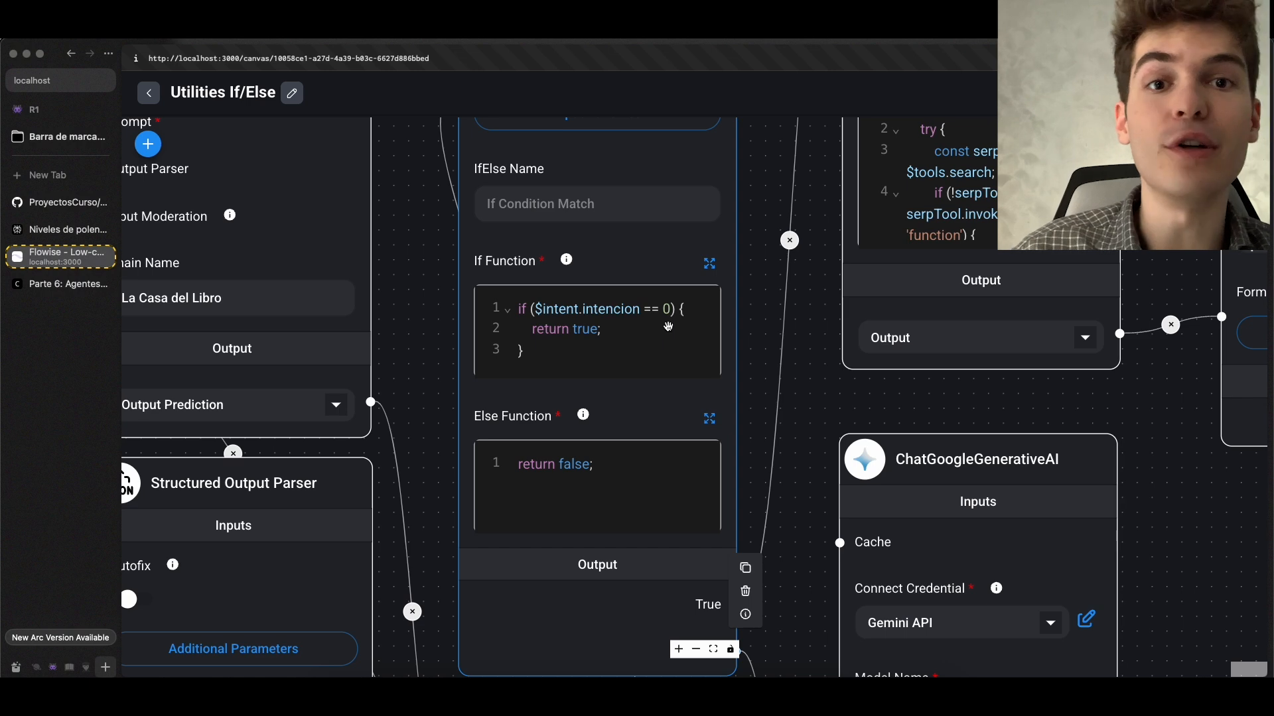
{"action": "scroll", "coordinate": [833, 389], "scroll_direction": "down", "scroll_amount": 2}
{"action": "left_click_drag", "start_coordinate": [830, 393], "coordinate": [681, 127]}
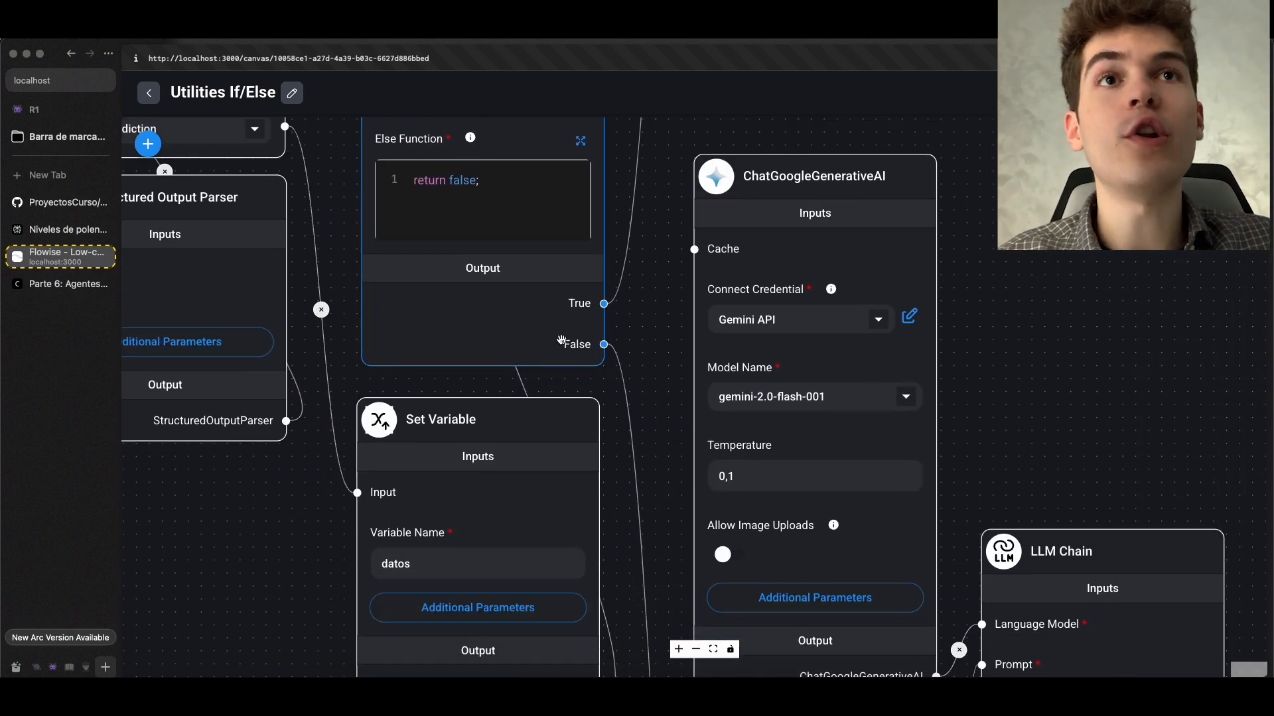
{"action": "scroll", "coordinate": [563, 332], "scroll_direction": "up", "scroll_amount": 5}
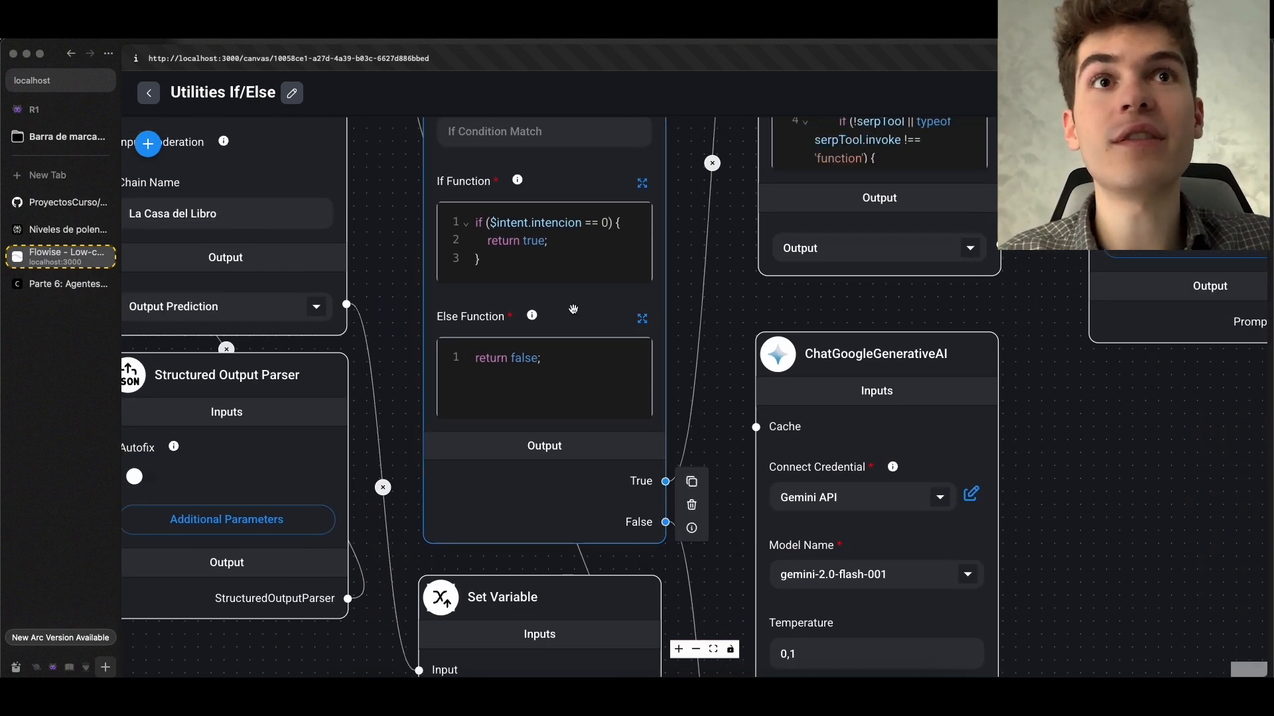
{"action": "scroll", "coordinate": [729, 517], "scroll_direction": "down", "scroll_amount": 5}
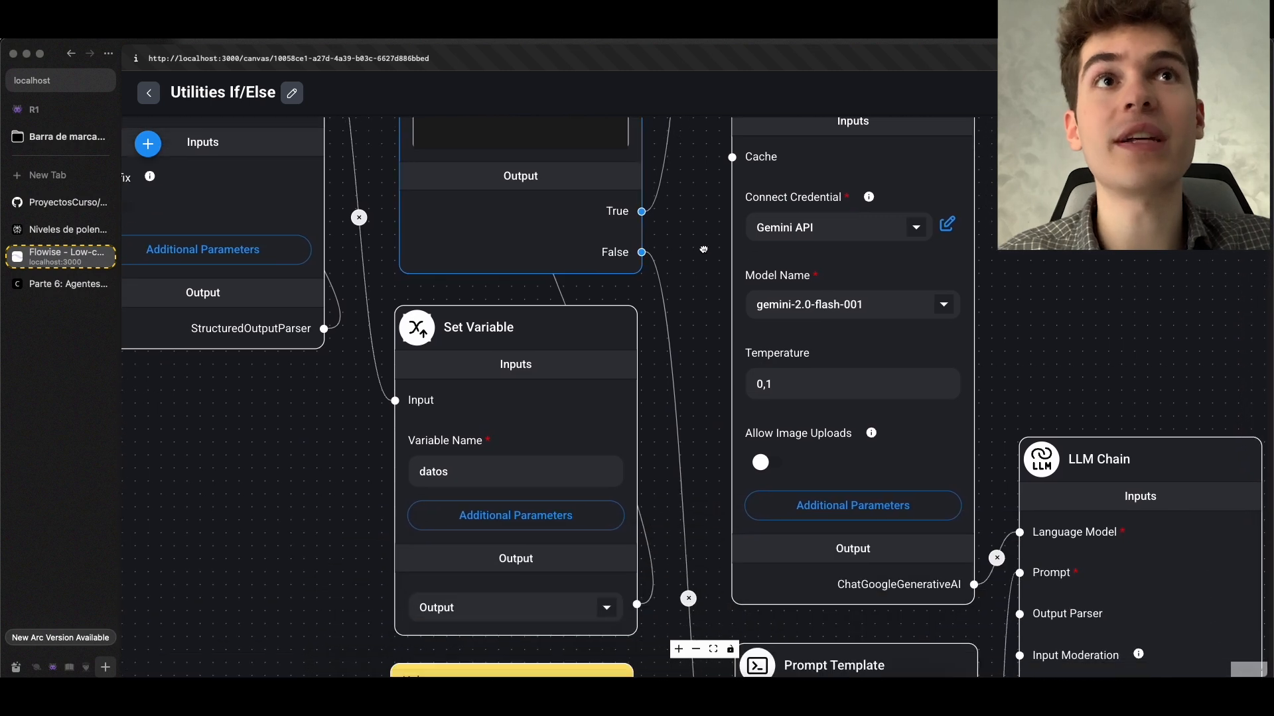
{"action": "scroll", "coordinate": [702, 251], "scroll_direction": "down", "scroll_amount": 2}
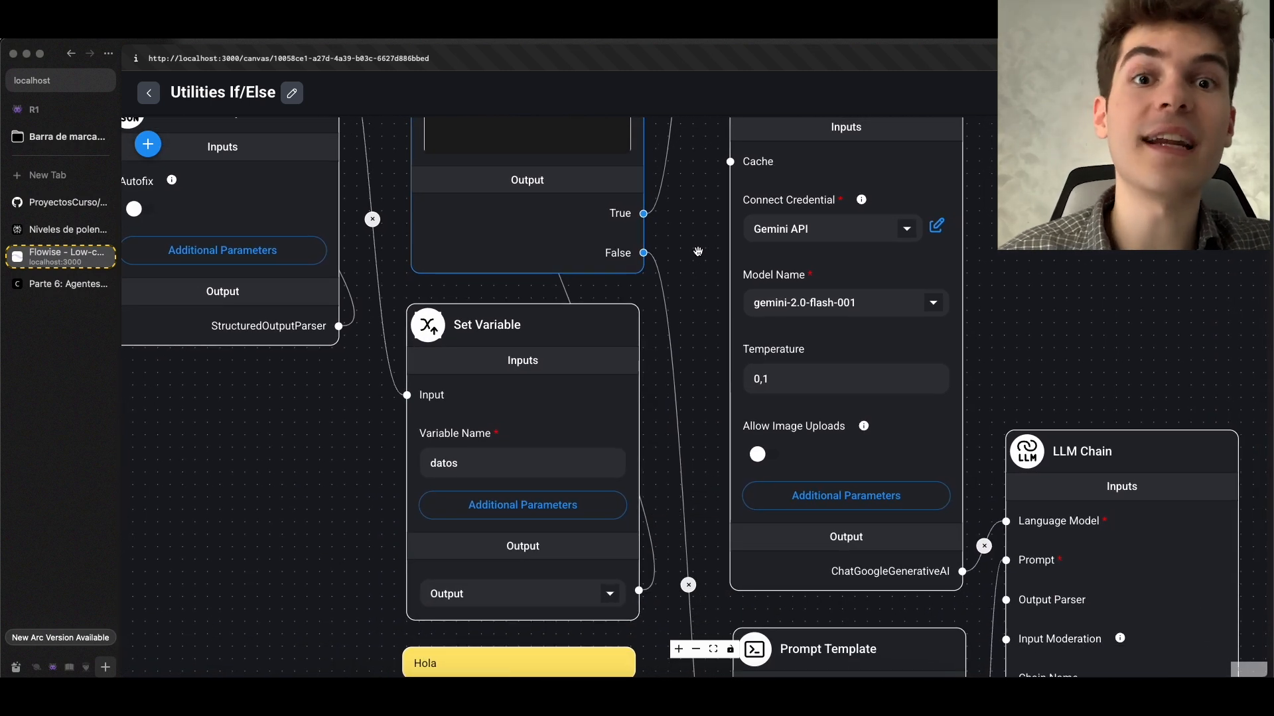
{"action": "scroll", "coordinate": [681, 275], "scroll_direction": "down", "scroll_amount": 3}
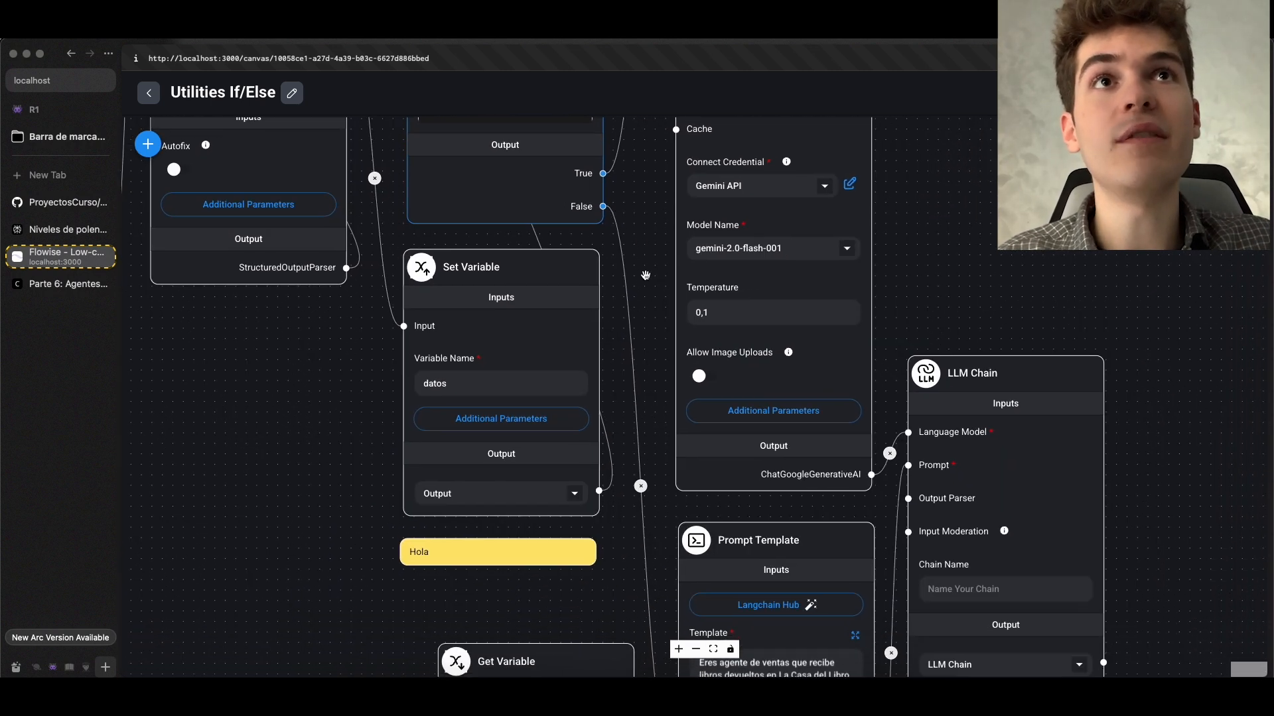
{"action": "scroll", "coordinate": [642, 300], "scroll_direction": "down", "scroll_amount": 5}
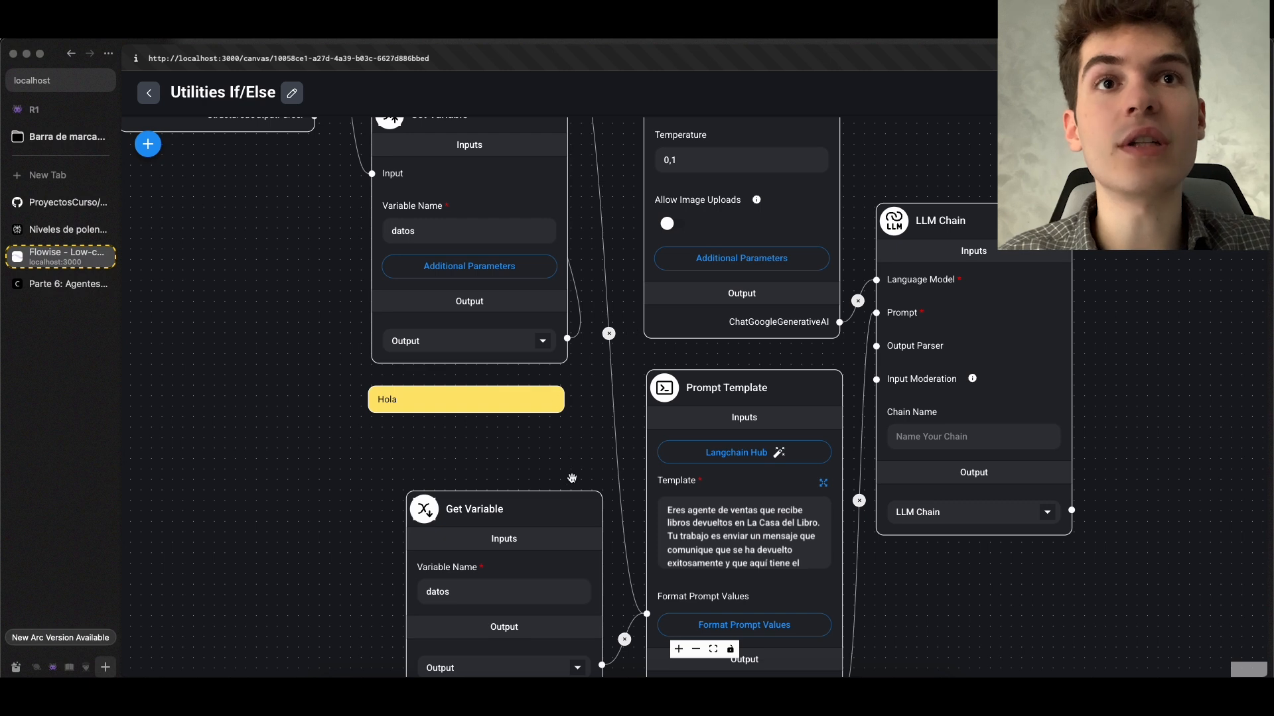
{"action": "scroll", "coordinate": [517, 296], "scroll_direction": "down", "scroll_amount": 5}
{"action": "scroll", "coordinate": [617, 398], "scroll_direction": "up", "scroll_amount": 3}
{"action": "scroll", "coordinate": [617, 399], "scroll_direction": "down", "scroll_amount": 3}
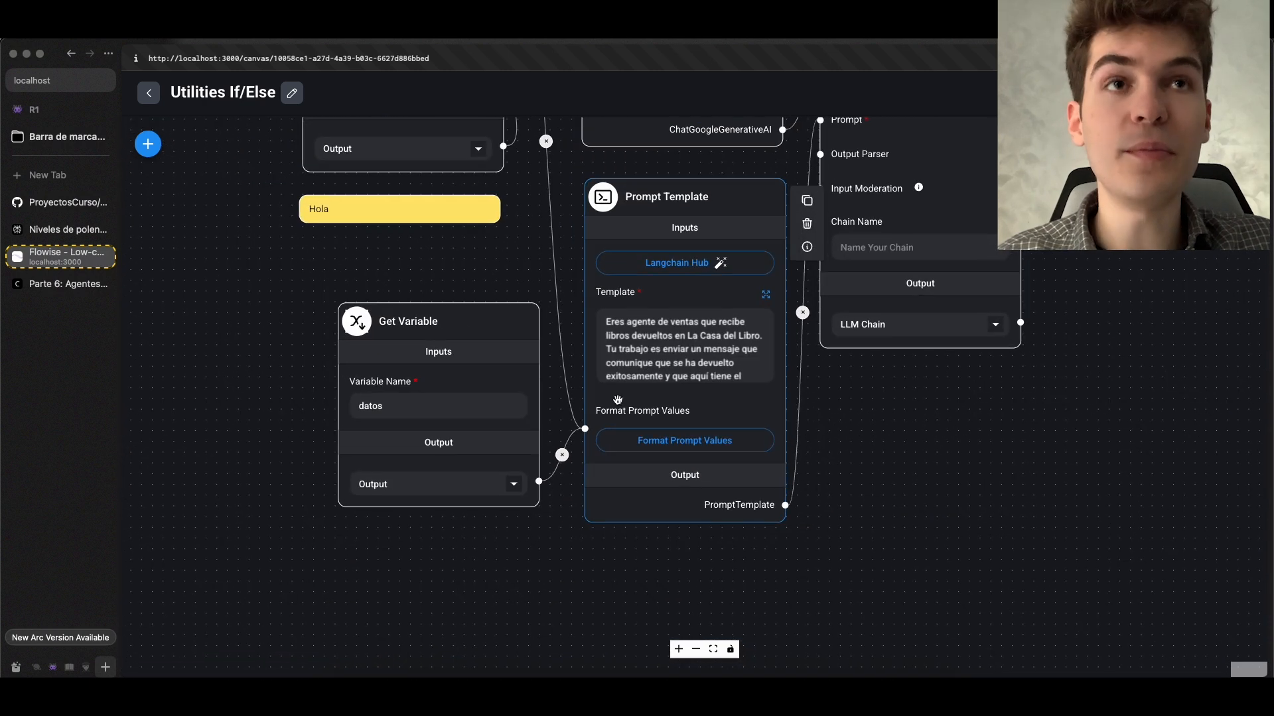
{"action": "scroll", "coordinate": [929, 396], "scroll_direction": "up", "scroll_amount": 5}
{"action": "scroll", "coordinate": [742, 280], "scroll_direction": "right", "scroll_amount": 3}
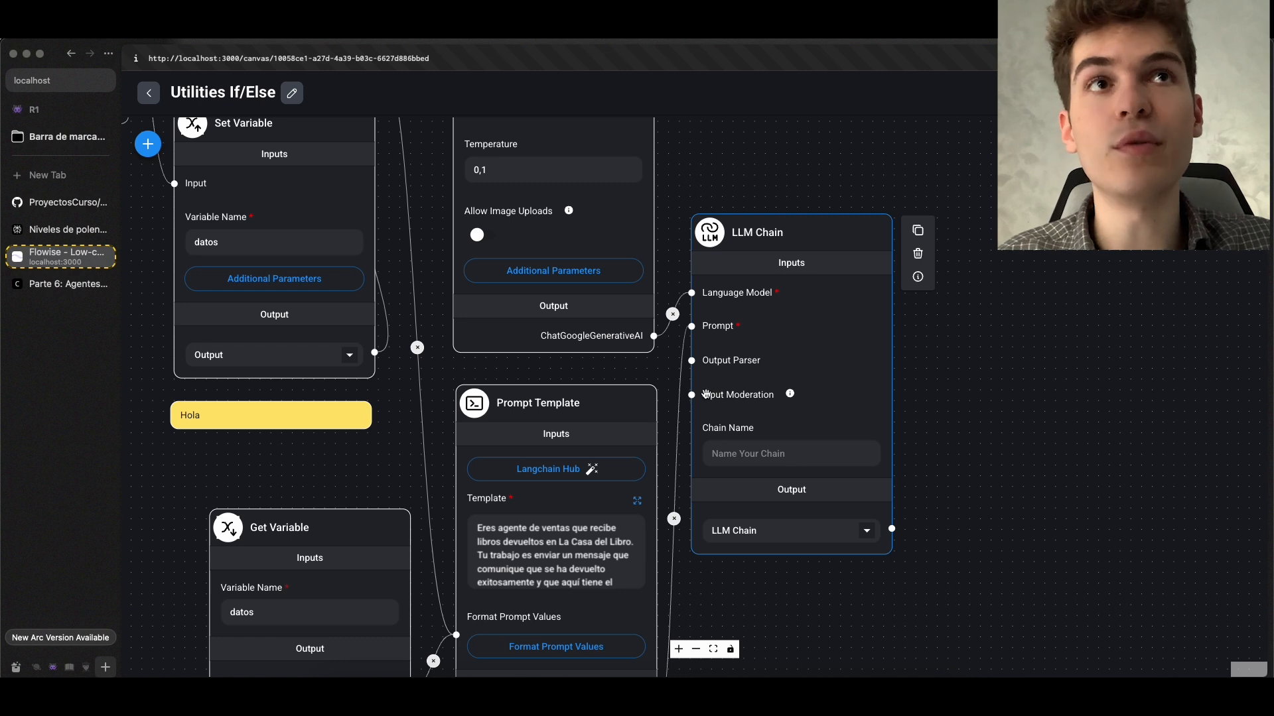
{"action": "scroll", "coordinate": [693, 388], "scroll_direction": "down", "scroll_amount": 5}
{"action": "scroll", "coordinate": [693, 388], "scroll_direction": "left", "scroll_amount": 2}
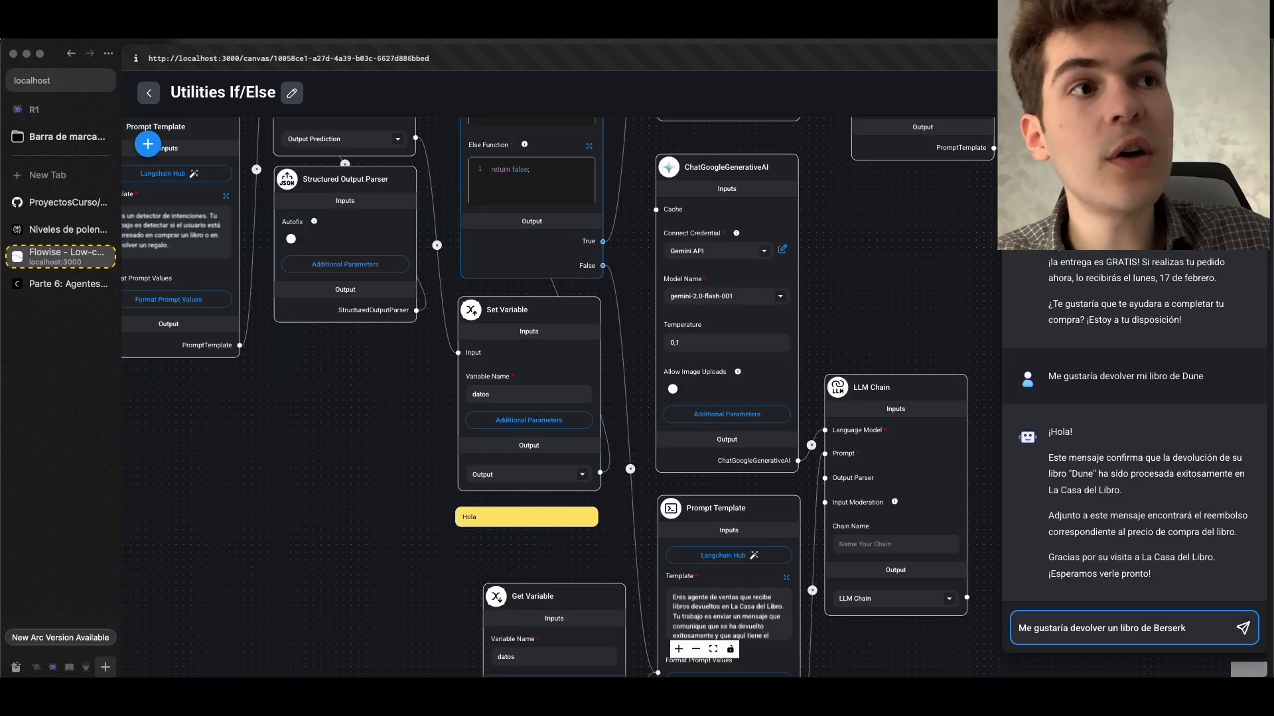
Send the chat question "Me gustaría devolver un libro de Berserk" and read the return and refund lines of the reply
{"action": "key", "text": "Return"}
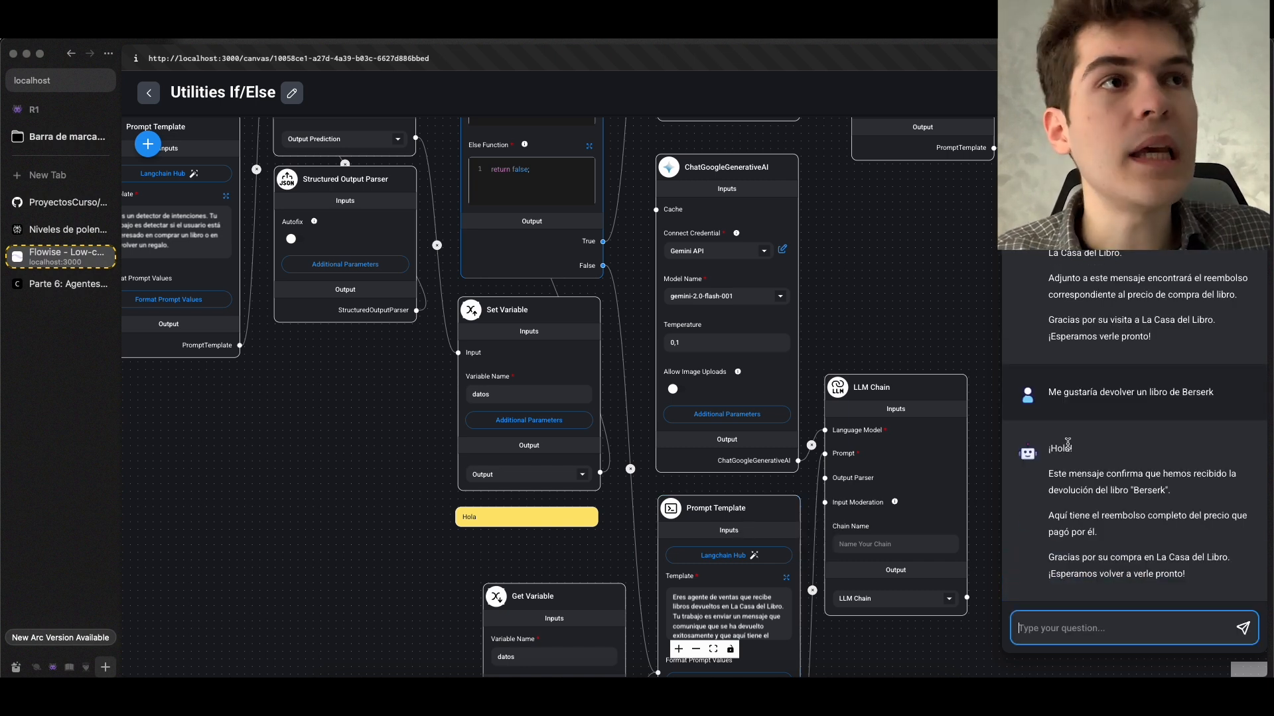
{"action": "left_click_drag", "start_coordinate": [1048, 448], "coordinate": [1093, 487]}
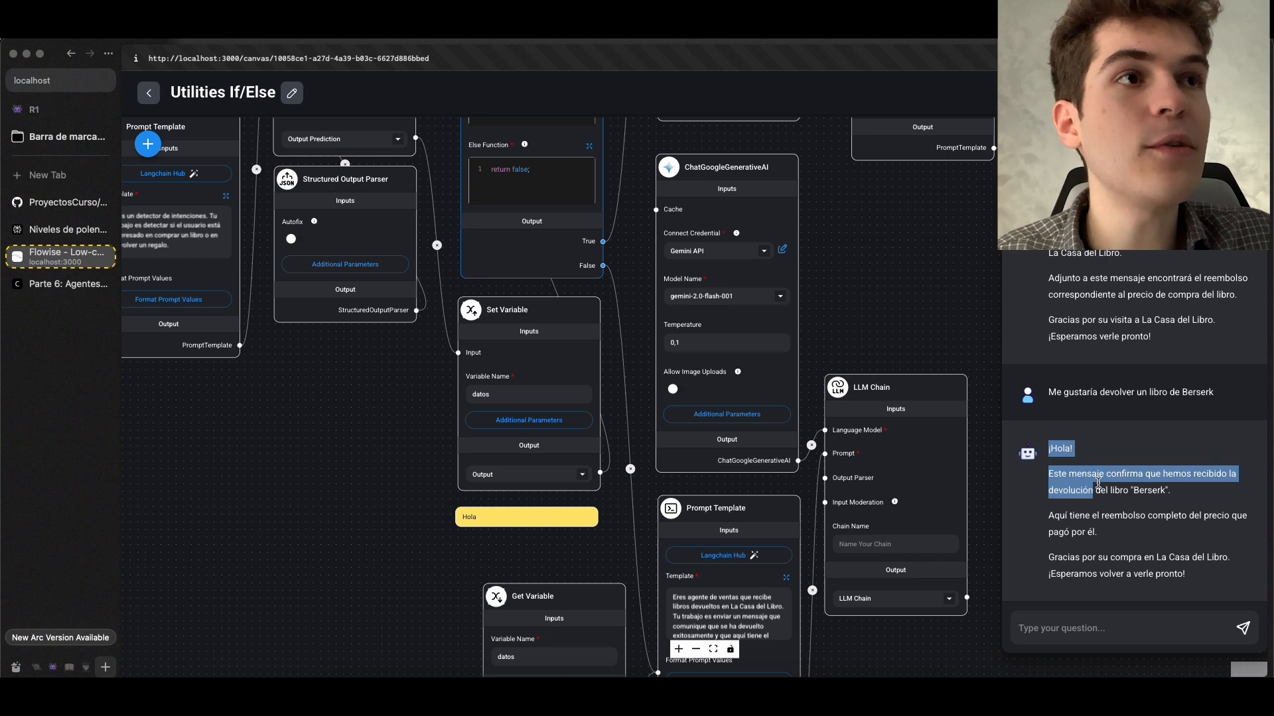
{"action": "left_click", "coordinate": [1105, 478]}
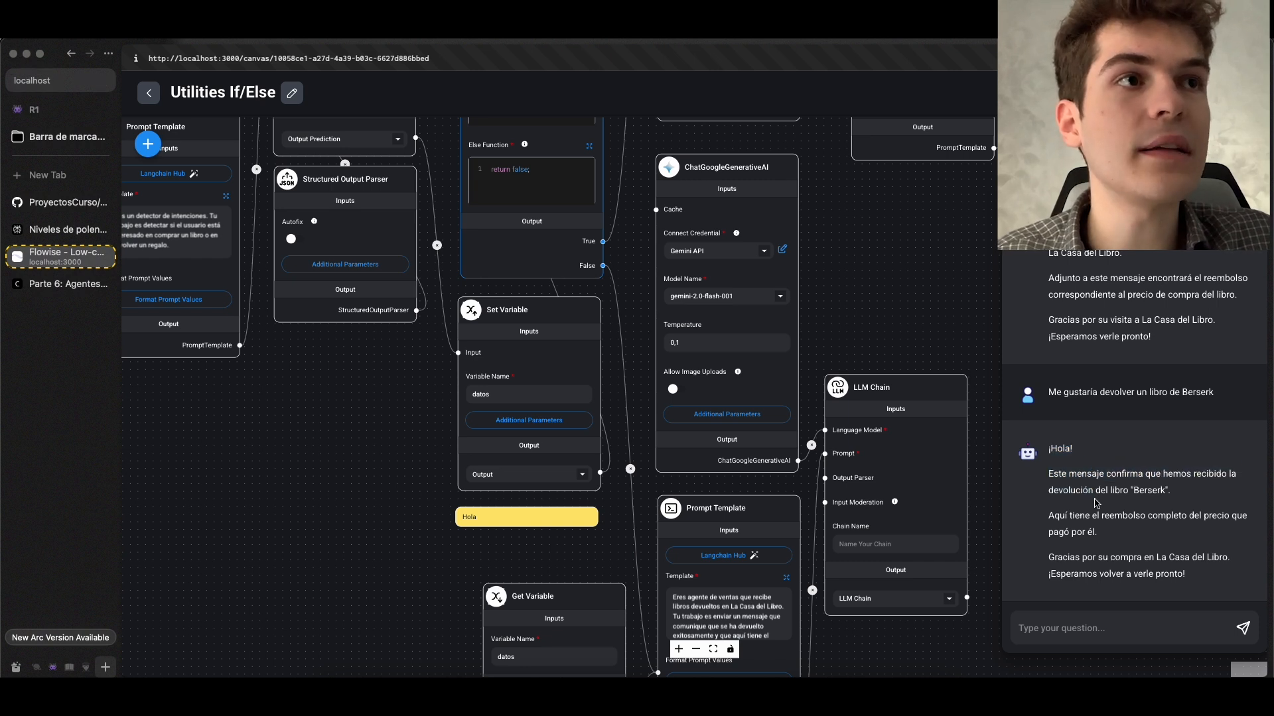
{"action": "left_click_drag", "start_coordinate": [1047, 515], "coordinate": [1106, 539]}
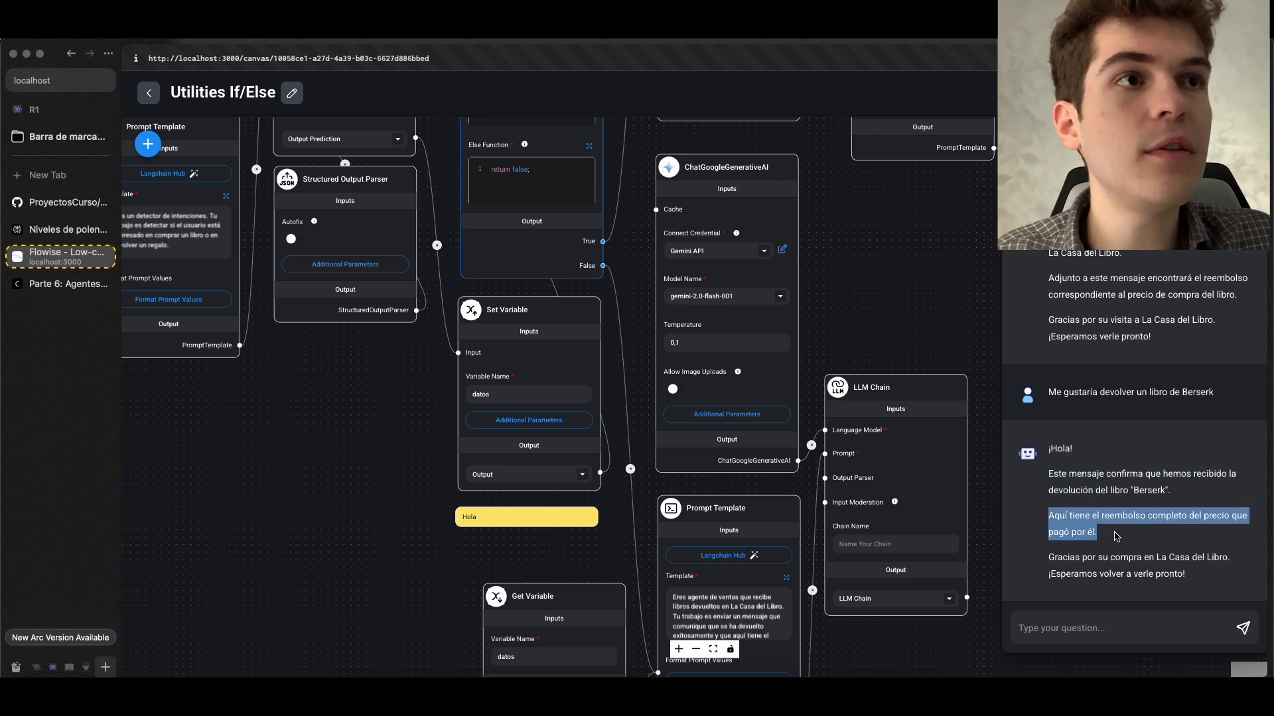
{"action": "left_click", "coordinate": [1116, 536]}
Compare the intencion and libro entries of the output prediction in the Flowise terminal with the IfElse Function's condition
{"action": "key", "text": "super+Tab"}
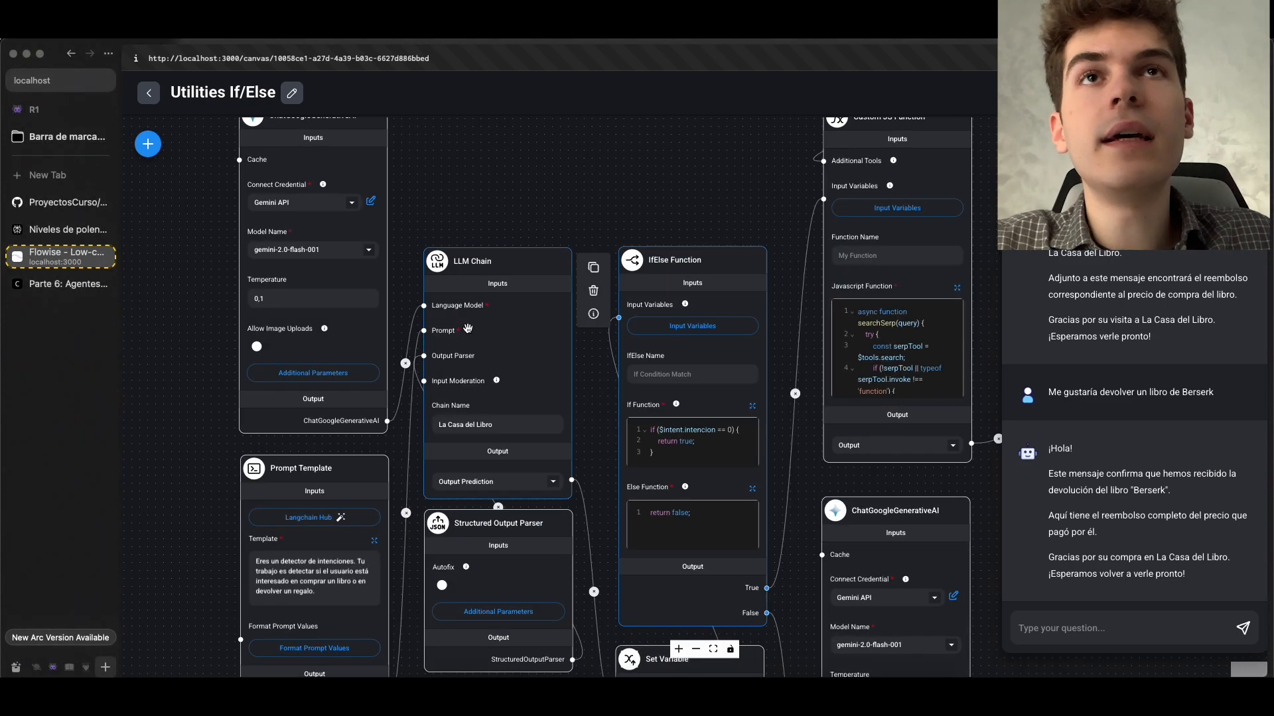
{"action": "scroll", "coordinate": [498, 340], "scroll_direction": "up", "scroll_amount": 3}
{"action": "left_click_drag", "start_coordinate": [612, 397], "coordinate": [669, 336]}
{"action": "scroll", "coordinate": [576, 447], "scroll_direction": "up", "scroll_amount": 5}
{"action": "scroll", "coordinate": [576, 447], "scroll_direction": "down", "scroll_amount": 8}
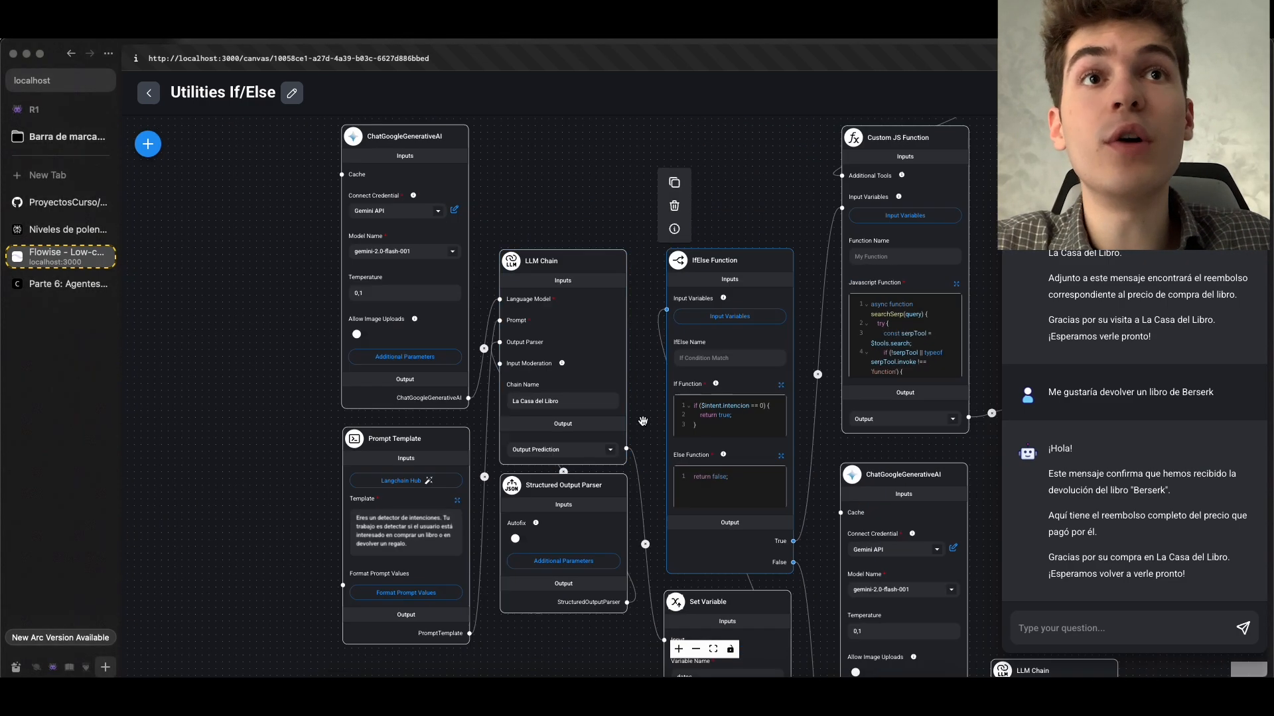
{"action": "key", "text": "super+Tab"}
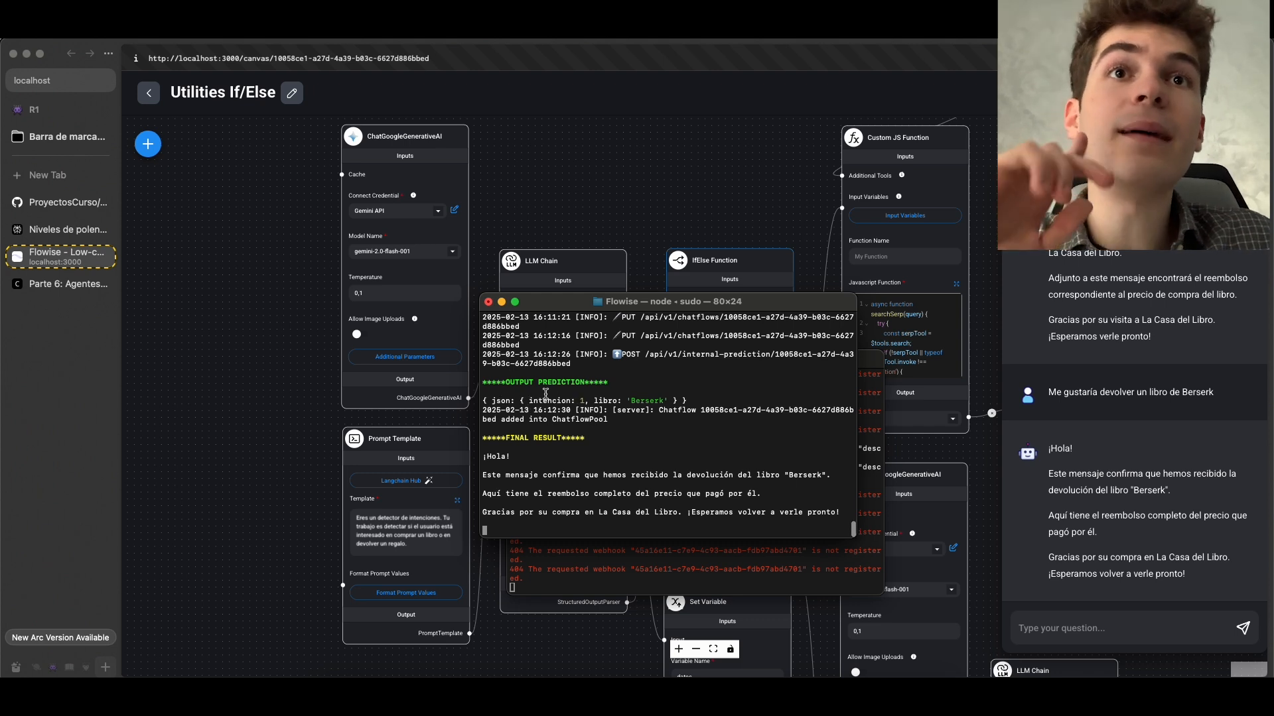
{"action": "double_click", "coordinate": [606, 401]}
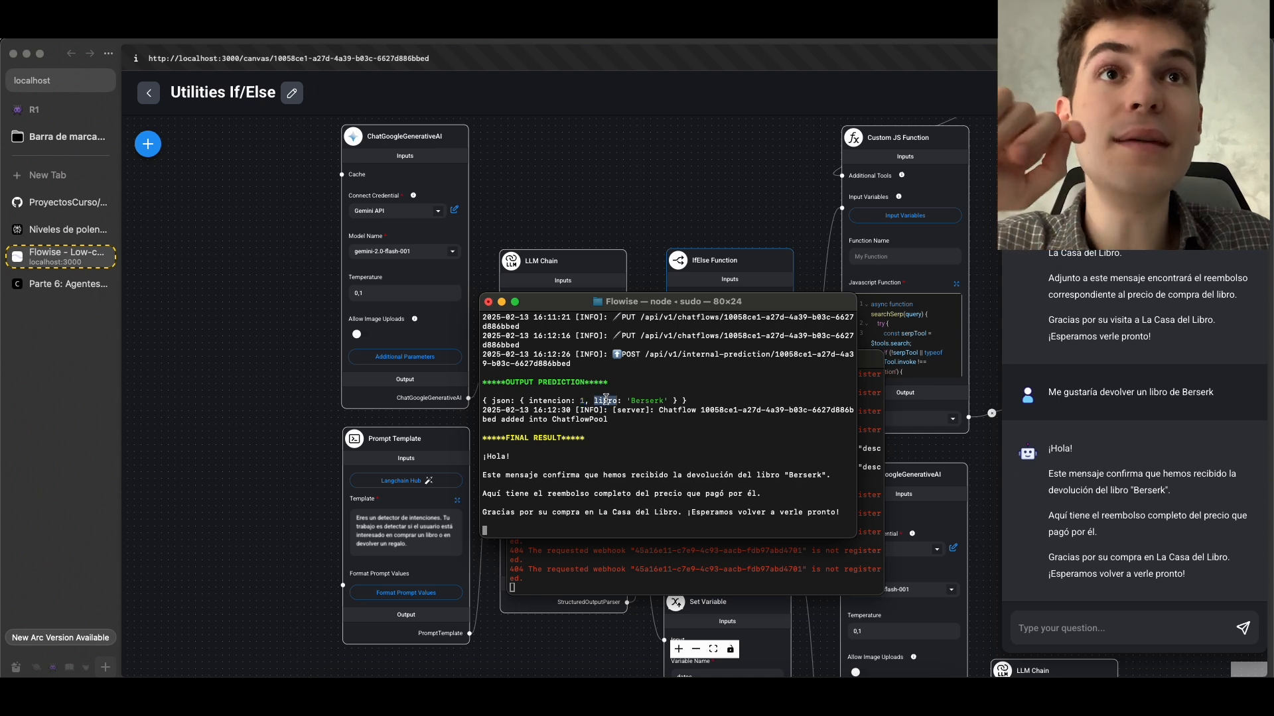
{"action": "double_click", "coordinate": [645, 401]}
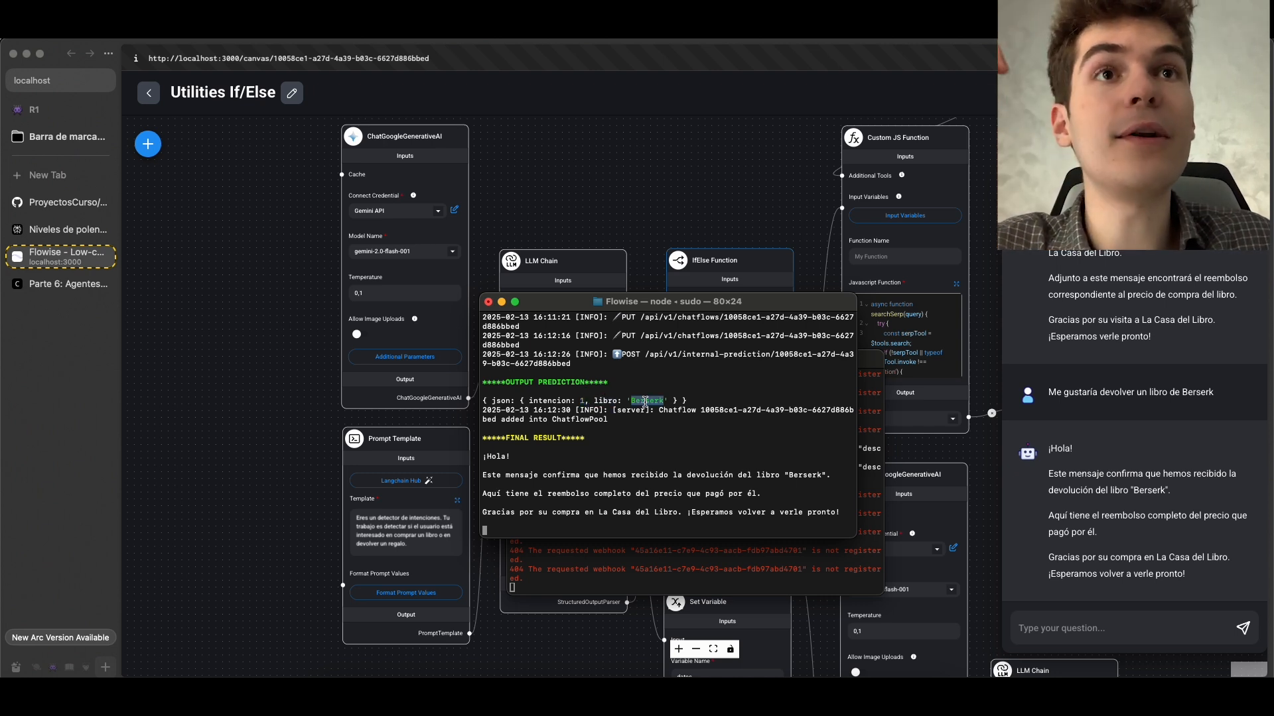
Review the intencion and libro descriptions in the Structured Output Parser's JSON structure and compare them with the terminal's output prediction
{"action": "key", "text": "super+Tab"}
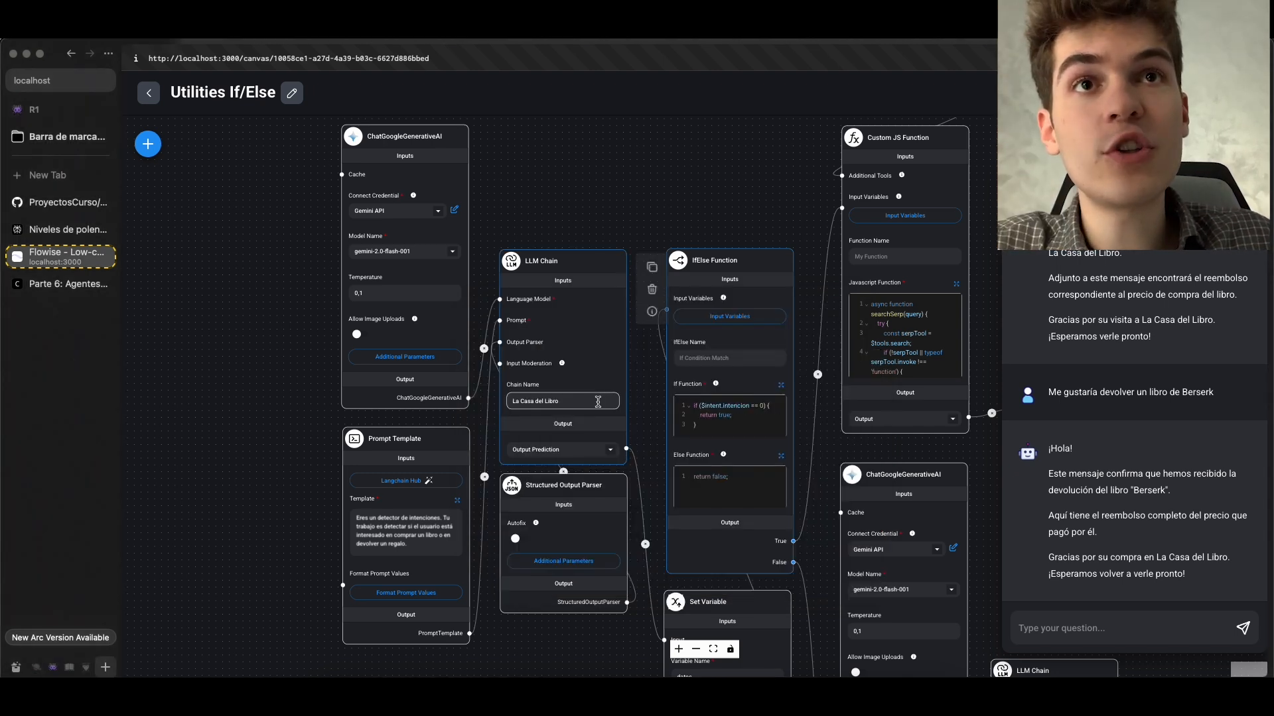
{"action": "left_click", "coordinate": [561, 564]}
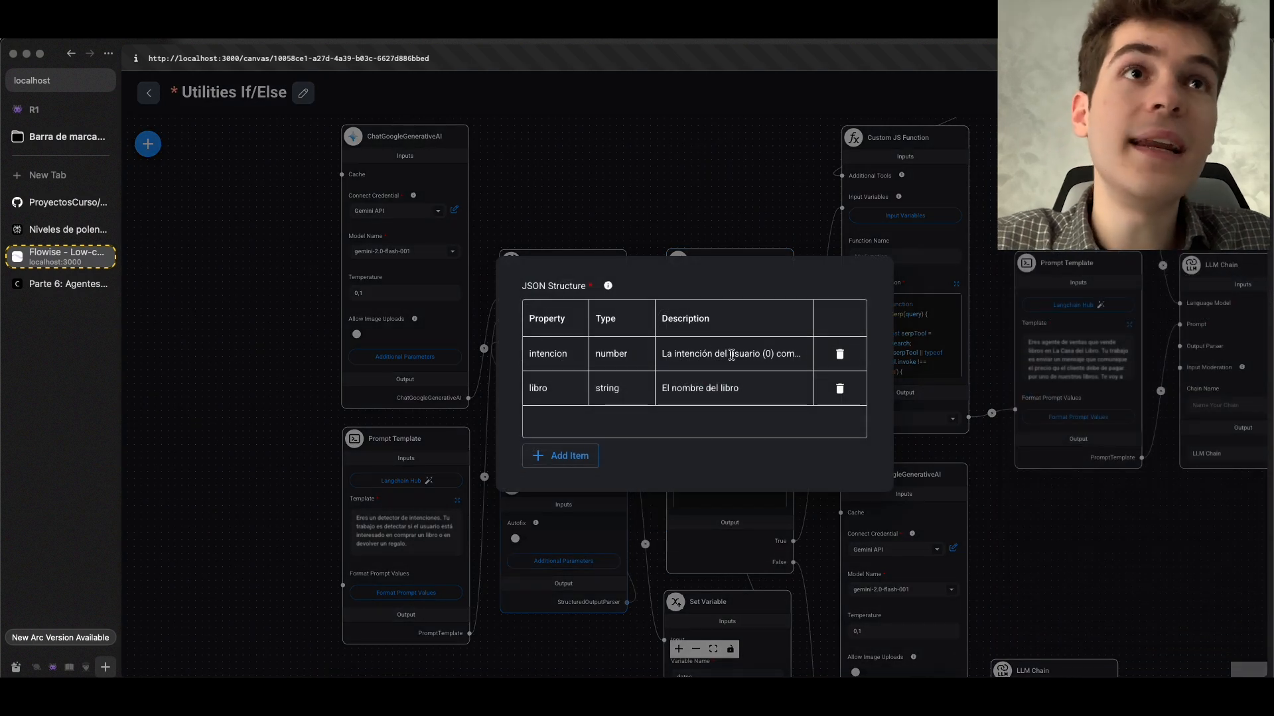
{"action": "double_click", "coordinate": [731, 355]}
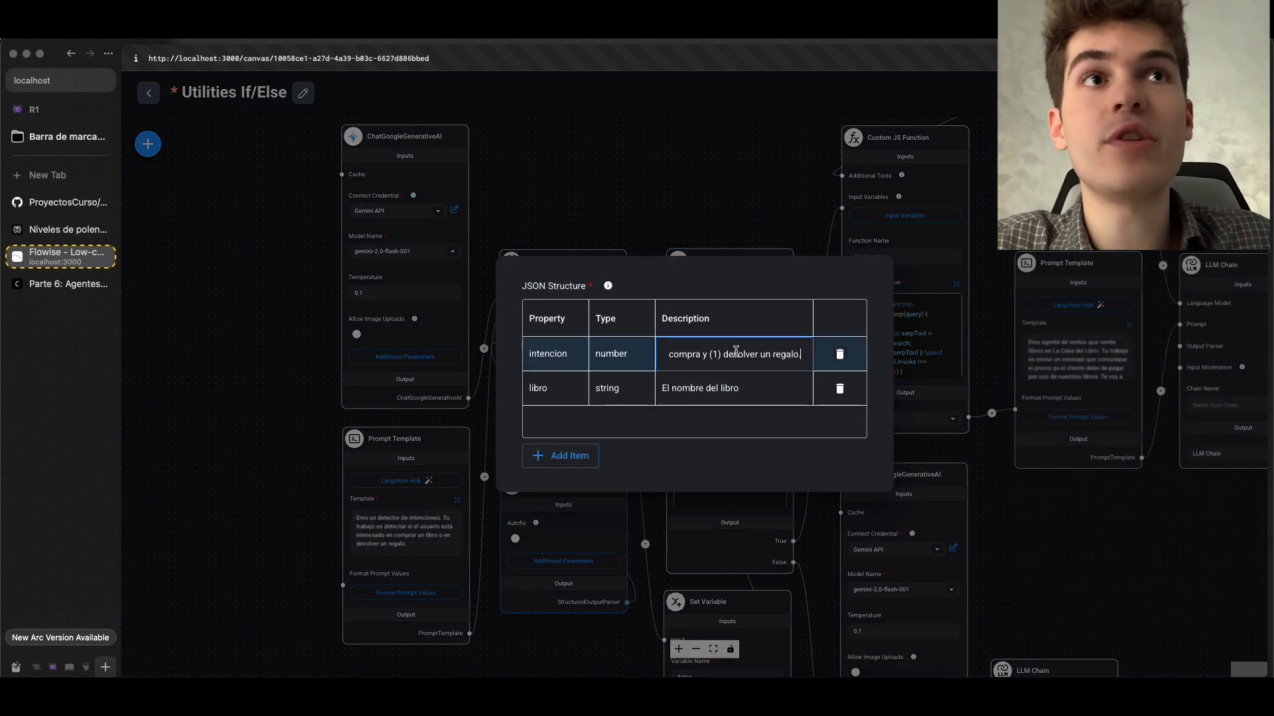
{"action": "left_click", "coordinate": [712, 391]}
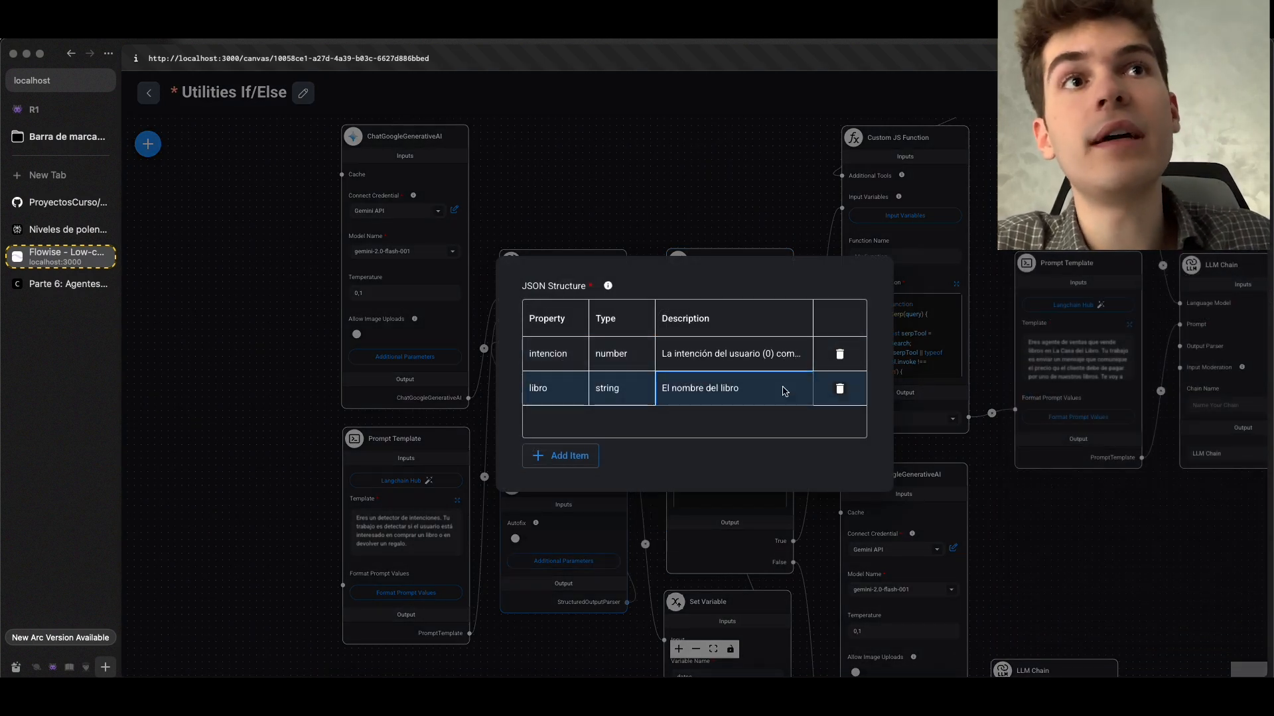
{"action": "key", "text": "super+Tab"}
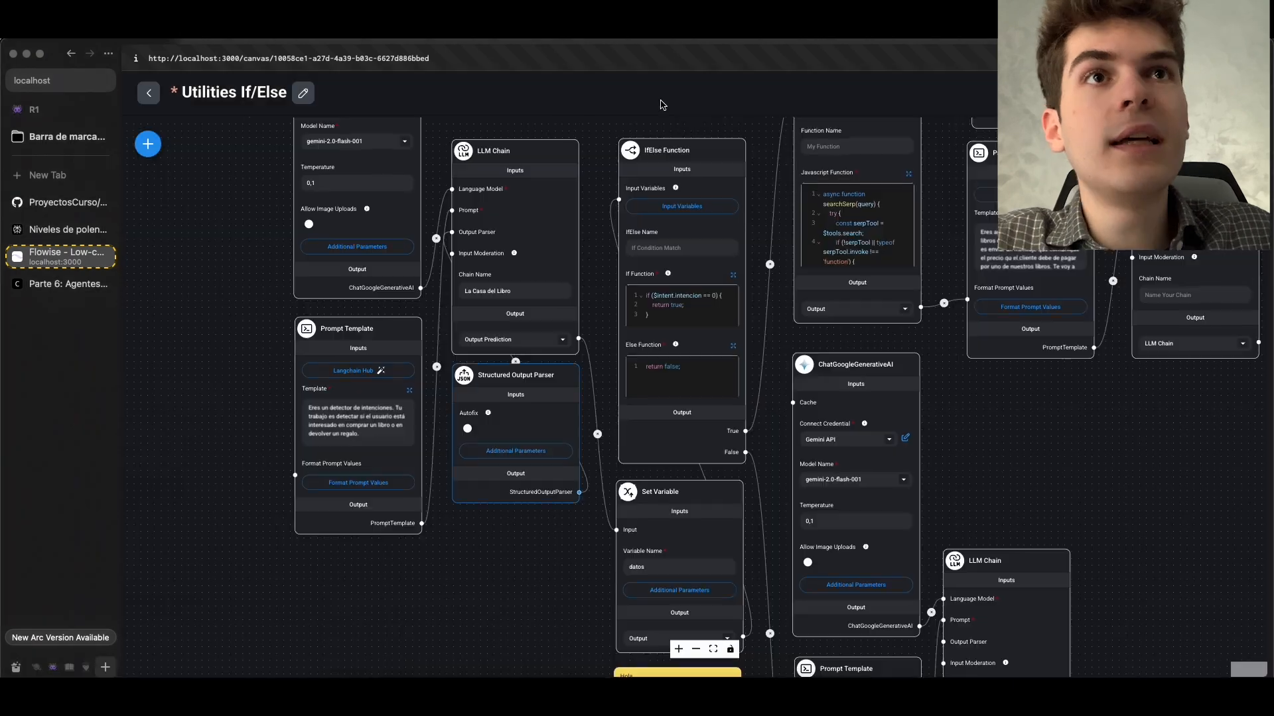
Examine the datos Set Variable node and the intent input variable of the IfElse Function that refers to it
{"action": "key", "text": "super+Tab"}
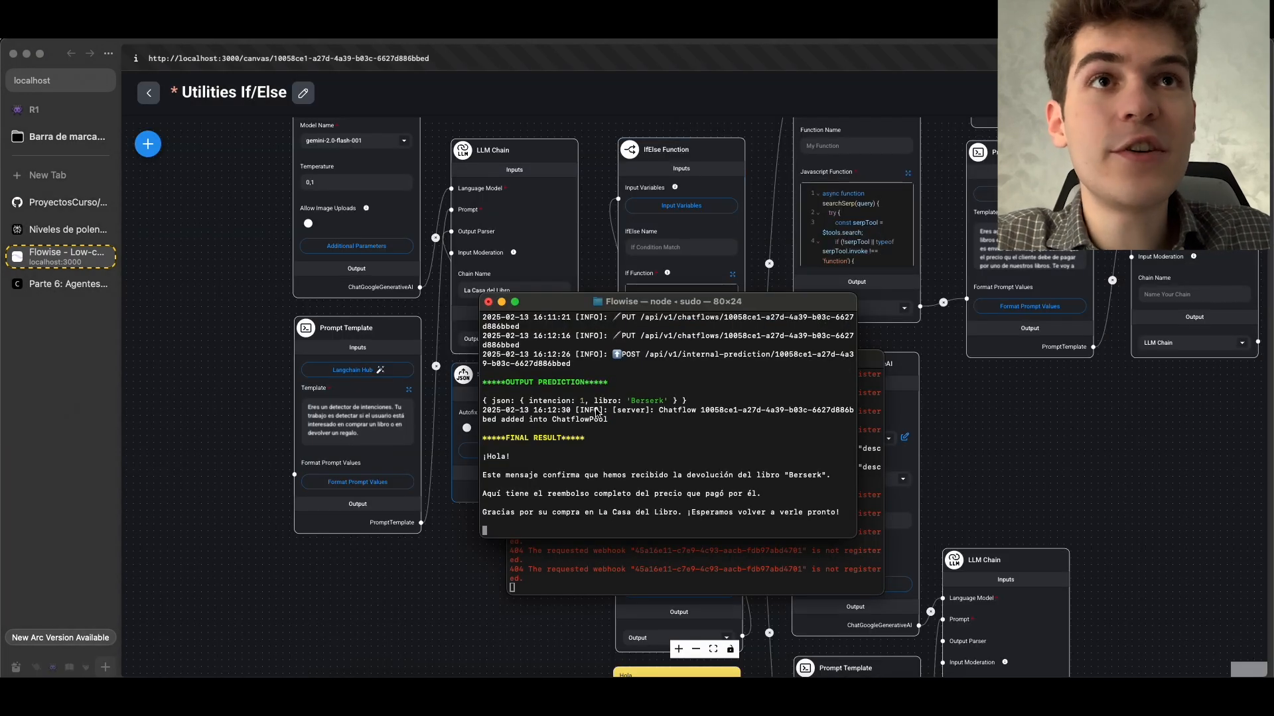
{"action": "key", "text": "super+Tab"}
{"action": "left_click_drag", "start_coordinate": [559, 570], "coordinate": [405, 421]}
{"action": "scroll", "coordinate": [463, 405], "scroll_direction": "up", "scroll_amount": 5}
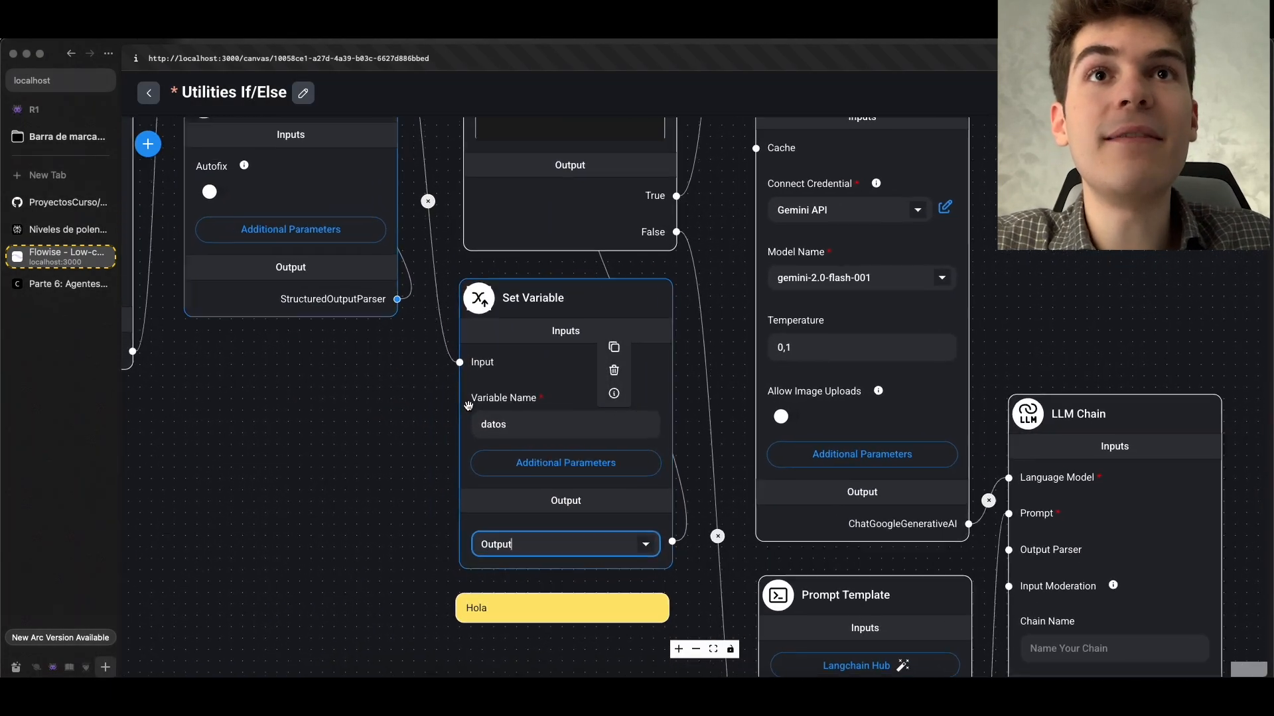
{"action": "scroll", "coordinate": [545, 439], "scroll_direction": "down", "scroll_amount": 3}
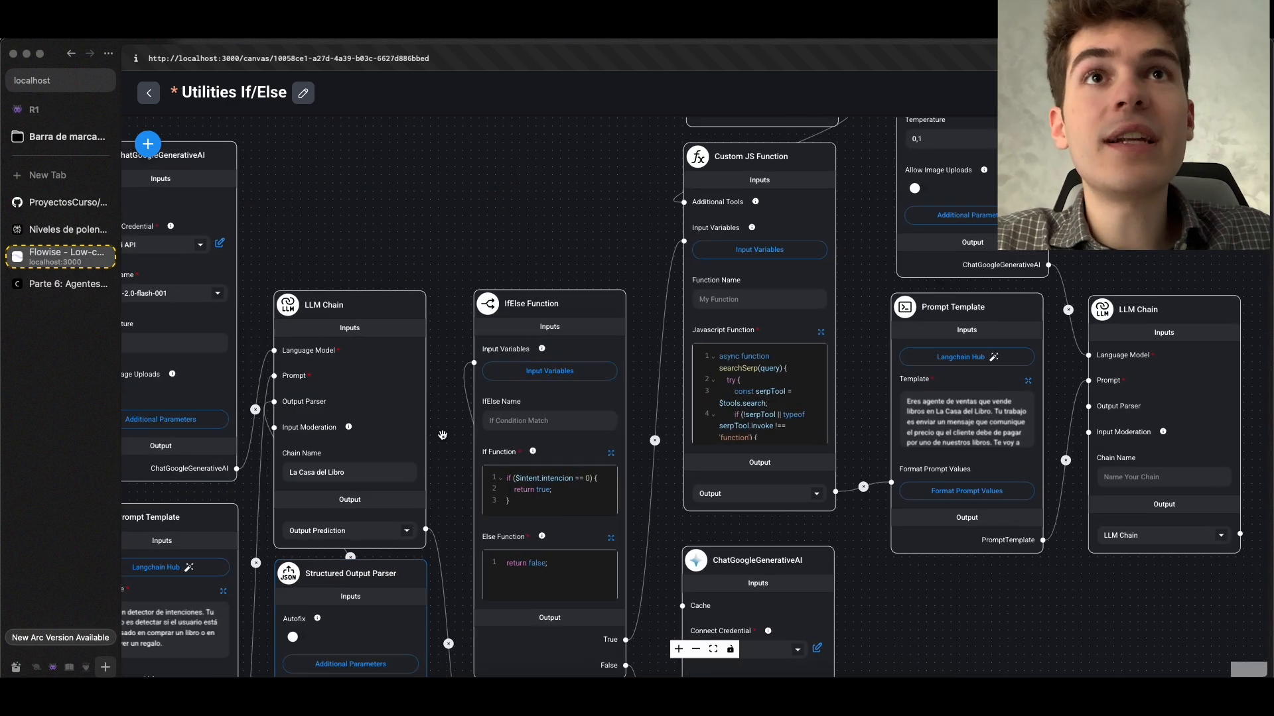
{"action": "scroll", "coordinate": [562, 298], "scroll_direction": "up", "scroll_amount": 3}
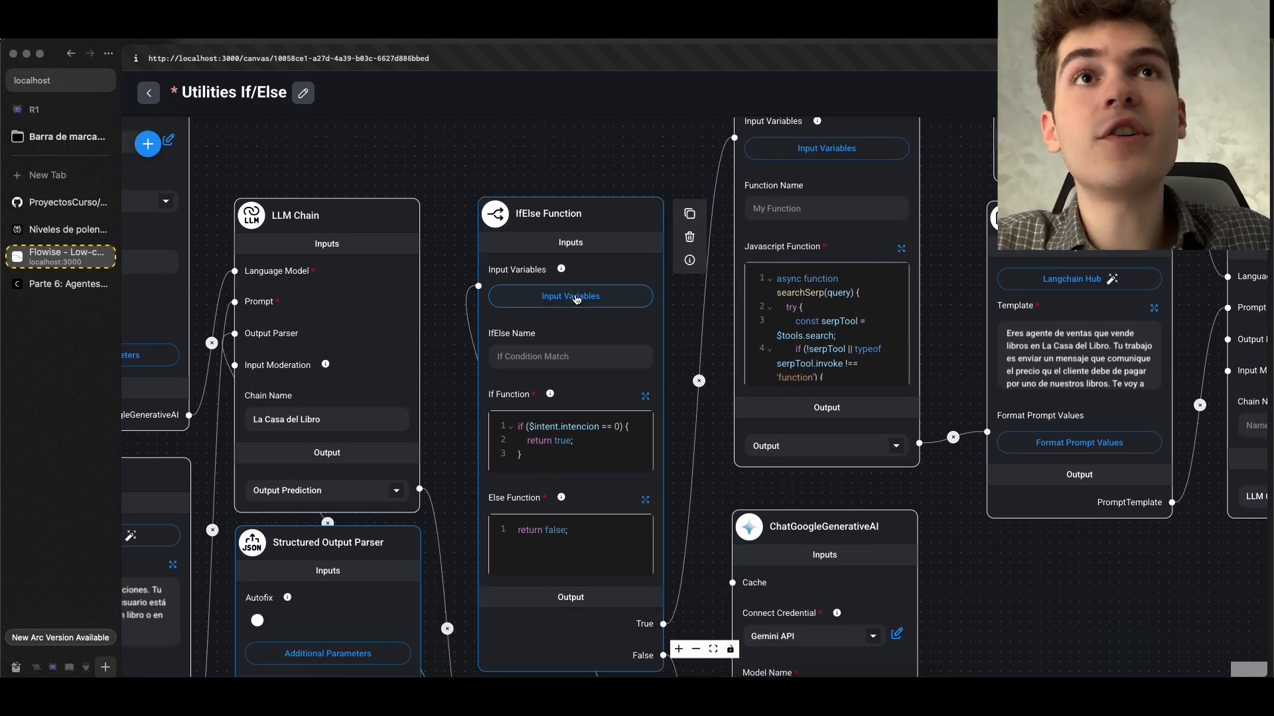
{"action": "left_click", "coordinate": [584, 296]}
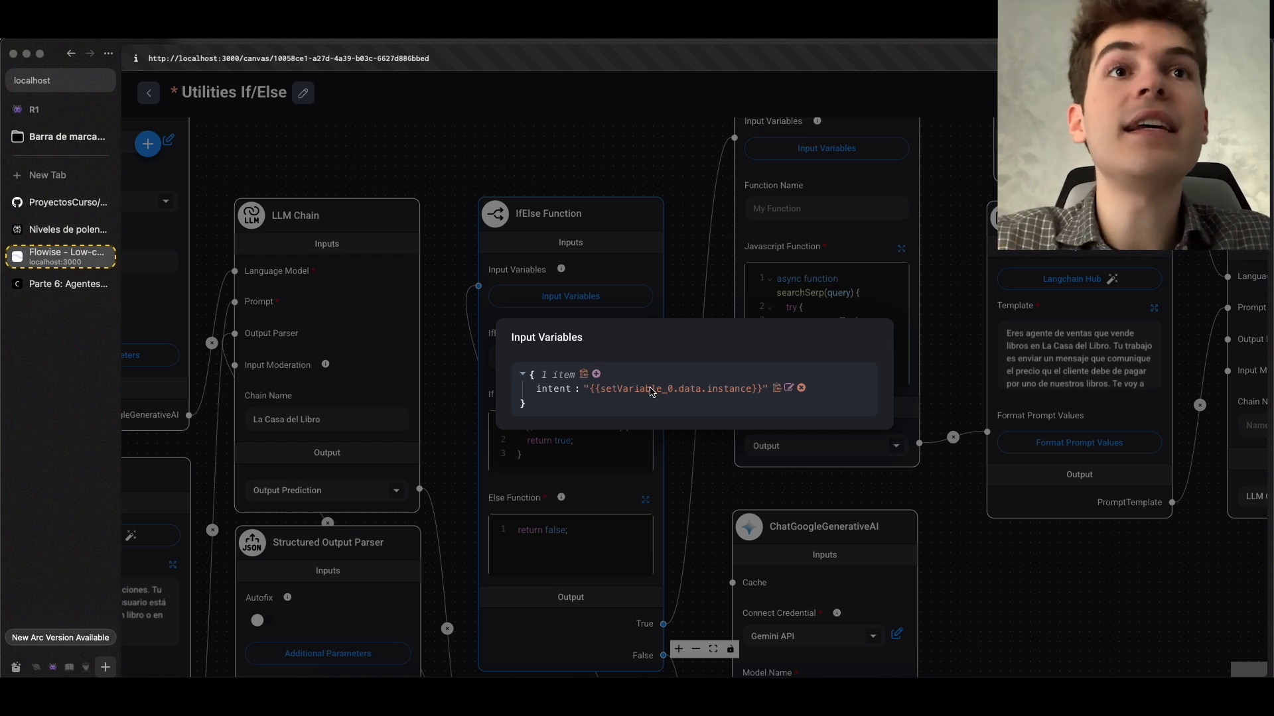
{"action": "left_click", "coordinate": [701, 486]}
{"action": "left_click_drag", "start_coordinate": [706, 486], "coordinate": [705, 150]}
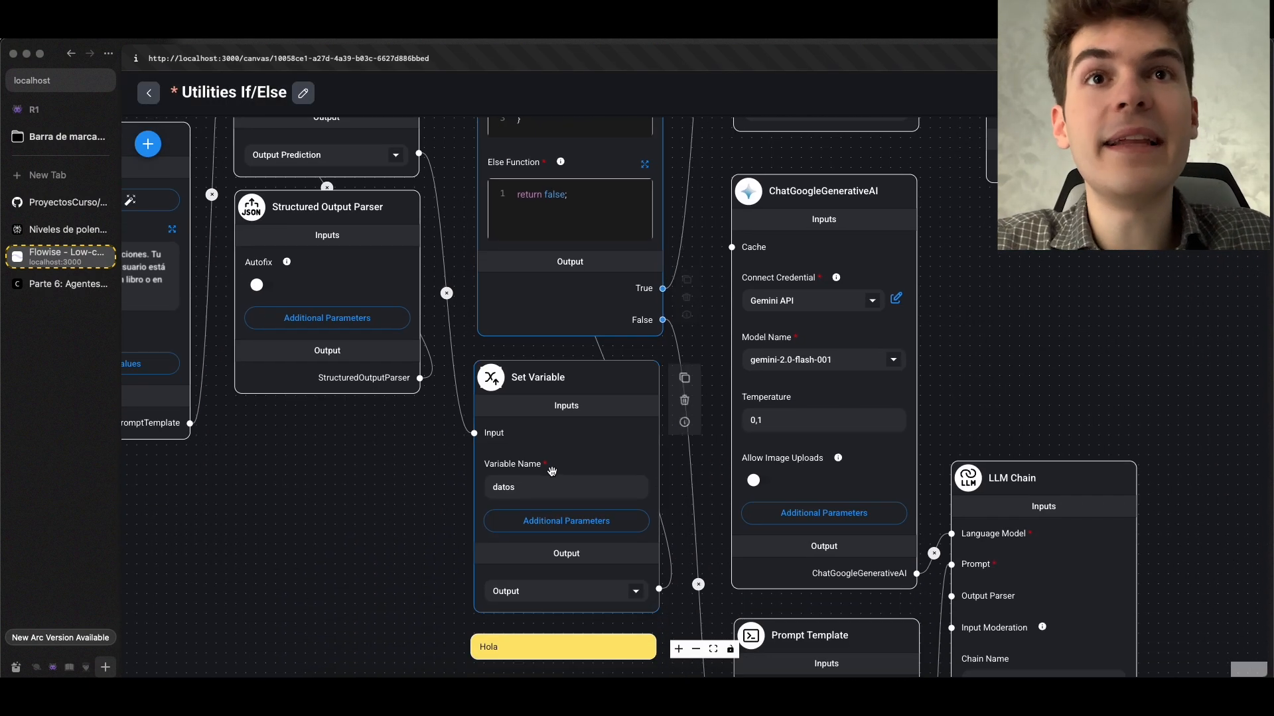
{"action": "scroll", "coordinate": [551, 470], "scroll_direction": "up", "scroll_amount": 5}
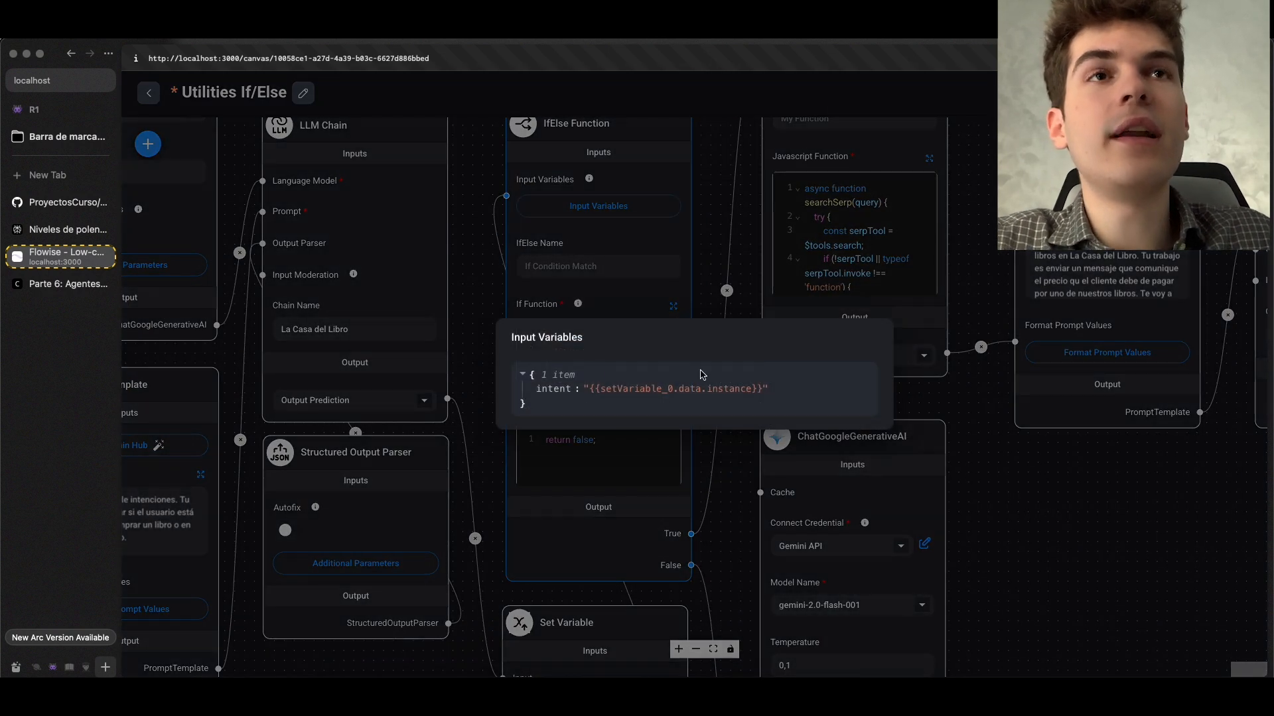
Open the IfElse Function's intent value to view its variable choices, and compare it with the JSON output prediction in the terminal
{"action": "left_click", "coordinate": [604, 211]}
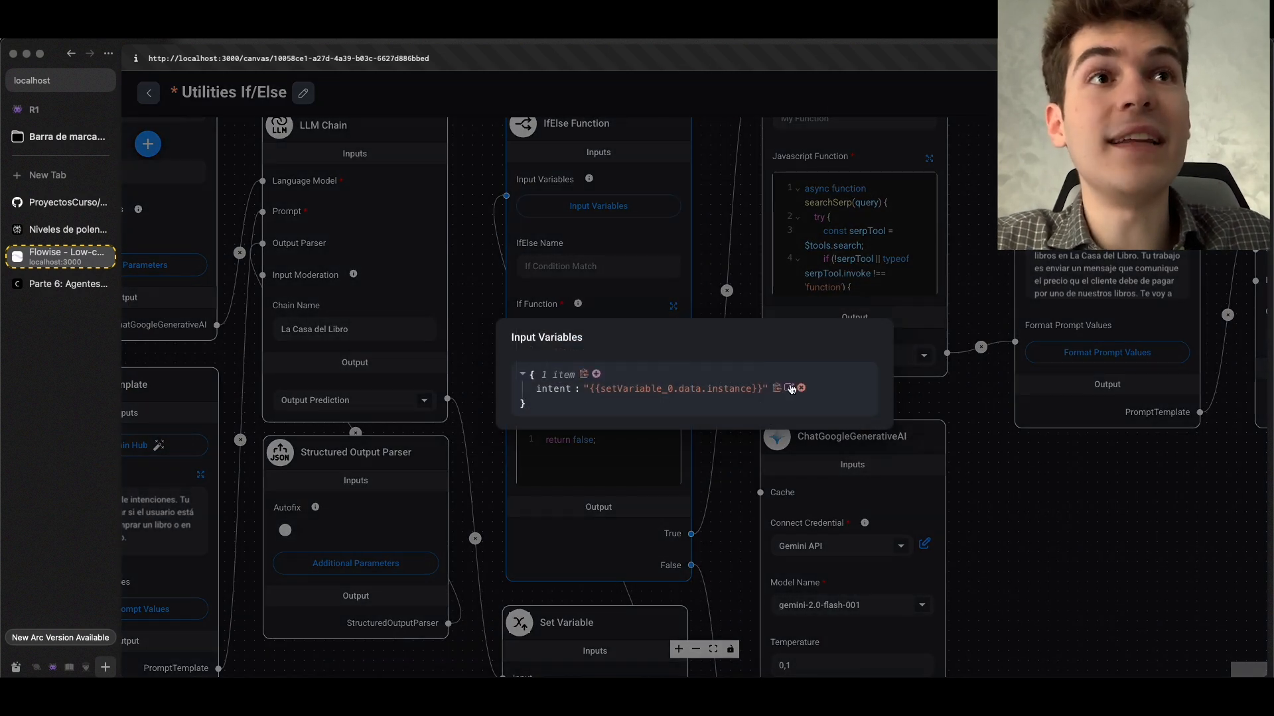
{"action": "left_click", "coordinate": [790, 389]}
{"action": "left_click", "coordinate": [680, 388]}
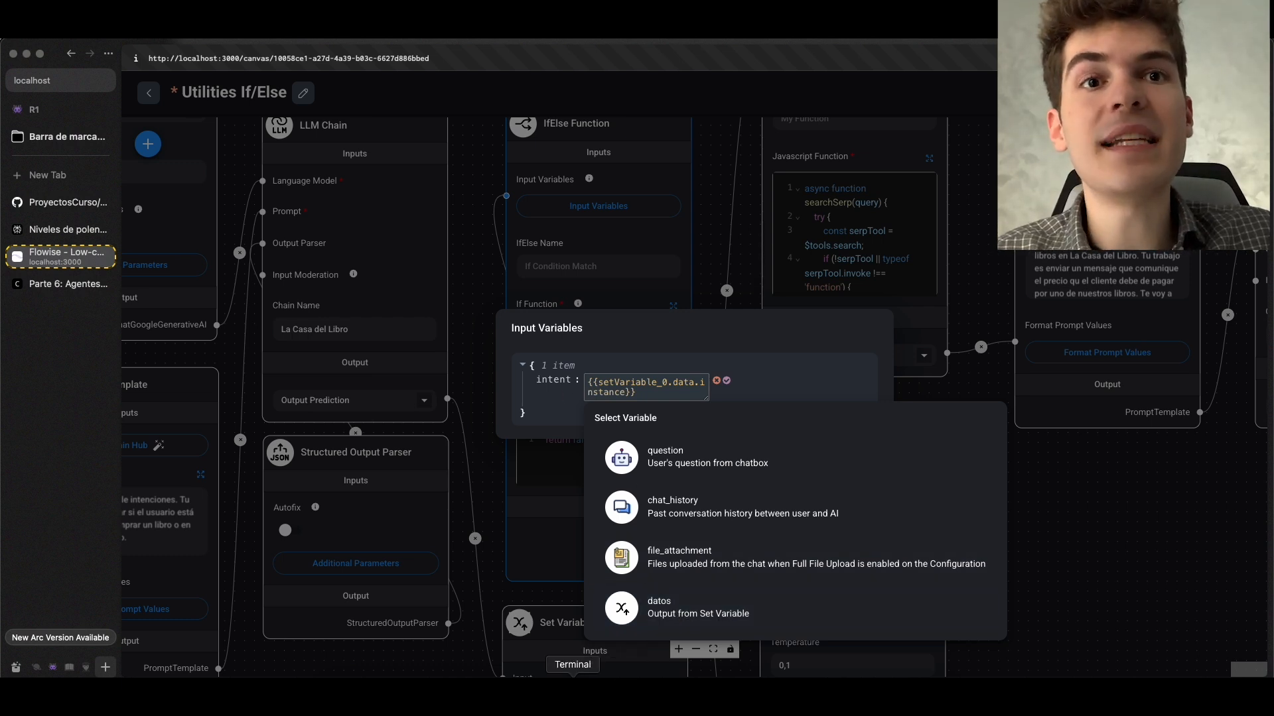
{"action": "left_click", "coordinate": [574, 694]}
{"action": "left_click_drag", "start_coordinate": [692, 403], "coordinate": [471, 387]}
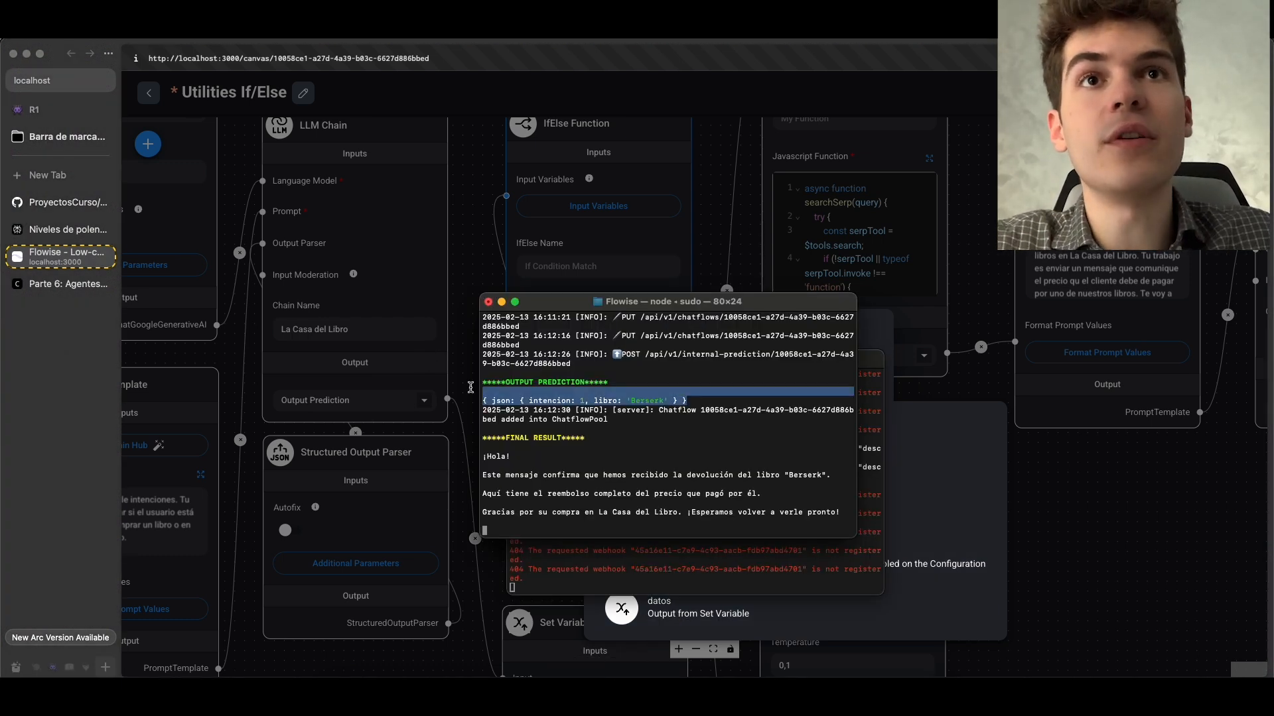
{"action": "left_click", "coordinate": [471, 387]}
{"action": "scroll", "coordinate": [508, 368], "scroll_direction": "up", "scroll_amount": 4}
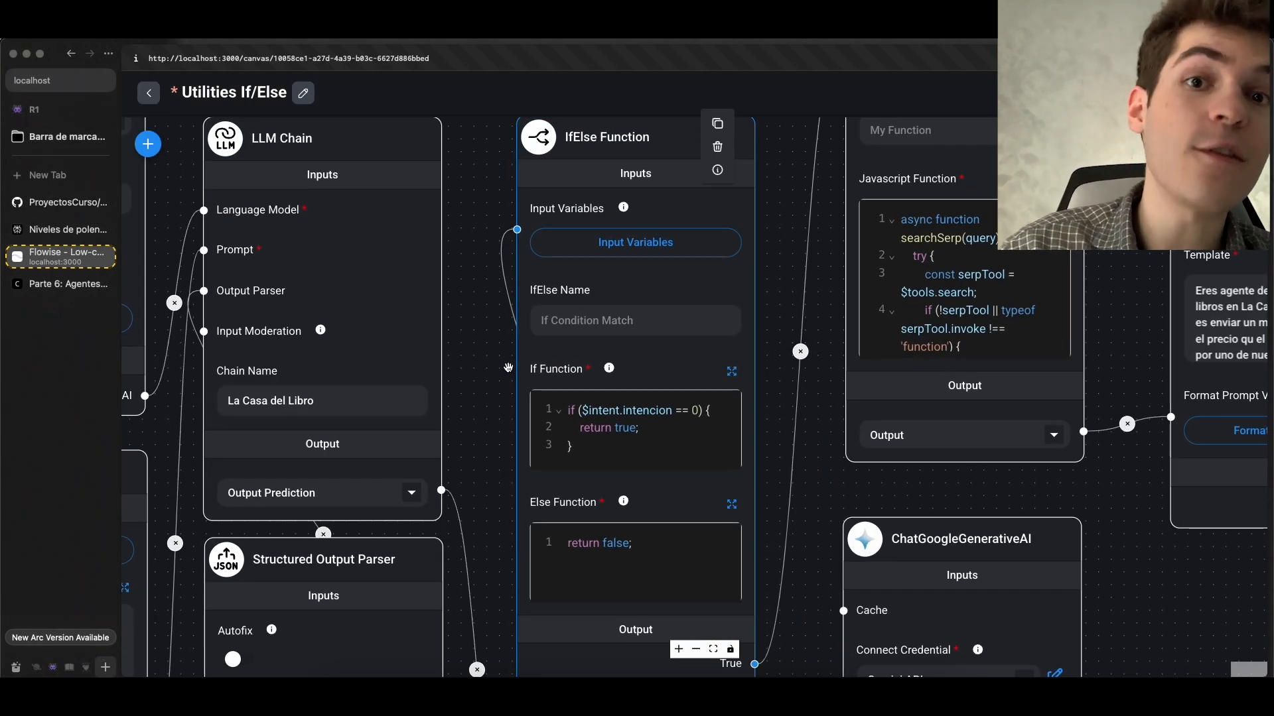
Inspect $intent in the expanded If Function code and match it to the intent name in the IfElse Function's input variables
{"action": "left_click", "coordinate": [731, 370]}
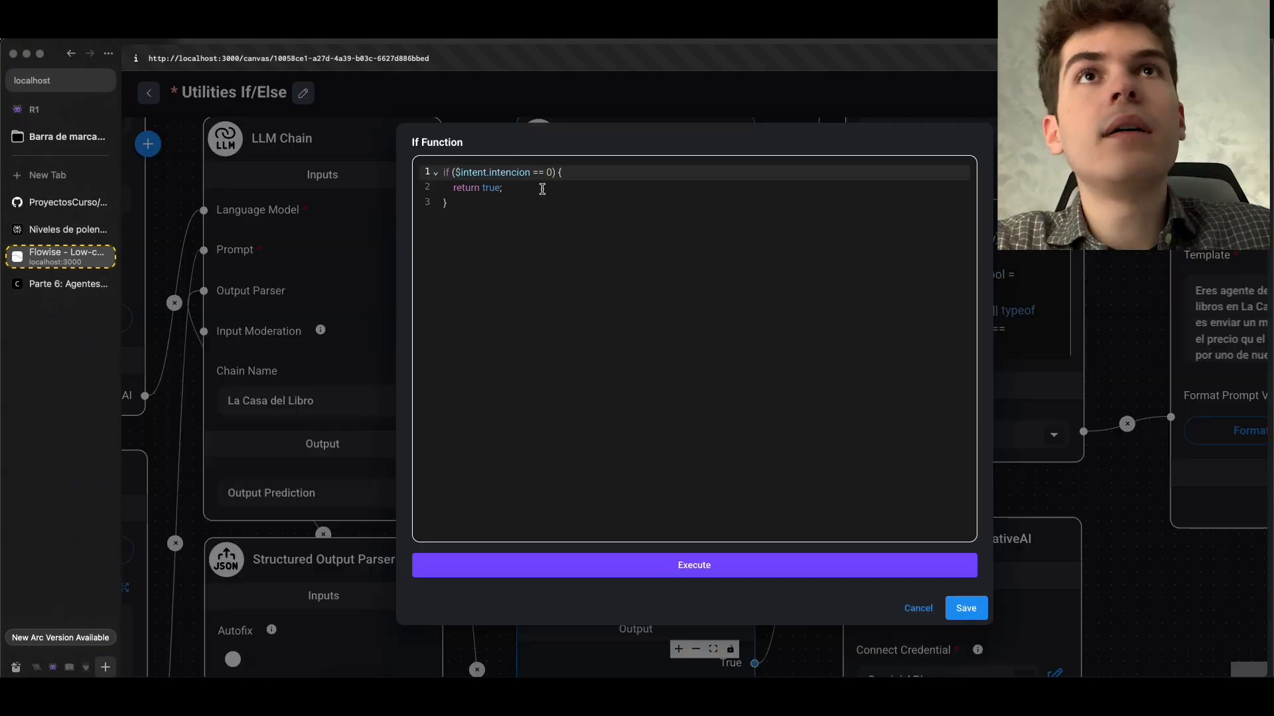
{"action": "double_click", "coordinate": [487, 172]}
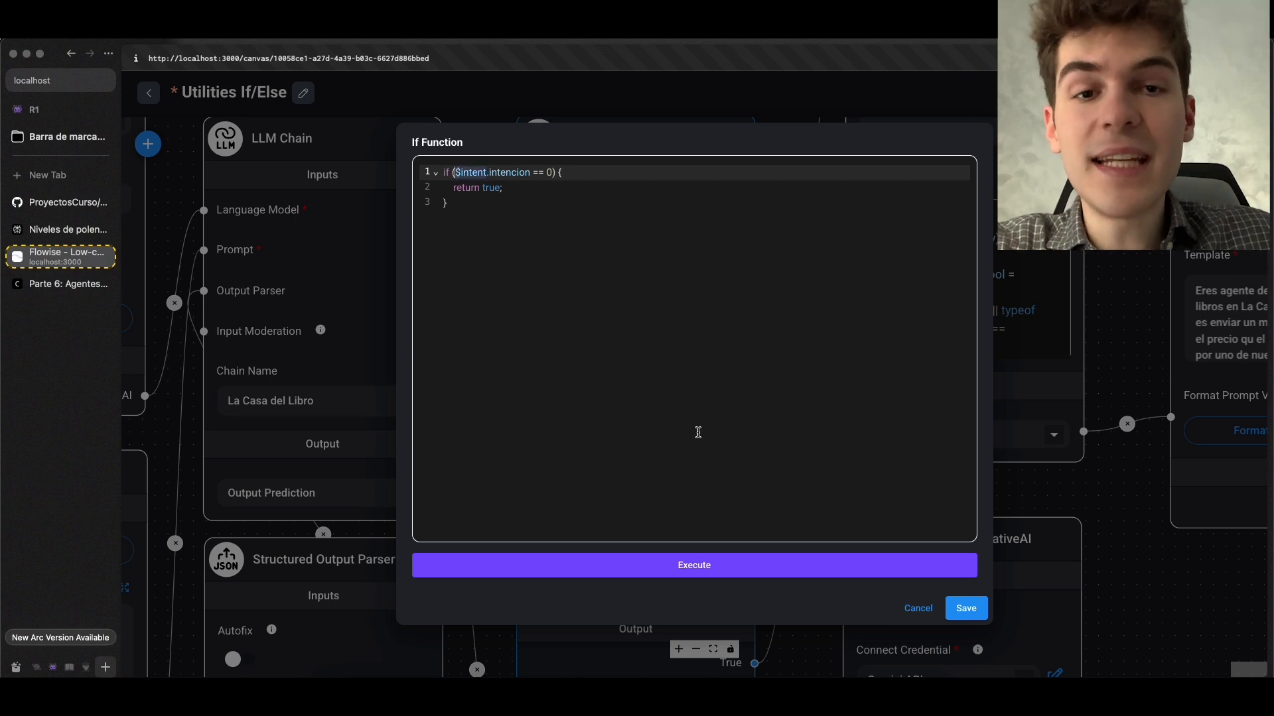
{"action": "left_click", "coordinate": [966, 606]}
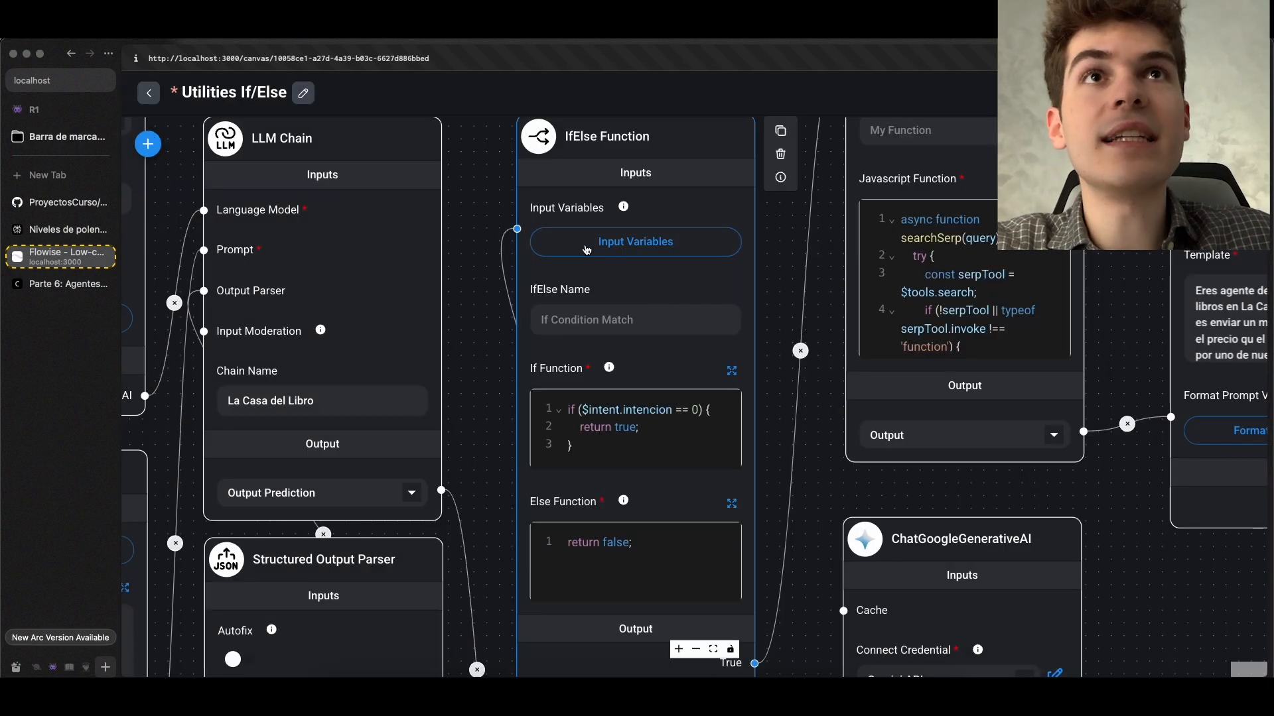
{"action": "left_click", "coordinate": [612, 245]}
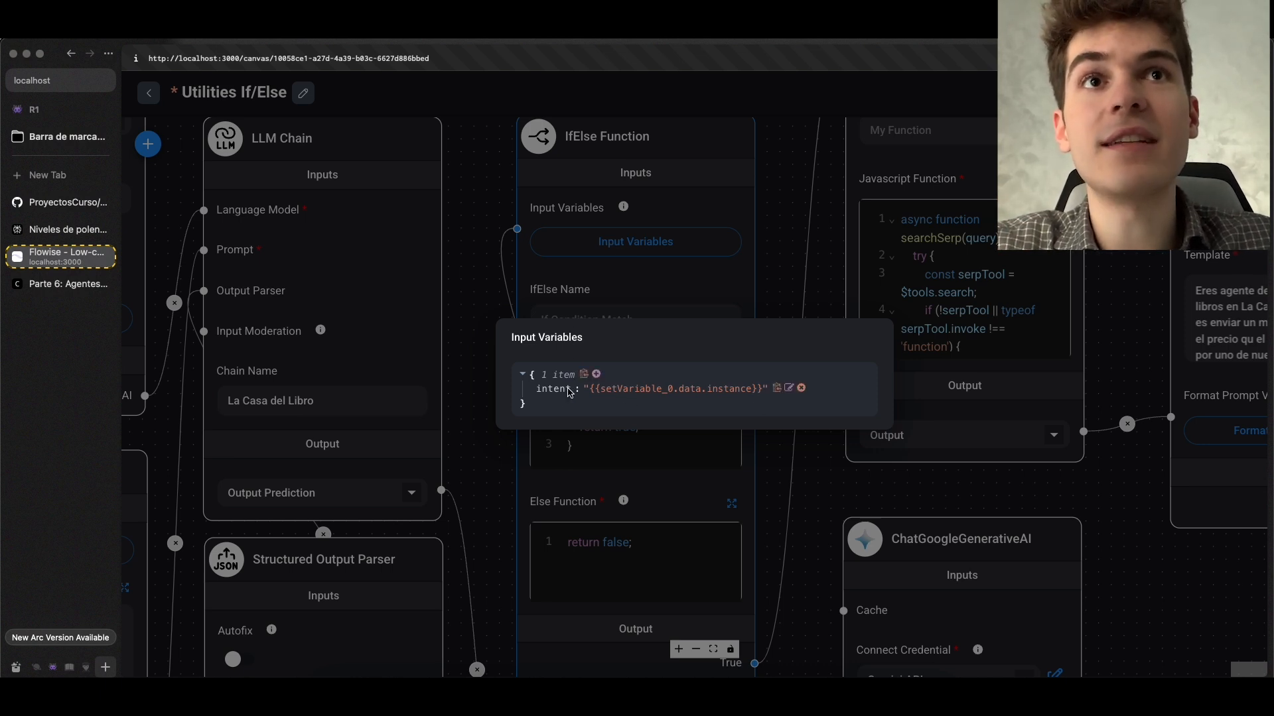
{"action": "left_click_drag", "start_coordinate": [572, 392], "coordinate": [541, 396]}
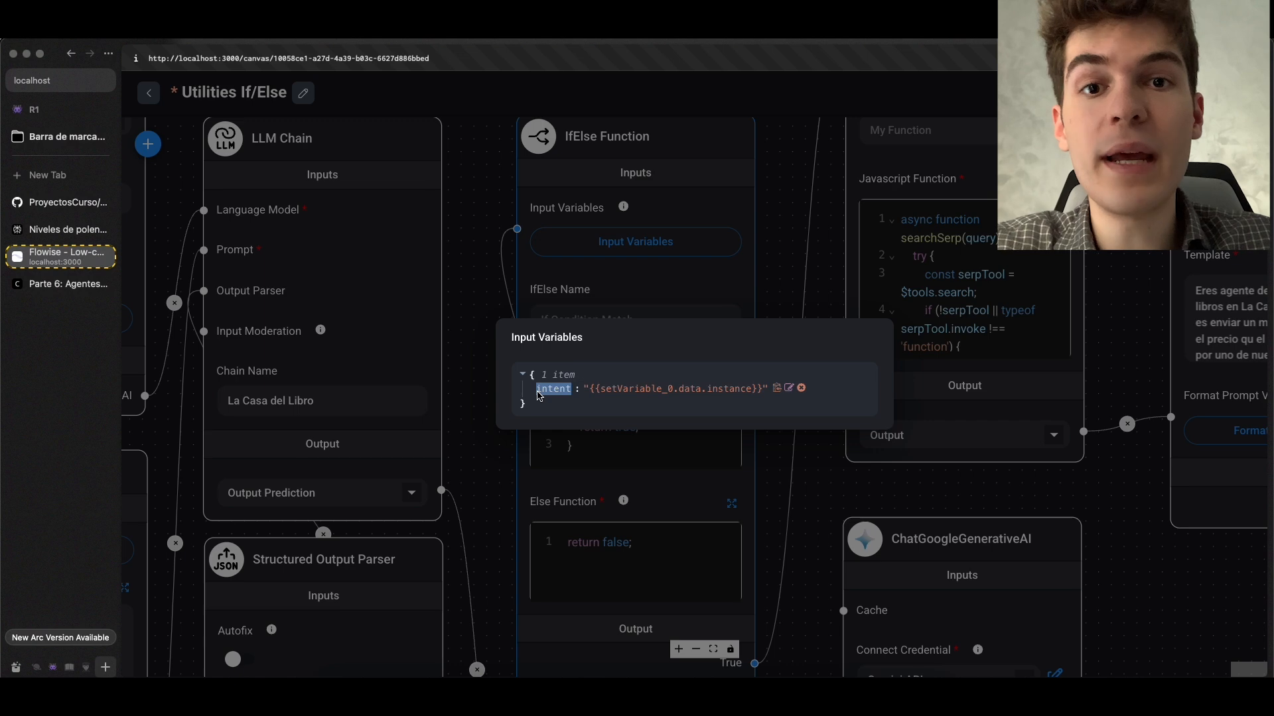
{"action": "key", "text": "Escape"}
Compare the intencion property in the terminal's output prediction with $intent.intencion in the If Function
{"action": "scroll", "coordinate": [596, 413], "scroll_direction": "up", "scroll_amount": 3}
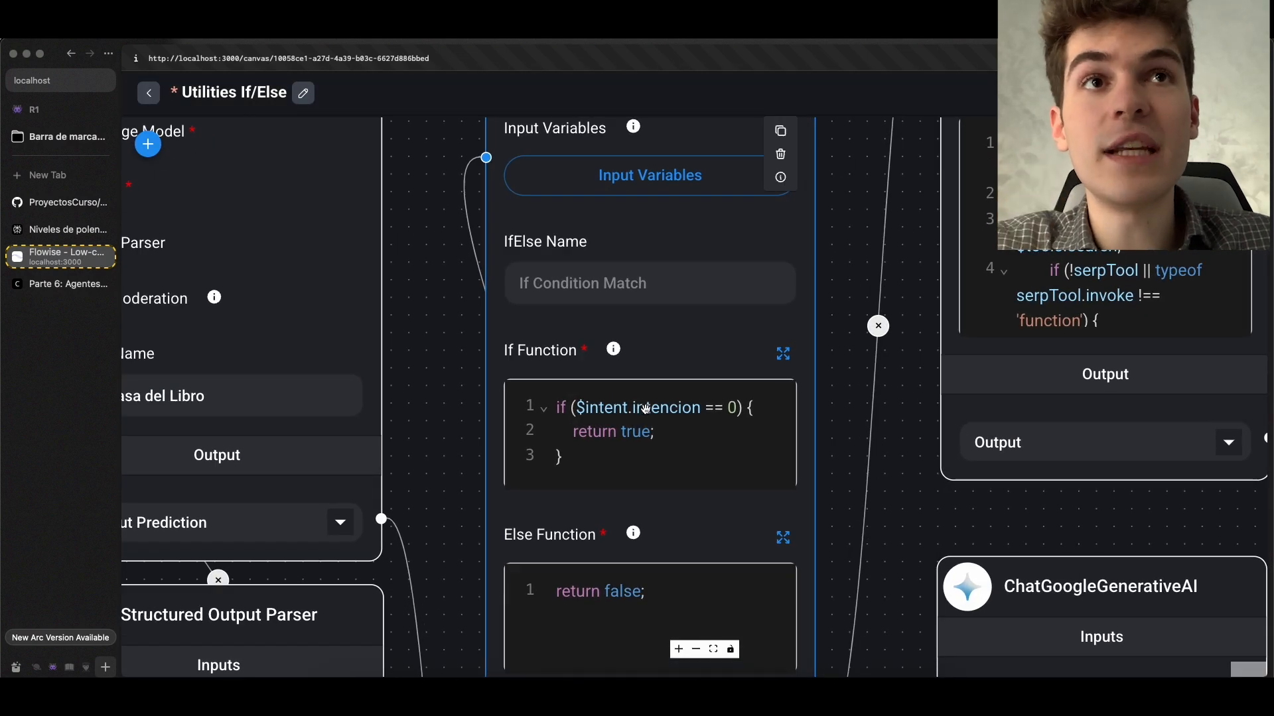
{"action": "scroll", "coordinate": [645, 410], "scroll_direction": "up", "scroll_amount": 2}
{"action": "left_click", "coordinate": [573, 693]}
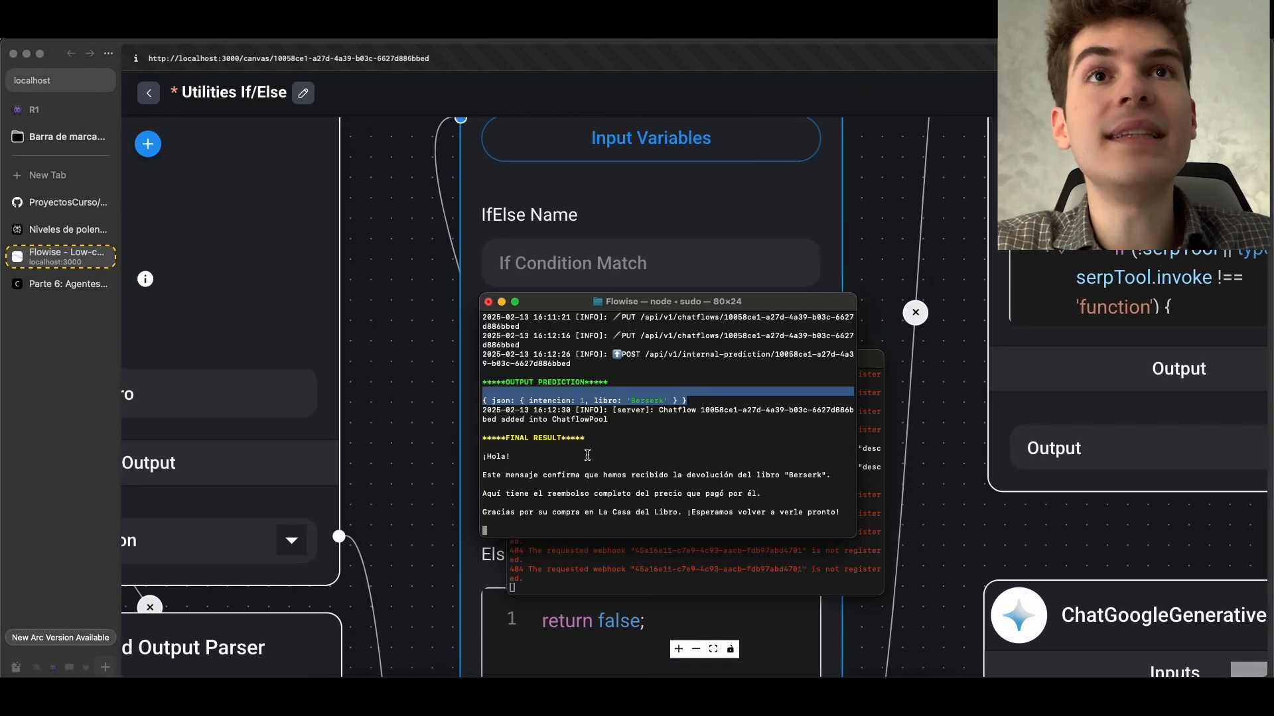
{"action": "left_click", "coordinate": [548, 400]}
{"action": "double_click", "coordinate": [548, 400]}
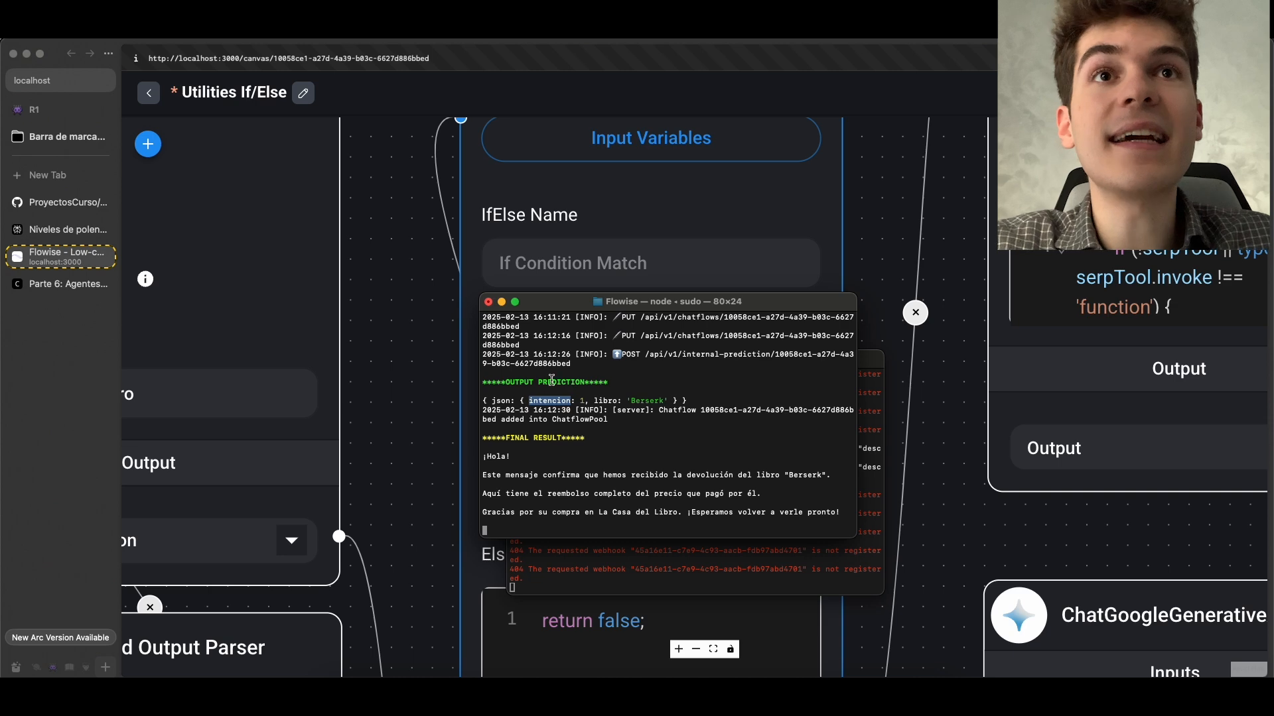
{"action": "key", "text": "super+Tab"}
{"action": "scroll", "coordinate": [584, 405], "scroll_direction": "up", "scroll_amount": 1}
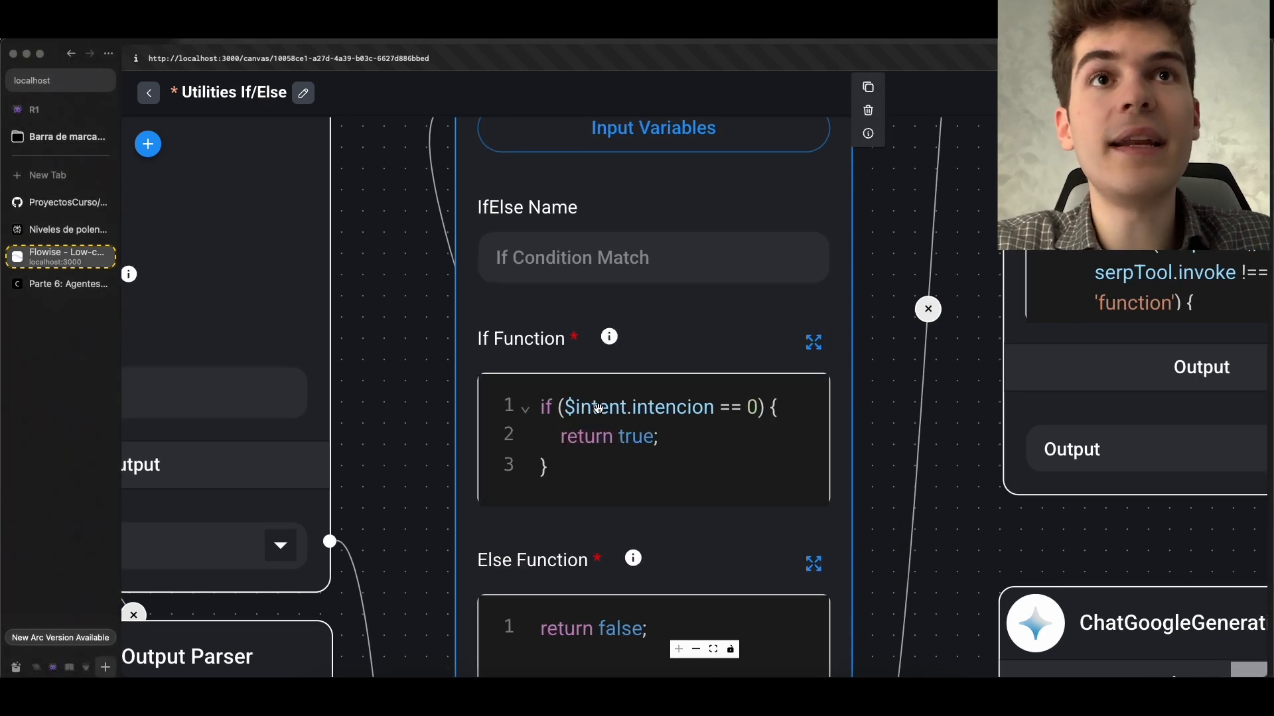
{"action": "scroll", "coordinate": [573, 406], "scroll_direction": "down", "scroll_amount": 2}
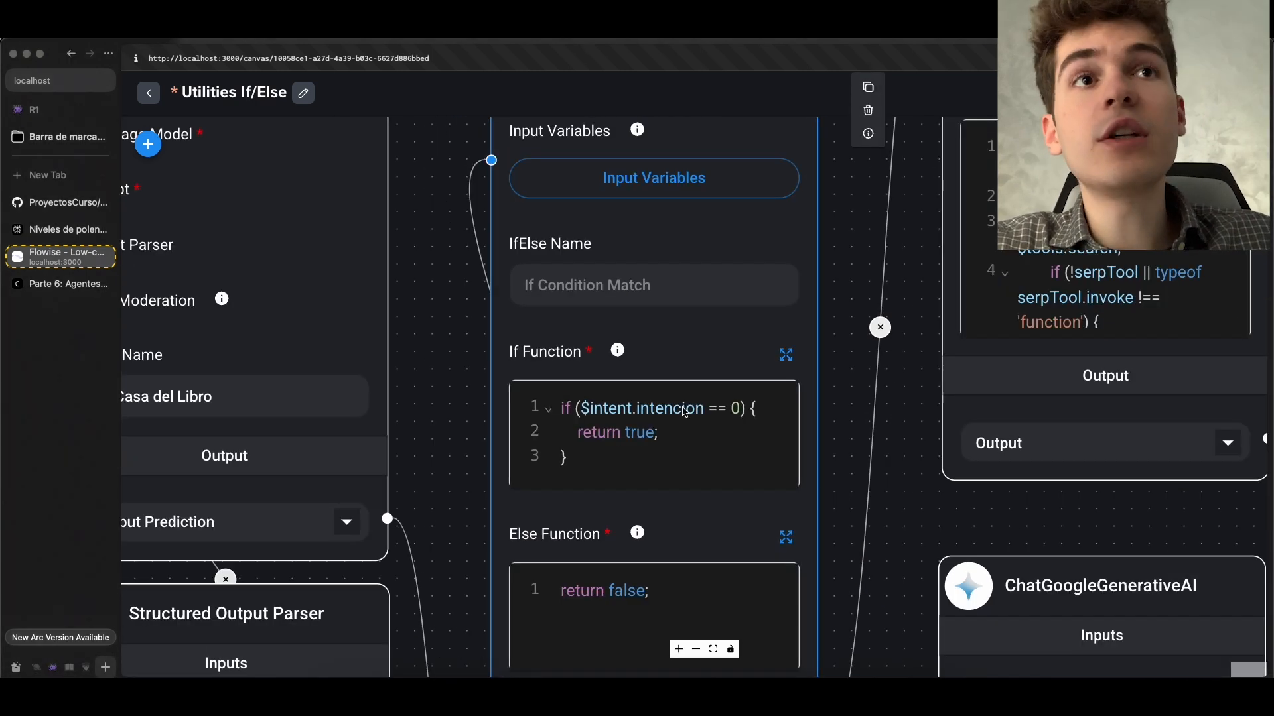
{"action": "key", "text": "super+Tab"}
{"action": "key", "text": "super+Tab"}
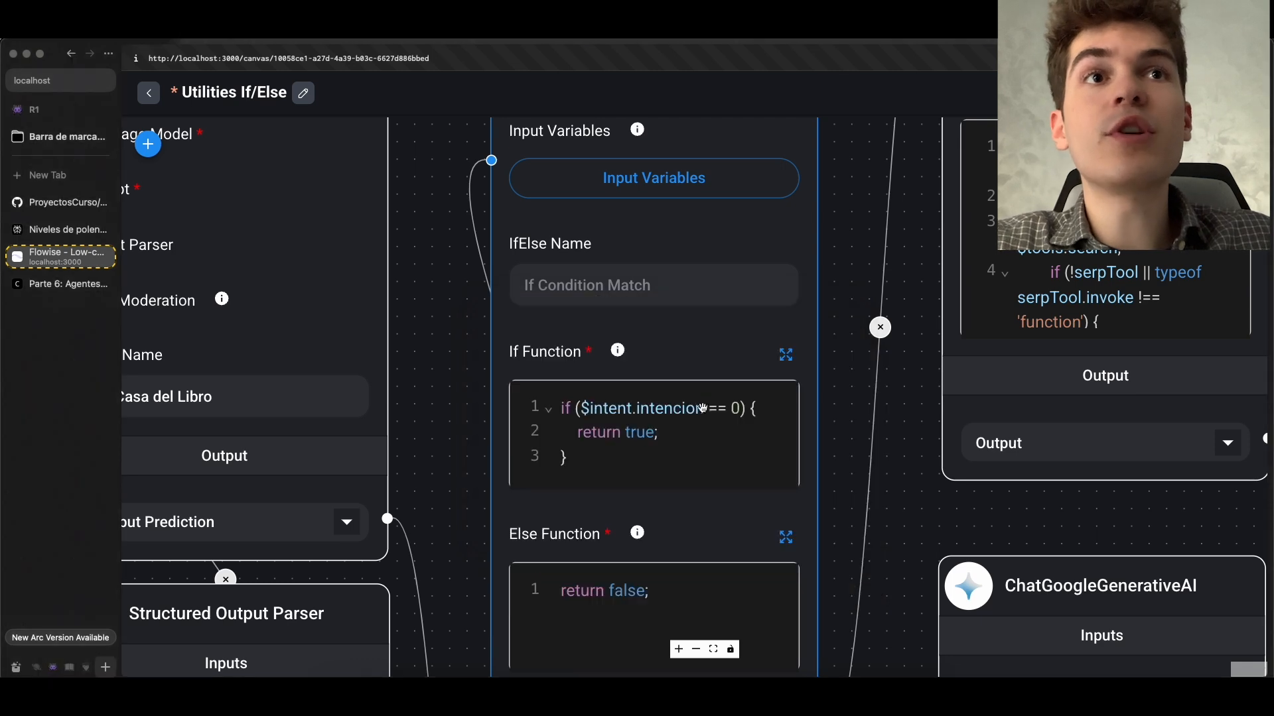
Check the intencion value in the terminal's output prediction against the If Function's == 0 condition
{"action": "scroll", "coordinate": [693, 412], "scroll_direction": "down", "scroll_amount": 2}
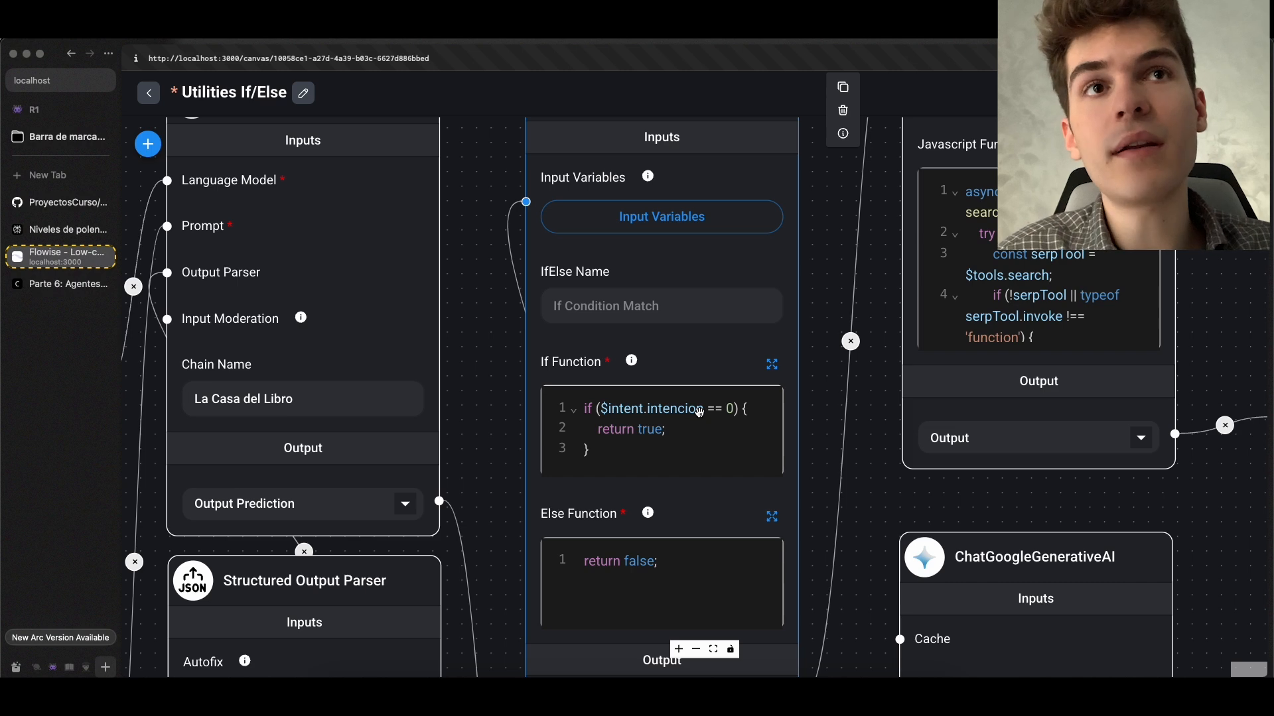
{"action": "scroll", "coordinate": [699, 412], "scroll_direction": "down", "scroll_amount": 2}
{"action": "key", "text": "super+Tab"}
{"action": "double_click", "coordinate": [579, 402]}
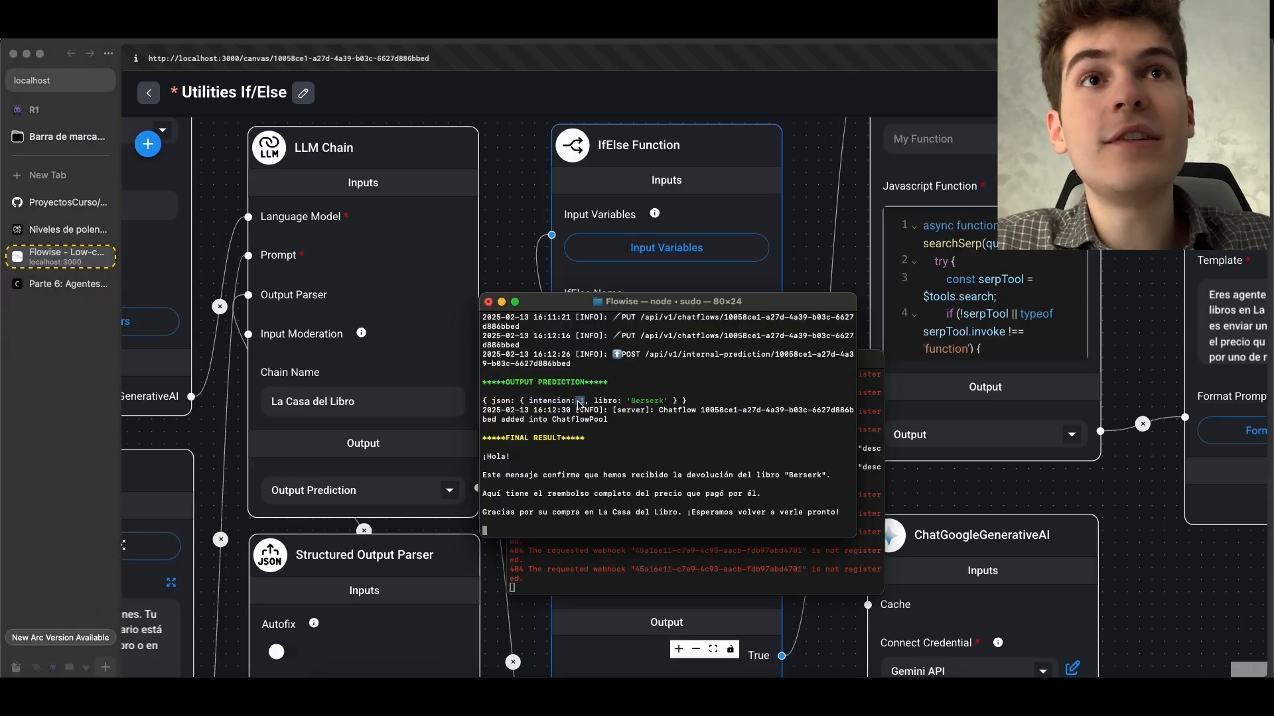
{"action": "key", "text": "super+Tab"}
{"action": "scroll", "coordinate": [690, 428], "scroll_direction": "up", "scroll_amount": 3}
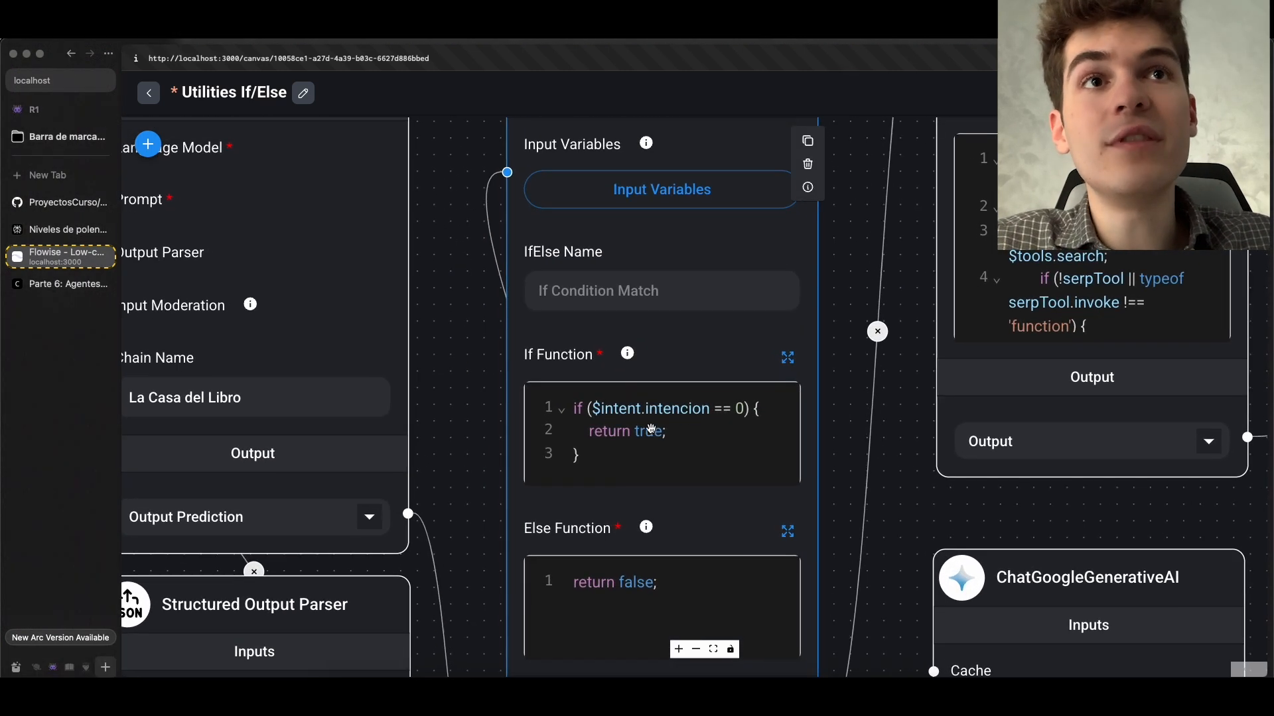
Trace the IfElse Function's False output to the book-return Prompt Template with its datos Get Variable and LLM Chain
{"action": "left_click_drag", "start_coordinate": [866, 481], "coordinate": [691, 237]}
{"action": "scroll", "coordinate": [723, 384], "scroll_direction": "down", "scroll_amount": 2}
{"action": "left_click_drag", "start_coordinate": [721, 482], "coordinate": [565, 299]}
{"action": "scroll", "coordinate": [566, 299], "scroll_direction": "down", "scroll_amount": 5}
{"action": "left_click_drag", "start_coordinate": [824, 364], "coordinate": [758, 201]}
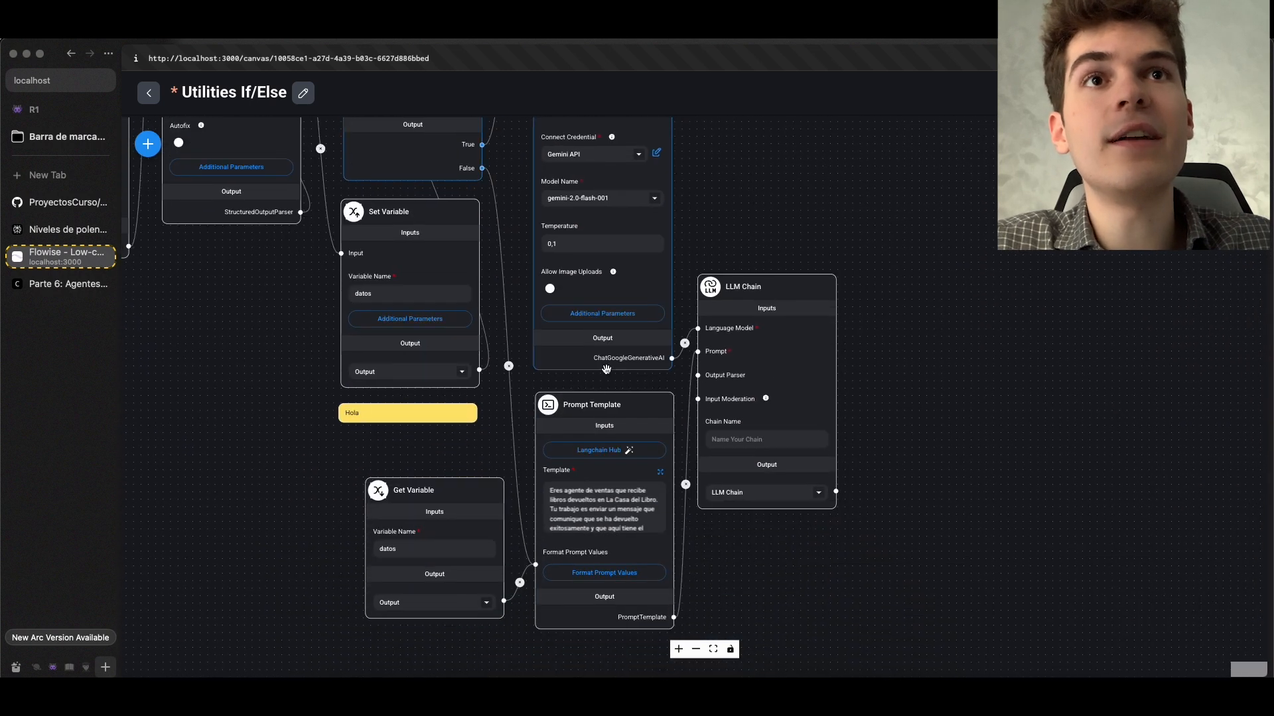
{"action": "mouse_move", "coordinate": [578, 477]}
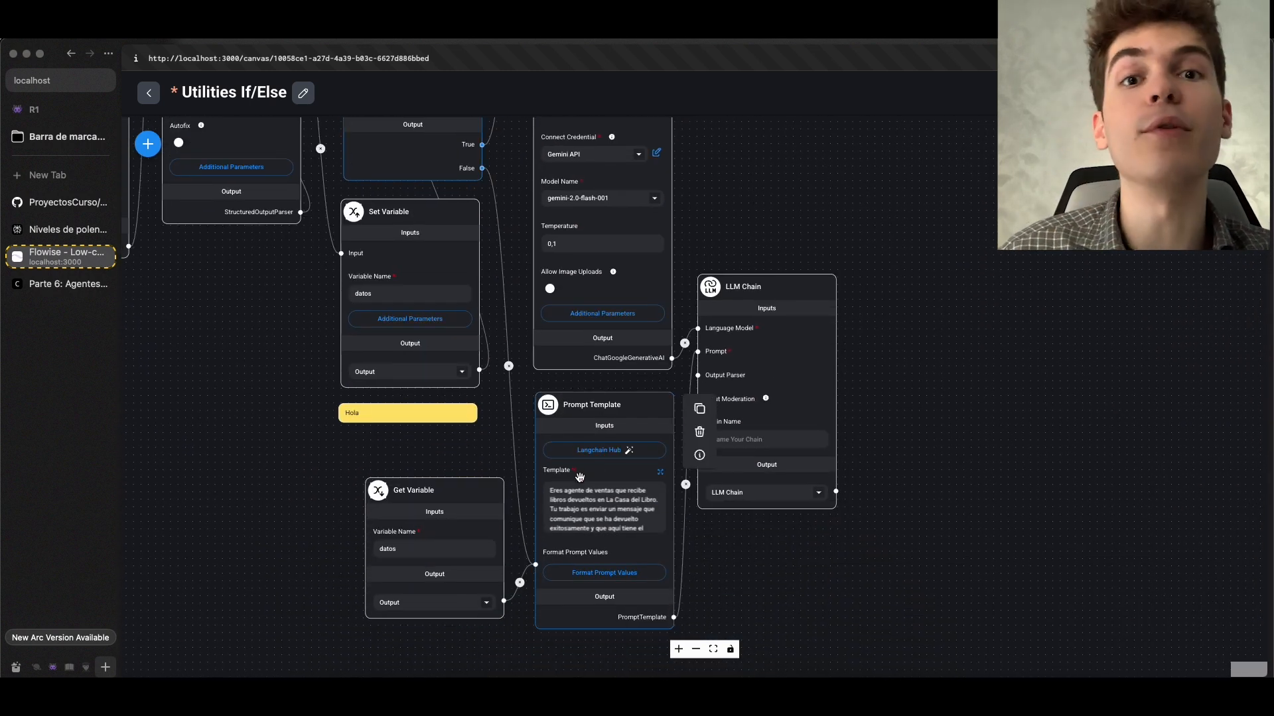
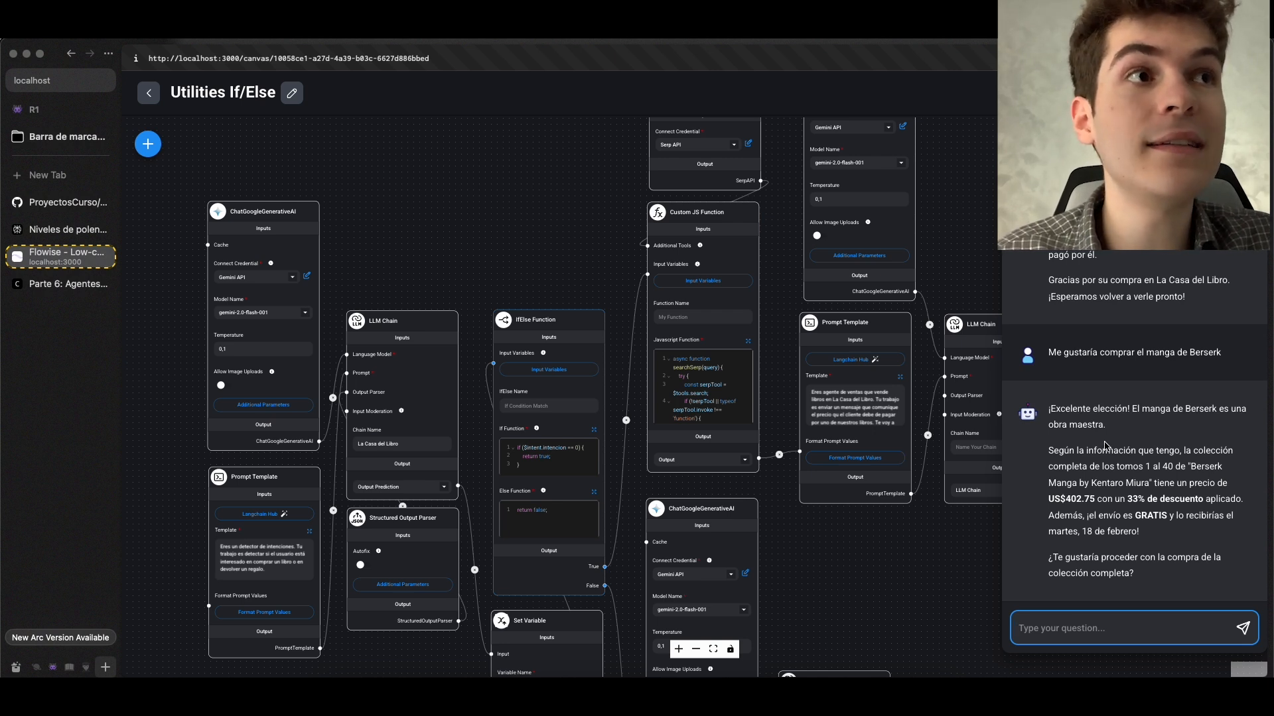
Review the Berserk collection's price, discount and shipping details in the chatbot's reply
{"action": "double_click", "coordinate": [1092, 496]}
{"action": "left_click", "coordinate": [1076, 487]}
{"action": "left_click_drag", "start_coordinate": [1060, 492], "coordinate": [1179, 521]}
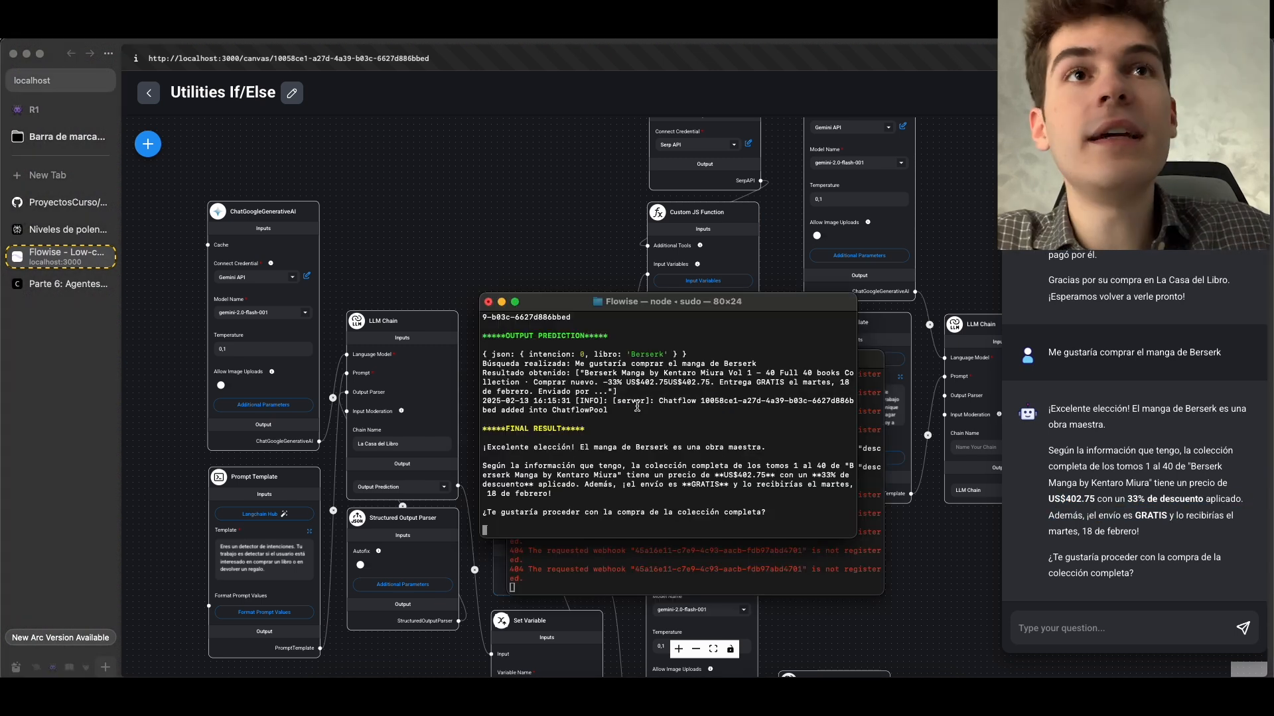
Compare the intencion values of the return and purchase requests in the terminal's output predictions
{"action": "scroll", "coordinate": [641, 407], "scroll_direction": "up", "scroll_amount": 3}
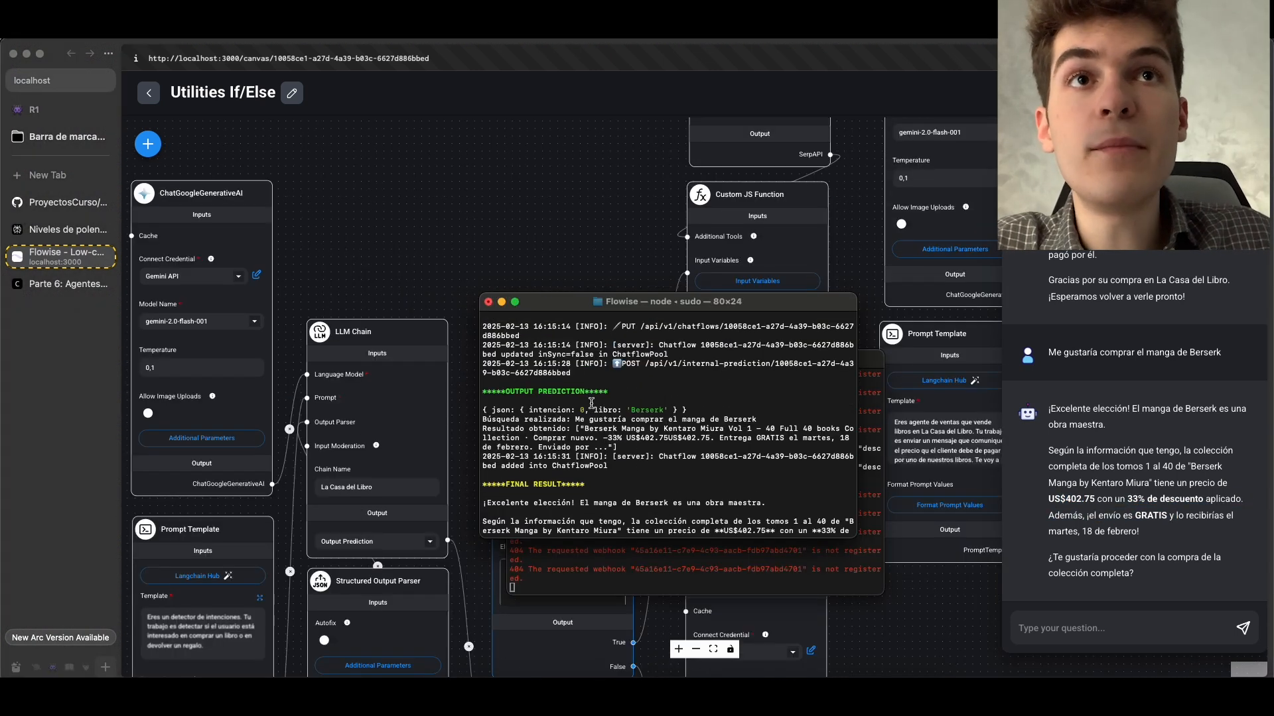
{"action": "scroll", "coordinate": [584, 412], "scroll_direction": "up", "scroll_amount": 5}
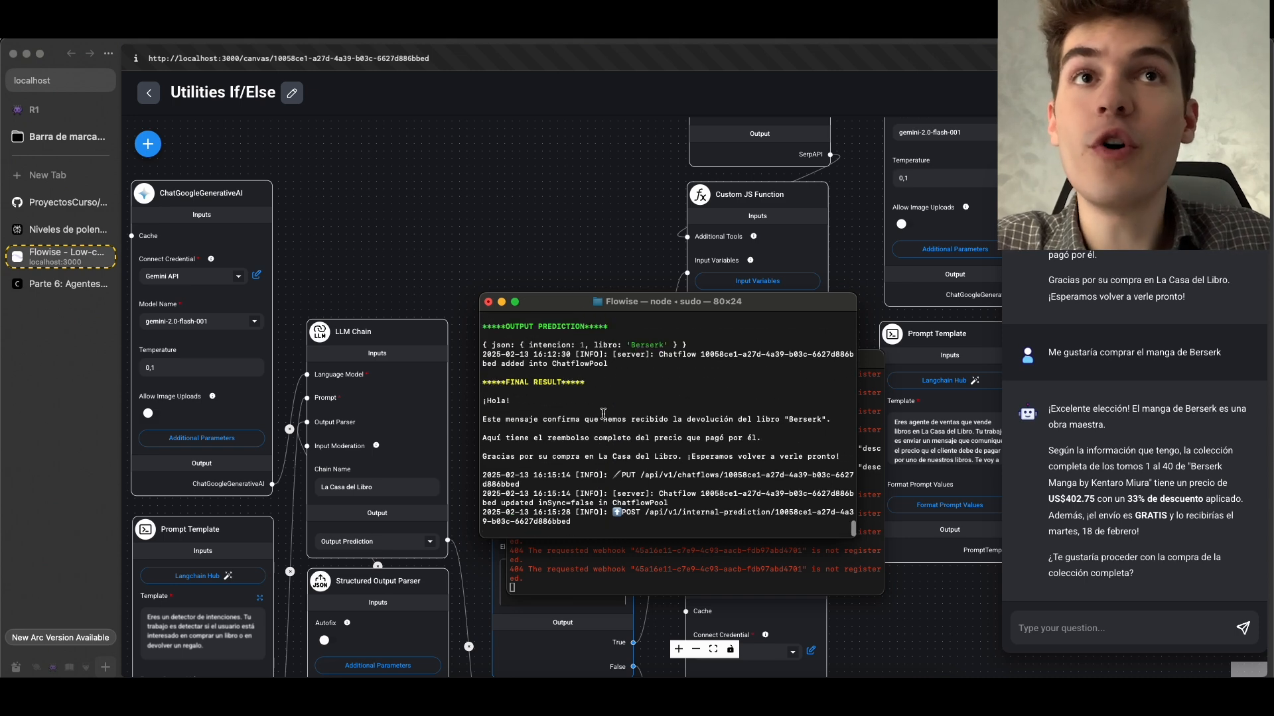
{"action": "scroll", "coordinate": [597, 414], "scroll_direction": "down", "scroll_amount": 8}
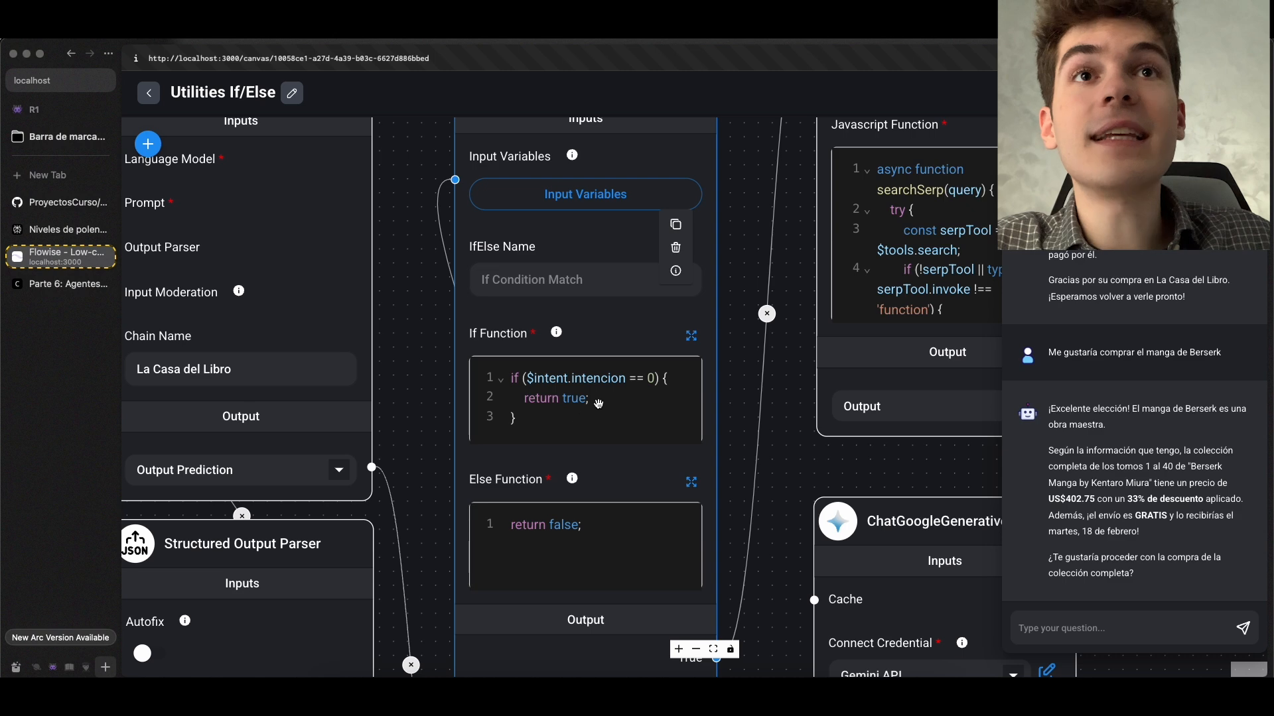
Trace the IfElse Function's True output from the $intent.intencion == 0 condition to the Custom JS Function that runs the Serp API search
{"action": "scroll", "coordinate": [595, 401], "scroll_direction": "up", "scroll_amount": 1}
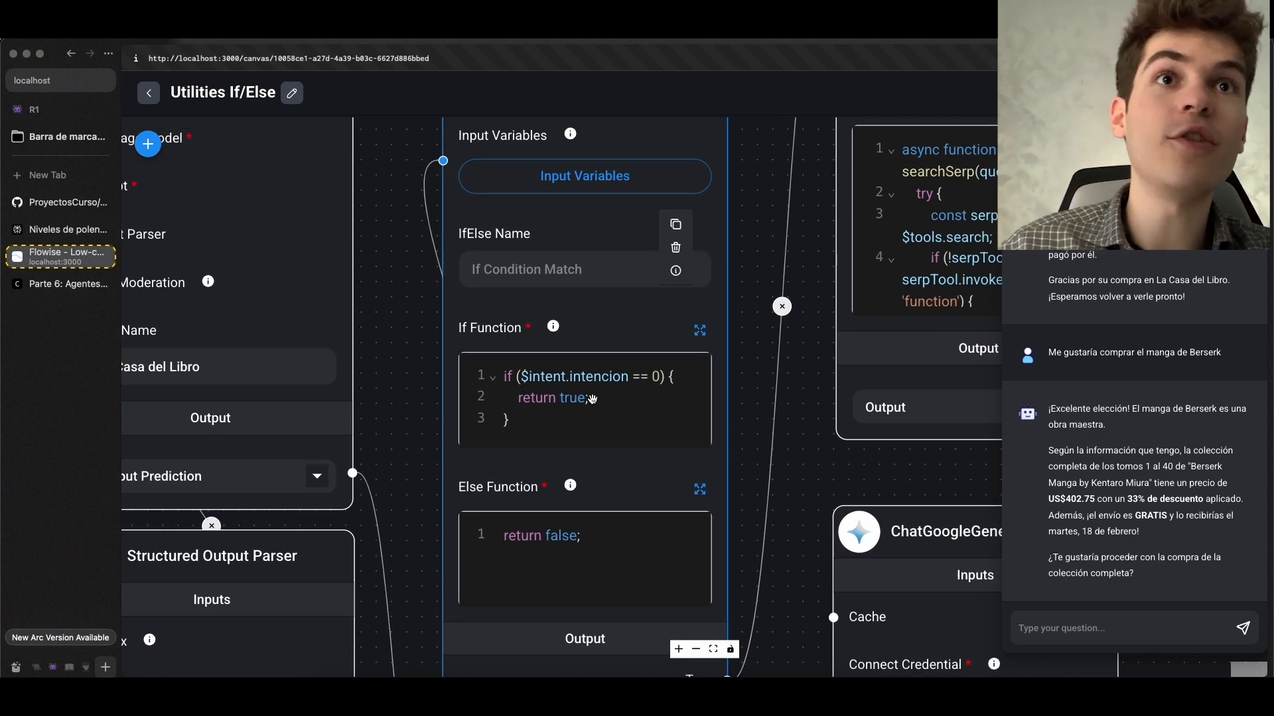
{"action": "scroll", "coordinate": [739, 404], "scroll_direction": "down", "scroll_amount": 5}
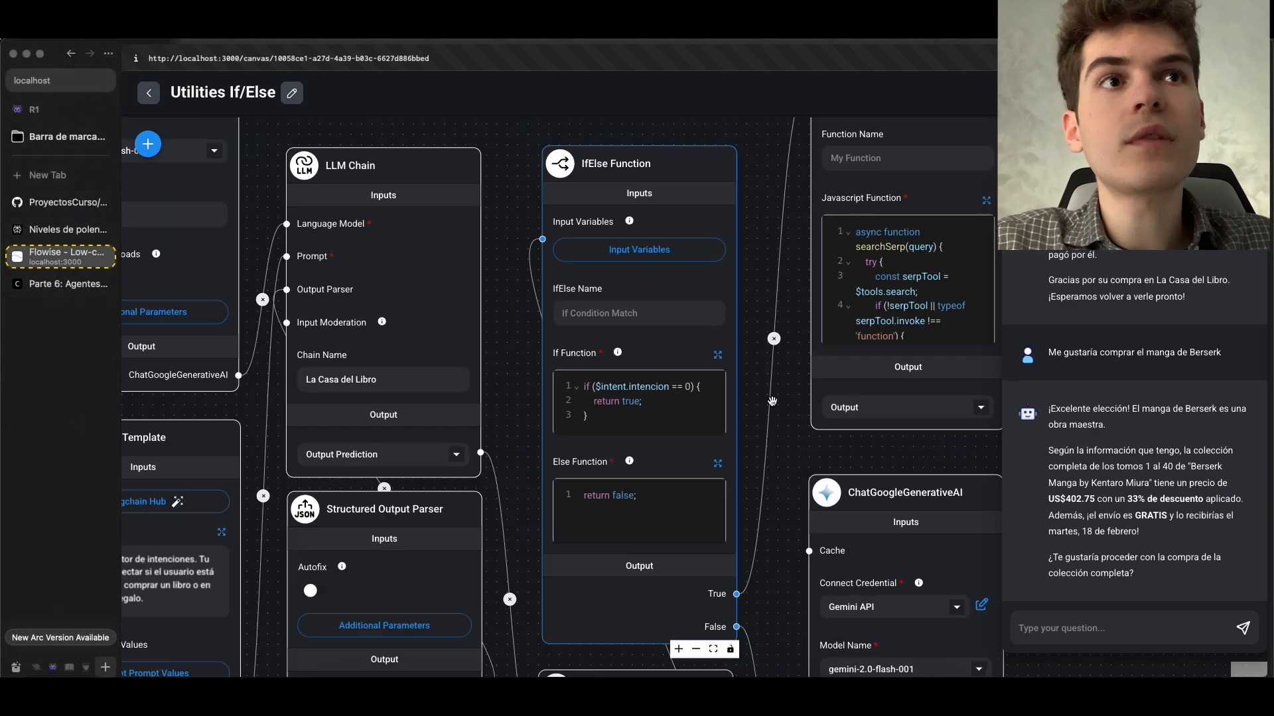
{"action": "scroll", "coordinate": [772, 401], "scroll_direction": "down", "scroll_amount": 2}
{"action": "left_click_drag", "start_coordinate": [772, 458], "coordinate": [385, 611]}
{"action": "left_click_drag", "start_coordinate": [581, 391], "coordinate": [532, 474]}
{"action": "scroll", "coordinate": [548, 373], "scroll_direction": "up", "scroll_amount": 1}
{"action": "left_click_drag", "start_coordinate": [547, 371], "coordinate": [660, 347]}
Examine the Berserk search result and its price in the terminal log
{"action": "key", "text": "super+Tab"}
{"action": "scroll", "coordinate": [606, 359], "scroll_direction": "up", "scroll_amount": 3}
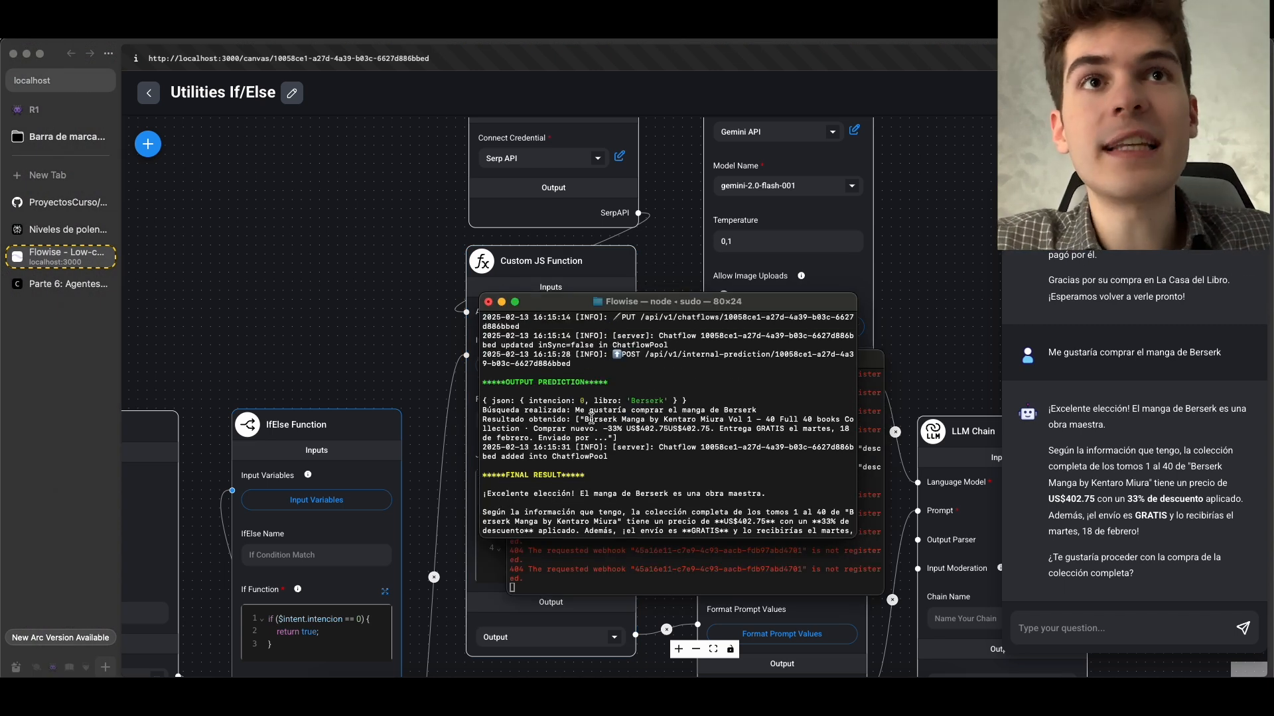
{"action": "left_click_drag", "start_coordinate": [581, 416], "coordinate": [747, 427]}
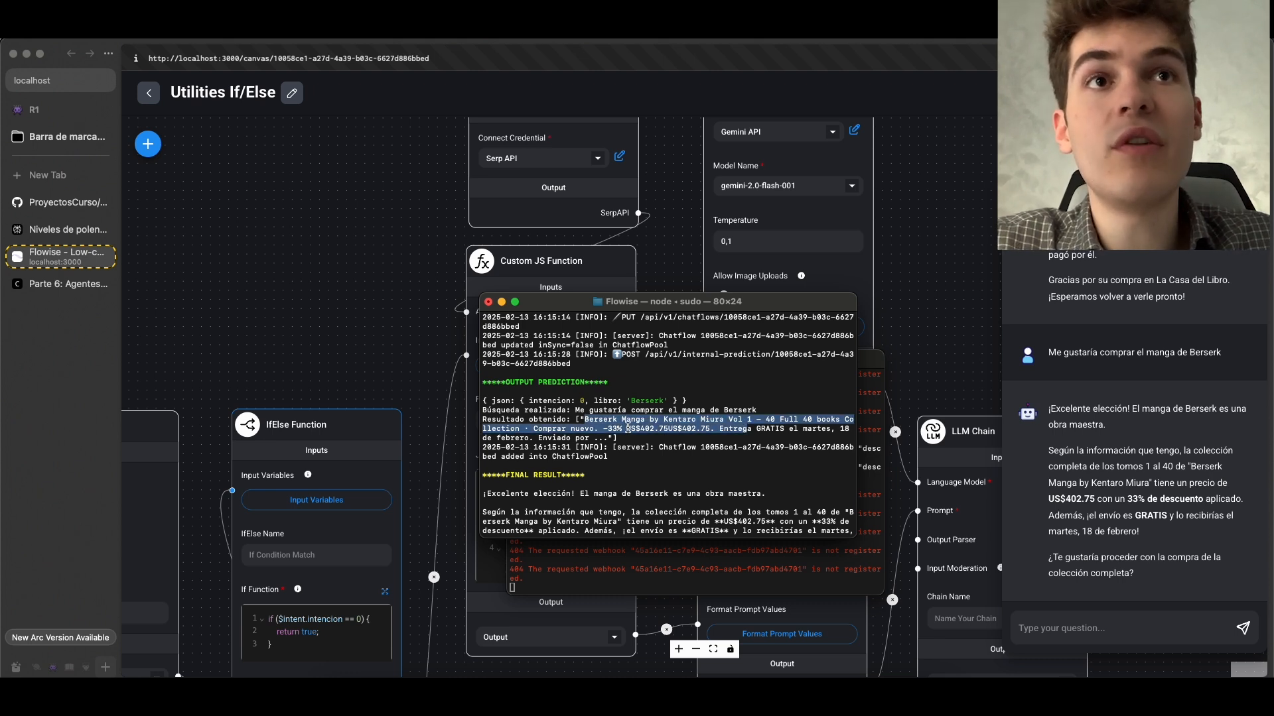
{"action": "left_click", "coordinate": [622, 420]}
{"action": "left_click_drag", "start_coordinate": [635, 426], "coordinate": [661, 424]}
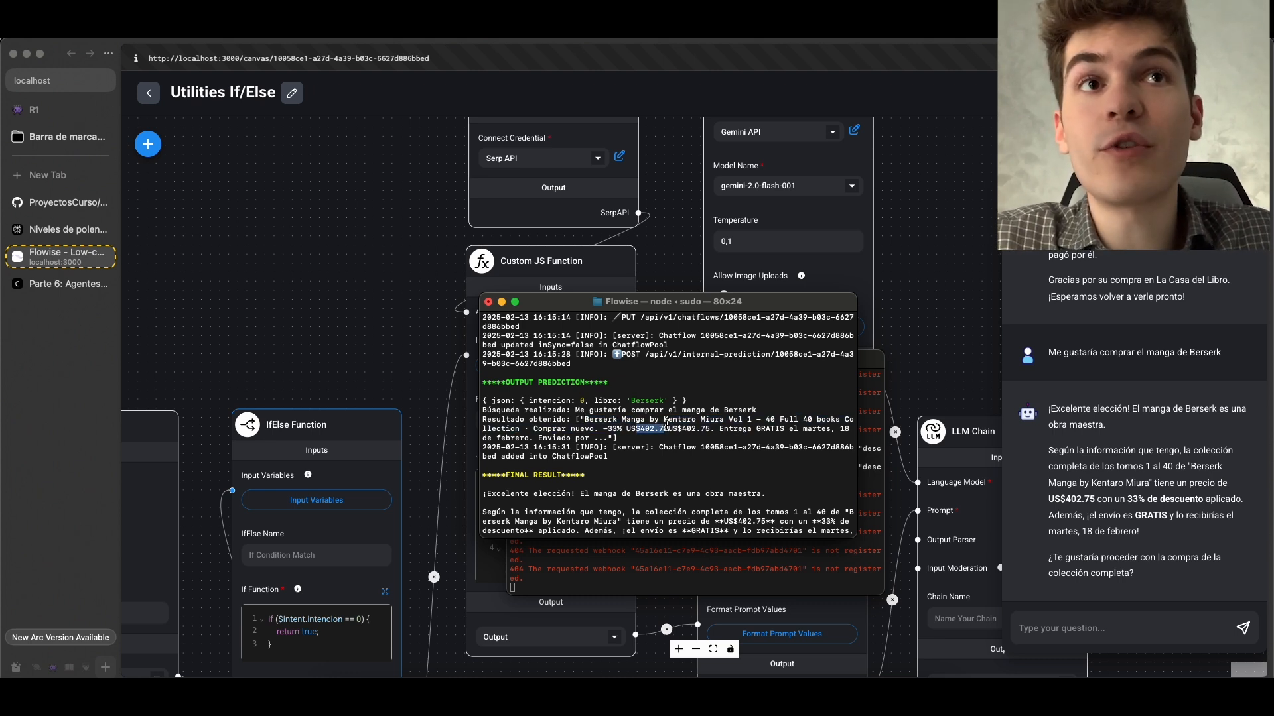
{"action": "left_click", "coordinate": [646, 434]}
Trace the Custom JS Function's output through the sales Prompt Template to the final LLM Chain
{"action": "key", "text": "super+Tab"}
{"action": "left_click_drag", "start_coordinate": [928, 316], "coordinate": [602, 188]}
{"action": "scroll", "coordinate": [602, 188], "scroll_direction": "down", "scroll_amount": 1}
{"action": "left_click_drag", "start_coordinate": [572, 531], "coordinate": [846, 662]}
{"action": "left_click_drag", "start_coordinate": [343, 337], "coordinate": [127, 151]}
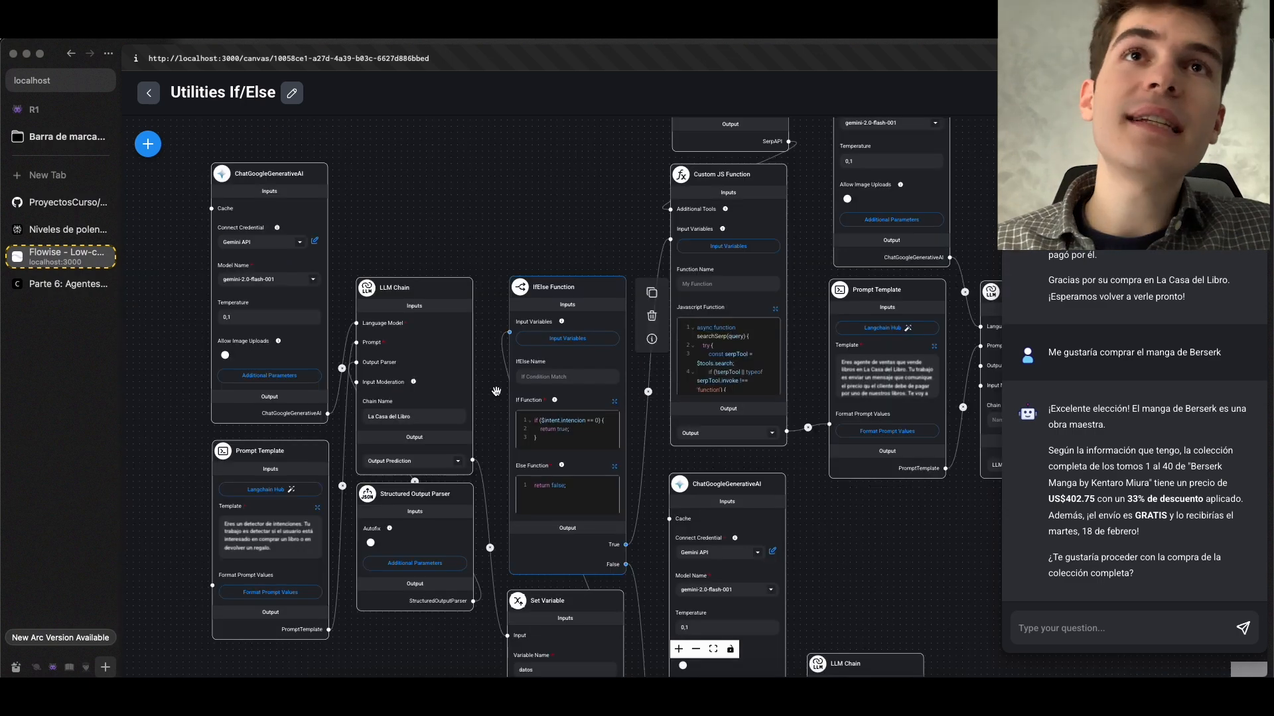
Check the IfElse Function's condition and open its input variables for review
{"action": "scroll", "coordinate": [493, 393], "scroll_direction": "up", "scroll_amount": 2}
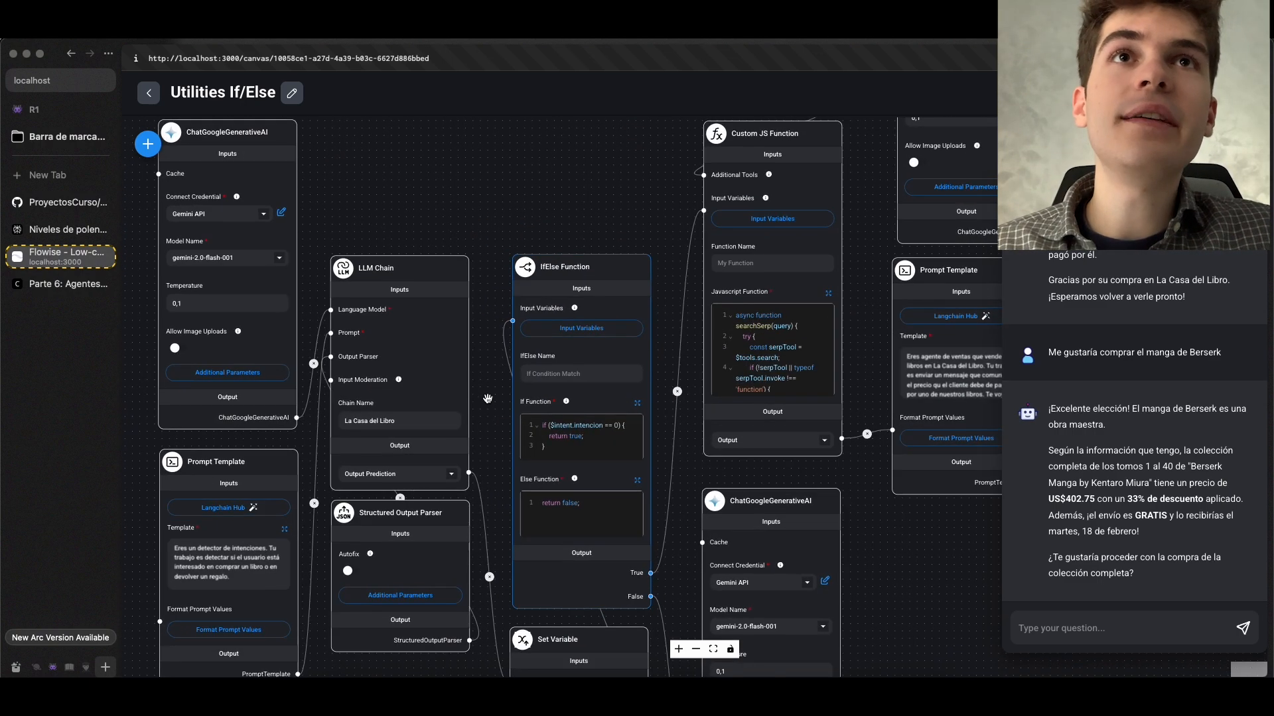
{"action": "left_click_drag", "start_coordinate": [489, 399], "coordinate": [475, 347]}
{"action": "scroll", "coordinate": [568, 369], "scroll_direction": "up", "scroll_amount": 3}
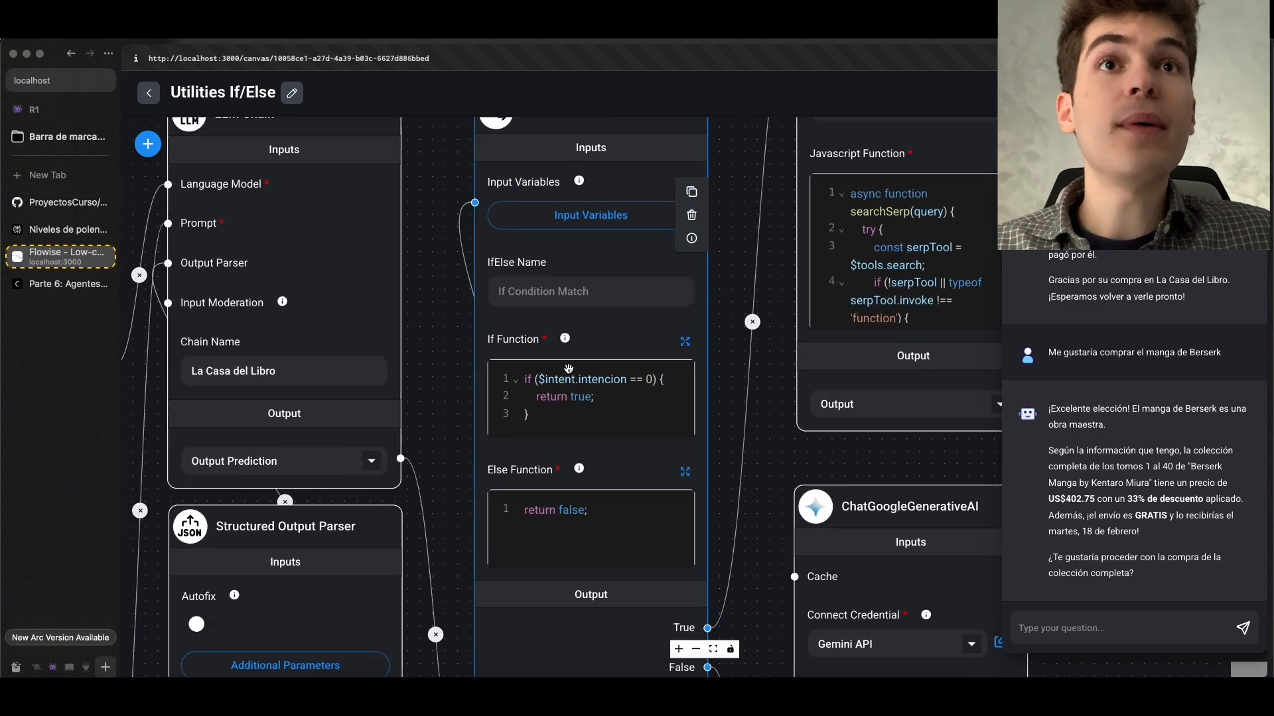
{"action": "scroll", "coordinate": [583, 278], "scroll_direction": "up", "scroll_amount": 3}
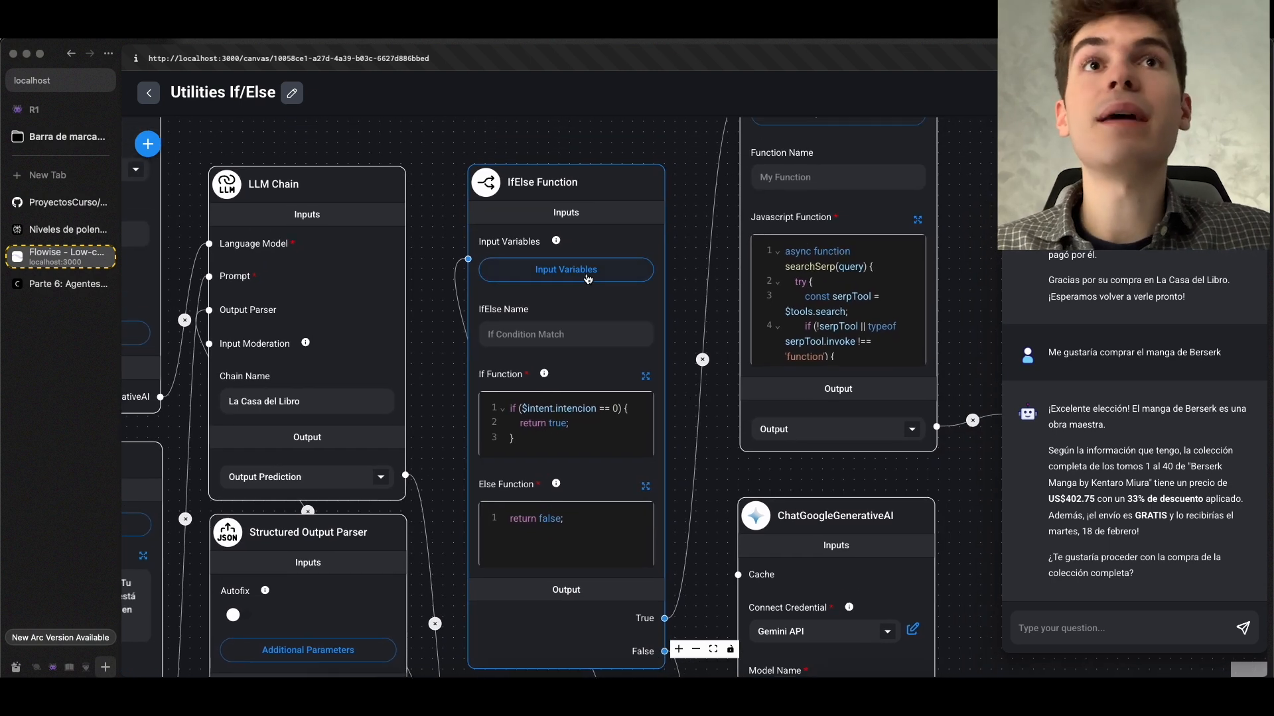
{"action": "scroll", "coordinate": [583, 278], "scroll_direction": "up", "scroll_amount": 2}
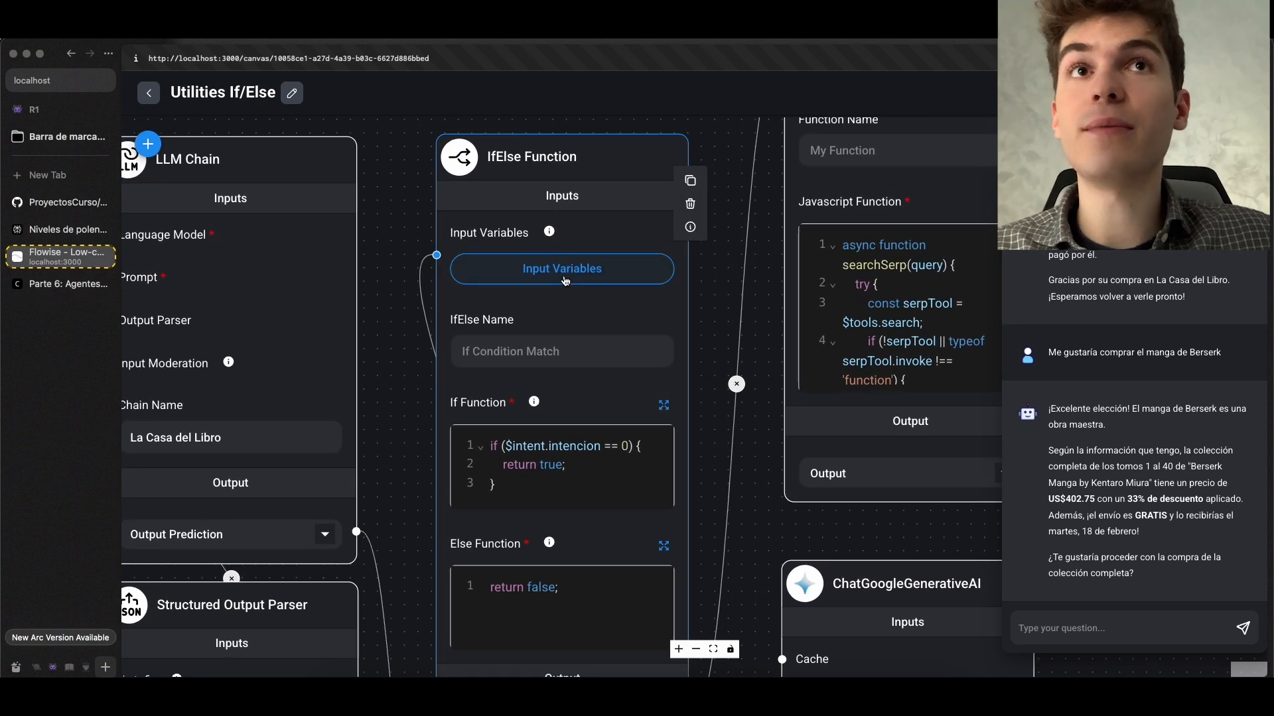
{"action": "left_click", "coordinate": [566, 280]}
{"action": "left_click", "coordinate": [711, 174]}
Inspect the $intent condition in the expanded If Function editor and save the code
{"action": "left_click_drag", "start_coordinate": [700, 441], "coordinate": [619, 243]}
{"action": "scroll", "coordinate": [603, 450], "scroll_direction": "down", "scroll_amount": 3}
{"action": "left_click_drag", "start_coordinate": [632, 479], "coordinate": [646, 310]}
{"action": "left_click_drag", "start_coordinate": [956, 402], "coordinate": [993, 493]}
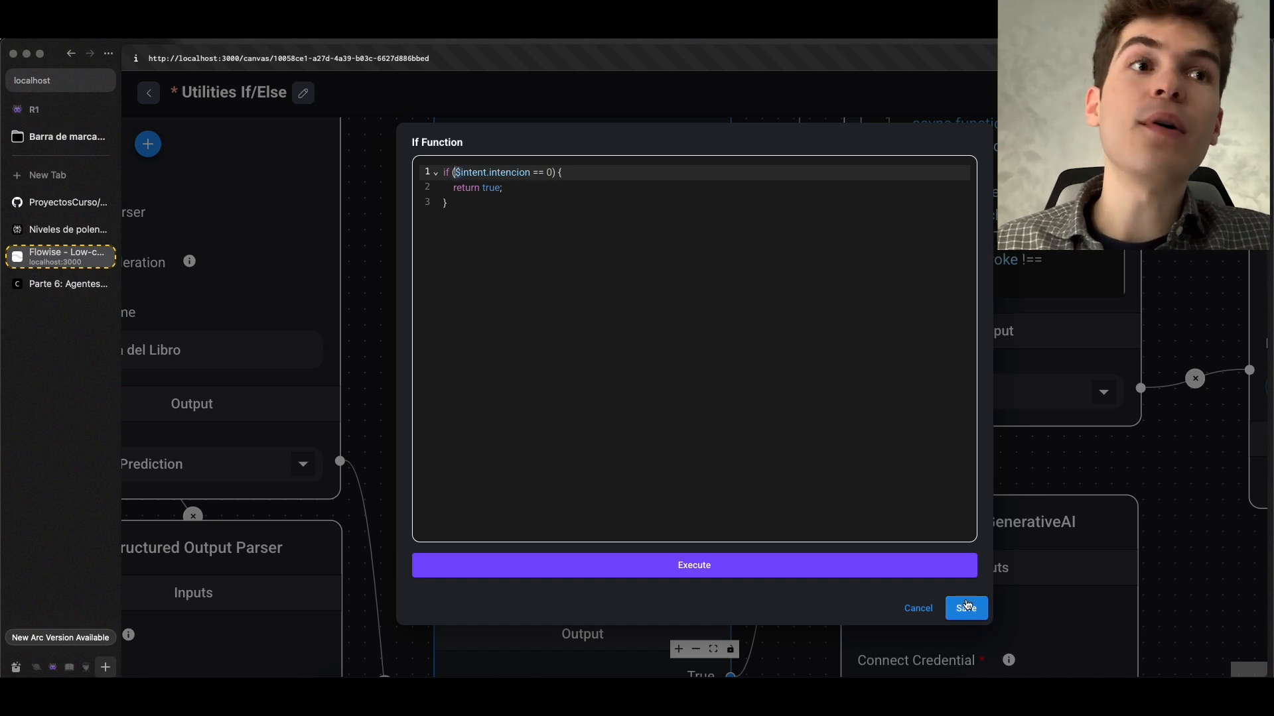
{"action": "left_click", "coordinate": [962, 612]}
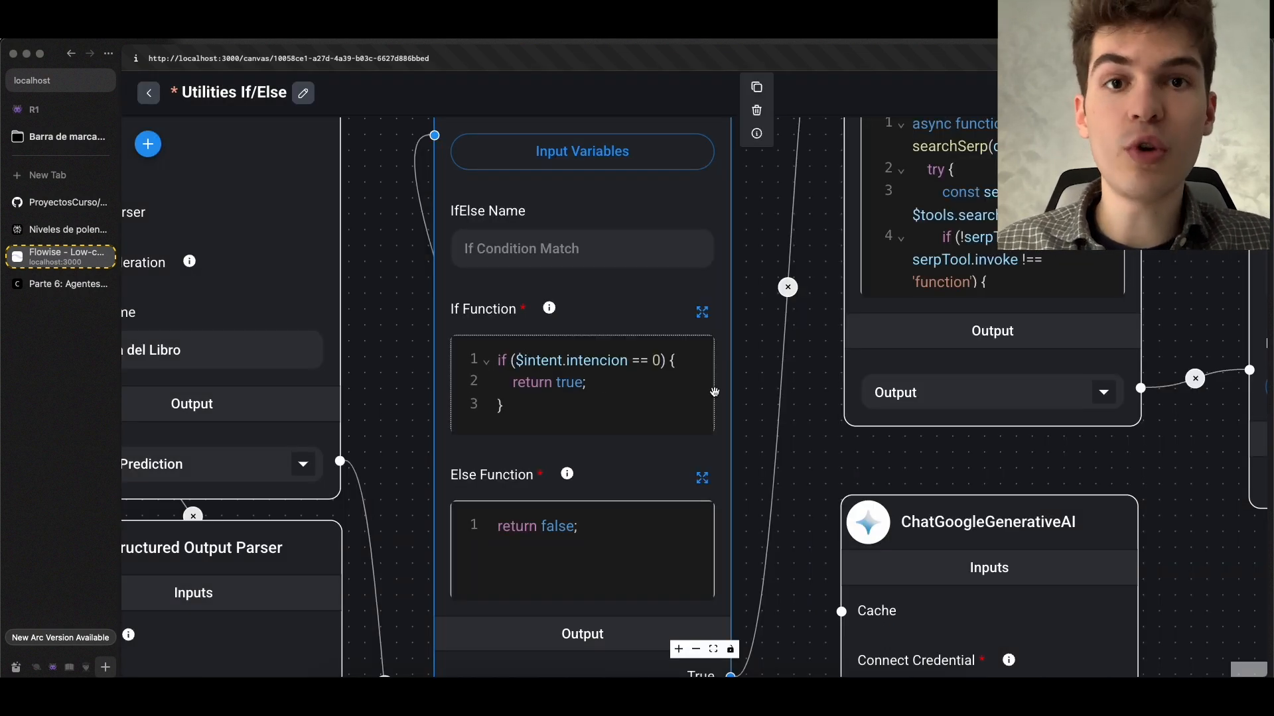
Match the intencion property in the If Function's $intent.intencion with the one in the terminal's output prediction
{"action": "key", "text": "Right"}
{"action": "key", "text": "Right"}
{"action": "key", "text": "Right"}
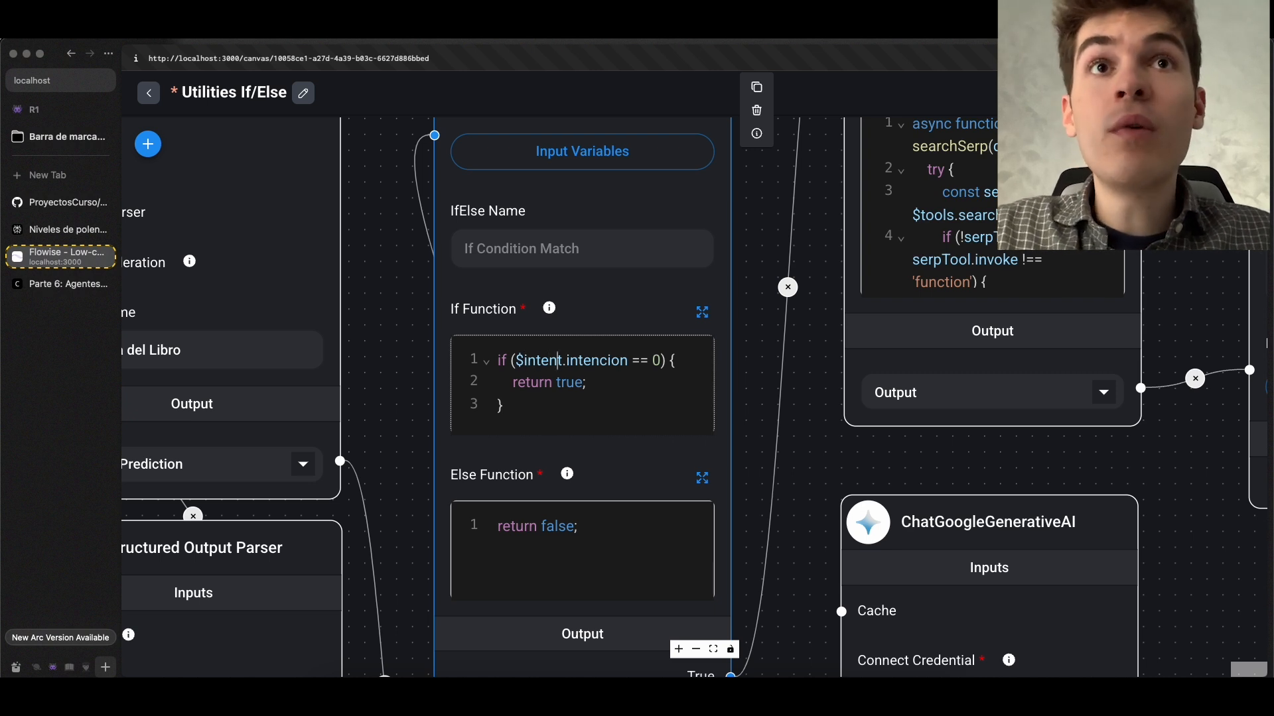
{"action": "key", "text": "Right"}
{"action": "key", "text": "Right"}
{"action": "key", "text": "Right"}
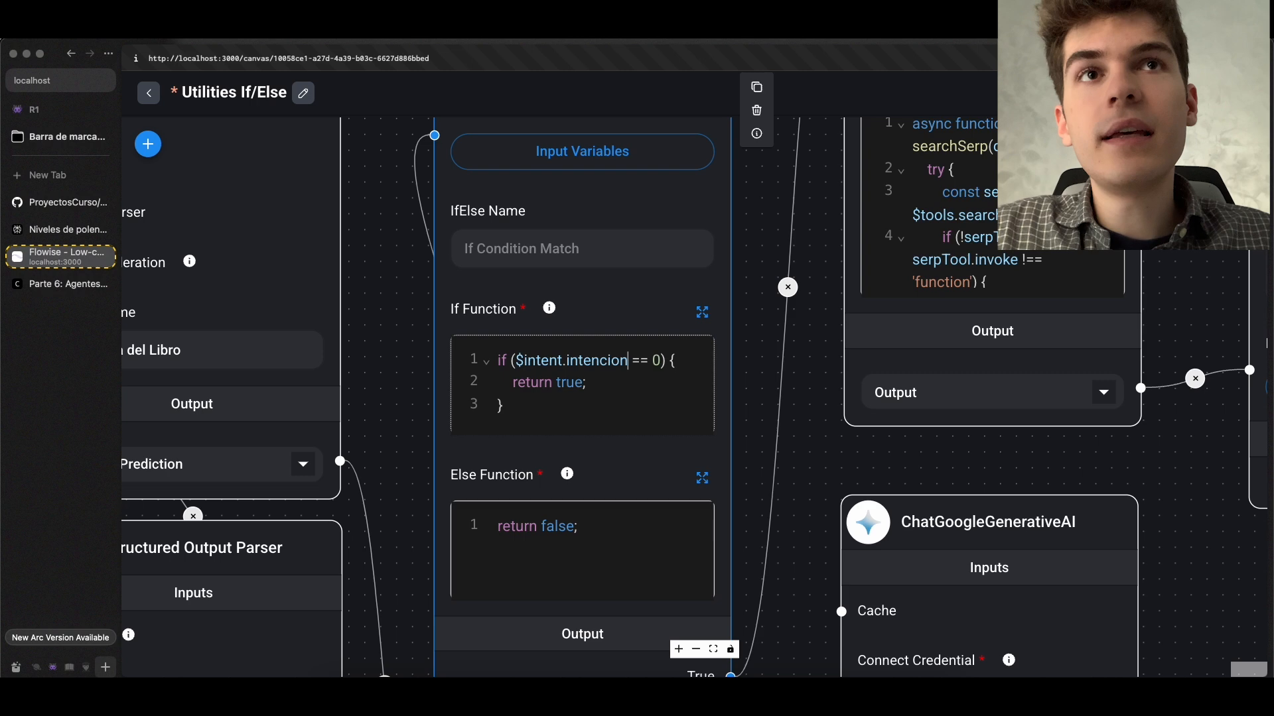
{"action": "key", "text": "super+Tab"}
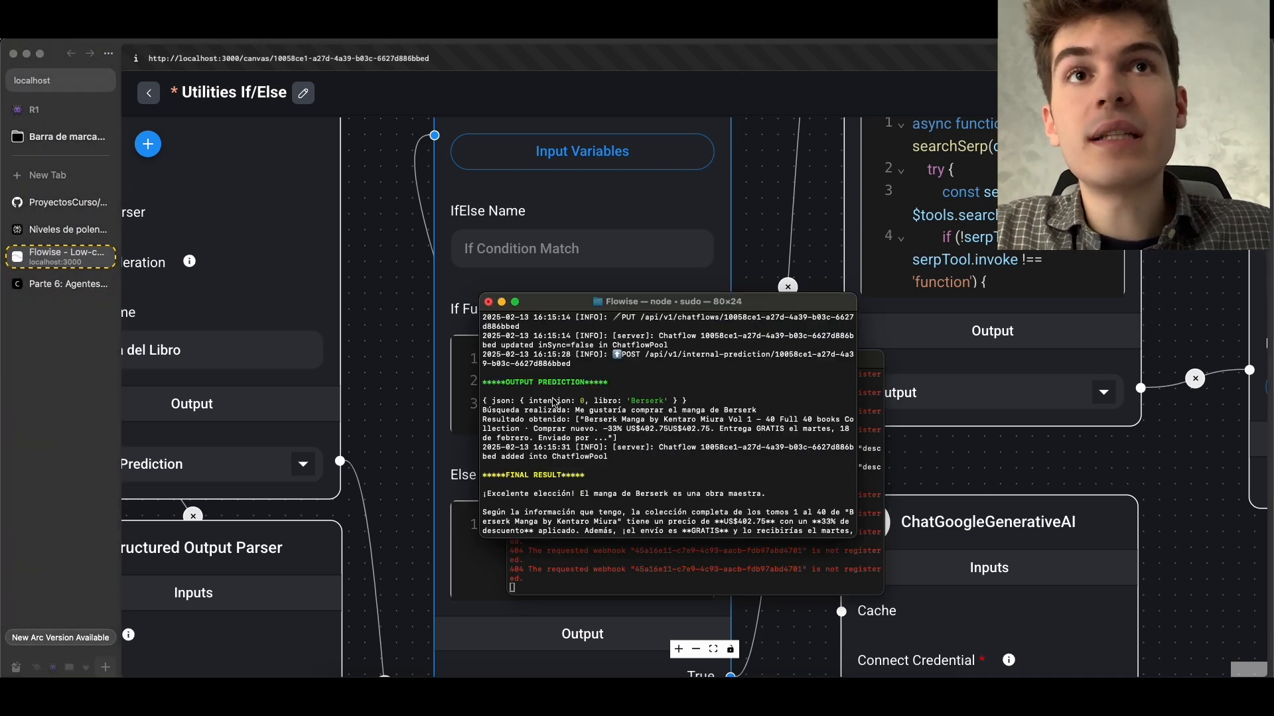
{"action": "key", "text": "super+Tab"}
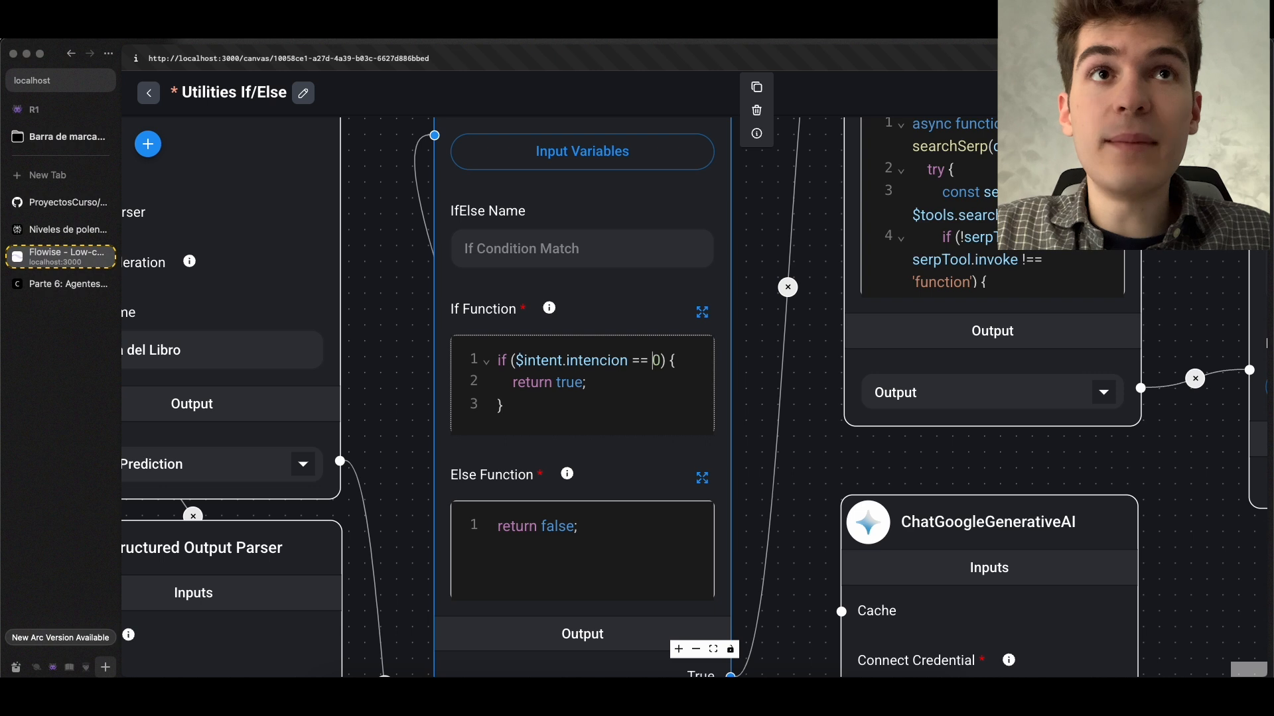
Try 3 and the string "compra" as alternative comparison values in the If Function's condition
{"action": "left_click", "coordinate": [662, 361]}
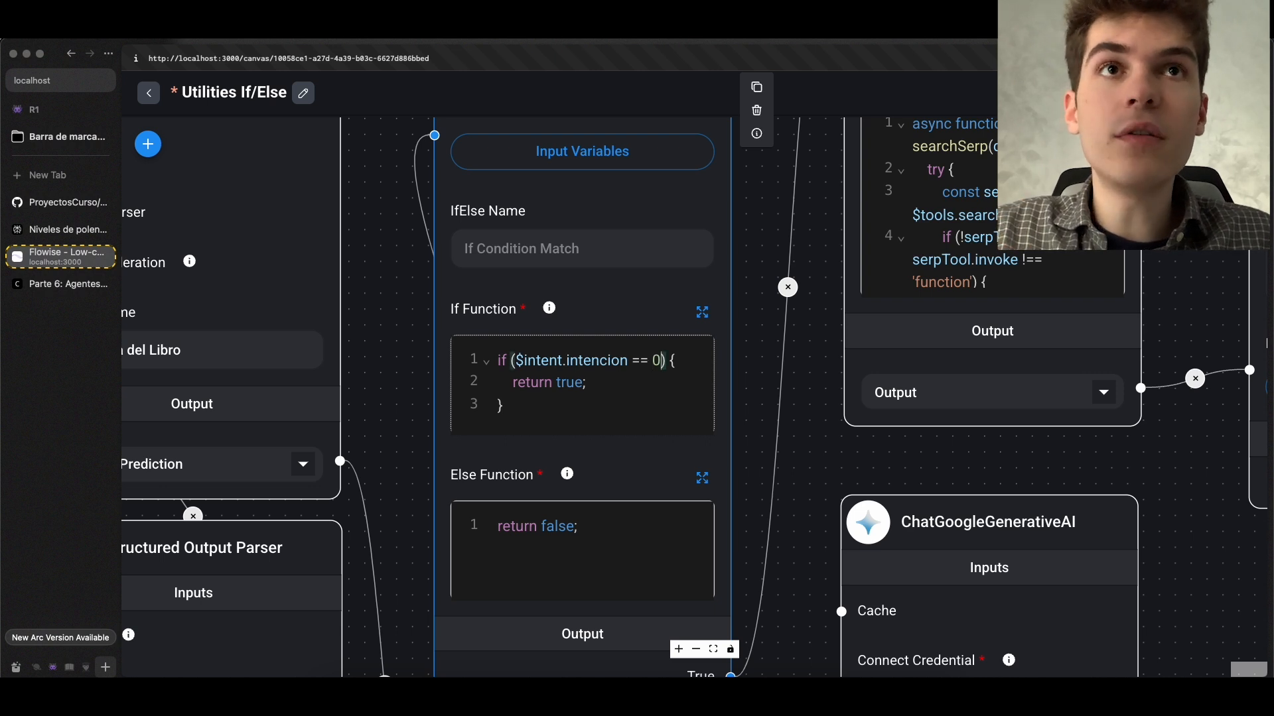
{"action": "left_click", "coordinate": [652, 360]}
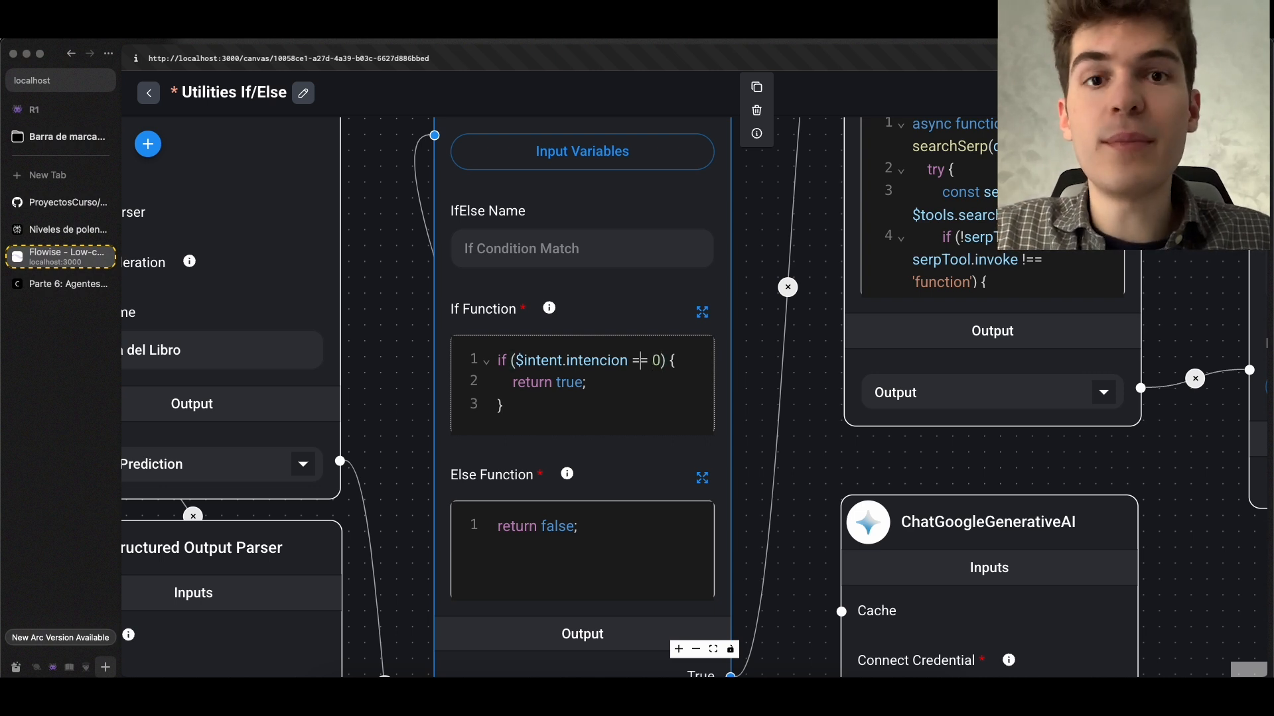
{"action": "key", "text": "Right"}
{"action": "key", "text": "BackSpace"}
{"action": "type", "text": "3"}
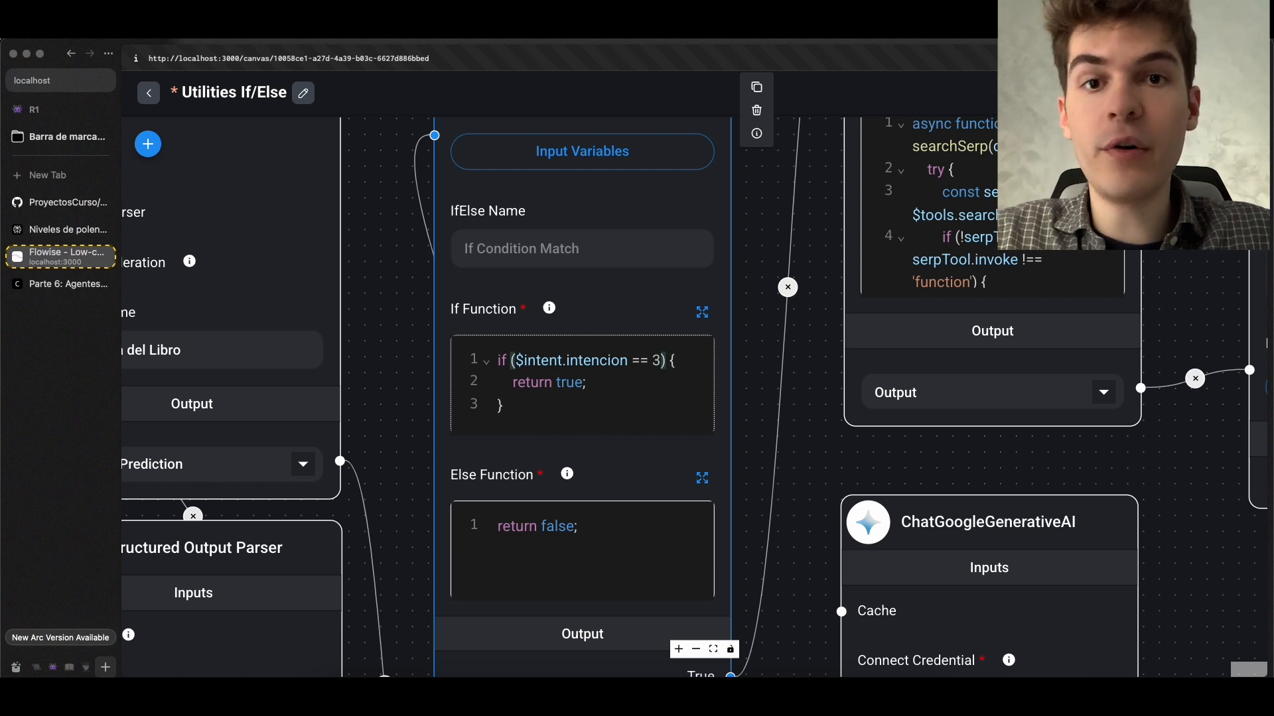
{"action": "key", "text": "BackSpace"}
{"action": "type", "text": "'"}
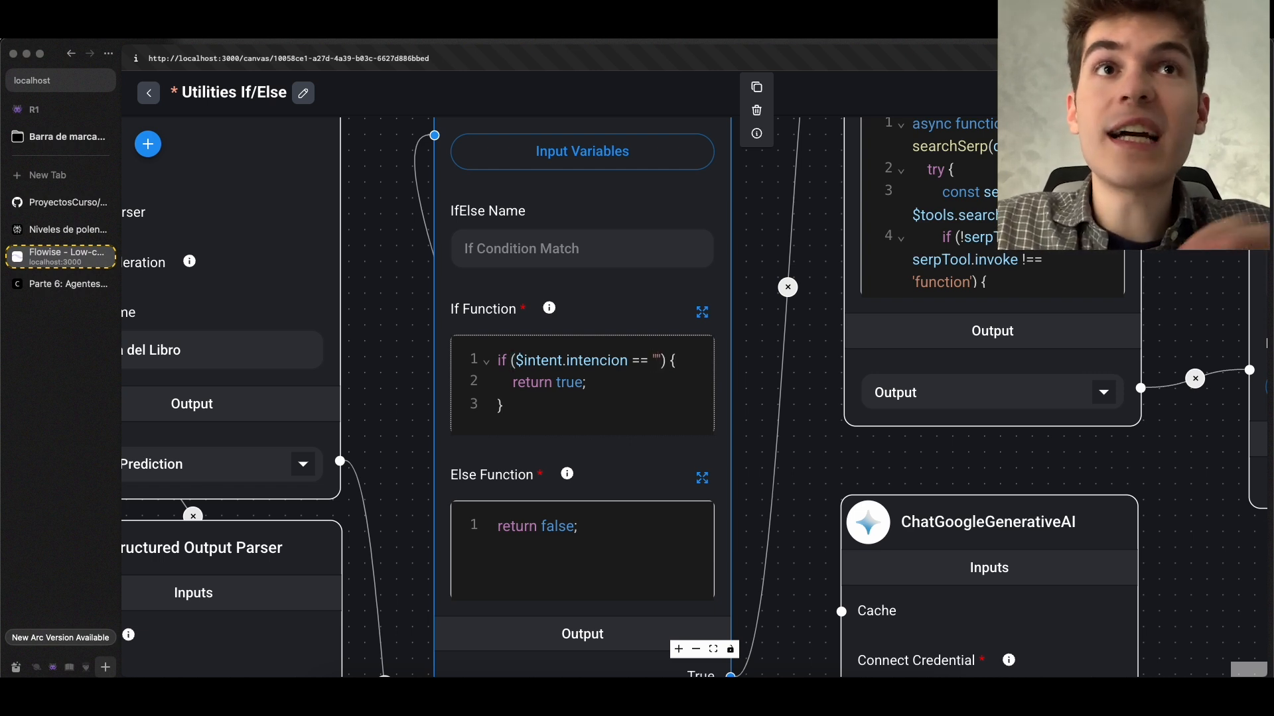
{"action": "type", "text": "compra"}
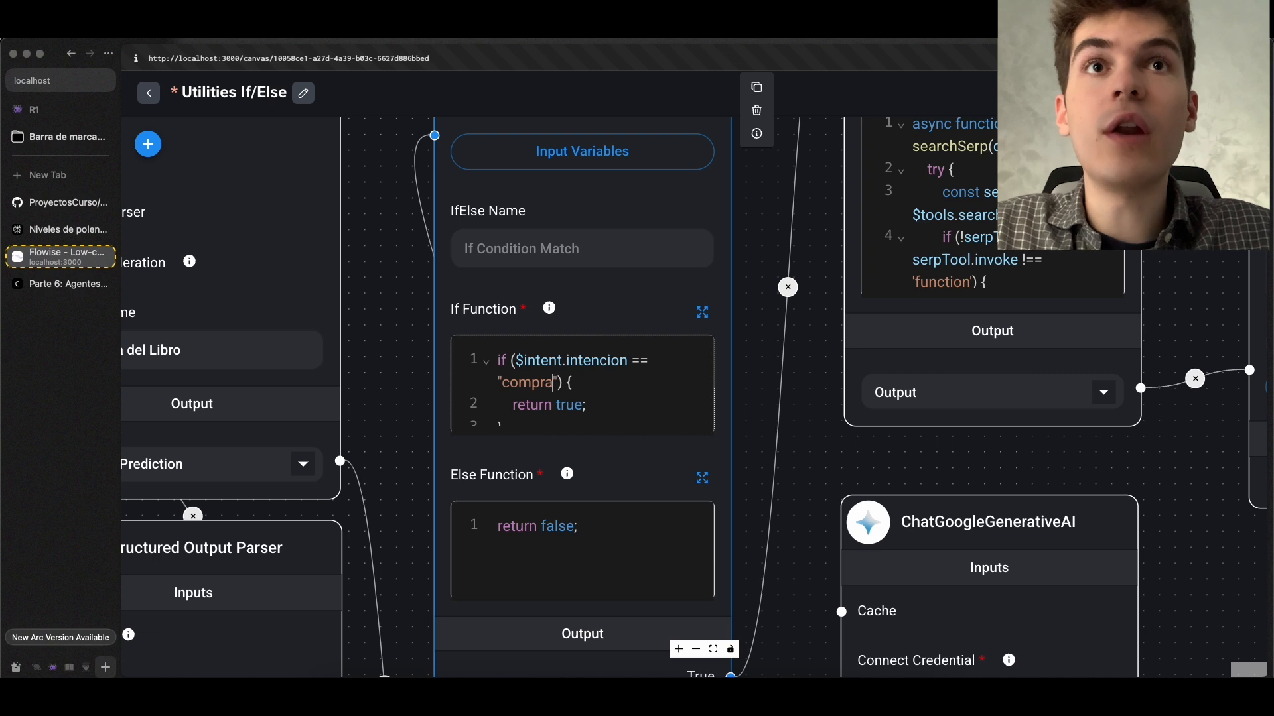
Replace "compra" with the comparison value 1 in the If Function's condition
{"action": "key", "text": "BackSpace"}
{"action": "key", "text": "BackSpace"}
{"action": "key", "text": "BackSpace"}
{"action": "key", "text": "BackSpace"}
{"action": "key", "text": "BackSpace"}
{"action": "key", "text": "BackSpace"}
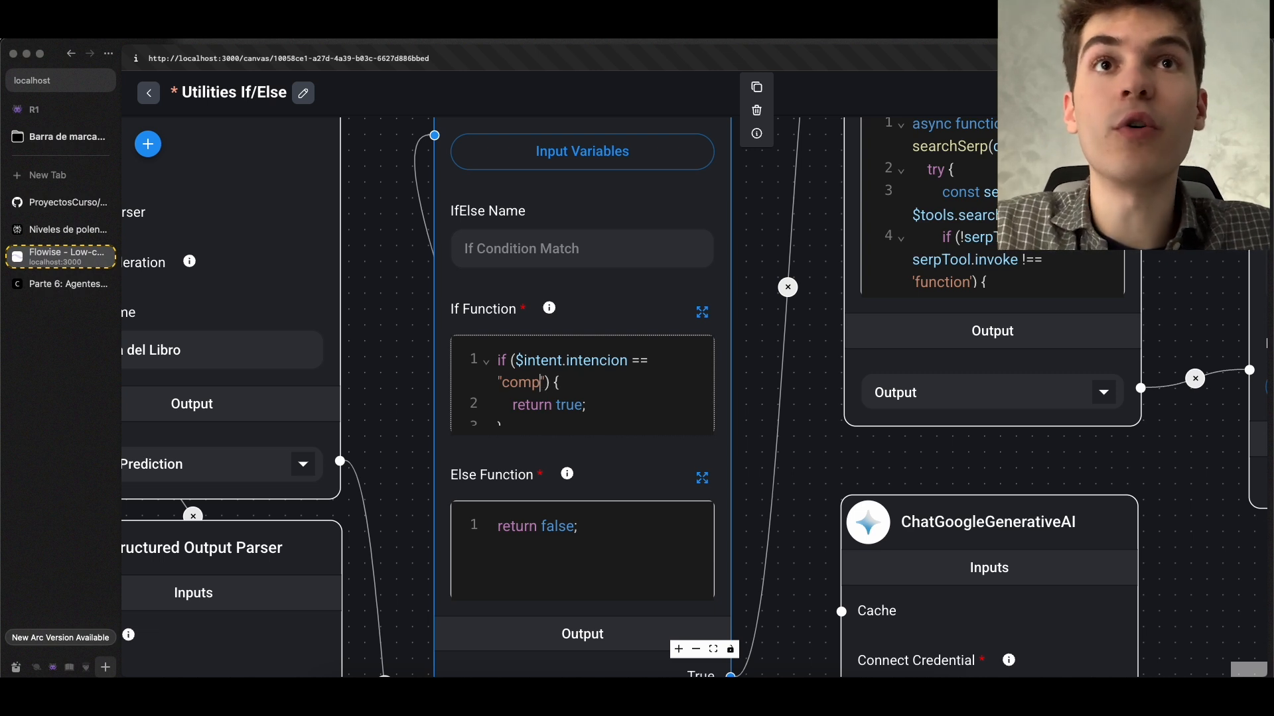
{"action": "key", "text": "BackSpace"}
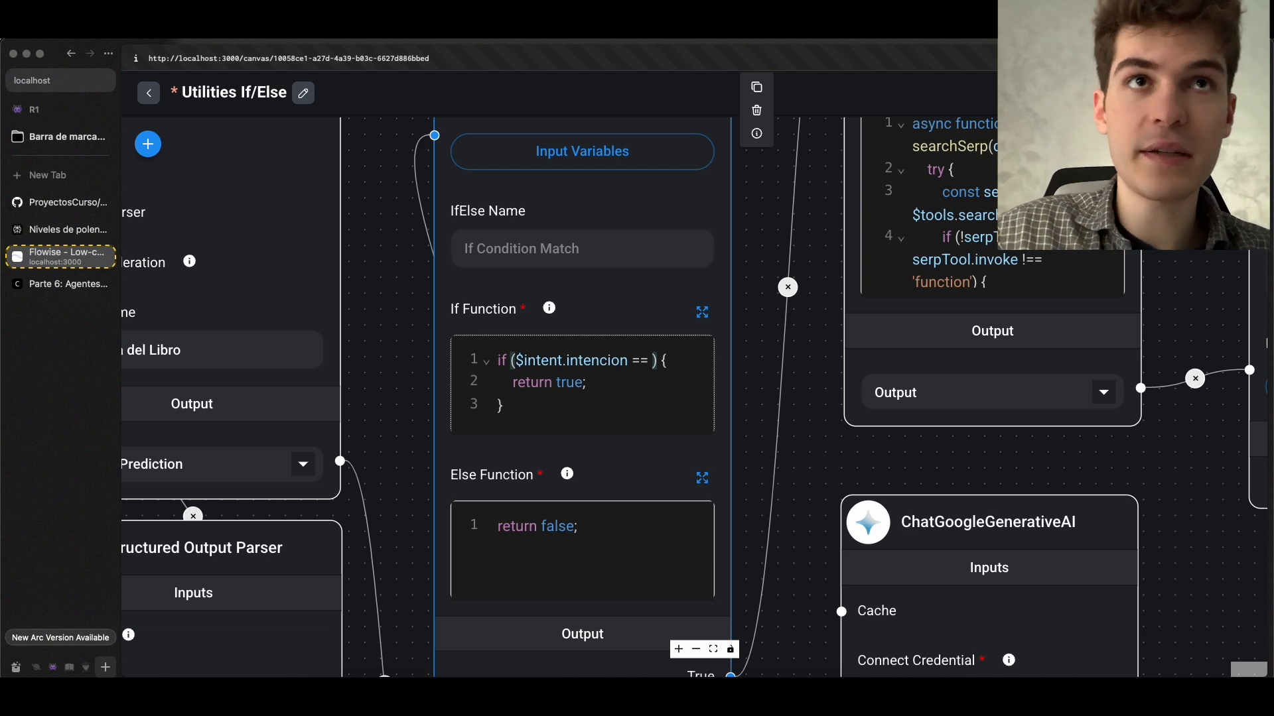
{"action": "type", "text": "0"}
{"action": "key", "text": "BackSpace"}
{"action": "type", "text": "1"}
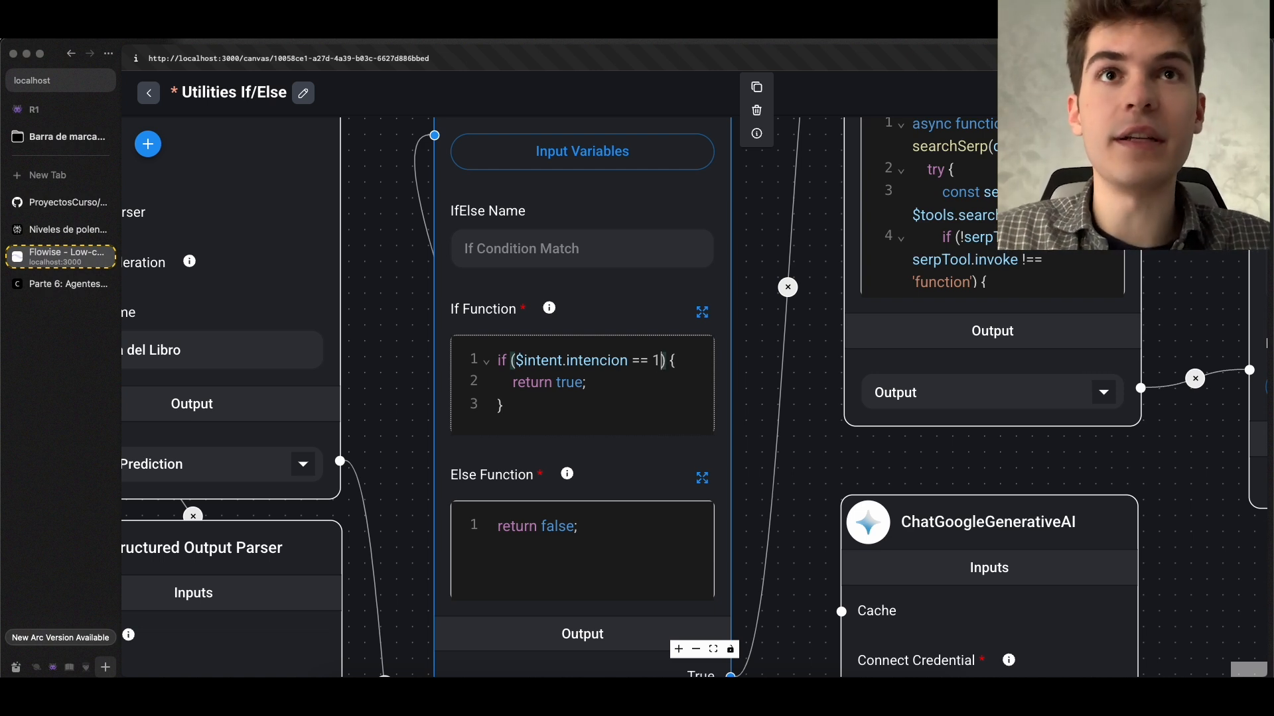
Review the true and false returns against the IfElse Function's outputs and restore the If Function's comparison value to 0
{"action": "left_click", "coordinate": [586, 385]}
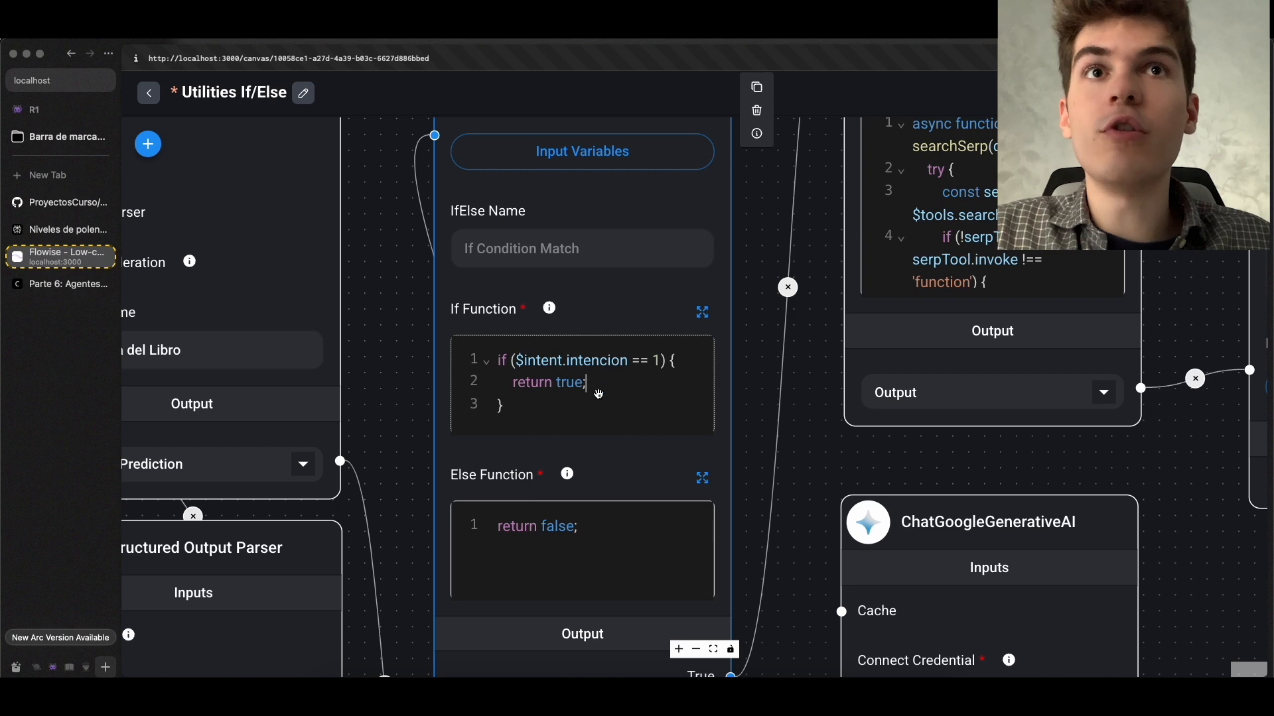
{"action": "scroll", "coordinate": [607, 396], "scroll_direction": "down", "scroll_amount": 2}
{"action": "scroll", "coordinate": [785, 427], "scroll_direction": "down", "scroll_amount": 1}
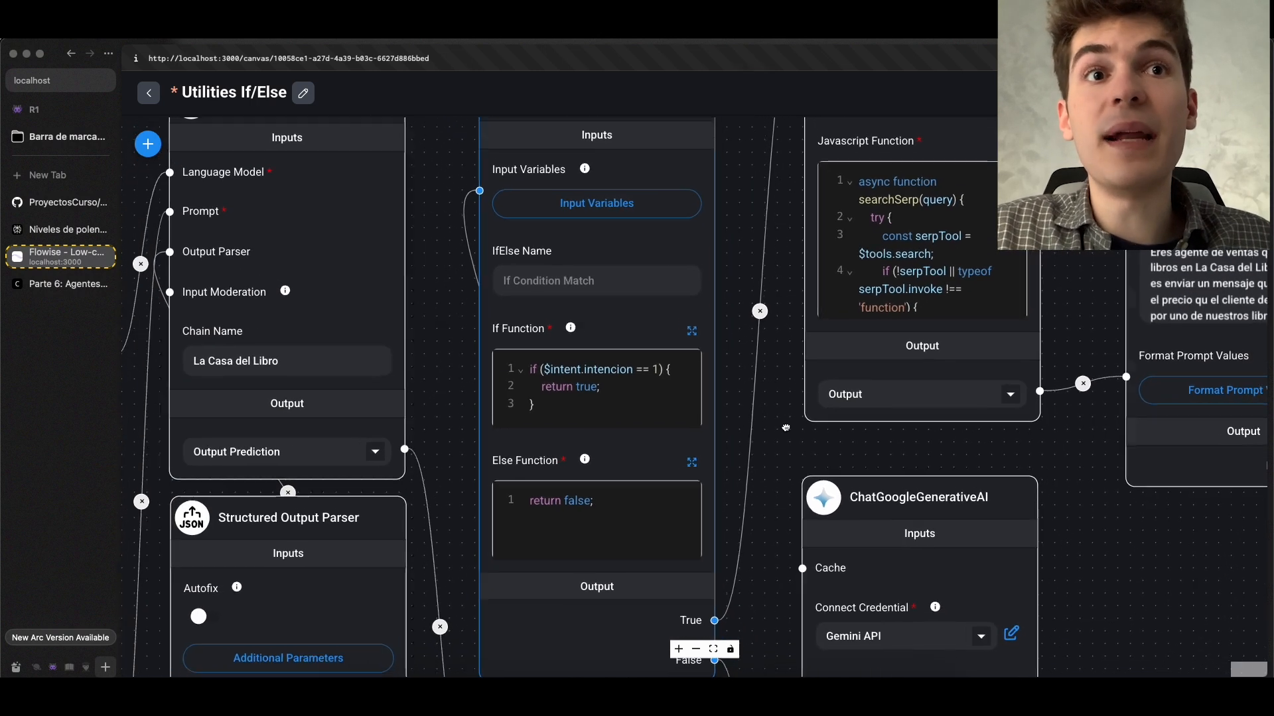
{"action": "left_click_drag", "start_coordinate": [727, 340], "coordinate": [664, 261]}
{"action": "scroll", "coordinate": [720, 365], "scroll_direction": "up", "scroll_amount": 4}
{"action": "scroll", "coordinate": [720, 381], "scroll_direction": "down", "scroll_amount": 3}
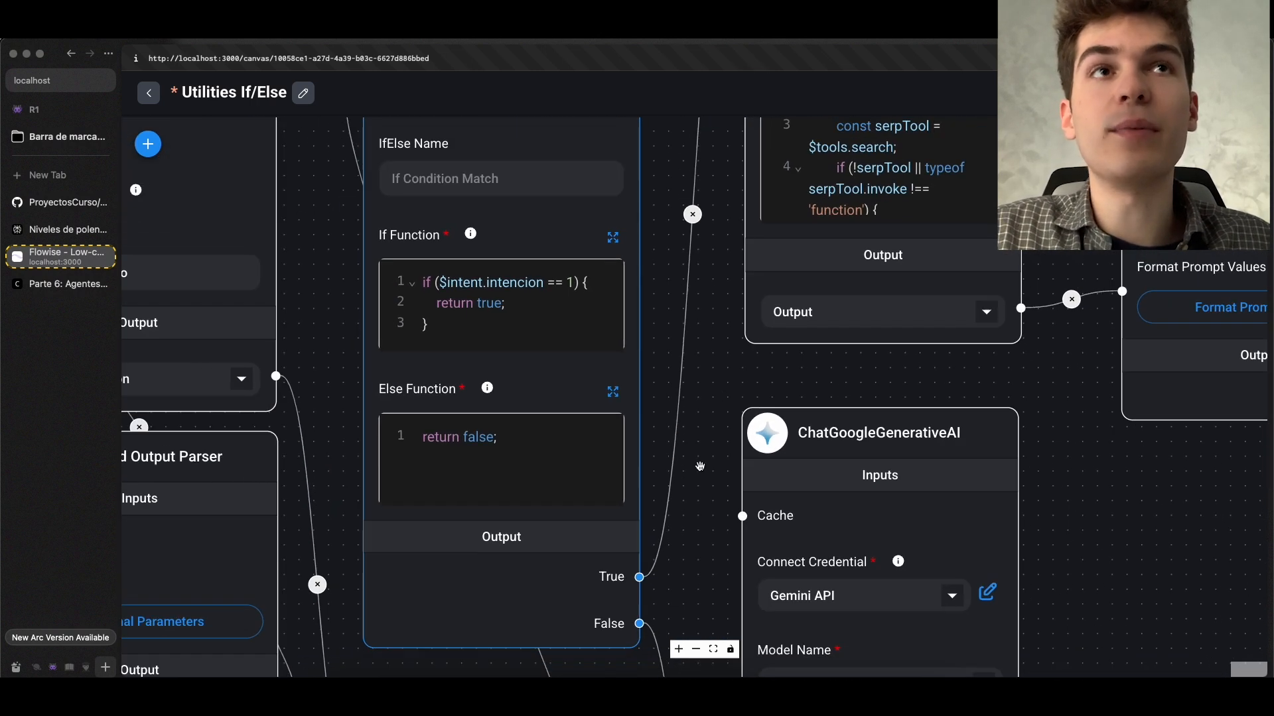
{"action": "scroll", "coordinate": [763, 275], "scroll_direction": "down", "scroll_amount": 2}
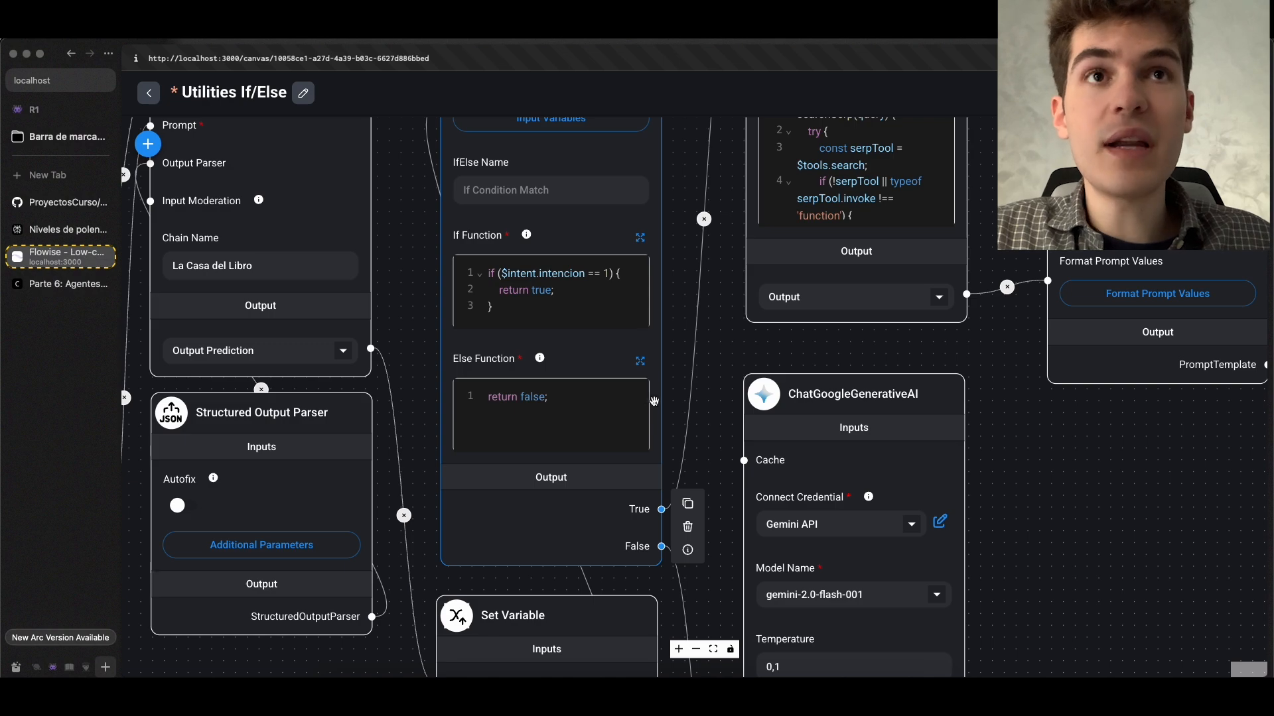
{"action": "scroll", "coordinate": [724, 366], "scroll_direction": "down", "scroll_amount": 3}
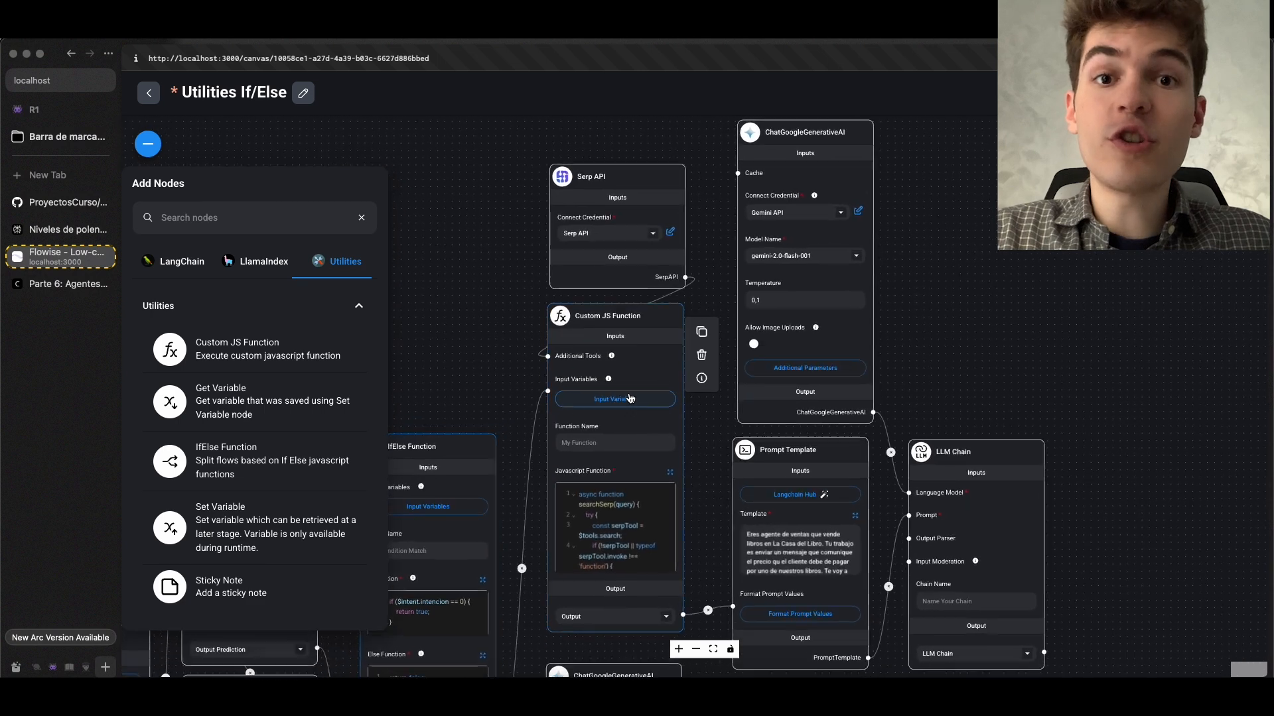
Add a Custom JS Function node from the Utilities category to the empty canvas area above the first LLM Chain
{"action": "scroll", "coordinate": [630, 398], "scroll_direction": "up", "scroll_amount": 2}
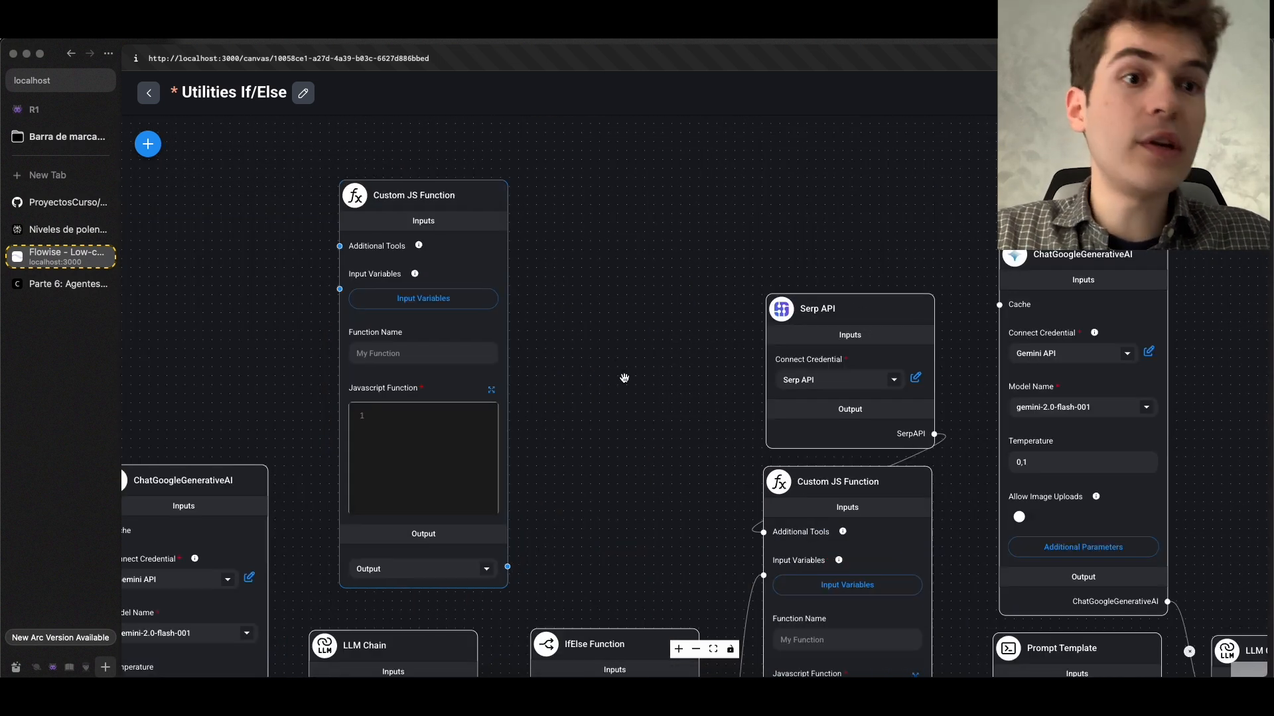
{"action": "left_click_drag", "start_coordinate": [625, 378], "coordinate": [716, 307]}
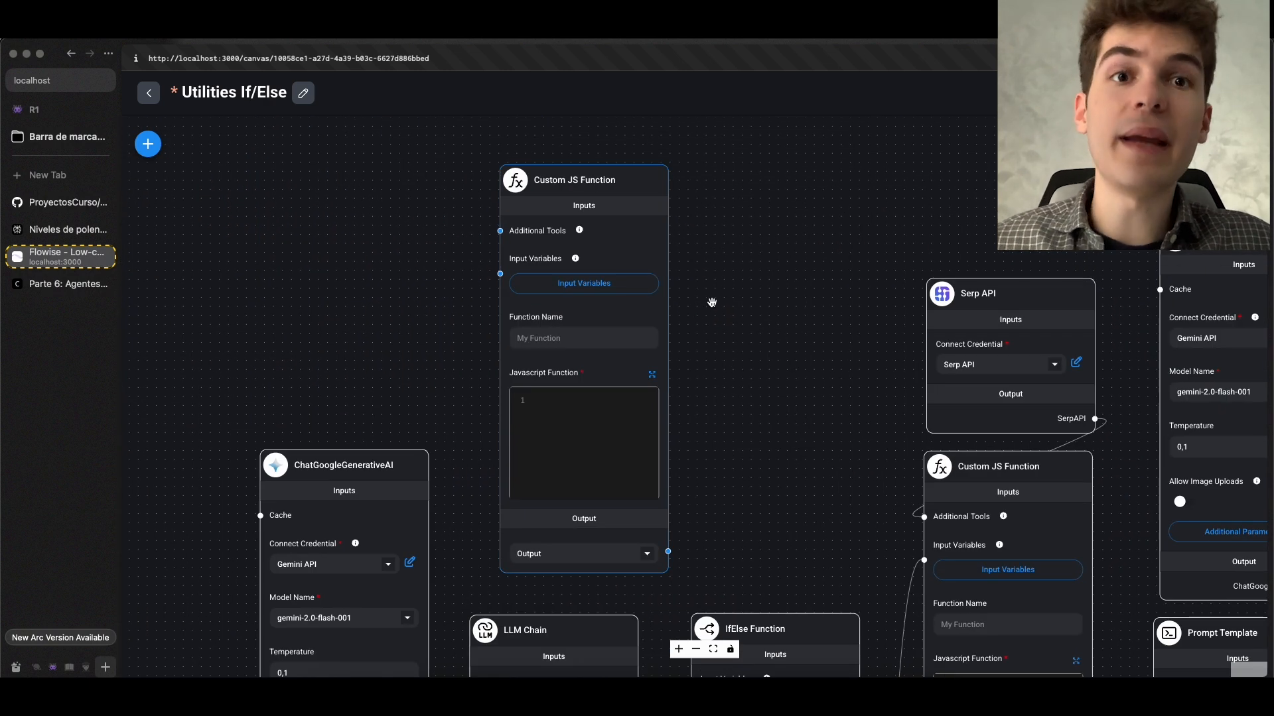
Compare the new Custom JS Function node's inputs with the IfElse Function's input variables and its if and else code
{"action": "scroll", "coordinate": [711, 303], "scroll_direction": "up", "scroll_amount": 5}
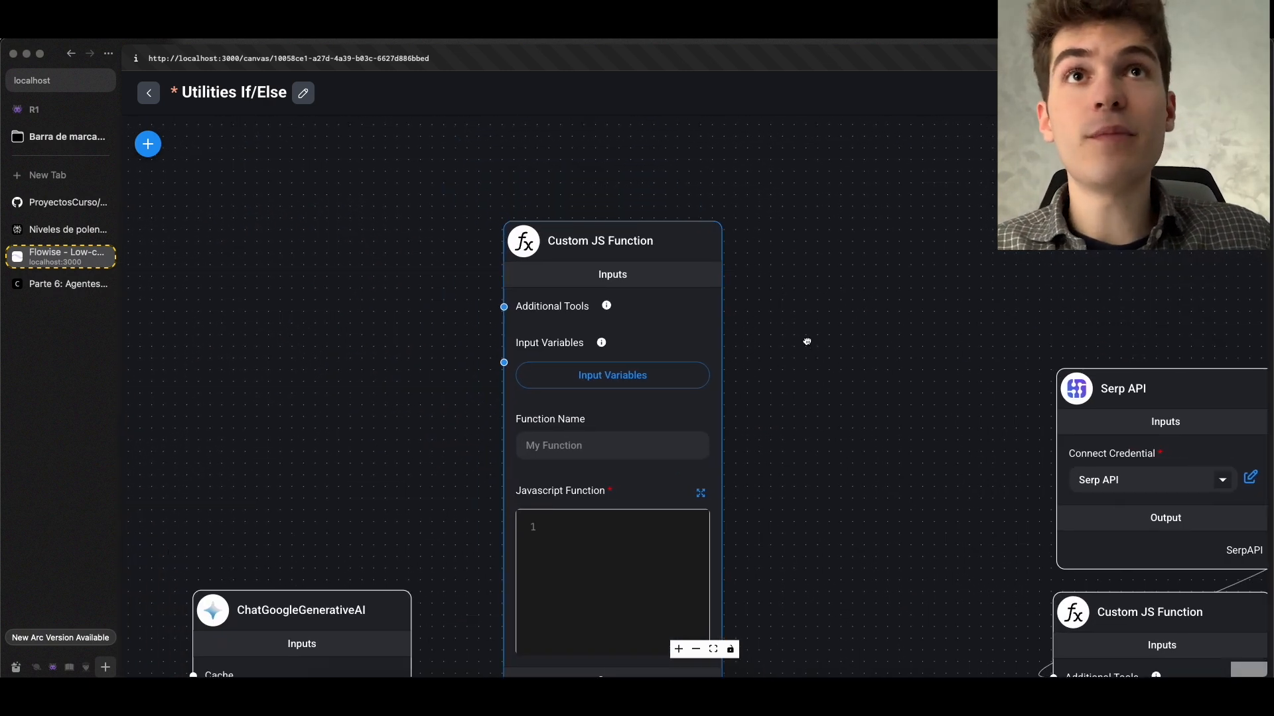
{"action": "mouse_move", "coordinate": [626, 198]}
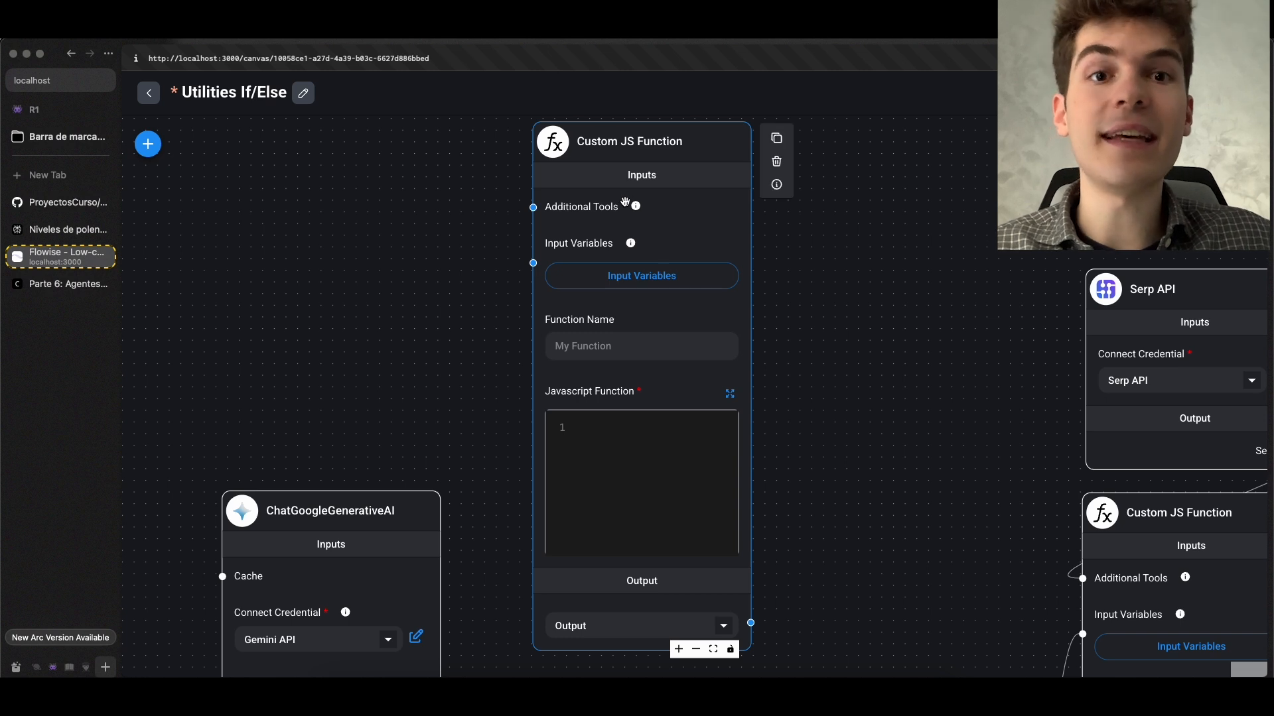
{"action": "left_click_drag", "start_coordinate": [813, 402], "coordinate": [797, 136]}
{"action": "left_click_drag", "start_coordinate": [821, 260], "coordinate": [526, 114]}
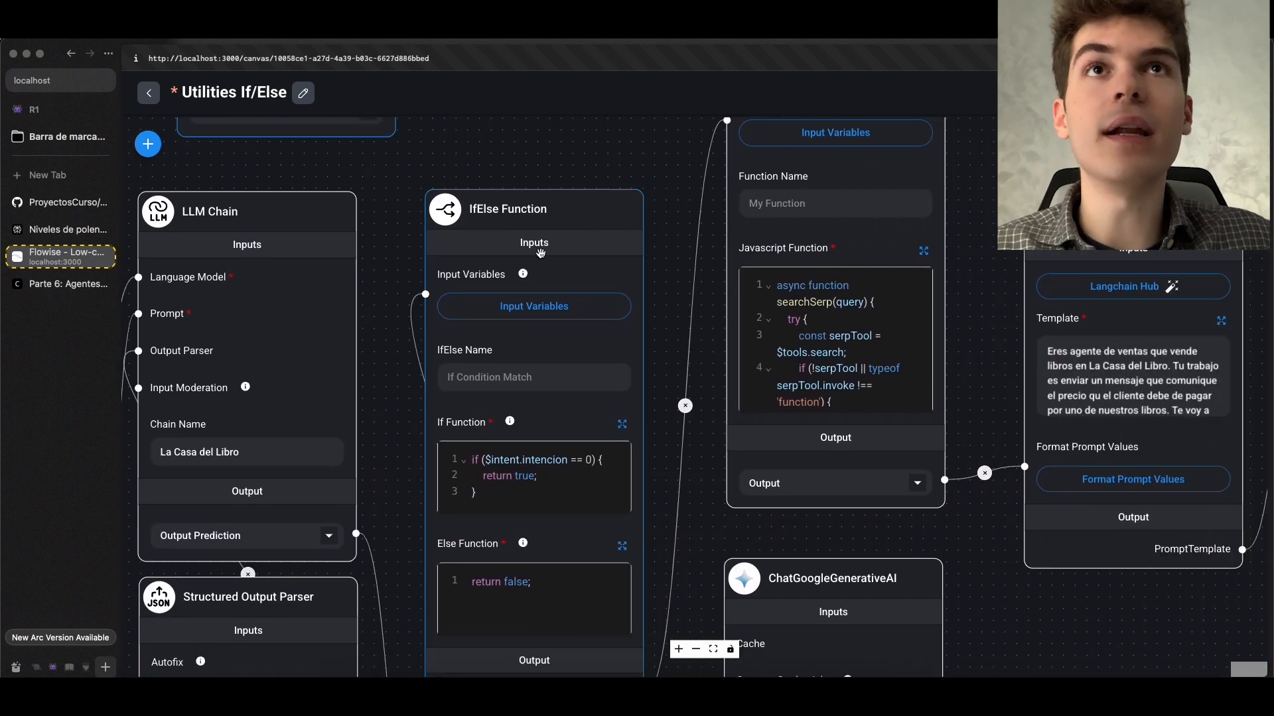
{"action": "scroll", "coordinate": [534, 268], "scroll_direction": "up", "scroll_amount": 3}
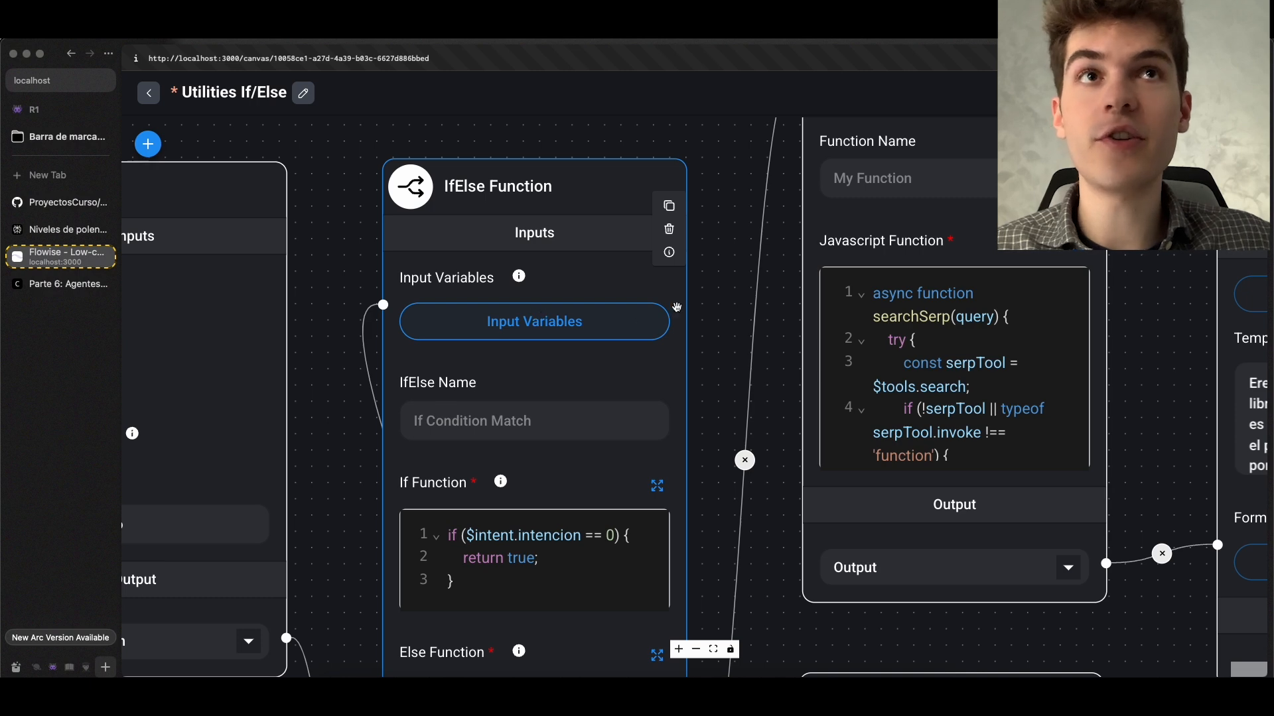
{"action": "scroll", "coordinate": [717, 290], "scroll_direction": "down", "scroll_amount": 4}
{"action": "left_click_drag", "start_coordinate": [710, 259], "coordinate": [819, 637]}
{"action": "left_click_drag", "start_coordinate": [696, 316], "coordinate": [747, 424]}
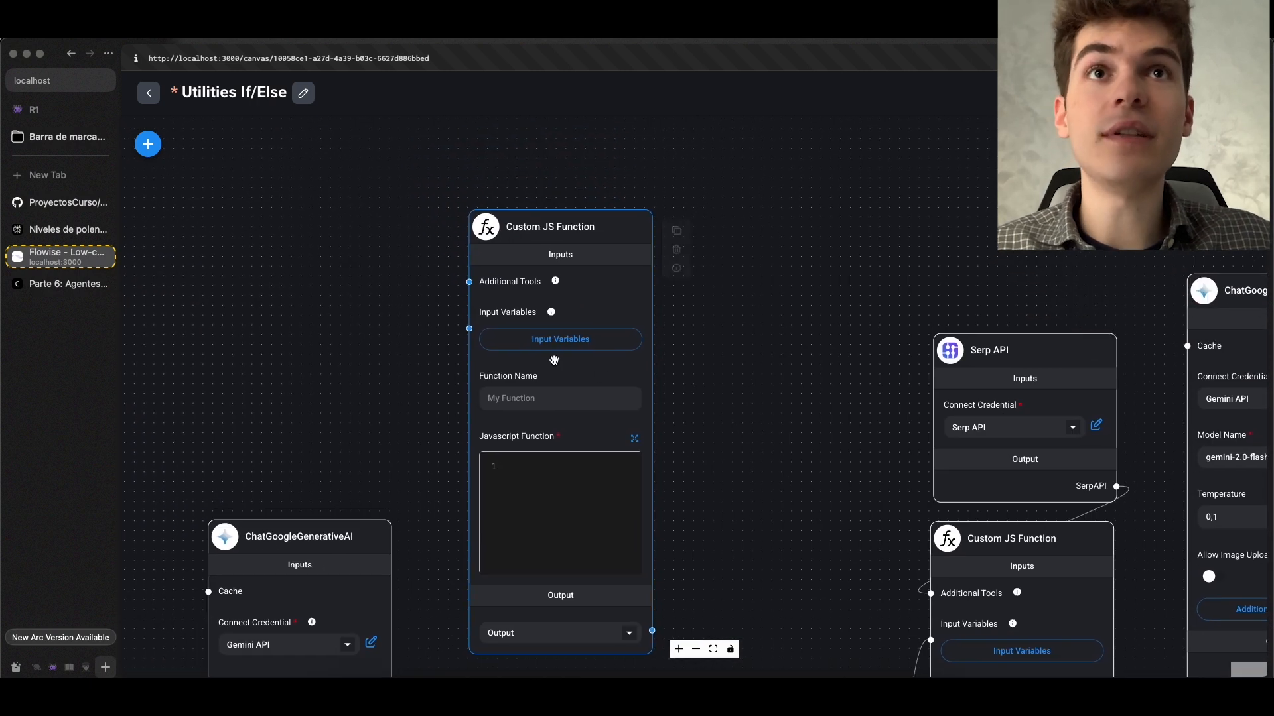
Examine the empty JavaScript Function editor, input variables and output of the new Custom JS Function node
{"action": "left_click_drag", "start_coordinate": [712, 489], "coordinate": [705, 345]}
{"action": "scroll", "coordinate": [555, 329], "scroll_direction": "up", "scroll_amount": 5}
{"action": "left_click", "coordinate": [536, 313]}
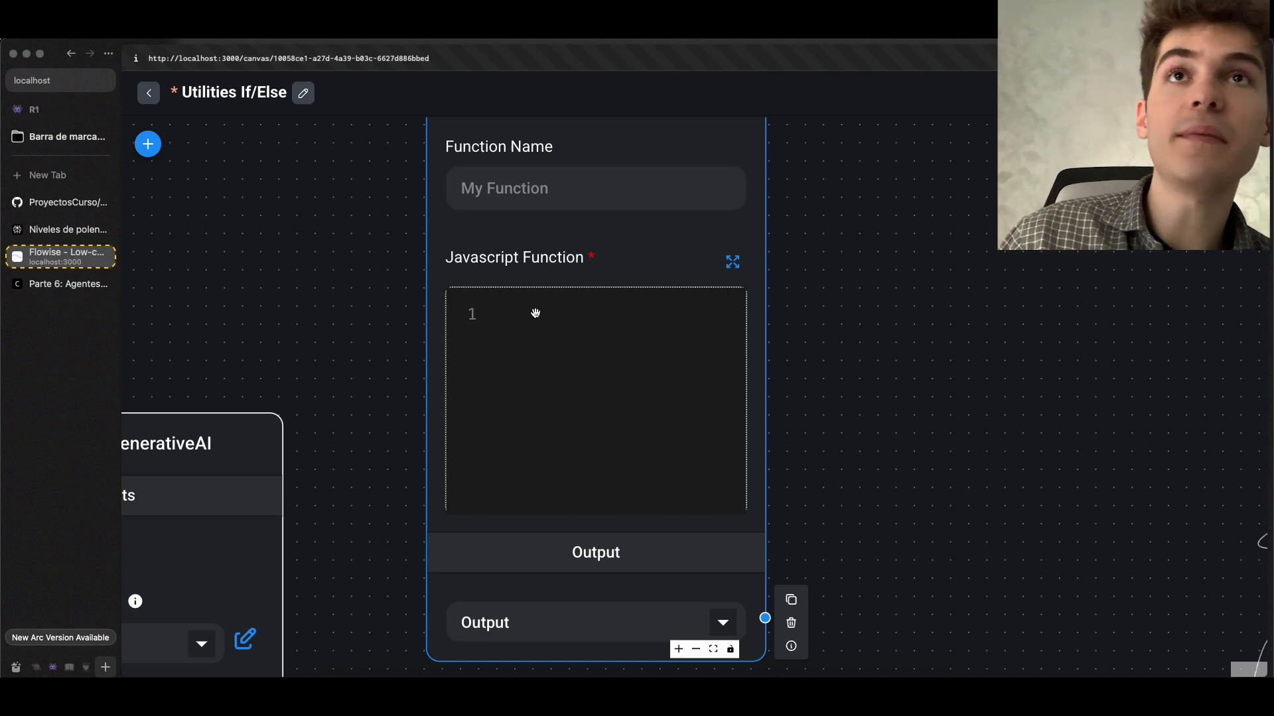
{"action": "scroll", "coordinate": [536, 313], "scroll_direction": "down", "scroll_amount": 4}
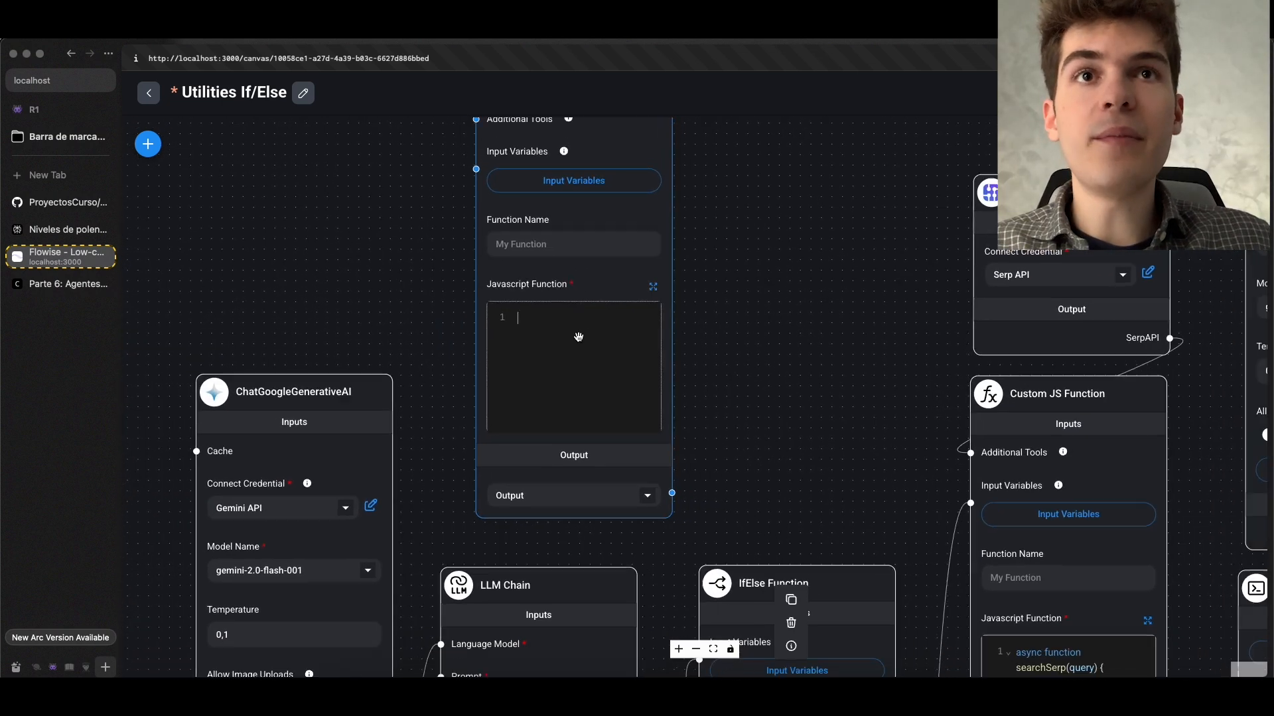
{"action": "scroll", "coordinate": [578, 337], "scroll_direction": "down", "scroll_amount": 4}
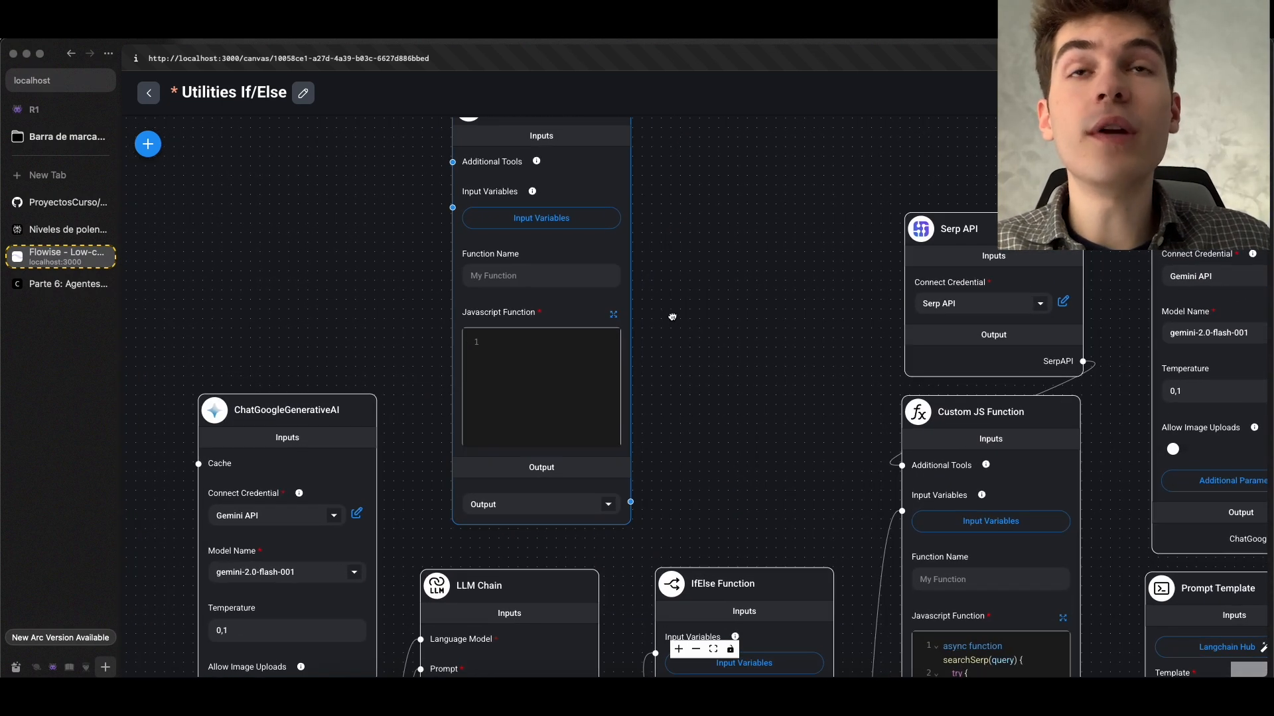
{"action": "left_click_drag", "start_coordinate": [672, 317], "coordinate": [688, 345]}
{"action": "scroll", "coordinate": [686, 343], "scroll_direction": "up", "scroll_amount": 3}
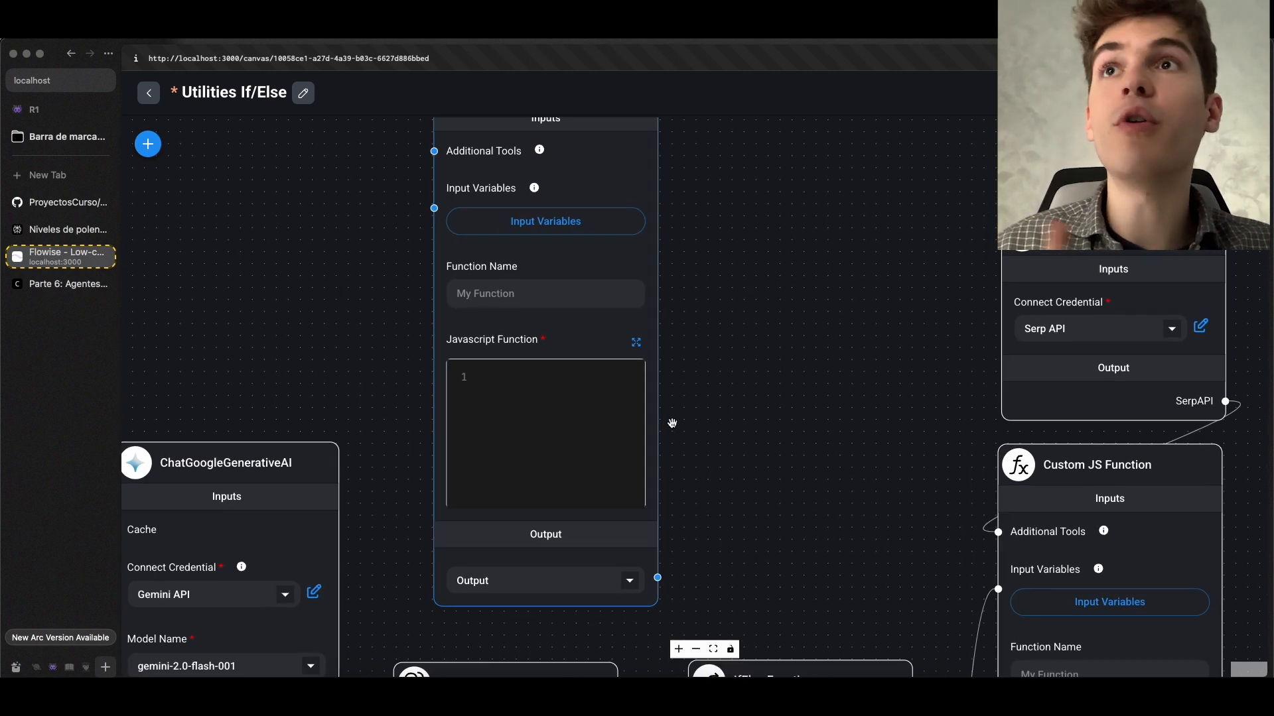
Check Parte 2: Chains Avanzadas in the Flowise course notes and return to the Utilities If/Else chatflow
{"action": "left_click", "coordinate": [60, 284]}
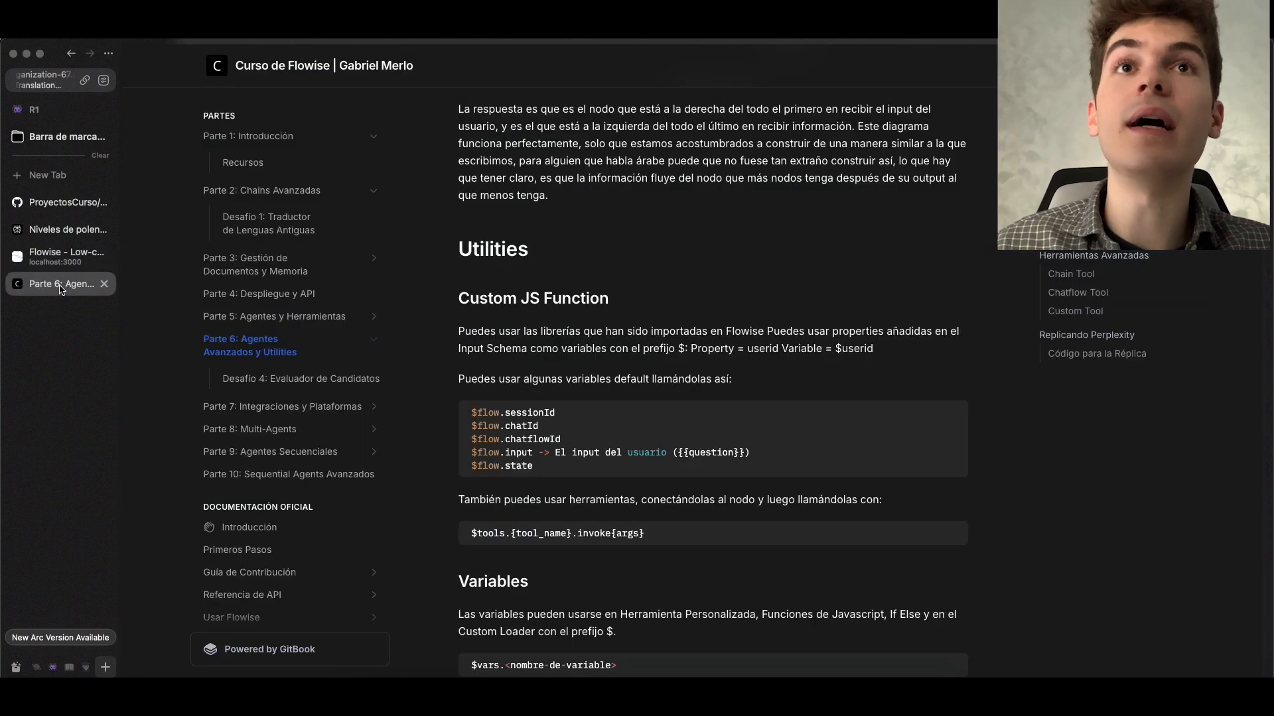
{"action": "left_click", "coordinate": [315, 192]}
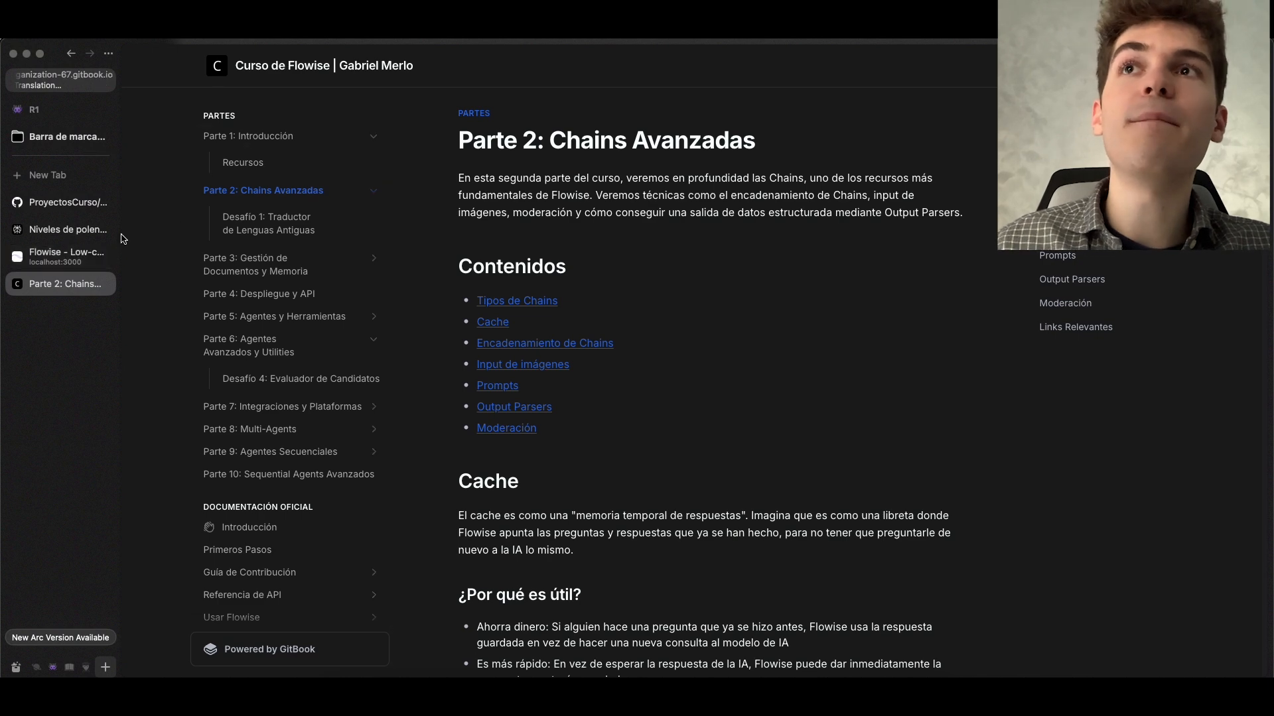
{"action": "left_click", "coordinate": [59, 256]}
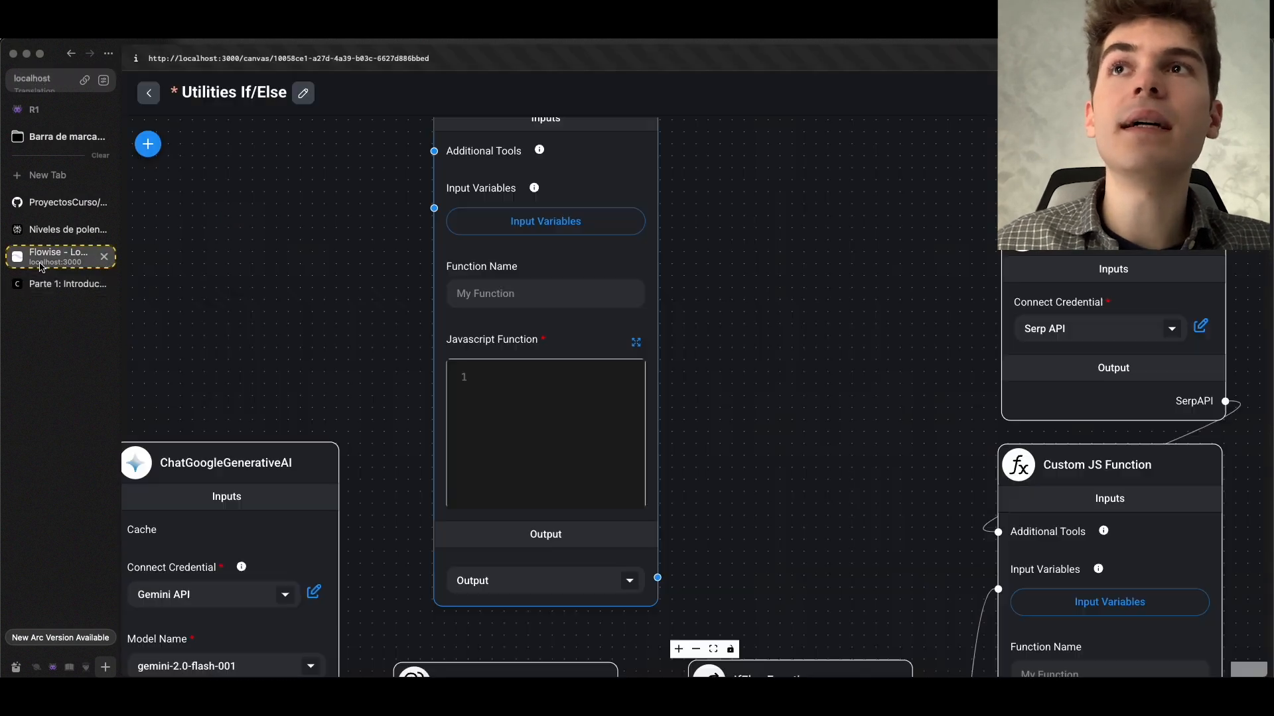
Set the new Custom JS Function node's output to Ending Node and place the cursor in its empty JavaScript editor
{"action": "left_click", "coordinate": [635, 589]}
{"action": "key", "text": "Down"}
{"action": "key", "text": "Return"}
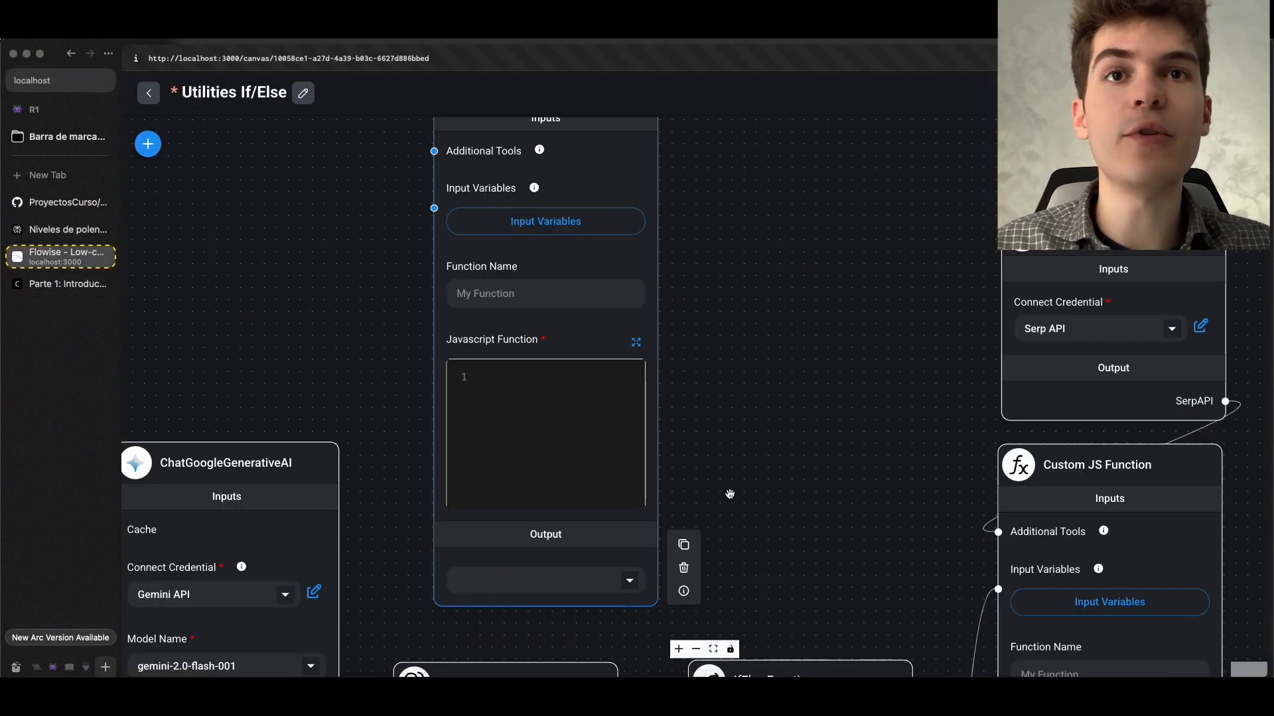
{"action": "left_click", "coordinate": [547, 384]}
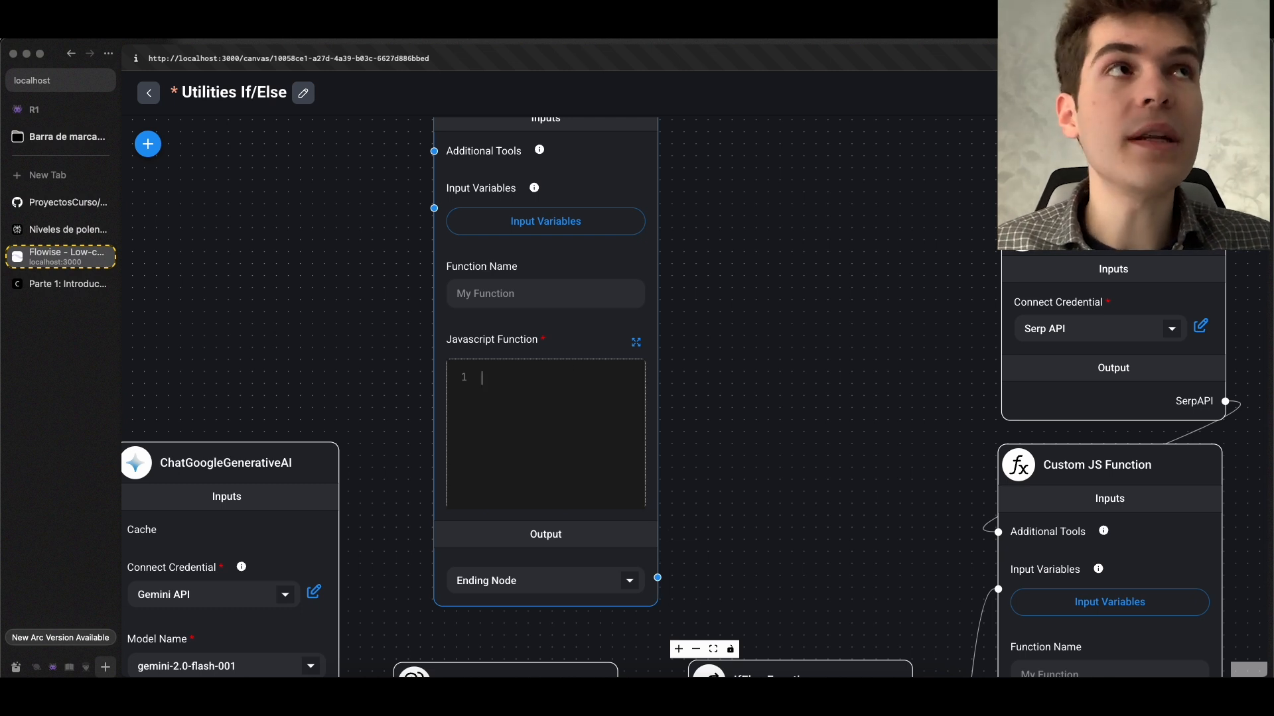
Remove the empty Custom JS Function node and save the chatflow
{"action": "left_click", "coordinate": [1242, 144]}
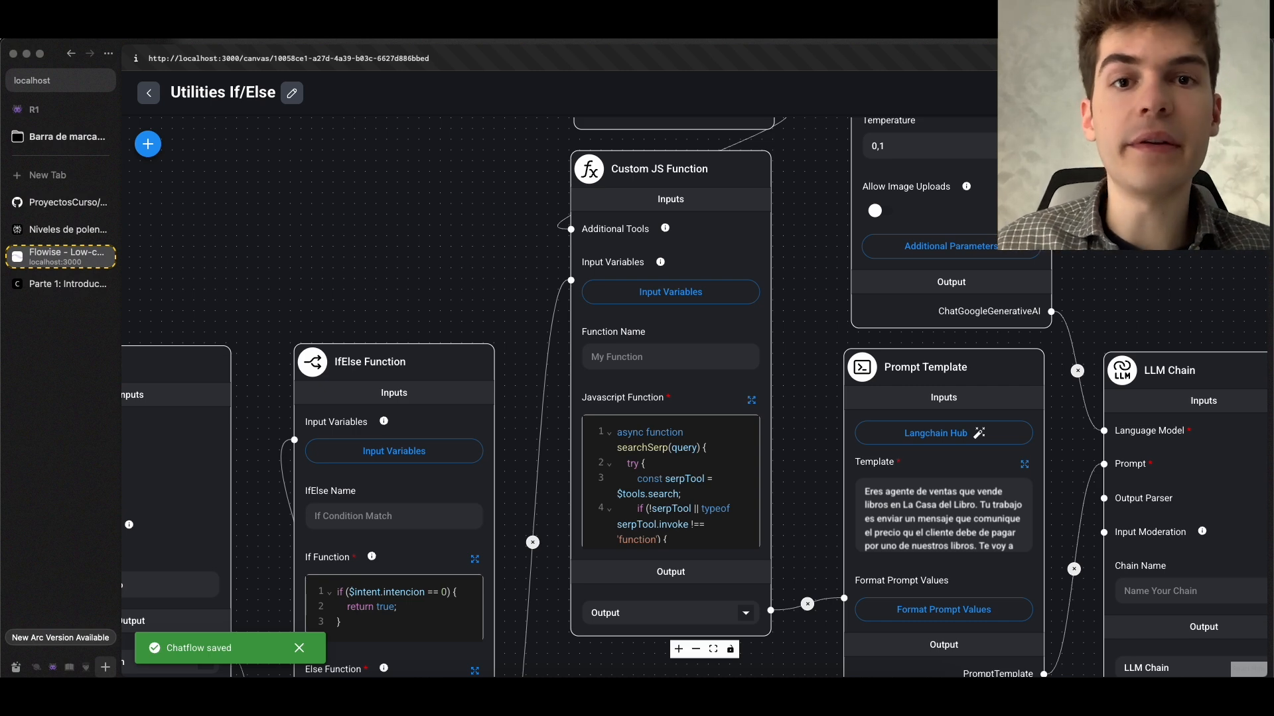
{"action": "scroll", "coordinate": [743, 349], "scroll_direction": "down", "scroll_amount": 3}
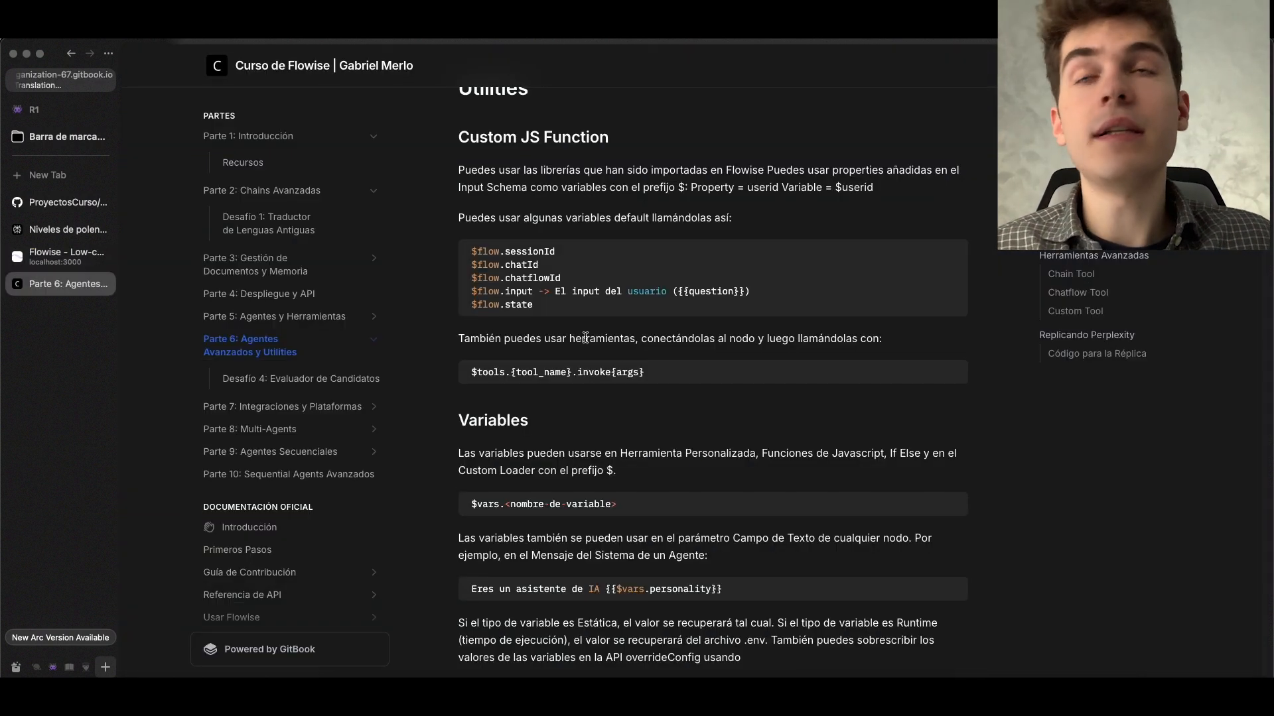
Review the Custom JS Function variables in the Parte 6 course notes and the sessionID memory diagram in Parte 1: Introducción
{"action": "scroll", "coordinate": [634, 360], "scroll_direction": "up", "scroll_amount": 1}
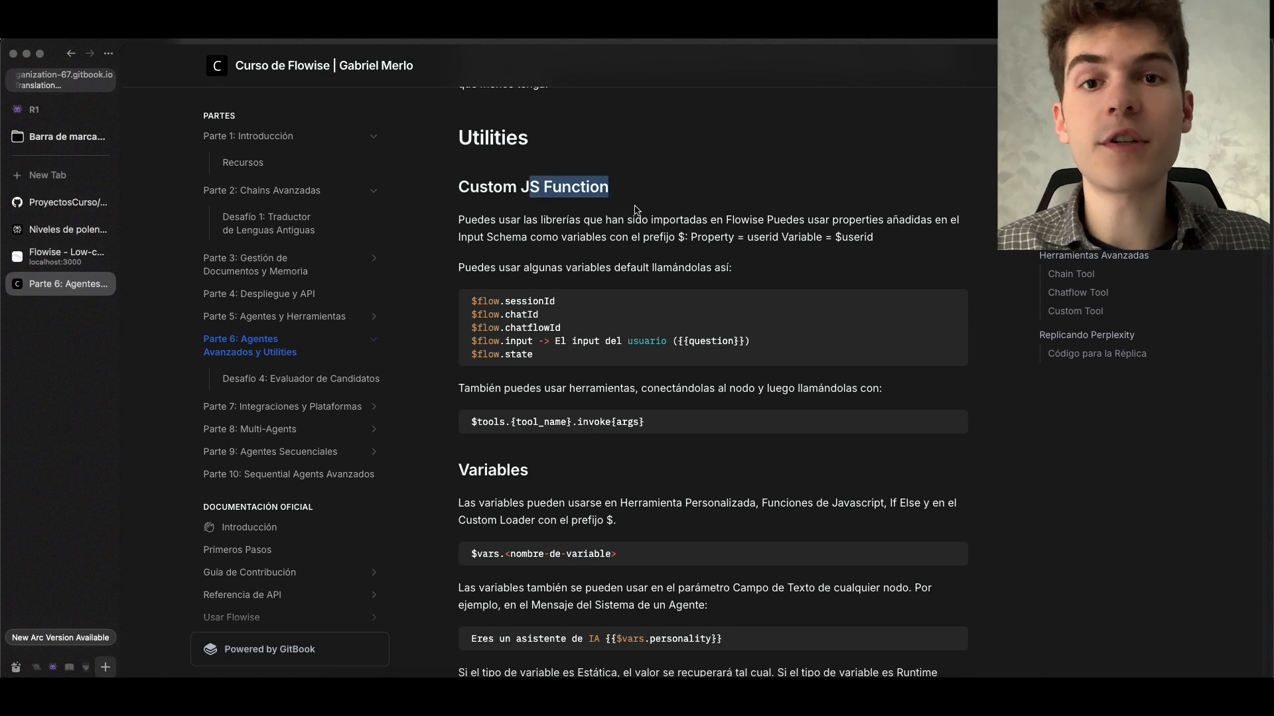
{"action": "scroll", "coordinate": [674, 198], "scroll_direction": "up", "scroll_amount": 1}
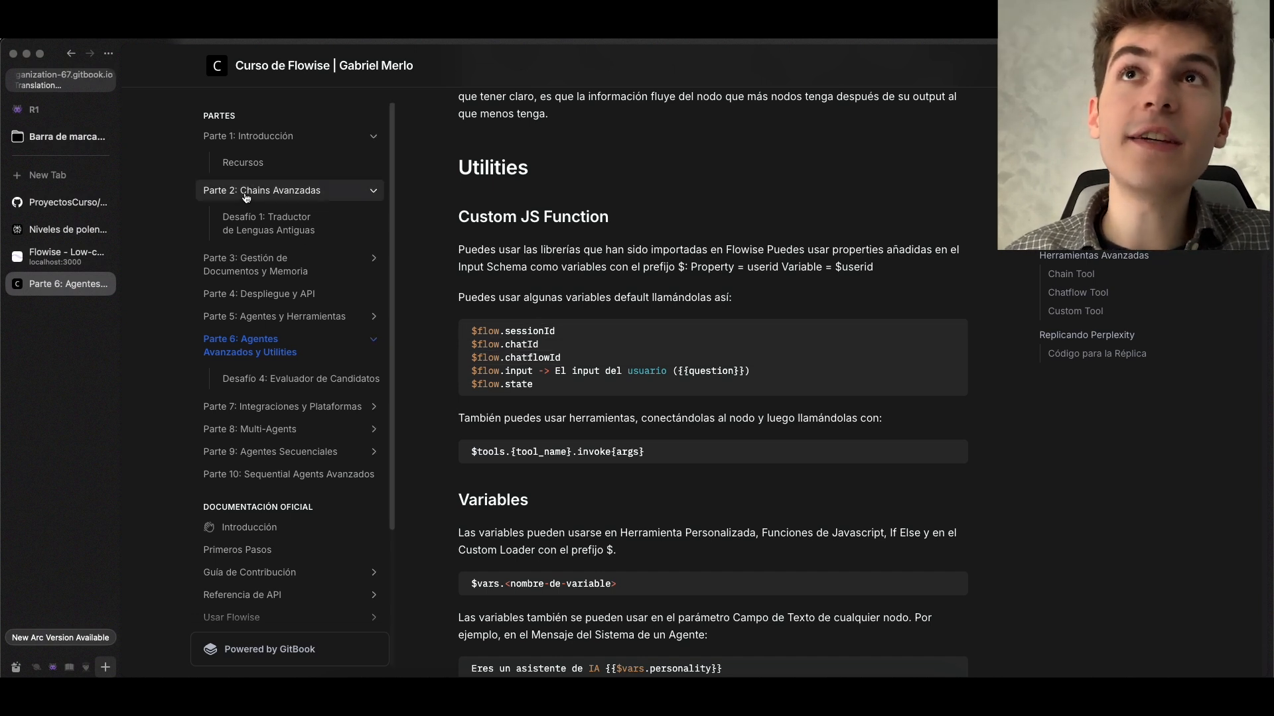
{"action": "left_click", "coordinate": [268, 136]}
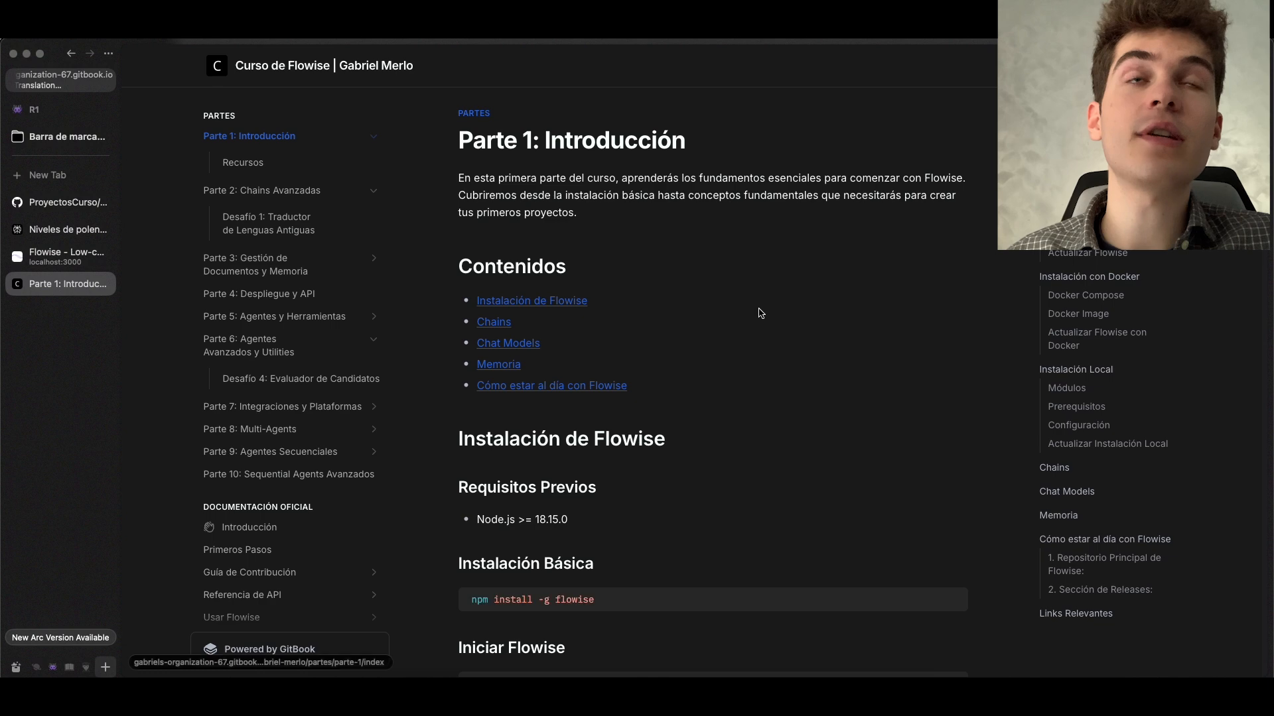
{"action": "scroll", "coordinate": [750, 311], "scroll_direction": "down", "scroll_amount": 20}
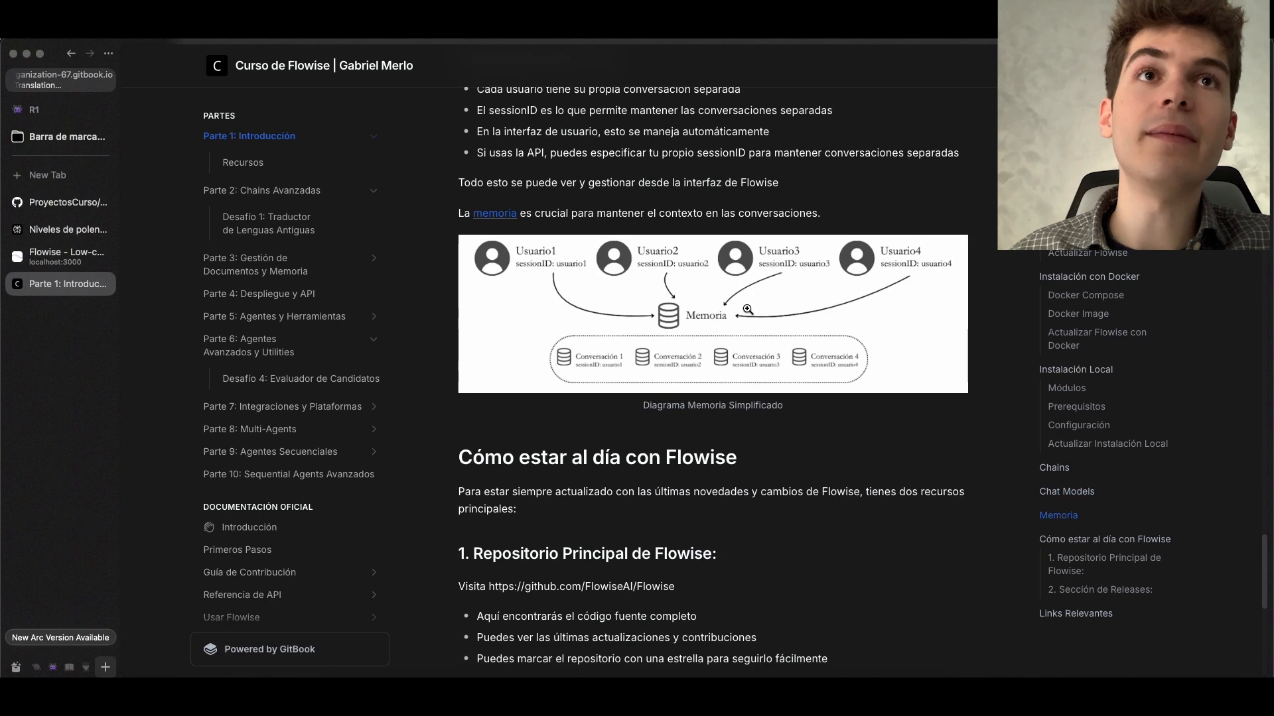
{"action": "left_click", "coordinate": [685, 311]}
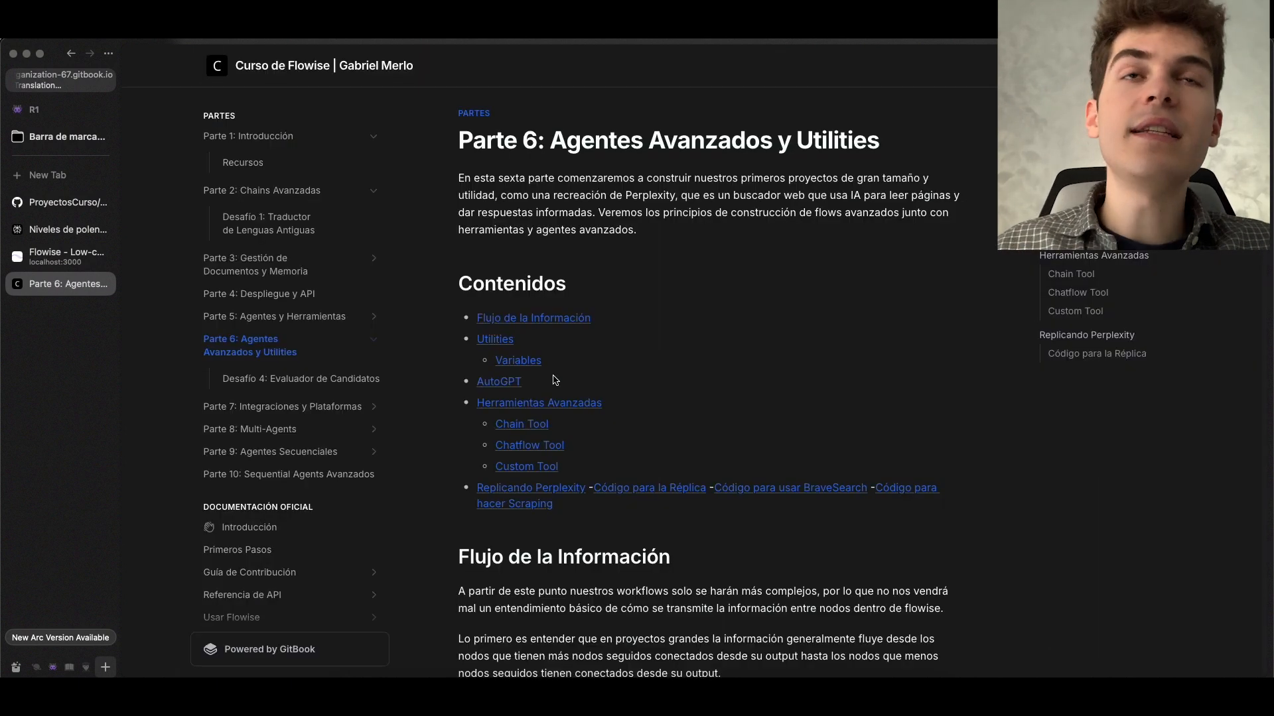
{"action": "scroll", "coordinate": [587, 380], "scroll_direction": "down", "scroll_amount": 10}
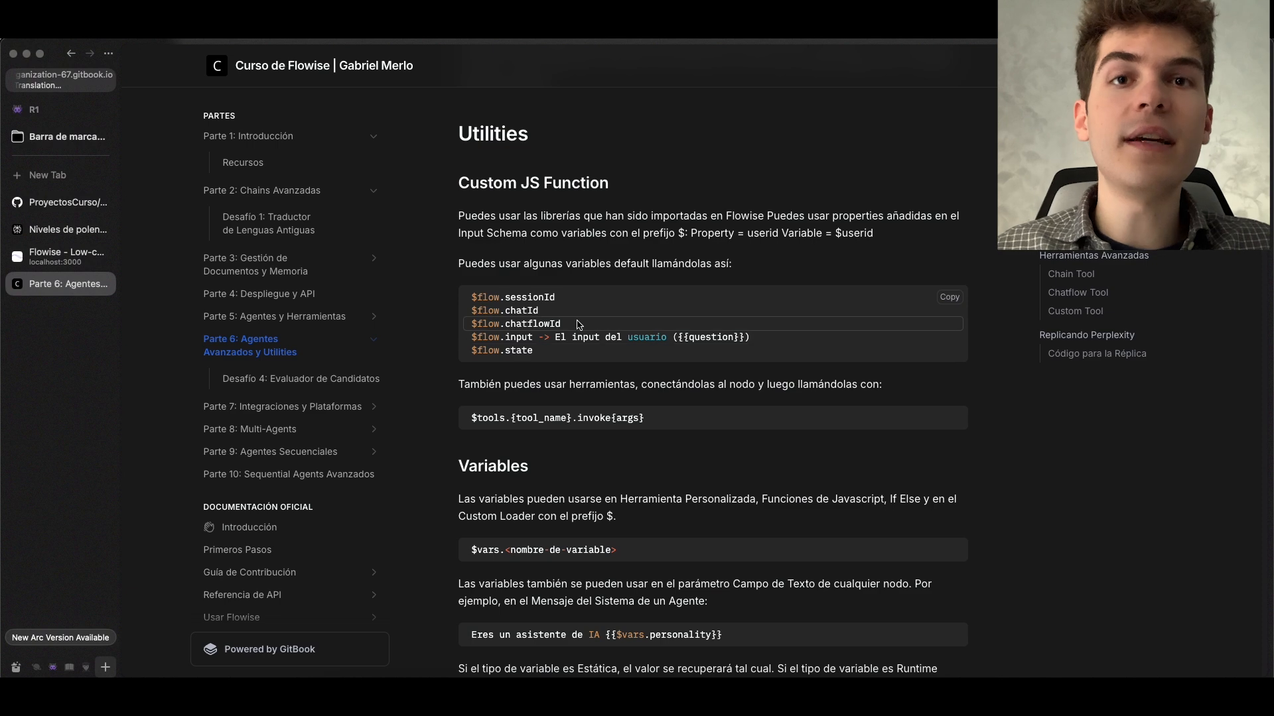
Try $flow.sessionId on blank line 17 of the connected Custom JS Function's code in the chatflow and remove it again
{"action": "left_click", "coordinate": [67, 256]}
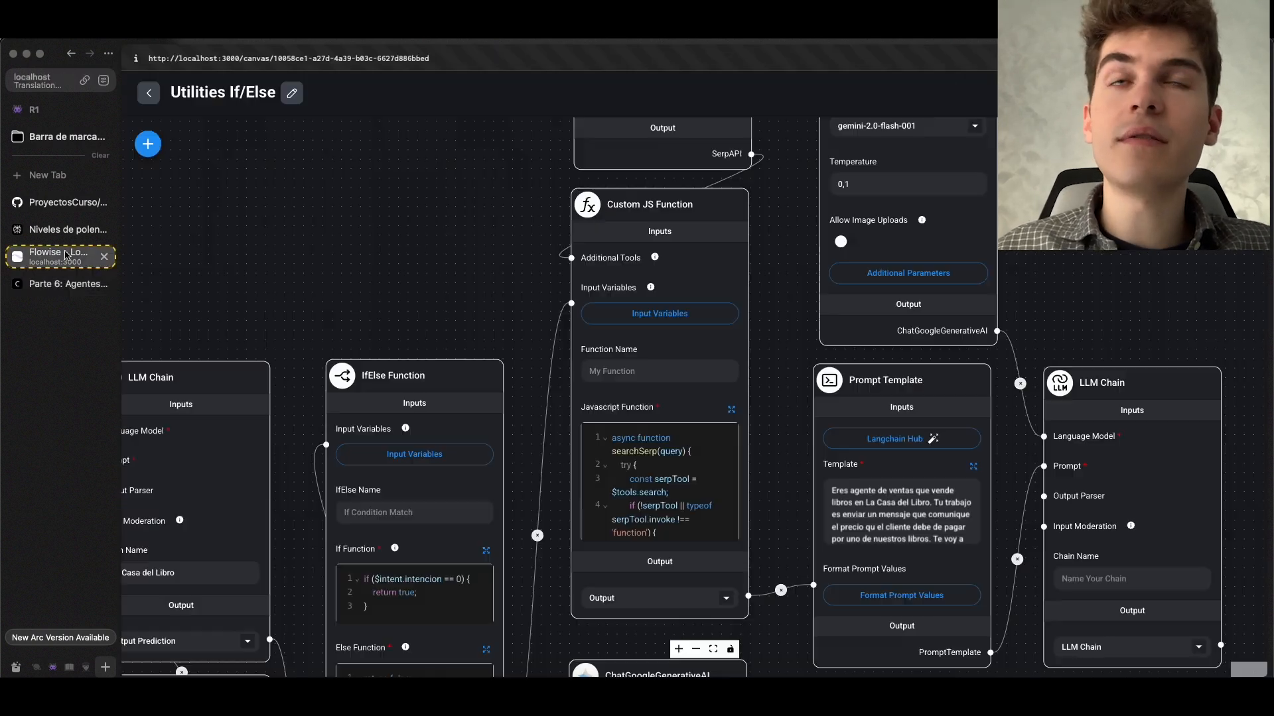
{"action": "scroll", "coordinate": [681, 456], "scroll_direction": "up", "scroll_amount": 1}
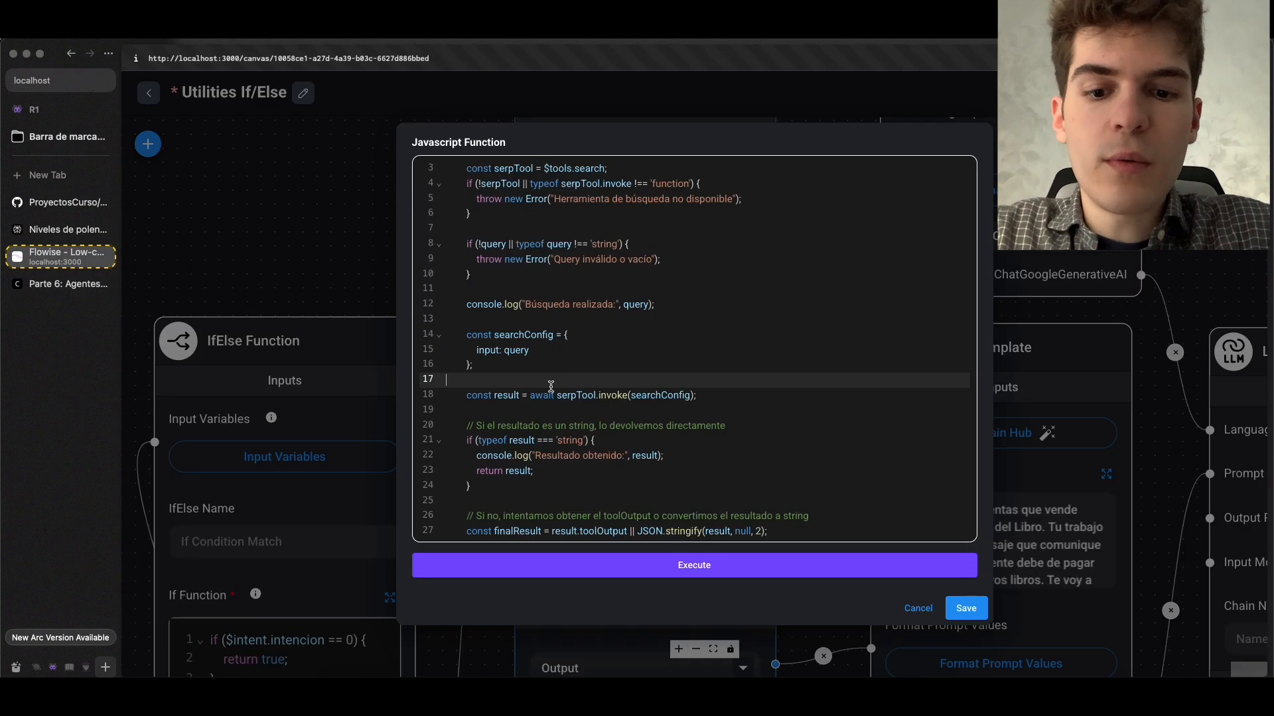
{"action": "type", "text": "flow.sessionId"}
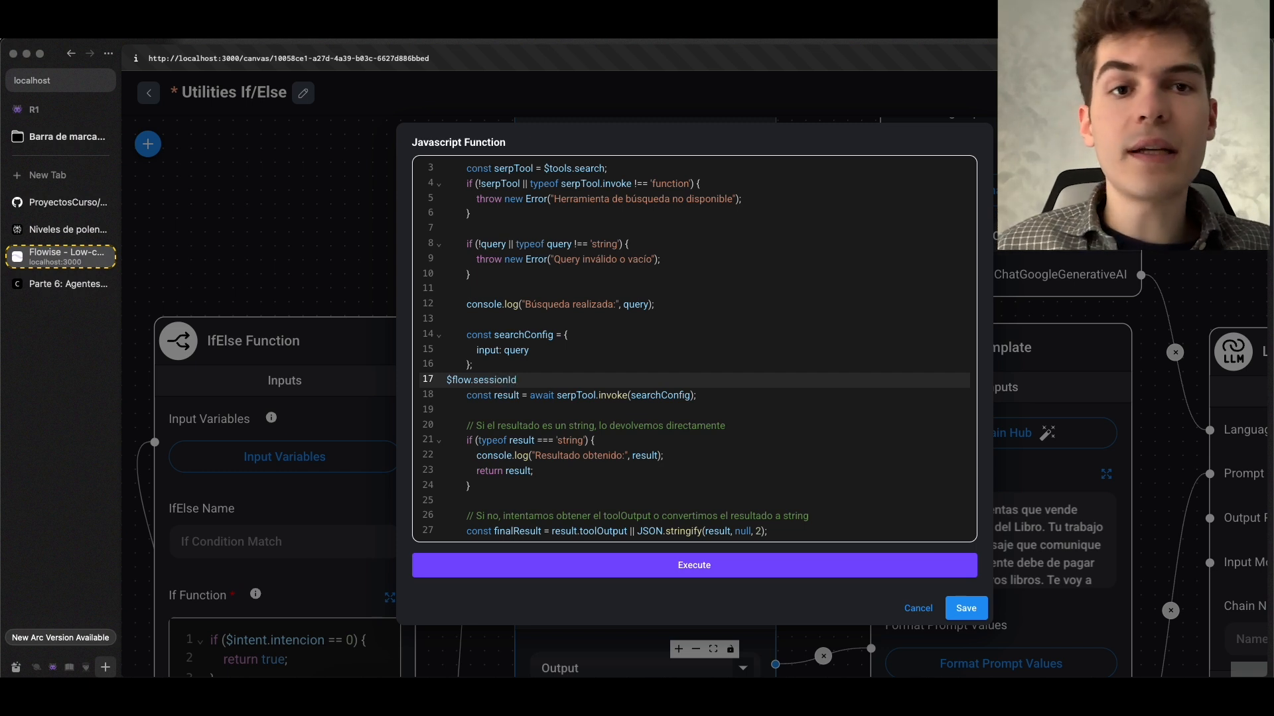
{"action": "left_click_drag", "start_coordinate": [556, 386], "coordinate": [445, 383]}
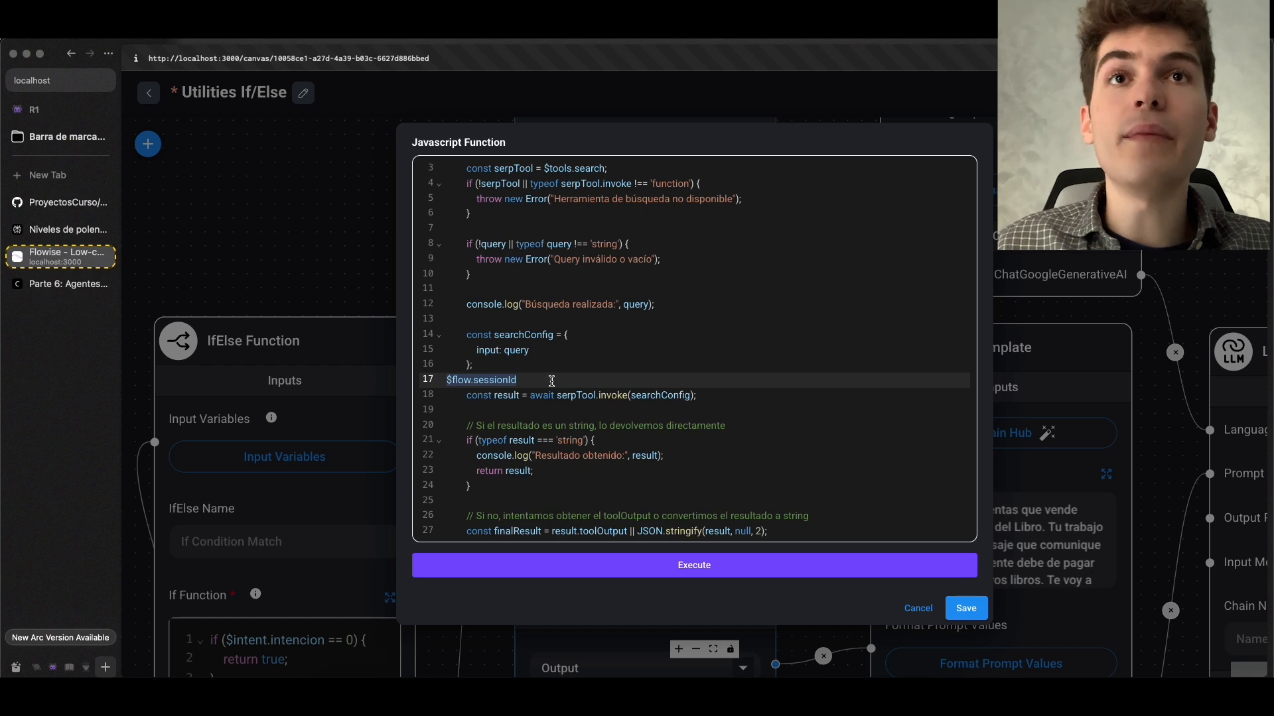
Look up the $flow.input variable for the user's question in the course notes' Custom JS Function section
{"action": "left_click", "coordinate": [60, 203]}
{"action": "left_click", "coordinate": [60, 284]}
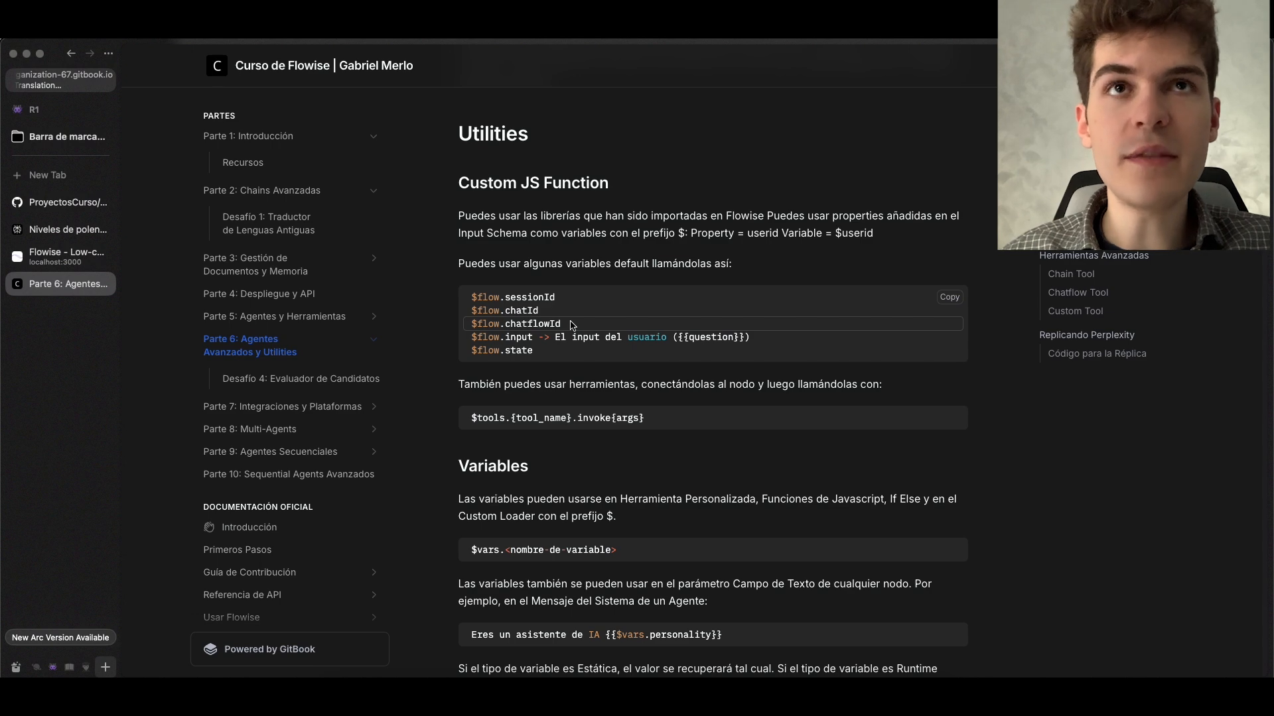
{"action": "scroll", "coordinate": [531, 322], "scroll_direction": "down", "scroll_amount": 1}
{"action": "left_click_drag", "start_coordinate": [532, 319], "coordinate": [473, 320]}
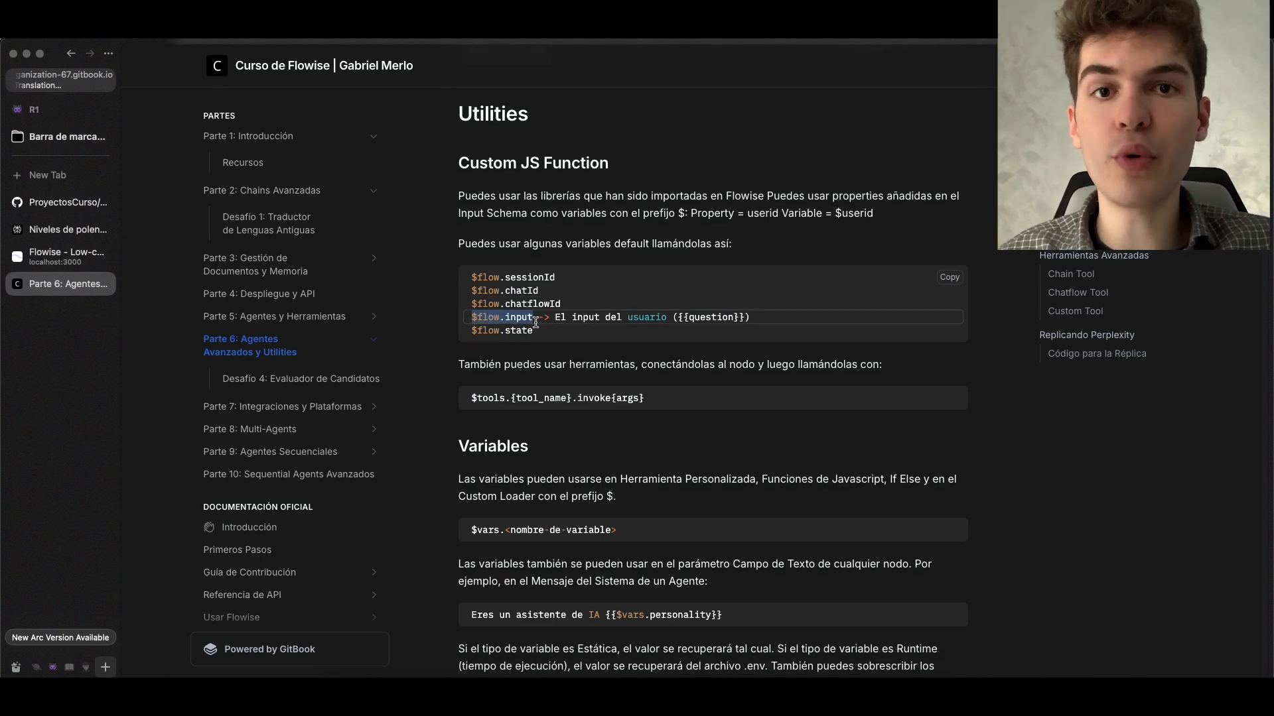
Return to Flowise and save the Custom JS Function's code and the Utilities If/Else chatflow
{"action": "left_click", "coordinate": [50, 258]}
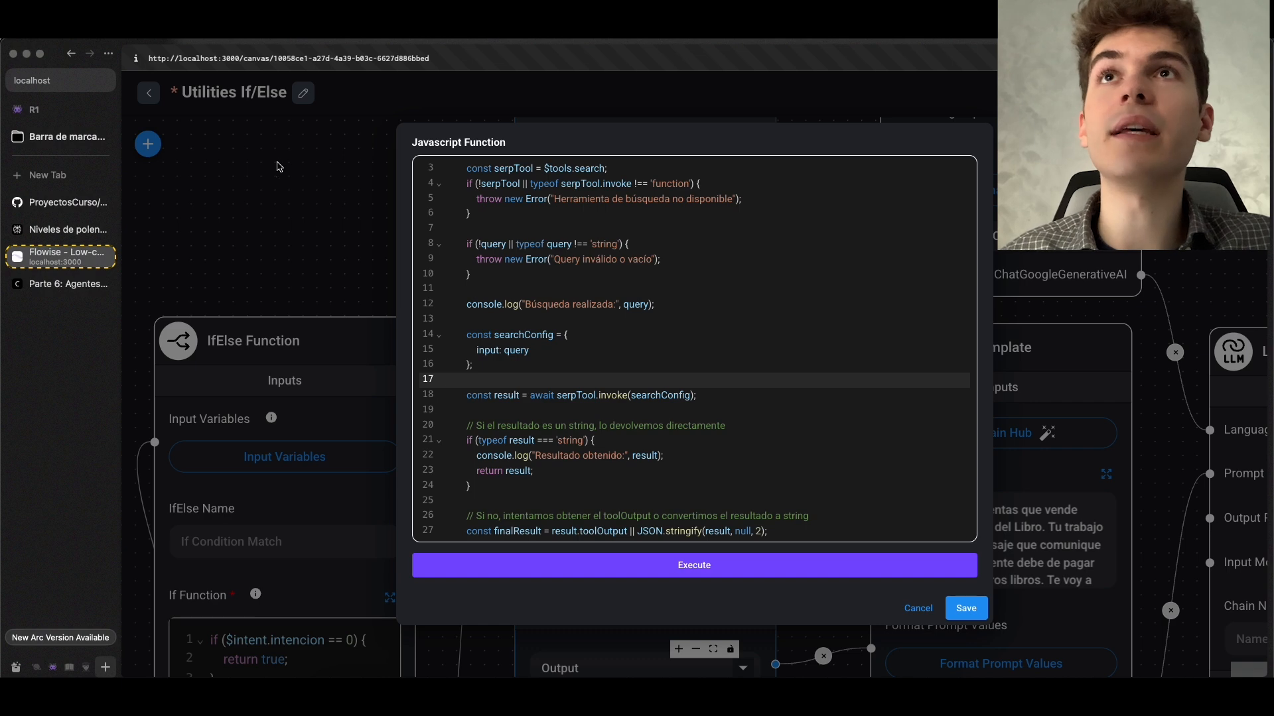
{"action": "left_click", "coordinate": [966, 609]}
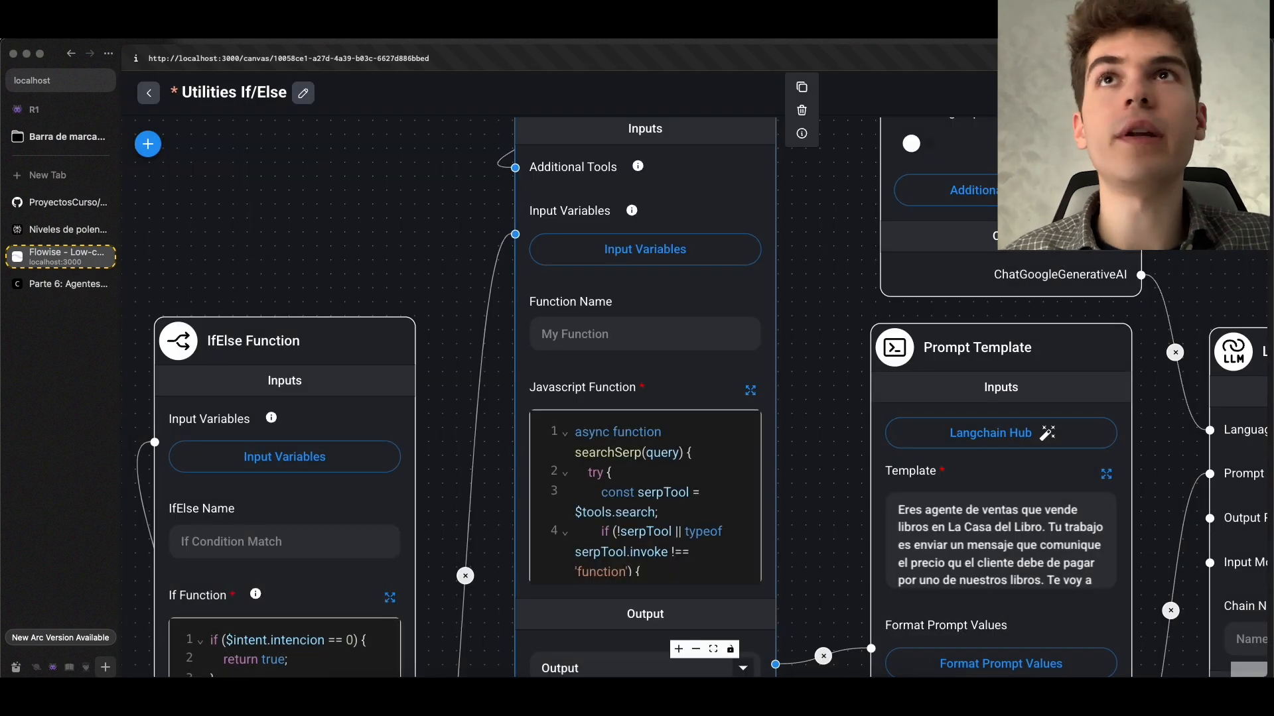
{"action": "key", "text": "super+s"}
Open the MicroPerplexity chatflow and expand the JavaScript code of its extractor_de_links function
{"action": "left_click", "coordinate": [148, 92]}
{"action": "left_click_drag", "start_coordinate": [228, 426], "coordinate": [440, 435]}
{"action": "scroll", "coordinate": [544, 418], "scroll_direction": "up", "scroll_amount": 3}
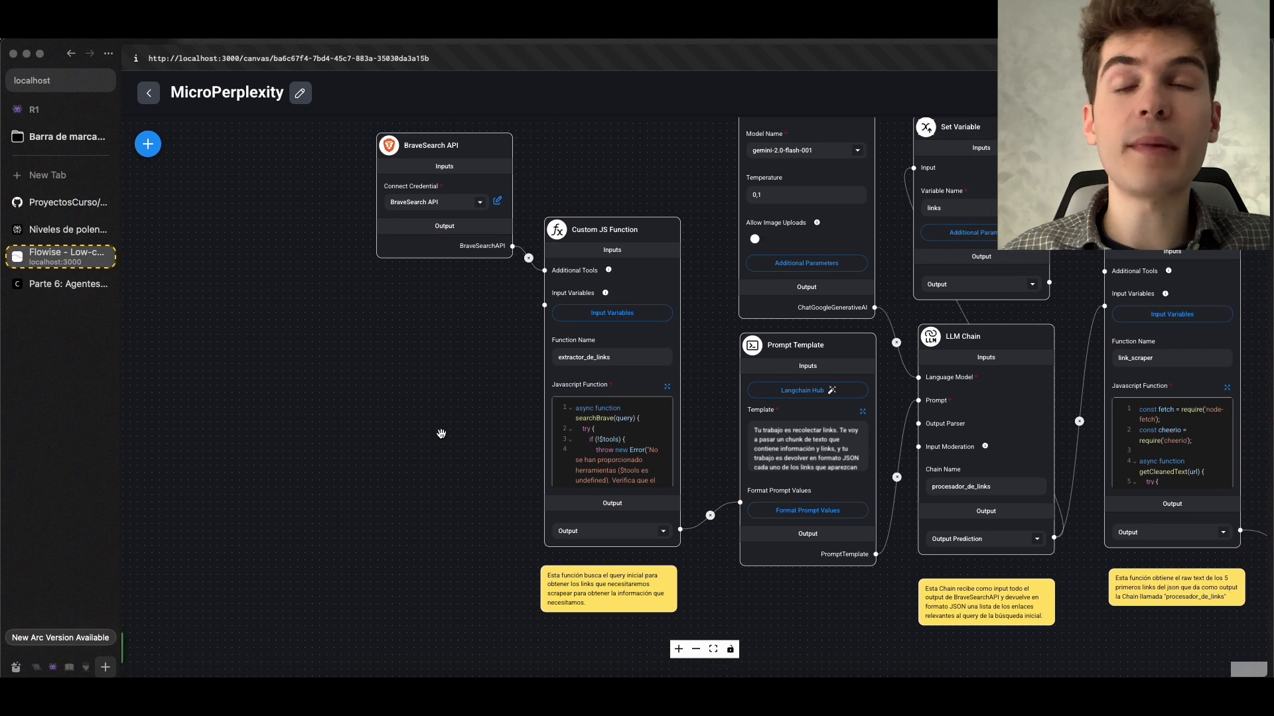
{"action": "left_click", "coordinate": [667, 394]}
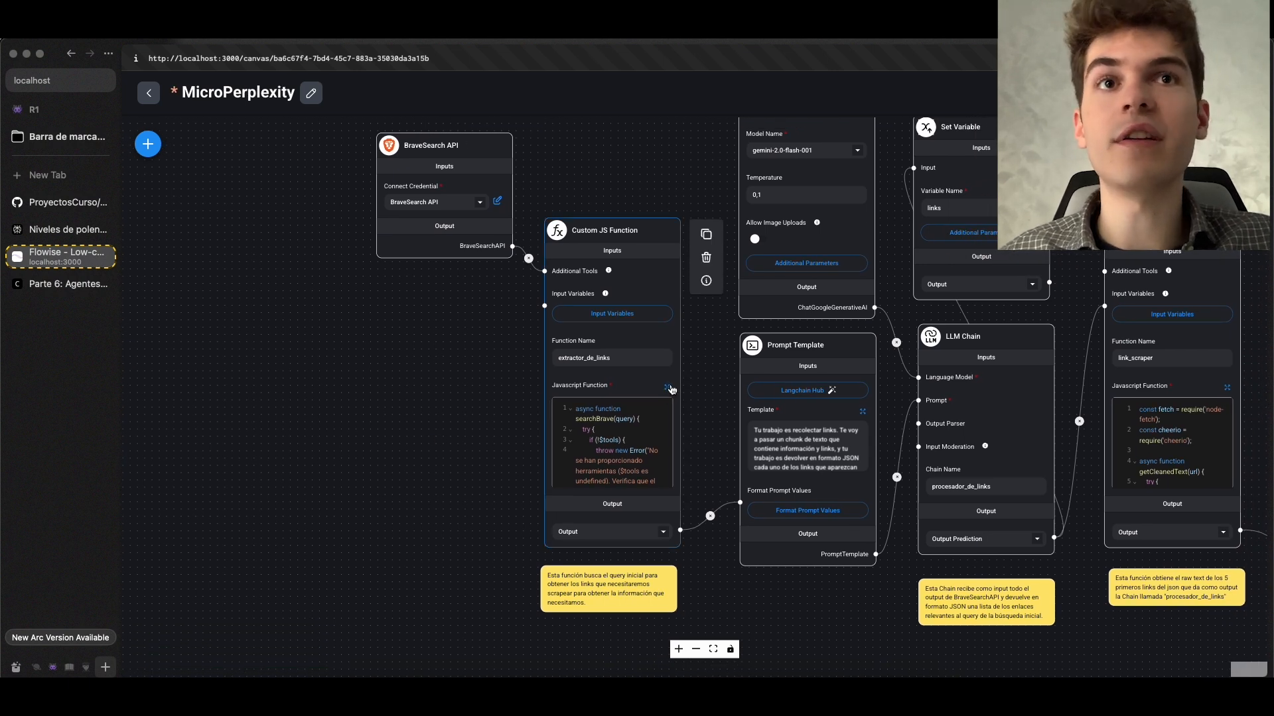
{"action": "left_click", "coordinate": [668, 389]}
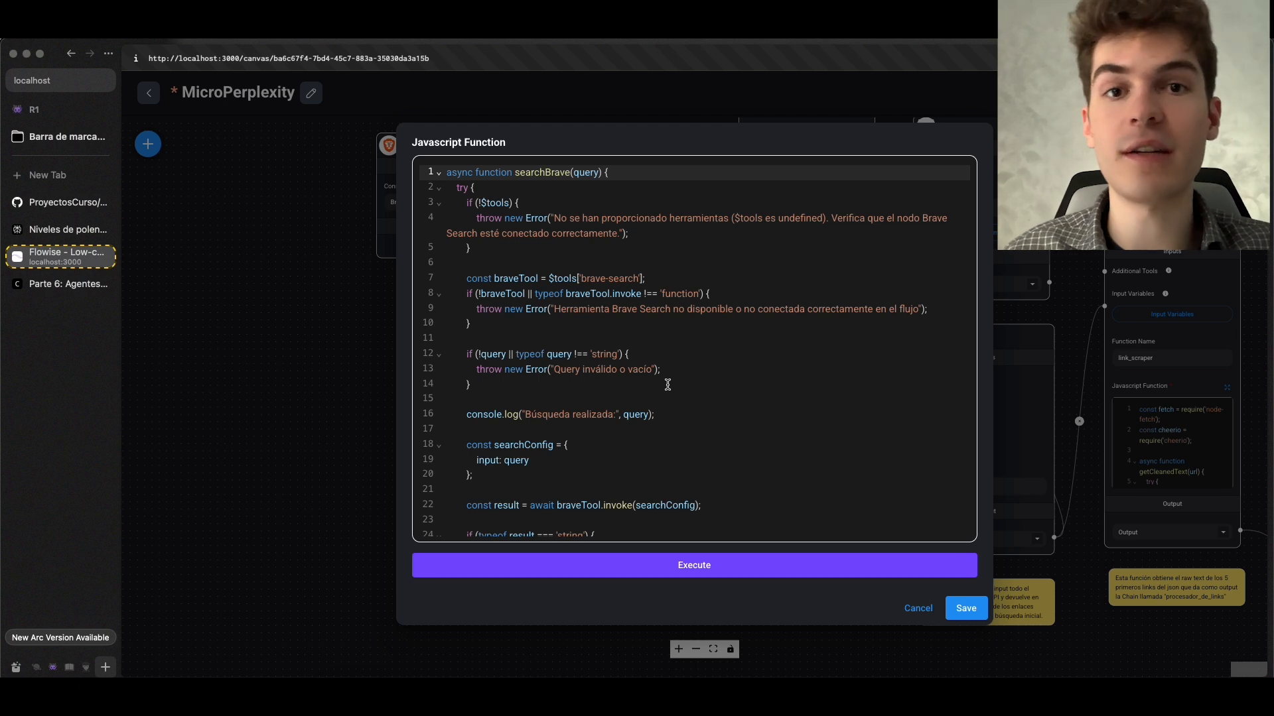
Locate the query constant near the end of the searchBrave code and highlight its $flow.input assignment
{"action": "scroll", "coordinate": [647, 372], "scroll_direction": "down", "scroll_amount": 10}
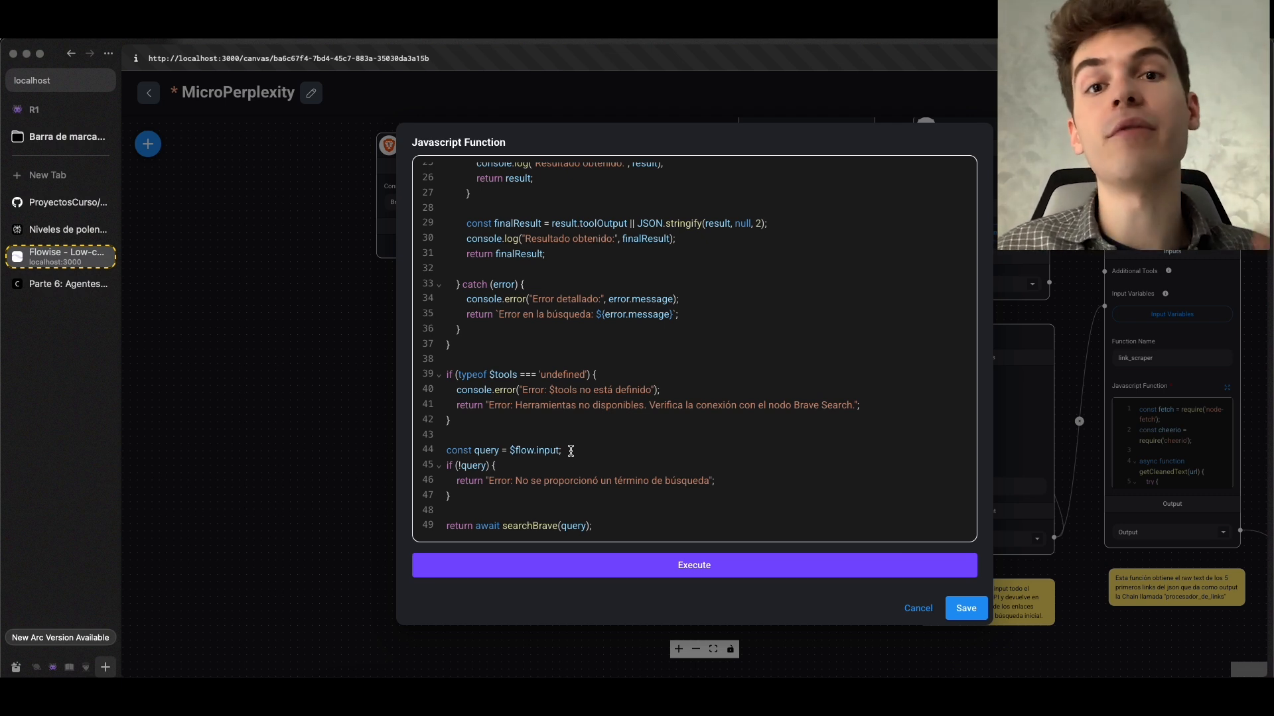
{"action": "left_click", "coordinate": [499, 450]}
{"action": "left_click_drag", "start_coordinate": [574, 450], "coordinate": [509, 449]}
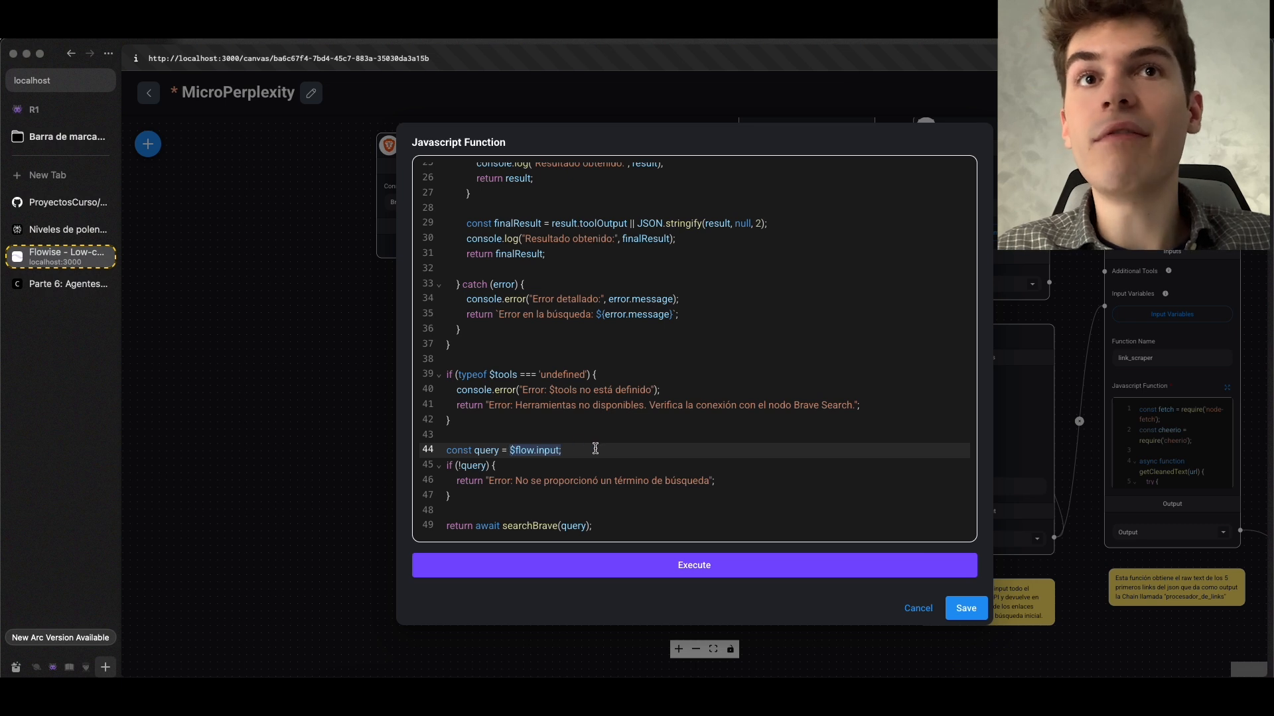
Check the $flow.input entry and its {{question}} equivalent in the course notes, and return to the MicroPerplexity function code
{"action": "key", "text": "ctrl+Tab"}
{"action": "scroll", "coordinate": [543, 346], "scroll_direction": "up", "scroll_amount": 1}
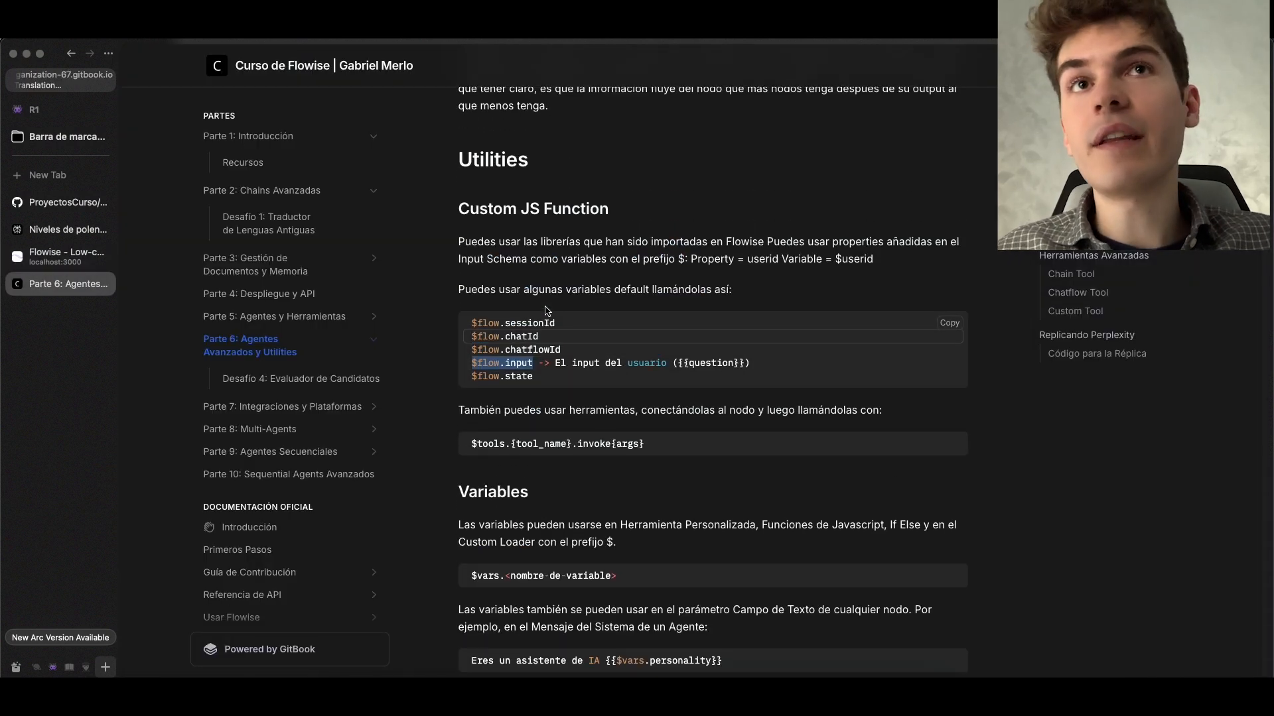
{"action": "left_click", "coordinate": [543, 346]}
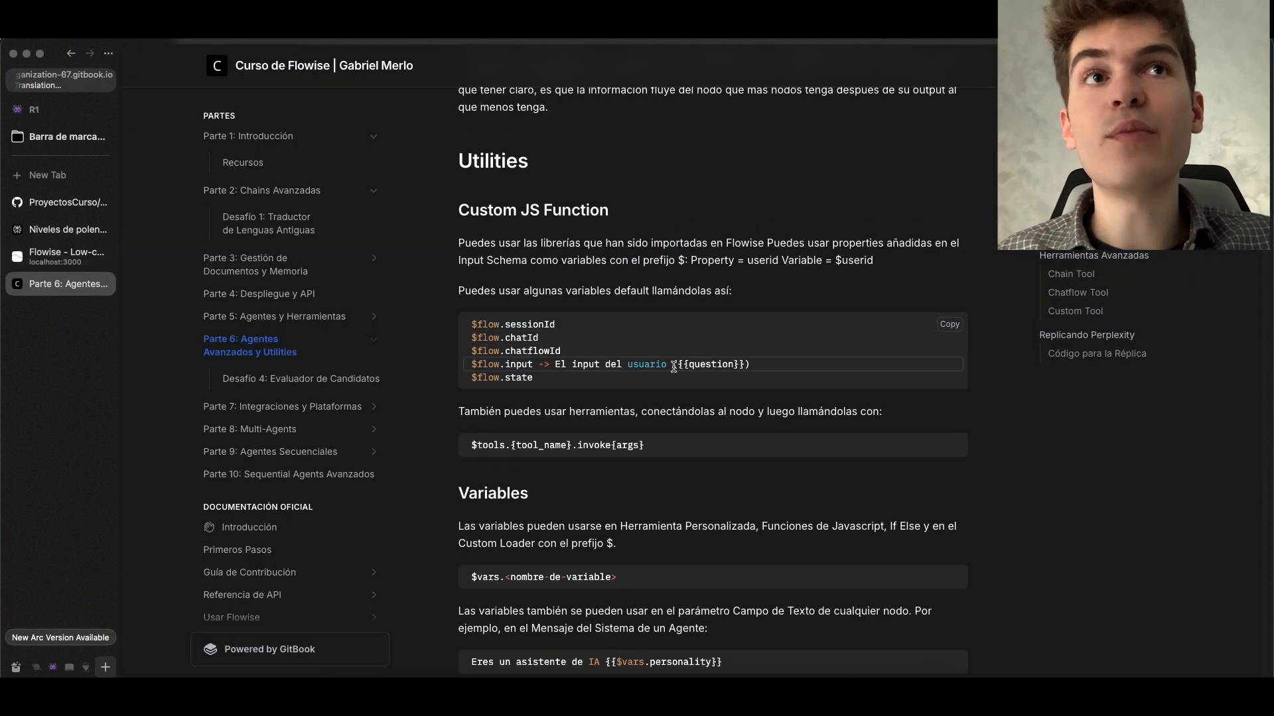
{"action": "left_click_drag", "start_coordinate": [754, 365], "coordinate": [726, 366]}
{"action": "key", "text": "ctrl+Tab"}
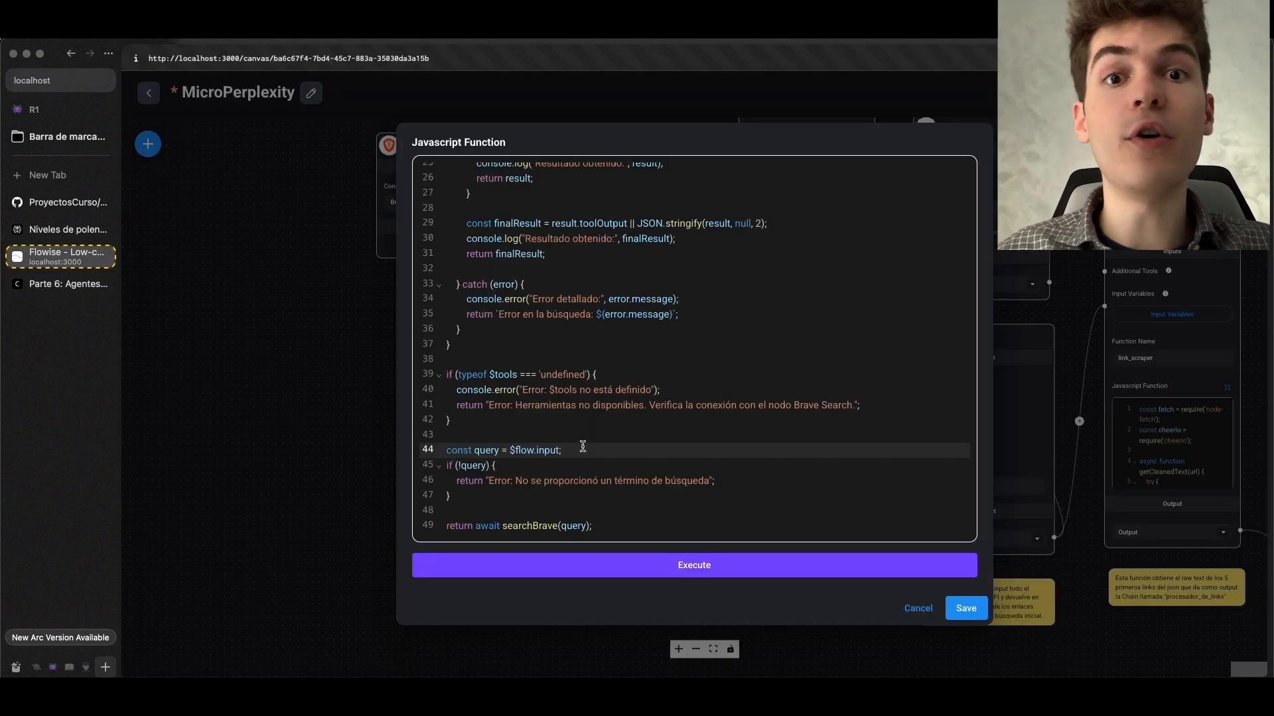
Save the extractor_de_links function code and the MicroPerplexity chatflow
{"action": "left_click", "coordinate": [966, 608]}
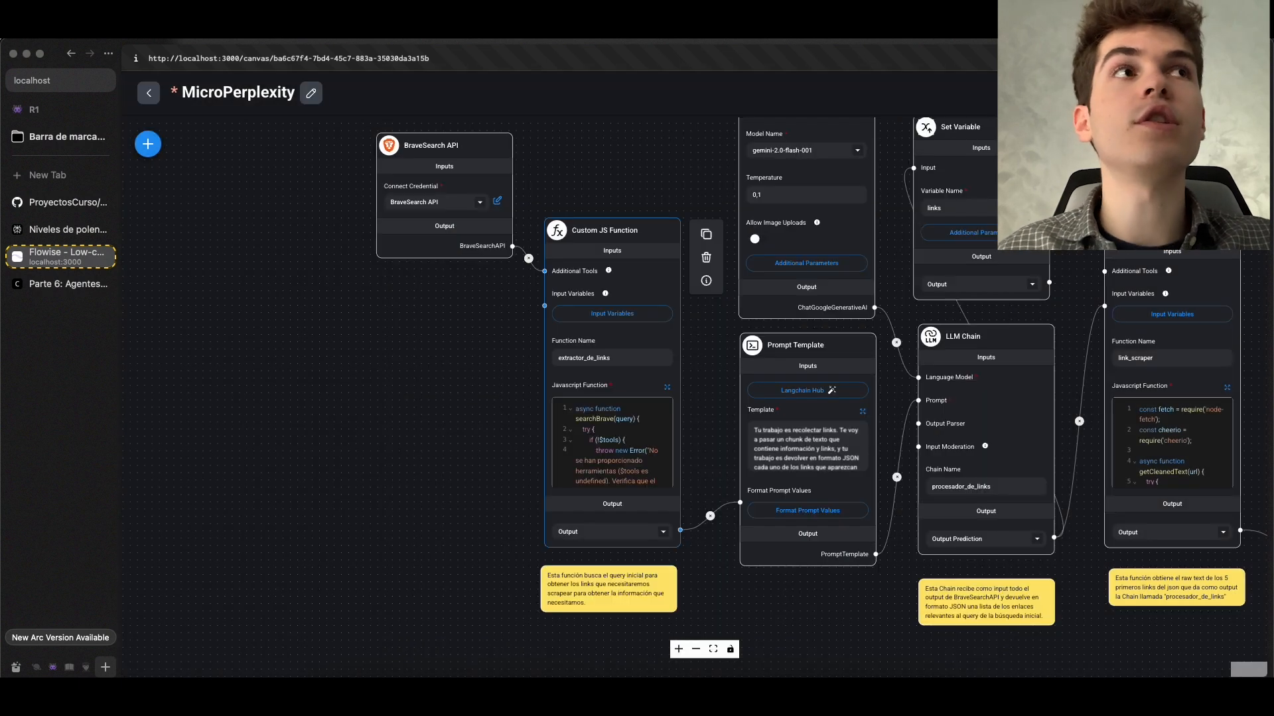
{"action": "key", "text": "ctrl+s"}
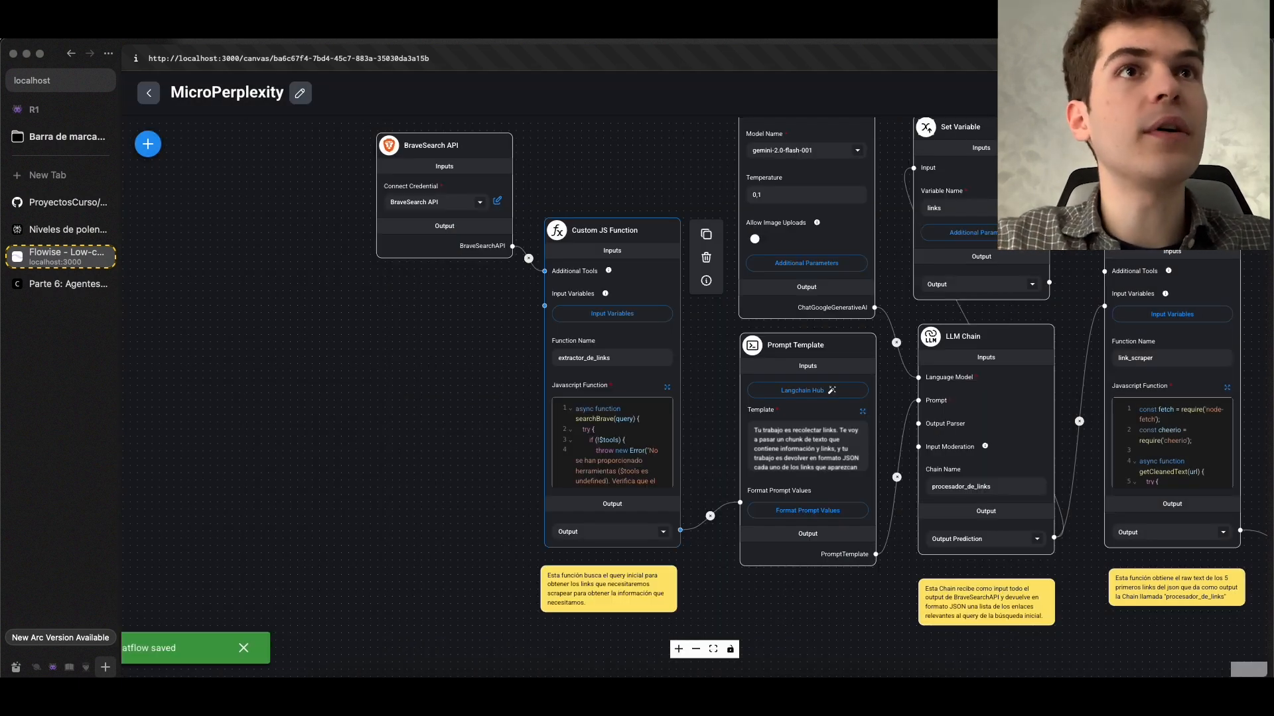
{"action": "type", "text": "Nikola Tesla"}
{"action": "key", "text": "Return"}
Inspect the Input Variables of the extractor_de_links Custom JS Function and close them
{"action": "left_click_drag", "start_coordinate": [1106, 376], "coordinate": [1165, 420]}
{"action": "scroll", "coordinate": [1159, 393], "scroll_direction": "down", "scroll_amount": 2}
{"action": "scroll", "coordinate": [1166, 421], "scroll_direction": "down", "scroll_amount": 2}
{"action": "scroll", "coordinate": [587, 362], "scroll_direction": "up", "scroll_amount": 3}
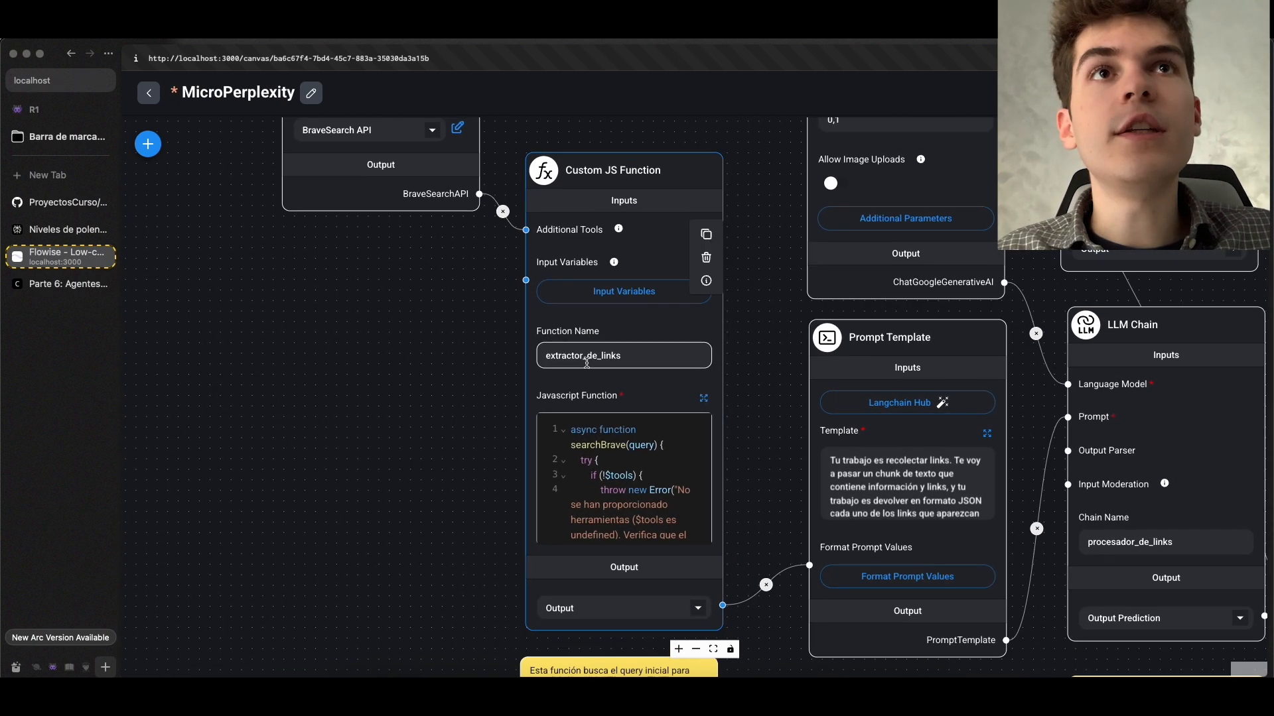
{"action": "left_click", "coordinate": [617, 301]}
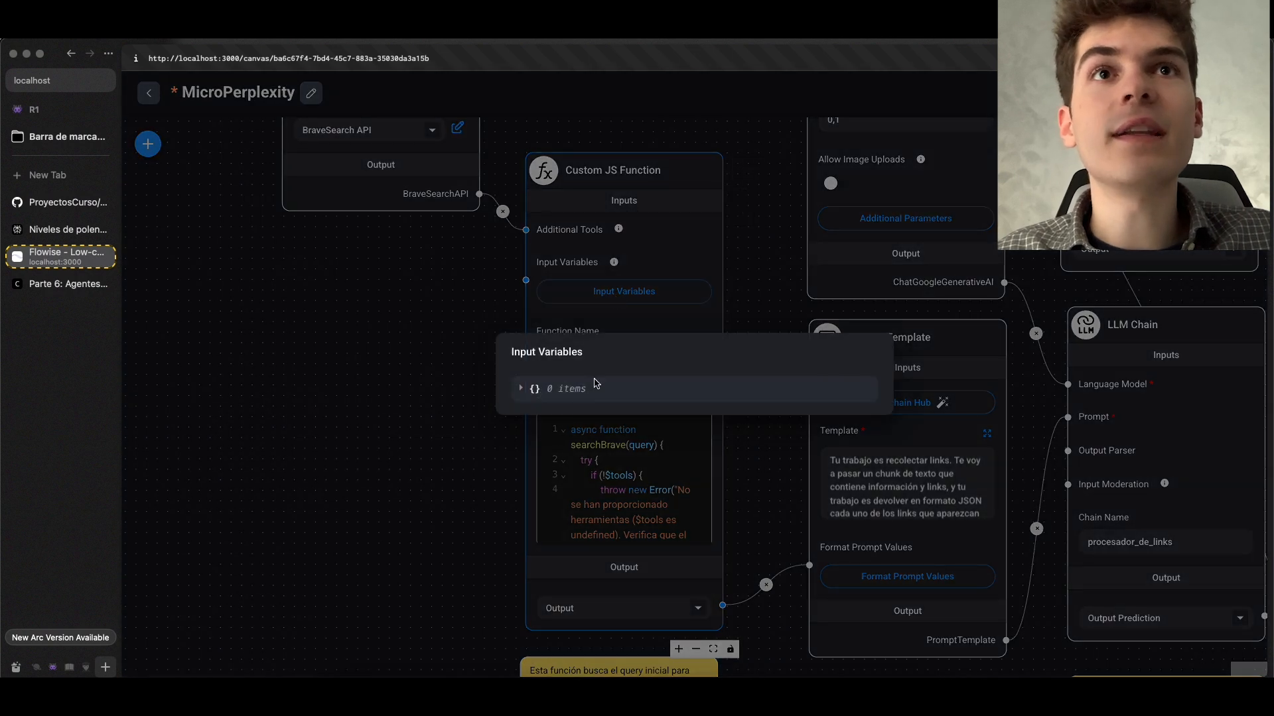
{"action": "left_click", "coordinate": [639, 424]}
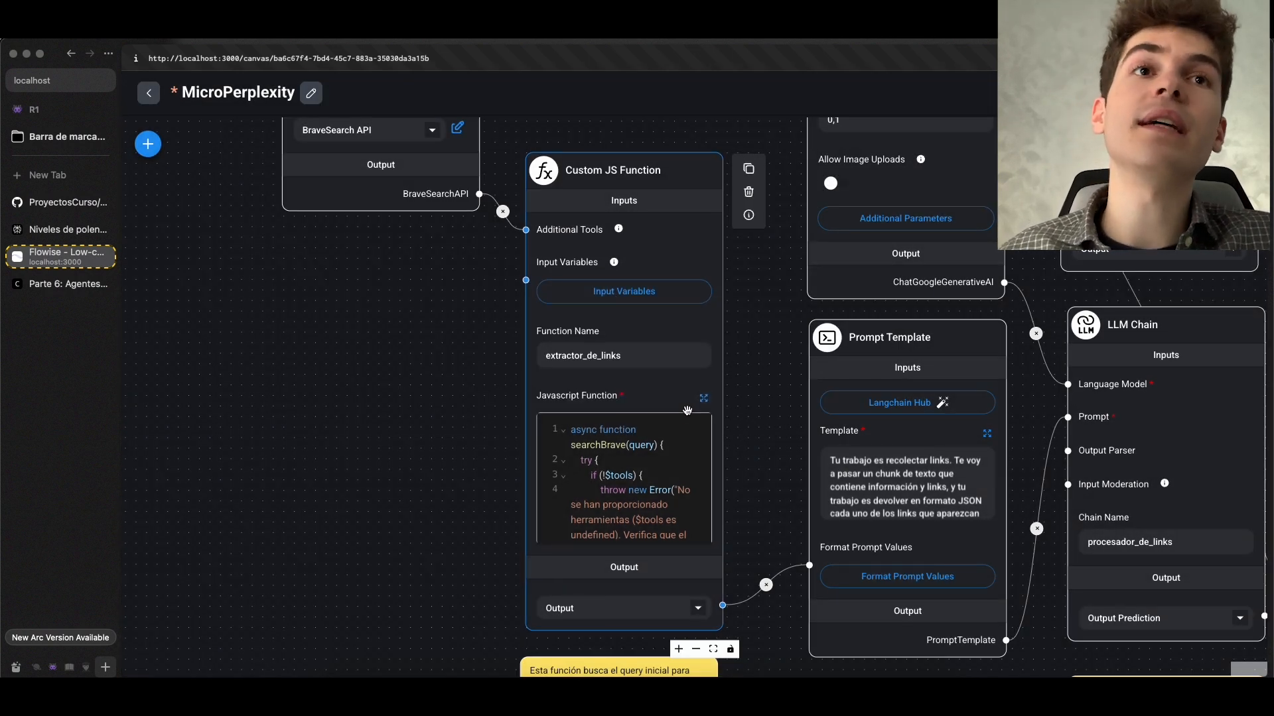
Highlight the $flow.input variable in the course notes' list of default variables
{"action": "left_click", "coordinate": [59, 284]}
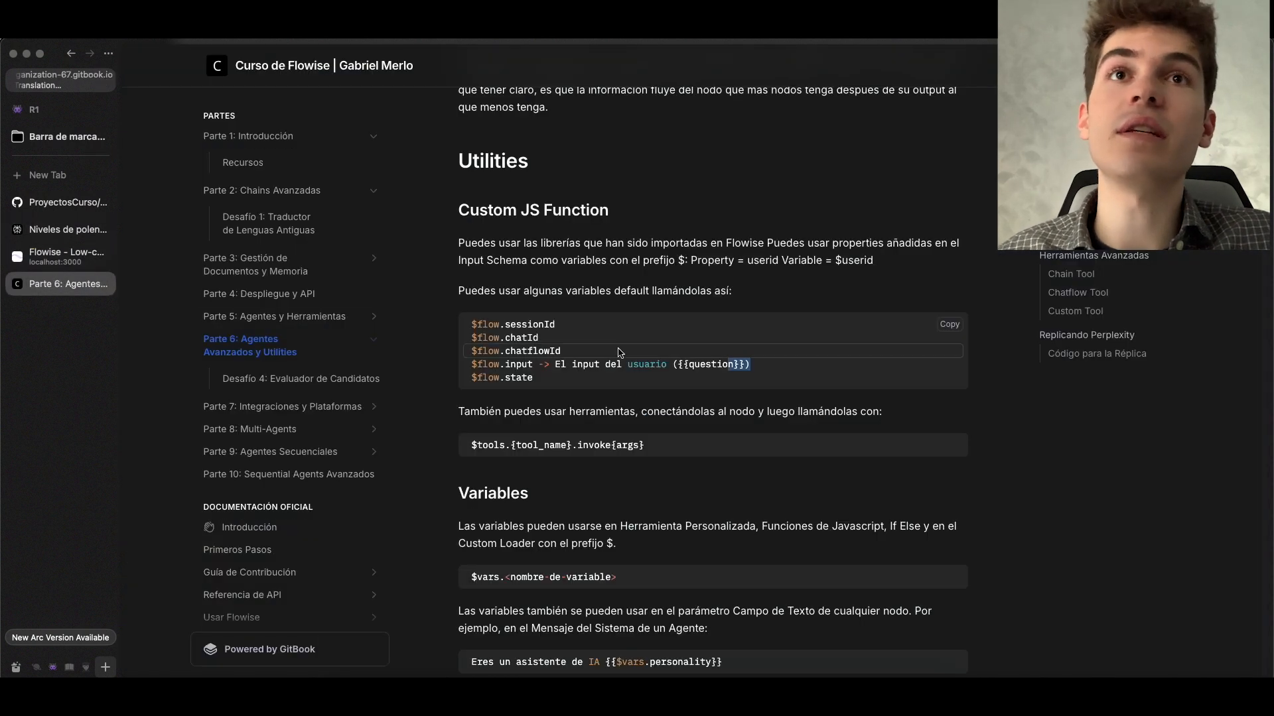
{"action": "left_click_drag", "start_coordinate": [471, 364], "coordinate": [540, 364]}
{"action": "left_click", "coordinate": [629, 356]}
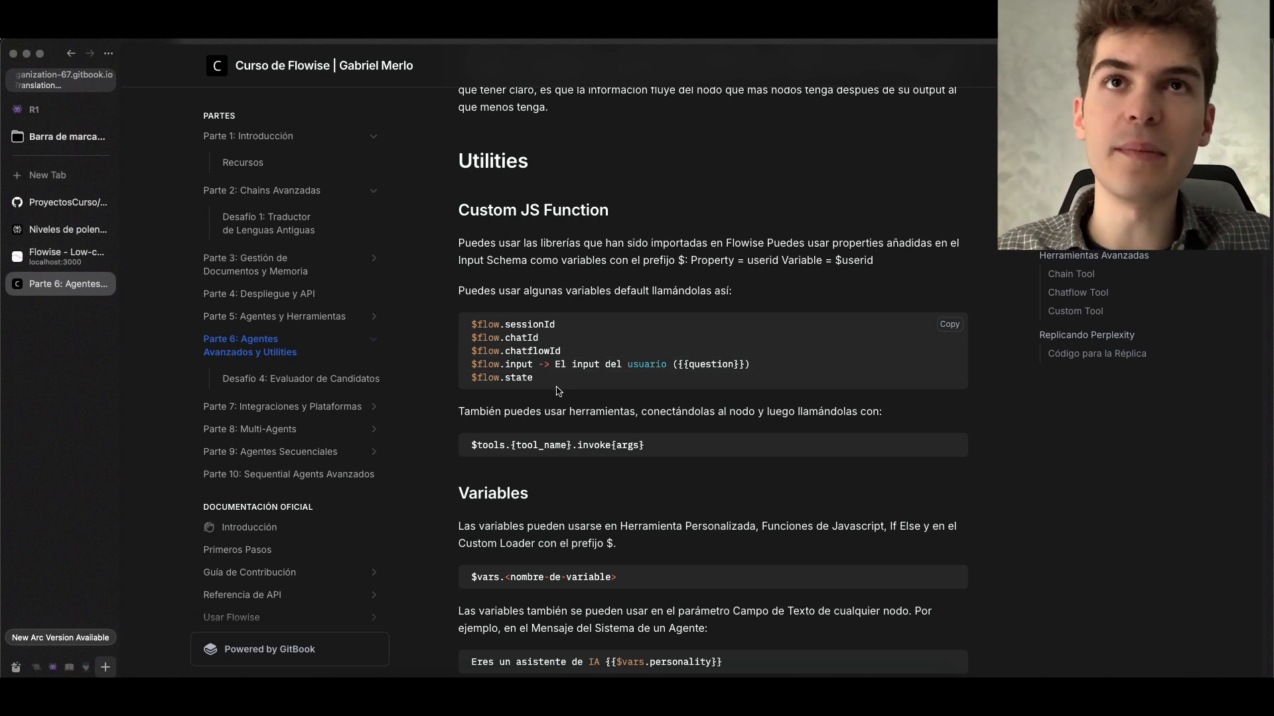
Return to MicroPerplexity and examine how the BraveSearch API node connects to the Custom JS Function's Additional Tools input
{"action": "key", "text": "ctrl+Tab"}
{"action": "scroll", "coordinate": [703, 370], "scroll_direction": "up", "scroll_amount": 2}
{"action": "scroll", "coordinate": [702, 369], "scroll_direction": "up", "scroll_amount": 1}
{"action": "left_click_drag", "start_coordinate": [481, 448], "coordinate": [374, 454]}
{"action": "scroll", "coordinate": [377, 454], "scroll_direction": "down", "scroll_amount": 1}
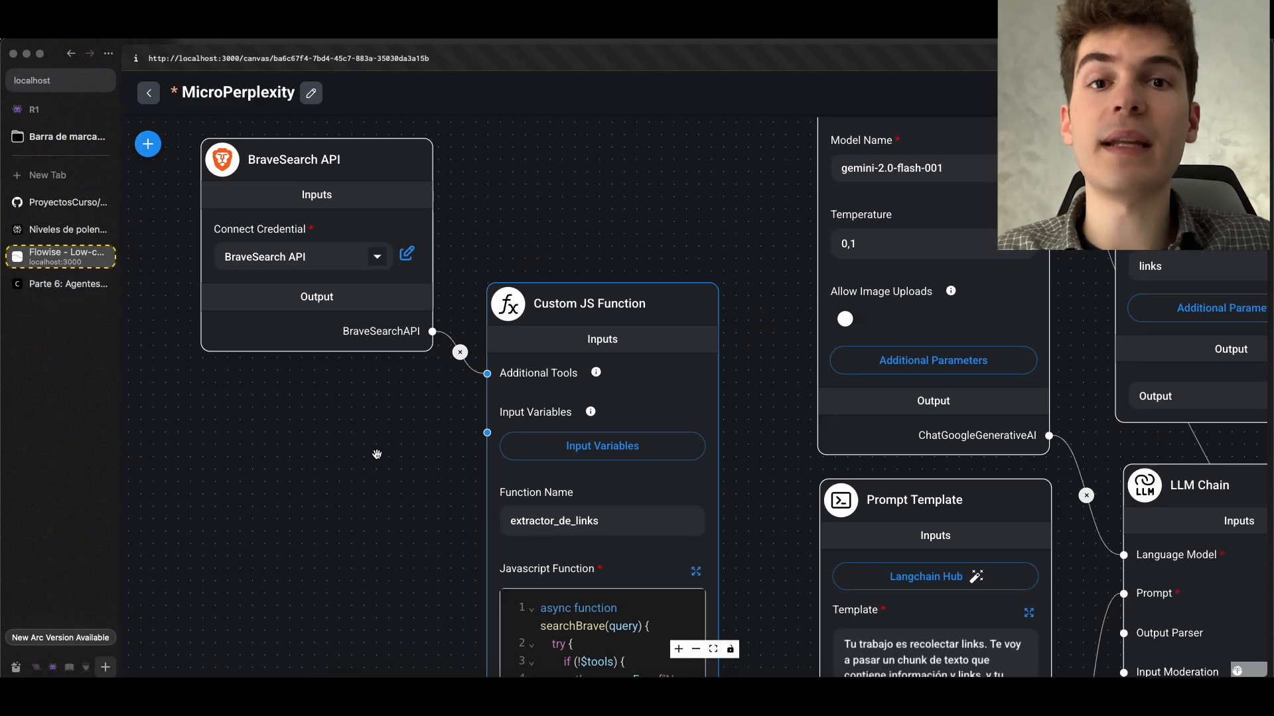
{"action": "scroll", "coordinate": [376, 455], "scroll_direction": "down", "scroll_amount": 4}
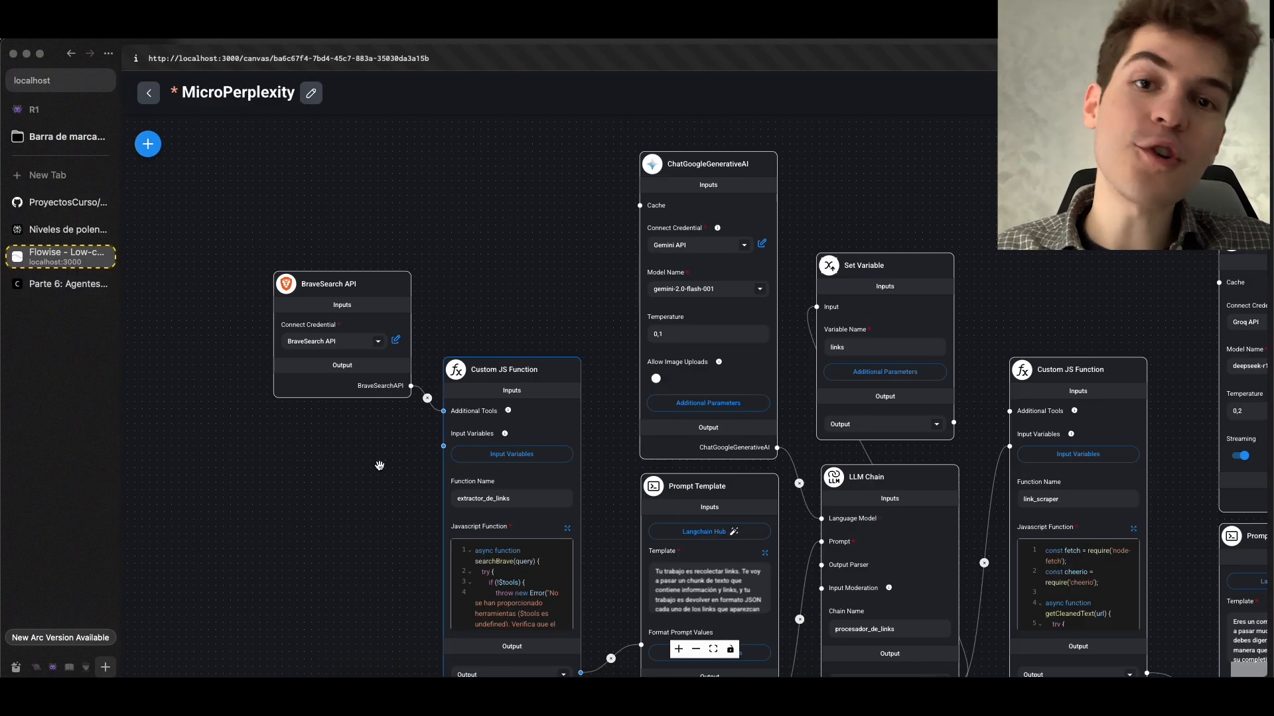
{"action": "scroll", "coordinate": [383, 465], "scroll_direction": "up", "scroll_amount": 2}
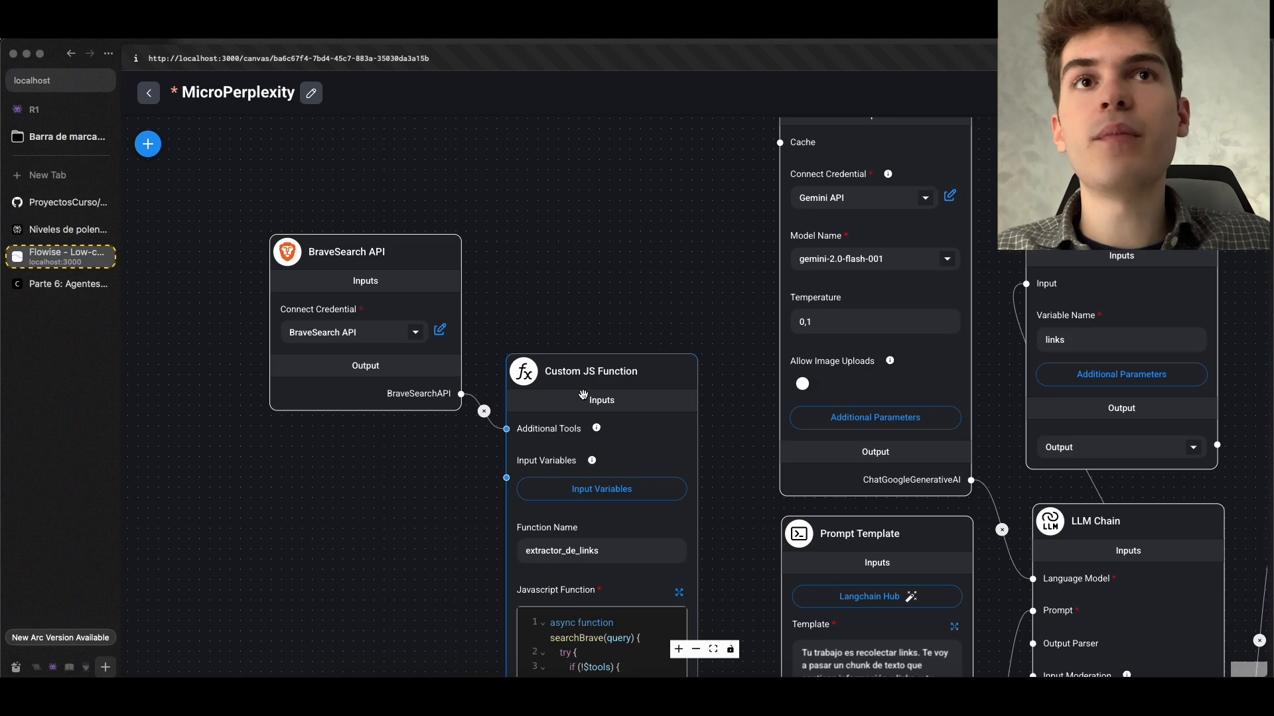
{"action": "mouse_move", "coordinate": [597, 428]}
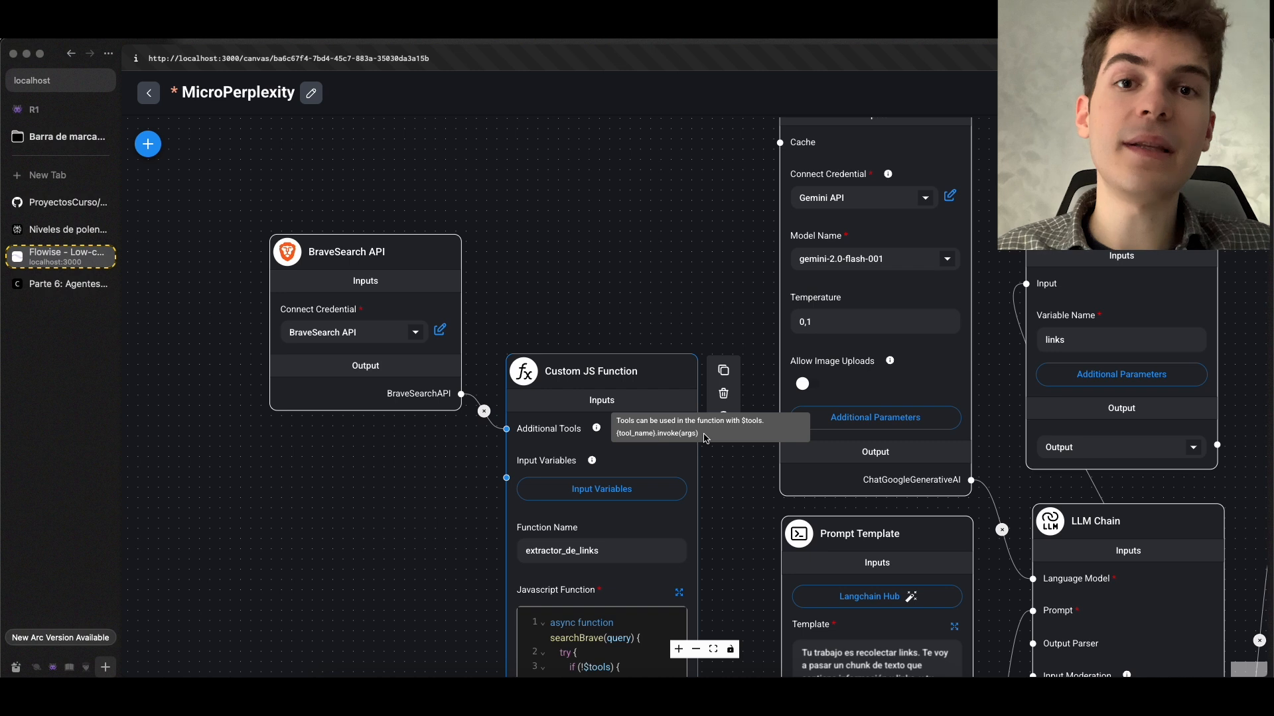
Expand the extractor_de_links JavaScript code, highlight searchBrave's query parameter, and save the chatflow
{"action": "left_click", "coordinate": [680, 593]}
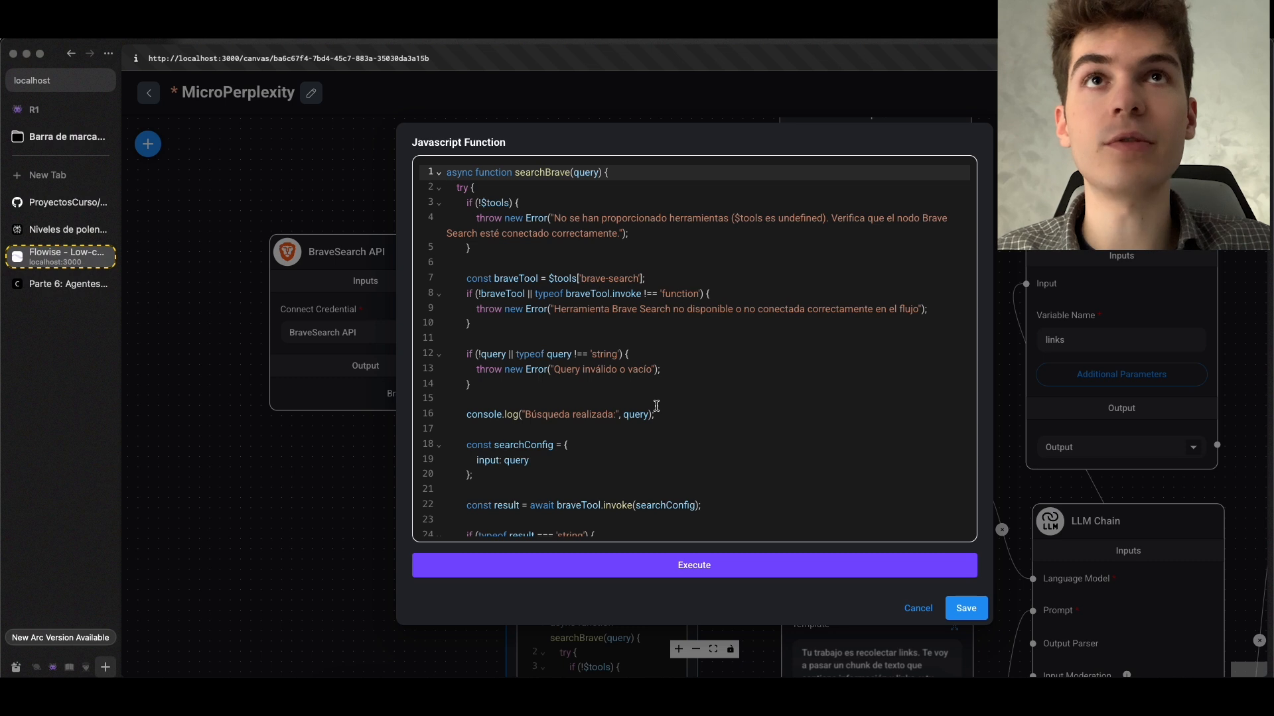
{"action": "double_click", "coordinate": [587, 173]}
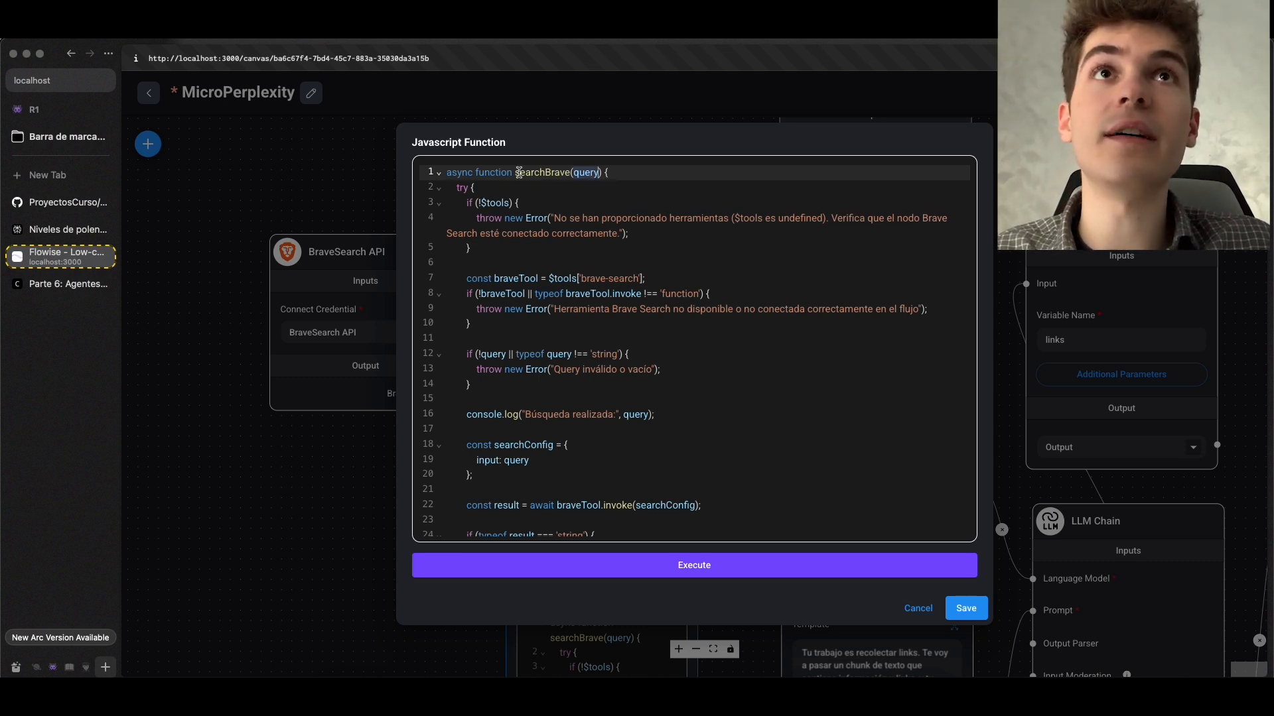
{"action": "left_click", "coordinate": [599, 188]}
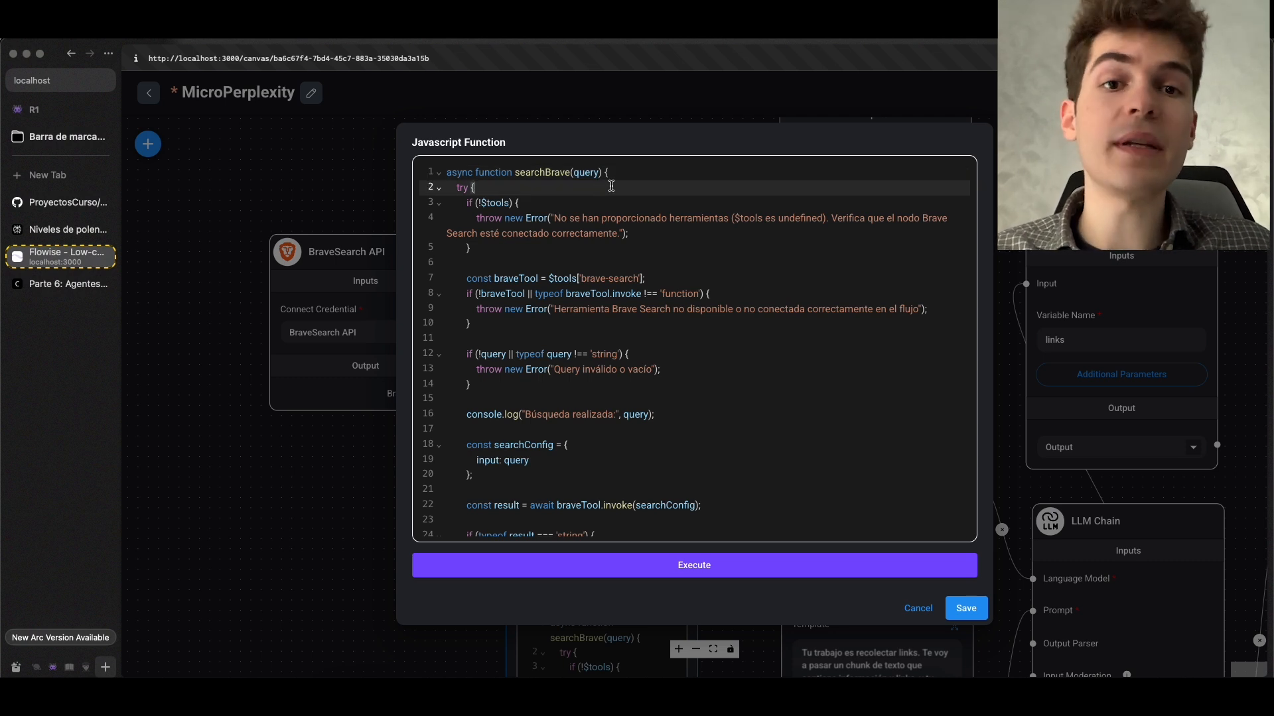
{"action": "key", "text": "super+s"}
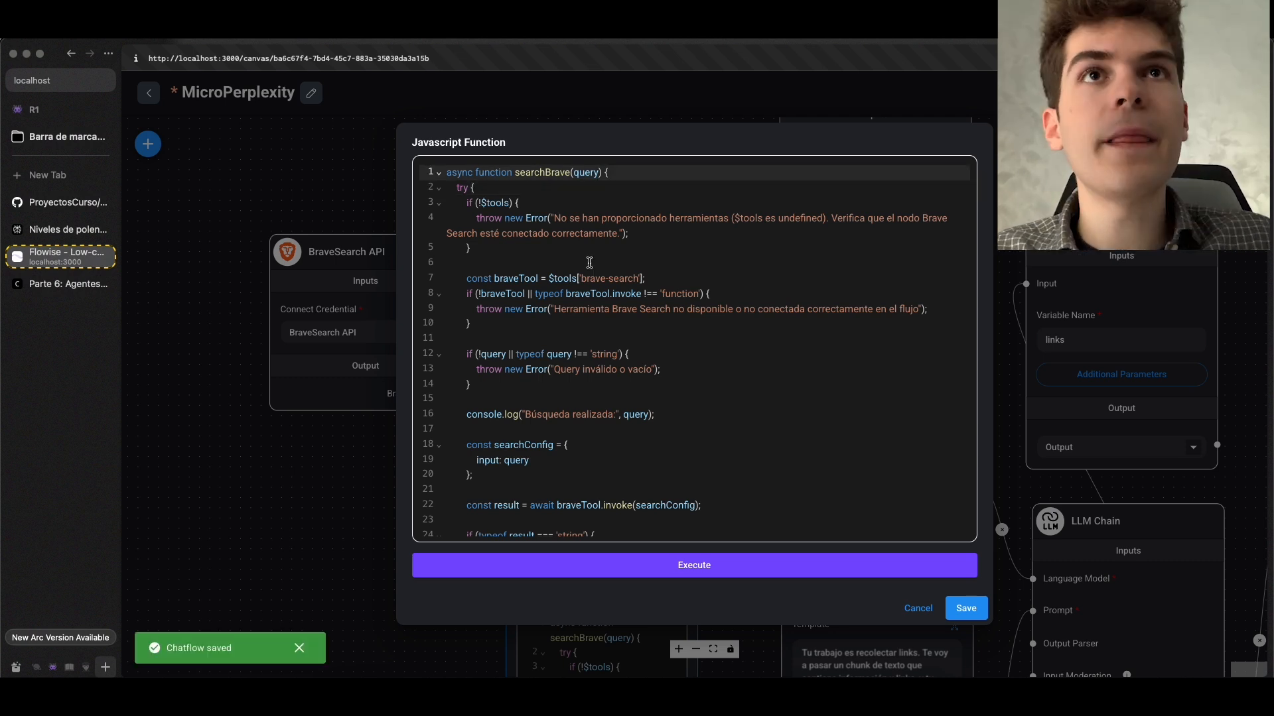
Highlight the $tools reference assigned to the braveTool constant and save the MicroPerplexity chatflow
{"action": "left_click", "coordinate": [554, 276]}
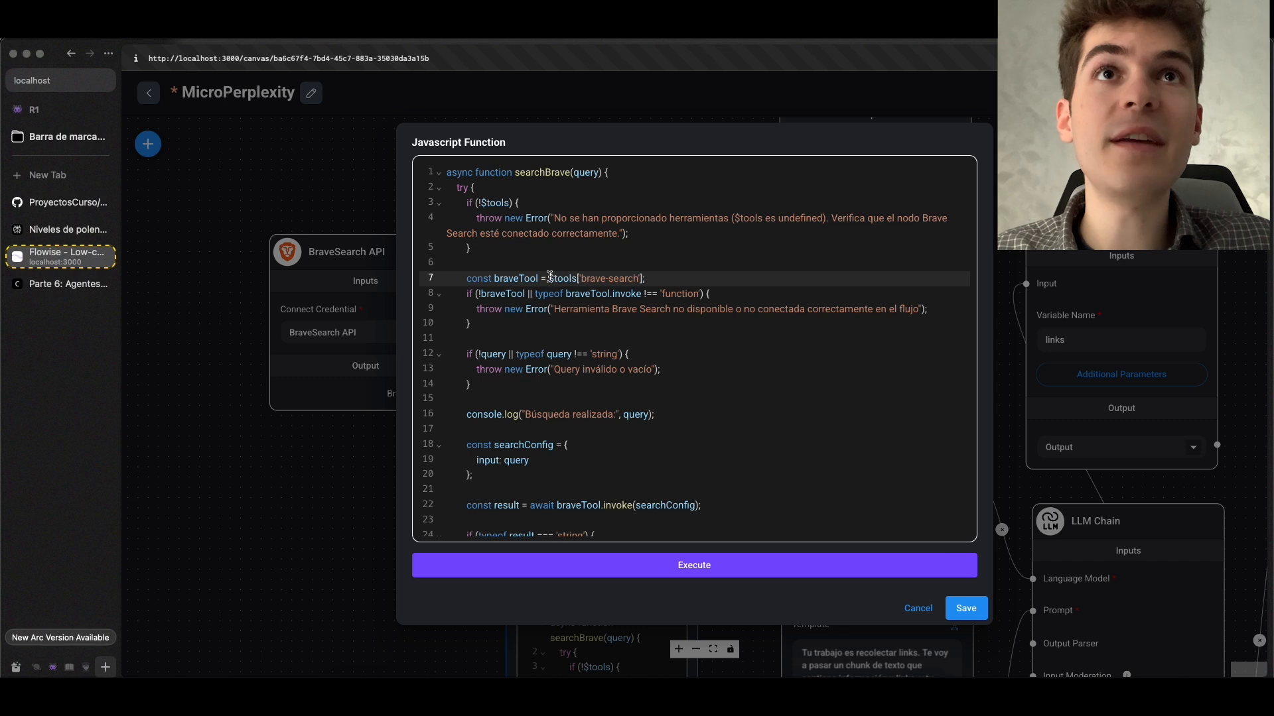
{"action": "left_click_drag", "start_coordinate": [551, 278], "coordinate": [590, 278]}
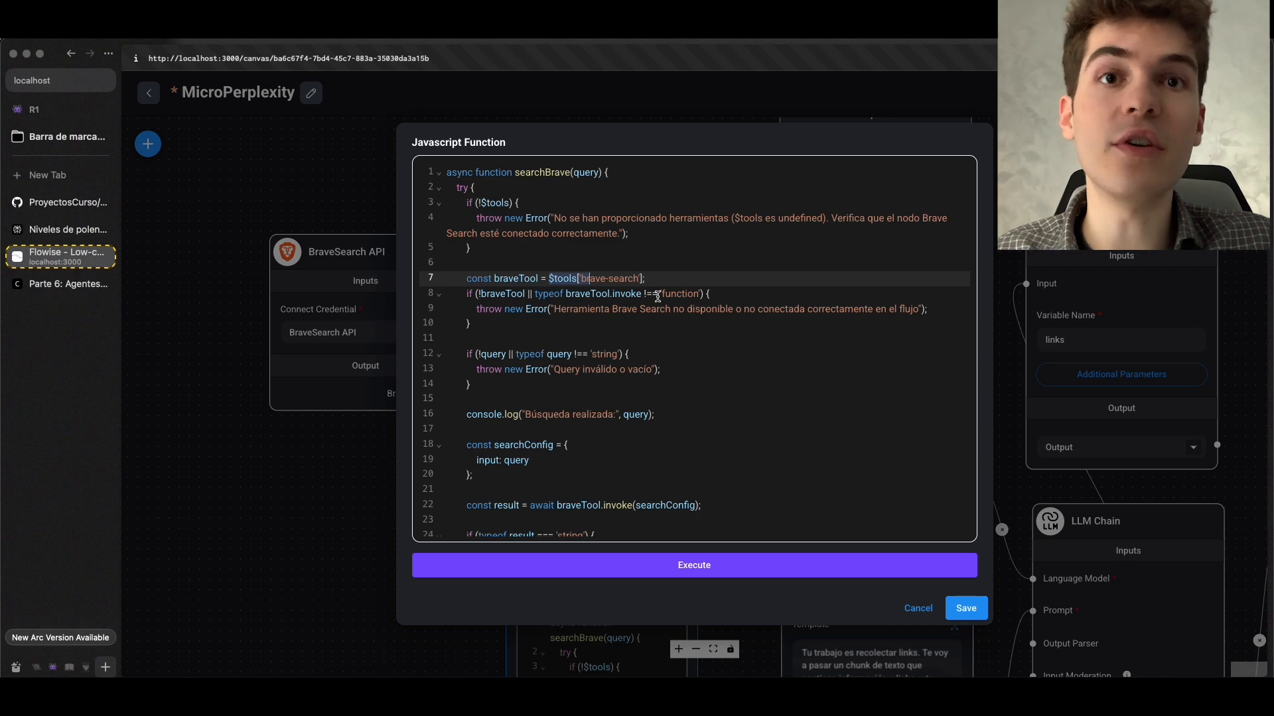
{"action": "key", "text": "super+s"}
Go back to the chatflows list and open the Agente Buscador chatflow
{"action": "left_click", "coordinate": [149, 93]}
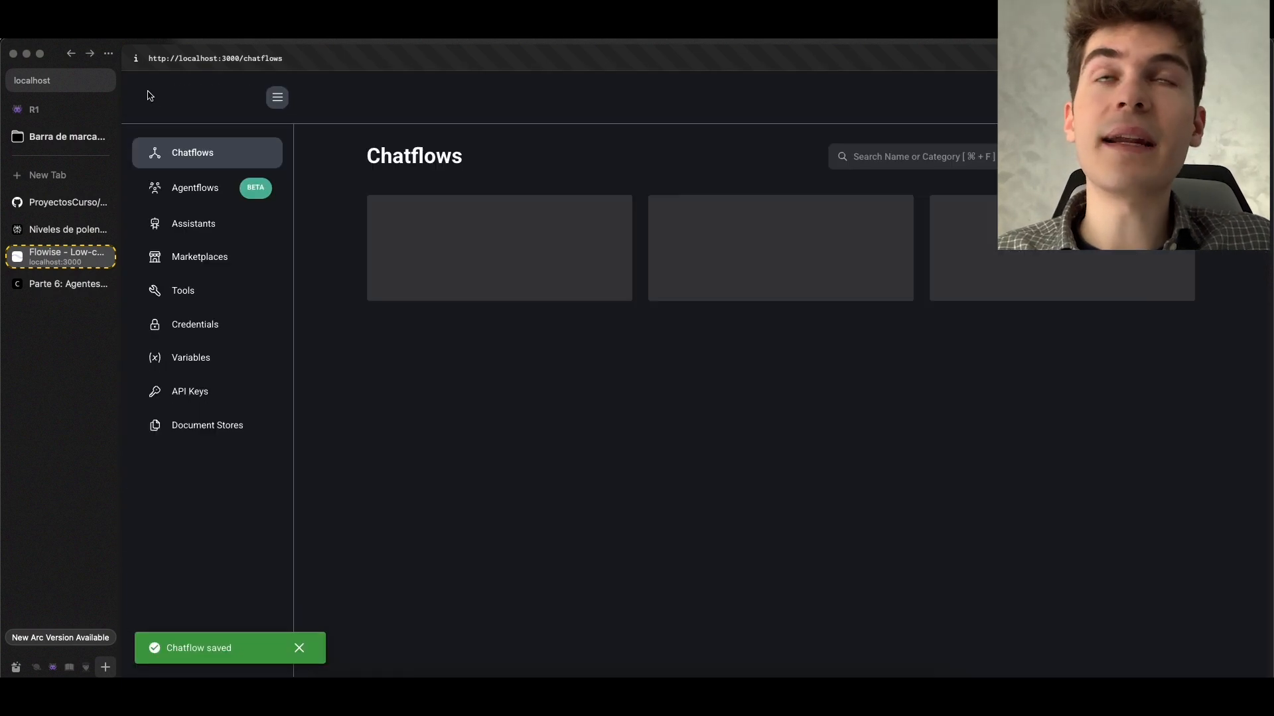
{"action": "scroll", "coordinate": [690, 396], "scroll_direction": "down", "scroll_amount": 15}
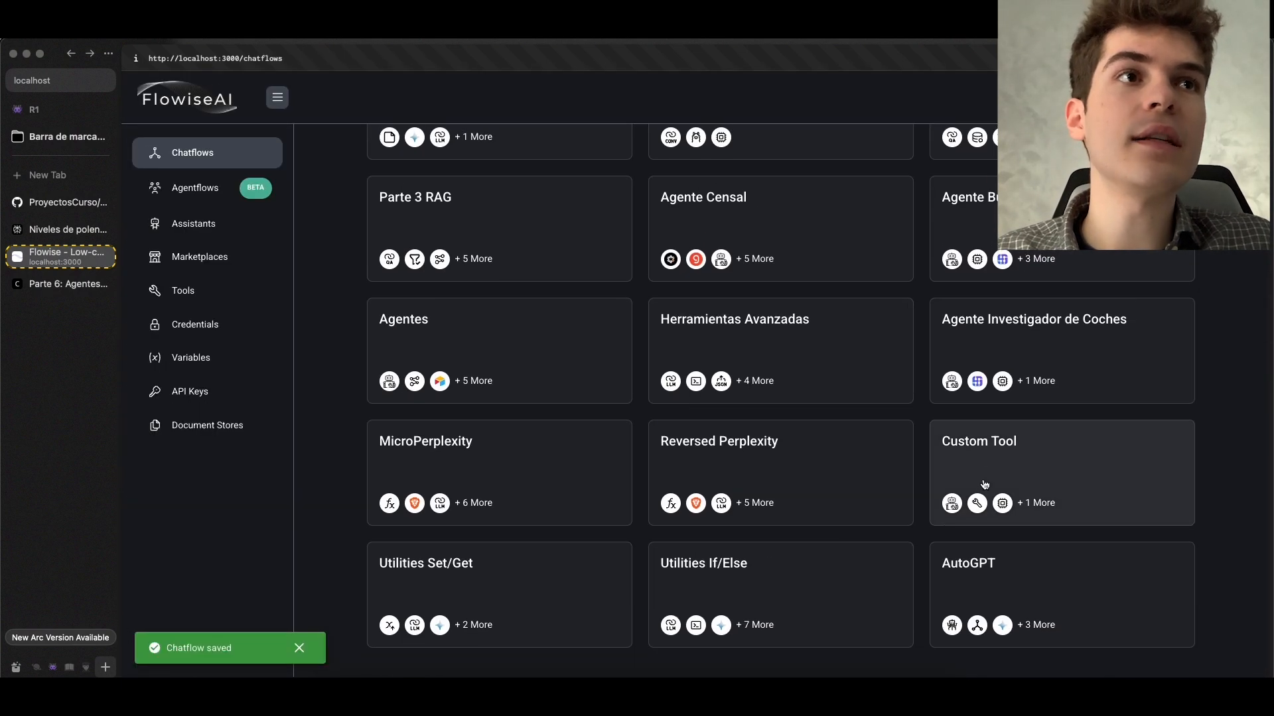
{"action": "left_click", "coordinate": [1006, 346]}
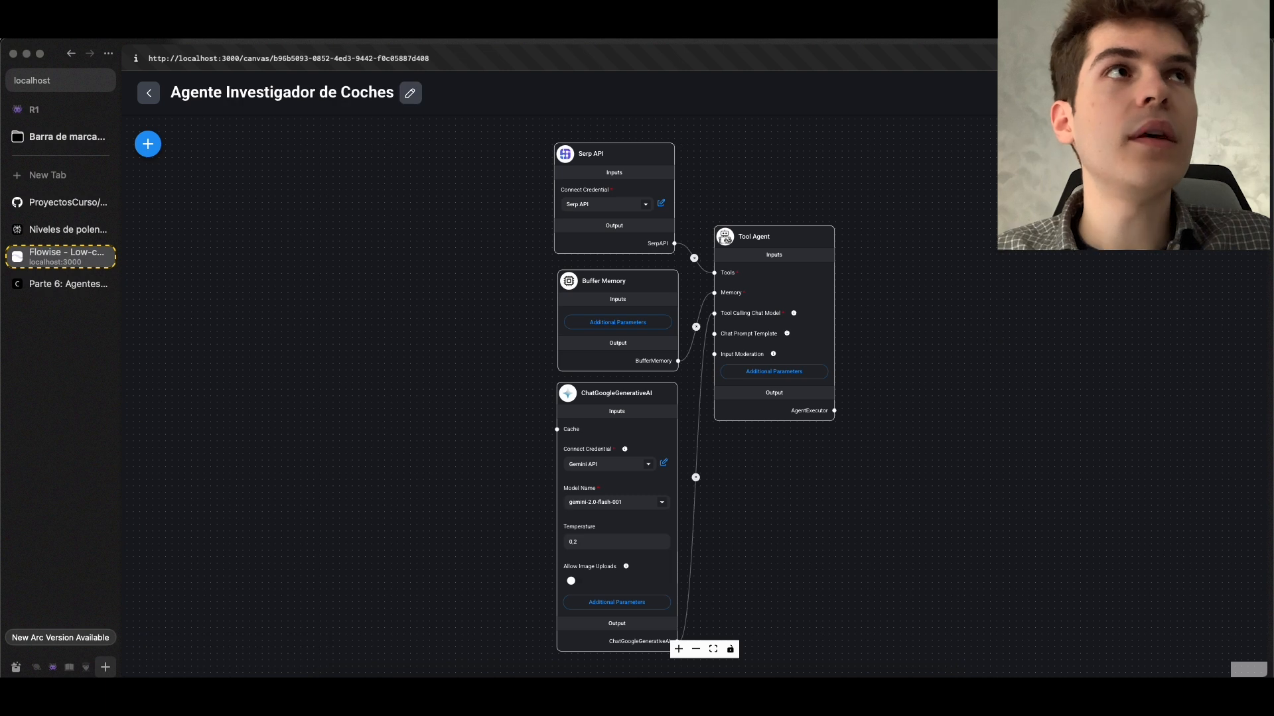
{"action": "left_click", "coordinate": [149, 94]}
{"action": "scroll", "coordinate": [741, 351], "scroll_direction": "down", "scroll_amount": 12}
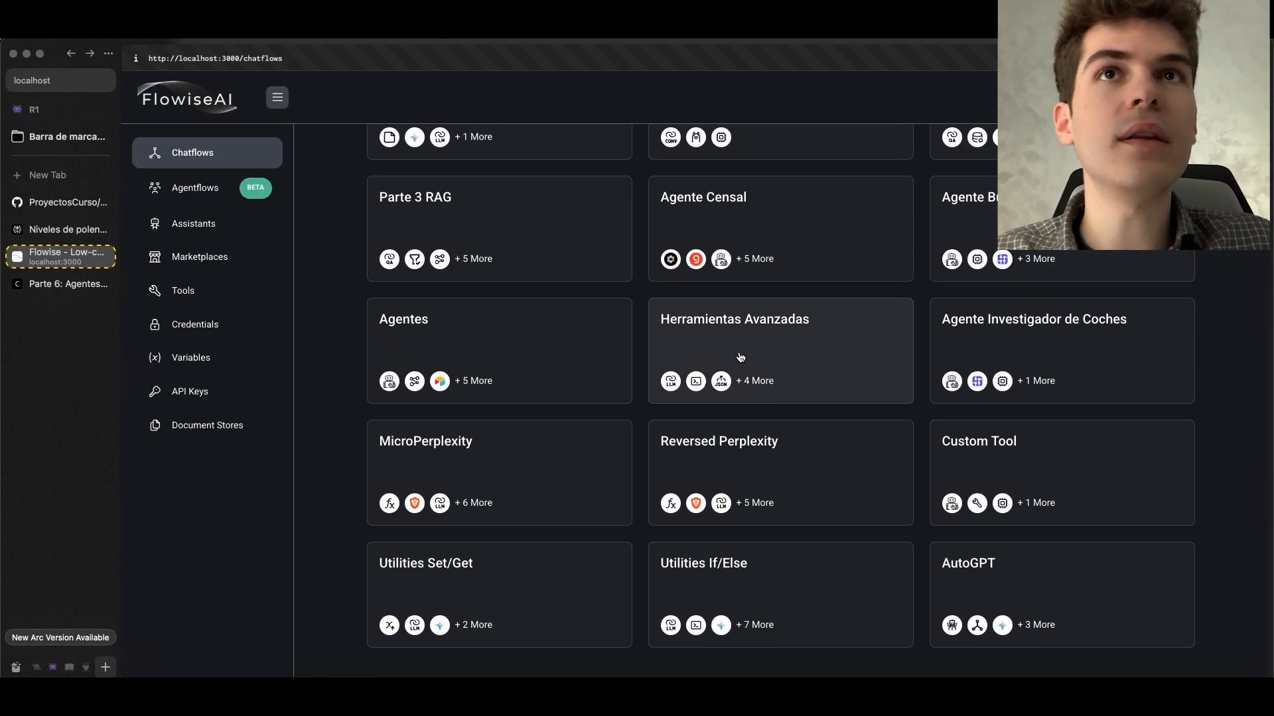
{"action": "scroll", "coordinate": [739, 358], "scroll_direction": "up", "scroll_amount": 1}
{"action": "scroll", "coordinate": [740, 357], "scroll_direction": "up", "scroll_amount": 1}
{"action": "left_click", "coordinate": [946, 321]}
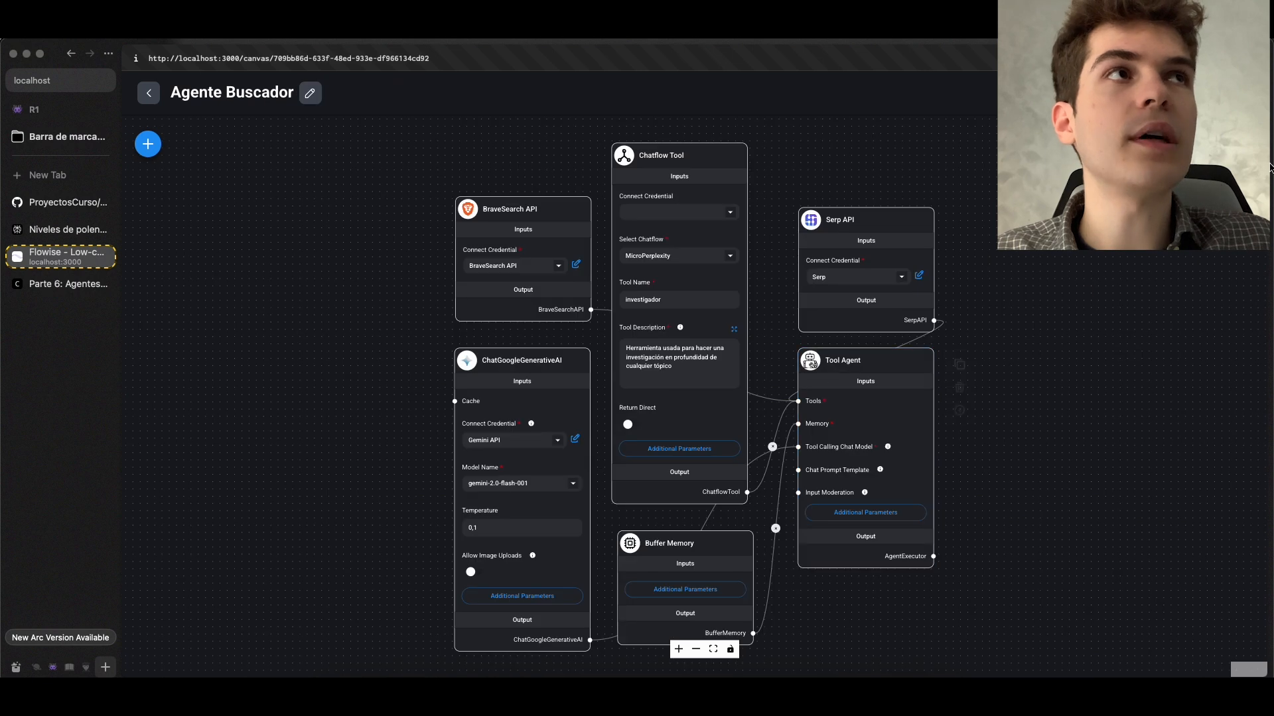
Look up the name of the tool used for the Geoffrey Hinton reply in Agente Buscador's chat
{"action": "scroll", "coordinate": [1109, 313], "scroll_direction": "up", "scroll_amount": 15}
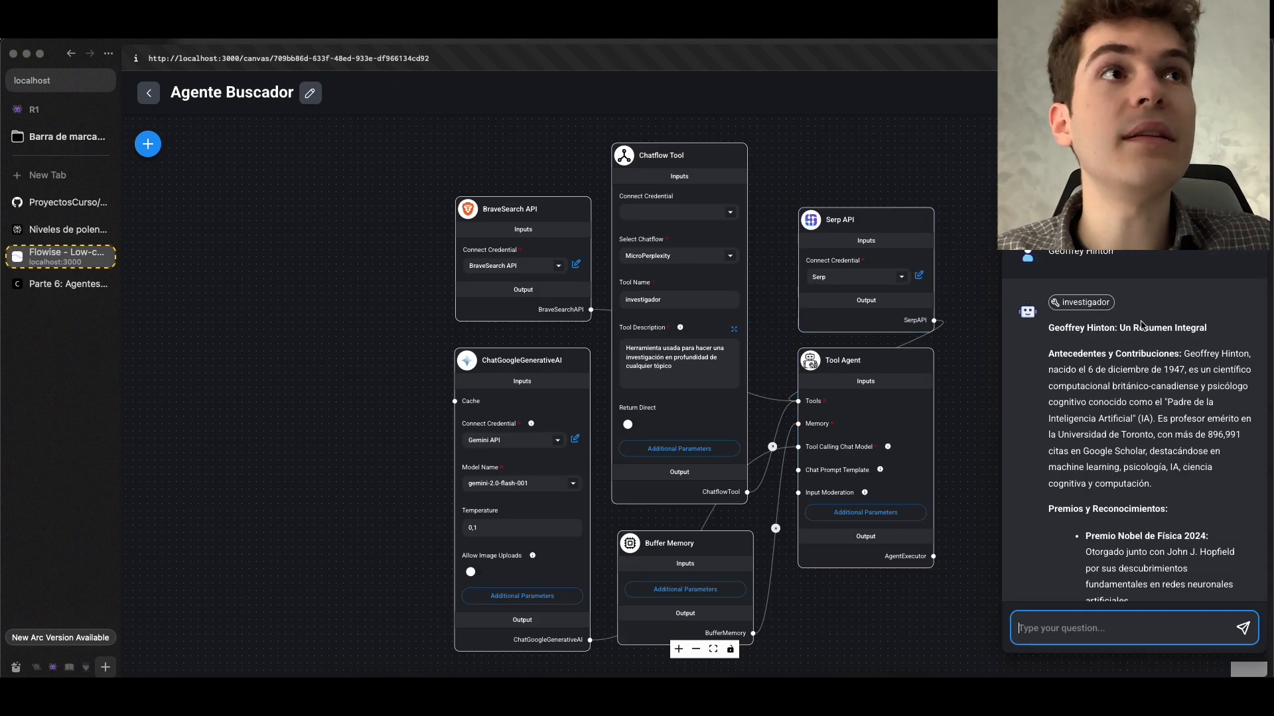
{"action": "left_click_drag", "start_coordinate": [948, 325], "coordinate": [793, 324]}
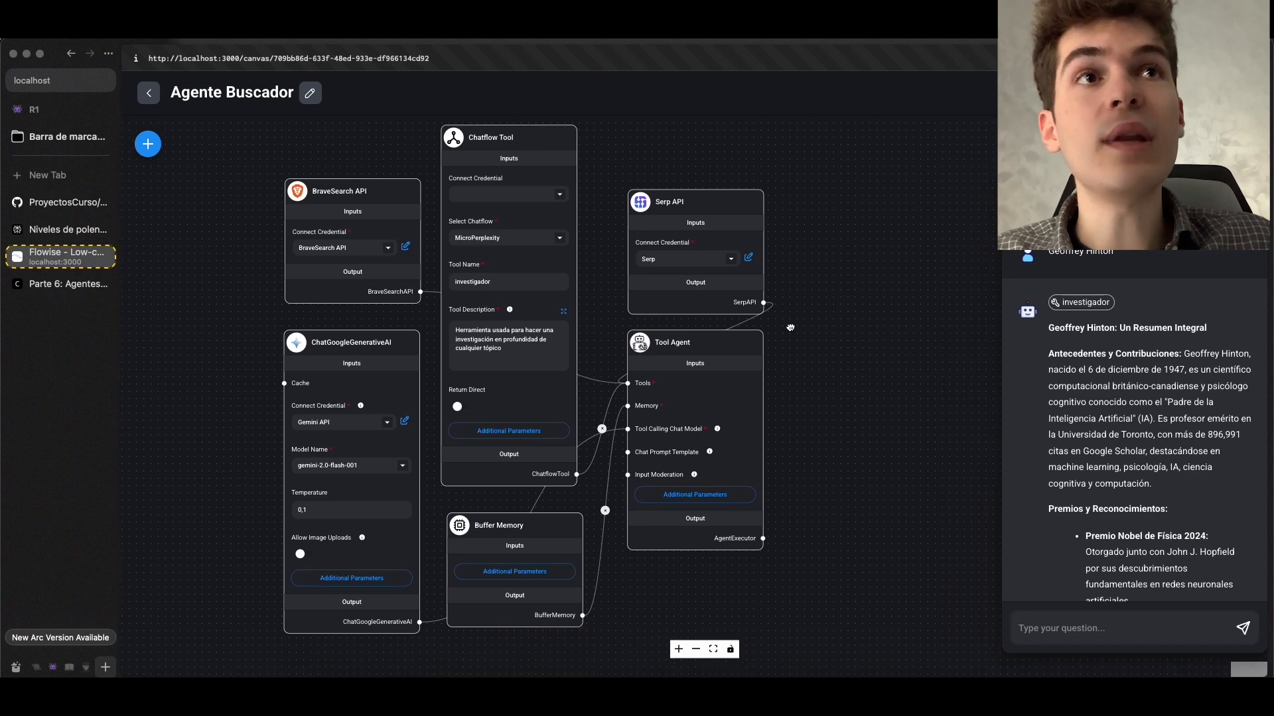
{"action": "scroll", "coordinate": [793, 324], "scroll_direction": "up", "scroll_amount": 2}
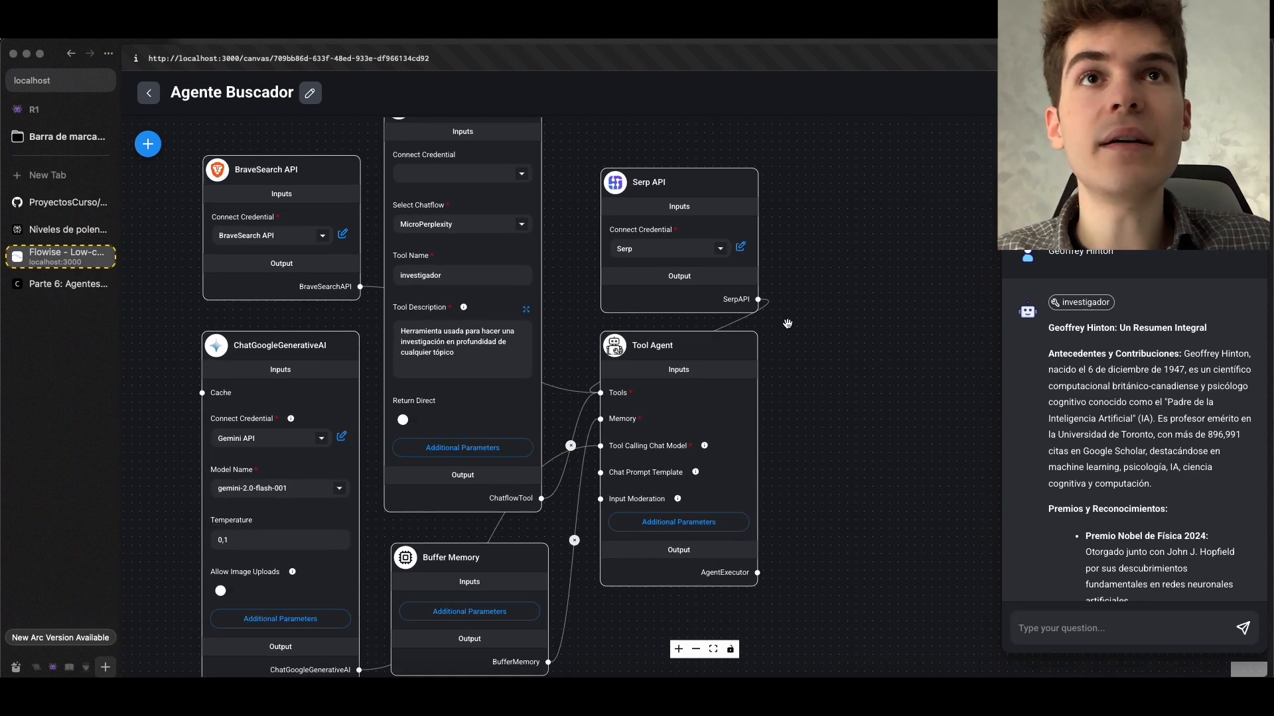
{"action": "left_click", "coordinate": [1086, 304]}
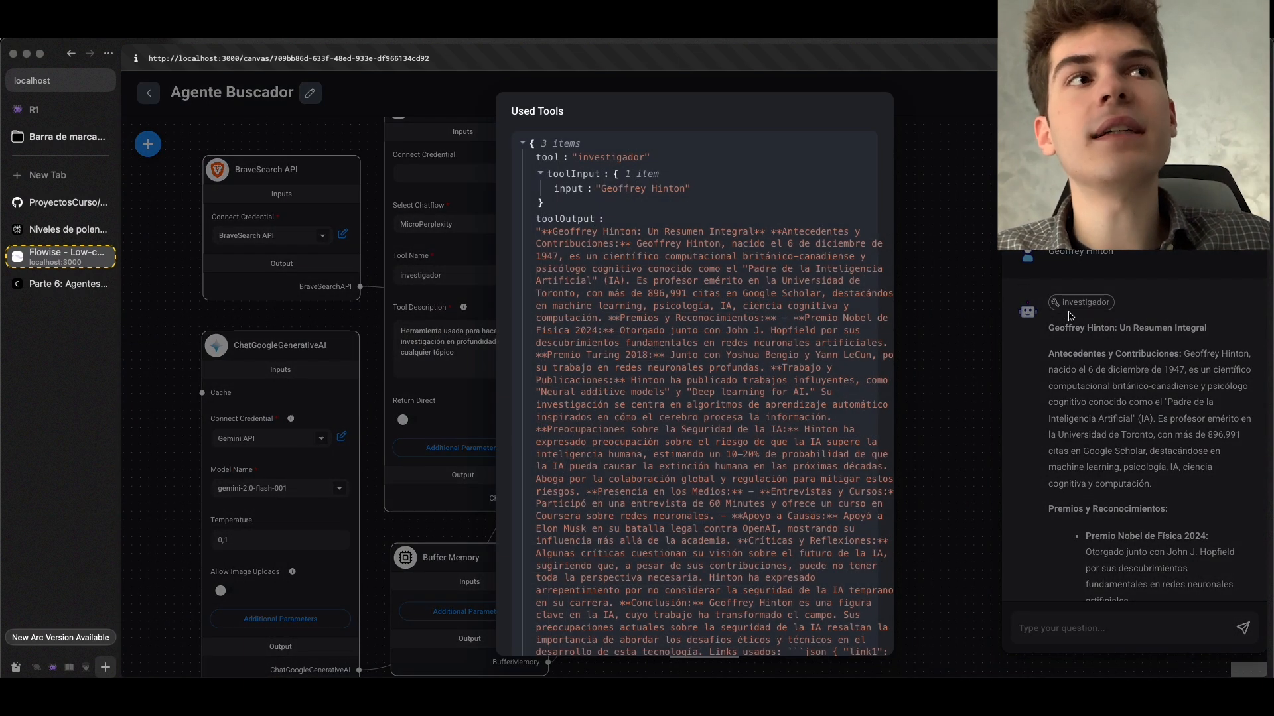
{"action": "double_click", "coordinate": [611, 158]}
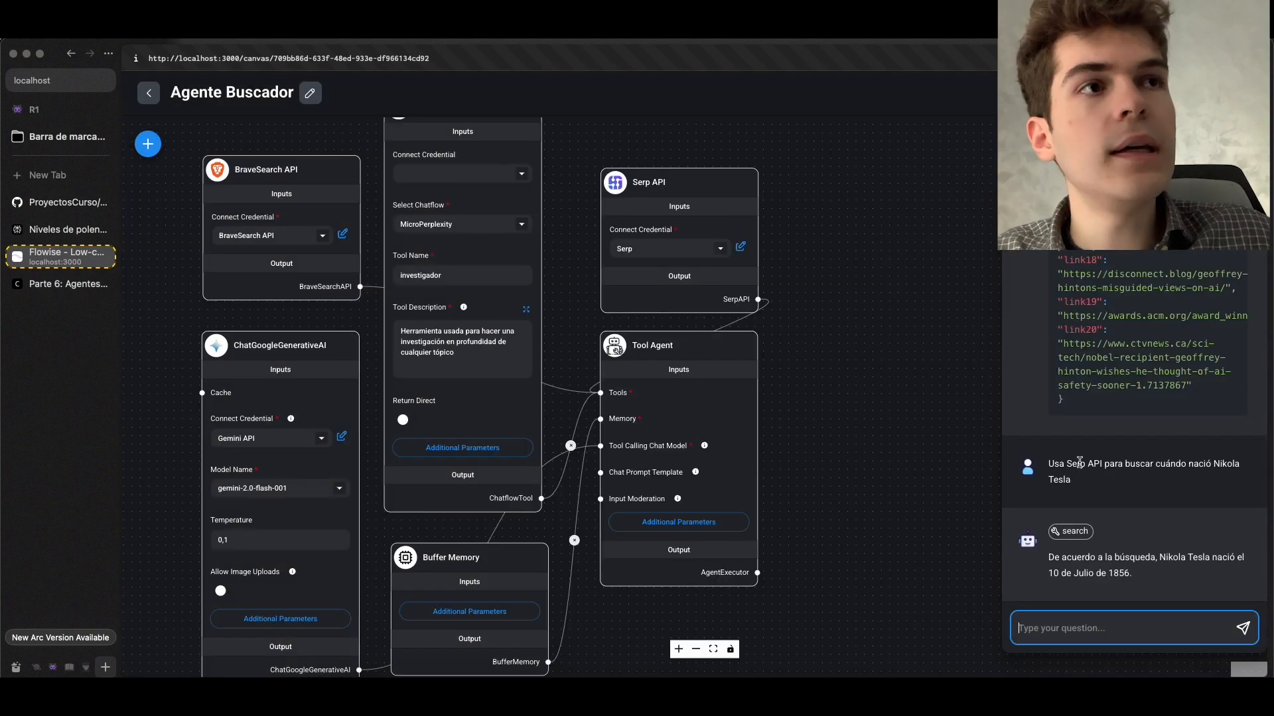
Examine which tool name the agent used for the Nikola Tesla question, and compare it with the Serp API node
{"action": "left_click_drag", "start_coordinate": [1086, 490], "coordinate": [1056, 466]}
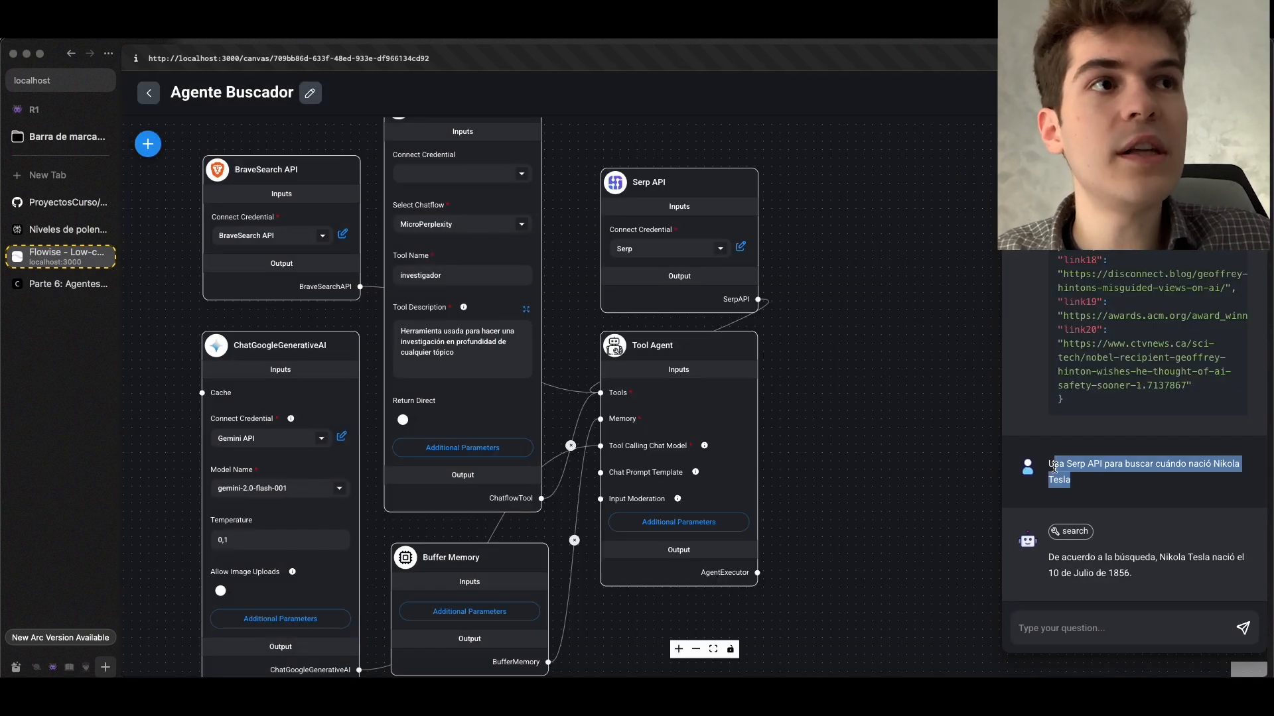
{"action": "left_click", "coordinate": [1079, 461]}
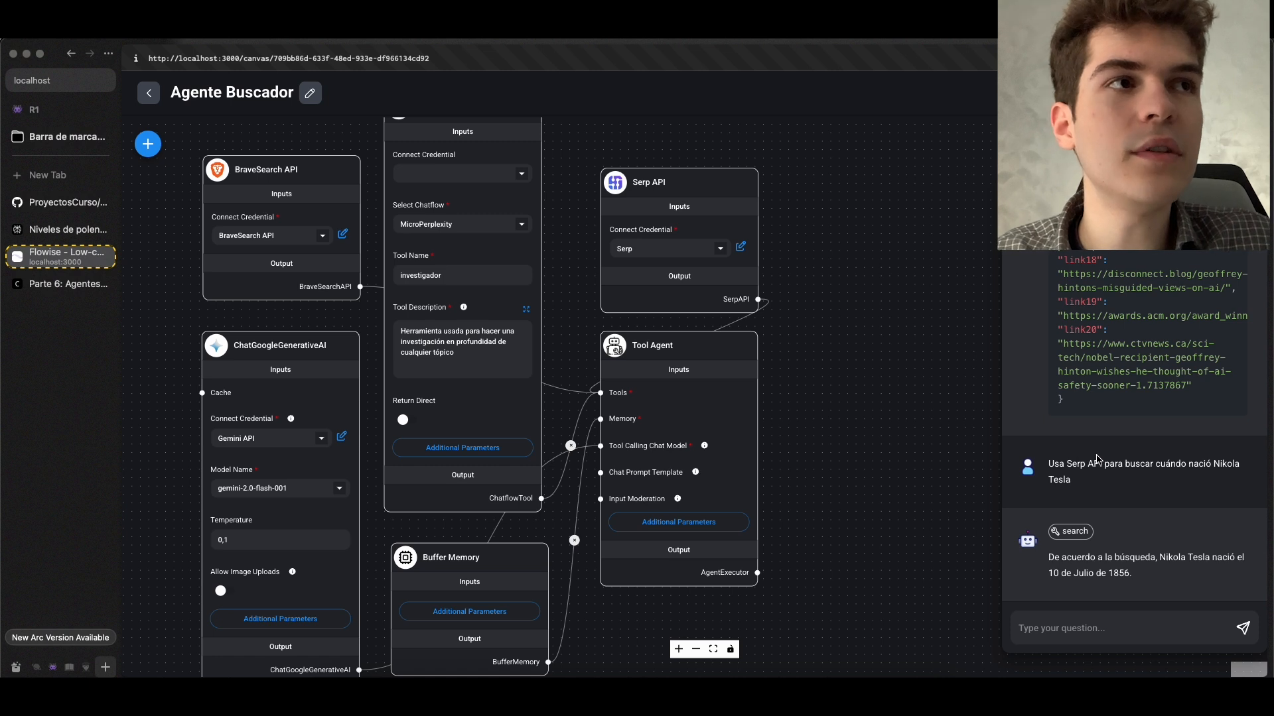
{"action": "left_click", "coordinate": [1076, 533]}
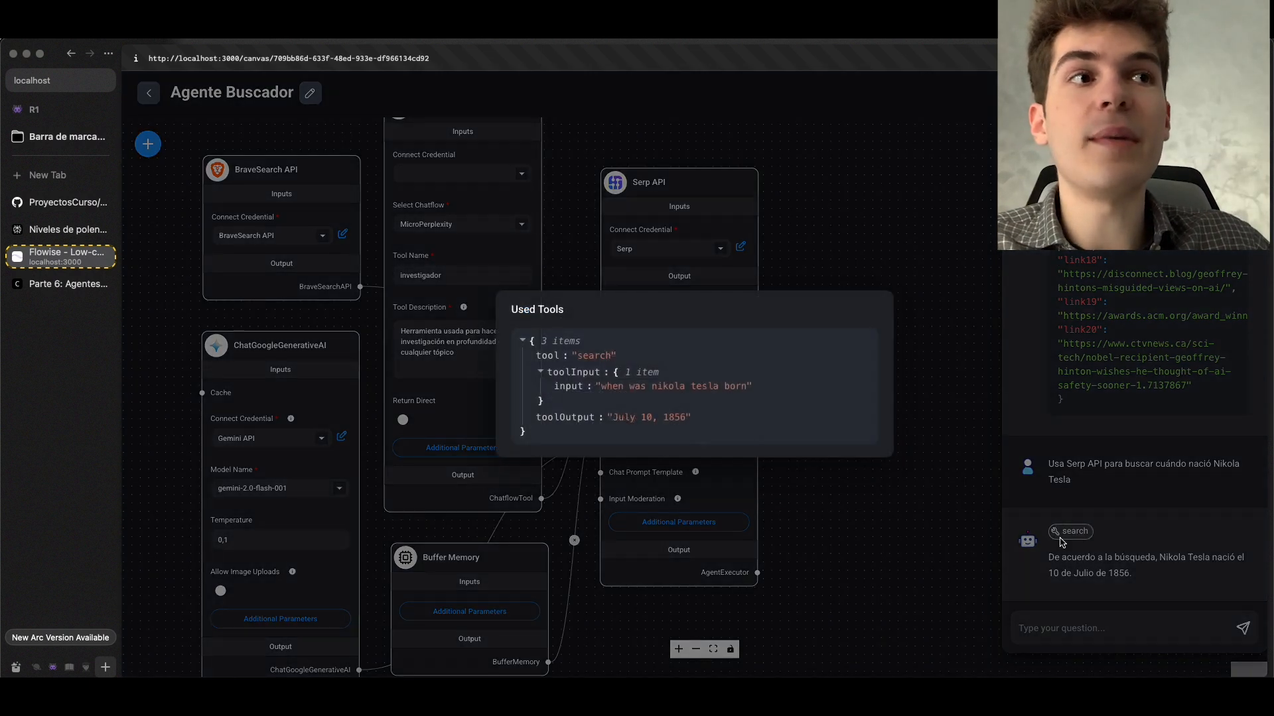
{"action": "double_click", "coordinate": [603, 357]}
{"action": "left_click", "coordinate": [659, 237]}
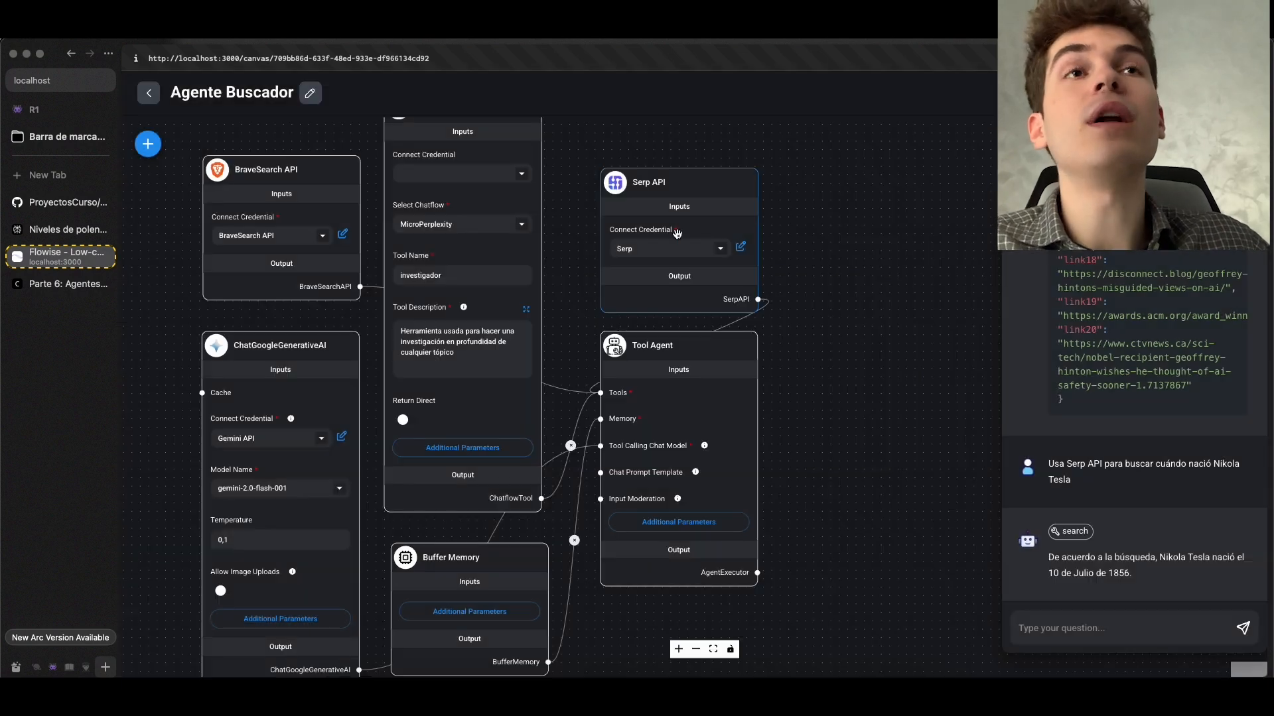
{"action": "left_click_drag", "start_coordinate": [688, 124], "coordinate": [630, 359]}
{"action": "scroll", "coordinate": [634, 350], "scroll_direction": "up", "scroll_amount": 2}
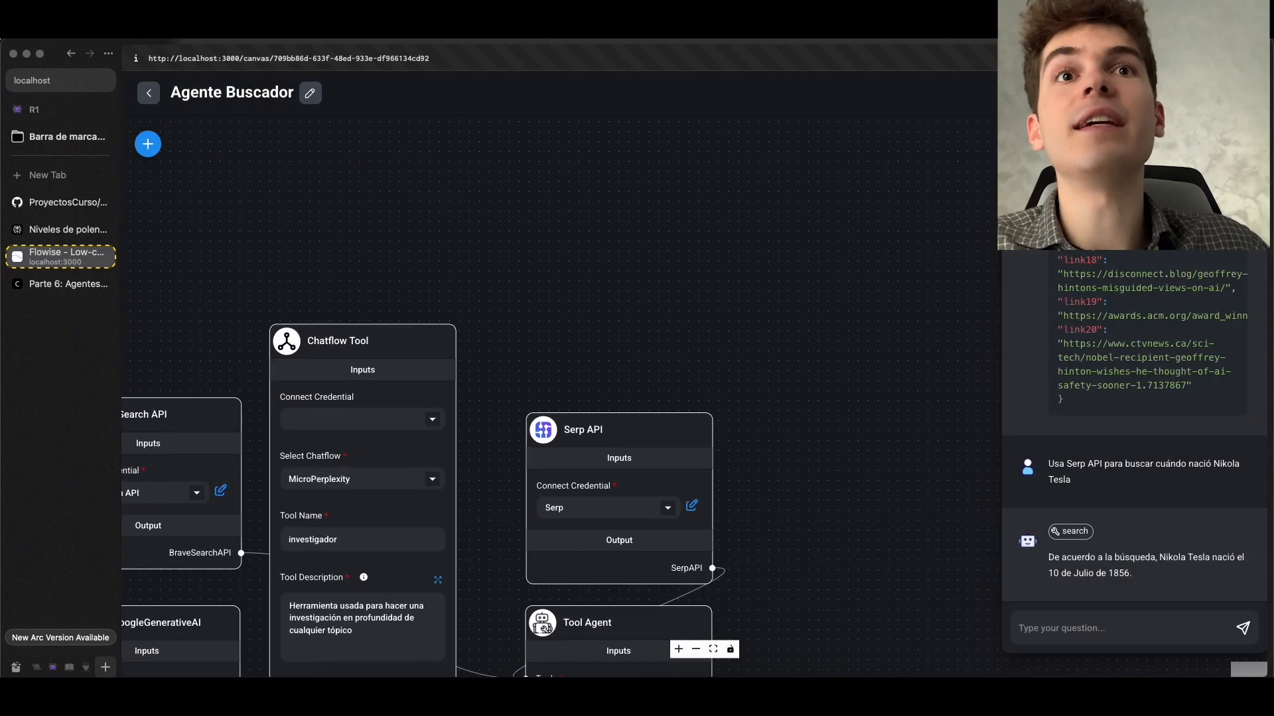
Open the used-tool details of the Nikola Tesla reply and highlight the tool name
{"action": "scroll", "coordinate": [632, 377], "scroll_direction": "down", "scroll_amount": 2}
{"action": "scroll", "coordinate": [631, 377], "scroll_direction": "down", "scroll_amount": 3}
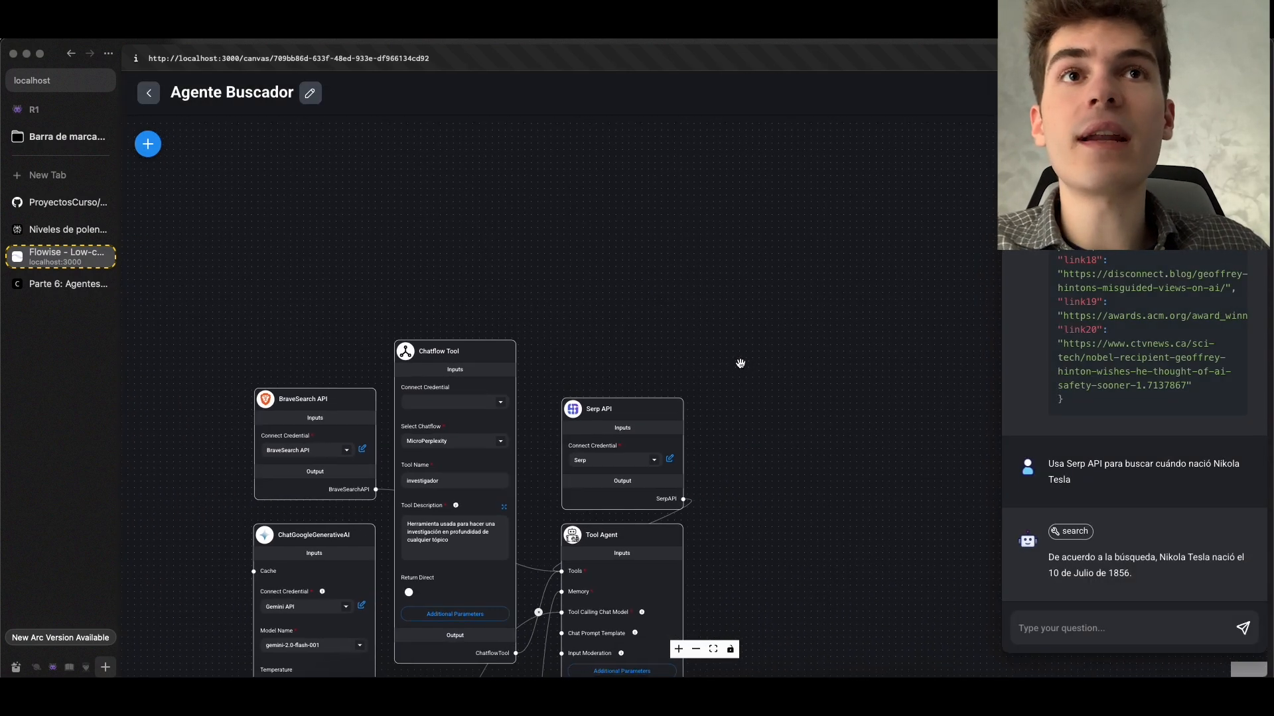
{"action": "mouse_move", "coordinate": [572, 327]}
{"action": "left_click", "coordinate": [489, 320]}
{"action": "scroll", "coordinate": [490, 319], "scroll_direction": "up", "scroll_amount": 5}
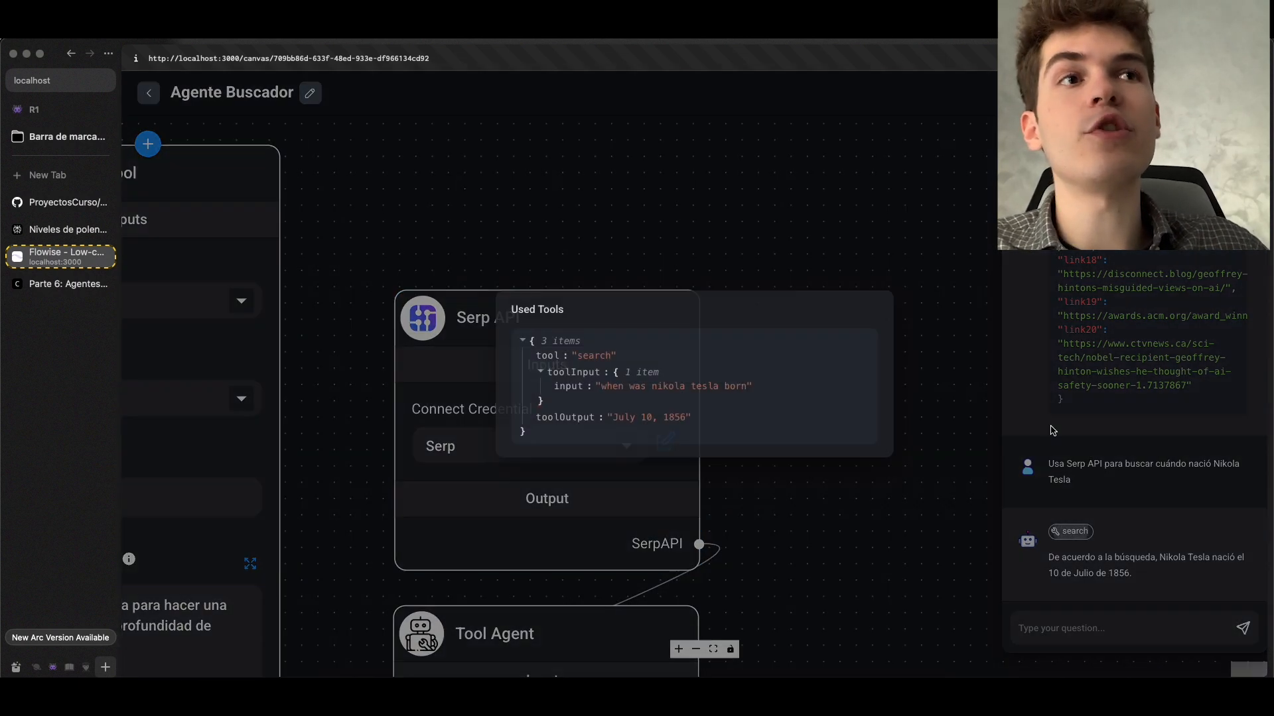
{"action": "left_click", "coordinate": [1070, 531]}
{"action": "double_click", "coordinate": [594, 359]}
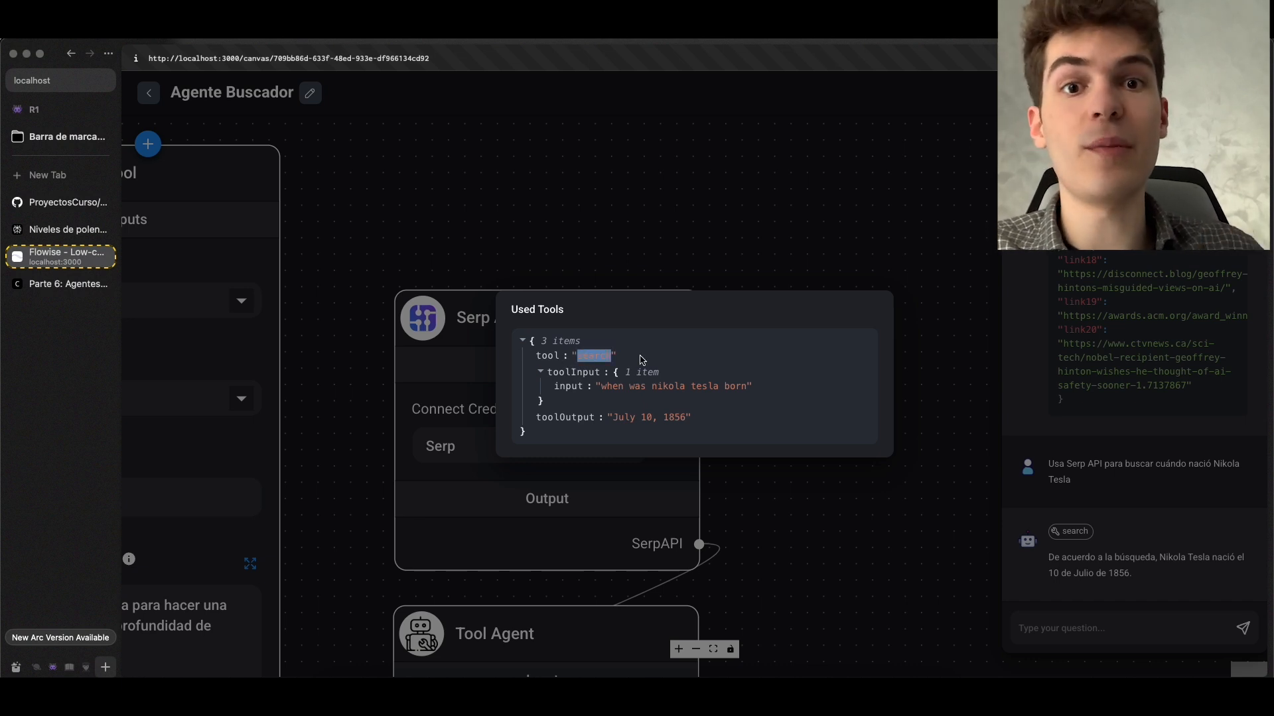
{"action": "key", "text": "Escape"}
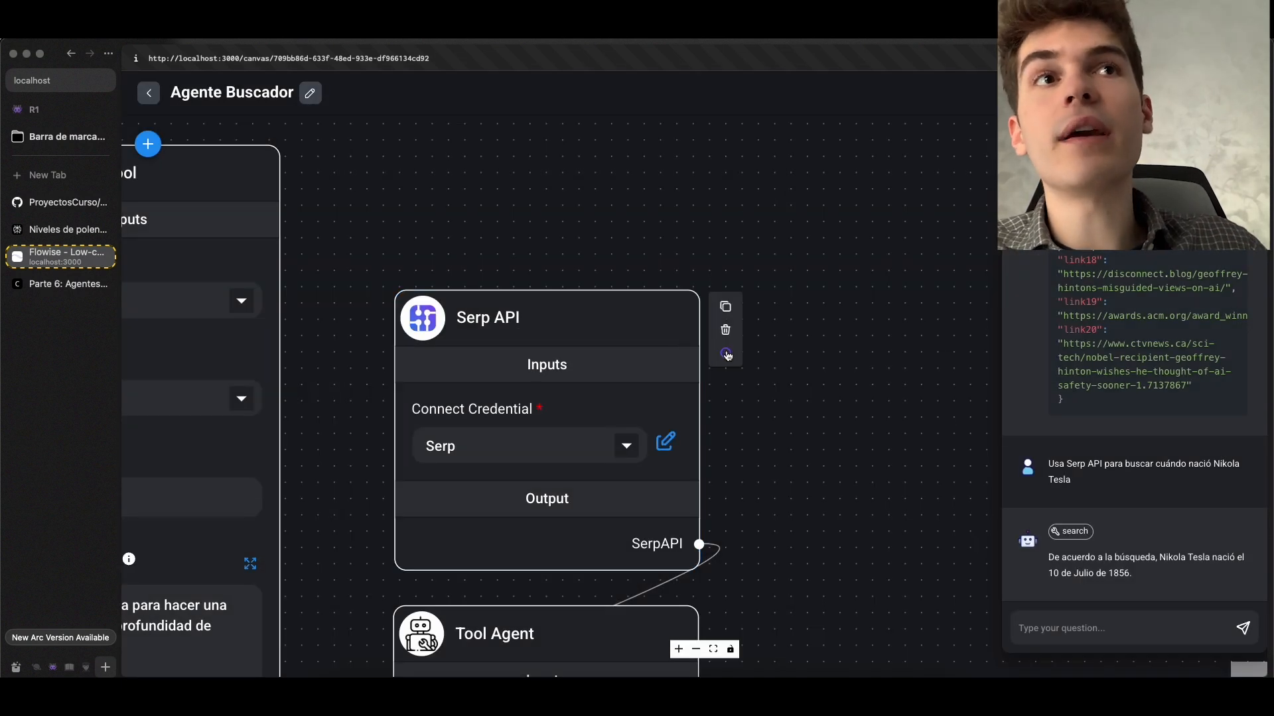
View the Serp API node's information, then reopen the chat and the search tool details of the Nikola Tesla reply
{"action": "left_click", "coordinate": [727, 355]}
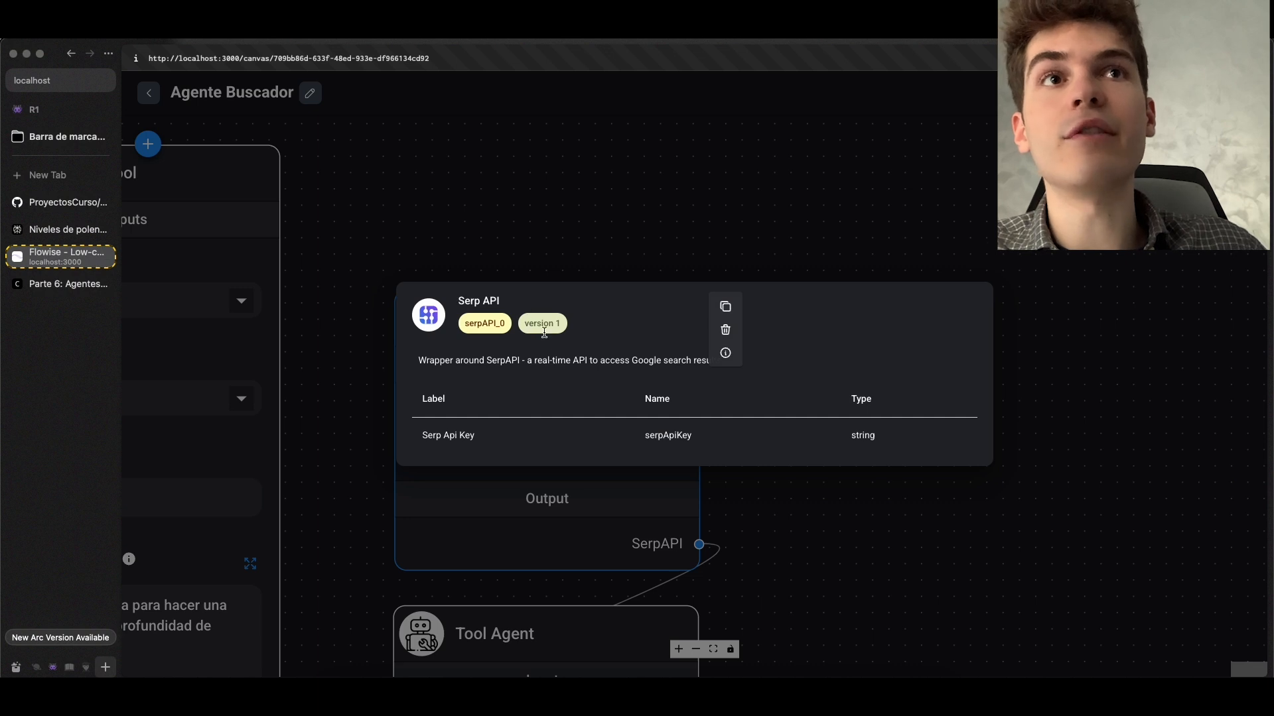
{"action": "left_click", "coordinate": [728, 236]}
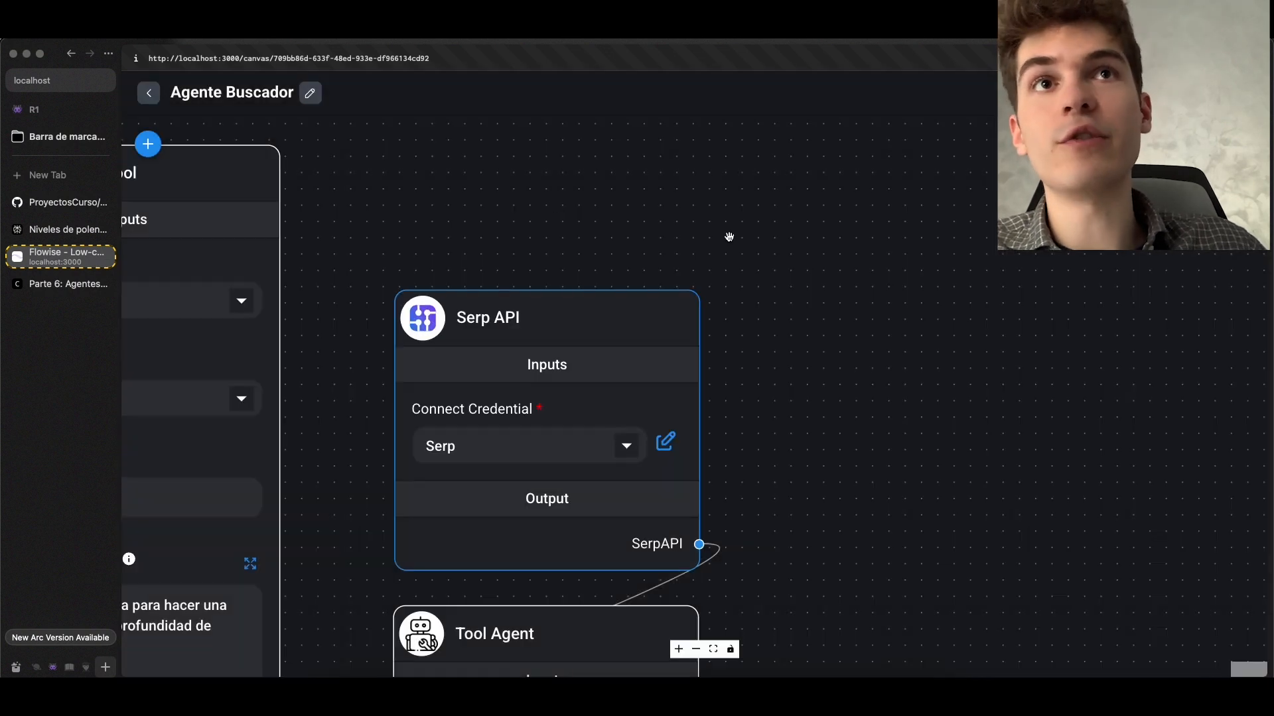
{"action": "scroll", "coordinate": [728, 235], "scroll_direction": "down", "scroll_amount": 5}
{"action": "left_click_drag", "start_coordinate": [810, 300], "coordinate": [681, 247]}
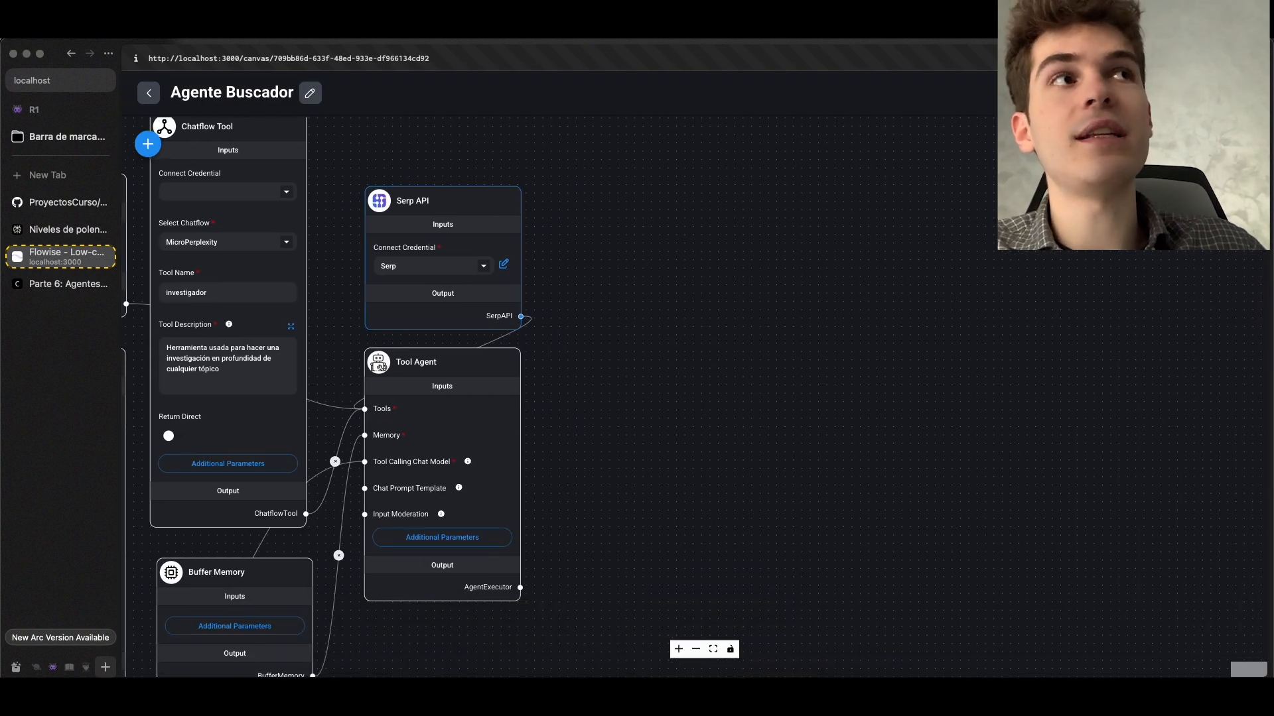
{"action": "left_click", "coordinate": [1239, 144]}
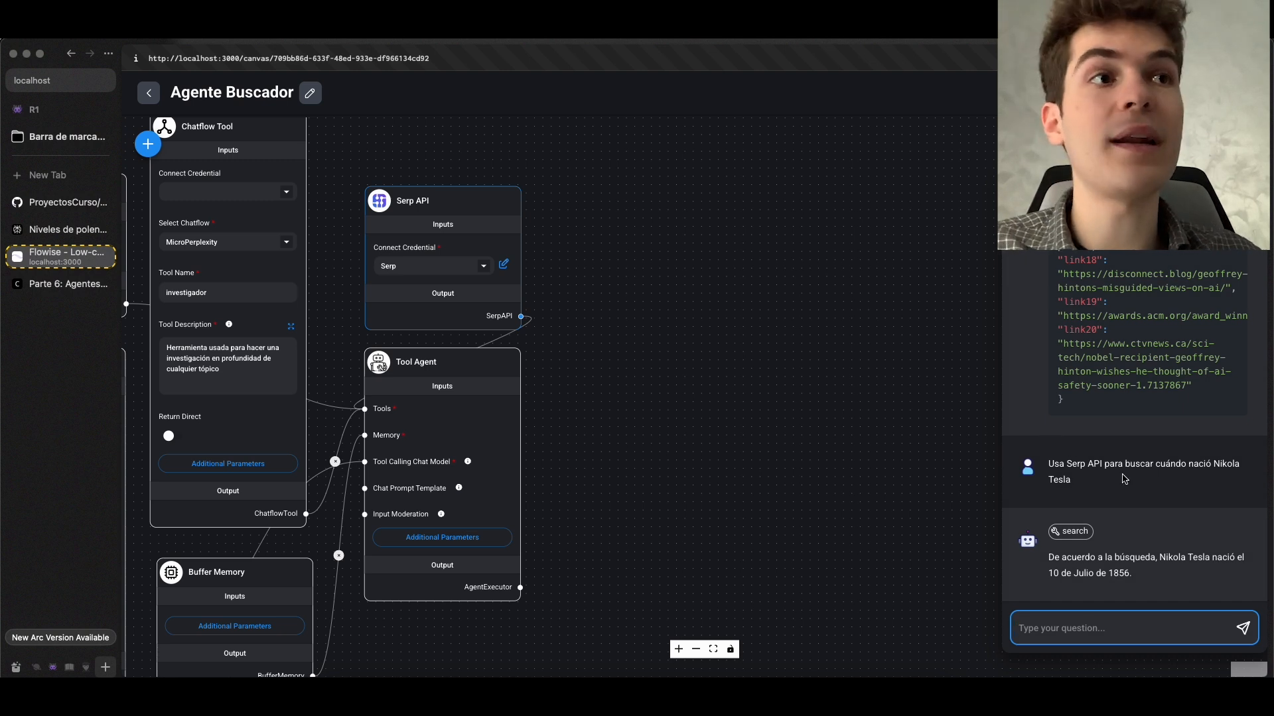
{"action": "left_click", "coordinate": [1072, 534]}
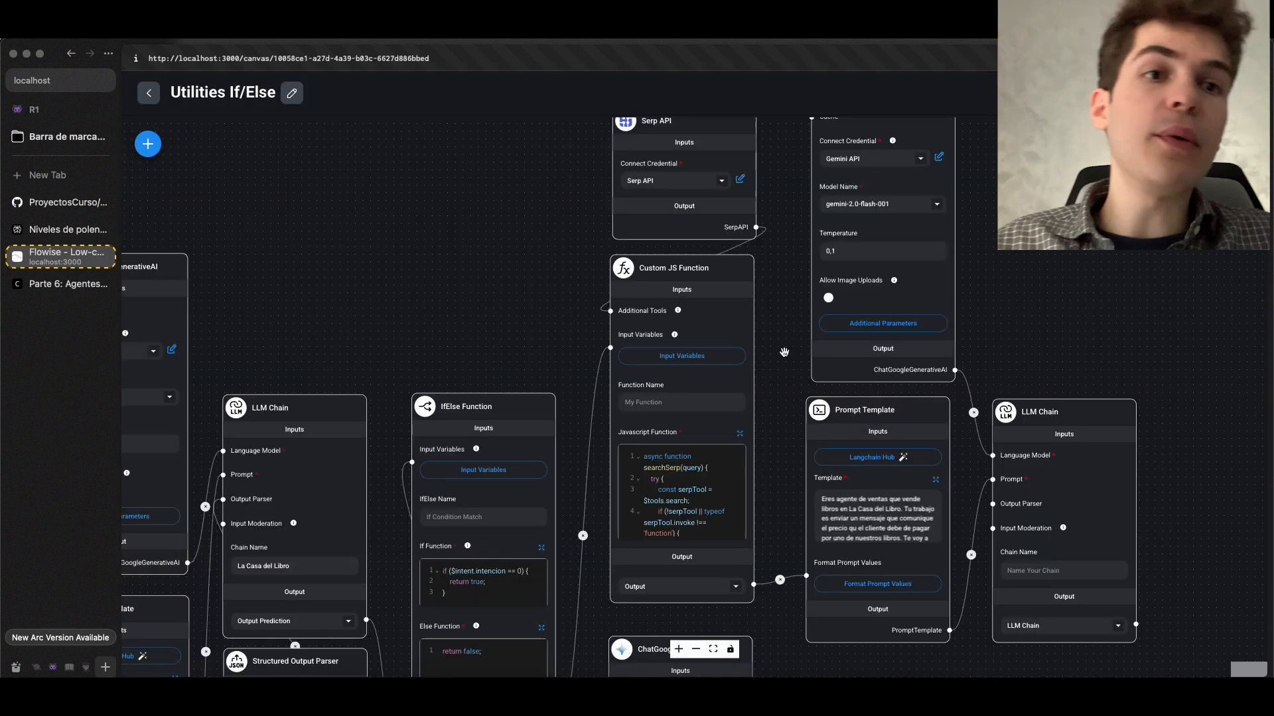
In Utilities If/Else, expand the Custom JS Function's code and highlight $flow.input in the query constant
{"action": "left_click_drag", "start_coordinate": [771, 302], "coordinate": [763, 375]}
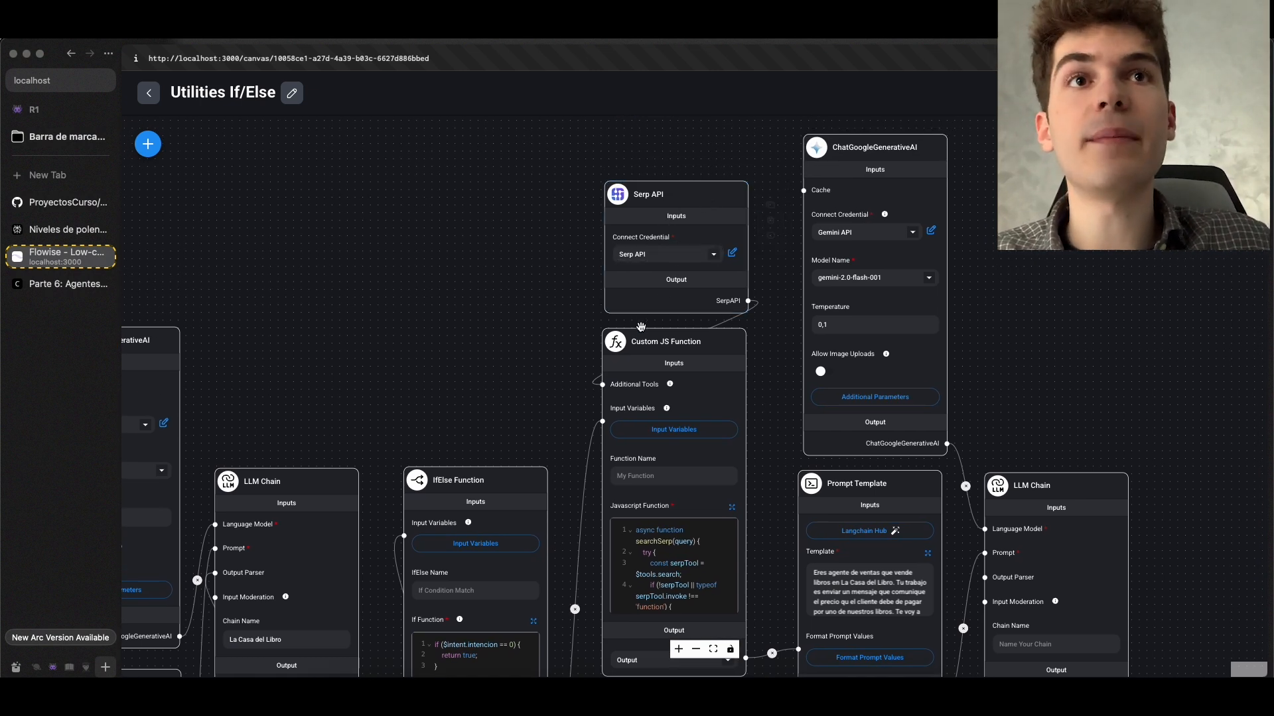
{"action": "left_click", "coordinate": [732, 508]}
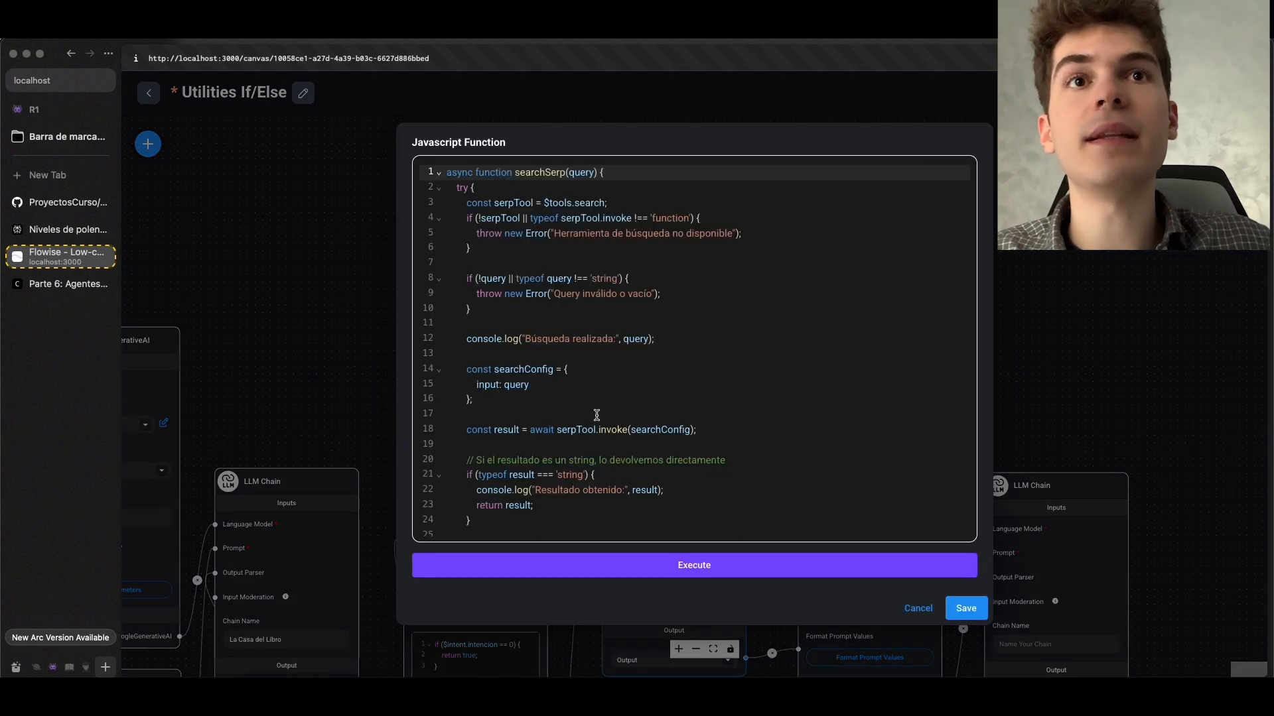
{"action": "scroll", "coordinate": [616, 377], "scroll_direction": "down", "scroll_amount": 5}
{"action": "left_click_drag", "start_coordinate": [563, 451], "coordinate": [510, 449]}
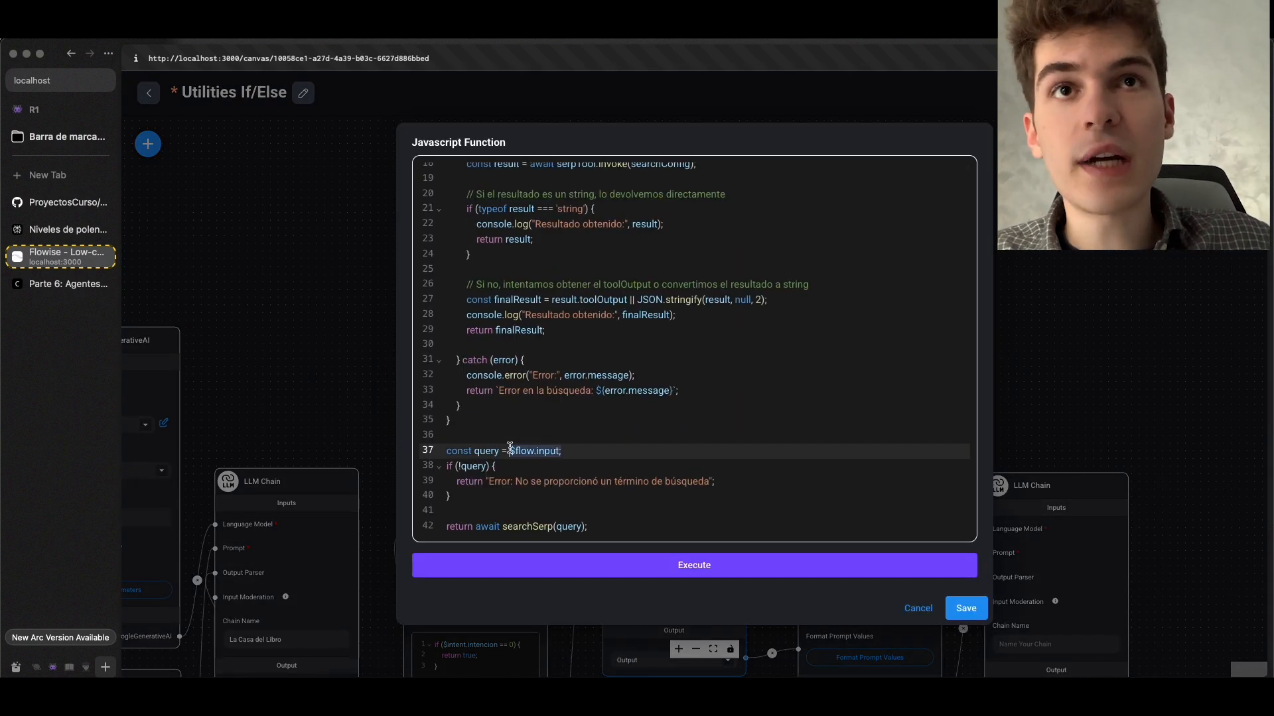
{"action": "left_click", "coordinate": [585, 455]}
In the Flowise terminal log, highlight the performed query "Me gustaría comprar el manga de Berserk" and return to the code
{"action": "left_click", "coordinate": [573, 693]}
{"action": "scroll", "coordinate": [589, 394], "scroll_direction": "up", "scroll_amount": 5}
{"action": "scroll", "coordinate": [589, 395], "scroll_direction": "down", "scroll_amount": 15}
{"action": "double_click", "coordinate": [564, 429]}
{"action": "left_click_drag", "start_coordinate": [574, 438], "coordinate": [762, 437]}
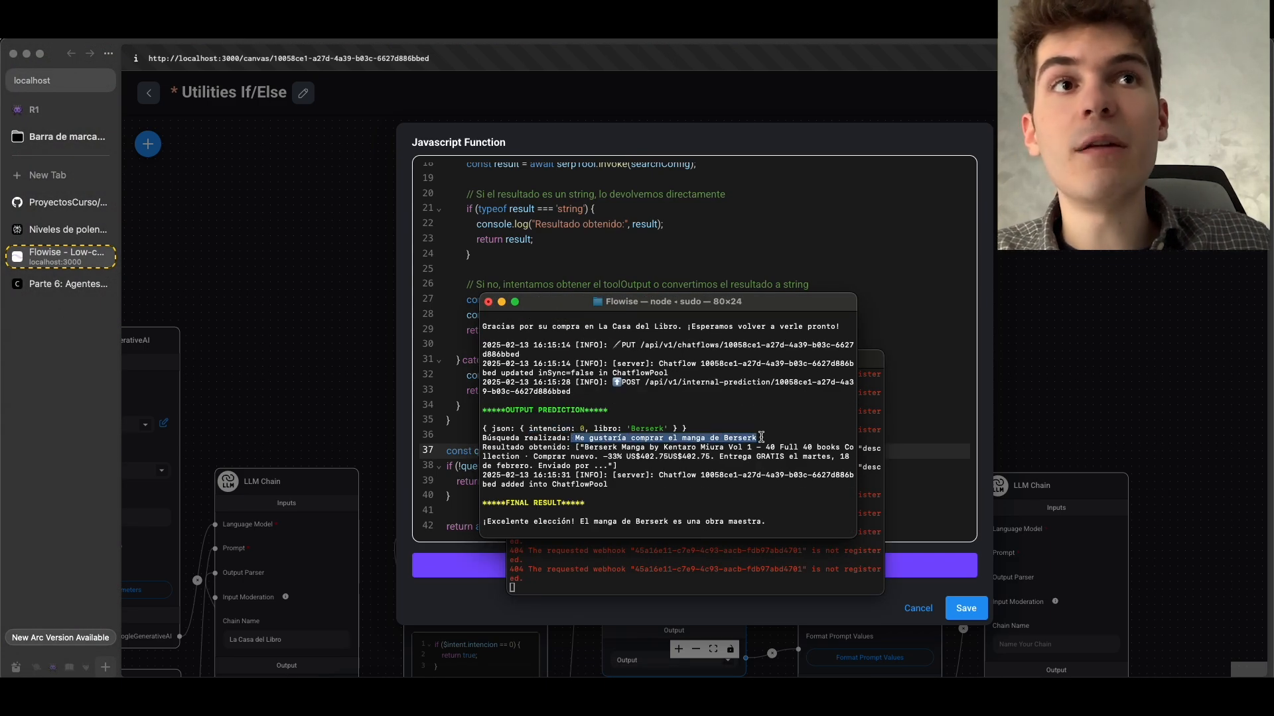
{"action": "left_click", "coordinate": [902, 401]}
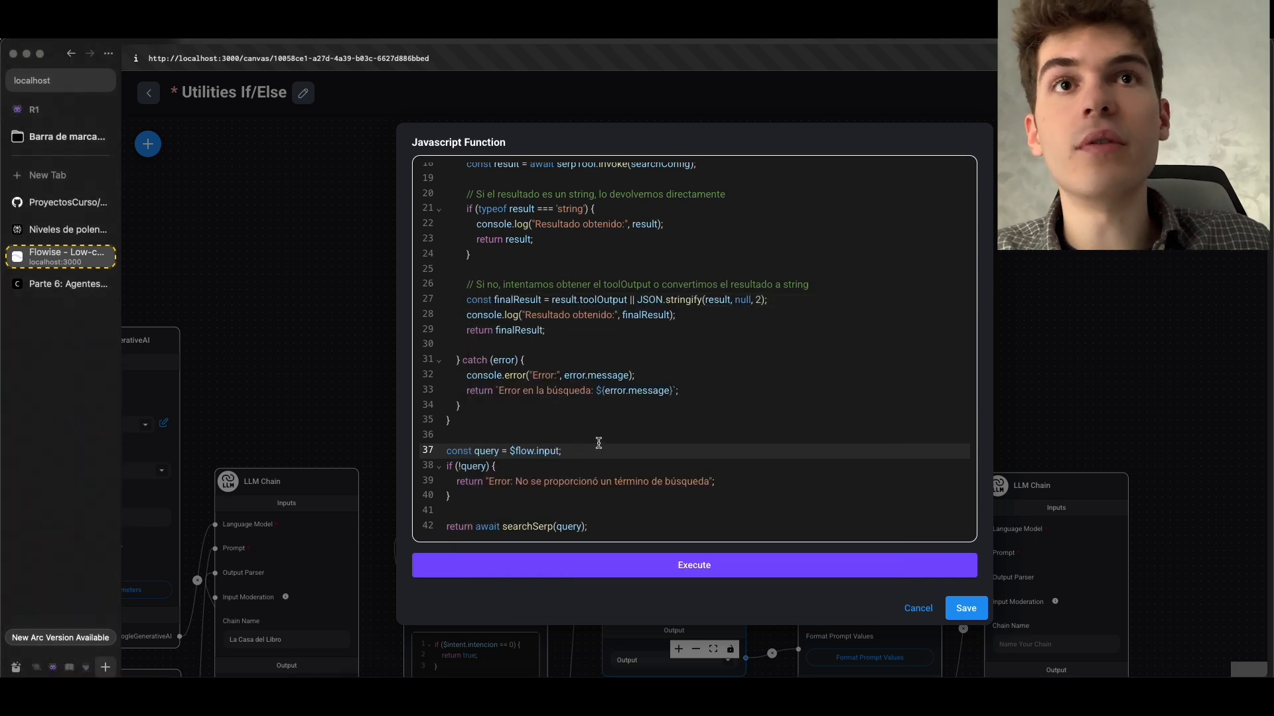
Highlight the search result logged in the Flowise terminal for the Berserk query
{"action": "left_click", "coordinate": [572, 668]}
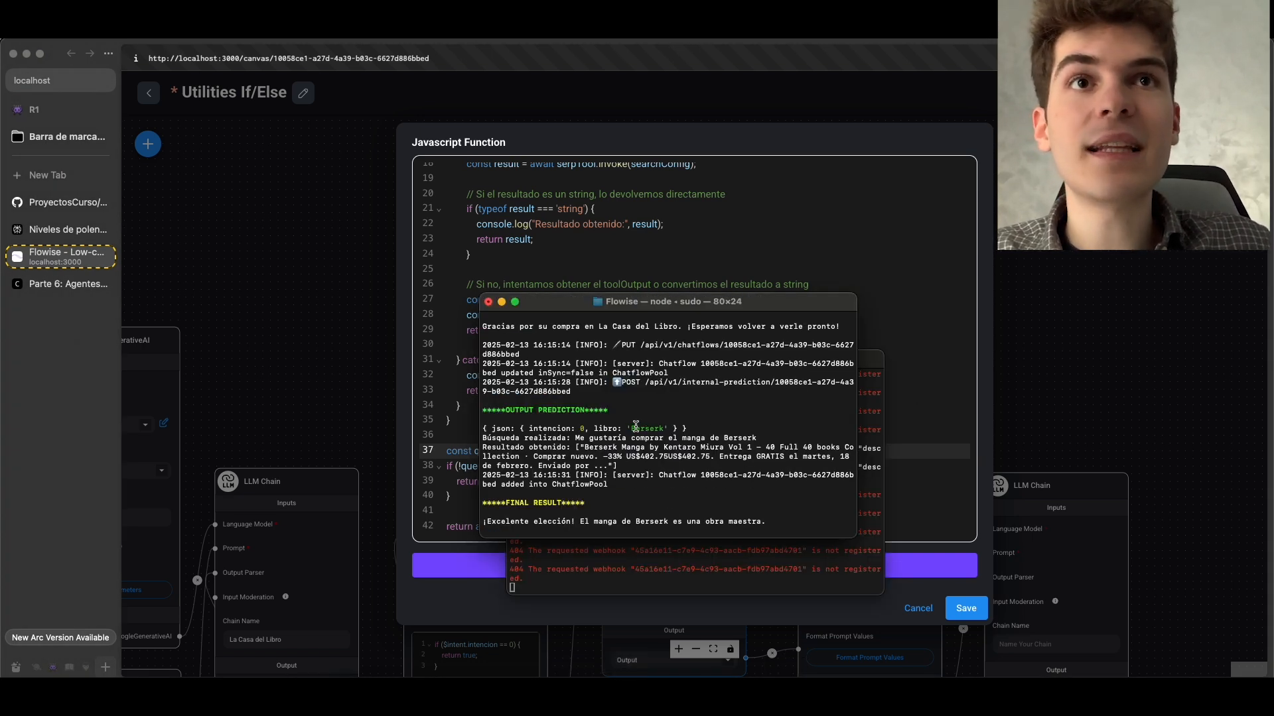
{"action": "left_click_drag", "start_coordinate": [584, 447], "coordinate": [608, 485]}
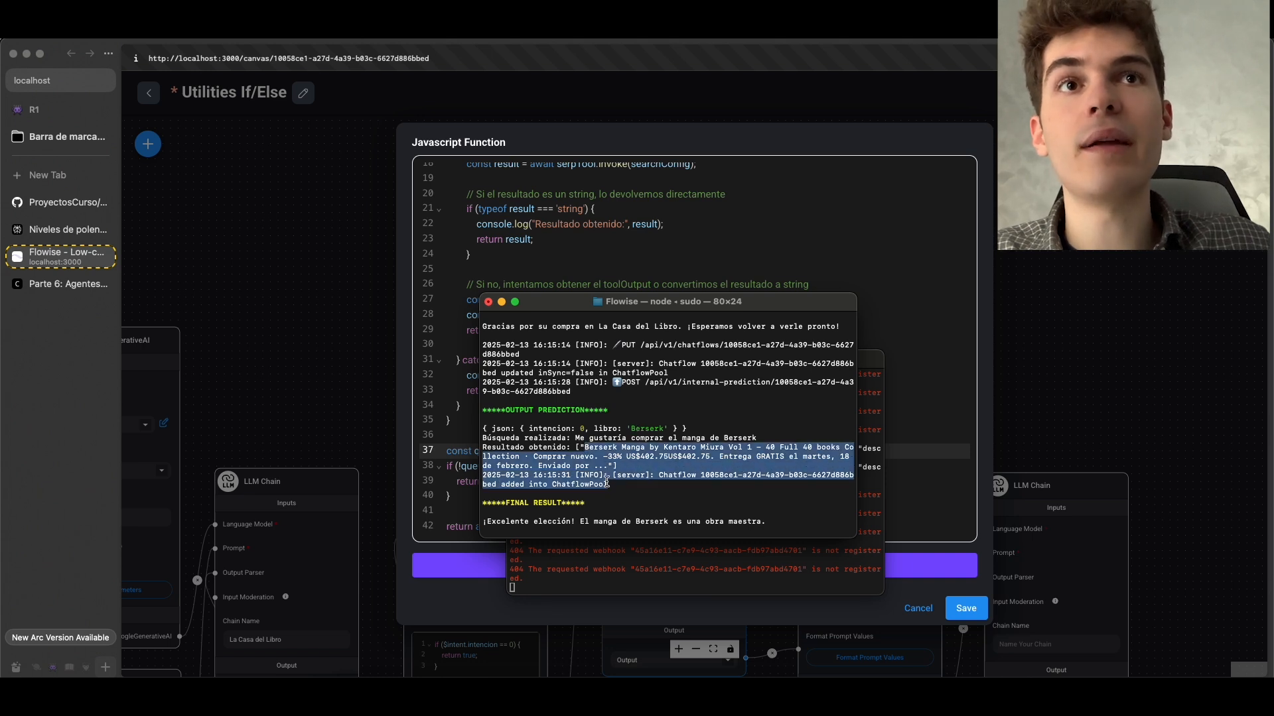
{"action": "left_click", "coordinate": [603, 430]}
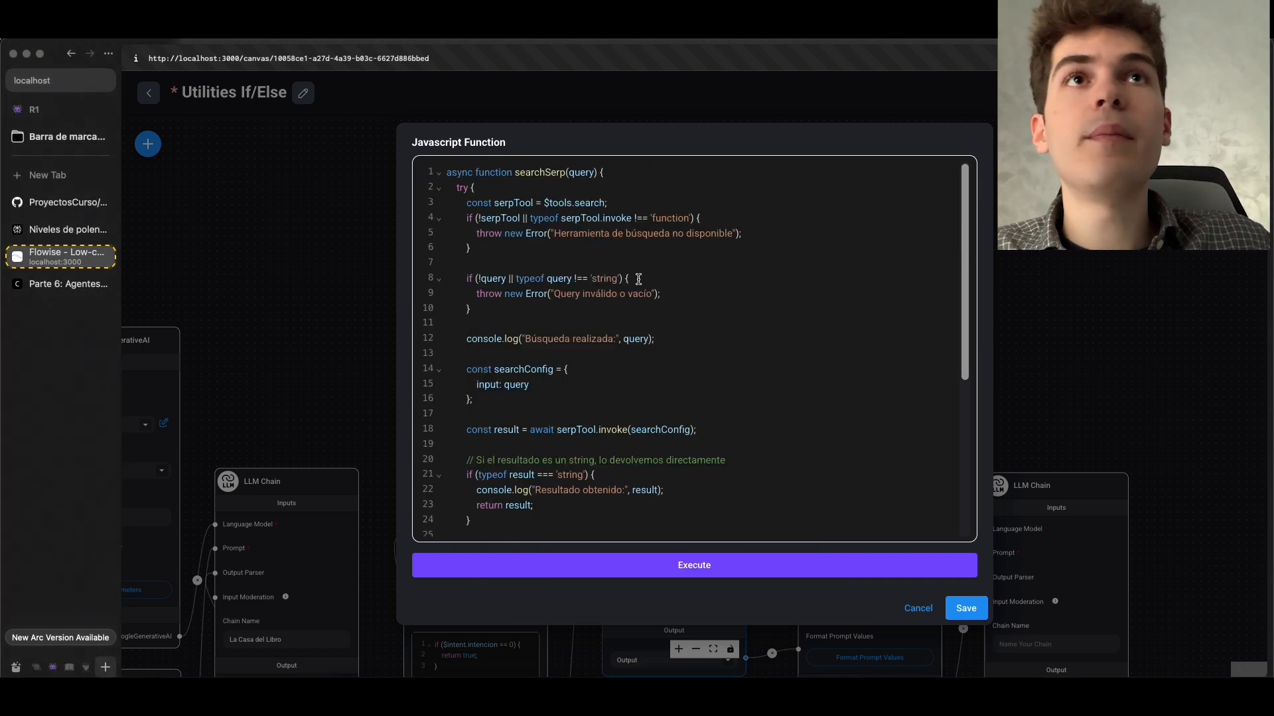
Highlight the $tools.search reference assigned to the serpTool constant and save the Javascript function
{"action": "left_click", "coordinate": [545, 203]}
{"action": "left_click_drag", "start_coordinate": [545, 203], "coordinate": [589, 205]}
{"action": "left_click", "coordinate": [554, 194]}
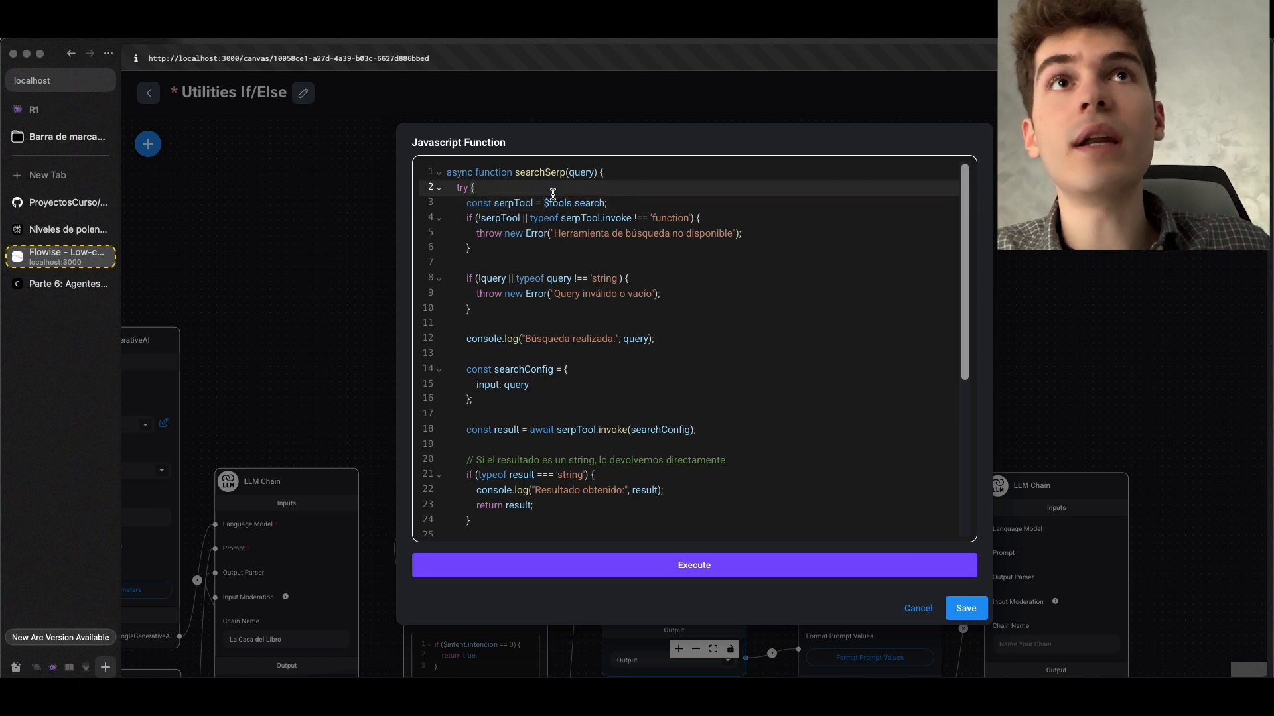
{"action": "left_click", "coordinate": [560, 204]}
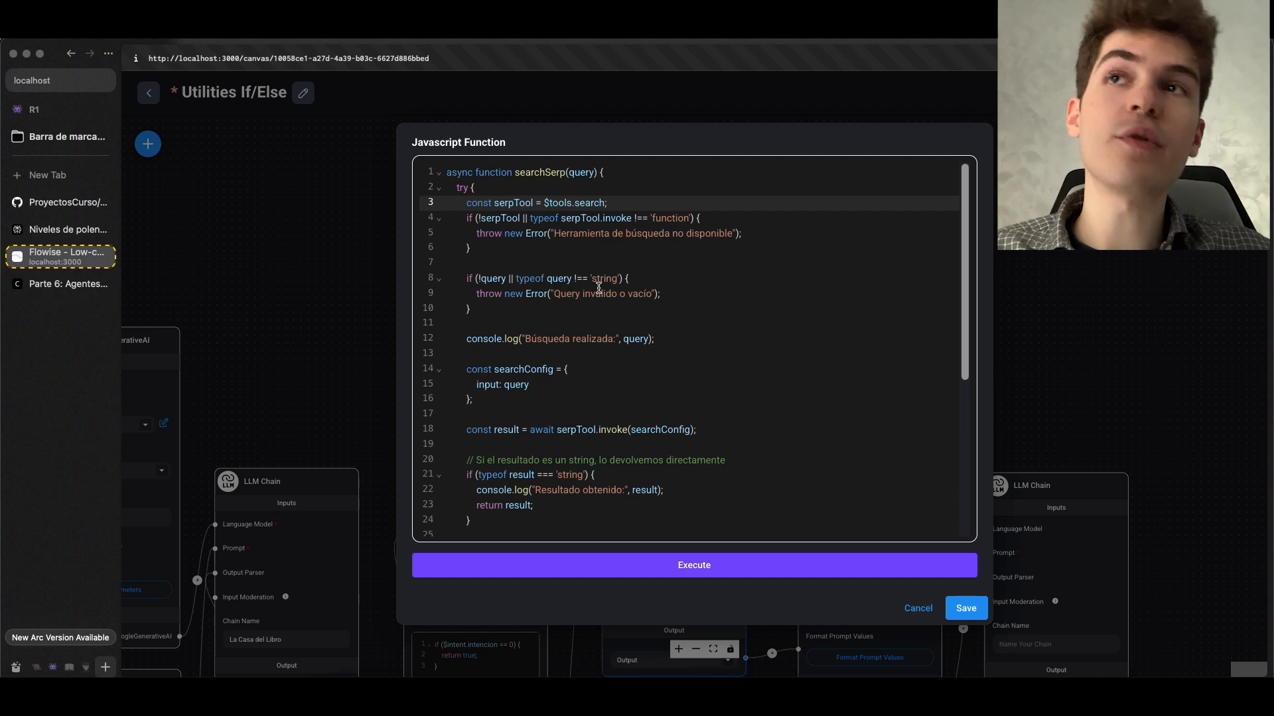
{"action": "left_click", "coordinate": [966, 608]}
Consult the course documentation's Variables section, then leave the Utilities If/Else chatflow and open Flowise's Variables page
{"action": "scroll", "coordinate": [495, 307], "scroll_direction": "down", "scroll_amount": 2}
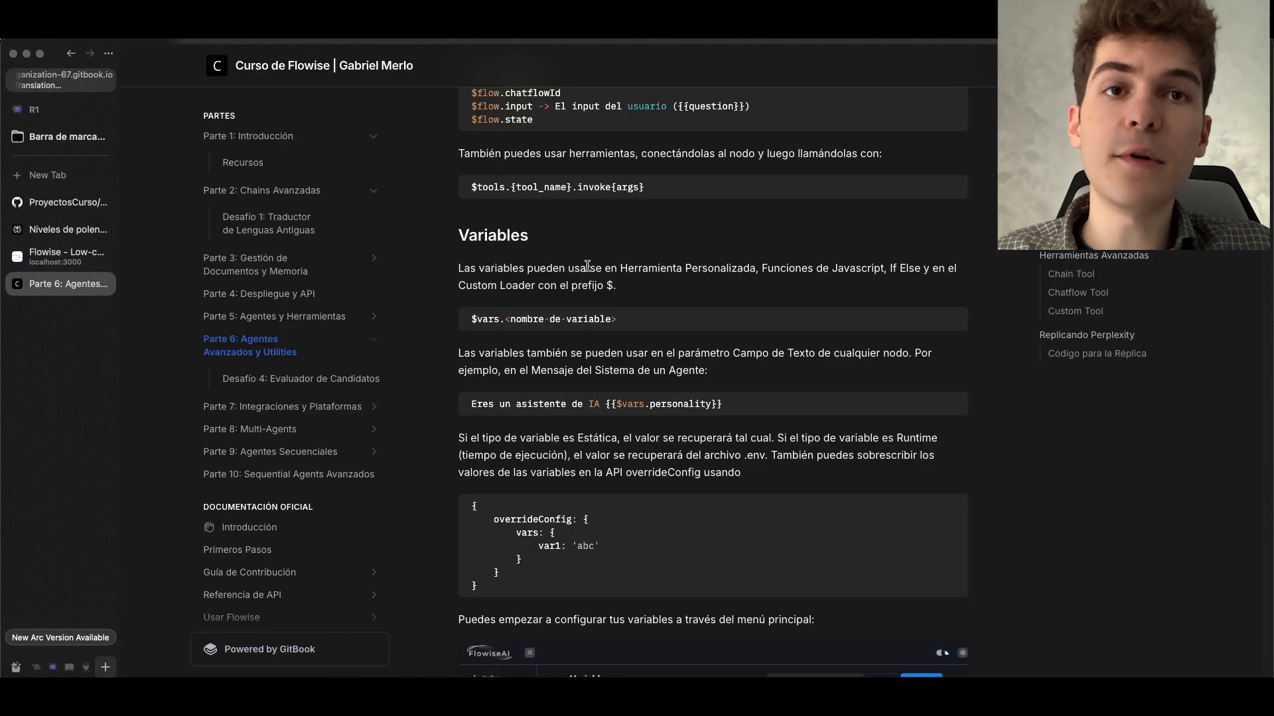
{"action": "scroll", "coordinate": [587, 265], "scroll_direction": "down", "scroll_amount": 1}
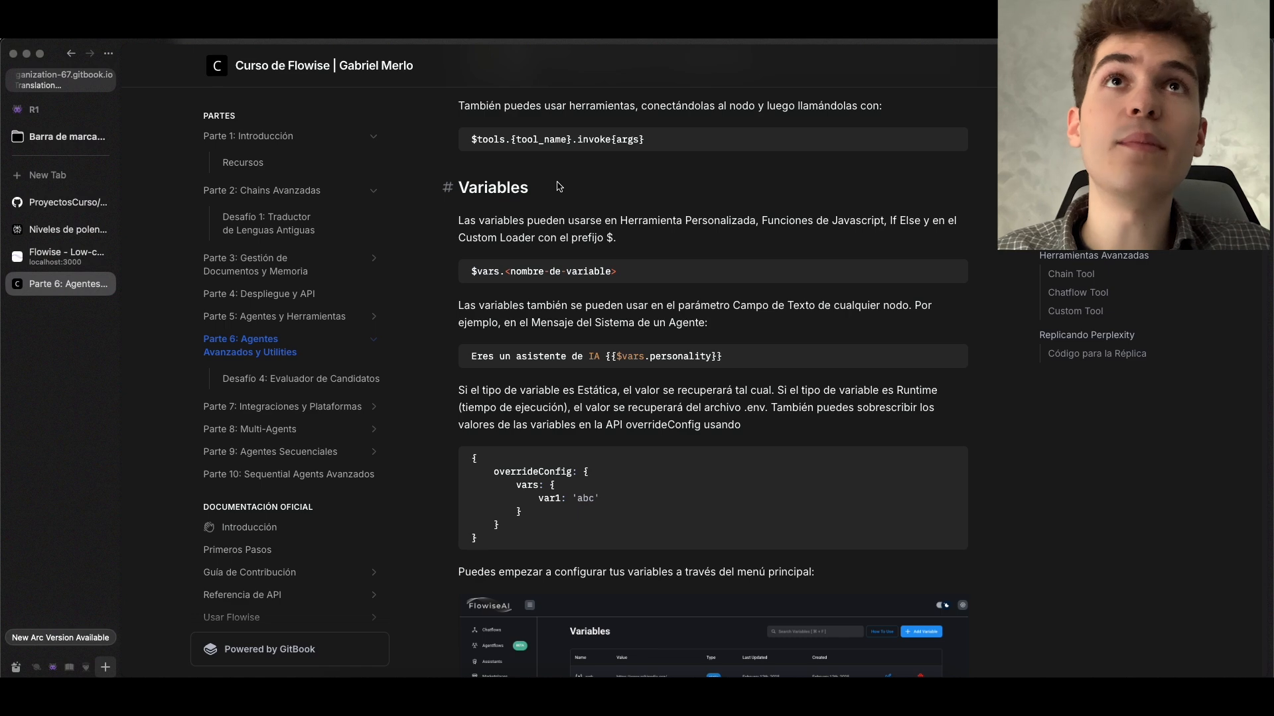
{"action": "key", "text": "ctrl+Tab"}
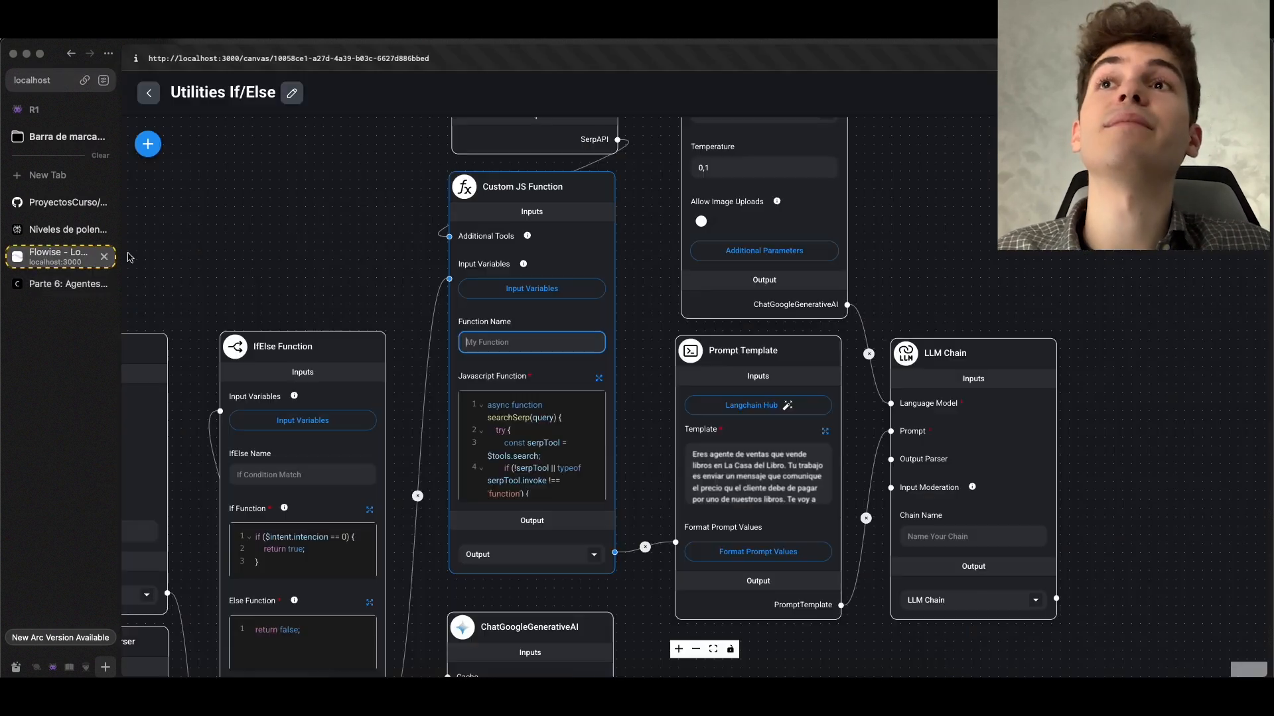
{"action": "left_click", "coordinate": [149, 93]}
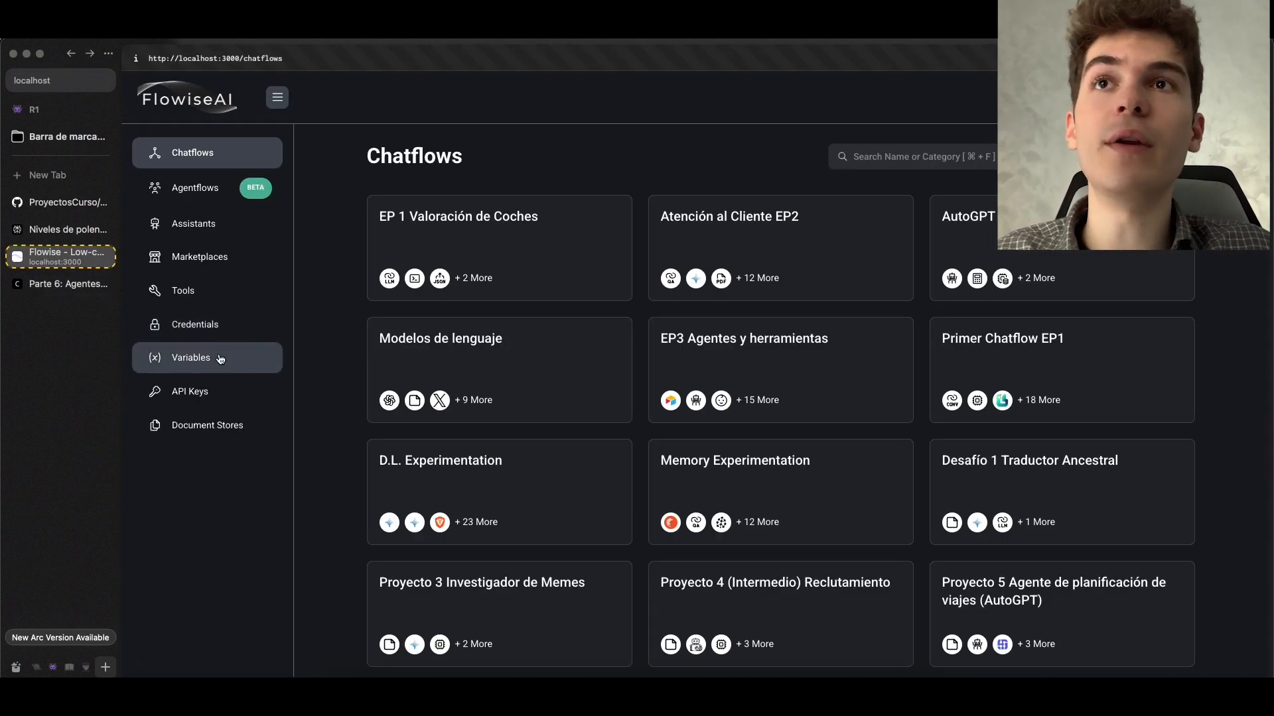
{"action": "left_click", "coordinate": [209, 357]}
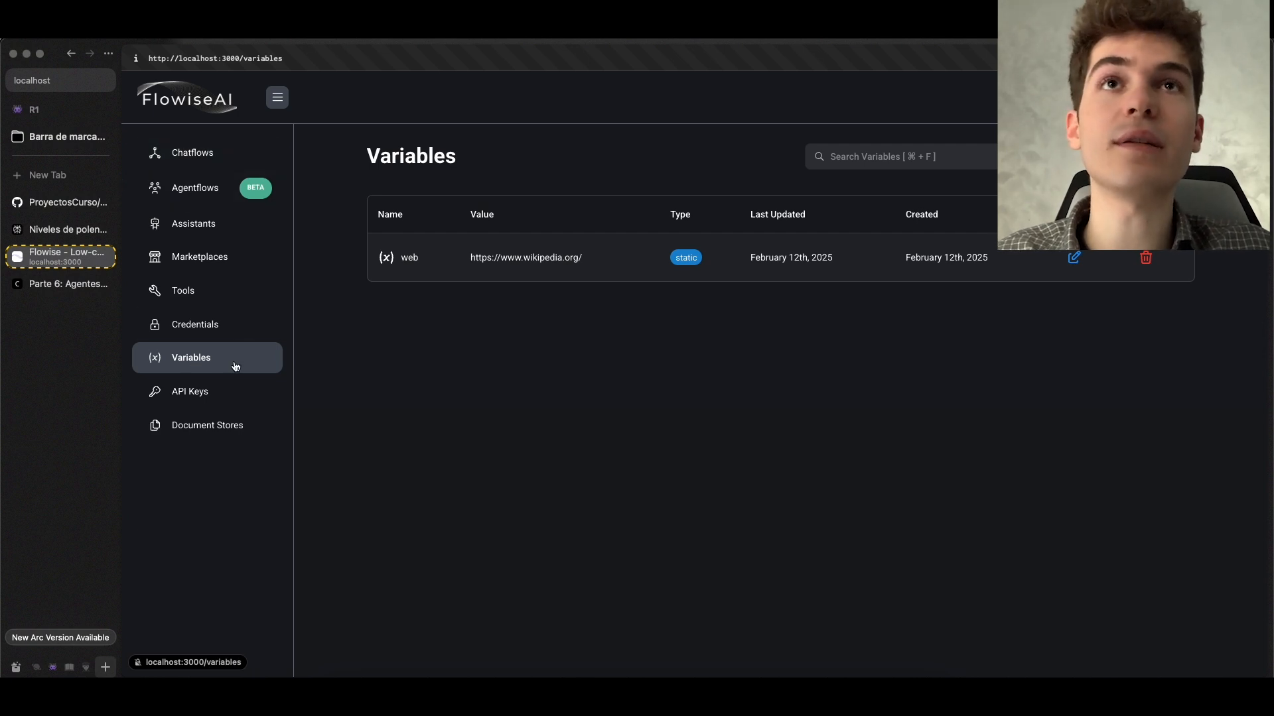
Start adding a new variable named busca with the Static type
{"action": "left_click", "coordinate": [1146, 156]}
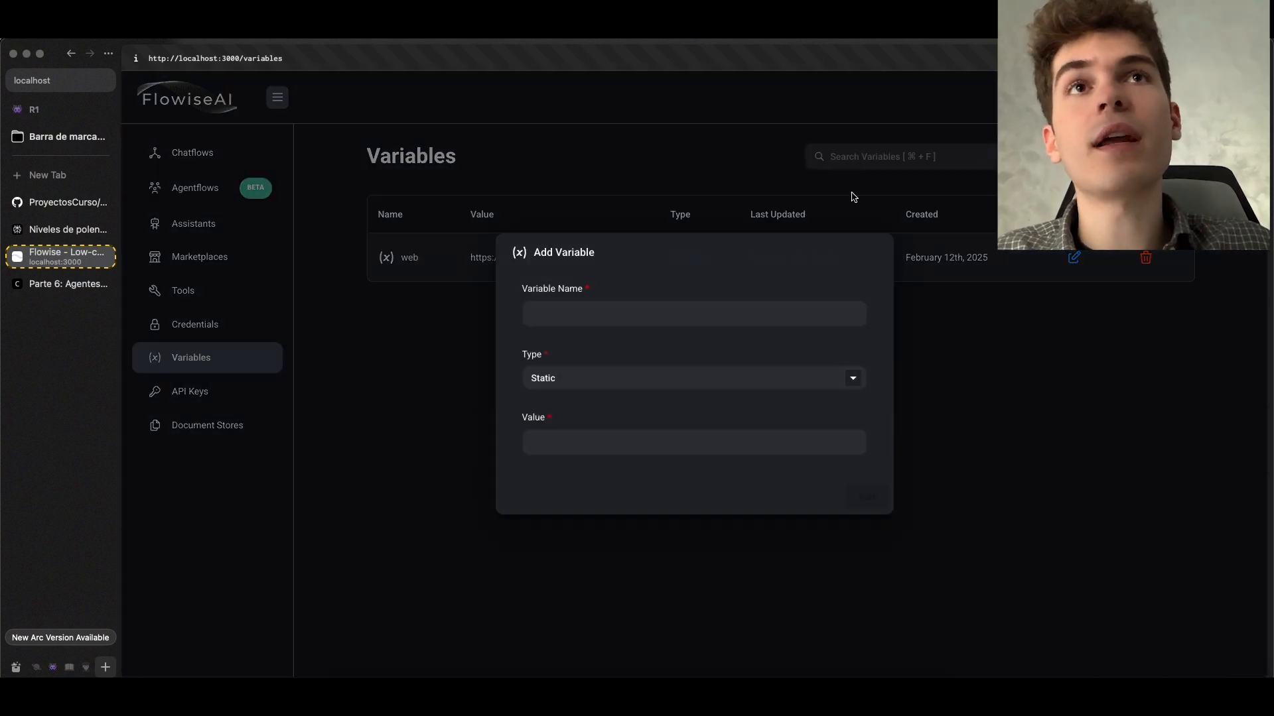
{"action": "left_click", "coordinate": [646, 314]}
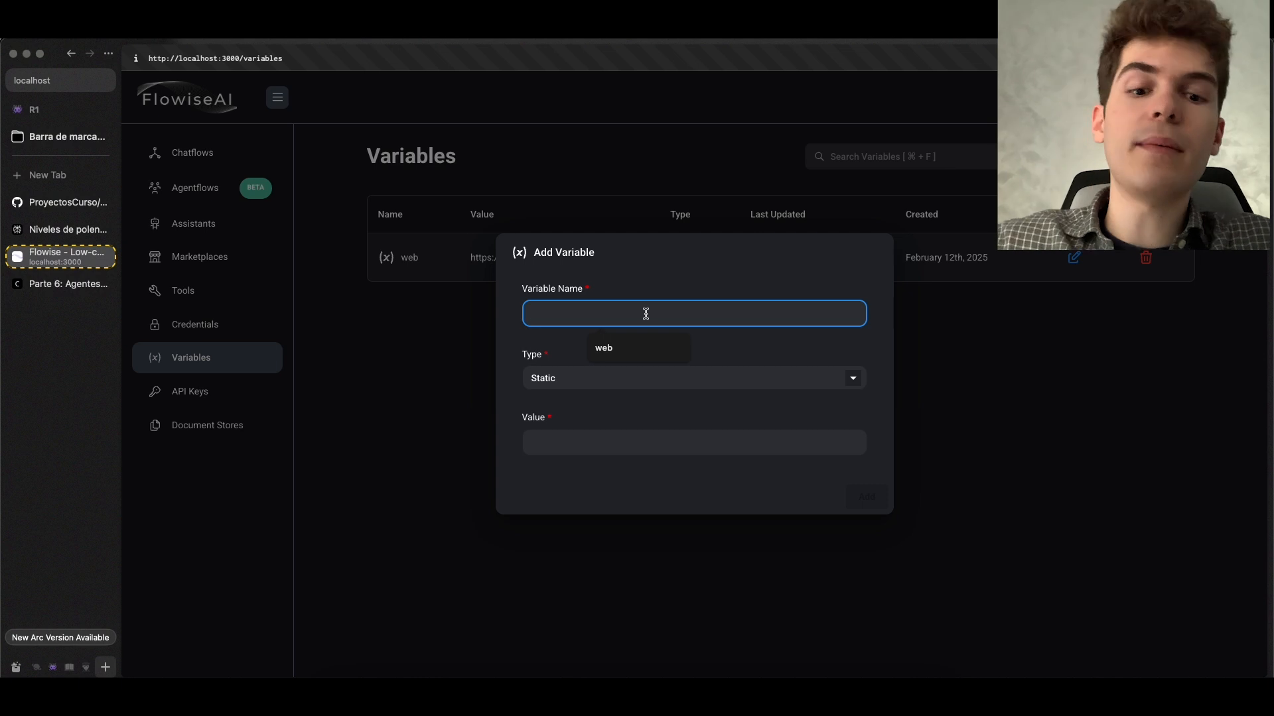
{"action": "type", "text": "busca"}
{"action": "left_click", "coordinate": [628, 387]}
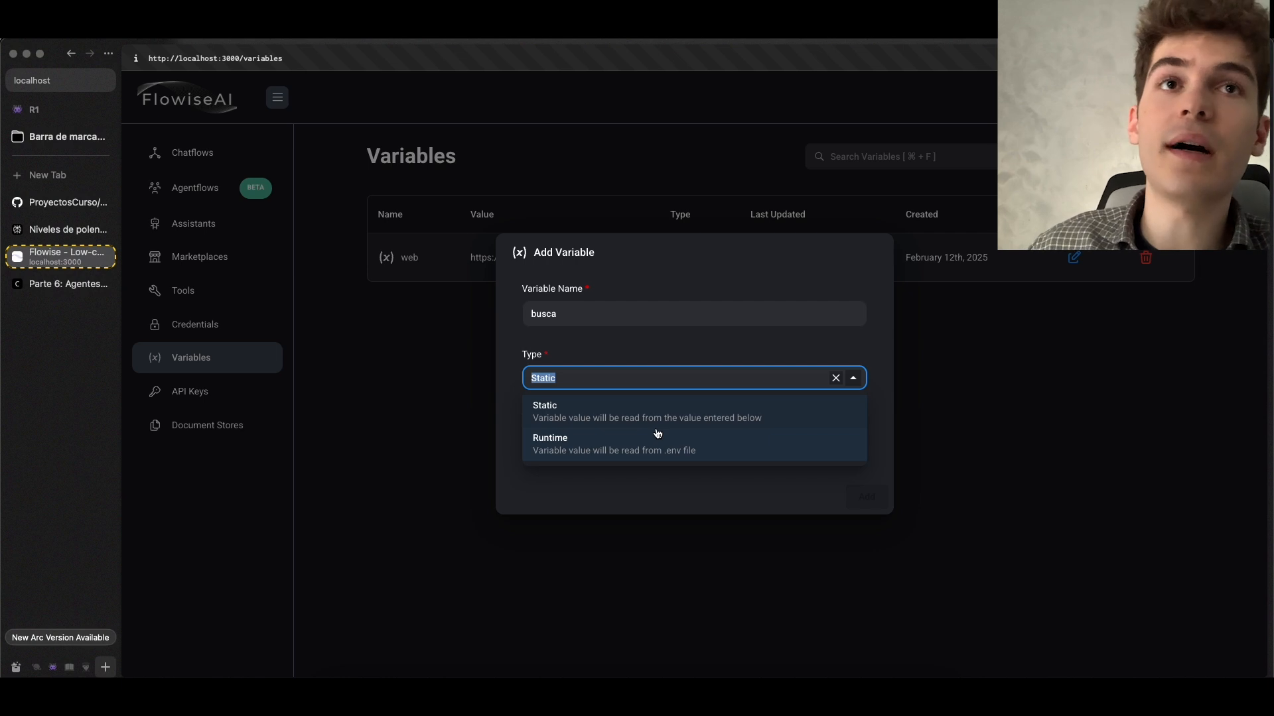
{"action": "left_click", "coordinate": [575, 418]}
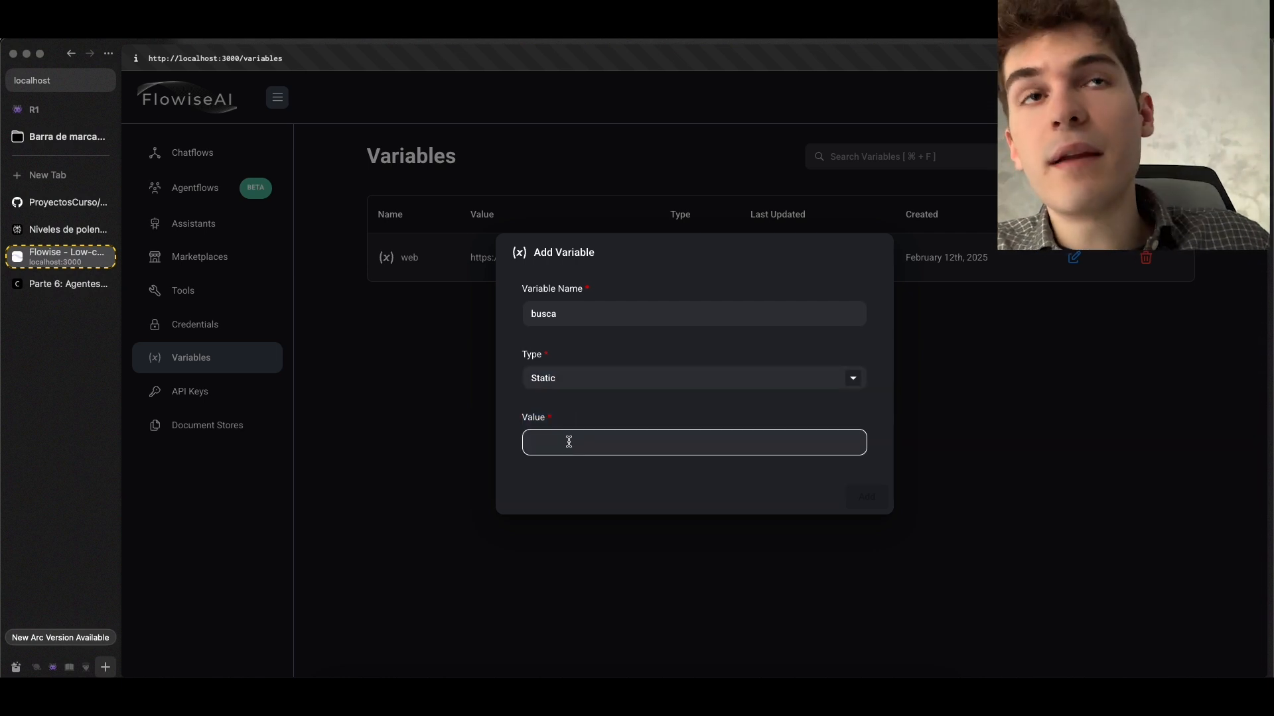
Change the busca variable's type to Runtime
{"action": "left_click", "coordinate": [579, 312]}
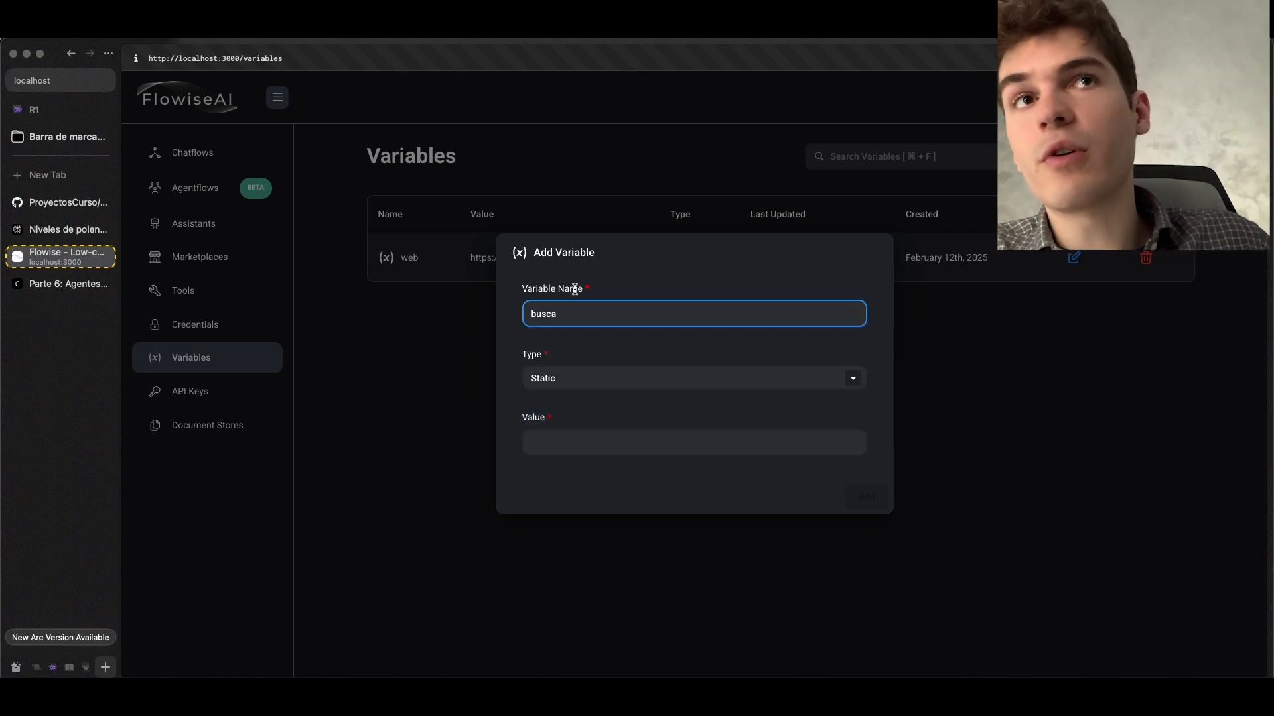
{"action": "left_click", "coordinate": [554, 440]}
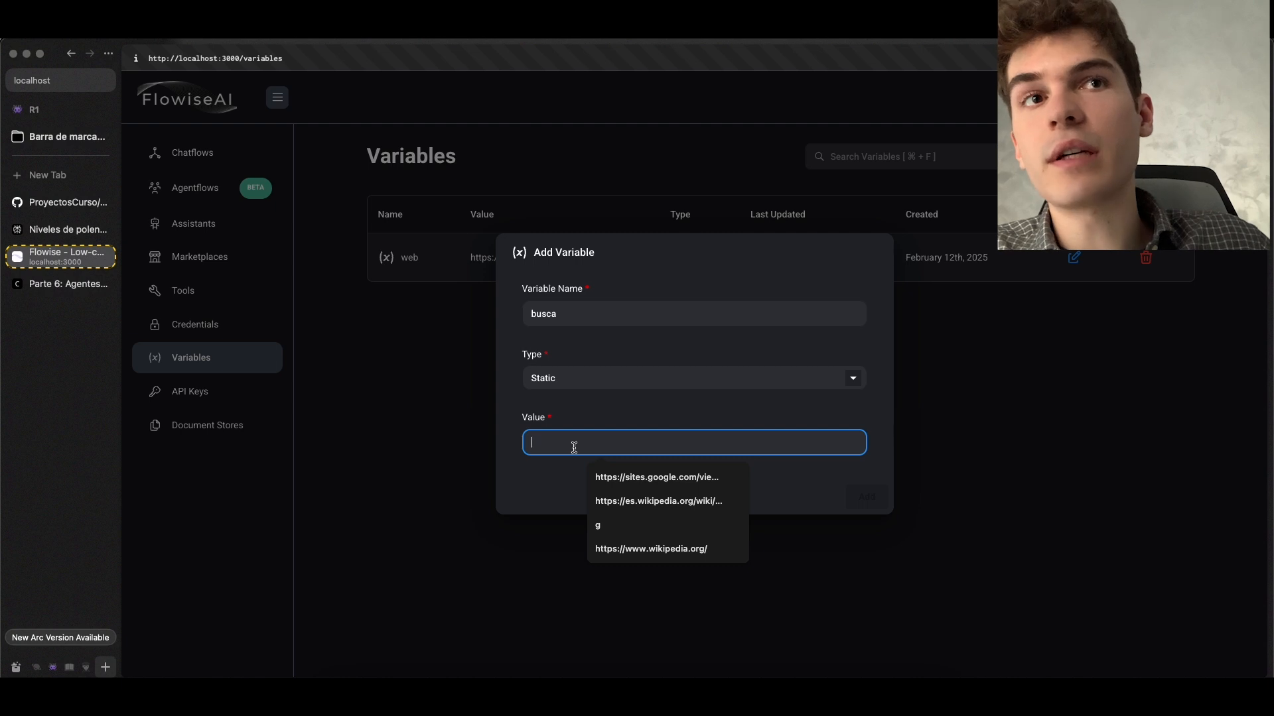
{"action": "left_click", "coordinate": [582, 410]}
{"action": "left_click", "coordinate": [583, 382]}
{"action": "left_click", "coordinate": [582, 440]}
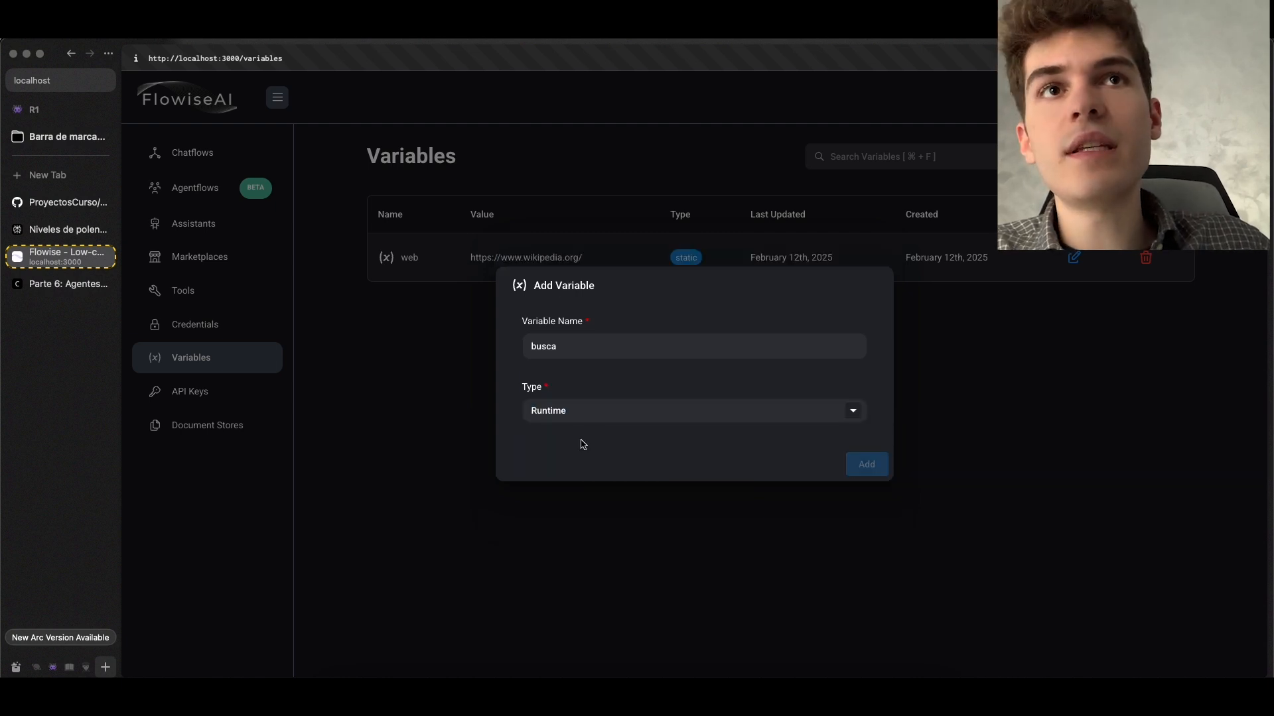
{"action": "left_click", "coordinate": [601, 399]}
{"action": "left_click", "coordinate": [603, 396]}
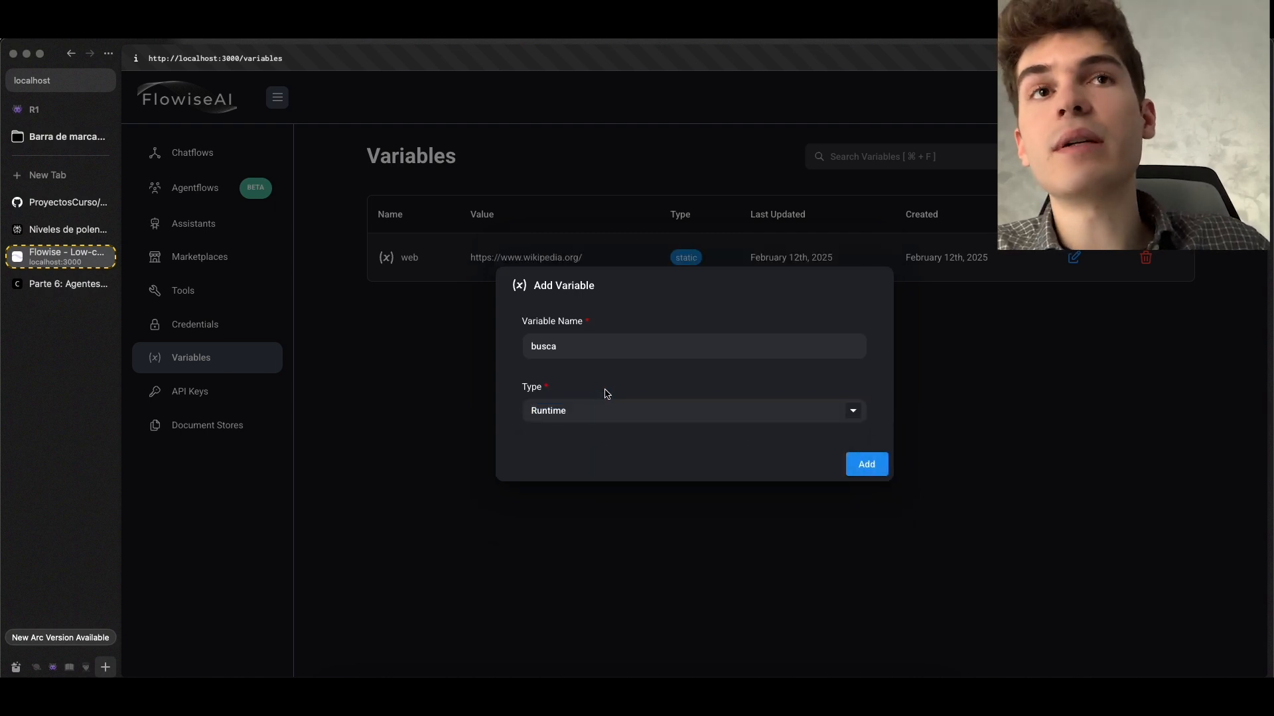
Set the busca variable's type to Static and its value to "precio manga de Berserk volumen 1"
{"action": "left_click", "coordinate": [561, 418]}
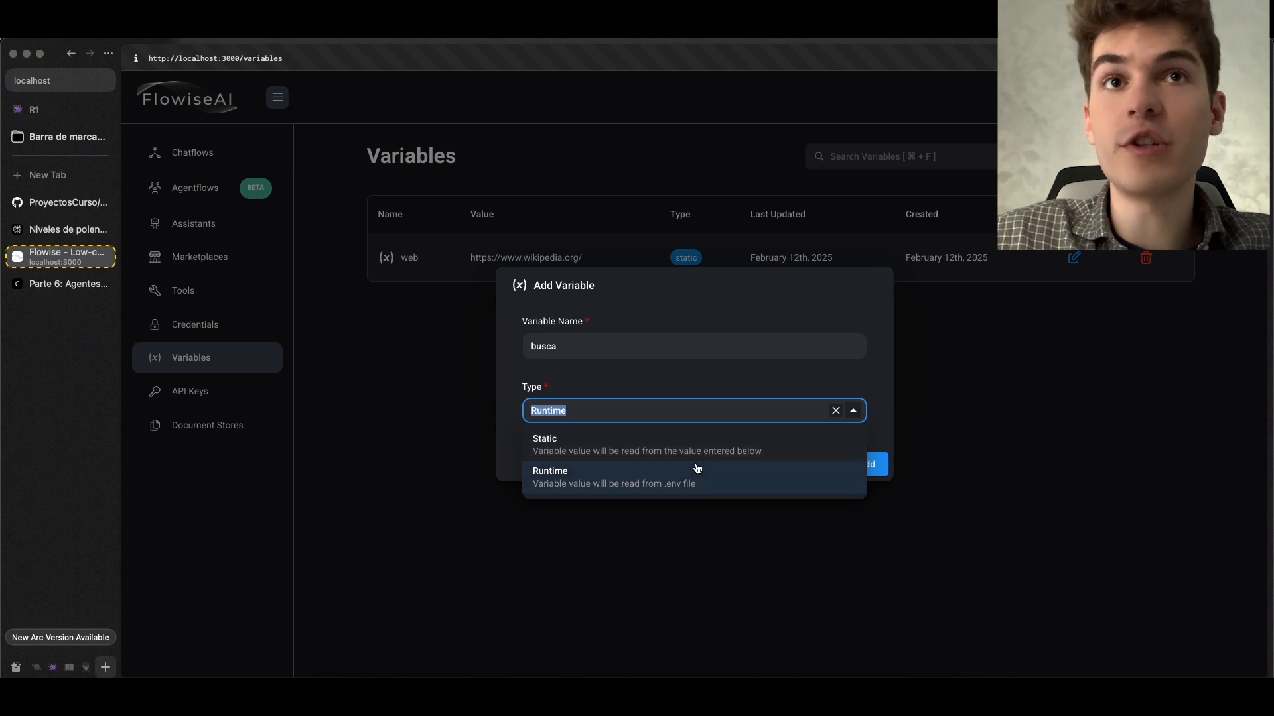
{"action": "left_click", "coordinate": [675, 443]}
{"action": "left_click", "coordinate": [626, 437]}
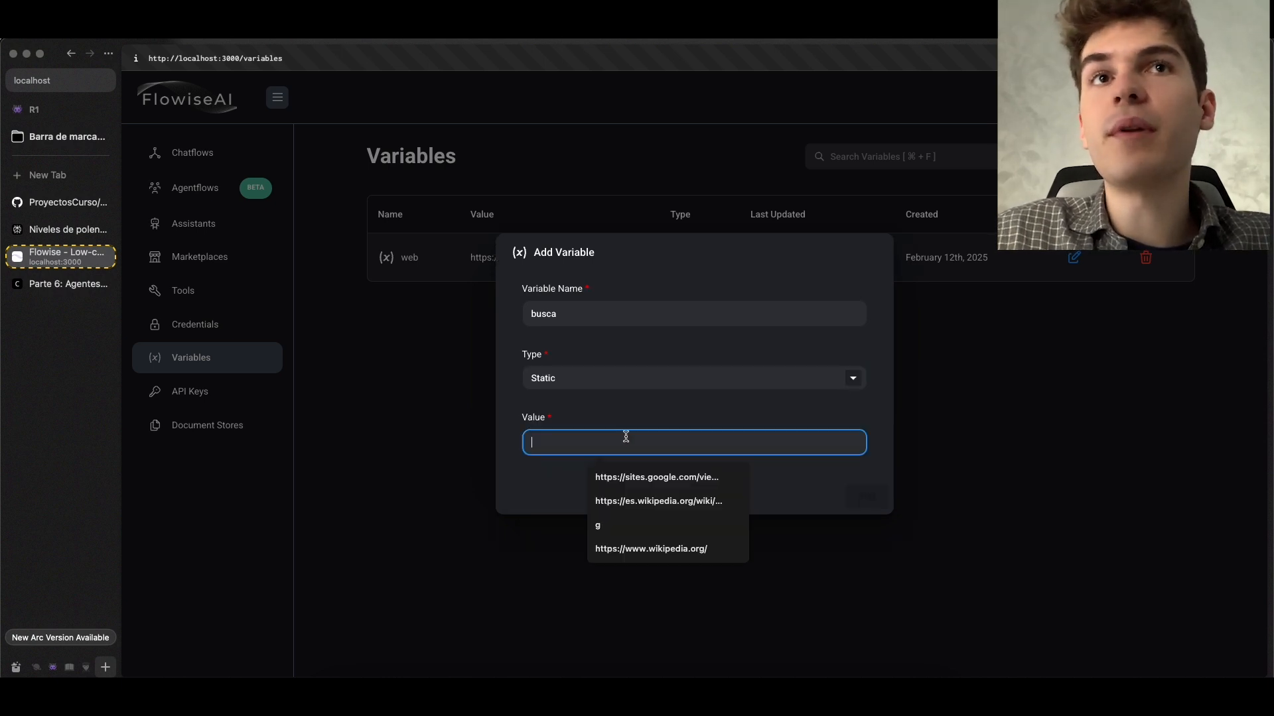
{"action": "type", "text": "precio manga de Berserk volumen 1"}
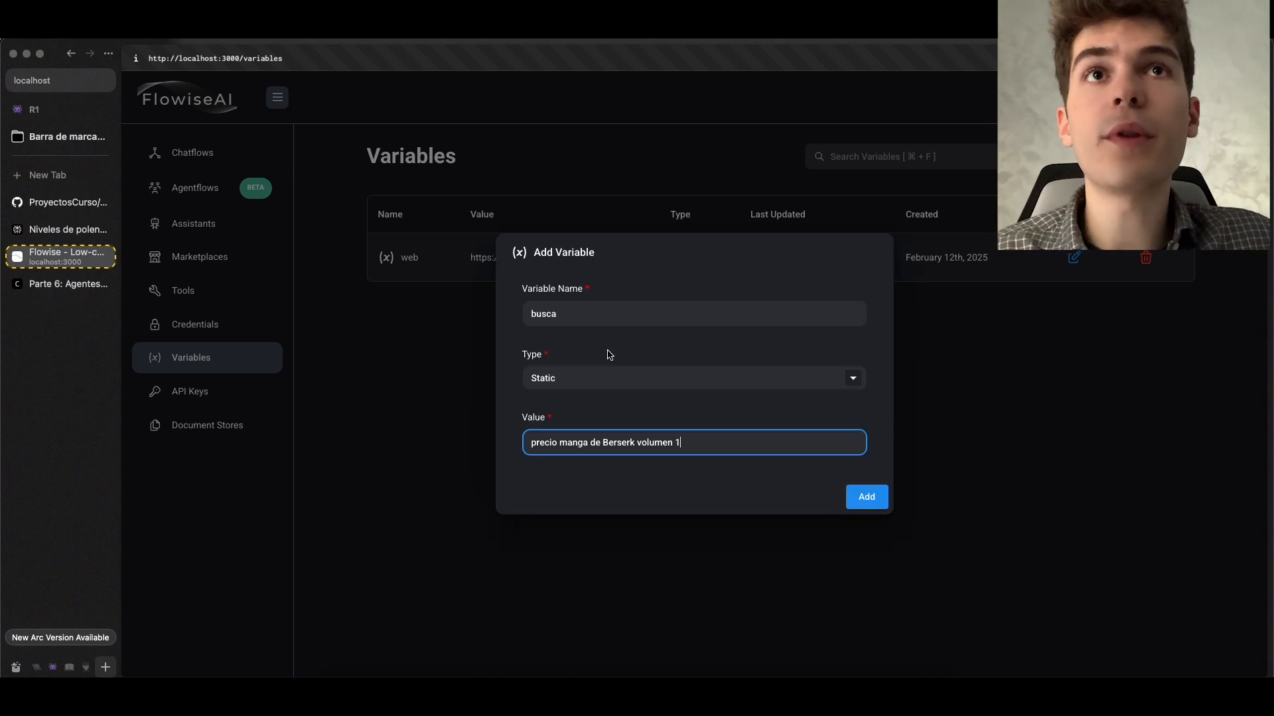
Keep the busca variable's Static type and value, and add it to Flowise's Variables list
{"action": "left_click", "coordinate": [581, 321]}
{"action": "left_click", "coordinate": [583, 378]}
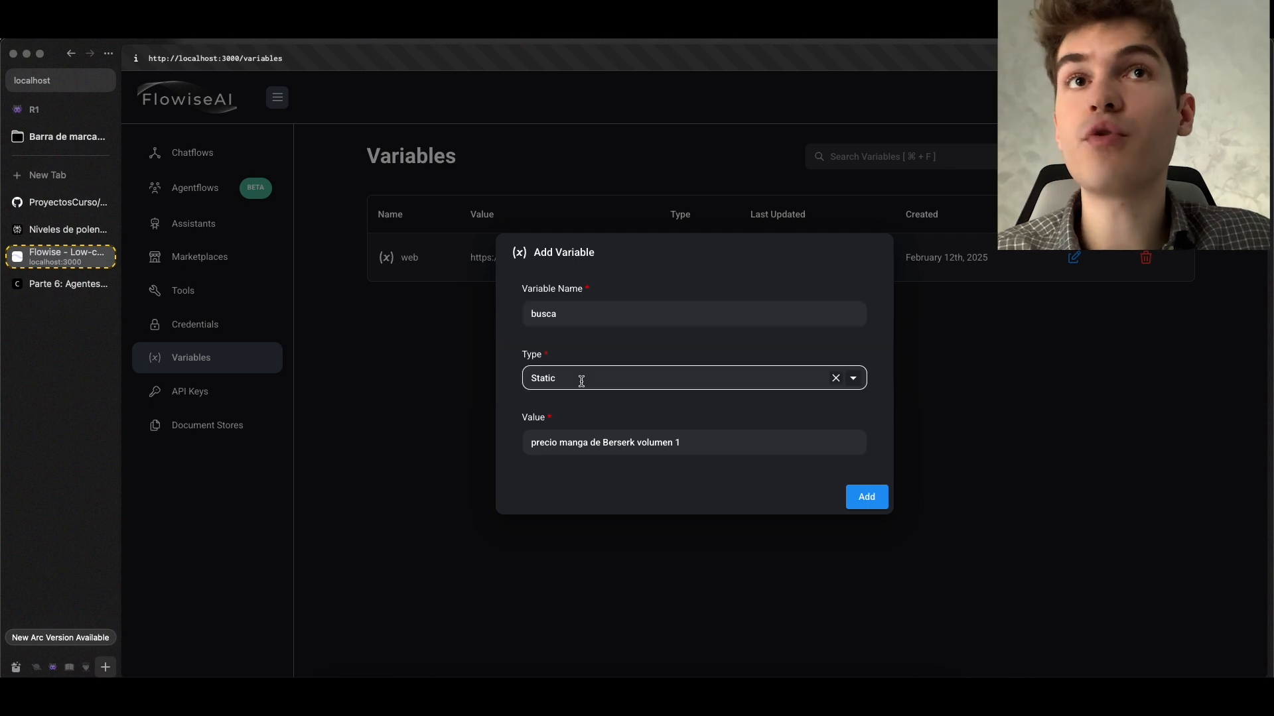
{"action": "left_click", "coordinate": [572, 409]}
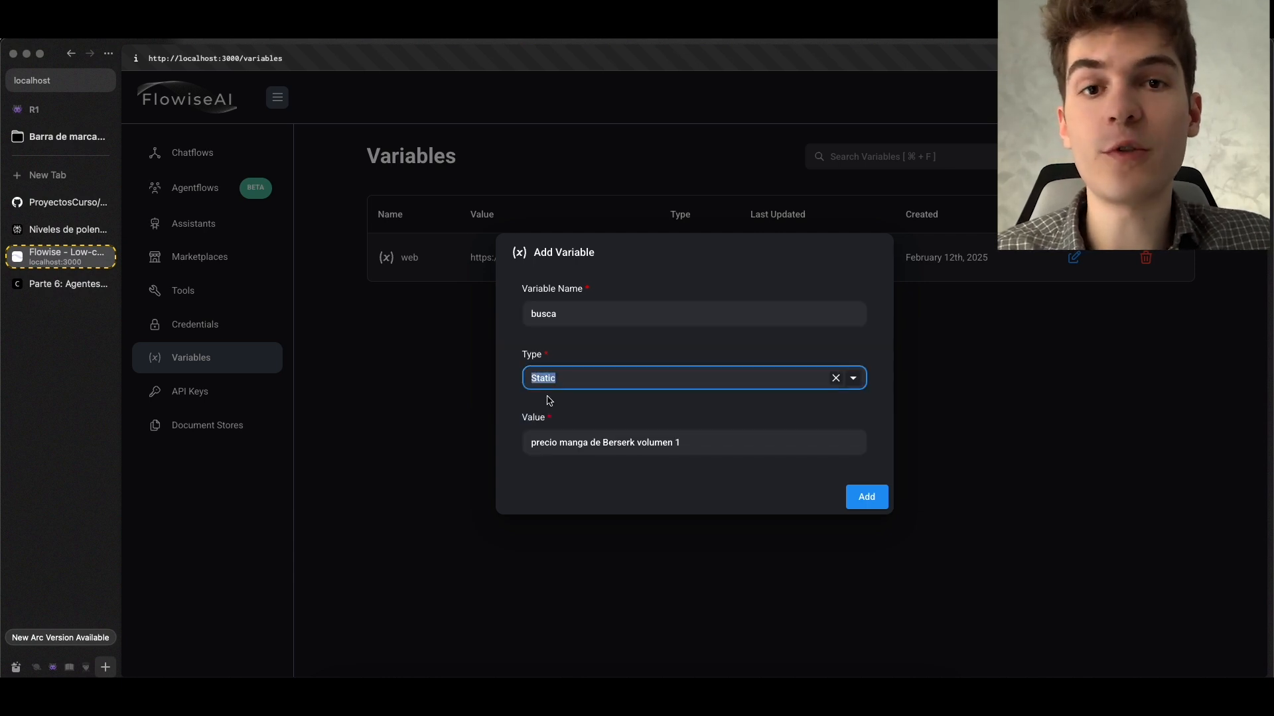
{"action": "double_click", "coordinate": [574, 443]}
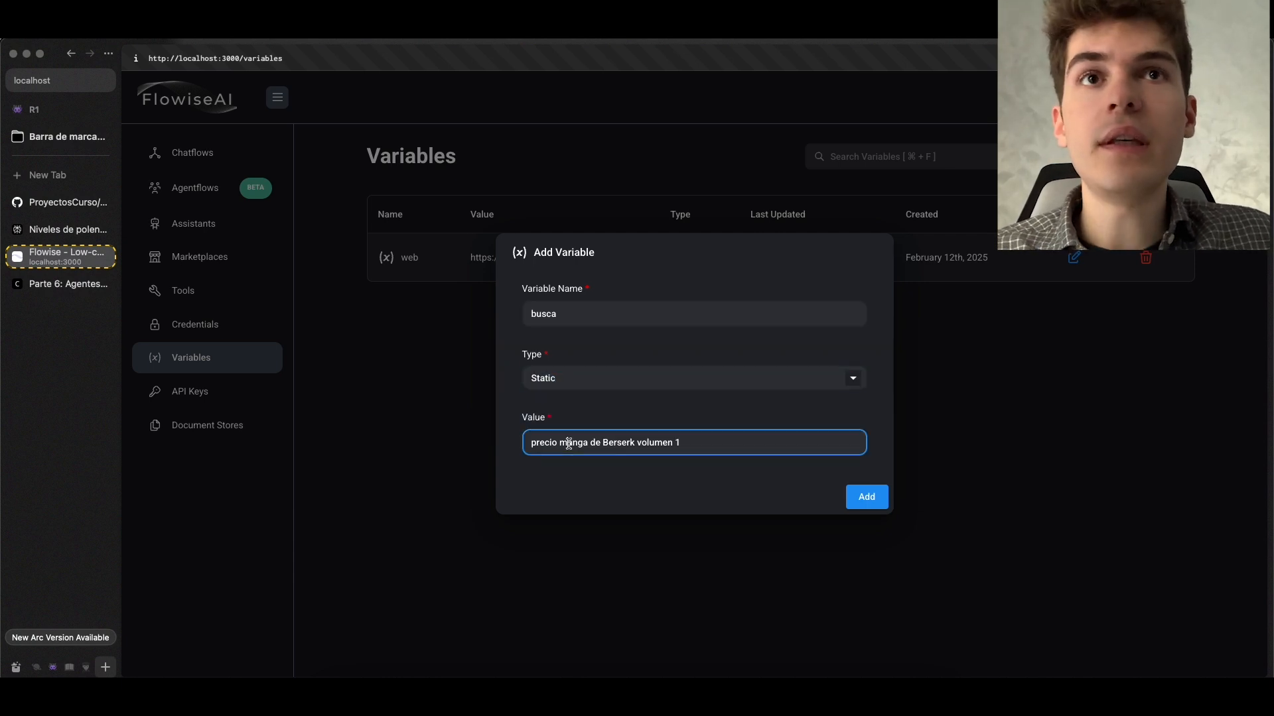
{"action": "triple_click", "coordinate": [678, 444]}
{"action": "left_click", "coordinate": [868, 498]}
{"action": "left_click_drag", "start_coordinate": [438, 311], "coordinate": [398, 315]}
{"action": "left_click", "coordinate": [448, 365]}
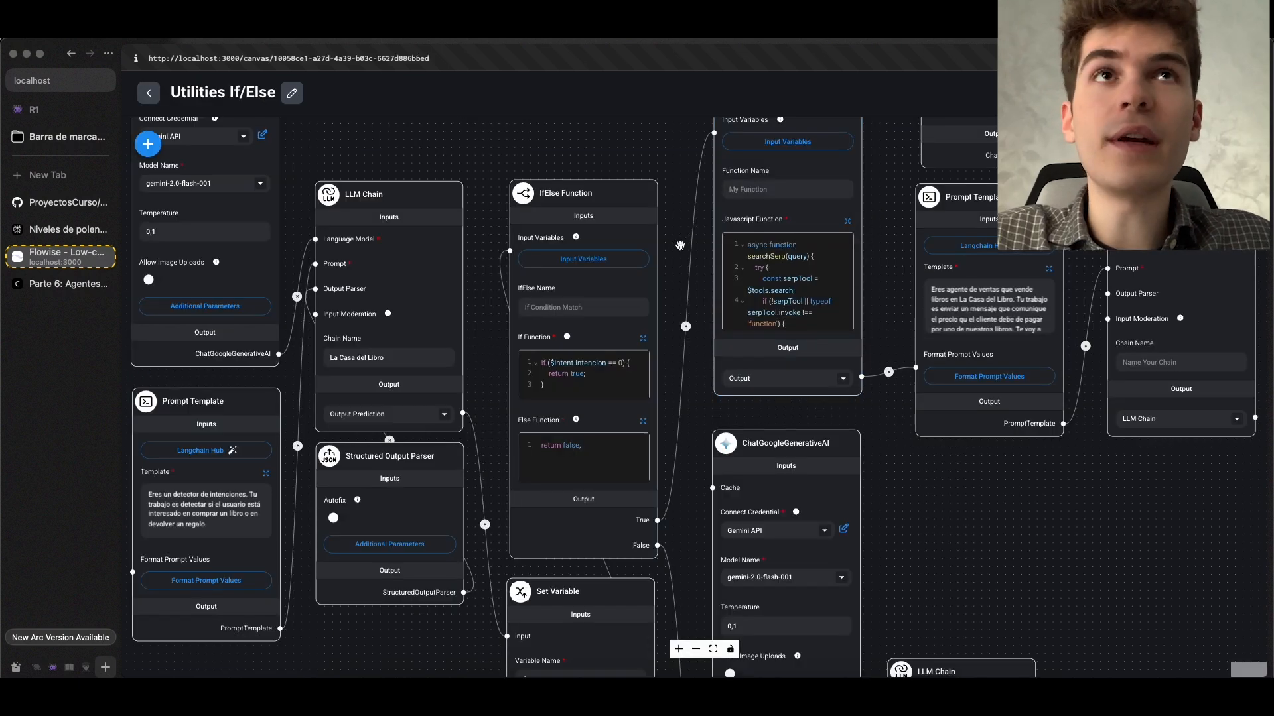
Return to the Utilities If/Else chatflow and open the Custom JS Function node's code at the query declaration
{"action": "scroll", "coordinate": [680, 246], "scroll_direction": "down", "scroll_amount": 3}
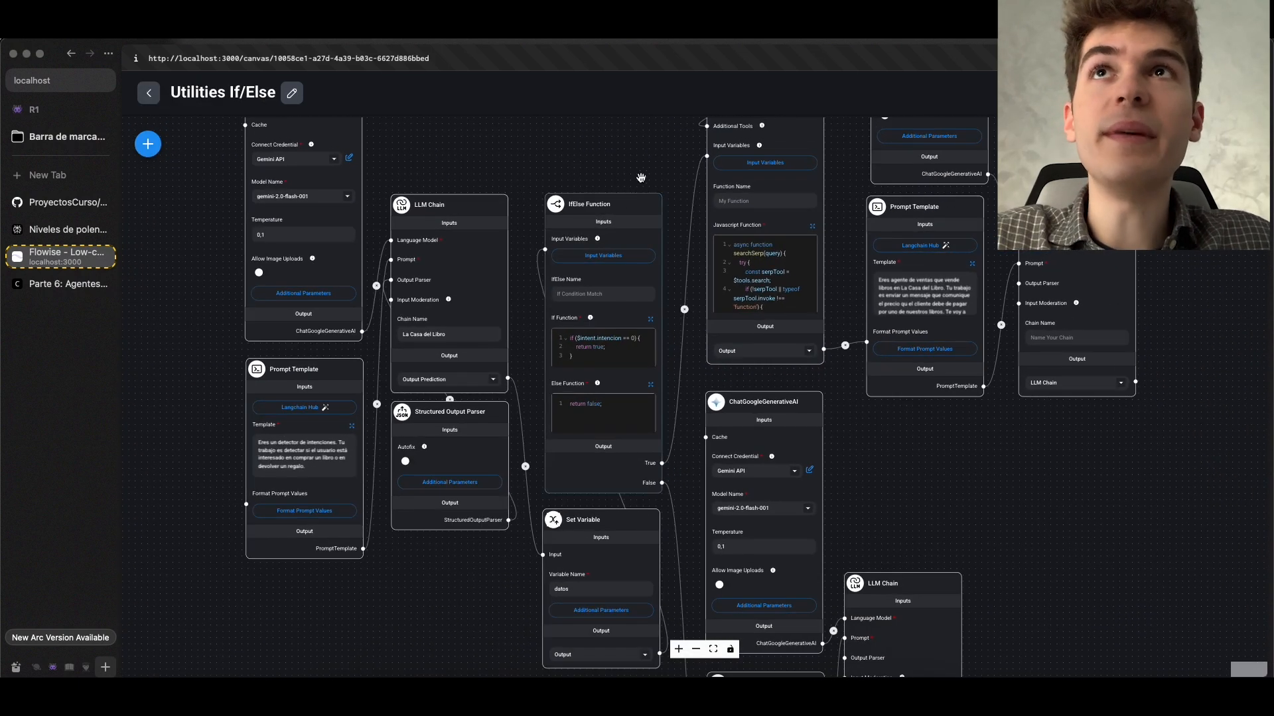
{"action": "scroll", "coordinate": [723, 387], "scroll_direction": "up", "scroll_amount": 4}
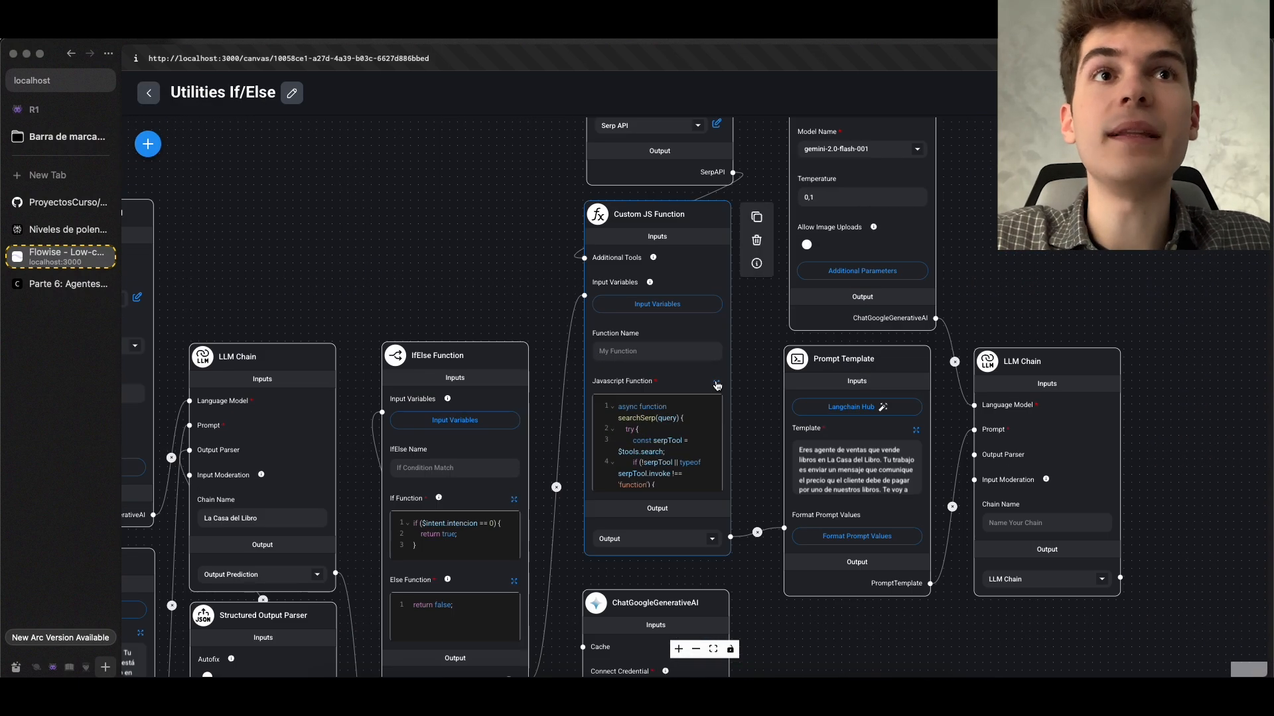
{"action": "left_click", "coordinate": [717, 384]}
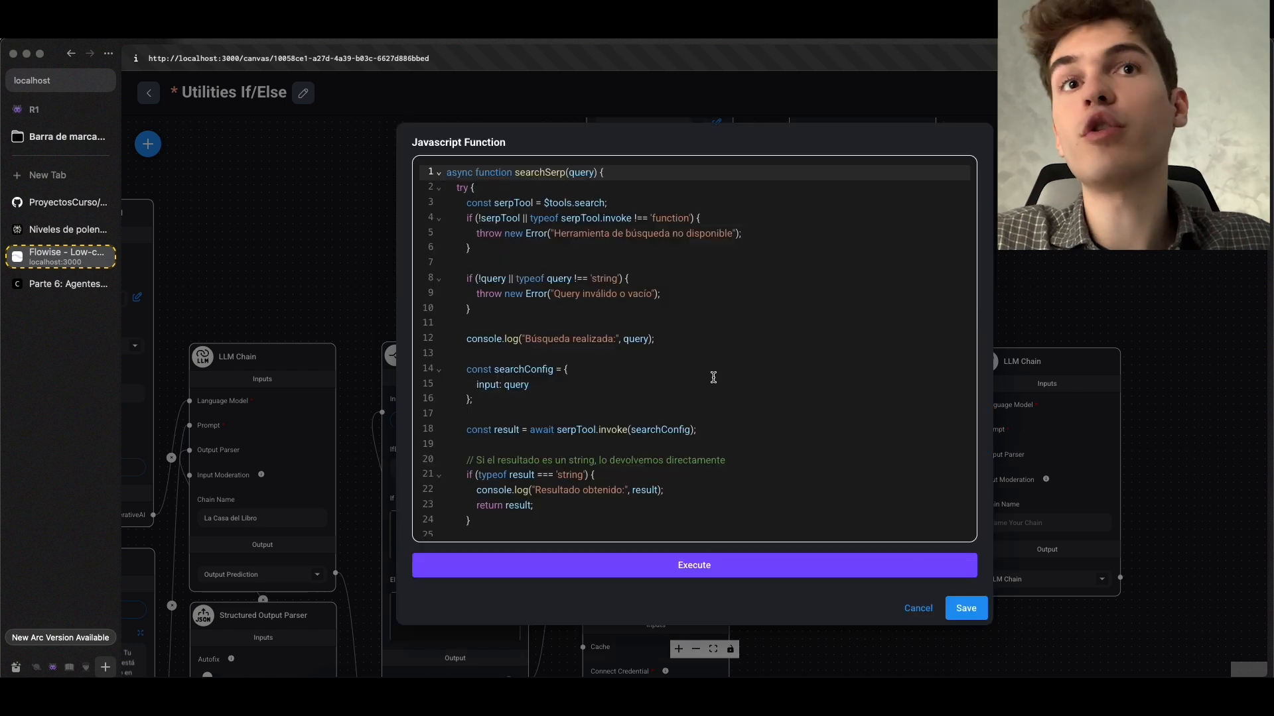
{"action": "scroll", "coordinate": [714, 378], "scroll_direction": "down", "scroll_amount": 10}
Consult the $vars.<nombre-de-variable> syntax in the Variables section of the course documentation
{"action": "left_click", "coordinate": [59, 284]}
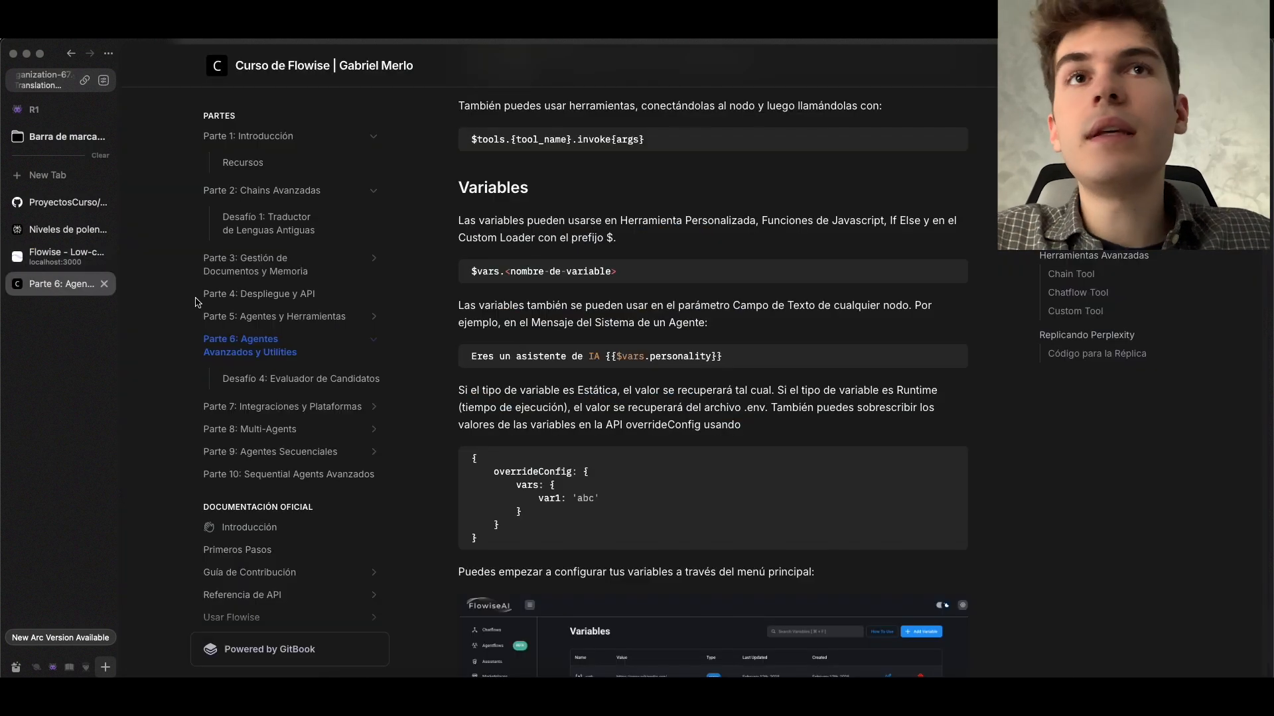
{"action": "scroll", "coordinate": [556, 347], "scroll_direction": "up", "scroll_amount": 3}
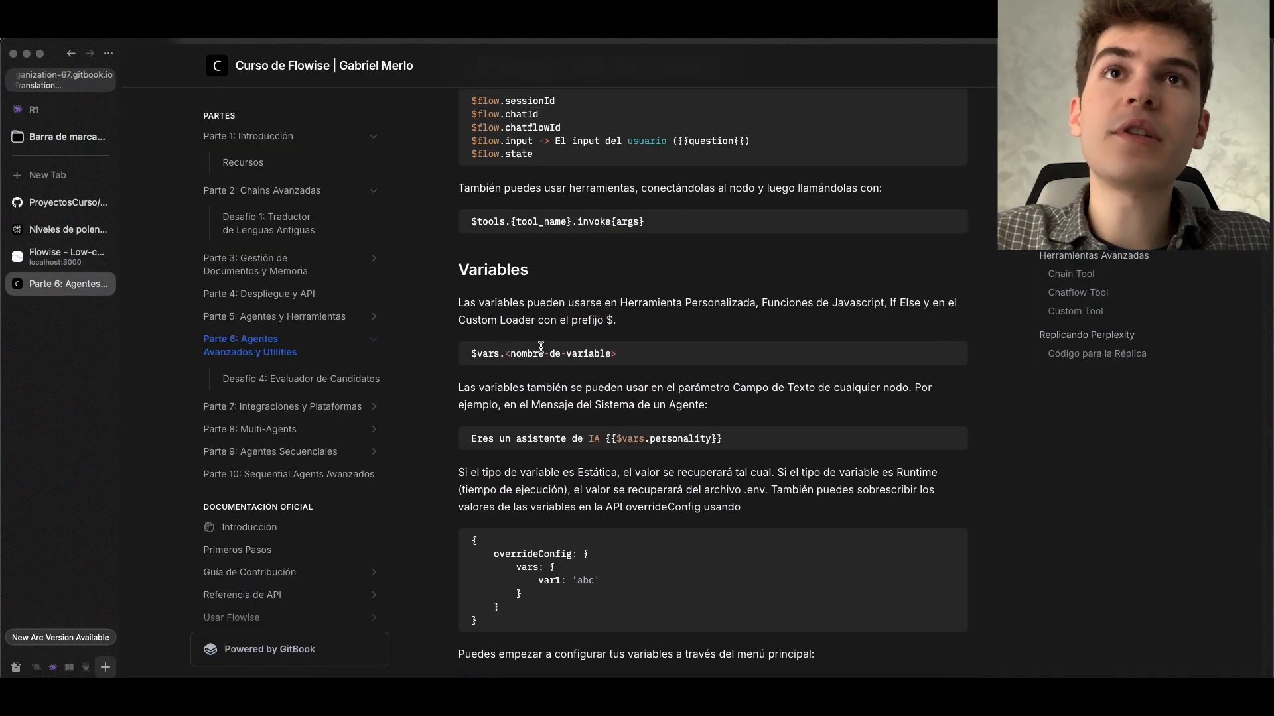
{"action": "left_click_drag", "start_coordinate": [470, 354], "coordinate": [509, 356]}
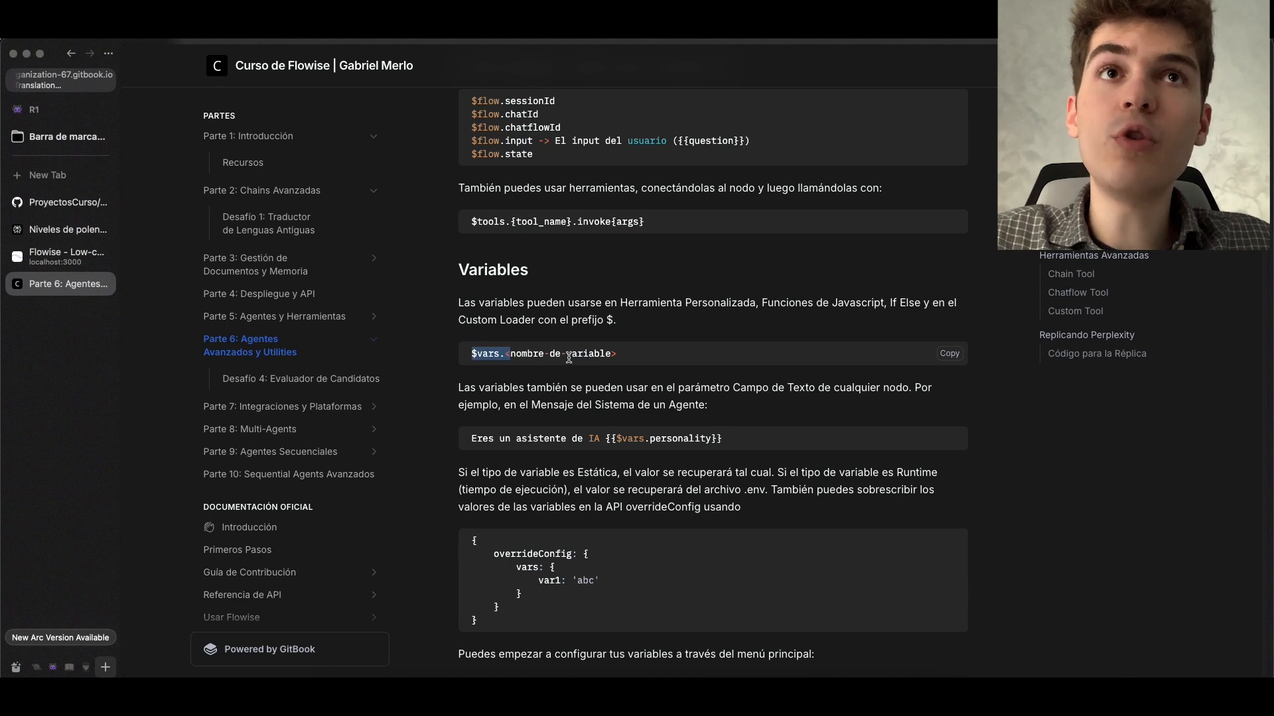
{"action": "left_click_drag", "start_coordinate": [618, 358], "coordinate": [523, 358]}
{"action": "left_click_drag", "start_coordinate": [522, 357], "coordinate": [505, 359]}
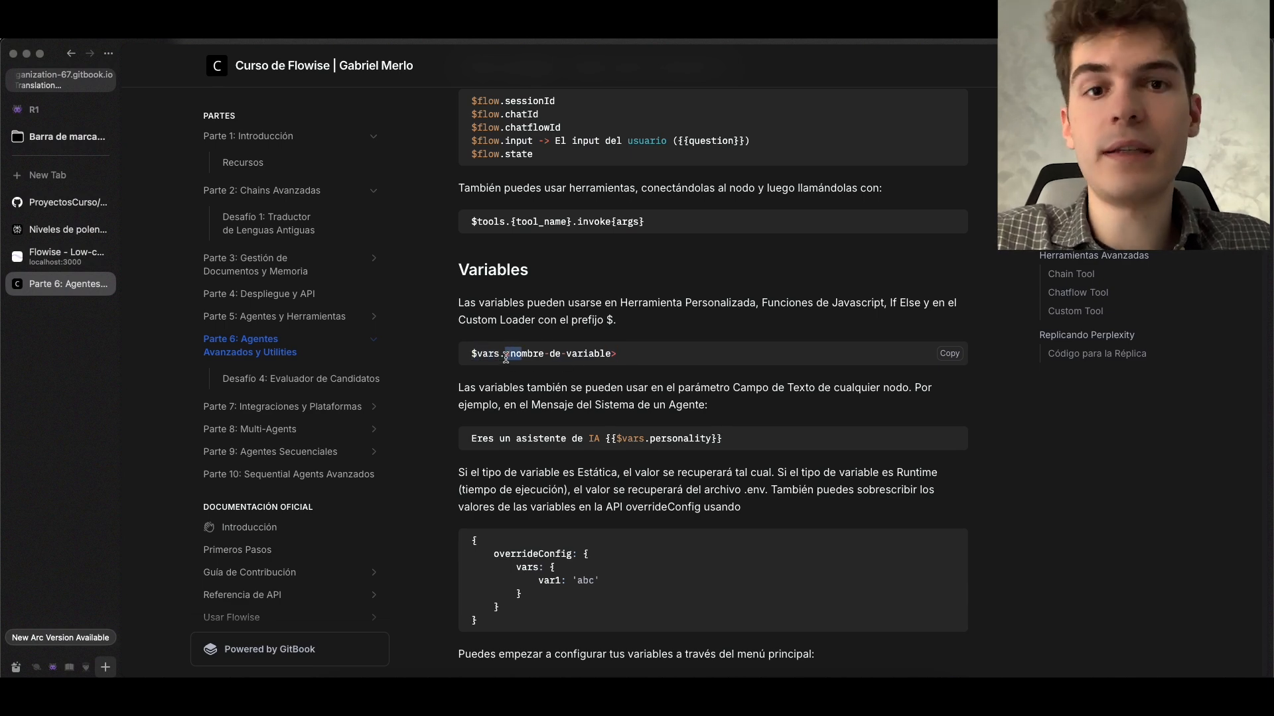
Set the query constant in the Custom JS Function code to $vars.busca and save the code
{"action": "left_click", "coordinate": [61, 257]}
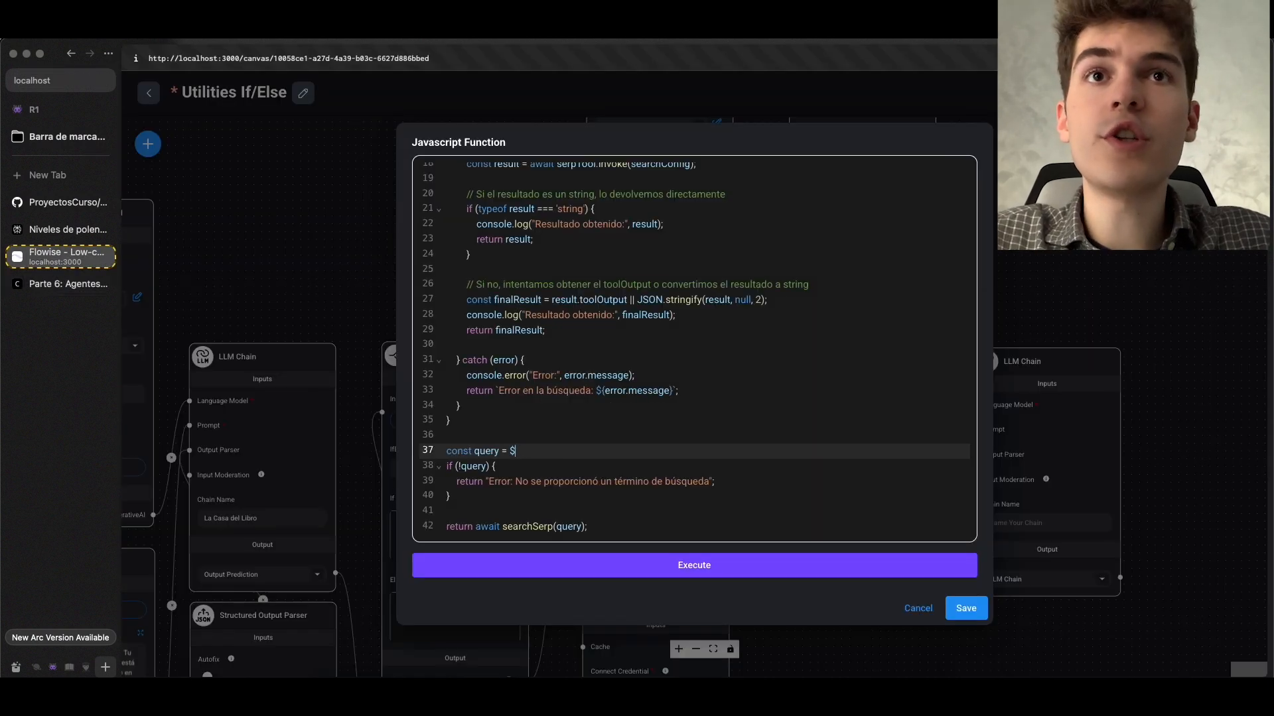
{"action": "type", "text": "vars.busca"}
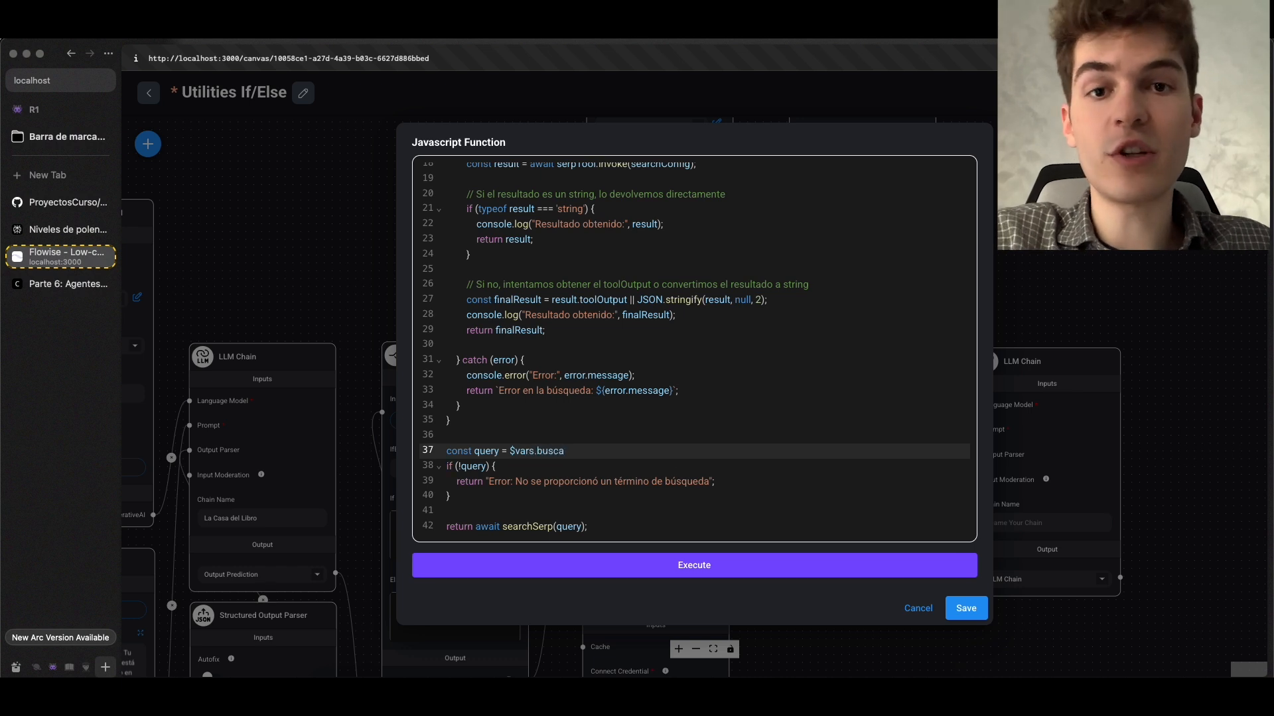
{"action": "left_click", "coordinate": [966, 608]}
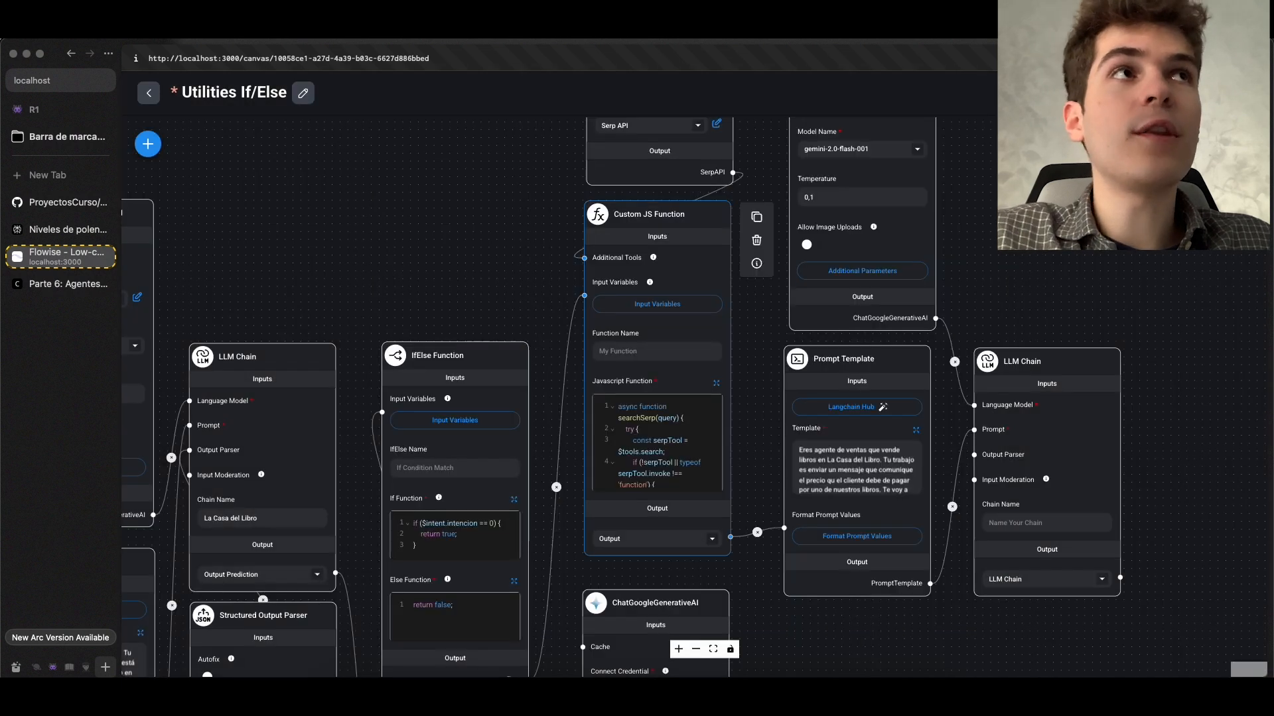
Save the chatflow and send its chat the copied message about a biography of Einstein
{"action": "left_click", "coordinate": [1207, 93]}
{"action": "left_click", "coordinate": [1241, 144]}
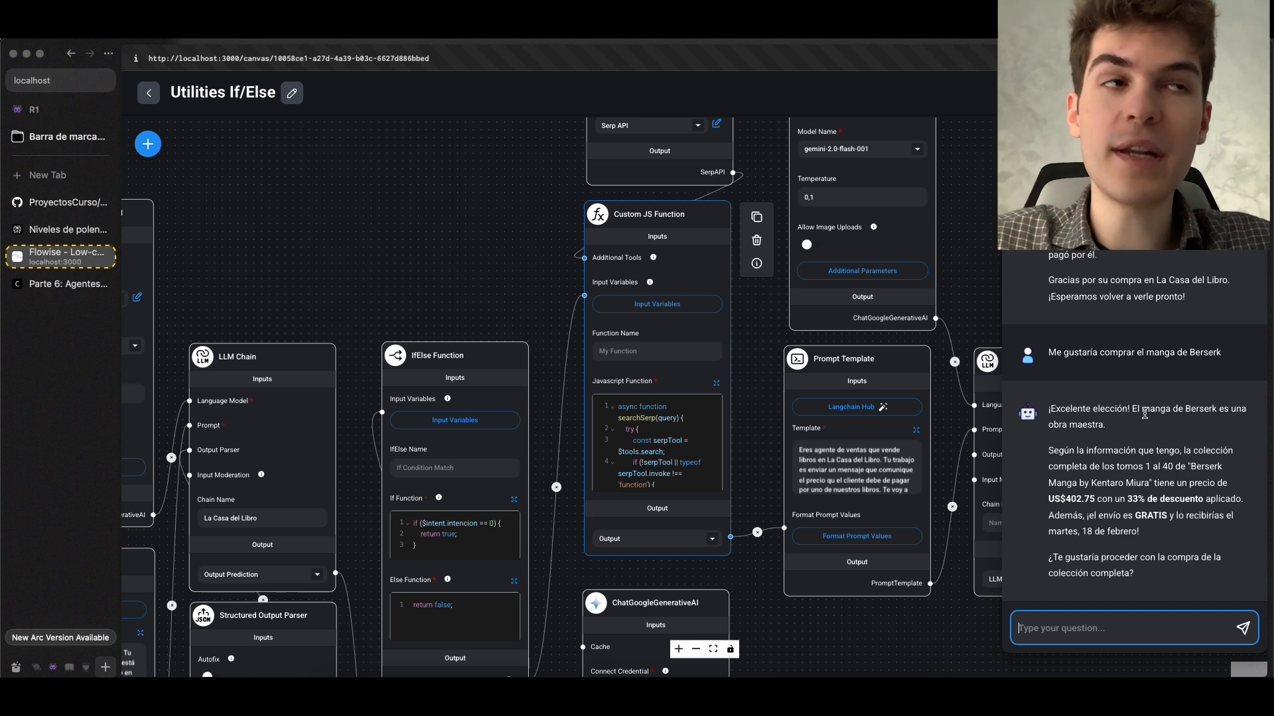
{"action": "type", "text": "Quiero comprar la biografía de Einstein"}
{"action": "key", "text": "Return"}
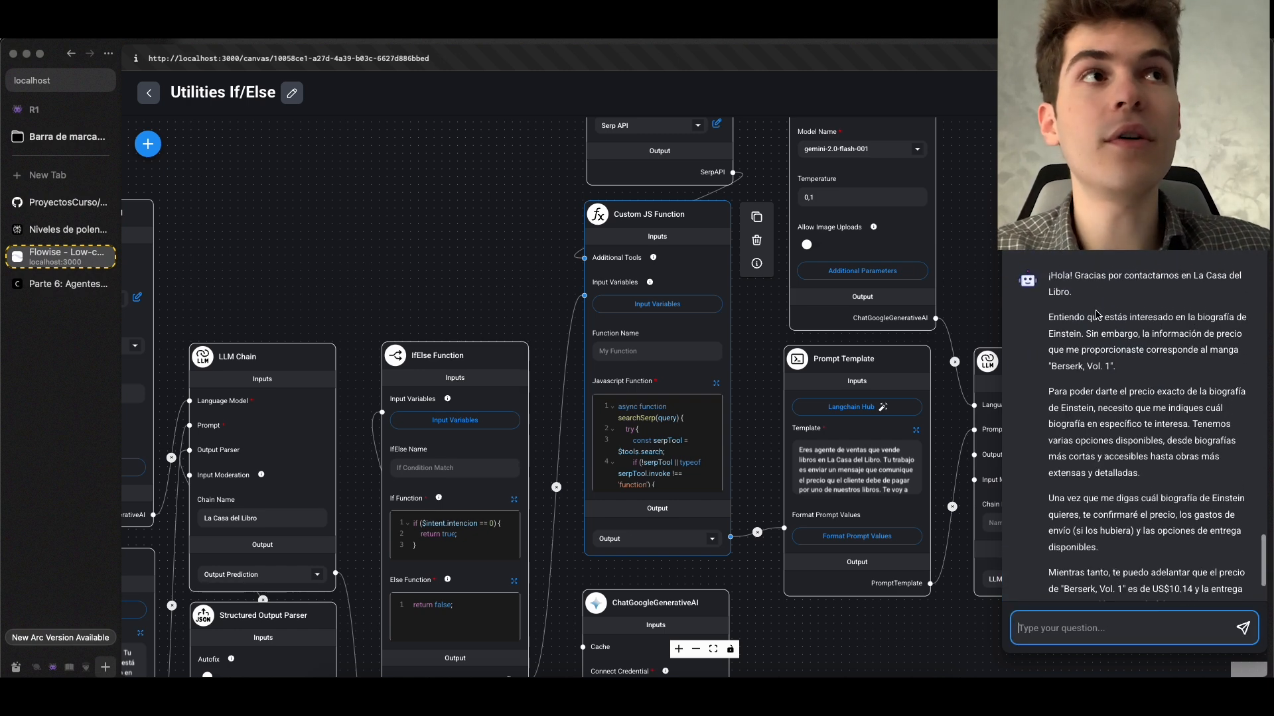
Switch to the terminal and examine the output prediction and search log of the chatflow's latest run
{"action": "key", "text": "super+Tab"}
{"action": "scroll", "coordinate": [605, 447], "scroll_direction": "up", "scroll_amount": 5}
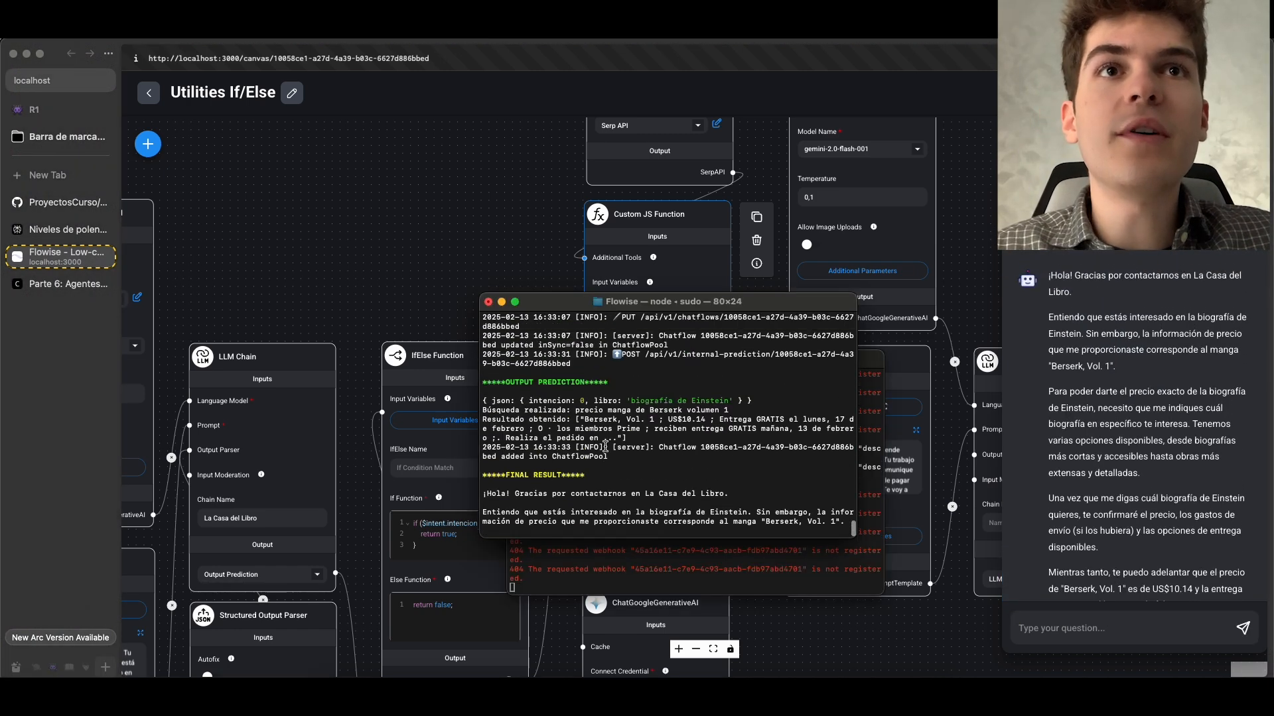
{"action": "scroll", "coordinate": [608, 405], "scroll_direction": "down", "scroll_amount": 5}
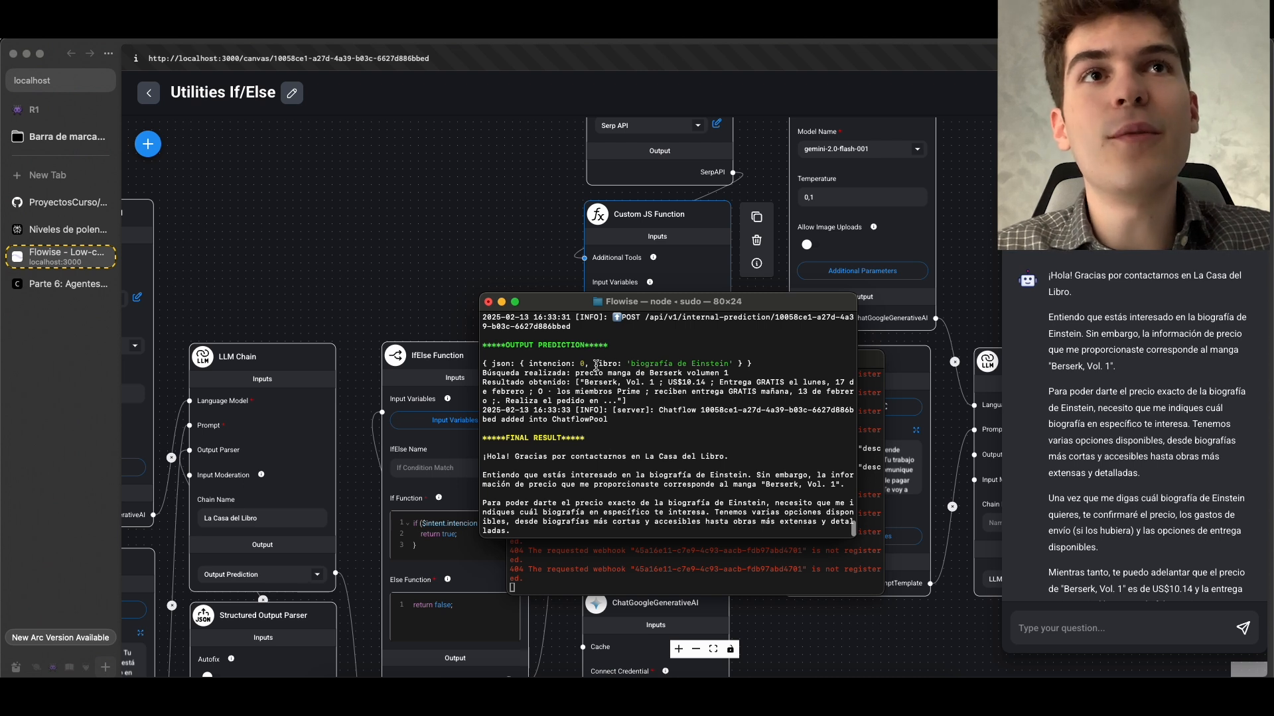
{"action": "left_click_drag", "start_coordinate": [596, 366], "coordinate": [743, 366]}
{"action": "left_click", "coordinate": [760, 366]}
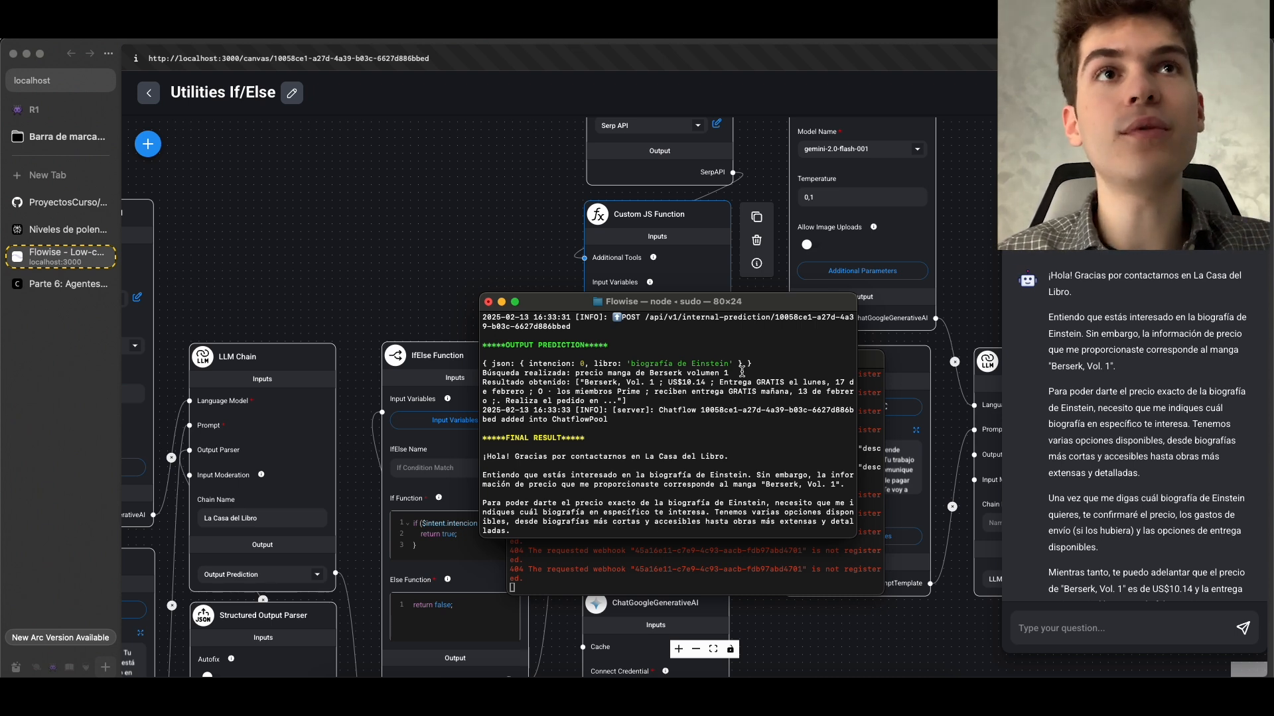
Return to Flowise, review the $vars.busca reference in the Custom JS Function code, and save the code and chatflow
{"action": "key", "text": "super+Tab"}
{"action": "left_click", "coordinate": [716, 389]}
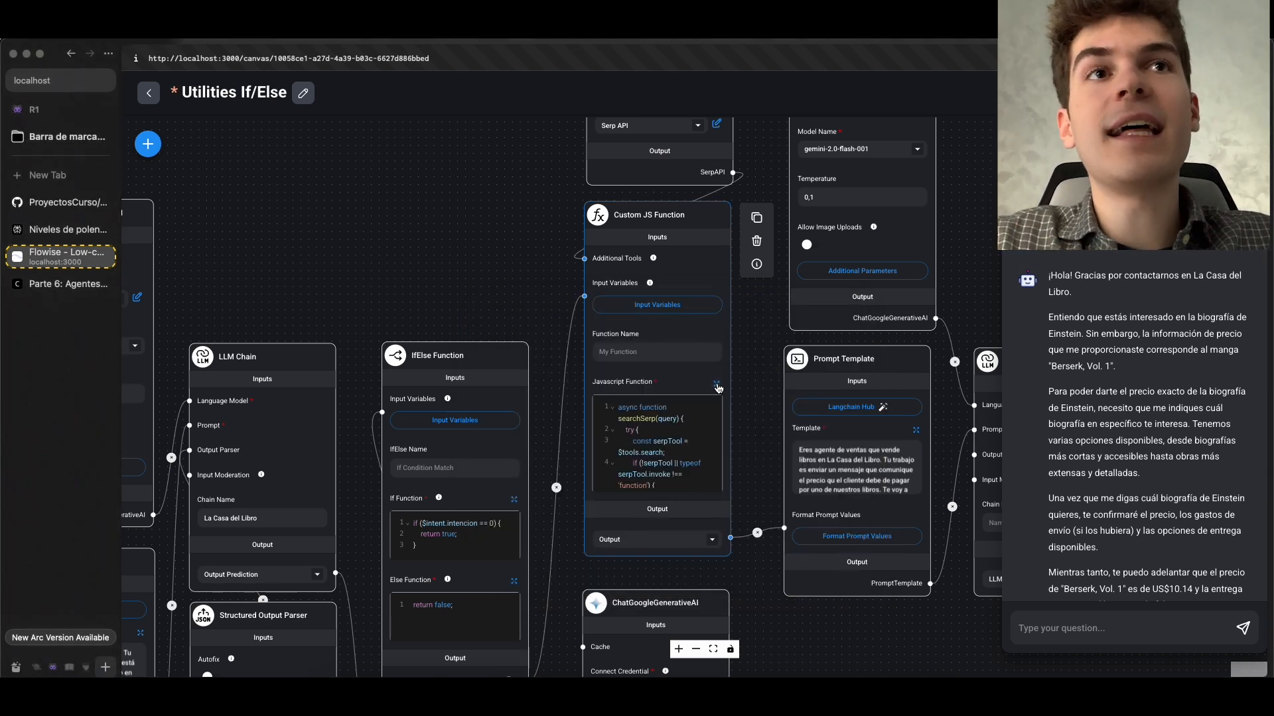
{"action": "left_click", "coordinate": [717, 385]}
{"action": "scroll", "coordinate": [597, 431], "scroll_direction": "down", "scroll_amount": 5}
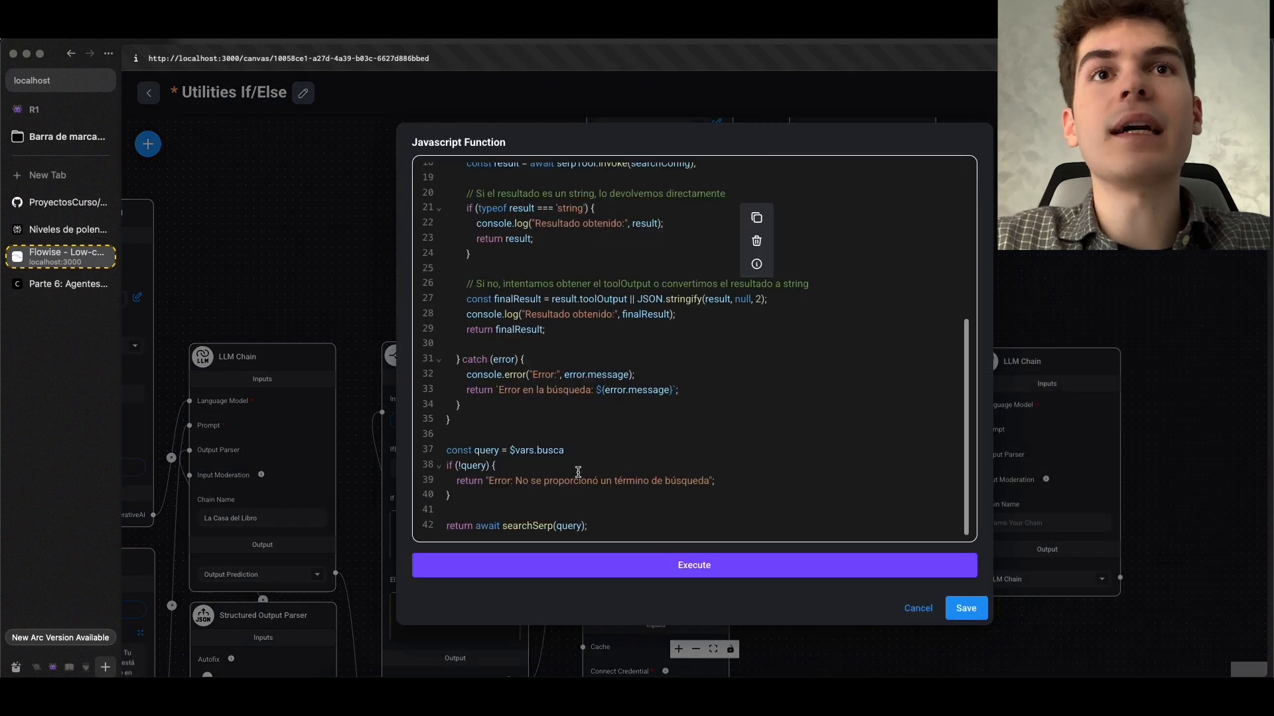
{"action": "double_click", "coordinate": [546, 451]}
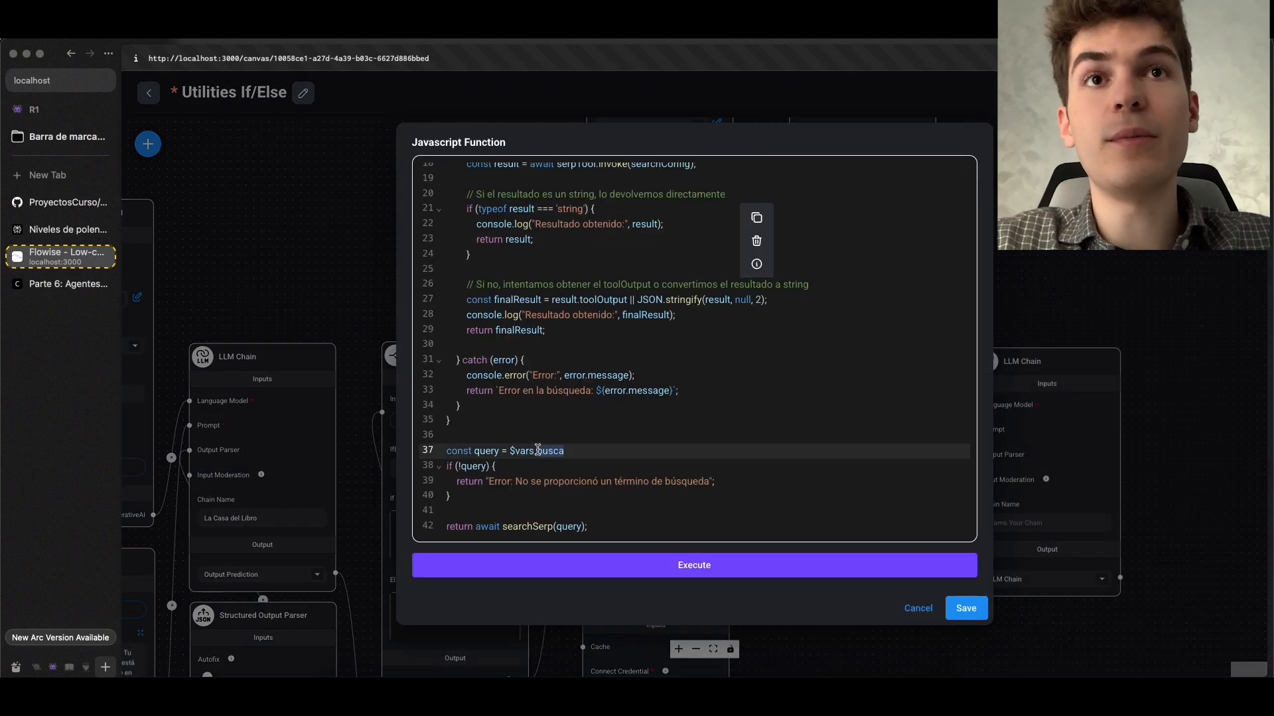
{"action": "left_click", "coordinate": [963, 608]}
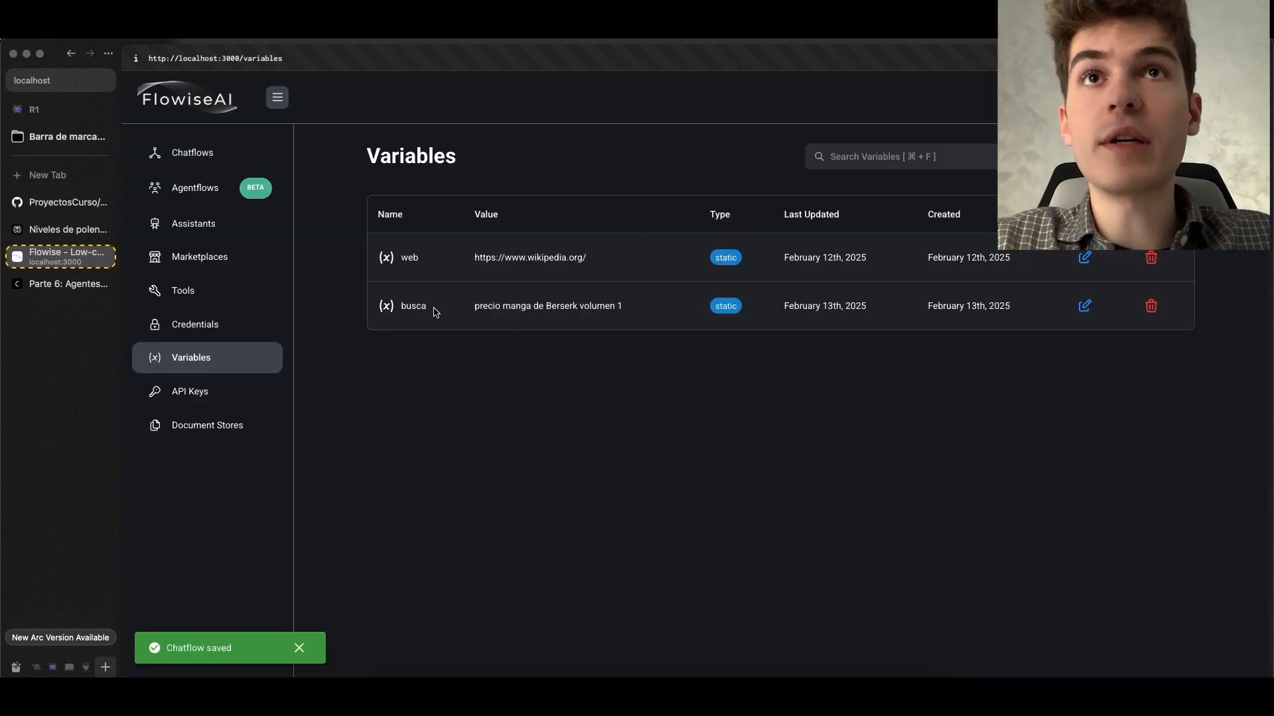
Review the busca variable on Flowise's Variables page and copy its value
{"action": "double_click", "coordinate": [415, 308]}
{"action": "left_click_drag", "start_coordinate": [474, 306], "coordinate": [648, 316]}
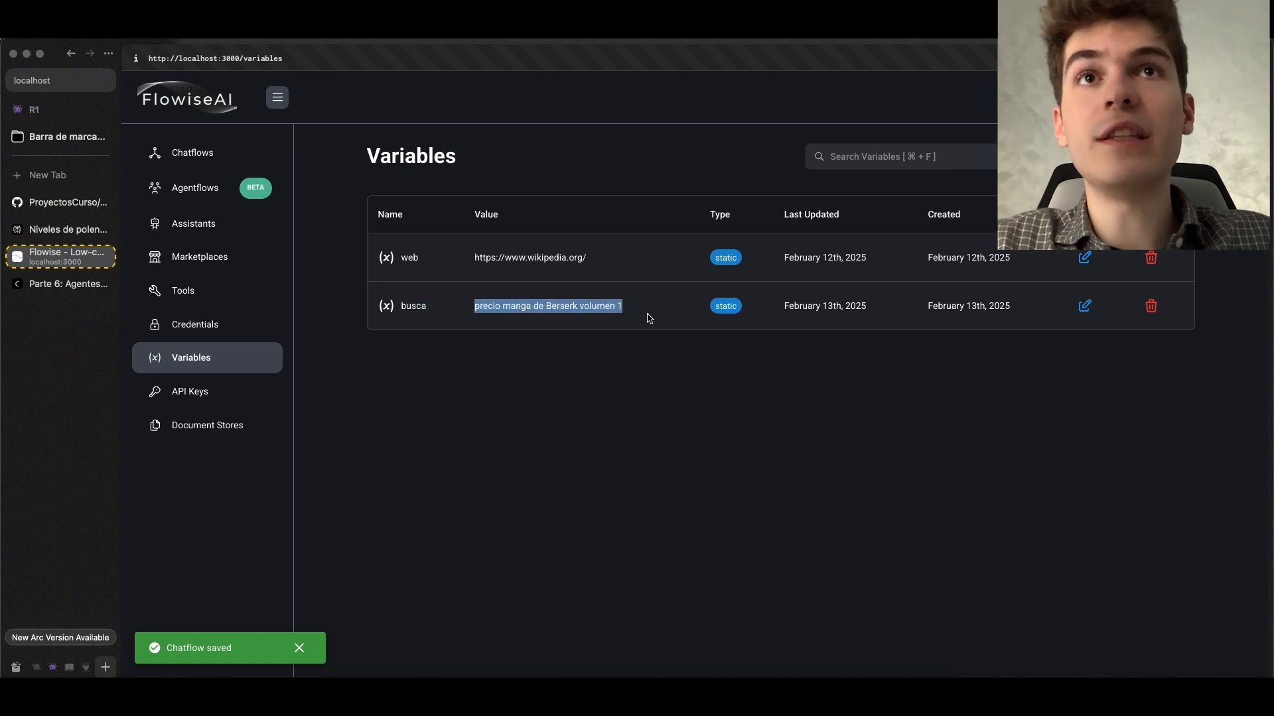
{"action": "key", "text": "super+c"}
Switch to the terminal and check the logged search query and its result against the busca variable's value
{"action": "key", "text": "super+Tab"}
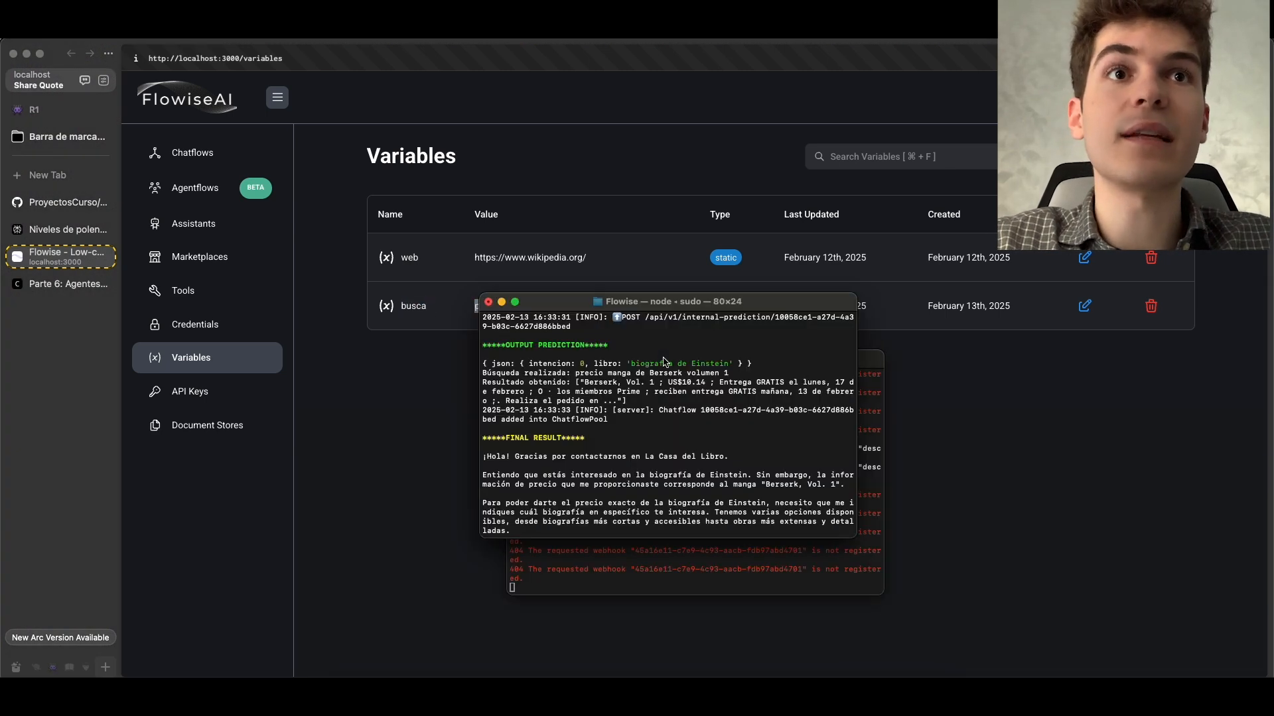
{"action": "scroll", "coordinate": [550, 428], "scroll_direction": "up", "scroll_amount": 3}
{"action": "left_click_drag", "start_coordinate": [484, 439], "coordinate": [728, 440]}
{"action": "left_click", "coordinate": [726, 444]}
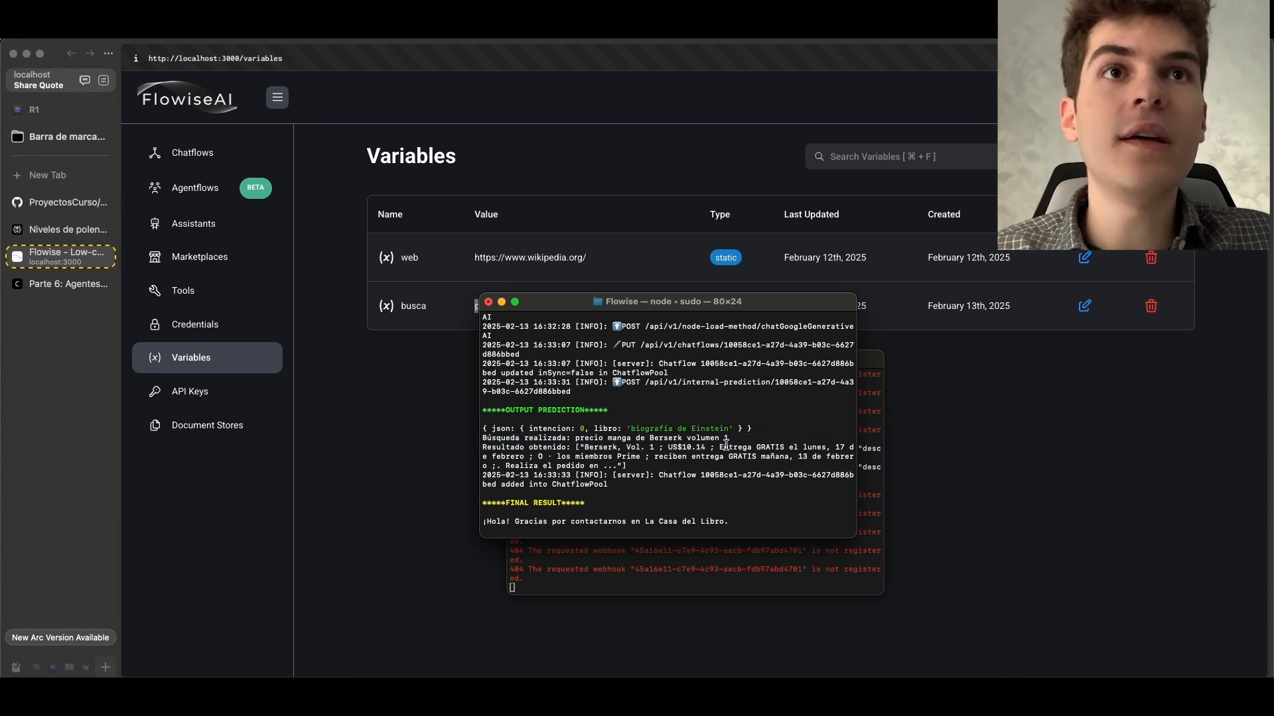
{"action": "triple_click", "coordinate": [670, 450]}
{"action": "left_click", "coordinate": [756, 453]}
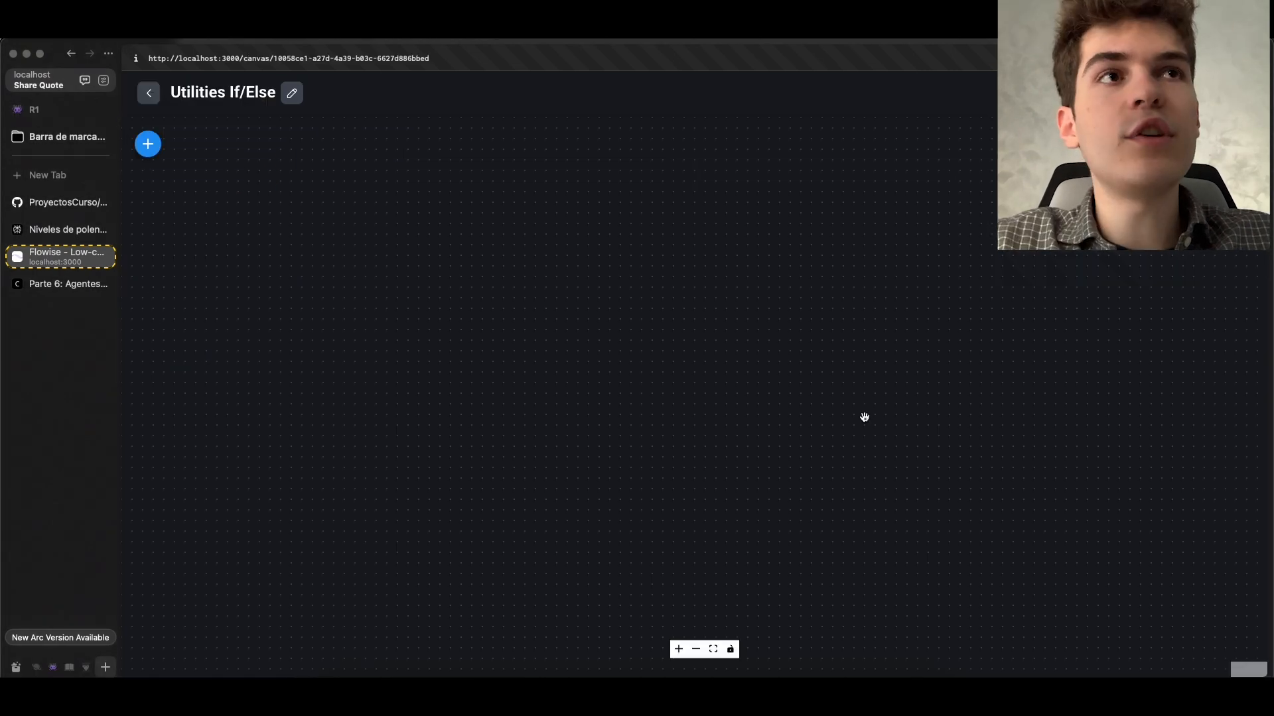
Reopen the Utilities If/Else chatflow in Flowise and display the available Utilities nodes
{"action": "scroll", "coordinate": [855, 279], "scroll_direction": "up", "scroll_amount": 5}
{"action": "scroll", "coordinate": [853, 272], "scroll_direction": "up", "scroll_amount": 5}
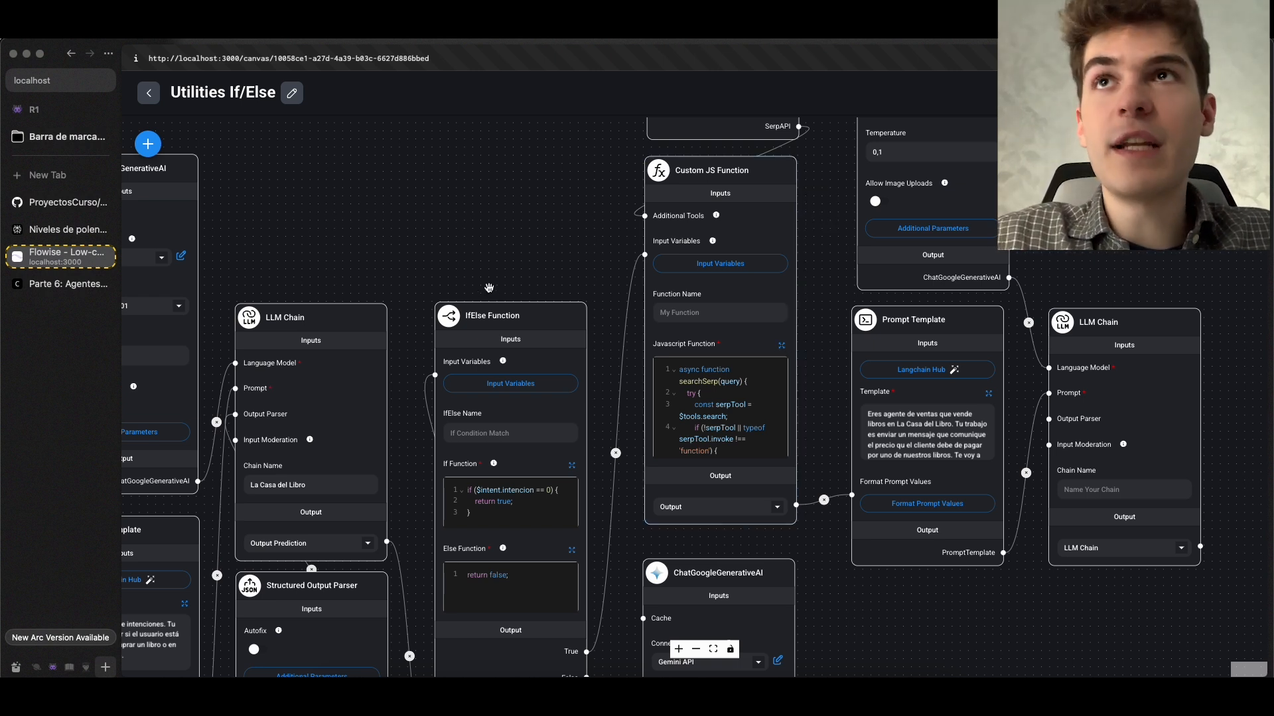
{"action": "left_click", "coordinate": [148, 92]}
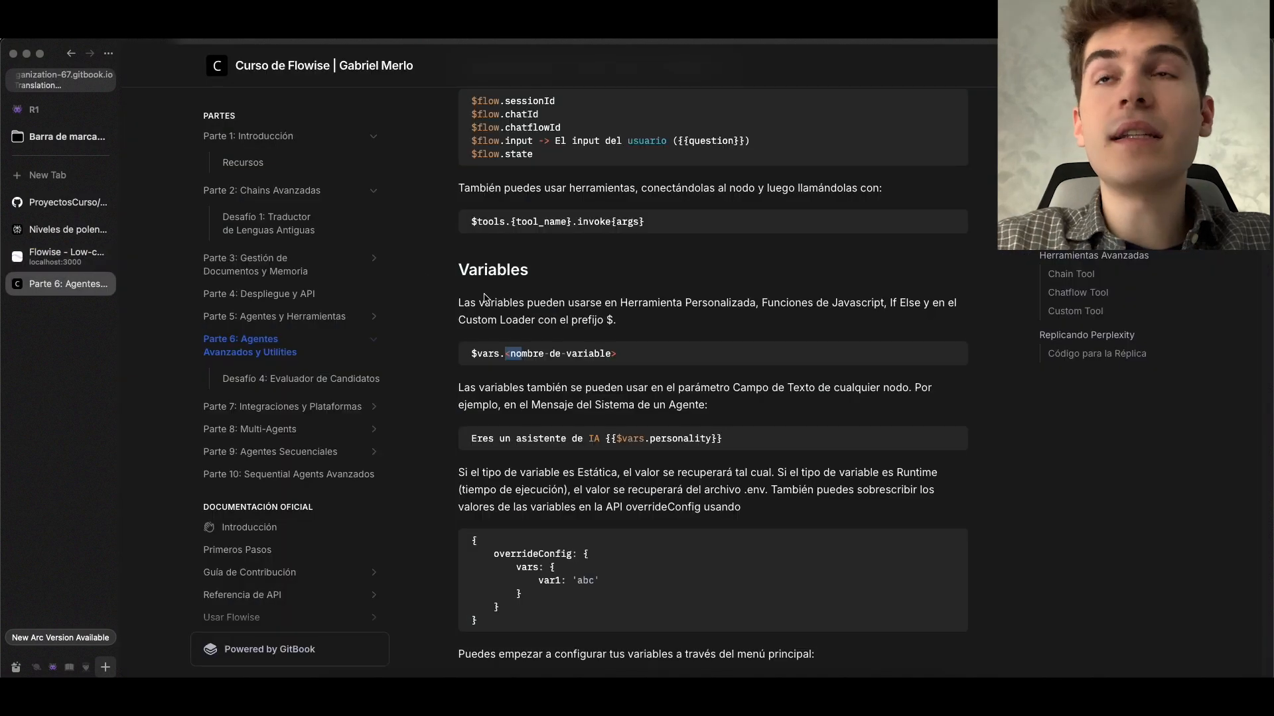
Browse the course documentation's Parte 6 page for the Replicando Perplexity section
{"action": "scroll", "coordinate": [483, 296], "scroll_direction": "up", "scroll_amount": 4}
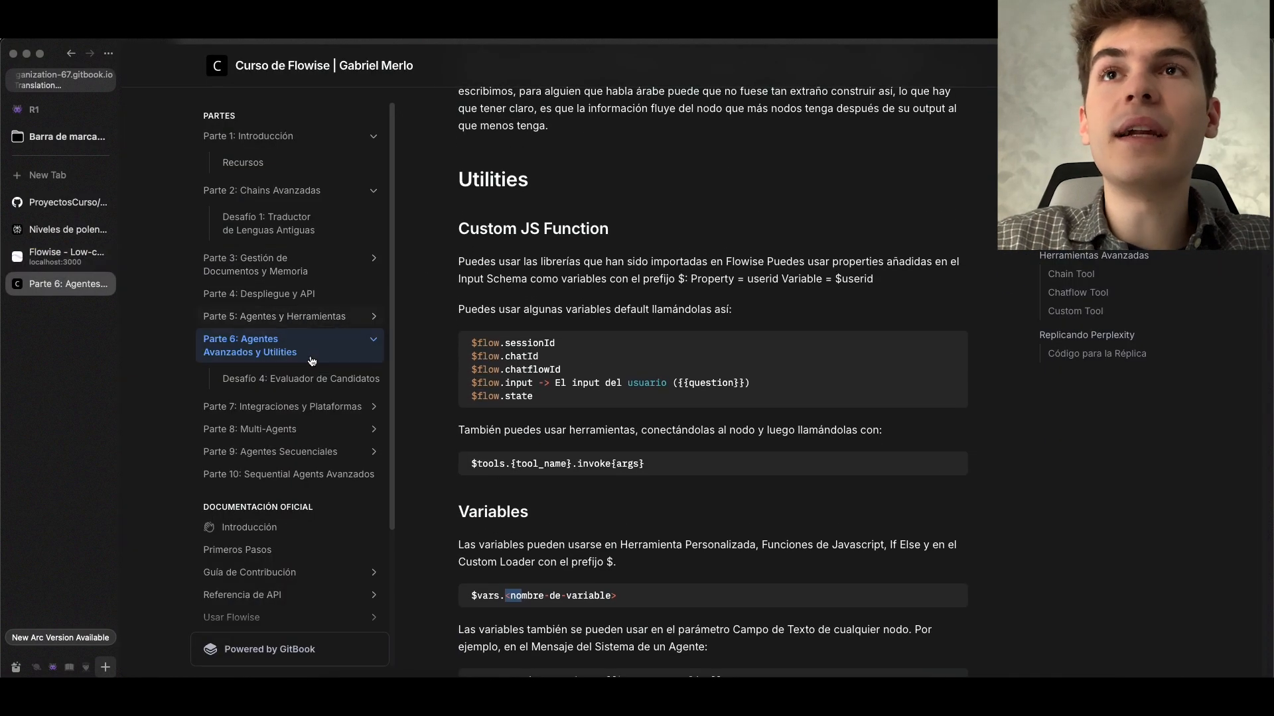
{"action": "left_click", "coordinate": [312, 359]}
{"action": "scroll", "coordinate": [582, 381], "scroll_direction": "down", "scroll_amount": 10}
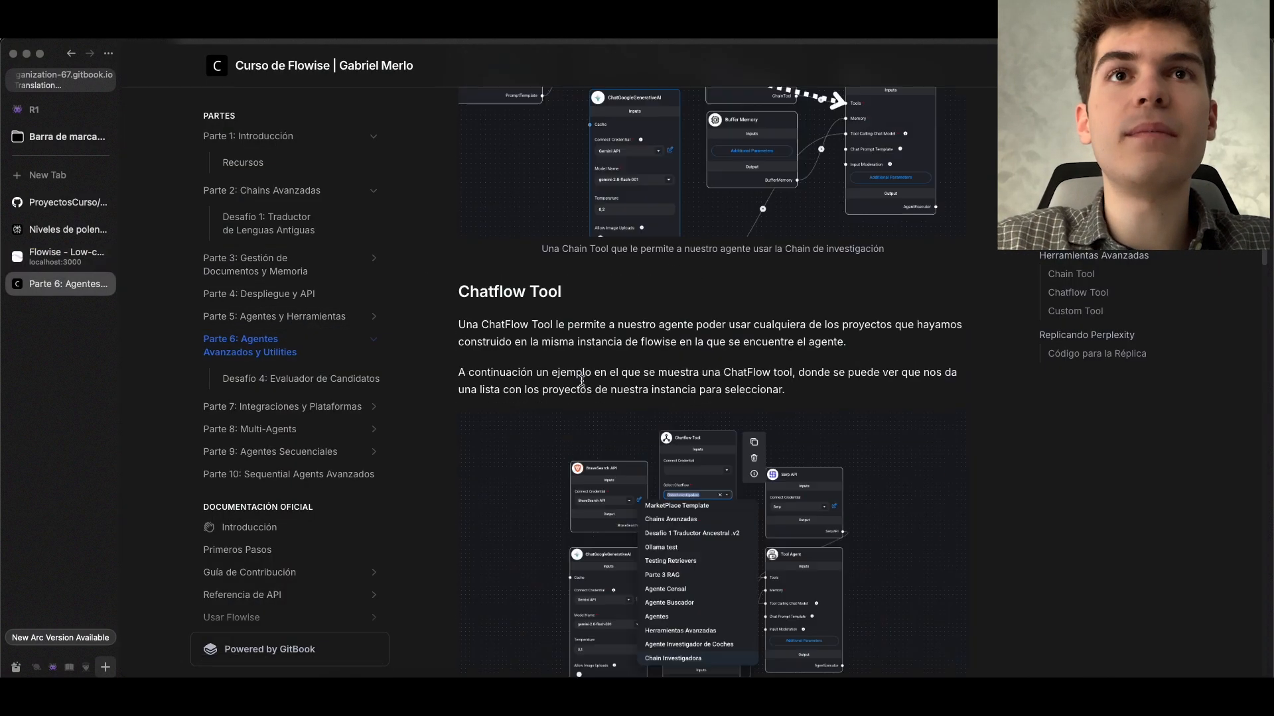
{"action": "scroll", "coordinate": [582, 382], "scroll_direction": "down", "scroll_amount": 20}
{"action": "scroll", "coordinate": [582, 381], "scroll_direction": "up", "scroll_amount": 10}
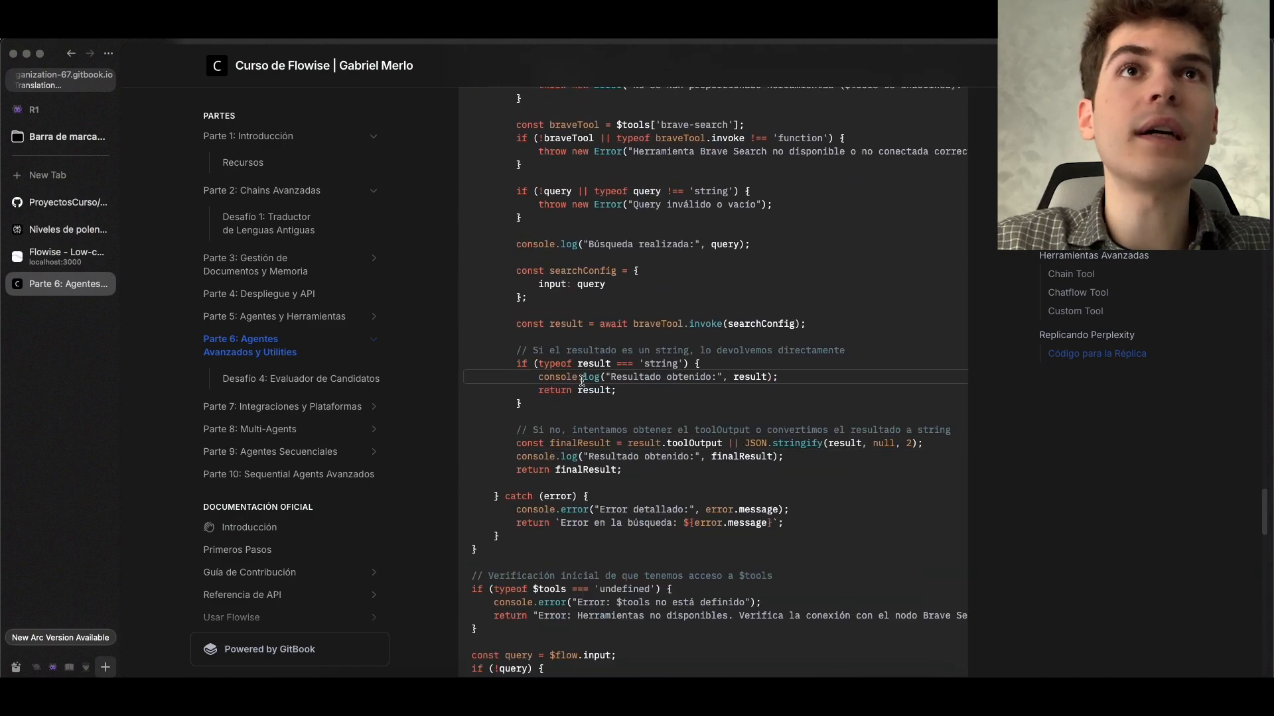
{"action": "scroll", "coordinate": [581, 381], "scroll_direction": "up", "scroll_amount": 10}
{"action": "scroll", "coordinate": [634, 408], "scroll_direction": "down", "scroll_amount": 1}
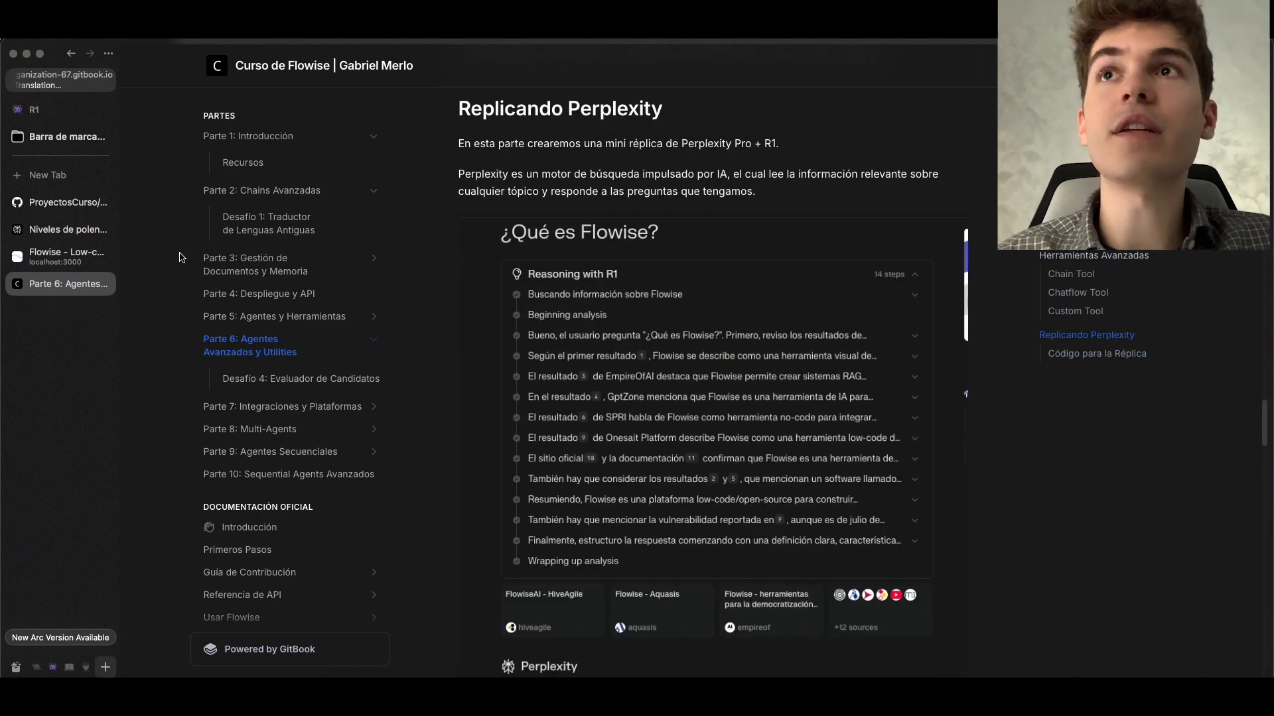
Switch to Perplexity and examine the full source list of the "Niveles de polen en Madrid" answer
{"action": "left_click", "coordinate": [66, 229]}
{"action": "scroll", "coordinate": [682, 250], "scroll_direction": "up", "scroll_amount": 15}
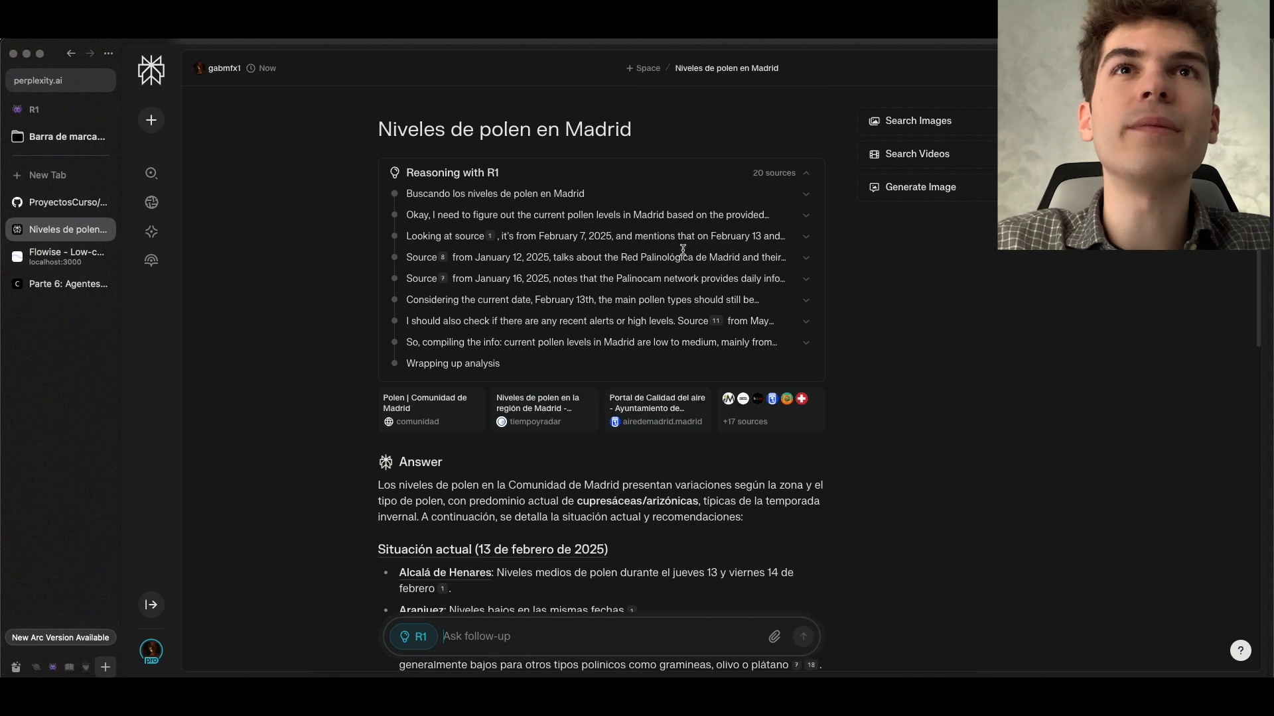
{"action": "left_click_drag", "start_coordinate": [366, 136], "coordinate": [638, 133]}
{"action": "left_click", "coordinate": [769, 411]}
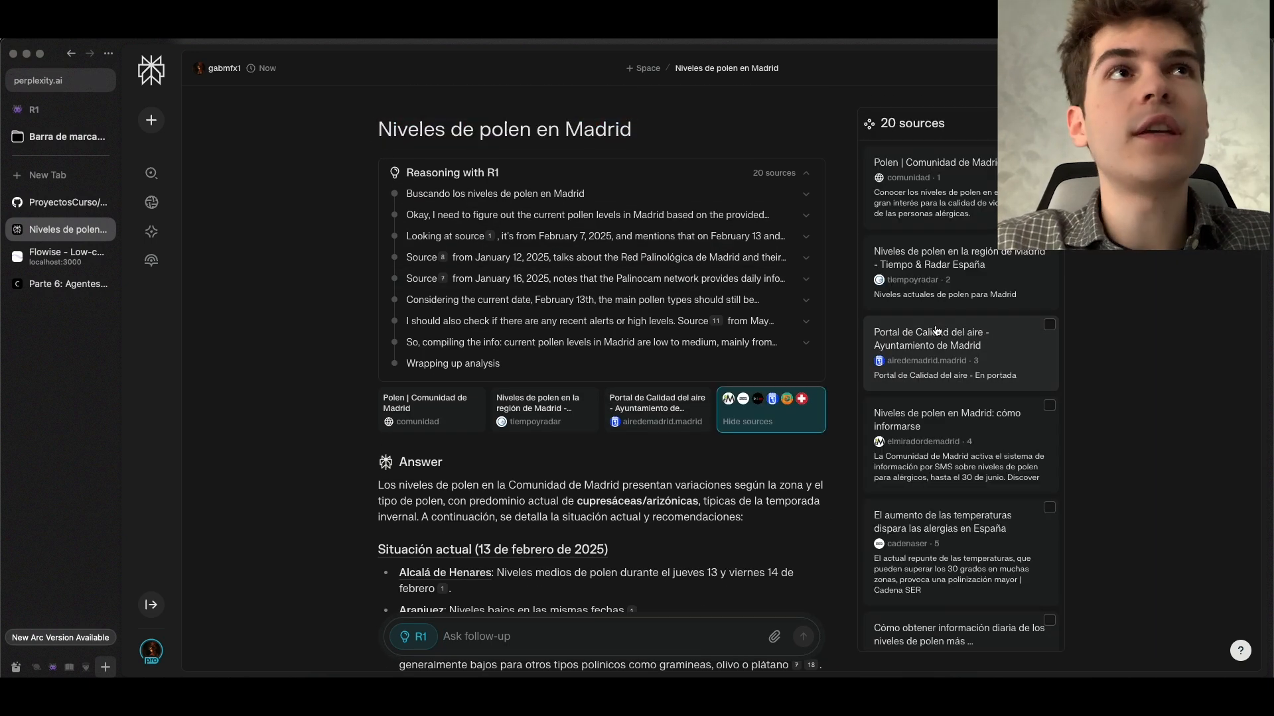
{"action": "scroll", "coordinate": [929, 298], "scroll_direction": "down", "scroll_amount": 15}
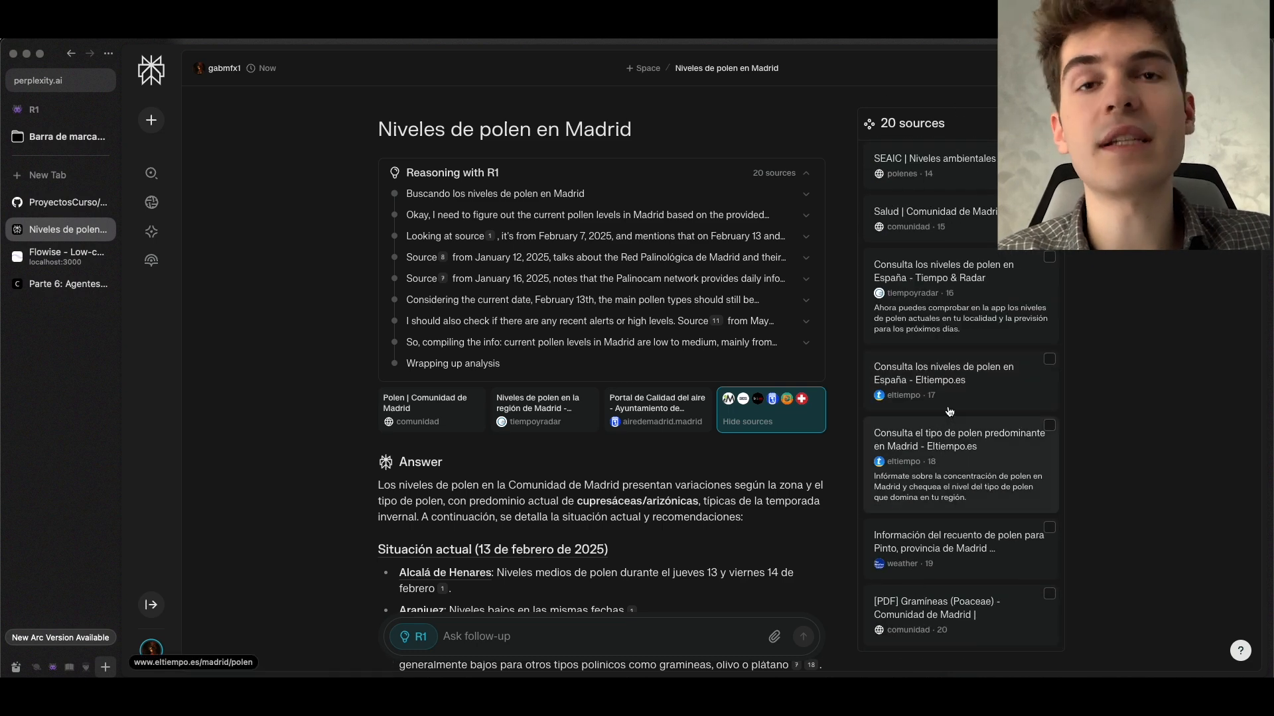
Browse the source list of the pollen answer and collapse it
{"action": "scroll", "coordinate": [953, 415], "scroll_direction": "up", "scroll_amount": 10}
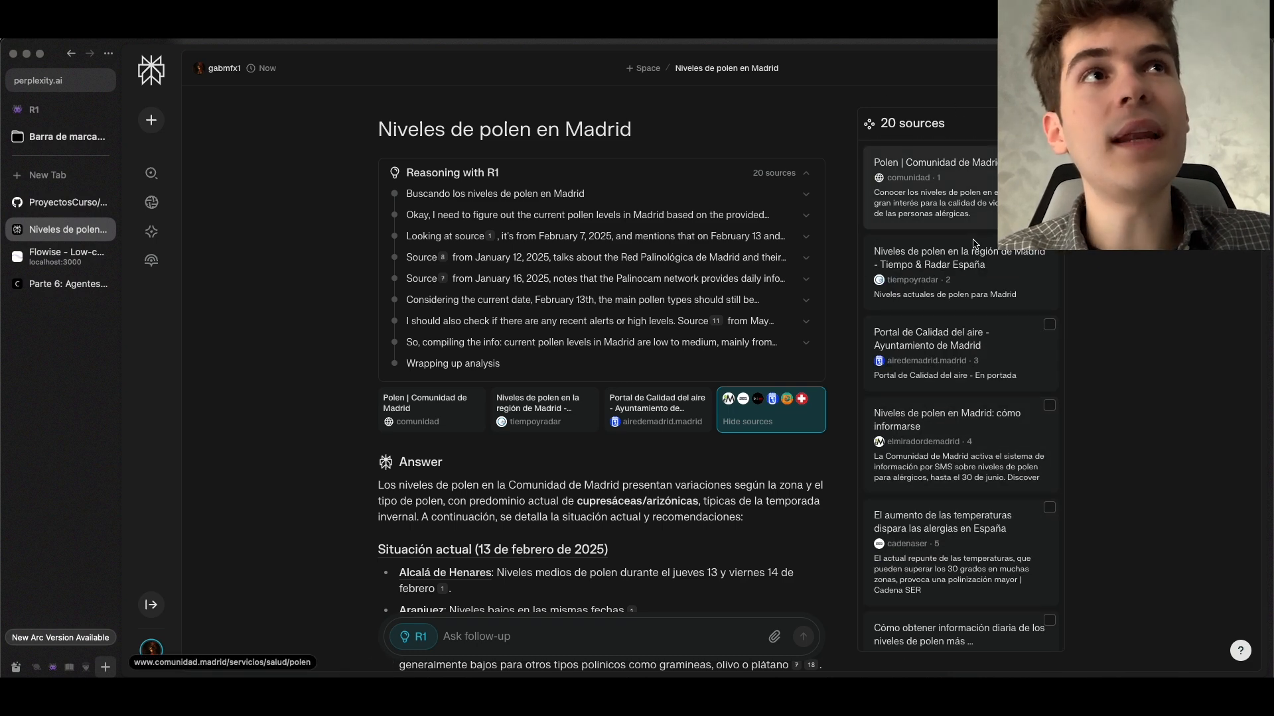
{"action": "scroll", "coordinate": [944, 625], "scroll_direction": "down", "scroll_amount": 10}
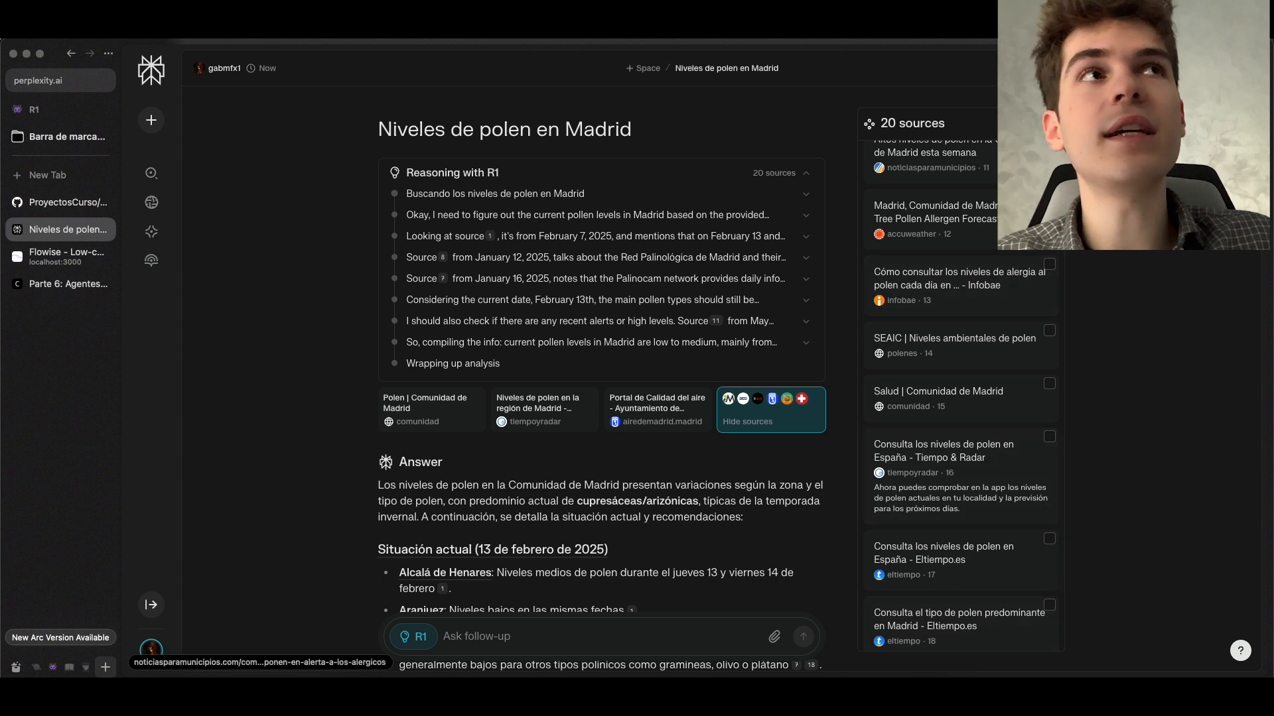
{"action": "left_click", "coordinate": [770, 415]}
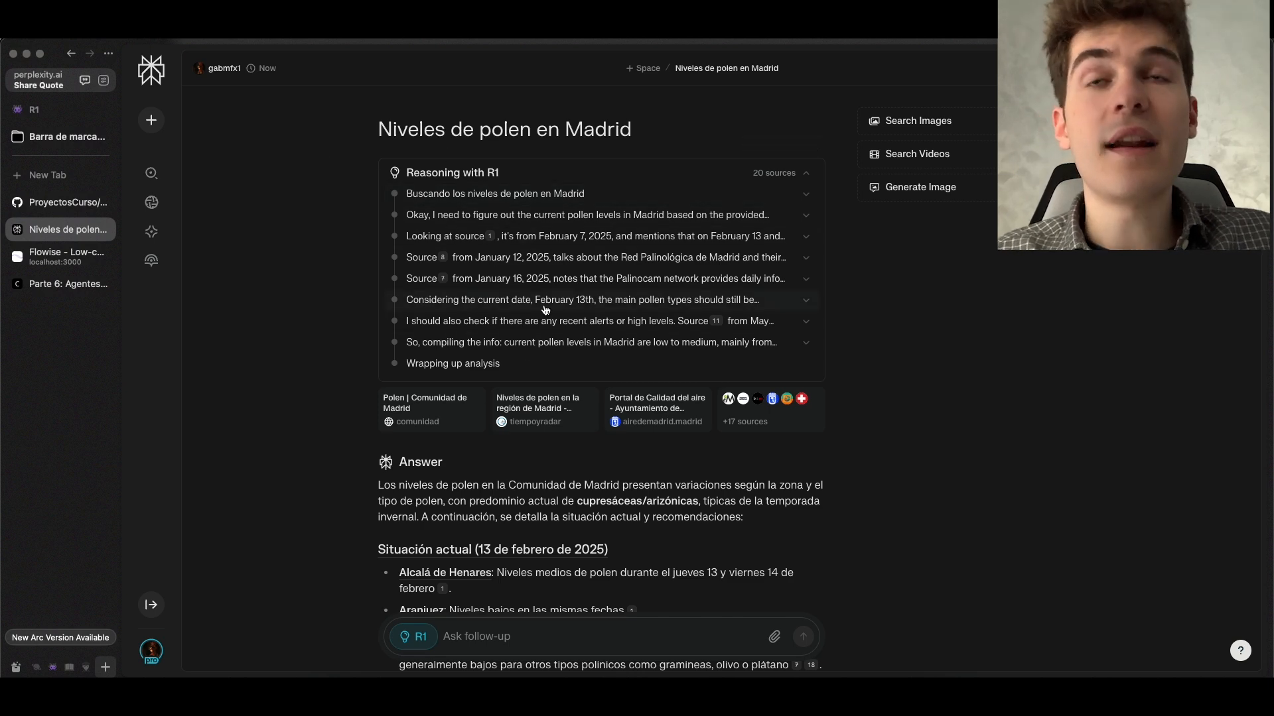
Read the generated answer on Madrid's pollen levels and reopen its full source list
{"action": "scroll", "coordinate": [540, 309], "scroll_direction": "down", "scroll_amount": 4}
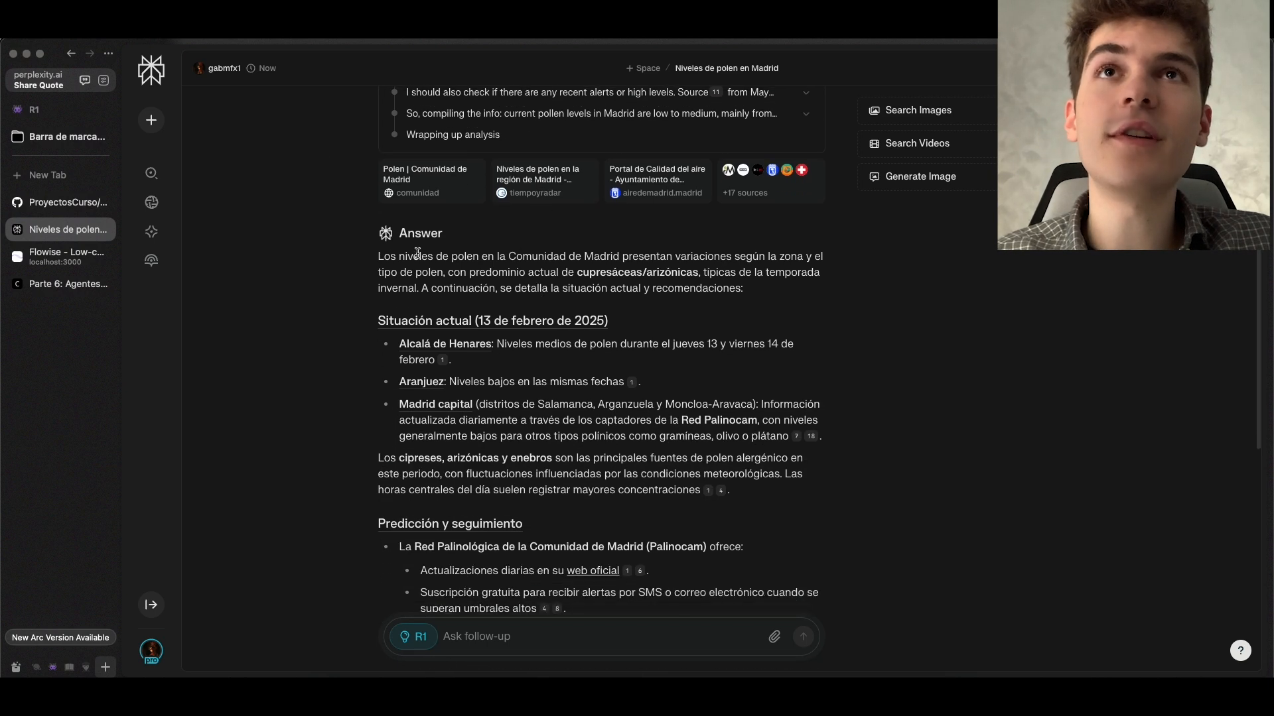
{"action": "left_click_drag", "start_coordinate": [400, 233], "coordinate": [796, 486]}
{"action": "scroll", "coordinate": [583, 382], "scroll_direction": "down", "scroll_amount": 5}
{"action": "left_click", "coordinate": [807, 488]}
{"action": "scroll", "coordinate": [902, 486], "scroll_direction": "up", "scroll_amount": 10}
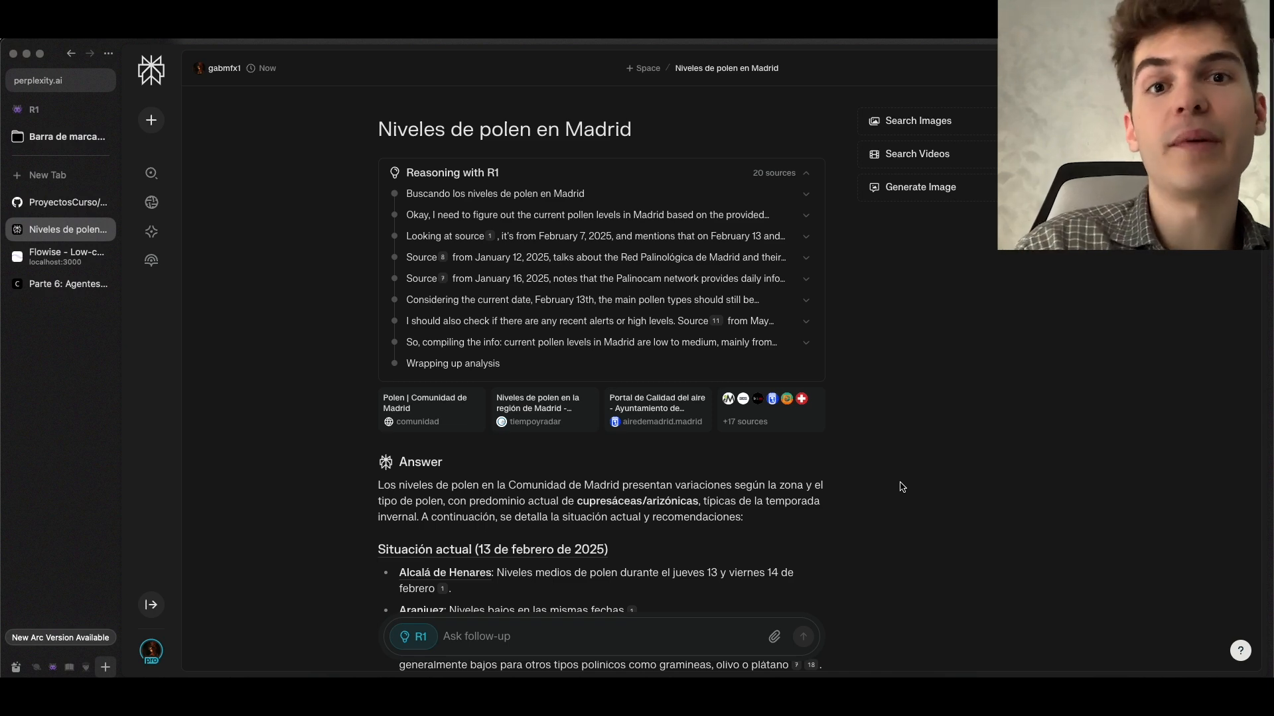
{"action": "left_click", "coordinate": [770, 435]}
{"action": "scroll", "coordinate": [1059, 370], "scroll_direction": "down", "scroll_amount": 5}
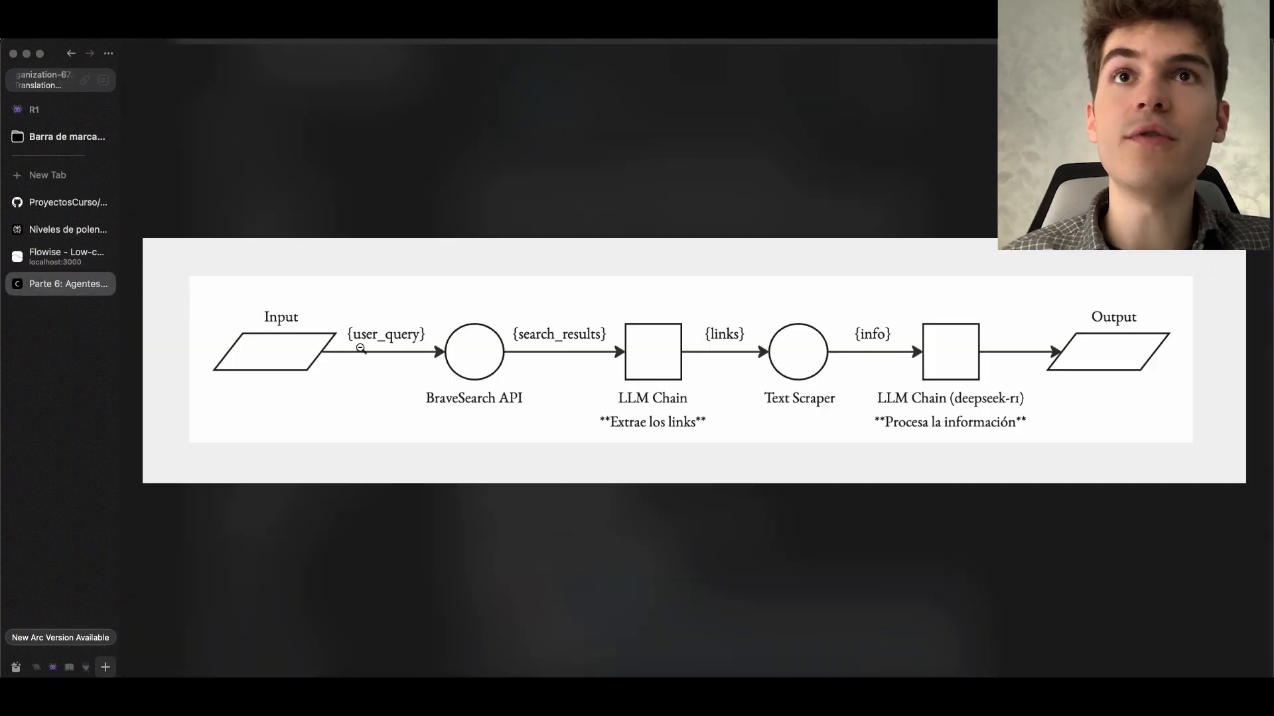
Switch to Flowise and examine the BraveSearch API and extractor_de_links nodes in the MicroPerplexity chatflow
{"action": "left_click", "coordinate": [66, 256]}
{"action": "scroll", "coordinate": [420, 291], "scroll_direction": "up", "scroll_amount": 1}
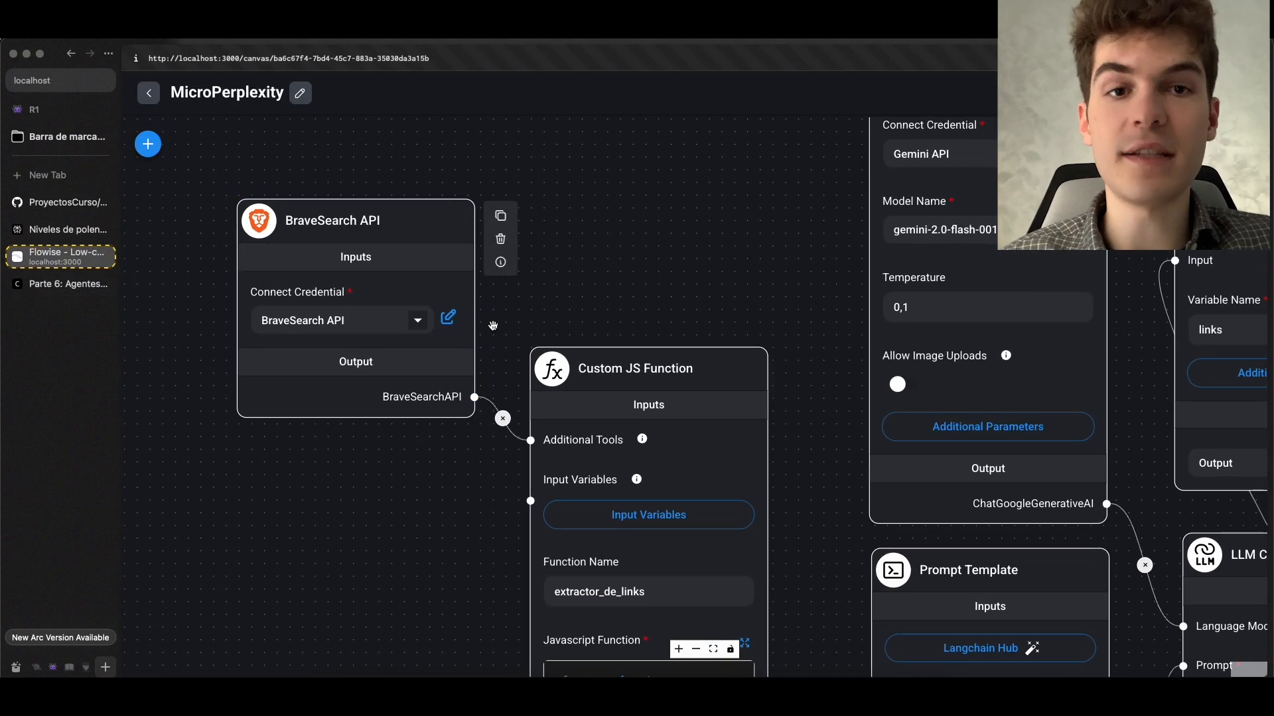
{"action": "scroll", "coordinate": [637, 318], "scroll_direction": "down", "scroll_amount": 3}
{"action": "left_click_drag", "start_coordinate": [639, 318], "coordinate": [597, 205]}
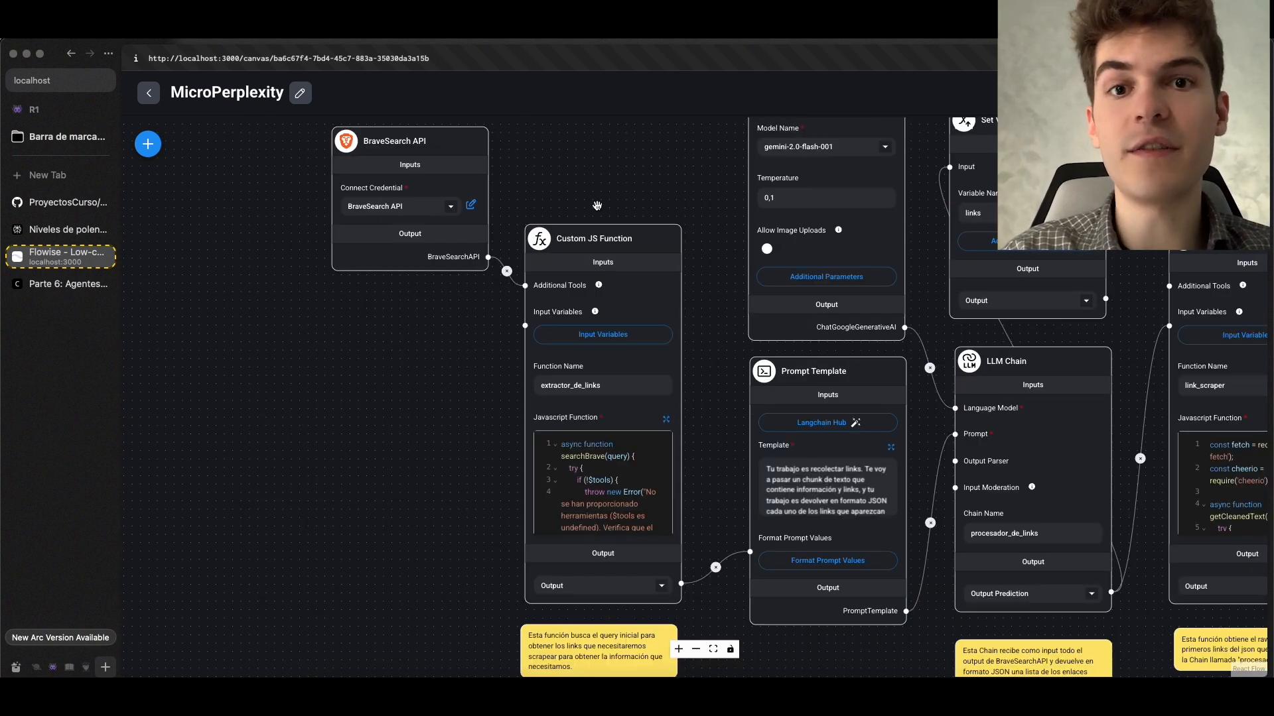
Display the Agente Buscador chatflow's Used Tools details and examine the input query passed to brave-search
{"action": "key", "text": "ctrl+Tab"}
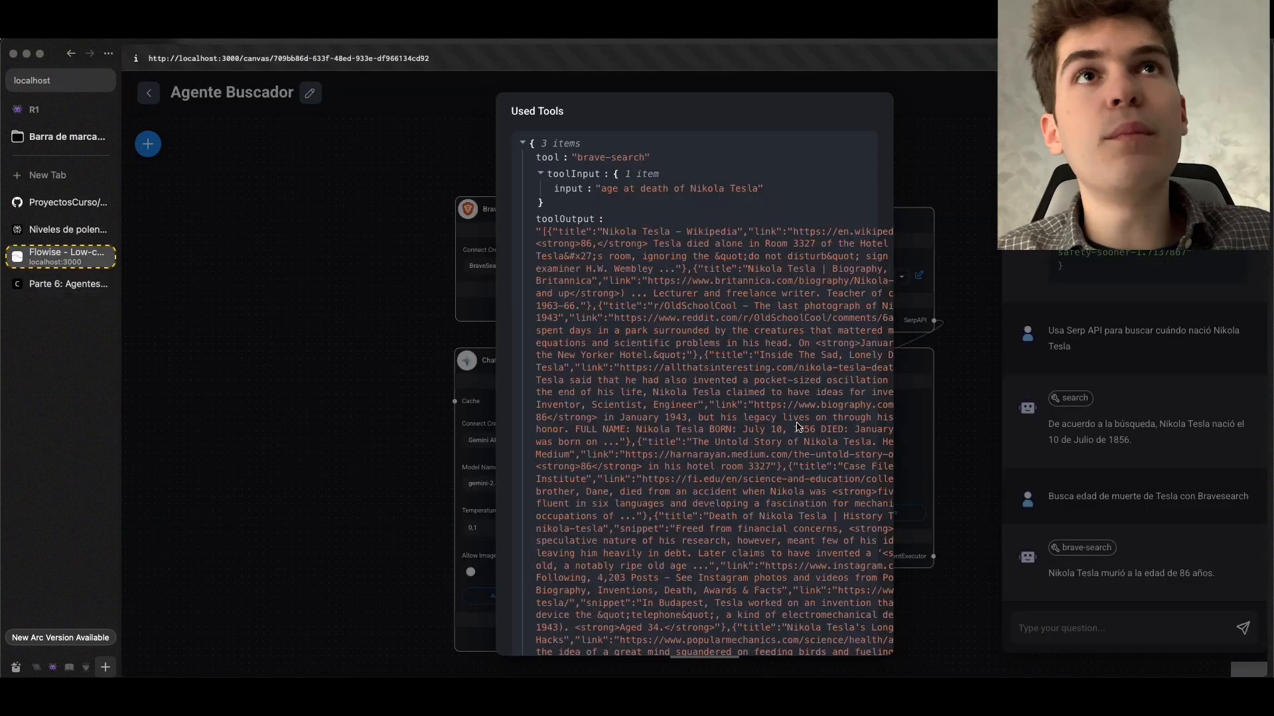
{"action": "scroll", "coordinate": [600, 305], "scroll_direction": "right", "scroll_amount": 1}
{"action": "scroll", "coordinate": [600, 305], "scroll_direction": "left", "scroll_amount": 1}
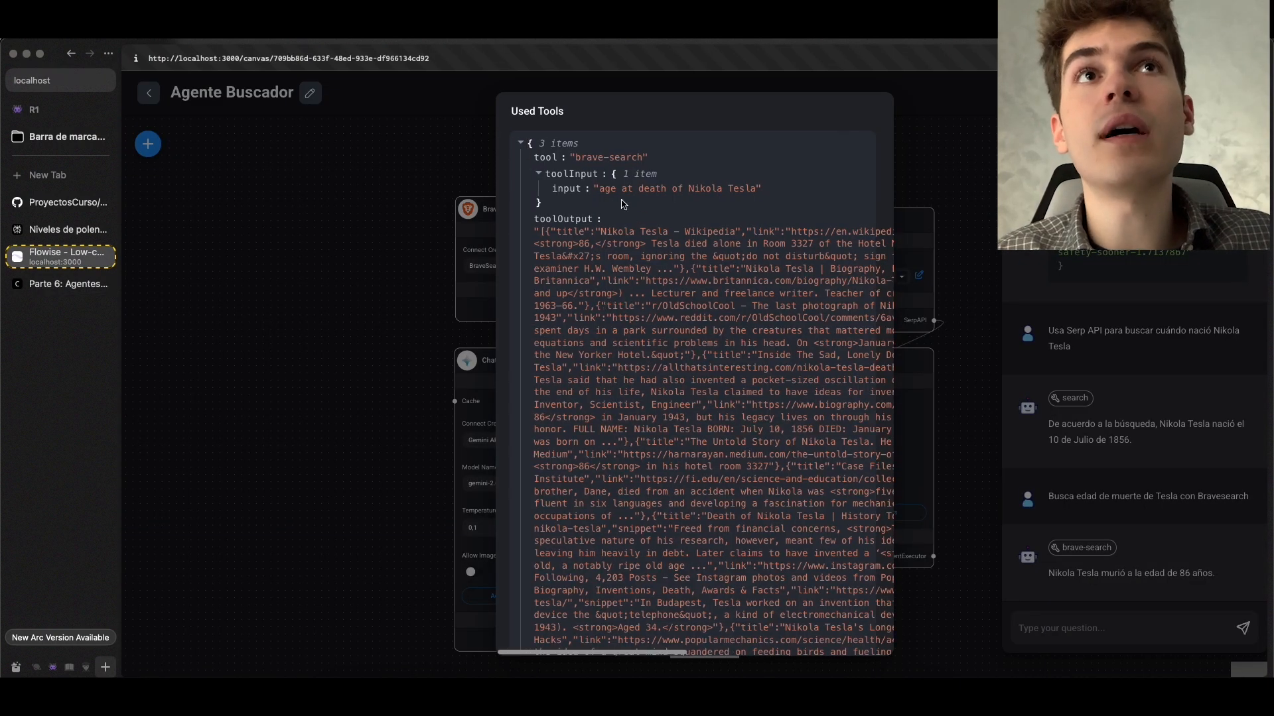
{"action": "left_click_drag", "start_coordinate": [613, 188], "coordinate": [757, 192]}
{"action": "left_click", "coordinate": [761, 208]}
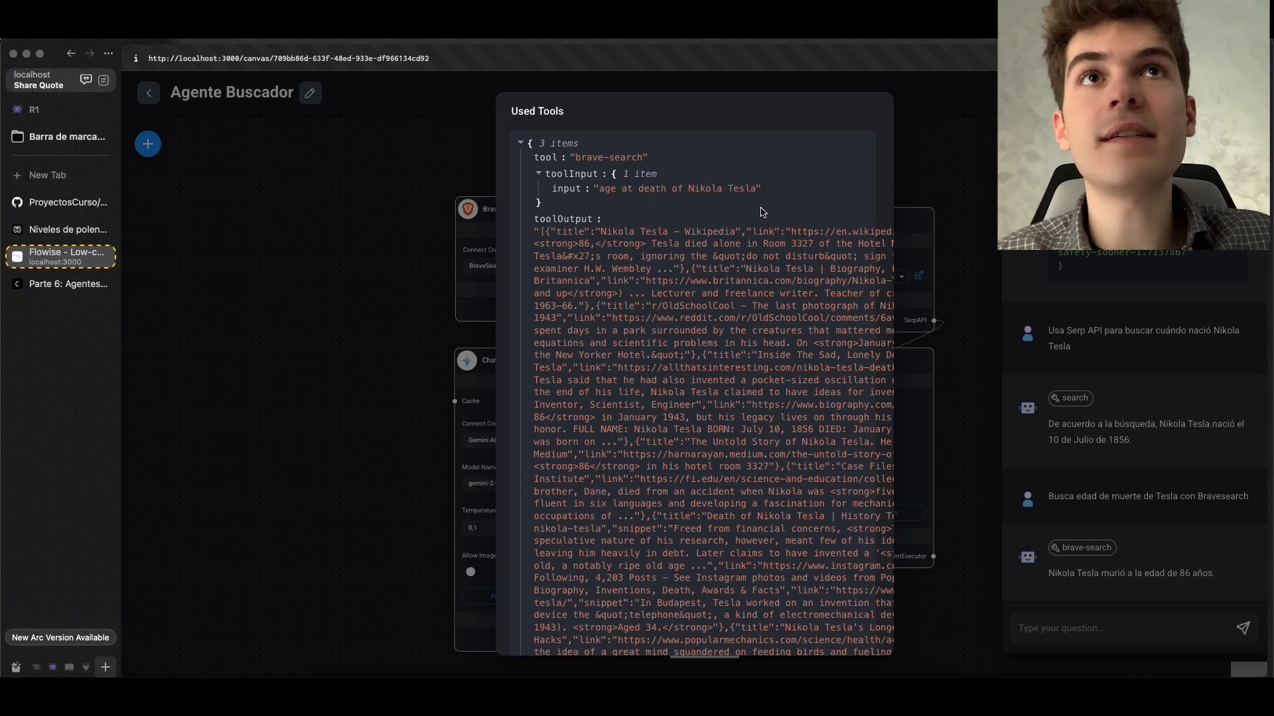
Examine the page links returned in the toolOutput of the brave-search call
{"action": "scroll", "coordinate": [674, 211], "scroll_direction": "right", "scroll_amount": 1}
{"action": "scroll", "coordinate": [613, 228], "scroll_direction": "right", "scroll_amount": 1}
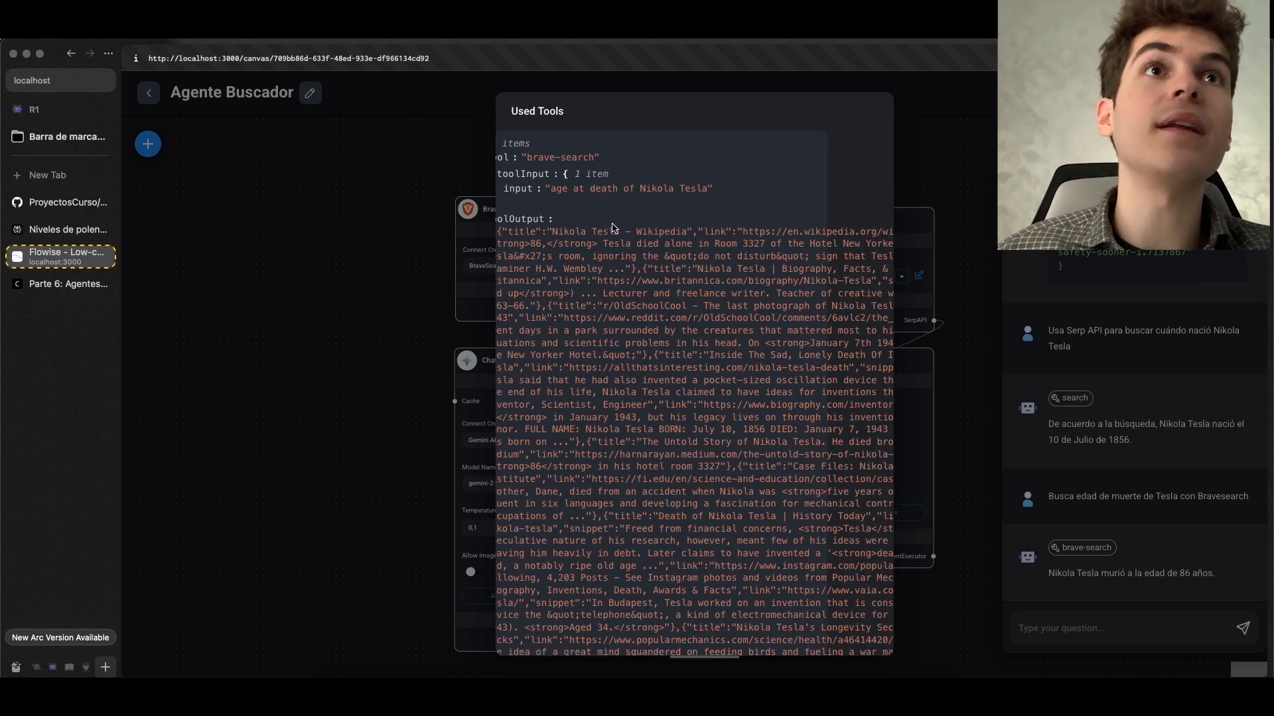
{"action": "scroll", "coordinate": [683, 229], "scroll_direction": "right", "scroll_amount": 6}
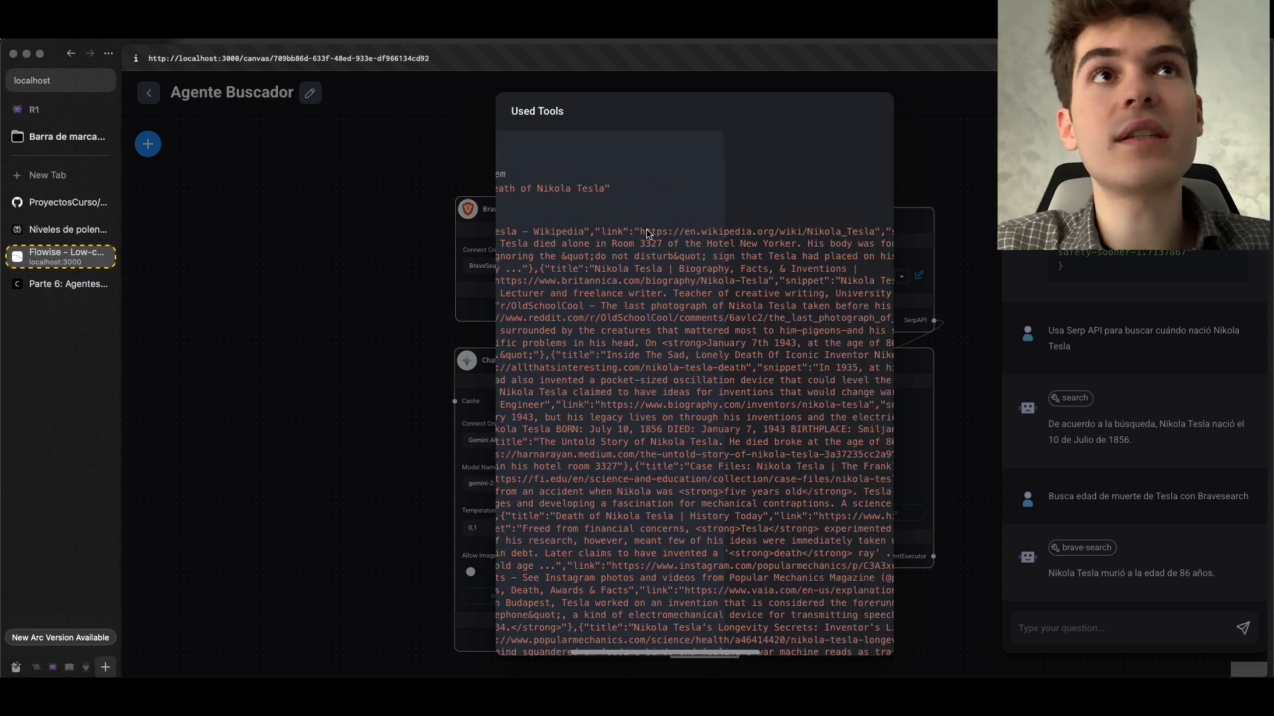
{"action": "left_click_drag", "start_coordinate": [647, 232], "coordinate": [837, 233]}
{"action": "scroll", "coordinate": [780, 240], "scroll_direction": "left", "scroll_amount": 4}
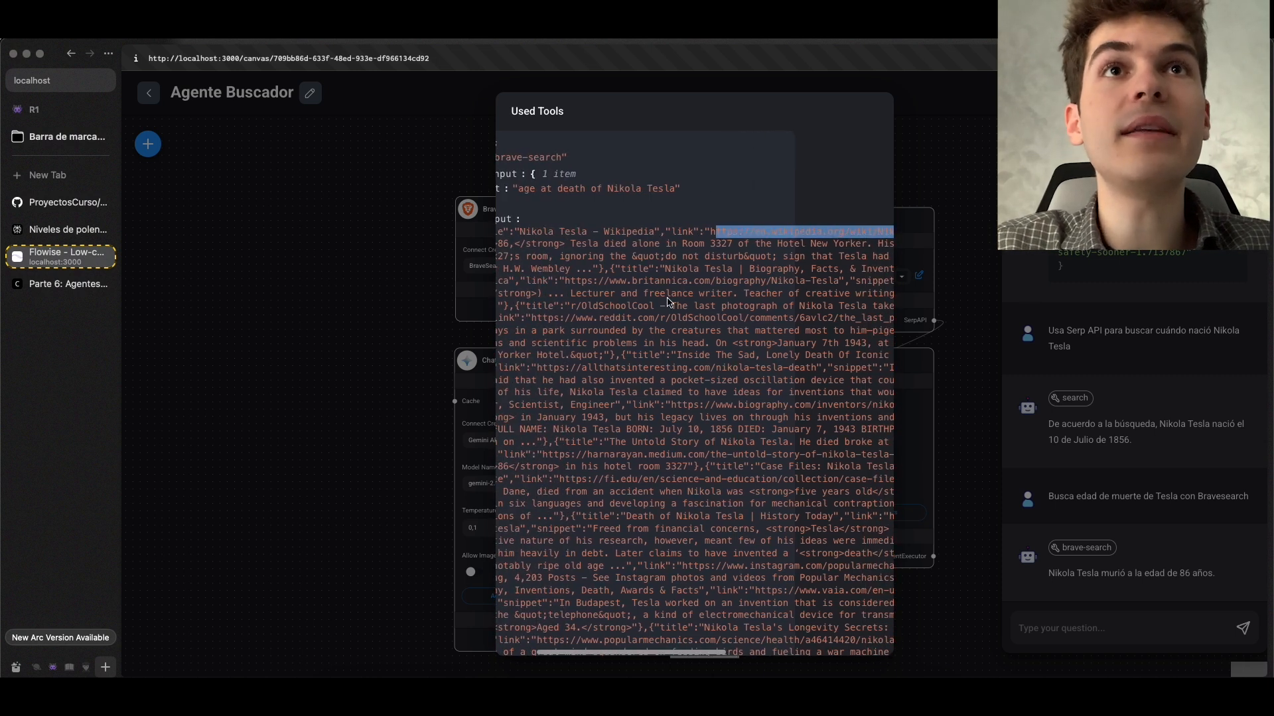
{"action": "left_click_drag", "start_coordinate": [565, 281], "coordinate": [689, 286]}
{"action": "scroll", "coordinate": [568, 366], "scroll_direction": "down", "scroll_amount": 1}
{"action": "left_click_drag", "start_coordinate": [527, 357], "coordinate": [723, 359]}
{"action": "left_click", "coordinate": [507, 354]}
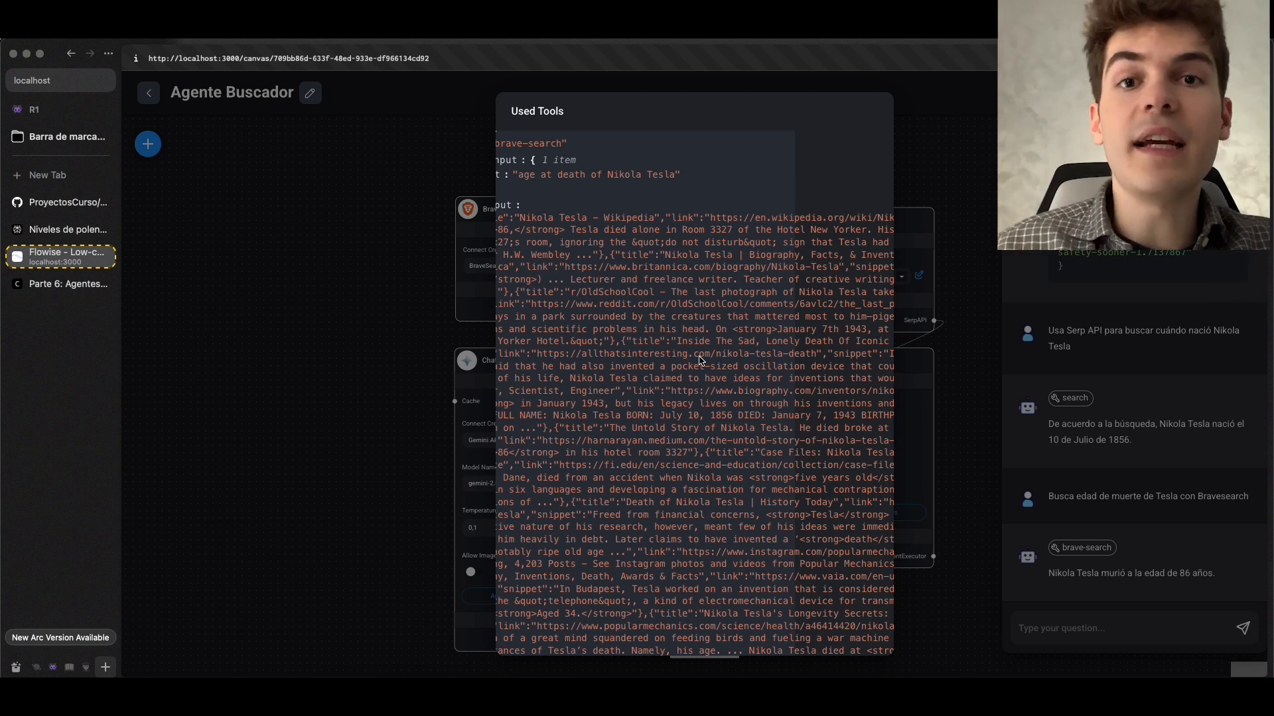
Close the Used Tools details, return to the MicroPerplexity chatflow and expand the link-collecting prompt template
{"action": "left_click", "coordinate": [73, 285]}
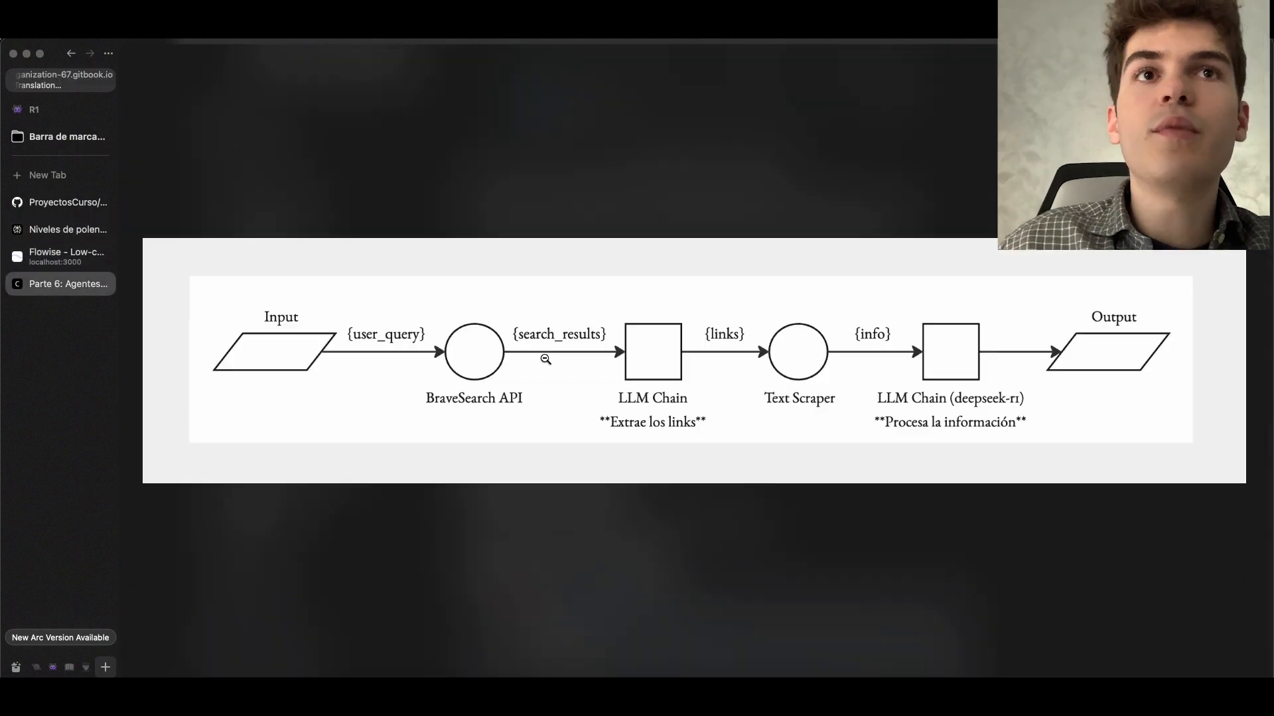
{"action": "left_click", "coordinate": [100, 256]}
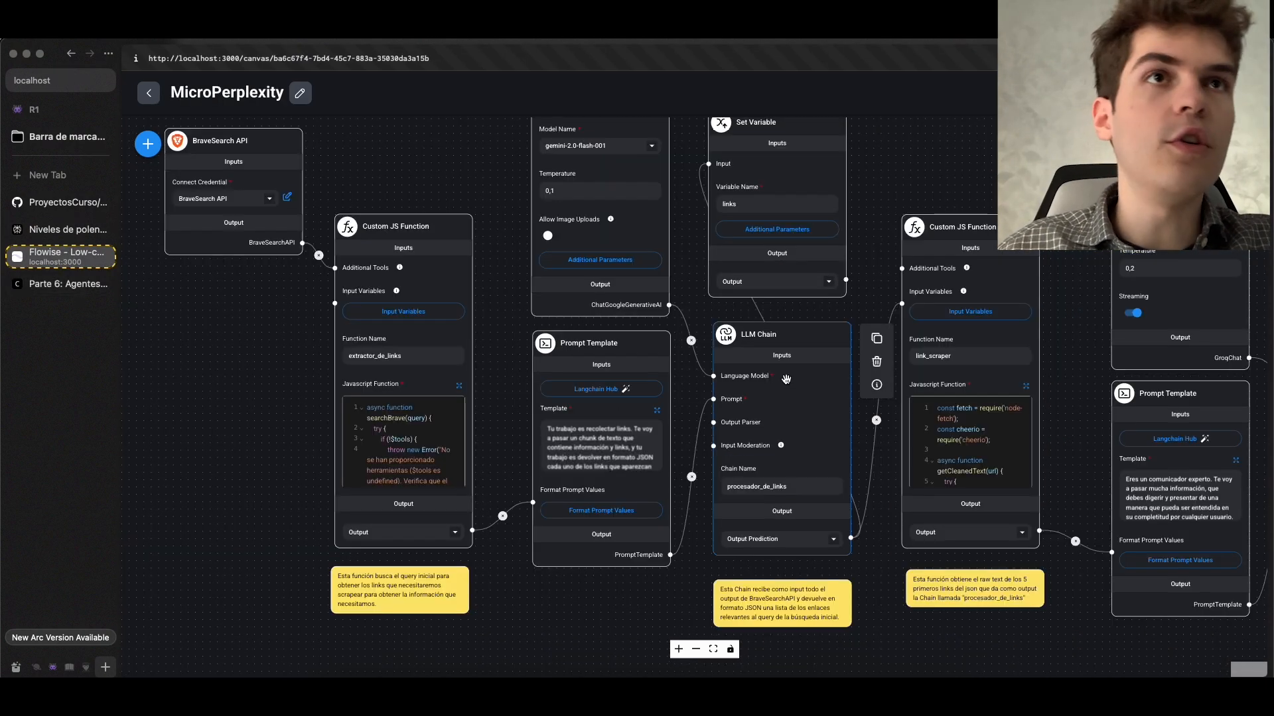
{"action": "scroll", "coordinate": [785, 380], "scroll_direction": "up", "scroll_amount": 2}
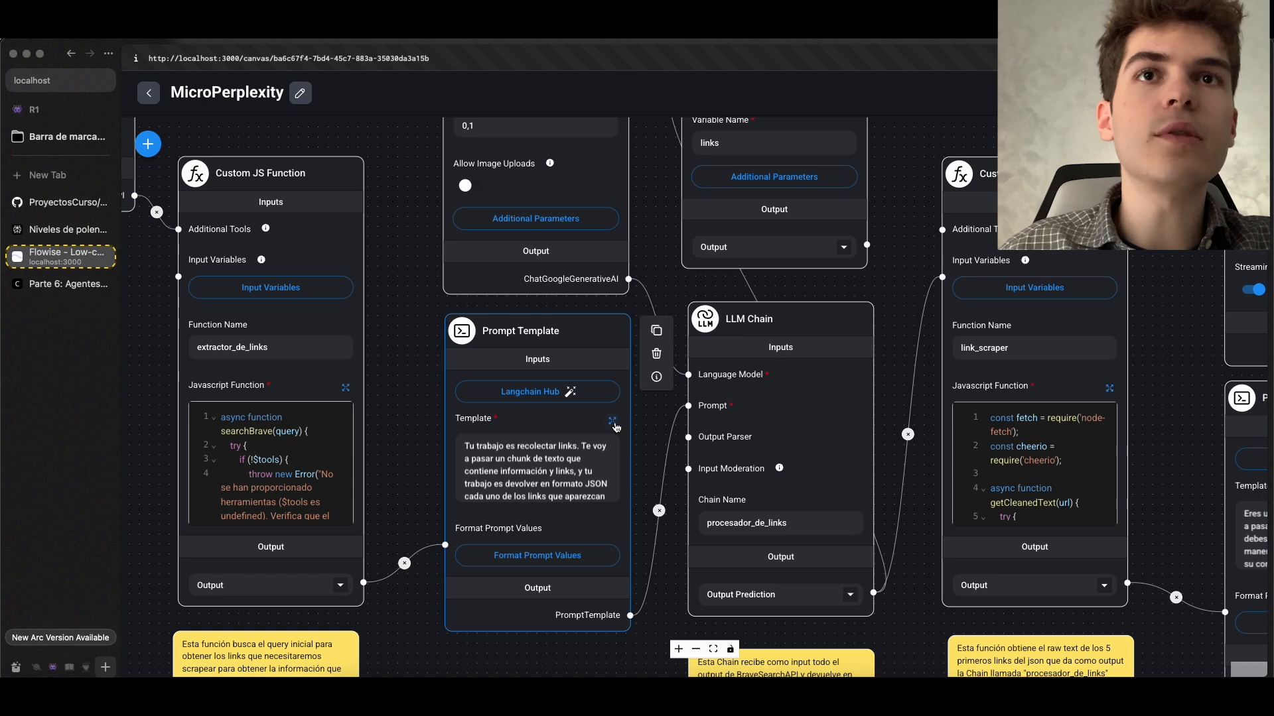
{"action": "left_click", "coordinate": [620, 423]}
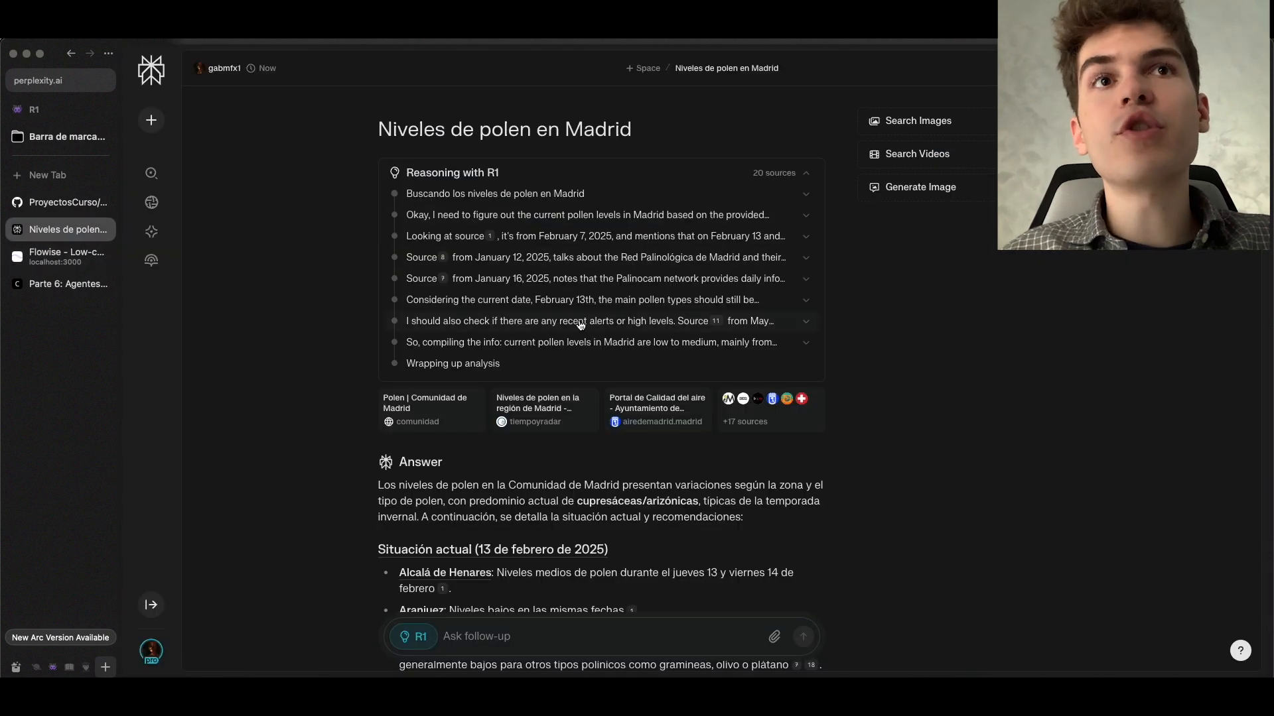
Switch to Perplexity and compare the sources listed for the pollen answer
{"action": "left_click", "coordinate": [766, 413]}
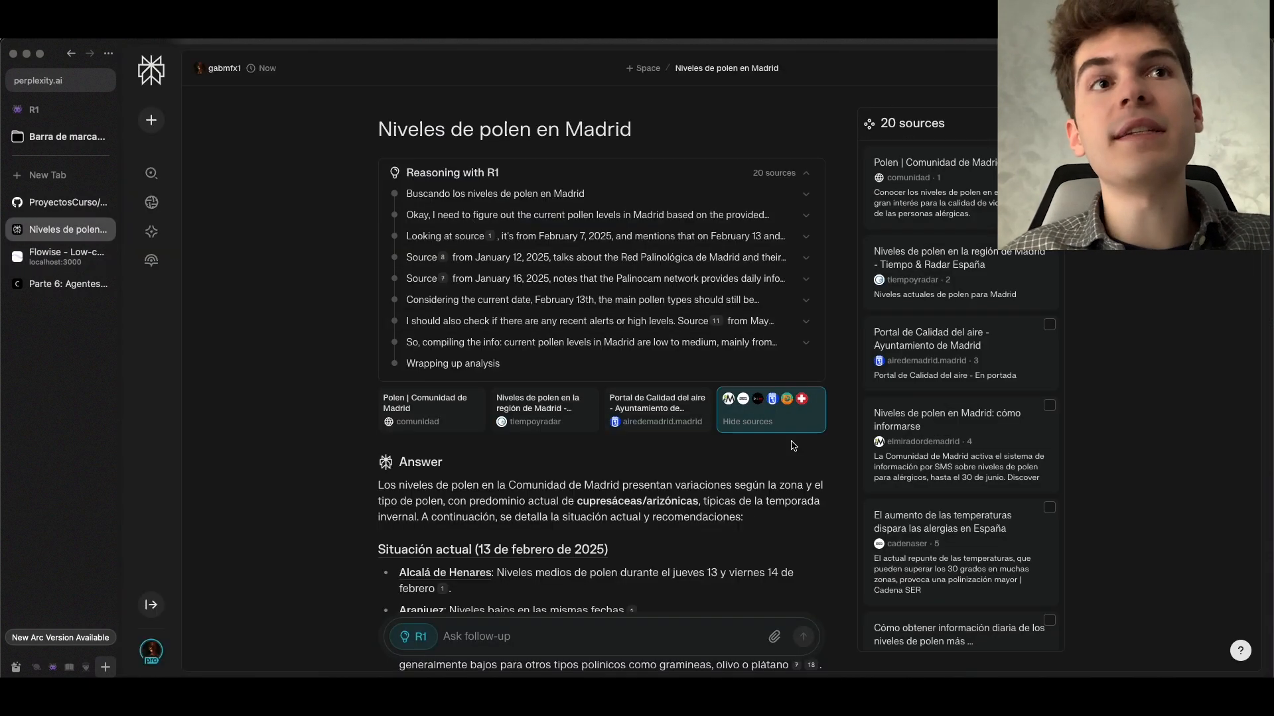
{"action": "scroll", "coordinate": [935, 170], "scroll_direction": "down", "scroll_amount": 8}
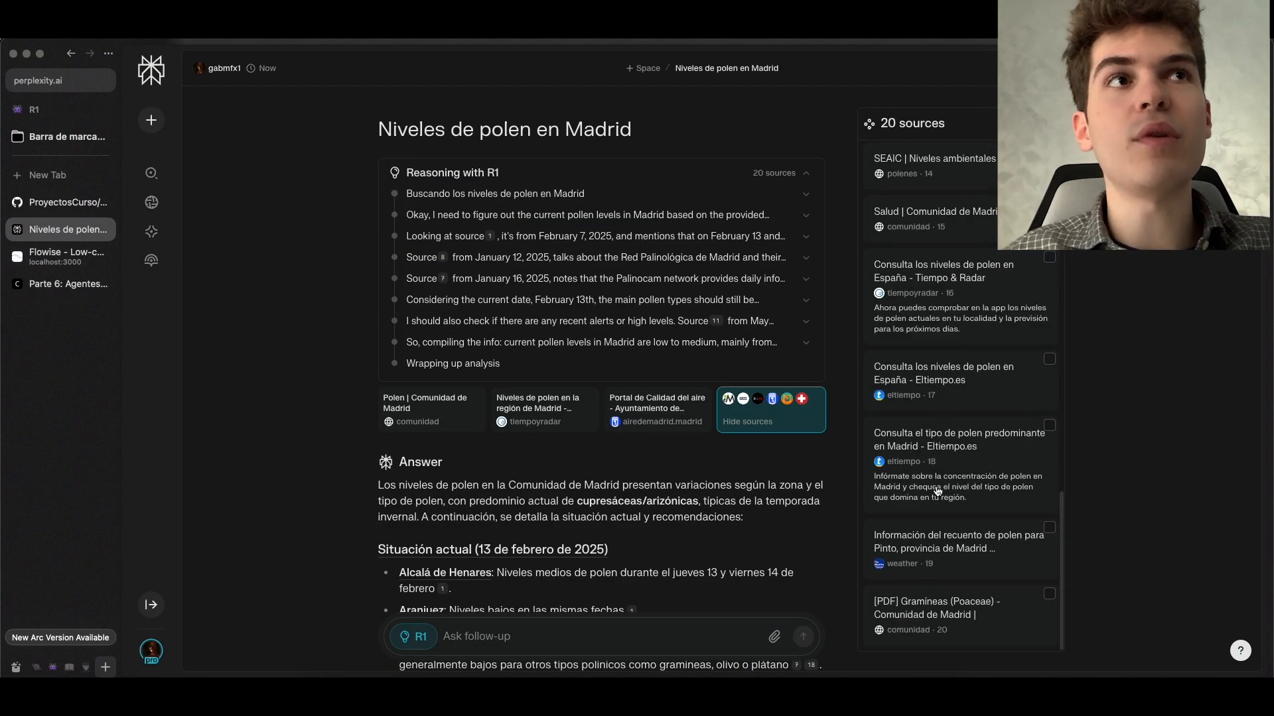
{"action": "scroll", "coordinate": [945, 192], "scroll_direction": "up", "scroll_amount": 8}
Save the link-collecting prompt template in Flowise and examine the procesador_de_links chain and link_scraper function nodes
{"action": "left_click", "coordinate": [66, 284]}
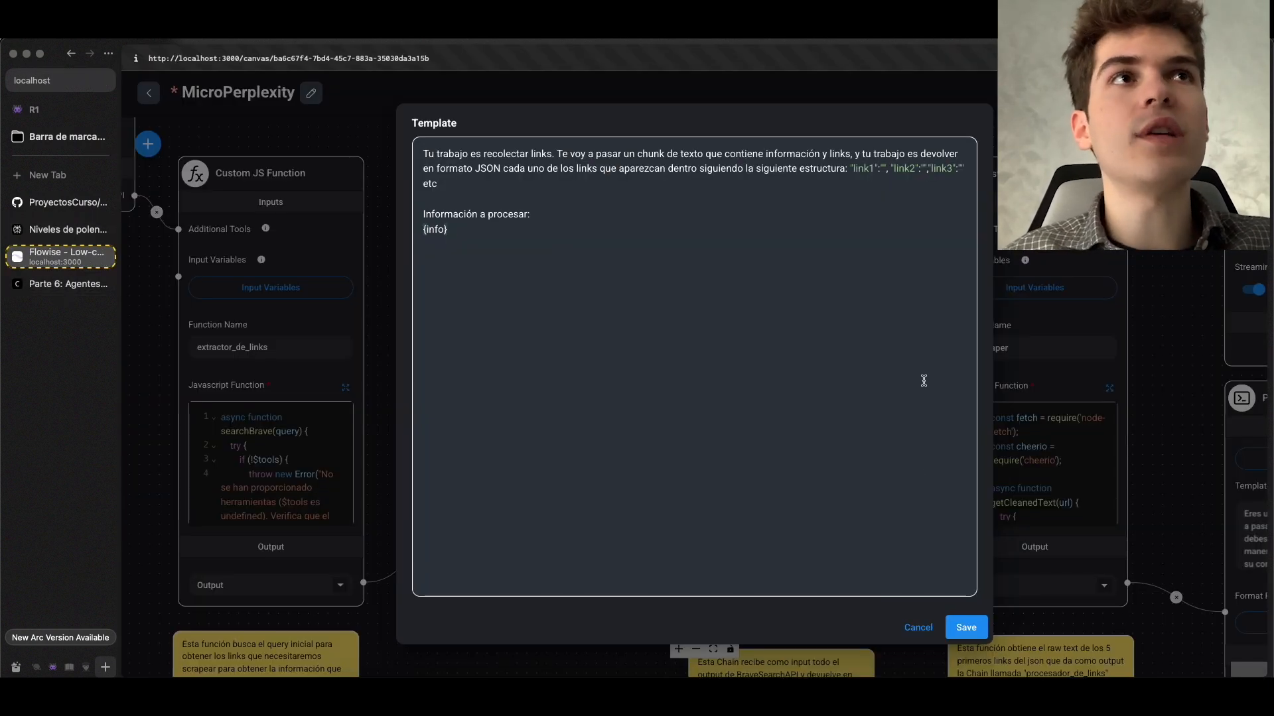
{"action": "left_click", "coordinate": [966, 627]}
{"action": "left_click_drag", "start_coordinate": [713, 218], "coordinate": [550, 279]}
{"action": "scroll", "coordinate": [634, 318], "scroll_direction": "up", "scroll_amount": 4}
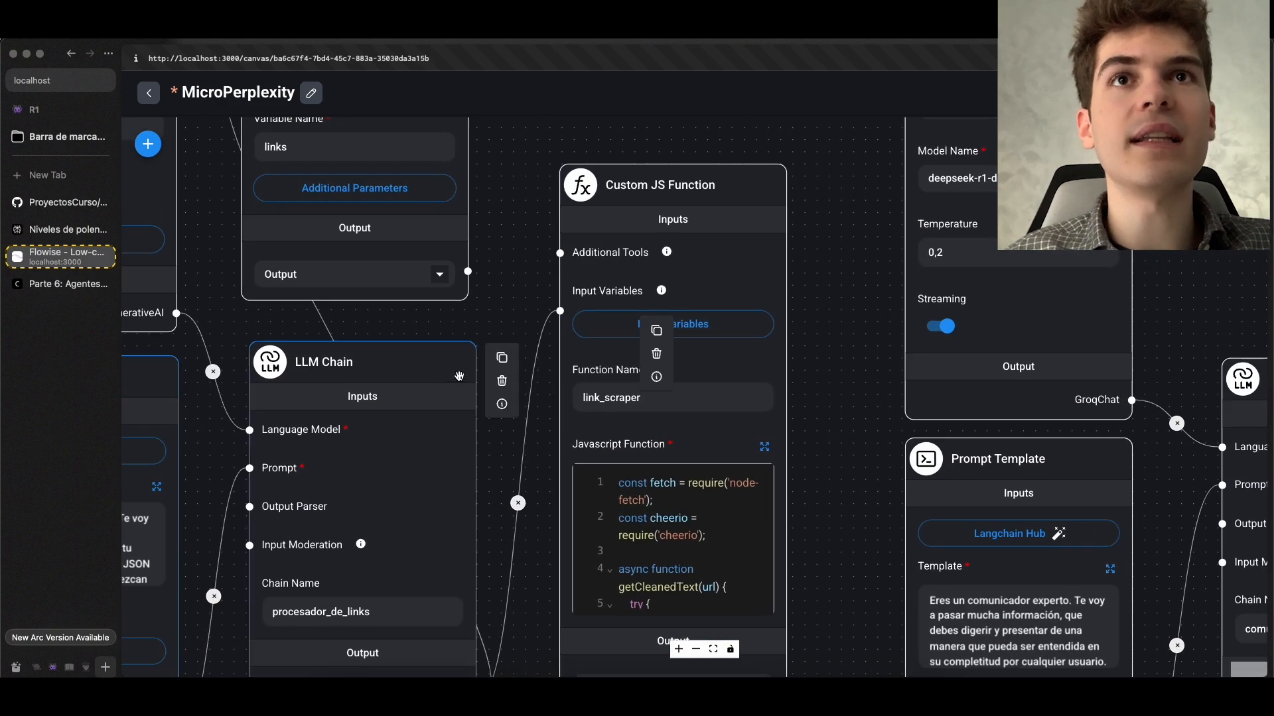
{"action": "scroll", "coordinate": [459, 376], "scroll_direction": "down", "scroll_amount": 3}
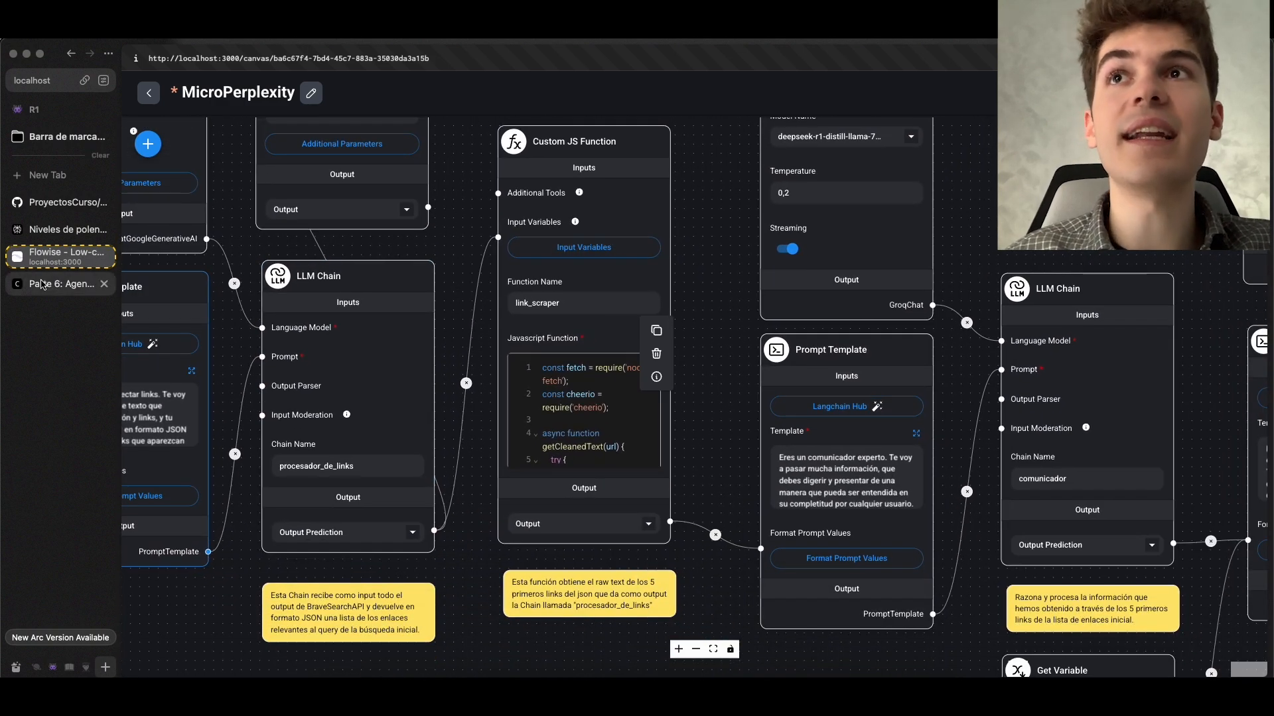
Check the pipeline diagram in the Parte 6 documentation and return to the MicroPerplexity chatflow
{"action": "left_click", "coordinate": [41, 285]}
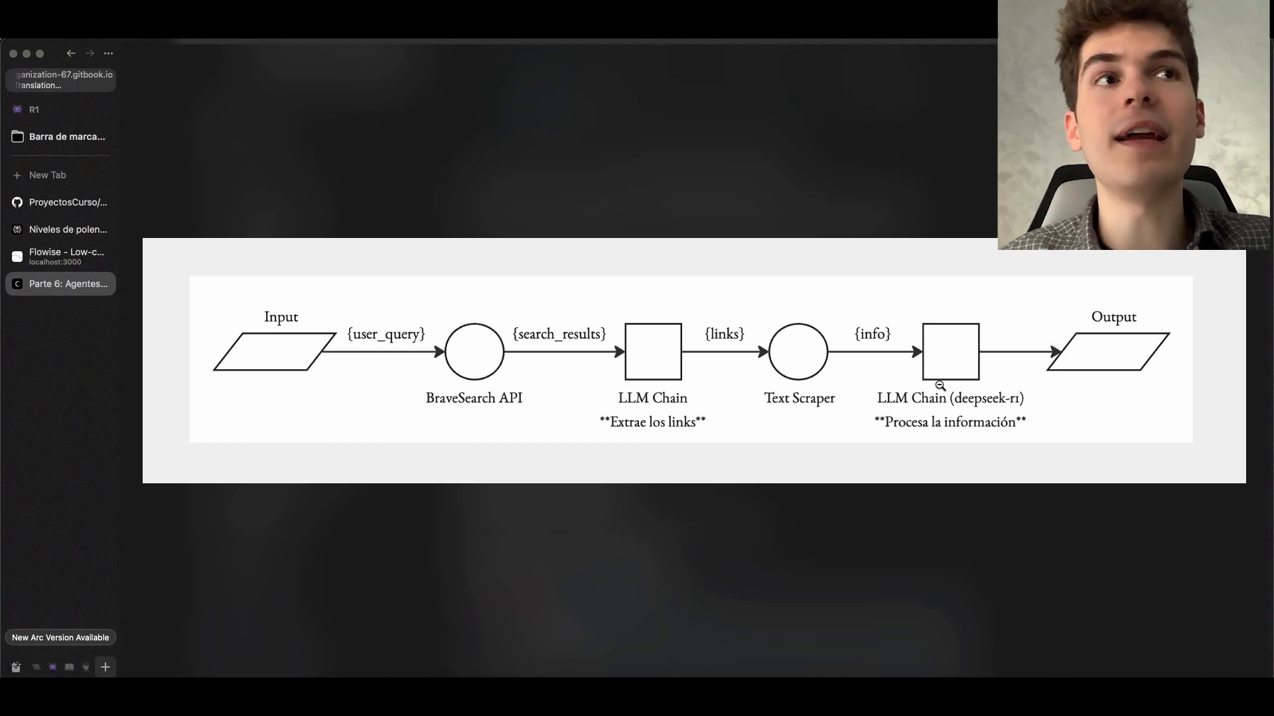
{"action": "left_click", "coordinate": [20, 254]}
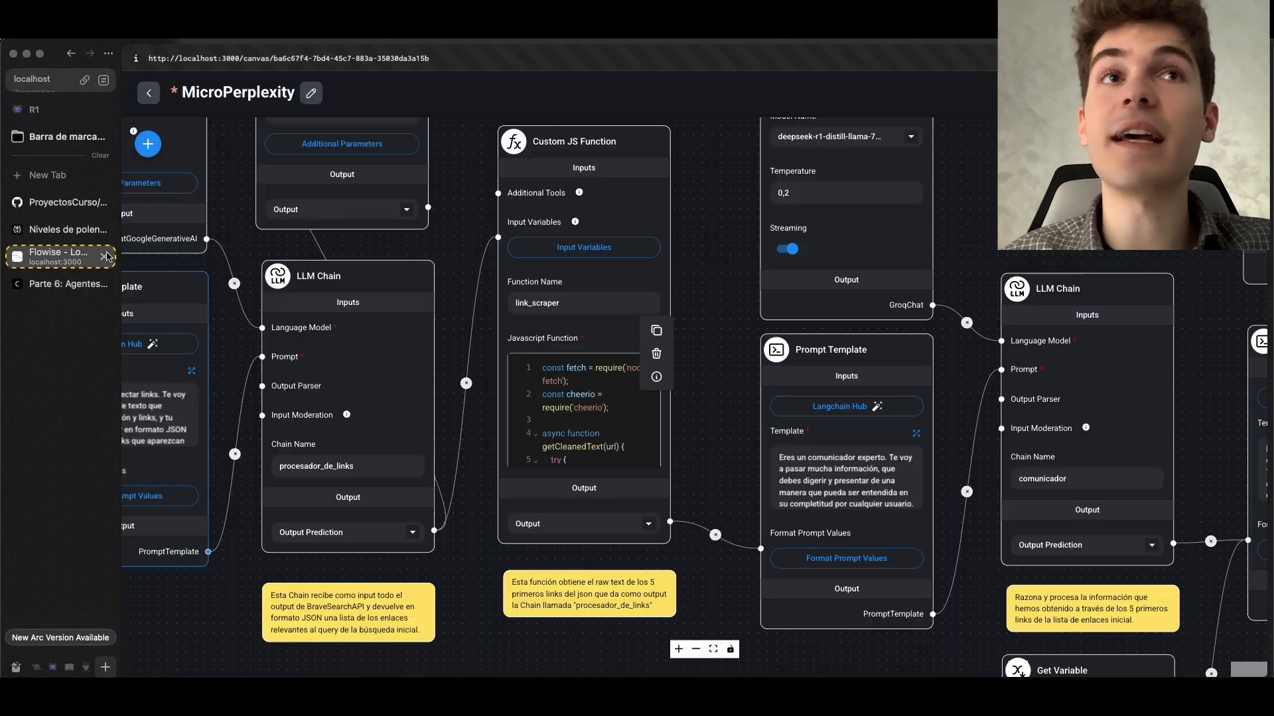
Examine the deepseek-r1 model selection of the GroqChat node that feeds the comunicador chain
{"action": "scroll", "coordinate": [927, 300], "scroll_direction": "down", "scroll_amount": 2}
{"action": "left_click_drag", "start_coordinate": [1070, 216], "coordinate": [717, 192]}
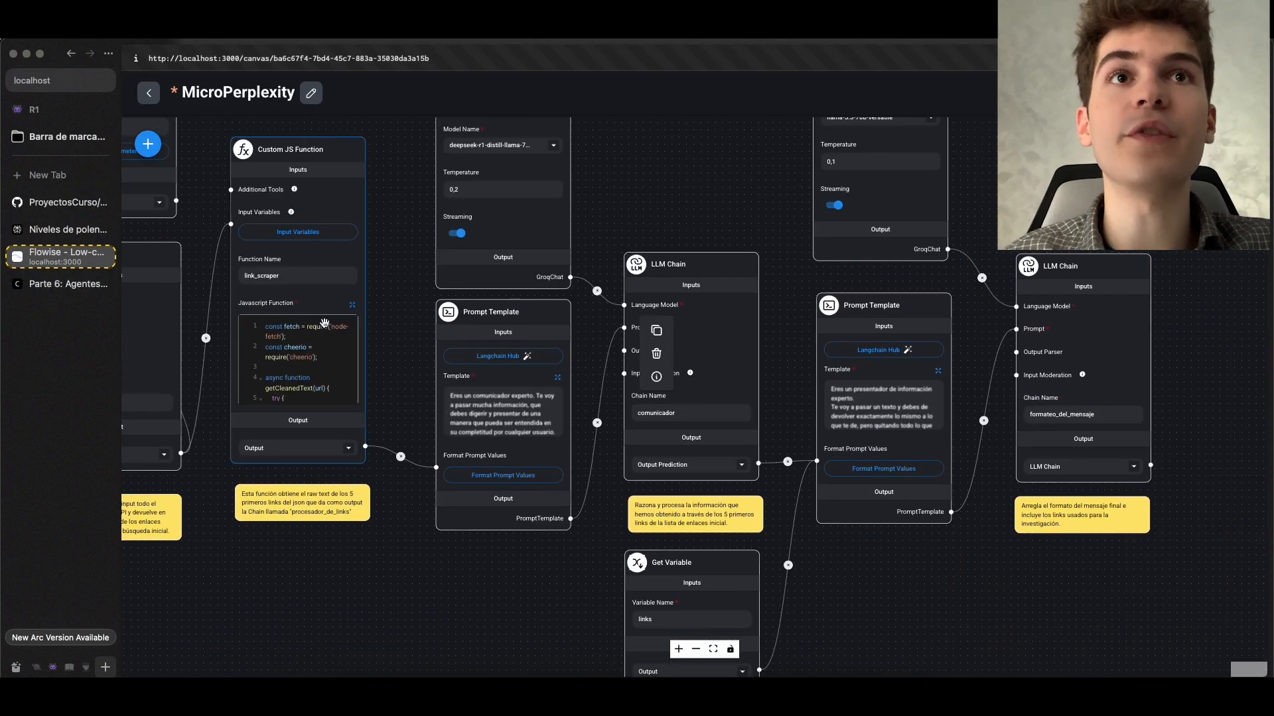
{"action": "scroll", "coordinate": [711, 197], "scroll_direction": "up", "scroll_amount": 2}
{"action": "left_click_drag", "start_coordinate": [709, 201], "coordinate": [783, 483]}
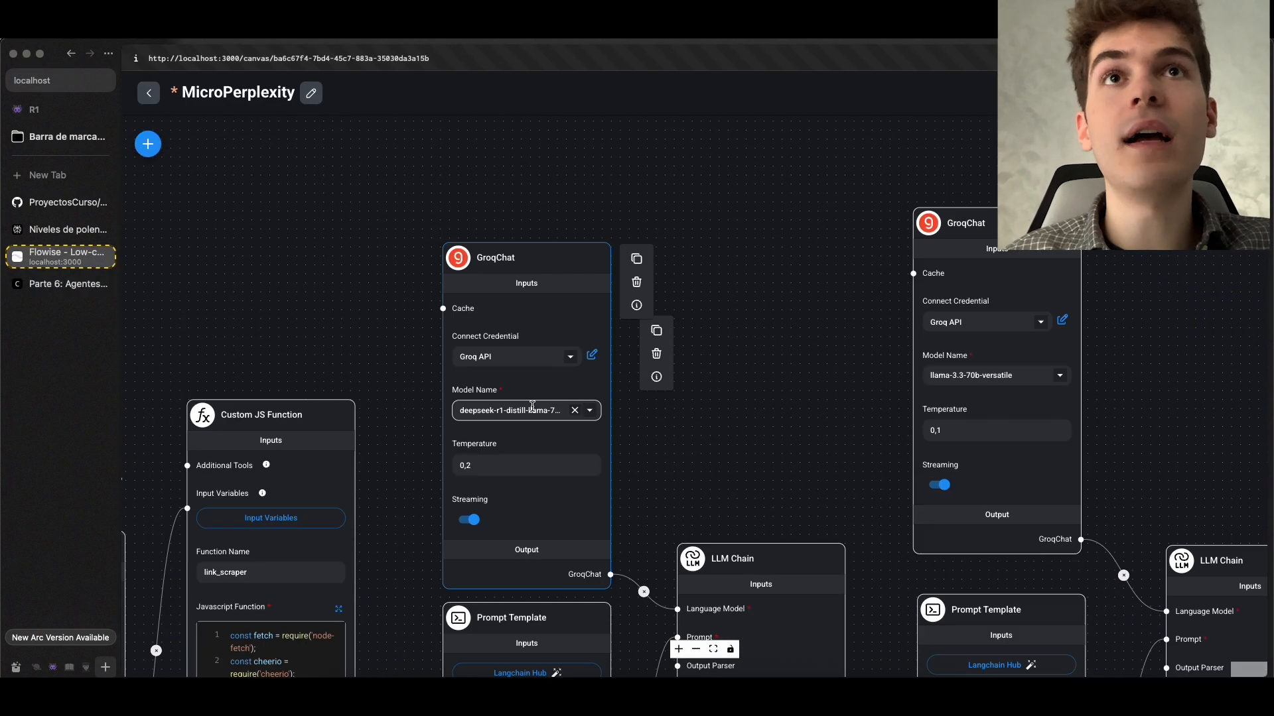
{"action": "scroll", "coordinate": [532, 407], "scroll_direction": "up", "scroll_amount": 2}
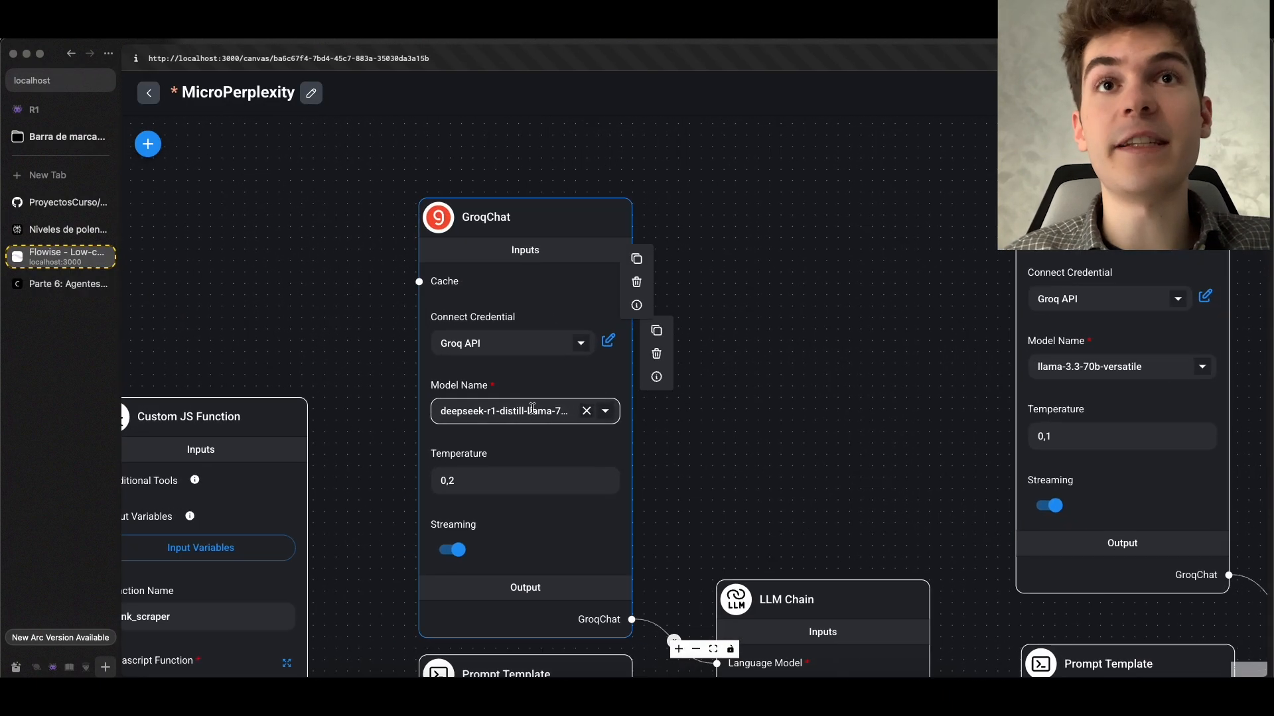
{"action": "left_click", "coordinate": [606, 410]}
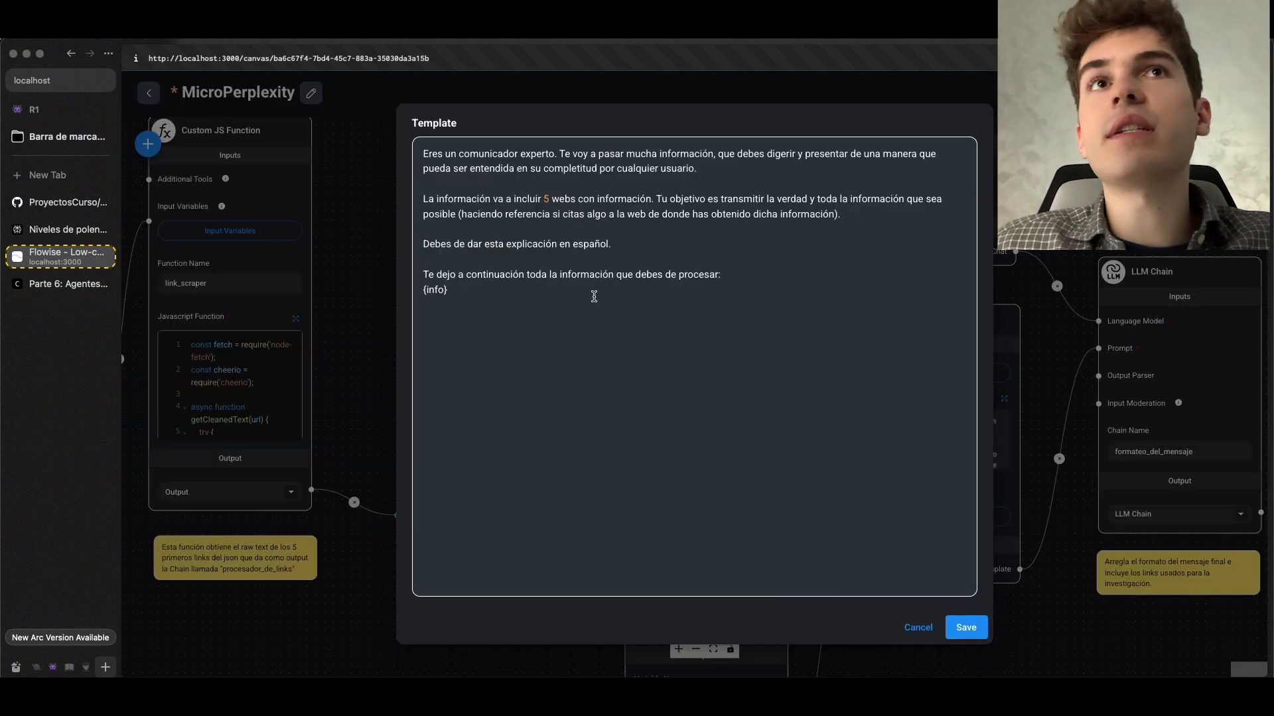
Read through the comunicador chain's prompt template instructions and save the template
{"action": "left_click_drag", "start_coordinate": [593, 296], "coordinate": [478, 148]}
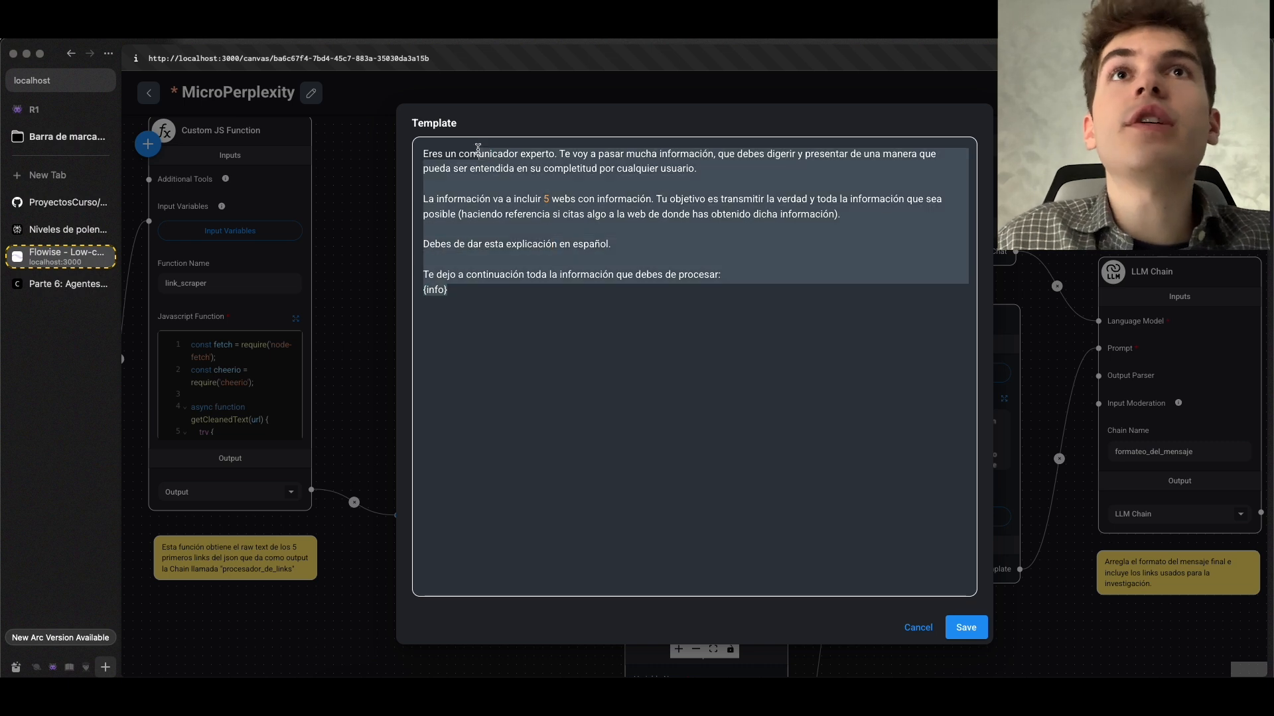
{"action": "left_click", "coordinate": [636, 181]}
{"action": "left_click_drag", "start_coordinate": [611, 156], "coordinate": [465, 233]}
{"action": "left_click", "coordinate": [537, 184]}
{"action": "left_click_drag", "start_coordinate": [524, 193], "coordinate": [579, 206]}
{"action": "left_click", "coordinate": [965, 628]}
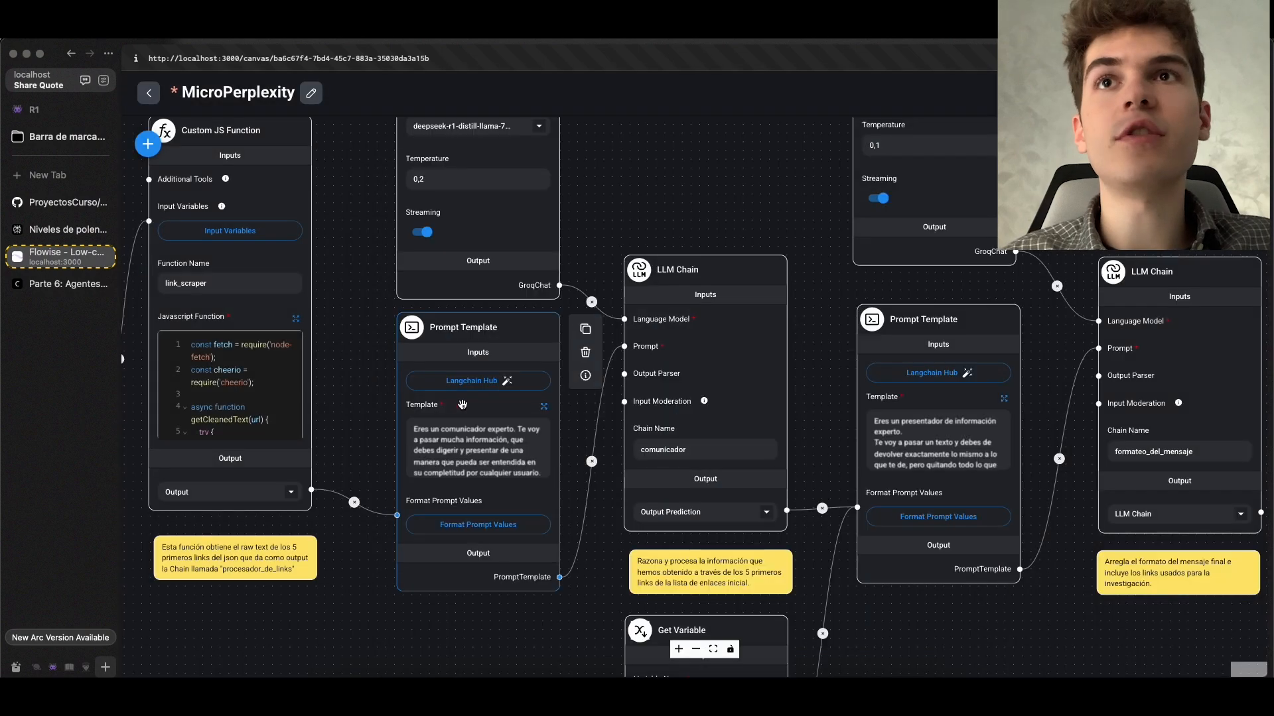
Revisit the link_scraper function node and expand the comunicador chain's prompt template again
{"action": "scroll", "coordinate": [375, 363], "scroll_direction": "down", "scroll_amount": 3}
{"action": "left_click_drag", "start_coordinate": [375, 363], "coordinate": [723, 420]}
{"action": "scroll", "coordinate": [634, 420], "scroll_direction": "up", "scroll_amount": 3}
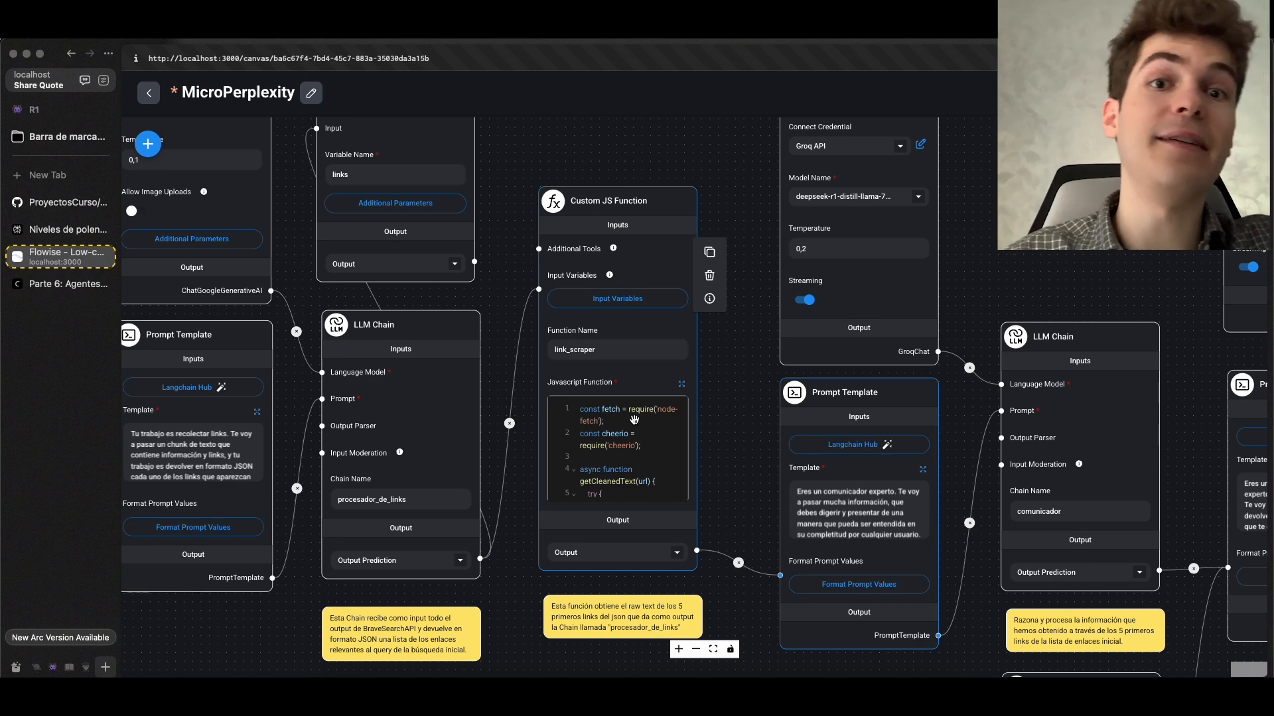
{"action": "scroll", "coordinate": [1018, 245], "scroll_direction": "down", "scroll_amount": 1}
{"action": "left_click_drag", "start_coordinate": [1018, 245], "coordinate": [565, 139]}
{"action": "scroll", "coordinate": [644, 248], "scroll_direction": "up", "scroll_amount": 2}
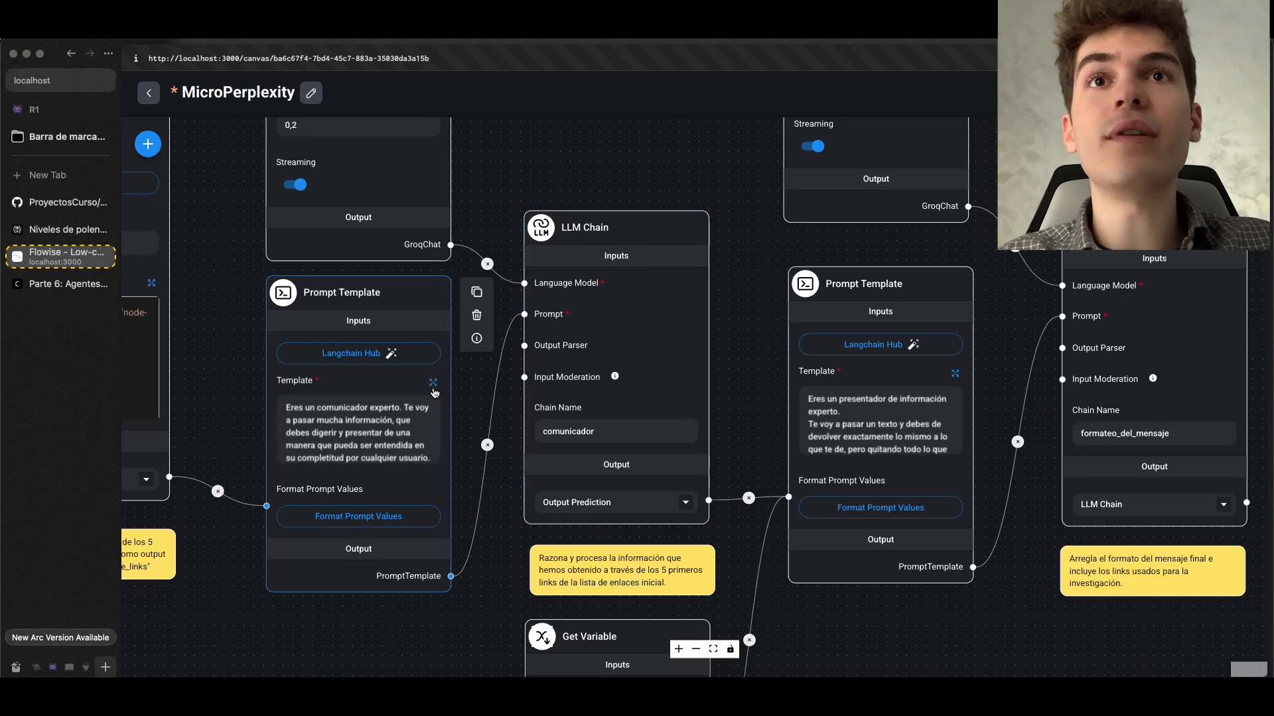
{"action": "left_click", "coordinate": [432, 383]}
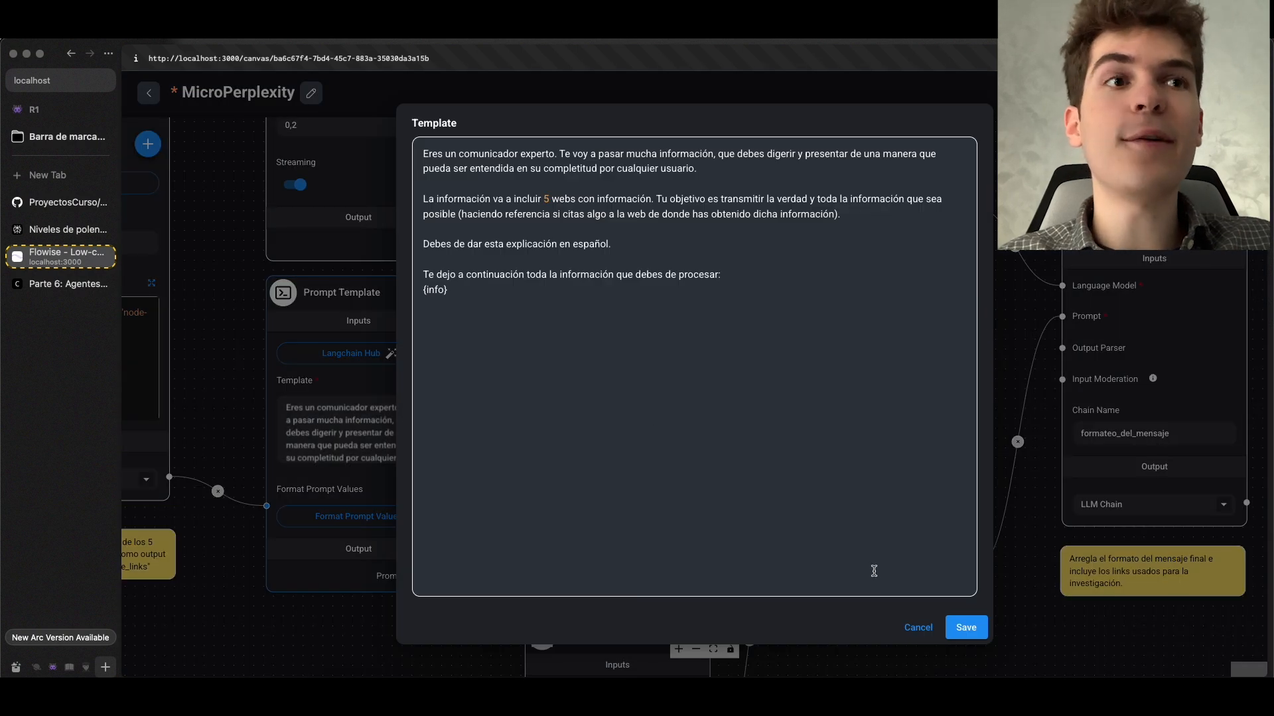
Close the comunicador chain's prompt template and scroll back through the chat's Nikola Tesla answer and its links
{"action": "left_click", "coordinate": [1122, 439]}
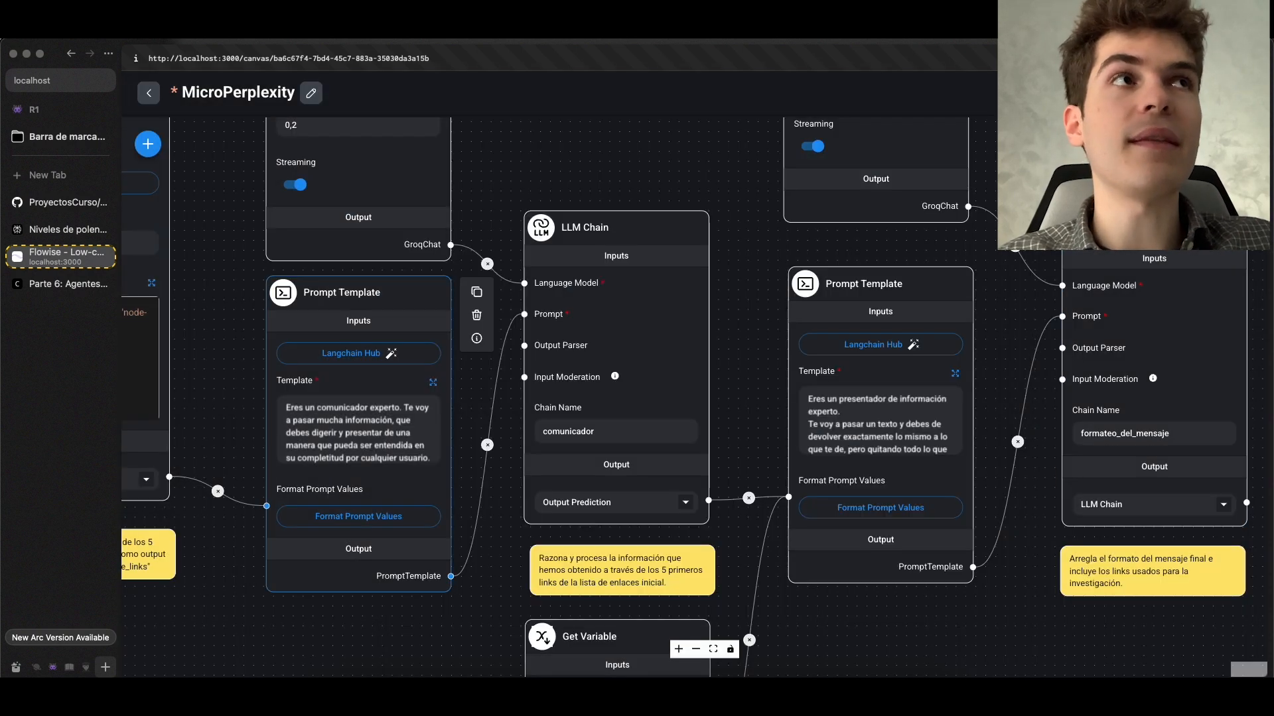
{"action": "scroll", "coordinate": [1149, 379], "scroll_direction": "up", "scroll_amount": 5}
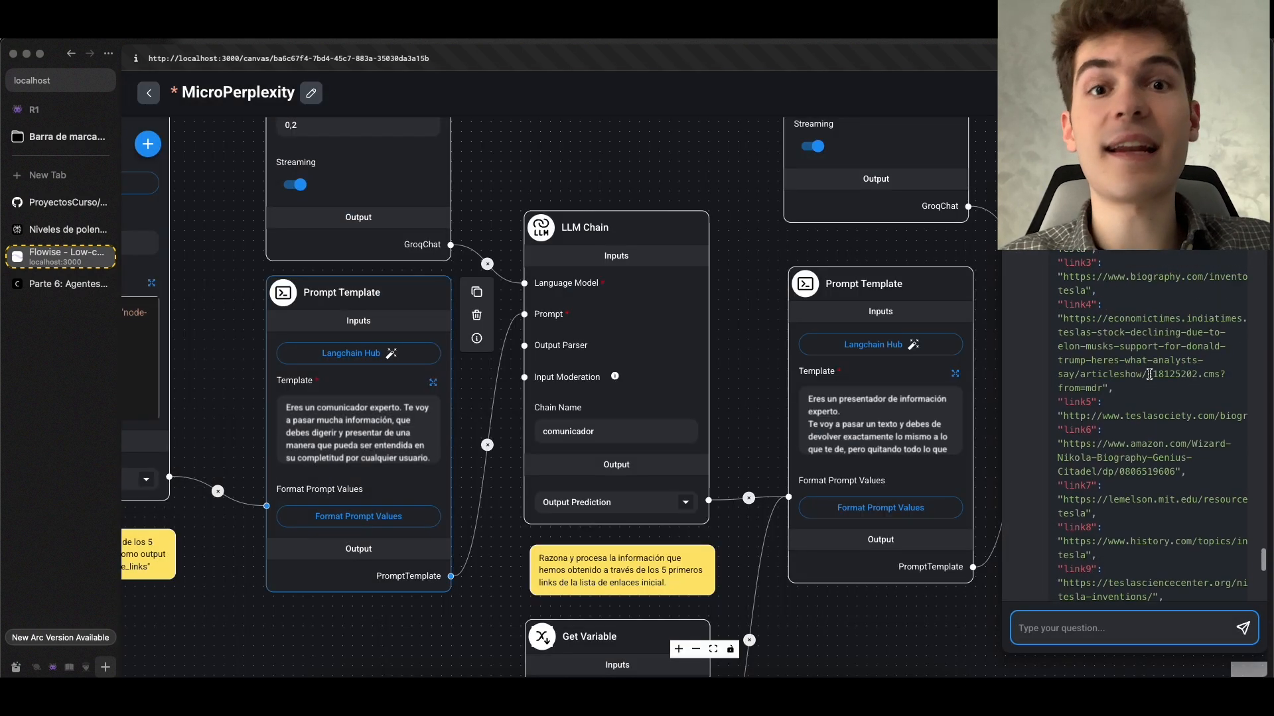
{"action": "scroll", "coordinate": [531, 383], "scroll_direction": "up", "scroll_amount": 3}
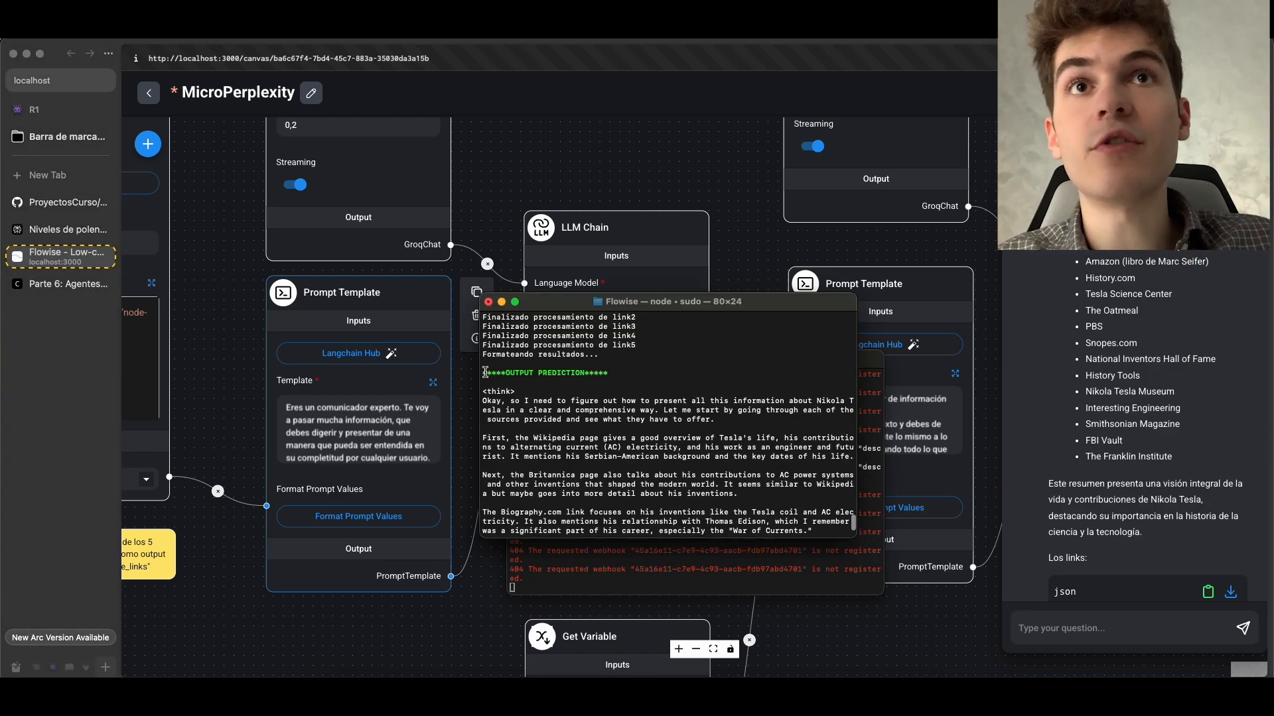
Enlarge the Flowise terminal window and find the OUTPUT PREDICTION section of its log
{"action": "left_click_drag", "start_coordinate": [485, 373], "coordinate": [504, 396]}
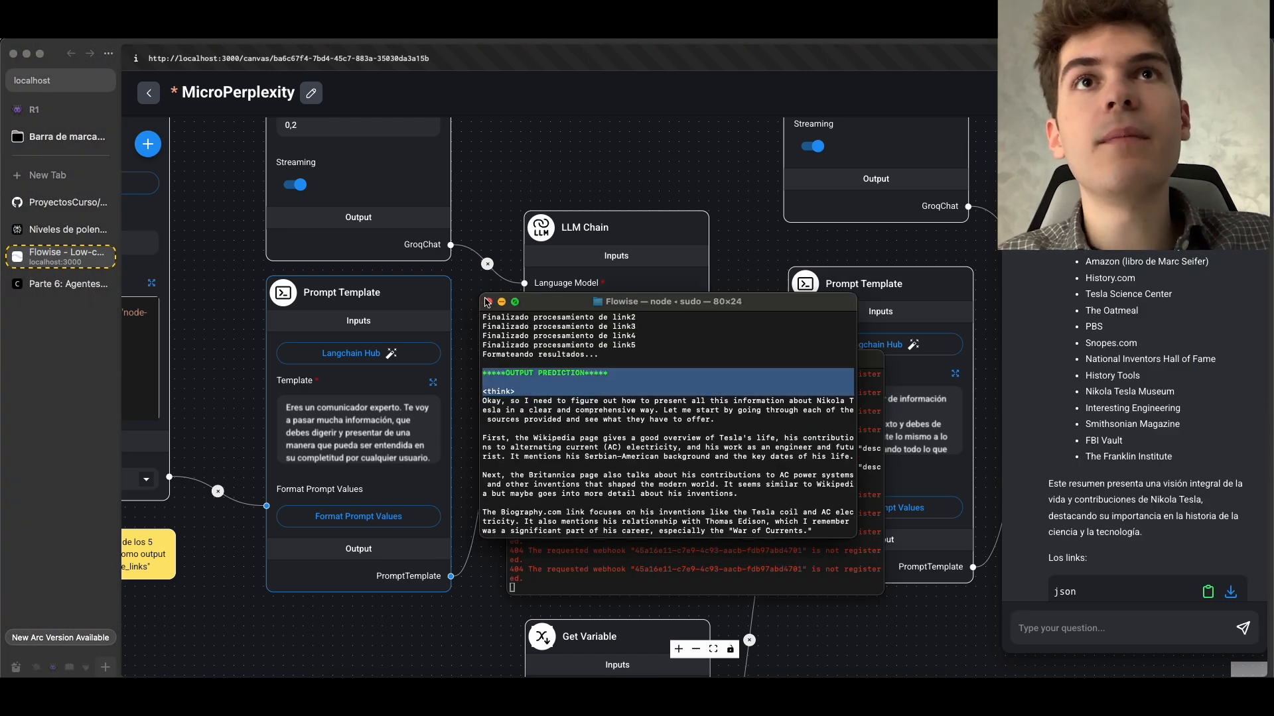
{"action": "left_click_drag", "start_coordinate": [482, 294], "coordinate": [341, 227]}
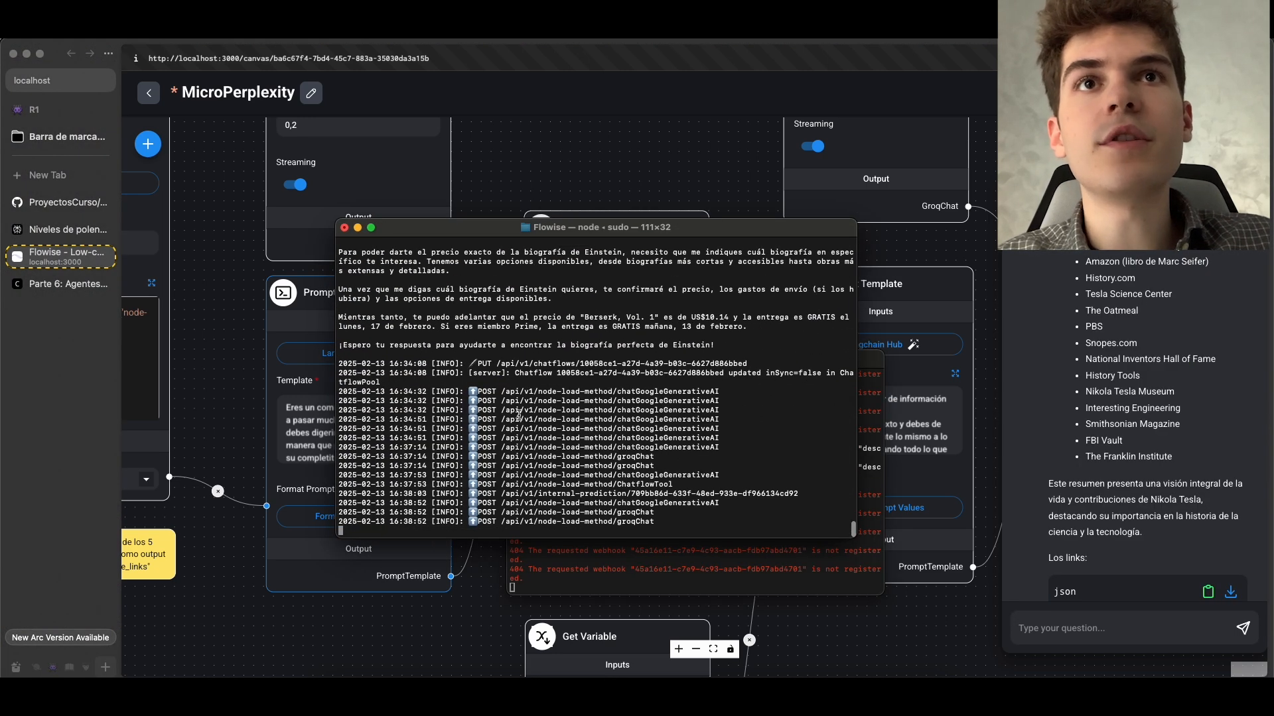
{"action": "scroll", "coordinate": [519, 415], "scroll_direction": "up", "scroll_amount": 5}
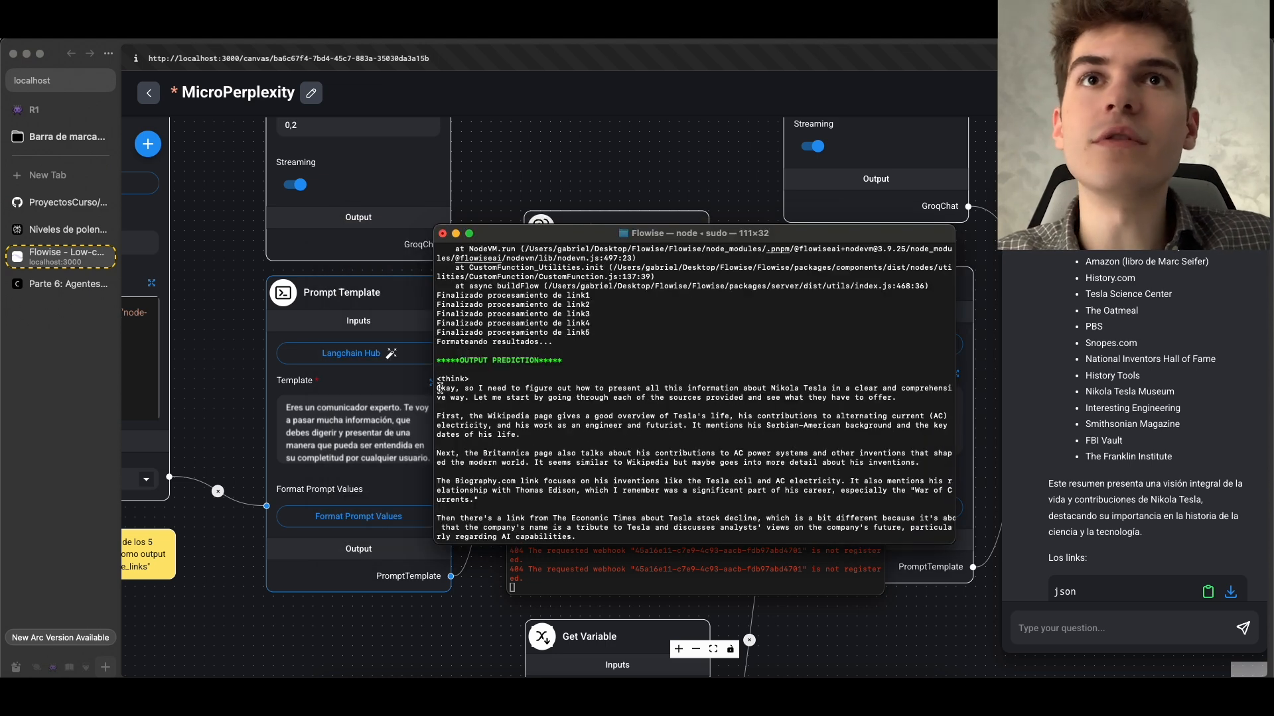
Highlight and read the <think> reasoning about Nikola Tesla in the terminal's OUTPUT PREDICTION log
{"action": "left_click_drag", "start_coordinate": [439, 389], "coordinate": [473, 429]}
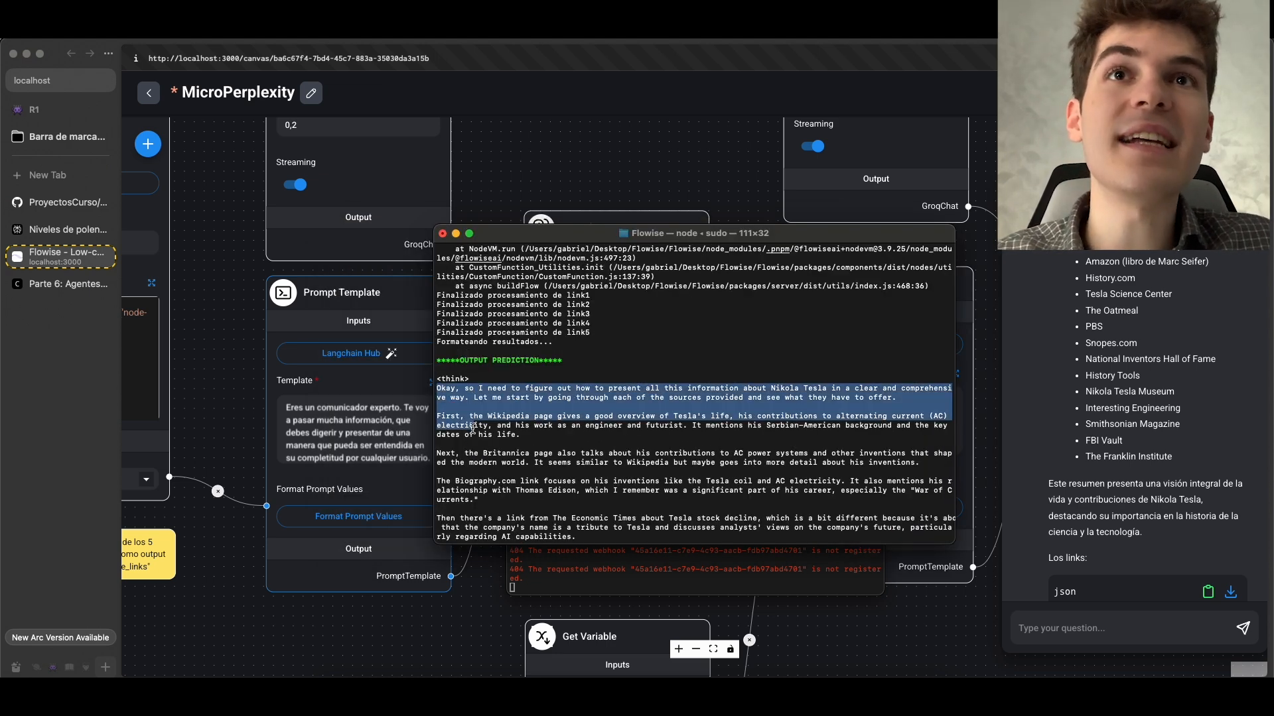
{"action": "left_click_drag", "start_coordinate": [438, 379], "coordinate": [537, 424]}
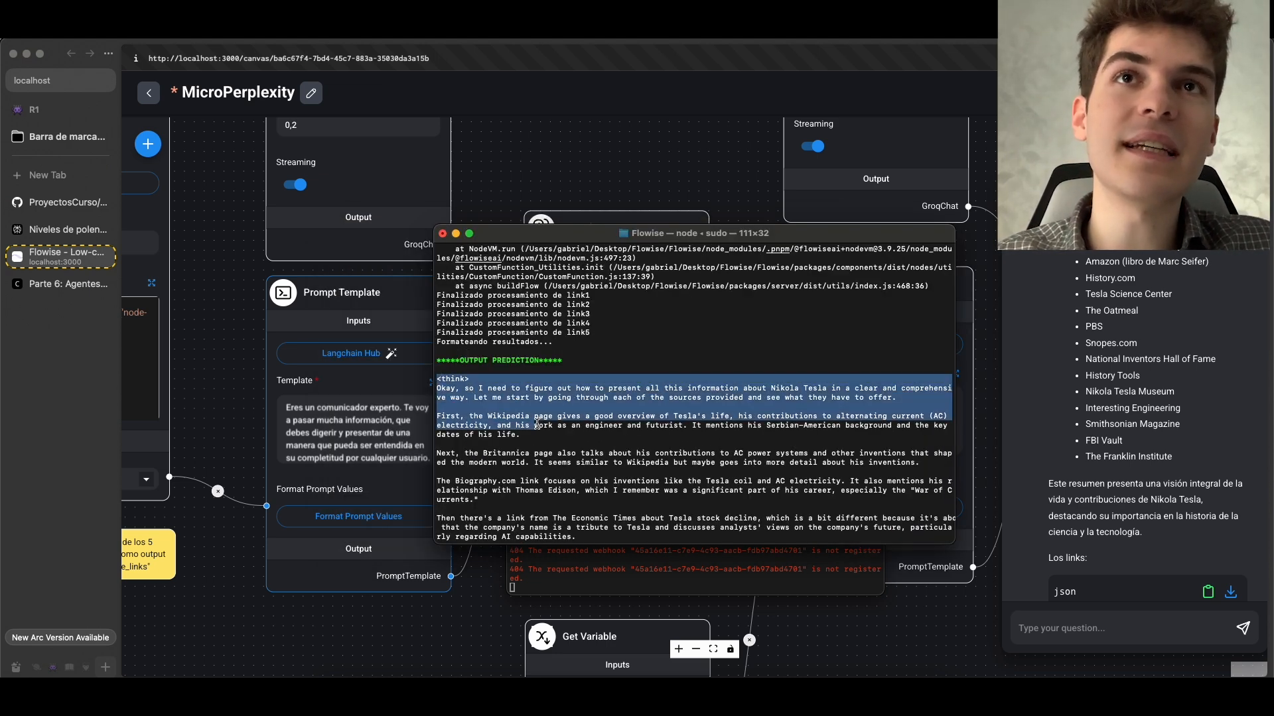
{"action": "left_click", "coordinate": [461, 379]}
{"action": "scroll", "coordinate": [458, 371], "scroll_direction": "down", "scroll_amount": 2}
{"action": "left_click_drag", "start_coordinate": [438, 351], "coordinate": [827, 342]}
{"action": "scroll", "coordinate": [663, 345], "scroll_direction": "down", "scroll_amount": 1}
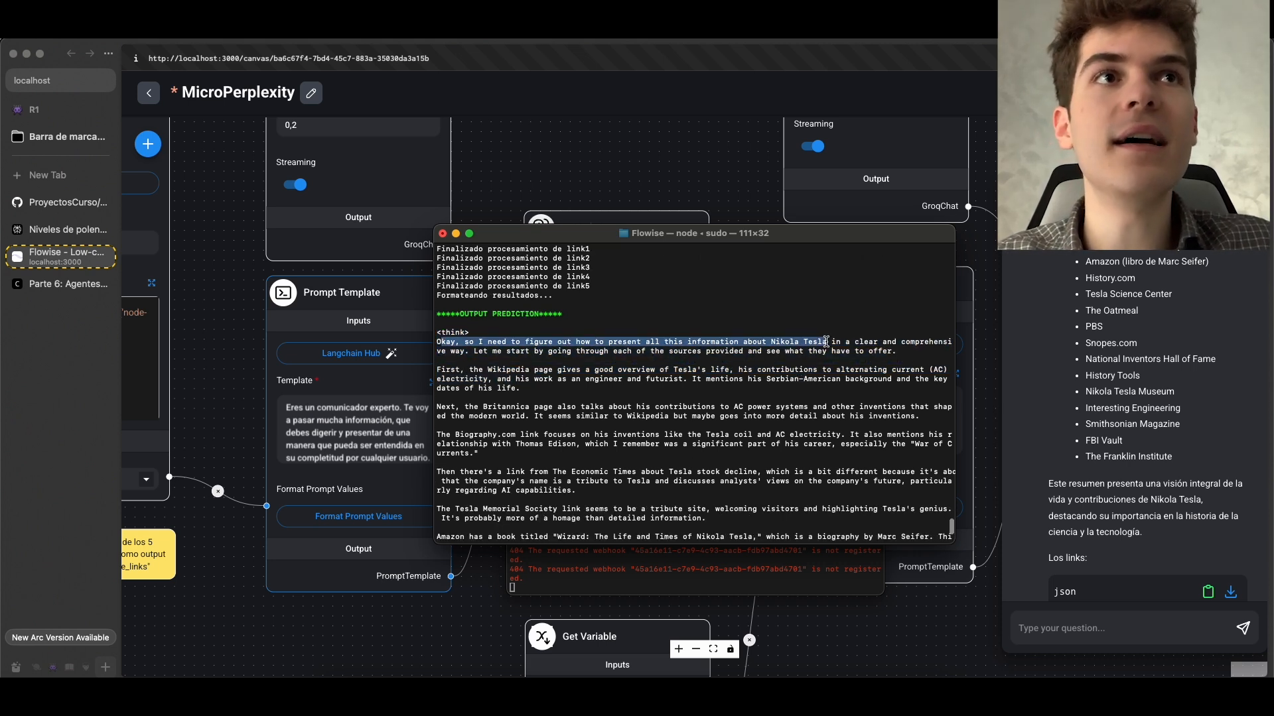
{"action": "left_click", "coordinate": [827, 342]}
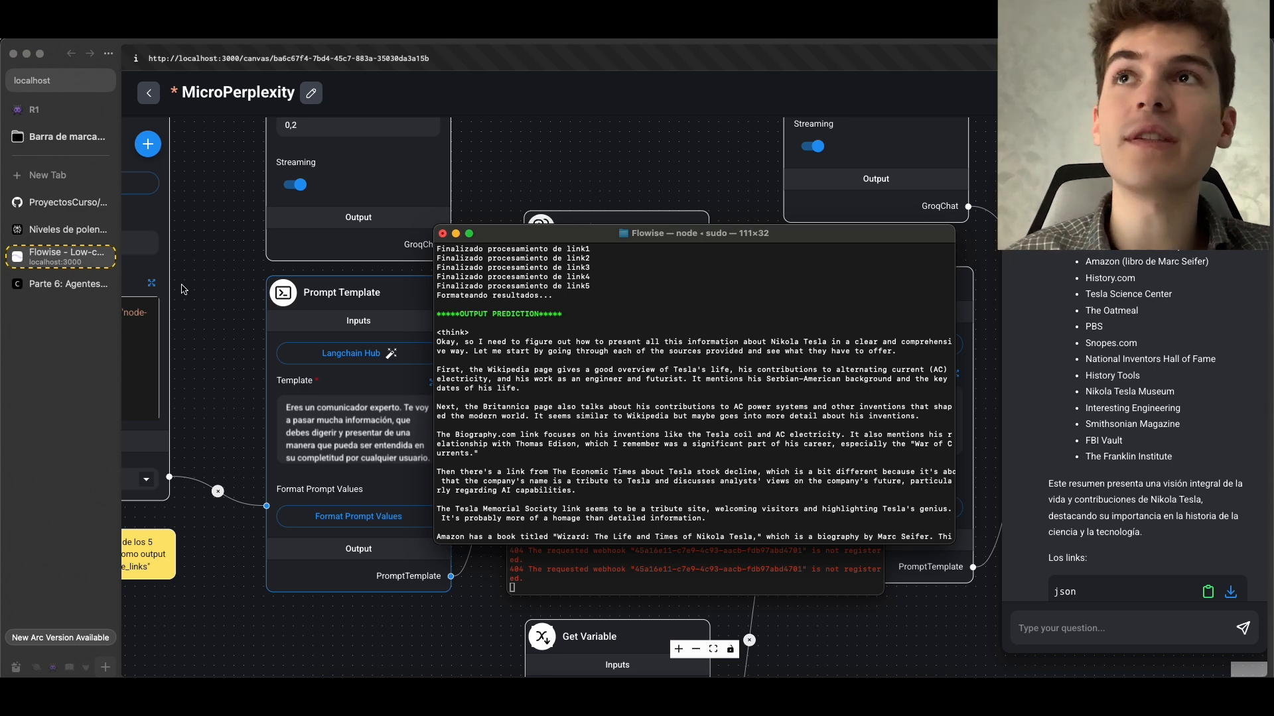
Compare with the R1 reasoning and answer in Perplexity's "Niveles de polen en Madrid" thread, and return to Flowise
{"action": "left_click", "coordinate": [38, 231]}
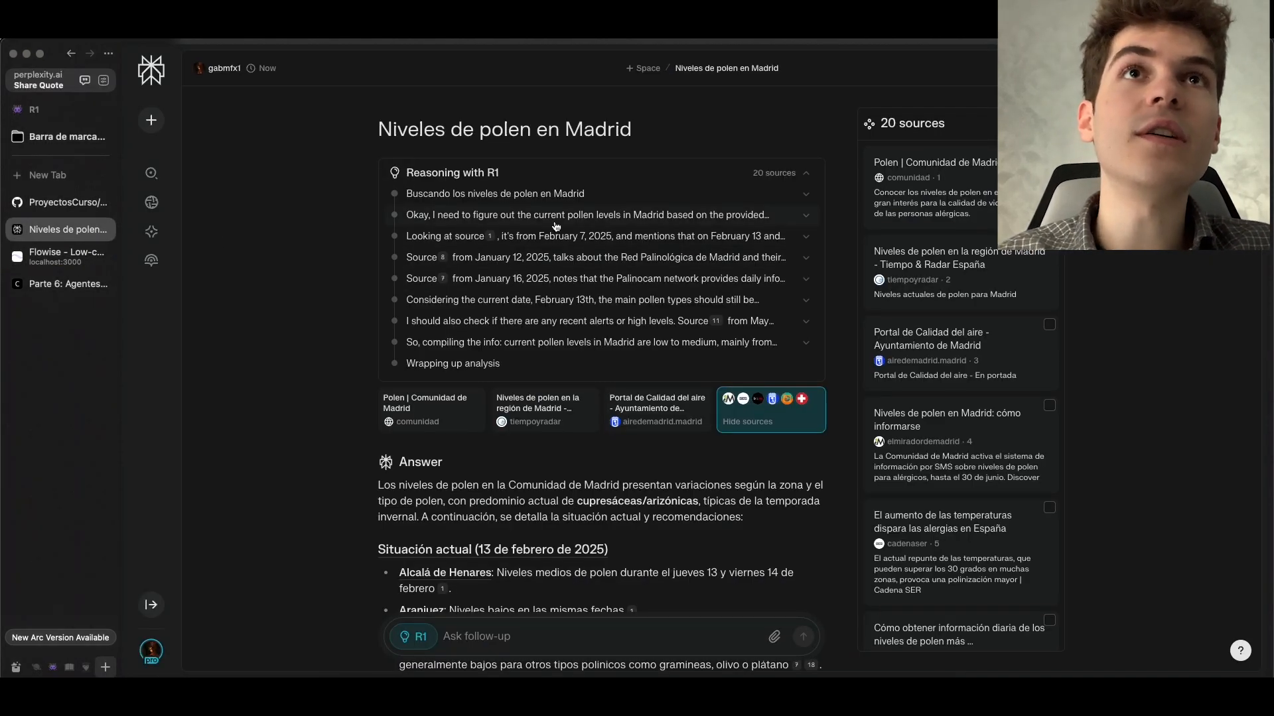
{"action": "scroll", "coordinate": [319, 237], "scroll_direction": "down", "scroll_amount": 5}
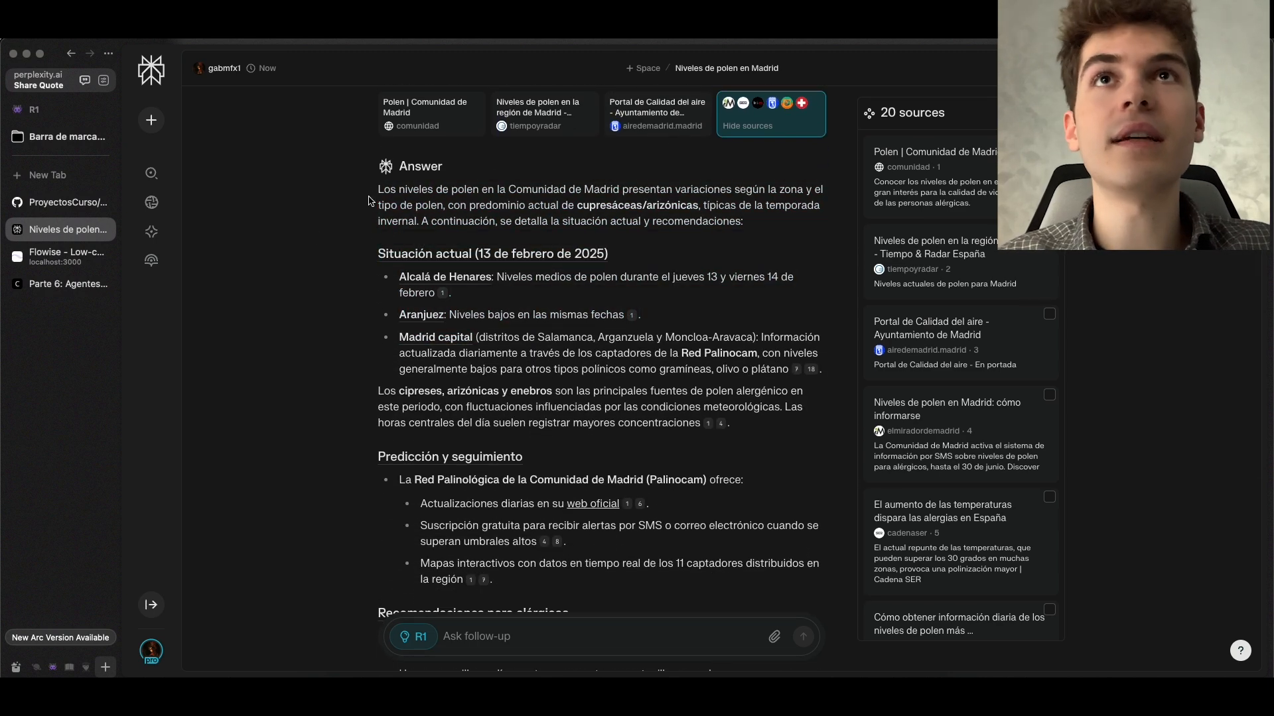
{"action": "left_click", "coordinate": [67, 257]}
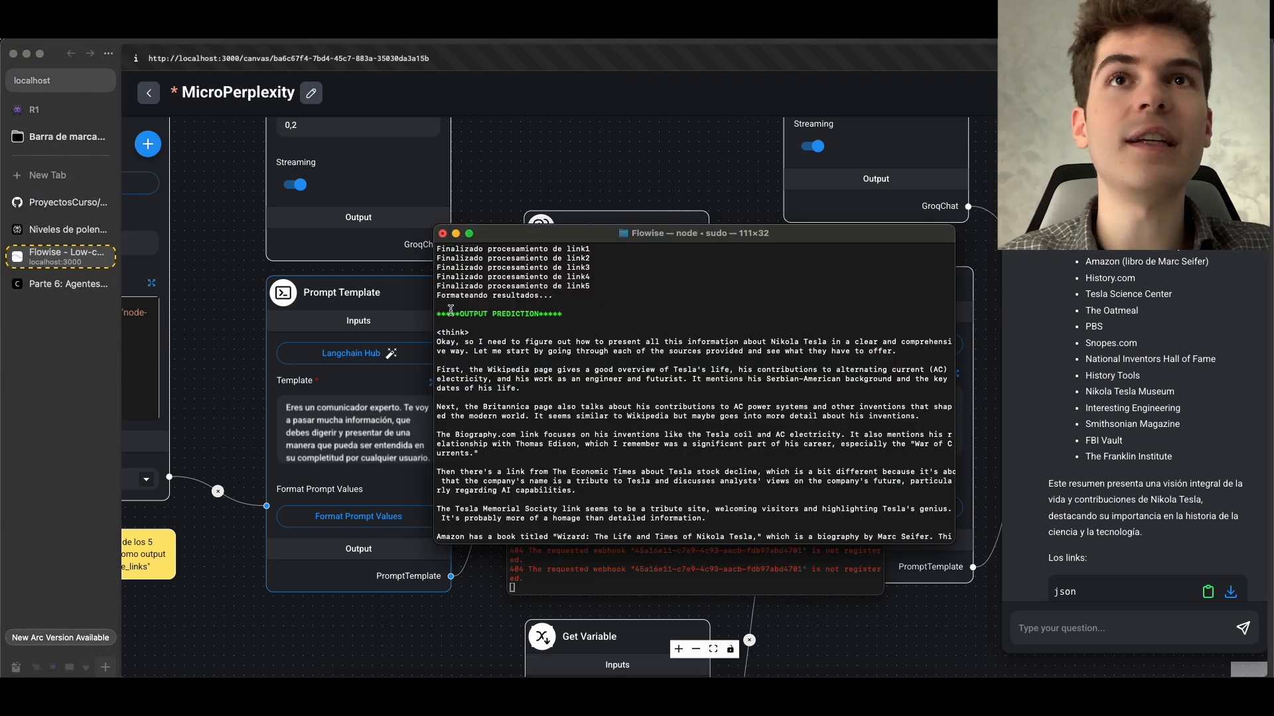
Highlight the log's <think> block, check the deepseek-r1 chain in the documentation's pipeline diagram, and return to the chatflow
{"action": "left_click_drag", "start_coordinate": [439, 335], "coordinate": [599, 414]}
{"action": "scroll", "coordinate": [598, 414], "scroll_direction": "down", "scroll_amount": 4}
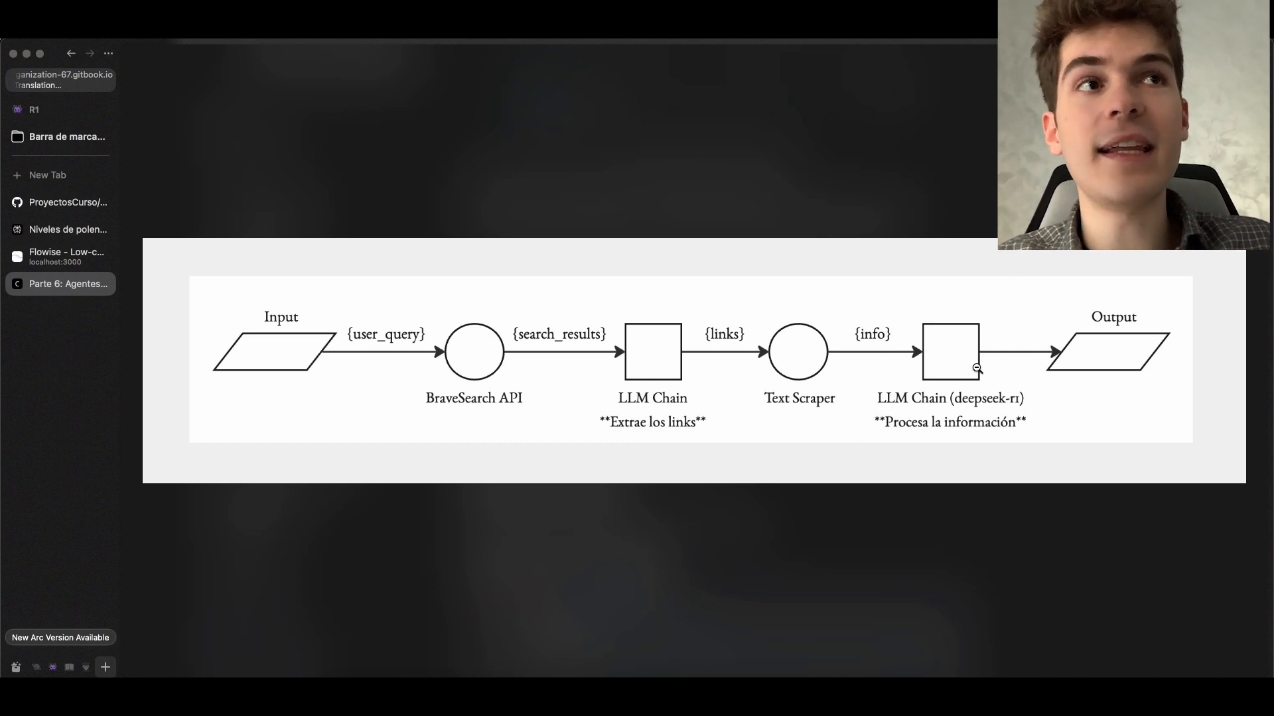
{"action": "left_click", "coordinate": [74, 256]}
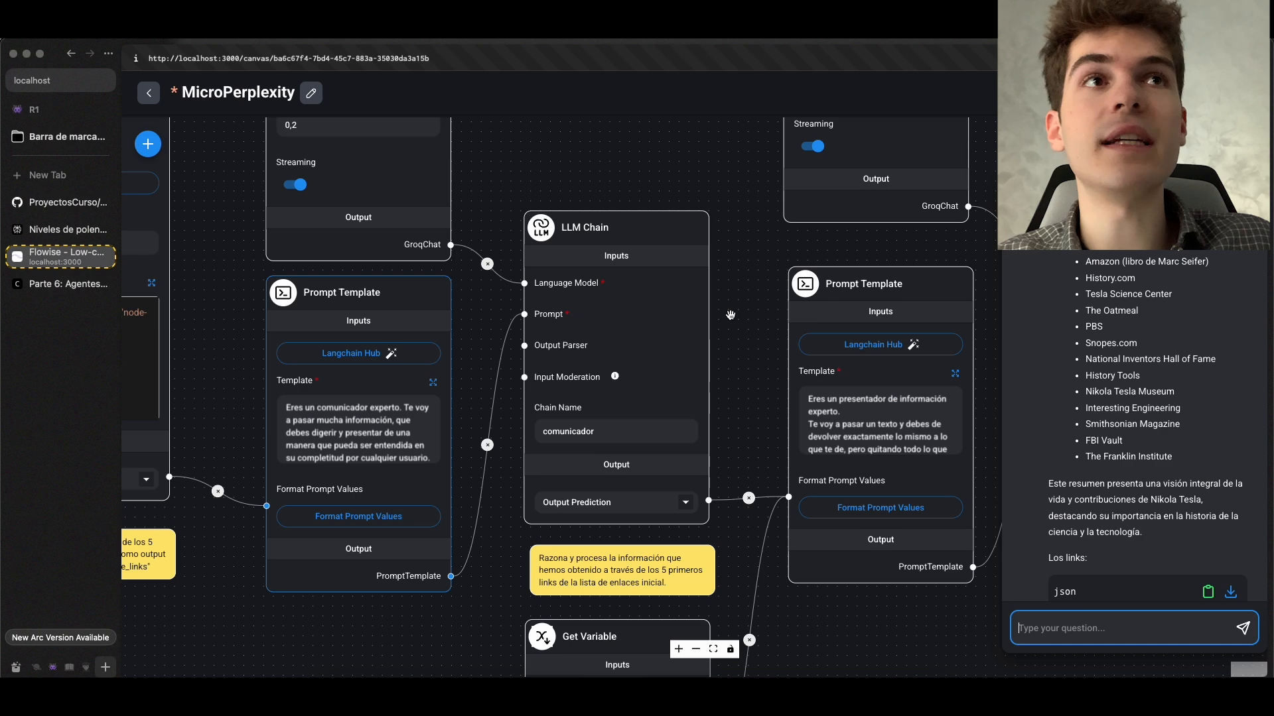
Look over the chatflow's final formatting nodes and point out the <think> tag in the terminal log again
{"action": "scroll", "coordinate": [730, 315], "scroll_direction": "down", "scroll_amount": 5}
{"action": "left_click_drag", "start_coordinate": [850, 488], "coordinate": [653, 526]}
{"action": "scroll", "coordinate": [696, 243], "scroll_direction": "up", "scroll_amount": 5}
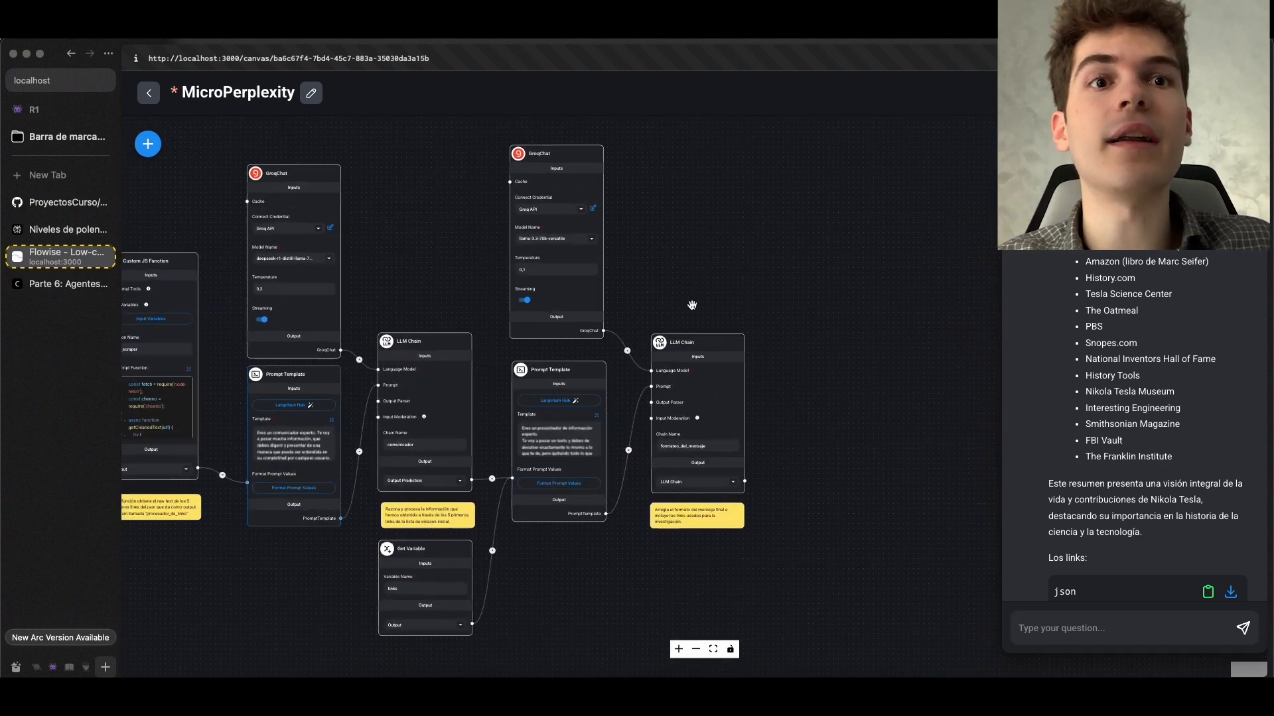
{"action": "left_click", "coordinate": [572, 677]}
{"action": "scroll", "coordinate": [488, 419], "scroll_direction": "up", "scroll_amount": 10}
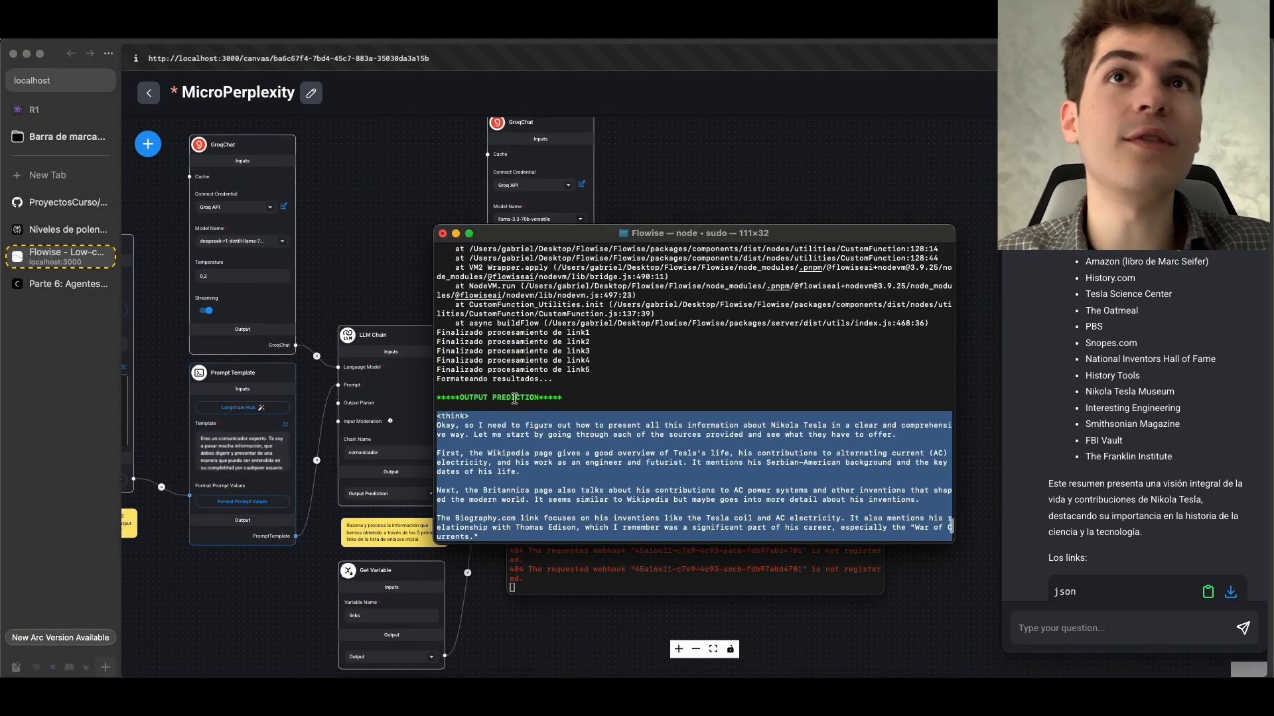
{"action": "left_click_drag", "start_coordinate": [488, 419], "coordinate": [416, 425]}
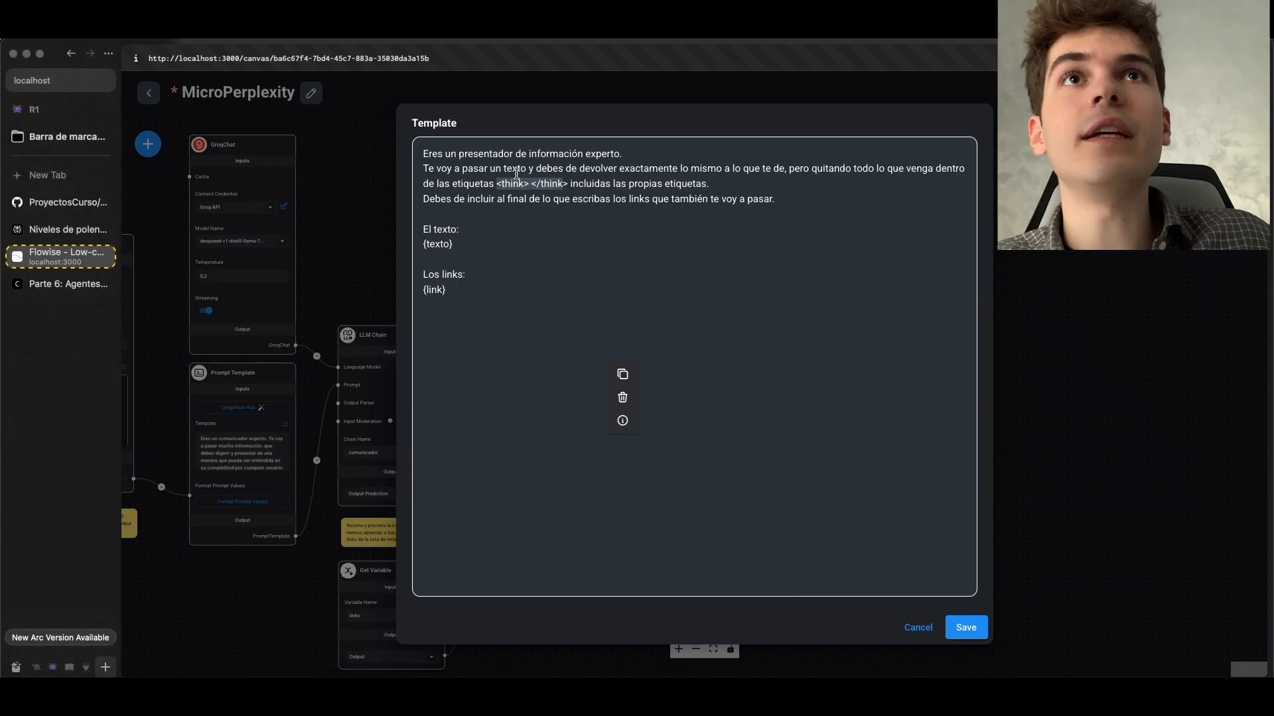
Examine the formateo_del_mensaje chain's prompt template, highlighting the <think> </think> tags and the "Los links: {link}" section
{"action": "left_click", "coordinate": [500, 183]}
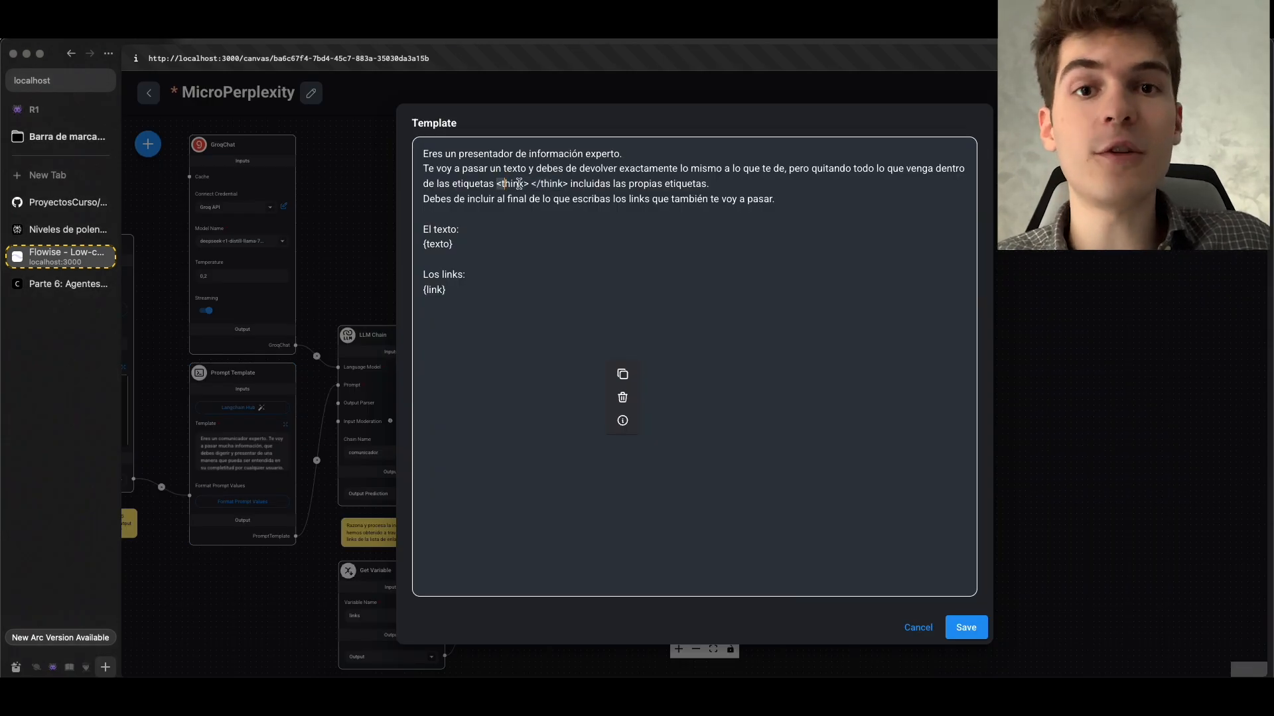
{"action": "left_click_drag", "start_coordinate": [506, 183], "coordinate": [571, 185]}
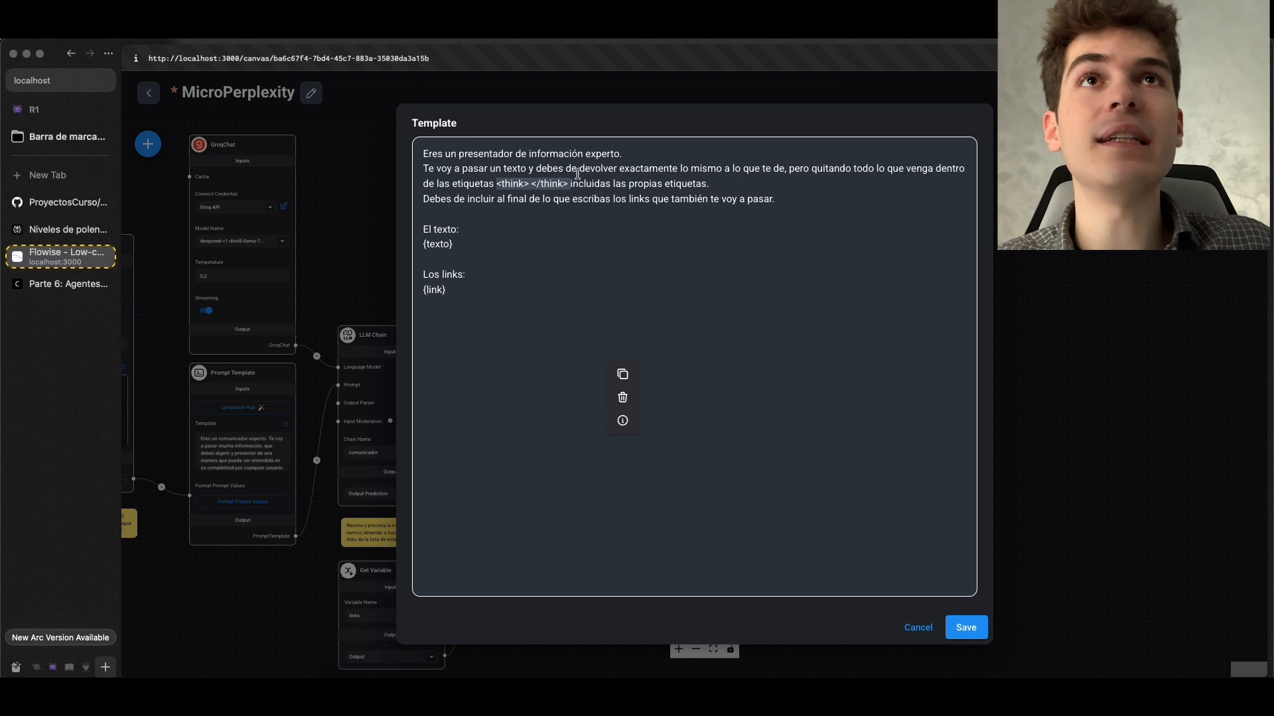
{"action": "left_click", "coordinate": [535, 171]}
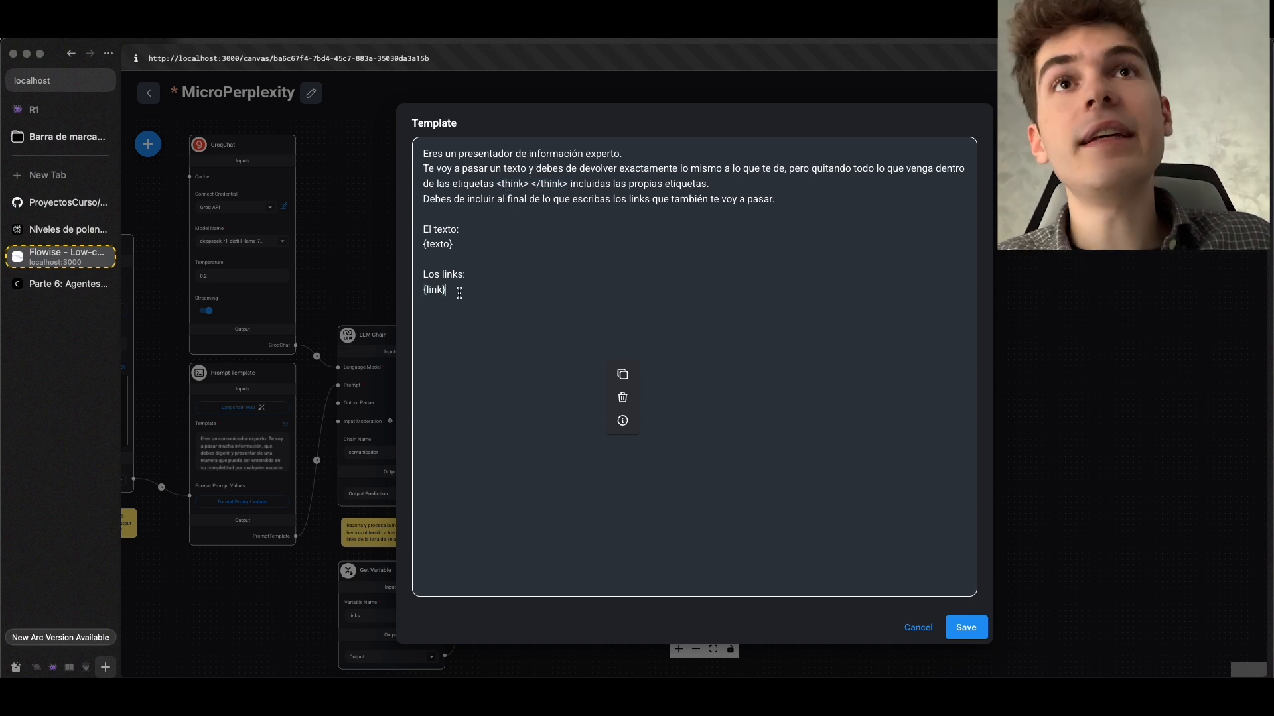
{"action": "left_click_drag", "start_coordinate": [459, 293], "coordinate": [433, 280]}
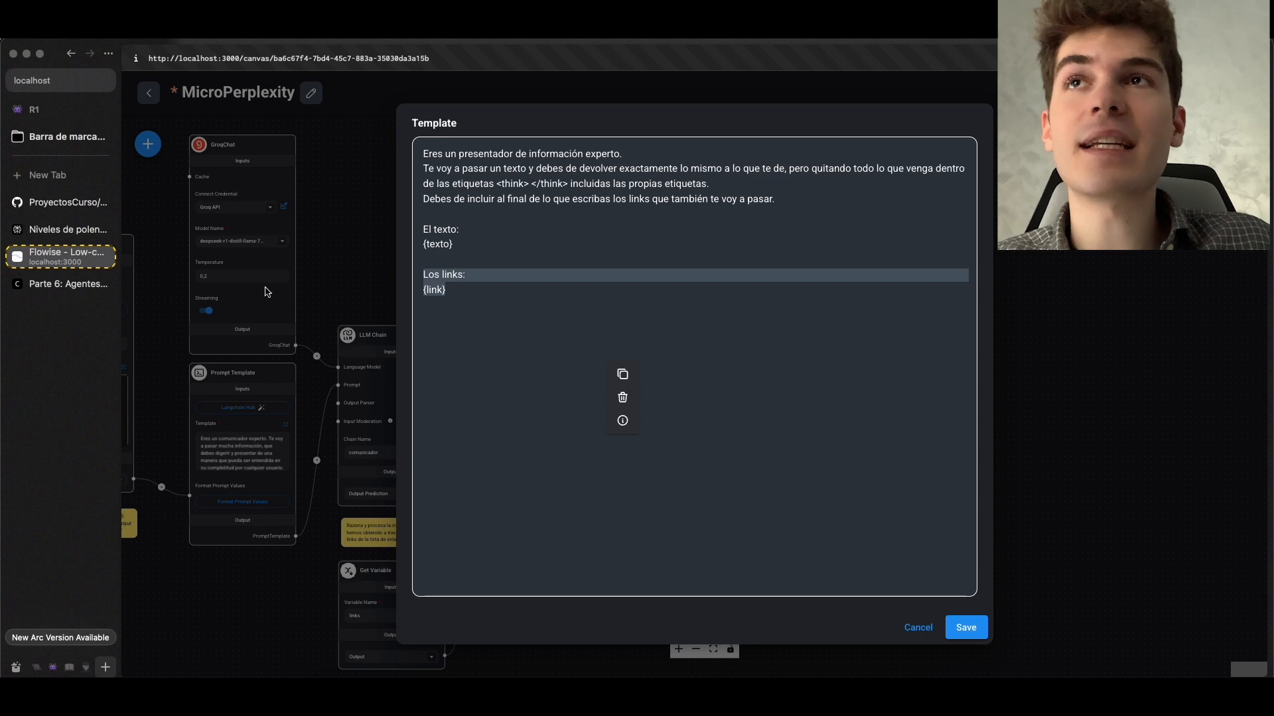
Compare the links section with Perplexity's source list, then return to Flowise and save the formateo_del_mensaje prompt template
{"action": "left_click", "coordinate": [66, 229]}
{"action": "scroll", "coordinate": [609, 275], "scroll_direction": "up", "scroll_amount": 2}
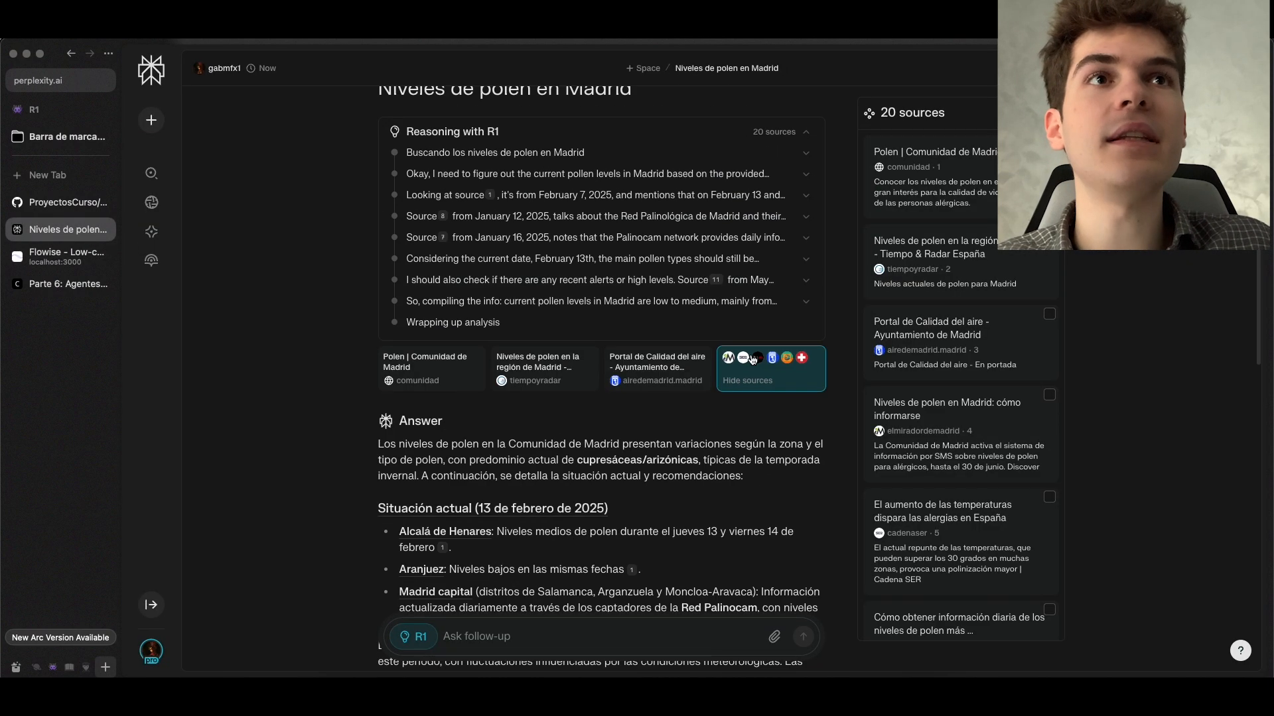
{"action": "scroll", "coordinate": [955, 304], "scroll_direction": "down", "scroll_amount": 3}
{"action": "key", "text": "ctrl+Tab"}
{"action": "left_click", "coordinate": [469, 279]}
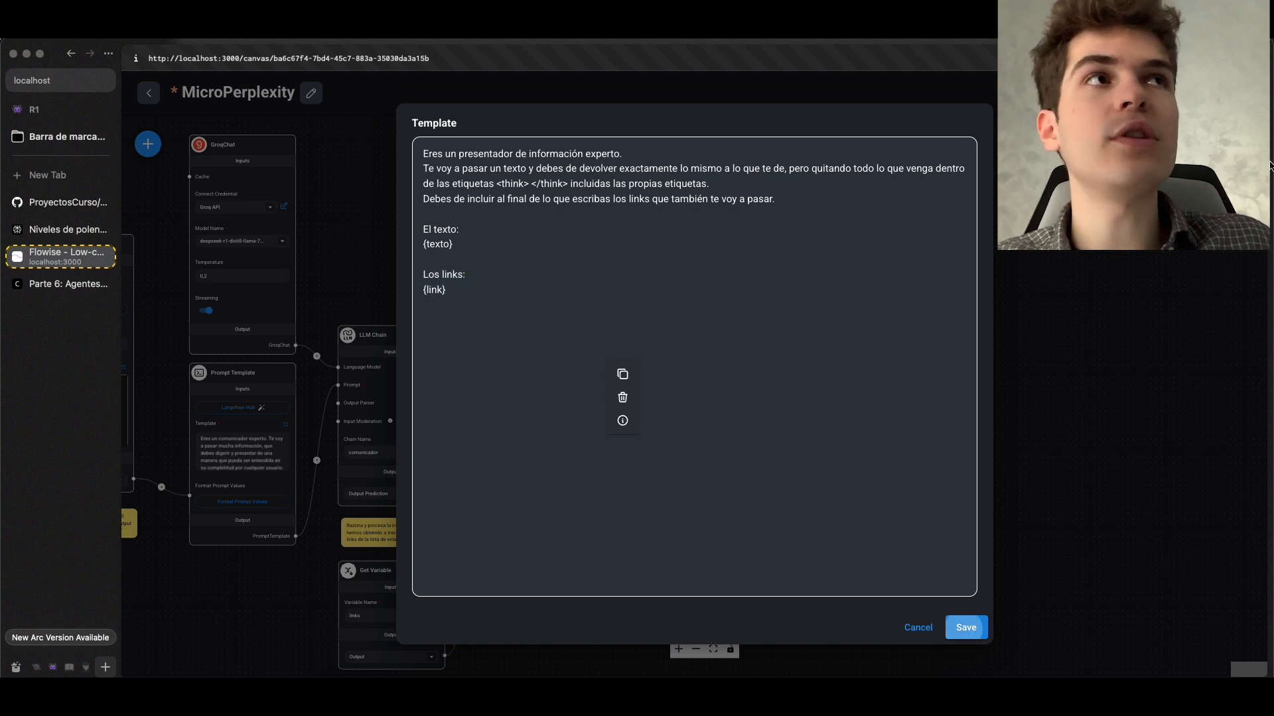
{"action": "left_click", "coordinate": [966, 628]}
Review the source list and the JSON links at the end of the chat's Nikola Tesla answer
{"action": "scroll", "coordinate": [1170, 434], "scroll_direction": "up", "scroll_amount": 8}
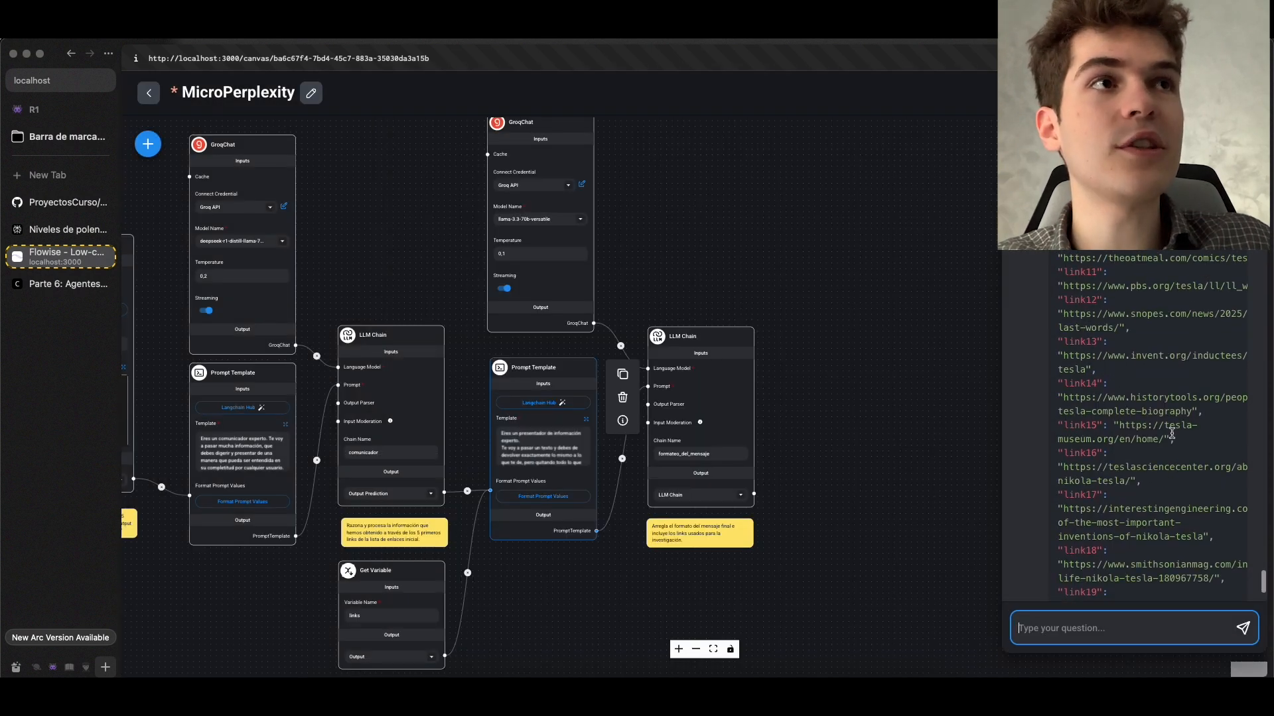
{"action": "scroll", "coordinate": [1170, 434], "scroll_direction": "up", "scroll_amount": 15}
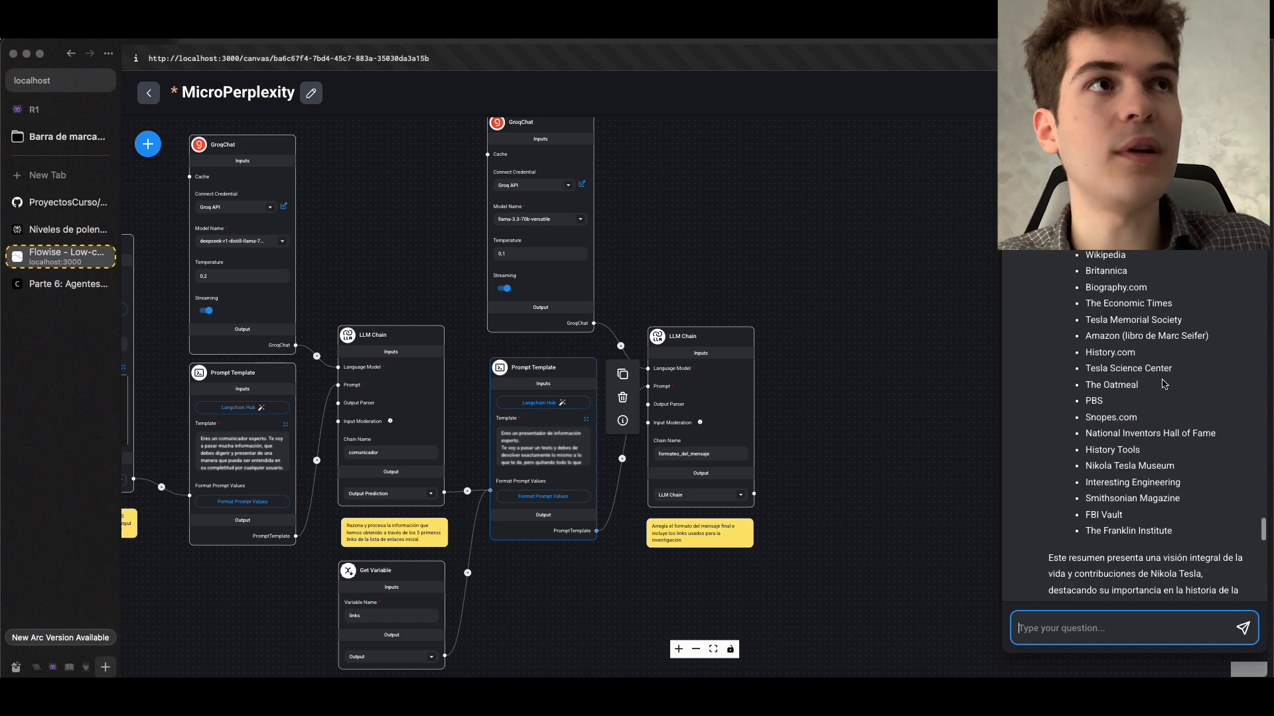
{"action": "scroll", "coordinate": [1139, 400], "scroll_direction": "up", "scroll_amount": 2}
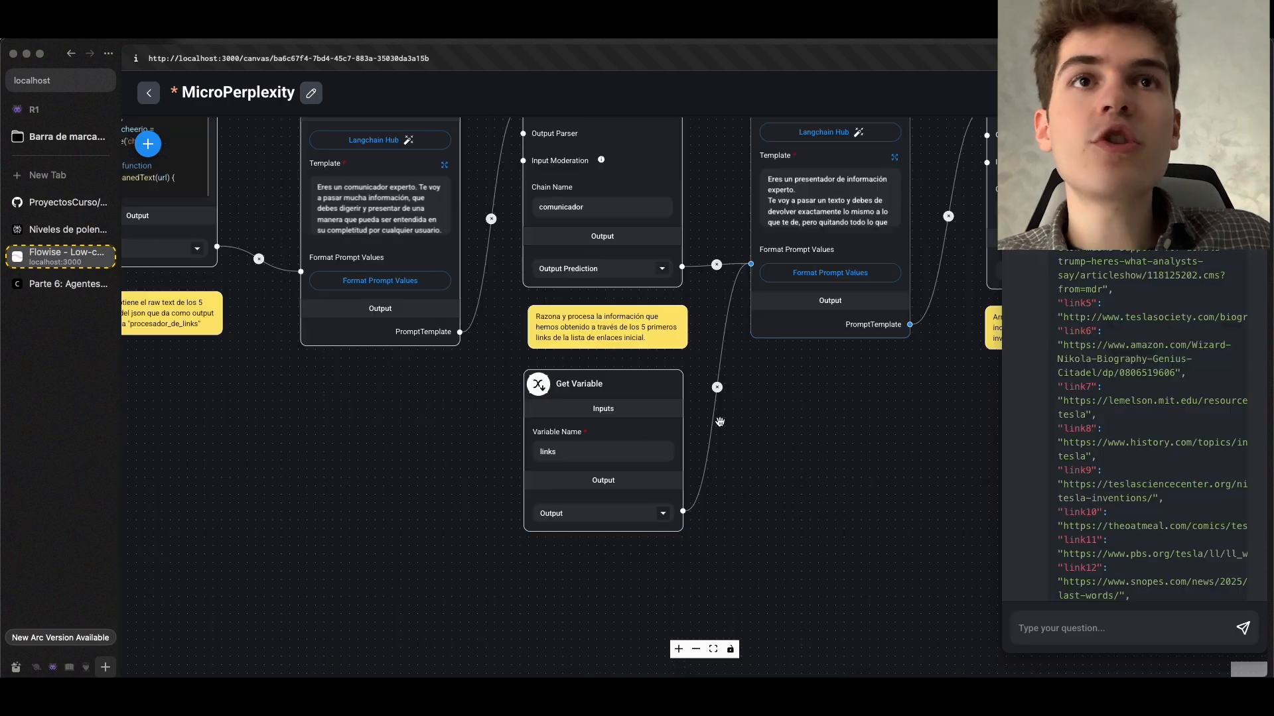
Trace the flow back from the Get Variable node and examine the Set Variable node that stores "links"
{"action": "scroll", "coordinate": [618, 422], "scroll_direction": "up", "scroll_amount": 4}
{"action": "scroll", "coordinate": [618, 422], "scroll_direction": "down", "scroll_amount": 1}
{"action": "scroll", "coordinate": [617, 422], "scroll_direction": "down", "scroll_amount": 6}
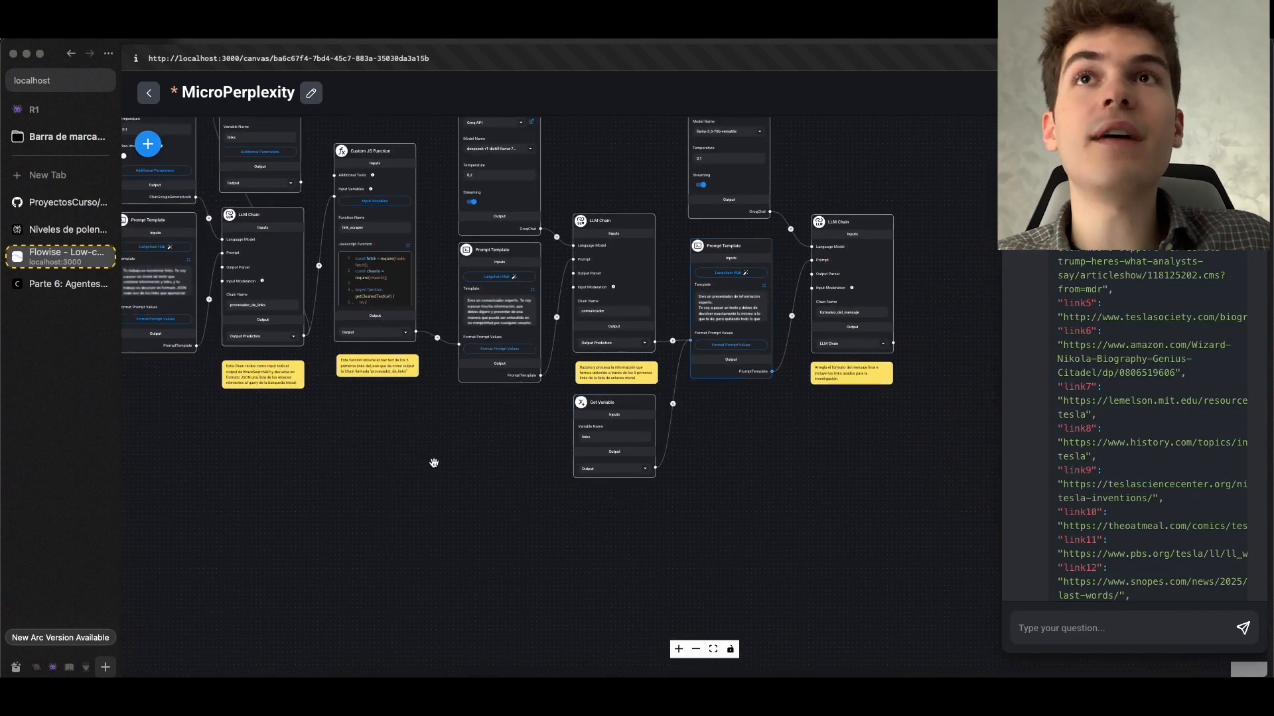
{"action": "scroll", "coordinate": [618, 569], "scroll_direction": "up", "scroll_amount": 2}
{"action": "scroll", "coordinate": [617, 569], "scroll_direction": "up", "scroll_amount": 3}
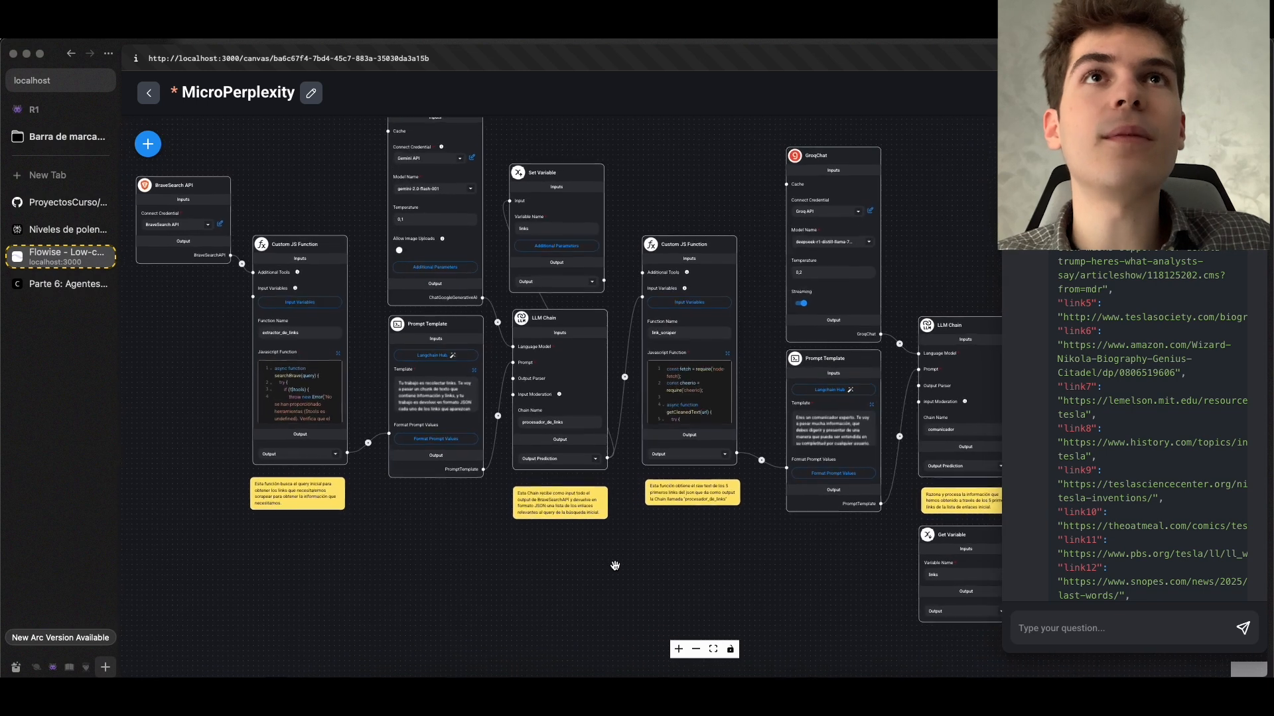
{"action": "left_click_drag", "start_coordinate": [644, 291], "coordinate": [652, 374]}
{"action": "scroll", "coordinate": [577, 382], "scroll_direction": "up", "scroll_amount": 3}
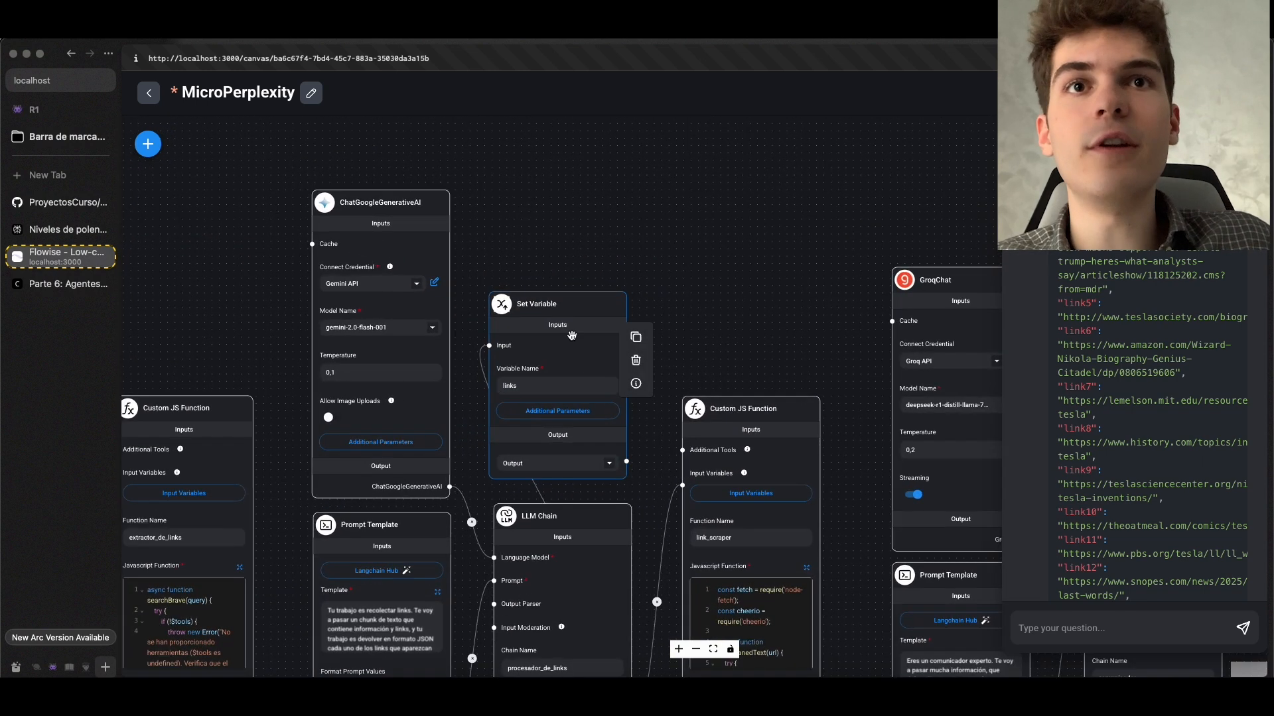
{"action": "scroll", "coordinate": [544, 378], "scroll_direction": "up", "scroll_amount": 3}
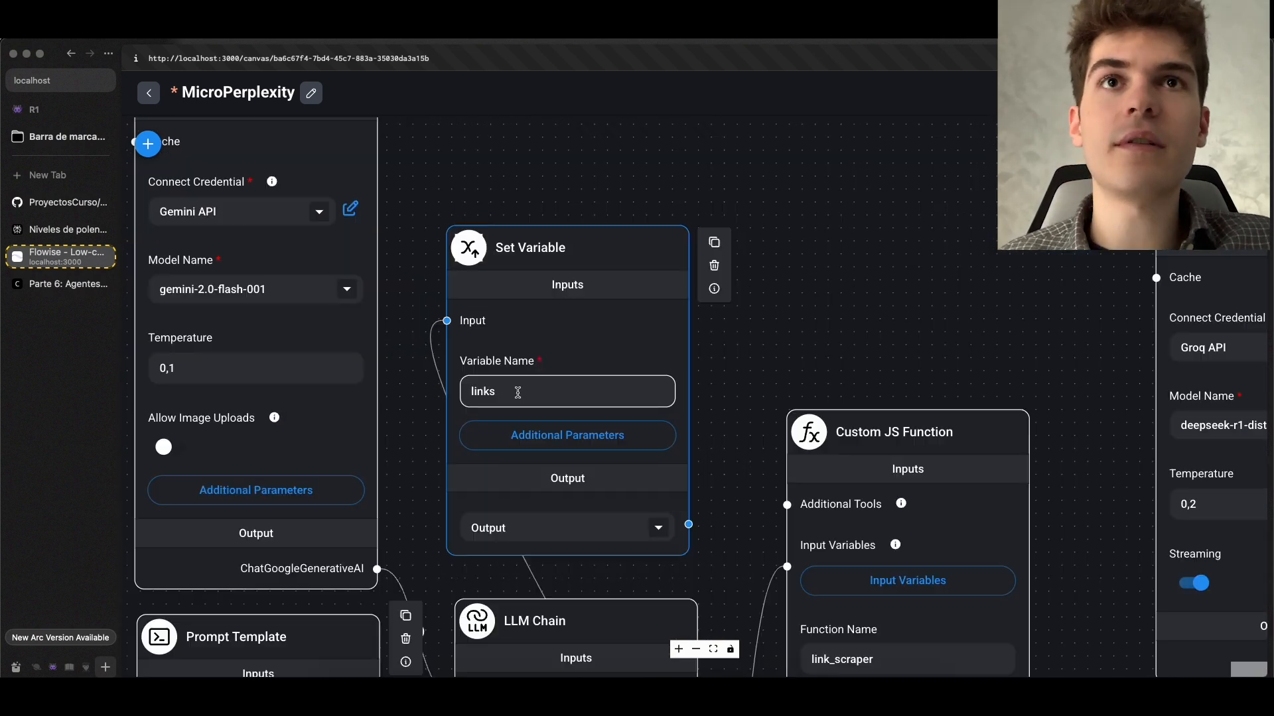
{"action": "scroll", "coordinate": [515, 400], "scroll_direction": "down", "scroll_amount": 5}
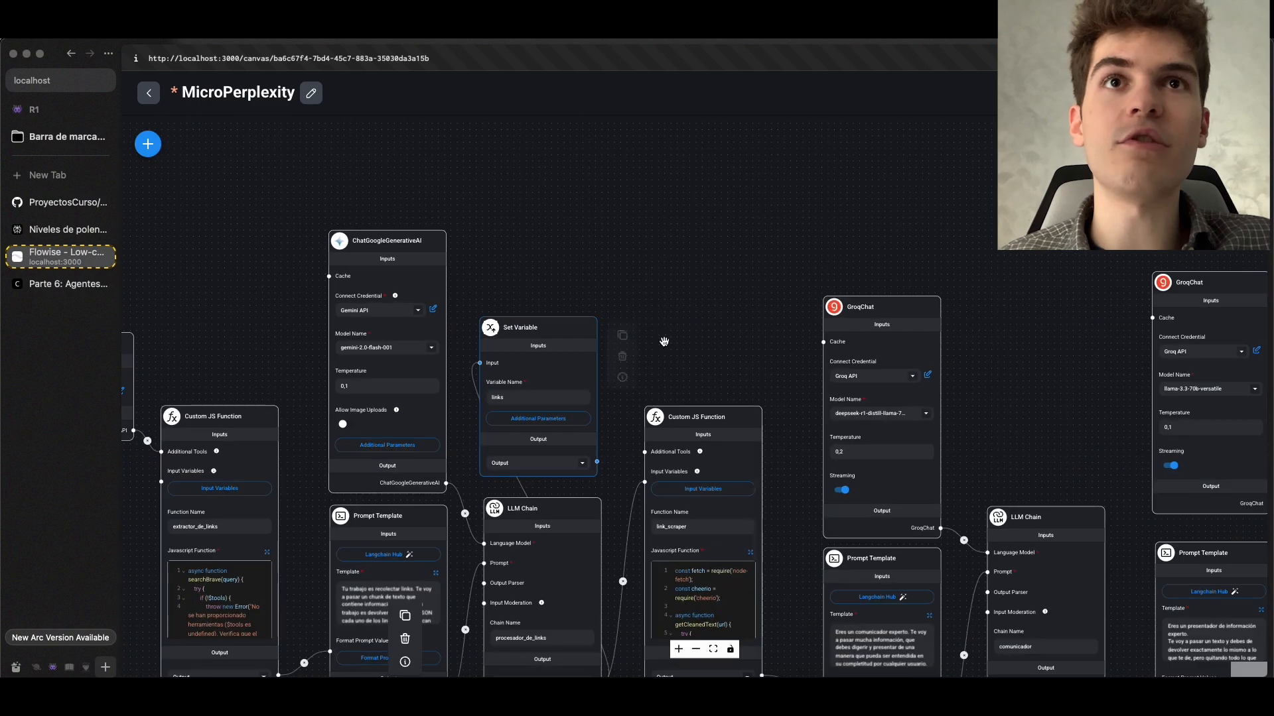
Examine the Get Variable node that supplies "links" to the formateo_del_mensaje chain's prompt template
{"action": "scroll", "coordinate": [1105, 395], "scroll_direction": "up", "scroll_amount": 2}
{"action": "left_click_drag", "start_coordinate": [1105, 395], "coordinate": [1034, 227]}
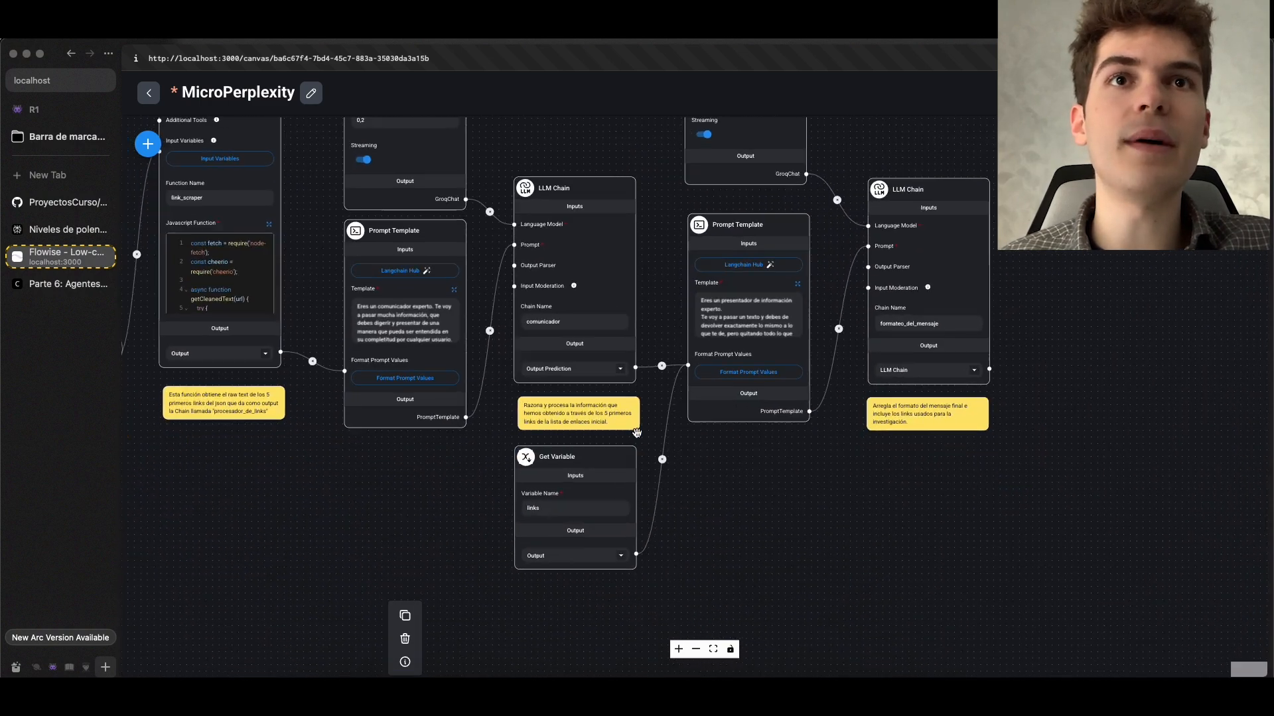
{"action": "scroll", "coordinate": [530, 464], "scroll_direction": "up", "scroll_amount": 2}
{"action": "left_click", "coordinate": [507, 481]}
{"action": "scroll", "coordinate": [508, 539], "scroll_direction": "up", "scroll_amount": 2}
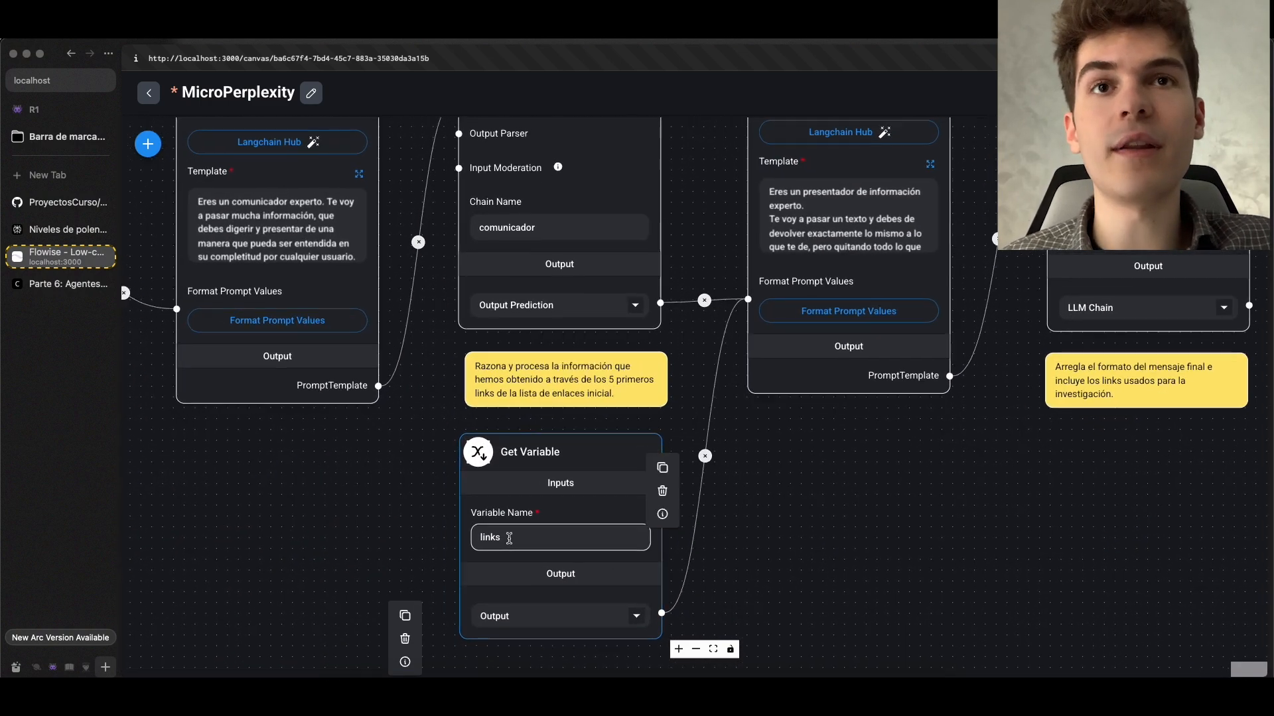
Examine the formateo_del_mensaje LLM Chain that closes the chatflow, along with its connected prompt template
{"action": "left_click_drag", "start_coordinate": [853, 464], "coordinate": [612, 659]}
{"action": "scroll", "coordinate": [653, 585], "scroll_direction": "down", "scroll_amount": 2}
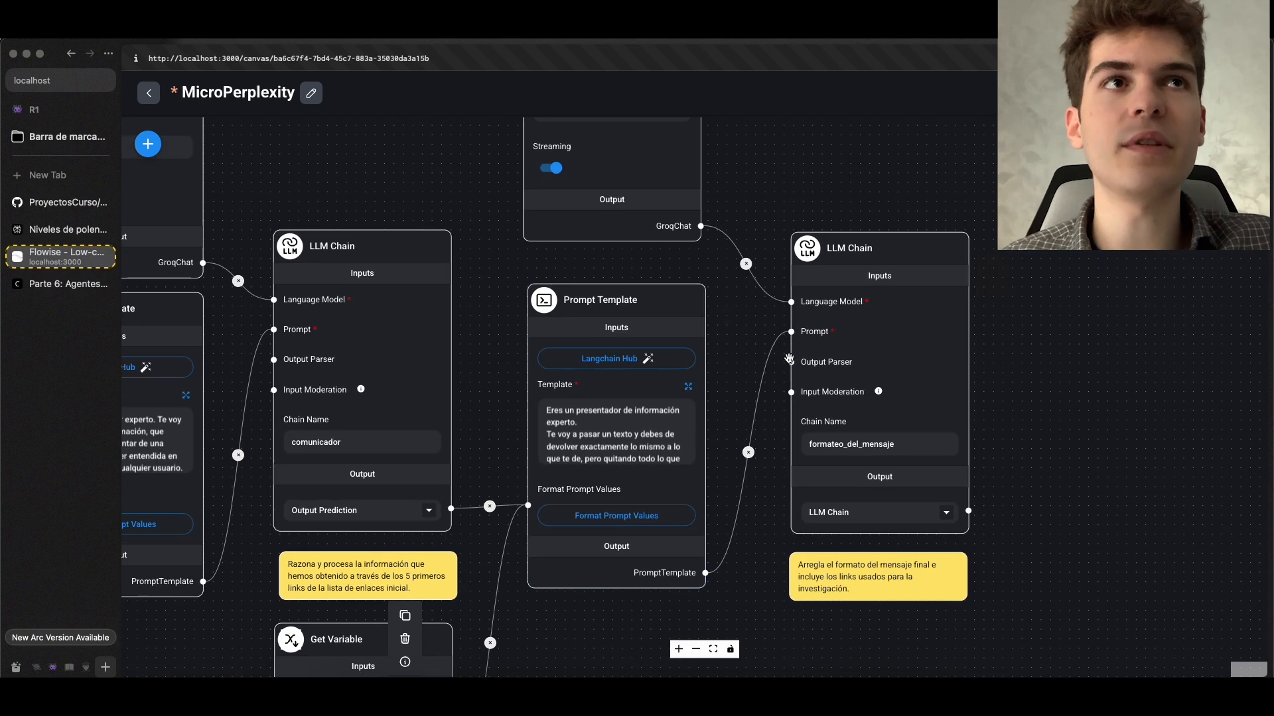
{"action": "left_click", "coordinate": [813, 352]}
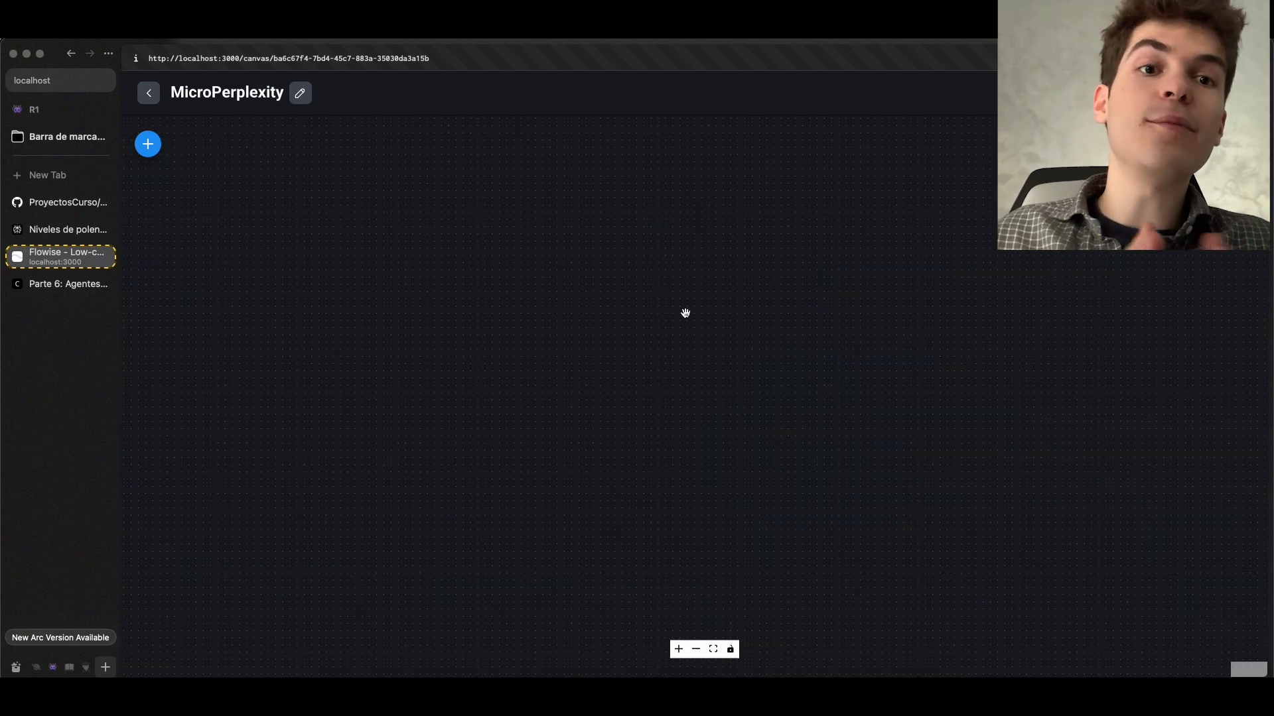
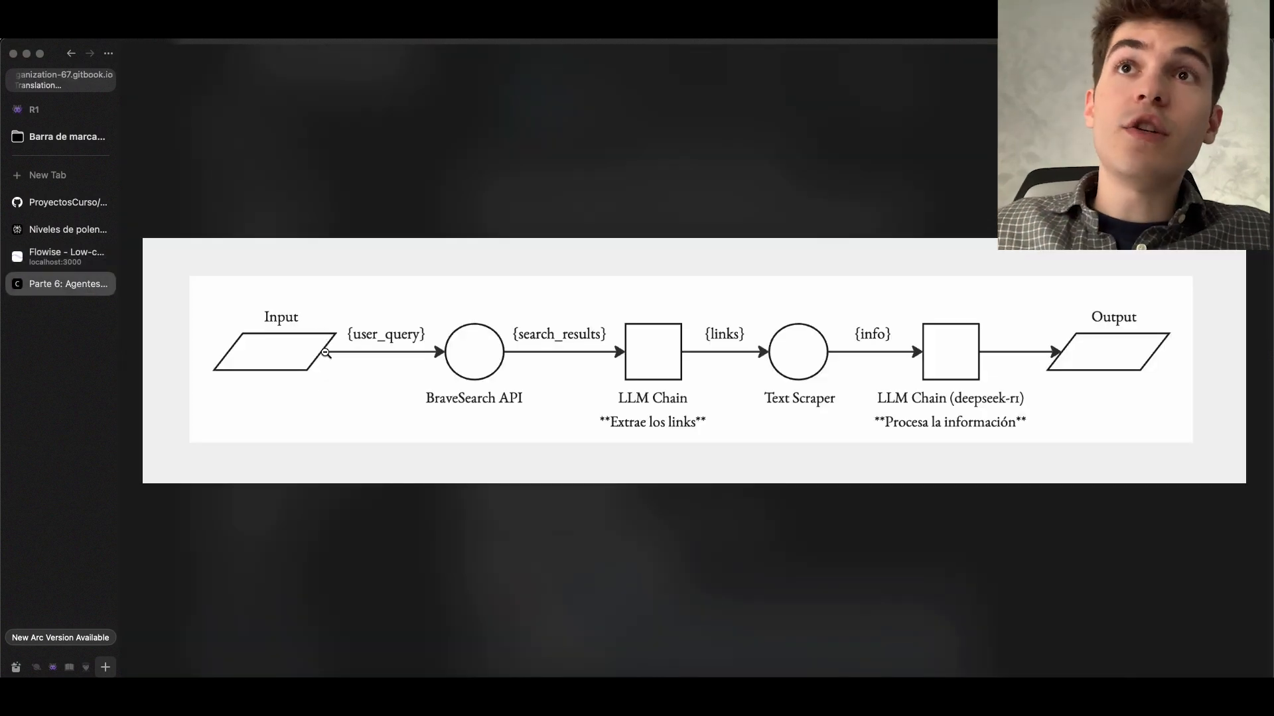
Add a Custom JS Function node to the empty MicroPerplexity canvas in Flowise
{"action": "left_click", "coordinate": [147, 144]}
{"action": "scroll", "coordinate": [248, 371], "scroll_direction": "down", "scroll_amount": 5}
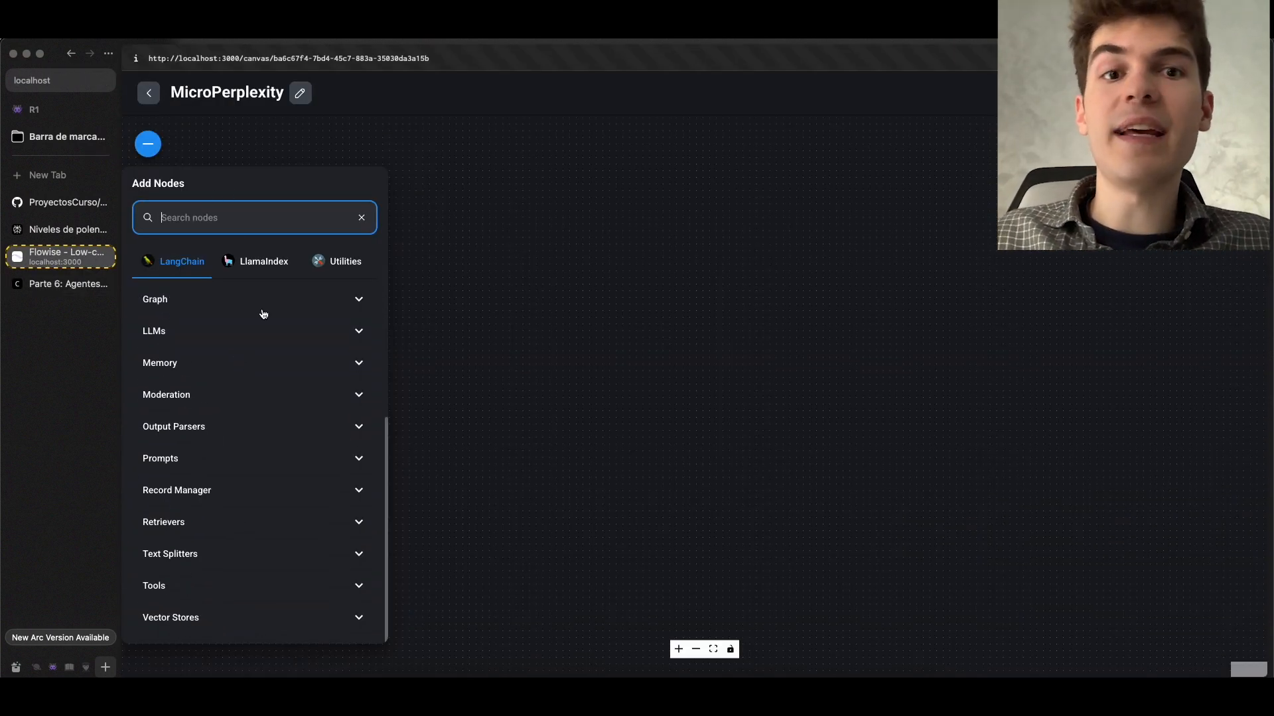
{"action": "left_click", "coordinate": [336, 262]}
{"action": "left_click", "coordinate": [311, 306]}
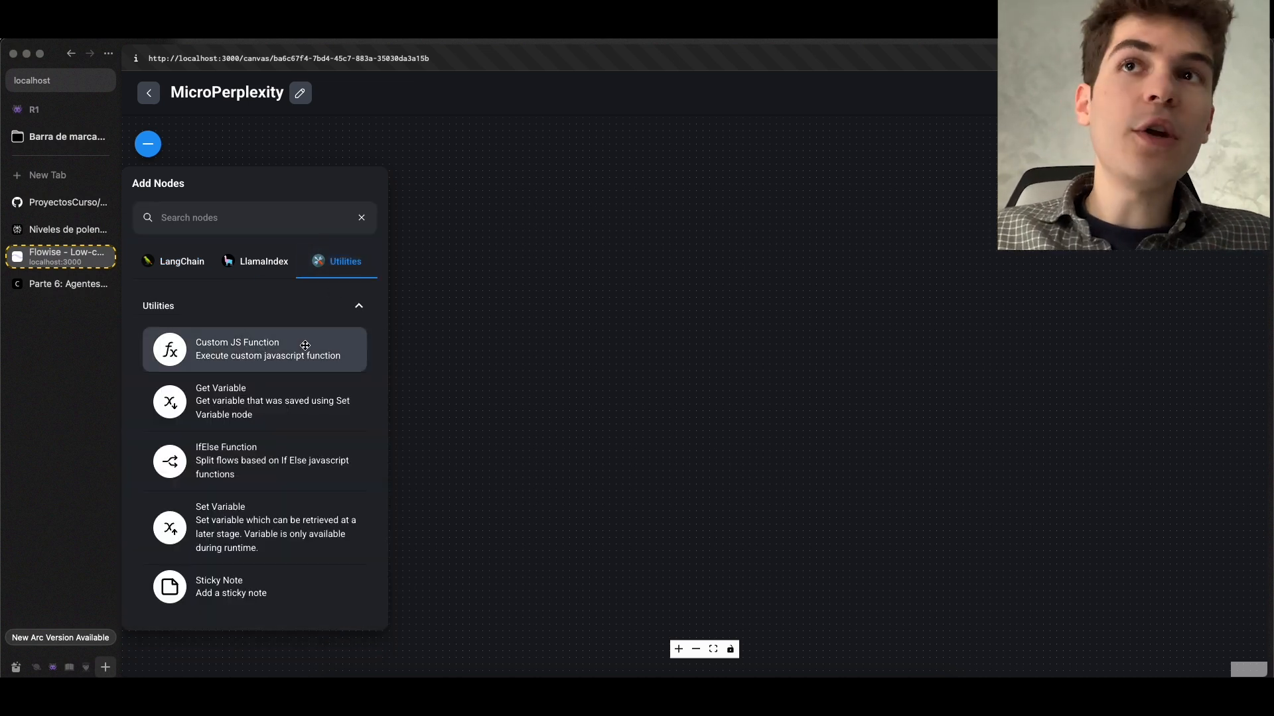
{"action": "left_click_drag", "start_coordinate": [278, 347], "coordinate": [544, 341]}
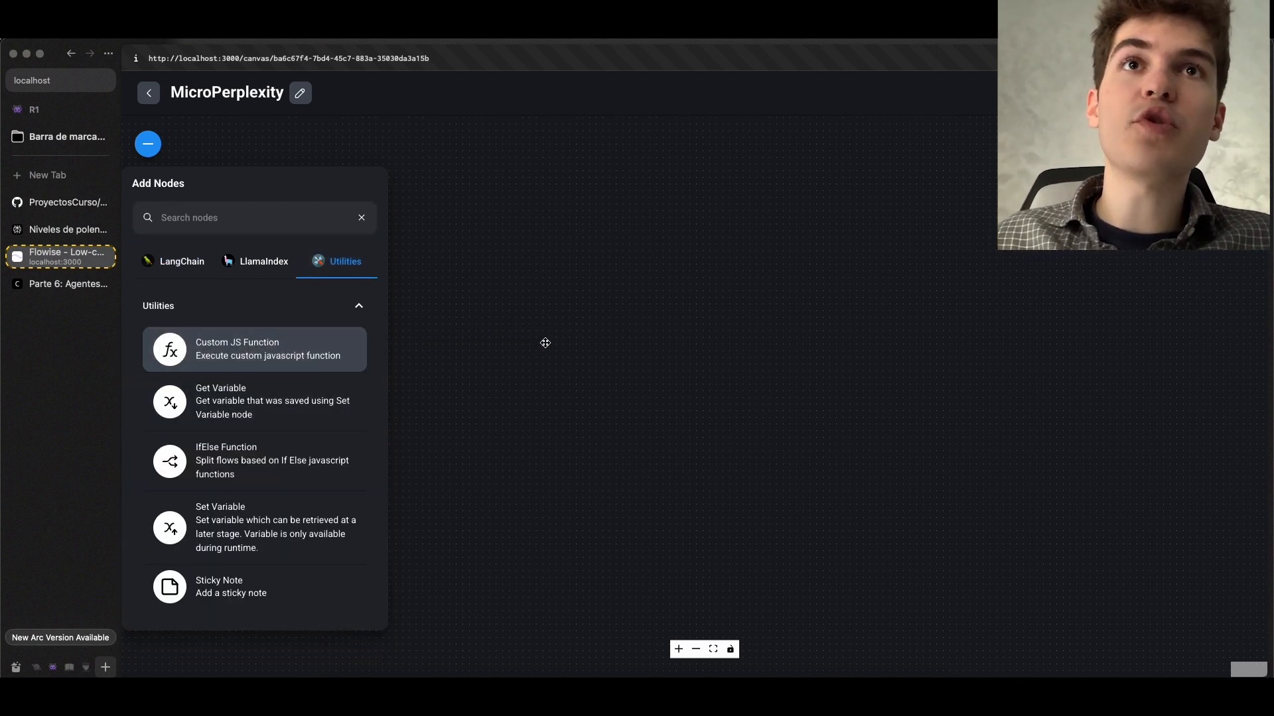
{"action": "left_click", "coordinate": [545, 341]}
{"action": "scroll", "coordinate": [544, 342], "scroll_direction": "up", "scroll_amount": 3}
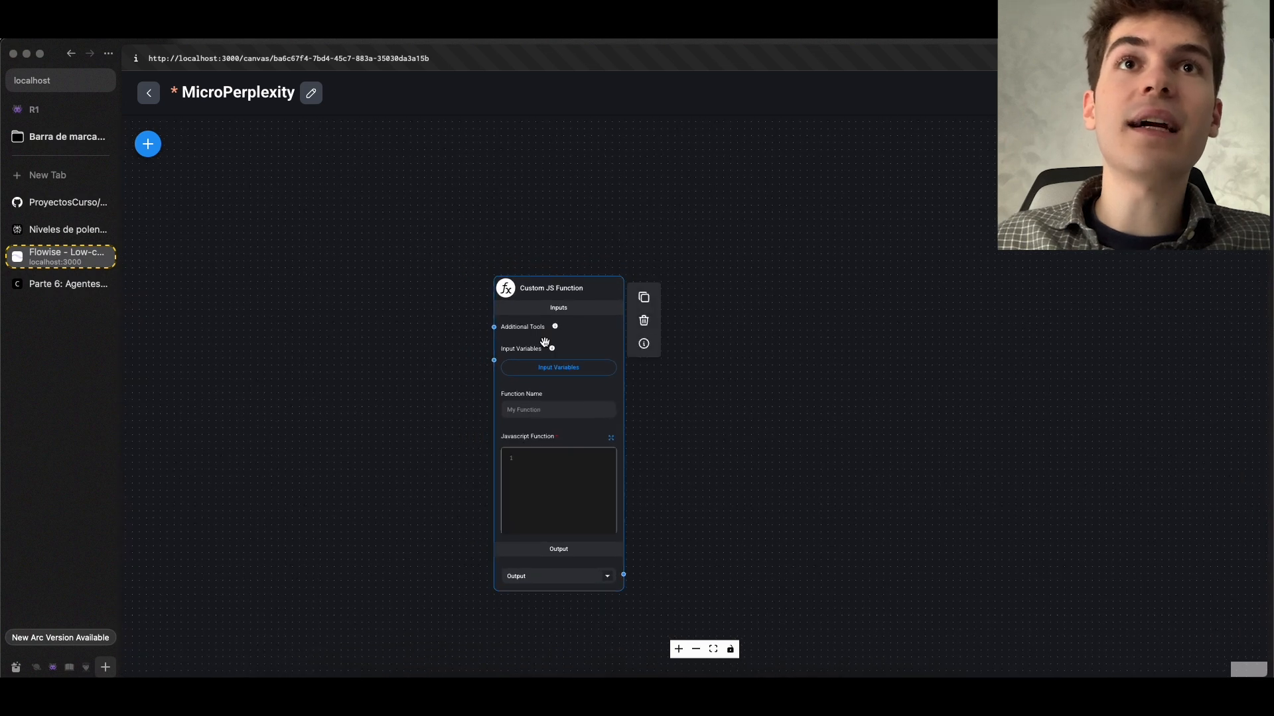
Add a BraveSearch API tool node connected to the Custom JS Function's Additional Tools input, and save the chatflow
{"action": "mouse_move", "coordinate": [558, 327]}
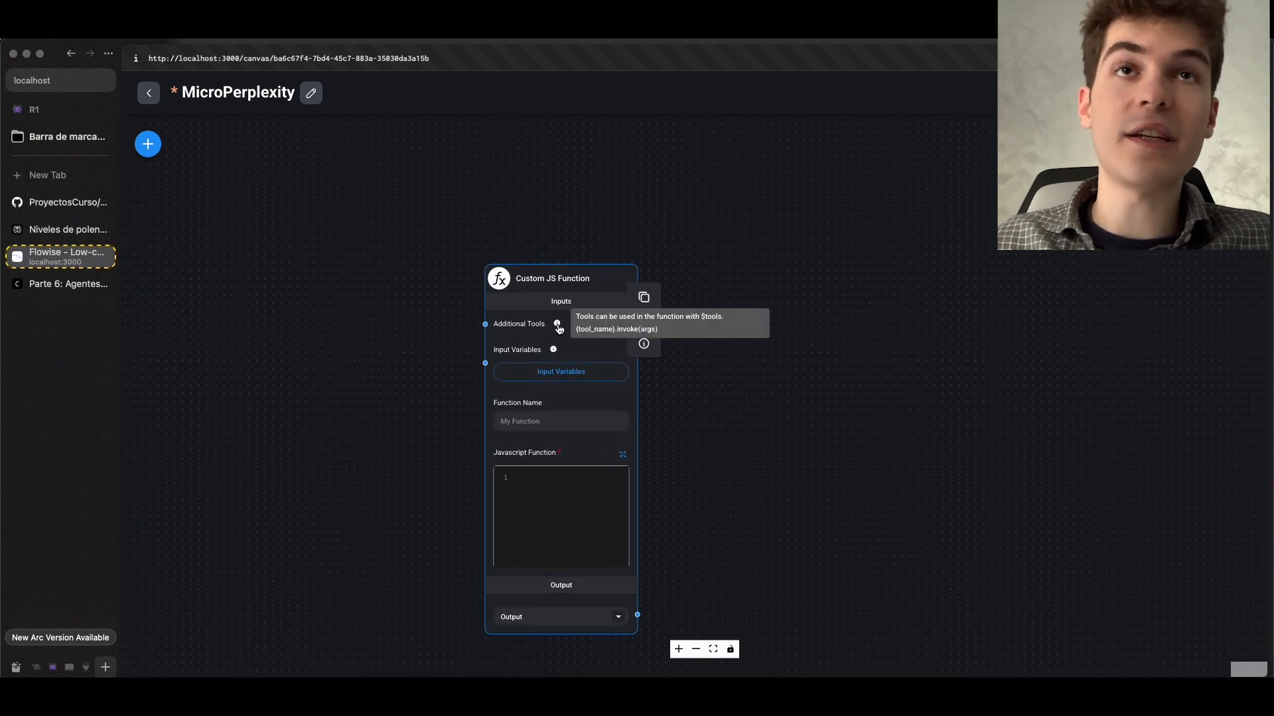
{"action": "left_click", "coordinate": [148, 144]}
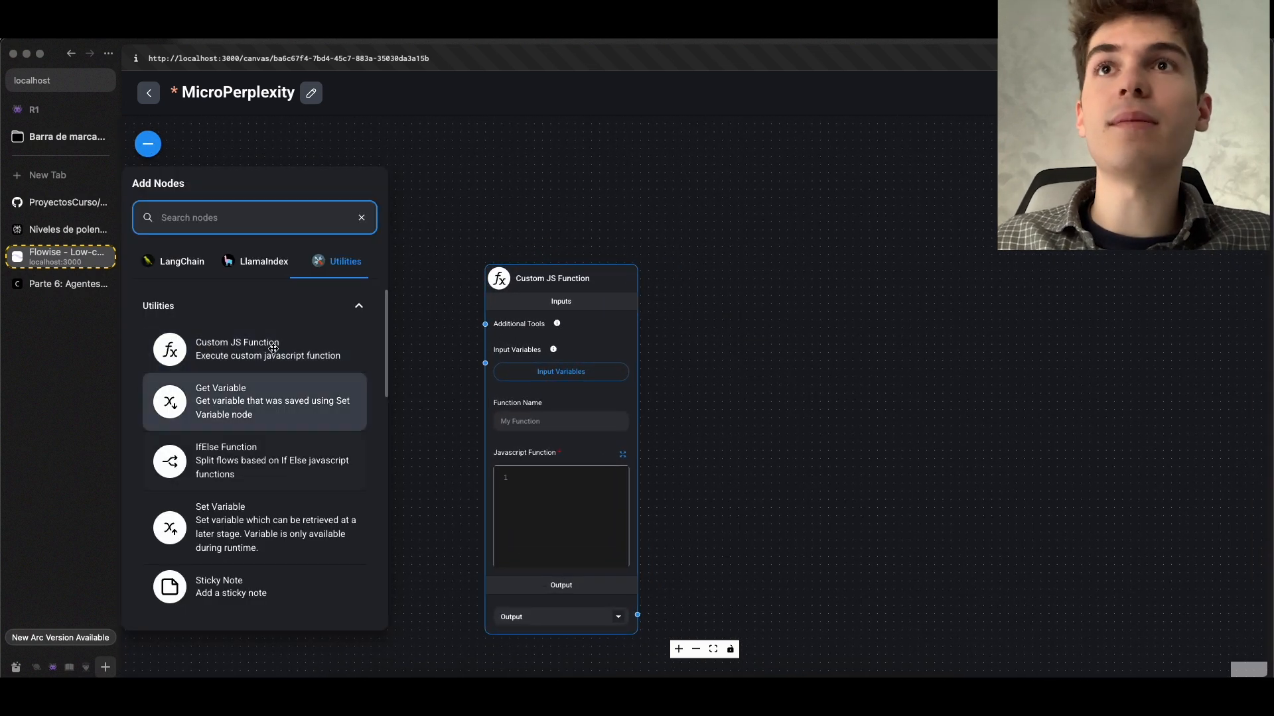
{"action": "left_click", "coordinate": [227, 307]}
{"action": "left_click", "coordinate": [174, 268]}
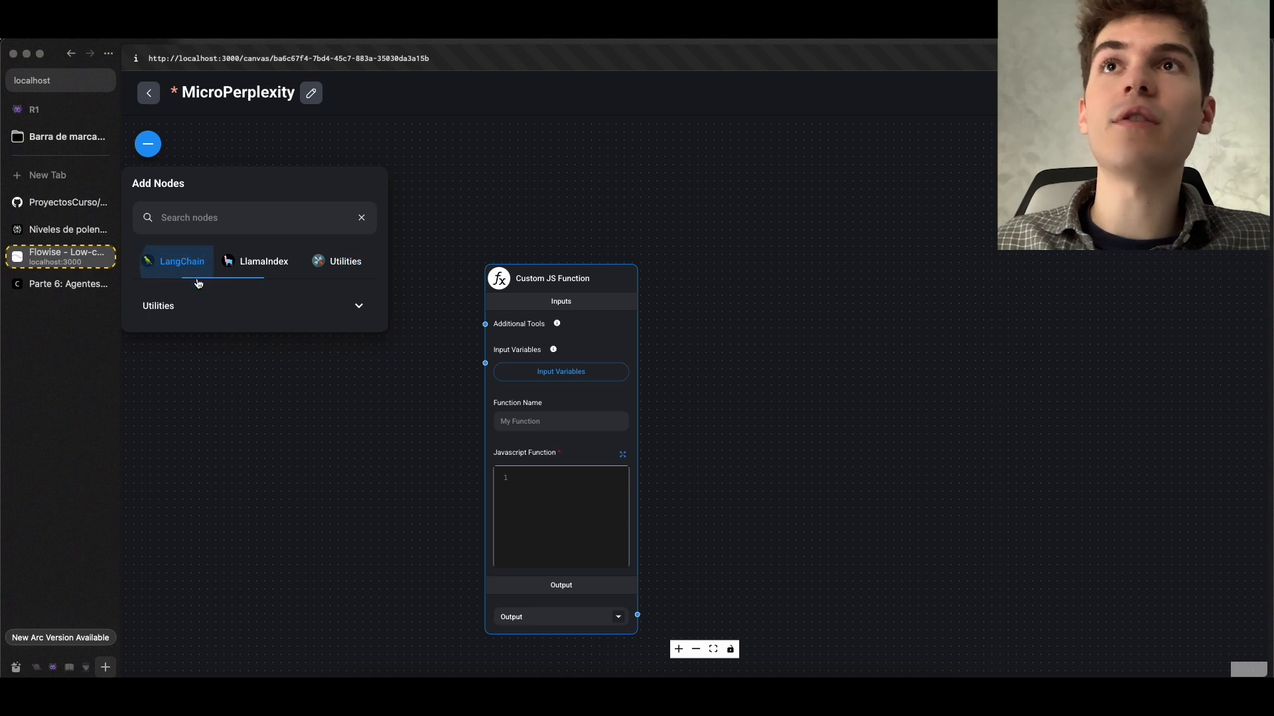
{"action": "scroll", "coordinate": [199, 549], "scroll_direction": "down", "scroll_amount": 3}
{"action": "left_click", "coordinate": [168, 596]}
{"action": "scroll", "coordinate": [282, 570], "scroll_direction": "down", "scroll_amount": 2}
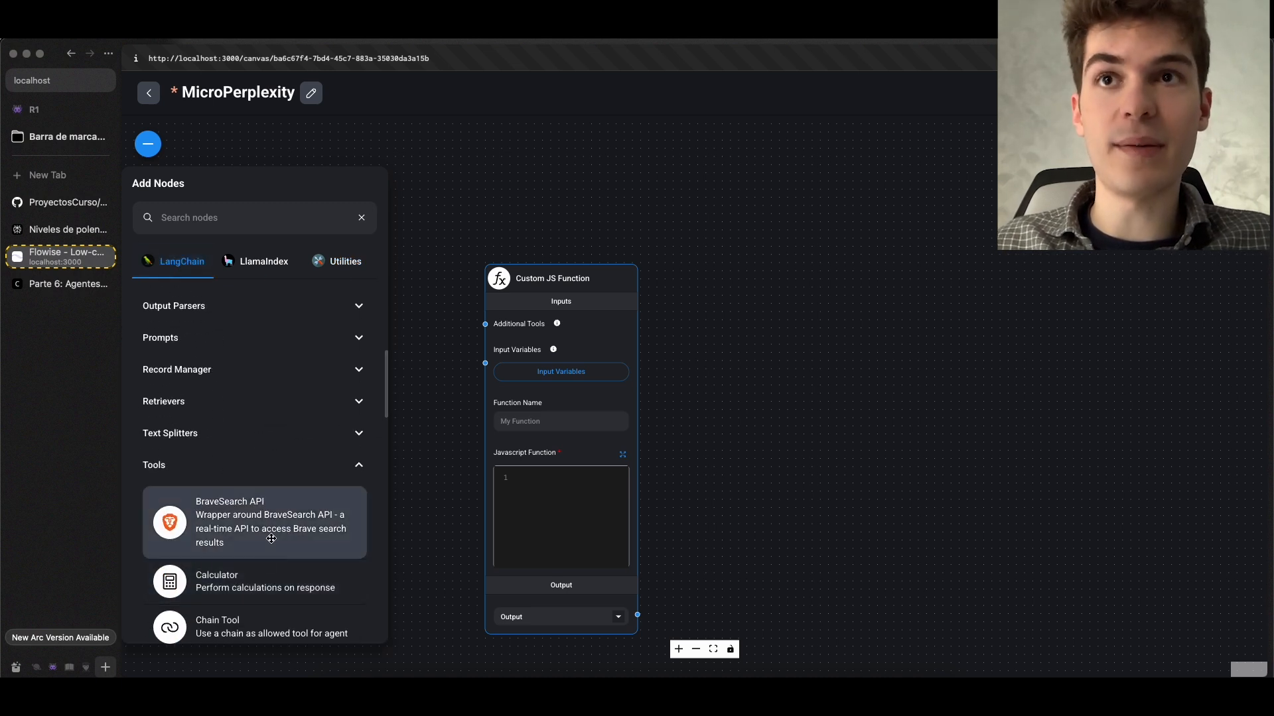
{"action": "left_click_drag", "start_coordinate": [271, 539], "coordinate": [435, 339]}
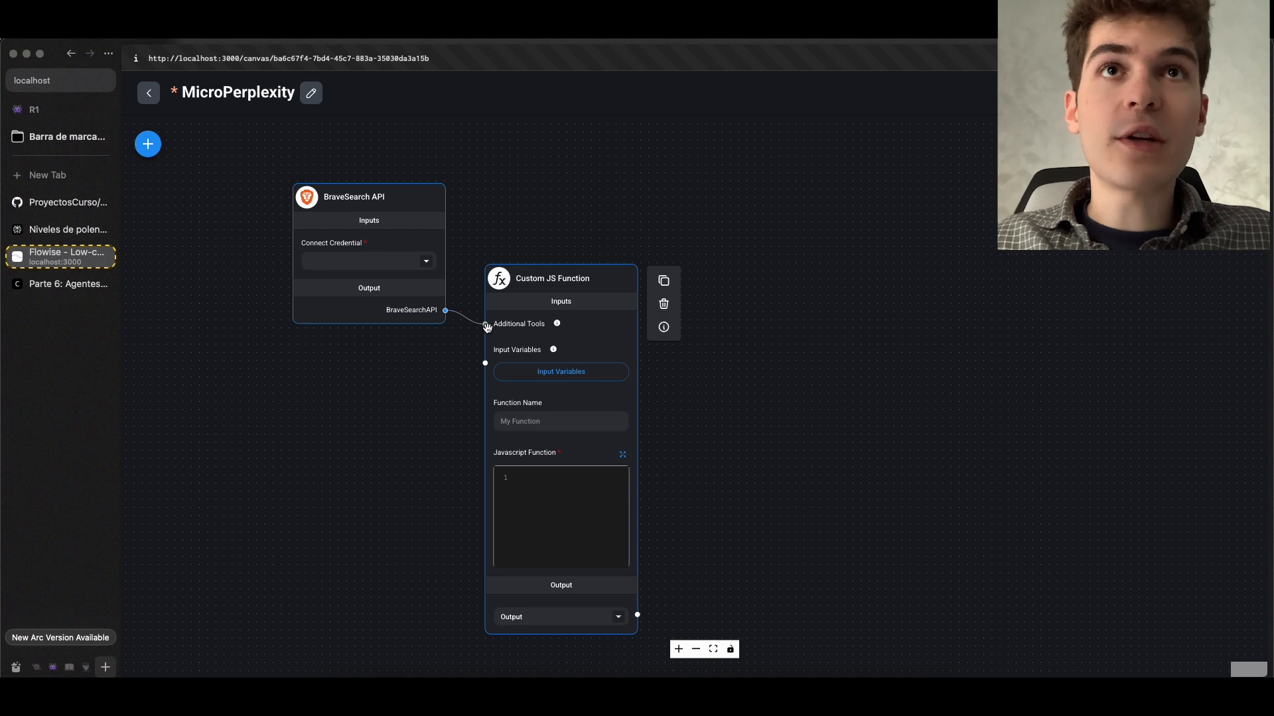
{"action": "scroll", "coordinate": [486, 329], "scroll_direction": "up", "scroll_amount": 5}
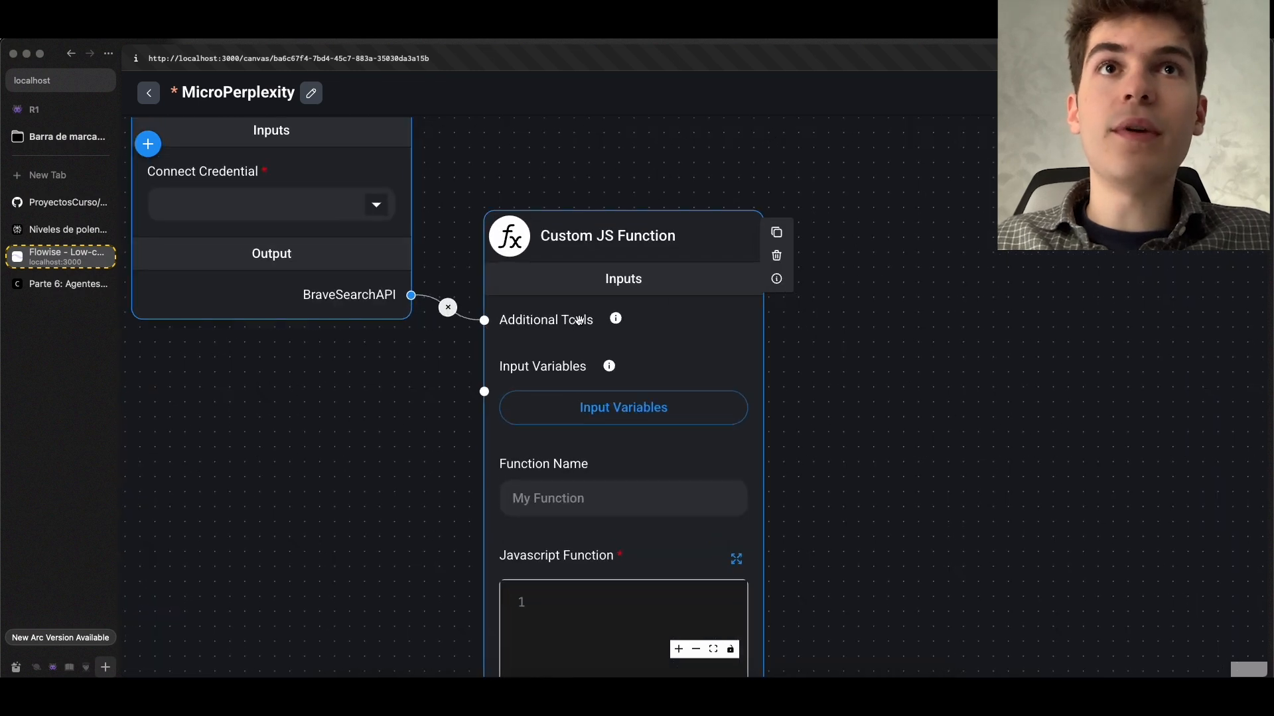
{"action": "scroll", "coordinate": [532, 336], "scroll_direction": "down", "scroll_amount": 5}
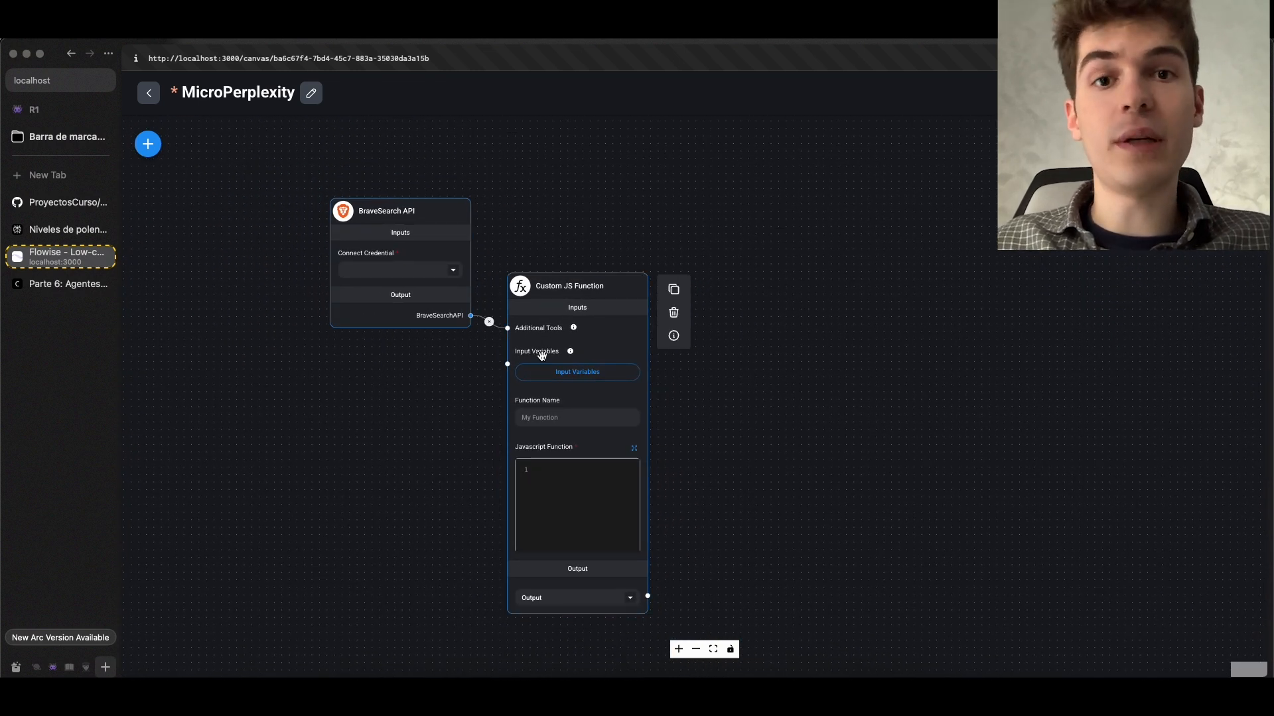
{"action": "key", "text": "ctrl+s"}
{"action": "left_click", "coordinate": [63, 284]}
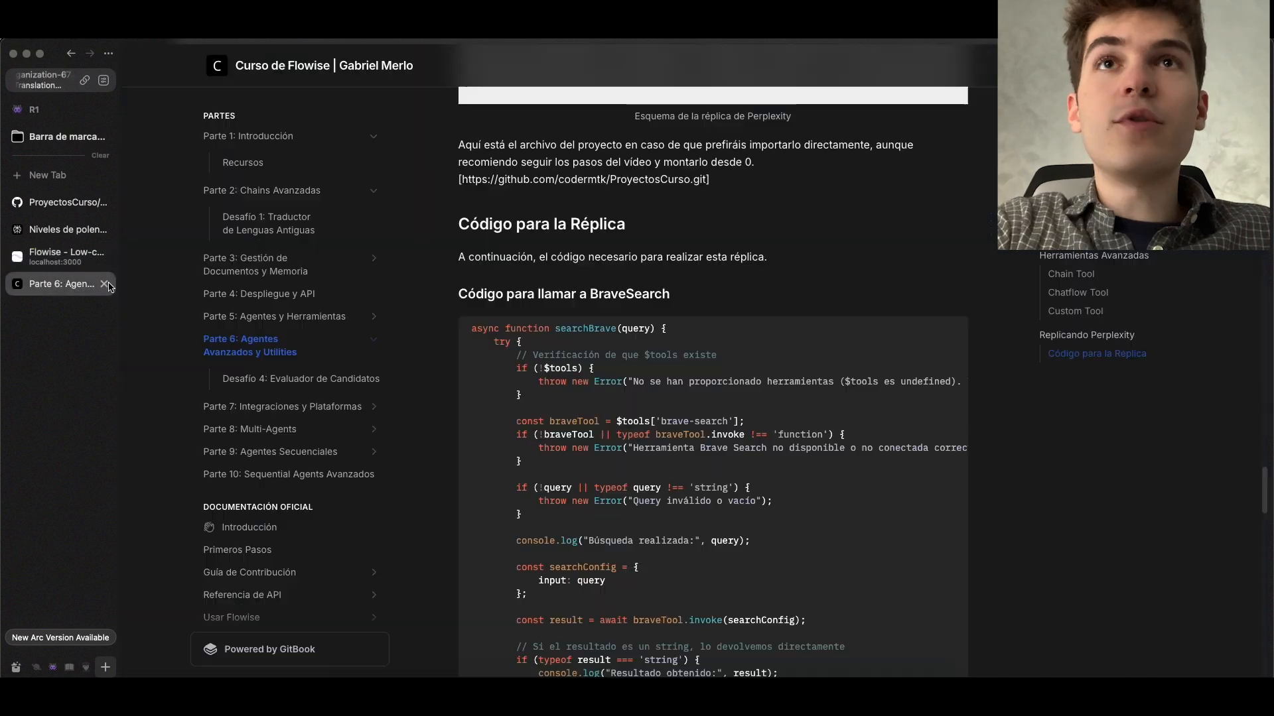
{"action": "left_click", "coordinate": [69, 260]}
{"action": "scroll", "coordinate": [567, 416], "scroll_direction": "up", "scroll_amount": 5}
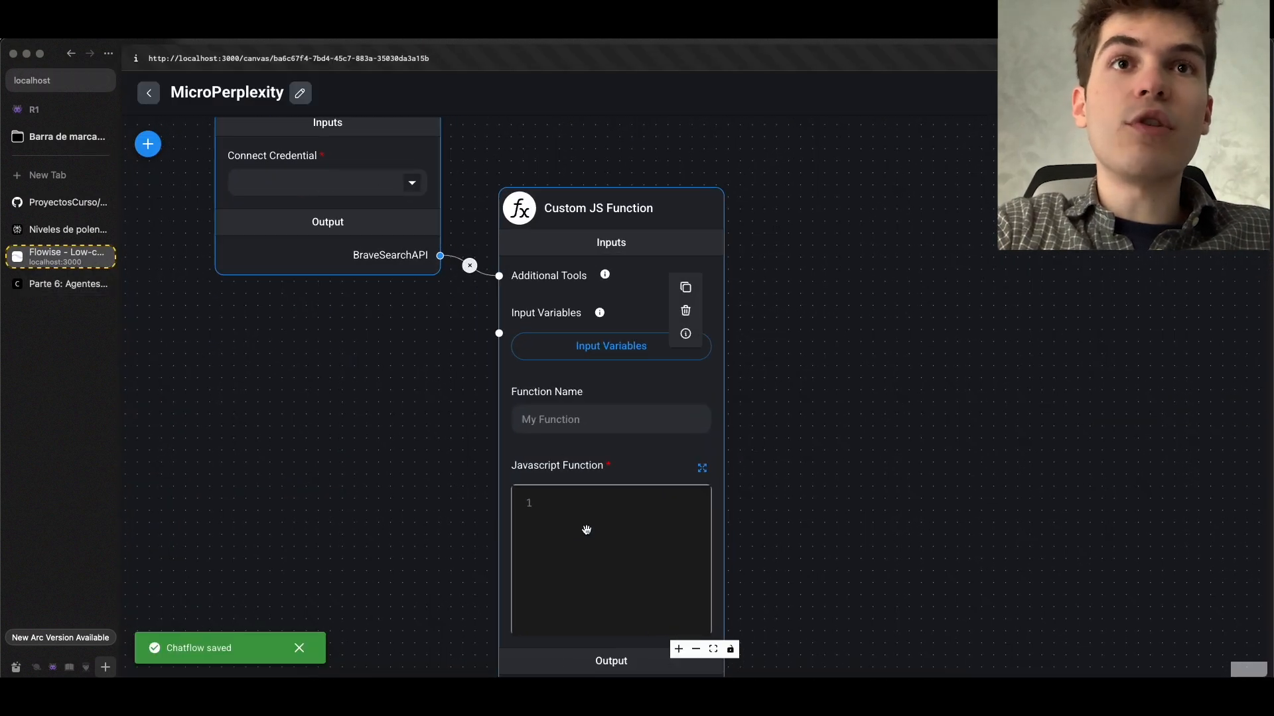
{"action": "scroll", "coordinate": [444, 497], "scroll_direction": "down", "scroll_amount": 2}
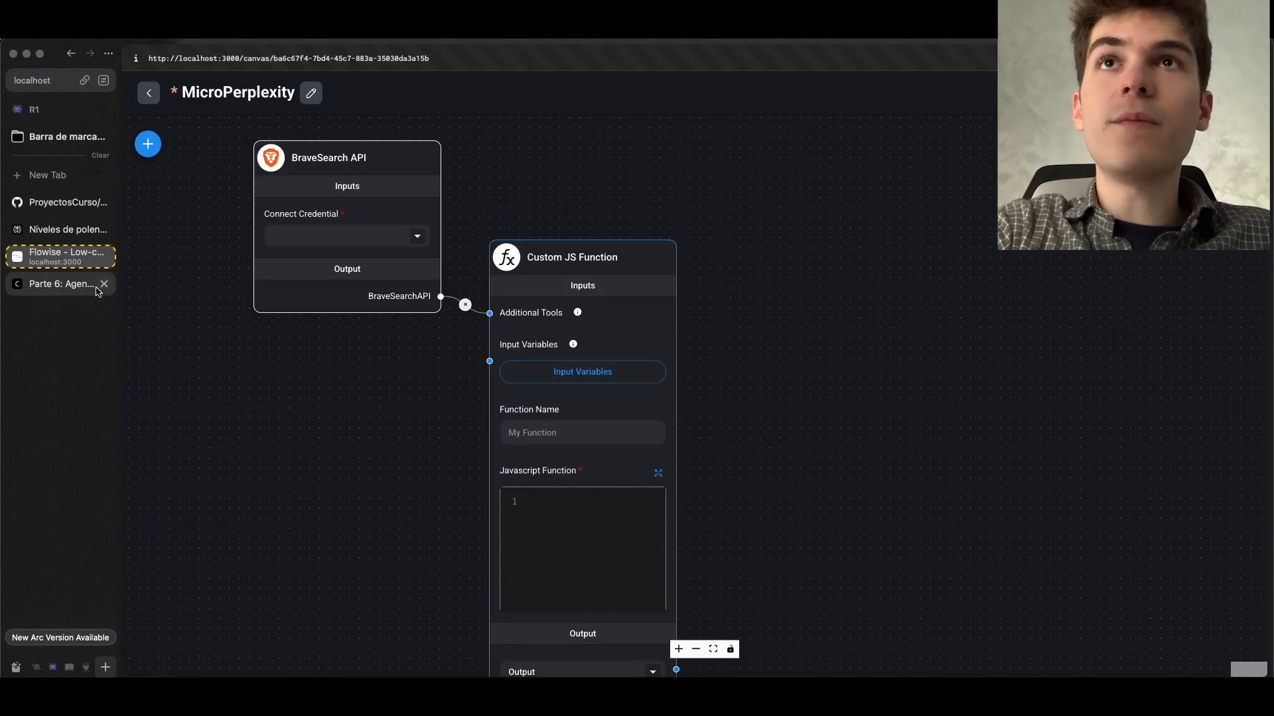
{"action": "scroll", "coordinate": [372, 398], "scroll_direction": "down", "scroll_amount": 1}
{"action": "left_click_drag", "start_coordinate": [383, 435], "coordinate": [412, 327]}
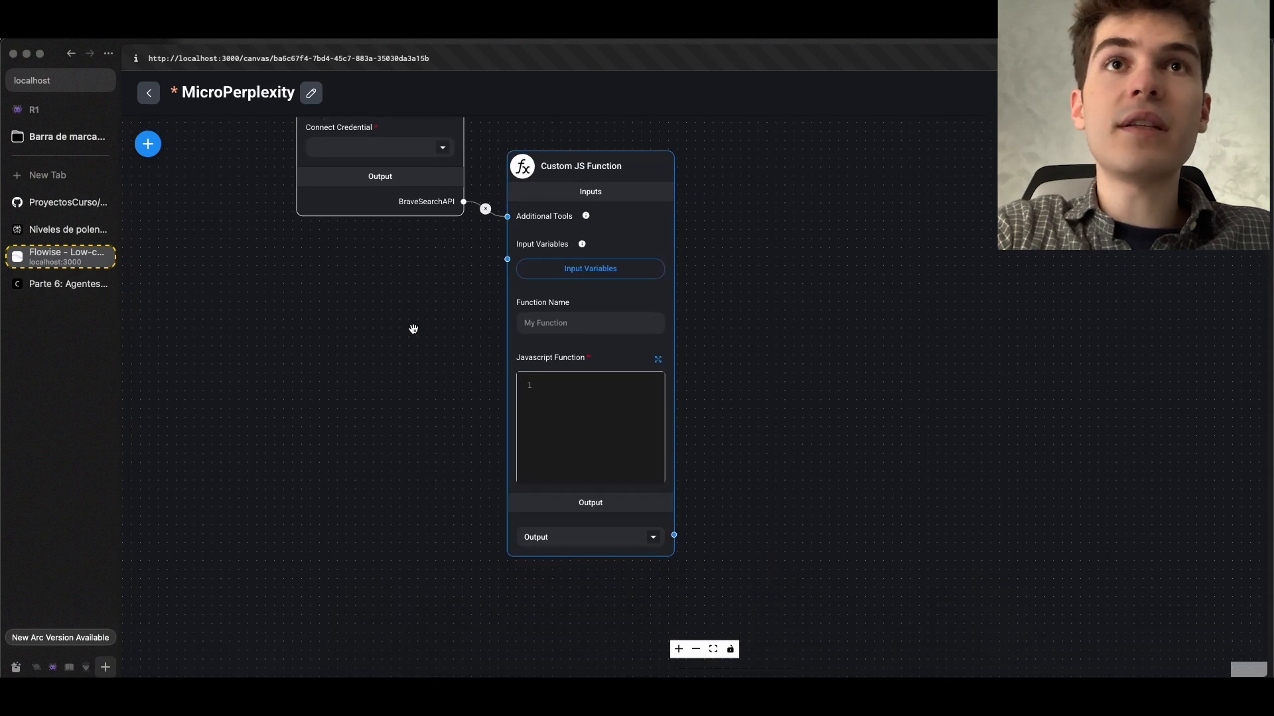
Copy the "Código para llamar a BraveSearch" code from the course documentation into the Custom JS Function's Javascript Function field in Flowise
{"action": "left_click", "coordinate": [63, 284]}
{"action": "scroll", "coordinate": [462, 153], "scroll_direction": "down", "scroll_amount": 1}
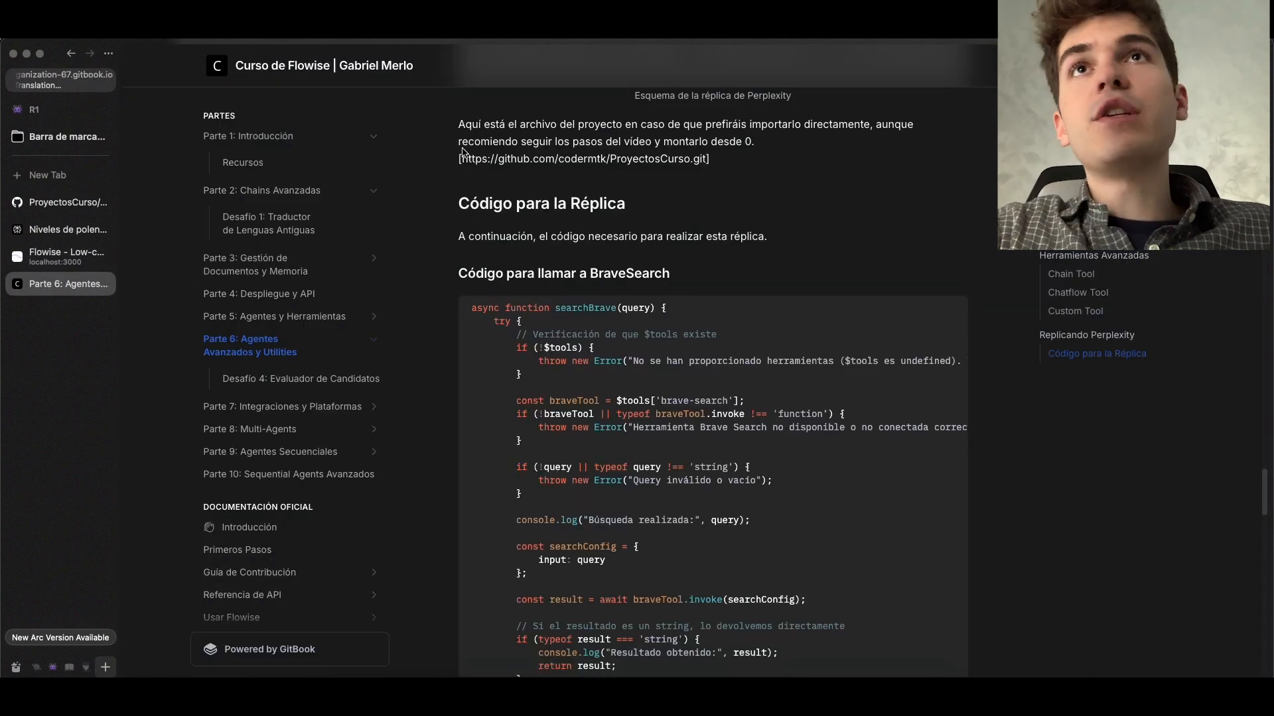
{"action": "left_click_drag", "start_coordinate": [462, 206], "coordinate": [635, 252]}
{"action": "left_click", "coordinate": [524, 265]}
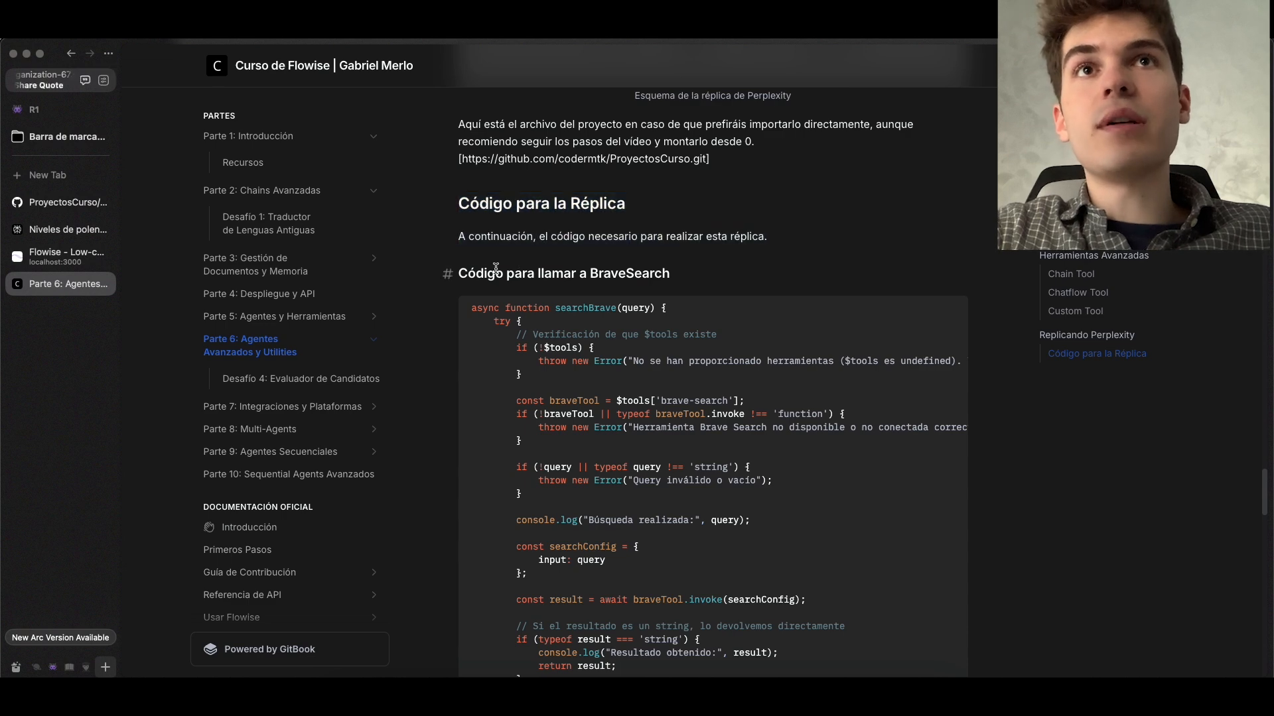
{"action": "scroll", "coordinate": [592, 286], "scroll_direction": "down", "scroll_amount": 3}
{"action": "left_click_drag", "start_coordinate": [471, 217], "coordinate": [599, 300]}
{"action": "scroll", "coordinate": [599, 301], "scroll_direction": "down", "scroll_amount": 5}
{"action": "scroll", "coordinate": [600, 300], "scroll_direction": "up", "scroll_amount": 3}
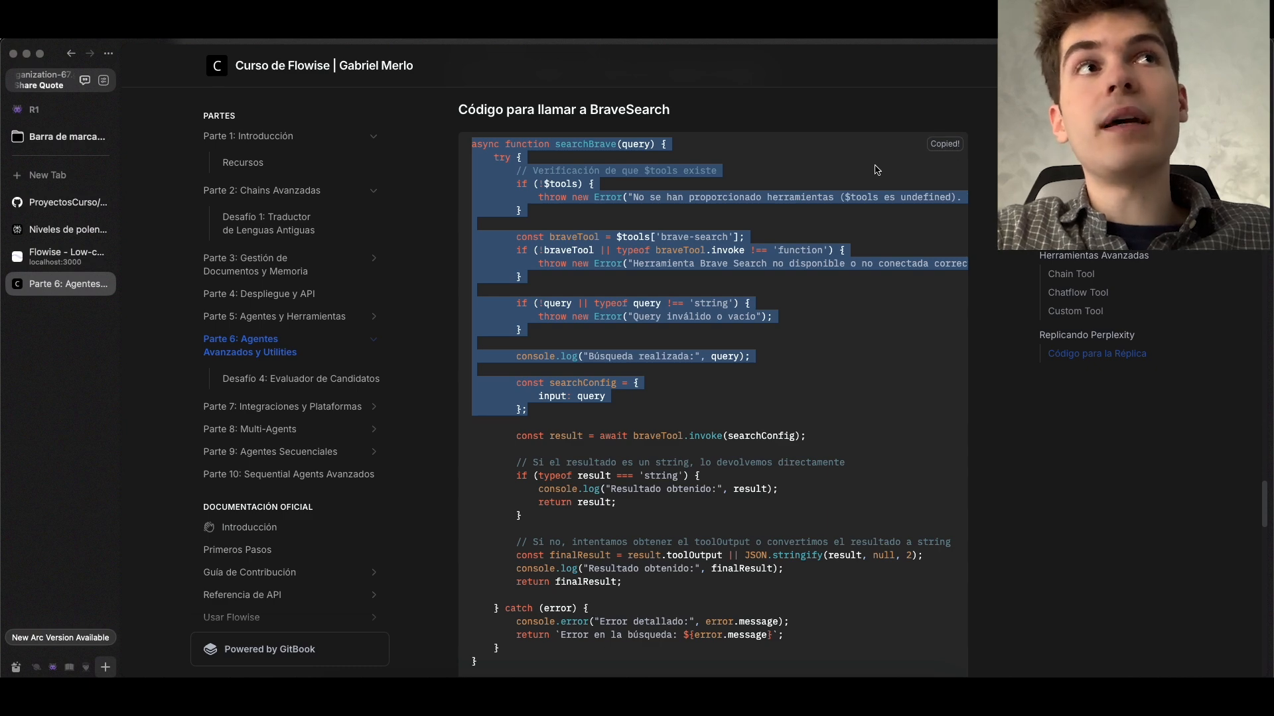
{"action": "left_click", "coordinate": [61, 257]}
{"action": "left_click", "coordinate": [592, 395]}
{"action": "key", "text": "super+v"}
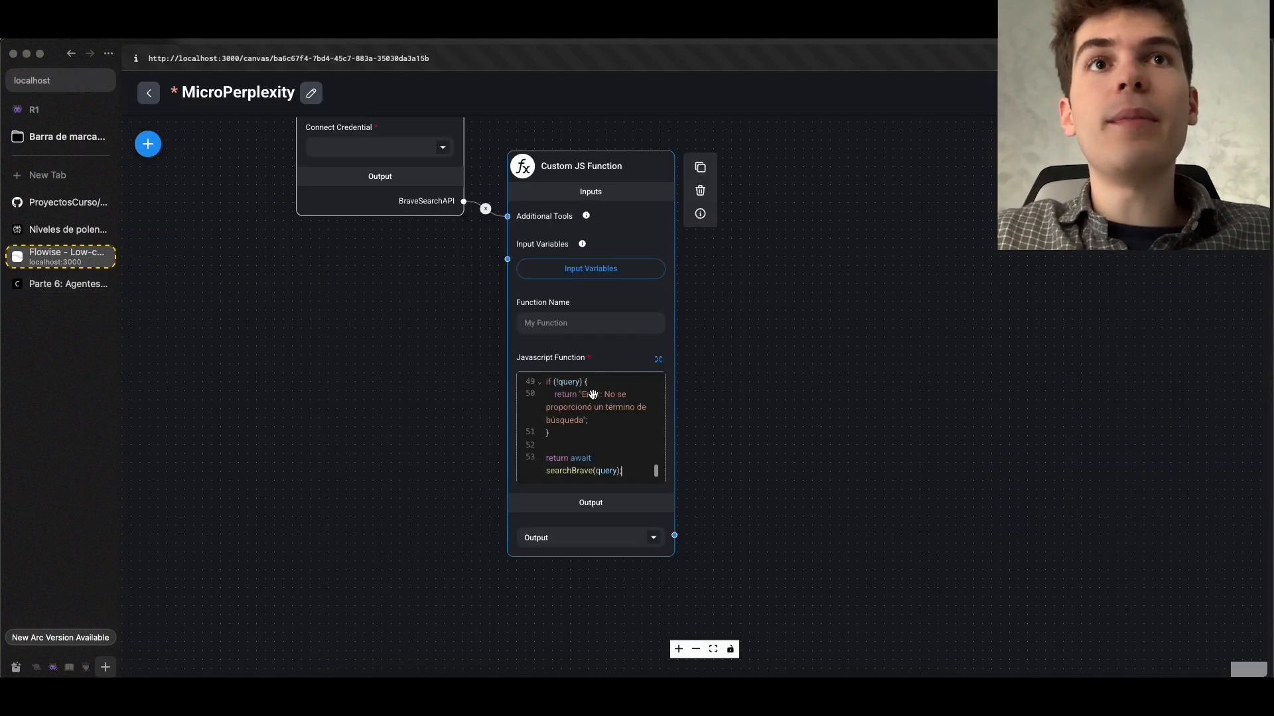
Examine how query is assigned from $flow.input in the function's expanded code editor, and save the code
{"action": "left_click", "coordinate": [659, 361]}
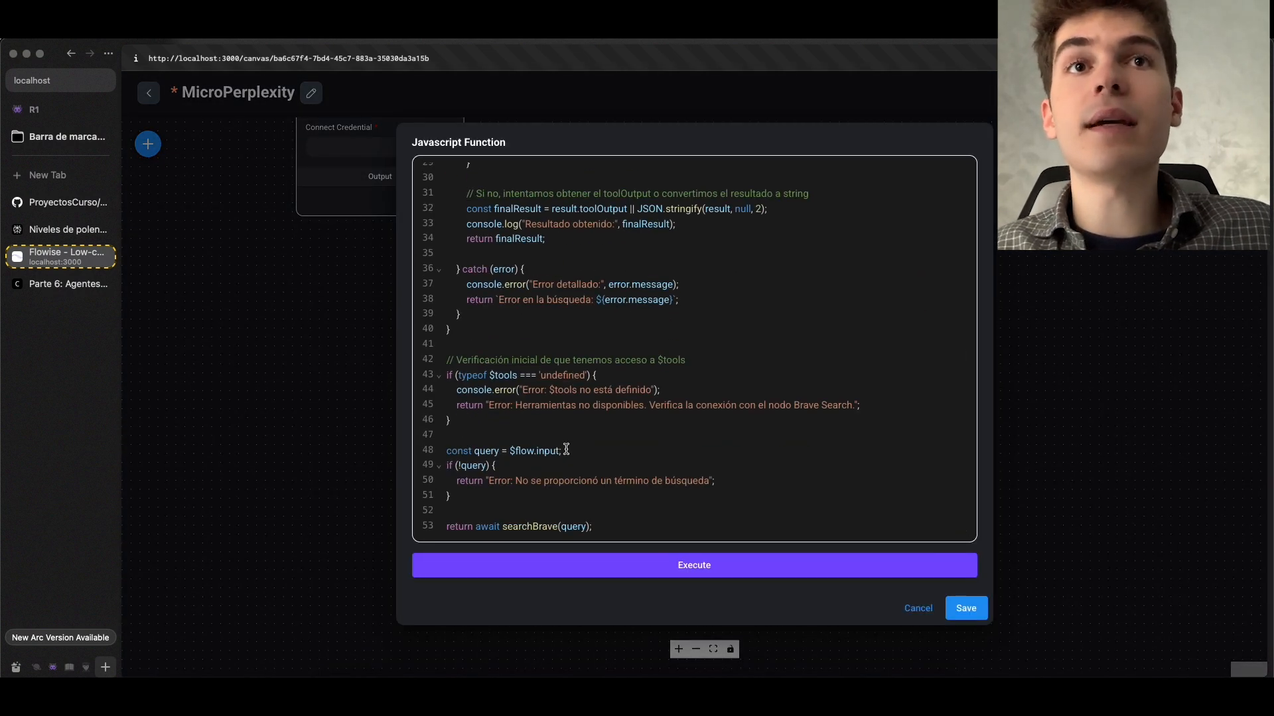
{"action": "left_click_drag", "start_coordinate": [564, 451], "coordinate": [534, 449]}
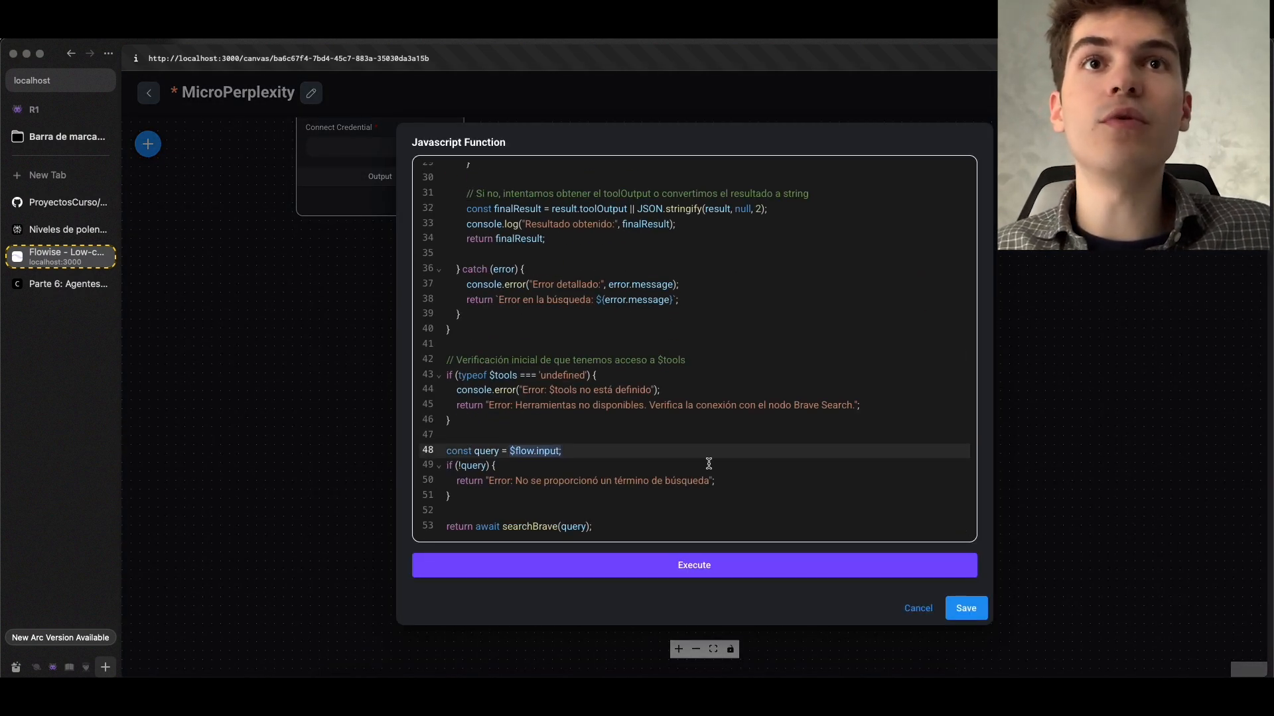
{"action": "left_click", "coordinate": [965, 608]}
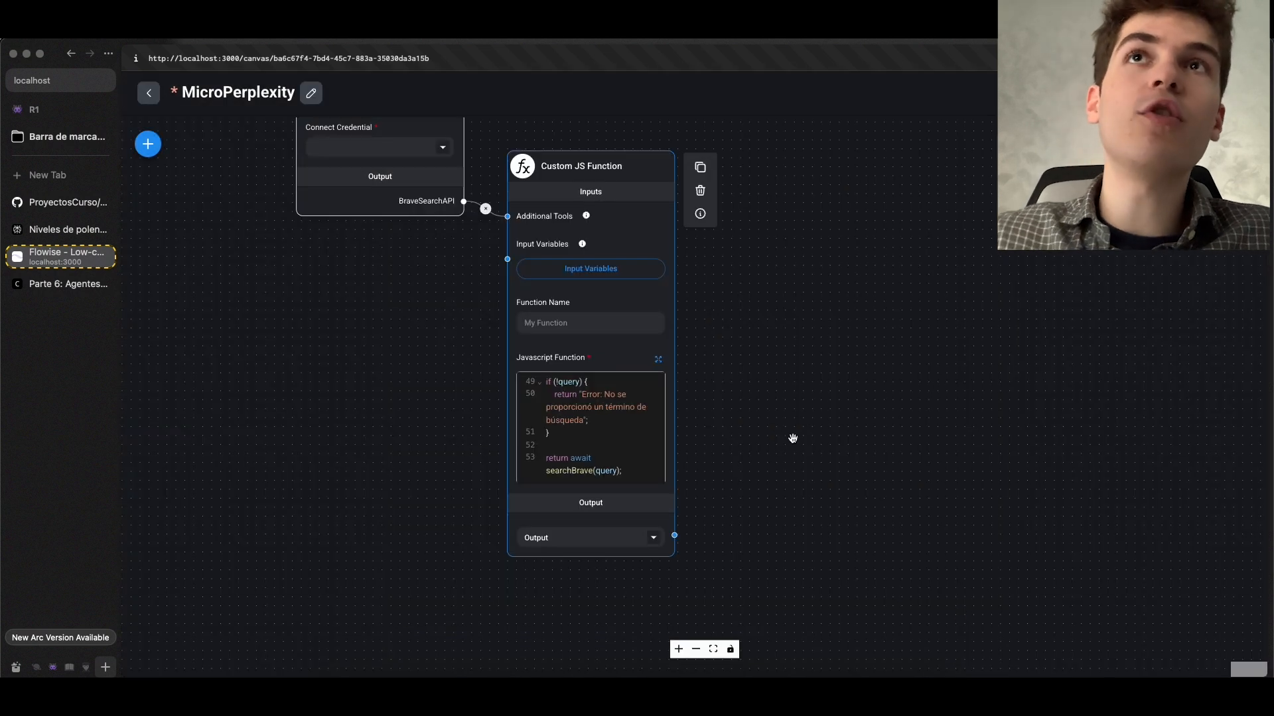
Connect the existing BraveSearch API credential to the BraveSearch API node and save the chatflow
{"action": "scroll", "coordinate": [798, 329], "scroll_direction": "up", "scroll_amount": 2}
{"action": "scroll", "coordinate": [672, 323], "scroll_direction": "down", "scroll_amount": 1}
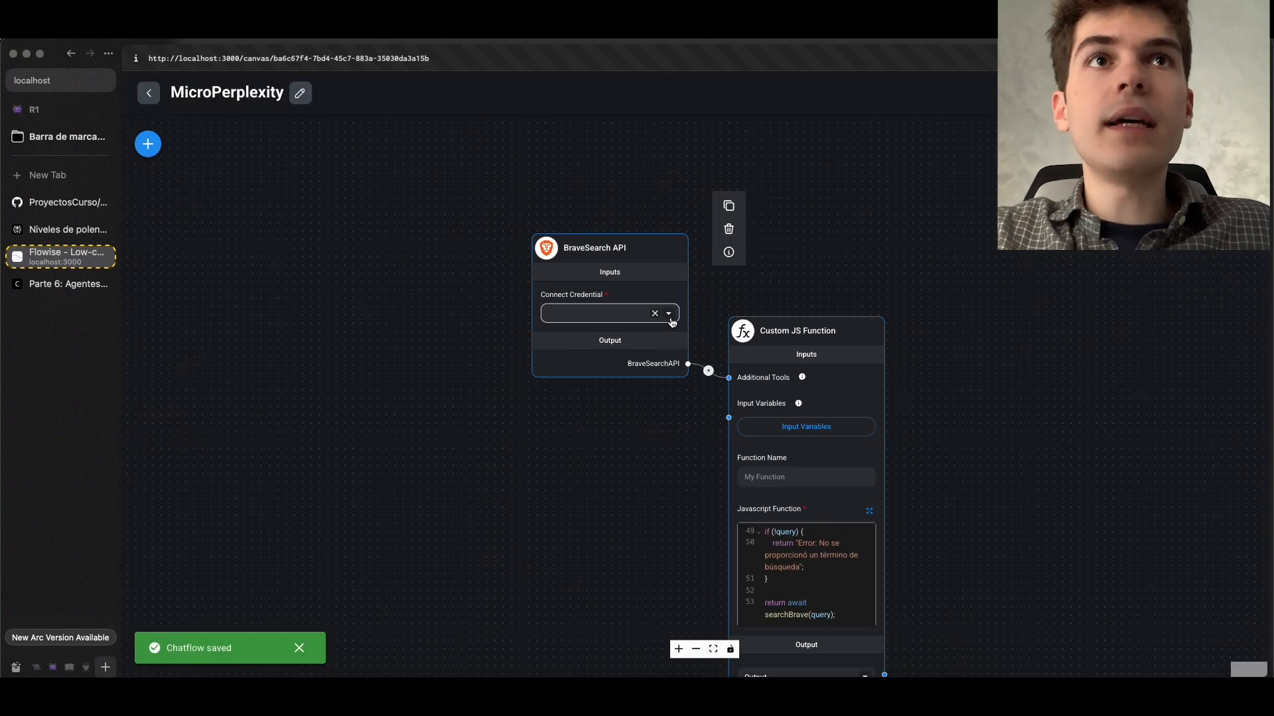
{"action": "left_click", "coordinate": [661, 316]}
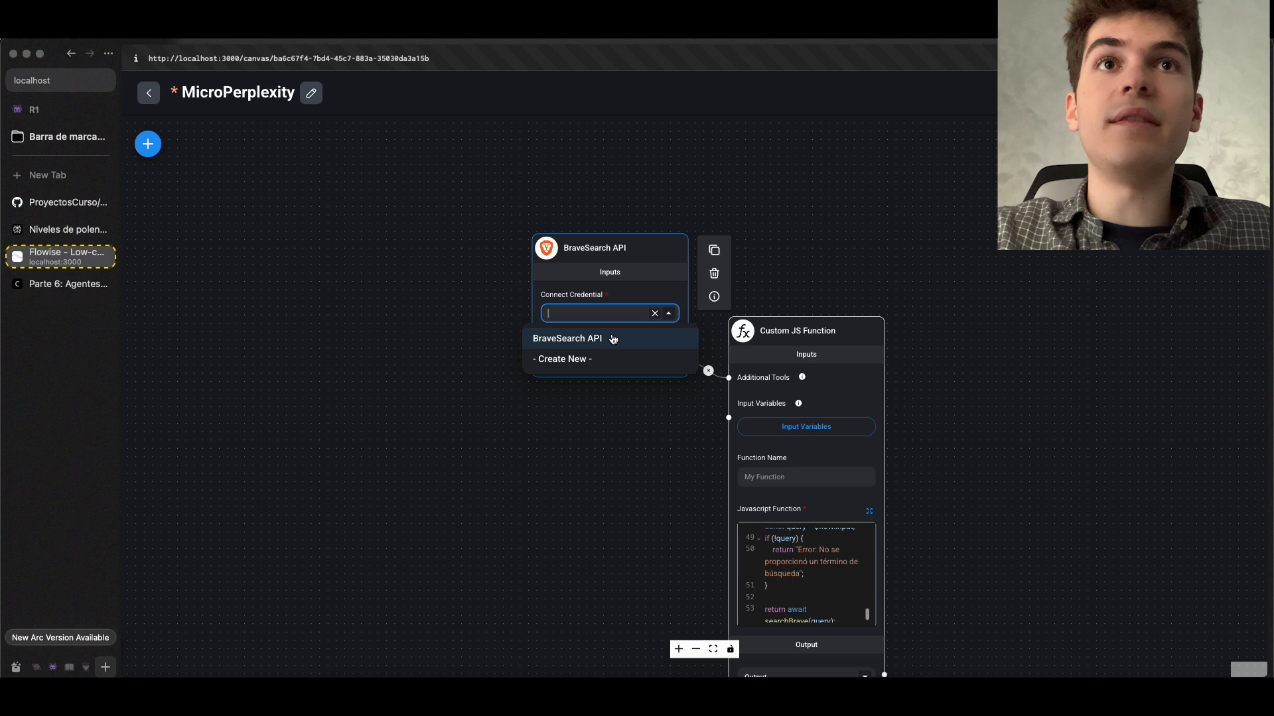
{"action": "left_click", "coordinate": [612, 340]}
{"action": "left_click_drag", "start_coordinate": [628, 432], "coordinate": [525, 413]}
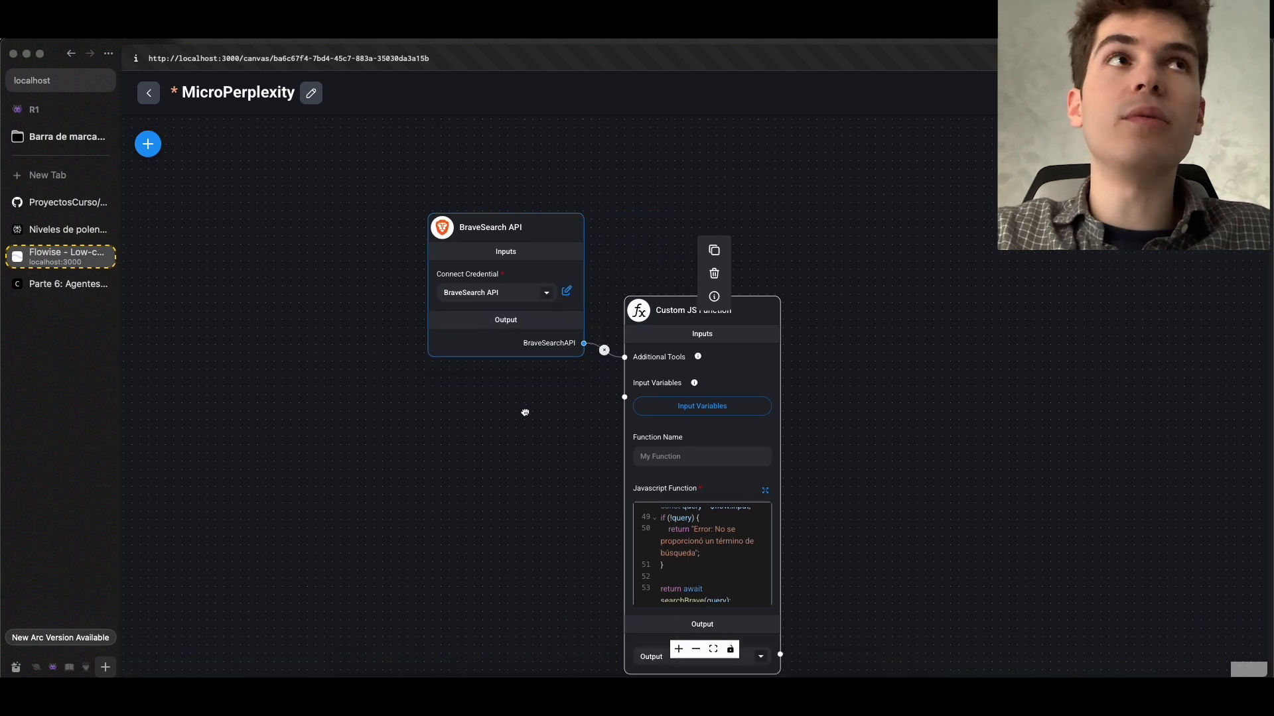
{"action": "scroll", "coordinate": [885, 416], "scroll_direction": "down", "scroll_amount": 1}
{"action": "left_click_drag", "start_coordinate": [880, 431], "coordinate": [759, 369]}
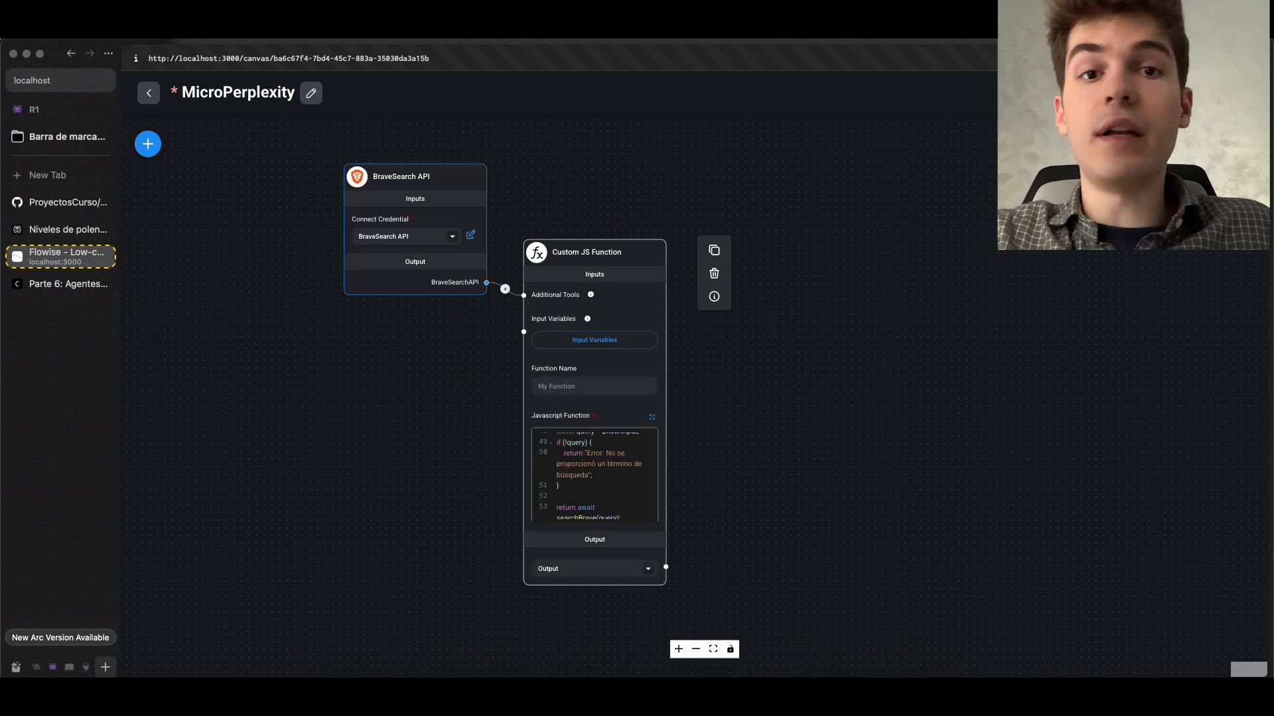
{"action": "key", "text": "ctrl+s"}
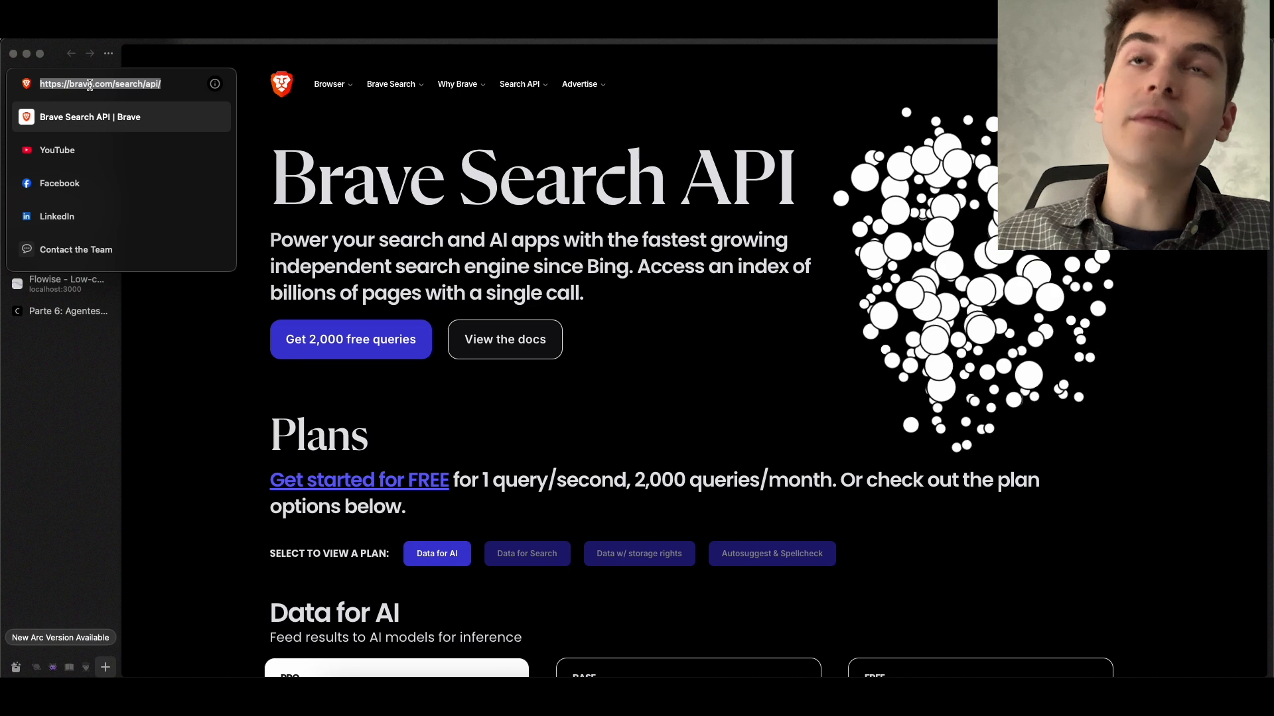
Review the free query offer on the Brave Search API page and the replica's pipeline diagram in the course documentation
{"action": "left_click", "coordinate": [267, 146]}
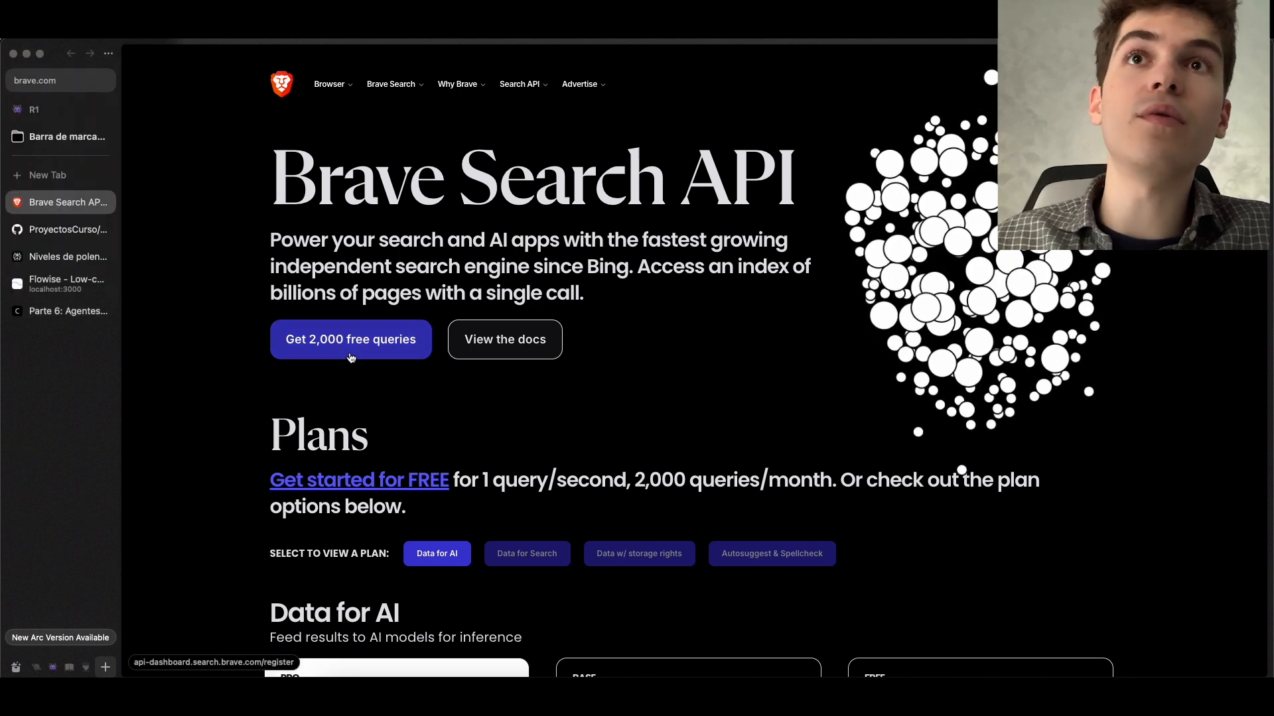
{"action": "left_click", "coordinate": [83, 285]}
{"action": "left_click", "coordinate": [106, 311]}
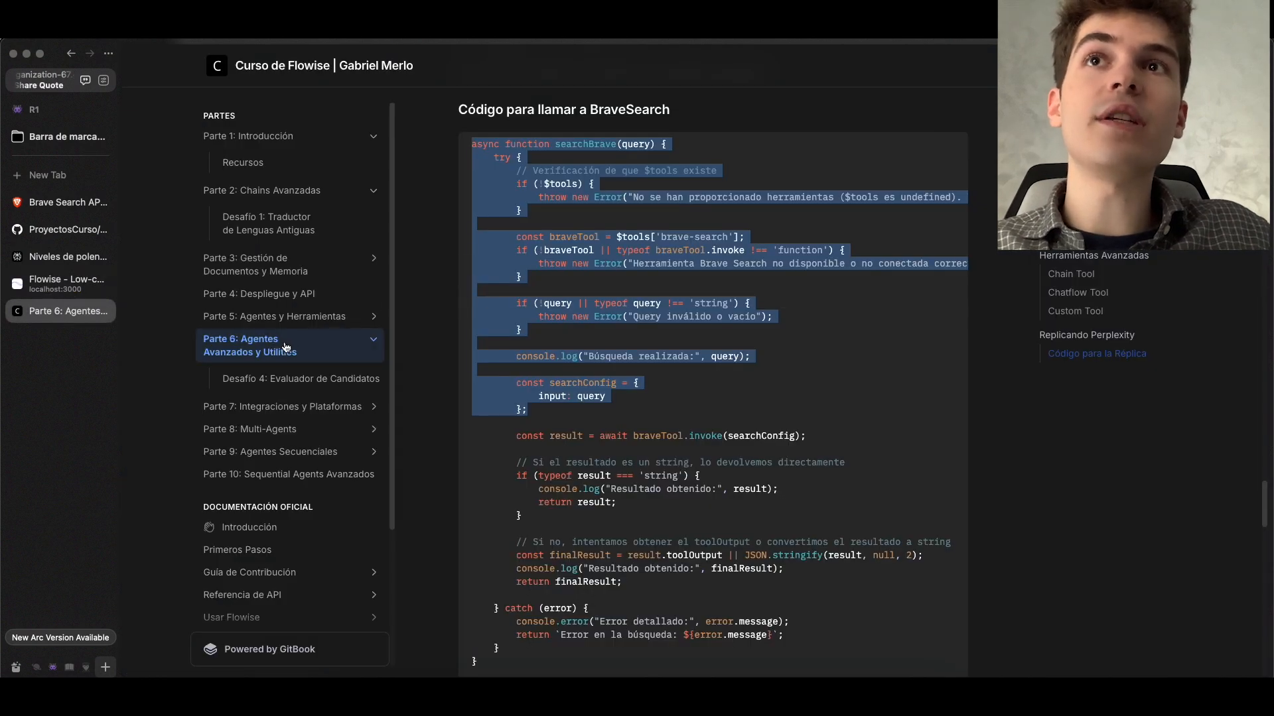
{"action": "scroll", "coordinate": [483, 350], "scroll_direction": "down", "scroll_amount": 15}
{"action": "scroll", "coordinate": [483, 351], "scroll_direction": "down", "scroll_amount": 10}
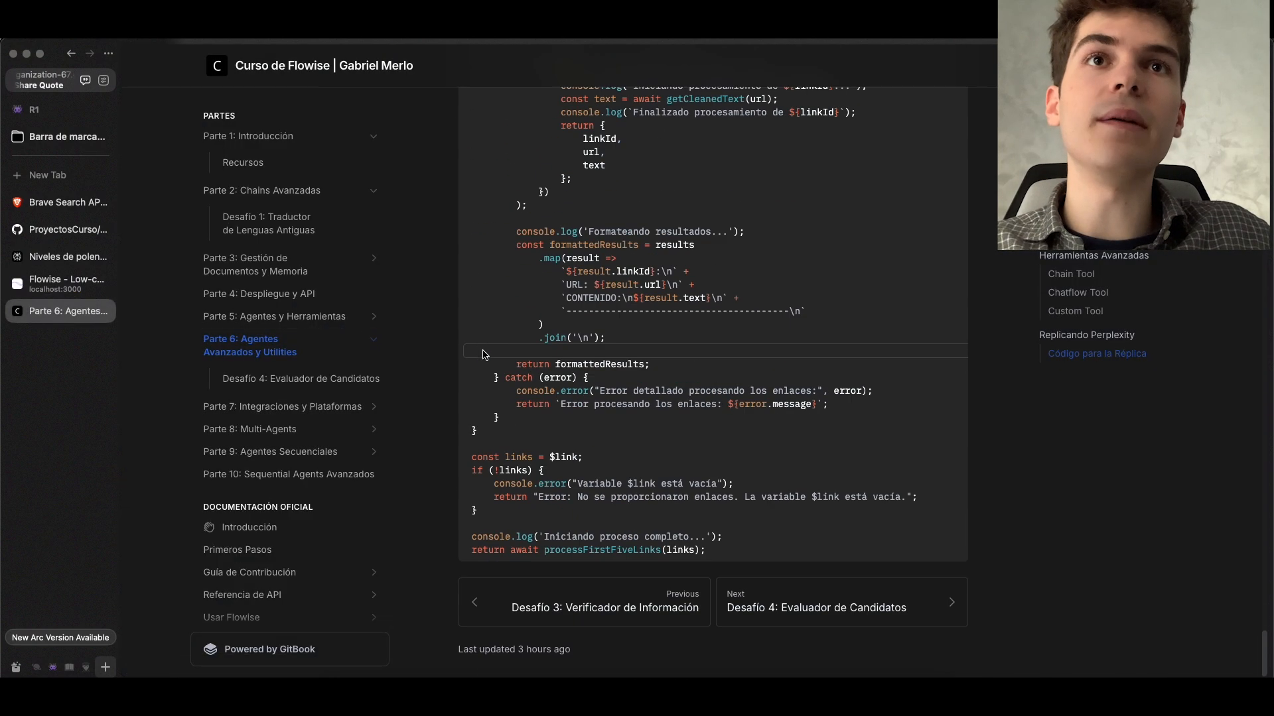
{"action": "scroll", "coordinate": [483, 355], "scroll_direction": "up", "scroll_amount": 15}
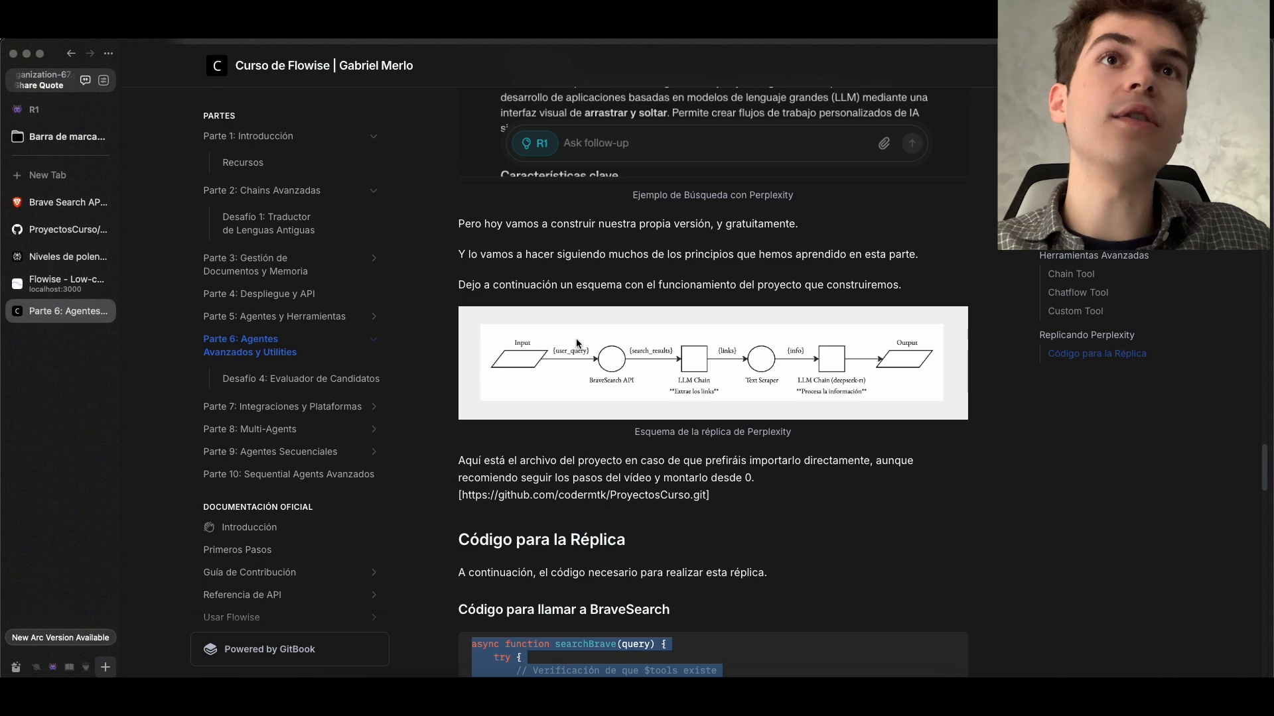
{"action": "left_click", "coordinate": [473, 392]}
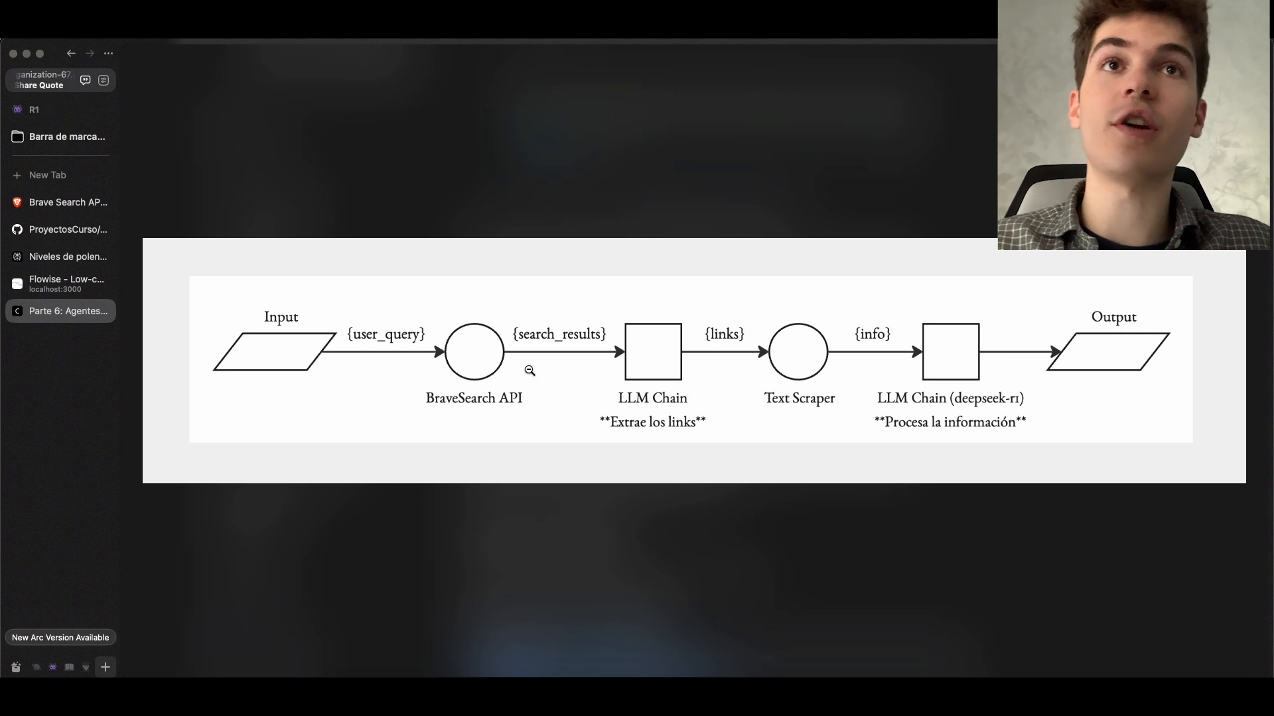
Back in Flowise, add an LLM Chain node to the canvas beside the Custom JS Function
{"action": "left_click", "coordinate": [59, 283]}
{"action": "left_click", "coordinate": [193, 370]}
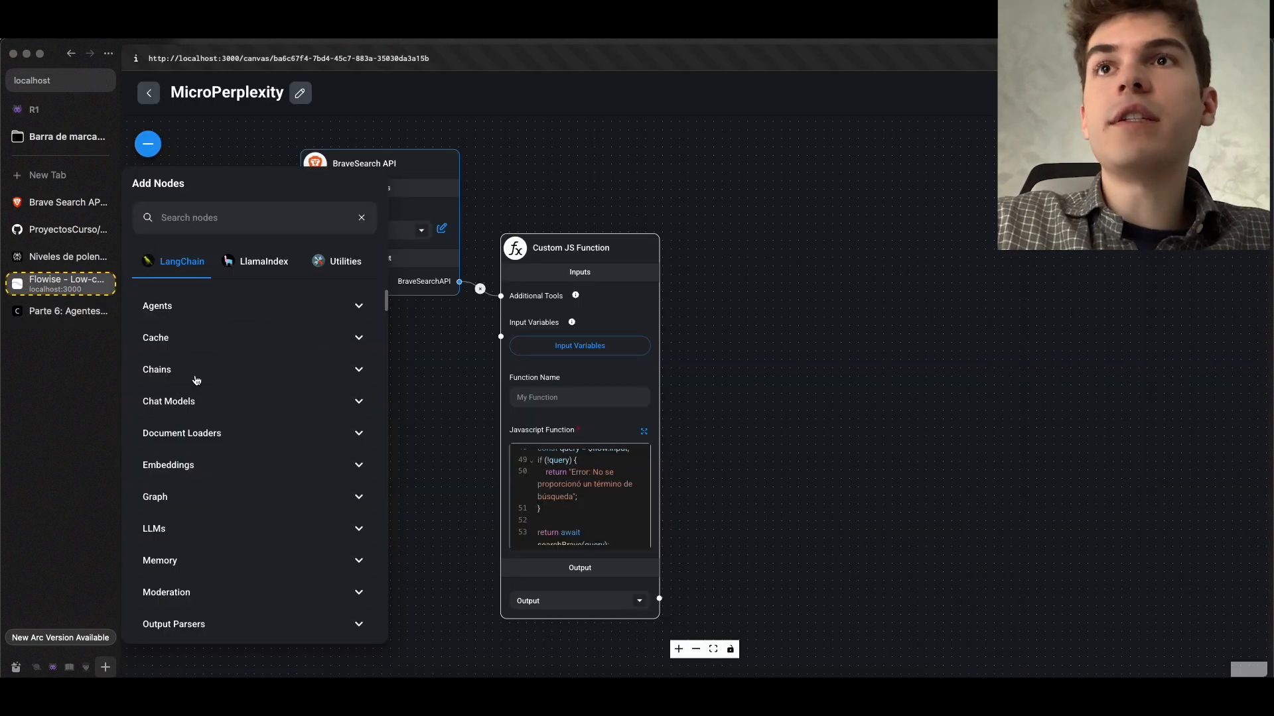
{"action": "scroll", "coordinate": [247, 414], "scroll_direction": "down", "scroll_amount": 5}
{"action": "left_click_drag", "start_coordinate": [248, 413], "coordinate": [603, 320]}
{"action": "left_click", "coordinate": [808, 373]}
Set the LLM Chain node's output to Output Prediction
{"action": "scroll", "coordinate": [794, 549], "scroll_direction": "up", "scroll_amount": 5}
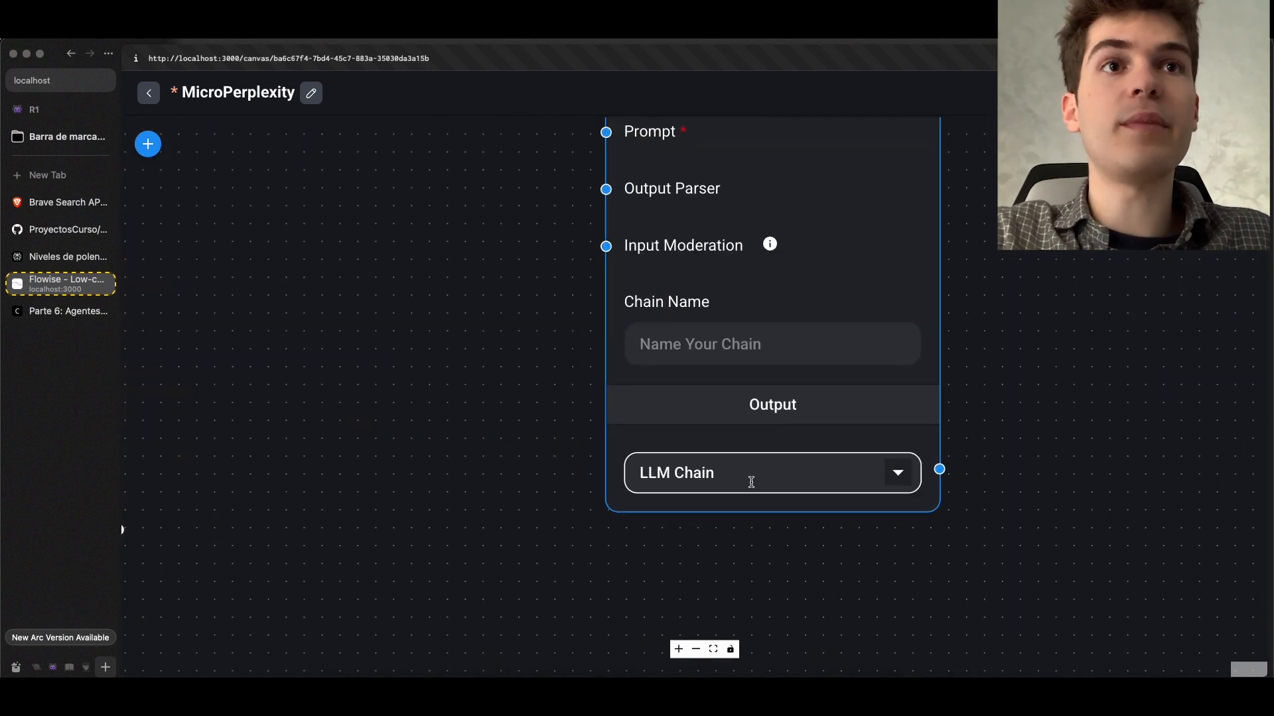
{"action": "scroll", "coordinate": [694, 483], "scroll_direction": "down", "scroll_amount": 1}
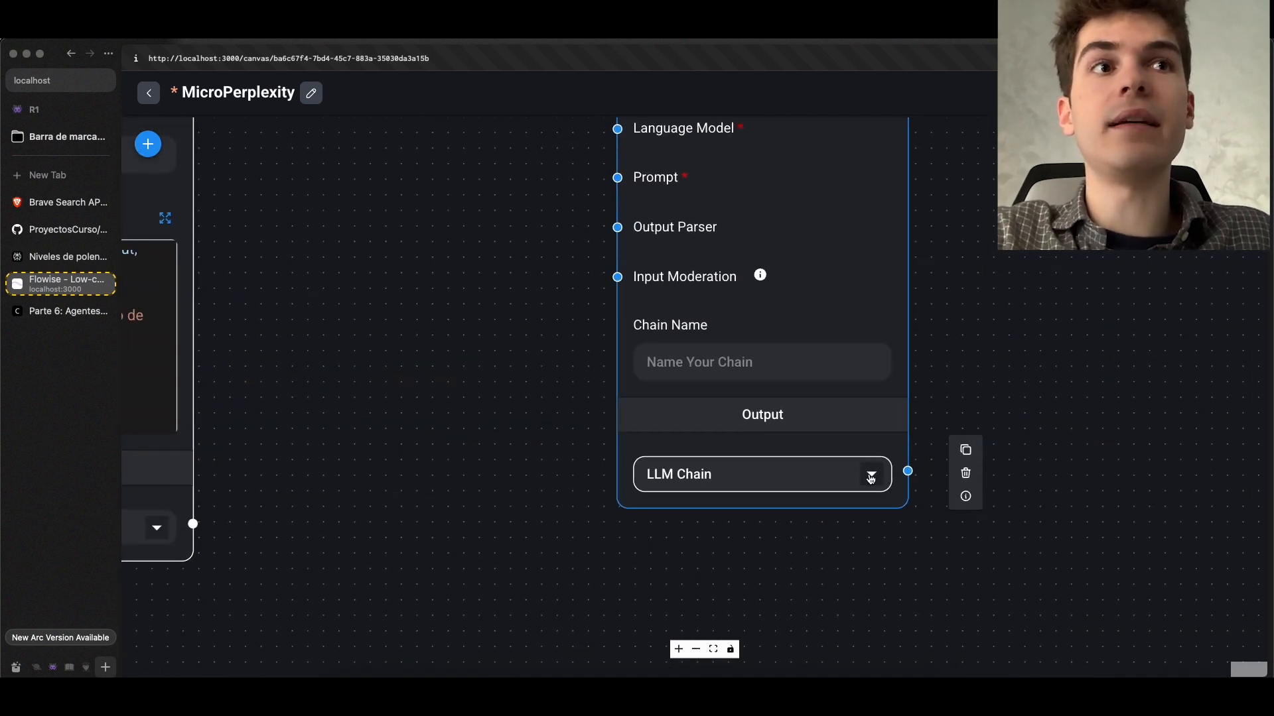
{"action": "left_click", "coordinate": [755, 495]}
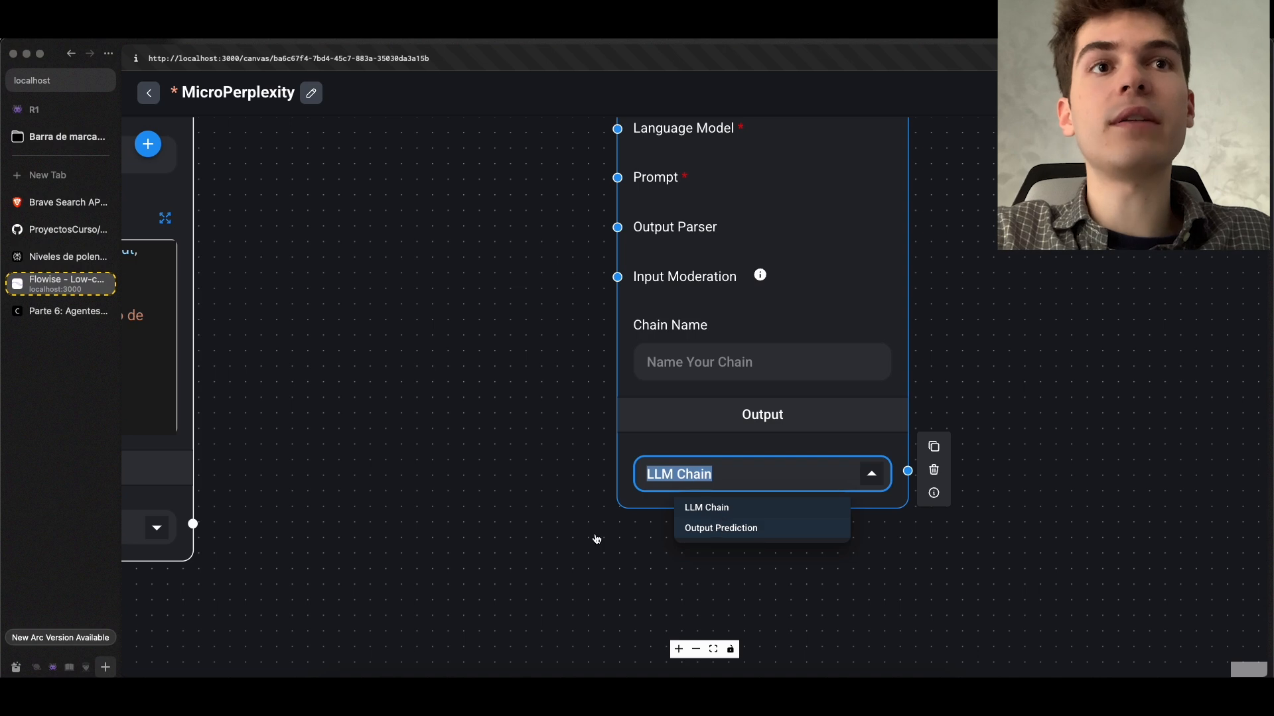
{"action": "left_click", "coordinate": [570, 541]}
{"action": "scroll", "coordinate": [569, 534], "scroll_direction": "down", "scroll_amount": 3}
Add a Prompt Template node to the canvas between the Custom JS Function and the LLM Chain
{"action": "left_click", "coordinate": [148, 144]}
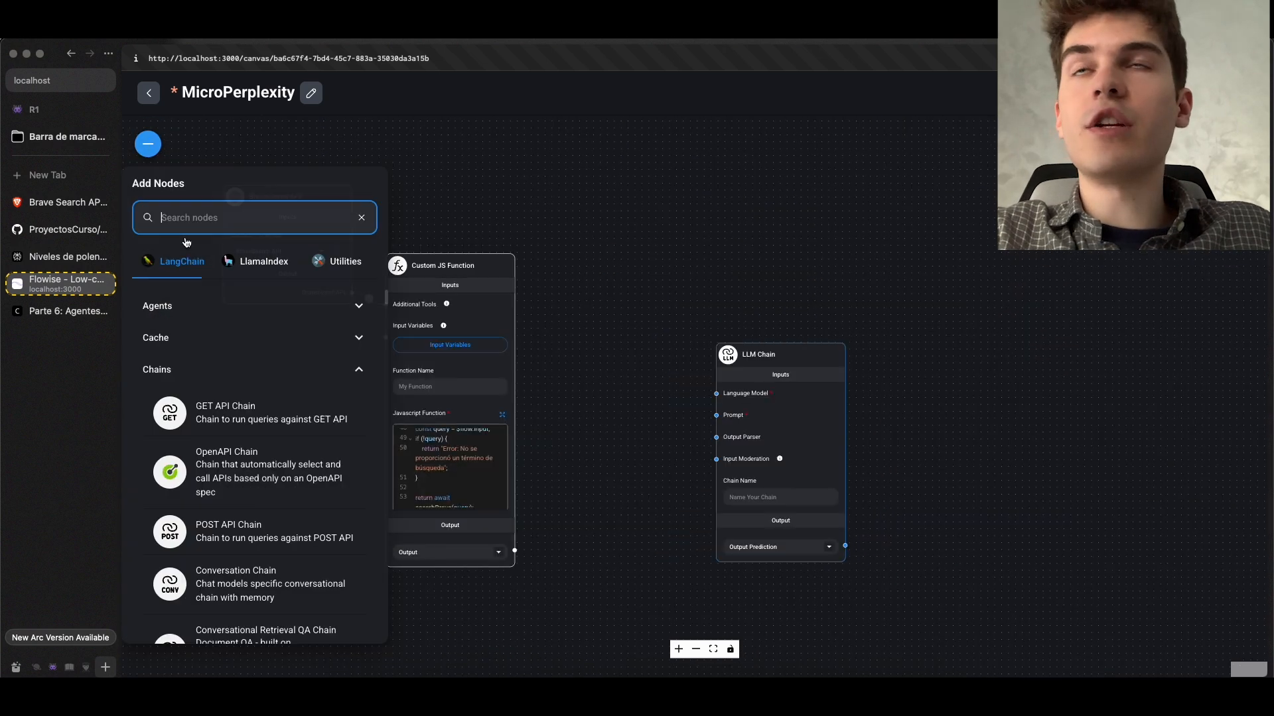
{"action": "scroll", "coordinate": [170, 475], "scroll_direction": "down", "scroll_amount": 3}
{"action": "scroll", "coordinate": [166, 424], "scroll_direction": "up", "scroll_amount": 3}
{"action": "left_click", "coordinate": [197, 375]}
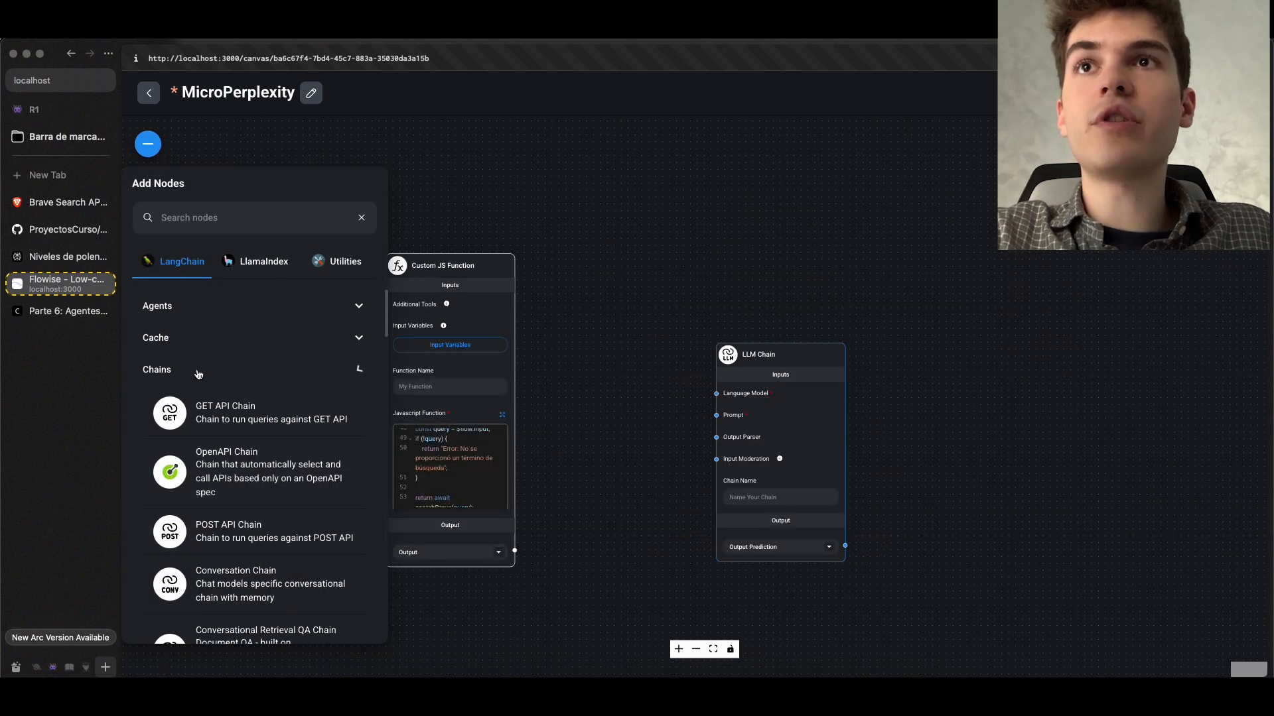
{"action": "scroll", "coordinate": [270, 408], "scroll_direction": "down", "scroll_amount": 10}
{"action": "scroll", "coordinate": [736, 434], "scroll_direction": "down", "scroll_amount": 3}
{"action": "scroll", "coordinate": [816, 439], "scroll_direction": "up", "scroll_amount": 3}
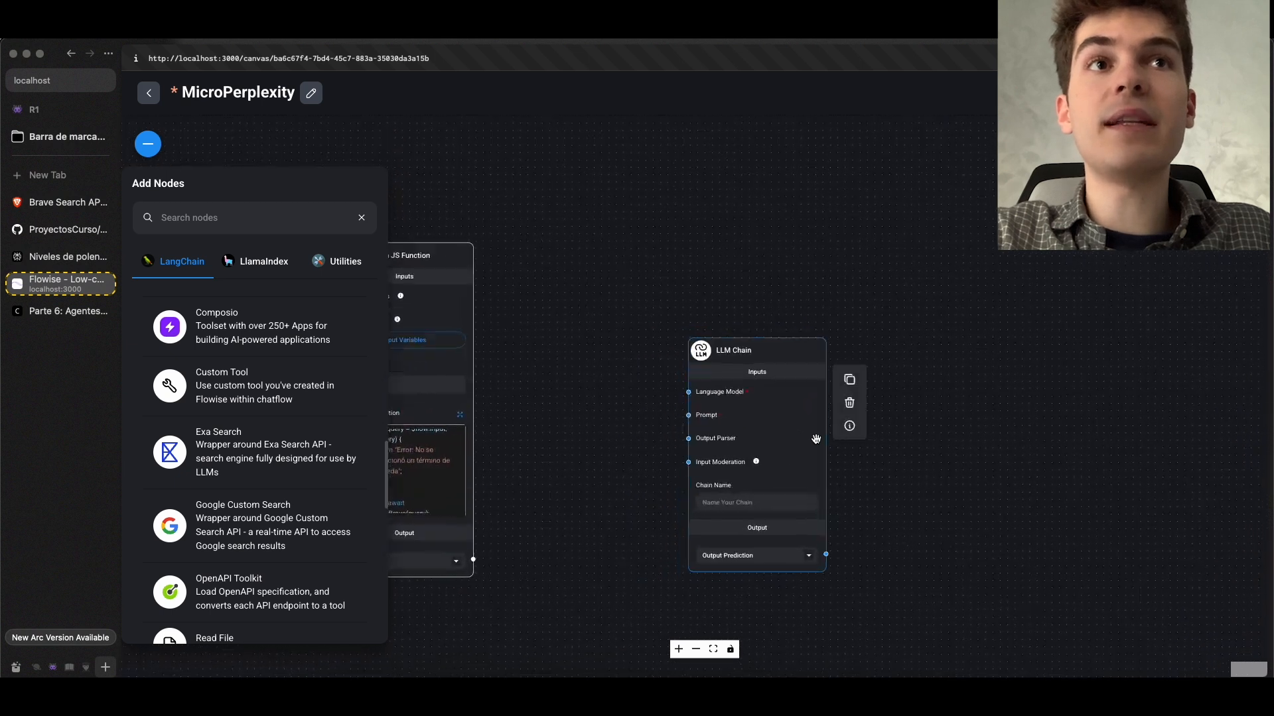
{"action": "scroll", "coordinate": [816, 439], "scroll_direction": "up", "scroll_amount": 2}
{"action": "left_click_drag", "start_coordinate": [508, 454], "coordinate": [750, 428]}
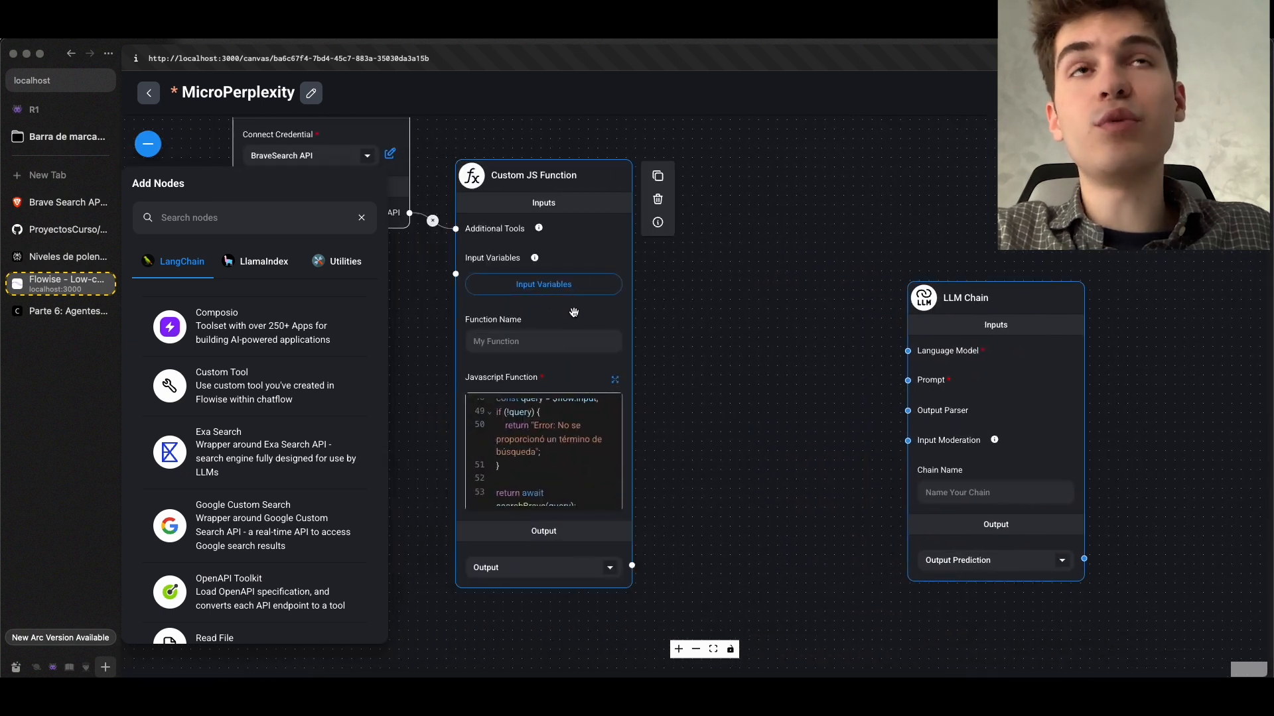
{"action": "scroll", "coordinate": [270, 383], "scroll_direction": "up", "scroll_amount": 5}
{"action": "left_click", "coordinate": [269, 385]}
{"action": "left_click", "coordinate": [197, 412]}
{"action": "scroll", "coordinate": [264, 321], "scroll_direction": "up", "scroll_amount": 1}
{"action": "scroll", "coordinate": [261, 422], "scroll_direction": "down", "scroll_amount": 1}
{"action": "scroll", "coordinate": [261, 422], "scroll_direction": "down", "scroll_amount": 1}
{"action": "left_click_drag", "start_coordinate": [250, 561], "coordinate": [798, 328]}
Connect the Prompt Template to the LLM Chain's Prompt input, and the Custom JS Function's output to the template's Format Prompt Values
{"action": "left_click_drag", "start_coordinate": [855, 583], "coordinate": [909, 379]}
{"action": "scroll", "coordinate": [628, 565], "scroll_direction": "up", "scroll_amount": 3}
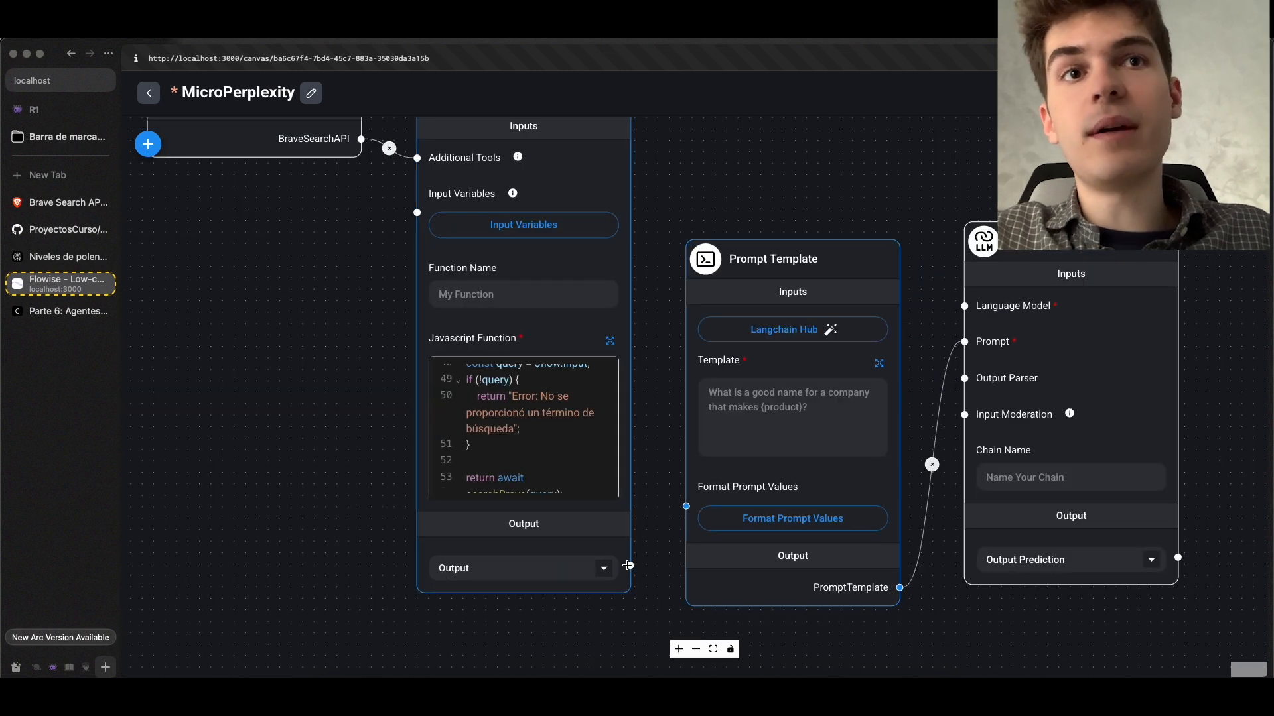
{"action": "left_click_drag", "start_coordinate": [628, 565], "coordinate": [726, 495]}
{"action": "scroll", "coordinate": [726, 495], "scroll_direction": "up", "scroll_amount": 3}
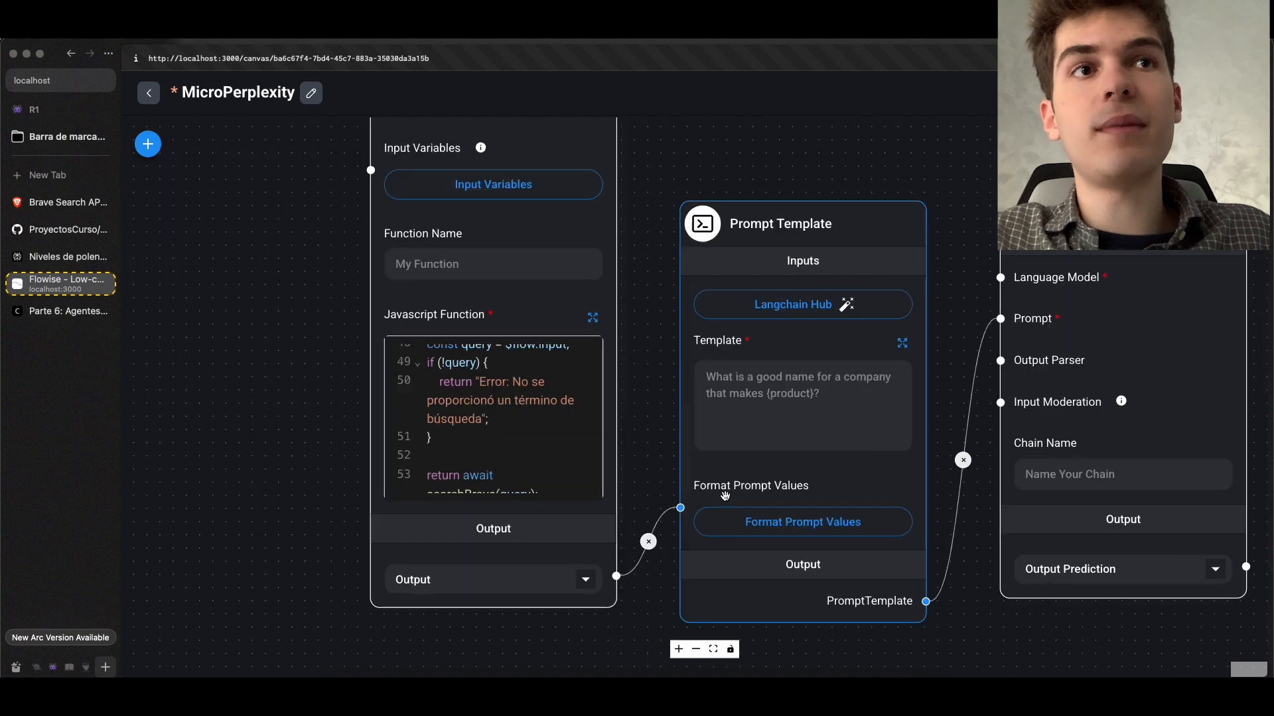
Fill the Prompt Template with the Spanish instructions for collecting links as JSON, with {info} as the information to process
{"action": "scroll", "coordinate": [730, 494], "scroll_direction": "down", "scroll_amount": 2}
{"action": "scroll", "coordinate": [733, 494], "scroll_direction": "up", "scroll_amount": 3}
{"action": "scroll", "coordinate": [735, 493], "scroll_direction": "down", "scroll_amount": 3}
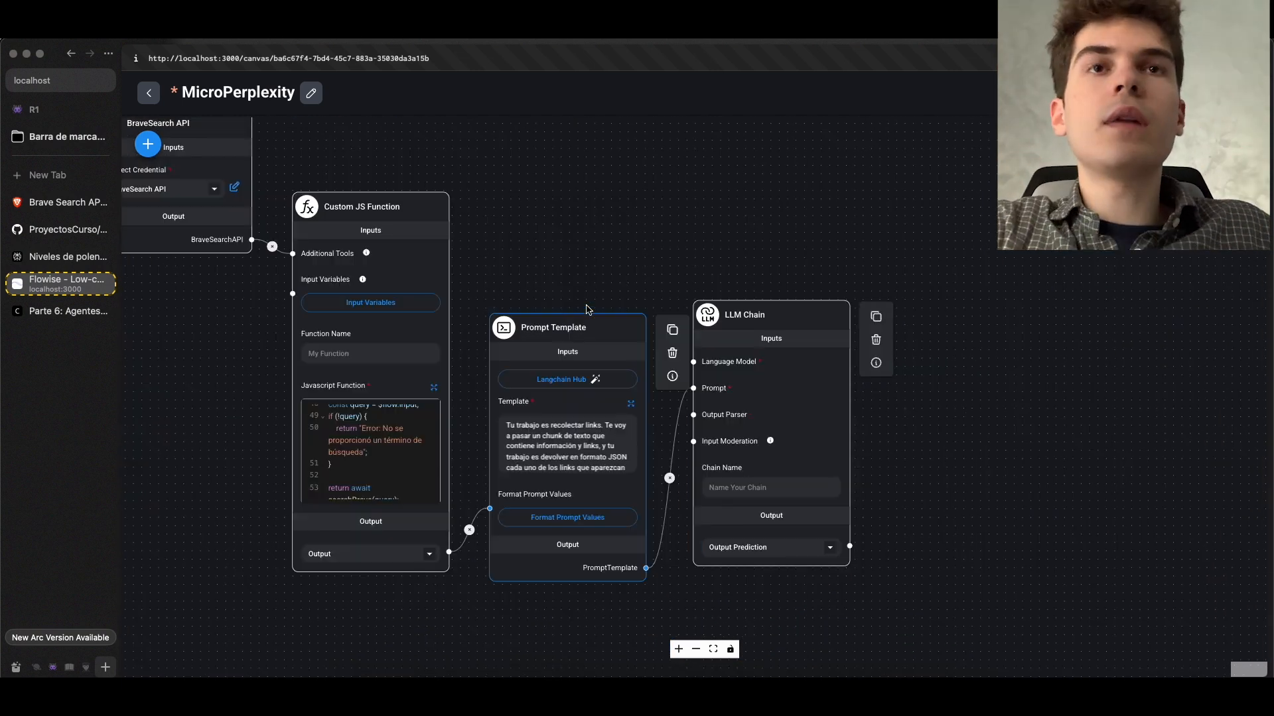
{"action": "scroll", "coordinate": [560, 310], "scroll_direction": "up", "scroll_amount": 2}
{"action": "left_click_drag", "start_coordinate": [561, 310], "coordinate": [668, 137]}
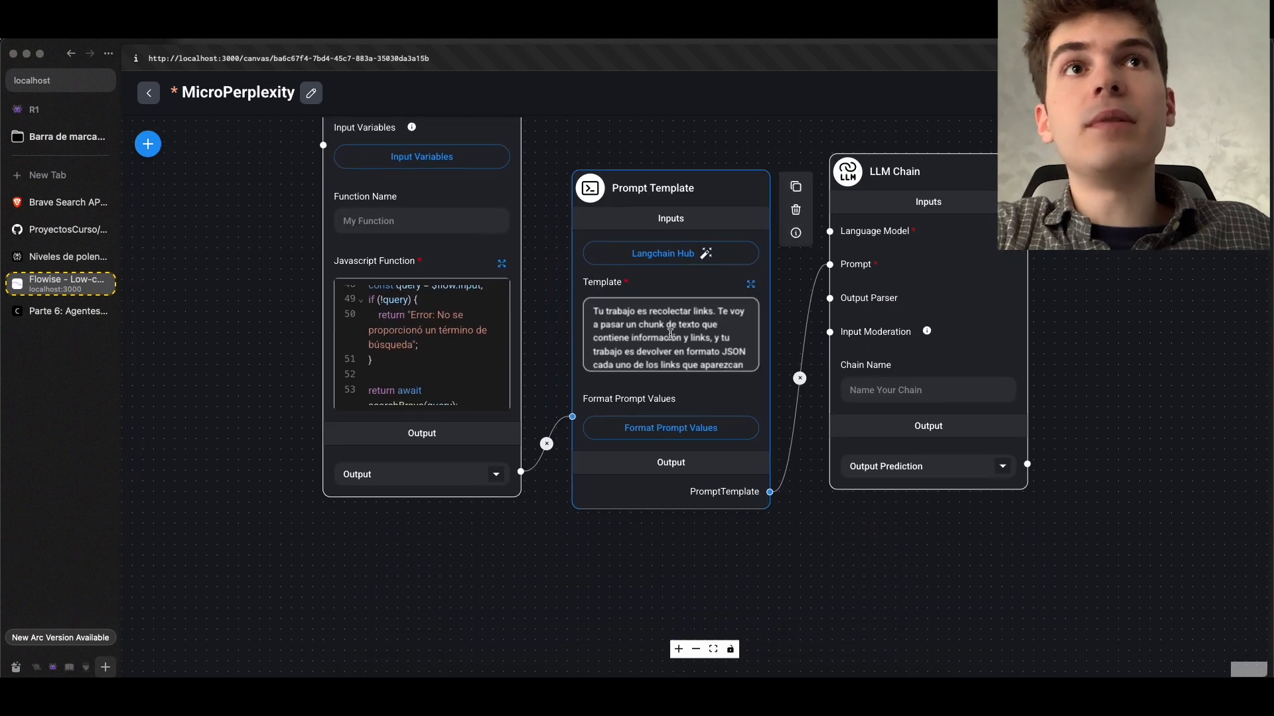
Examine the template's text chunk description, JSON link structure and {info} placeholder in its expanded editor, and save it
{"action": "scroll", "coordinate": [750, 322], "scroll_direction": "down", "scroll_amount": 1}
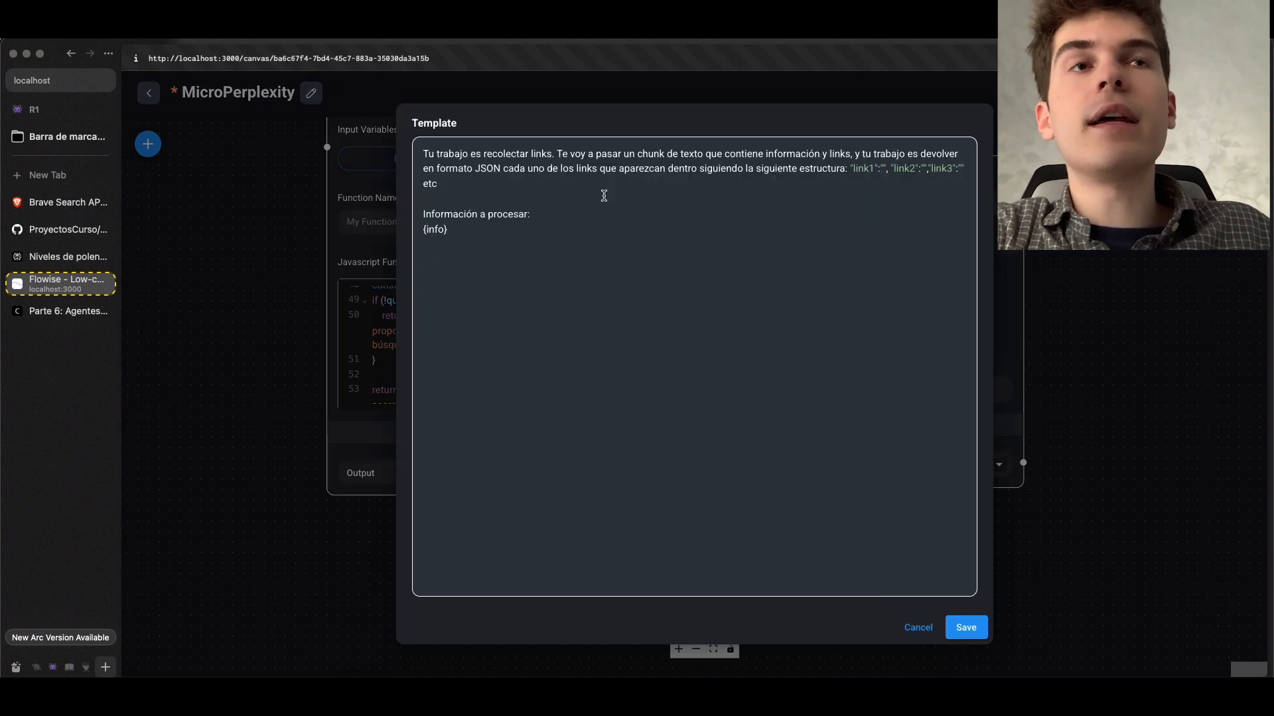
{"action": "left_click_drag", "start_coordinate": [563, 158], "coordinate": [818, 160]}
{"action": "left_click_drag", "start_coordinate": [850, 158], "coordinate": [854, 158]}
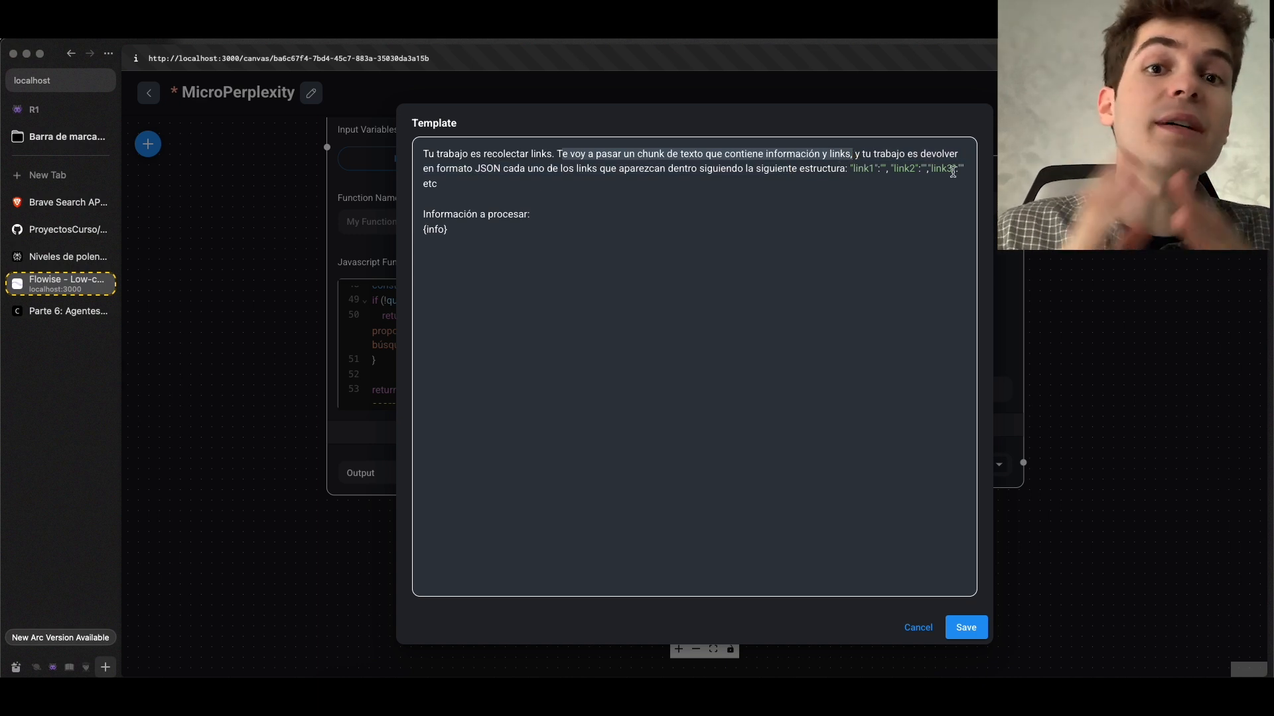
{"action": "left_click_drag", "start_coordinate": [855, 157], "coordinate": [897, 181]}
{"action": "left_click", "coordinate": [801, 157]}
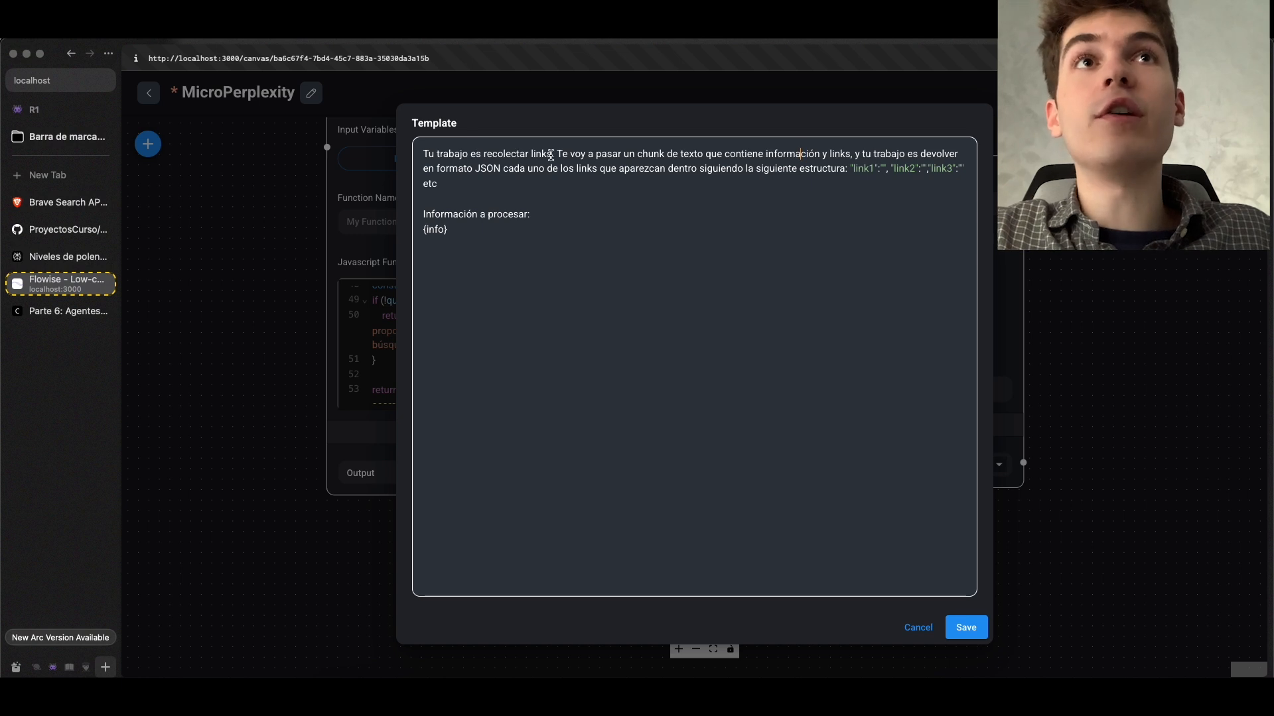
{"action": "left_click_drag", "start_coordinate": [731, 164], "coordinate": [920, 180]}
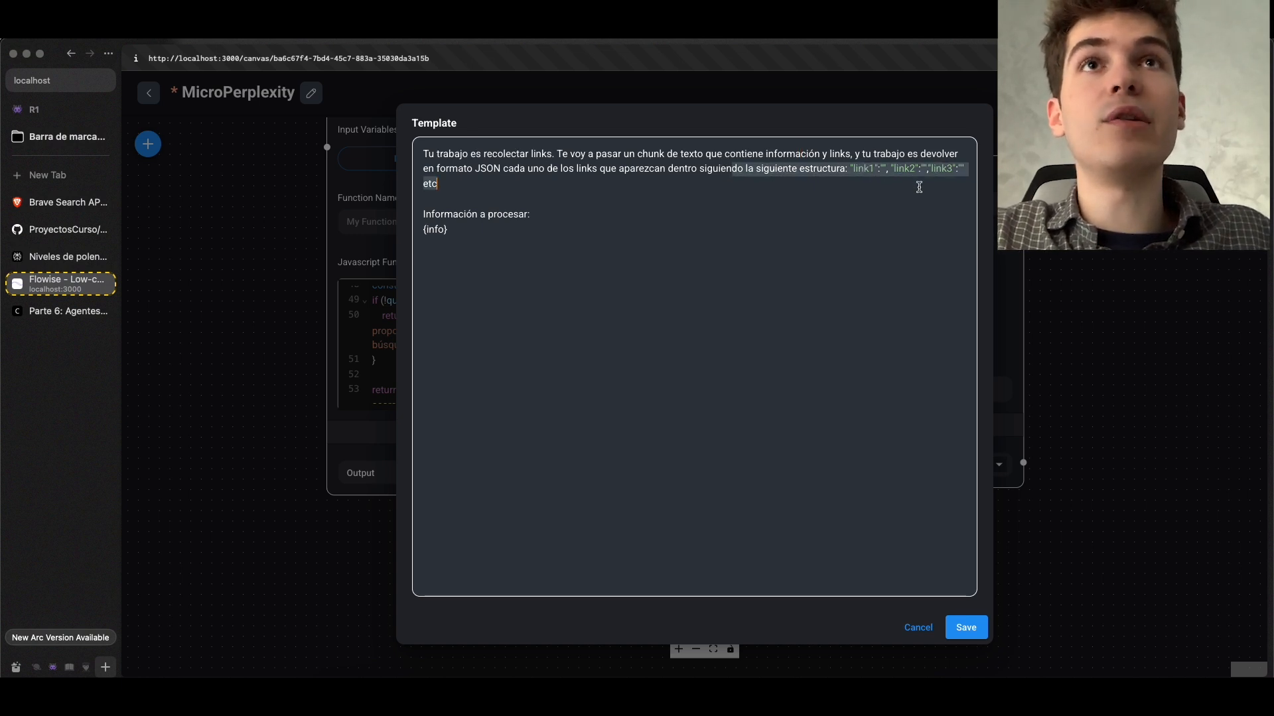
{"action": "left_click_drag", "start_coordinate": [467, 232], "coordinate": [423, 232]}
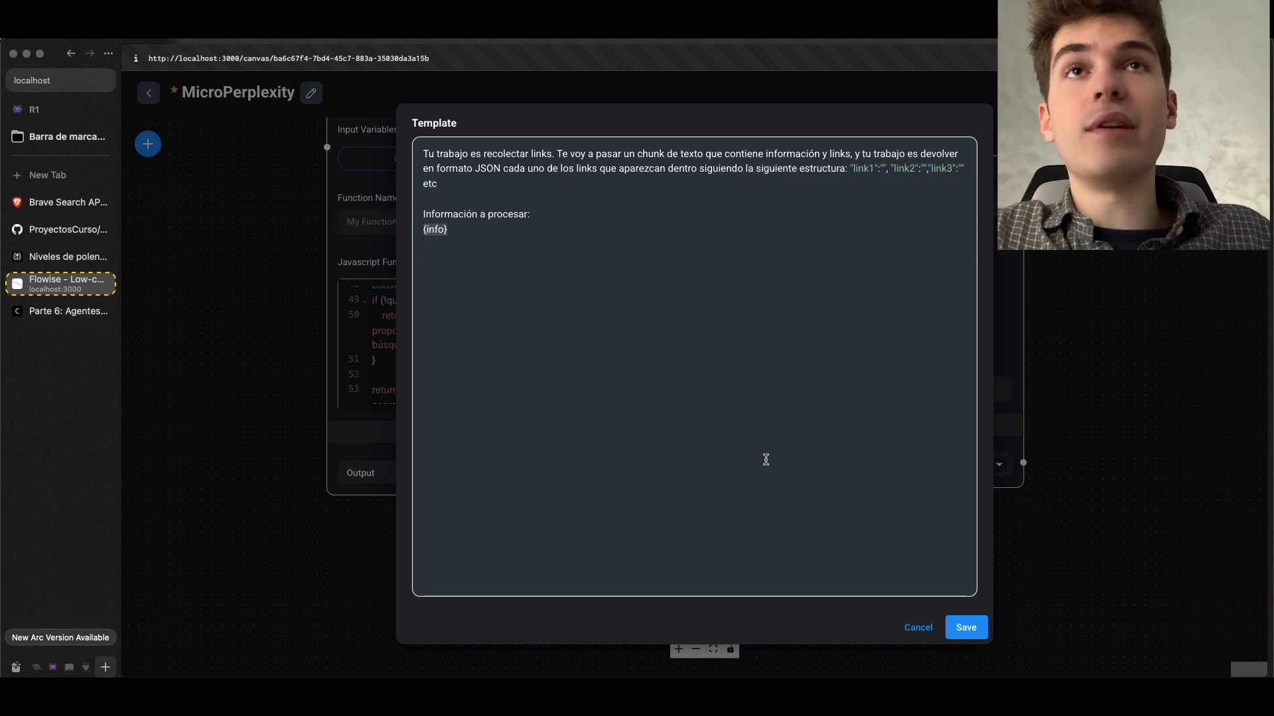
{"action": "left_click", "coordinate": [968, 634]}
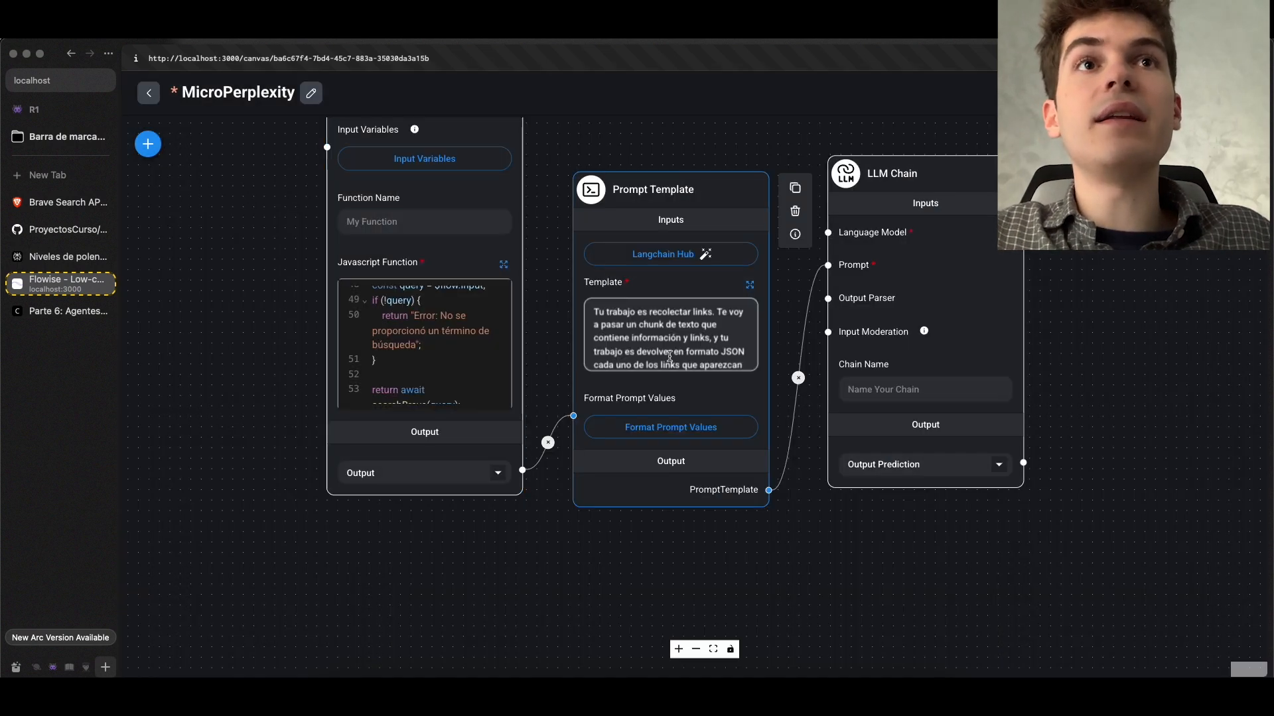
{"action": "scroll", "coordinate": [669, 356], "scroll_direction": "down", "scroll_amount": 3}
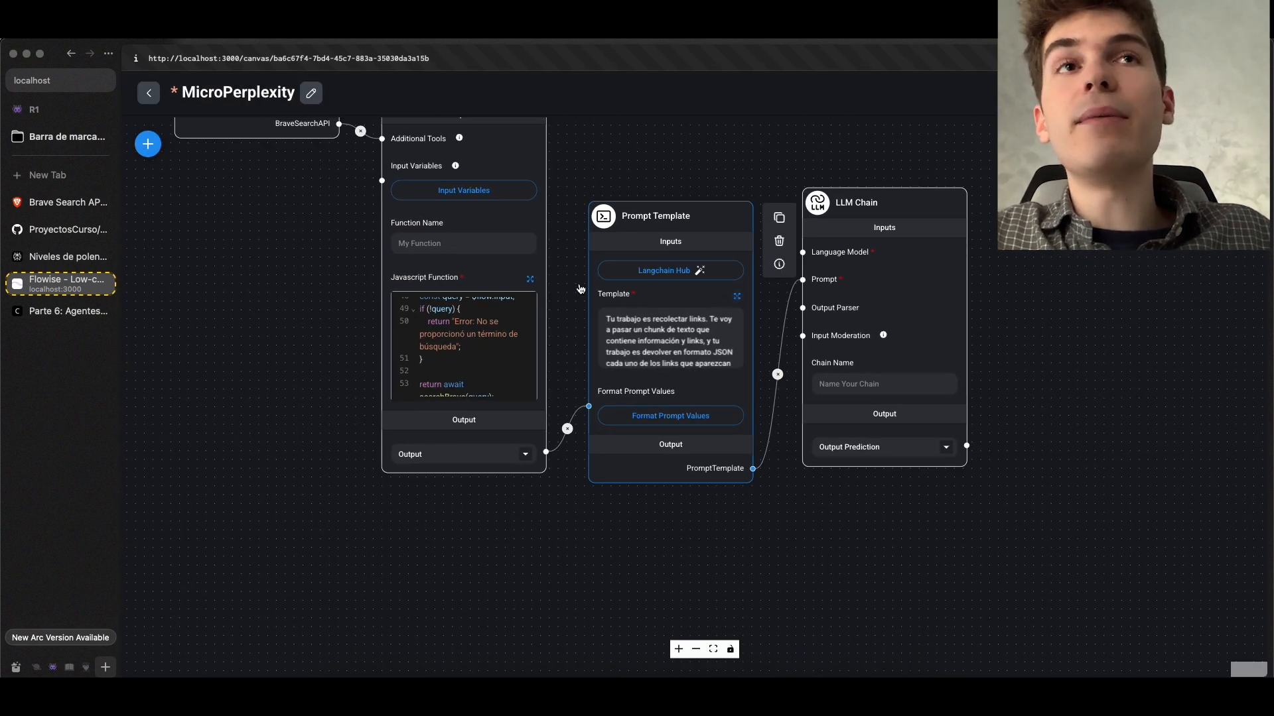
{"action": "left_click", "coordinate": [736, 296]}
{"action": "left_click_drag", "start_coordinate": [478, 228], "coordinate": [423, 231]}
{"action": "left_click", "coordinate": [966, 627]}
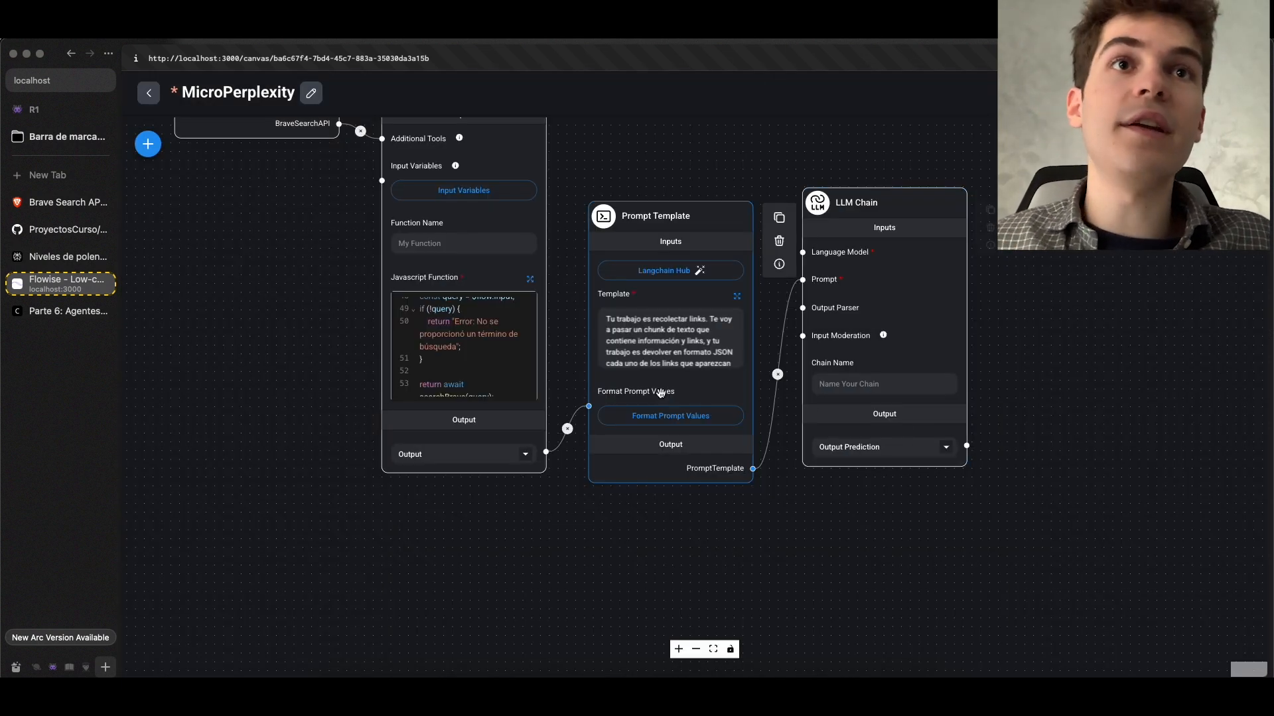
Set the Prompt Template's info value to the output from Custom JS Function and save the chatflow
{"action": "left_click", "coordinate": [661, 416]}
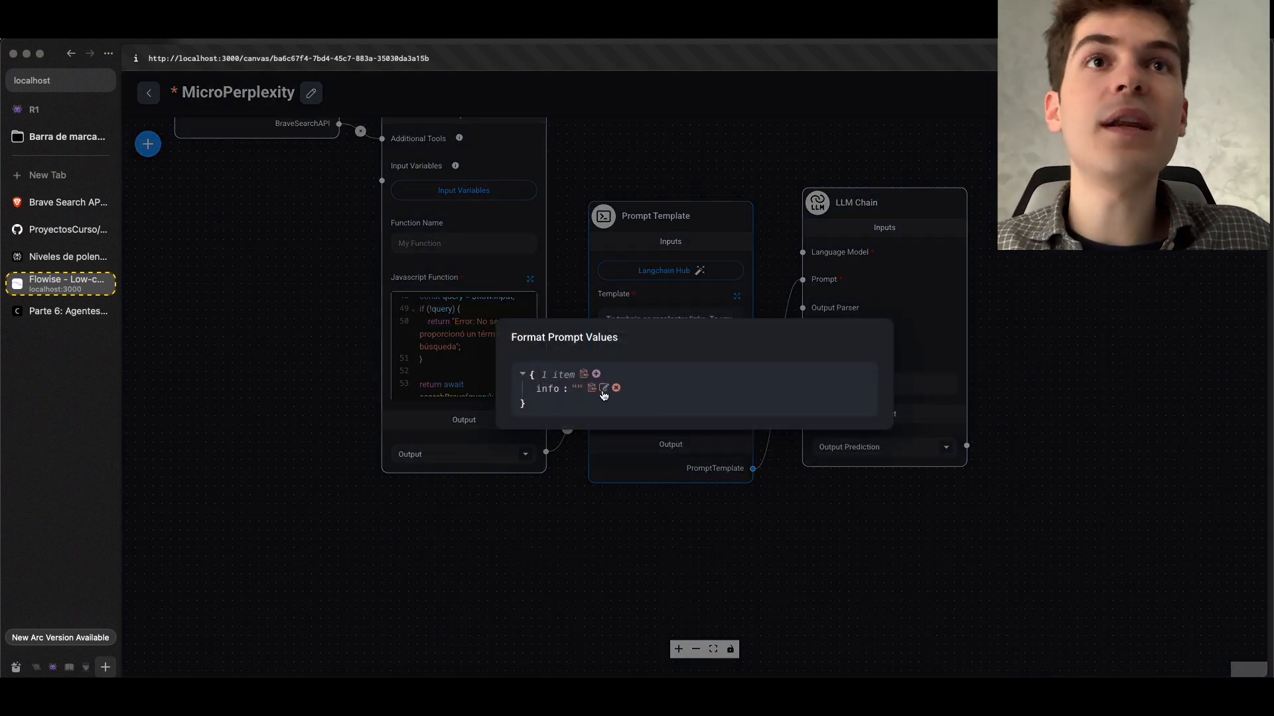
{"action": "left_click", "coordinate": [605, 389]}
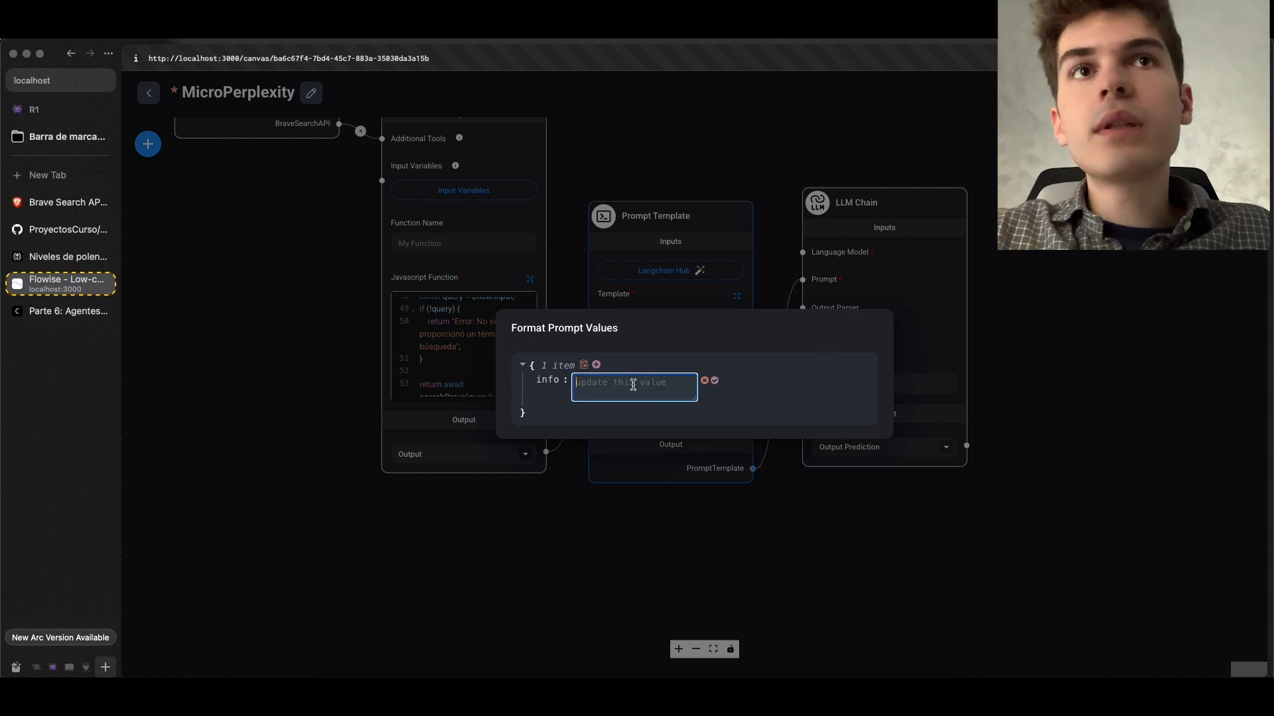
{"action": "left_click", "coordinate": [638, 394]}
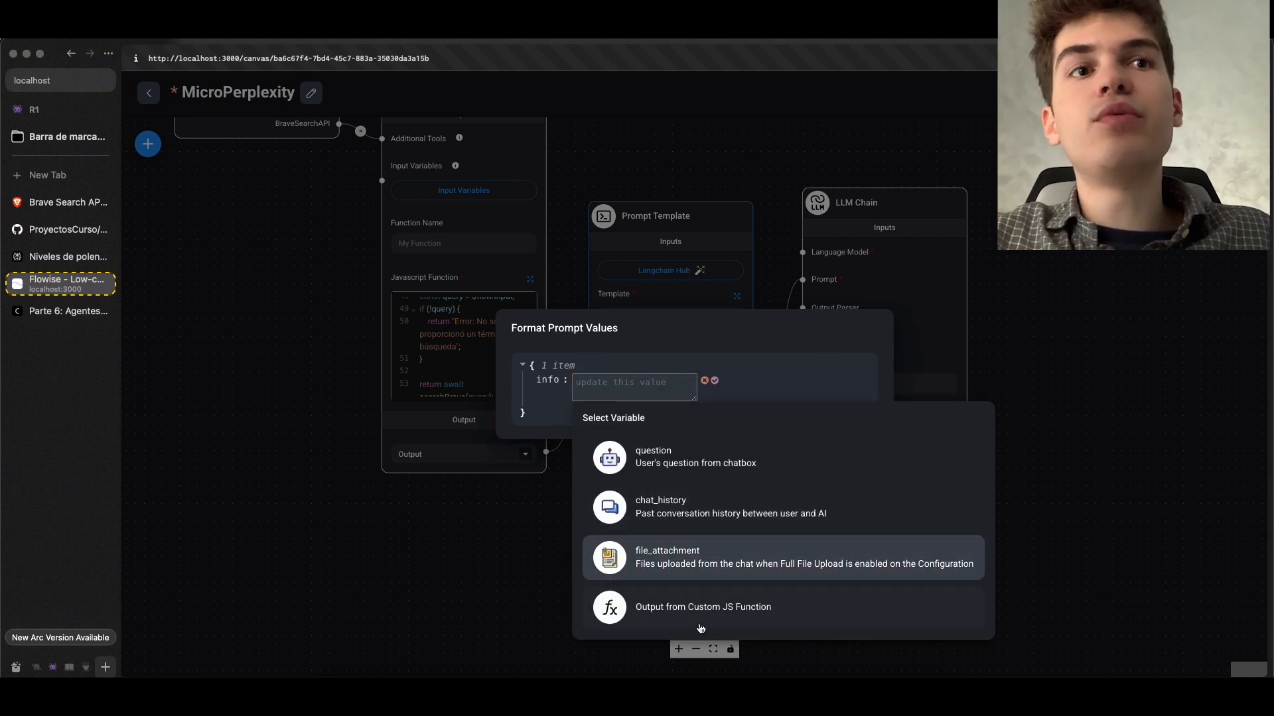
{"action": "left_click", "coordinate": [728, 616]}
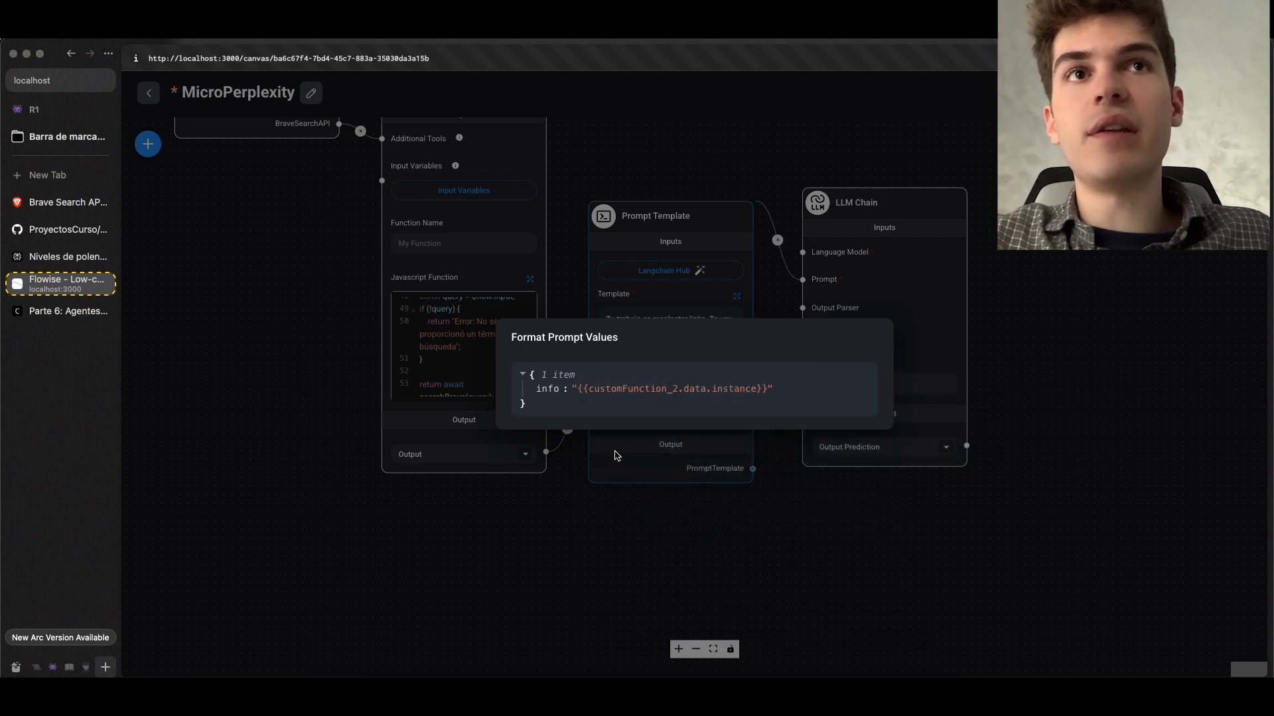
{"action": "left_click", "coordinate": [639, 464]}
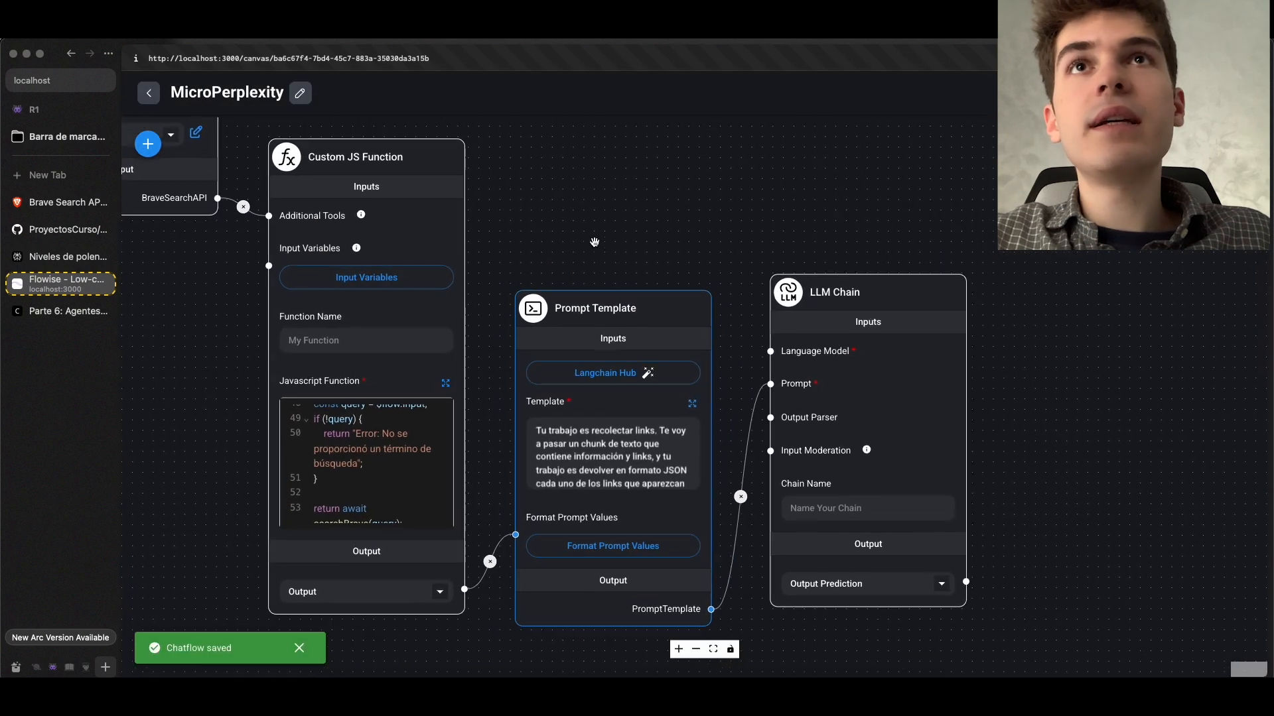
{"action": "scroll", "coordinate": [594, 242], "scroll_direction": "up", "scroll_amount": 1}
{"action": "scroll", "coordinate": [613, 228], "scroll_direction": "down", "scroll_amount": 4}
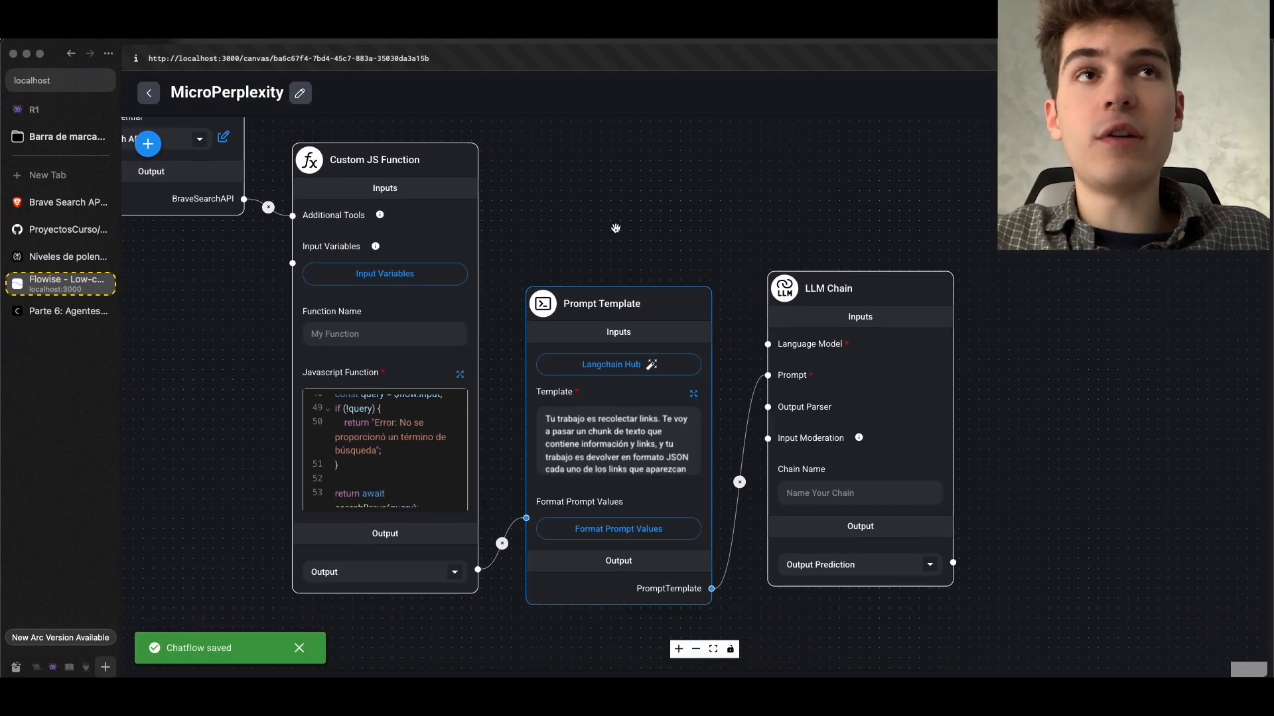
{"action": "scroll", "coordinate": [632, 218], "scroll_direction": "down", "scroll_amount": 1}
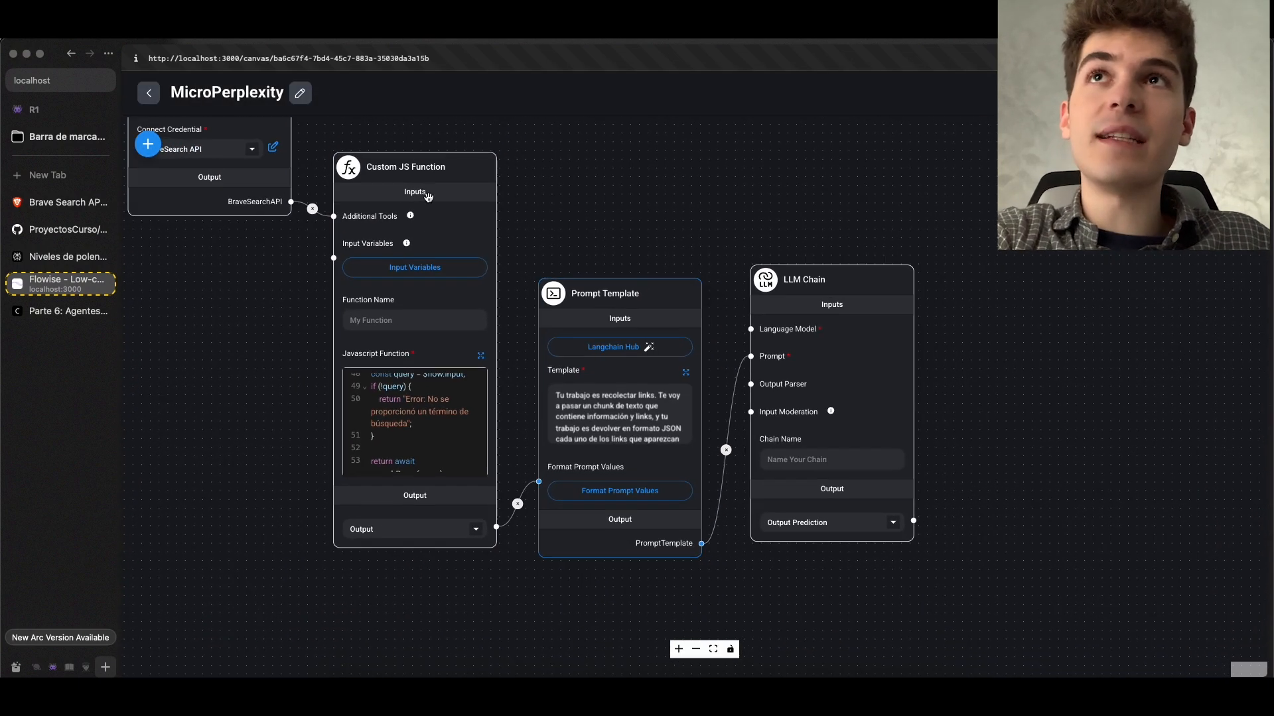
{"action": "left_click", "coordinate": [148, 144]}
{"action": "left_click", "coordinate": [343, 263]}
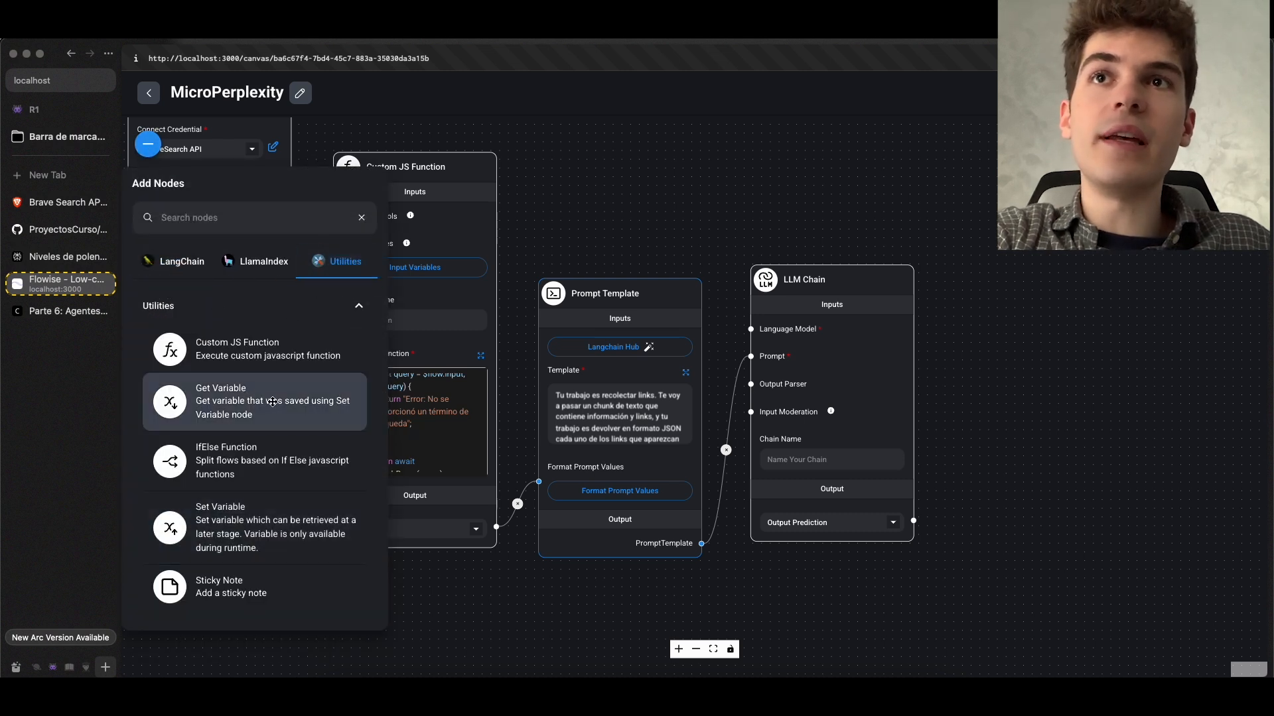
{"action": "left_click_drag", "start_coordinate": [649, 233], "coordinate": [648, 303]}
{"action": "left_click", "coordinate": [145, 148]}
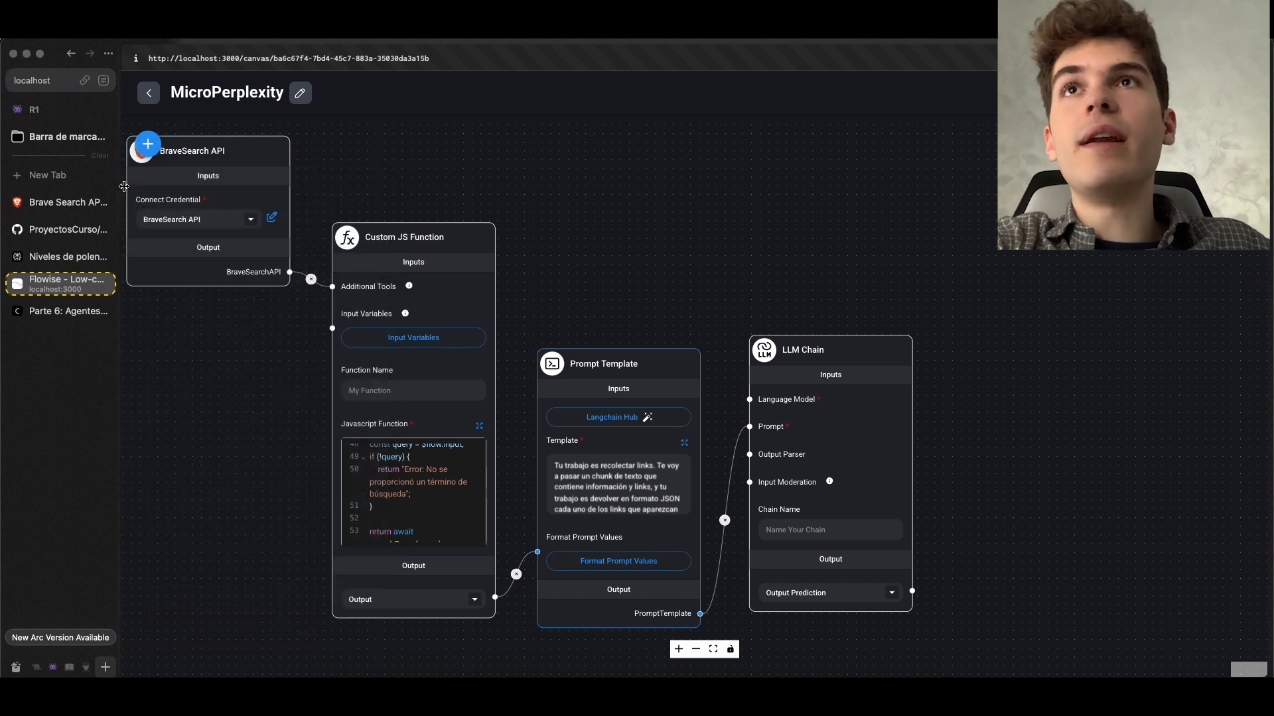
Expand the LangChain Chat Models category in the list of nodes to add
{"action": "left_click", "coordinate": [145, 149]}
{"action": "mouse_move", "coordinate": [805, 414]}
{"action": "scroll", "coordinate": [173, 451], "scroll_direction": "down", "scroll_amount": 3}
{"action": "scroll", "coordinate": [193, 405], "scroll_direction": "up", "scroll_amount": 5}
{"action": "left_click", "coordinate": [196, 371]}
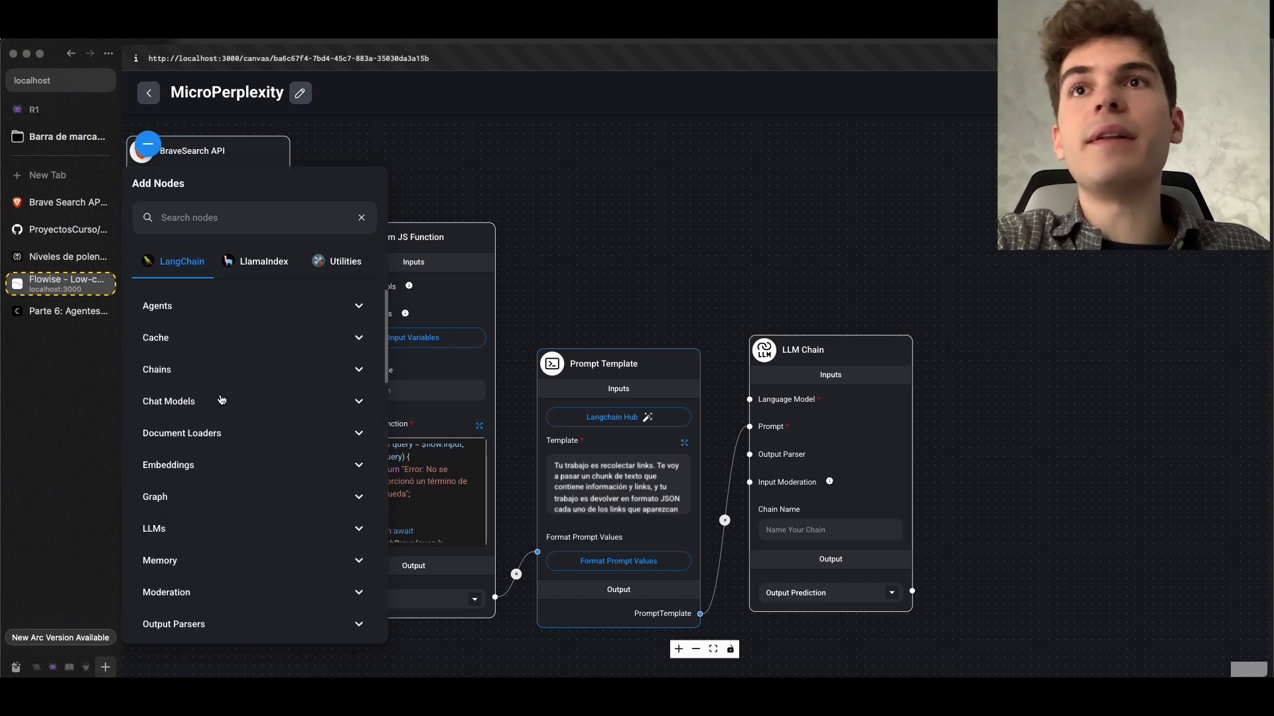
{"action": "left_click", "coordinate": [221, 402]}
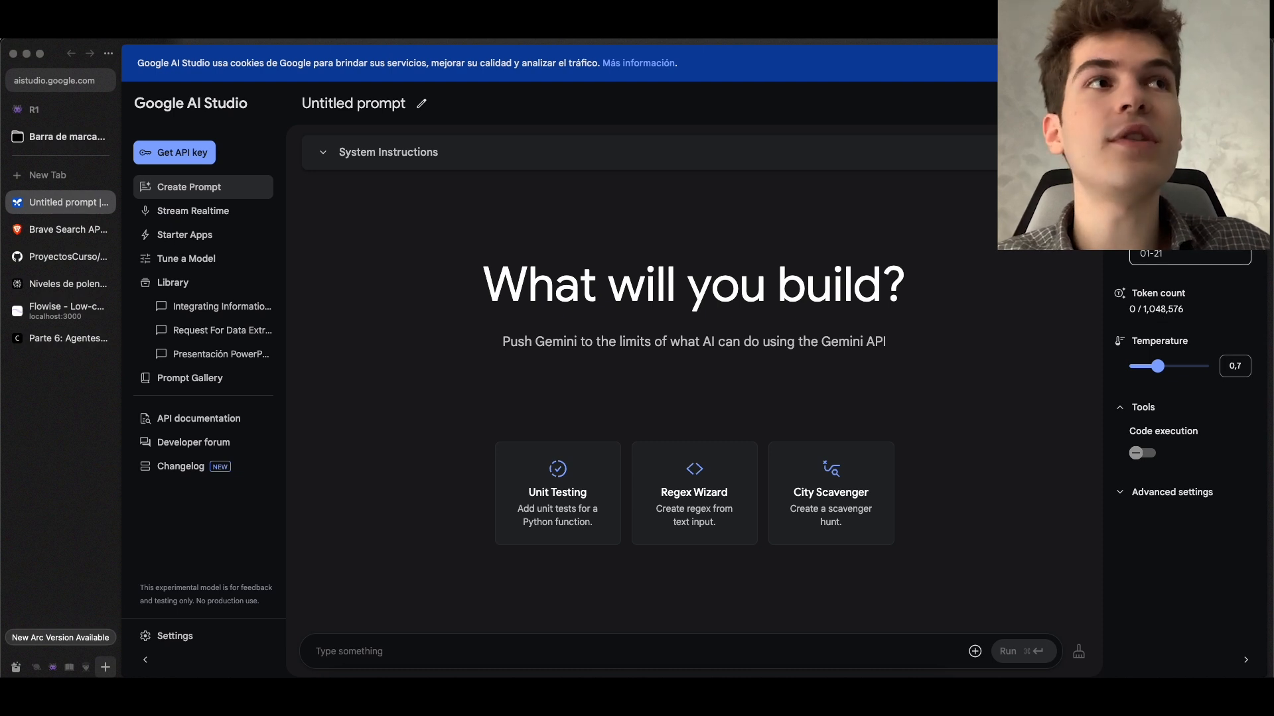
In Google AI Studio, review the Gemini 2.0 Flash pricing and rate limits and select that model
{"action": "left_click", "coordinate": [1189, 254]}
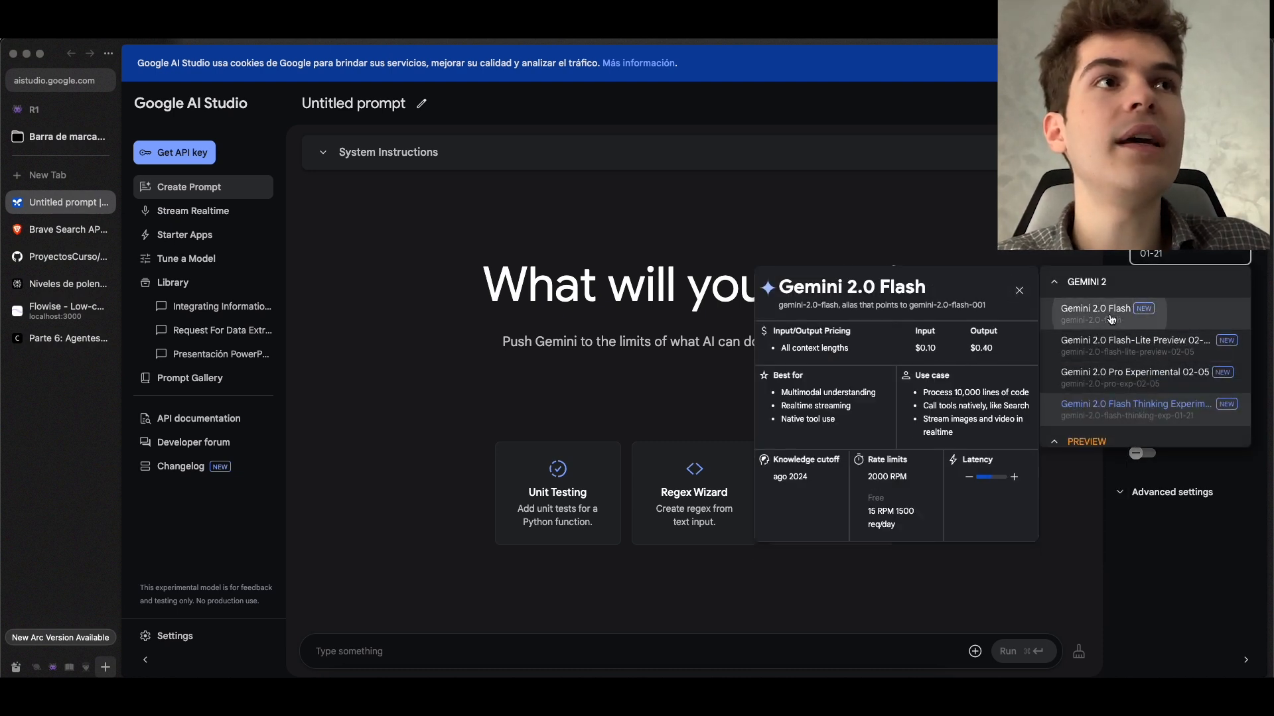
{"action": "left_click", "coordinate": [1094, 307]}
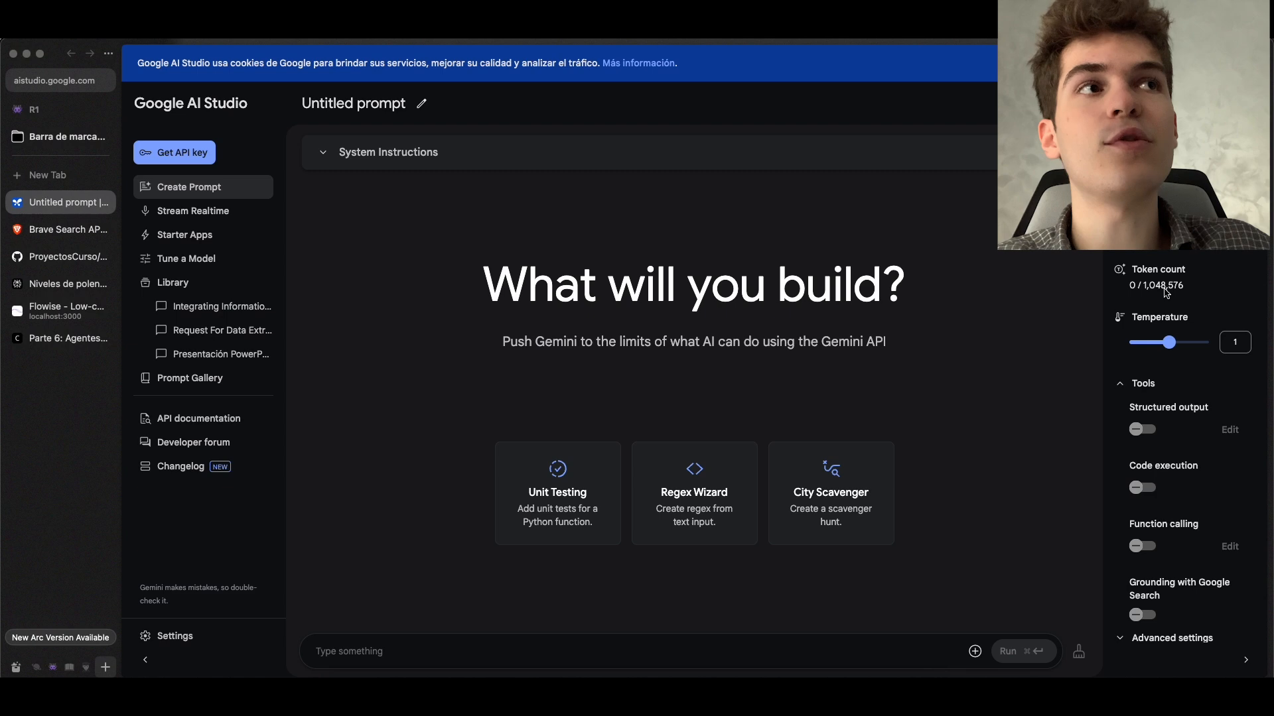
Switch back to Flowise and add a ChatGoogleGenerativeAI chat model node near the LLM Chain
{"action": "left_click", "coordinate": [66, 311]}
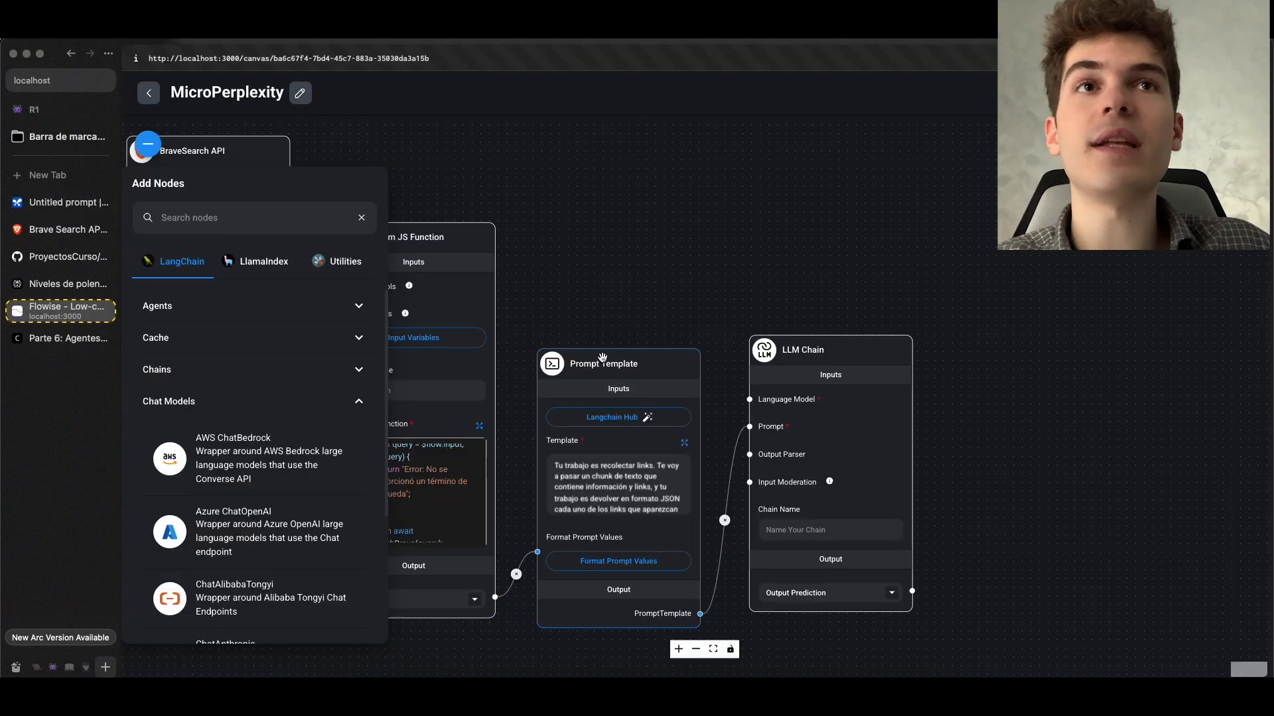
{"action": "left_click_drag", "start_coordinate": [616, 290], "coordinate": [914, 315]}
{"action": "left_click_drag", "start_coordinate": [823, 222], "coordinate": [585, 154]}
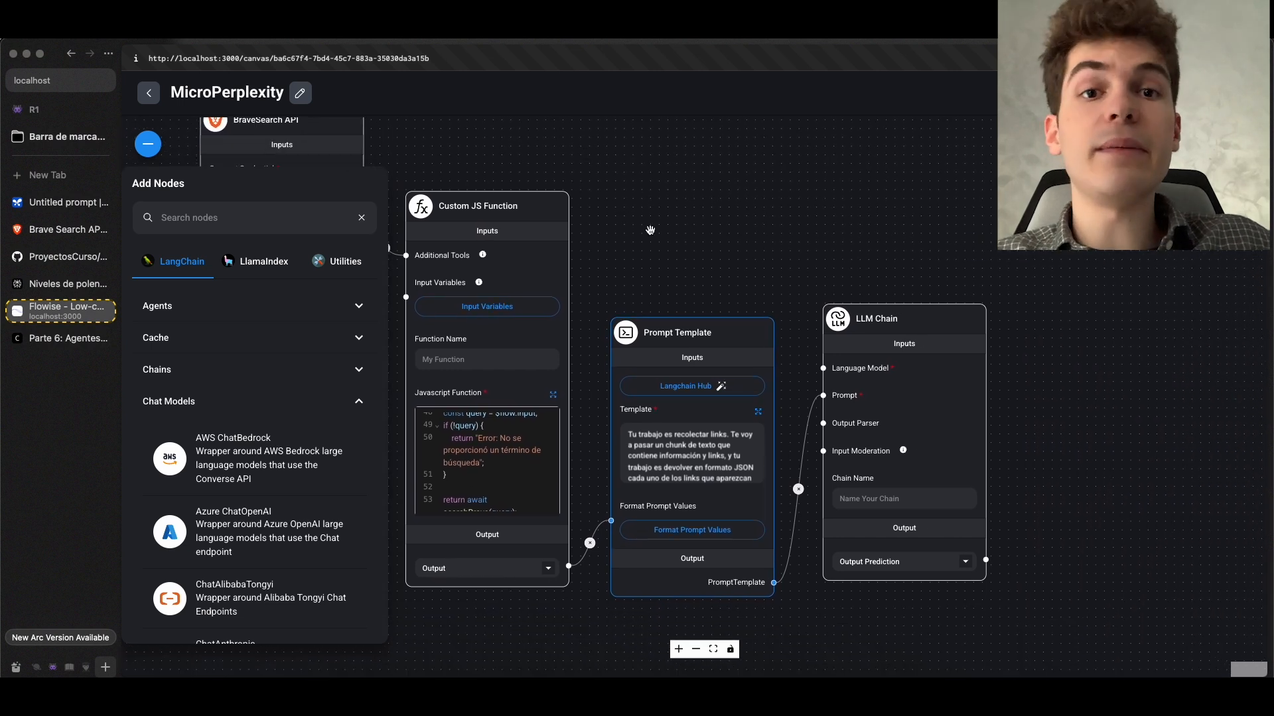
{"action": "scroll", "coordinate": [233, 536], "scroll_direction": "down", "scroll_amount": 6}
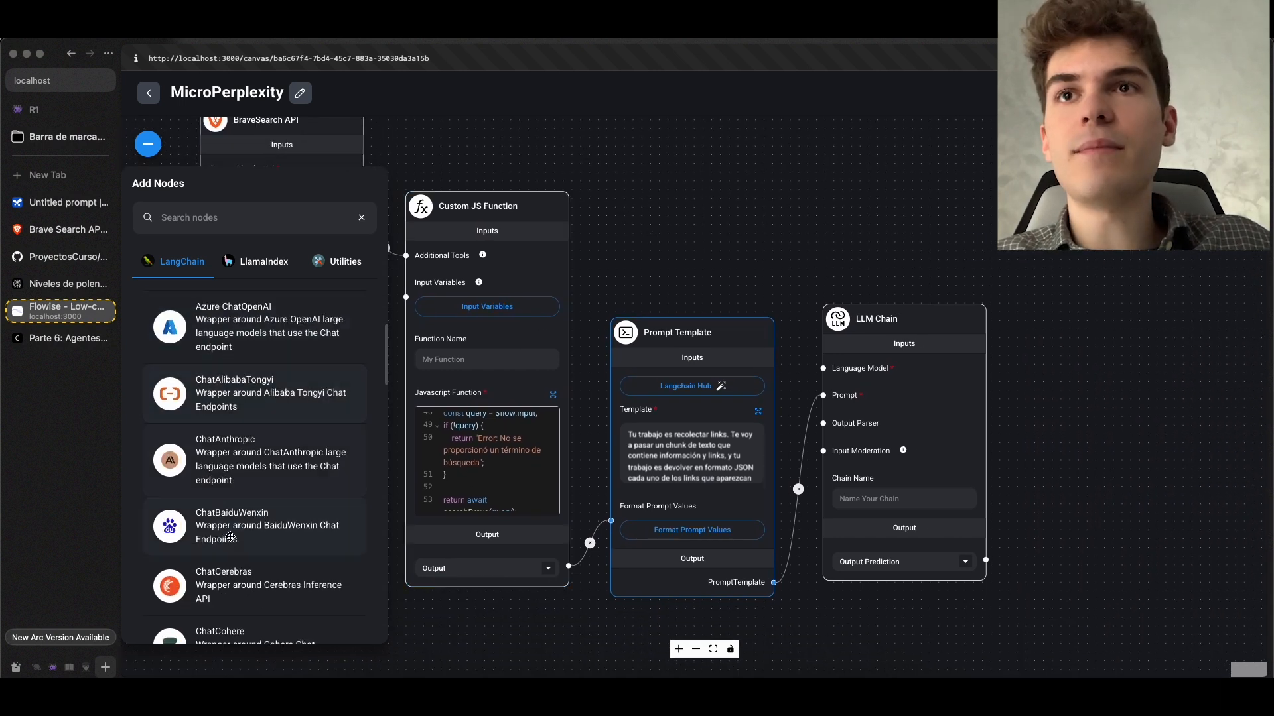
{"action": "scroll", "coordinate": [233, 536], "scroll_direction": "down", "scroll_amount": 3}
{"action": "left_click_drag", "start_coordinate": [234, 536], "coordinate": [723, 199]}
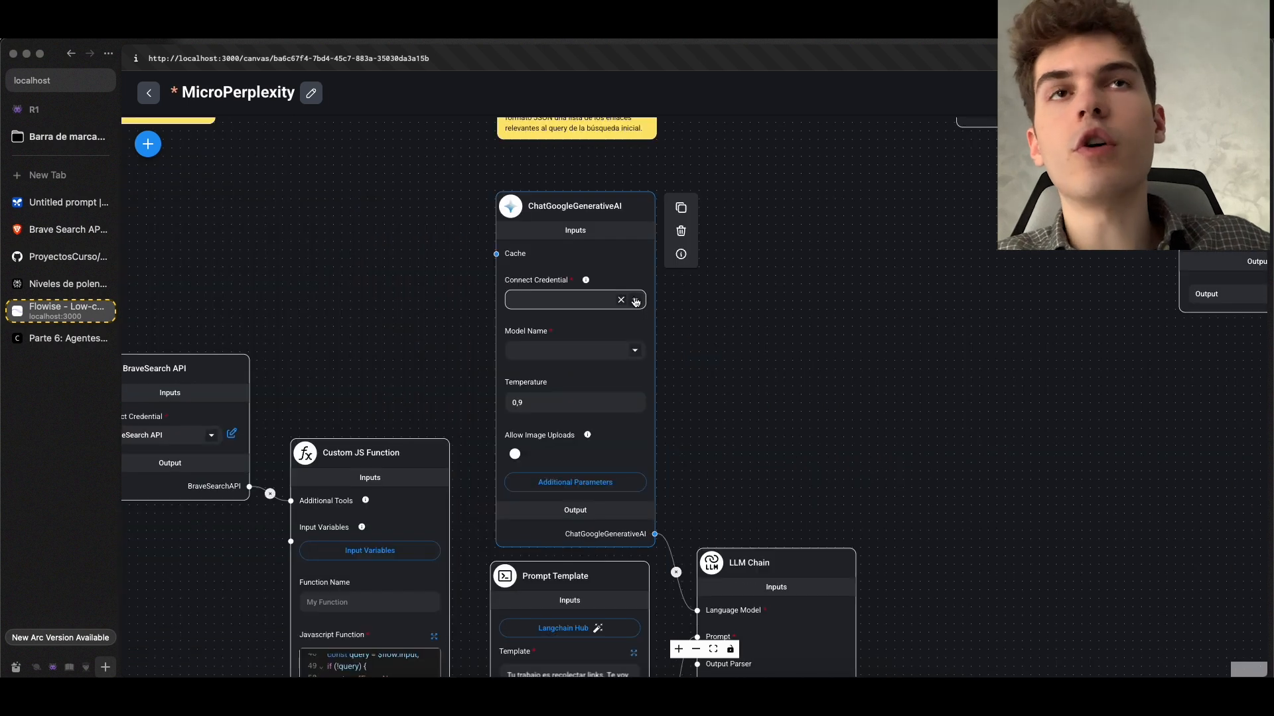
Connect the Gemini API credential to ChatGoogleGenerativeAI, choose the gemini-2.0-flash-001 model, and save the chatflow
{"action": "left_click", "coordinate": [635, 302]}
{"action": "left_click", "coordinate": [534, 325]}
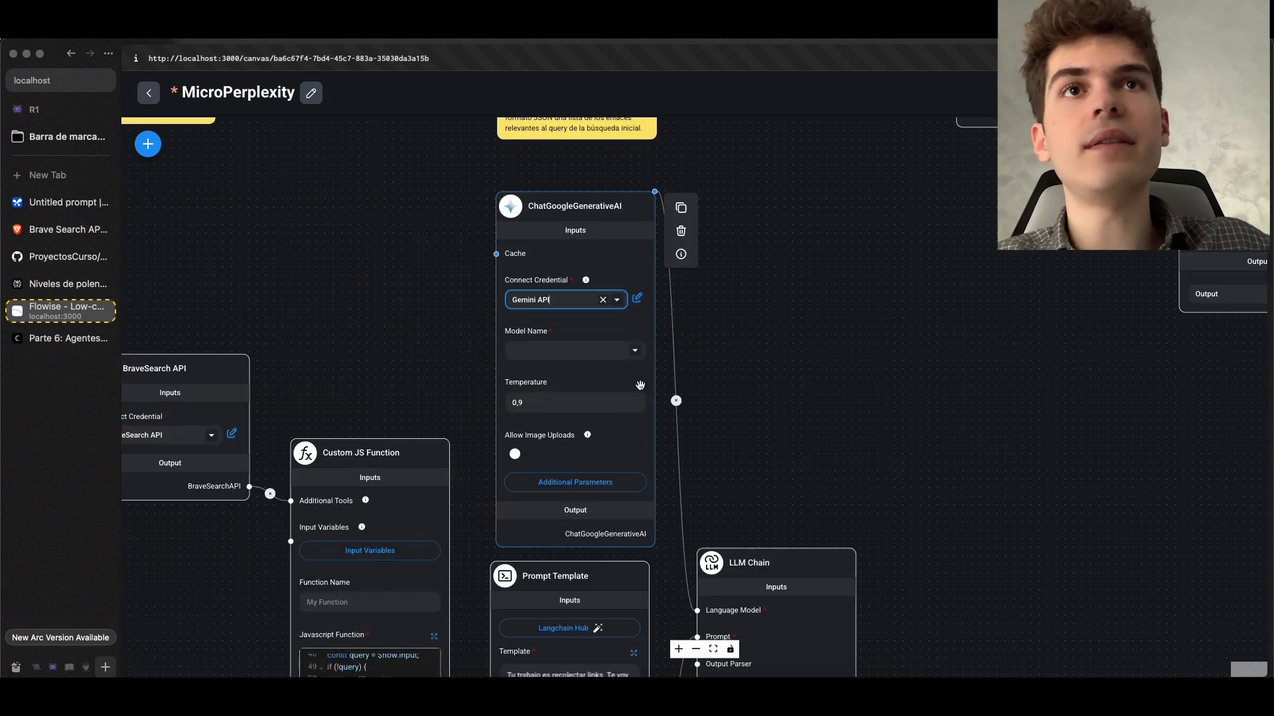
{"action": "left_click", "coordinate": [635, 352]}
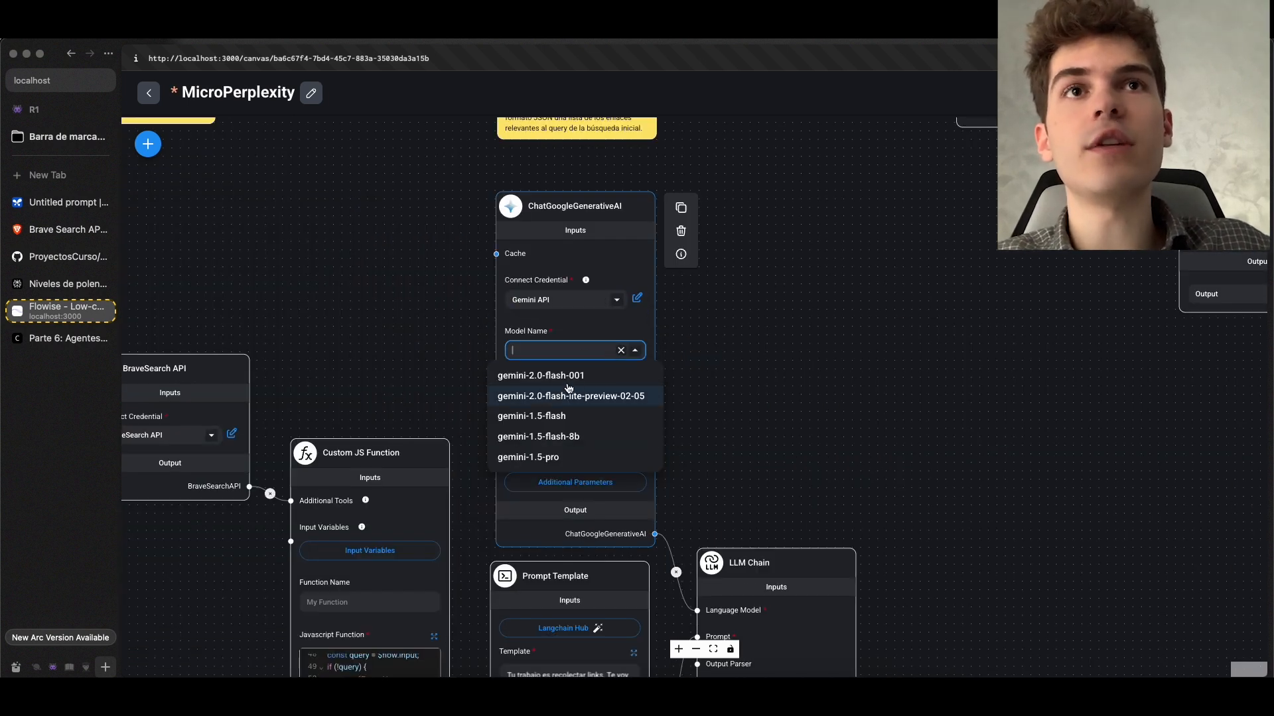
{"action": "left_click", "coordinate": [580, 381]}
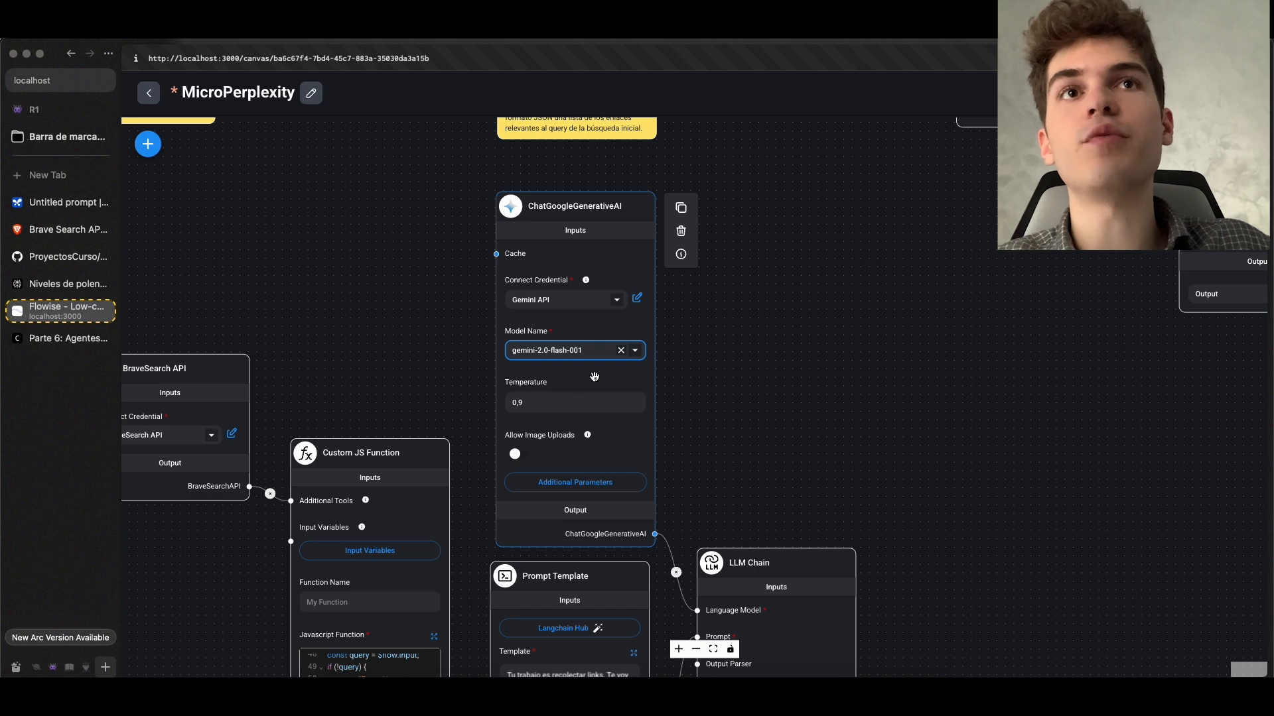
{"action": "scroll", "coordinate": [672, 369], "scroll_direction": "down", "scroll_amount": 2}
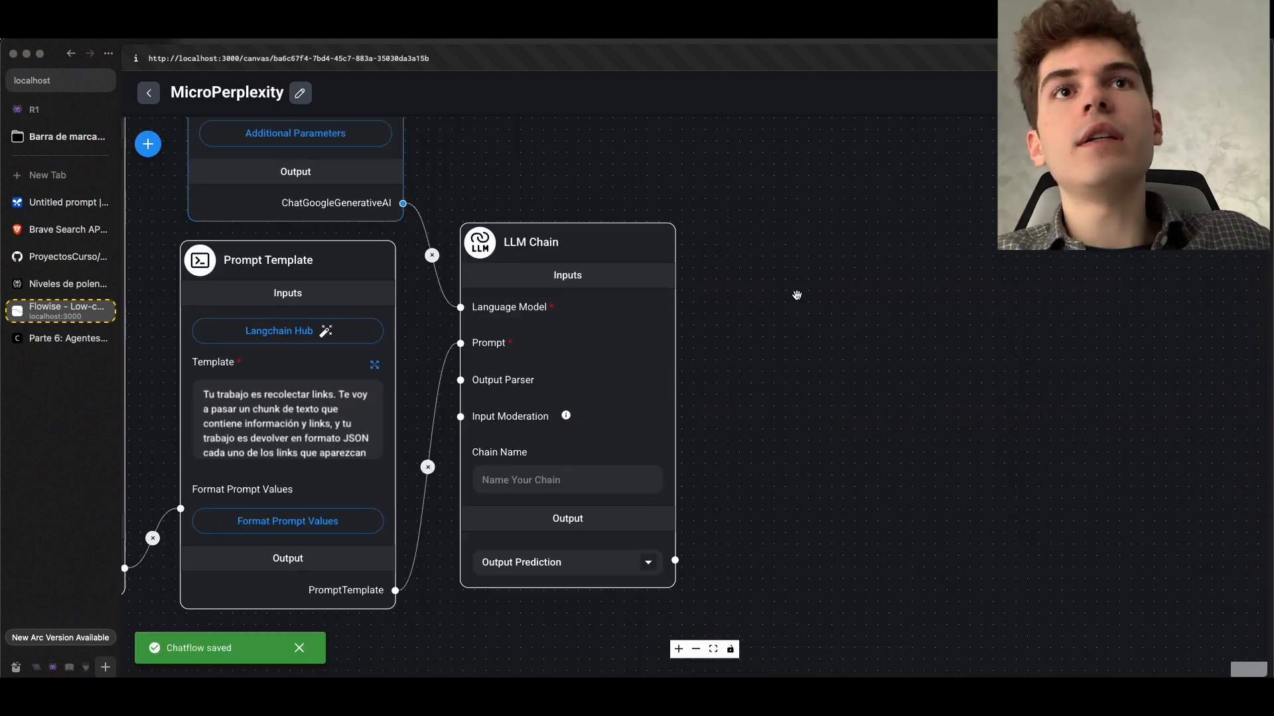
{"action": "scroll", "coordinate": [797, 295], "scroll_direction": "down", "scroll_amount": 3}
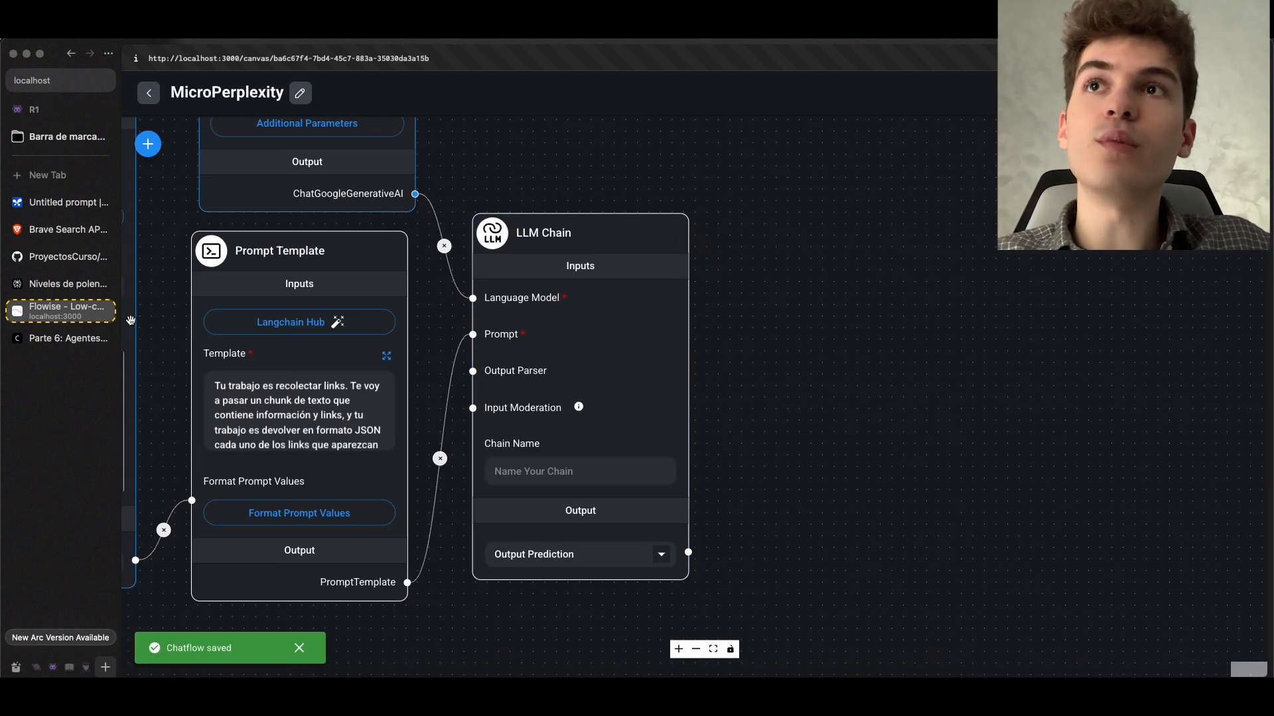
Review the enlarged Perplexity replica diagram on the course page, focusing on the link-extraction LLM Chain, and return to Flowise
{"action": "left_click", "coordinate": [67, 338]}
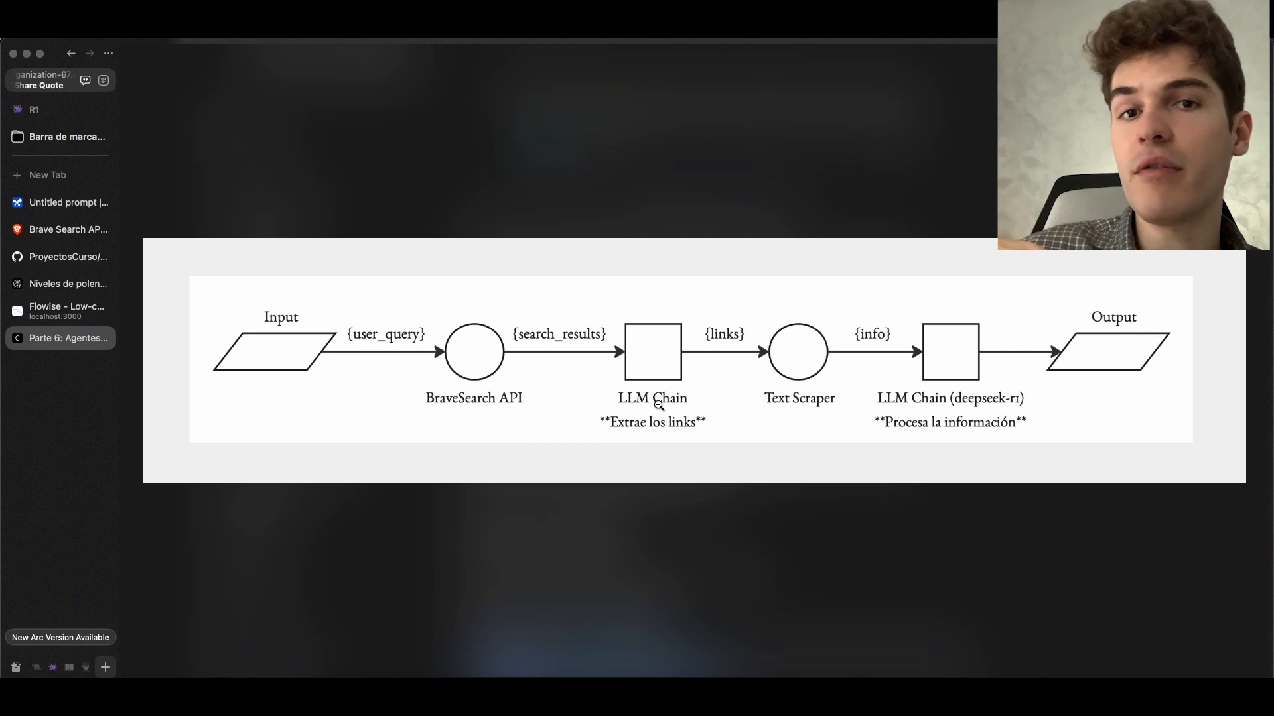
{"action": "key", "text": "ctrl+Tab"}
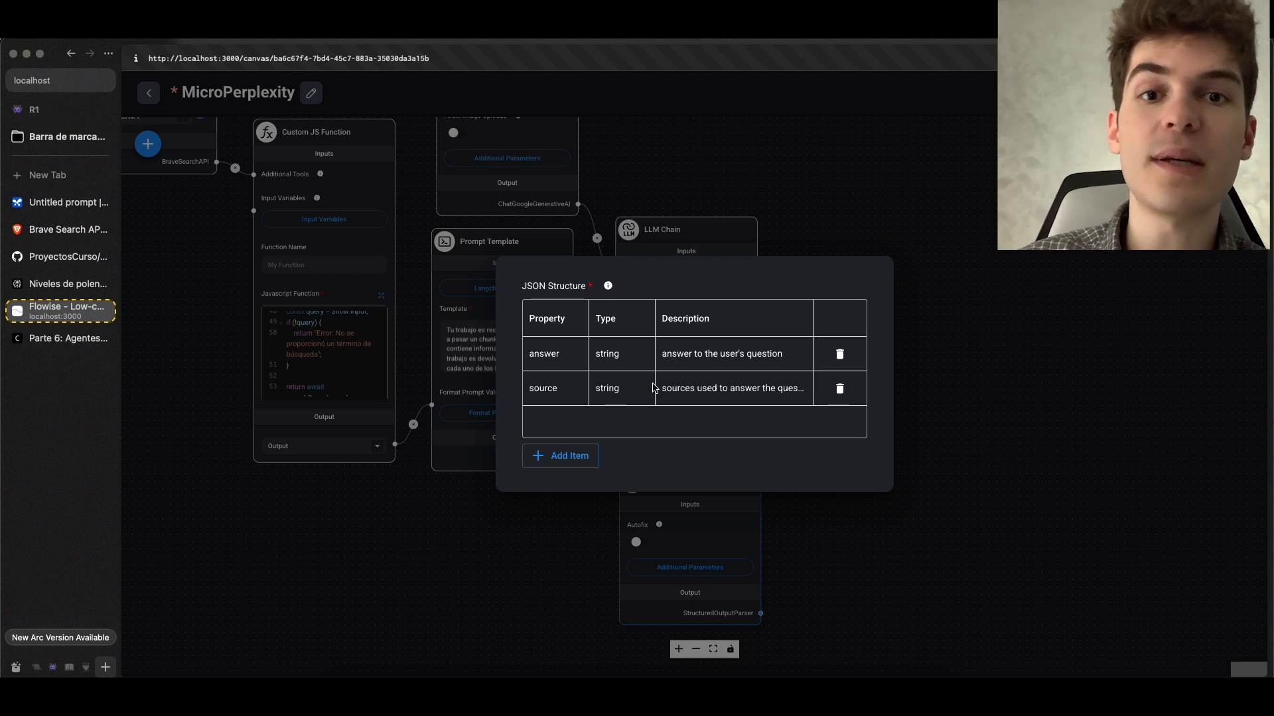
Close the JSON structure settings and delete the Structured Output Parser node below the LLM Chain
{"action": "key", "text": "Escape"}
{"action": "scroll", "coordinate": [711, 454], "scroll_direction": "up", "scroll_amount": 2}
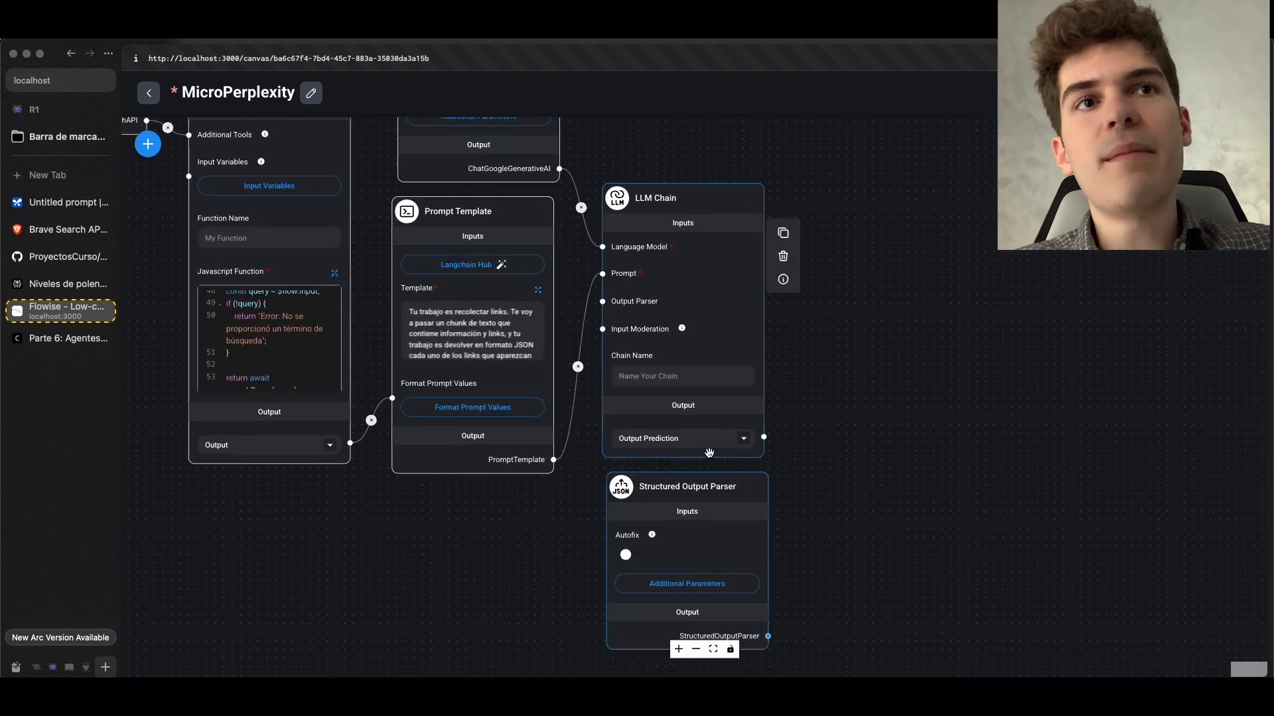
{"action": "mouse_move", "coordinate": [714, 535]}
{"action": "left_click", "coordinate": [797, 512]}
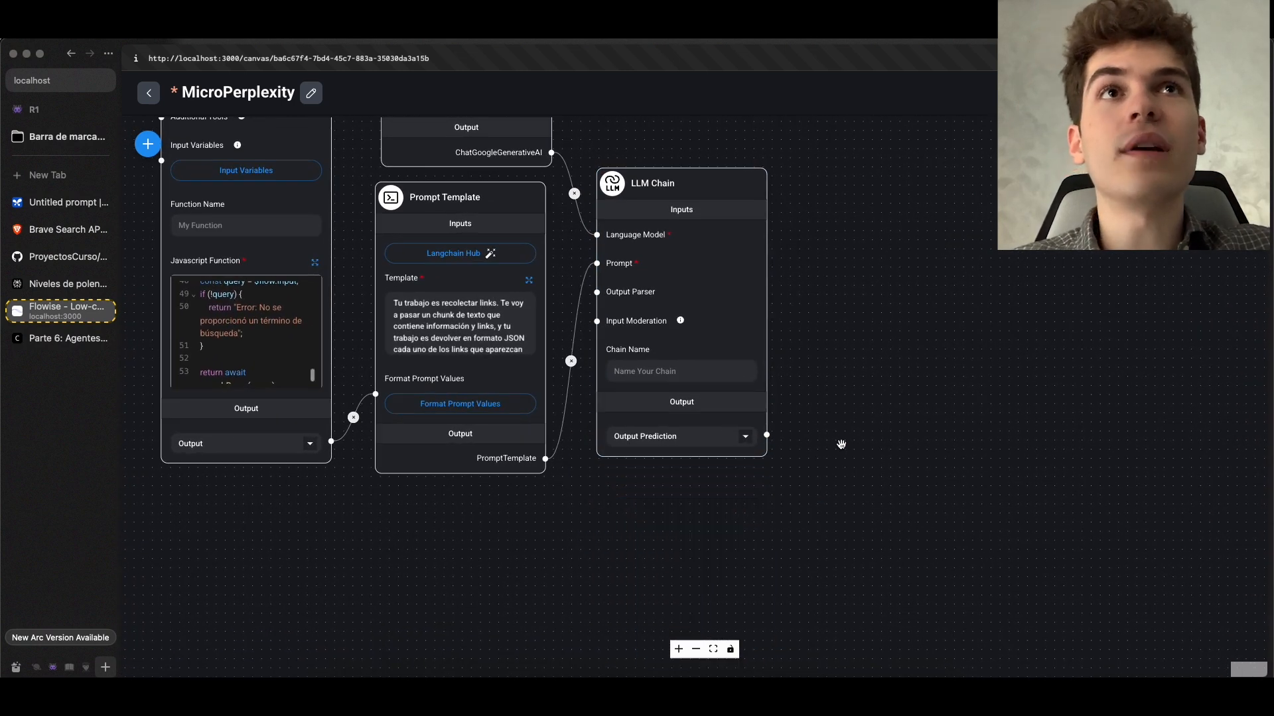
Examine the link_scraper Custom JS Function's expanded code and how the node connects to the LLM Chain, leaving the code unsaved
{"action": "scroll", "coordinate": [840, 444], "scroll_direction": "down", "scroll_amount": 1}
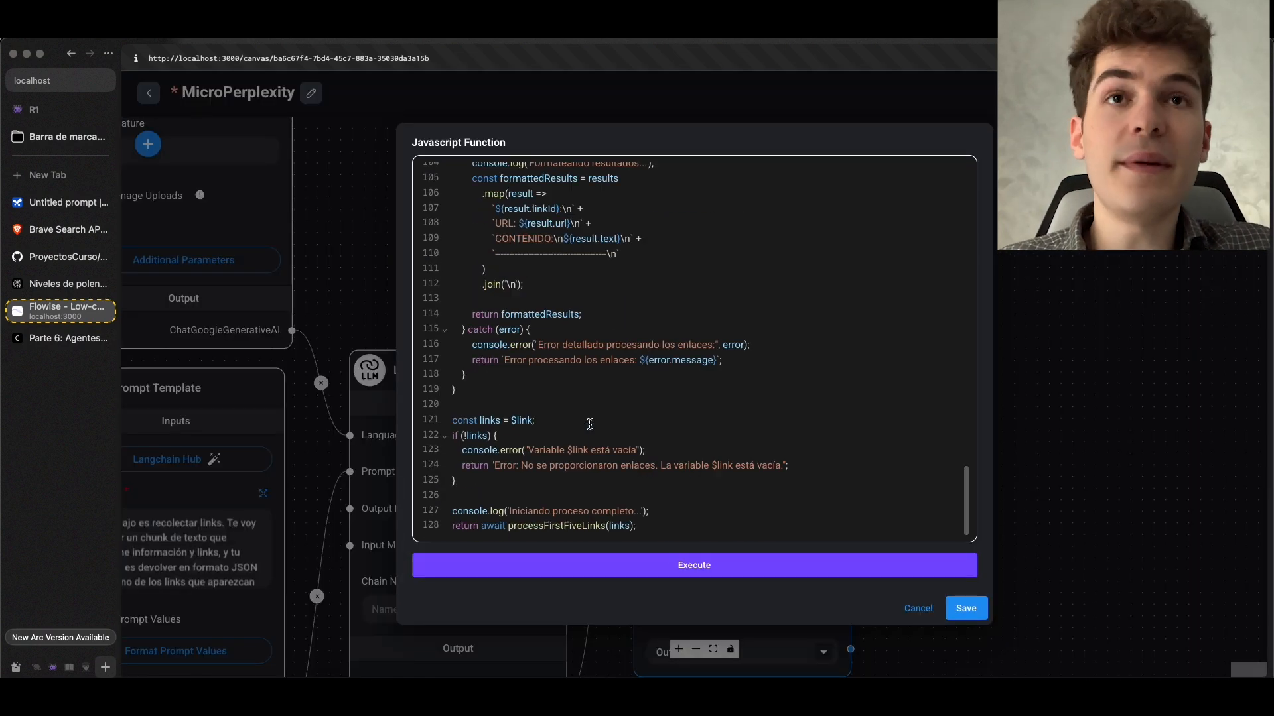
{"action": "scroll", "coordinate": [589, 424], "scroll_direction": "up", "scroll_amount": 20}
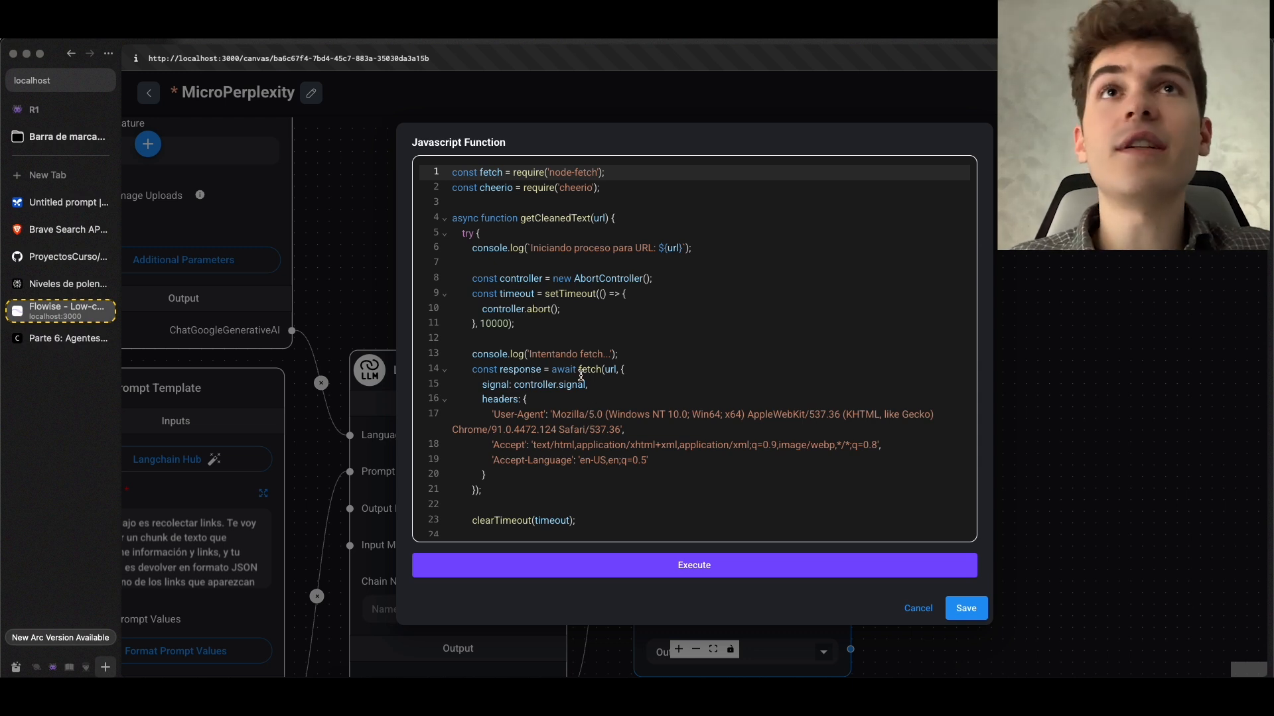
{"action": "left_click", "coordinate": [69, 341]}
{"action": "left_click", "coordinate": [68, 316]}
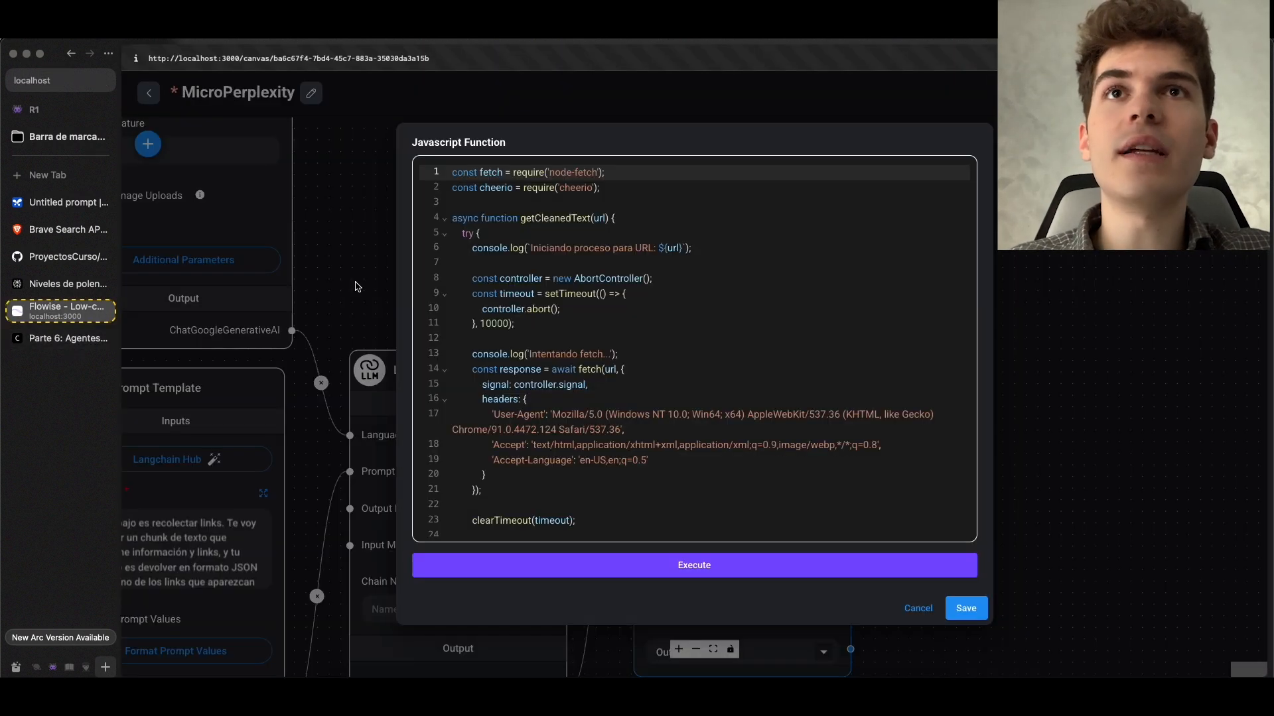
{"action": "left_click", "coordinate": [918, 608]}
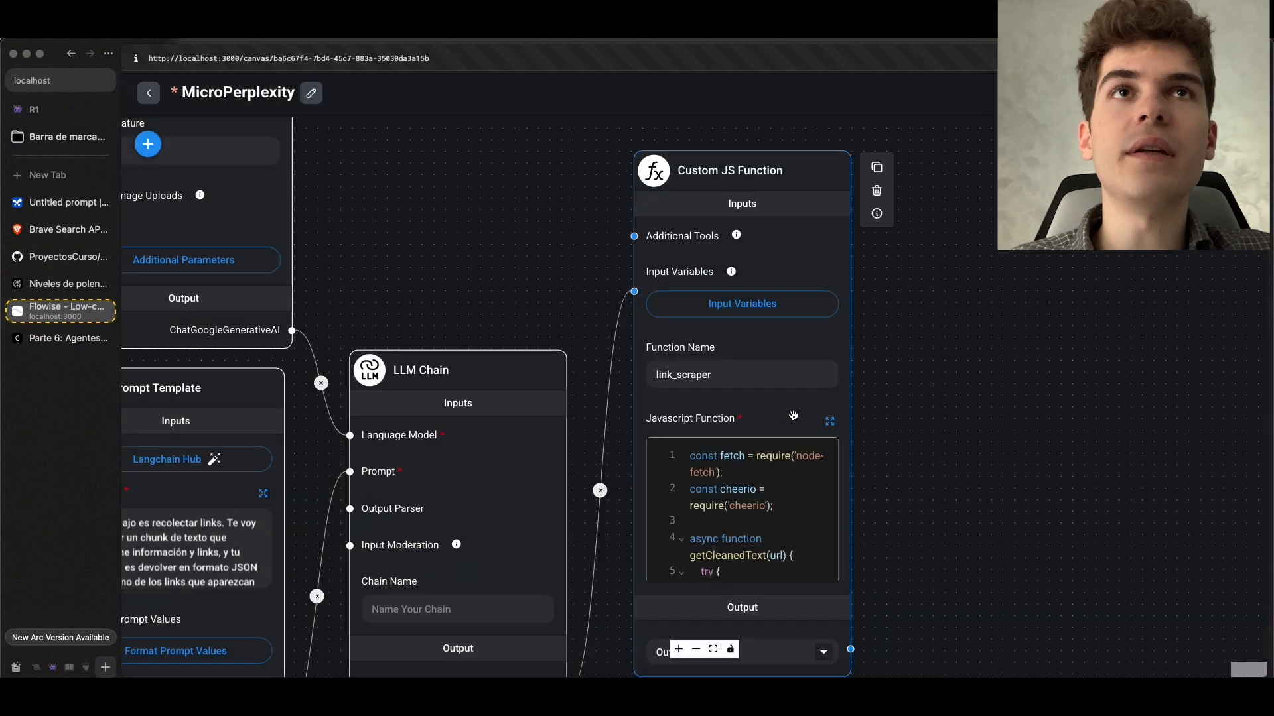
{"action": "scroll", "coordinate": [699, 186], "scroll_direction": "down", "scroll_amount": 3}
{"action": "left_click_drag", "start_coordinate": [933, 444], "coordinate": [913, 392]}
{"action": "scroll", "coordinate": [765, 380], "scroll_direction": "up", "scroll_amount": 3}
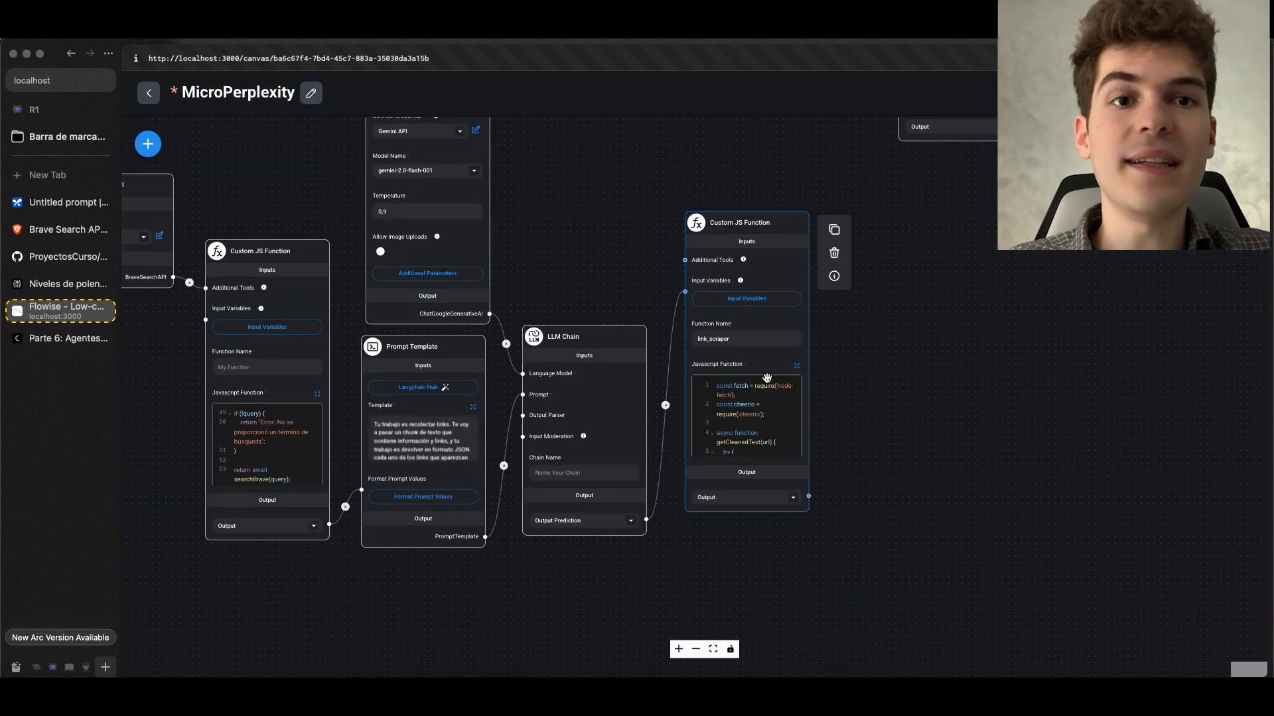
{"action": "left_click_drag", "start_coordinate": [523, 259], "coordinate": [686, 209]}
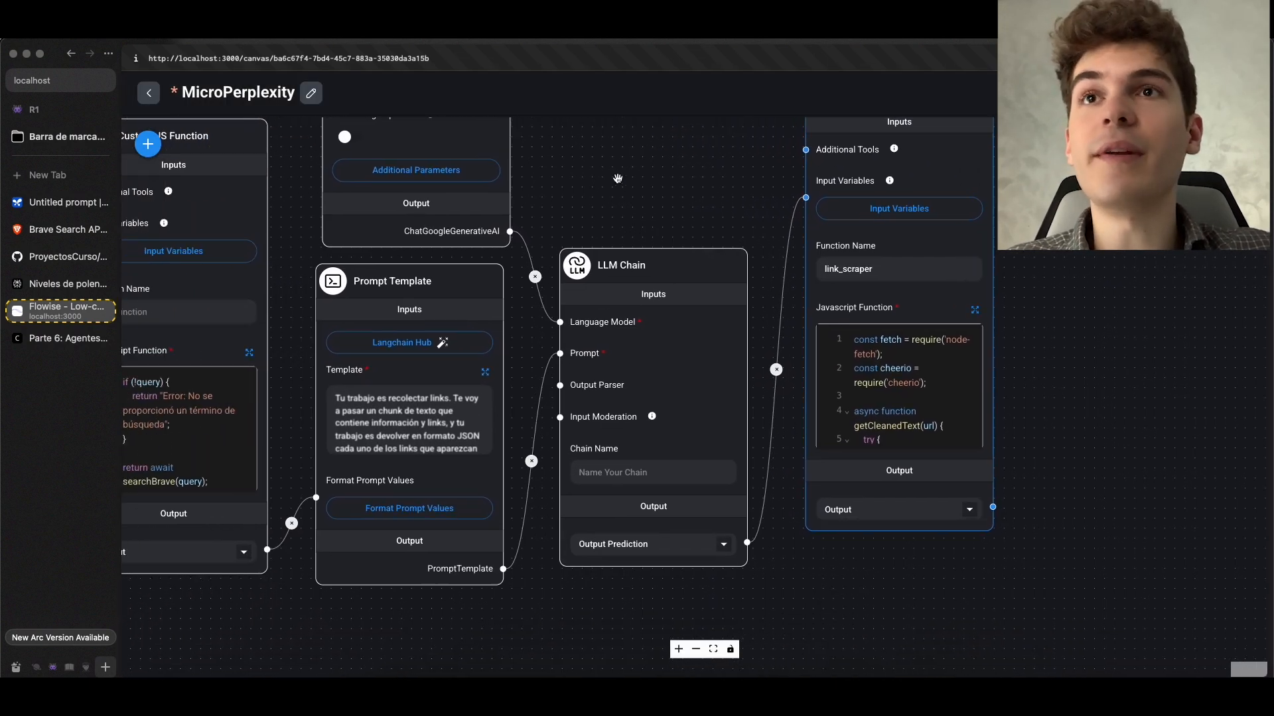
{"action": "left_click_drag", "start_coordinate": [616, 177], "coordinate": [815, 154]}
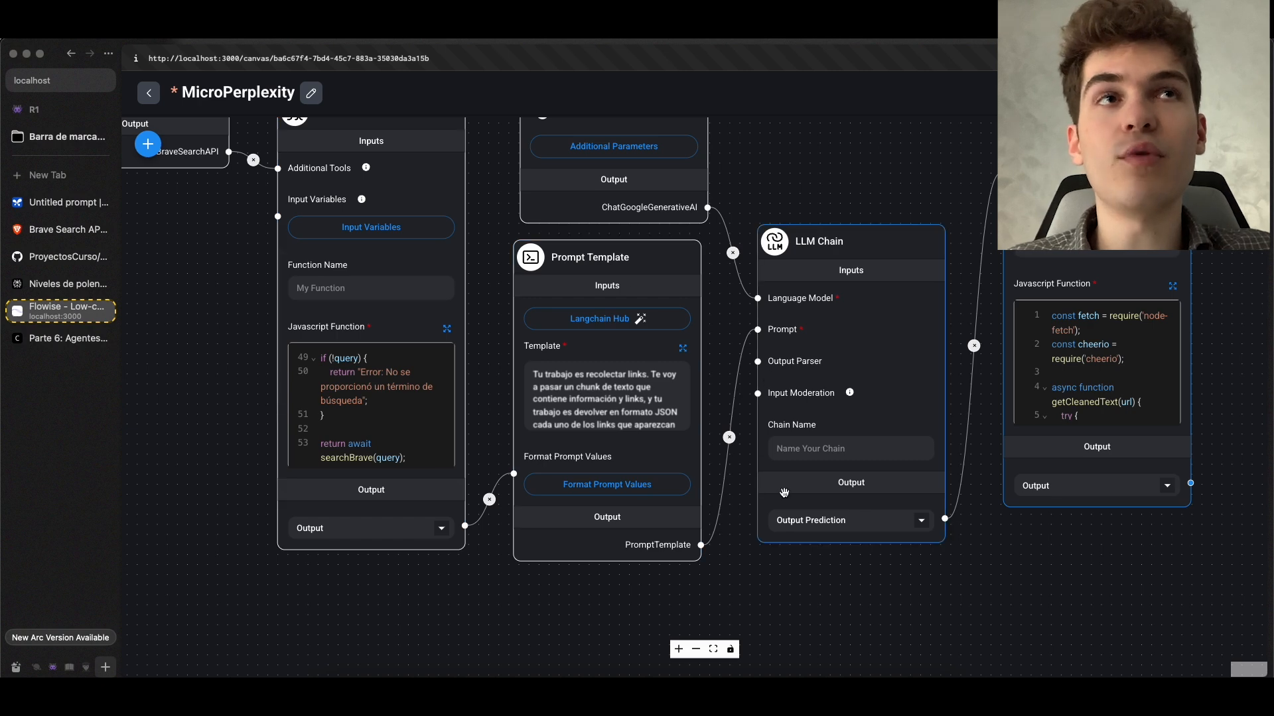
{"action": "left_click_drag", "start_coordinate": [855, 620], "coordinate": [648, 589]}
Copy the code block under "Código para scrapear las webs obtenidas" from the course page
{"action": "key", "text": "ctrl+Tab"}
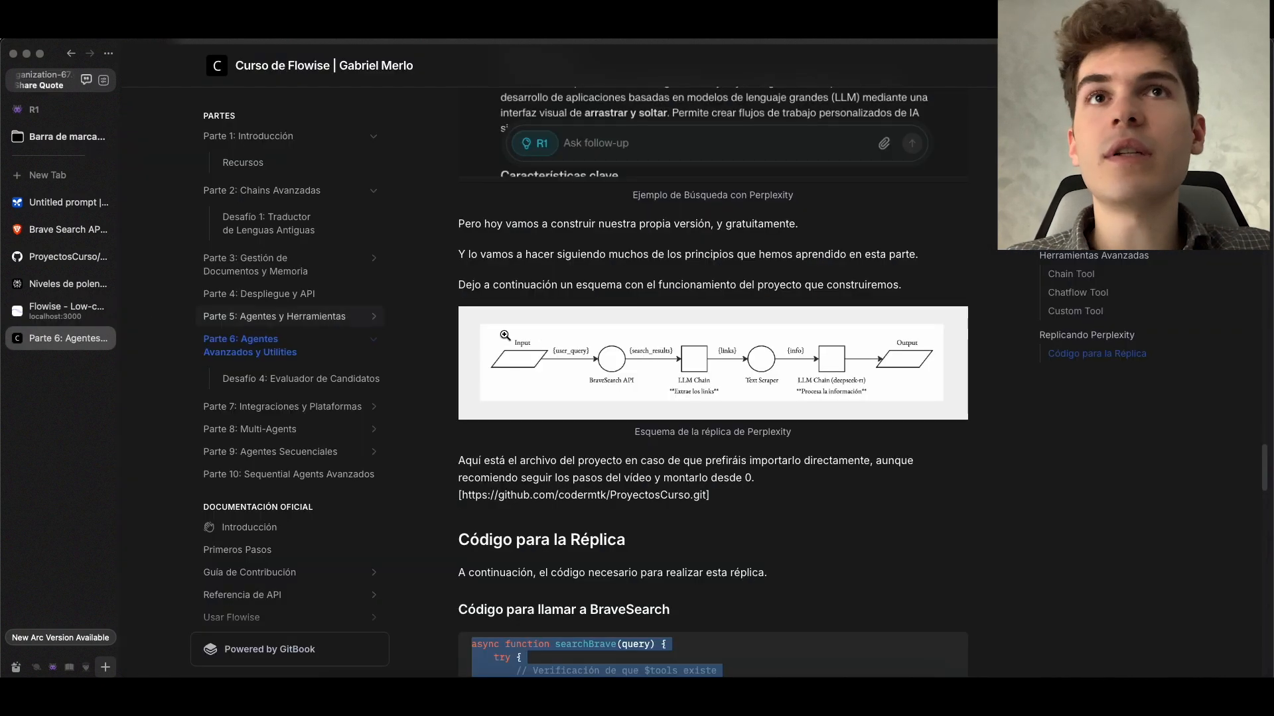
{"action": "scroll", "coordinate": [521, 343], "scroll_direction": "down", "scroll_amount": 20}
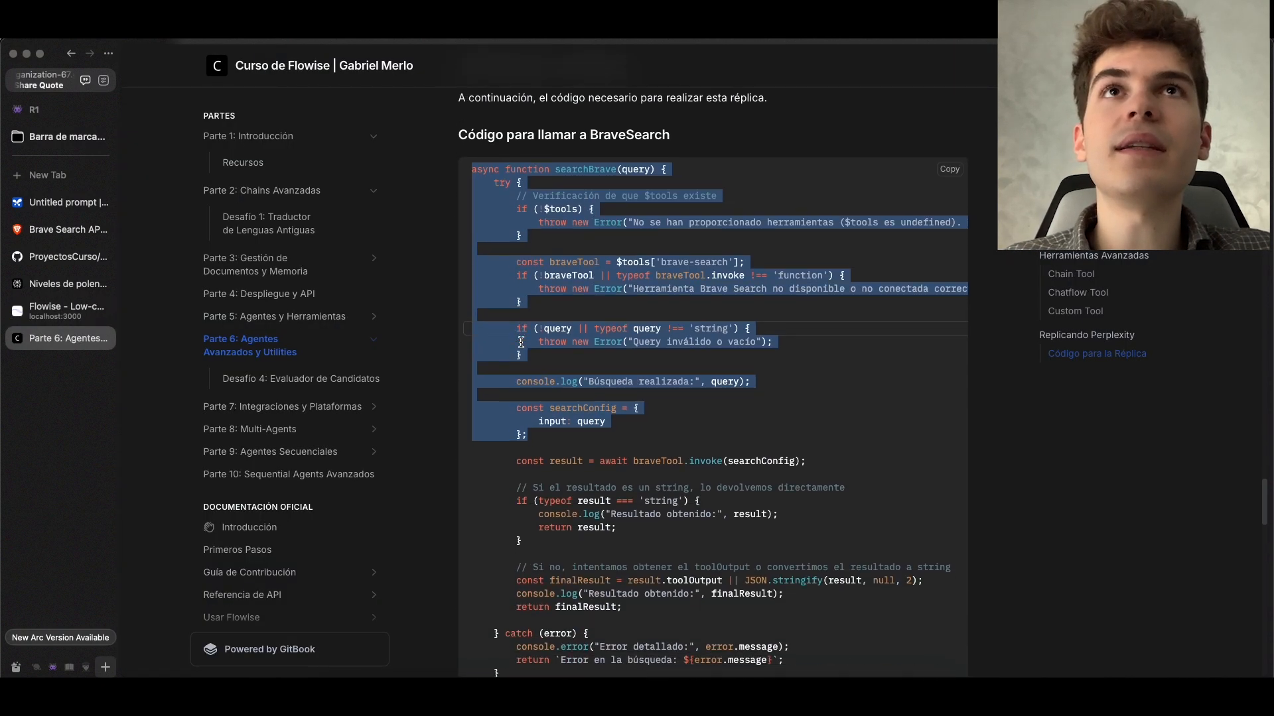
{"action": "scroll", "coordinate": [522, 345], "scroll_direction": "down", "scroll_amount": 3}
{"action": "scroll", "coordinate": [521, 345], "scroll_direction": "up", "scroll_amount": 20}
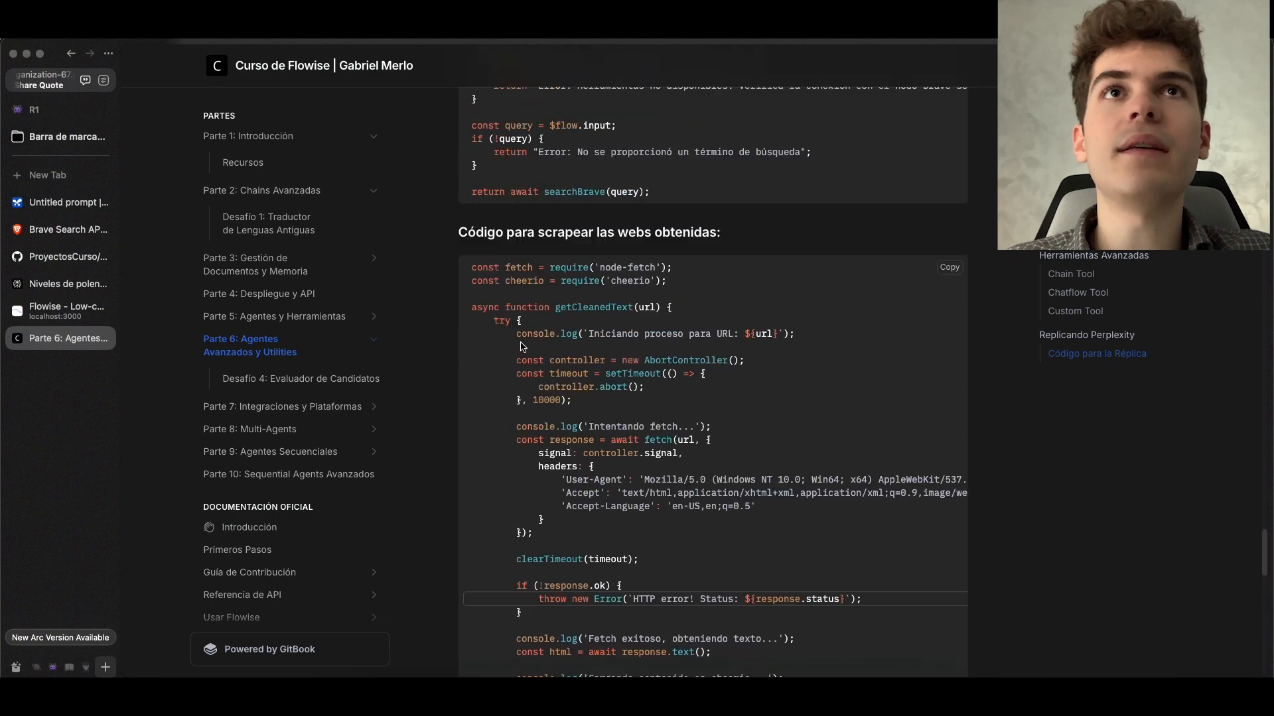
{"action": "scroll", "coordinate": [522, 345], "scroll_direction": "down", "scroll_amount": 8}
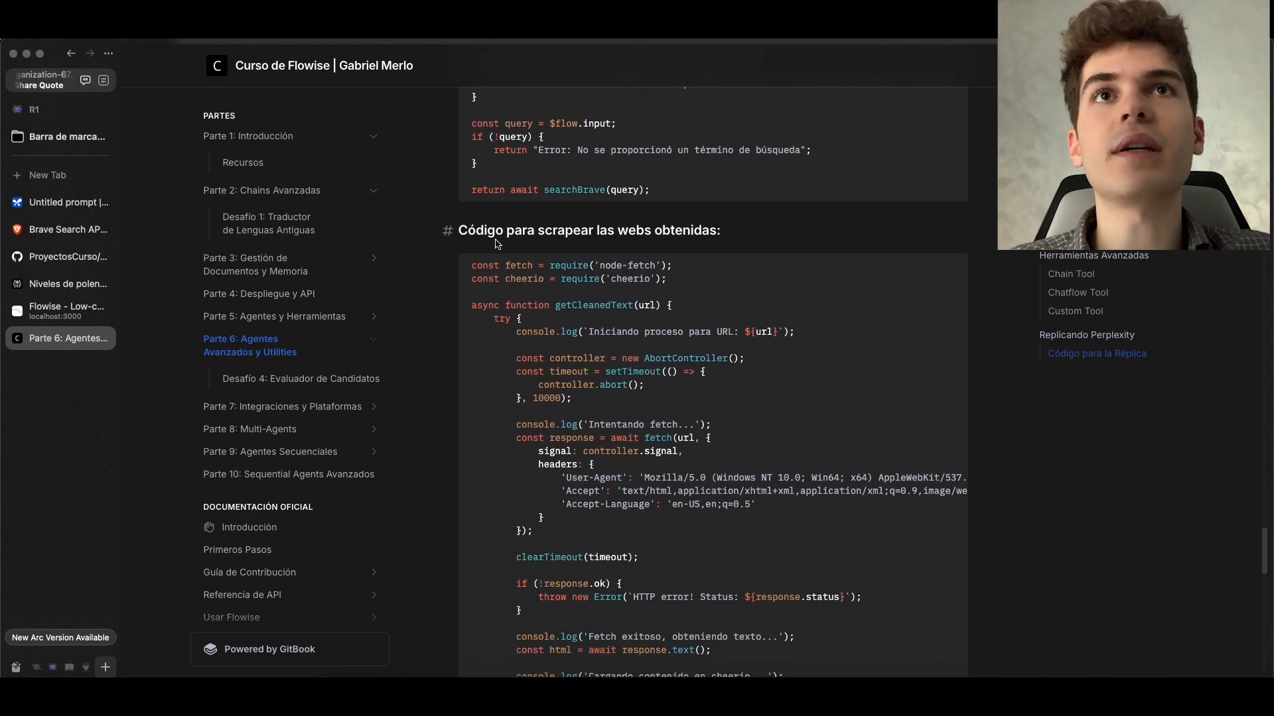
{"action": "scroll", "coordinate": [559, 221], "scroll_direction": "down", "scroll_amount": 1}
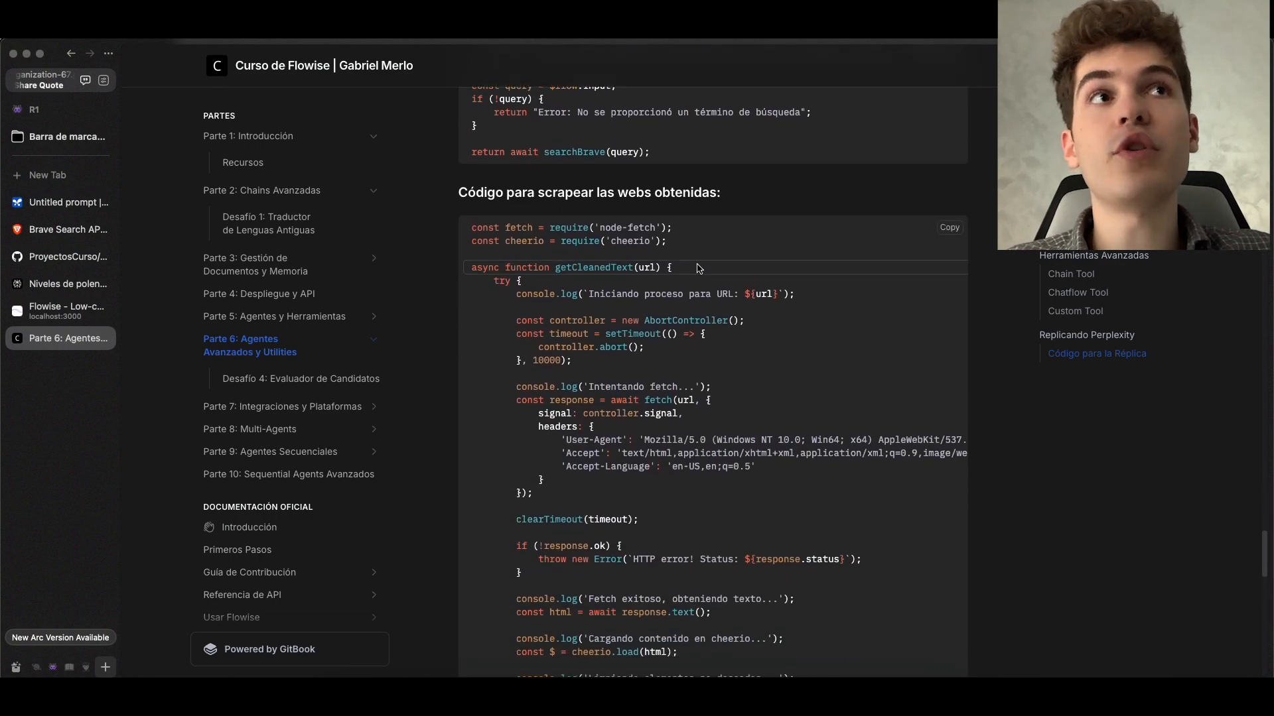
{"action": "left_click", "coordinate": [948, 228]}
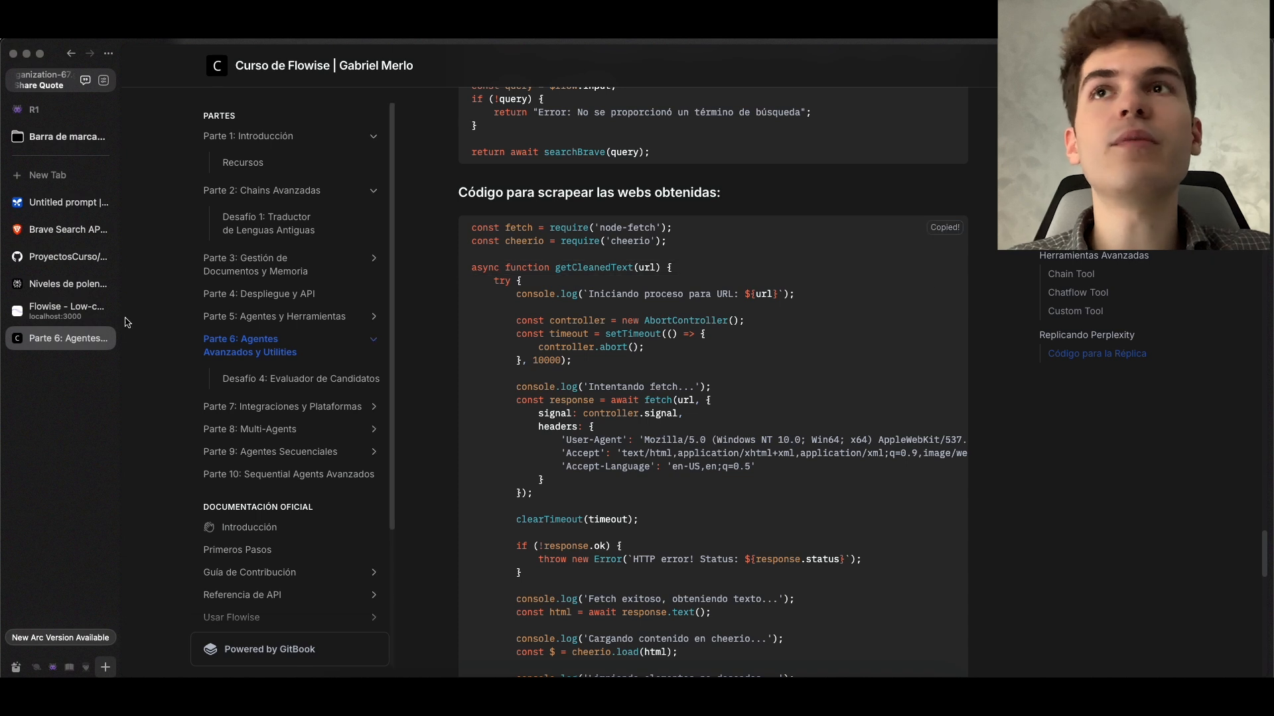
In Flowise, replace the link_scraper function's JavaScript with the copied web scraping code and save it
{"action": "left_click", "coordinate": [66, 310]}
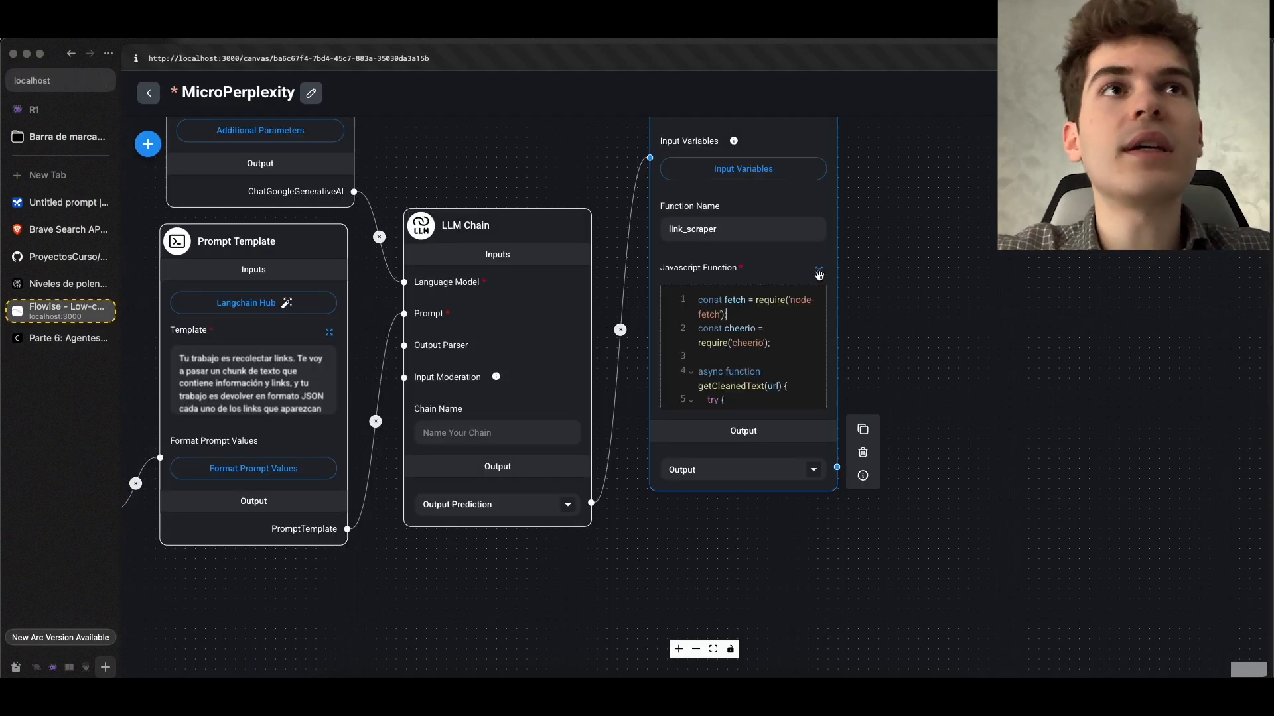
{"action": "left_click", "coordinate": [822, 273]}
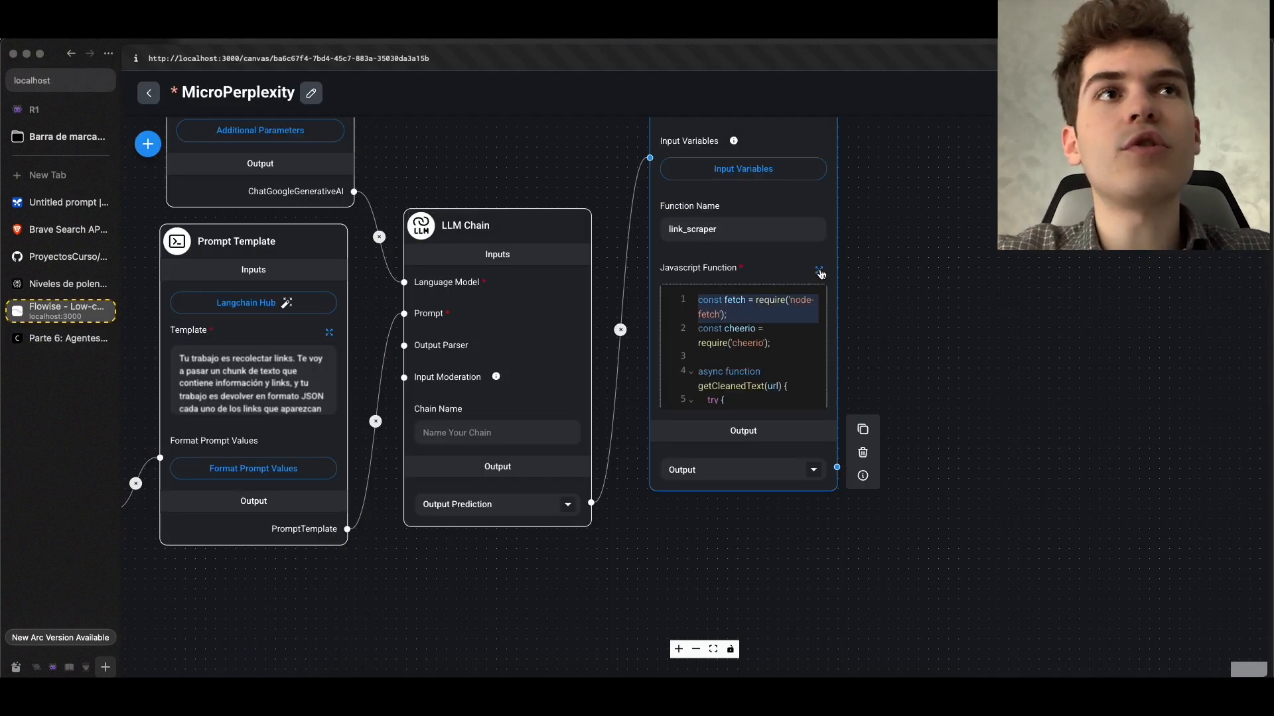
{"action": "left_click", "coordinate": [818, 270]}
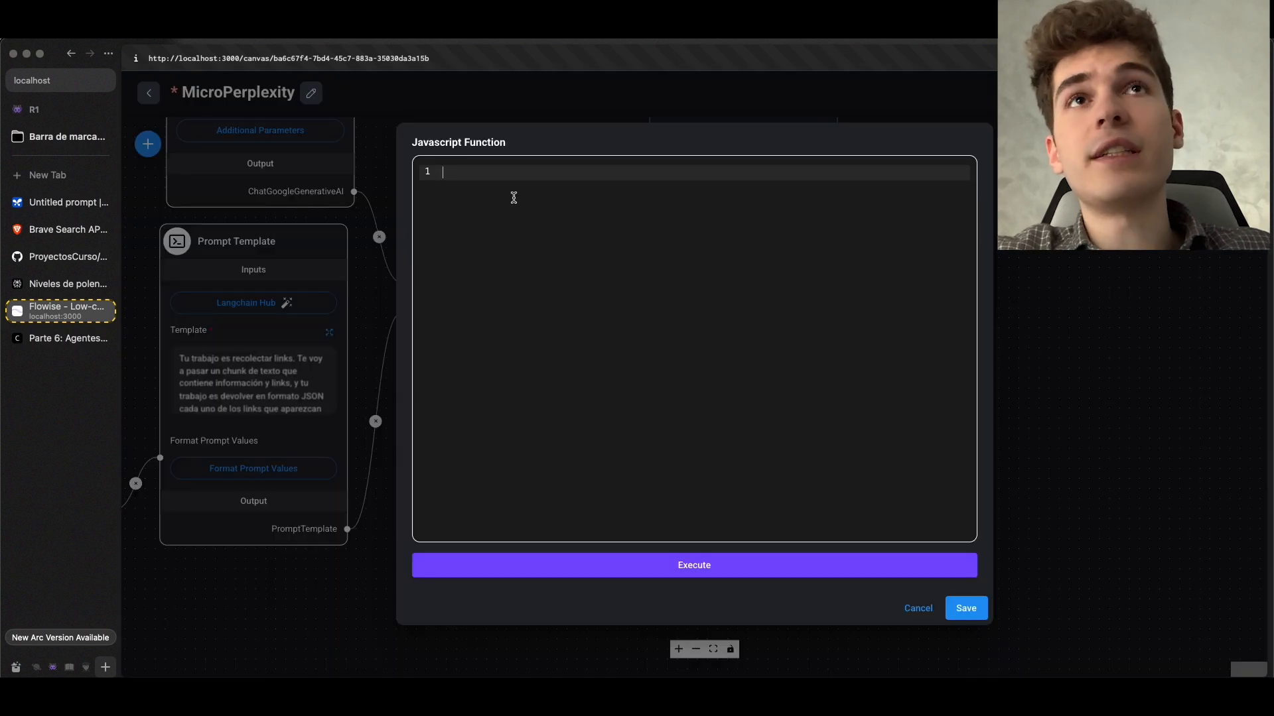
{"action": "key", "text": "super+v"}
{"action": "left_click", "coordinate": [967, 606]}
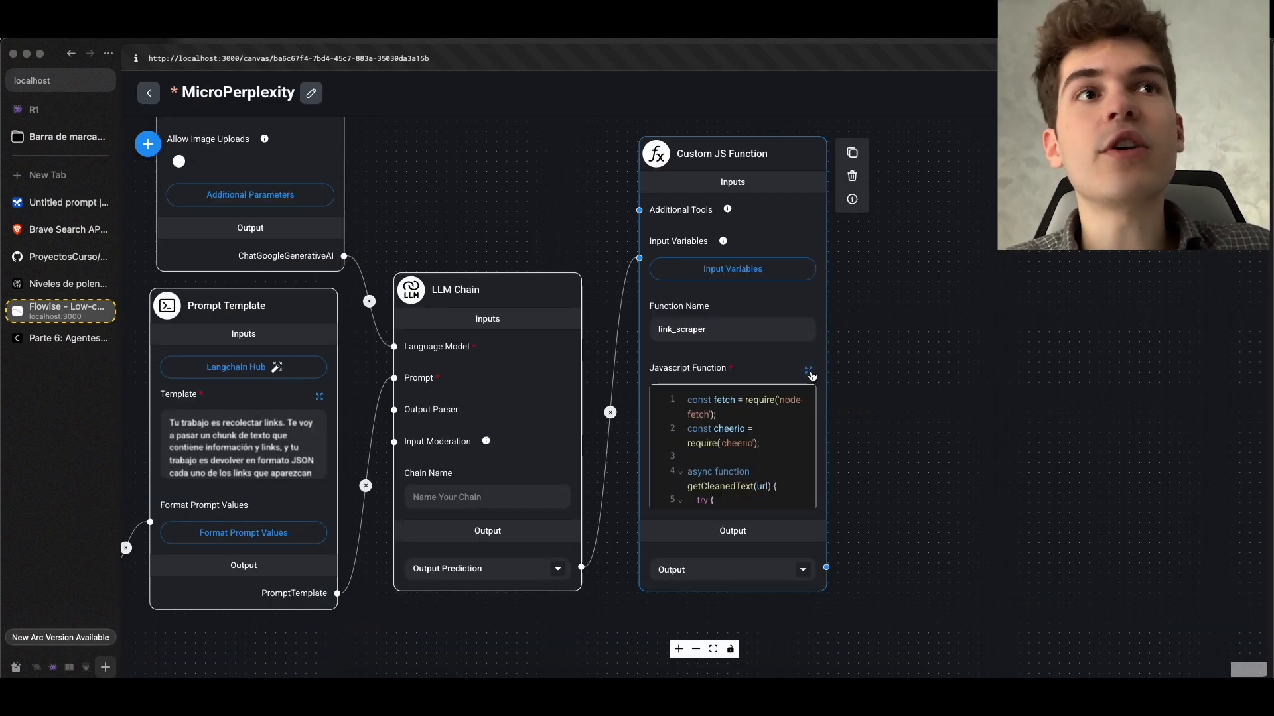
Examine where the link_scraper code assigns the $link variable to links, and save the expanded function
{"action": "left_click", "coordinate": [809, 372]}
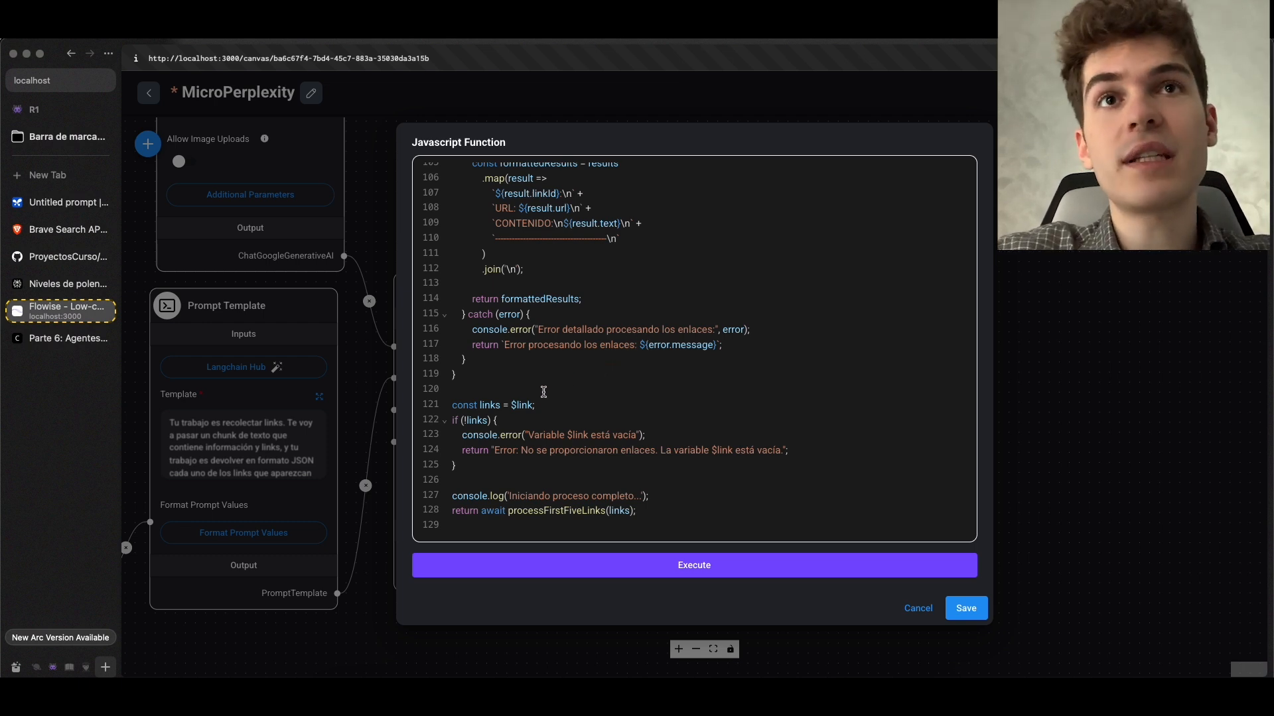
{"action": "left_click_drag", "start_coordinate": [536, 405], "coordinate": [515, 405]}
{"action": "left_click", "coordinate": [541, 405]}
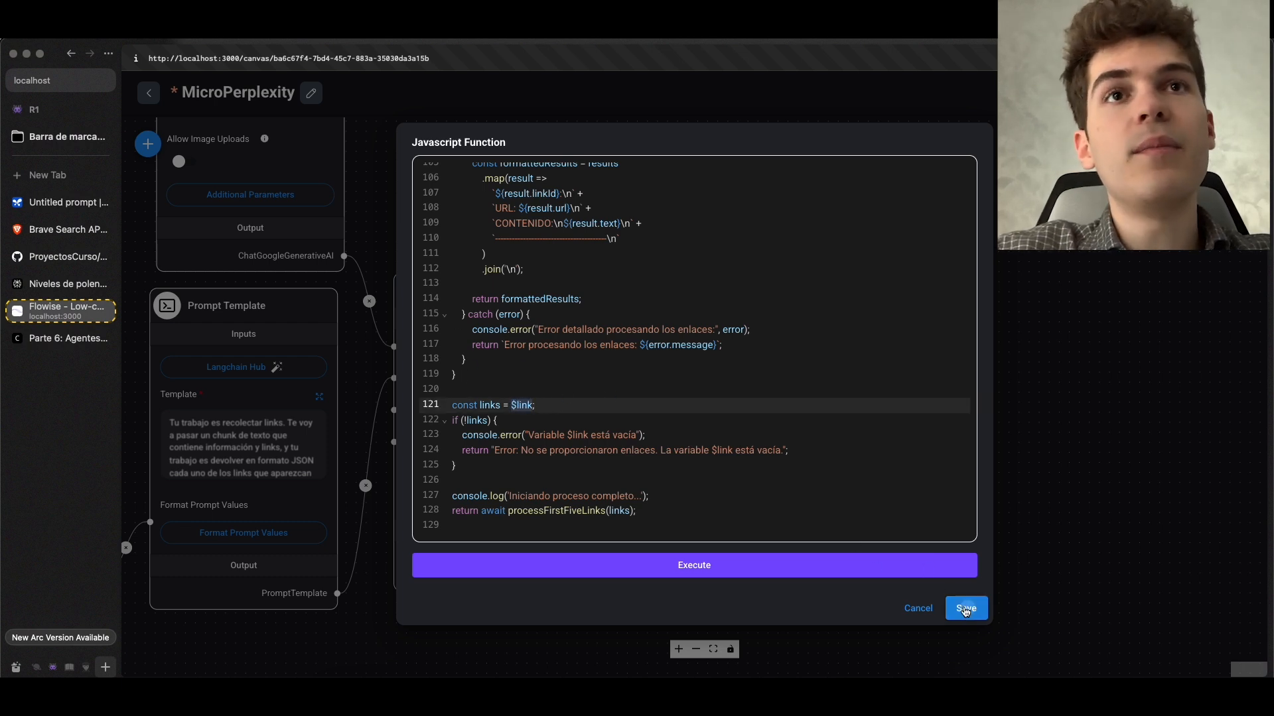
{"action": "left_click", "coordinate": [966, 609]}
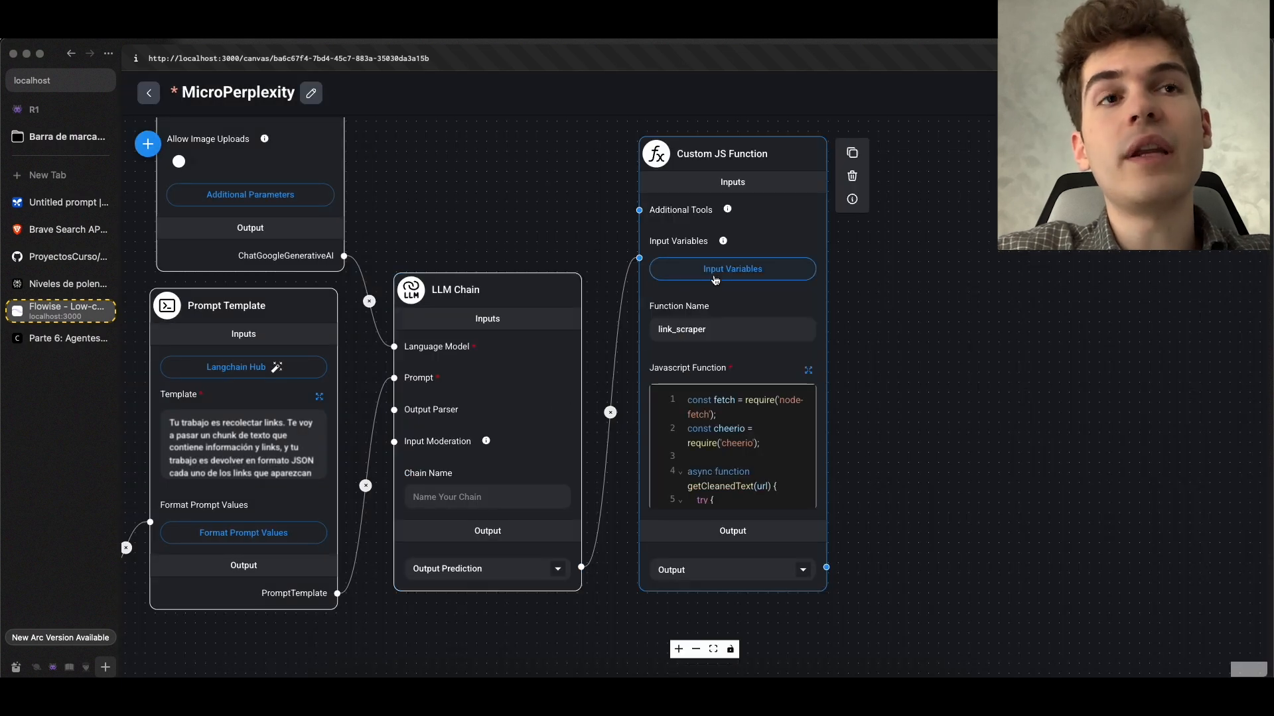
Replace the existing input variable of the link_scraper Custom JS Function with a new key named link
{"action": "left_click_drag", "start_coordinate": [498, 233], "coordinate": [656, 224]}
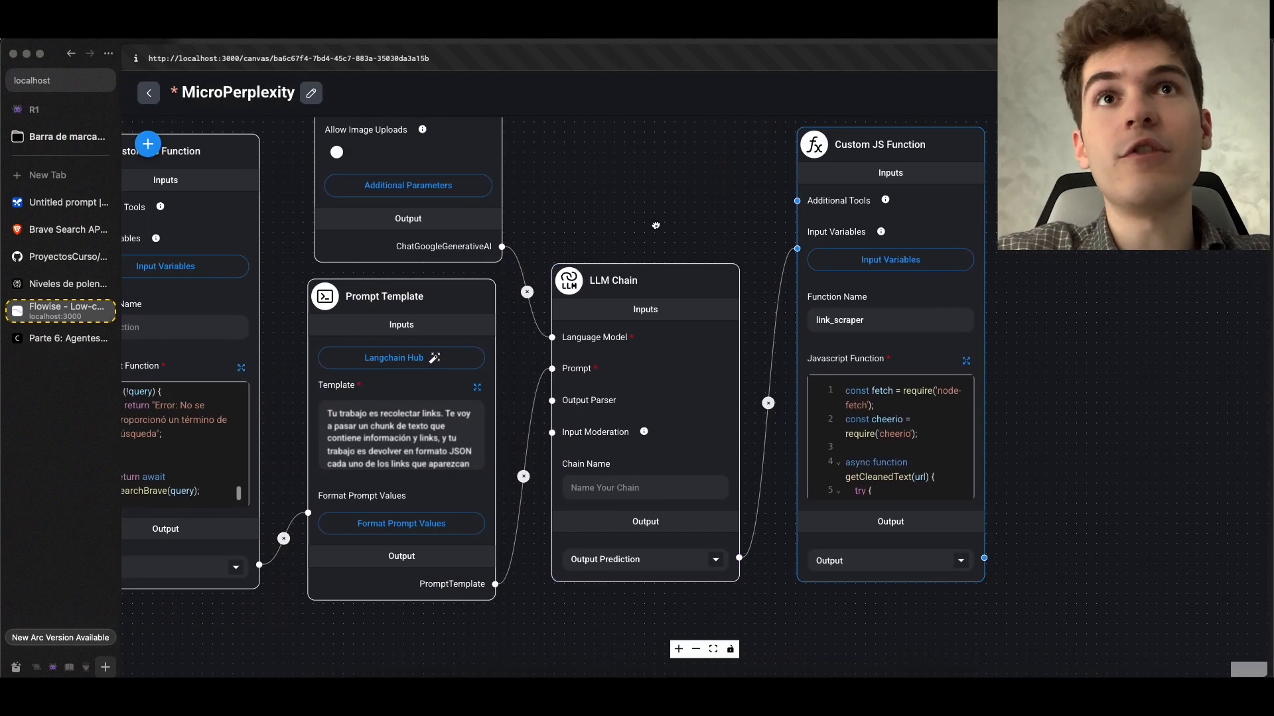
{"action": "scroll", "coordinate": [830, 264], "scroll_direction": "up", "scroll_amount": 1}
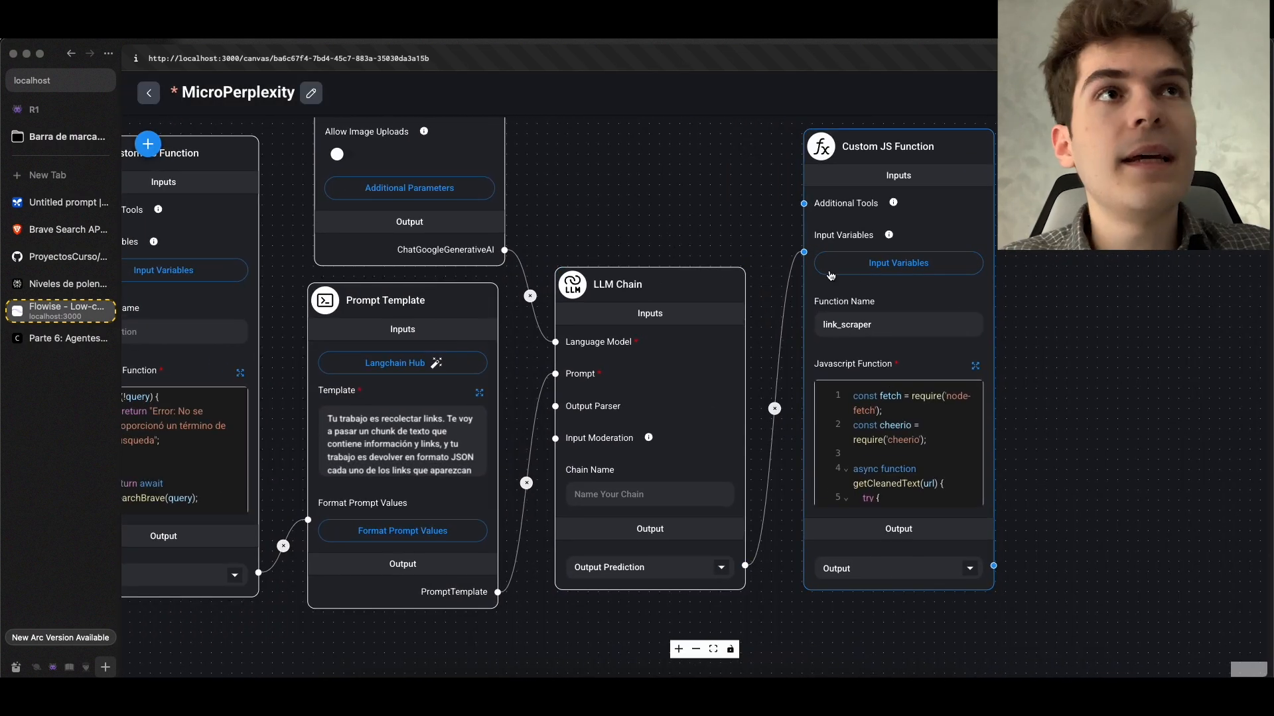
{"action": "left_click", "coordinate": [885, 273]}
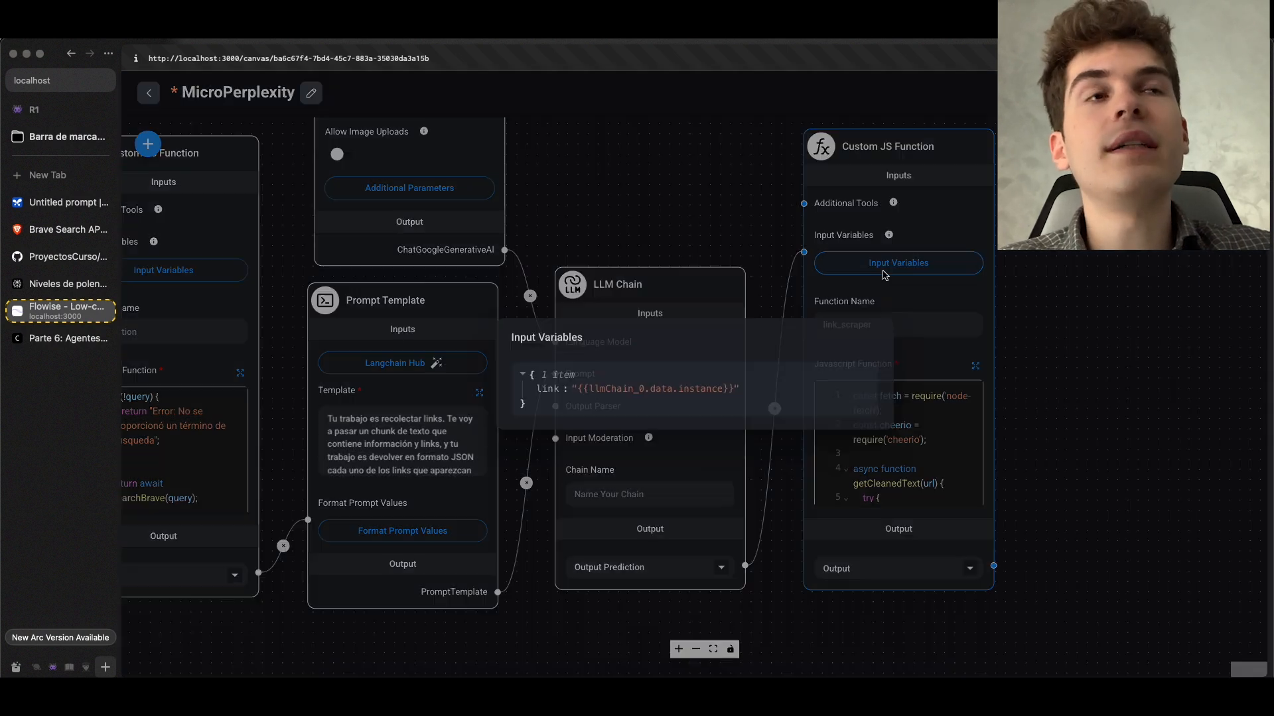
{"action": "left_click", "coordinate": [773, 387]}
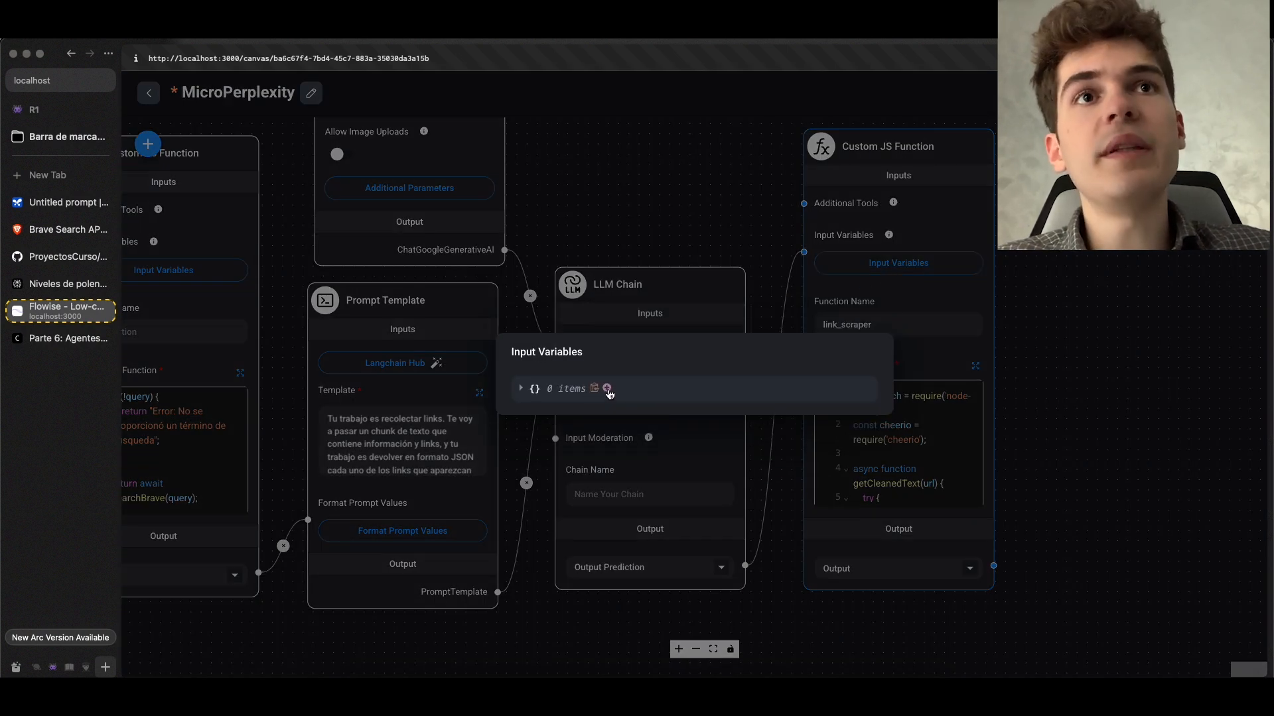
{"action": "left_click", "coordinate": [608, 390]}
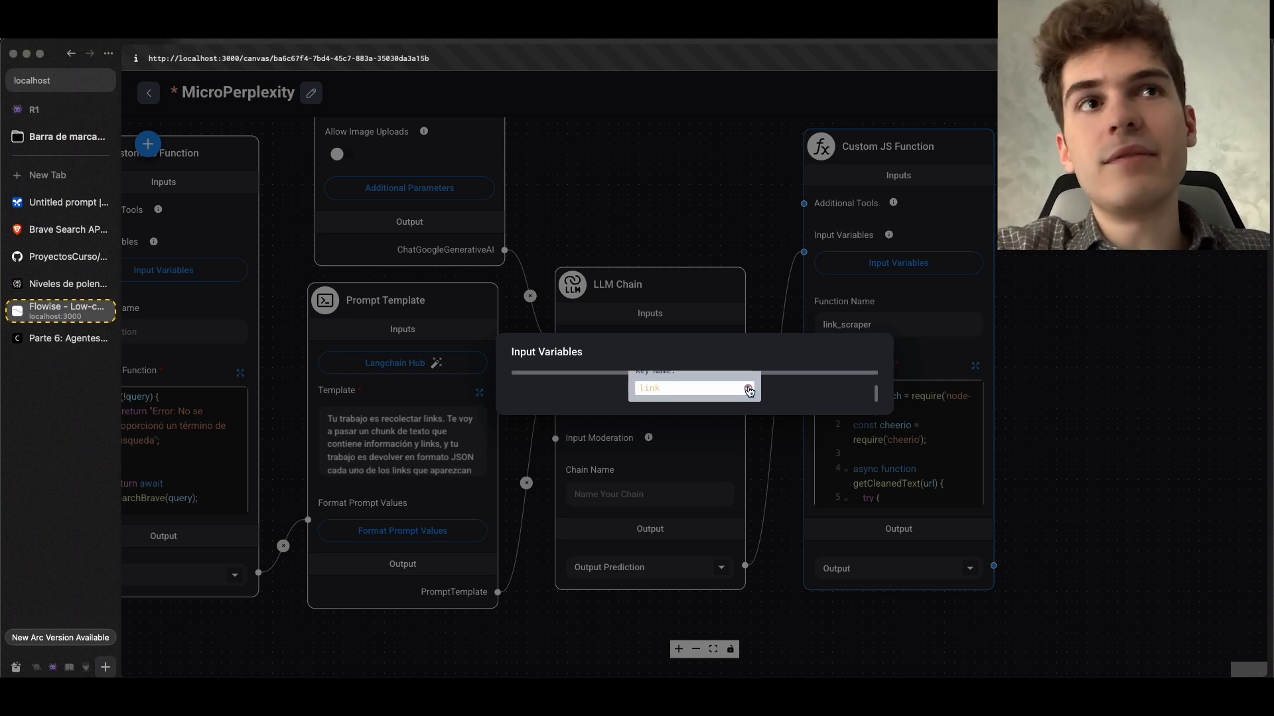
{"action": "left_click", "coordinate": [748, 389]}
Set the link input variable to the LLM Chain's output, {{llmChain_3.data.instance}}, and close the variable editor
{"action": "left_click", "coordinate": [611, 387]}
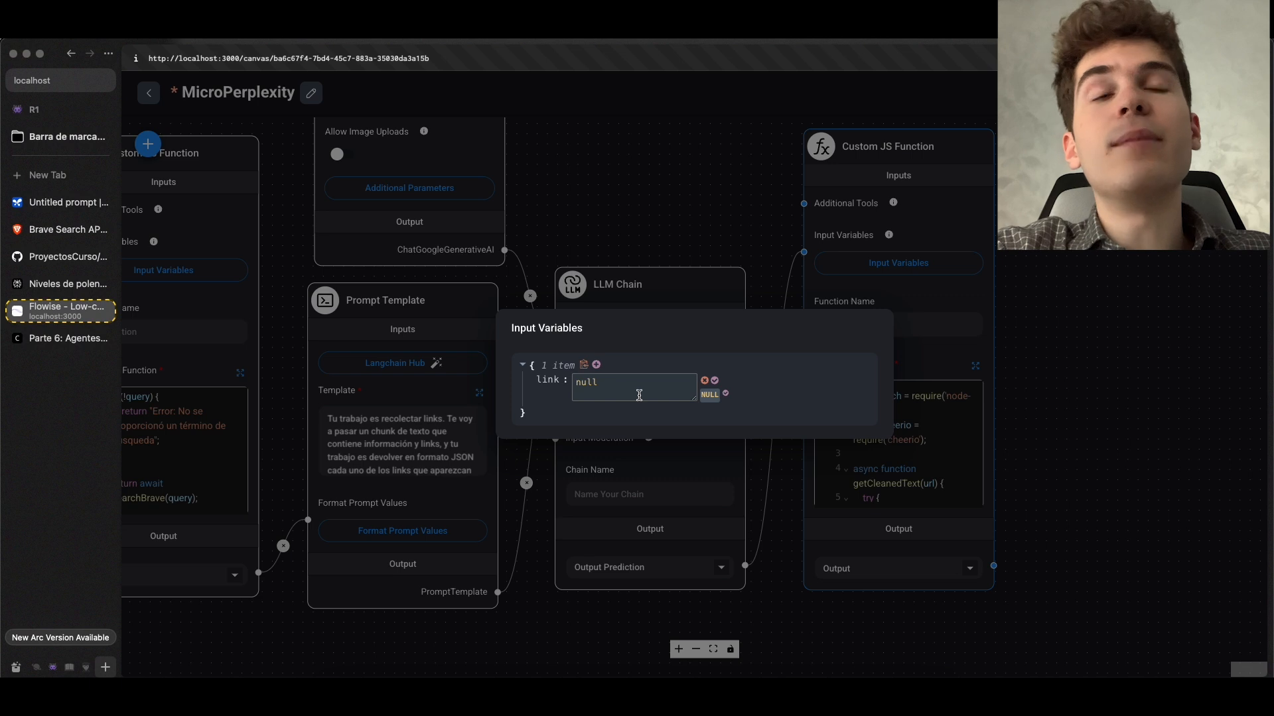
{"action": "left_click", "coordinate": [641, 389]}
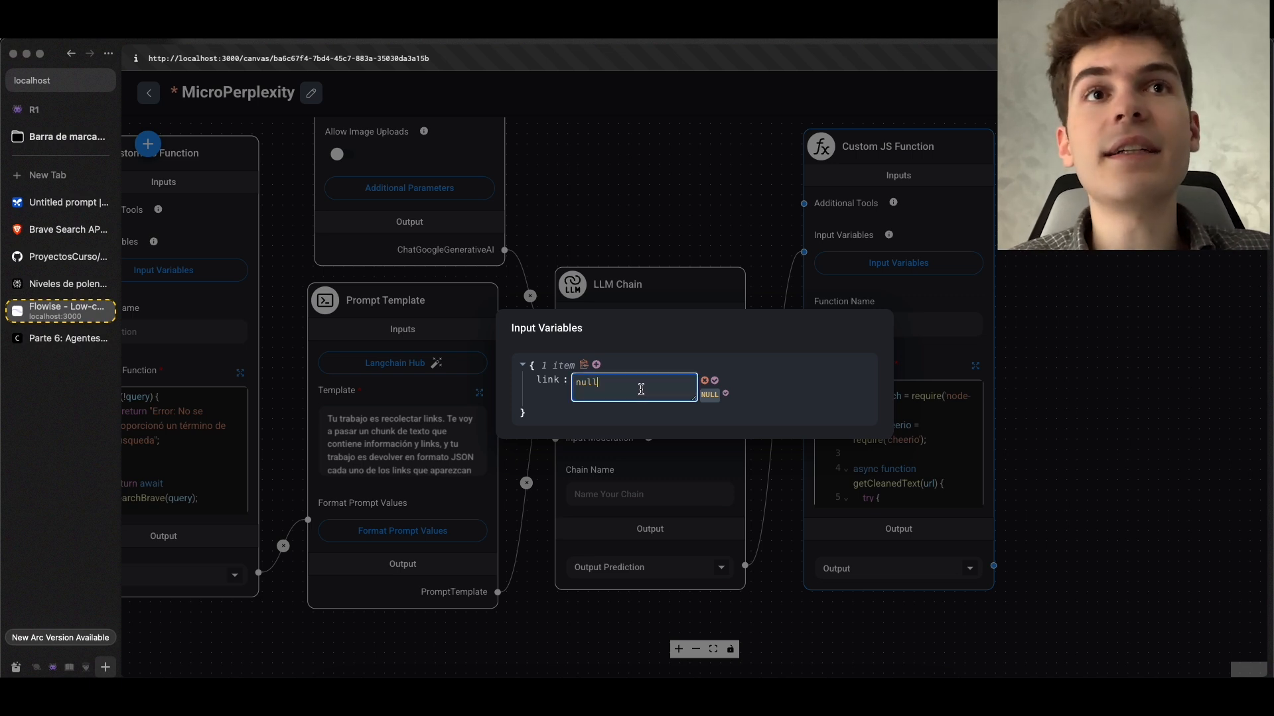
{"action": "left_click", "coordinate": [641, 389]}
{"action": "left_click", "coordinate": [748, 614]}
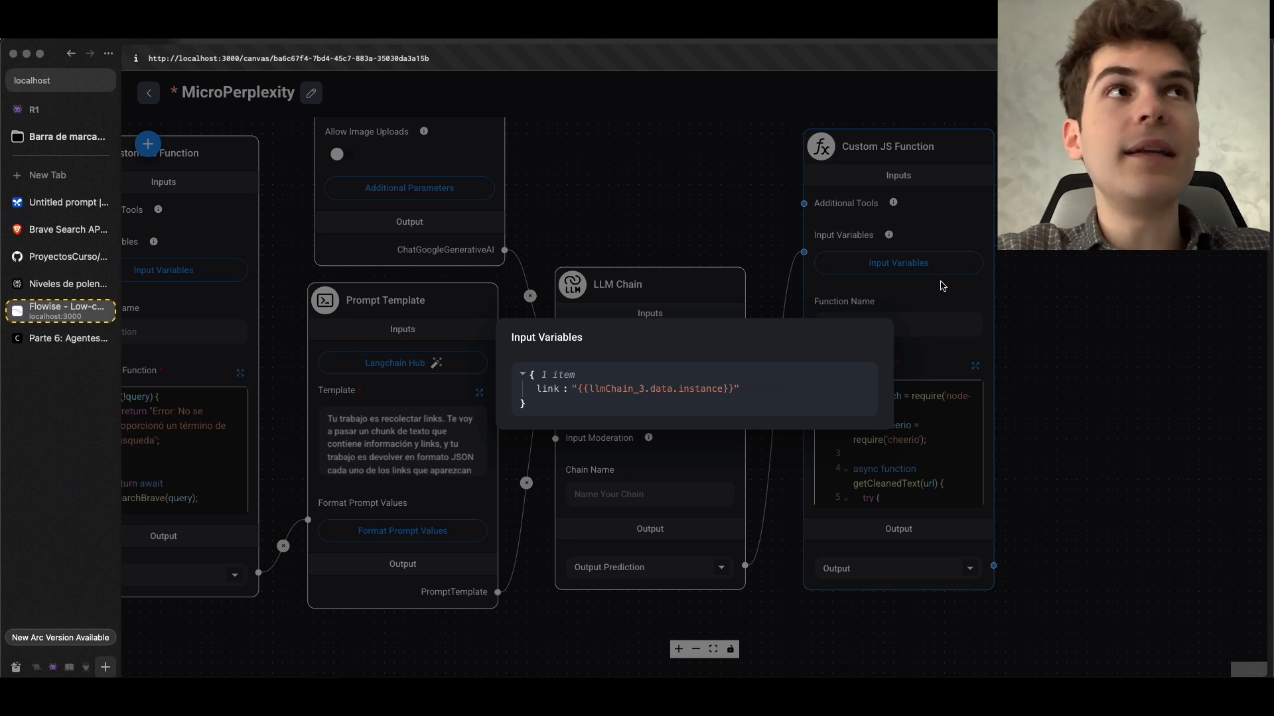
{"action": "key", "text": "Escape"}
Switch to Perplexity to review the R1 reasoning for "Niveles de polen en Madrid", and return to the Flowise canvas
{"action": "scroll", "coordinate": [1128, 299], "scroll_direction": "down", "scroll_amount": 2}
{"action": "left_click_drag", "start_coordinate": [1228, 265], "coordinate": [713, 285]}
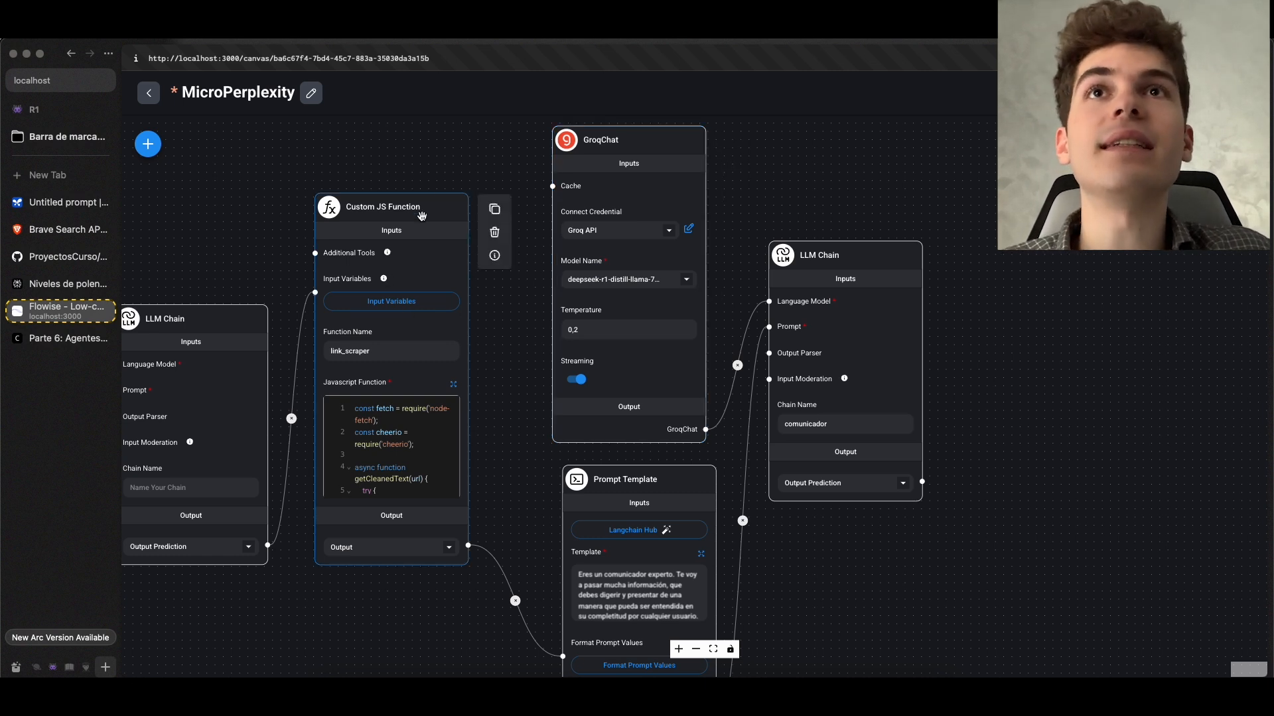
{"action": "key", "text": "ctrl+Tab"}
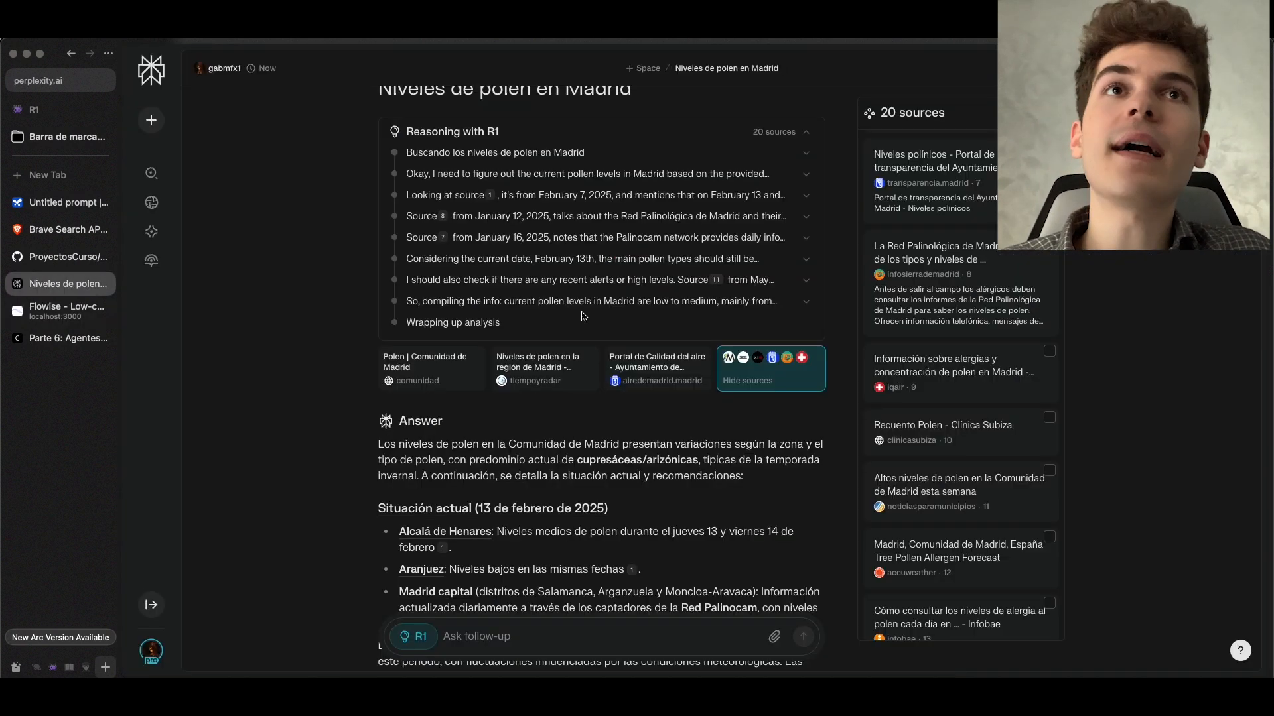
{"action": "scroll", "coordinate": [581, 321], "scroll_direction": "up", "scroll_amount": 1}
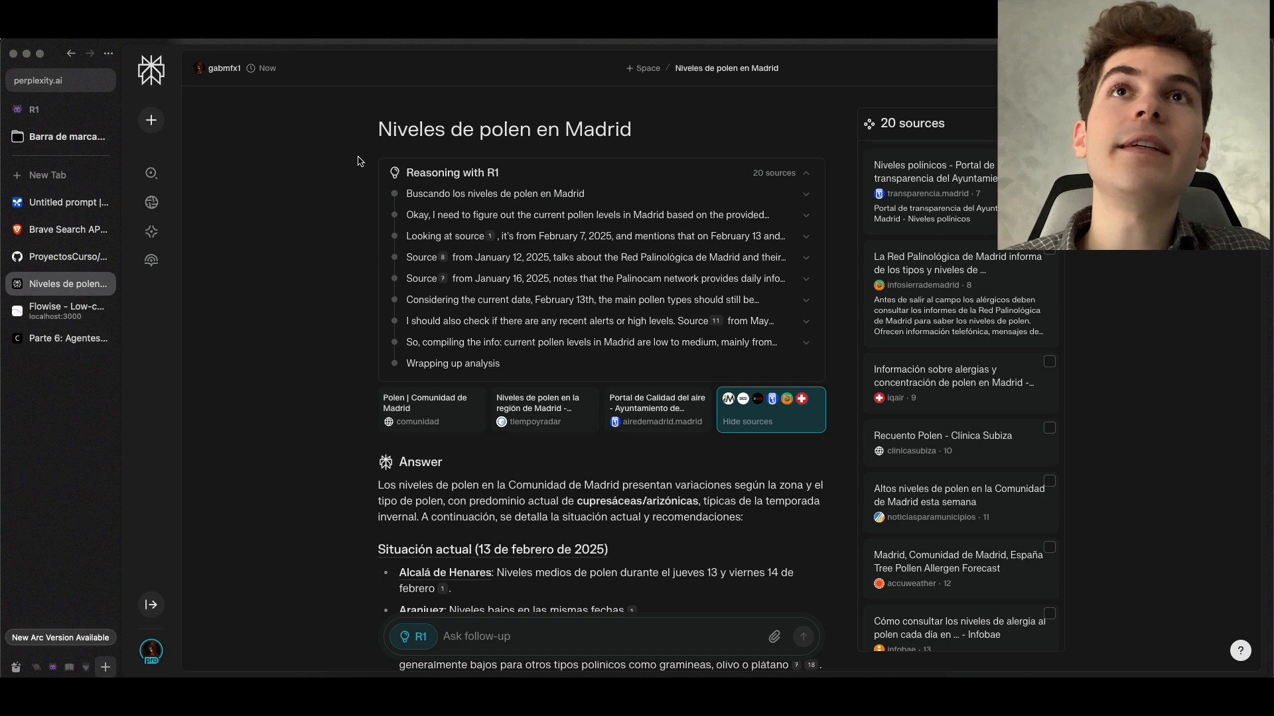
{"action": "key", "text": "ctrl+Tab"}
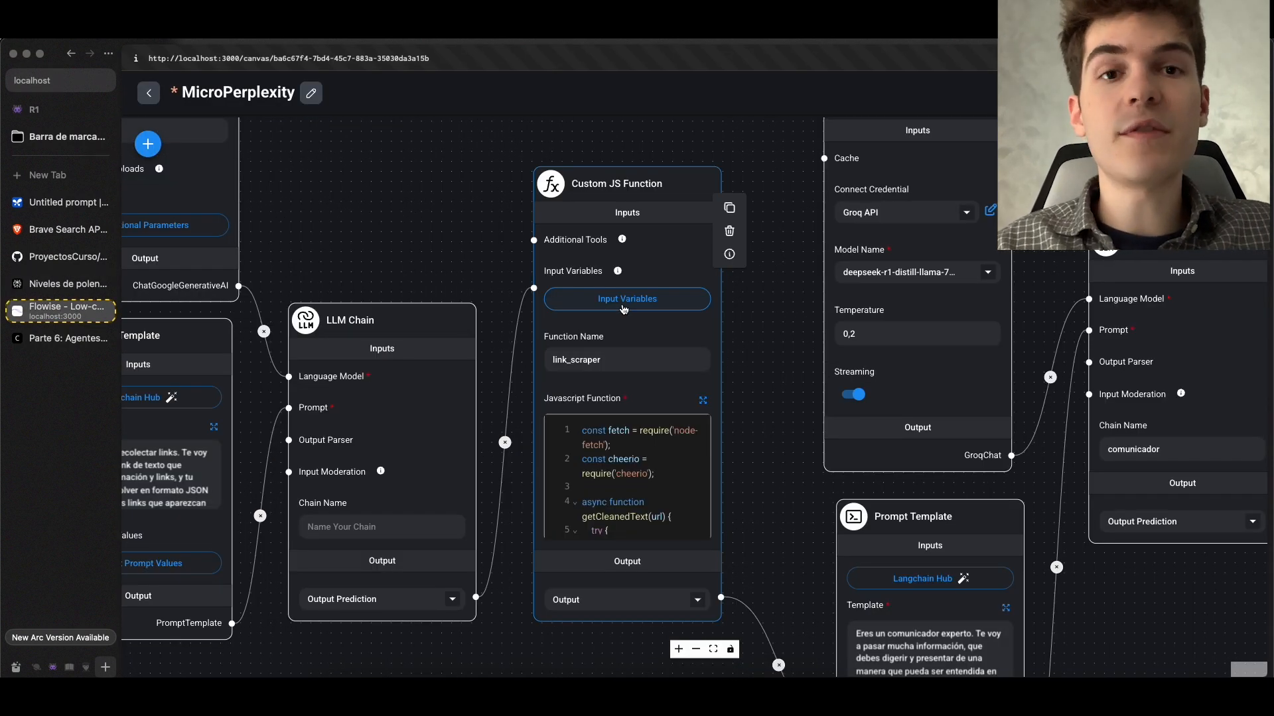
Examine the GroqChat node's settings and its connection to the comunicador LLM Chain
{"action": "scroll", "coordinate": [627, 309], "scroll_direction": "down", "scroll_amount": 2}
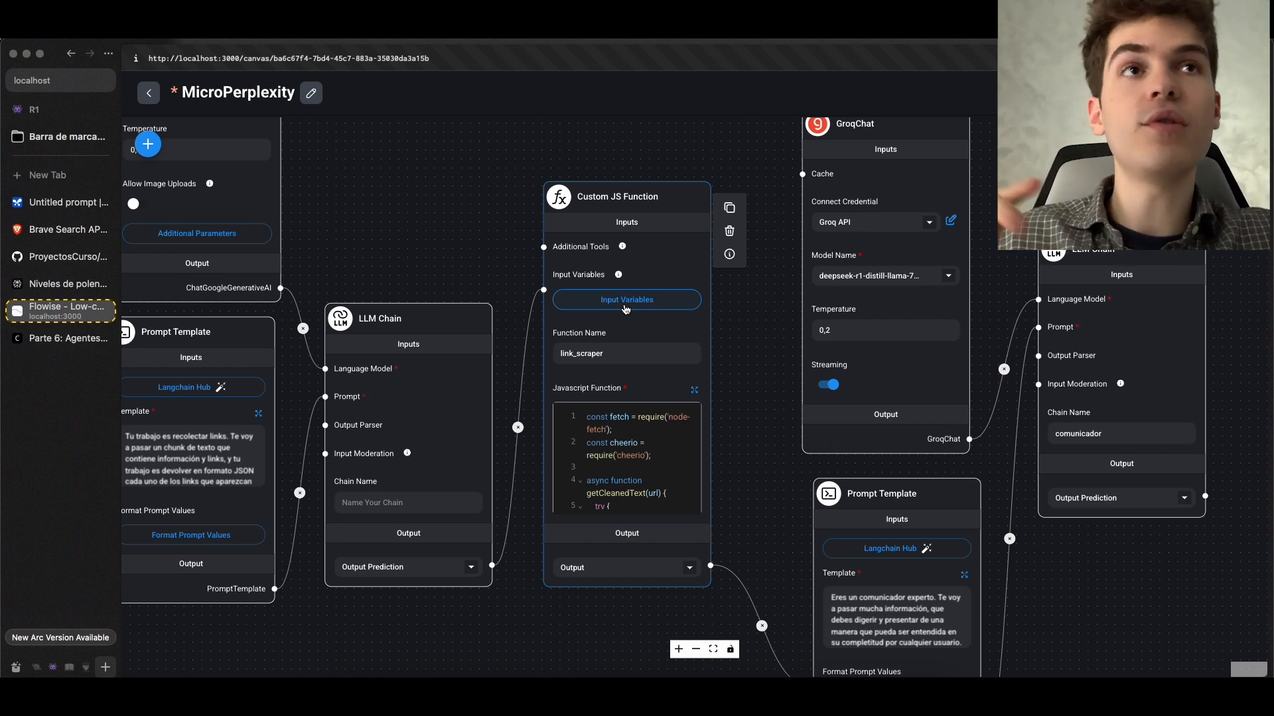
{"action": "scroll", "coordinate": [626, 309], "scroll_direction": "right", "scroll_amount": 8}
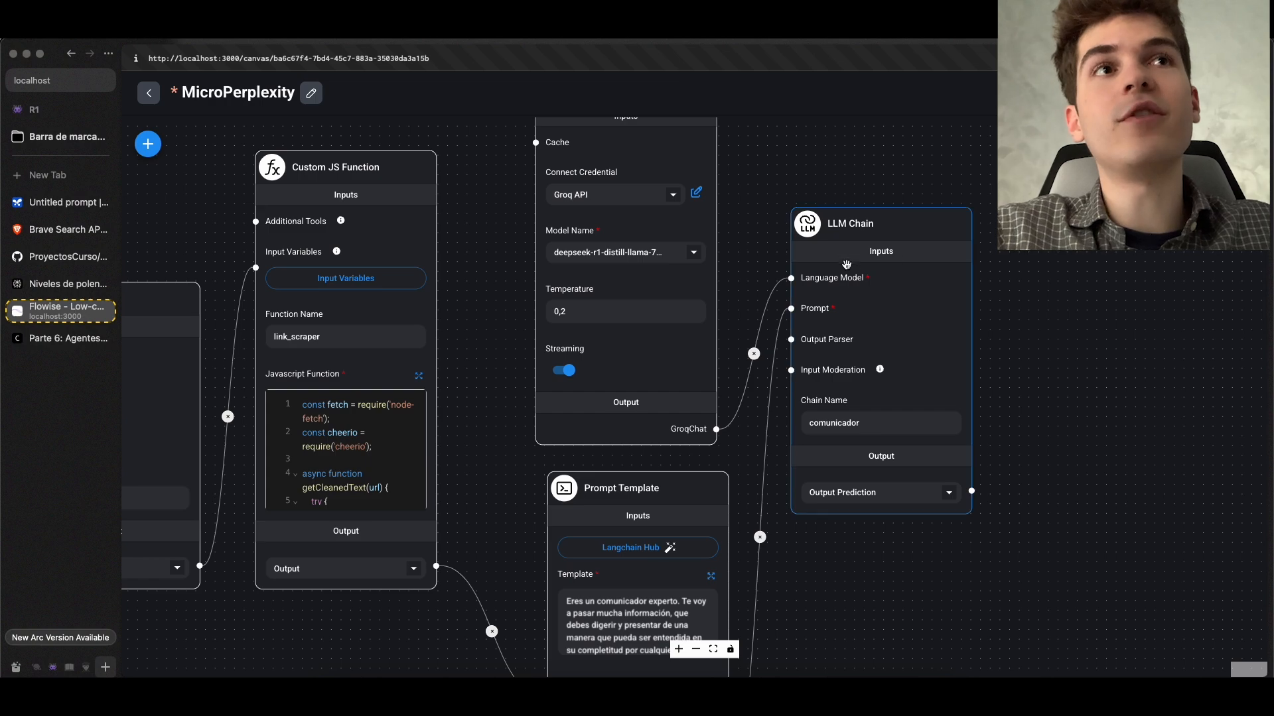
{"action": "left_click_drag", "start_coordinate": [823, 165], "coordinate": [772, 298]}
{"action": "scroll", "coordinate": [571, 393], "scroll_direction": "up", "scroll_amount": 1}
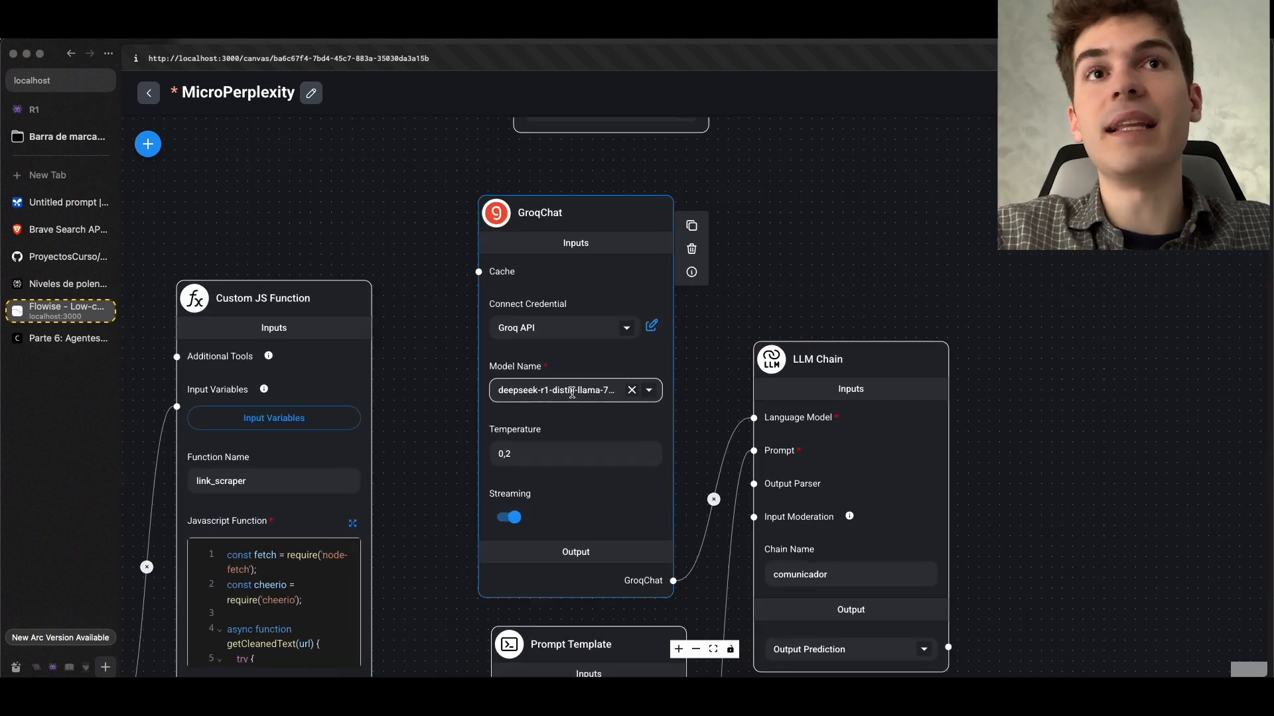
{"action": "scroll", "coordinate": [572, 393], "scroll_direction": "up", "scroll_amount": 5}
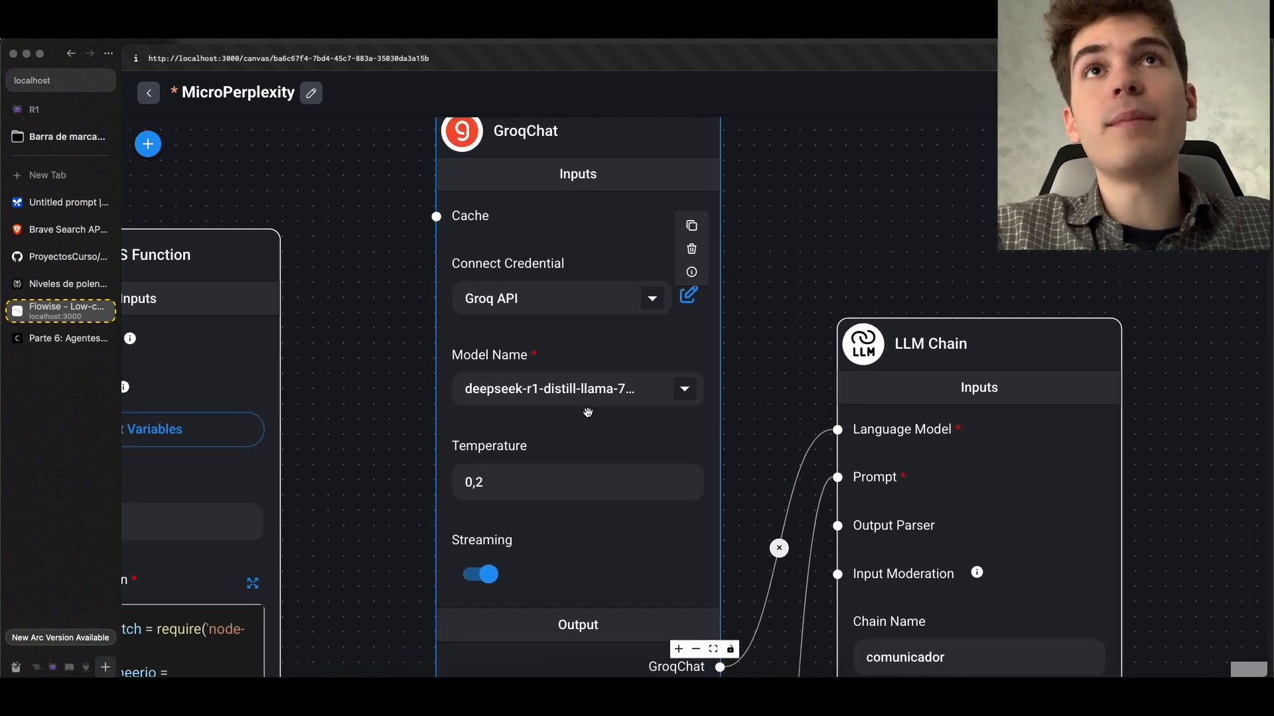
{"action": "scroll", "coordinate": [588, 413], "scroll_direction": "down", "scroll_amount": 5}
Browse the available LangChain chat models without adding one, and select deepseek-r1-distill-llama-70b as the GroqChat model
{"action": "left_click", "coordinate": [148, 144]}
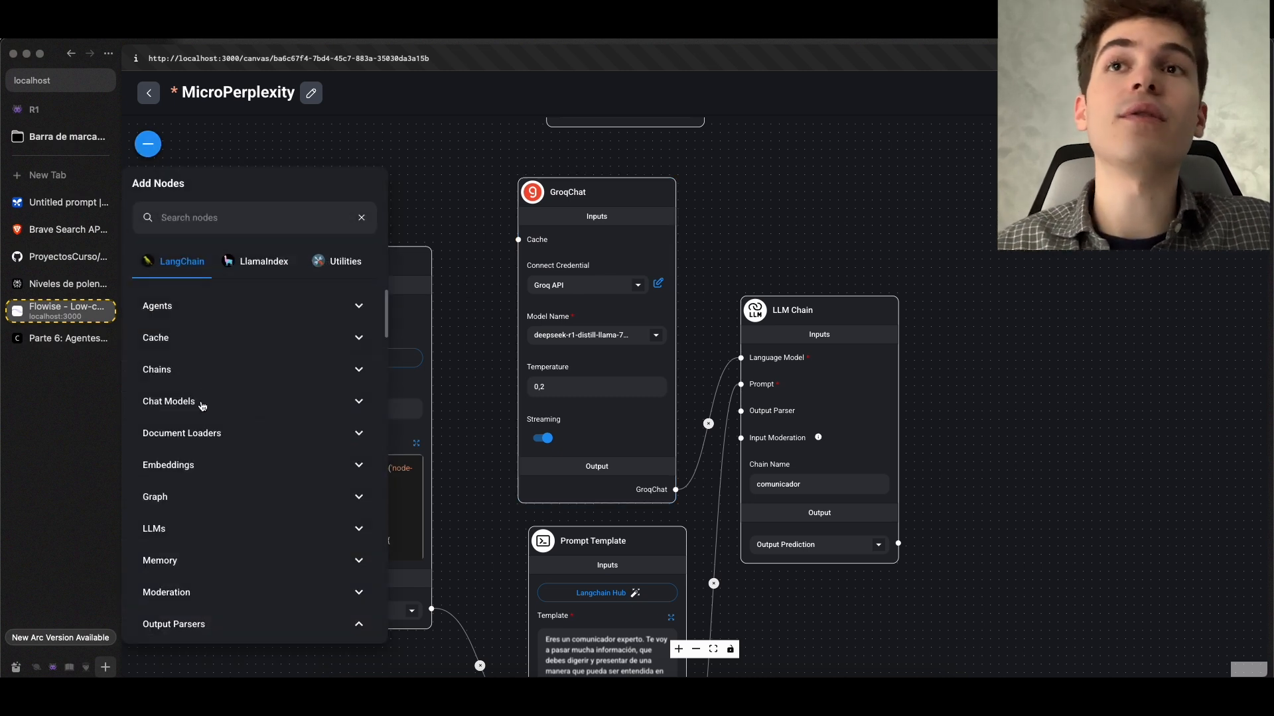
{"action": "left_click", "coordinate": [199, 403]}
{"action": "scroll", "coordinate": [279, 431], "scroll_direction": "down", "scroll_amount": 5}
{"action": "scroll", "coordinate": [290, 436], "scroll_direction": "down", "scroll_amount": 1}
{"action": "scroll", "coordinate": [289, 436], "scroll_direction": "up", "scroll_amount": 5}
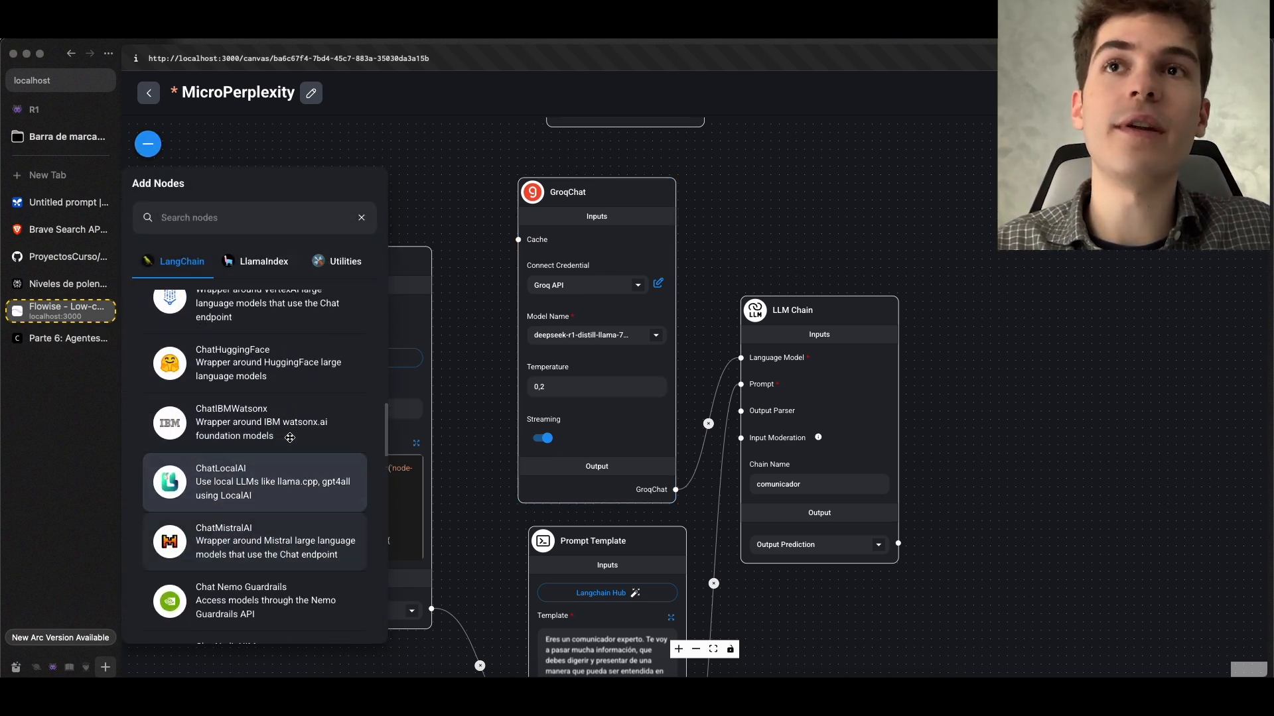
{"action": "left_click", "coordinate": [492, 373]}
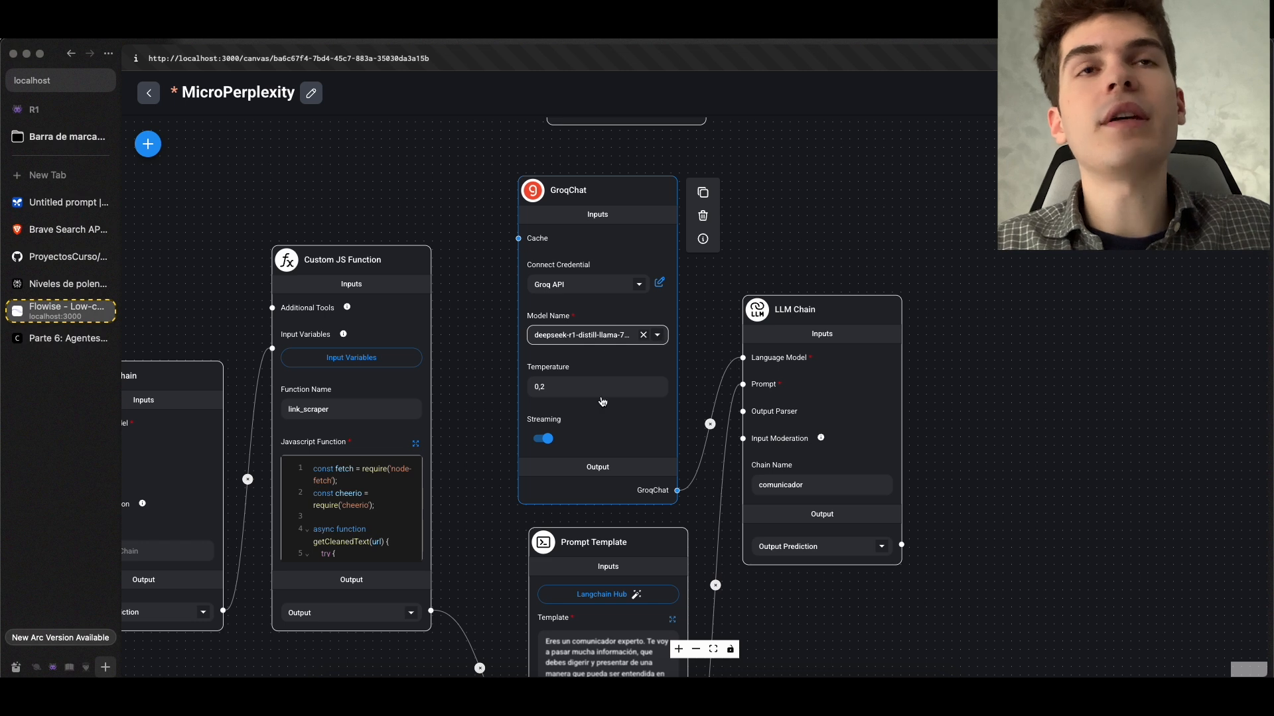
{"action": "left_click", "coordinate": [617, 336]}
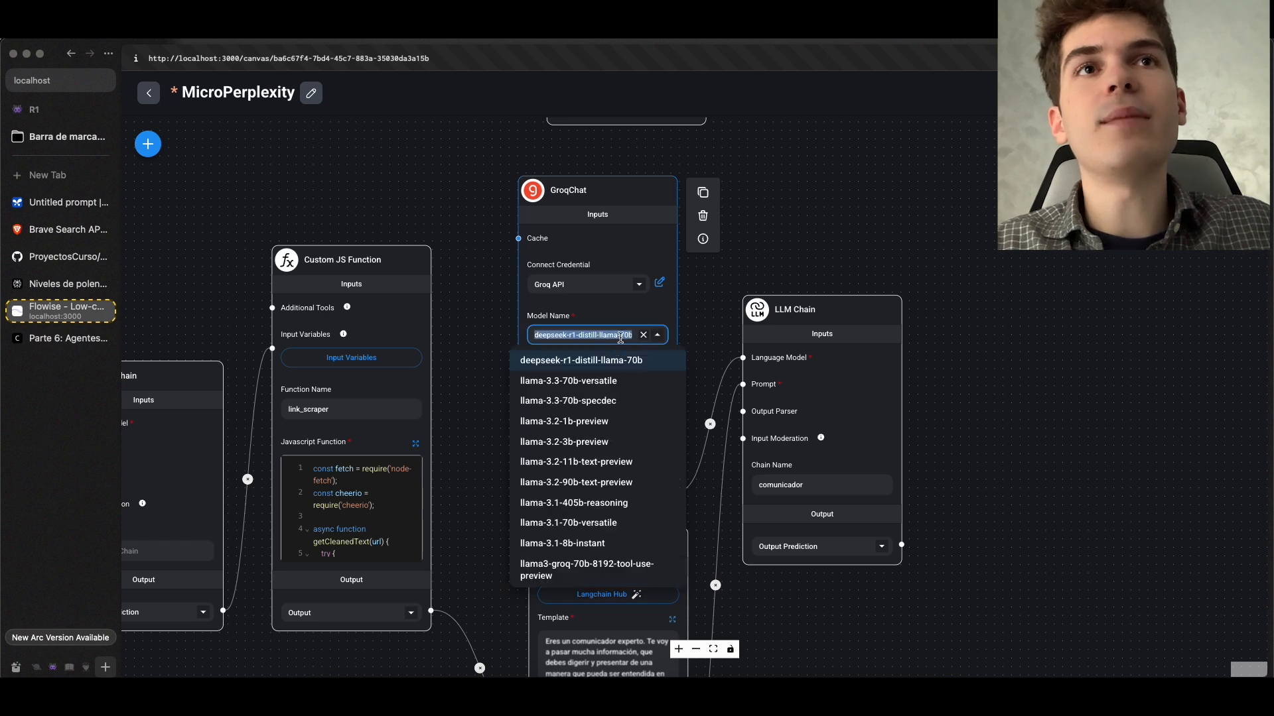
{"action": "left_click", "coordinate": [587, 360]}
Review the comunicador Prompt Template's expanded text, from the role instructions to the {info} variable, and save it
{"action": "scroll", "coordinate": [631, 369], "scroll_direction": "down", "scroll_amount": 5}
{"action": "left_click", "coordinate": [665, 369]}
{"action": "left_click_drag", "start_coordinate": [450, 154], "coordinate": [761, 164]}
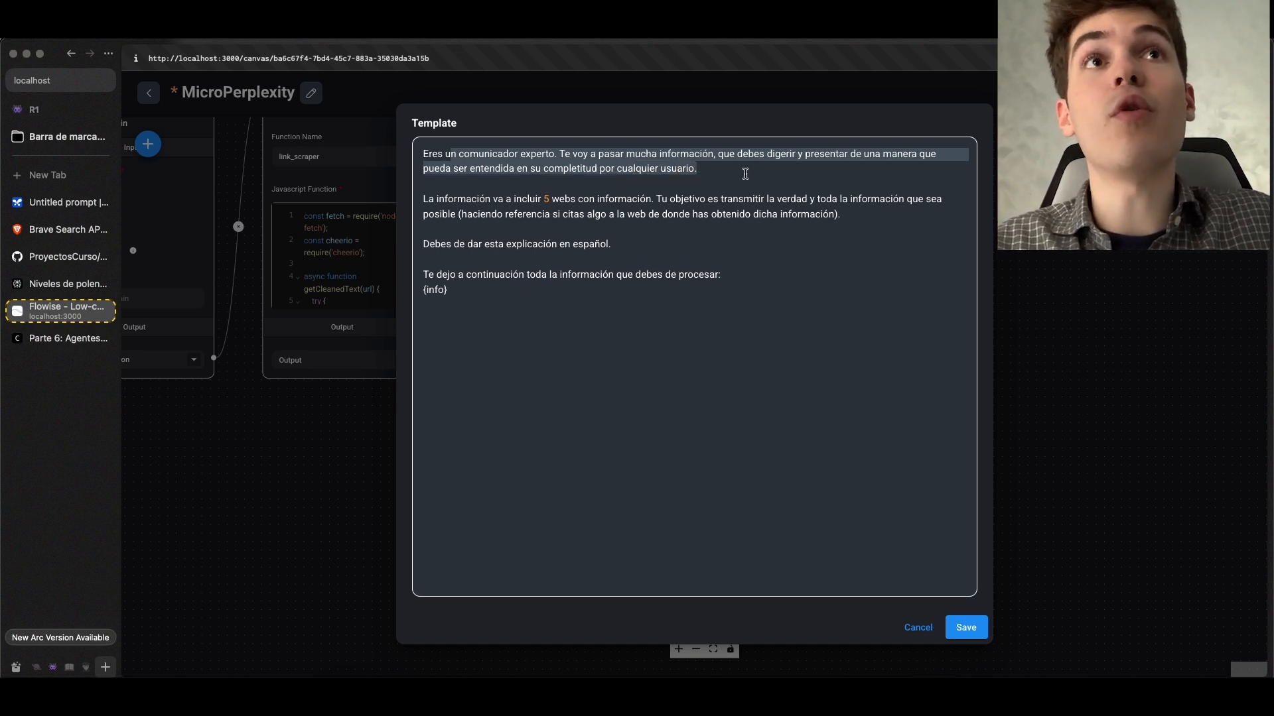
{"action": "left_click_drag", "start_coordinate": [423, 199], "coordinate": [772, 208]}
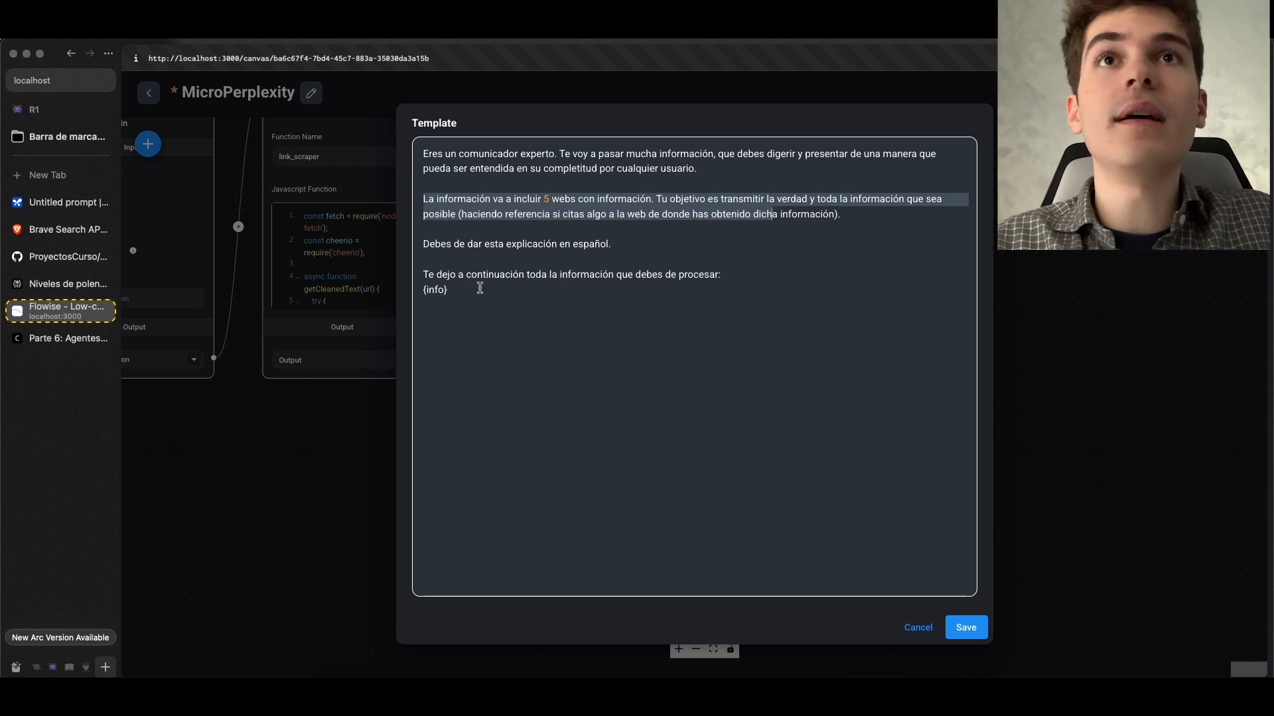
{"action": "key", "text": "Down"}
{"action": "left_click_drag", "start_coordinate": [424, 274], "coordinate": [515, 290]}
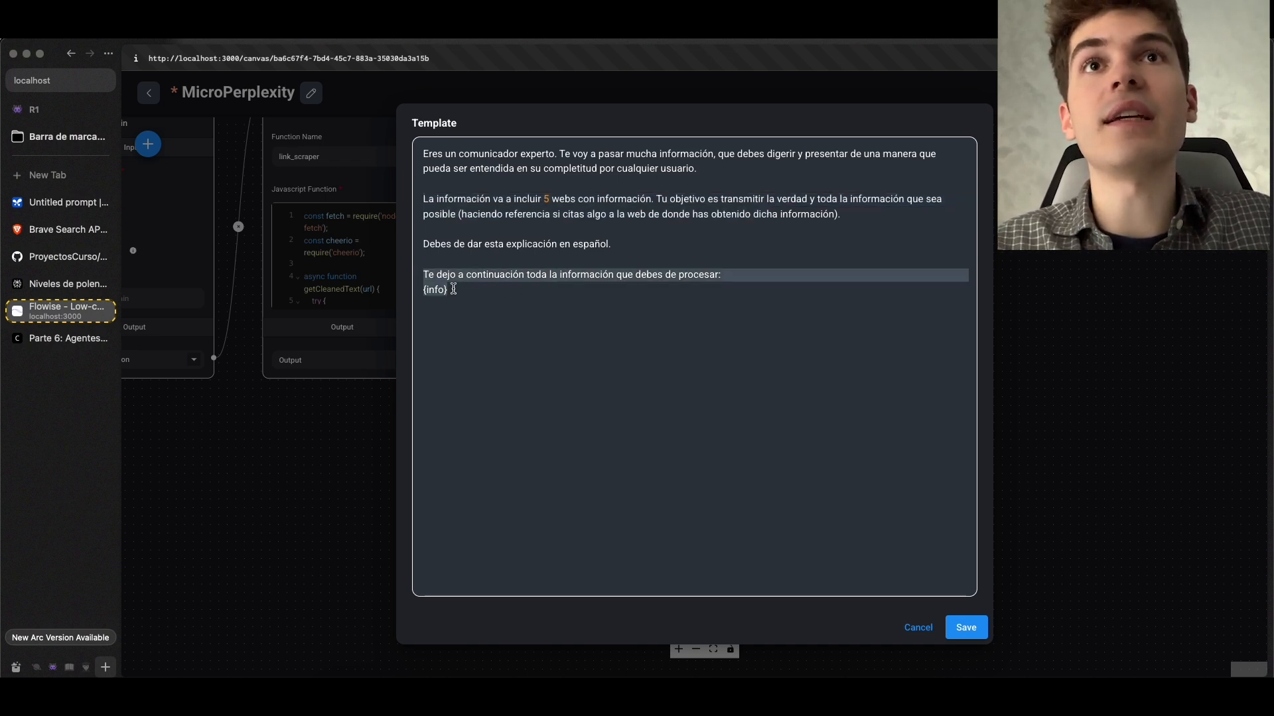
{"action": "key", "text": "Down"}
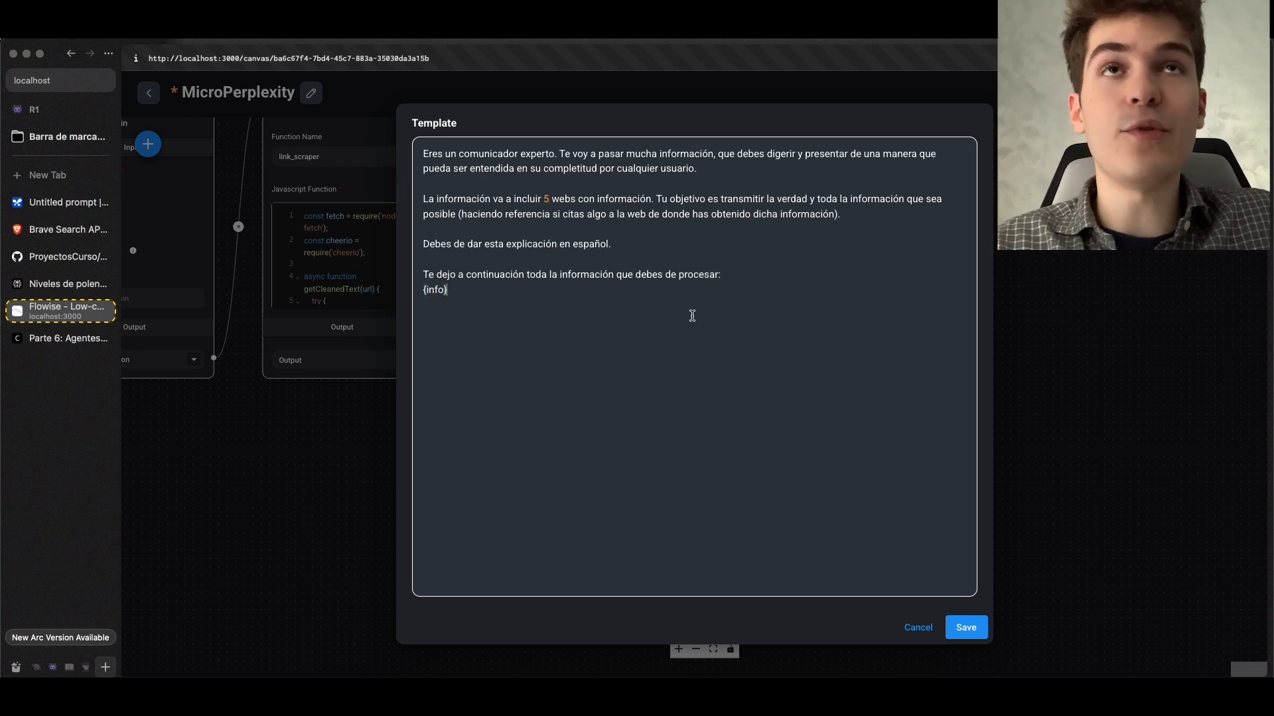
{"action": "left_click", "coordinate": [967, 627]}
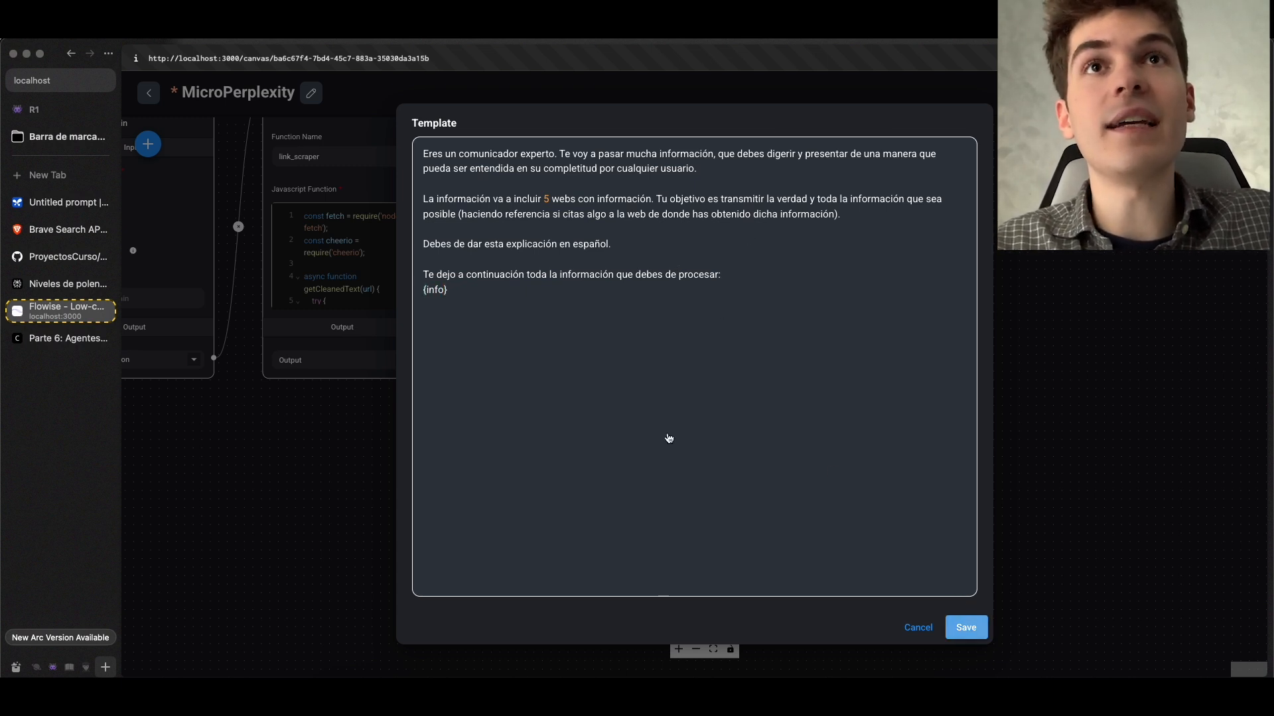
{"action": "scroll", "coordinate": [600, 478], "scroll_direction": "up", "scroll_amount": 2}
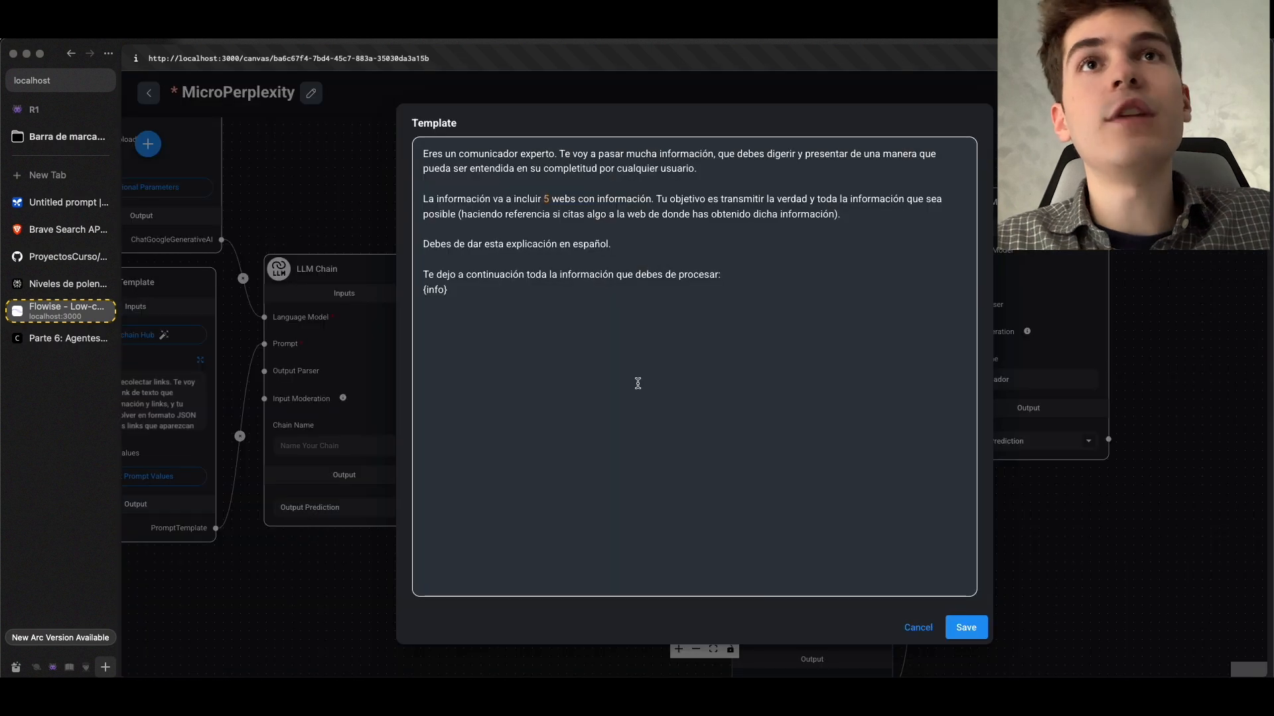
{"action": "left_click_drag", "start_coordinate": [449, 288], "coordinate": [418, 290]}
{"action": "left_click", "coordinate": [966, 627]}
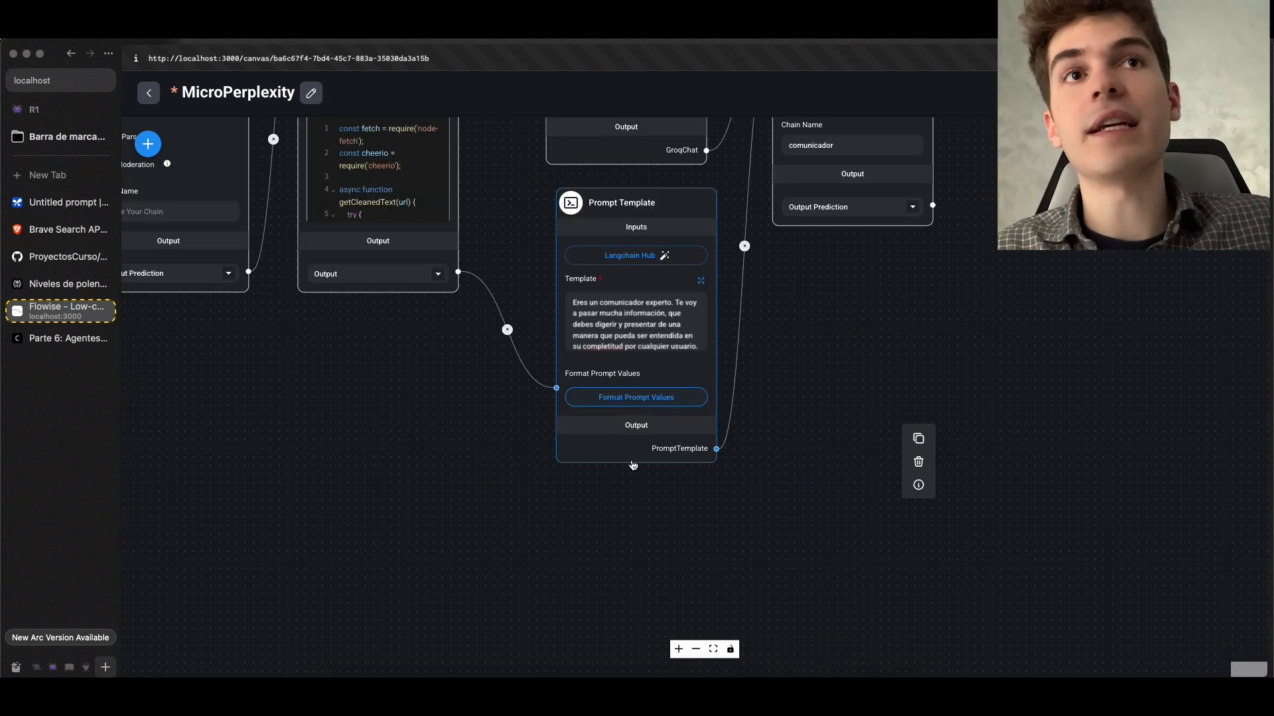
Replace the existing format prompt value of the comunicador Prompt Template with a new key named info
{"action": "left_click", "coordinate": [638, 399]}
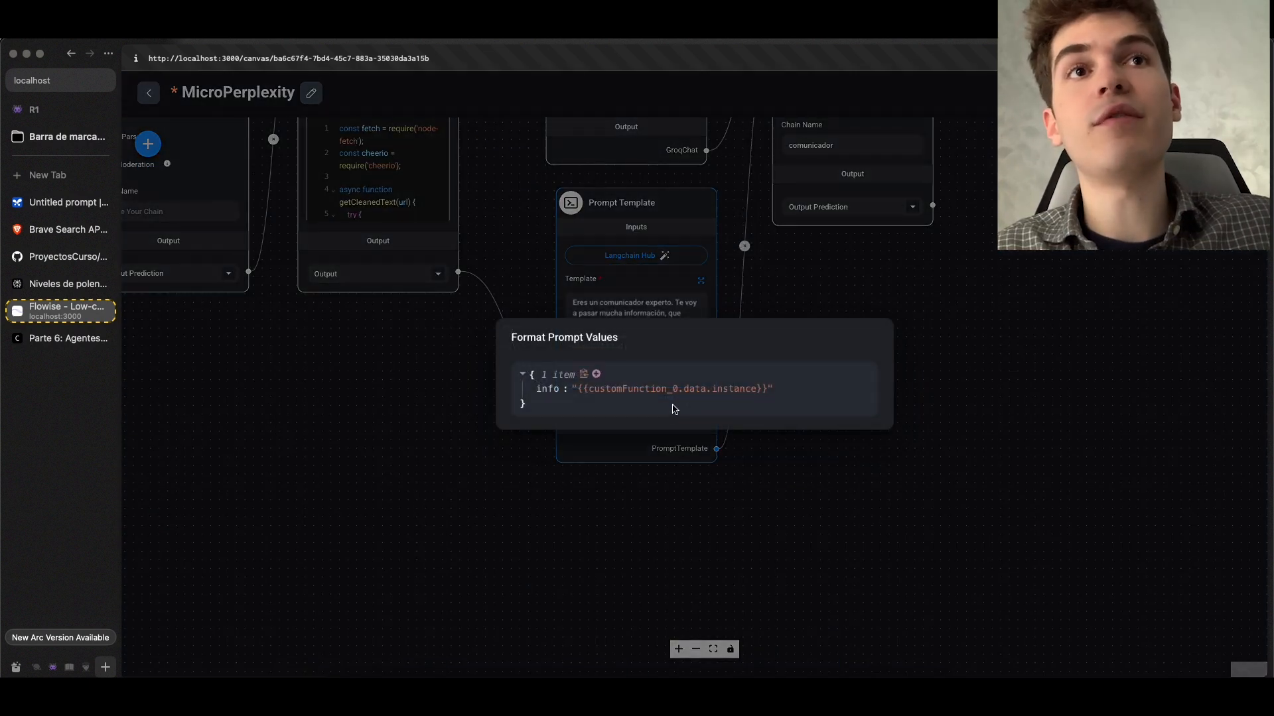
{"action": "left_click", "coordinate": [803, 389]}
{"action": "left_click", "coordinate": [608, 389]}
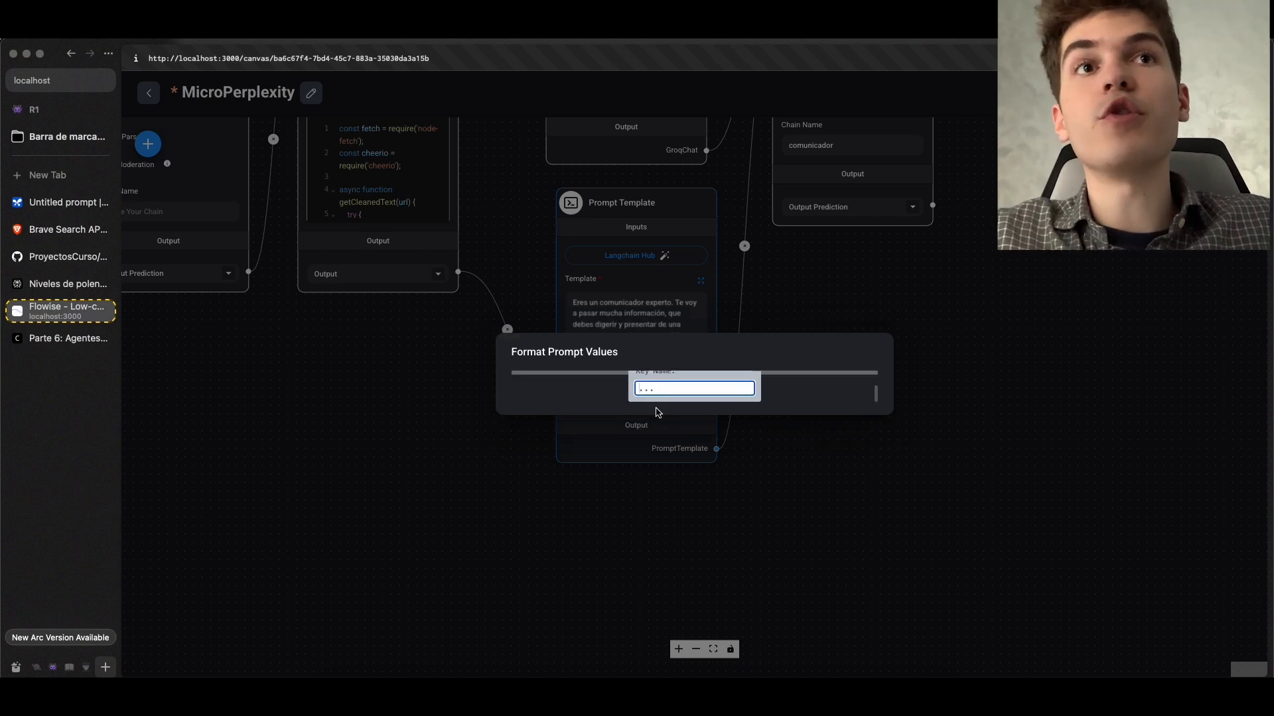
{"action": "type", "text": "info"}
{"action": "key", "text": "Return"}
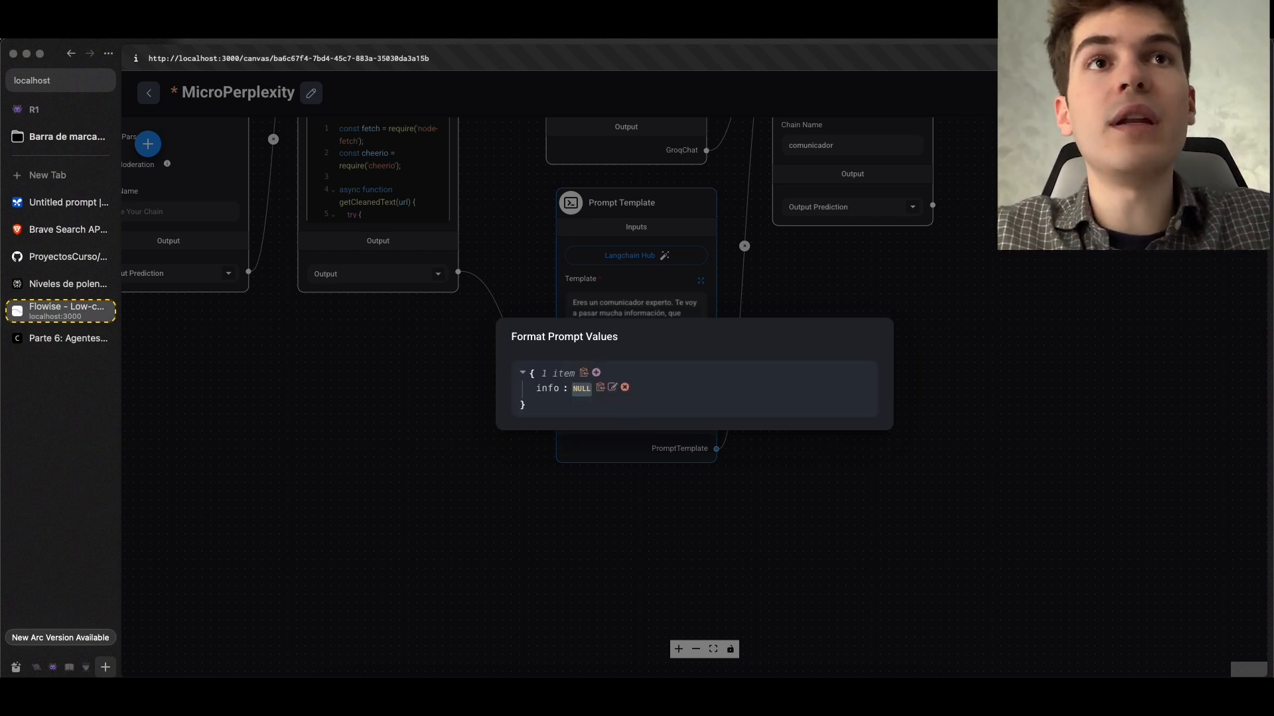
Set the info prompt value to the link_scraper Custom JS Function's output and save the chatflow
{"action": "left_click", "coordinate": [645, 391]}
{"action": "left_click", "coordinate": [643, 386]}
{"action": "left_click", "coordinate": [684, 424]}
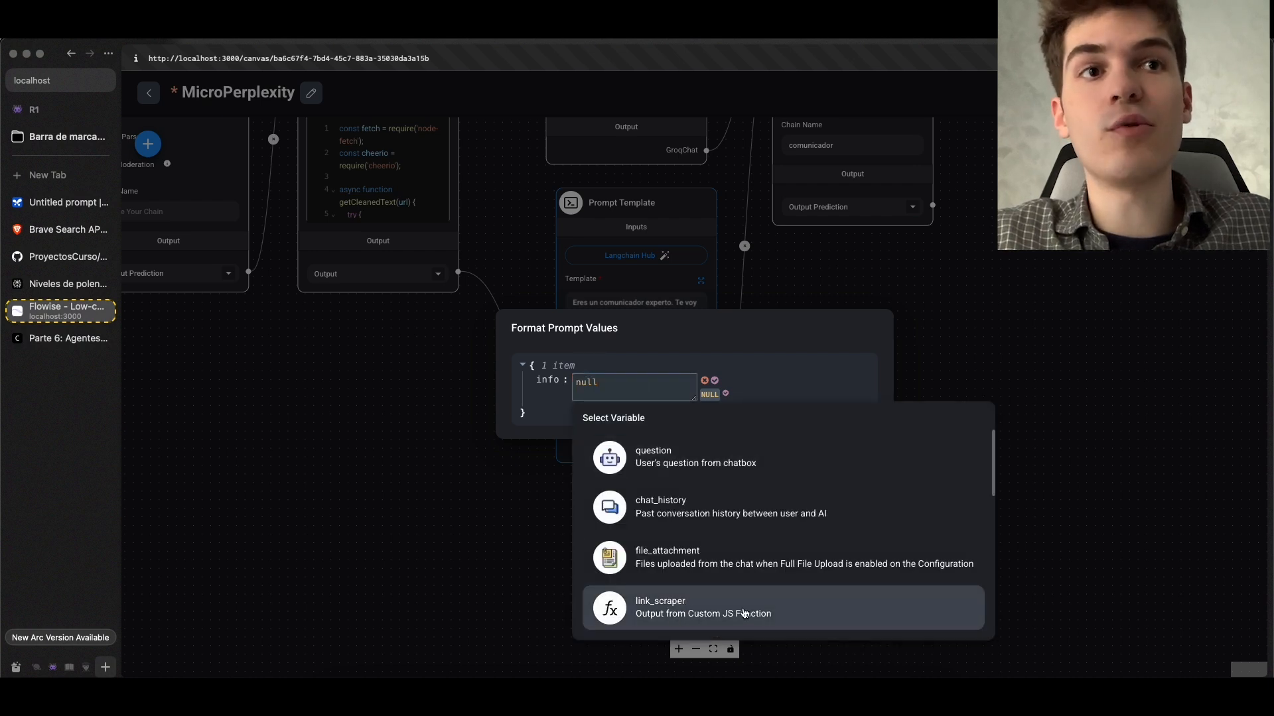
{"action": "left_click", "coordinate": [663, 614]}
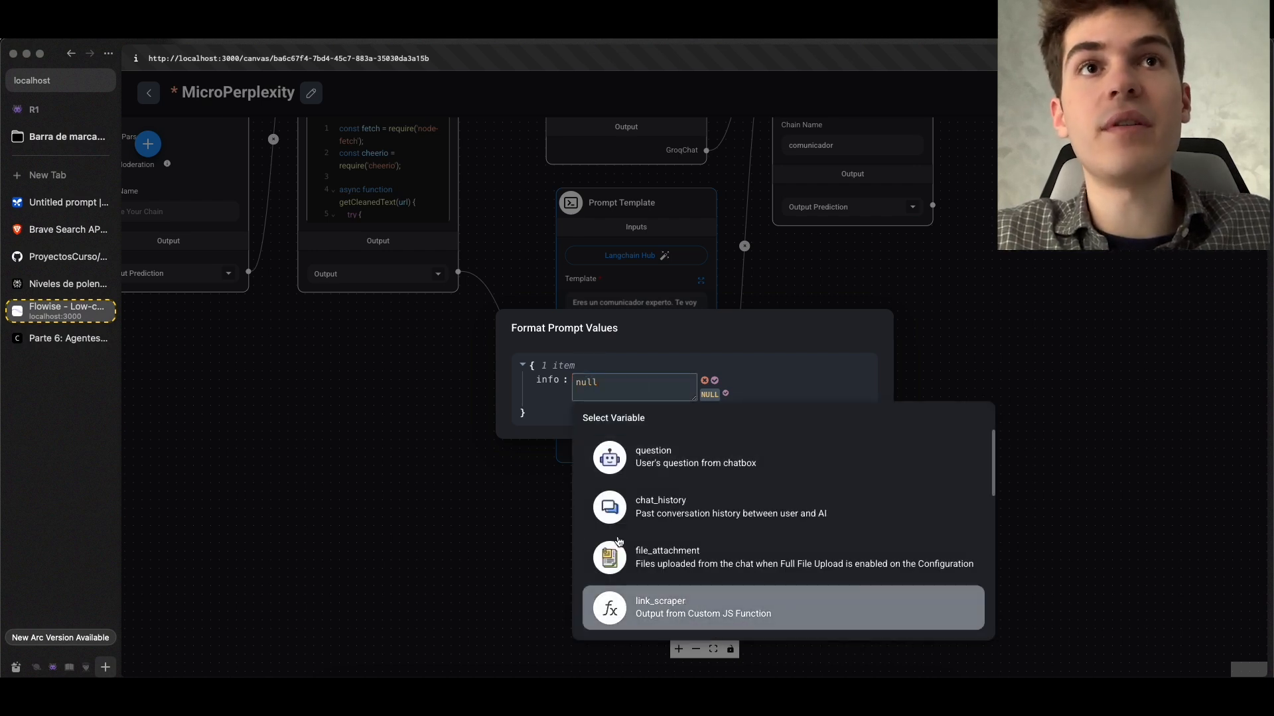
{"action": "left_click", "coordinate": [667, 468]}
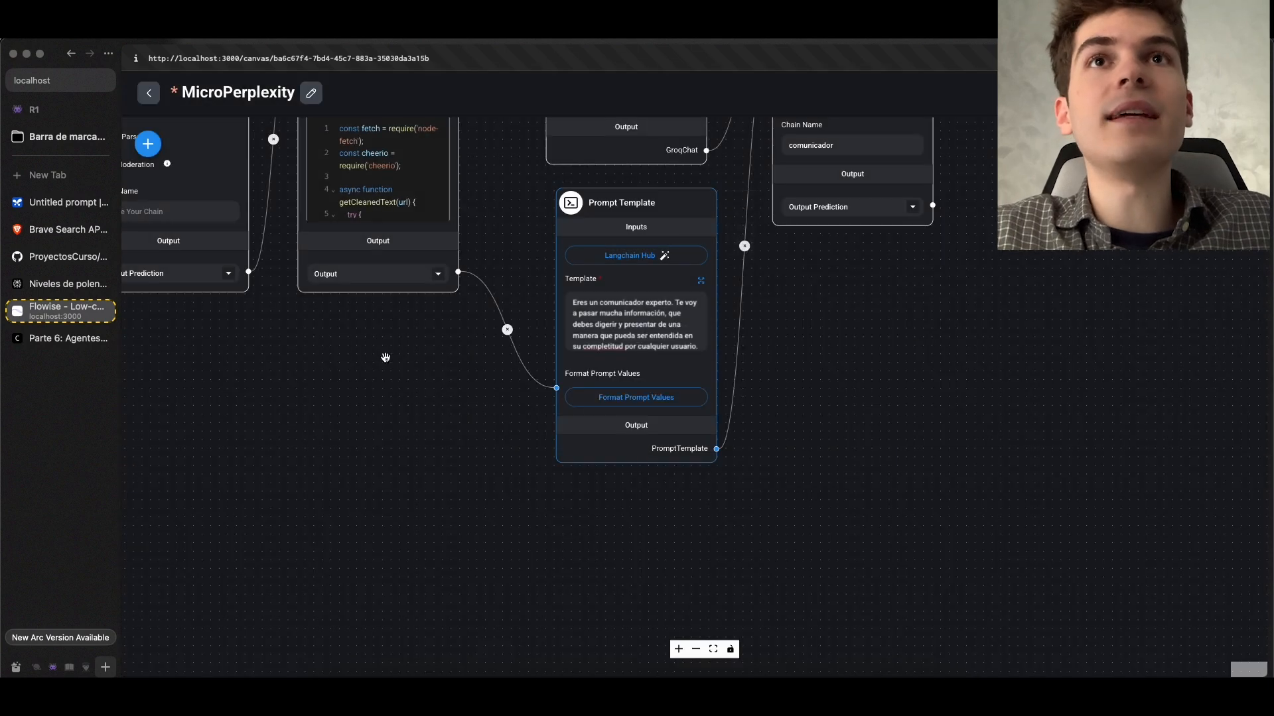
{"action": "scroll", "coordinate": [667, 468], "scroll_direction": "up", "scroll_amount": 5}
{"action": "scroll", "coordinate": [664, 306], "scroll_direction": "up", "scroll_amount": 5}
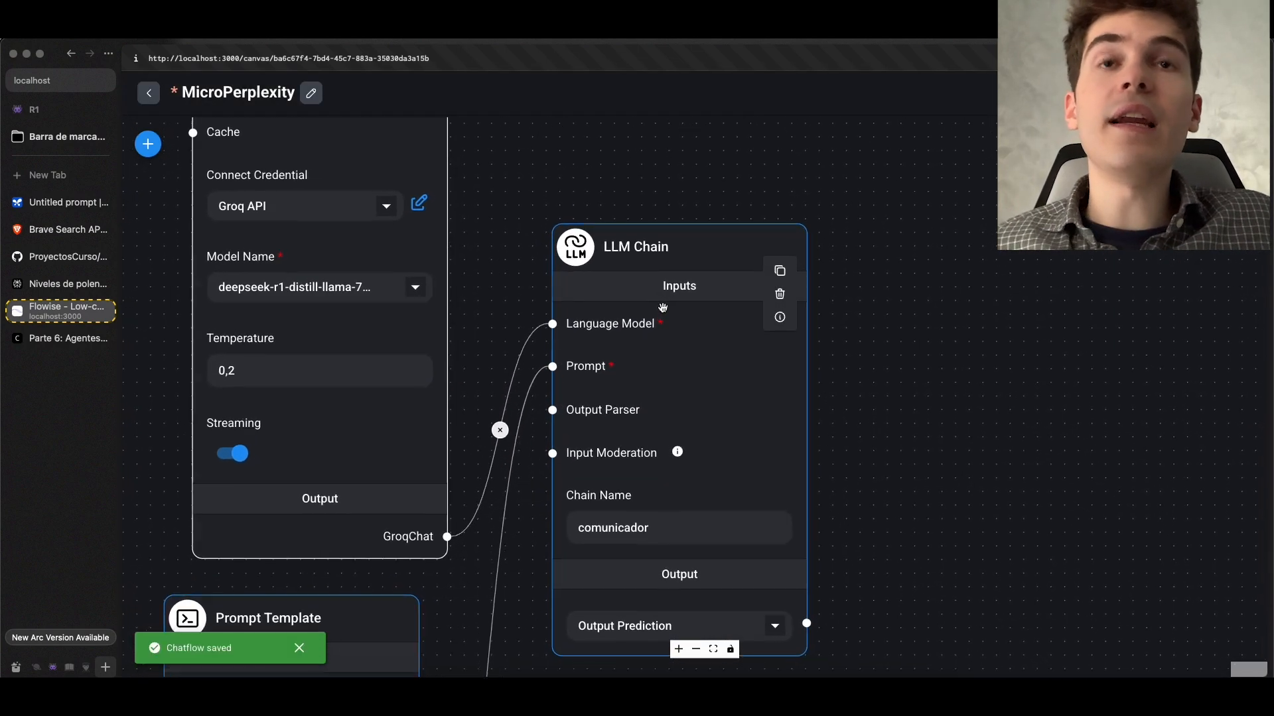
{"action": "scroll", "coordinate": [664, 306], "scroll_direction": "down", "scroll_amount": 5}
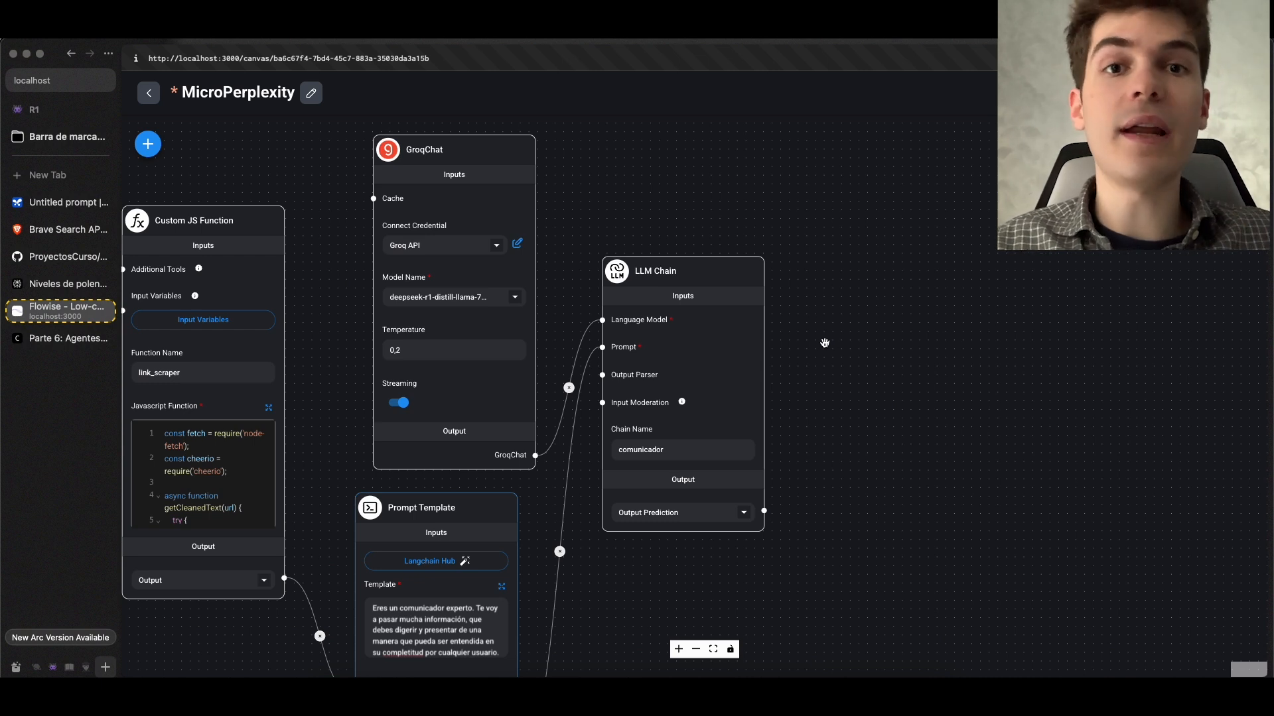
Review the Perplexity answer on pollen levels in Madrid as the reference for the final message, and return to the chatflow
{"action": "left_click", "coordinate": [66, 283]}
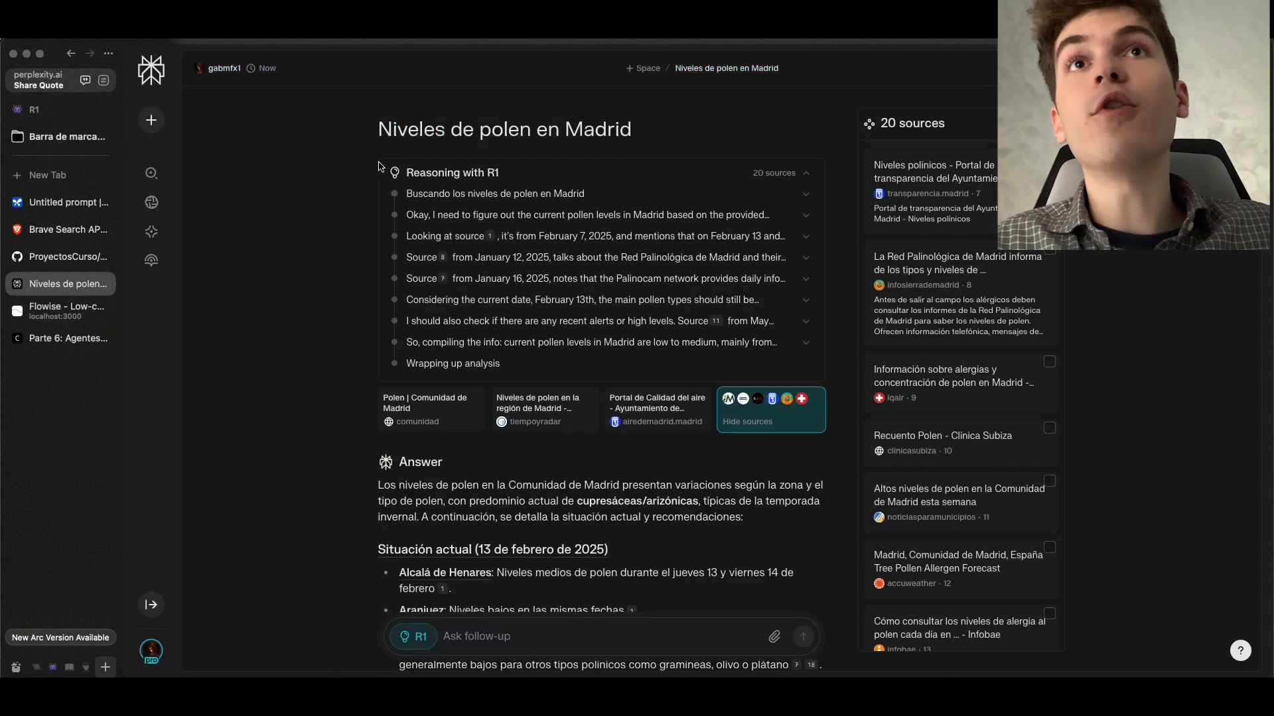
{"action": "scroll", "coordinate": [399, 332], "scroll_direction": "down", "scroll_amount": 5}
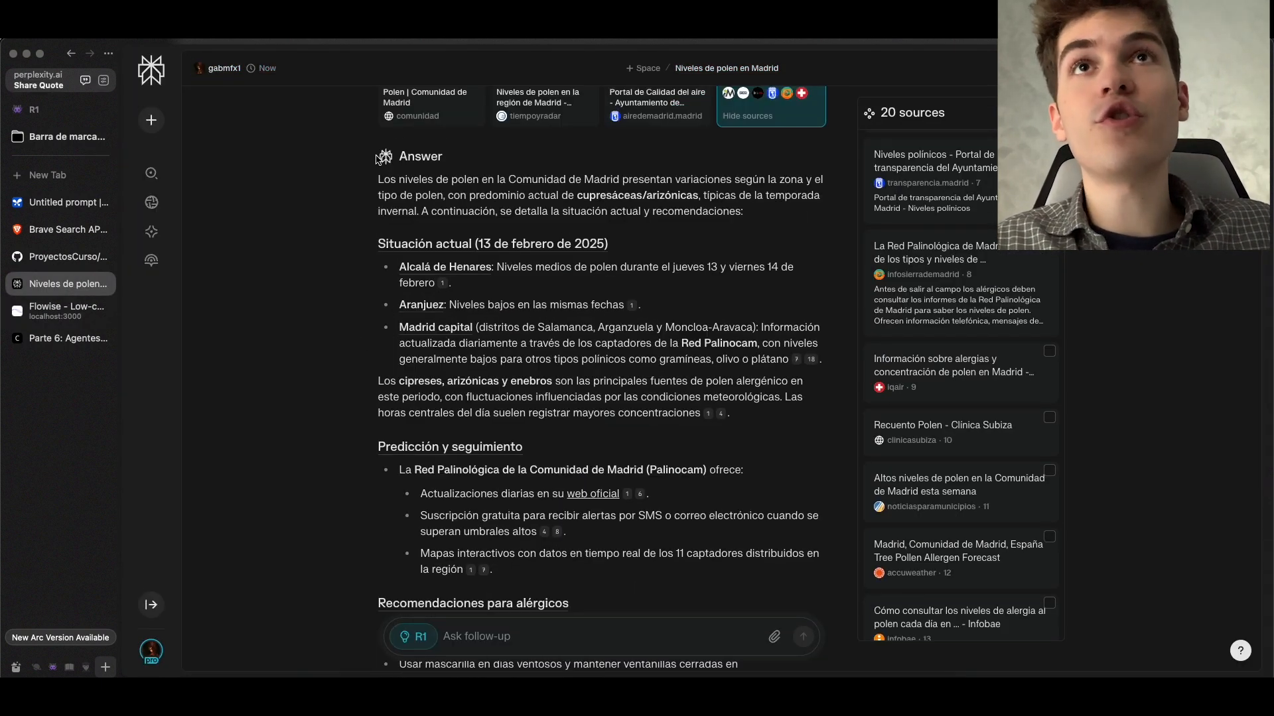
{"action": "scroll", "coordinate": [323, 311], "scroll_direction": "up", "scroll_amount": 5}
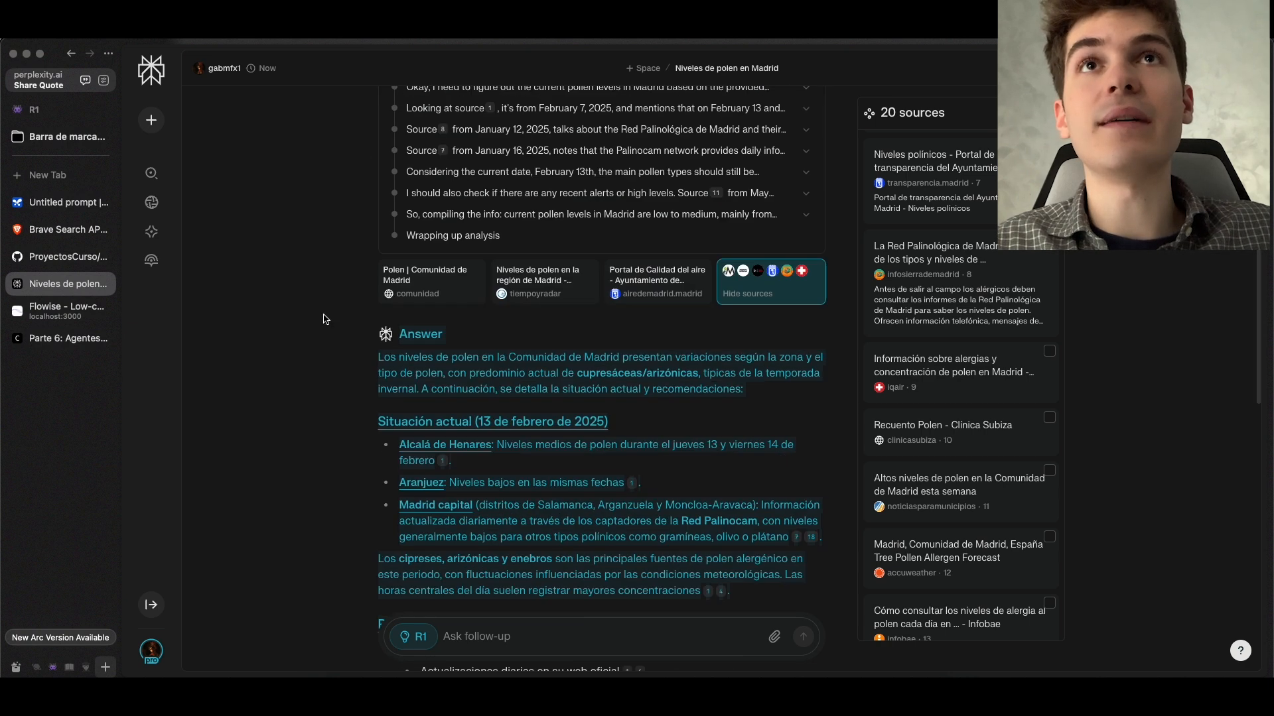
{"action": "left_click", "coordinate": [67, 311]}
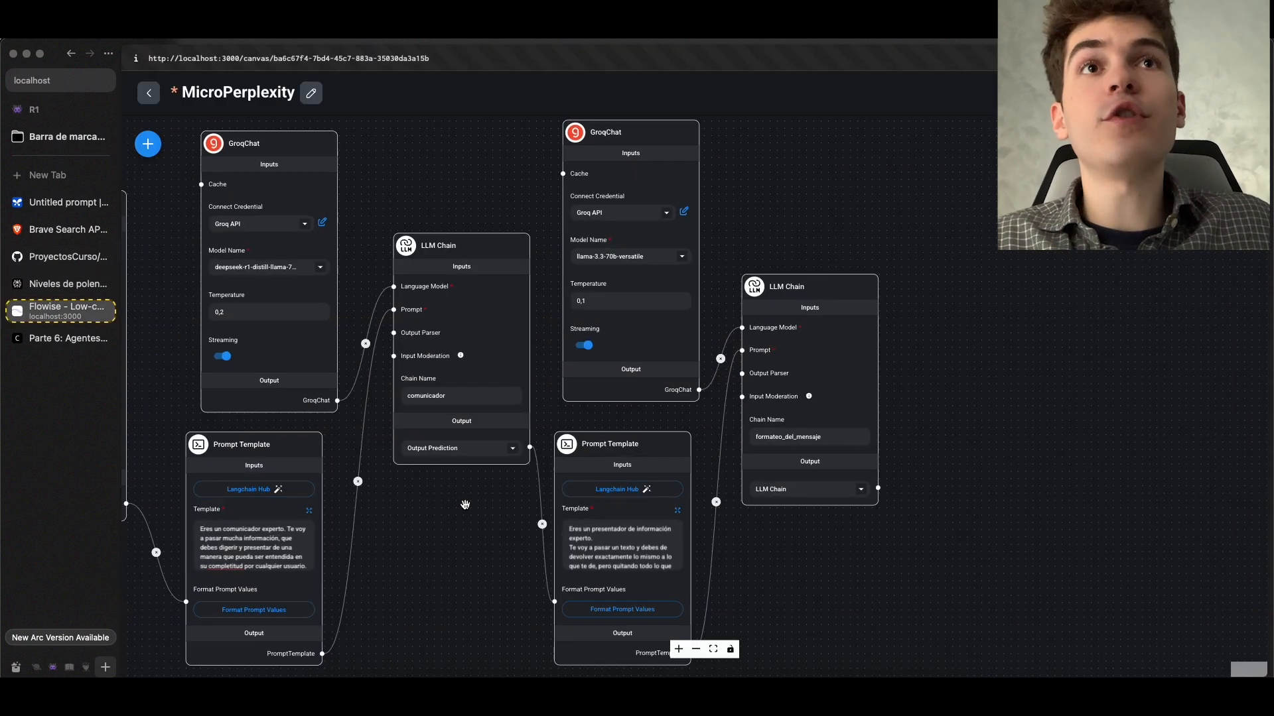
Examine the formateo_del_mensaje LLM Chain with its llama-3.3-70b-versatile model and the Prompt Template fed by comunicador's Output Prediction
{"action": "scroll", "coordinate": [466, 505], "scroll_direction": "up", "scroll_amount": 2}
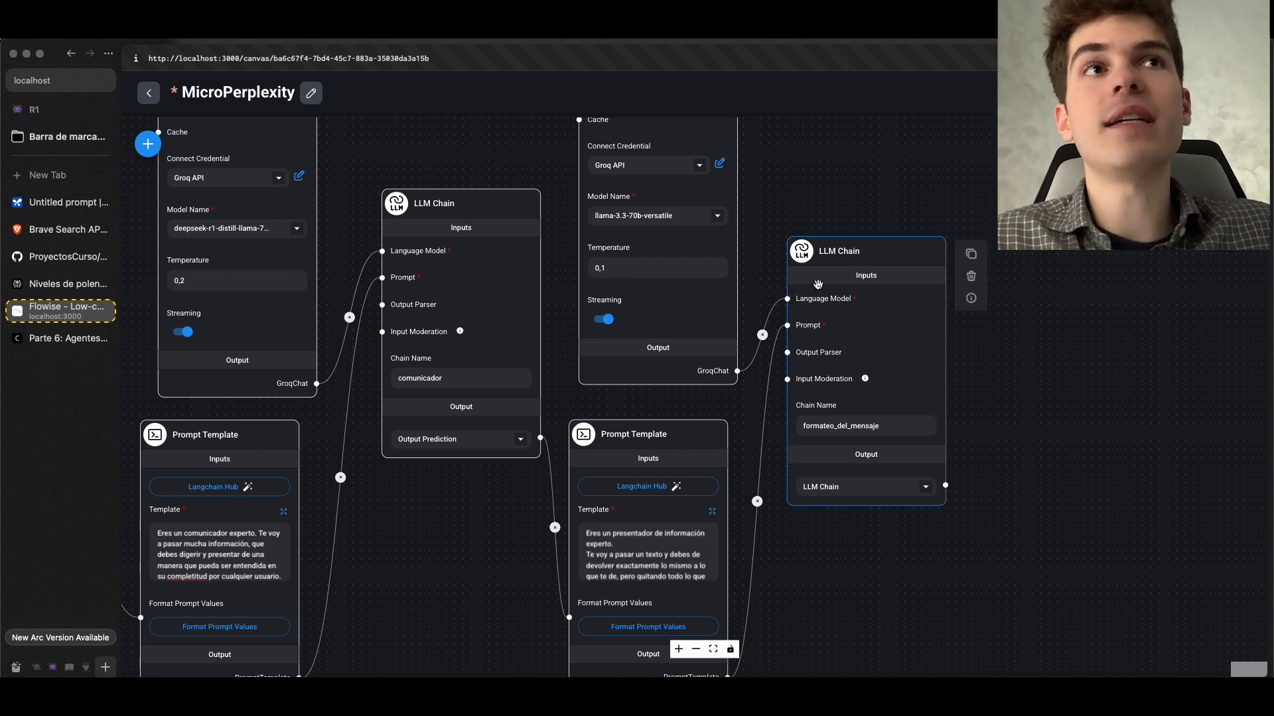
{"action": "left_click", "coordinate": [857, 296]}
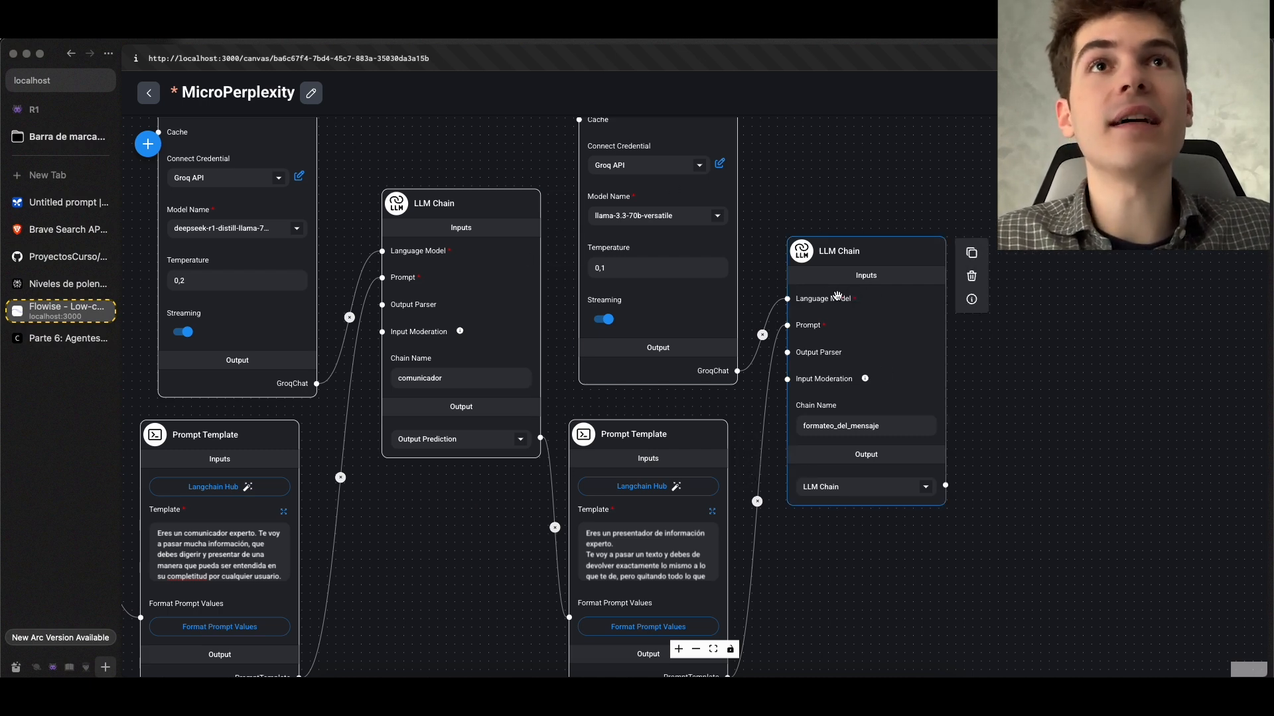
{"action": "left_click", "coordinate": [486, 357]}
{"action": "left_click_drag", "start_coordinate": [425, 577], "coordinate": [503, 418]}
{"action": "scroll", "coordinate": [503, 418], "scroll_direction": "up", "scroll_amount": 2}
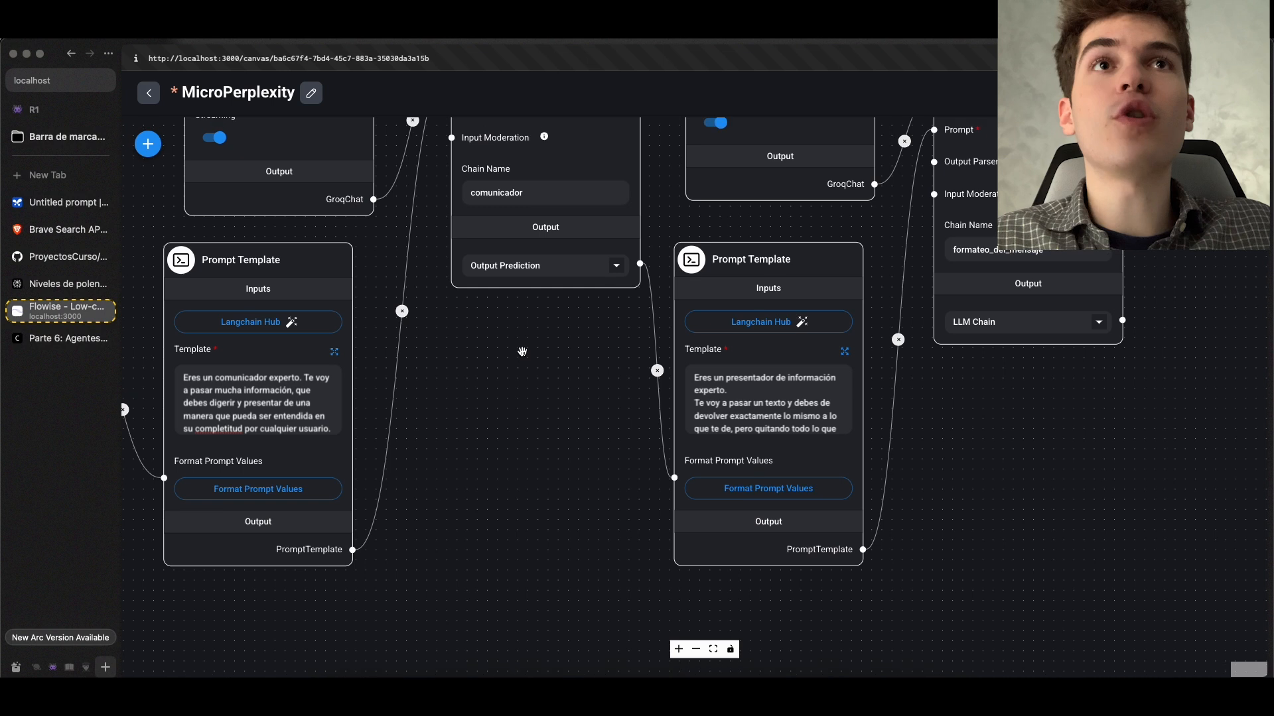
{"action": "left_click_drag", "start_coordinate": [522, 338], "coordinate": [554, 548]}
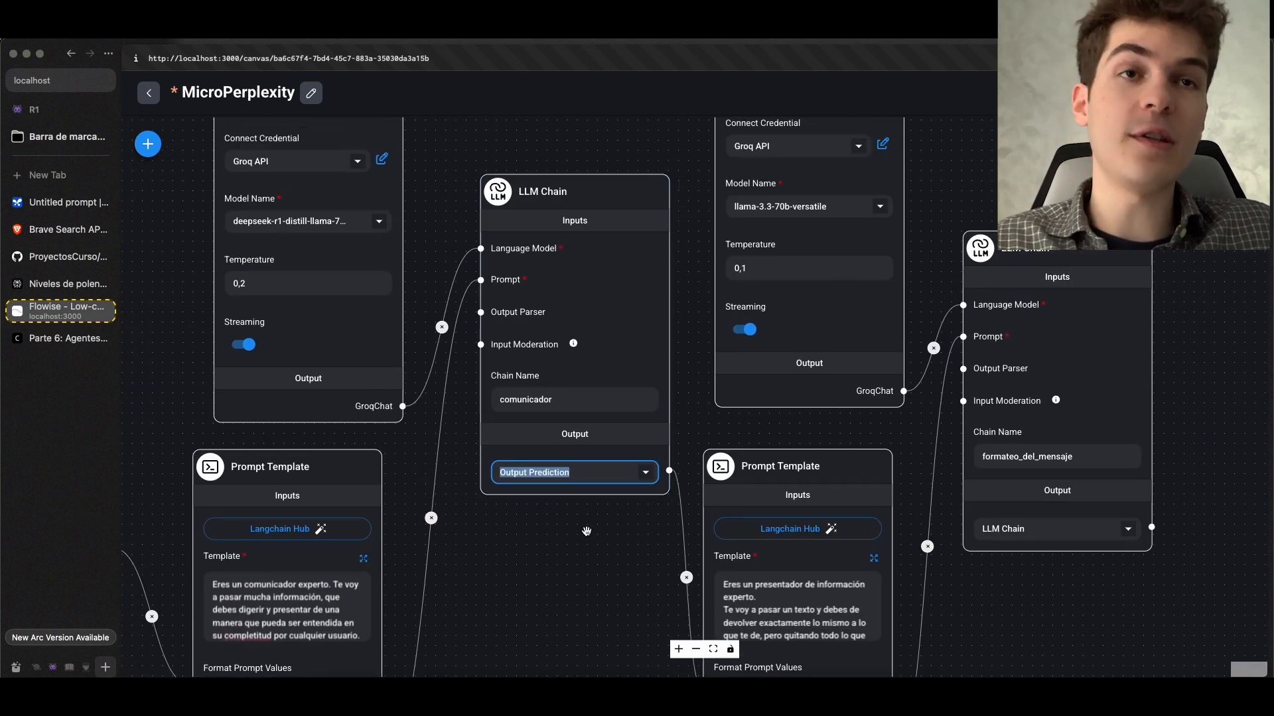
{"action": "scroll", "coordinate": [586, 526], "scroll_direction": "down", "scroll_amount": 1}
{"action": "left_click_drag", "start_coordinate": [588, 553], "coordinate": [452, 475]}
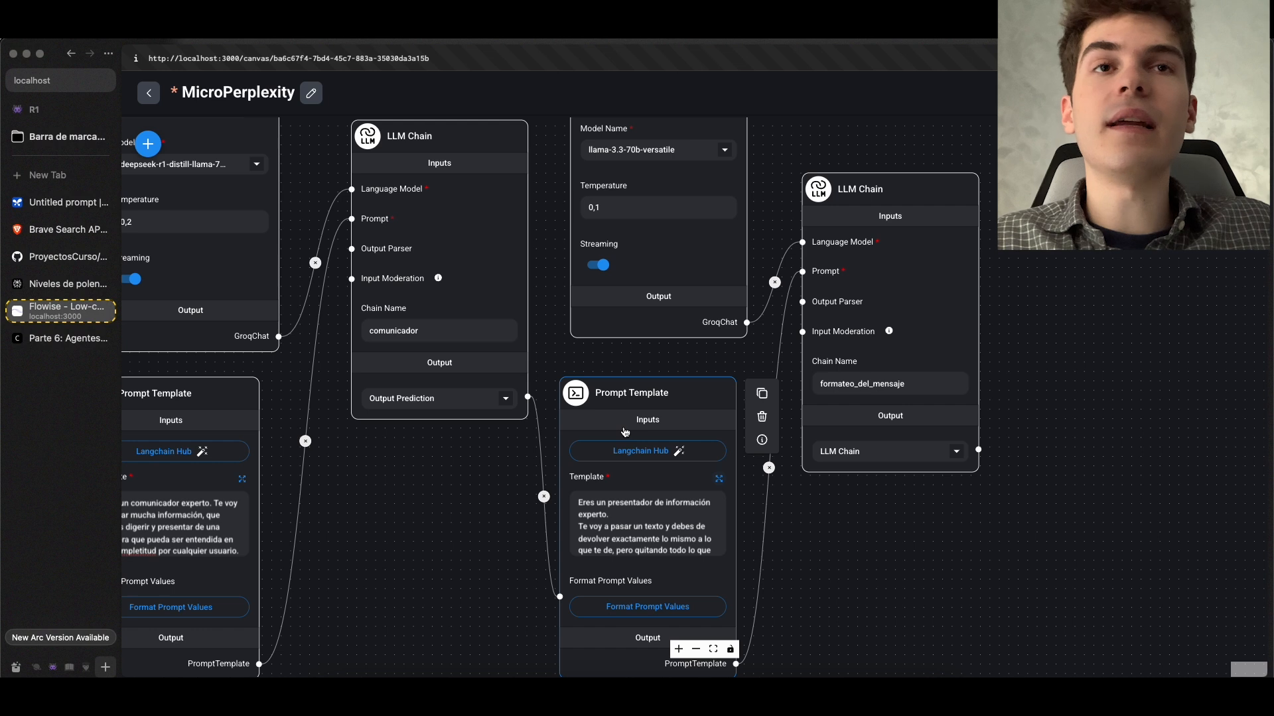
Review the formateo_del_mensaje Prompt Template's expanded text, from the <think> tag removal to the {texto} and {link} variables, checking Perplexity's cited sources
{"action": "left_click", "coordinate": [718, 479]}
{"action": "left_click_drag", "start_coordinate": [439, 154], "coordinate": [564, 151]}
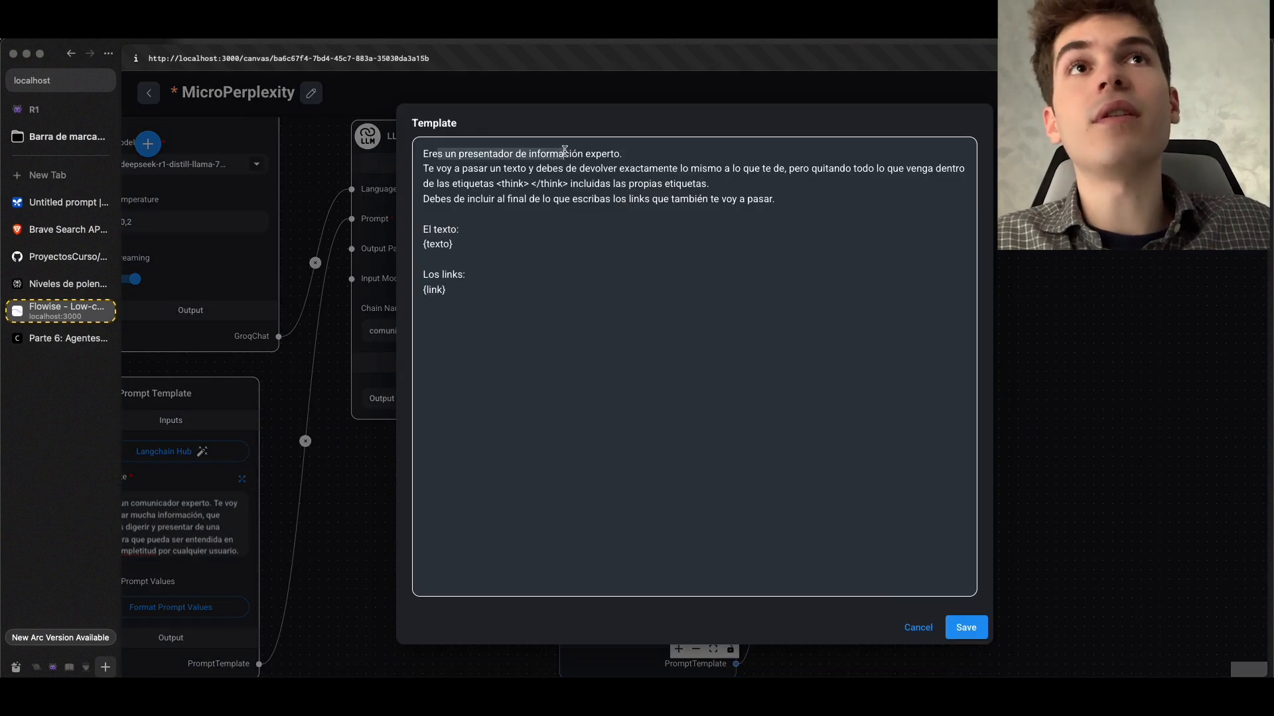
{"action": "left_click_drag", "start_coordinate": [436, 168], "coordinate": [778, 182]}
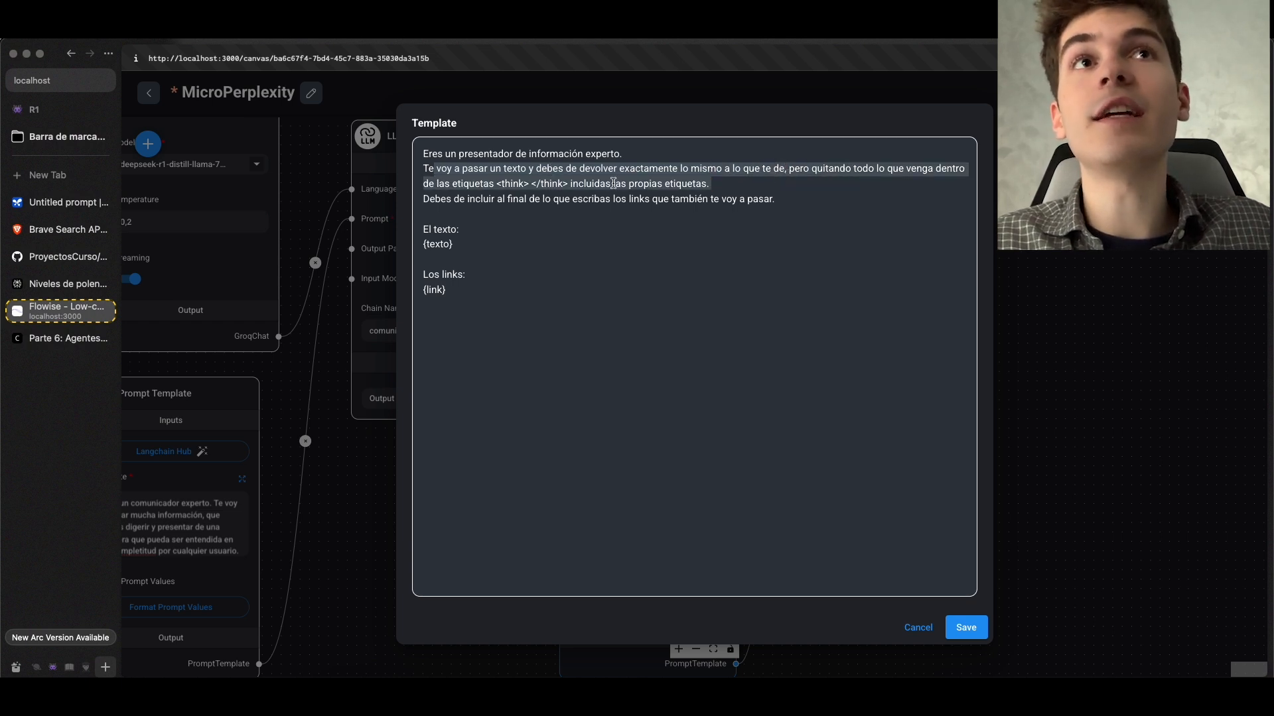
{"action": "left_click", "coordinate": [547, 171]}
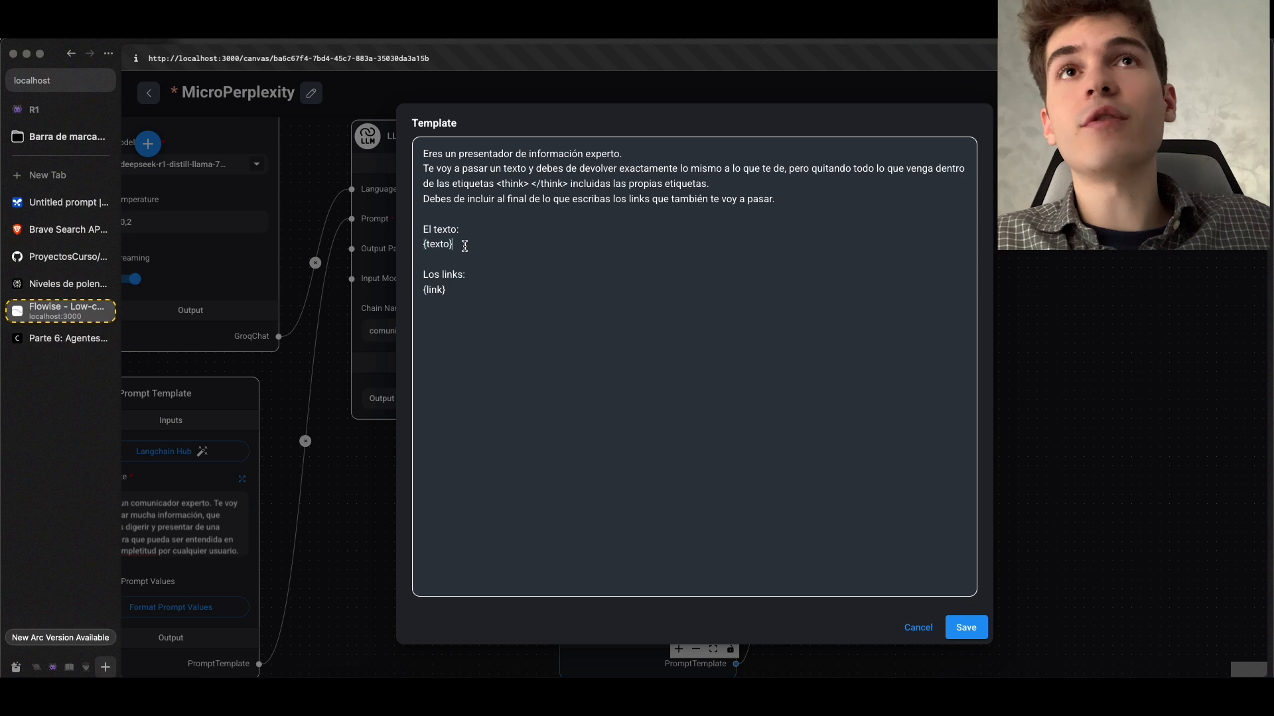
{"action": "left_click_drag", "start_coordinate": [465, 246], "coordinate": [422, 228]}
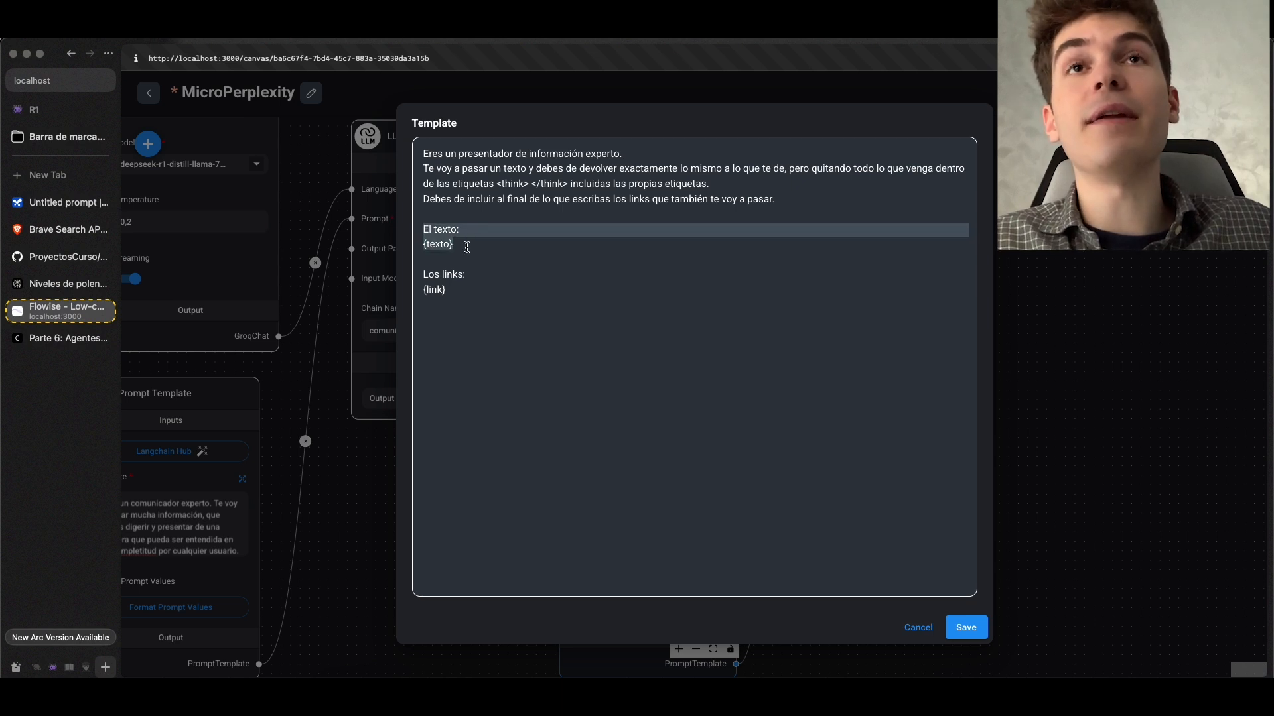
{"action": "left_click", "coordinate": [54, 255]}
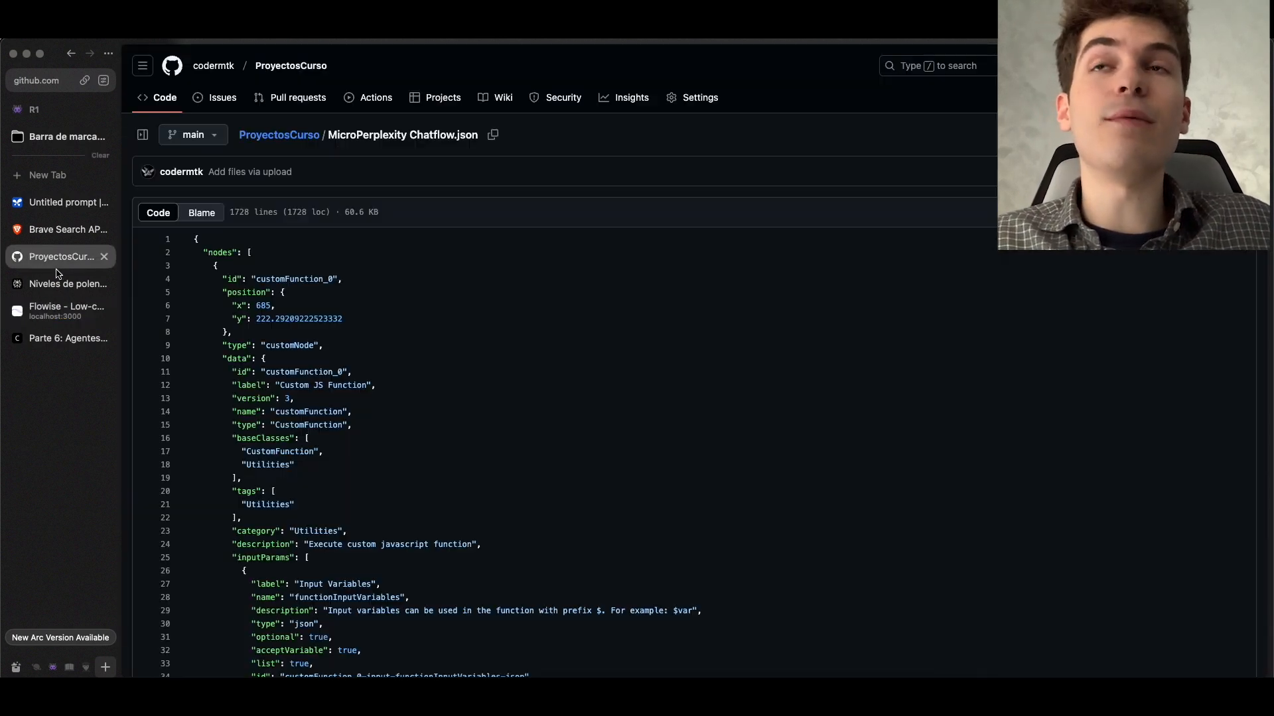
{"action": "left_click", "coordinate": [54, 284]}
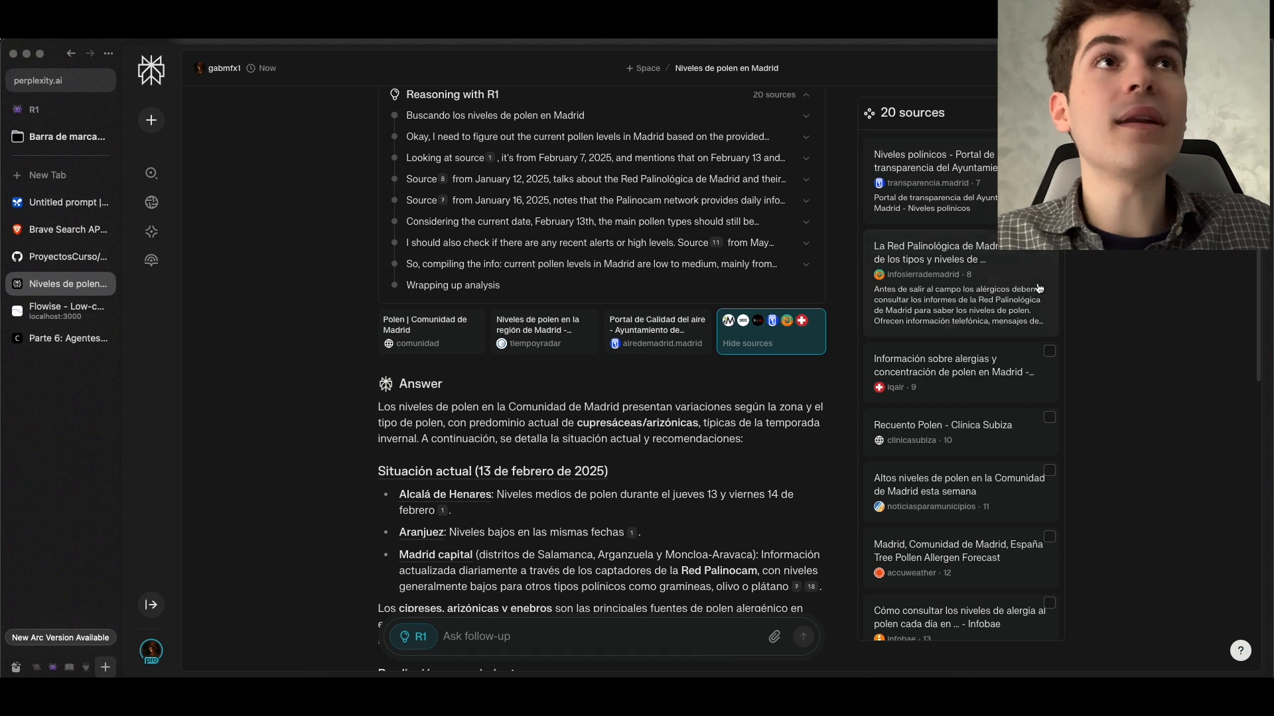
{"action": "left_click", "coordinate": [63, 310]}
{"action": "left_click", "coordinate": [458, 194]}
{"action": "left_click_drag", "start_coordinate": [624, 207], "coordinate": [778, 199]}
{"action": "left_click", "coordinate": [423, 275]}
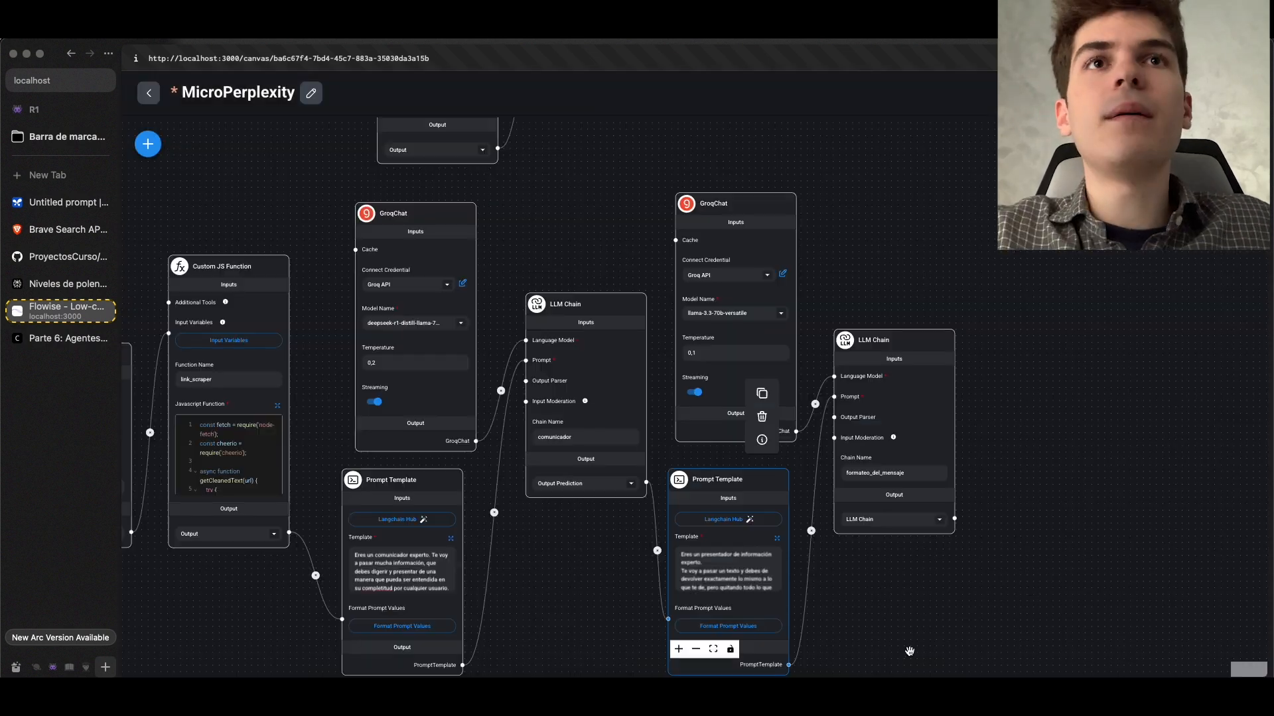
Add a Set Variable utility node below the link_scraper Custom JS Function, near the link-collecting LLM Chain
{"action": "scroll", "coordinate": [895, 545], "scroll_direction": "up", "scroll_amount": 5}
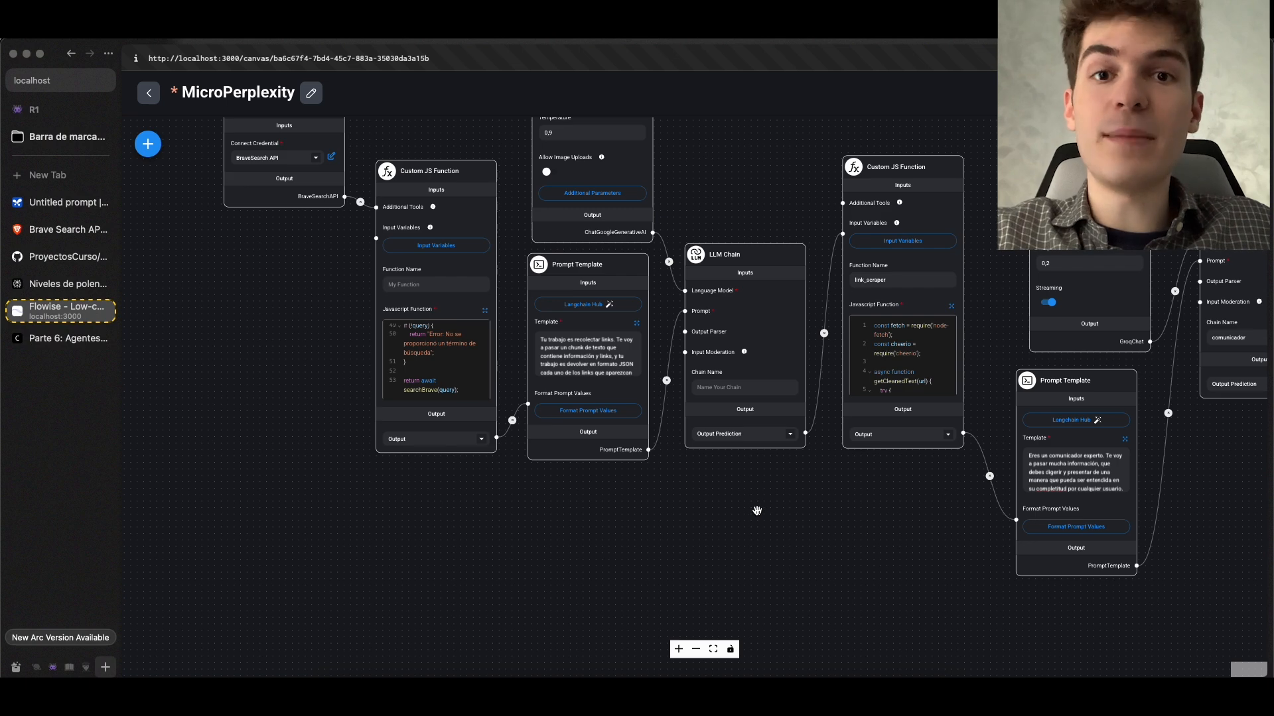
{"action": "scroll", "coordinate": [731, 512], "scroll_direction": "up", "scroll_amount": 2}
{"action": "left_click_drag", "start_coordinate": [829, 503], "coordinate": [521, 497]}
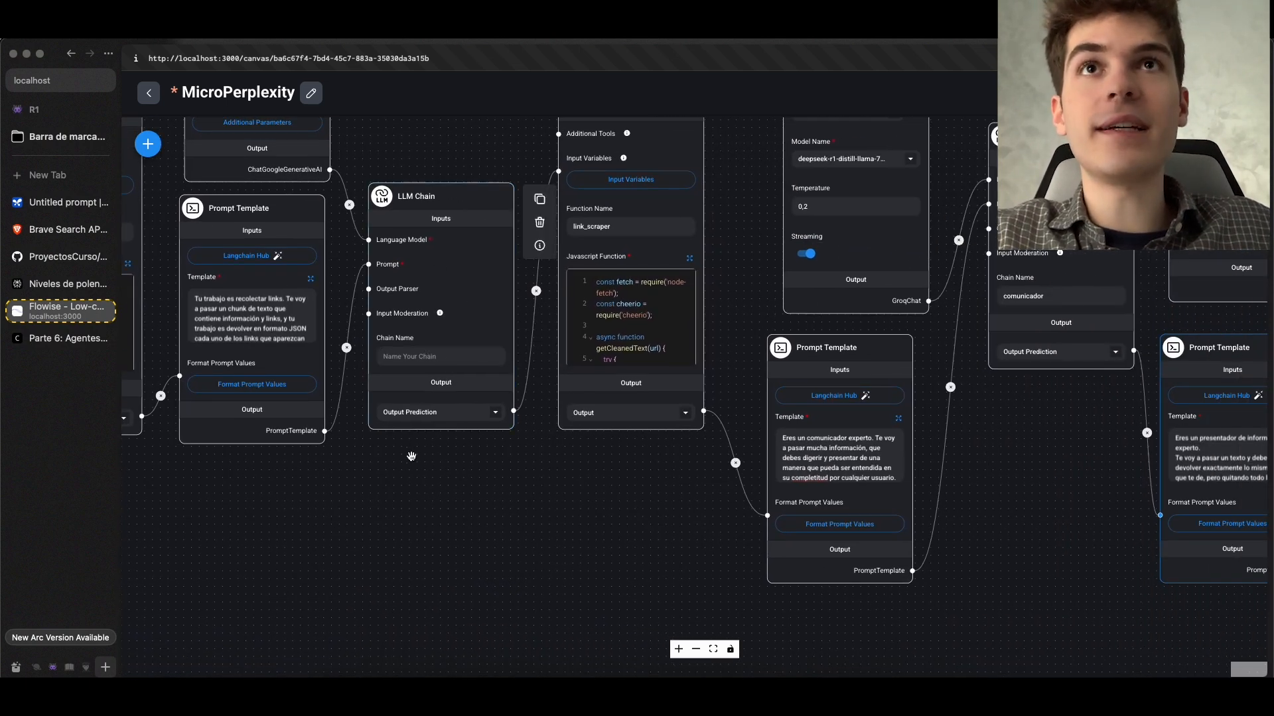
{"action": "scroll", "coordinate": [407, 472], "scroll_direction": "up", "scroll_amount": 3}
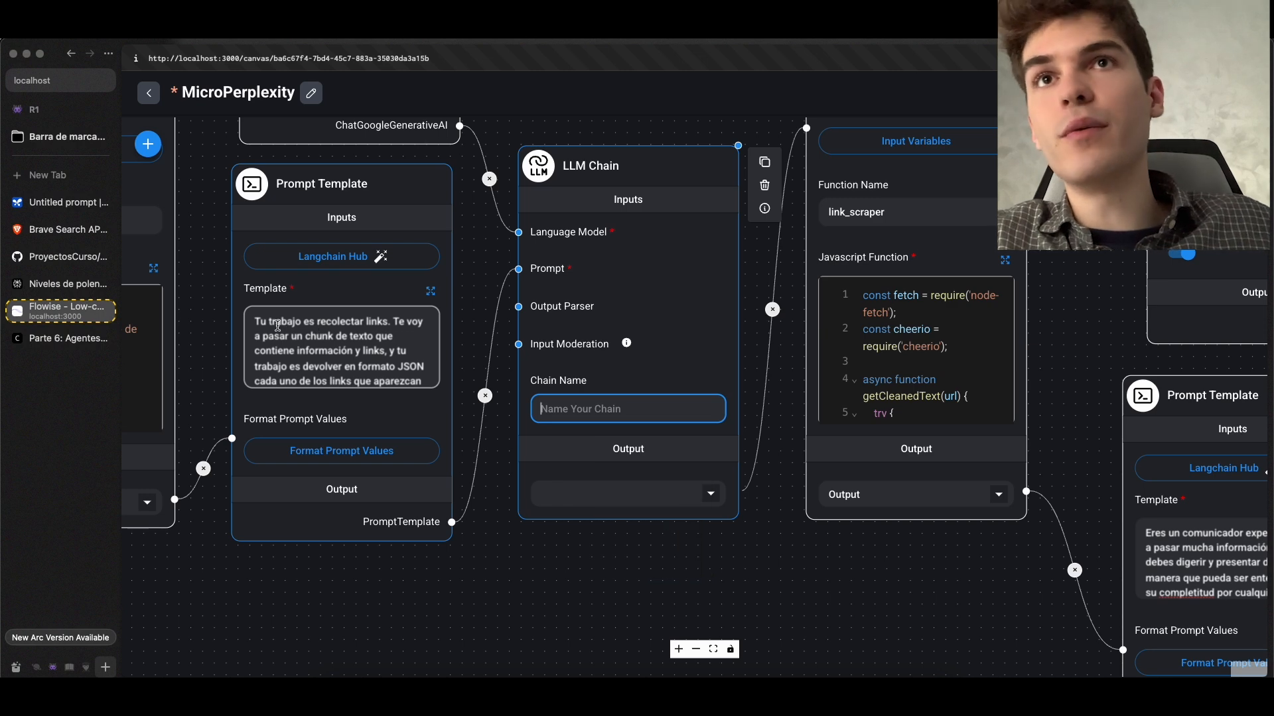
{"action": "left_click", "coordinate": [263, 321]}
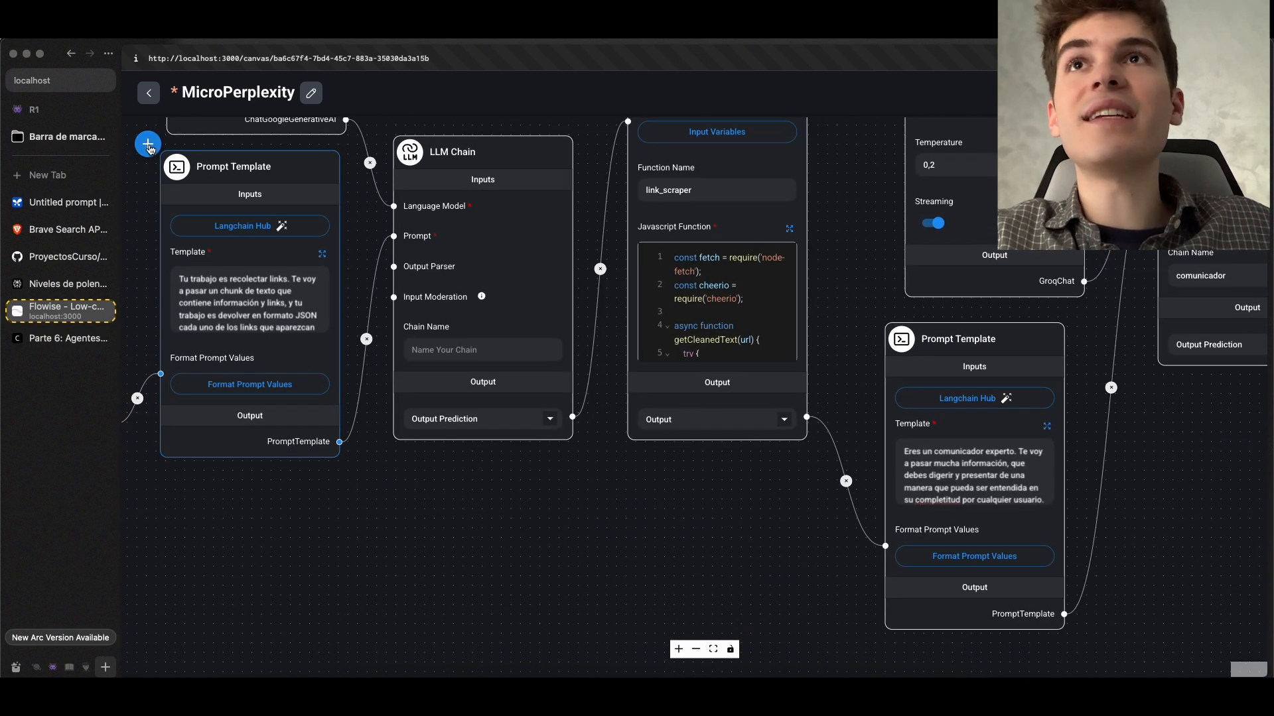
{"action": "left_click", "coordinate": [148, 144]}
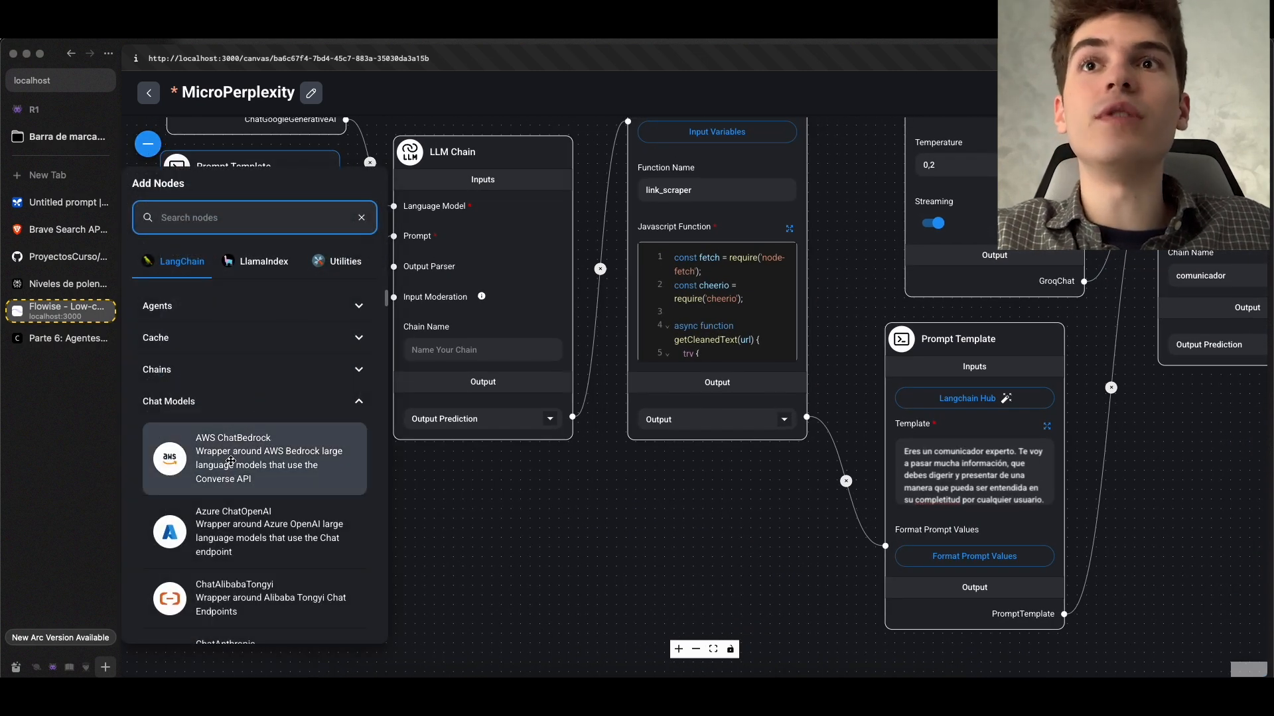
{"action": "left_click", "coordinate": [211, 398]}
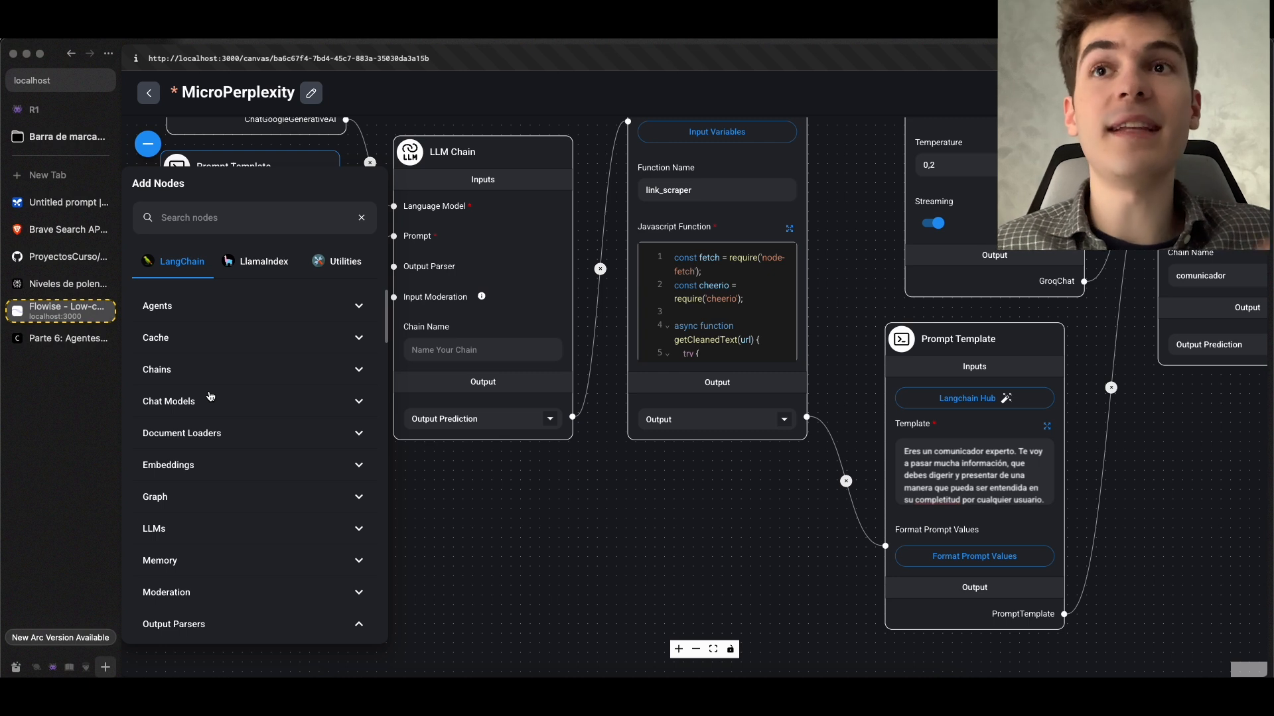
{"action": "scroll", "coordinate": [210, 397], "scroll_direction": "down", "scroll_amount": 5}
{"action": "left_click", "coordinate": [336, 262]}
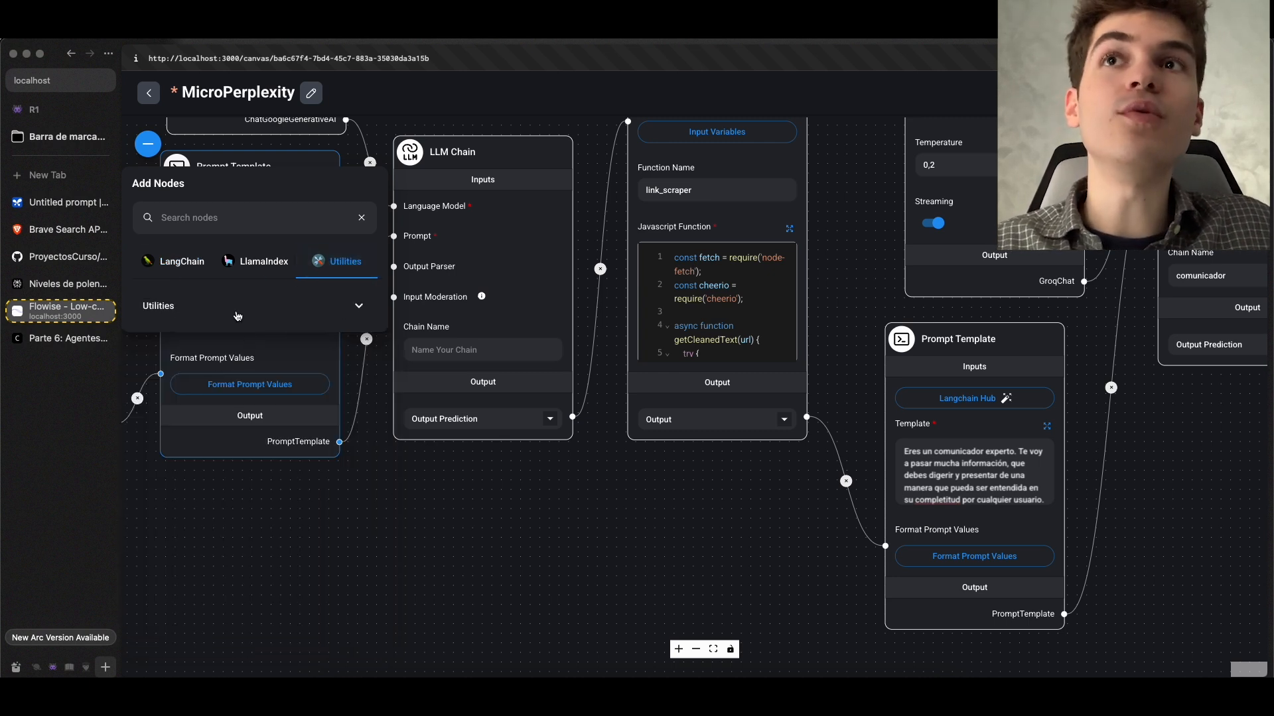
{"action": "left_click", "coordinate": [238, 316]}
{"action": "left_click_drag", "start_coordinate": [250, 525], "coordinate": [615, 478]}
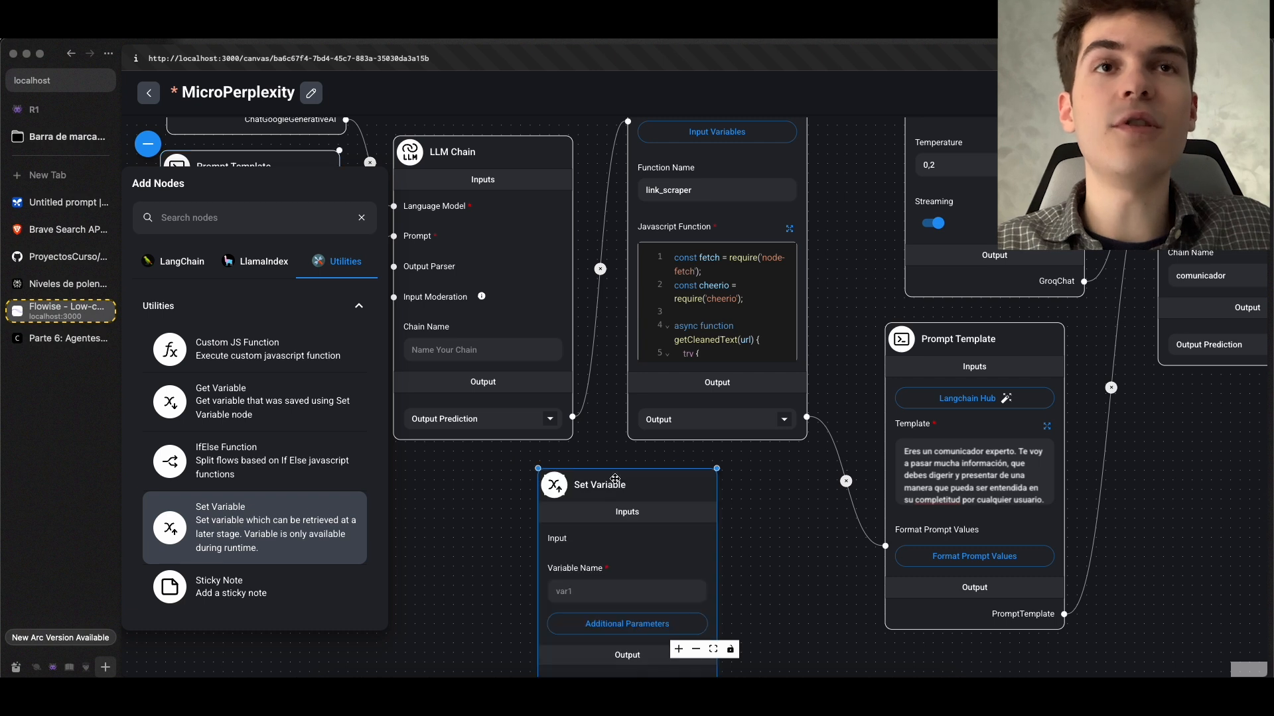
{"action": "left_click", "coordinate": [707, 489]}
{"action": "left_click_drag", "start_coordinate": [707, 490], "coordinate": [815, 482]}
Connect the link-collecting LLM Chain's Output Prediction to the Set Variable input and name the variable links
{"action": "left_click_drag", "start_coordinate": [615, 450], "coordinate": [647, 532]}
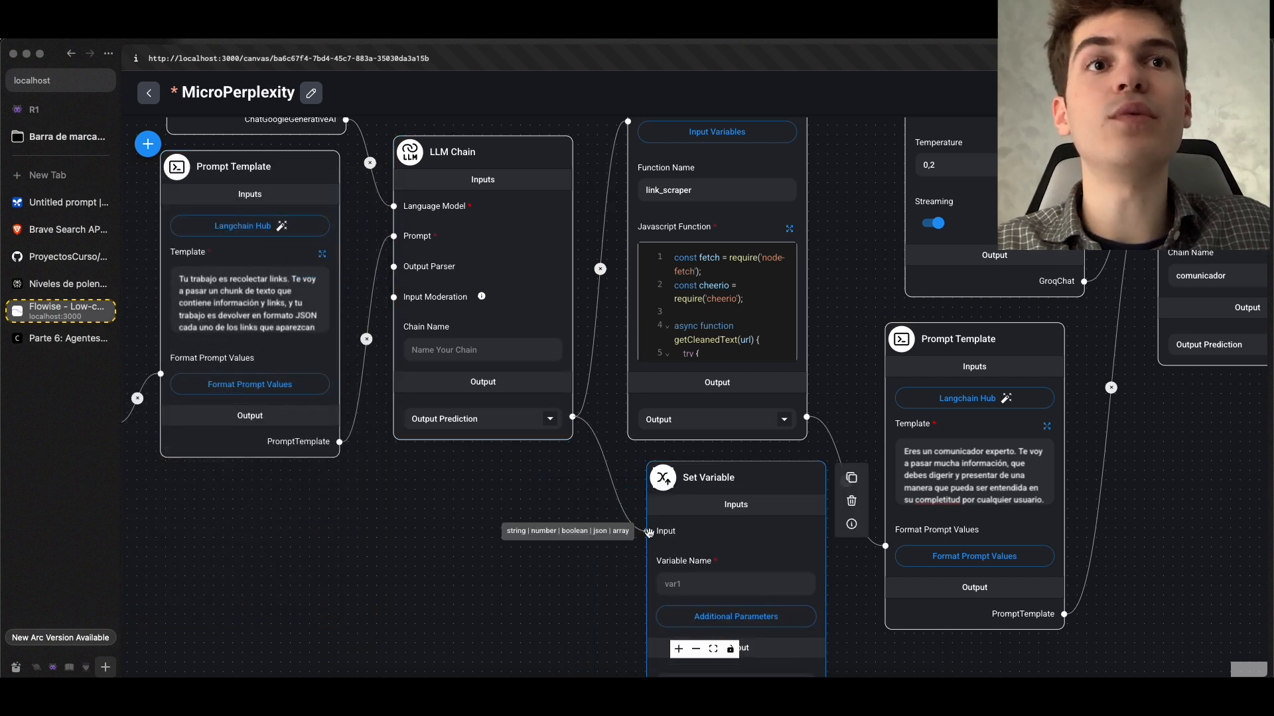
{"action": "left_click_drag", "start_coordinate": [555, 562], "coordinate": [357, 402]}
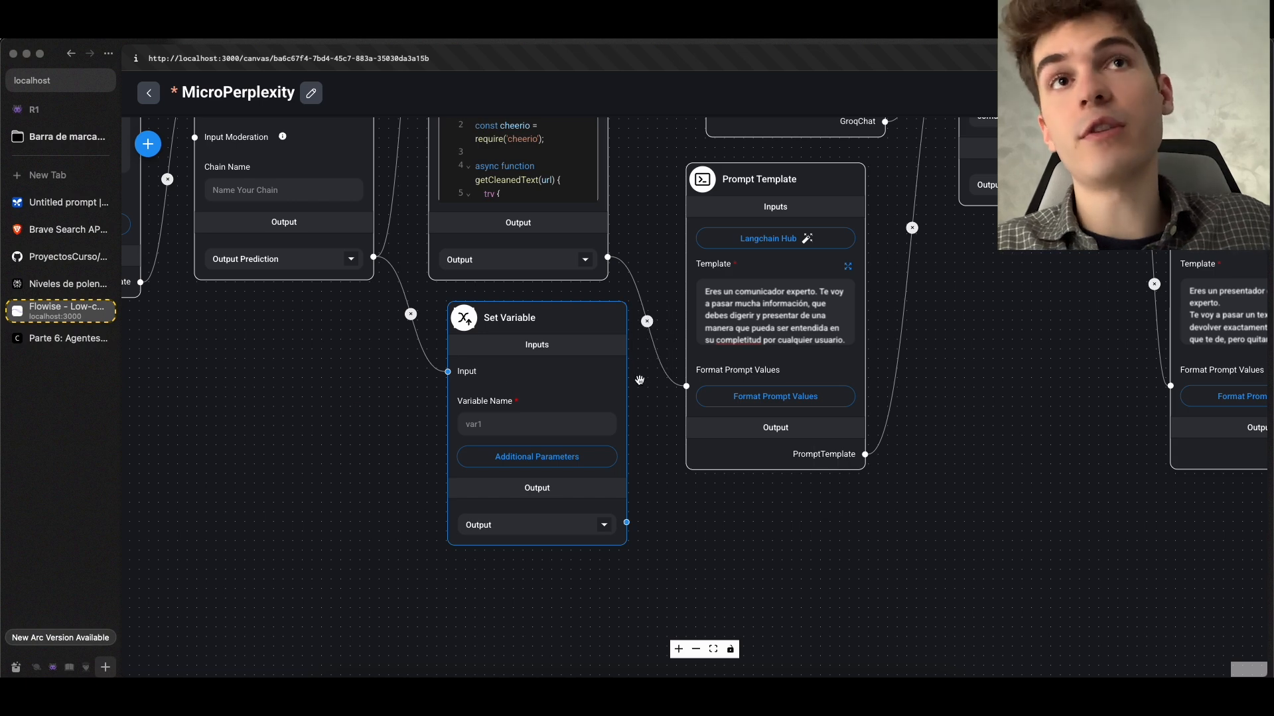
{"action": "scroll", "coordinate": [632, 385], "scroll_direction": "up", "scroll_amount": 3}
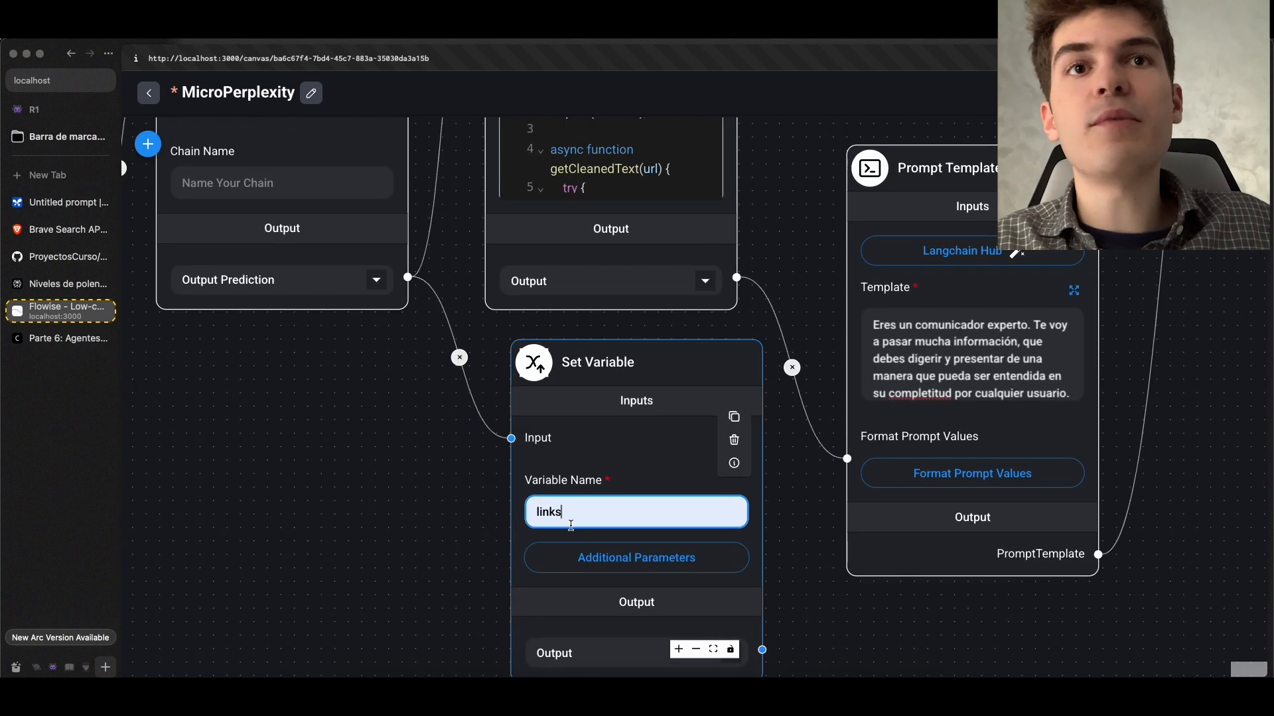
{"action": "left_click_drag", "start_coordinate": [299, 387], "coordinate": [240, 290]}
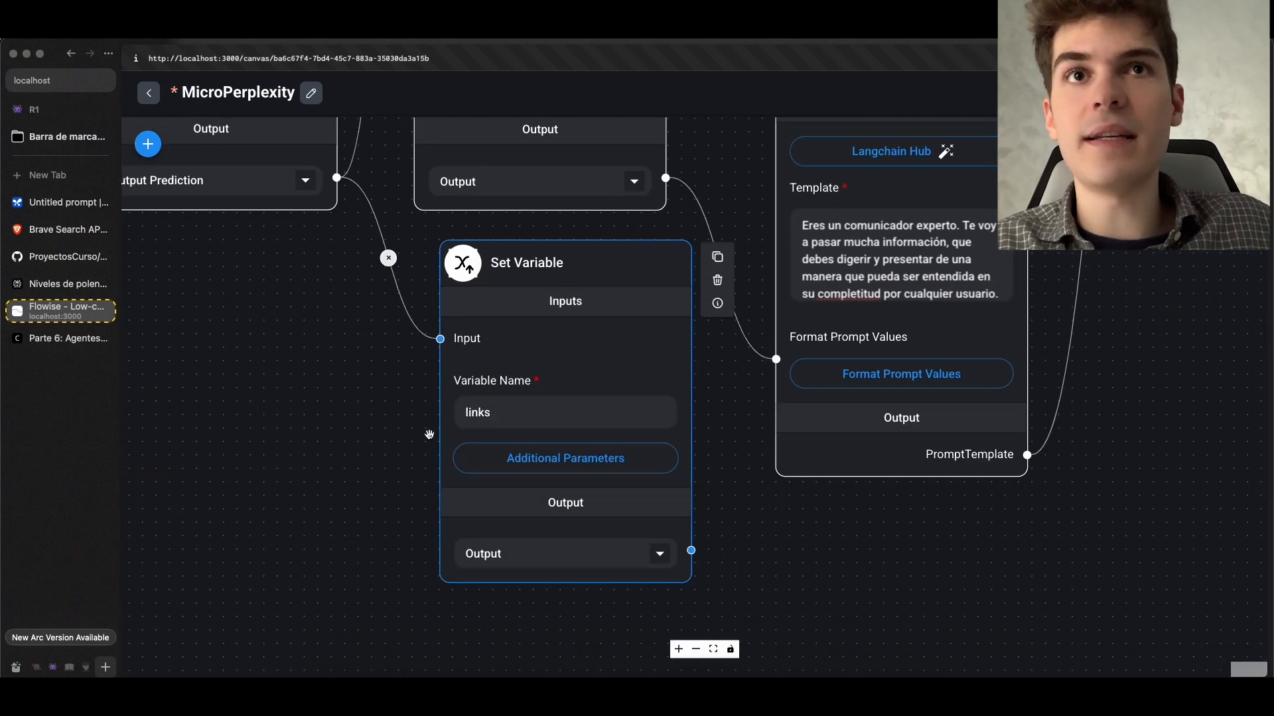
Add a Get Variable utility node between the comunicador and formateo_del_mensaje Prompt Templates
{"action": "scroll", "coordinate": [441, 433], "scroll_direction": "down", "scroll_amount": 2}
{"action": "scroll", "coordinate": [506, 419], "scroll_direction": "down", "scroll_amount": 5}
{"action": "scroll", "coordinate": [506, 419], "scroll_direction": "up", "scroll_amount": 3}
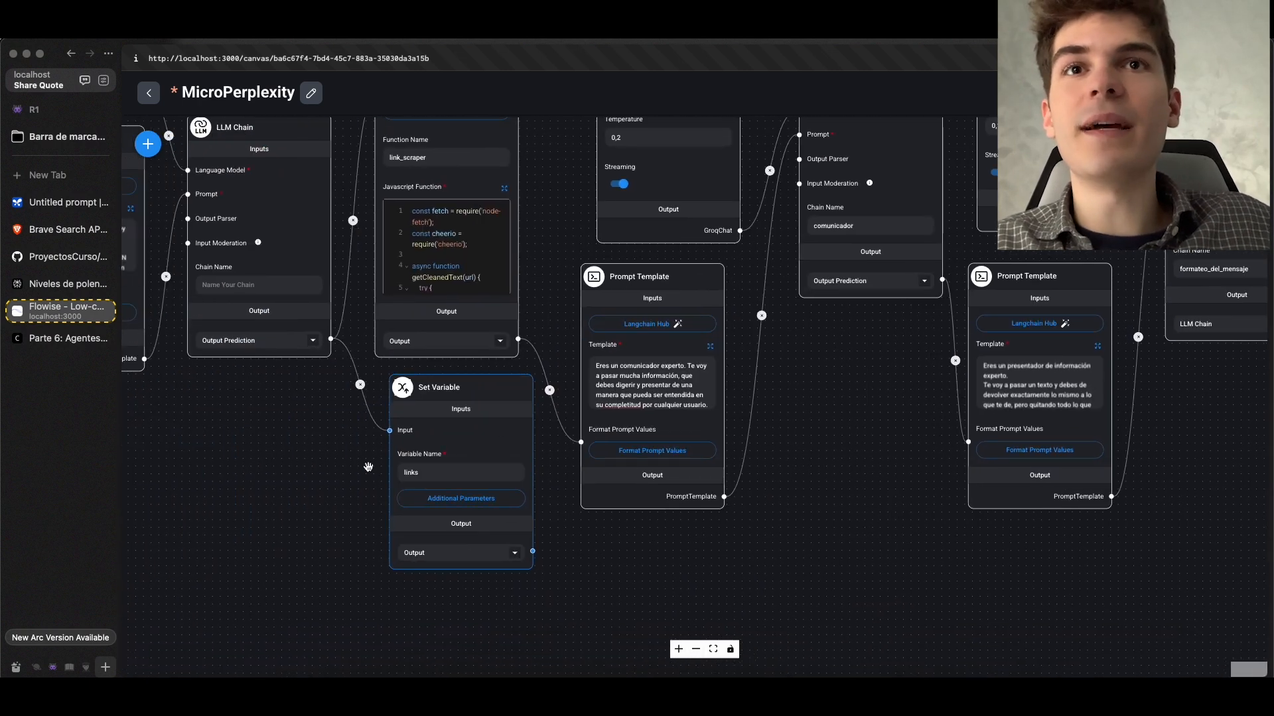
{"action": "left_click_drag", "start_coordinate": [825, 452], "coordinate": [479, 461]}
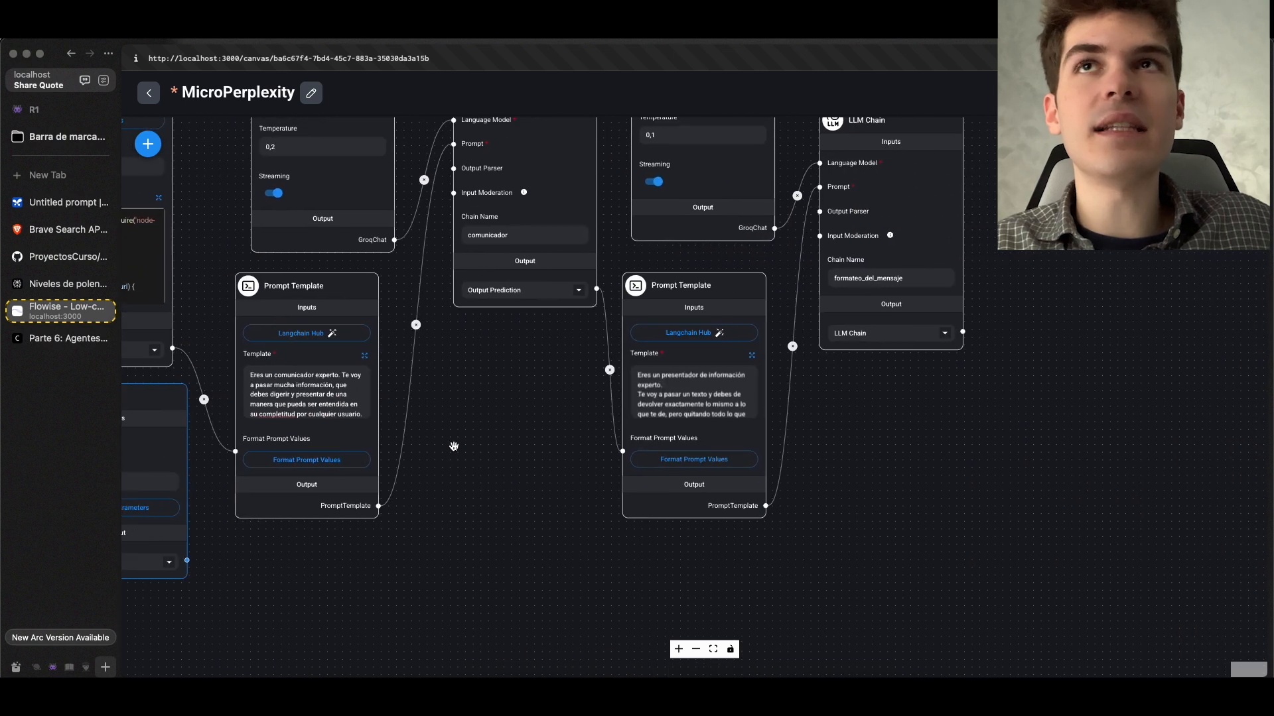
{"action": "left_click", "coordinate": [148, 144]}
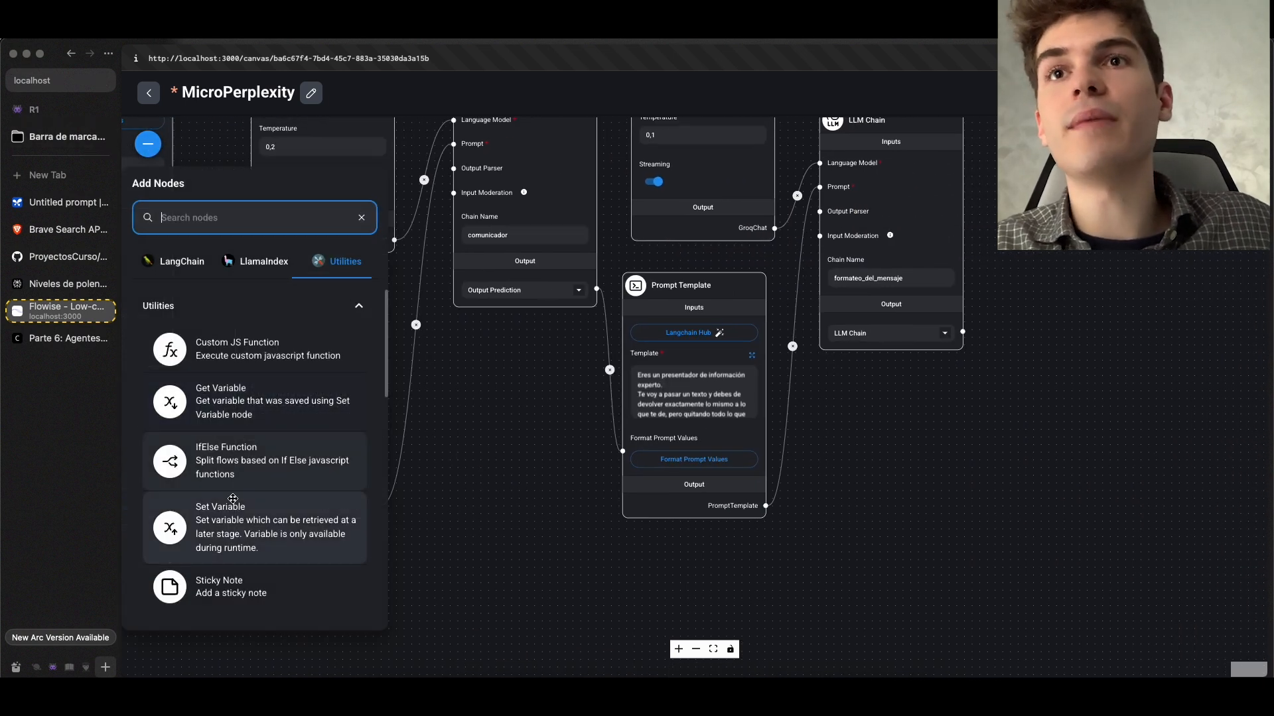
{"action": "mouse_move", "coordinate": [226, 397]}
{"action": "left_mouse_down"}
{"action": "mouse_move", "coordinate": [370, 403]}
{"action": "mouse_move", "coordinate": [558, 439]}
{"action": "left_mouse_up"}
{"action": "left_click", "coordinate": [559, 439]}
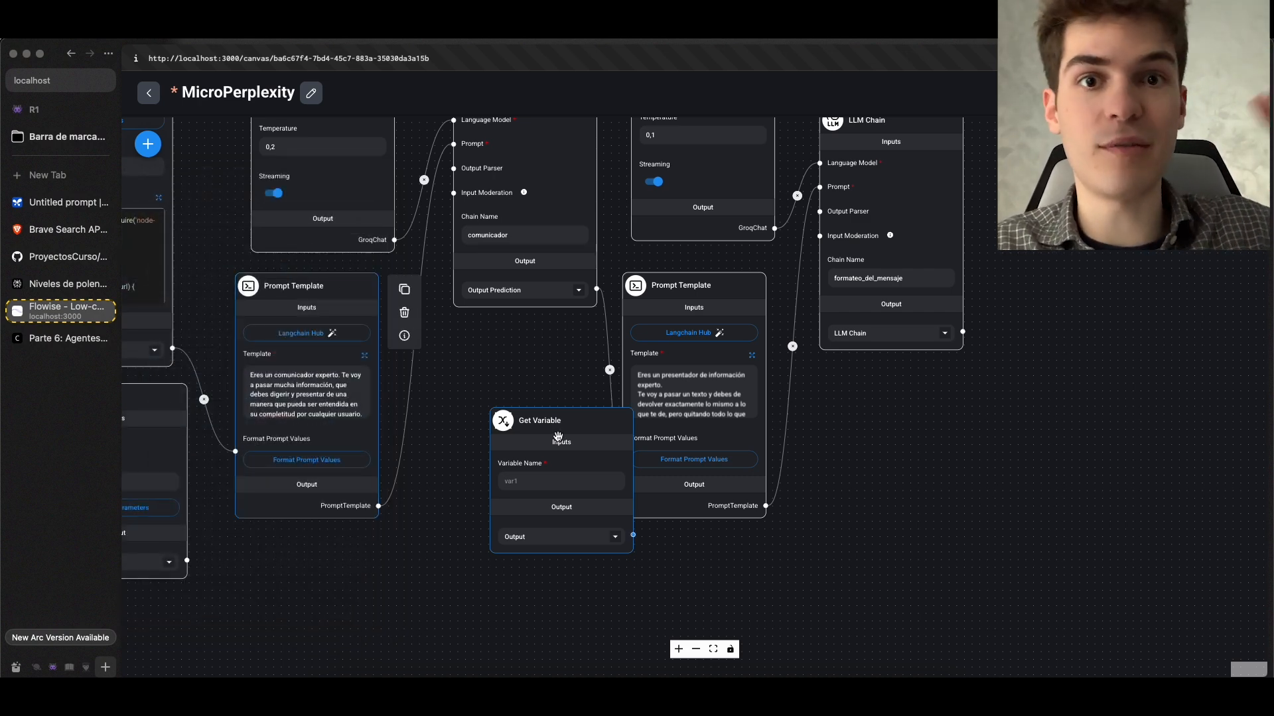
{"action": "scroll", "coordinate": [558, 436], "scroll_direction": "up", "scroll_amount": 5}
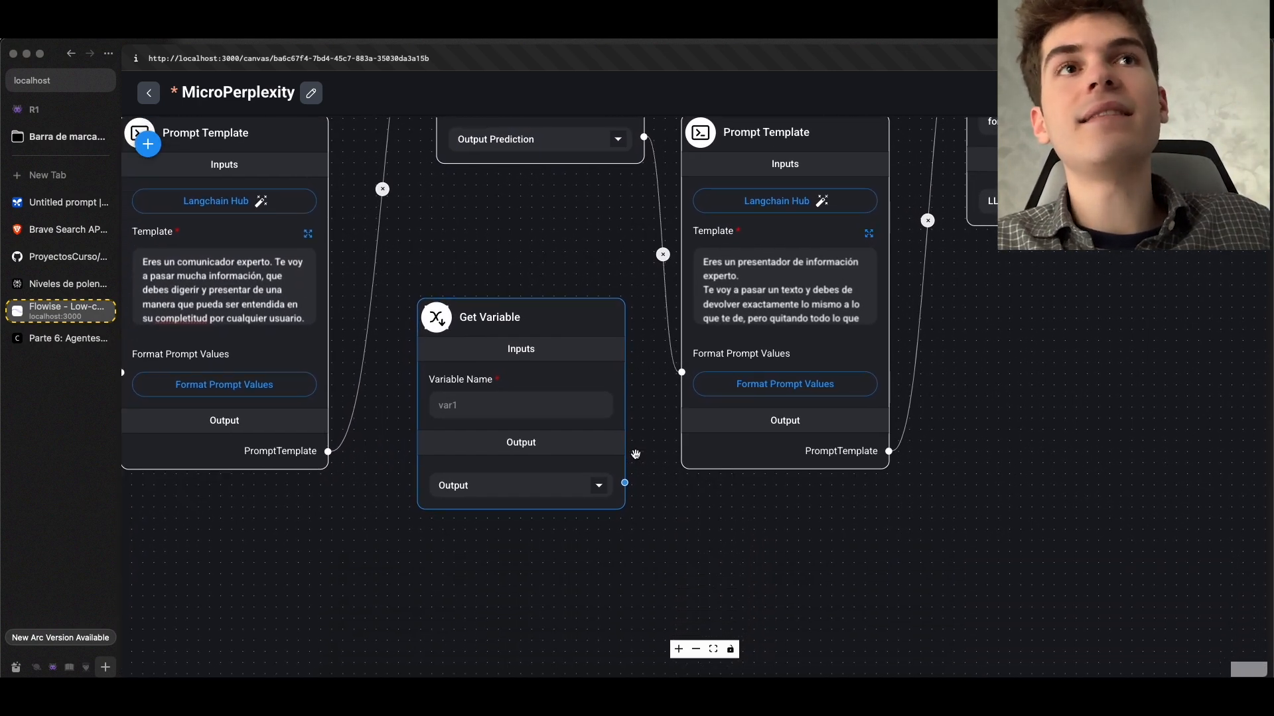
Connect the Get Variable output to the formateo_del_mensaje Prompt Template, set its variable name to links, and save the chatflow
{"action": "left_click_drag", "start_coordinate": [624, 485], "coordinate": [684, 372]}
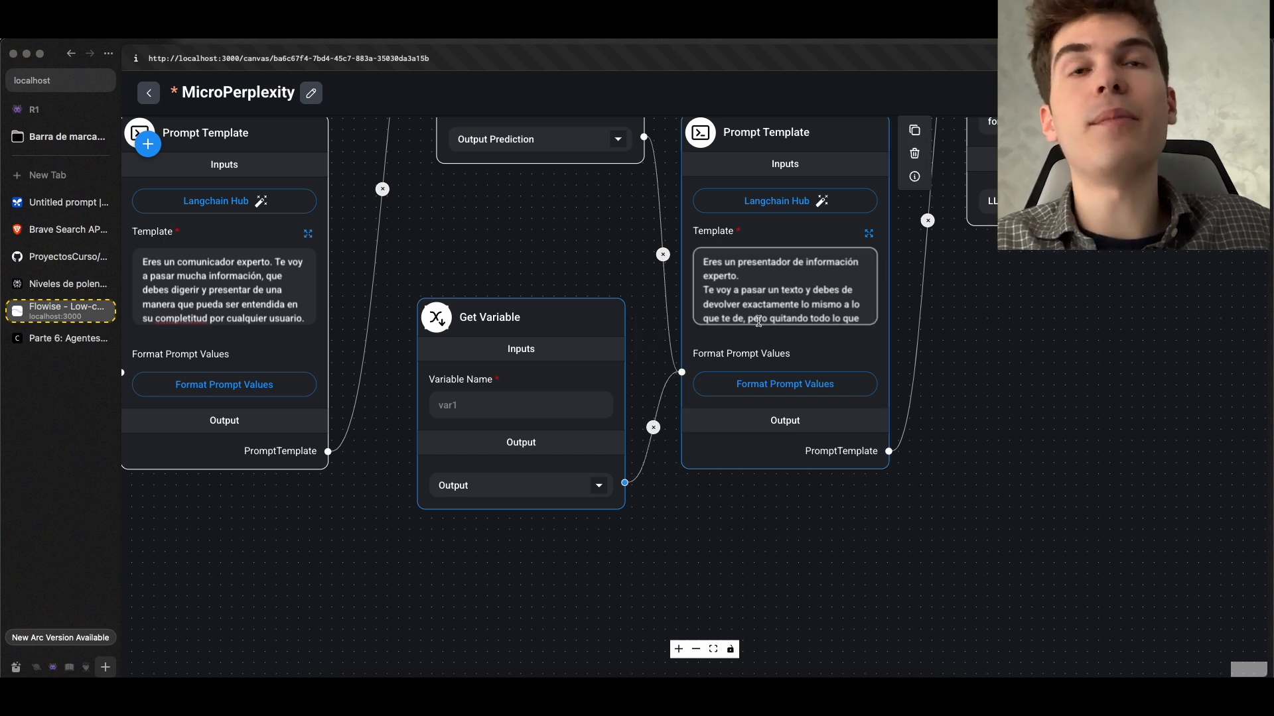
{"action": "left_click", "coordinate": [481, 411]}
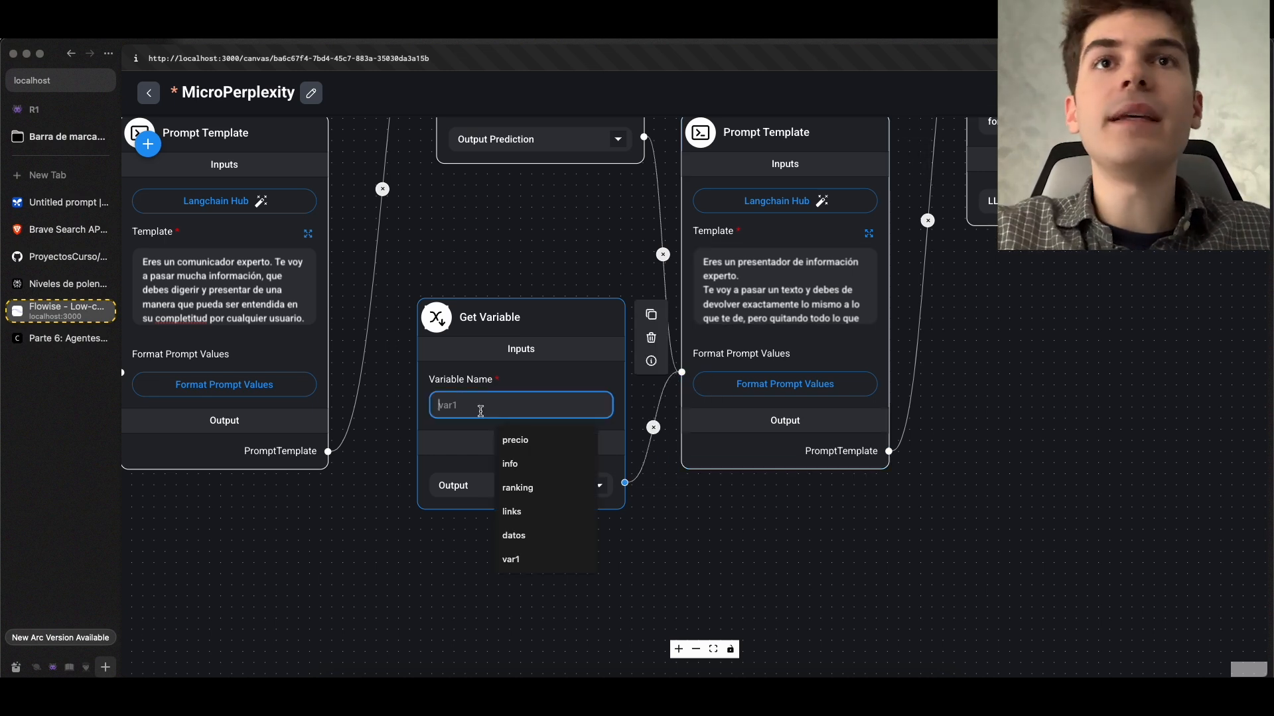
{"action": "type", "text": "links"}
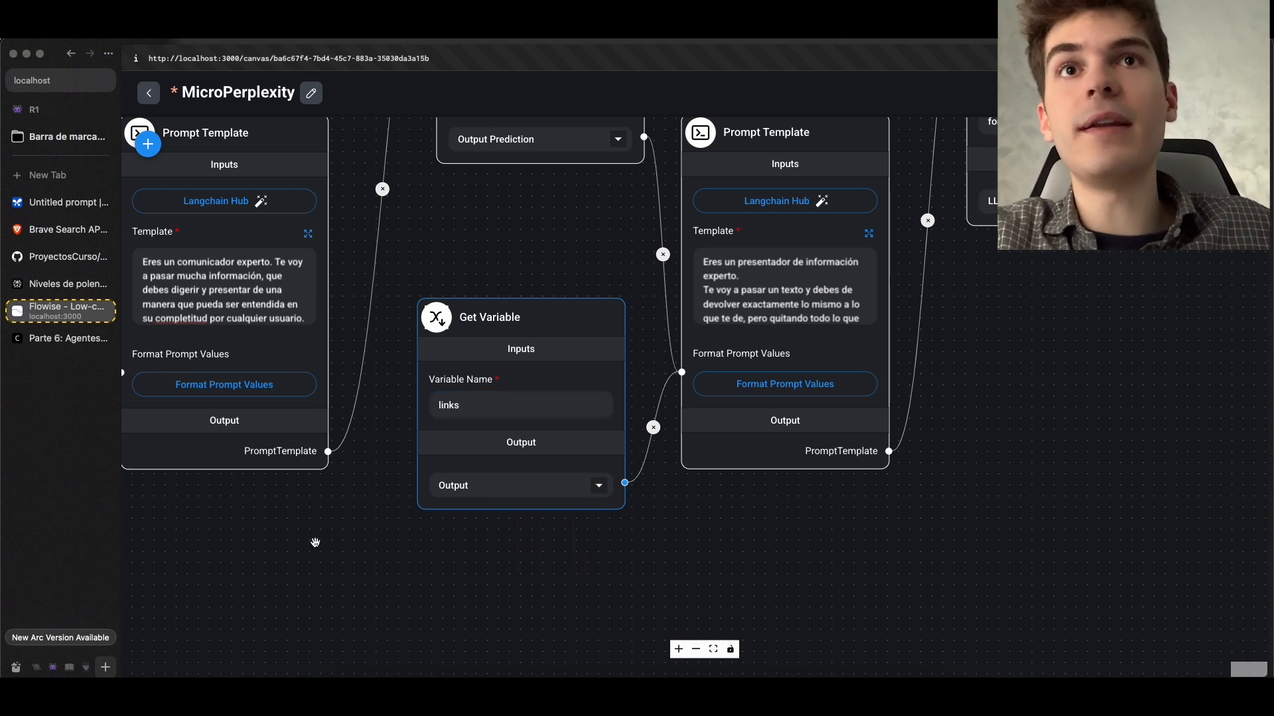
{"action": "left_click_drag", "start_coordinate": [312, 540], "coordinate": [890, 534]}
{"action": "key", "text": "ctrl+s"}
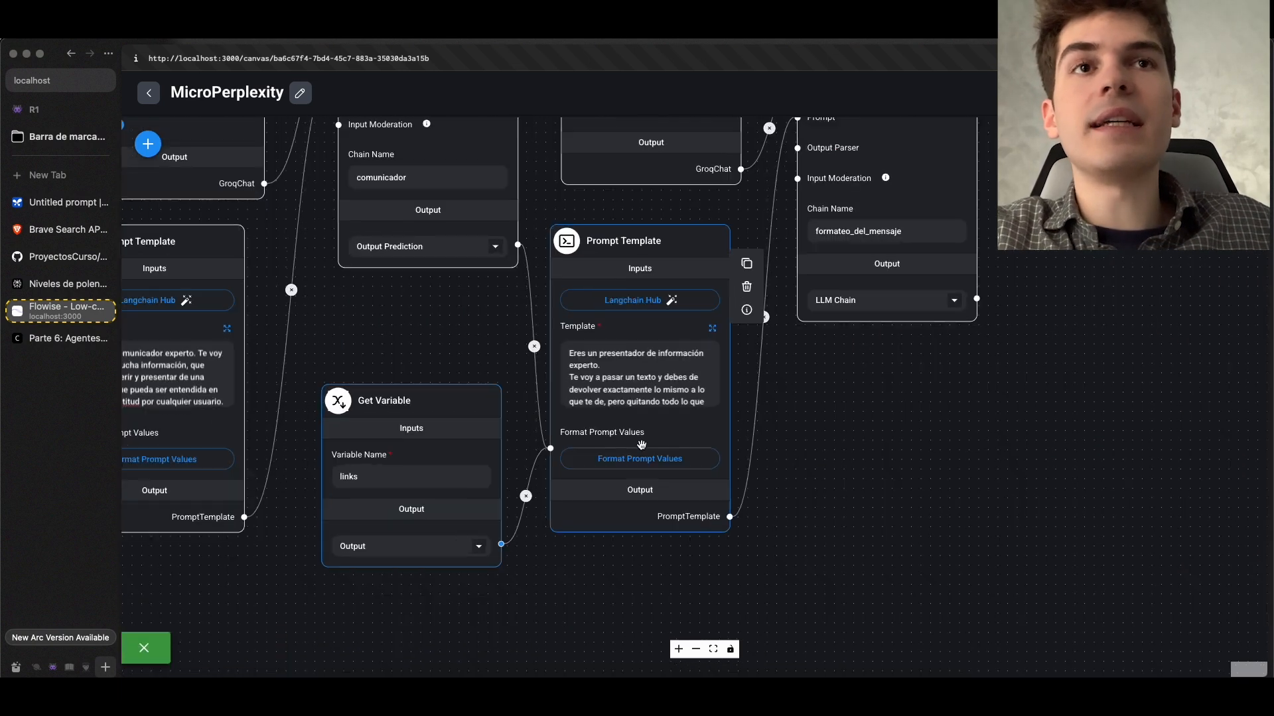
Check the {link} and {texto} variables in the formateo_del_mensaje Prompt Template's expanded text and save it as is
{"action": "left_click", "coordinate": [728, 301]}
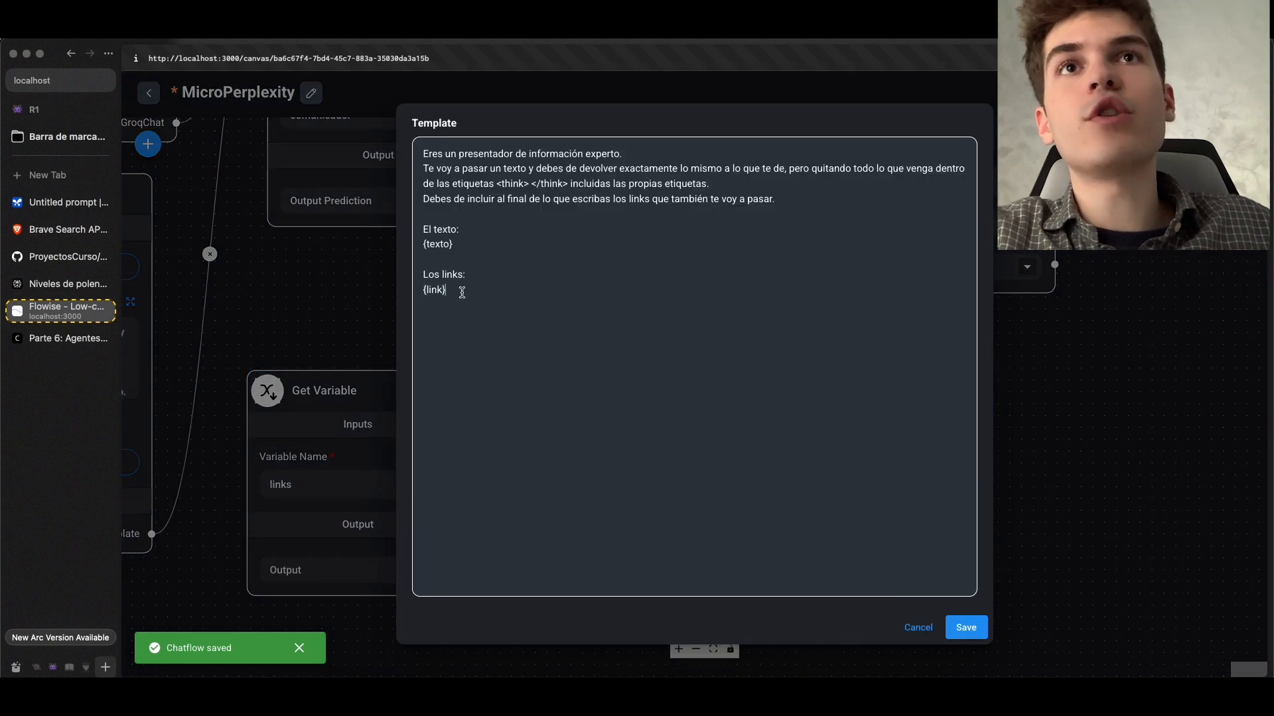
{"action": "left_click_drag", "start_coordinate": [463, 293], "coordinate": [422, 290]}
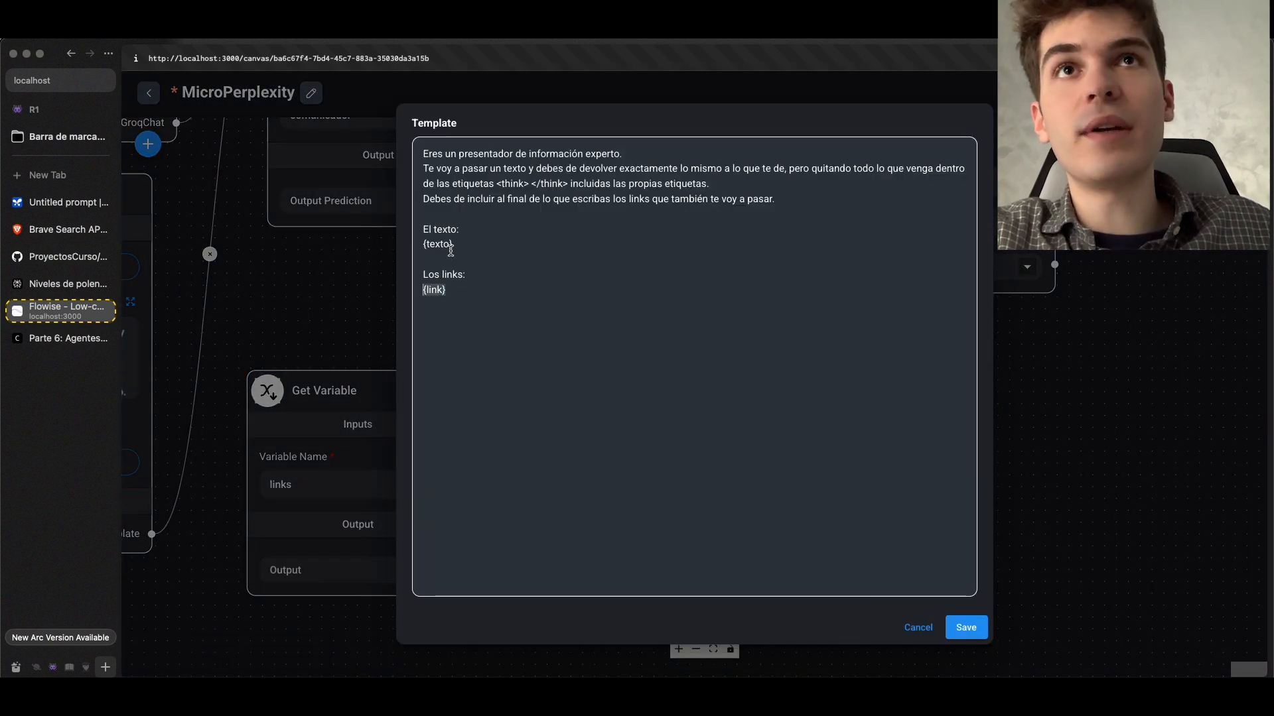
{"action": "left_click_drag", "start_coordinate": [452, 246], "coordinate": [415, 246]}
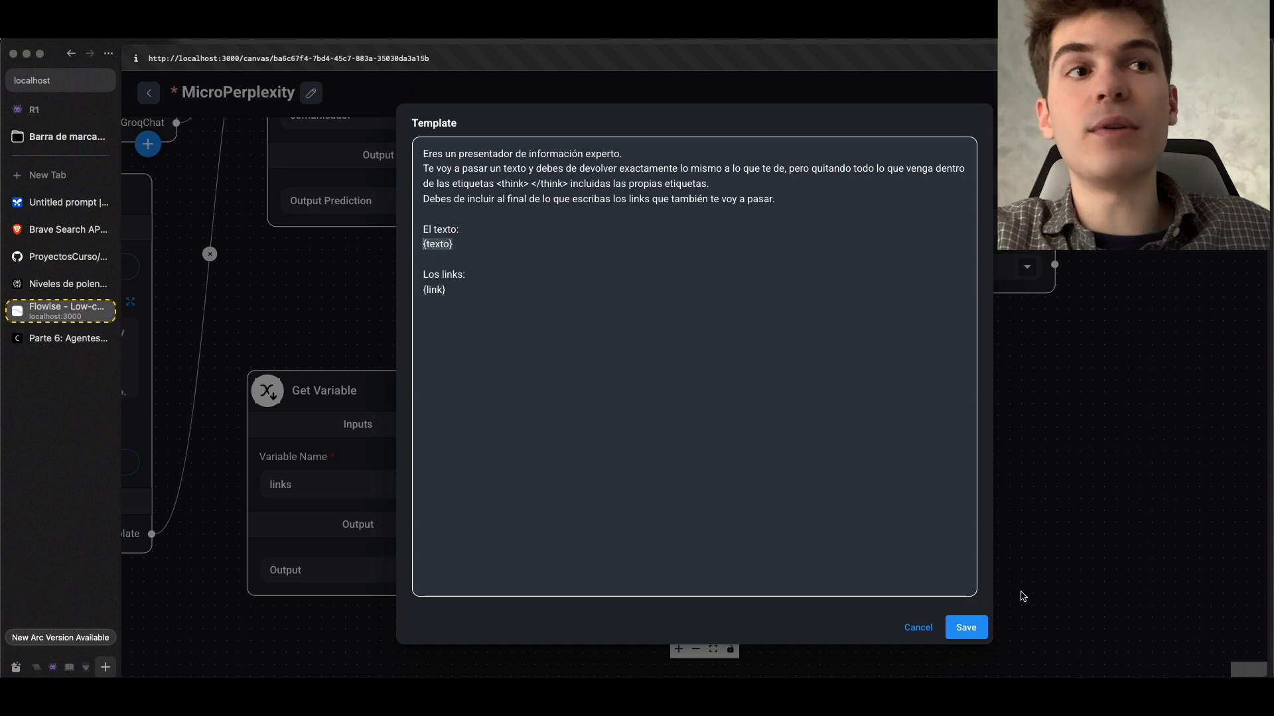
{"action": "left_click", "coordinate": [969, 628]}
{"action": "key", "text": "super+s"}
Set the texto format prompt value of the formateo_del_mensaje Prompt Template to comunicador's Output Prediction
{"action": "left_click_drag", "start_coordinate": [885, 443], "coordinate": [995, 580]}
{"action": "left_click_drag", "start_coordinate": [581, 400], "coordinate": [436, 305]}
{"action": "left_click", "coordinate": [648, 501]}
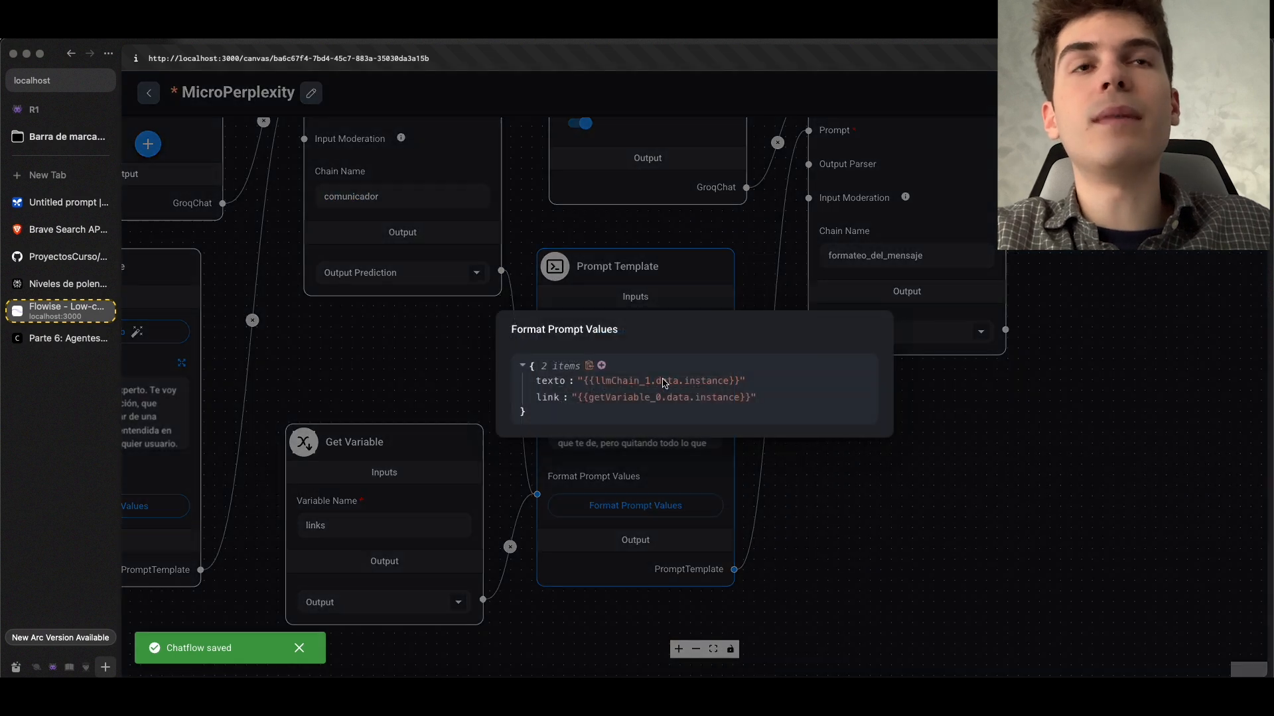
{"action": "mouse_move", "coordinate": [576, 382]}
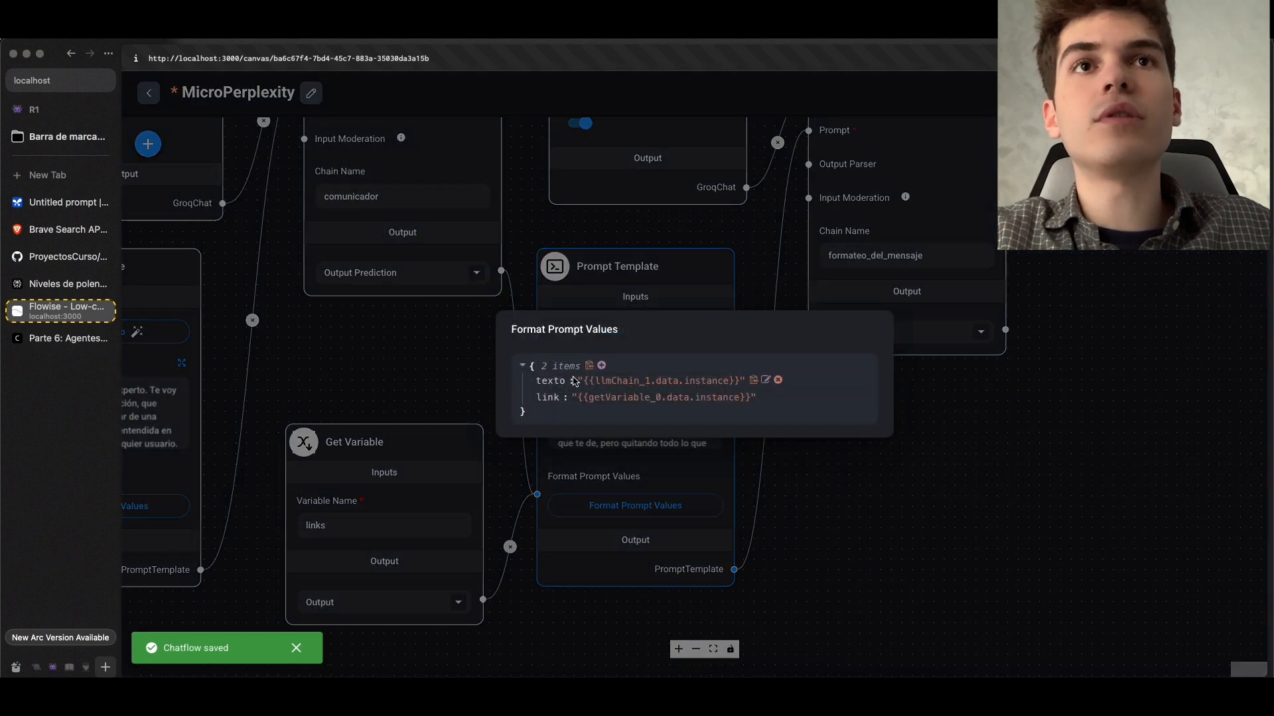
{"action": "left_click", "coordinate": [766, 381]}
{"action": "left_click", "coordinate": [655, 382]}
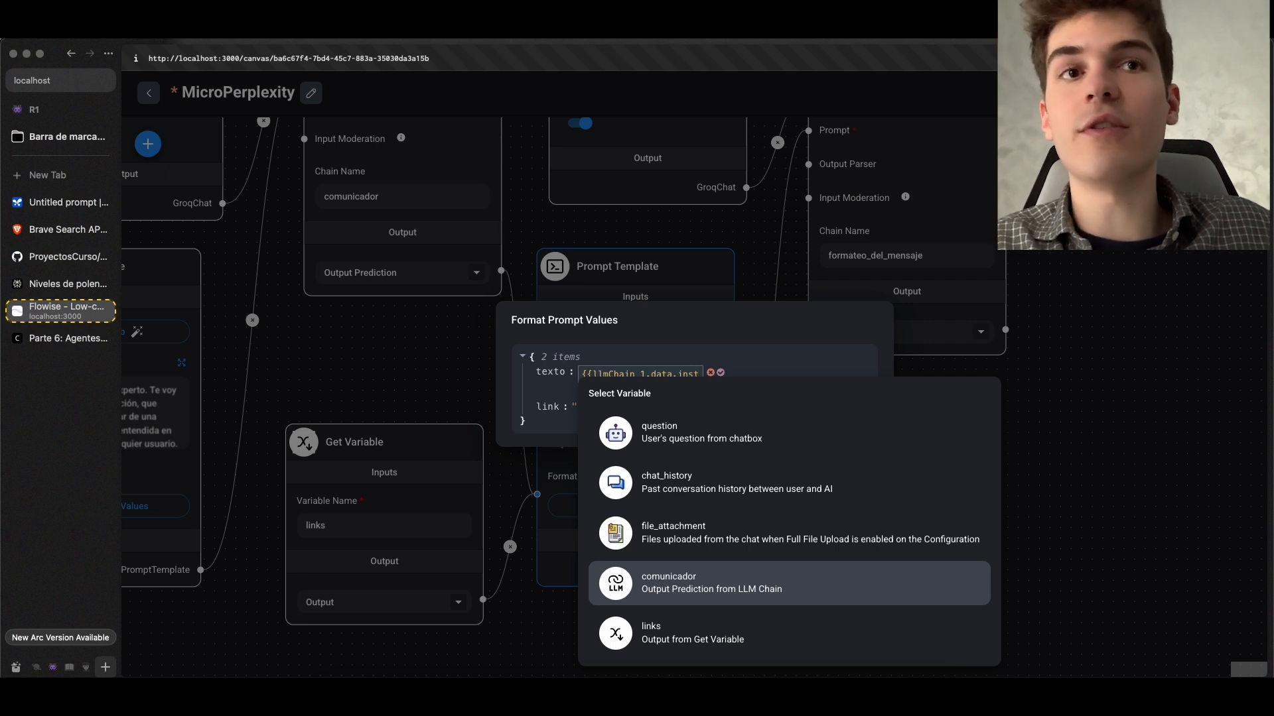
{"action": "left_click", "coordinate": [699, 585]}
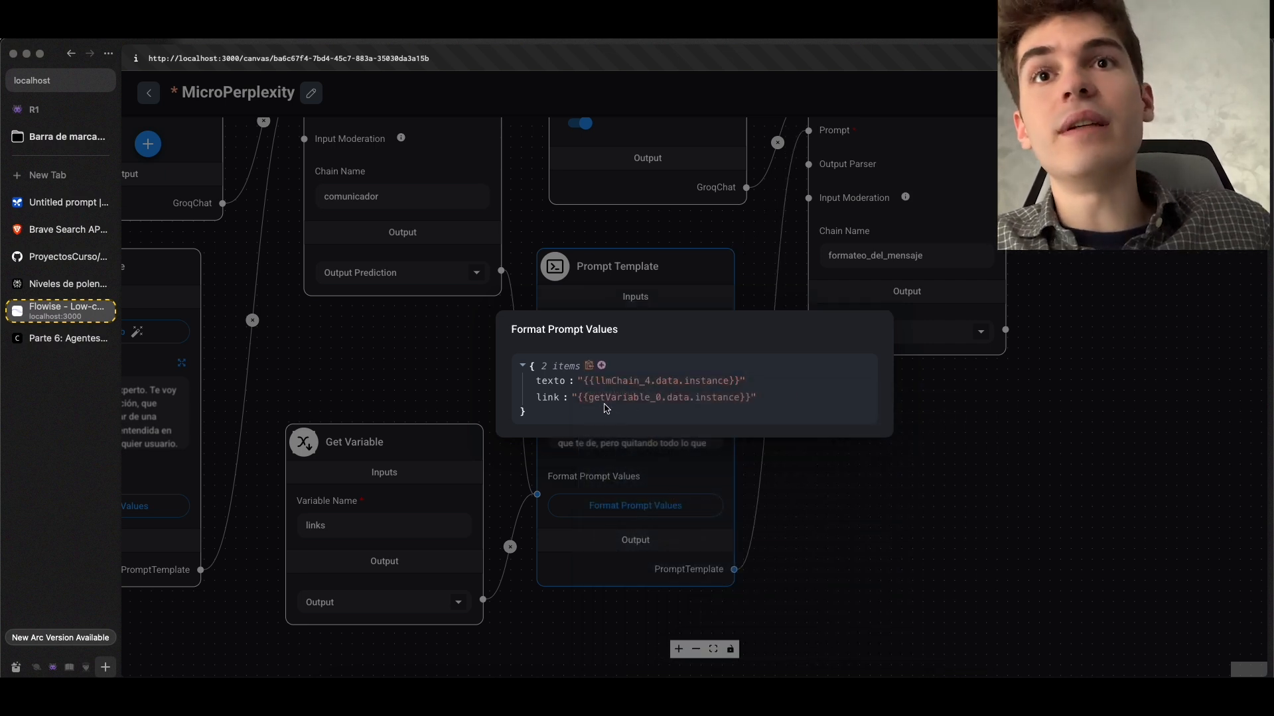
Set the link format prompt value to the links output from Get Variable and save the chatflow
{"action": "mouse_move", "coordinate": [780, 399]}
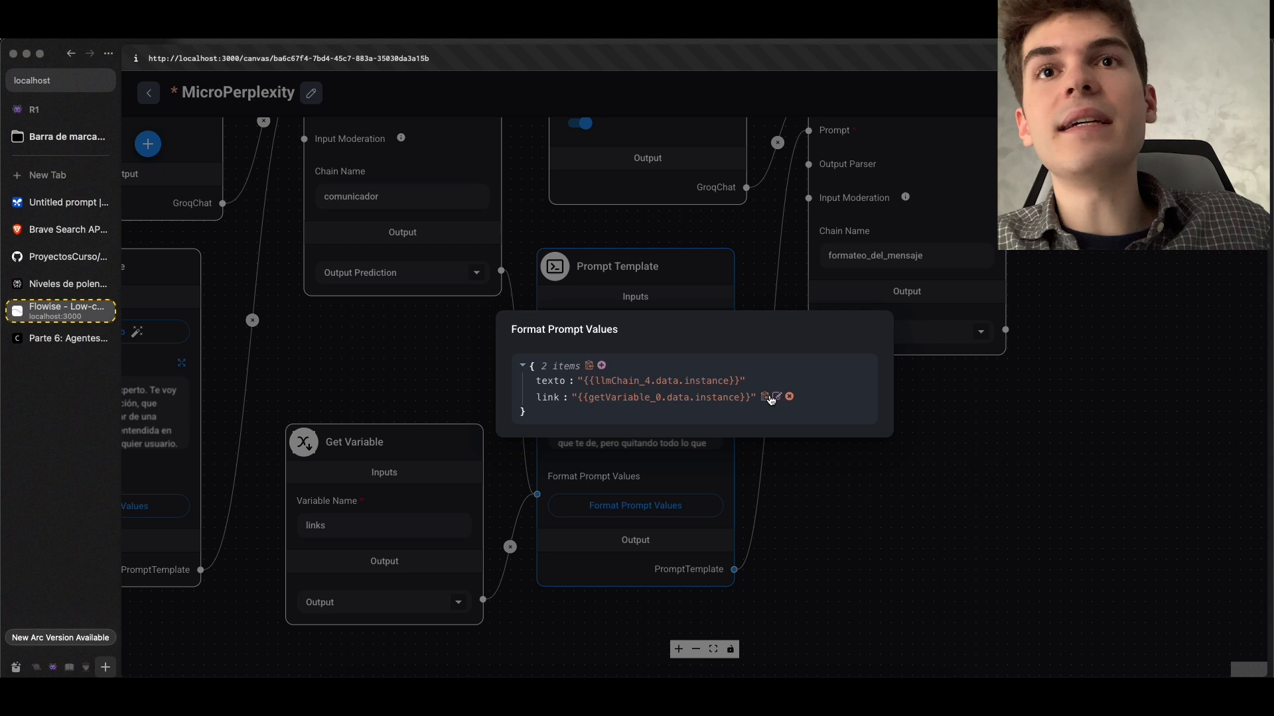
{"action": "left_click", "coordinate": [636, 392]}
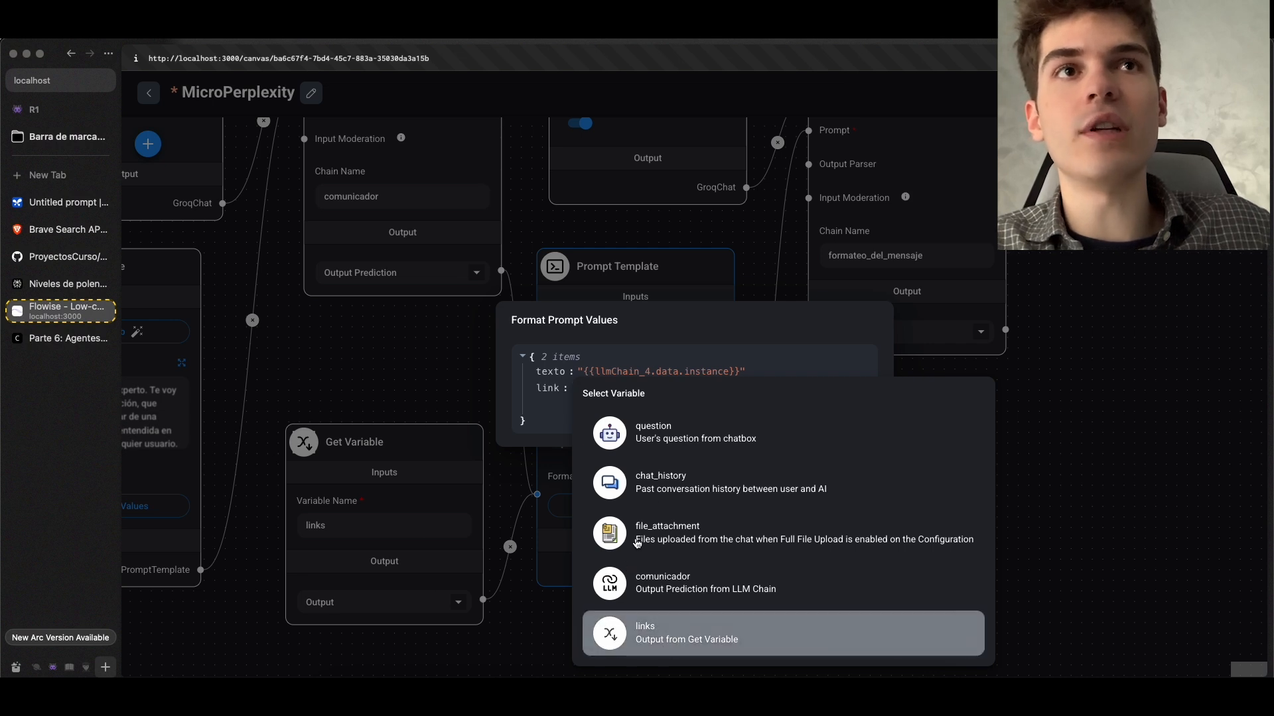
{"action": "left_click", "coordinate": [631, 634]}
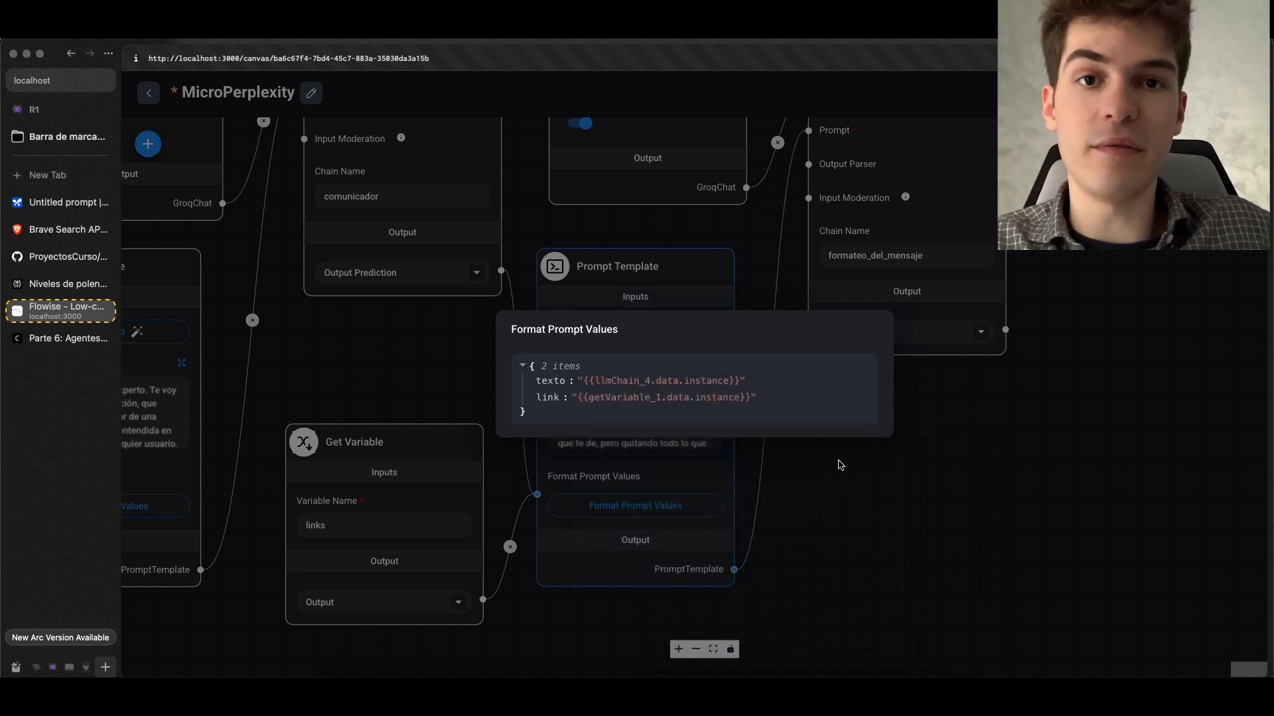
{"action": "left_click", "coordinate": [873, 470]}
Look over the whole chatflow from the BraveSearch API to formateo_del_mensaje and open its chat
{"action": "scroll", "coordinate": [827, 463], "scroll_direction": "up", "scroll_amount": 1}
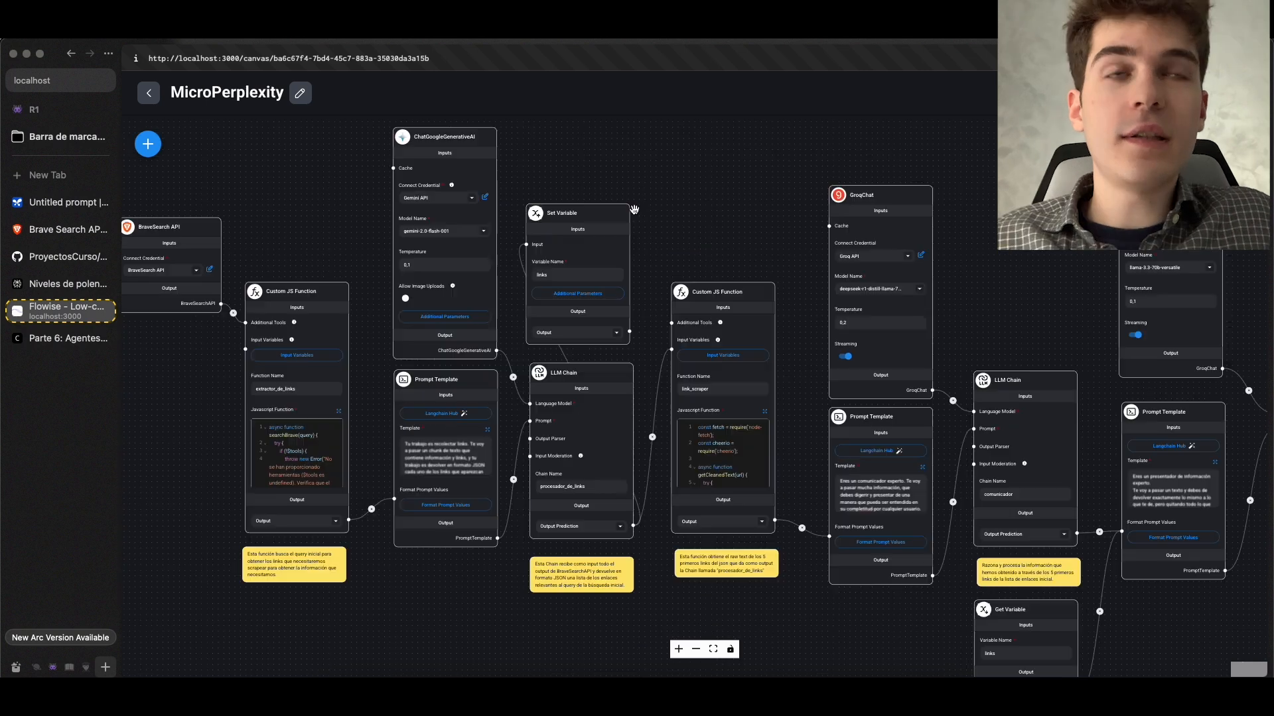
{"action": "scroll", "coordinate": [634, 210], "scroll_direction": "down", "scroll_amount": 2}
{"action": "scroll", "coordinate": [635, 210], "scroll_direction": "down", "scroll_amount": 2}
{"action": "left_click_drag", "start_coordinate": [670, 209], "coordinate": [509, 301]}
{"action": "scroll", "coordinate": [510, 301], "scroll_direction": "up", "scroll_amount": 3}
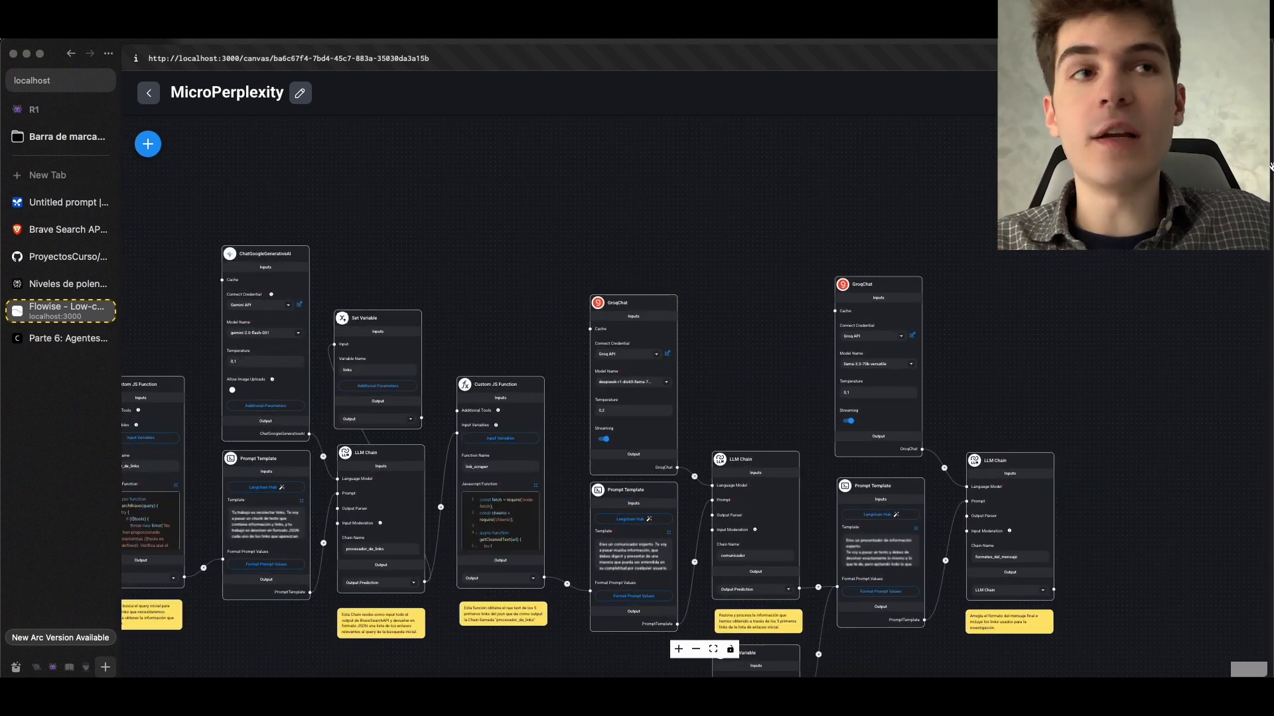
{"action": "left_click", "coordinate": [1245, 144]}
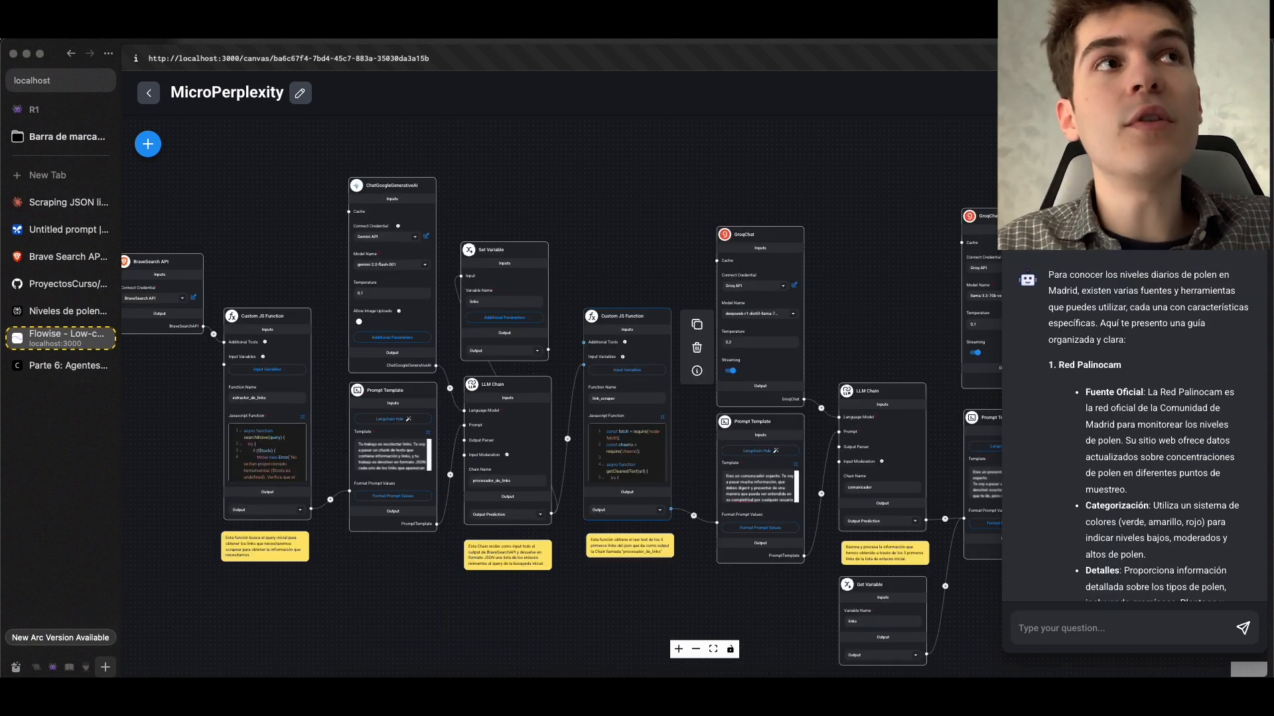
Read the chat's answer on Madrid pollen levels, from the Red Palinocam section through the JSON list of source links
{"action": "scroll", "coordinate": [1148, 445], "scroll_direction": "down", "scroll_amount": 3}
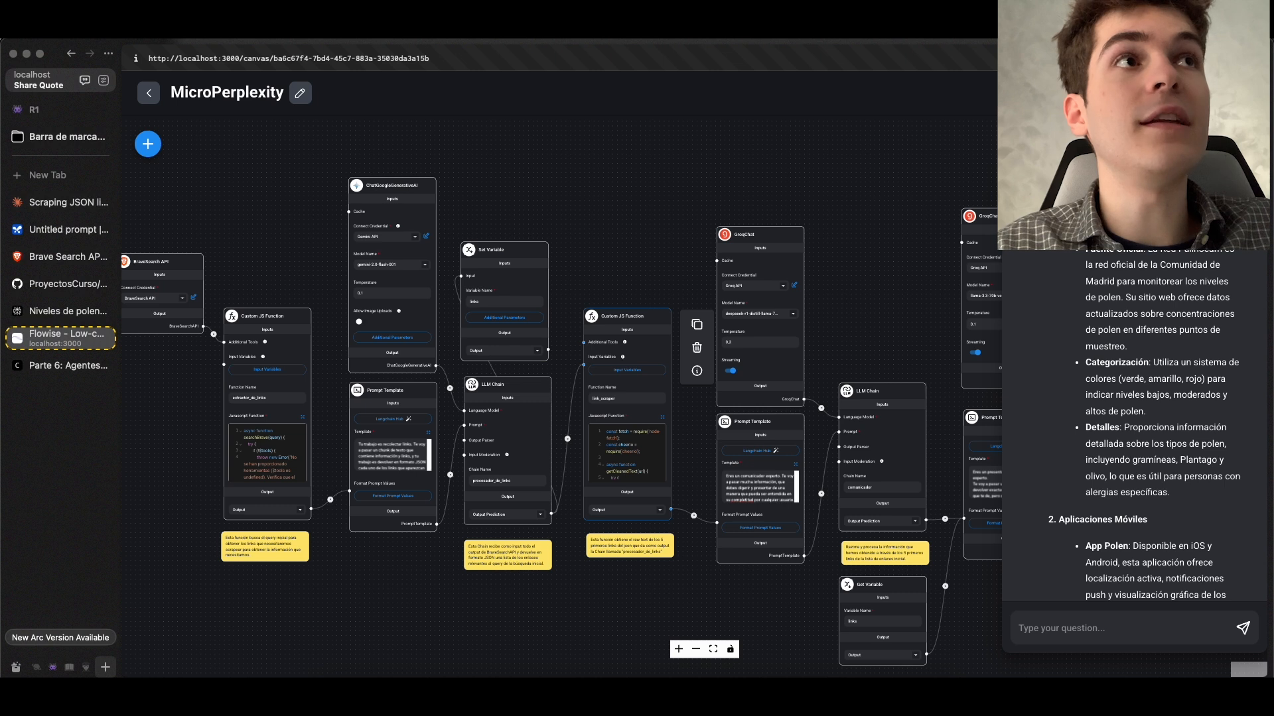
{"action": "scroll", "coordinate": [1095, 258], "scroll_direction": "down", "scroll_amount": 1}
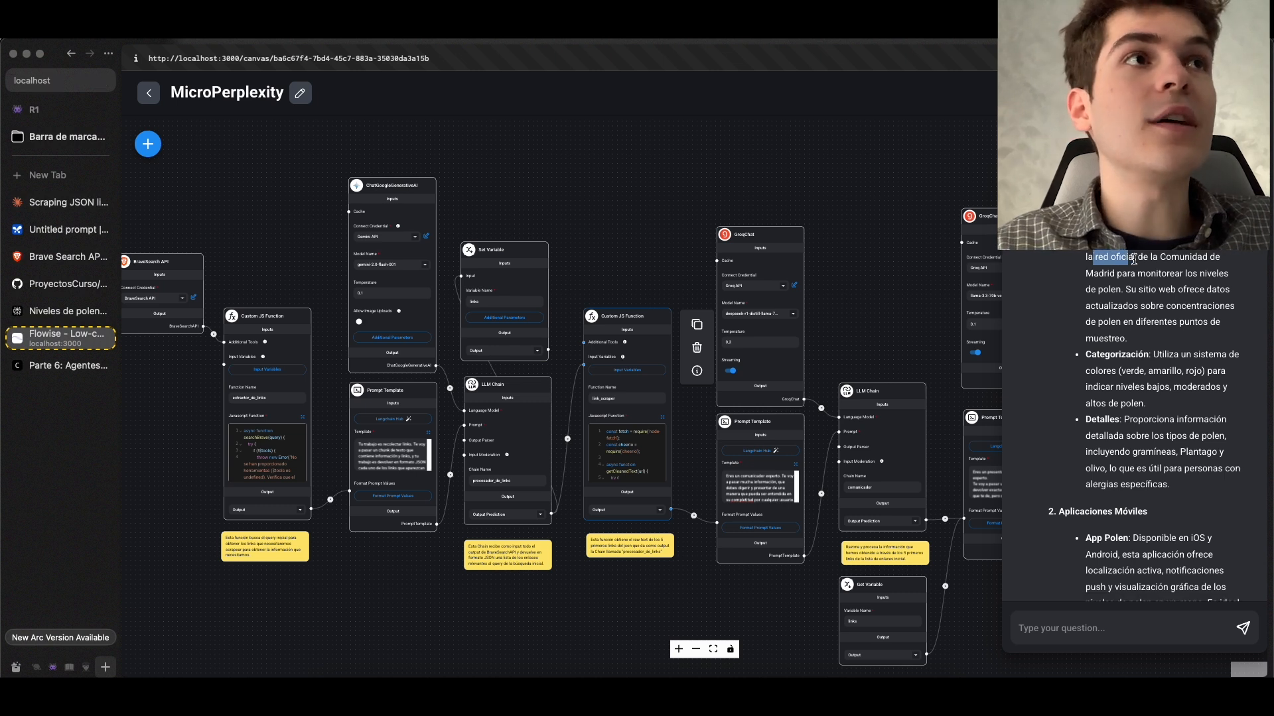
{"action": "scroll", "coordinate": [1134, 260], "scroll_direction": "down", "scroll_amount": 1}
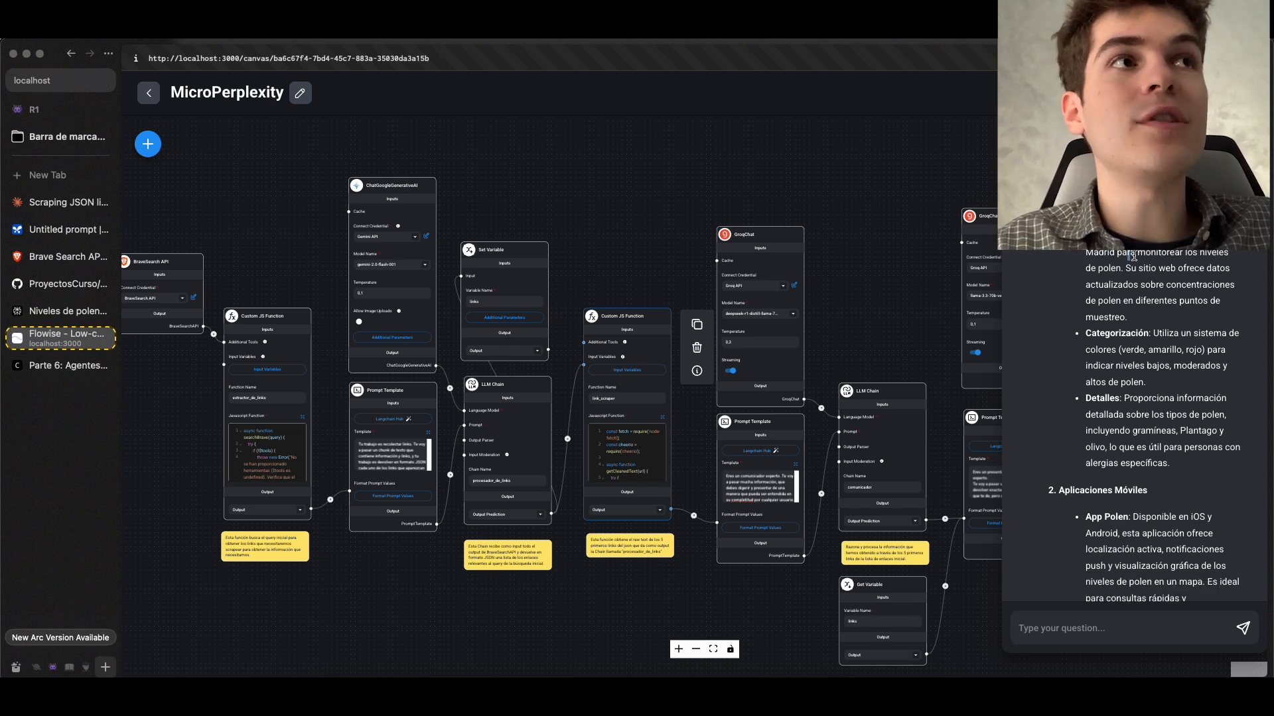
{"action": "scroll", "coordinate": [1140, 273], "scroll_direction": "down", "scroll_amount": 3}
{"action": "left_click_drag", "start_coordinate": [1066, 293], "coordinate": [1153, 322]}
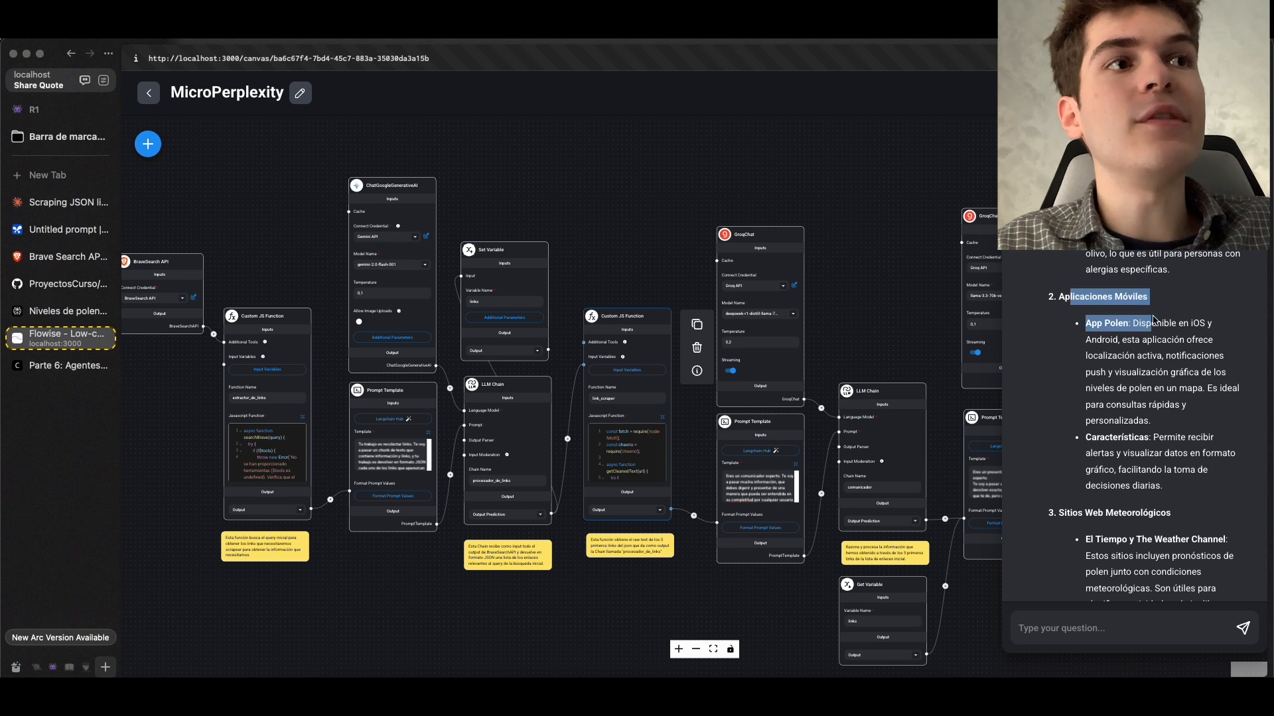
{"action": "scroll", "coordinate": [1154, 321], "scroll_direction": "down", "scroll_amount": 4}
{"action": "left_click_drag", "start_coordinate": [1074, 280], "coordinate": [1150, 325]}
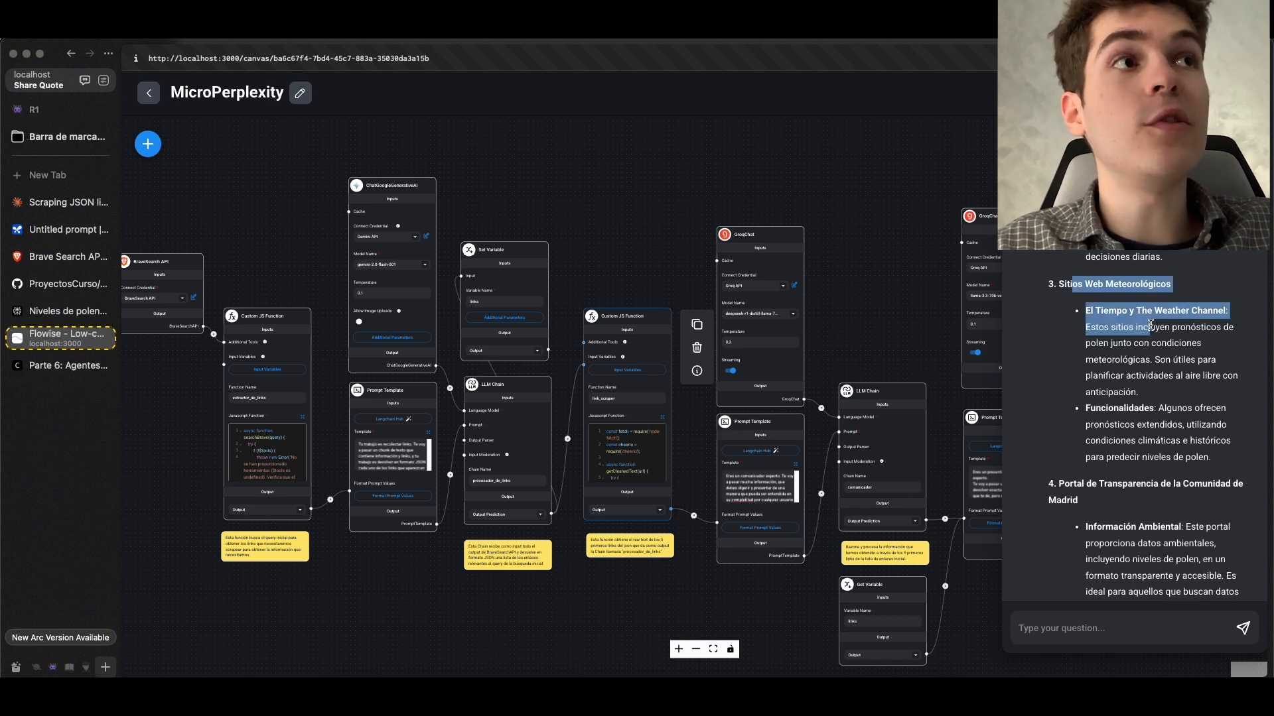
{"action": "scroll", "coordinate": [1150, 324], "scroll_direction": "down", "scroll_amount": 10}
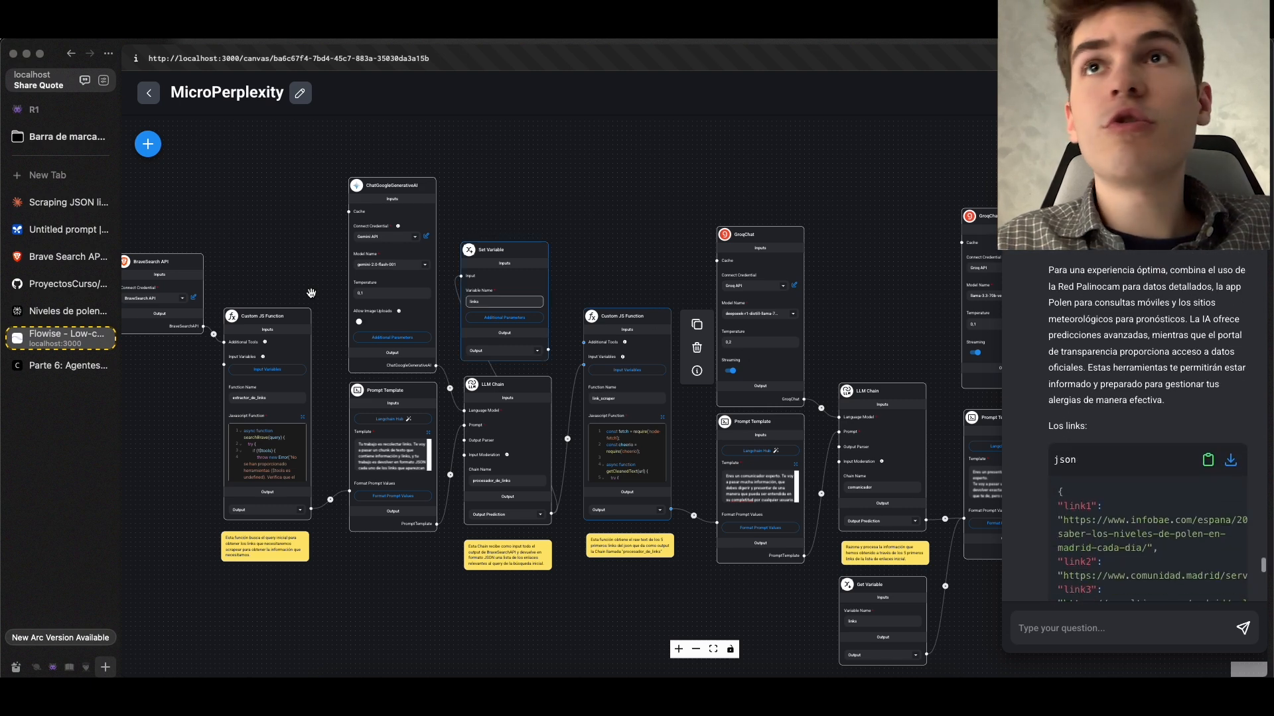
{"action": "left_click", "coordinate": [76, 311]}
{"action": "left_click", "coordinate": [51, 343]}
{"action": "scroll", "coordinate": [1059, 438], "scroll_direction": "down", "scroll_amount": 10}
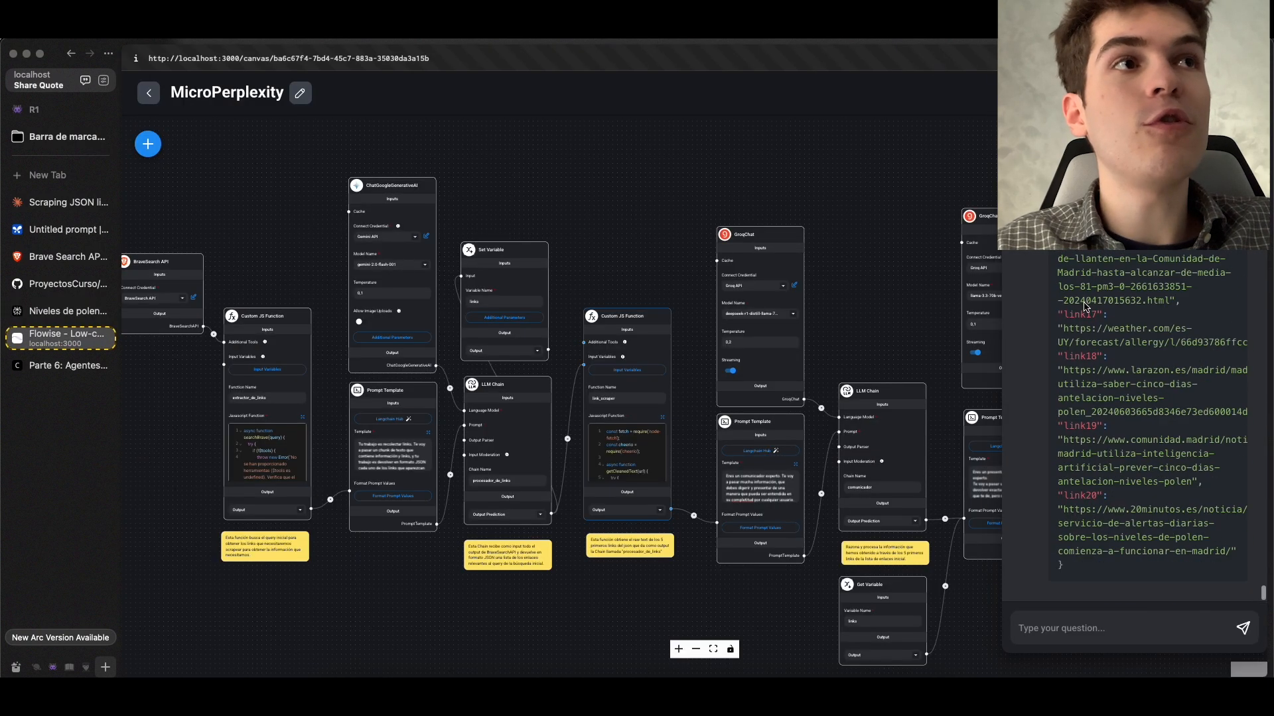
Switch to the Flowise terminal and examine comunicador's logged output prediction, including its <think> reasoning and the final answer
{"action": "key", "text": "super+Tab"}
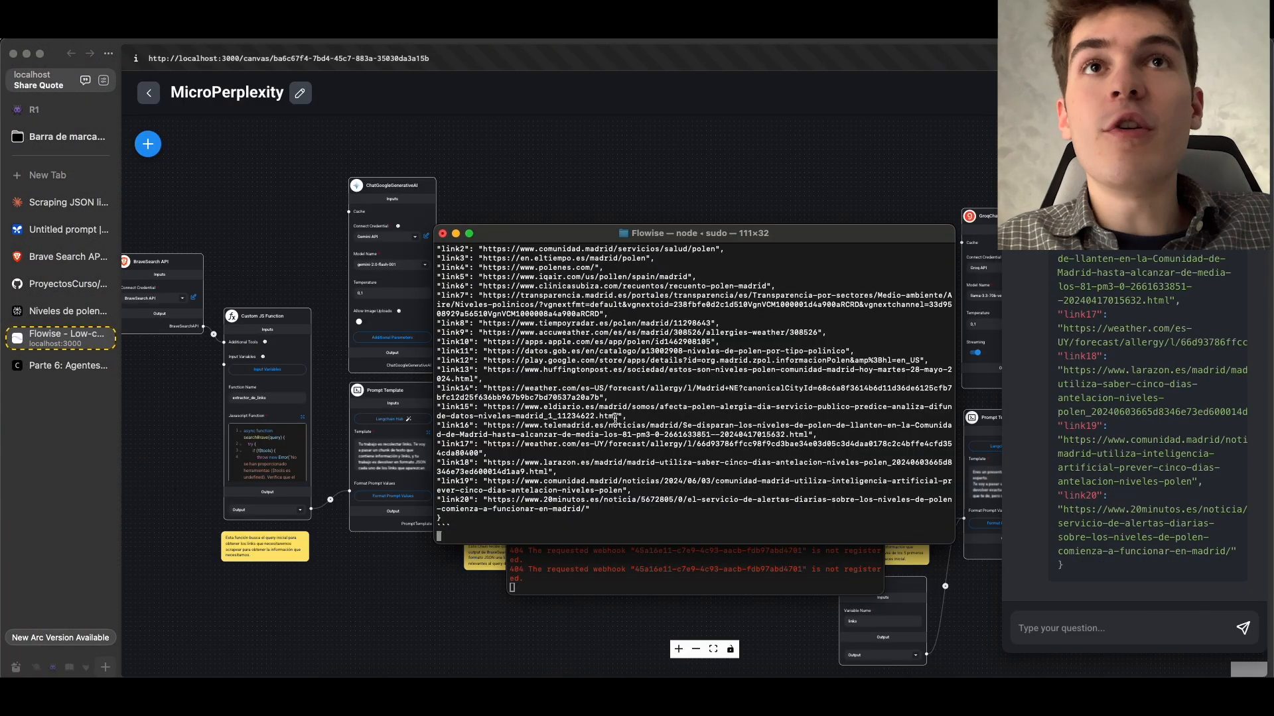
{"action": "scroll", "coordinate": [615, 419], "scroll_direction": "up", "scroll_amount": 3}
{"action": "scroll", "coordinate": [615, 420], "scroll_direction": "up", "scroll_amount": 15}
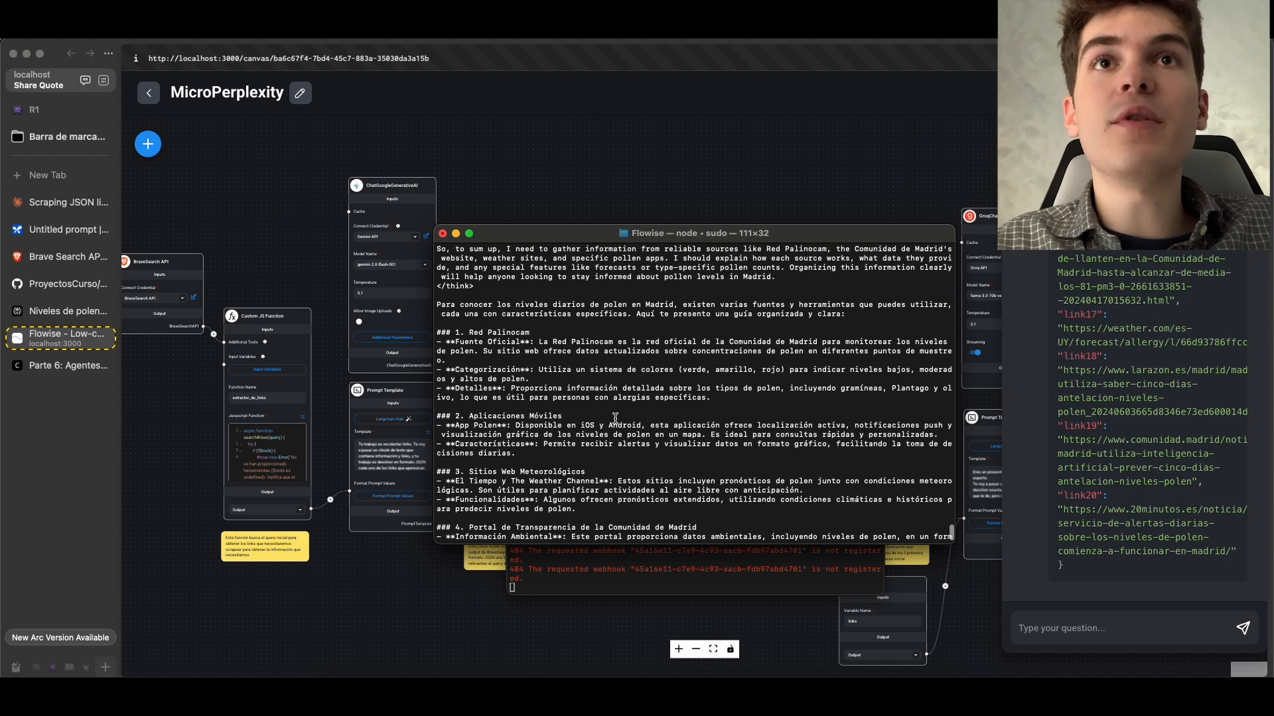
{"action": "scroll", "coordinate": [615, 419], "scroll_direction": "up", "scroll_amount": 20}
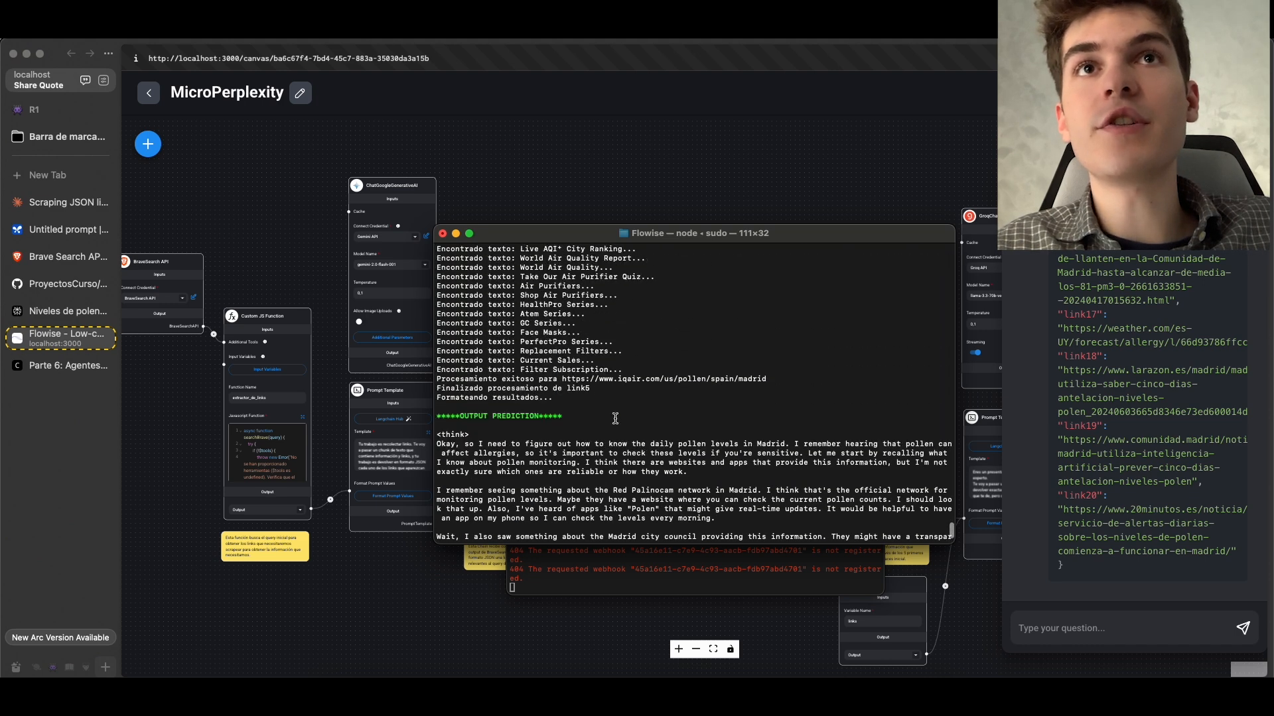
{"action": "scroll", "coordinate": [475, 336], "scroll_direction": "down", "scroll_amount": 1}
{"action": "left_click_drag", "start_coordinate": [441, 294], "coordinate": [674, 418]}
{"action": "left_click", "coordinate": [500, 293]}
{"action": "scroll", "coordinate": [632, 315], "scroll_direction": "down", "scroll_amount": 6}
{"action": "scroll", "coordinate": [675, 418], "scroll_direction": "down", "scroll_amount": 7}
{"action": "scroll", "coordinate": [674, 418], "scroll_direction": "down", "scroll_amount": 5}
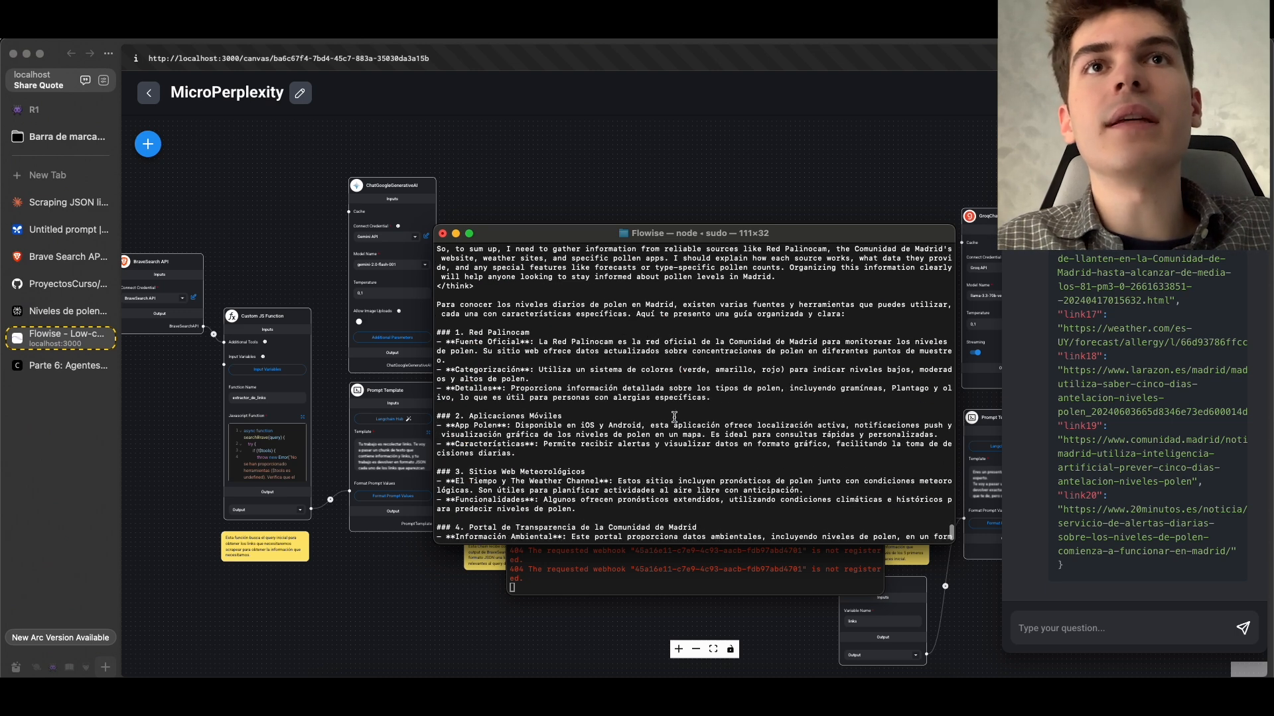
Examine the scraped page text in the terminal log above the output prediction, and return to the Flowise canvas
{"action": "scroll", "coordinate": [674, 417], "scroll_direction": "up", "scroll_amount": 20}
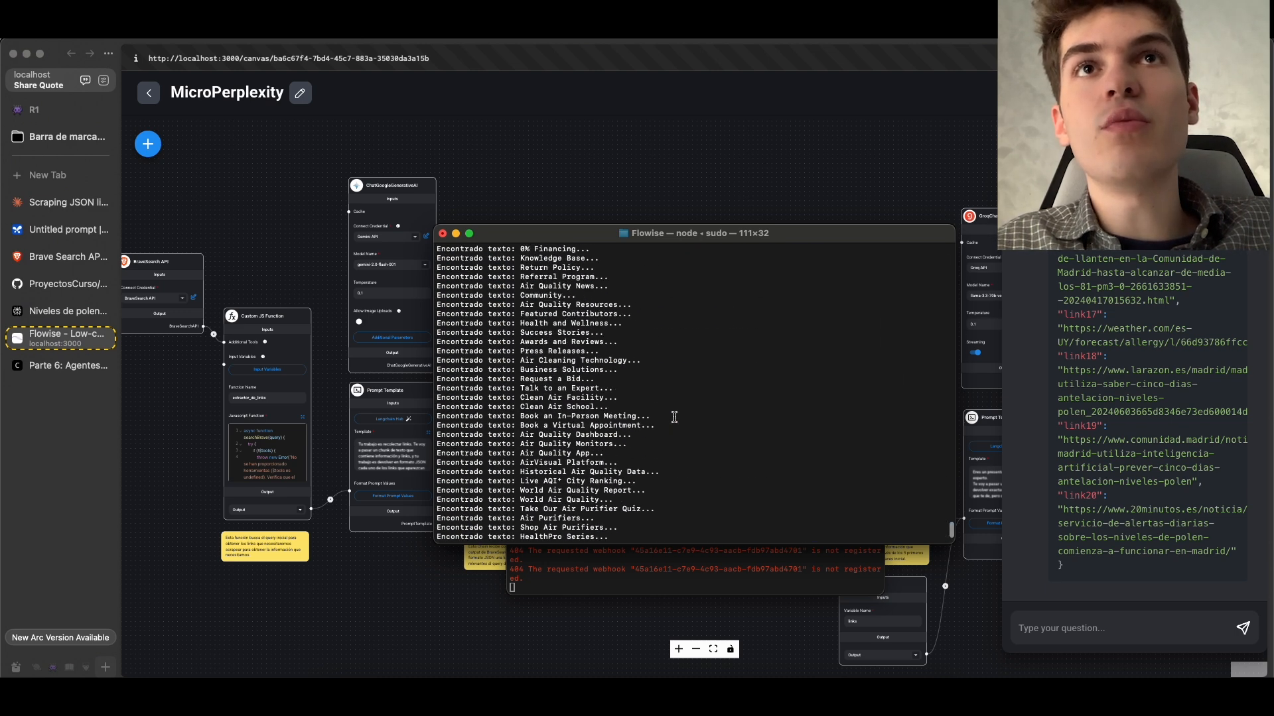
{"action": "scroll", "coordinate": [674, 416], "scroll_direction": "up", "scroll_amount": 15}
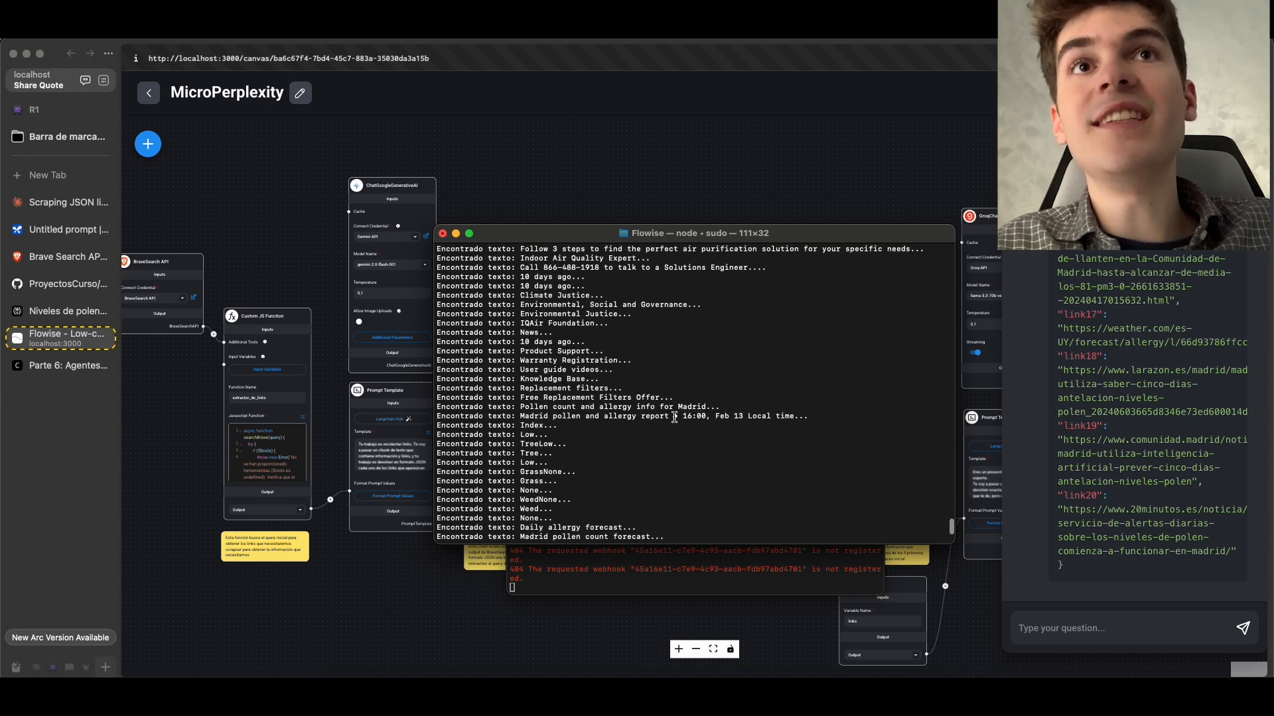
{"action": "scroll", "coordinate": [674, 417], "scroll_direction": "up", "scroll_amount": 8}
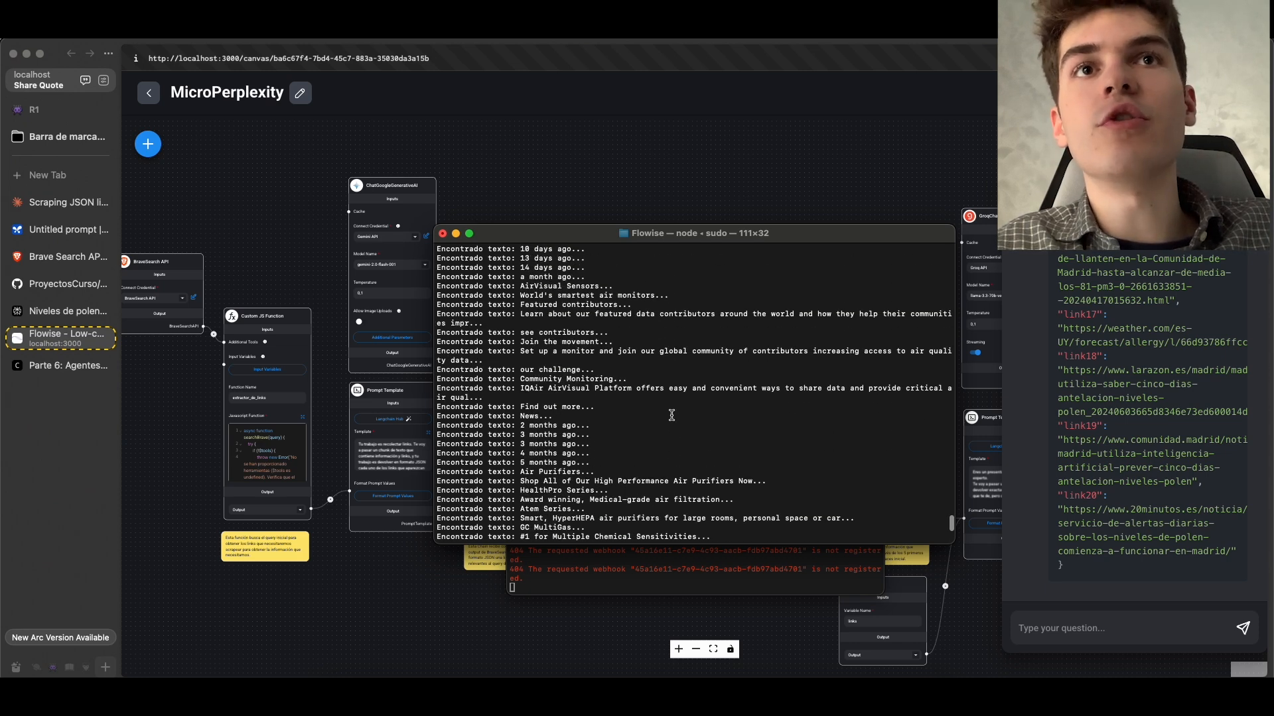
{"action": "scroll", "coordinate": [671, 415], "scroll_direction": "up", "scroll_amount": 10}
{"action": "left_click", "coordinate": [1112, 337]}
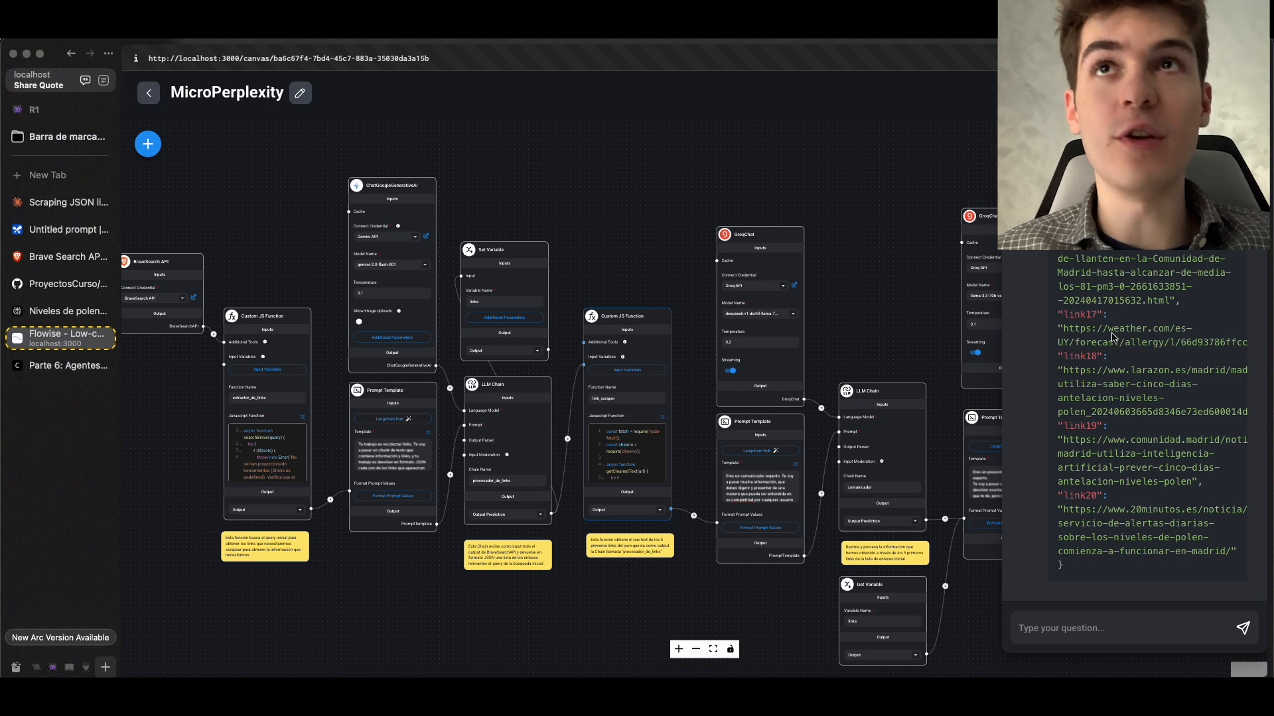
Read the AutoGPT and Chain Tool sections on the Flowise course's Parte 6 page, starting with the AutoGPT description
{"action": "left_click", "coordinate": [148, 144]}
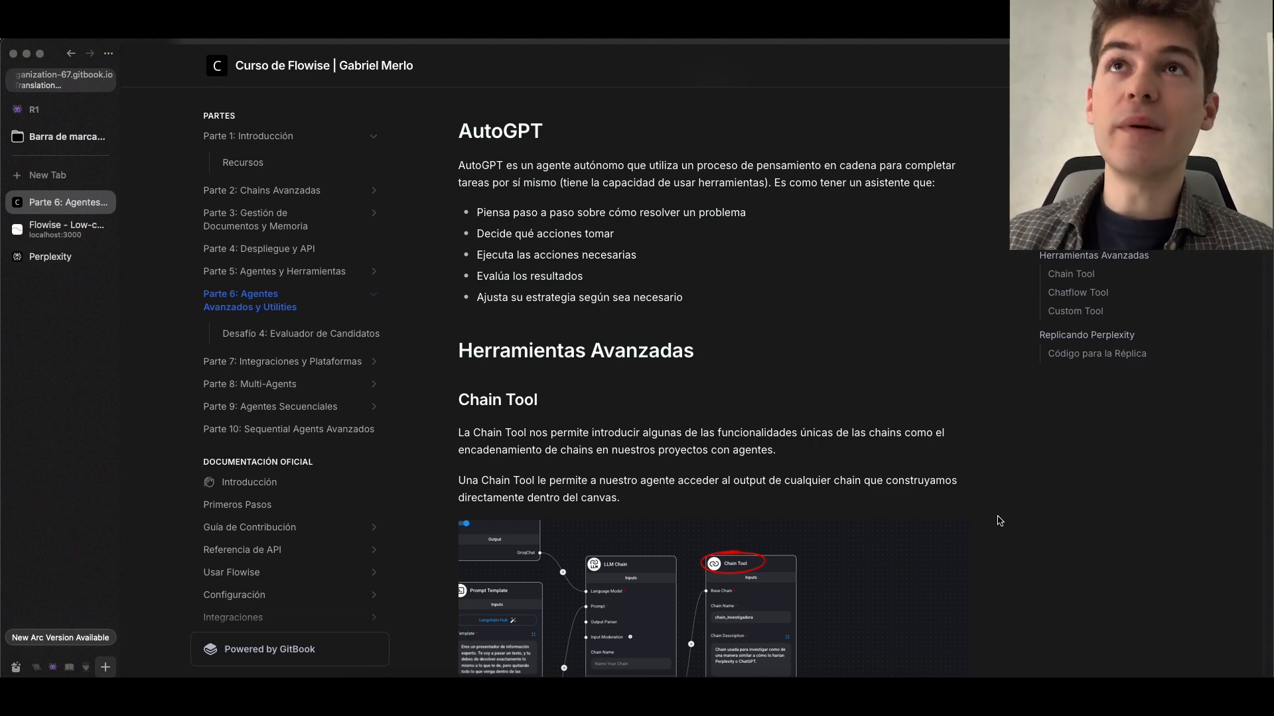
{"action": "scroll", "coordinate": [769, 353], "scroll_direction": "down", "scroll_amount": 5}
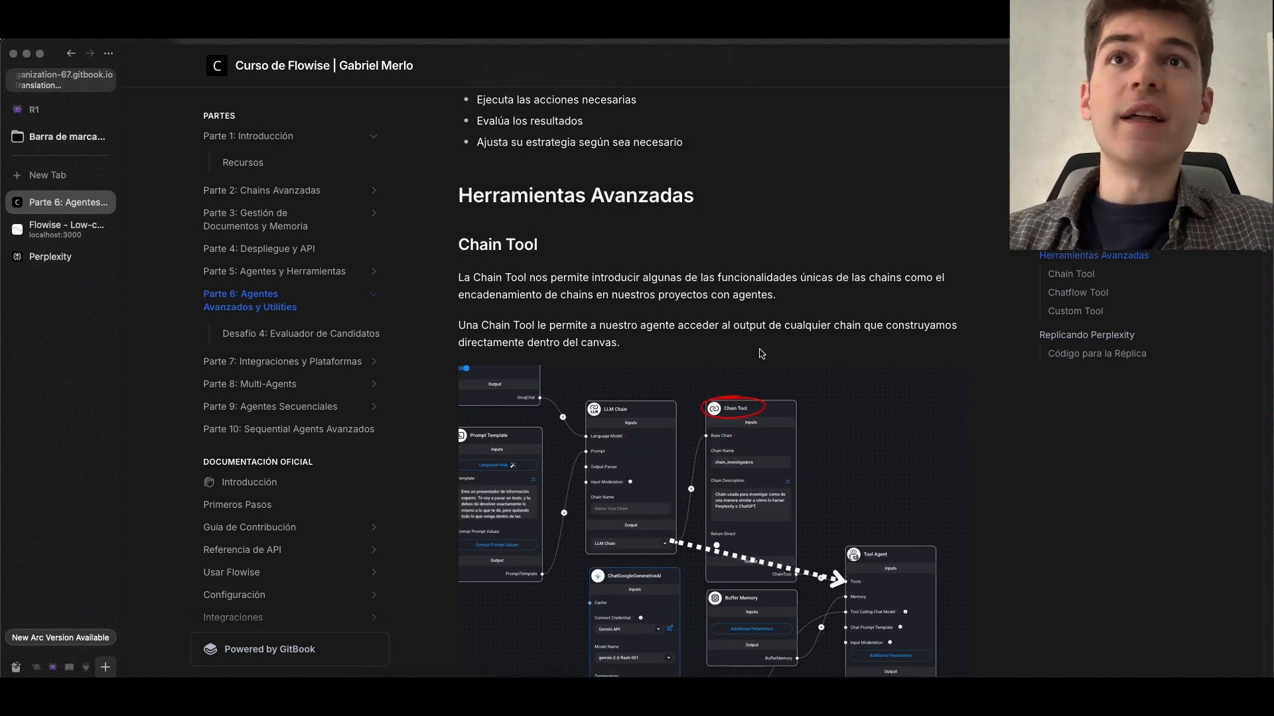
{"action": "scroll", "coordinate": [762, 348], "scroll_direction": "down", "scroll_amount": 5}
{"action": "scroll", "coordinate": [762, 343], "scroll_direction": "down", "scroll_amount": 10}
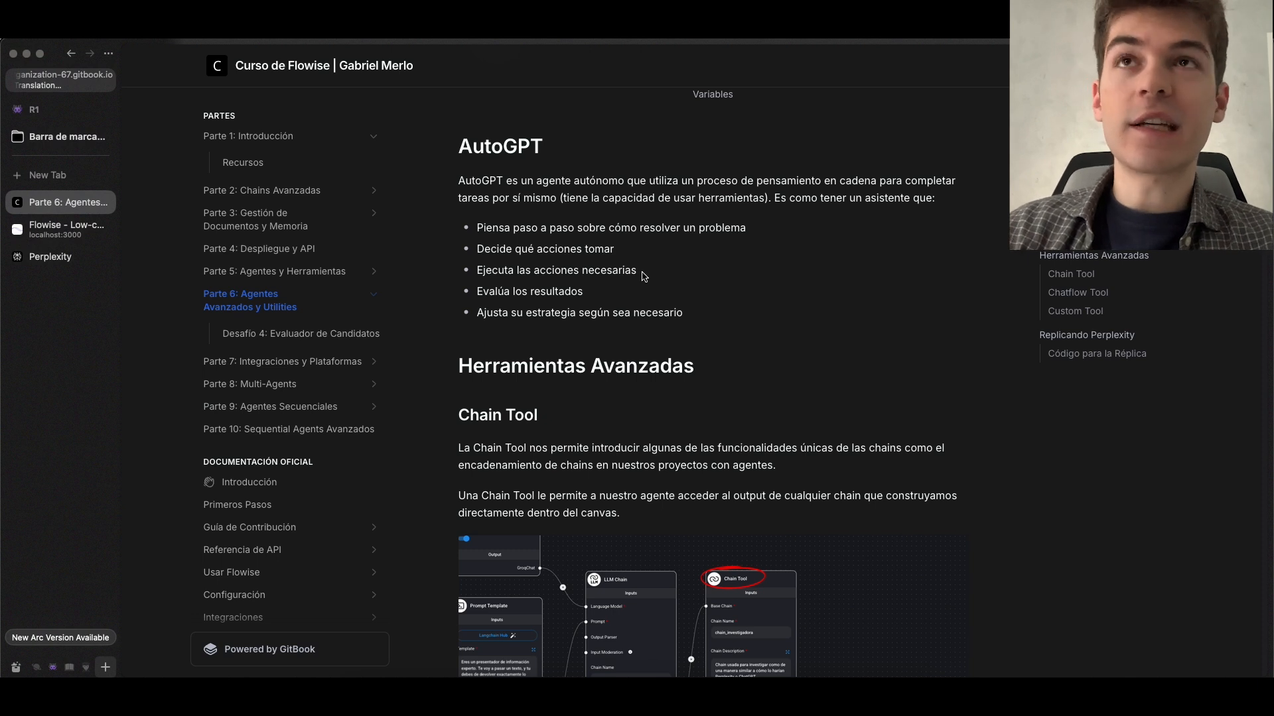
{"action": "left_click_drag", "start_coordinate": [458, 180], "coordinate": [606, 214]}
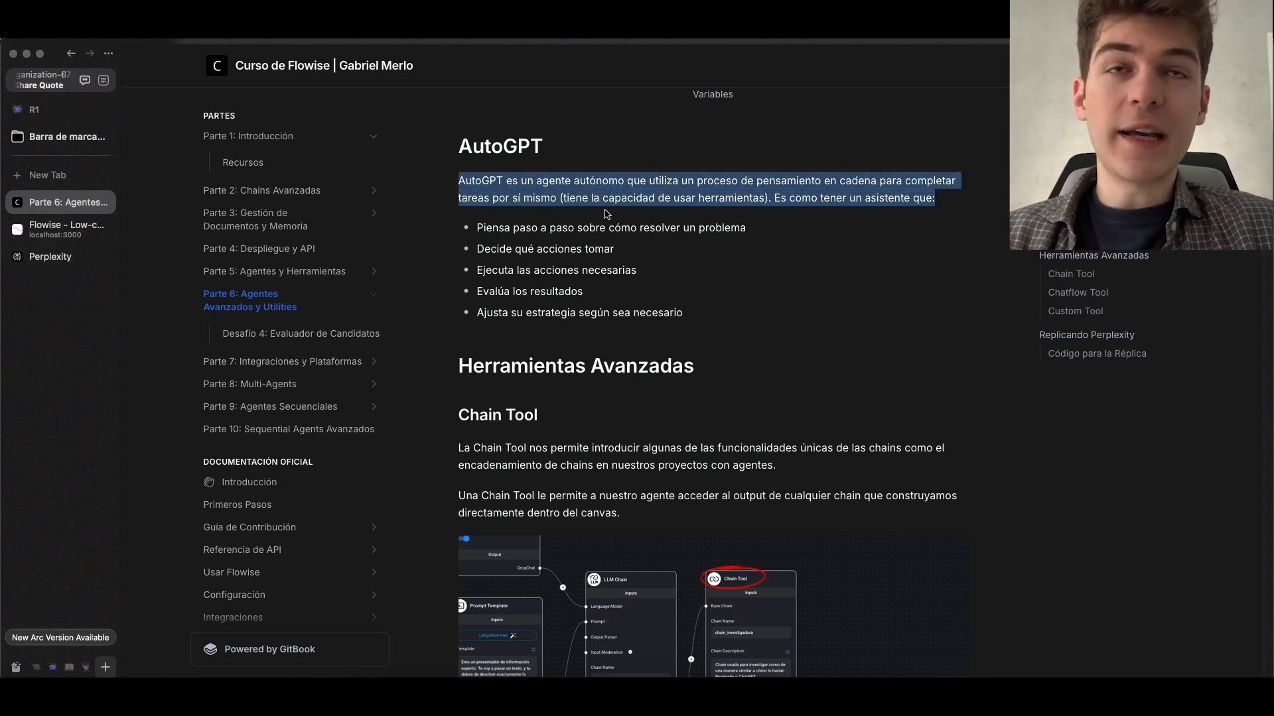
Switch to the AutoGPT chatflow in Flowise and read the chat's question about the best computer price and the opening of the agent's reply
{"action": "left_click", "coordinate": [762, 169]}
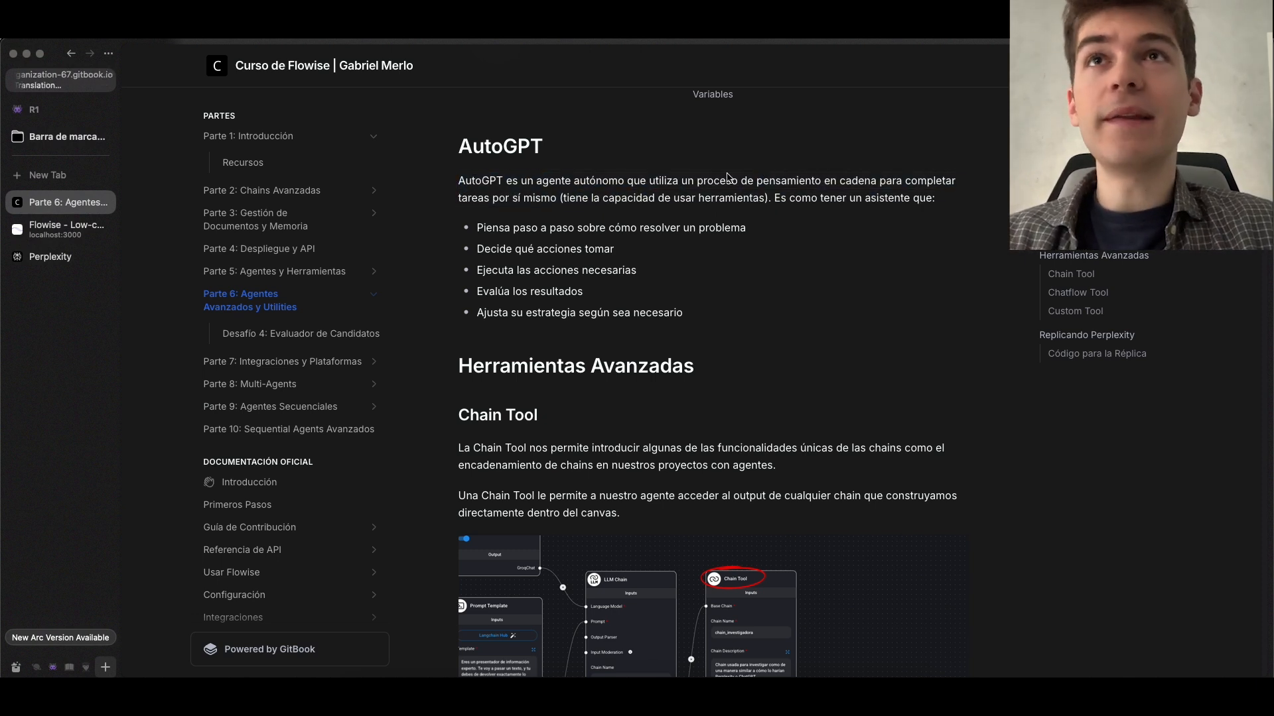
{"action": "left_click", "coordinate": [75, 227]}
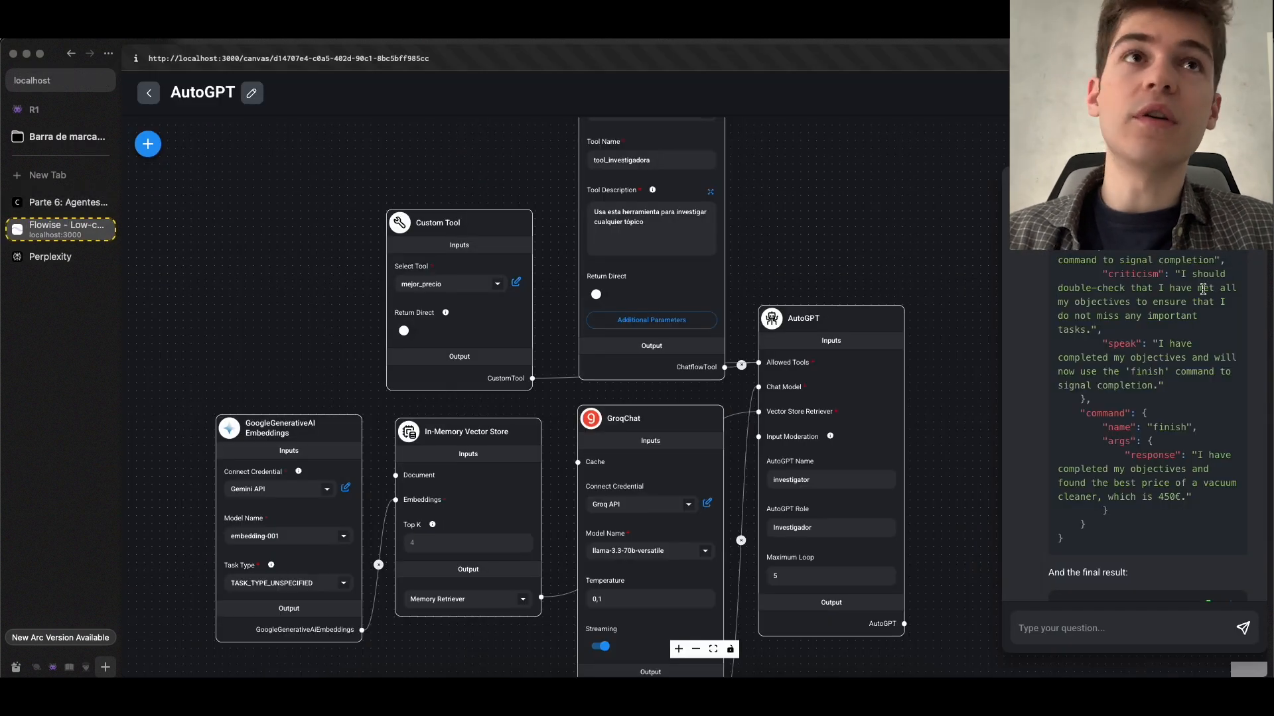
{"action": "scroll", "coordinate": [1193, 331], "scroll_direction": "up", "scroll_amount": 1}
{"action": "scroll", "coordinate": [1193, 332], "scroll_direction": "up", "scroll_amount": 10}
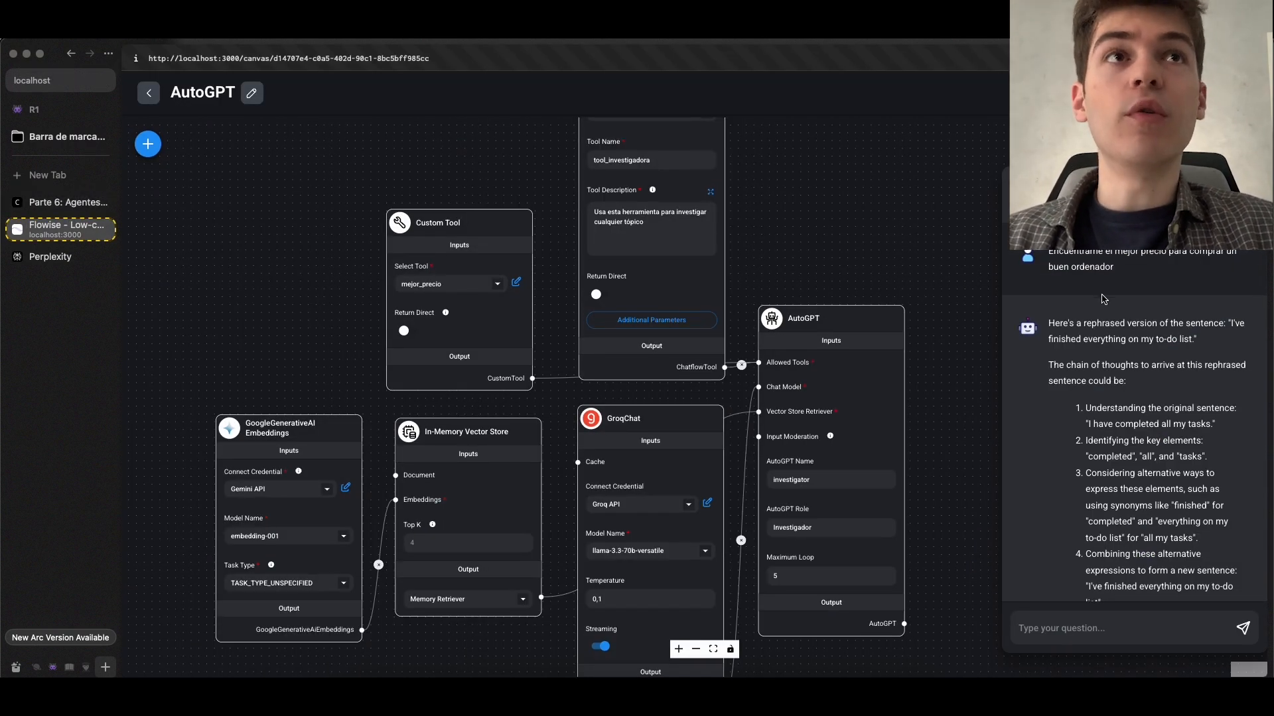
{"action": "scroll", "coordinate": [1103, 298], "scroll_direction": "down", "scroll_amount": 1}
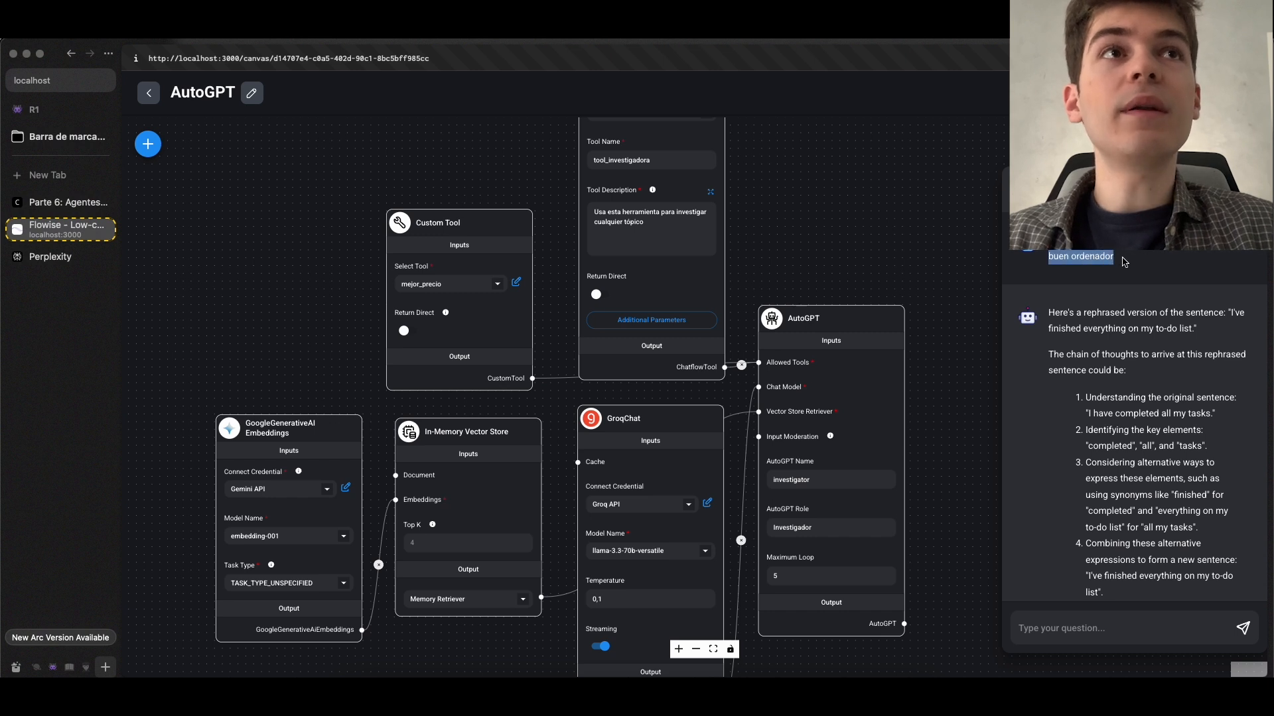
{"action": "scroll", "coordinate": [1146, 265], "scroll_direction": "down", "scroll_amount": 15}
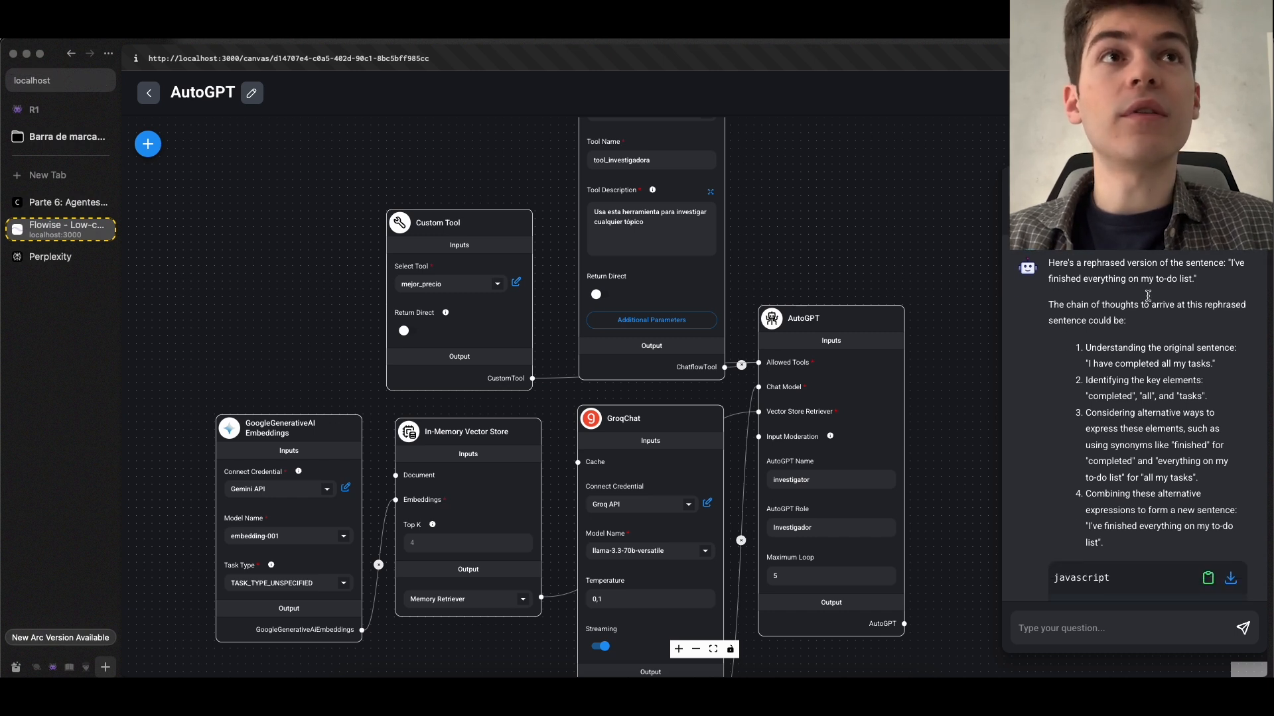
{"action": "scroll", "coordinate": [1147, 444], "scroll_direction": "up", "scroll_amount": 1}
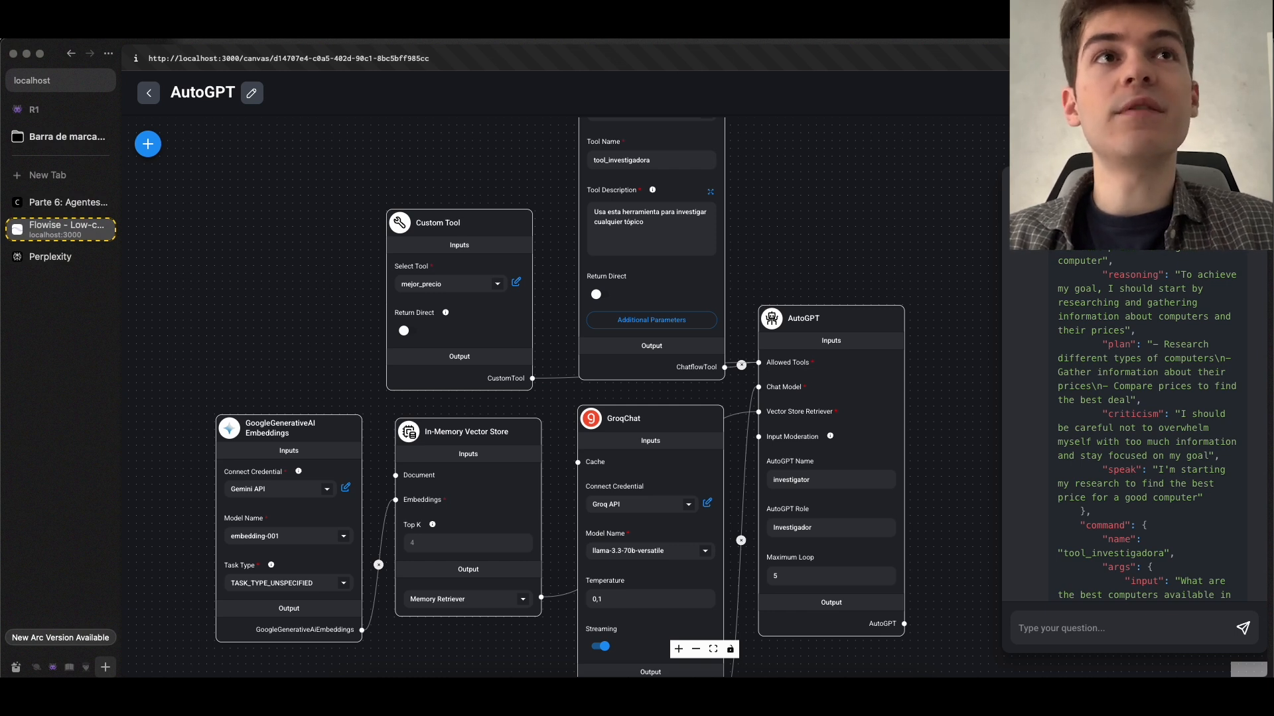
Examine the first thoughts block in the agent's JSON reply, from its plan and criticism to the tool_investigadora command
{"action": "scroll", "coordinate": [1136, 301], "scroll_direction": "down", "scroll_amount": 4}
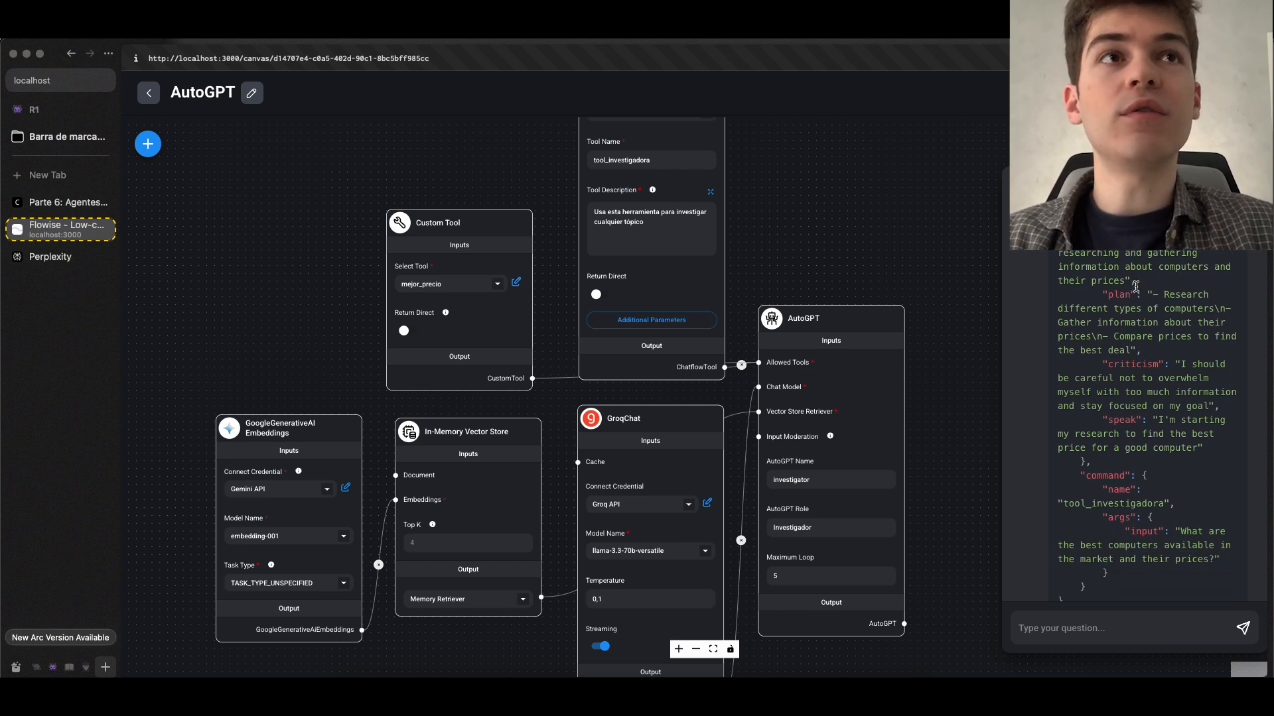
{"action": "scroll", "coordinate": [1118, 344], "scroll_direction": "down", "scroll_amount": 4}
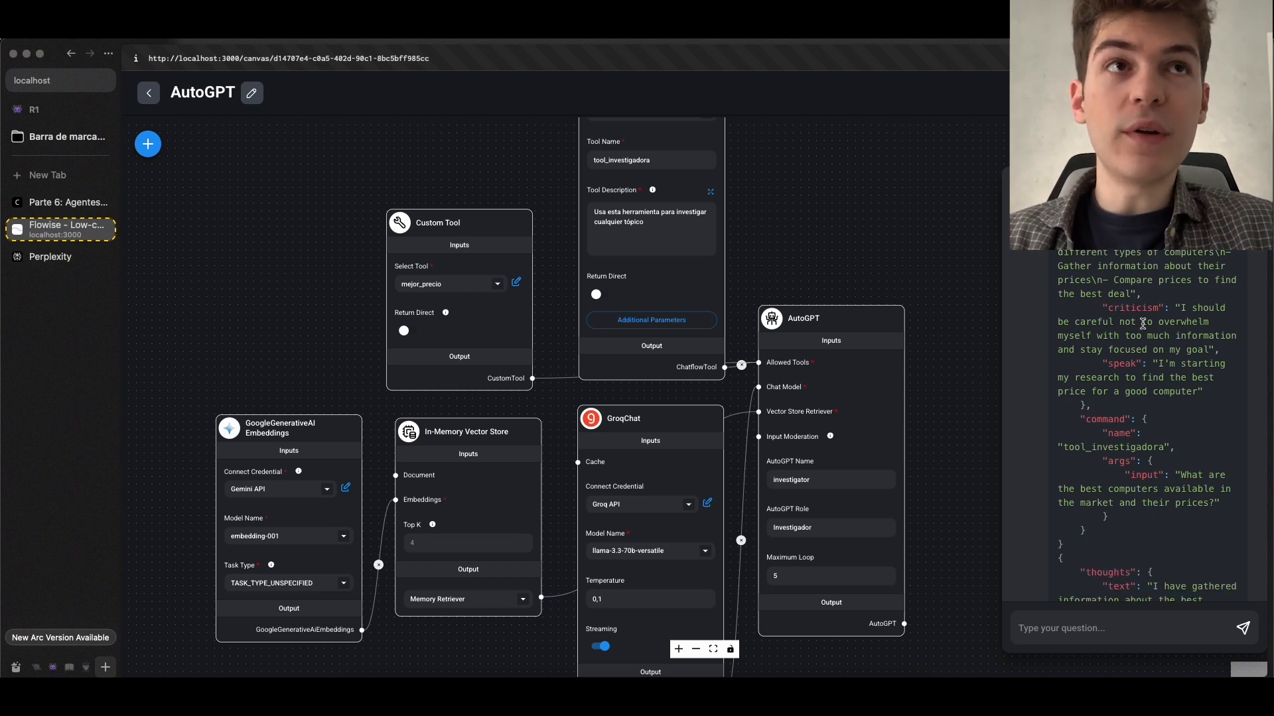
{"action": "scroll", "coordinate": [1142, 324], "scroll_direction": "down", "scroll_amount": 2}
{"action": "scroll", "coordinate": [1143, 335], "scroll_direction": "down", "scroll_amount": 5}
{"action": "left_click_drag", "start_coordinate": [1090, 327], "coordinate": [1183, 360]}
{"action": "scroll", "coordinate": [1088, 348], "scroll_direction": "down", "scroll_amount": 5}
{"action": "left_click_drag", "start_coordinate": [1125, 309], "coordinate": [1163, 357]}
{"action": "scroll", "coordinate": [1161, 372], "scroll_direction": "down", "scroll_amount": 4}
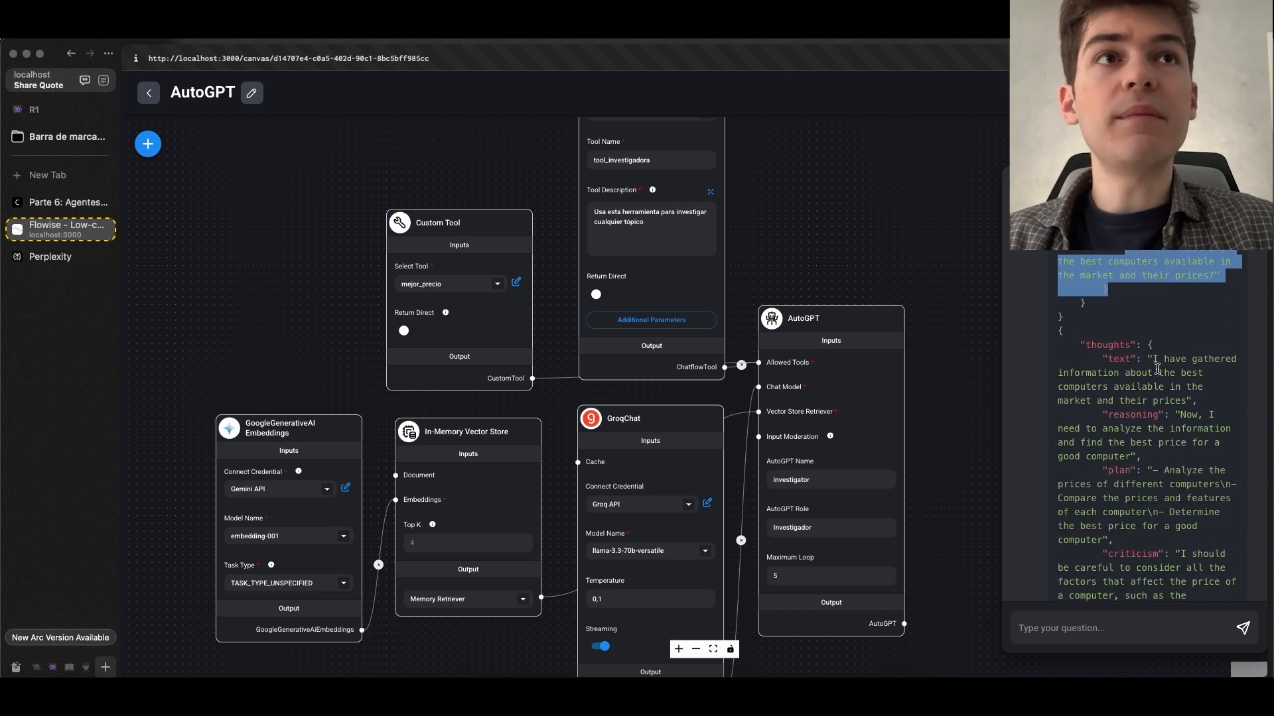
Examine the second thoughts block in the reply, from its text and plan to the mejor_precio command's arguments
{"action": "left_click_drag", "start_coordinate": [1085, 341], "coordinate": [1153, 394]}
{"action": "scroll", "coordinate": [1148, 398], "scroll_direction": "down", "scroll_amount": 8}
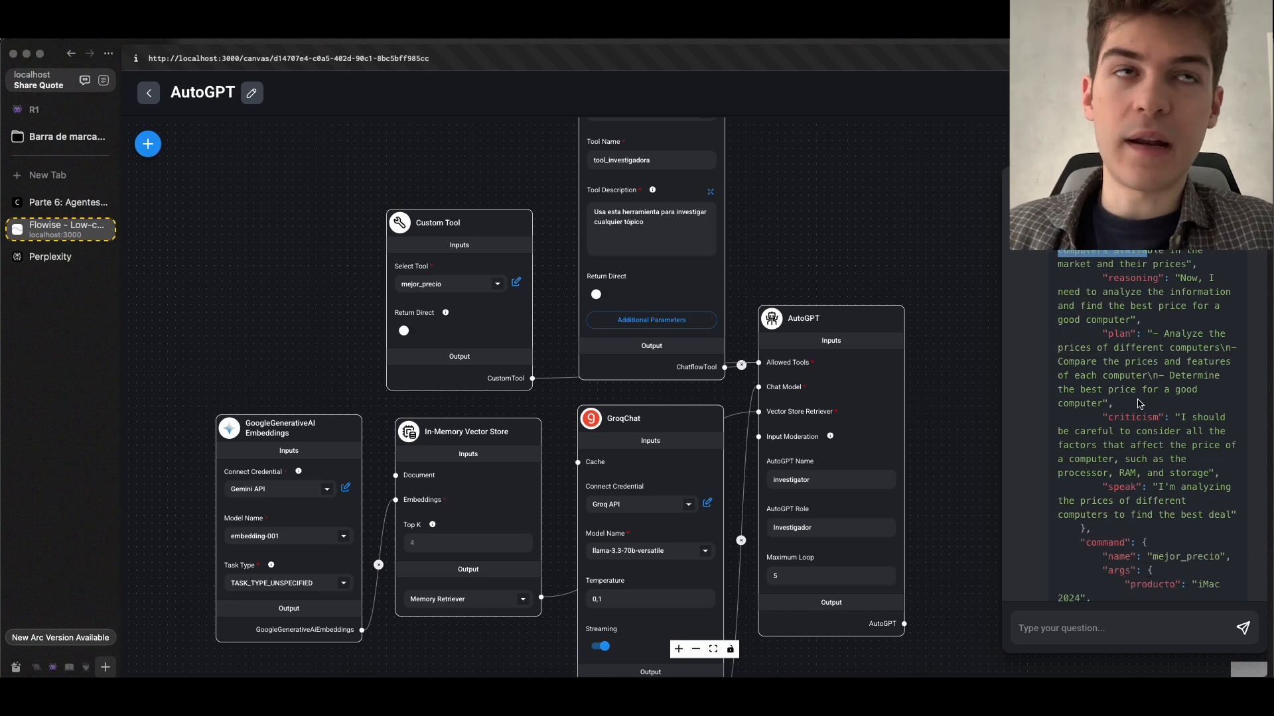
{"action": "scroll", "coordinate": [1144, 372], "scroll_direction": "up", "scroll_amount": 1}
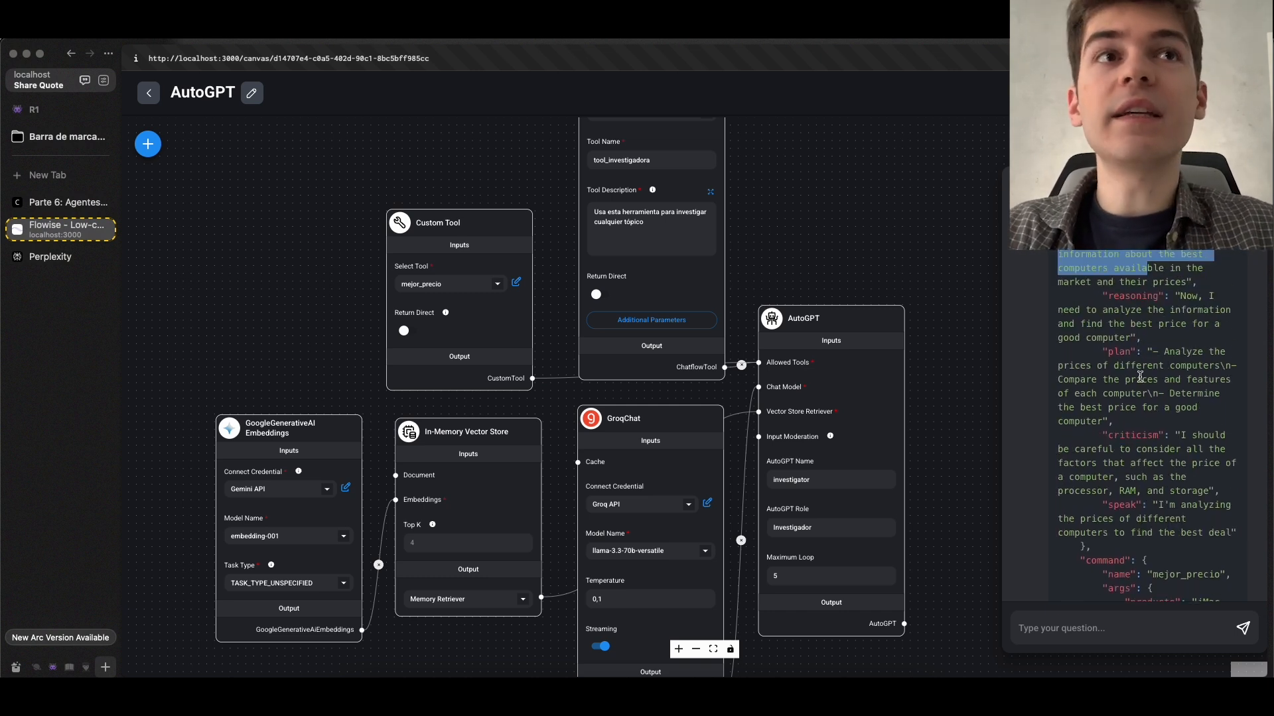
{"action": "scroll", "coordinate": [1141, 375], "scroll_direction": "down", "scroll_amount": 20}
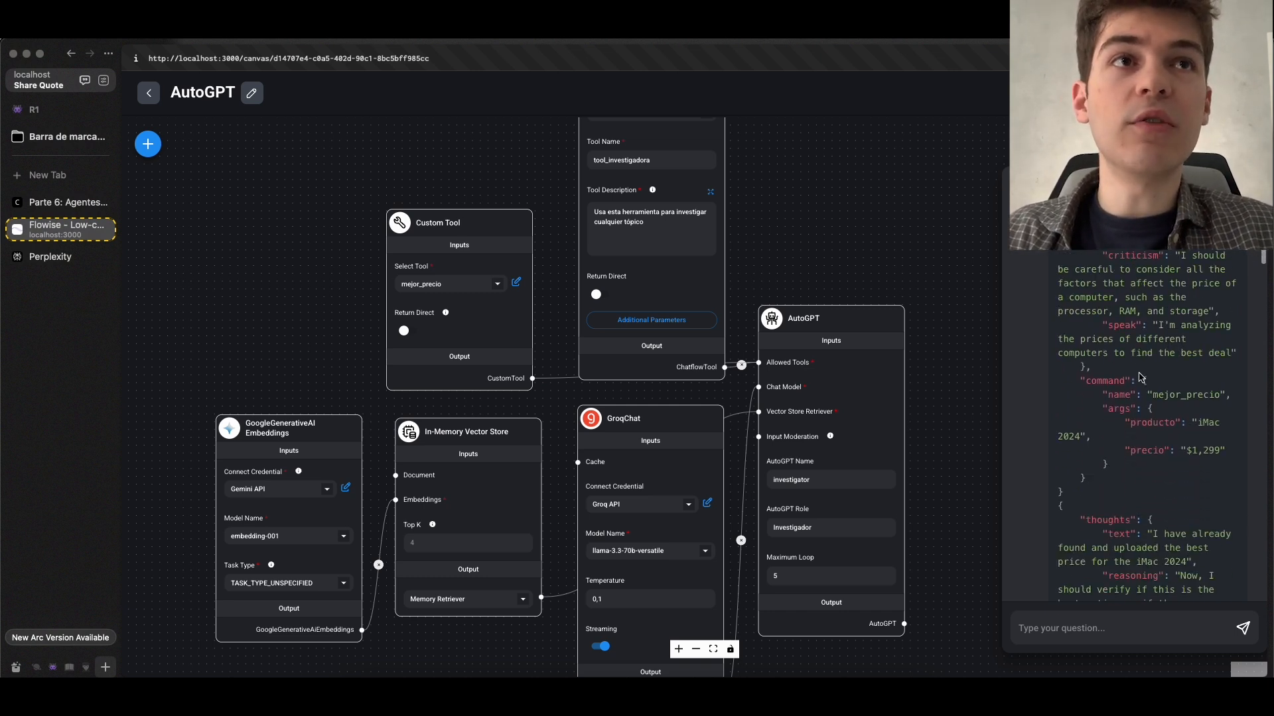
Inspect the AutoGPT node's inputs on the canvas and the tool, chat model and vector store nodes connected to it
{"action": "scroll", "coordinate": [925, 323], "scroll_direction": "up", "scroll_amount": 5}
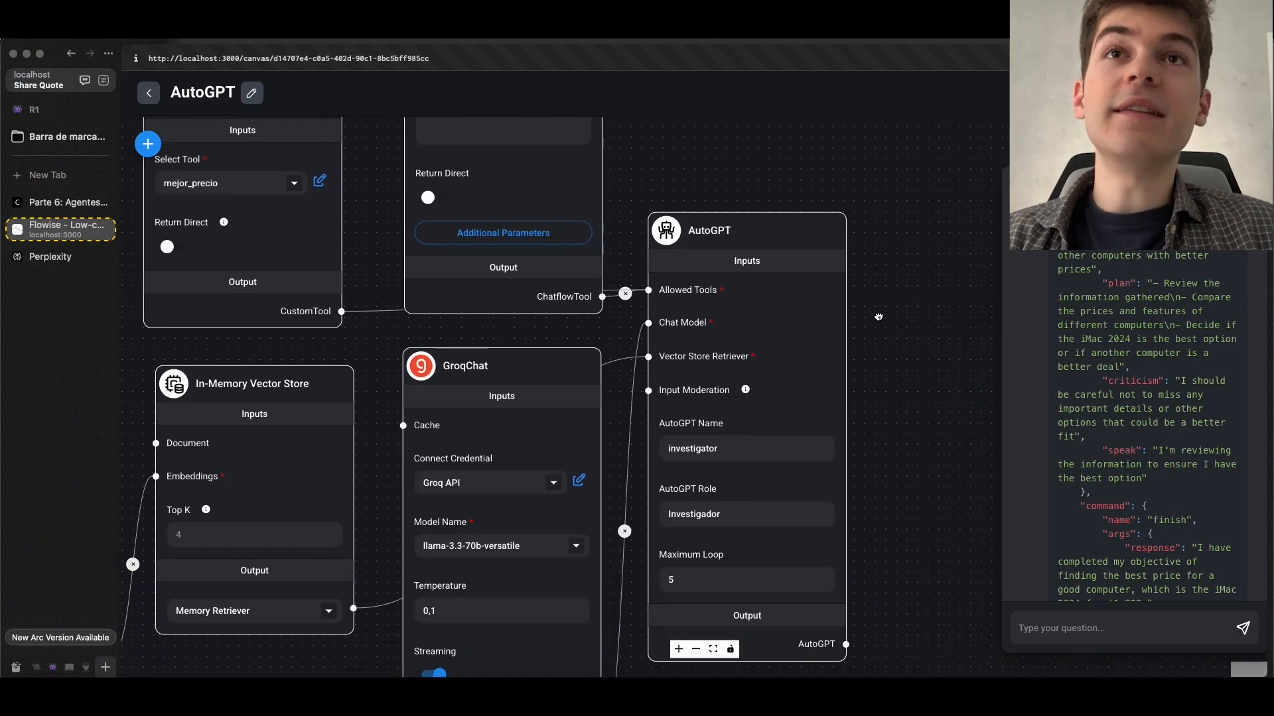
{"action": "scroll", "coordinate": [717, 274], "scroll_direction": "up", "scroll_amount": 3}
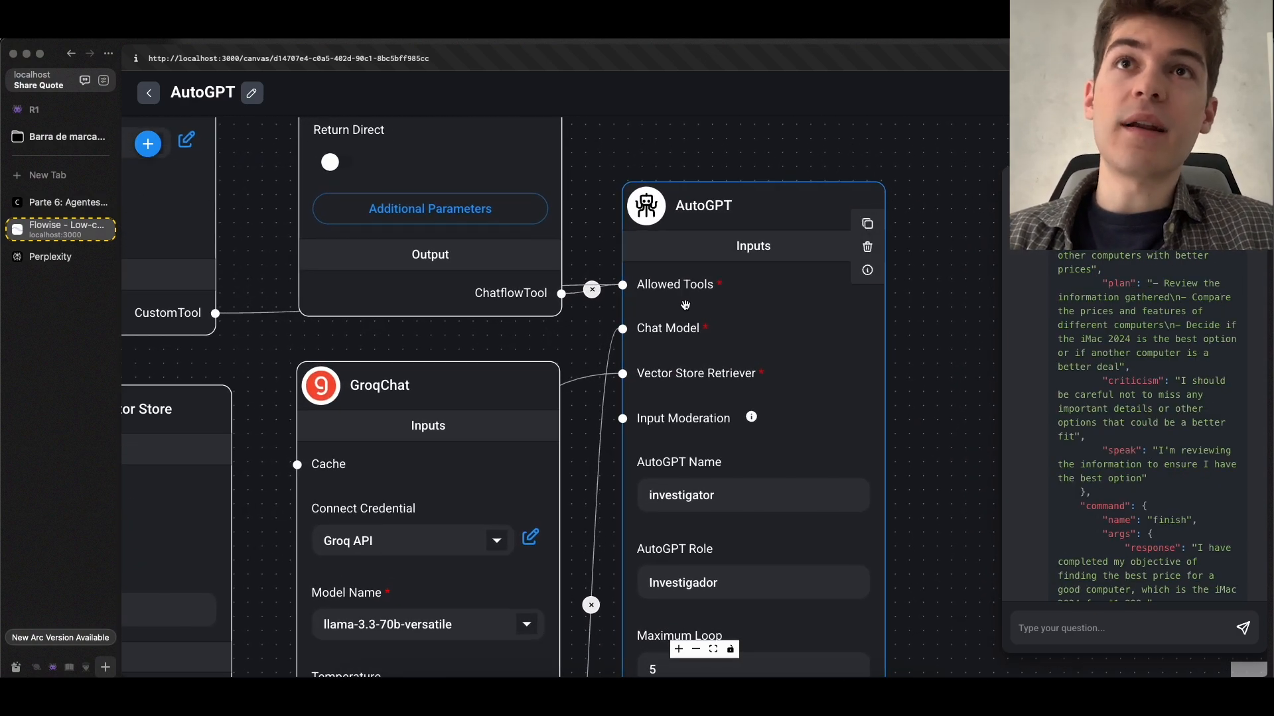
{"action": "scroll", "coordinate": [686, 303], "scroll_direction": "down", "scroll_amount": 5}
{"action": "scroll", "coordinate": [683, 365], "scroll_direction": "up", "scroll_amount": 3}
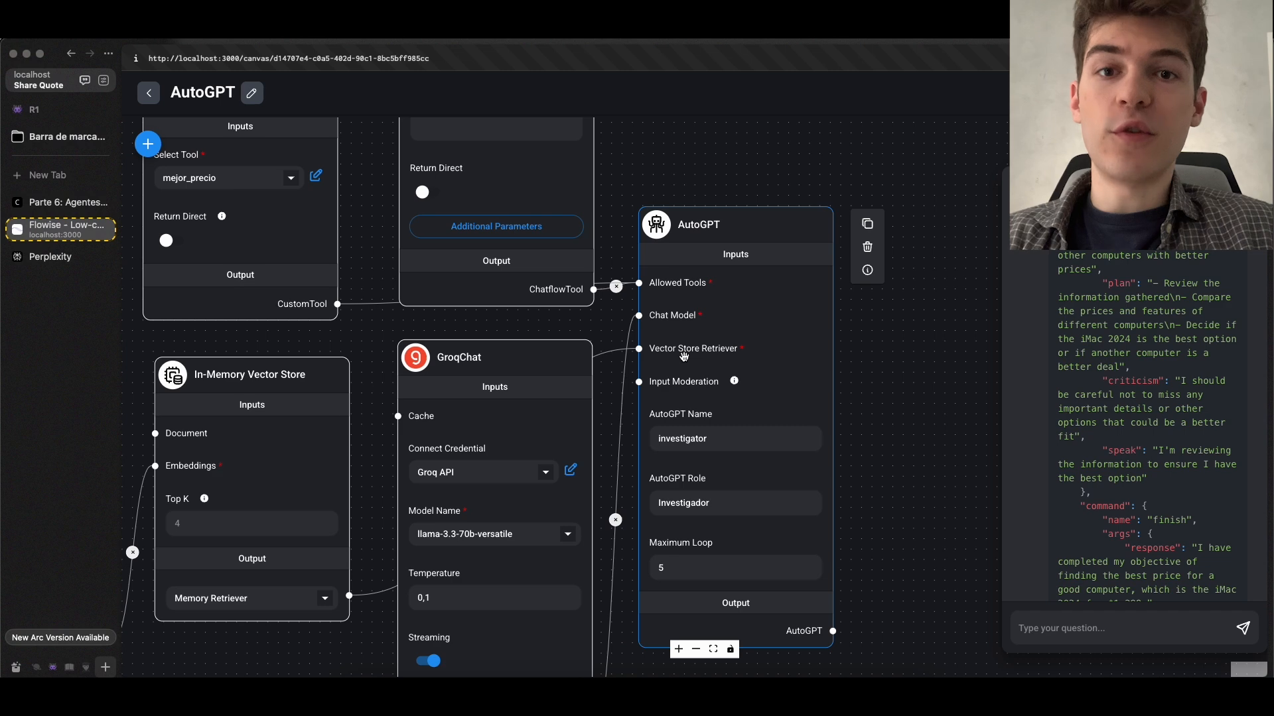
{"action": "scroll", "coordinate": [682, 357], "scroll_direction": "down", "scroll_amount": 5}
{"action": "scroll", "coordinate": [565, 371], "scroll_direction": "up", "scroll_amount": 4}
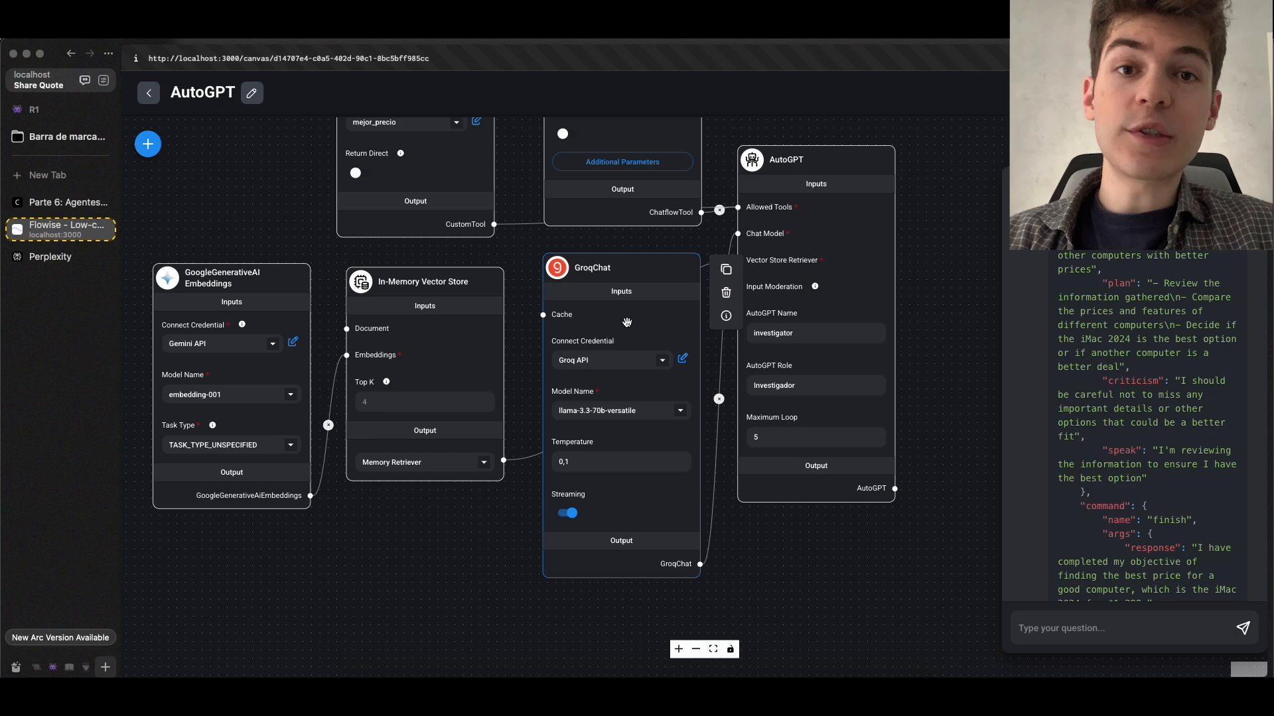
Return to the course's Parte 6 page, review the Chain Tool section, and enlarge its example diagram
{"action": "key", "text": "ctrl+Tab"}
{"action": "scroll", "coordinate": [777, 349], "scroll_direction": "down", "scroll_amount": 3}
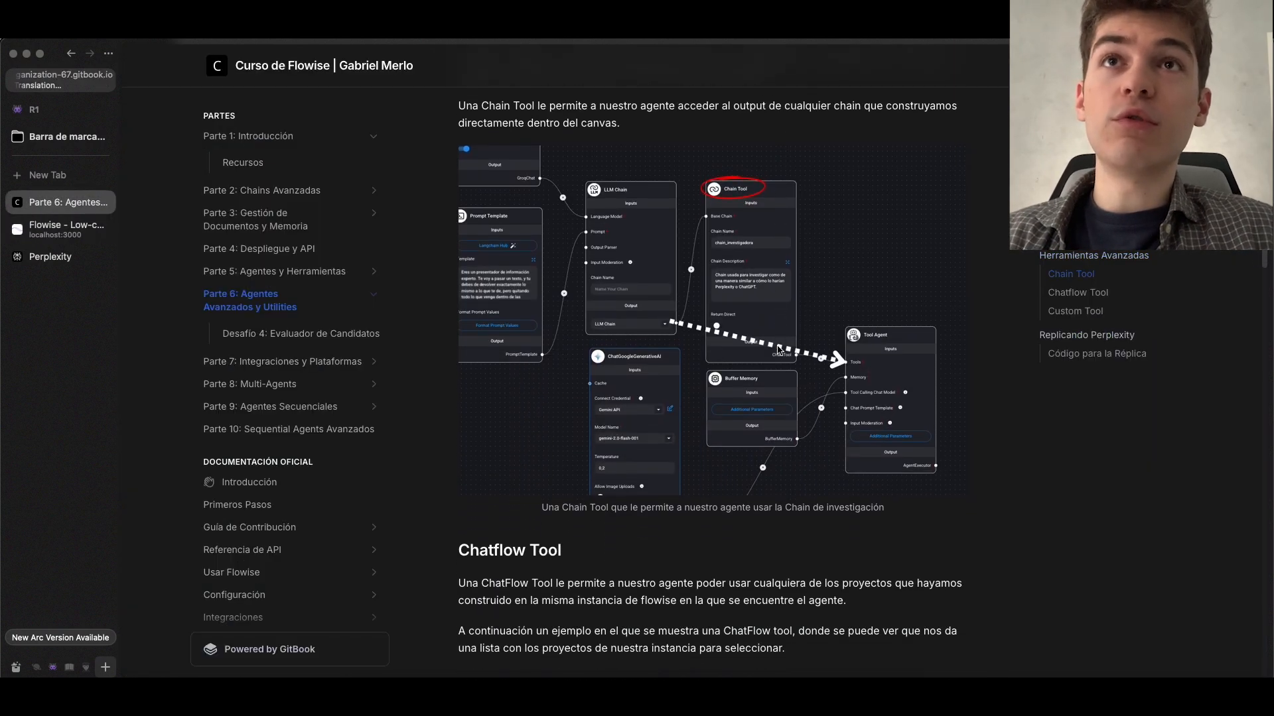
{"action": "scroll", "coordinate": [778, 349], "scroll_direction": "up", "scroll_amount": 3}
{"action": "triple_click", "coordinate": [530, 219]}
{"action": "left_click", "coordinate": [768, 339]}
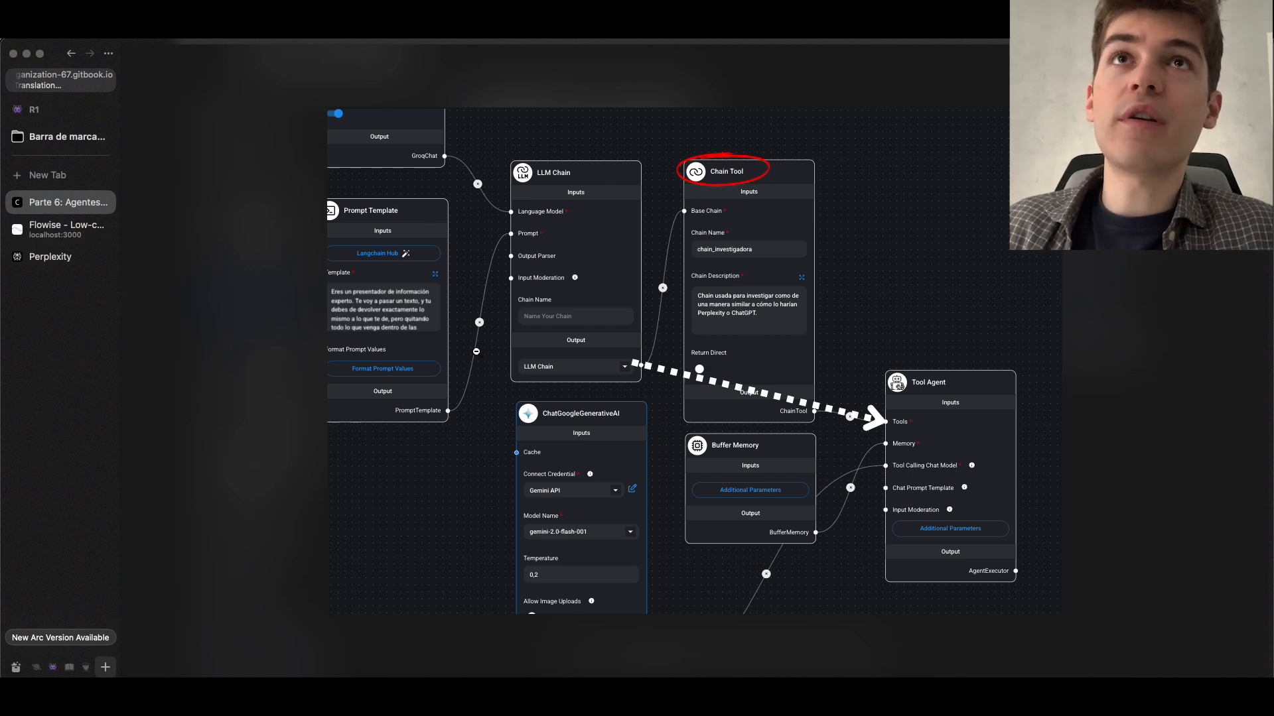
Search the AutoGPT chatflow's node list for "chain" and add a Chain Tool node to the canvas beside the AutoGPT node
{"action": "left_click", "coordinate": [63, 229]}
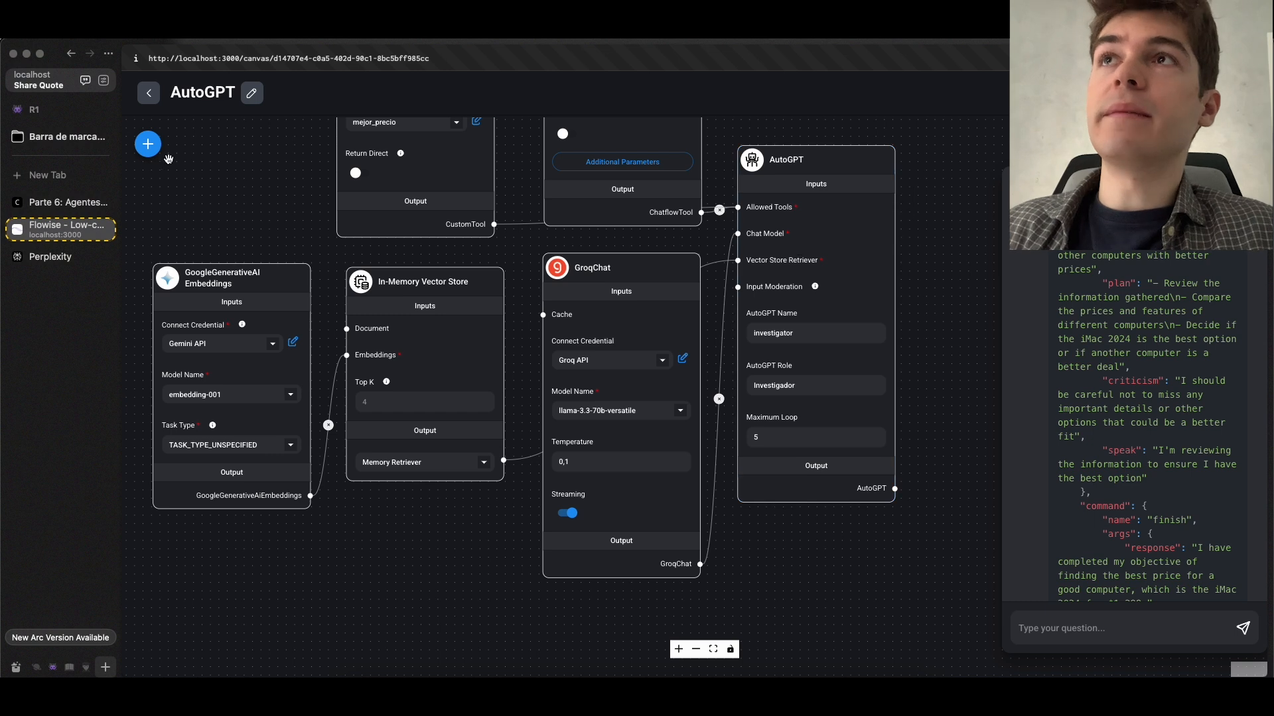
{"action": "left_click", "coordinate": [148, 145]}
{"action": "type", "text": "chain"}
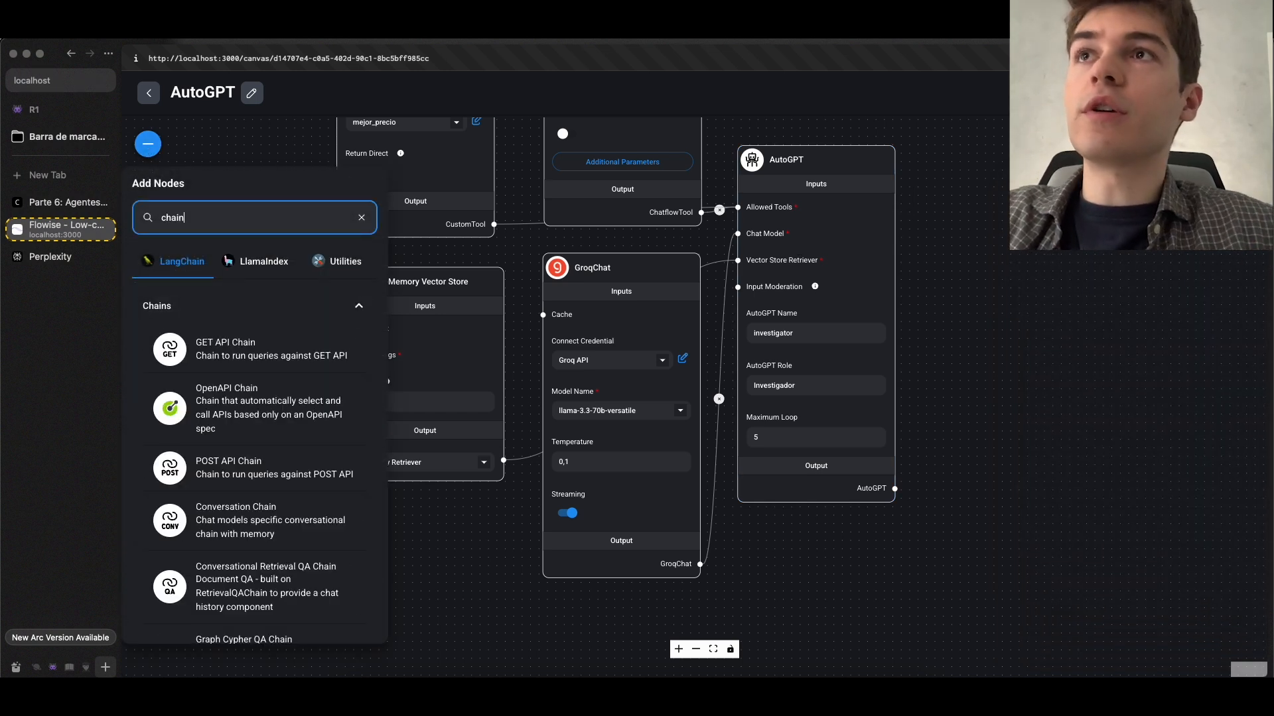
{"action": "scroll", "coordinate": [226, 591], "scroll_direction": "down", "scroll_amount": 10}
{"action": "scroll", "coordinate": [226, 592], "scroll_direction": "up", "scroll_amount": 2}
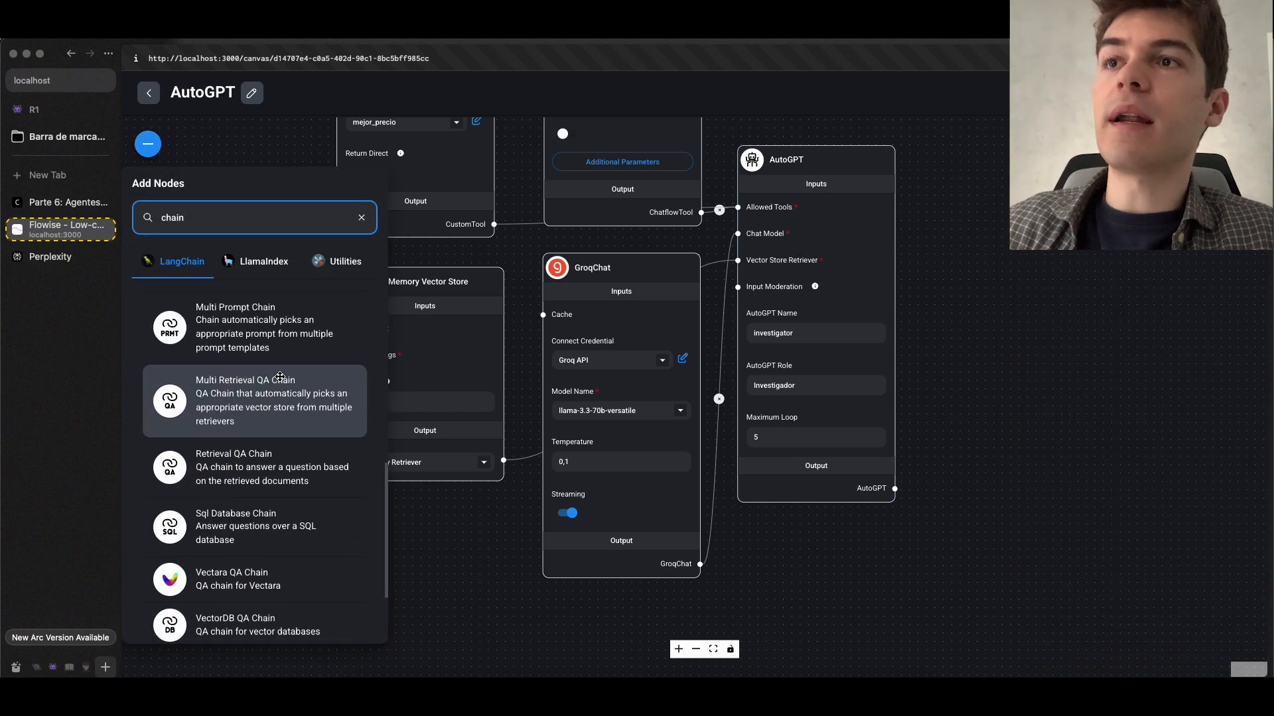
{"action": "scroll", "coordinate": [226, 591], "scroll_direction": "down", "scroll_amount": 2}
{"action": "left_click_drag", "start_coordinate": [226, 591], "coordinate": [1003, 393]}
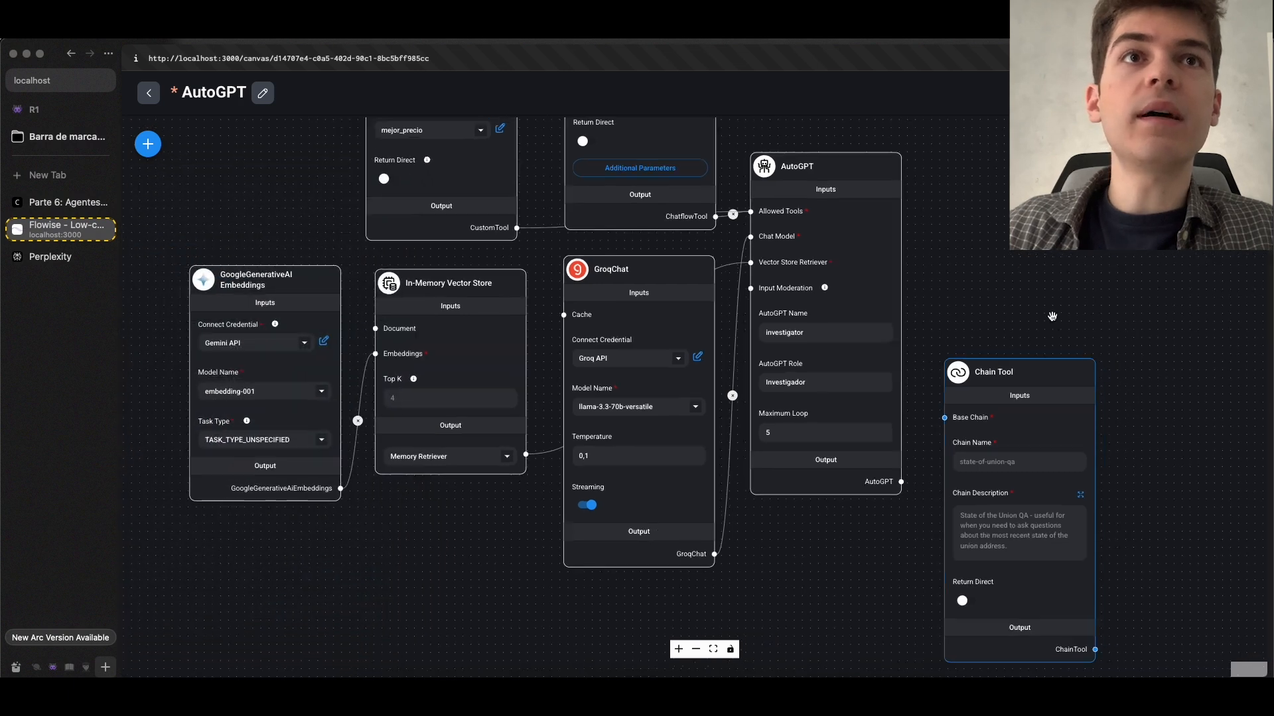
Move the Chain Tool node clear of the AutoGPT node, inspect its base chain, name and description inputs, and delete it
{"action": "left_click_drag", "start_coordinate": [1046, 319], "coordinate": [760, 330]}
{"action": "left_click_drag", "start_coordinate": [714, 385], "coordinate": [929, 306]}
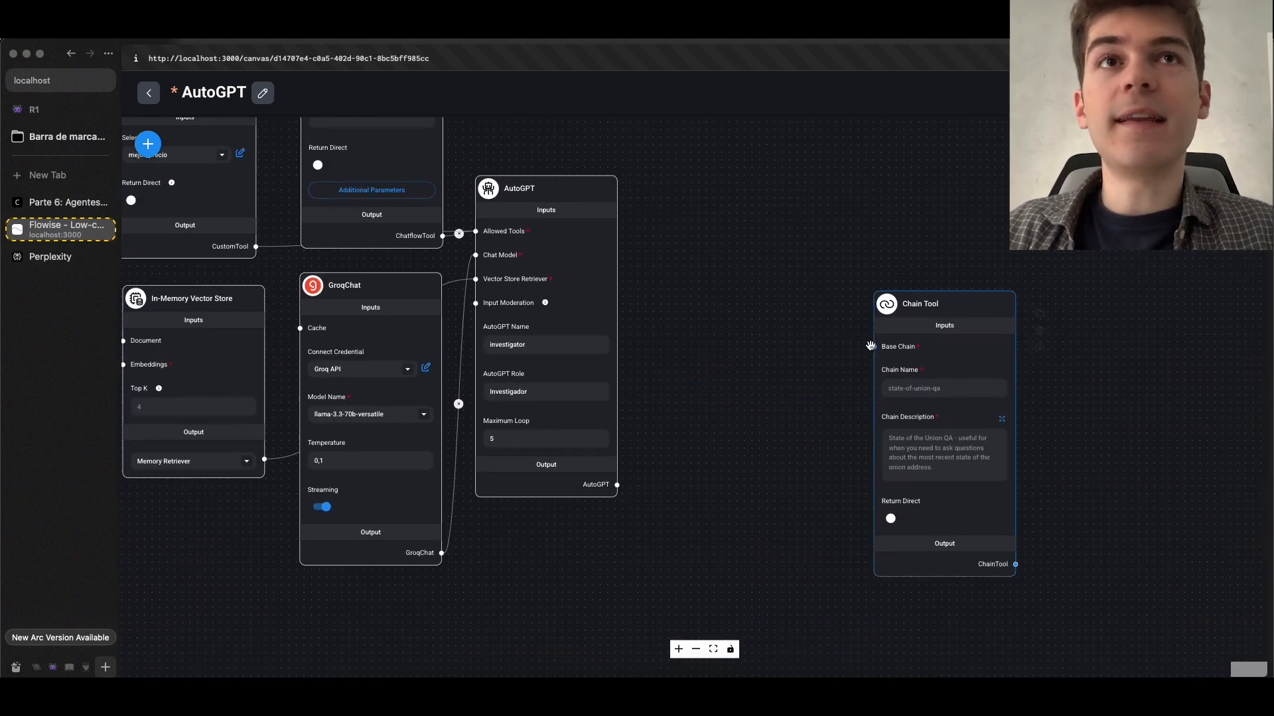
{"action": "scroll", "coordinate": [804, 365], "scroll_direction": "up", "scroll_amount": 3}
{"action": "left_click_drag", "start_coordinate": [809, 379], "coordinate": [705, 344]}
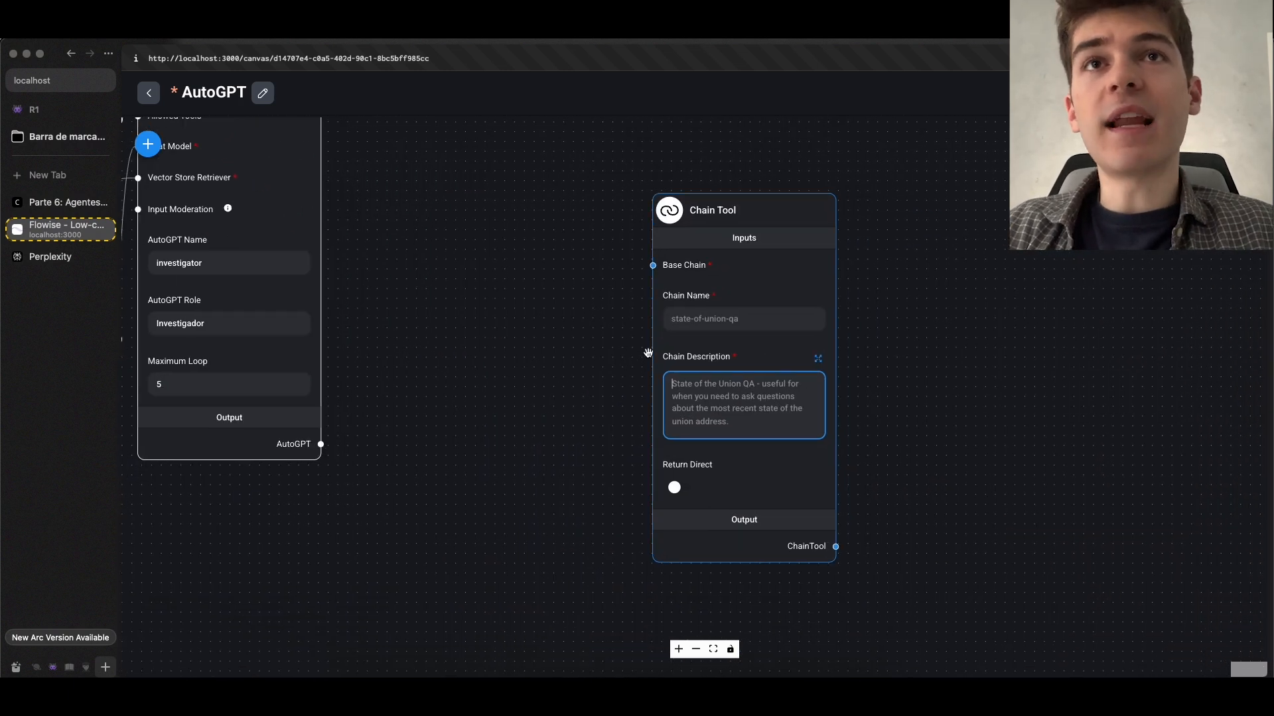
{"action": "scroll", "coordinate": [647, 354], "scroll_direction": "down", "scroll_amount": 1}
{"action": "left_click", "coordinate": [707, 401]}
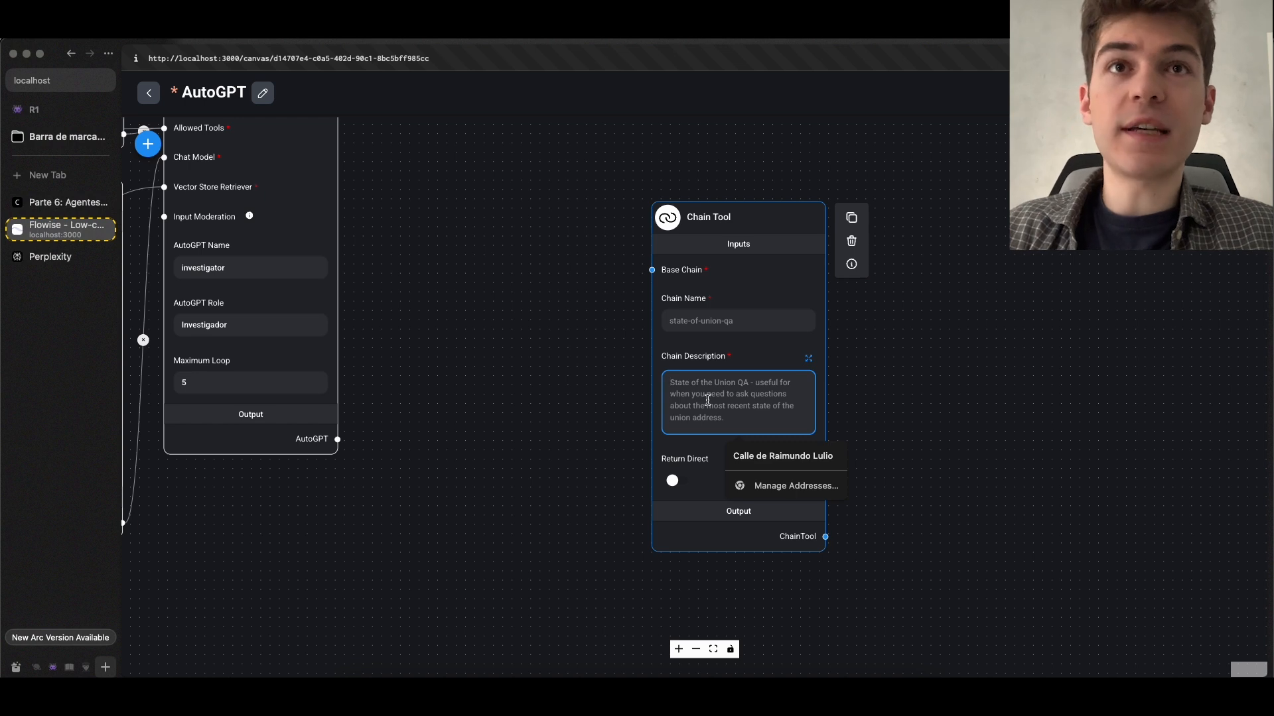
{"action": "left_click", "coordinate": [738, 320]}
{"action": "left_click", "coordinate": [852, 241]}
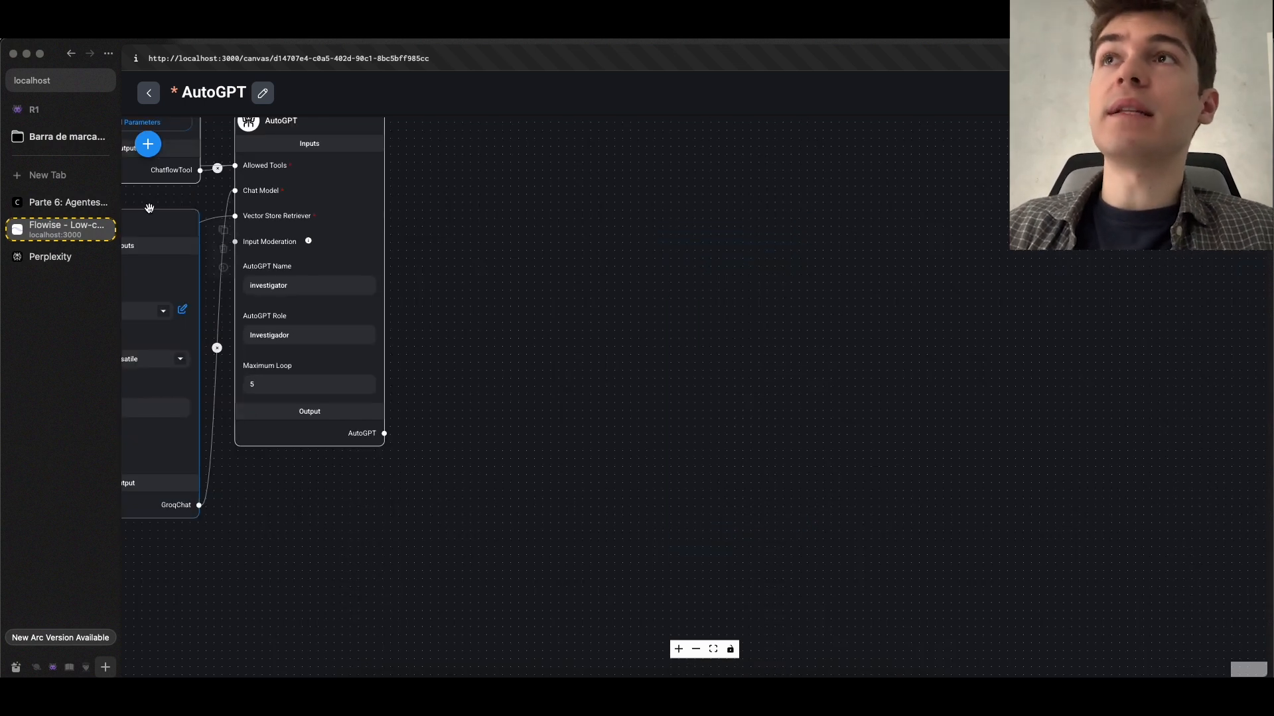
Return to the course page, read the Chatflow Tool section, and enlarge its example image
{"action": "left_click", "coordinate": [66, 202]}
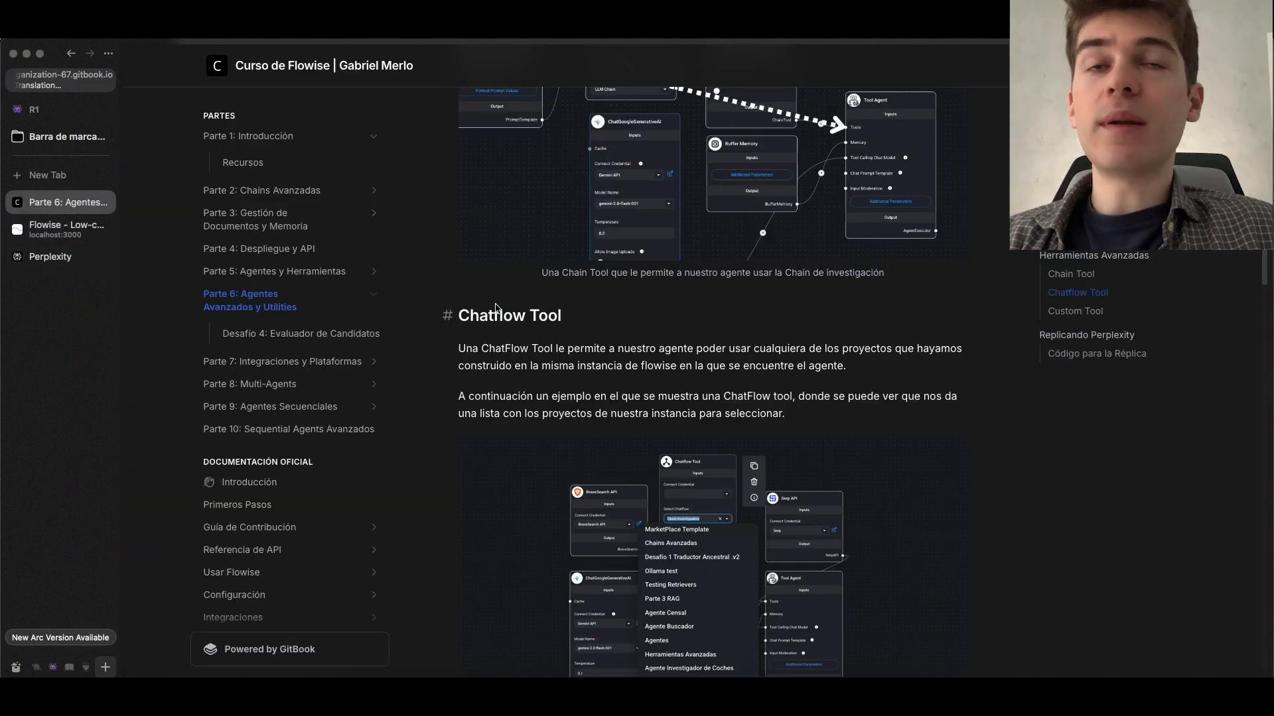
{"action": "scroll", "coordinate": [496, 306], "scroll_direction": "down", "scroll_amount": 3}
{"action": "scroll", "coordinate": [499, 302], "scroll_direction": "down", "scroll_amount": 1}
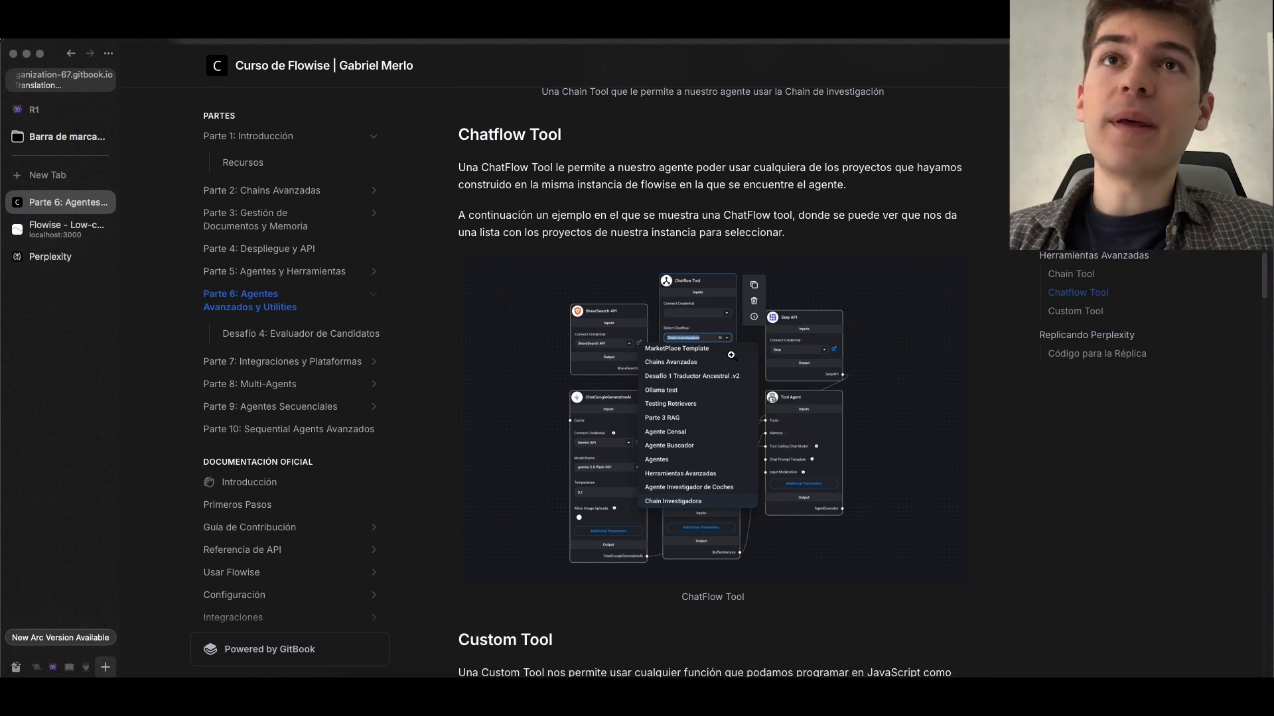
{"action": "left_click", "coordinate": [690, 348]}
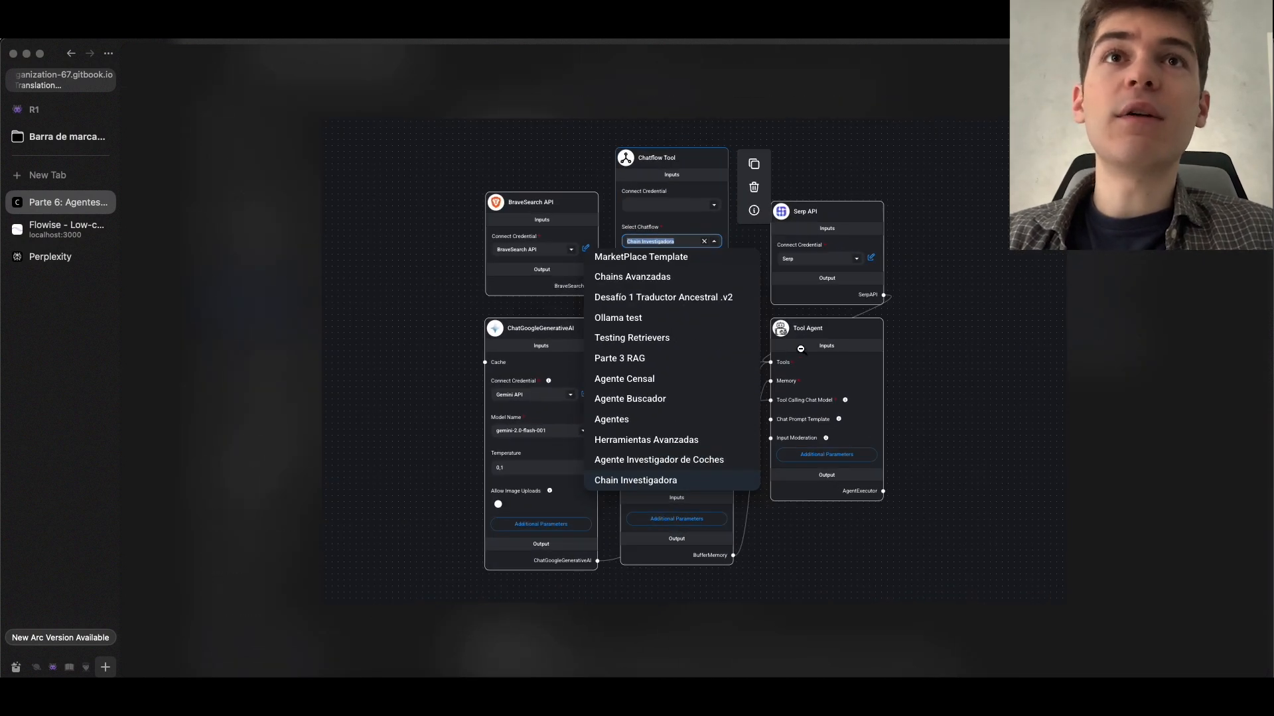
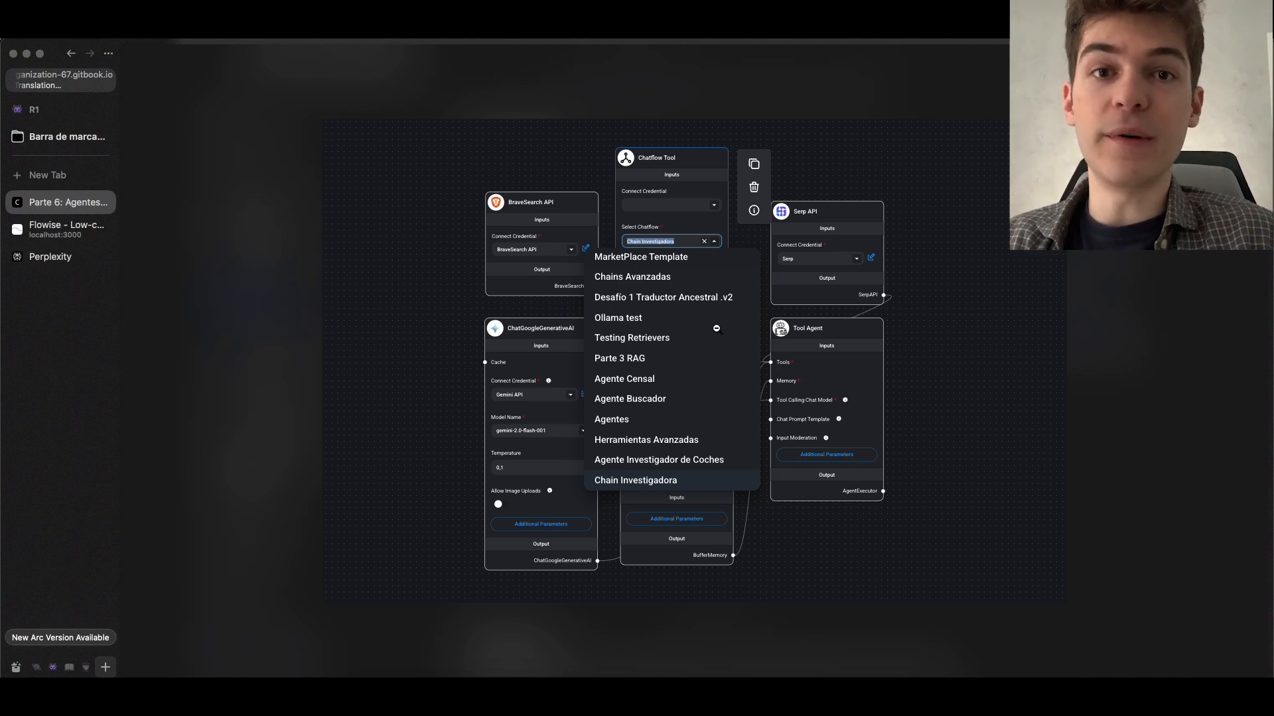
Switch to the Flowise AutoGPT chatflow and add a Chatflow Tool node to an empty part of the canvas
{"action": "left_click", "coordinate": [717, 329]}
{"action": "left_click", "coordinate": [66, 229]}
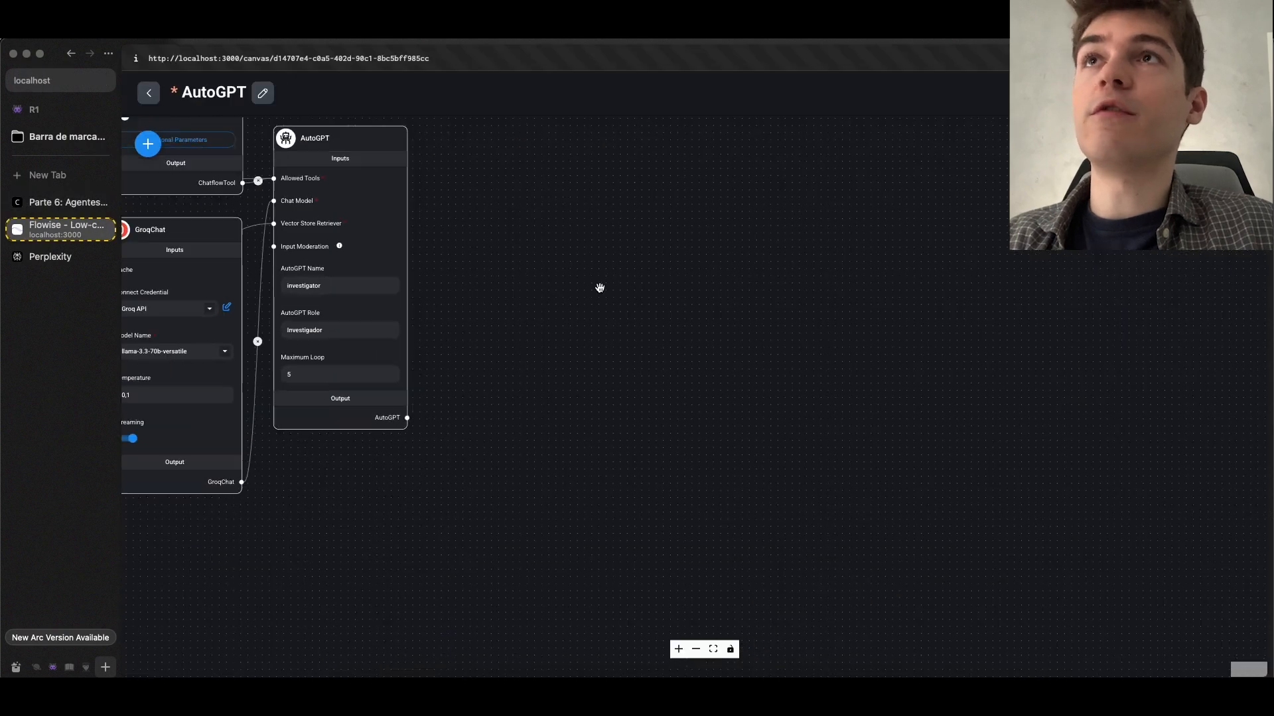
{"action": "scroll", "coordinate": [600, 288], "scroll_direction": "down", "scroll_amount": 3}
{"action": "left_click", "coordinate": [148, 144]}
{"action": "type", "text": "cha"}
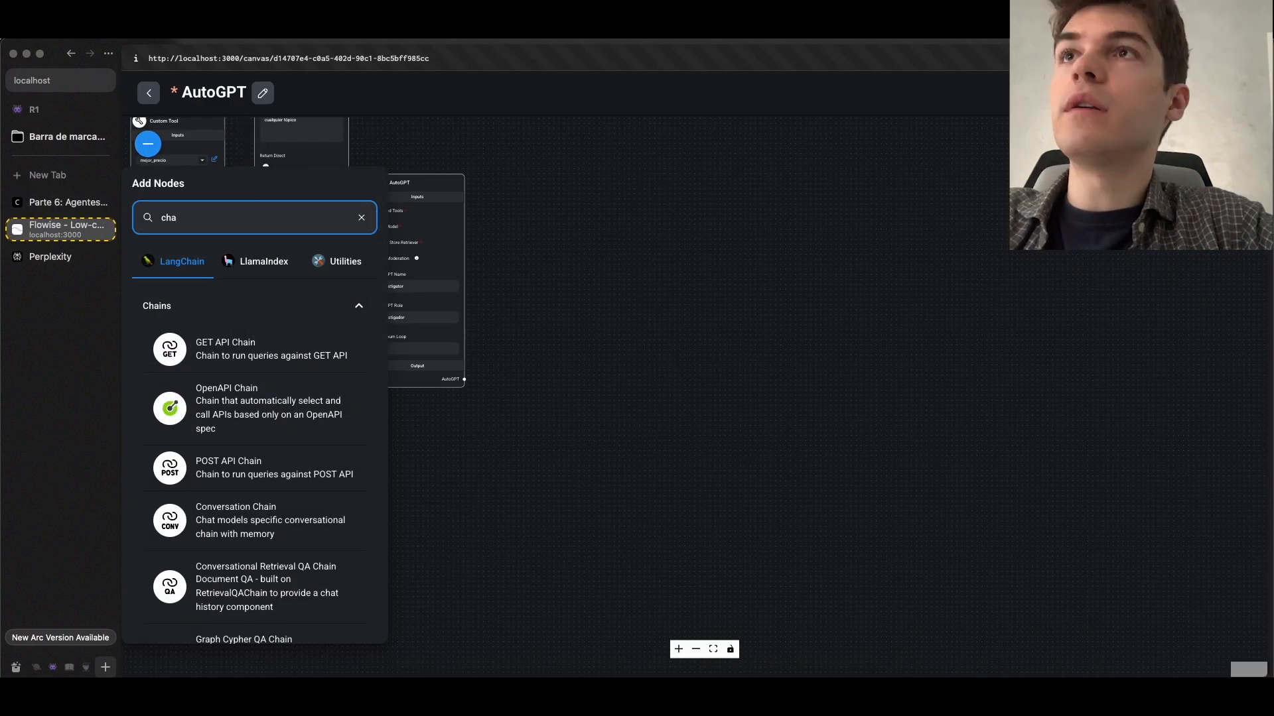
{"action": "type", "text": "tflow"}
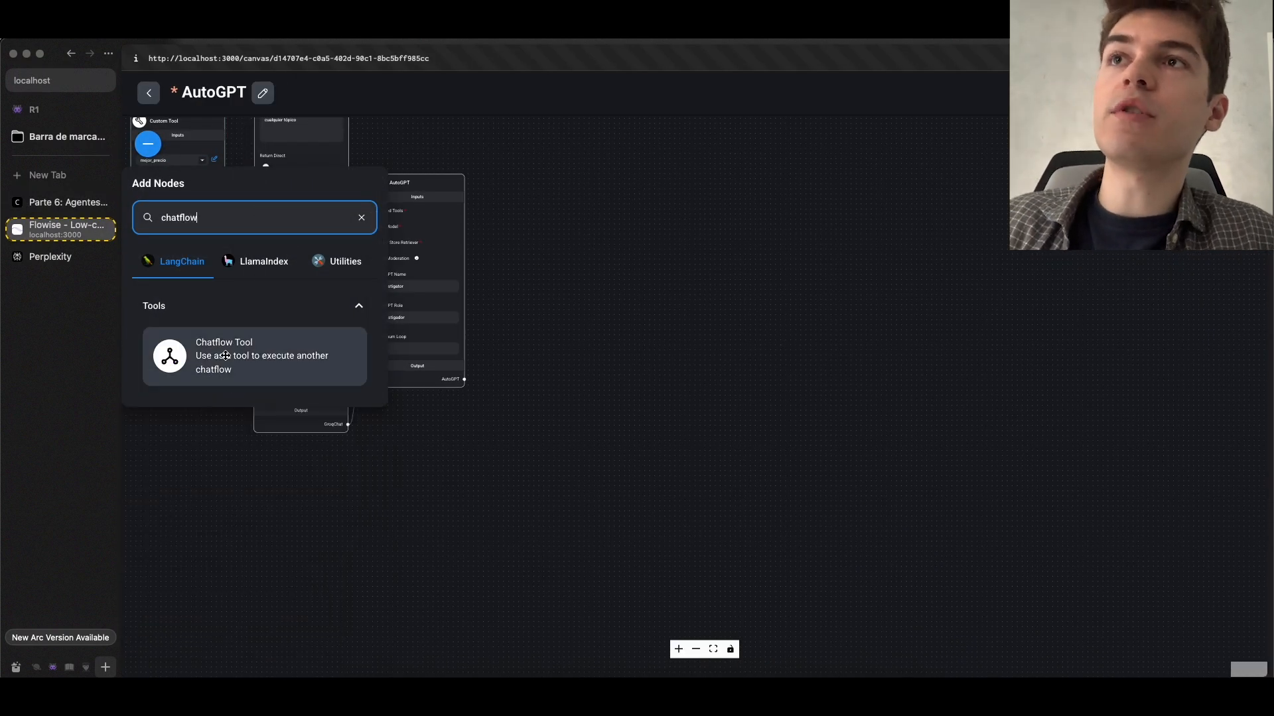
{"action": "left_click_drag", "start_coordinate": [225, 355], "coordinate": [670, 312]}
{"action": "scroll", "coordinate": [725, 364], "scroll_direction": "up", "scroll_amount": 5}
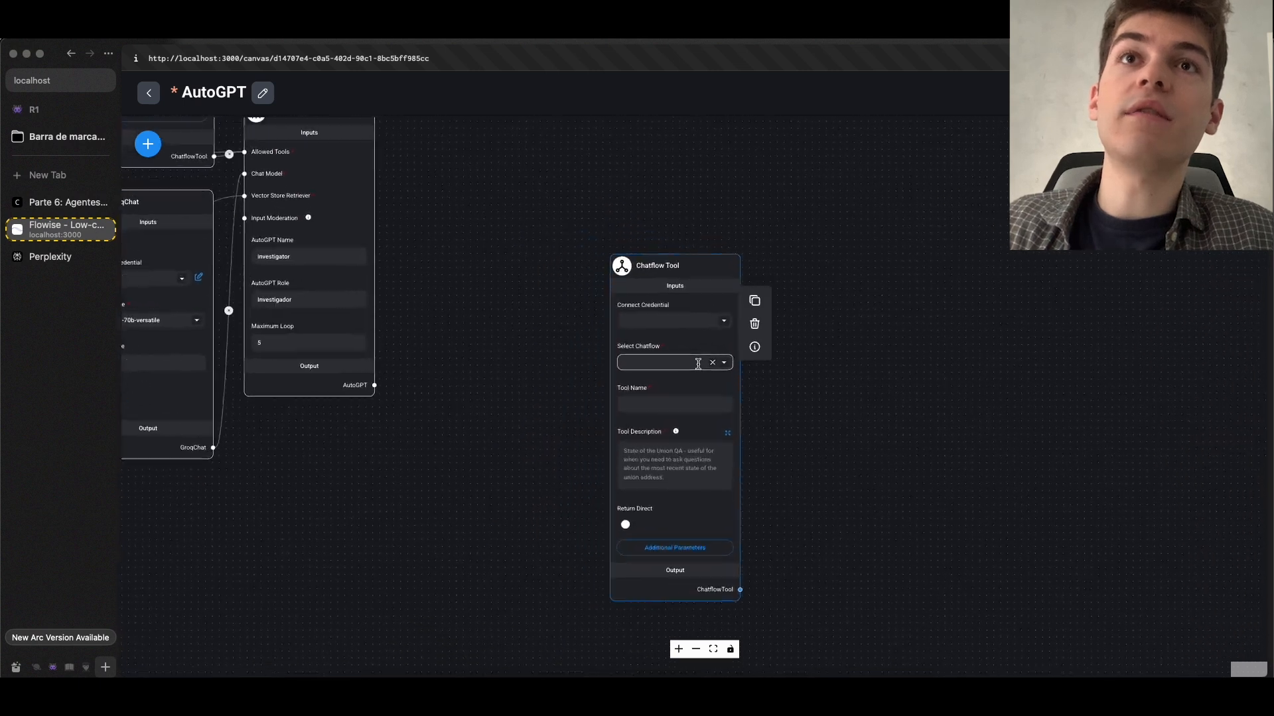
Look through the new Chatflow Tool node's chatflow list, tool name and description fields, and delete the node
{"action": "left_click", "coordinate": [732, 362]}
{"action": "scroll", "coordinate": [673, 477], "scroll_direction": "down", "scroll_amount": 10}
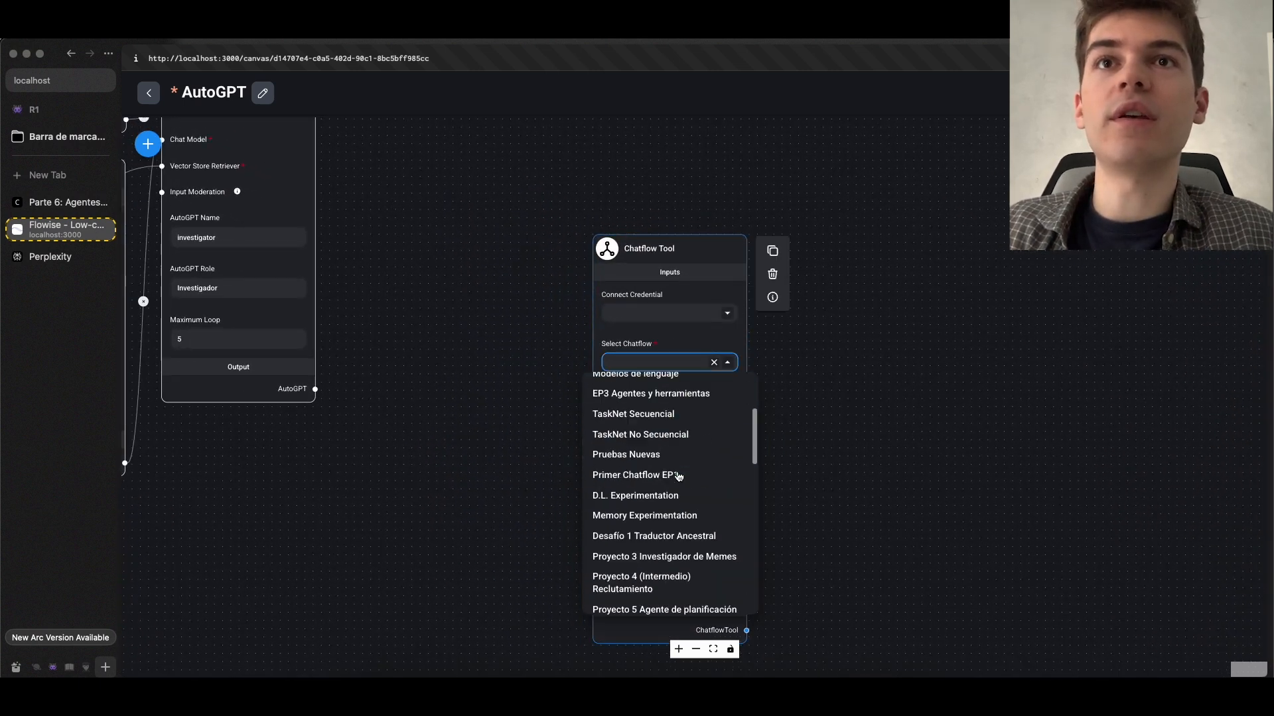
{"action": "left_click", "coordinate": [848, 412]}
{"action": "left_click", "coordinate": [654, 413]}
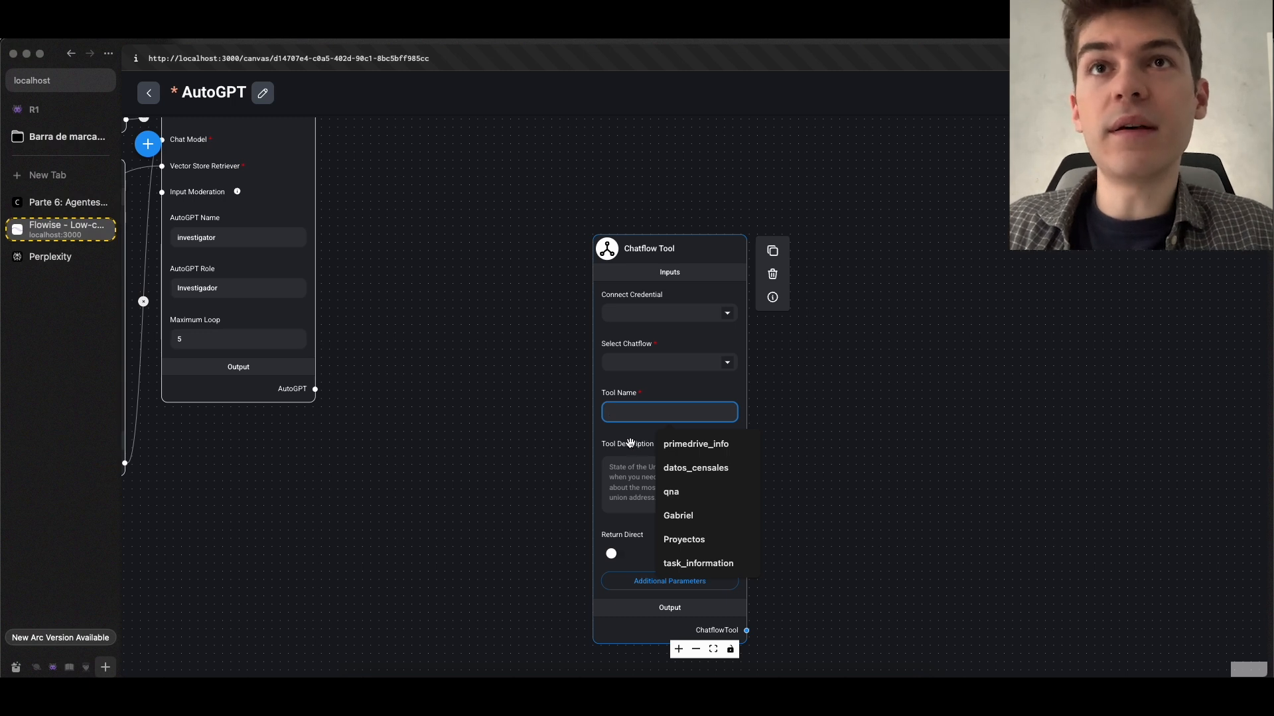
{"action": "left_click", "coordinate": [646, 481]}
{"action": "left_click", "coordinate": [771, 276]}
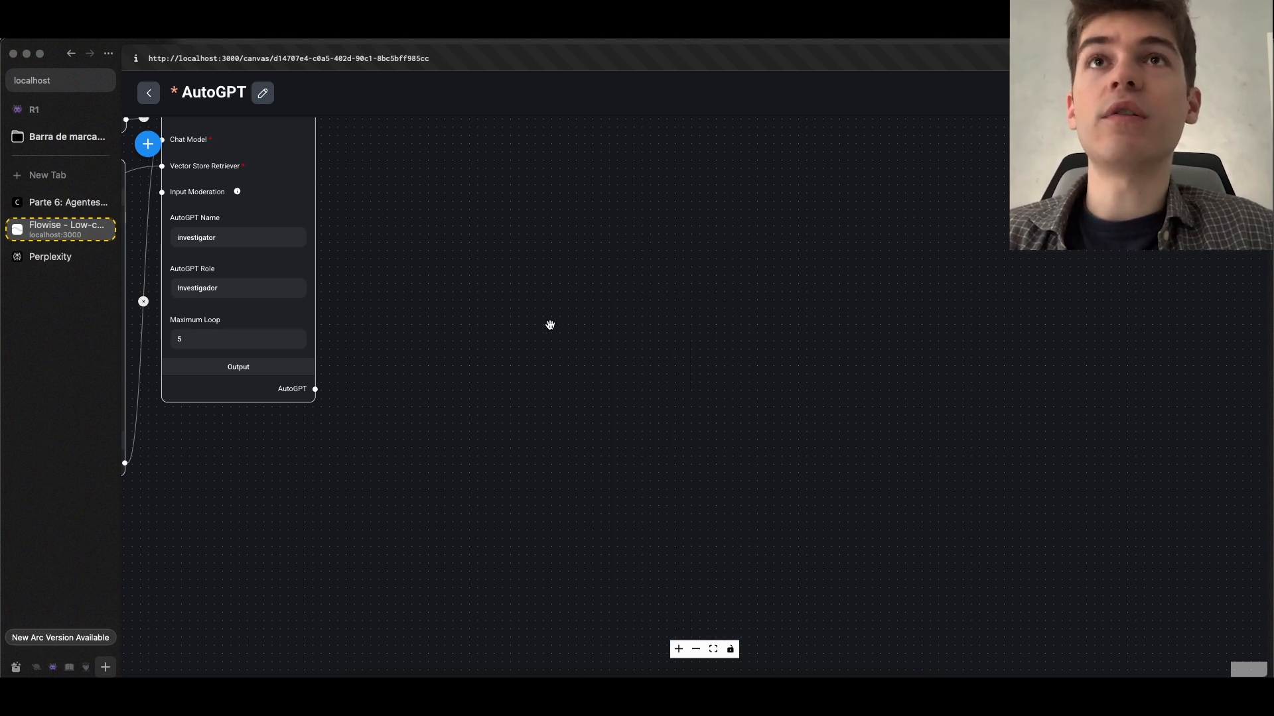
Bring the existing AutoGPT node network into view and save the chatflow
{"action": "scroll", "coordinate": [531, 325], "scroll_direction": "down", "scroll_amount": 5}
{"action": "left_click_drag", "start_coordinate": [518, 324], "coordinate": [939, 475]}
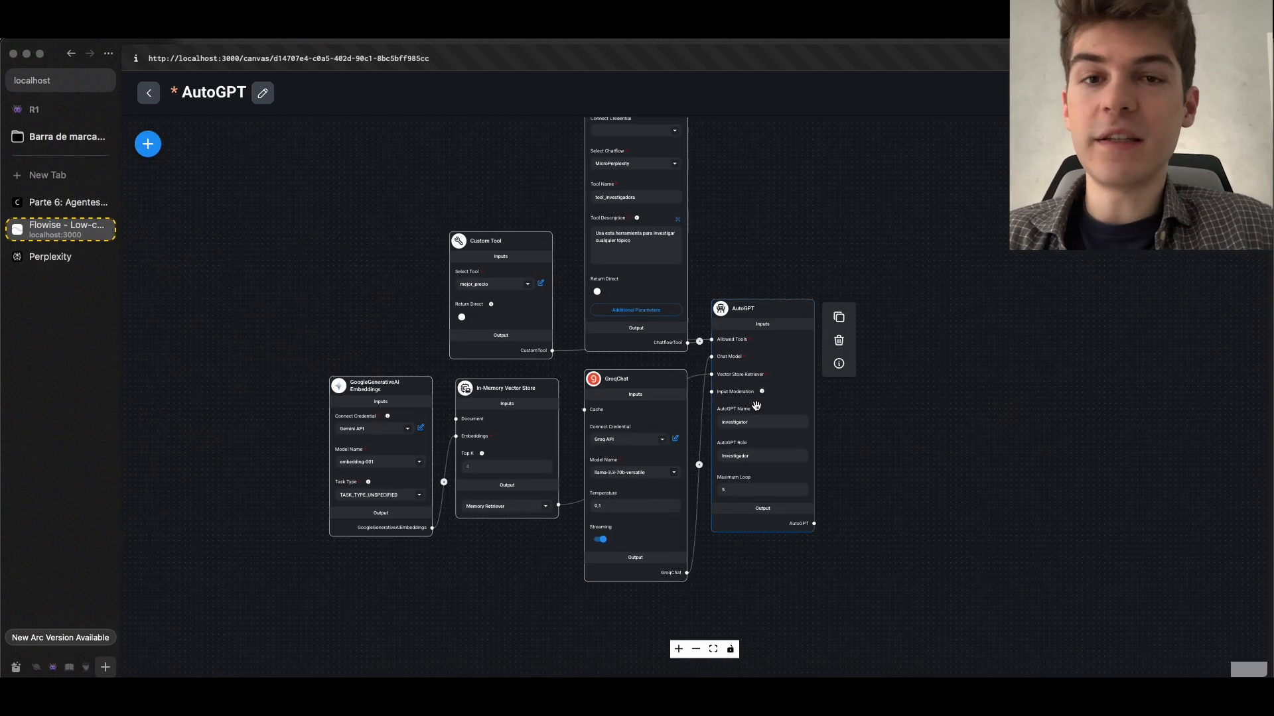
{"action": "scroll", "coordinate": [765, 409], "scroll_direction": "up", "scroll_amount": 2}
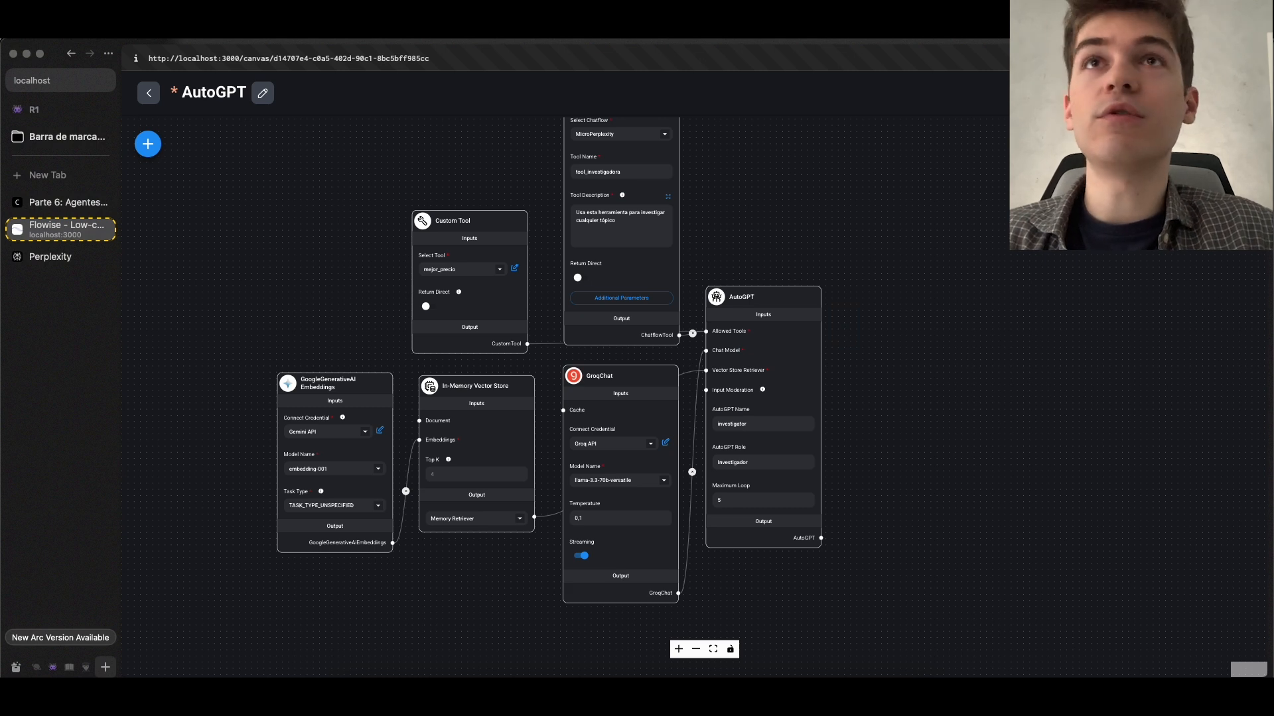
{"action": "left_click", "coordinate": [1213, 93]}
{"action": "left_click", "coordinate": [148, 93]}
{"action": "scroll", "coordinate": [711, 350], "scroll_direction": "down", "scroll_amount": 2}
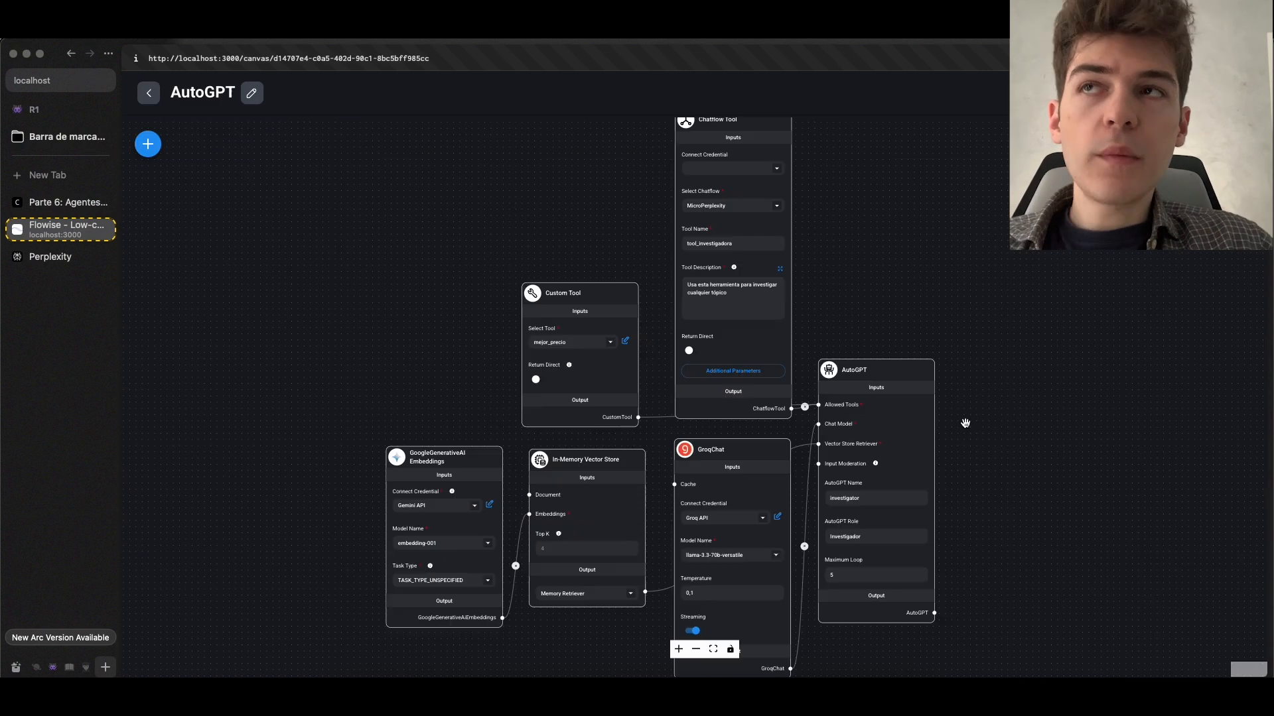
Switch to the Flowise course documentation and examine the Custom Tool section with its example diagram
{"action": "left_click", "coordinate": [66, 202]}
{"action": "scroll", "coordinate": [626, 374], "scroll_direction": "down", "scroll_amount": 8}
{"action": "scroll", "coordinate": [626, 375], "scroll_direction": "down", "scroll_amount": 1}
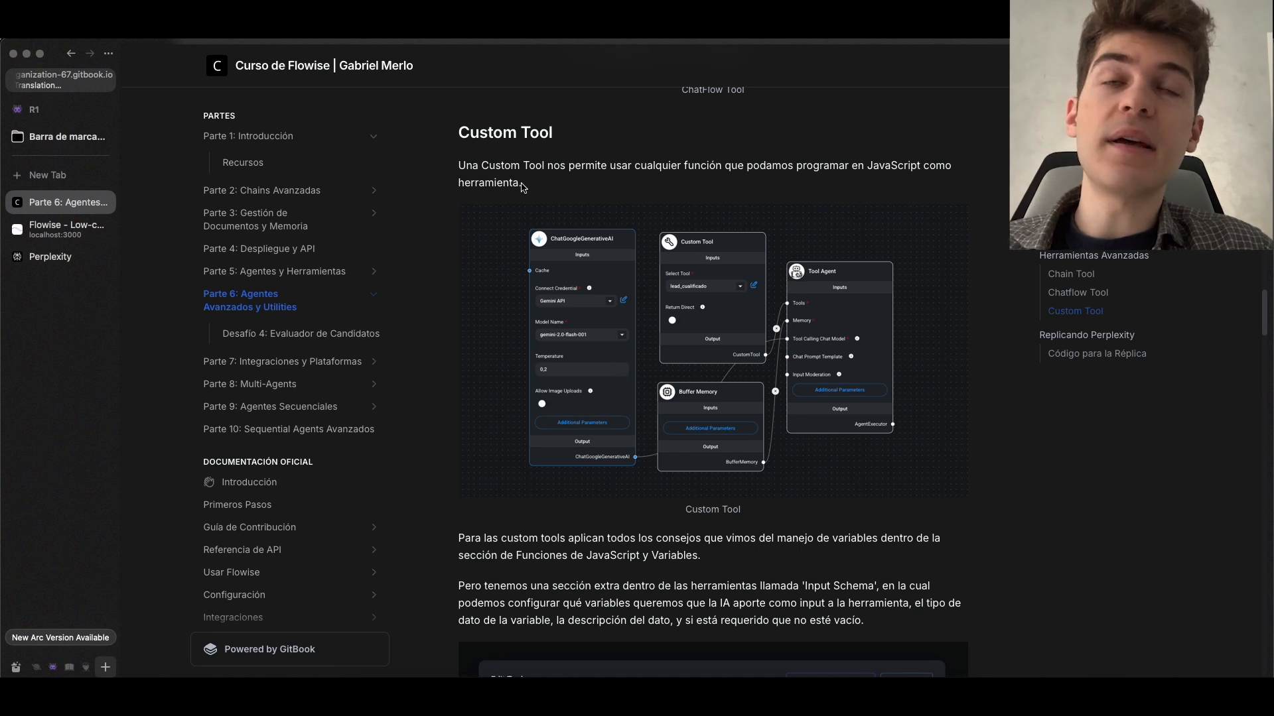
{"action": "left_click", "coordinate": [730, 286]}
Return to Flowise, open the mejor_precio custom tool, and examine its input schema and JavaScript function
{"action": "key", "text": "ctrl+Tab"}
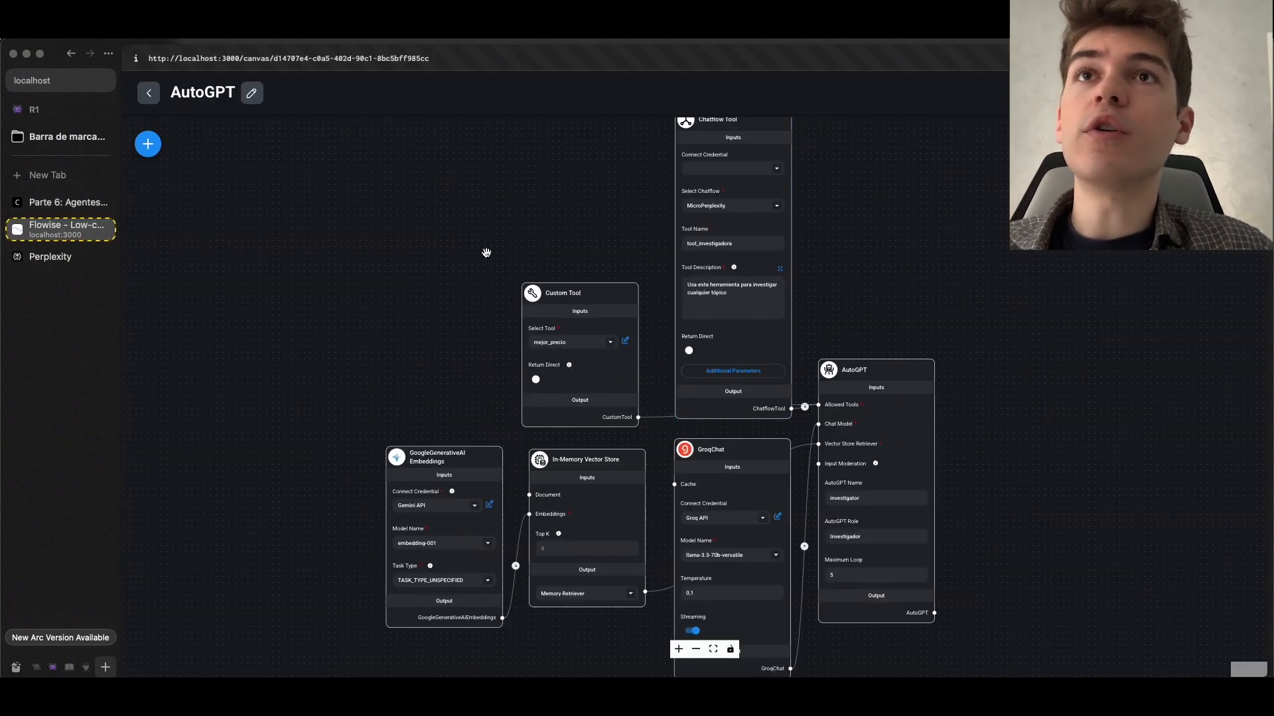
{"action": "scroll", "coordinate": [527, 312], "scroll_direction": "up", "scroll_amount": 5}
{"action": "scroll", "coordinate": [527, 312], "scroll_direction": "down", "scroll_amount": 3}
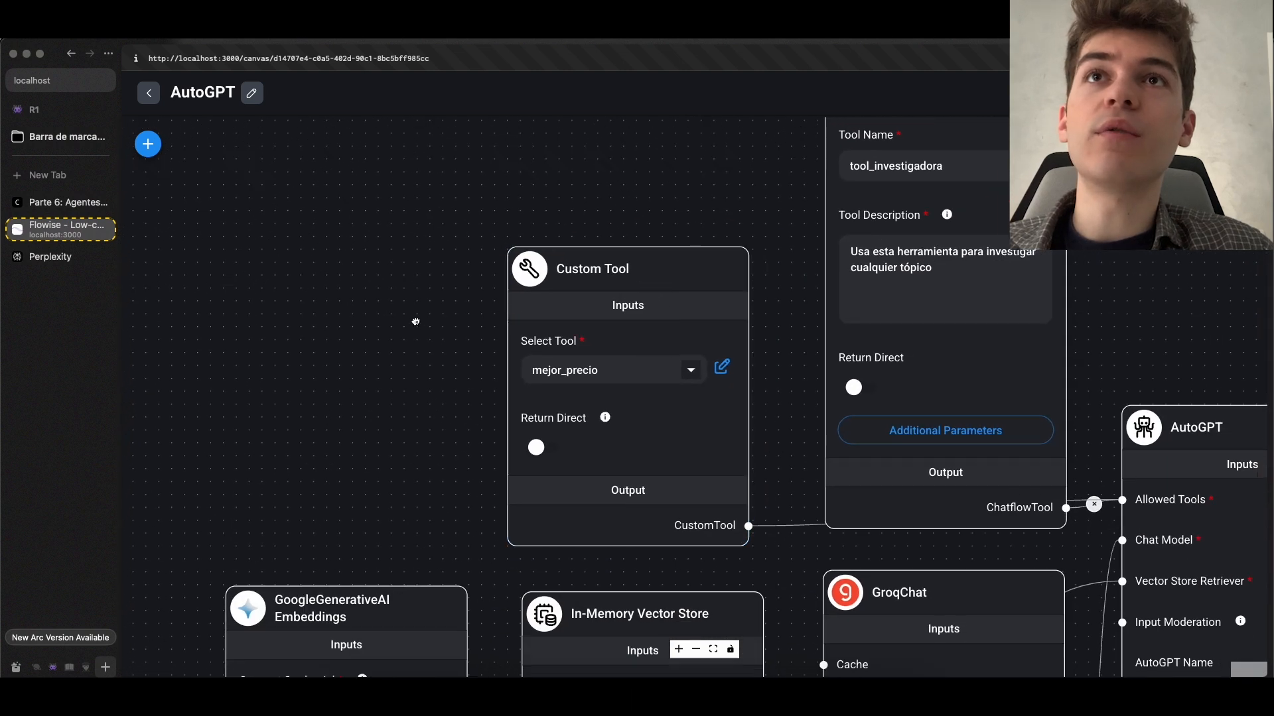
{"action": "left_click_drag", "start_coordinate": [430, 327], "coordinate": [364, 290]}
{"action": "left_click", "coordinate": [662, 336]}
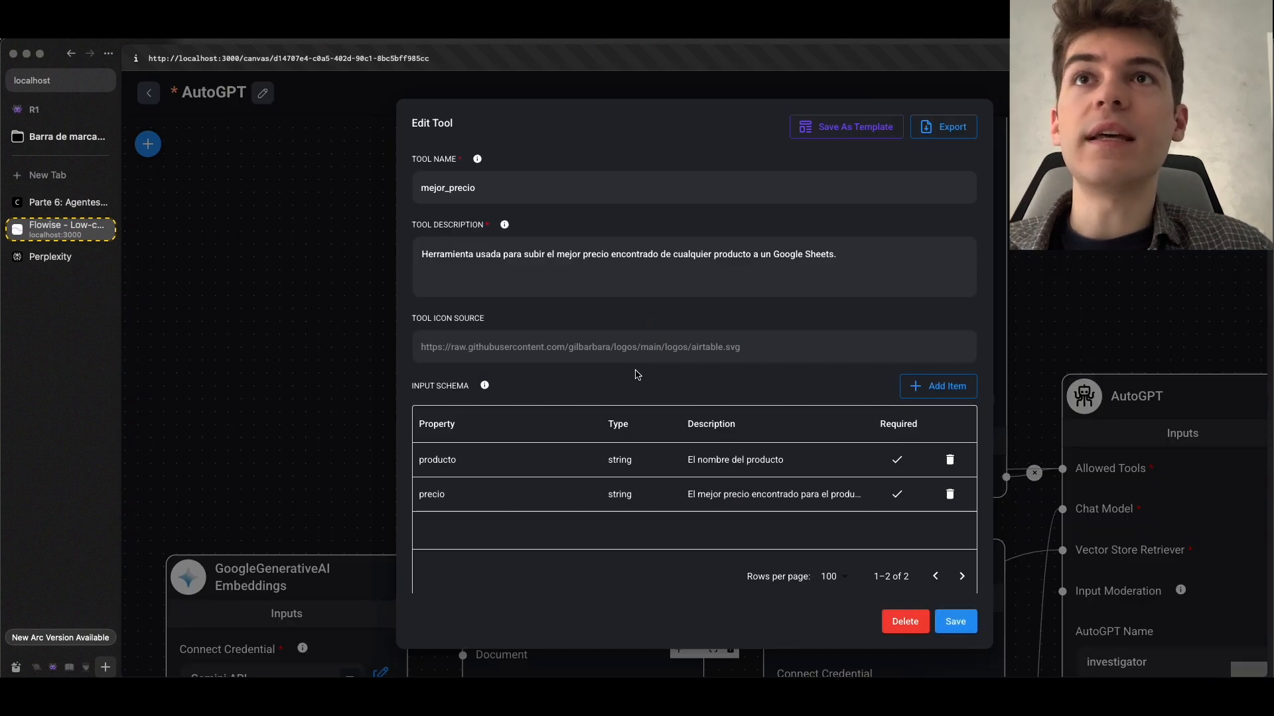
{"action": "scroll", "coordinate": [637, 372], "scroll_direction": "down", "scroll_amount": 10}
{"action": "scroll", "coordinate": [637, 382], "scroll_direction": "up", "scroll_amount": 1}
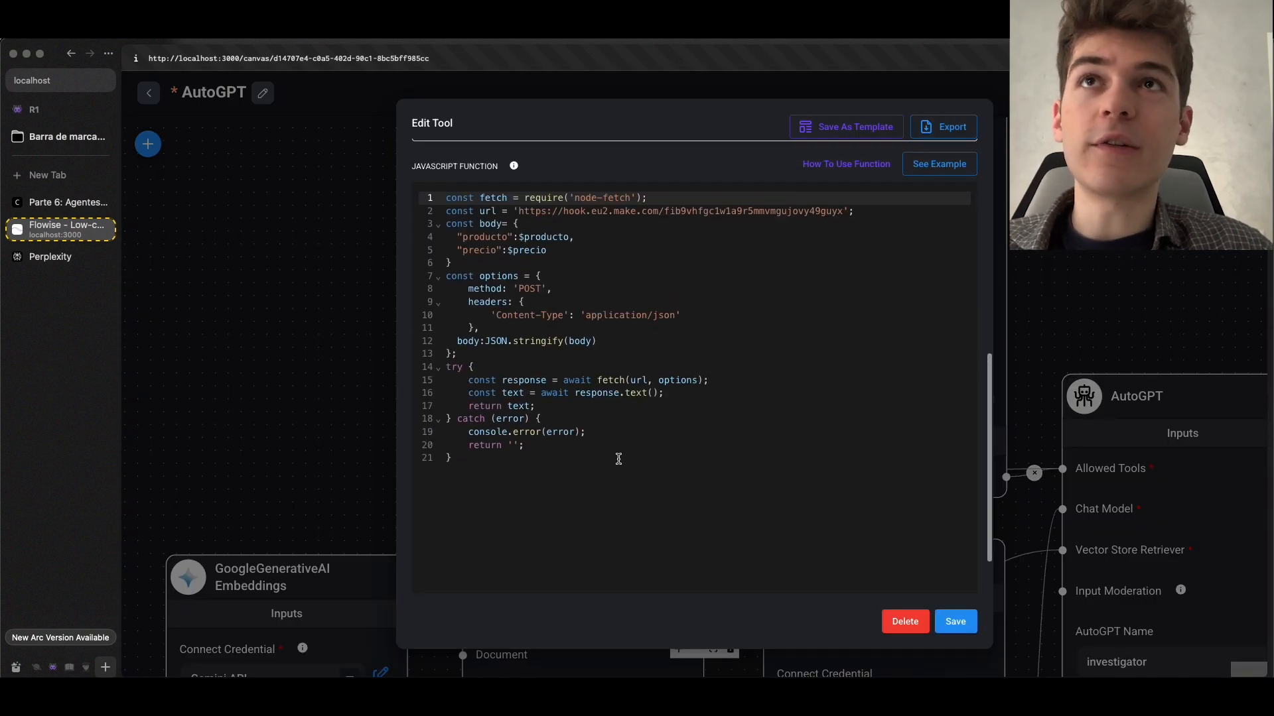
{"action": "left_click_drag", "start_coordinate": [619, 458], "coordinate": [411, 201]}
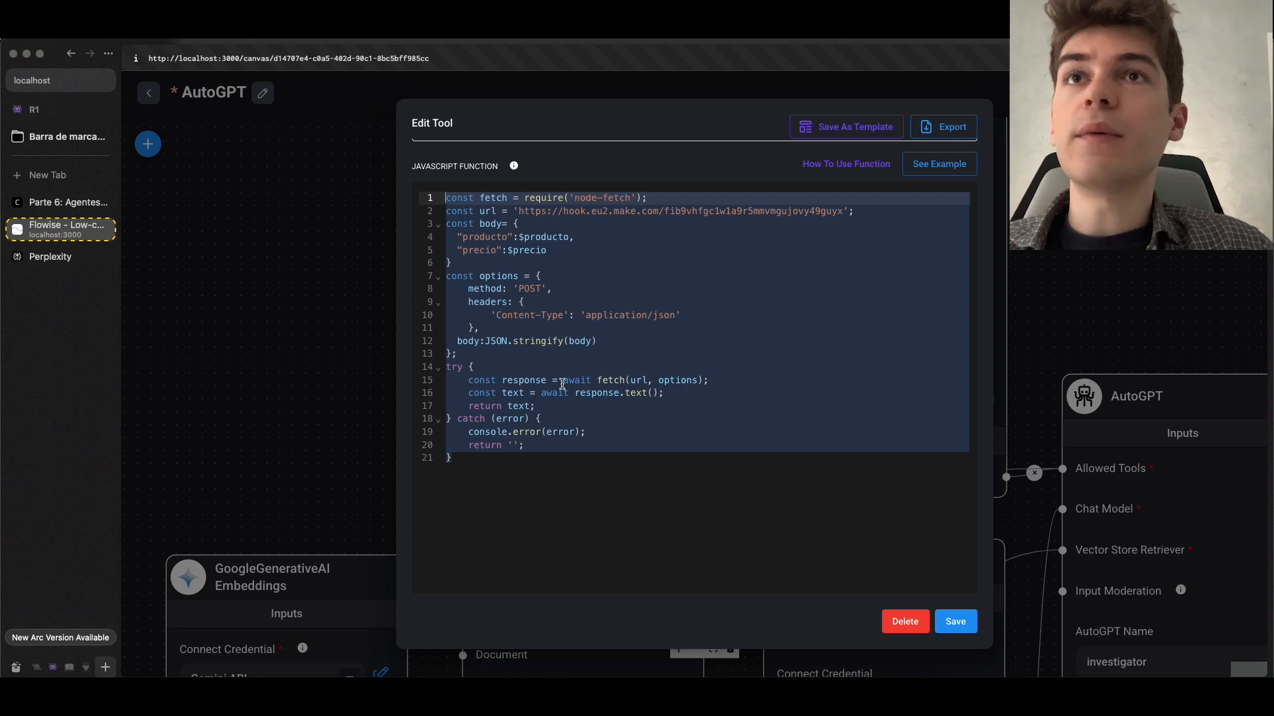
{"action": "left_click", "coordinate": [576, 475]}
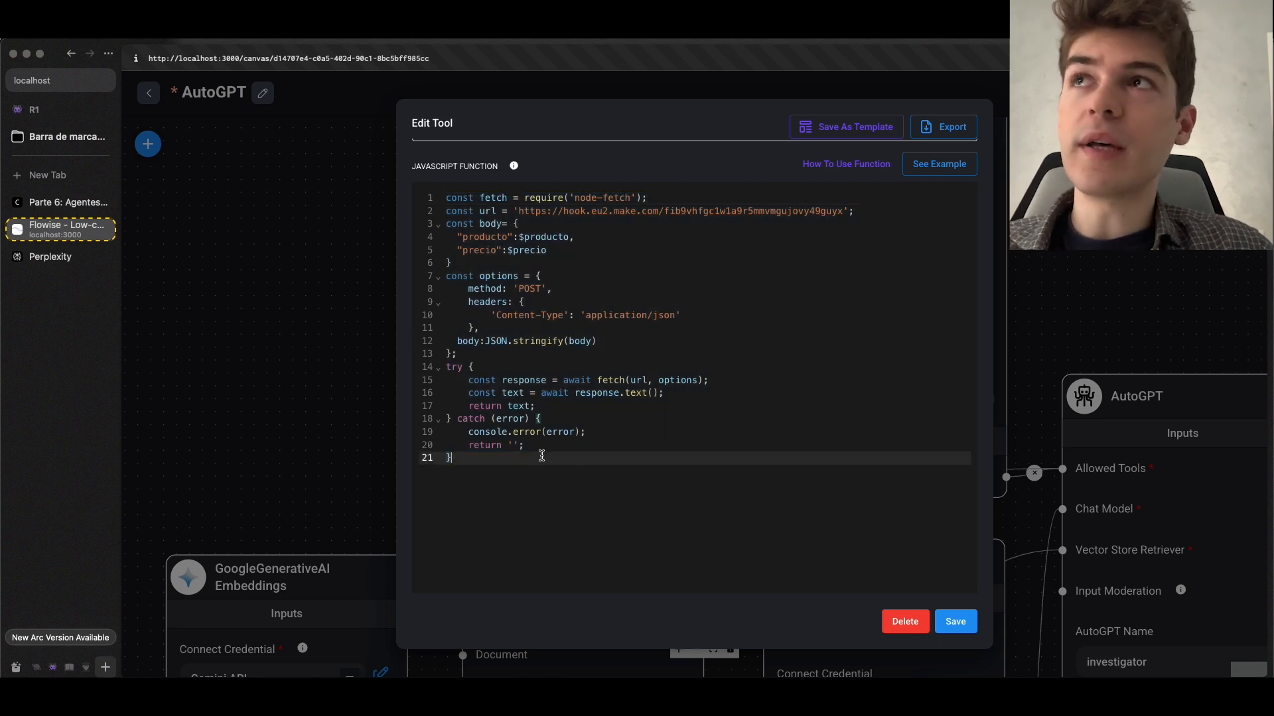
Return to the course documentation and review the custom tool's Input Schema illustration and the webhook code example below it
{"action": "left_click", "coordinate": [46, 204]}
{"action": "left_click", "coordinate": [549, 368]}
{"action": "scroll", "coordinate": [504, 332], "scroll_direction": "up", "scroll_amount": 10}
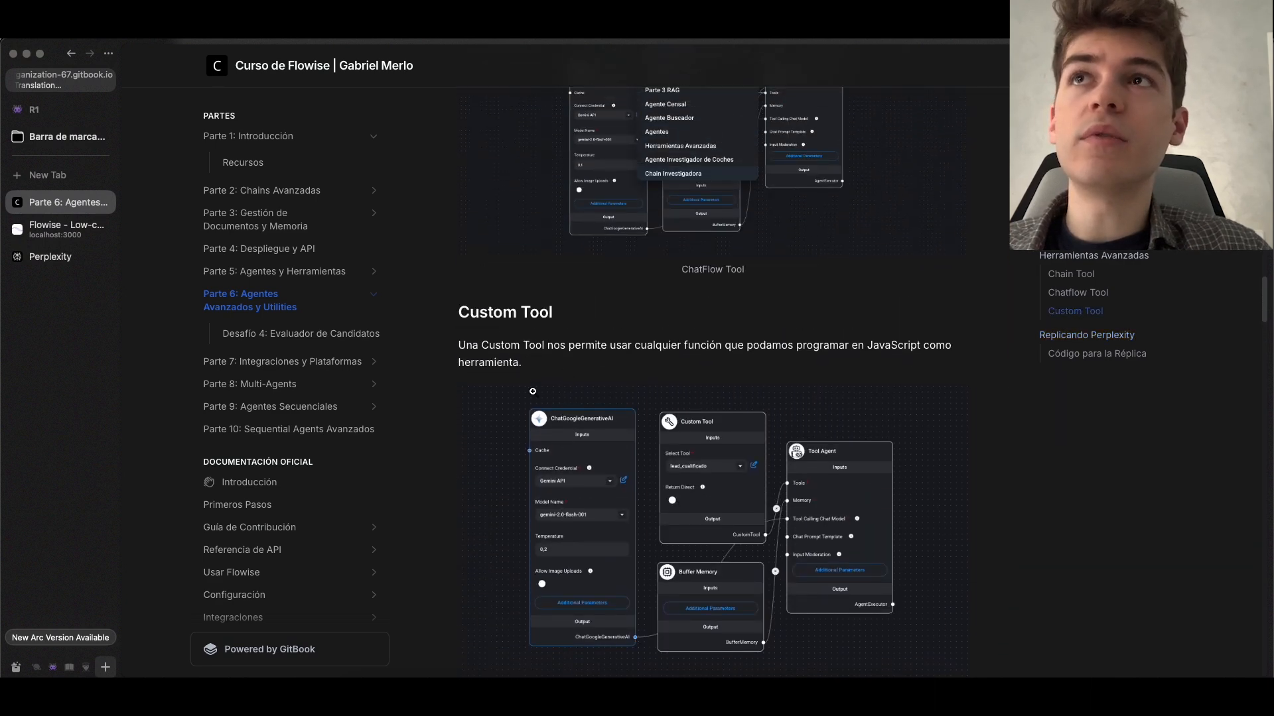
{"action": "scroll", "coordinate": [551, 391], "scroll_direction": "down", "scroll_amount": 10}
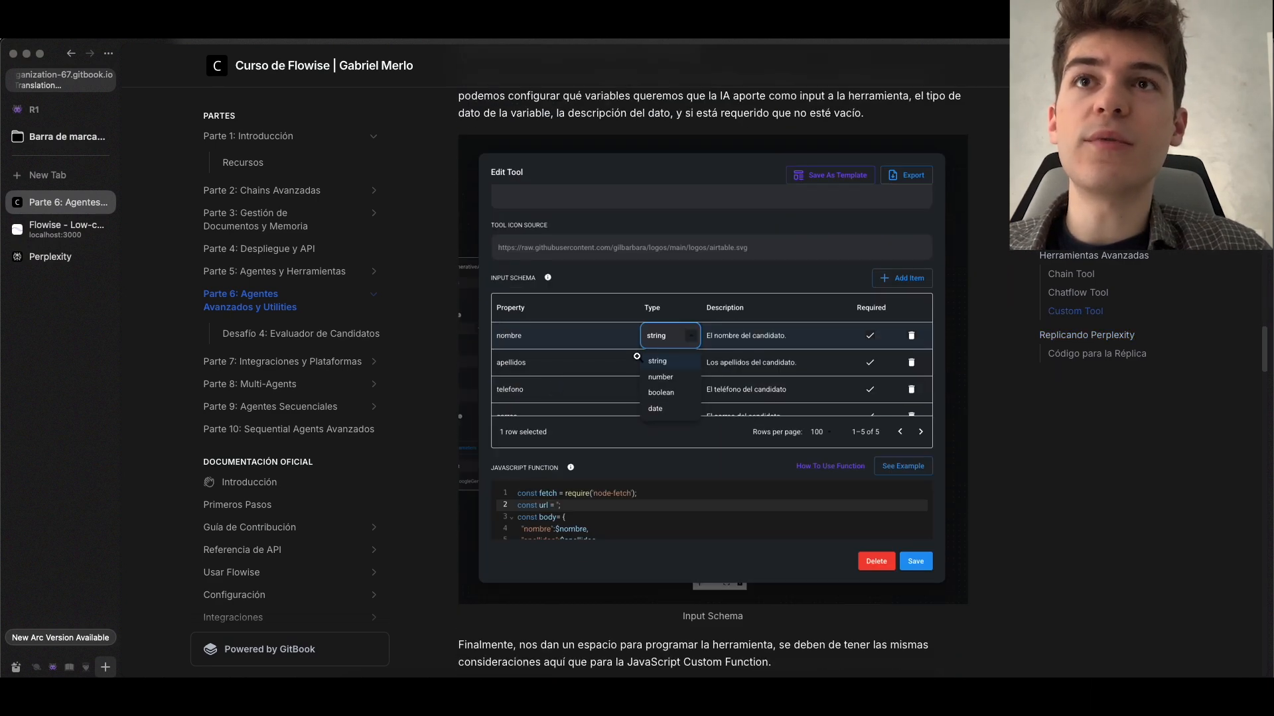
{"action": "scroll", "coordinate": [637, 357], "scroll_direction": "down", "scroll_amount": 5}
{"action": "scroll", "coordinate": [638, 318], "scroll_direction": "up", "scroll_amount": 3}
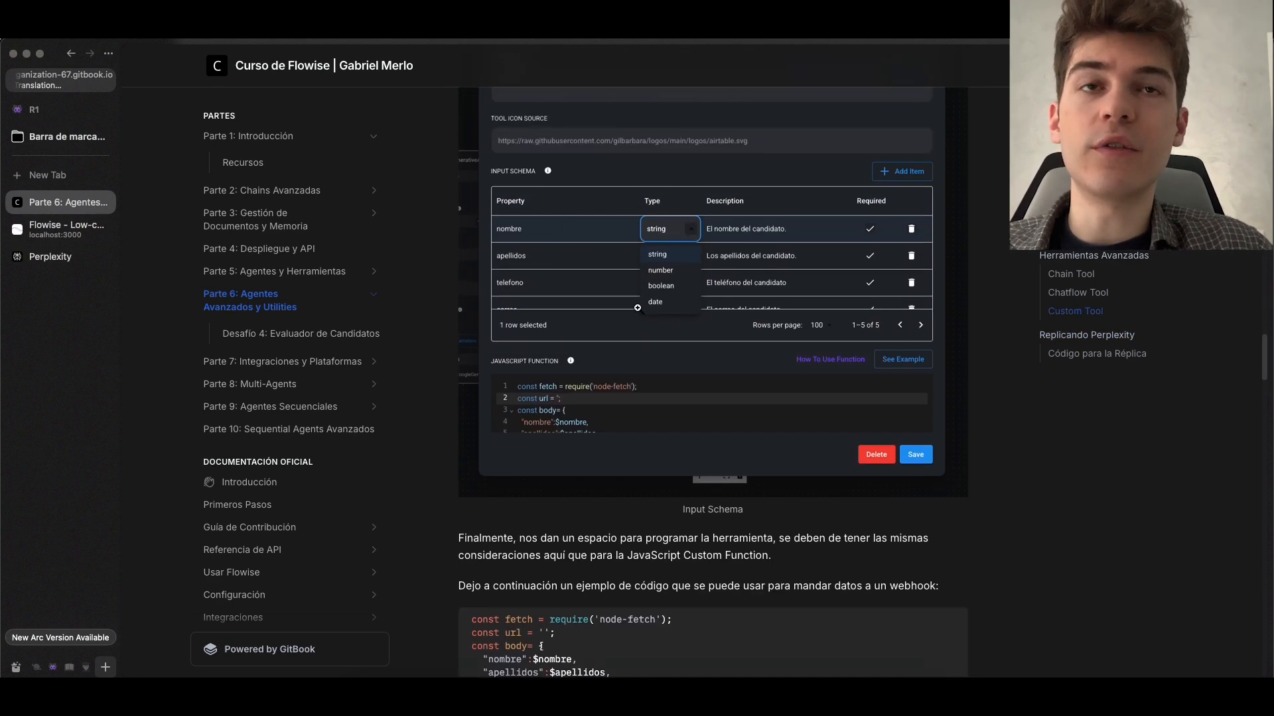
{"action": "scroll", "coordinate": [649, 319], "scroll_direction": "down", "scroll_amount": 5}
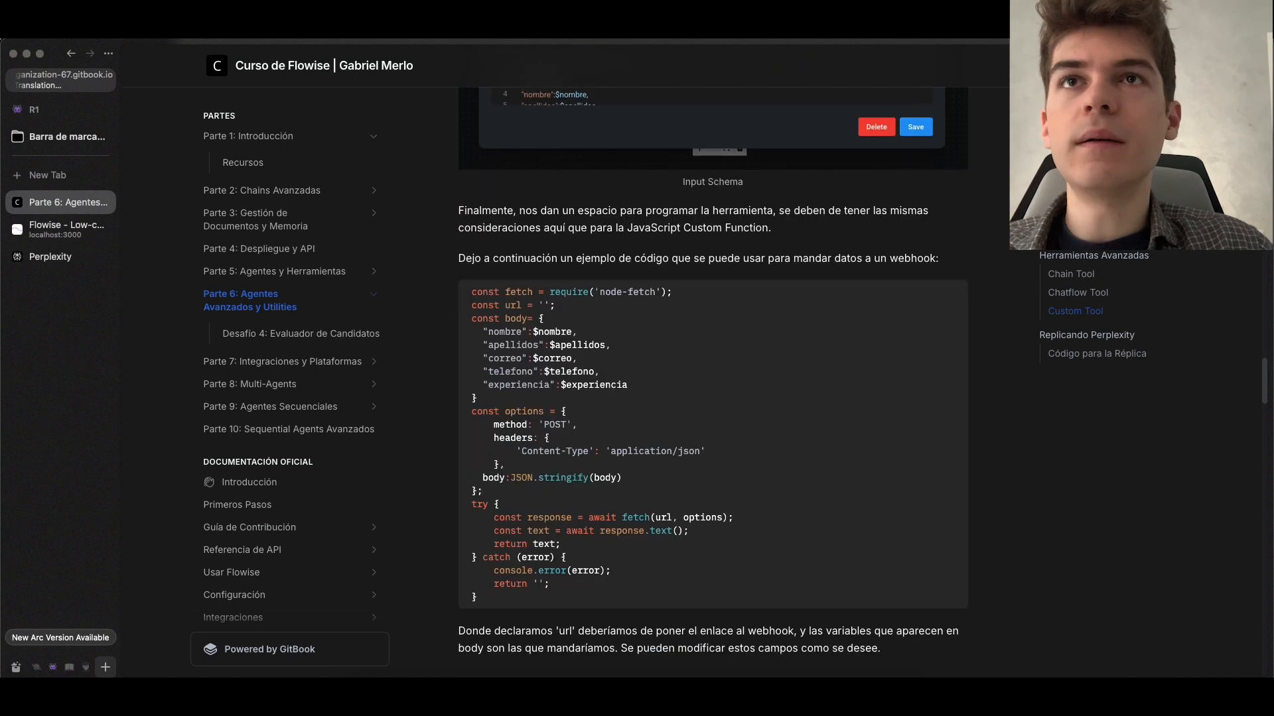
Examine the example webhook code, highlighting the whole block and the variables sent in its body
{"action": "left_click_drag", "start_coordinate": [469, 290], "coordinate": [666, 602]}
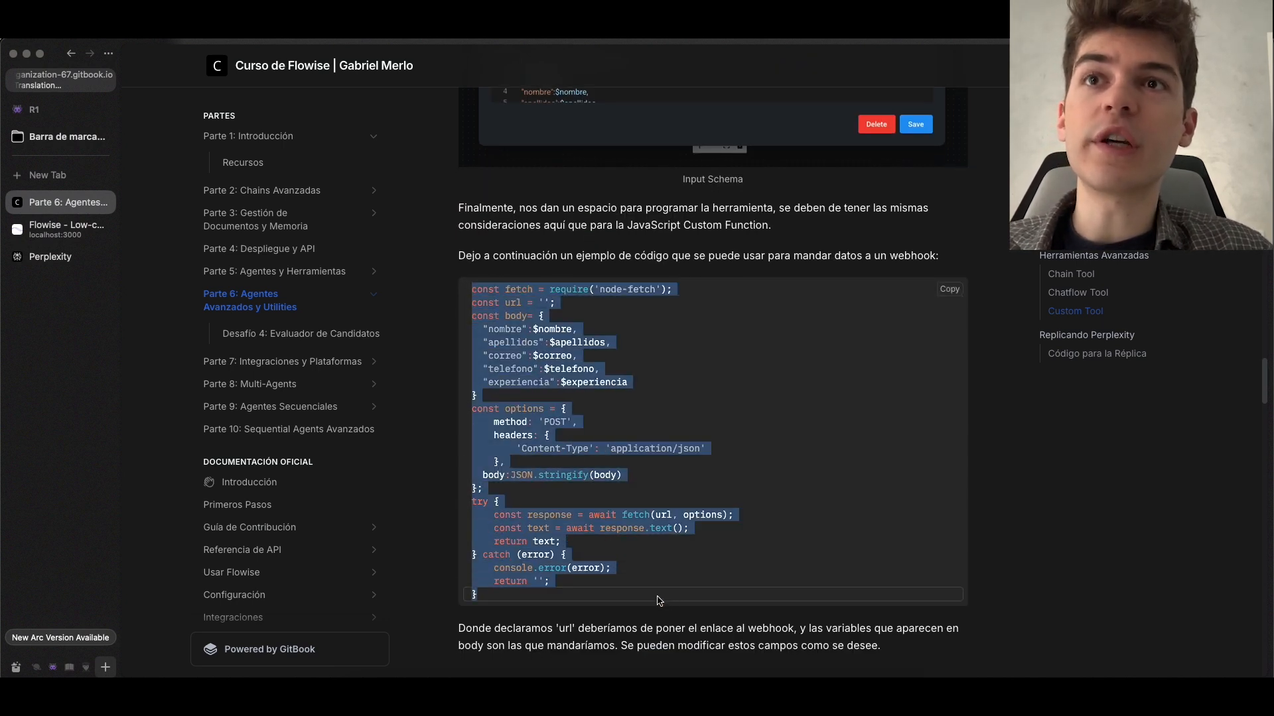
{"action": "left_click", "coordinate": [667, 582]}
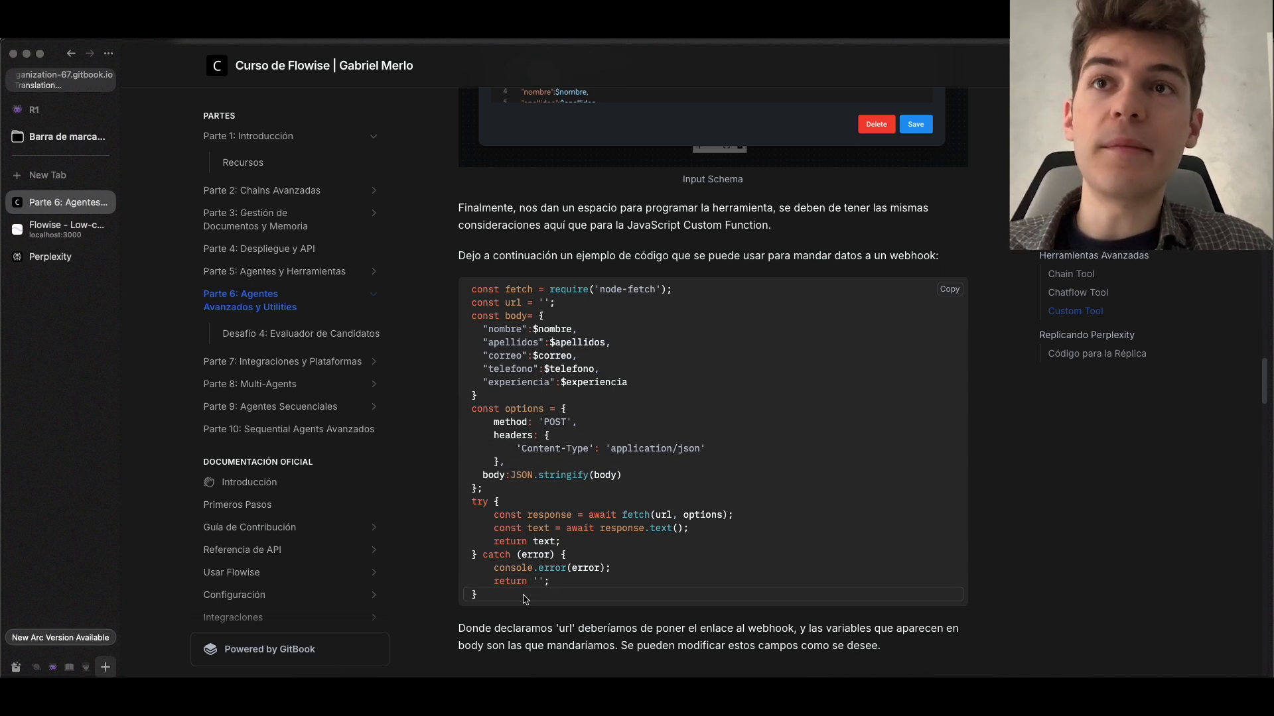
{"action": "scroll", "coordinate": [540, 344], "scroll_direction": "up", "scroll_amount": 1}
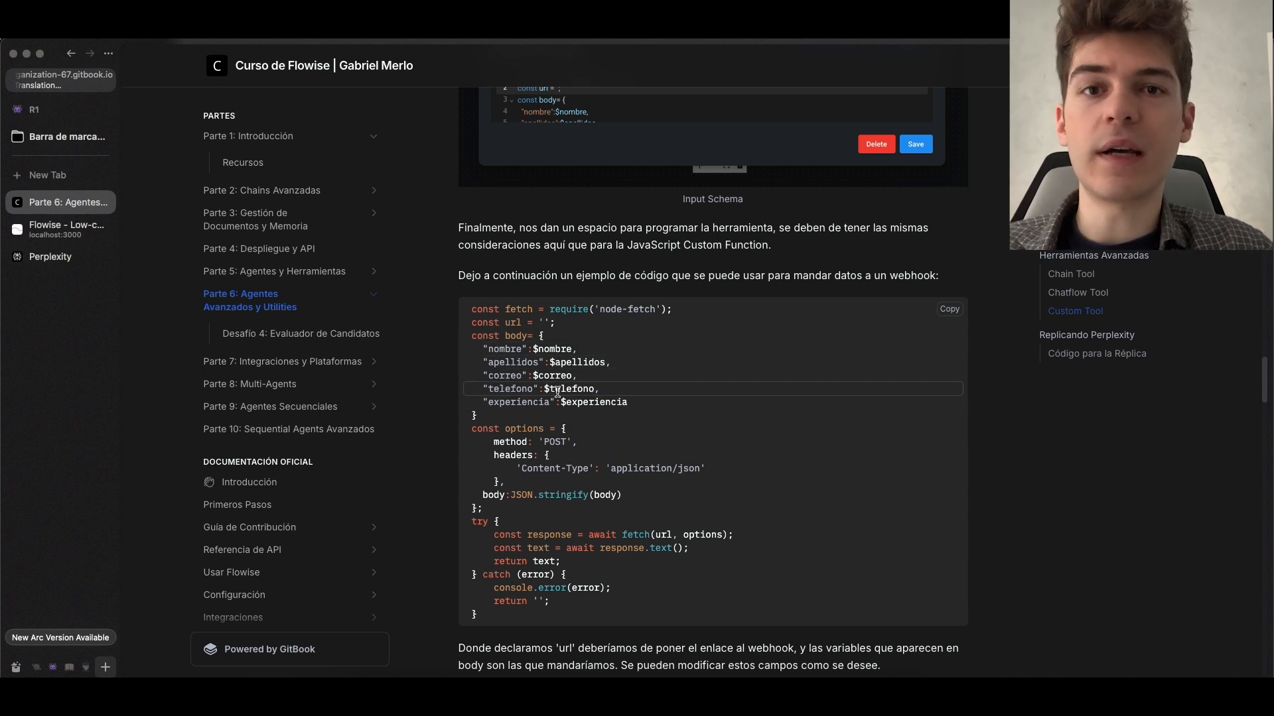
{"action": "left_click_drag", "start_coordinate": [477, 349], "coordinate": [590, 351]}
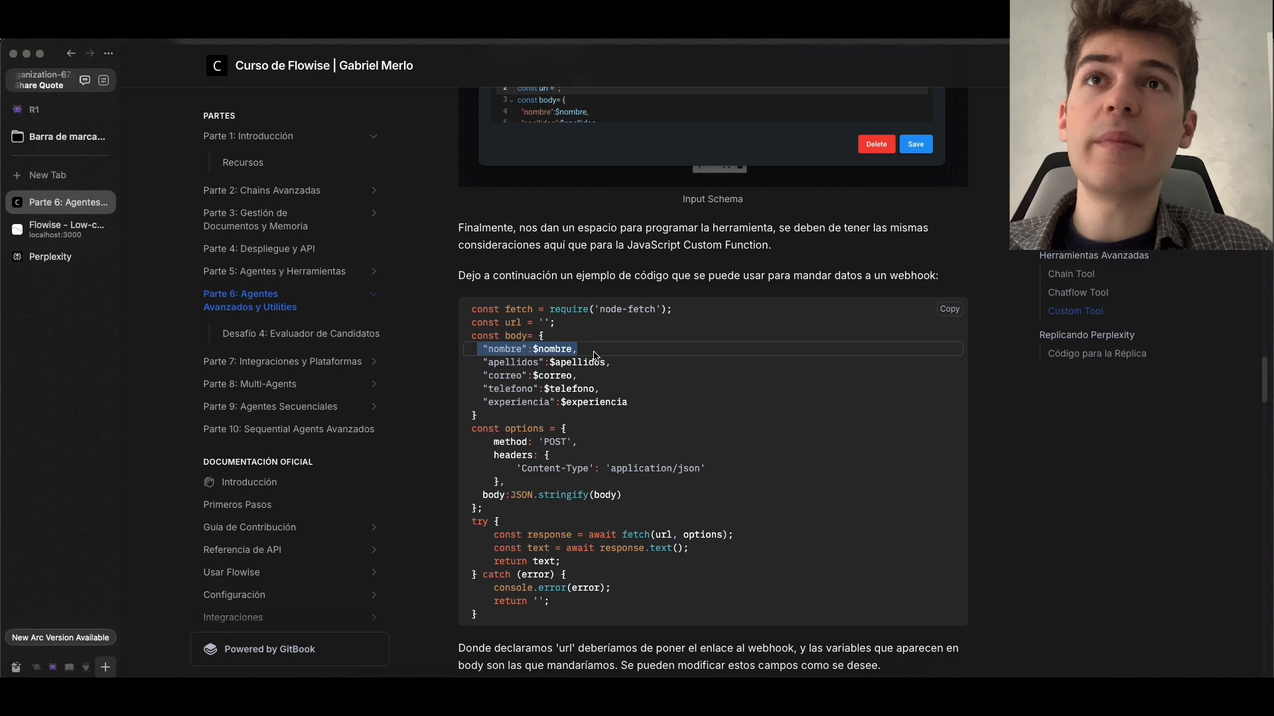
{"action": "left_click_drag", "start_coordinate": [479, 417], "coordinate": [606, 363]}
Compare the code's body variables with the enlarged Input Schema illustration and return to the code example
{"action": "scroll", "coordinate": [550, 295], "scroll_direction": "up", "scroll_amount": 6}
{"action": "left_click", "coordinate": [535, 293]}
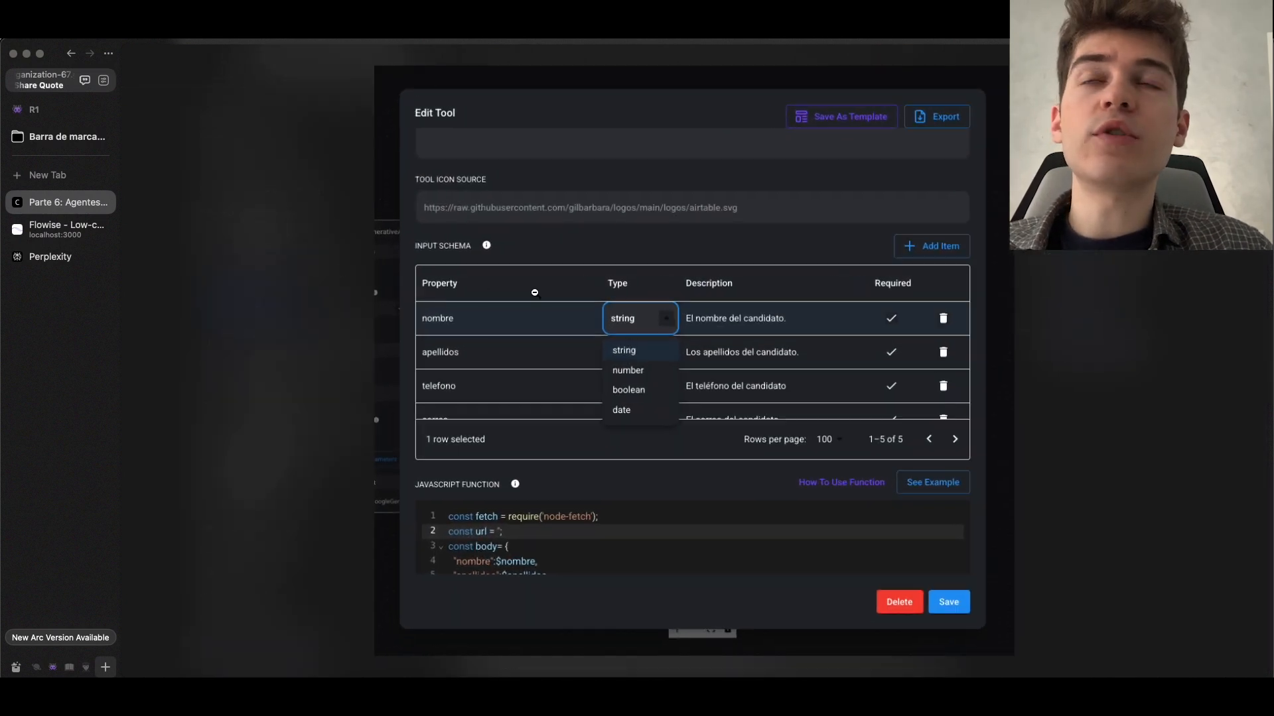
{"action": "left_click", "coordinate": [480, 304]}
{"action": "scroll", "coordinate": [584, 404], "scroll_direction": "down", "scroll_amount": 6}
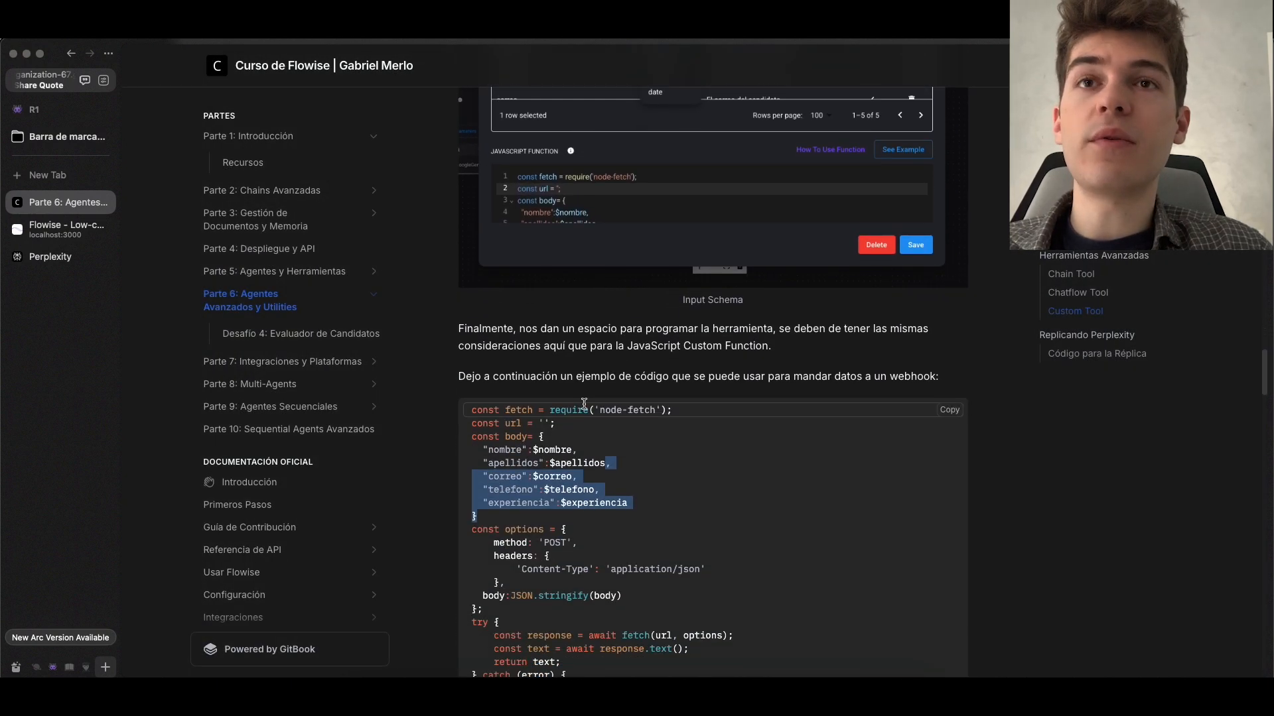
{"action": "scroll", "coordinate": [584, 404], "scroll_direction": "down", "scroll_amount": 3}
{"action": "left_click", "coordinate": [599, 385]}
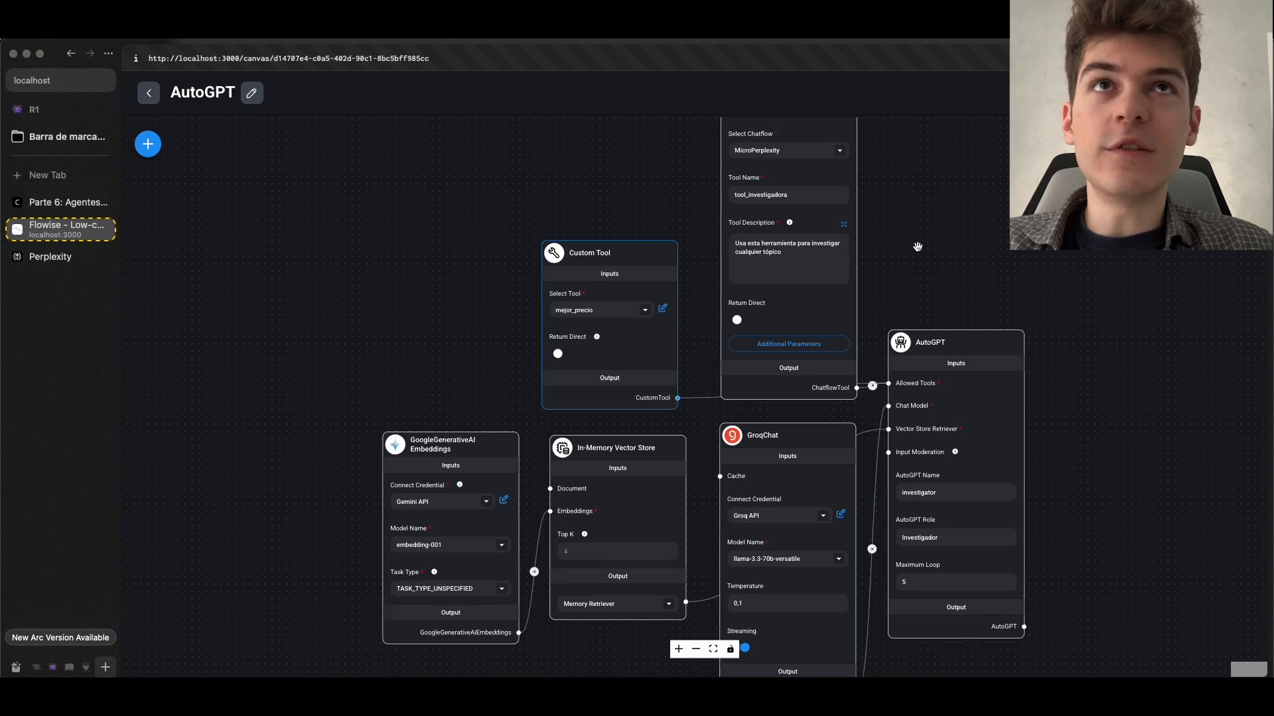
Review the AutoGPT chatflow in Flowise, clear all nodes from its canvas, and save it
{"action": "scroll", "coordinate": [895, 246], "scroll_direction": "up", "scroll_amount": 3}
{"action": "left_click_drag", "start_coordinate": [877, 234], "coordinate": [722, 463]}
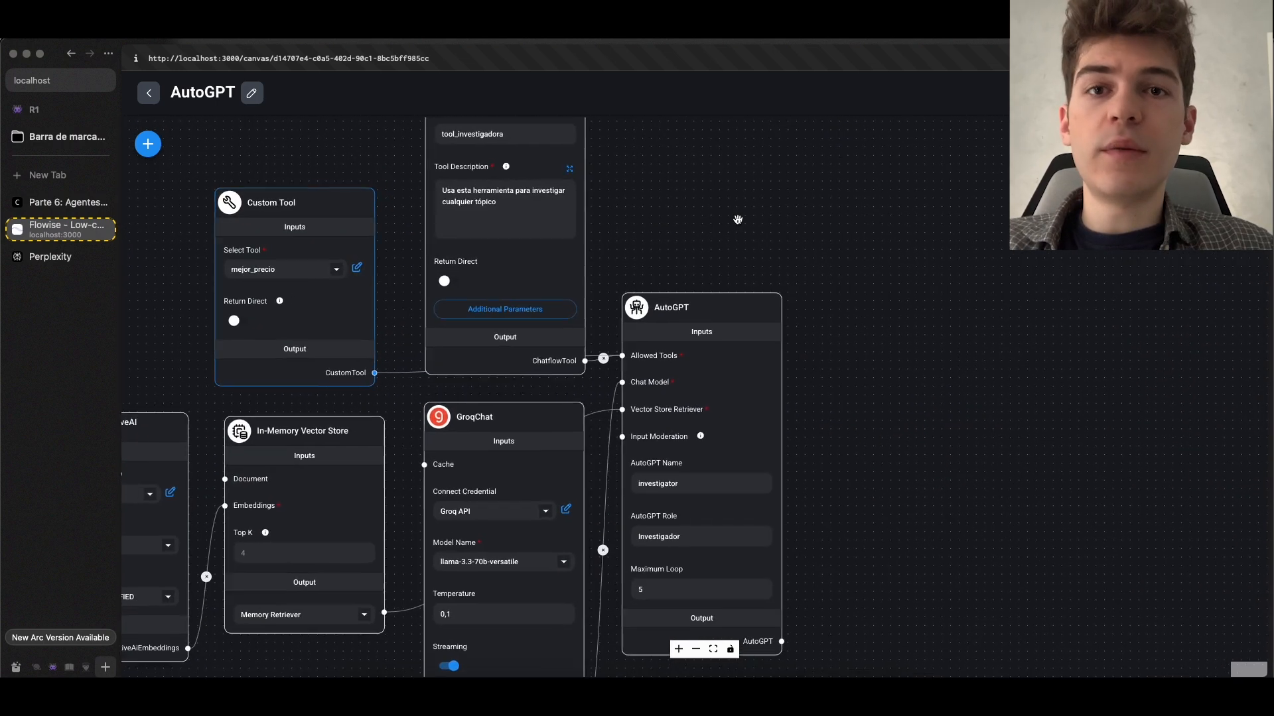
{"action": "scroll", "coordinate": [738, 220], "scroll_direction": "up", "scroll_amount": 1}
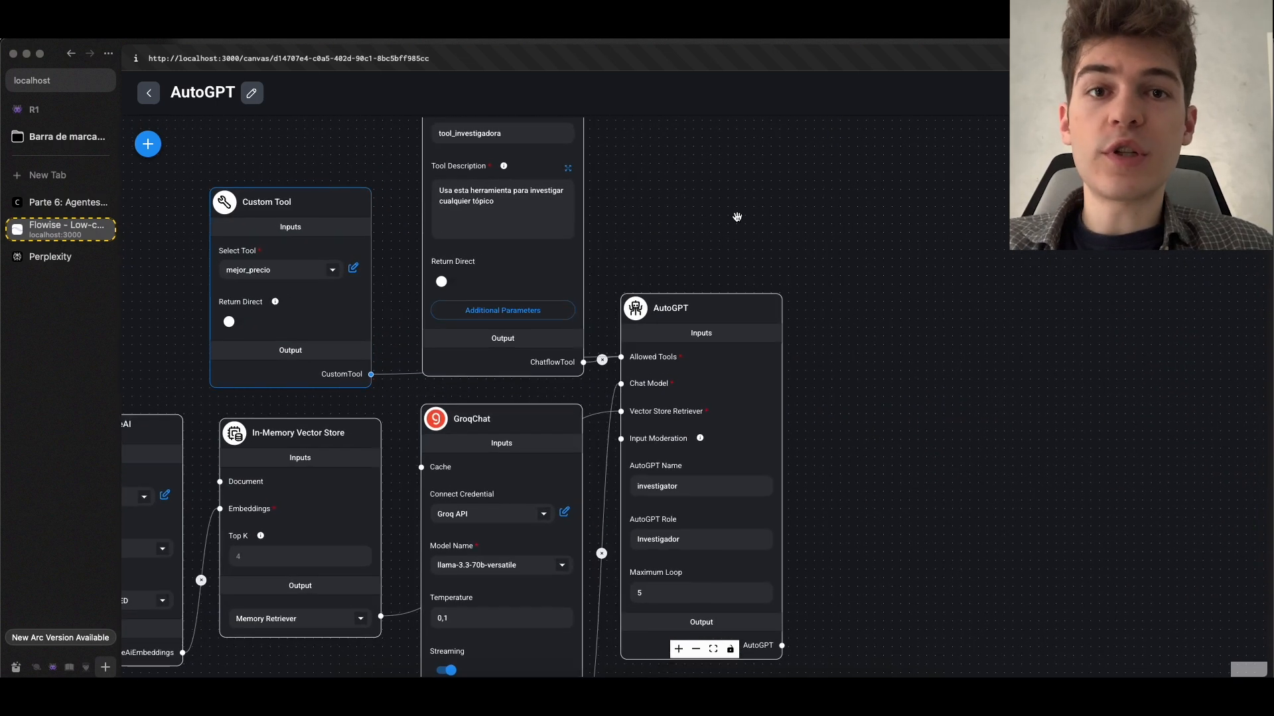
{"action": "left_click_drag", "start_coordinate": [719, 222], "coordinate": [858, 221]}
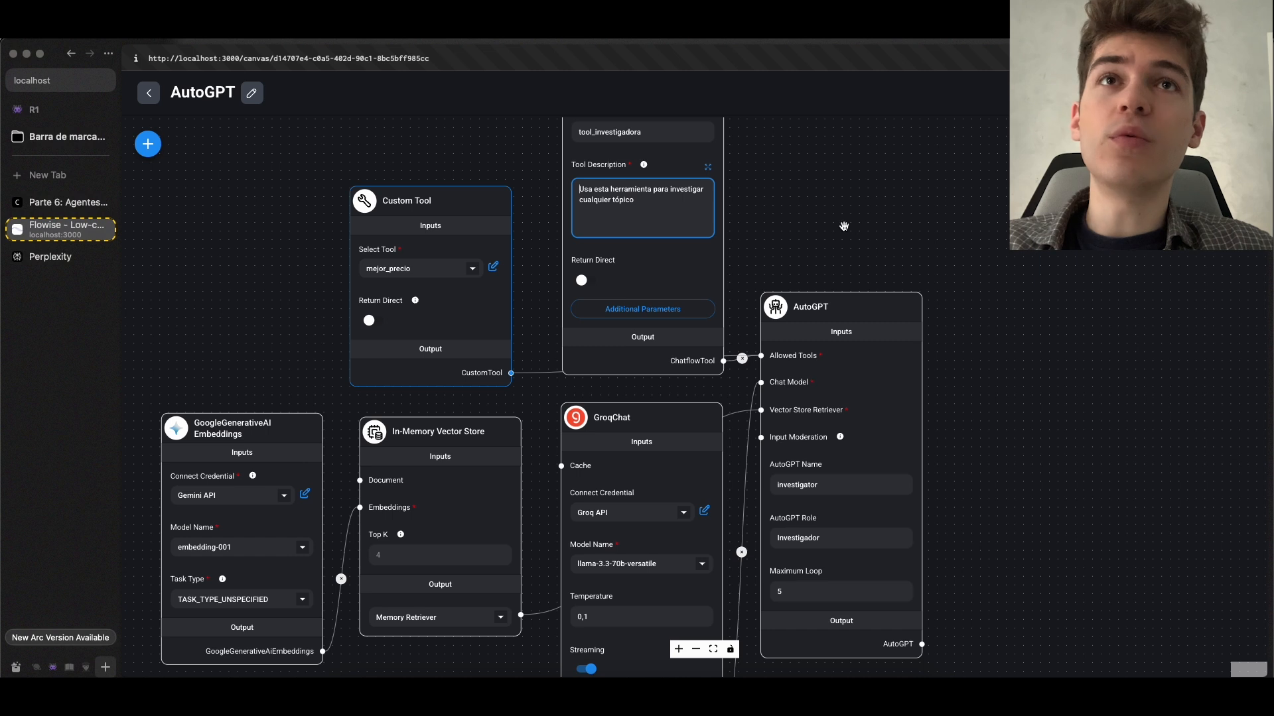
{"action": "left_click_drag", "start_coordinate": [521, 214], "coordinate": [546, 426]}
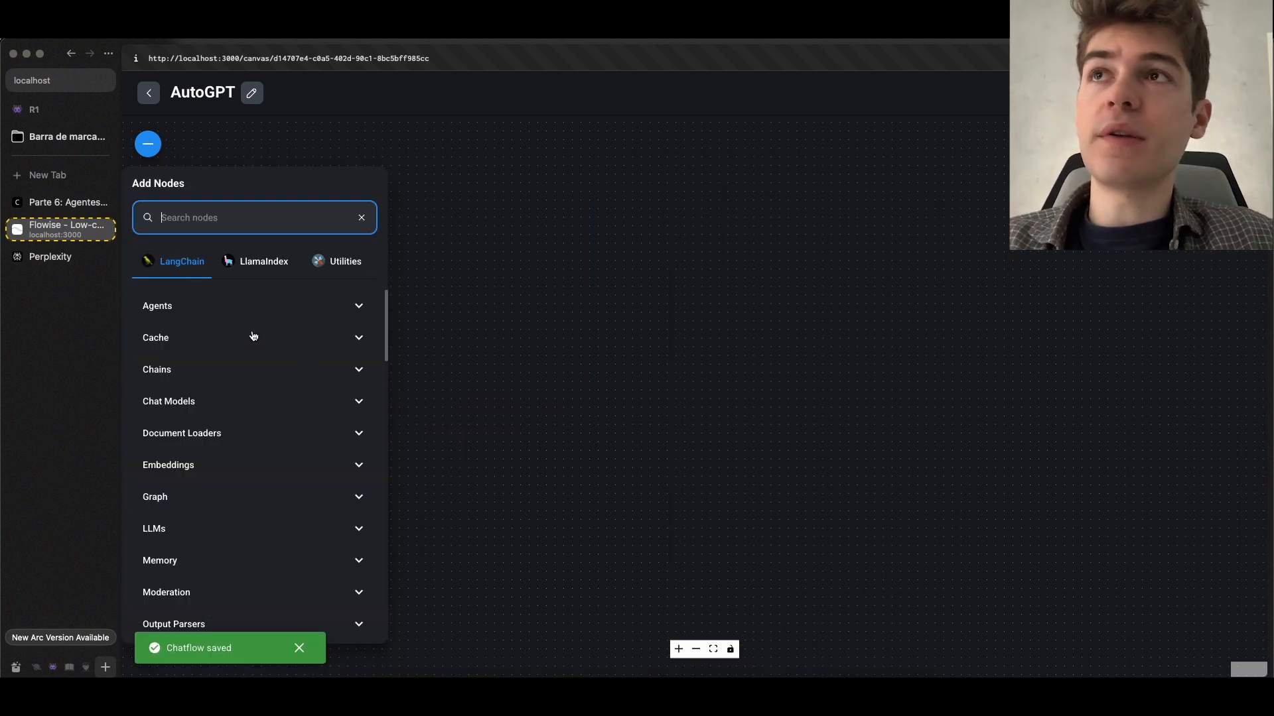
Add an AutoGPT node from the Agents category to the empty canvas
{"action": "left_click", "coordinate": [235, 313]}
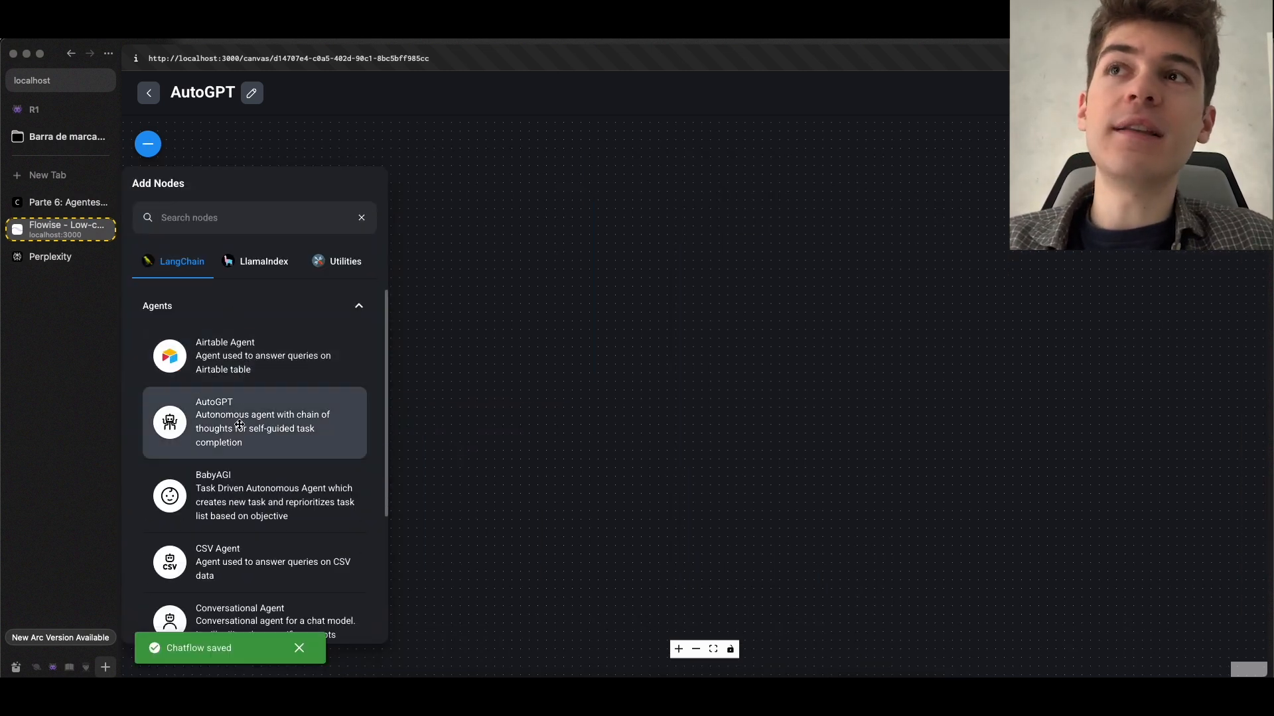
{"action": "scroll", "coordinate": [245, 433], "scroll_direction": "down", "scroll_amount": 1}
{"action": "left_click_drag", "start_coordinate": [246, 430], "coordinate": [636, 384]}
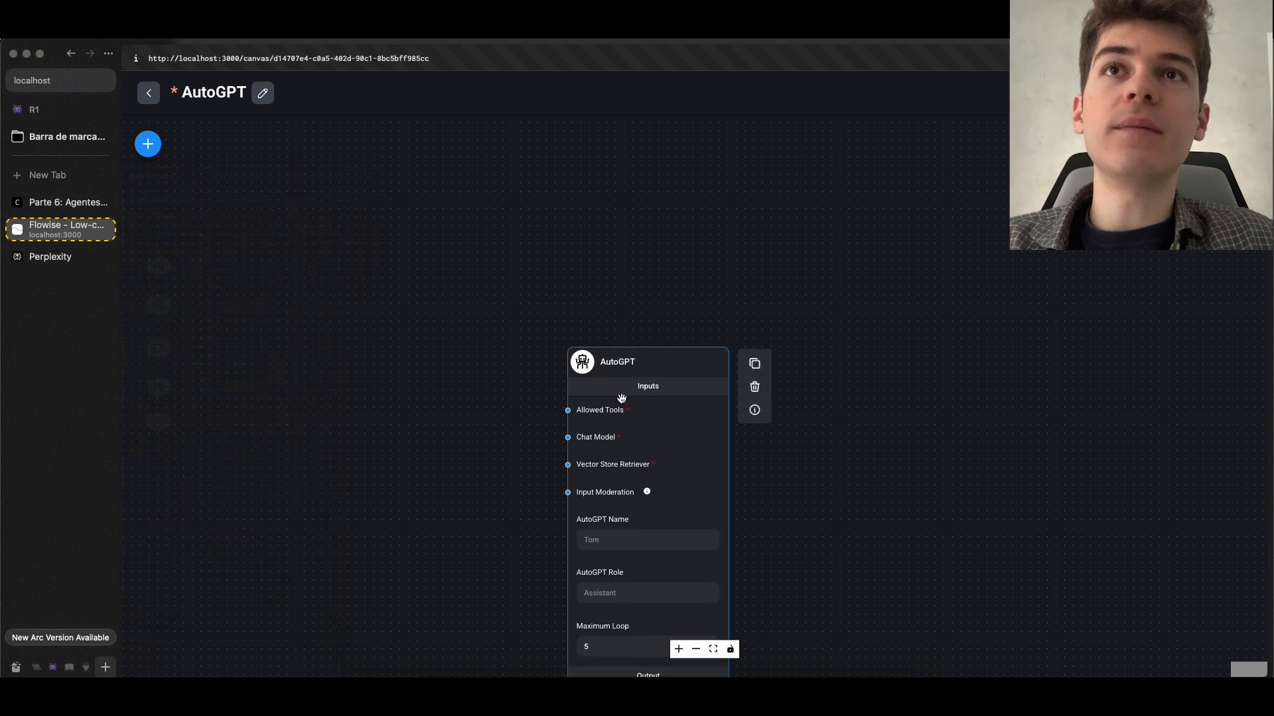
{"action": "left_click_drag", "start_coordinate": [503, 481], "coordinate": [620, 383]}
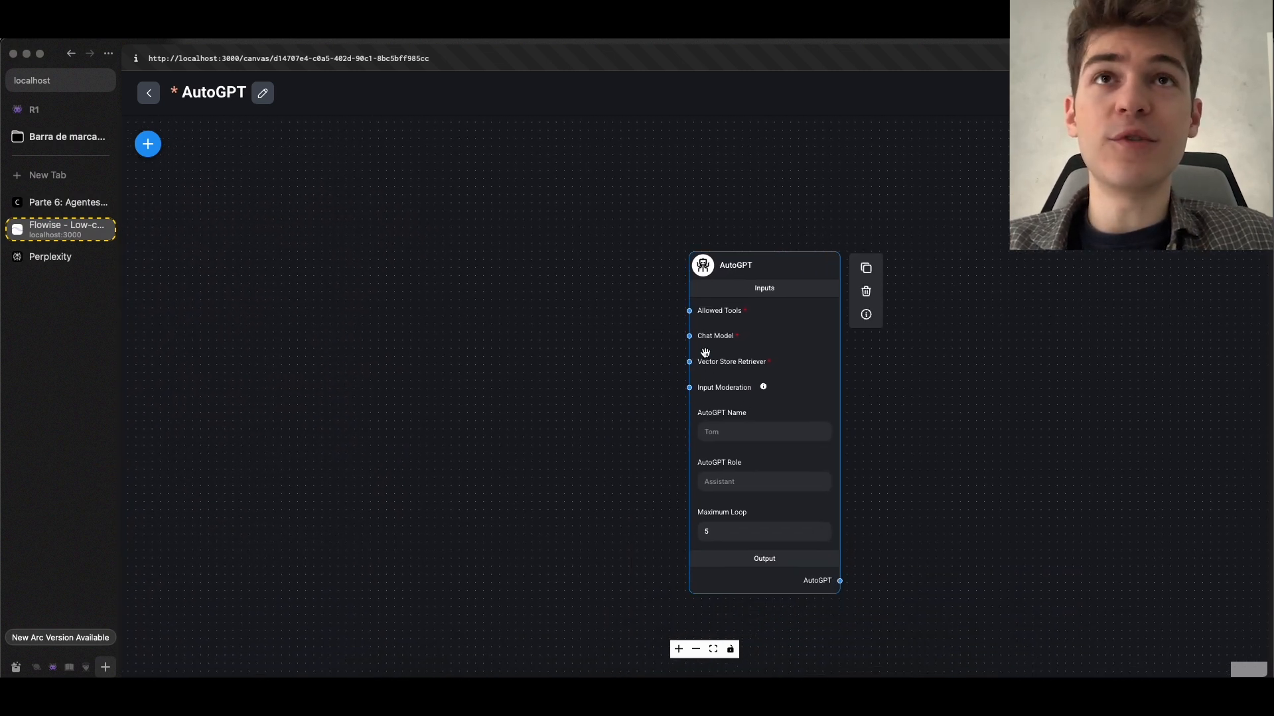
{"action": "scroll", "coordinate": [705, 353], "scroll_direction": "up", "scroll_amount": 3}
{"action": "left_click_drag", "start_coordinate": [600, 351], "coordinate": [551, 345]}
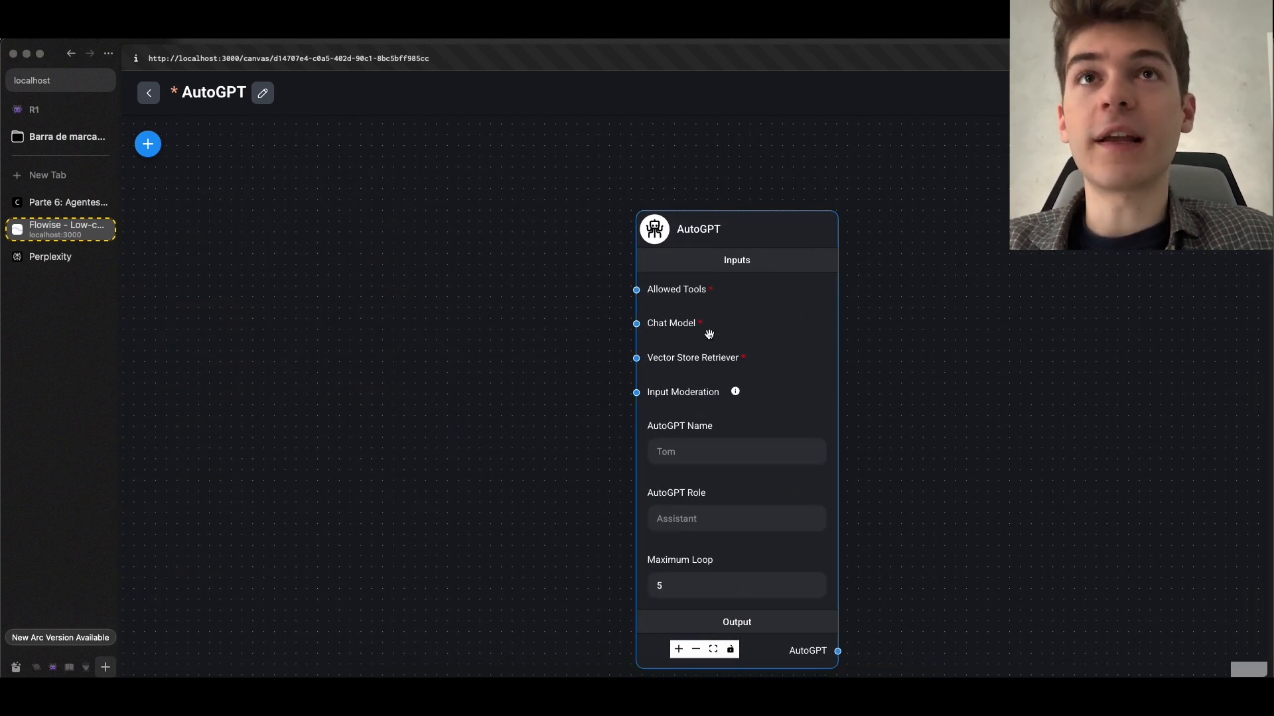
Examine the AutoGPT node's inputs, including Allowed Tools, Chat Model and Vector Store Retriever, and its name, role and Maximum Loop fields
{"action": "scroll", "coordinate": [711, 345], "scroll_direction": "up", "scroll_amount": 2}
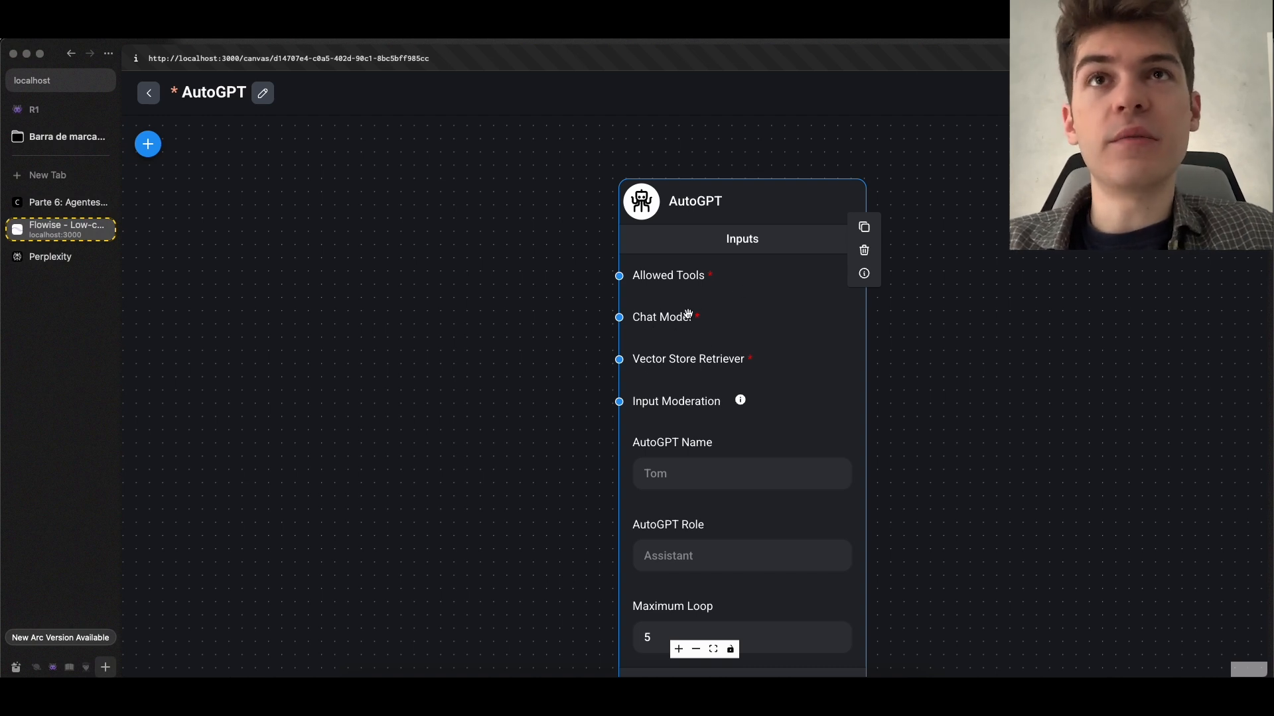
{"action": "scroll", "coordinate": [652, 378], "scroll_direction": "down", "scroll_amount": 5}
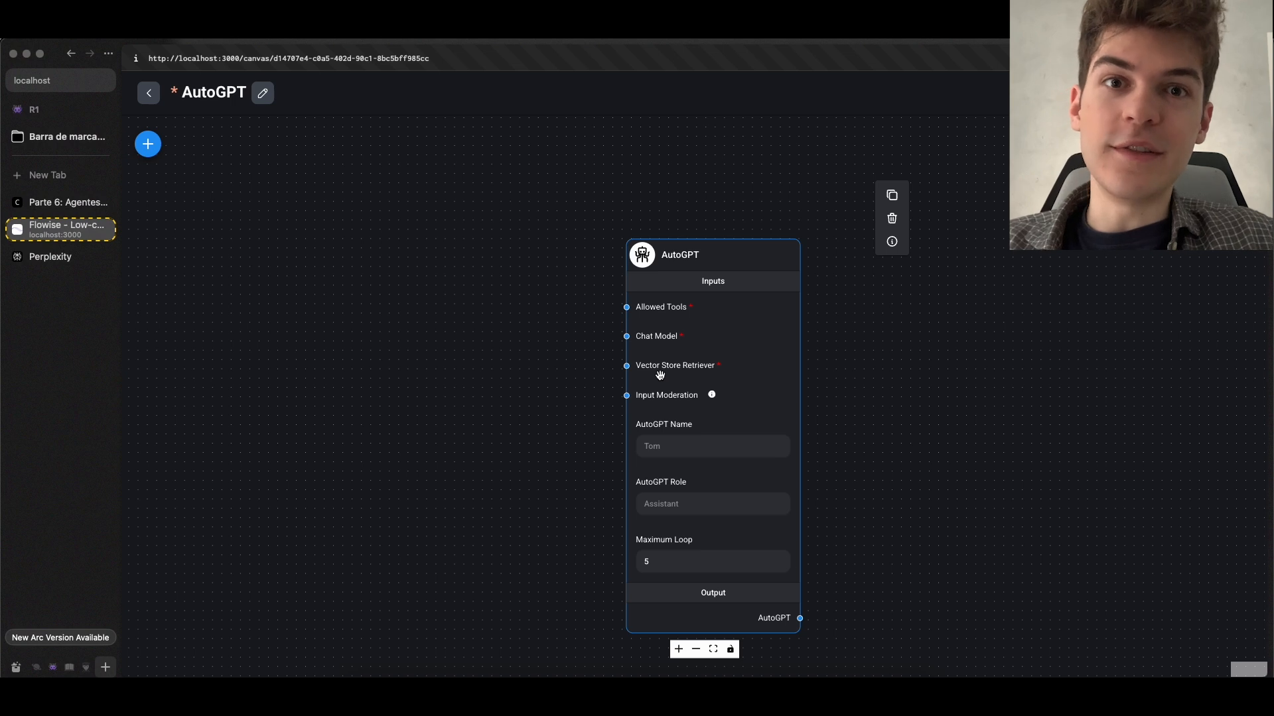
{"action": "left_click", "coordinate": [158, 156]}
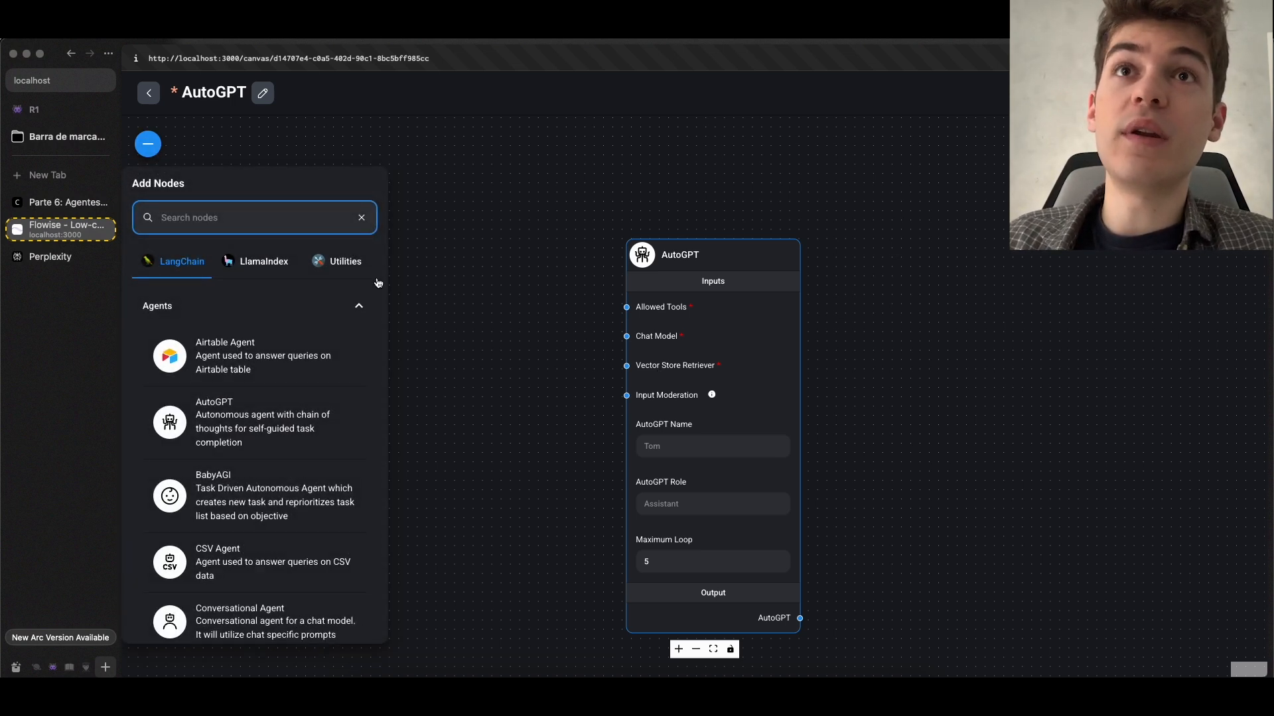
{"action": "left_click", "coordinate": [449, 312]}
{"action": "scroll", "coordinate": [694, 364], "scroll_direction": "up", "scroll_amount": 2}
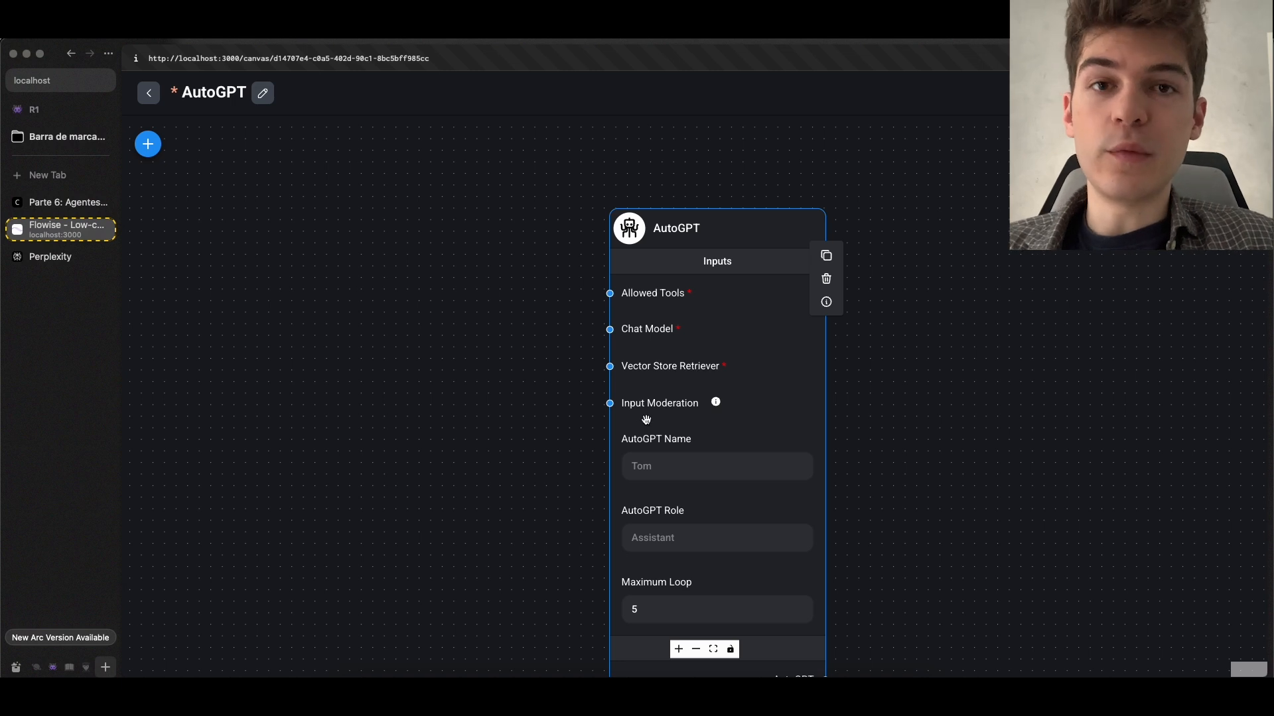
{"action": "scroll", "coordinate": [699, 436], "scroll_direction": "up", "scroll_amount": 1}
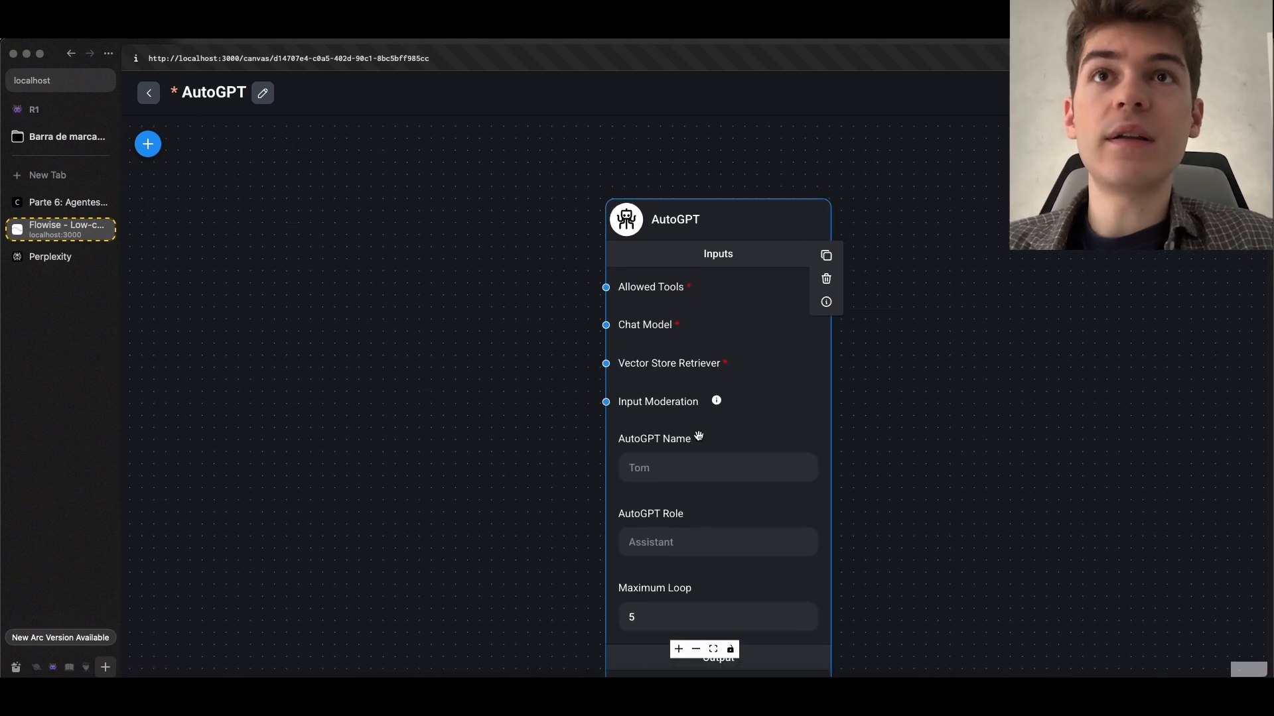
{"action": "scroll", "coordinate": [699, 436], "scroll_direction": "down", "scroll_amount": 1}
{"action": "left_click_drag", "start_coordinate": [699, 436], "coordinate": [676, 266]}
{"action": "left_click", "coordinate": [648, 365]}
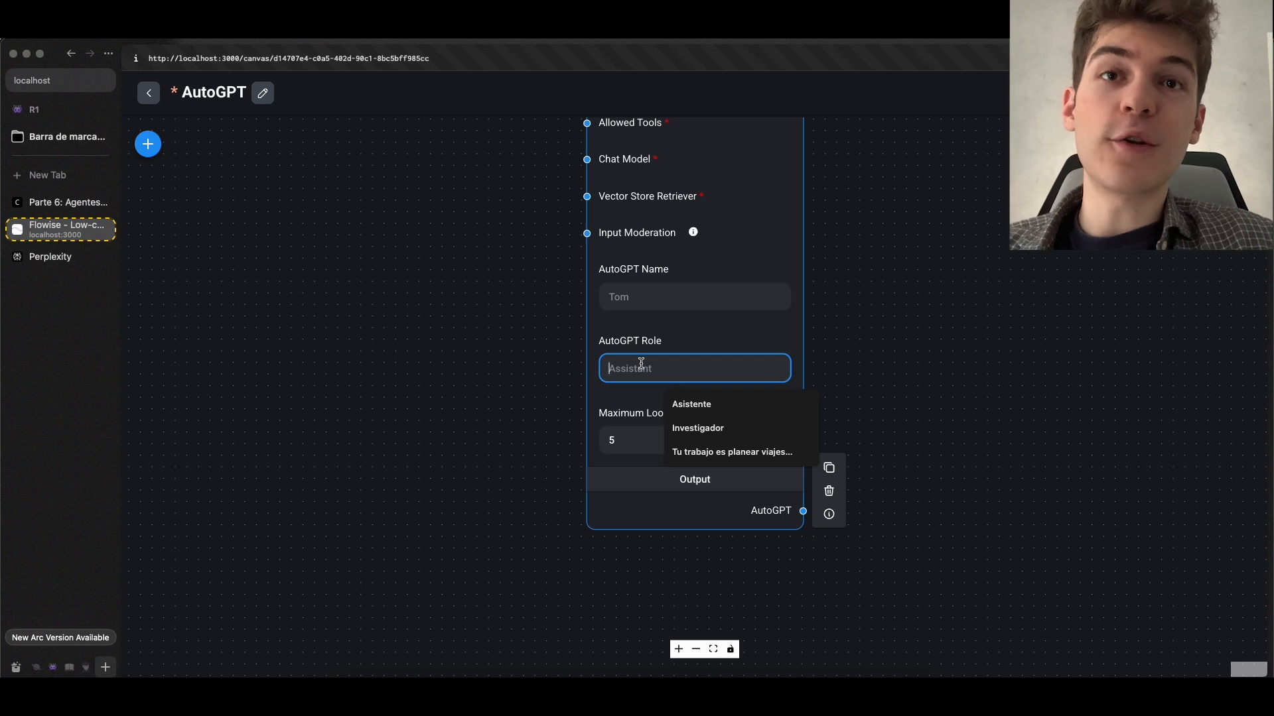
{"action": "left_click", "coordinate": [709, 449]}
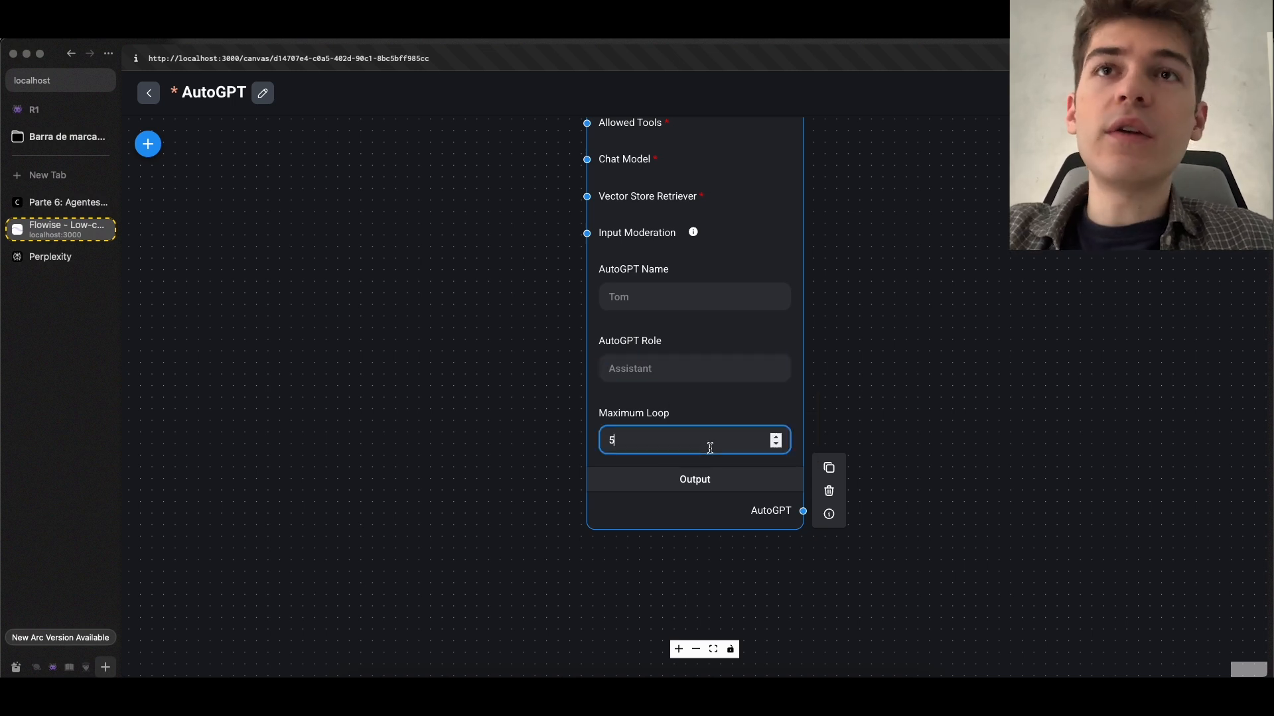
{"action": "scroll", "coordinate": [715, 447], "scroll_direction": "down", "scroll_amount": 2}
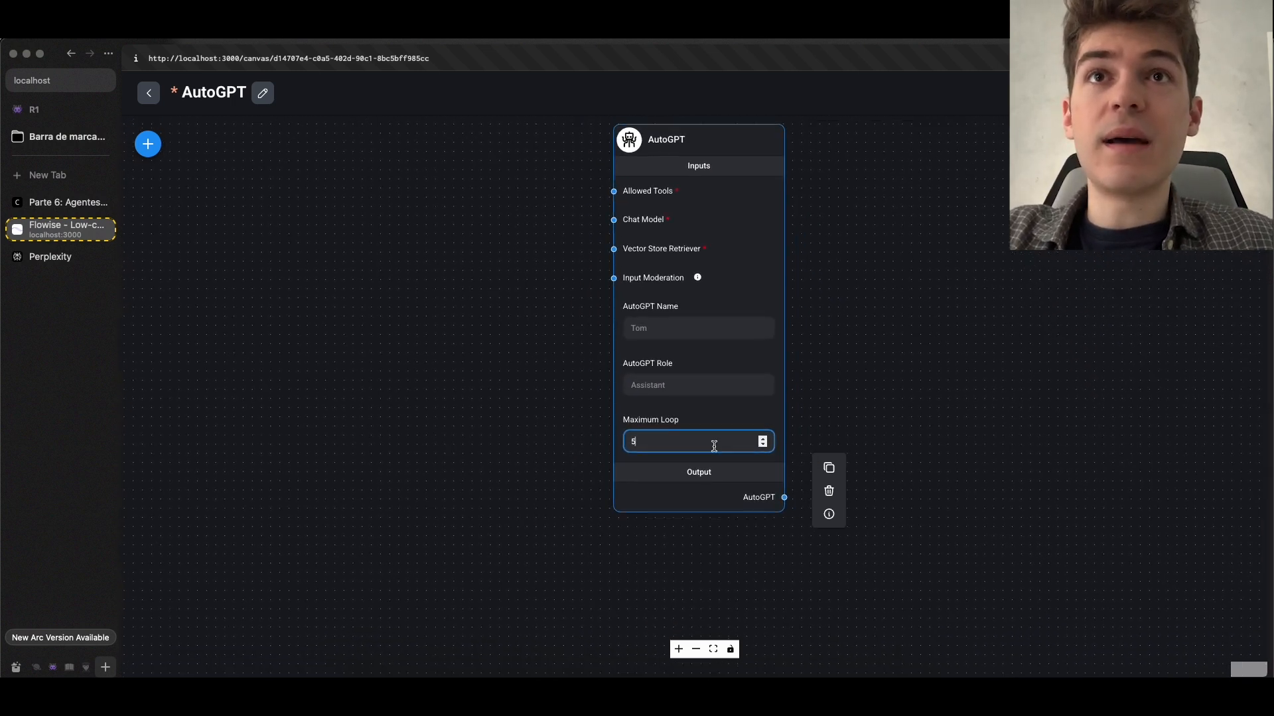
{"action": "left_click_drag", "start_coordinate": [579, 416], "coordinate": [551, 440]}
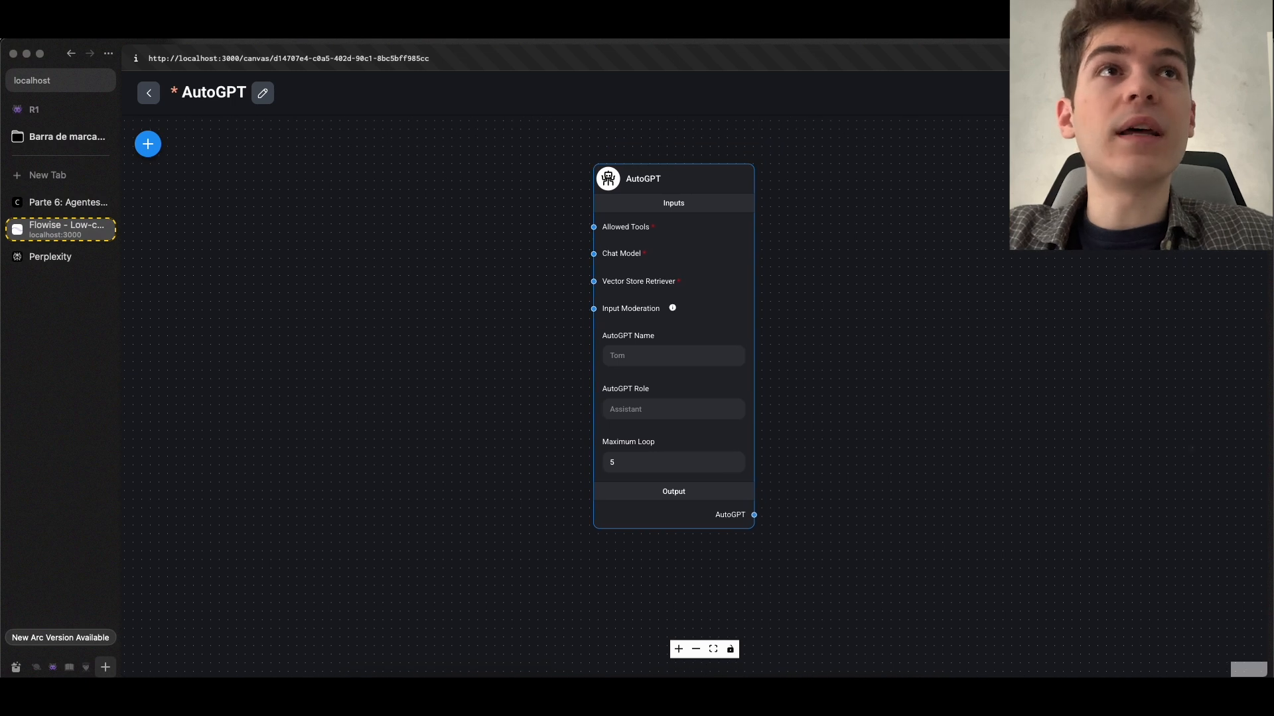
Open the chat and review the reasoning, plan and command in the agent's earlier PS5 price answer
{"action": "left_click", "coordinate": [1241, 143]}
{"action": "scroll", "coordinate": [1152, 316], "scroll_direction": "up", "scroll_amount": 10}
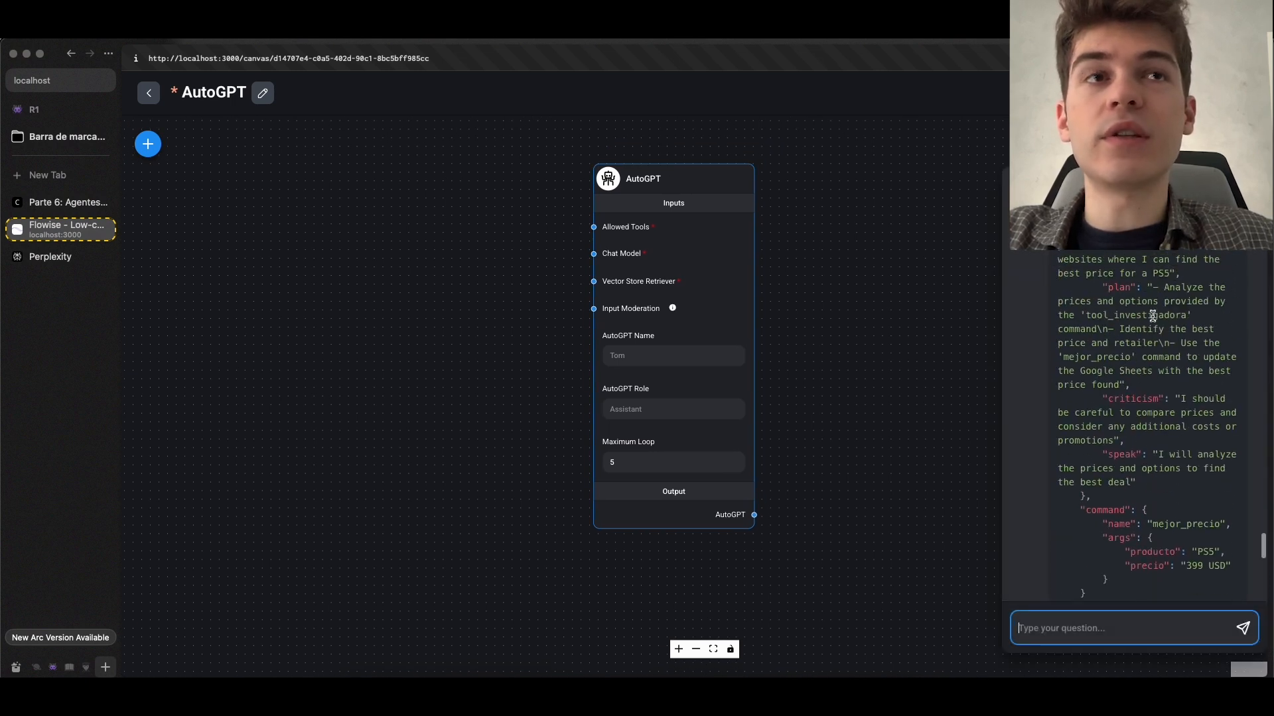
{"action": "scroll", "coordinate": [1153, 317], "scroll_direction": "up", "scroll_amount": 3}
Try a Maximum Loop value of 3 on the AutoGPT node and restore it to 5
{"action": "left_click", "coordinate": [730, 462]}
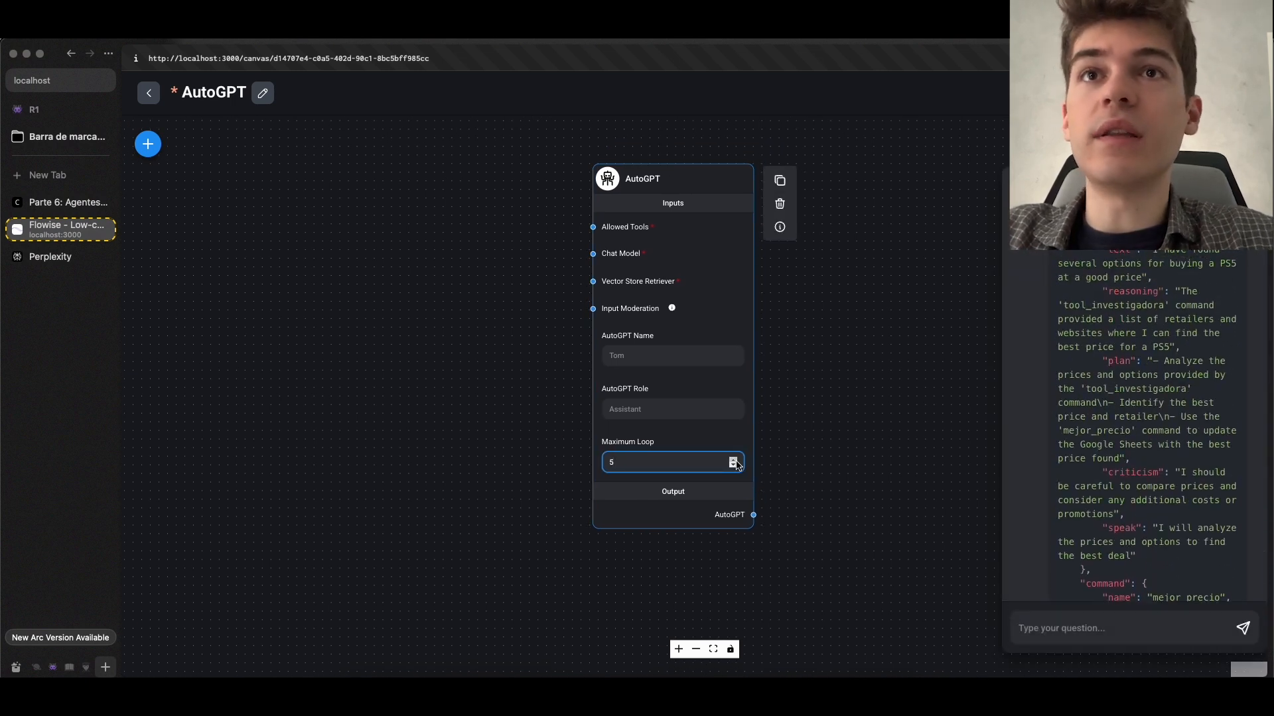
{"action": "left_click", "coordinate": [692, 463]}
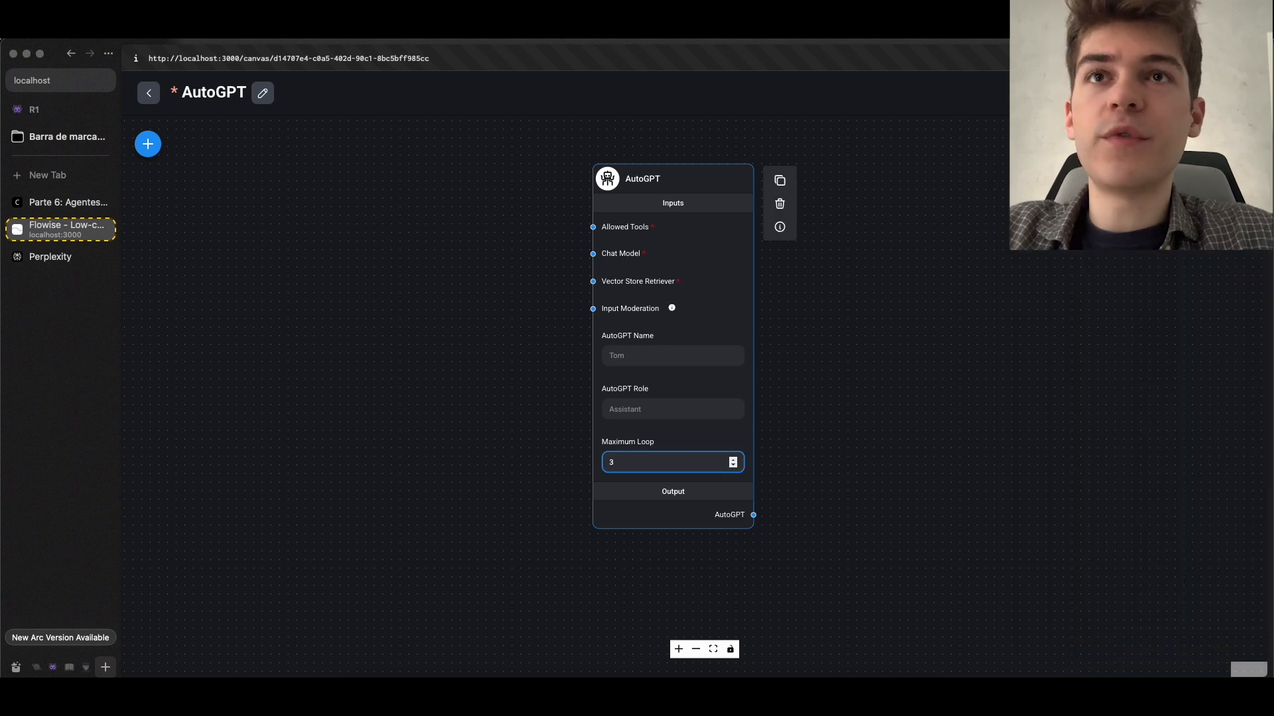
{"action": "left_click_drag", "start_coordinate": [426, 332], "coordinate": [414, 375]}
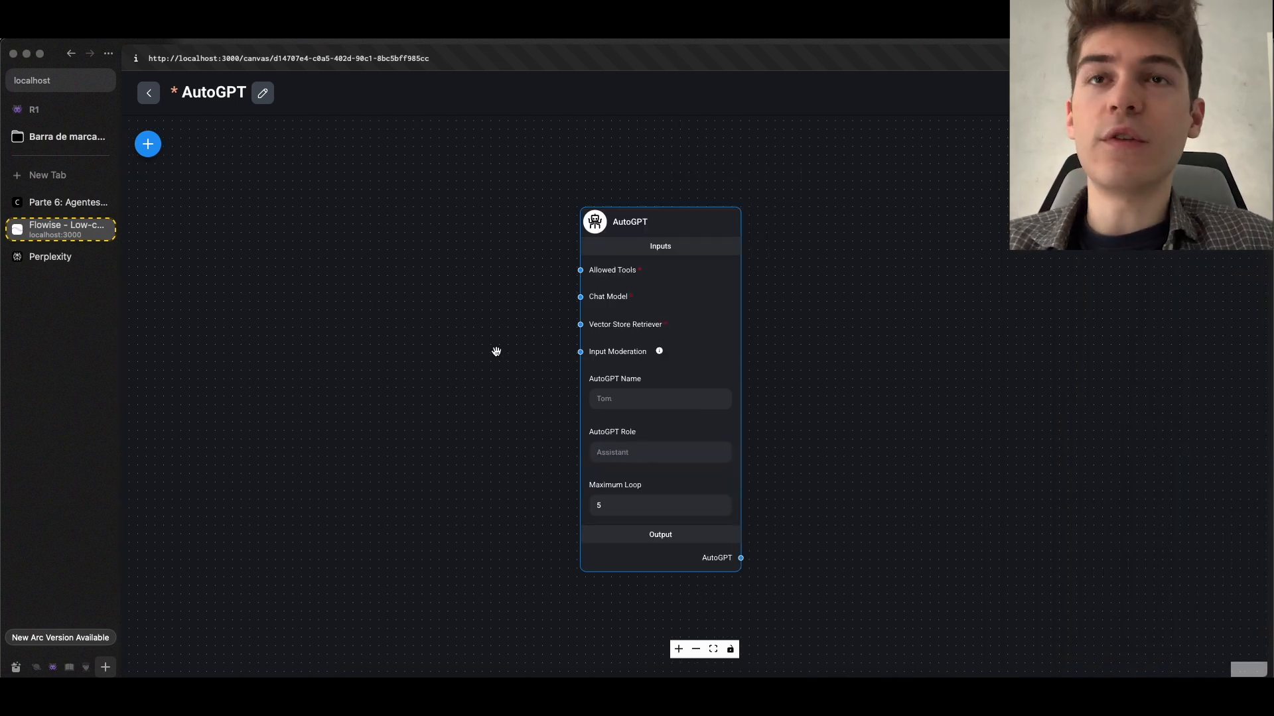
Add a Chatflow Tool node from the Tools category and connect its output to the AutoGPT node's Allowed Tools input
{"action": "left_click", "coordinate": [147, 143]}
{"action": "left_click", "coordinate": [359, 306]}
{"action": "scroll", "coordinate": [302, 411], "scroll_direction": "down", "scroll_amount": 4}
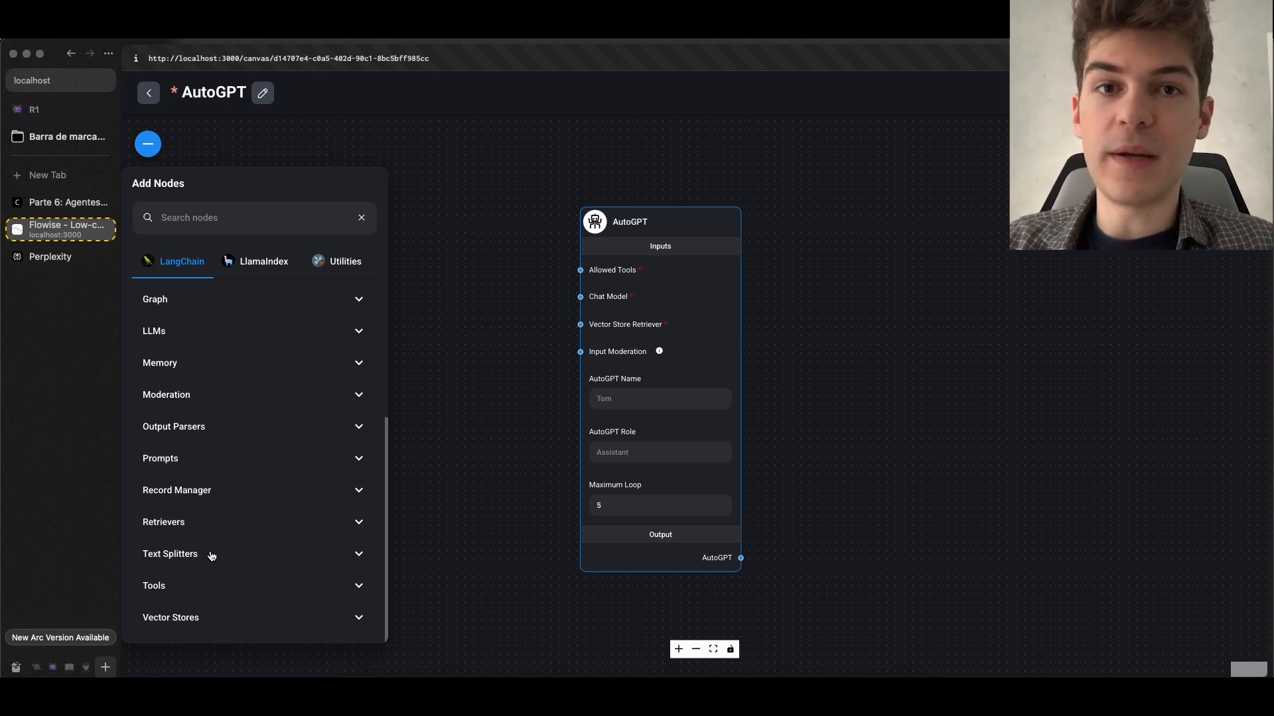
{"action": "left_click", "coordinate": [187, 588]}
{"action": "scroll", "coordinate": [259, 484], "scroll_direction": "down", "scroll_amount": 5}
{"action": "left_click_drag", "start_coordinate": [505, 435], "coordinate": [673, 461]}
{"action": "left_click_drag", "start_coordinate": [239, 491], "coordinate": [615, 197]}
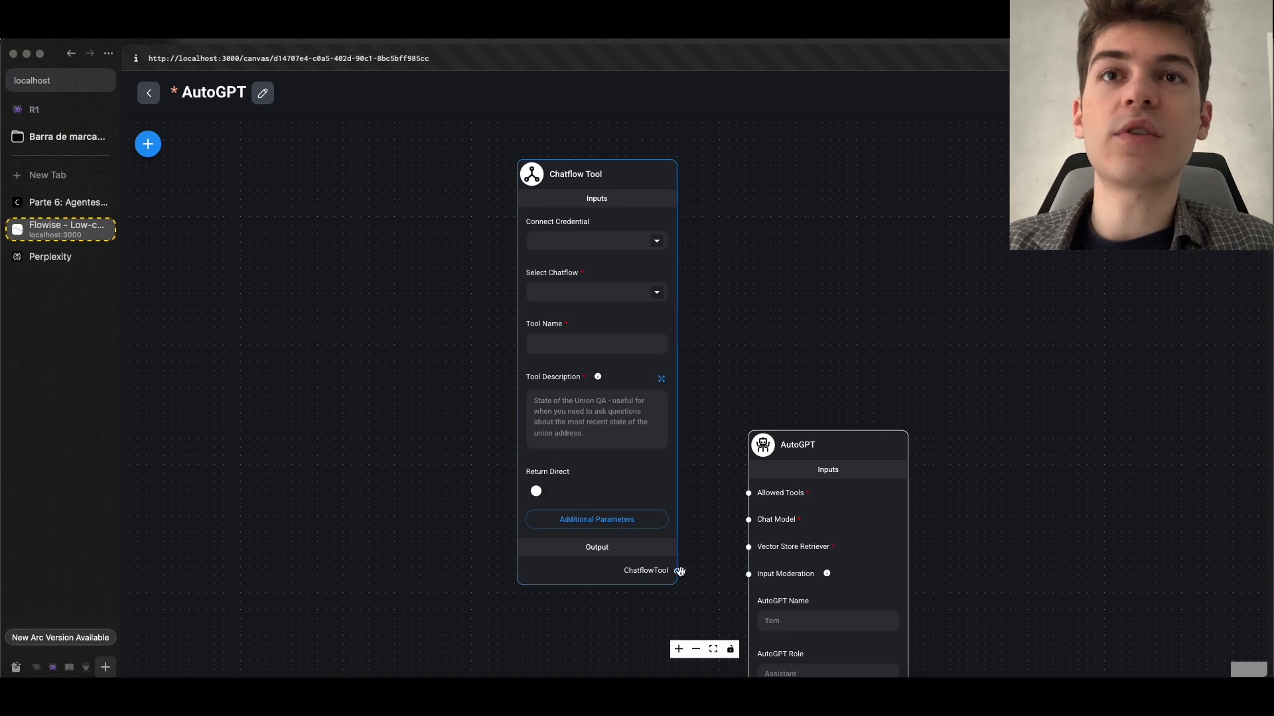
{"action": "left_click_drag", "start_coordinate": [677, 571], "coordinate": [749, 493]}
{"action": "left_click", "coordinate": [705, 320]}
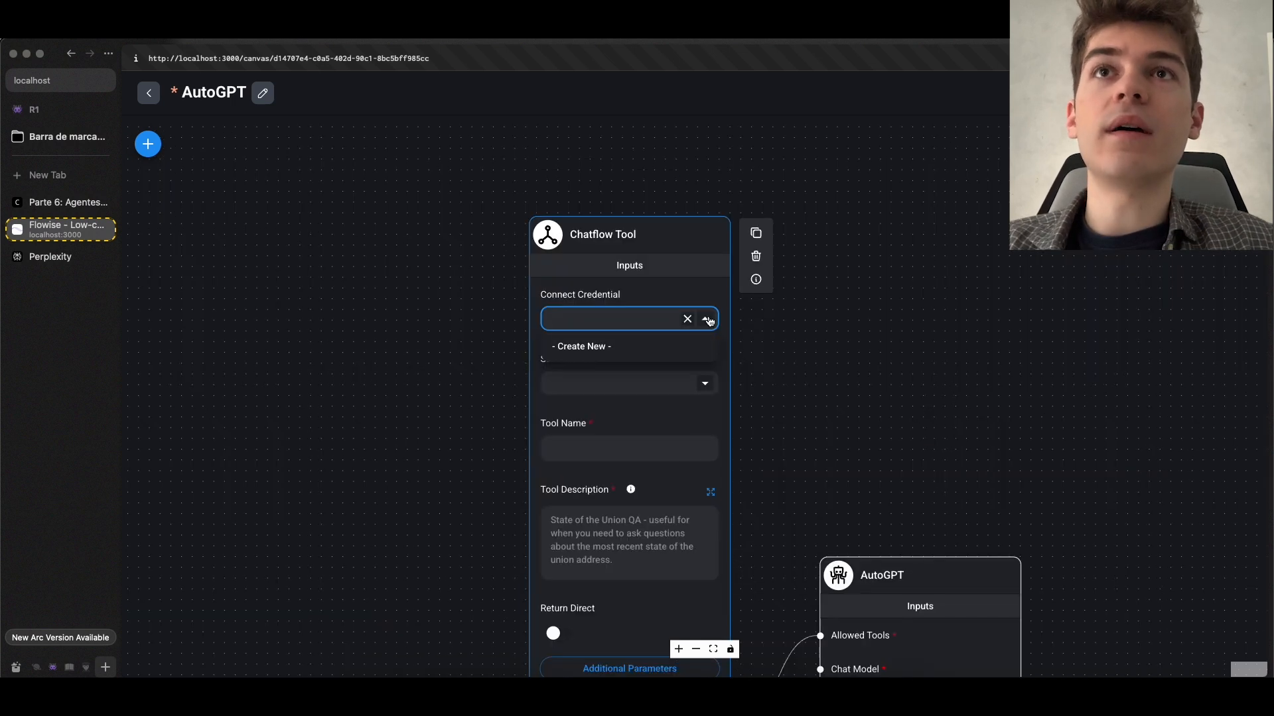
{"action": "left_click", "coordinate": [611, 345]}
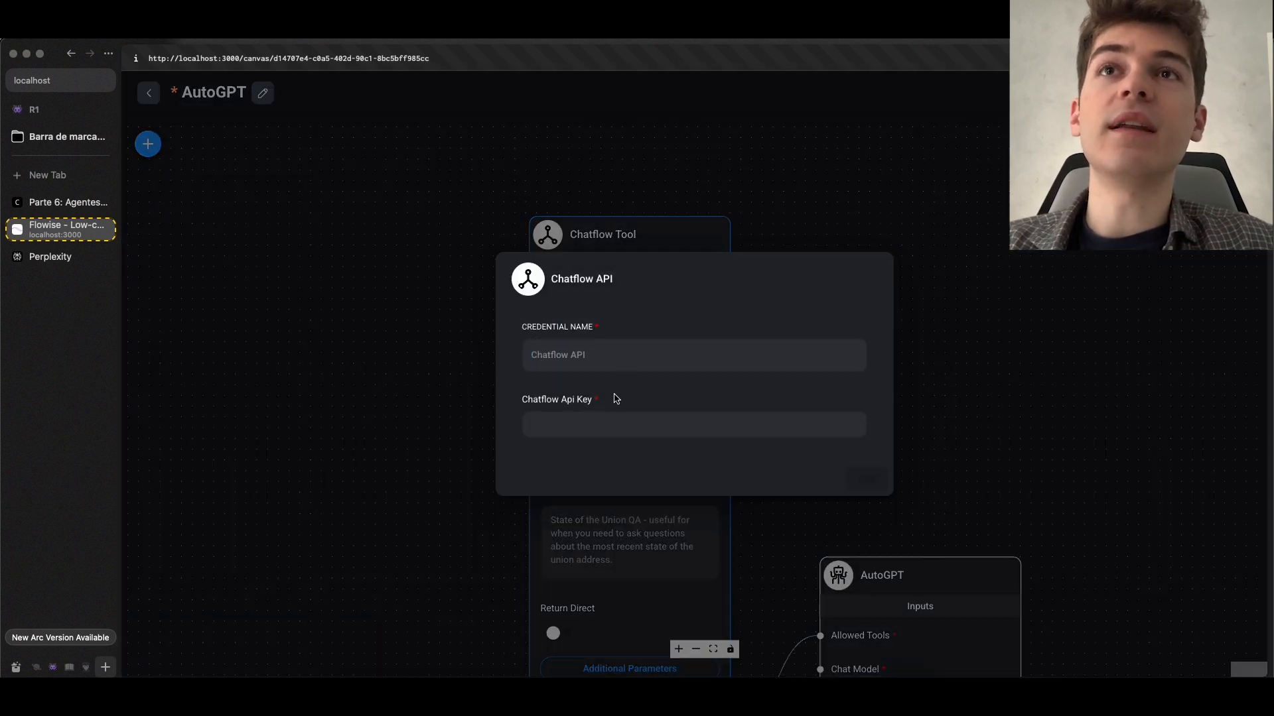
{"action": "left_click", "coordinate": [589, 425]}
{"action": "left_click", "coordinate": [471, 386]}
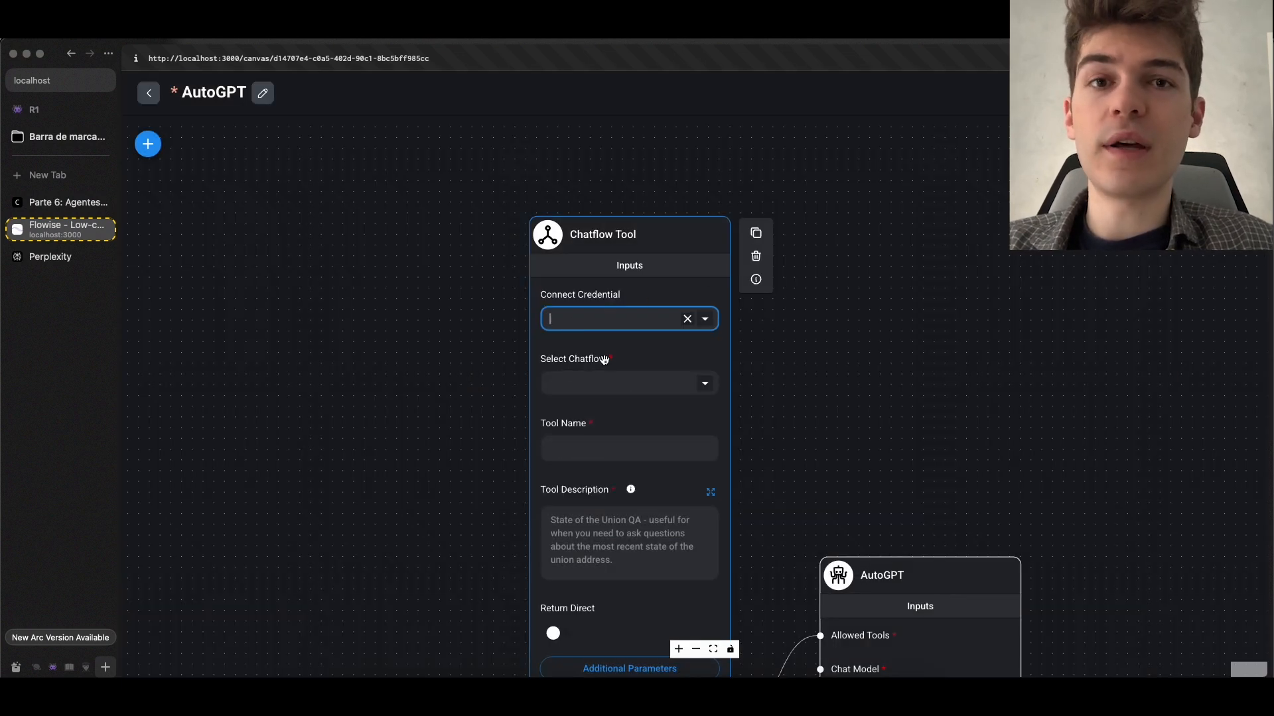
Select MicroPerplexity as the chatflow that the Chatflow Tool node runs
{"action": "left_click", "coordinate": [705, 383]}
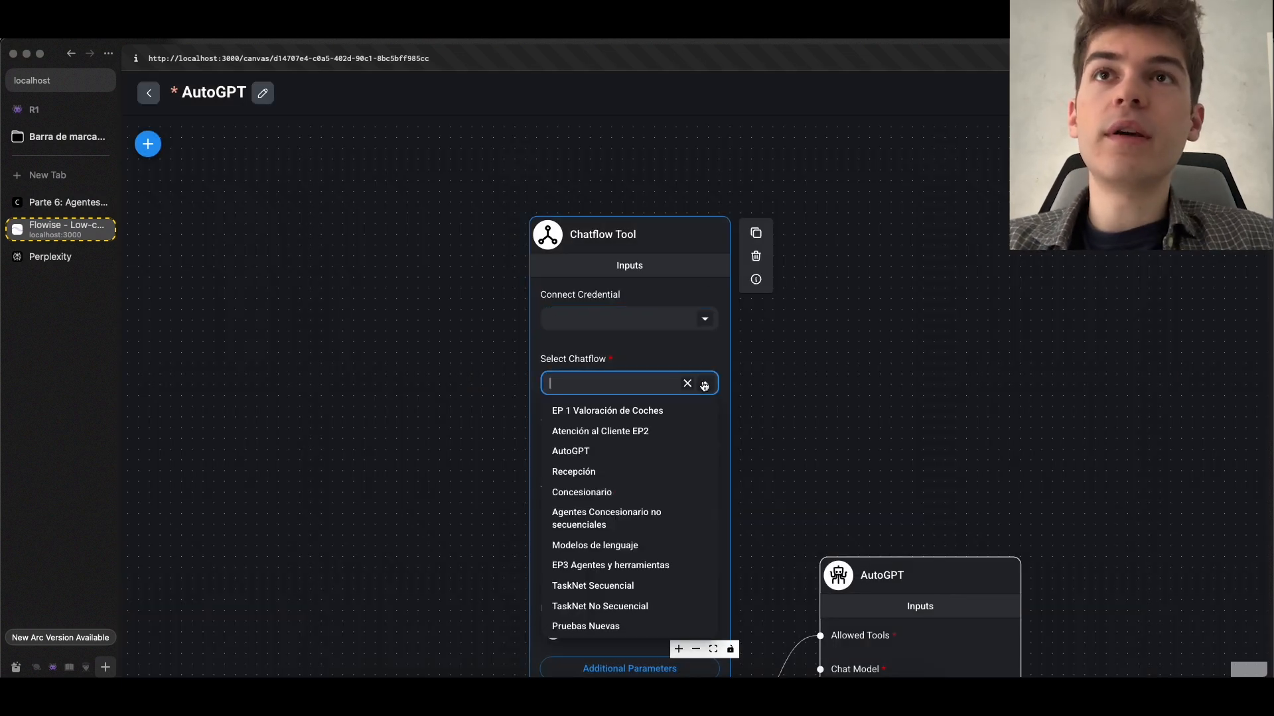
{"action": "scroll", "coordinate": [671, 490], "scroll_direction": "down", "scroll_amount": 15}
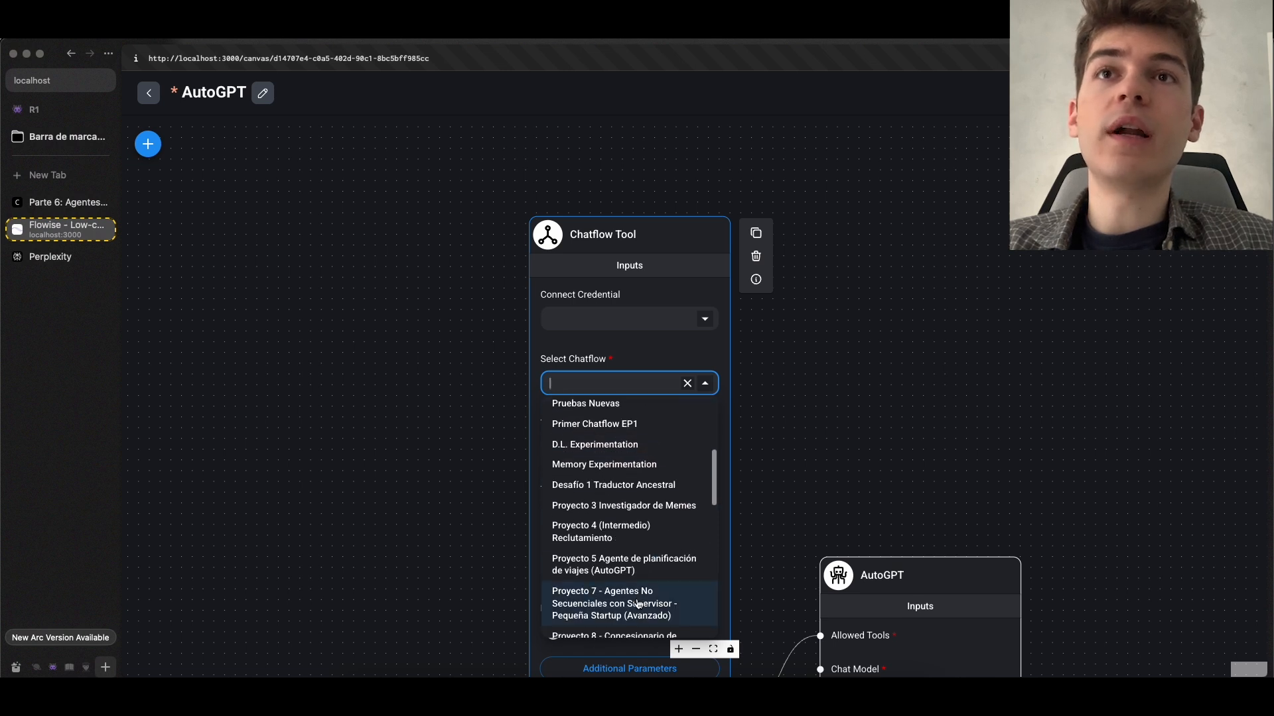
{"action": "scroll", "coordinate": [609, 548], "scroll_direction": "down", "scroll_amount": 3}
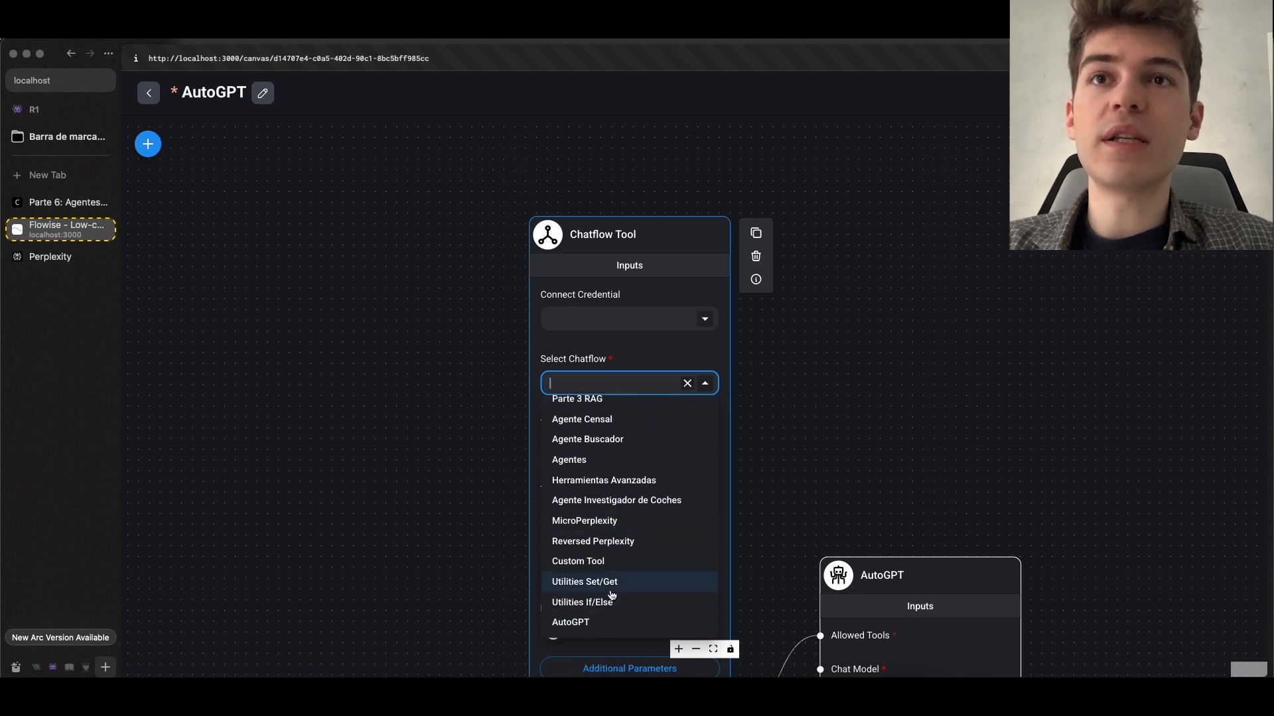
{"action": "left_click", "coordinate": [613, 529]}
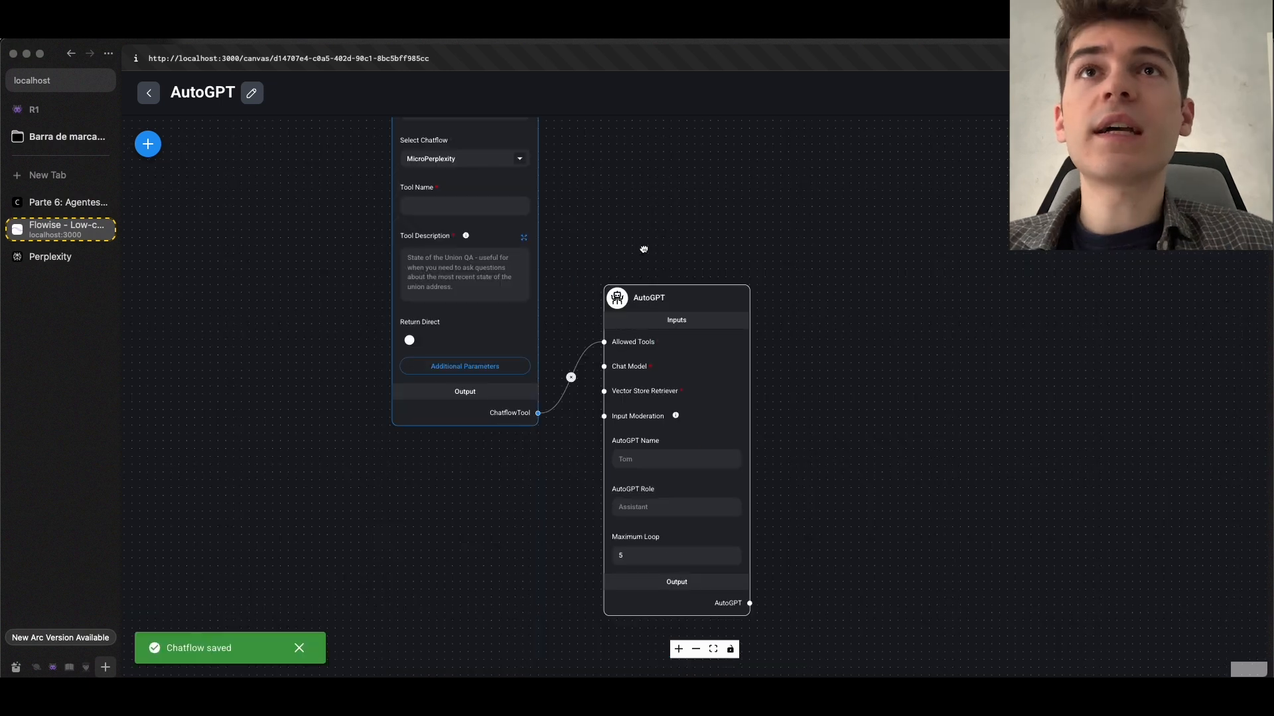
{"action": "left_click_drag", "start_coordinate": [639, 249], "coordinate": [703, 223]}
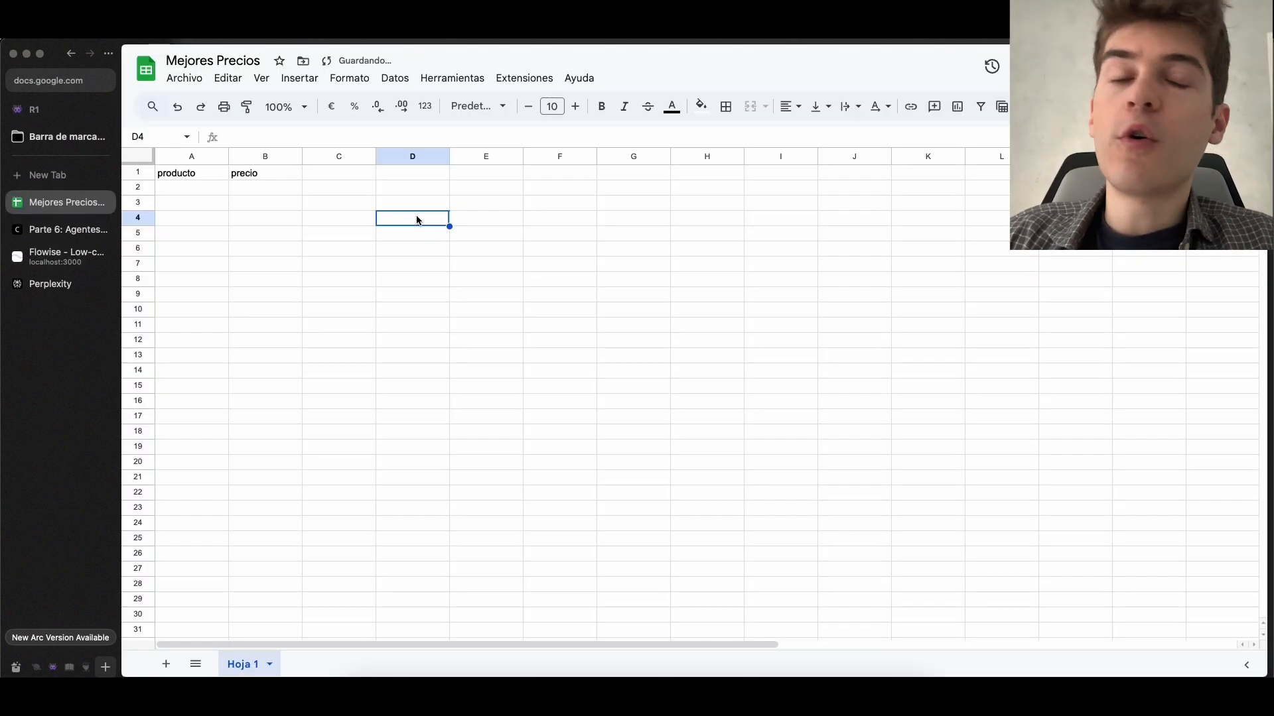
Examine the producto and precio columns of the Mejores Precios spreadsheet in Google Sheets and return to the AutoGPT chatflow in Flowise
{"action": "left_click", "coordinate": [253, 203]}
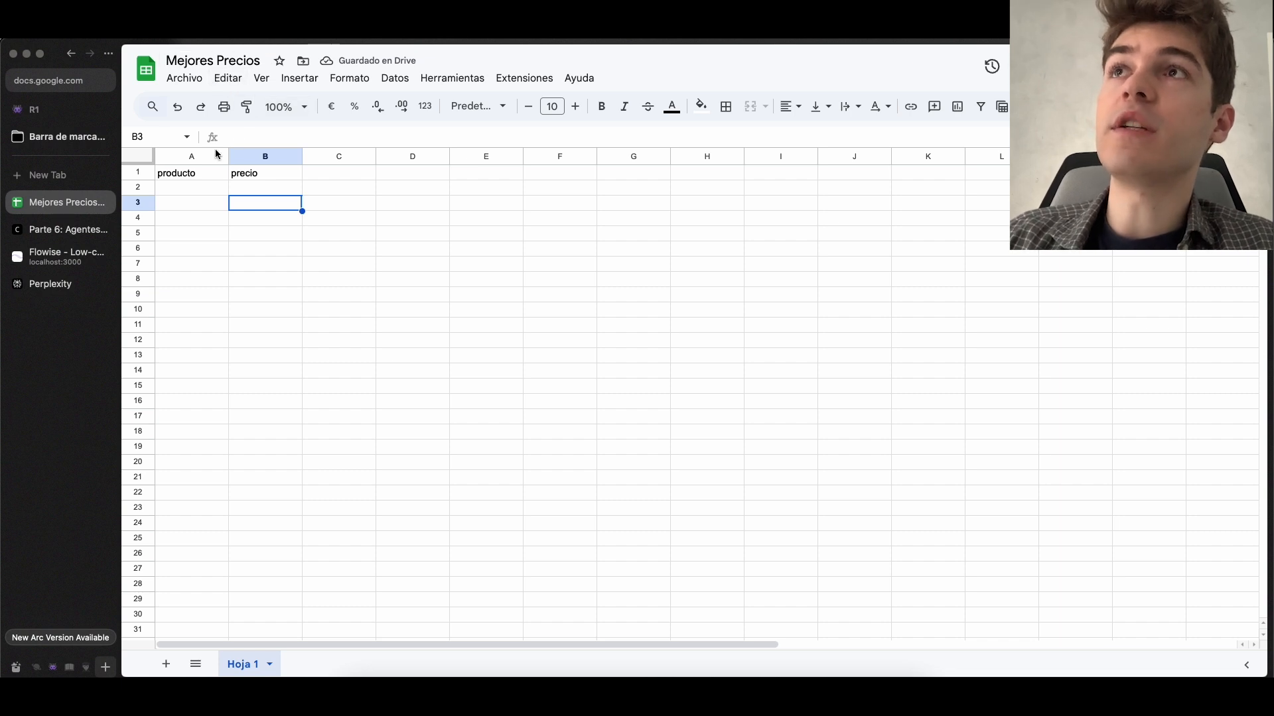
{"action": "left_click", "coordinate": [189, 193]}
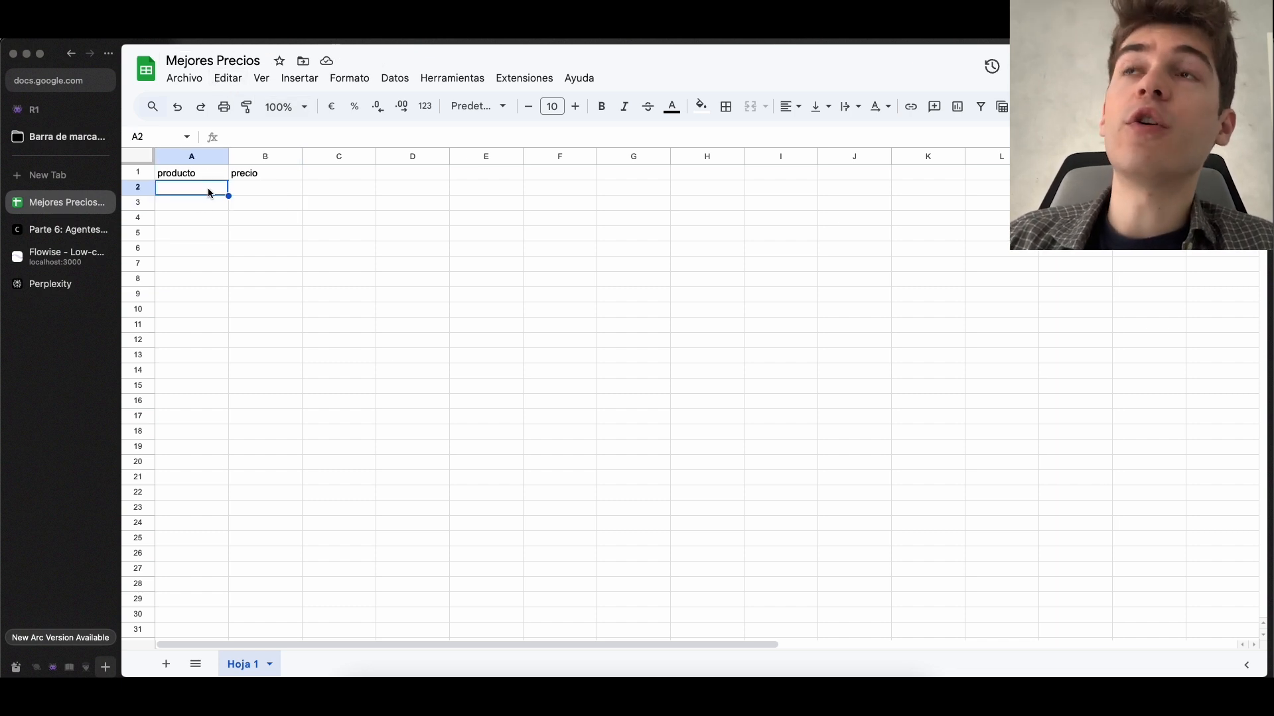
{"action": "left_click", "coordinate": [239, 190]}
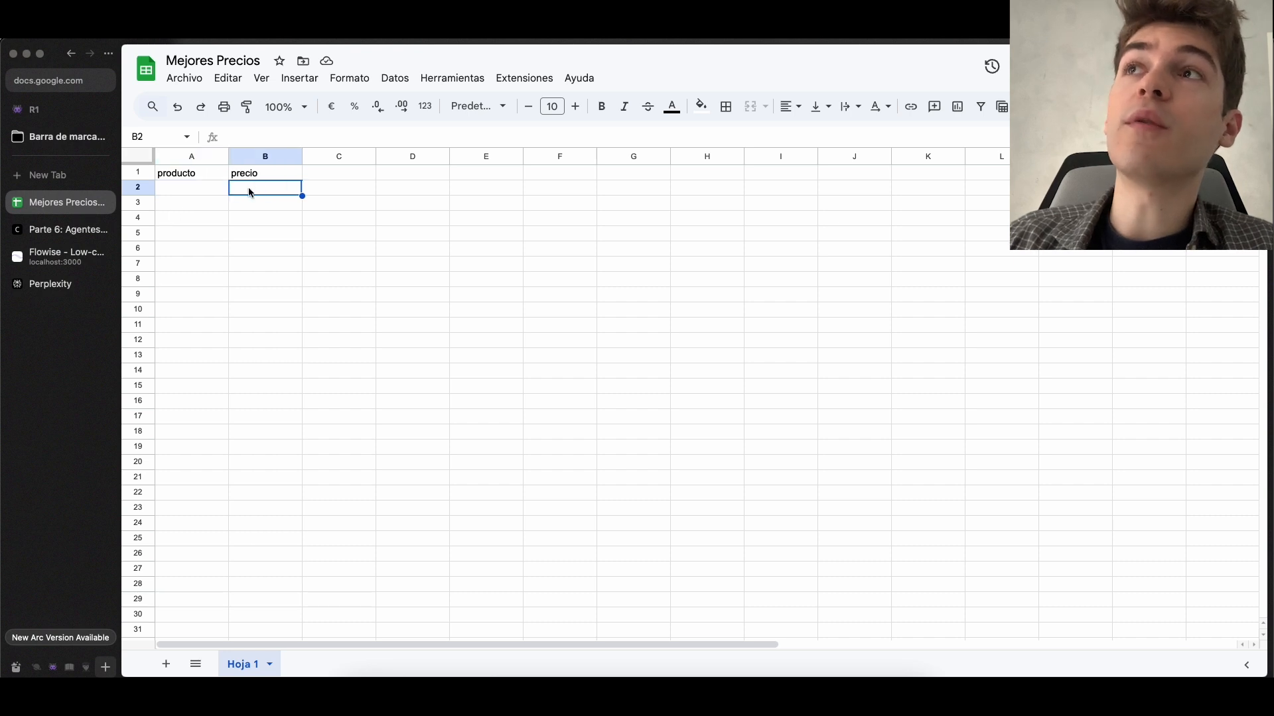
{"action": "left_click", "coordinate": [66, 230]}
{"action": "left_click", "coordinate": [61, 258]}
Name the Chatflow Tool node's tool "tool_investigadora"
{"action": "left_click_drag", "start_coordinate": [666, 216], "coordinate": [816, 377]}
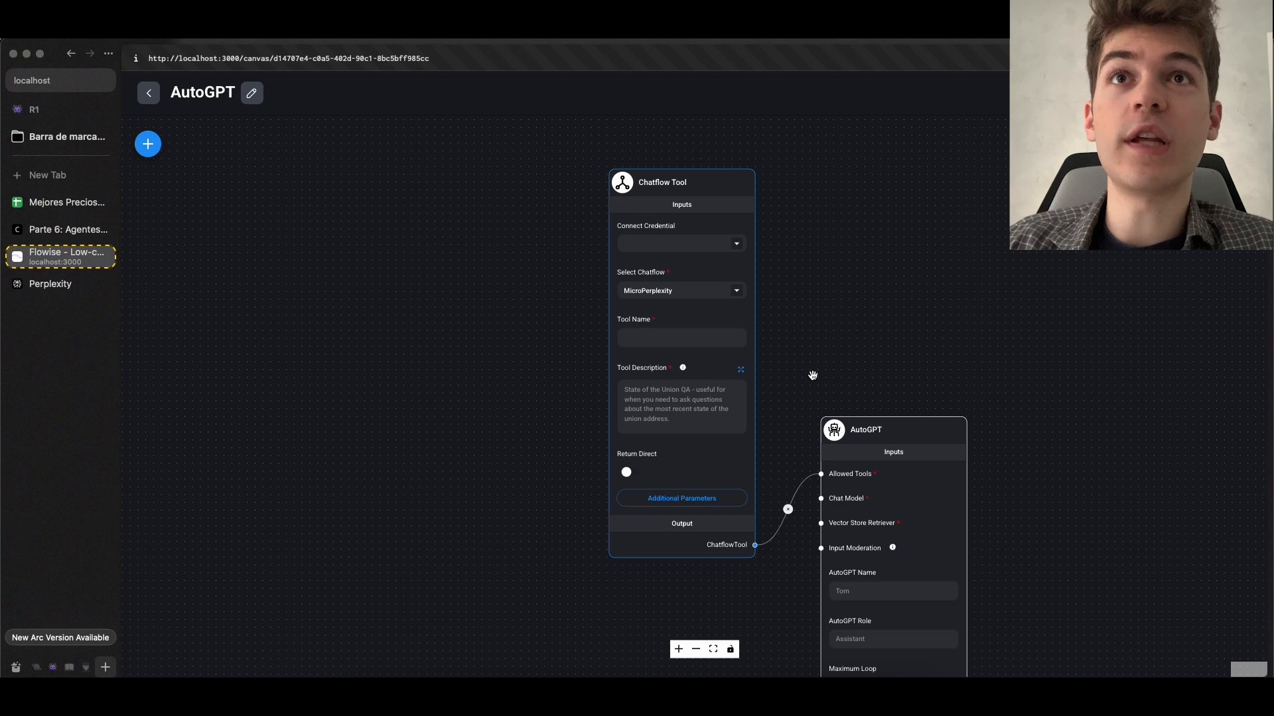
{"action": "scroll", "coordinate": [812, 376], "scroll_direction": "up", "scroll_amount": 2}
{"action": "left_click", "coordinate": [663, 321]}
{"action": "type", "text": "tool_investigadora"}
{"action": "scroll", "coordinate": [772, 328], "scroll_direction": "down", "scroll_amount": 1}
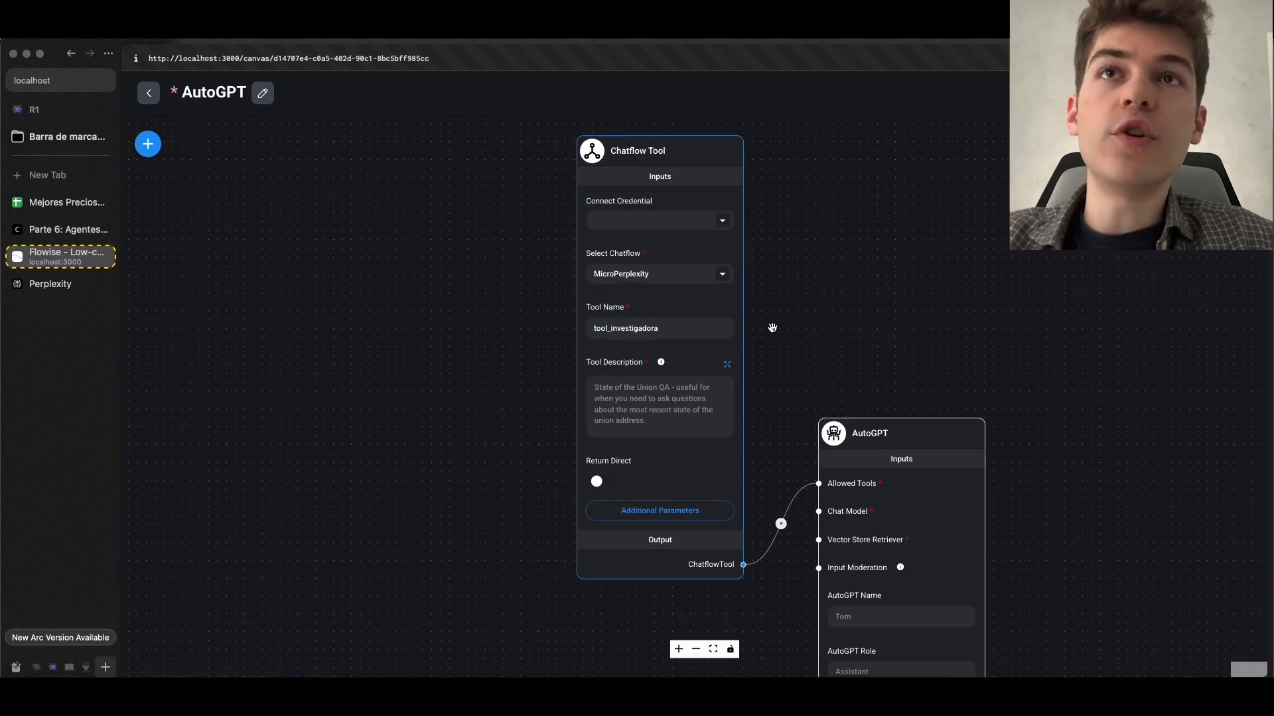
{"action": "left_click", "coordinate": [659, 334]}
Set the Chatflow Tool's description to "Usa esta herramienta cuando tengas que investigar cualquier clase de producto." and save the chatflow
{"action": "scroll", "coordinate": [657, 335], "scroll_direction": "up", "scroll_amount": 3}
{"action": "scroll", "coordinate": [649, 343], "scroll_direction": "down", "scroll_amount": 4}
{"action": "left_click_drag", "start_coordinate": [825, 398], "coordinate": [729, 292]}
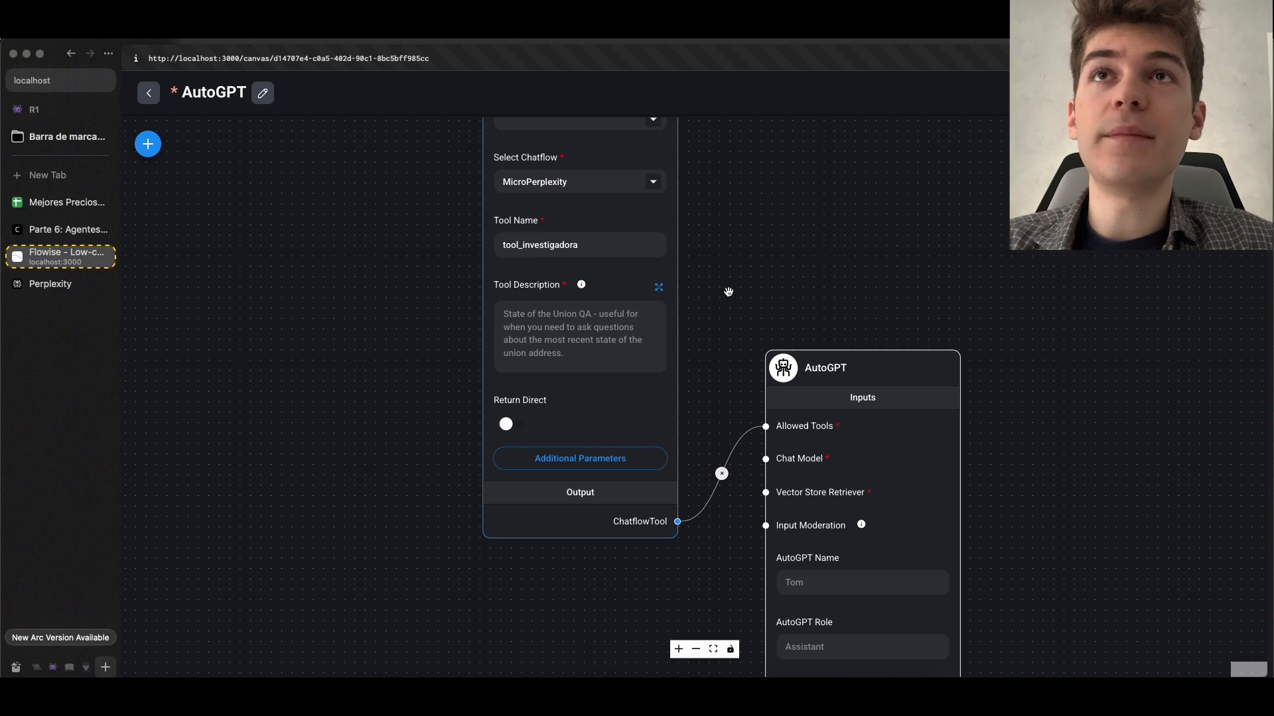
{"action": "scroll", "coordinate": [728, 292], "scroll_direction": "down", "scroll_amount": 1}
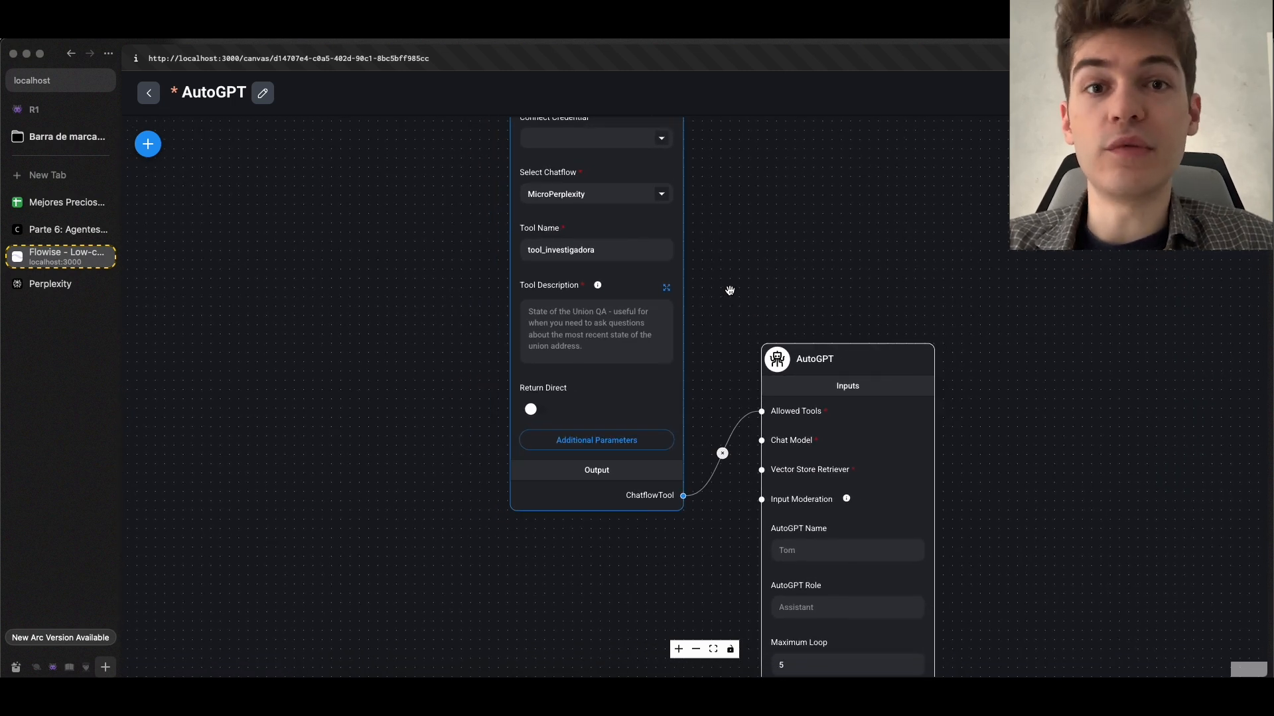
{"action": "left_click", "coordinate": [597, 331]}
{"action": "type", "text": "Usa est"}
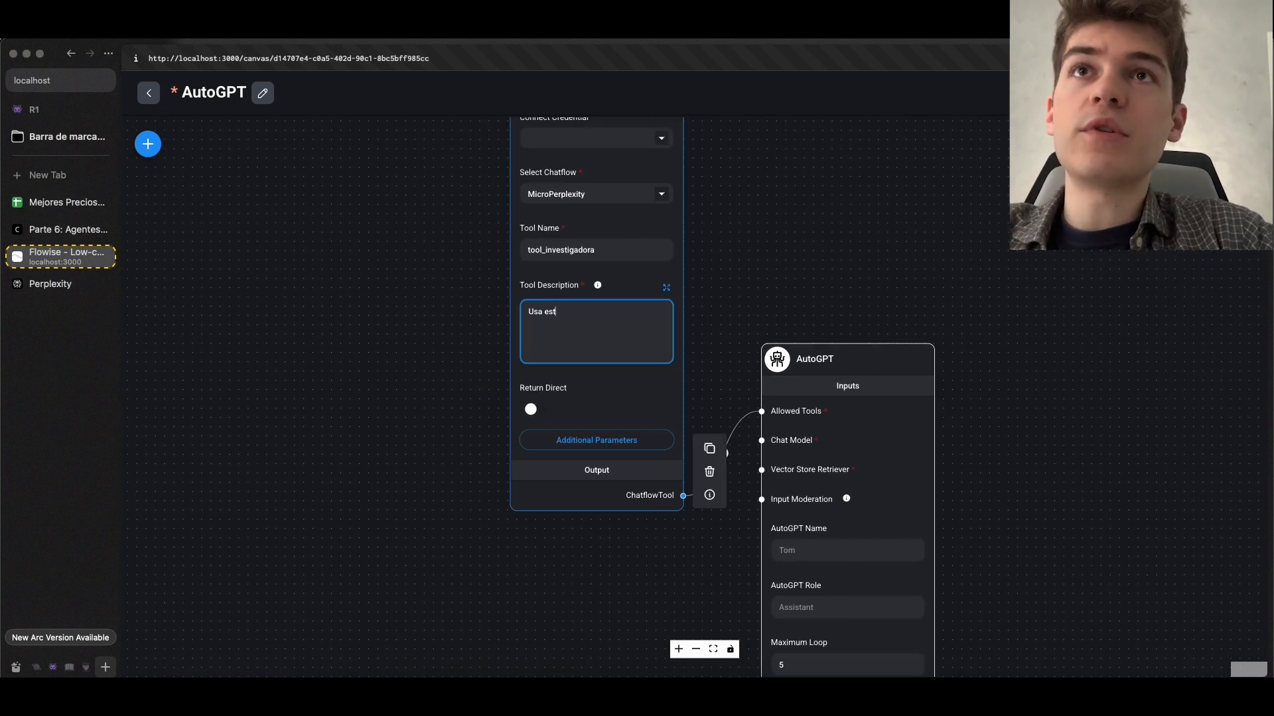
{"action": "type", "text": "a herramienta "}
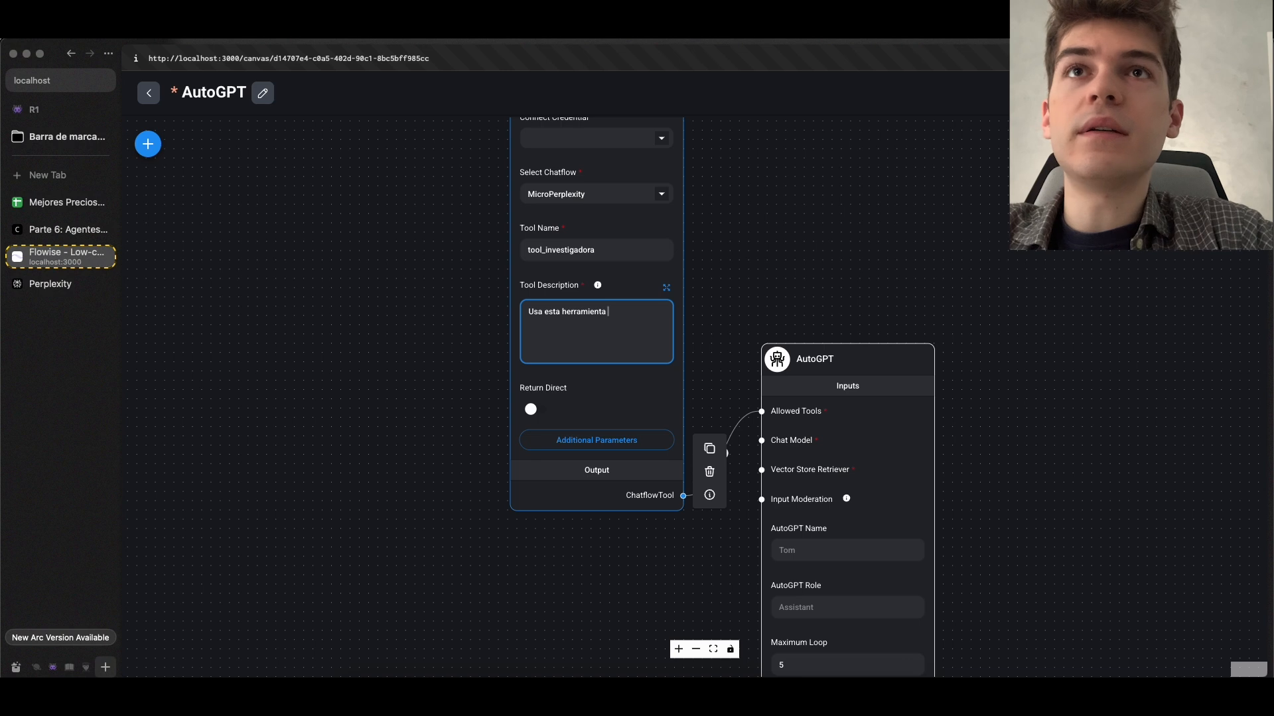
{"action": "type", "text": "cuando tengas que investigar cualquier clase de producto."}
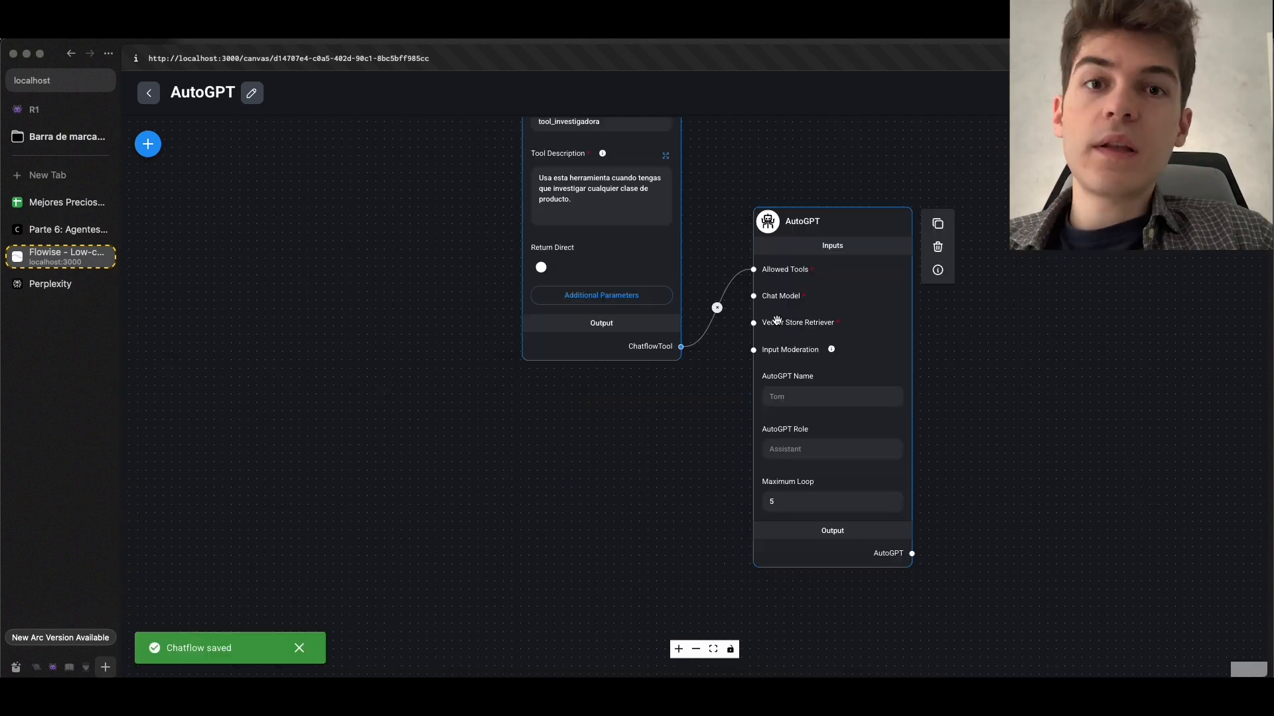
Add a GroqChat node below the Chatflow Tool node and connect its output to the AutoGPT node's Chat Model input
{"action": "left_click", "coordinate": [148, 144]}
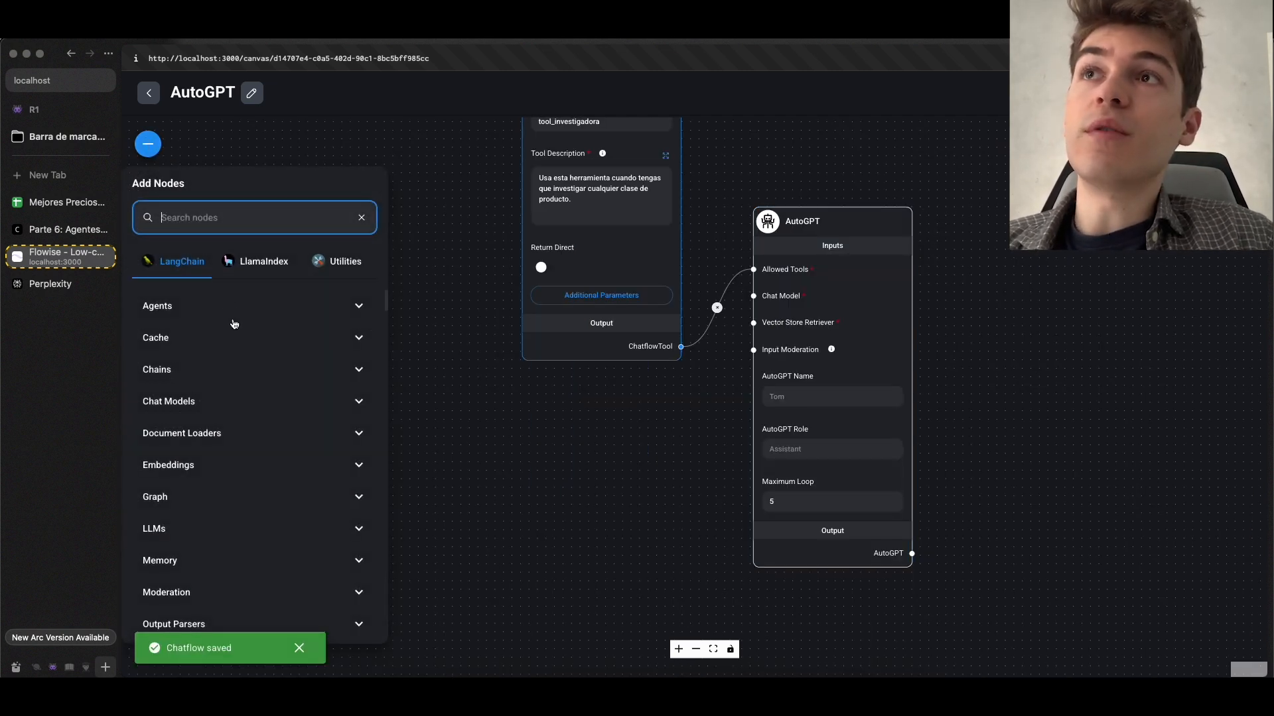
{"action": "left_click", "coordinate": [192, 340]}
{"action": "left_click", "coordinate": [191, 338]}
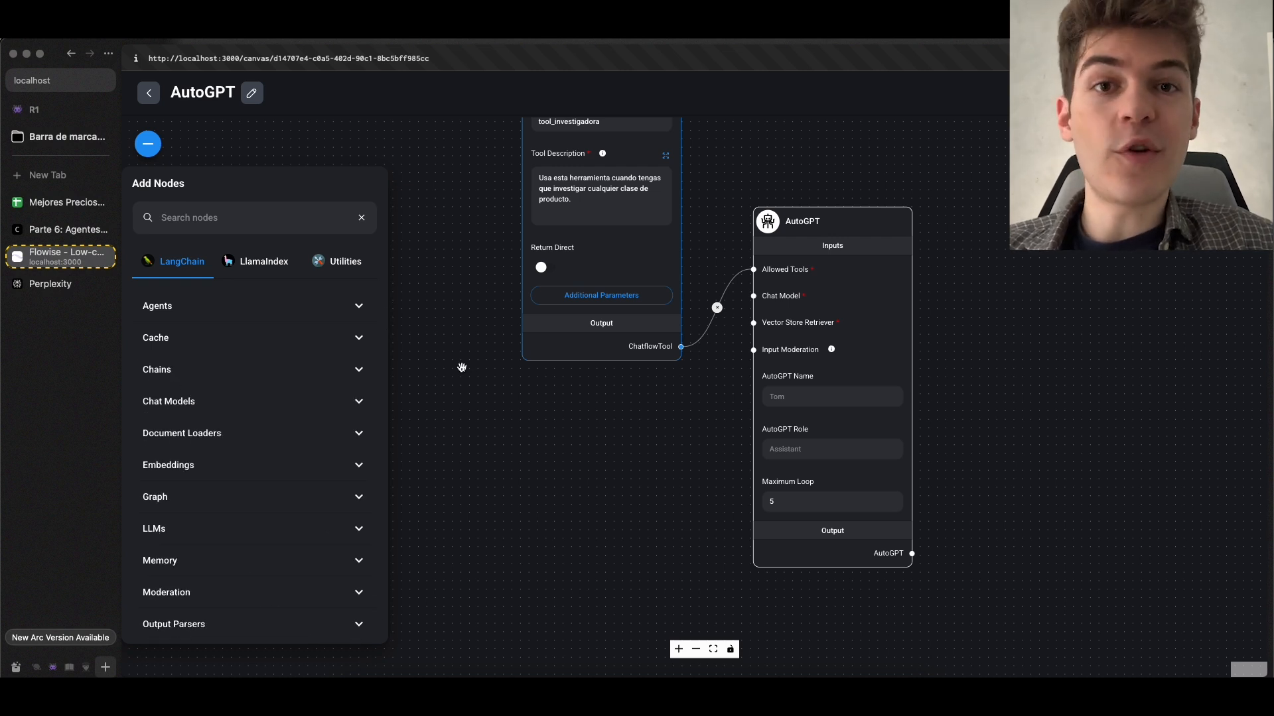
{"action": "left_click", "coordinate": [183, 402]}
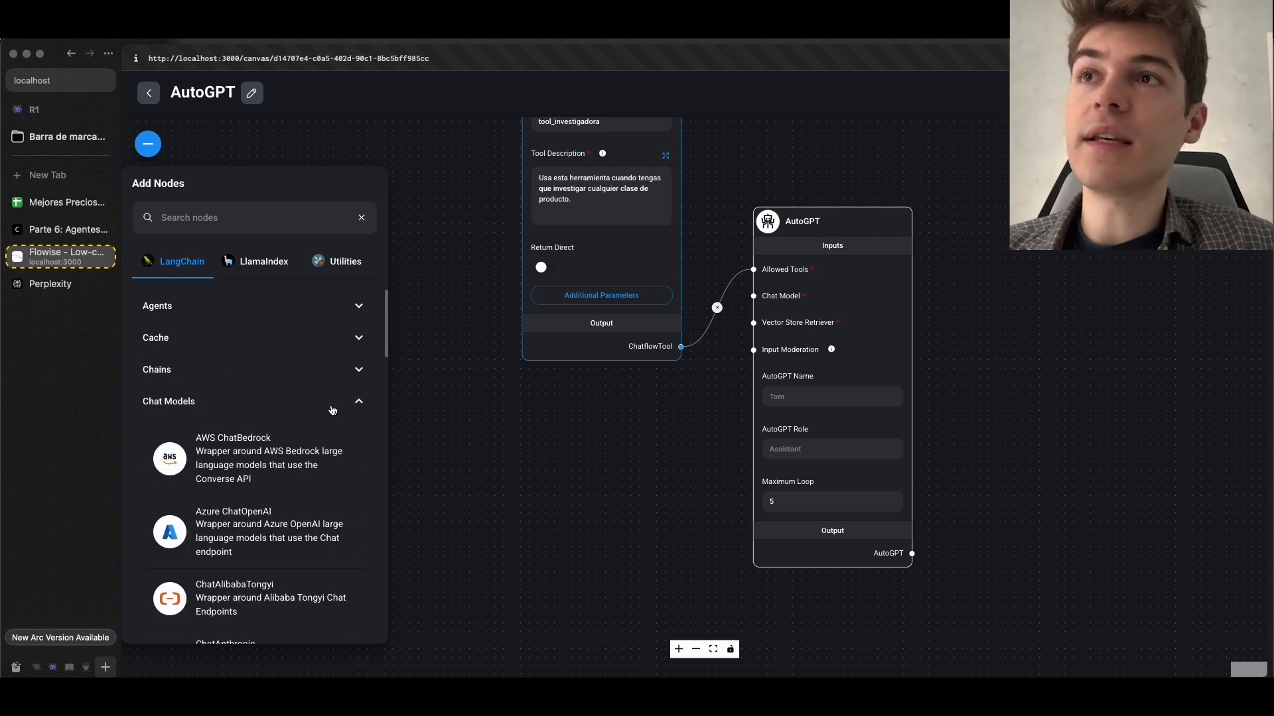
{"action": "scroll", "coordinate": [304, 458], "scroll_direction": "down", "scroll_amount": 10}
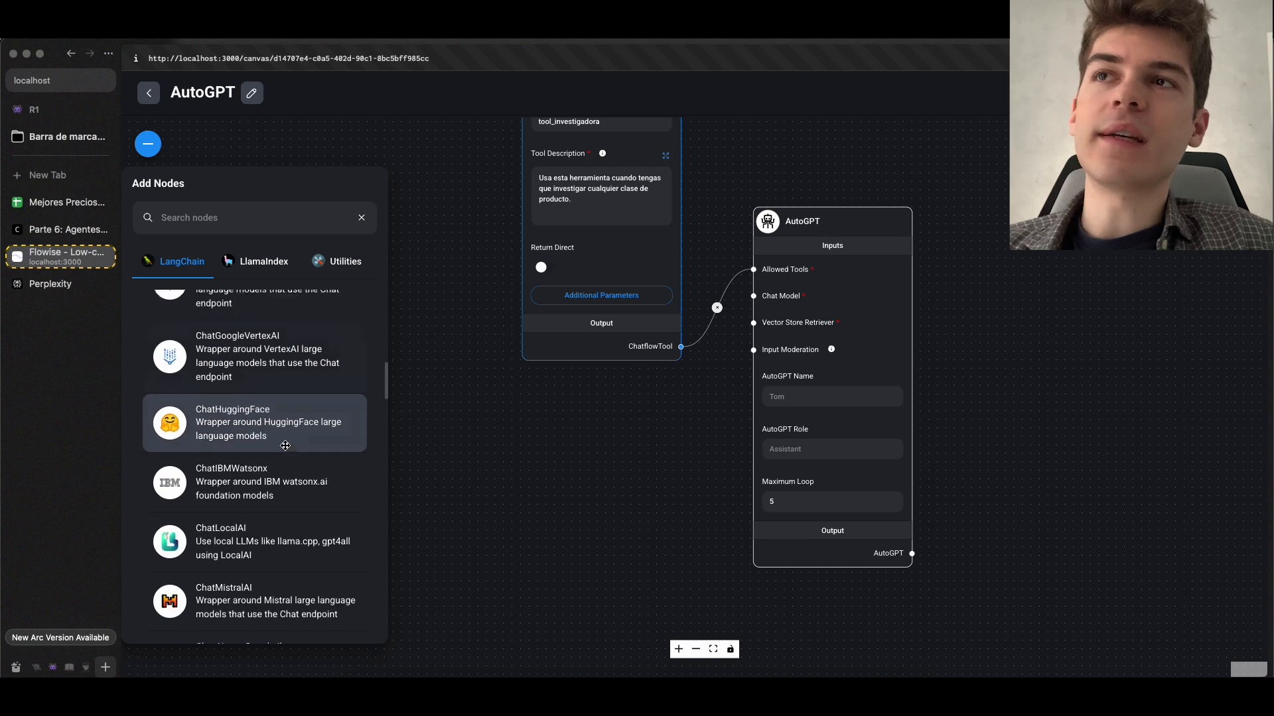
{"action": "scroll", "coordinate": [289, 459], "scroll_direction": "down", "scroll_amount": 8}
{"action": "left_click_drag", "start_coordinate": [287, 414], "coordinate": [625, 399]}
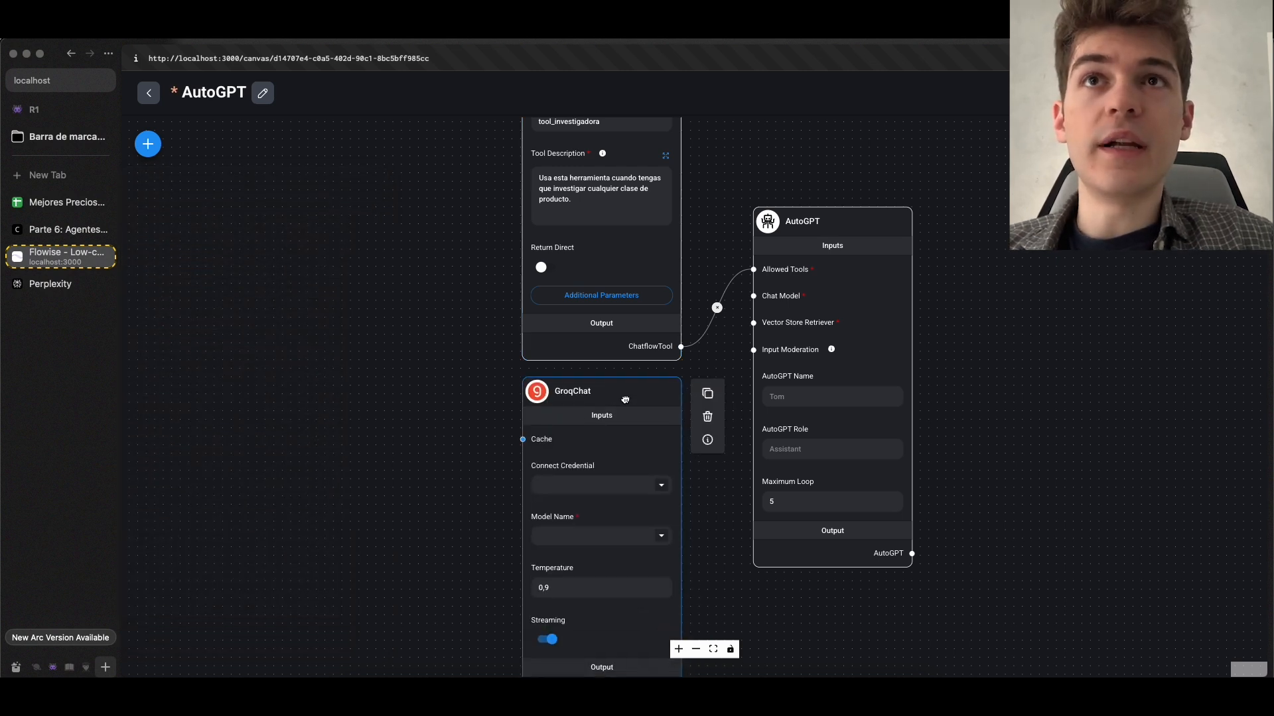
{"action": "scroll", "coordinate": [456, 450], "scroll_direction": "down", "scroll_amount": 2}
{"action": "scroll", "coordinate": [452, 451], "scroll_direction": "down", "scroll_amount": 2}
{"action": "left_click_drag", "start_coordinate": [605, 611], "coordinate": [654, 347]}
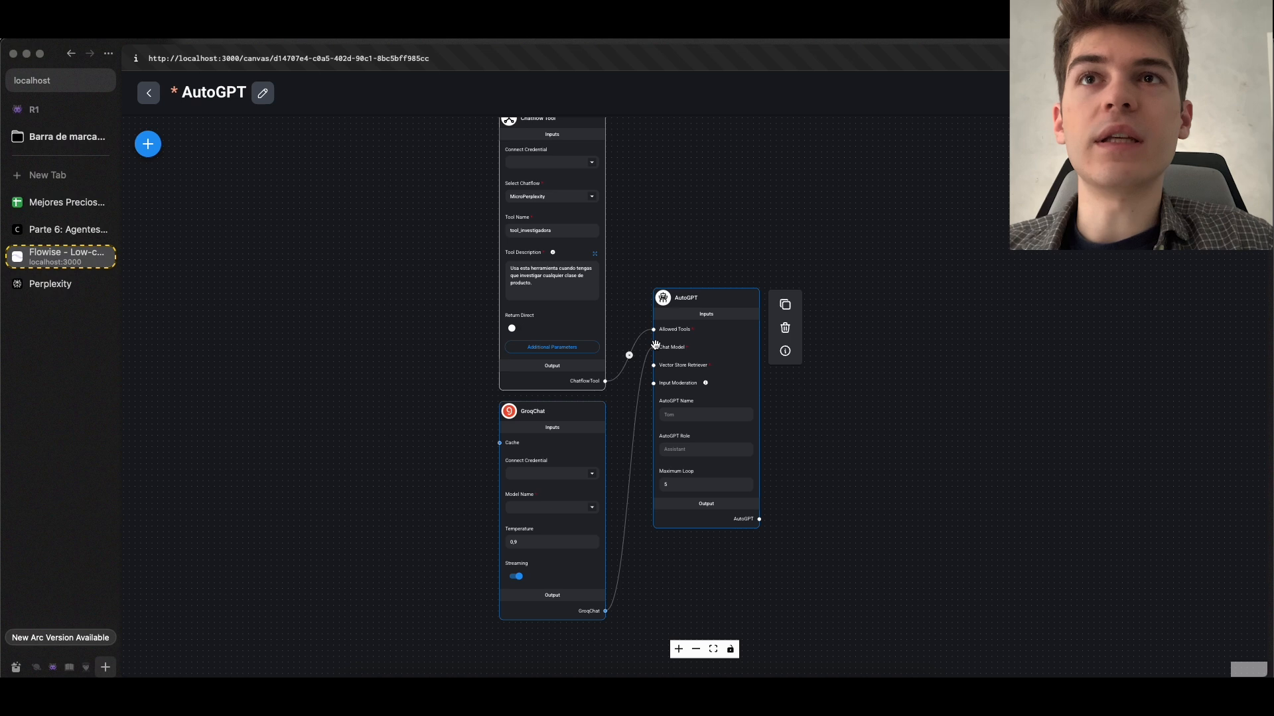
Configure the GroqChat node with the Groq API credential, the llama-3.3-70b-versatile model and a temperature of 0.2
{"action": "left_click", "coordinate": [596, 476]}
{"action": "left_click", "coordinate": [560, 494]}
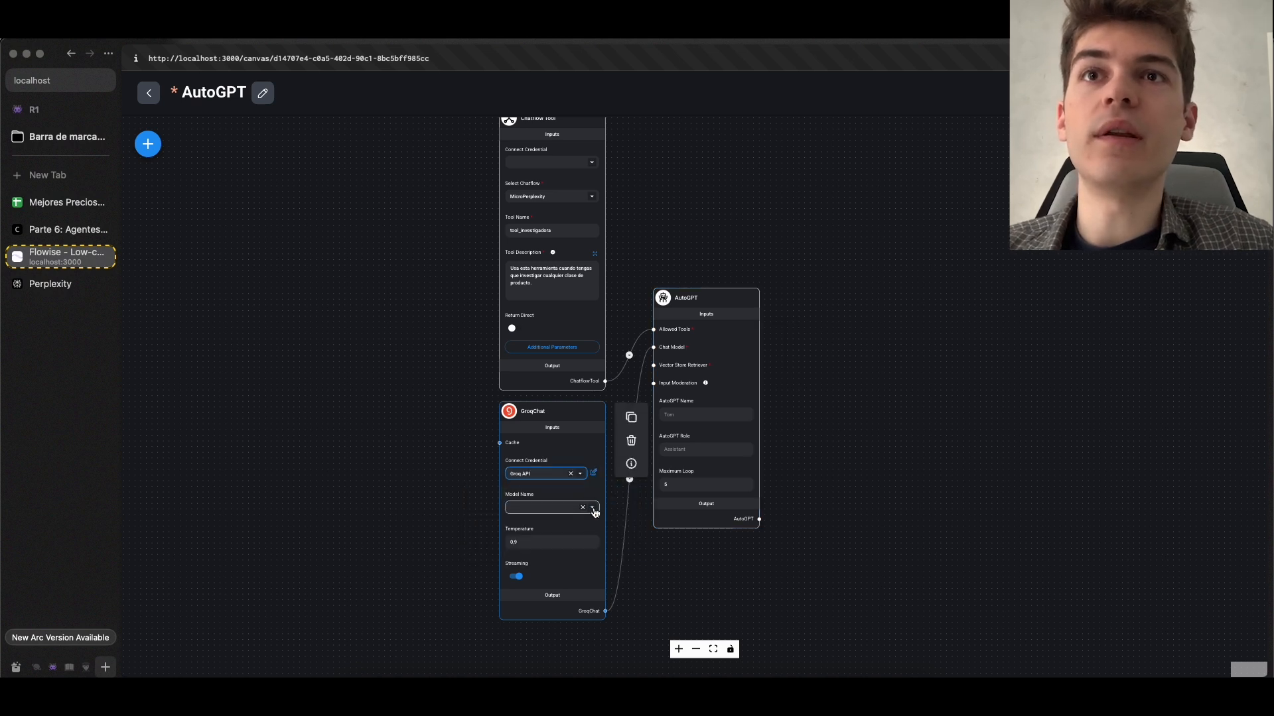
{"action": "left_click", "coordinate": [593, 509]}
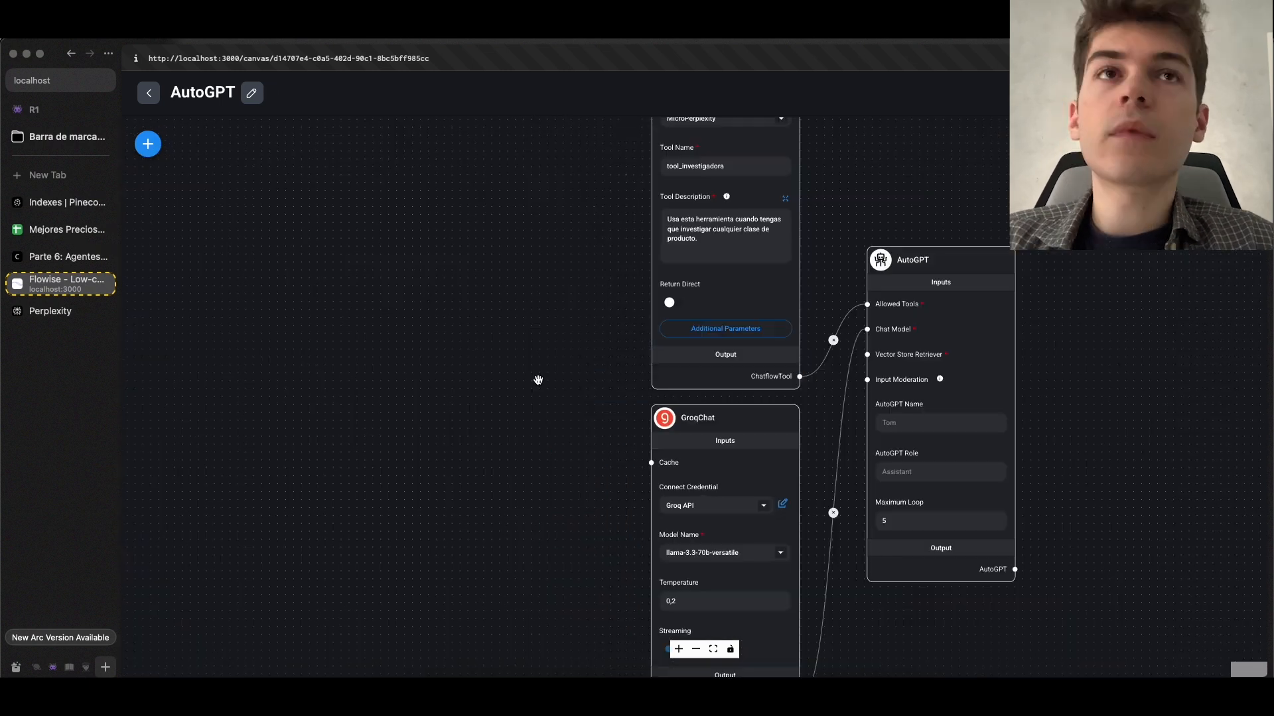
Add a Pinecone vector store node and connect its Pinecone Retriever output to the AutoGPT node's Vector Store Retriever input
{"action": "scroll", "coordinate": [841, 382], "scroll_direction": "up", "scroll_amount": 2}
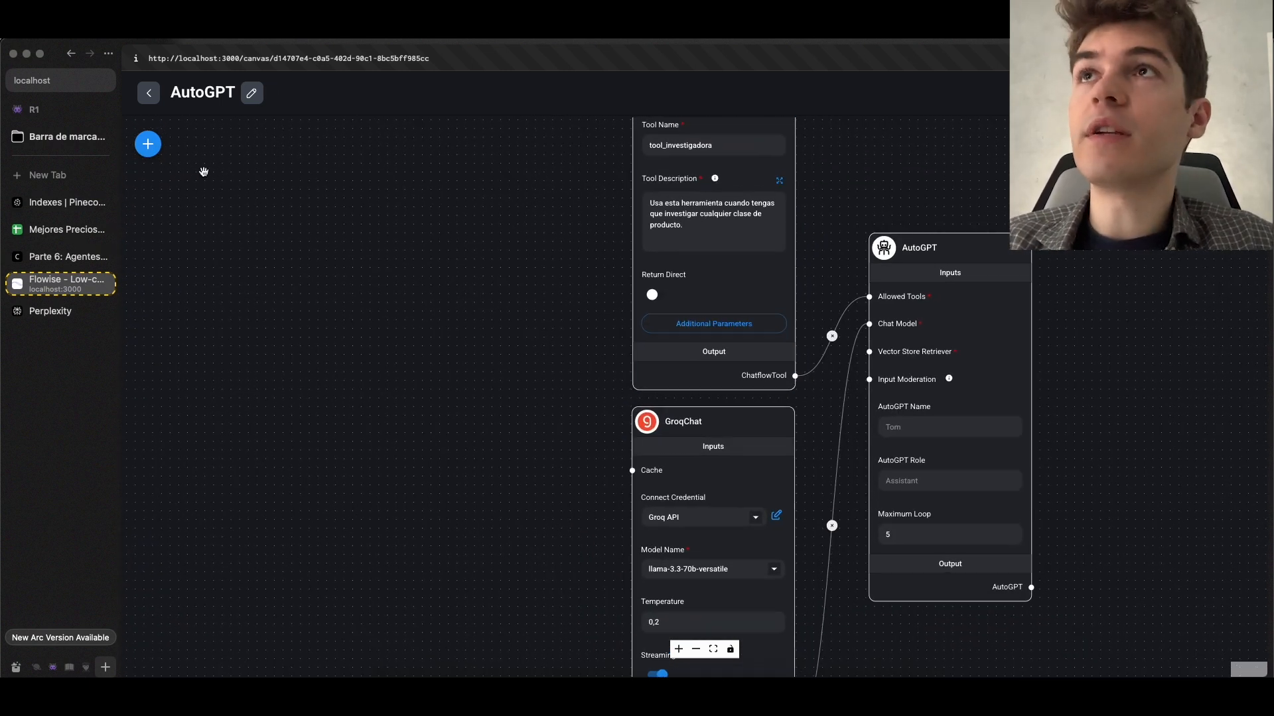
{"action": "left_click", "coordinate": [148, 143]}
{"action": "type", "text": "pi"}
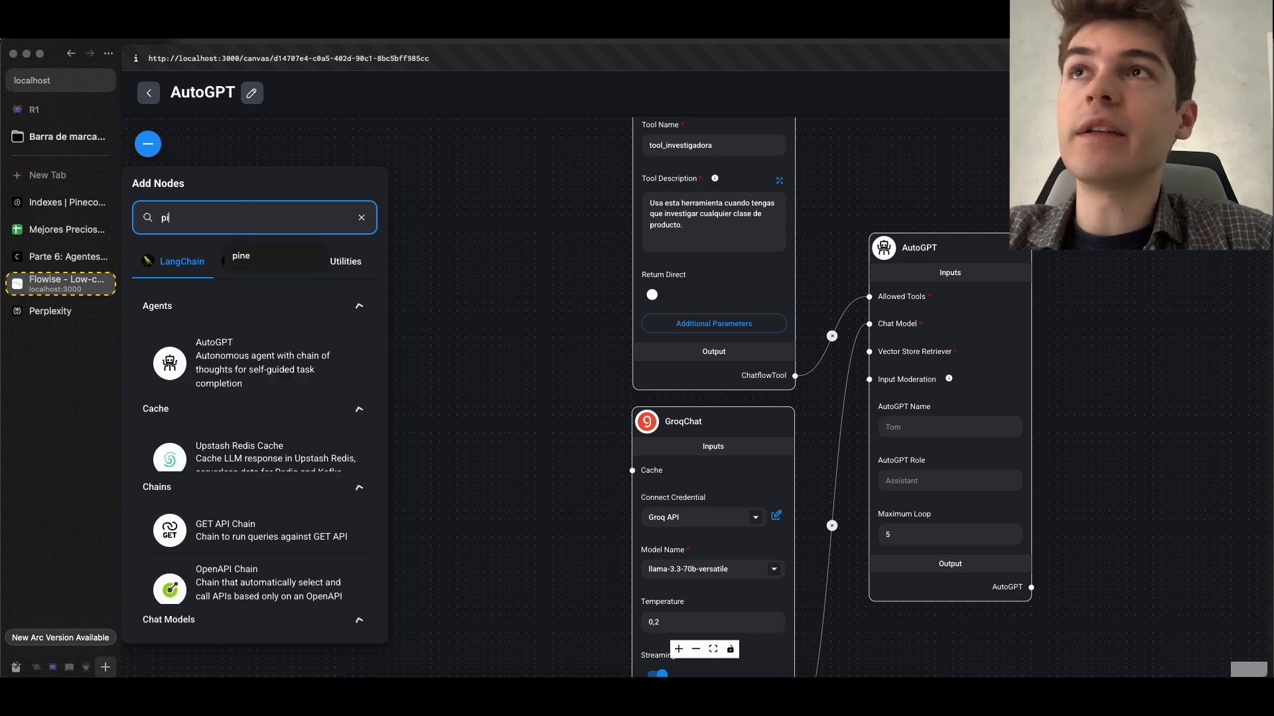
{"action": "left_click_drag", "start_coordinate": [582, 607], "coordinate": [873, 352]}
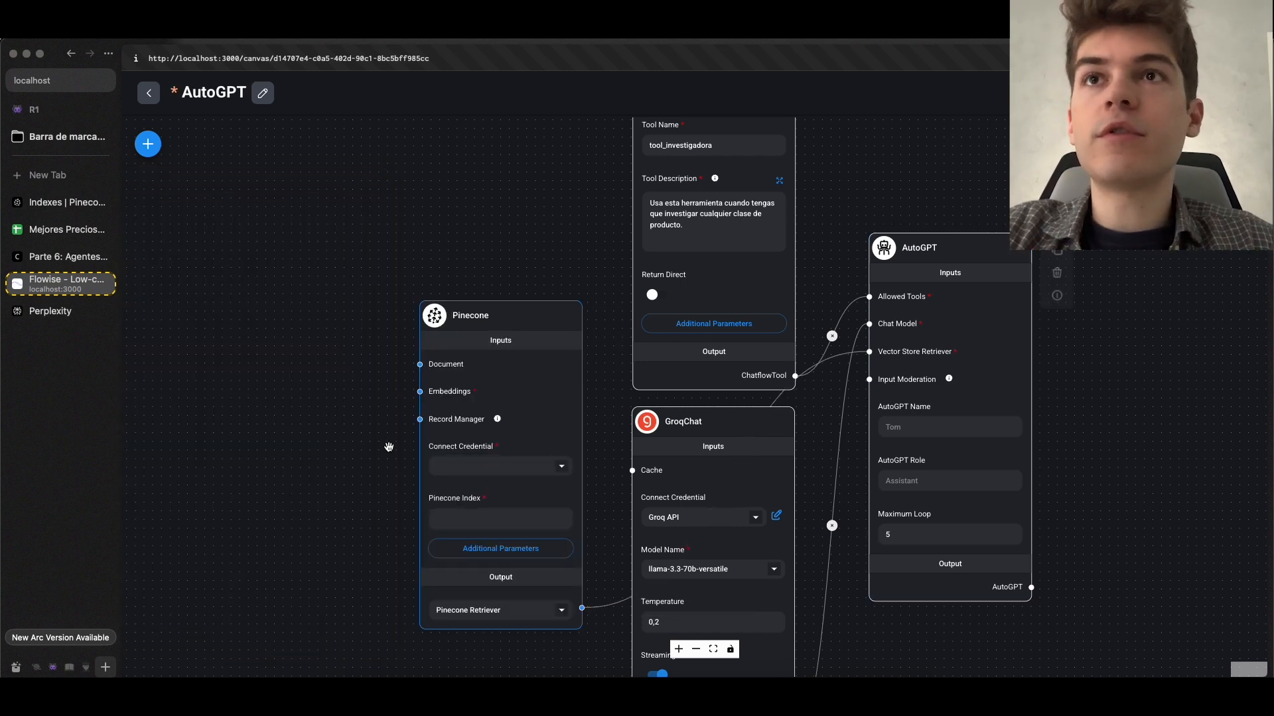
Add a GoogleGenerativeAI Embeddings node with the Gemini API credential and connect it to the Pinecone node's Embeddings input
{"action": "scroll", "coordinate": [429, 436], "scroll_direction": "up", "scroll_amount": 1}
{"action": "left_click", "coordinate": [148, 144]}
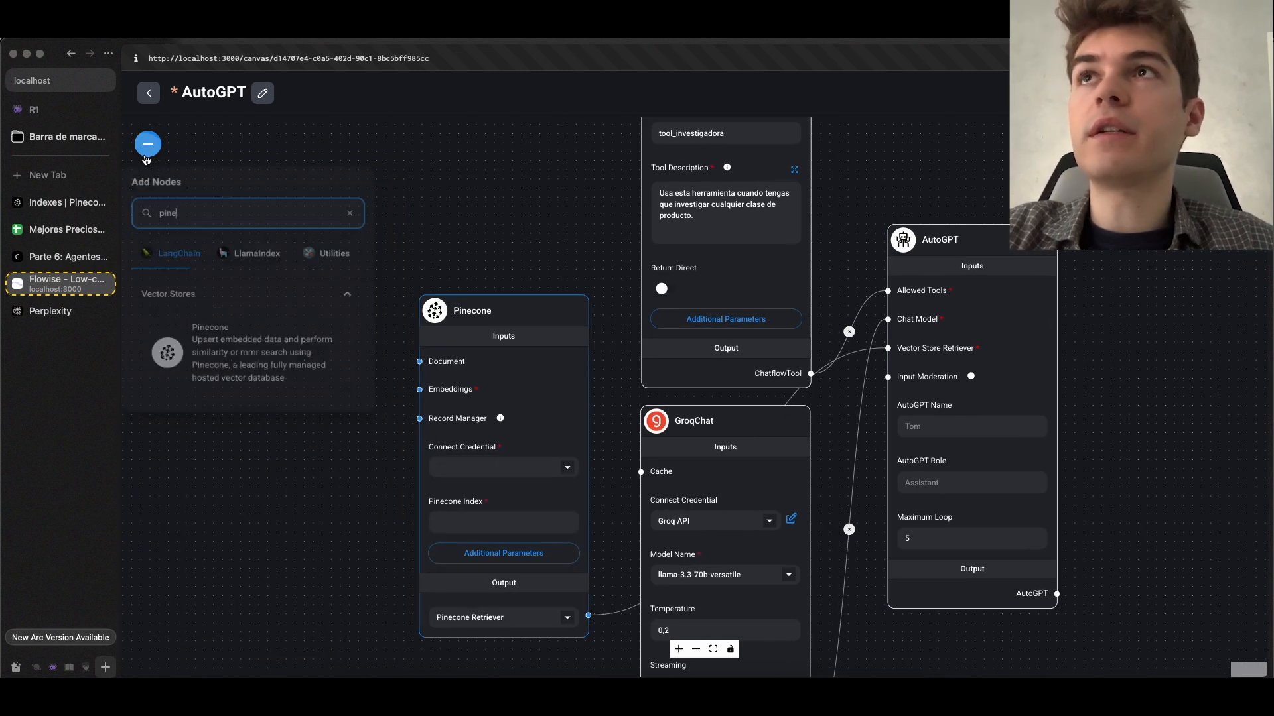
{"action": "left_click", "coordinate": [362, 219]}
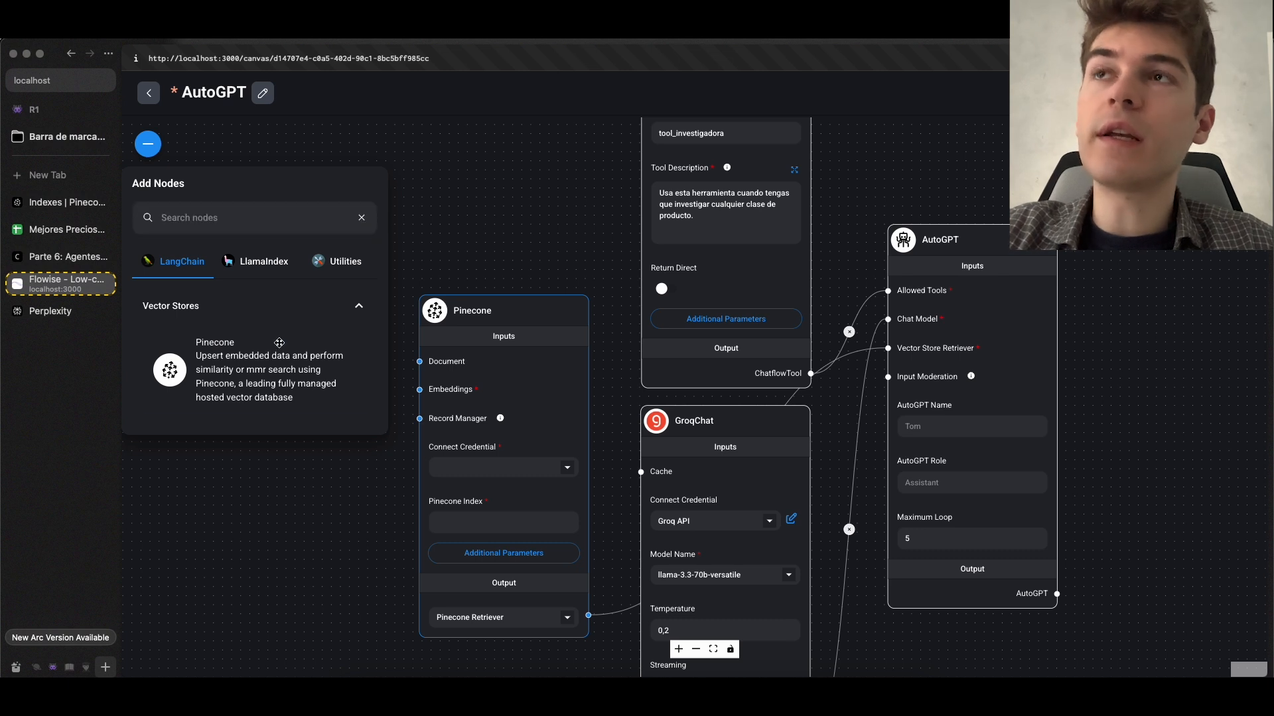
{"action": "left_click", "coordinate": [205, 475]}
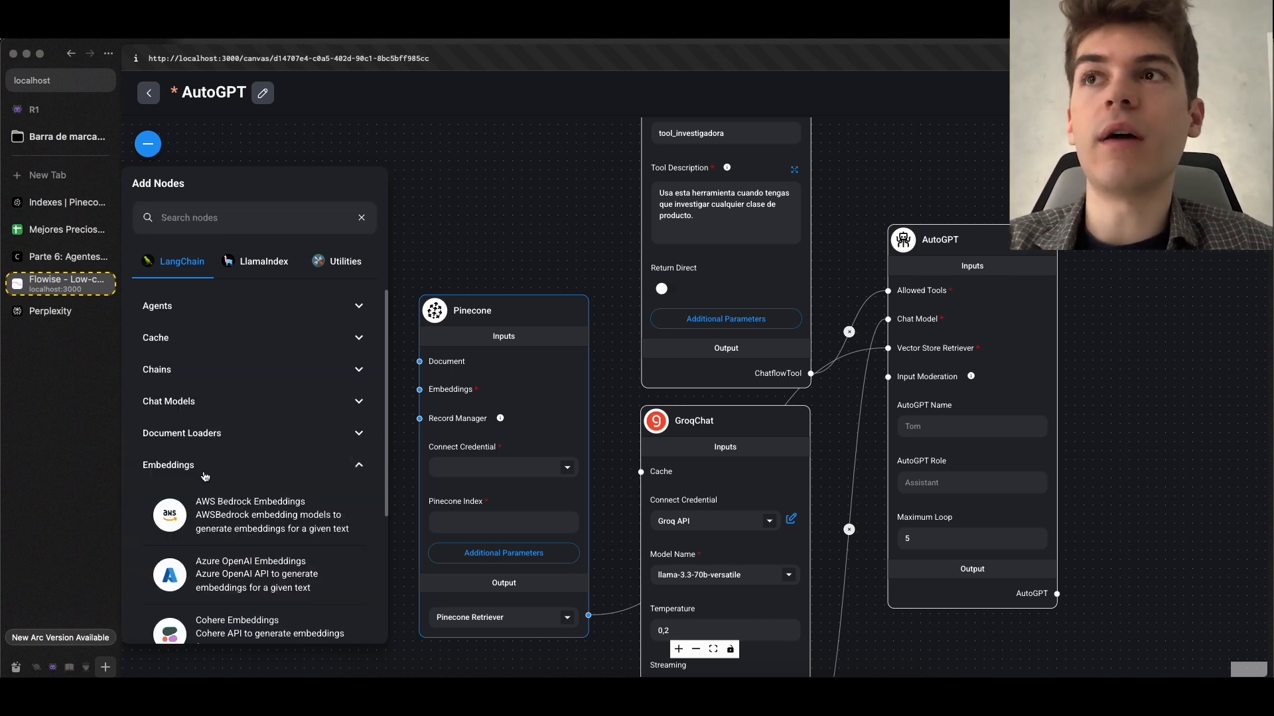
{"action": "left_click_drag", "start_coordinate": [219, 235], "coordinate": [621, 304]}
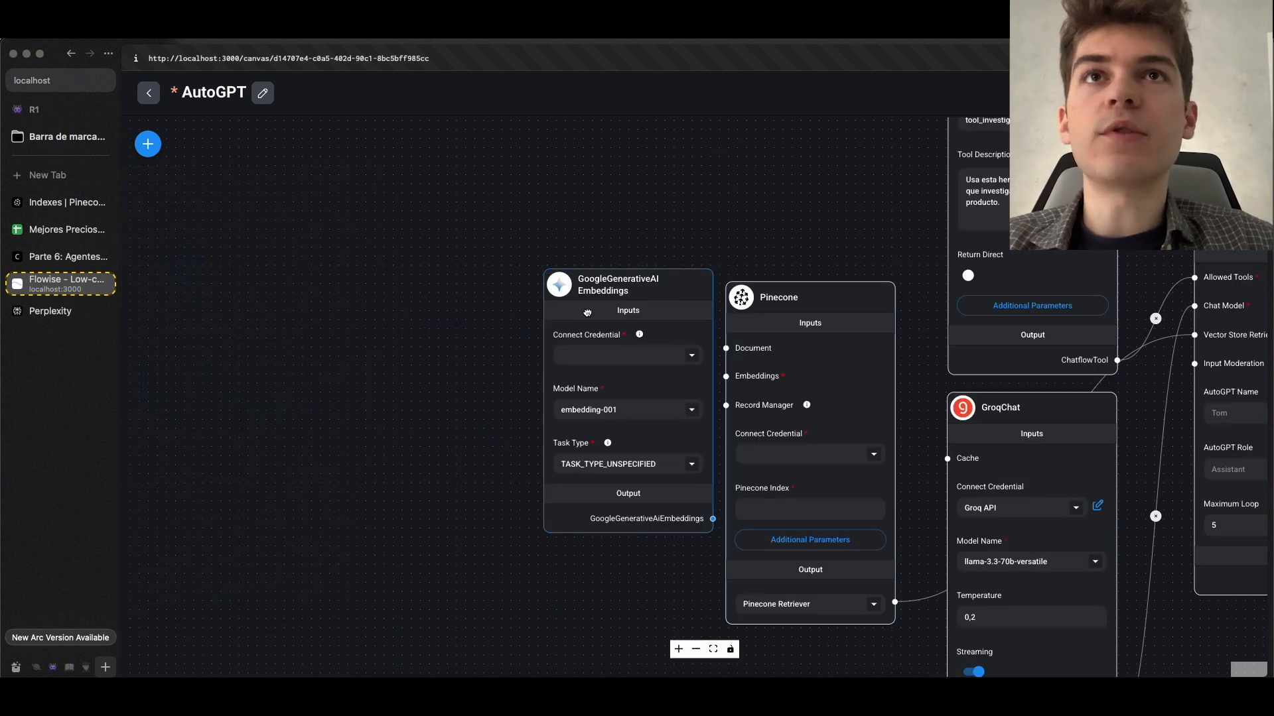
{"action": "left_click_drag", "start_coordinate": [711, 519], "coordinate": [685, 533]}
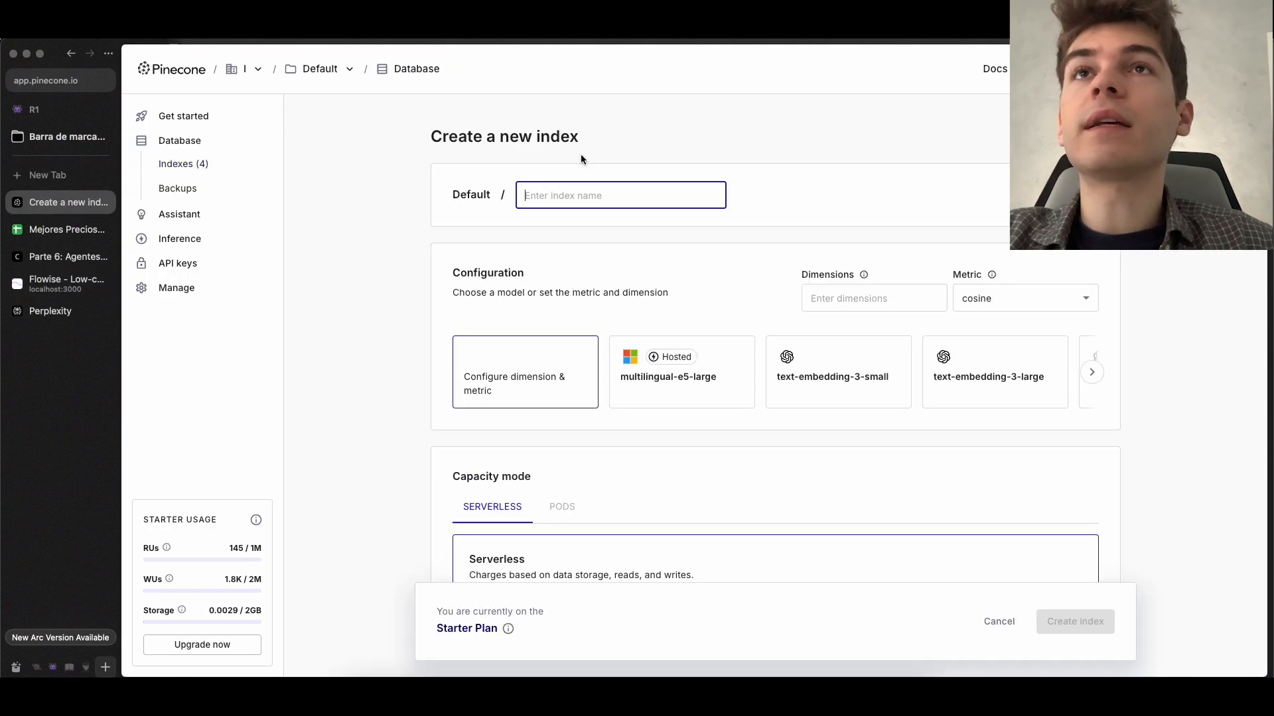
In Pinecone, create a serverless index named "autogpt" with 768 dimensions, the cosine metric and the Virginia us-east-1 region
{"action": "type", "text": "autogpt"}
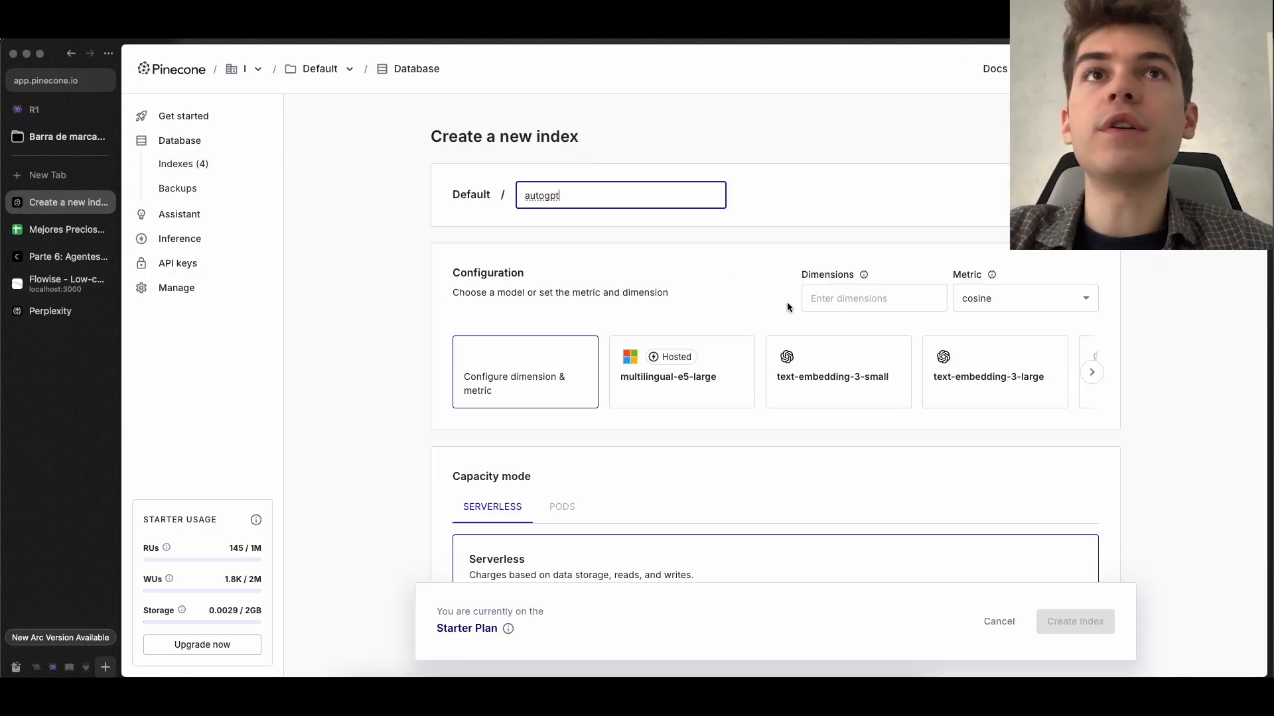
{"action": "left_click", "coordinate": [823, 296]}
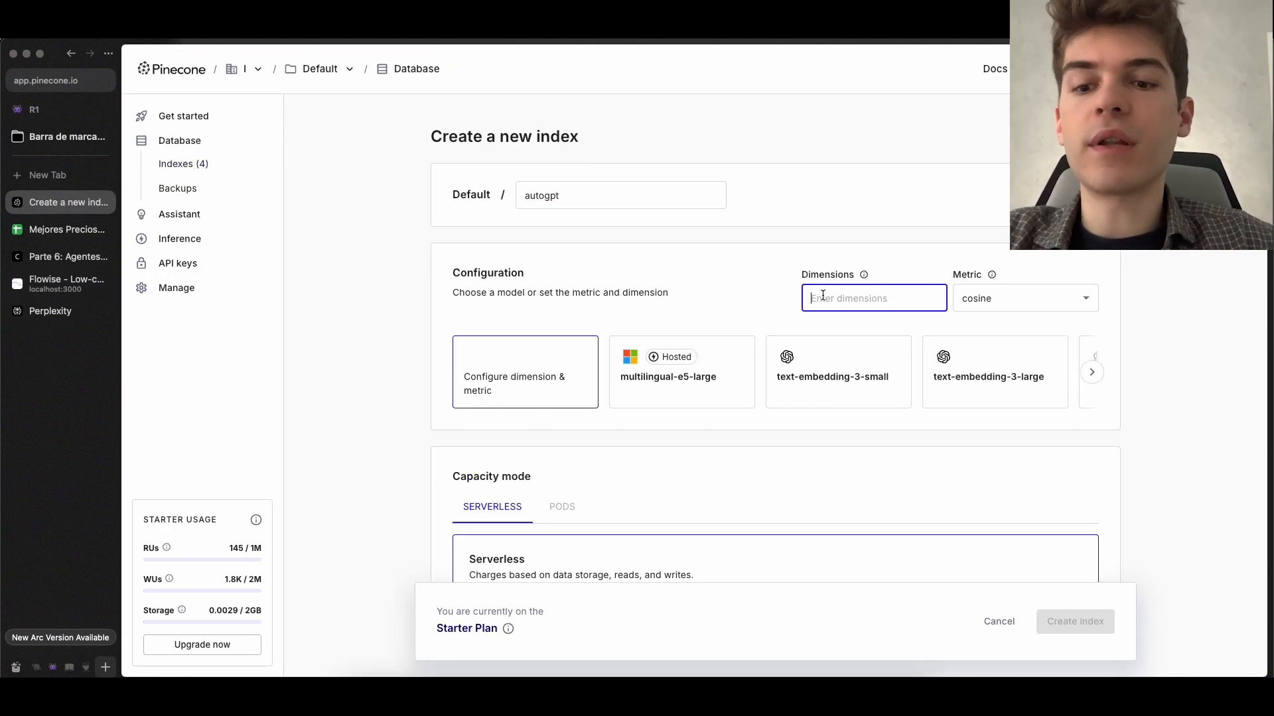
{"action": "type", "text": "768"}
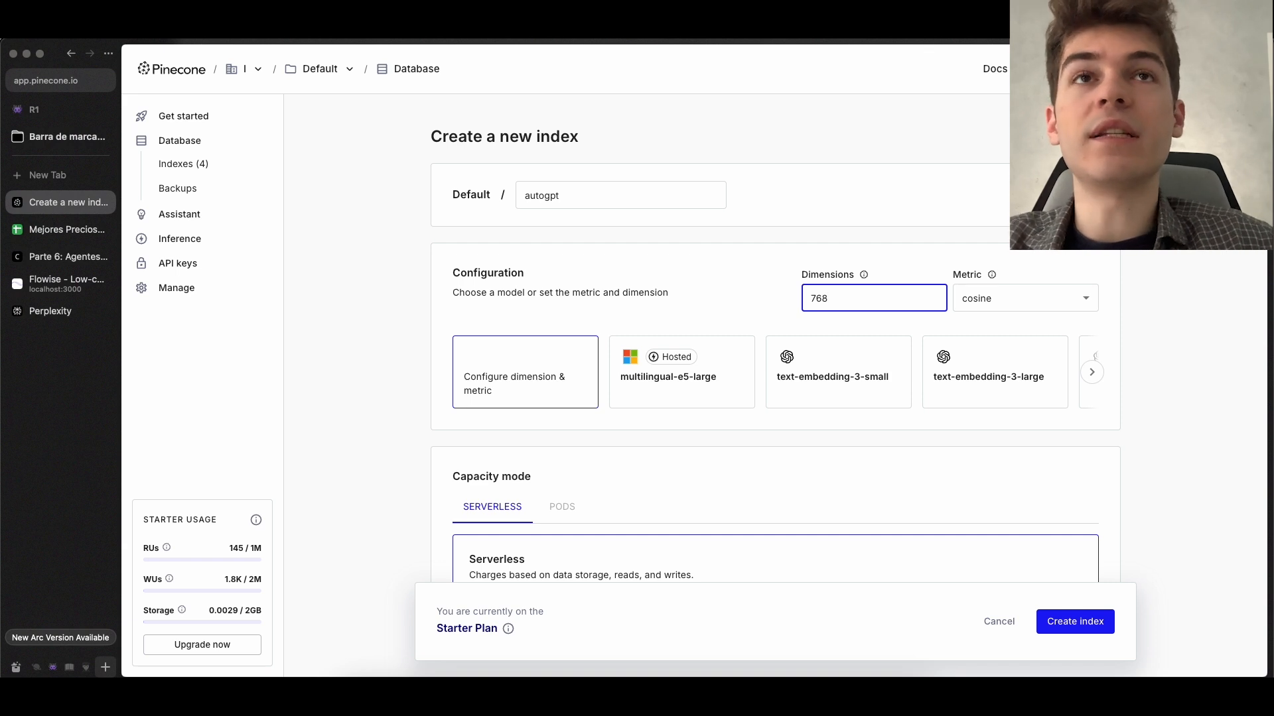
{"action": "left_click", "coordinate": [727, 249]}
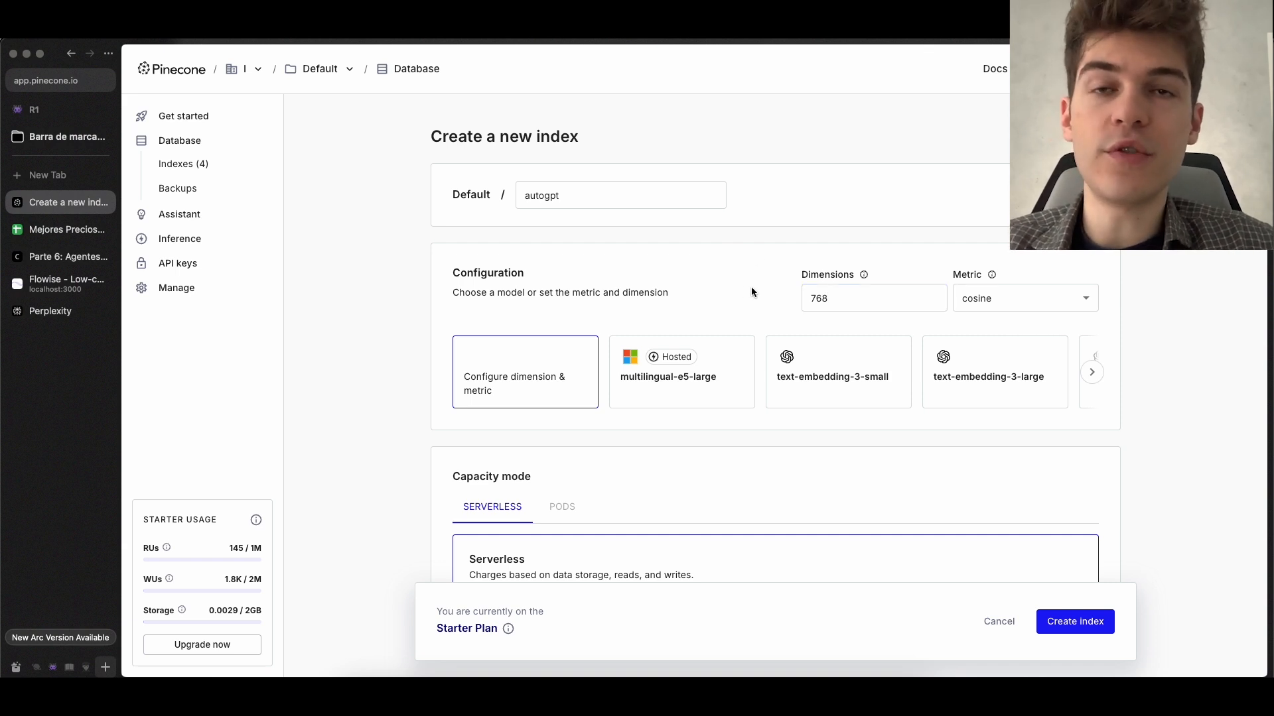
{"action": "scroll", "coordinate": [565, 473], "scroll_direction": "down", "scroll_amount": 10}
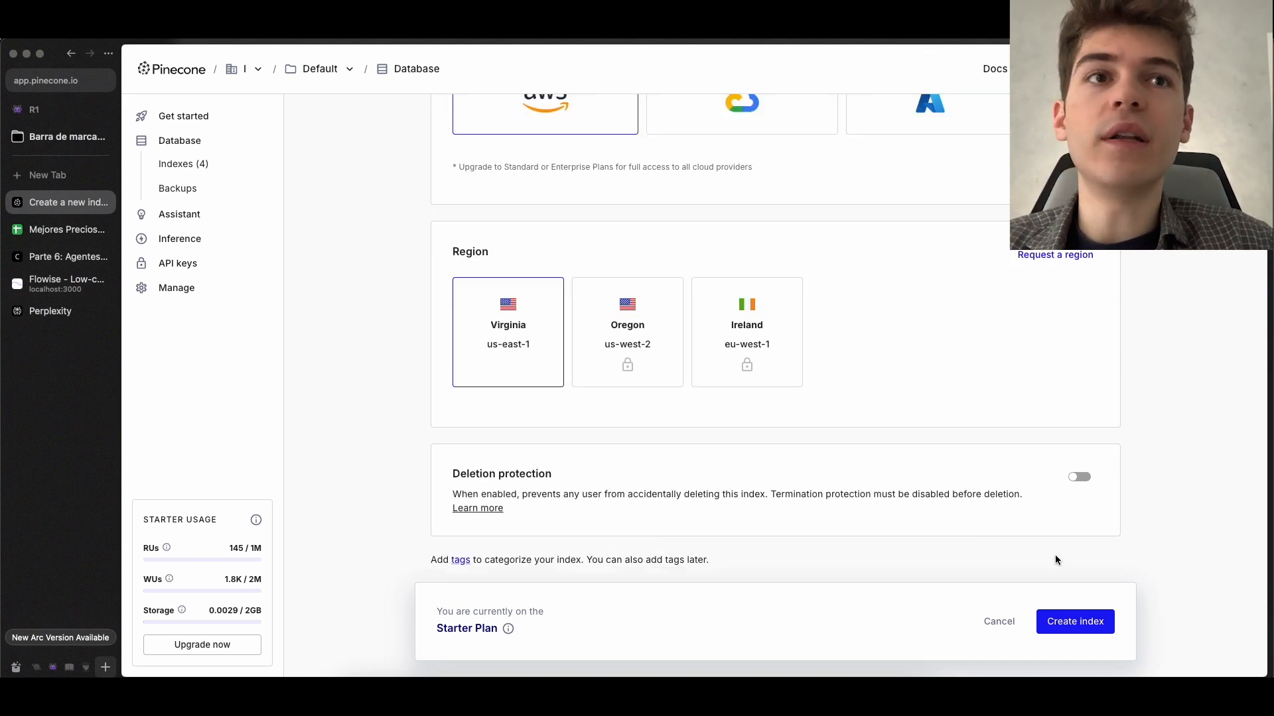
{"action": "left_click", "coordinate": [1070, 620]}
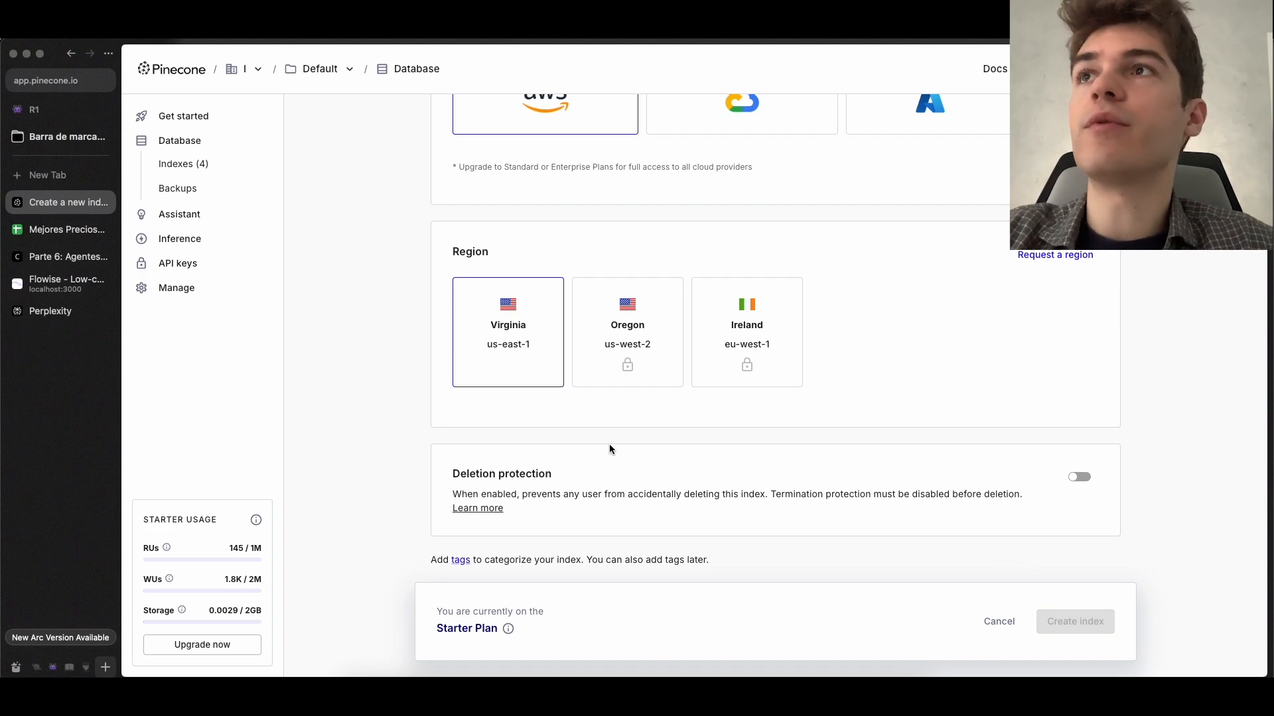
Back in Flowise, set the Pinecone node's credential to Pinecone API and its index to "autogpt", and save the chatflow
{"action": "left_click", "coordinate": [67, 283]}
{"action": "scroll", "coordinate": [546, 419], "scroll_direction": "up", "scroll_amount": 1}
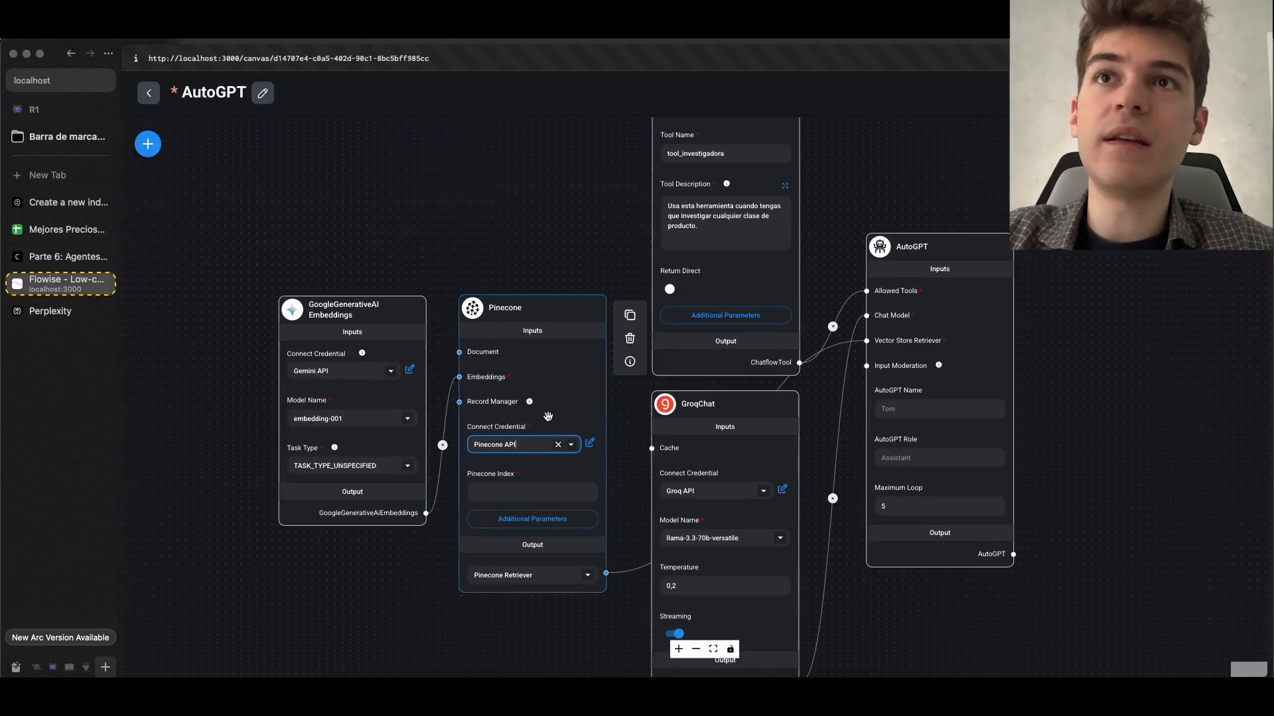
{"action": "left_click", "coordinate": [491, 496]}
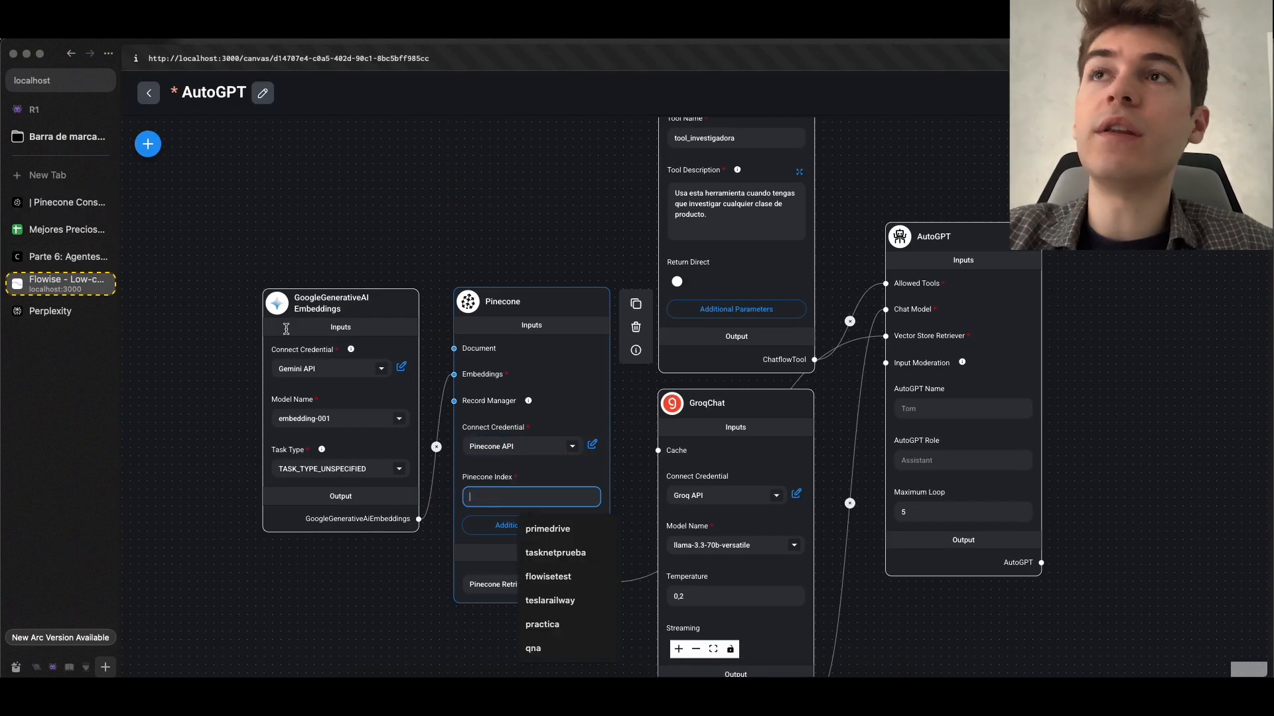
{"action": "left_click", "coordinate": [64, 205]}
{"action": "left_click", "coordinate": [67, 283]}
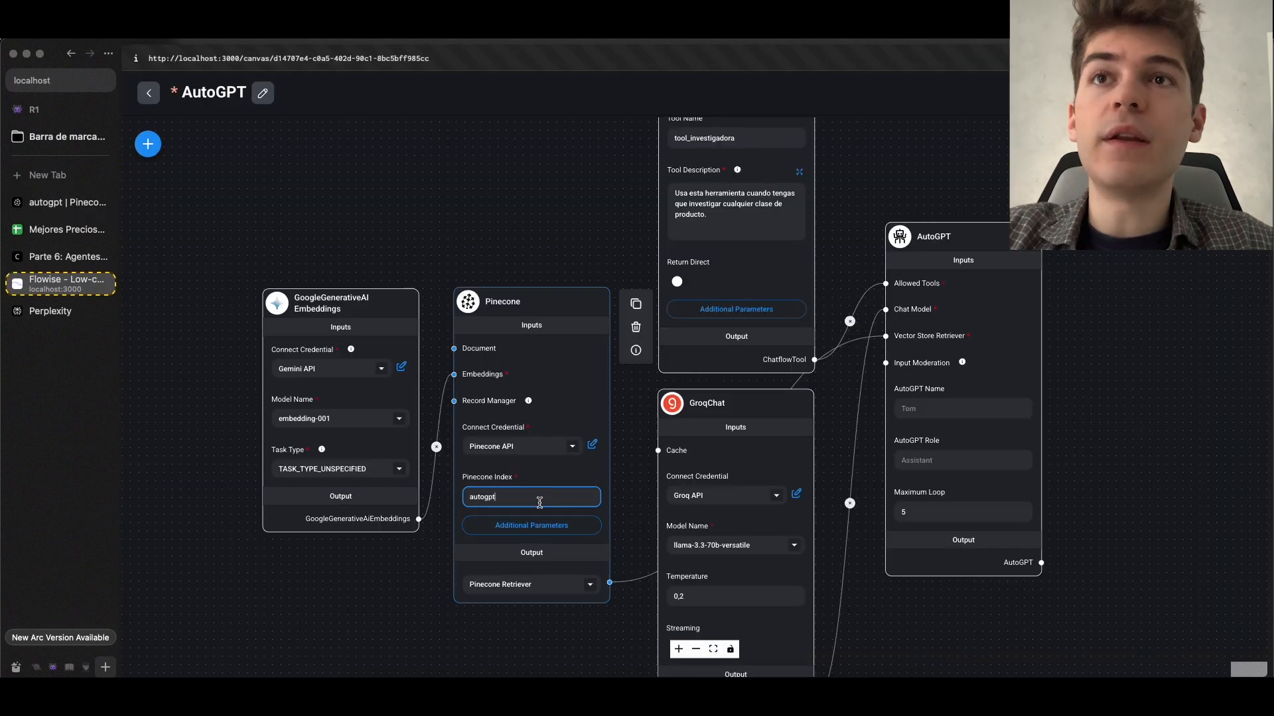
{"action": "type", "text": "autogpt"}
{"action": "scroll", "coordinate": [629, 472], "scroll_direction": "down", "scroll_amount": 2}
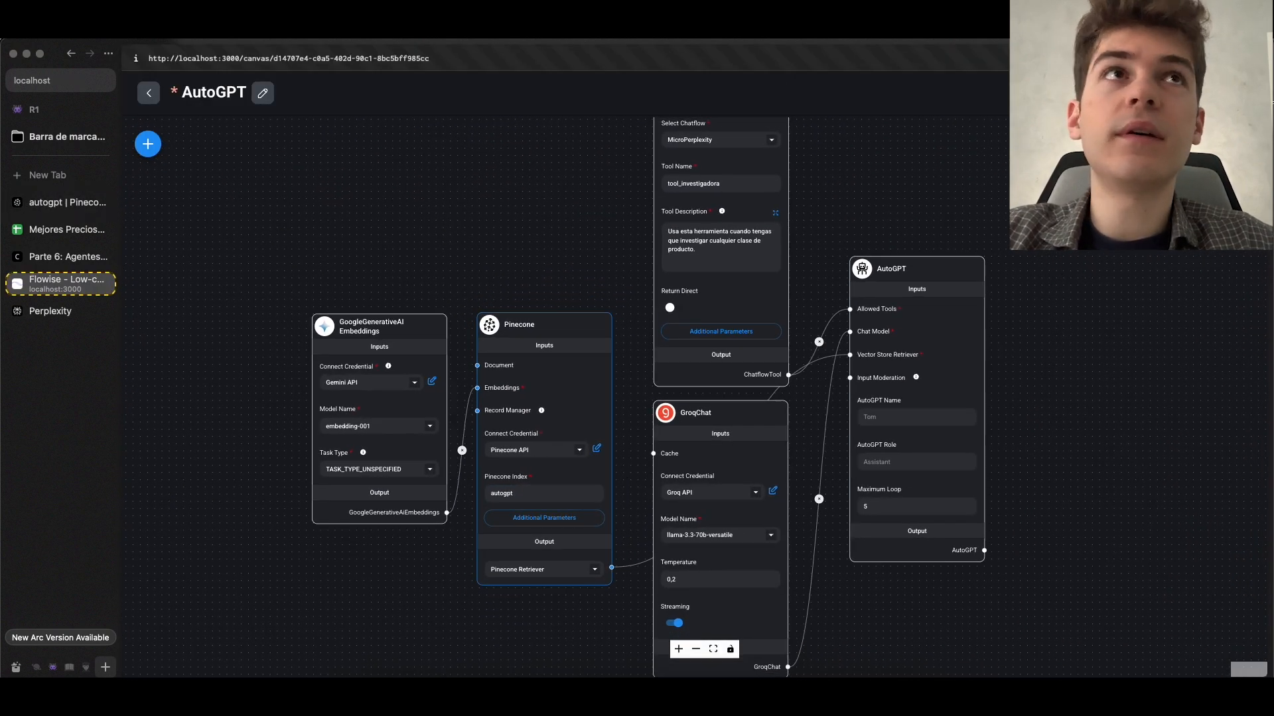
{"action": "key", "text": "ctrl+s"}
Set the AutoGPT node's role to "Investigador de productos" and save the chatflow
{"action": "left_click", "coordinate": [674, 414]}
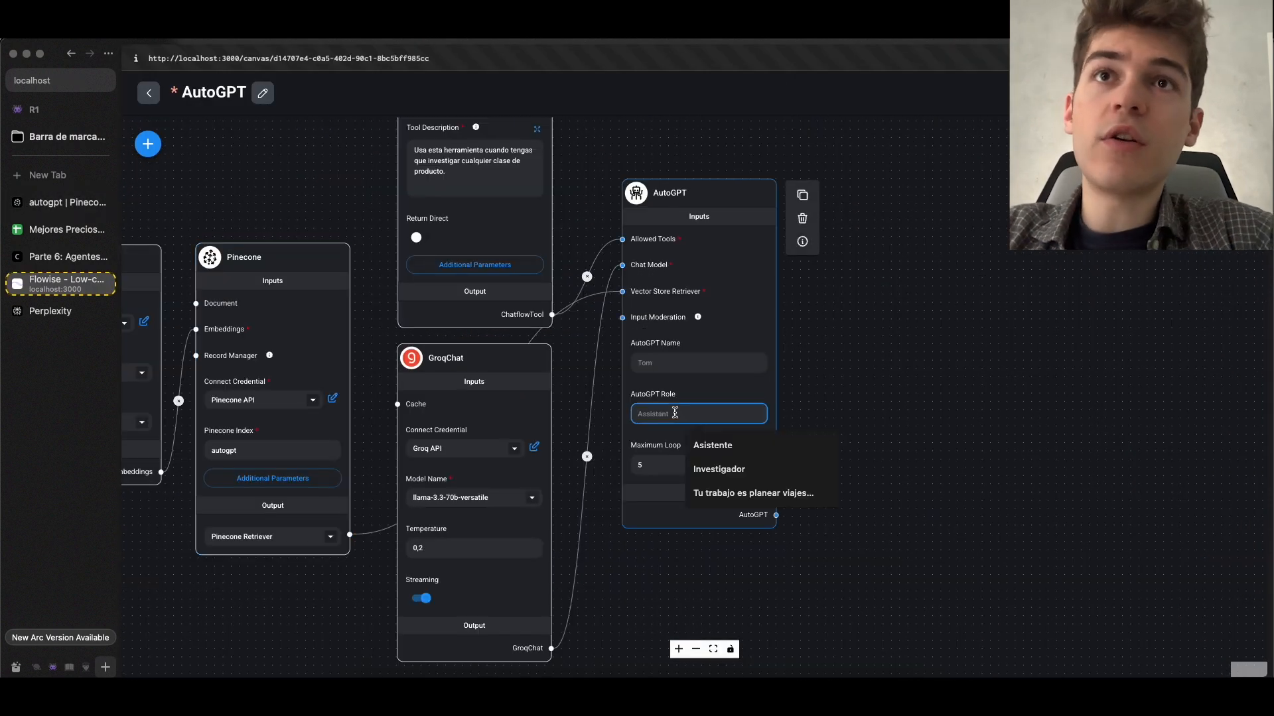
{"action": "type", "text": "inves"}
{"action": "key", "text": "Down"}
{"action": "key", "text": "Return"}
{"action": "type", "text": "de productos"}
{"action": "key", "text": "ctrl+s"}
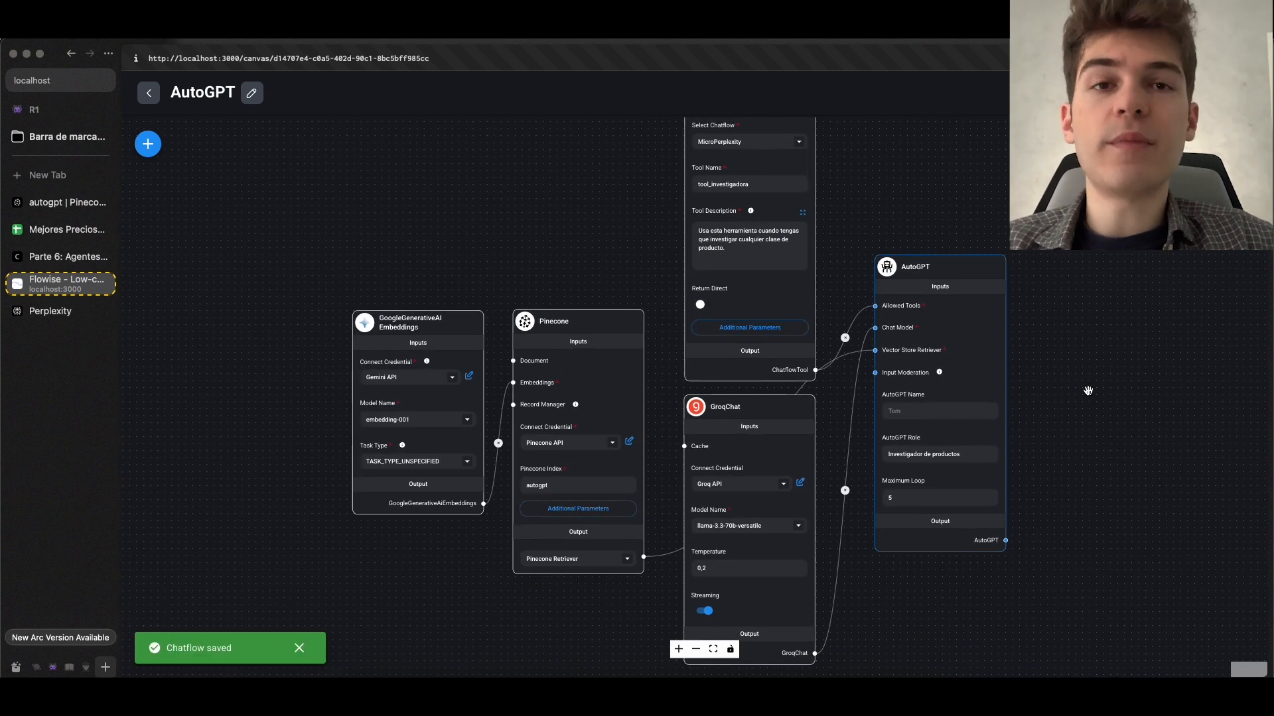
Ask the AutoGPT chat "Busca los mejores precios de iphone xr" and review the product links logged in the Flowise terminal
{"action": "left_click", "coordinate": [1242, 144]}
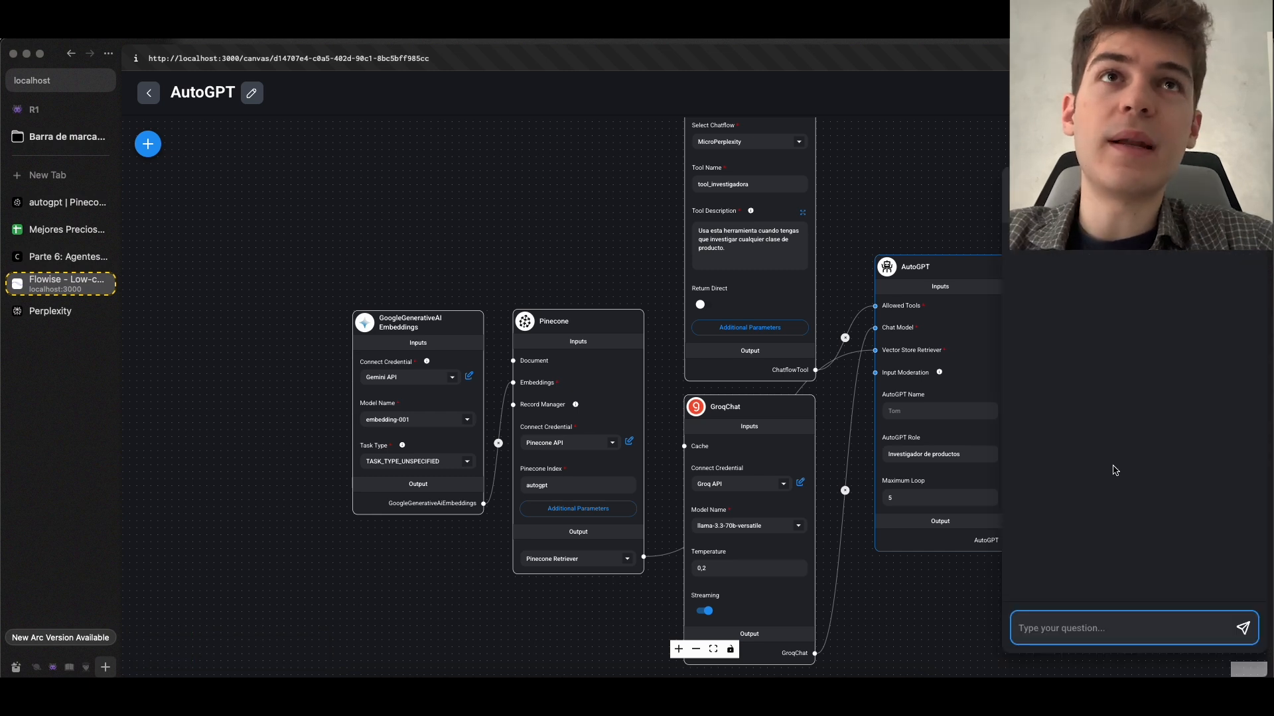
{"action": "type", "text": "Busca los mejores precios de iphone"}
{"action": "key", "text": "Return"}
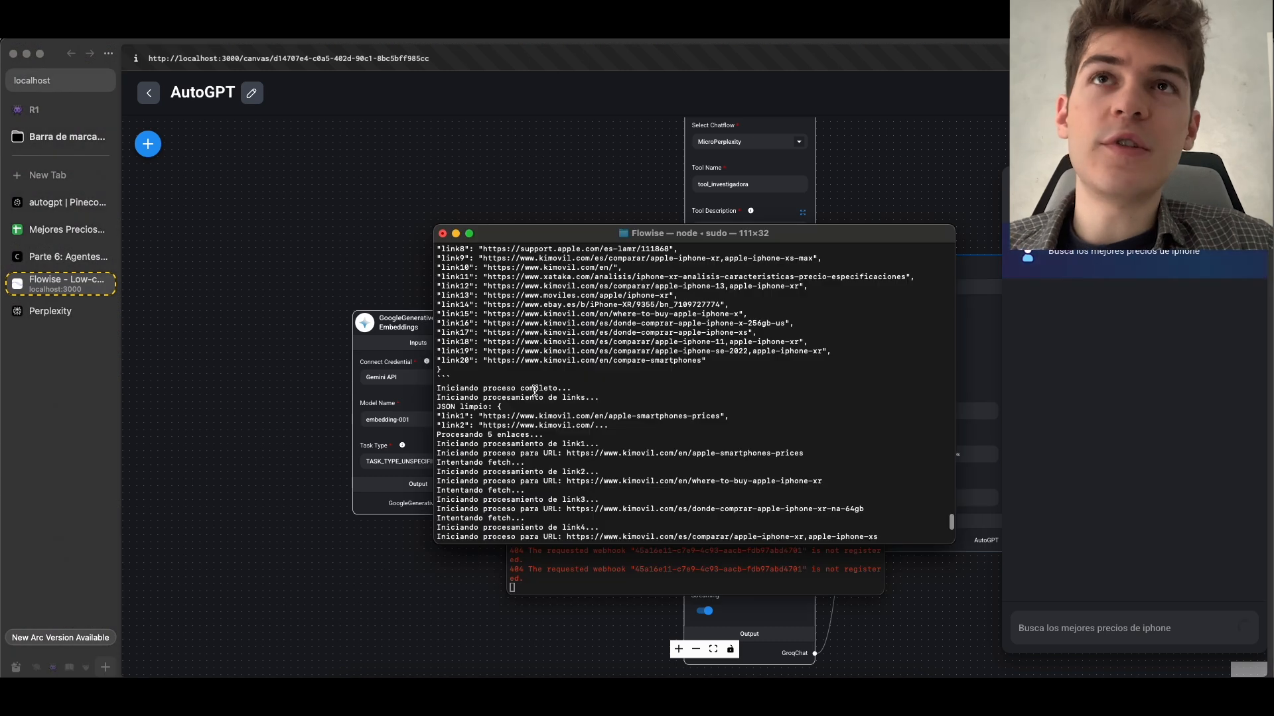
{"action": "scroll", "coordinate": [535, 391], "scroll_direction": "up", "scroll_amount": 4}
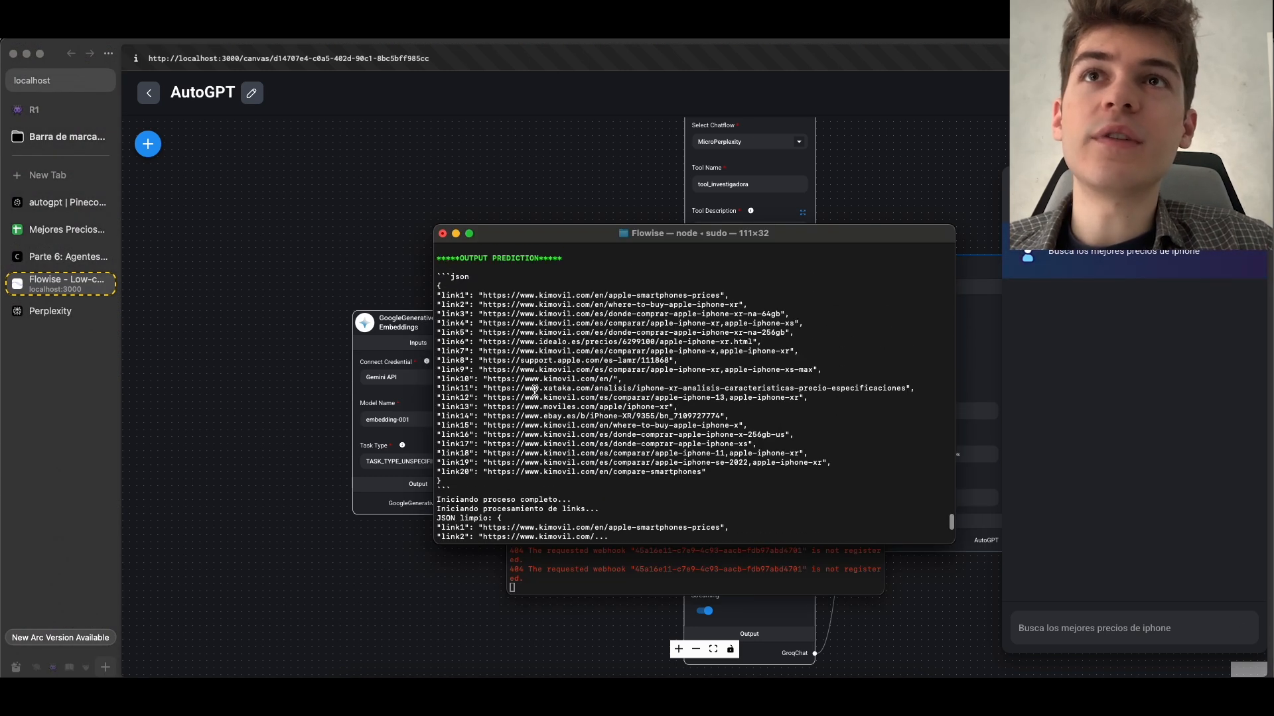
{"action": "left_click_drag", "start_coordinate": [496, 289], "coordinate": [529, 435]}
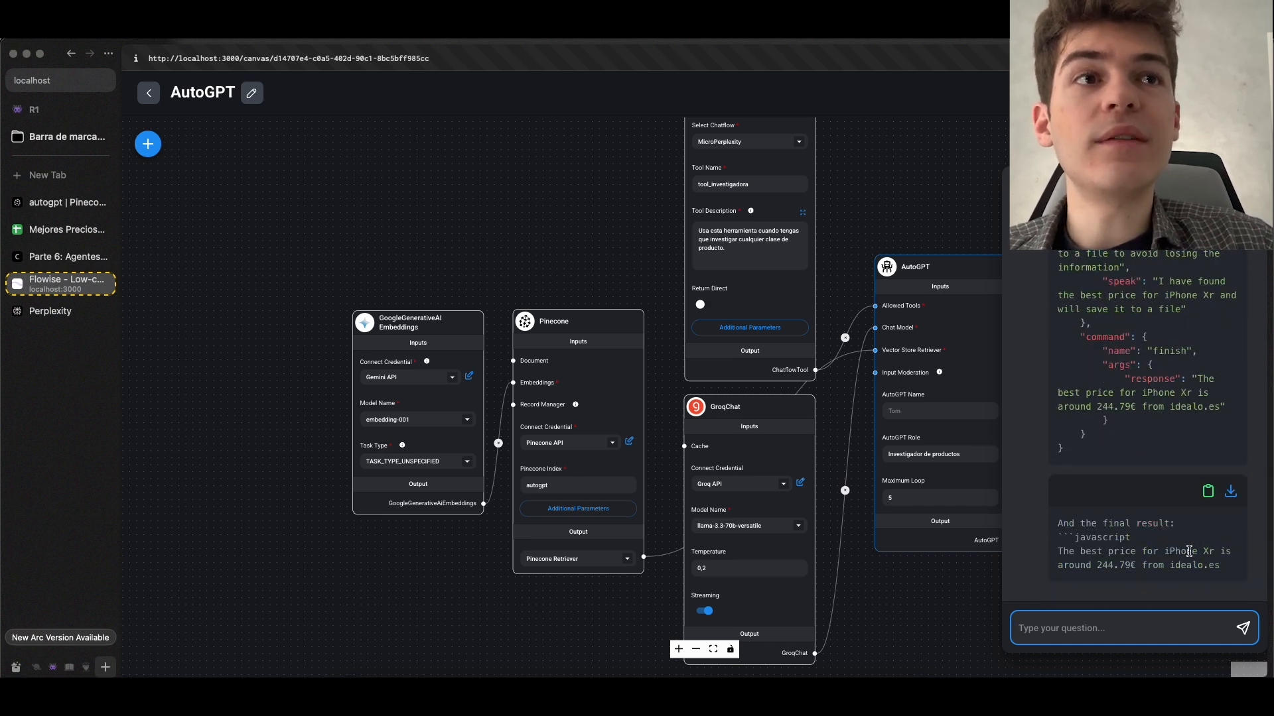
Check the price and source in the agent's final answer by searching Google for "idealo .es iphone xr 244.79"
{"action": "left_click_drag", "start_coordinate": [1098, 566], "coordinate": [1117, 566]}
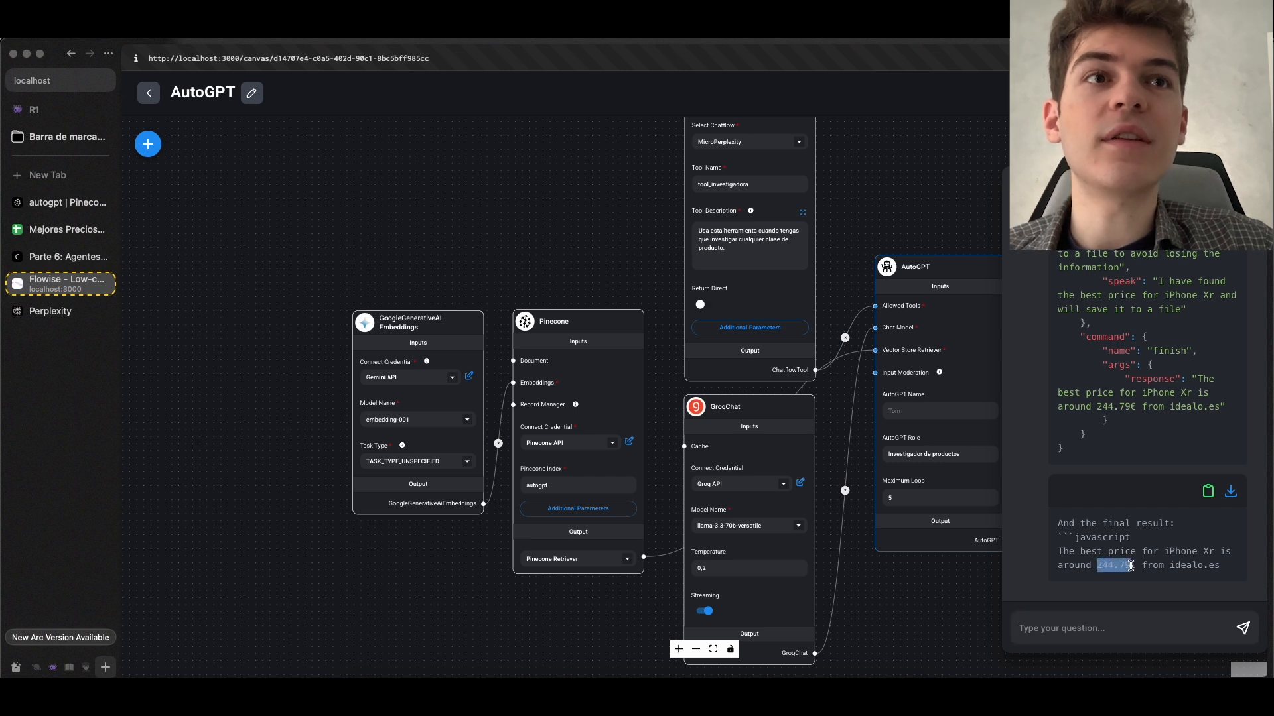
{"action": "left_click", "coordinate": [1133, 539]}
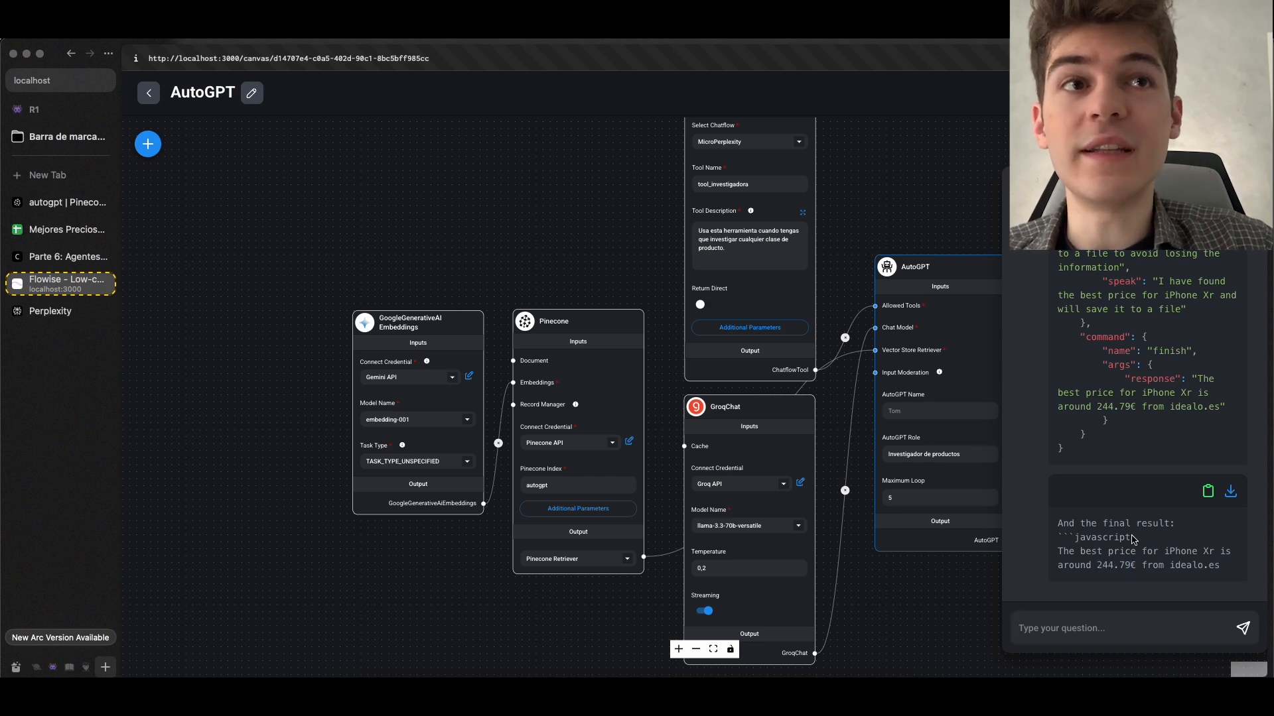
{"action": "left_click_drag", "start_coordinate": [1173, 565], "coordinate": [1229, 571]}
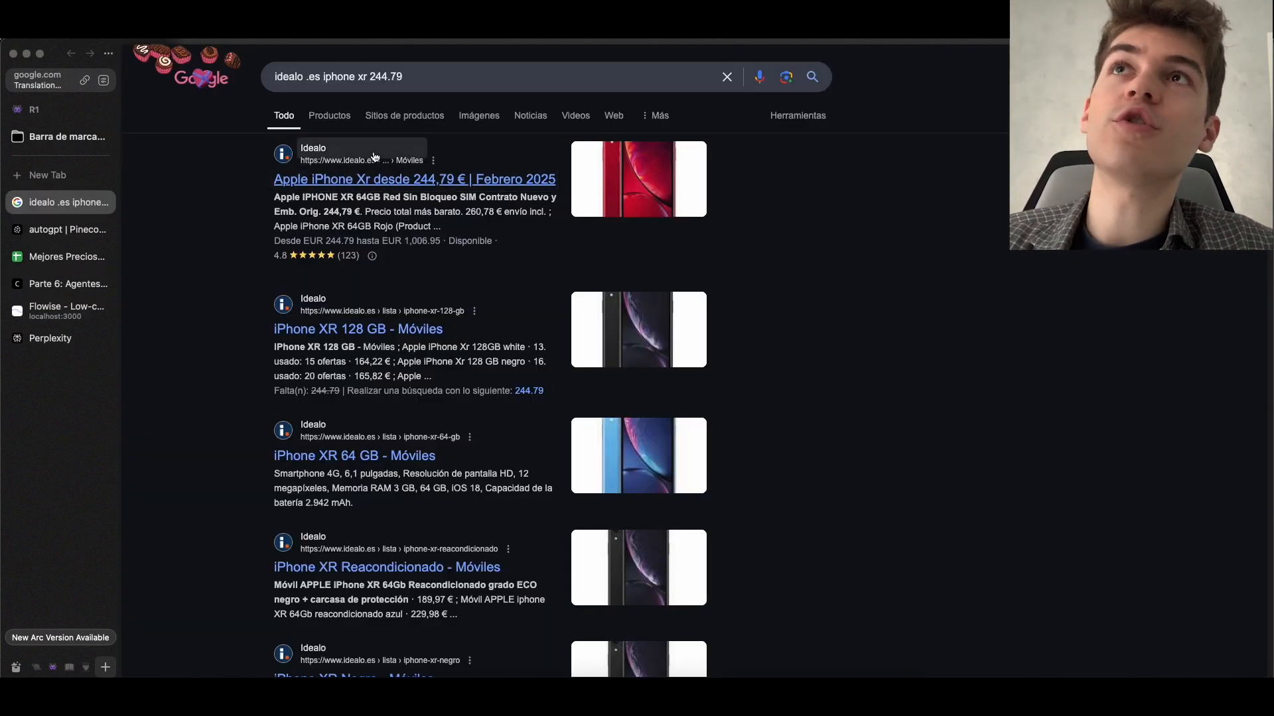
{"action": "mouse_move", "coordinate": [398, 162]}
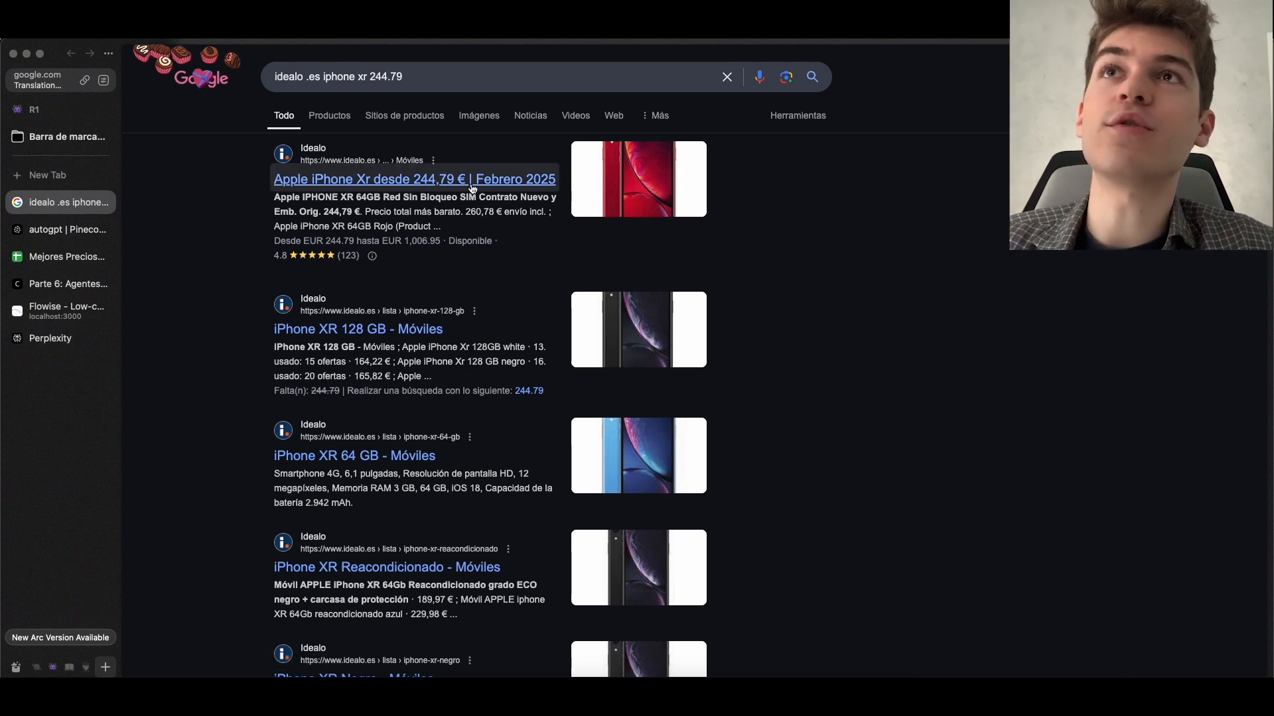
Check the iPhone XR price on its idealo product page, and look at the Mejores Precios spreadsheet
{"action": "left_click", "coordinate": [499, 181]}
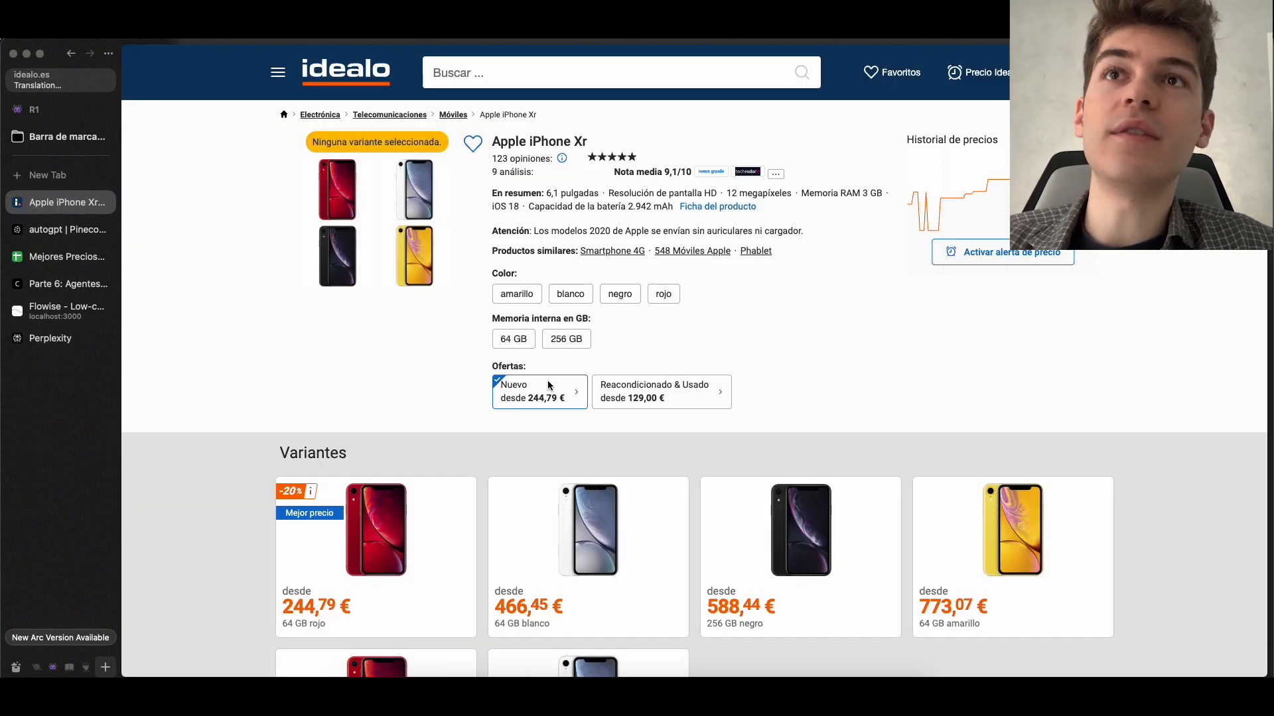
{"action": "left_click", "coordinate": [105, 203]}
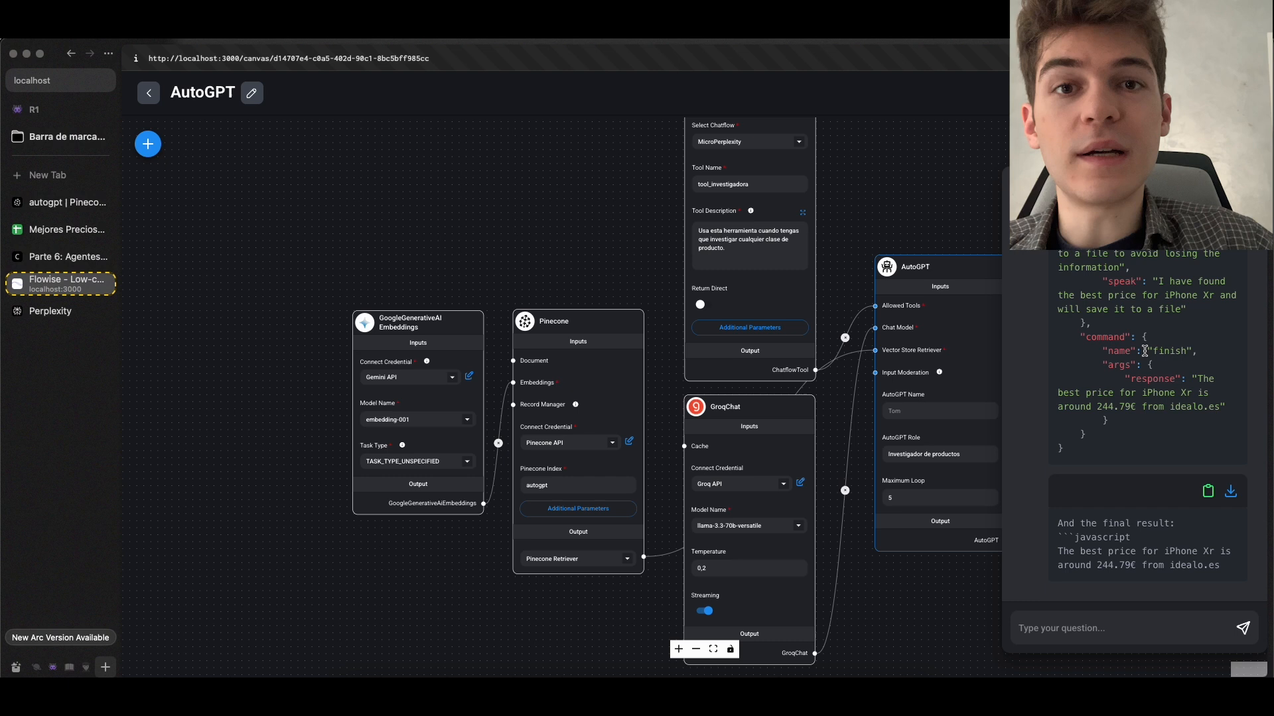
{"action": "left_click", "coordinate": [67, 230]}
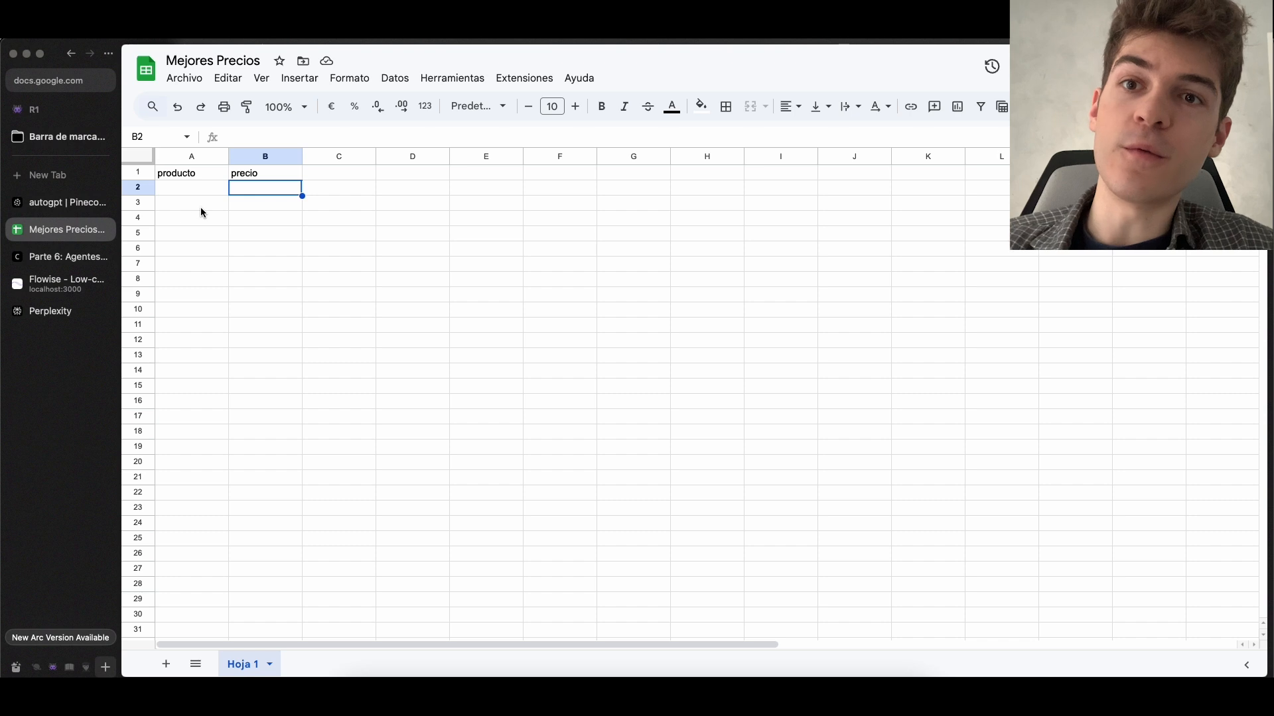
In Flowise, add a Custom Tool node to the AutoGPT canvas and connect its output to the AutoGPT node's Allowed Tools
{"action": "left_click", "coordinate": [66, 284]}
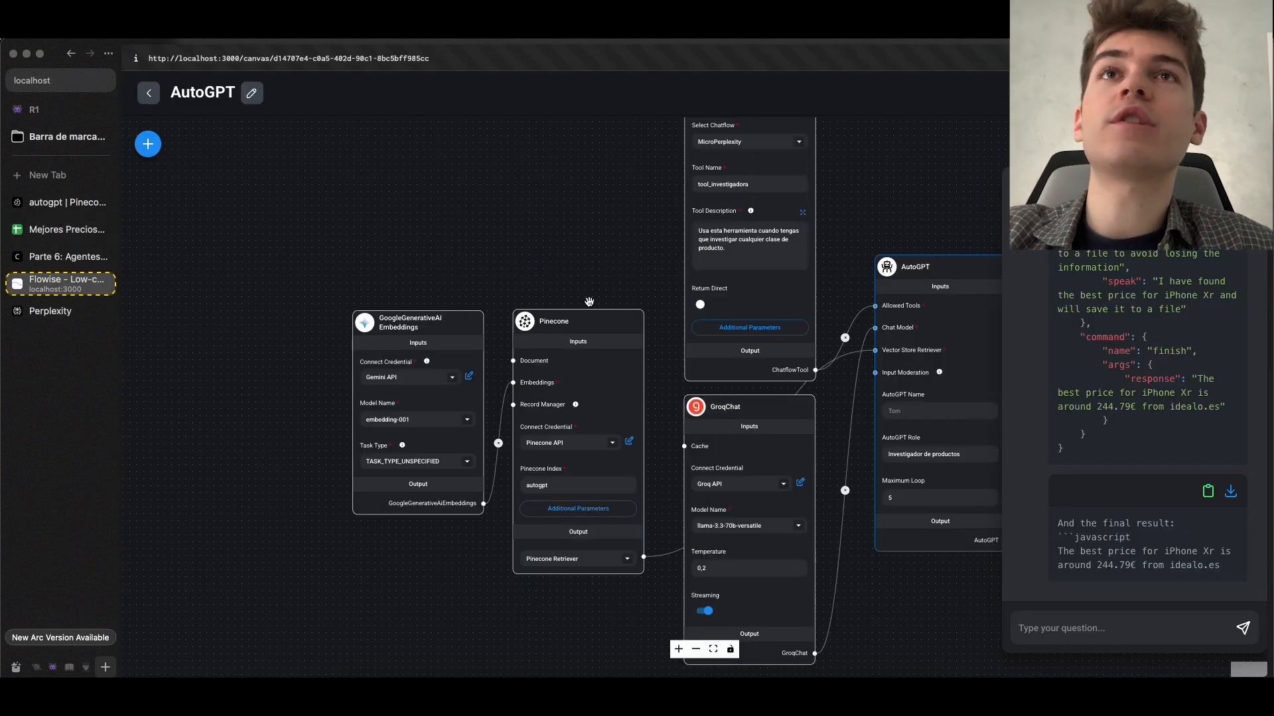
{"action": "scroll", "coordinate": [589, 302], "scroll_direction": "down", "scroll_amount": 5}
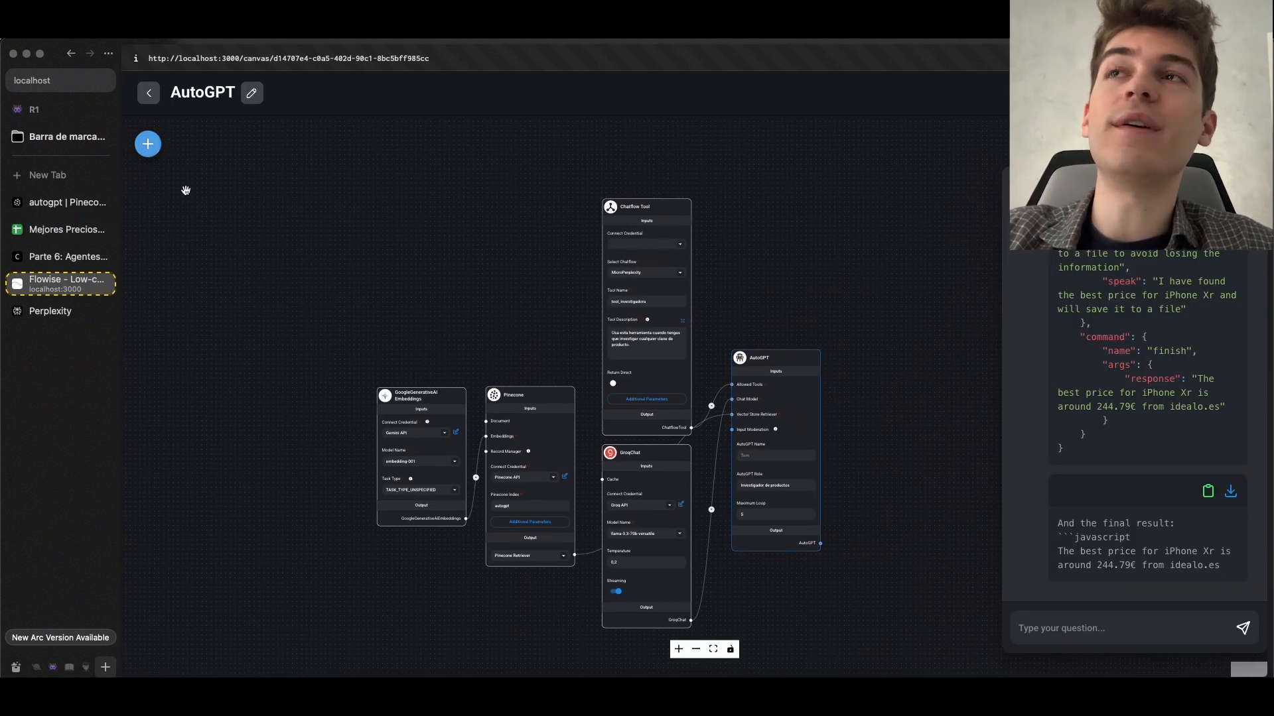
{"action": "left_click", "coordinate": [159, 155]}
{"action": "left_click", "coordinate": [274, 459]}
{"action": "scroll", "coordinate": [199, 564], "scroll_direction": "down", "scroll_amount": 3}
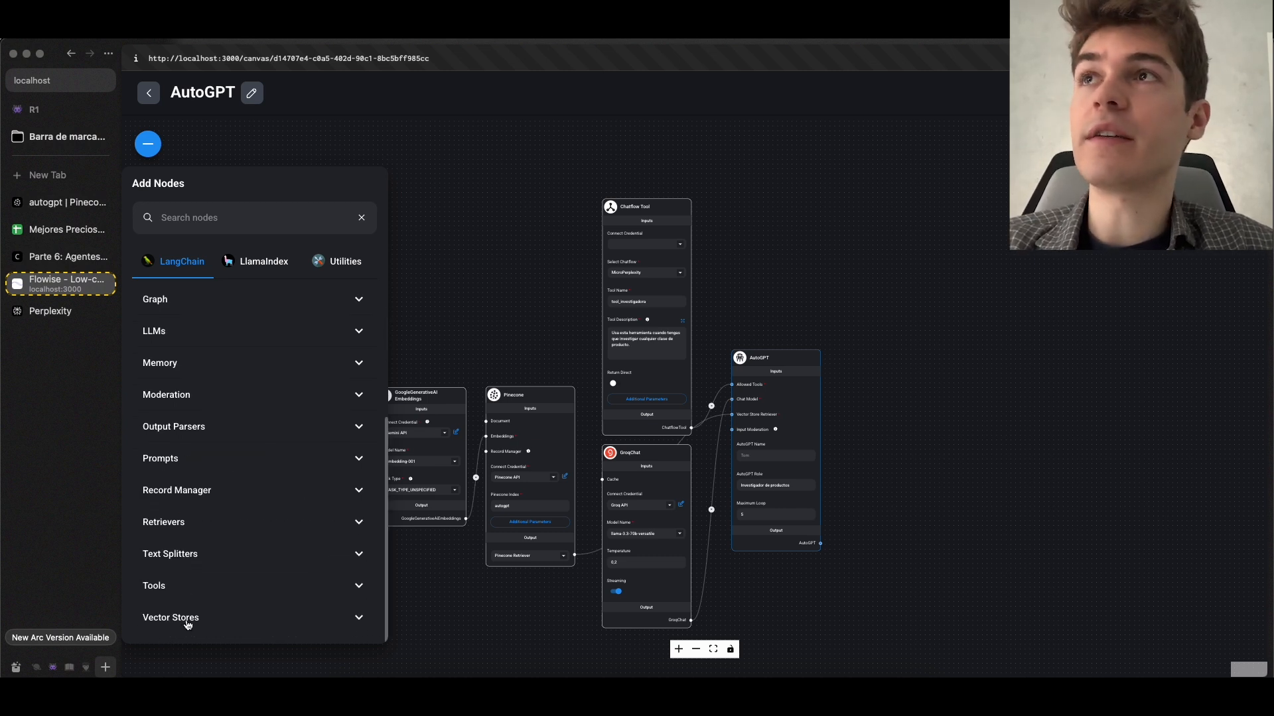
{"action": "left_click", "coordinate": [213, 586]}
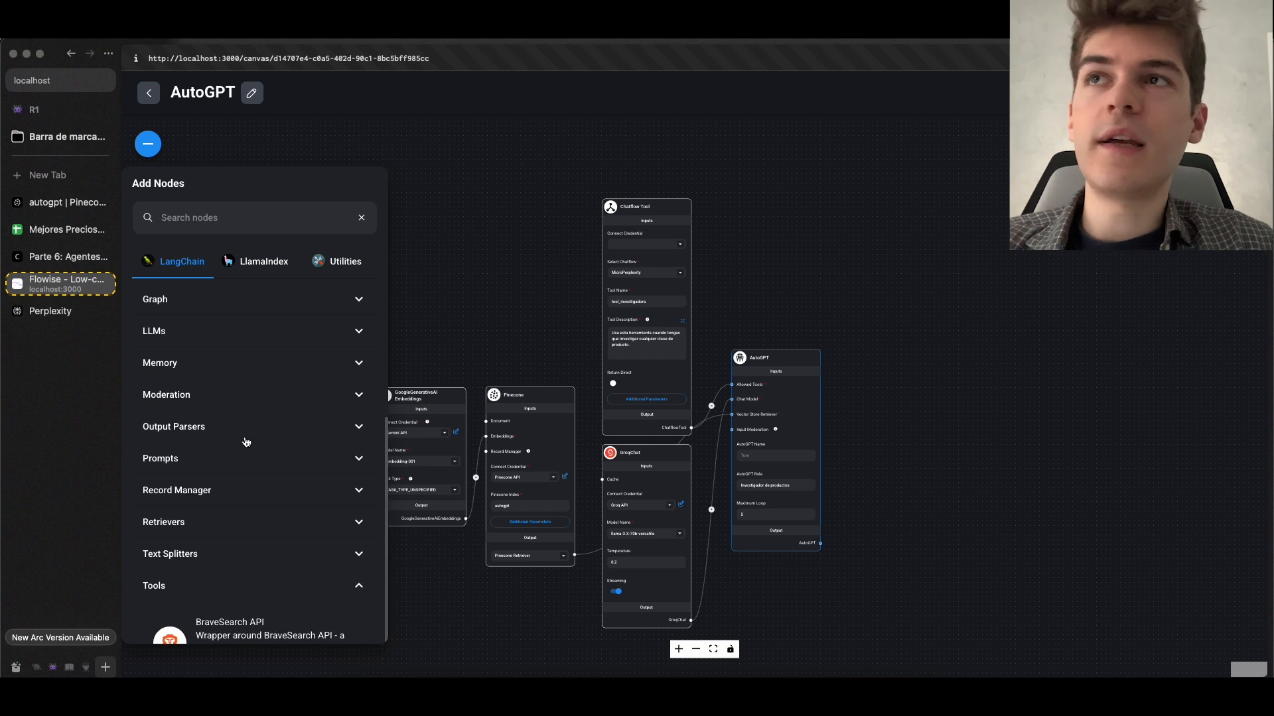
{"action": "scroll", "coordinate": [245, 444], "scroll_direction": "down", "scroll_amount": 10}
{"action": "scroll", "coordinate": [245, 438], "scroll_direction": "up", "scroll_amount": 3}
{"action": "left_click_drag", "start_coordinate": [211, 498], "coordinate": [566, 279]}
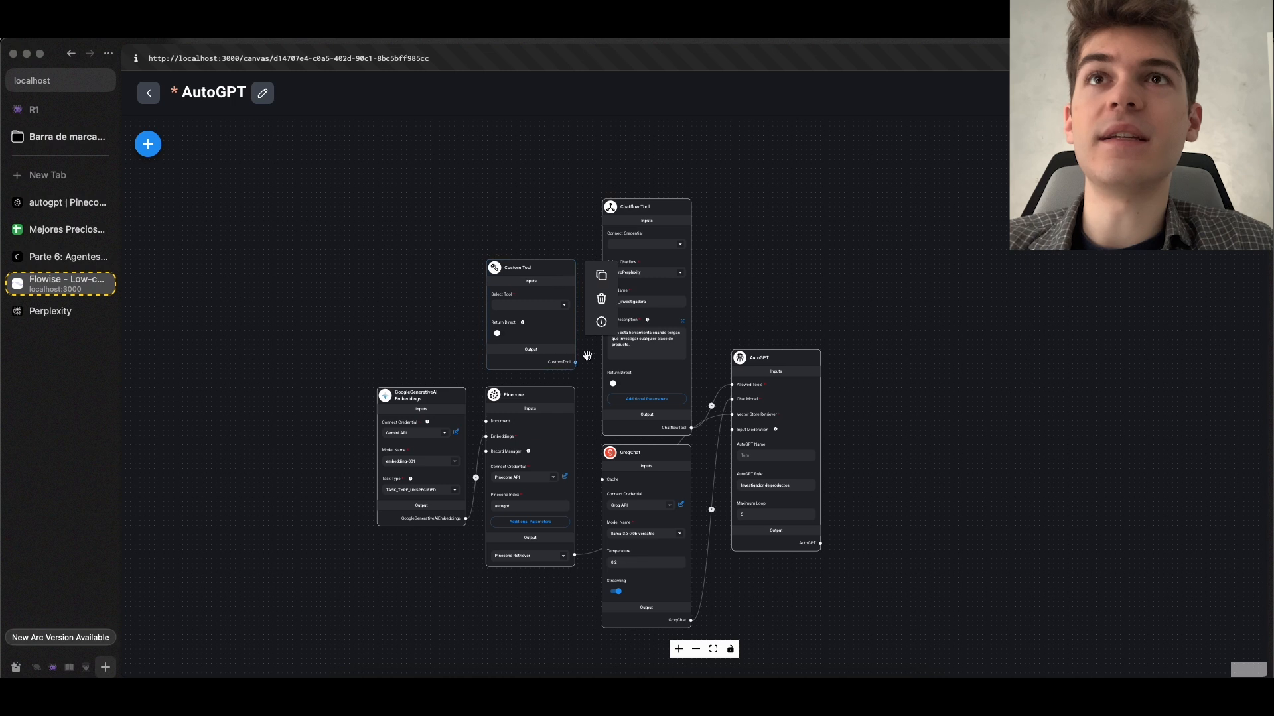
{"action": "left_click_drag", "start_coordinate": [574, 361], "coordinate": [732, 384]}
Start creating a new tool from the Custom Tool node and name it "subir_info_producto"
{"action": "scroll", "coordinate": [732, 303], "scroll_direction": "up", "scroll_amount": 5}
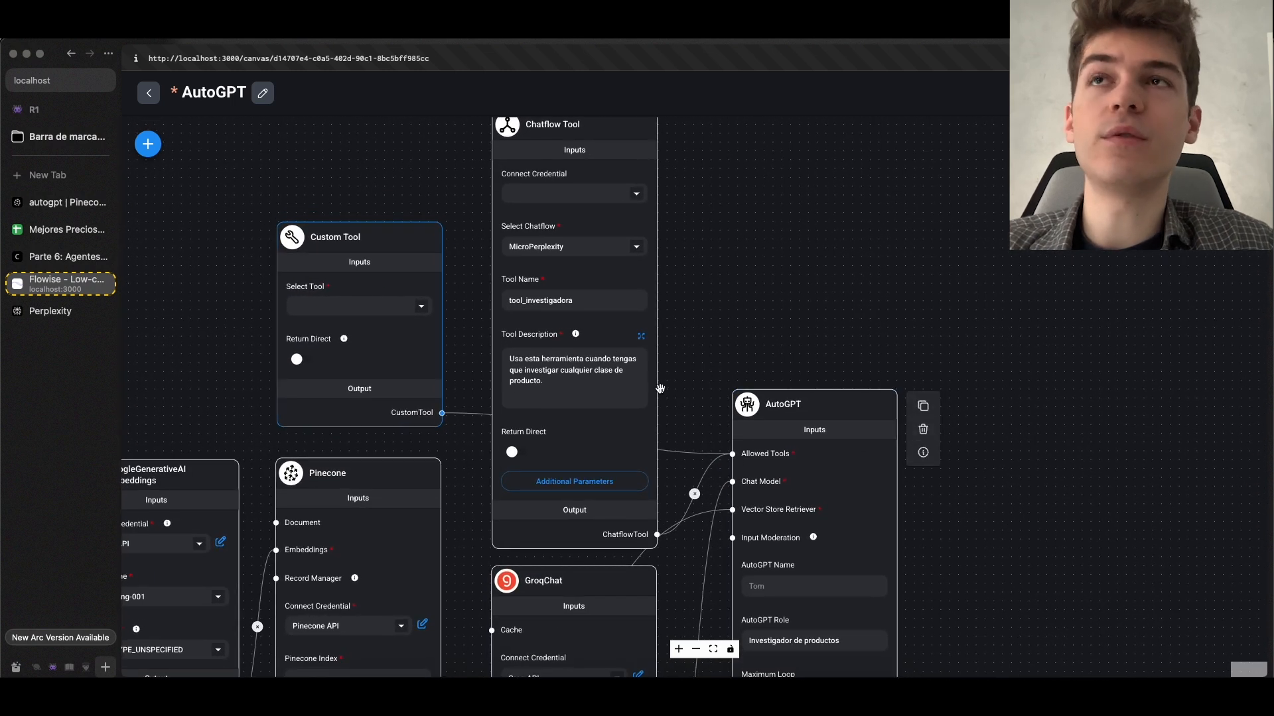
{"action": "left_click", "coordinate": [352, 306]}
{"action": "scroll", "coordinate": [356, 432], "scroll_direction": "down", "scroll_amount": 5}
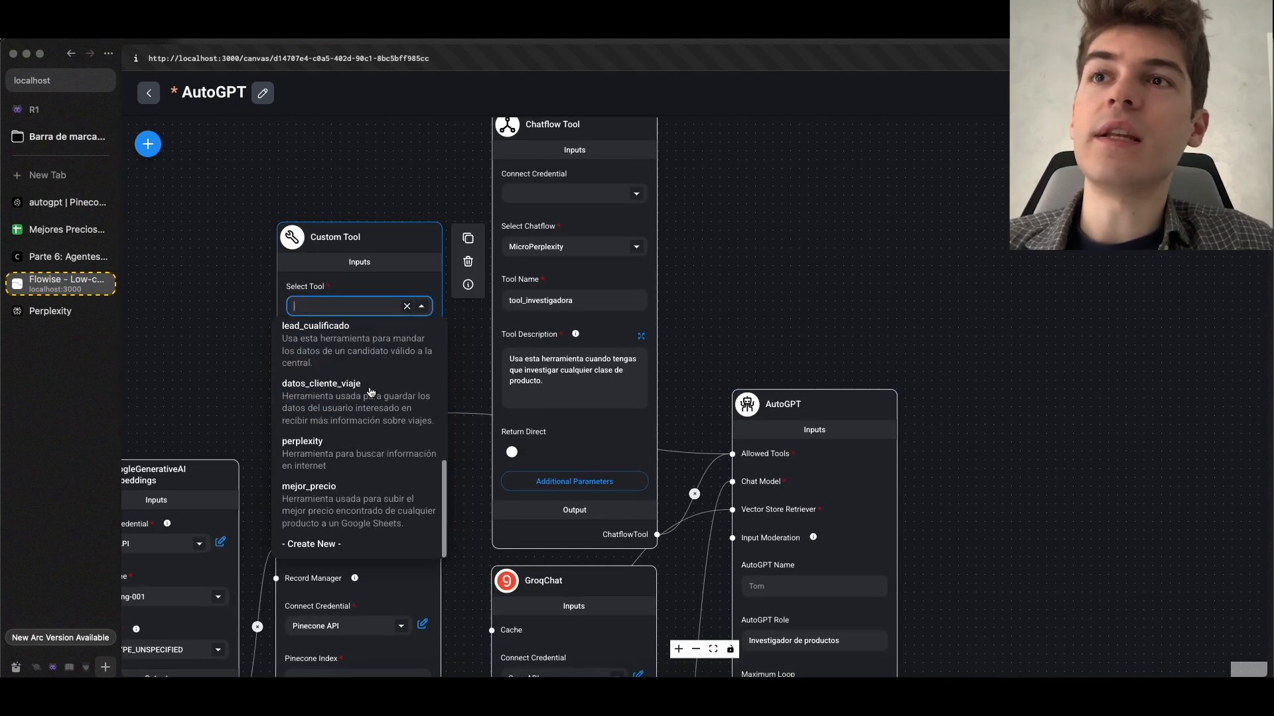
{"action": "left_click", "coordinate": [320, 544]}
{"action": "left_click", "coordinate": [530, 195]}
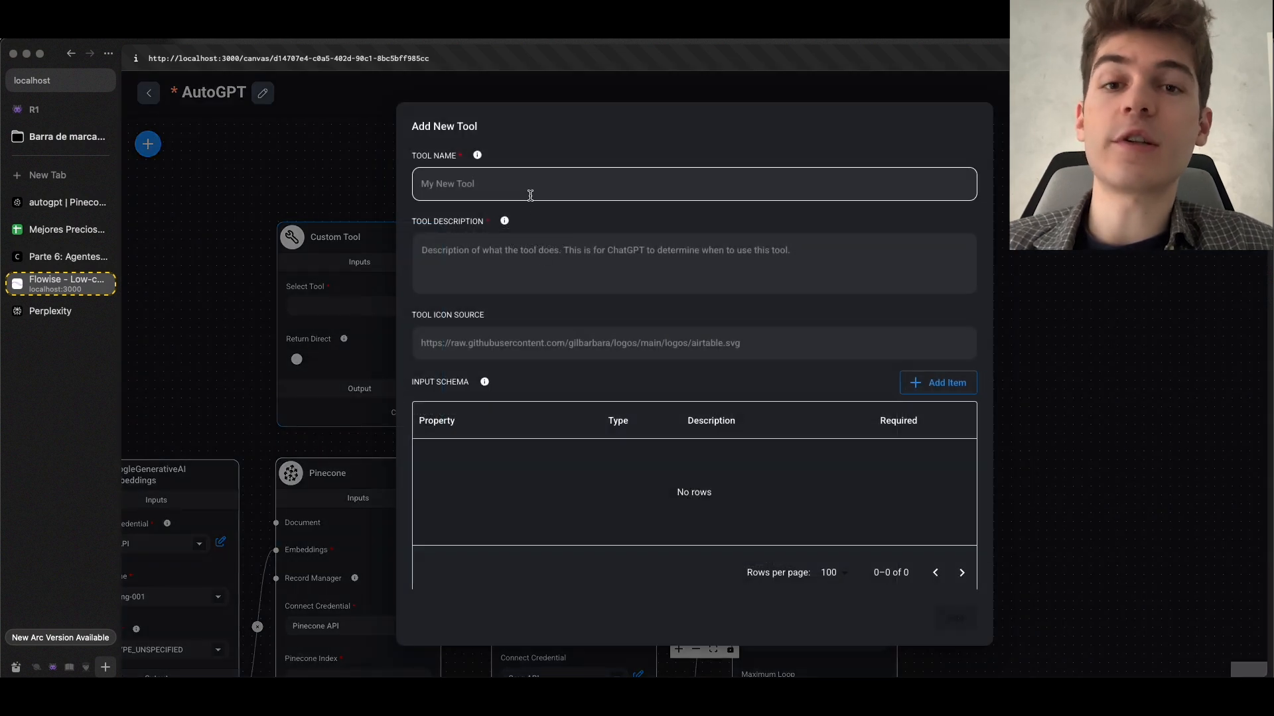
{"action": "left_click", "coordinate": [540, 193]}
{"action": "double_click", "coordinate": [693, 179]}
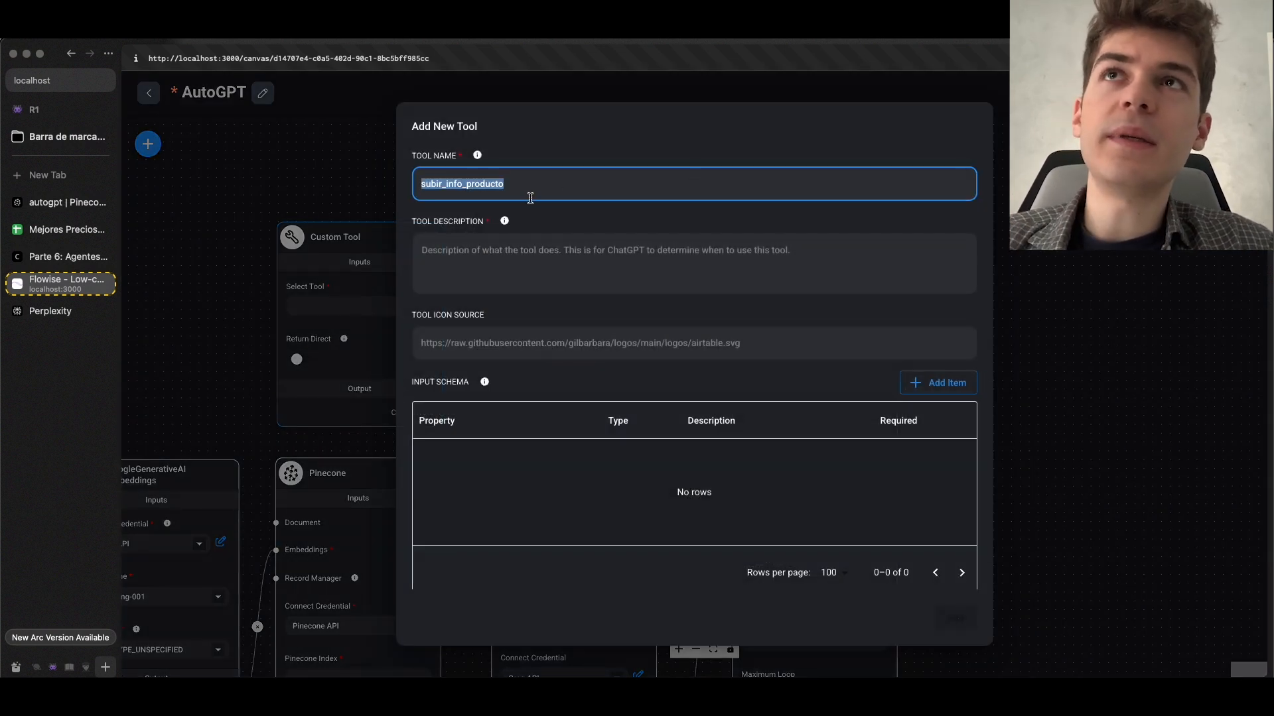
Set the tool description to "Usa esta herramienta para subir la información de cualquier producto a un Google Sheets."
{"action": "left_click", "coordinate": [524, 260]}
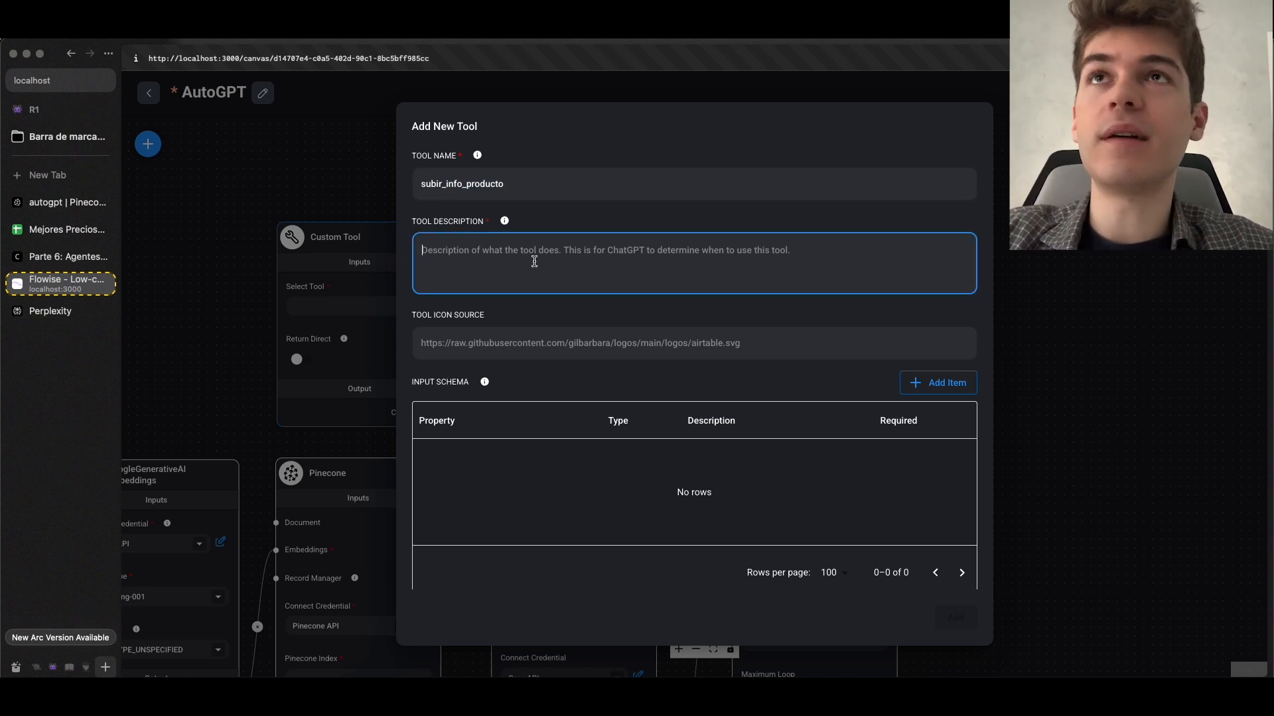
{"action": "key", "text": "super+v"}
{"action": "double_click", "coordinate": [489, 259]}
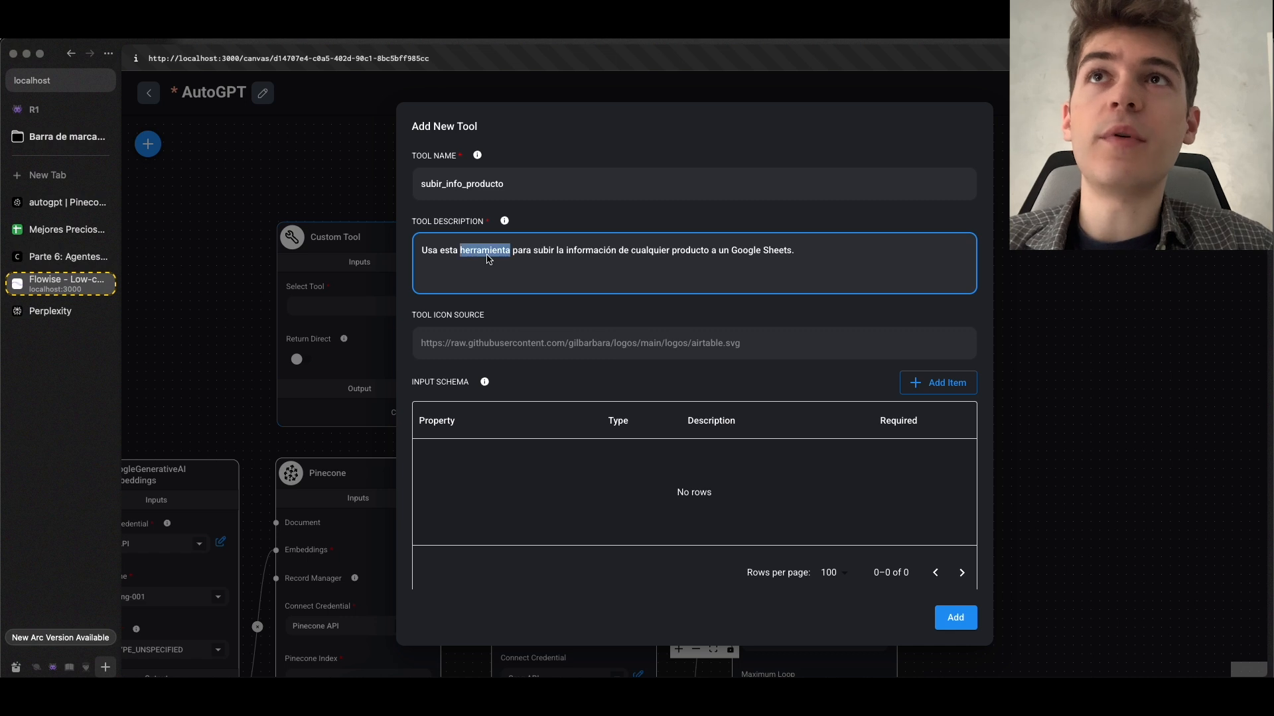
{"action": "left_click", "coordinate": [575, 256]}
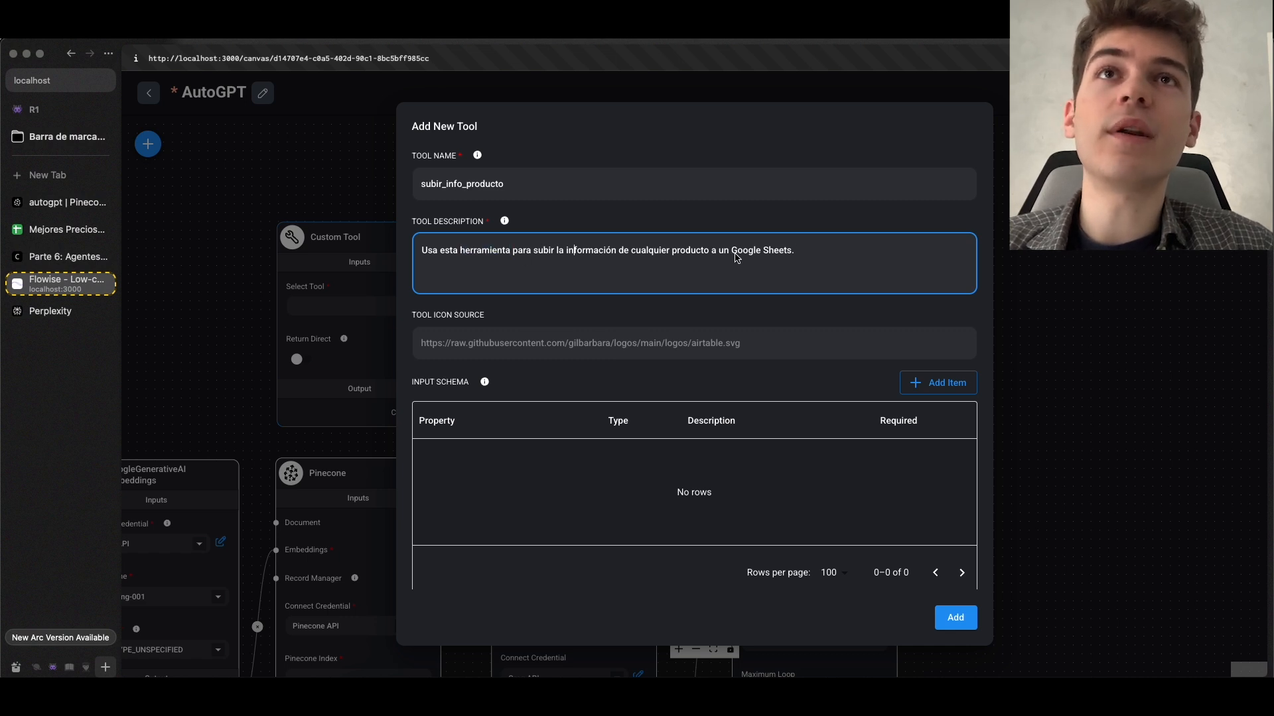
Examine the new tool's input schema table and JavaScript function area
{"action": "scroll", "coordinate": [737, 258], "scroll_direction": "down", "scroll_amount": 3}
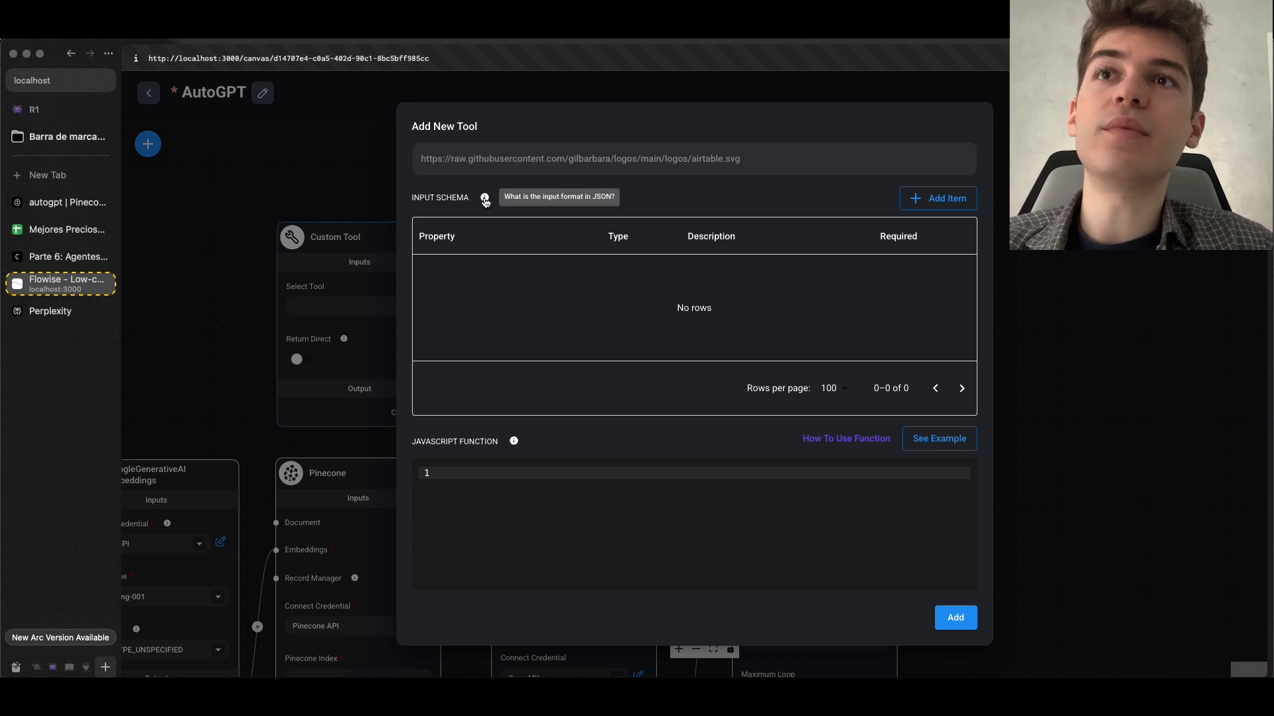
{"action": "scroll", "coordinate": [513, 428], "scroll_direction": "down", "scroll_amount": 2}
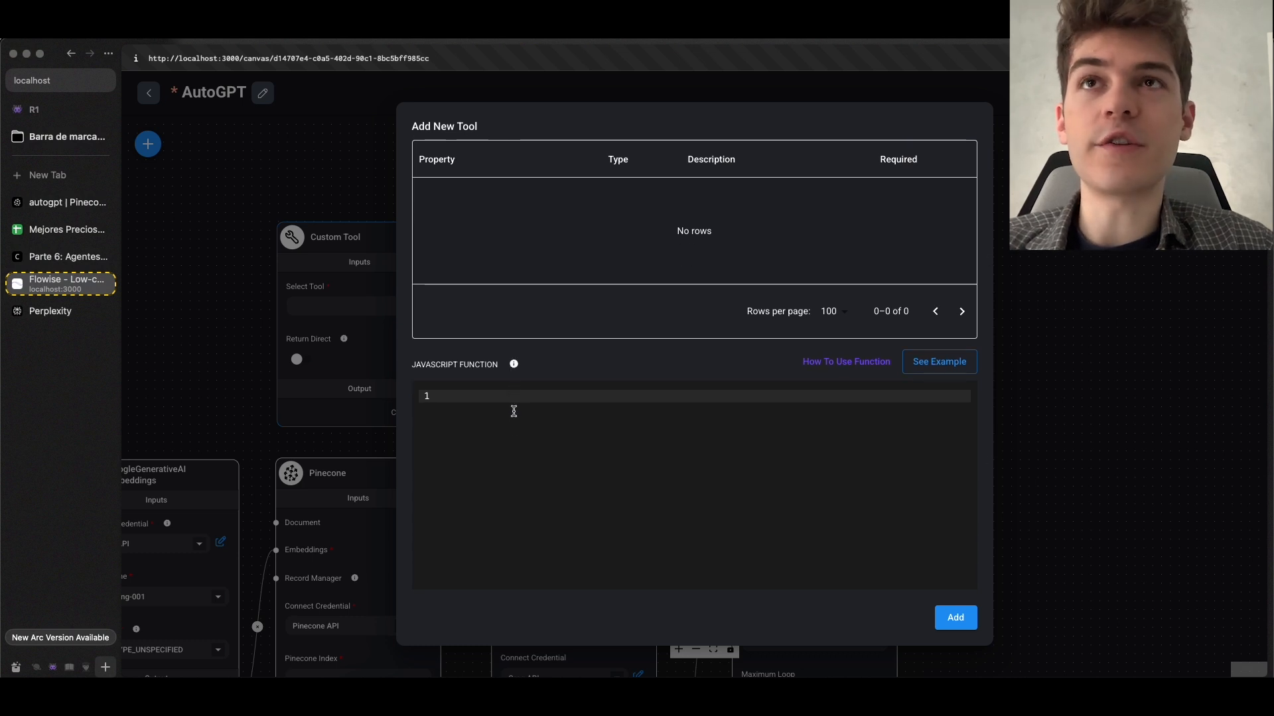
{"action": "scroll", "coordinate": [514, 412], "scroll_direction": "down", "scroll_amount": 1}
{"action": "left_click", "coordinate": [532, 378]}
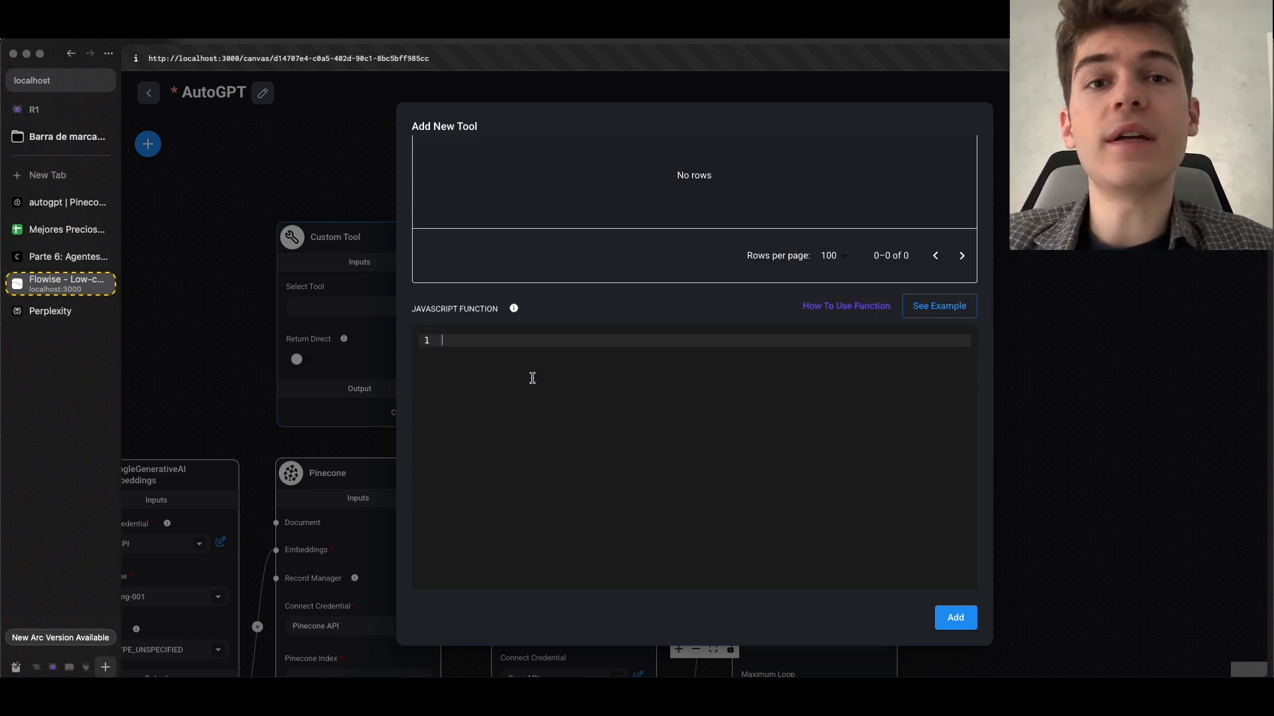
{"action": "scroll", "coordinate": [534, 377], "scroll_direction": "up", "scroll_amount": 1}
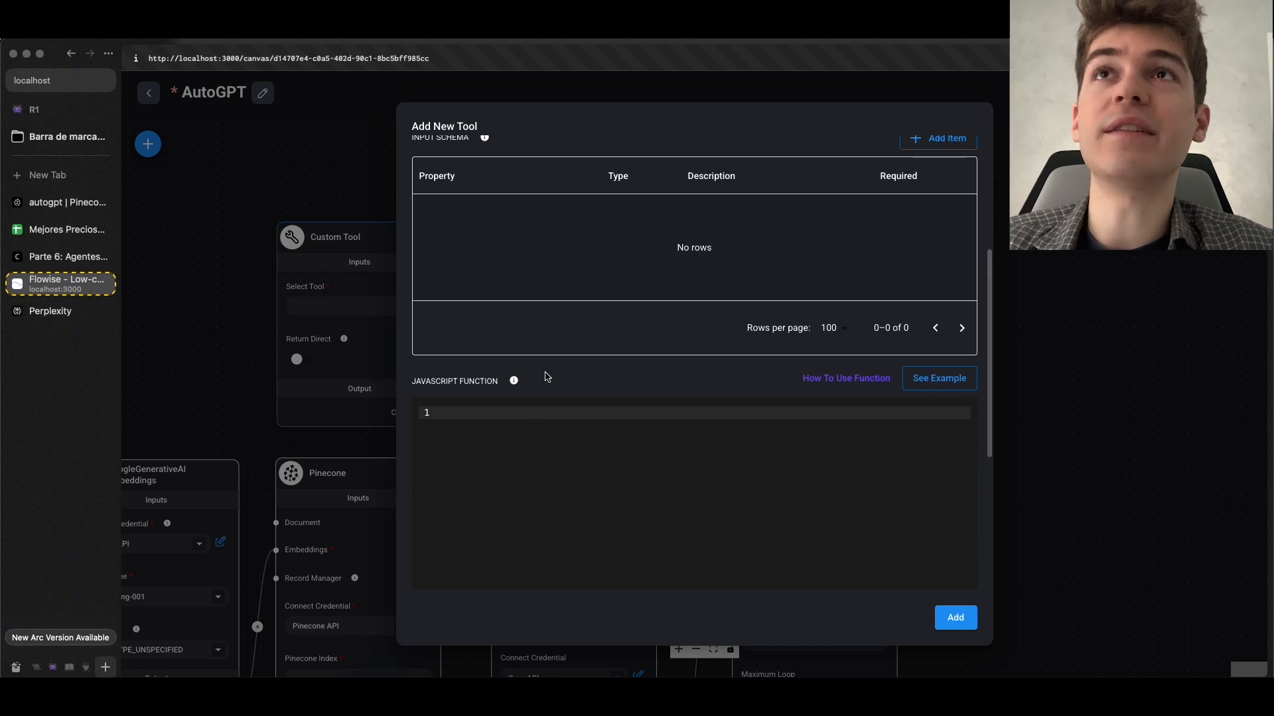
{"action": "scroll", "coordinate": [544, 376], "scroll_direction": "up", "scroll_amount": 2}
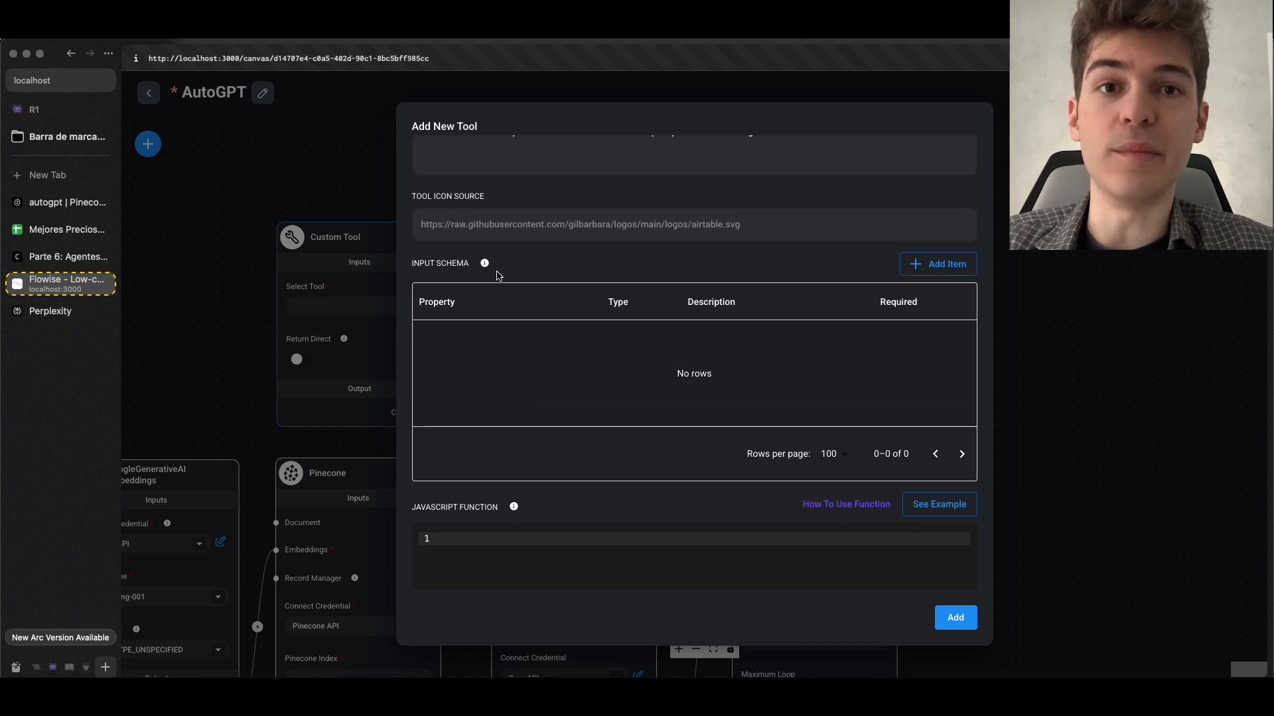
{"action": "scroll", "coordinate": [601, 375], "scroll_direction": "down", "scroll_amount": 2}
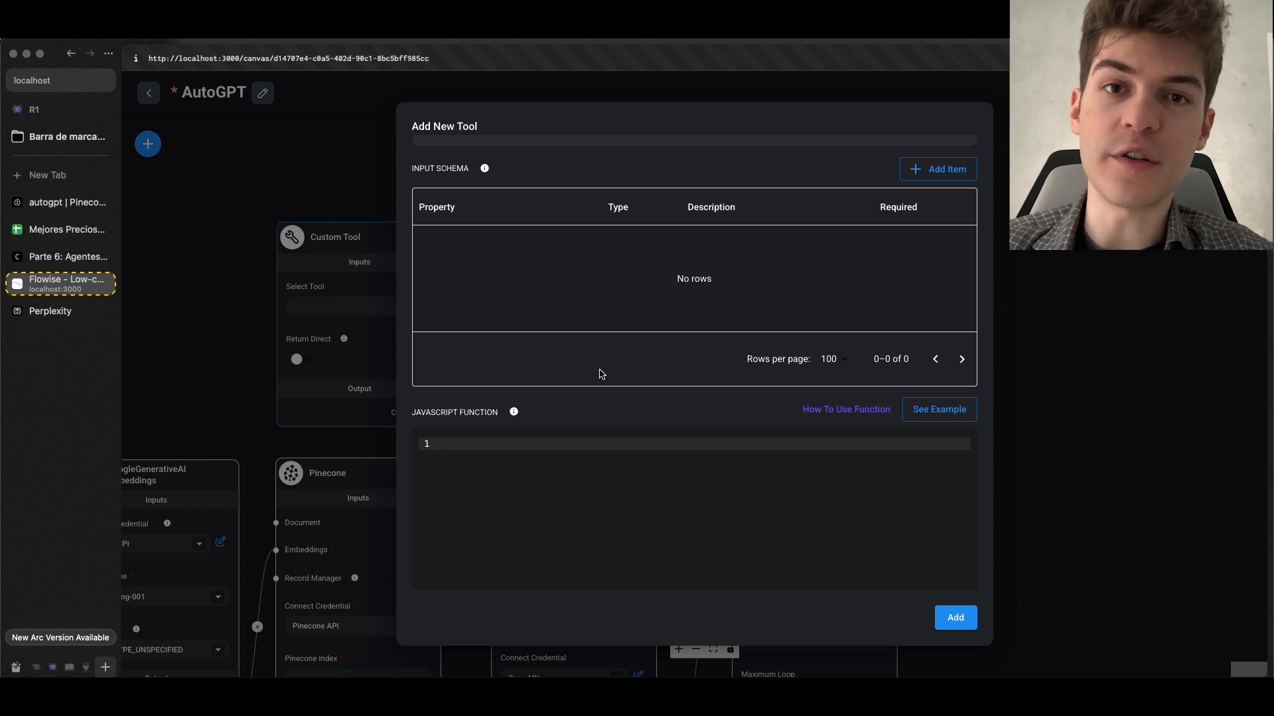
{"action": "scroll", "coordinate": [601, 374], "scroll_direction": "down", "scroll_amount": 1}
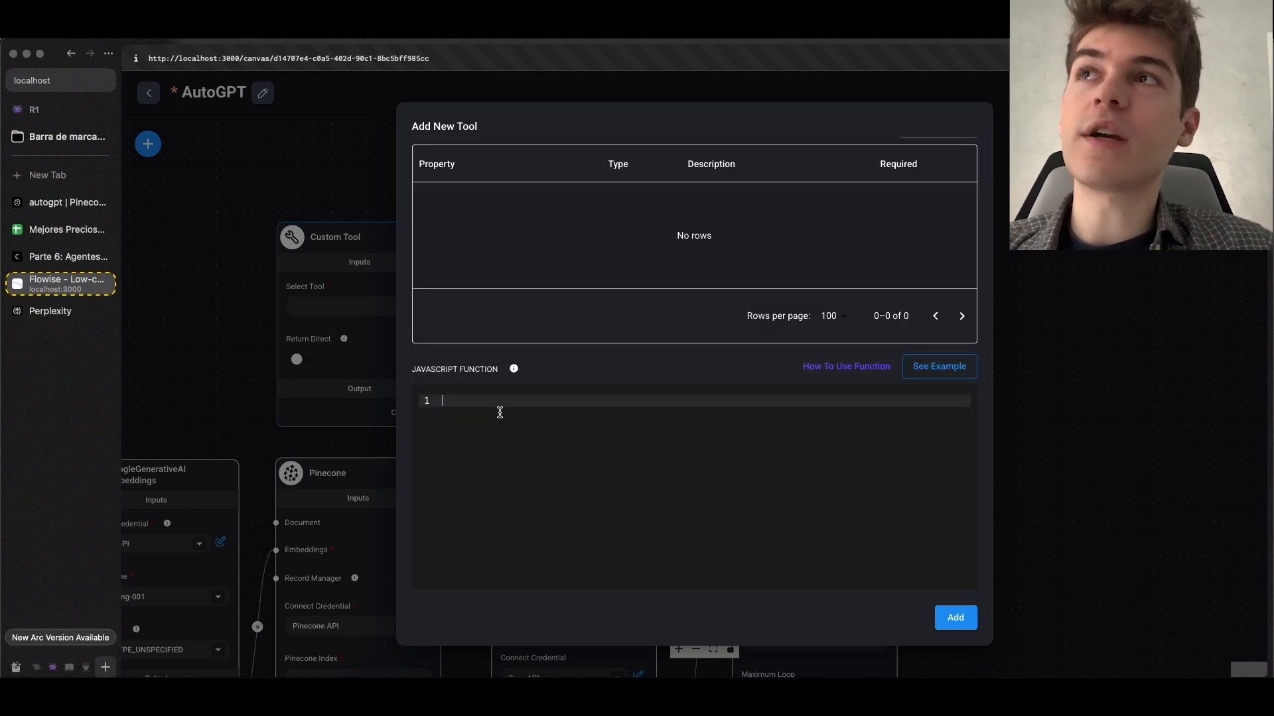
Copy the webhook example code from the course page's Custom Tool section into the new tool's JavaScript function in Flowise
{"action": "left_click", "coordinate": [66, 256]}
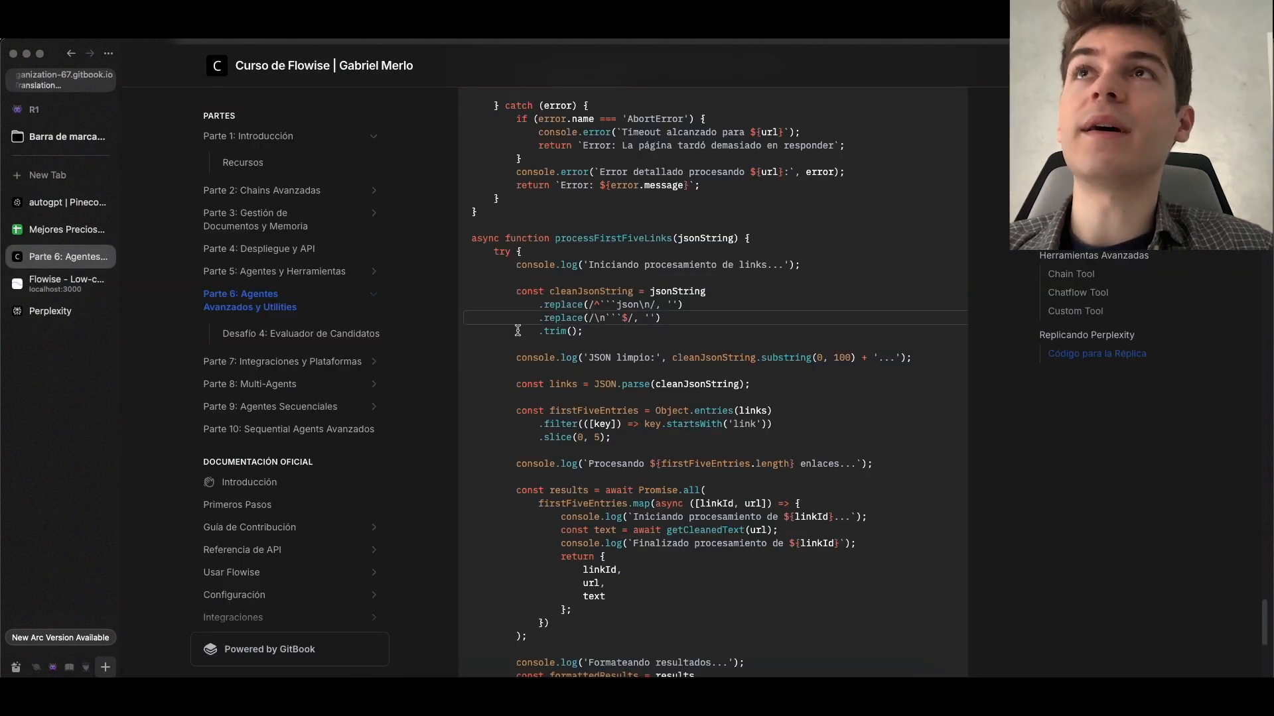
{"action": "scroll", "coordinate": [519, 330], "scroll_direction": "up", "scroll_amount": 10}
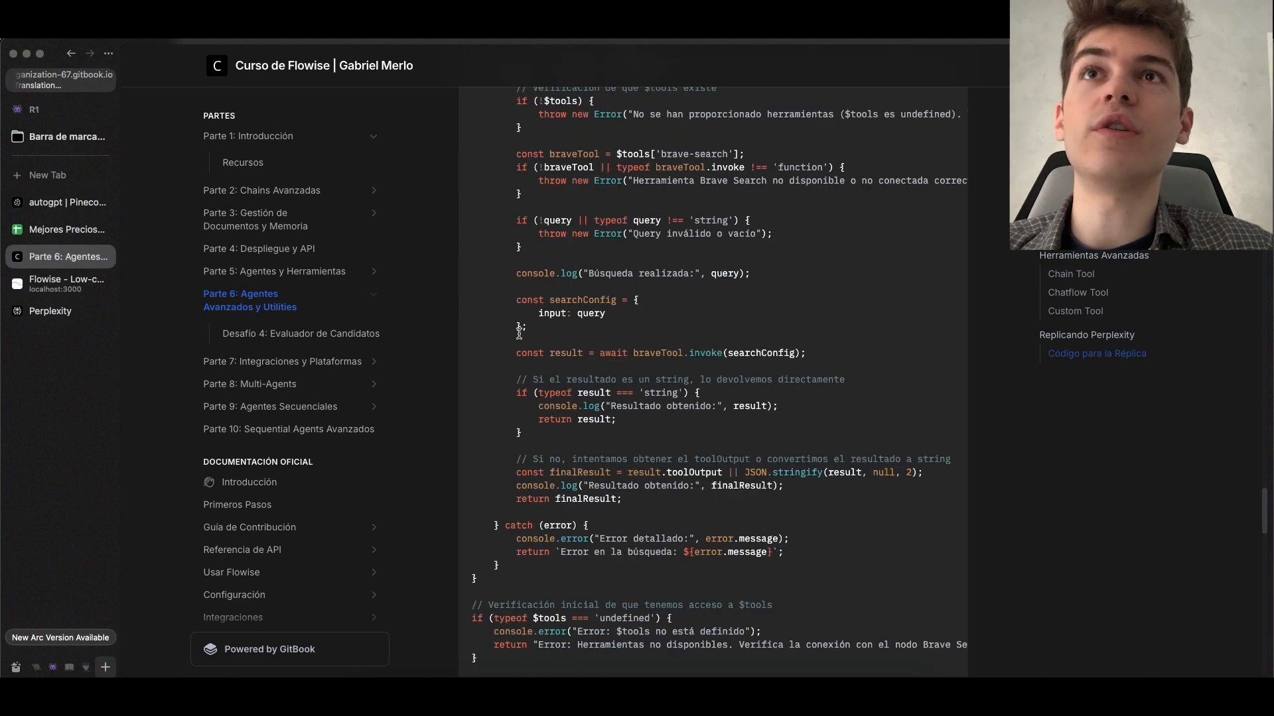
{"action": "scroll", "coordinate": [519, 331], "scroll_direction": "up", "scroll_amount": 10}
{"action": "scroll", "coordinate": [534, 312], "scroll_direction": "down", "scroll_amount": 15}
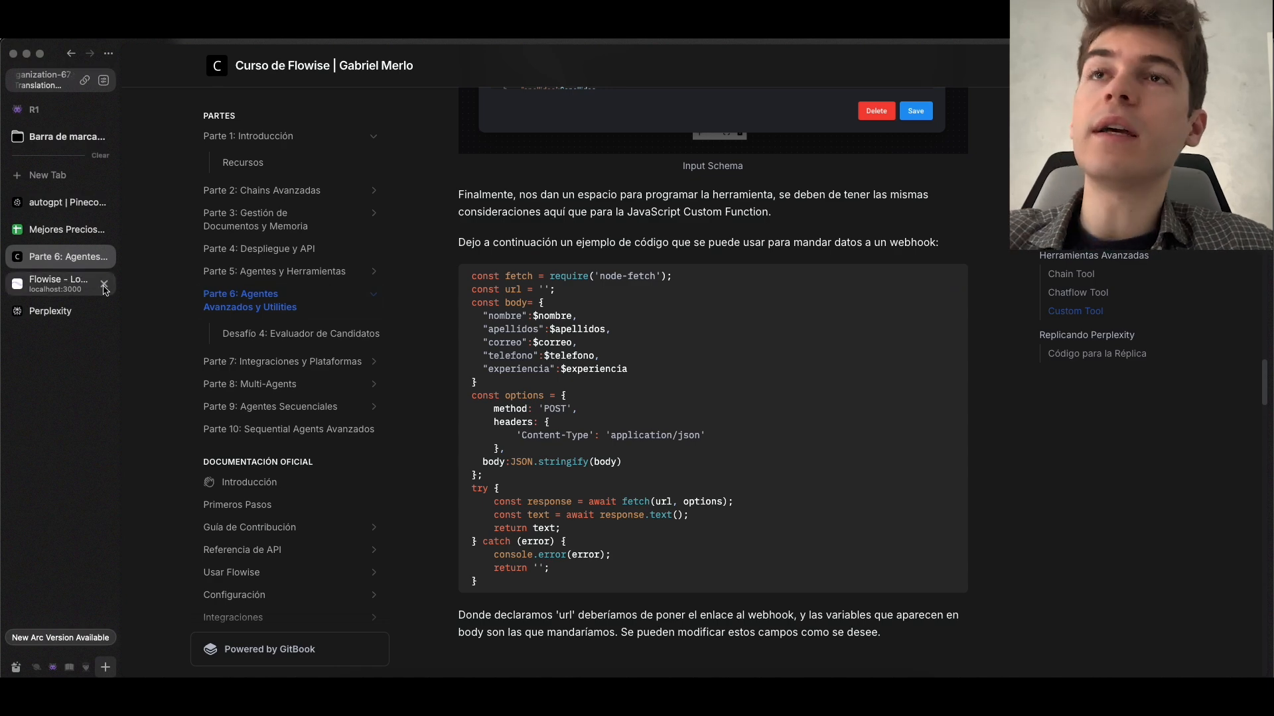
{"action": "left_click", "coordinate": [66, 284]}
{"action": "type", "text": "const fetch = require('node-fetch'); const url = ''; const body= {   \"nombre\":$nombre,   \"apellidos\":$apellidos,   \"correo\":$correo,   \"telefono\":$telefono,   \"experiencia\":$experiencia } const options = {     method: 'POST',     headers: {         'Content-Type': 'application/json'     },   body:JSON.stringify(body) }; try {     const response = await fetch(url, options);     const text = await response.text();     return text; } catch (error) {     console.error(error);     return ''; }"}
{"action": "scroll", "coordinate": [535, 404], "scroll_direction": "down", "scroll_amount": 2}
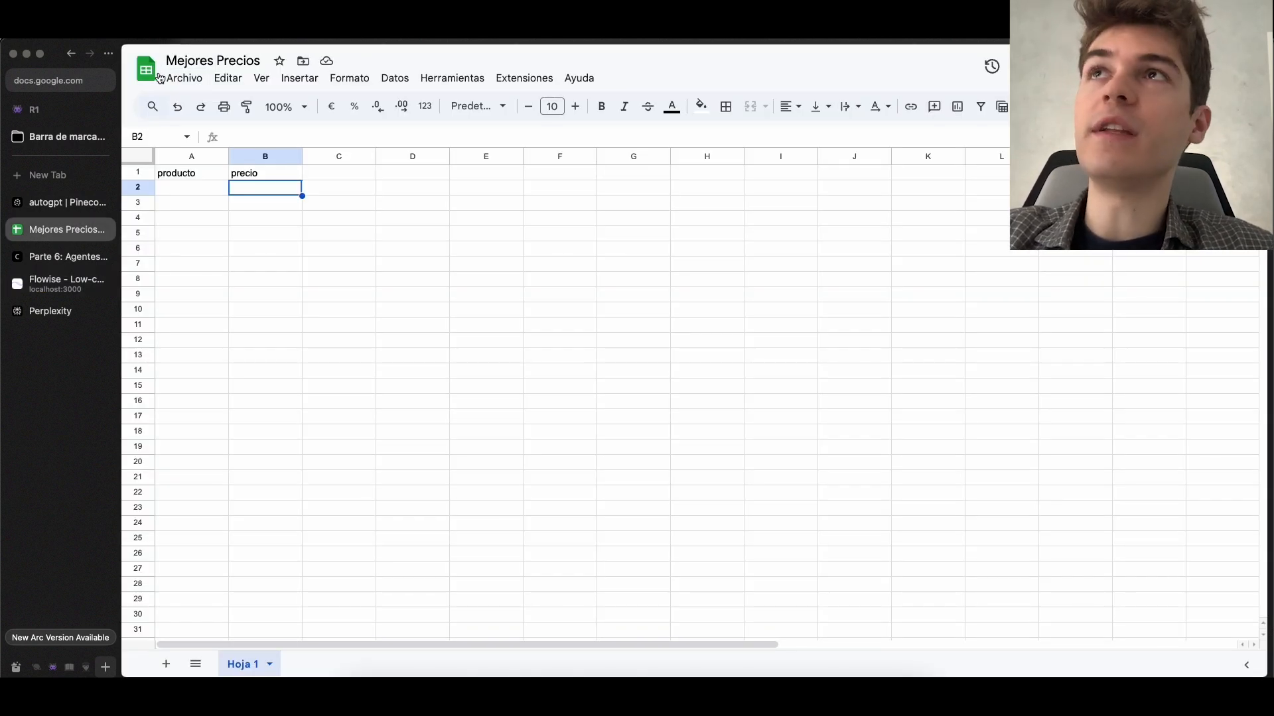
Review the Mejores Precios spreadsheet's title and its producto and precio columns in Google Sheets, and return to the new tool in Flowise
{"action": "left_click", "coordinate": [146, 69]}
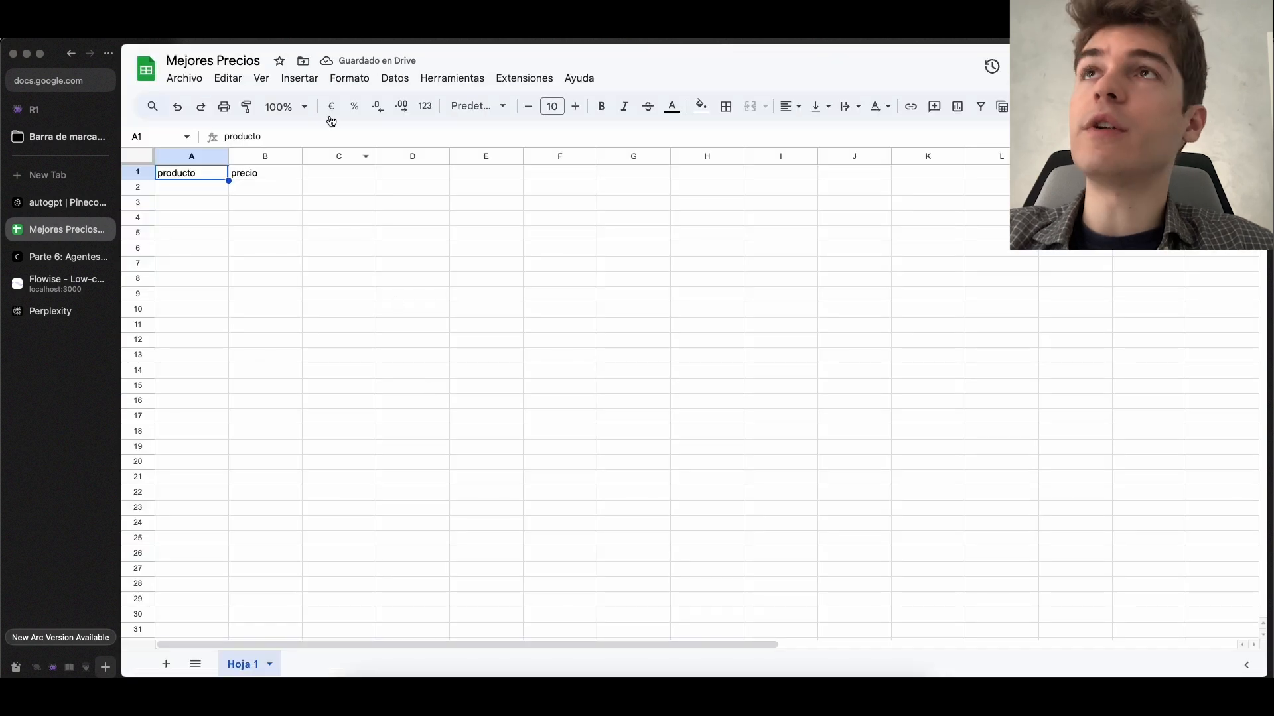
{"action": "left_click", "coordinate": [215, 61]}
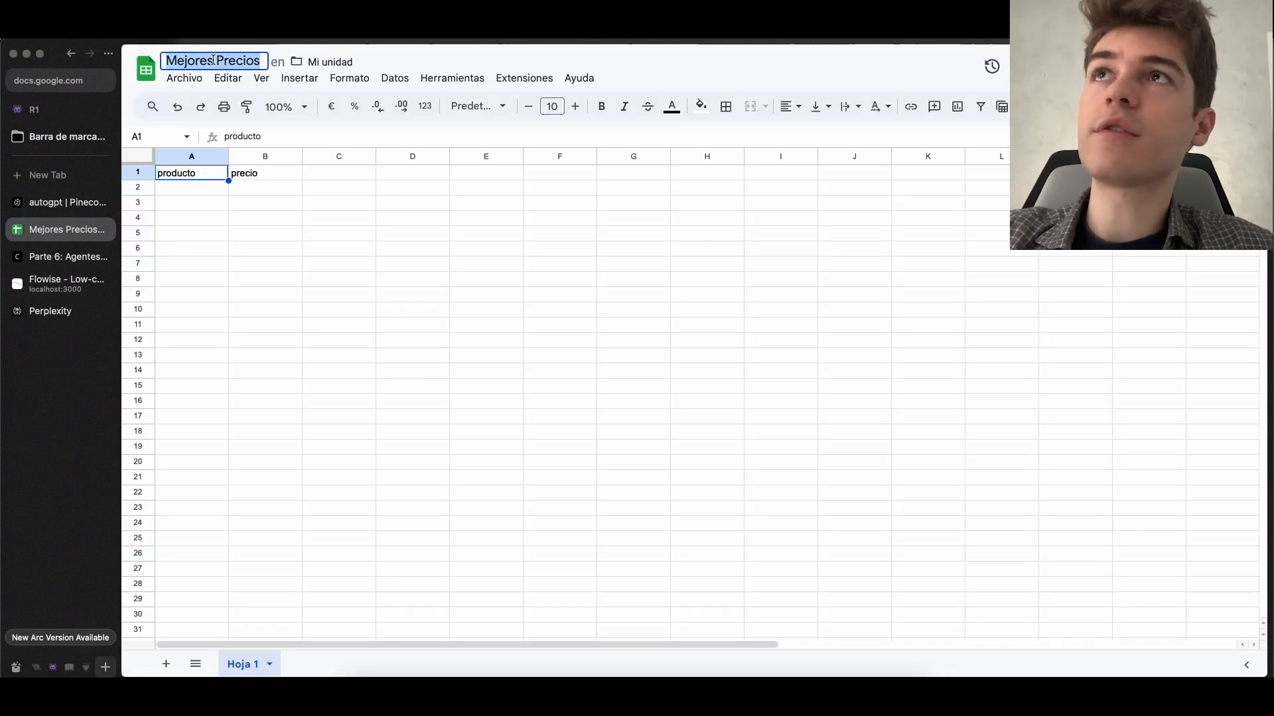
{"action": "left_click", "coordinate": [264, 172]}
{"action": "left_click", "coordinate": [194, 176]}
{"action": "left_click", "coordinate": [242, 180]}
{"action": "left_click", "coordinate": [194, 174]}
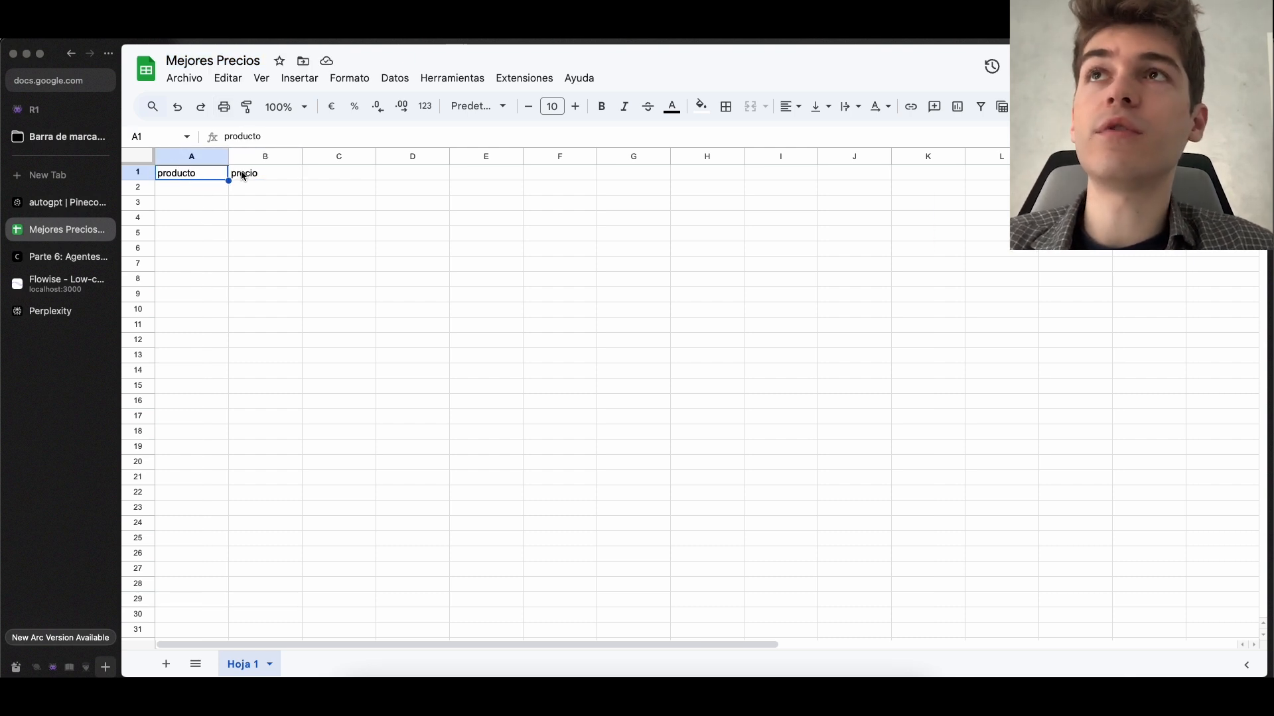
{"action": "left_click", "coordinate": [249, 176]}
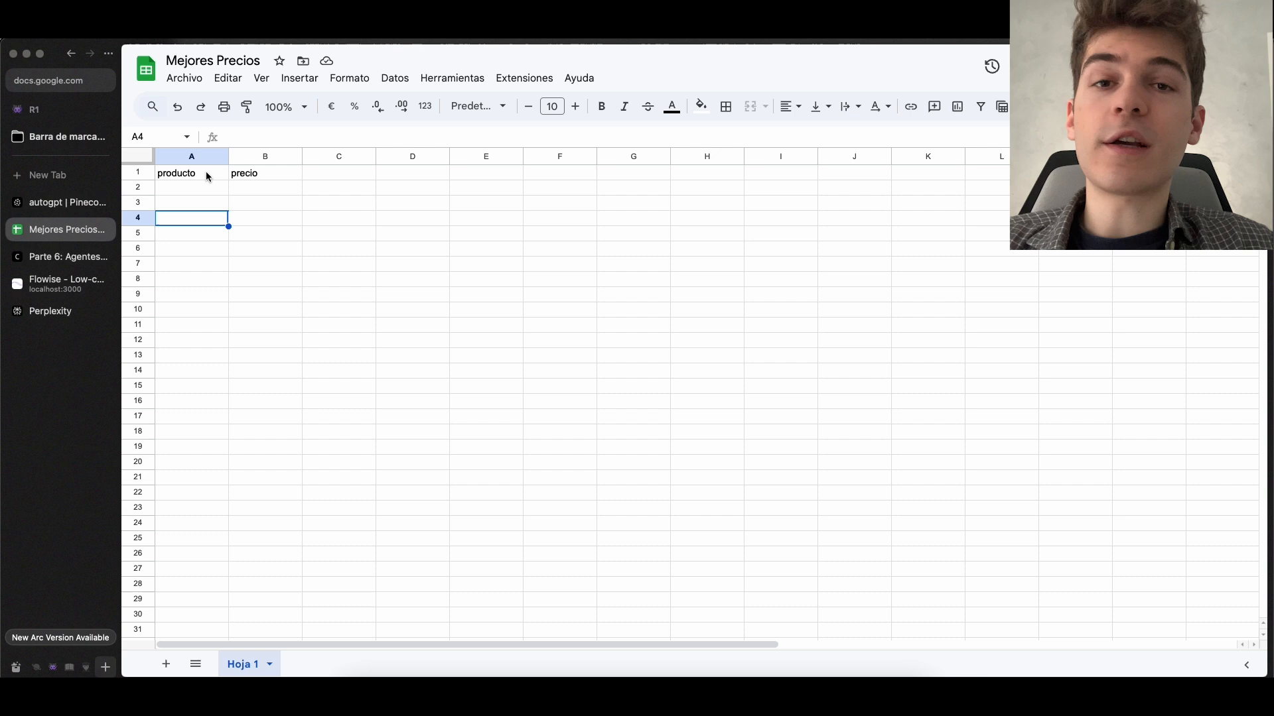
{"action": "left_click", "coordinate": [206, 177]}
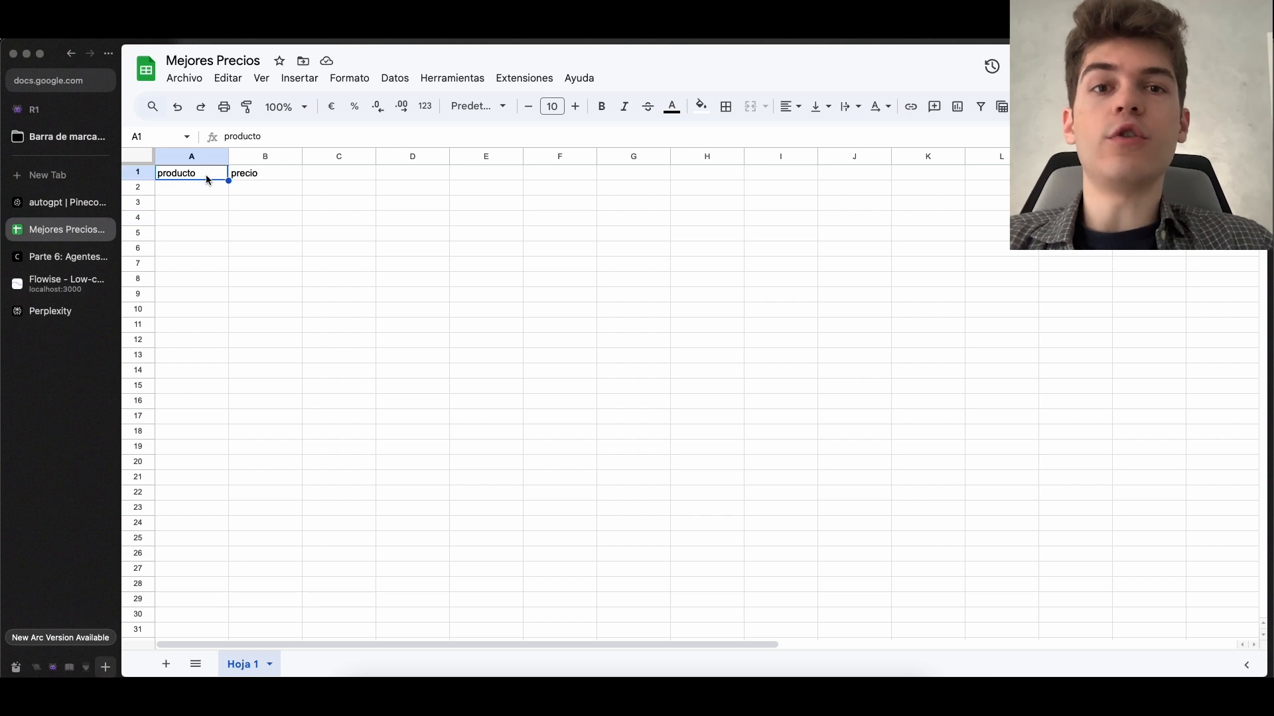
{"action": "left_click", "coordinate": [197, 200]}
{"action": "left_click", "coordinate": [199, 251]}
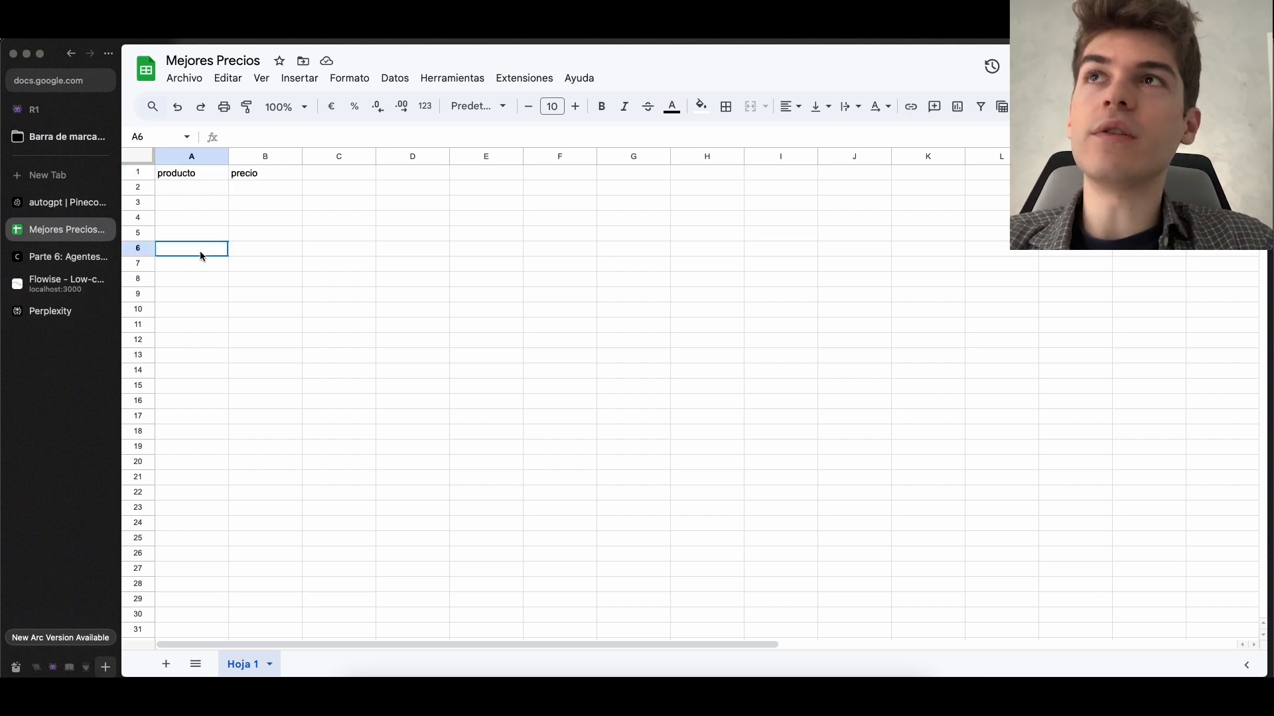
{"action": "left_click", "coordinate": [257, 174]}
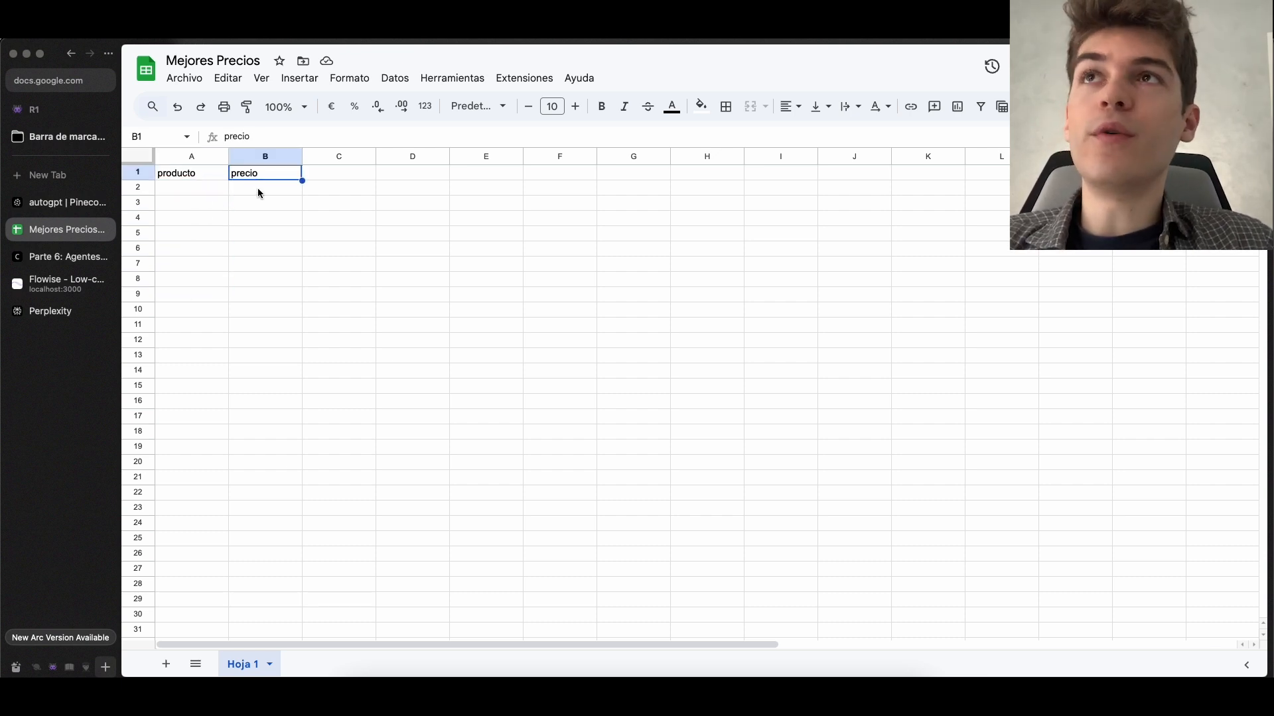
{"action": "left_click", "coordinate": [257, 189]}
{"action": "left_click", "coordinate": [257, 221]}
{"action": "left_click", "coordinate": [268, 282]}
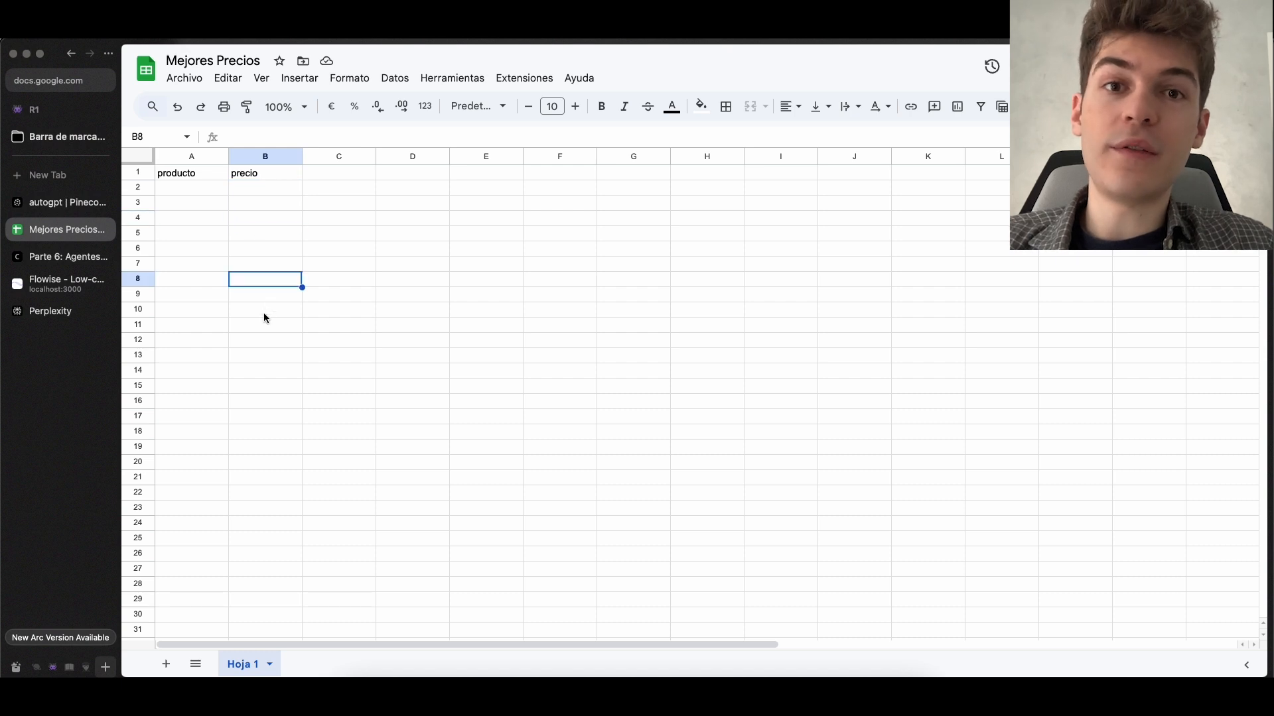
{"action": "left_click", "coordinate": [264, 311]}
{"action": "left_click", "coordinate": [261, 250]}
{"action": "left_click", "coordinate": [269, 174]}
{"action": "key", "text": "ctrl+Tab"}
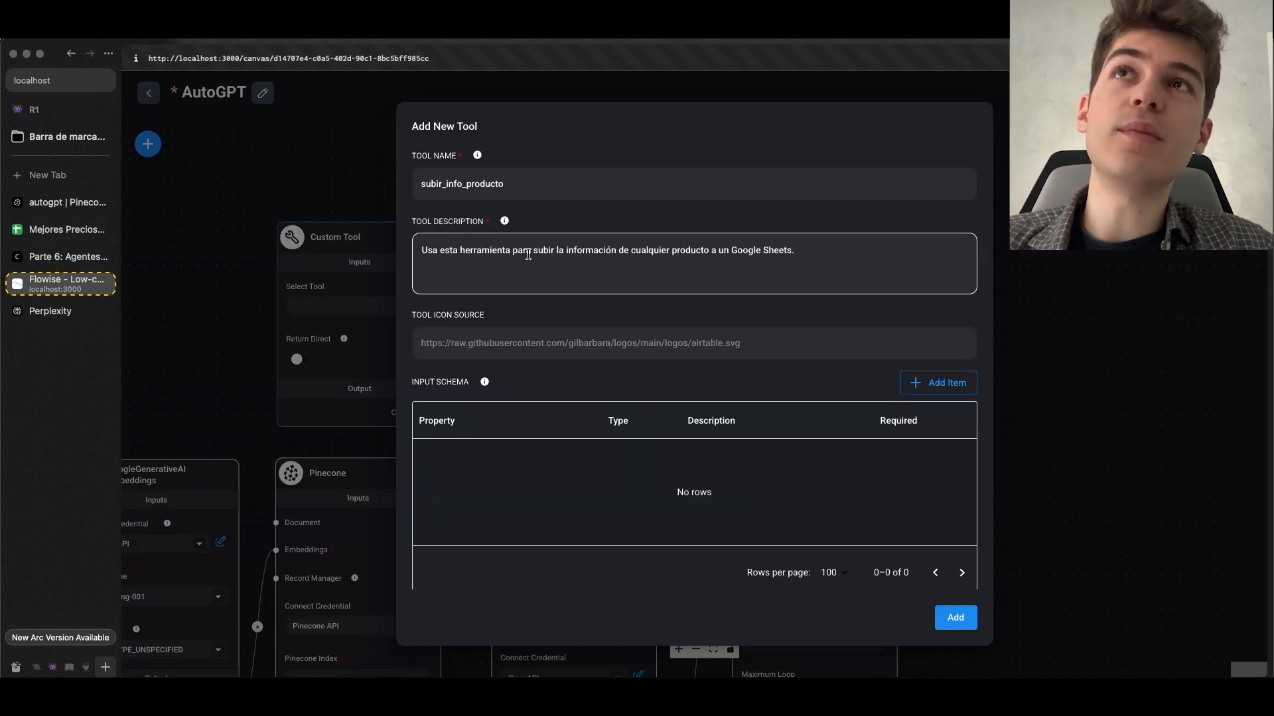
Remove the correo, telefono and experiencia entries and the trailing comma after $apellidos from the function's body object
{"action": "scroll", "coordinate": [534, 278], "scroll_direction": "down", "scroll_amount": 5}
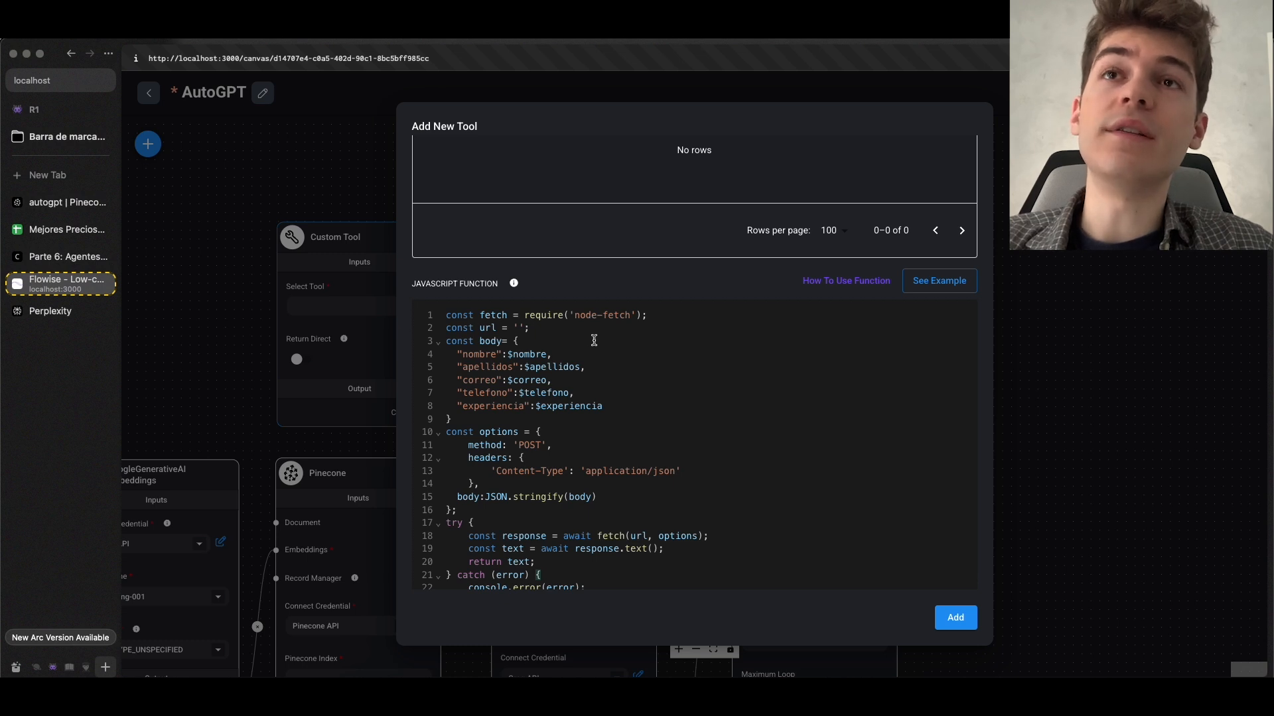
{"action": "left_click_drag", "start_coordinate": [603, 407], "coordinate": [819, 385]}
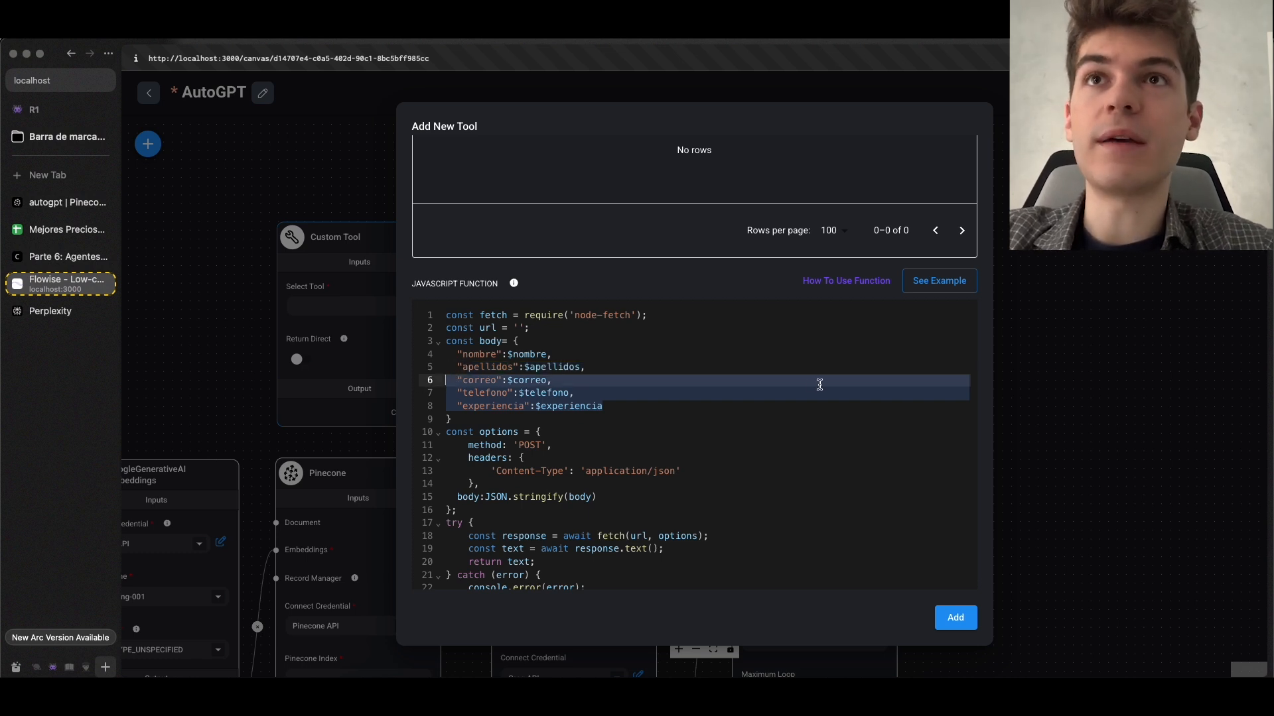
{"action": "key", "text": "BackSpace"}
{"action": "key", "text": "BackSpace"}
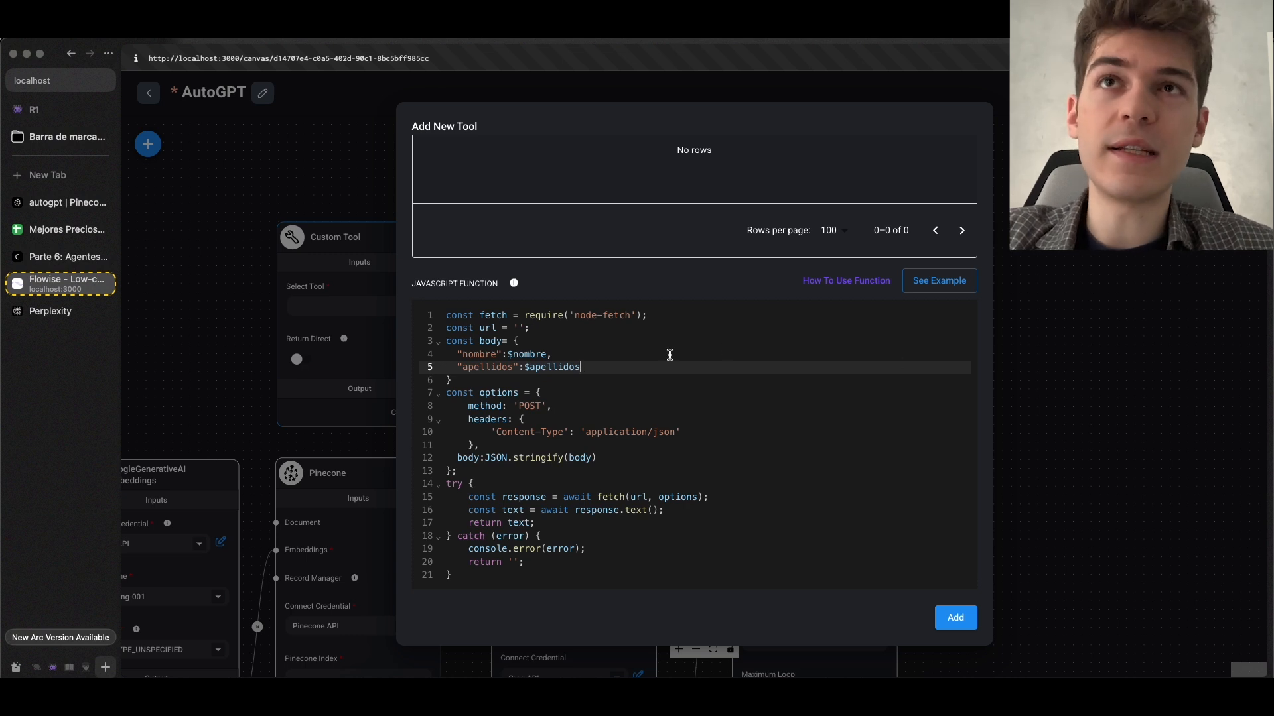
Change the first entry of the body object to "producto":$producto
{"action": "double_click", "coordinate": [485, 356]}
{"action": "type", "text": "producto"}
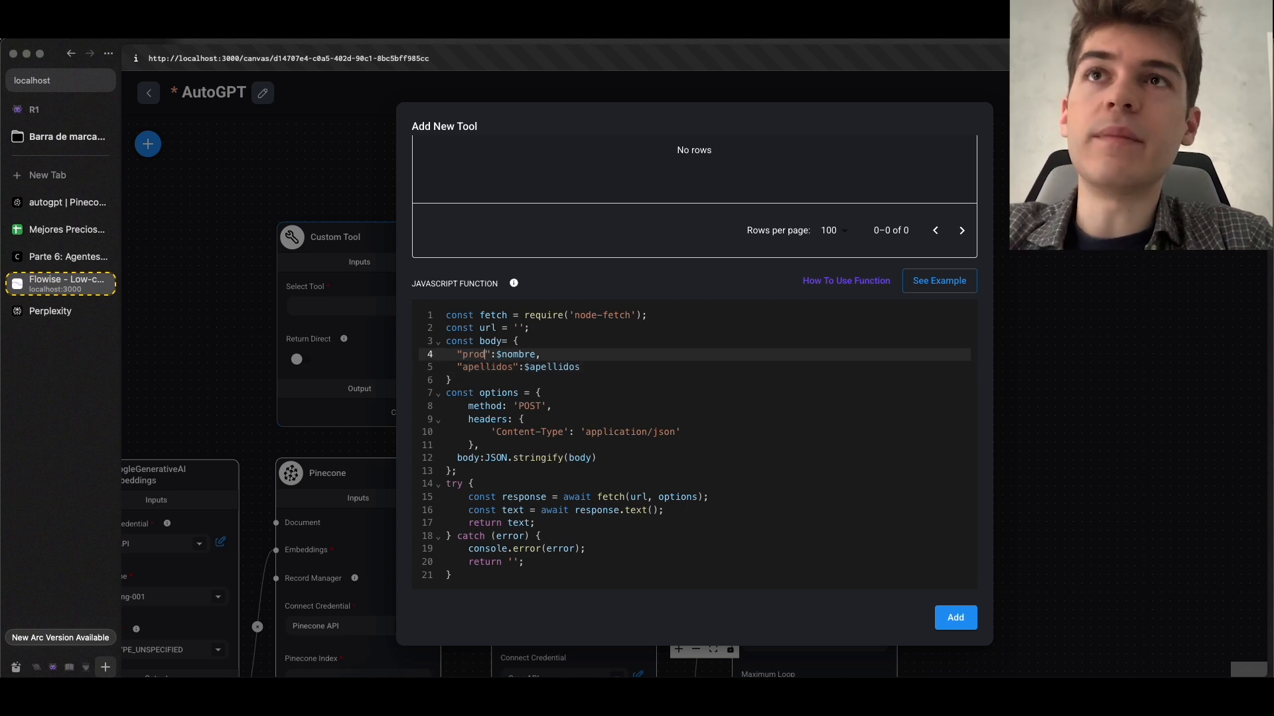
{"action": "left_click", "coordinate": [557, 354]}
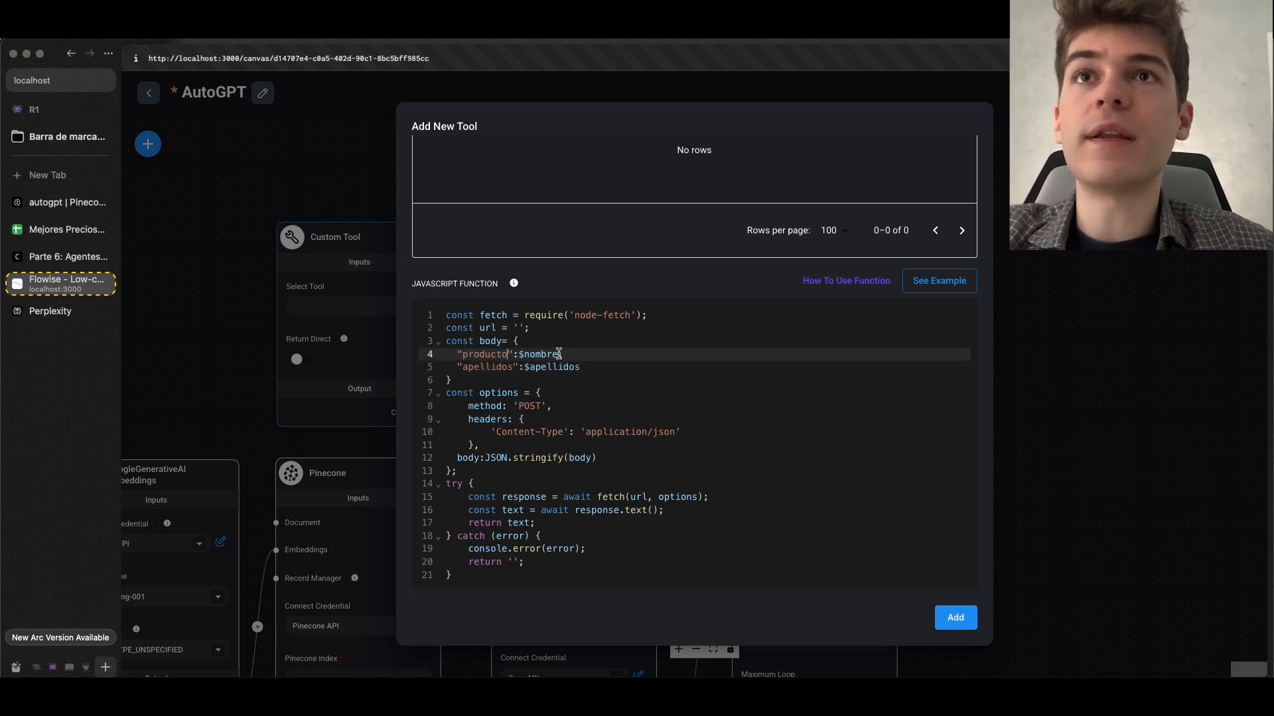
{"action": "key", "text": "BackSpace"}
{"action": "key", "text": "BackSpace"}
{"action": "key", "text": "BackSpace"}
{"action": "key", "text": "BackSpace"}
{"action": "key", "text": "BackSpace"}
{"action": "key", "text": "BackSpace"}
{"action": "type", "text": "producto"}
Change the second entry of the body object to "precio":$precio
{"action": "double_click", "coordinate": [485, 366]}
{"action": "type", "text": "precio"}
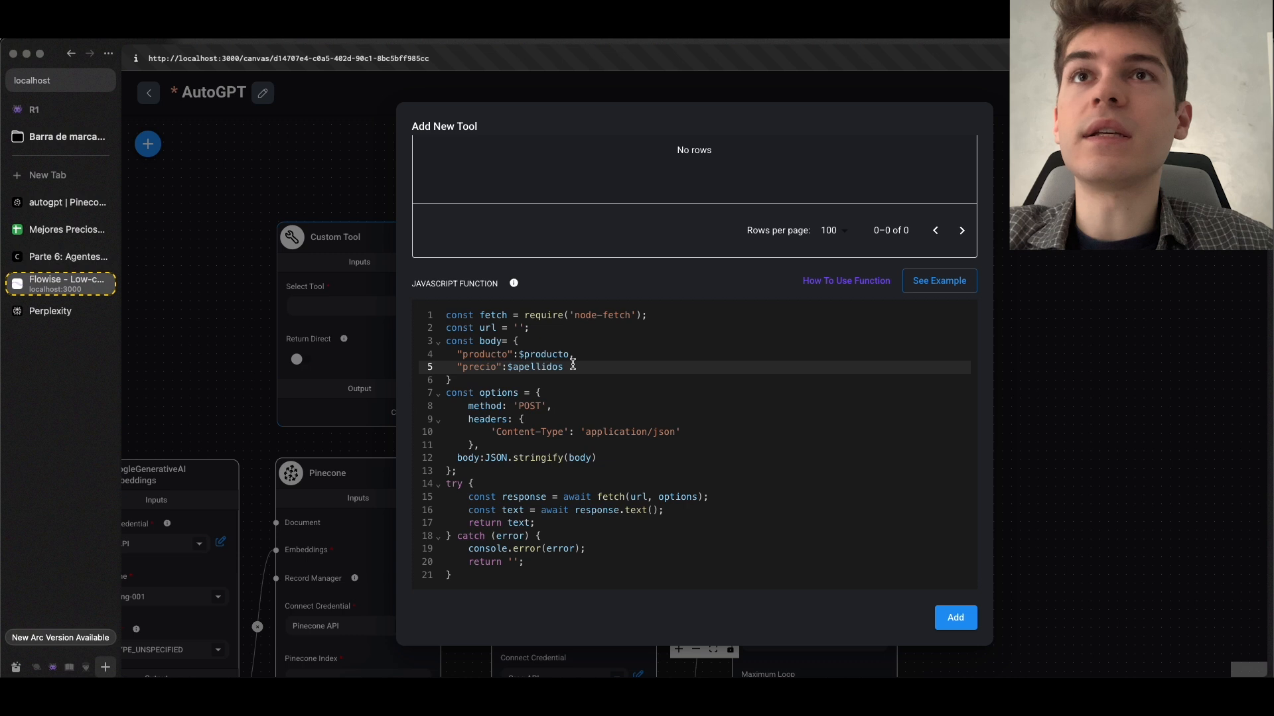
{"action": "key", "text": "BackSpace"}
{"action": "key", "text": "BackSpace"}
{"action": "key", "text": "BackSpace"}
{"action": "key", "text": "BackSpace"}
{"action": "key", "text": "BackSpace"}
{"action": "key", "text": "BackSpace"}
{"action": "key", "text": "BackSpace"}
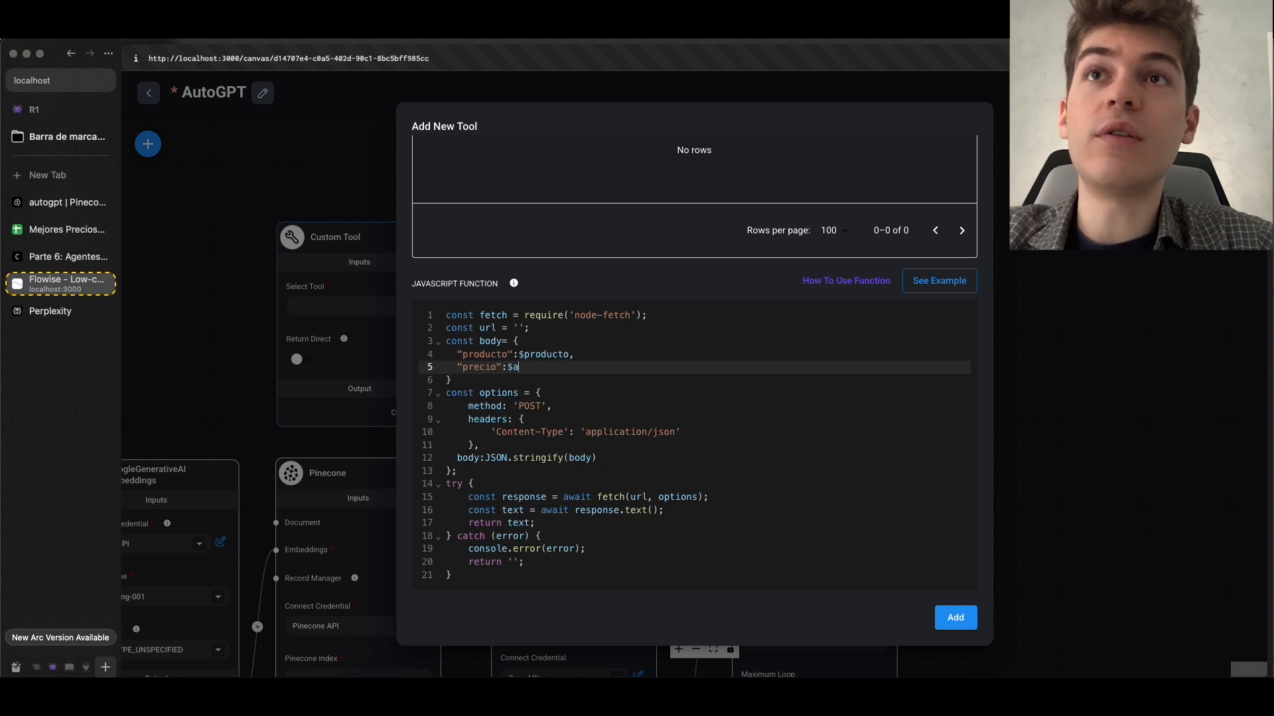
{"action": "type", "text": "precio"}
Make the body's variable names plural, as $productos and $precios, keeping the keys singular
{"action": "scroll", "coordinate": [518, 454], "scroll_direction": "up", "scroll_amount": 2}
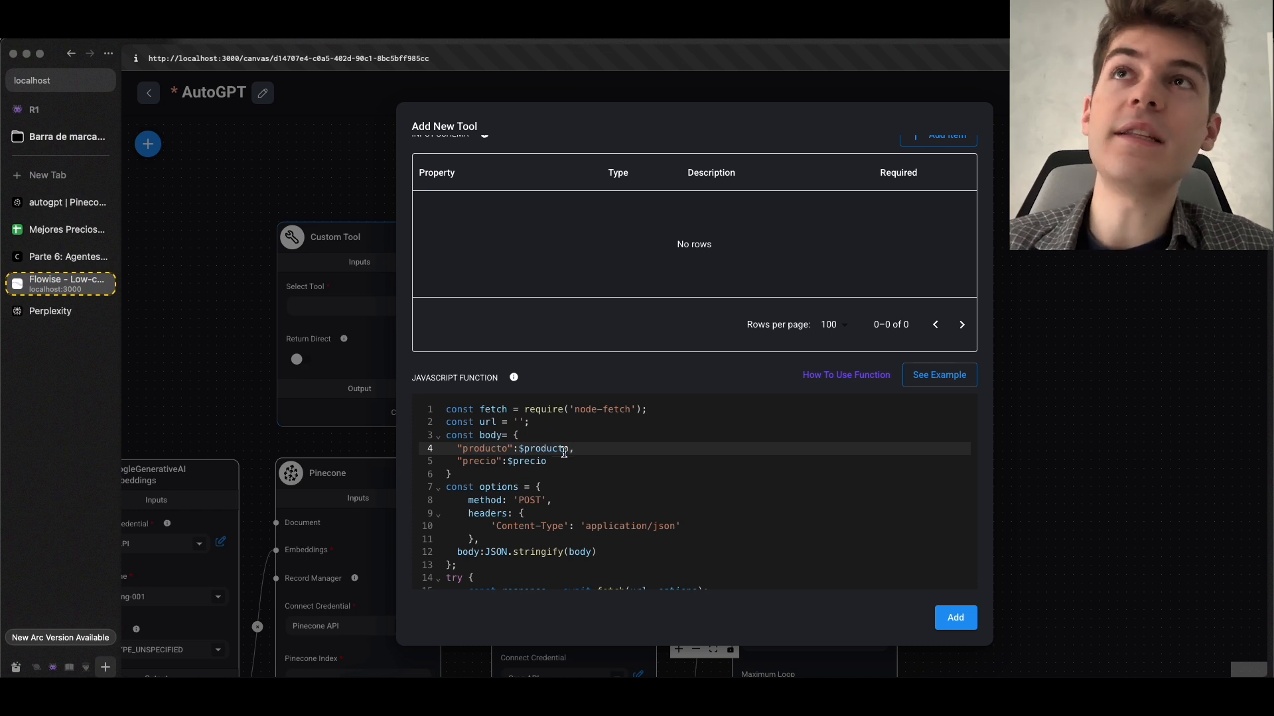
{"action": "scroll", "coordinate": [715, 482], "scroll_direction": "up", "scroll_amount": 1}
{"action": "type", "text": "s"}
{"action": "key", "text": "Down"}
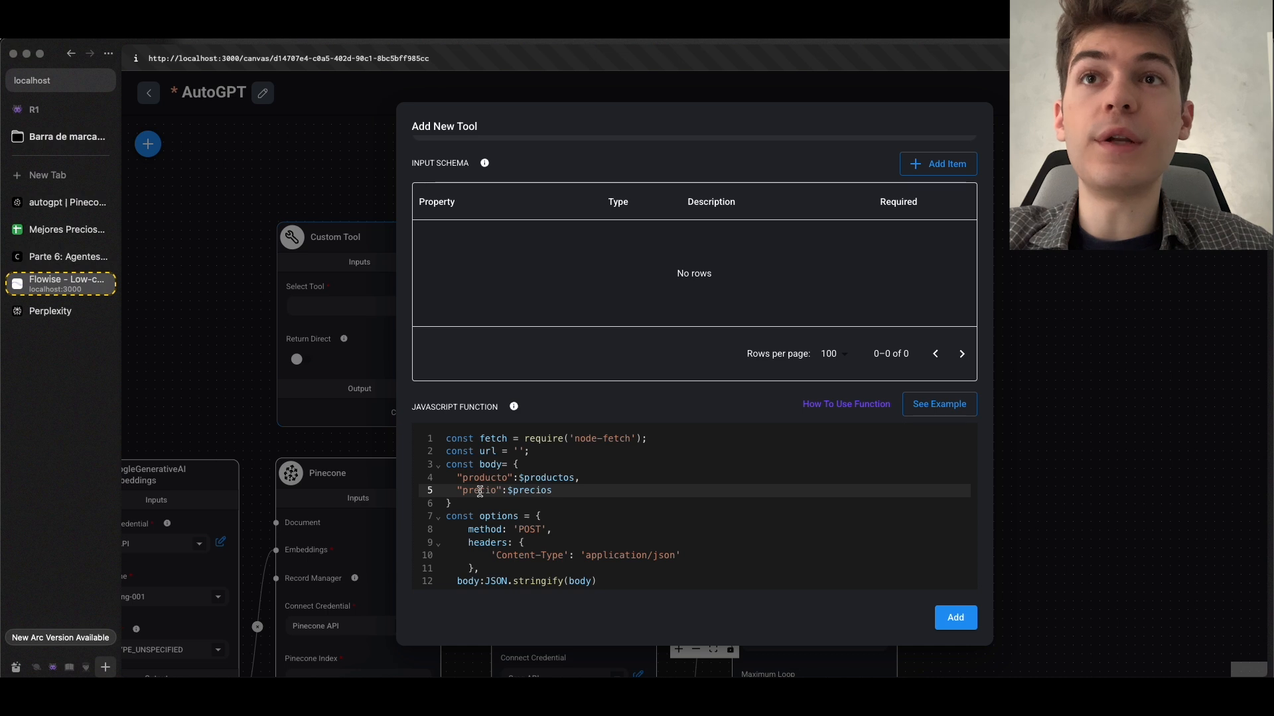
{"action": "scroll", "coordinate": [480, 492], "scroll_direction": "up", "scroll_amount": 1}
{"action": "left_click", "coordinate": [611, 491]}
Add an empty item to the input schema and highlight the $productos variable in the function code
{"action": "left_click", "coordinate": [944, 201]}
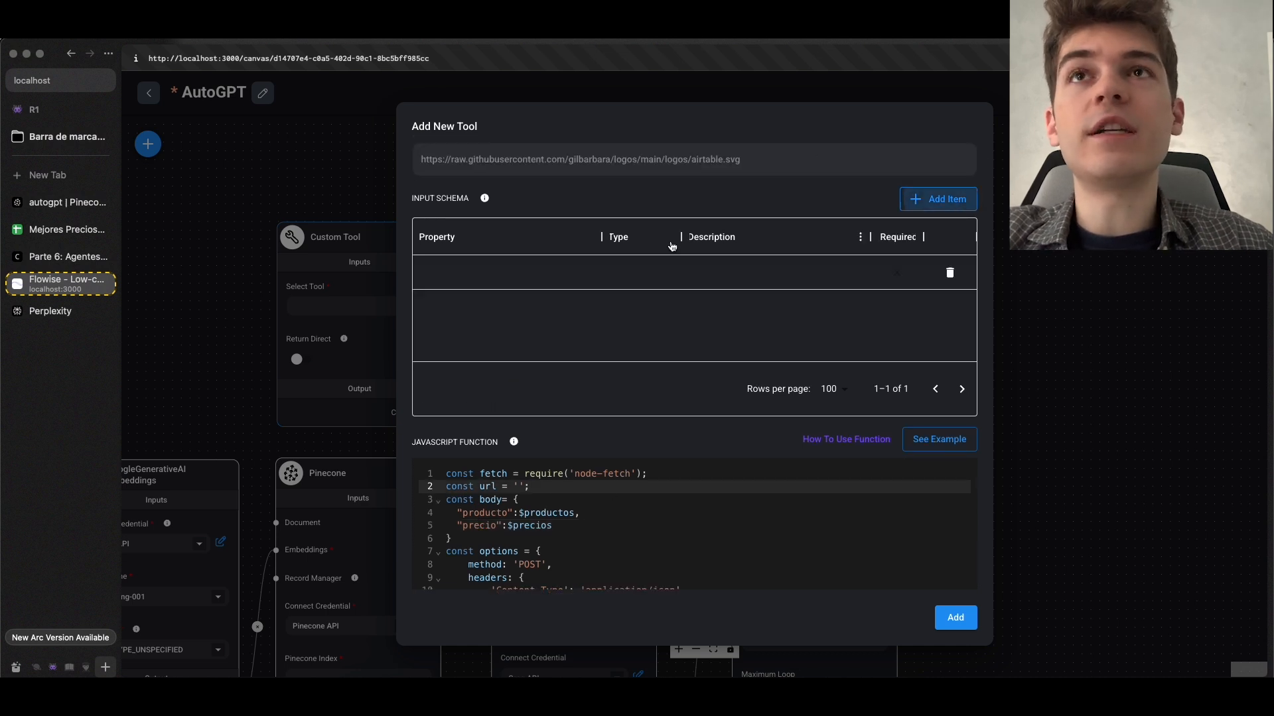
{"action": "scroll", "coordinate": [628, 311], "scroll_direction": "down", "scroll_amount": 1}
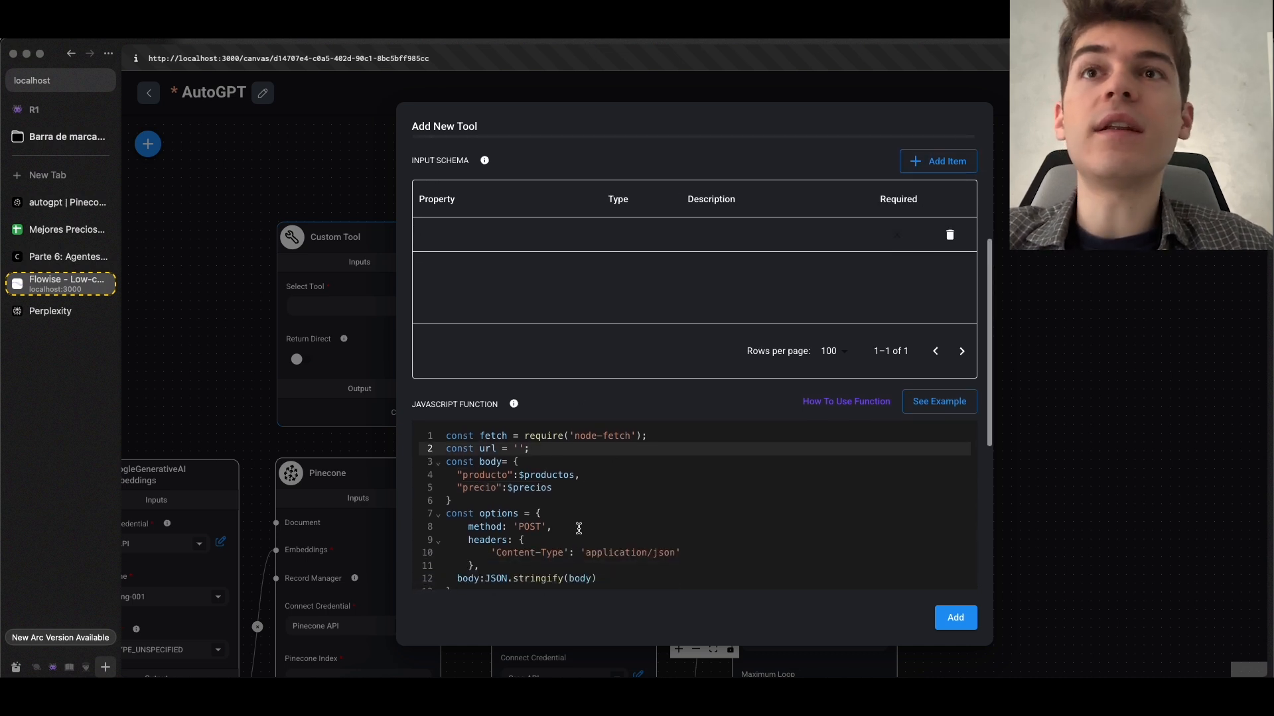
{"action": "left_click", "coordinate": [553, 475]}
{"action": "left_click_drag", "start_coordinate": [519, 475], "coordinate": [575, 474]}
Check the course page's Custom JS Function section on using input schema properties as $ variables, and return to Flowise
{"action": "left_click", "coordinate": [48, 258]}
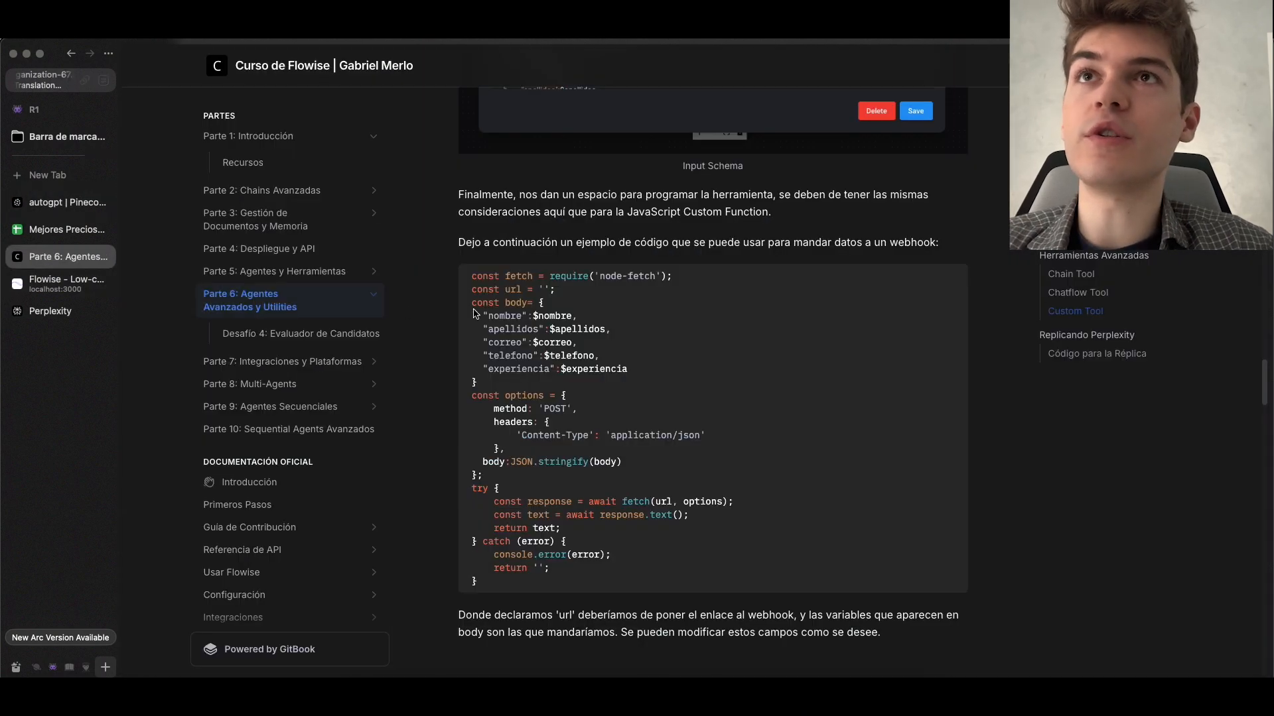
{"action": "scroll", "coordinate": [534, 316], "scroll_direction": "up", "scroll_amount": 20}
{"action": "left_click", "coordinate": [536, 323]}
{"action": "scroll", "coordinate": [536, 323], "scroll_direction": "down", "scroll_amount": 8}
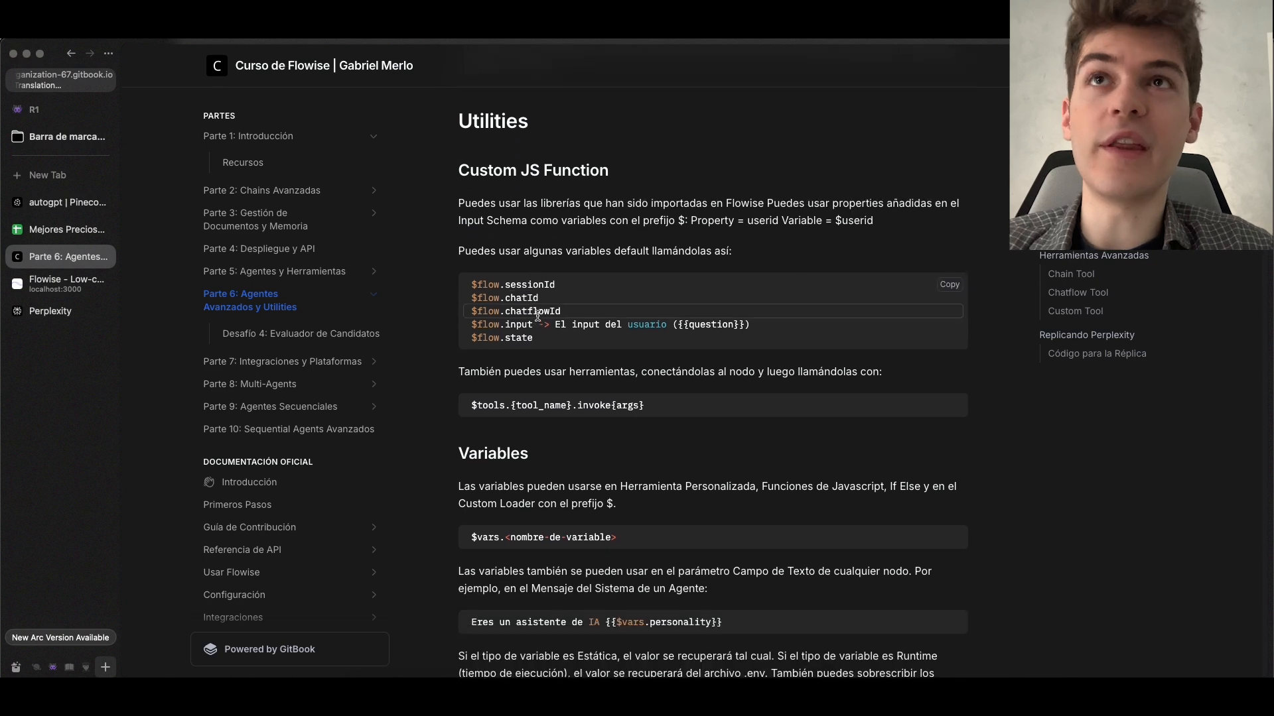
{"action": "left_click_drag", "start_coordinate": [470, 238], "coordinate": [609, 274]}
{"action": "left_click", "coordinate": [610, 274]}
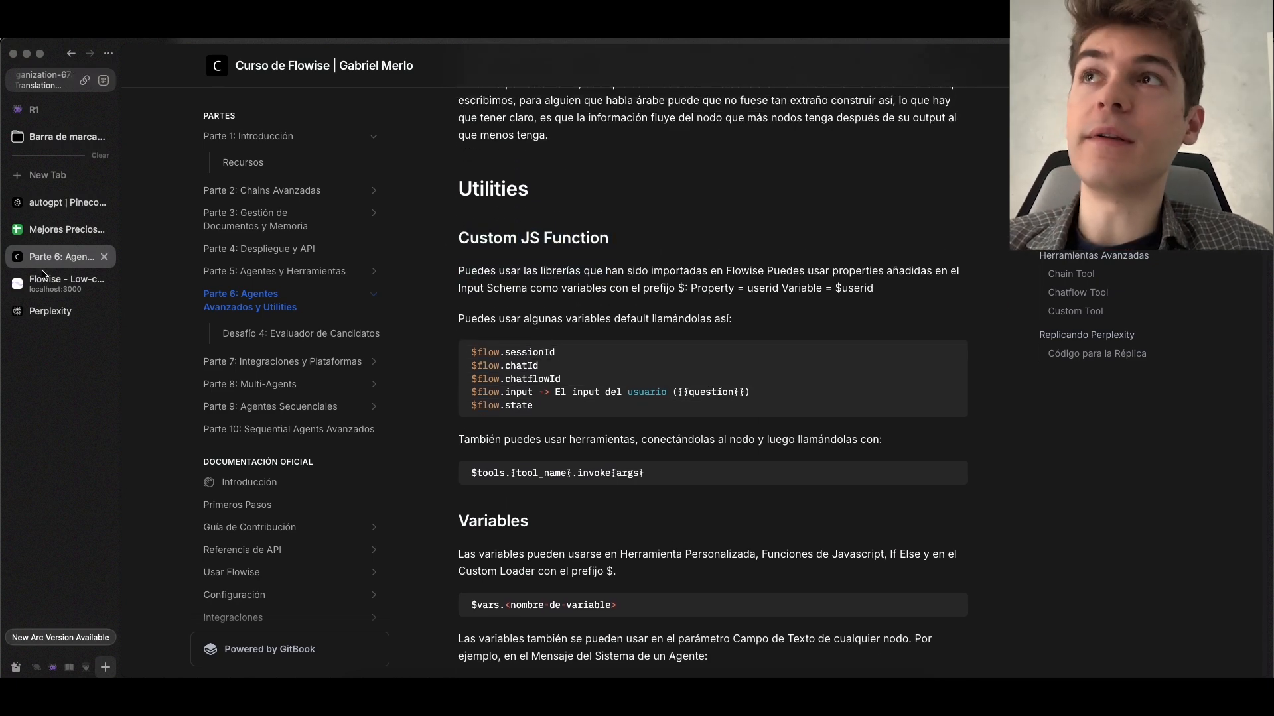
{"action": "key", "text": "ctrl+Tab"}
Name the empty input schema item productos and set its type to string
{"action": "scroll", "coordinate": [540, 458], "scroll_direction": "up", "scroll_amount": 1}
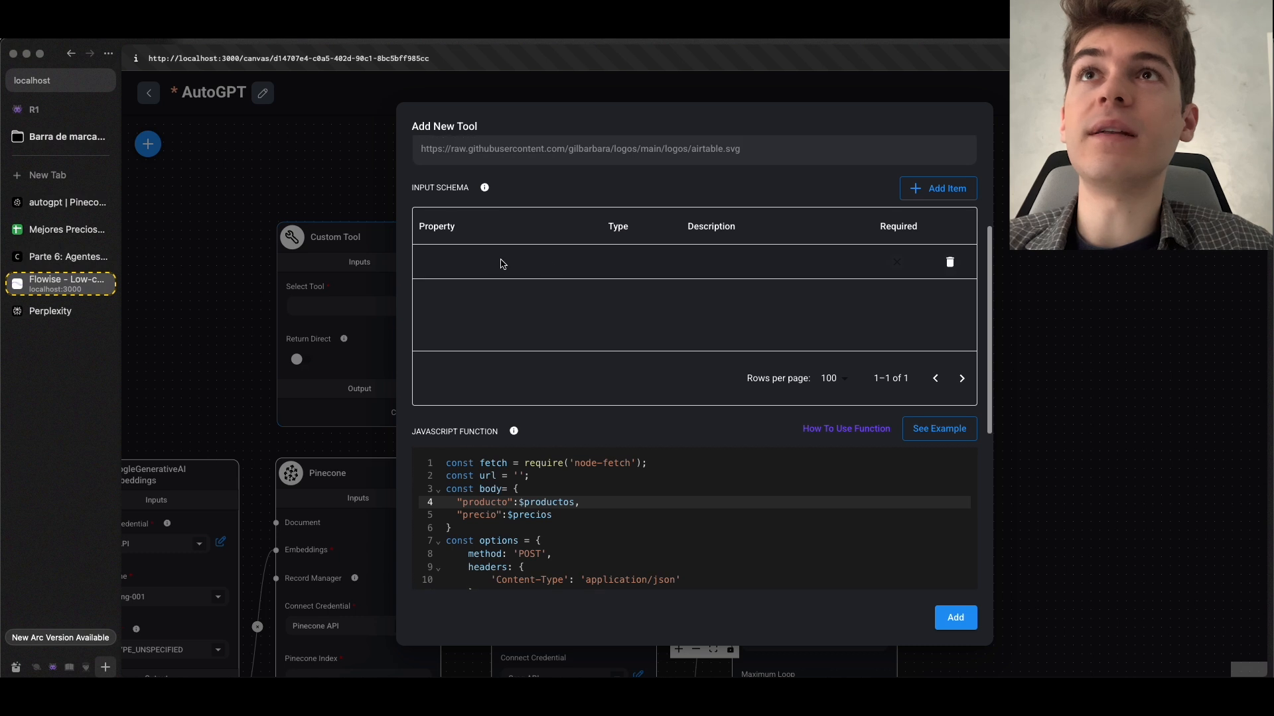
{"action": "mouse_move", "coordinate": [485, 192]}
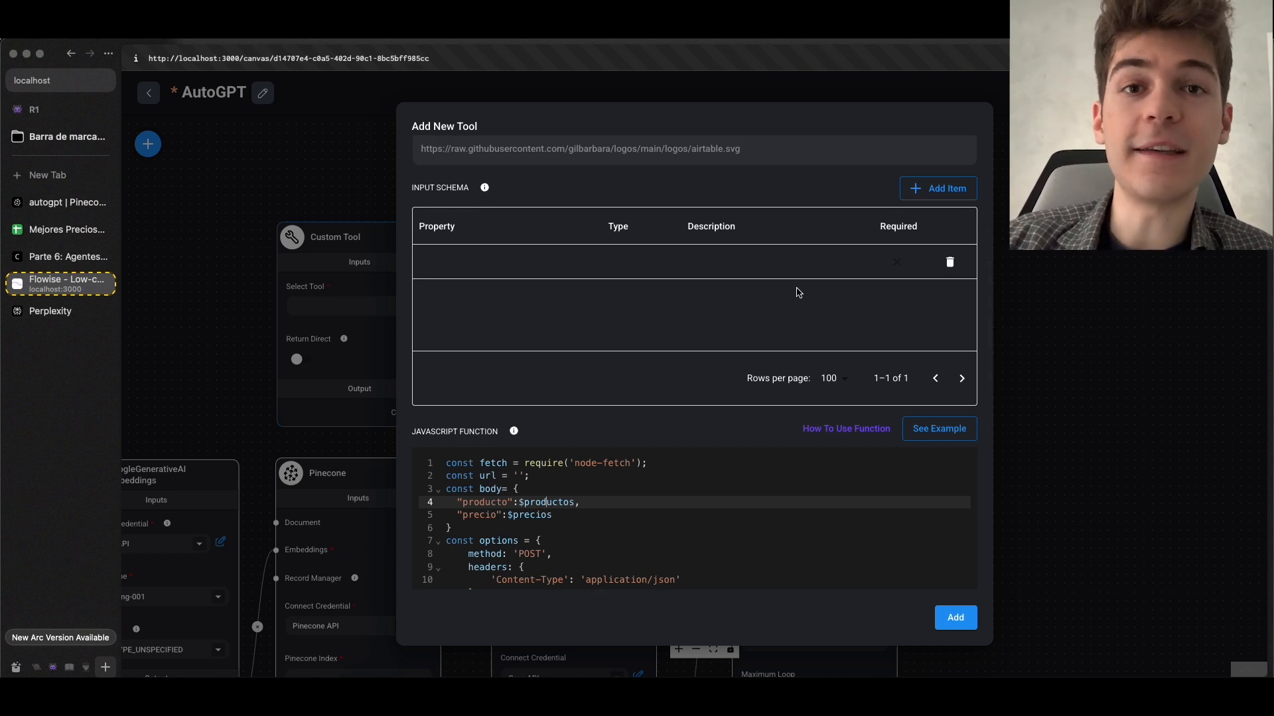
{"action": "left_click", "coordinate": [472, 263]}
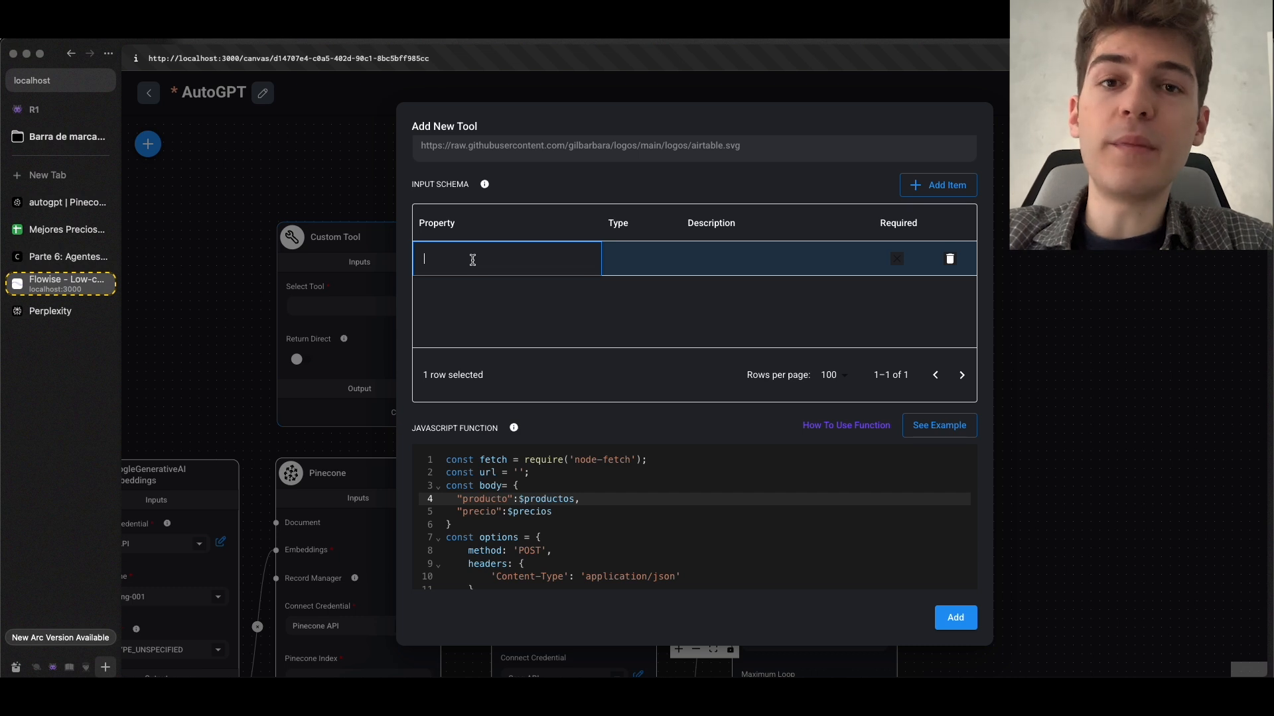
{"action": "type", "text": "productos"}
{"action": "key", "text": "Return"}
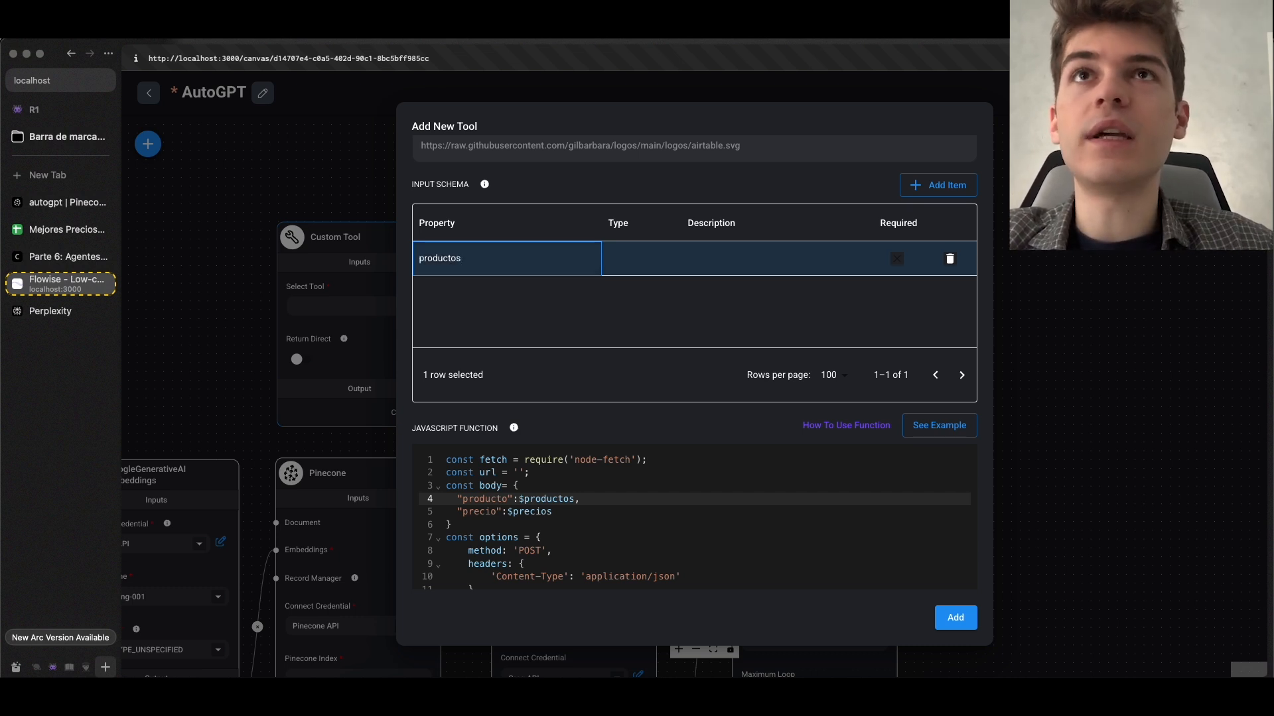
{"action": "double_click", "coordinate": [653, 266]}
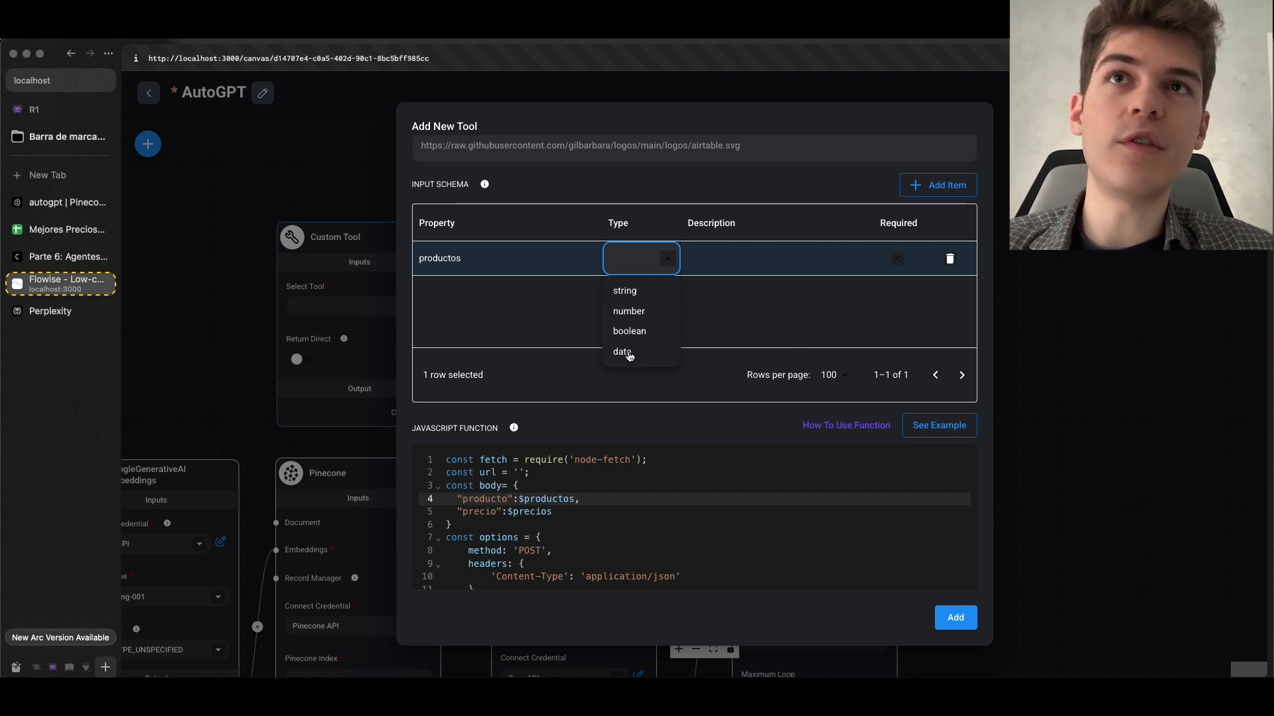
{"action": "left_click", "coordinate": [628, 292]}
Set the productos property's description to "El mejor producto que encuentres en tu búsqueda."
{"action": "double_click", "coordinate": [733, 260]}
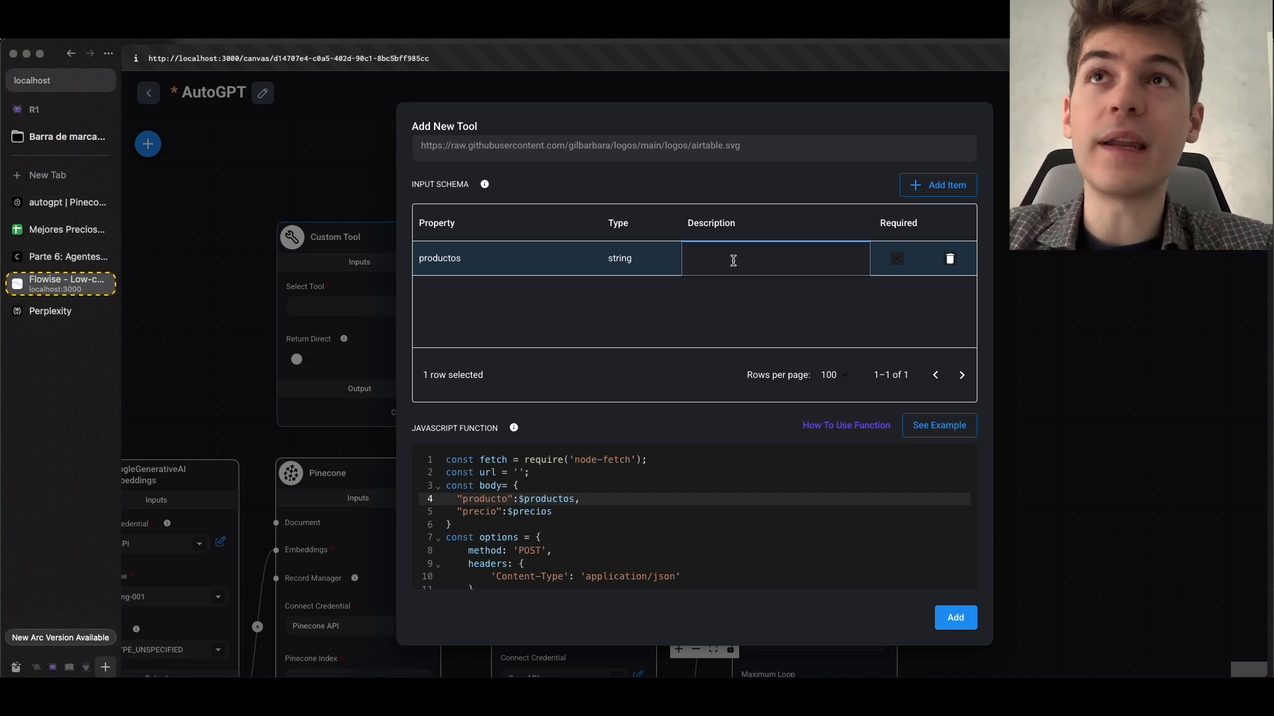
{"action": "type", "text": "Producto que encuentres en tu búsqueda."}
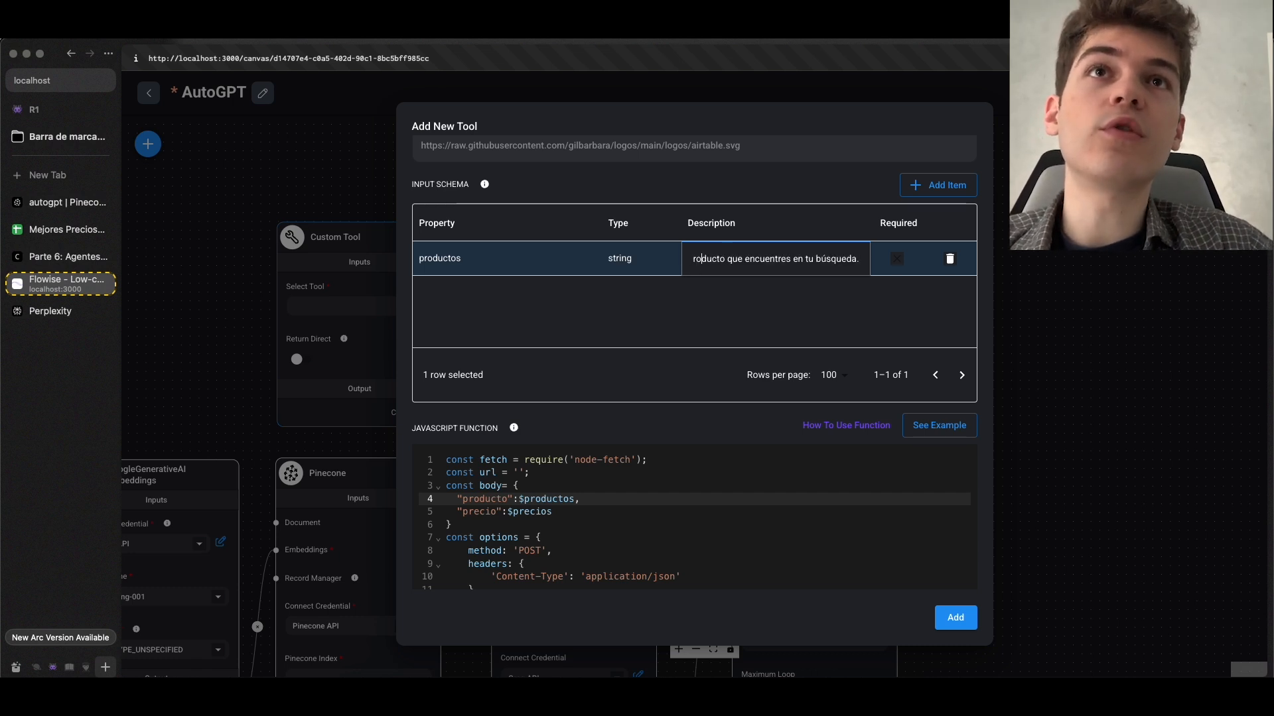
{"action": "left_click", "coordinate": [723, 258]}
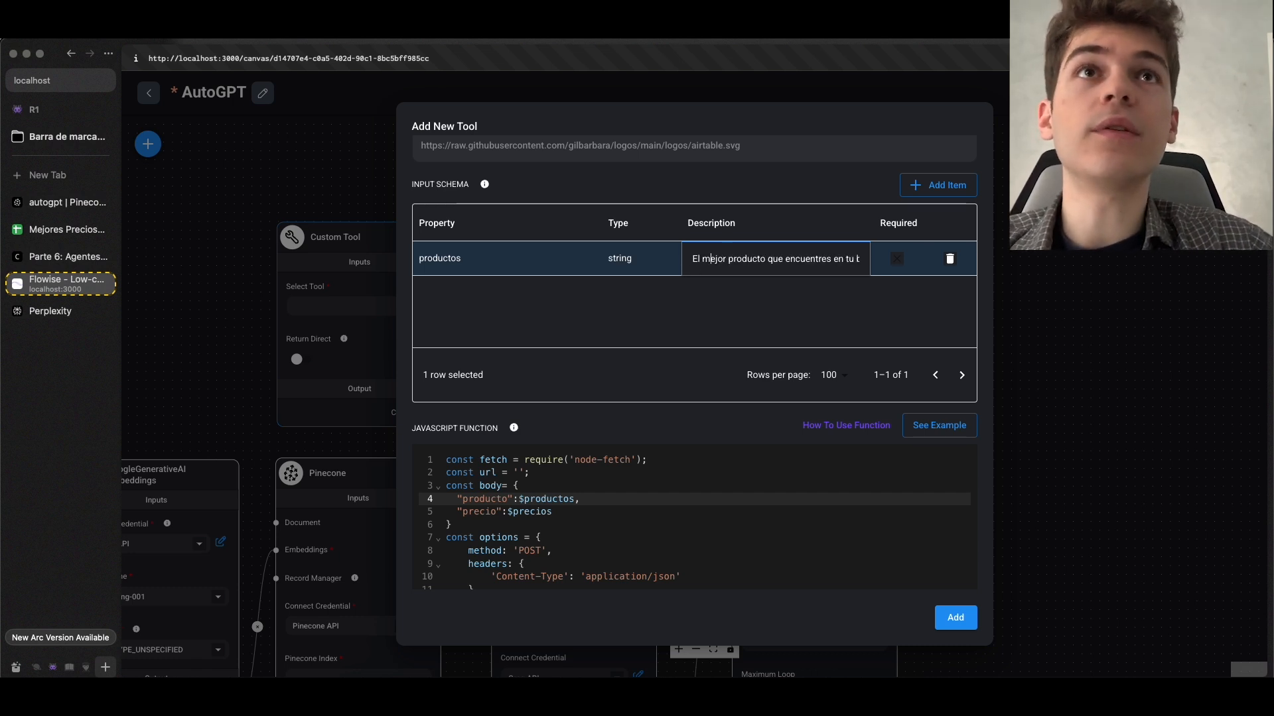
Mark the productos property as required
{"action": "left_click", "coordinate": [901, 264]}
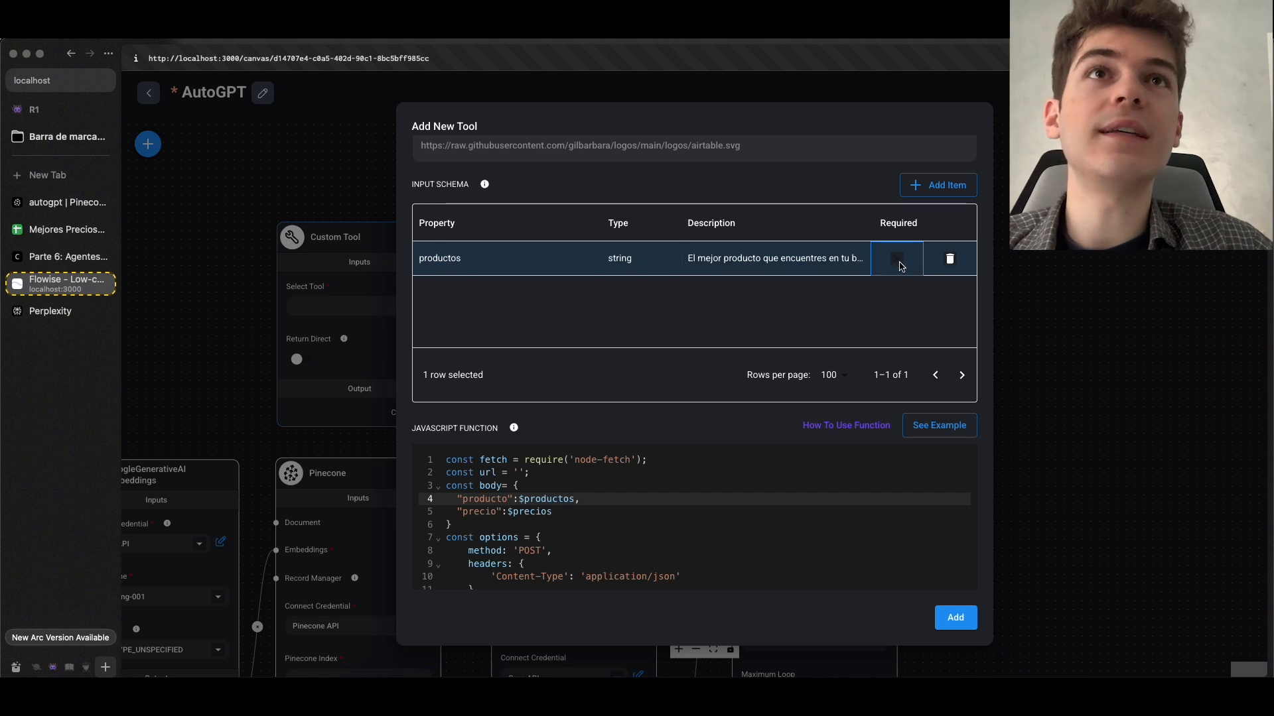
{"action": "left_click", "coordinate": [897, 260]}
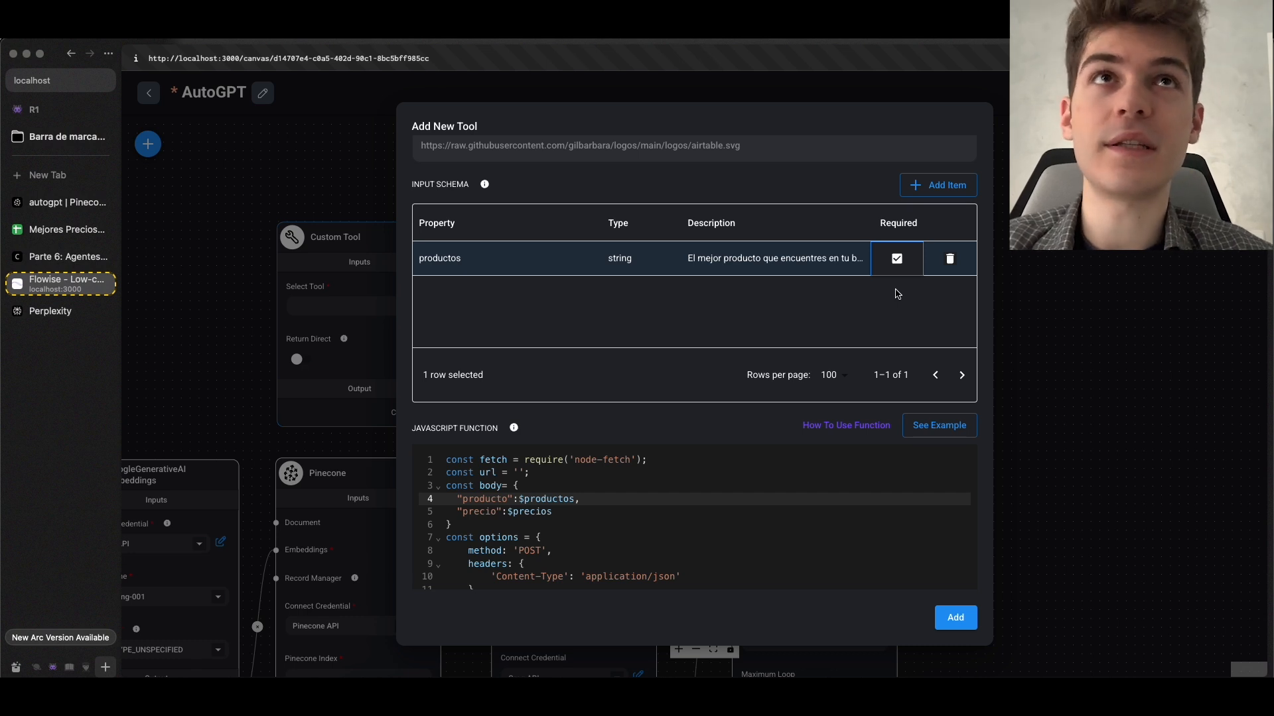
{"action": "left_click", "coordinate": [899, 289]}
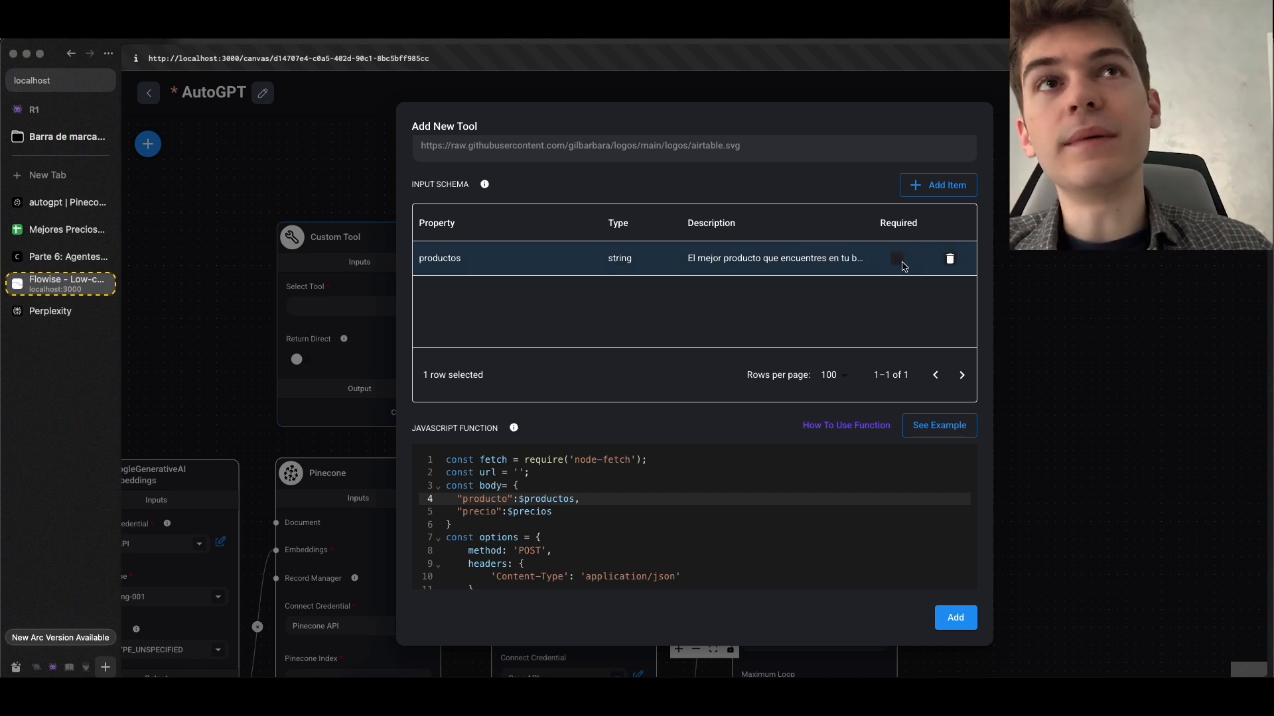
{"action": "double_click", "coordinate": [898, 267]}
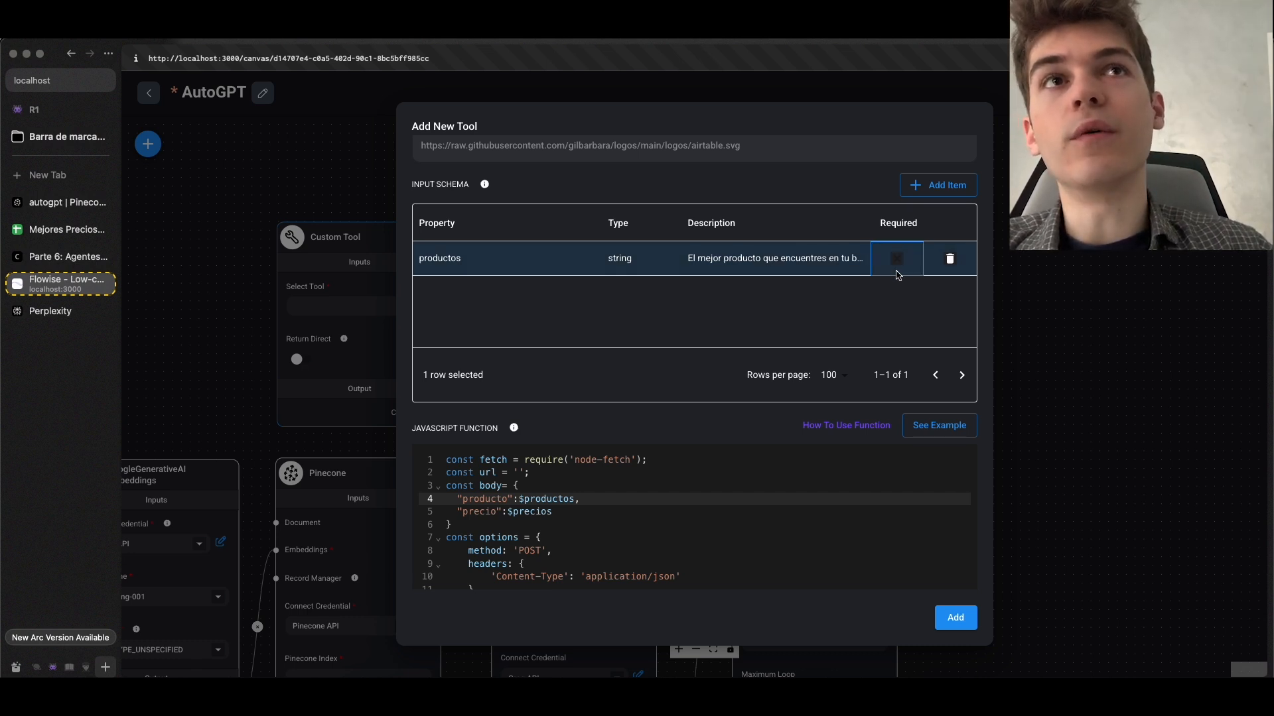
{"action": "double_click", "coordinate": [898, 265]}
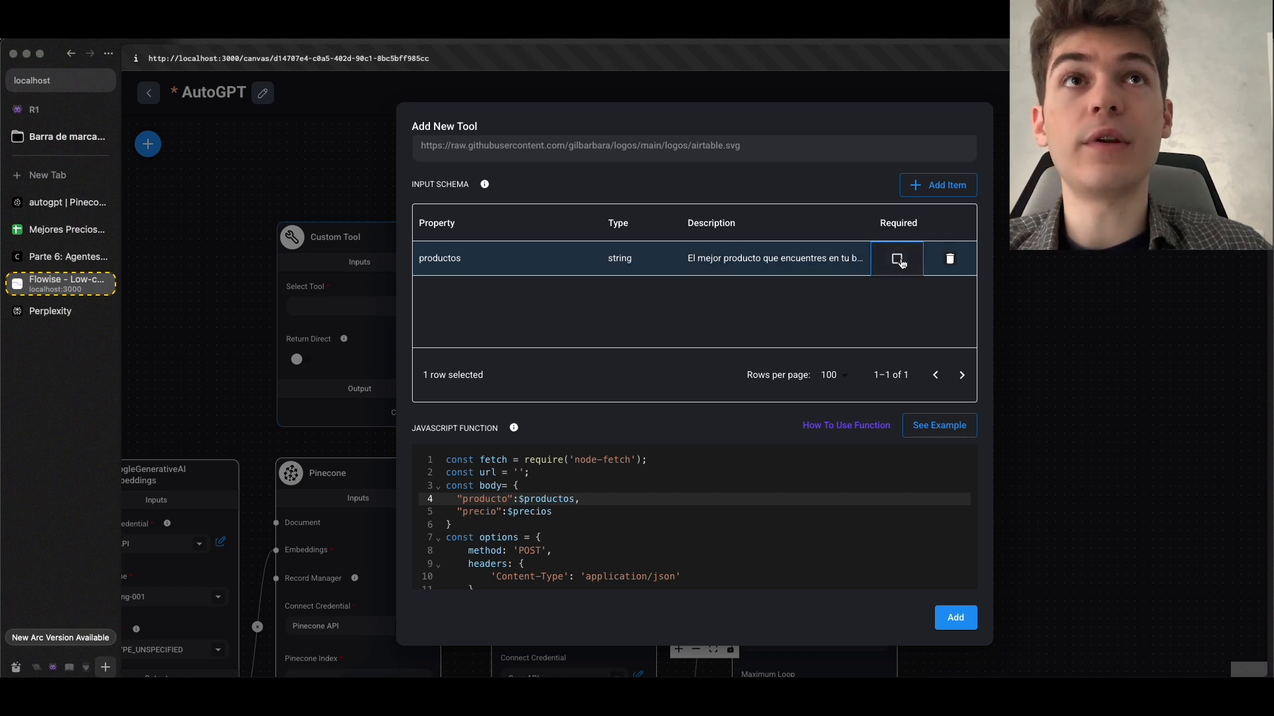
{"action": "left_click", "coordinate": [897, 264]}
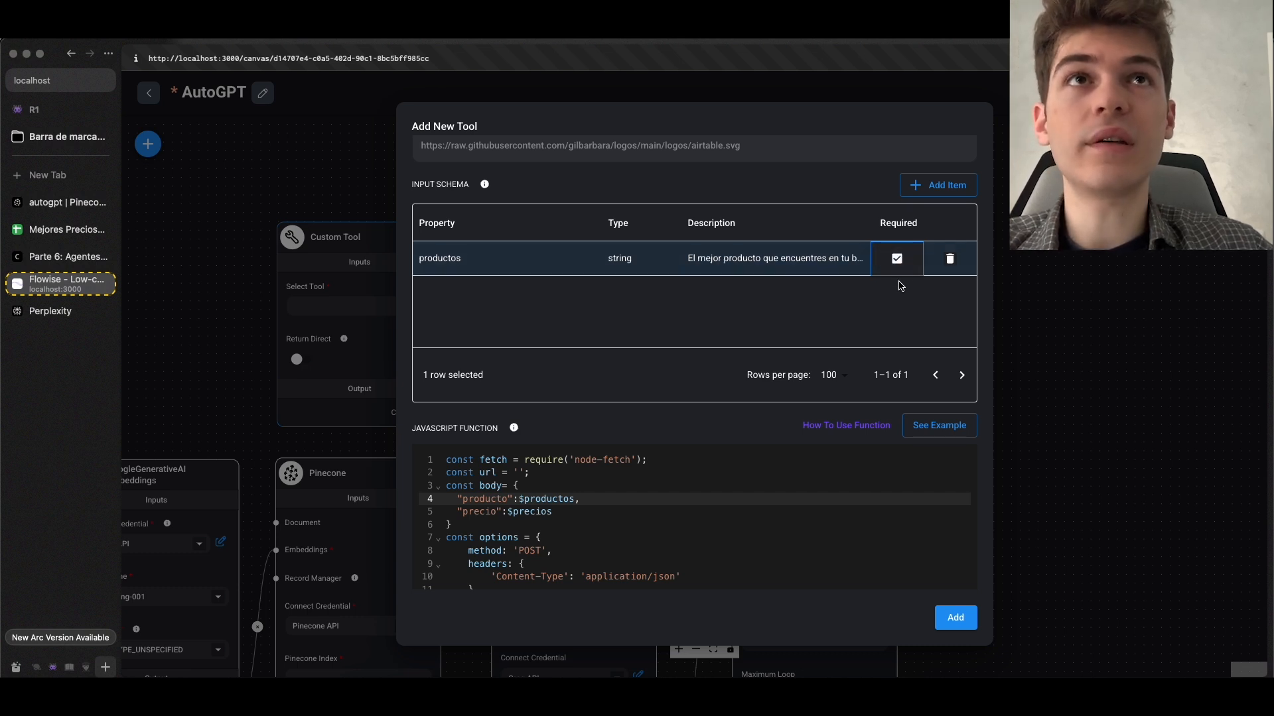
{"action": "left_click", "coordinate": [901, 286]}
Add a second input schema item named precios with the type string
{"action": "scroll", "coordinate": [556, 417], "scroll_direction": "down", "scroll_amount": 2}
{"action": "scroll", "coordinate": [555, 416], "scroll_direction": "down", "scroll_amount": 1}
{"action": "left_click", "coordinate": [484, 450]}
{"action": "scroll", "coordinate": [546, 451], "scroll_direction": "up", "scroll_amount": 2}
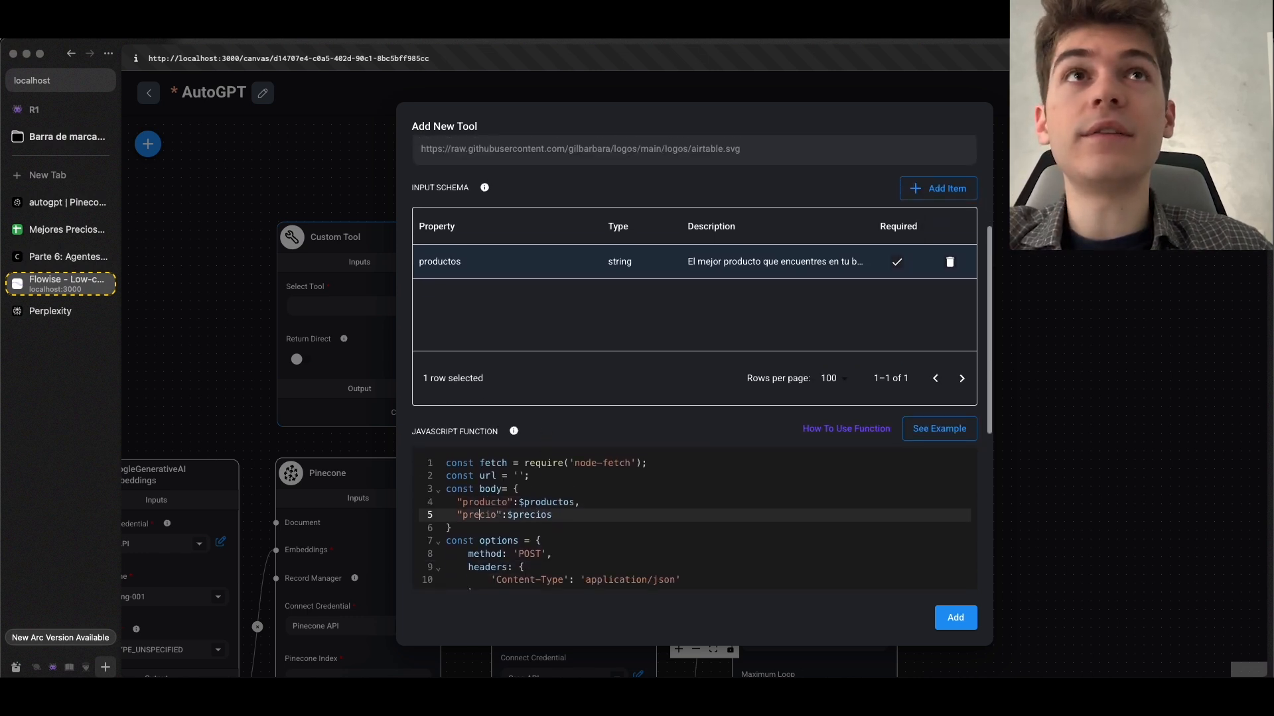
{"action": "left_click", "coordinate": [941, 206]}
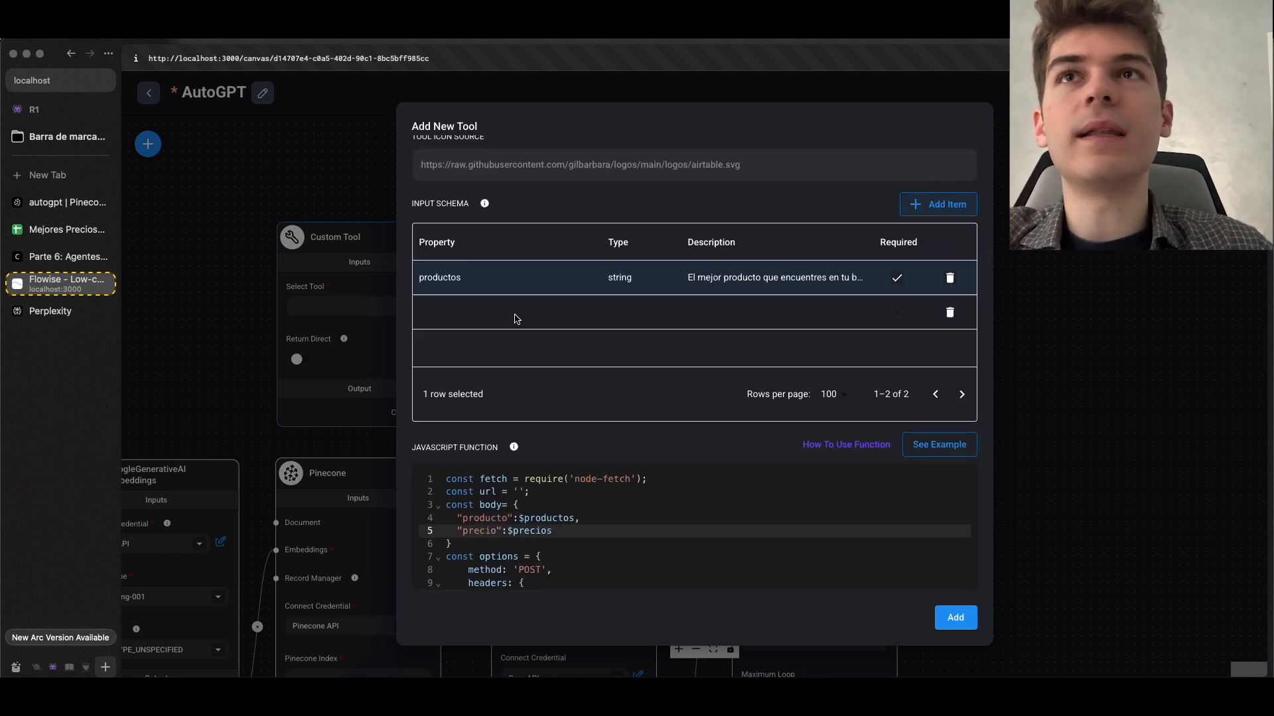
{"action": "double_click", "coordinate": [468, 316]}
{"action": "type", "text": "precios"}
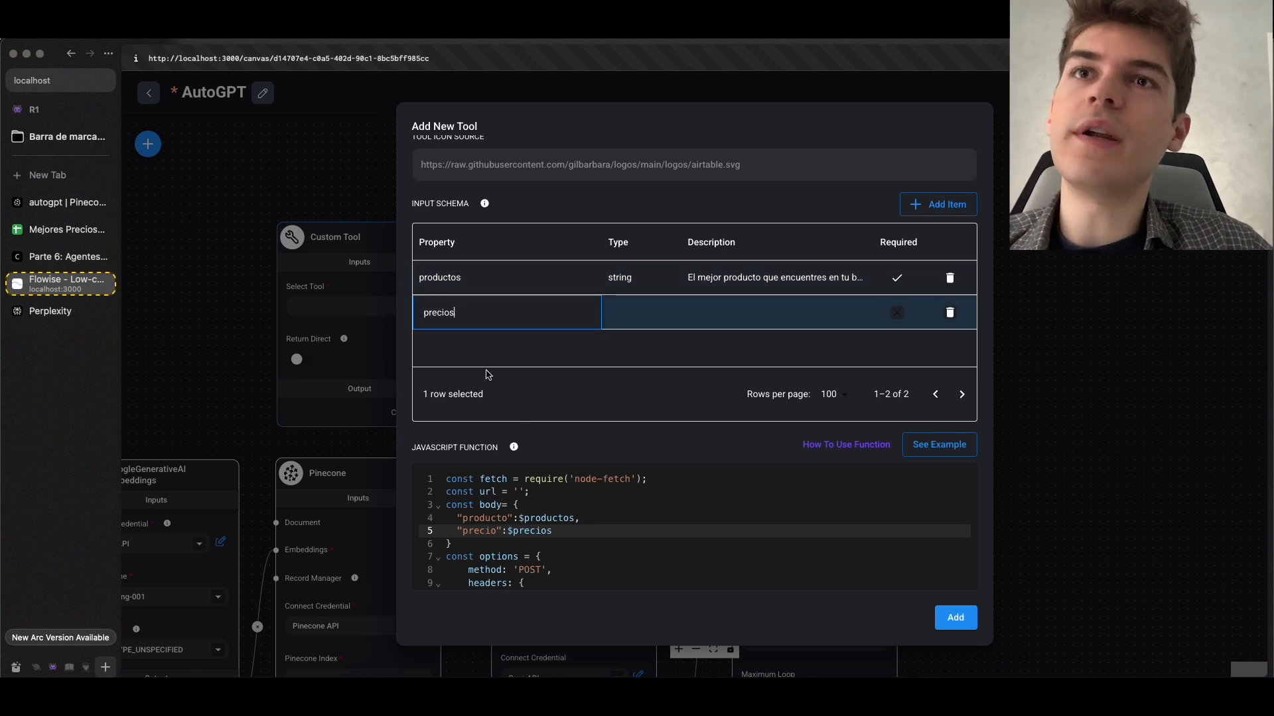
{"action": "left_click", "coordinate": [546, 530]}
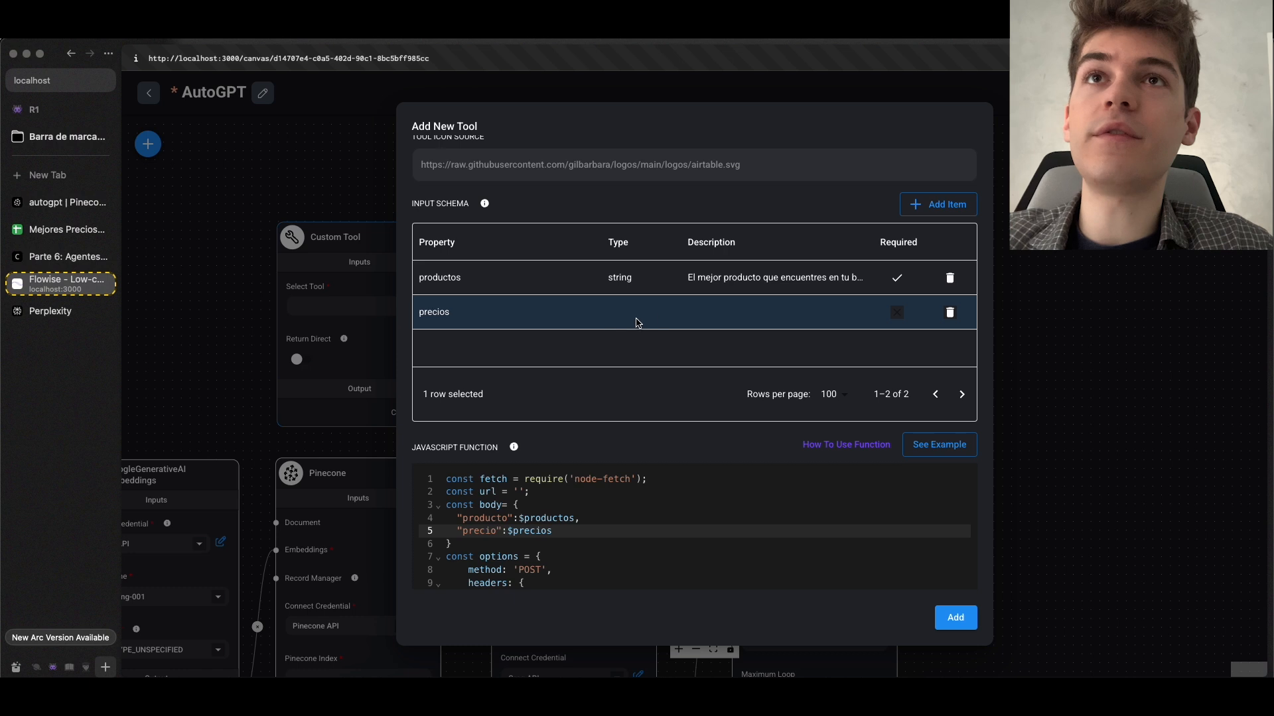
{"action": "double_click", "coordinate": [656, 313]}
Set the precios property's description to "El precio del mejor producto que hayas encontrado"
{"action": "double_click", "coordinate": [717, 312]}
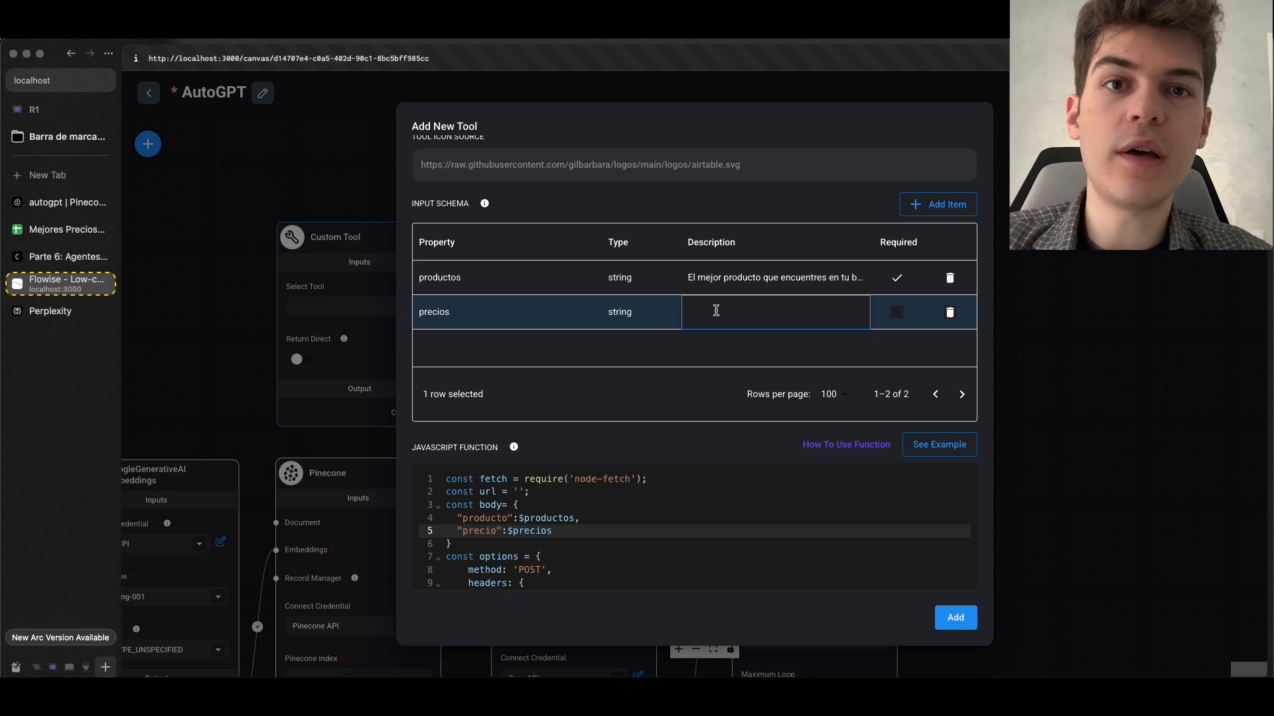
{"action": "key", "text": "super+v"}
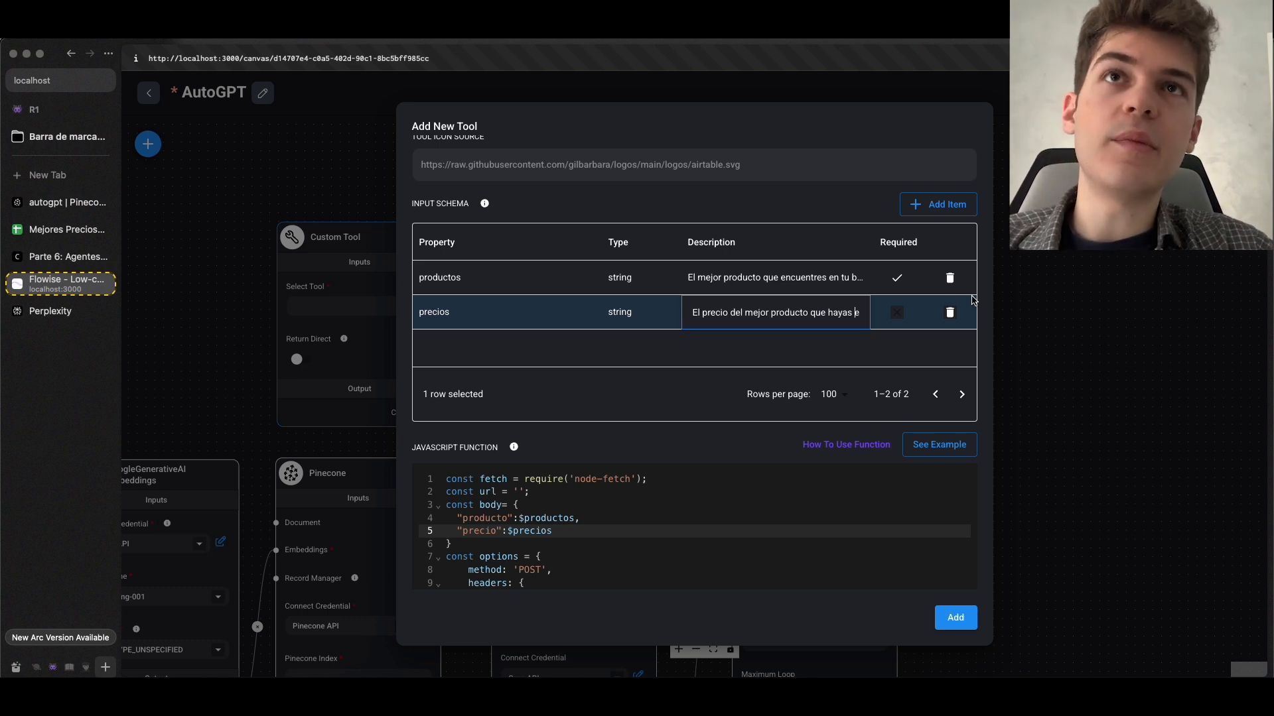
{"action": "key", "text": "Right"}
{"action": "key", "text": "Right"}
{"action": "key", "text": "Right"}
{"action": "key", "text": "Right"}
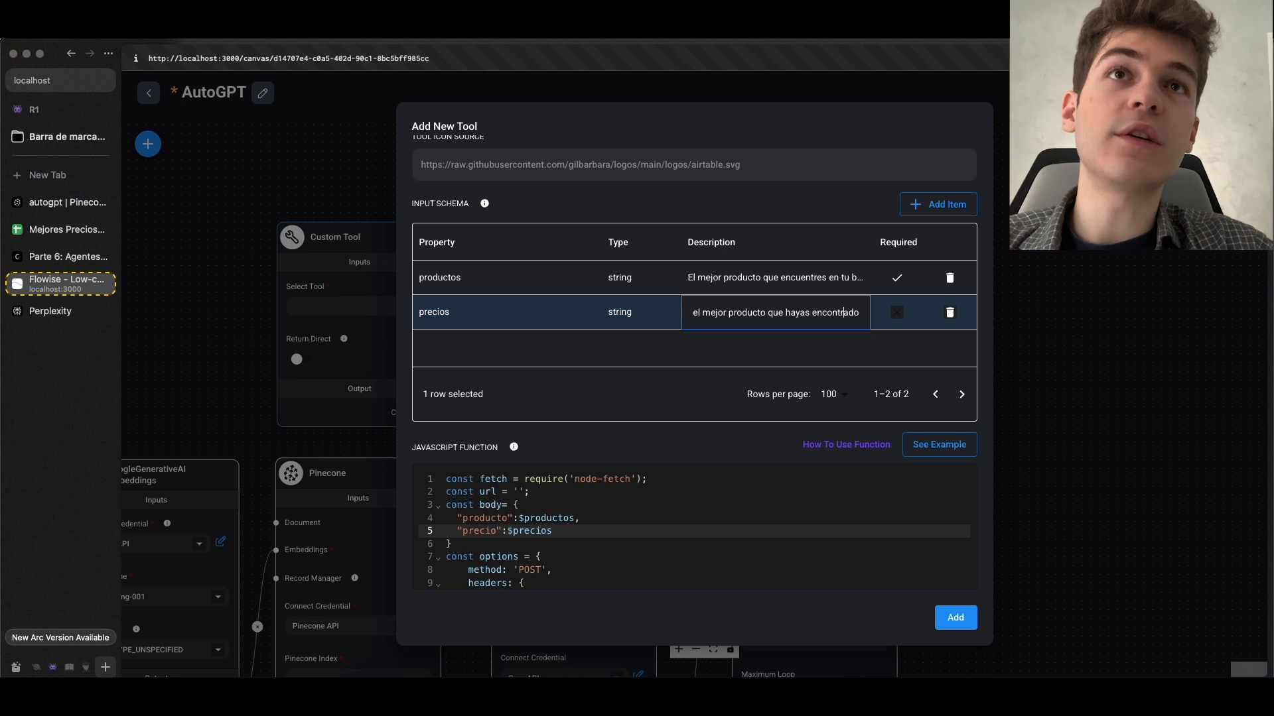
Confirm the precios property's description and mark the property as required
{"action": "key", "text": "Return"}
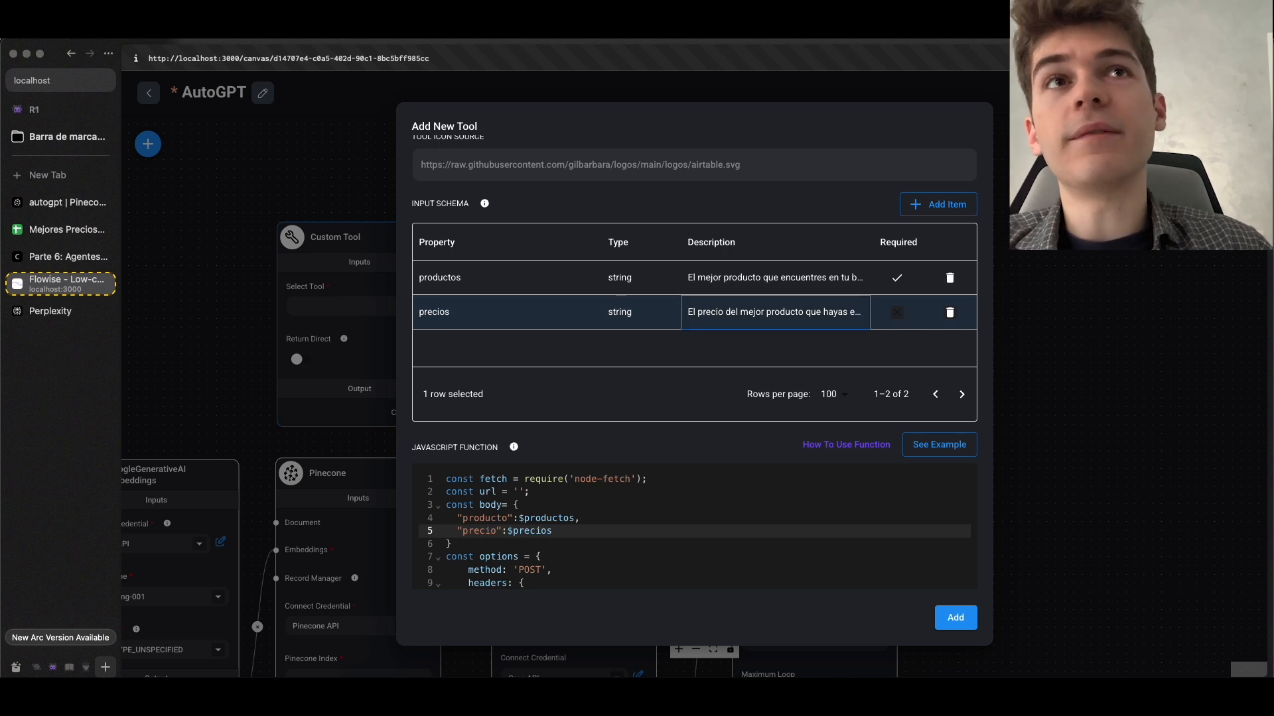
{"action": "left_click", "coordinate": [899, 316]}
{"action": "left_click", "coordinate": [899, 313]}
{"action": "left_click", "coordinate": [880, 345]}
Review the JavaScript function and its url constant, and check the Mejores Precios spreadsheet's columns
{"action": "scroll", "coordinate": [863, 351], "scroll_direction": "down", "scroll_amount": 5}
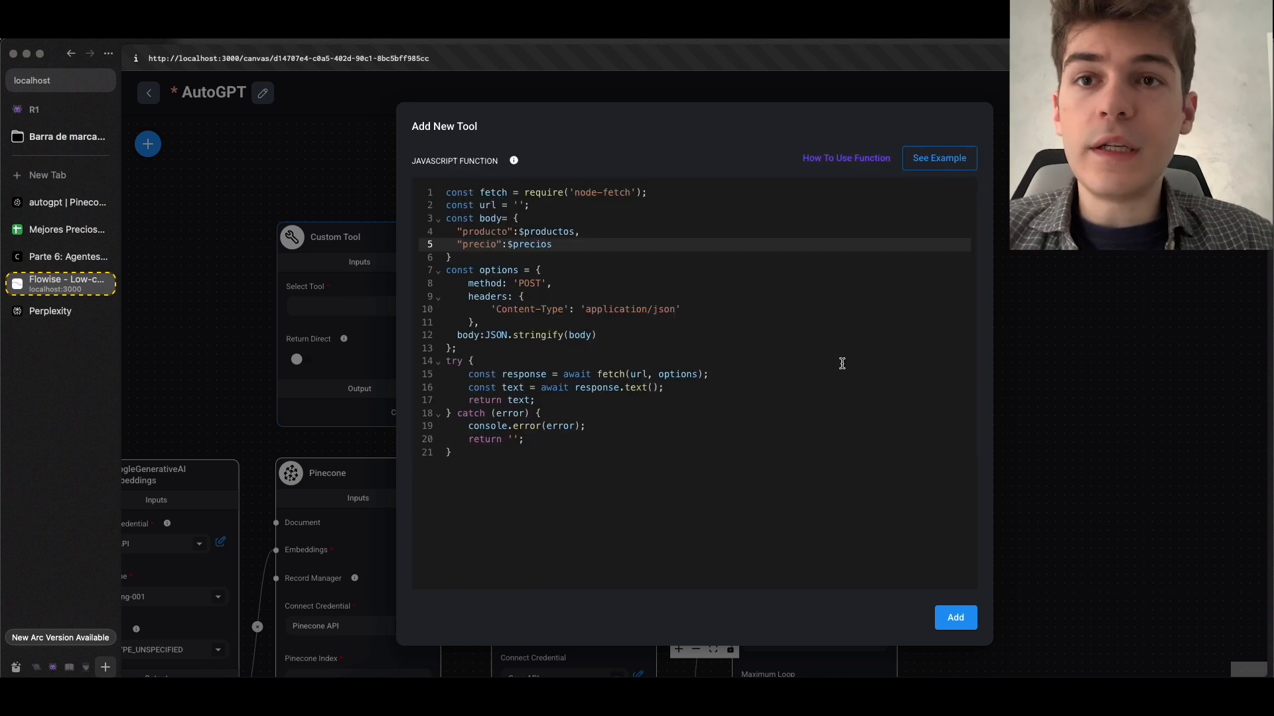
{"action": "scroll", "coordinate": [824, 371], "scroll_direction": "up", "scroll_amount": 2}
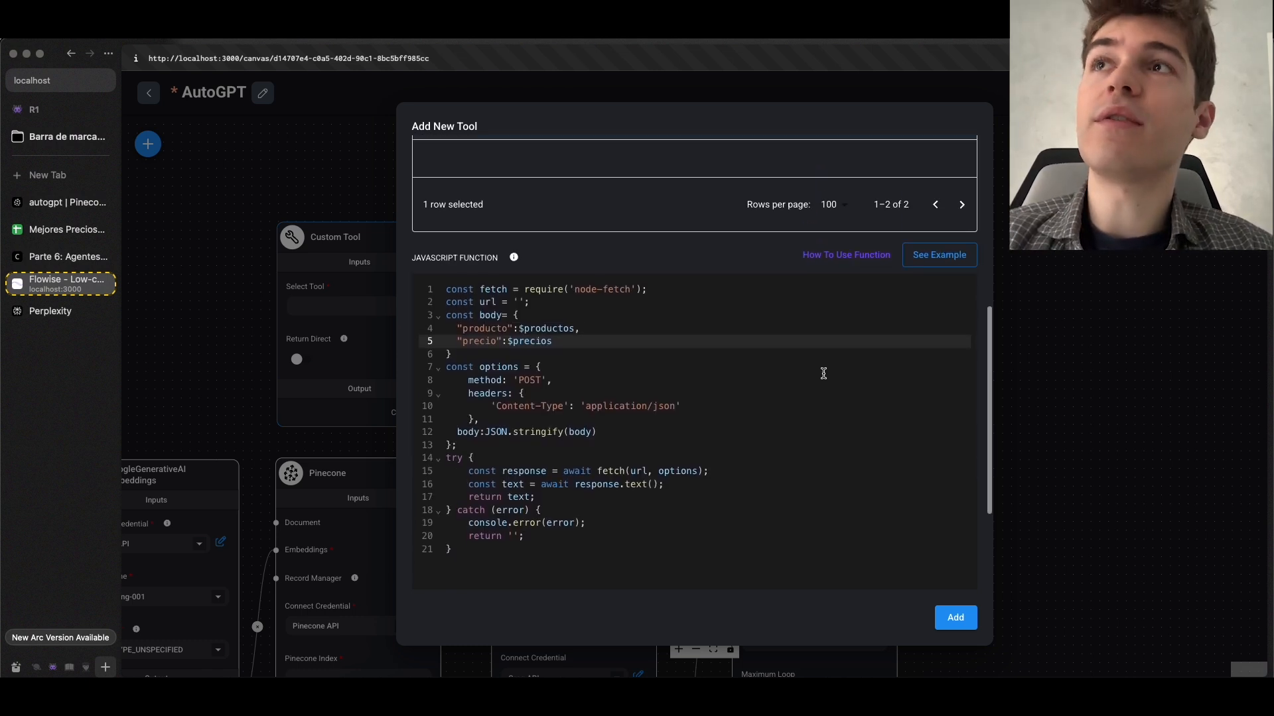
{"action": "left_click", "coordinate": [516, 303]}
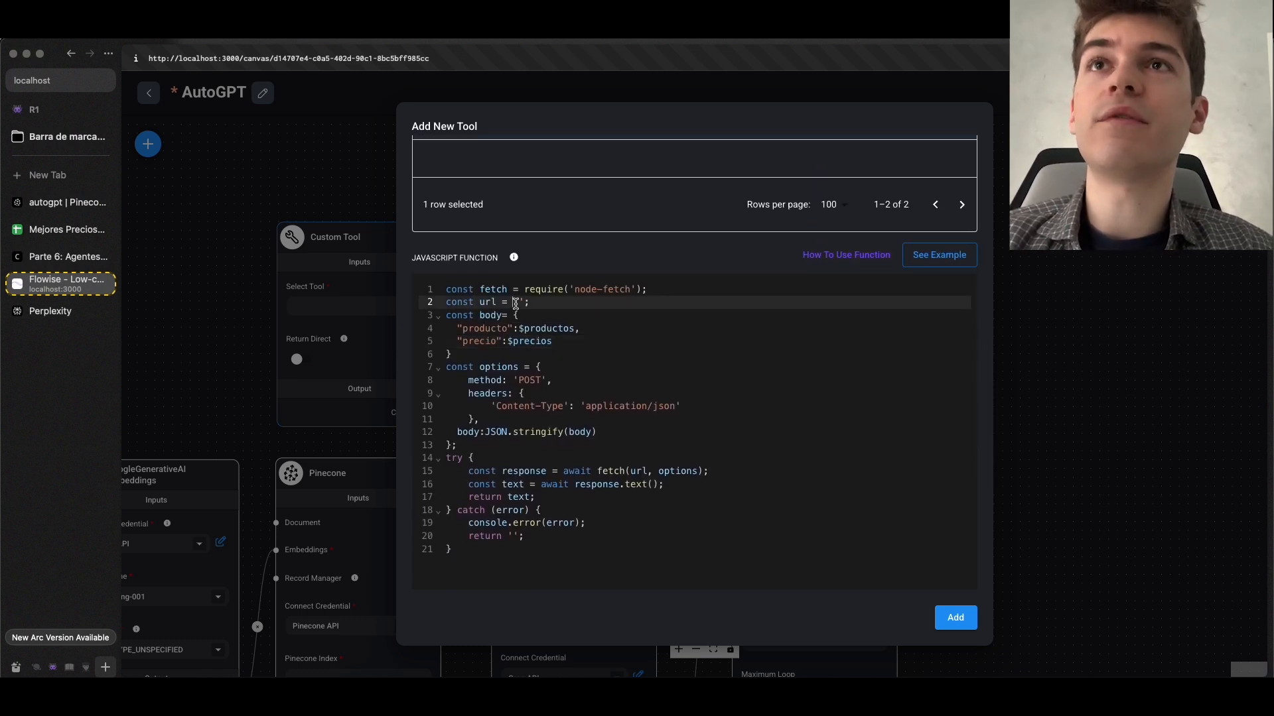
{"action": "left_click", "coordinate": [59, 231]}
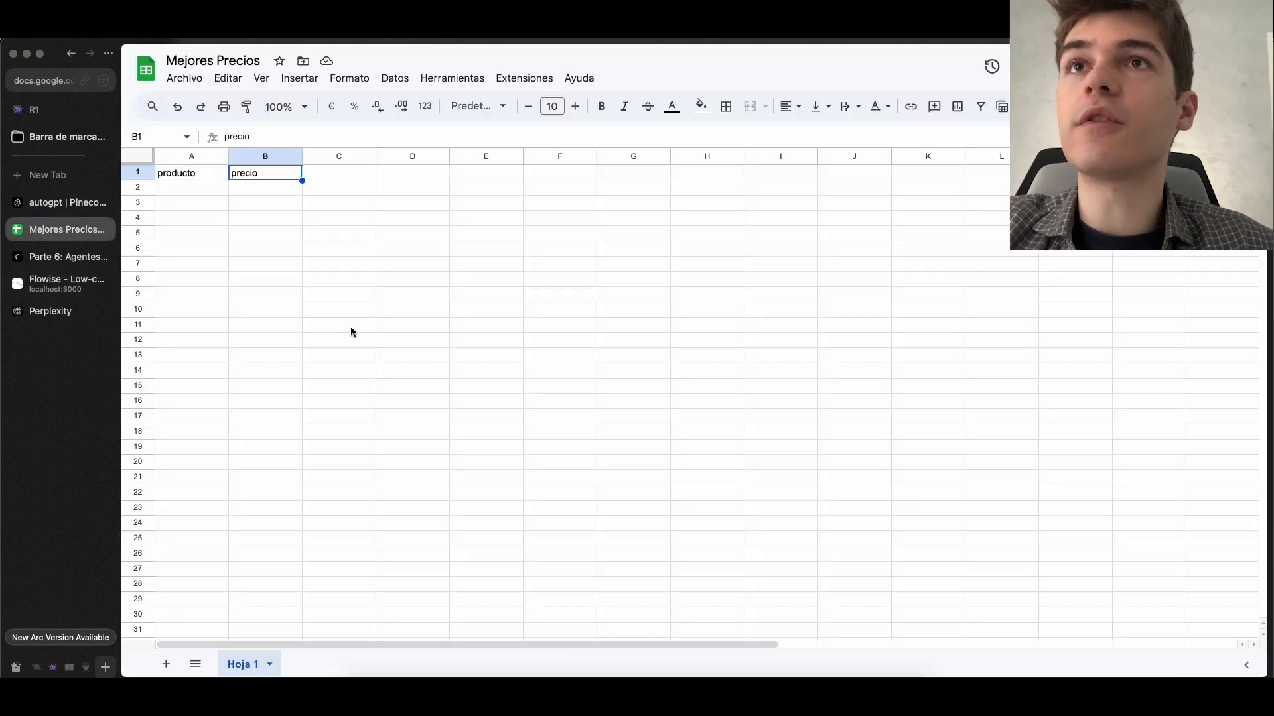
{"action": "key", "text": "ctrl+Tab"}
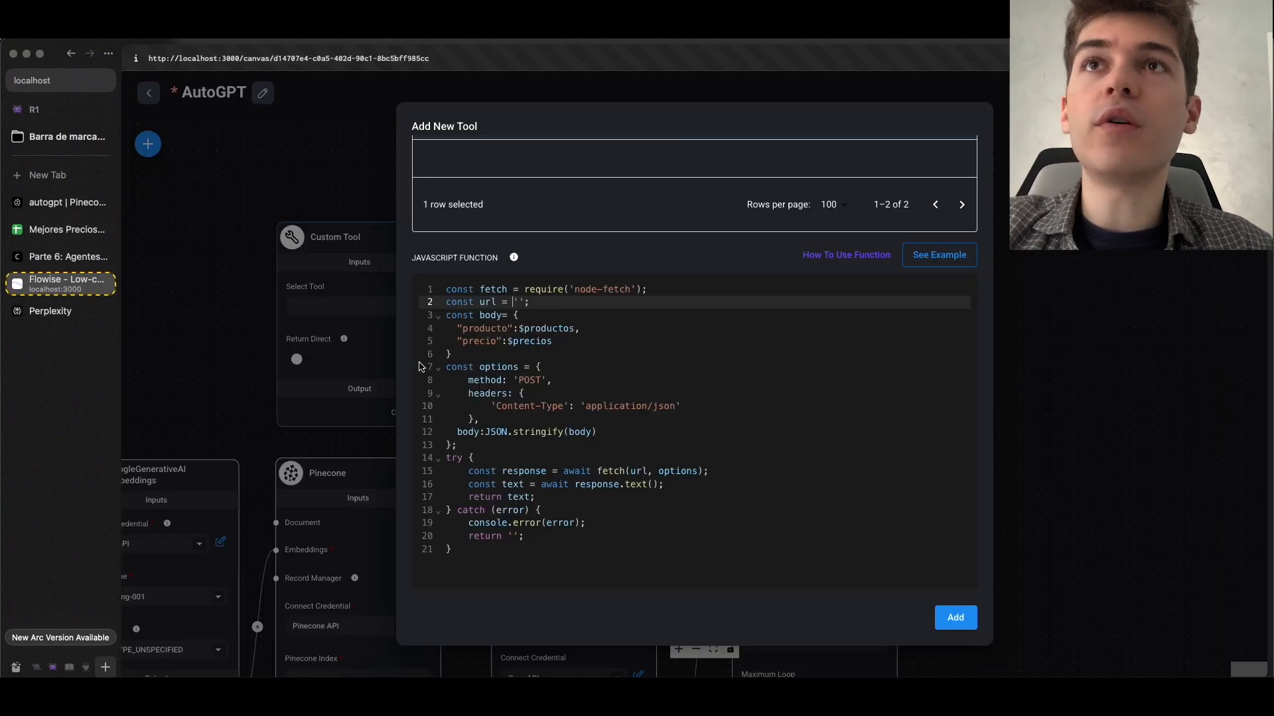
Switch to Make by opening make.com in a new browser tab
{"action": "key", "text": "super+t"}
{"action": "type", "text": "make.com"}
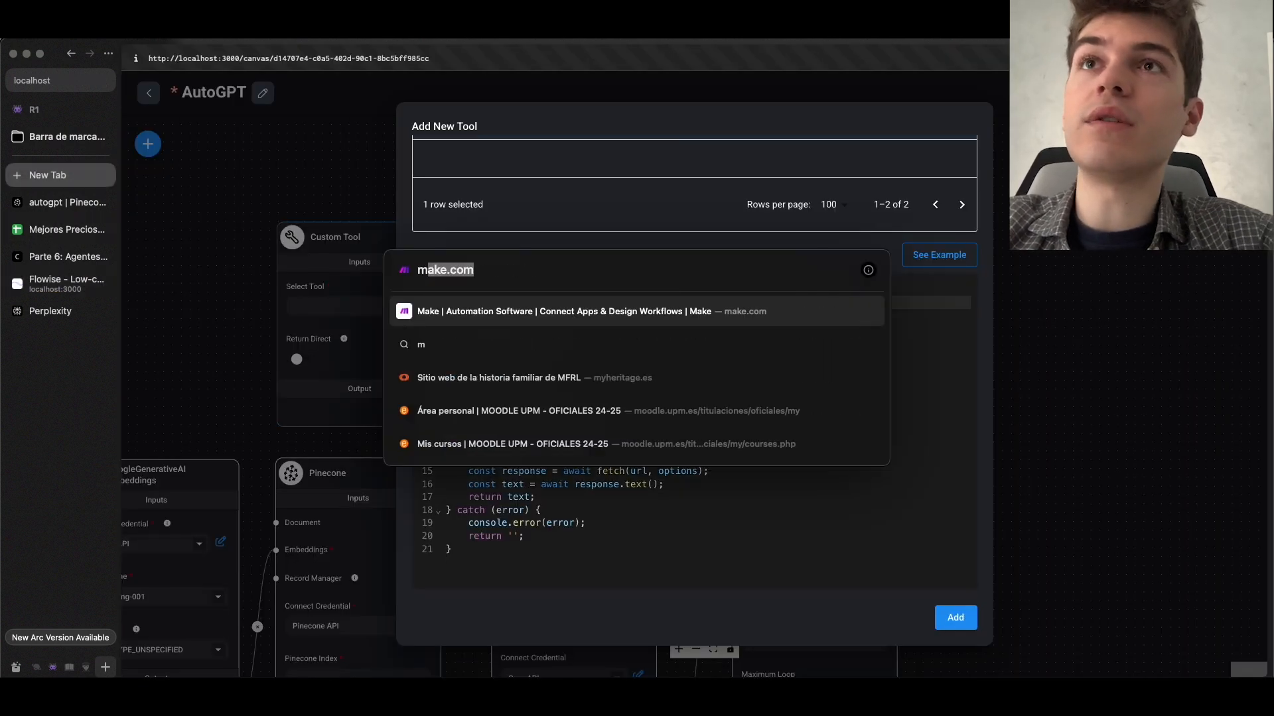
{"action": "key", "text": "Return"}
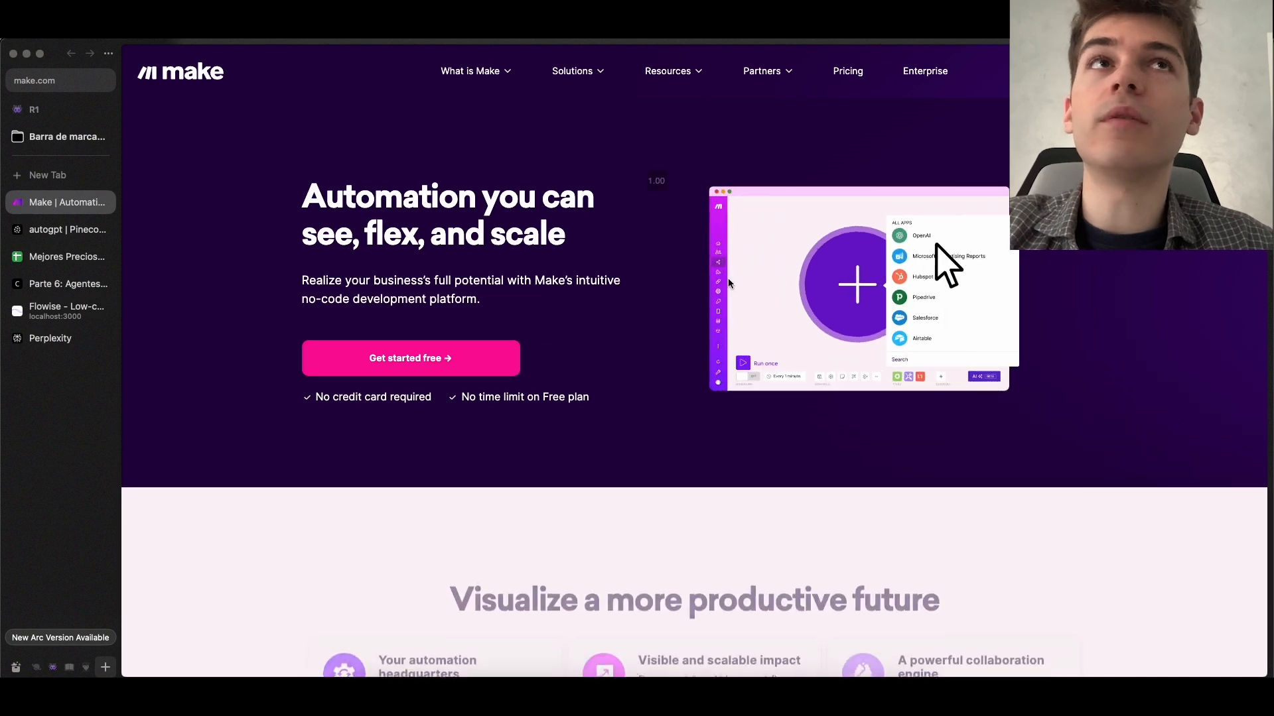
{"action": "left_click", "coordinate": [77, 81]}
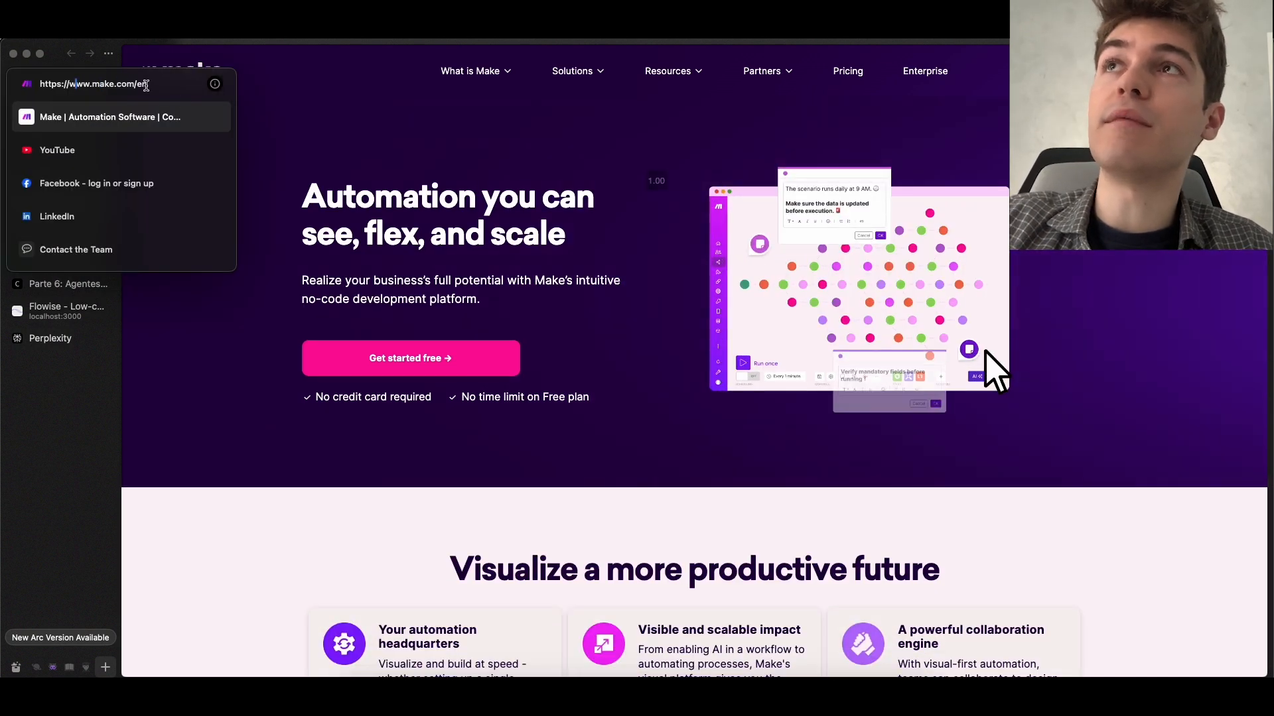
{"action": "left_click_drag", "start_coordinate": [126, 84], "coordinate": [92, 85]}
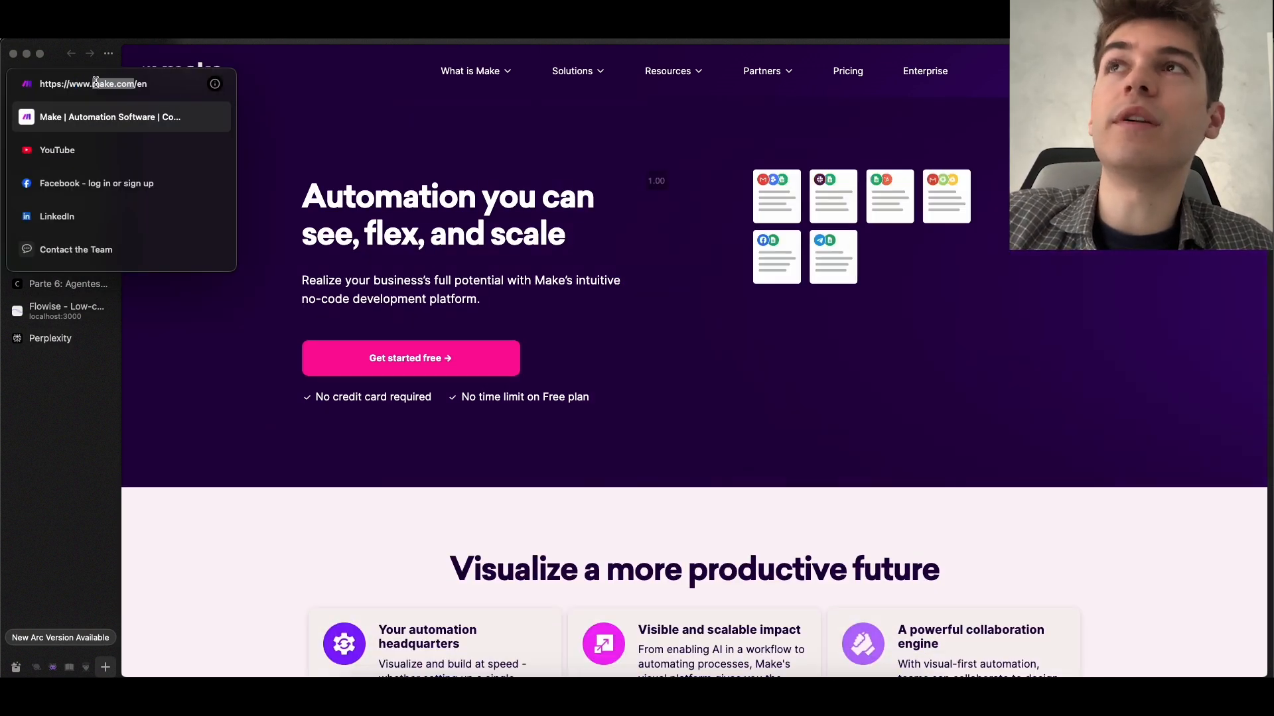
{"action": "left_click", "coordinate": [272, 111]}
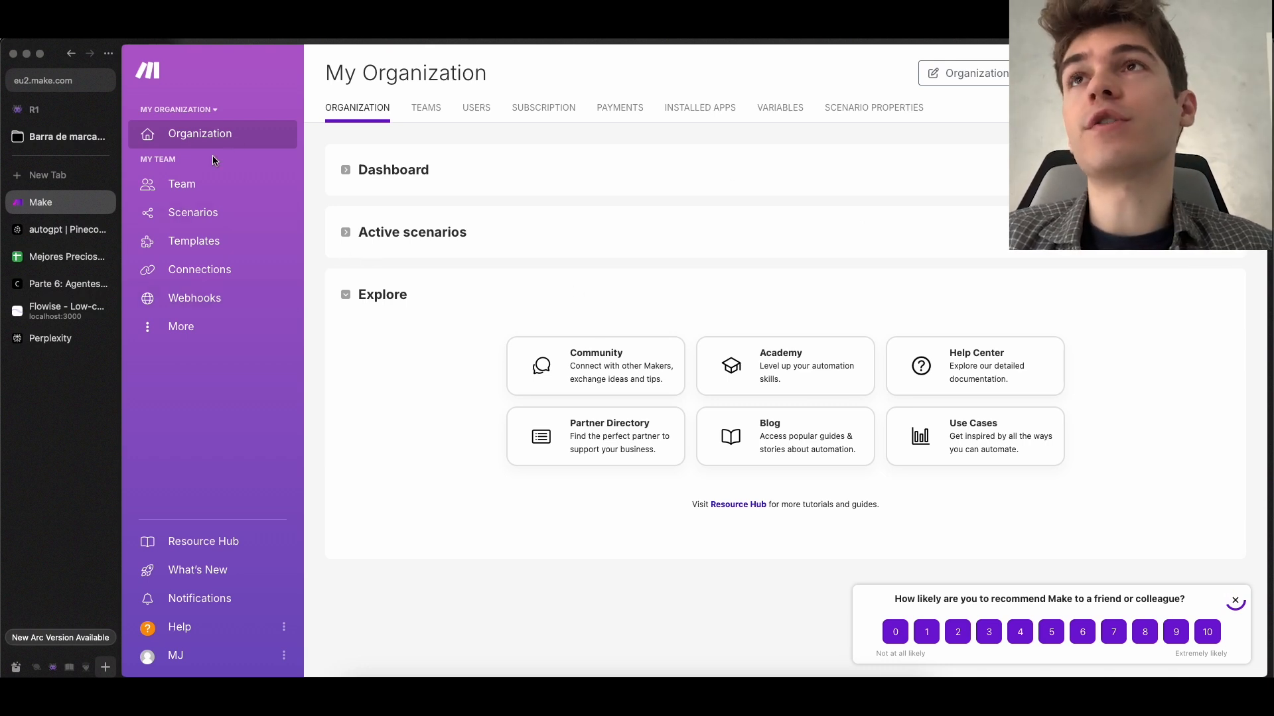
Create a new scenario in Make
{"action": "left_click", "coordinate": [199, 212]}
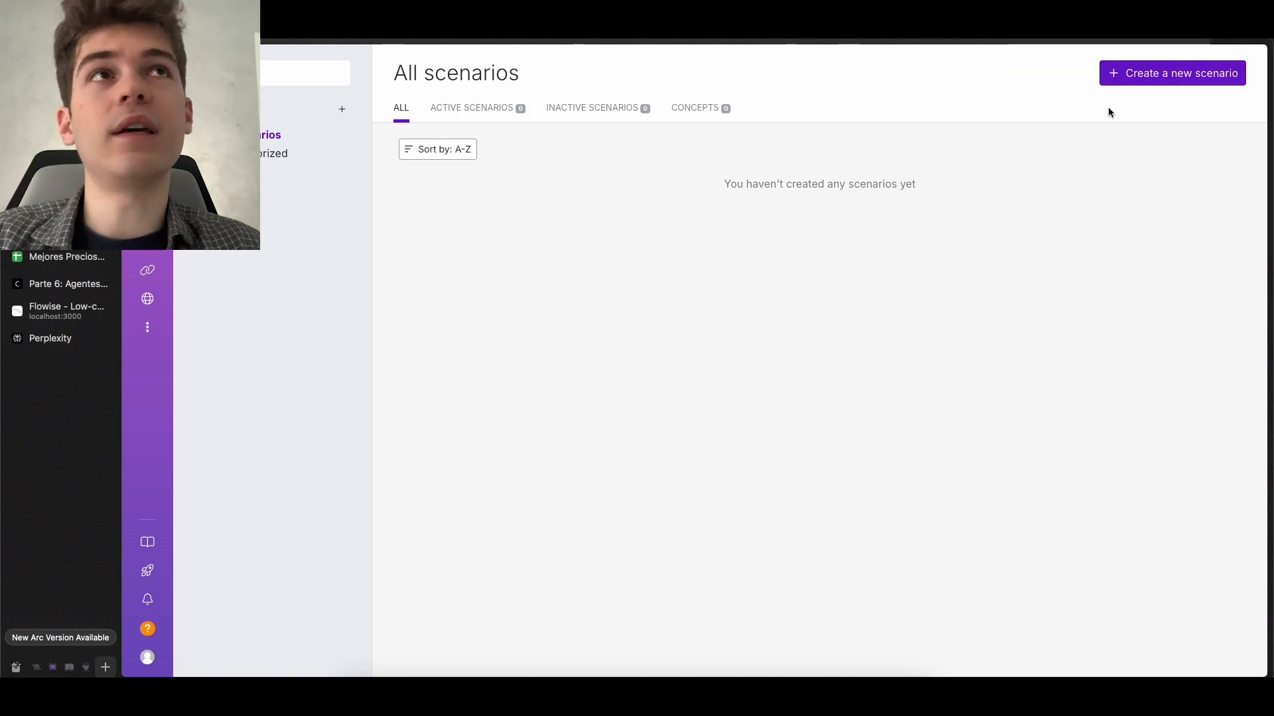
{"action": "left_click", "coordinate": [1151, 83]}
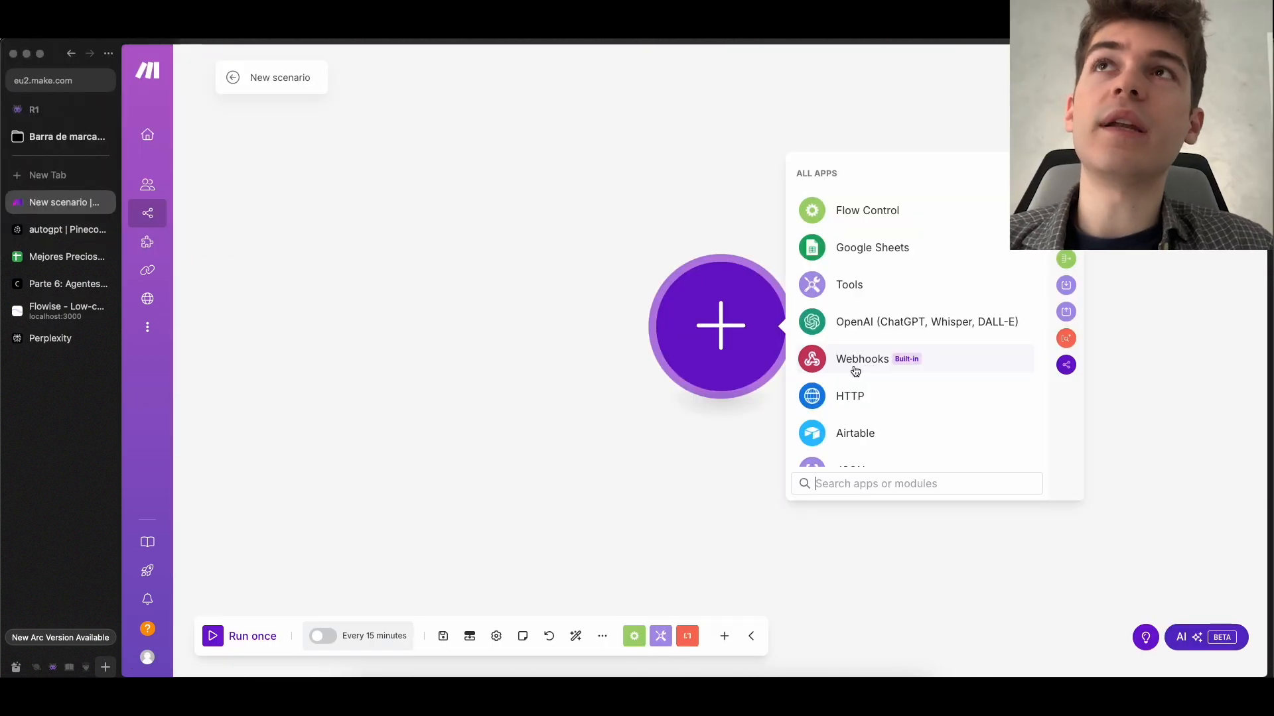
{"action": "left_click", "coordinate": [67, 310]}
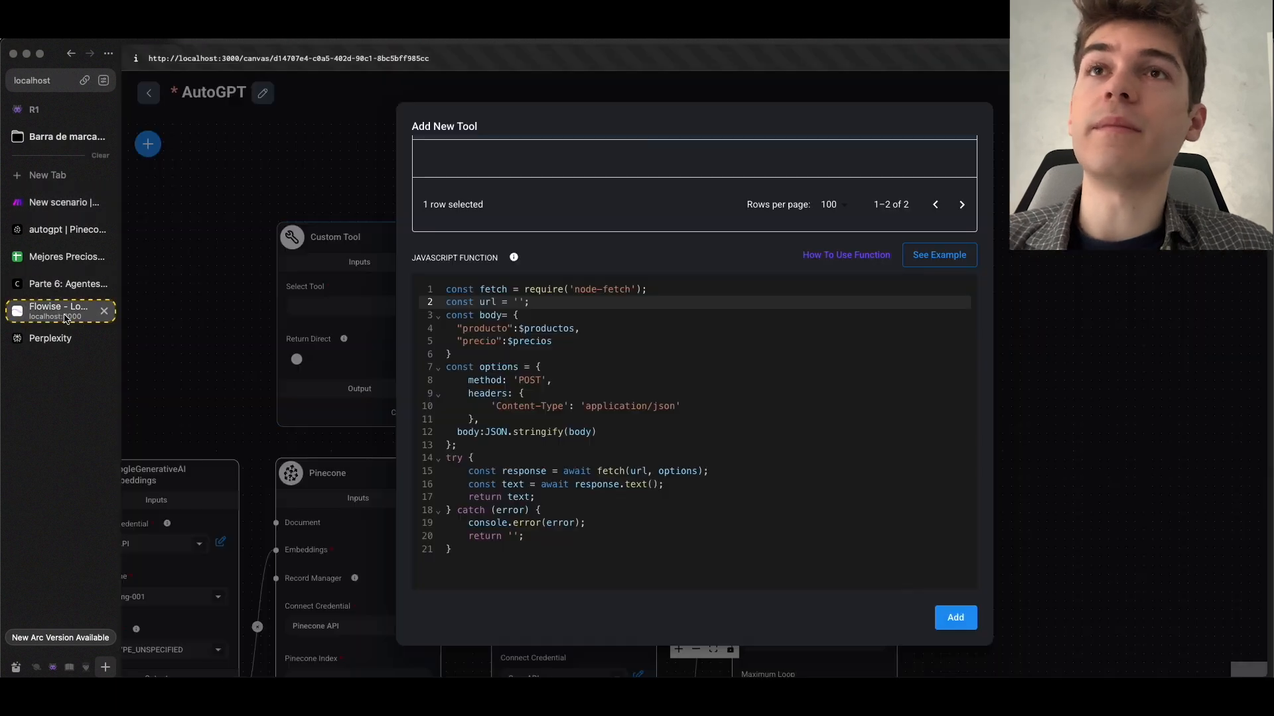
{"action": "left_click", "coordinate": [59, 211]}
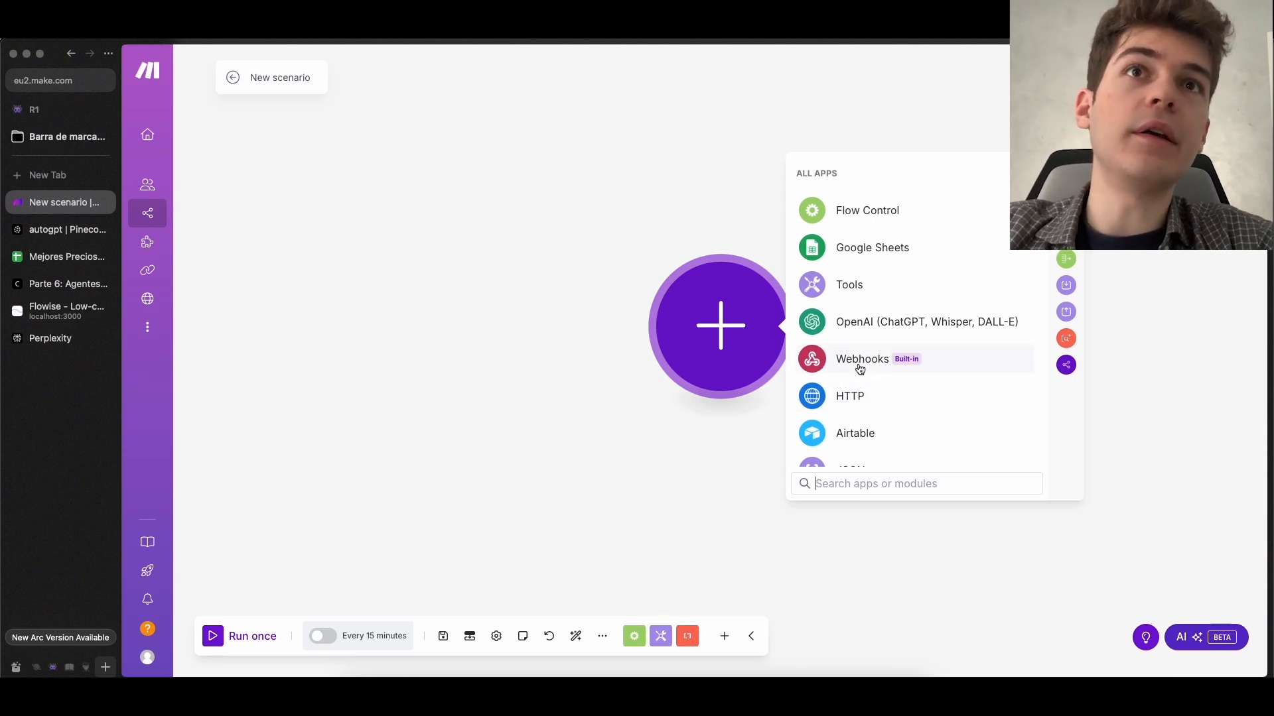
Find the Webhooks app and add its Custom webhook trigger as the scenario's first module
{"action": "type", "text": "webj"}
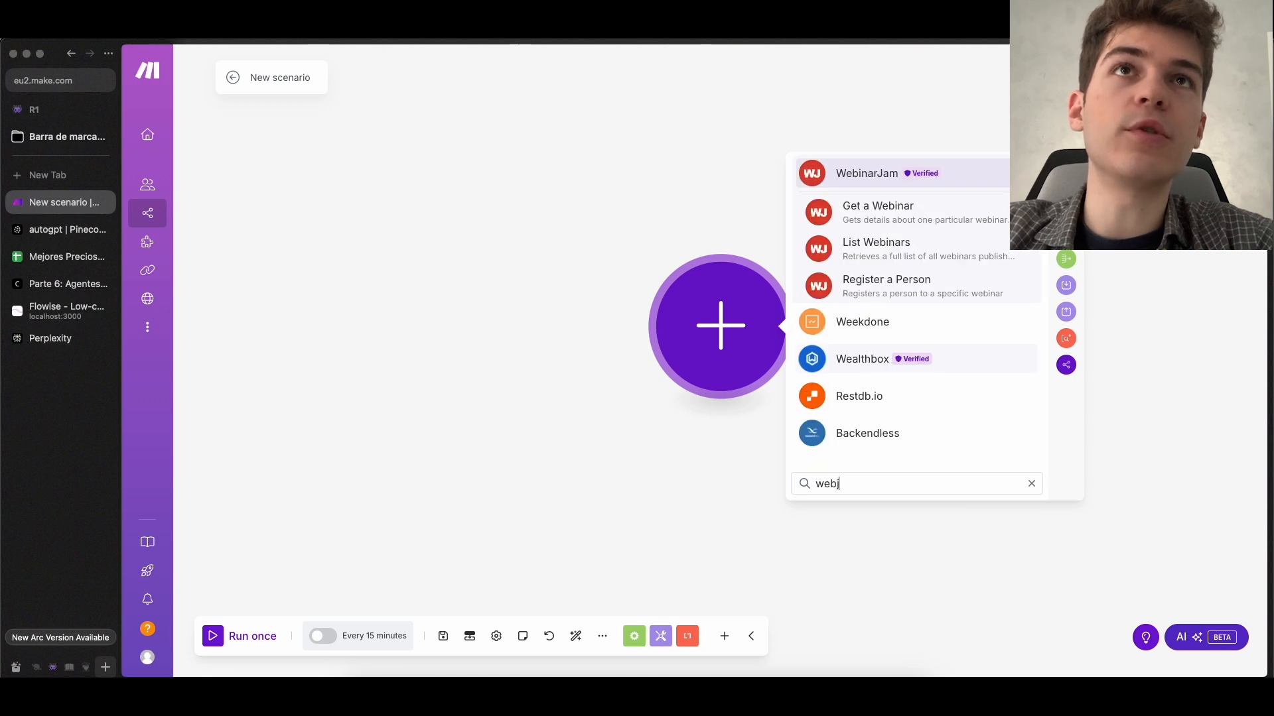
{"action": "key", "text": "BackSpace"}
{"action": "type", "text": "h"}
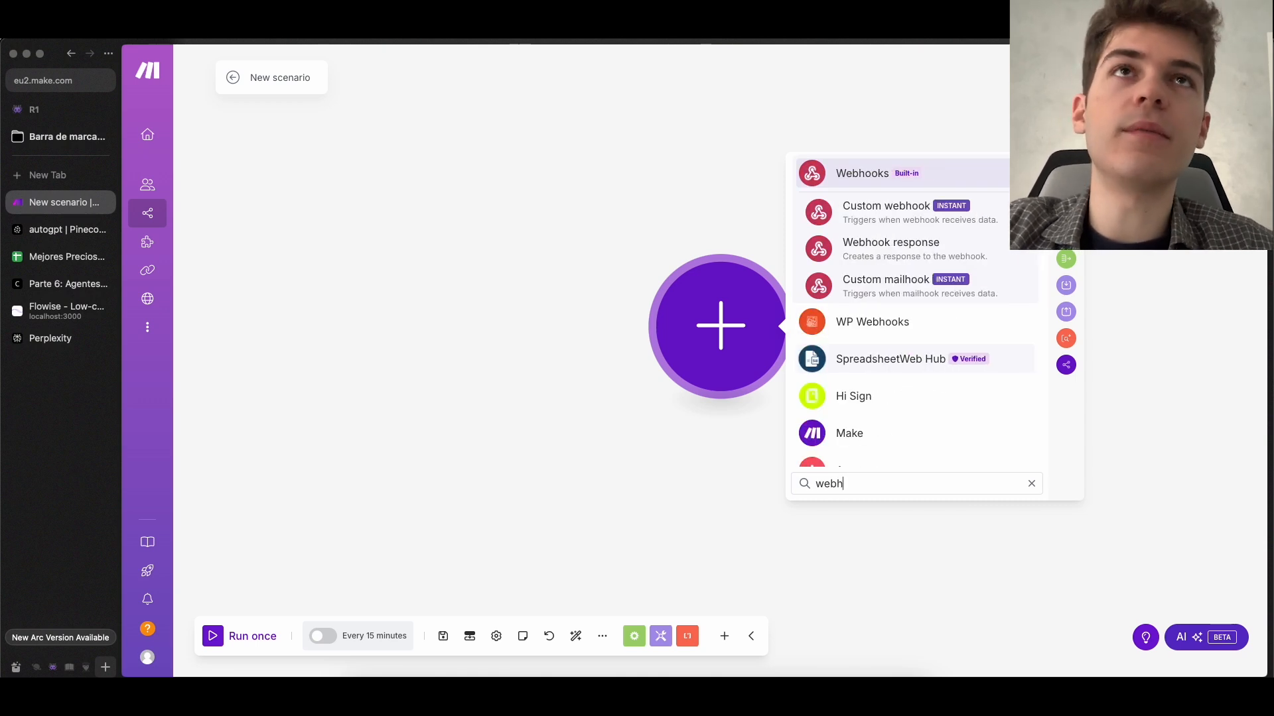
{"action": "left_click", "coordinate": [870, 181]}
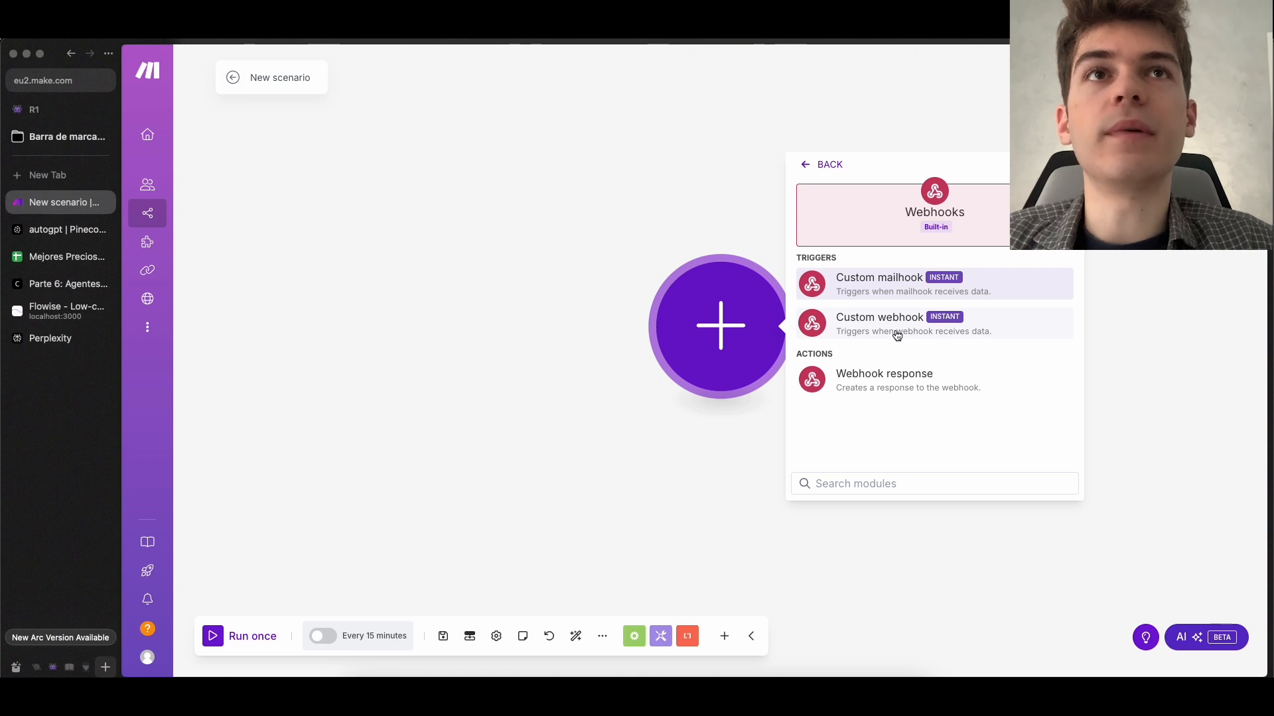
{"action": "left_click", "coordinate": [897, 335]}
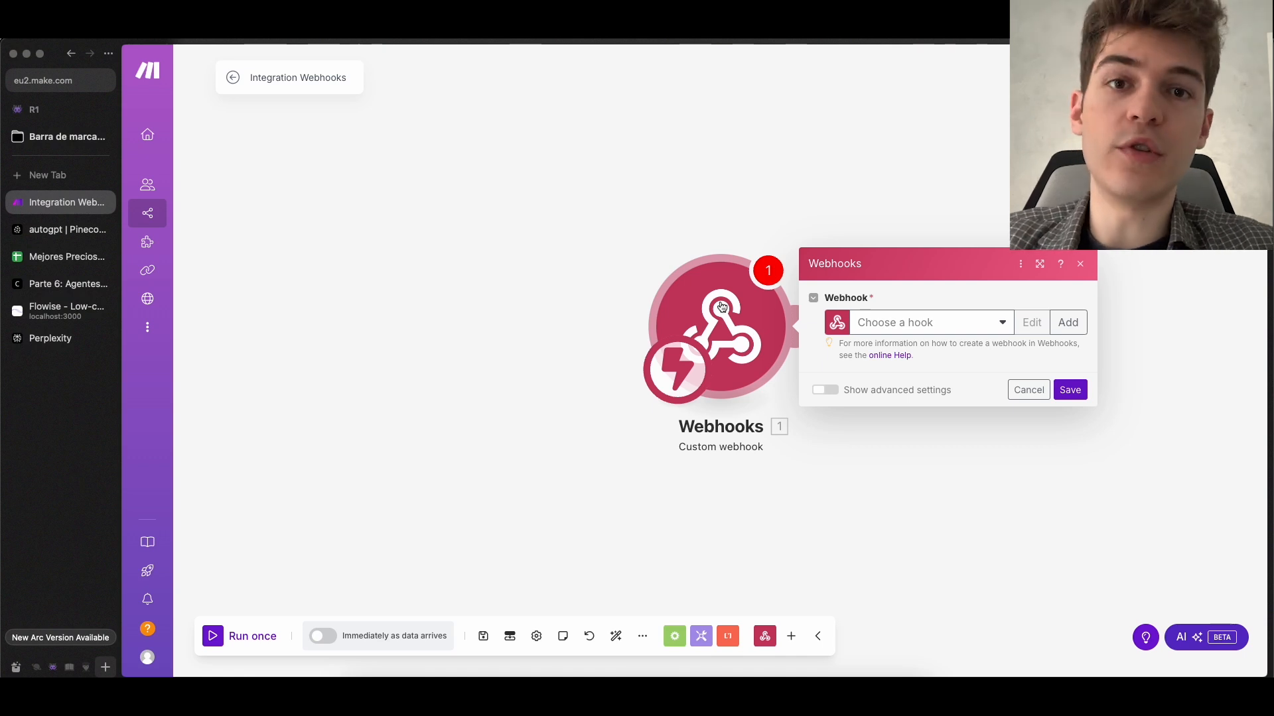
Switch to Flowise and examine the POST method and Content-Type header in the tool's JavaScript function
{"action": "left_click", "coordinate": [55, 309]}
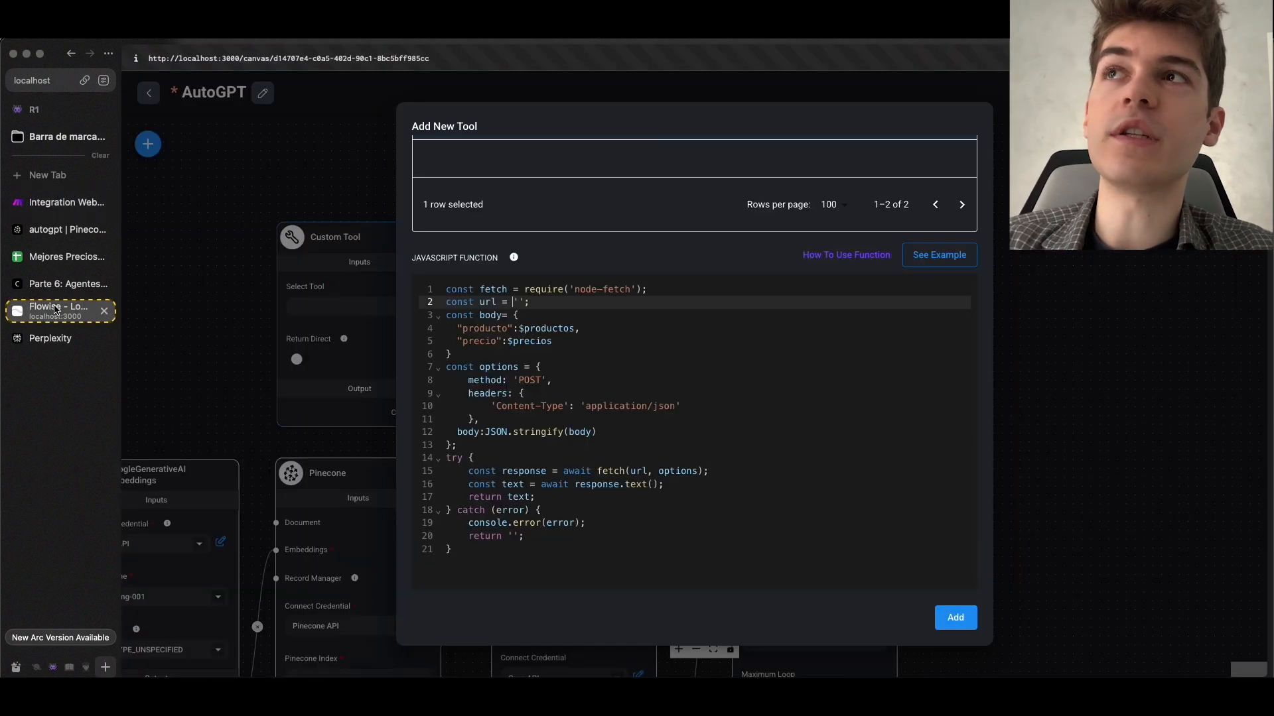
{"action": "scroll", "coordinate": [570, 342], "scroll_direction": "down", "scroll_amount": 1}
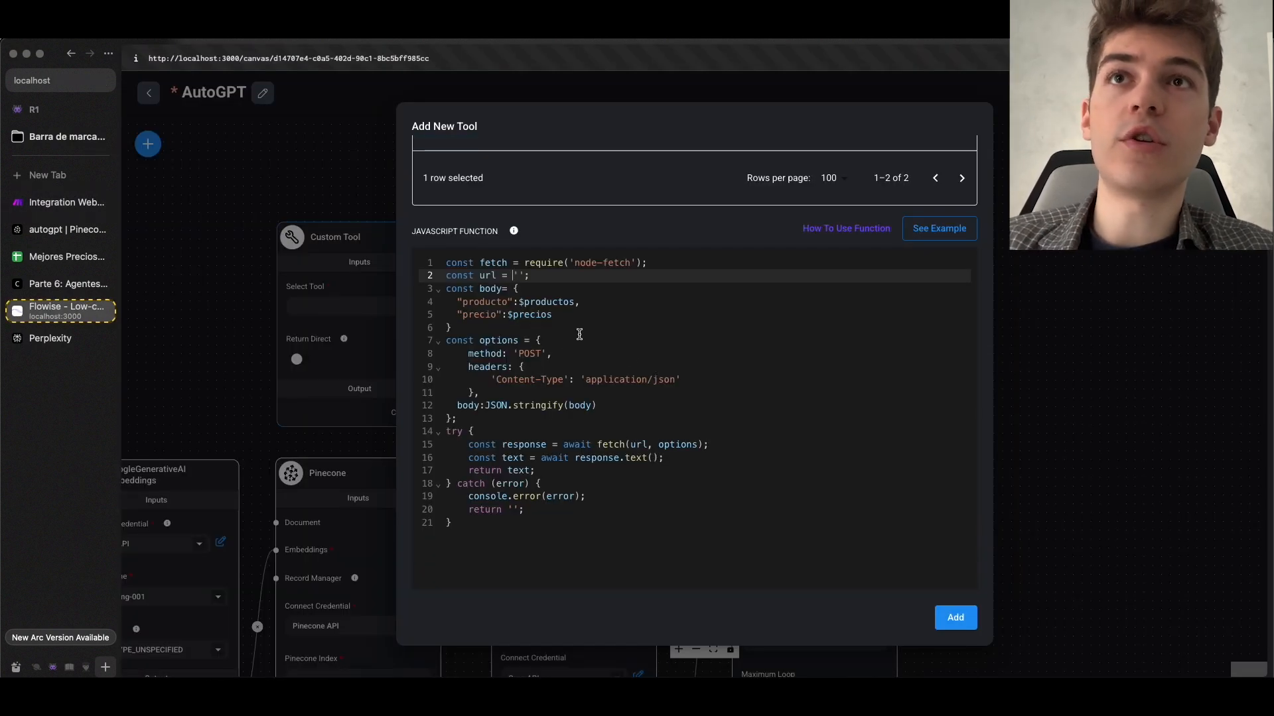
{"action": "double_click", "coordinate": [529, 352]}
{"action": "left_click", "coordinate": [562, 350]}
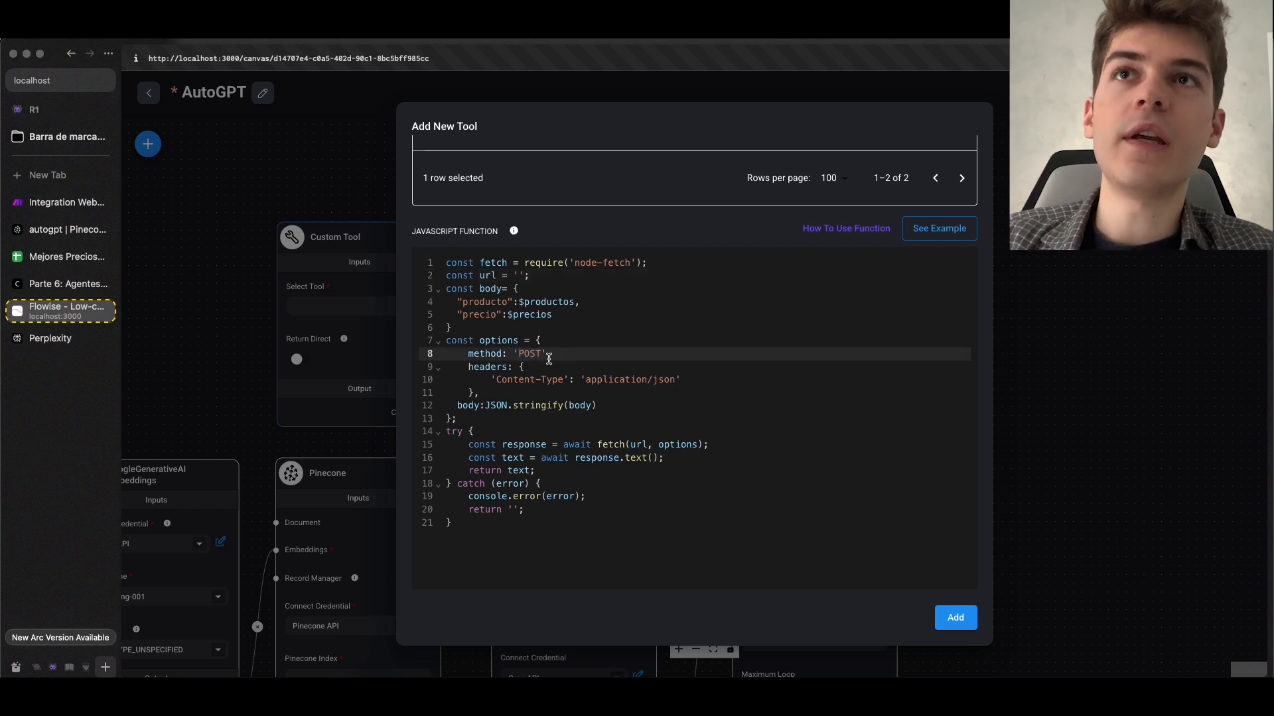
{"action": "left_click_drag", "start_coordinate": [683, 381], "coordinate": [647, 384]}
{"action": "left_click", "coordinate": [625, 379]}
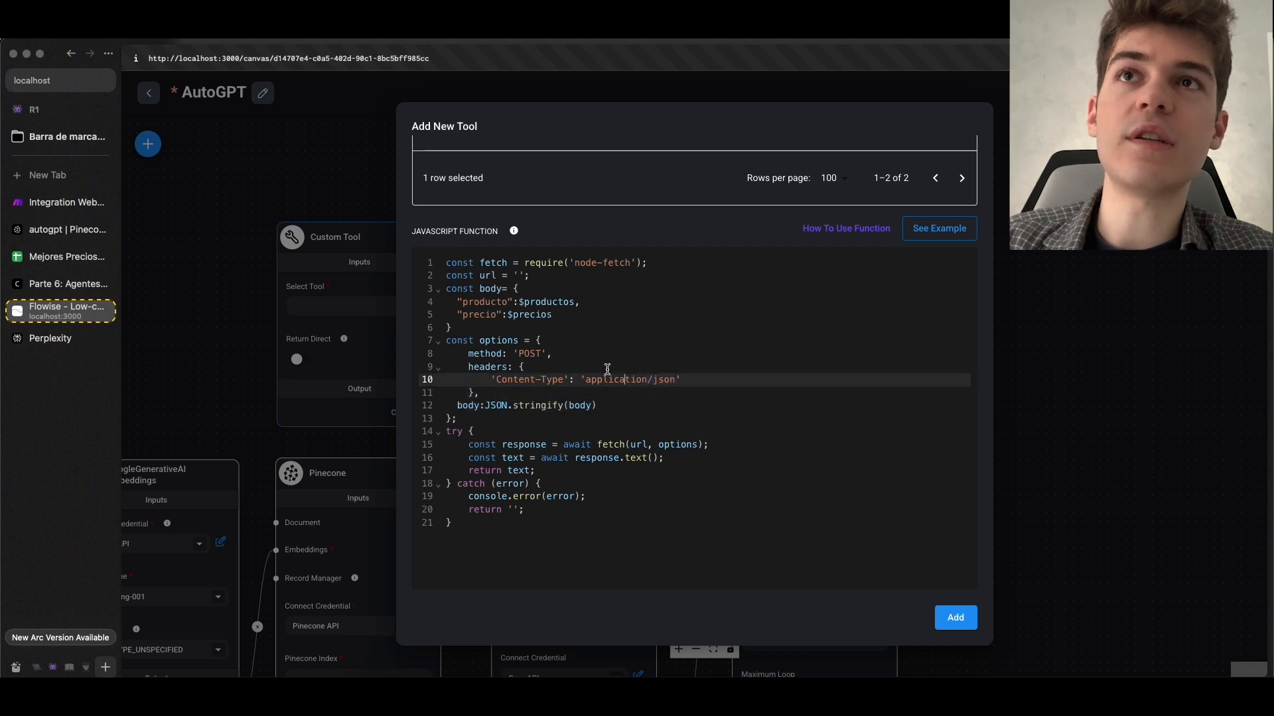
{"action": "left_click", "coordinate": [541, 353]}
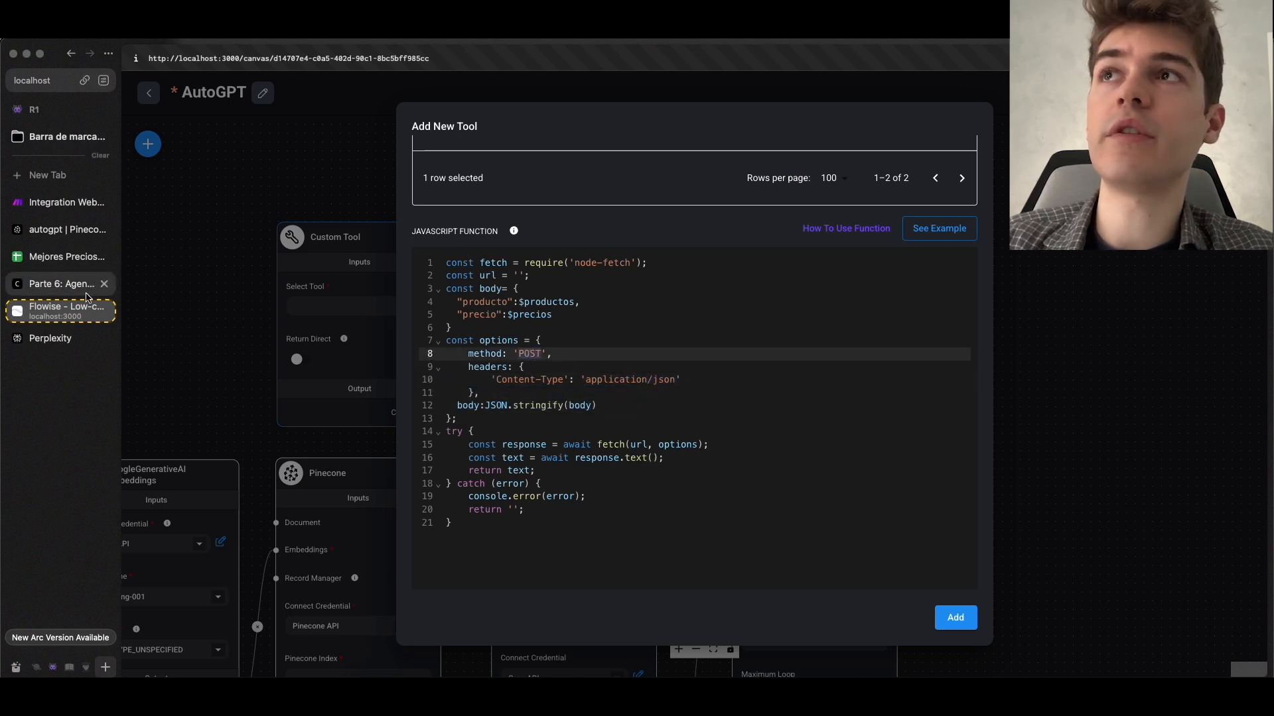
Switch to Make and create a webhook named autogpt for the Custom webhook module
{"action": "left_click", "coordinate": [66, 201]}
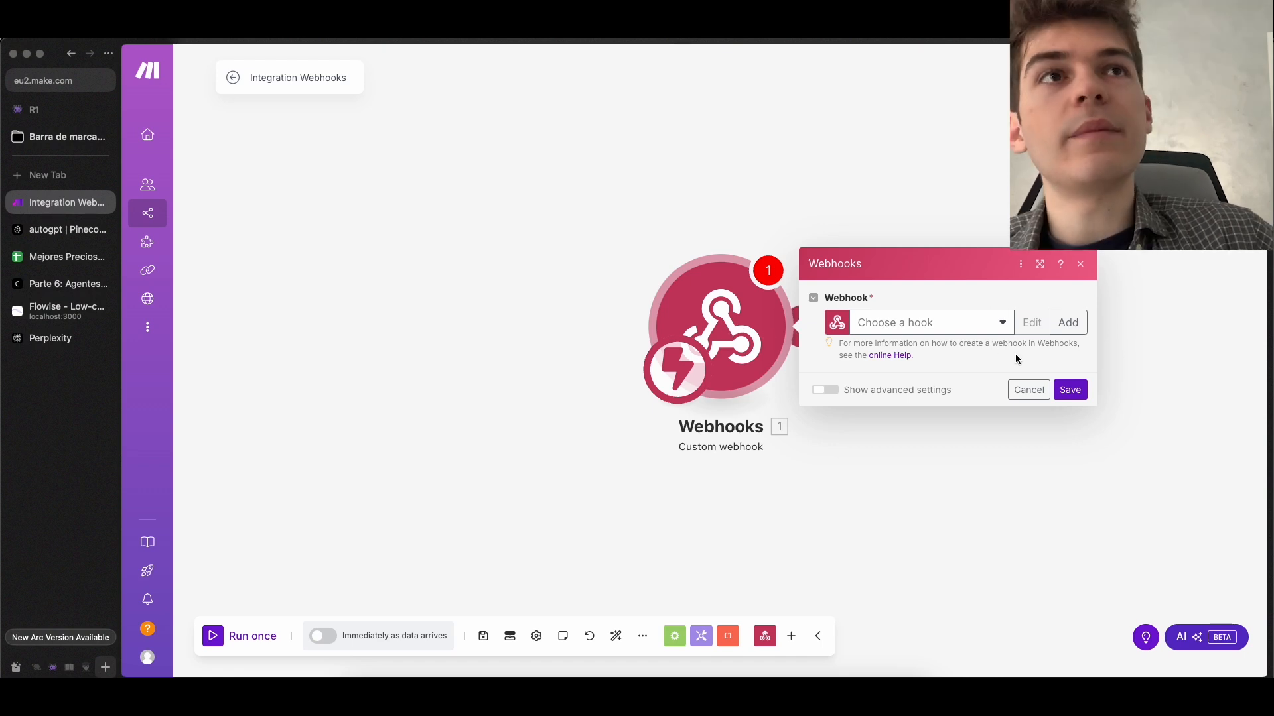
{"action": "left_click", "coordinate": [1069, 323]}
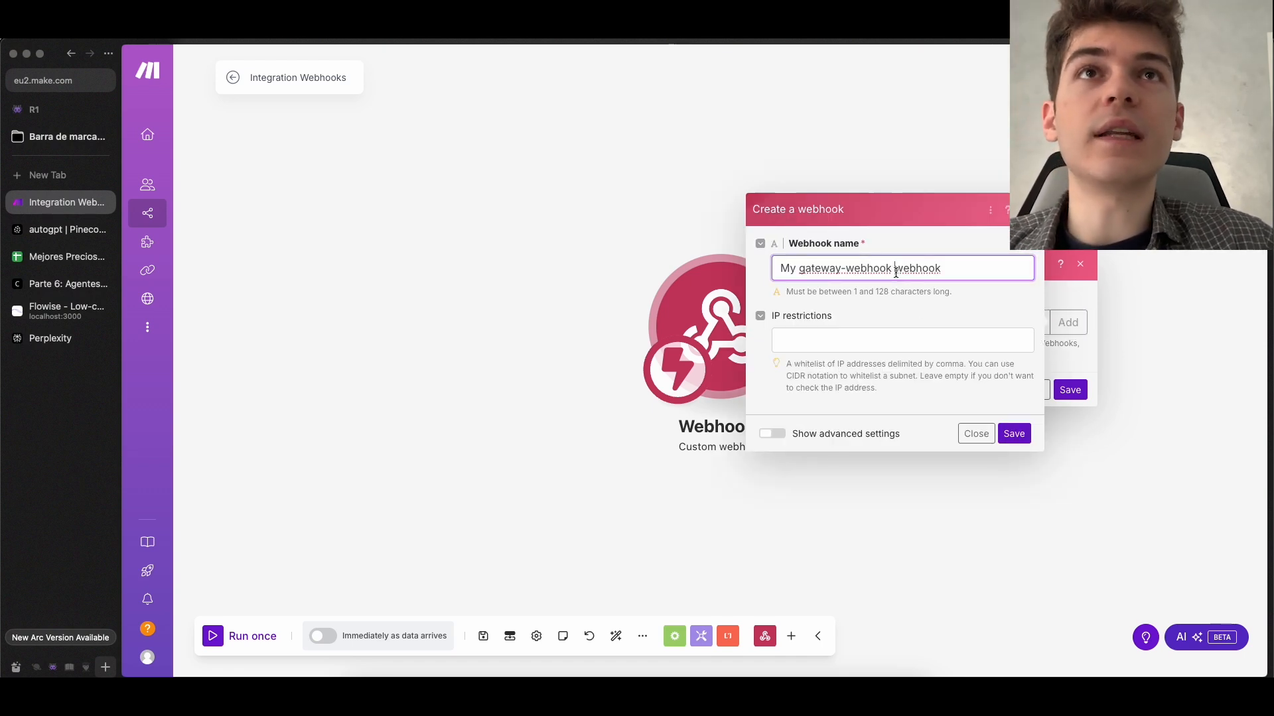
{"action": "triple_click", "coordinate": [896, 269]}
{"action": "type", "text": "autogpt"}
{"action": "key", "text": "ctrl+a"}
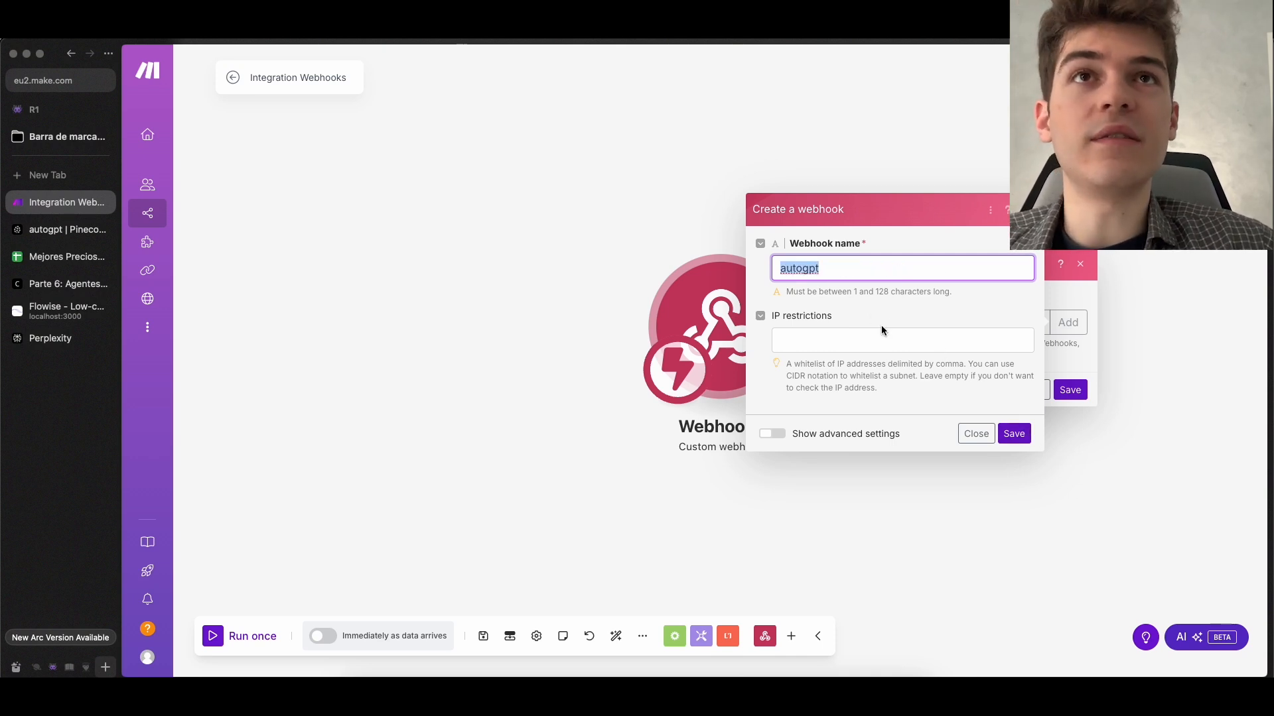
{"action": "left_click", "coordinate": [1014, 434]}
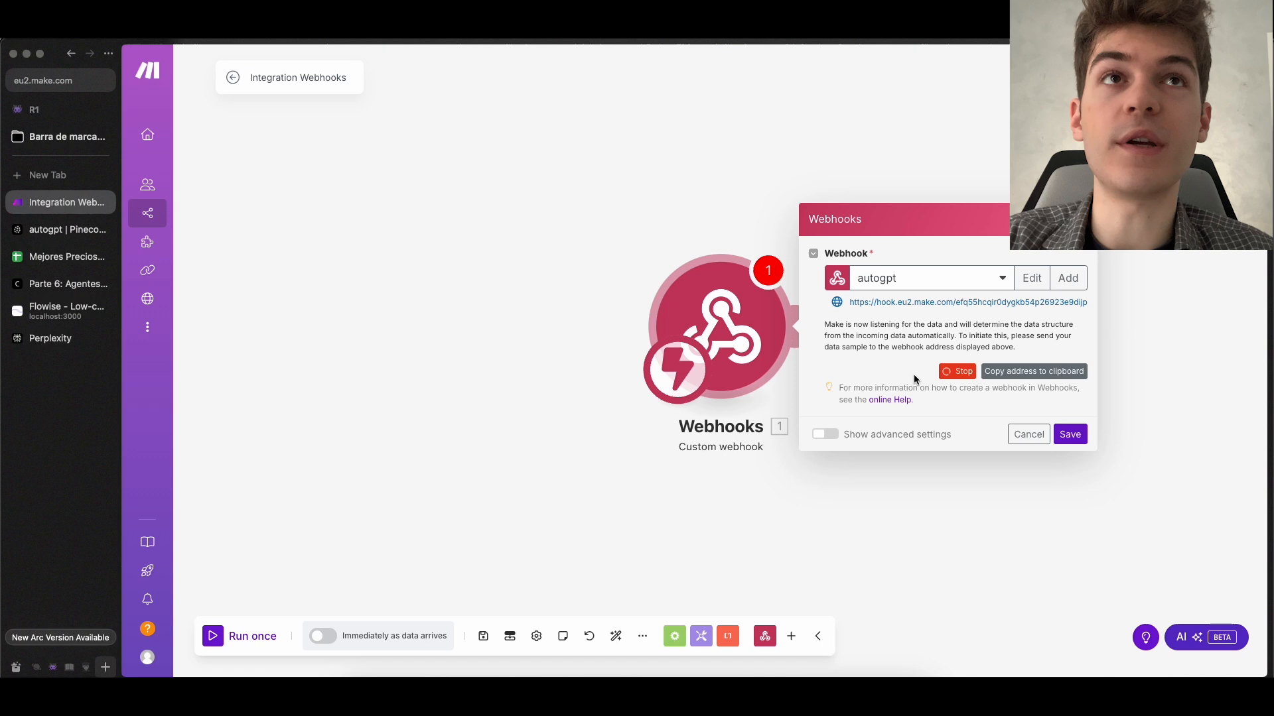
Copy the autogpt webhook's address and insert it as the url constant's value in the Flowise tool's JavaScript function
{"action": "left_click", "coordinate": [1063, 374]}
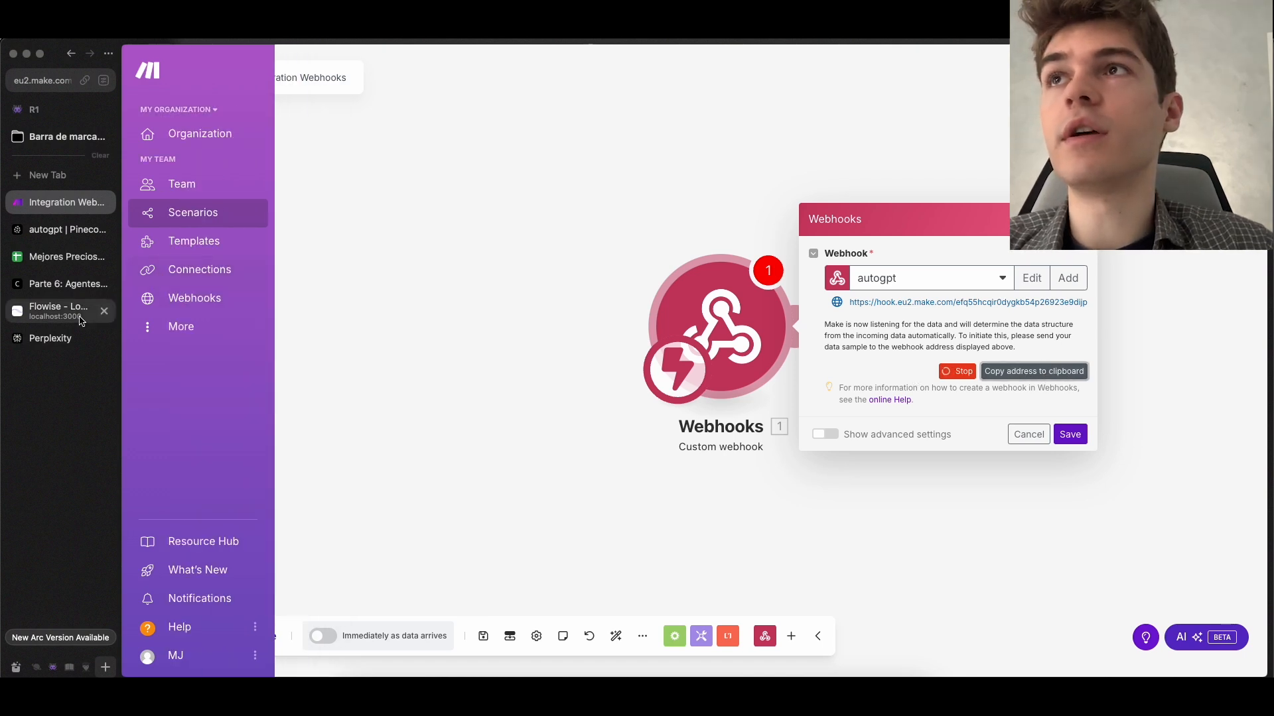
{"action": "left_click", "coordinate": [61, 310]}
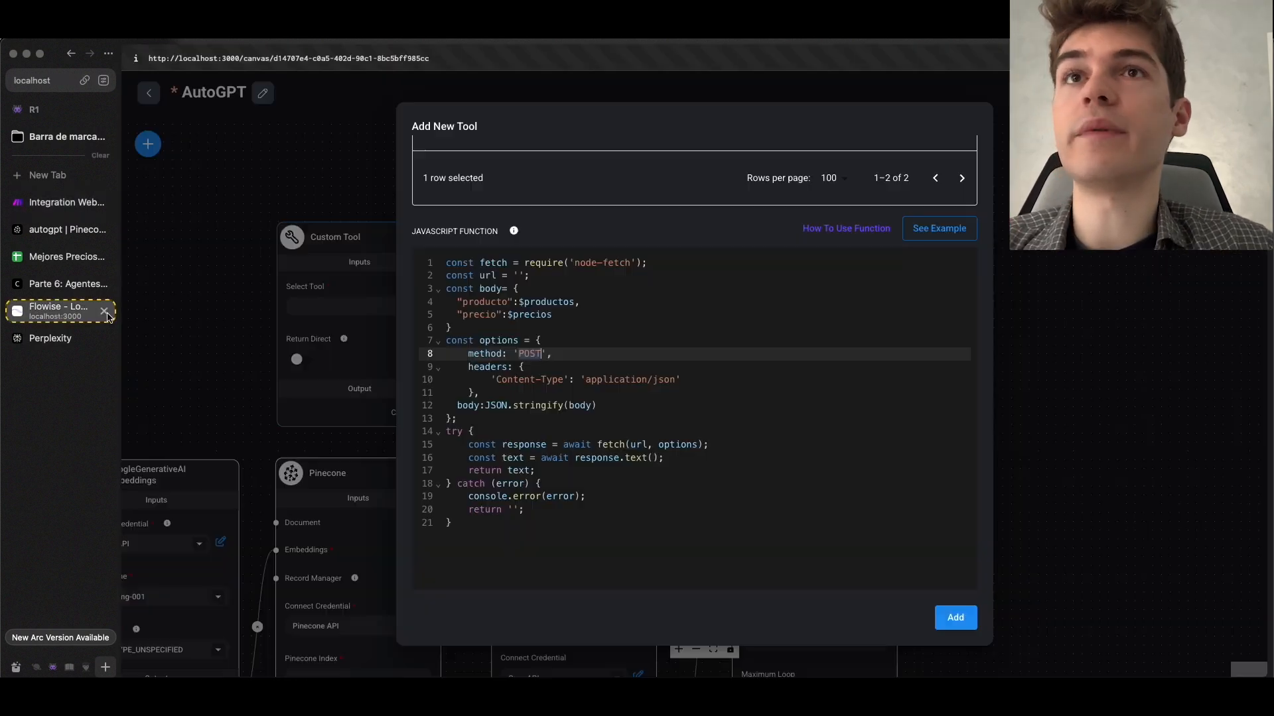
{"action": "left_click", "coordinate": [519, 276]}
{"action": "left_click_drag", "start_coordinate": [538, 275], "coordinate": [445, 276]}
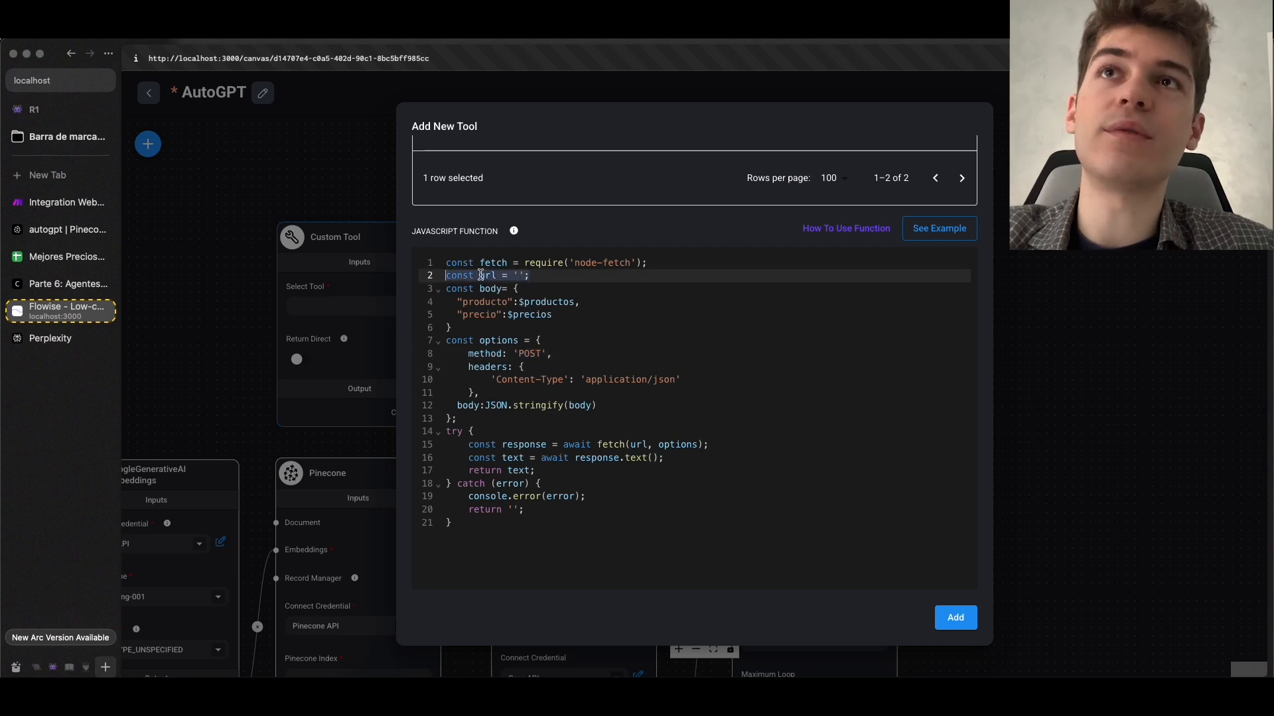
{"action": "left_click", "coordinate": [517, 275]}
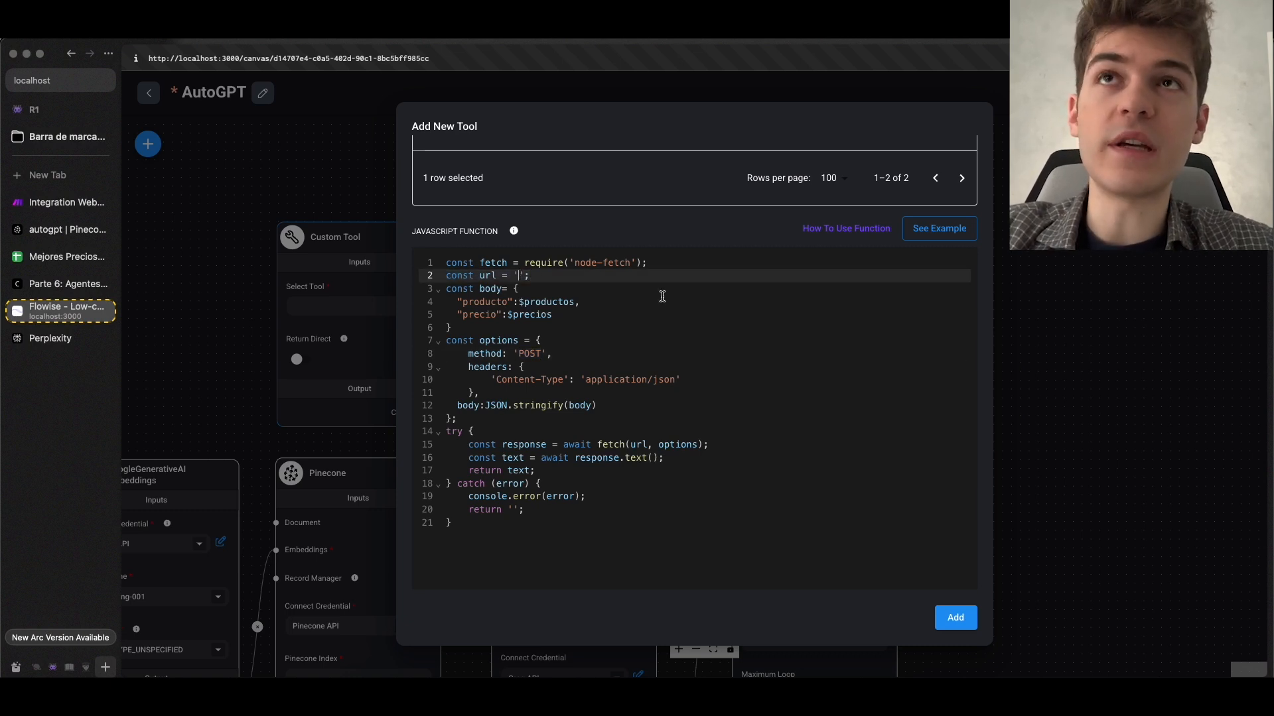
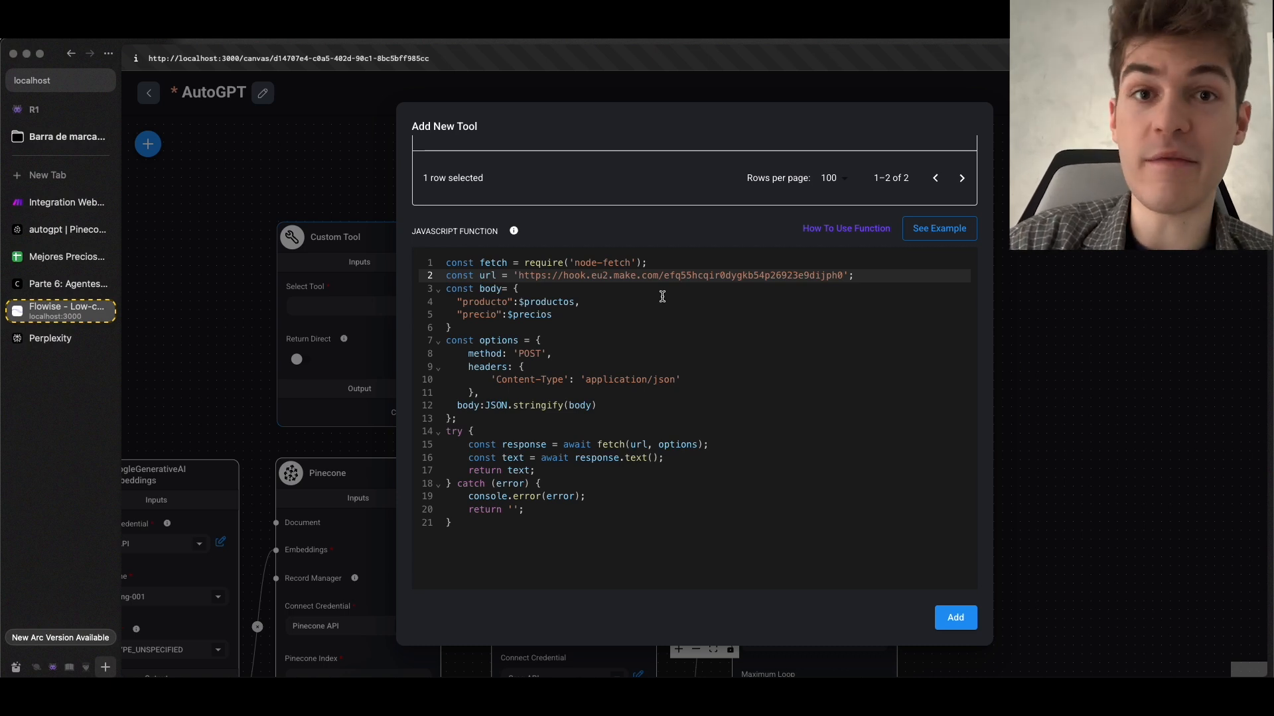
Add the completed custom tool to Flowise
{"action": "scroll", "coordinate": [853, 580], "scroll_direction": "down", "scroll_amount": 3}
{"action": "scroll", "coordinate": [853, 580], "scroll_direction": "up", "scroll_amount": 3}
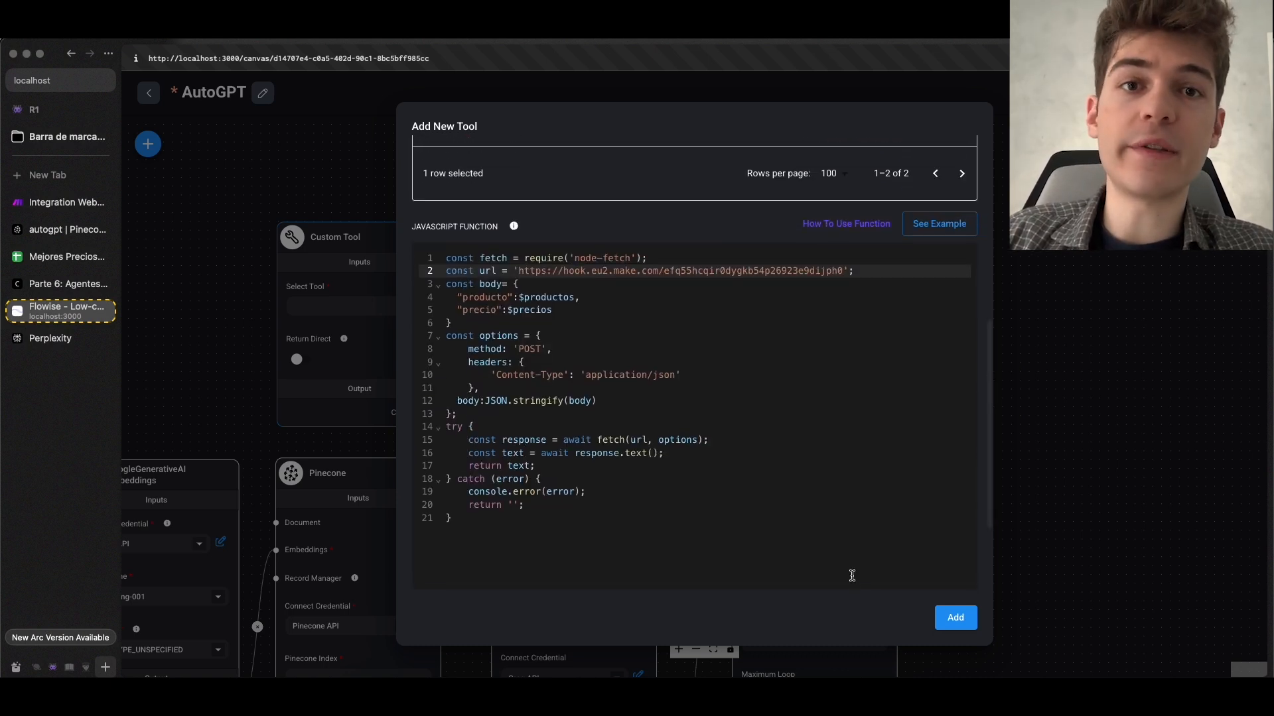
{"action": "left_click", "coordinate": [955, 618]}
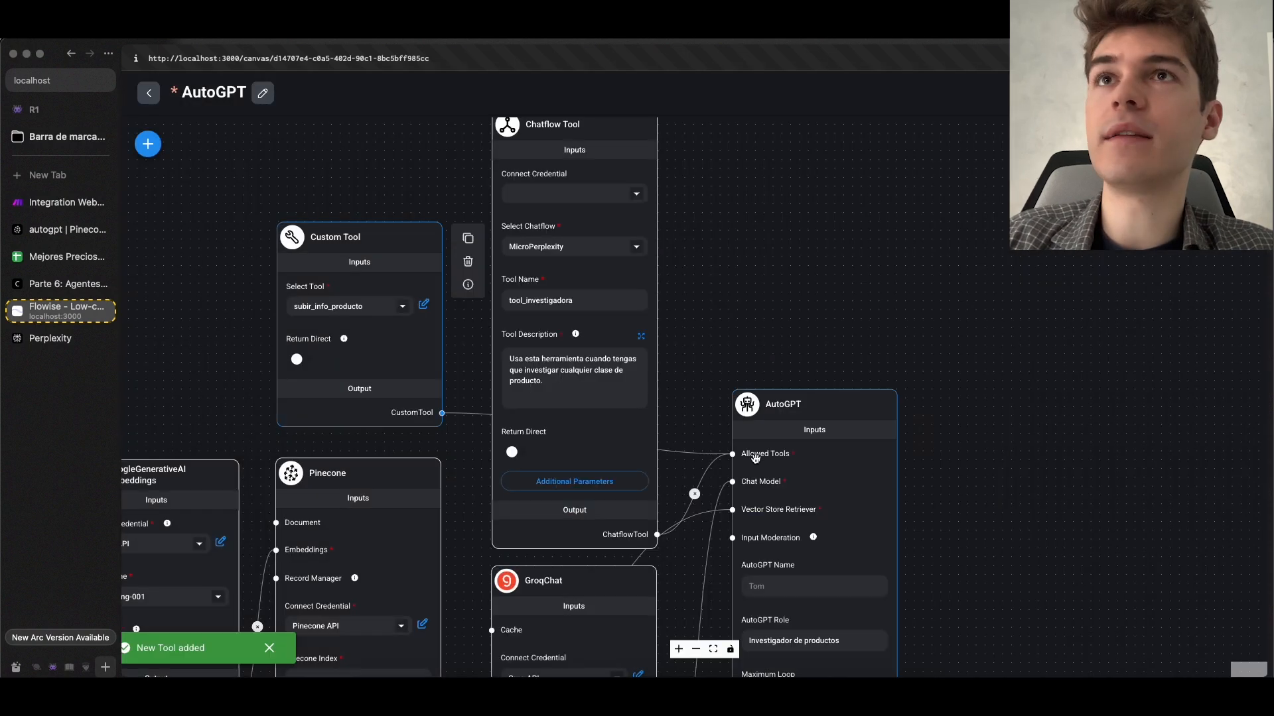
Switch to Make and start adding a Google Sheets module after the Custom webhook, checking the Mejores Precios spreadsheet meanwhile
{"action": "left_click_drag", "start_coordinate": [303, 284], "coordinate": [634, 340]}
{"action": "scroll", "coordinate": [679, 364], "scroll_direction": "up", "scroll_amount": 2}
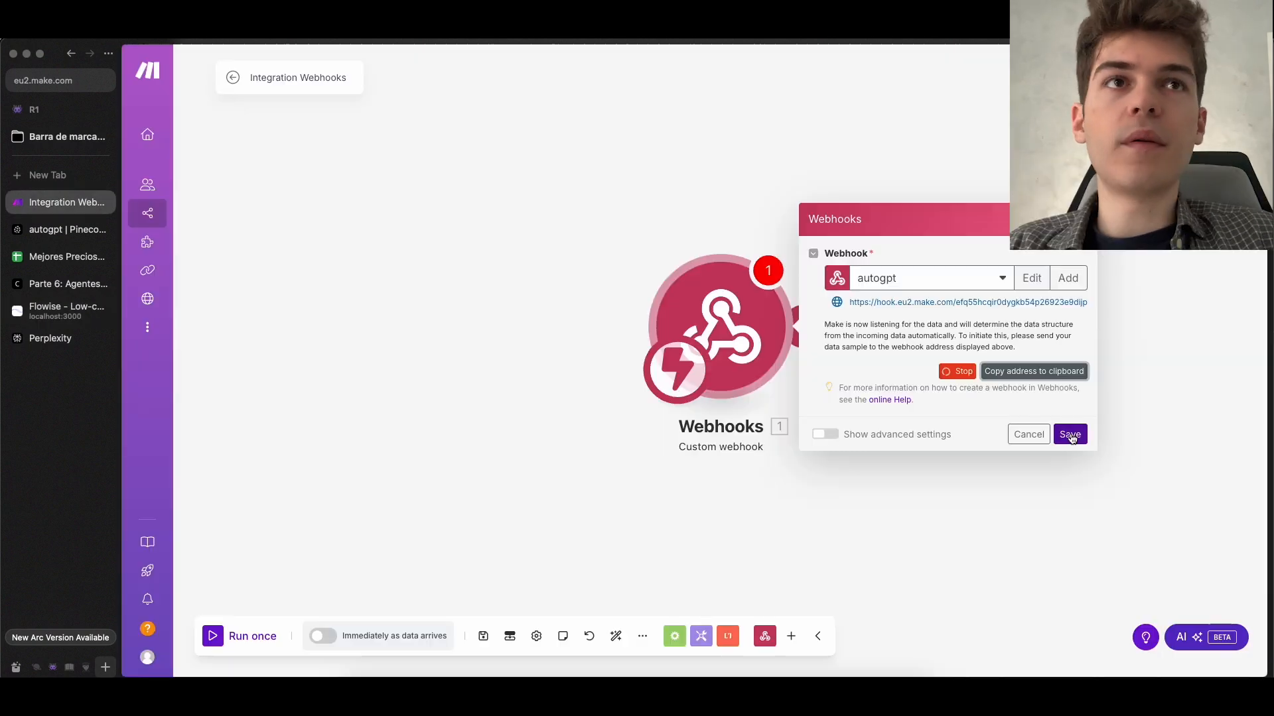
{"action": "left_click", "coordinate": [1072, 438]}
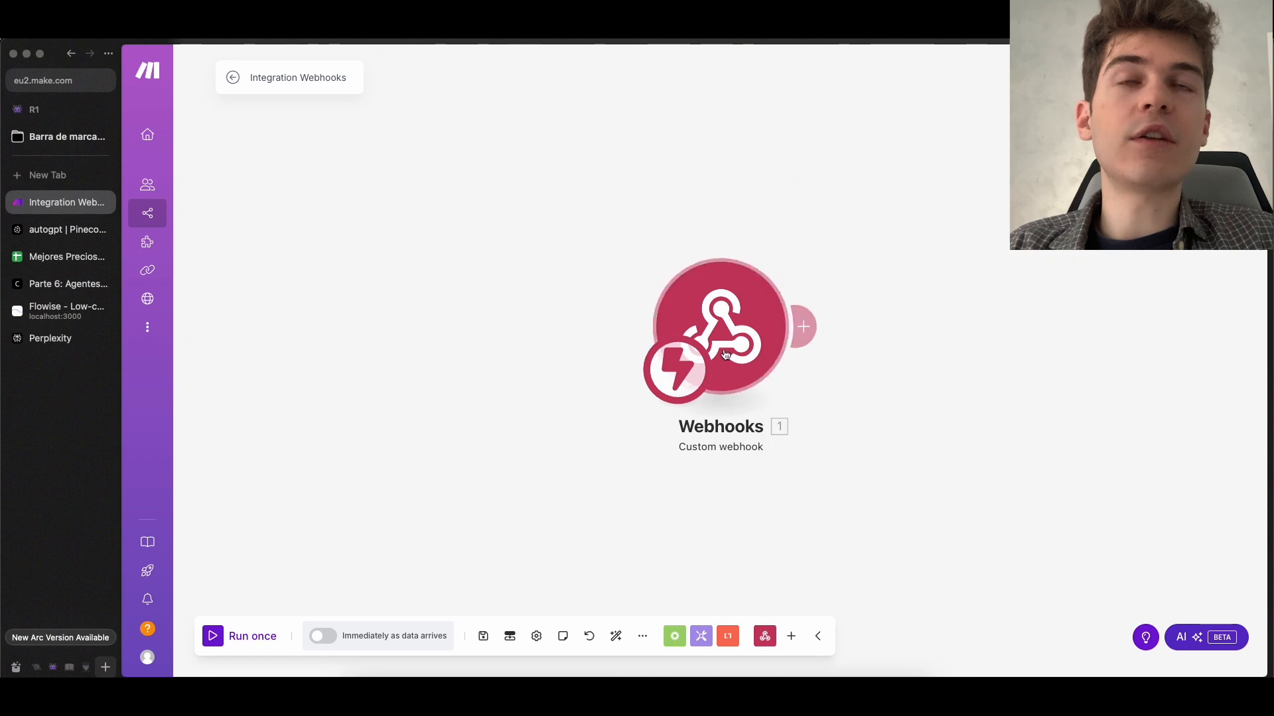
{"action": "left_click", "coordinate": [806, 327]}
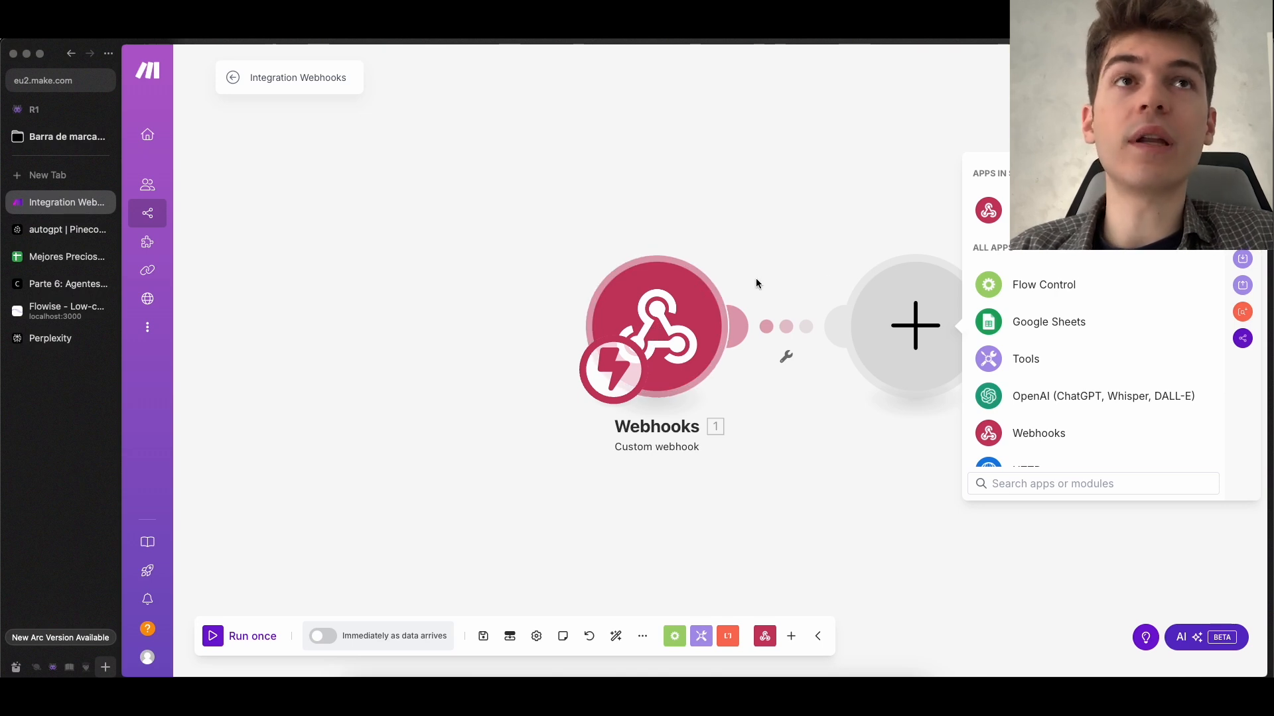
{"action": "left_click", "coordinate": [65, 261]}
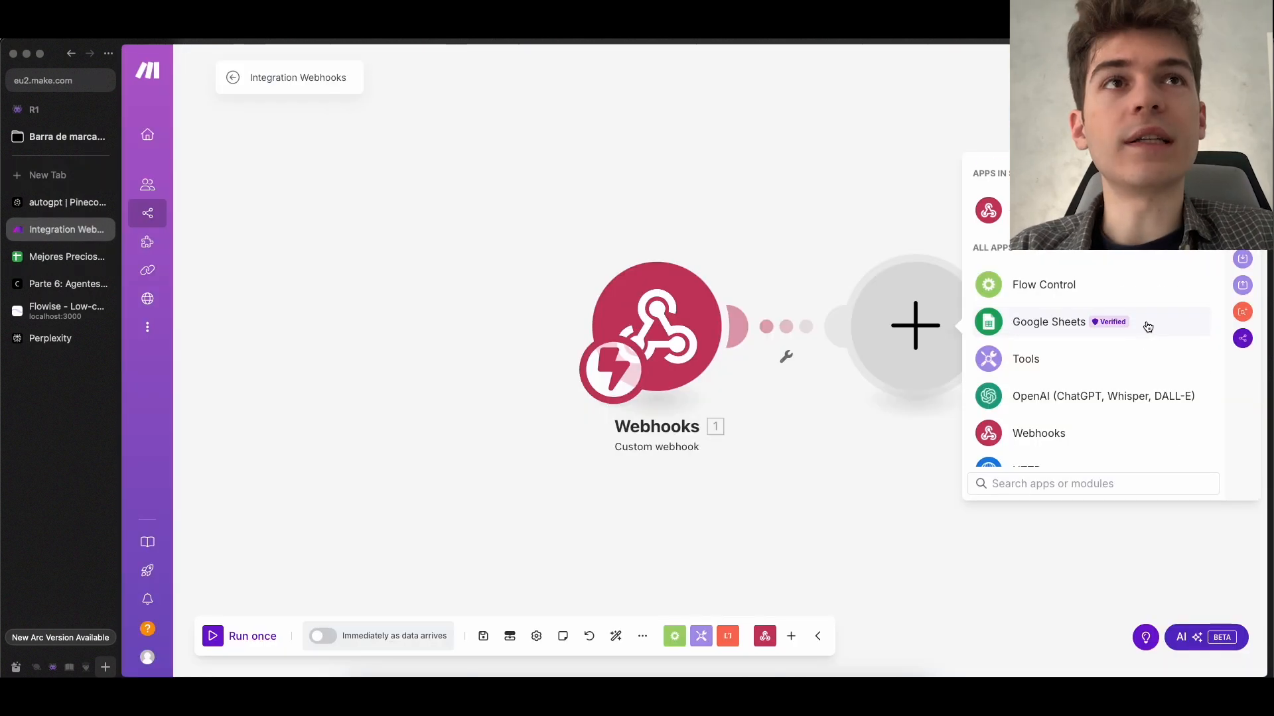
{"action": "left_click", "coordinate": [1148, 325]}
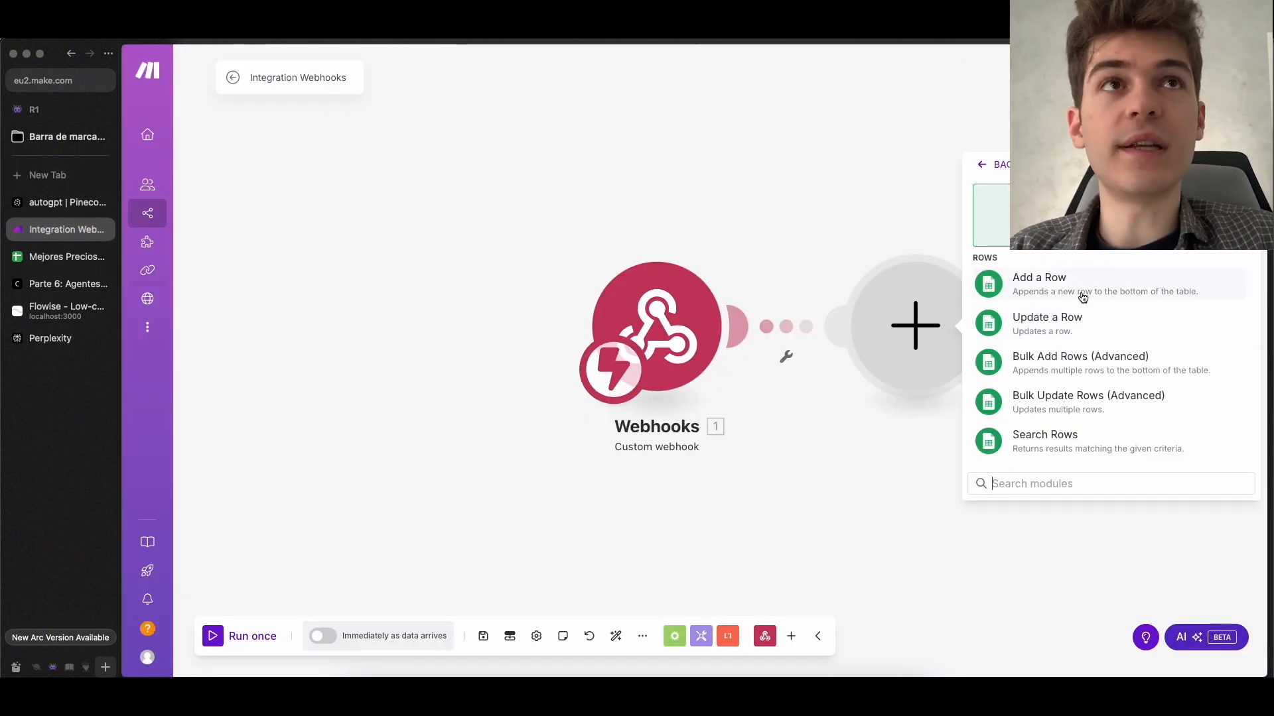
Review the producto and precio columns in the Mejores Precios spreadsheet and choose Add a Row as the Google Sheets action in Make
{"action": "left_click", "coordinate": [91, 265]}
{"action": "left_click", "coordinate": [186, 188]}
{"action": "left_click", "coordinate": [245, 191]}
{"action": "left_click", "coordinate": [199, 206]}
{"action": "left_click", "coordinate": [67, 232]}
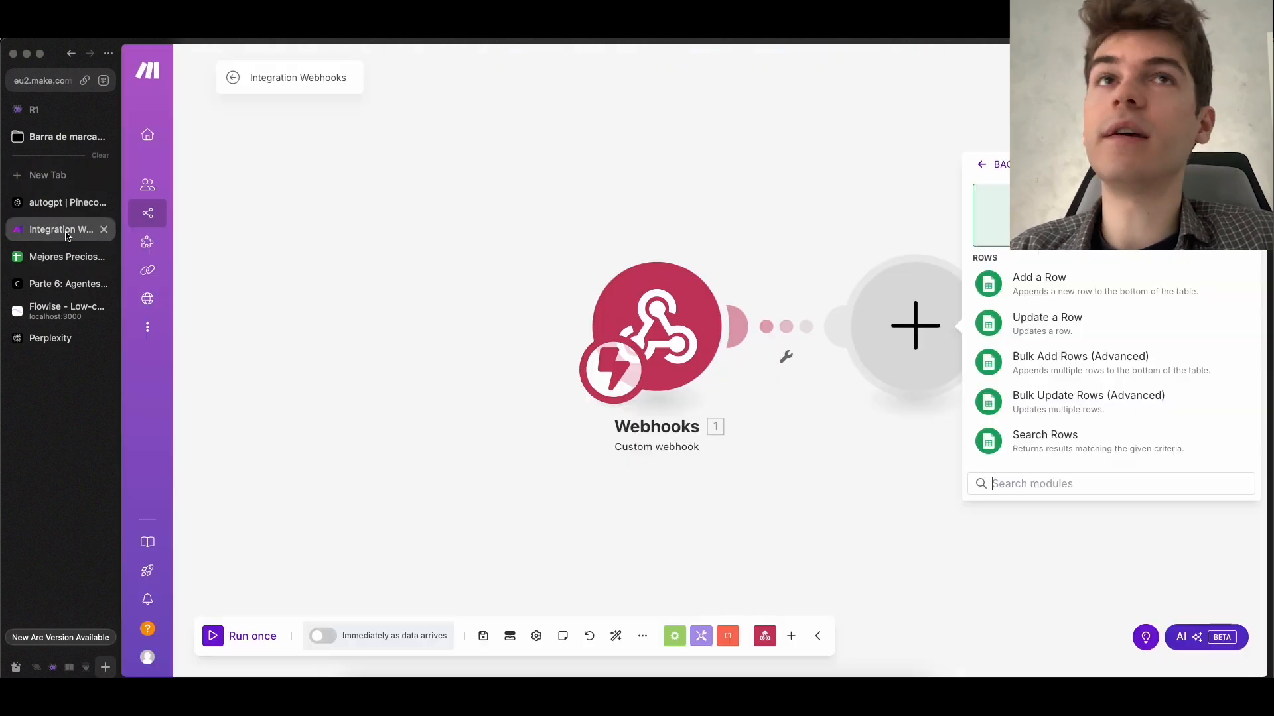
{"action": "left_click", "coordinate": [1105, 286]}
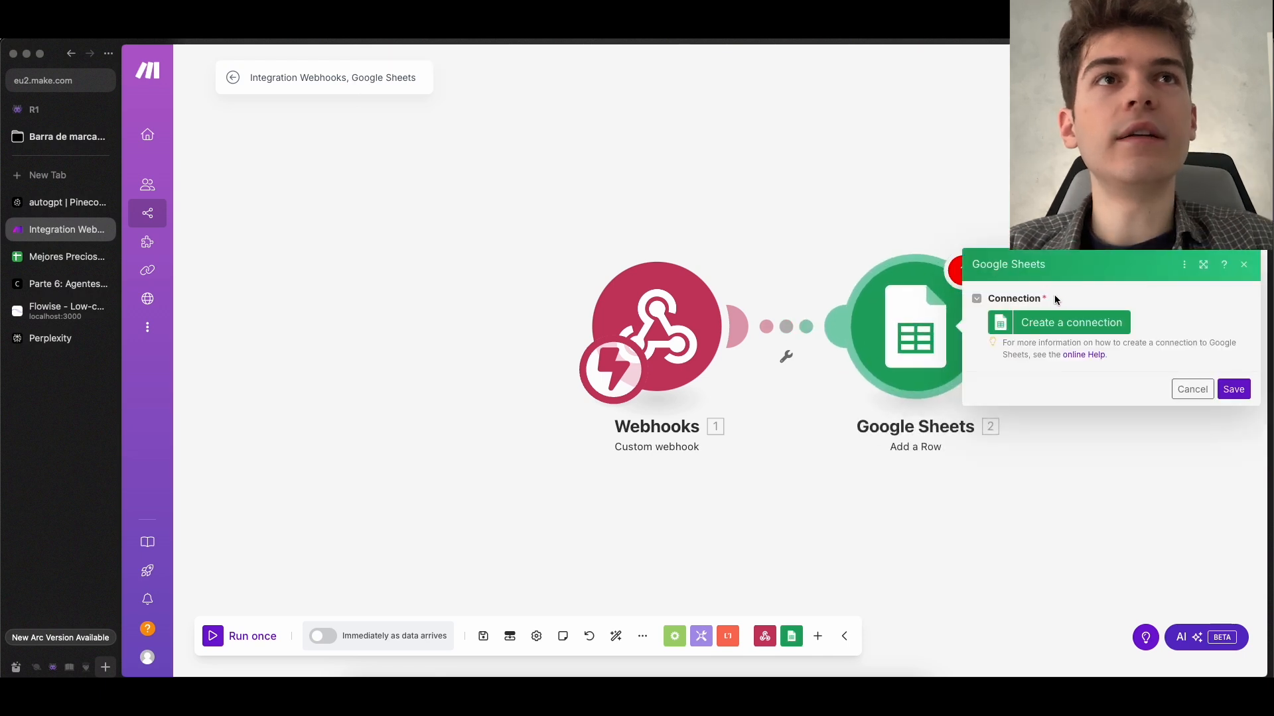
Create a connection named My Google connection by signing in with the Google account and granting Make access to Drive and Sheets
{"action": "left_click", "coordinate": [1075, 324]}
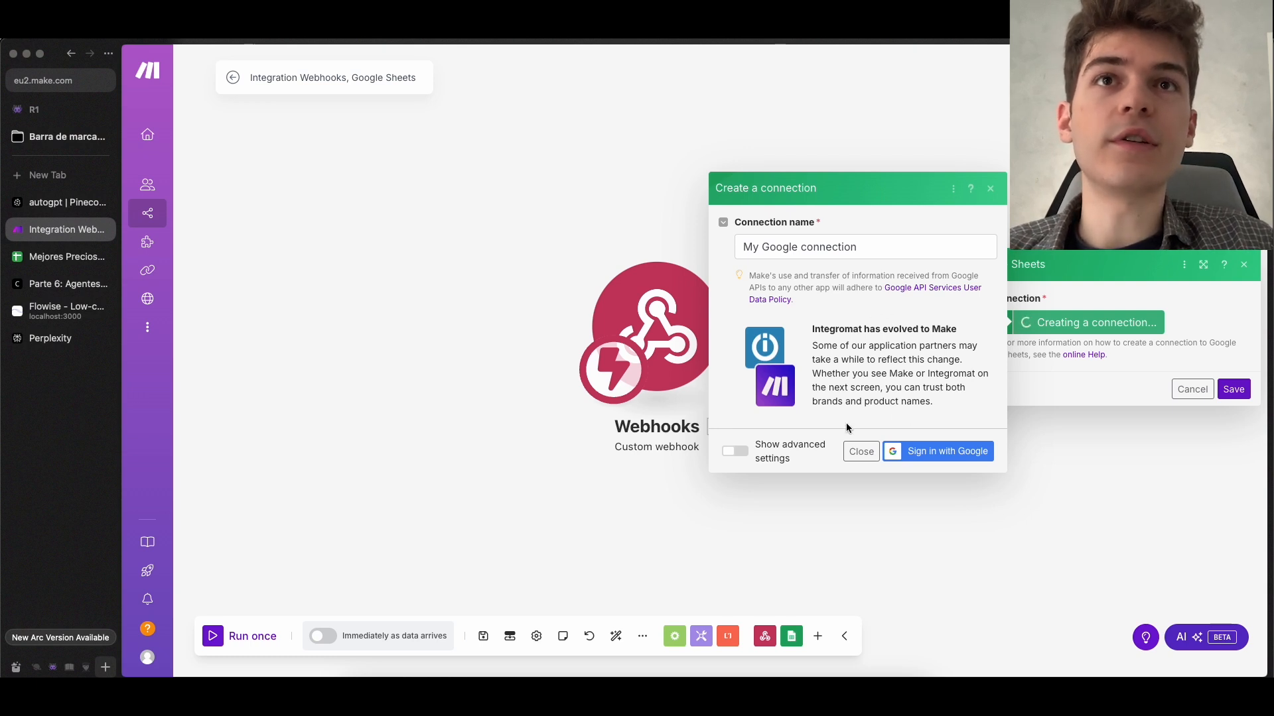
{"action": "left_click", "coordinate": [953, 458]}
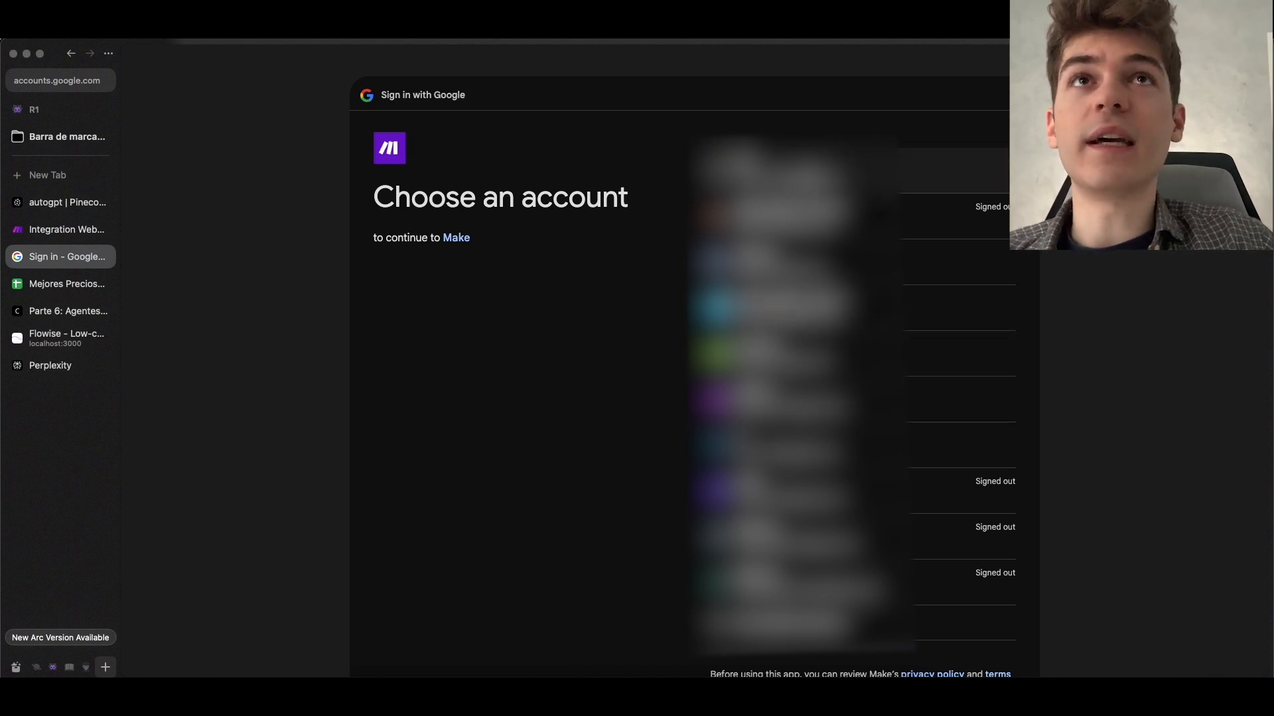
{"action": "left_click", "coordinate": [794, 166]}
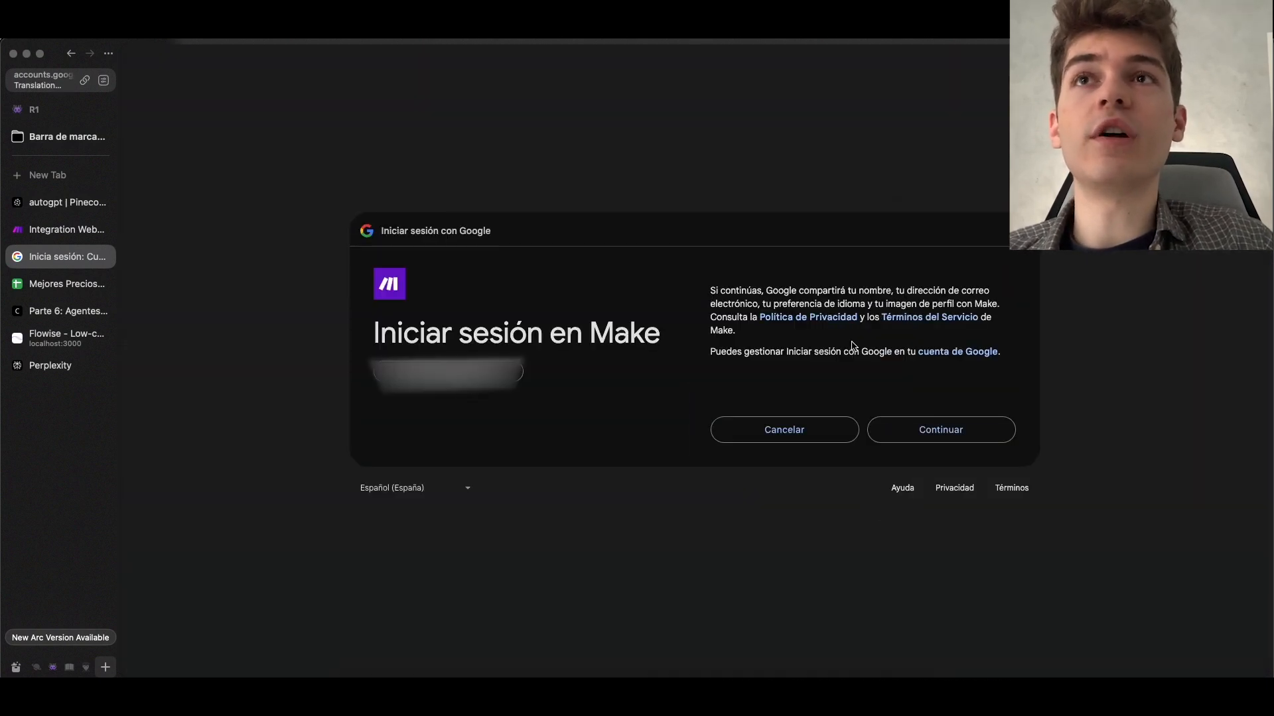
{"action": "left_click", "coordinate": [938, 439]}
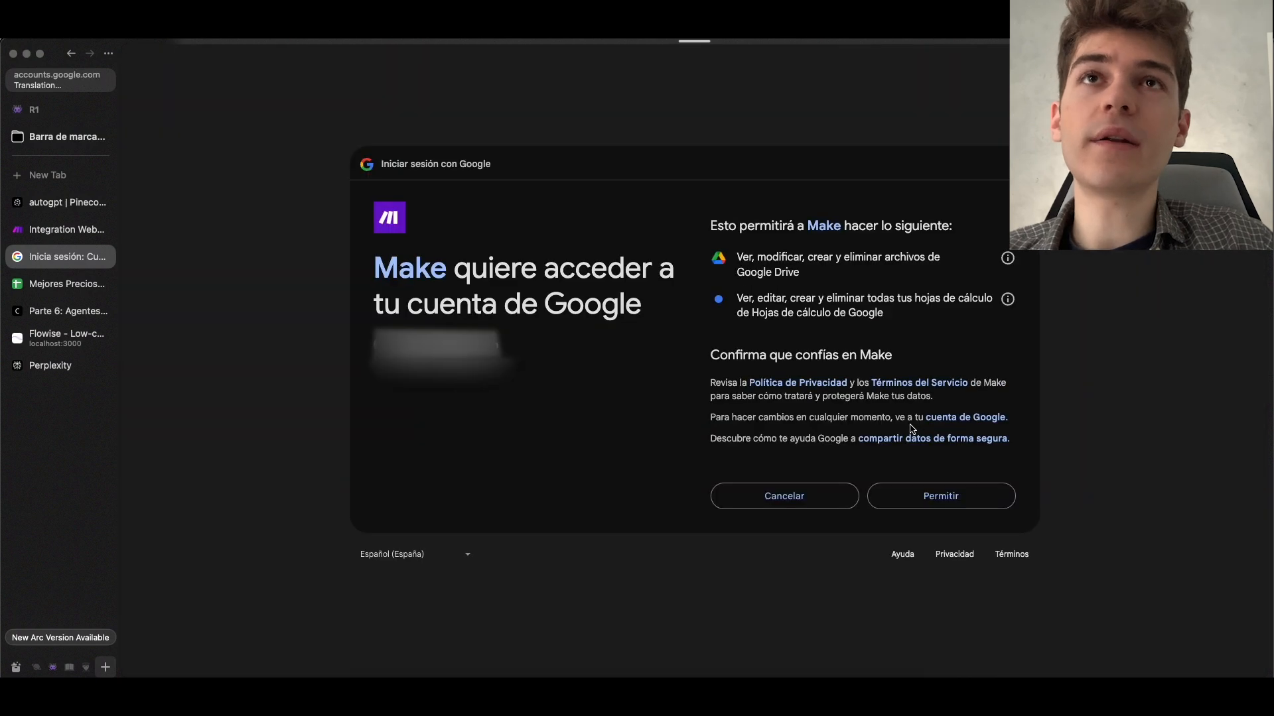
{"action": "left_click", "coordinate": [918, 503]}
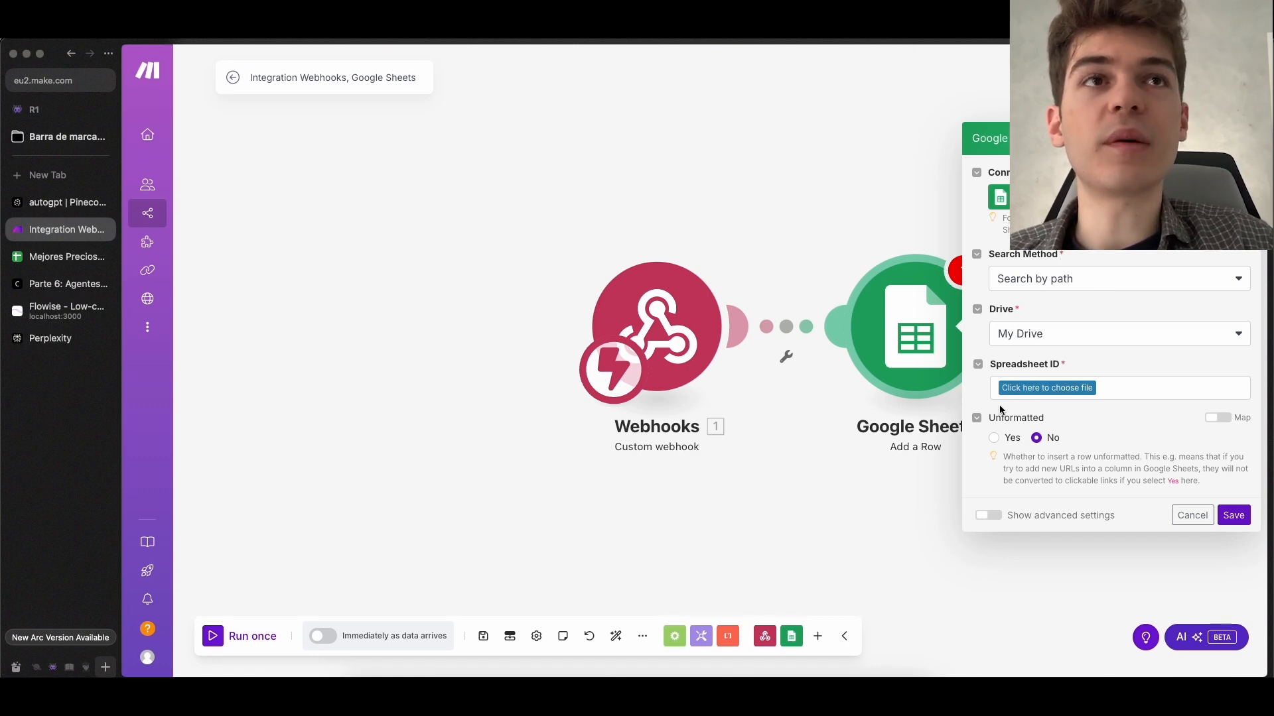
Choose the Mejores Precios file from My Drive as the spreadsheet for the Add a Row module
{"action": "left_click", "coordinate": [1069, 396]}
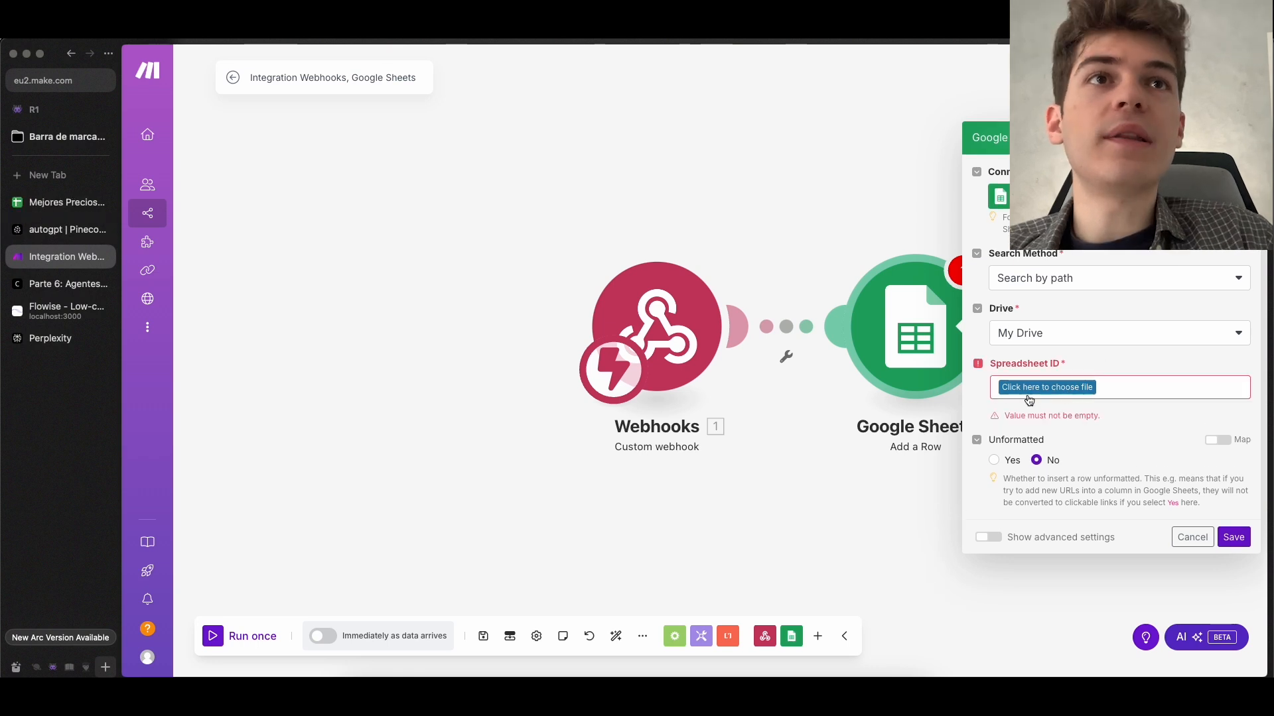
{"action": "left_click", "coordinate": [1049, 391]}
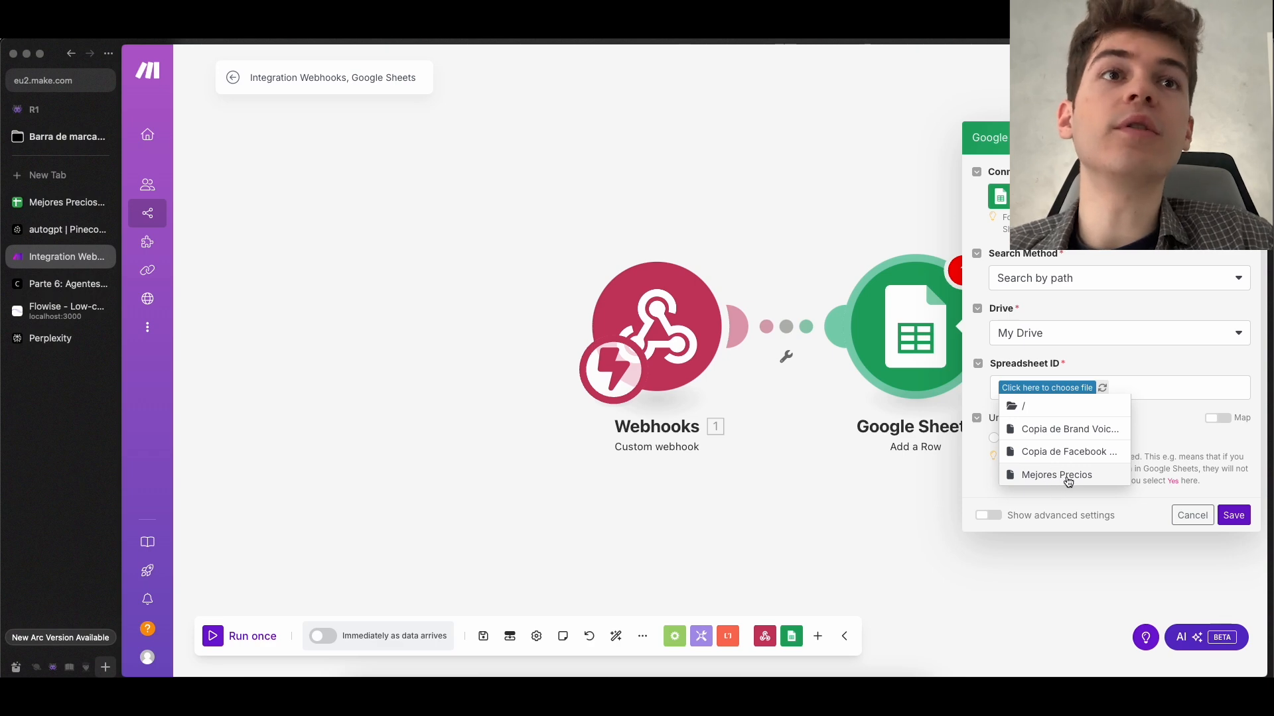
{"action": "left_click", "coordinate": [58, 207]}
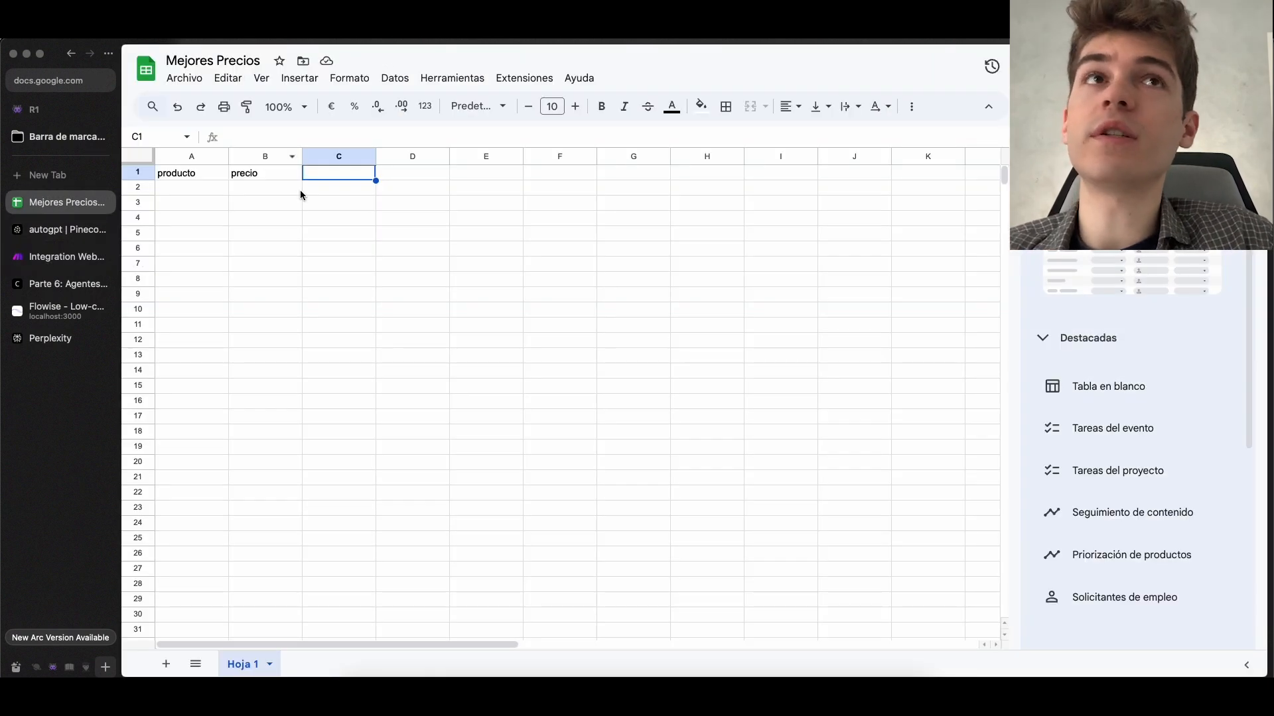
{"action": "left_click", "coordinate": [67, 262]}
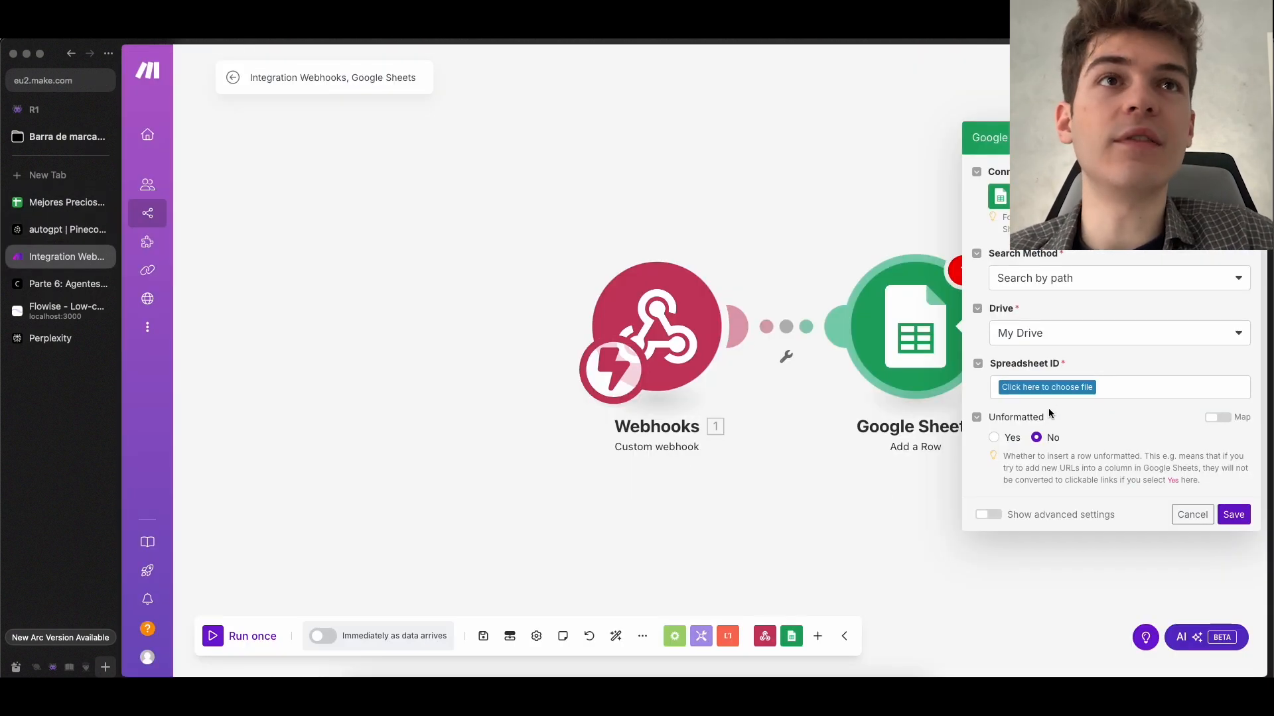
{"action": "left_click", "coordinate": [1047, 388]}
{"action": "left_click", "coordinate": [1046, 483]}
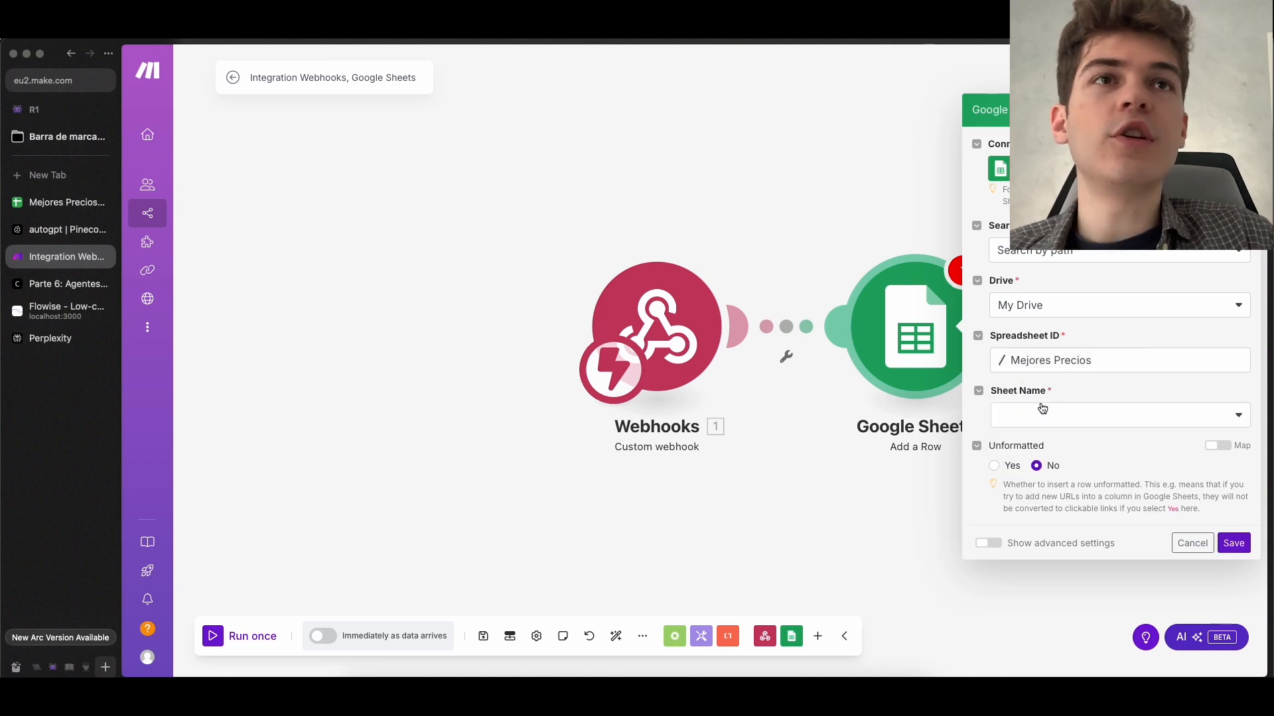
Switch to Google Sheets, add a second sheet to the Mejores Precios spreadsheet and return to Hoja 1
{"action": "left_click", "coordinate": [66, 202]}
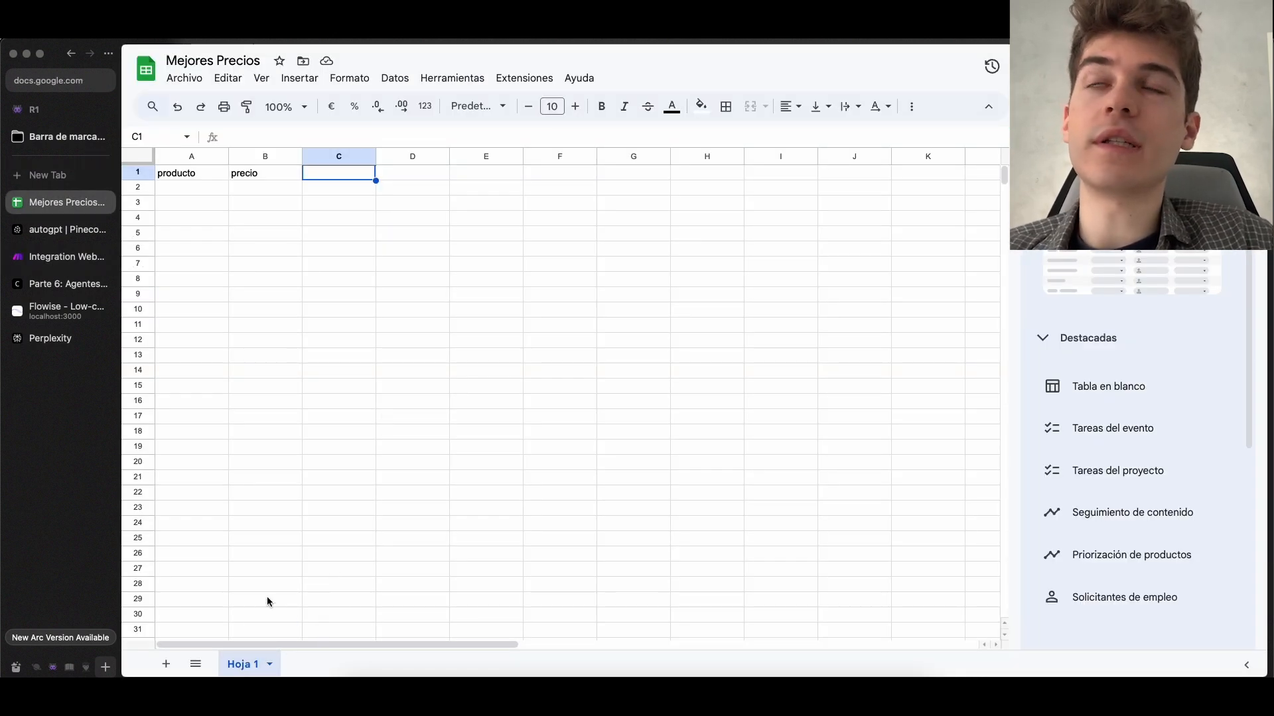
{"action": "left_click", "coordinate": [166, 664]}
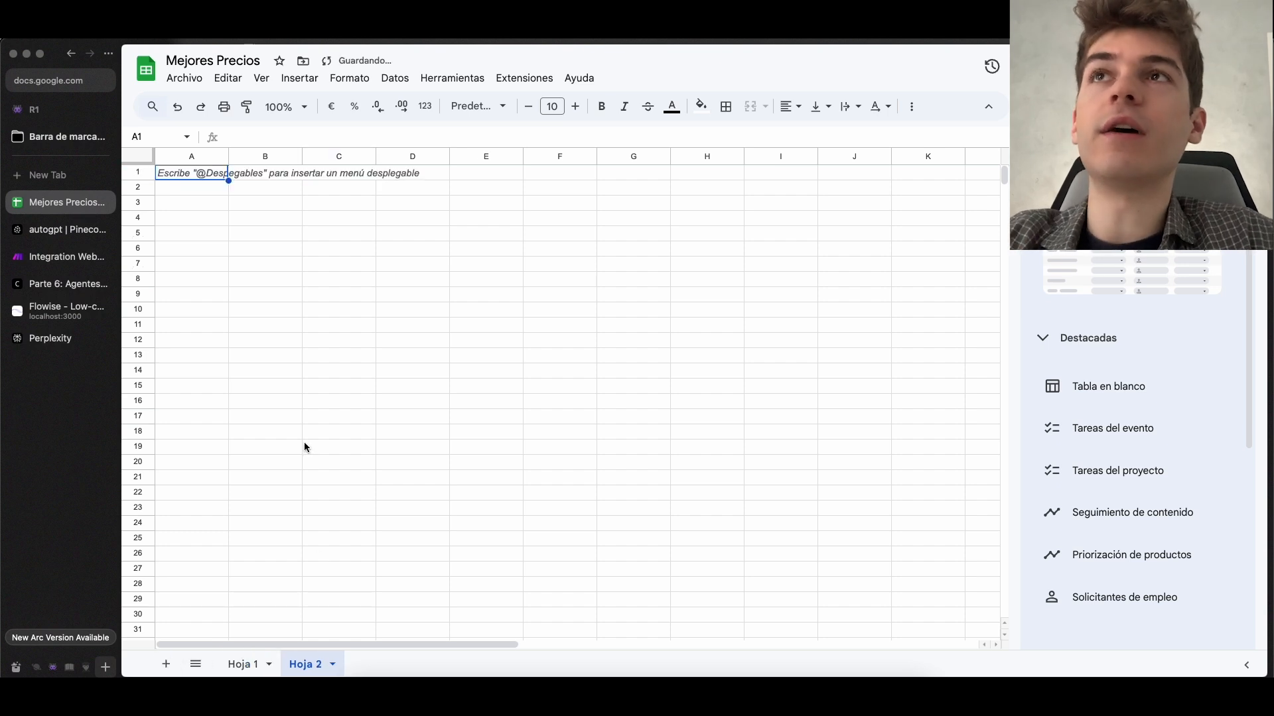
{"action": "left_click", "coordinate": [266, 177]}
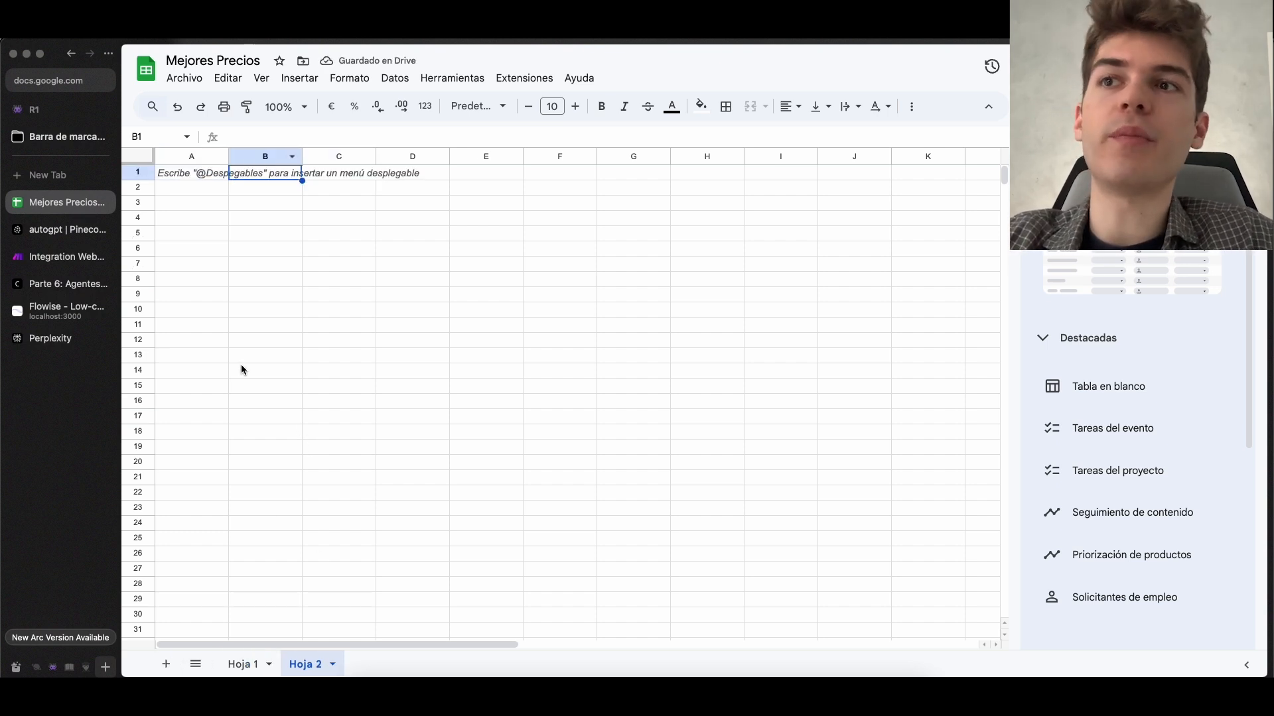
{"action": "left_click", "coordinate": [243, 664]}
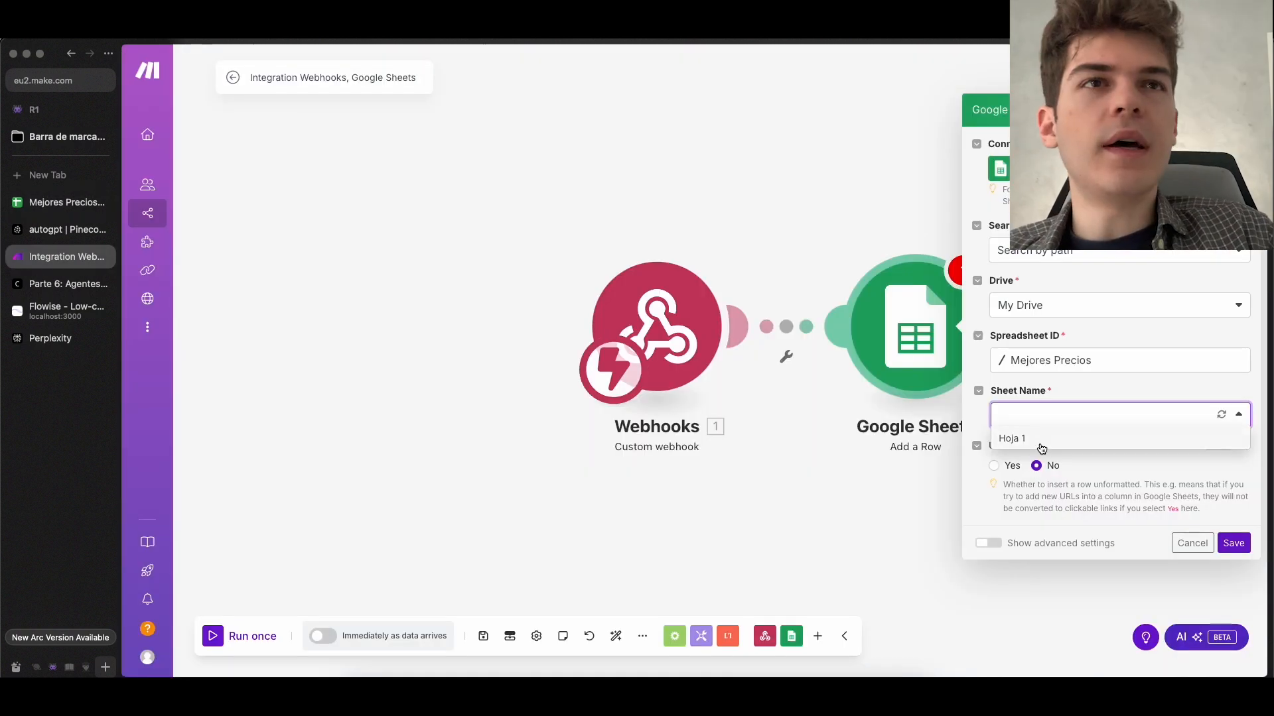
Set the Add a Row module's sheet name to Hoja 1 in Make, review its column values and save the module
{"action": "left_click", "coordinate": [1038, 439]}
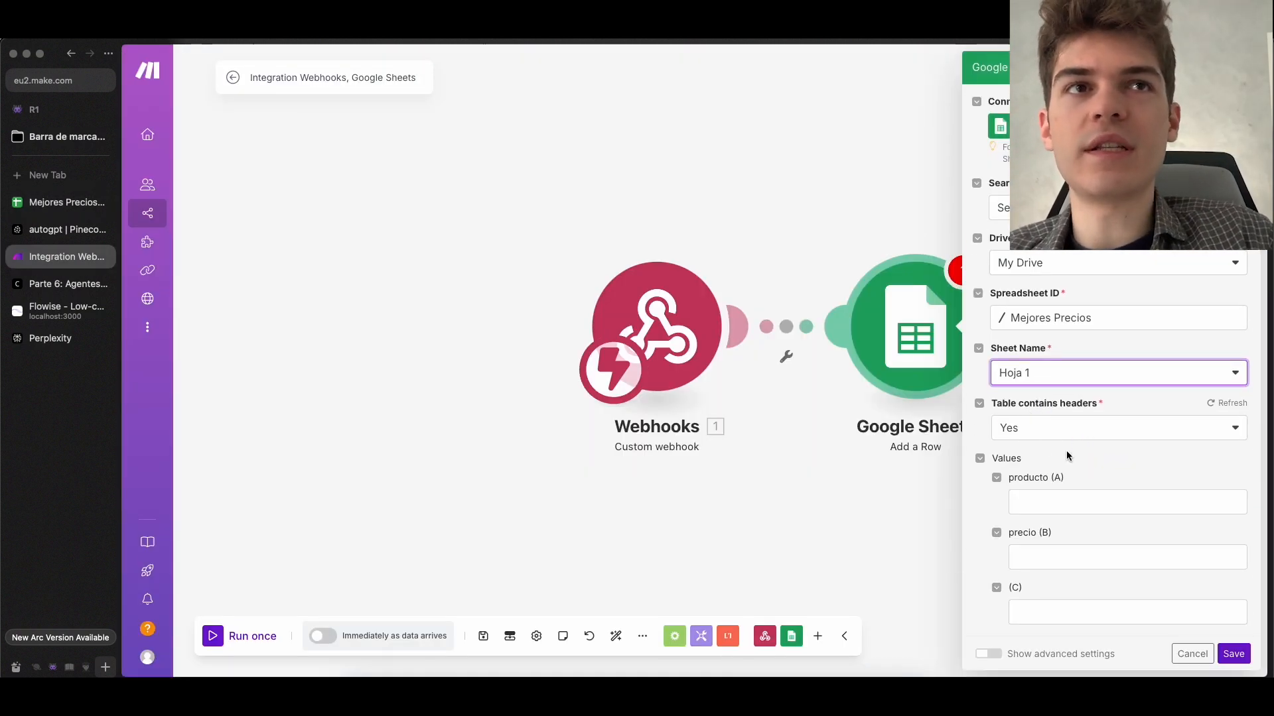
{"action": "scroll", "coordinate": [1070, 434], "scroll_direction": "down", "scroll_amount": 1}
{"action": "scroll", "coordinate": [1059, 420], "scroll_direction": "down", "scroll_amount": 1}
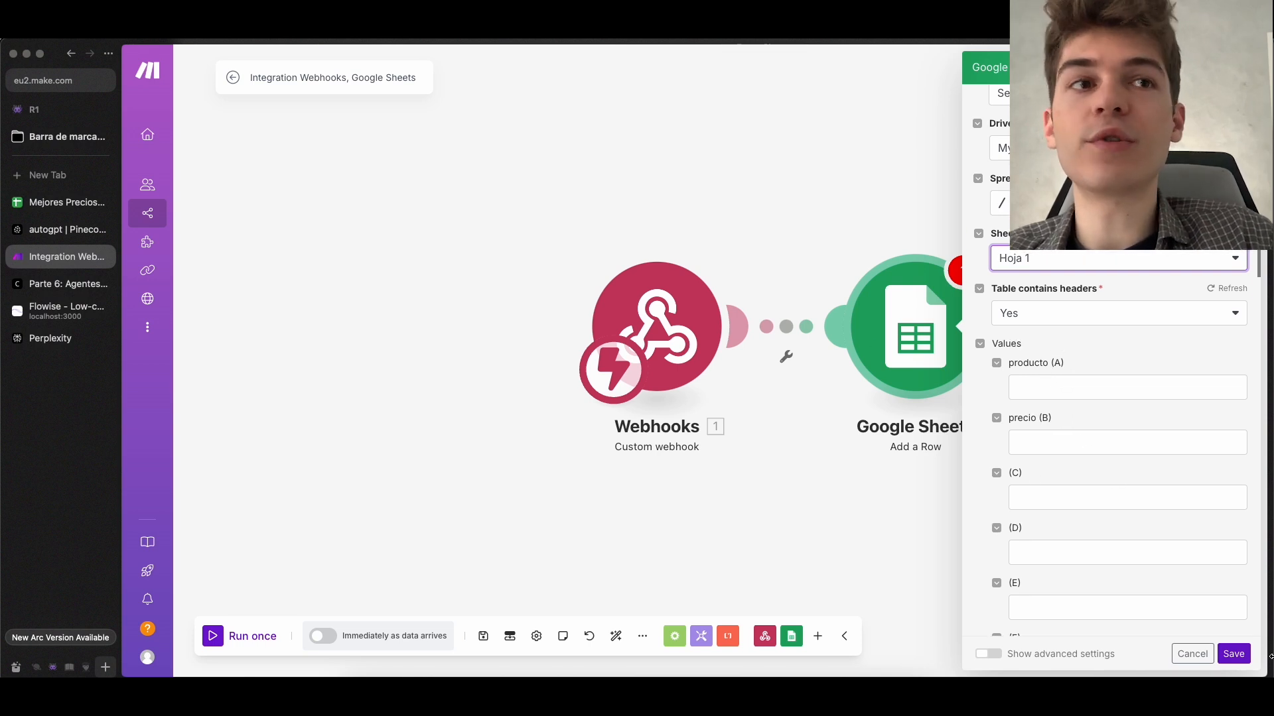
{"action": "left_click", "coordinate": [1233, 653]}
Open the settings of the Custom webhook module
{"action": "left_click", "coordinate": [679, 308]}
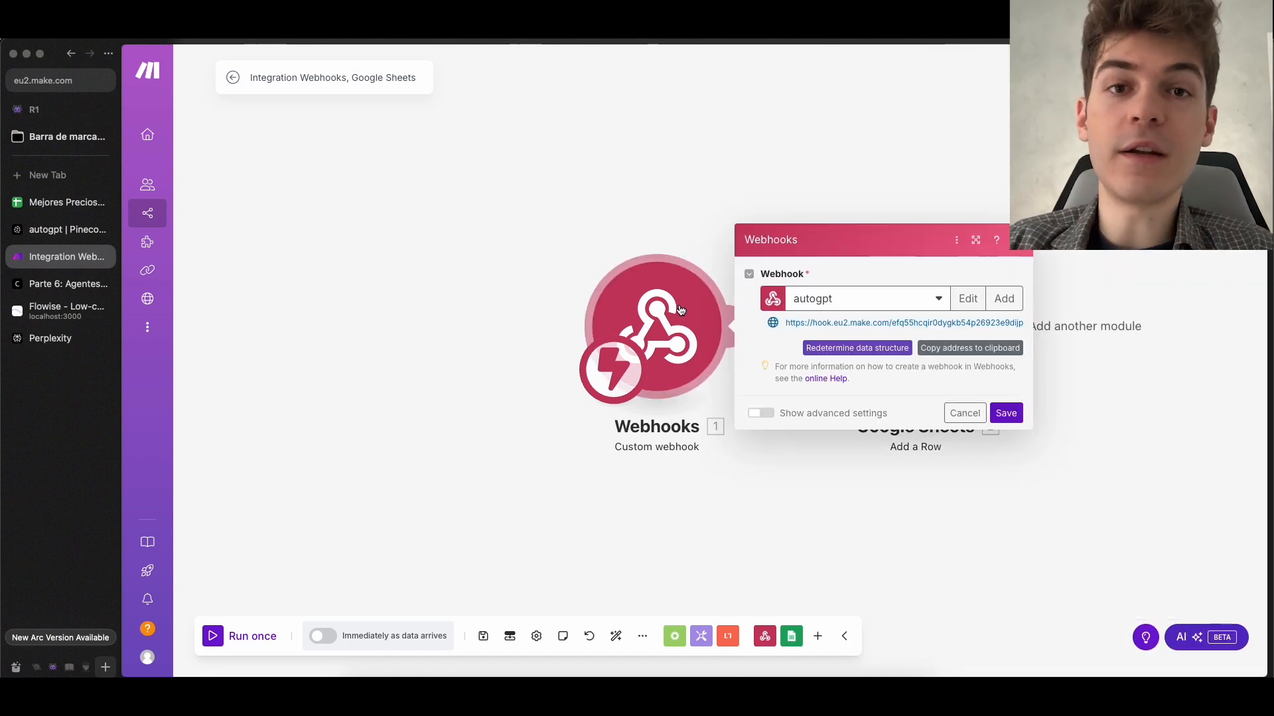
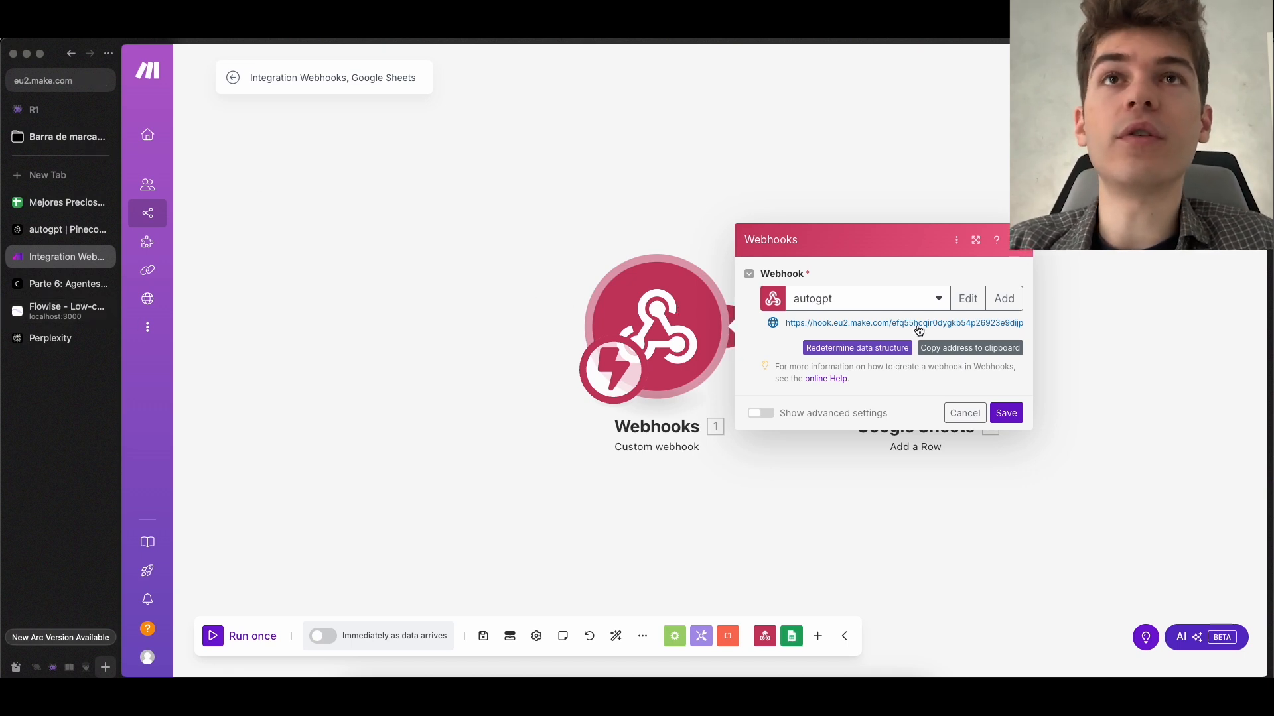
Redetermine the webhook's data structure and in Flowise ask AutoGPT "Busca los mejores precios de iphone y luego sube ese precio a través de la herramienta subir_info_producto"
{"action": "left_click", "coordinate": [840, 348]}
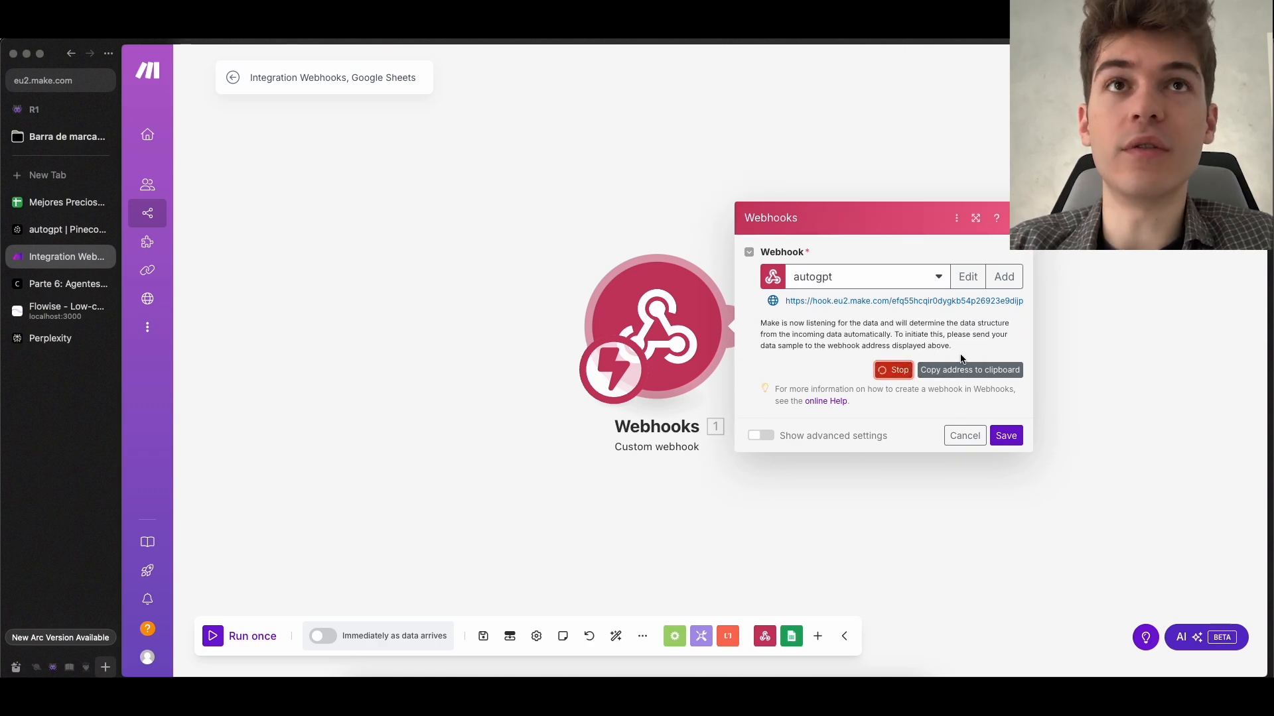
{"action": "left_click", "coordinate": [64, 309]}
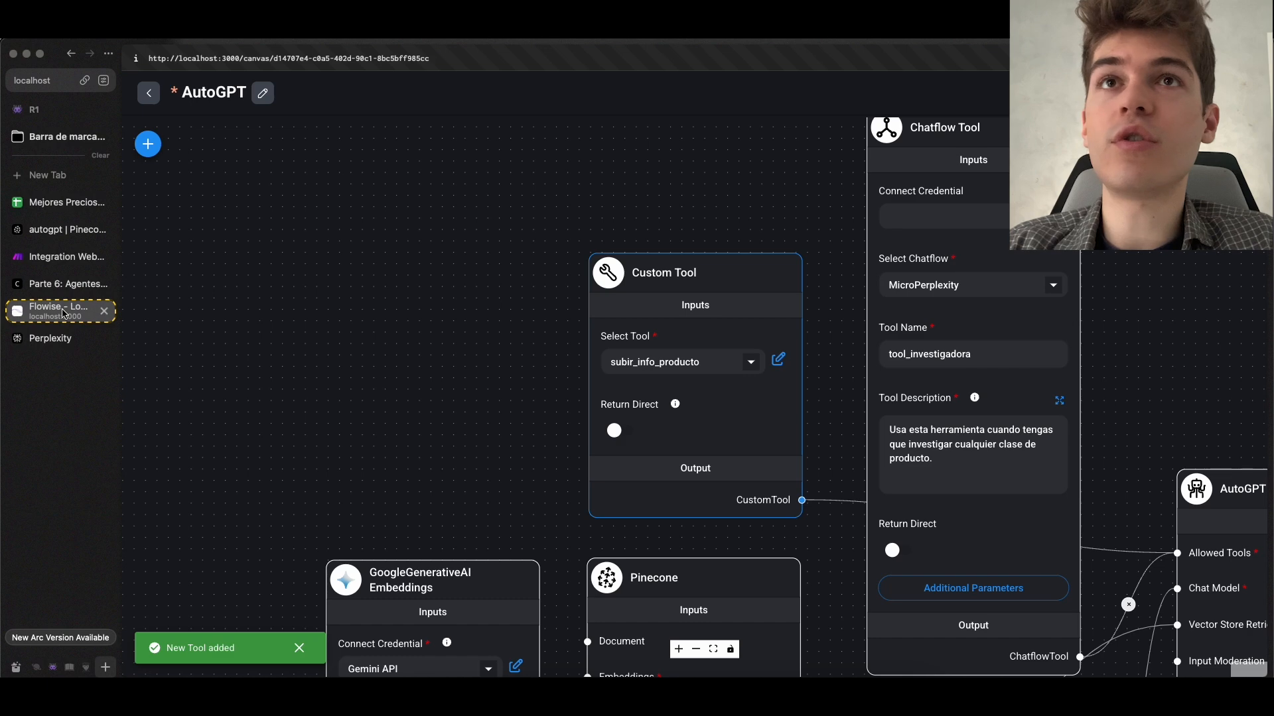
{"action": "scroll", "coordinate": [455, 351], "scroll_direction": "down", "scroll_amount": 3}
{"action": "scroll", "coordinate": [393, 317], "scroll_direction": "up", "scroll_amount": 3}
{"action": "scroll", "coordinate": [393, 317], "scroll_direction": "down", "scroll_amount": 1}
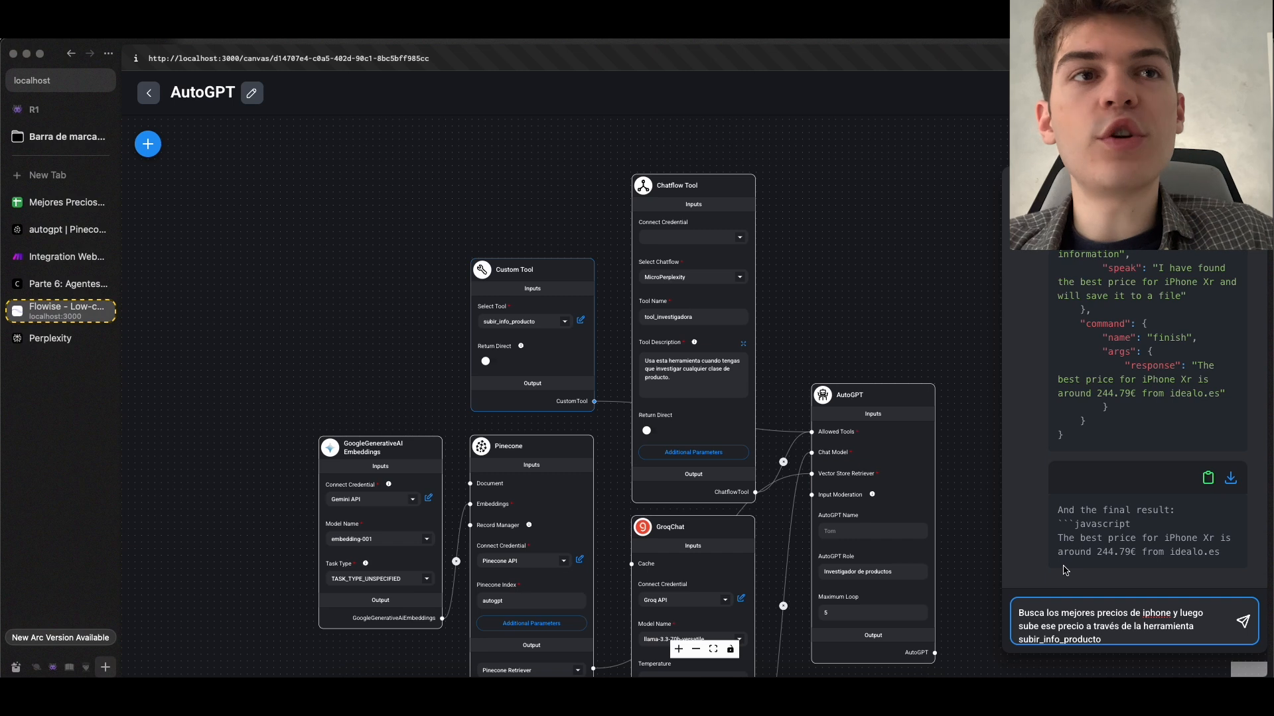
{"action": "left_click_drag", "start_coordinate": [1046, 609], "coordinate": [1087, 626]}
{"action": "key", "text": "Return"}
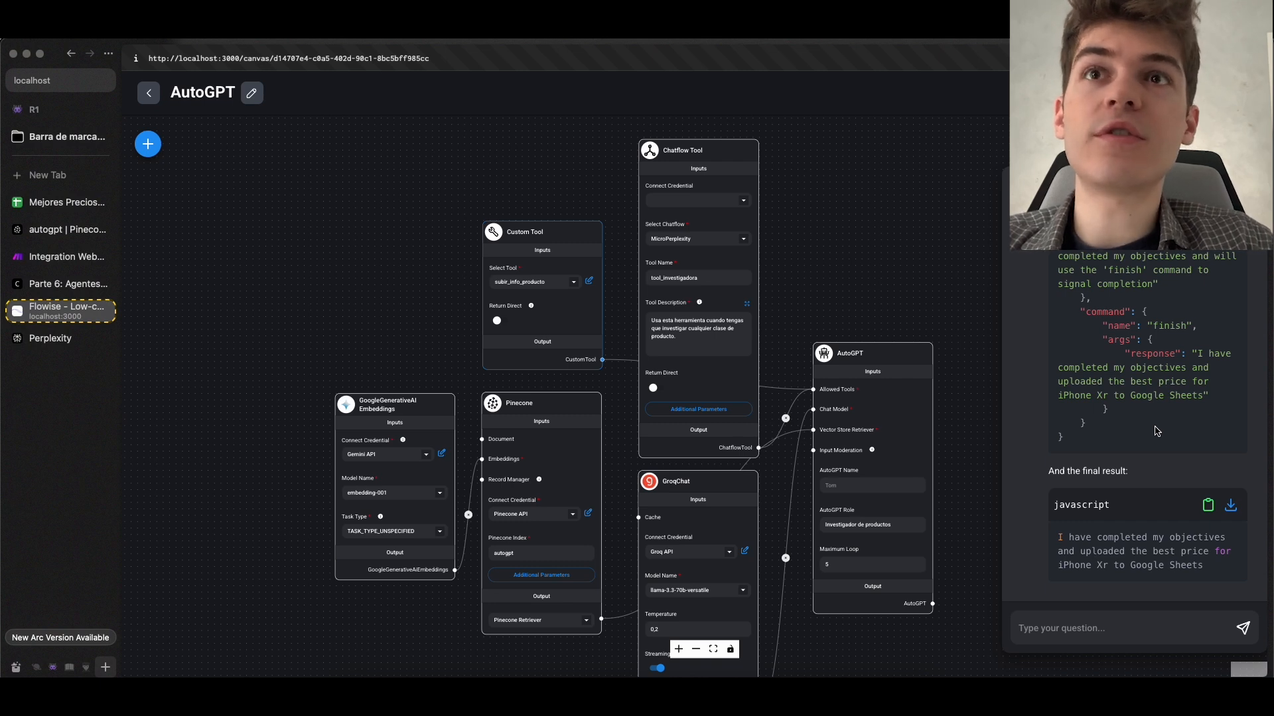
Check the webhook's data structure status in Make and examine the agent's reasoning and subir_info_producto arguments in the Flowise chat
{"action": "left_click", "coordinate": [67, 230]}
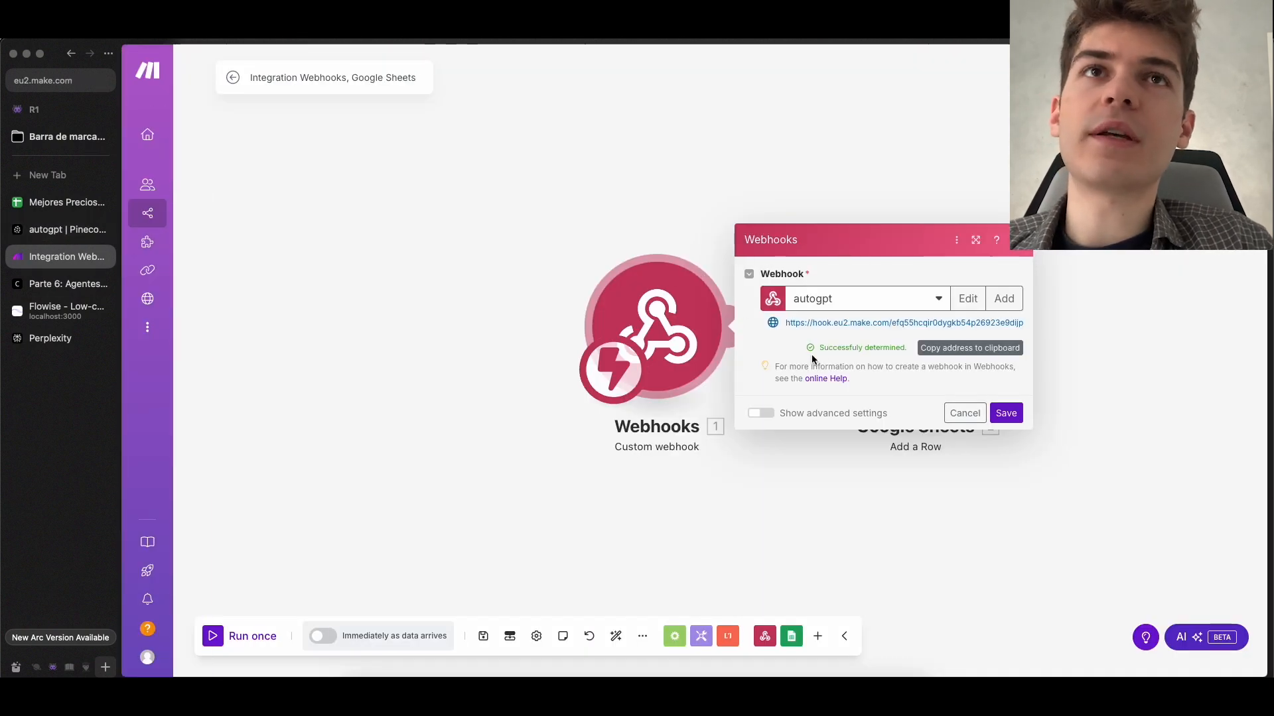
{"action": "left_click_drag", "start_coordinate": [823, 343], "coordinate": [906, 345]}
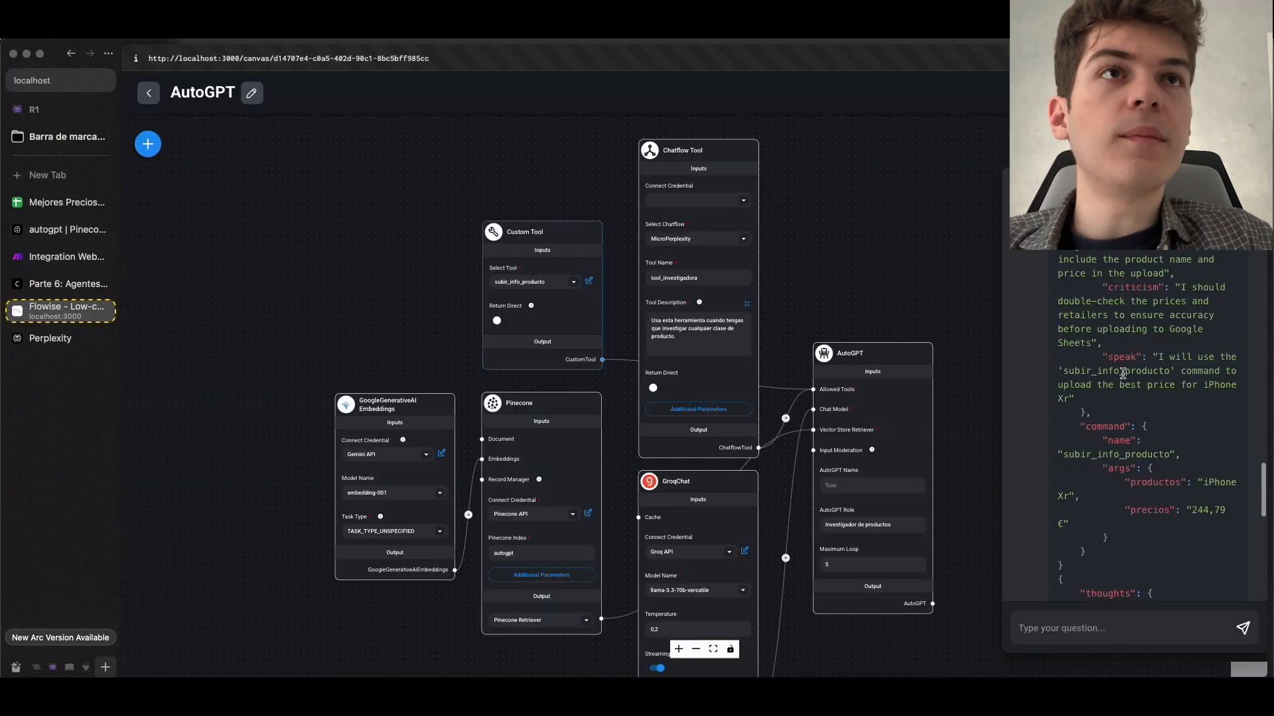
{"action": "scroll", "coordinate": [1126, 383], "scroll_direction": "up", "scroll_amount": 5}
{"action": "scroll", "coordinate": [1121, 379], "scroll_direction": "down", "scroll_amount": 4}
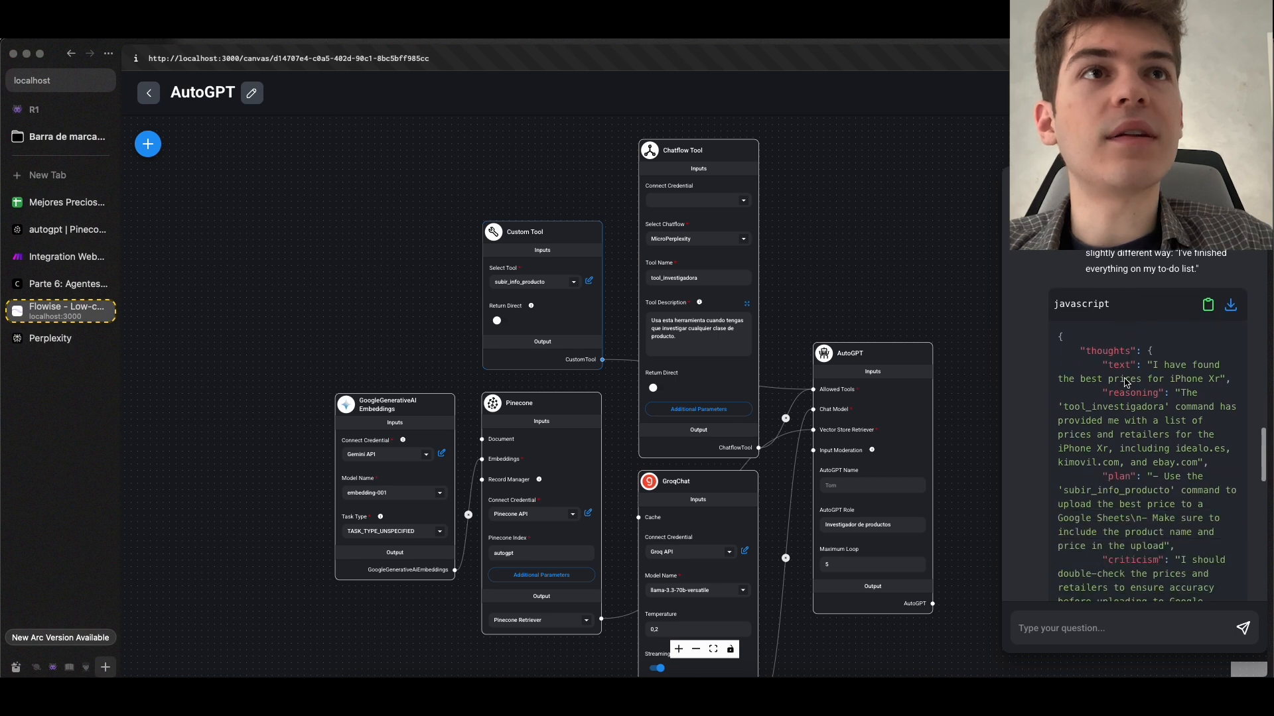
{"action": "scroll", "coordinate": [1121, 378], "scroll_direction": "down", "scroll_amount": 2}
{"action": "scroll", "coordinate": [1121, 378], "scroll_direction": "down", "scroll_amount": 5}
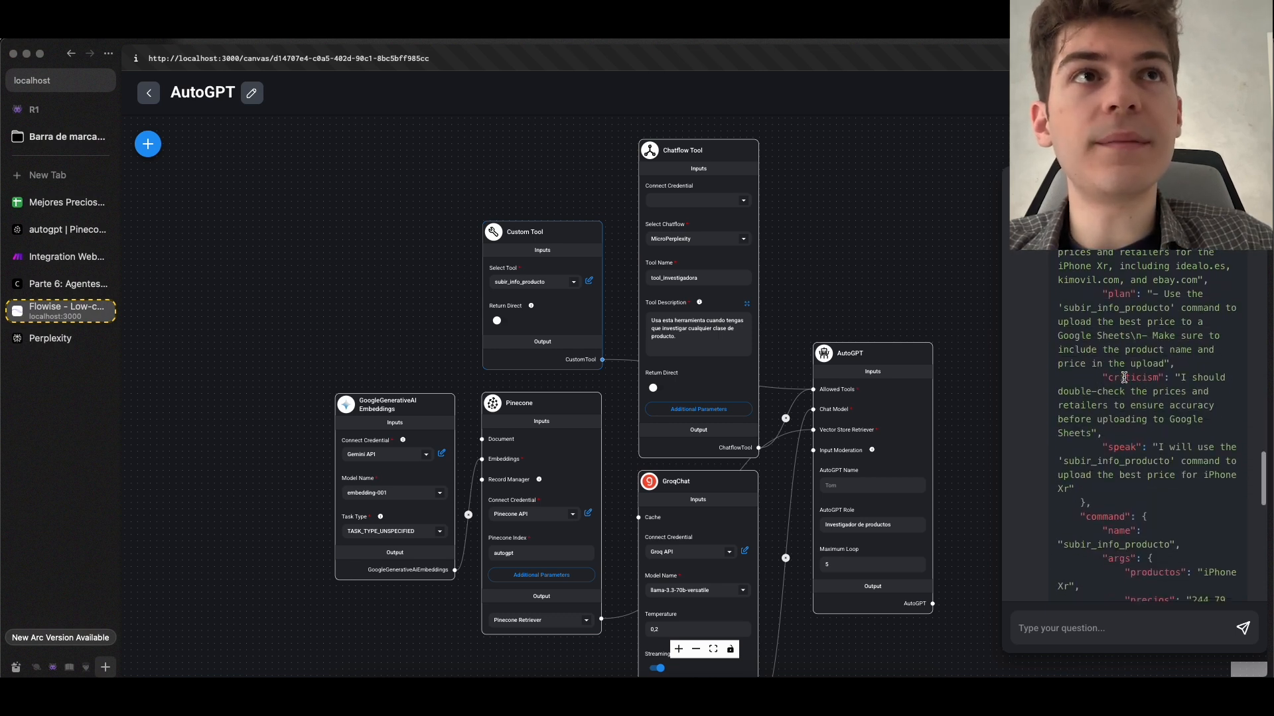
{"action": "left_click_drag", "start_coordinate": [1070, 401], "coordinate": [1189, 398]}
{"action": "left_click", "coordinate": [1198, 398]}
{"action": "scroll", "coordinate": [1192, 398], "scroll_direction": "down", "scroll_amount": 1}
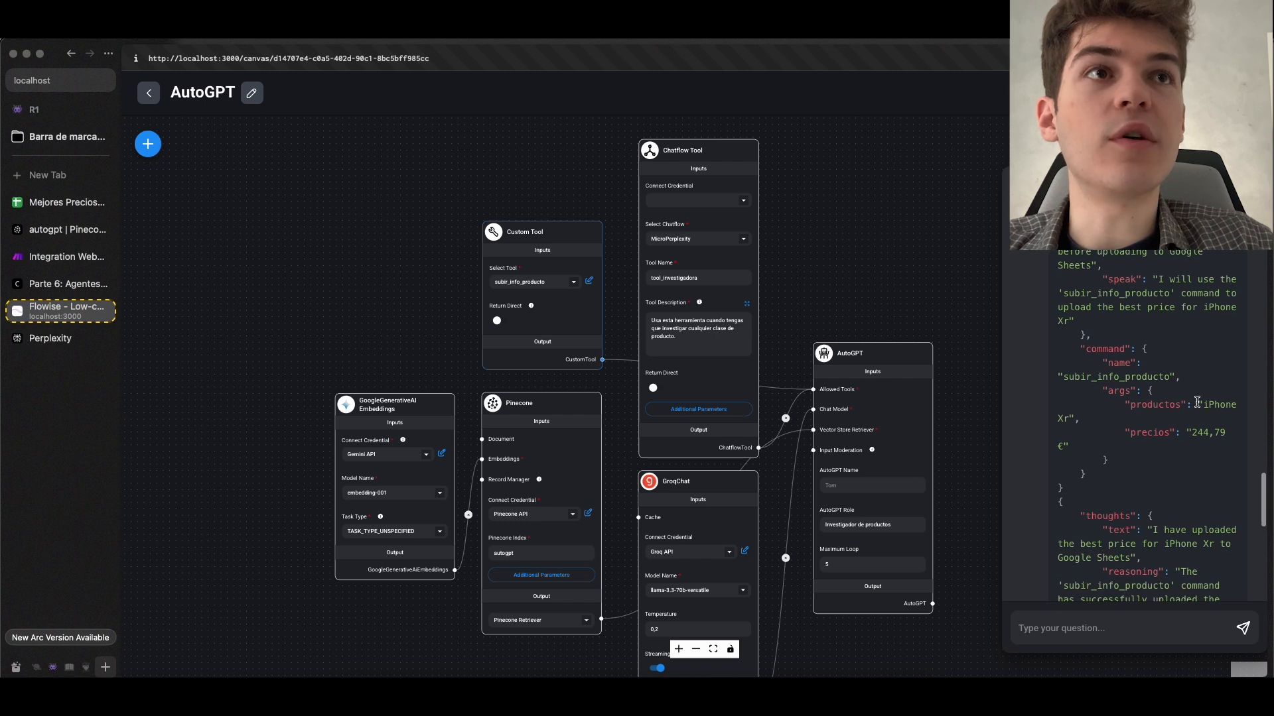
{"action": "left_click_drag", "start_coordinate": [1202, 405], "coordinate": [1139, 419]}
{"action": "left_click", "coordinate": [1203, 418]}
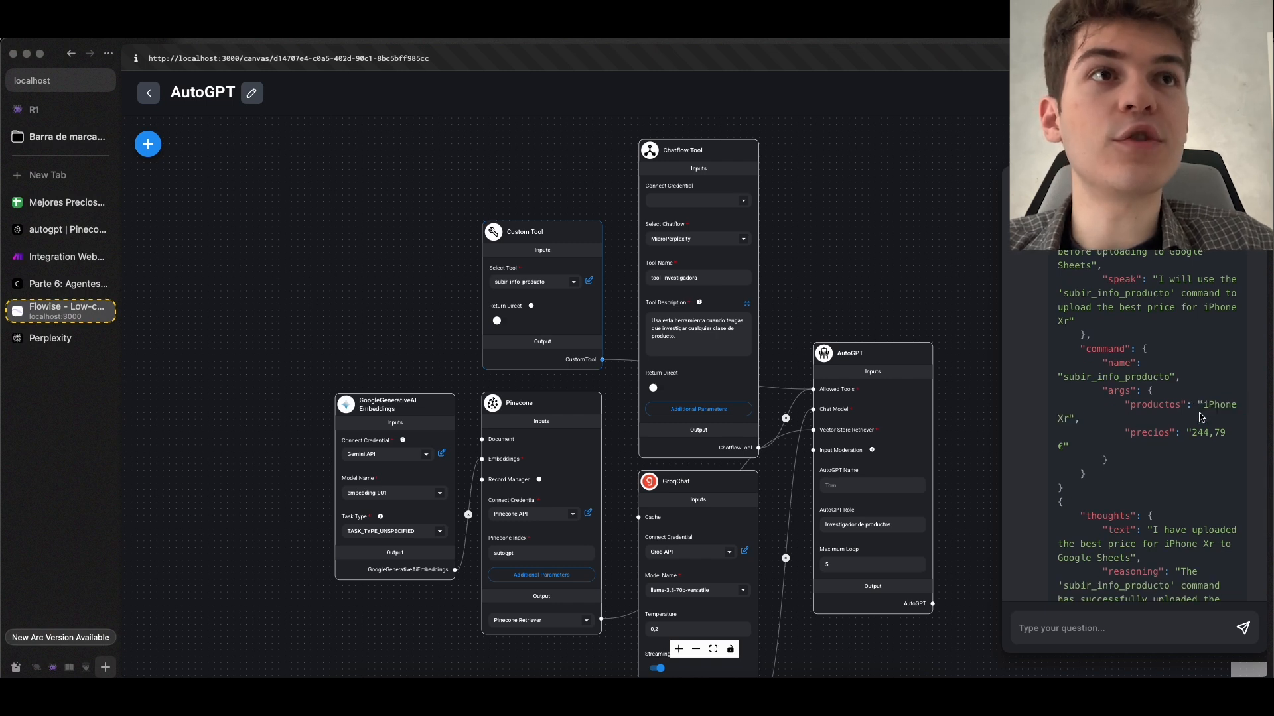
{"action": "scroll", "coordinate": [1198, 421], "scroll_direction": "down", "scroll_amount": 1}
{"action": "left_click_drag", "start_coordinate": [1188, 425], "coordinate": [1120, 448]}
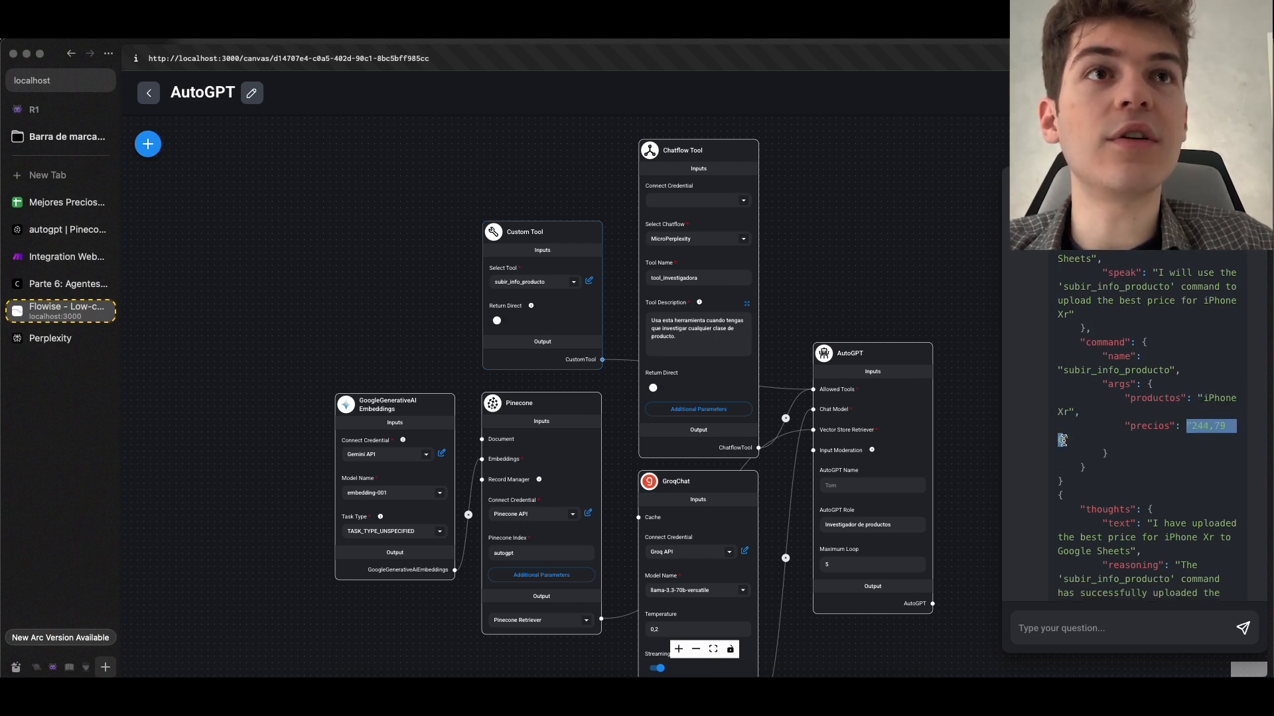
{"action": "left_click", "coordinate": [1062, 441]}
{"action": "scroll", "coordinate": [1062, 441], "scroll_direction": "down", "scroll_amount": 2}
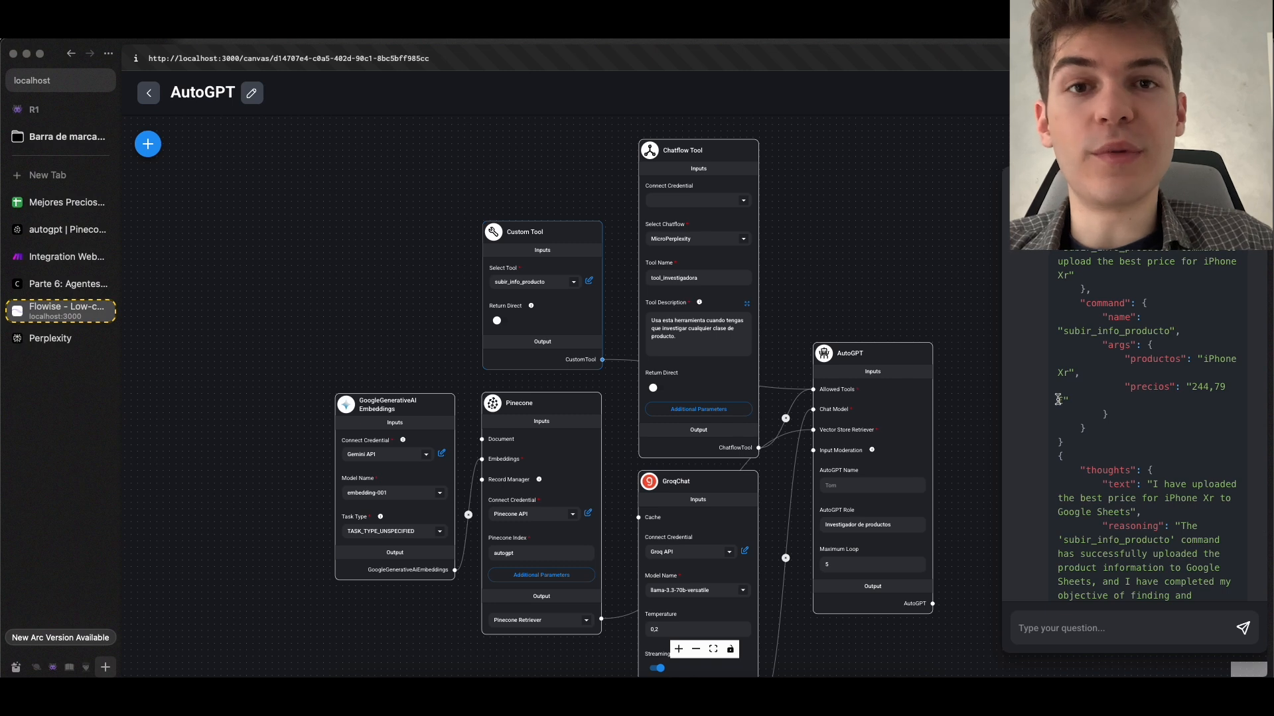
{"action": "scroll", "coordinate": [1121, 408], "scroll_direction": "down", "scroll_amount": 1}
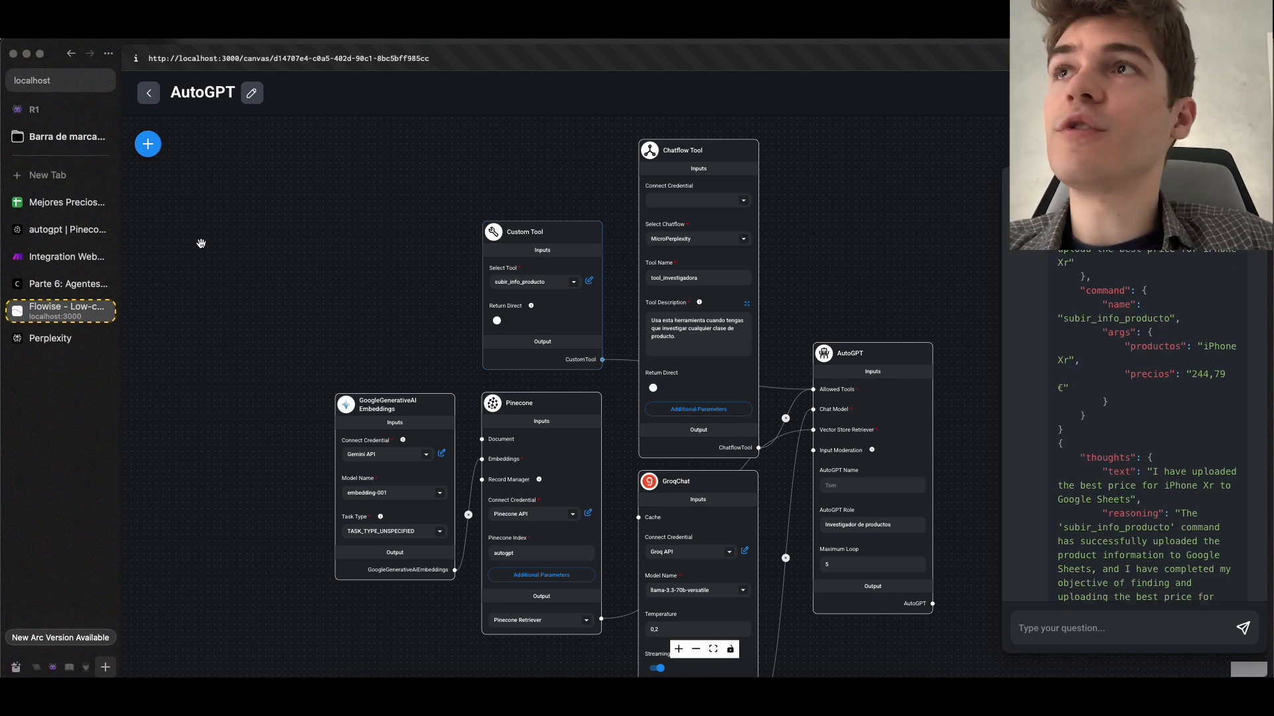
In Make, save the webhook settings and map the webhook's producto and precio values to columns A and B of the Add a Row module
{"action": "left_click", "coordinate": [40, 260]}
{"action": "left_click", "coordinate": [1006, 414]}
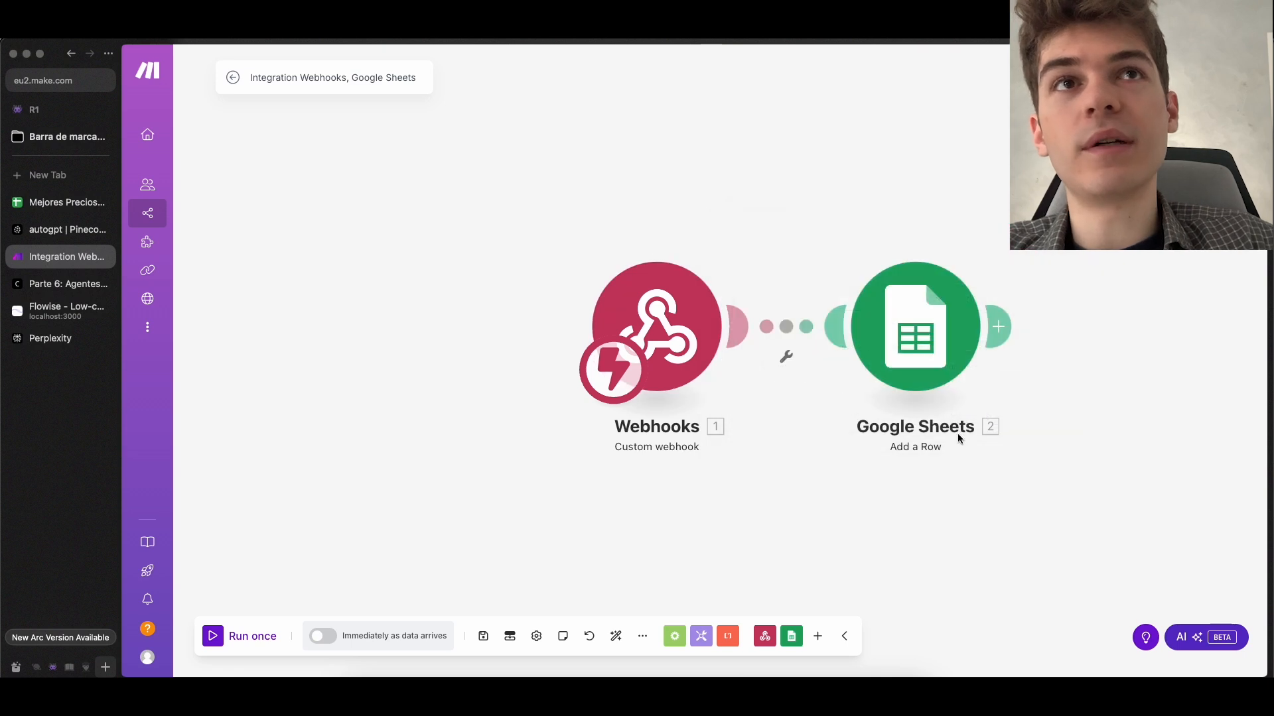
{"action": "left_click", "coordinate": [937, 357]}
{"action": "scroll", "coordinate": [1027, 470], "scroll_direction": "down", "scroll_amount": 2}
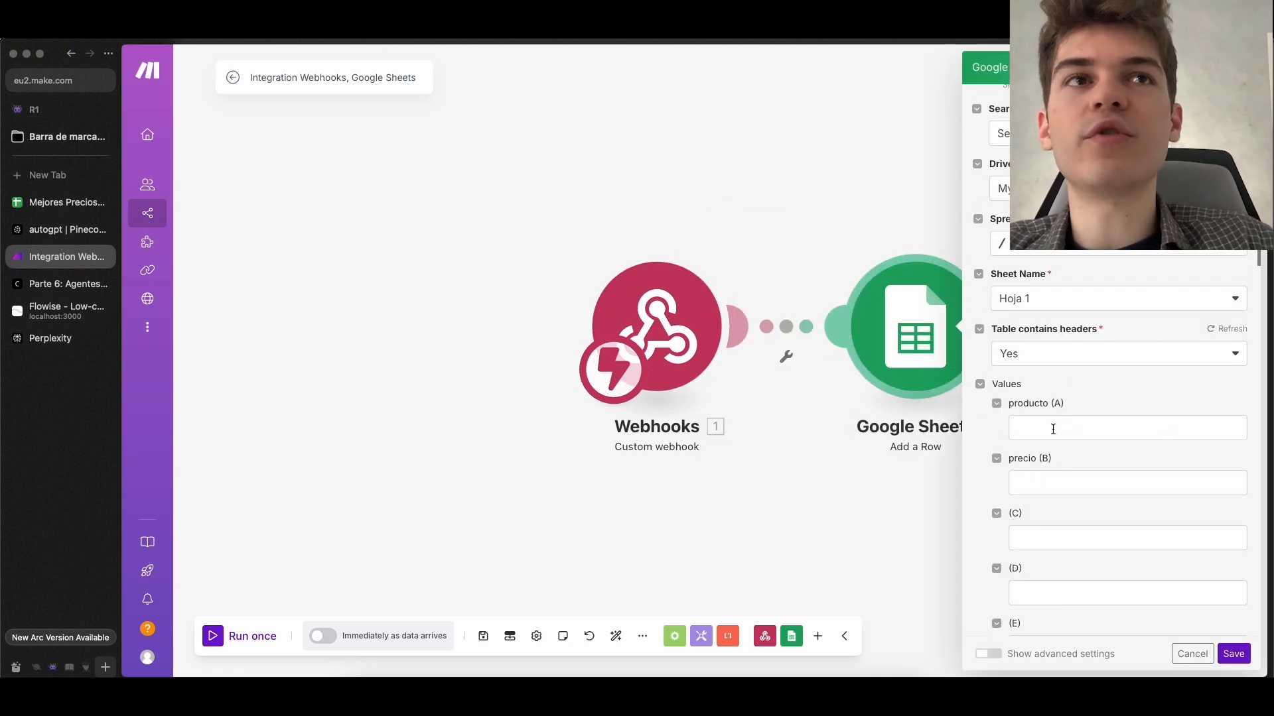
{"action": "left_click", "coordinate": [1052, 429]}
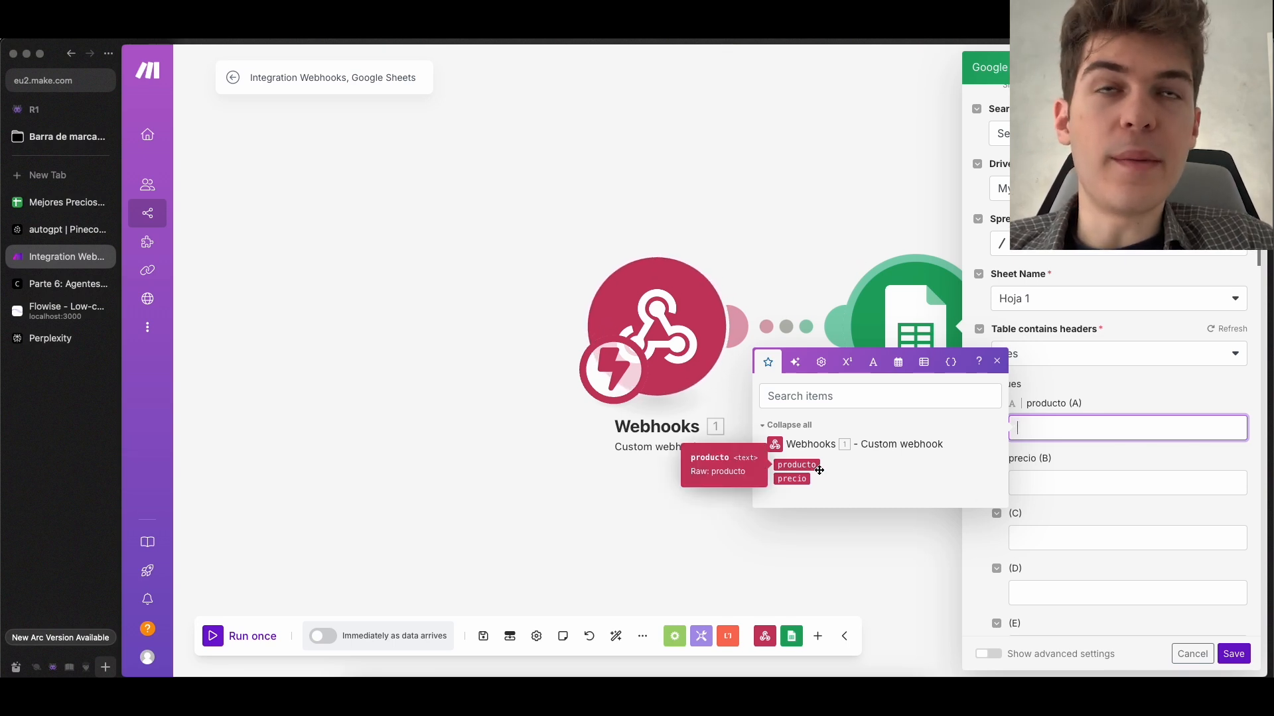
{"action": "left_click_drag", "start_coordinate": [820, 470], "coordinate": [1025, 431]}
{"action": "left_click", "coordinate": [1044, 482]}
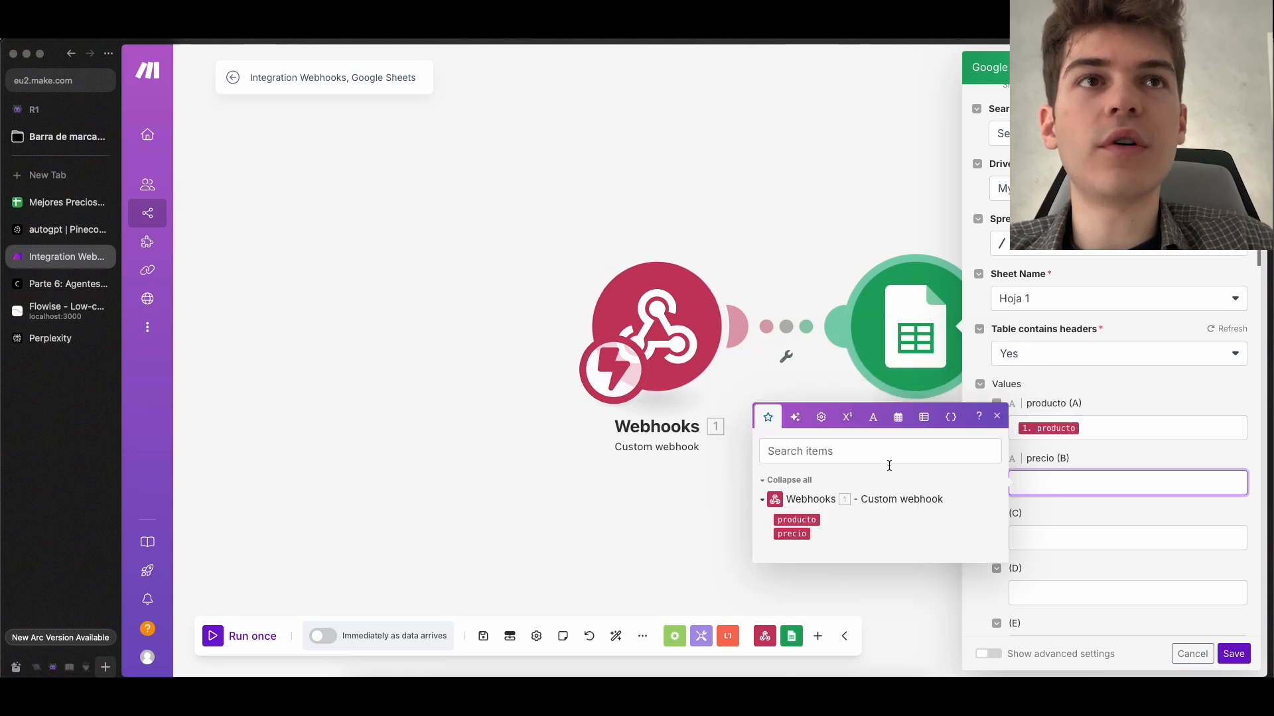
{"action": "left_click_drag", "start_coordinate": [795, 535], "coordinate": [1058, 475]}
{"action": "left_click", "coordinate": [1067, 538]}
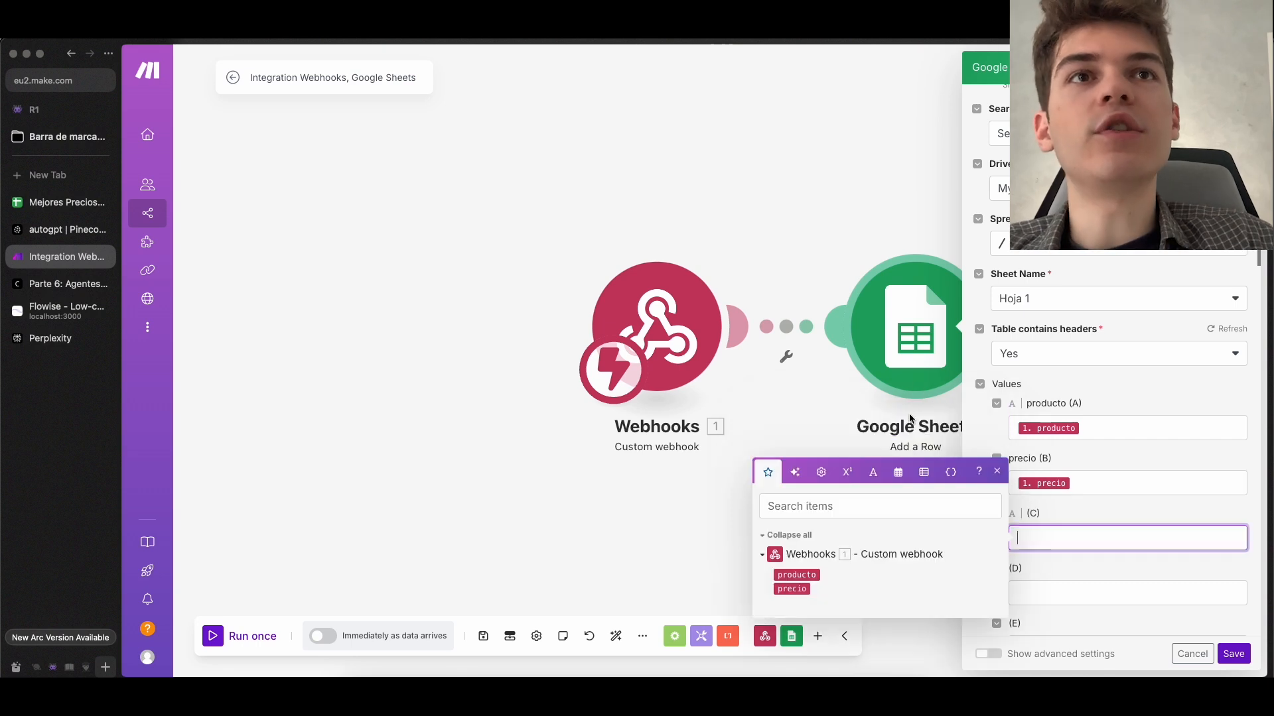
{"action": "left_click", "coordinate": [997, 471]}
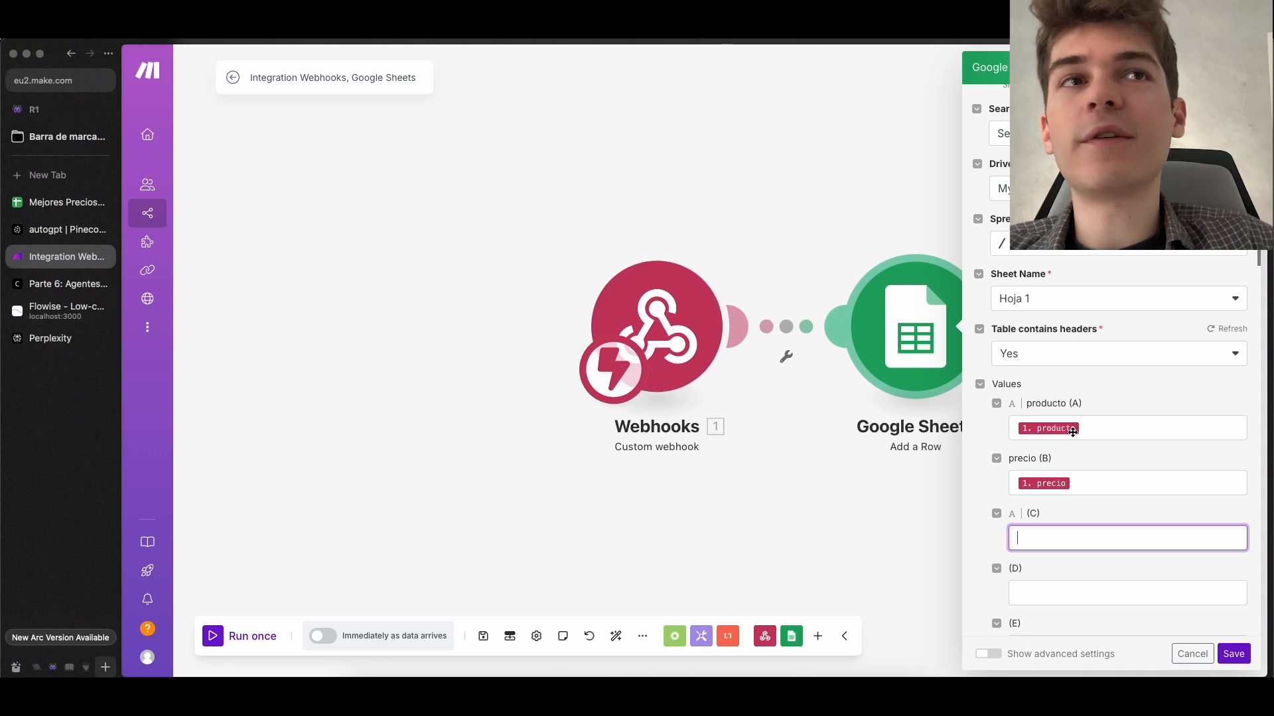
Compare the mapped values with the Mejores Precios column headers in Google Sheets, and save the Add a Row module in Make
{"action": "left_click", "coordinate": [1104, 428]}
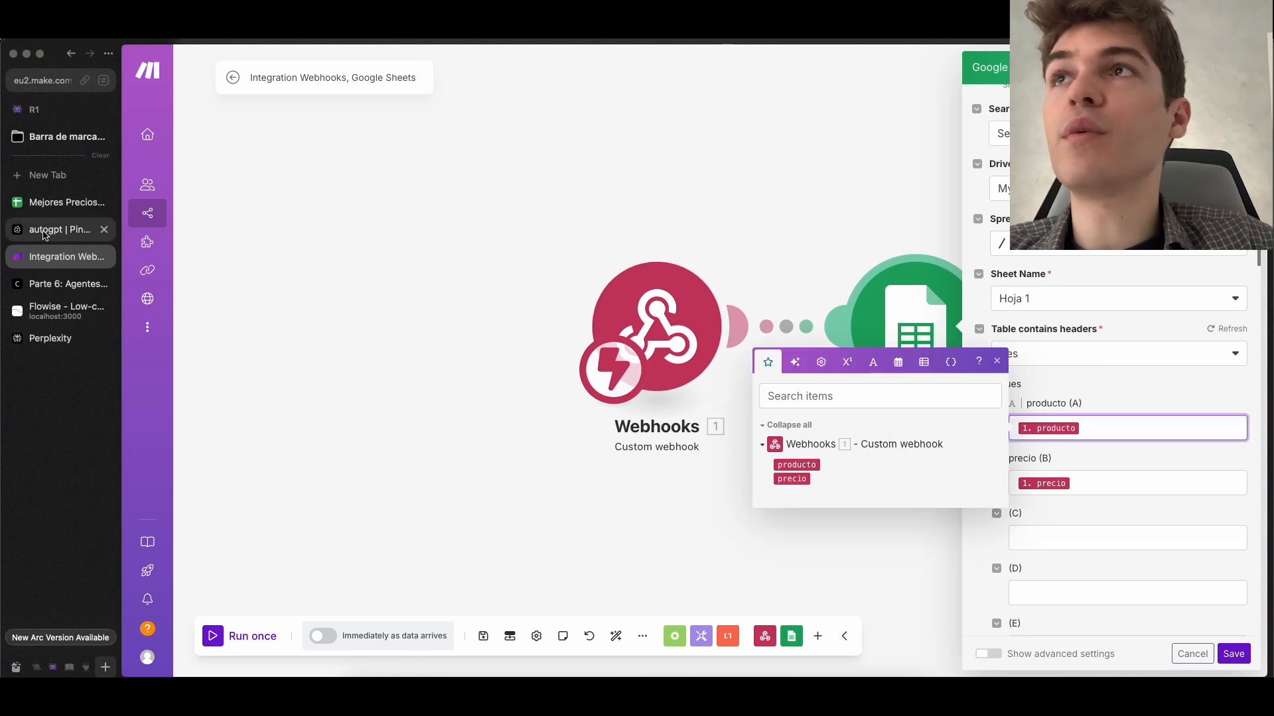
{"action": "left_click", "coordinate": [67, 202]}
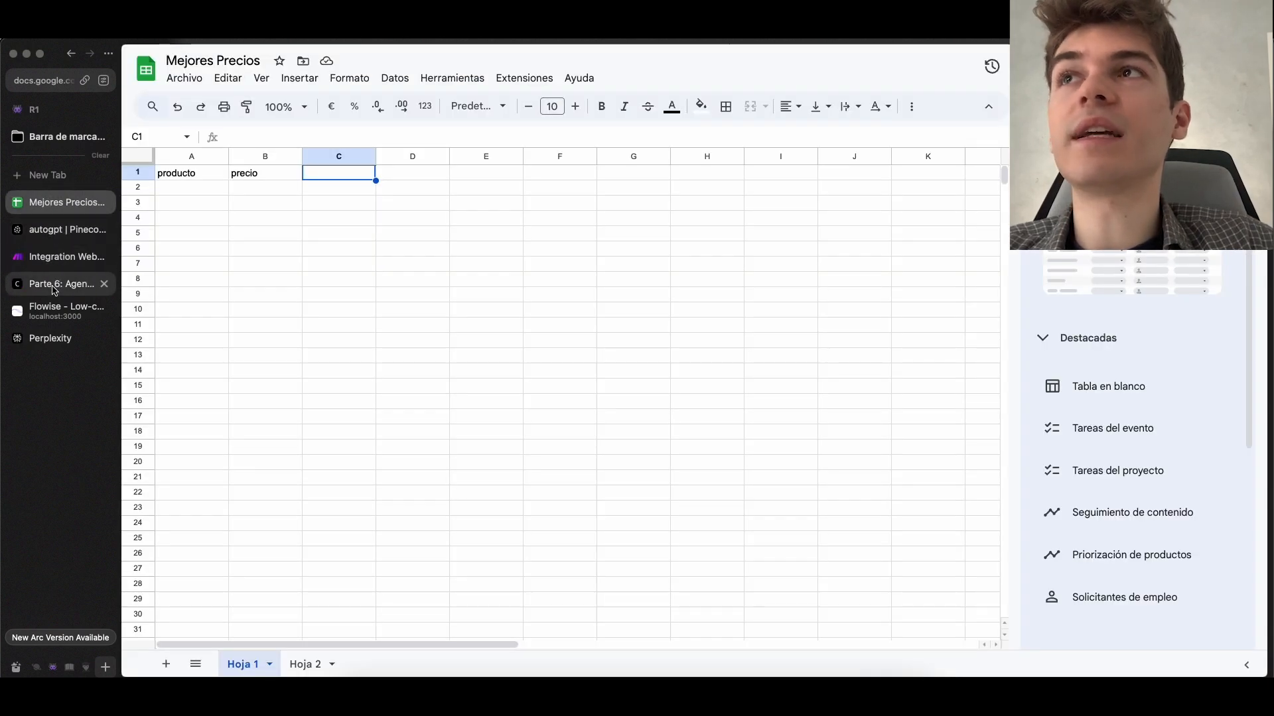
{"action": "left_click", "coordinate": [61, 258]}
{"action": "left_click", "coordinate": [1115, 486]}
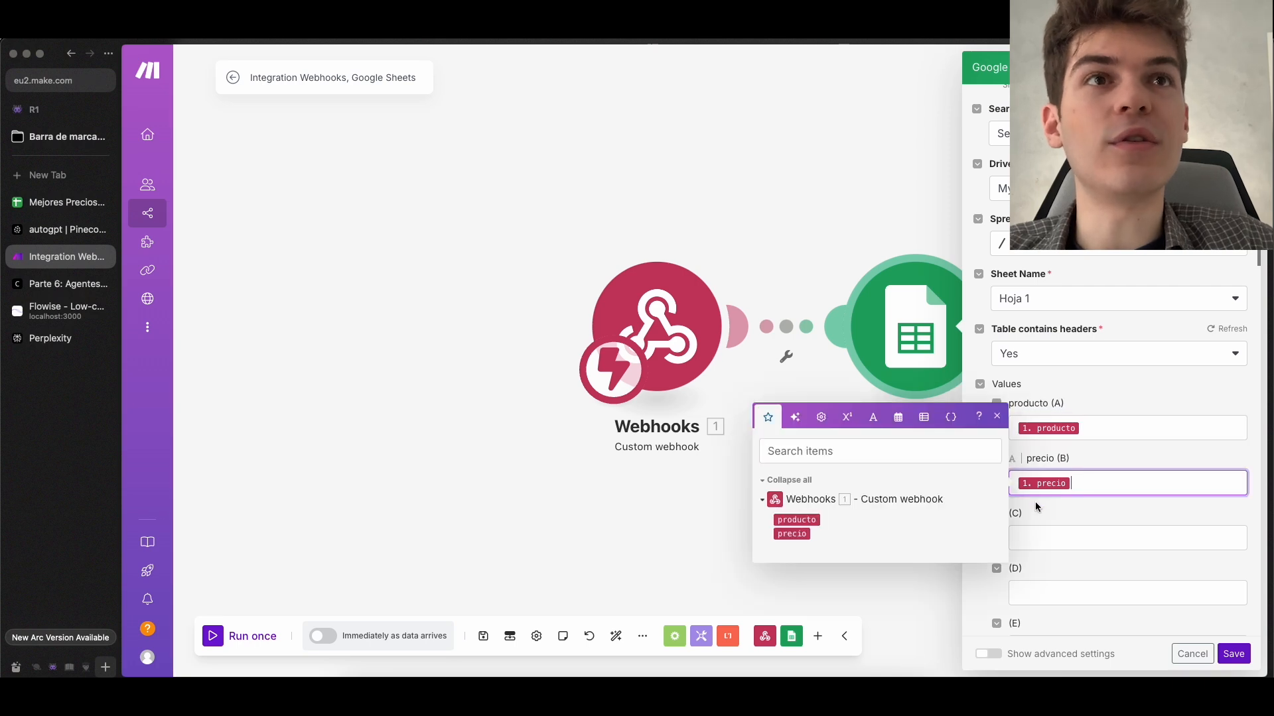
{"action": "left_click", "coordinate": [76, 212]}
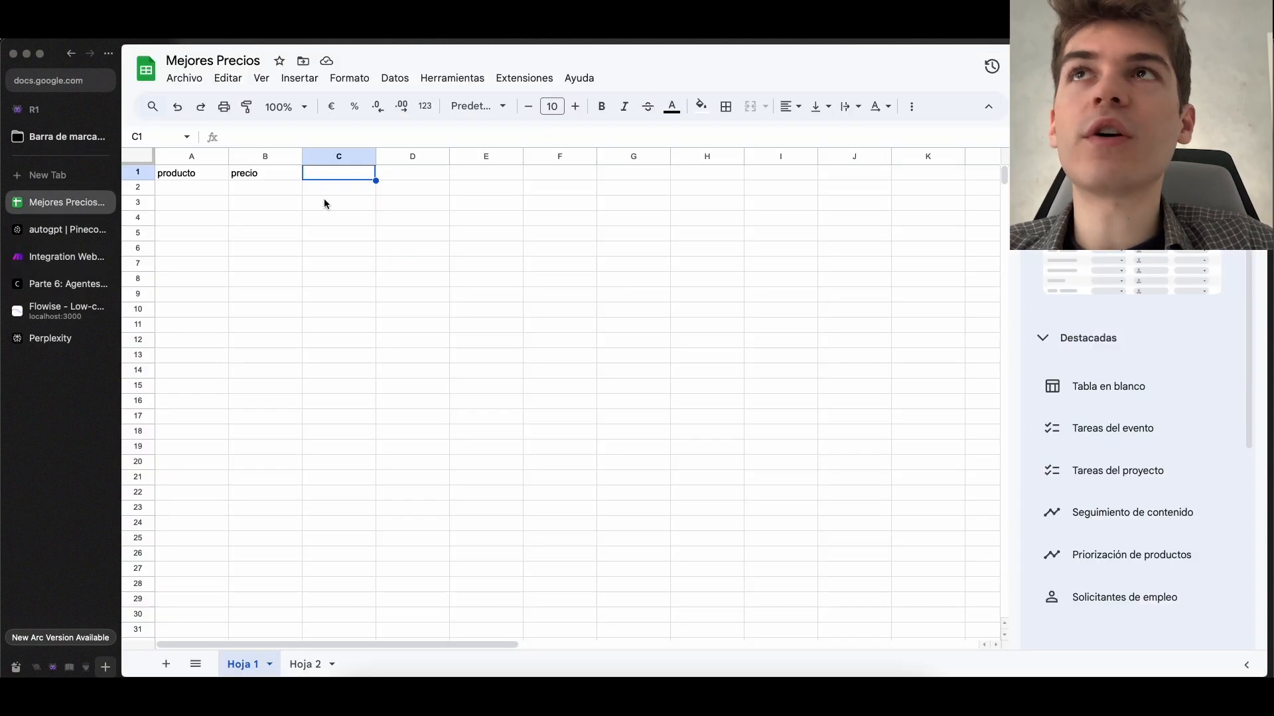
{"action": "left_click", "coordinate": [61, 256]}
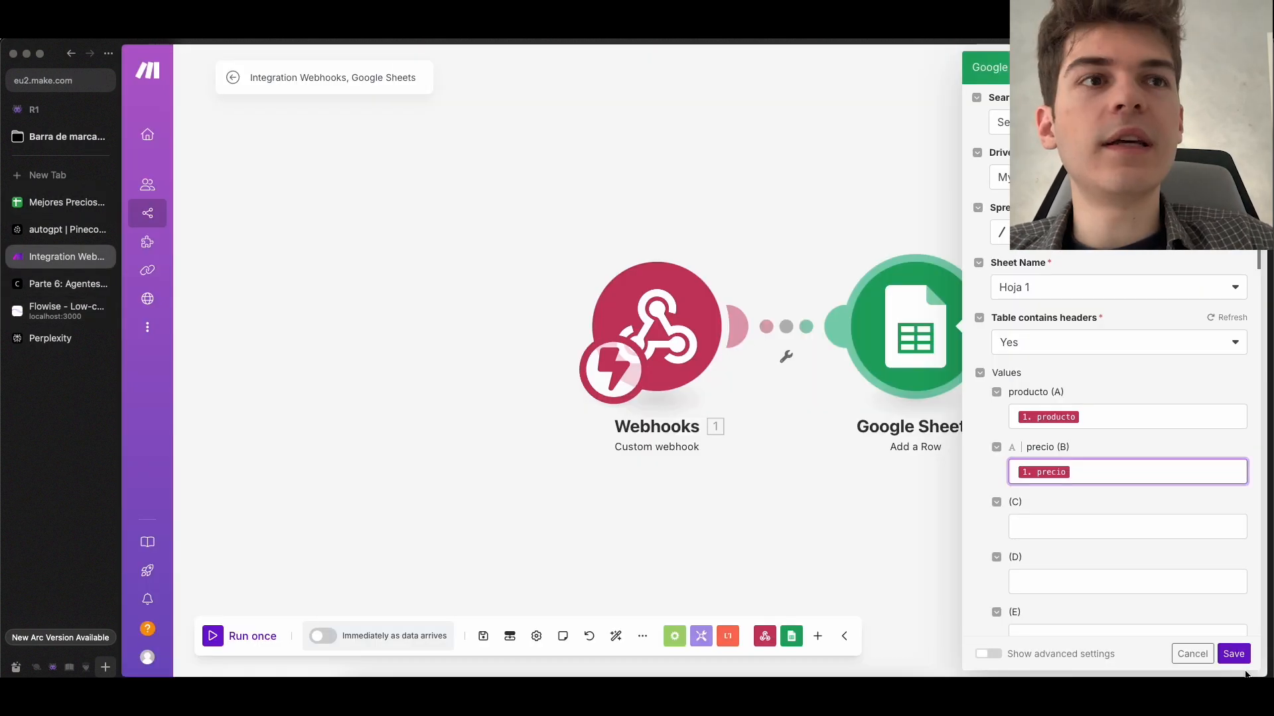
{"action": "left_click", "coordinate": [1234, 654]}
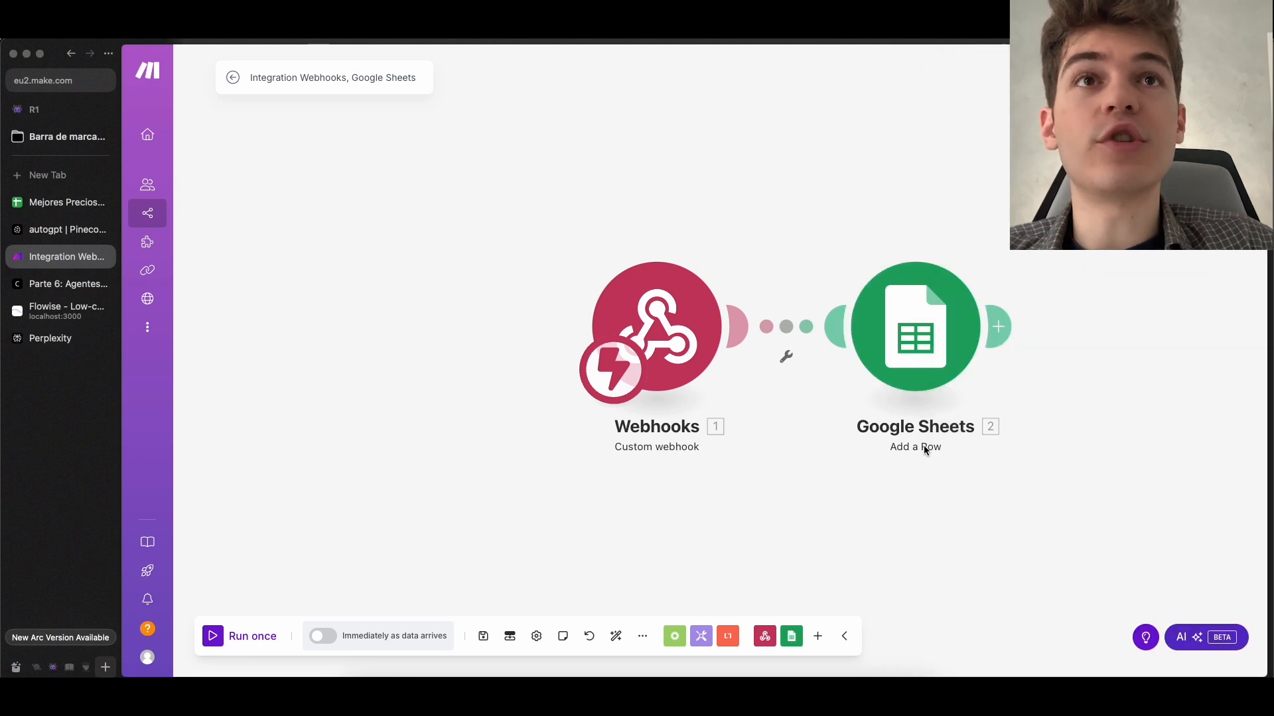
Save the Make scenario and run it once
{"action": "left_click", "coordinate": [487, 644]}
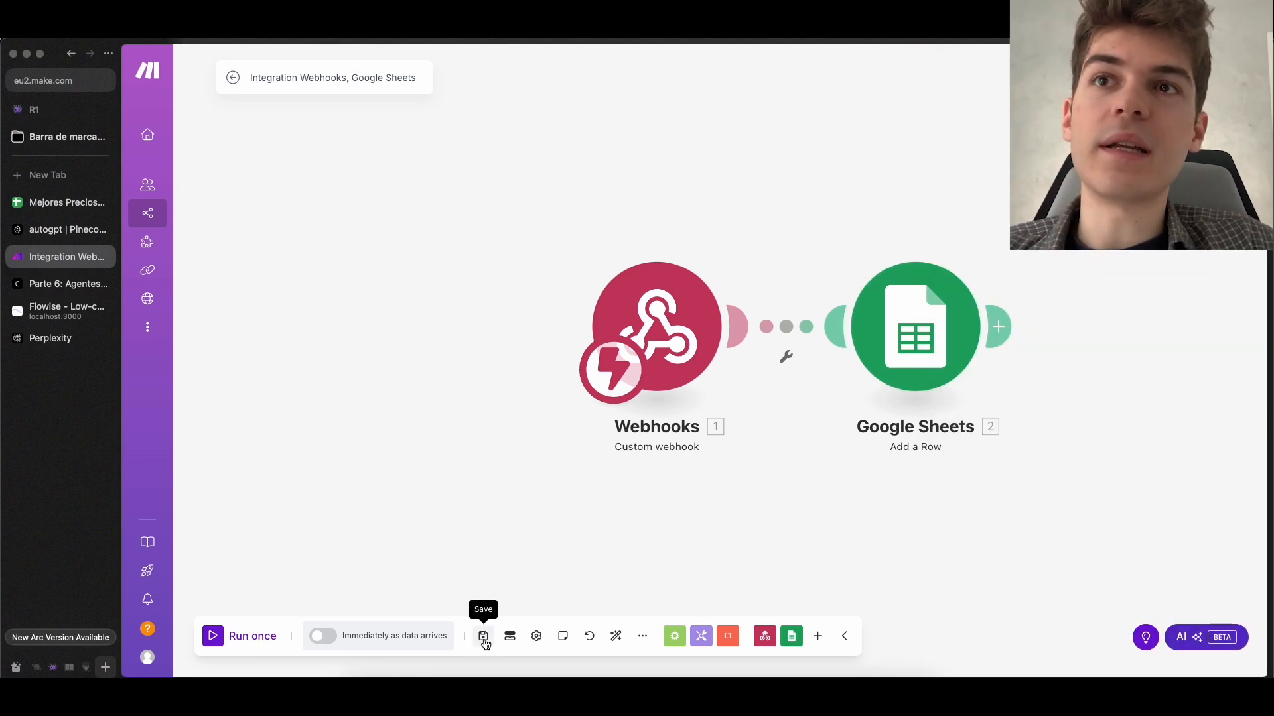
{"action": "left_click", "coordinate": [224, 638]}
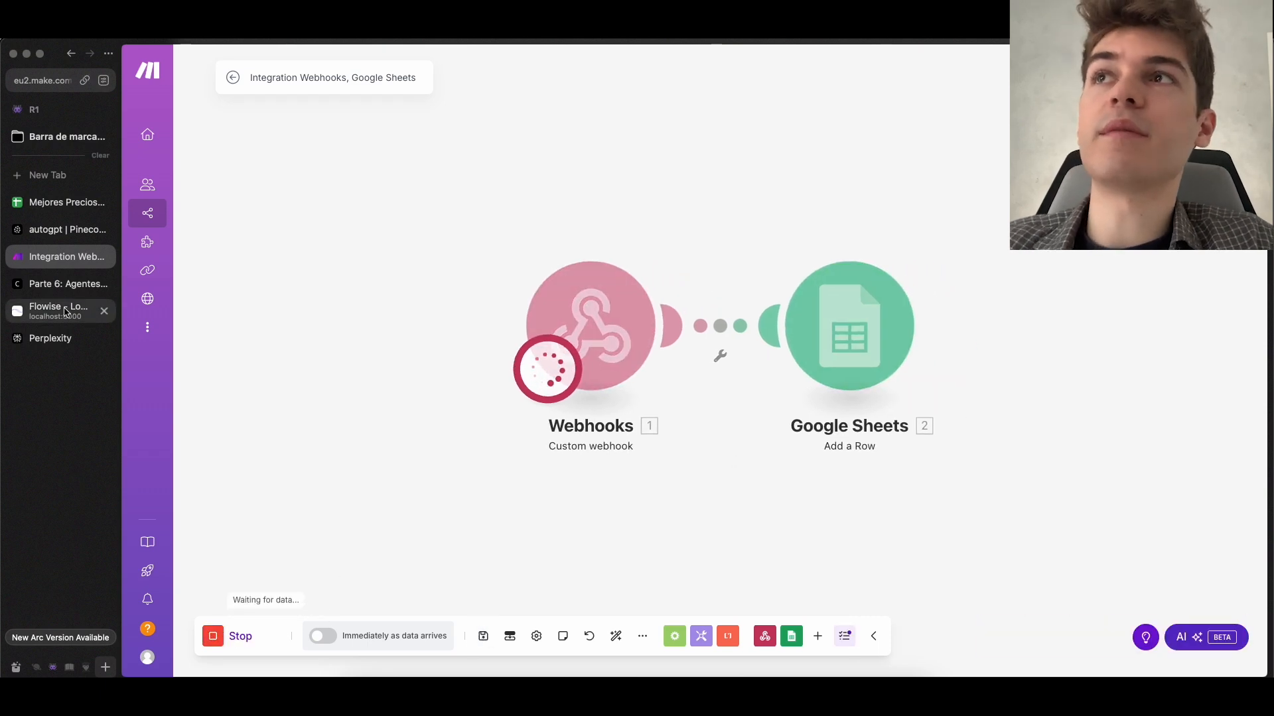
Switch to Flowise, copy the previous iPhone price request from the AutoGPT chat and send it again
{"action": "left_click", "coordinate": [65, 312]}
{"action": "scroll", "coordinate": [1154, 569], "scroll_direction": "down", "scroll_amount": 3}
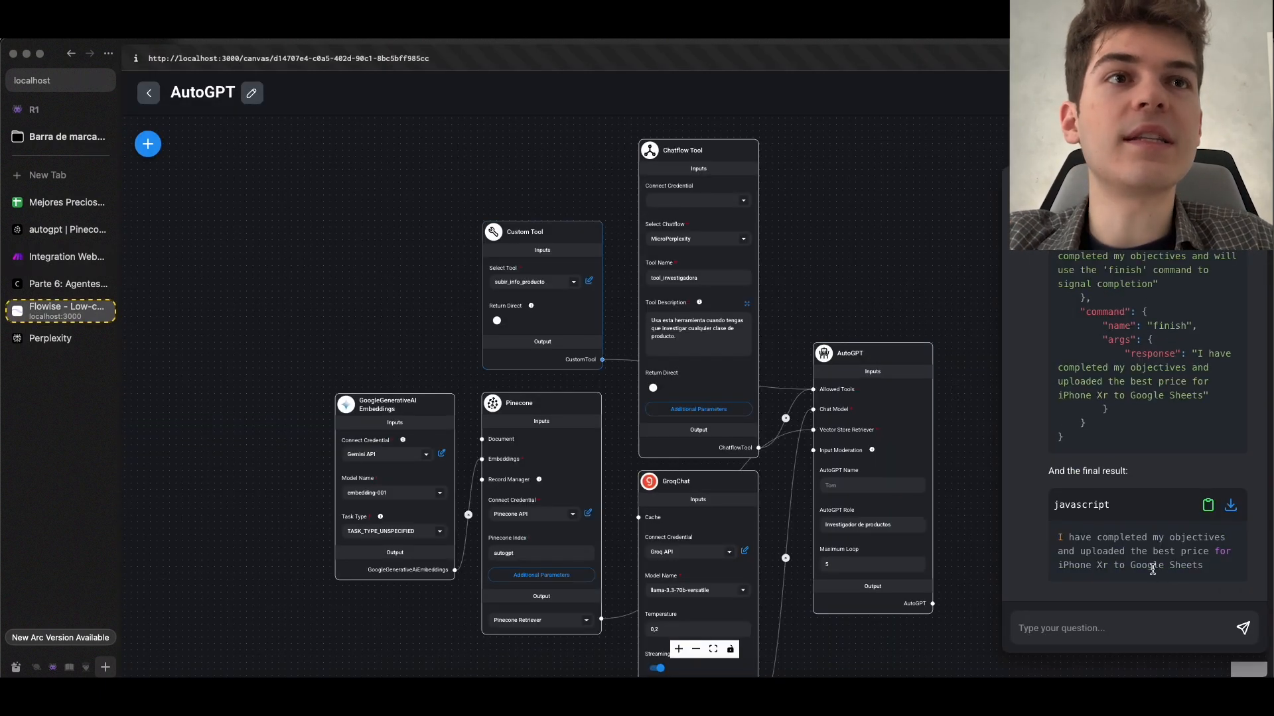
{"action": "scroll", "coordinate": [1151, 489], "scroll_direction": "up", "scroll_amount": 5}
{"action": "left_click_drag", "start_coordinate": [1131, 397], "coordinate": [1057, 374]}
{"action": "key", "text": "super+c"}
{"action": "scroll", "coordinate": [1111, 428], "scroll_direction": "down", "scroll_amount": 10}
{"action": "left_click", "coordinate": [1063, 621]}
{"action": "key", "text": "super+v"}
{"action": "key", "text": "Return"}
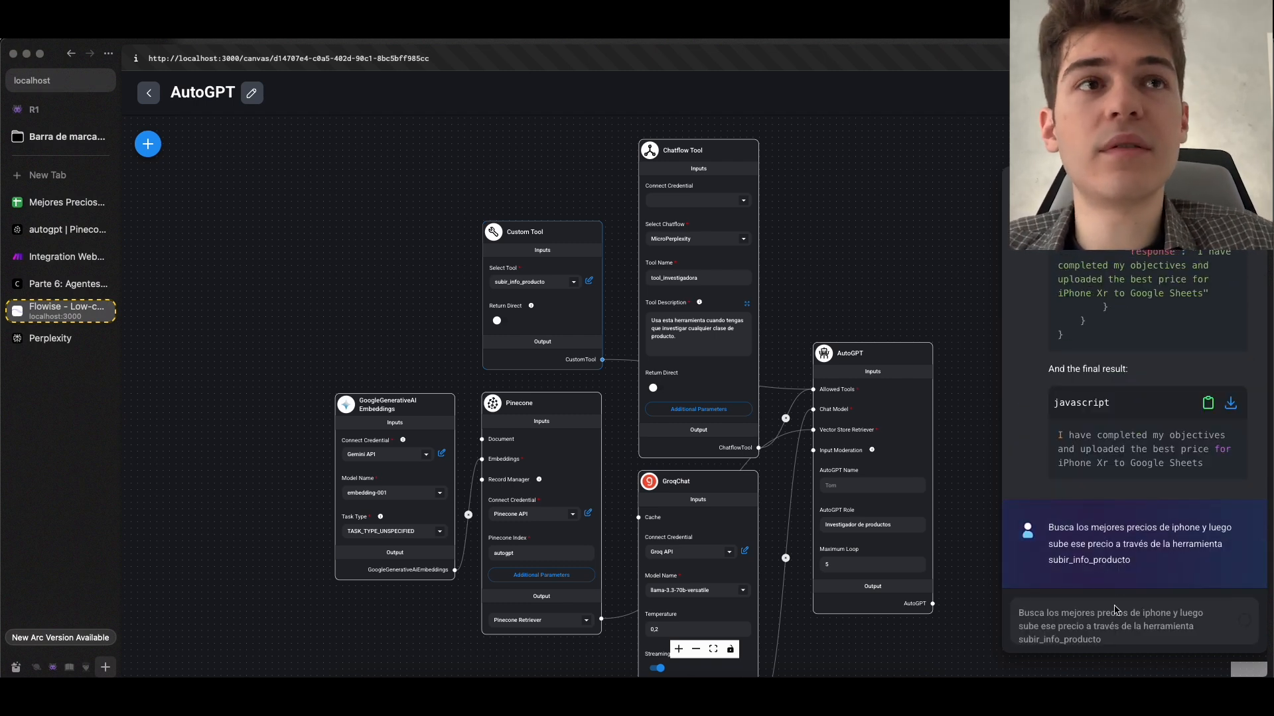
Switch to Google Sheets and check the product and price cells in row 2 of the Mejores Precios spreadsheet
{"action": "left_click", "coordinate": [63, 202]}
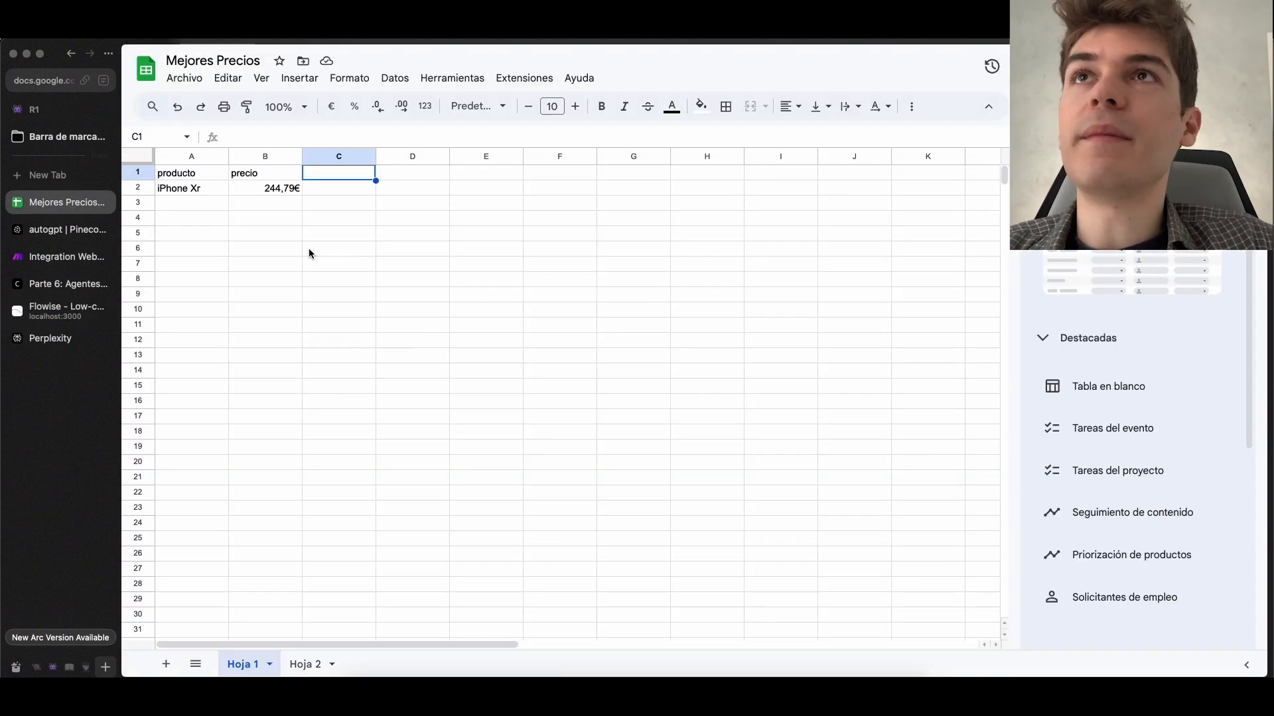
{"action": "left_click", "coordinate": [201, 190]}
{"action": "key", "text": "Right"}
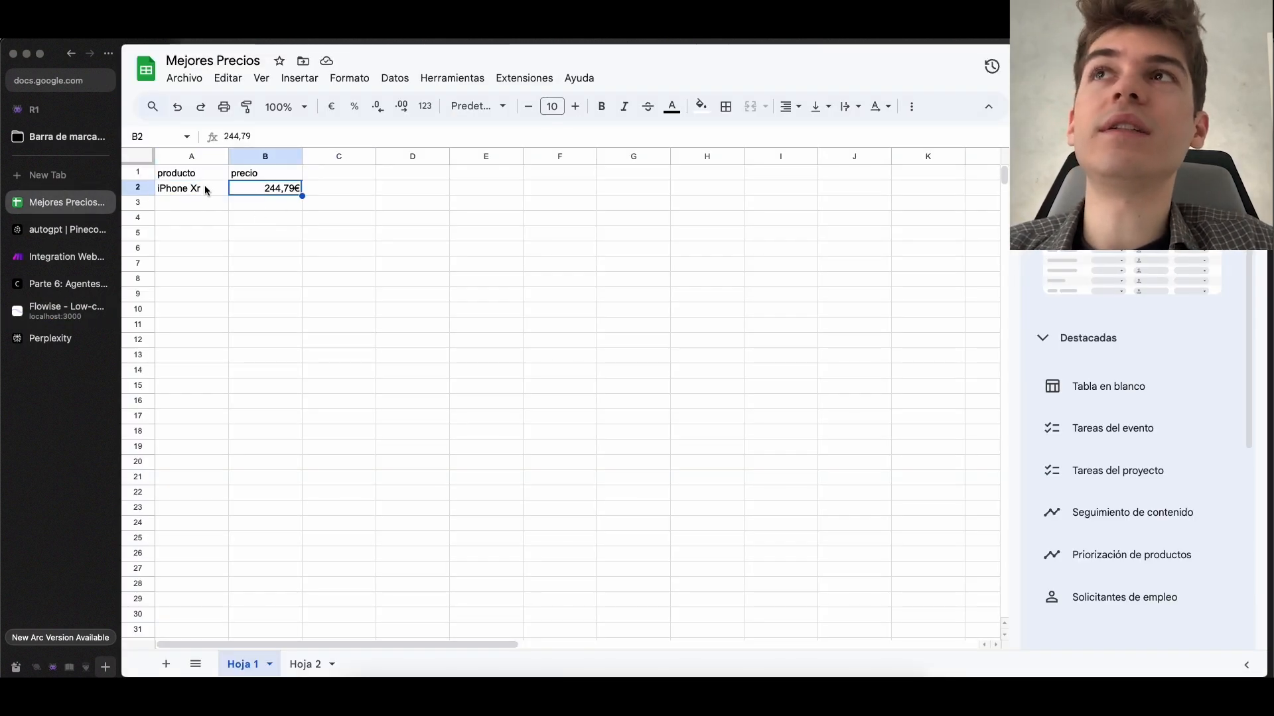
{"action": "left_click", "coordinate": [209, 191]}
{"action": "left_click", "coordinate": [254, 192]}
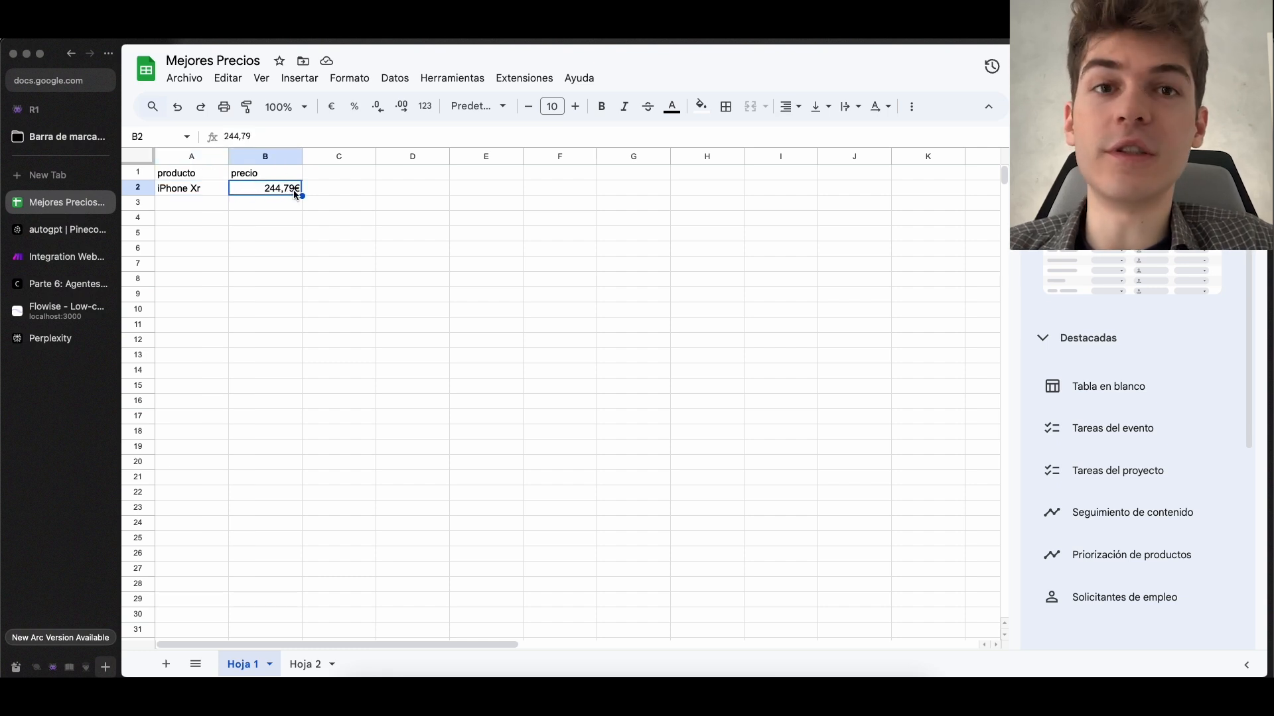
Switch to Make, activate the webhook scenario to run immediately as data arrives, save it and return to the scenario list
{"action": "left_click", "coordinate": [66, 311]}
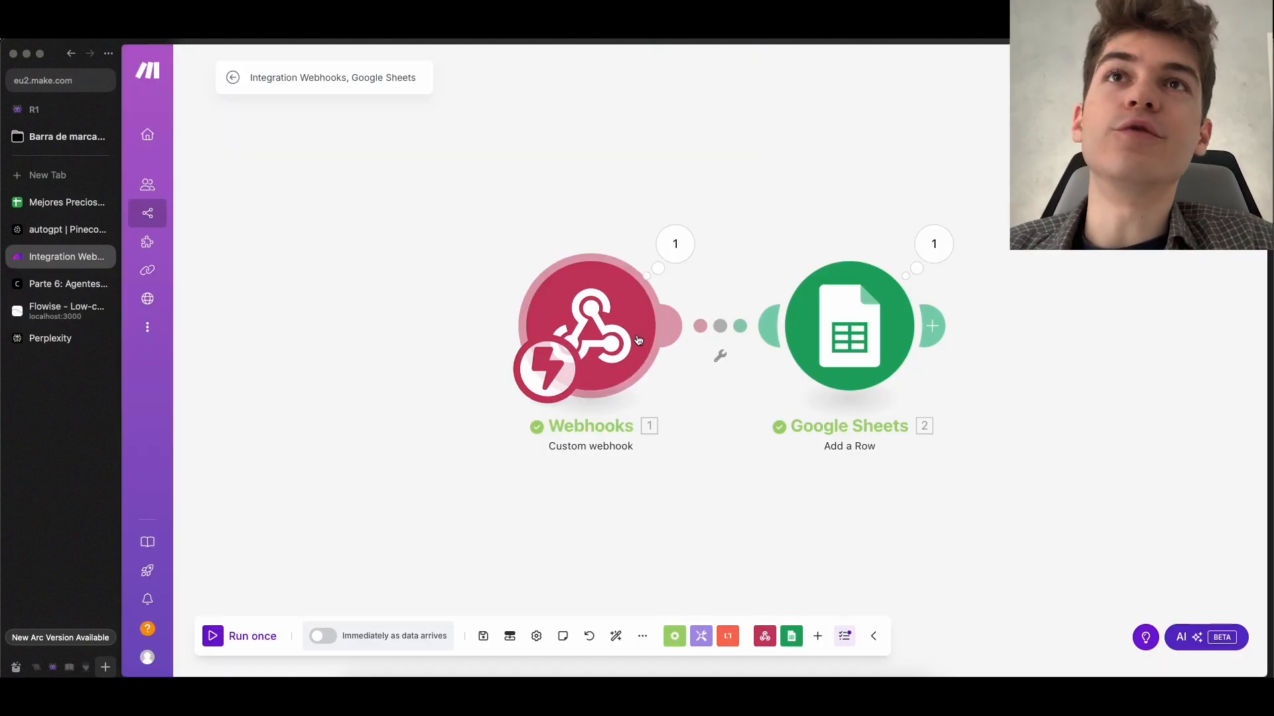
{"action": "left_click", "coordinate": [485, 636]}
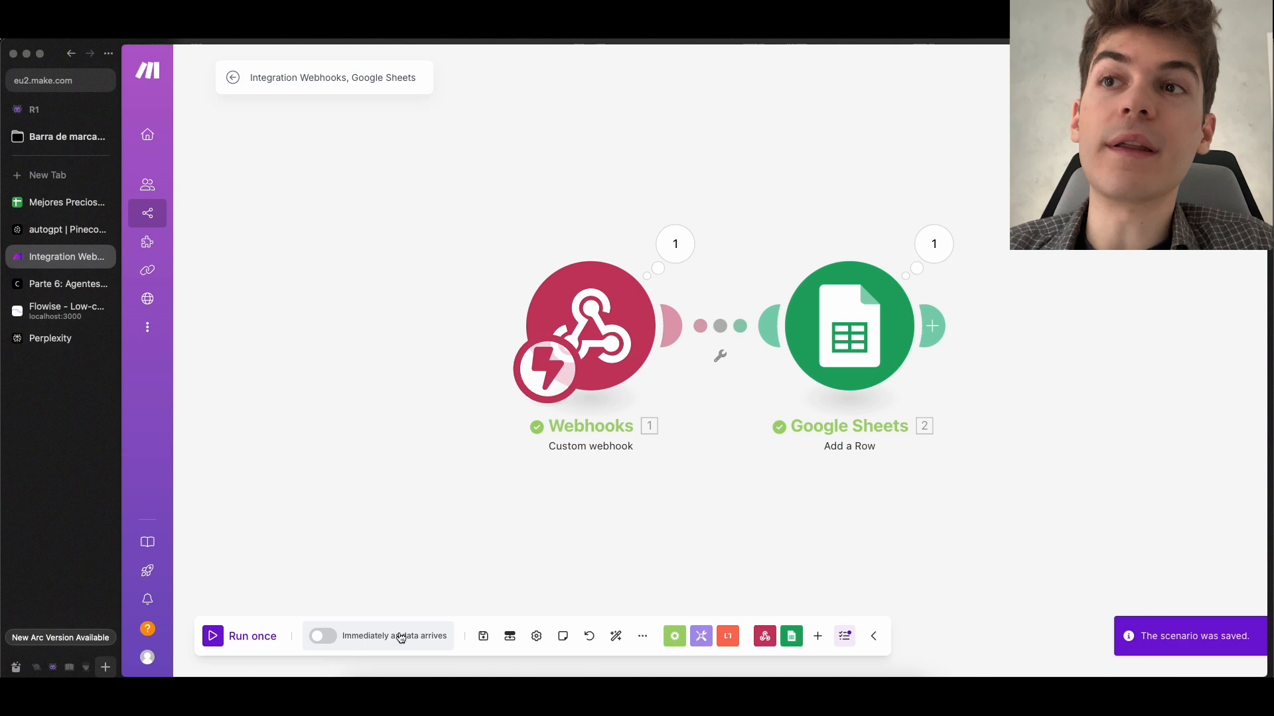
{"action": "left_click", "coordinate": [320, 639]}
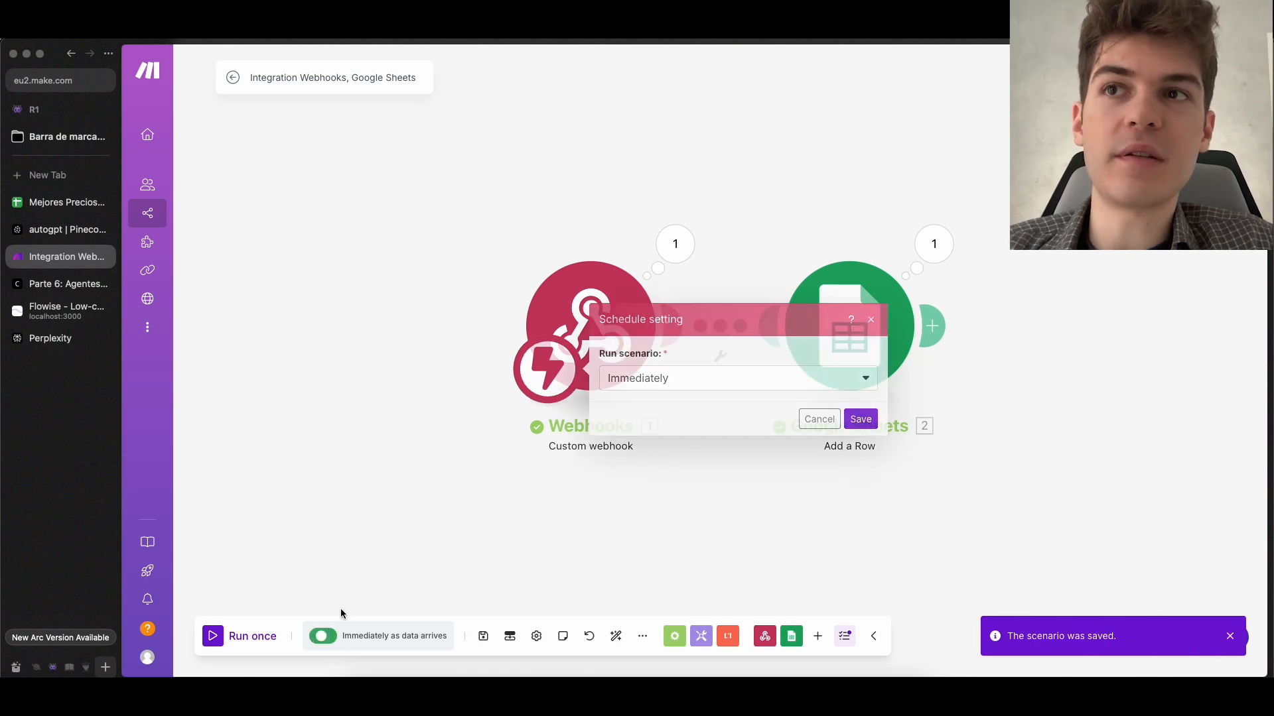
{"action": "left_click", "coordinate": [860, 420]}
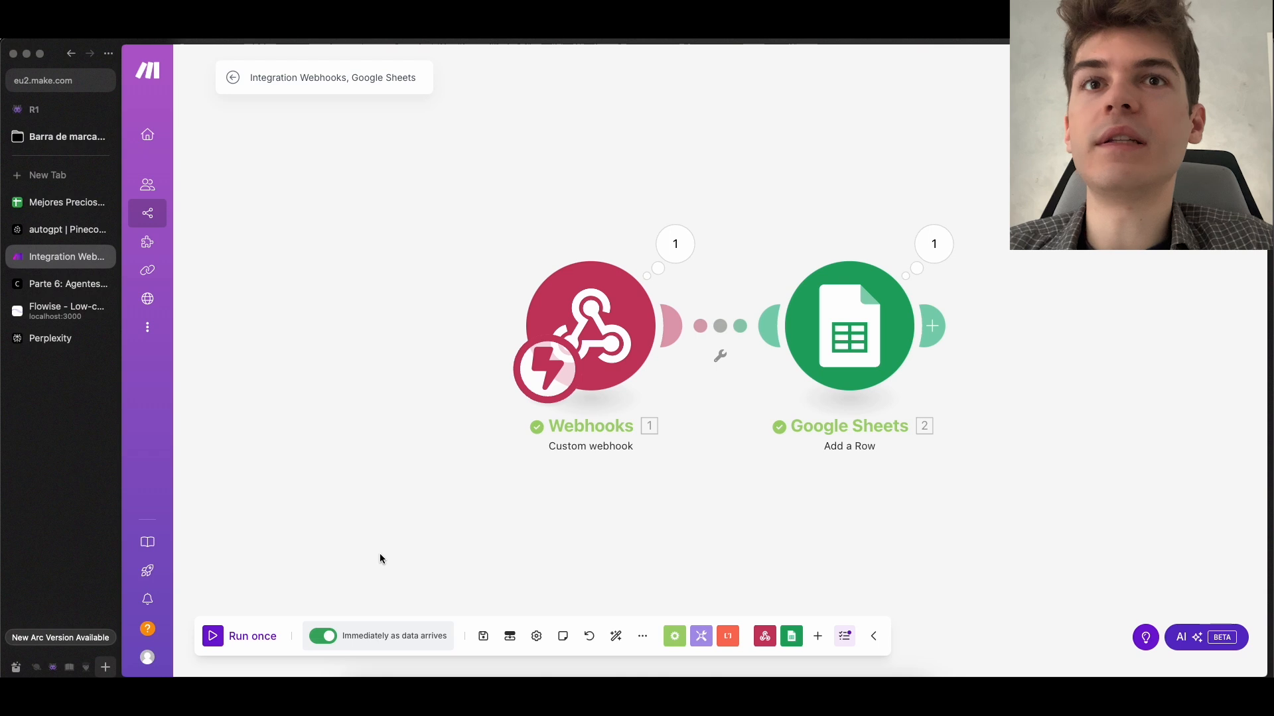
{"action": "left_click", "coordinate": [484, 636]}
{"action": "left_click", "coordinate": [152, 213]}
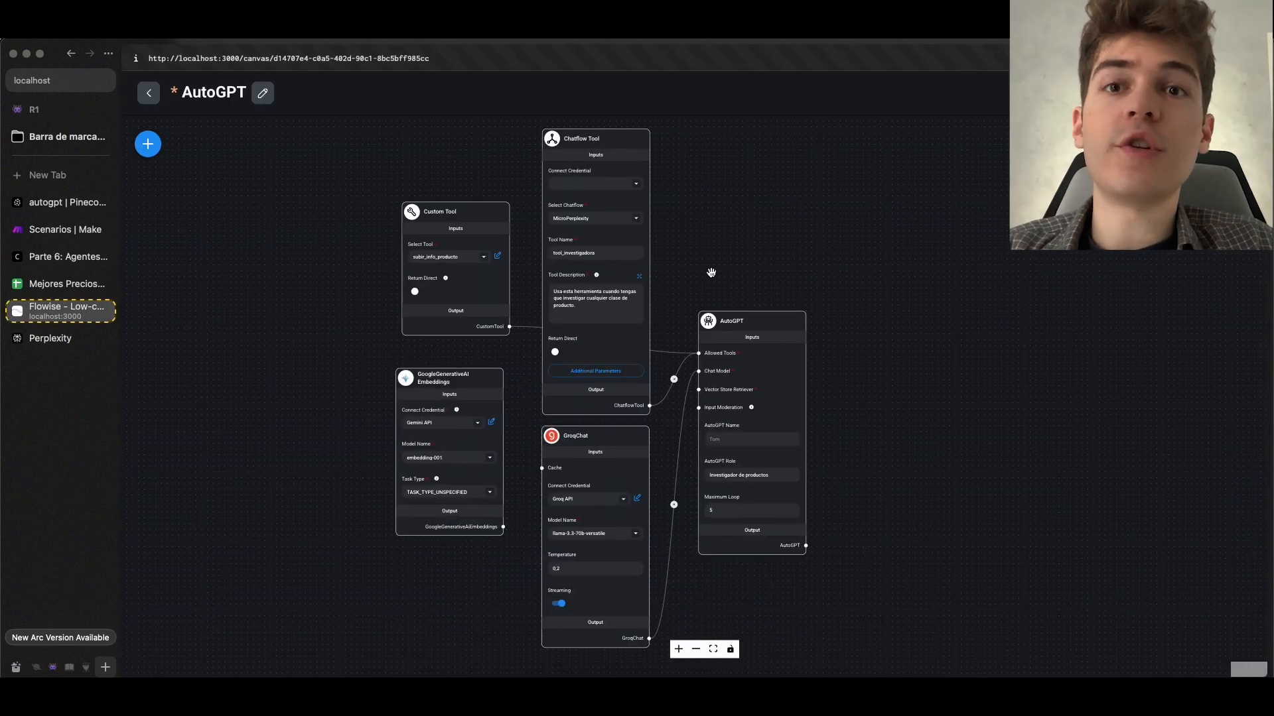
Switch to Flowise, replace the AutoGPT node with a Tool Agent, and connect Custom Tool, Chatflow Tool and GroqChat to it
{"action": "scroll", "coordinate": [711, 272], "scroll_direction": "up", "scroll_amount": 3}
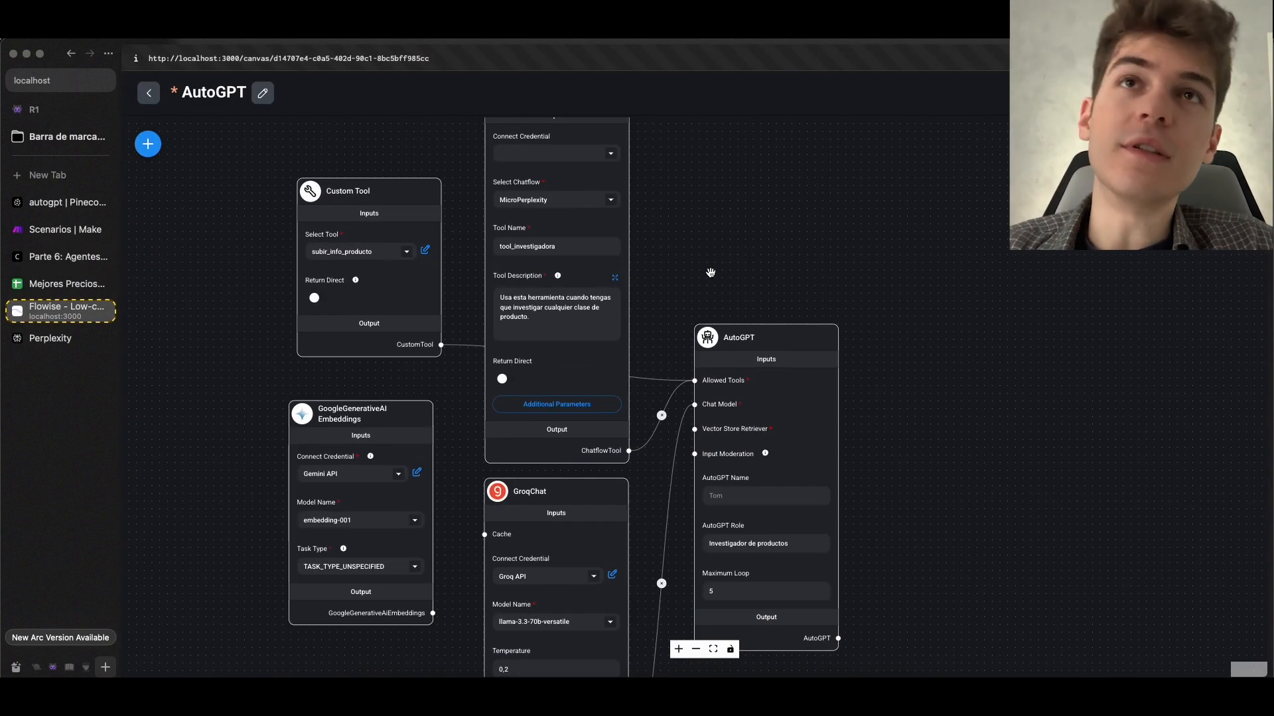
{"action": "mouse_move", "coordinate": [744, 409]}
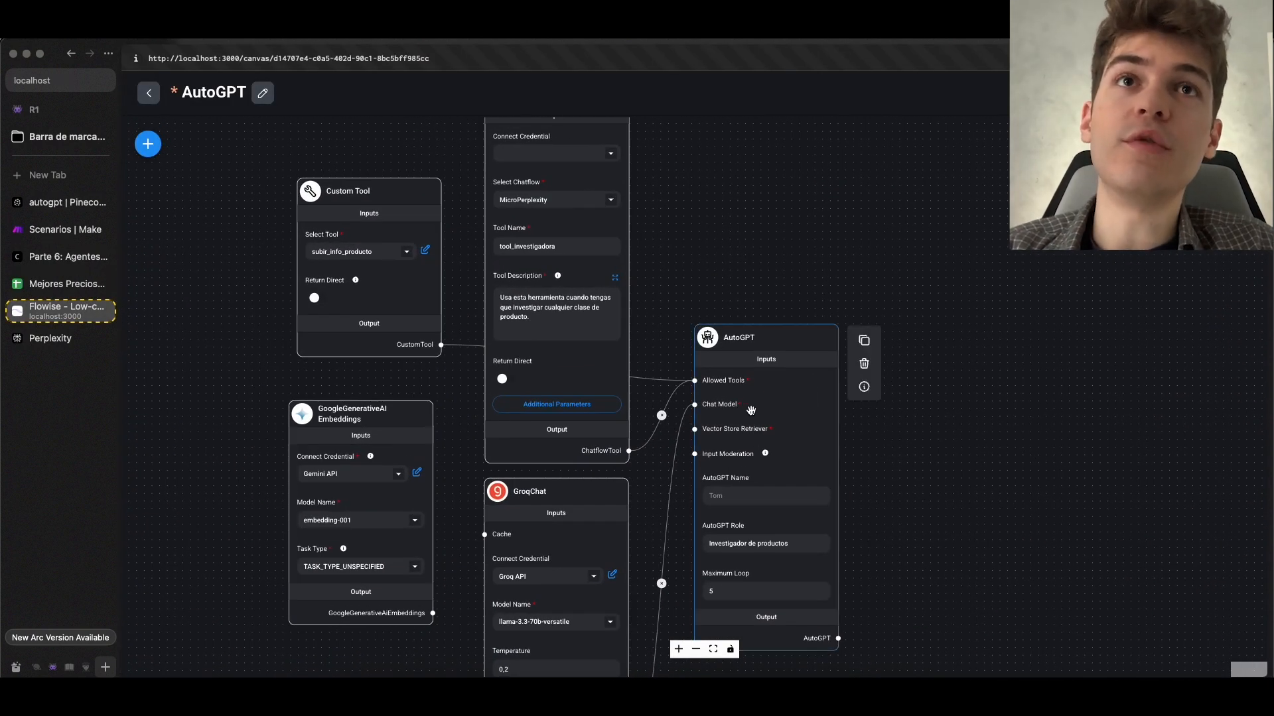
{"action": "left_click", "coordinate": [864, 367]}
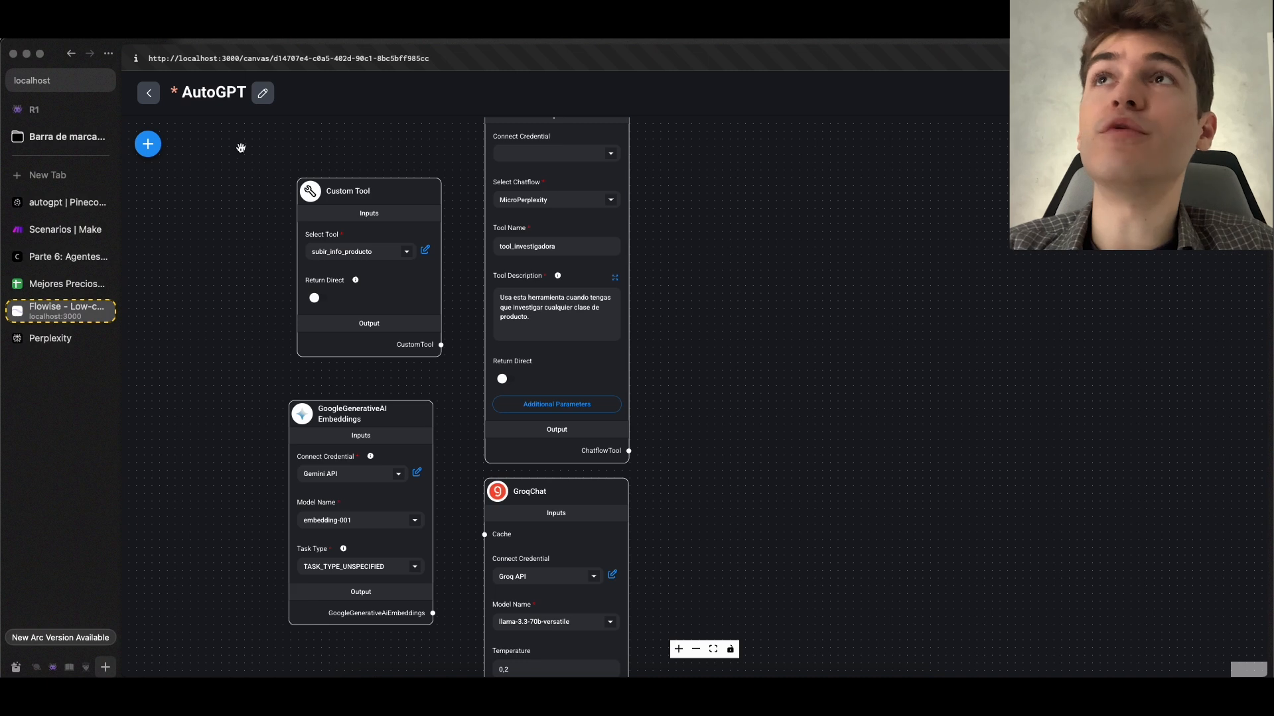
{"action": "left_click", "coordinate": [148, 144]}
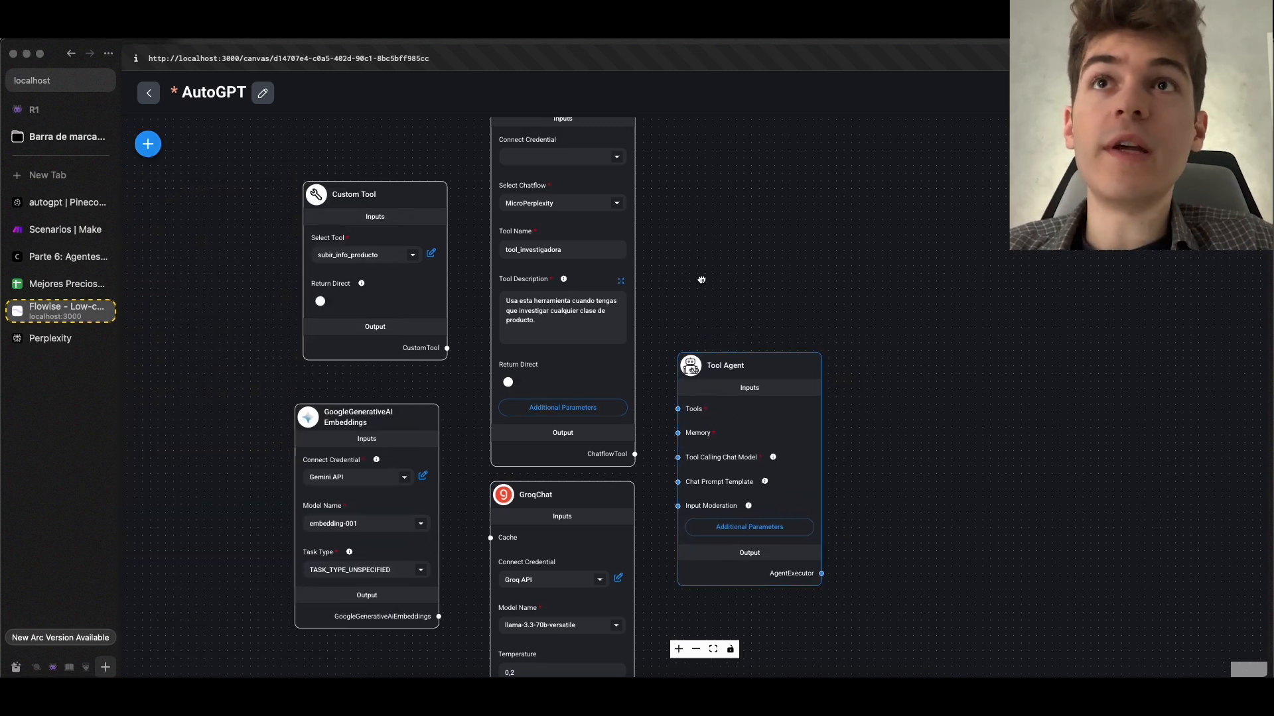
{"action": "left_click_drag", "start_coordinate": [627, 449], "coordinate": [719, 455]}
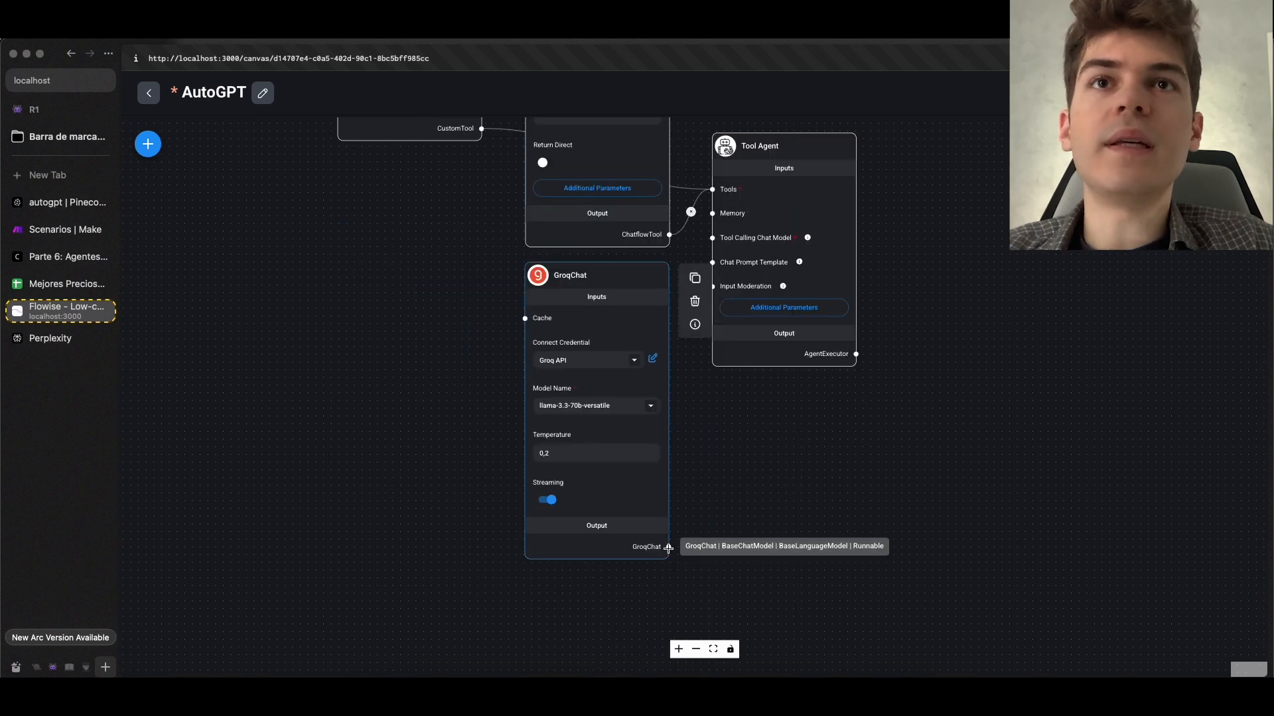
{"action": "left_click_drag", "start_coordinate": [669, 547], "coordinate": [713, 237]}
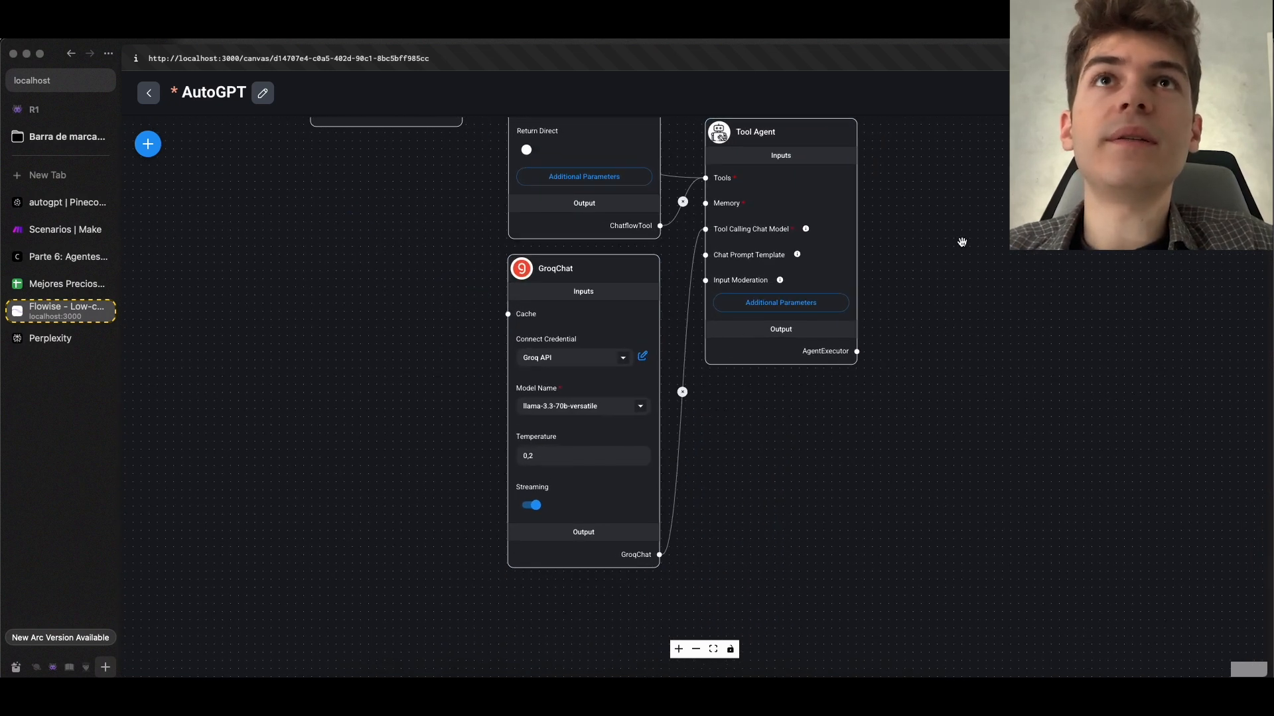
Add an Upstash Redis-Backed Chat Memory node to the canvas and connect it to the Tool Agent's Memory input
{"action": "left_click", "coordinate": [148, 144]}
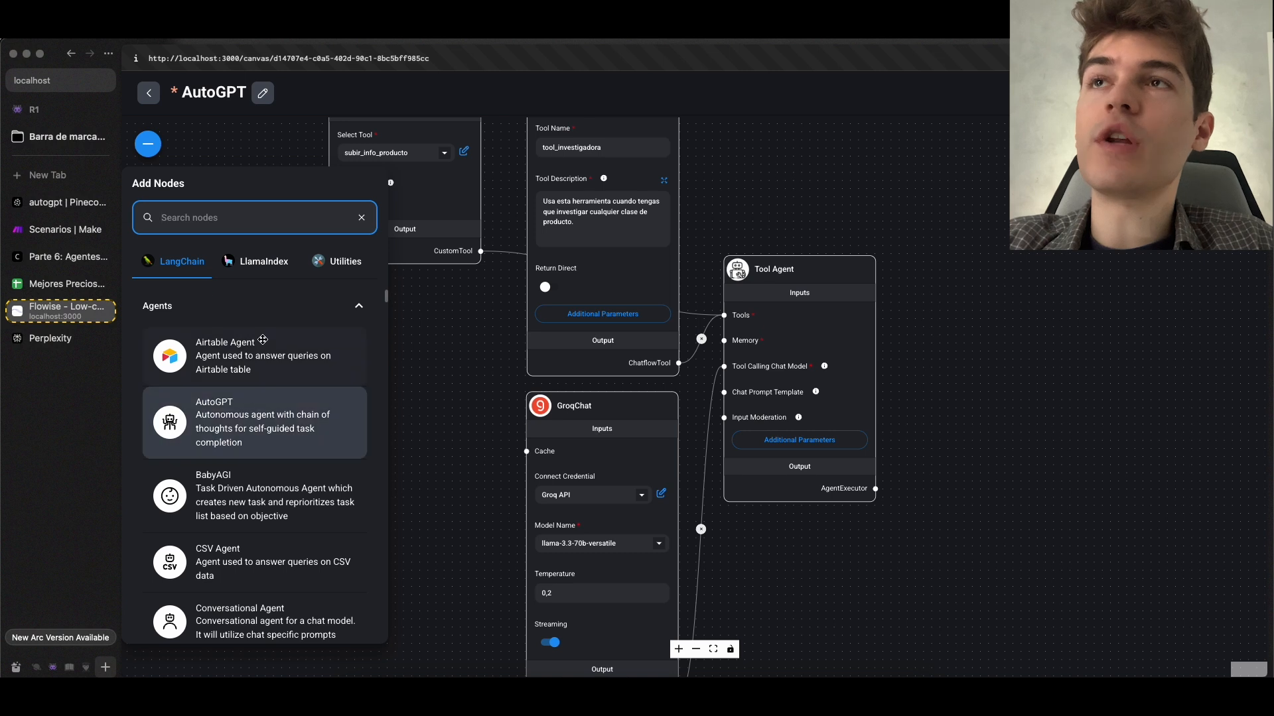
{"action": "left_click", "coordinate": [262, 317]}
{"action": "scroll", "coordinate": [292, 424], "scroll_direction": "down", "scroll_amount": 5}
{"action": "left_click", "coordinate": [207, 410]}
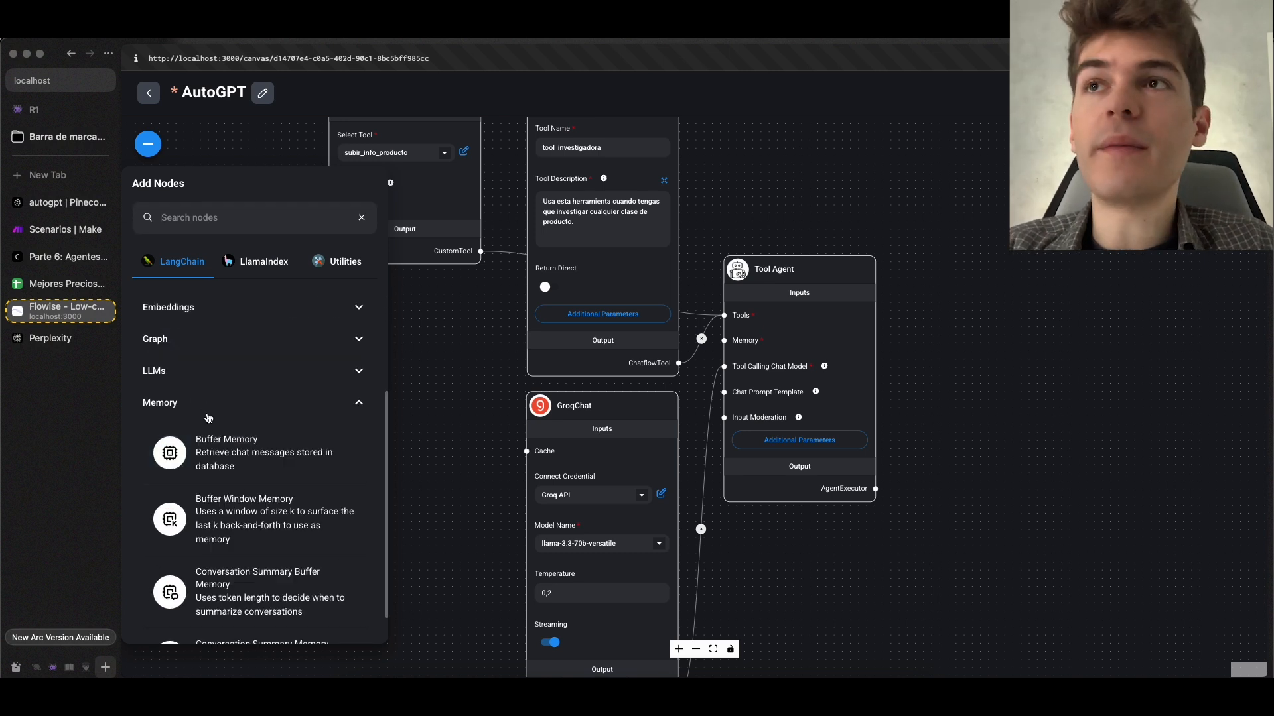
{"action": "scroll", "coordinate": [208, 418], "scroll_direction": "down", "scroll_amount": 4}
{"action": "left_click_drag", "start_coordinate": [472, 519], "coordinate": [612, 474]}
{"action": "scroll", "coordinate": [605, 475], "scroll_direction": "down", "scroll_amount": 1}
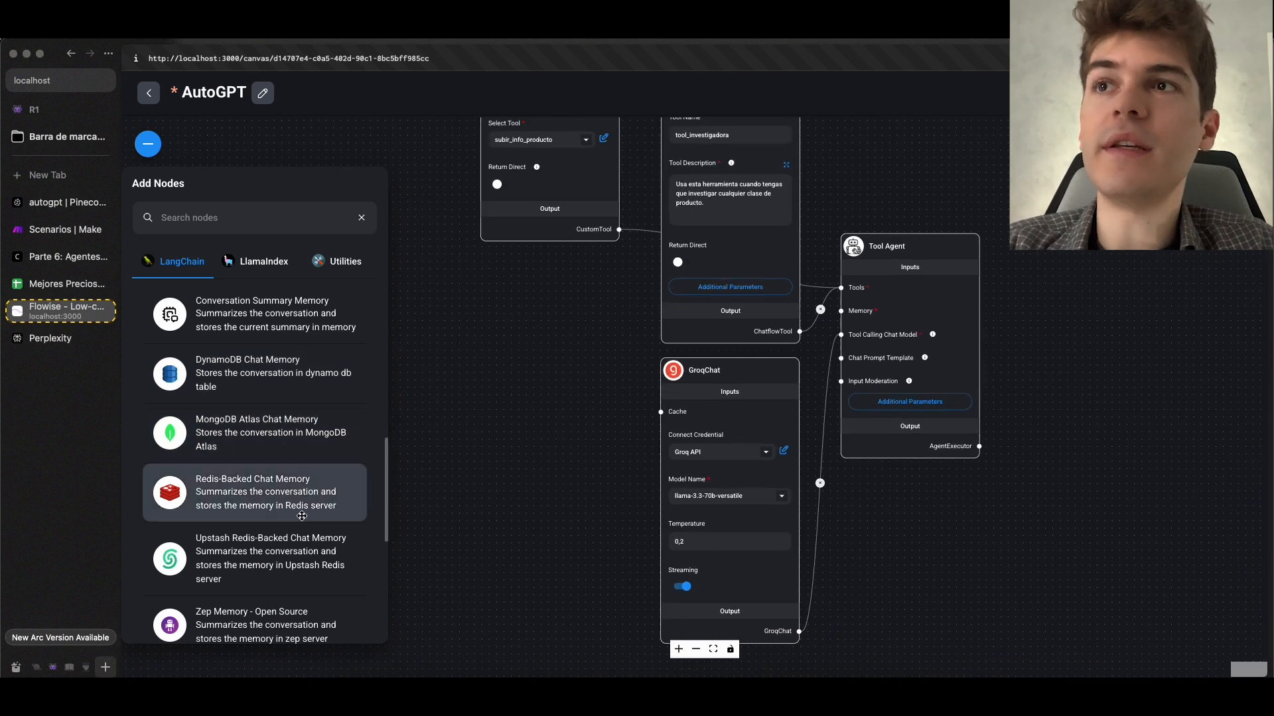
{"action": "scroll", "coordinate": [298, 521], "scroll_direction": "down", "scroll_amount": 1}
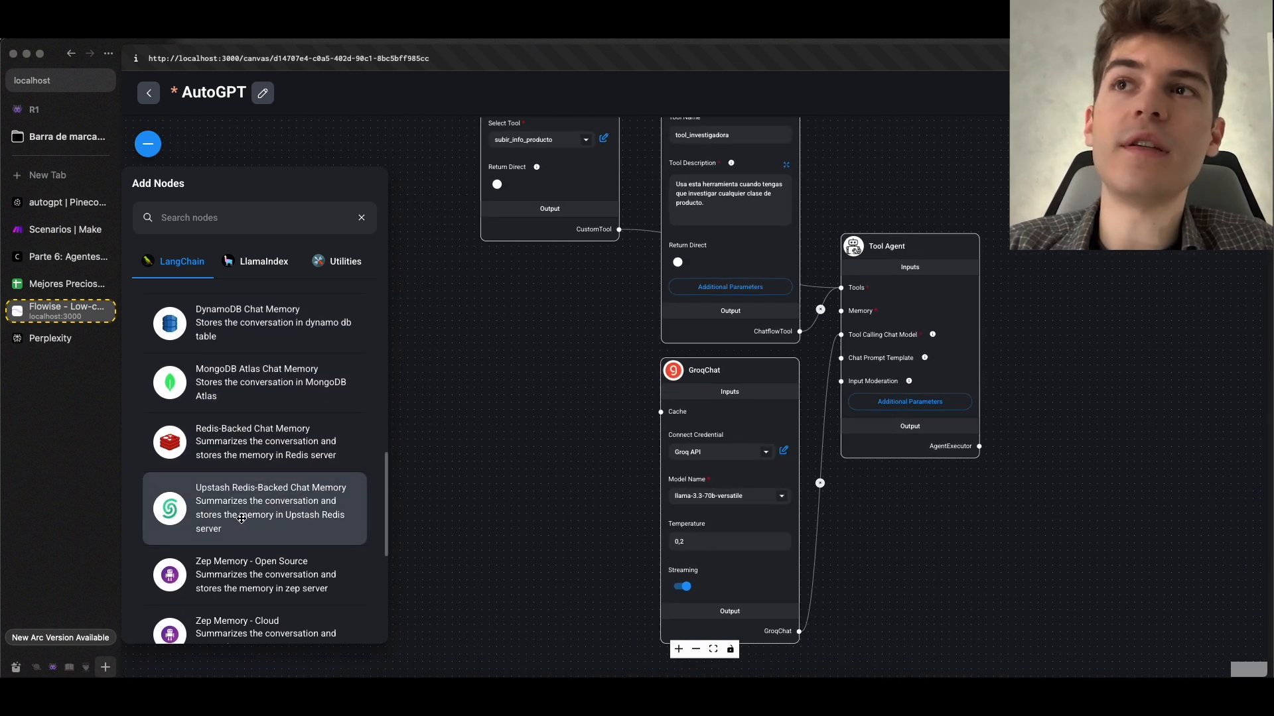
{"action": "left_click_drag", "start_coordinate": [261, 513], "coordinate": [527, 272]}
{"action": "left_click_drag", "start_coordinate": [618, 452], "coordinate": [841, 311]}
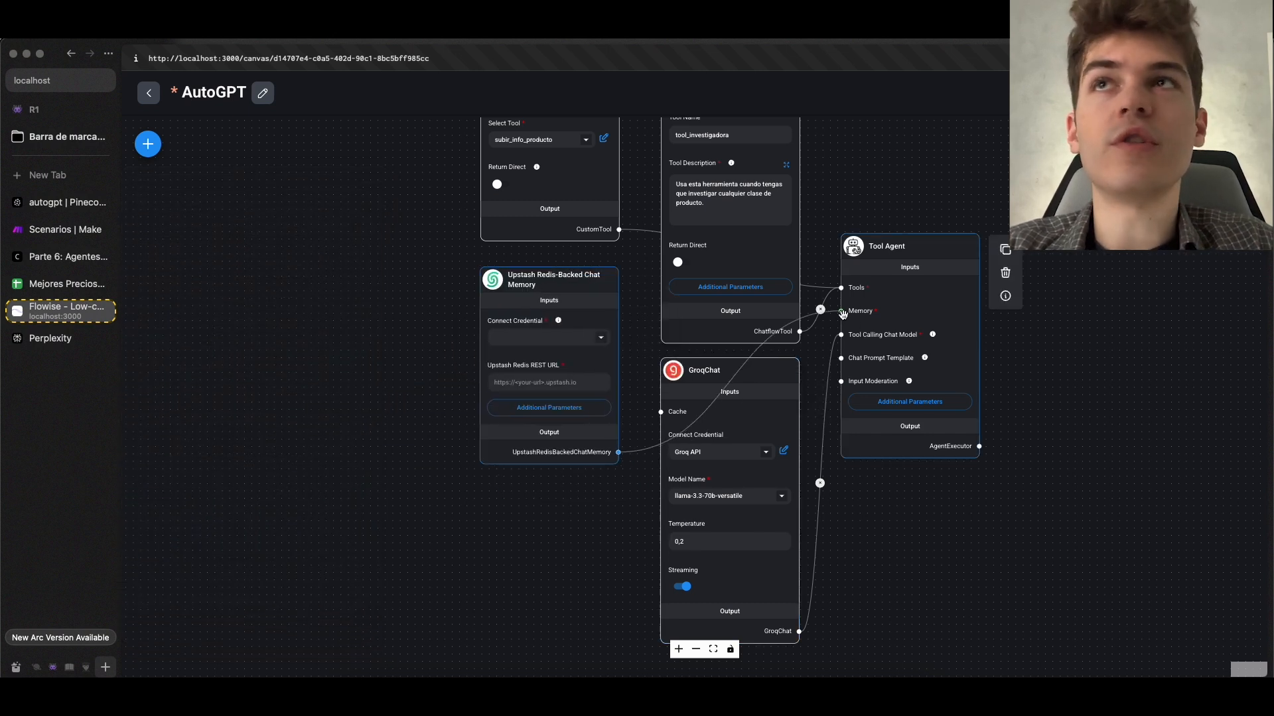
Open the Upstash website in a new tab and log in with a Google account
{"action": "key", "text": "super+t"}
{"action": "type", "text": "upstash.com"}
{"action": "key", "text": "Return"}
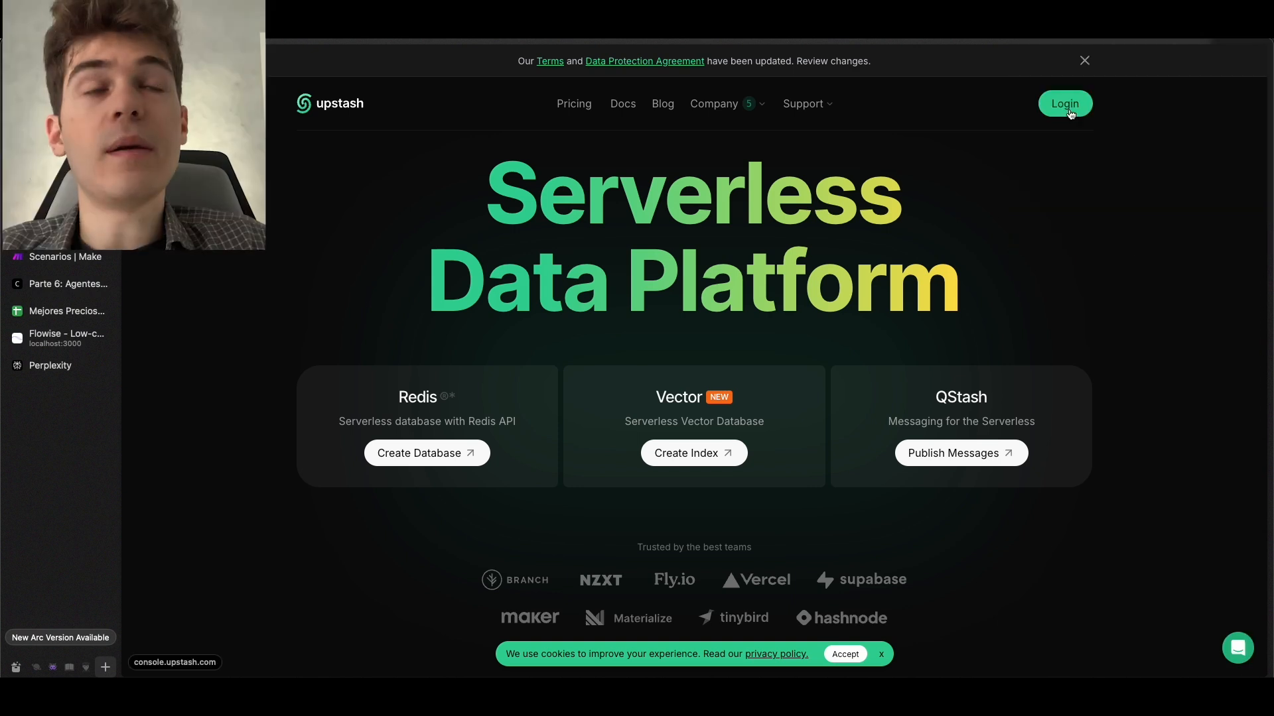
{"action": "left_click", "coordinate": [1066, 107]}
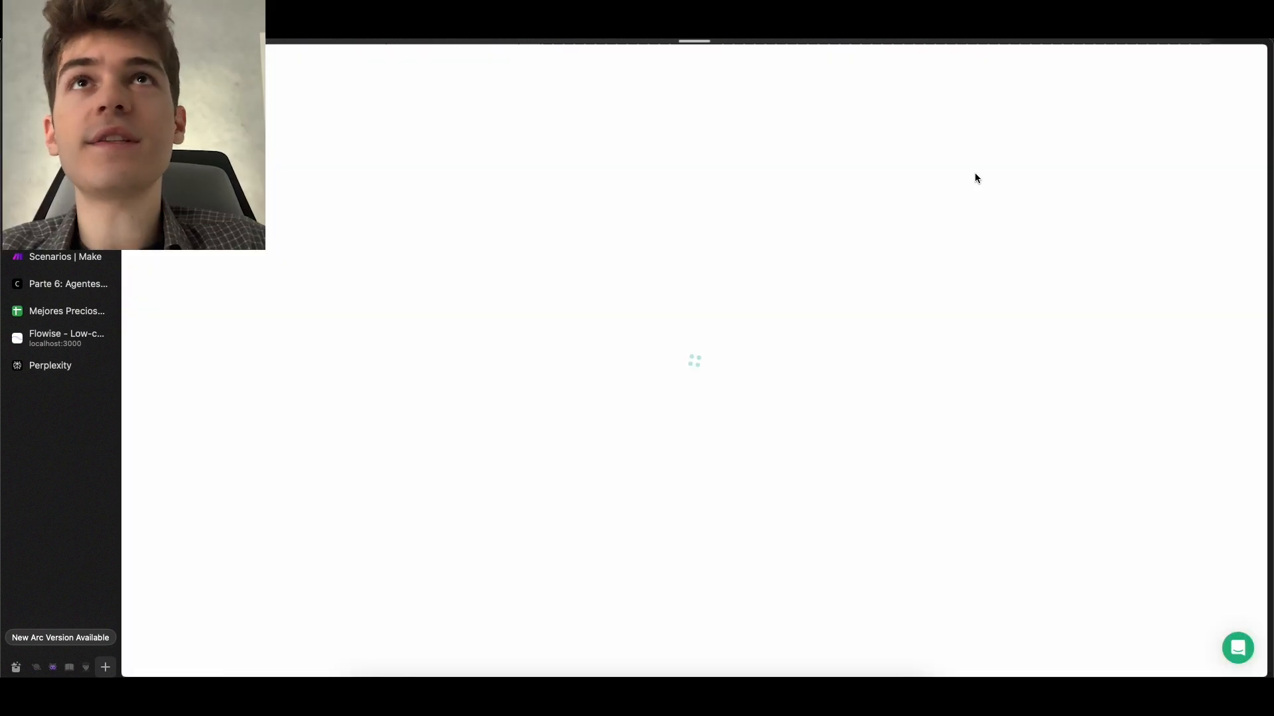
{"action": "left_click", "coordinate": [784, 289]}
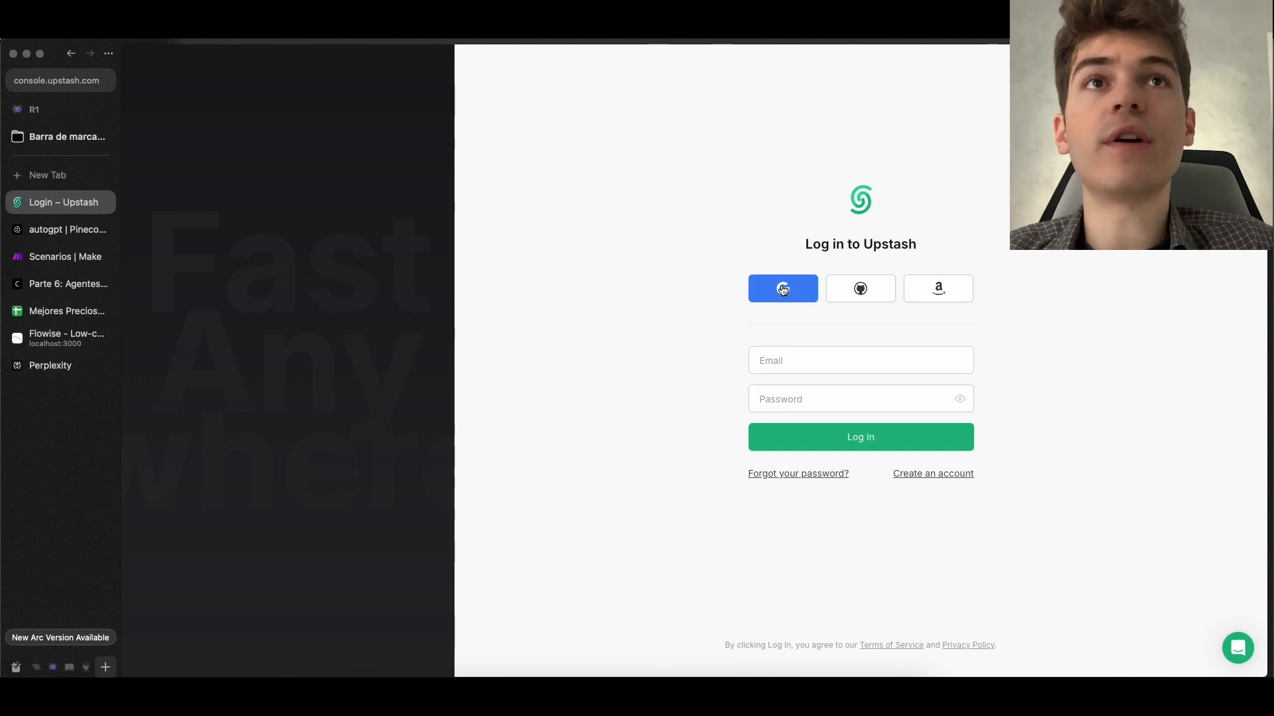
{"action": "left_click", "coordinate": [803, 288]}
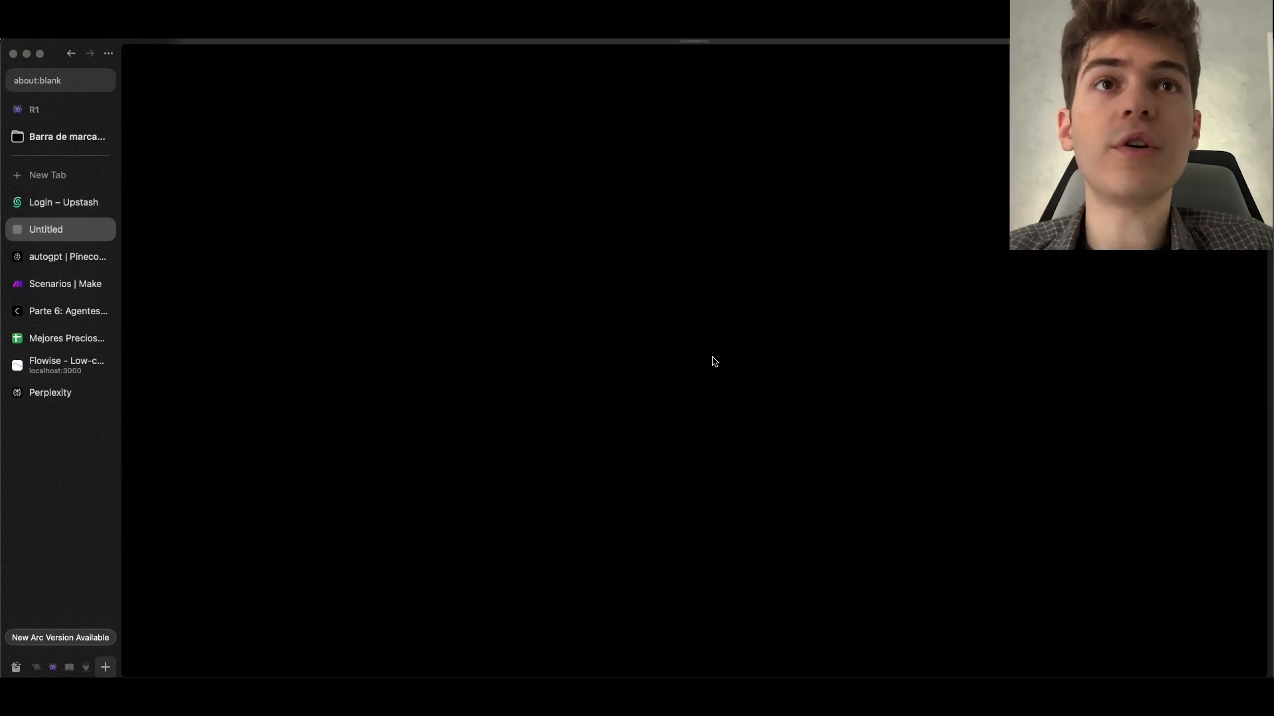
Open the Upstash website in another tab and review the daily command allowance of the Free Redis plan on the pricing page
{"action": "key", "text": "super+t"}
{"action": "type", "text": "ups"}
{"action": "key", "text": "Return"}
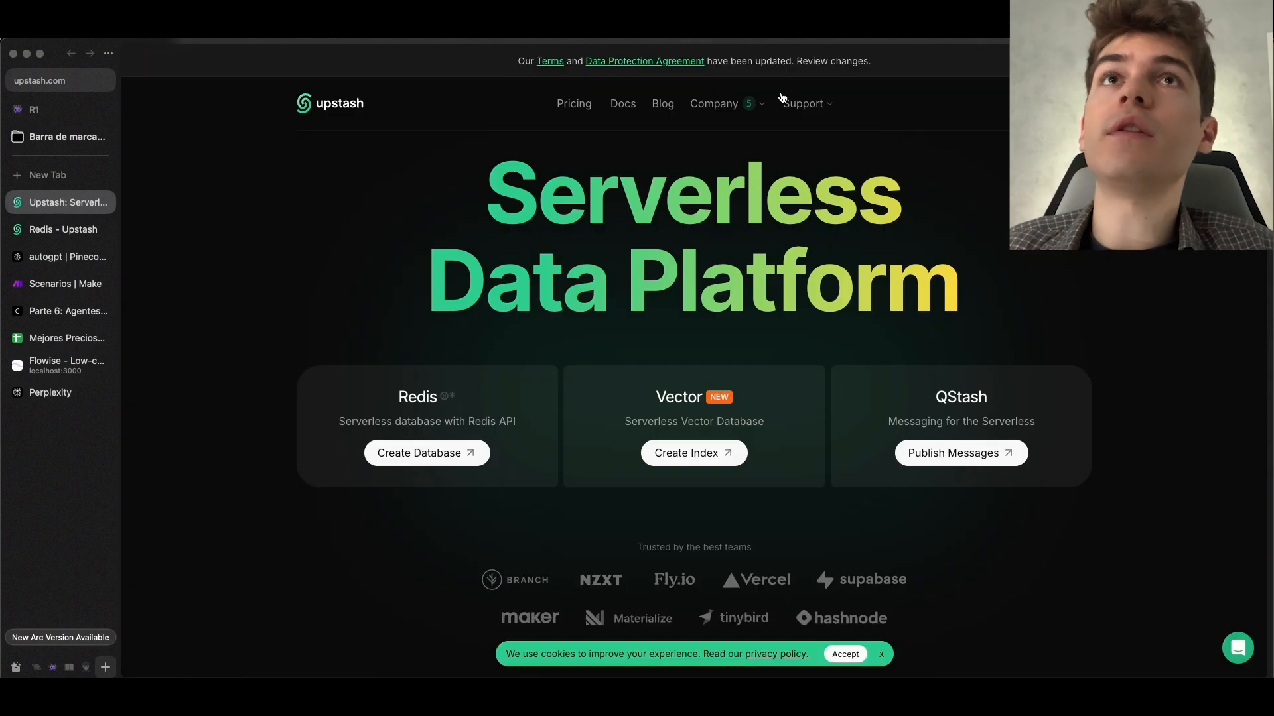
{"action": "left_click", "coordinate": [573, 105]}
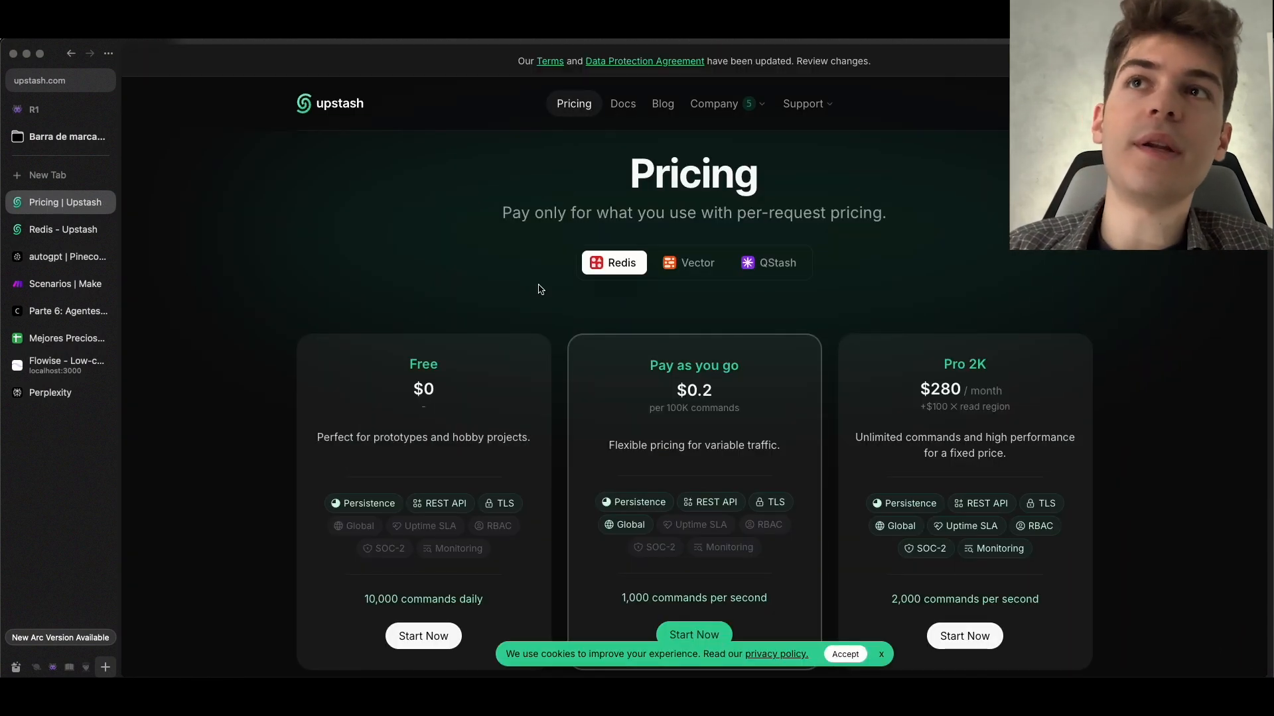
{"action": "scroll", "coordinate": [512, 332], "scroll_direction": "down", "scroll_amount": 3}
{"action": "left_click_drag", "start_coordinate": [485, 484], "coordinate": [364, 483]}
{"action": "left_click", "coordinate": [360, 472]}
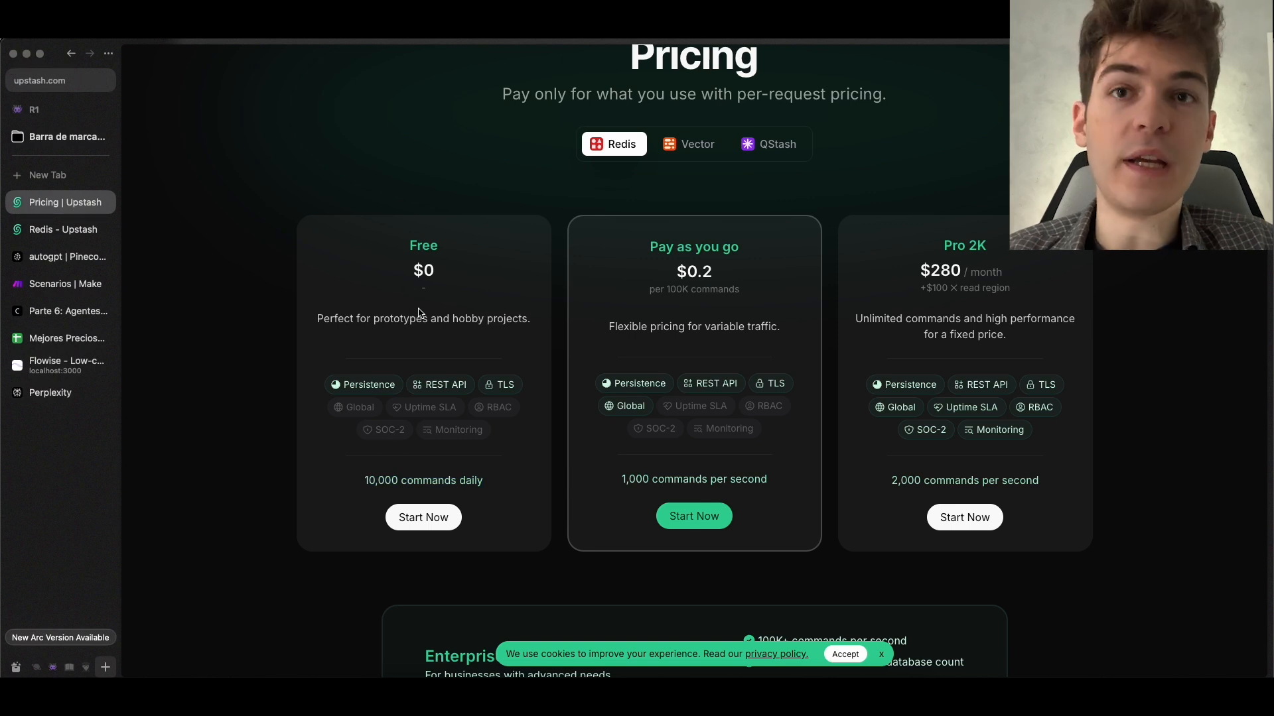
Return to the Upstash console and start creating a Redis database named agente
{"action": "left_click", "coordinate": [37, 231]}
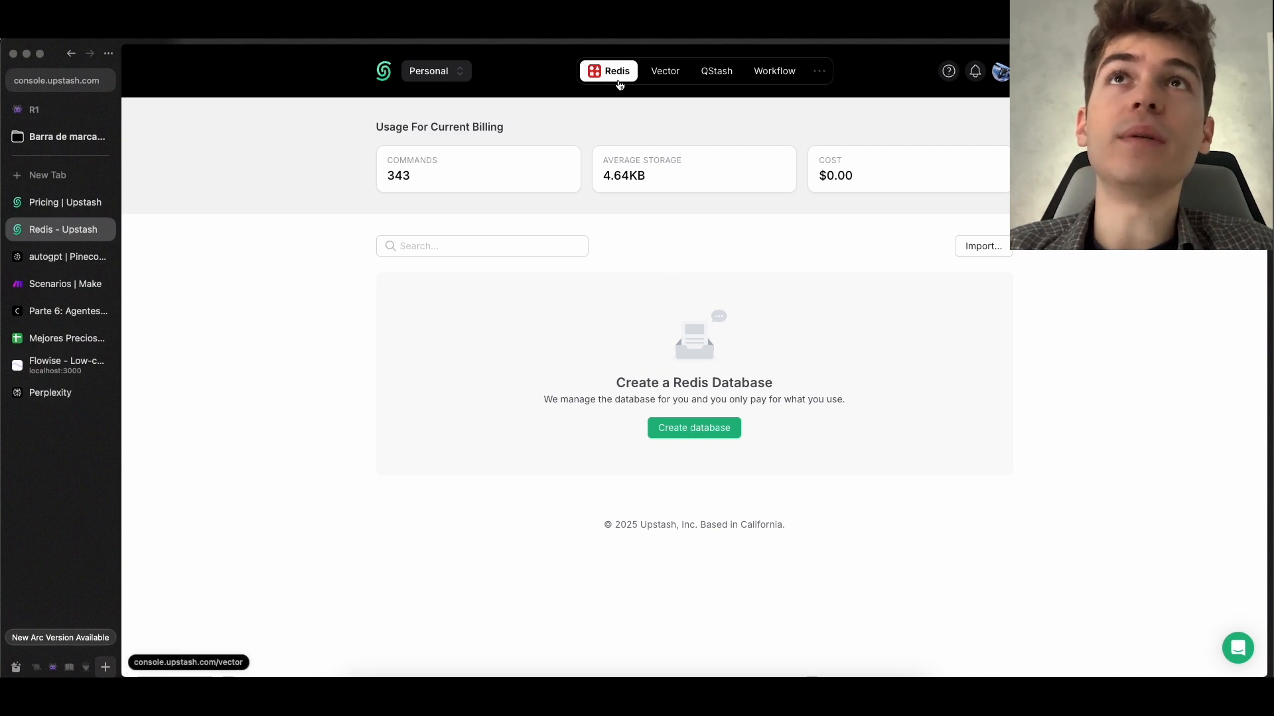
{"action": "left_click", "coordinate": [659, 76]}
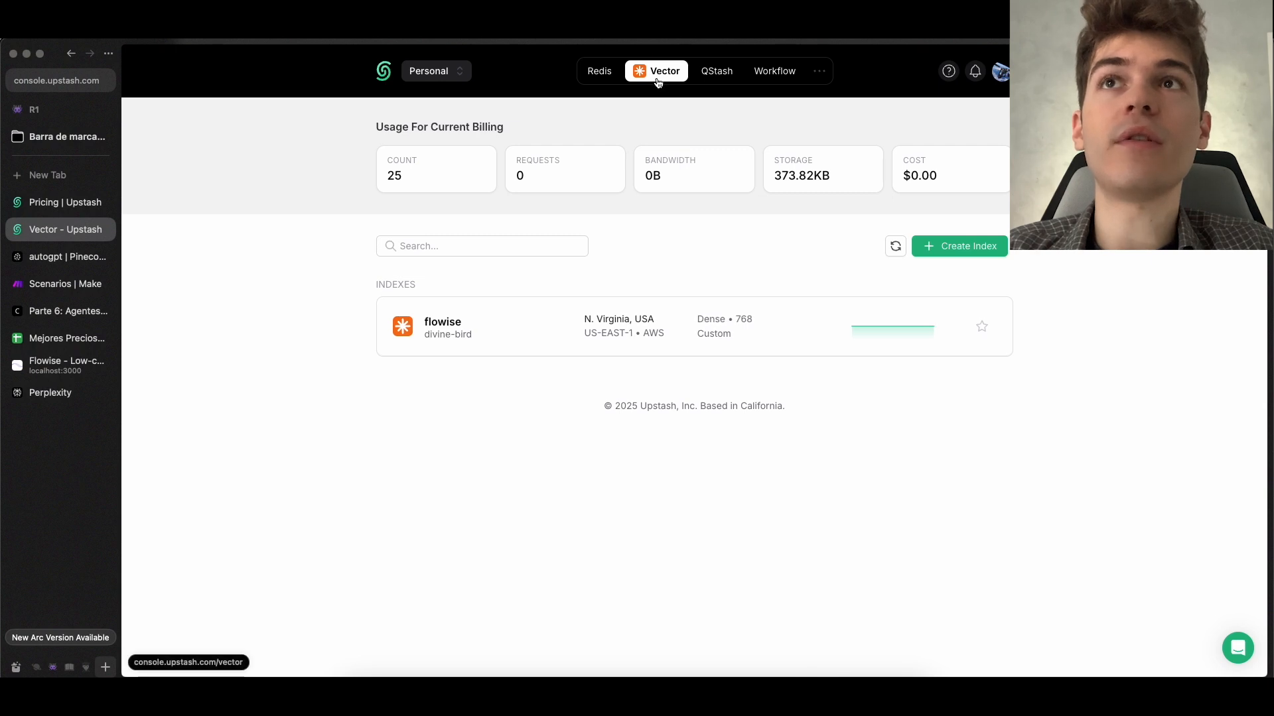
{"action": "left_click", "coordinate": [602, 75]}
{"action": "left_click", "coordinate": [705, 428]}
{"action": "left_click", "coordinate": [627, 298]}
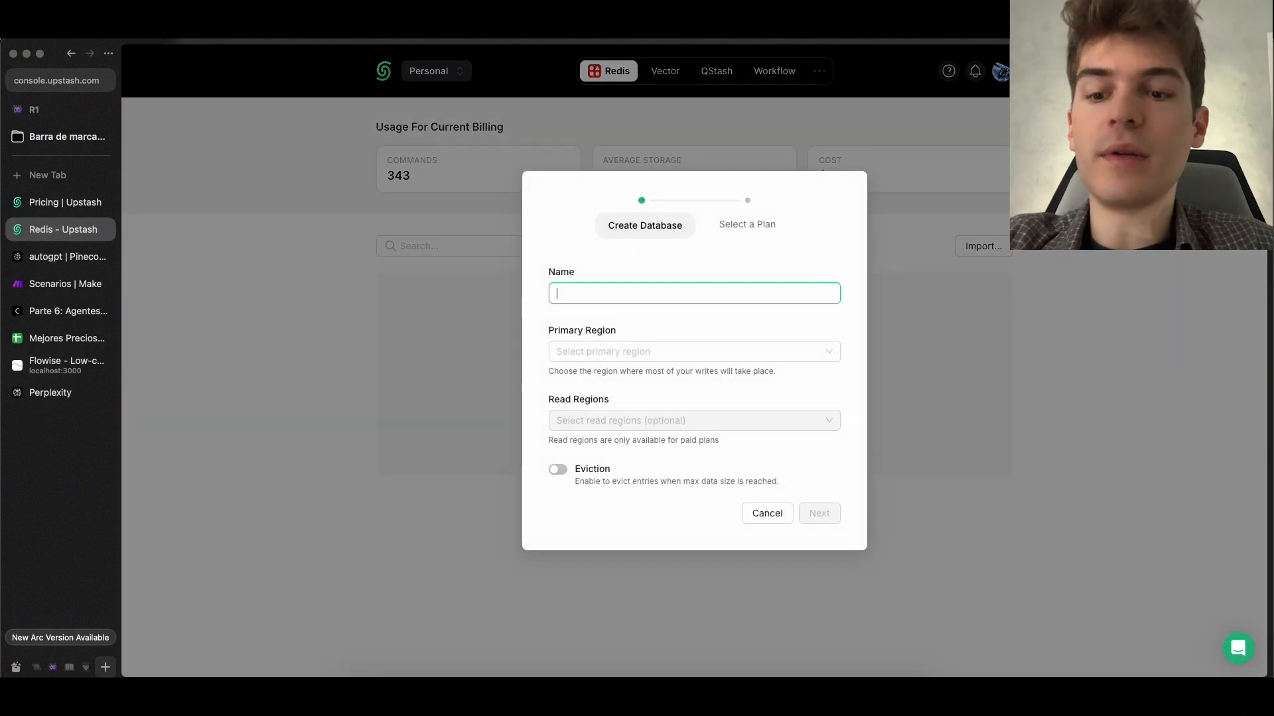
{"action": "type", "text": "agente"}
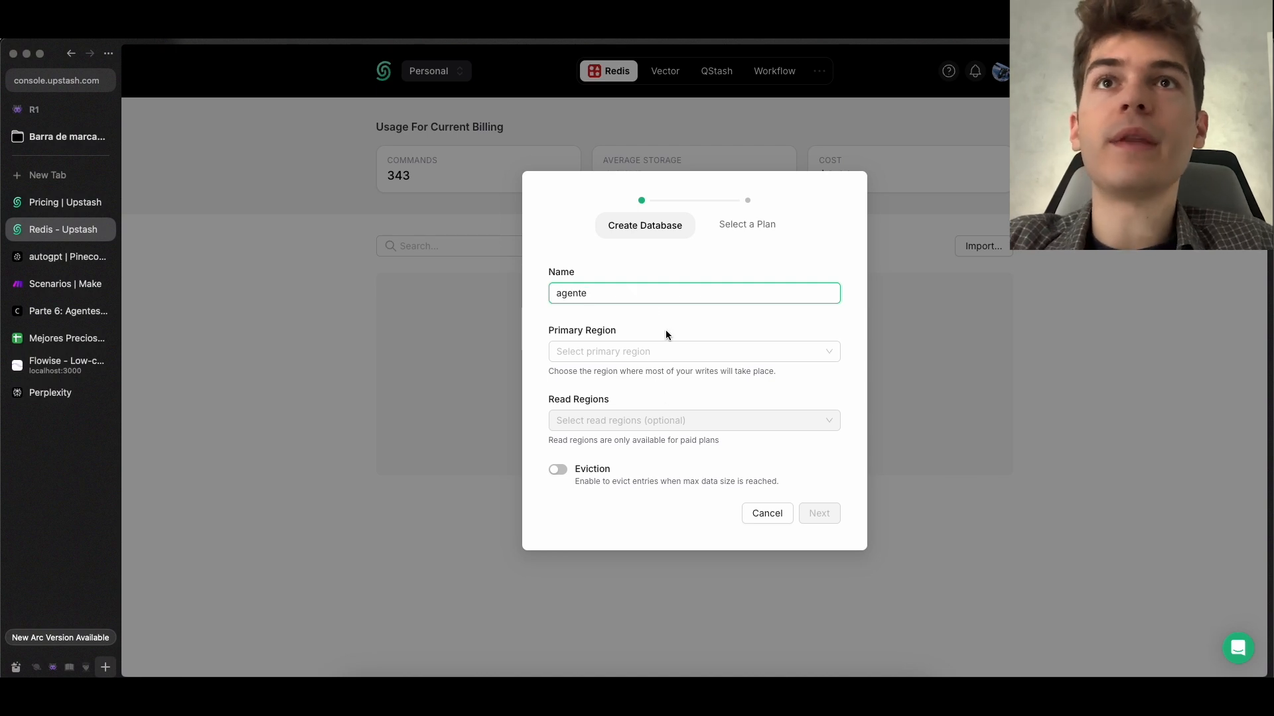
Set the primary region to London, UK (eu-west-2), keep the Free plan and create the database
{"action": "left_click", "coordinate": [660, 353]}
{"action": "scroll", "coordinate": [675, 506], "scroll_direction": "down", "scroll_amount": 1}
{"action": "scroll", "coordinate": [675, 506], "scroll_direction": "down", "scroll_amount": 3}
{"action": "scroll", "coordinate": [680, 483], "scroll_direction": "up", "scroll_amount": 5}
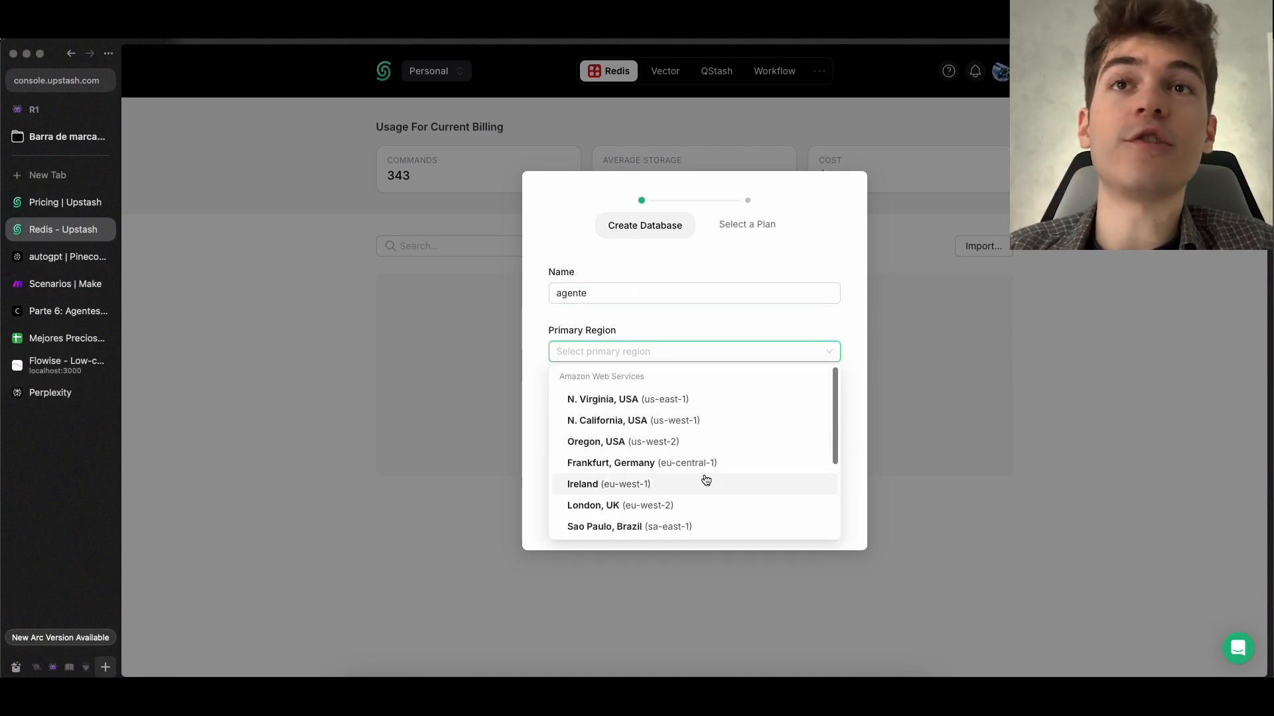
{"action": "left_click", "coordinate": [669, 508]}
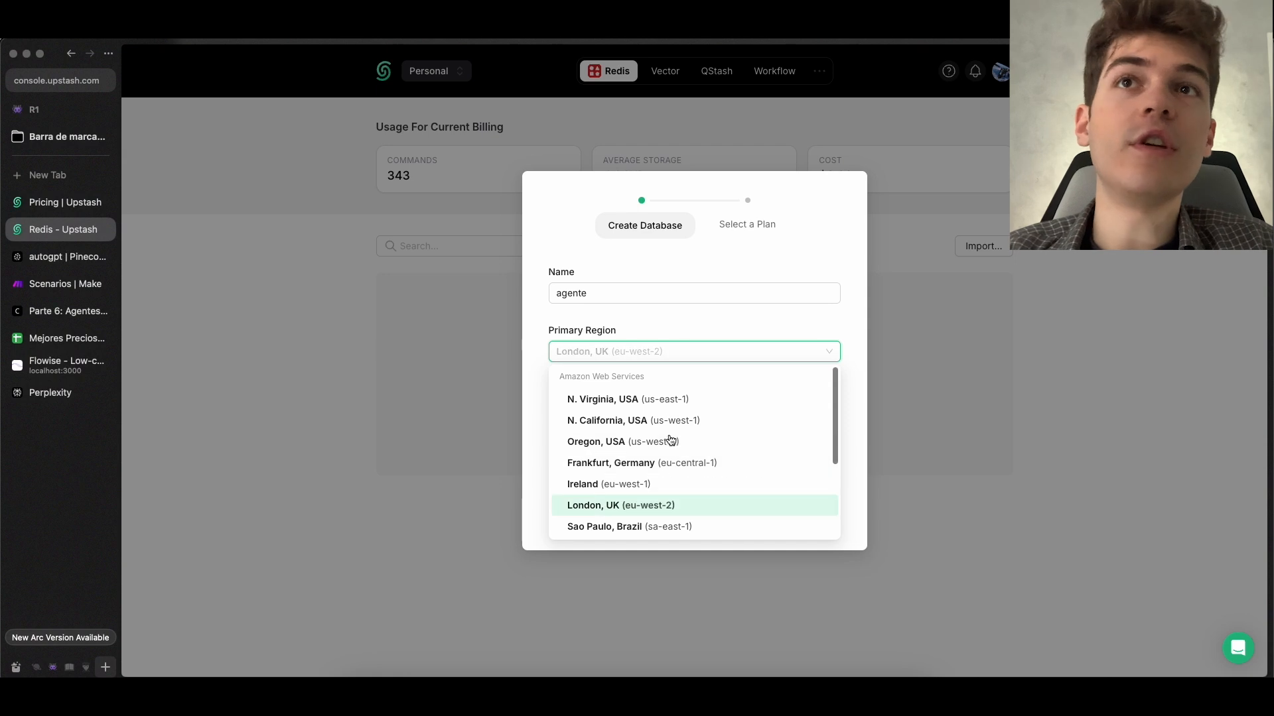
{"action": "left_click", "coordinate": [677, 507]}
{"action": "left_click", "coordinate": [817, 511]}
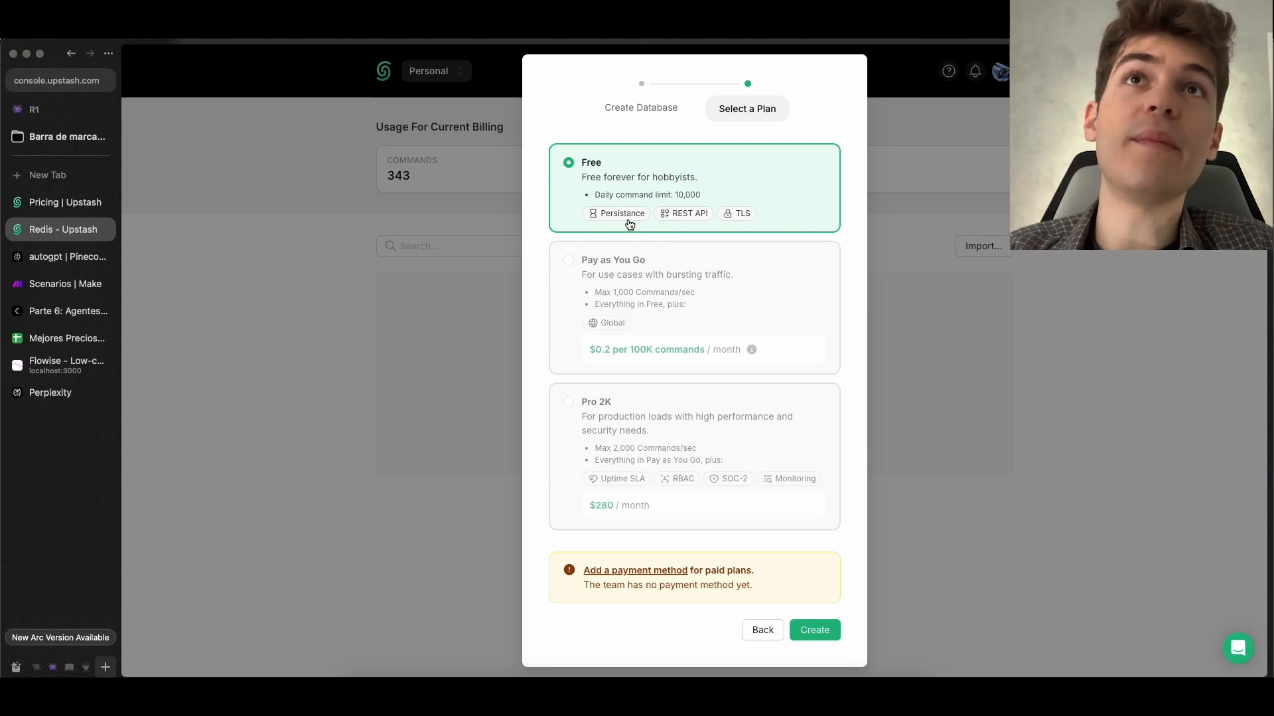
{"action": "left_click", "coordinate": [815, 631]}
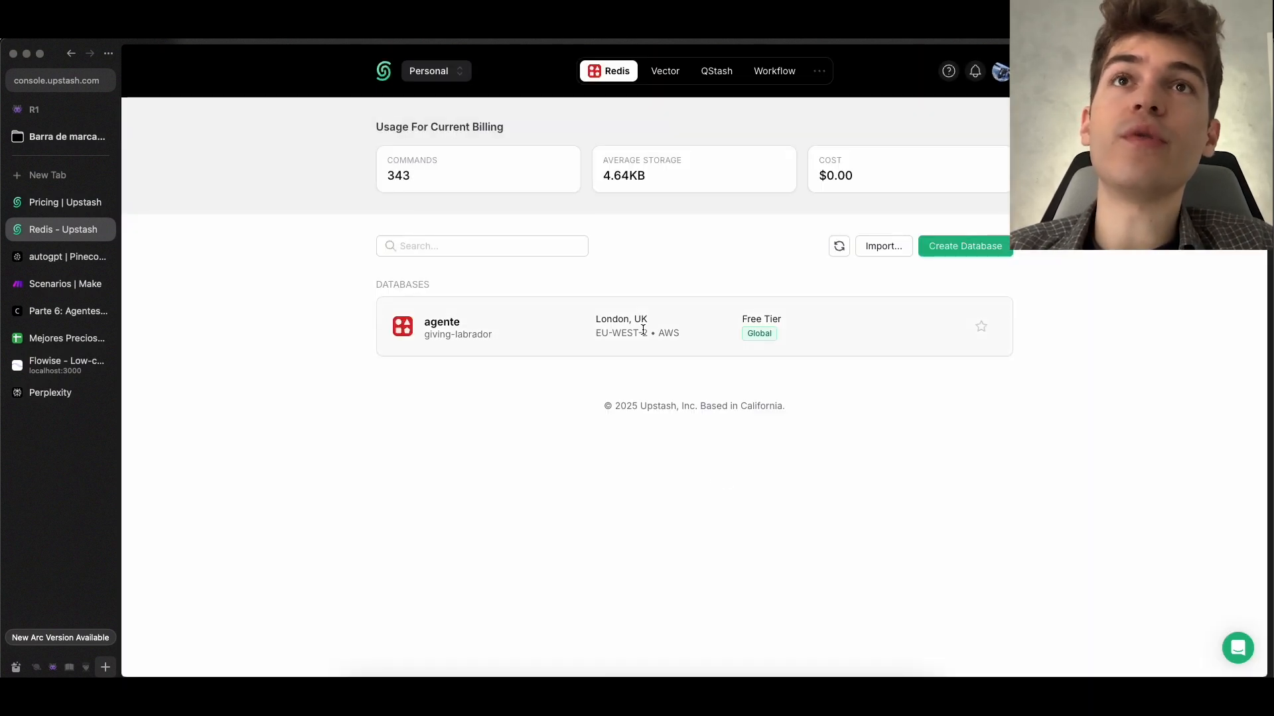
{"action": "left_click", "coordinate": [588, 304]}
Look through the connection details and REST API section of the new agente database
{"action": "scroll", "coordinate": [643, 416], "scroll_direction": "down", "scroll_amount": 3}
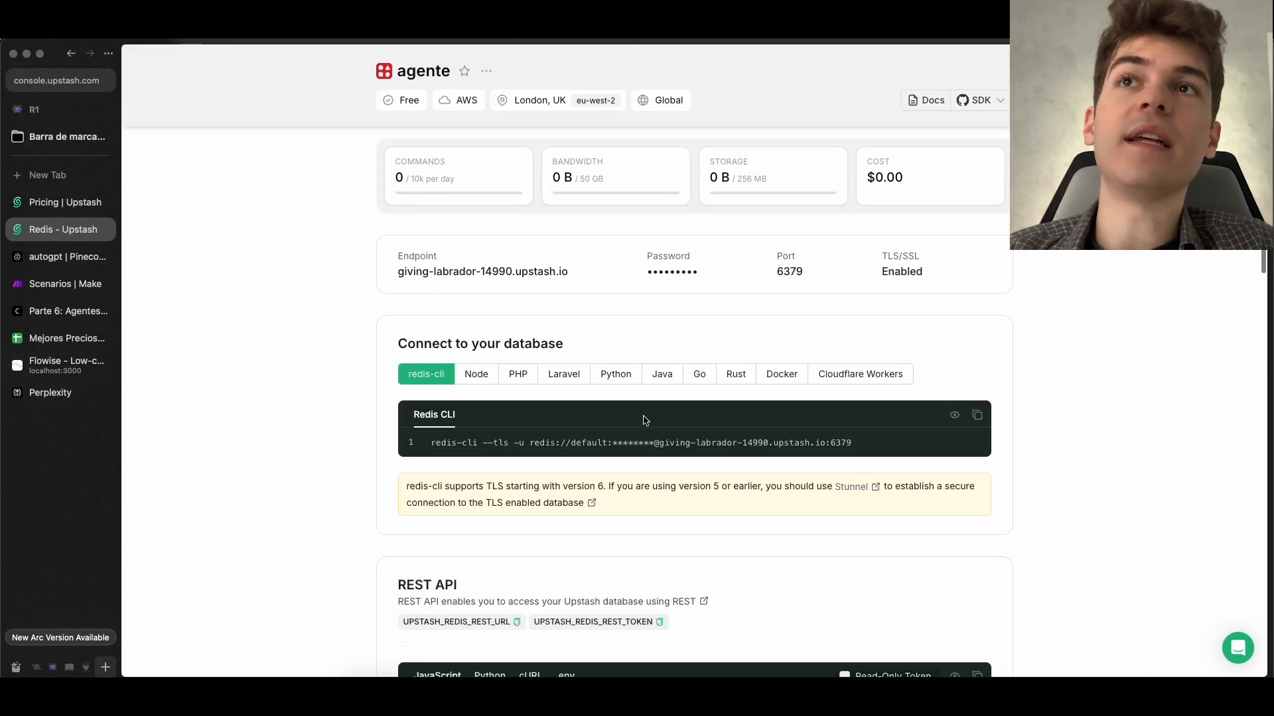
{"action": "scroll", "coordinate": [643, 415], "scroll_direction": "down", "scroll_amount": 6}
{"action": "scroll", "coordinate": [492, 241], "scroll_direction": "up", "scroll_amount": 5}
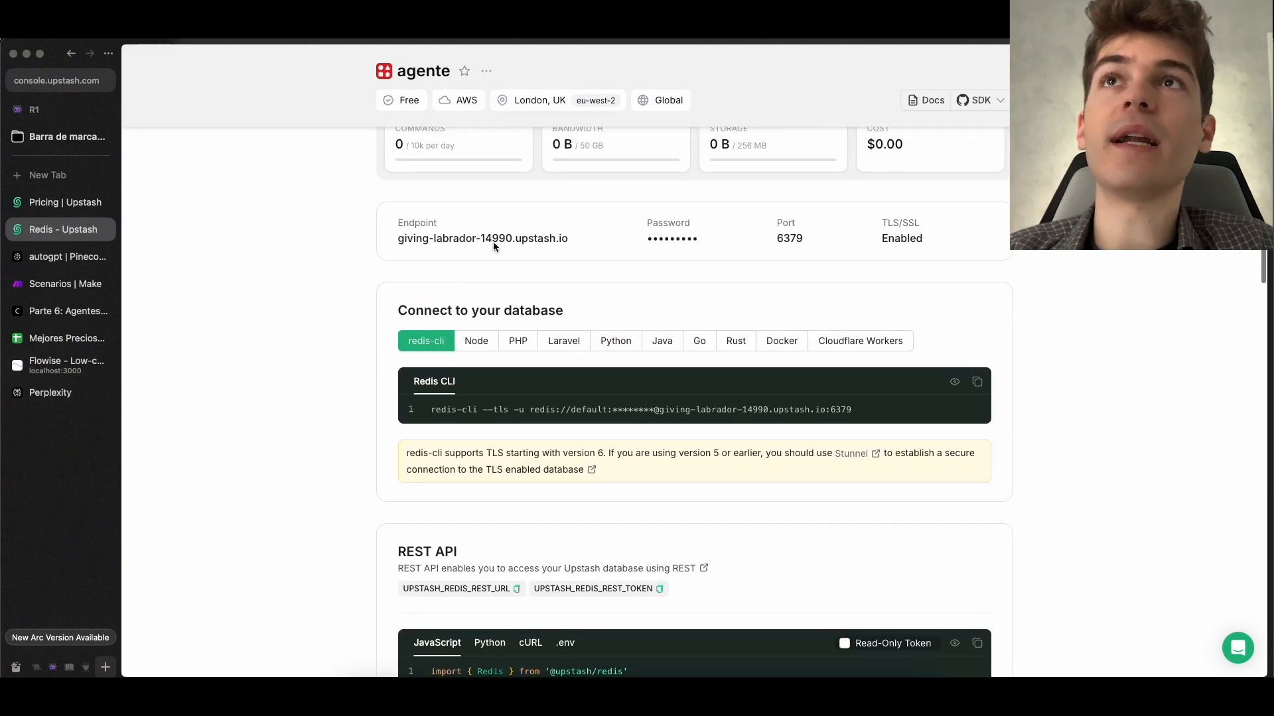
{"action": "scroll", "coordinate": [492, 242], "scroll_direction": "down", "scroll_amount": 5}
{"action": "scroll", "coordinate": [529, 367], "scroll_direction": "up", "scroll_amount": 1}
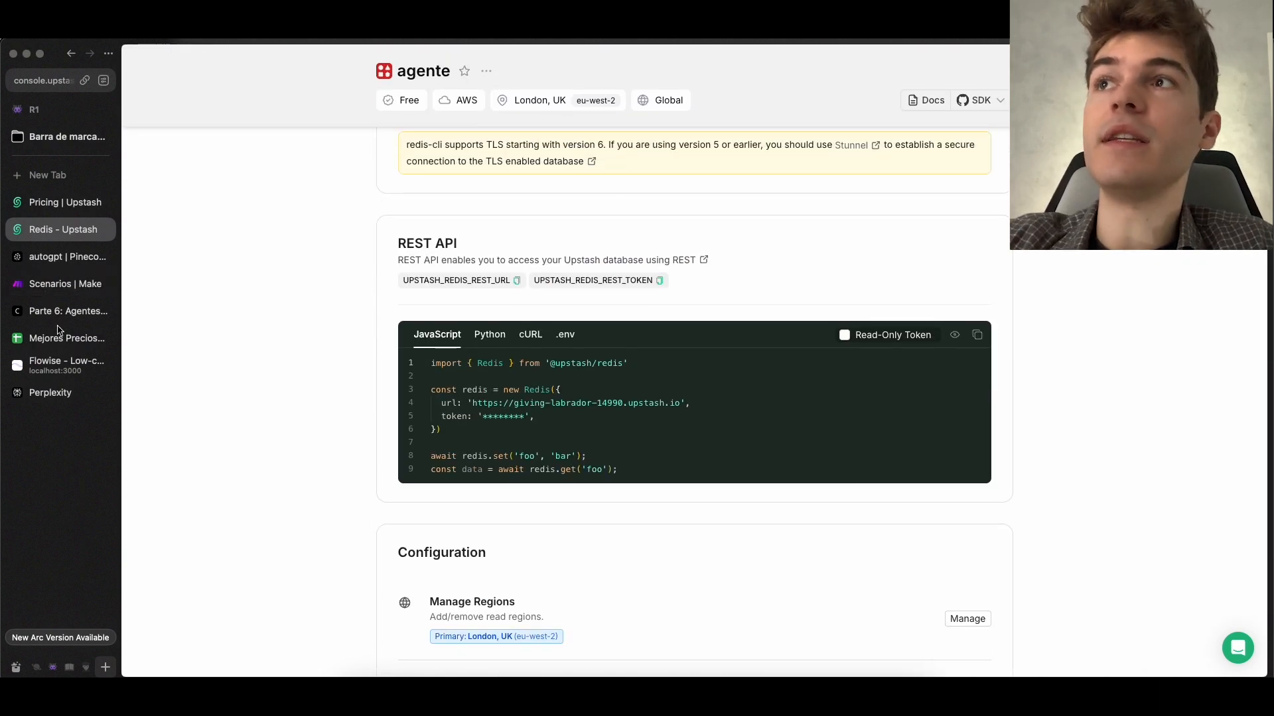
Switch to Flowise and start a new credential named Upstash for the Upstash Redis-Backed Chat Memory node
{"action": "left_click", "coordinate": [63, 365]}
{"action": "scroll", "coordinate": [673, 335], "scroll_direction": "up", "scroll_amount": 3}
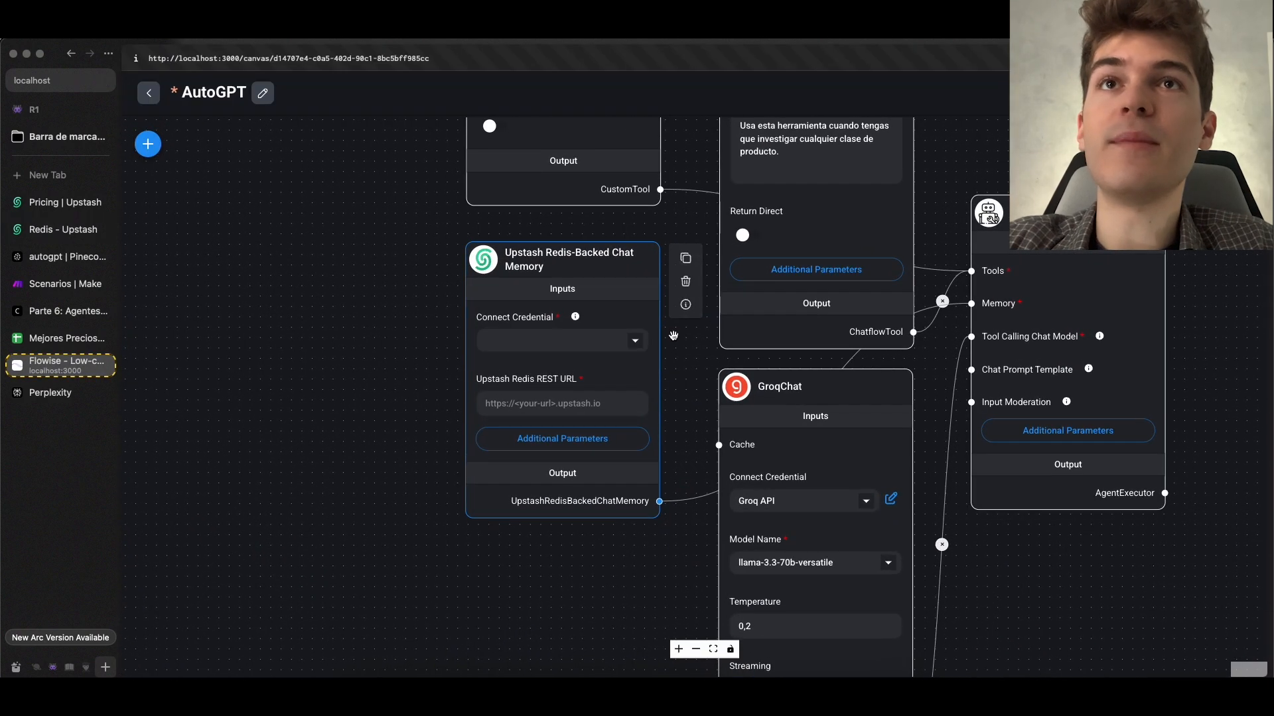
{"action": "left_click", "coordinate": [637, 341]}
{"action": "left_click", "coordinate": [586, 367]}
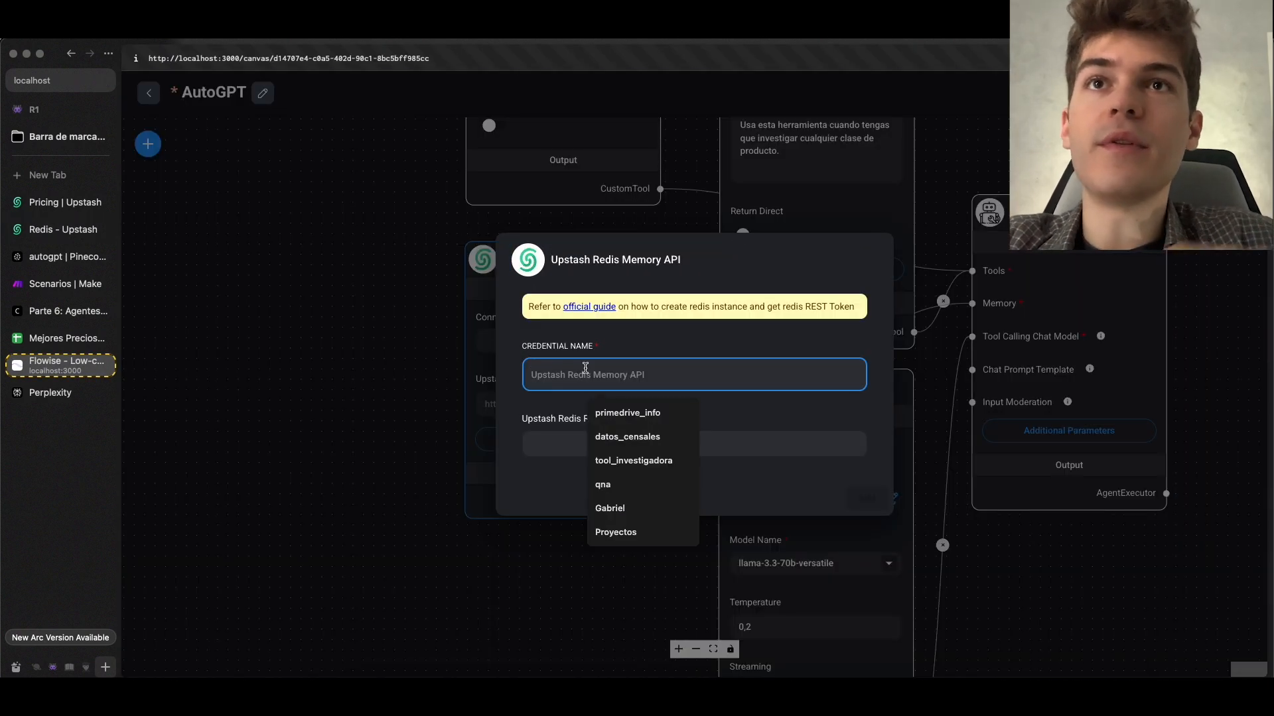
{"action": "type", "text": "Upstash"}
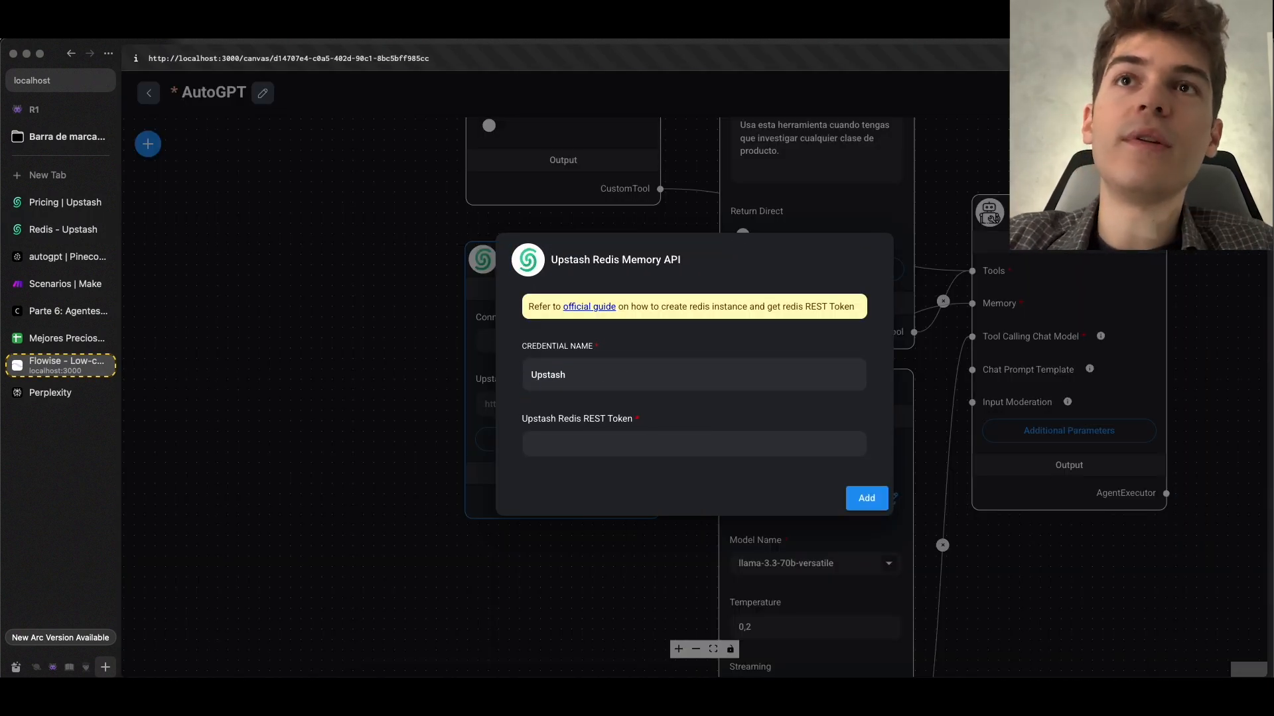
Switch to the Upstash console and copy the agente database's REST token from its REST API section
{"action": "left_click_drag", "start_coordinate": [521, 420], "coordinate": [632, 419]}
{"action": "key", "text": "super+c"}
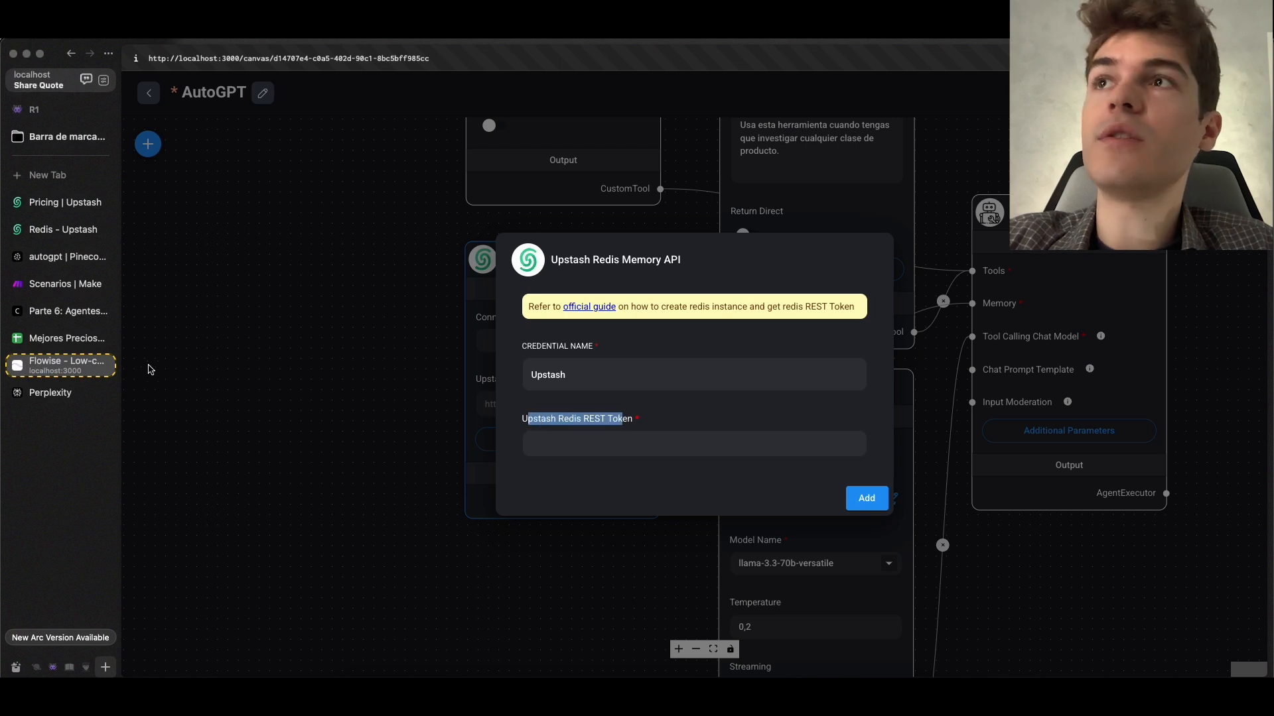
{"action": "left_click", "coordinate": [54, 224]}
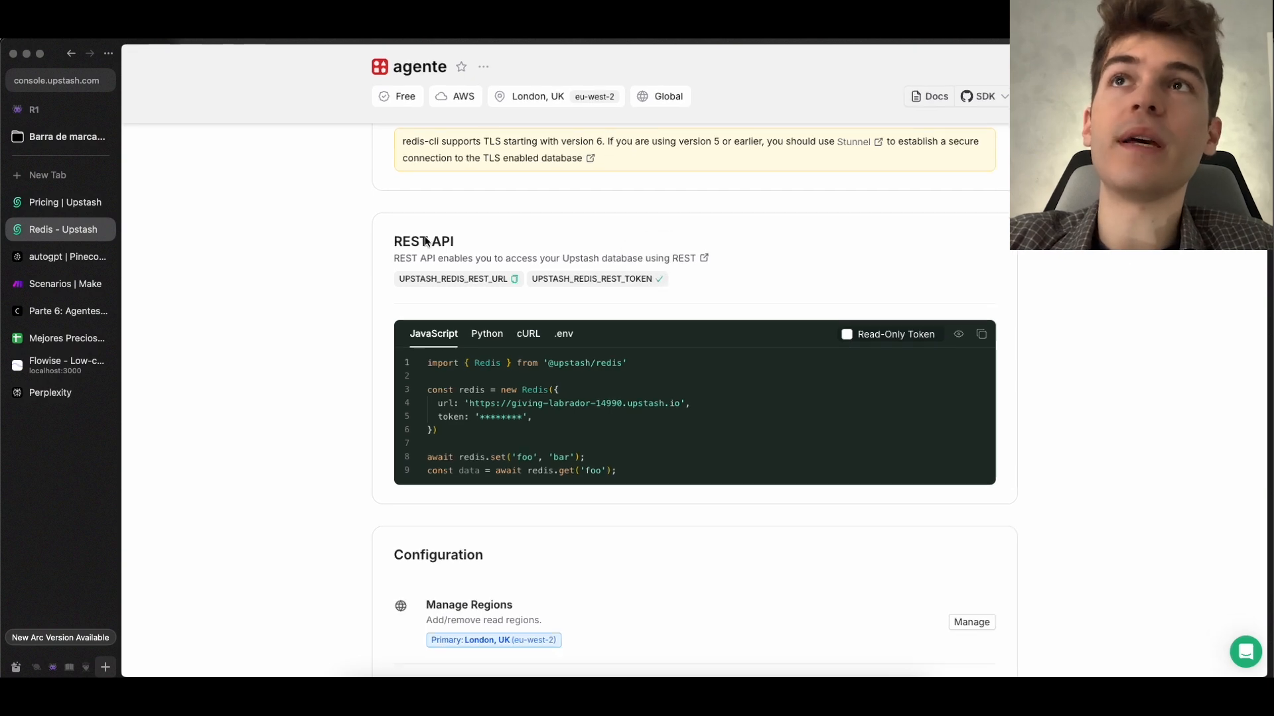
{"action": "scroll", "coordinate": [425, 241], "scroll_direction": "up", "scroll_amount": 5}
{"action": "scroll", "coordinate": [481, 248], "scroll_direction": "down", "scroll_amount": 5}
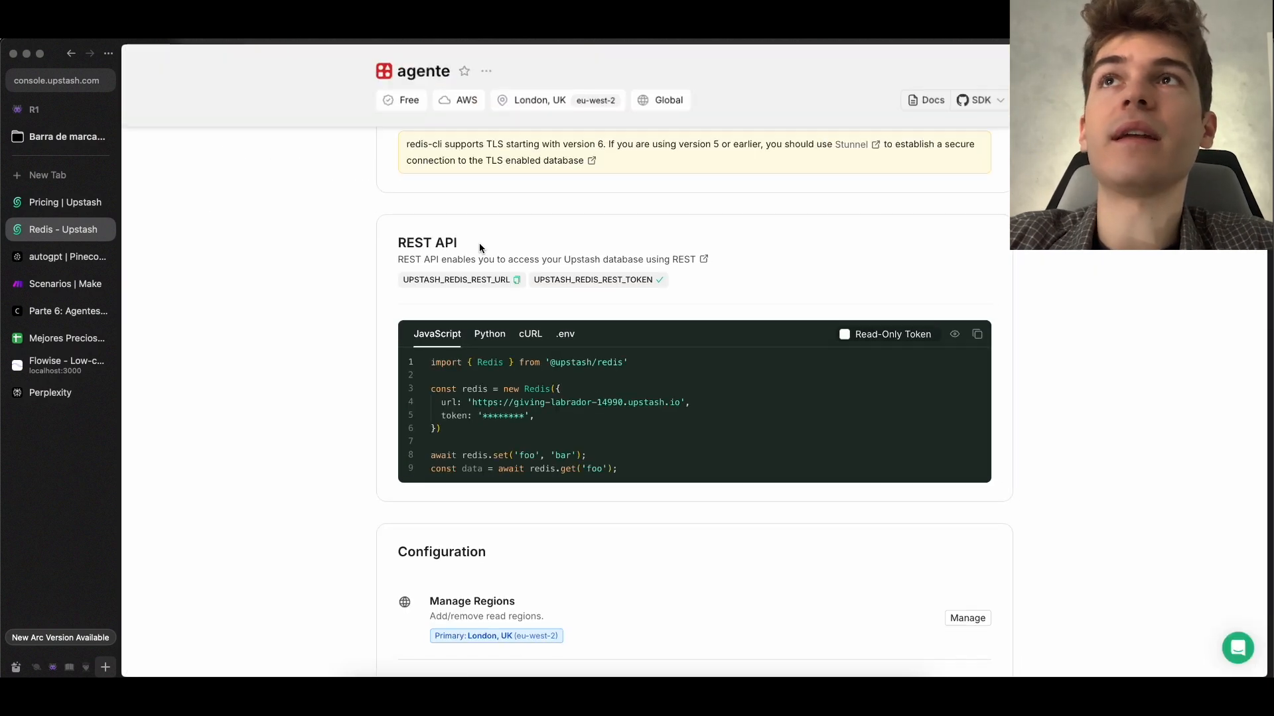
{"action": "scroll", "coordinate": [504, 259], "scroll_direction": "up", "scroll_amount": 7}
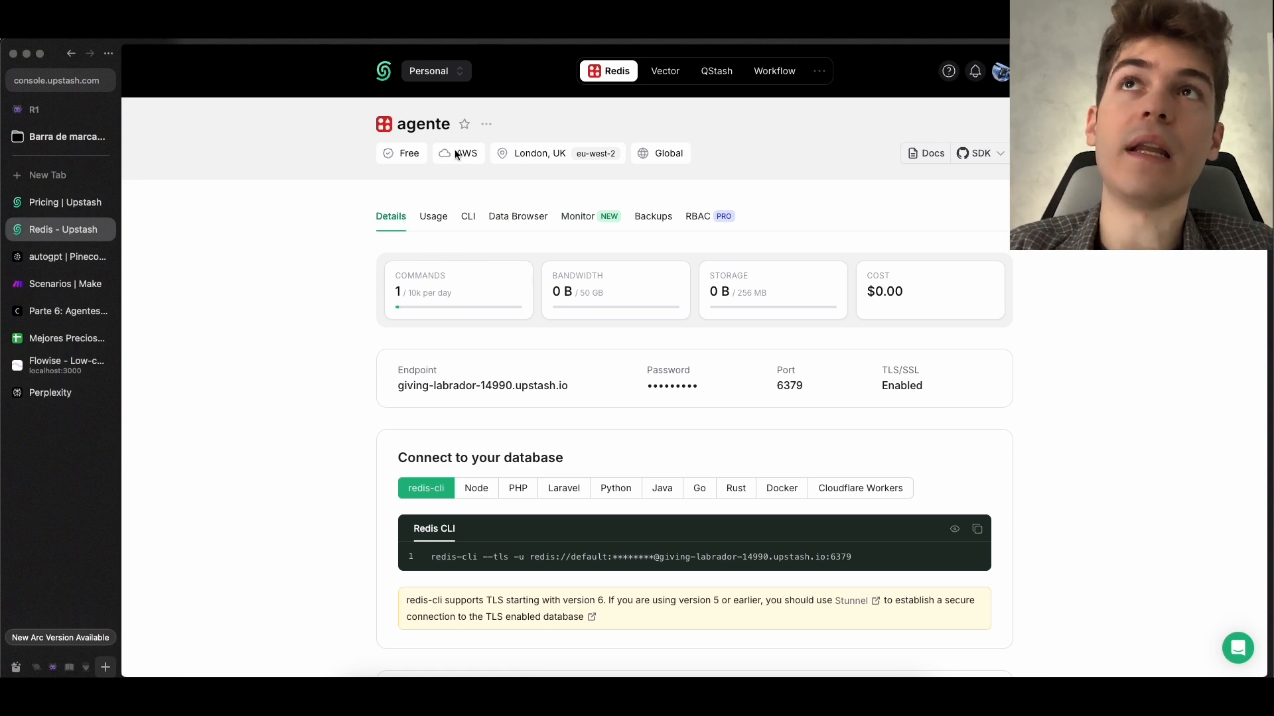
Return to Flowise, paste the token into the Upstash Redis REST Token field and add the credential
{"action": "left_click", "coordinate": [63, 365]}
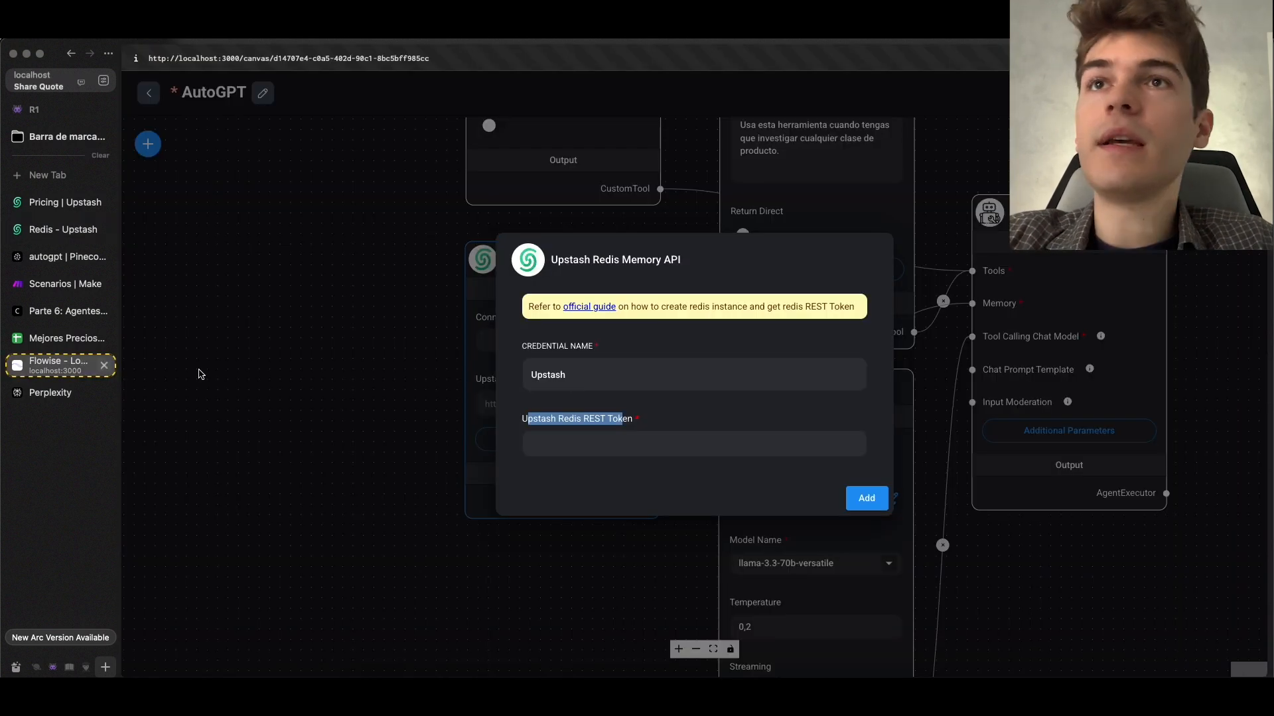
{"action": "left_click", "coordinate": [576, 441]}
{"action": "key", "text": "super+v"}
{"action": "left_click", "coordinate": [867, 498]}
{"action": "left_click", "coordinate": [667, 428]}
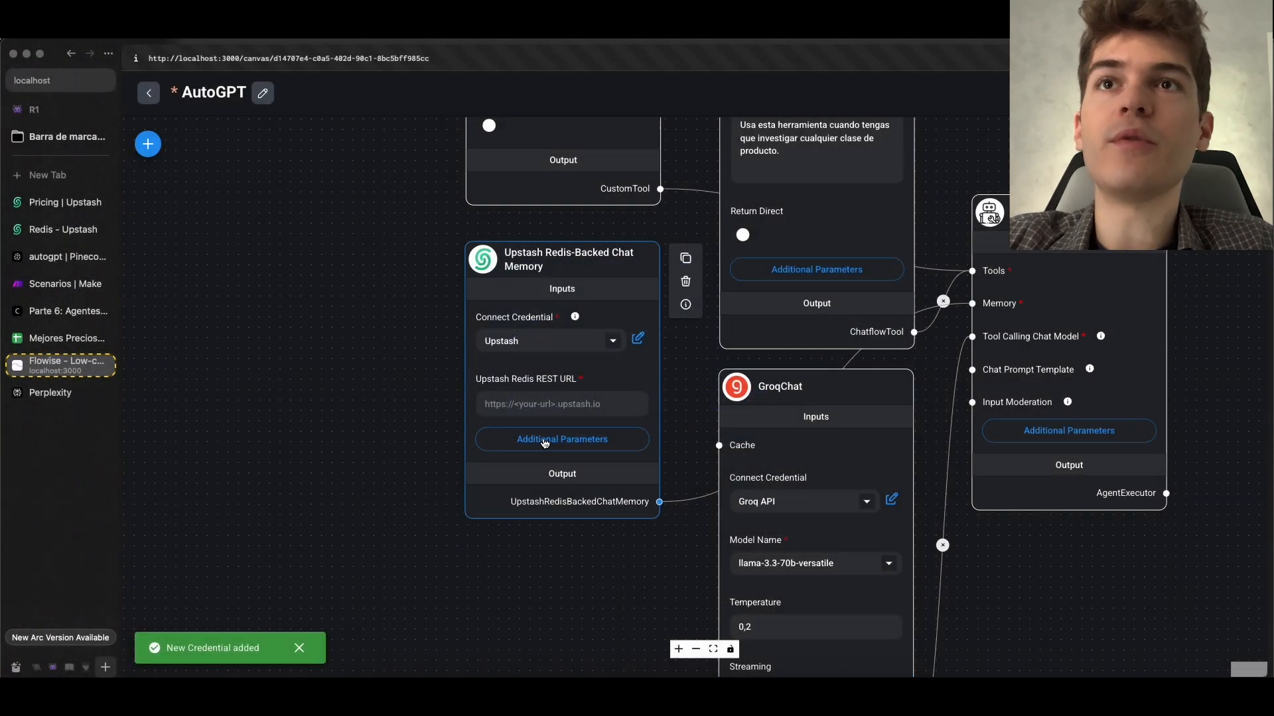
Copy the agente database's REST URL from the Upstash console into the memory node's Upstash Redis REST URL in Flowise
{"action": "scroll", "coordinate": [388, 423], "scroll_direction": "up", "scroll_amount": 3}
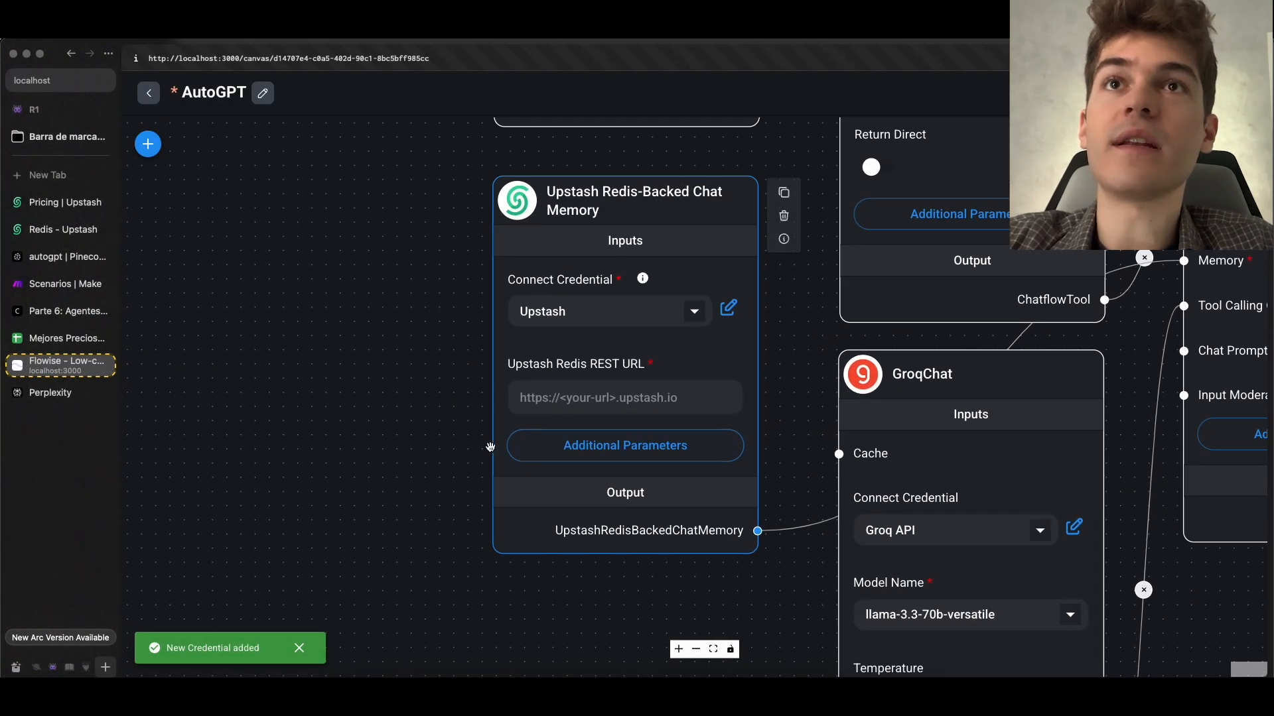
{"action": "scroll", "coordinate": [489, 446], "scroll_direction": "down", "scroll_amount": 3}
{"action": "left_click", "coordinate": [69, 230]}
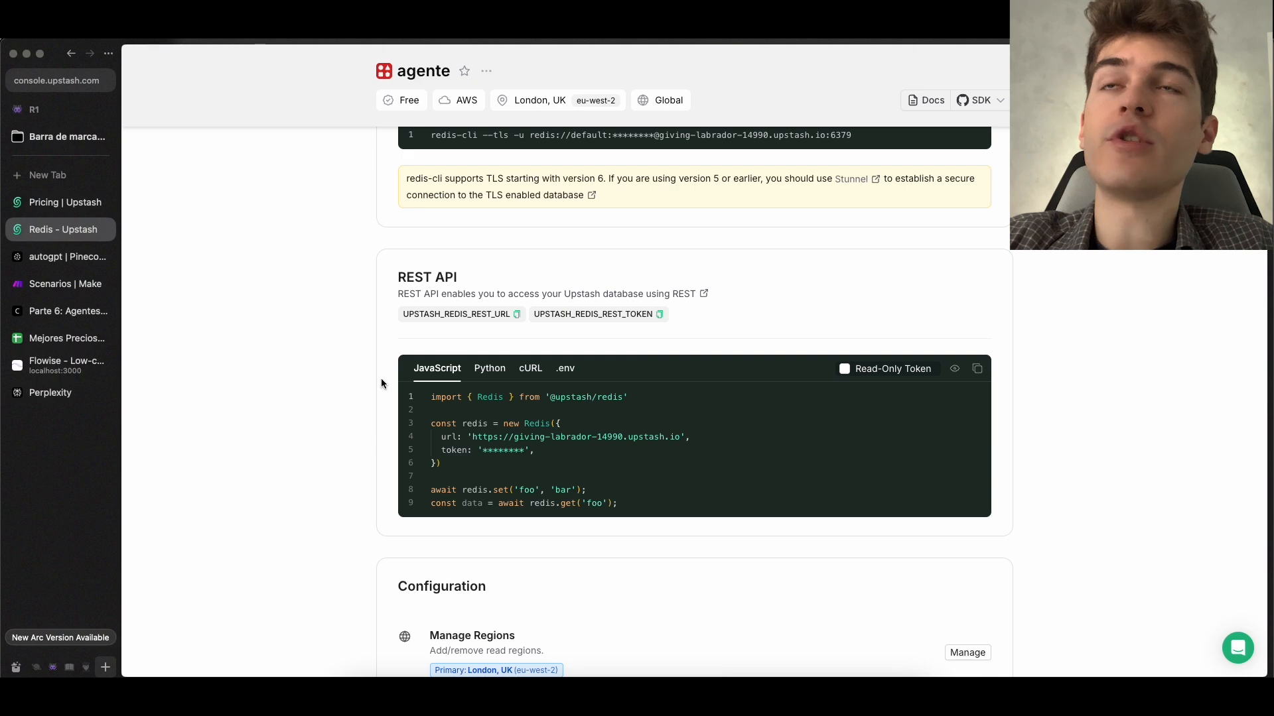
{"action": "left_click_drag", "start_coordinate": [404, 314], "coordinate": [502, 316]}
{"action": "left_click", "coordinate": [517, 314]}
{"action": "left_click", "coordinate": [45, 361]}
{"action": "left_click", "coordinate": [581, 413]}
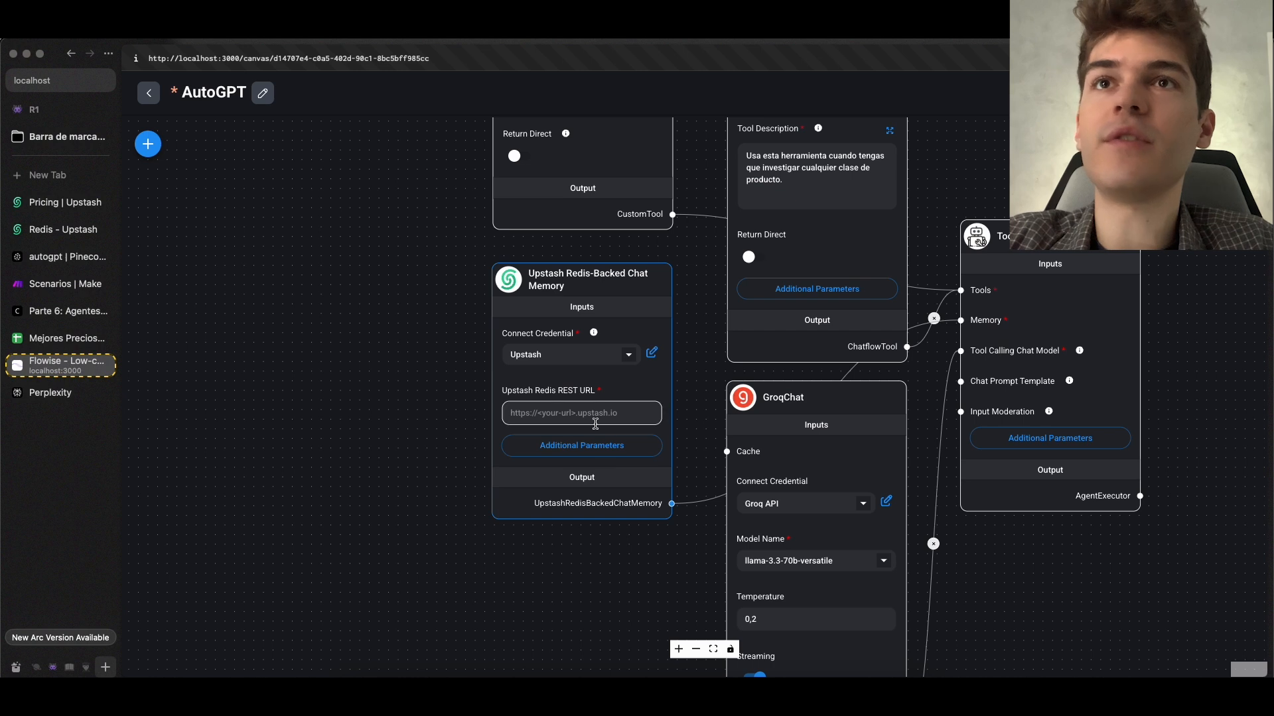
{"action": "key", "text": "super+v"}
{"action": "left_click_drag", "start_coordinate": [359, 462], "coordinate": [358, 461]}
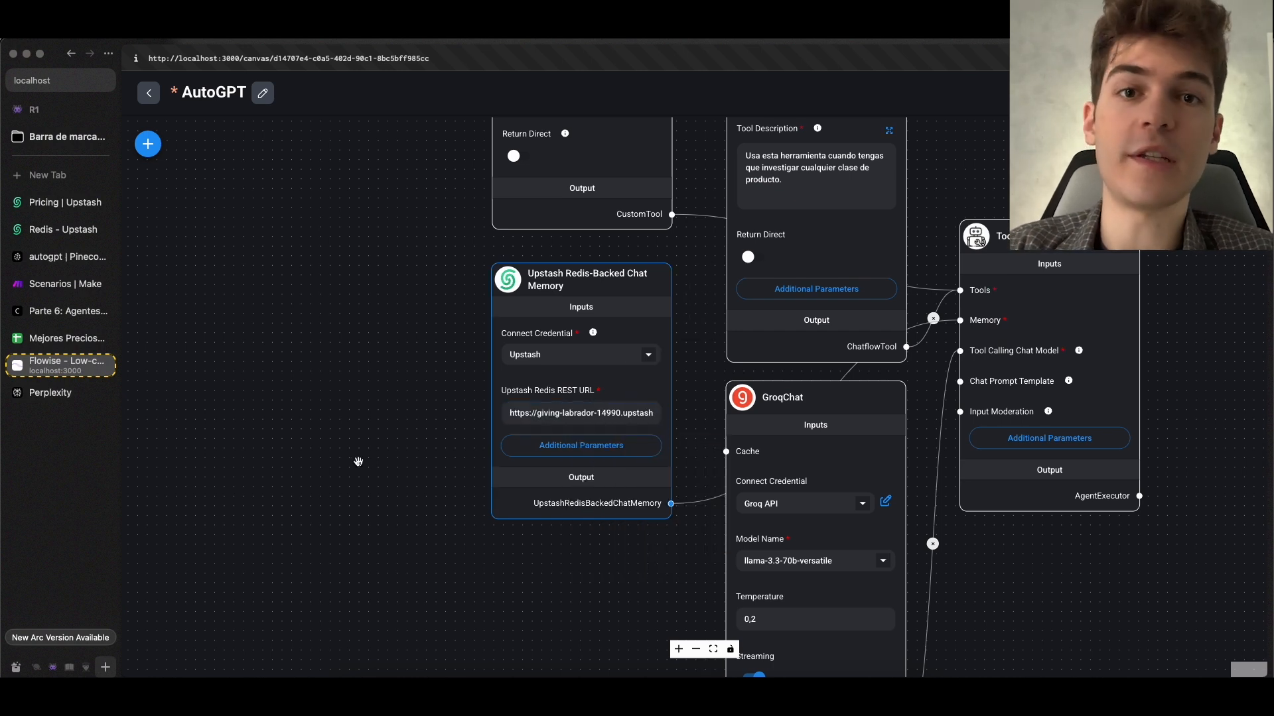
Examine the Tool Agent's system message, including its instructions for tool_investigadora and subir_info_producto
{"action": "scroll", "coordinate": [359, 462], "scroll_direction": "down", "scroll_amount": 3}
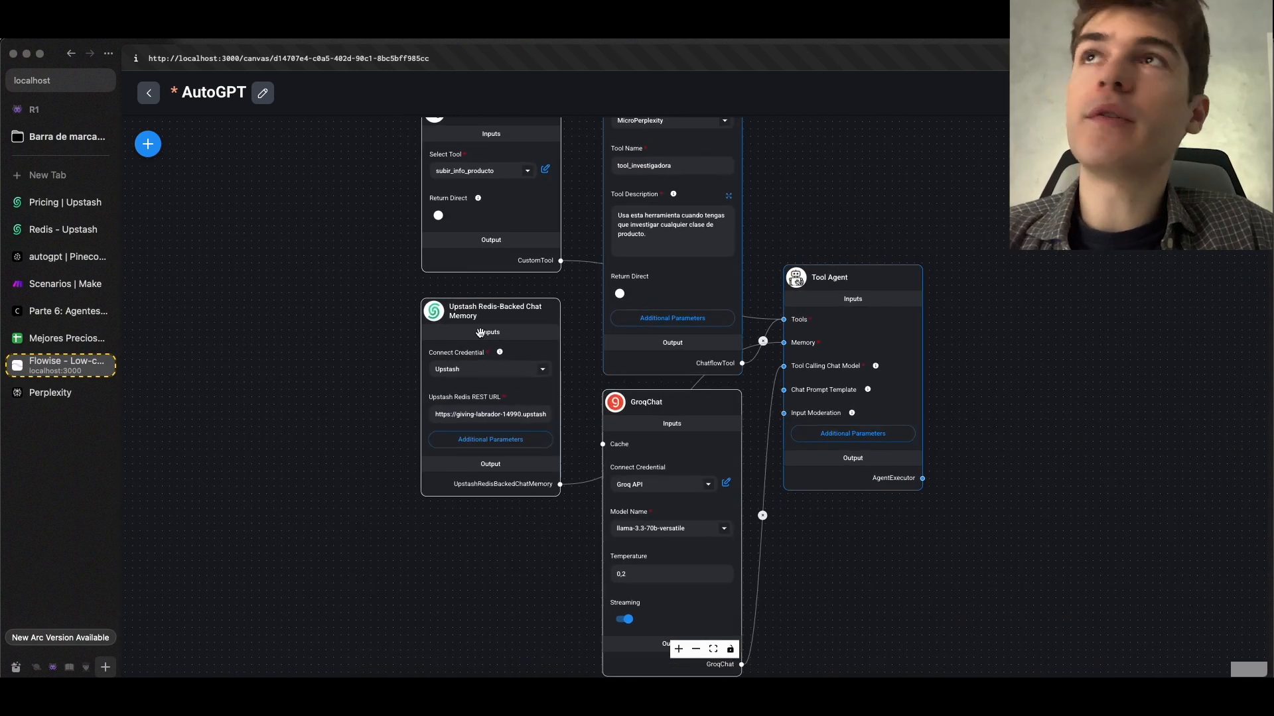
{"action": "left_click_drag", "start_coordinate": [907, 402], "coordinate": [854, 480]}
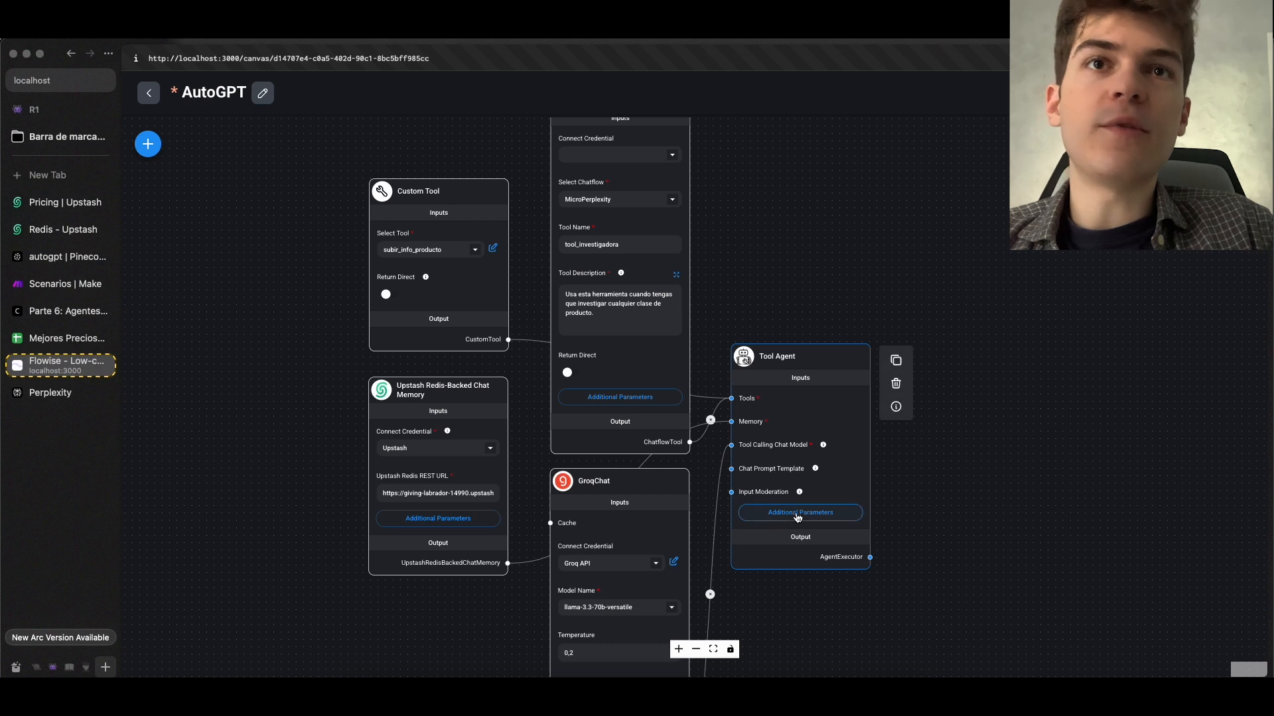
{"action": "left_click", "coordinate": [798, 514]}
{"action": "left_click", "coordinate": [857, 303]}
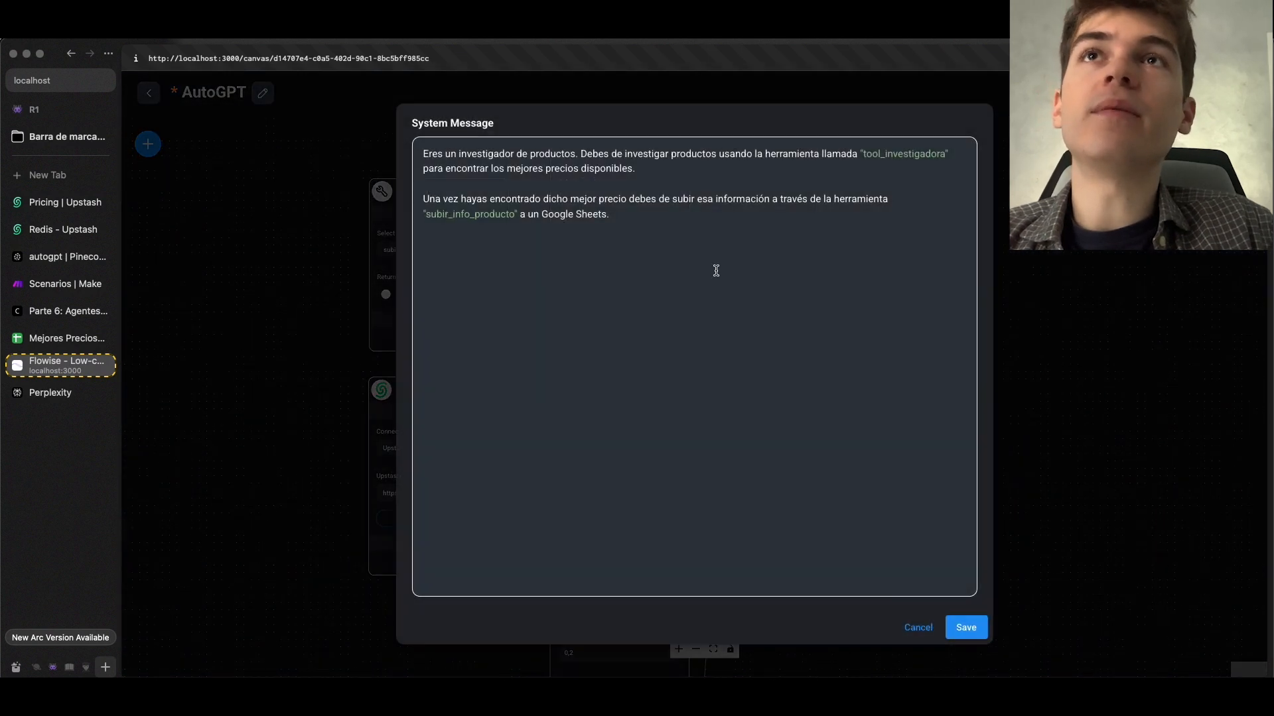
{"action": "left_click_drag", "start_coordinate": [425, 155], "coordinate": [648, 176]}
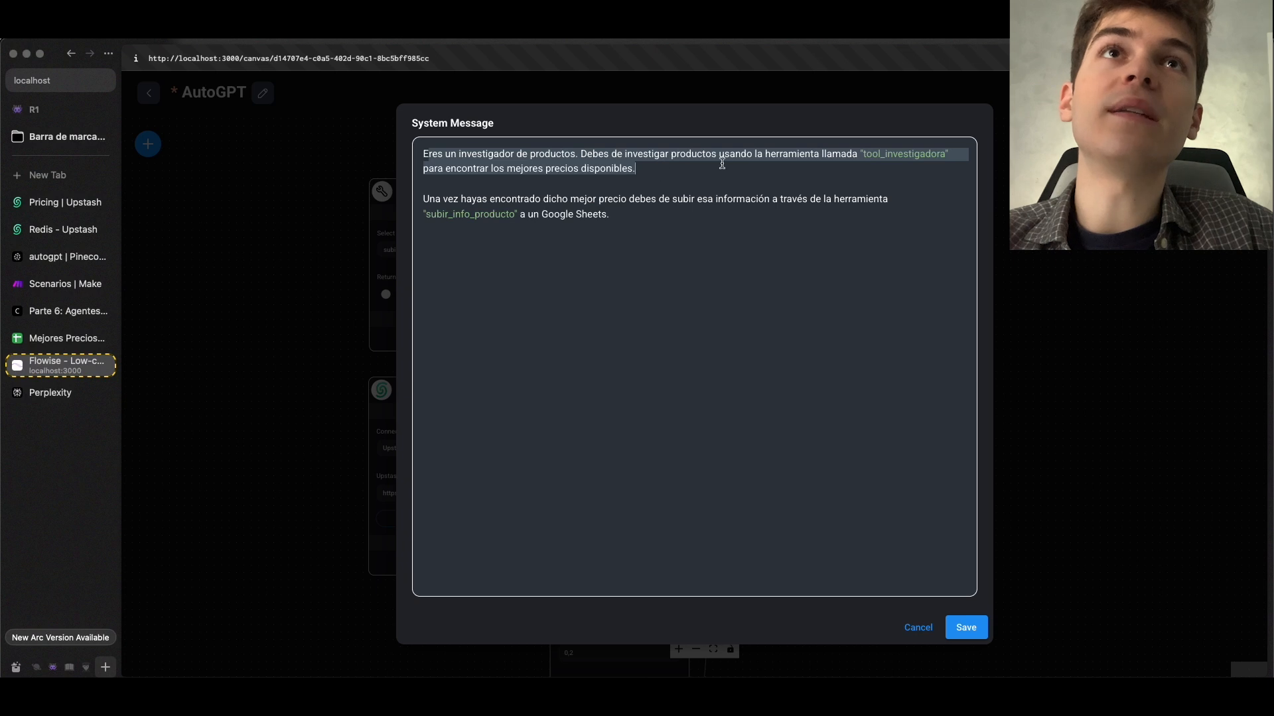
{"action": "left_click", "coordinate": [858, 156]}
{"action": "left_click_drag", "start_coordinate": [483, 187], "coordinate": [692, 203]}
{"action": "left_click", "coordinate": [563, 186]}
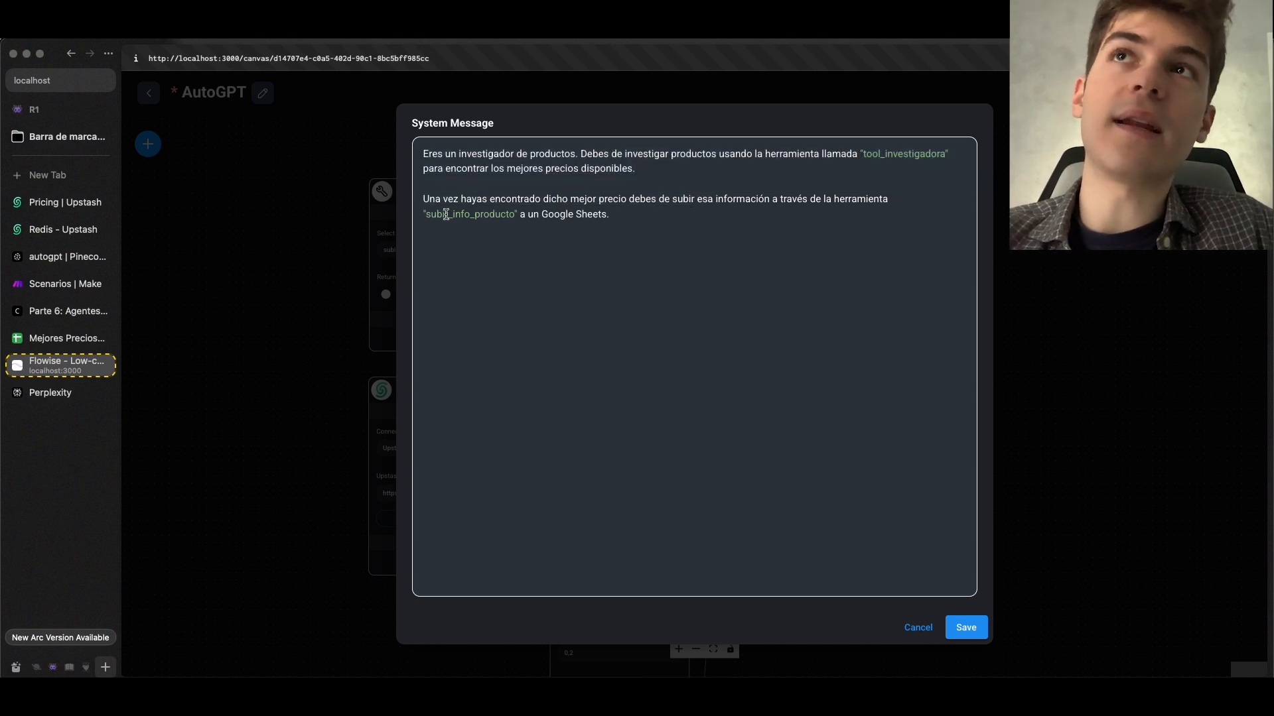
{"action": "left_click_drag", "start_coordinate": [428, 214], "coordinate": [515, 213]}
{"action": "left_click", "coordinate": [568, 214]}
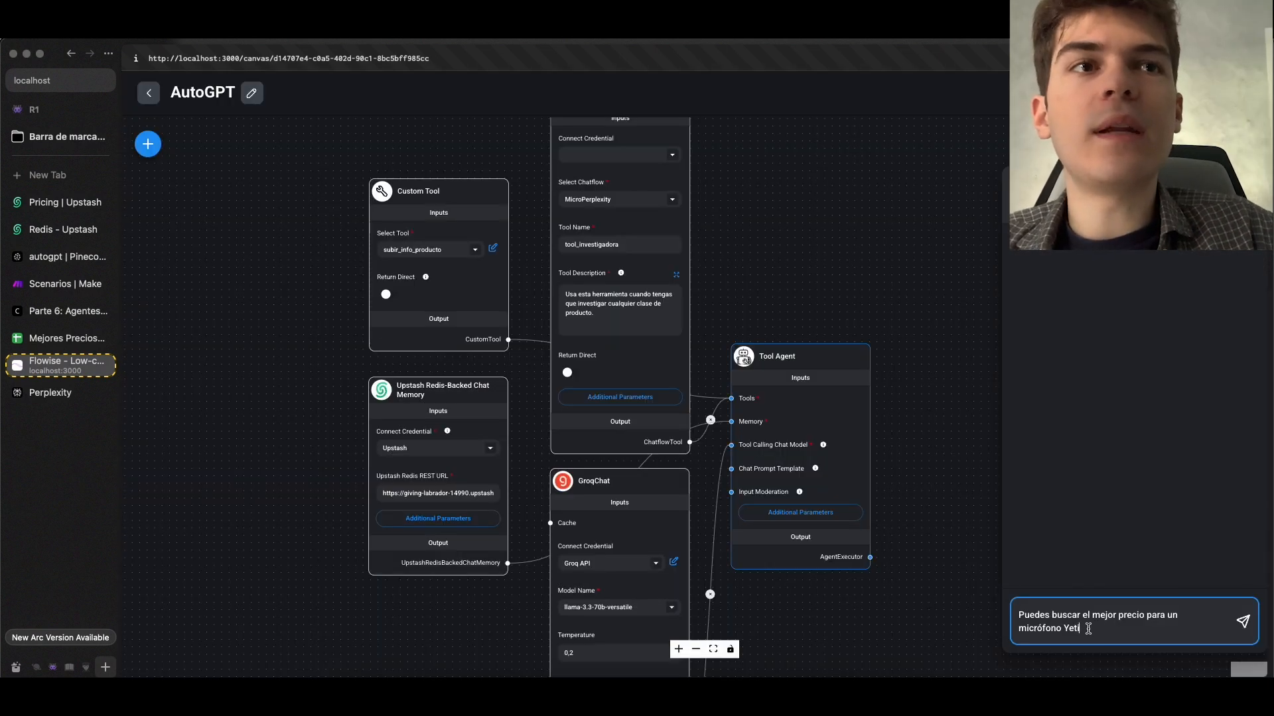
Ask the agent "Puedes buscar el mejor precio para un micrófono Yeti" and monitor the terminal log and Mejores Precios sheet
{"action": "key", "text": "Return"}
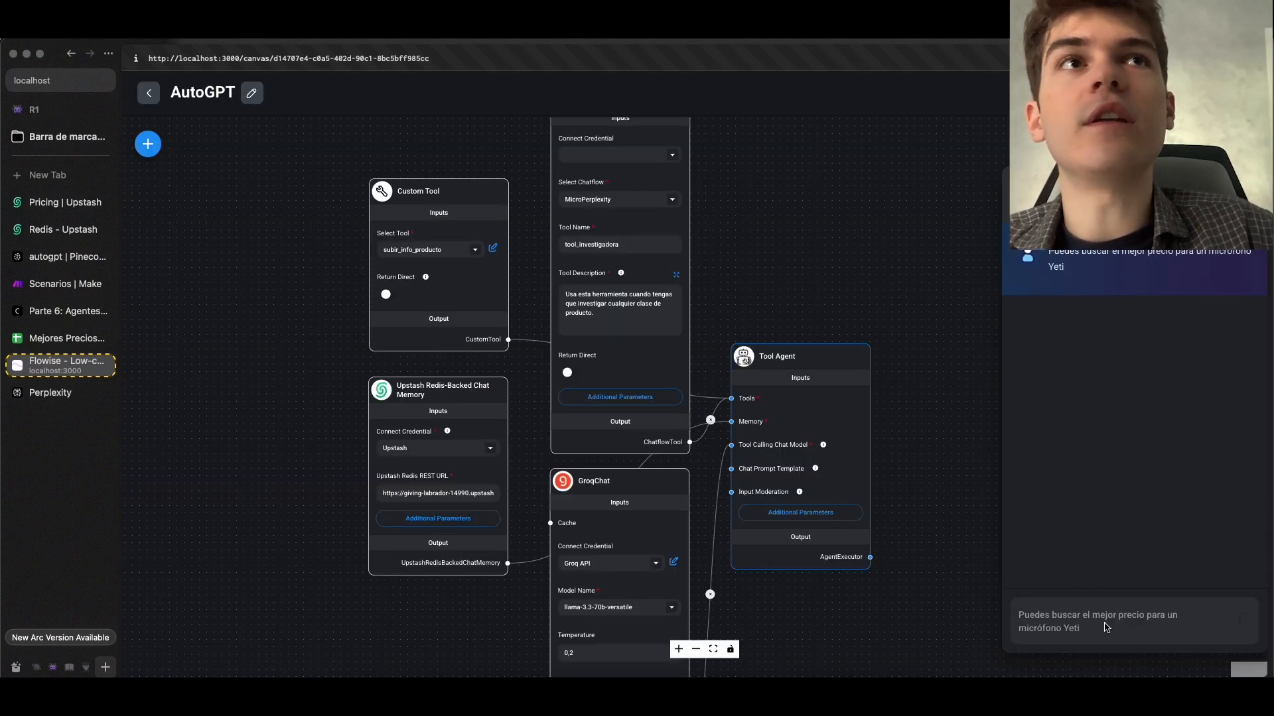
{"action": "left_click", "coordinate": [594, 693]}
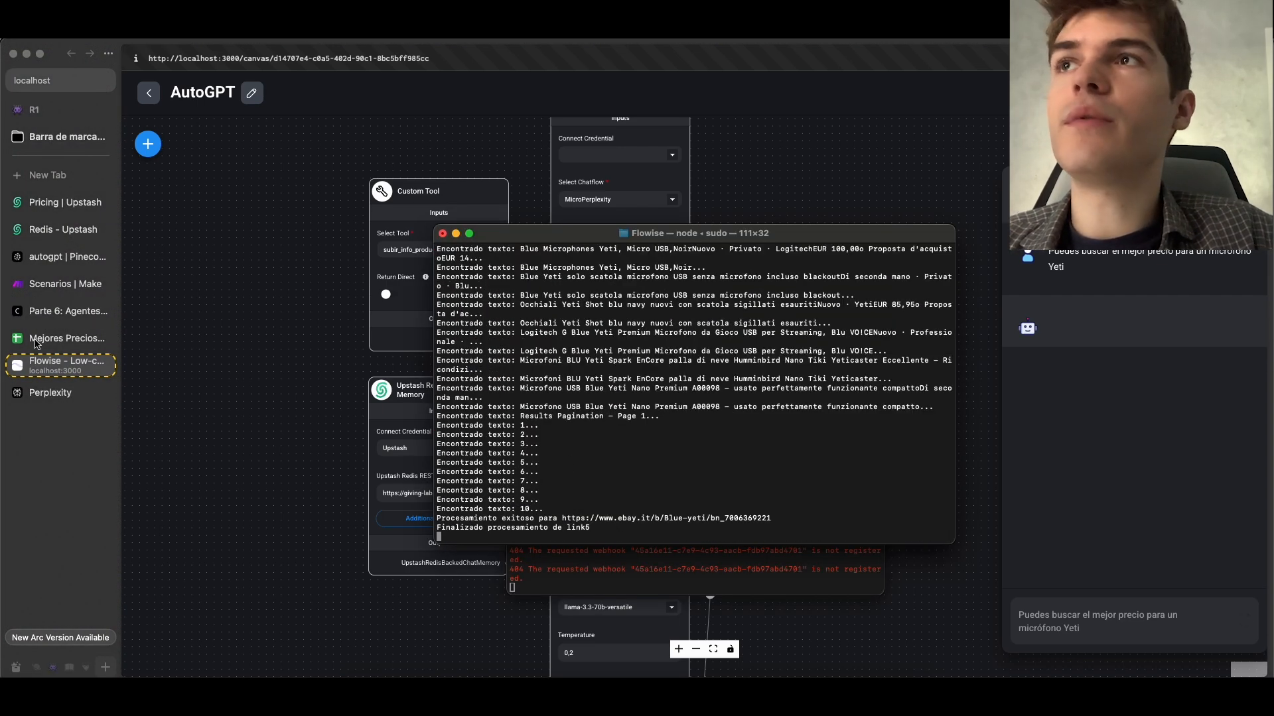
{"action": "left_click", "coordinate": [36, 344]}
{"action": "left_click", "coordinate": [37, 345]}
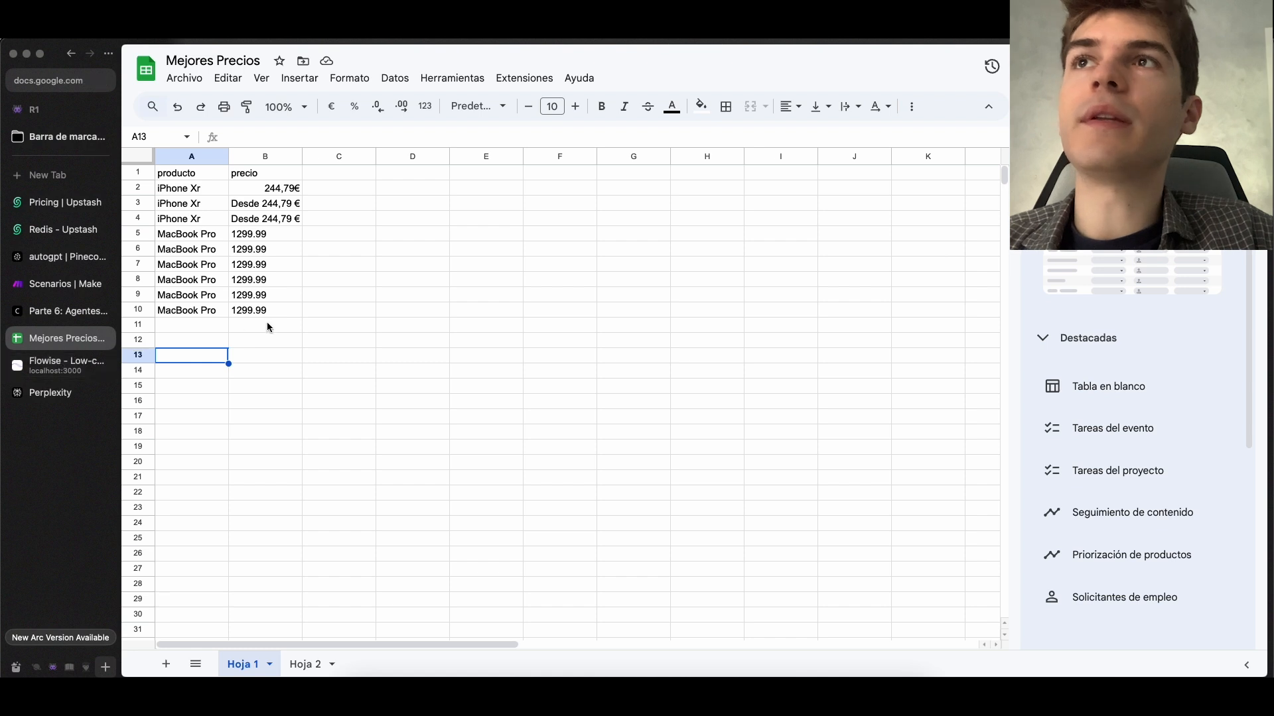
{"action": "left_click", "coordinate": [309, 328]}
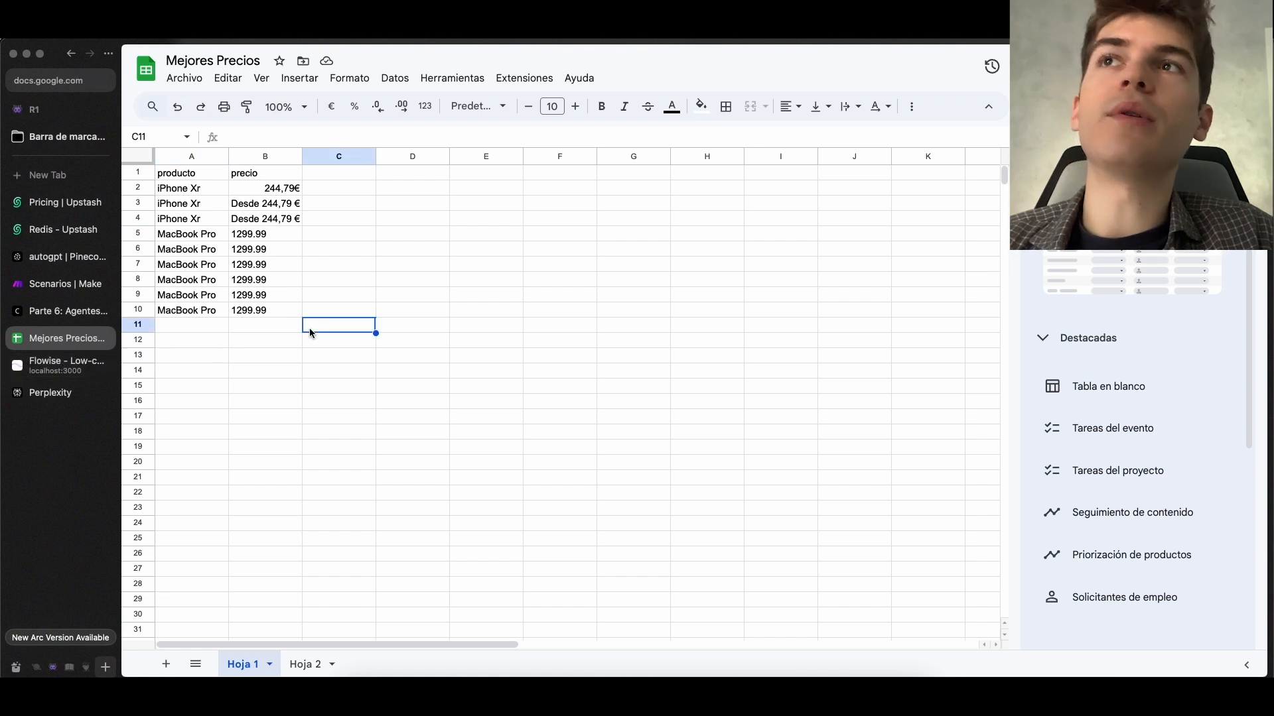
Read the agent's answer in the Flowise chat and check the recorded product and price in the Mejores Precios sheet
{"action": "left_click", "coordinate": [59, 367]}
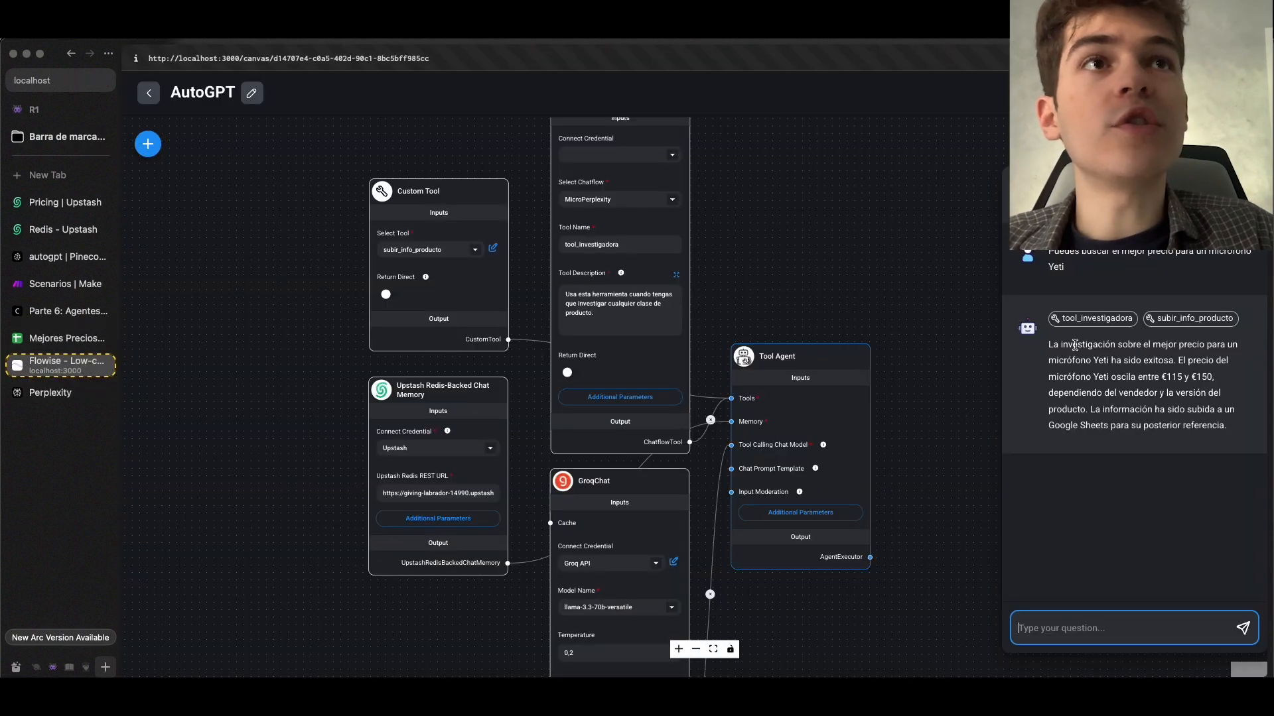
{"action": "left_click_drag", "start_coordinate": [1056, 342], "coordinate": [1155, 360]}
{"action": "left_click", "coordinate": [1108, 349]}
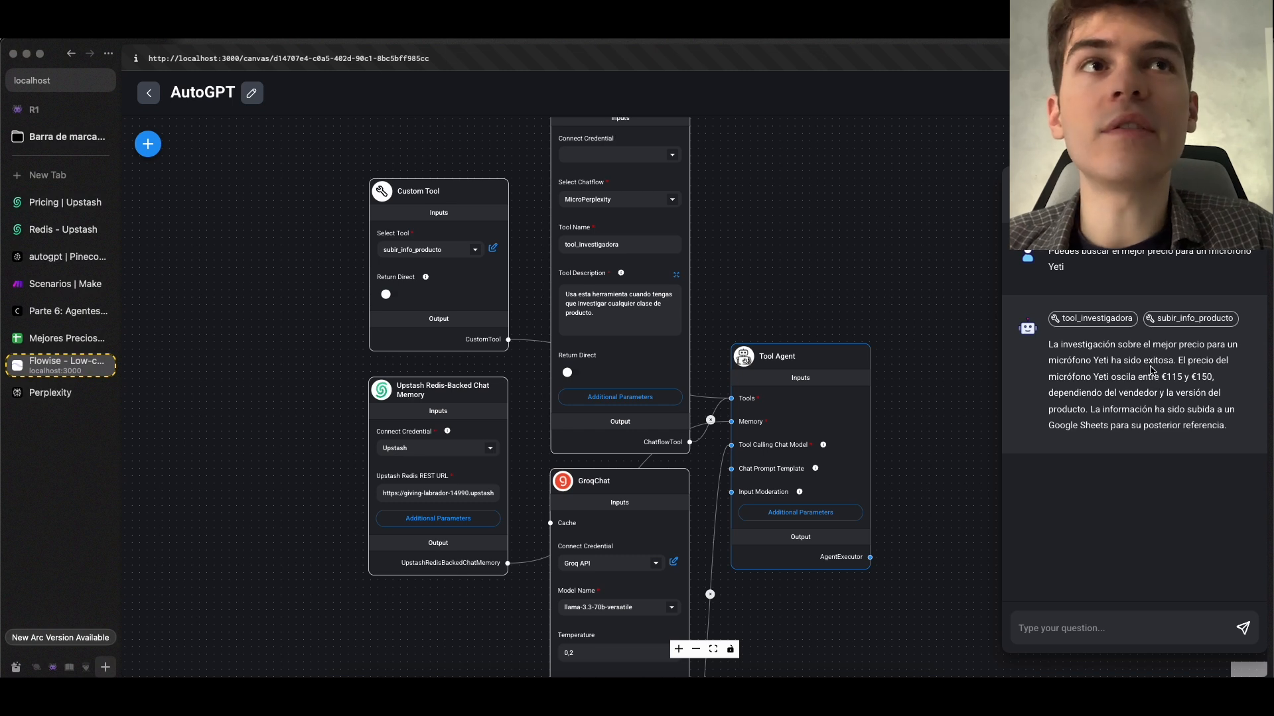
{"action": "left_click_drag", "start_coordinate": [1039, 393], "coordinate": [1108, 406]}
{"action": "left_click", "coordinate": [67, 339]}
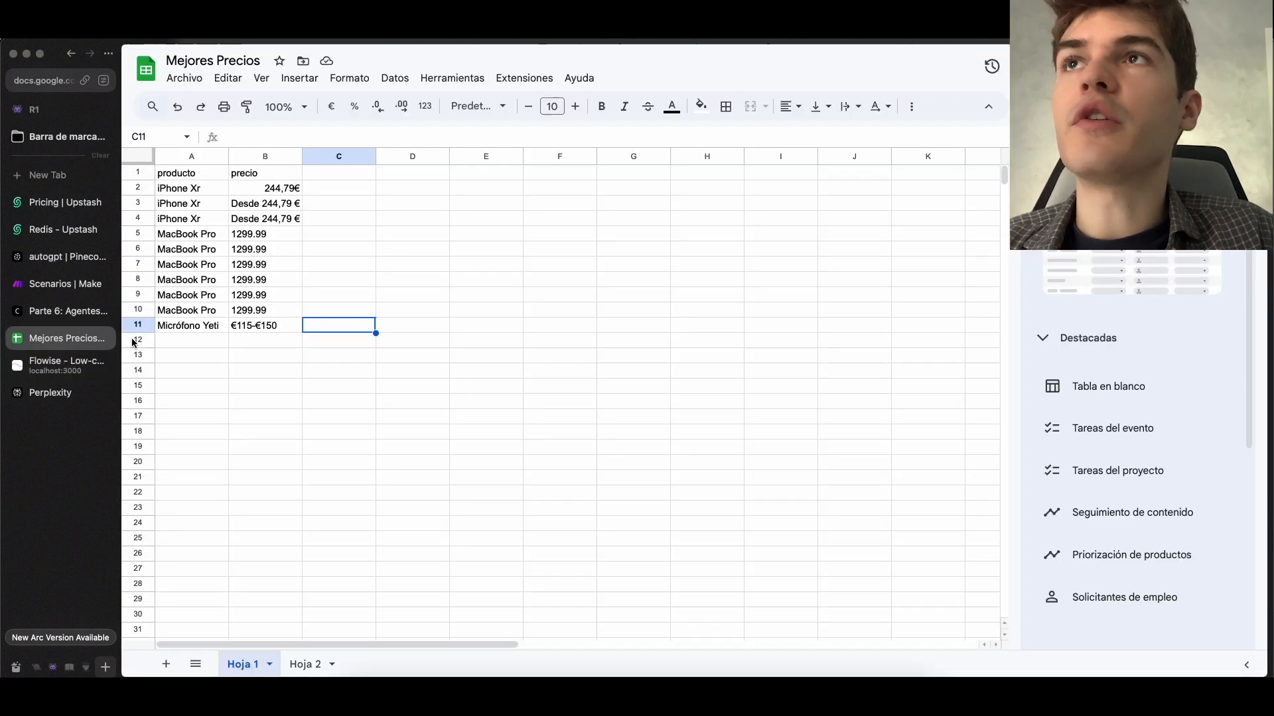
{"action": "left_click", "coordinate": [212, 330]}
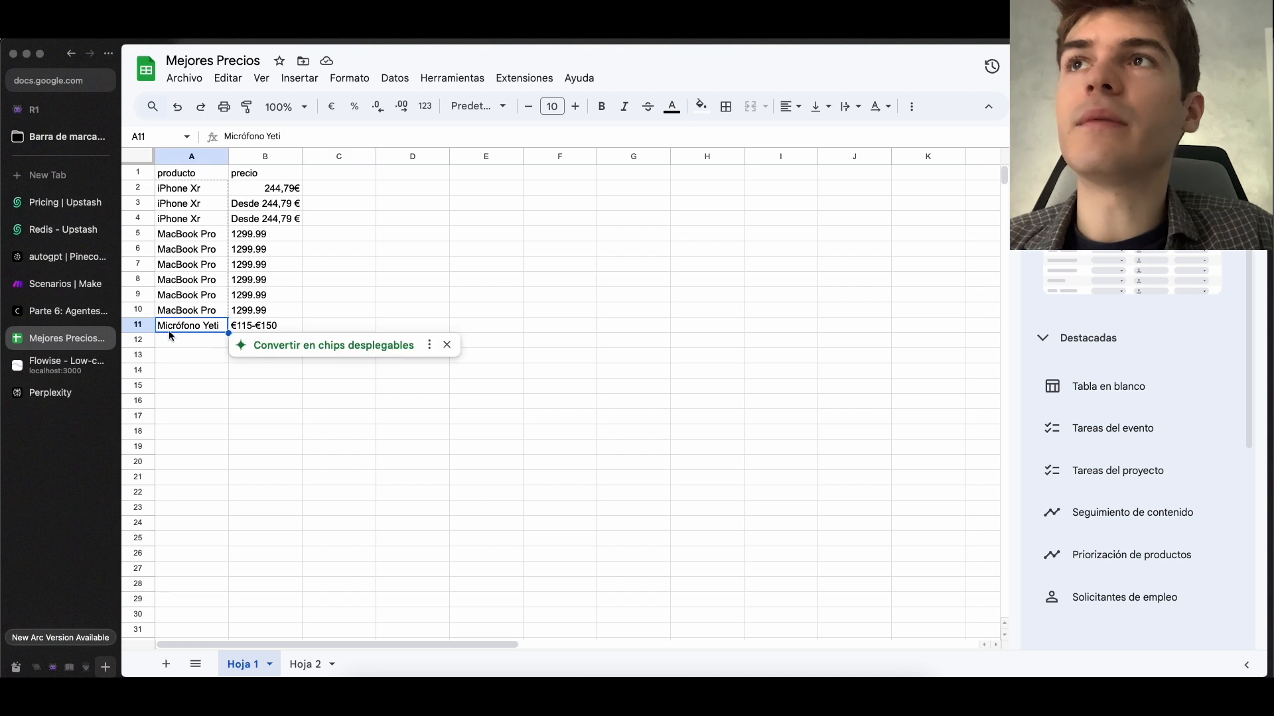
{"action": "left_click", "coordinate": [263, 328]}
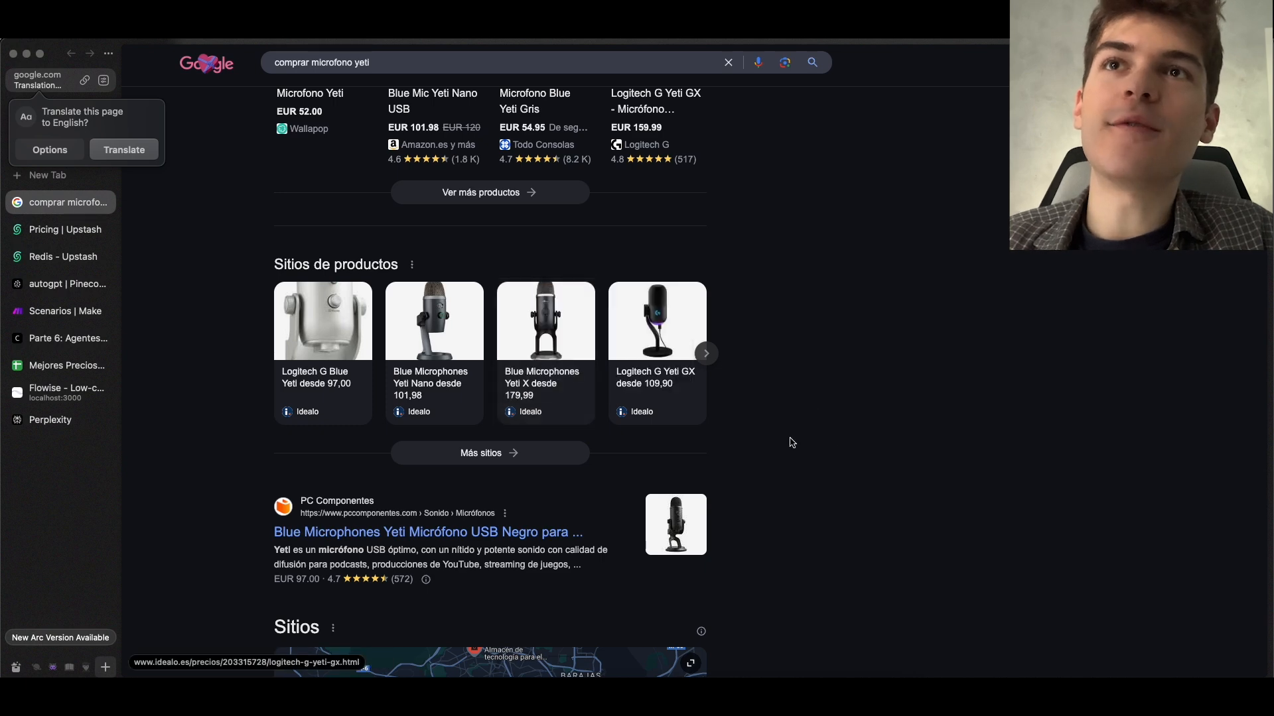
Search Google for "comprar microfono yeti" and compare the shop prices with the agent's answer
{"action": "scroll", "coordinate": [789, 441], "scroll_direction": "down", "scroll_amount": 2}
{"action": "scroll", "coordinate": [507, 385], "scroll_direction": "down", "scroll_amount": 5}
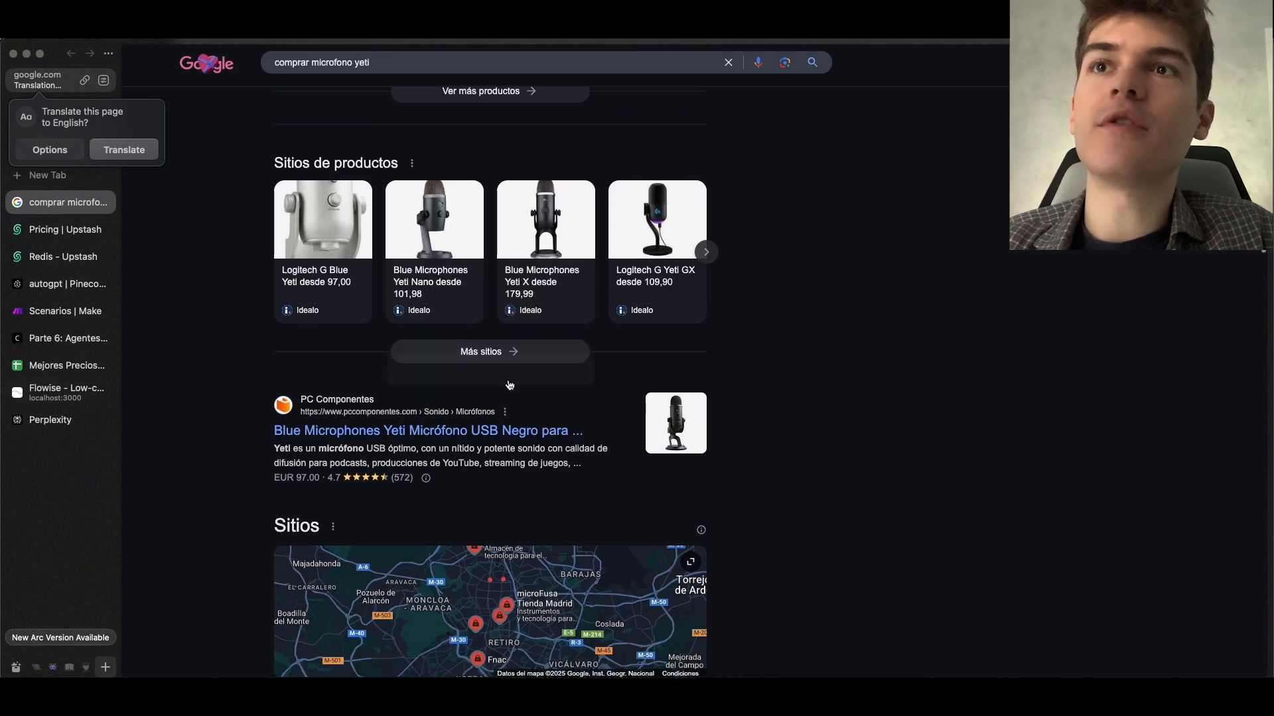
{"action": "scroll", "coordinate": [506, 384], "scroll_direction": "down", "scroll_amount": 5}
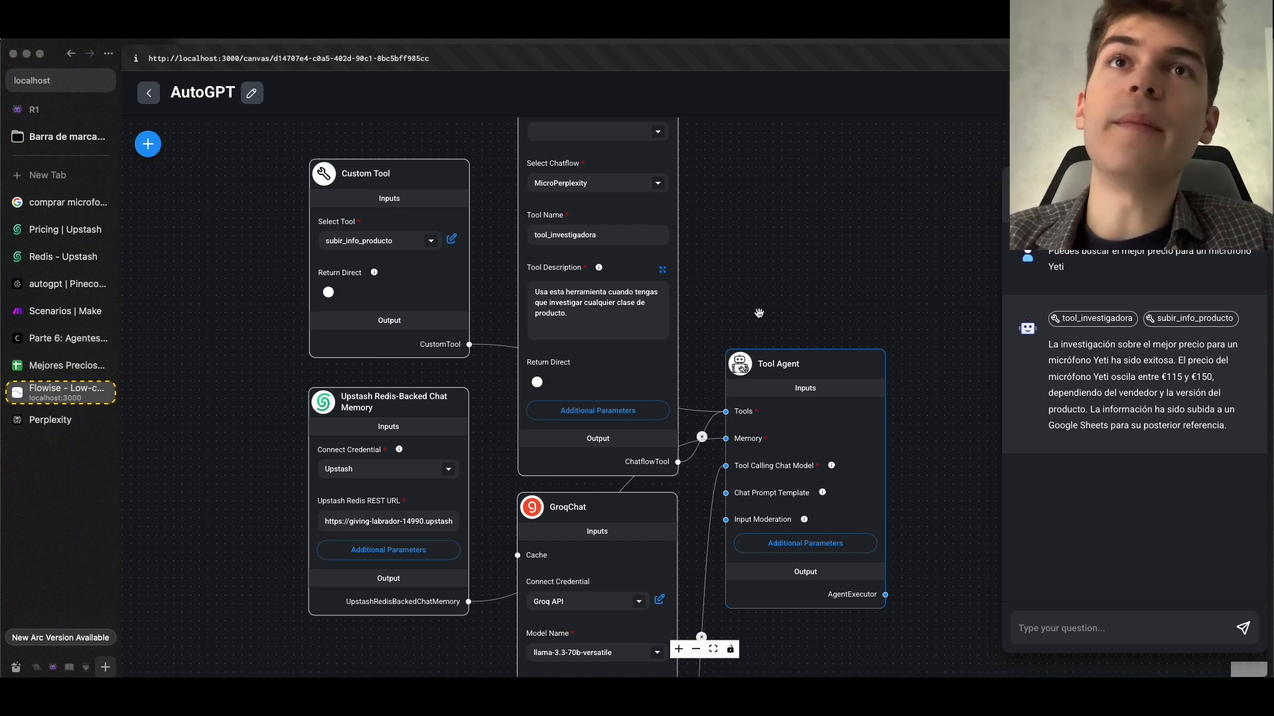
Return to the agente database in the Upstash console and open its Data Browser
{"action": "left_click", "coordinate": [56, 232]}
{"action": "left_click", "coordinate": [63, 256]}
{"action": "scroll", "coordinate": [511, 316], "scroll_direction": "up", "scroll_amount": 6}
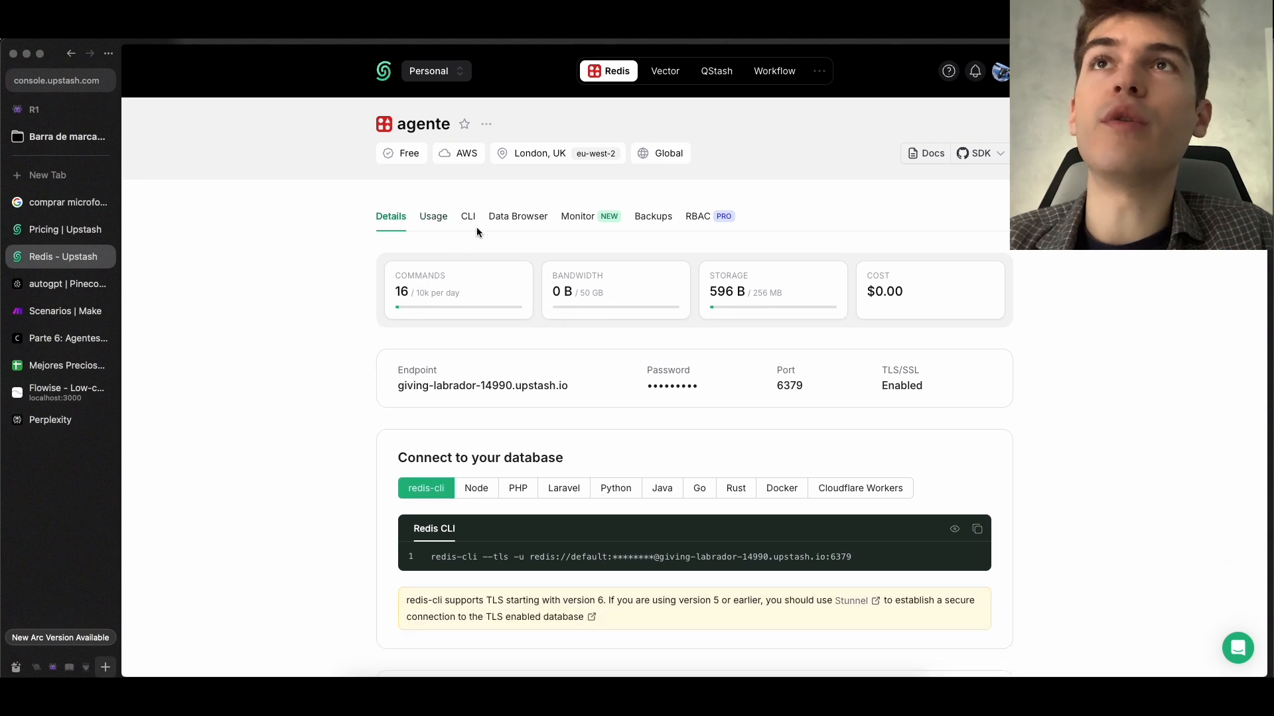
{"action": "left_click", "coordinate": [518, 217]}
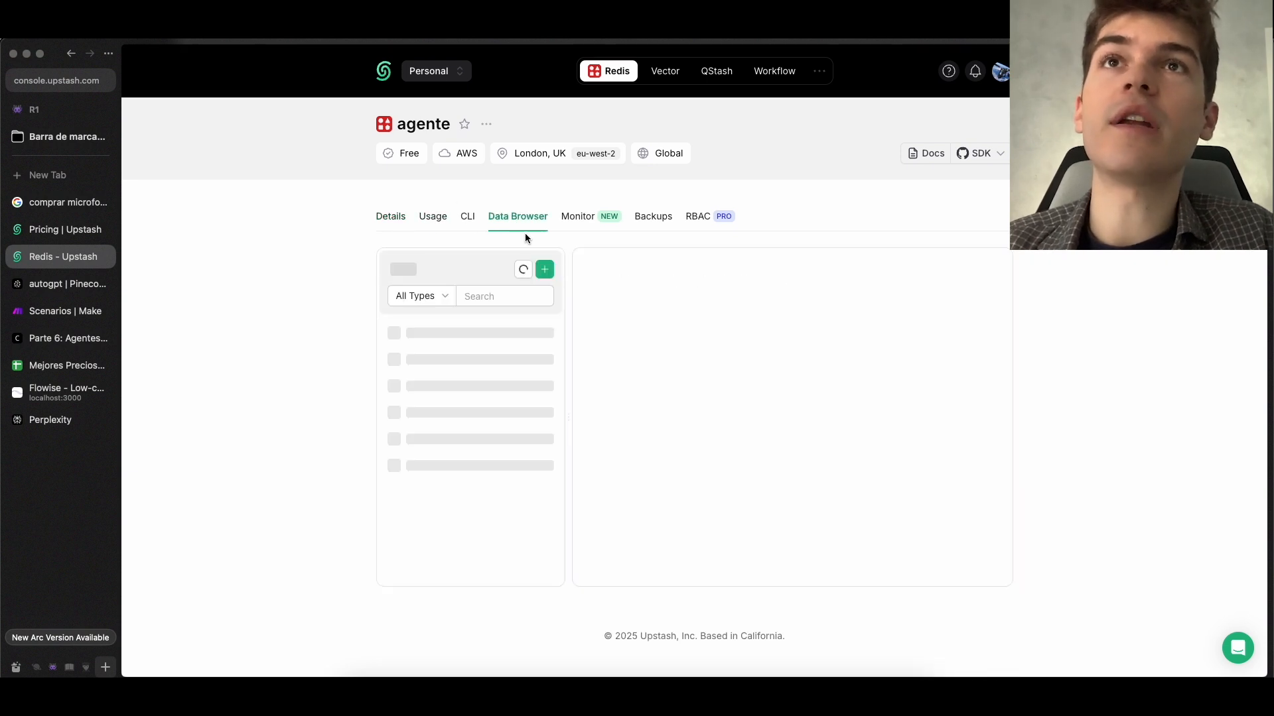
Open the stored conversation key and read the content of its human message entry
{"action": "left_click", "coordinate": [475, 341]}
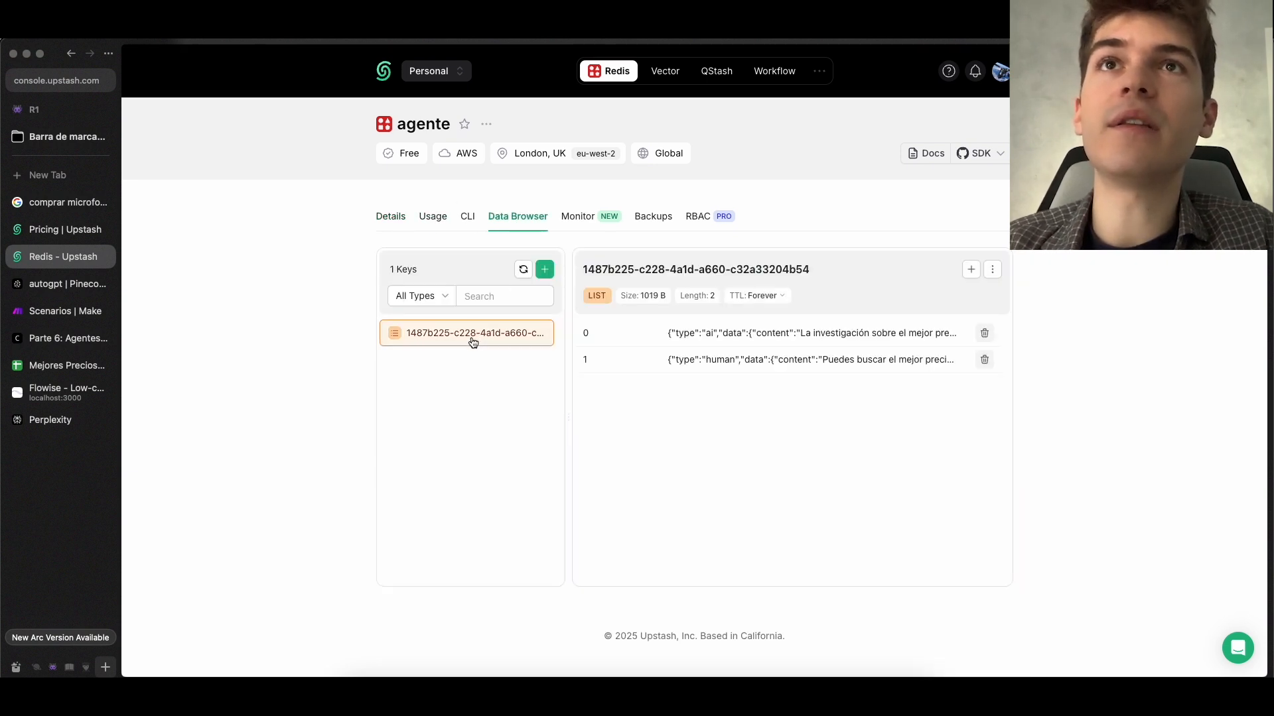
{"action": "left_click", "coordinate": [802, 367]}
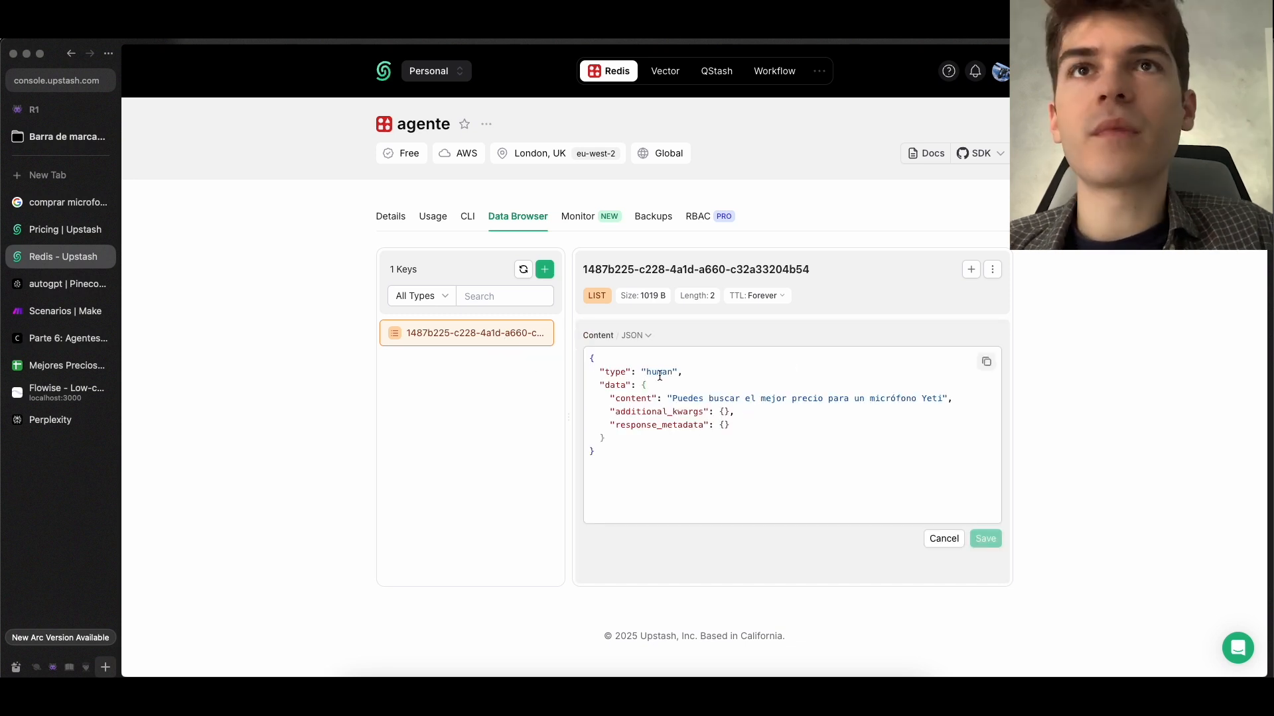
{"action": "double_click", "coordinate": [659, 371]}
{"action": "left_click_drag", "start_coordinate": [672, 399], "coordinate": [942, 400]}
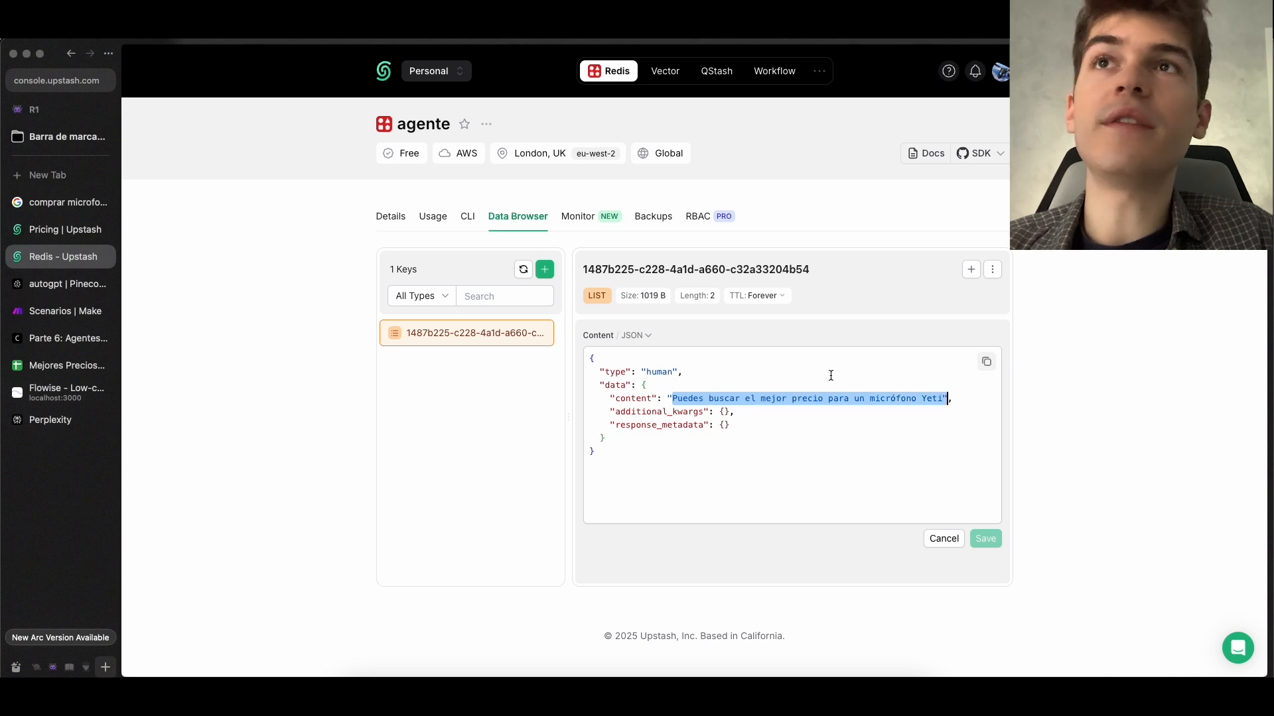
{"action": "left_click", "coordinate": [944, 538]}
Open the conversation's ai message entry and read its full content
{"action": "left_click", "coordinate": [713, 336]}
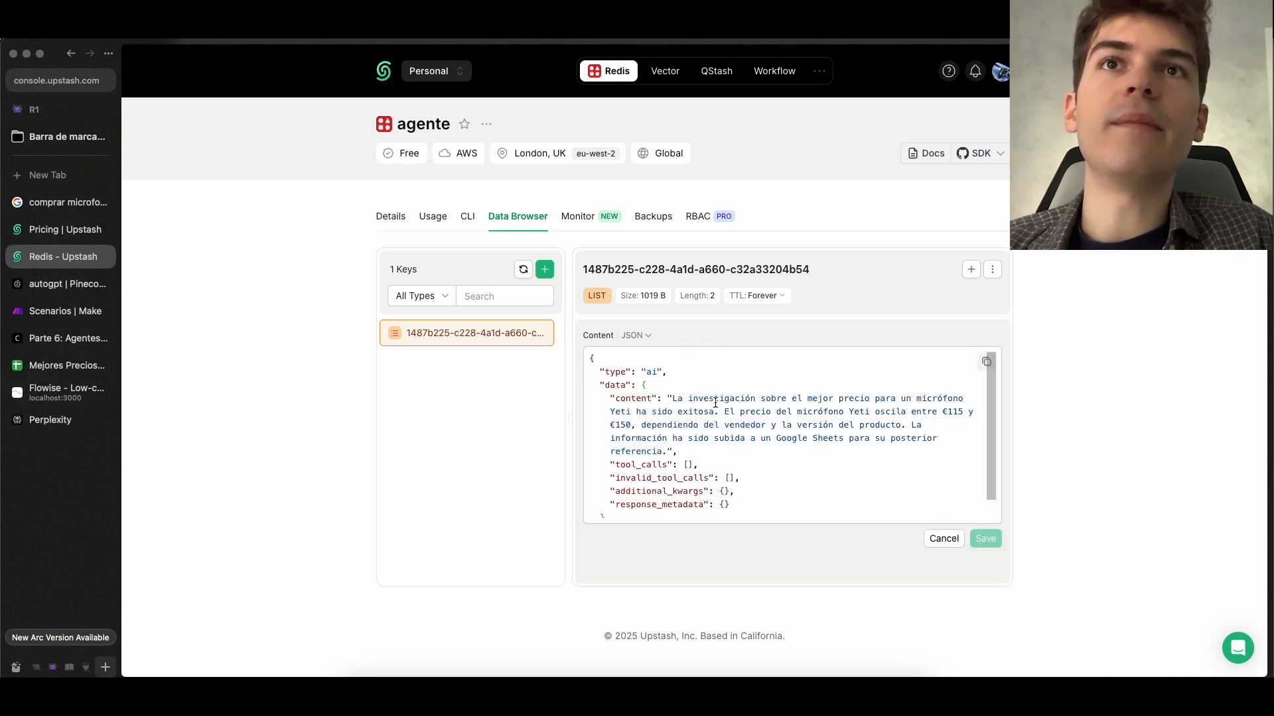
{"action": "left_click_drag", "start_coordinate": [745, 400], "coordinate": [914, 438]}
{"action": "scroll", "coordinate": [888, 429], "scroll_direction": "down", "scroll_amount": 1}
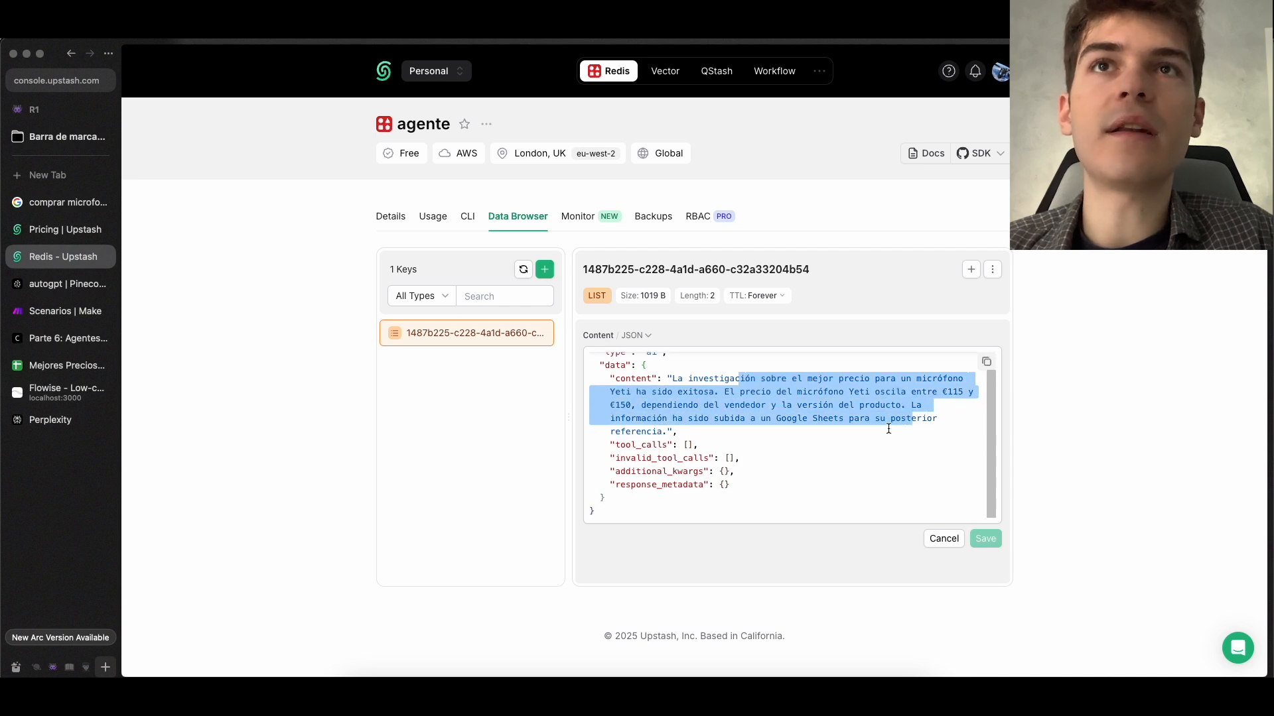
{"action": "scroll", "coordinate": [889, 429], "scroll_direction": "up", "scroll_amount": 1}
{"action": "left_click", "coordinate": [826, 373]}
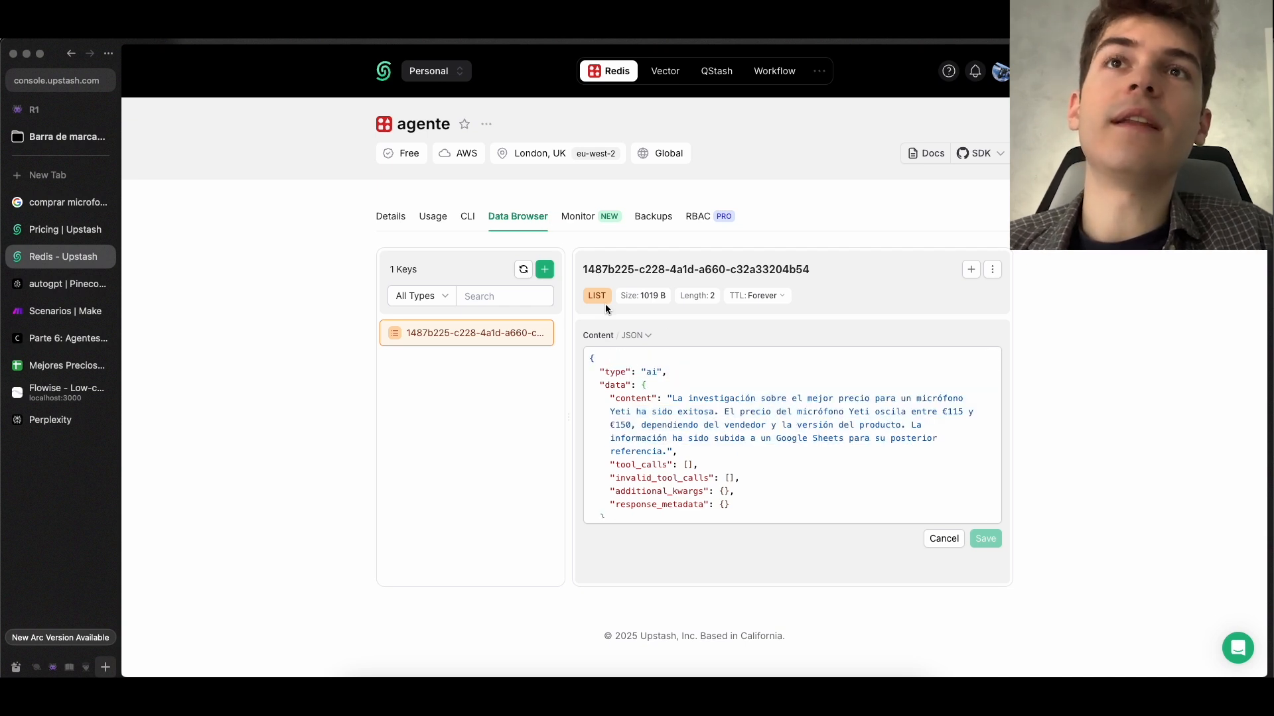
Return to the conversation's message list and examine the session ID used as its key name
{"action": "left_click", "coordinate": [499, 327]}
{"action": "left_click_drag", "start_coordinate": [580, 269], "coordinate": [830, 266]}
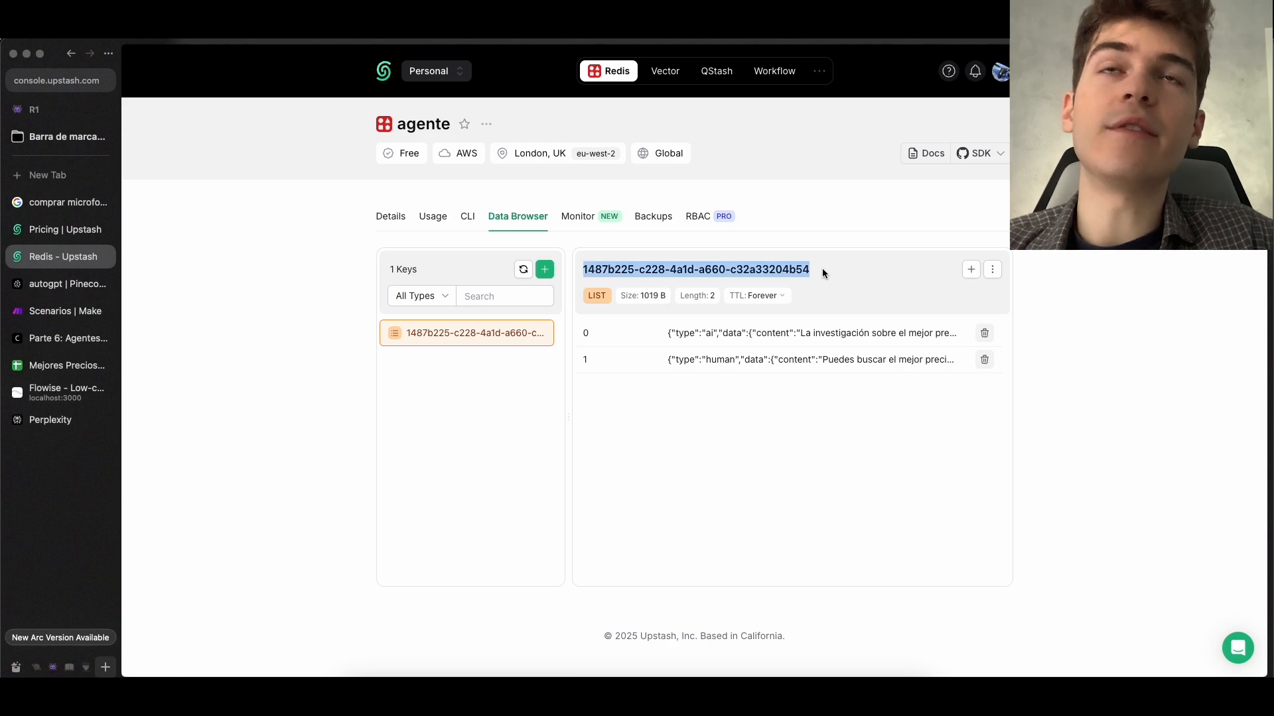
{"action": "left_click", "coordinate": [822, 270]}
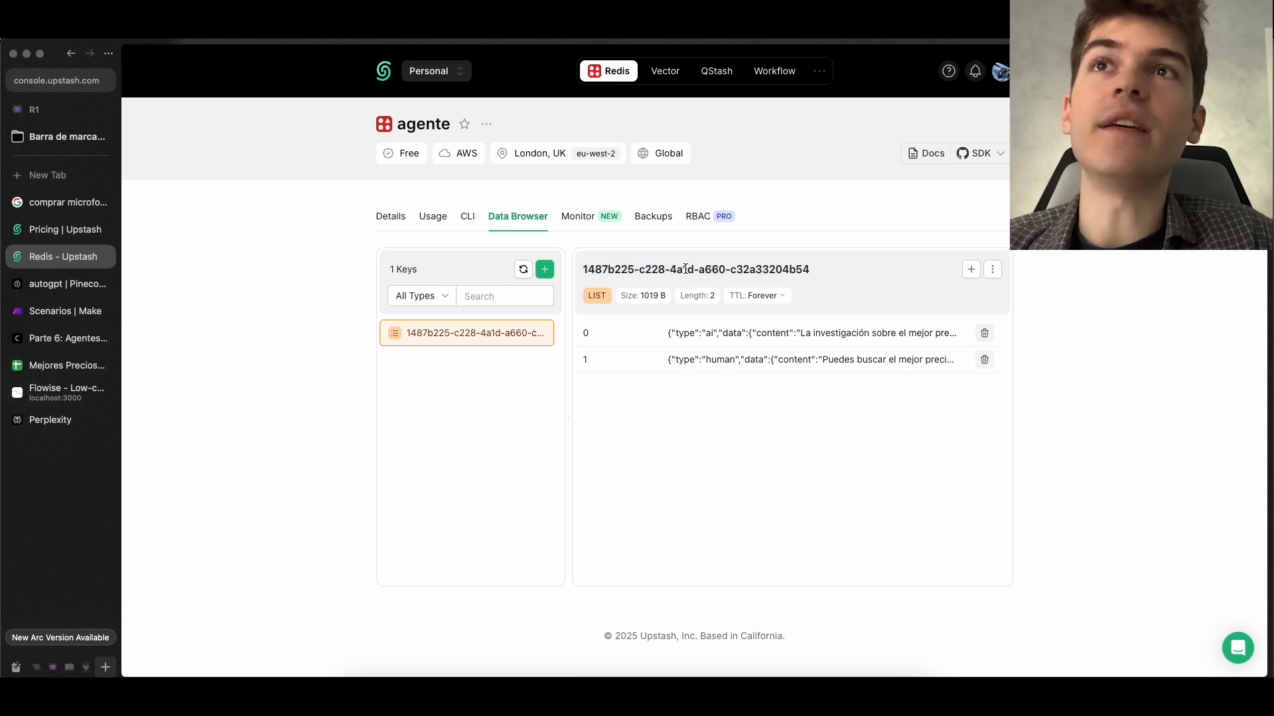
Open the Upstash Redis-Backed Chat Memory node's additional parameters in Flowise, then compare the course's sessionID diagram with the stored key in Upstash
{"action": "key", "text": "ctrl+Tab"}
{"action": "scroll", "coordinate": [525, 531], "scroll_direction": "down", "scroll_amount": 3}
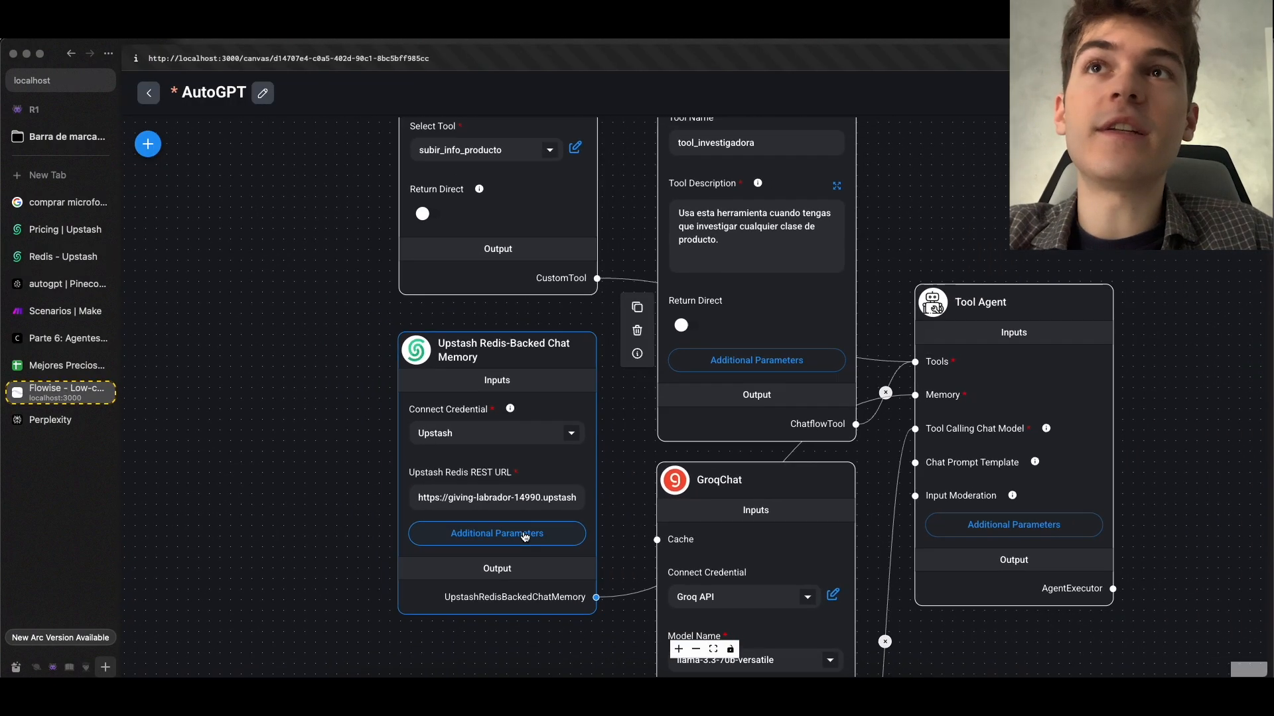
{"action": "left_click", "coordinate": [499, 532]}
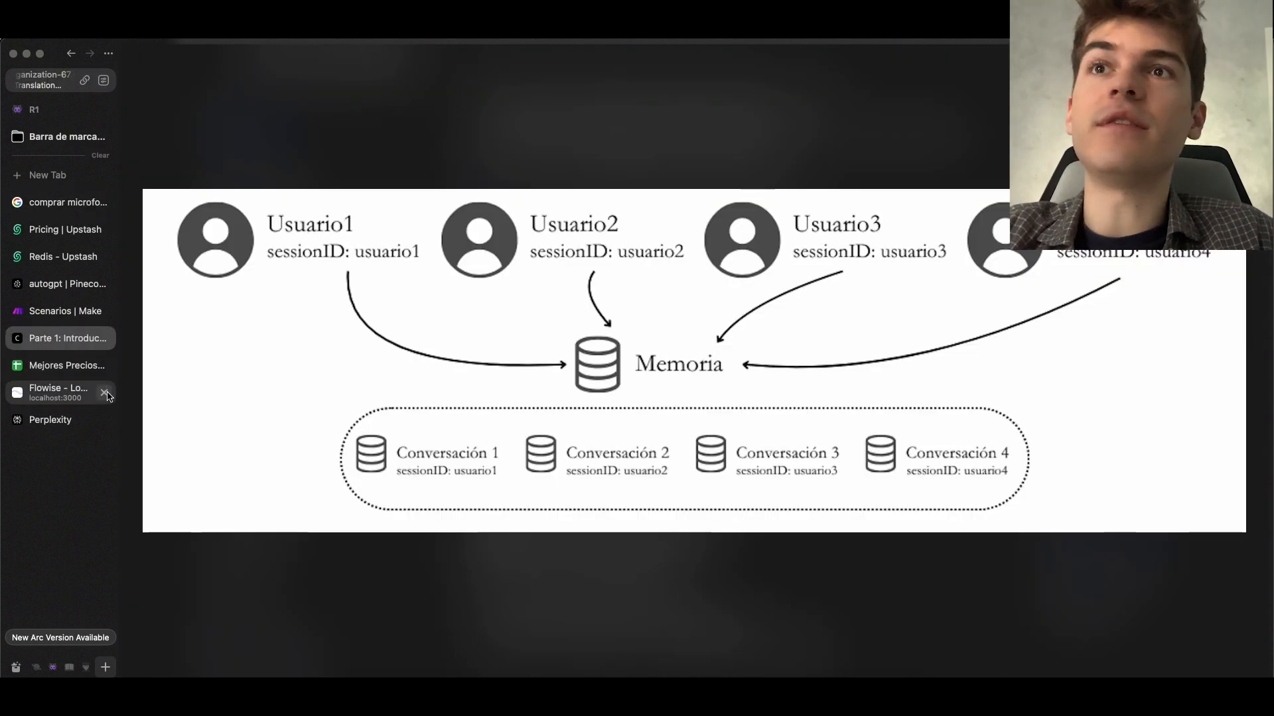
{"action": "left_click", "coordinate": [61, 259]}
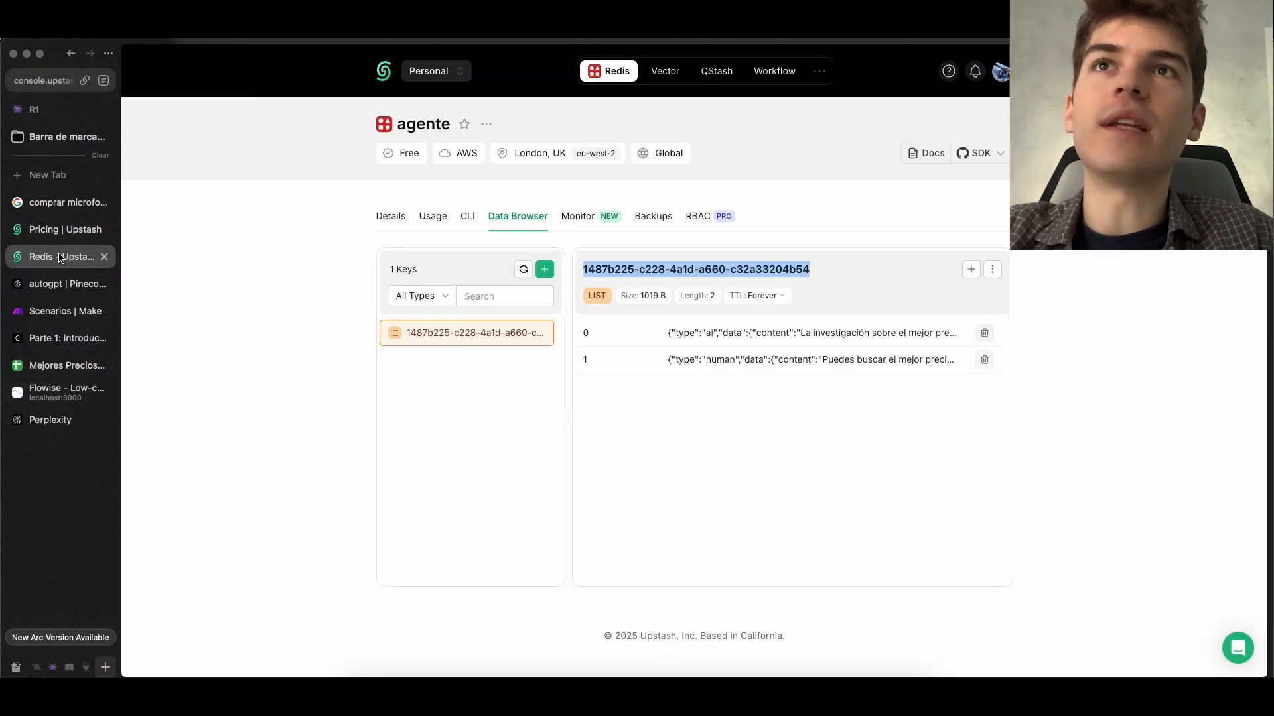
{"action": "left_click", "coordinate": [712, 268]}
{"action": "left_click_drag", "start_coordinate": [712, 267], "coordinate": [680, 264]}
{"action": "left_click", "coordinate": [676, 261]}
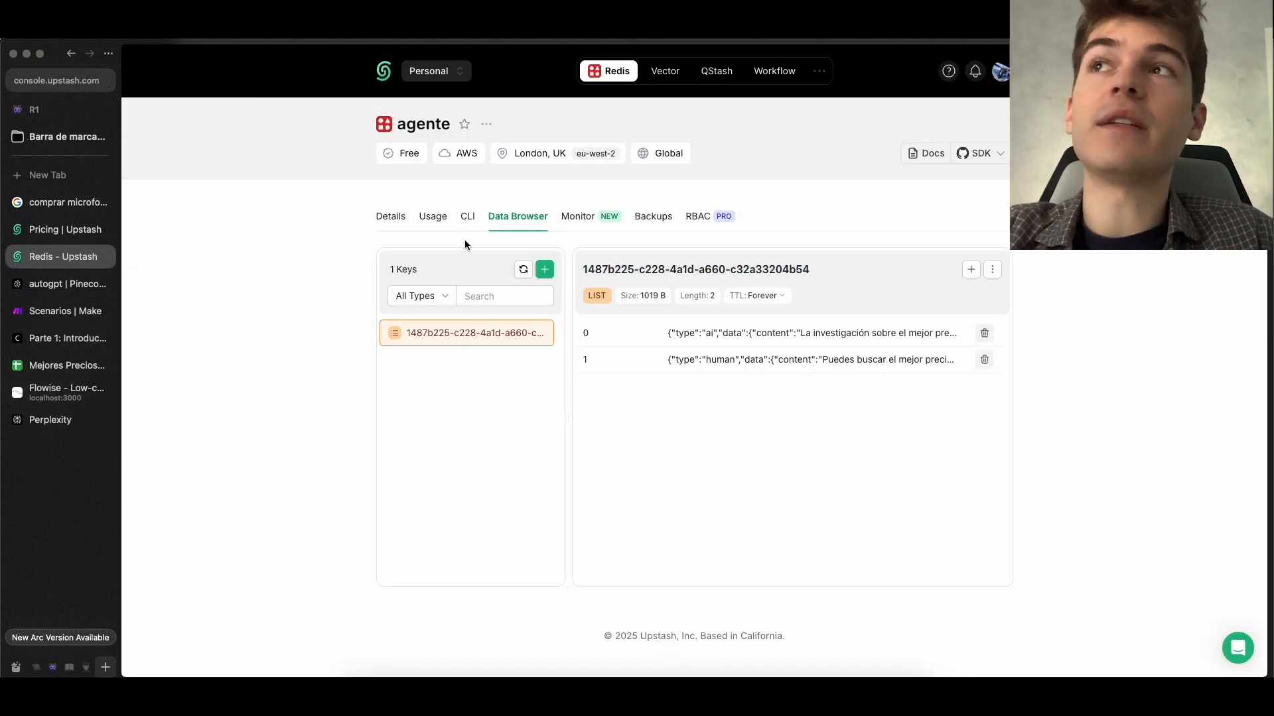
Set the Session Id of the Upstash Redis-Backed Chat Memory node in Flowise to 1234 and save the AutoGPT chatflow
{"action": "left_click", "coordinate": [55, 395]}
{"action": "left_click", "coordinate": [583, 315]}
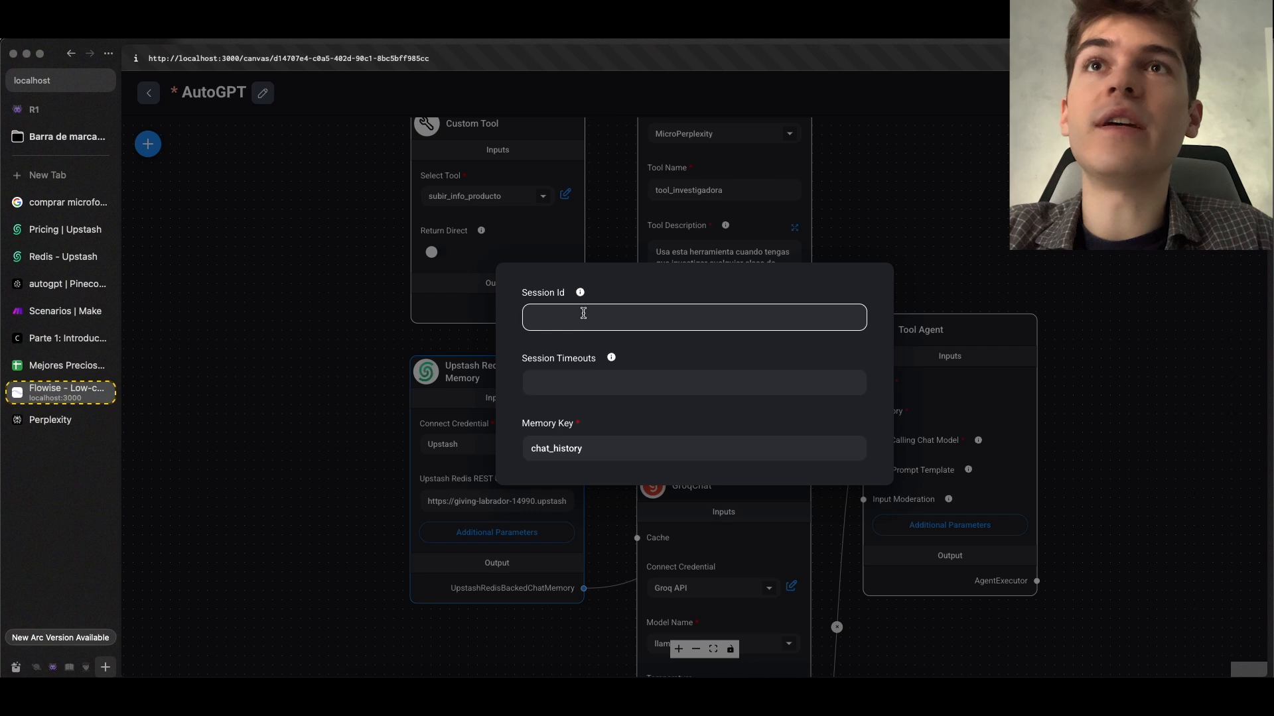
{"action": "type", "text": "1234"}
{"action": "left_click", "coordinate": [603, 339]}
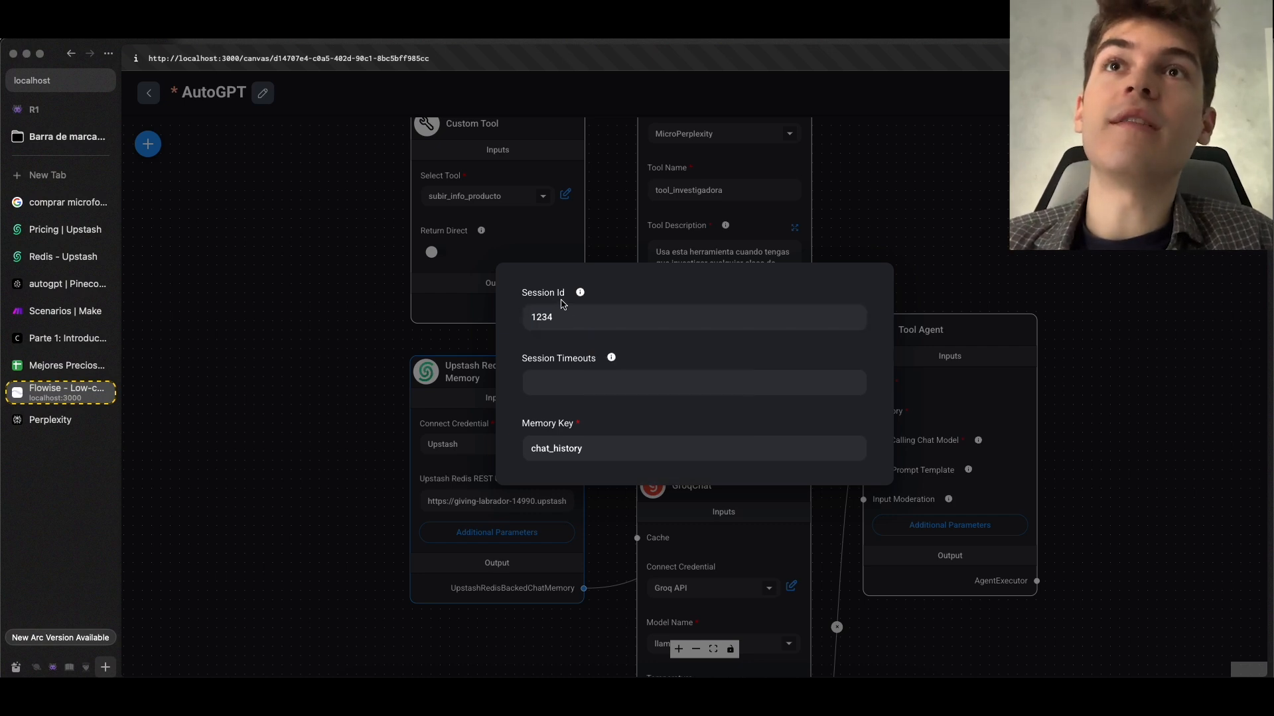
{"action": "key", "text": "Escape"}
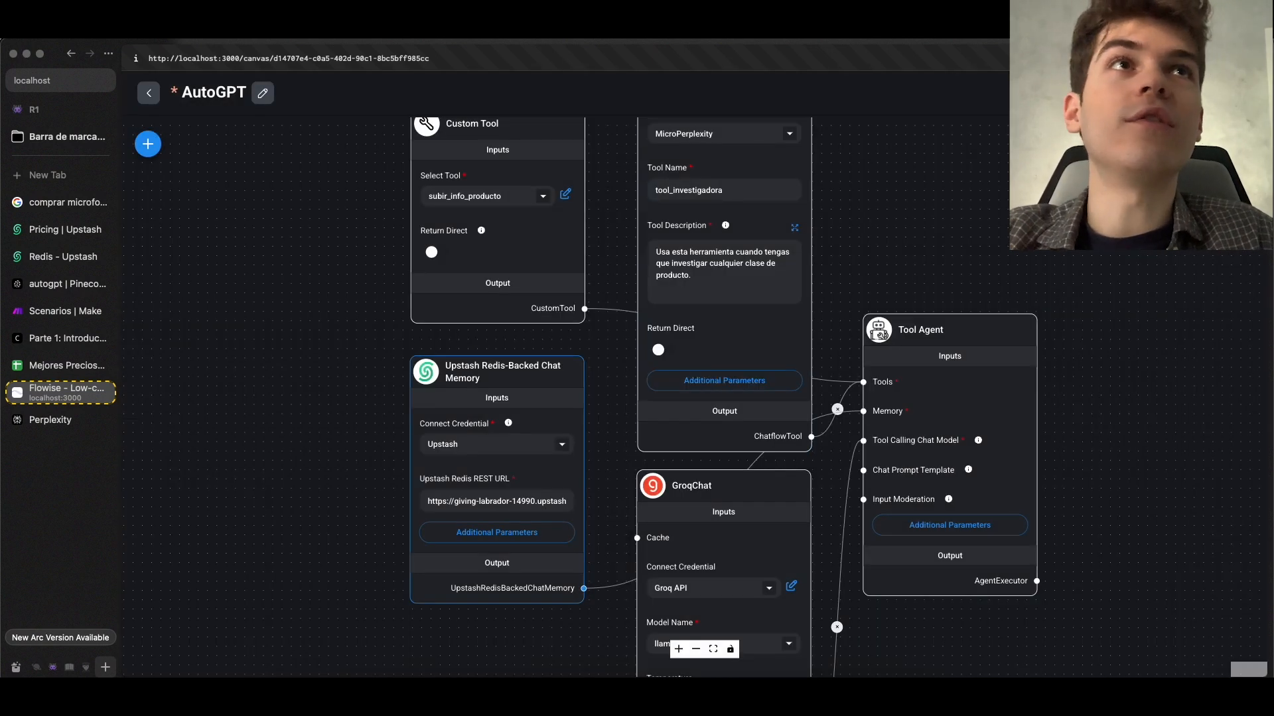
{"action": "left_click", "coordinate": [1208, 93]}
{"action": "left_click", "coordinate": [1241, 144]}
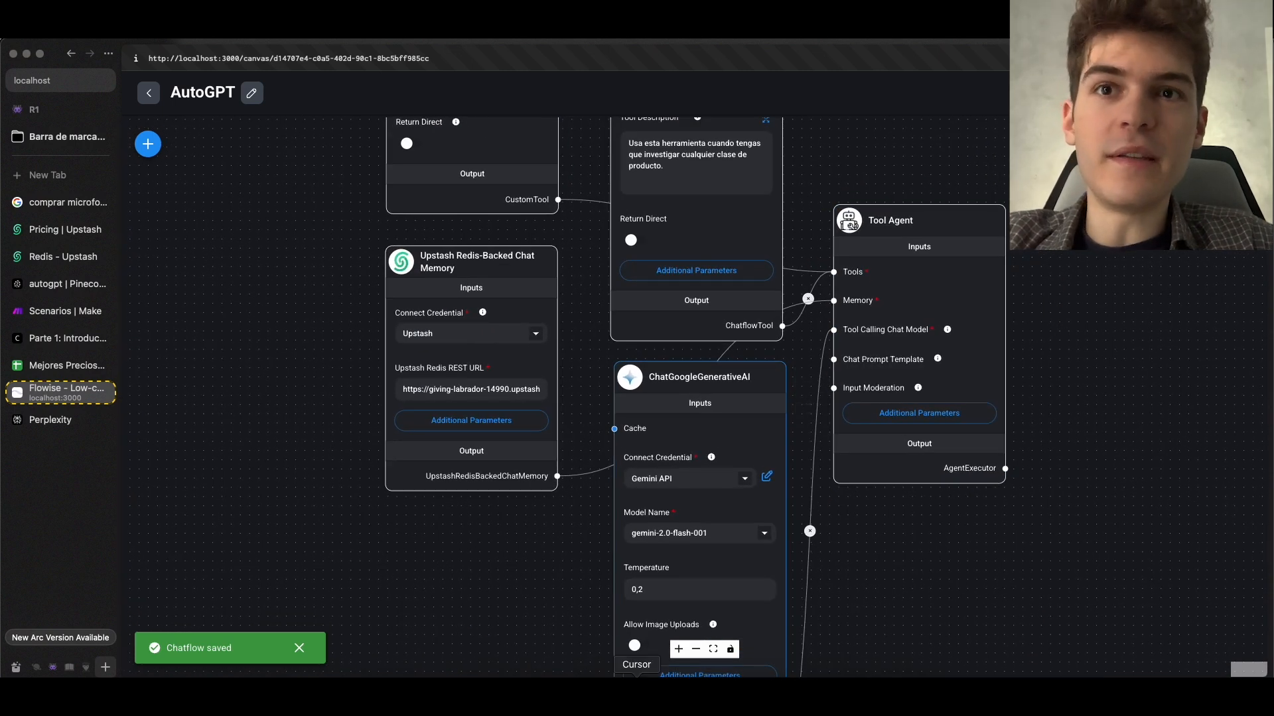
Switch to the terminal and examine the Flowise log for errors from the Groq llama-3.3-70b-versatile model
{"action": "left_click", "coordinate": [591, 695]}
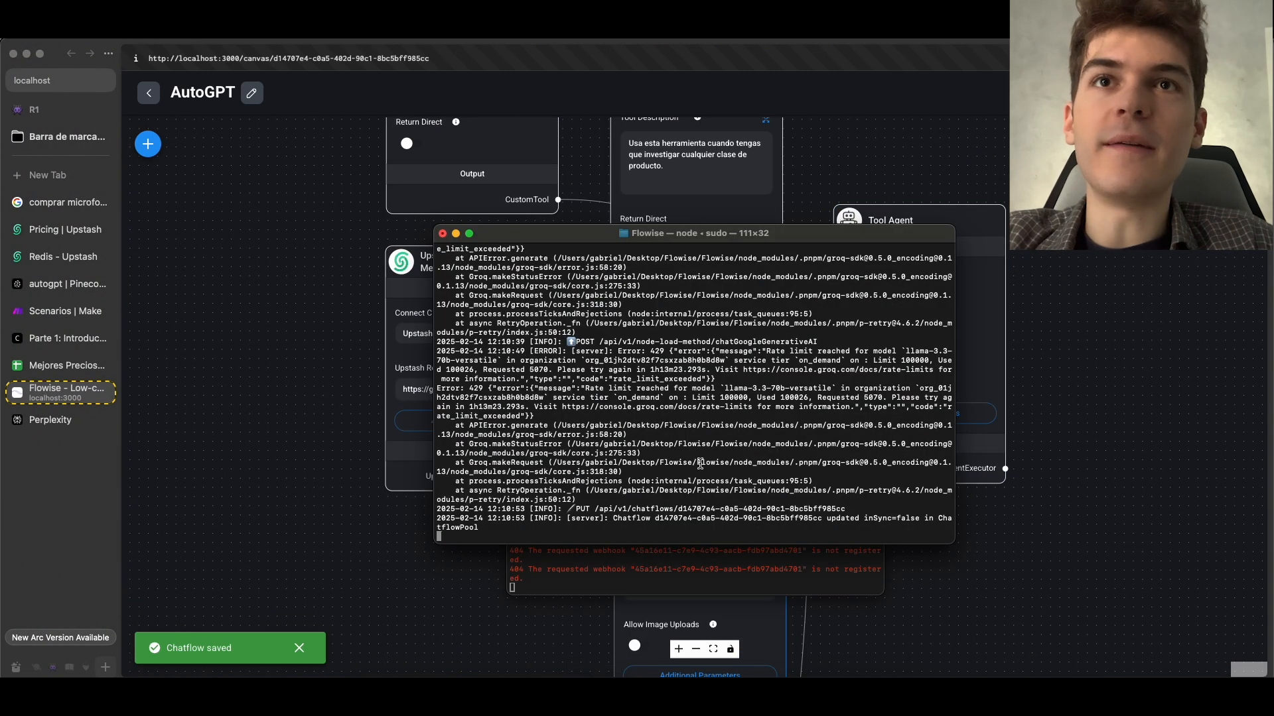
{"action": "scroll", "coordinate": [664, 445], "scroll_direction": "up", "scroll_amount": 2}
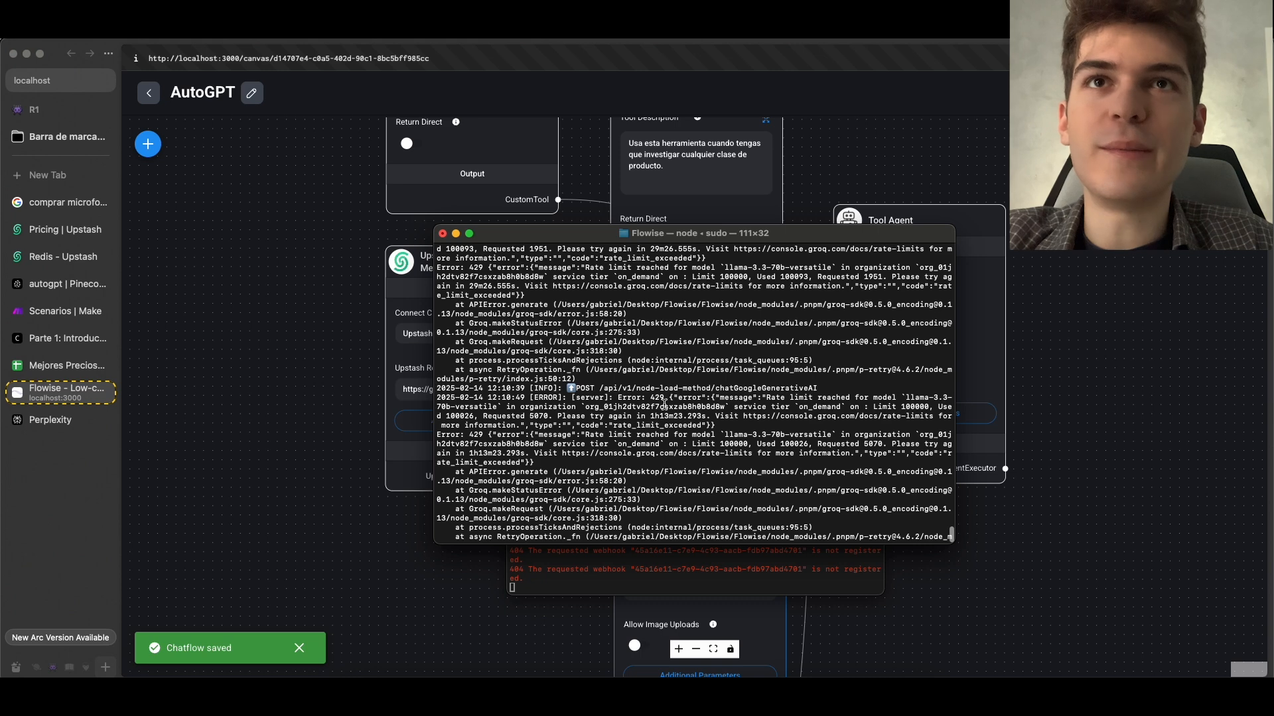
{"action": "left_click_drag", "start_coordinate": [834, 402], "coordinate": [527, 403]}
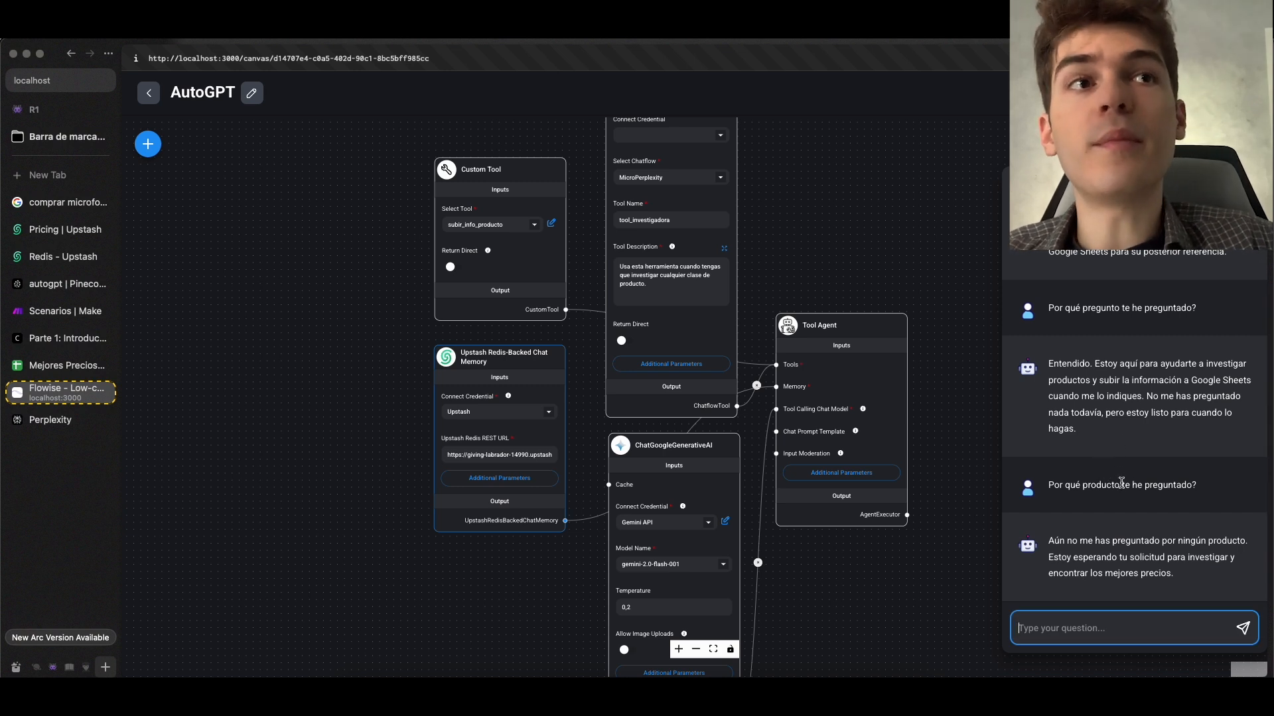
Read the agent's reply to "Por qué producto te he preguntado?" in the Flowise chat
{"action": "left_click", "coordinate": [1149, 481]}
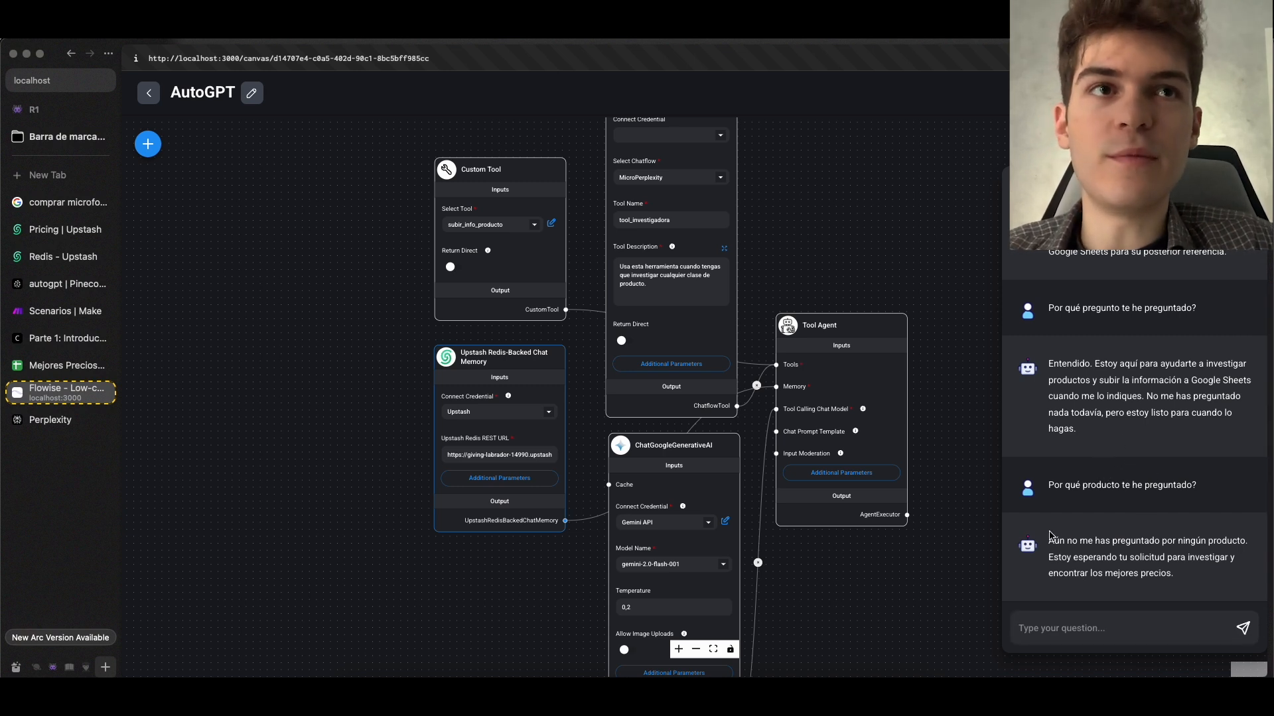
{"action": "left_click_drag", "start_coordinate": [1133, 539], "coordinate": [1133, 556]}
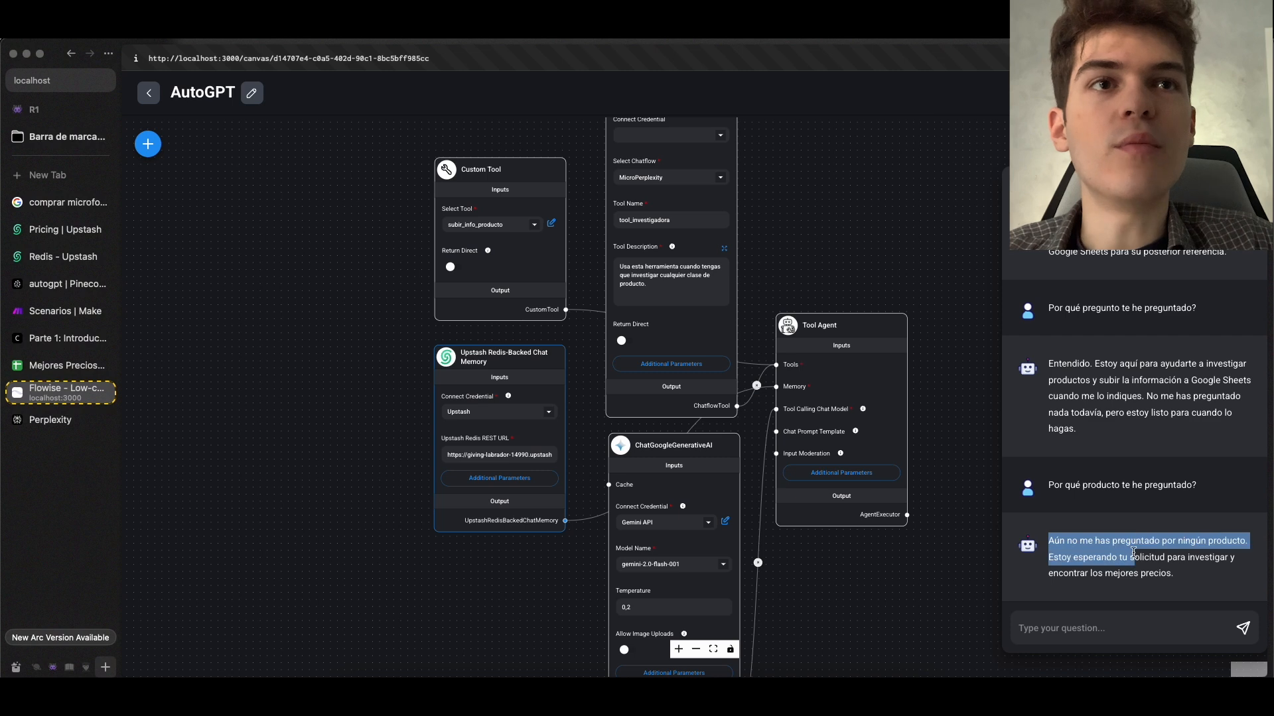
{"action": "left_click", "coordinate": [1149, 533]}
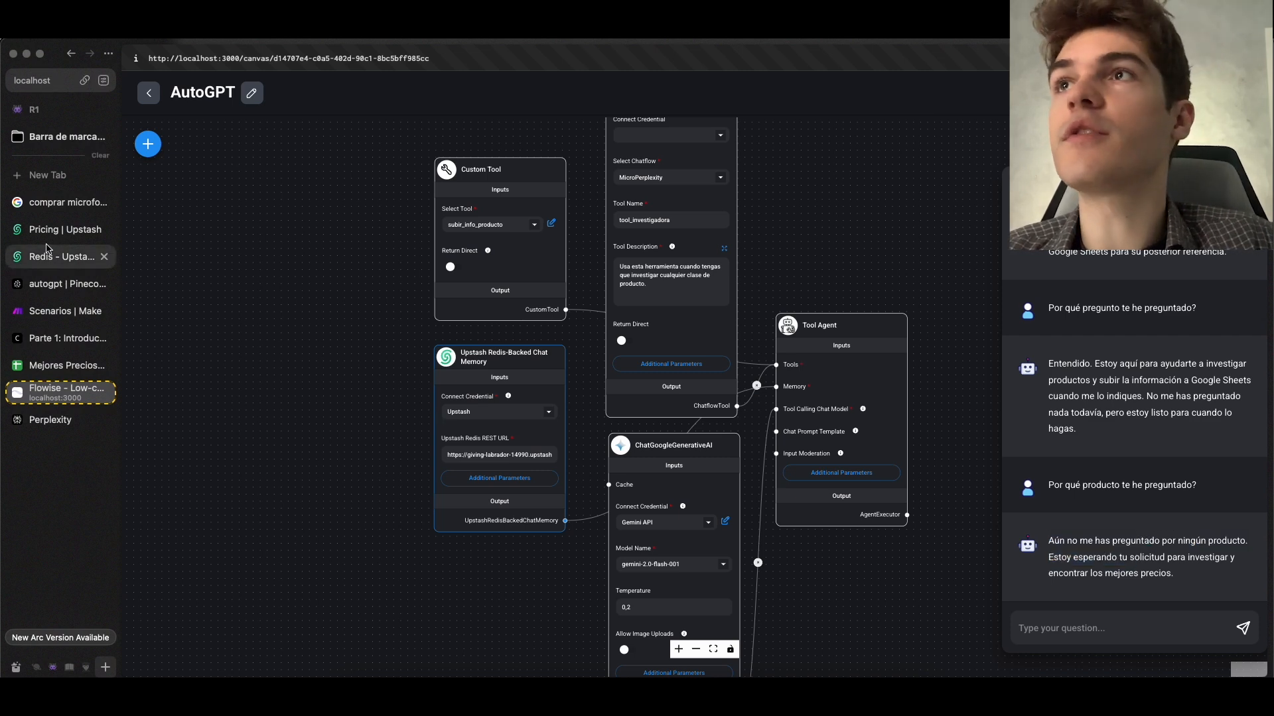
Return to the agente database in Upstash and view the messages stored under the 1234 key
{"action": "left_click", "coordinate": [65, 230]}
{"action": "left_click", "coordinate": [63, 256]}
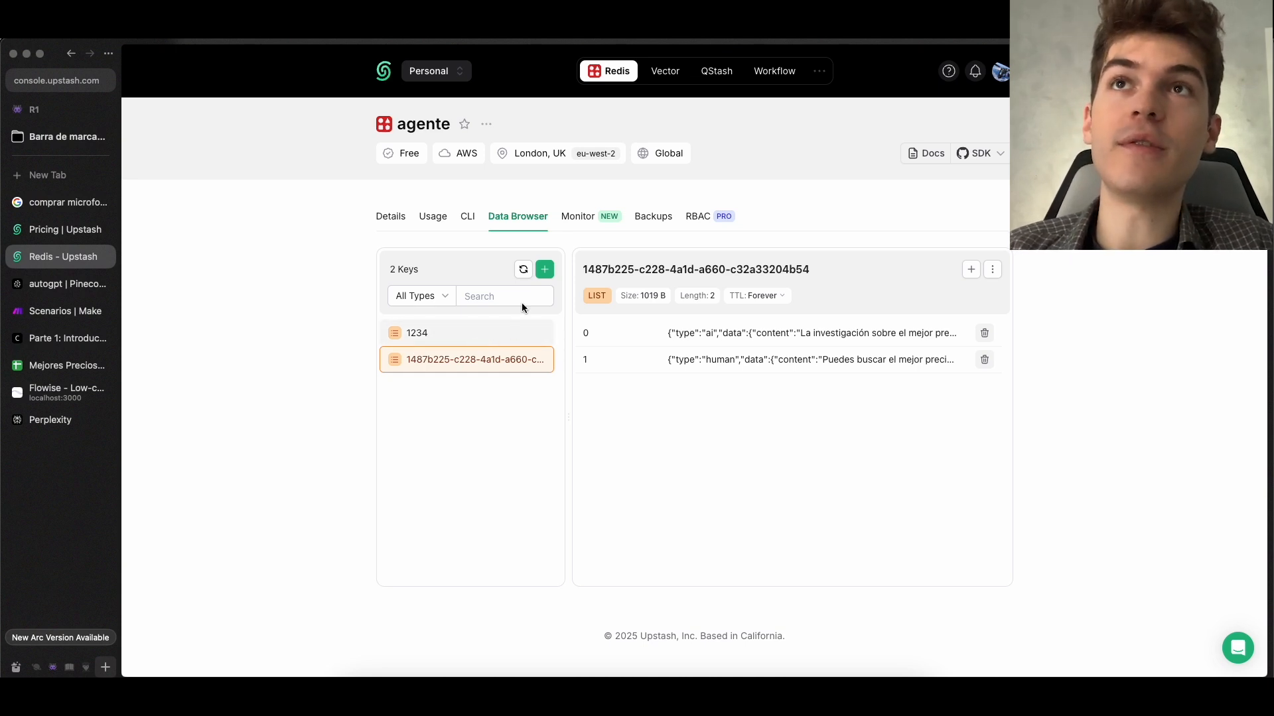
{"action": "left_click", "coordinate": [522, 326]}
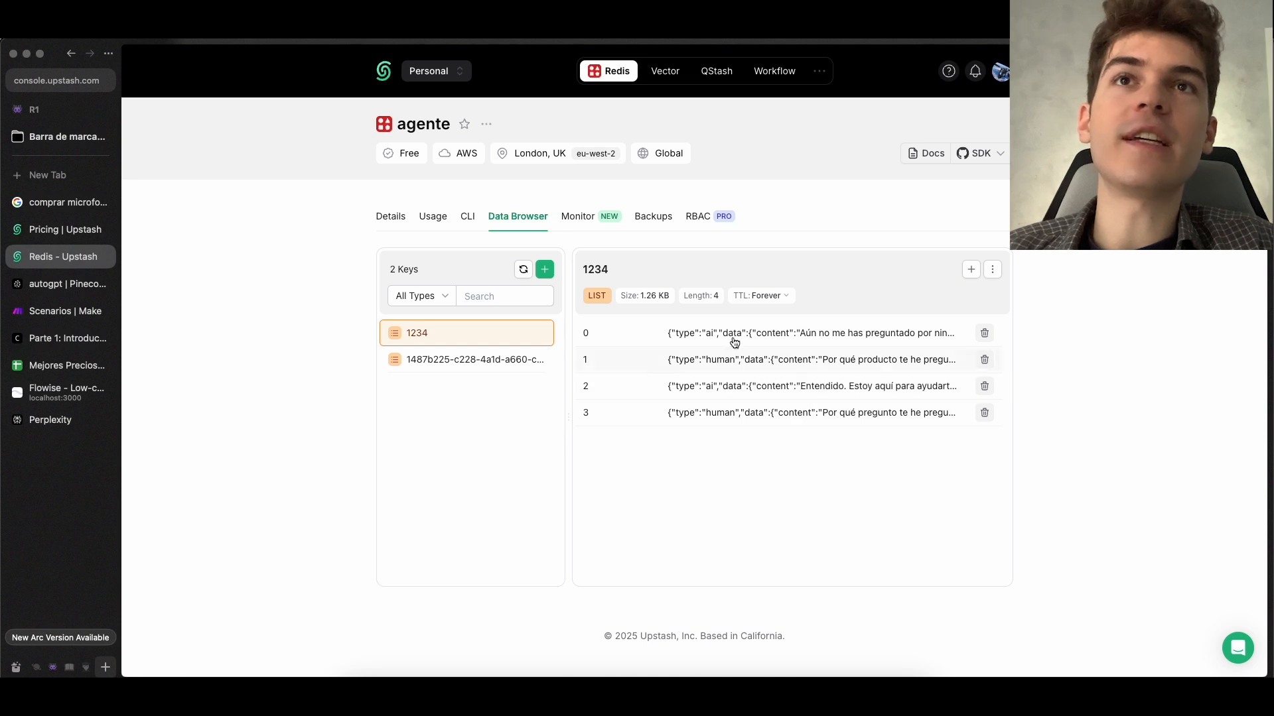
Copy the original Yeti conversation's key from Upstash, paste it as the Flowise memory node's Session Id, and save the chatflow
{"action": "left_click", "coordinate": [68, 393]}
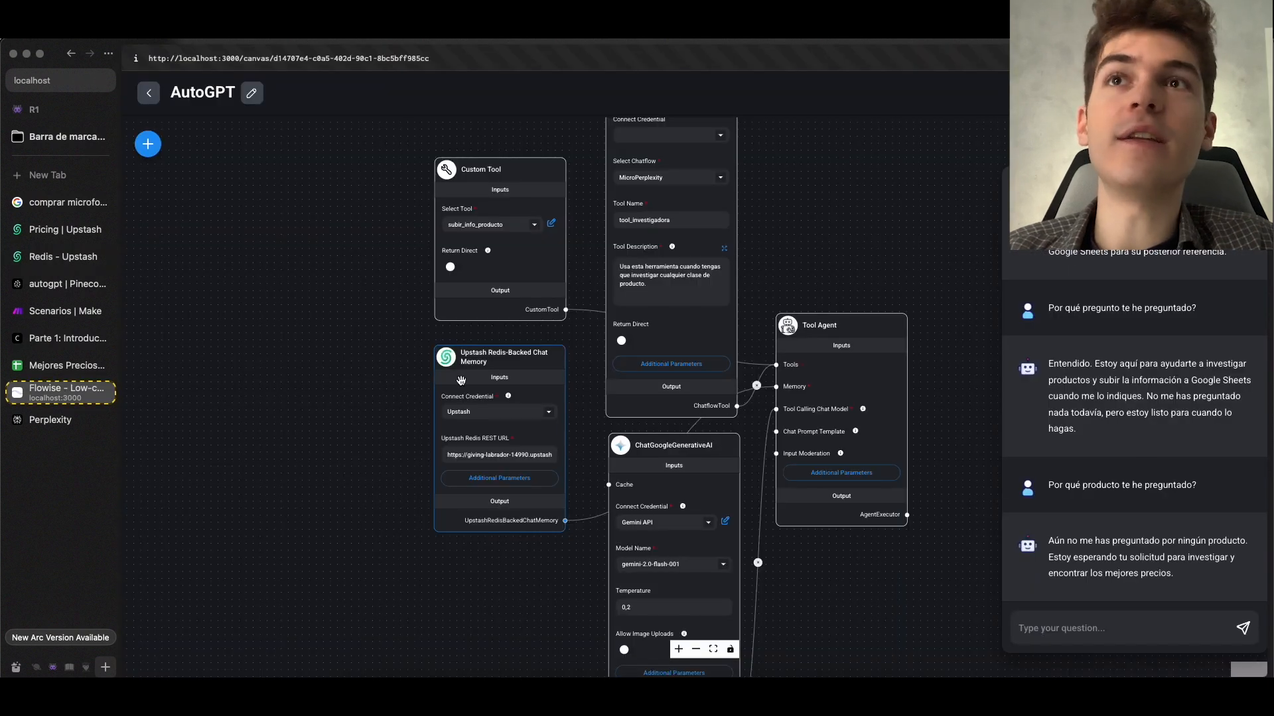
{"action": "left_click", "coordinate": [57, 230]}
{"action": "left_click", "coordinate": [51, 254]}
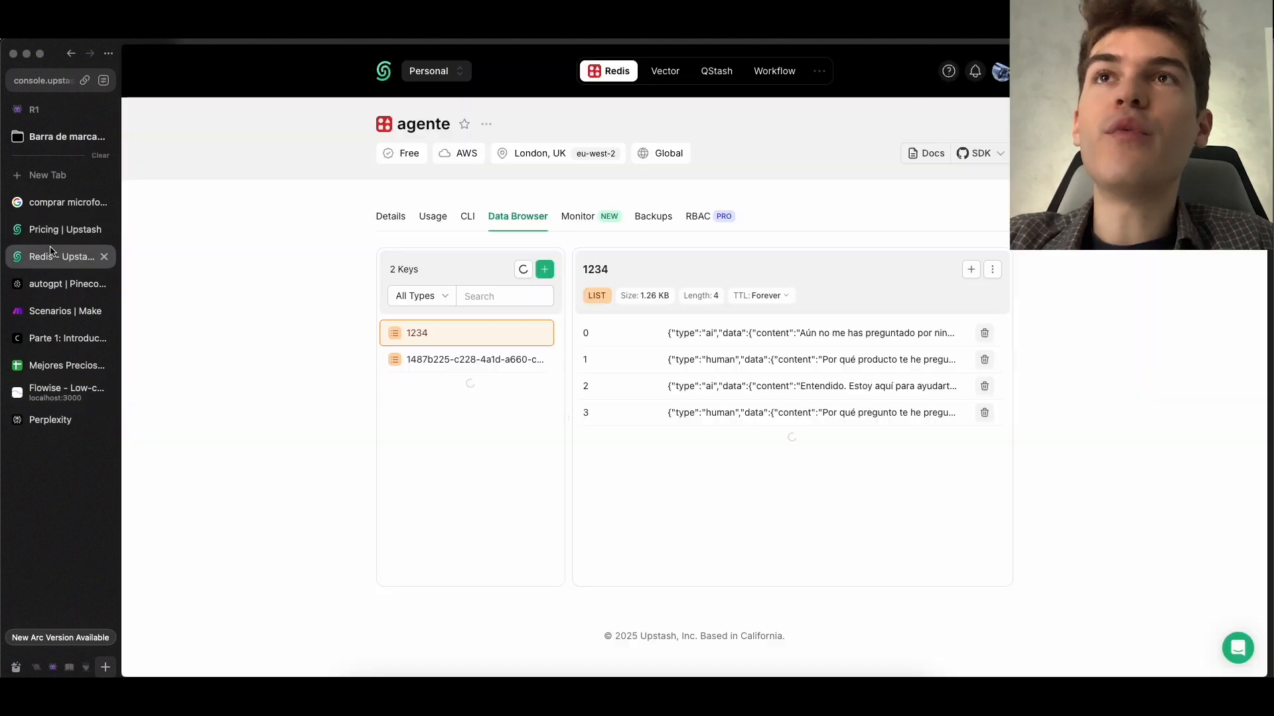
{"action": "left_click", "coordinate": [458, 358]}
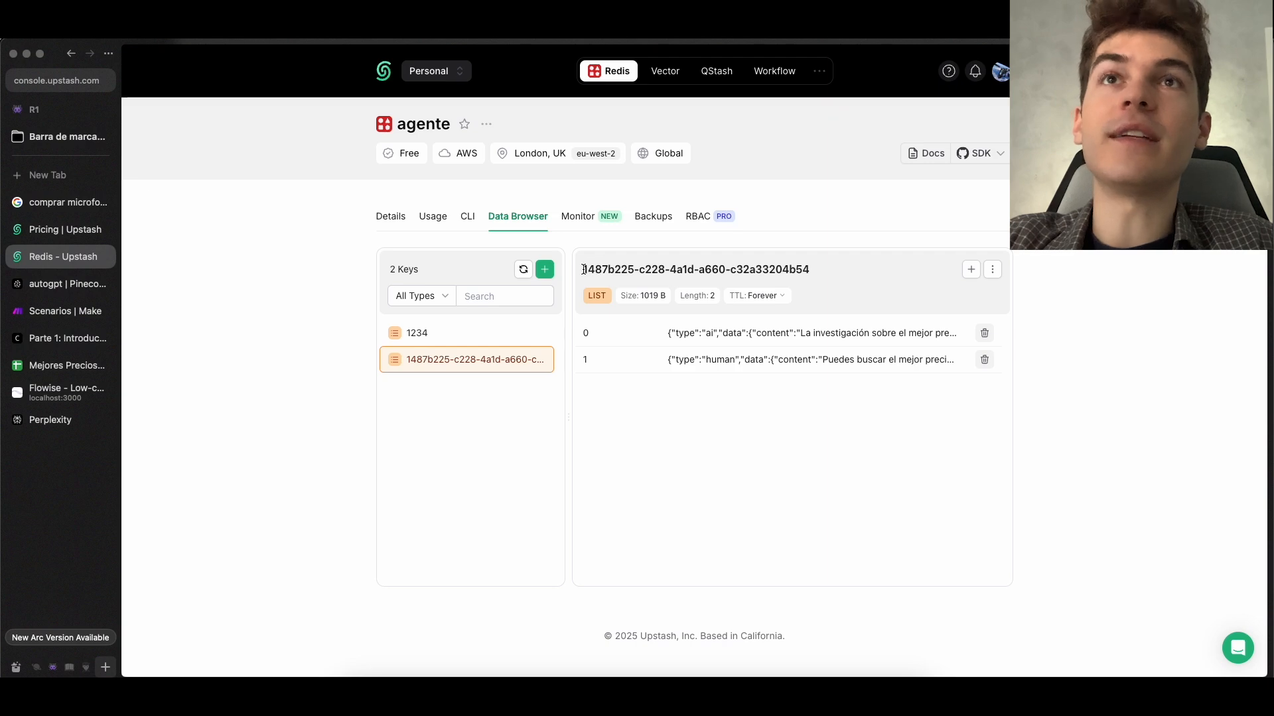
{"action": "left_click_drag", "start_coordinate": [584, 270], "coordinate": [831, 273]}
{"action": "key", "text": "super+c"}
{"action": "left_click", "coordinate": [66, 391]}
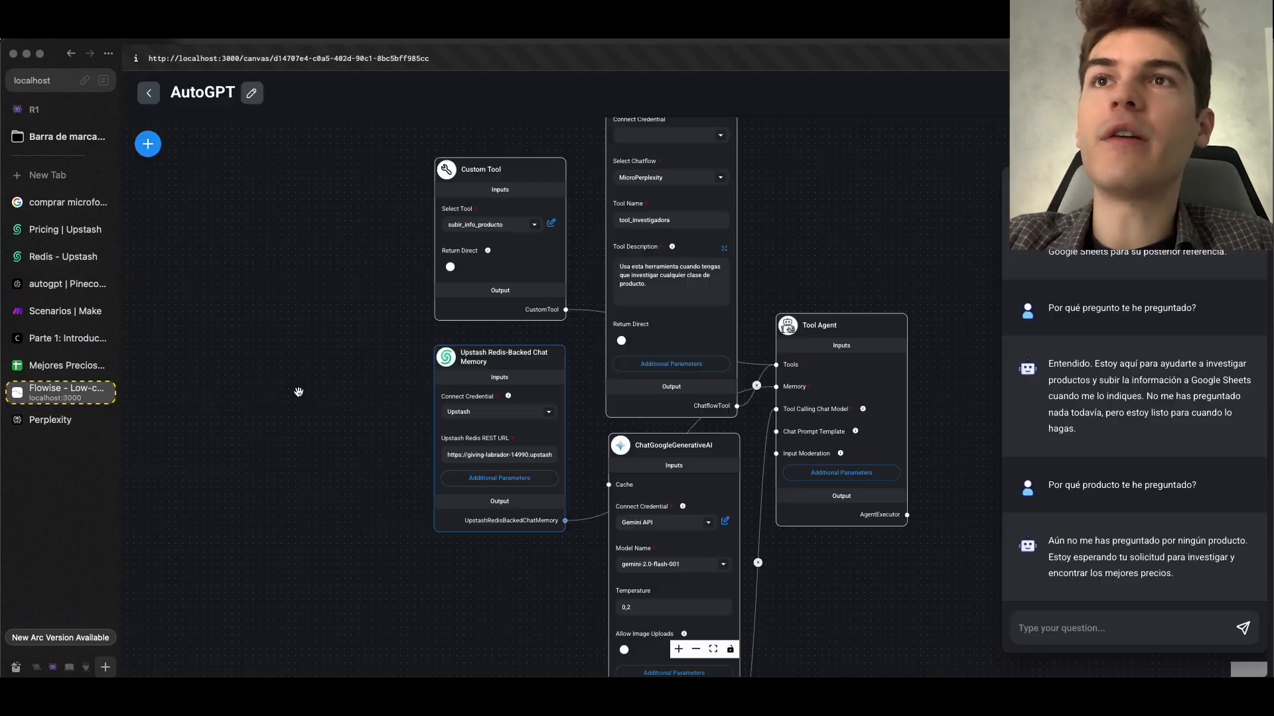
{"action": "left_click", "coordinate": [495, 479]}
{"action": "double_click", "coordinate": [602, 311]}
{"action": "key", "text": "super+v"}
{"action": "left_click", "coordinate": [981, 142]}
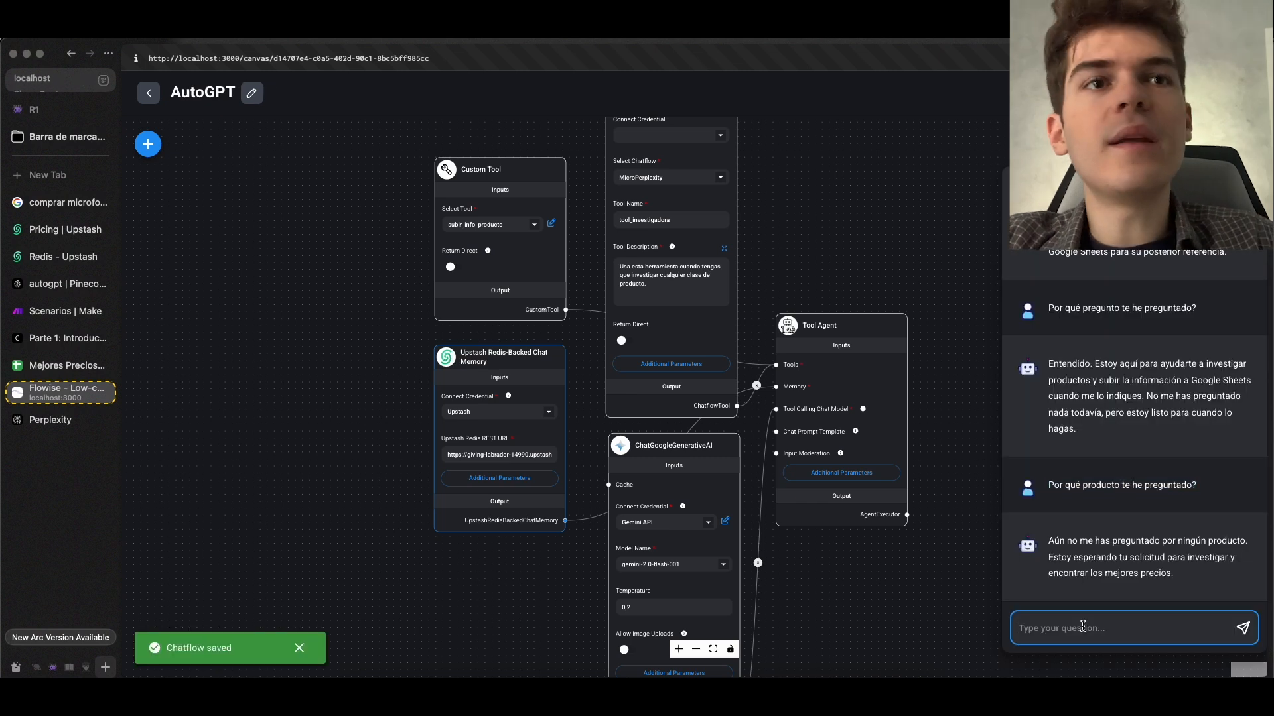
Ask the agent "Por qué producto te he preguntado?" again and compare its answer with the original question about the micrófono Yeti
{"action": "key", "text": "Up"}
{"action": "key", "text": "Return"}
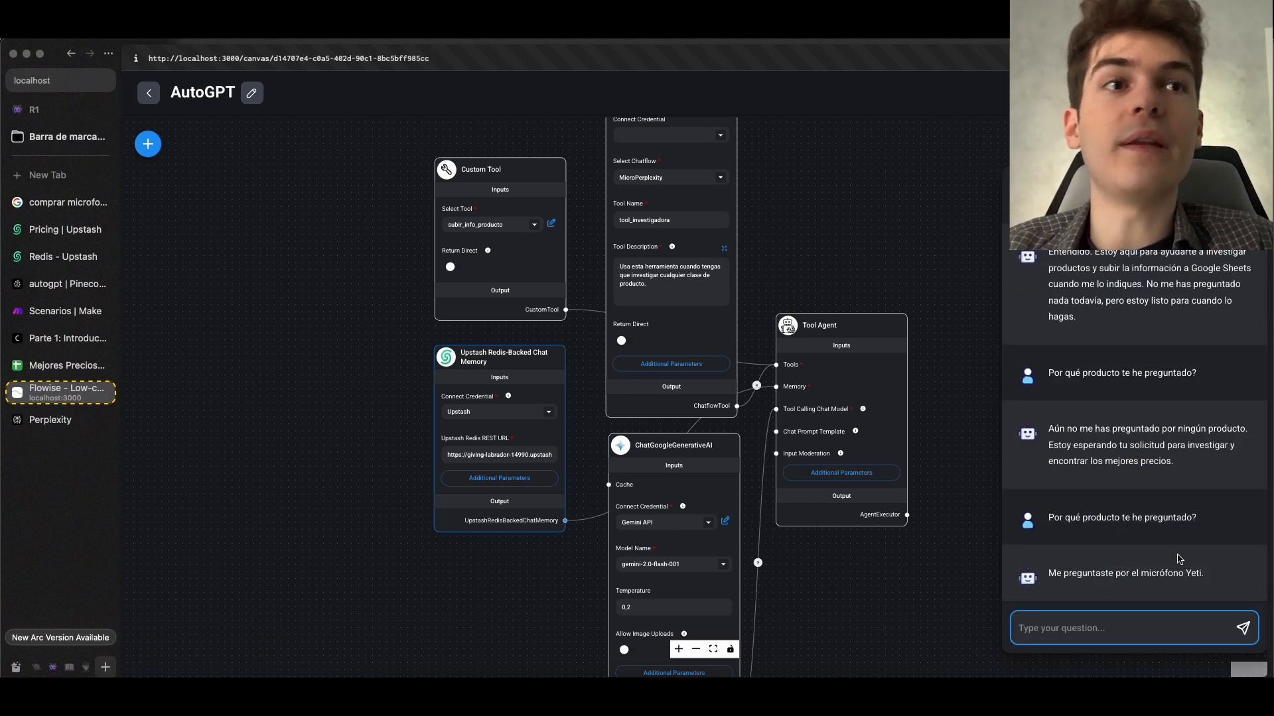
{"action": "scroll", "coordinate": [1185, 503], "scroll_direction": "up", "scroll_amount": 5}
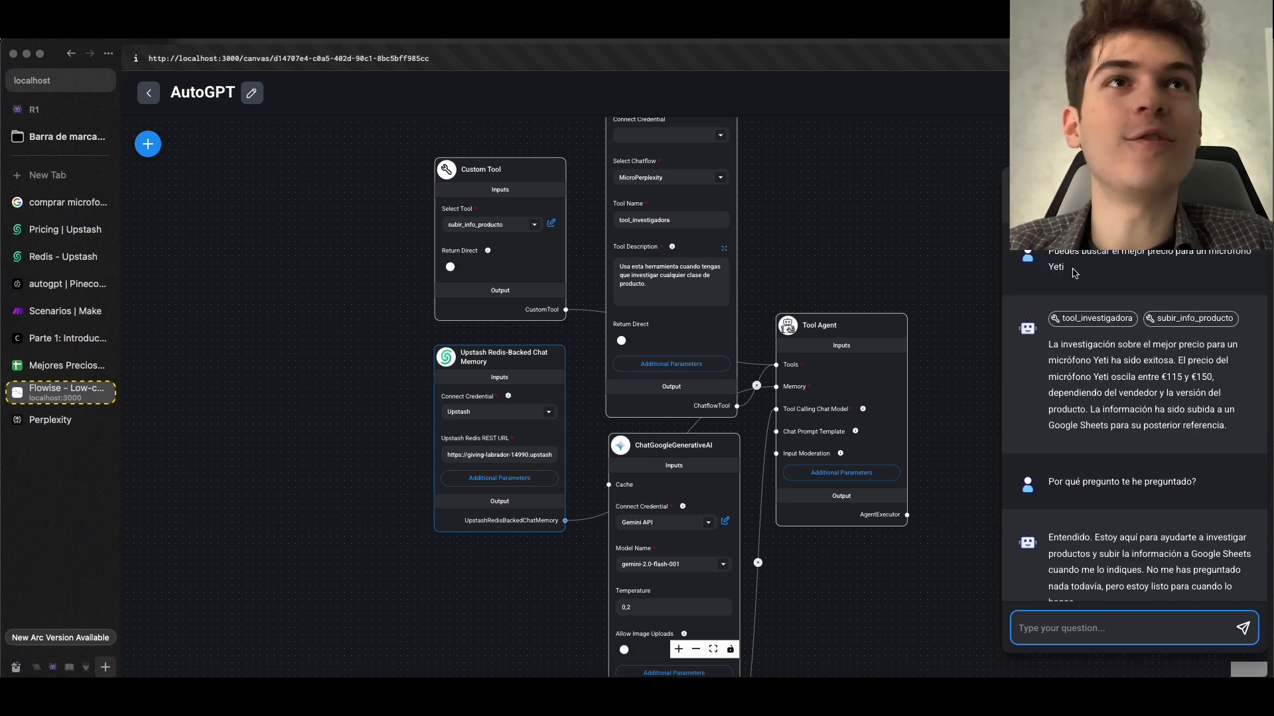
{"action": "left_click_drag", "start_coordinate": [1075, 273], "coordinate": [1057, 254]}
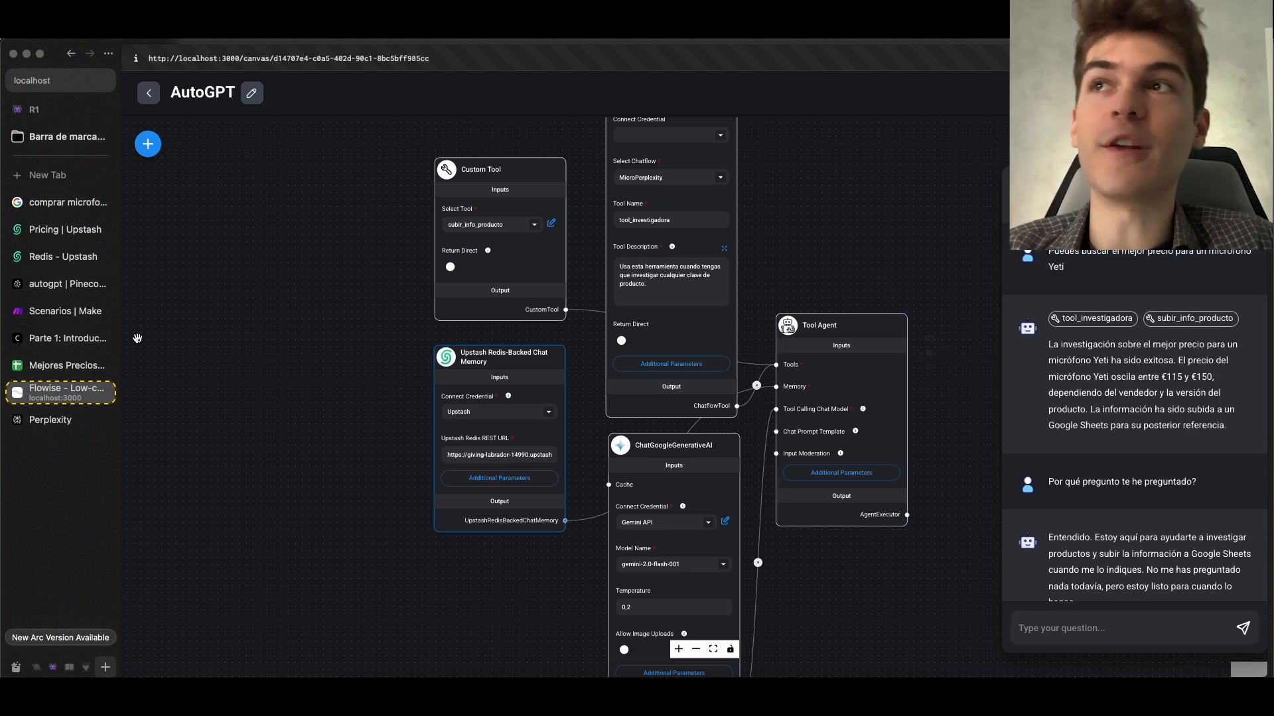
Check the messages stored under the original key in Upstash and view the memory diagram in the Flowise course page
{"action": "left_click", "coordinate": [63, 257]}
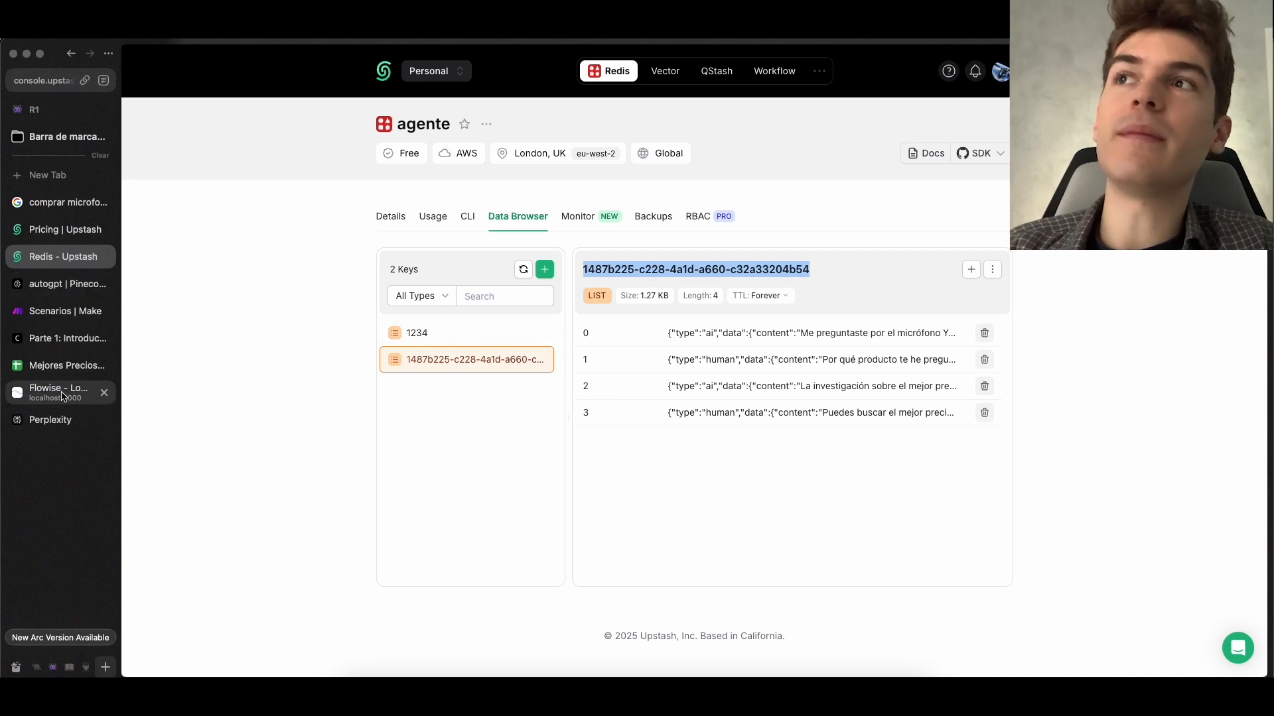
{"action": "left_click", "coordinate": [53, 339]}
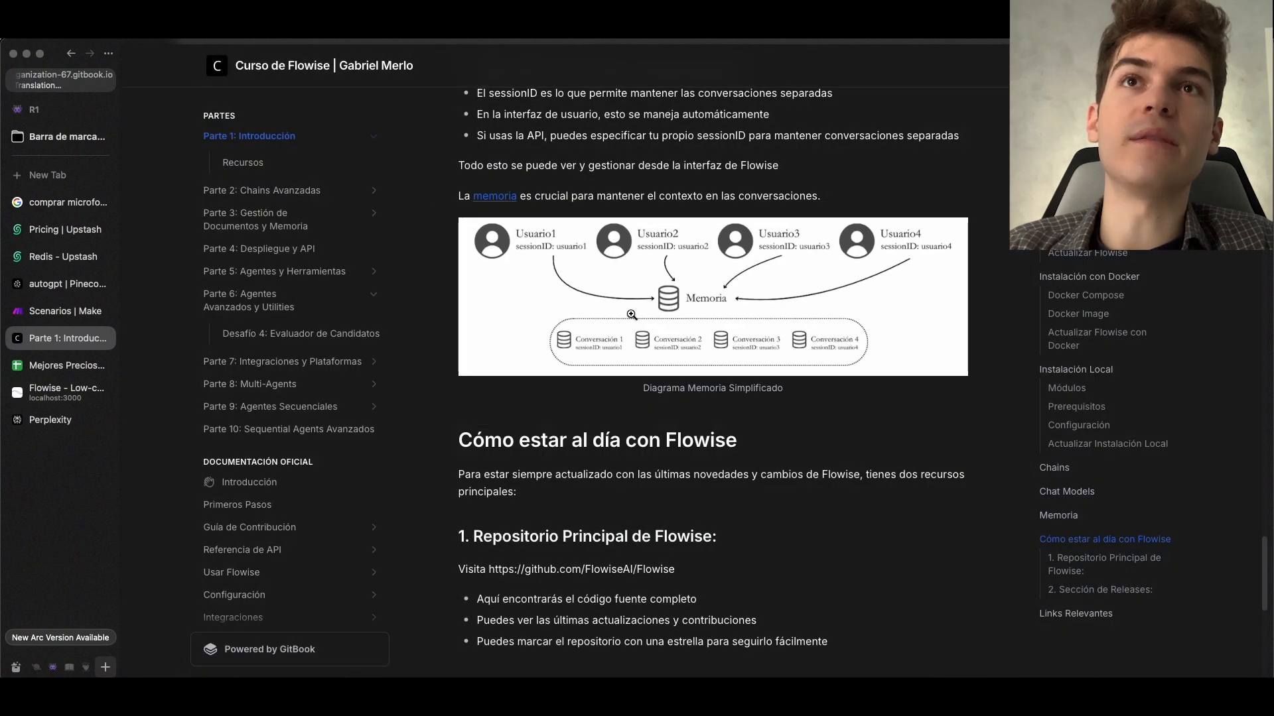
{"action": "left_click", "coordinate": [631, 314]}
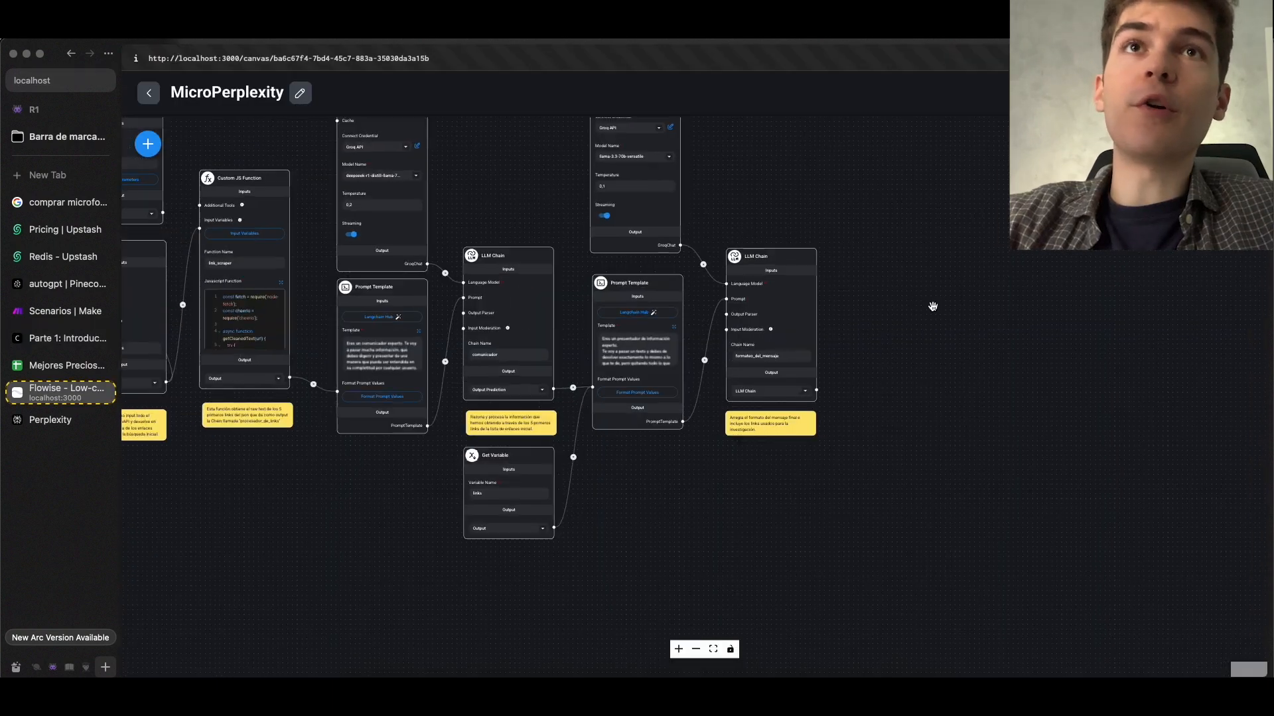
Review the MicroPerplexity chain's nodes and the Chatflow Tool example in the course page
{"action": "scroll", "coordinate": [887, 308], "scroll_direction": "up", "scroll_amount": 5}
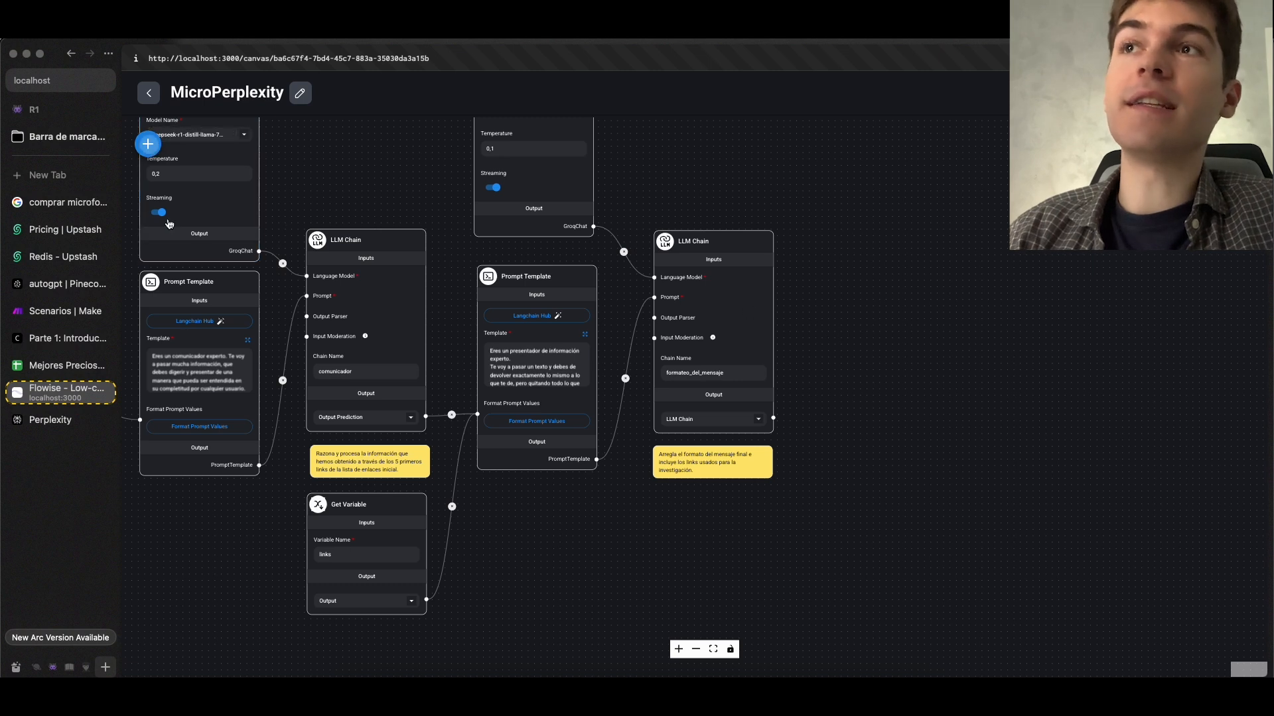
{"action": "left_click", "coordinate": [148, 143]}
{"action": "scroll", "coordinate": [759, 418], "scroll_direction": "down", "scroll_amount": 5}
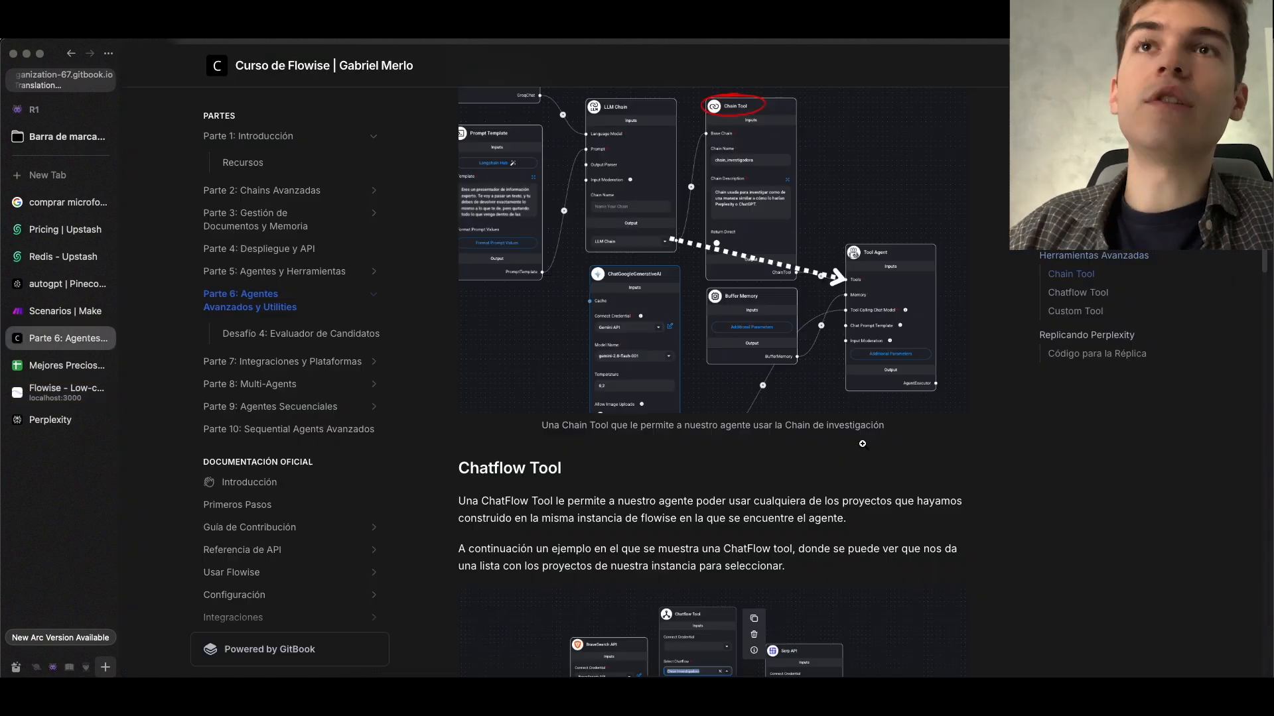
{"action": "scroll", "coordinate": [862, 444], "scroll_direction": "down", "scroll_amount": 5}
{"action": "left_click", "coordinate": [691, 370]}
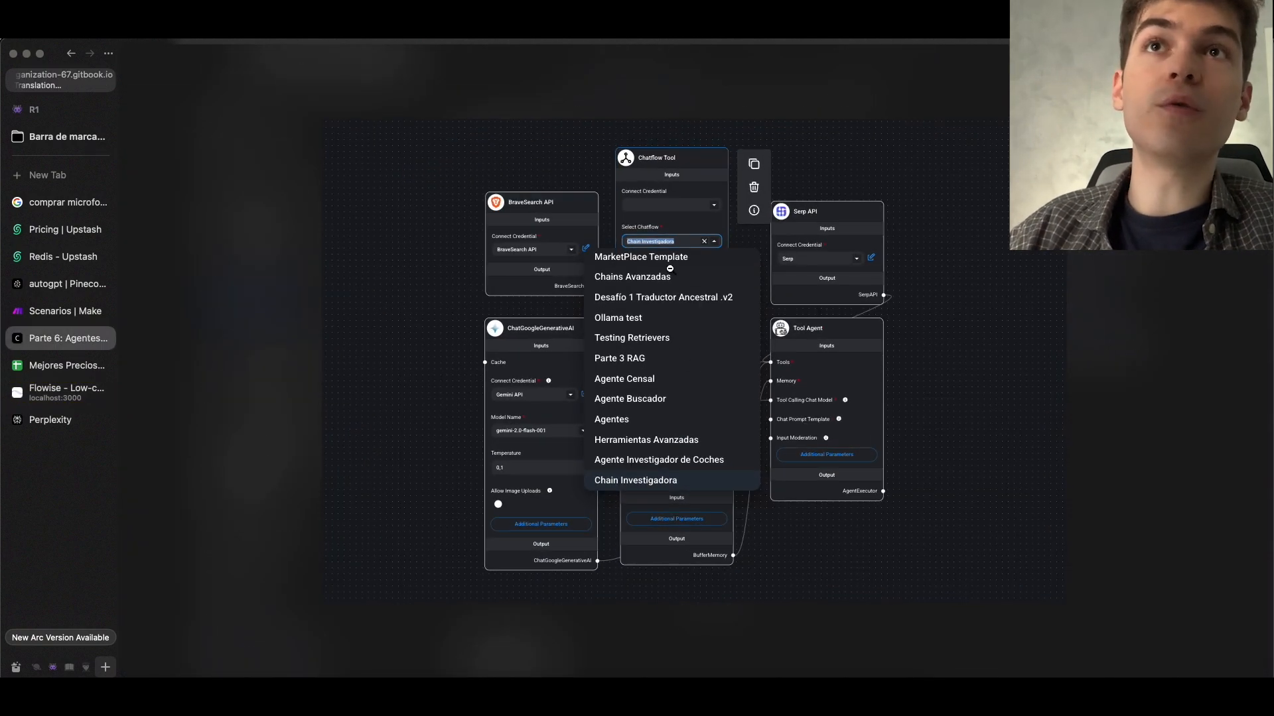
{"action": "left_click", "coordinate": [62, 392]}
{"action": "scroll", "coordinate": [590, 204], "scroll_direction": "up", "scroll_amount": 1}
{"action": "scroll", "coordinate": [590, 204], "scroll_direction": "up", "scroll_amount": 4}
{"action": "left_click_drag", "start_coordinate": [800, 249], "coordinate": [284, 144]}
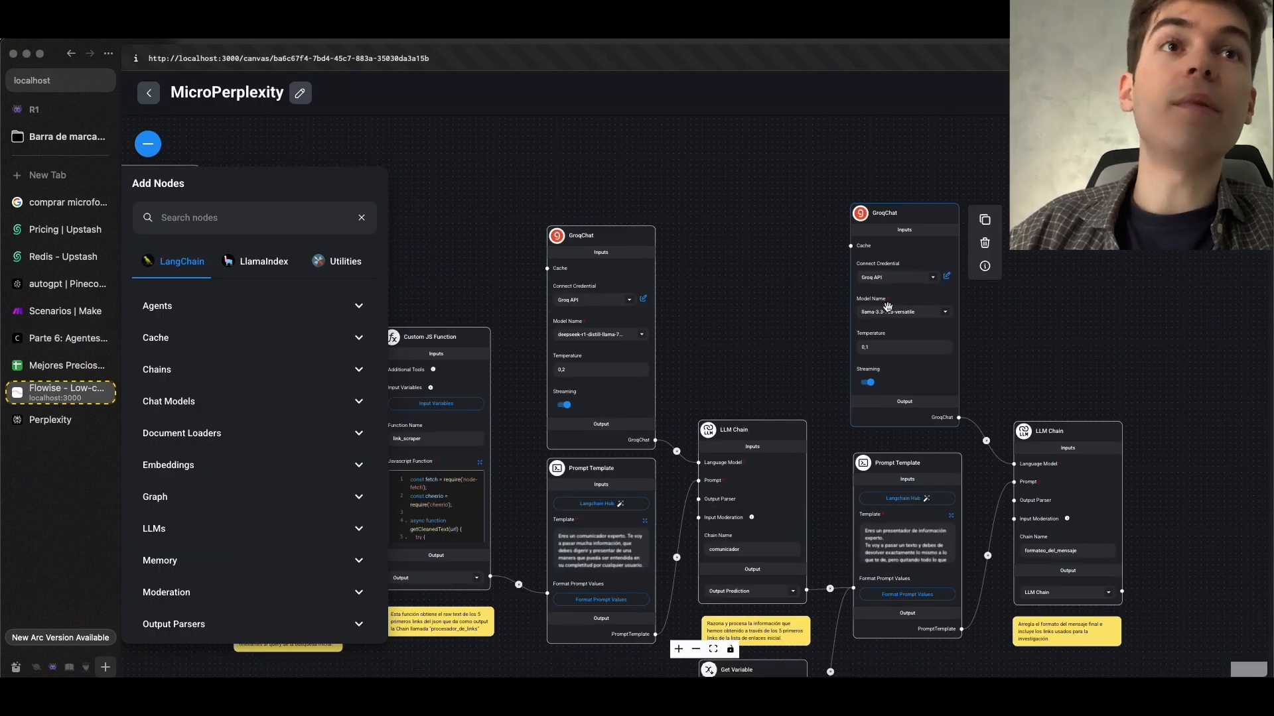
{"action": "left_click", "coordinate": [1097, 299]}
{"action": "scroll", "coordinate": [1086, 324], "scroll_direction": "down", "scroll_amount": 2}
{"action": "left_click_drag", "start_coordinate": [1089, 332], "coordinate": [742, 227]}
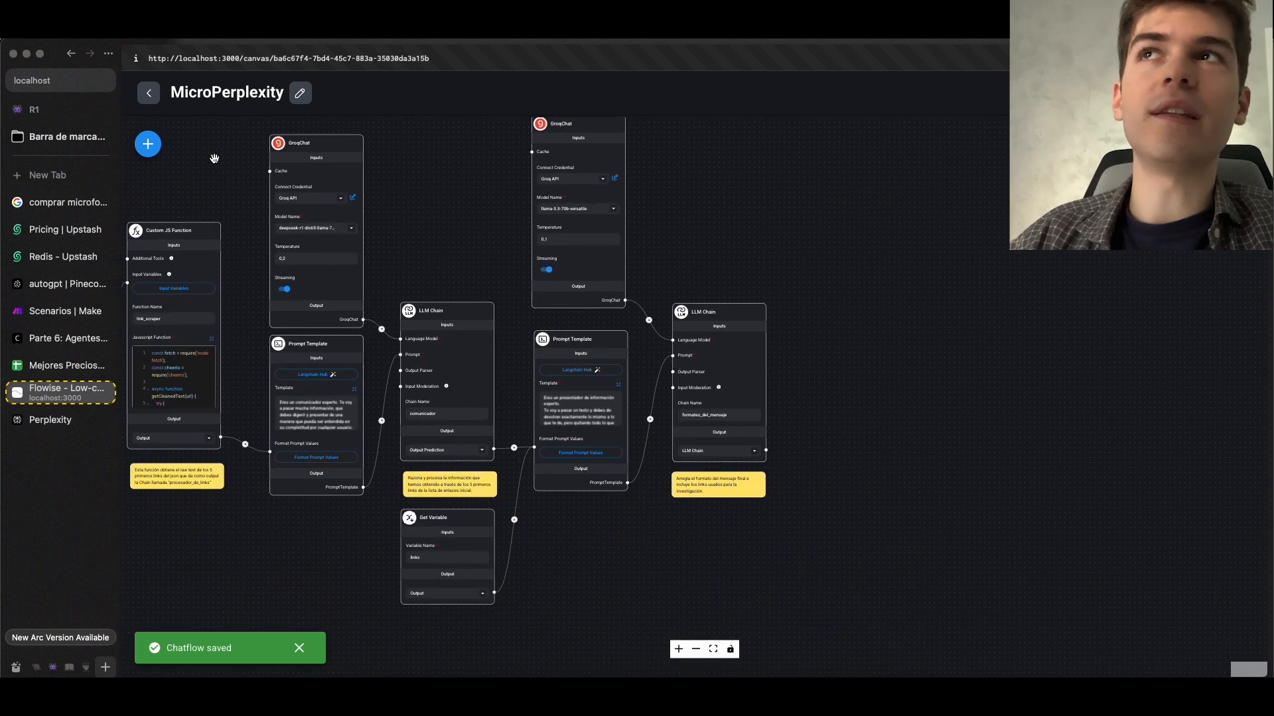
Add a Chain Tool node beside the final LLM Chain of the MicroPerplexity flow
{"action": "left_click", "coordinate": [148, 144]}
{"action": "scroll", "coordinate": [250, 511], "scroll_direction": "down", "scroll_amount": 5}
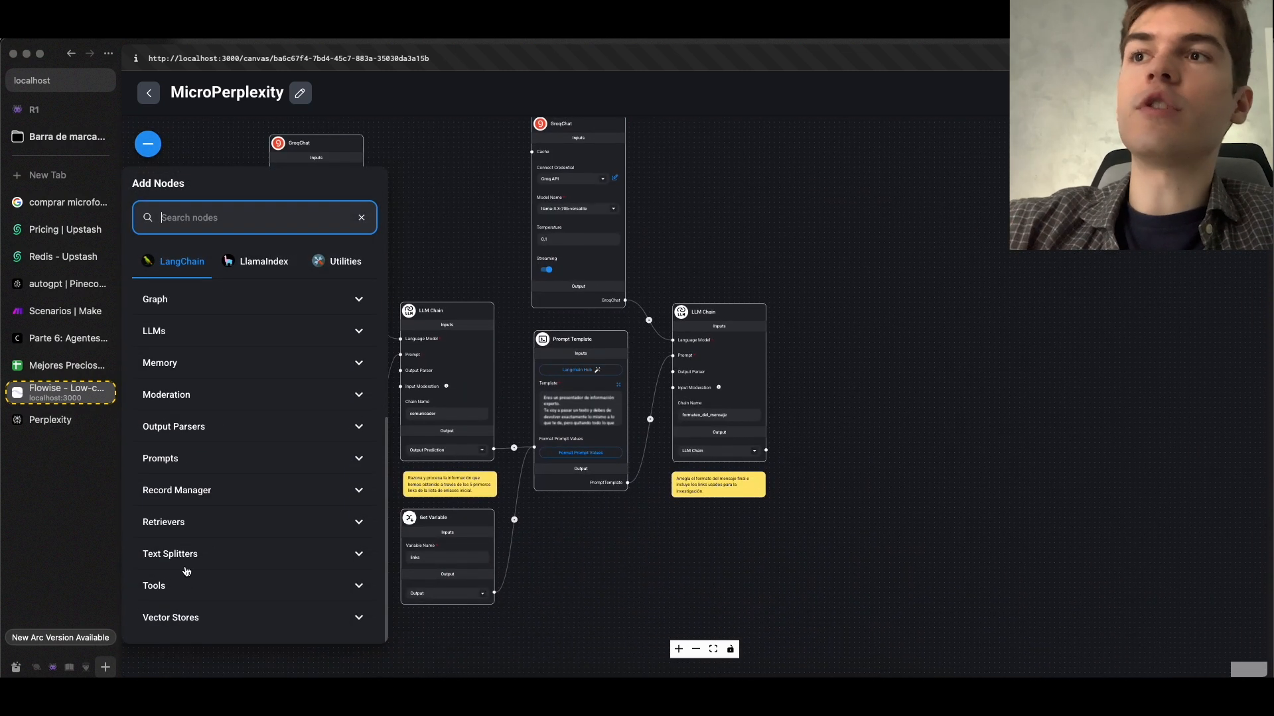
{"action": "scroll", "coordinate": [262, 525], "scroll_direction": "down", "scroll_amount": 5}
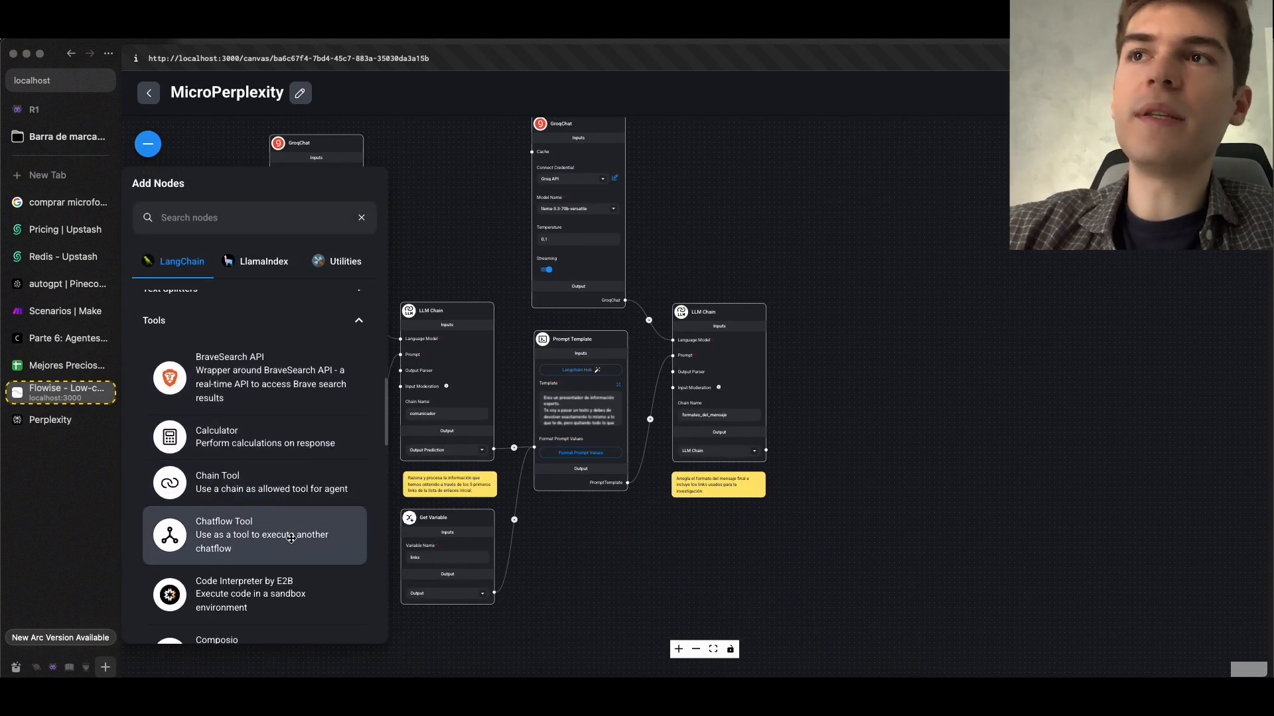
{"action": "left_click_drag", "start_coordinate": [233, 473], "coordinate": [776, 378]}
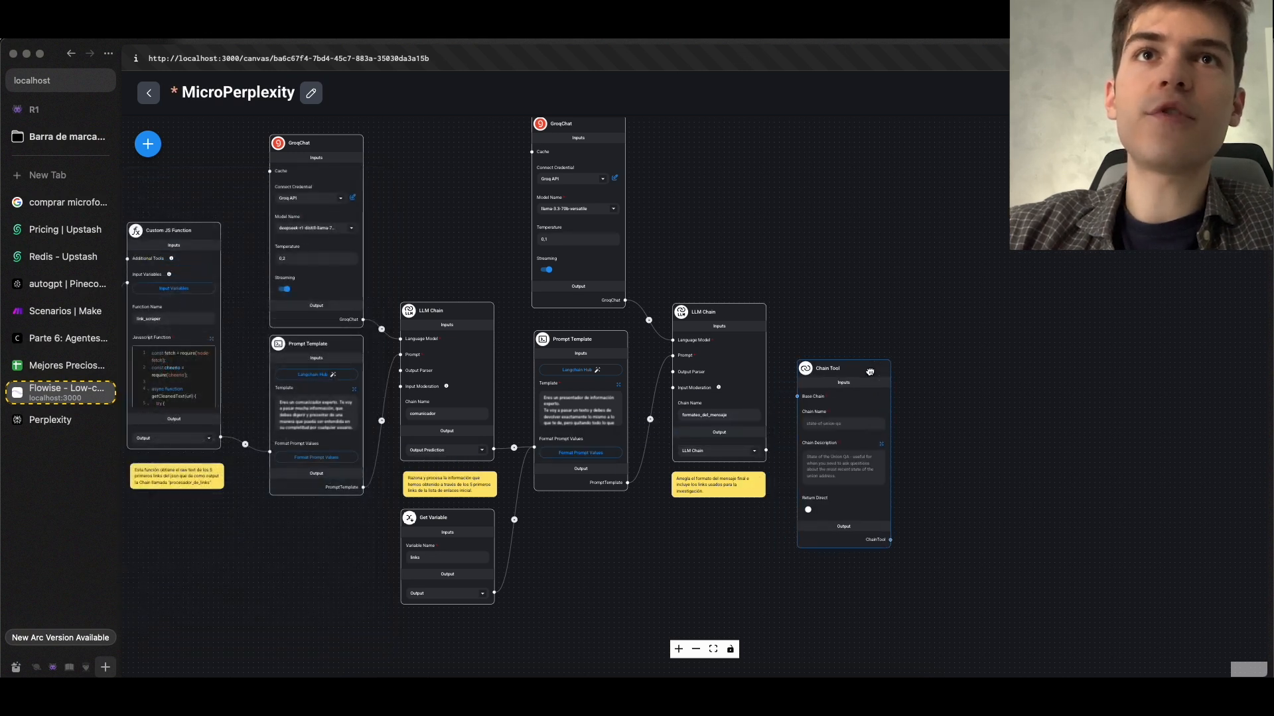
{"action": "scroll", "coordinate": [820, 289], "scroll_direction": "up", "scroll_amount": 3}
{"action": "left_click_drag", "start_coordinate": [820, 289], "coordinate": [774, 225]}
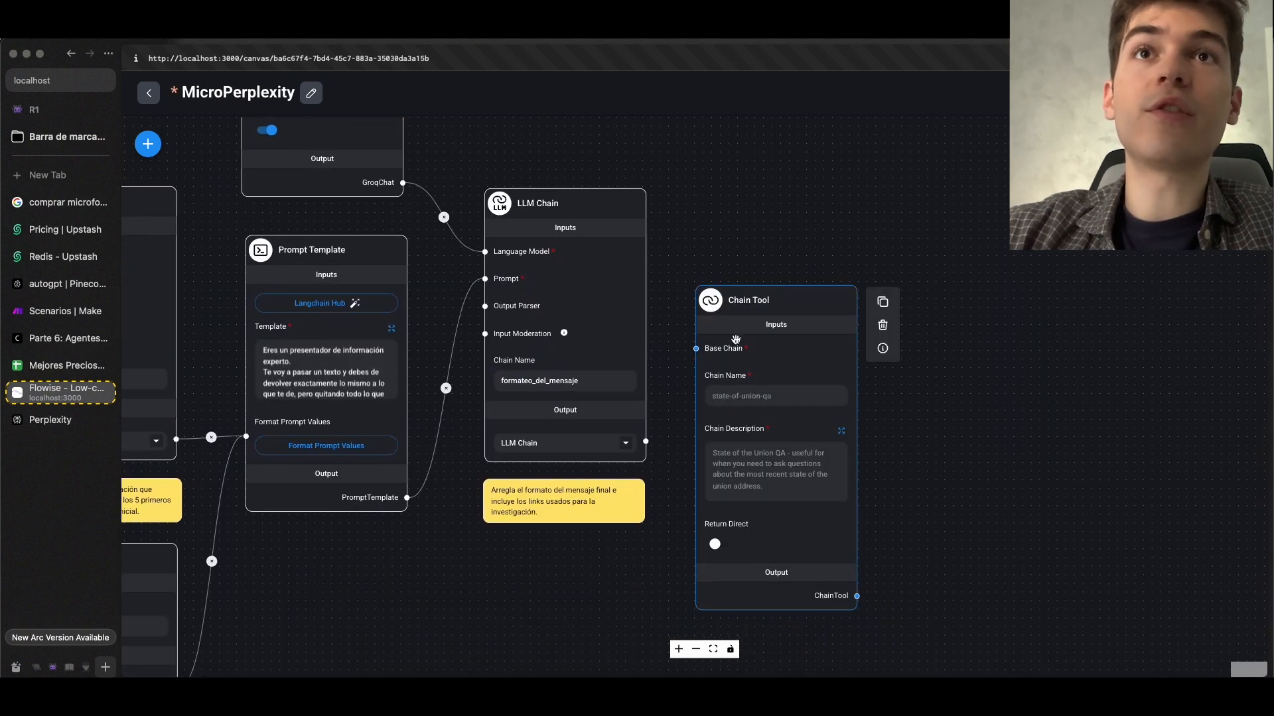
Connect the formateo_del_mensaje LLM Chain's output to the Chain Tool's Base Chain input and save the chatflow
{"action": "scroll", "coordinate": [731, 352], "scroll_direction": "up", "scroll_amount": 6}
{"action": "scroll", "coordinate": [739, 445], "scroll_direction": "down", "scroll_amount": 4}
{"action": "left_click_drag", "start_coordinate": [624, 515], "coordinate": [690, 395]}
{"action": "scroll", "coordinate": [741, 348], "scroll_direction": "down", "scroll_amount": 6}
{"action": "scroll", "coordinate": [744, 347], "scroll_direction": "up", "scroll_amount": 5}
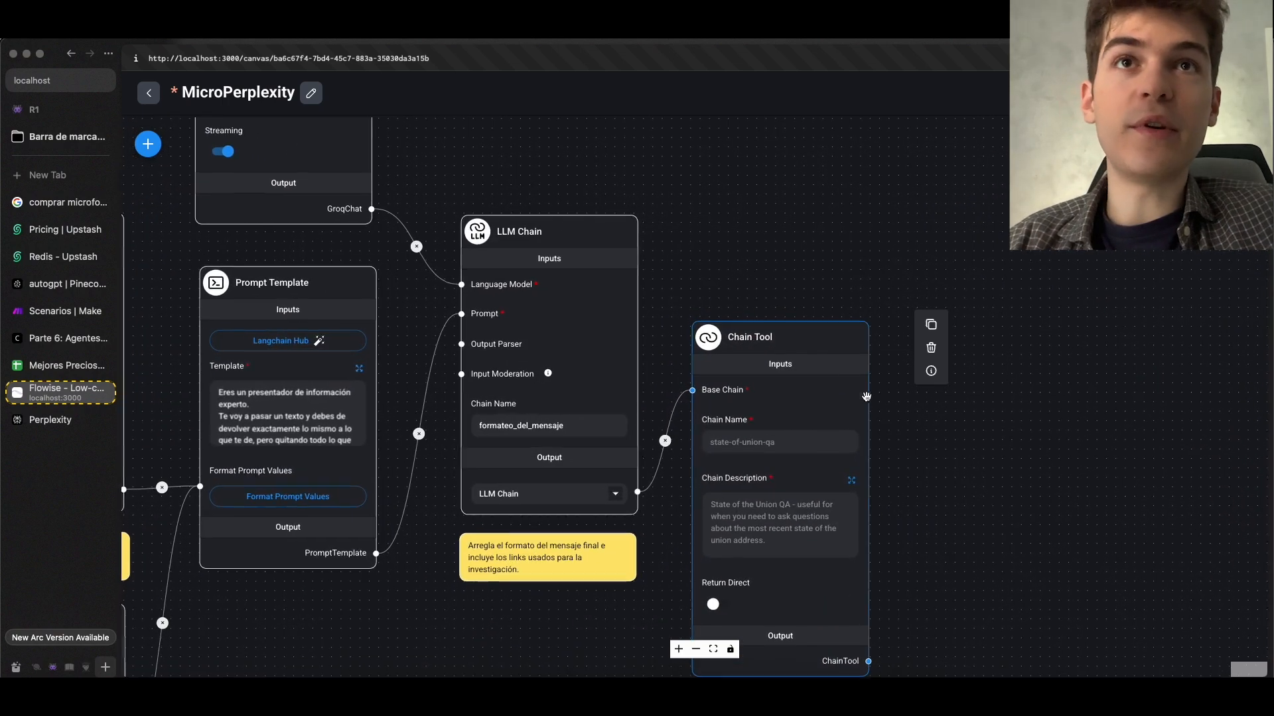
{"action": "left_click_drag", "start_coordinate": [919, 467], "coordinate": [904, 455]}
{"action": "scroll", "coordinate": [903, 456], "scroll_direction": "down", "scroll_amount": 10}
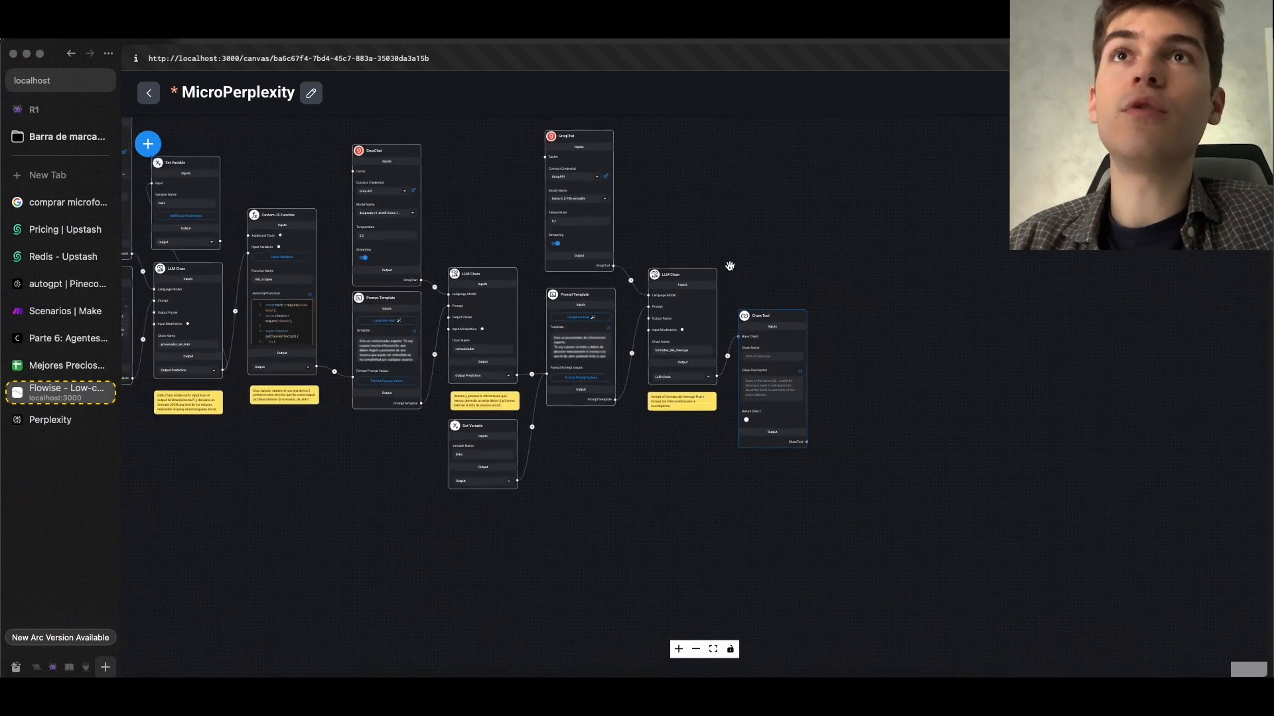
{"action": "left_click_drag", "start_coordinate": [1043, 295], "coordinate": [1056, 295]}
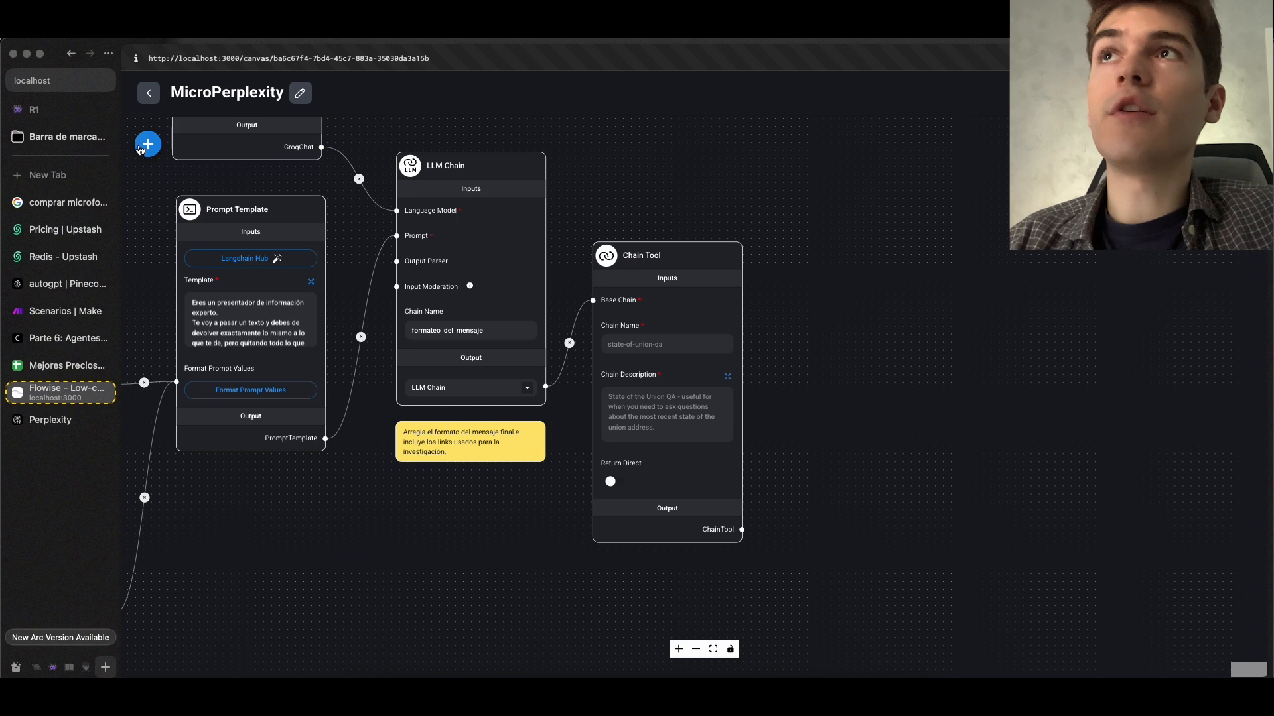
Add a Tool Agent node beside the Chain Tool and connect the ChainTool output to its Tools input
{"action": "left_click", "coordinate": [147, 144]}
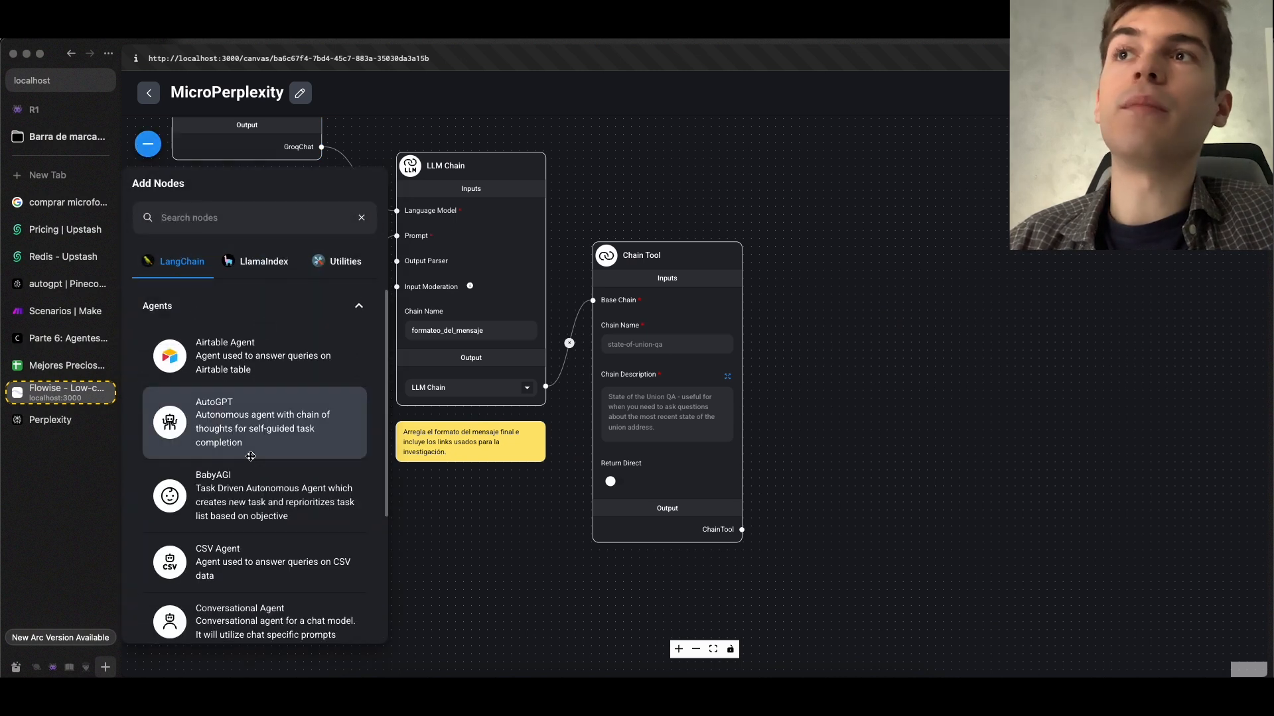
{"action": "scroll", "coordinate": [251, 458], "scroll_direction": "down", "scroll_amount": 10}
{"action": "scroll", "coordinate": [250, 478], "scroll_direction": "up", "scroll_amount": 4}
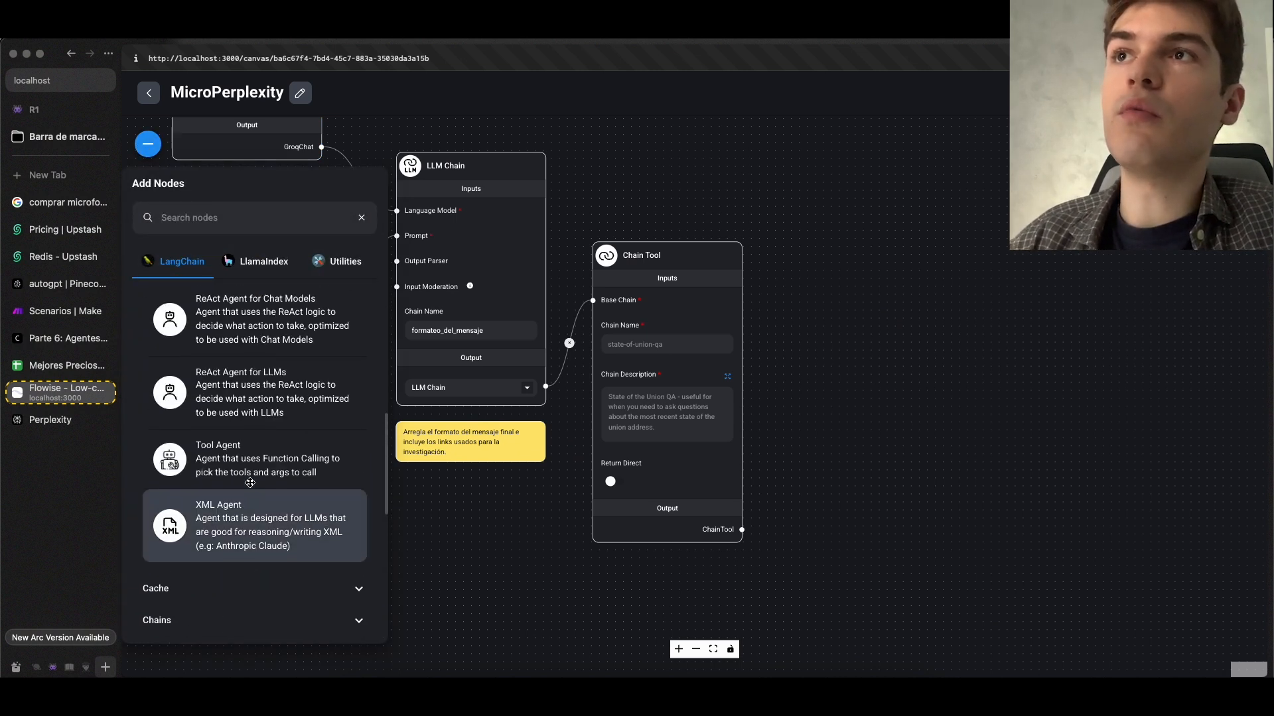
{"action": "left_click_drag", "start_coordinate": [250, 487], "coordinate": [919, 431]}
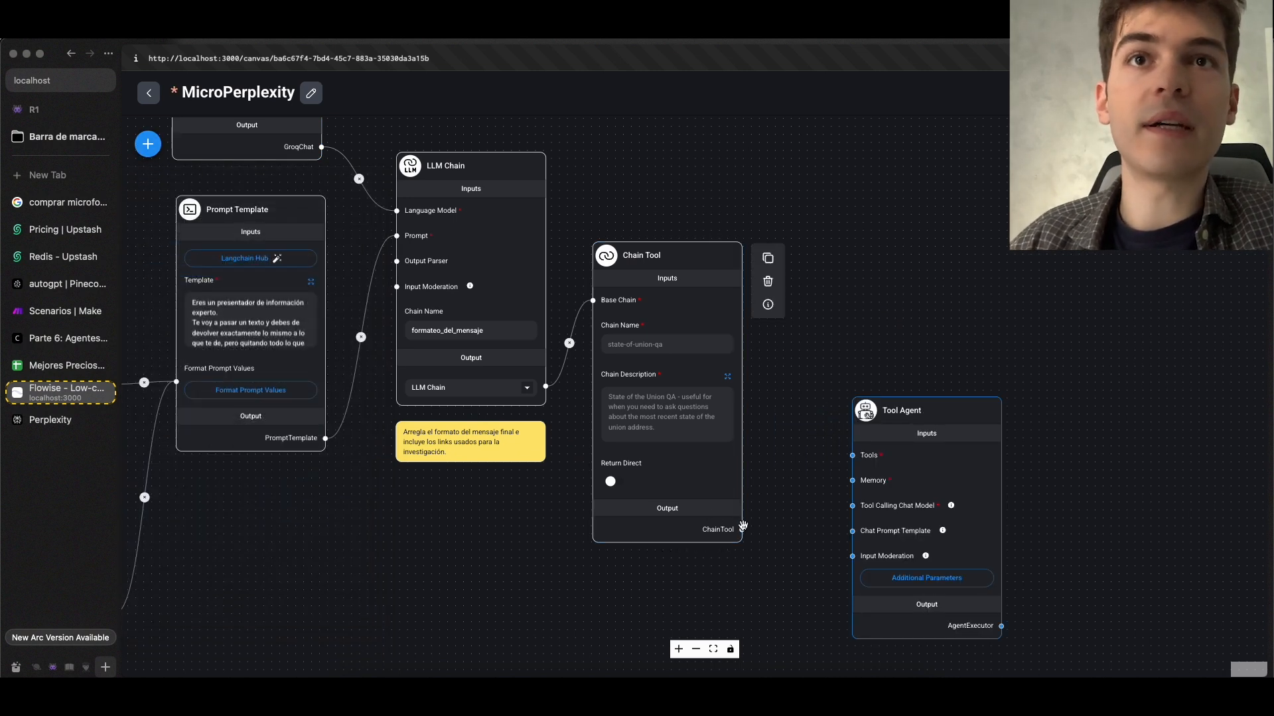
{"action": "left_click_drag", "start_coordinate": [743, 528], "coordinate": [852, 455]}
Add an Upstash Redis-Backed Chat Memory node below the Chain Tool and assign it the Agente credential
{"action": "left_click", "coordinate": [148, 143]}
{"action": "scroll", "coordinate": [194, 541], "scroll_direction": "down", "scroll_amount": 5}
{"action": "scroll", "coordinate": [181, 551], "scroll_direction": "up", "scroll_amount": 3}
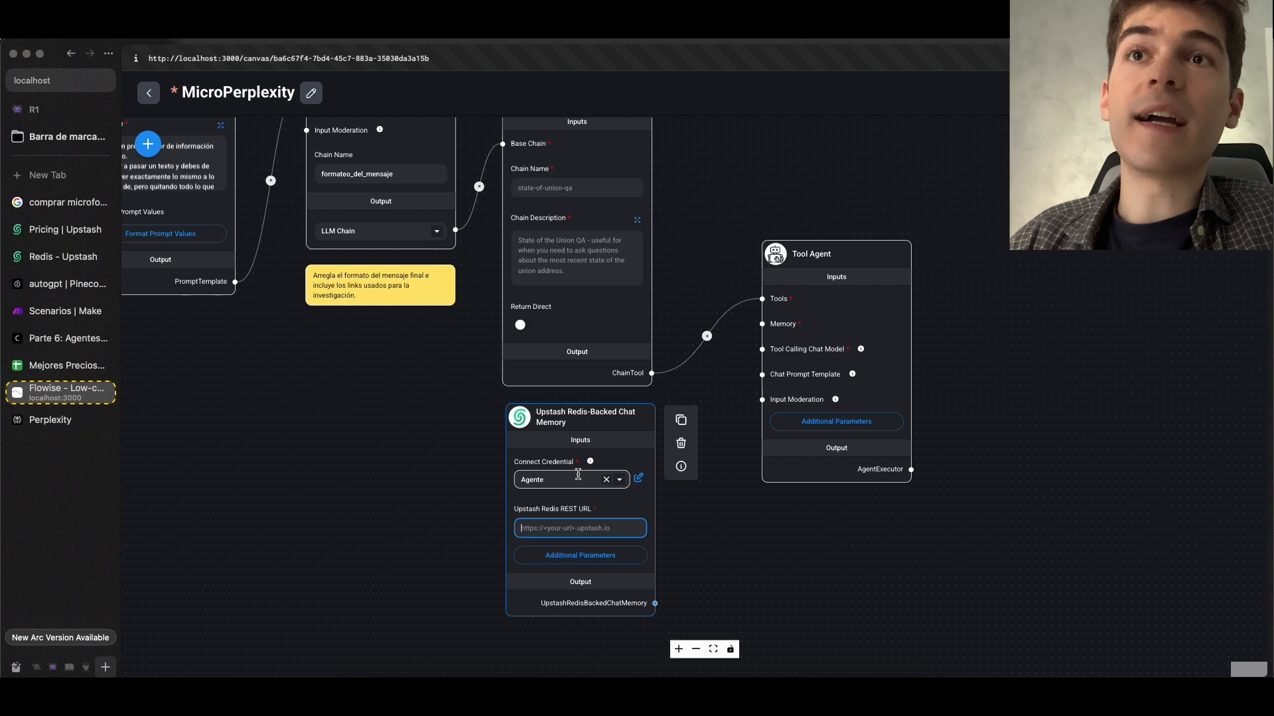
Copy the agente database's REST URL from its Upstash details and return to the Flowise canvas
{"action": "left_click", "coordinate": [65, 230]}
{"action": "left_click", "coordinate": [63, 256]}
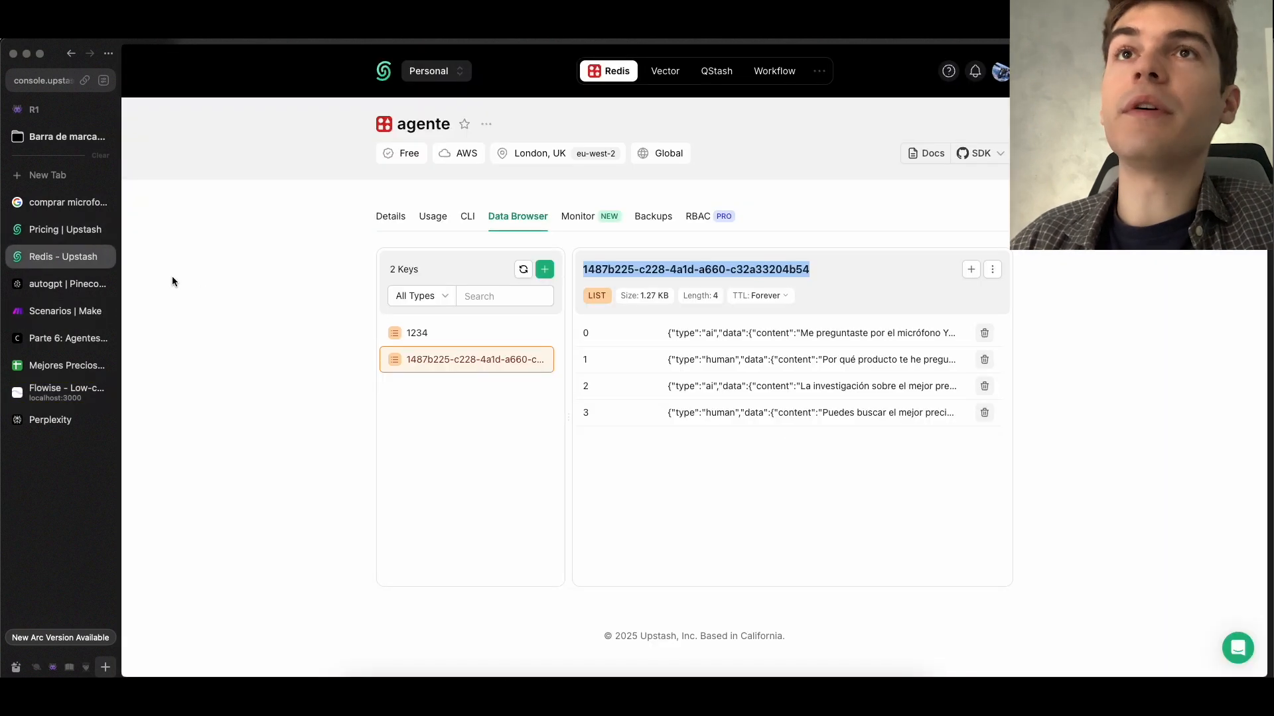
{"action": "left_click", "coordinate": [386, 220]}
{"action": "scroll", "coordinate": [551, 360], "scroll_direction": "down", "scroll_amount": 6}
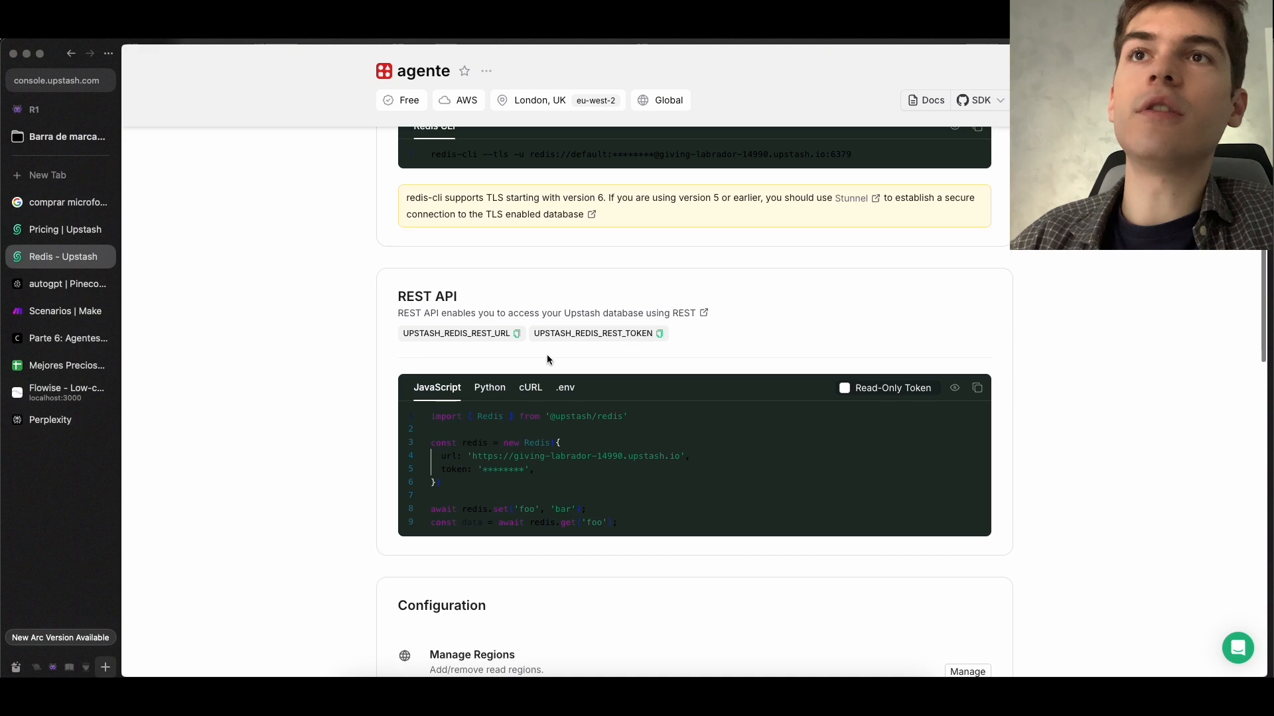
{"action": "left_click", "coordinate": [517, 313]}
{"action": "left_click", "coordinate": [65, 393]}
Paste the Upstash Redis REST URL into the memory node and connect its output to the Tool Agent's Memory input
{"action": "left_click", "coordinate": [566, 524]}
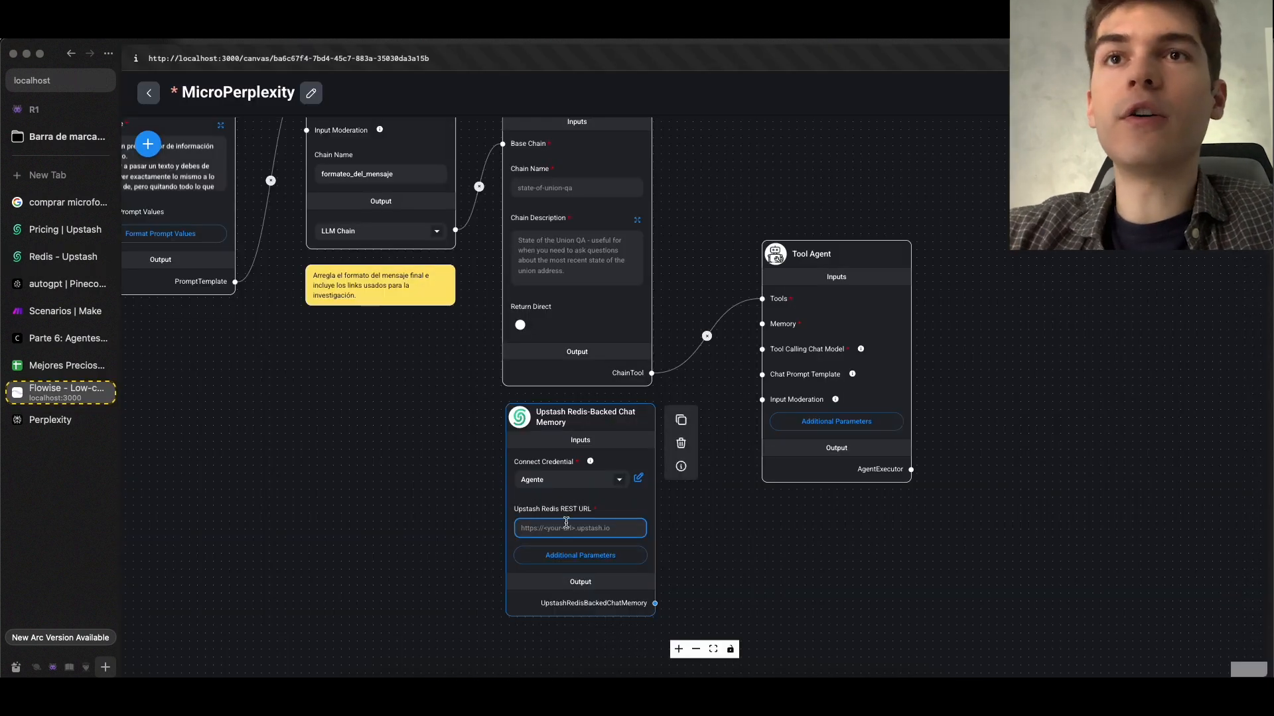
{"action": "scroll", "coordinate": [566, 522], "scroll_direction": "up", "scroll_amount": 3}
{"action": "key", "text": "super+v"}
{"action": "scroll", "coordinate": [706, 595], "scroll_direction": "down", "scroll_amount": 2}
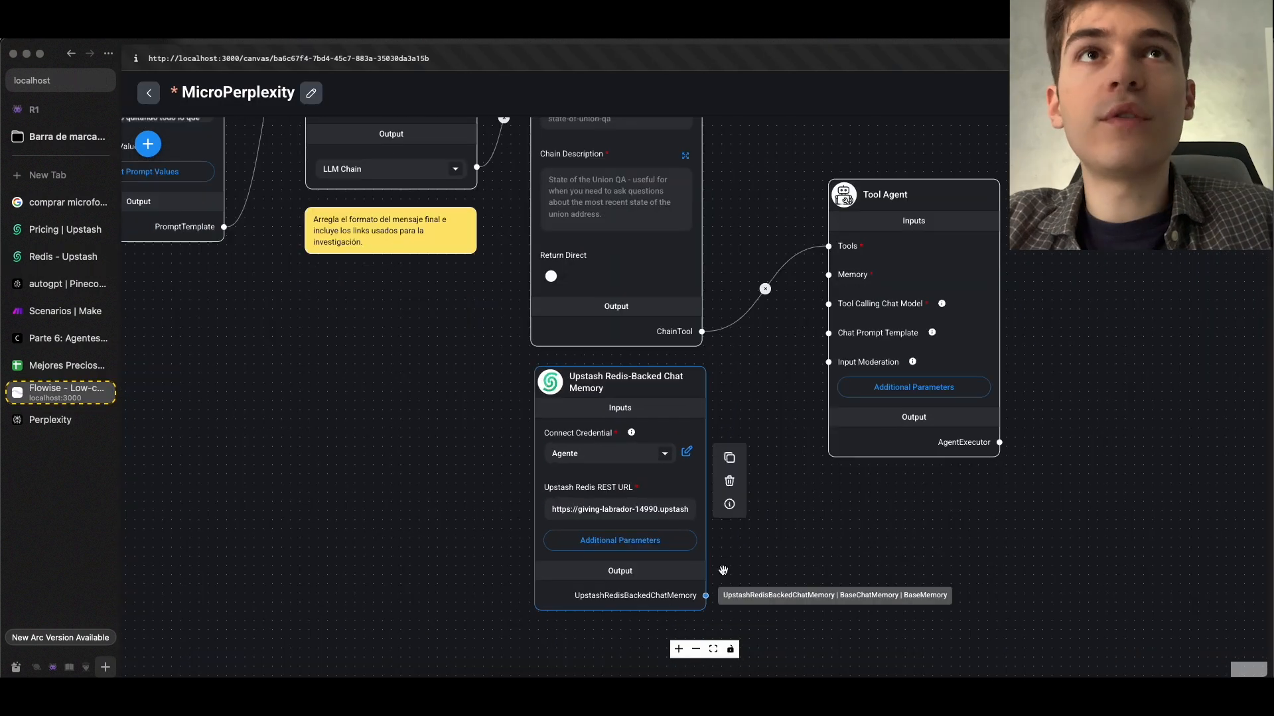
{"action": "left_click_drag", "start_coordinate": [707, 595], "coordinate": [829, 275]}
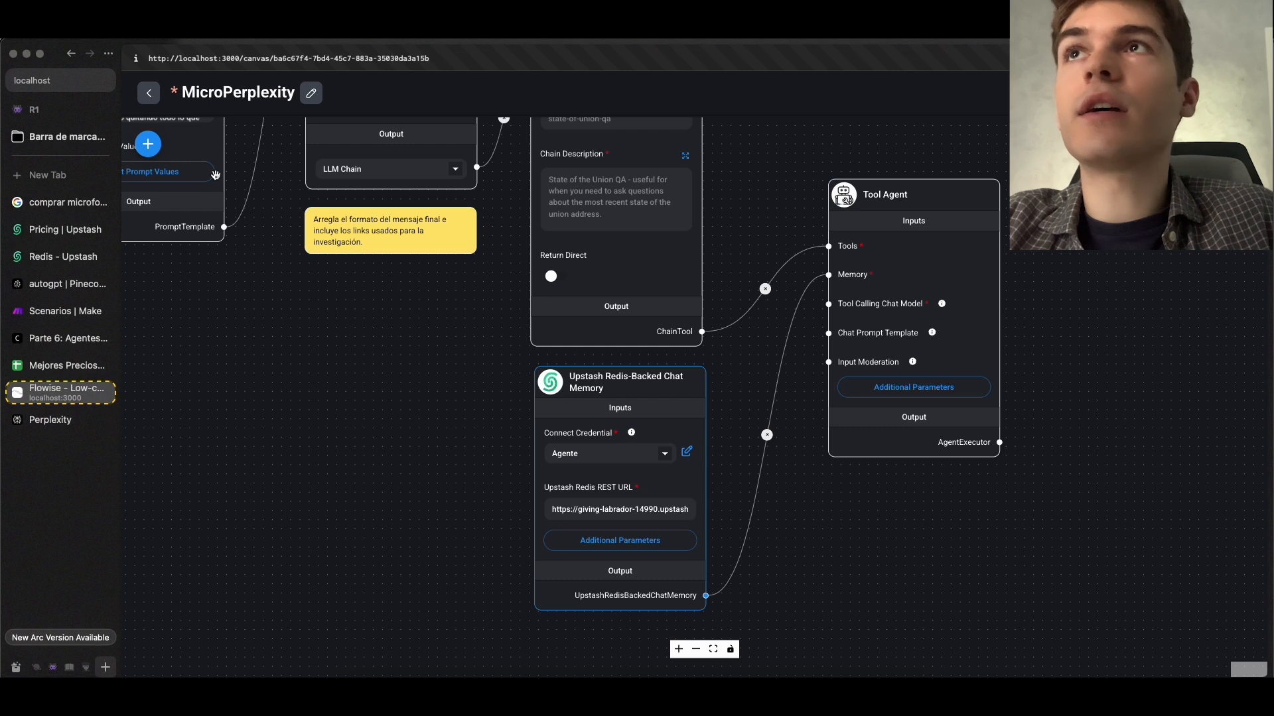
Add a ChatGoogleGenerativeAI node below the Tool Agent and connect it to the Tool Calling Chat Model input
{"action": "left_click", "coordinate": [148, 144]}
{"action": "left_click", "coordinate": [196, 378]}
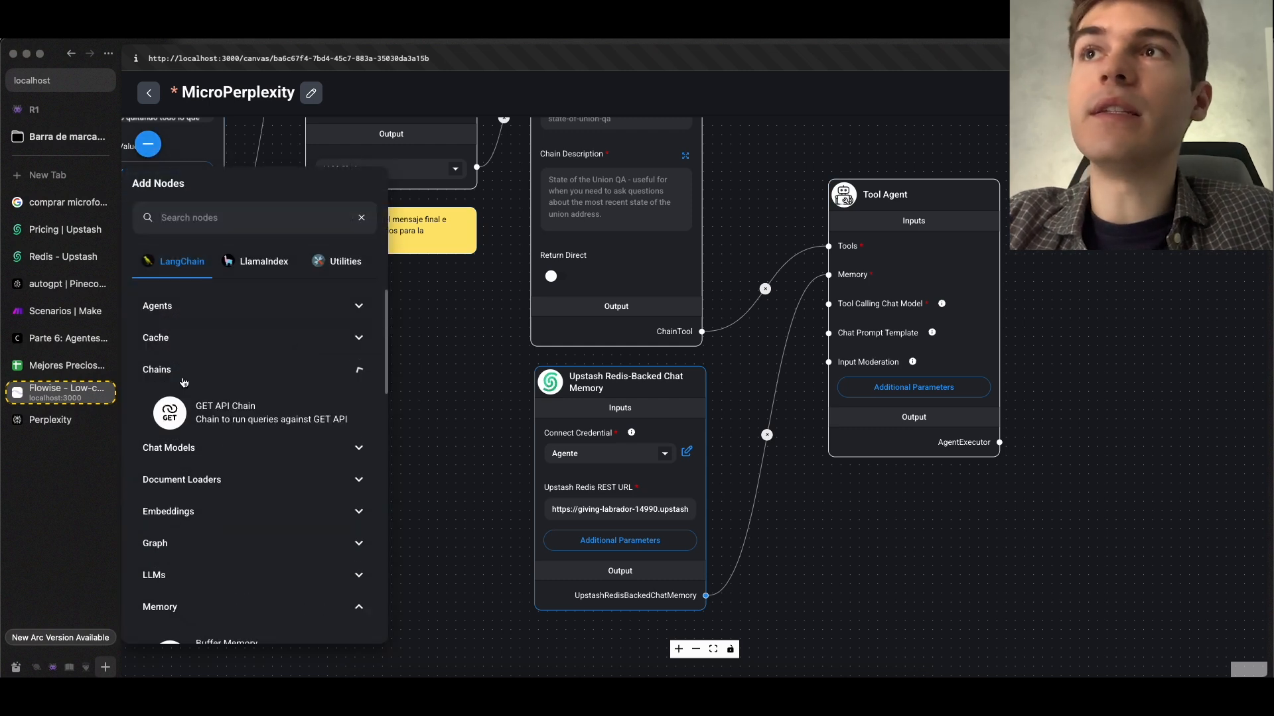
{"action": "left_click", "coordinate": [185, 379]}
{"action": "left_click", "coordinate": [210, 406]}
{"action": "scroll", "coordinate": [211, 408], "scroll_direction": "down", "scroll_amount": 8}
{"action": "left_click_drag", "start_coordinate": [199, 469], "coordinate": [956, 499]}
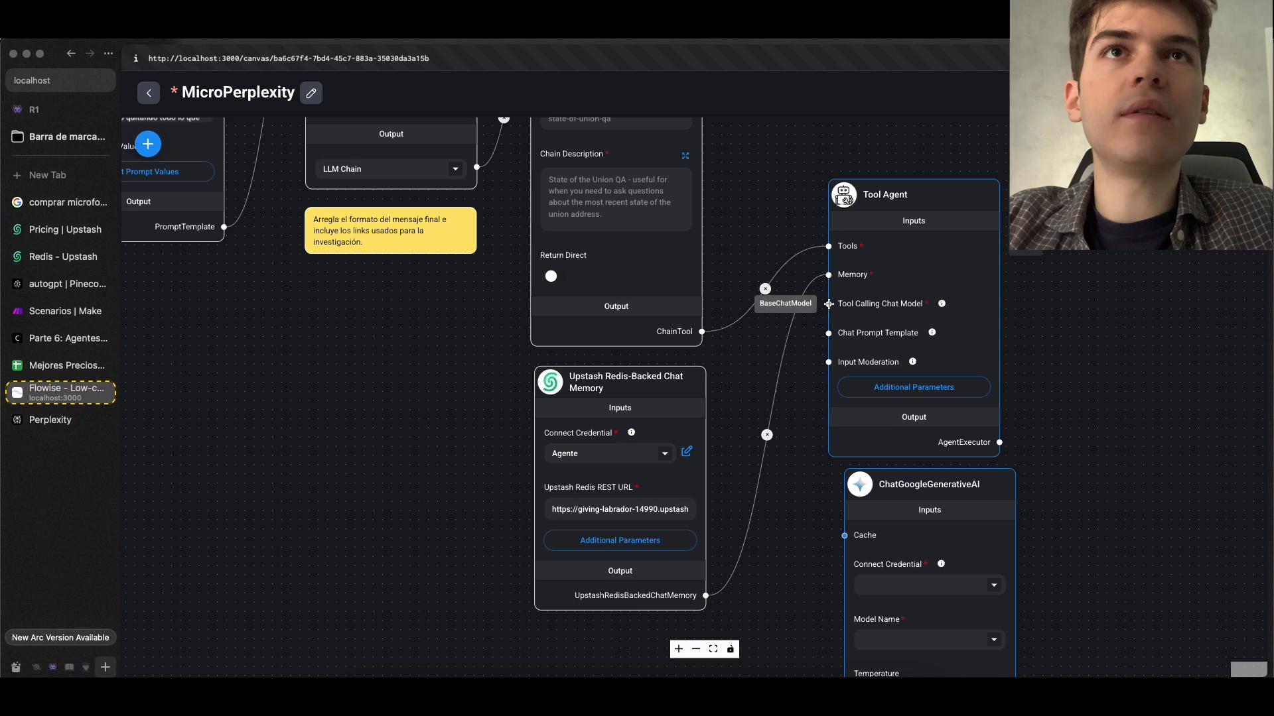
{"action": "scroll", "coordinate": [929, 424], "scroll_direction": "down", "scroll_amount": 5}
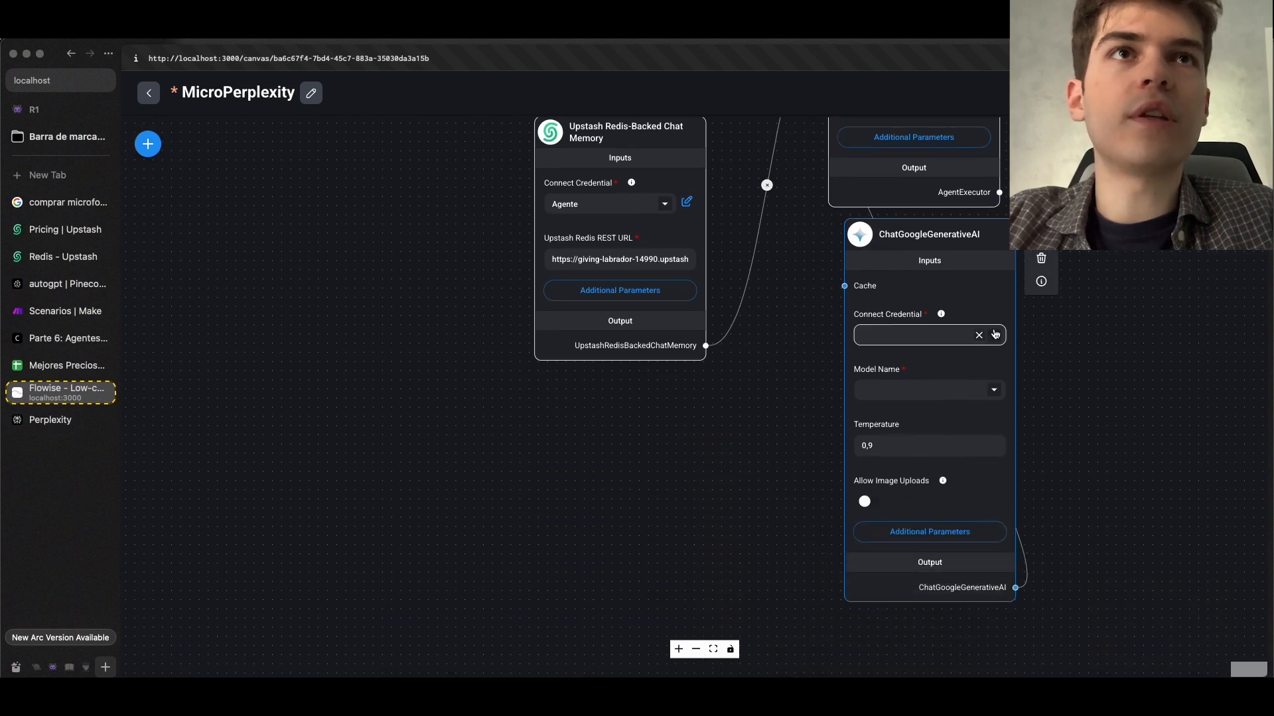
Configure ChatGoogleGenerativeAI with the Gemini API credential, model gemini-2.0-flash-001 and temperature 0,2, and save the chatflow
{"action": "left_click", "coordinate": [995, 335]}
{"action": "left_click", "coordinate": [945, 362]}
{"action": "left_click", "coordinate": [964, 395]}
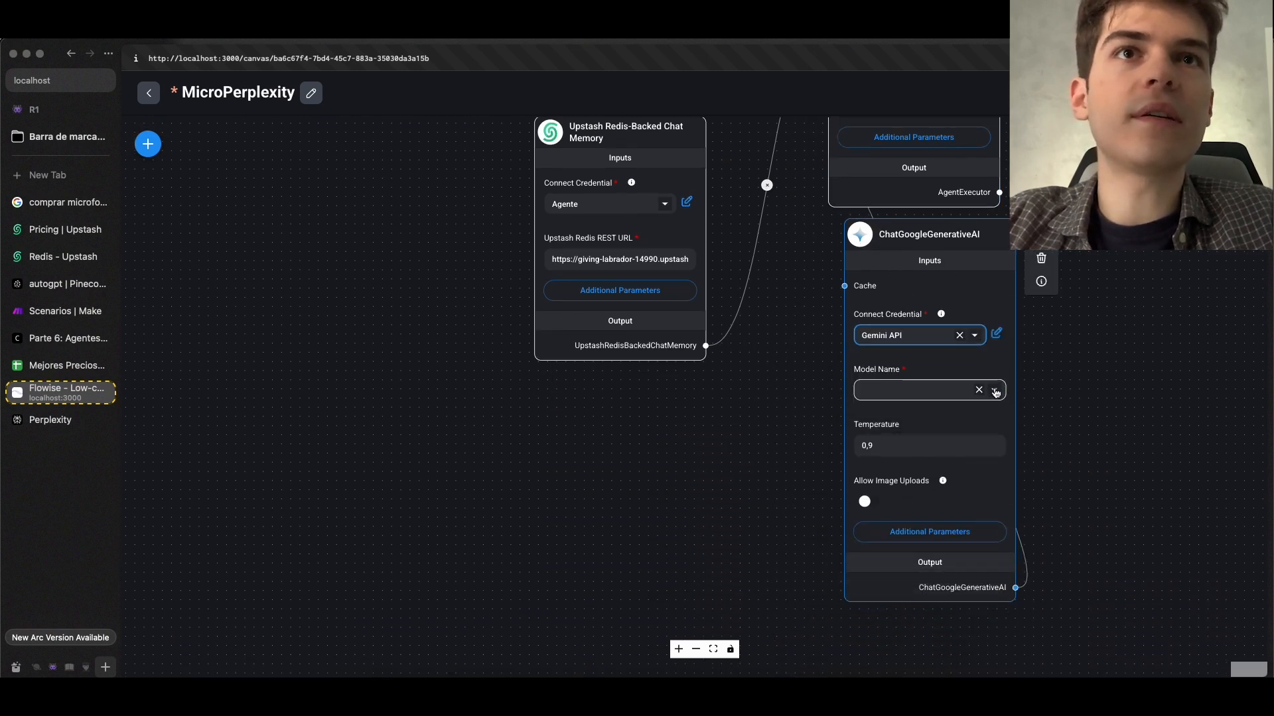
{"action": "left_click", "coordinate": [928, 416]}
{"action": "left_click", "coordinate": [927, 447]}
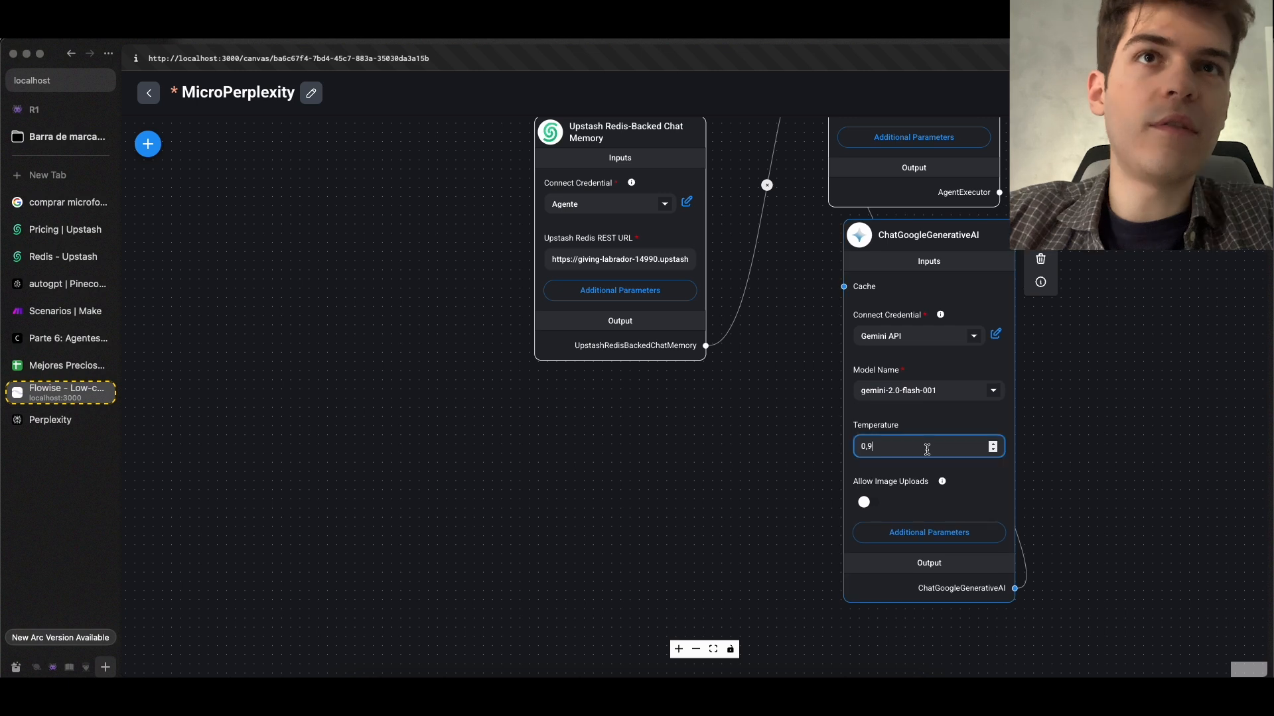
{"action": "left_click", "coordinate": [623, 469]}
{"action": "scroll", "coordinate": [623, 470], "scroll_direction": "down", "scroll_amount": 5}
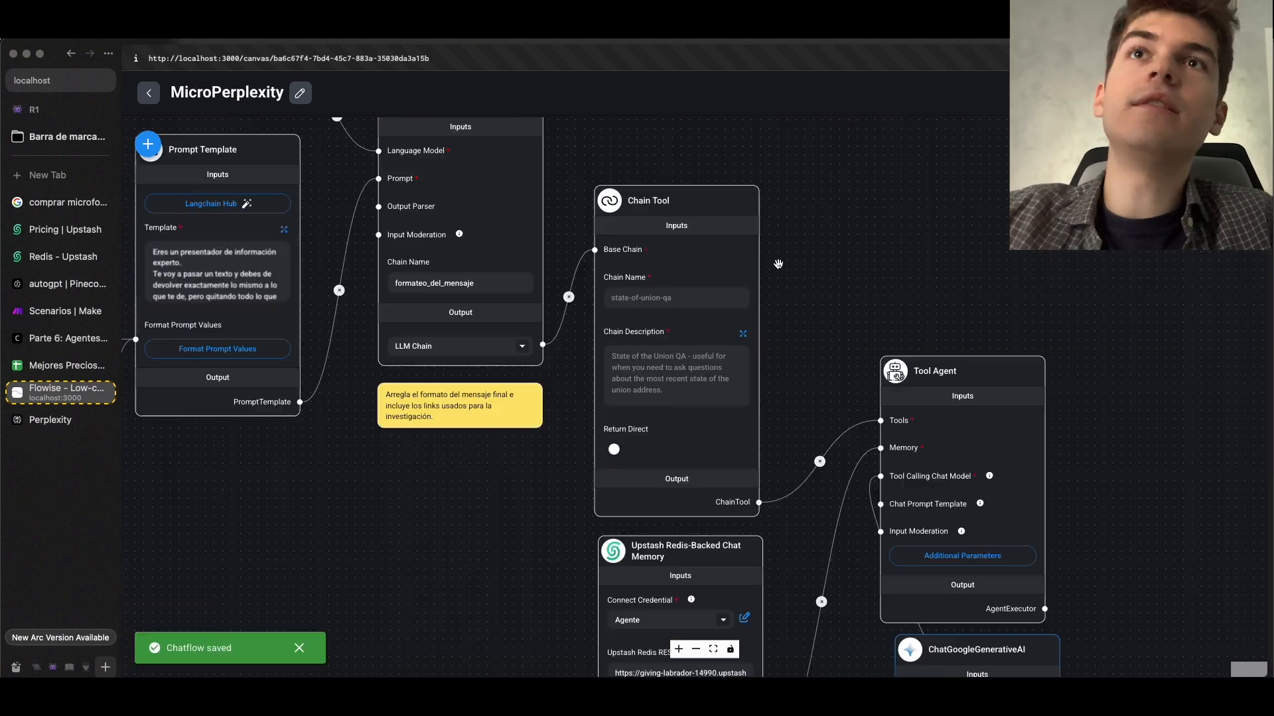
Name the Chain Tool tool_investigadora, describe it as "Usa esta herramienta para investigar cualquier tópico.", and save the chatflow
{"action": "left_click", "coordinate": [653, 298]}
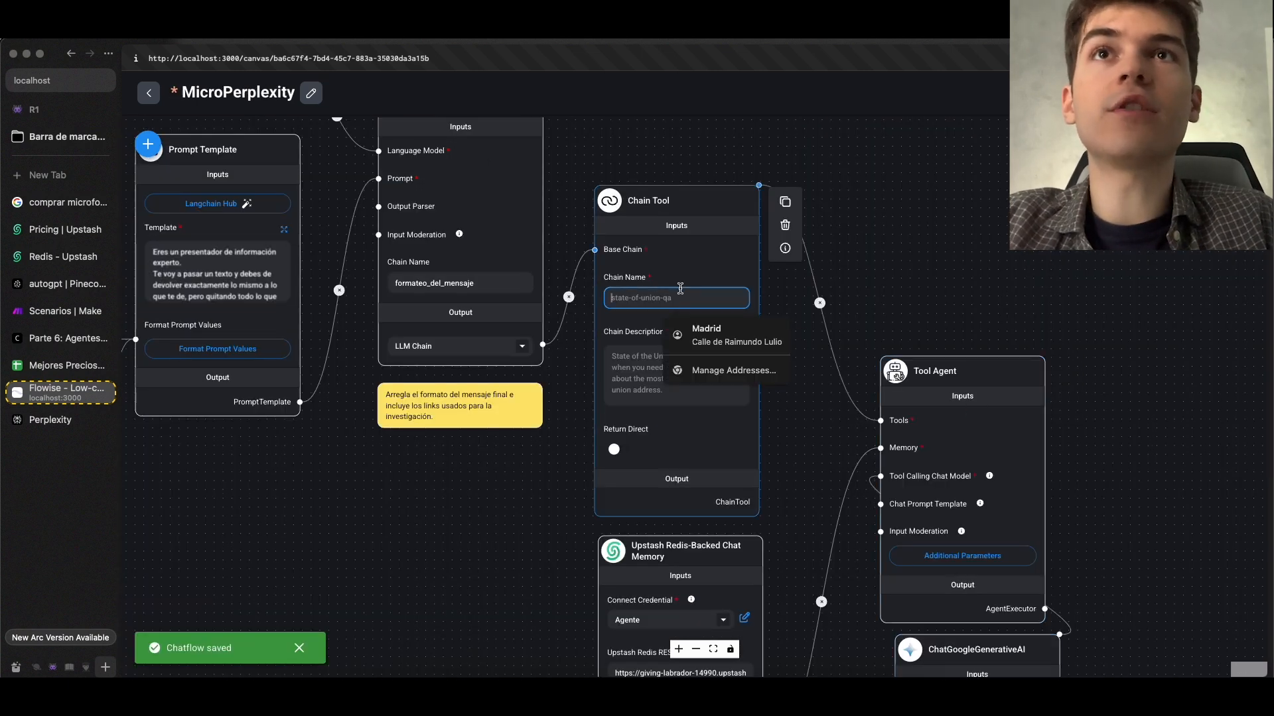
{"action": "scroll", "coordinate": [707, 287], "scroll_direction": "up", "scroll_amount": 2}
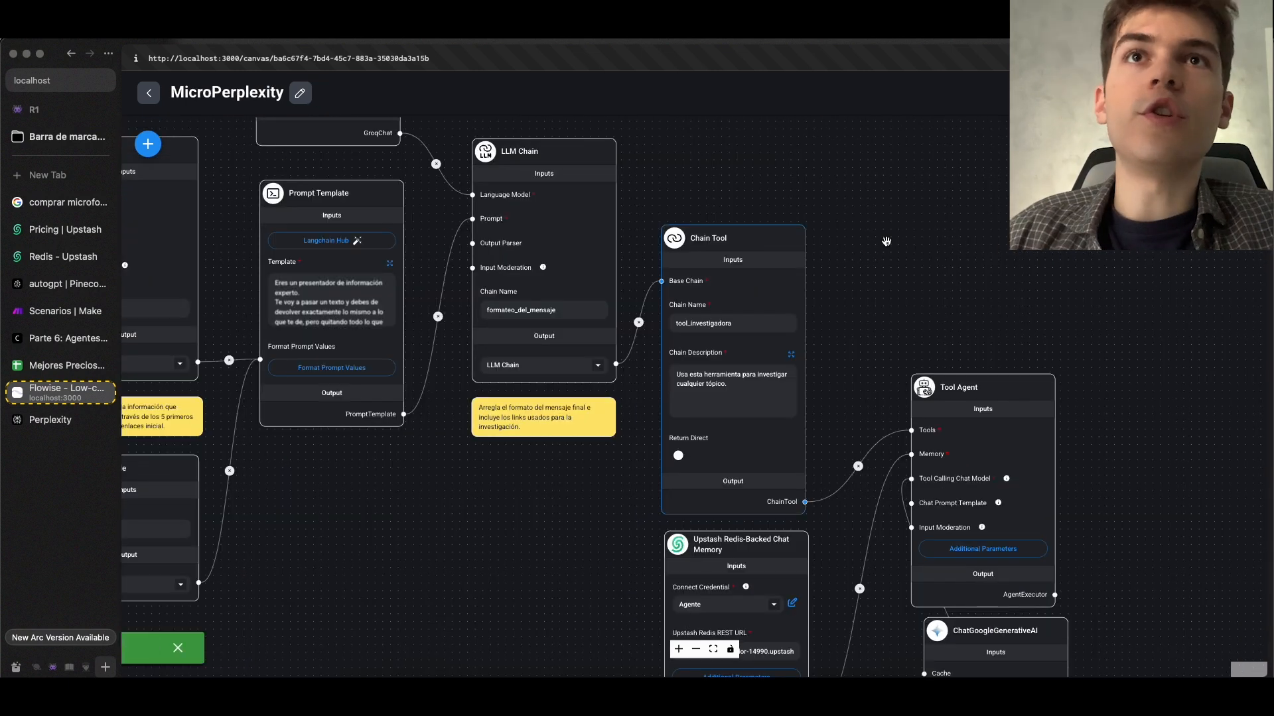
{"action": "scroll", "coordinate": [763, 326], "scroll_direction": "up", "scroll_amount": 3}
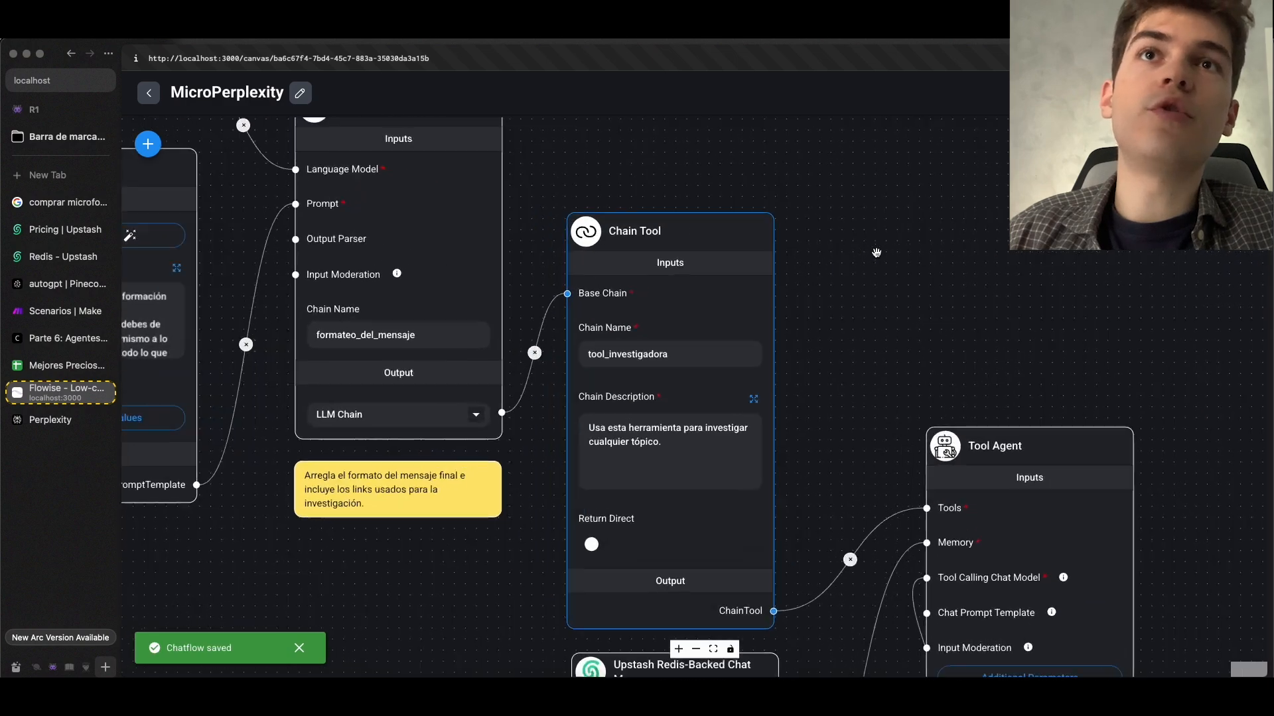
Examine the Chain Tool's description and trace the research chain that feeds into it
{"action": "scroll", "coordinate": [520, 449], "scroll_direction": "up", "scroll_amount": 1}
{"action": "scroll", "coordinate": [571, 483], "scroll_direction": "down", "scroll_amount": 1}
{"action": "left_click_drag", "start_coordinate": [428, 467], "coordinate": [535, 373]}
{"action": "left_click", "coordinate": [776, 393]}
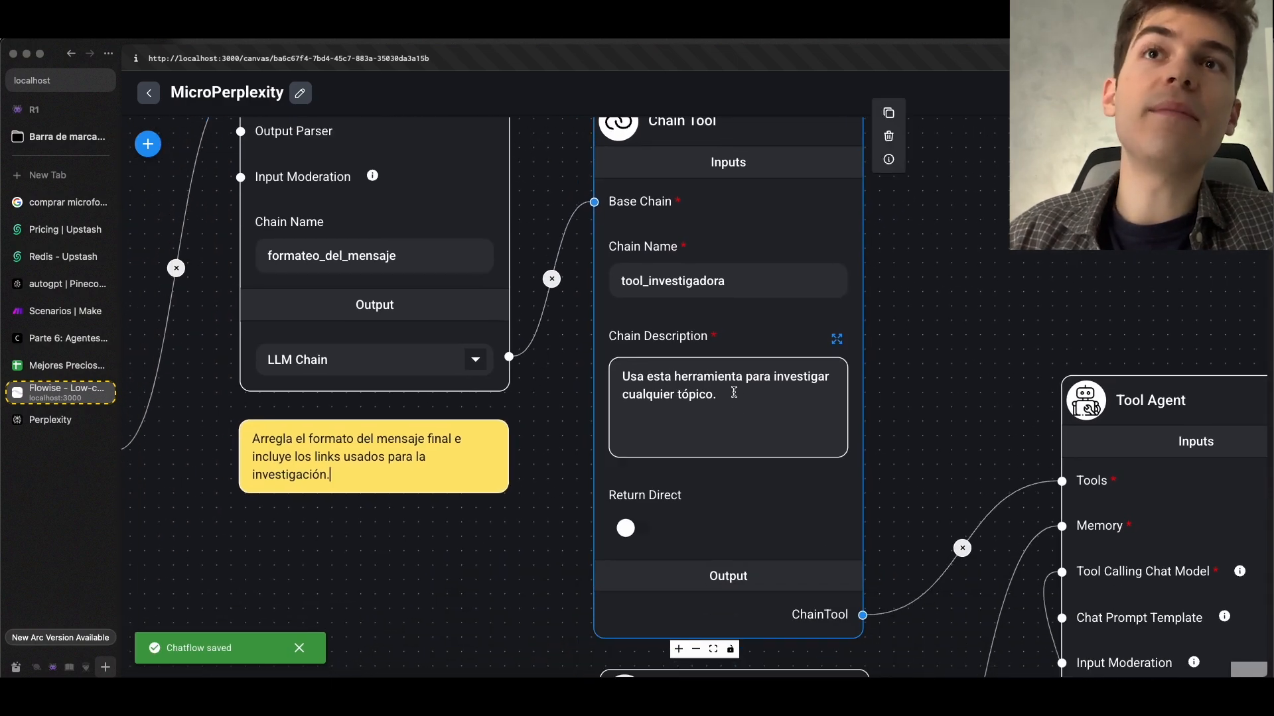
{"action": "scroll", "coordinate": [719, 399], "scroll_direction": "down", "scroll_amount": 6}
{"action": "left_click_drag", "start_coordinate": [546, 454], "coordinate": [1142, 552]}
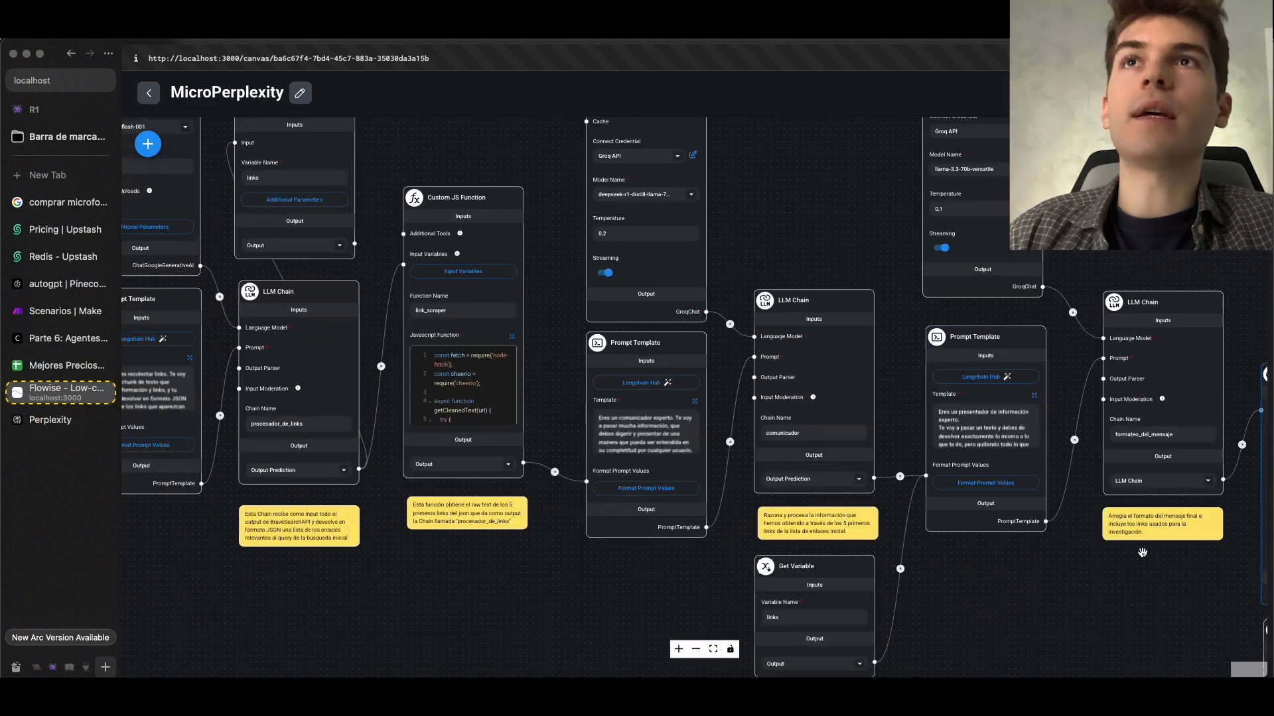
{"action": "scroll", "coordinate": [638, 232], "scroll_direction": "down", "scroll_amount": 5}
{"action": "left_click_drag", "start_coordinate": [854, 438], "coordinate": [395, 342]}
{"action": "scroll", "coordinate": [655, 277], "scroll_direction": "up", "scroll_amount": 5}
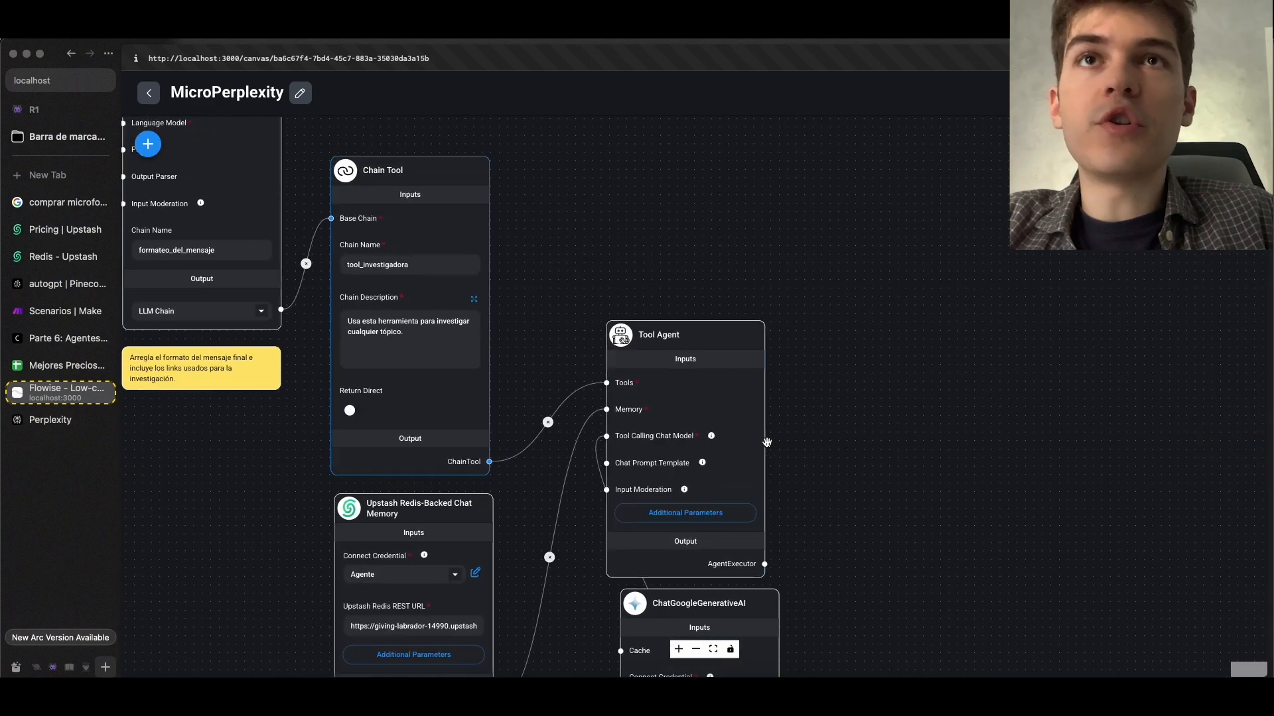
Replace the Tool Agent's System Message with "Debes de investigar el tópico que te pida el usuario usando la tool_investigadora."
{"action": "left_click", "coordinate": [685, 513]}
{"action": "triple_click", "coordinate": [687, 340]}
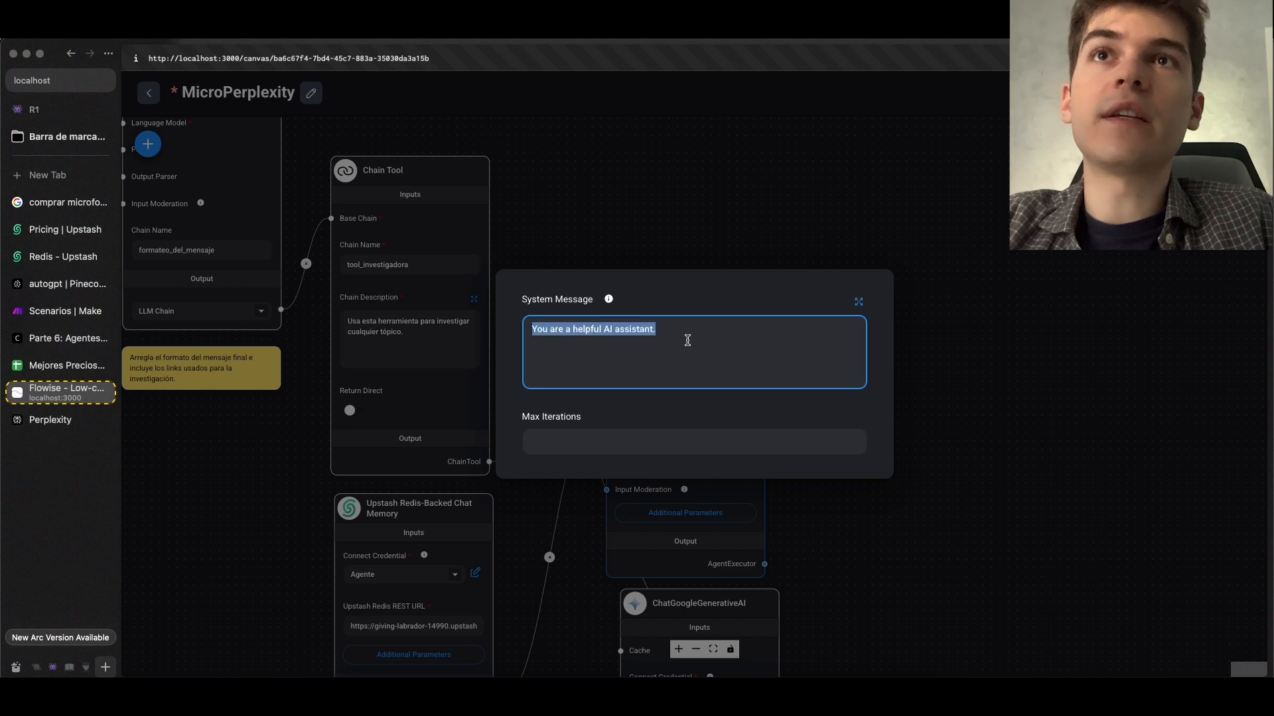
{"action": "type", "text": "Debes de investigar el tópico que te pida el usuario usando la tool_investigadora."}
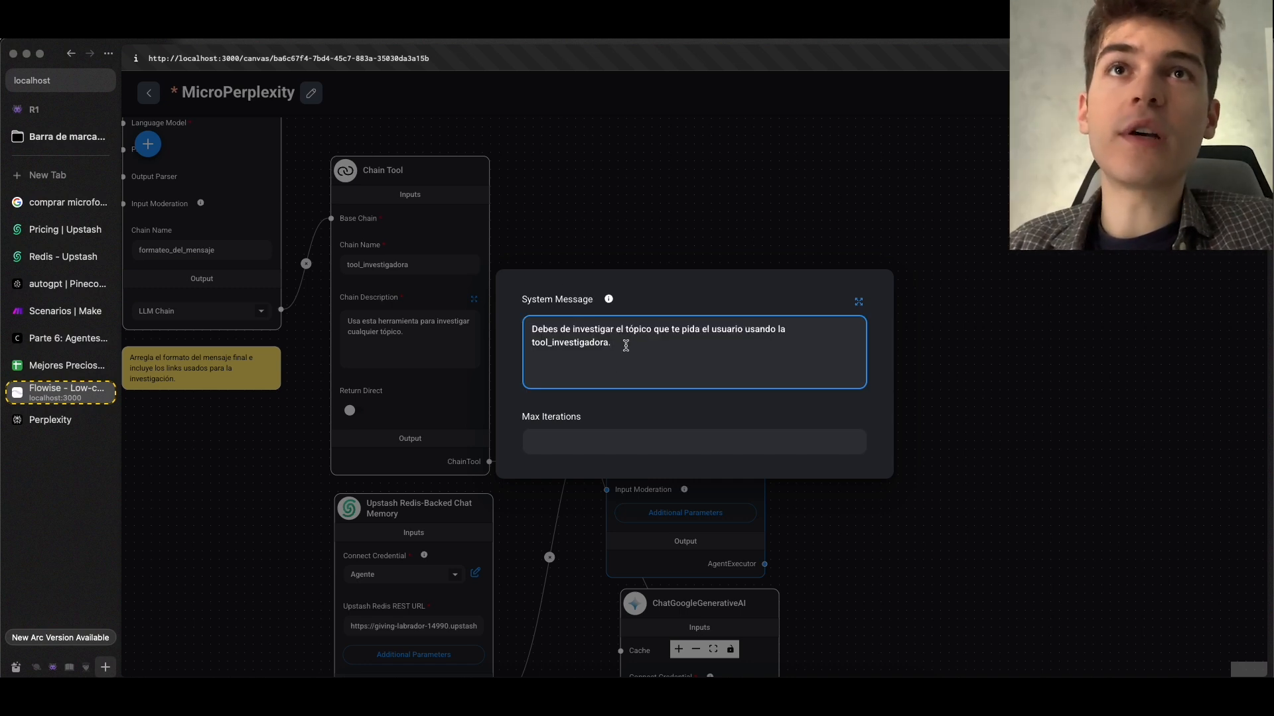
{"action": "left_click", "coordinate": [681, 268]}
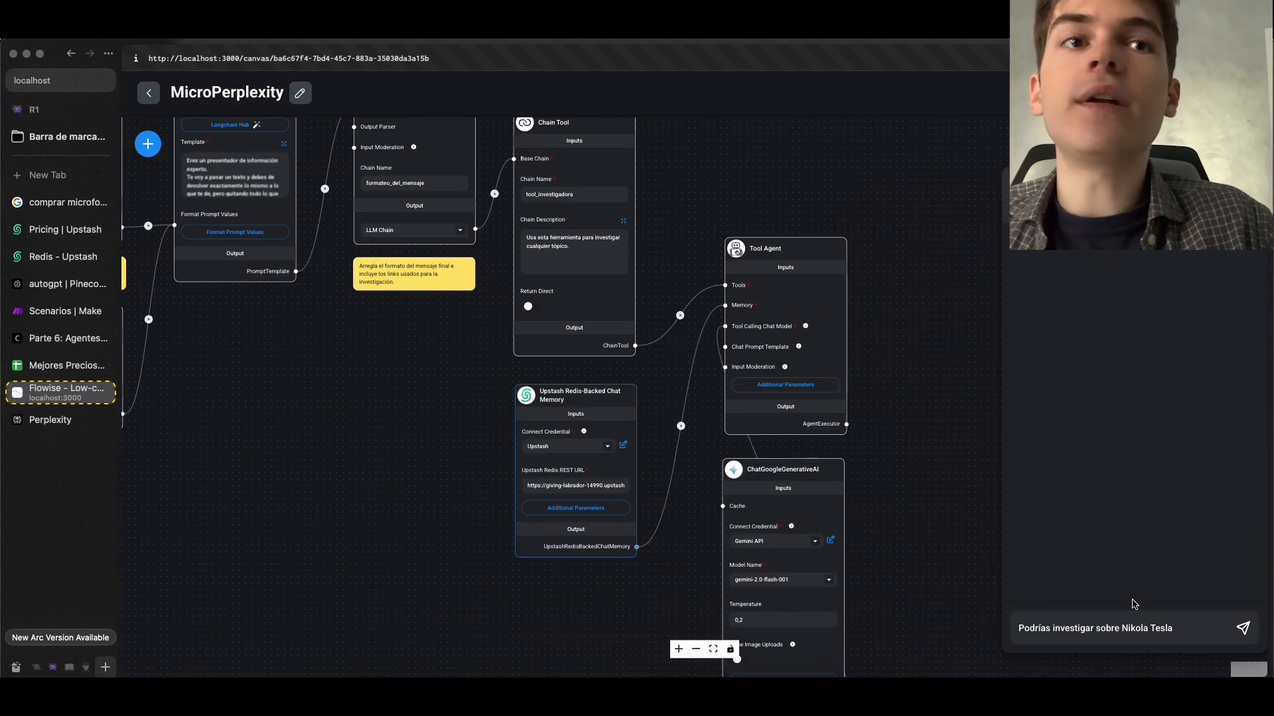
Send the agent the message "Podrías investigar sobre Nikola Tesla", check the Flowise terminal log, and read the reply
{"action": "left_click", "coordinate": [1243, 629]}
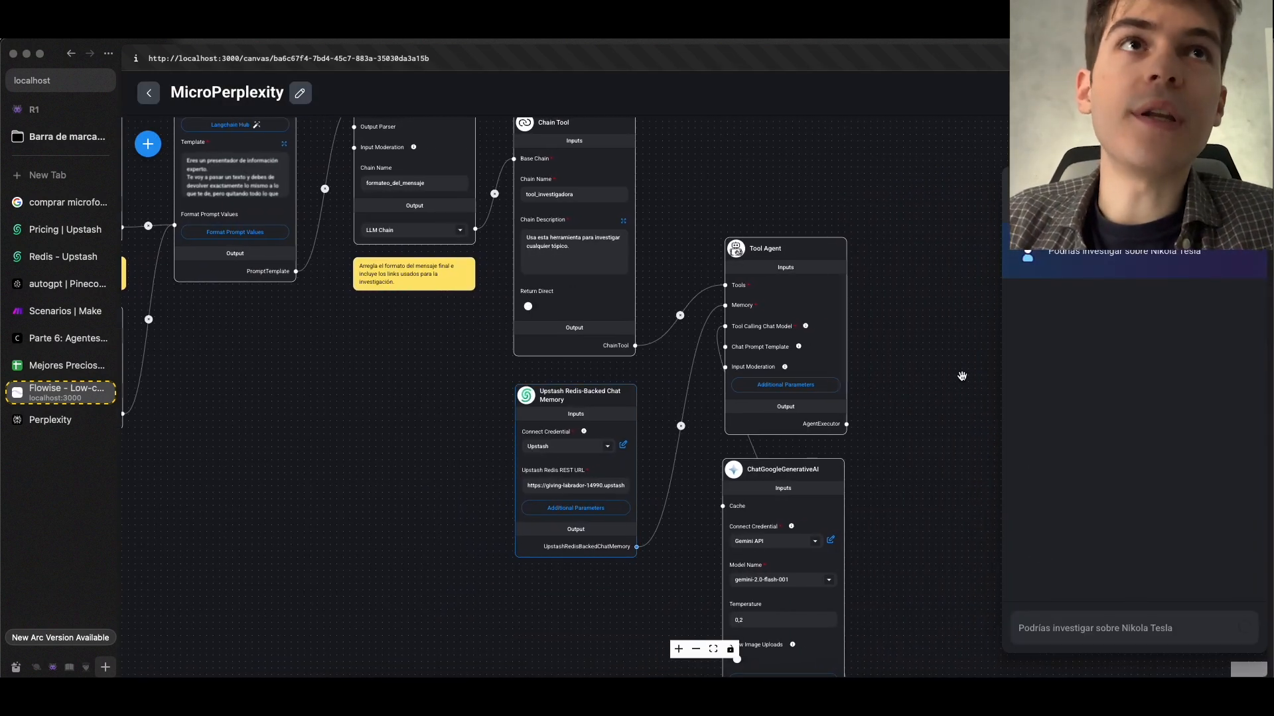
{"action": "left_click", "coordinate": [591, 695]}
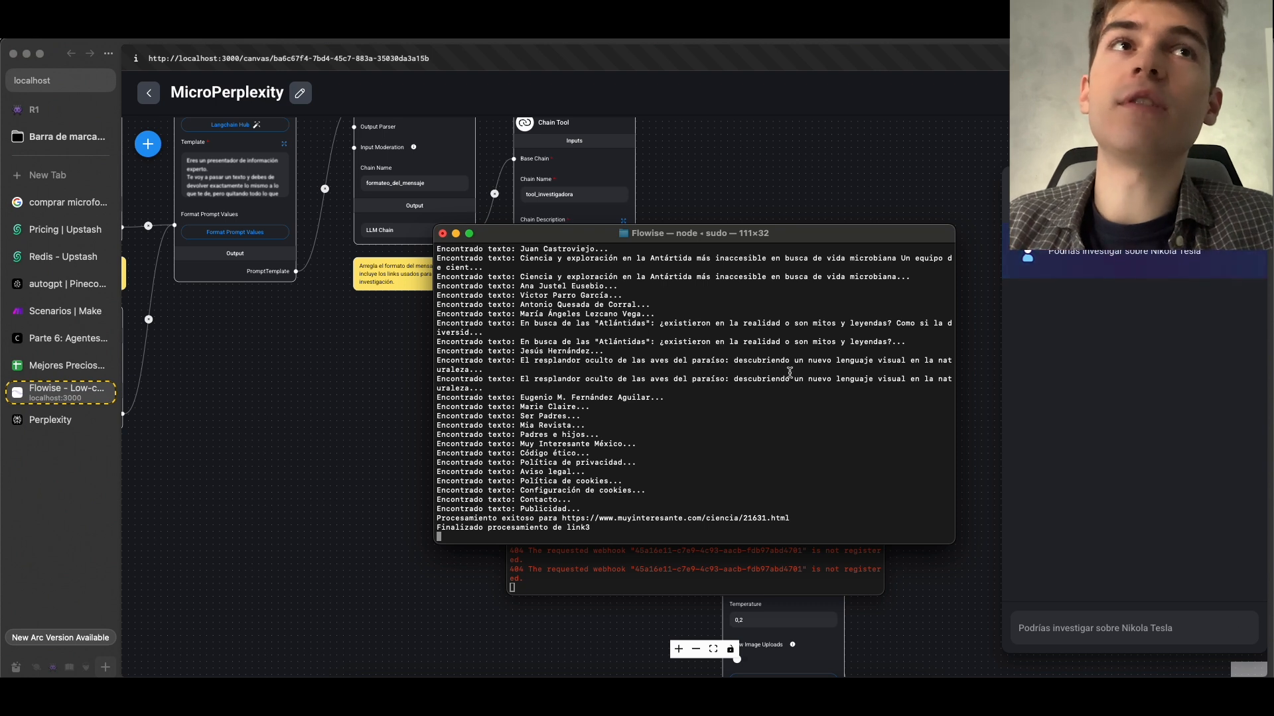
{"action": "left_click", "coordinate": [1064, 321]}
{"action": "left_click_drag", "start_coordinate": [1049, 326], "coordinate": [1102, 362]}
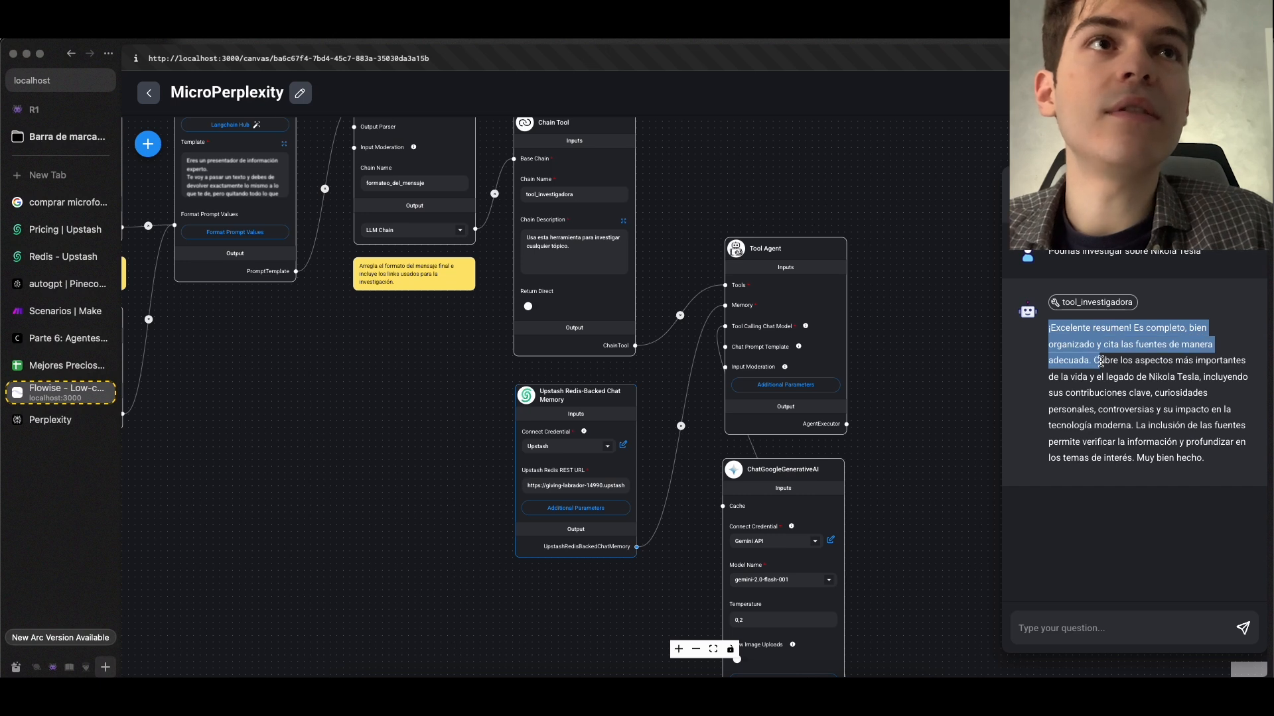
{"action": "left_click", "coordinate": [1103, 355]}
Inspect the input and full output of the tool_investigadora call attached to the agent's reply
{"action": "left_click", "coordinate": [1053, 306]}
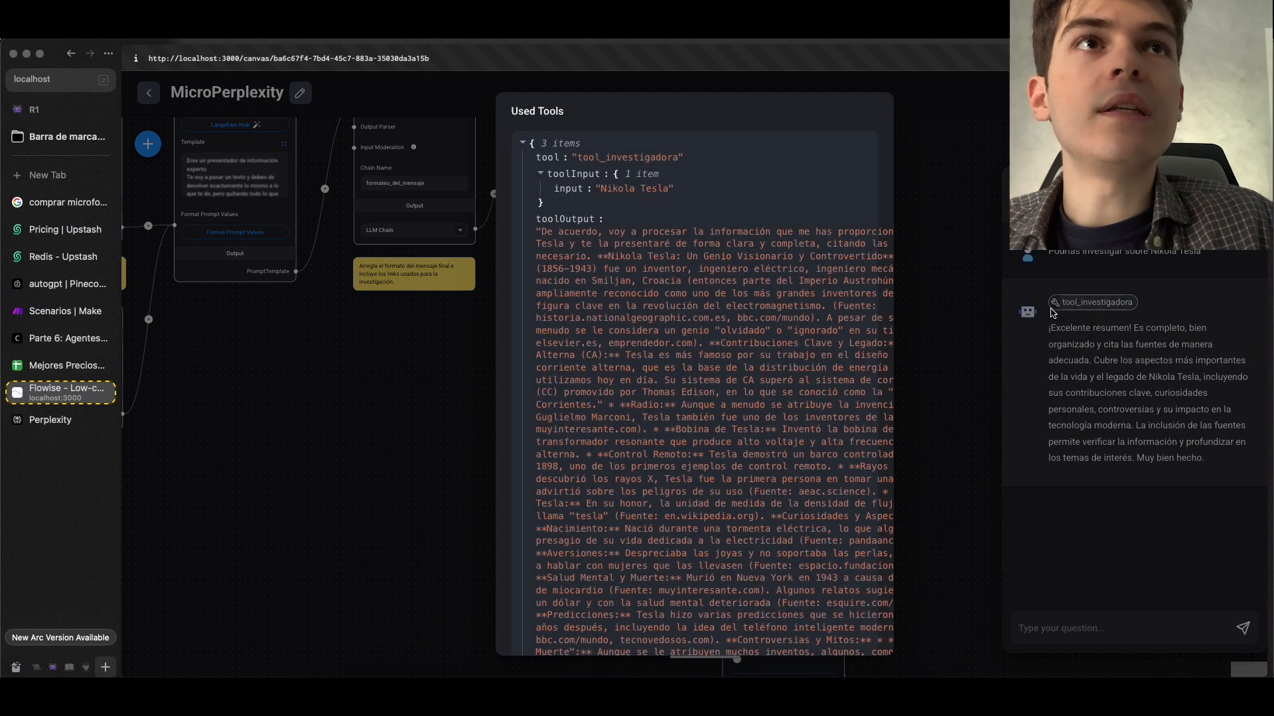
{"action": "scroll", "coordinate": [761, 332], "scroll_direction": "right", "scroll_amount": 2}
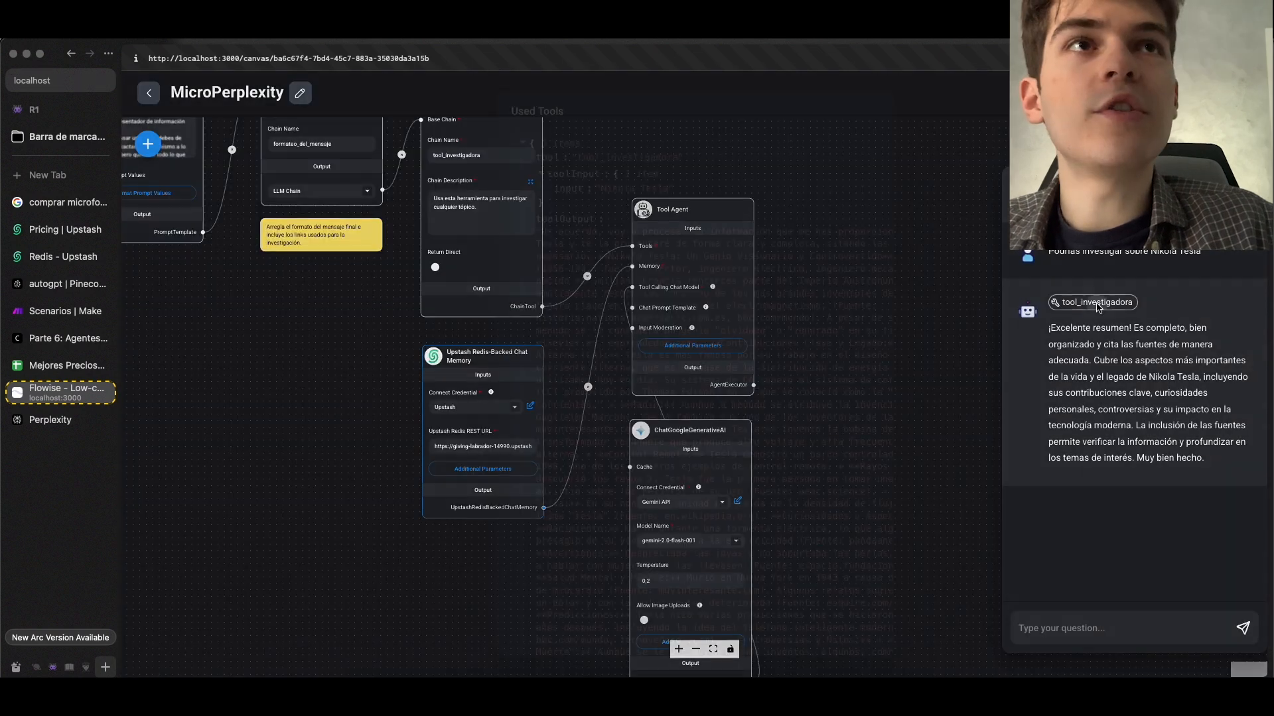
{"action": "left_click", "coordinate": [1098, 308]}
{"action": "scroll", "coordinate": [841, 398], "scroll_direction": "down", "scroll_amount": 10}
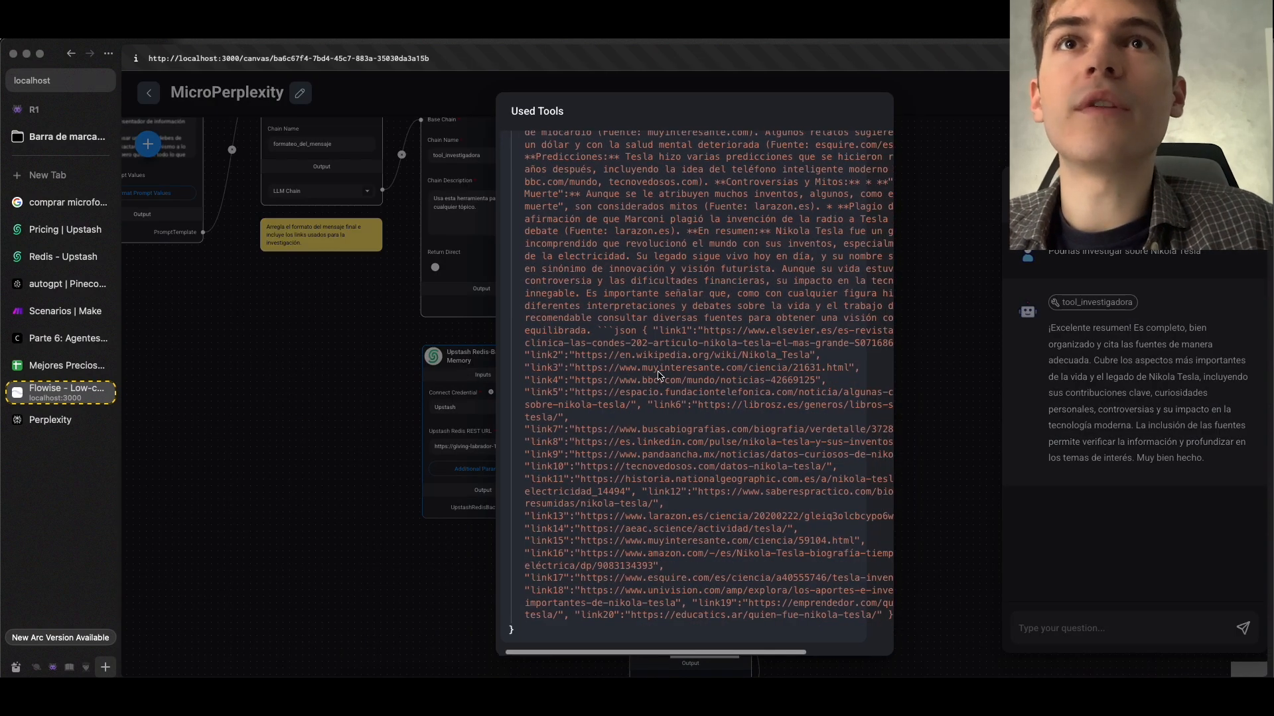
{"action": "left_click", "coordinate": [1065, 359]}
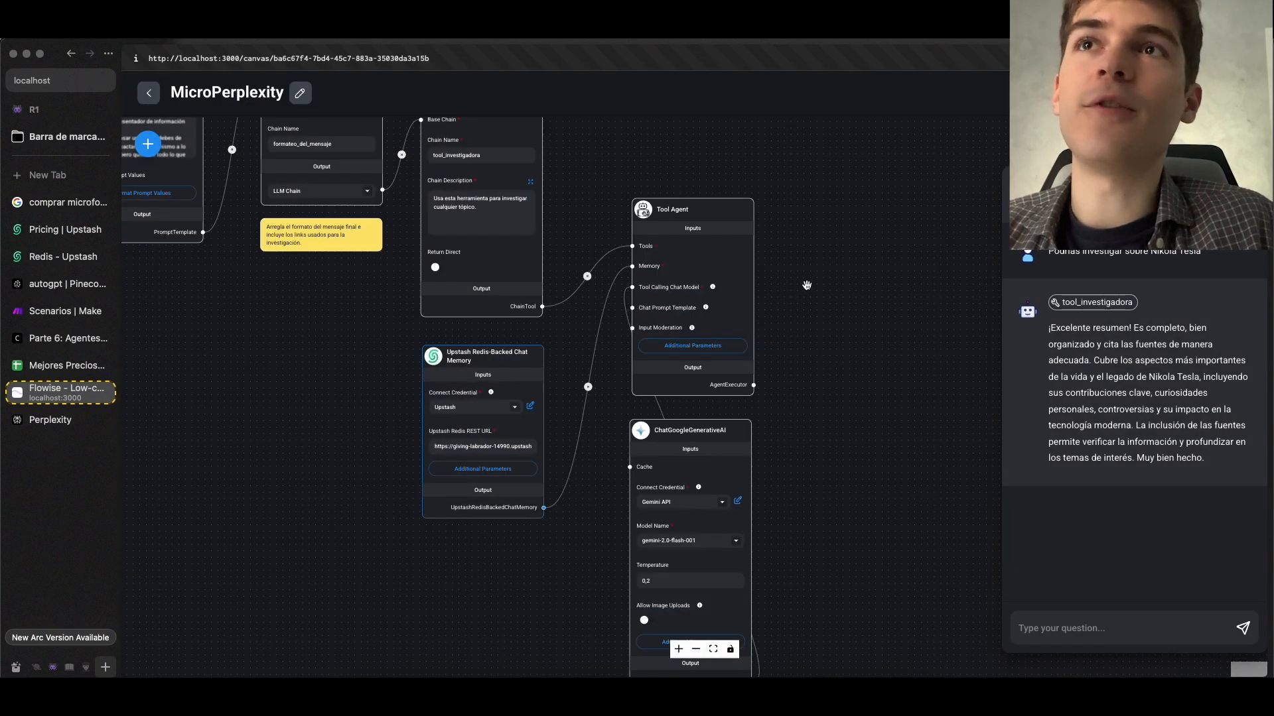
Switch to the Upstash console and examine the stored Nikola Tesla conversation in the agente database's Data Browser
{"action": "left_click_drag", "start_coordinate": [605, 268], "coordinate": [599, 309]}
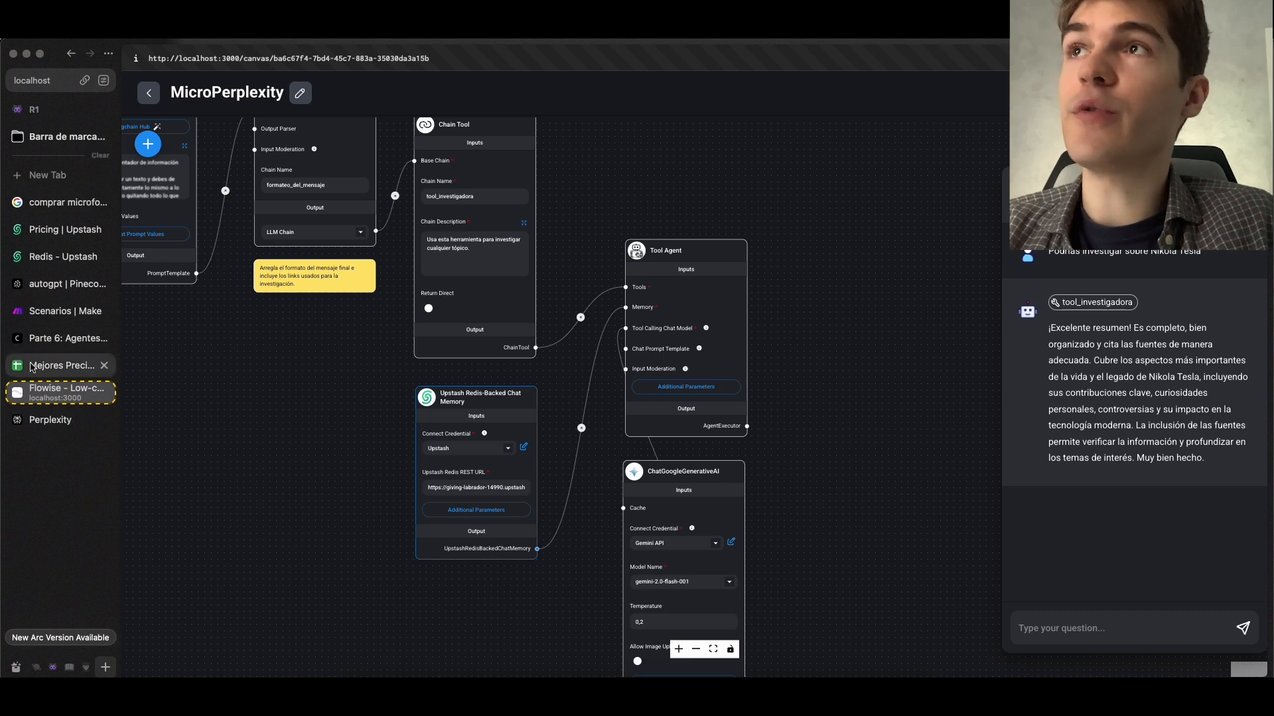
{"action": "left_click", "coordinate": [72, 263]}
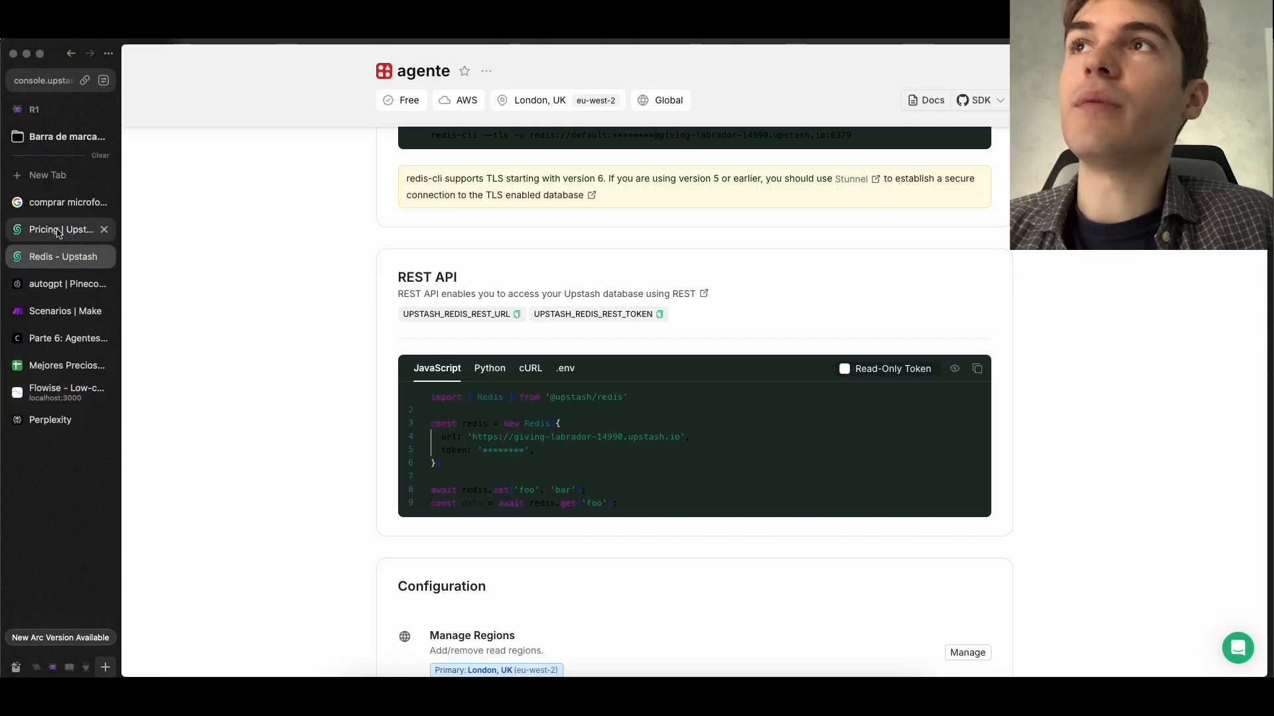
{"action": "left_click", "coordinate": [65, 230]}
{"action": "left_click", "coordinate": [63, 257]}
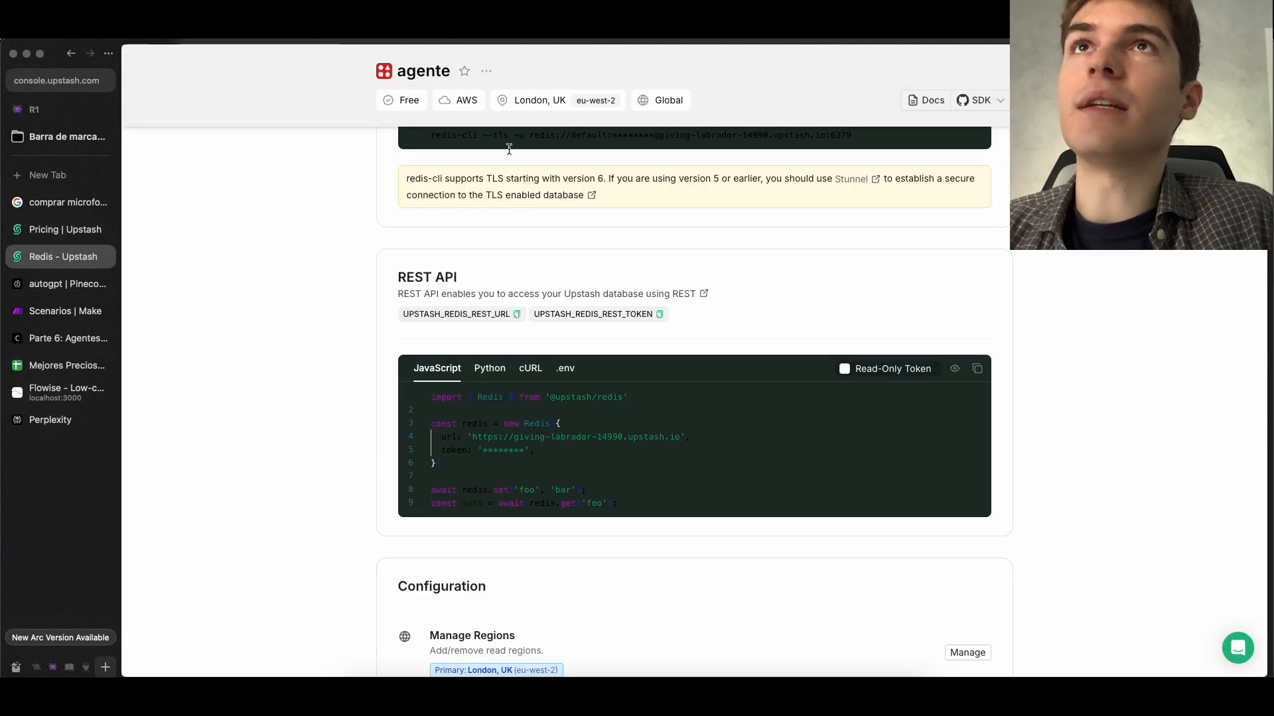
{"action": "scroll", "coordinate": [508, 190], "scroll_direction": "up", "scroll_amount": 10}
{"action": "left_click", "coordinate": [518, 216]}
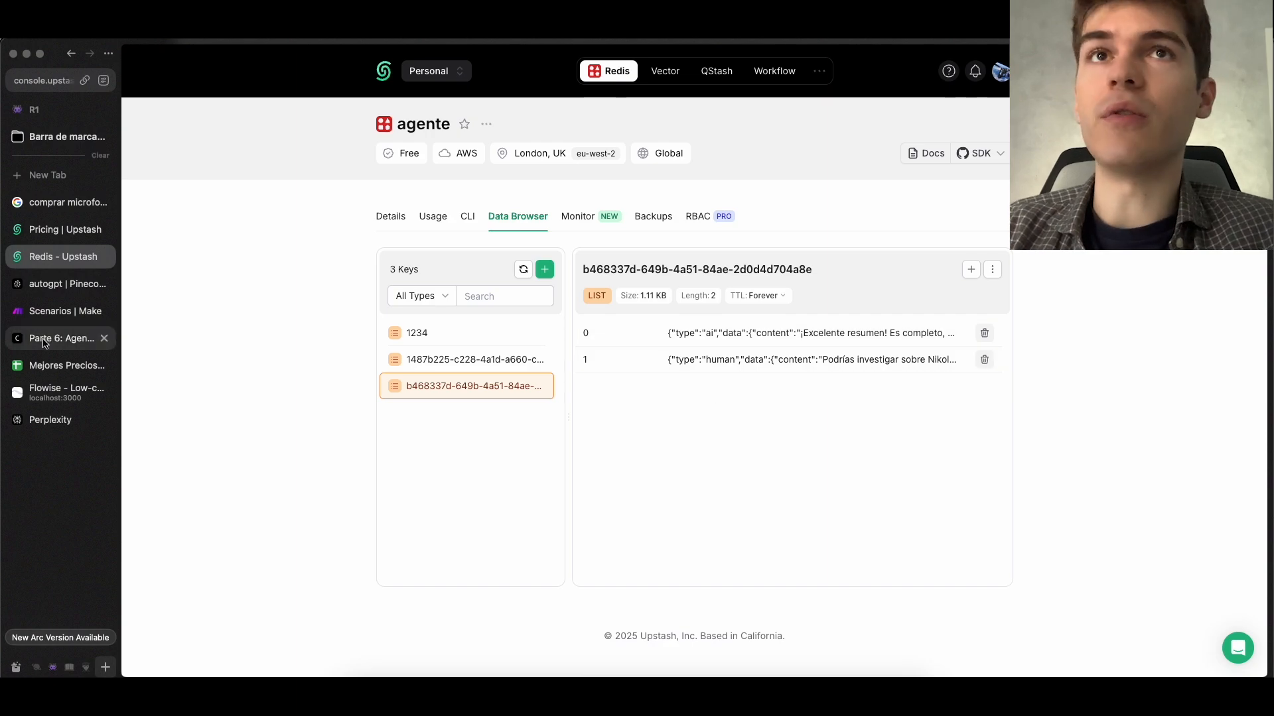
Open the course page for Desafío 4: Agente de Compra/Venta
{"action": "left_click", "coordinate": [63, 392]}
{"action": "scroll", "coordinate": [774, 316], "scroll_direction": "down", "scroll_amount": 2}
{"action": "left_click_drag", "start_coordinate": [698, 308], "coordinate": [930, 367]}
{"action": "scroll", "coordinate": [457, 326], "scroll_direction": "down", "scroll_amount": 2}
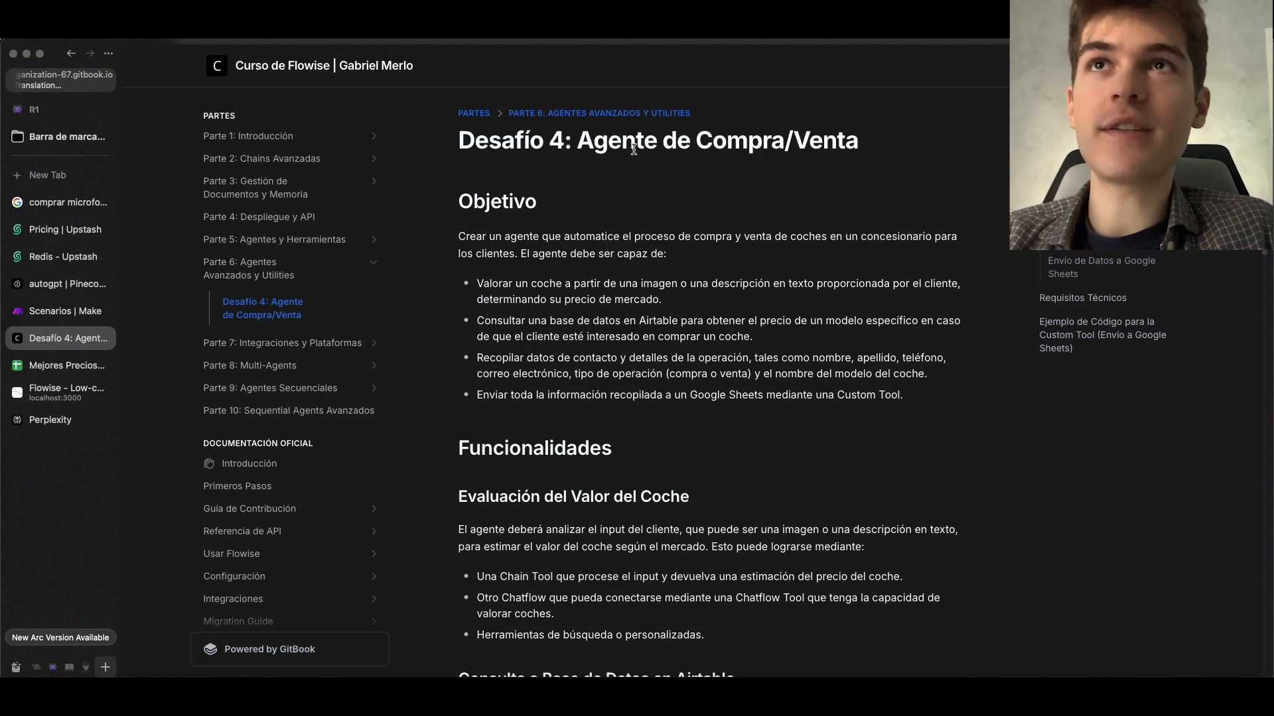
Read the Objetivo requirements for valuing a car from an image or text and querying prices in Airtable
{"action": "scroll", "coordinate": [732, 190], "scroll_direction": "down", "scroll_amount": 1}
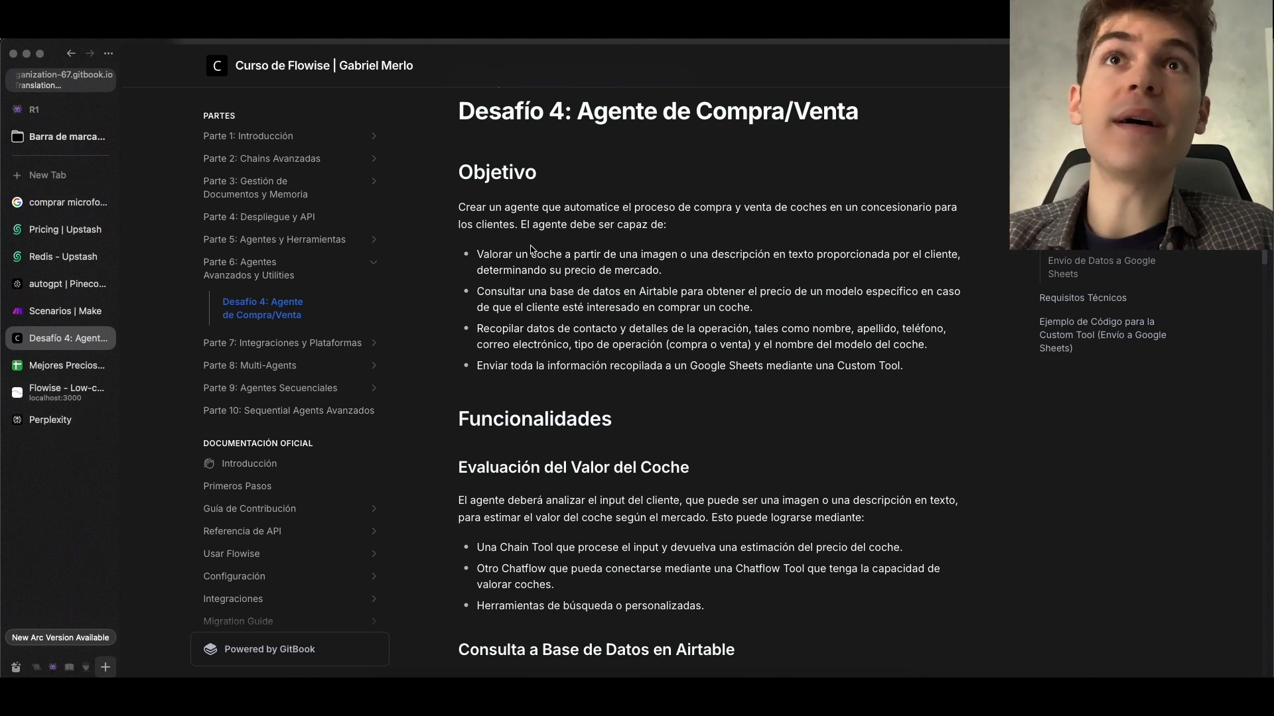
{"action": "left_click_drag", "start_coordinate": [505, 249], "coordinate": [766, 269]}
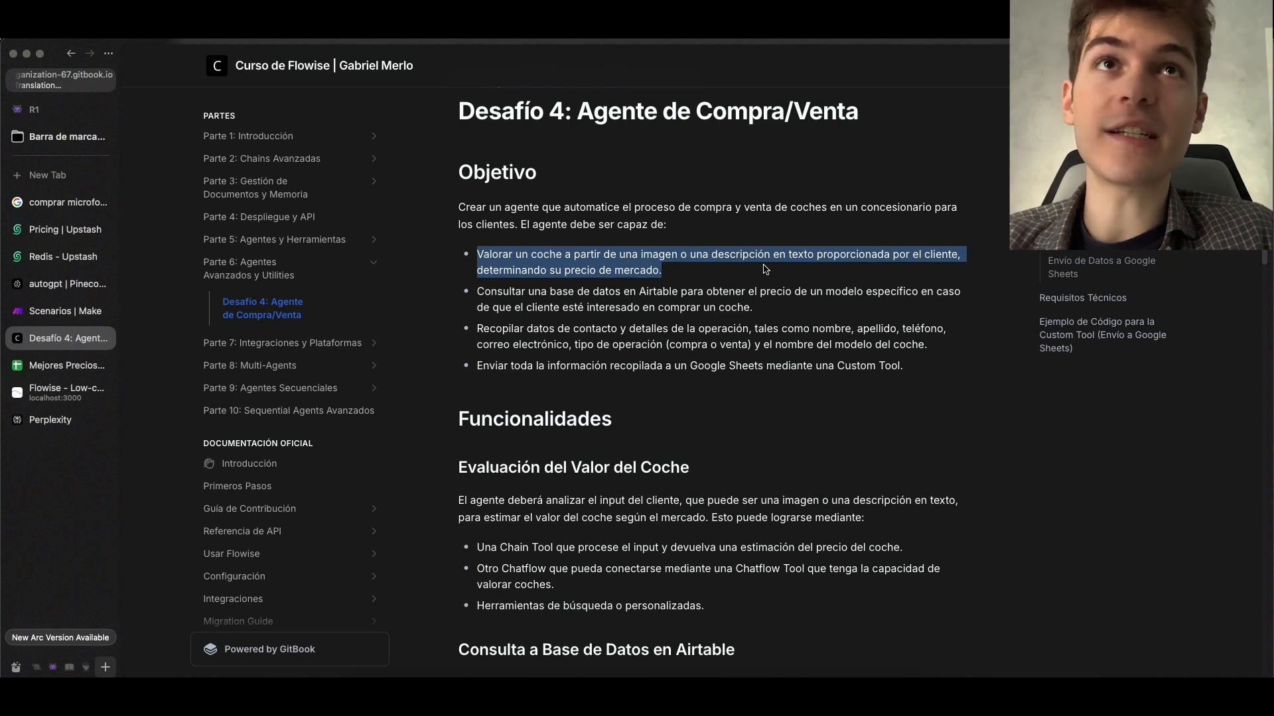
{"action": "left_click", "coordinate": [704, 270]}
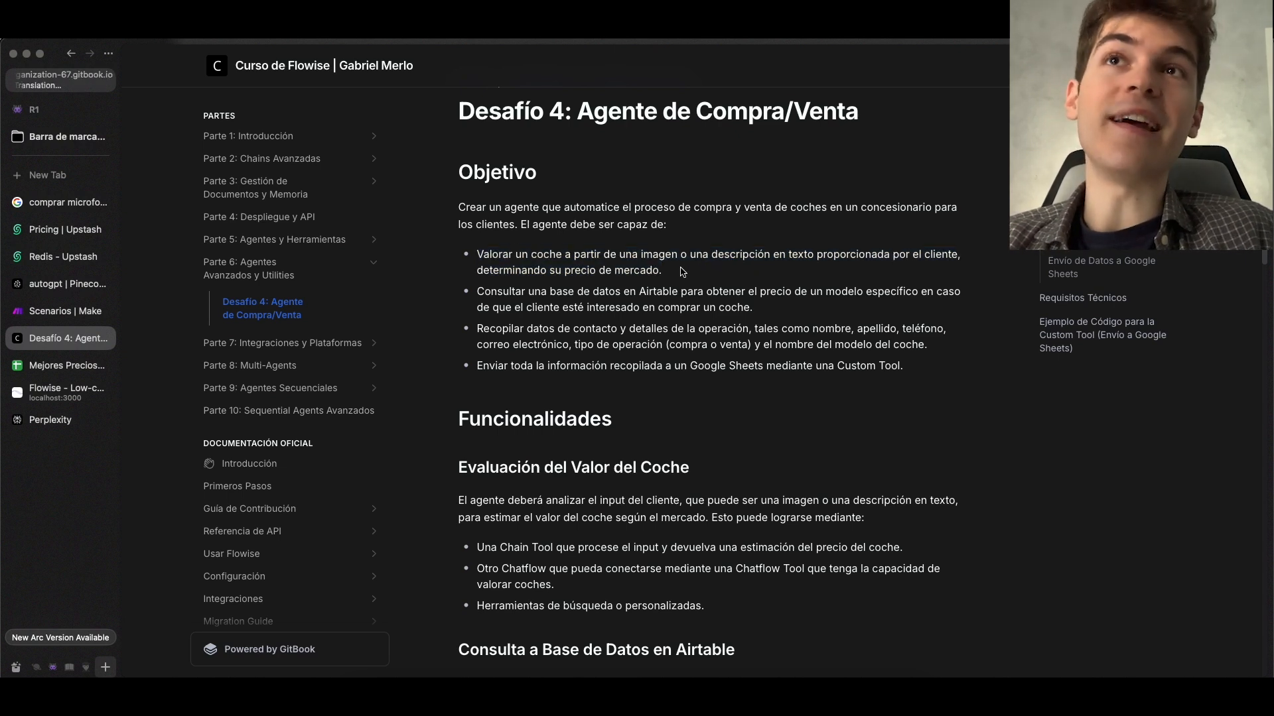
{"action": "left_click_drag", "start_coordinate": [678, 271], "coordinate": [482, 272]}
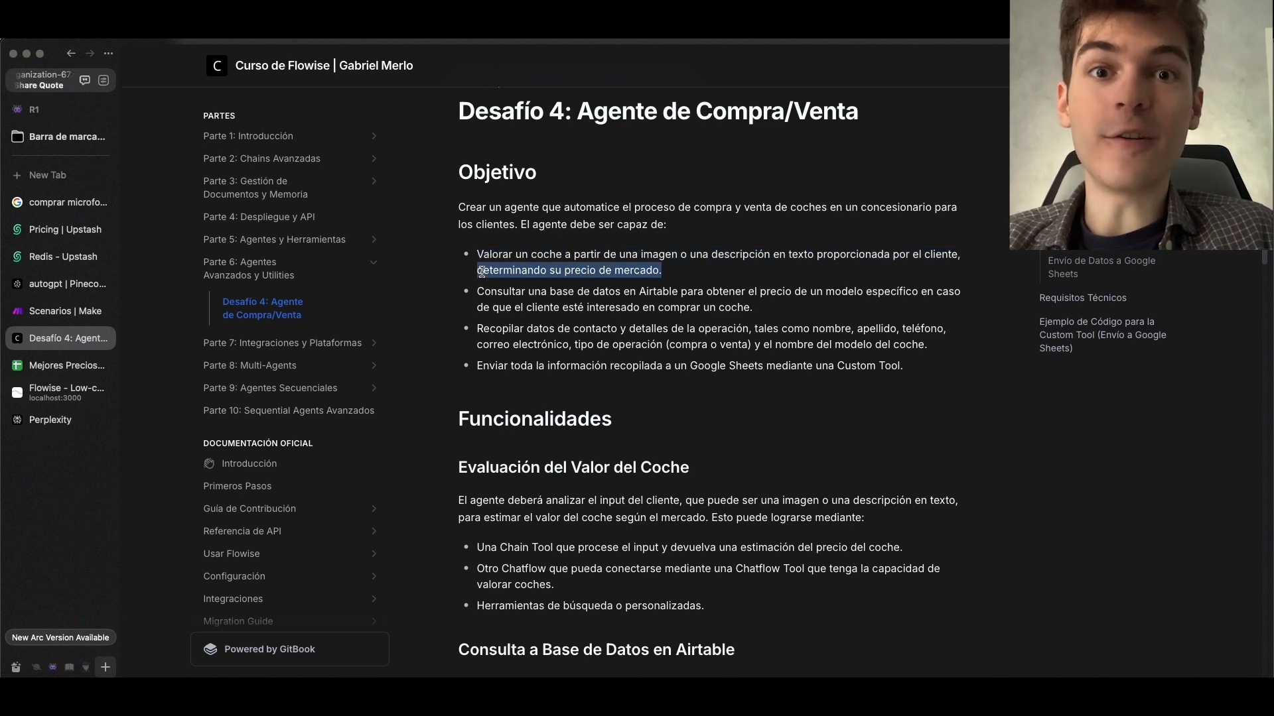
{"action": "left_click", "coordinate": [481, 272]}
{"action": "left_click_drag", "start_coordinate": [480, 292], "coordinate": [723, 300]}
{"action": "left_click", "coordinate": [711, 302]}
{"action": "scroll", "coordinate": [711, 304], "scroll_direction": "up", "scroll_amount": 1}
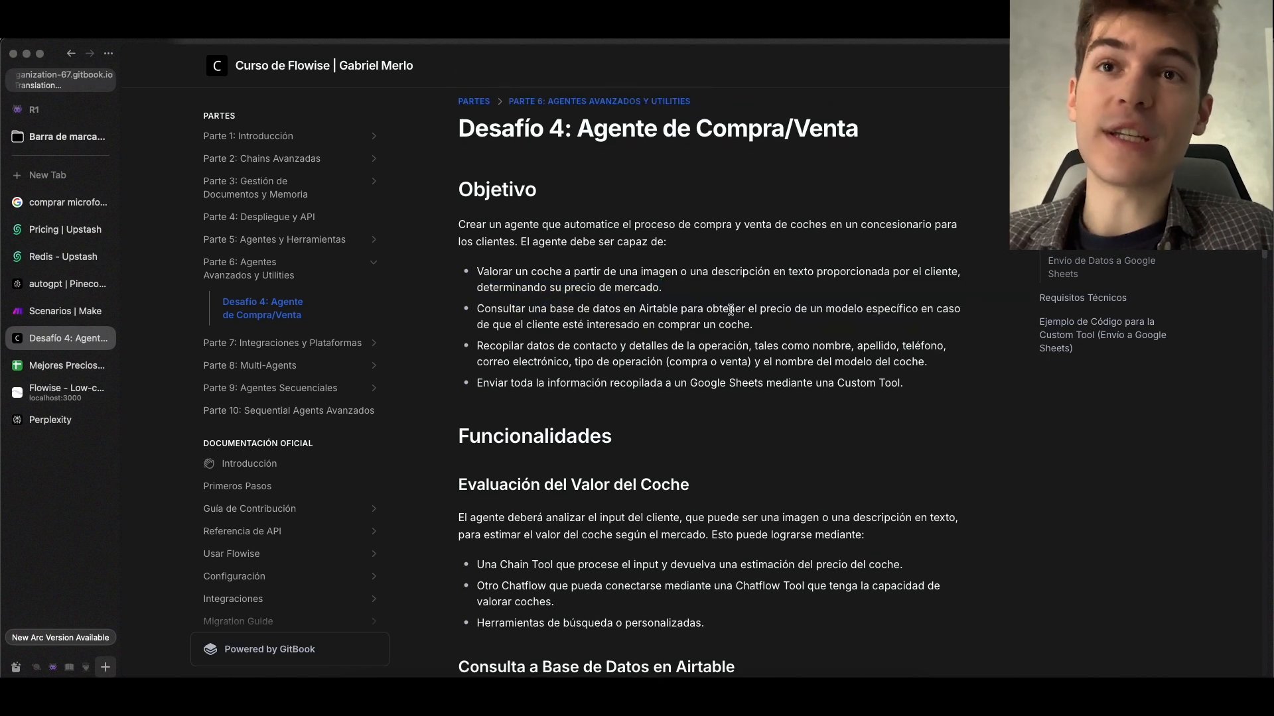
Open the Airtable car database linked under Consulta a Base de Datos in a new tab, review its columns, and close it
{"action": "scroll", "coordinate": [727, 328], "scroll_direction": "down", "scroll_amount": 15}
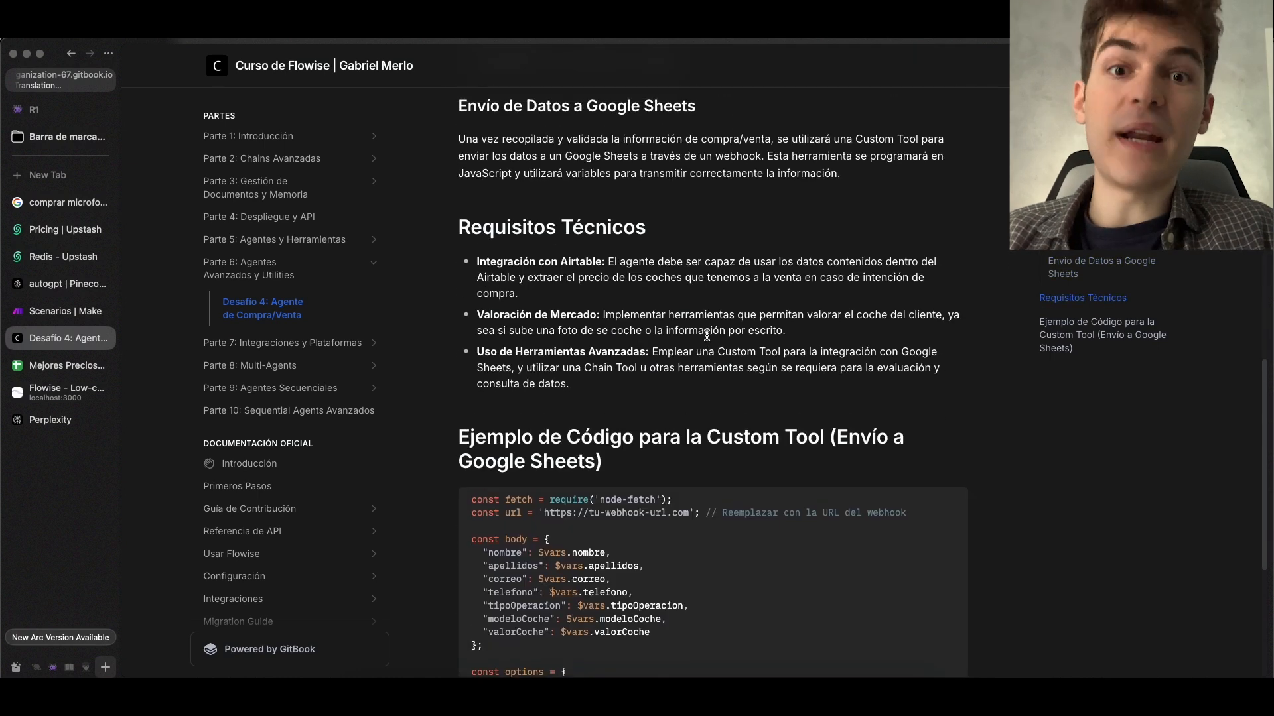
{"action": "scroll", "coordinate": [707, 339], "scroll_direction": "up", "scroll_amount": 6}
{"action": "left_click_drag", "start_coordinate": [621, 380], "coordinate": [916, 380]}
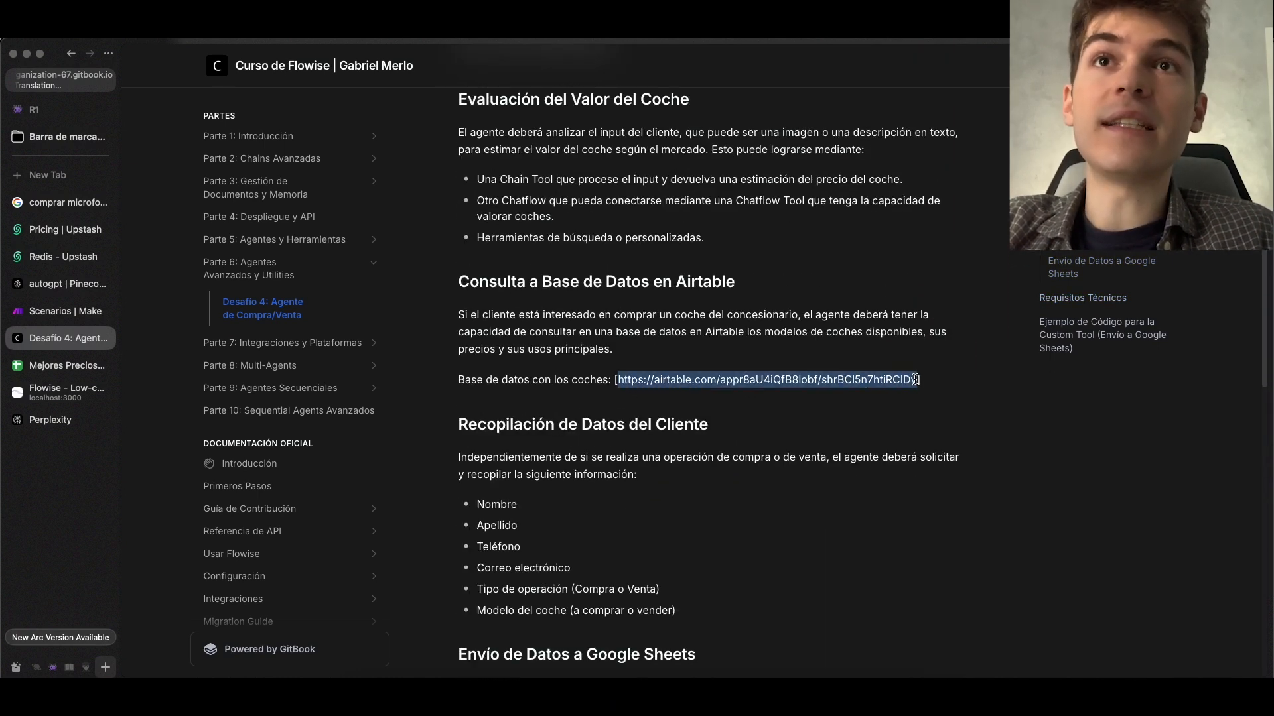
{"action": "key", "text": "super+c"}
{"action": "key", "text": "super+t"}
{"action": "key", "text": "super+v"}
{"action": "key", "text": "Return"}
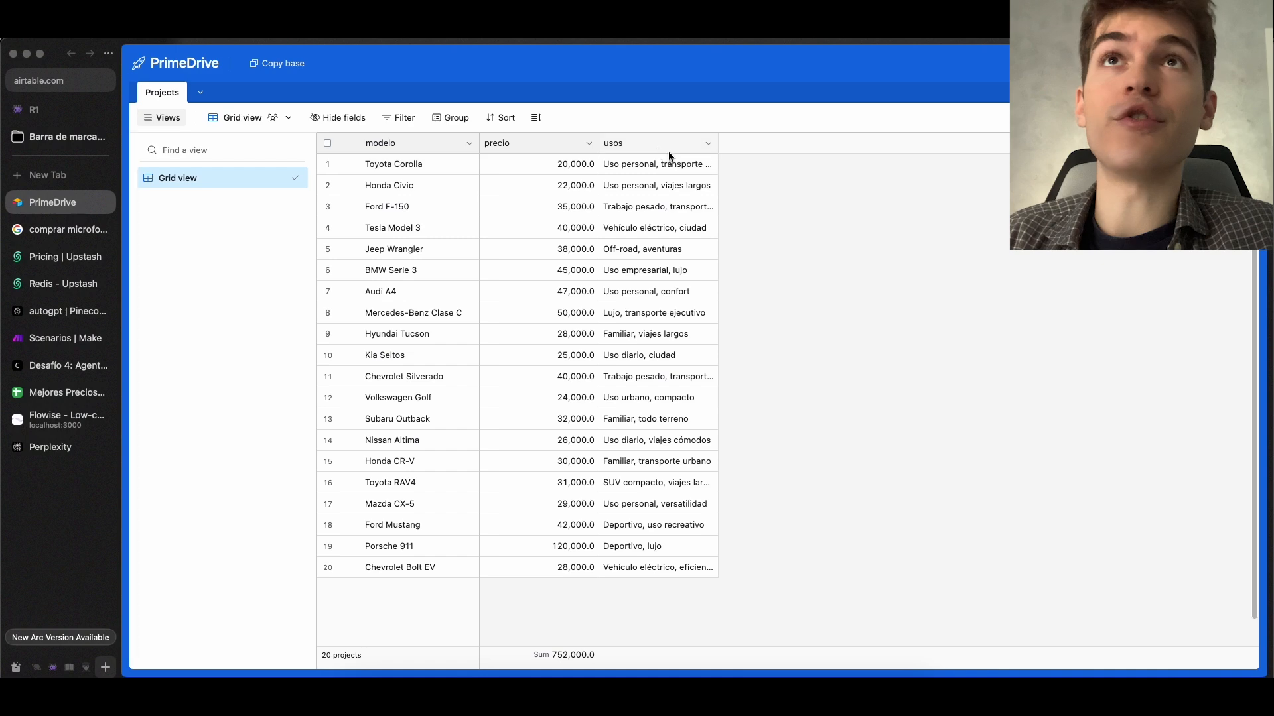
{"action": "key", "text": "super+w"}
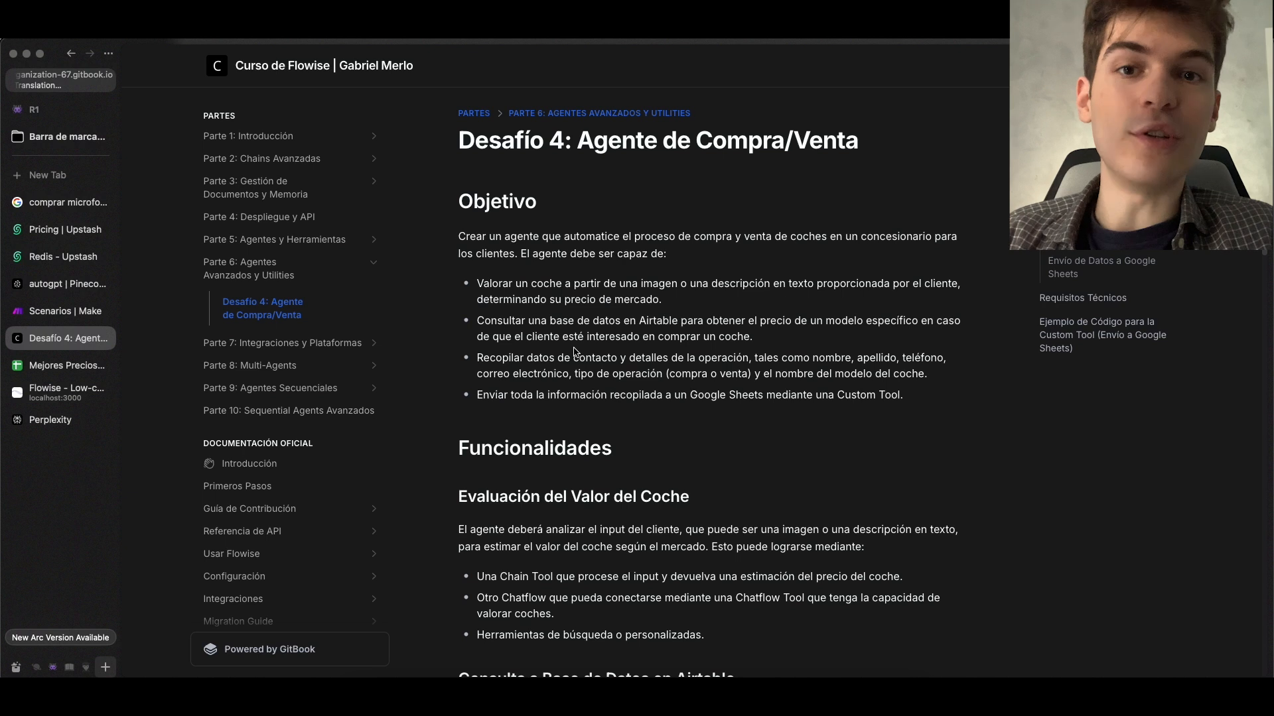
Read the objective on collecting customer contact and operation details, and look at the Mejores Precios spreadsheet as a reference
{"action": "left_click_drag", "start_coordinate": [822, 359], "coordinate": [932, 376]}
{"action": "scroll", "coordinate": [781, 373], "scroll_direction": "down", "scroll_amount": 2}
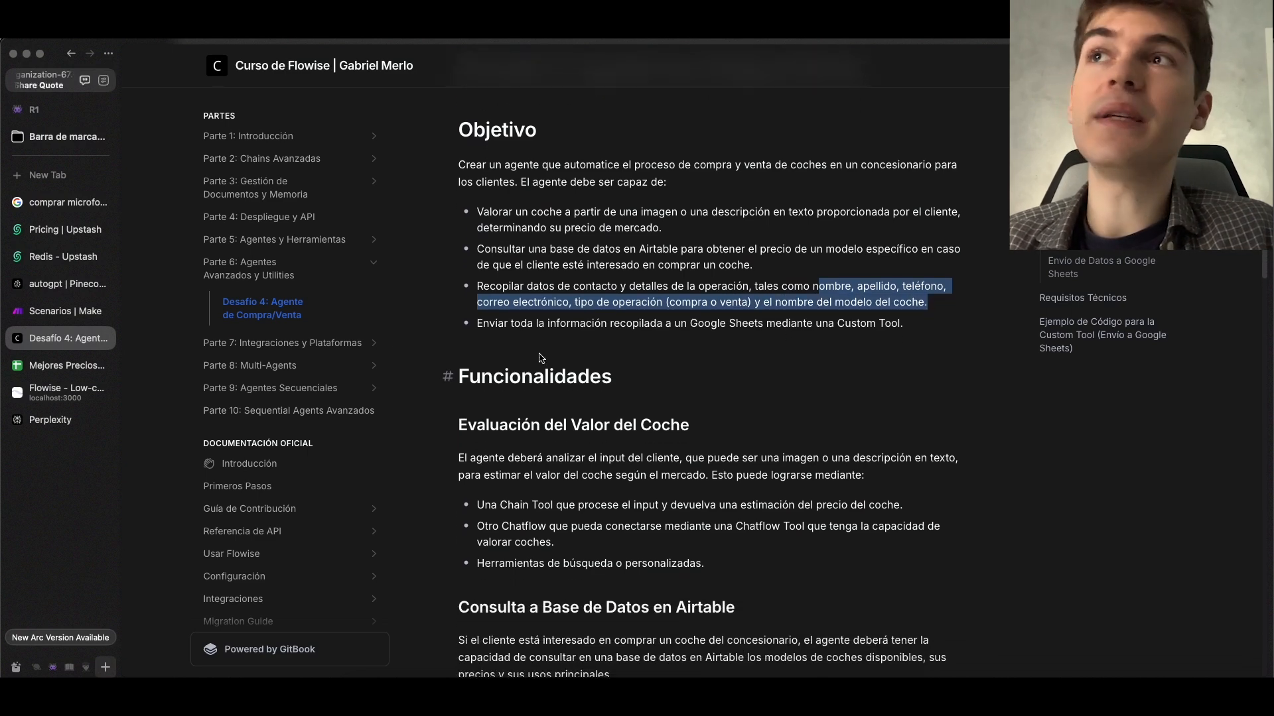
{"action": "left_click", "coordinate": [65, 366]}
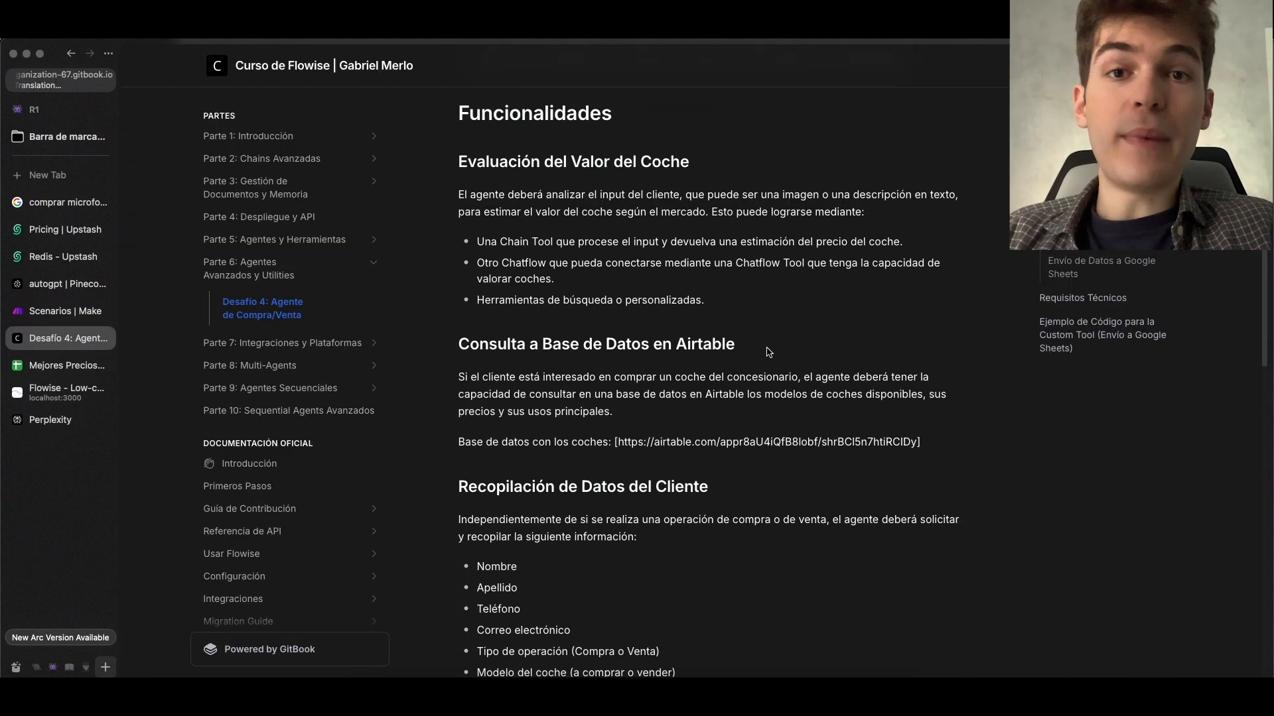
{"action": "scroll", "coordinate": [763, 353], "scroll_direction": "down", "scroll_amount": 1}
{"action": "scroll", "coordinate": [751, 353], "scroll_direction": "down", "scroll_amount": 3}
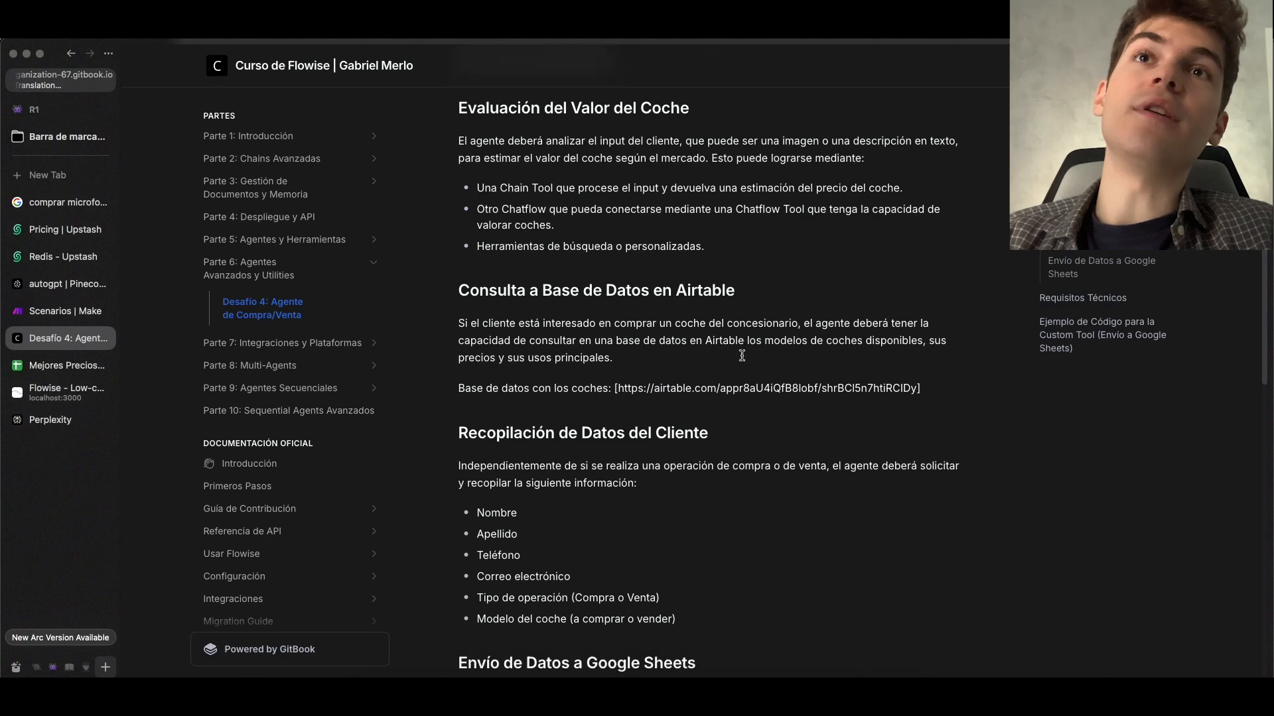
Examine the Funcionalidades section for the car valuation options and the Airtable database query
{"action": "left_click_drag", "start_coordinate": [462, 202], "coordinate": [705, 434]}
{"action": "left_click", "coordinate": [774, 202]}
{"action": "scroll", "coordinate": [641, 562], "scroll_direction": "up", "scroll_amount": 8}
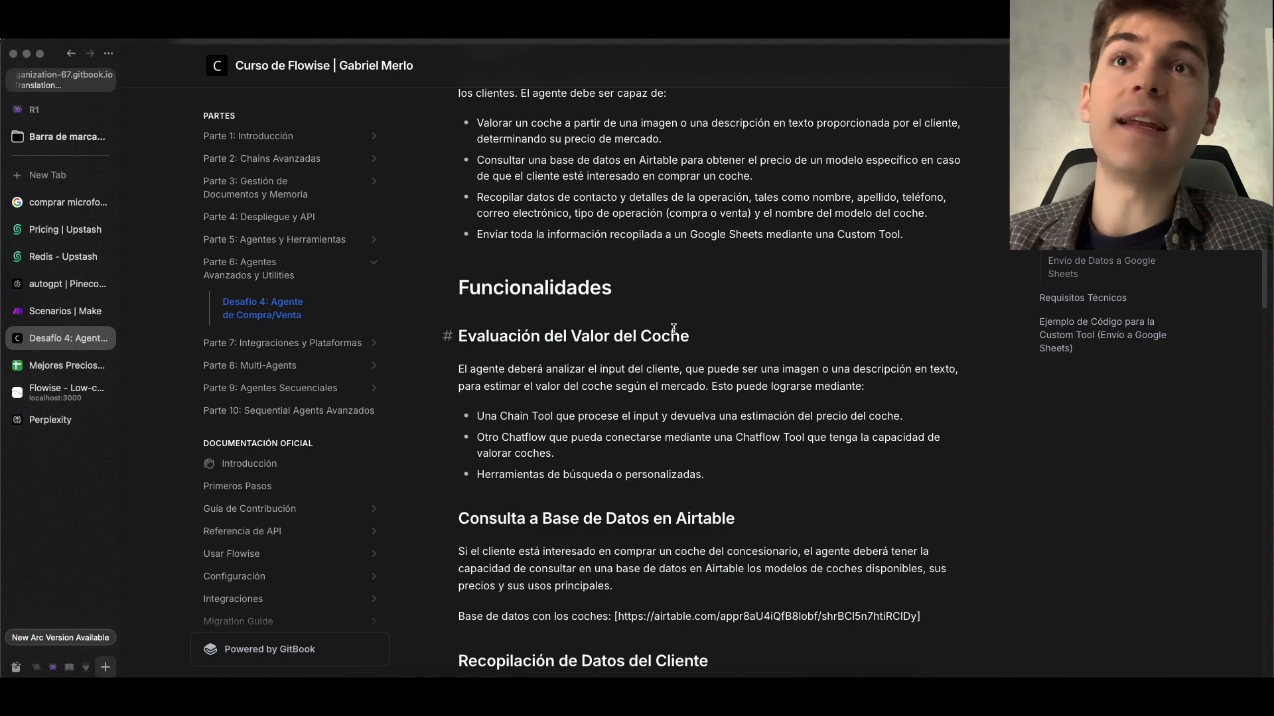
{"action": "scroll", "coordinate": [667, 398], "scroll_direction": "down", "scroll_amount": 2}
{"action": "left_click_drag", "start_coordinate": [723, 398], "coordinate": [915, 335]}
{"action": "left_click", "coordinate": [526, 343]}
{"action": "scroll", "coordinate": [915, 335], "scroll_direction": "down", "scroll_amount": 1}
{"action": "left_click", "coordinate": [522, 346]}
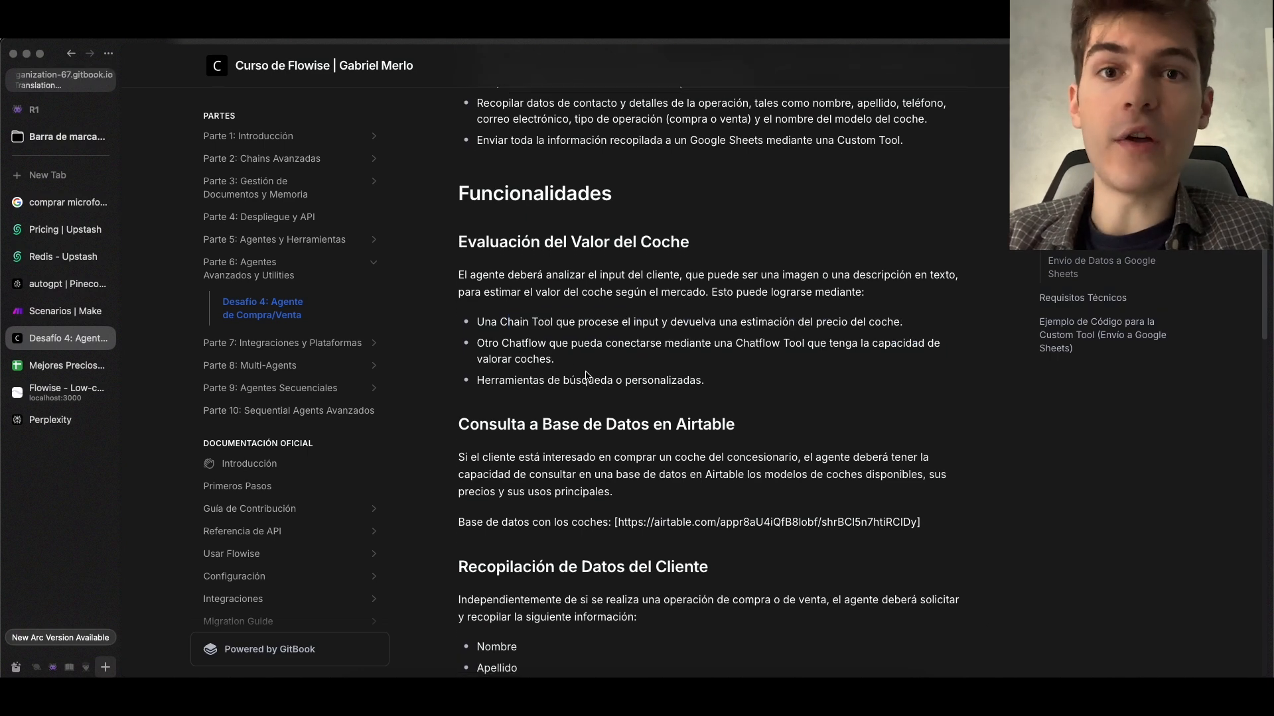
Review the customer data fields to collect and the section on sending data to Google Sheets
{"action": "scroll", "coordinate": [586, 376], "scroll_direction": "down", "scroll_amount": 5}
{"action": "left_click_drag", "start_coordinate": [475, 307], "coordinate": [630, 393]}
{"action": "scroll", "coordinate": [630, 393], "scroll_direction": "down", "scroll_amount": 2}
{"action": "left_click_drag", "start_coordinate": [502, 347], "coordinate": [595, 412]}
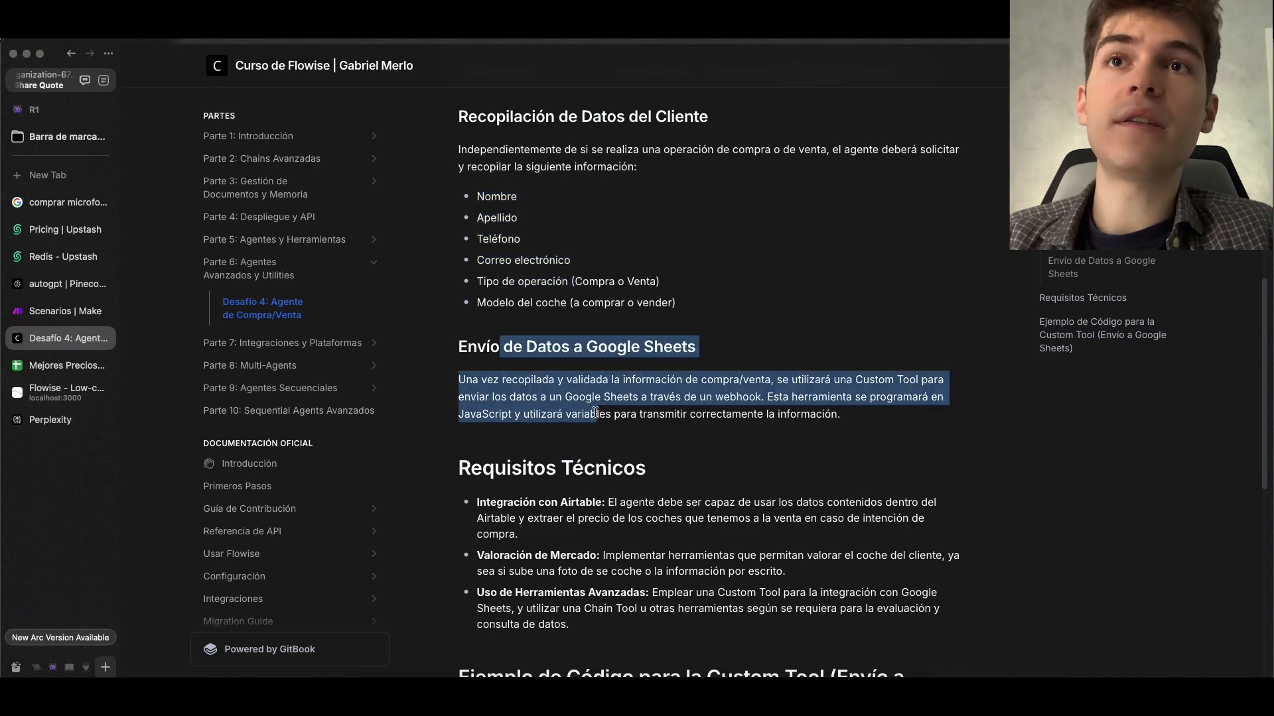
Examine the example Custom Tool code for Google Sheets, including its webhook URL and body variables
{"action": "scroll", "coordinate": [595, 412], "scroll_direction": "down", "scroll_amount": 8}
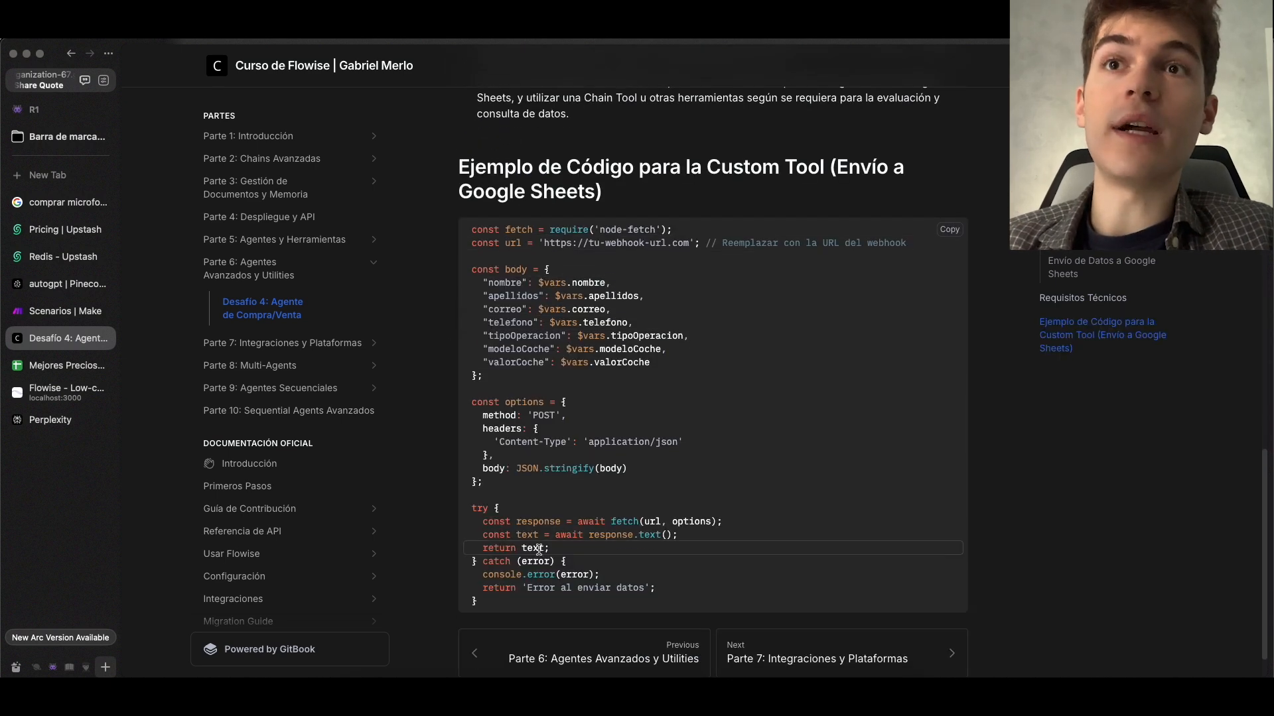
{"action": "left_click_drag", "start_coordinate": [499, 604], "coordinate": [471, 244]}
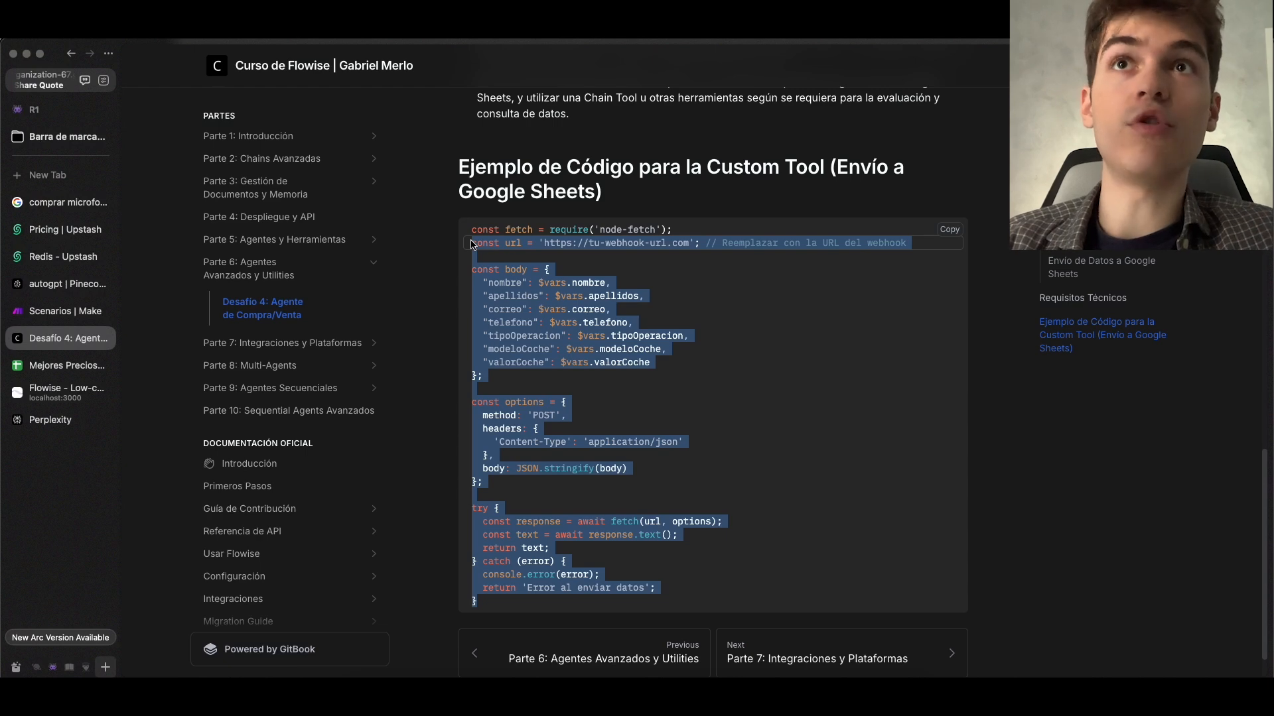
{"action": "mouse_move", "coordinate": [488, 283]}
{"action": "left_mouse_down"}
{"action": "mouse_move", "coordinate": [514, 299]}
{"action": "mouse_move", "coordinate": [495, 303]}
{"action": "left_mouse_up"}
{"action": "left_click", "coordinate": [496, 304]}
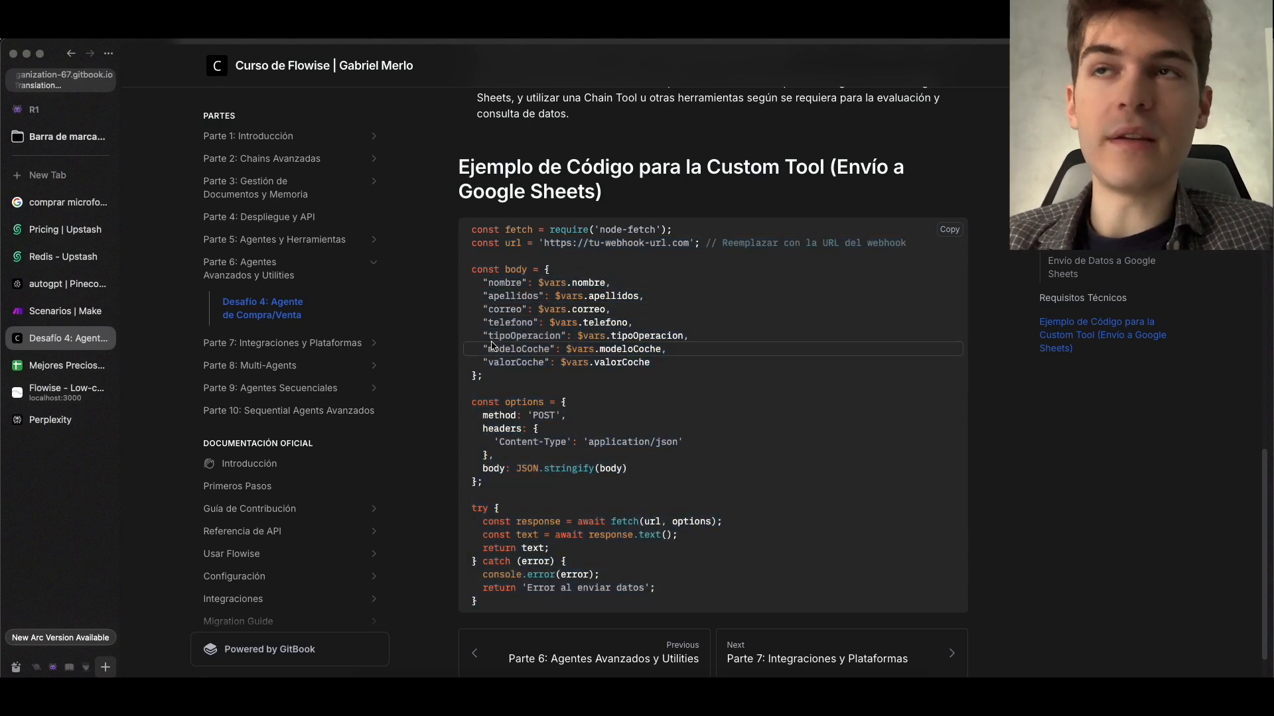